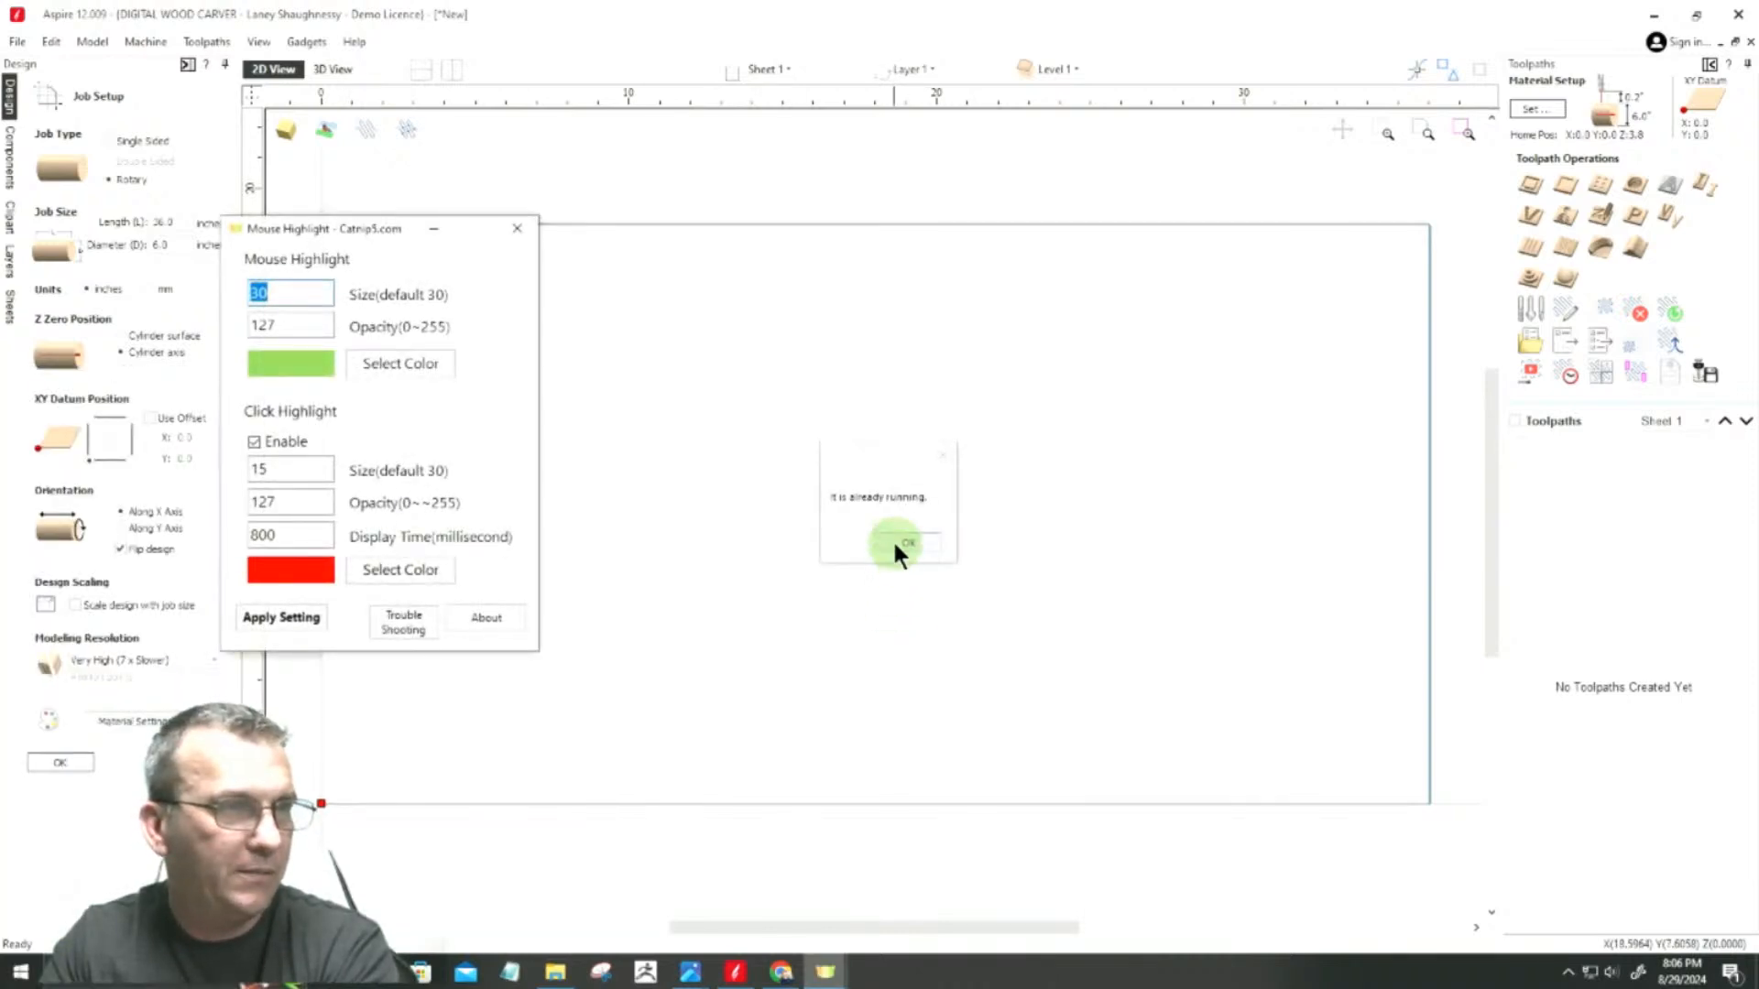
Step: Dismiss the already-running notice and minimize the Mouse Highlight settings window
left_click(894, 542)
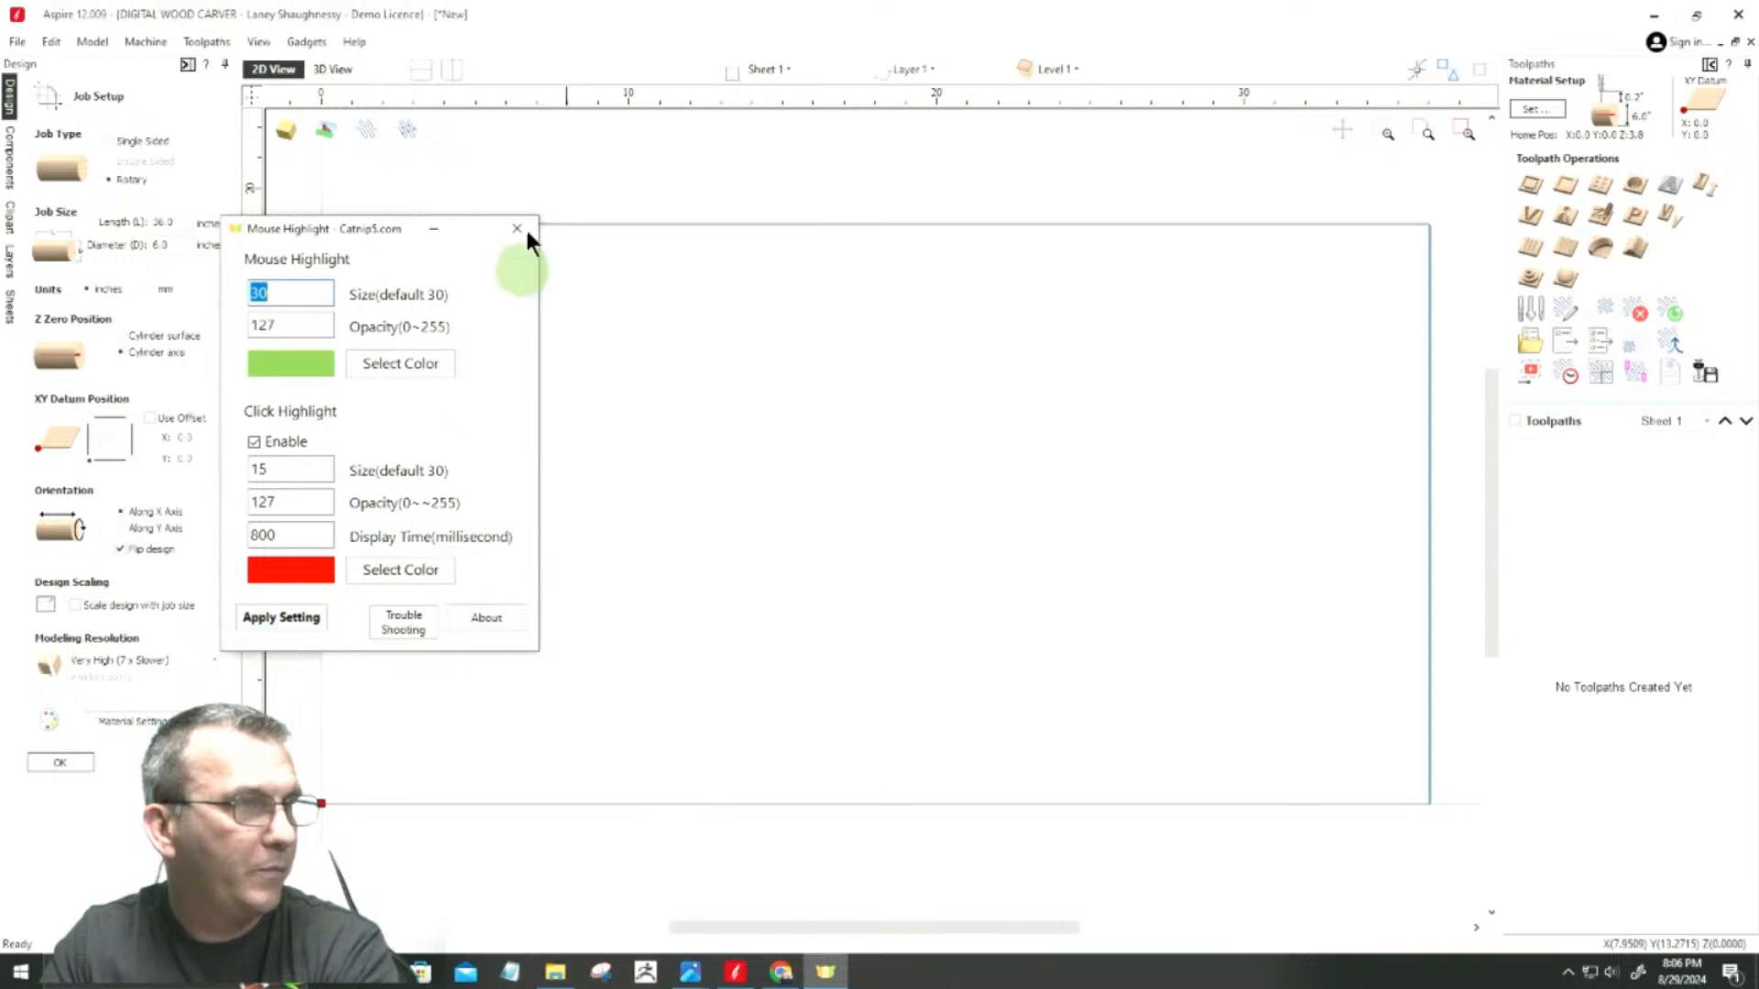
left_click(434, 228)
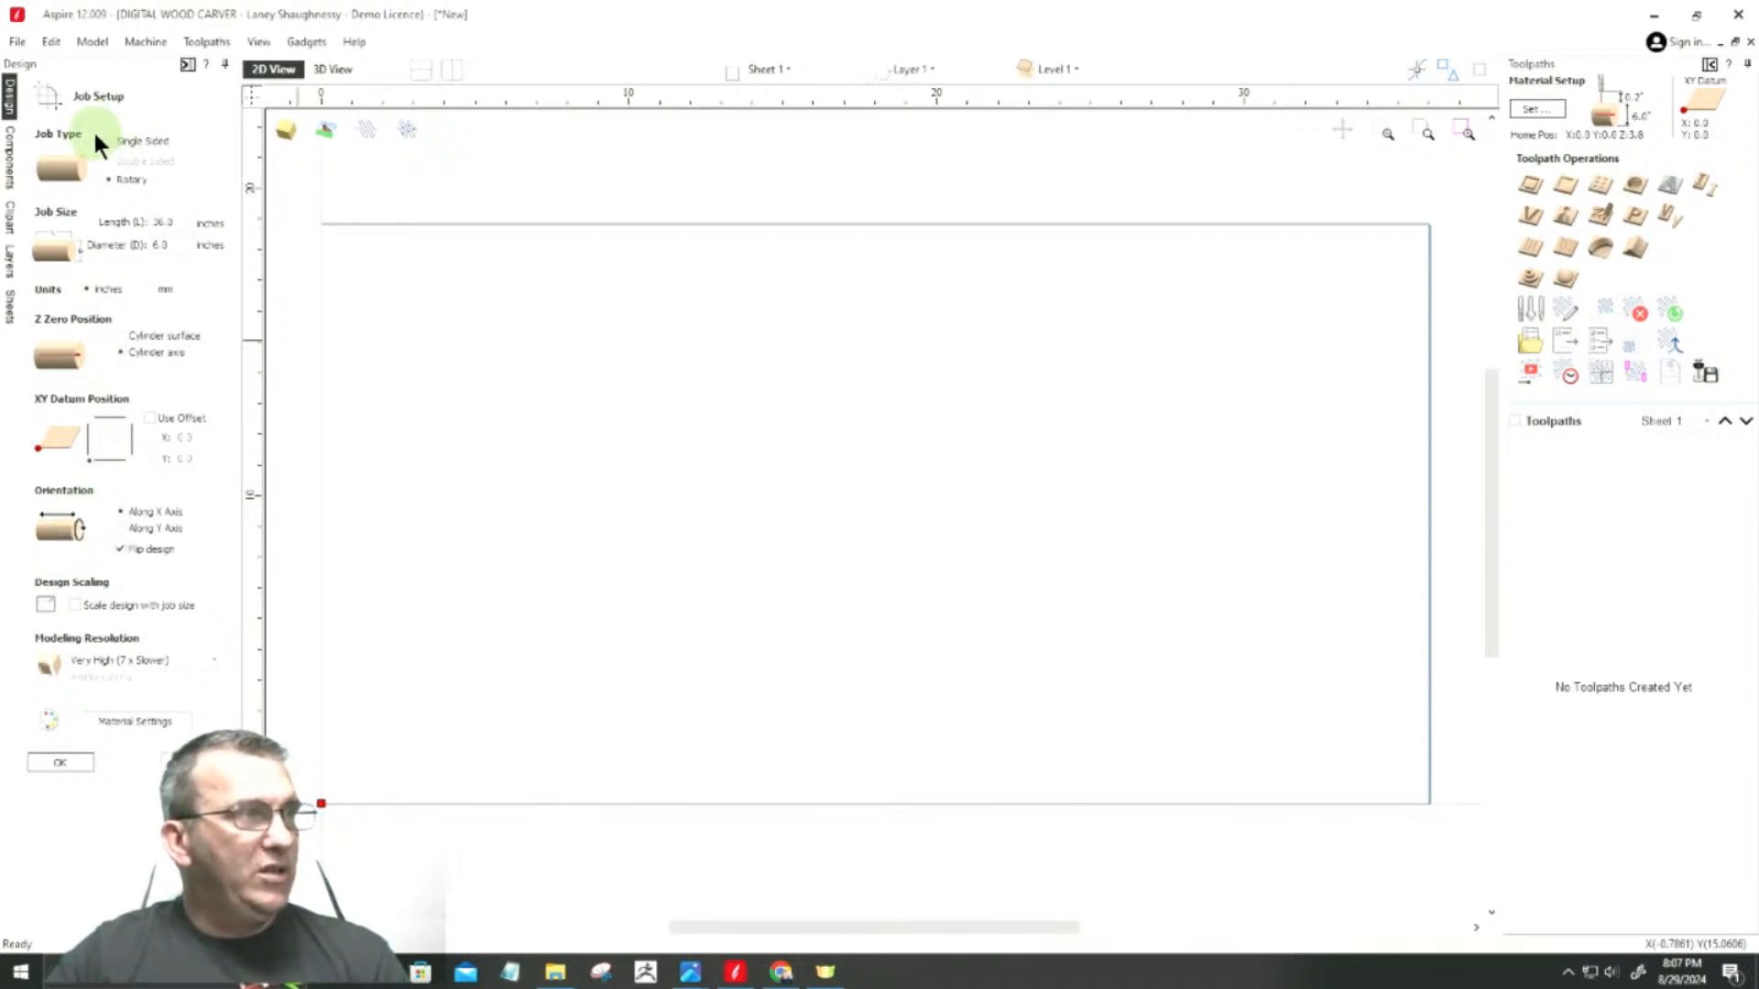
Step: Examine the overall length and square section dimensions in the Island Leg reference image, and return to the job setup
double_click(164, 223)
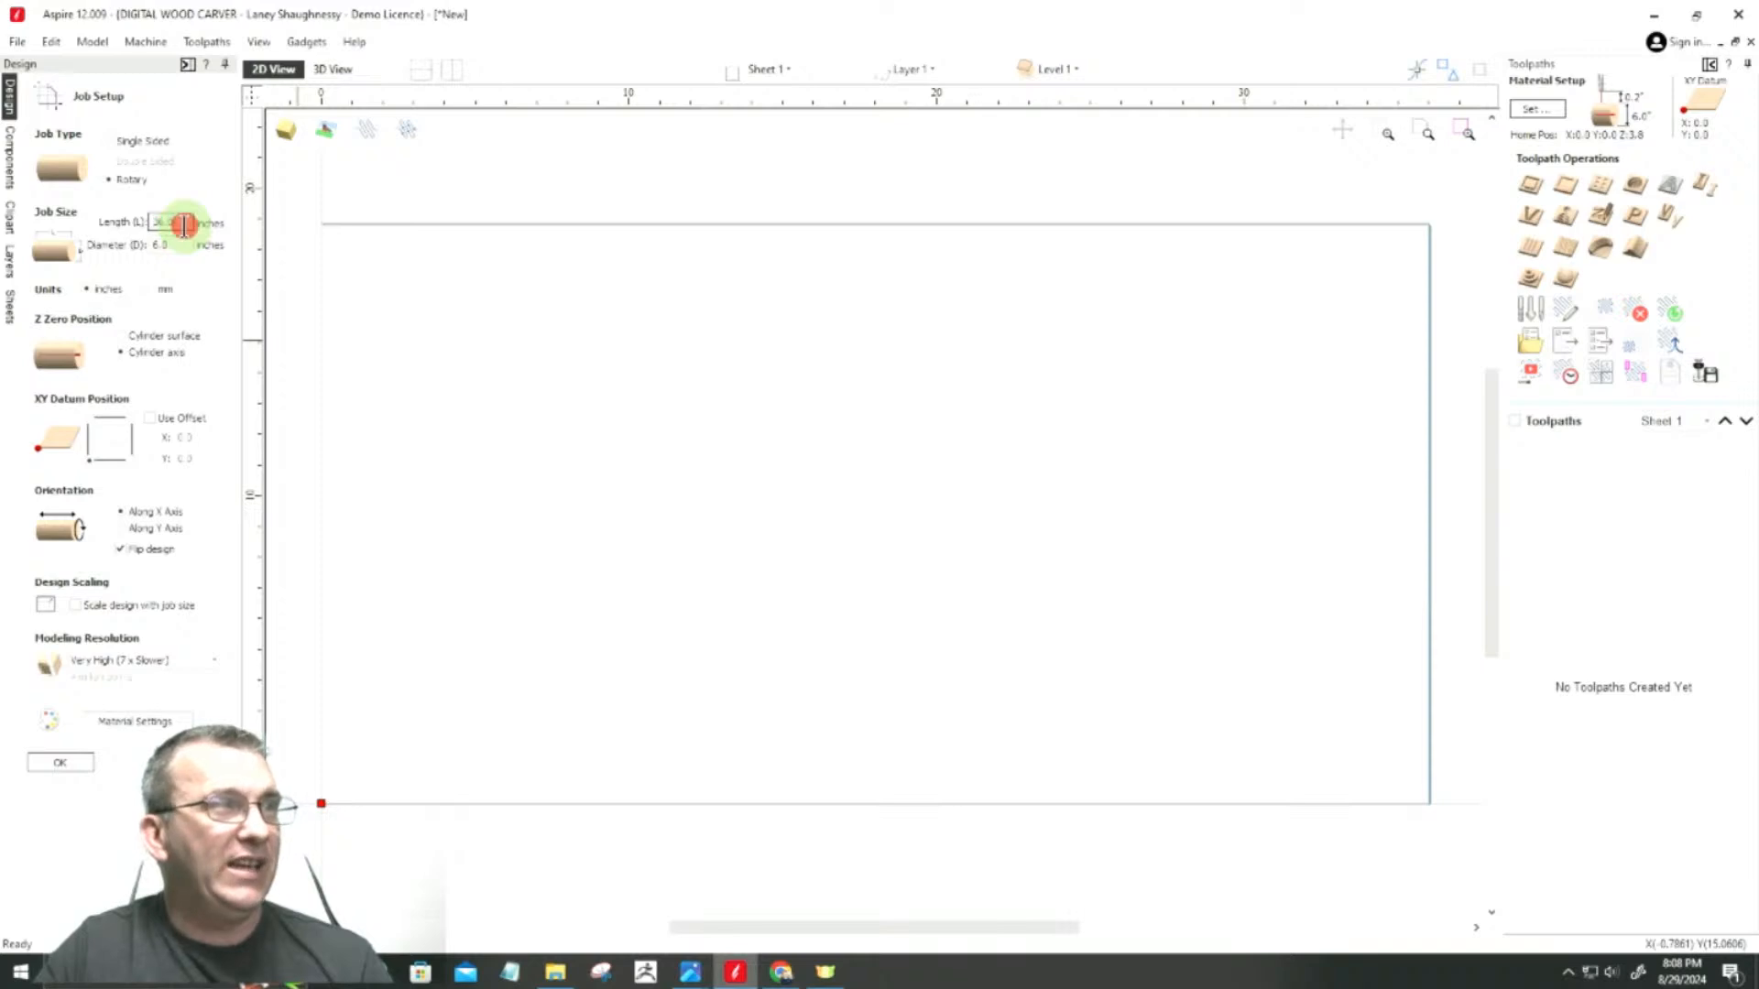
mouse_move(696, 969)
left_click(833, 869)
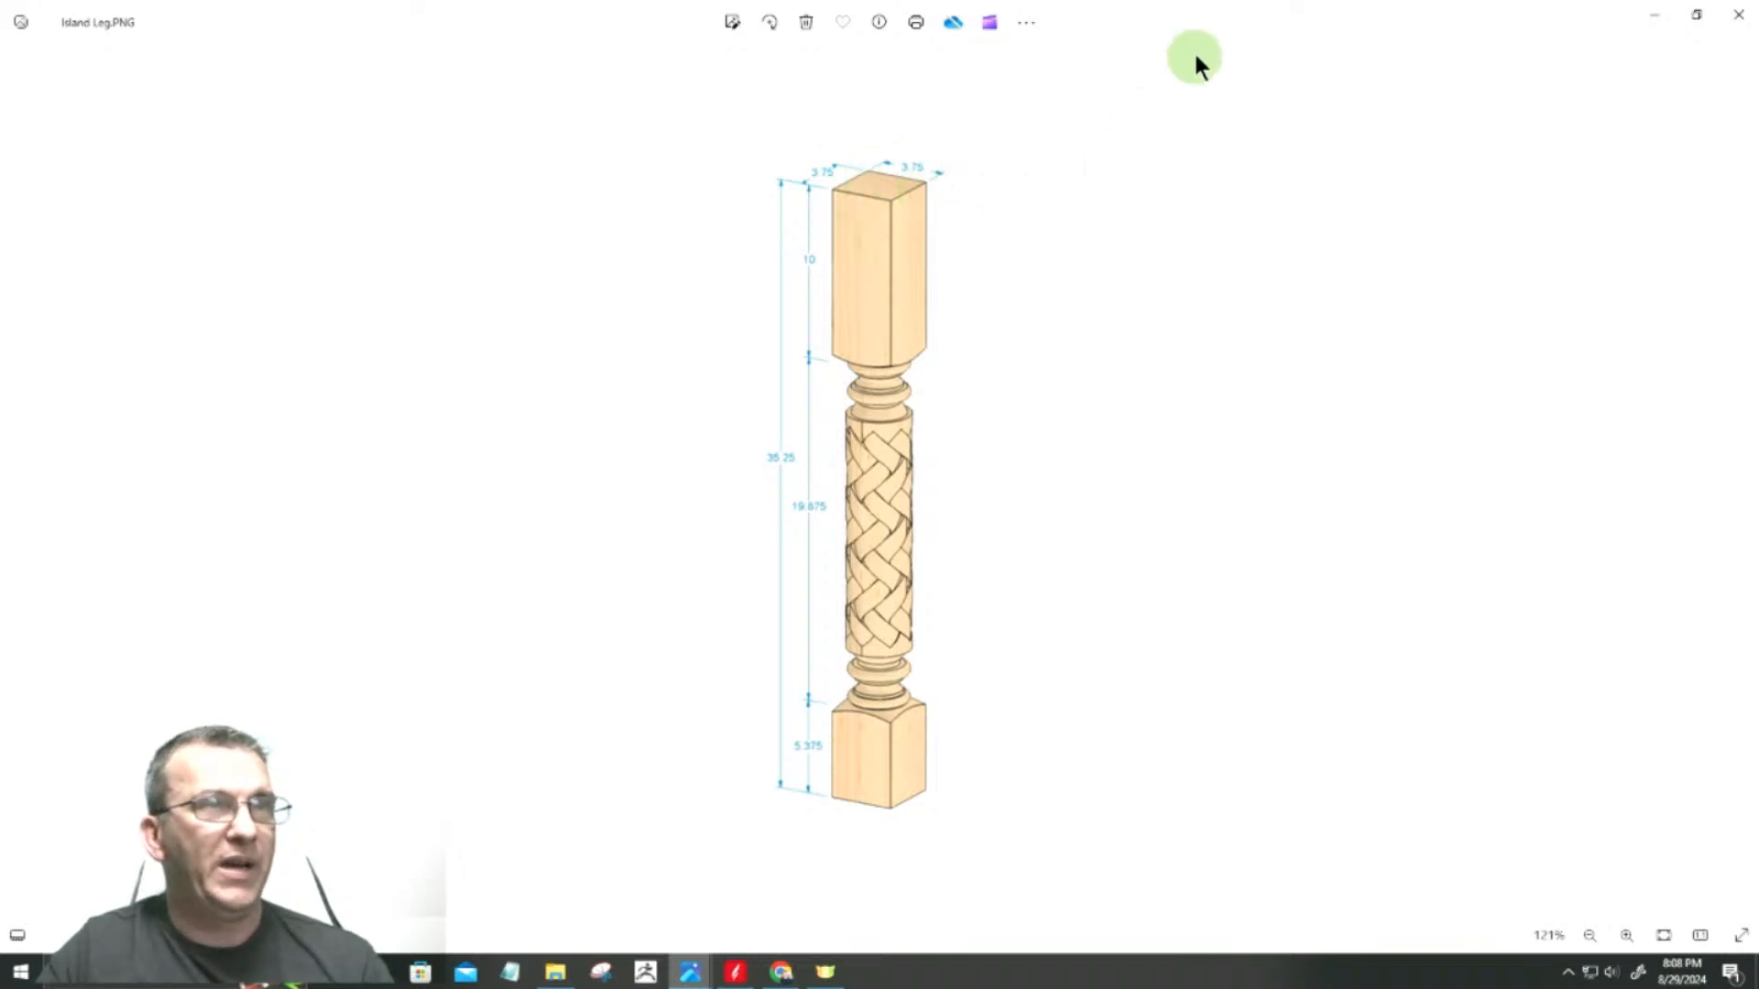
left_click(1655, 17)
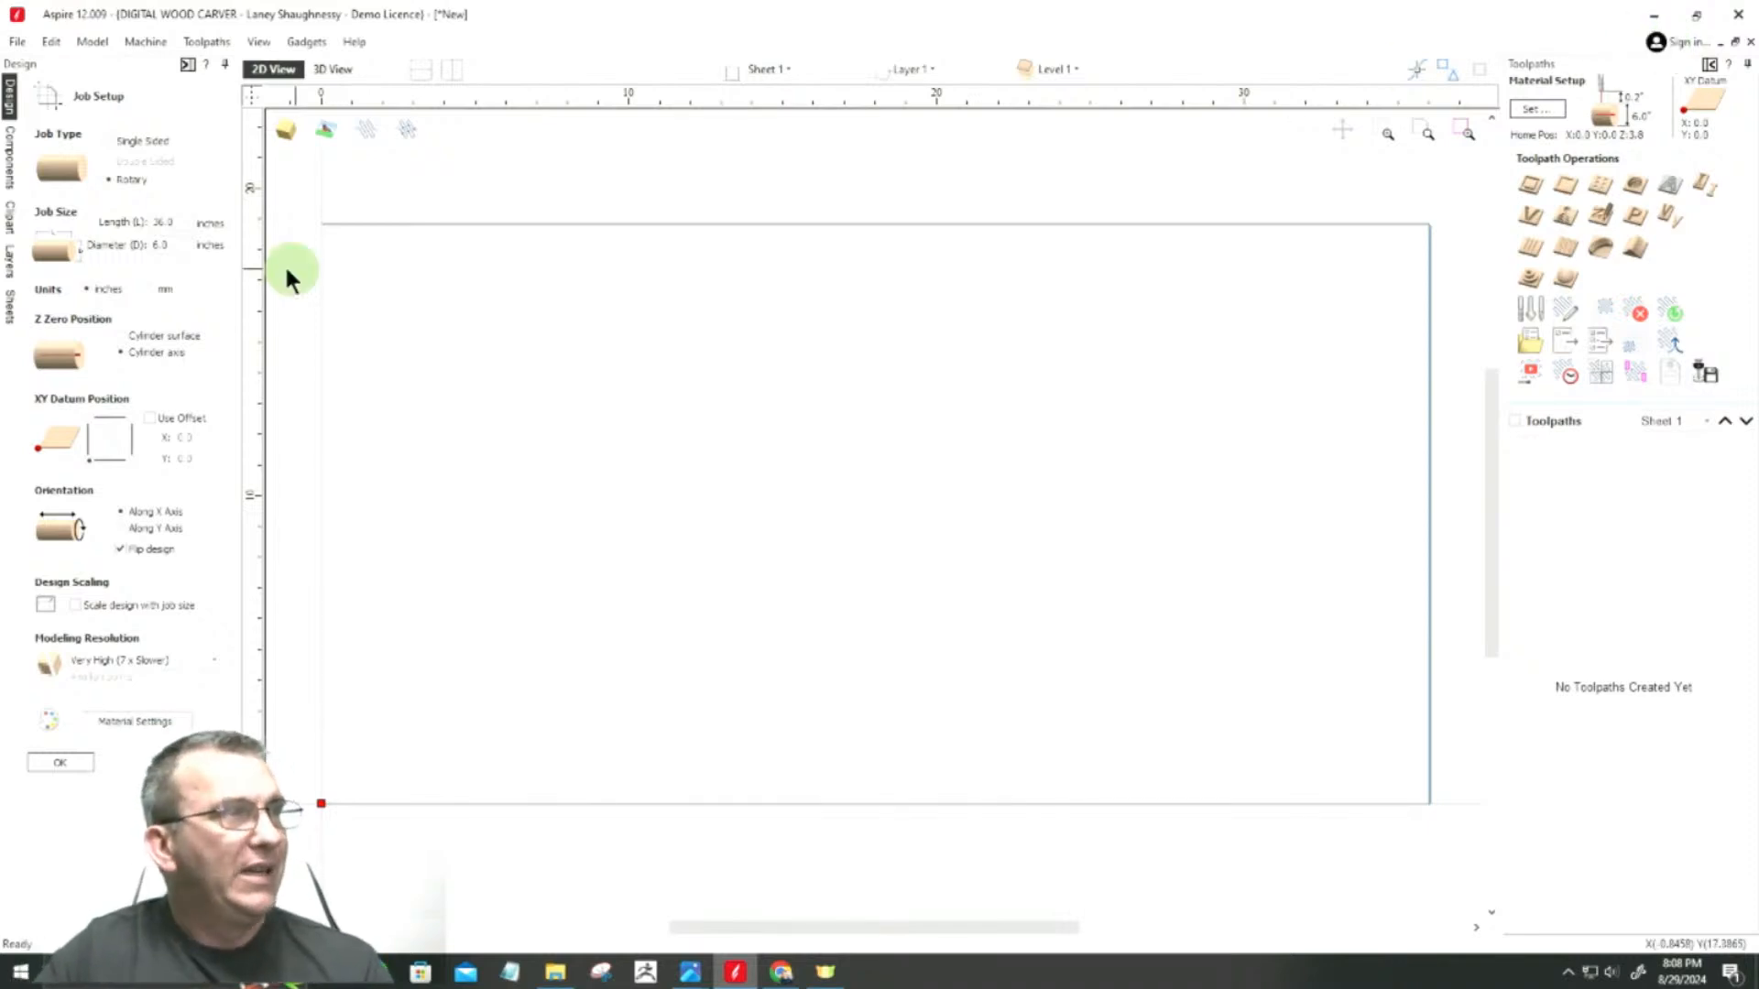
Step: Set the rotary job length to 35.25 inches
left_click(174, 223)
left_click_drag(174, 222, 157, 223)
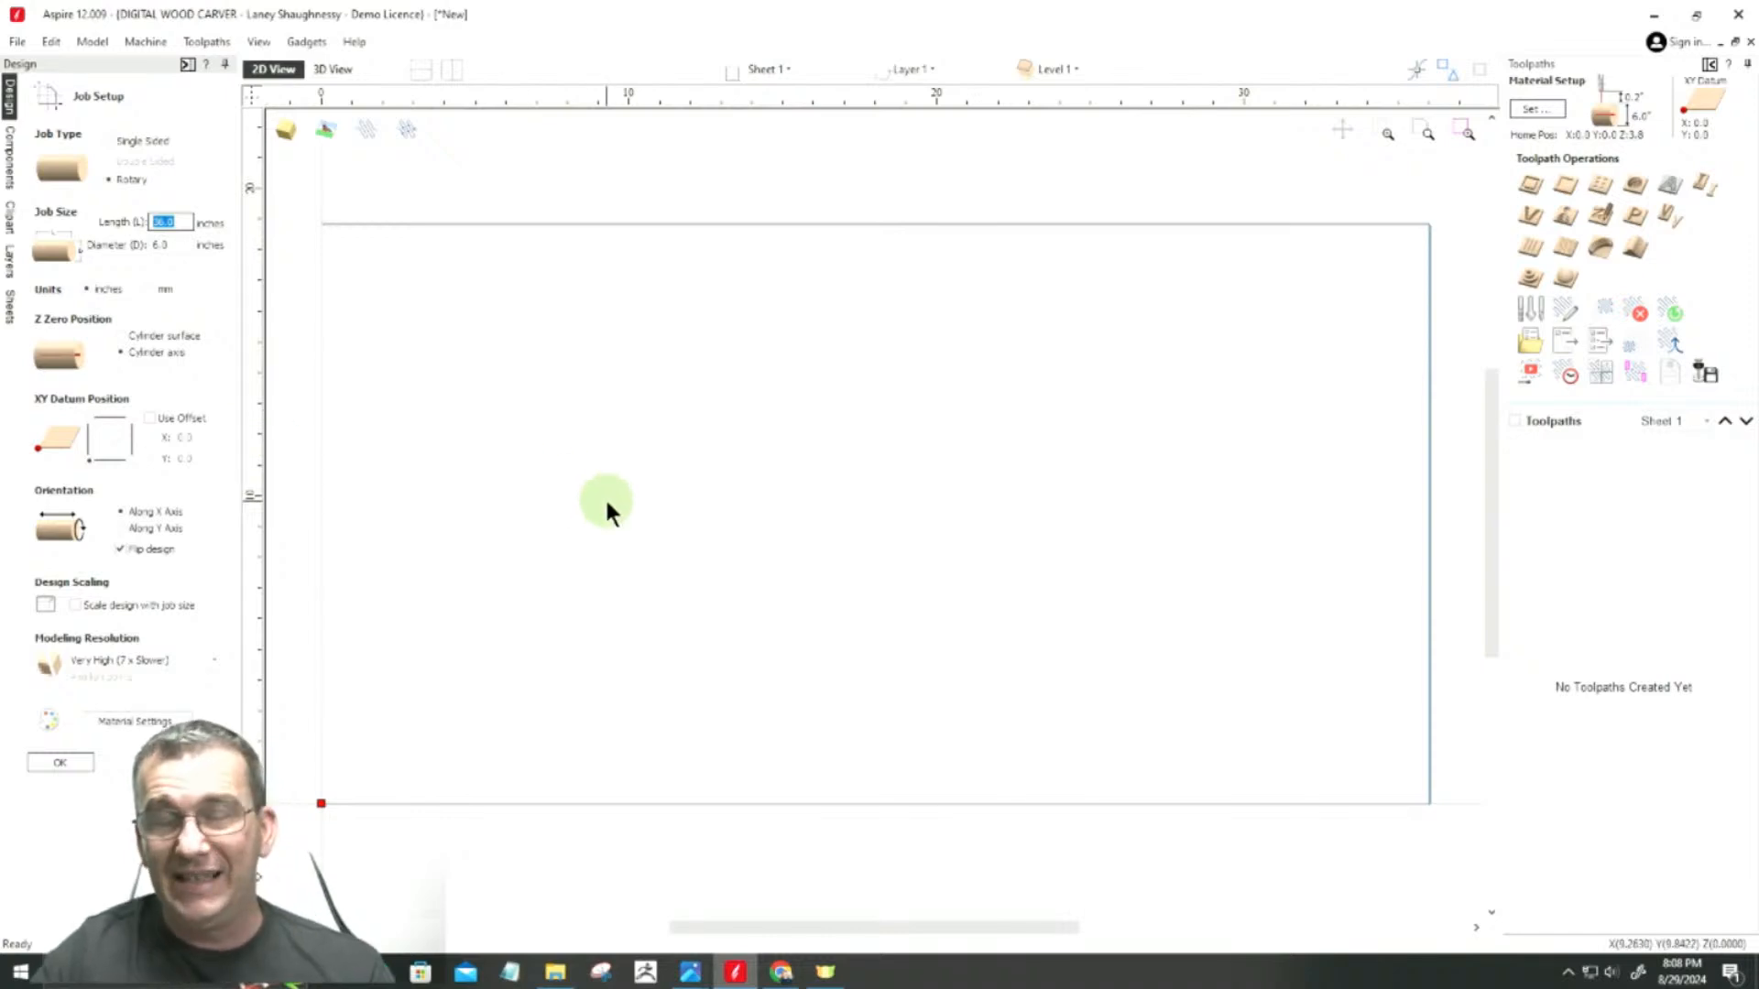
type("35.25")
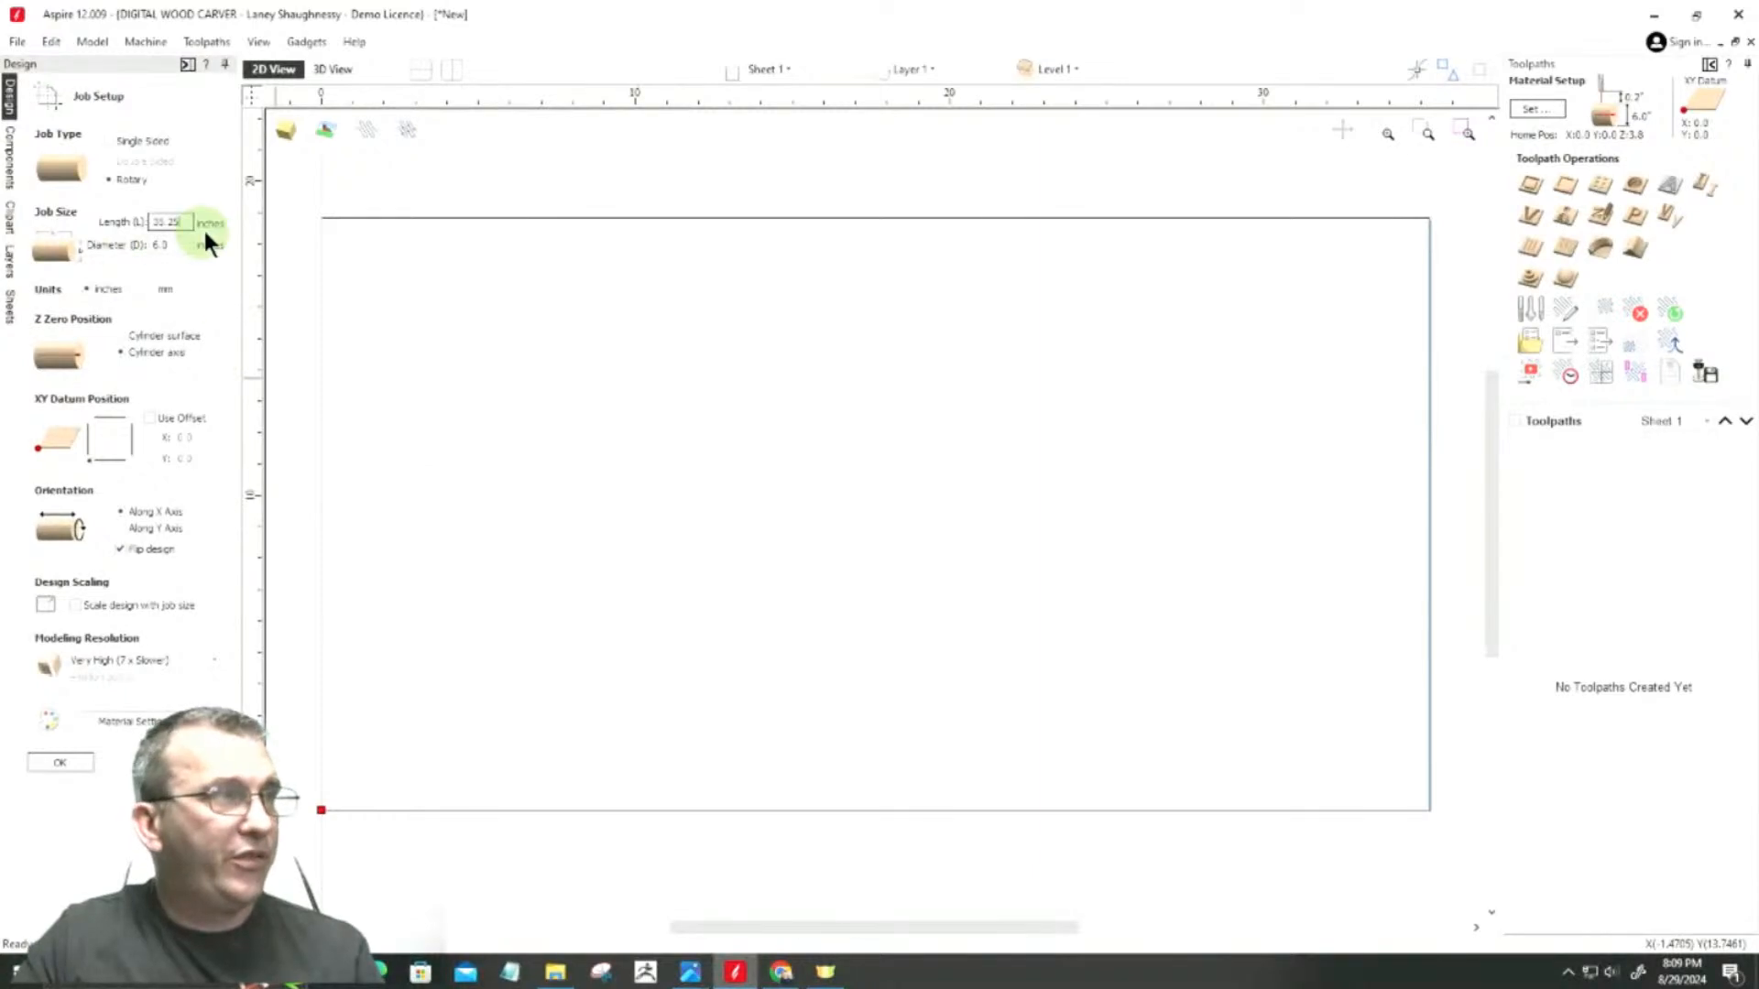
Step: Change the job length to 35 inches and set it back to 35.25 inches
left_click_drag(190, 219, 131, 222)
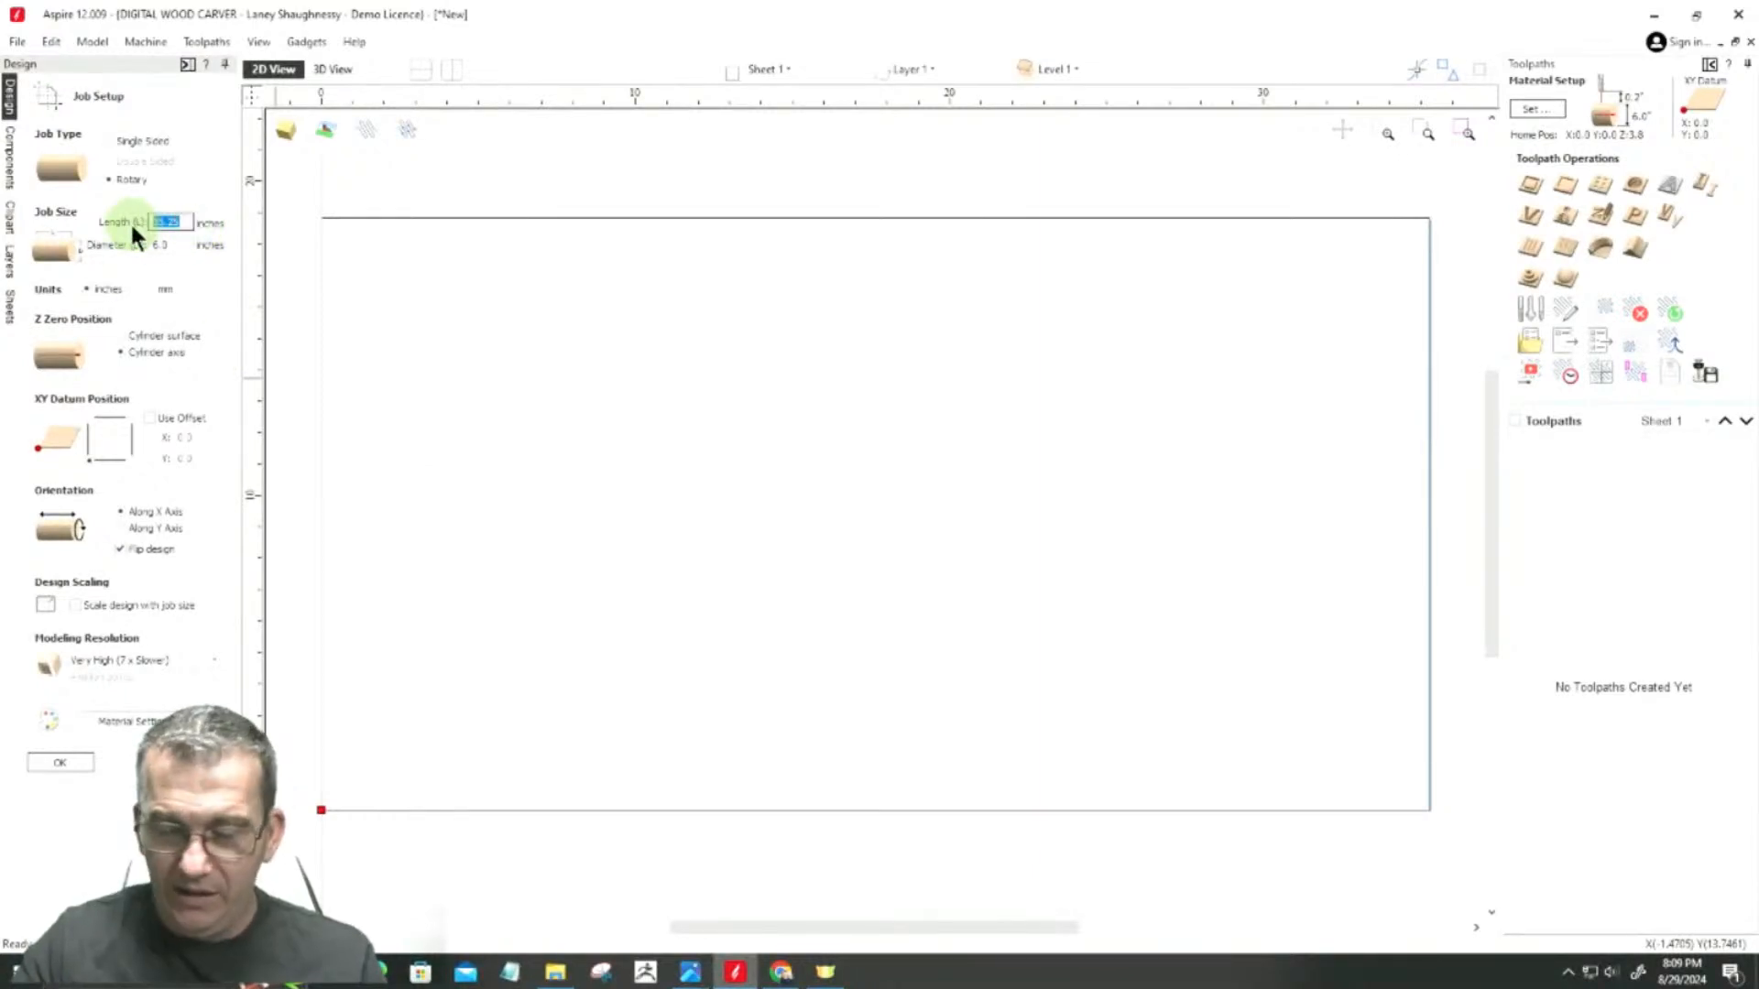
type("35")
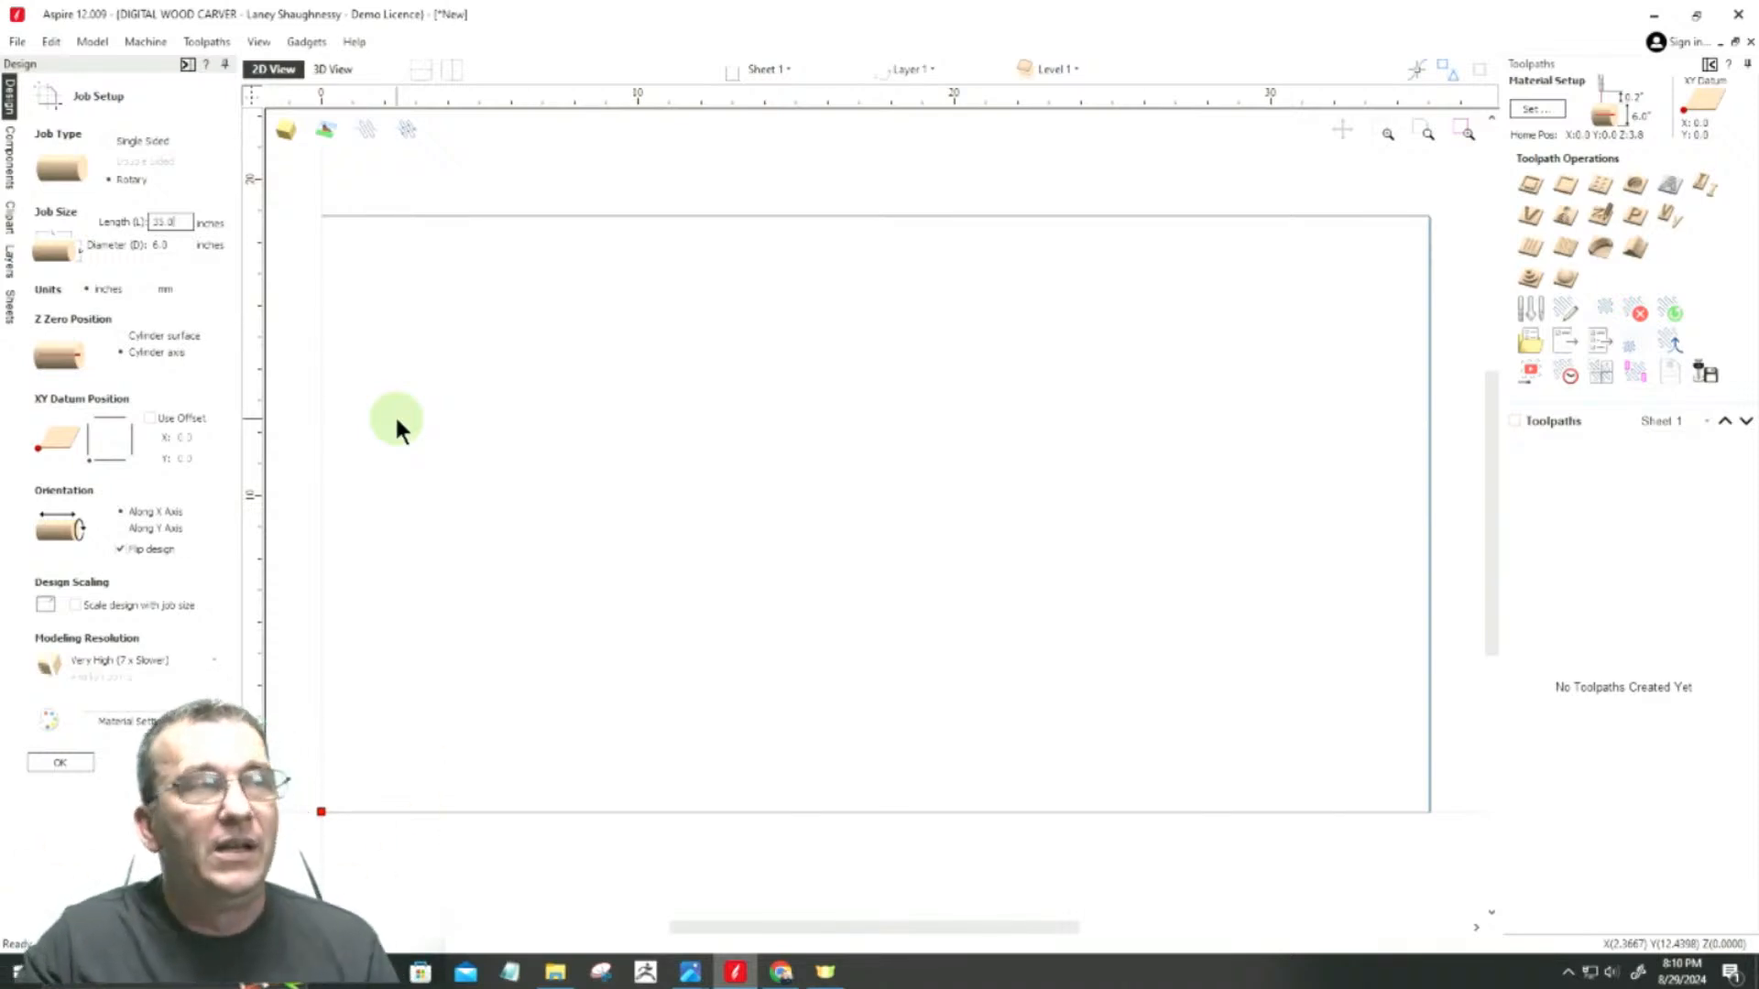
left_click(167, 244)
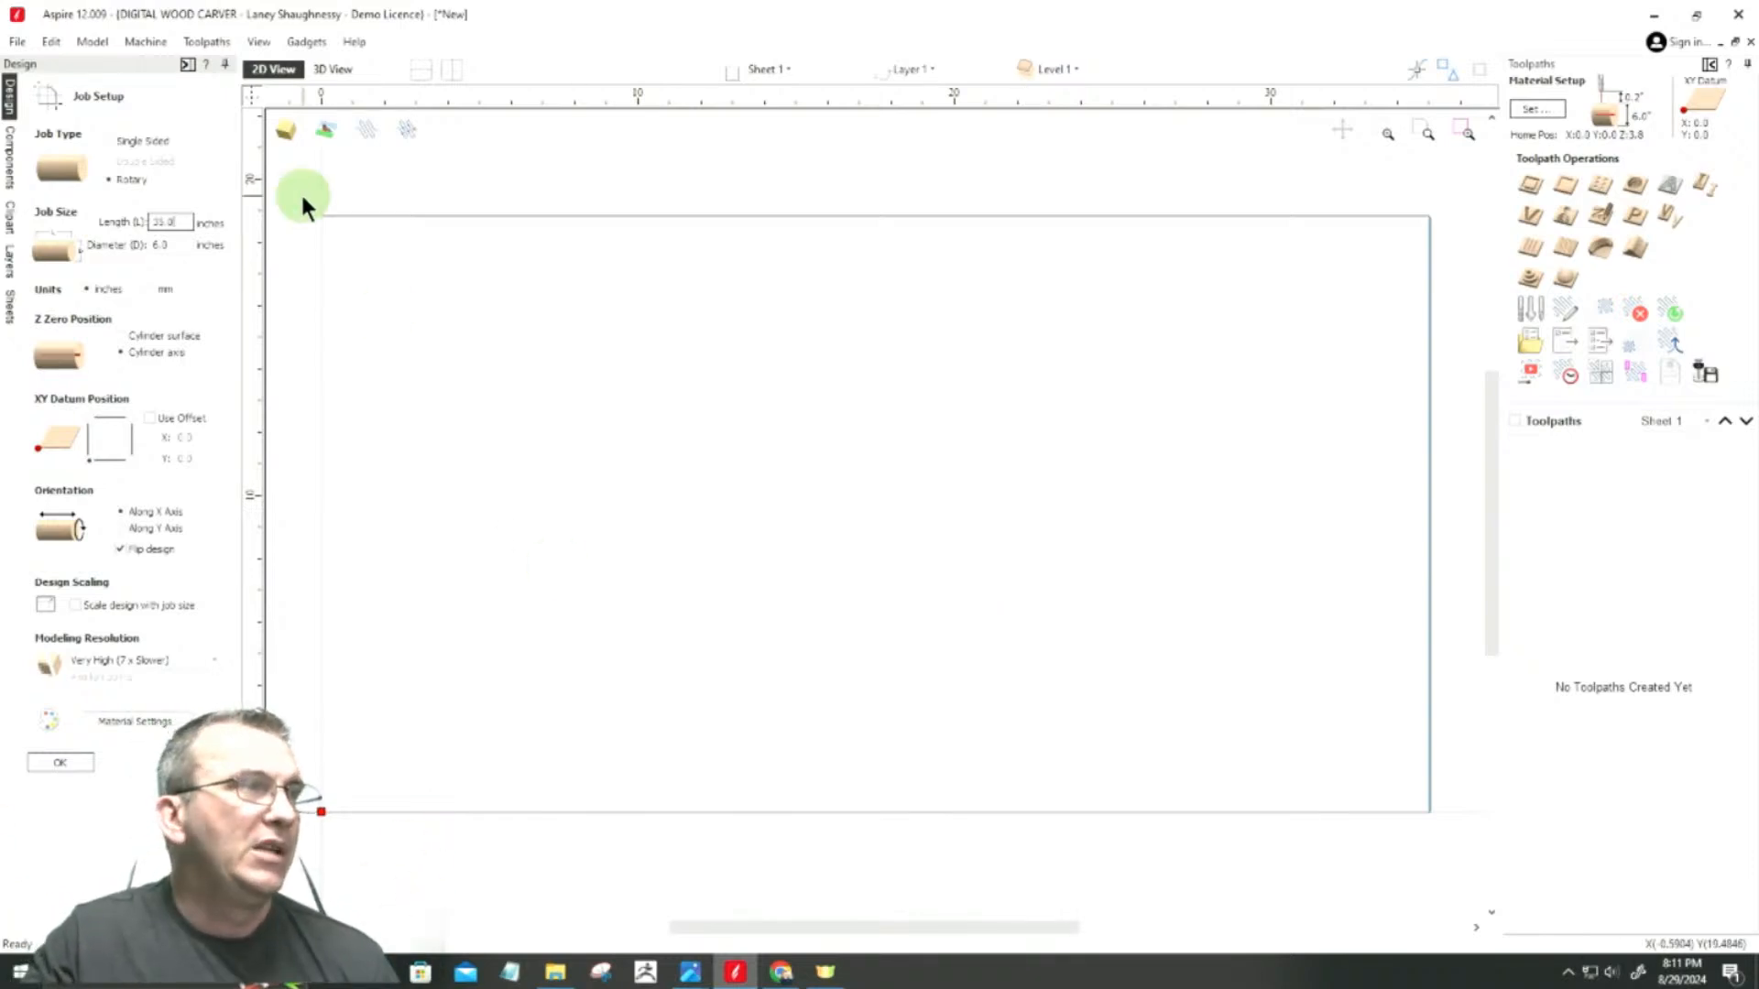
double_click(169, 247)
double_click(176, 222)
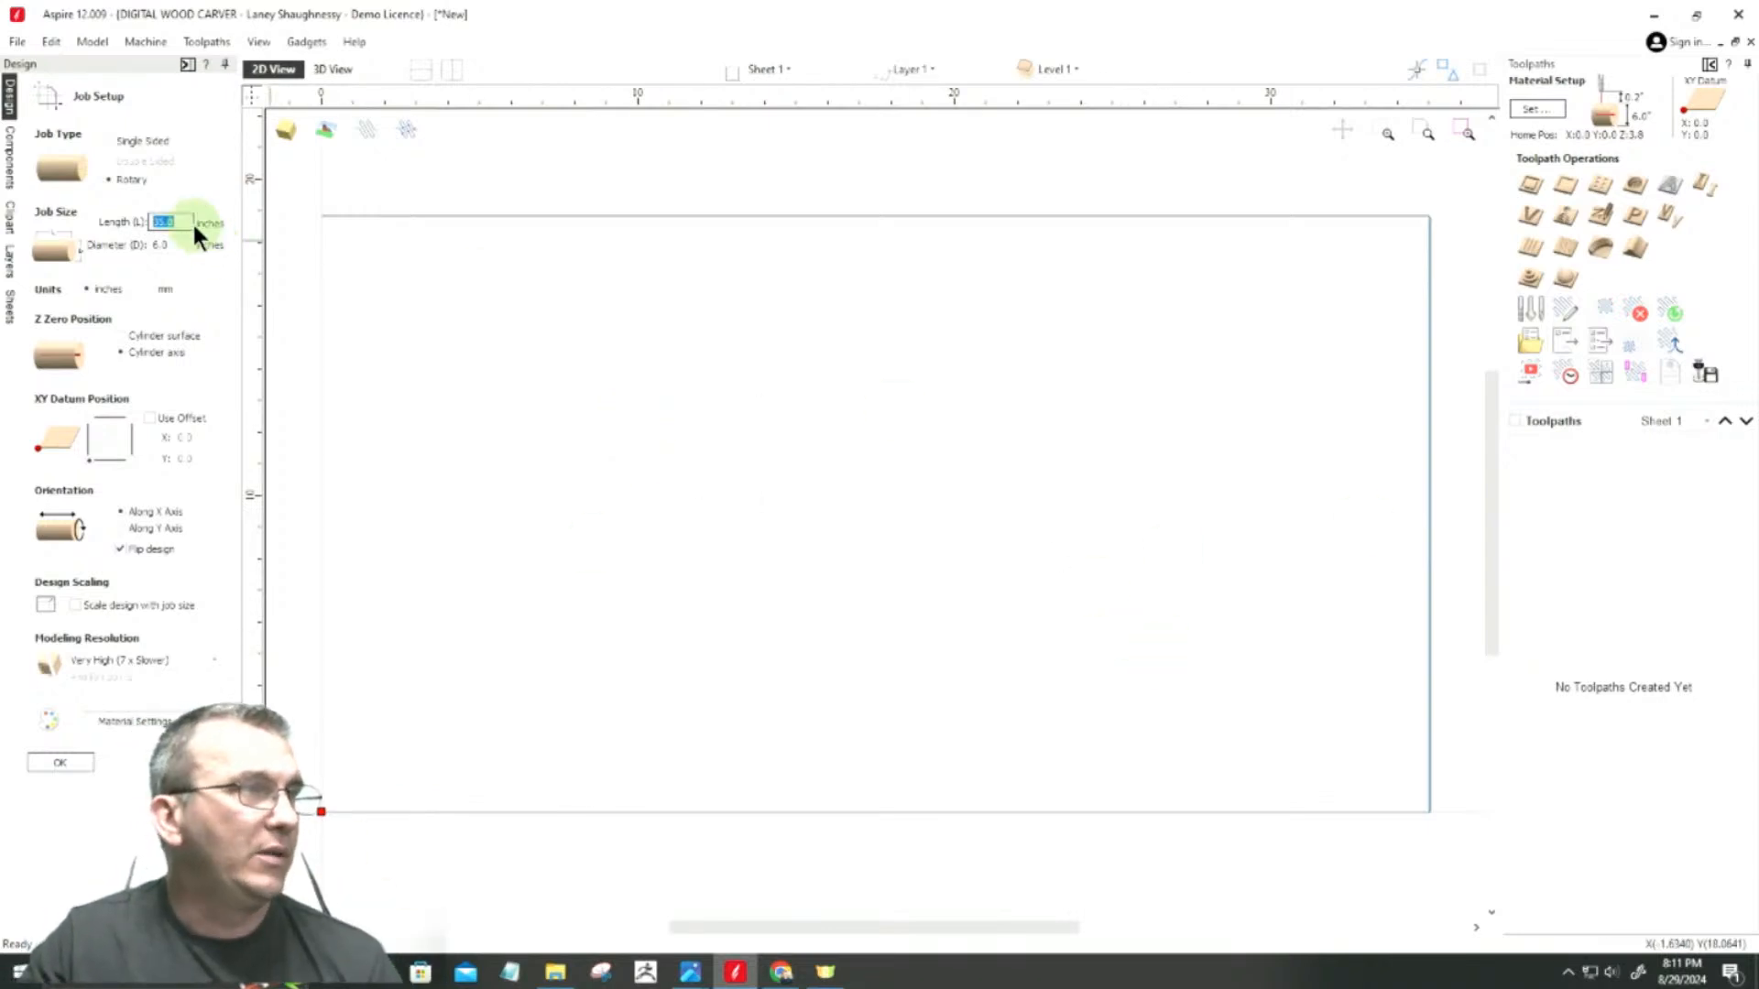
type("35.25")
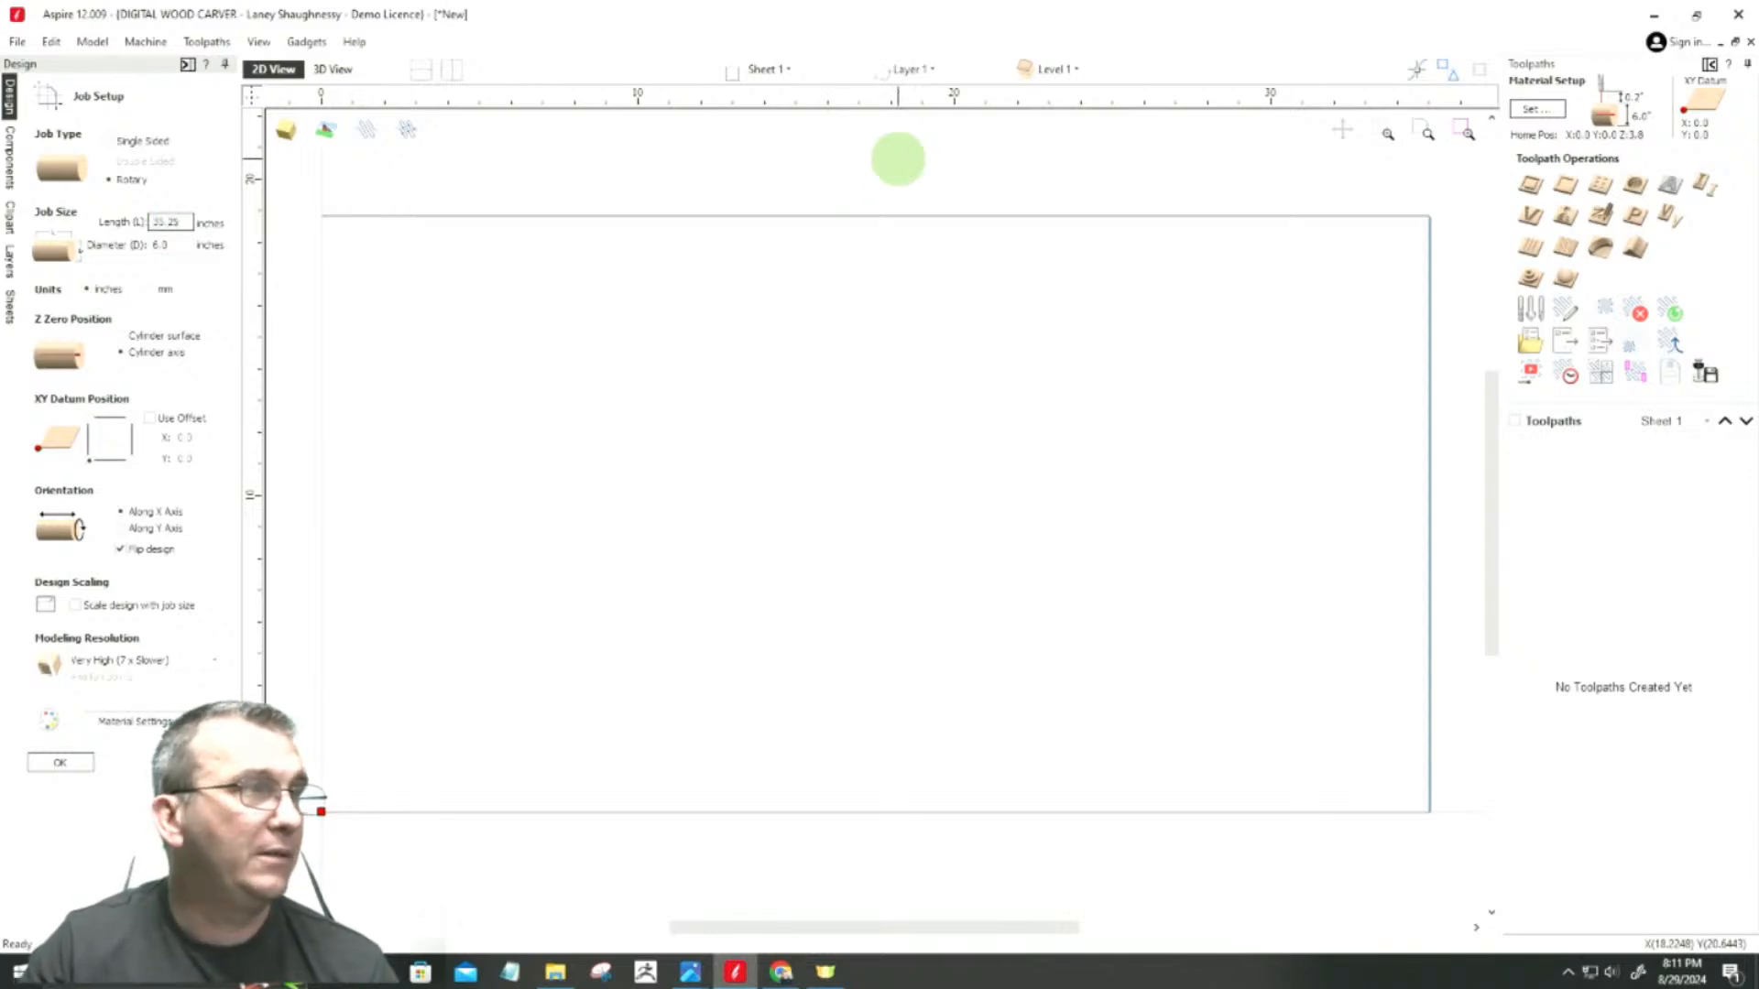
Step: Set the rotary blank's diameter to 4 inches
left_click(183, 243)
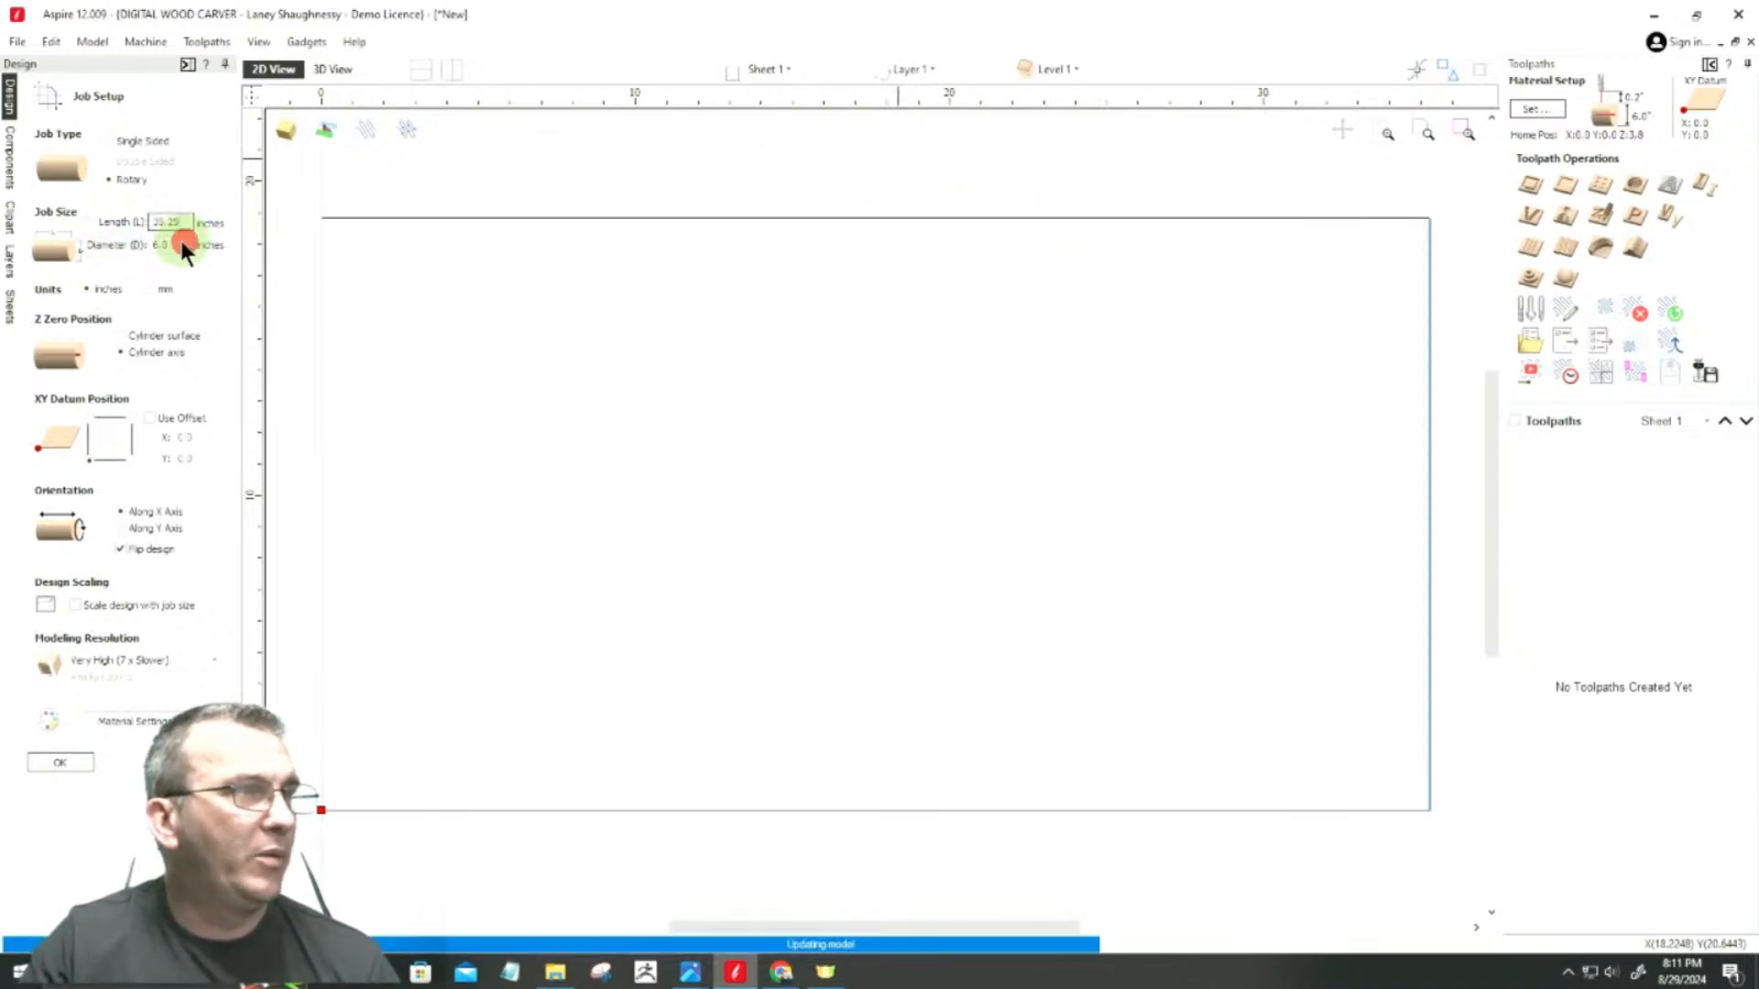
left_click(170, 244)
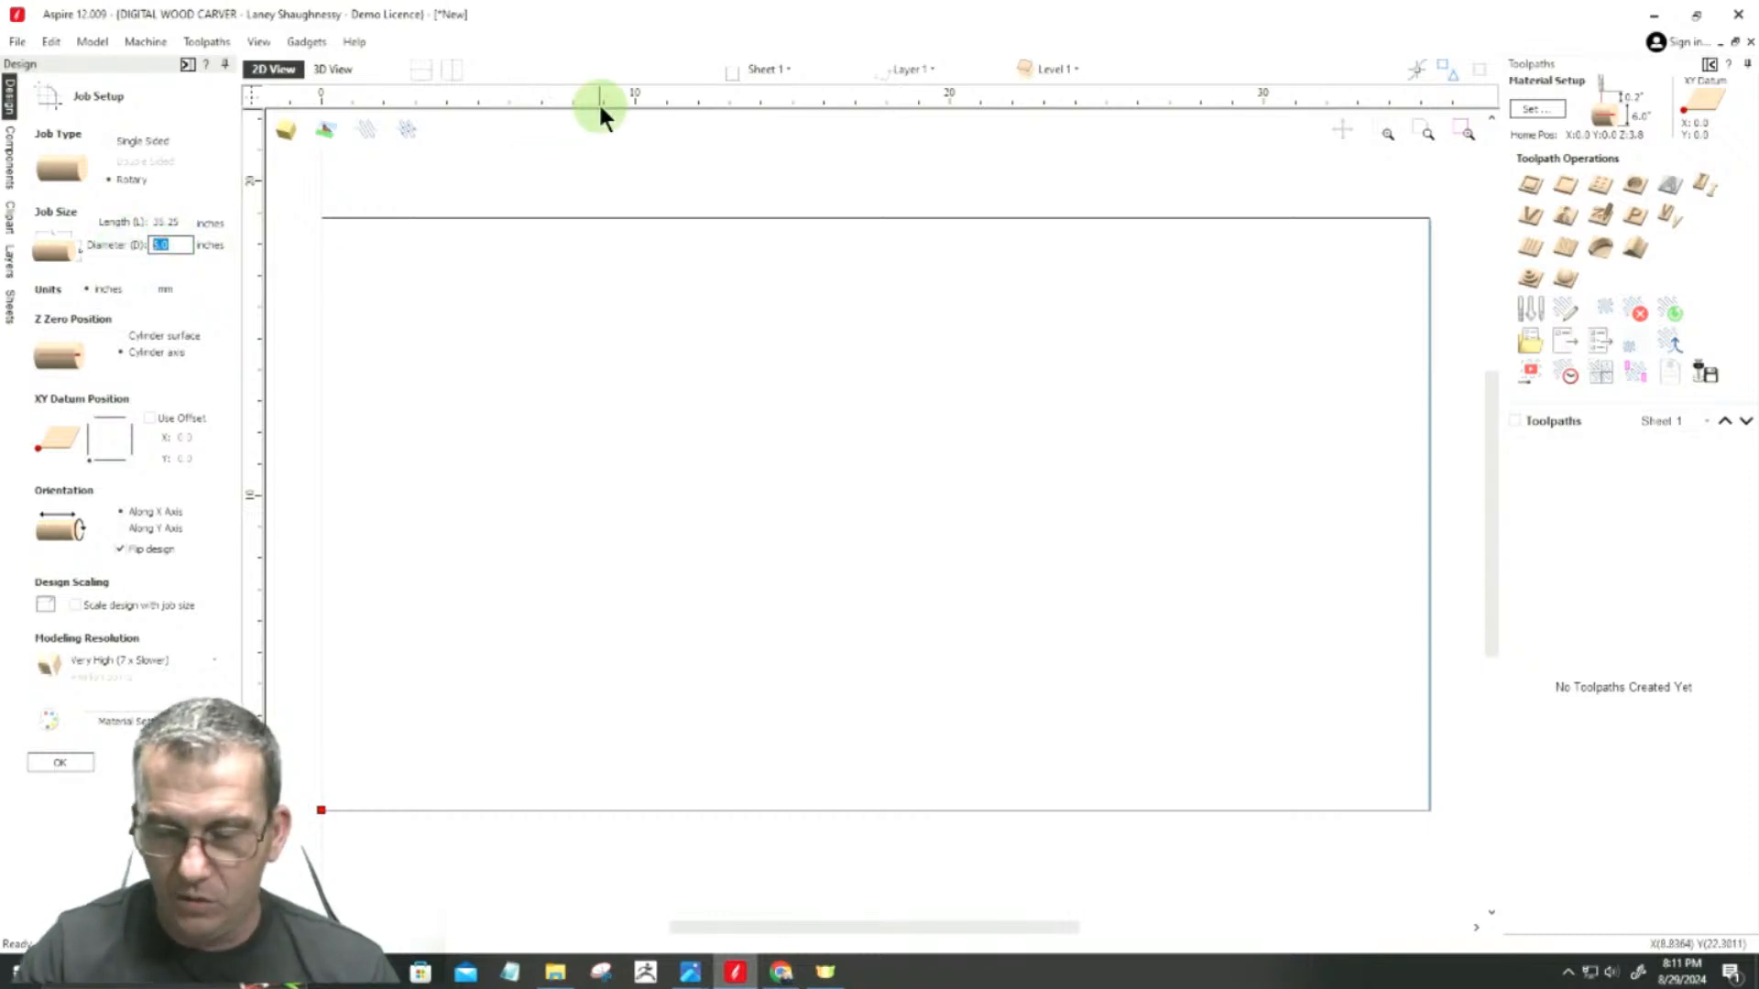
type("4")
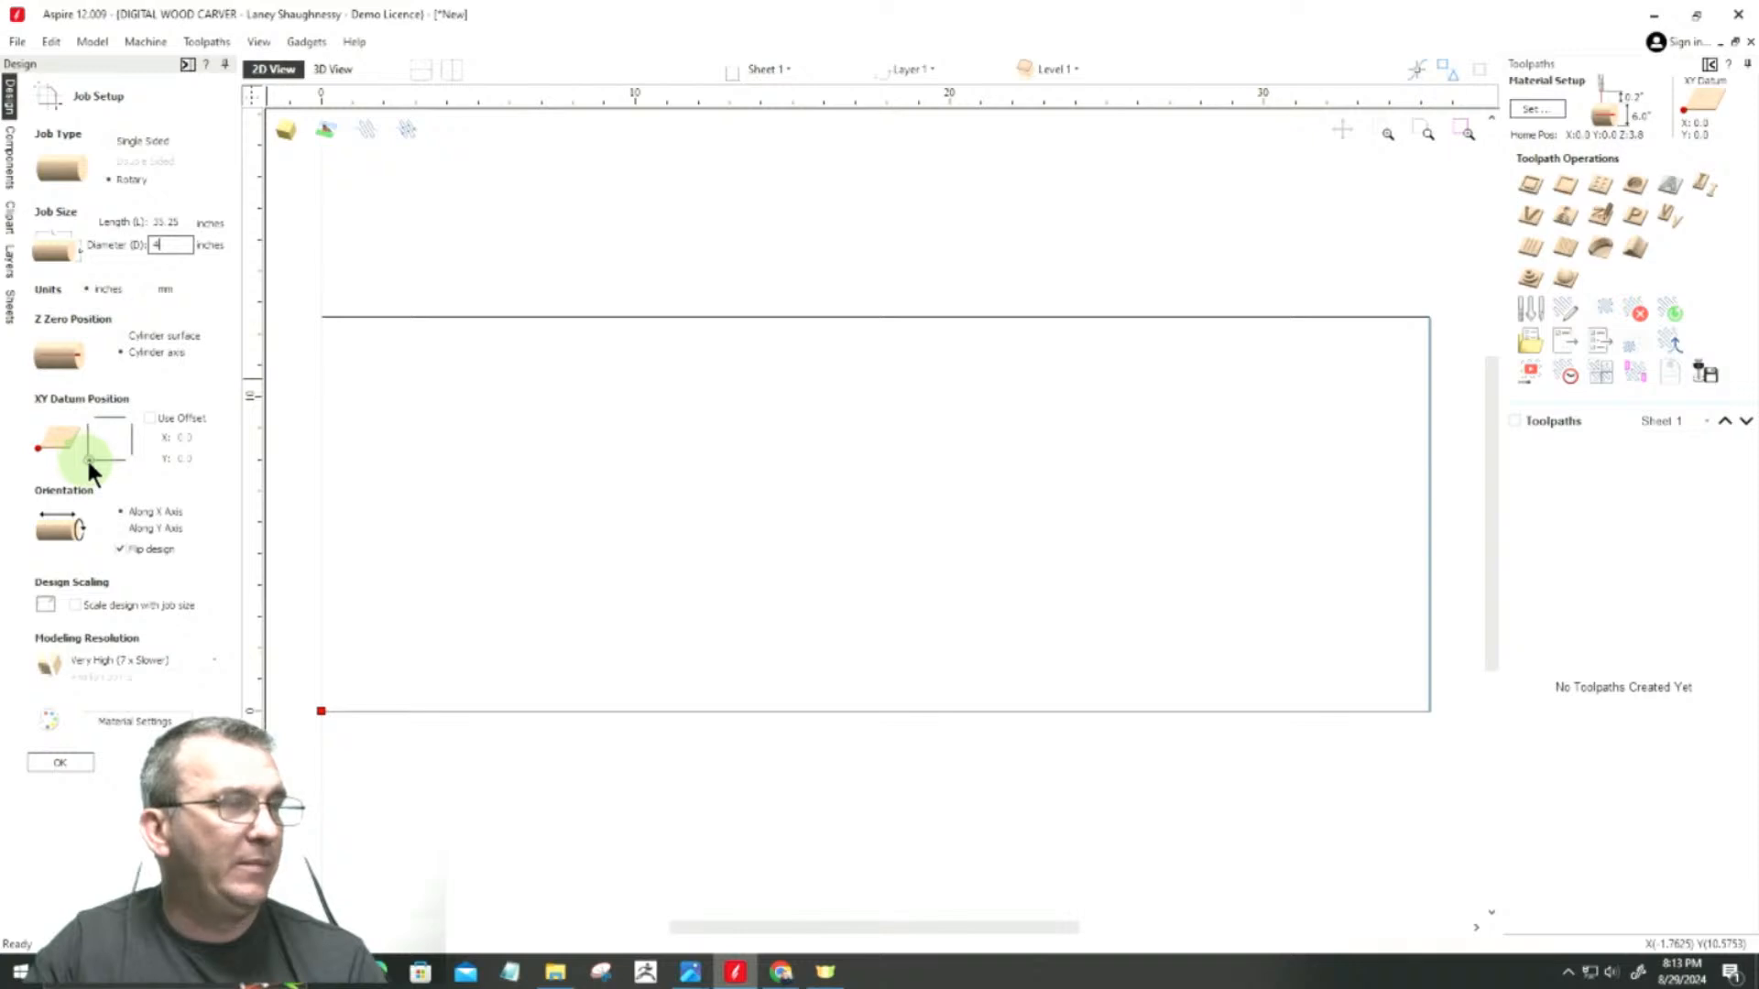
Step: Try the XY datum at the job's center, return it to the lower-left corner, and apply the job setup
left_click(109, 441)
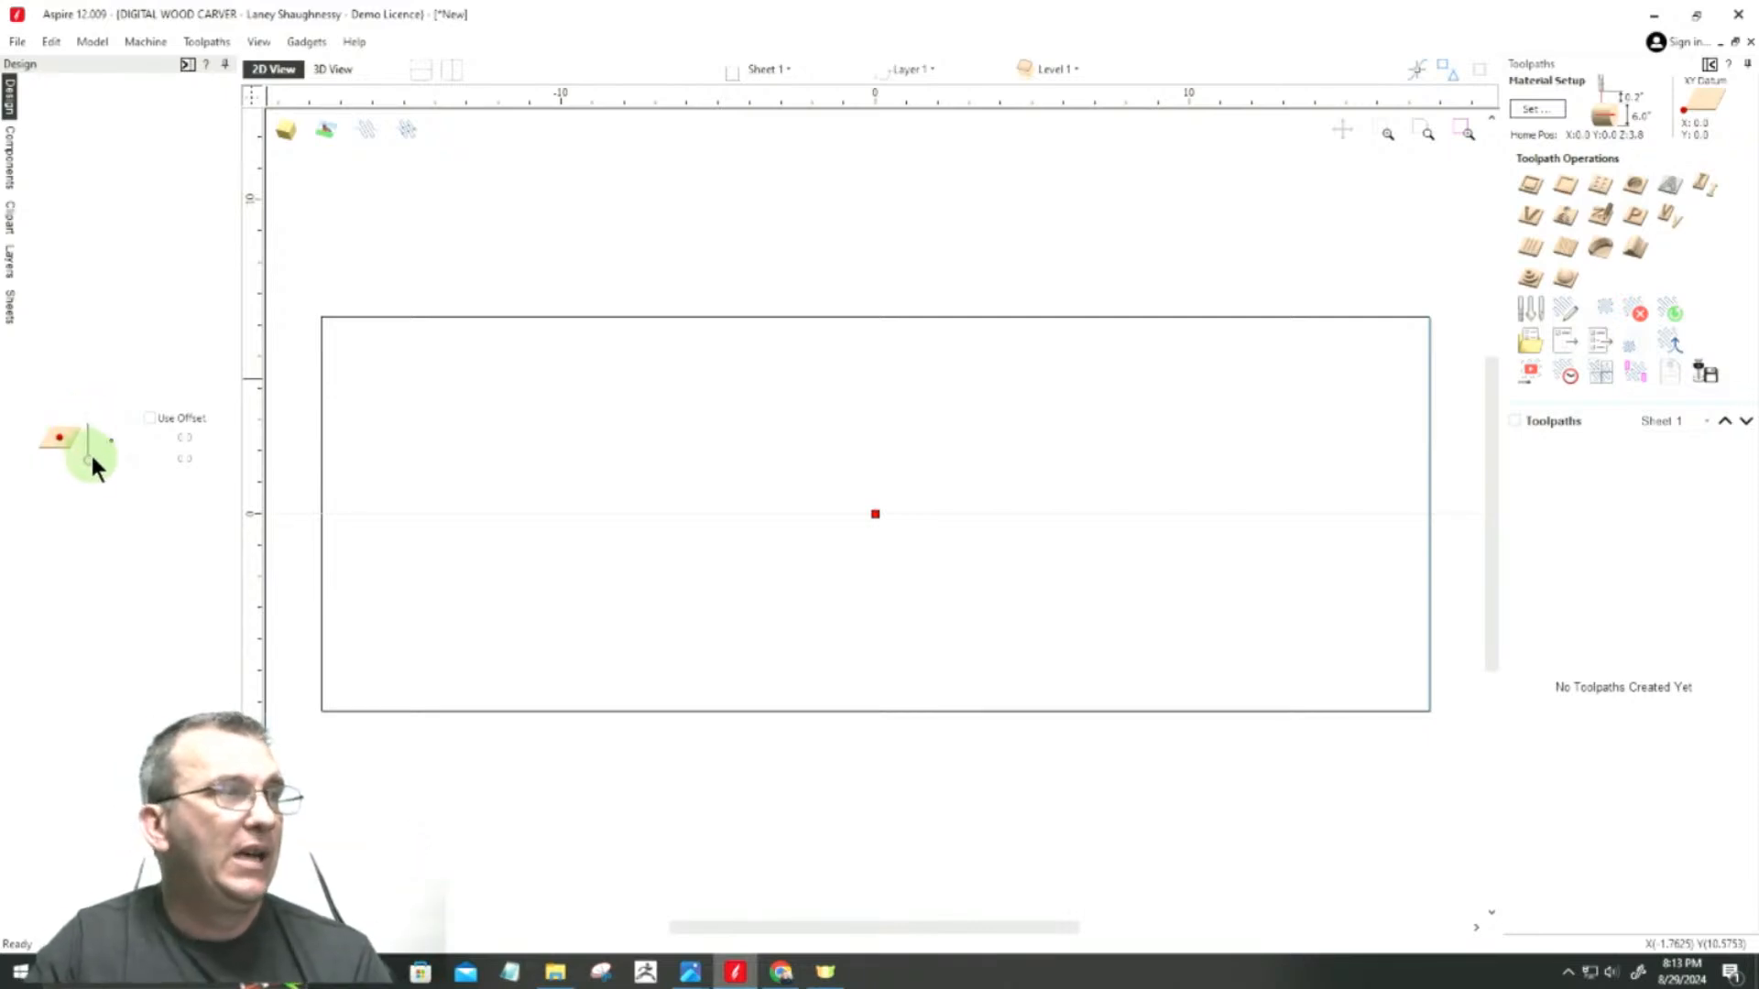
left_click(85, 454)
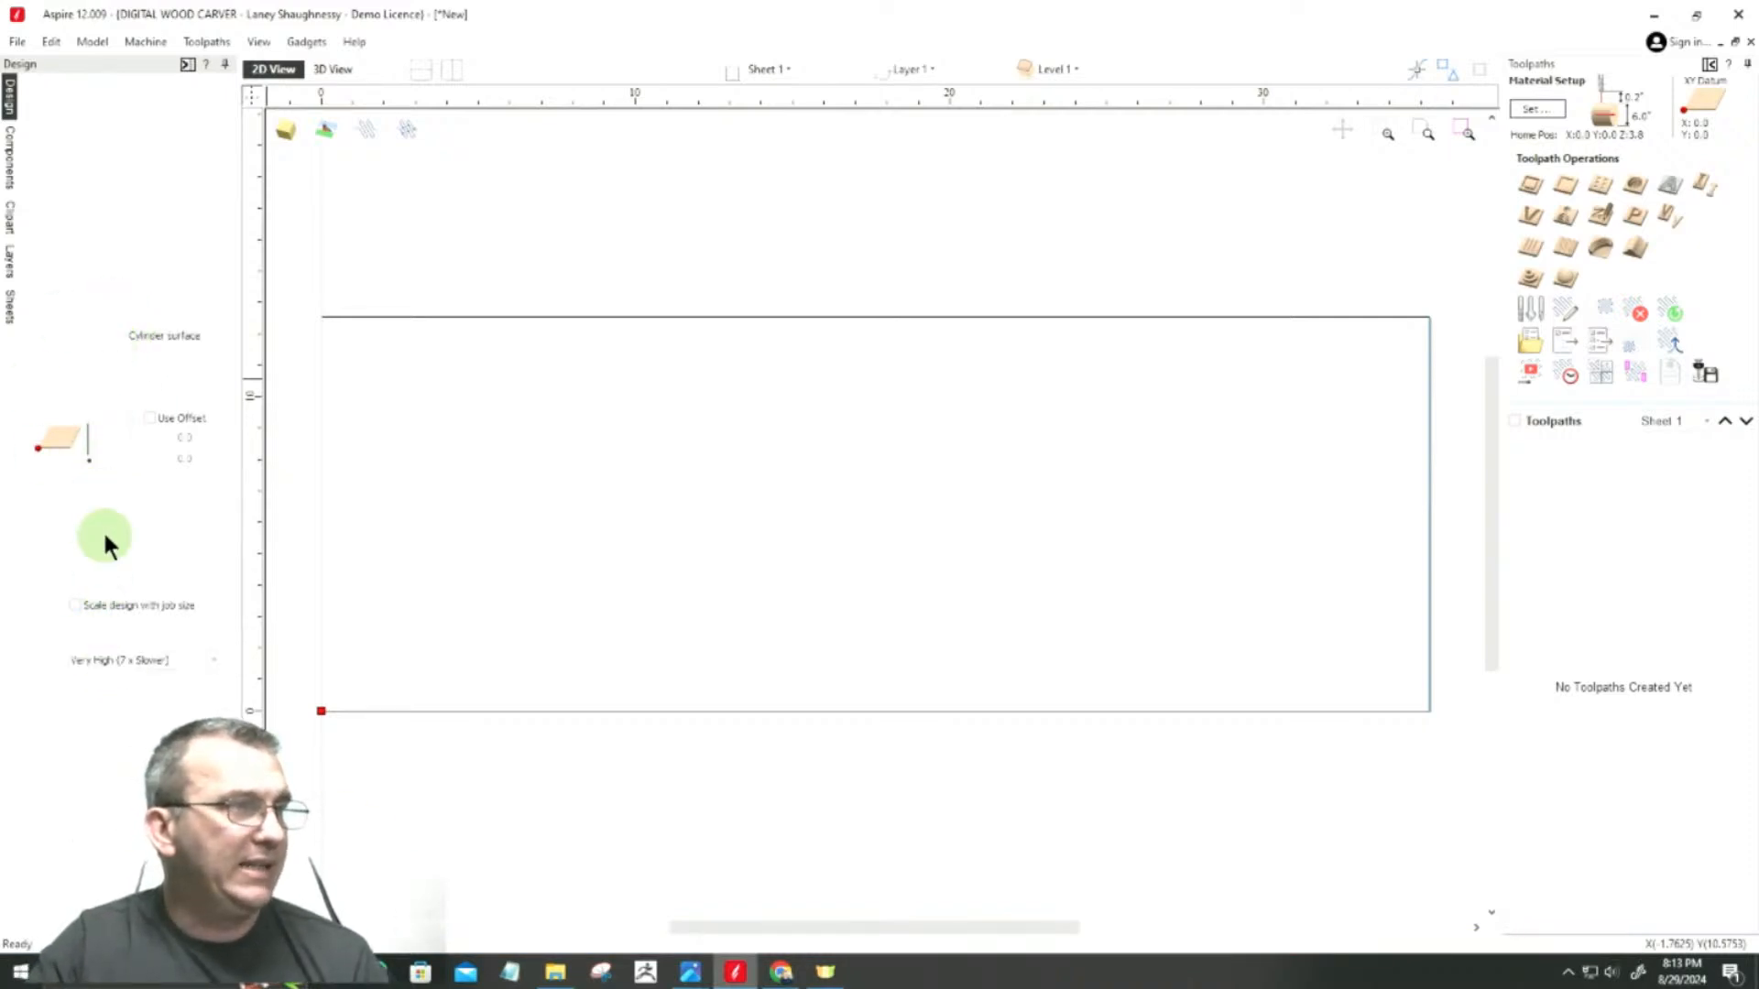
left_click(96, 505)
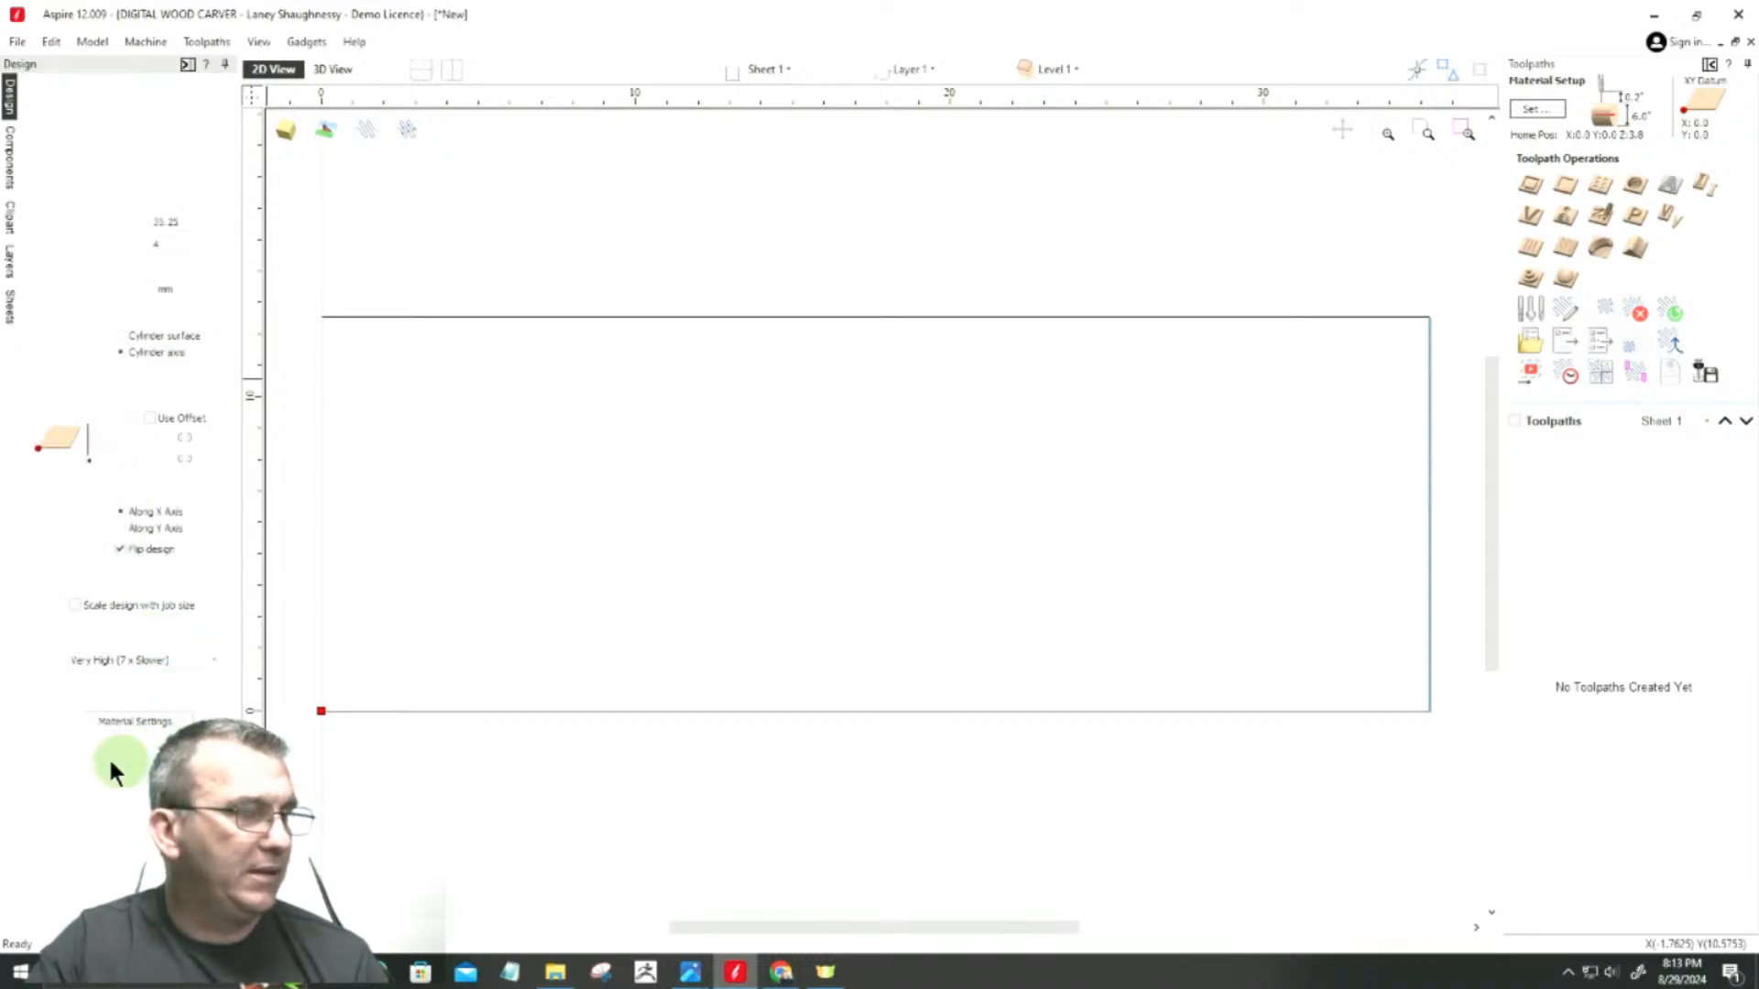
left_click(71, 761)
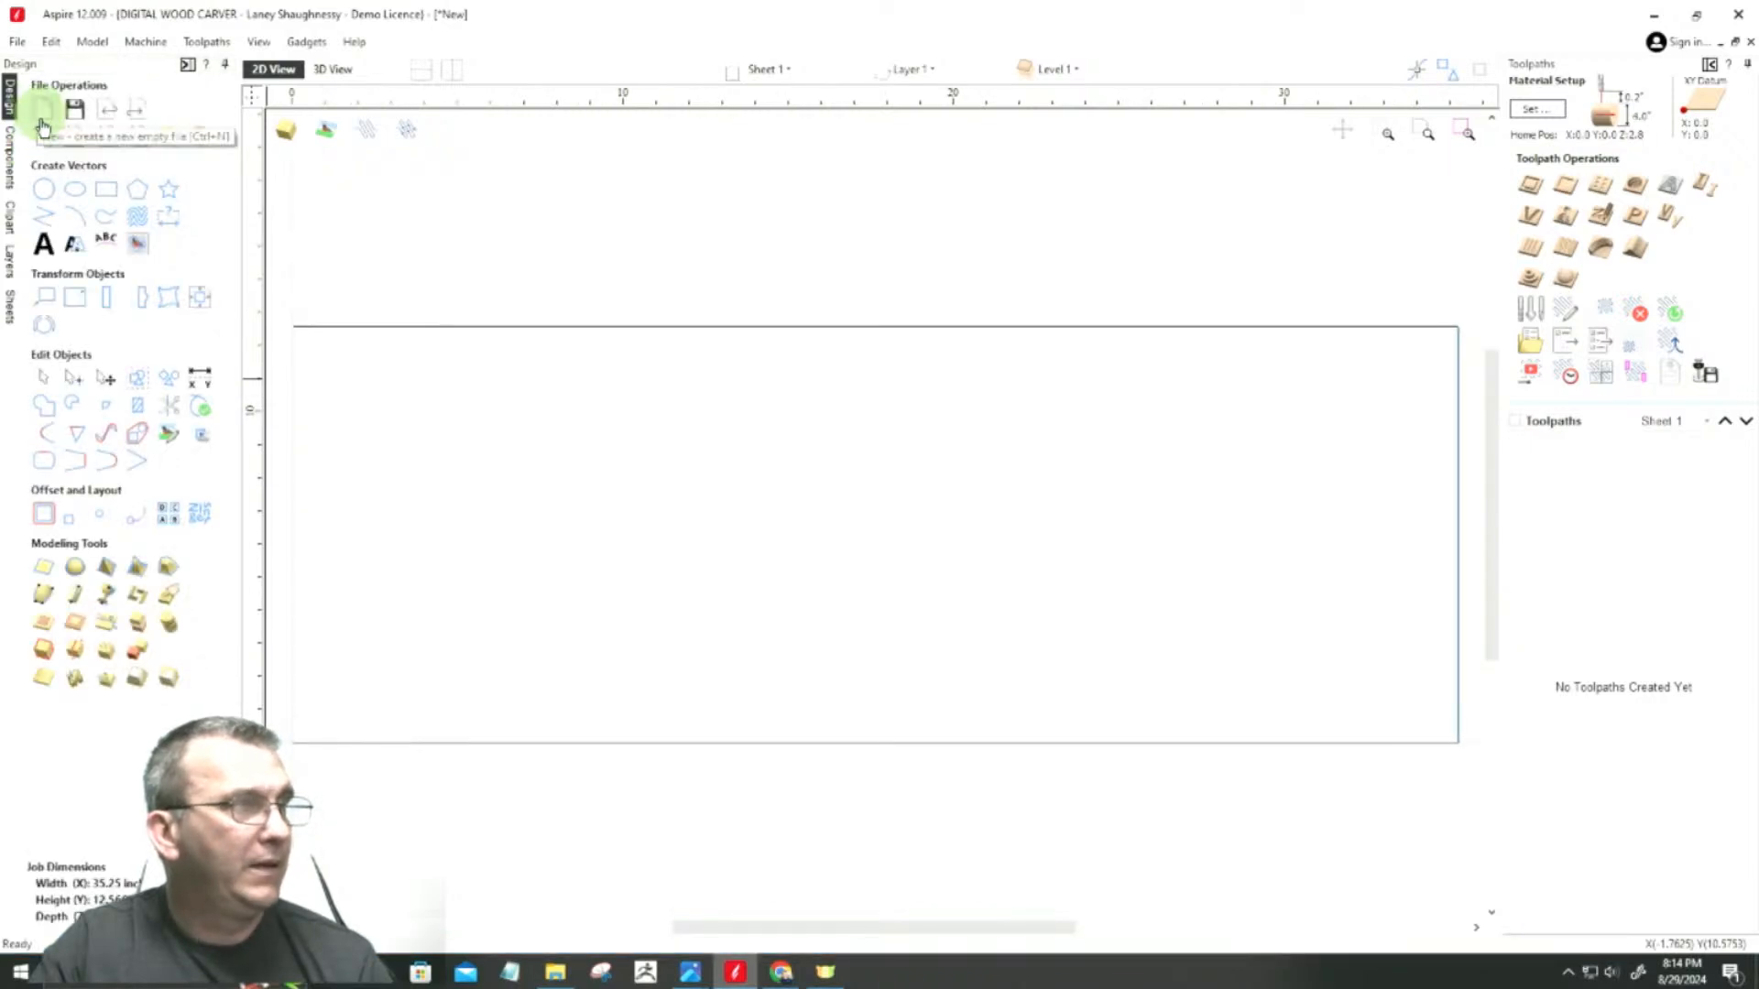
Step: Reopen the job setup and apply it with the modeling resolution at Very High (7 x Slower)
left_click(41, 138)
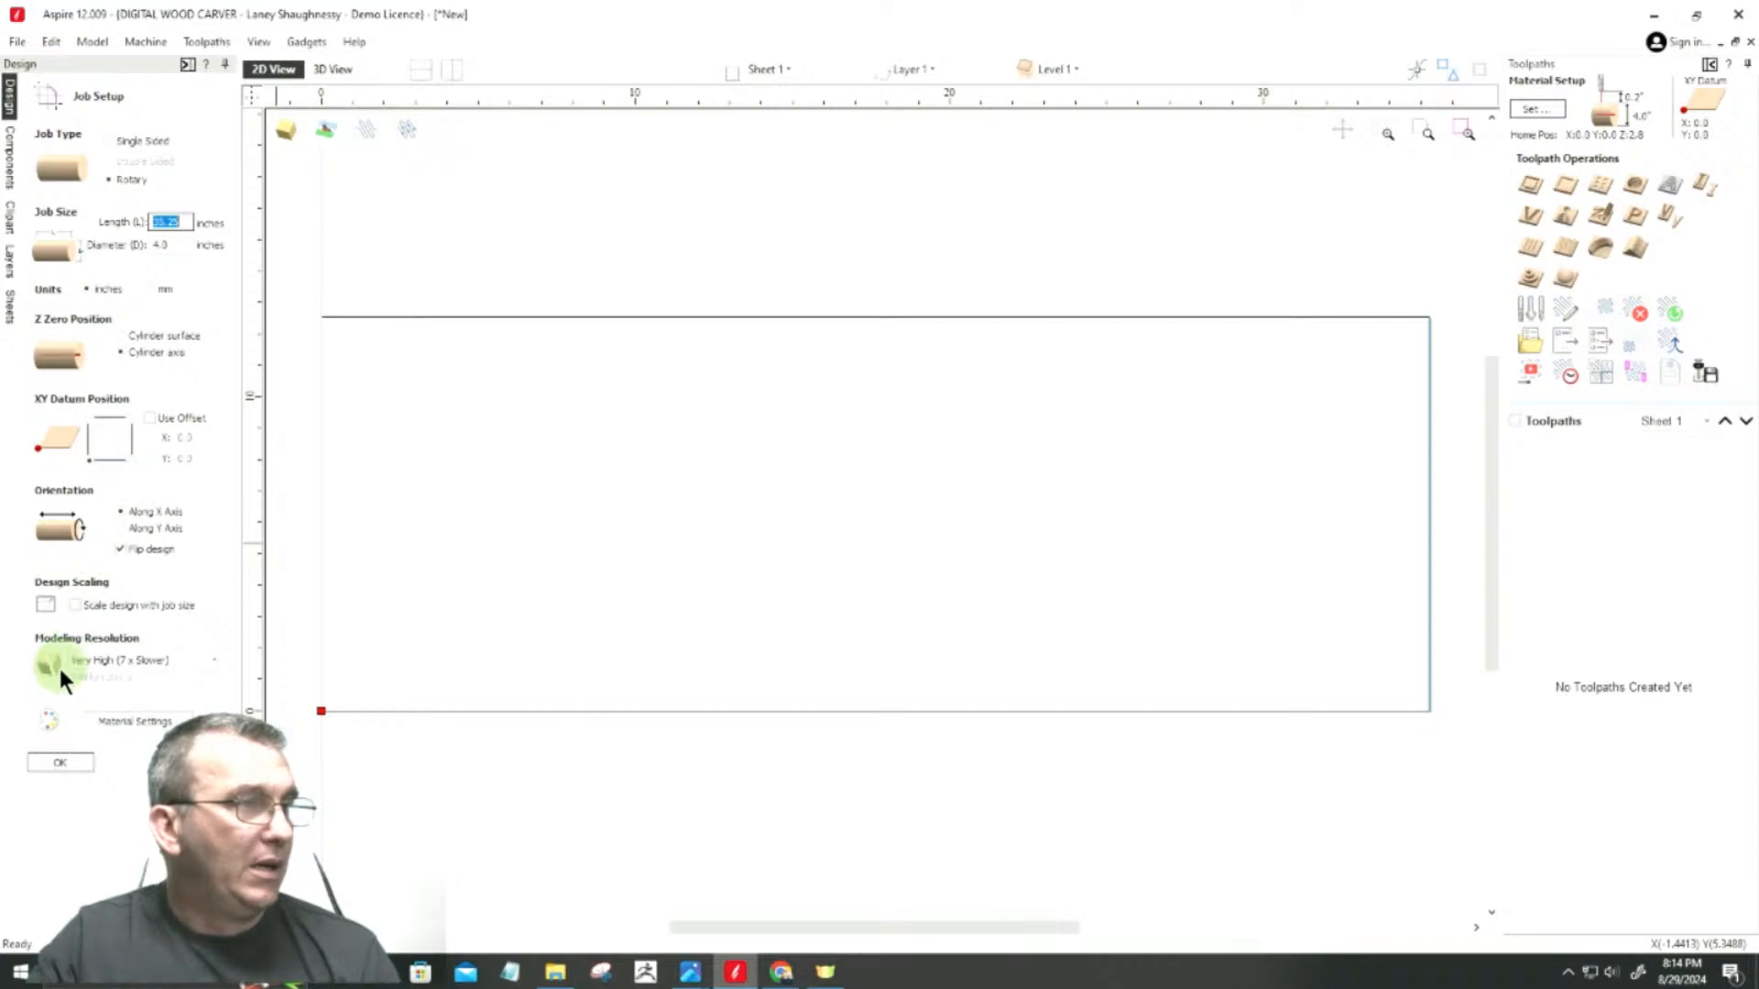
left_click(125, 660)
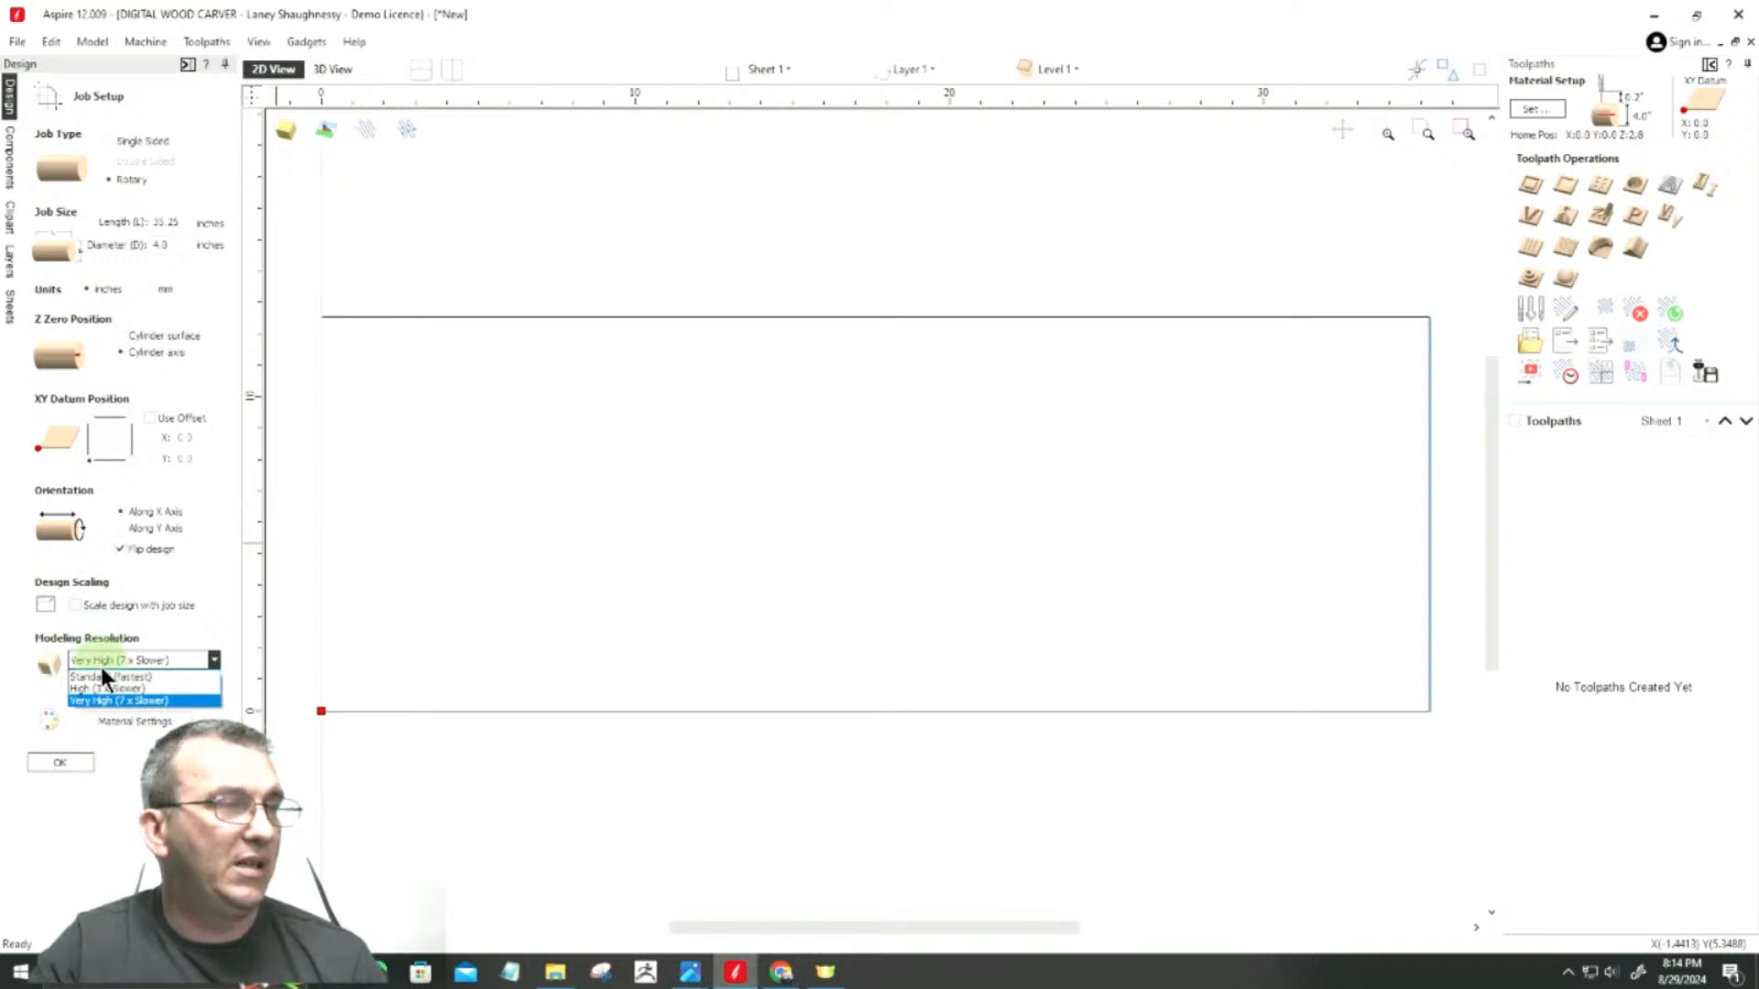
left_click(84, 702)
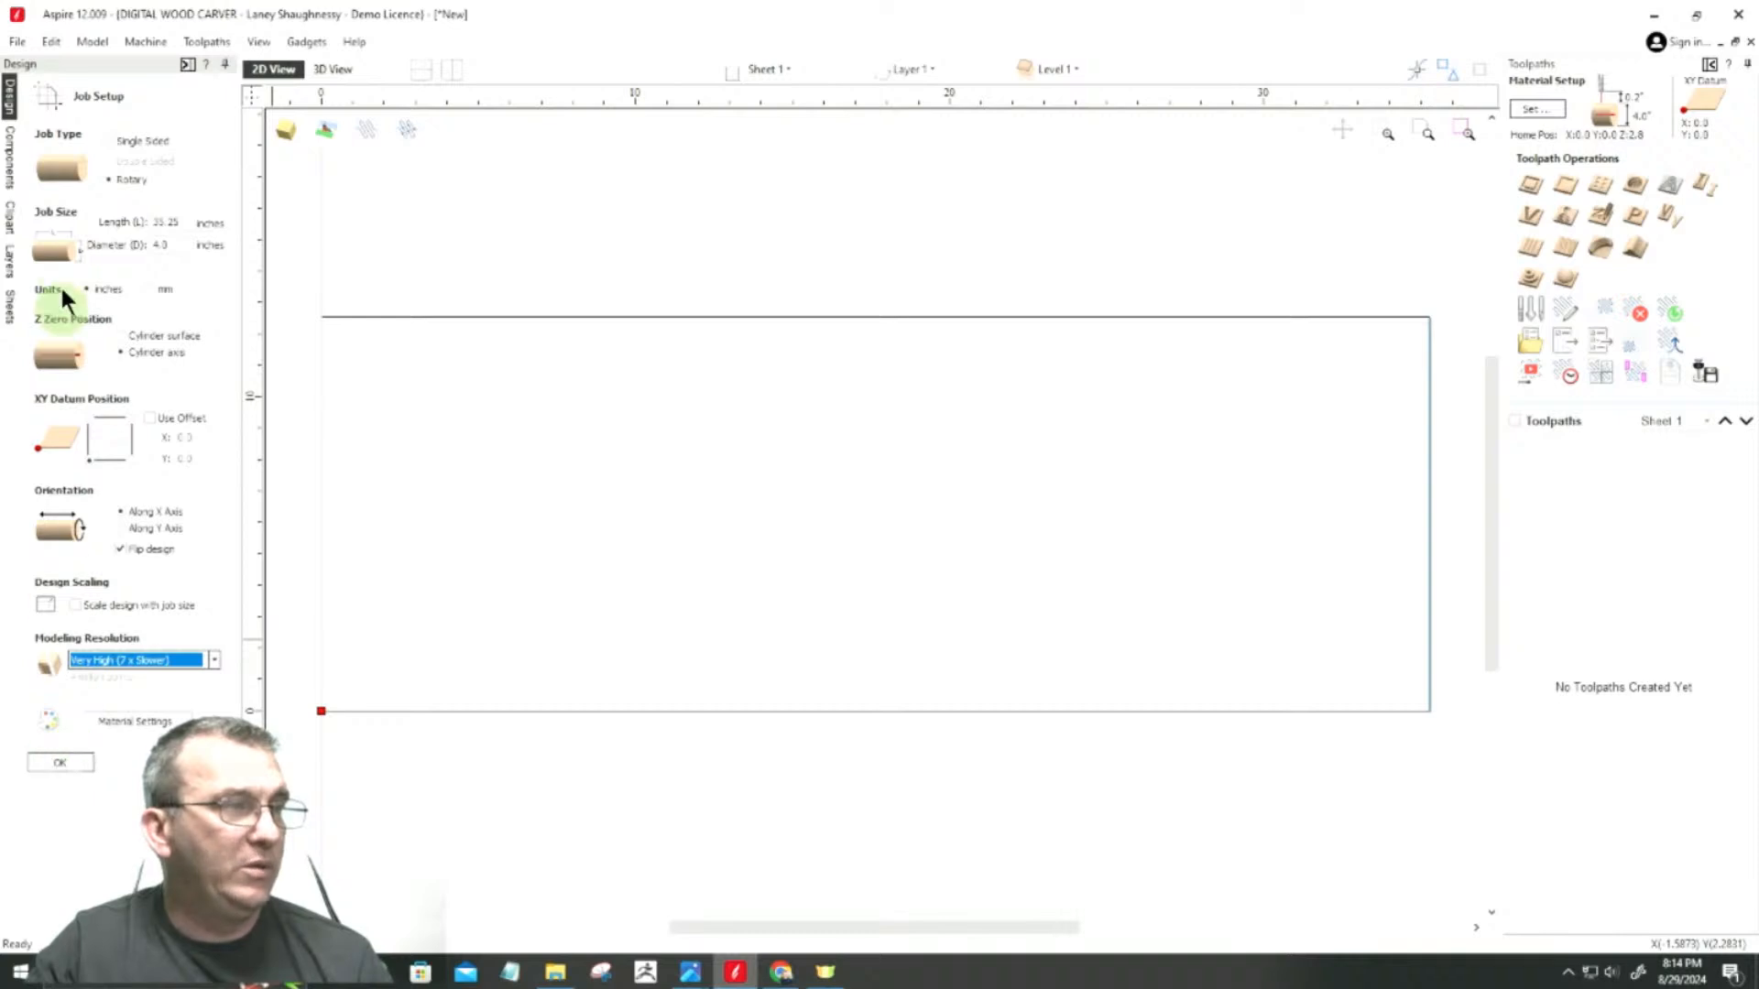
left_click(58, 764)
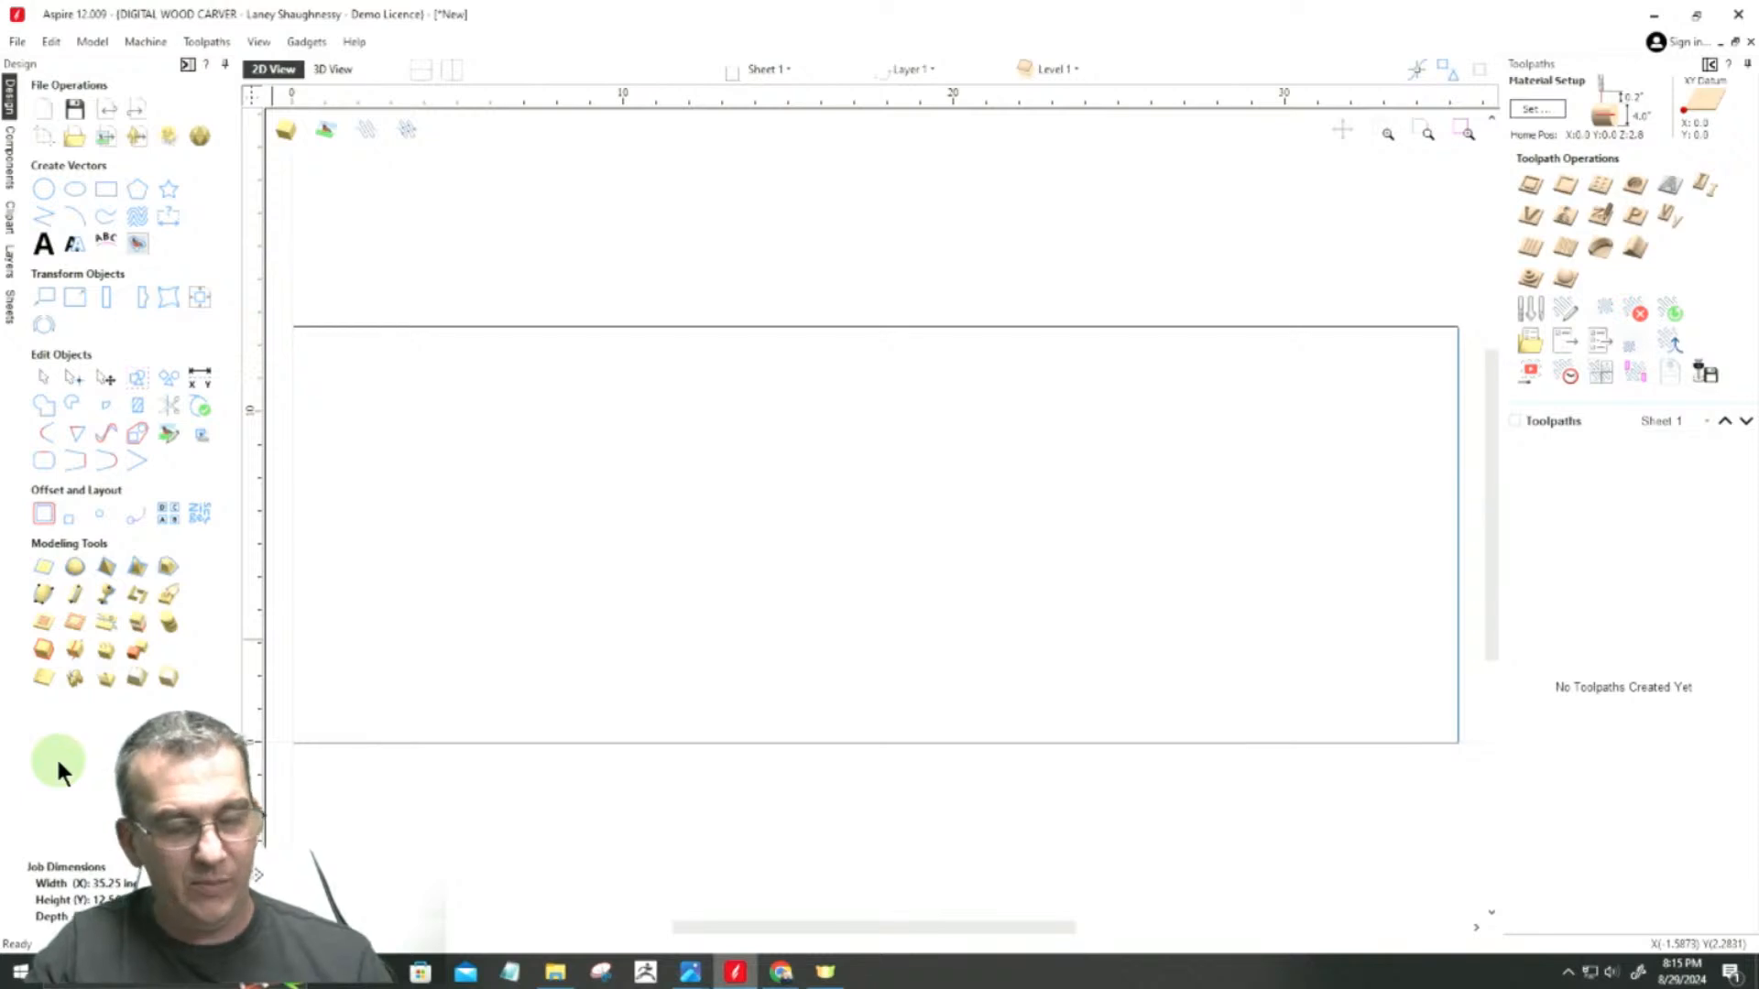
Step: Reopen the job setup with the extended resolution choices and apply Extremely High (20 x Slower) modeling resolution
left_click(42, 139)
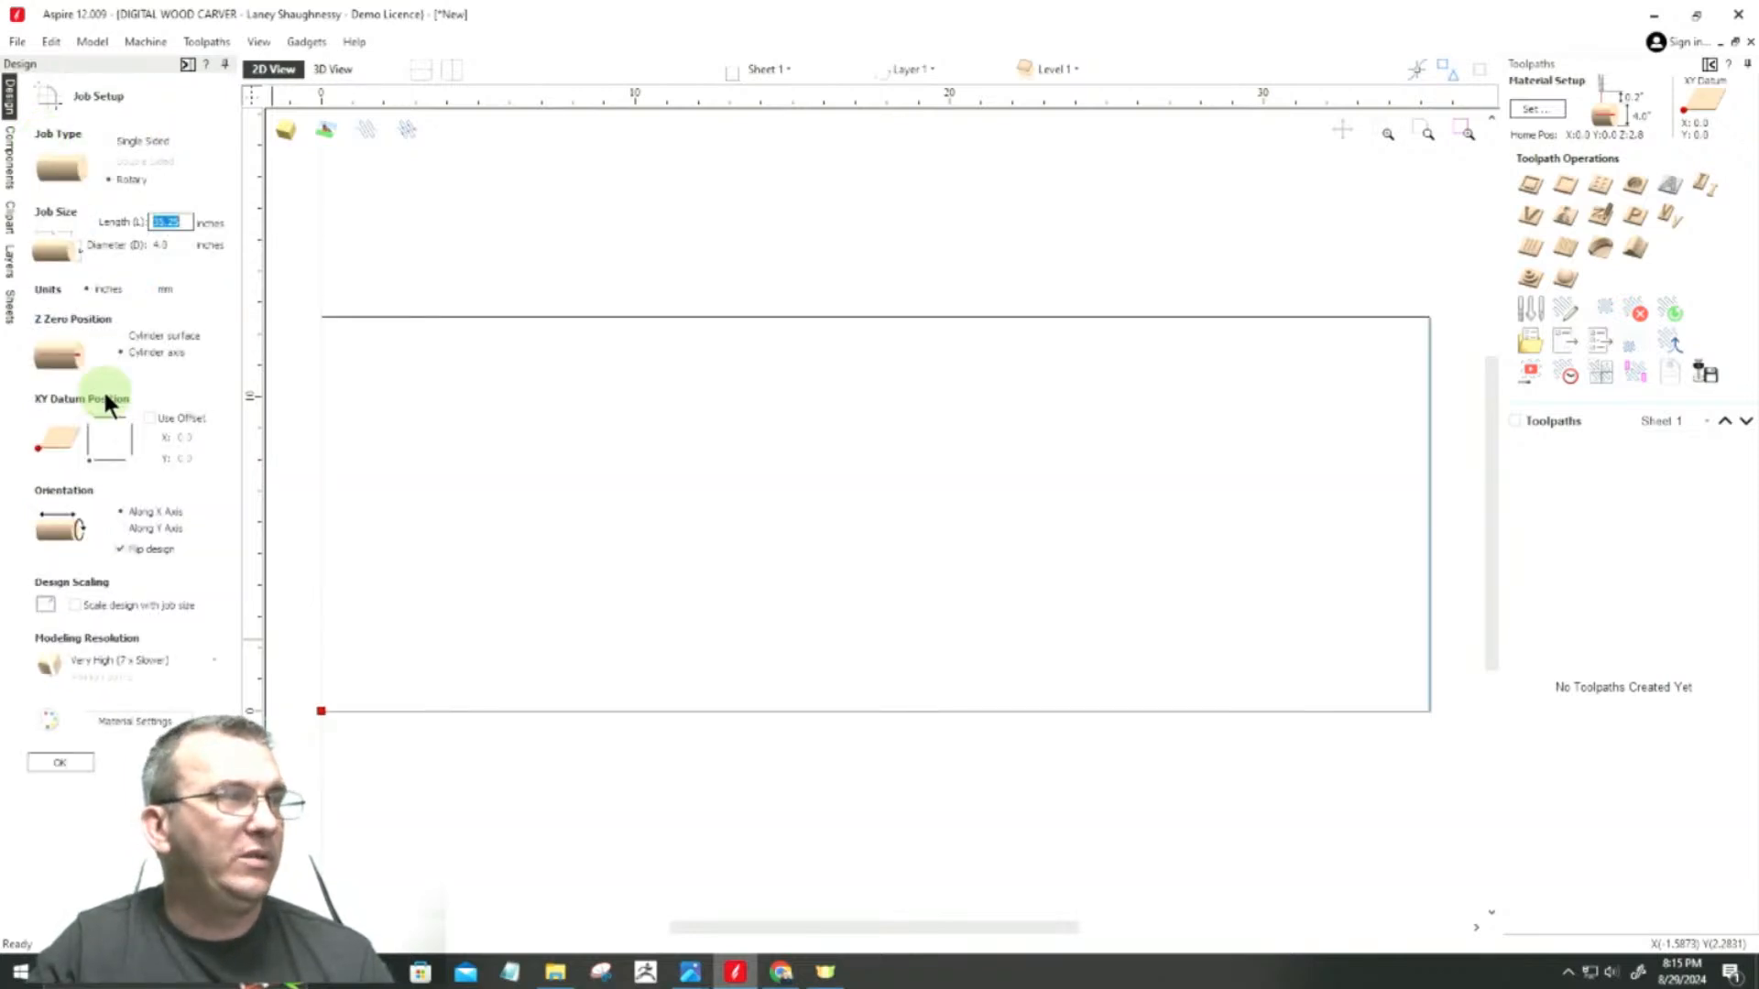
left_click(95, 660)
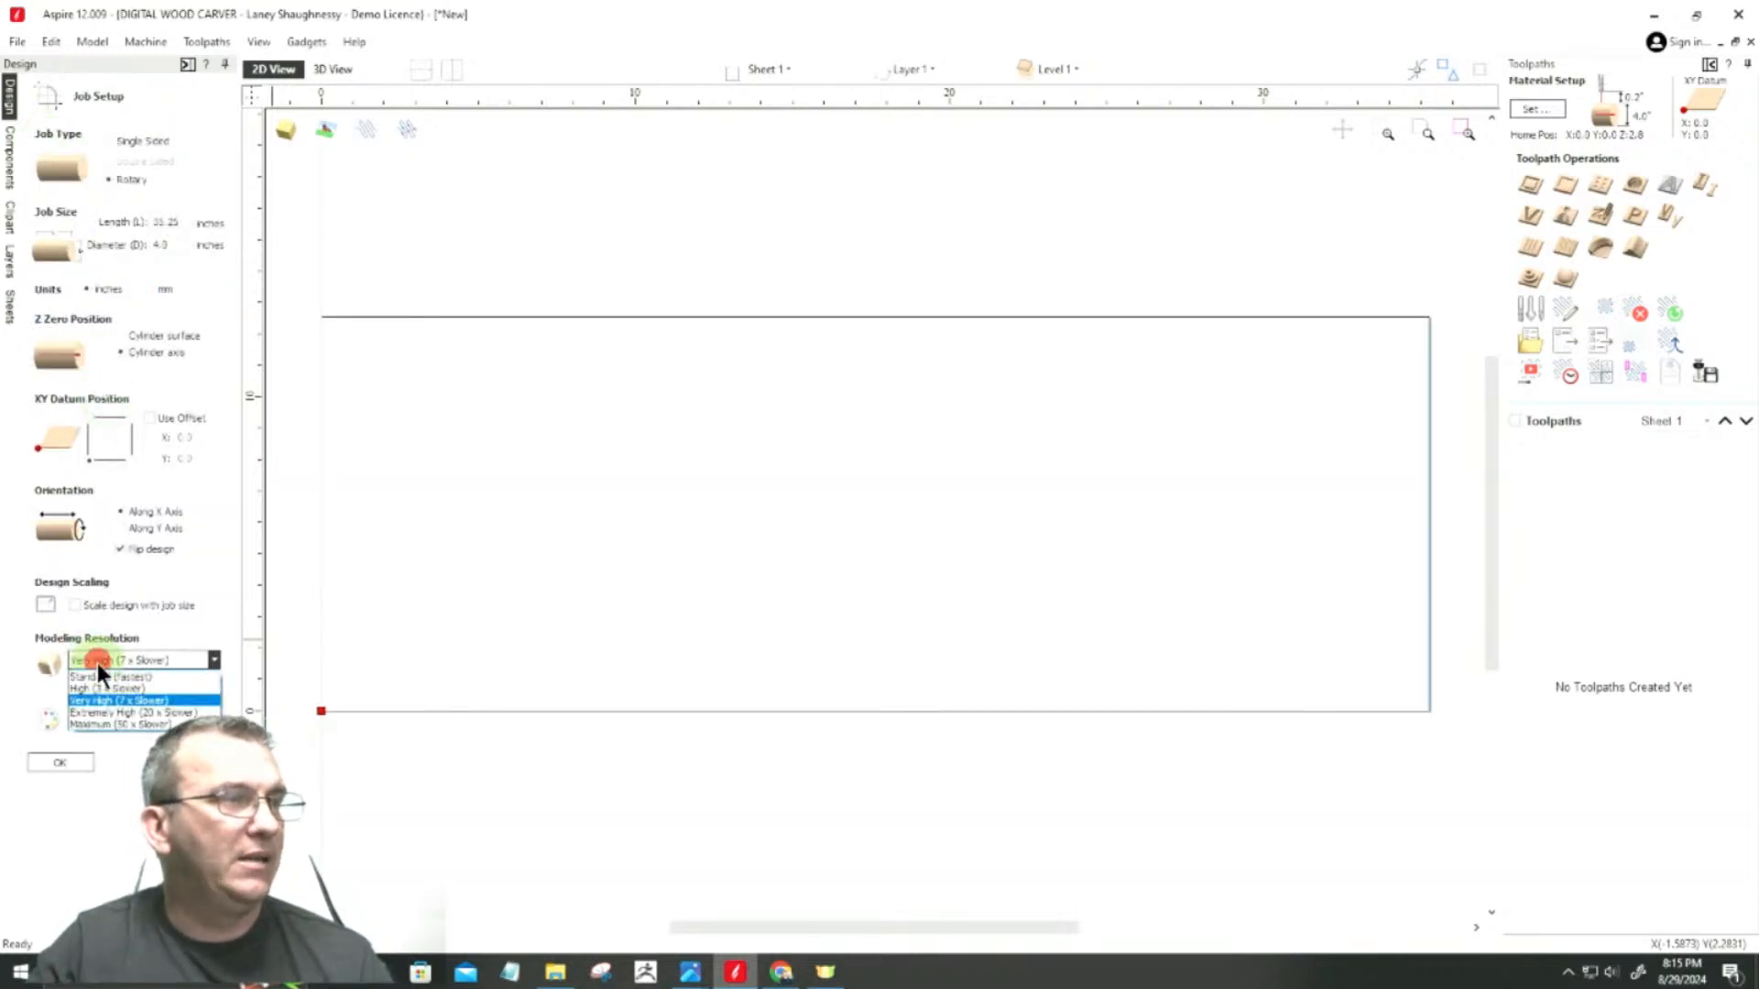
left_click(128, 712)
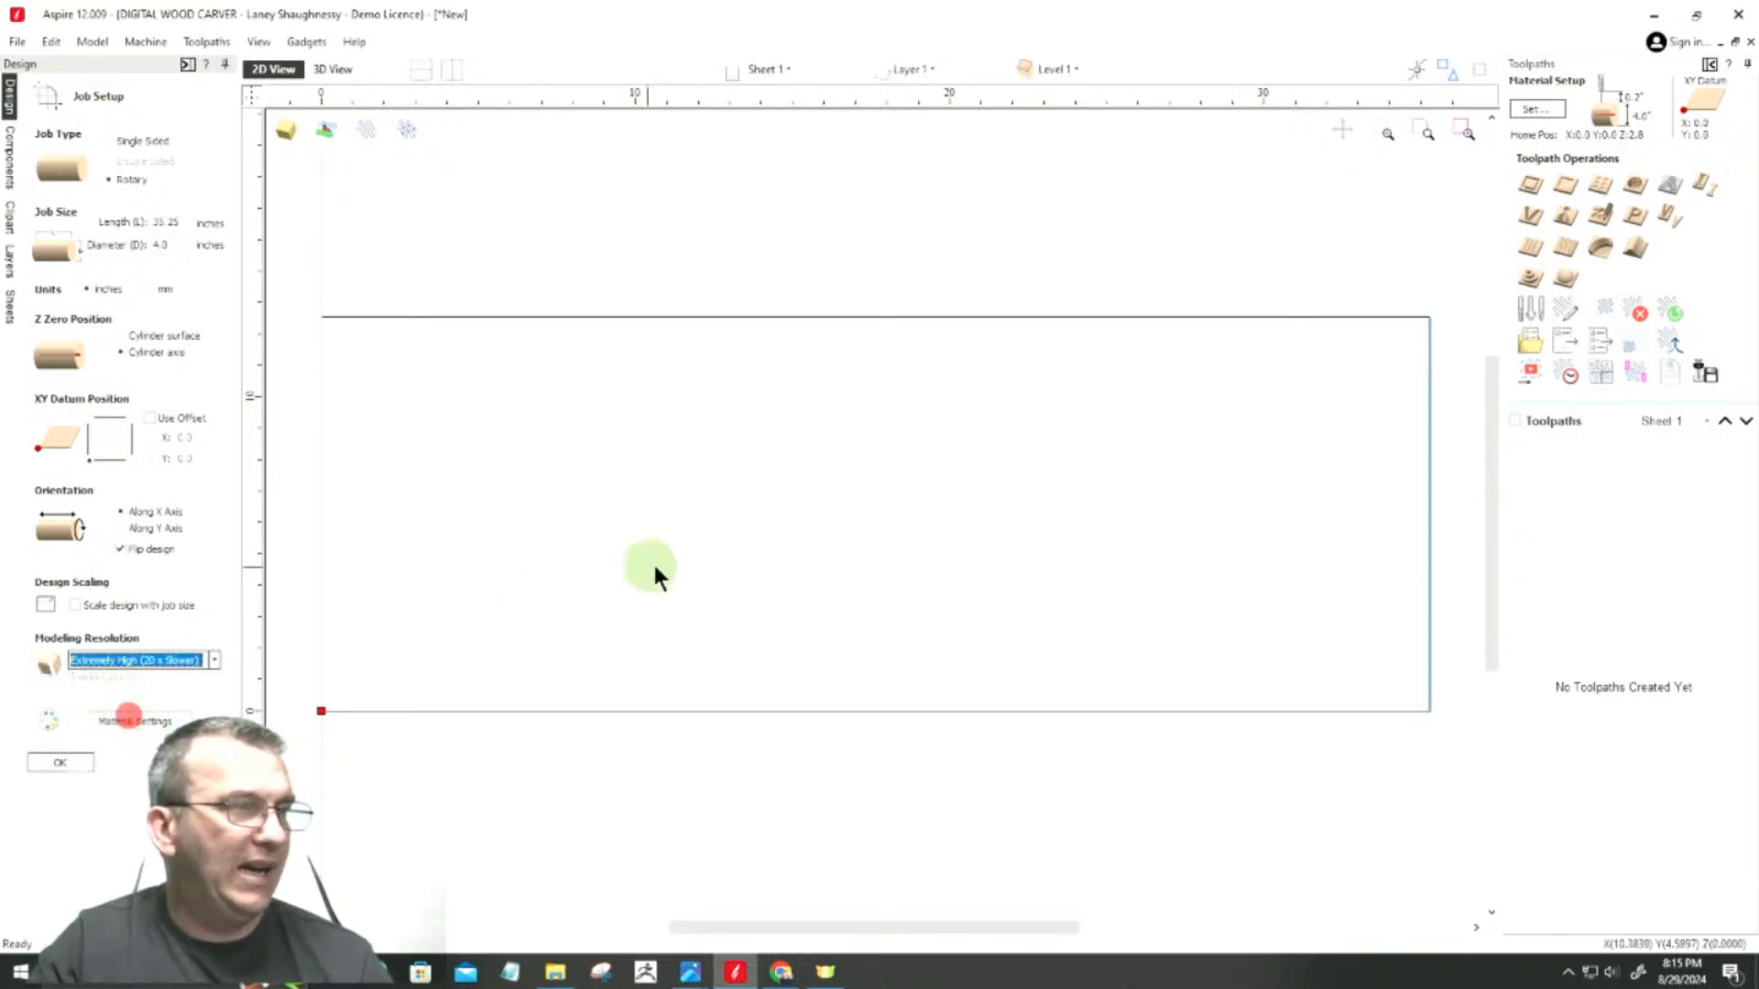
left_click(57, 764)
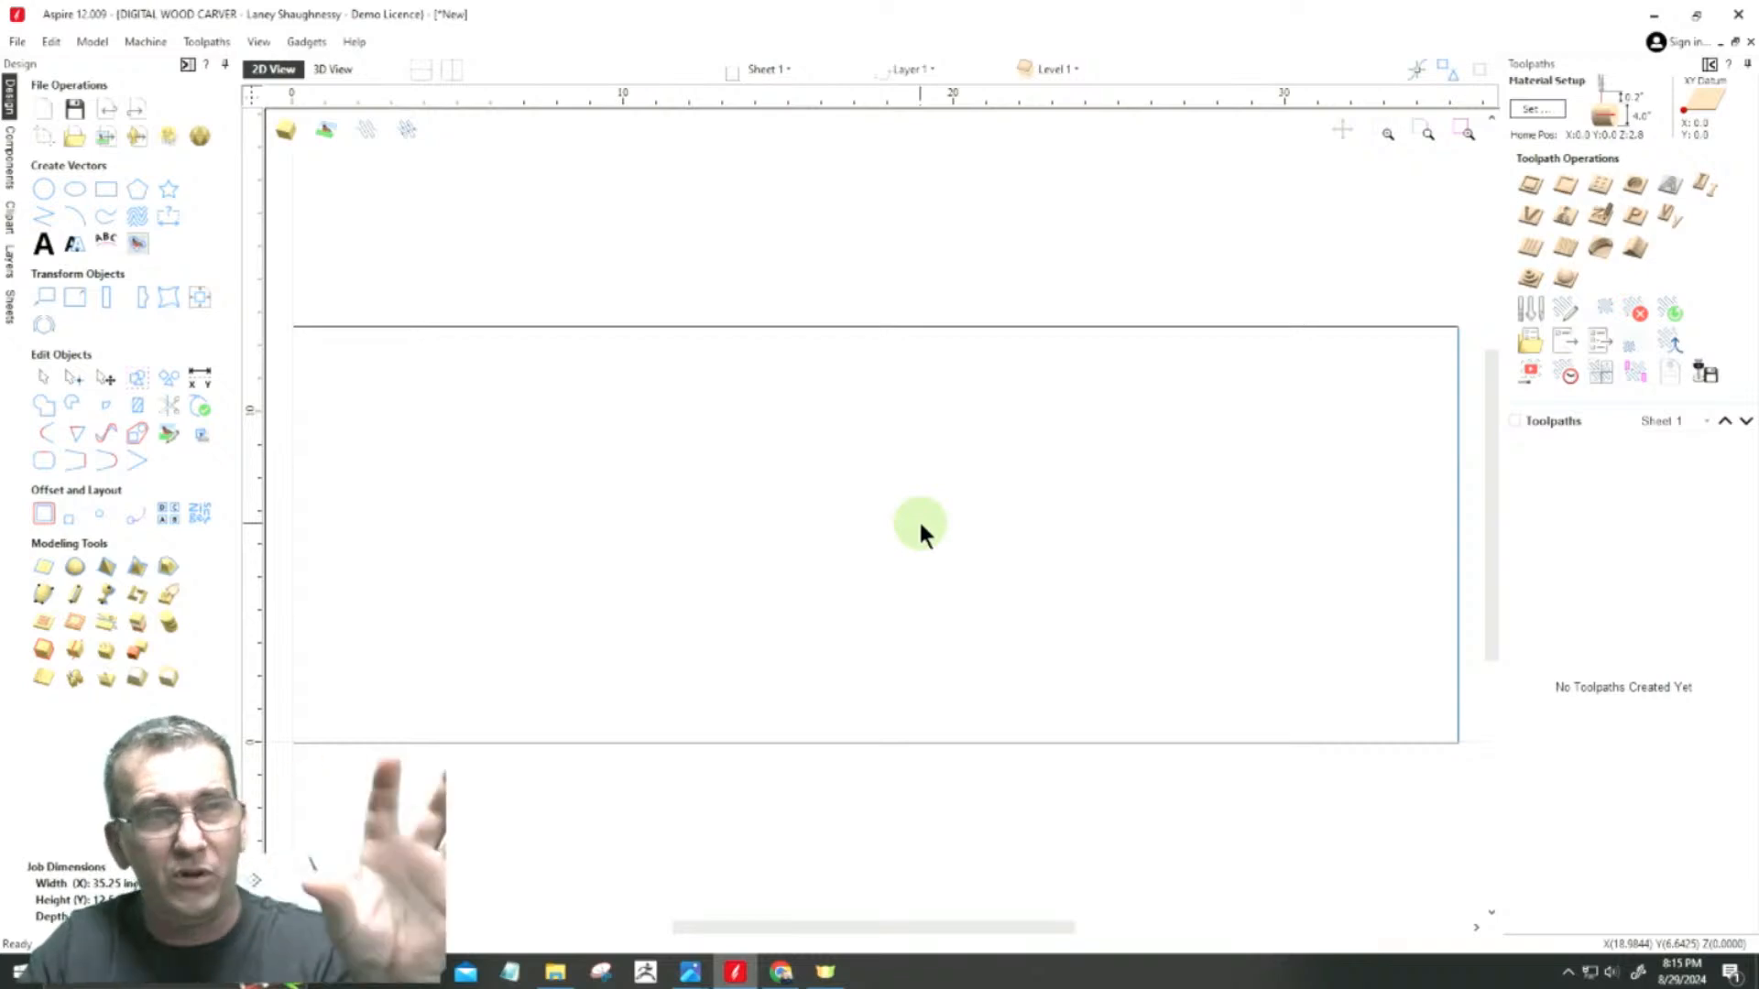
Step: Inspect the blank in 3D both wrapped as a cylinder and unwrapped flat, and return to the 2D view
left_click(336, 69)
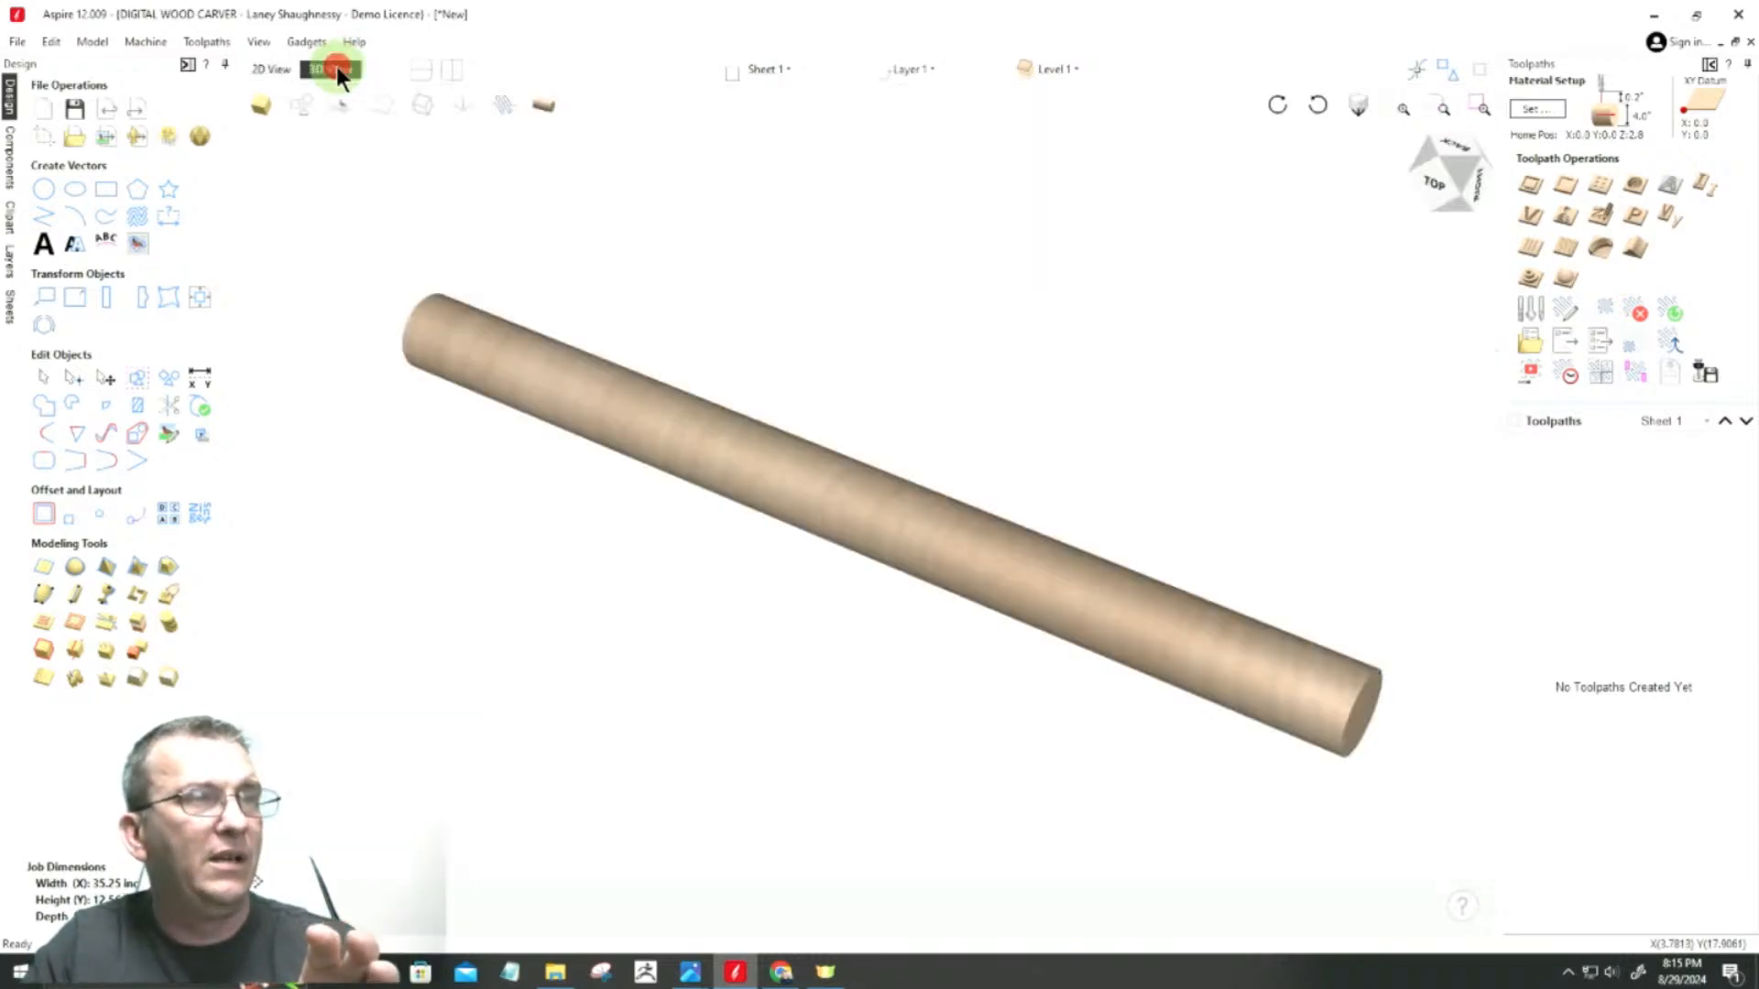
left_click(553, 110)
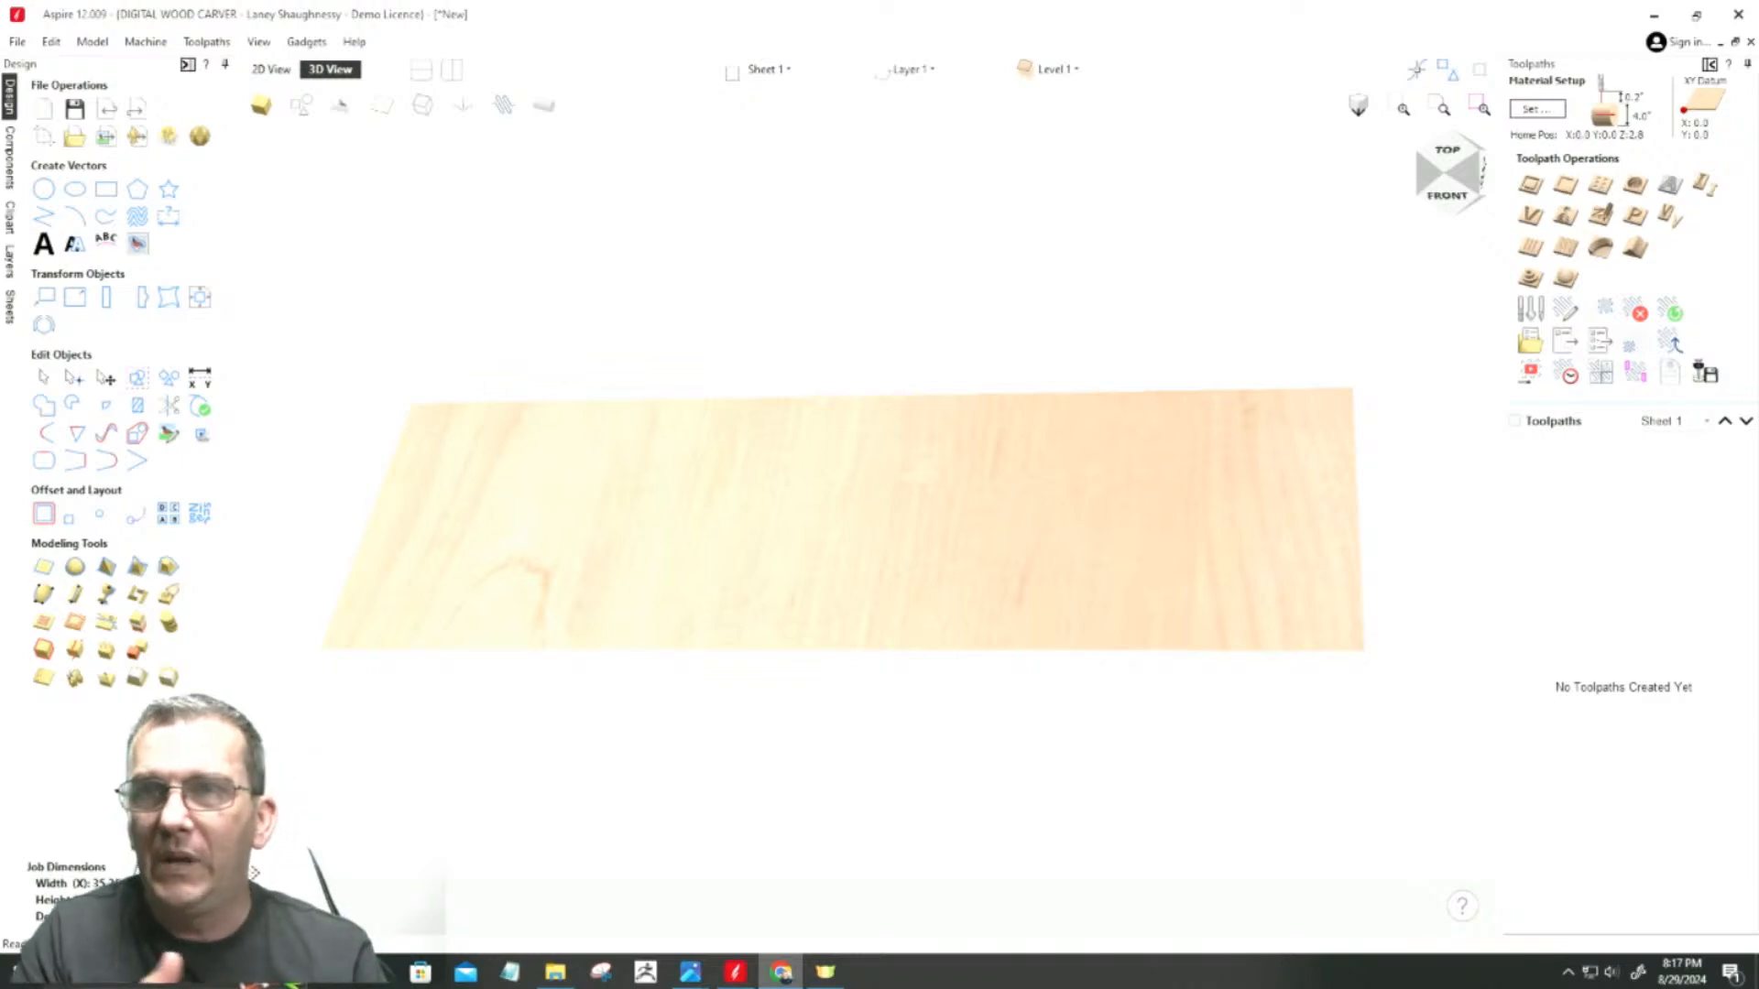
left_click(258, 65)
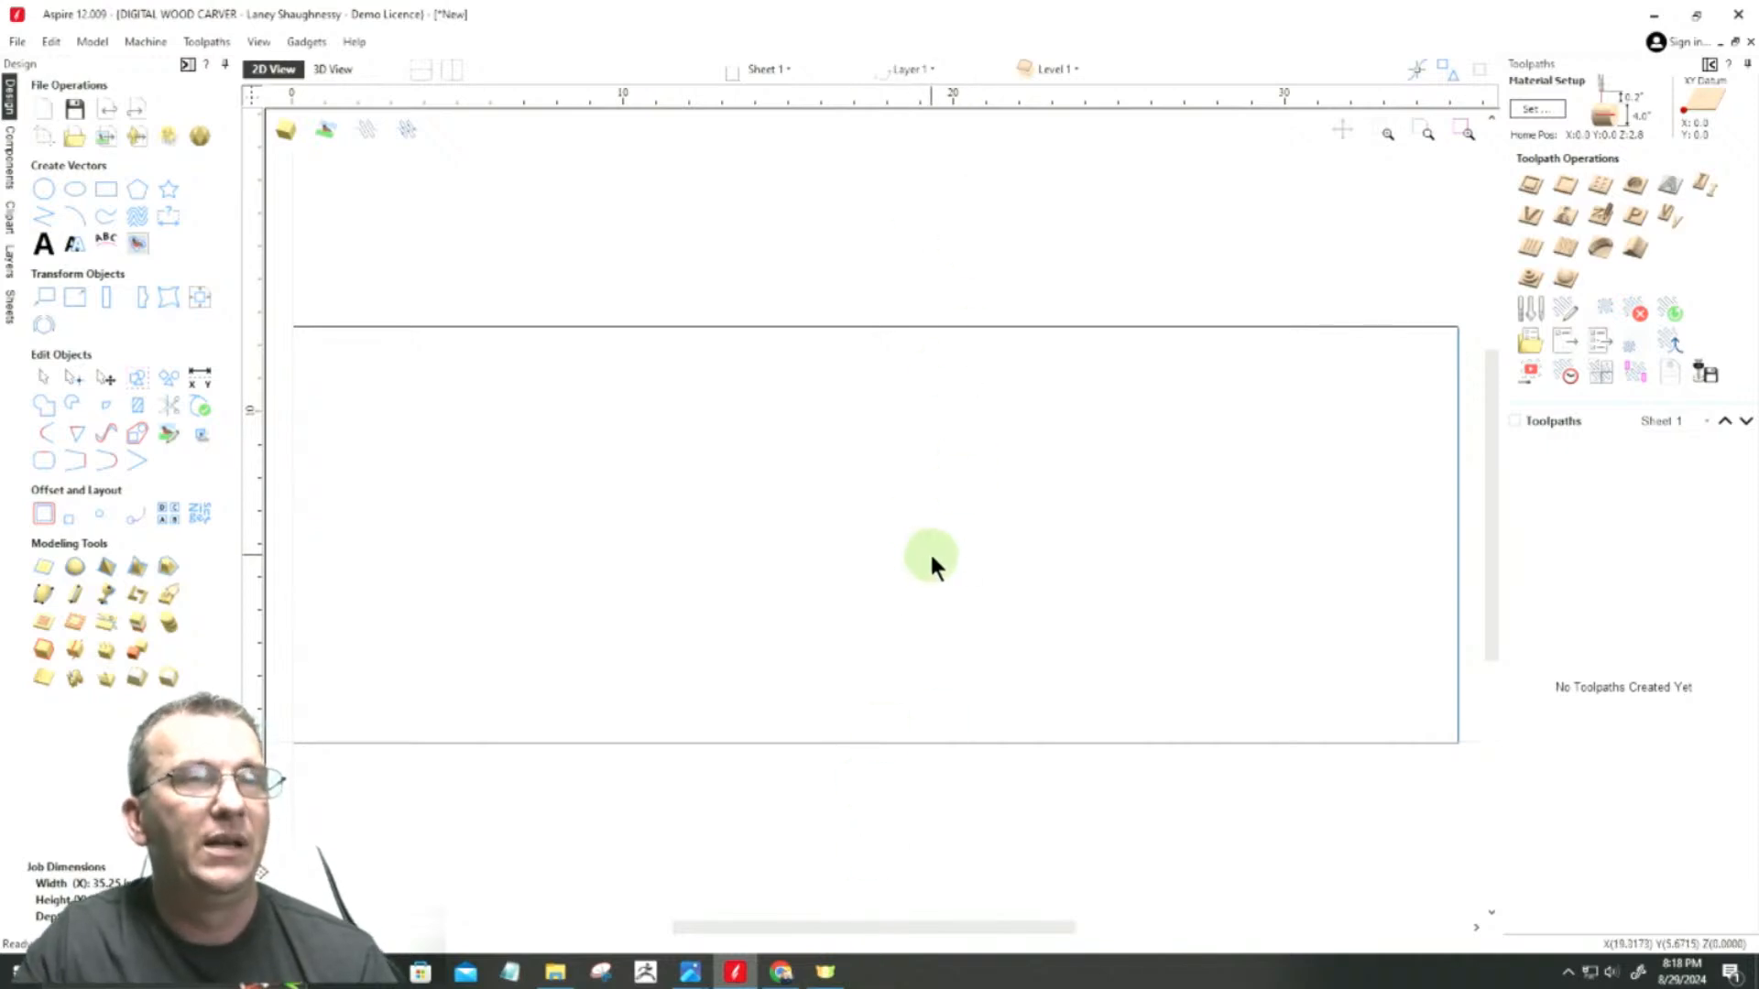
Step: Calculate the 4-inch blank's circumference by evaluating 4*p in a new rectangle's width, and leave the tool without creating anything
left_click(115, 200)
left_click(164, 377)
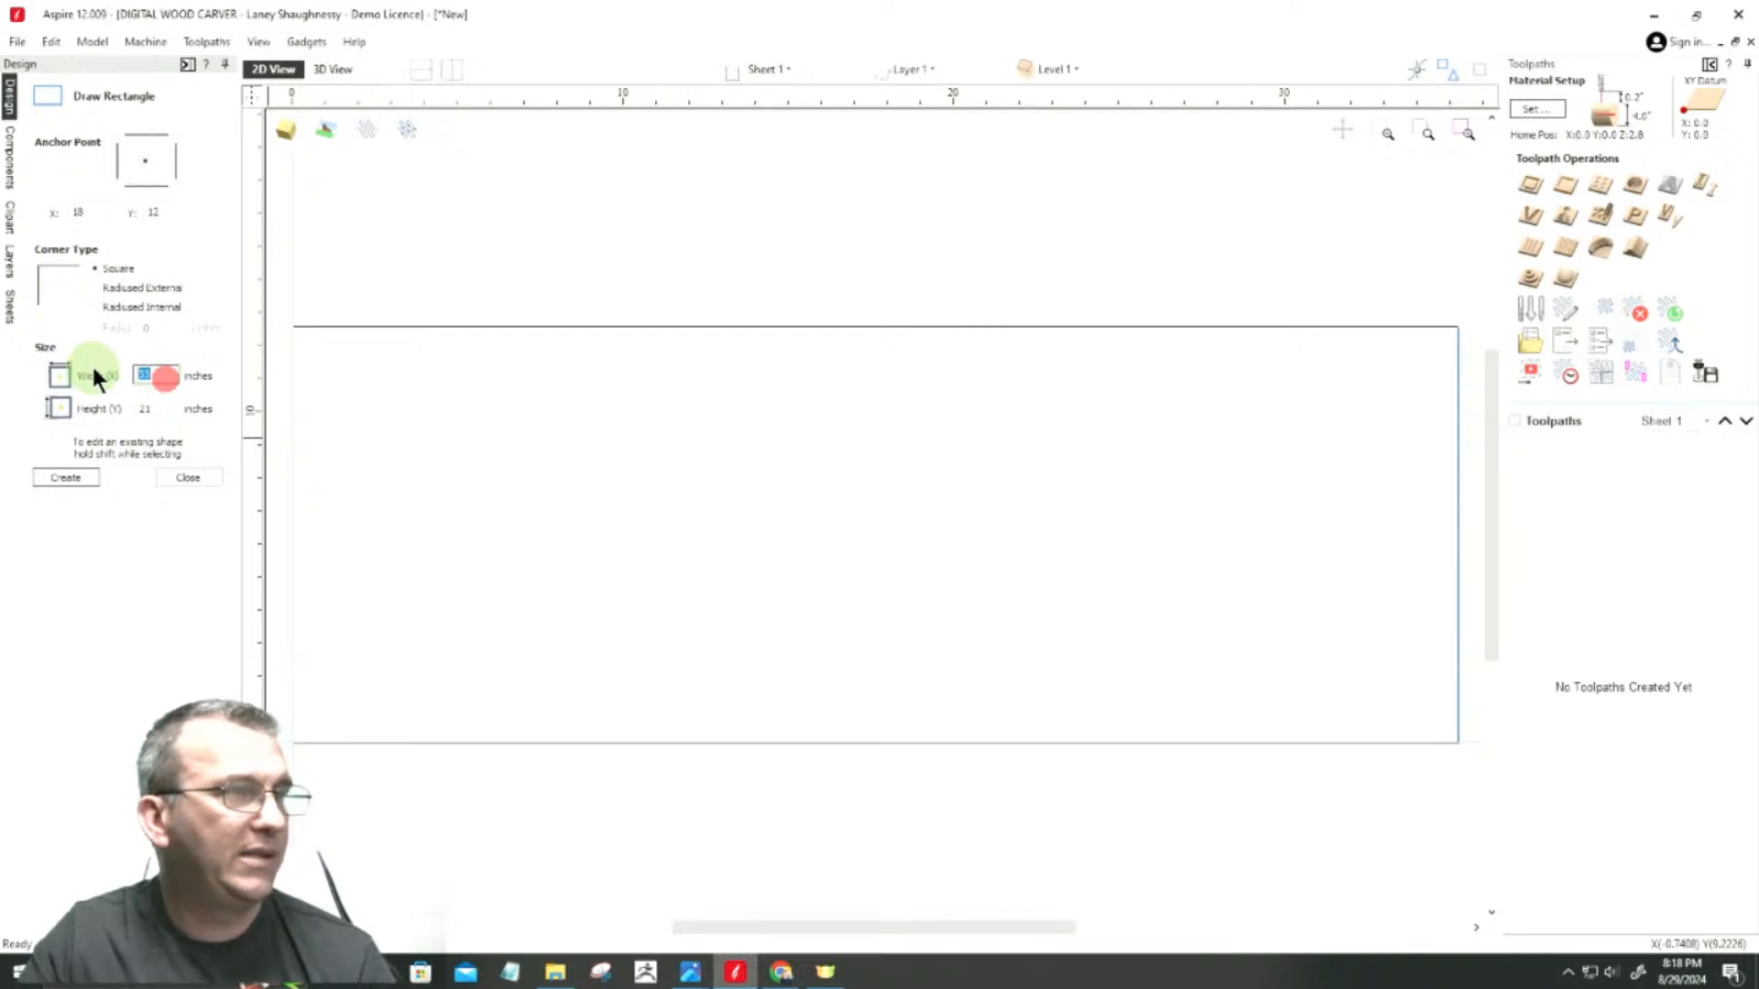
type("4\"")
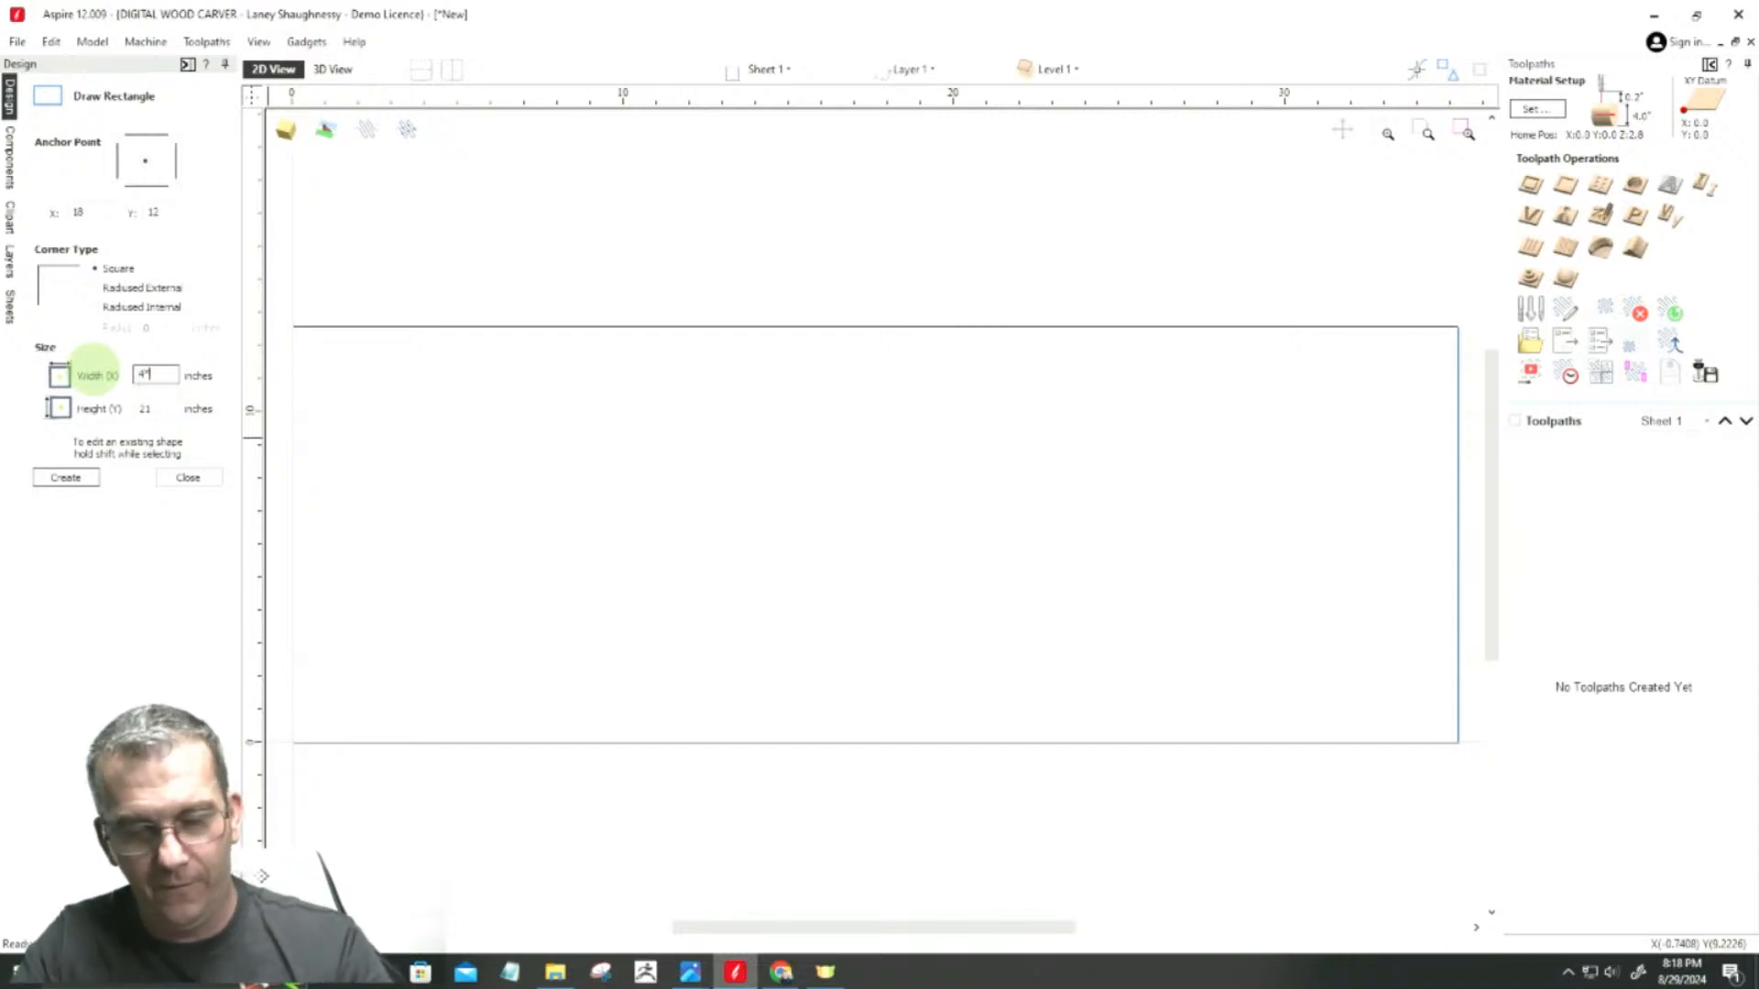
type("p")
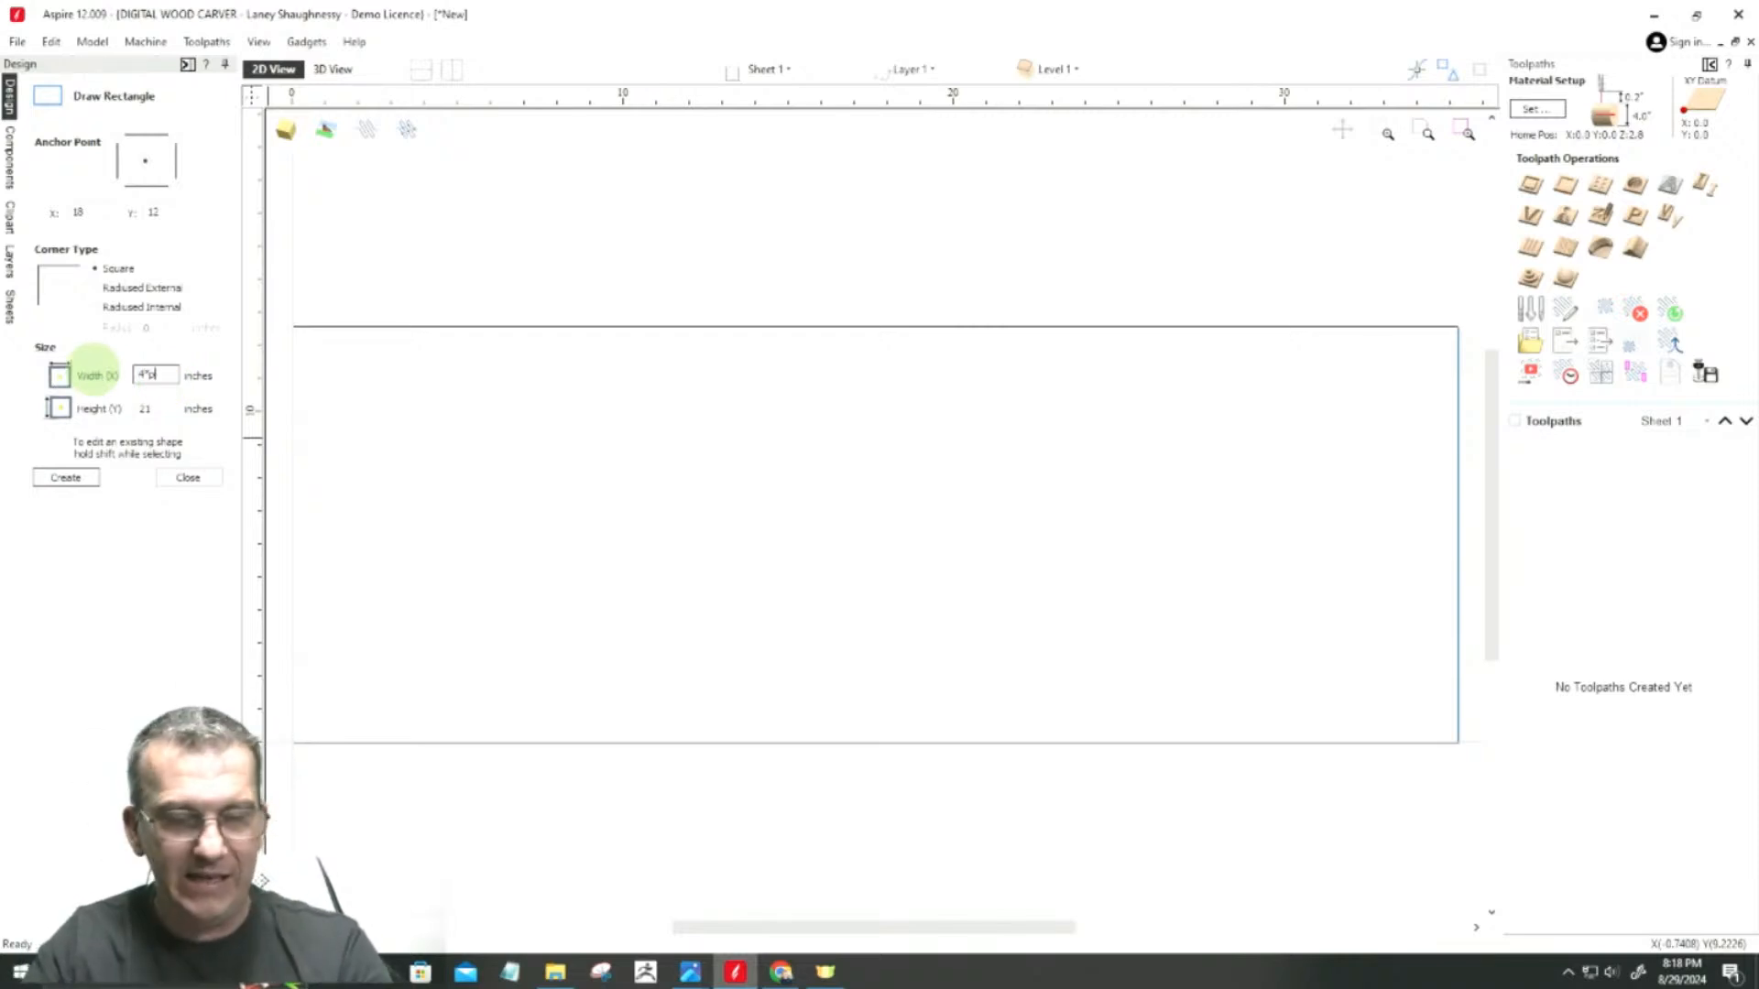
type("=")
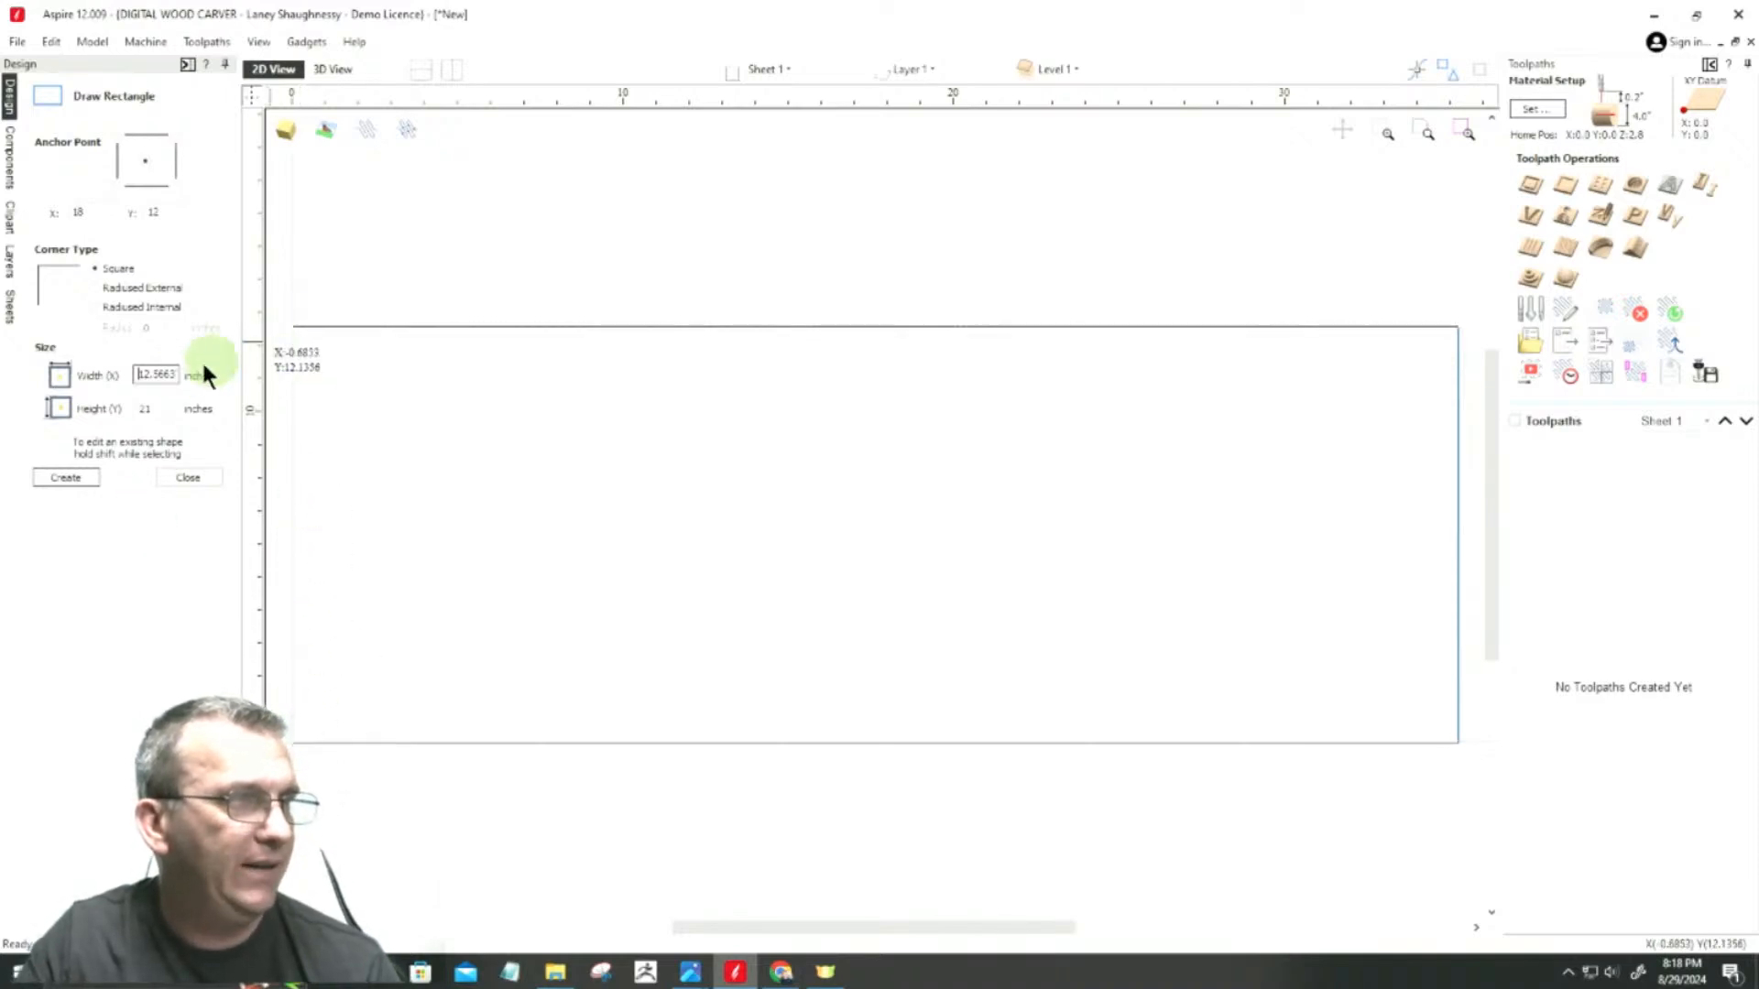
left_click_drag(165, 375, 234, 374)
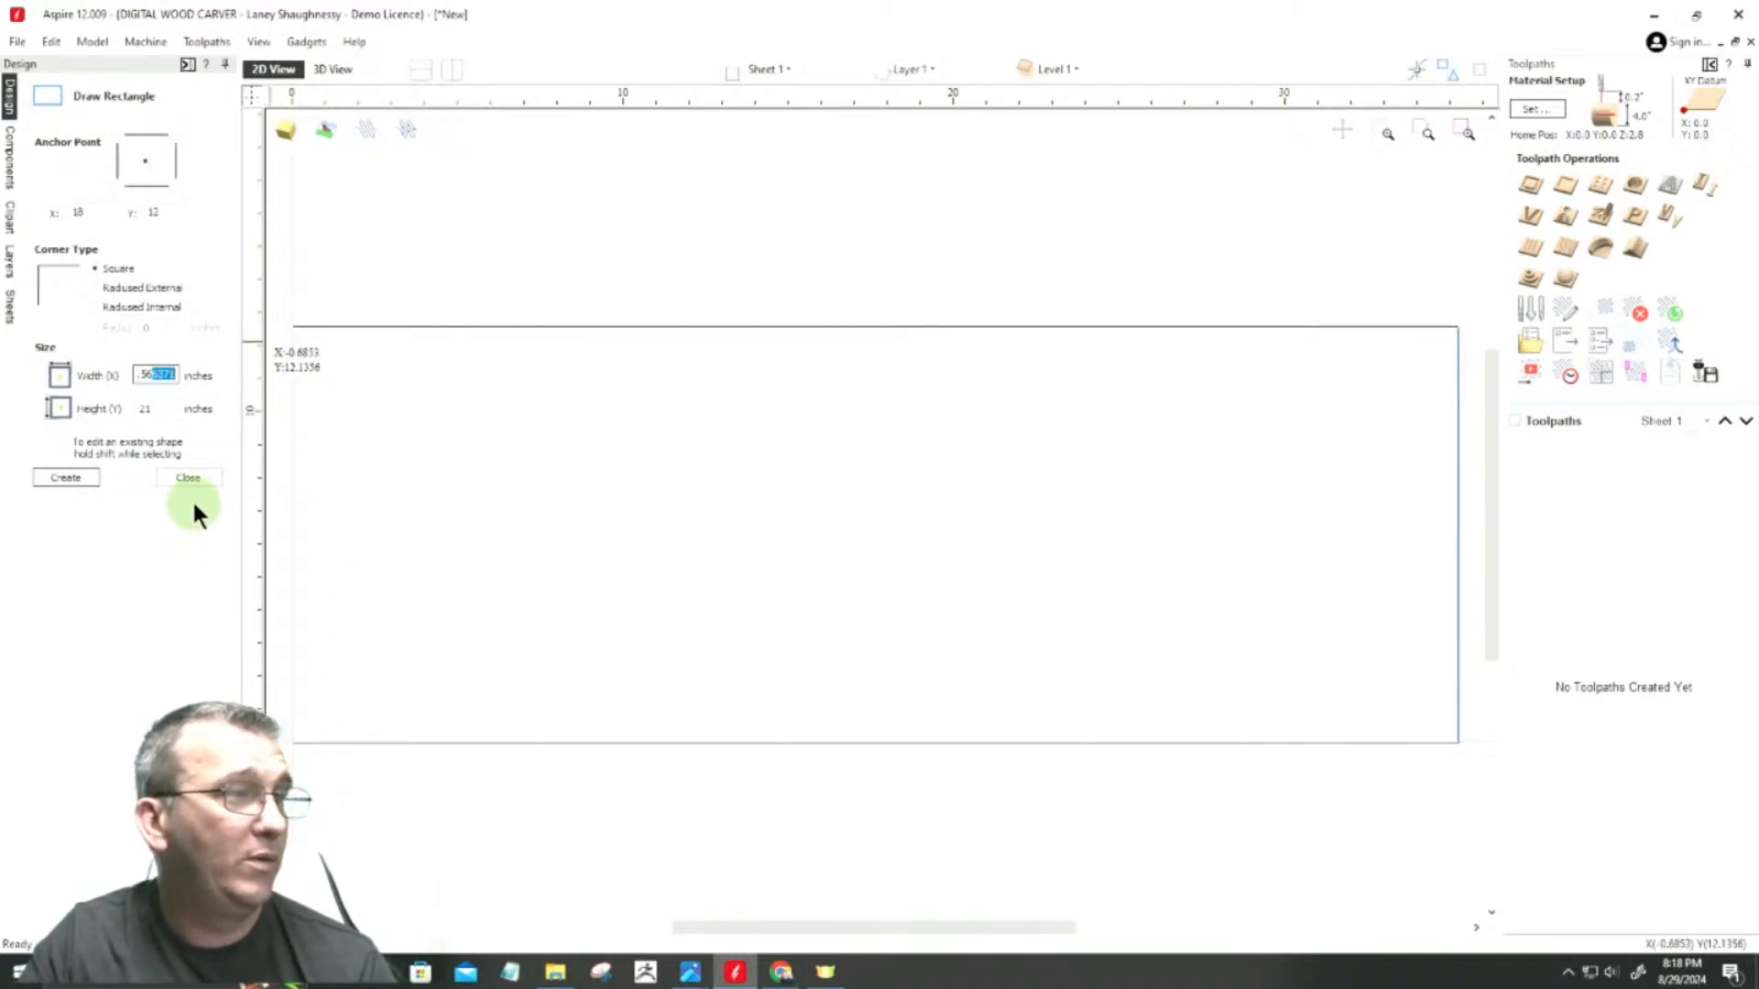
left_click(190, 478)
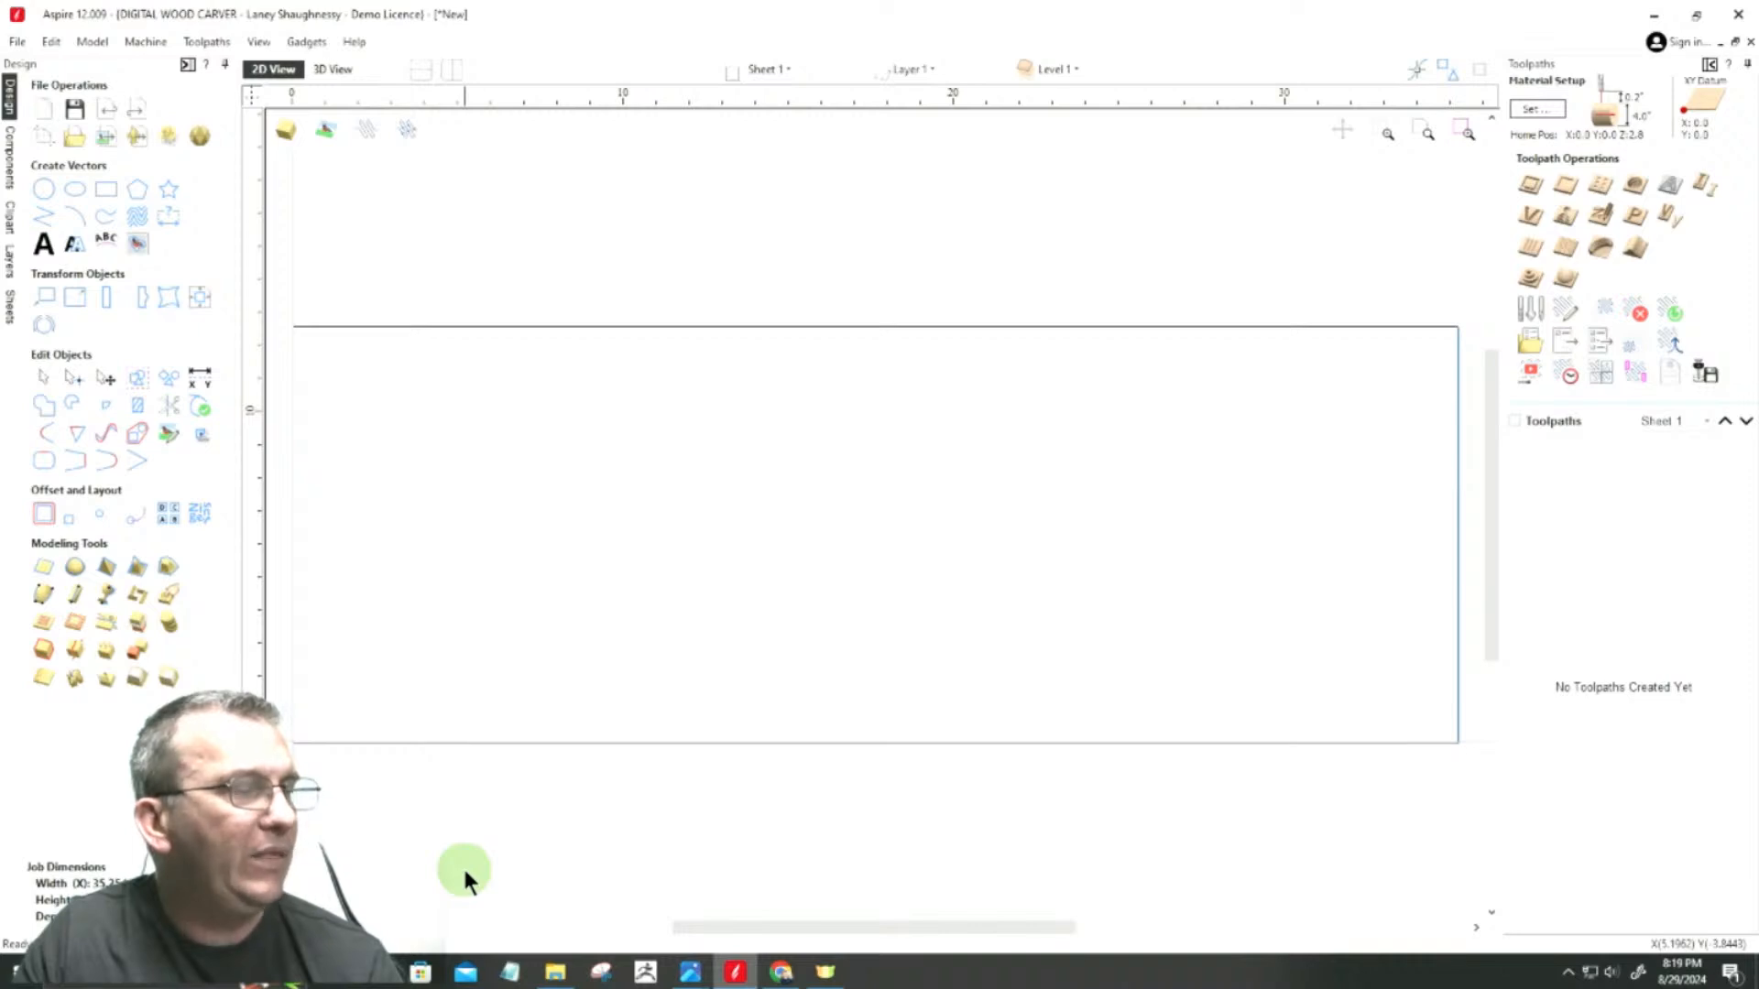
Step: Examine the blank in 2D and in 3D, both flat and wrapped as a cylinder, and return to the 2D view
scroll(1435, 542, "down", 2)
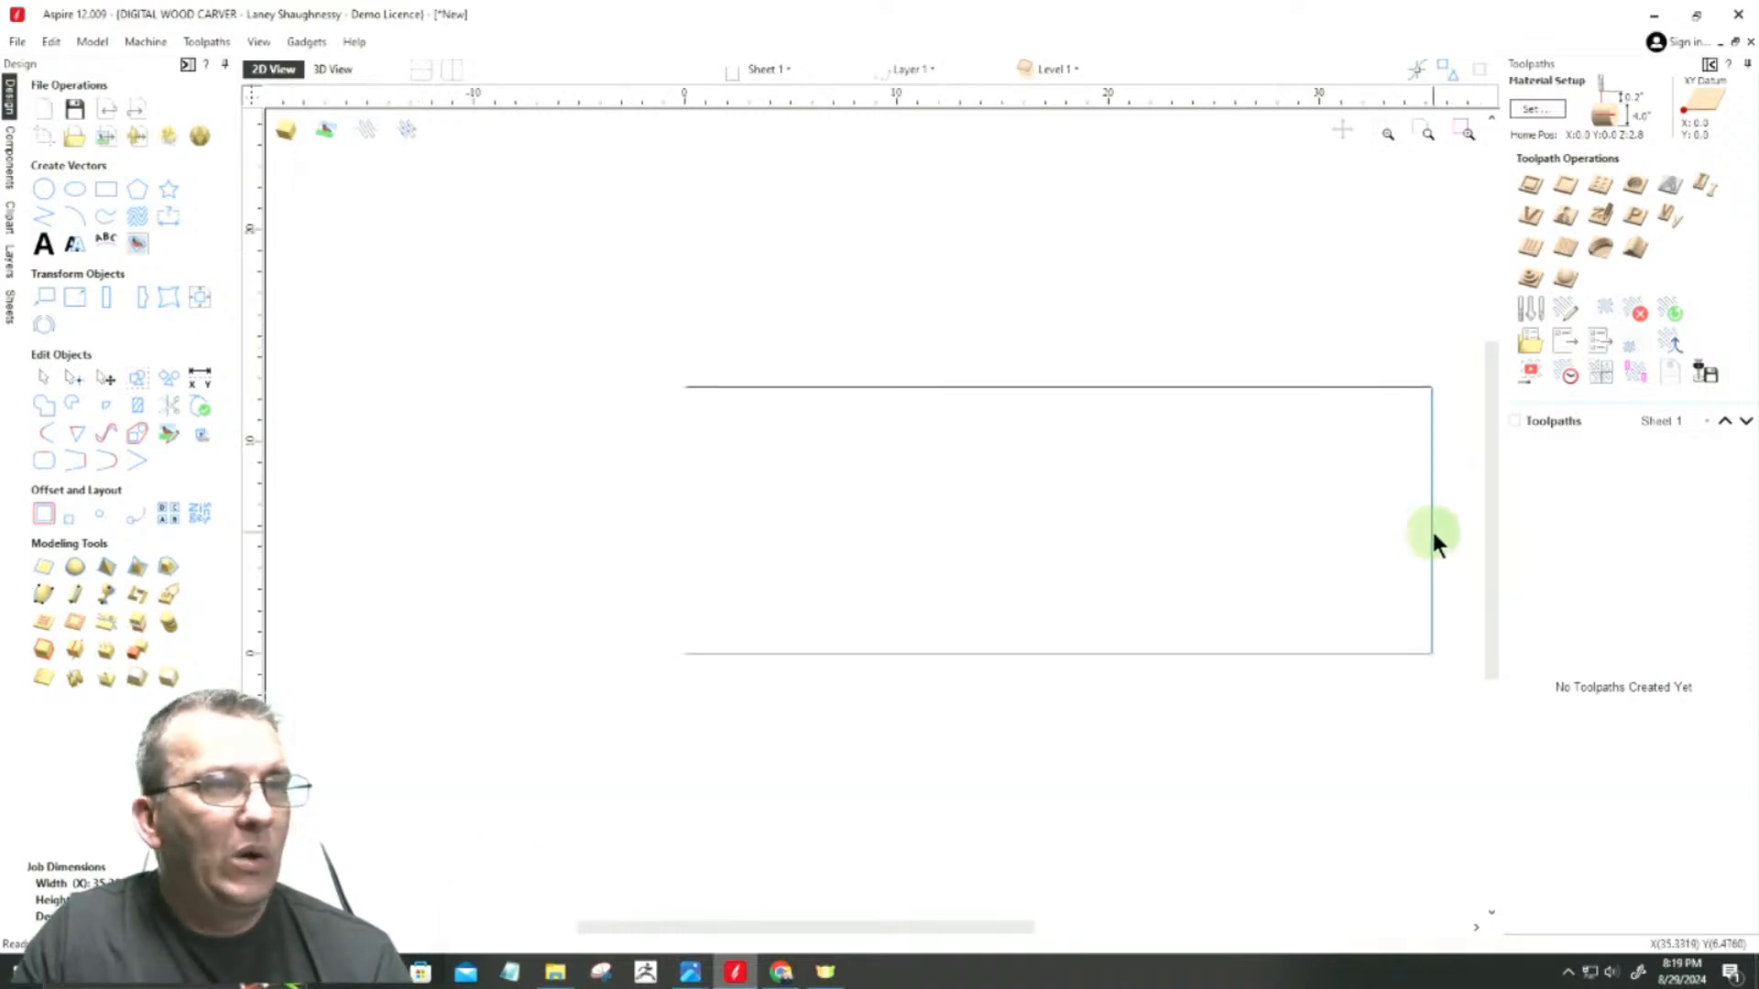
scroll(1433, 532, "down", 1)
scroll(1189, 584, "up", 4)
scroll(1062, 567, "down", 2)
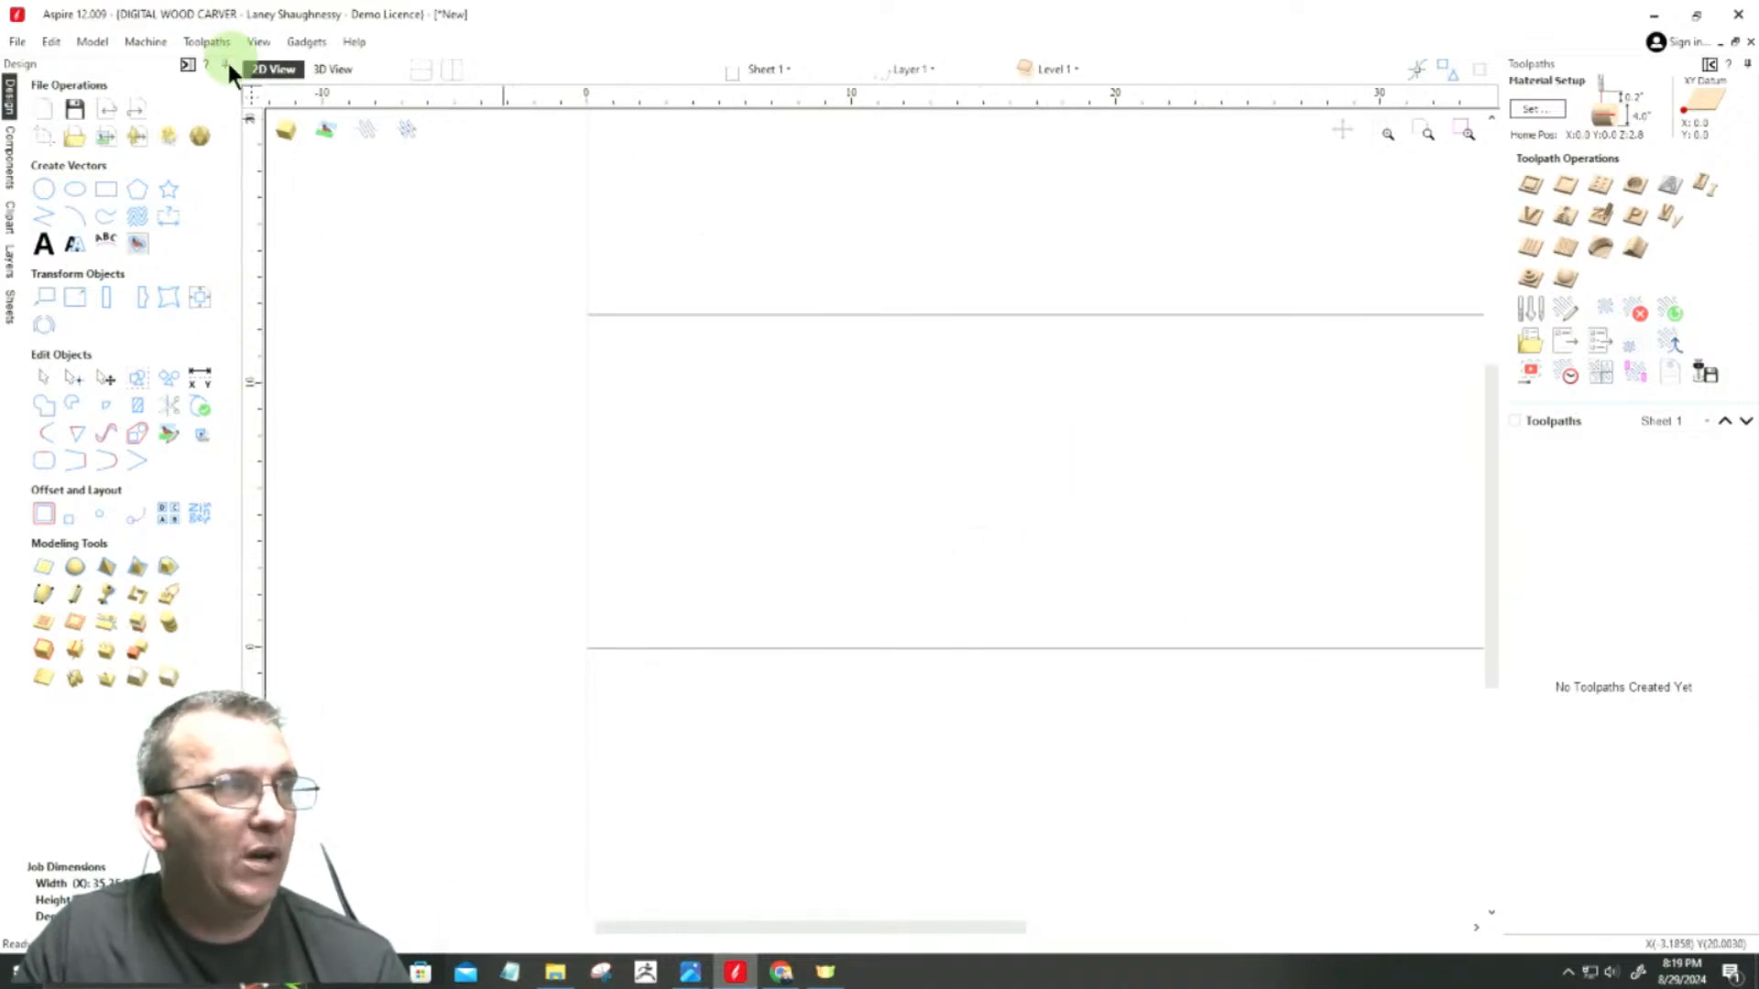
left_click(340, 69)
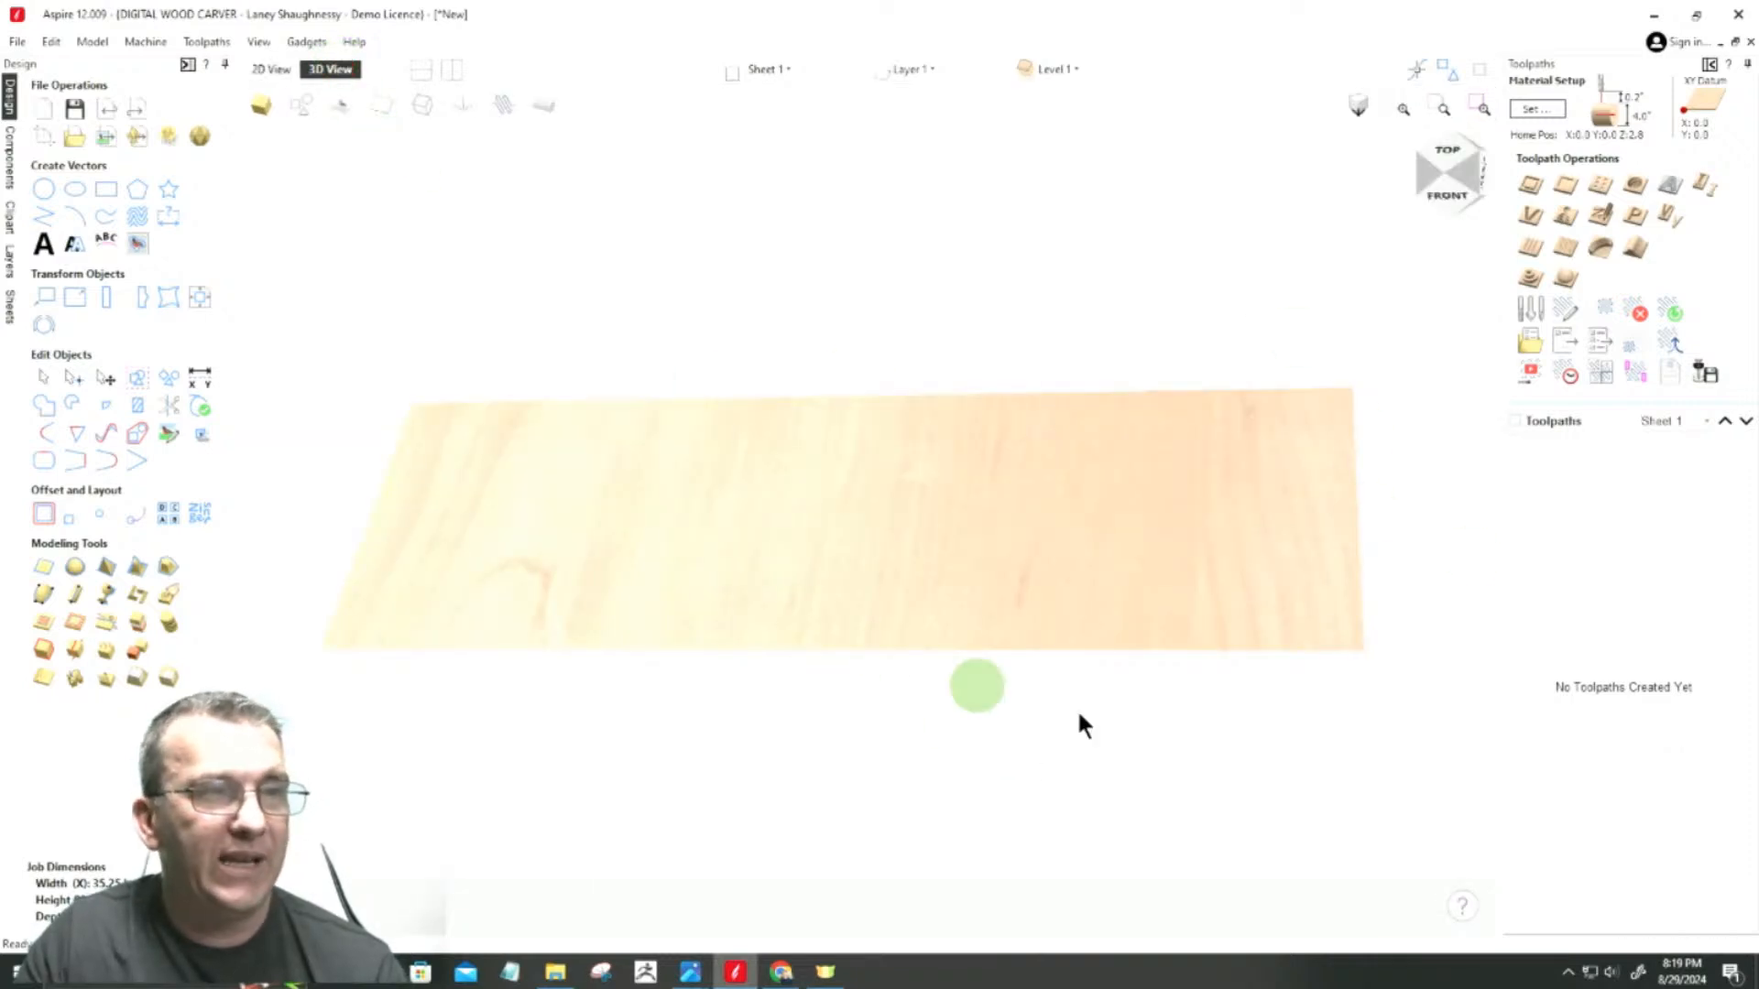
left_click_drag(1447, 171, 1457, 176)
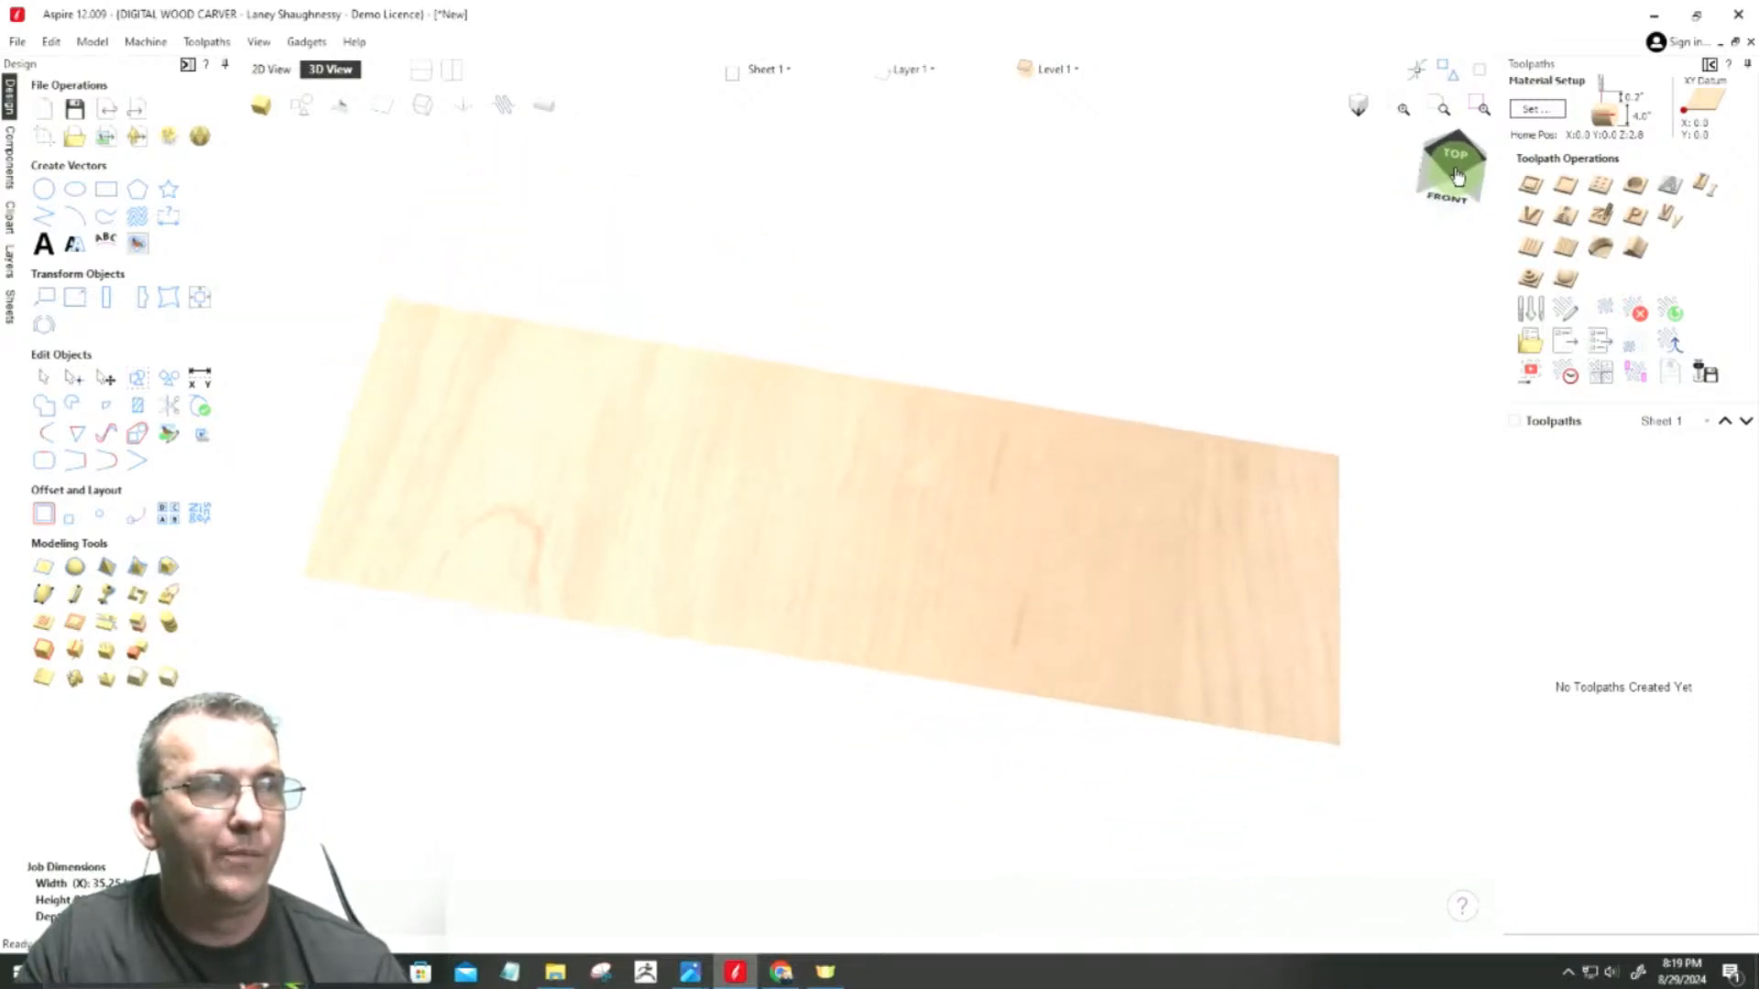
left_click(547, 110)
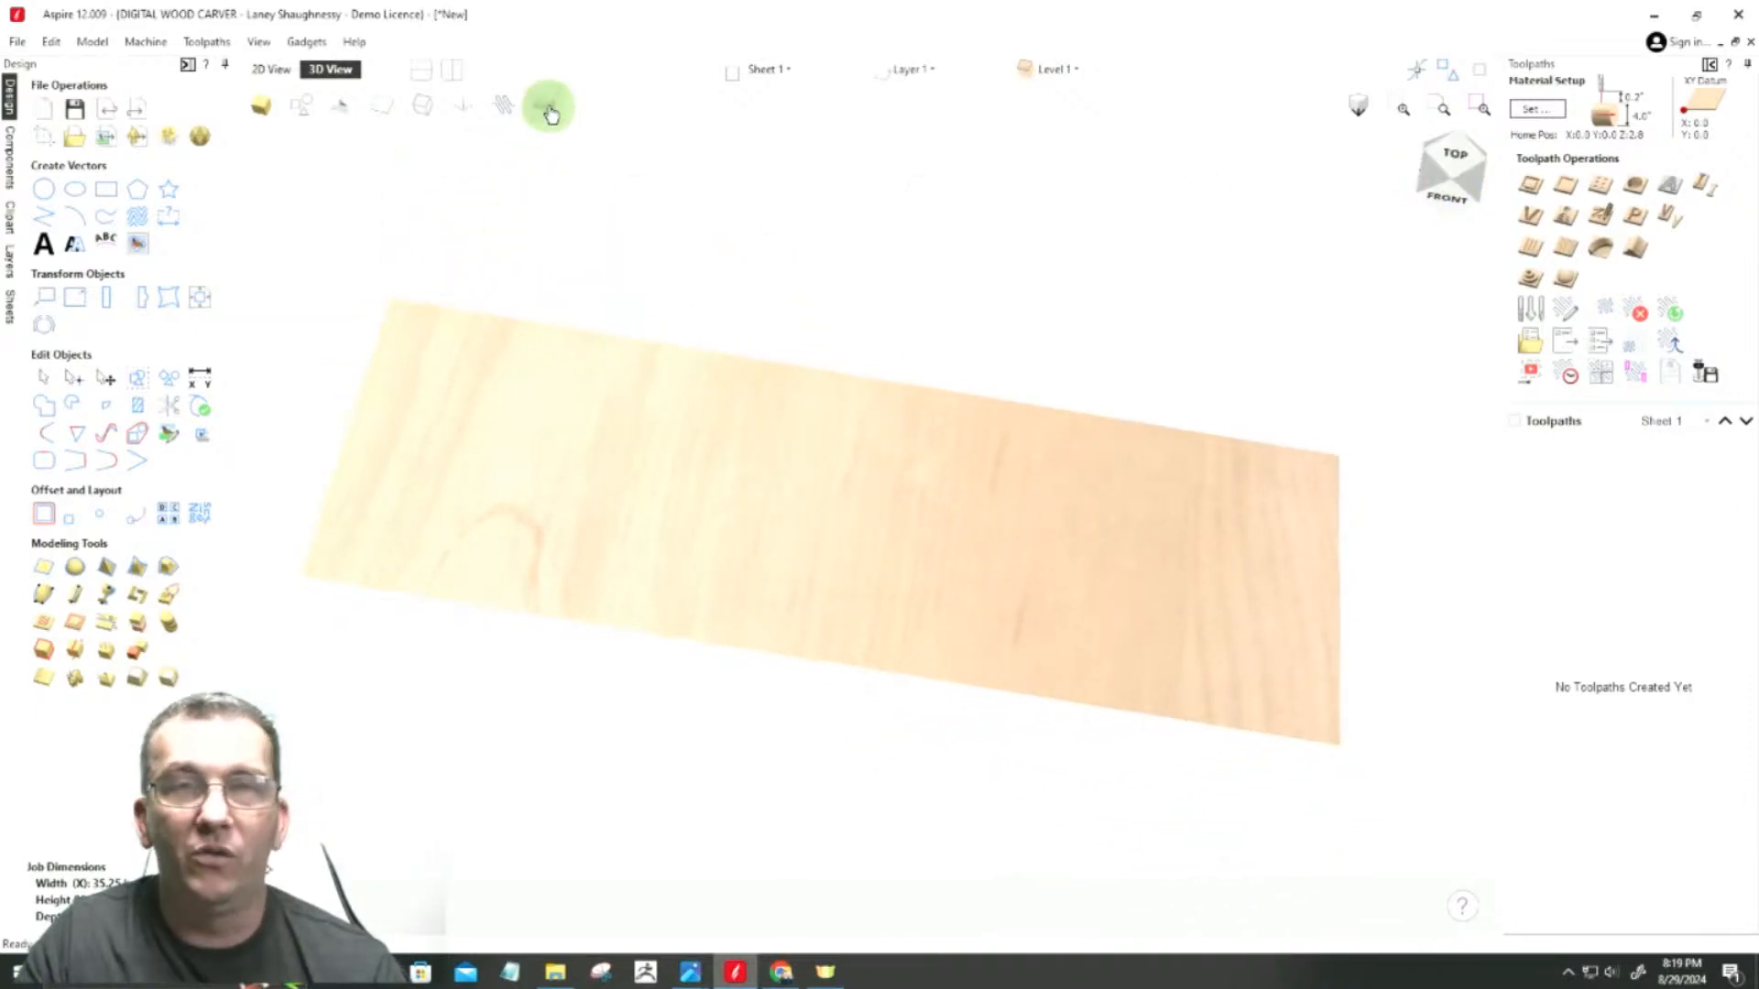
left_click(549, 109)
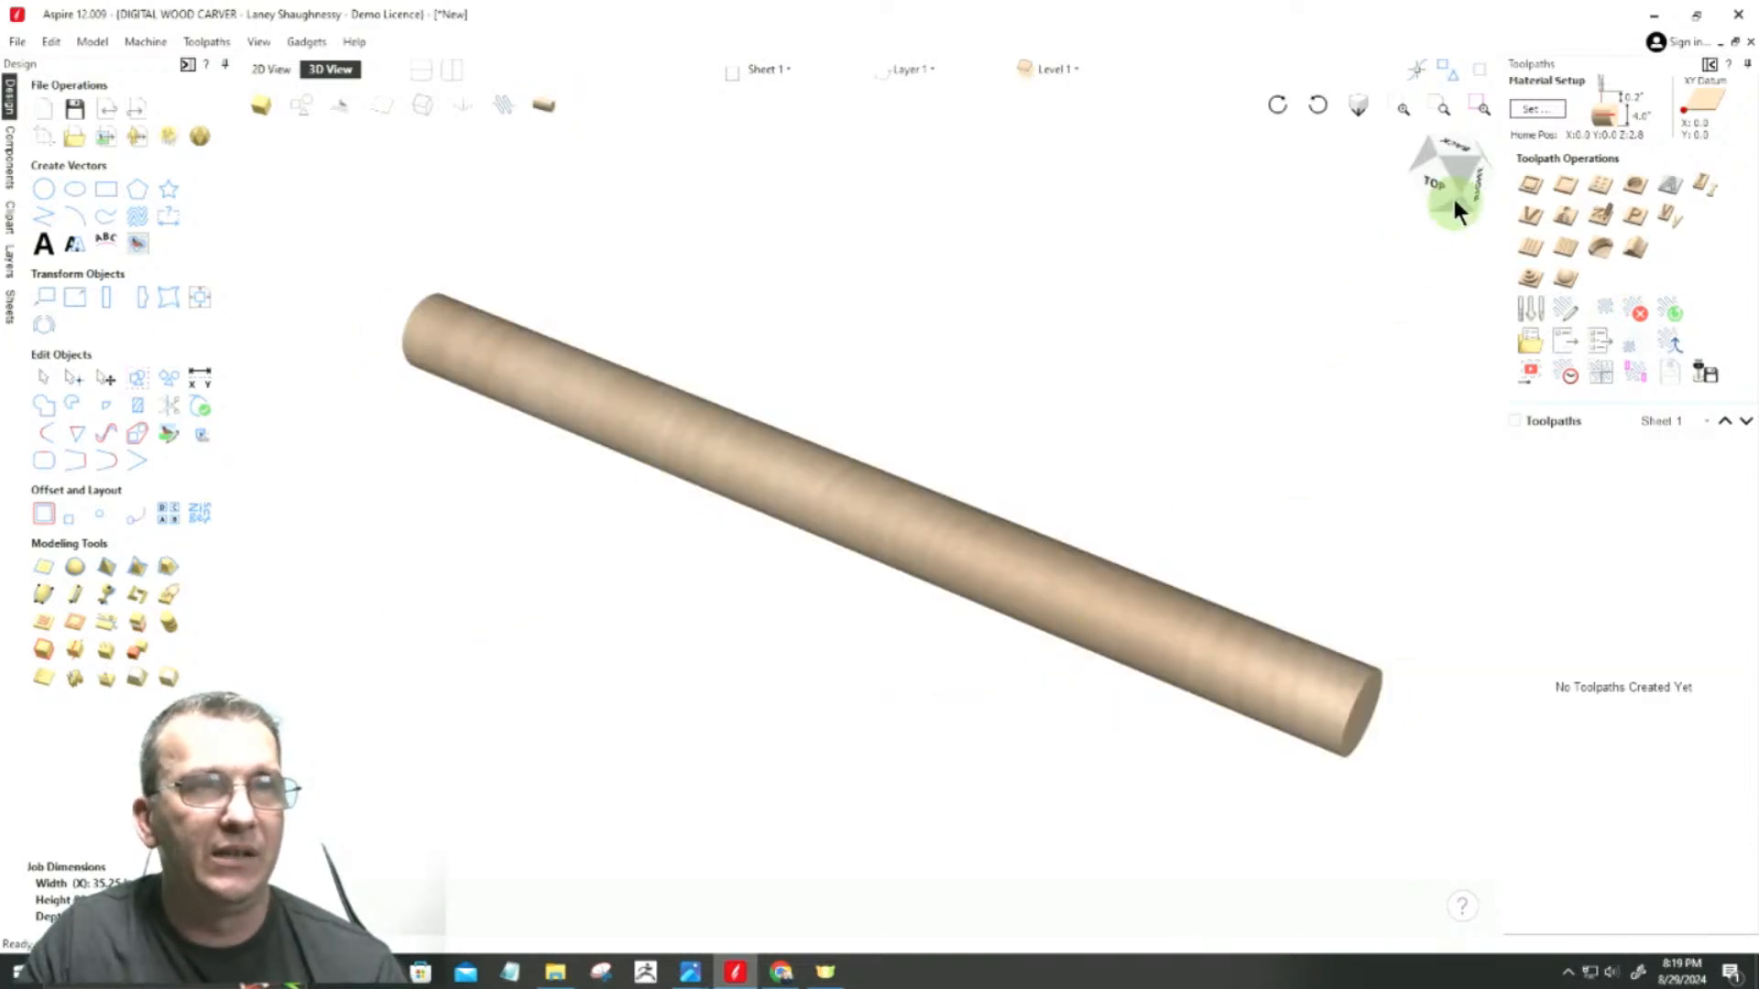
mouse_move(1451, 167)
left_mouse_down()
mouse_move(1464, 137)
mouse_move(1432, 138)
mouse_move(1455, 149)
left_mouse_up()
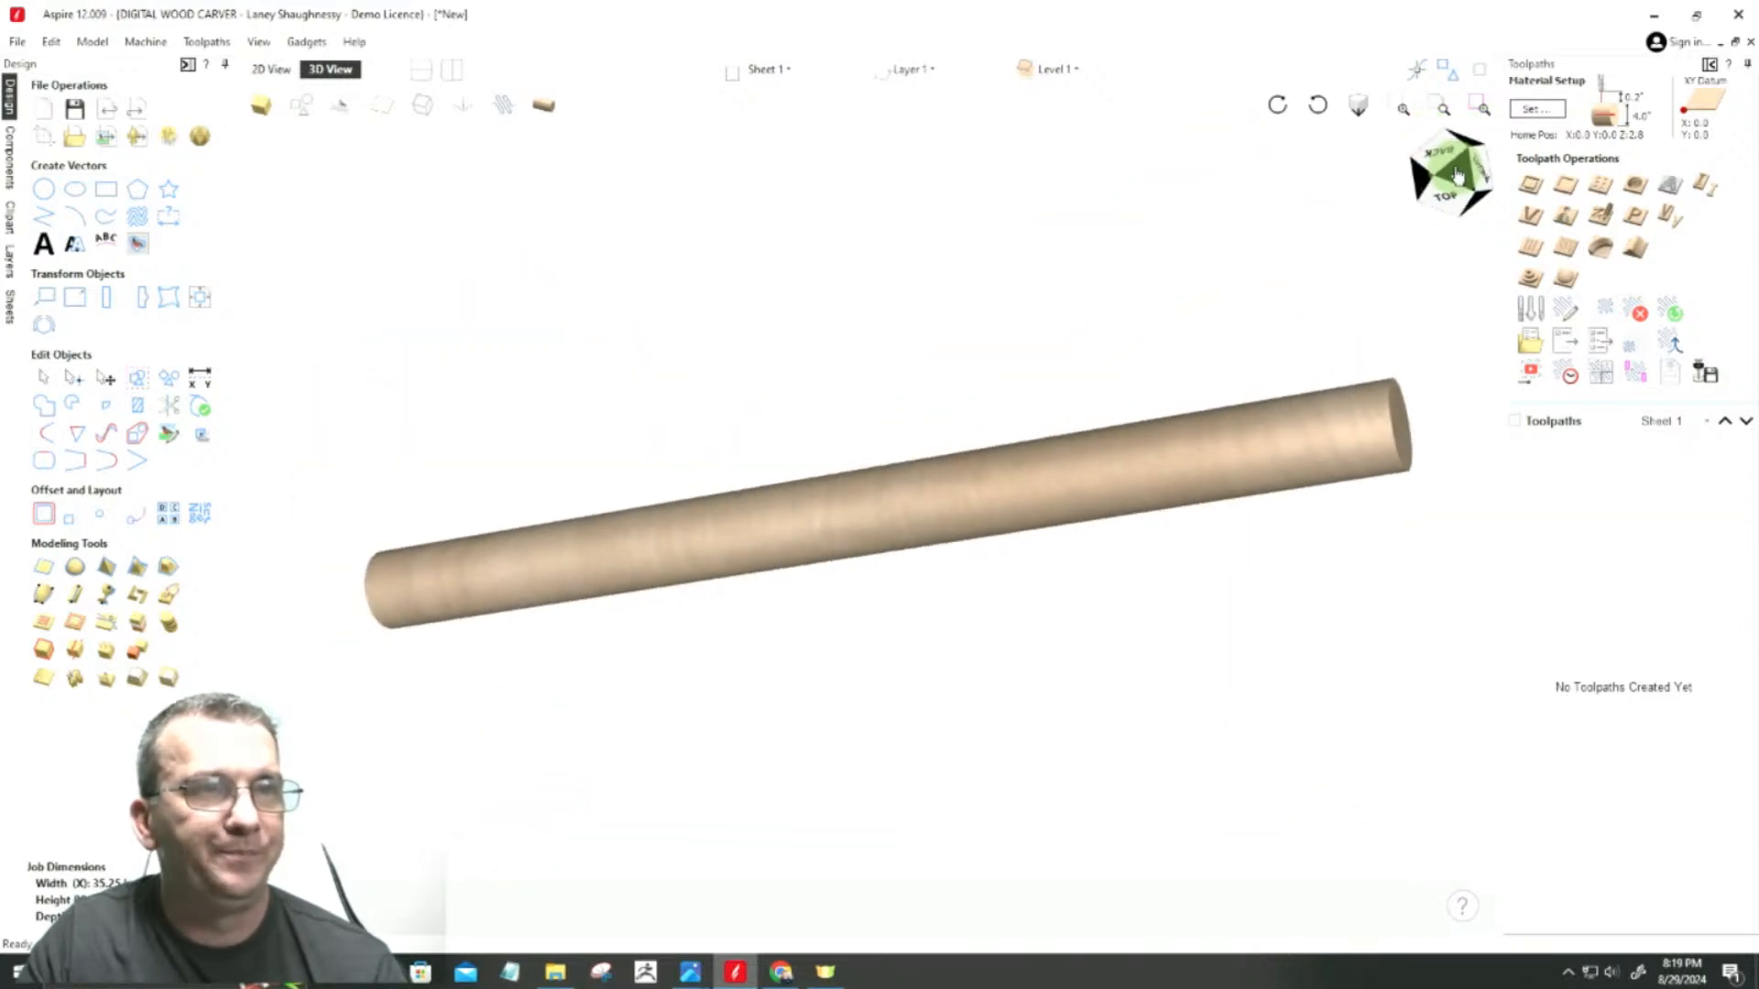
left_click(540, 110)
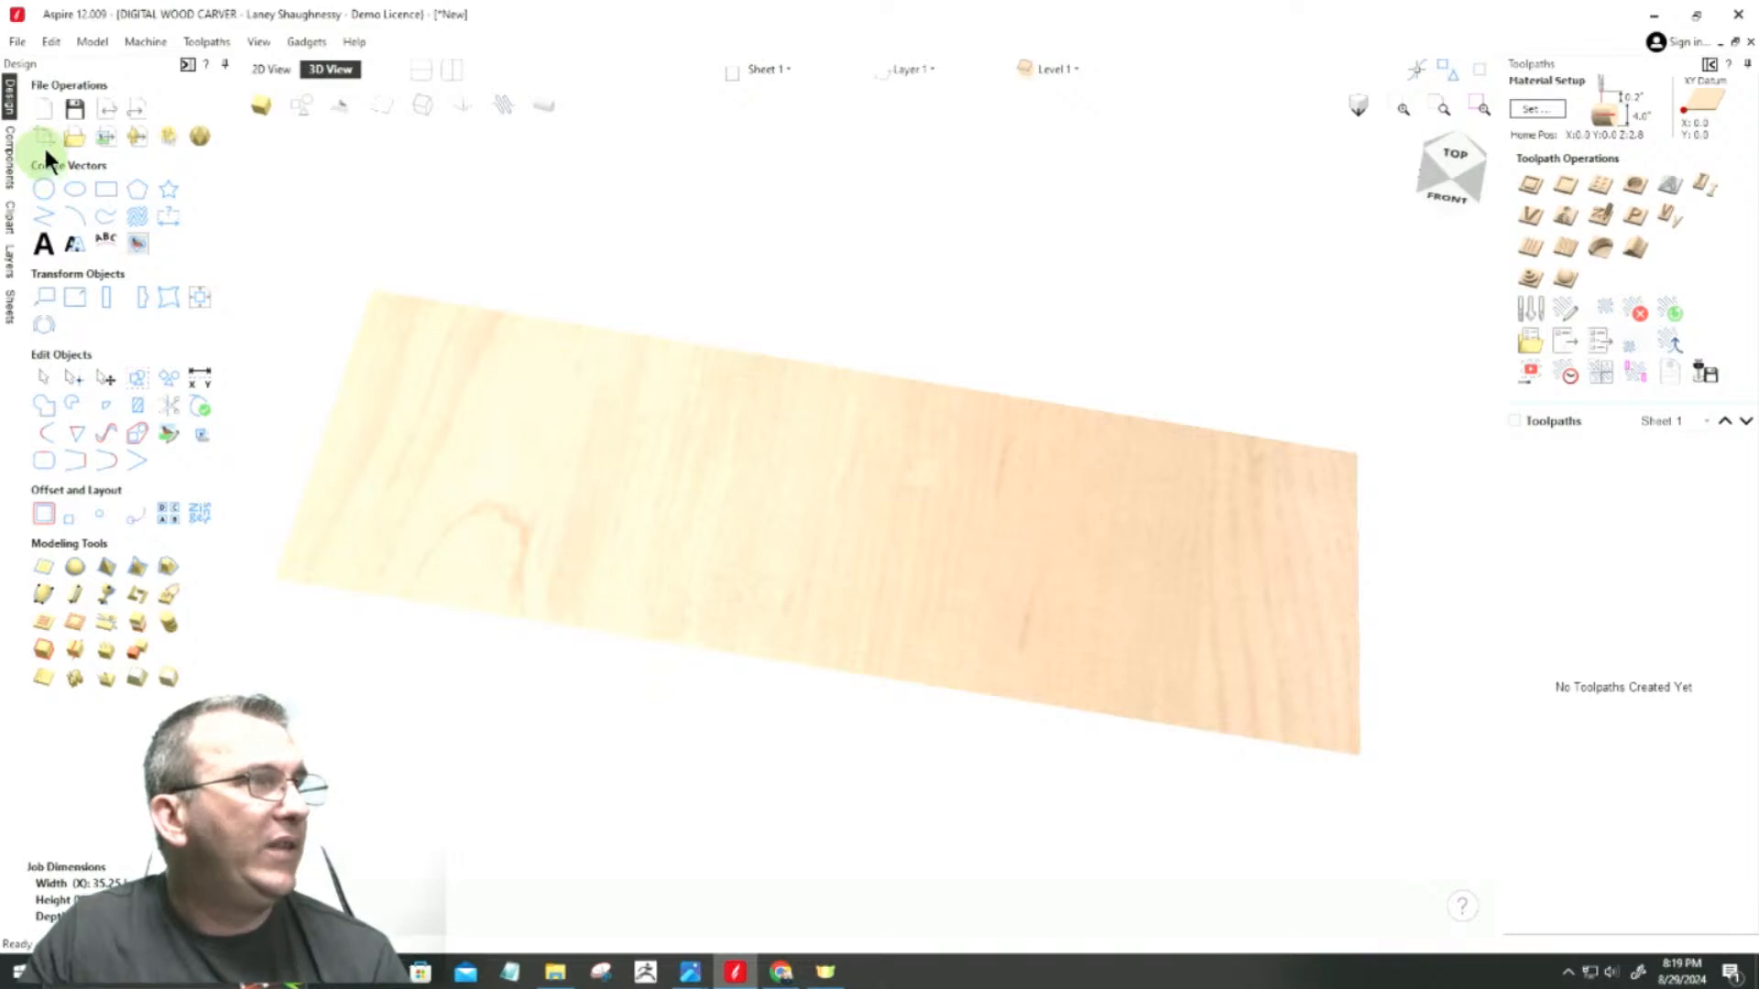
left_click(273, 69)
scroll(732, 531, "down", 3)
scroll(733, 547, "up", 3)
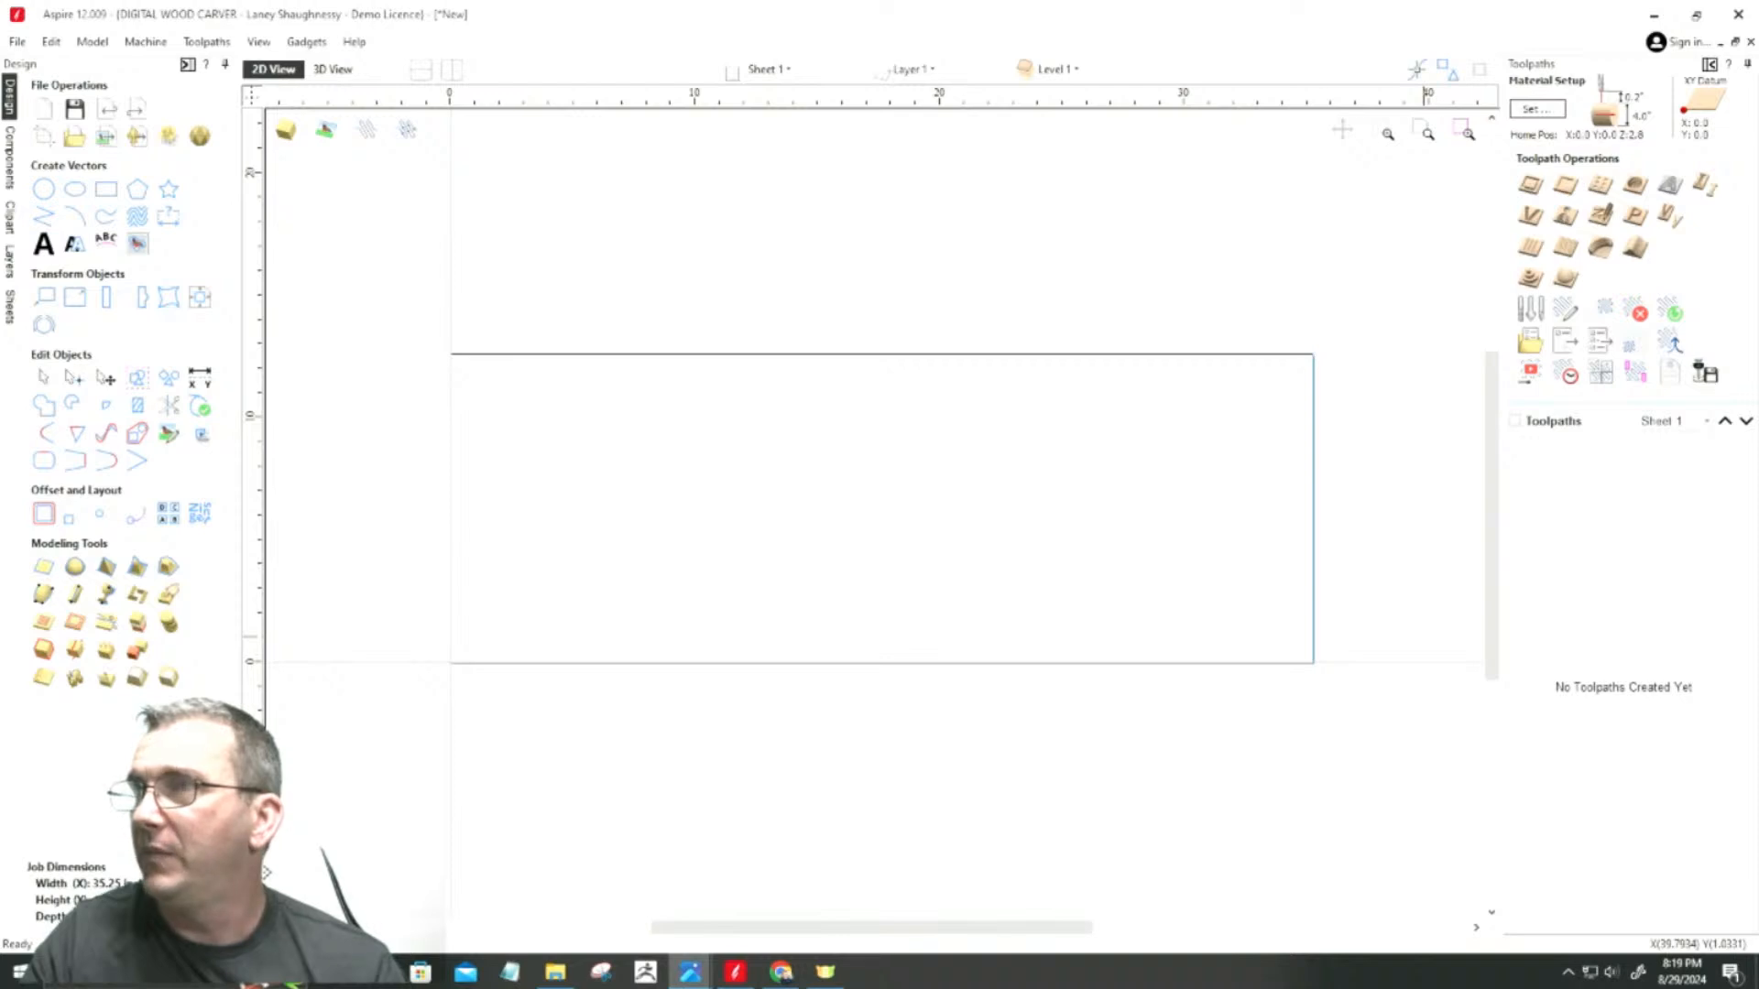
Step: Switch to the Rotary REFERENCE.PNG photo, examine the basket-weave carving and turned details on the island legs, and move the photo out of the way
left_click_drag(1228, 2, 997, 64)
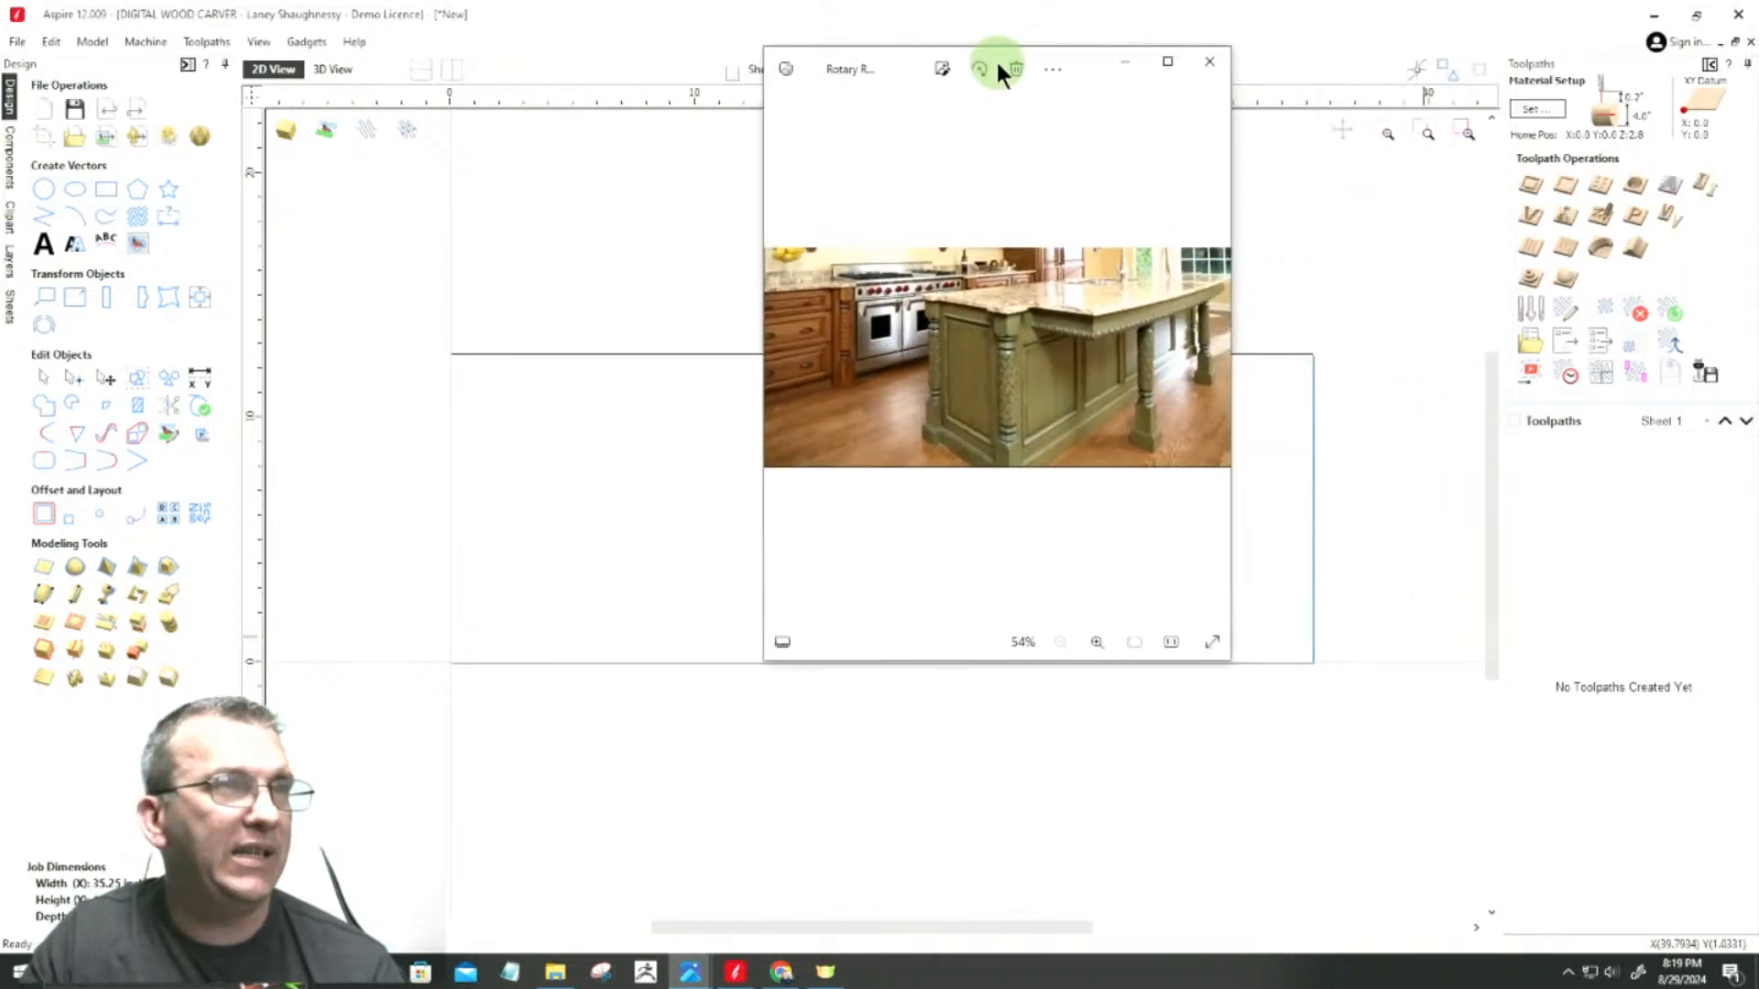
left_click(1168, 63)
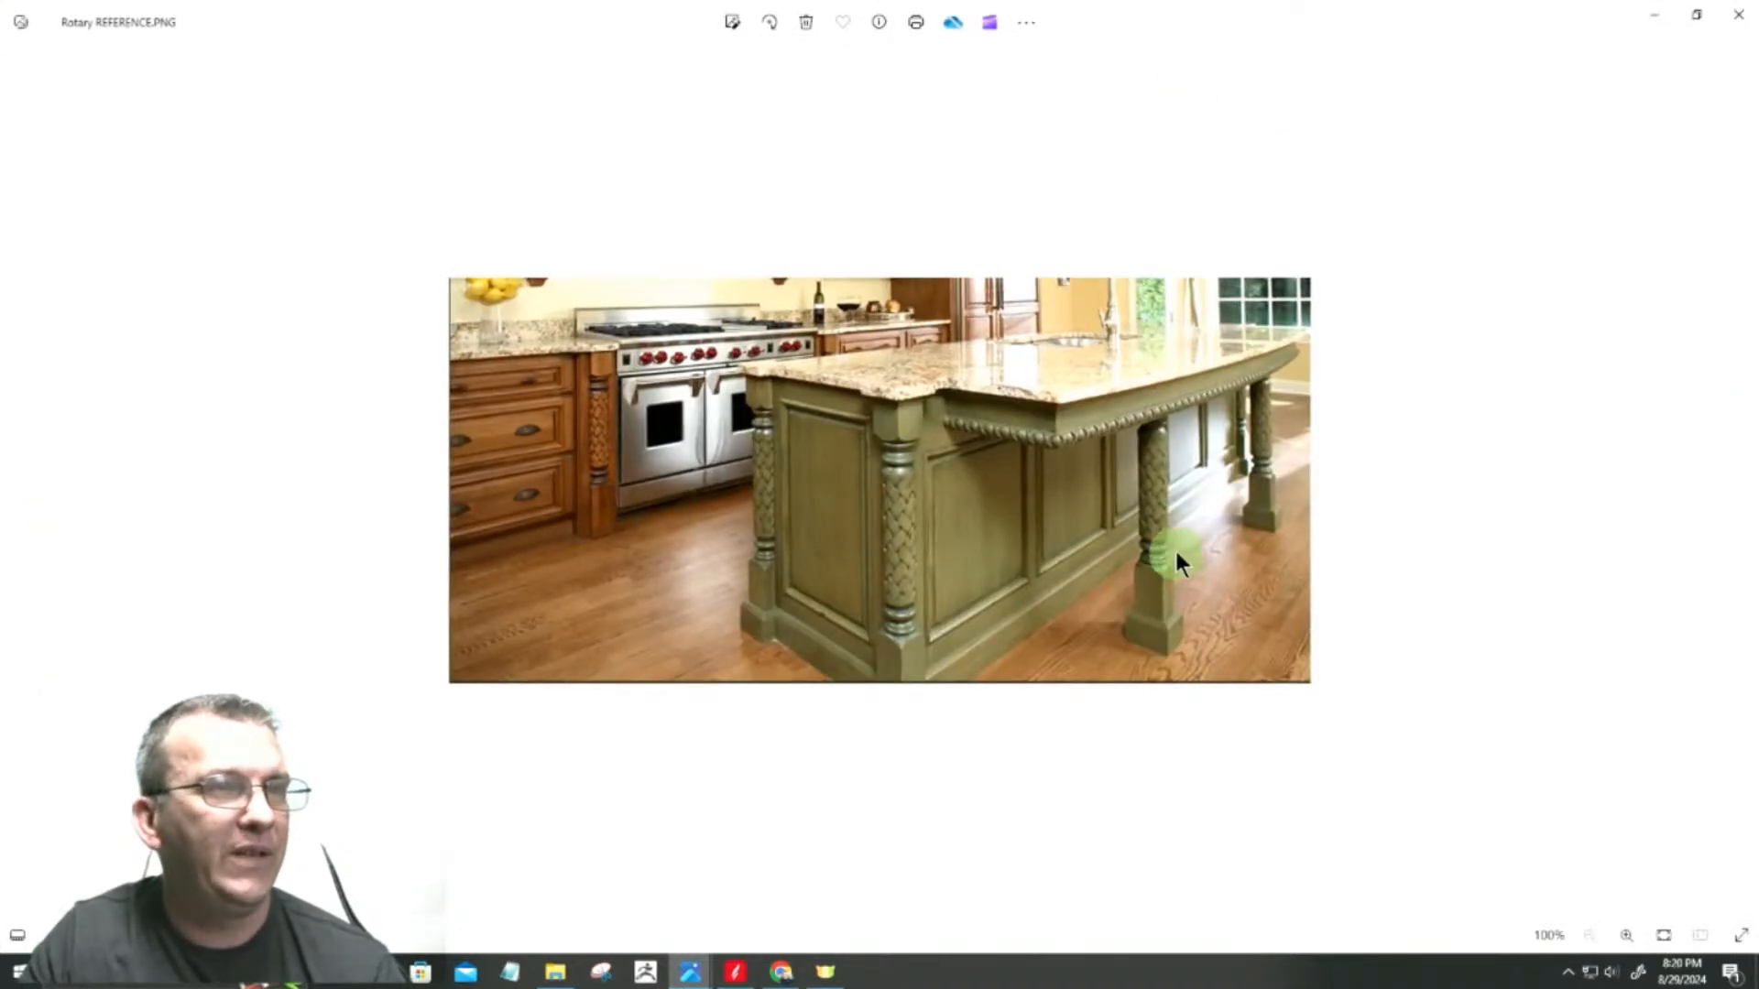
scroll(1174, 549, "up", 2)
scroll(518, 550, "up", 3)
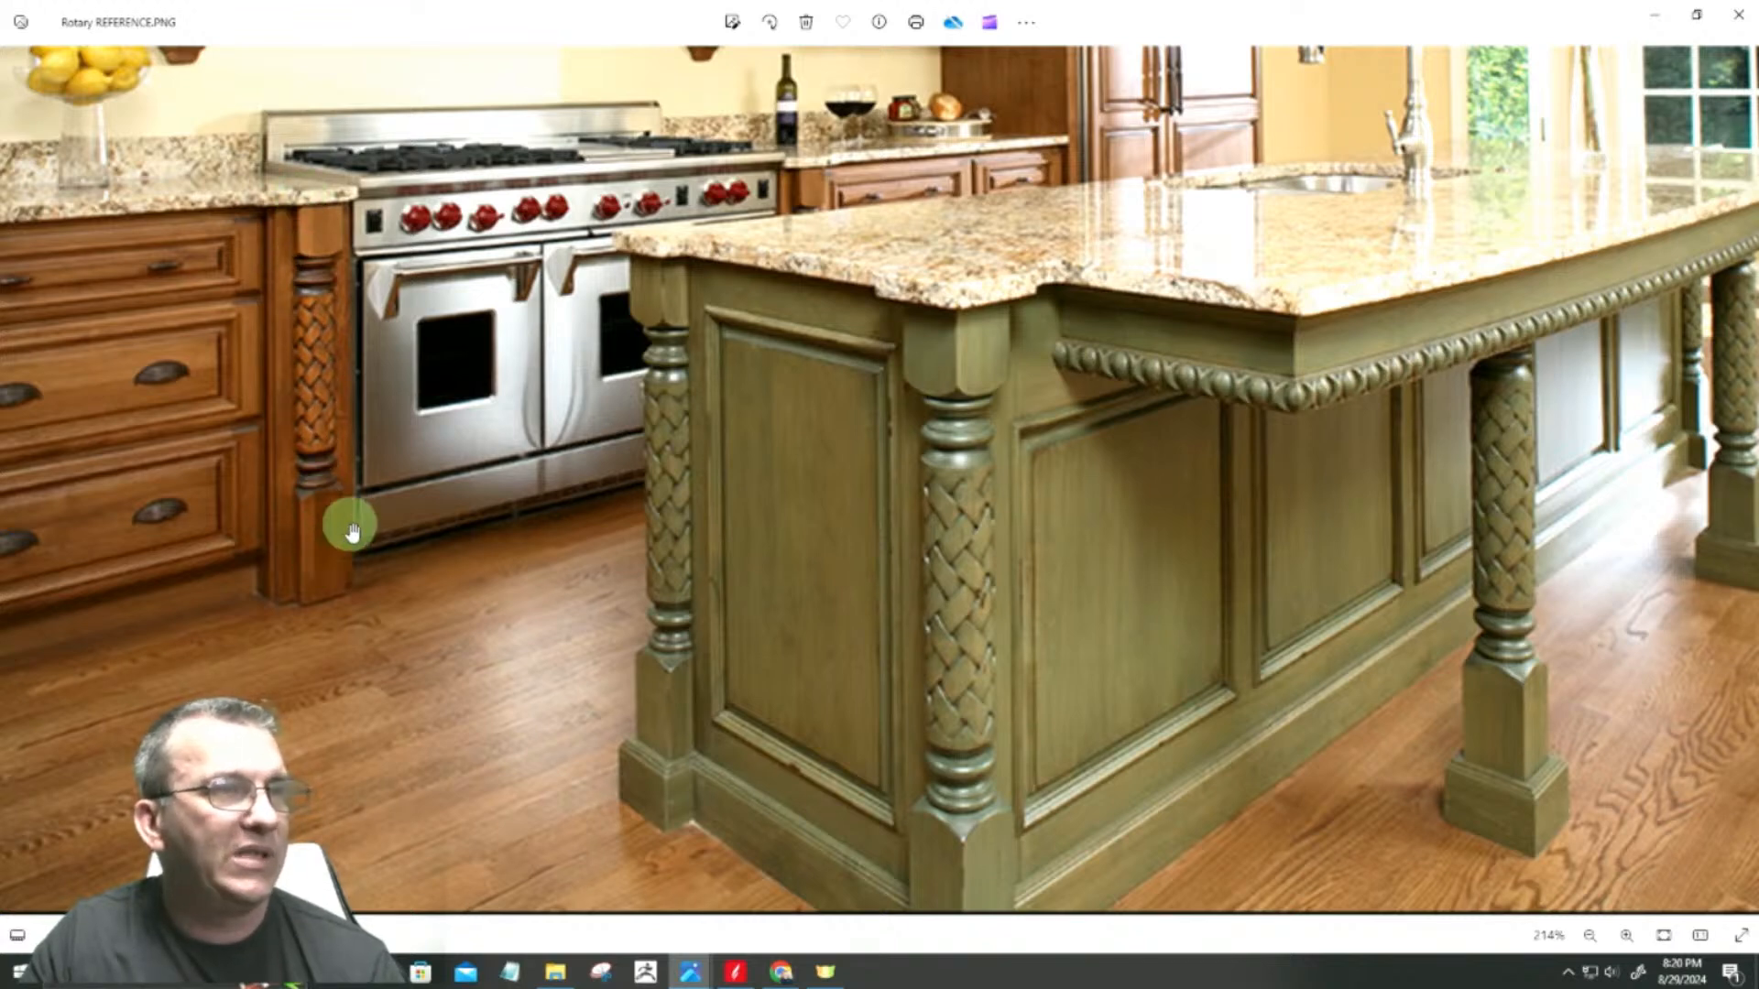
scroll(994, 419, "down", 2)
scroll(1317, 574, "down", 1)
scroll(1318, 573, "up", 3)
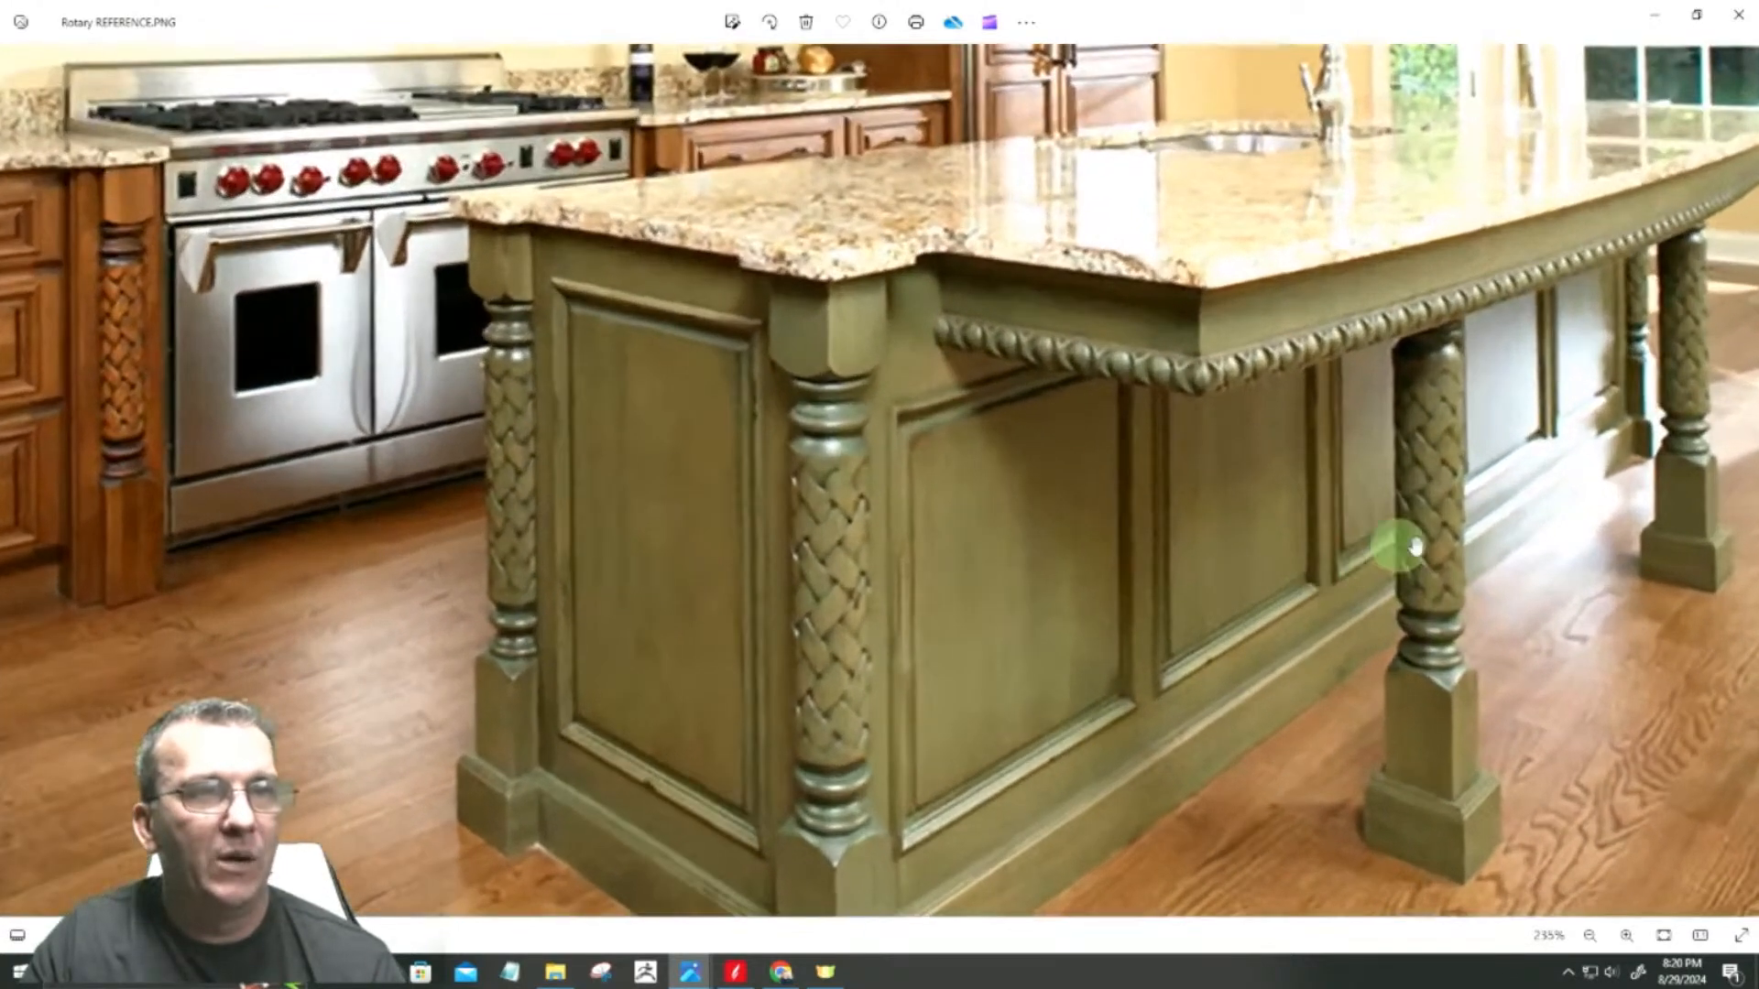
scroll(1135, 367, "down", 2)
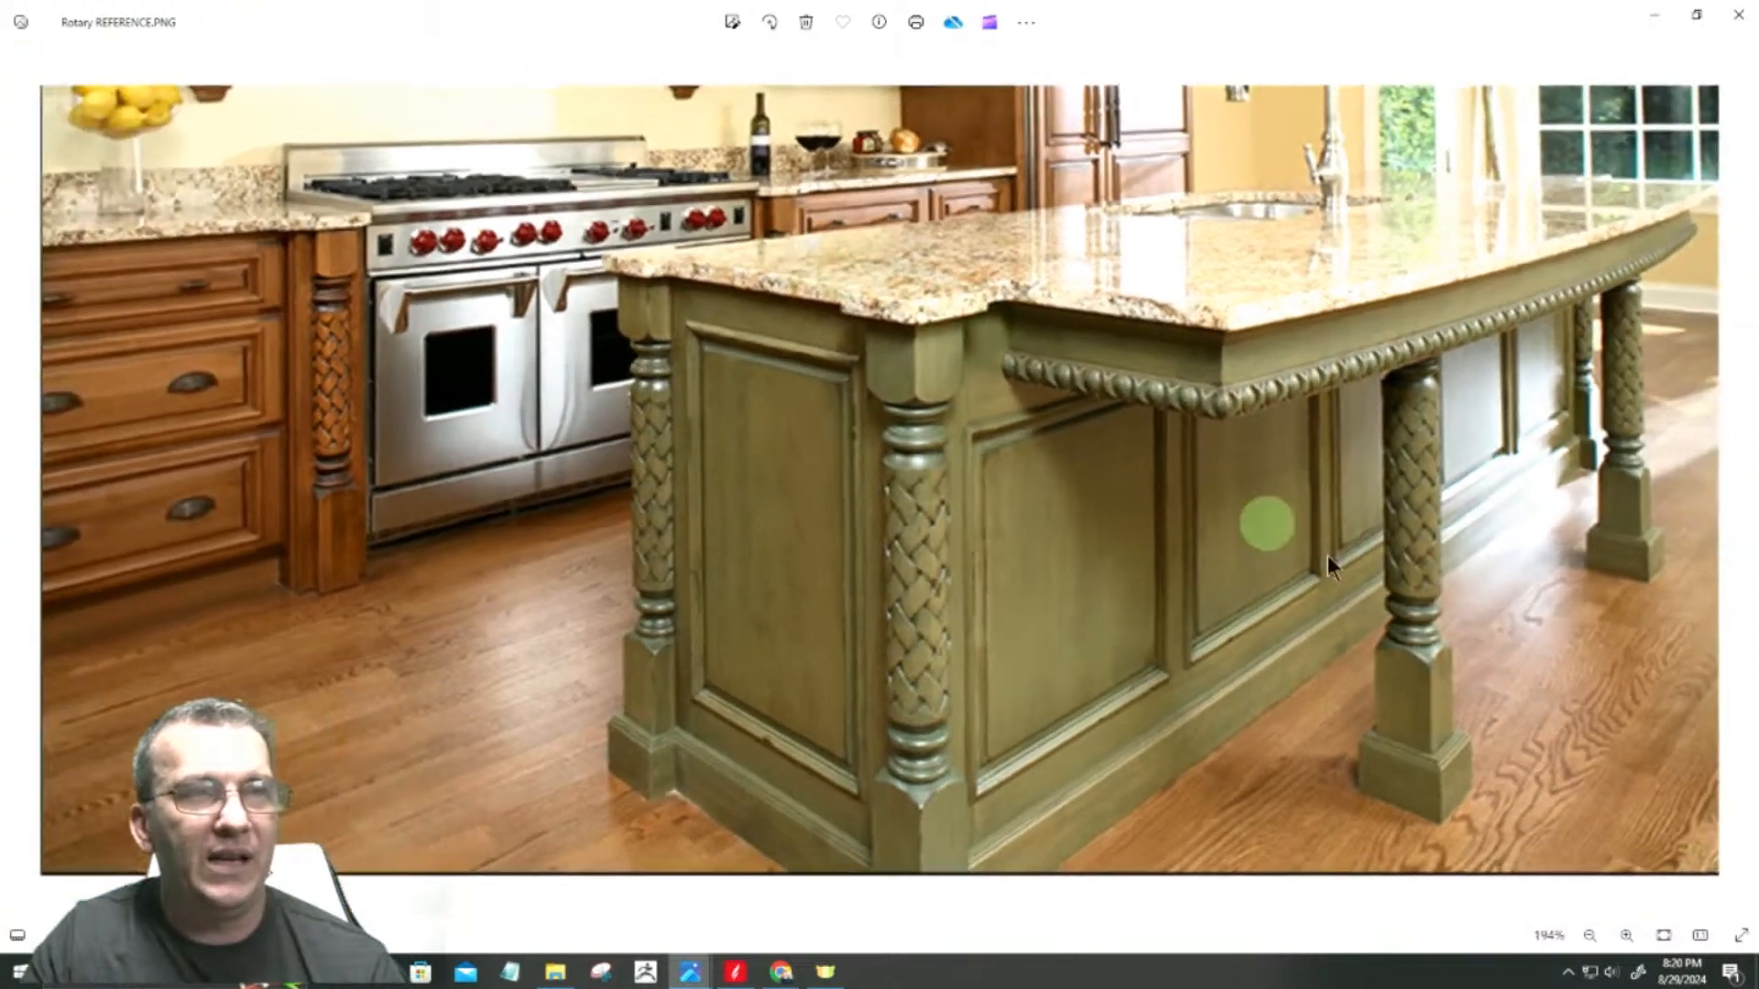
scroll(1433, 388, "up", 3)
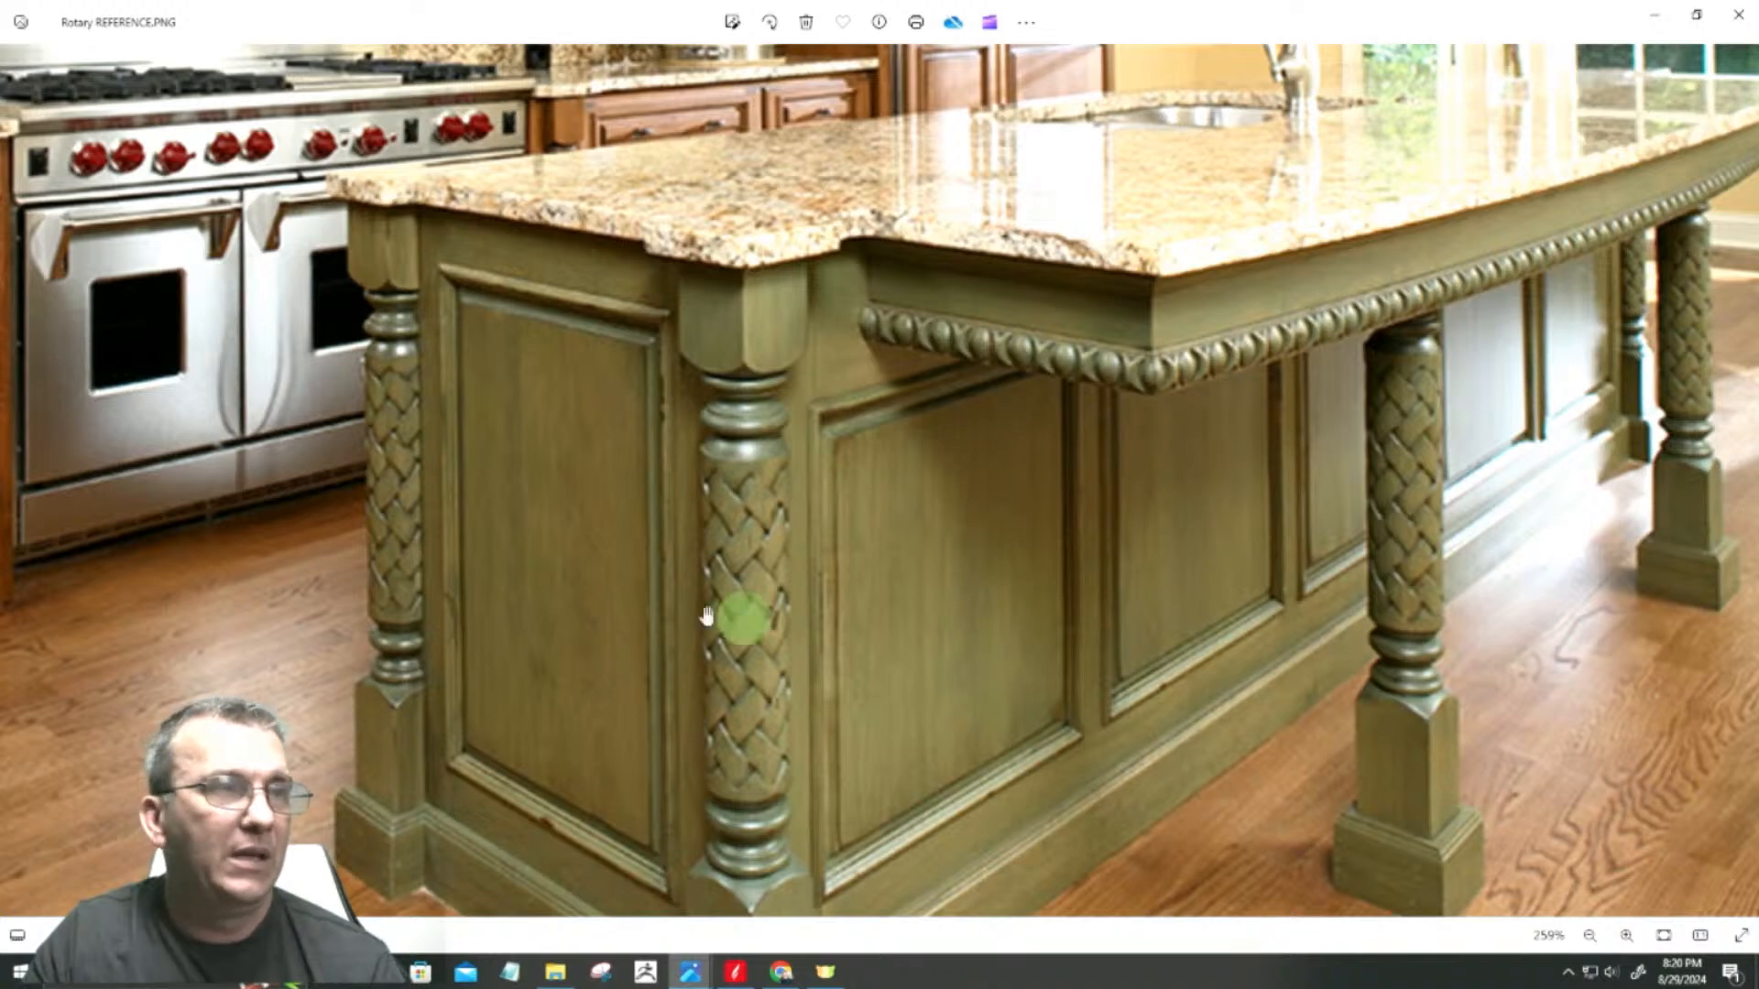
scroll(788, 458, "down", 3)
scroll(820, 595, "up", 4)
scroll(827, 602, "down", 3)
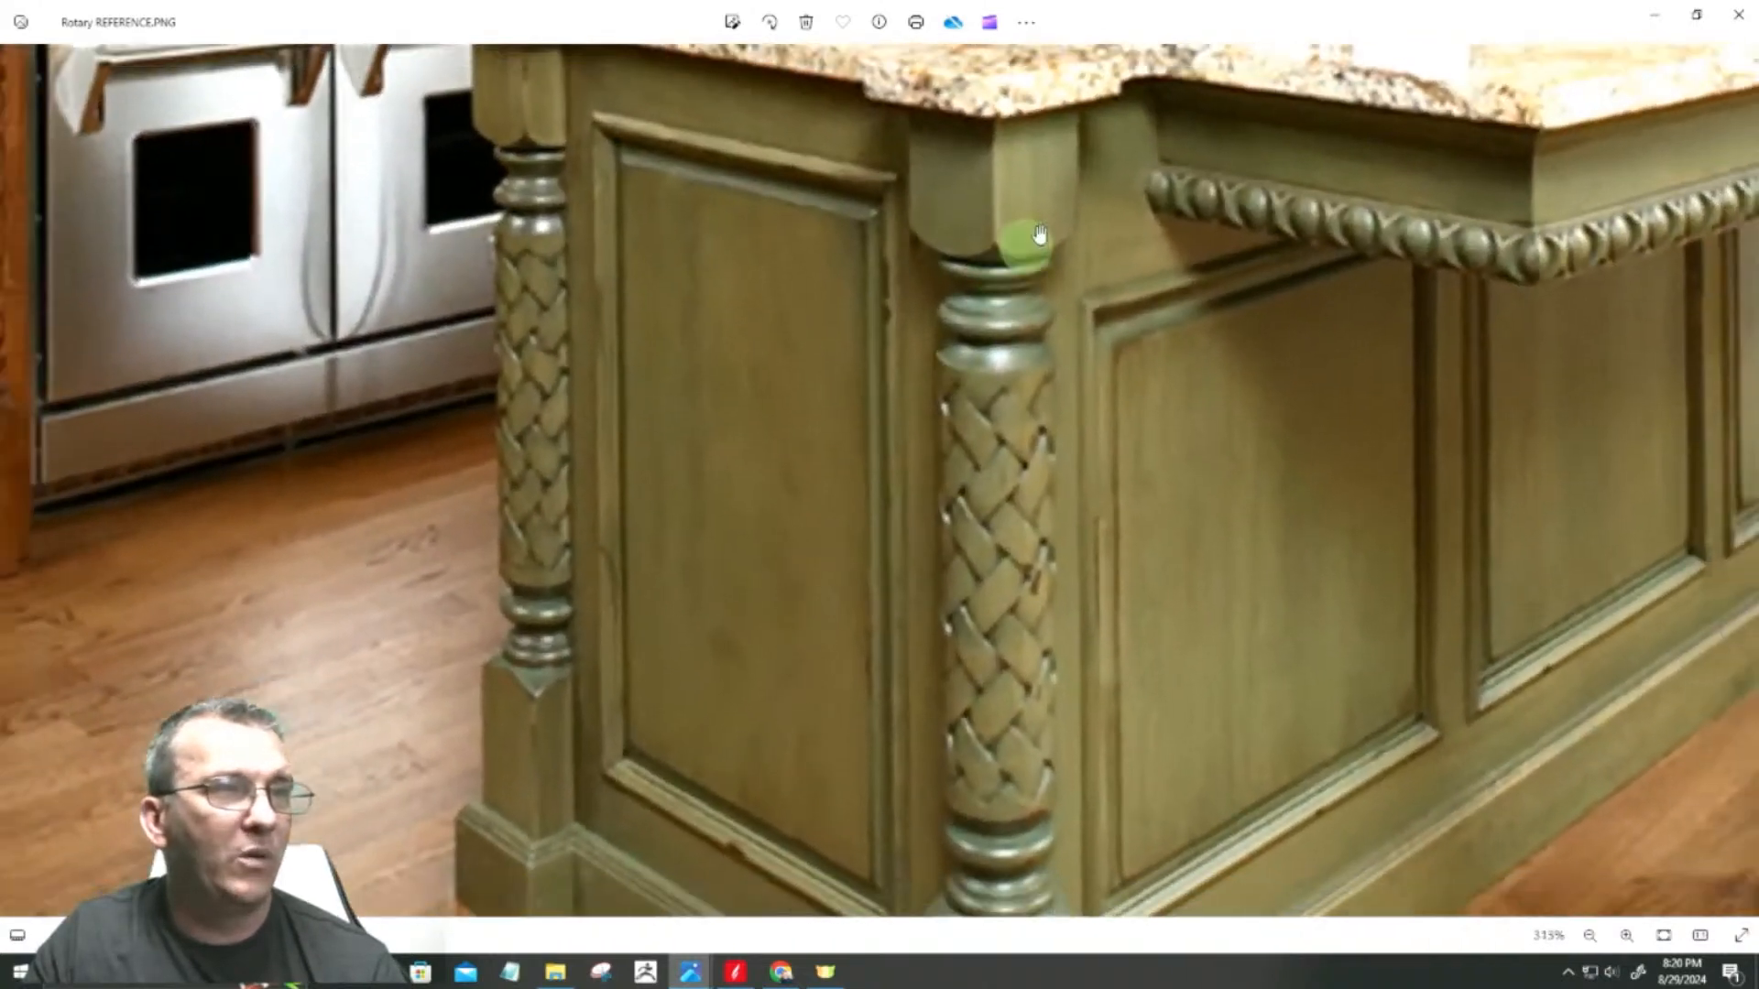
scroll(861, 850, "up", 2)
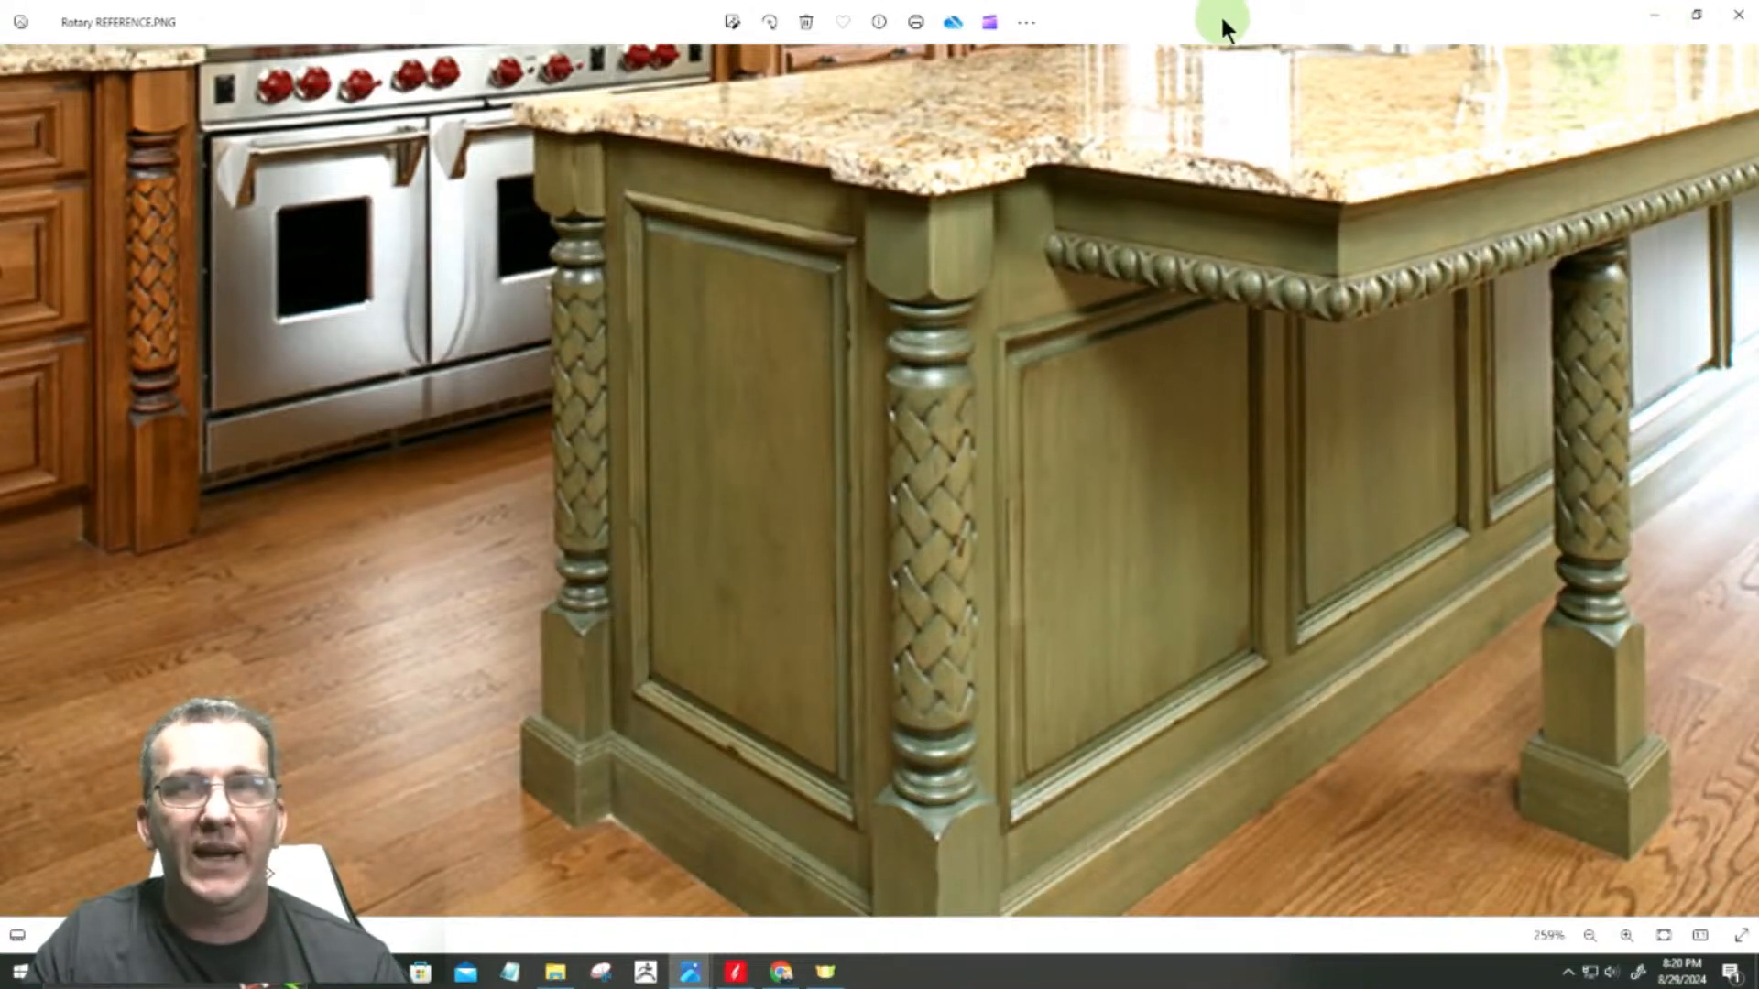
left_click_drag(1222, 18, 1222, 0)
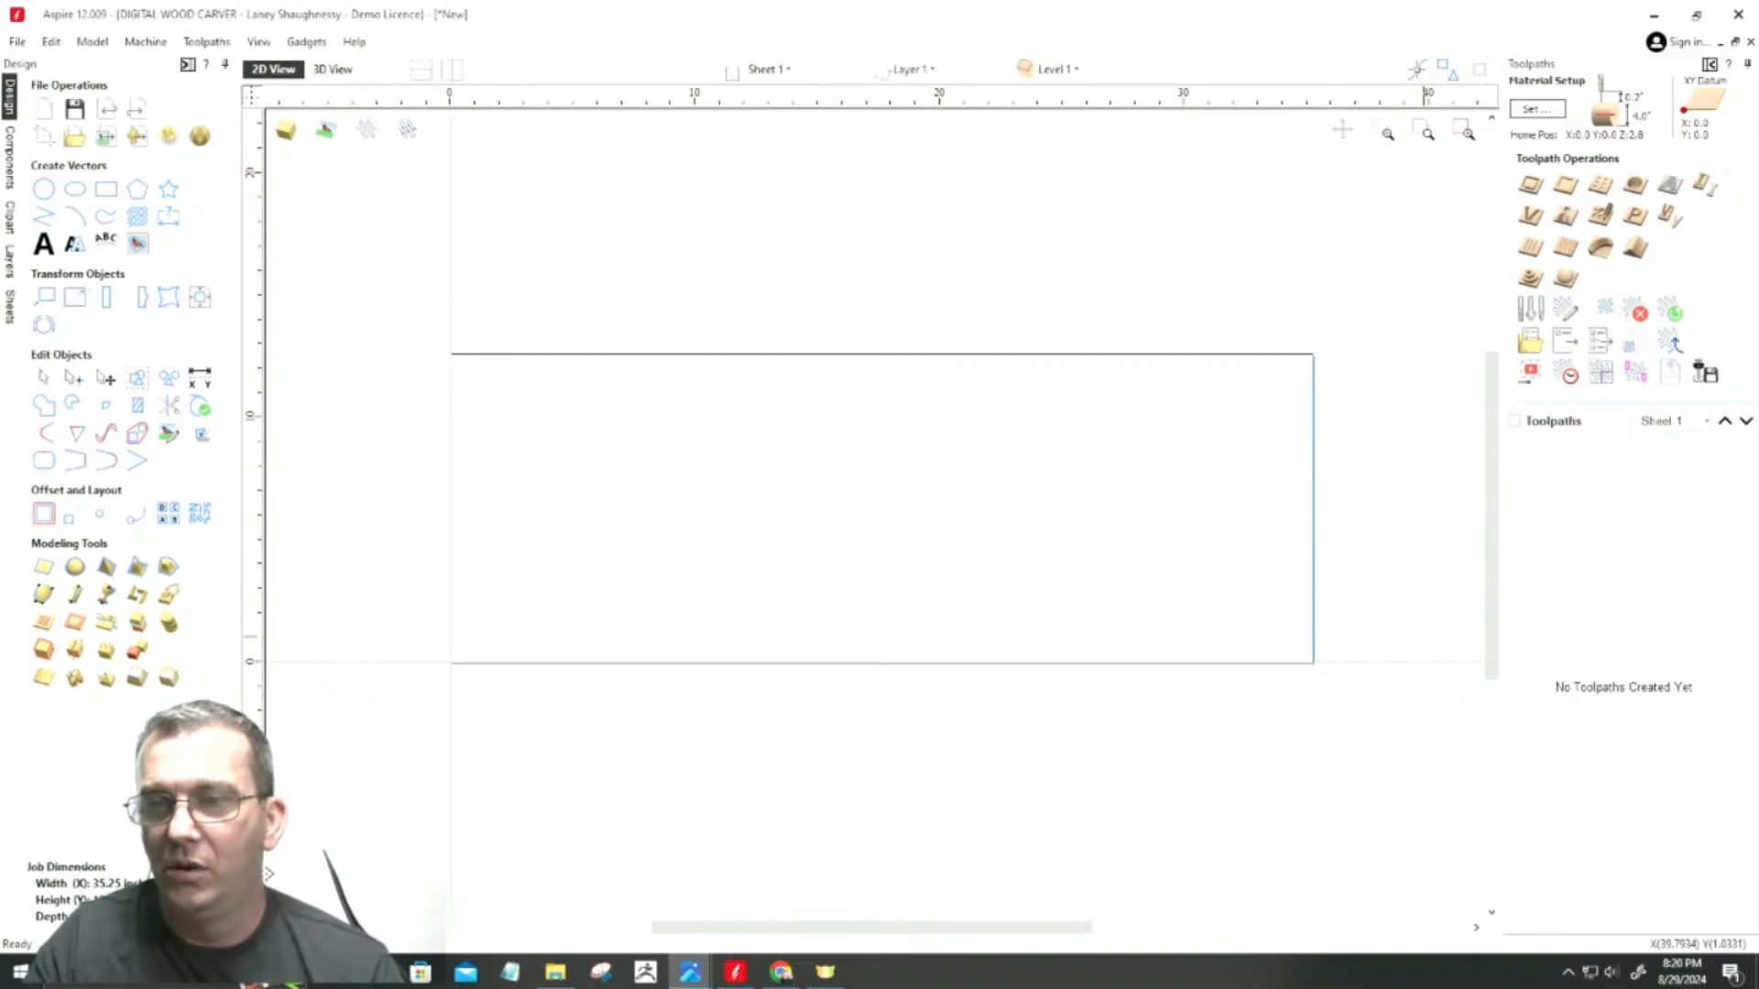
Step: Bring up the Island Leg.PNG drawing, examine the leg's section dimensions and woven column, and return to Aspire
left_click(691, 971)
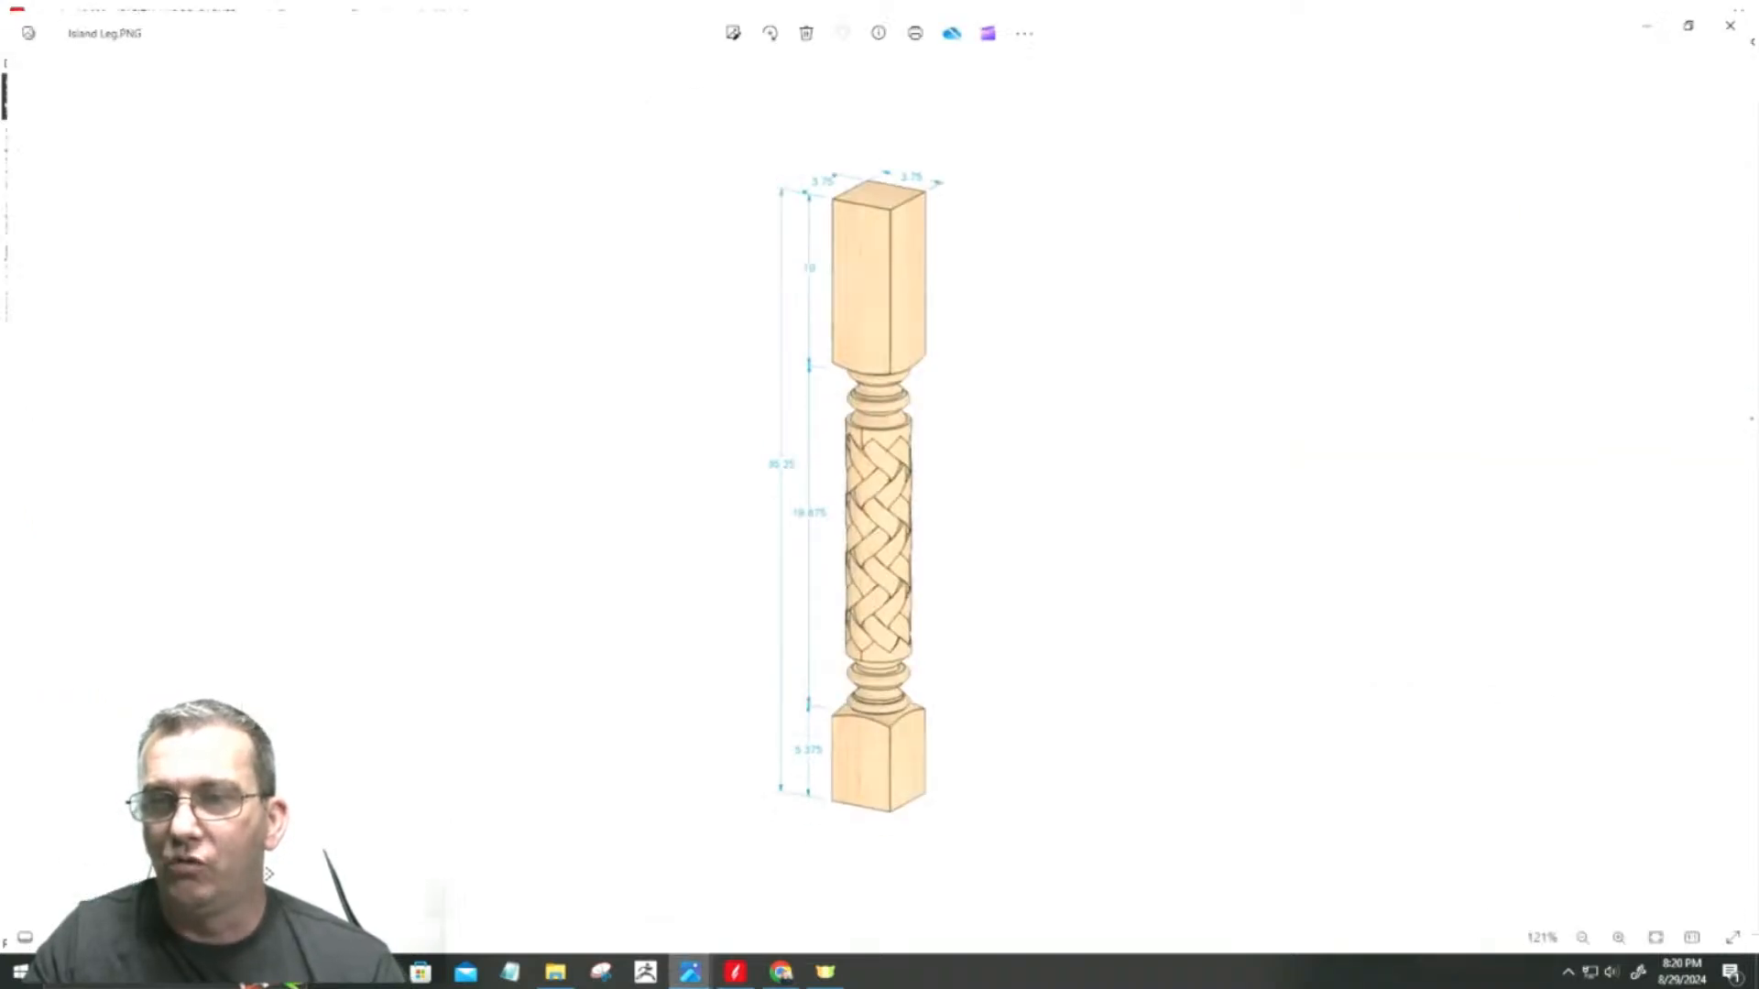
left_click(882, 604)
scroll(882, 604, "up", 3)
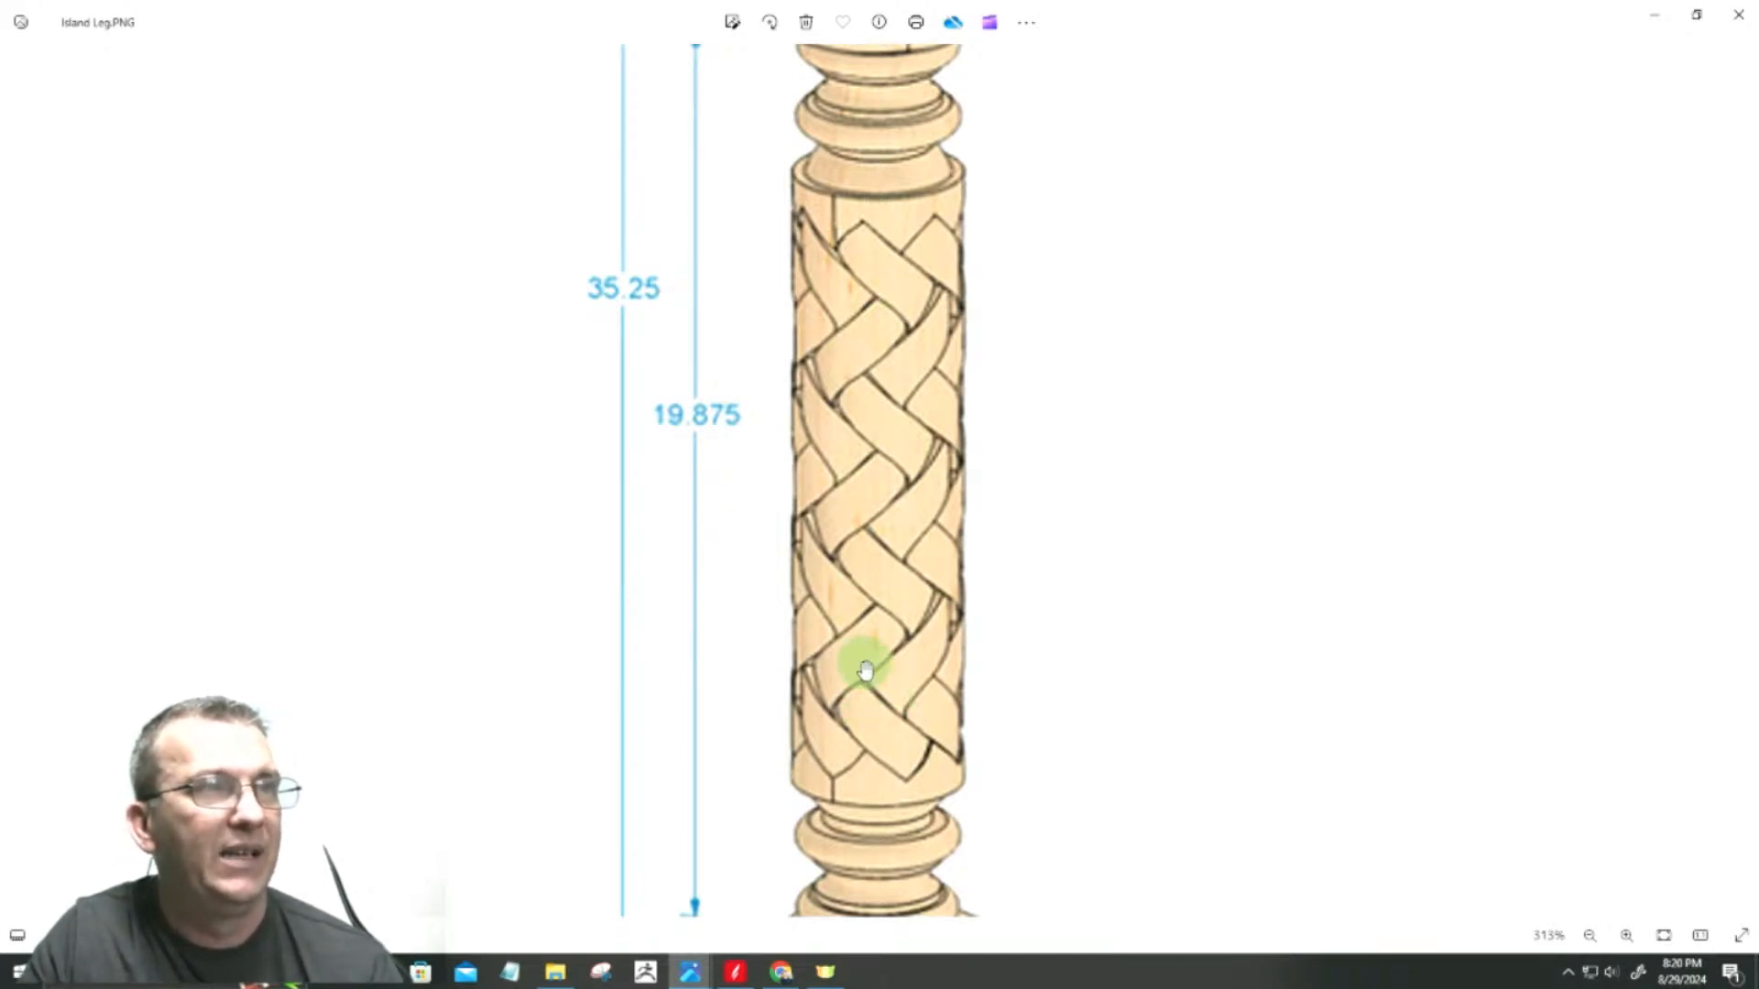
scroll(865, 670, "down", 5)
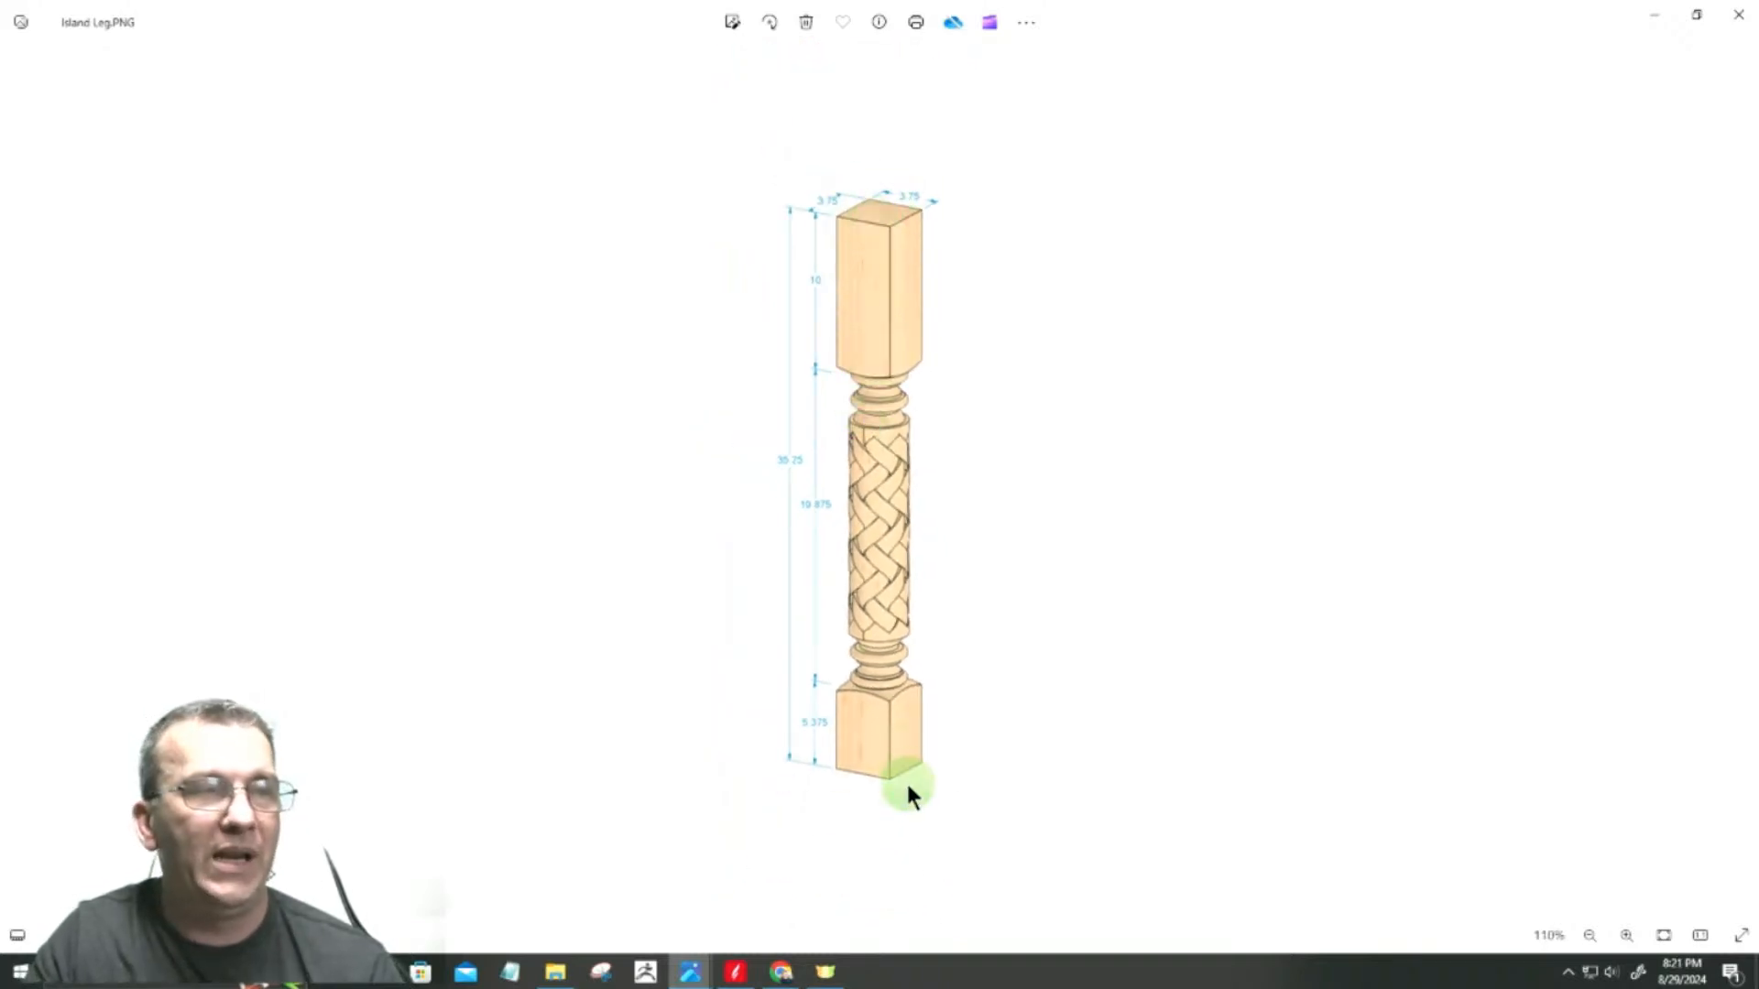
scroll(885, 733, "up", 7)
scroll(932, 605, "down", 6)
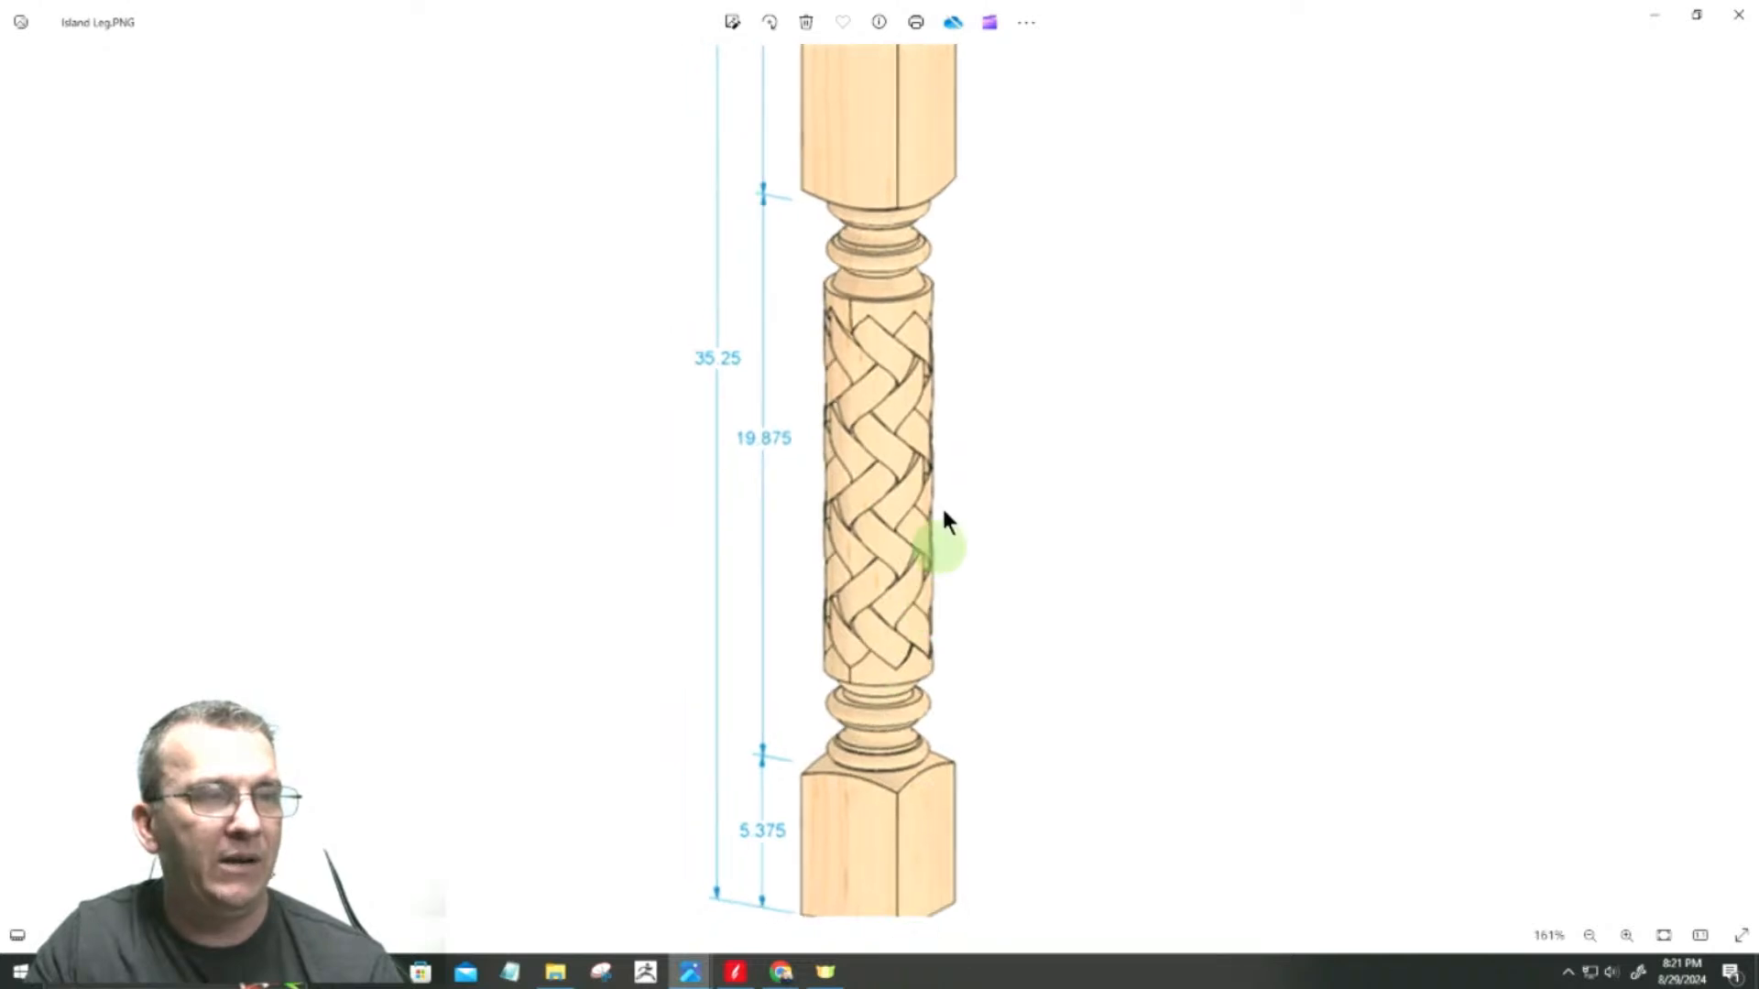
scroll(835, 813, "up", 4)
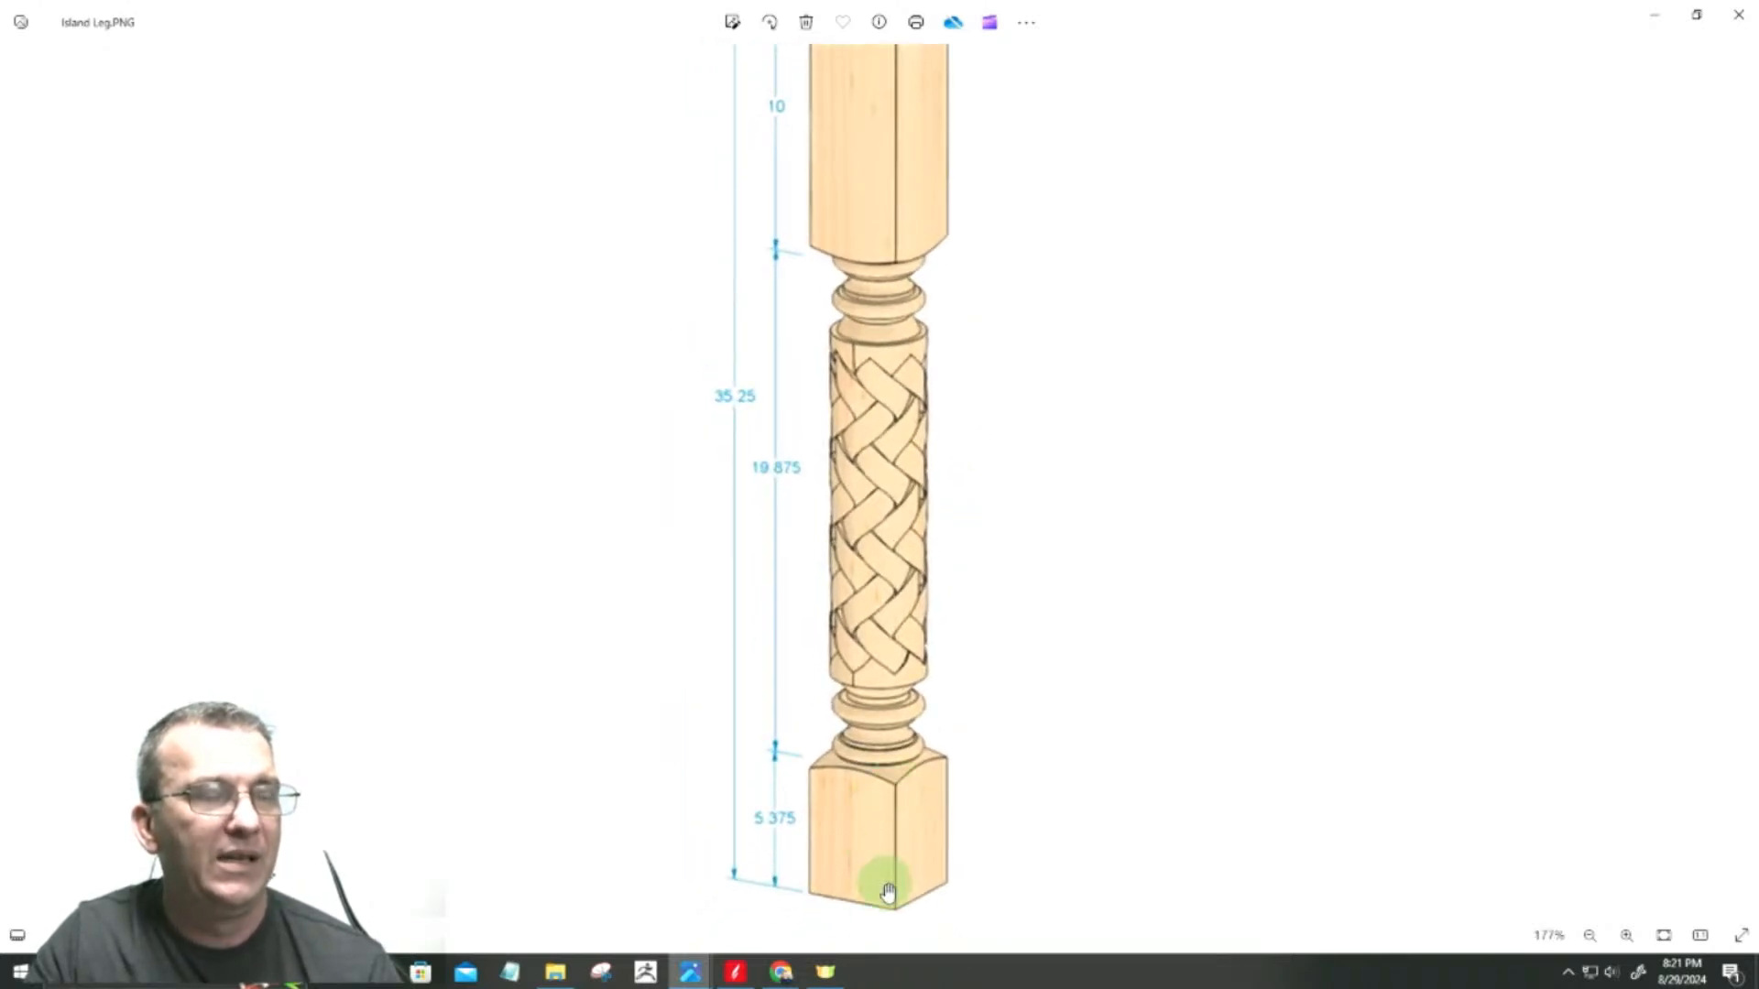
scroll(890, 882, "down", 1)
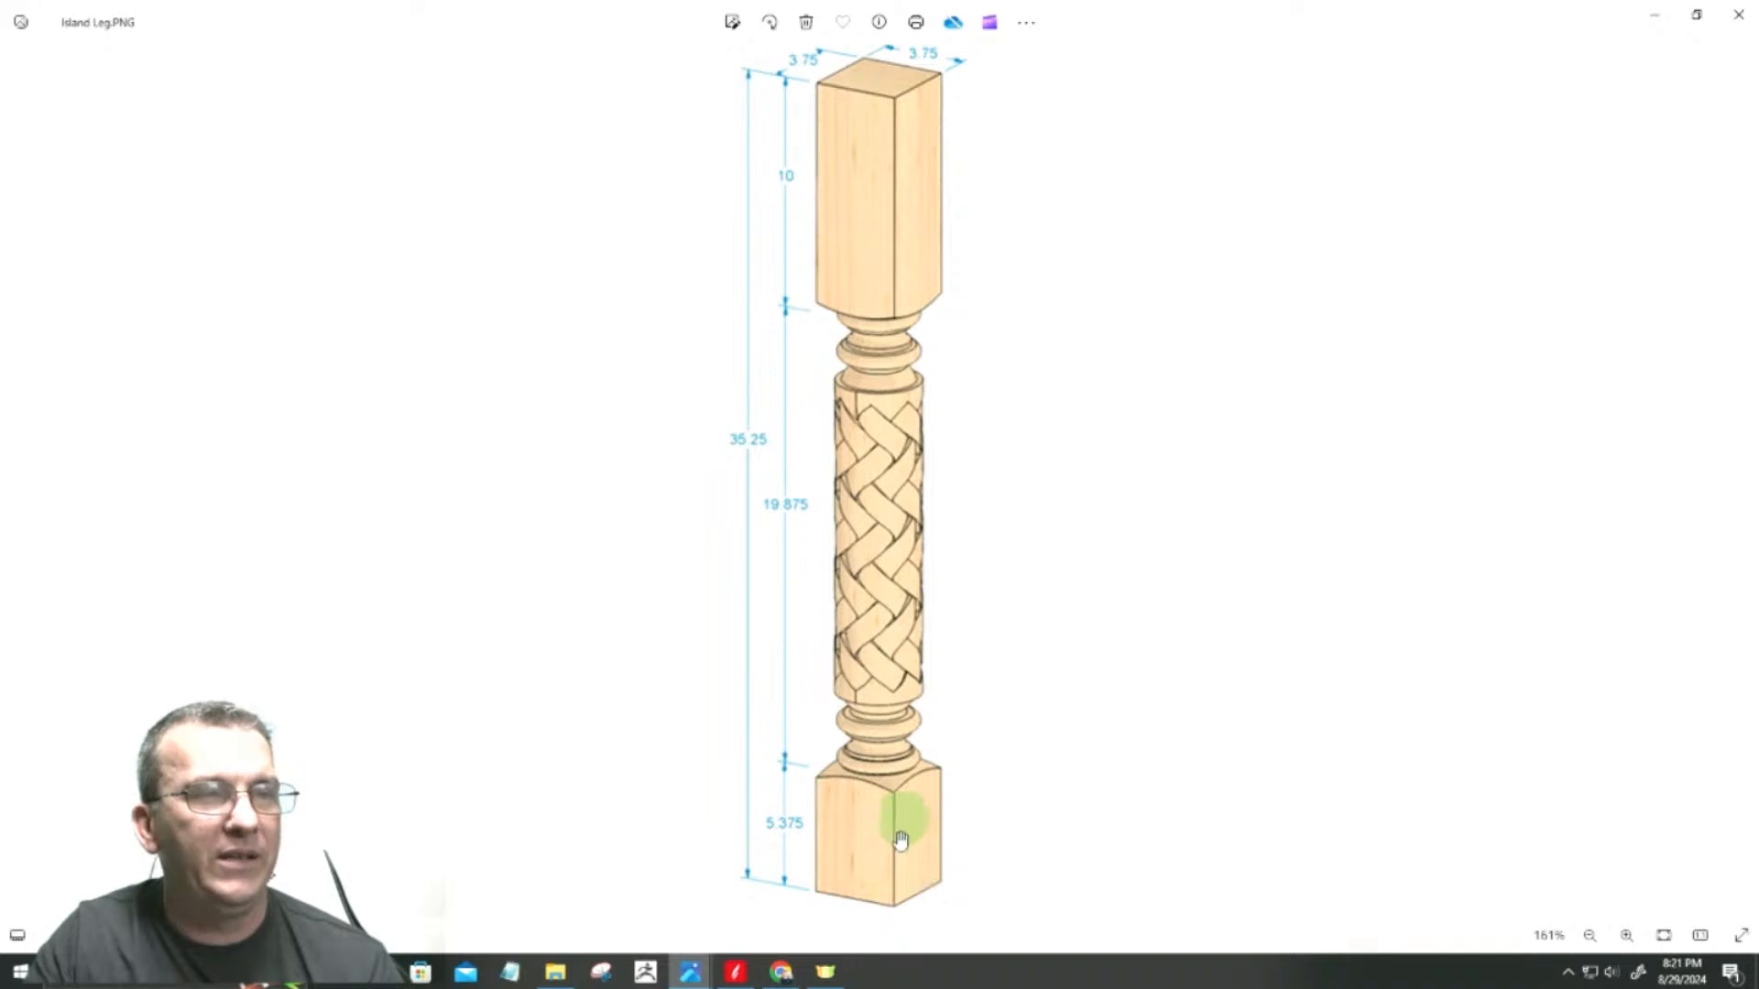
left_click(1657, 16)
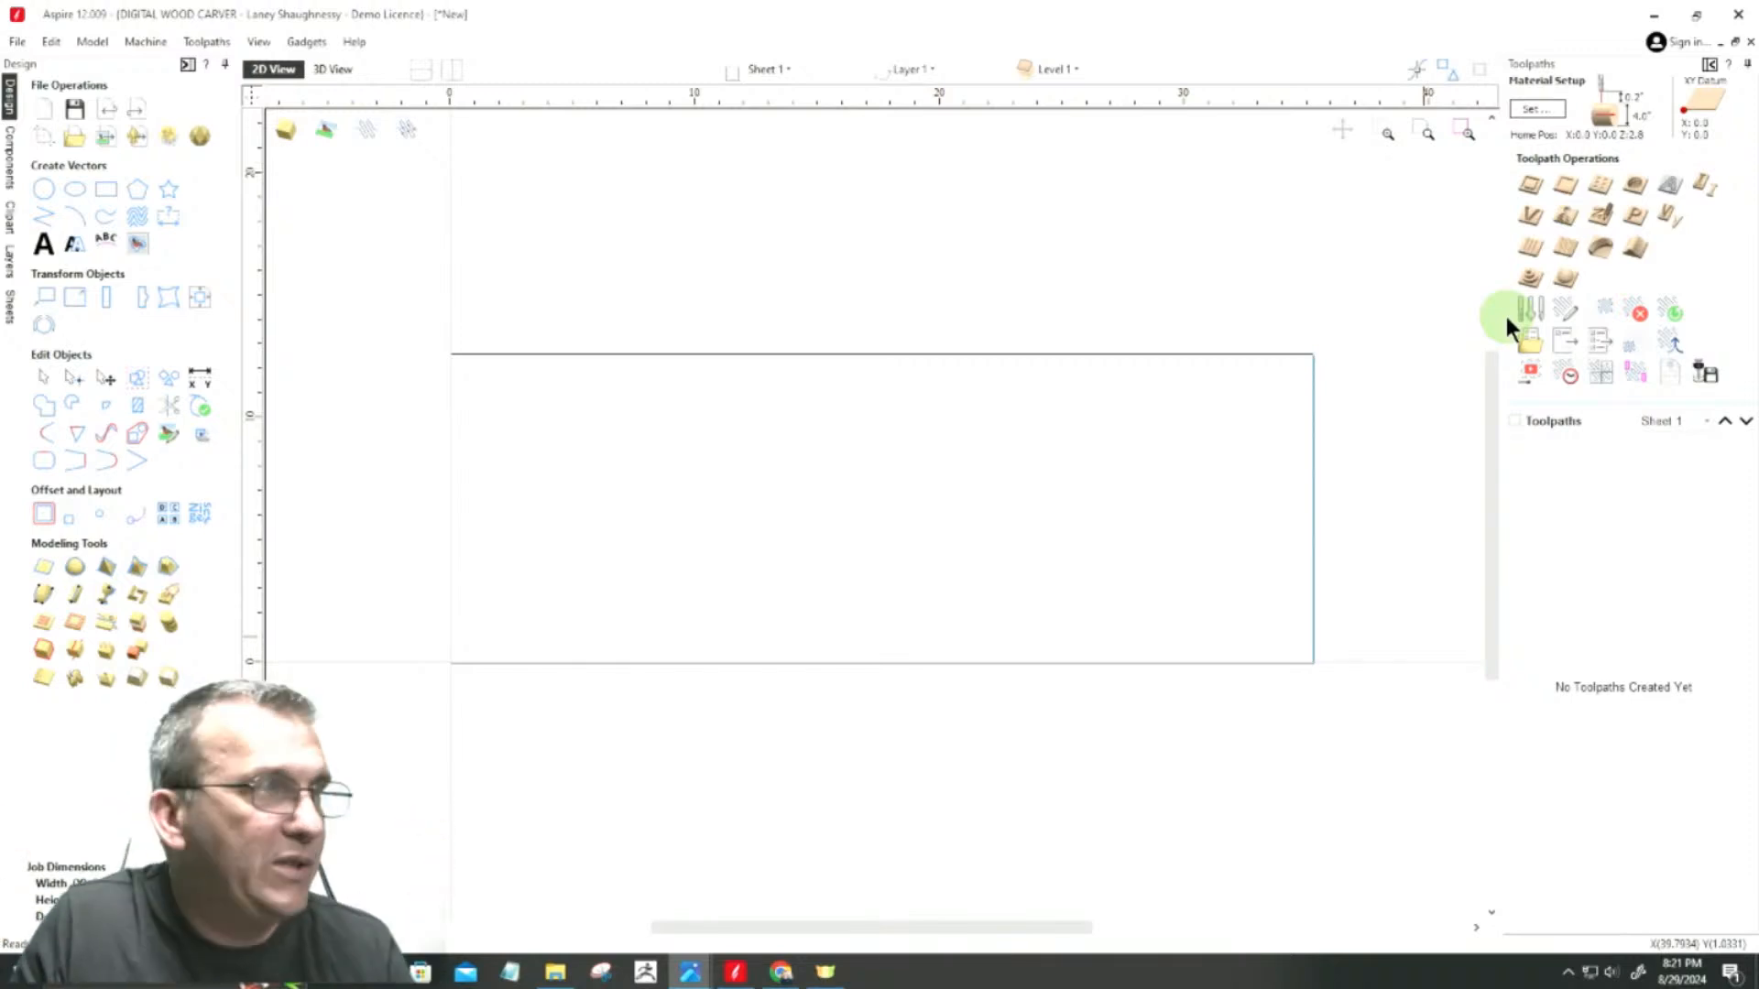
Step: Create a square-cornered rectangle 4 inches wide and 4 inches high inside the job, centered at about X 16.4, Y 6.0
left_click(104, 187)
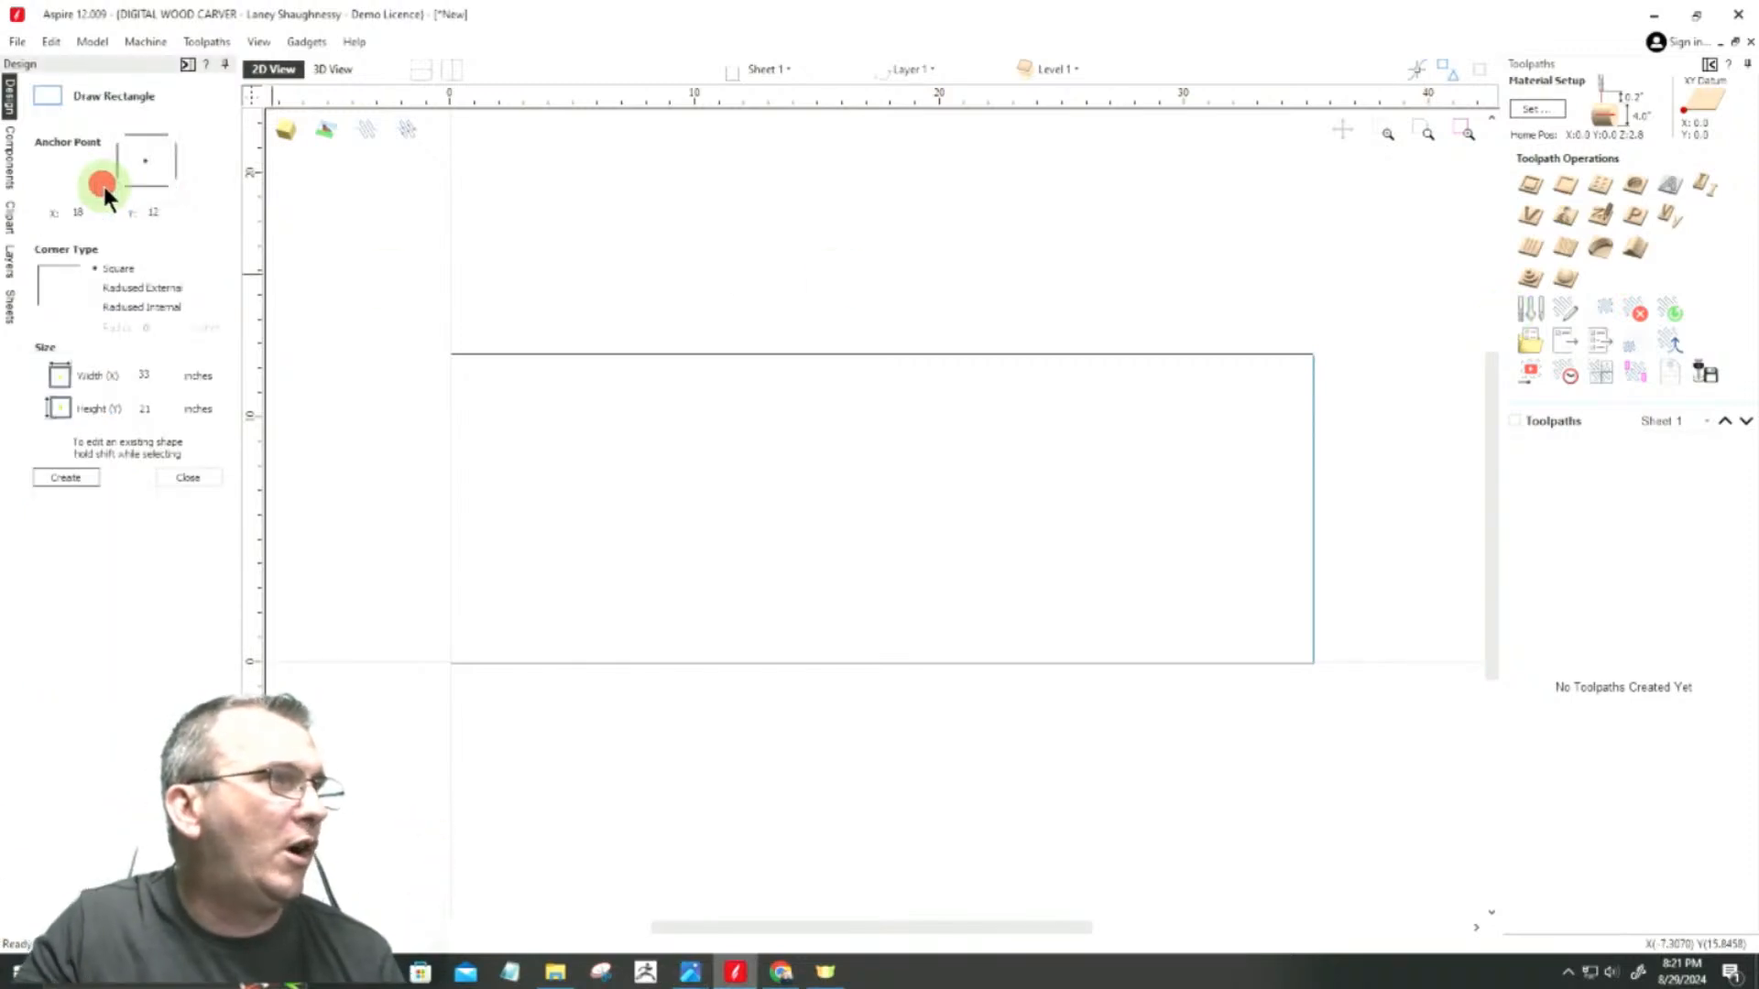
double_click(155, 376)
type("4")
double_click(152, 405)
type("4")
scroll(853, 515, "up", 5)
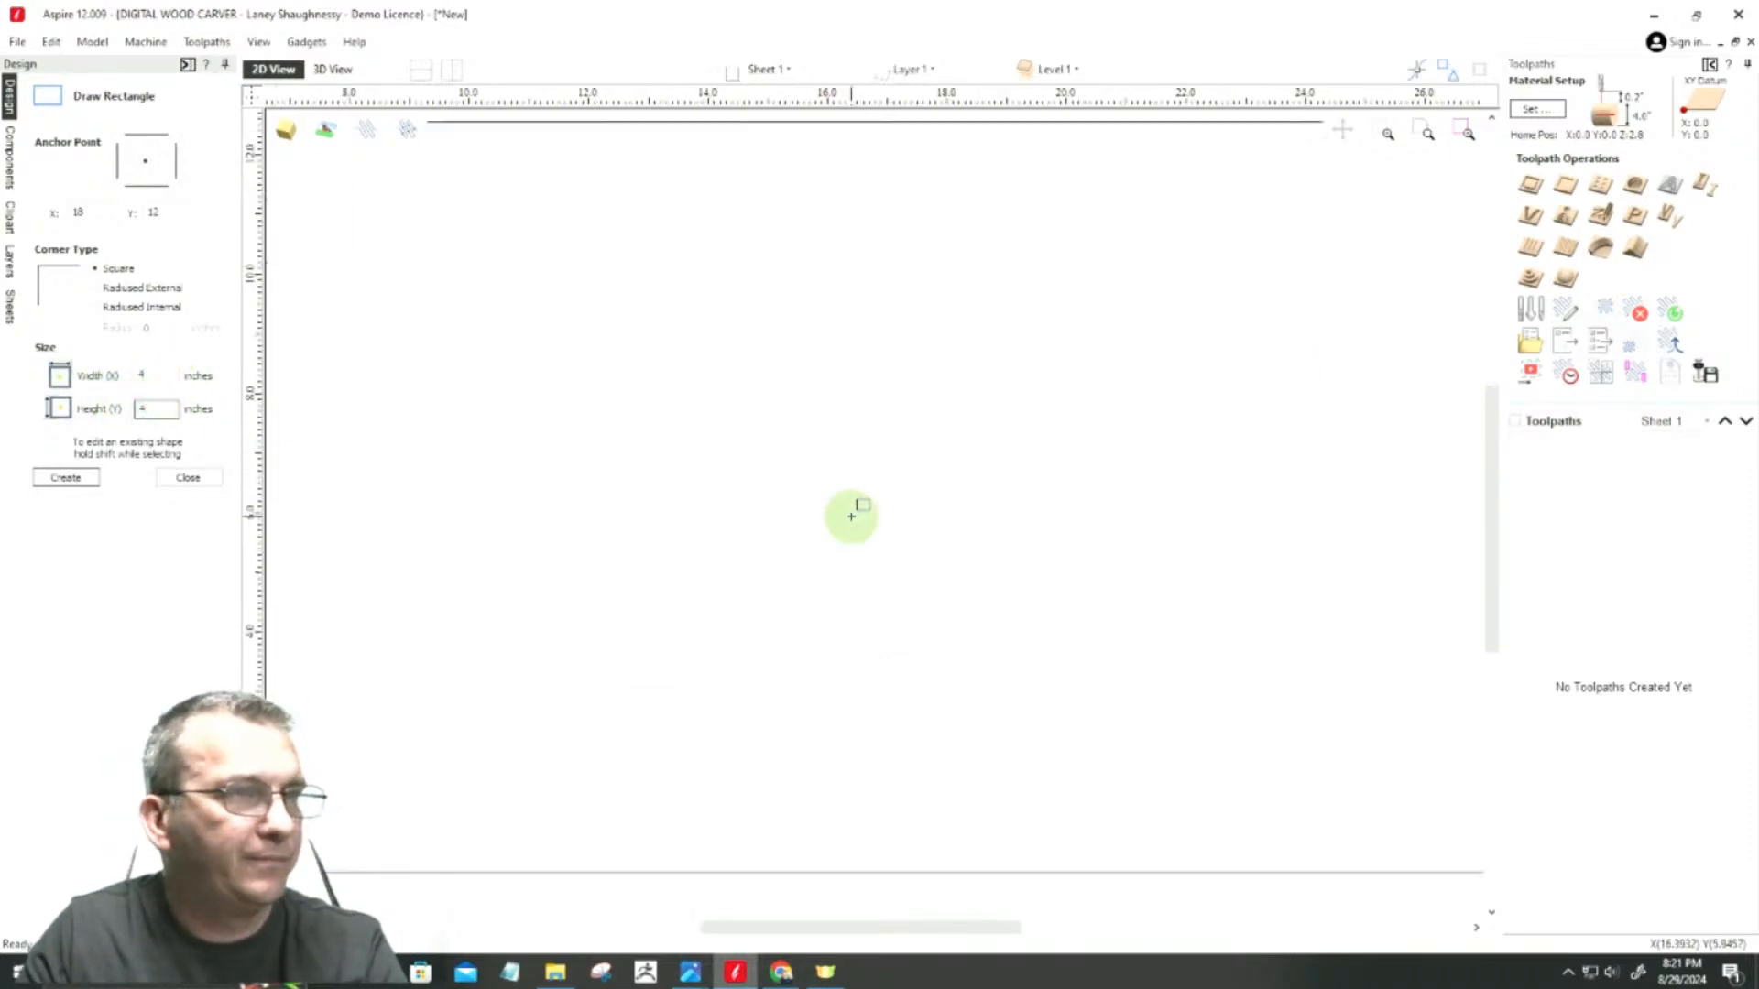
left_click(854, 515)
scroll(864, 569, "down", 2)
scroll(864, 569, "up", 1)
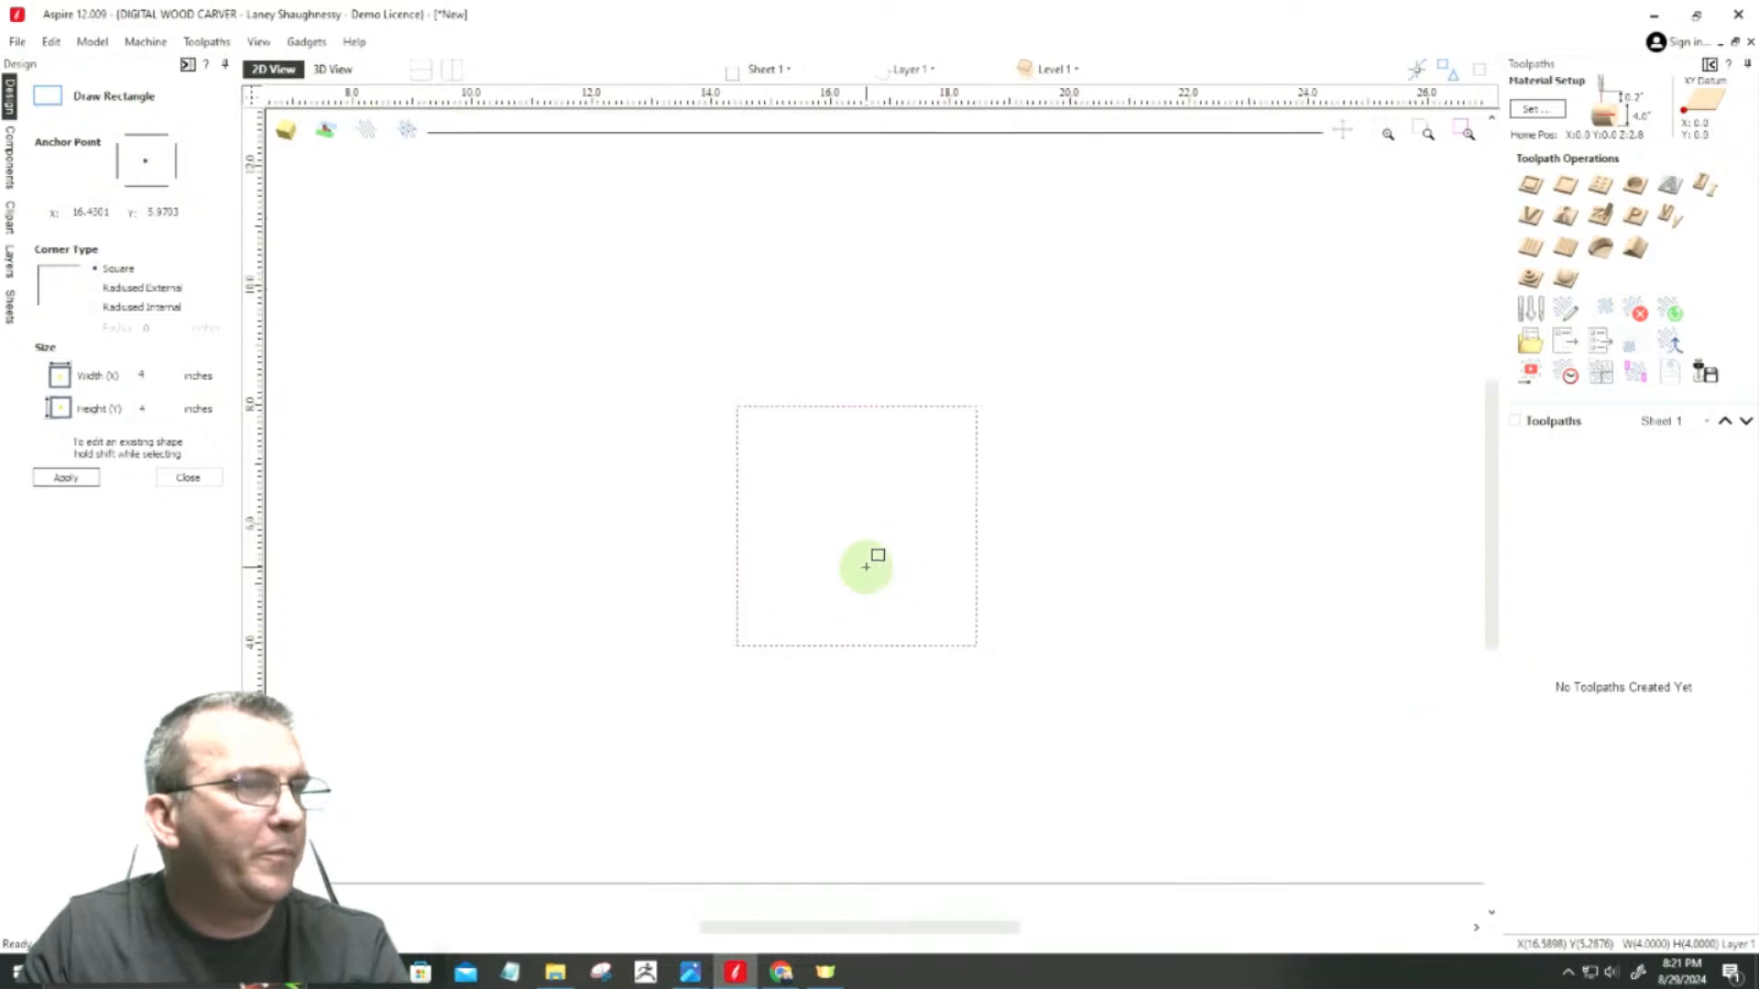
left_click(209, 478)
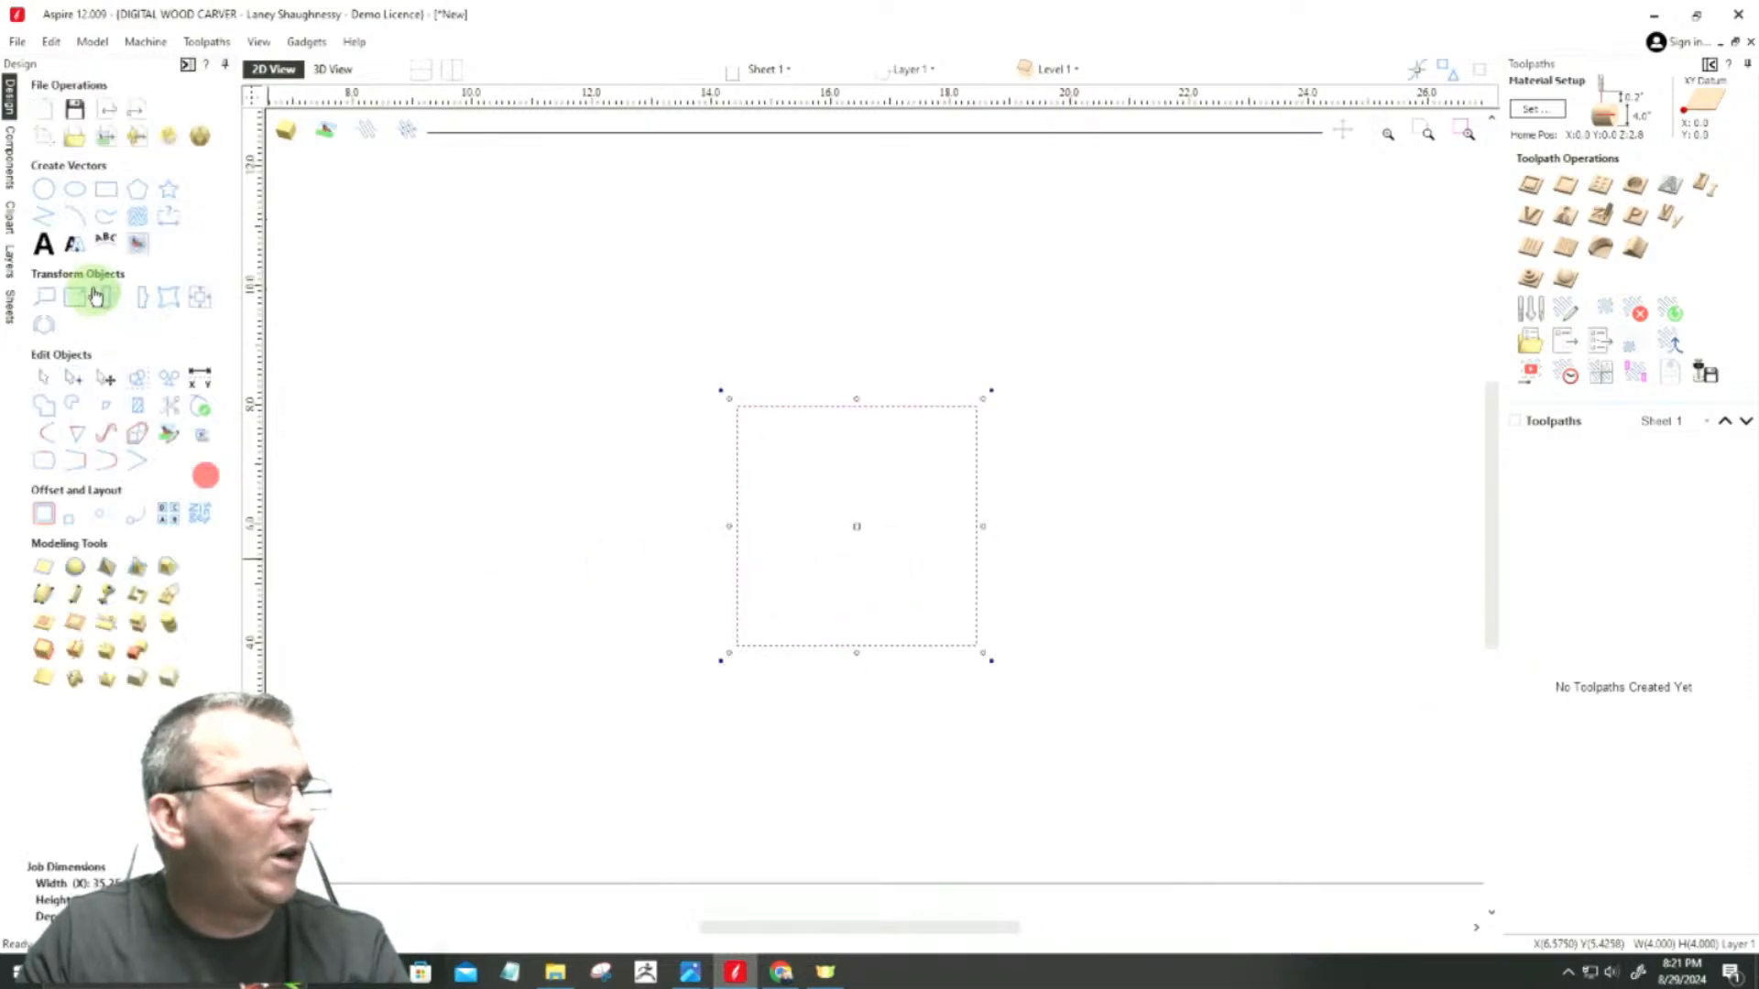
Step: Create a 4-inch diameter circle centered in the square, at about X 16.43, Y 5.97
left_click(44, 190)
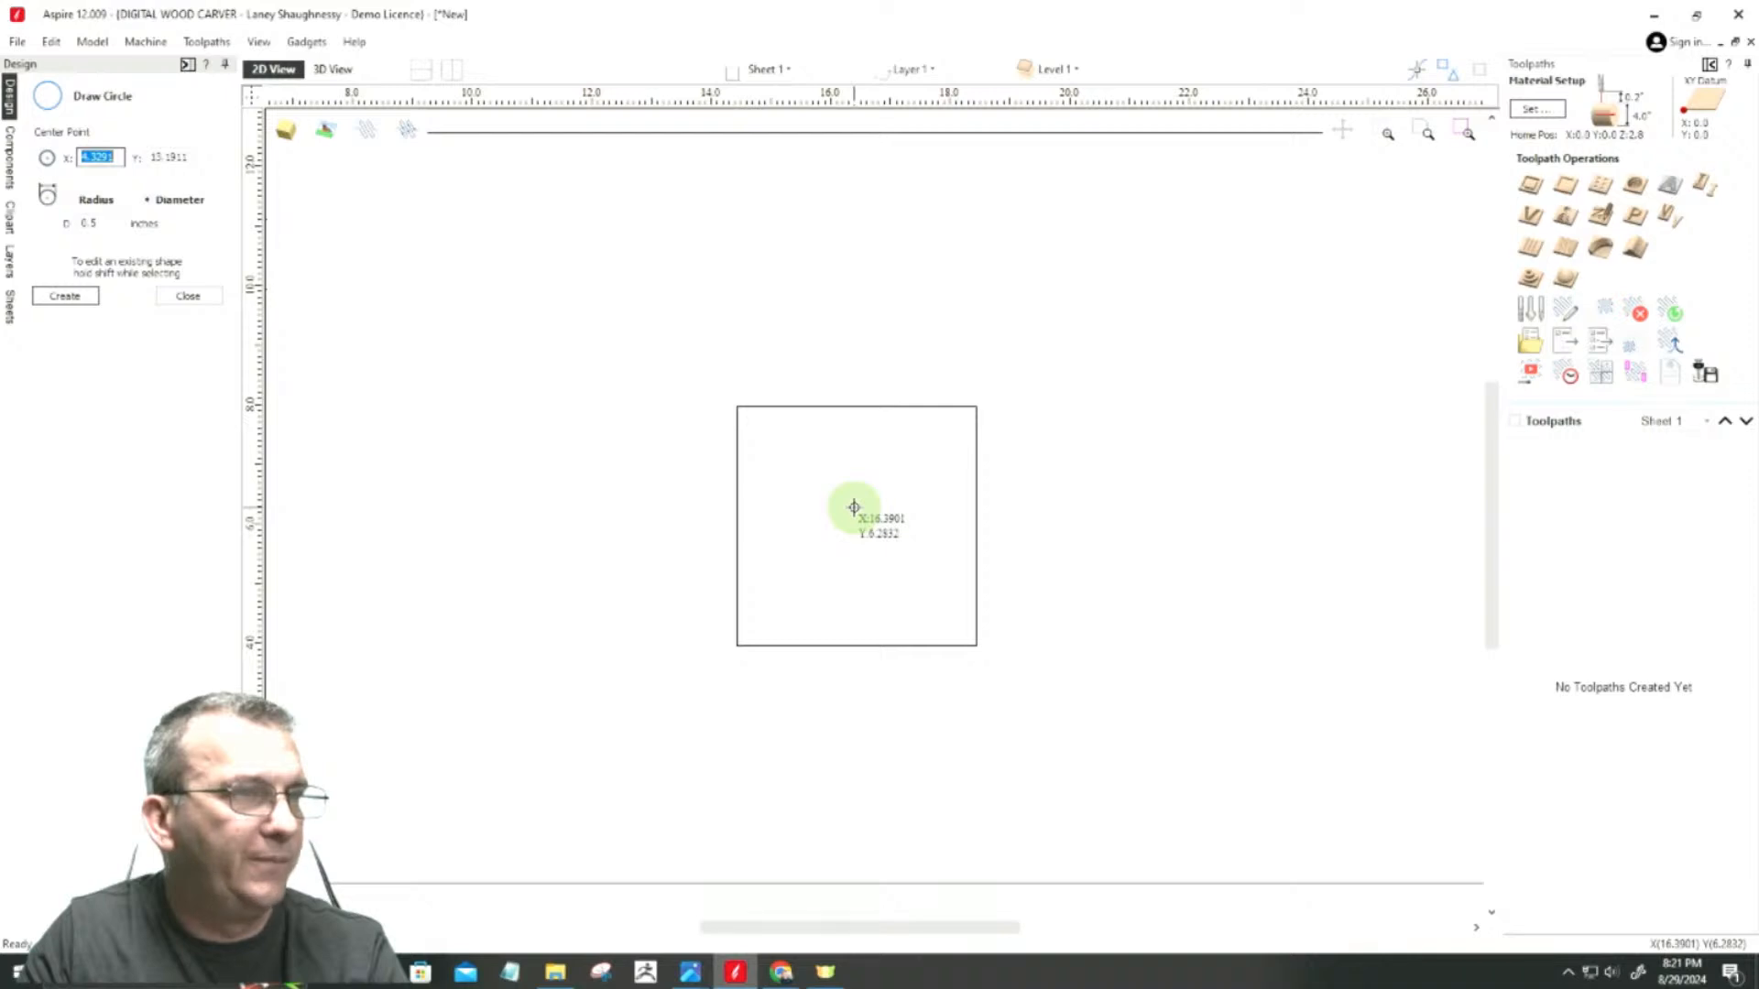
mouse_move(855, 529)
left_mouse_down()
mouse_move(881, 519)
mouse_move(945, 557)
mouse_move(974, 528)
left_mouse_up()
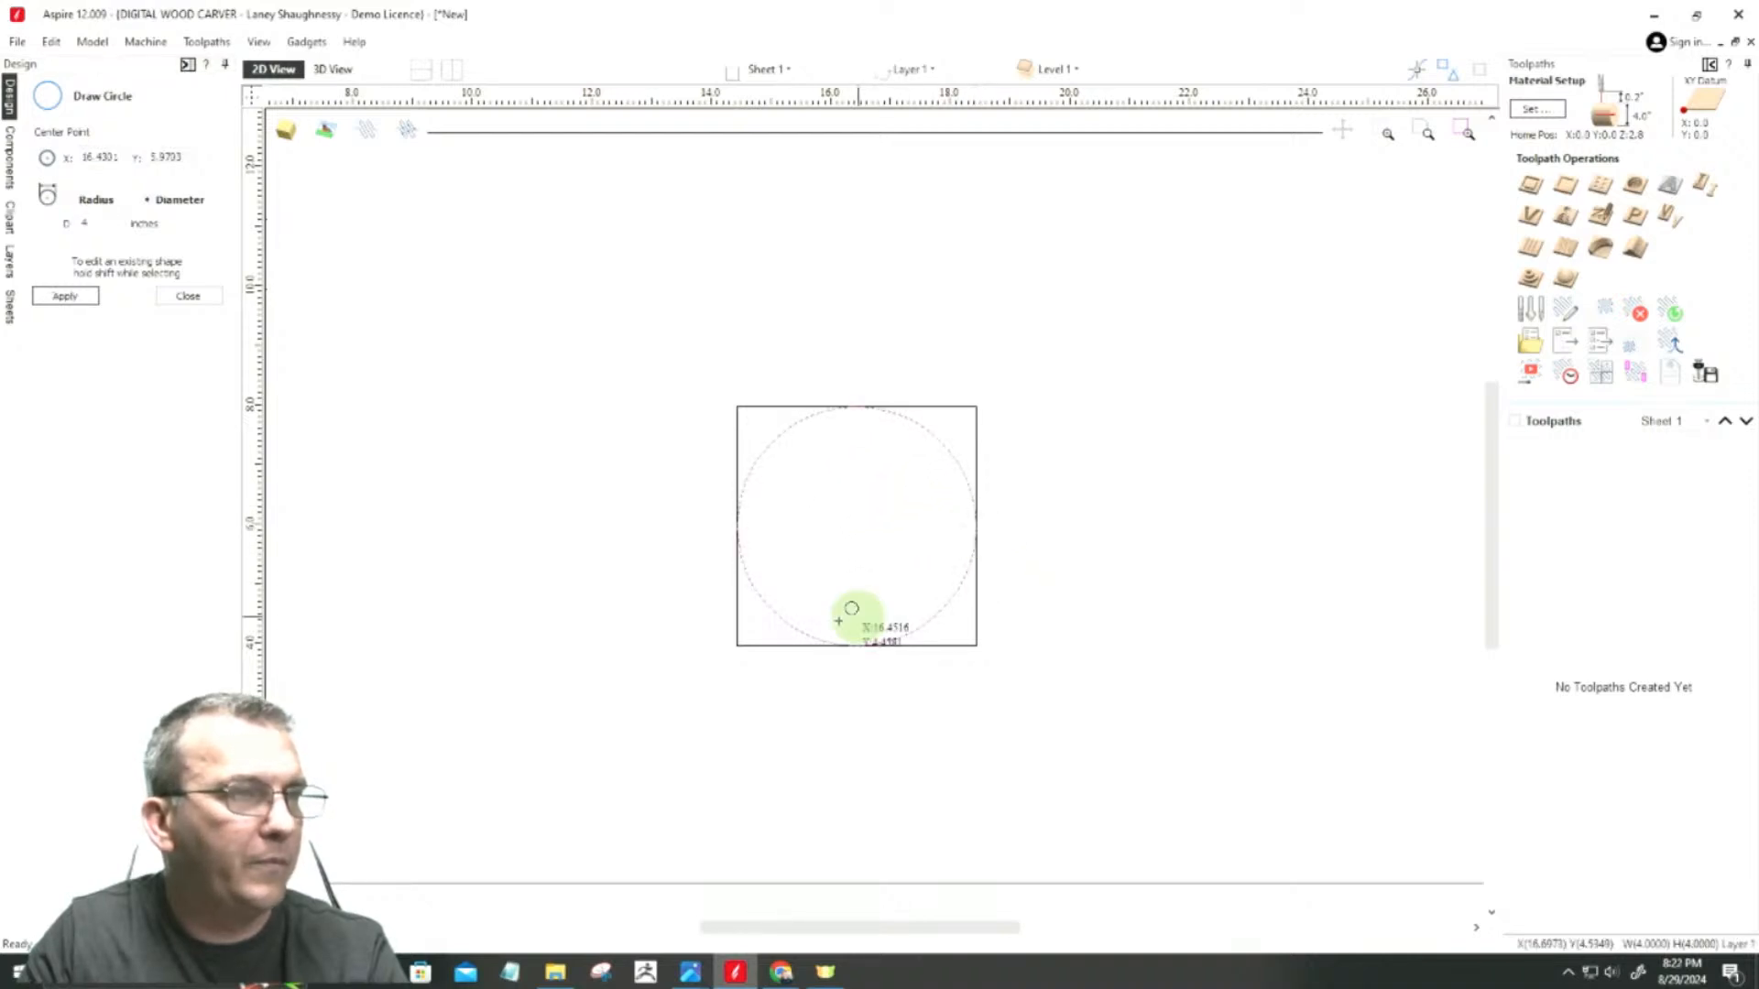
left_click(172, 298)
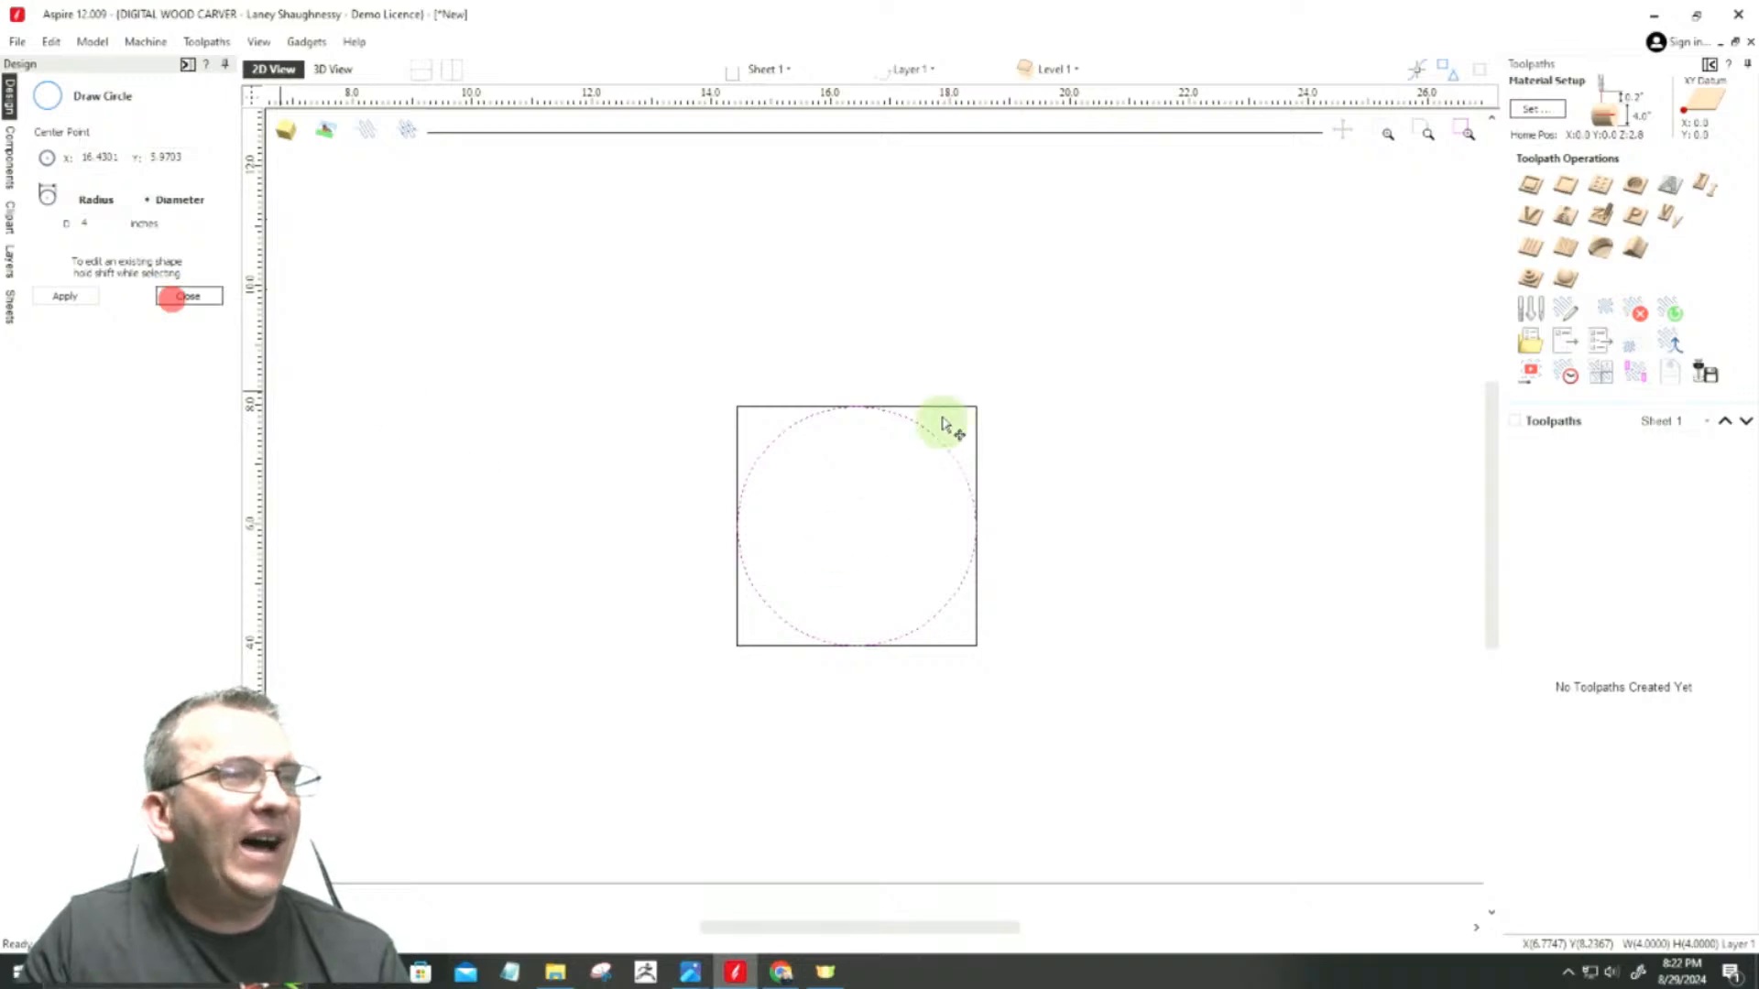
Step: Open the Create Rounding Toolpath gadget and set a 4-inch square blank with the Optimized Raster machining method
left_click(312, 39)
mouse_move(370, 289)
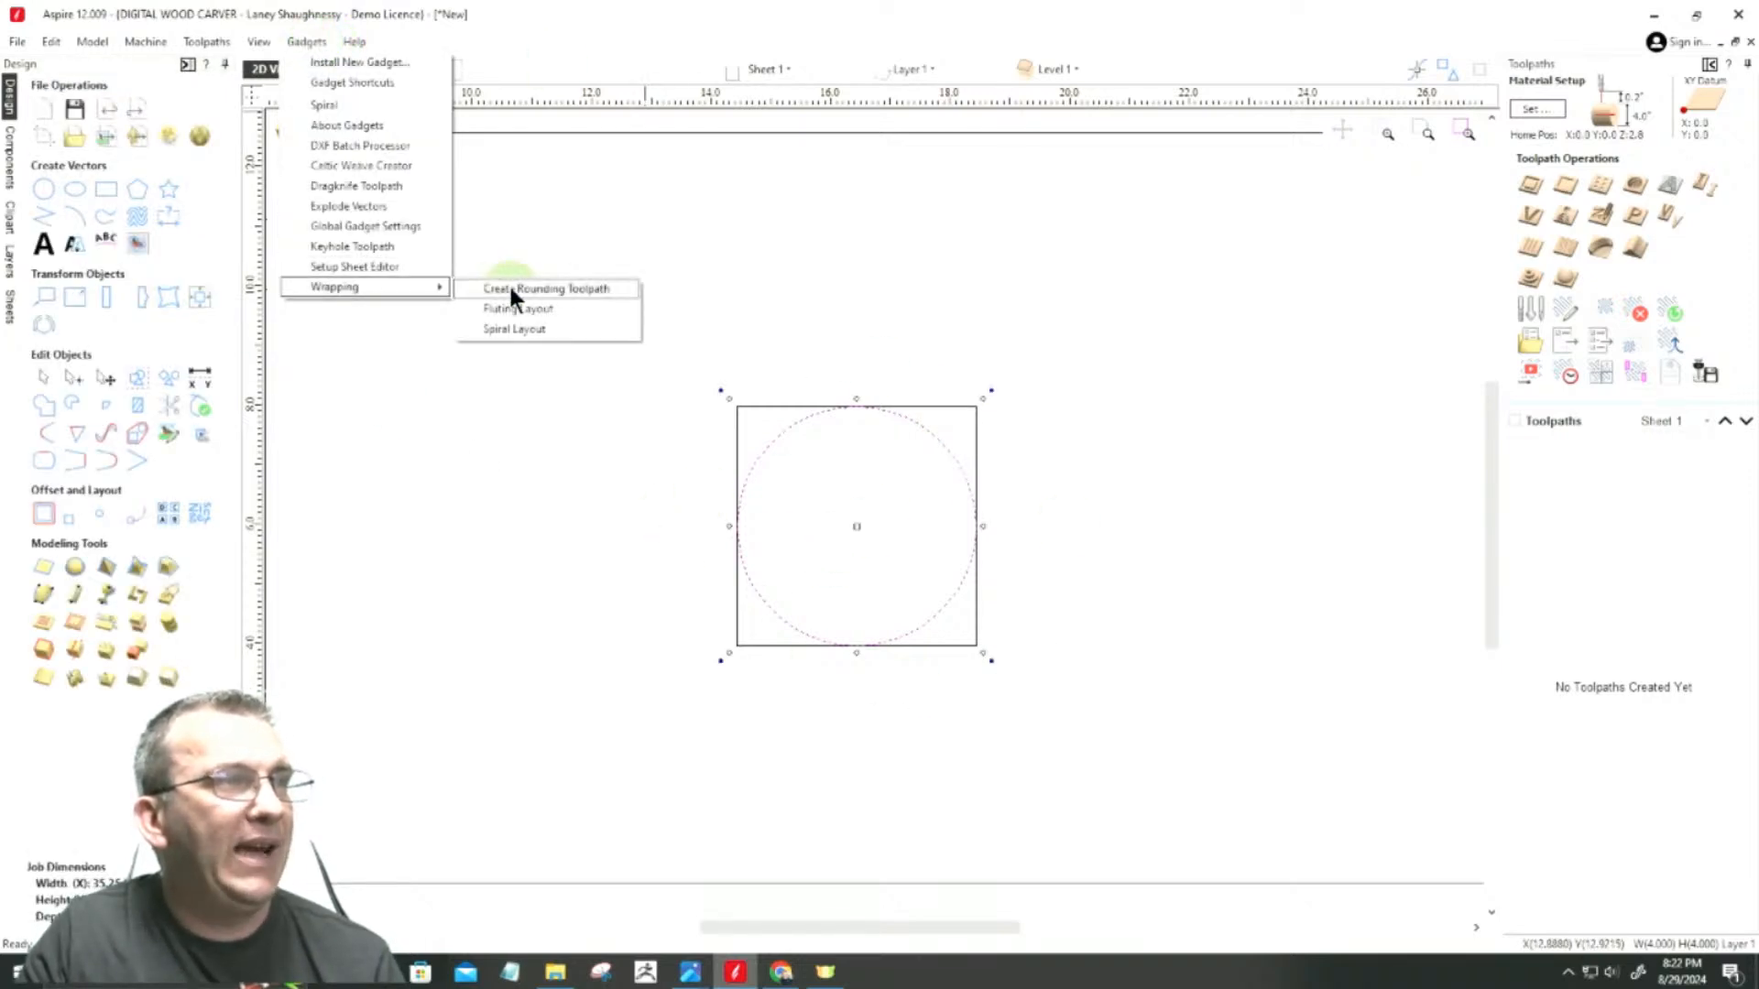
left_click(586, 292)
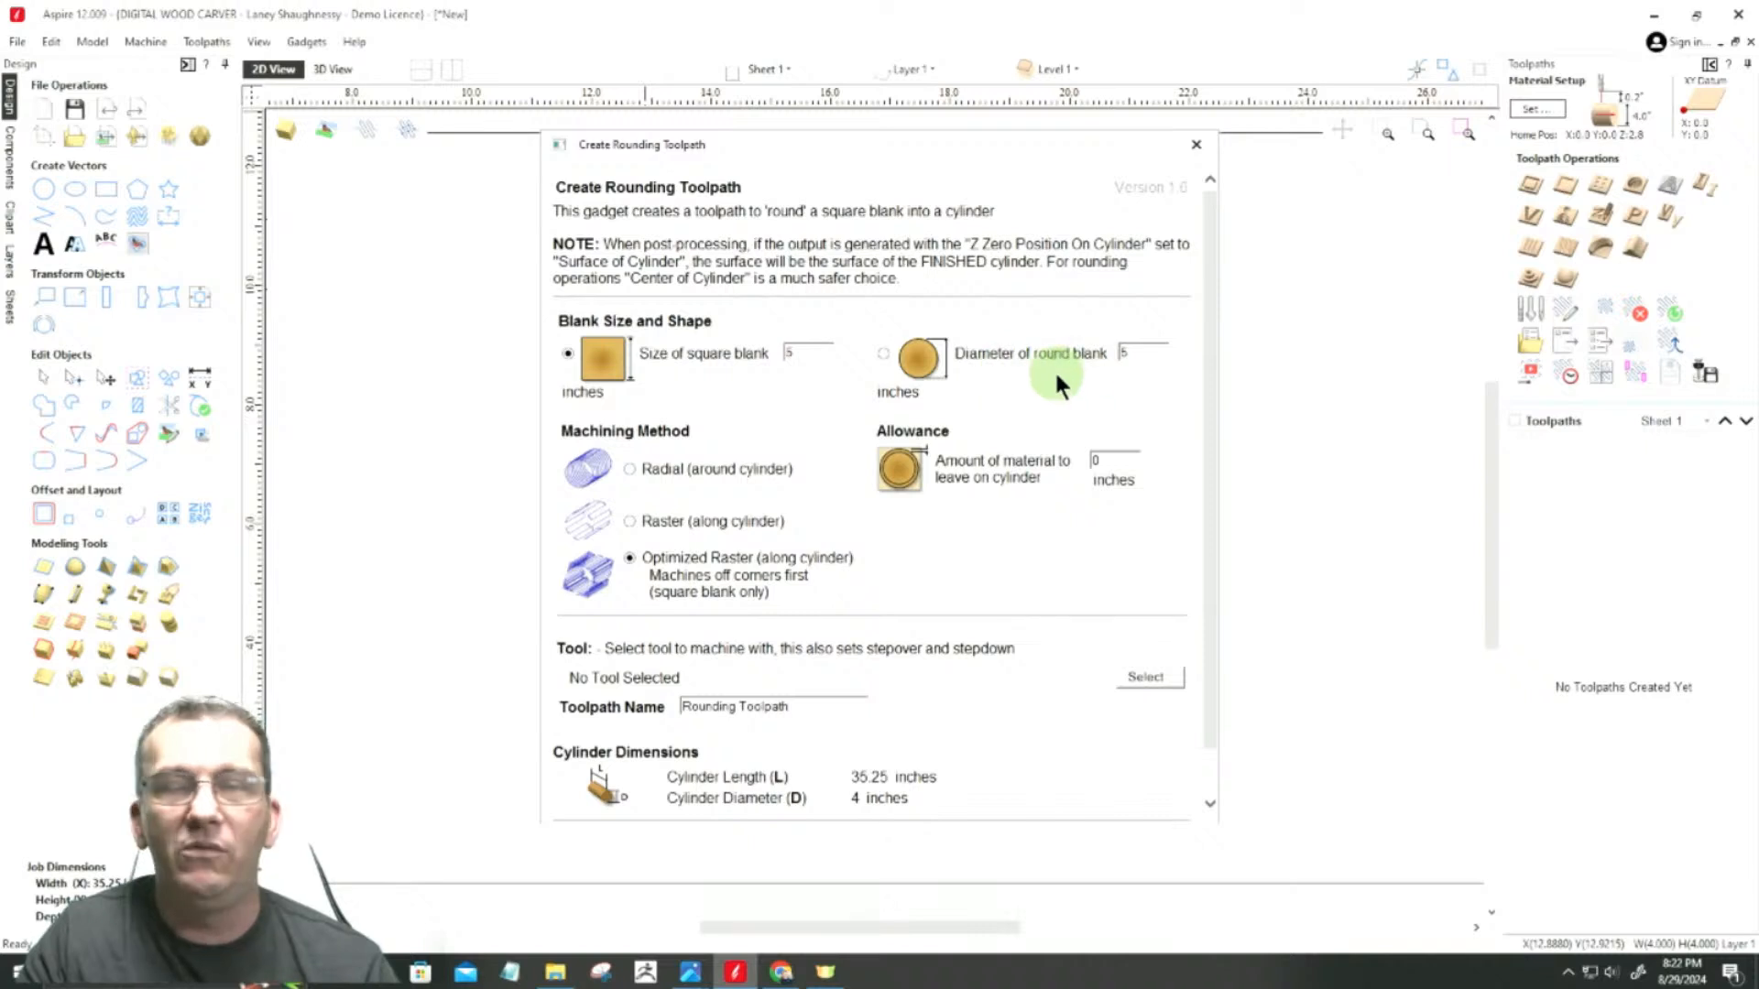
double_click(801, 350)
type("4")
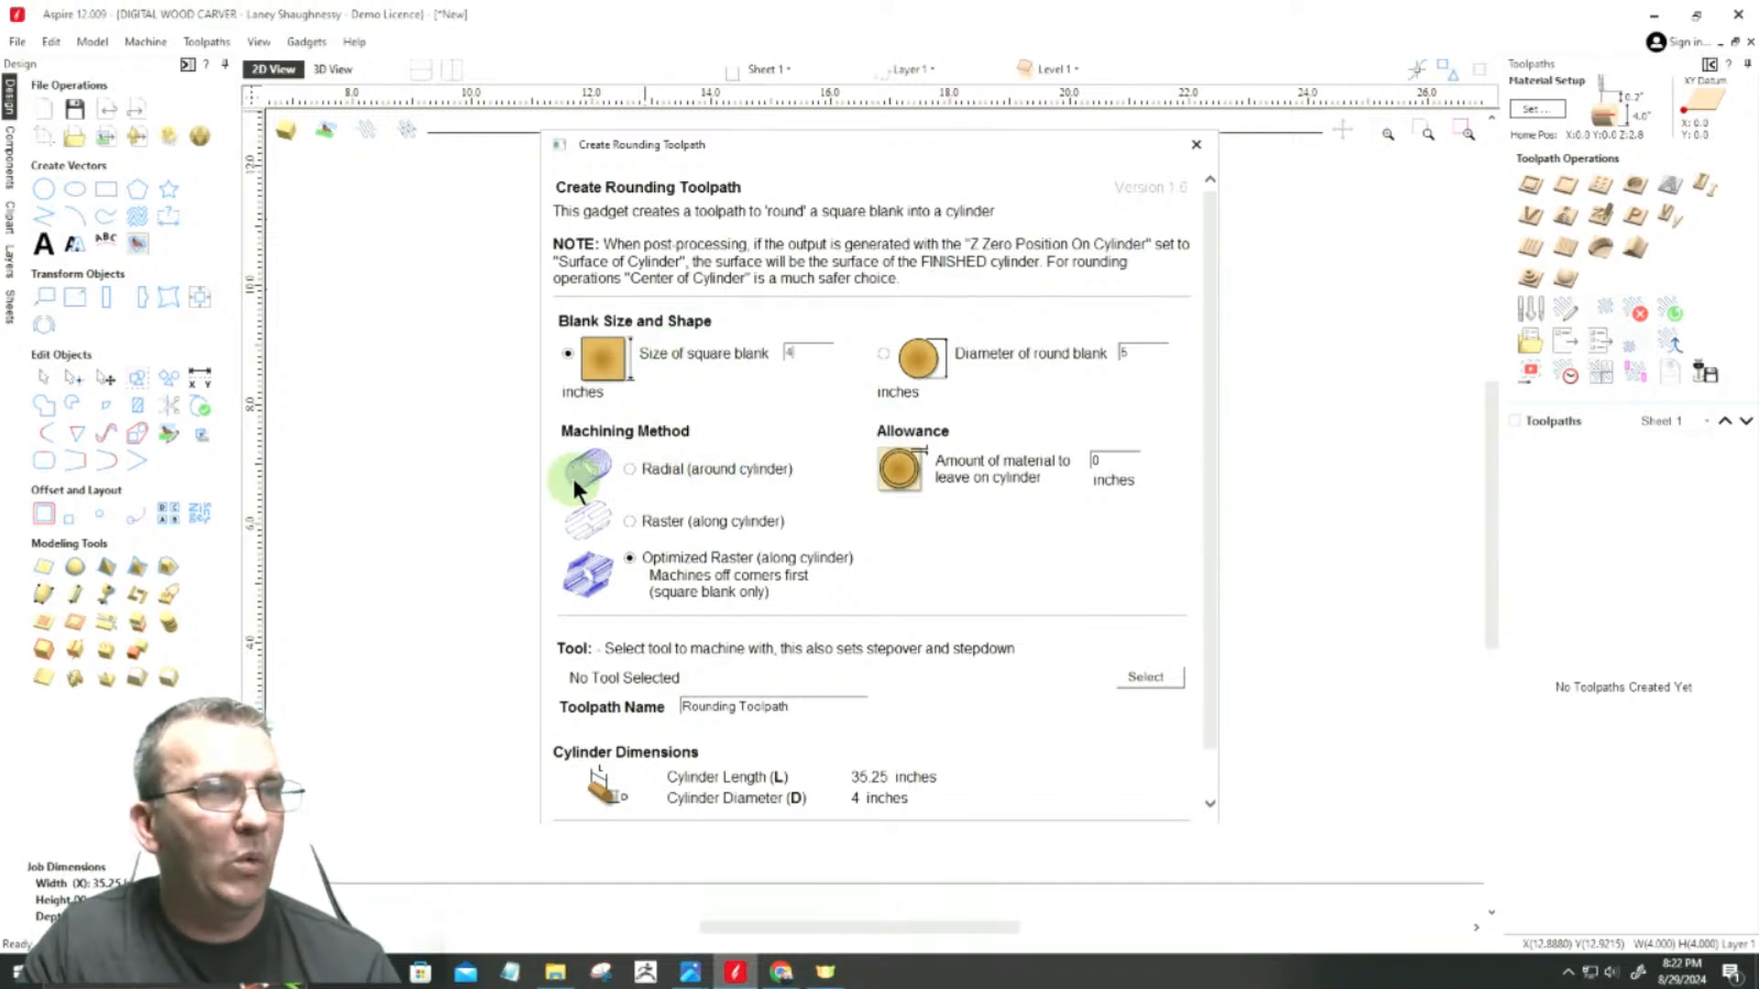
left_click(628, 558)
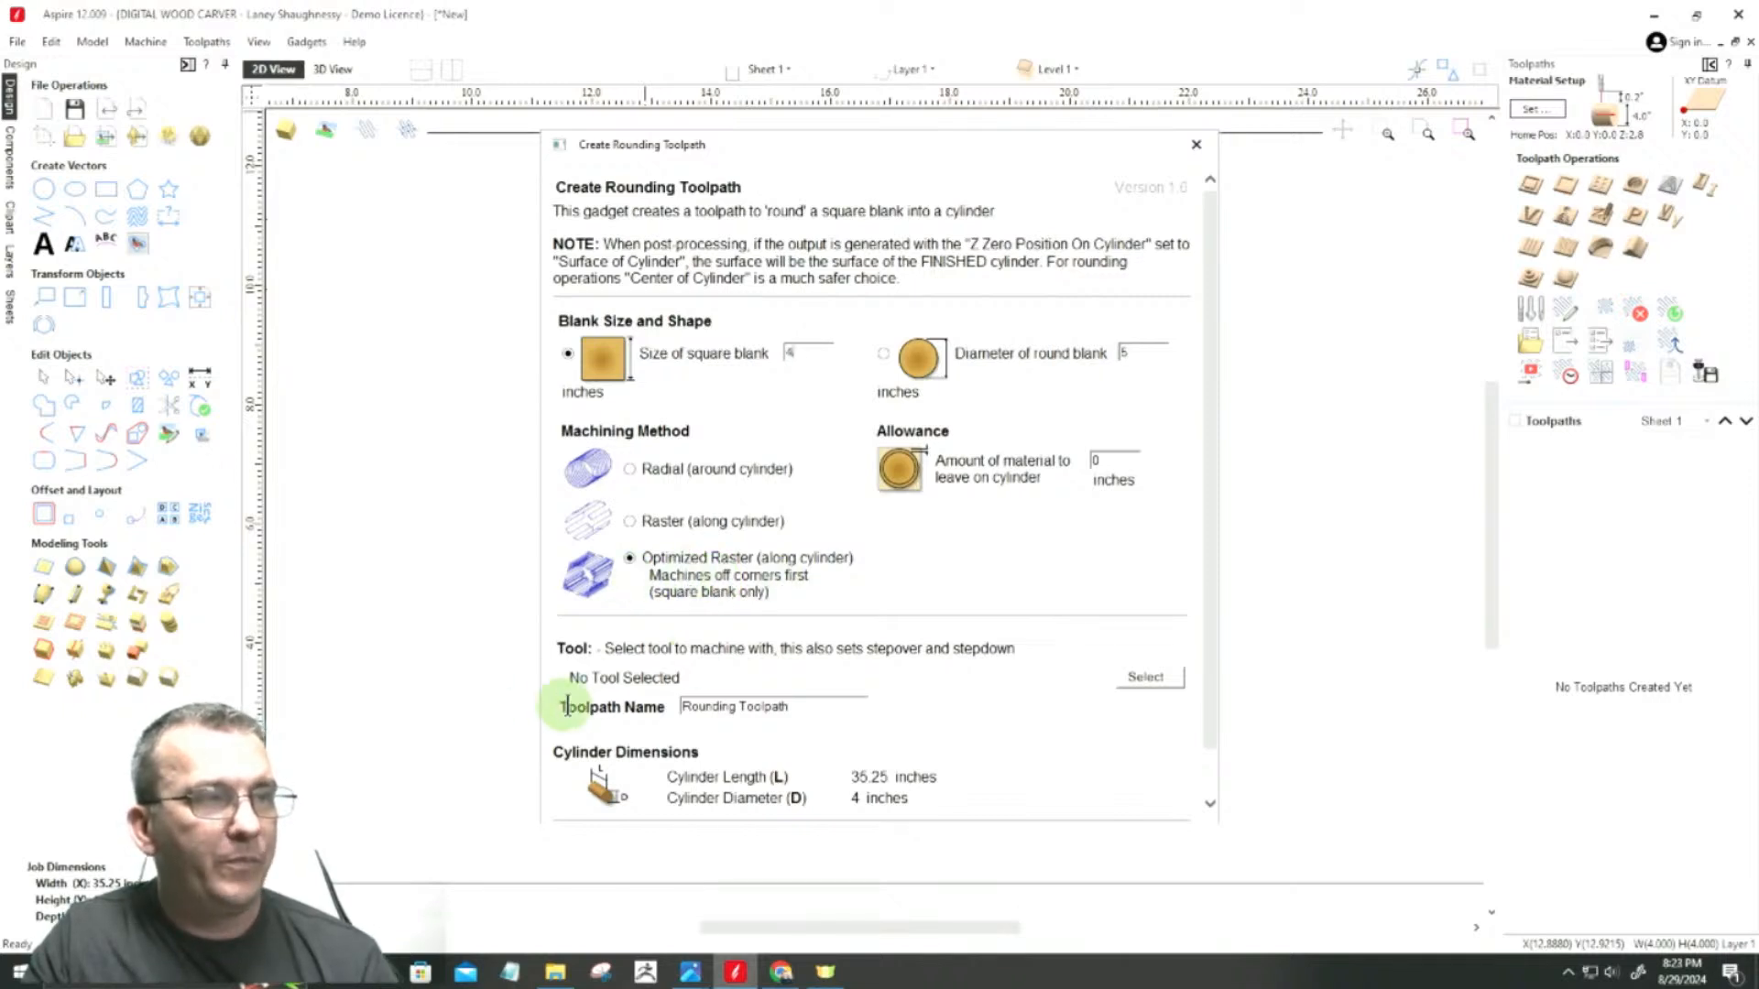
Step: Choose the End Mill (0.5 inch) for the rounding toolpath and close the gadget without creating the toolpath
left_click(1150, 678)
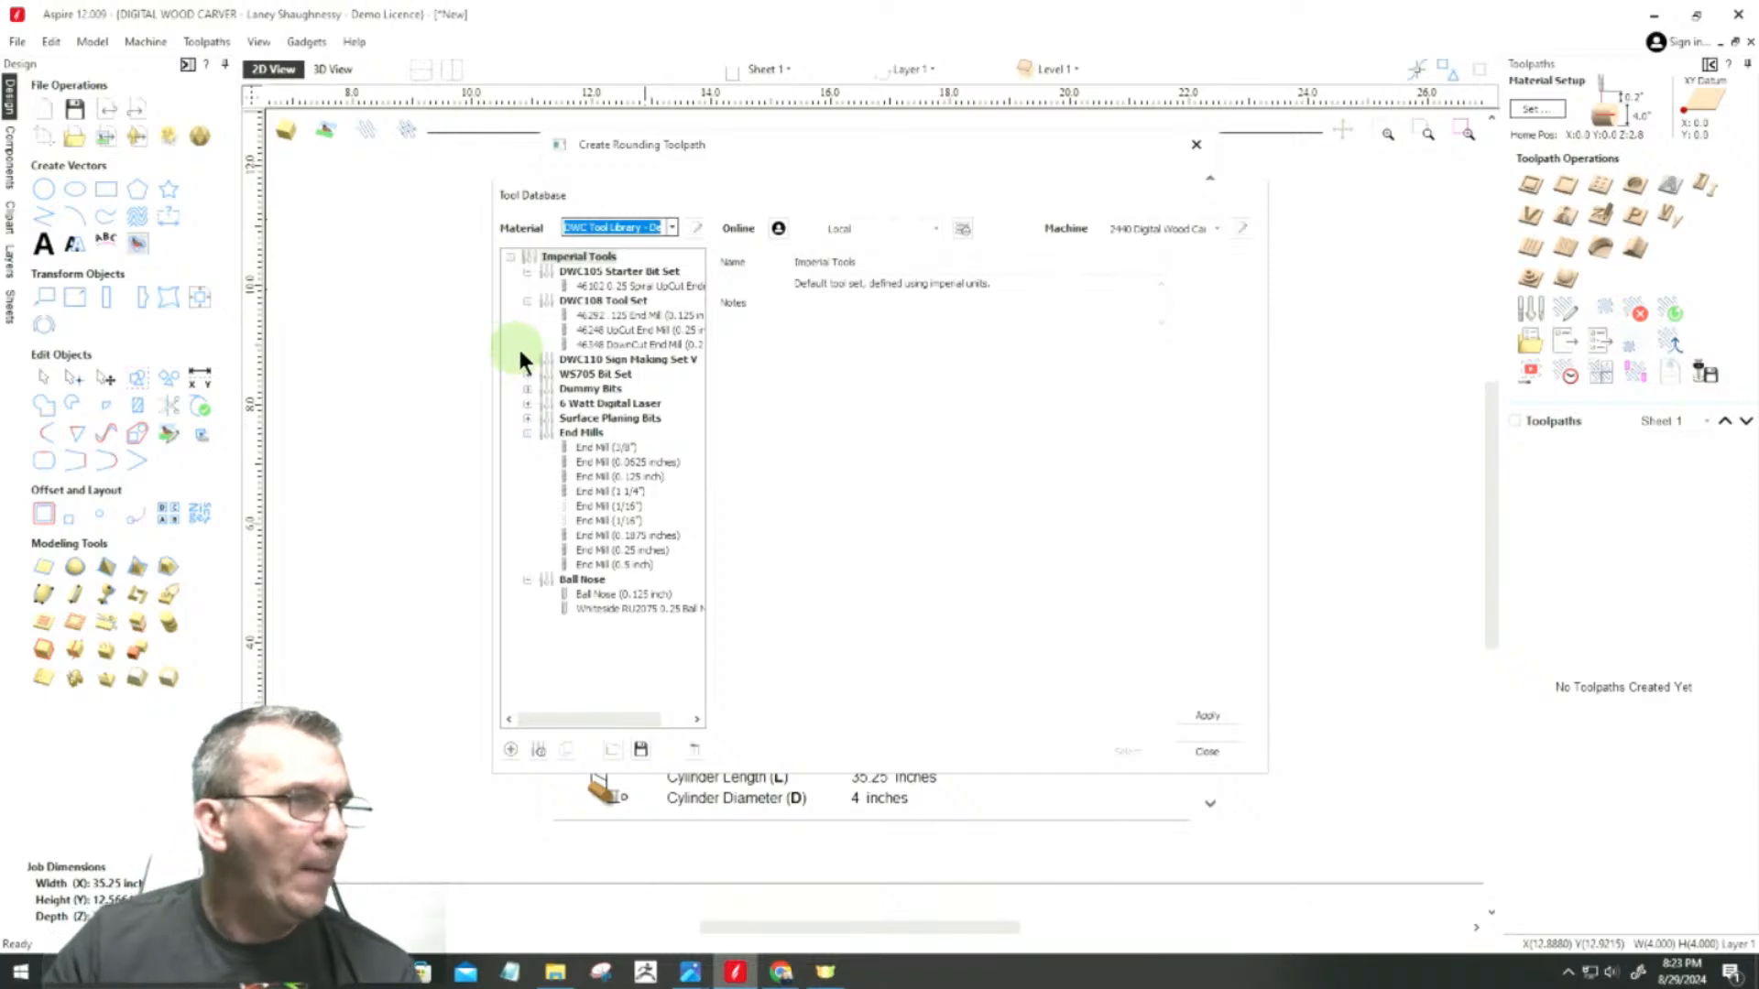
left_click(526, 418)
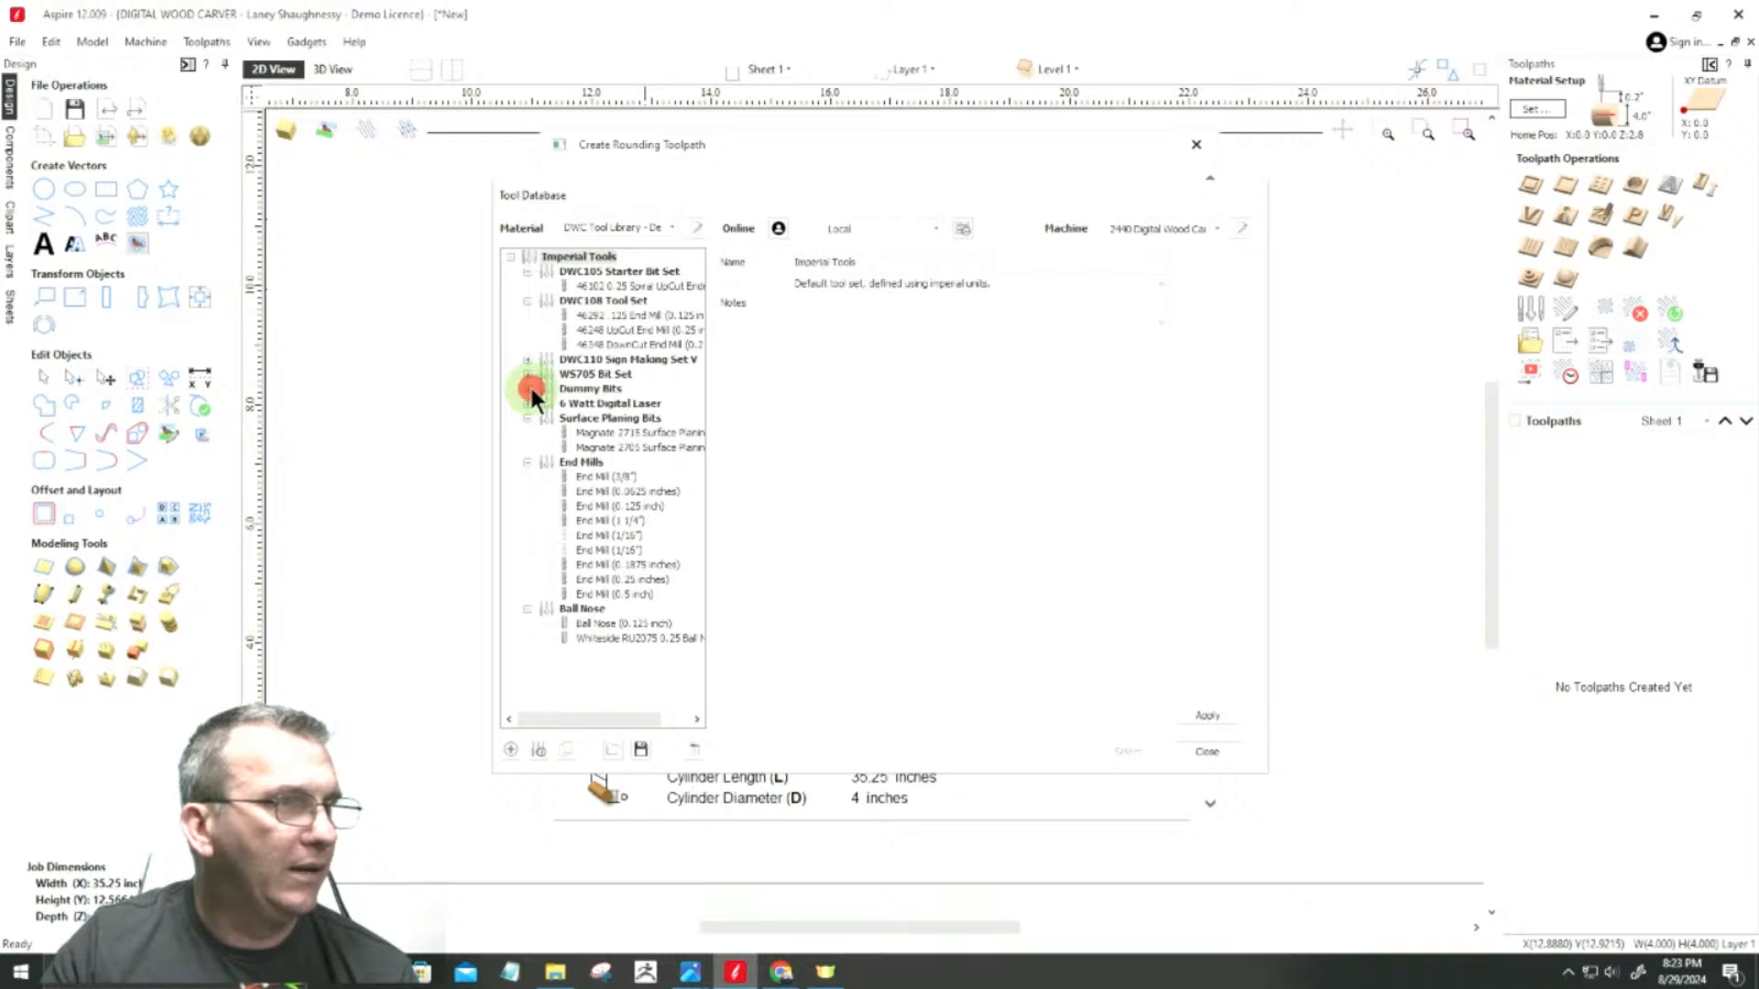
left_click(530, 389)
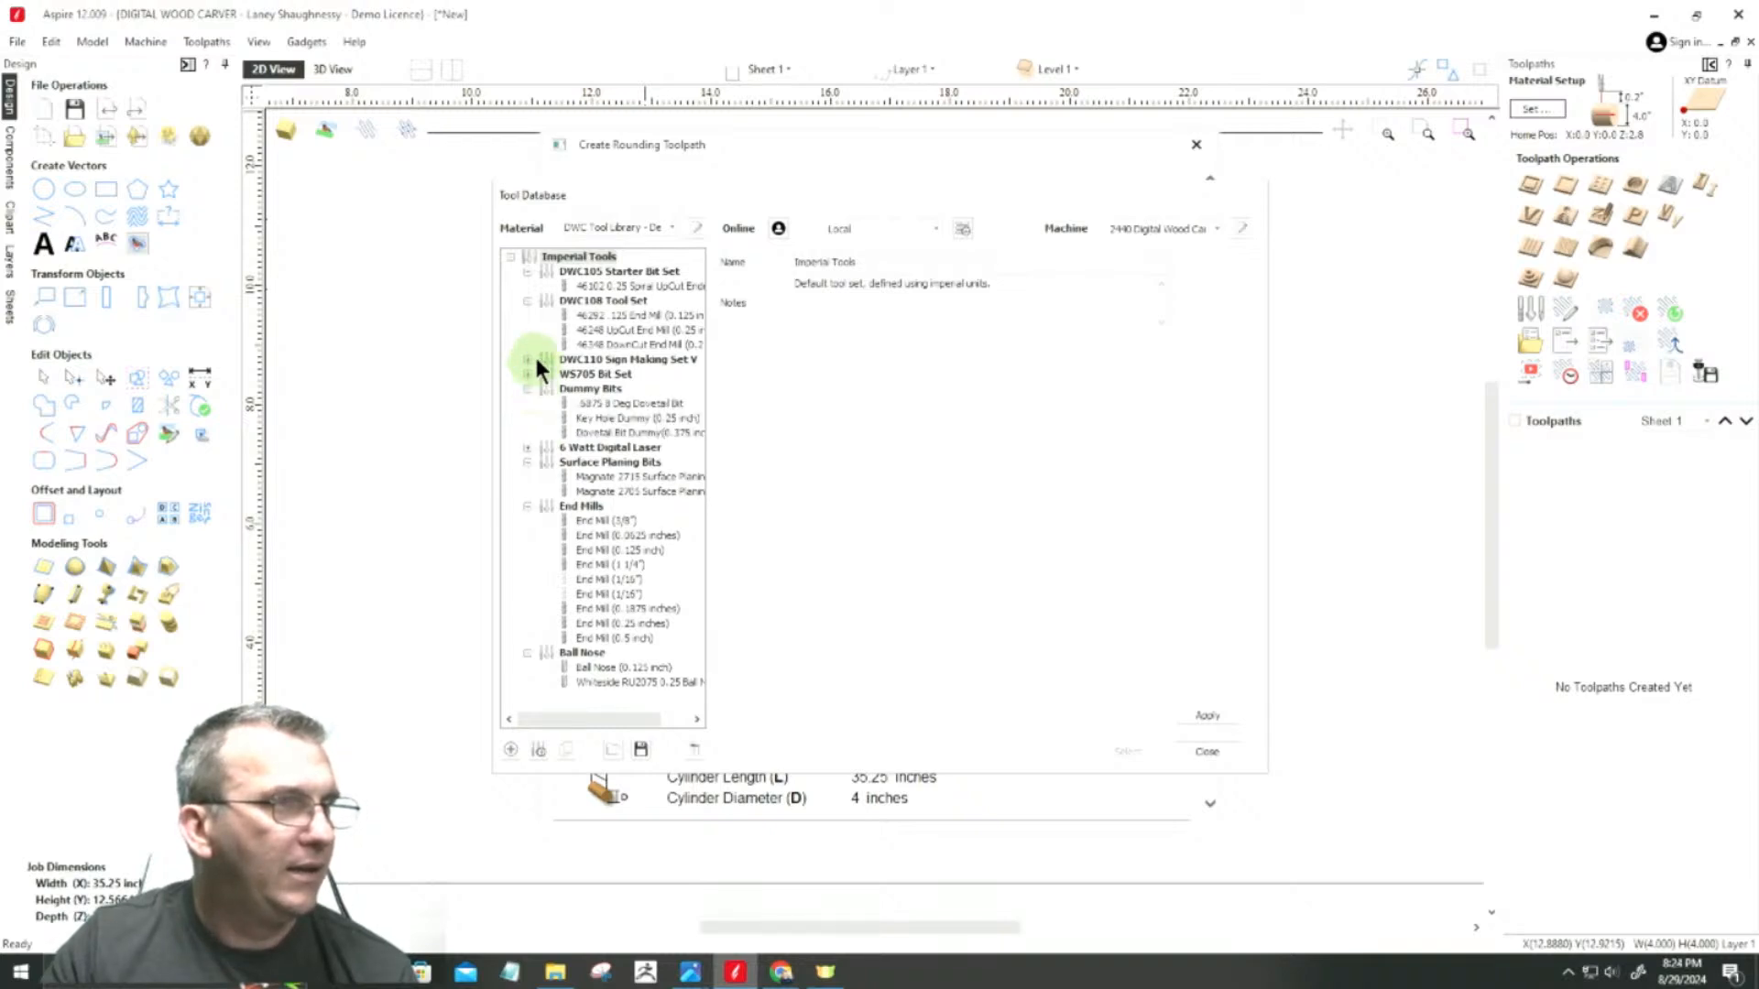
left_click(673, 227)
left_click(673, 223)
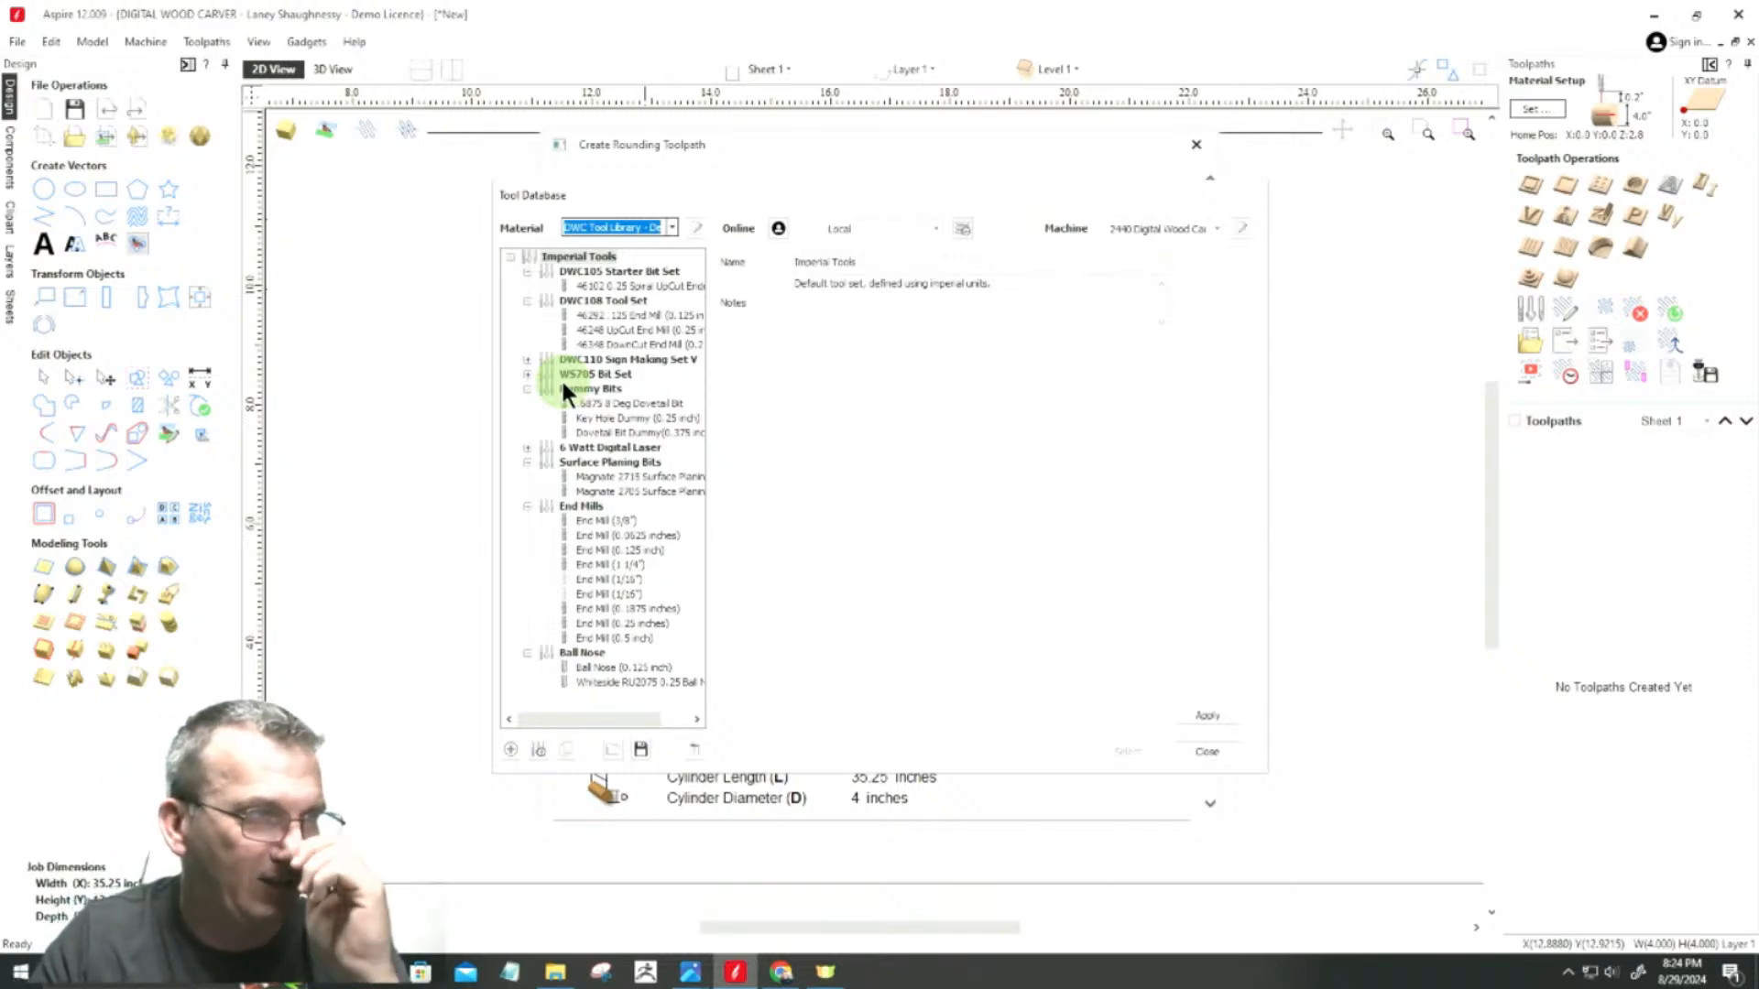
left_click(600, 636)
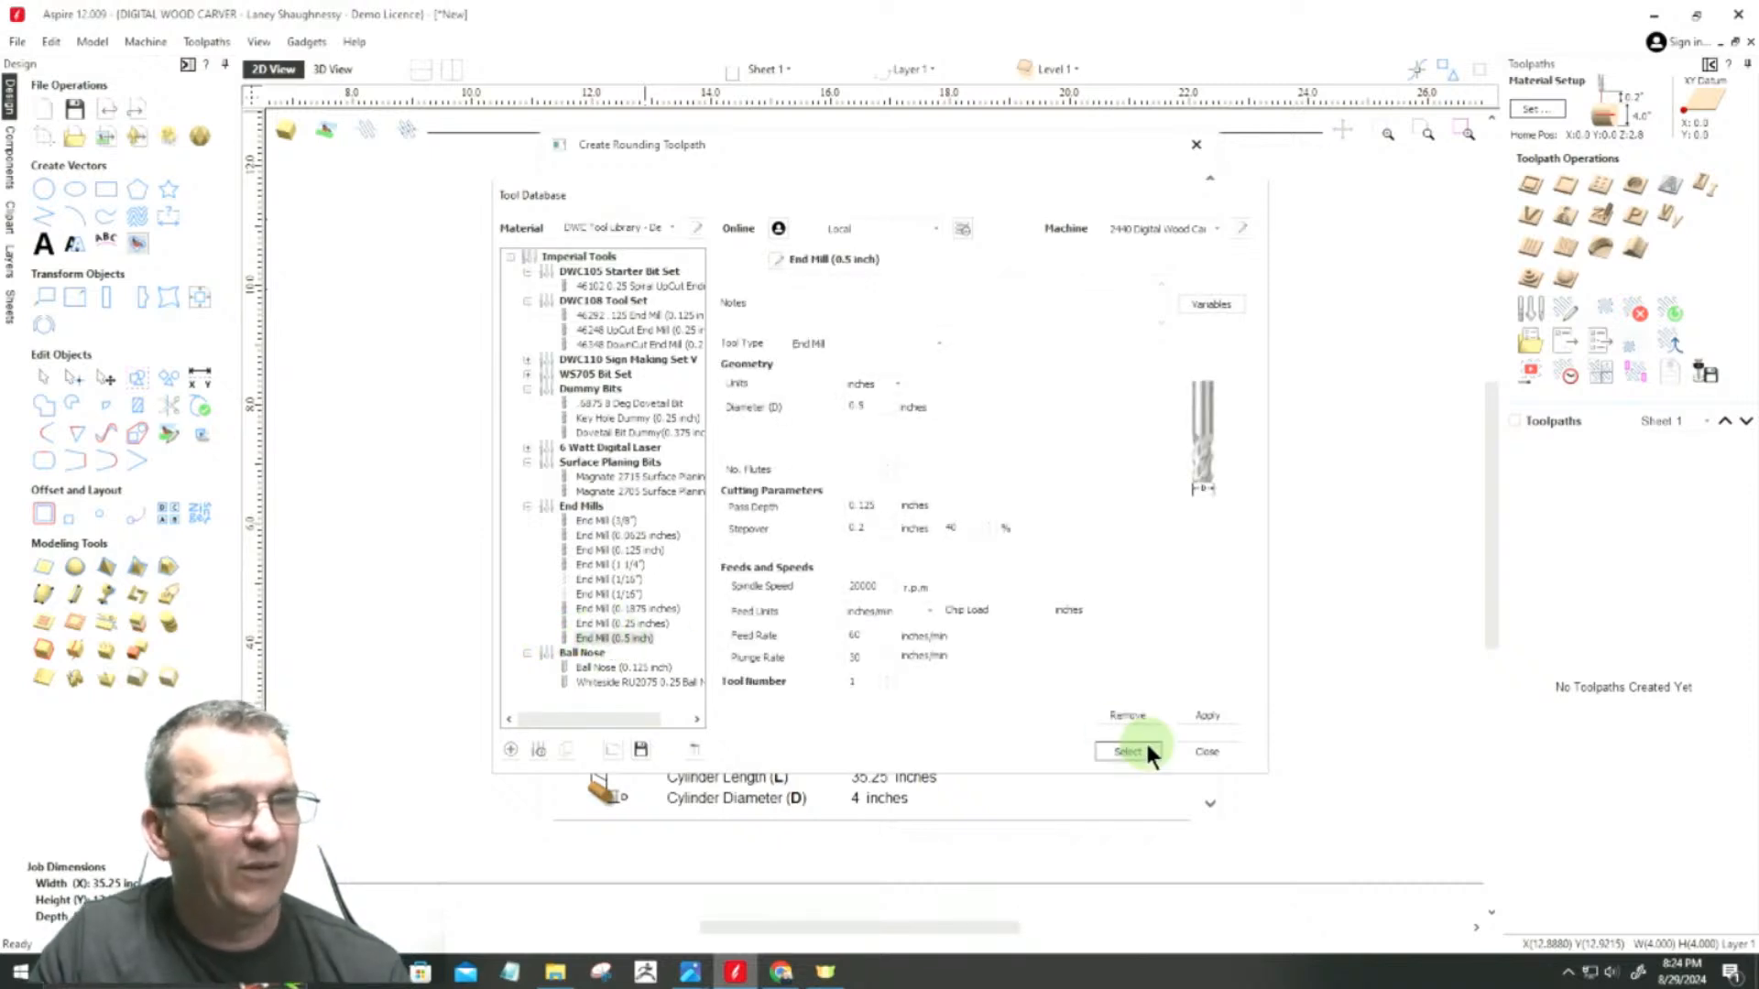
left_click(1213, 713)
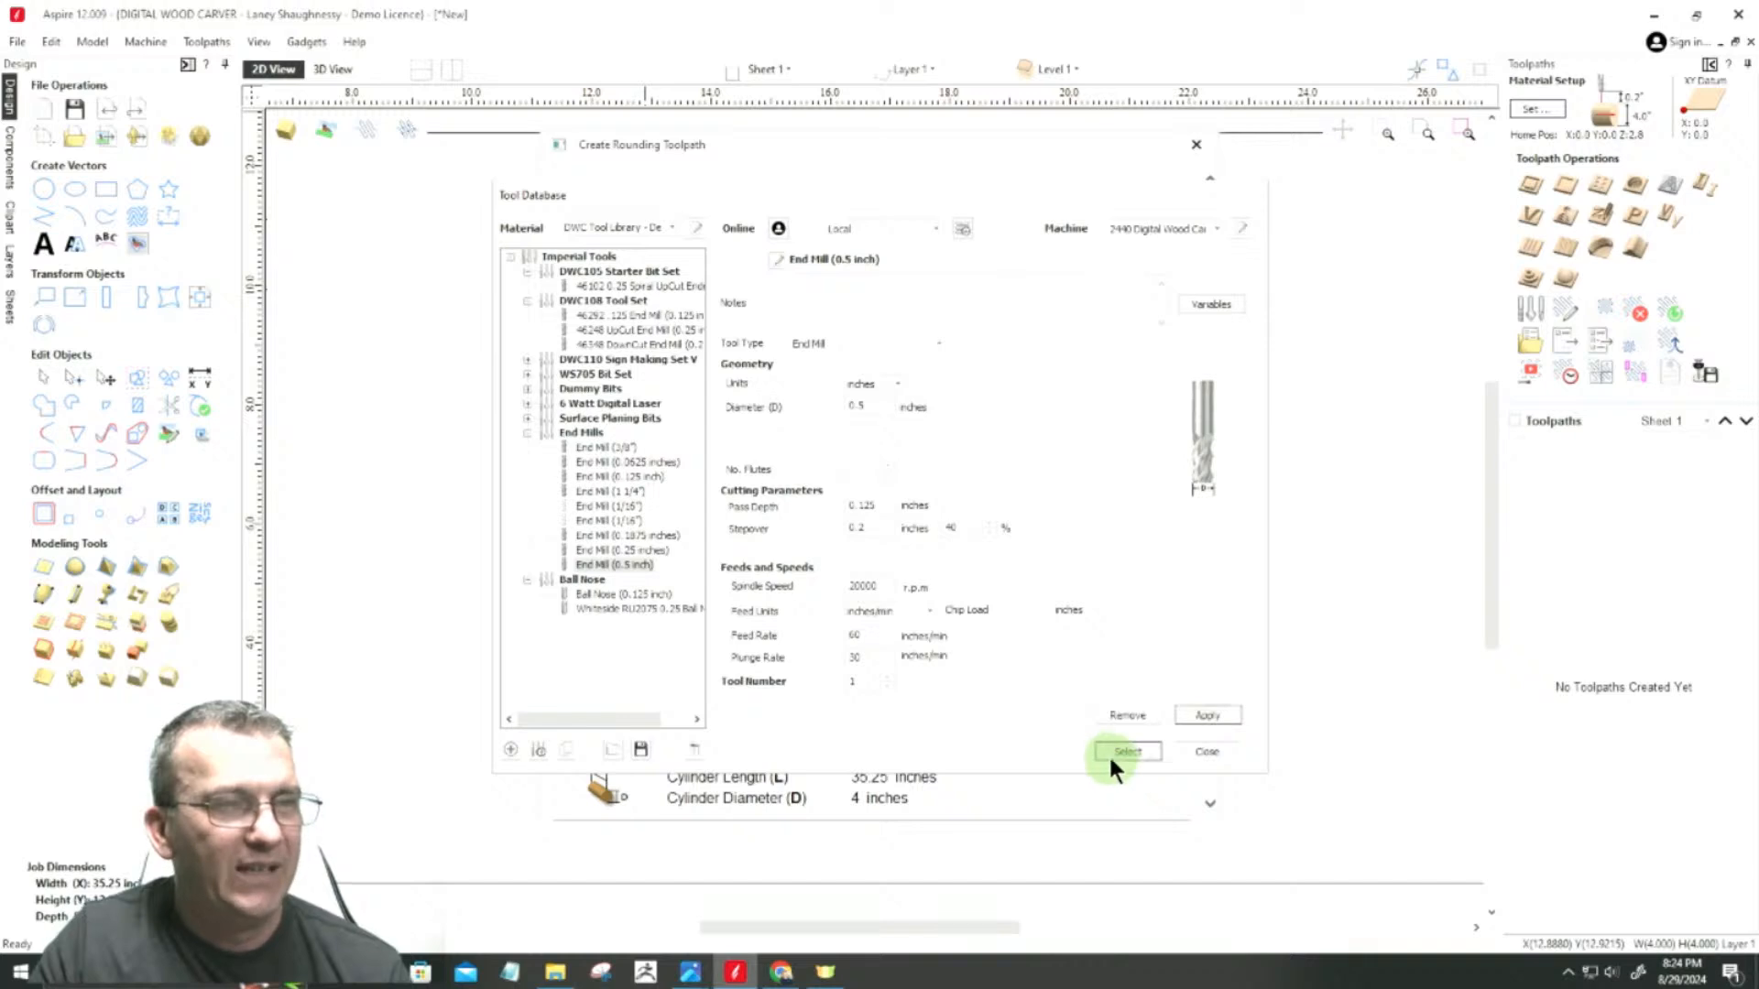
left_click(1111, 757)
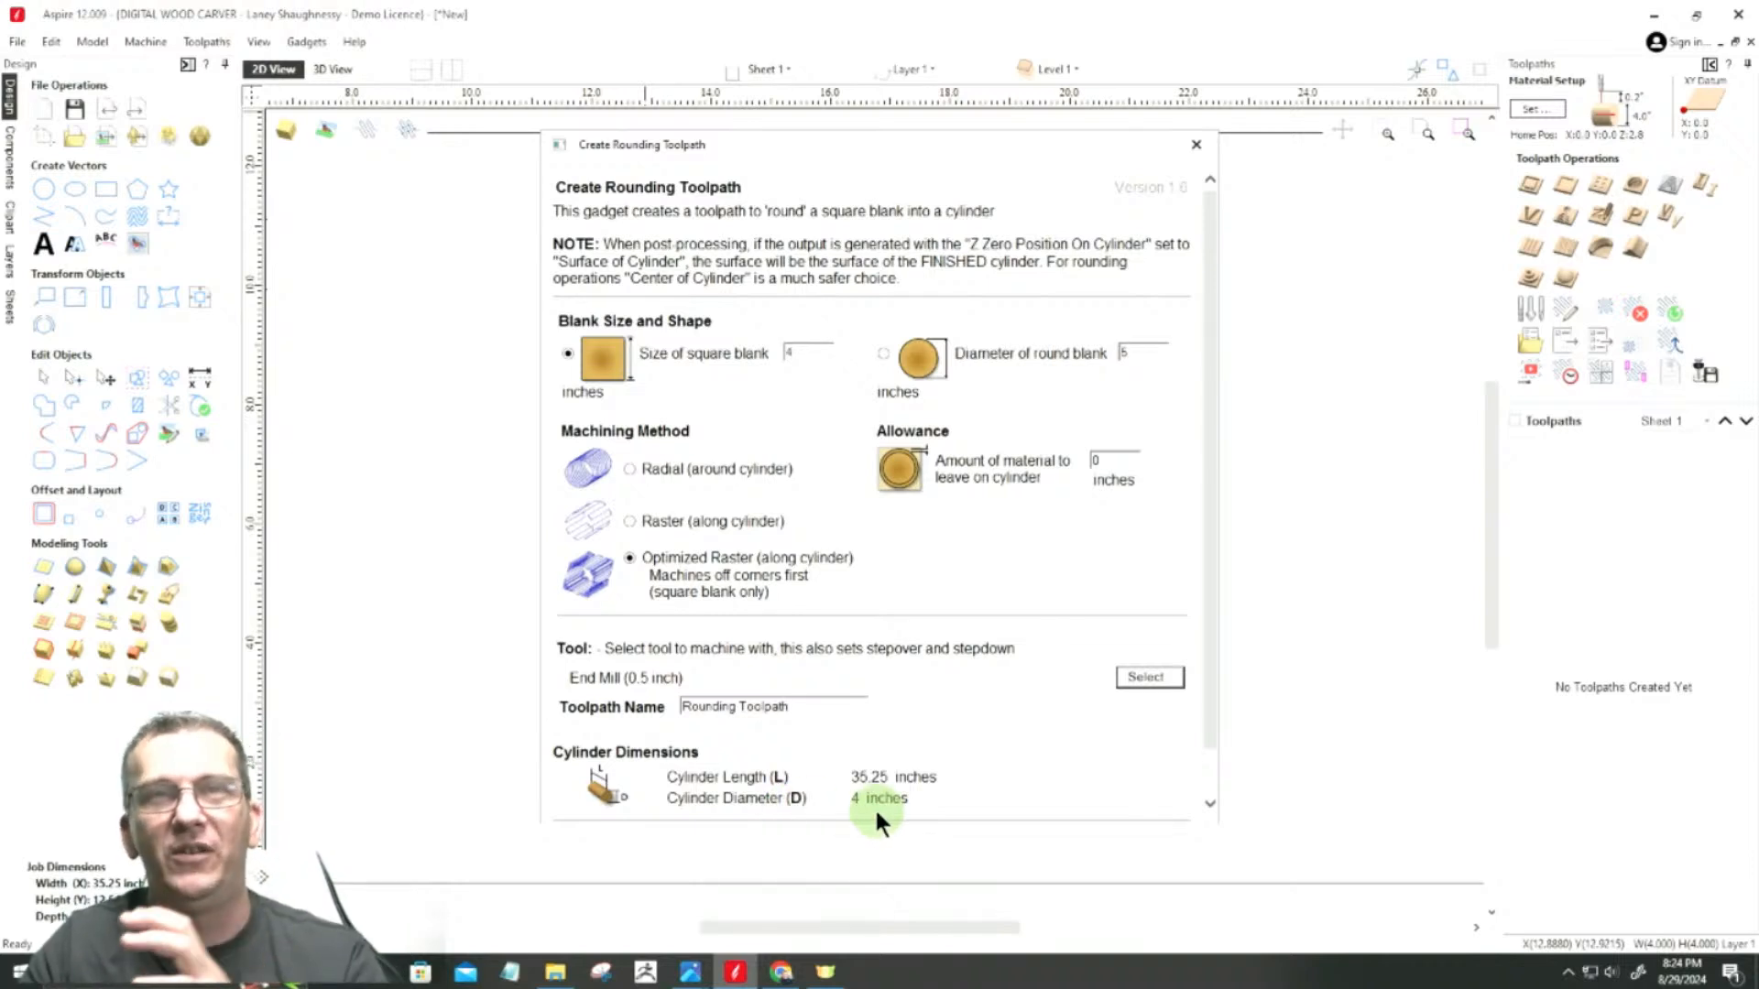
left_click(1195, 145)
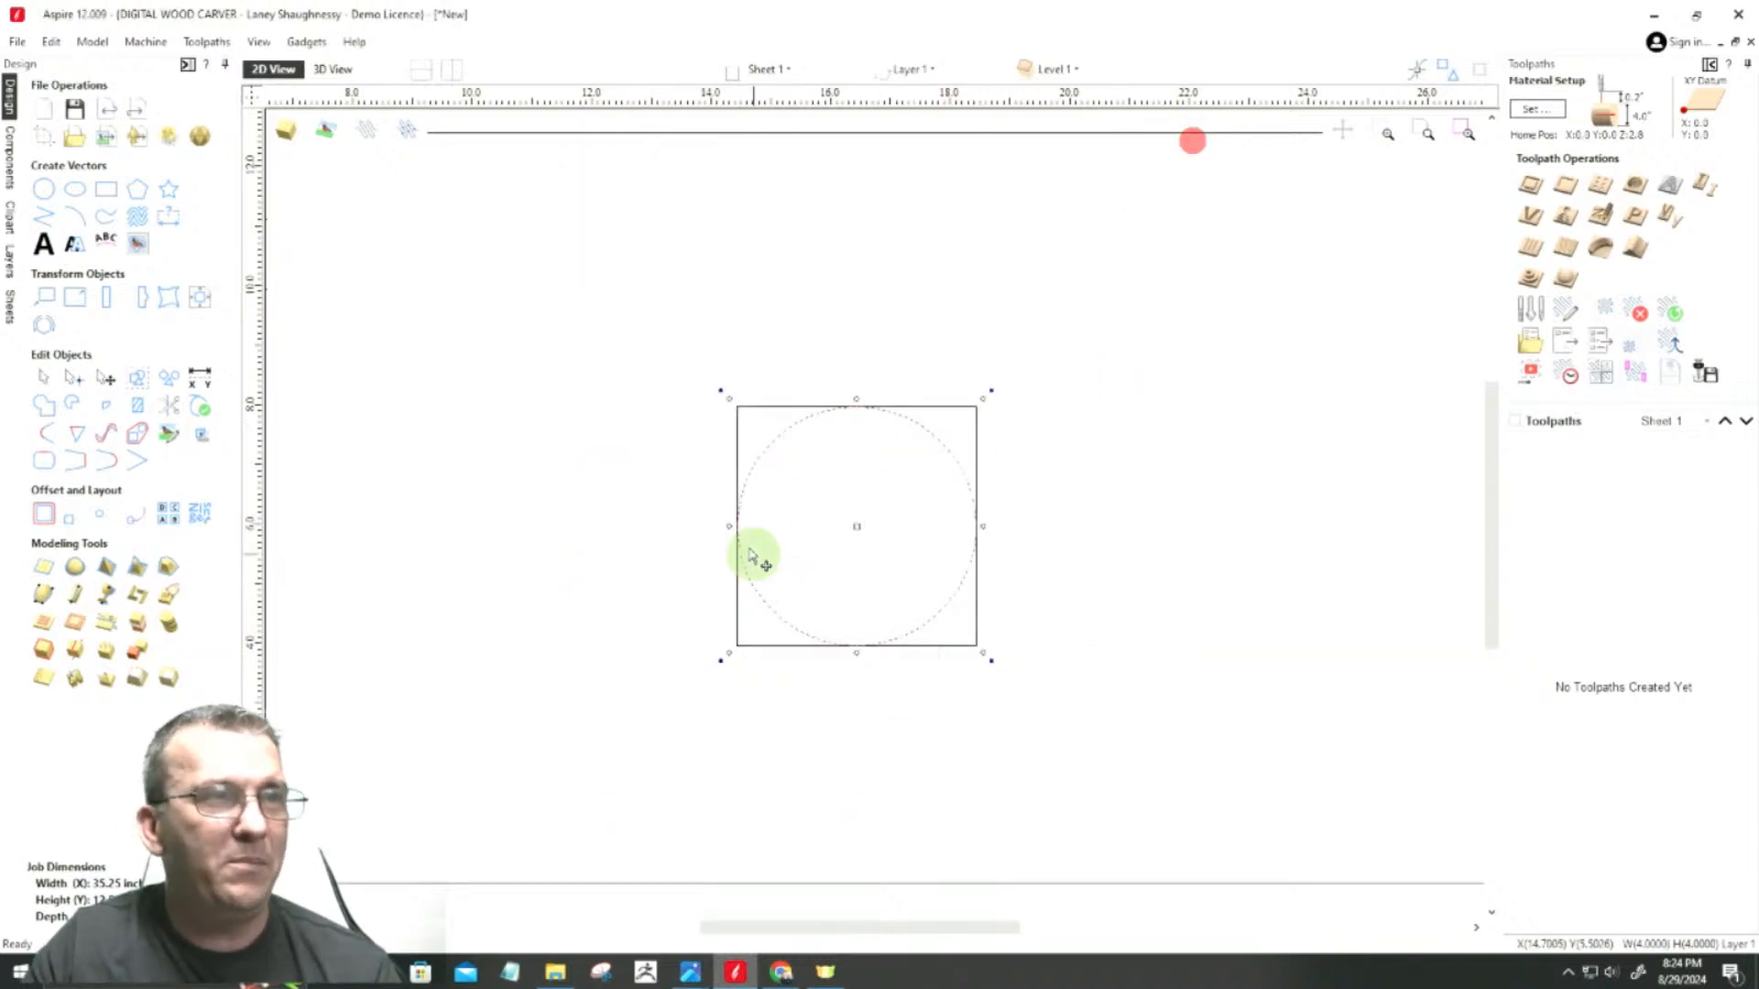
Step: Examine how the circle meets the square's edges, especially at the top of the circle
scroll(797, 458, "up", 4)
scroll(916, 385, "down", 3)
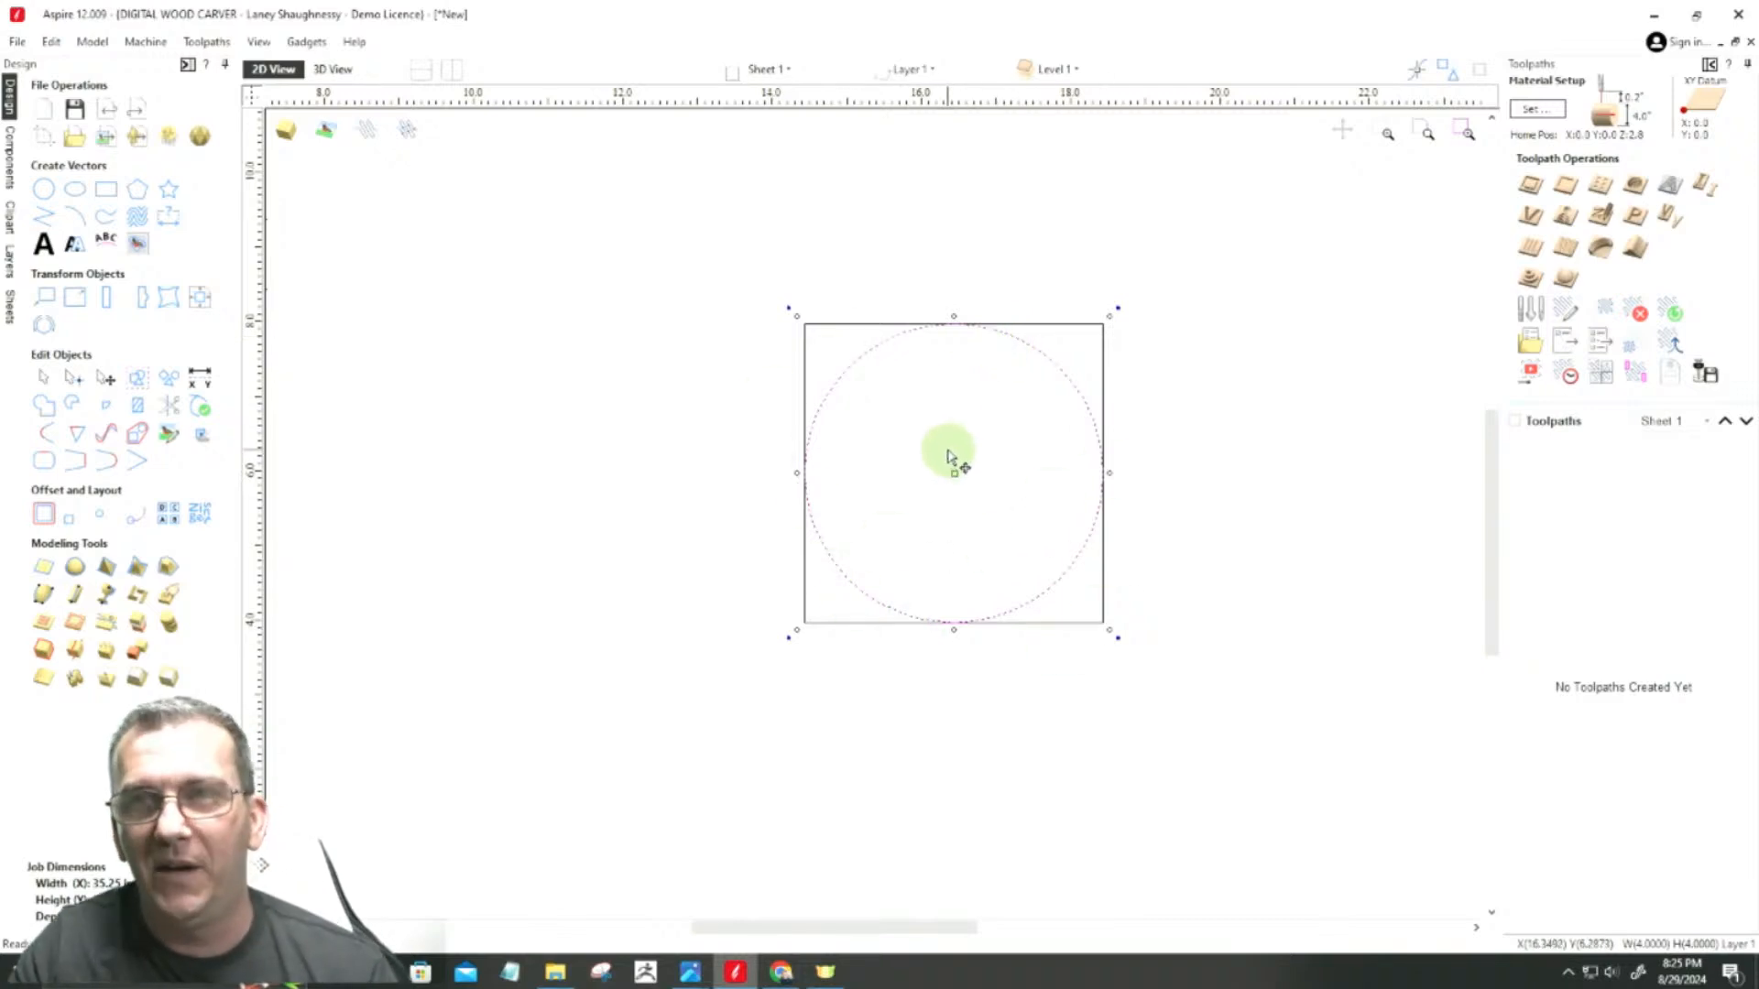
scroll(990, 268, "up", 4)
scroll(982, 277, "down", 3)
left_click(980, 274)
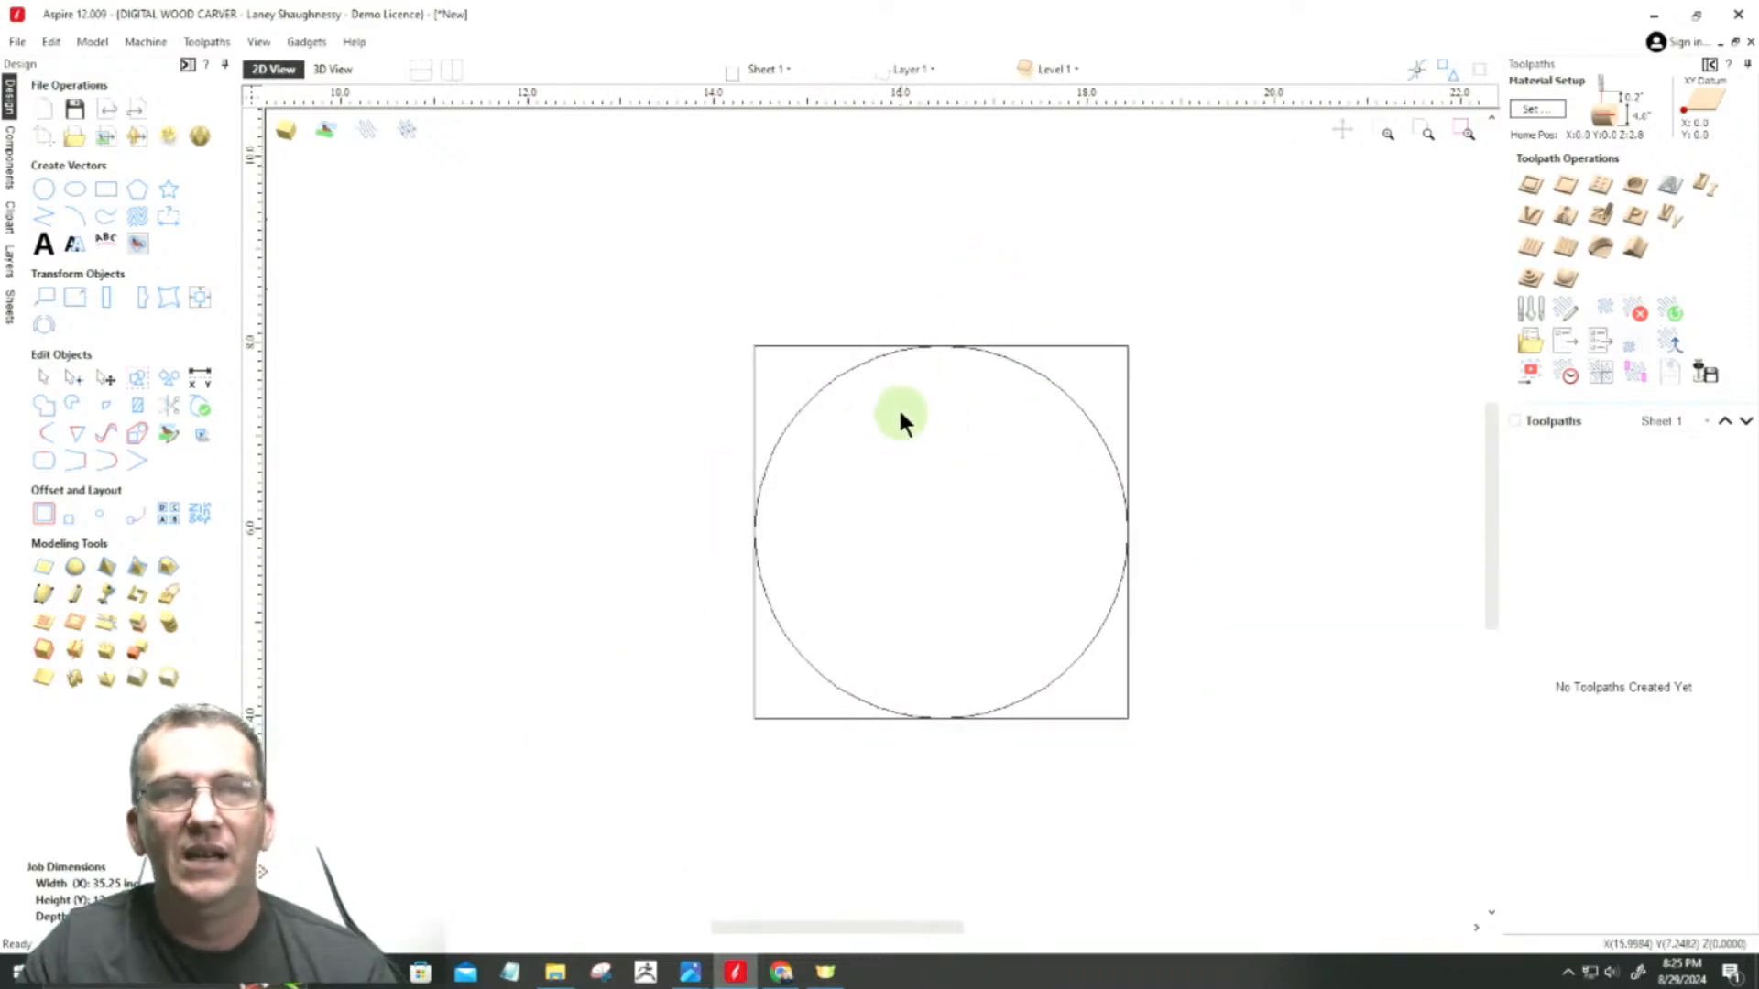
scroll(899, 412, "up", 3)
scroll(902, 414, "down", 2)
scroll(1032, 275, "up", 3)
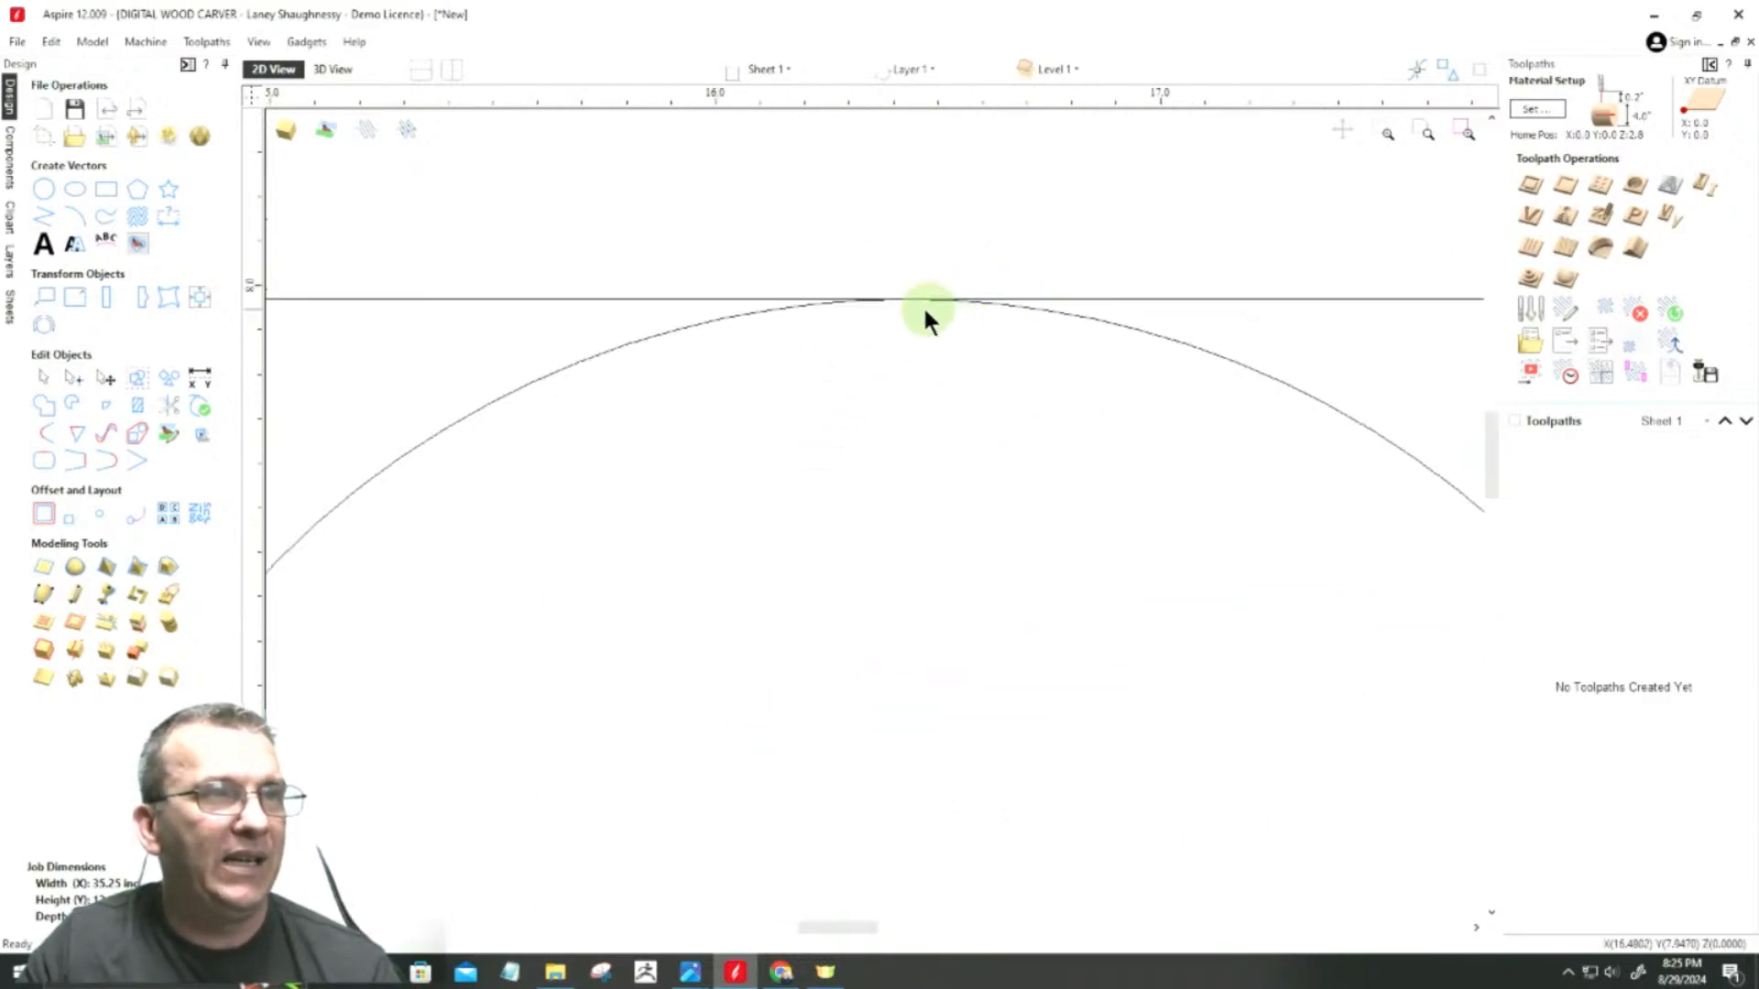
scroll(843, 240, "down", 4)
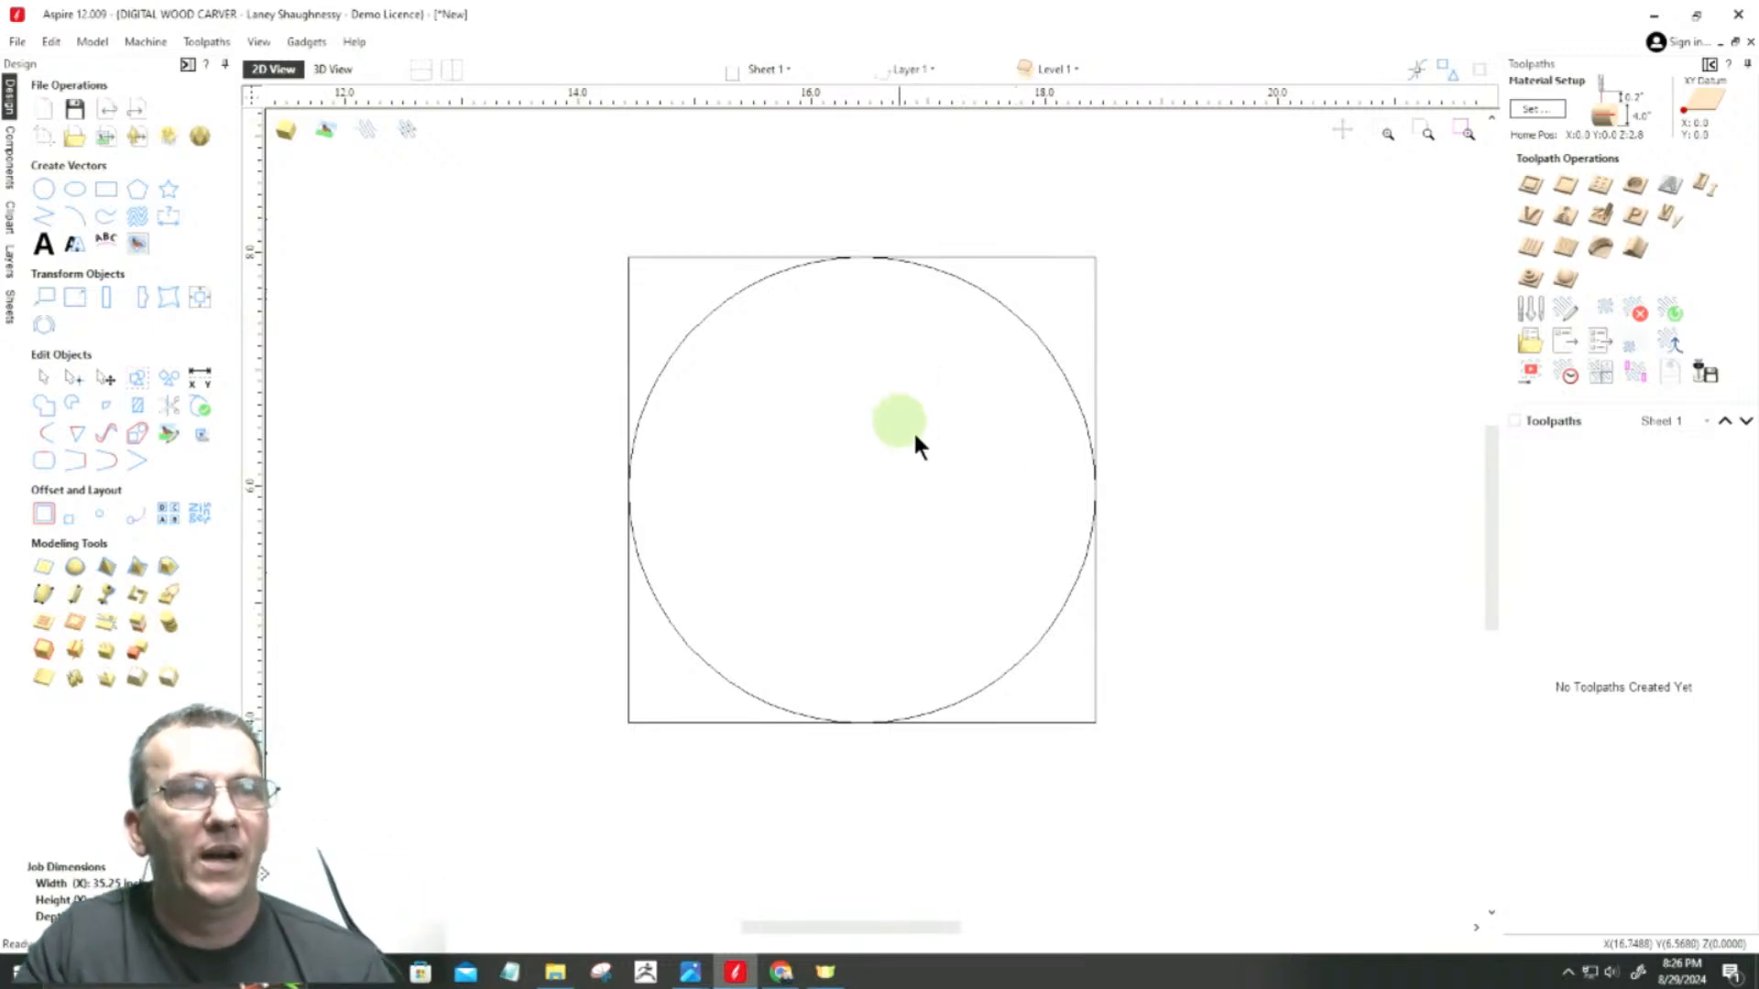
Step: Resize the circle to 3.875 inches wide and high about its center, keeping X and Y linked
left_click(703, 323)
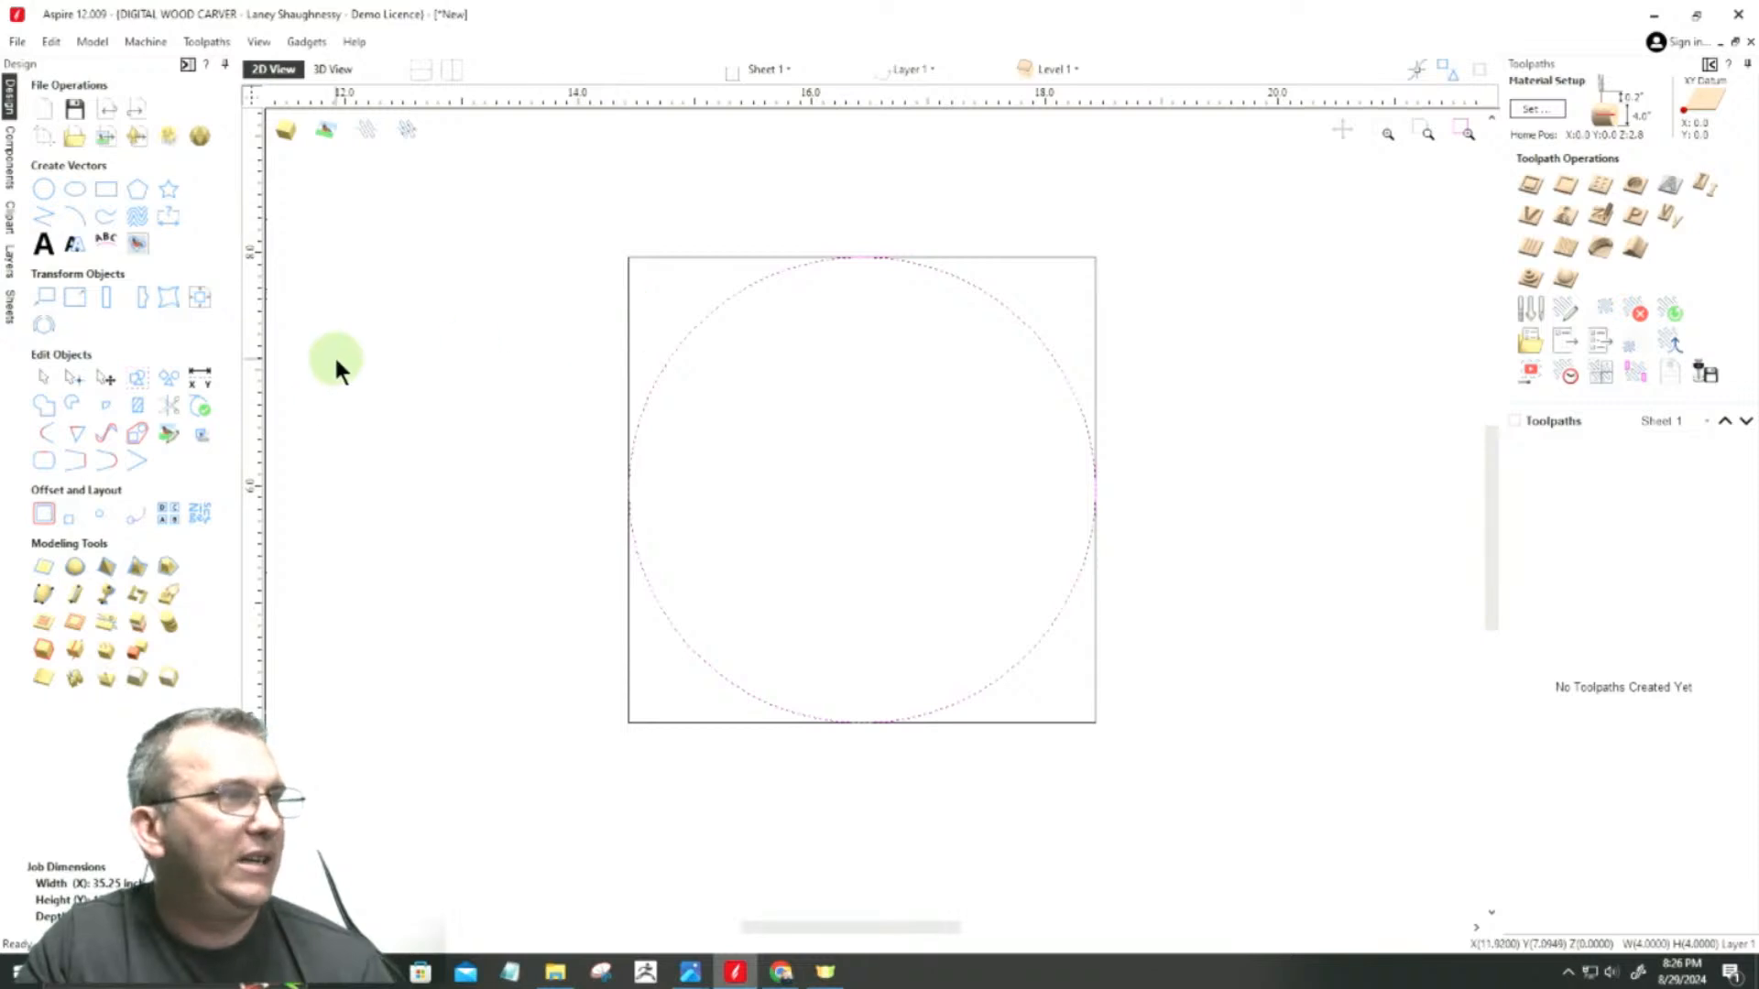
left_click(71, 303)
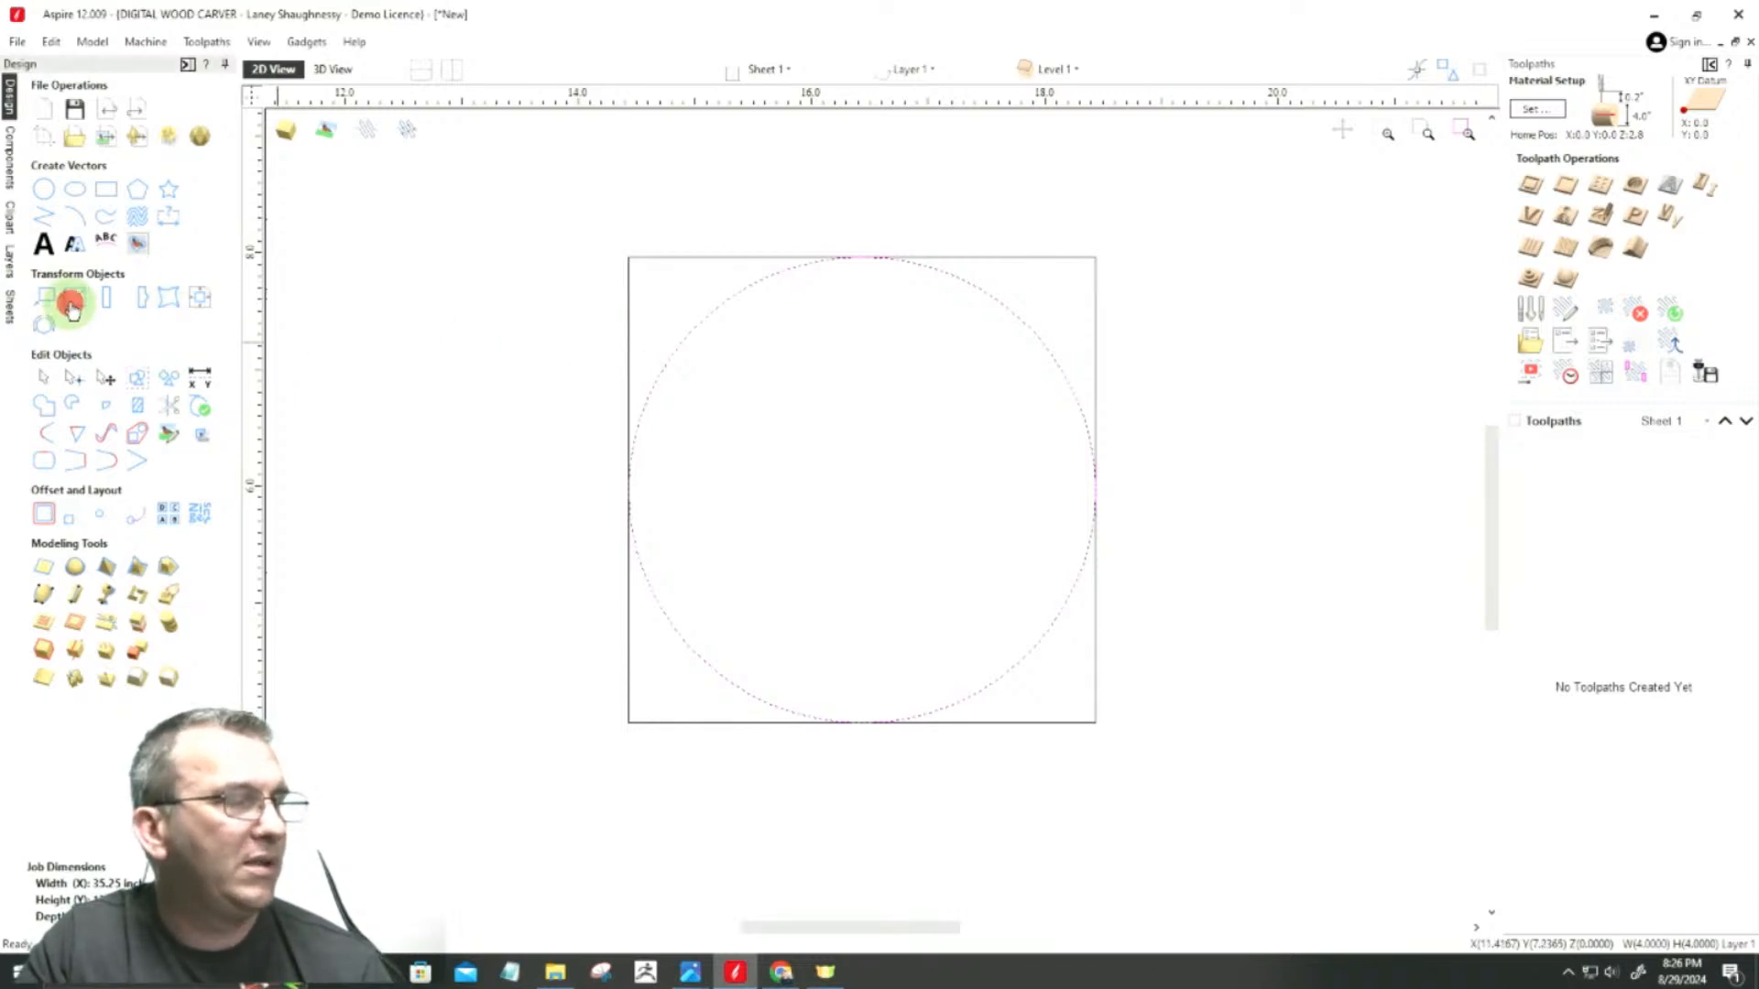
left_click(116, 358)
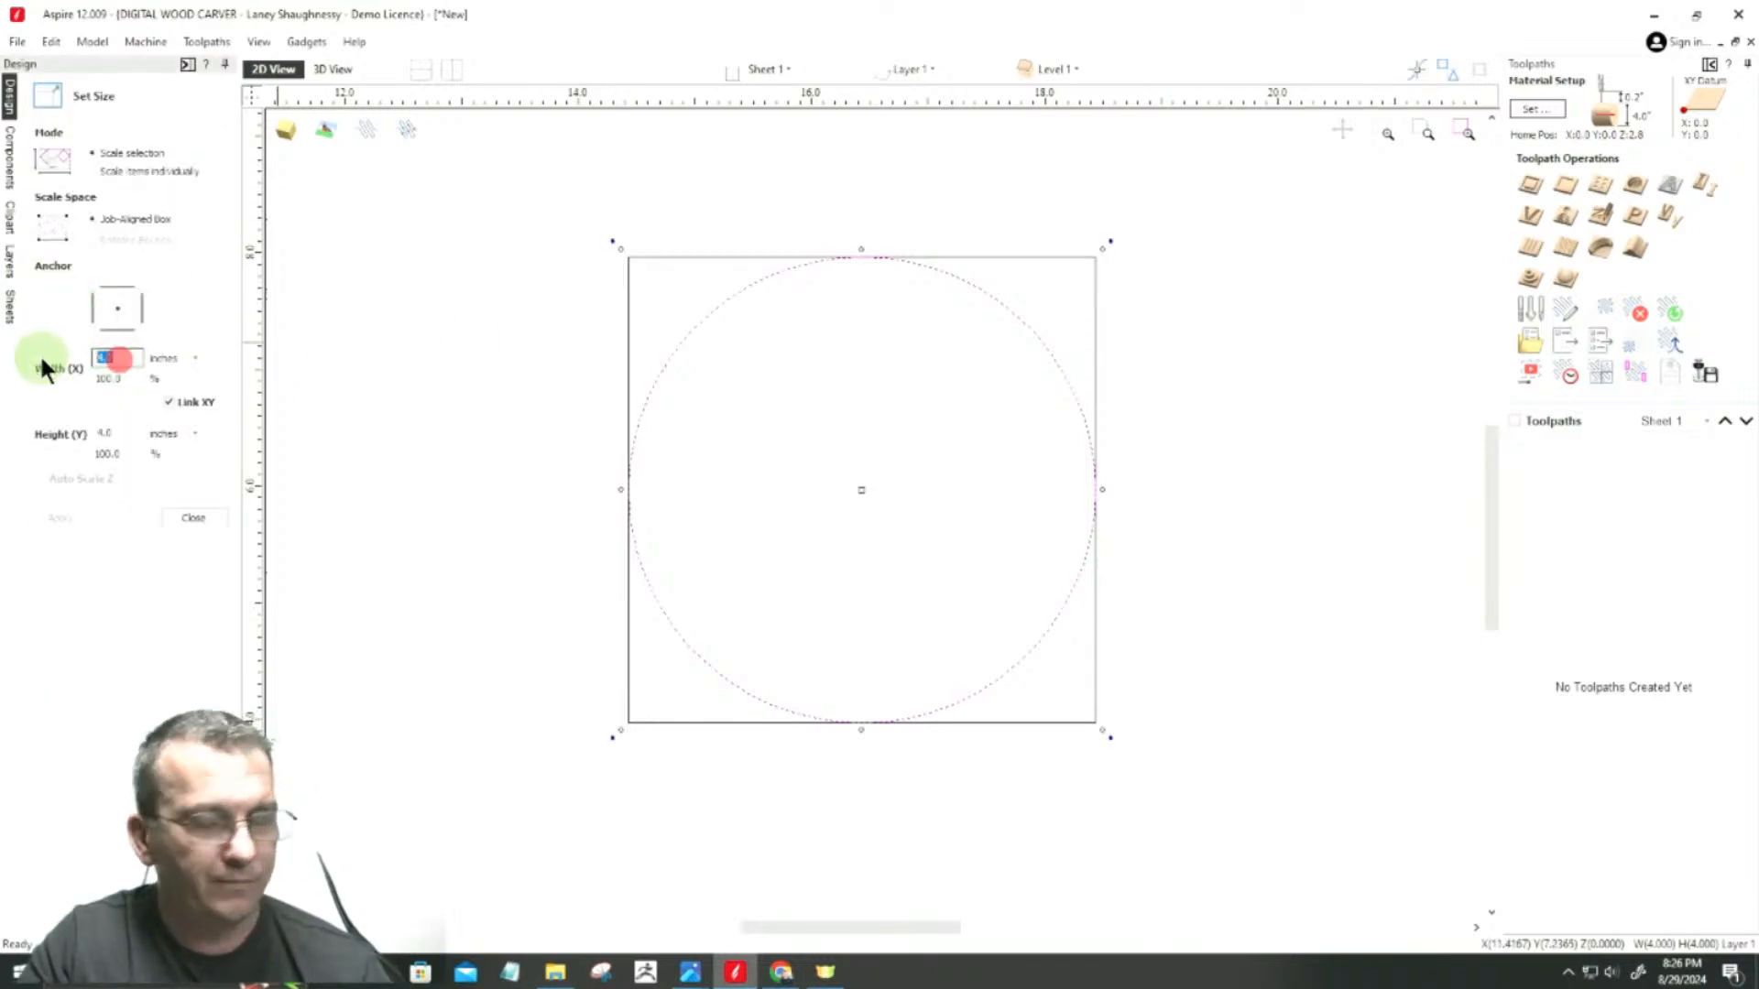
type("3")
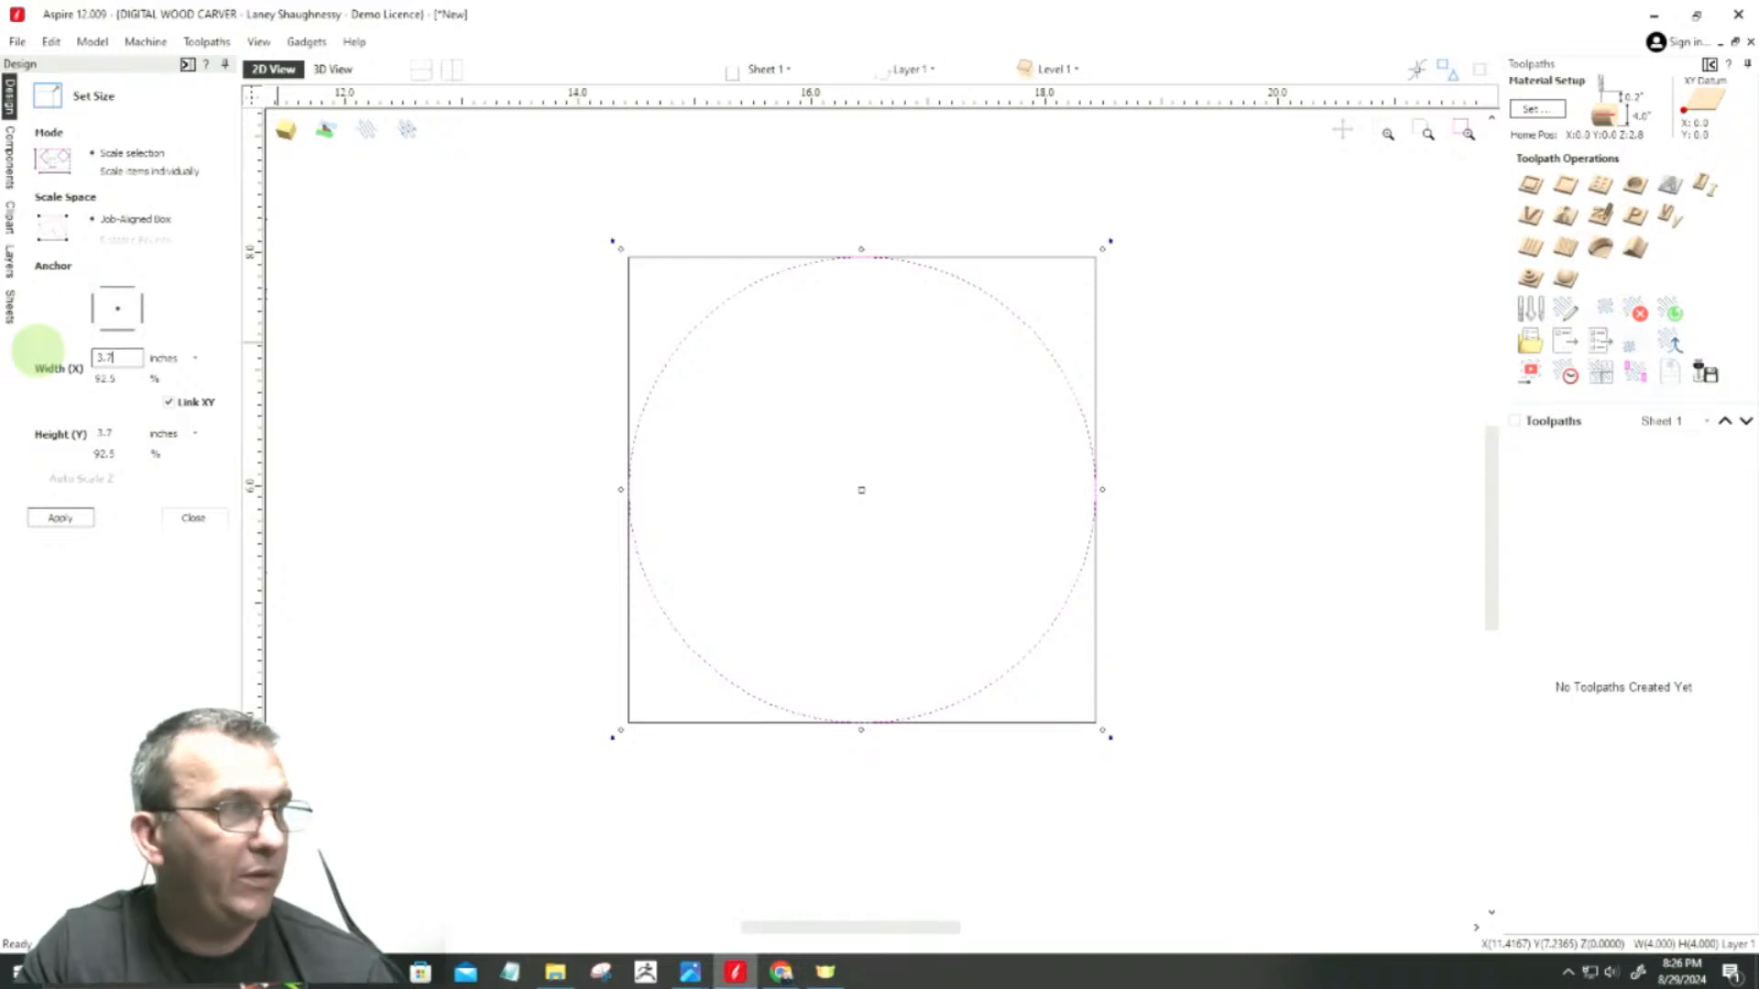
type(".")
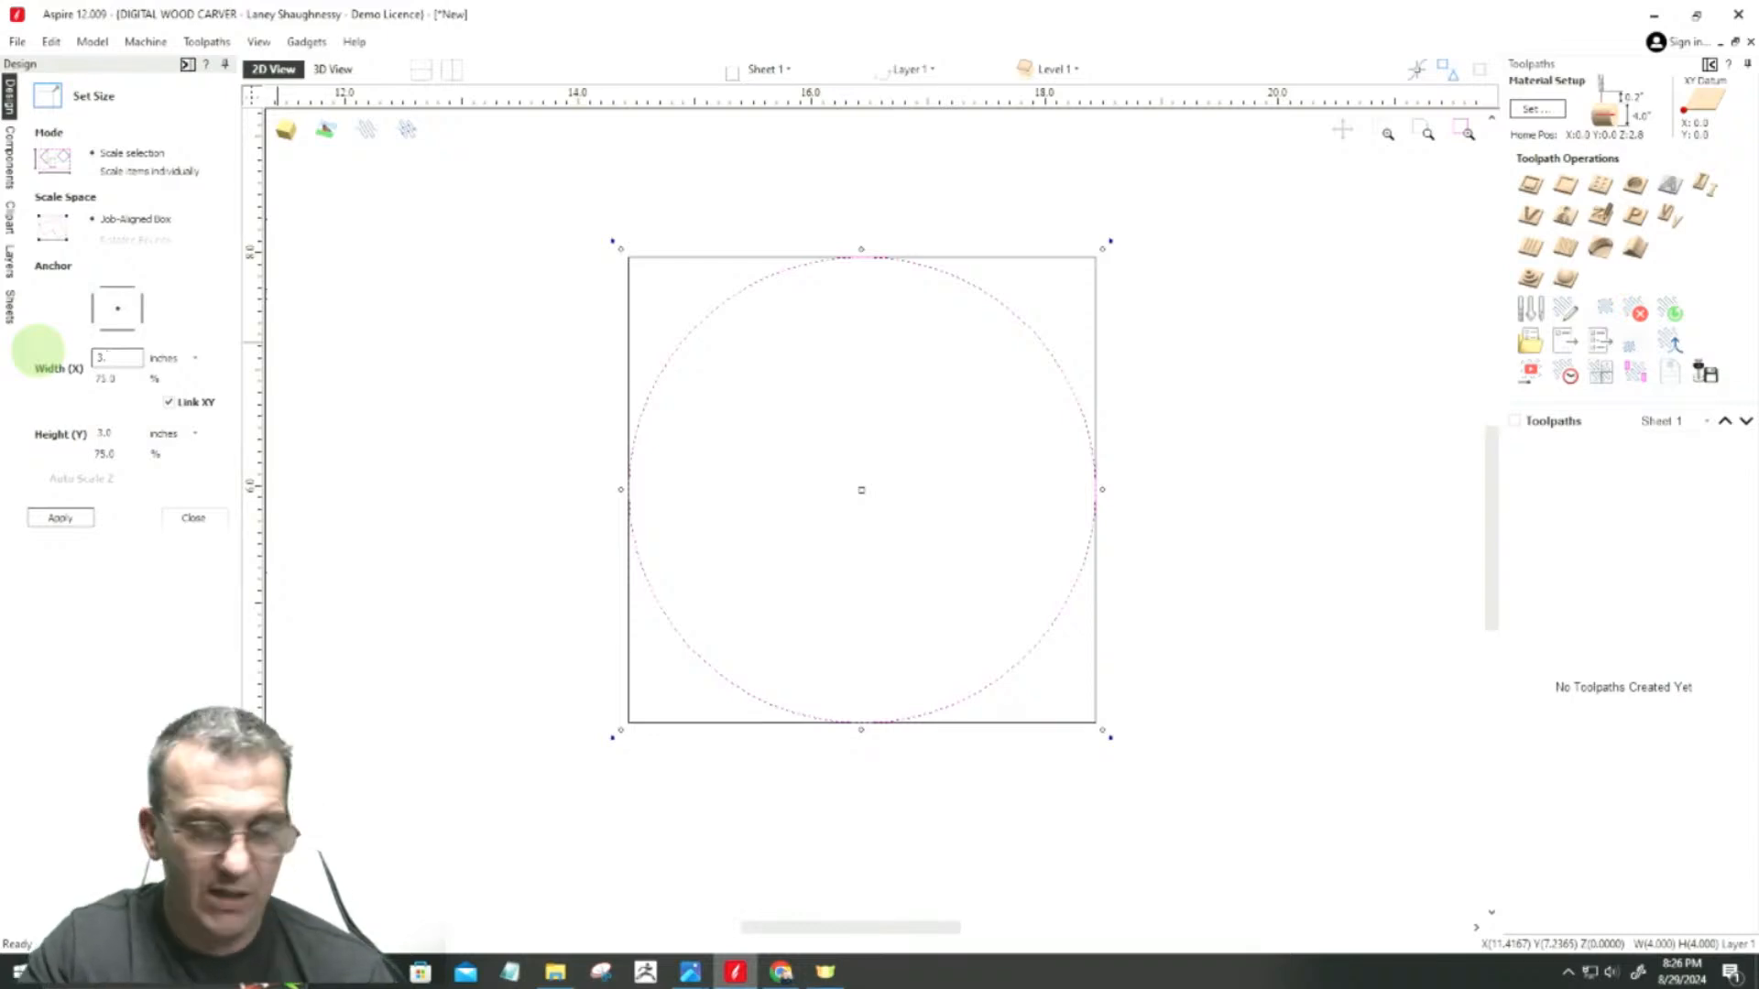
type("875")
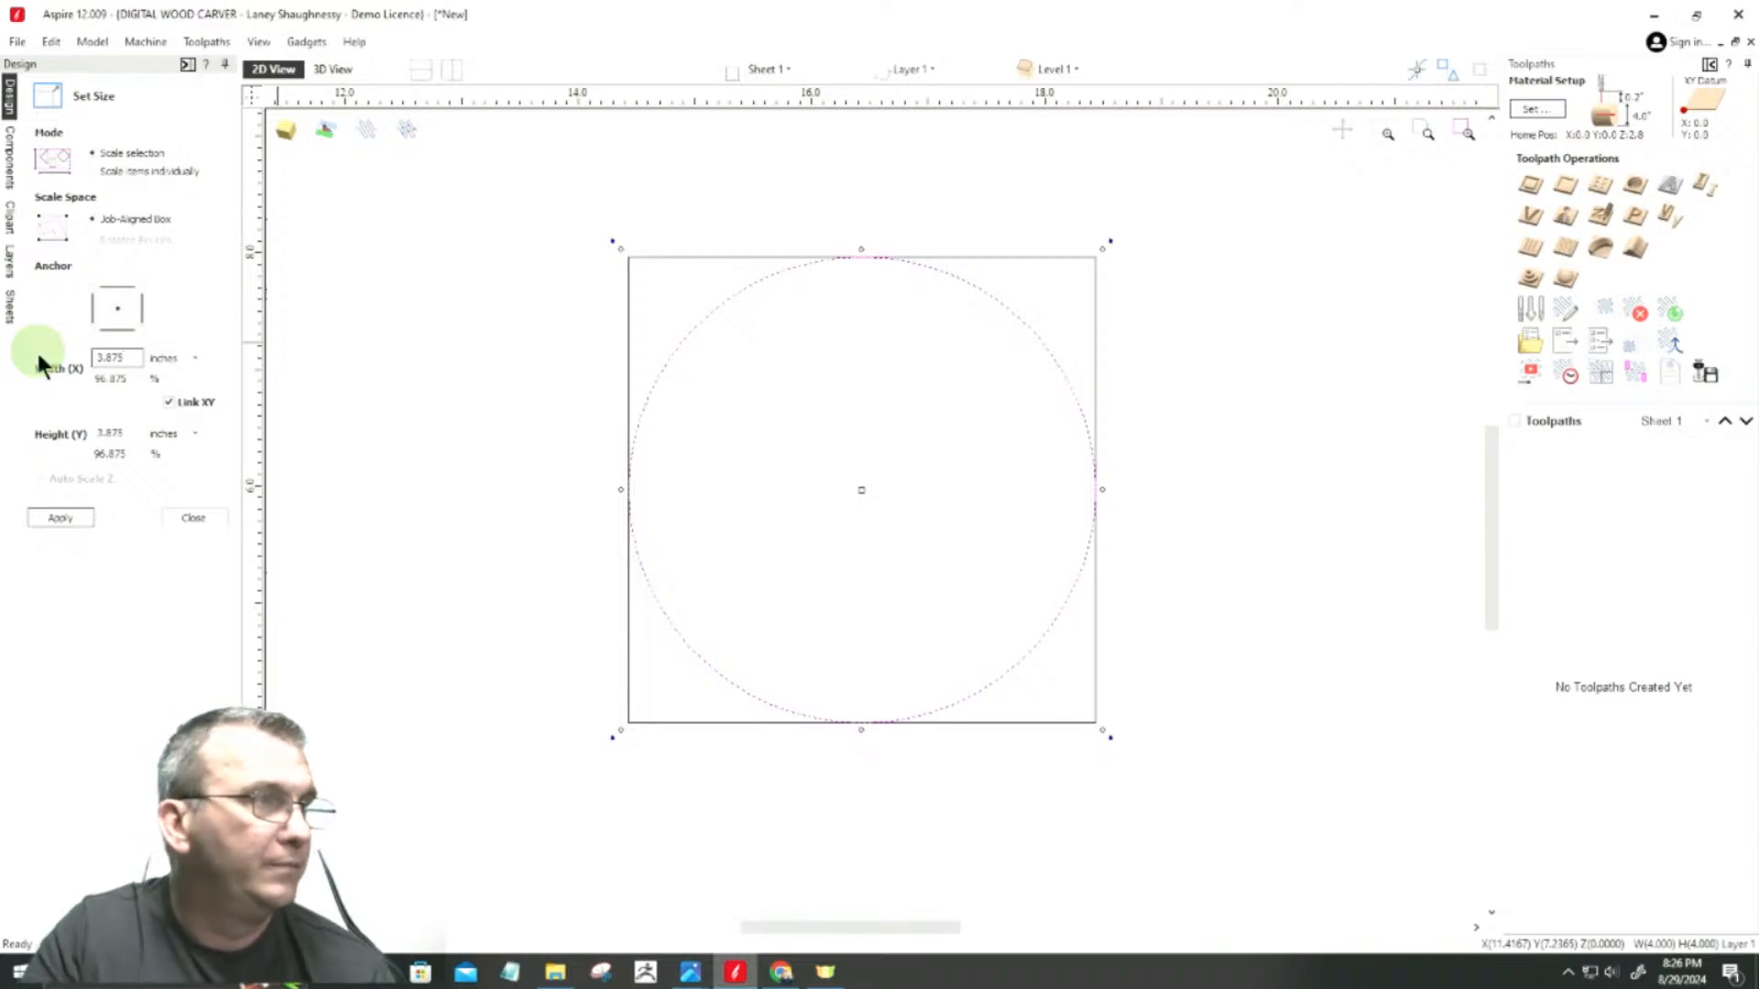
left_click(59, 518)
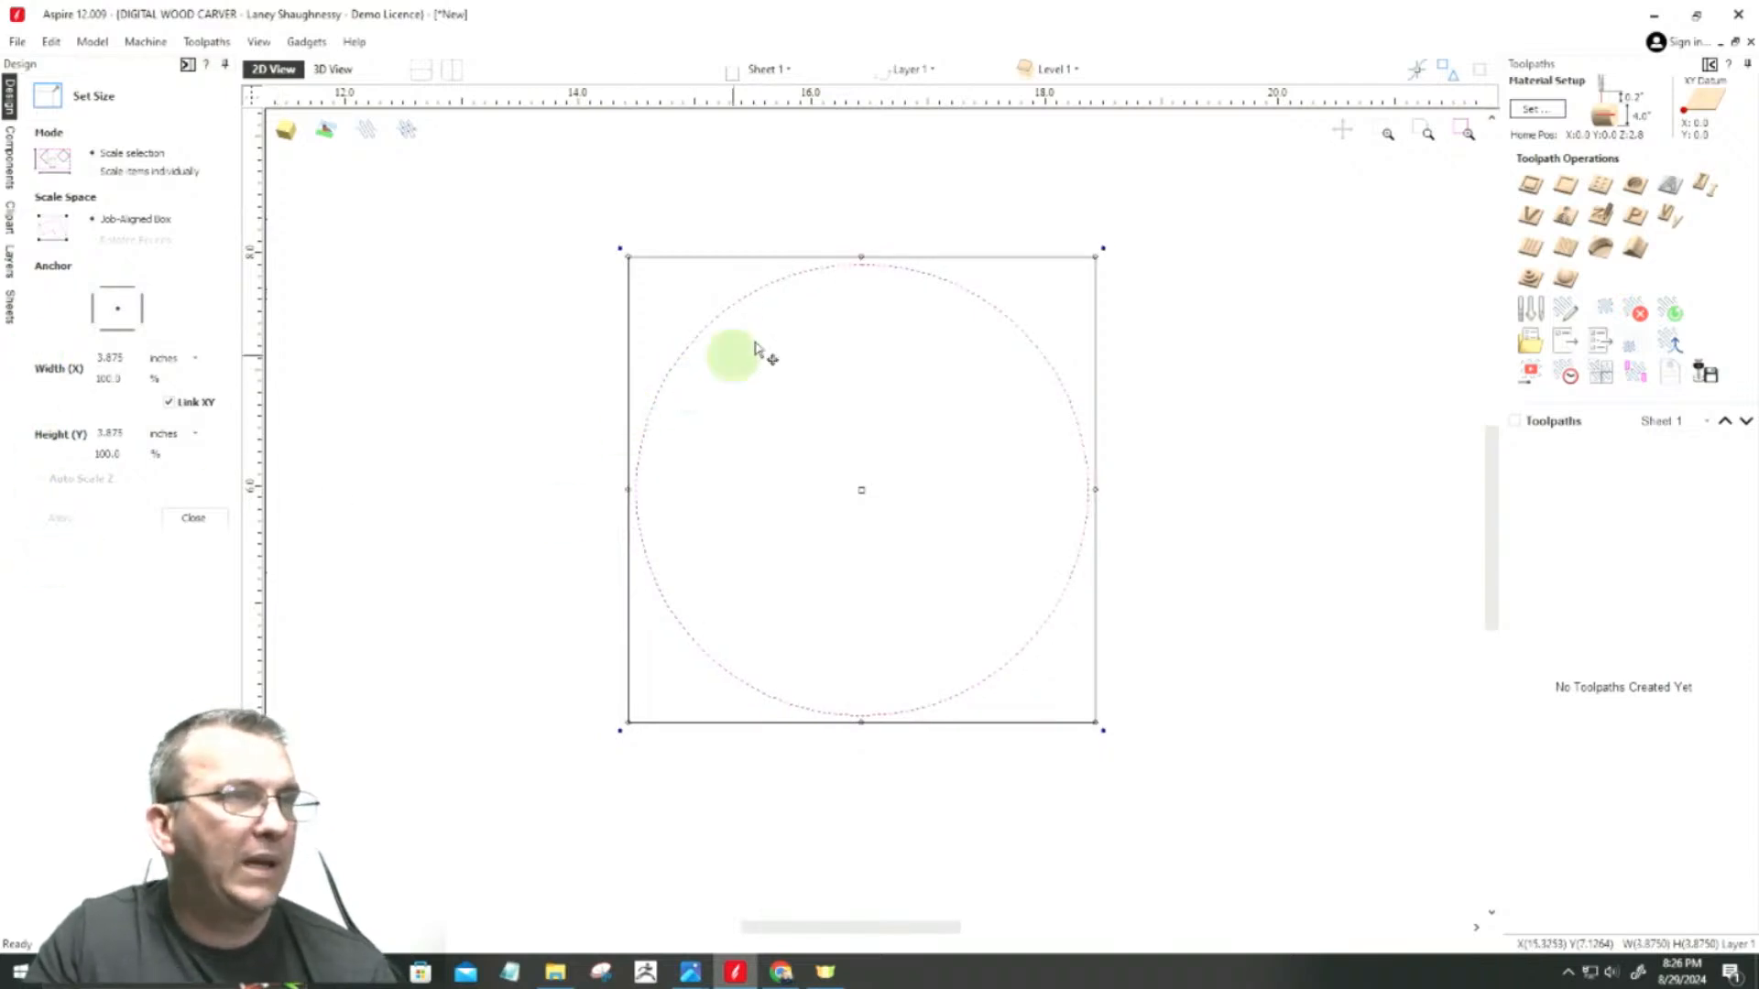
scroll(896, 283, "up", 10)
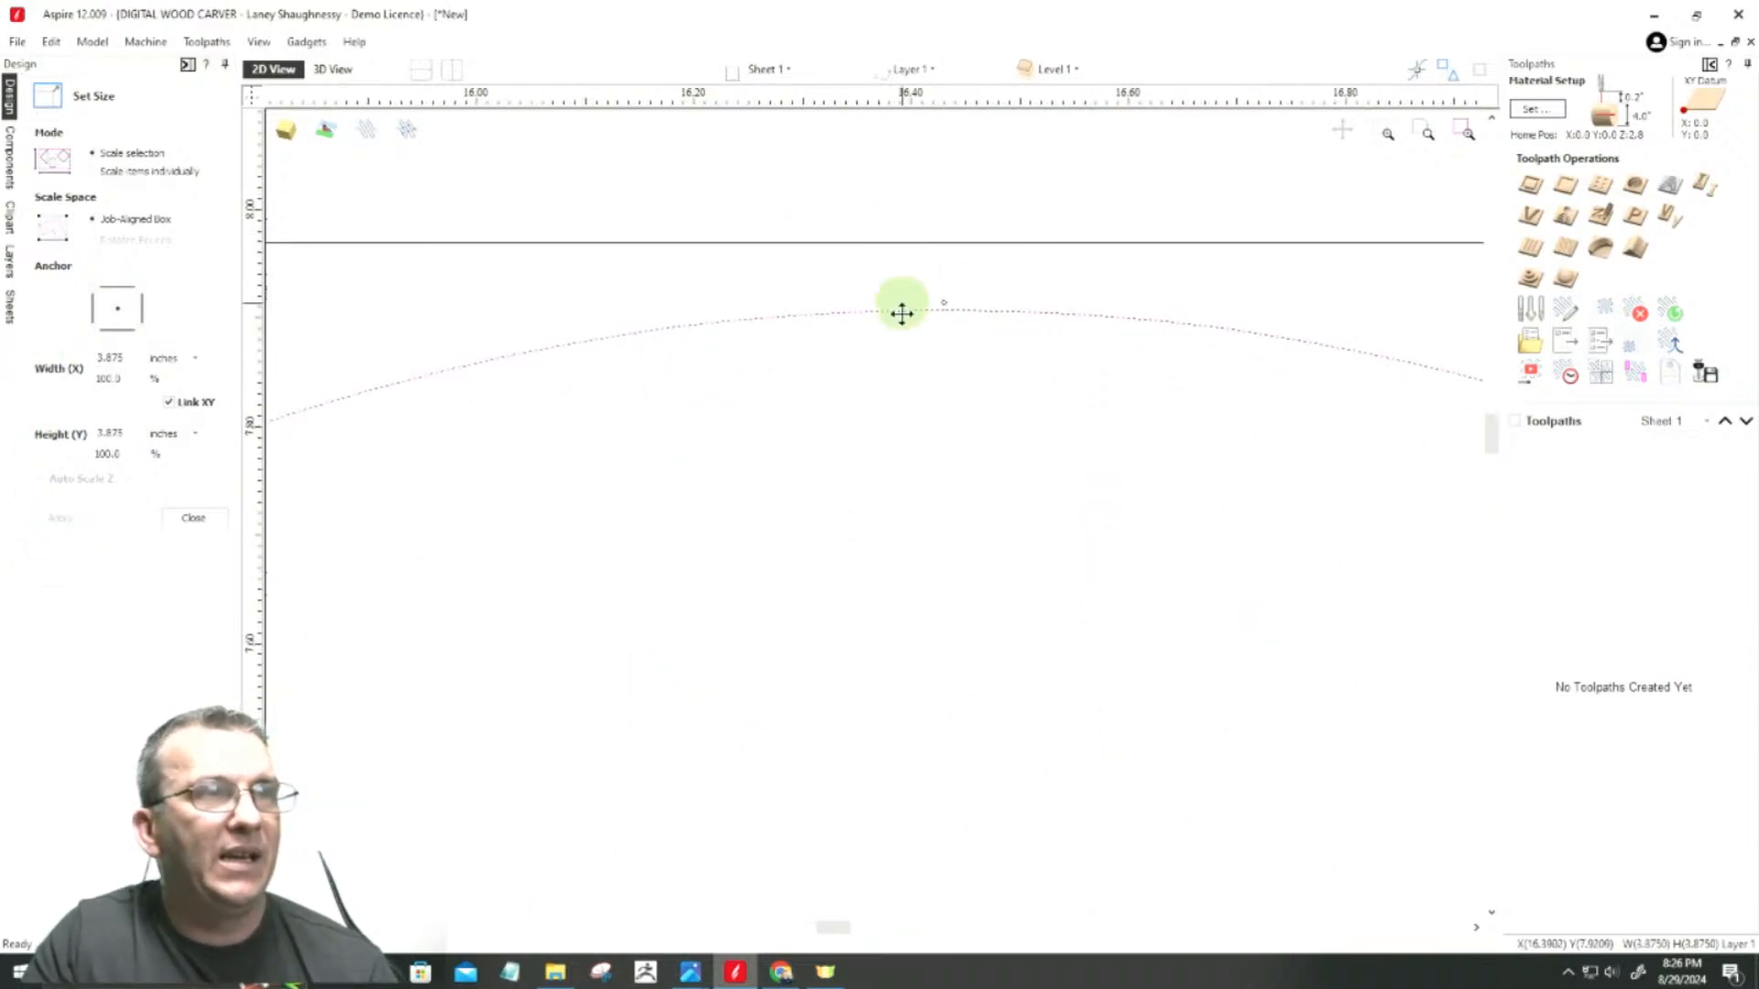
left_click(214, 522)
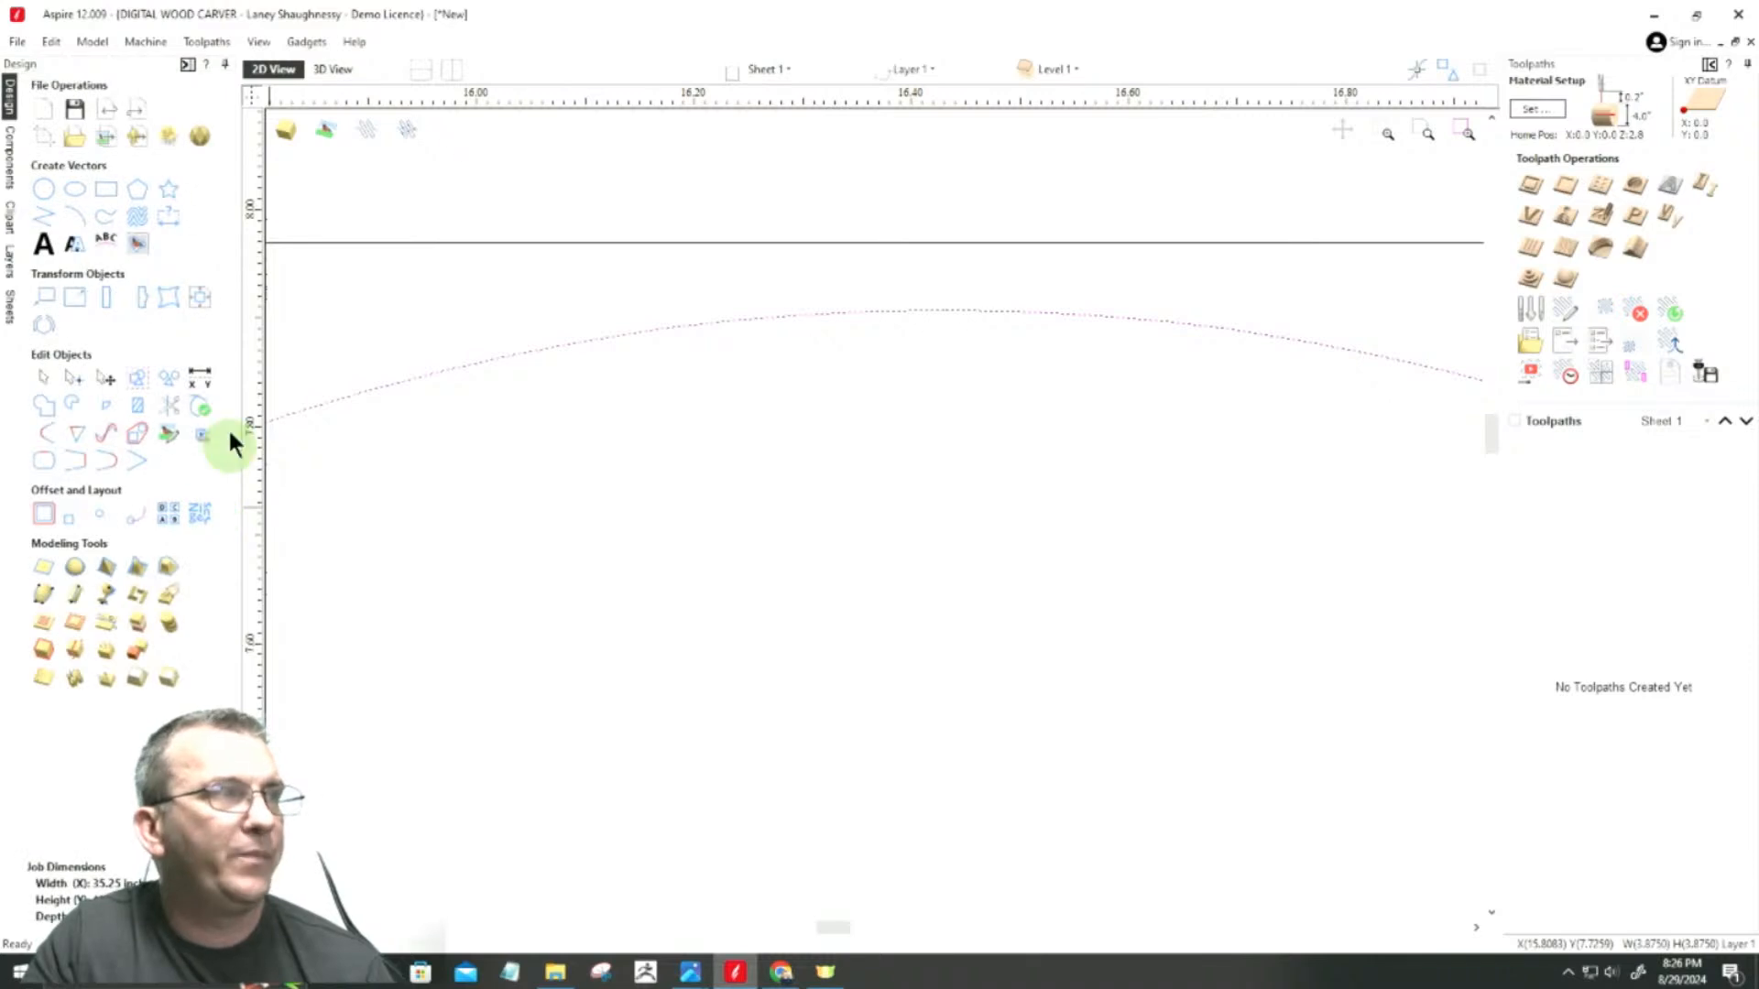
Step: Add a vertical dimension for the gap between the square's top edge and the top of the circle
left_click(171, 223)
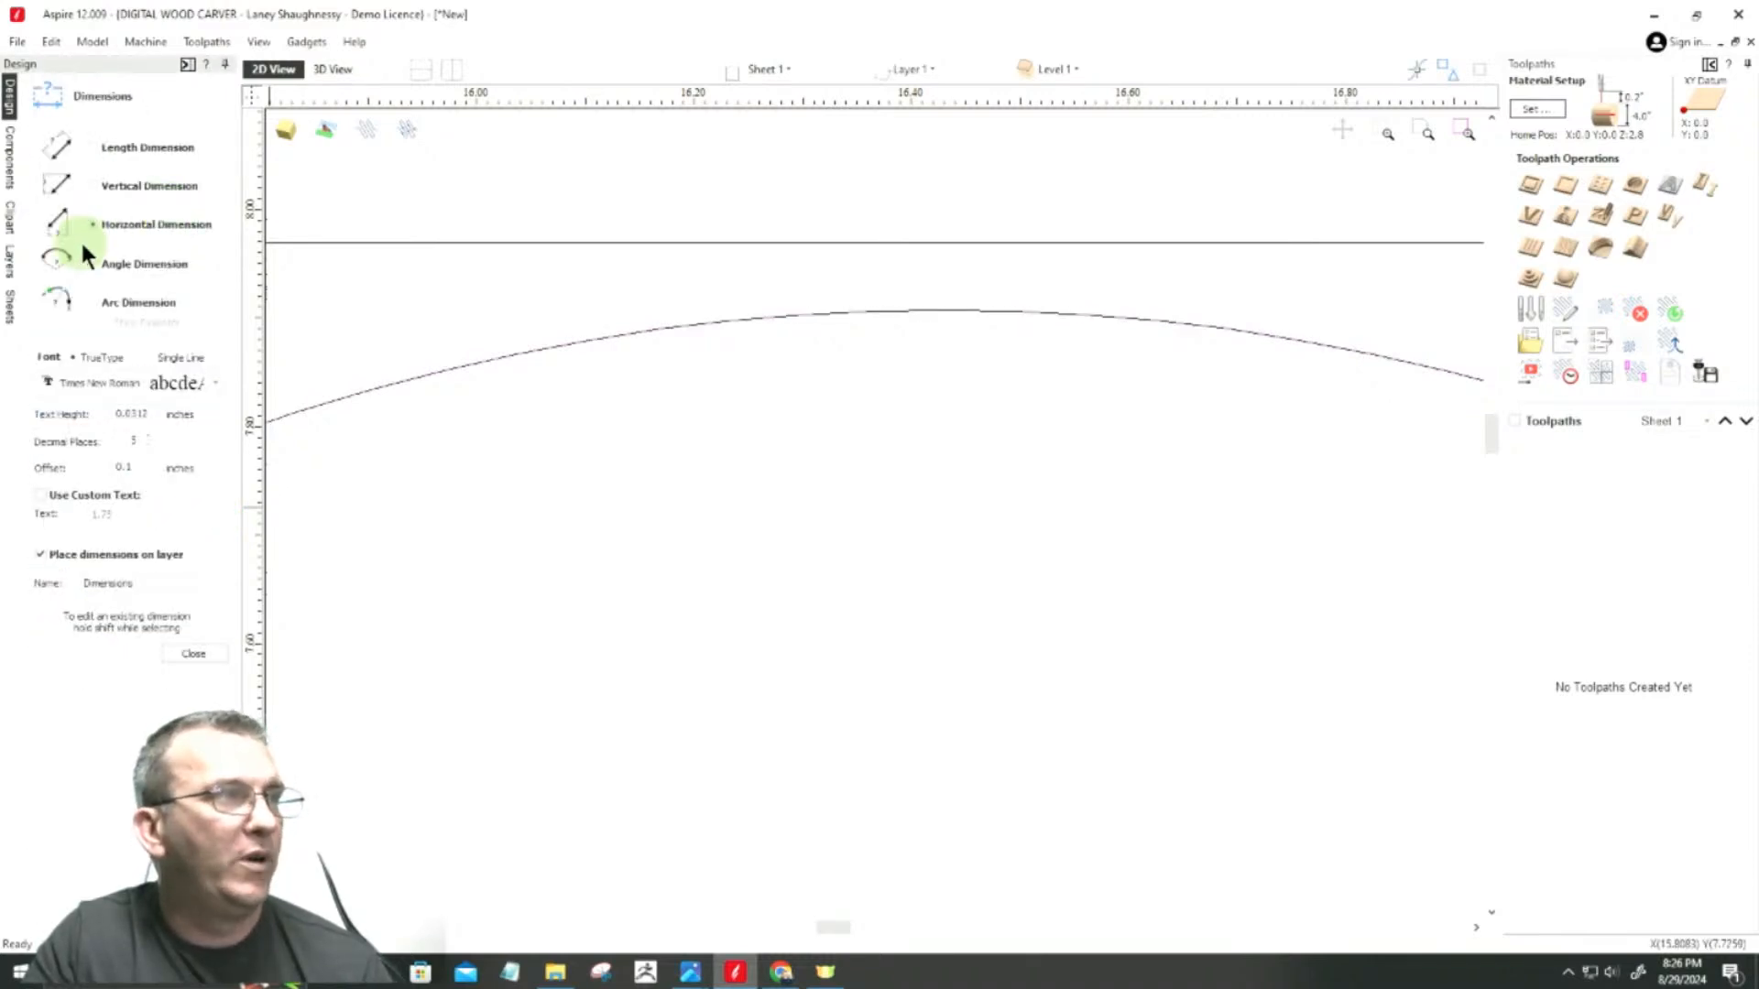
left_click(90, 184)
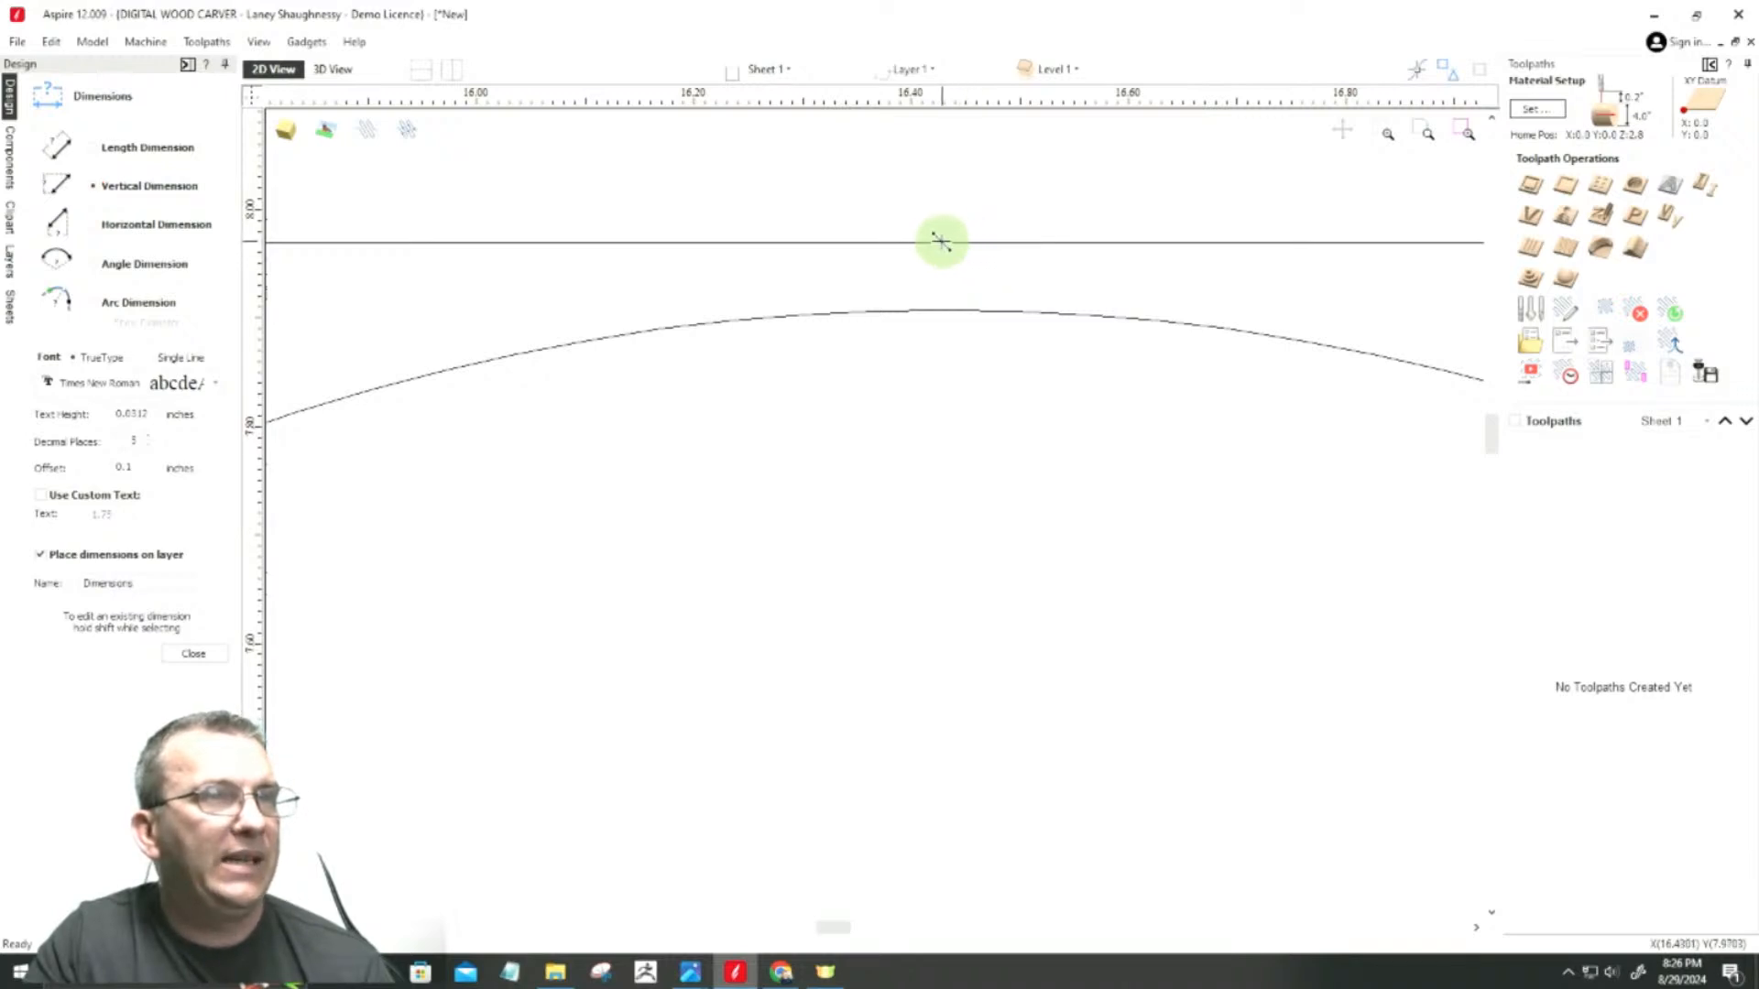
left_click(945, 243)
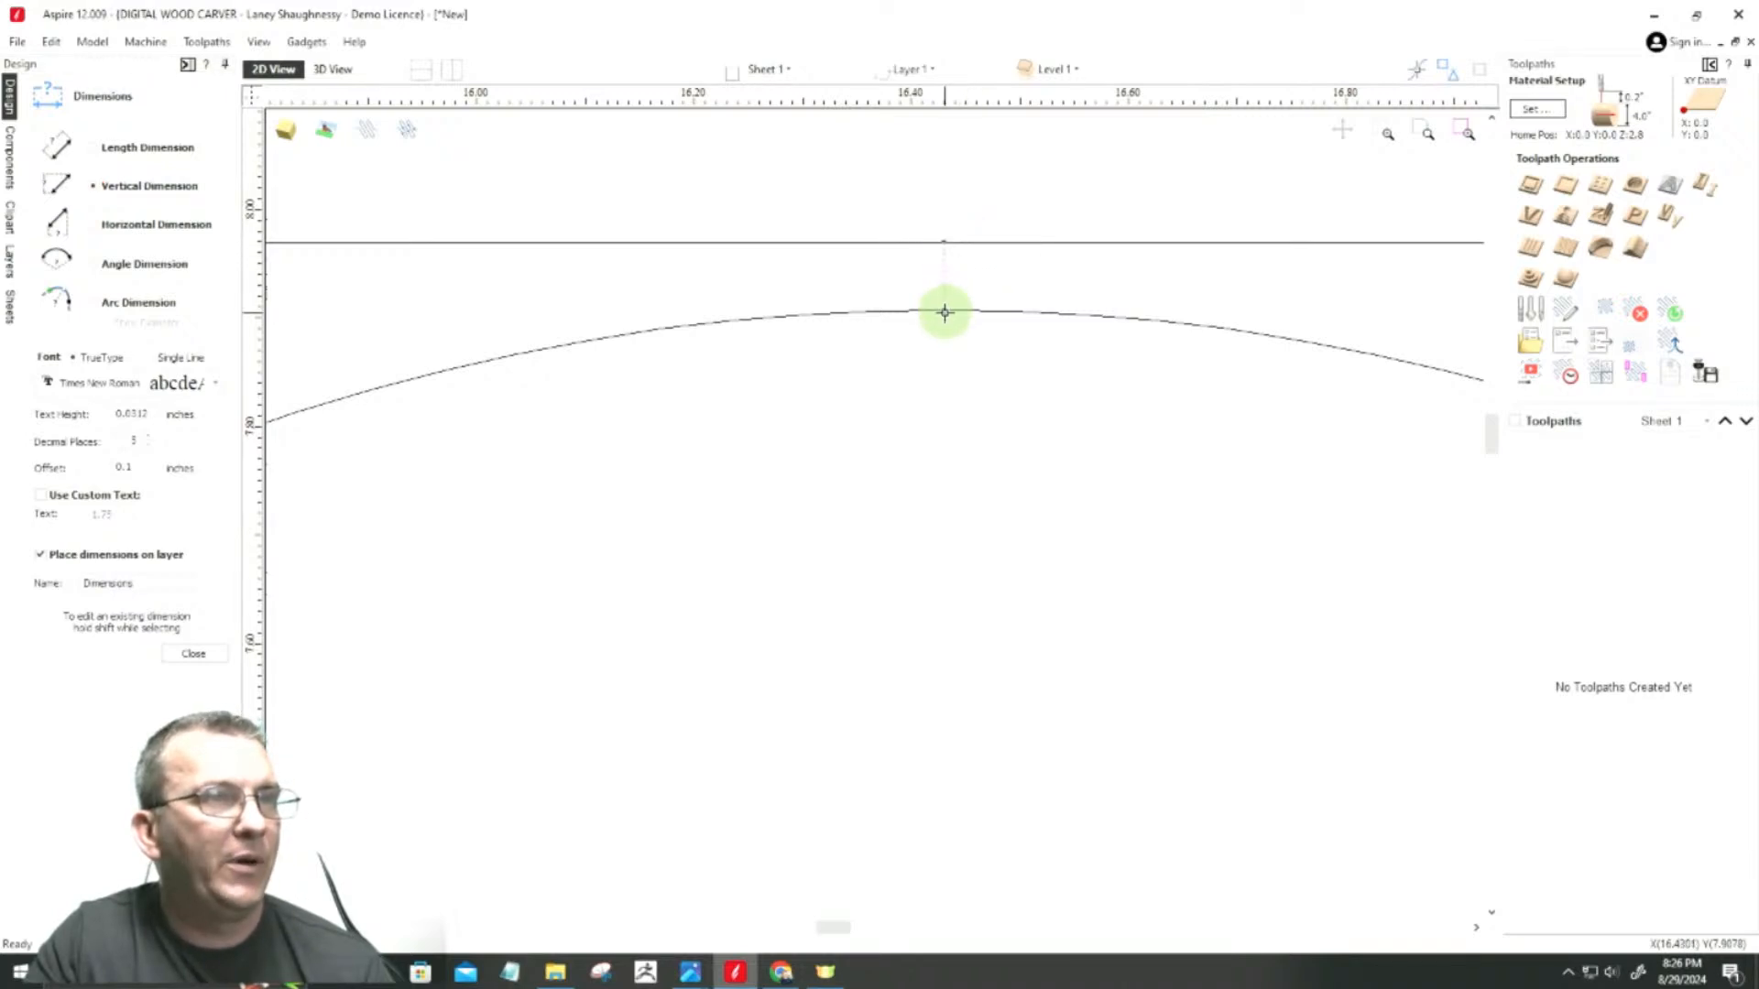
left_click(943, 311)
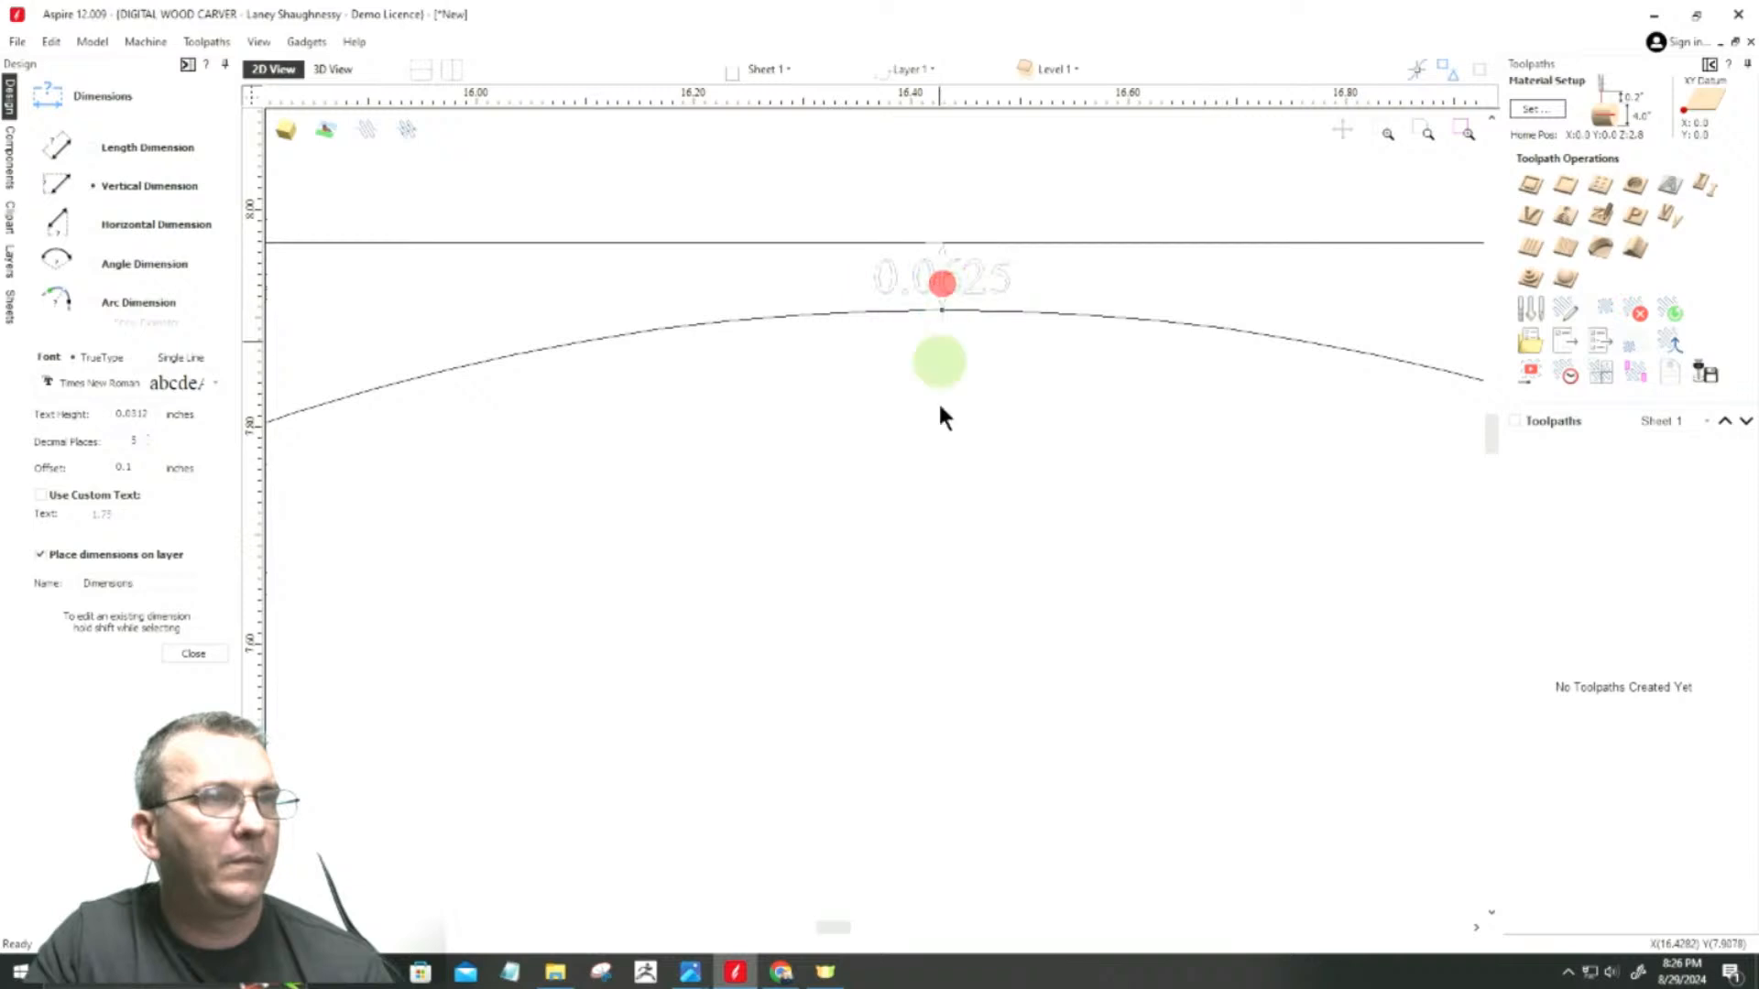
Step: Add a vertical dimension for the gap between the square's bottom edge and the bottom of the circle
scroll(1044, 550, "down", 3)
scroll(970, 455, "down", 6)
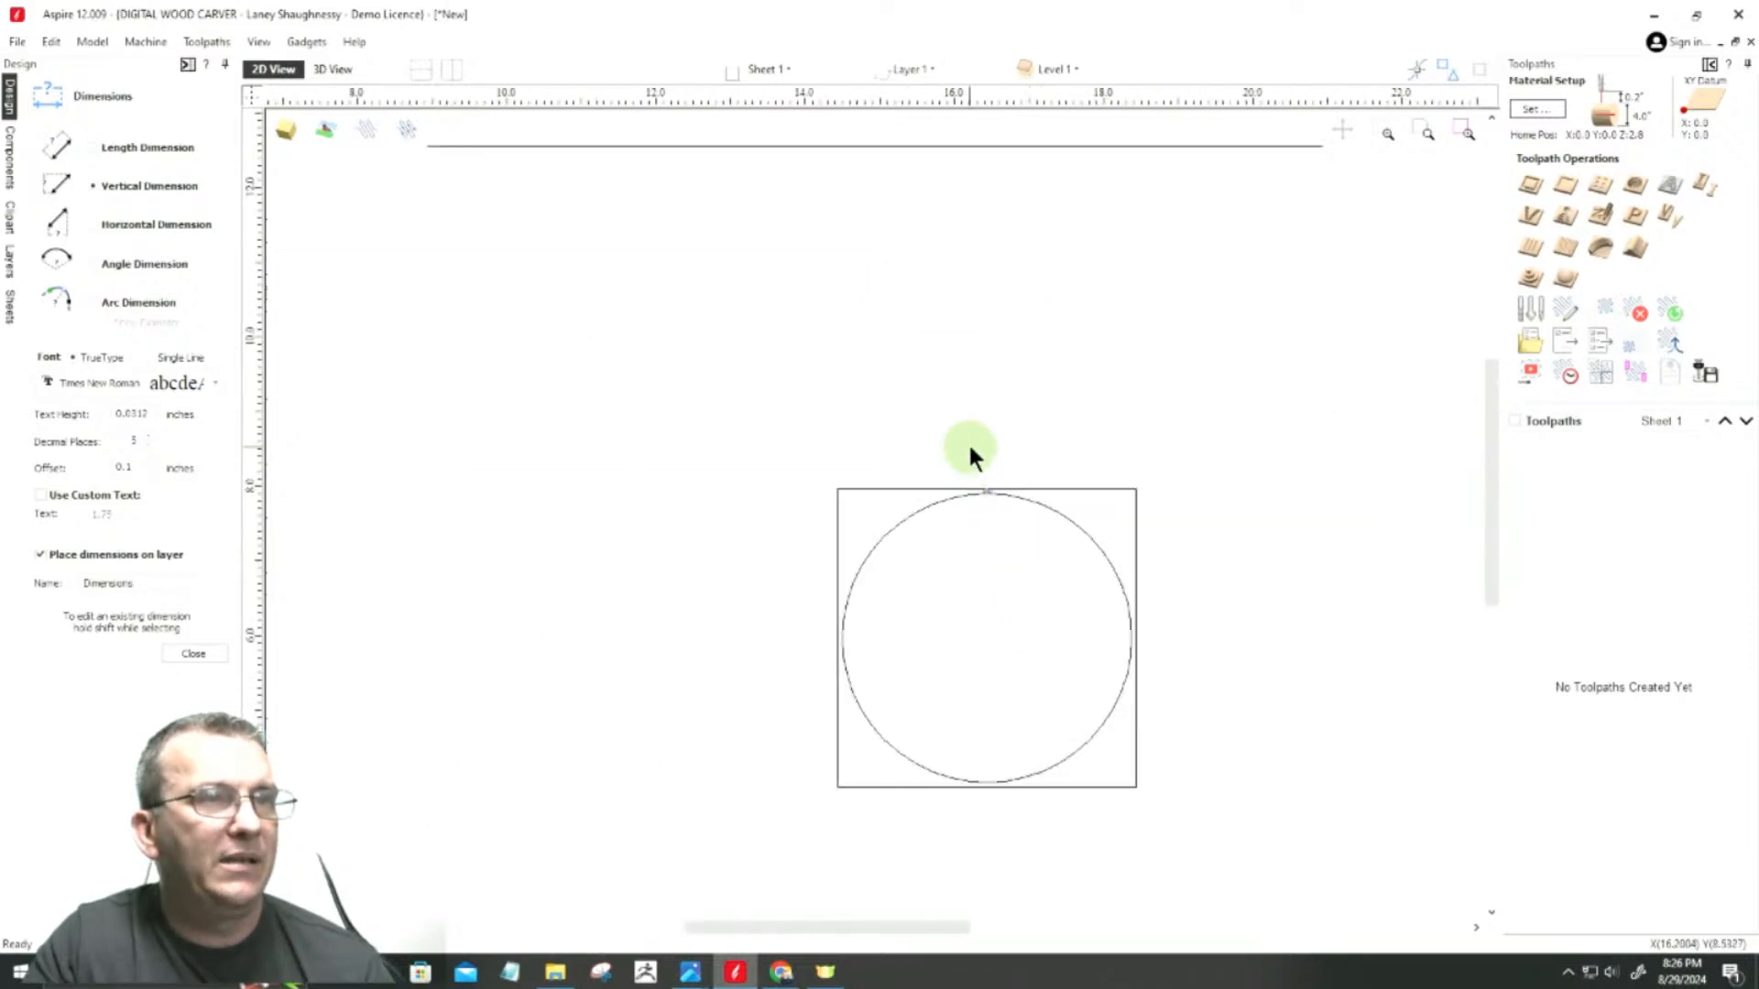
scroll(970, 636, "up", 4)
scroll(985, 575, "up", 5)
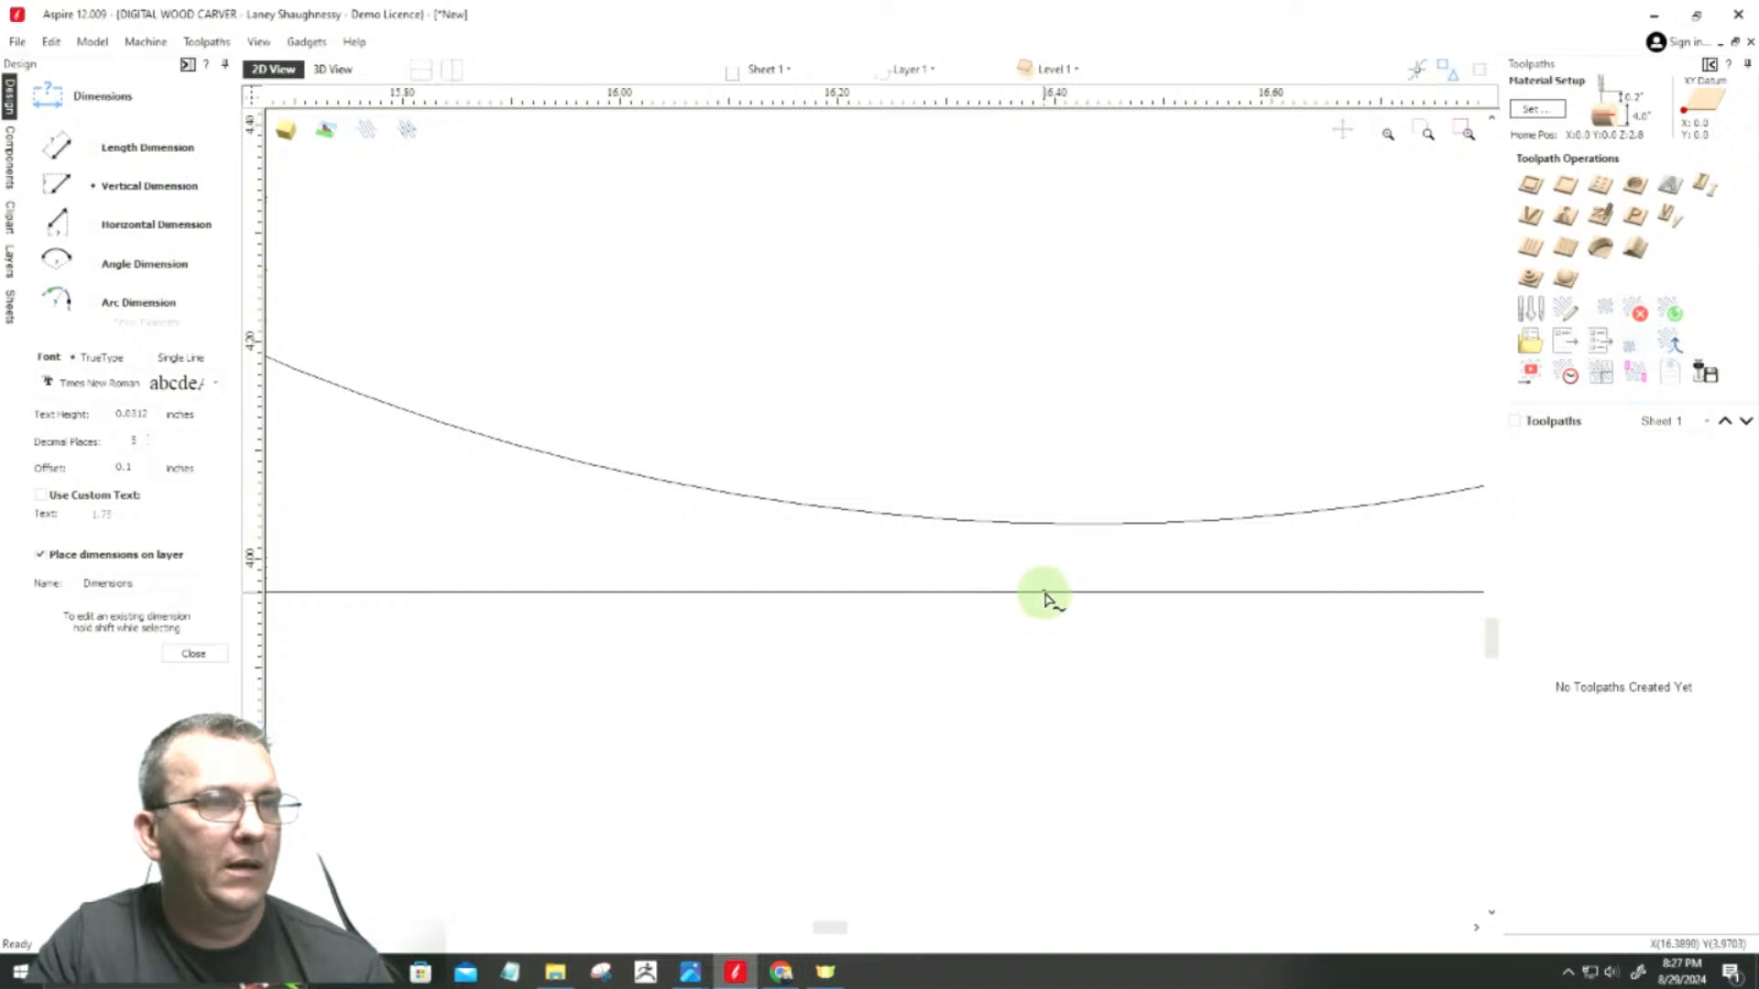
left_click(1087, 592)
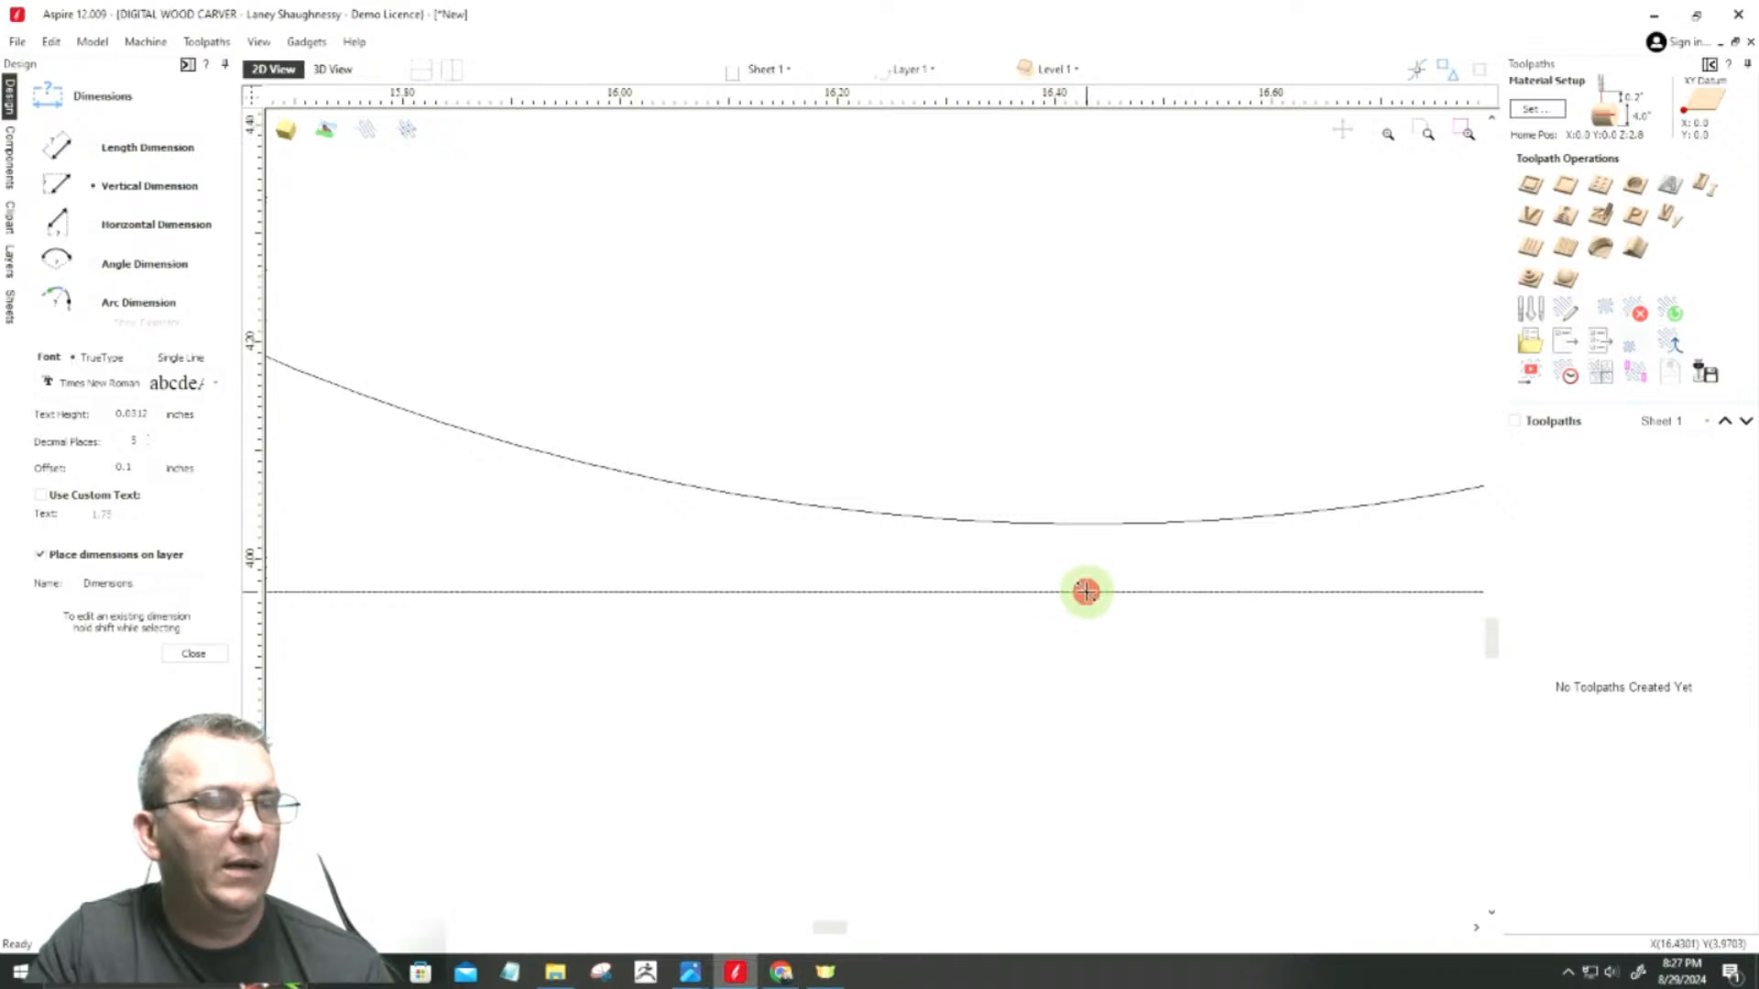
left_click(1086, 523)
left_click(1090, 550)
scroll(1001, 785, "down", 3)
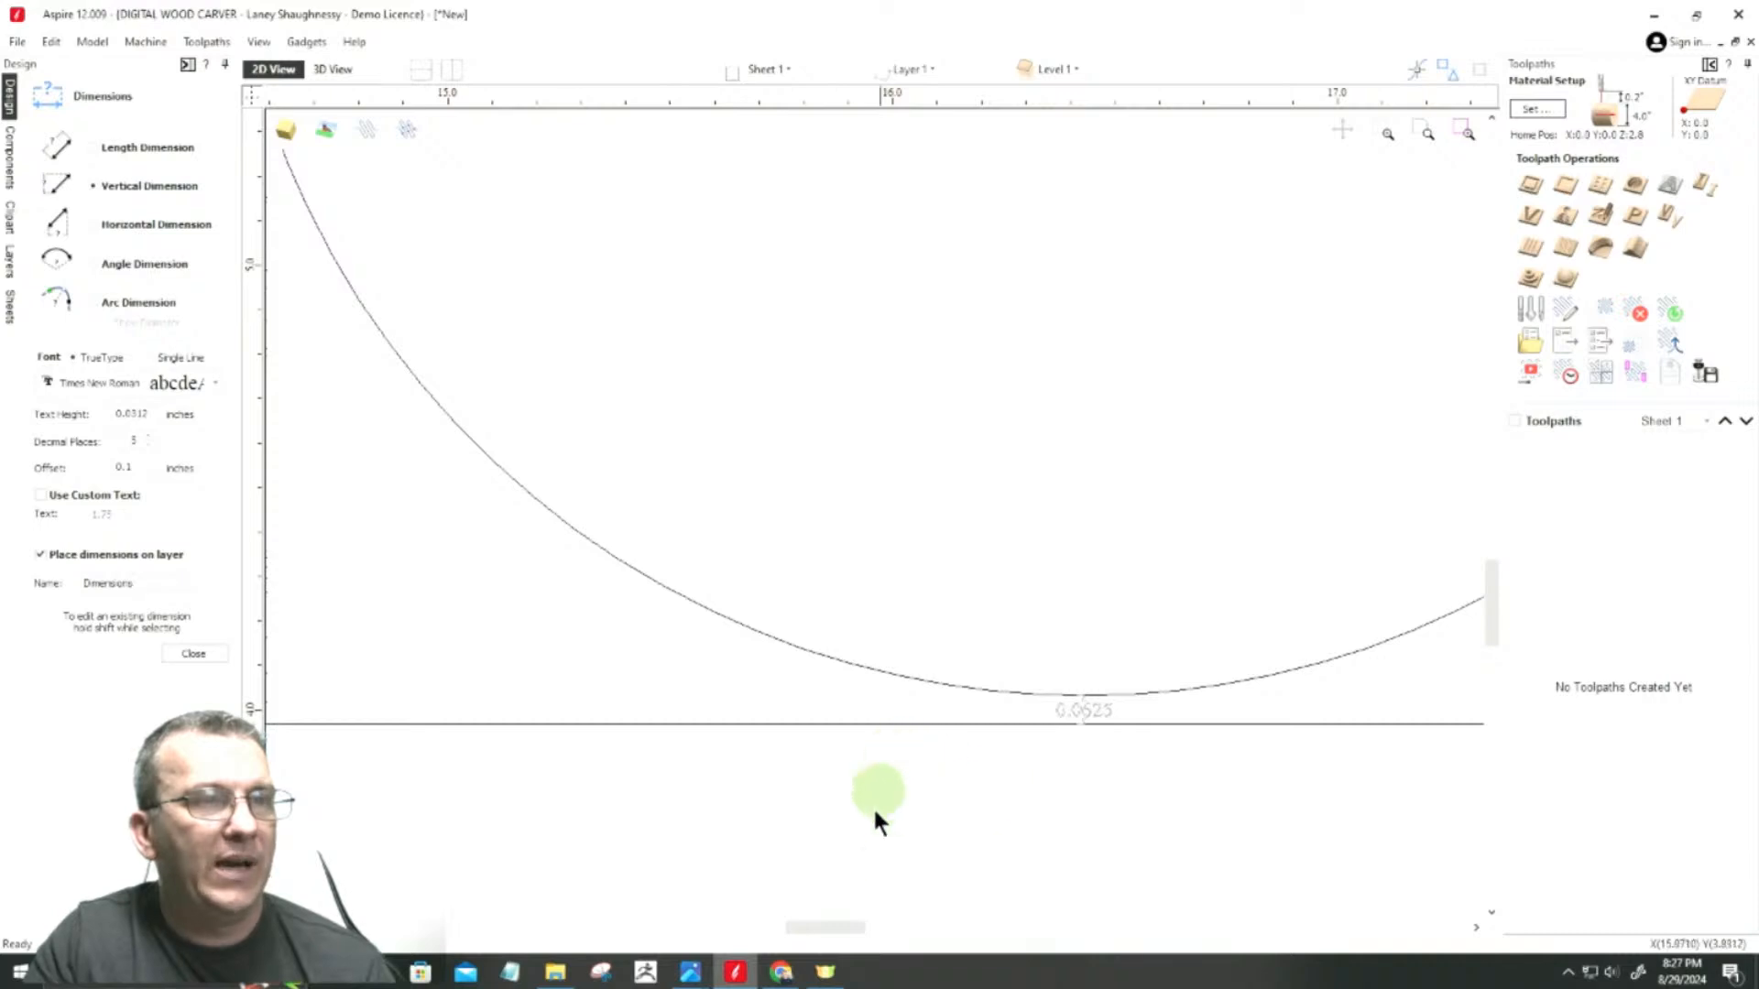
scroll(898, 868, "down", 3)
scroll(723, 625, "down", 1)
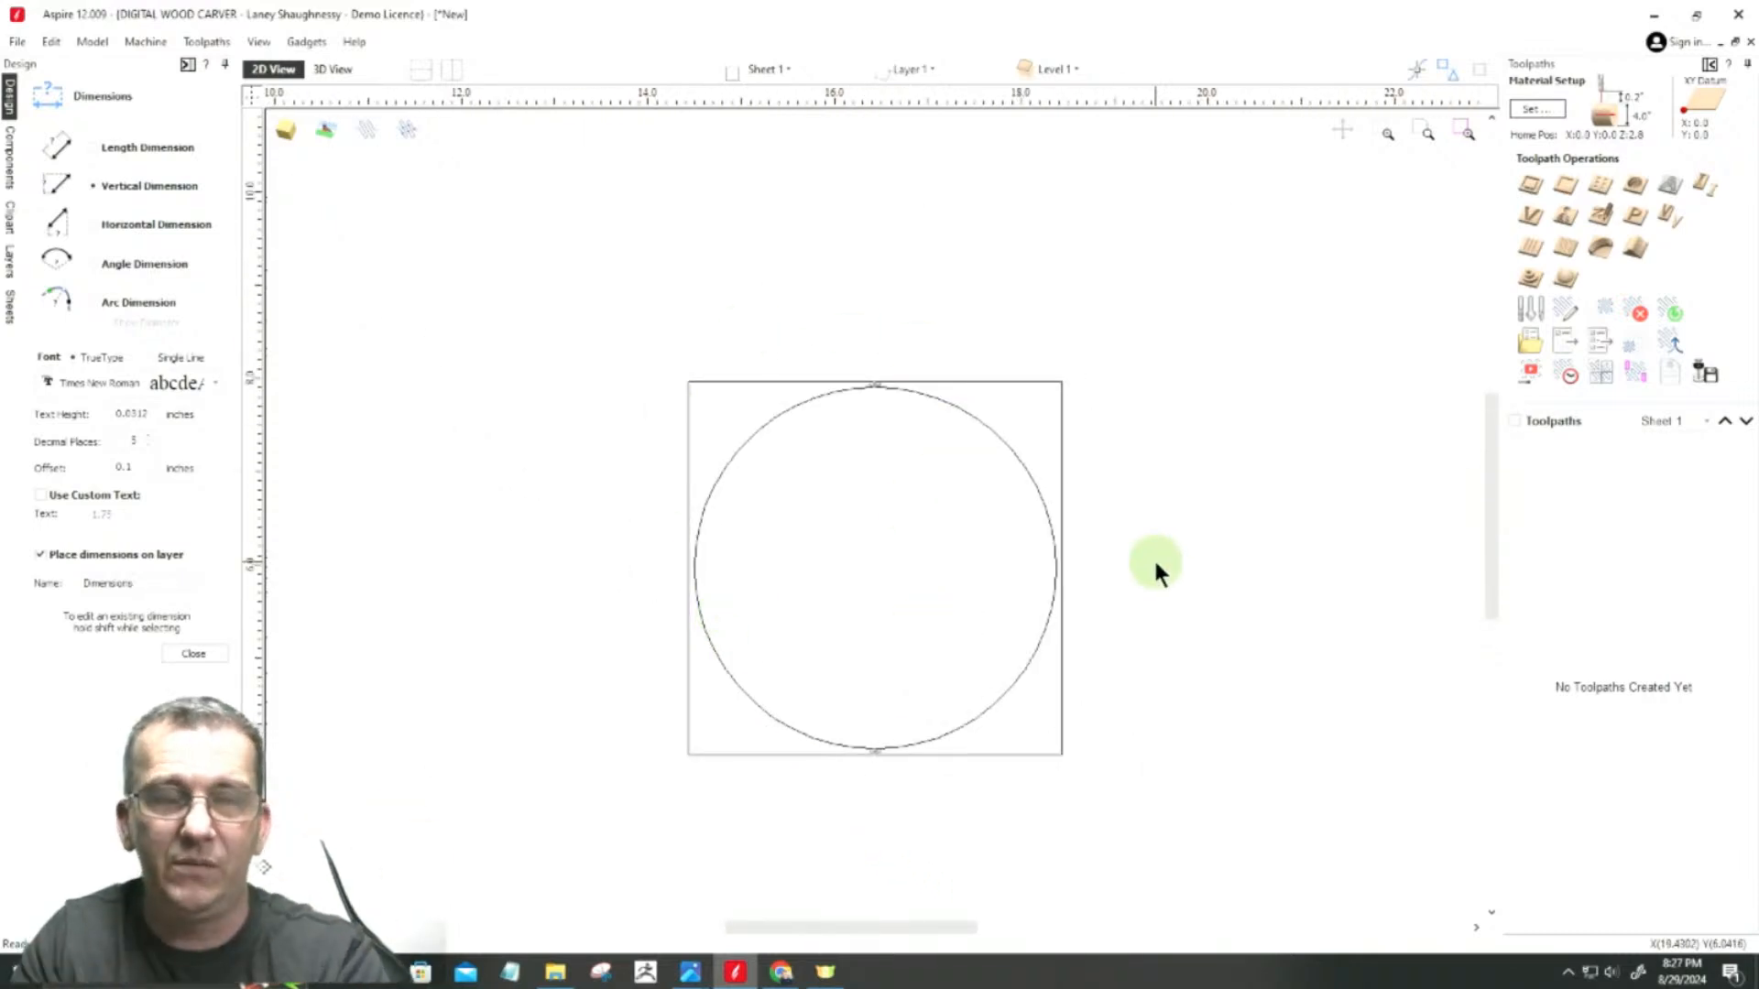
scroll(839, 412, "up", 3)
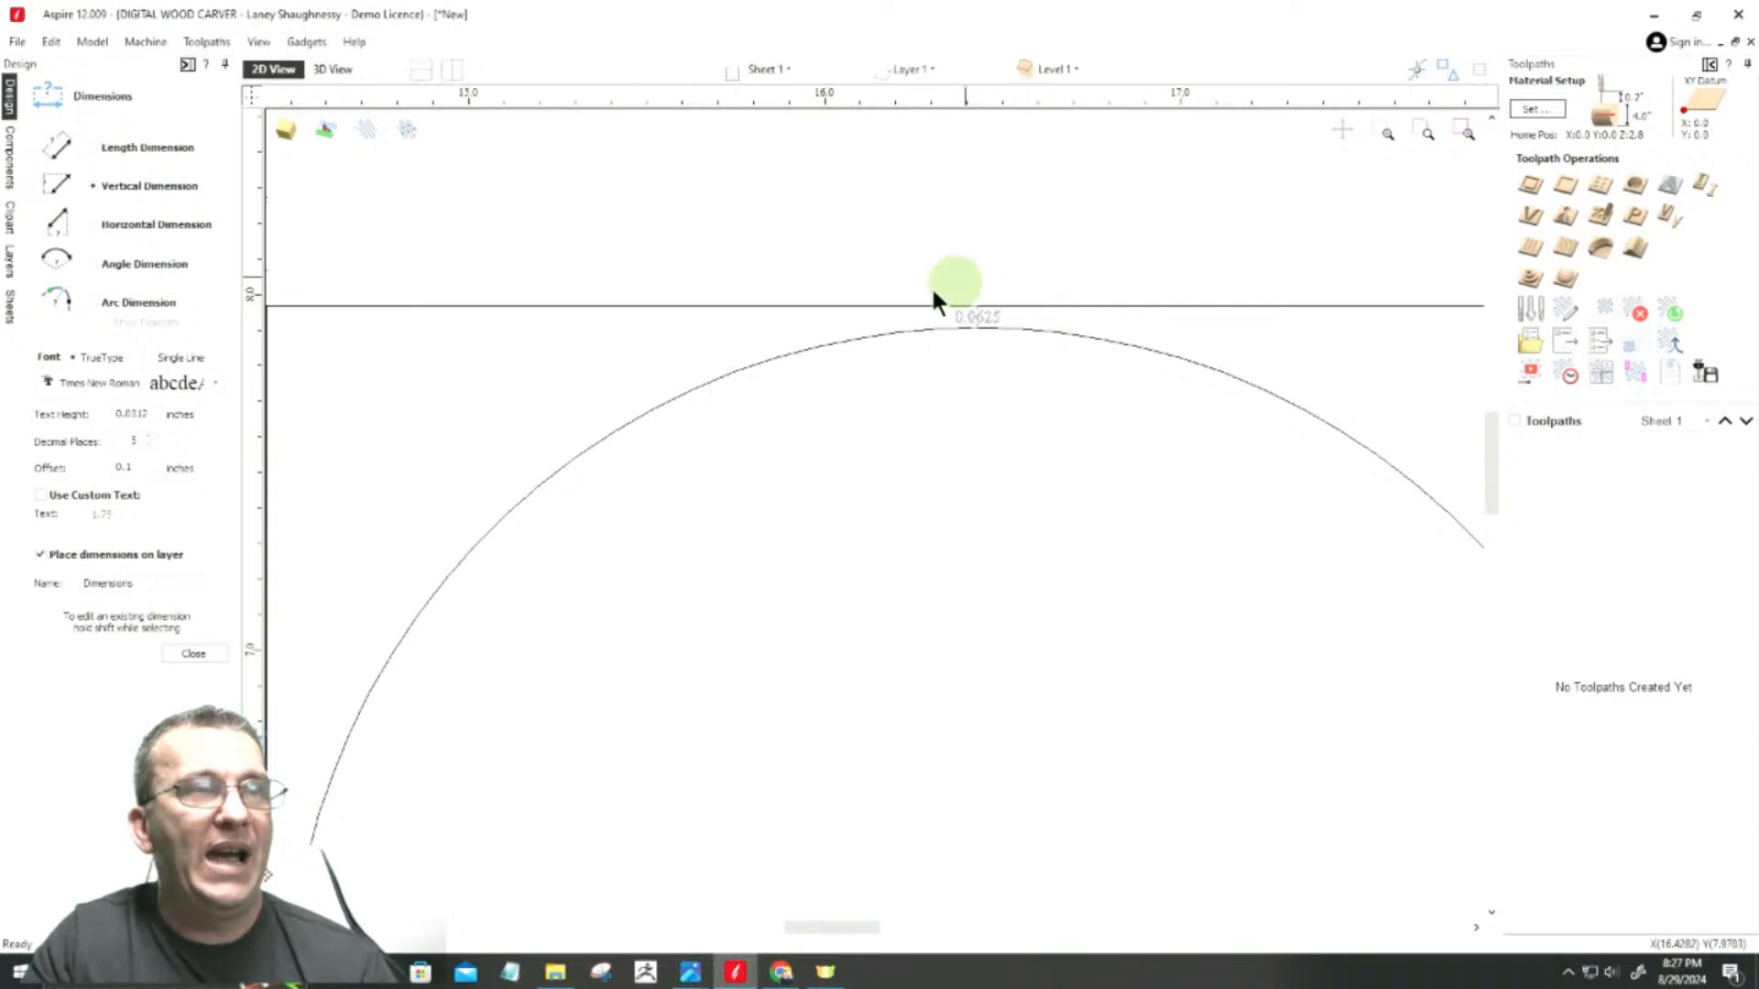
scroll(811, 399, "down", 1)
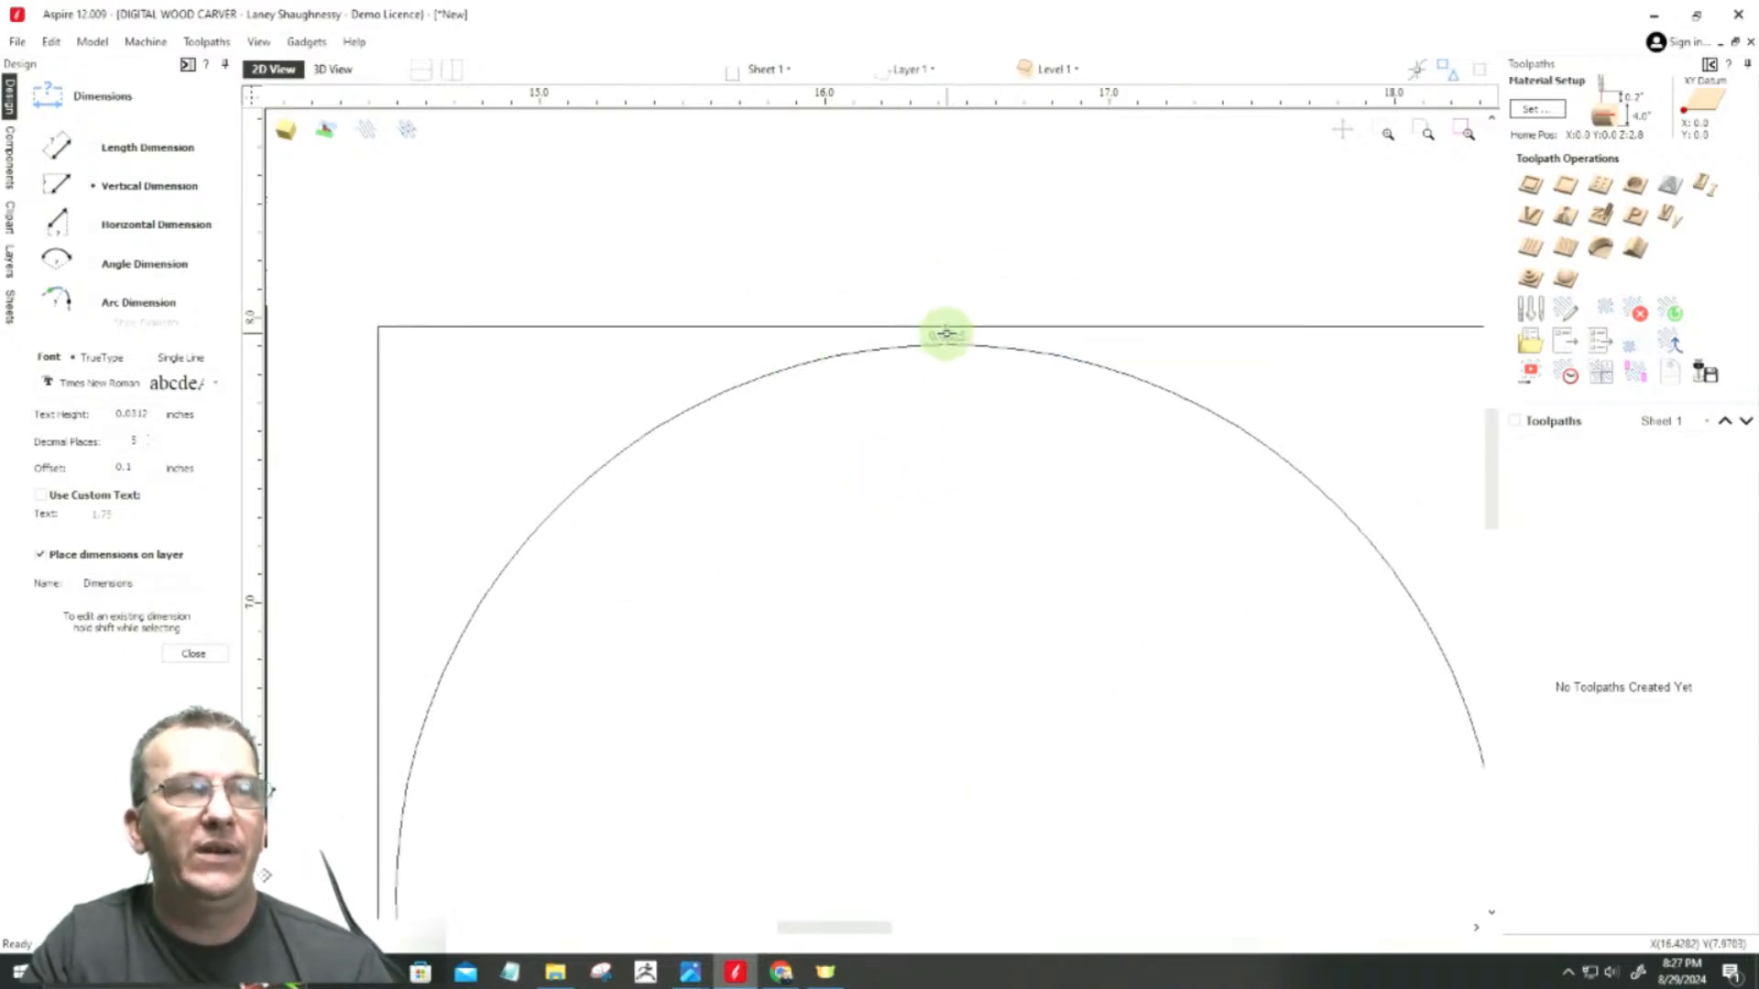
scroll(939, 560, "down", 2)
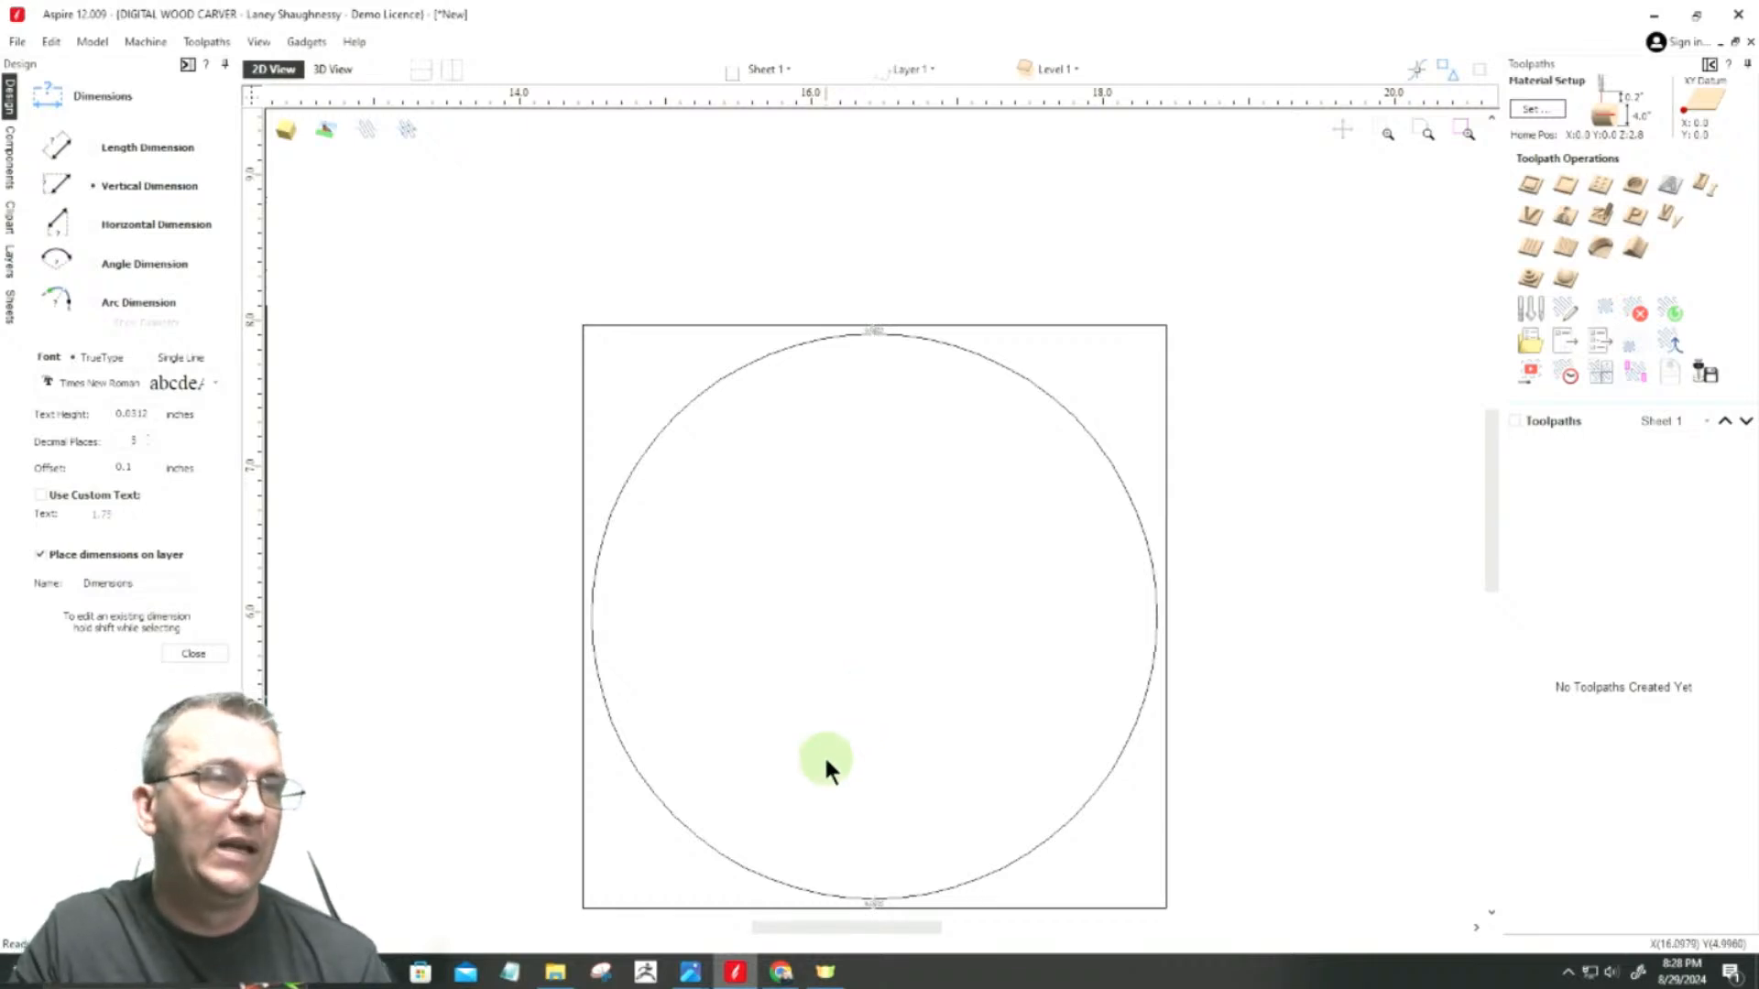
scroll(809, 458, "down", 3)
scroll(817, 586, "up", 2)
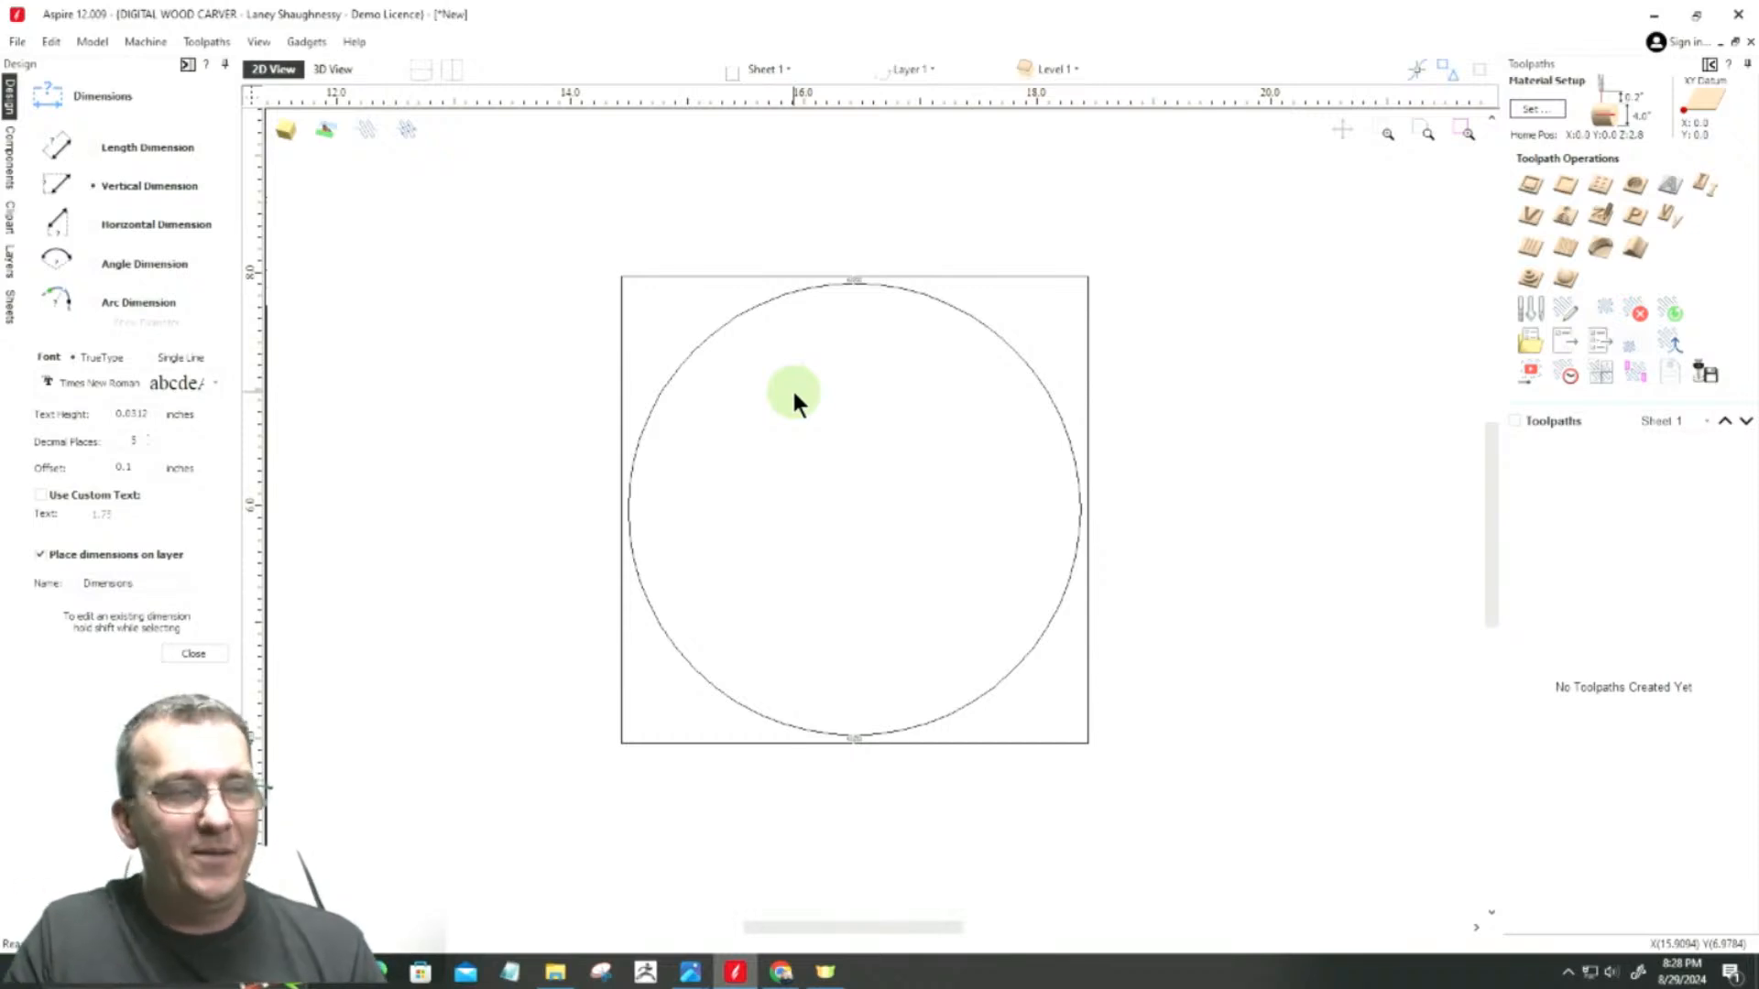
Step: Switch to Photos to examine the section lengths and square ends in the Island Leg picture, and return to Aspire
mouse_move(692, 973)
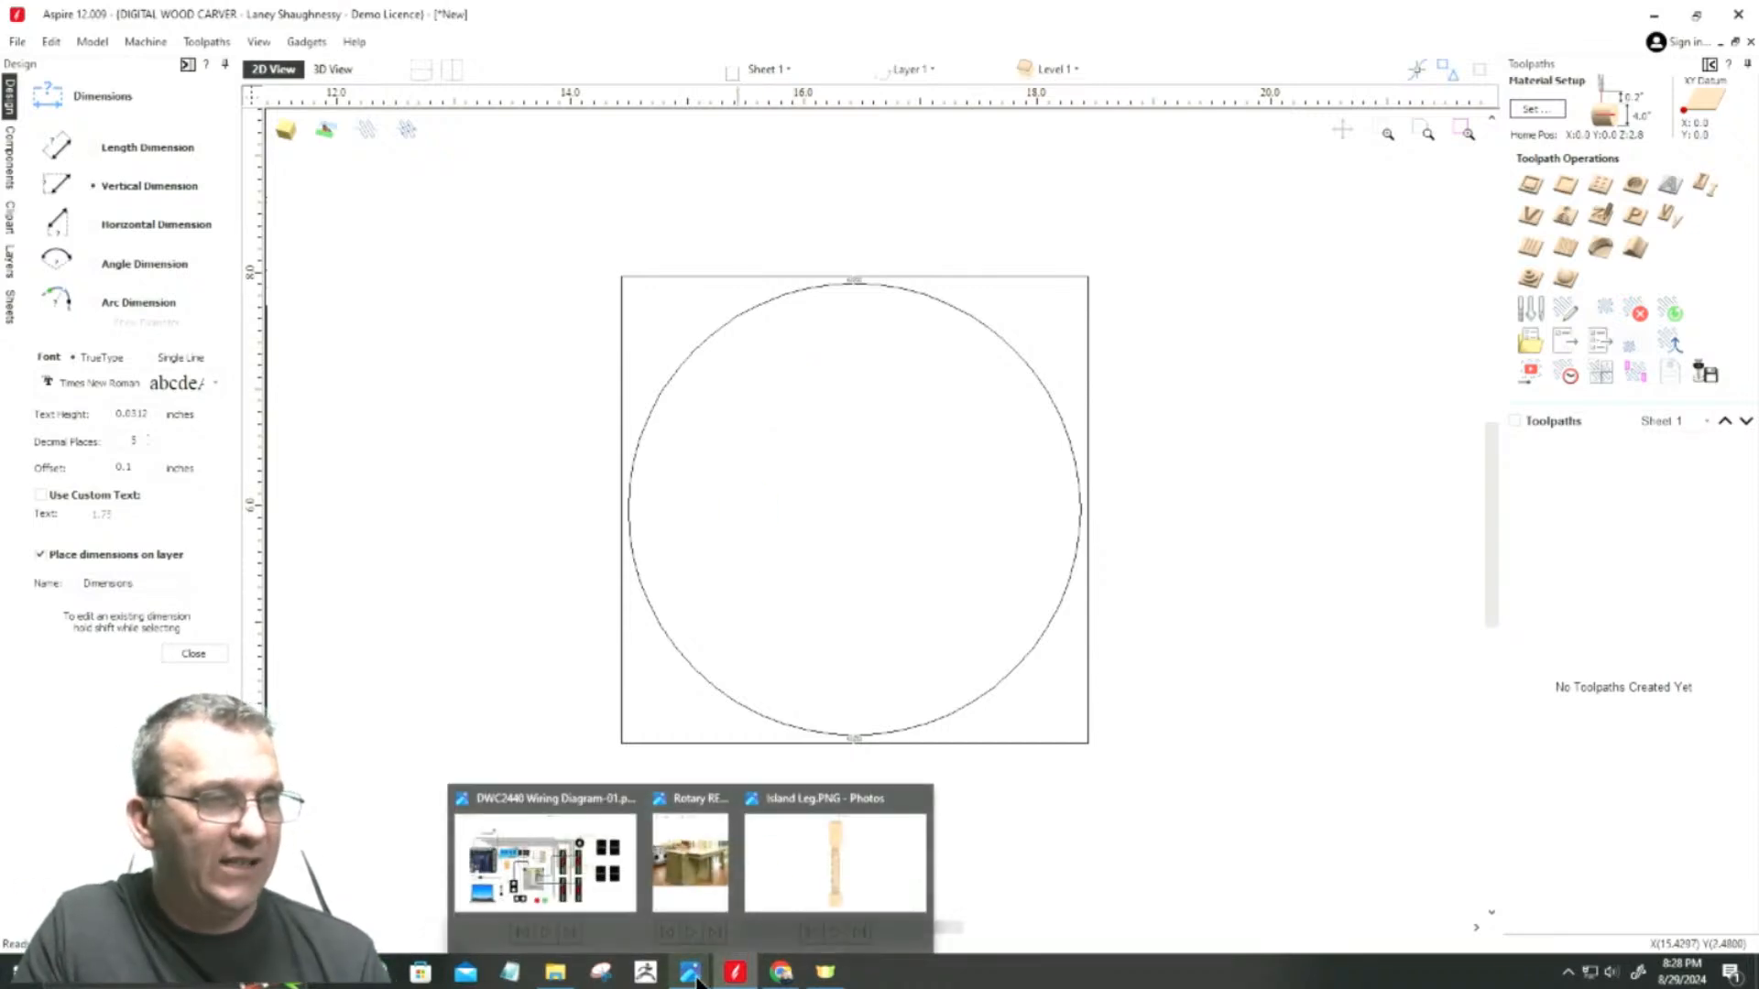
left_click(811, 888)
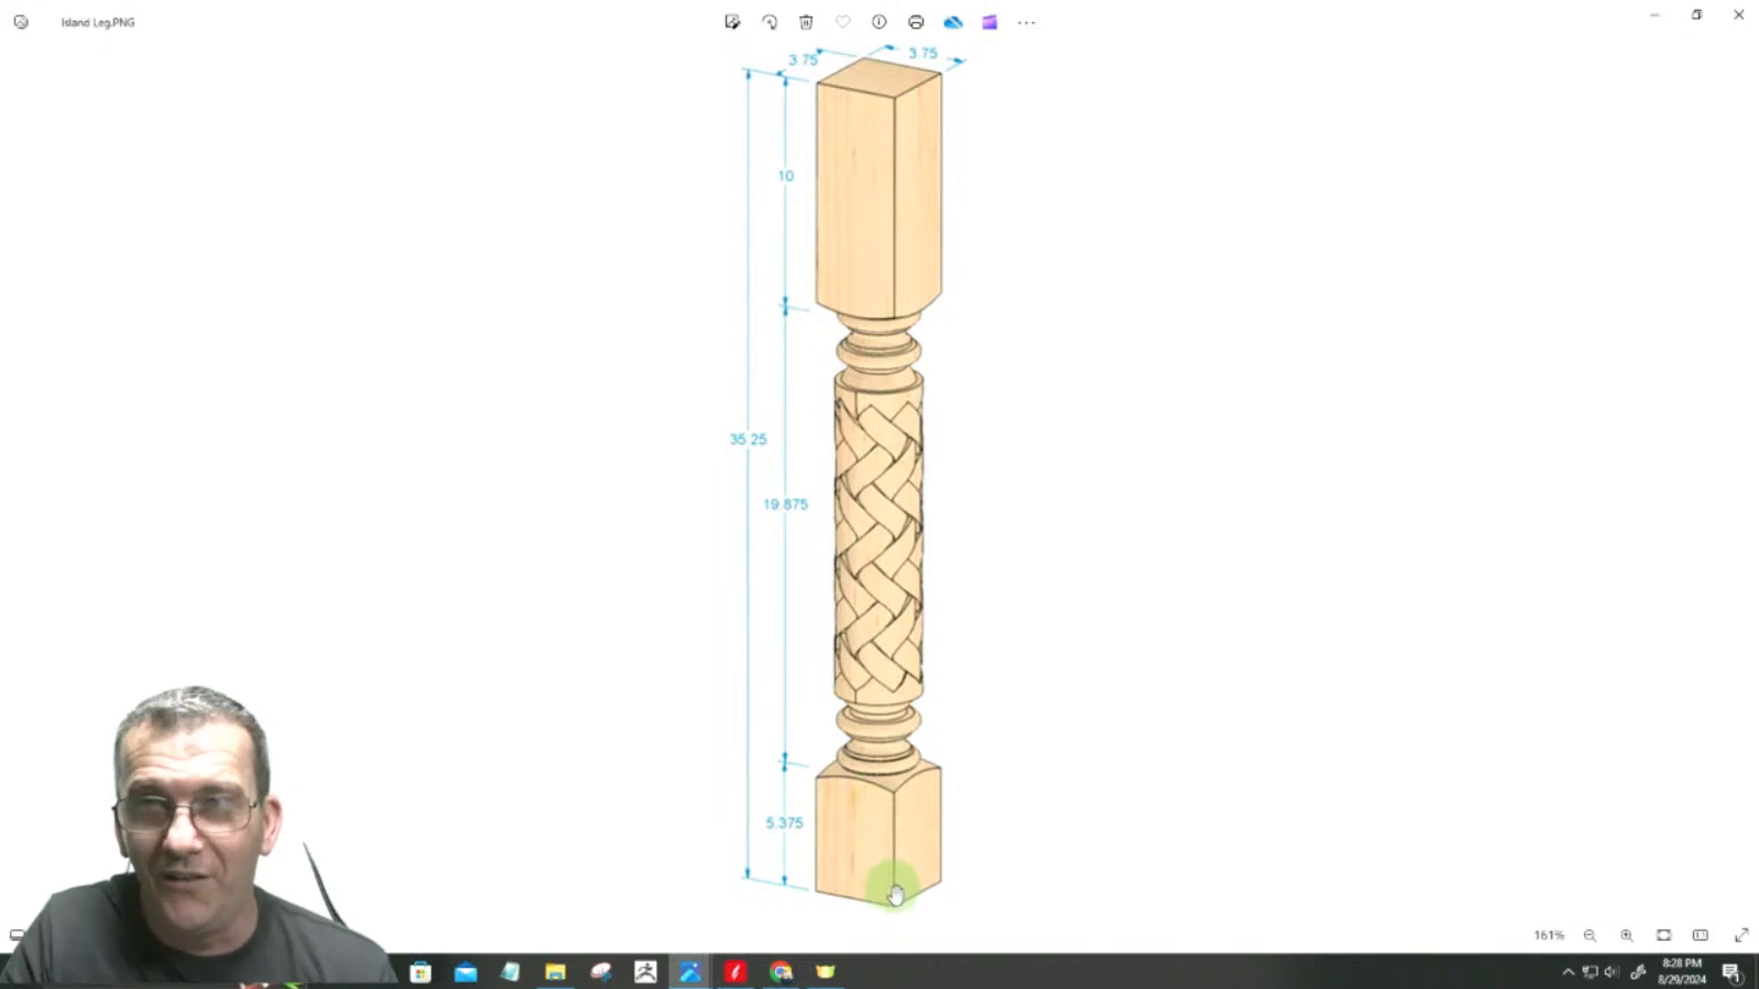
scroll(1282, 644, "up", 1)
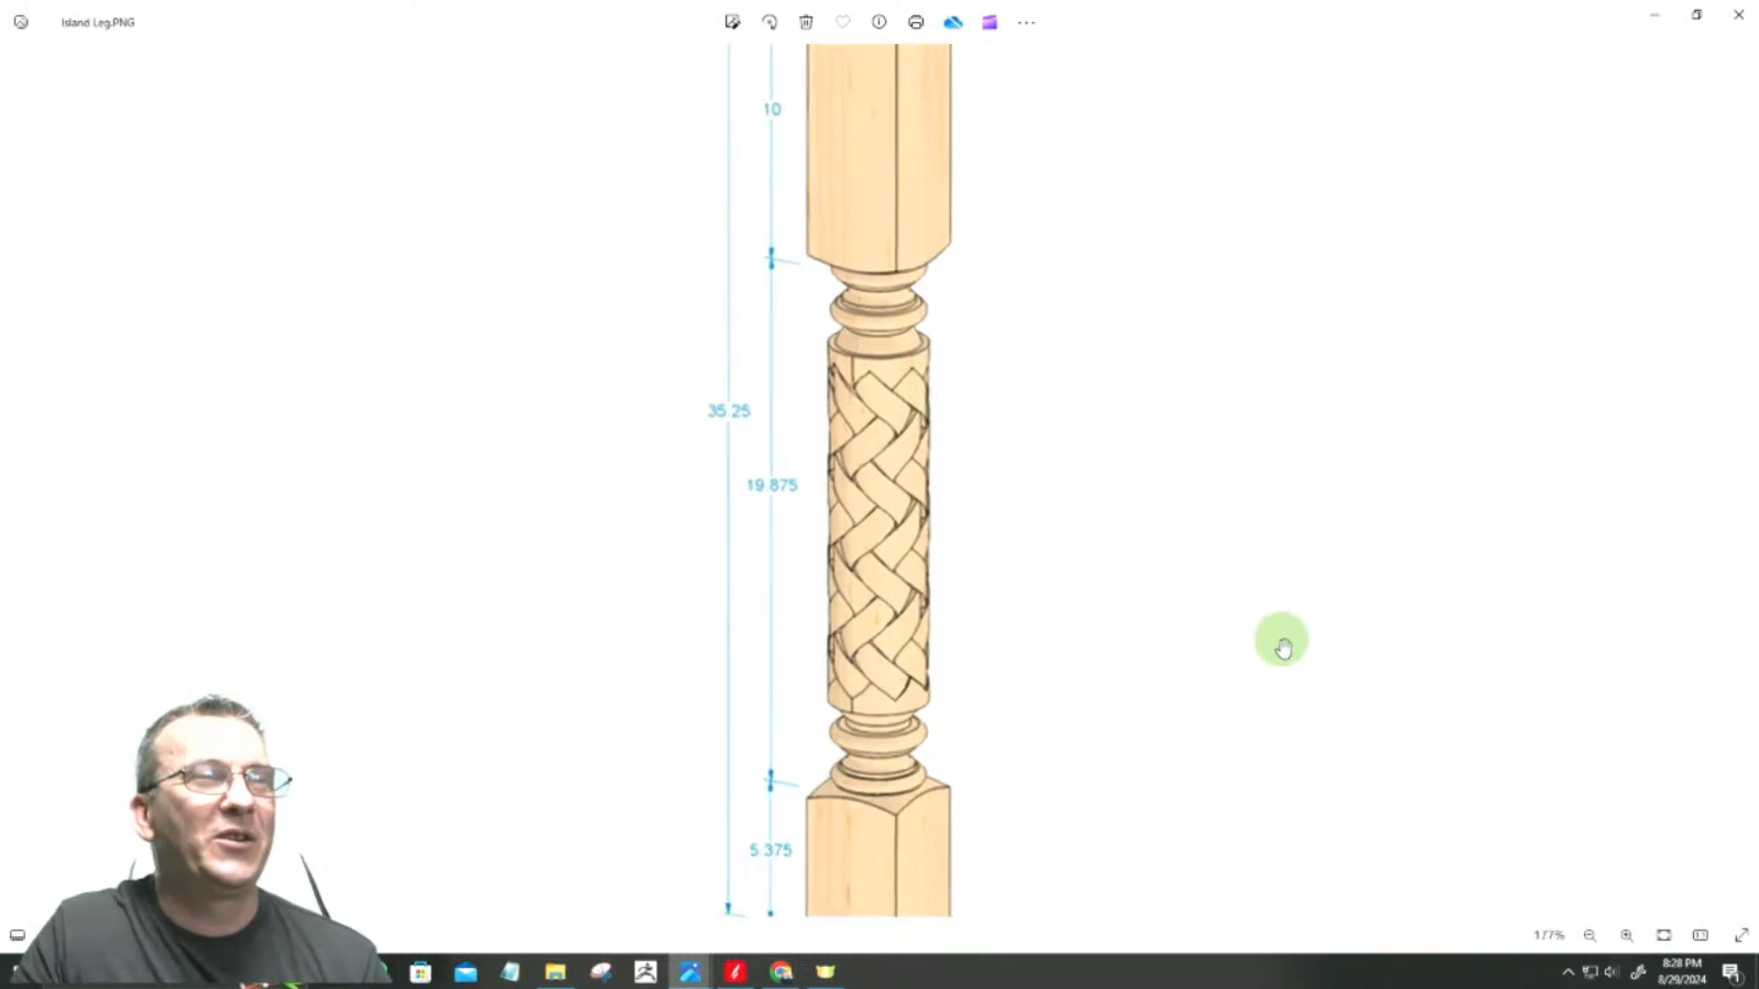
scroll(1283, 644, "down", 5)
left_click(1392, 151)
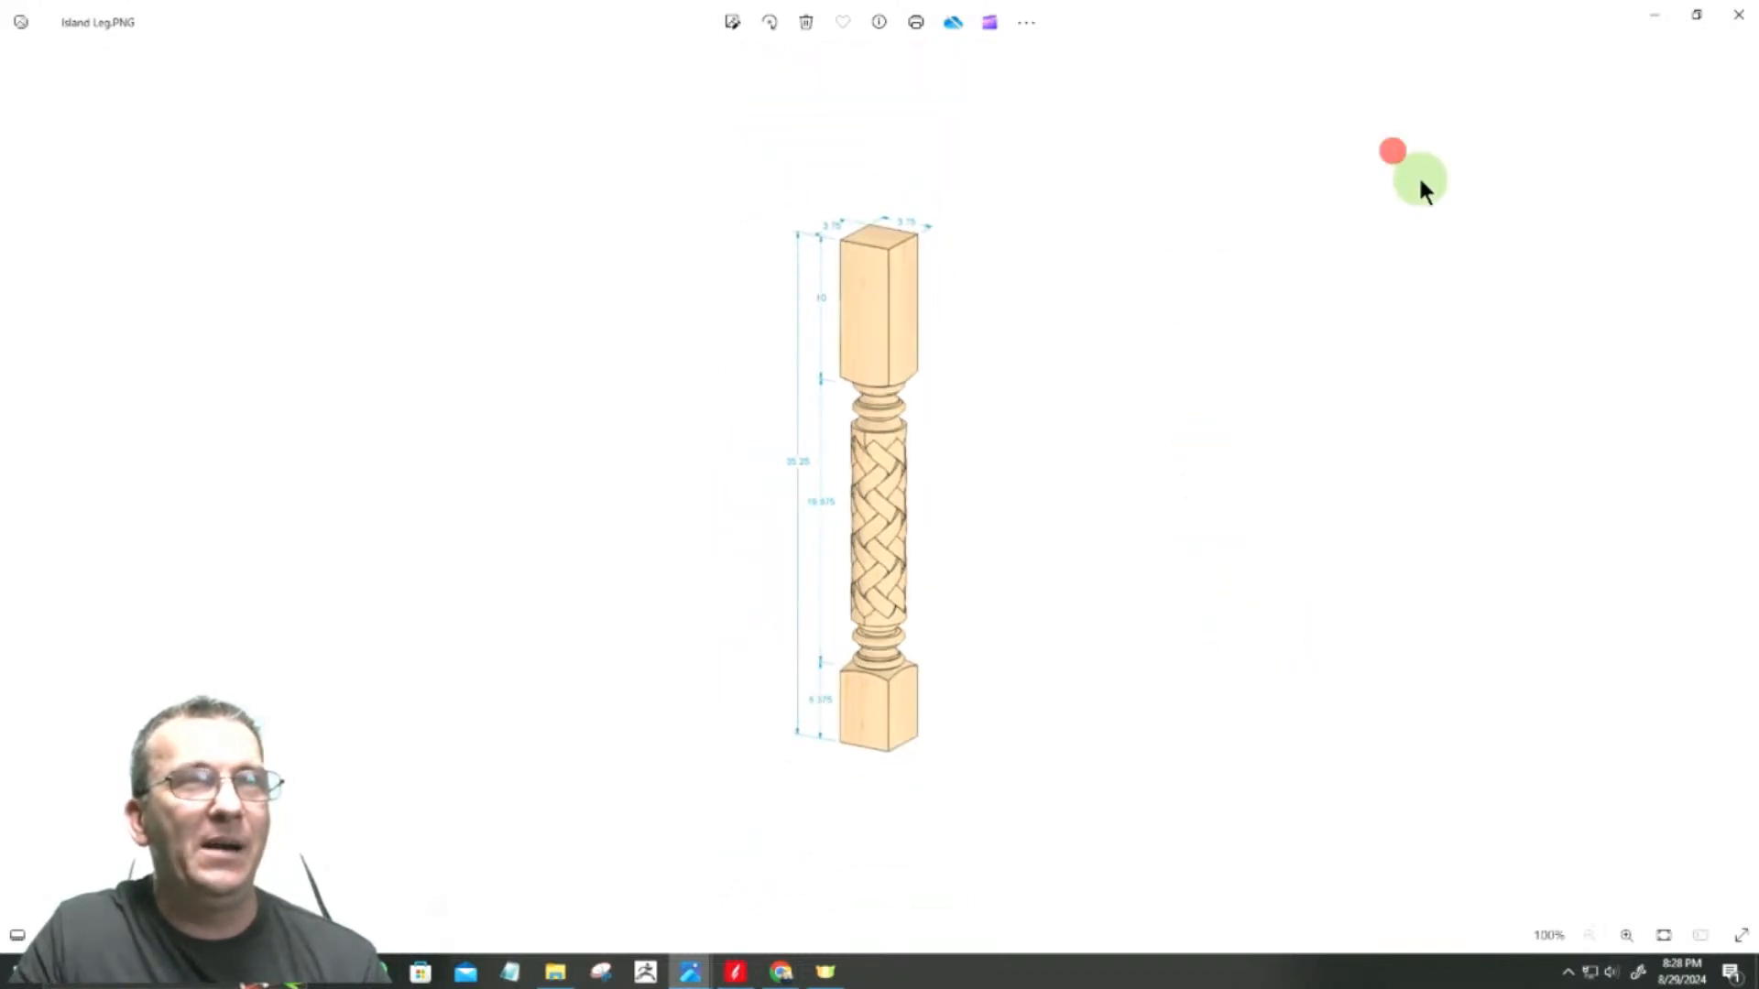
left_click(1654, 15)
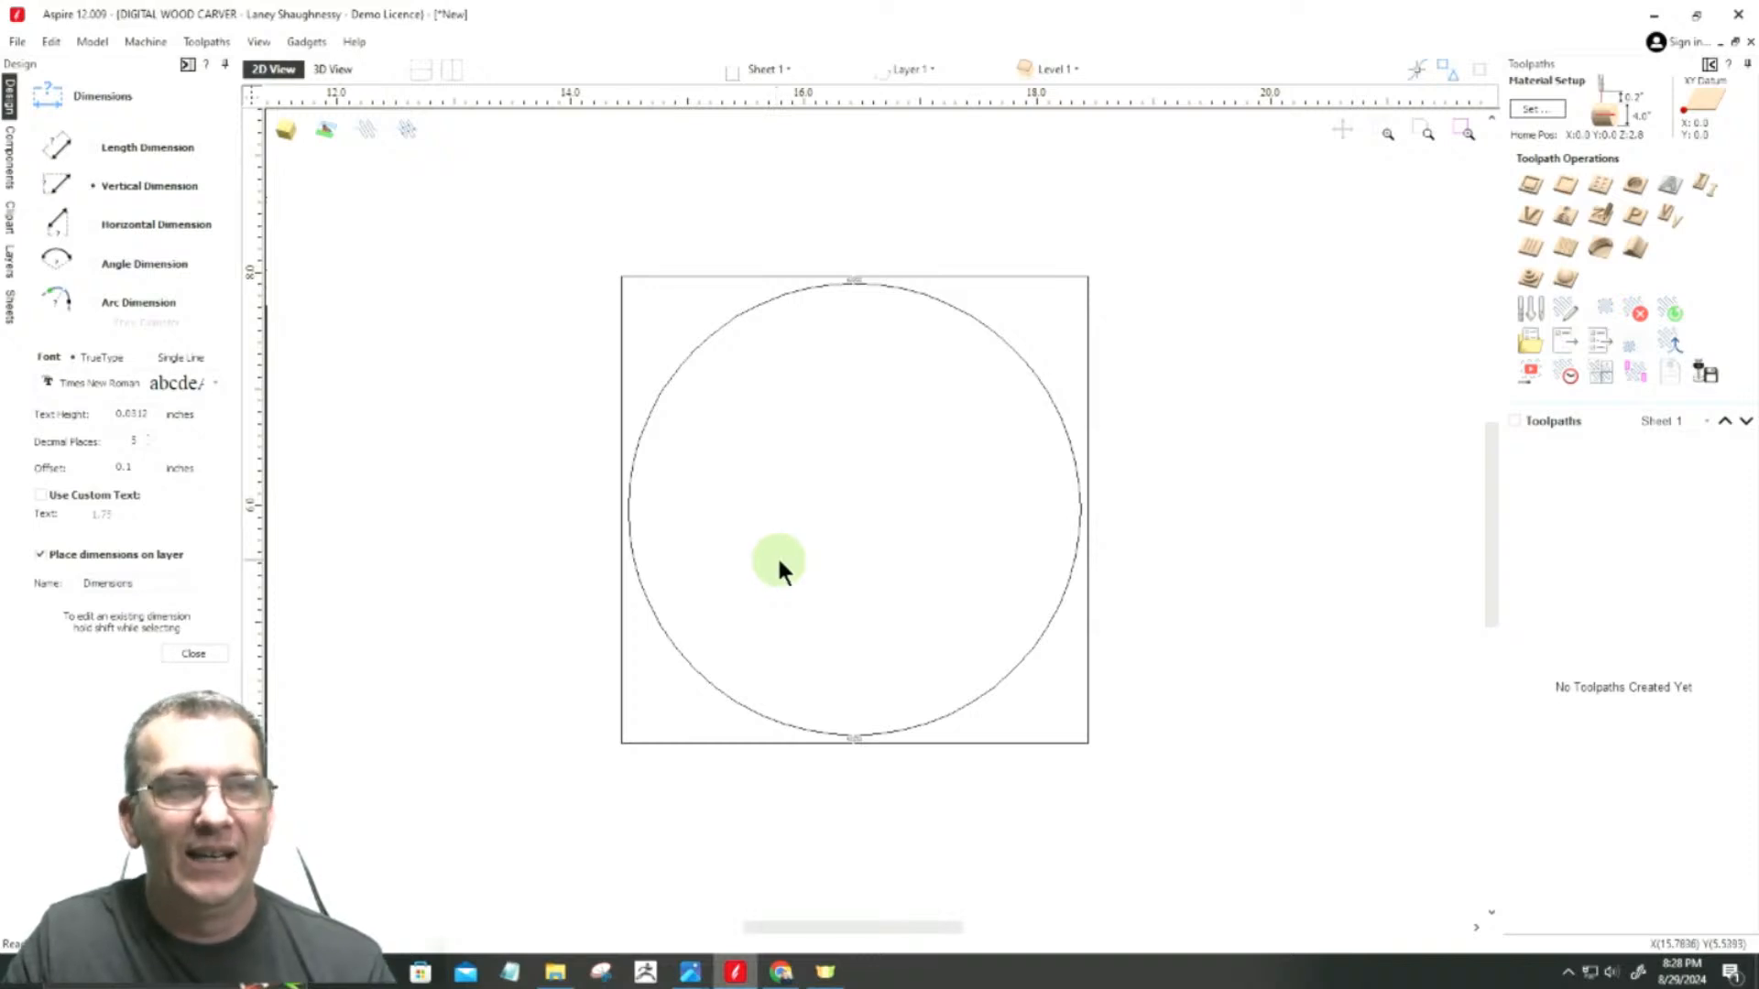
Step: Draw a square-cornered rectangle about 20.2 by 12.57 inches around the circle, spanning the job from its top edge to its bottom edge
scroll(779, 555, "down", 6)
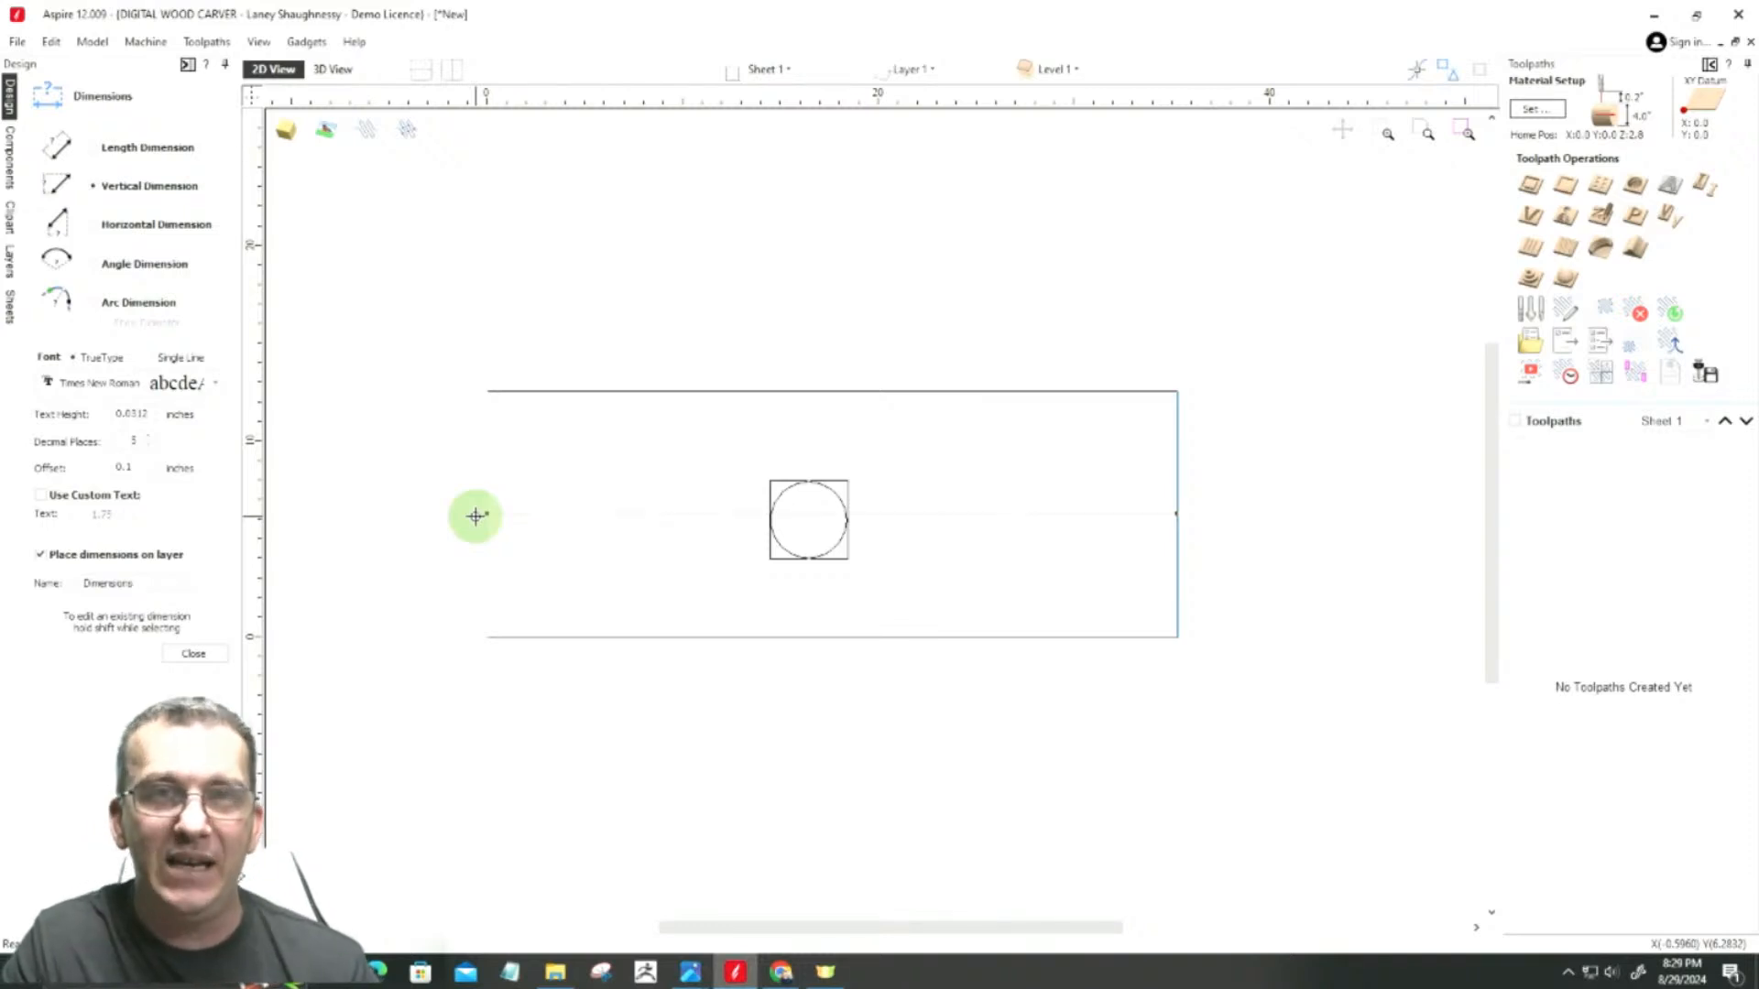
left_click(191, 653)
left_click(106, 186)
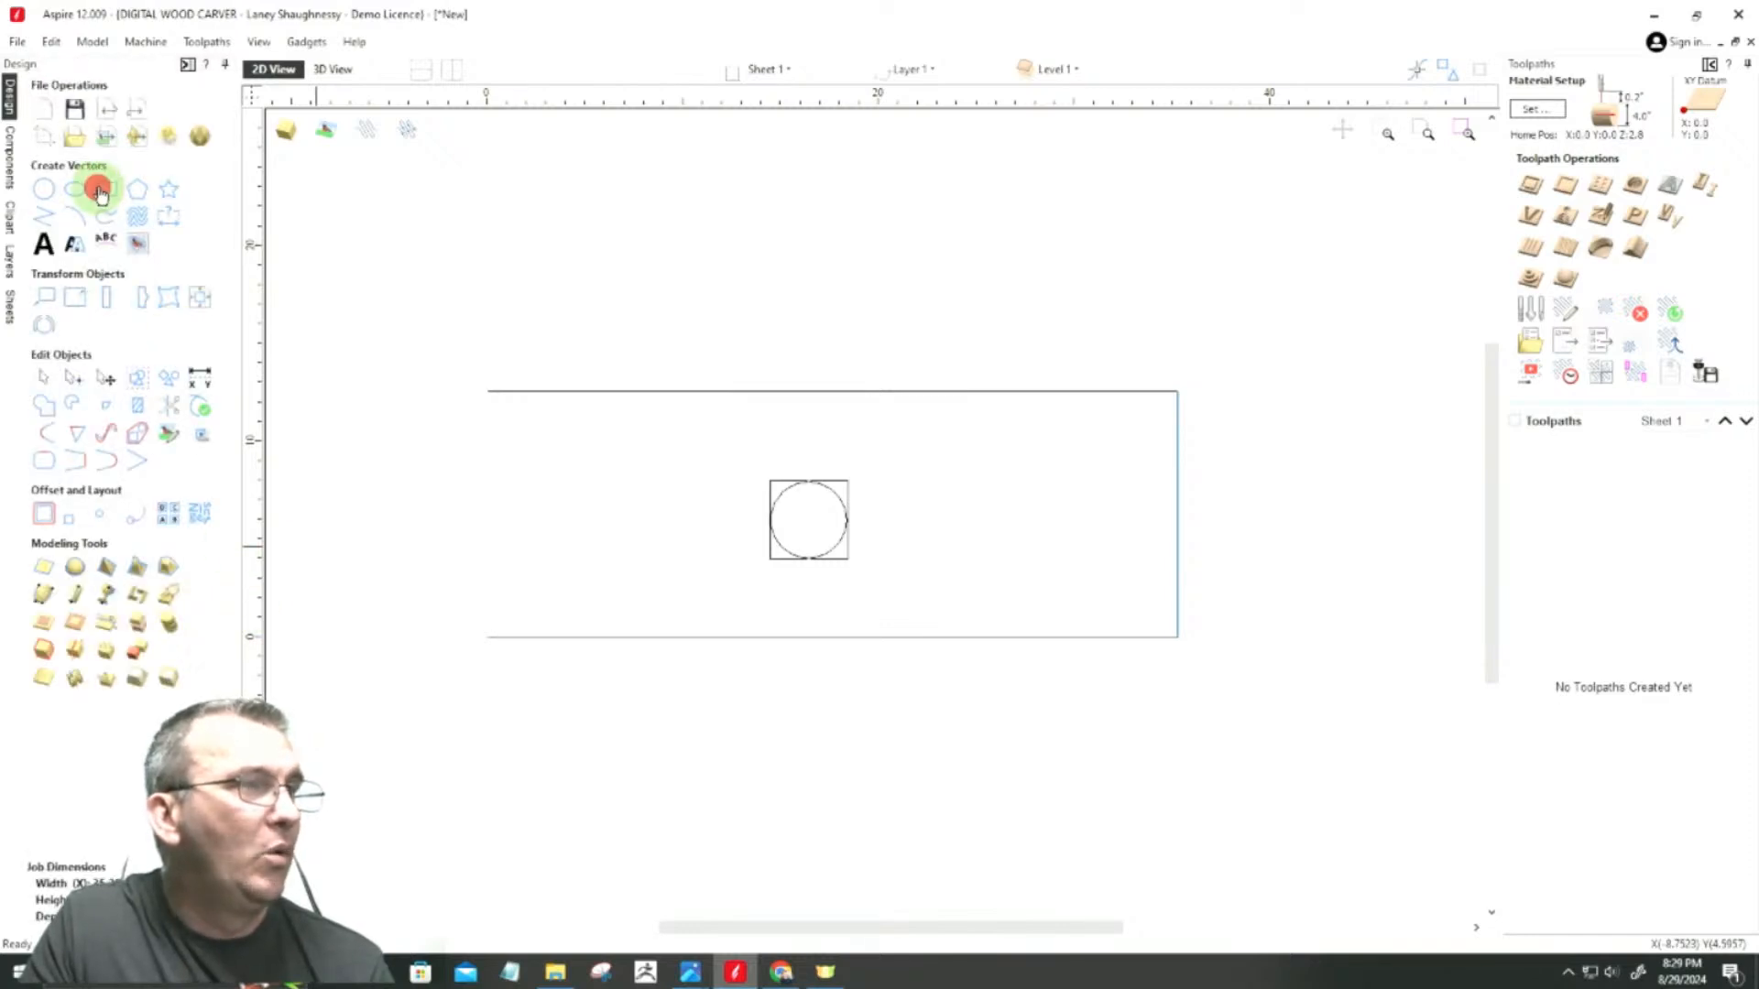
left_click(646, 391)
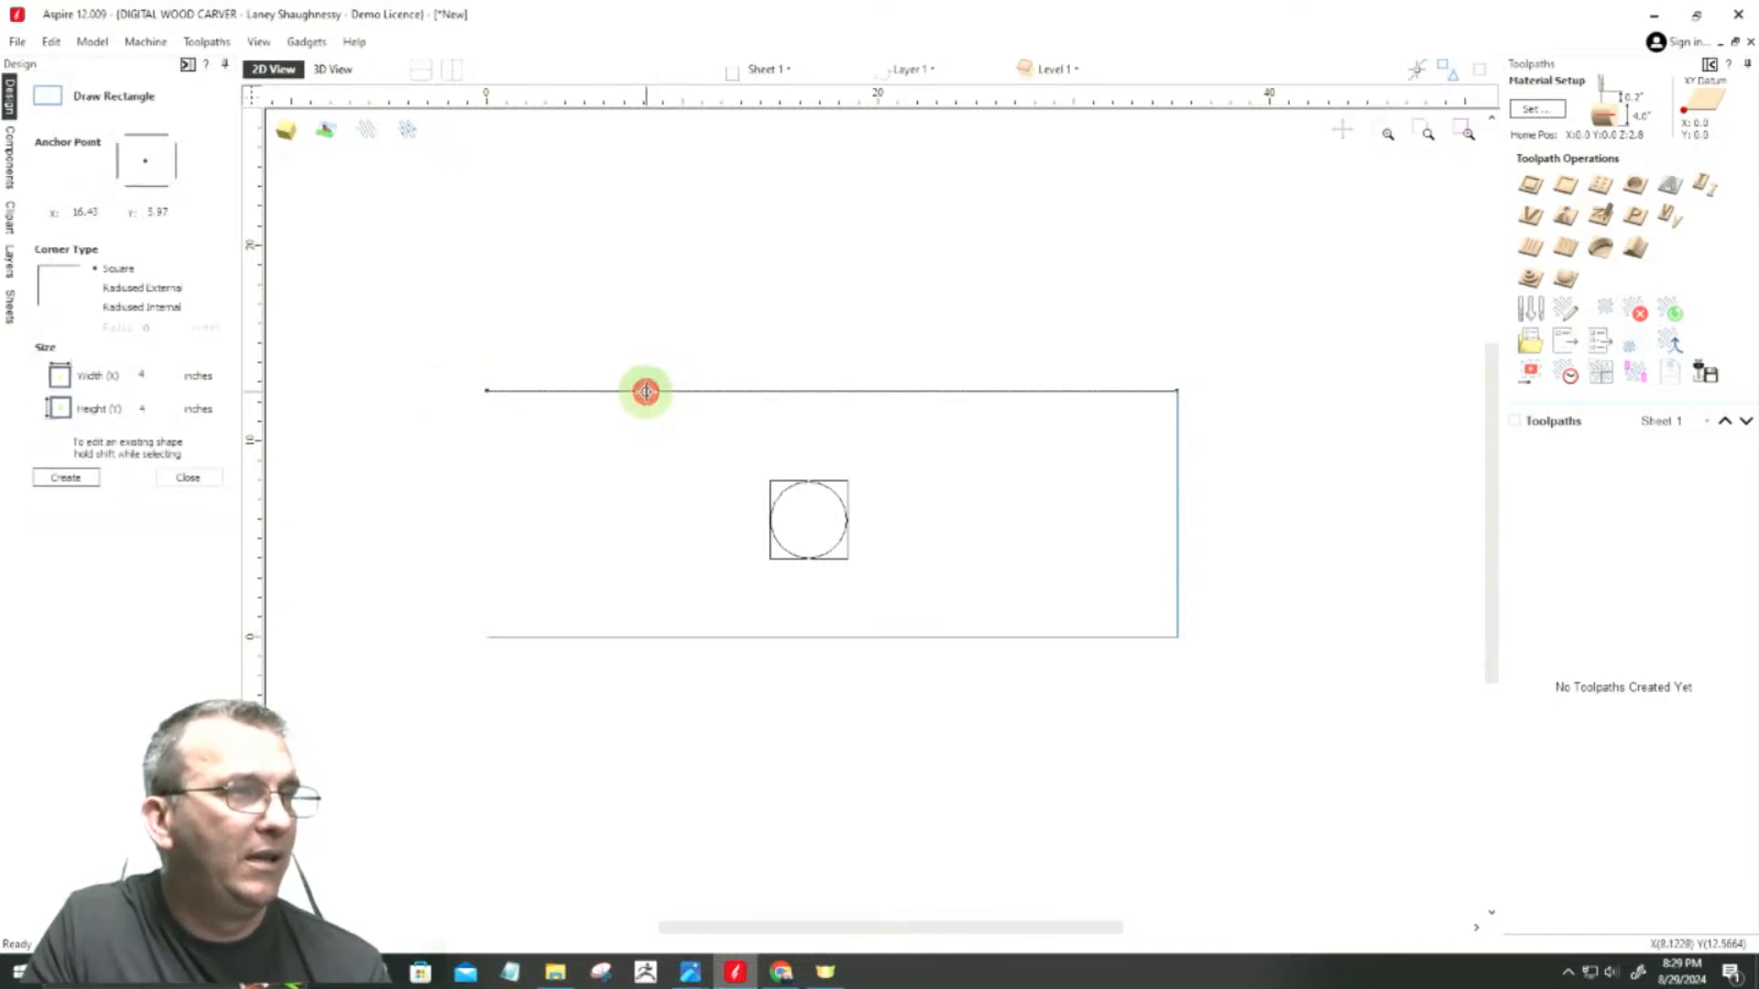
left_click(1041, 636)
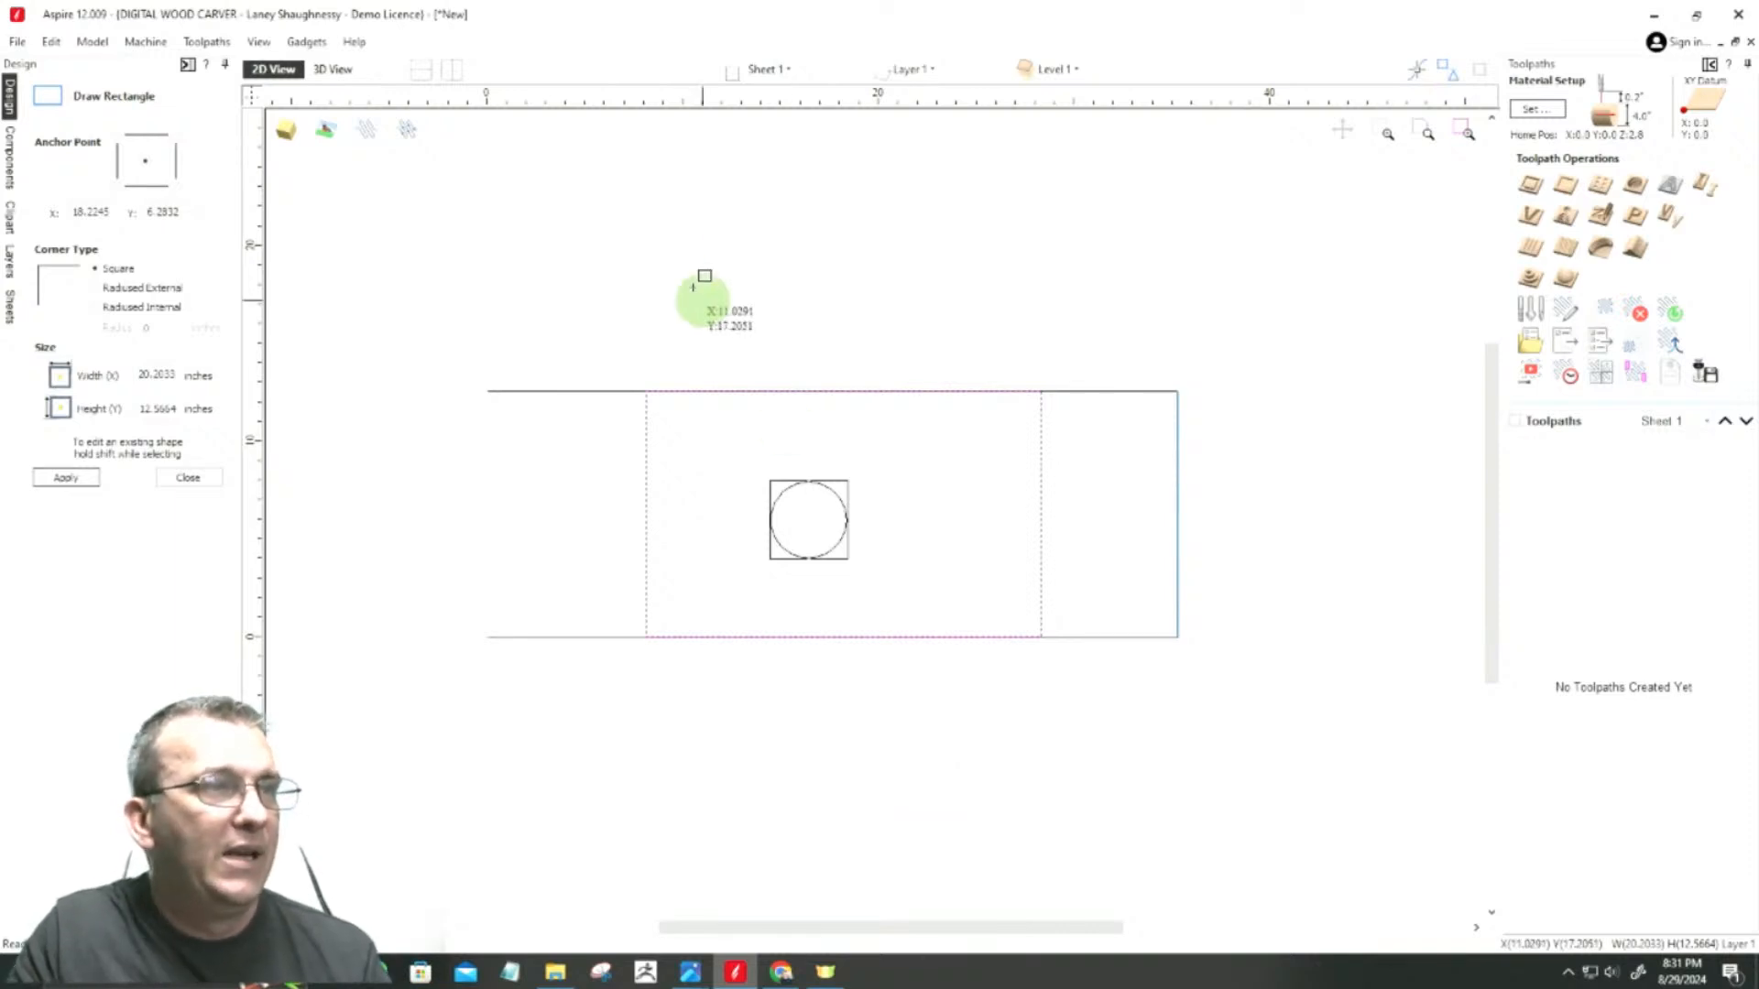
left_click(188, 476)
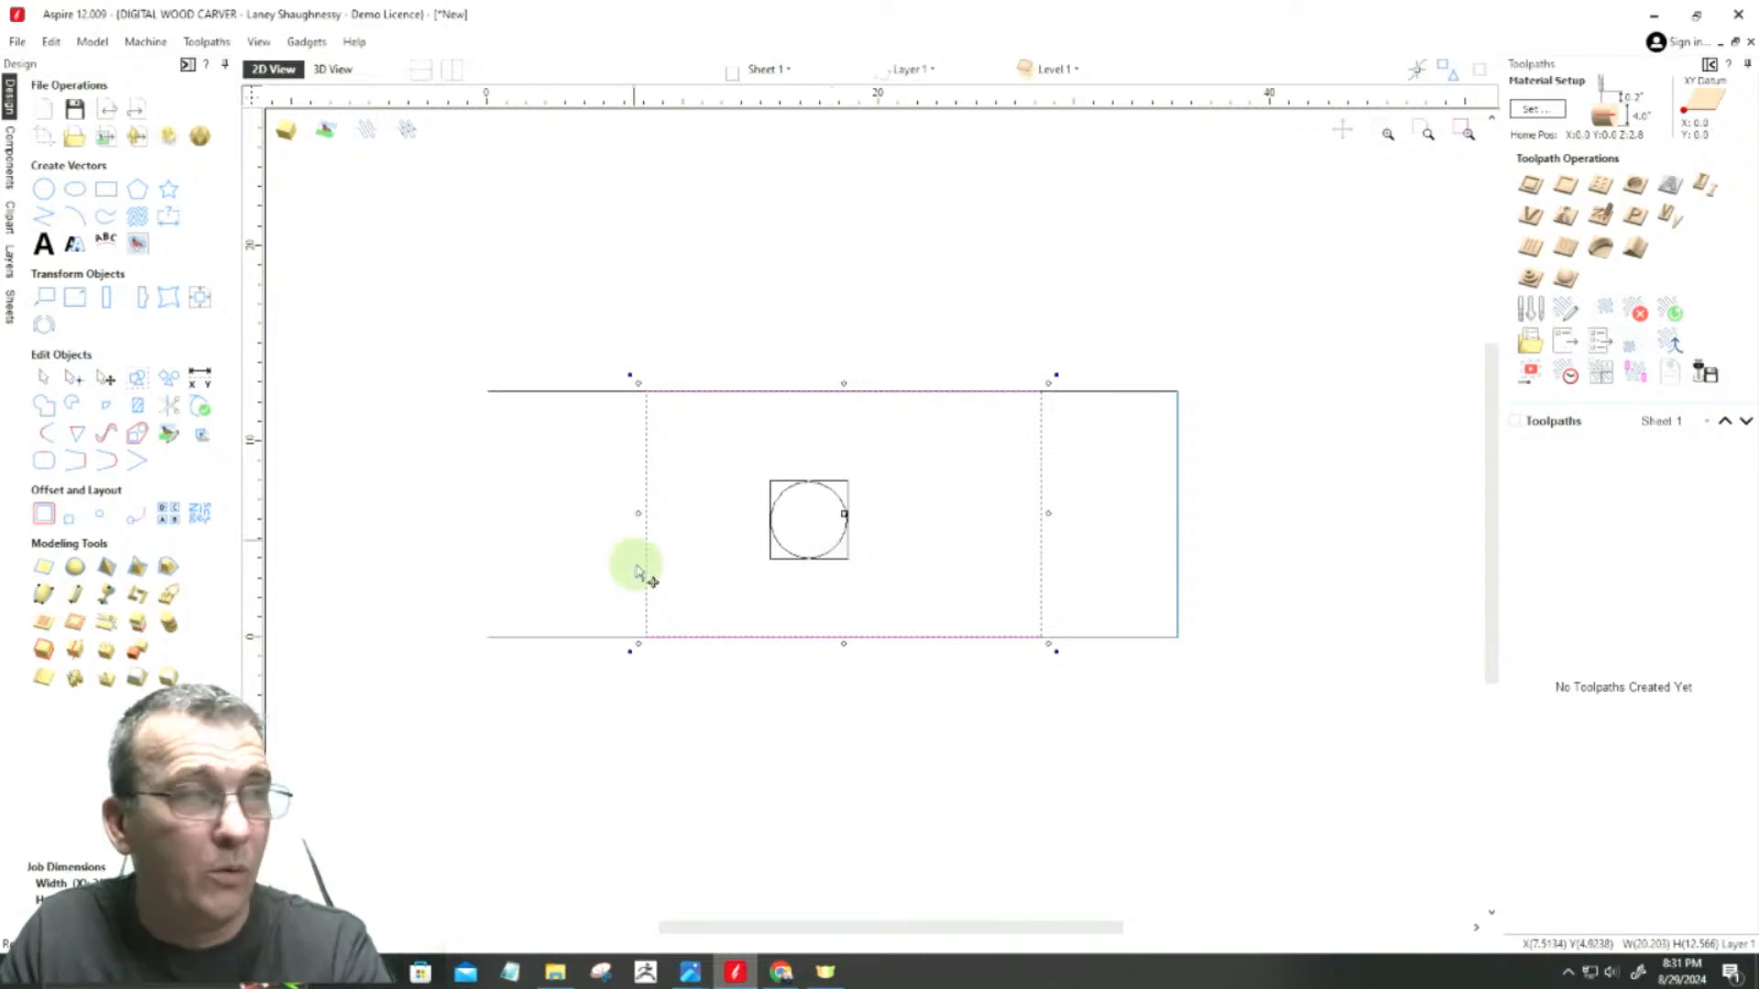
Step: Change the rotary job's diameter to 3.875 inches in the job setup and apply it
left_click(43, 137)
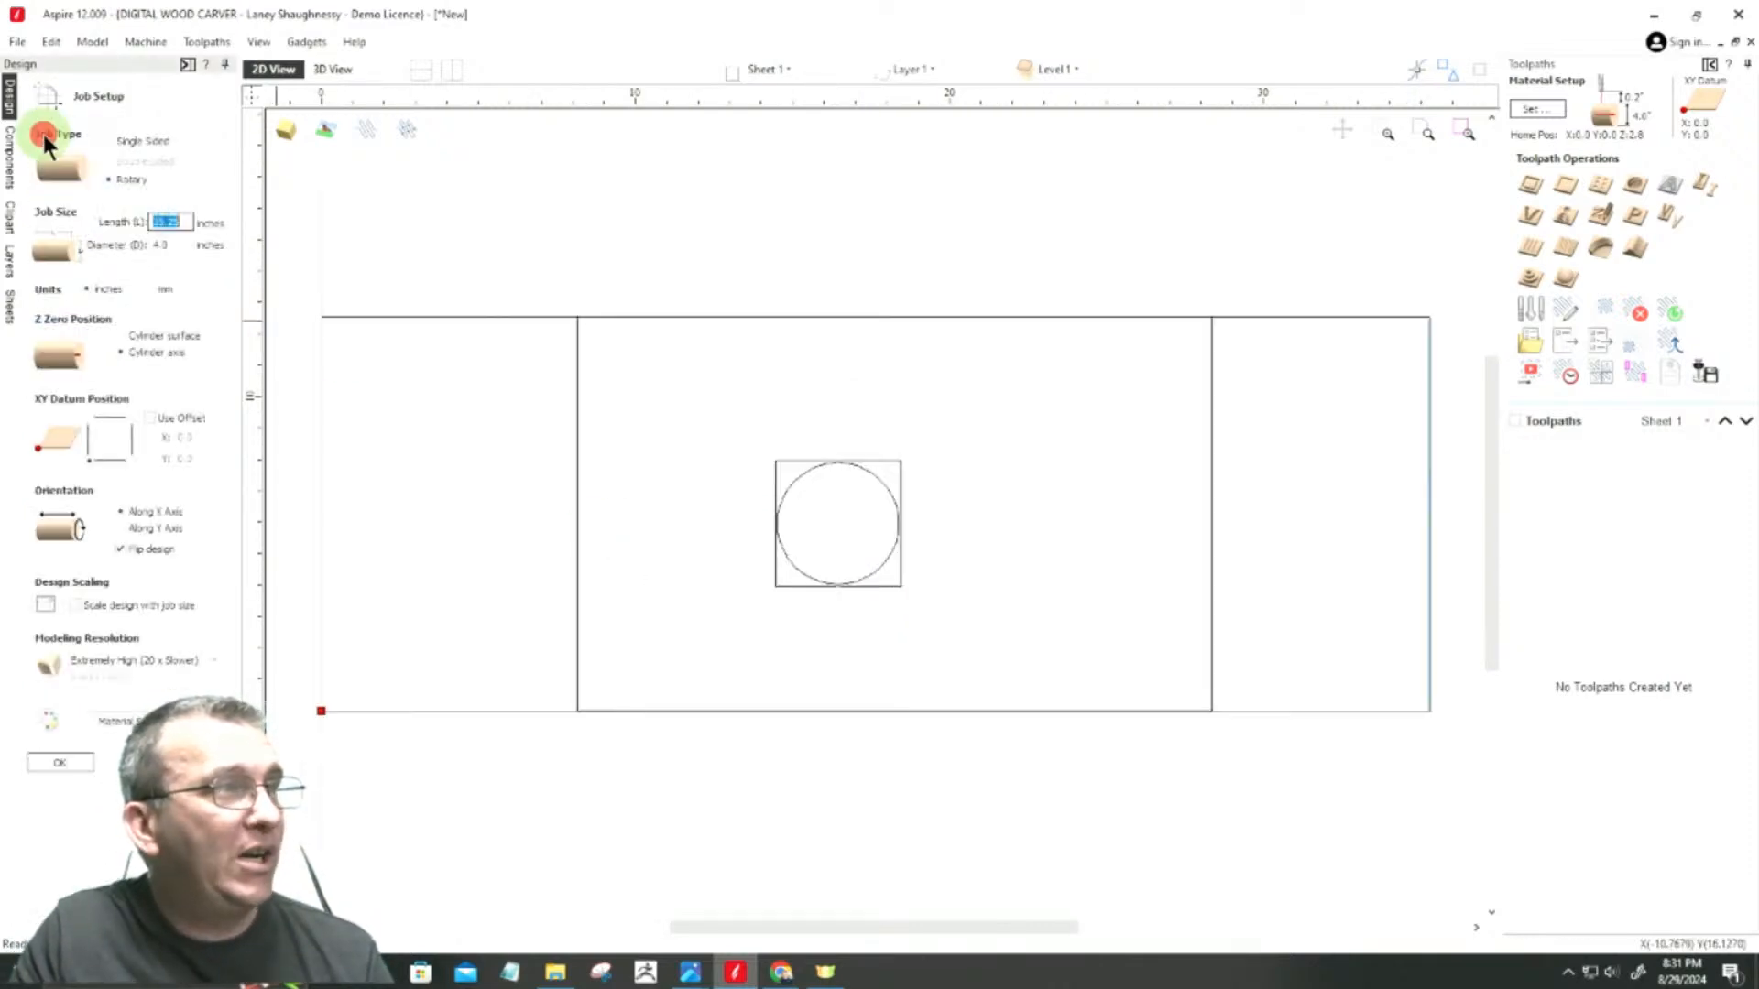
left_click(175, 241)
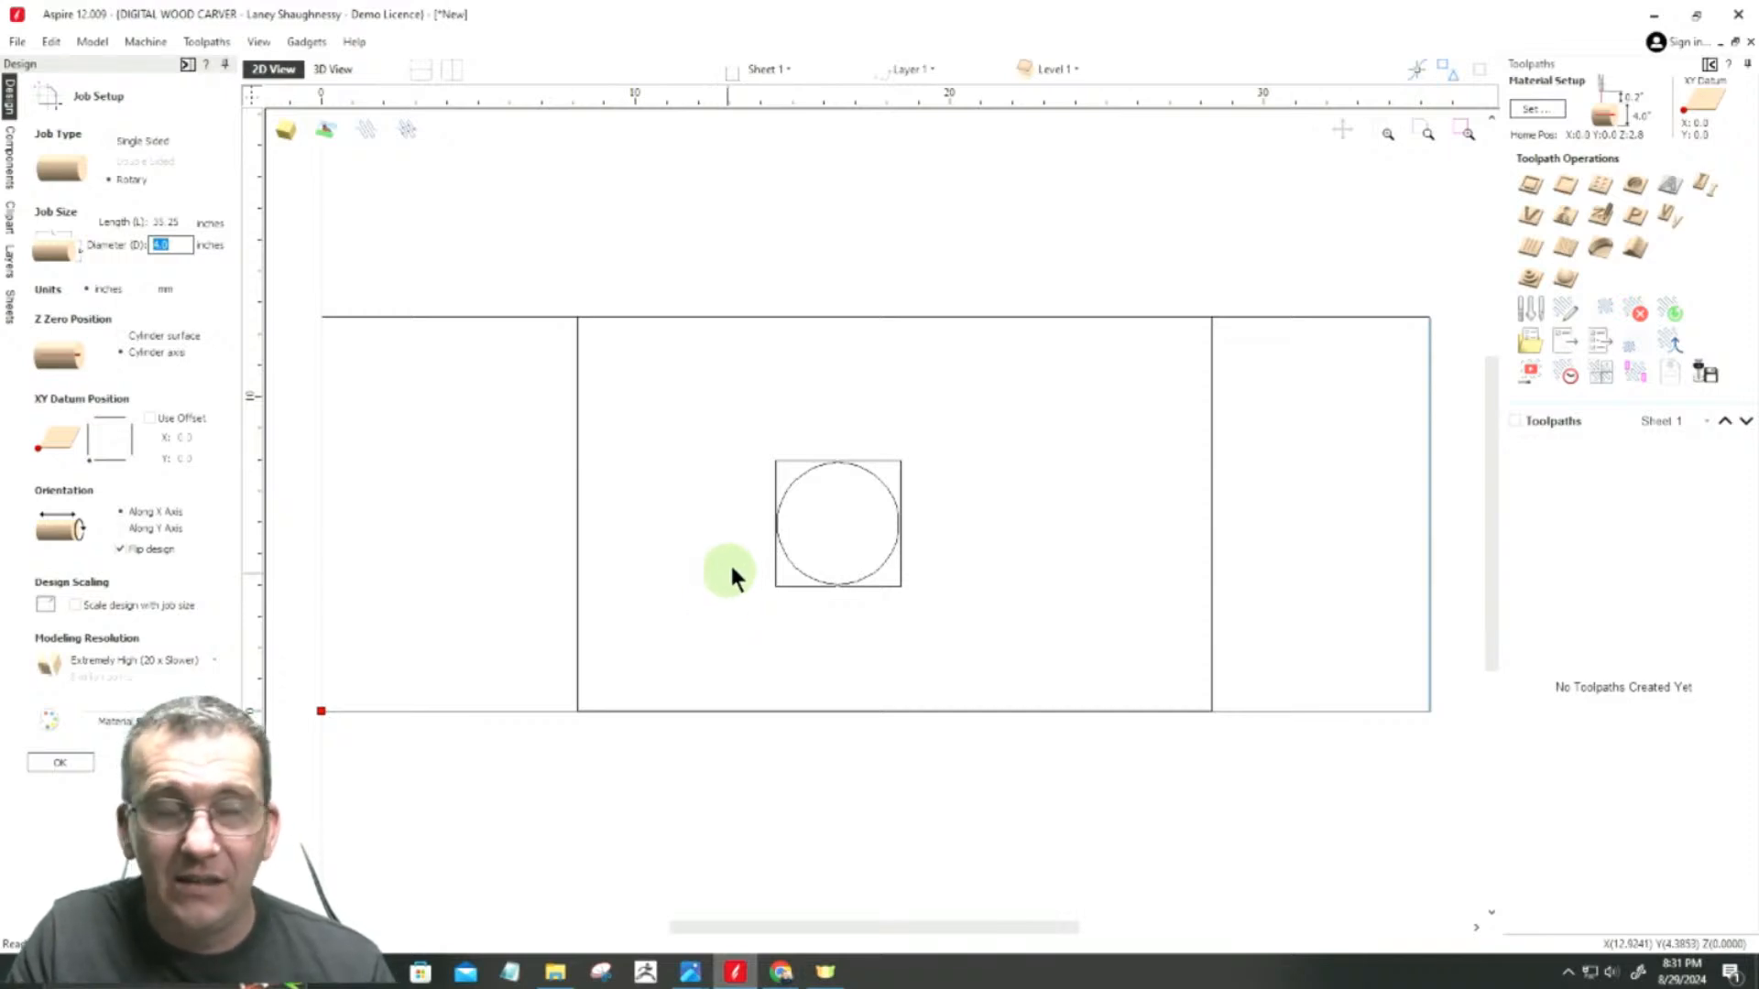
scroll(824, 485, "up", 15)
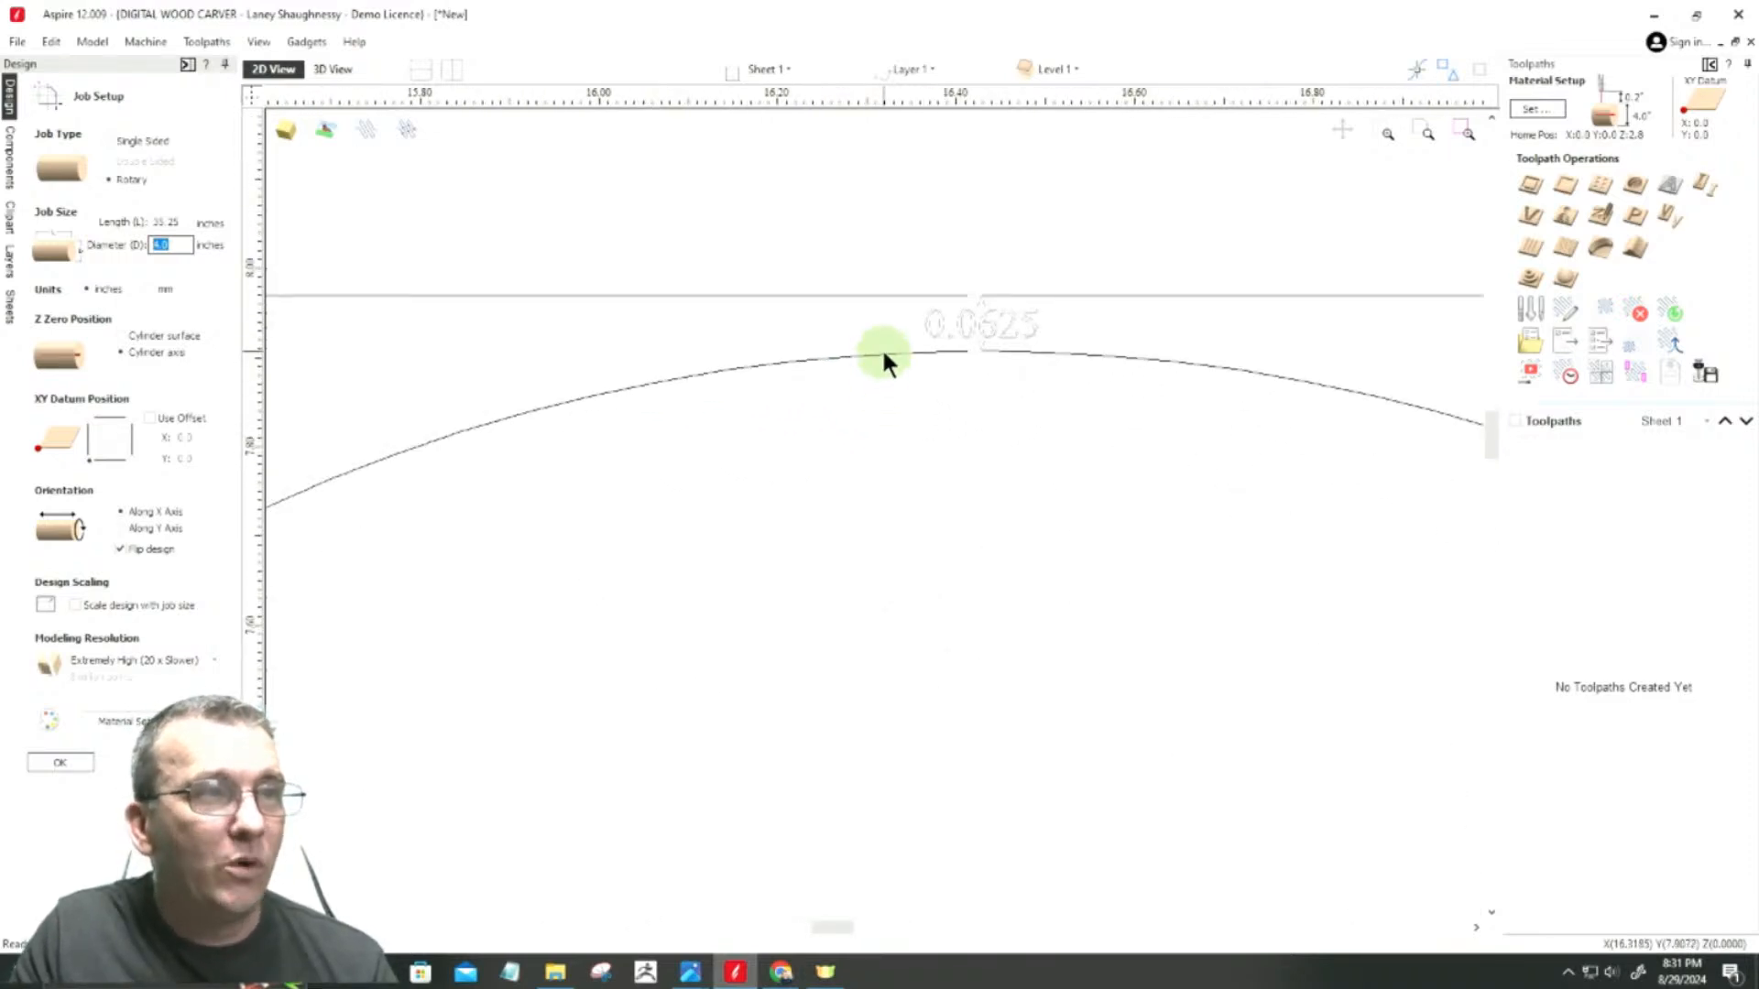
left_click(883, 356)
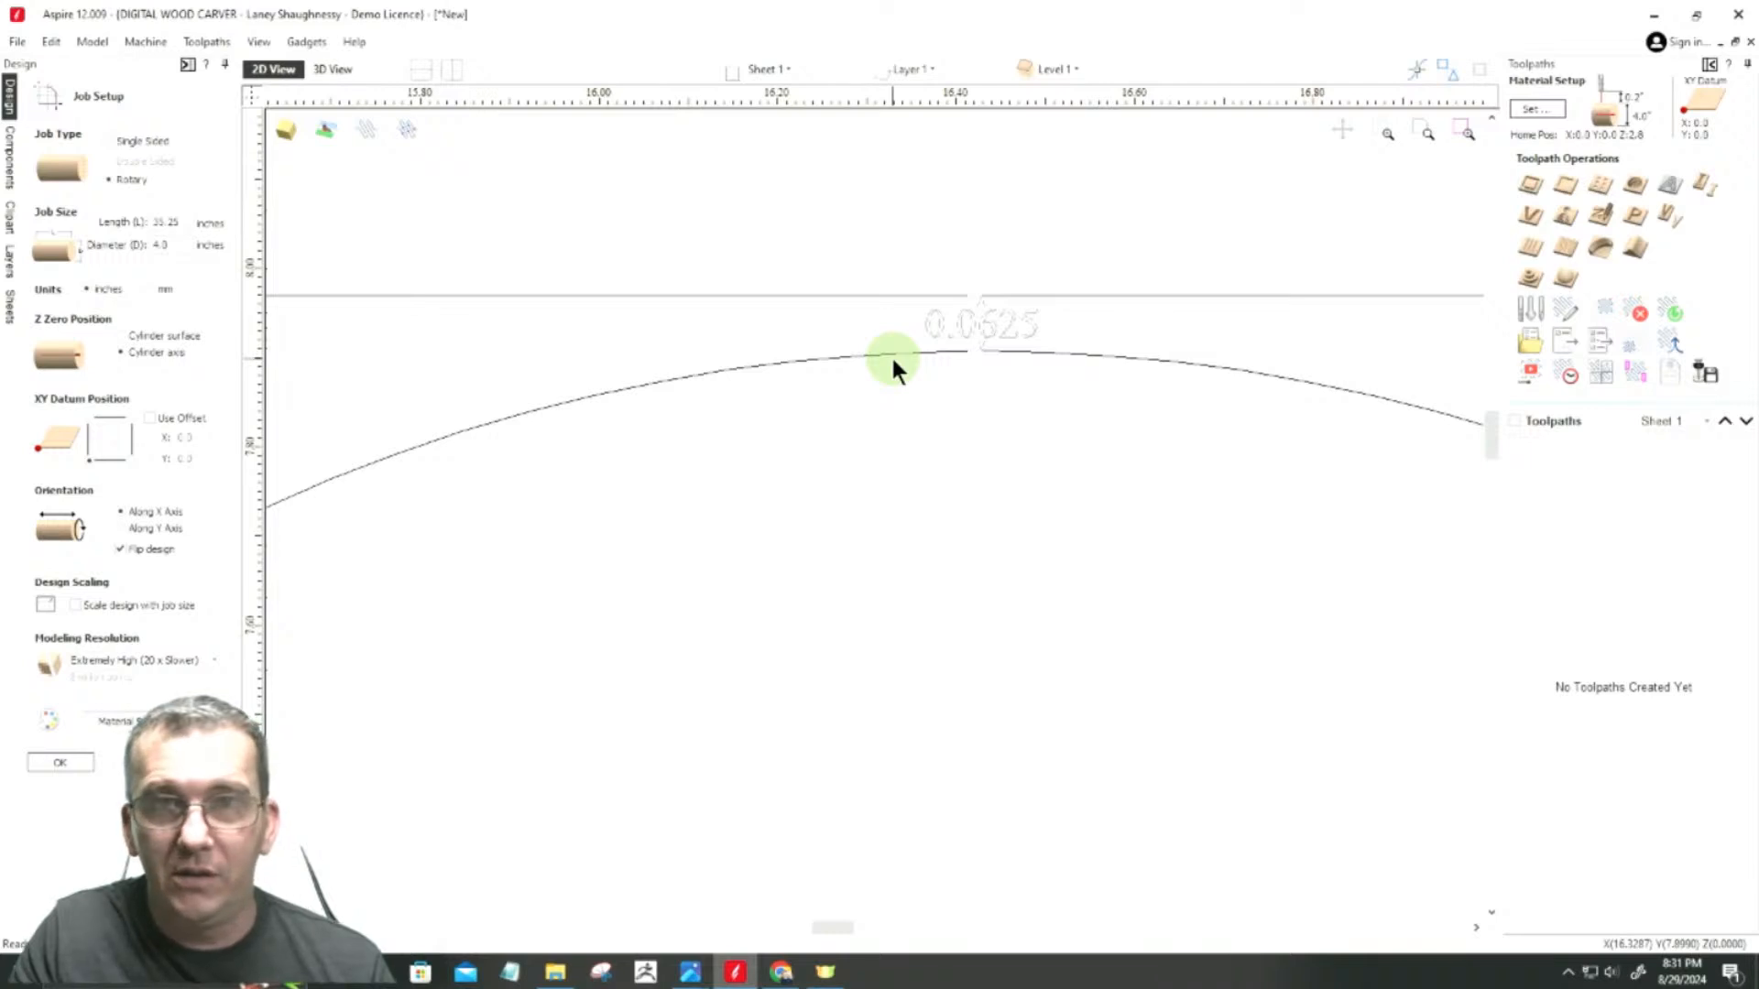
left_click(170, 242)
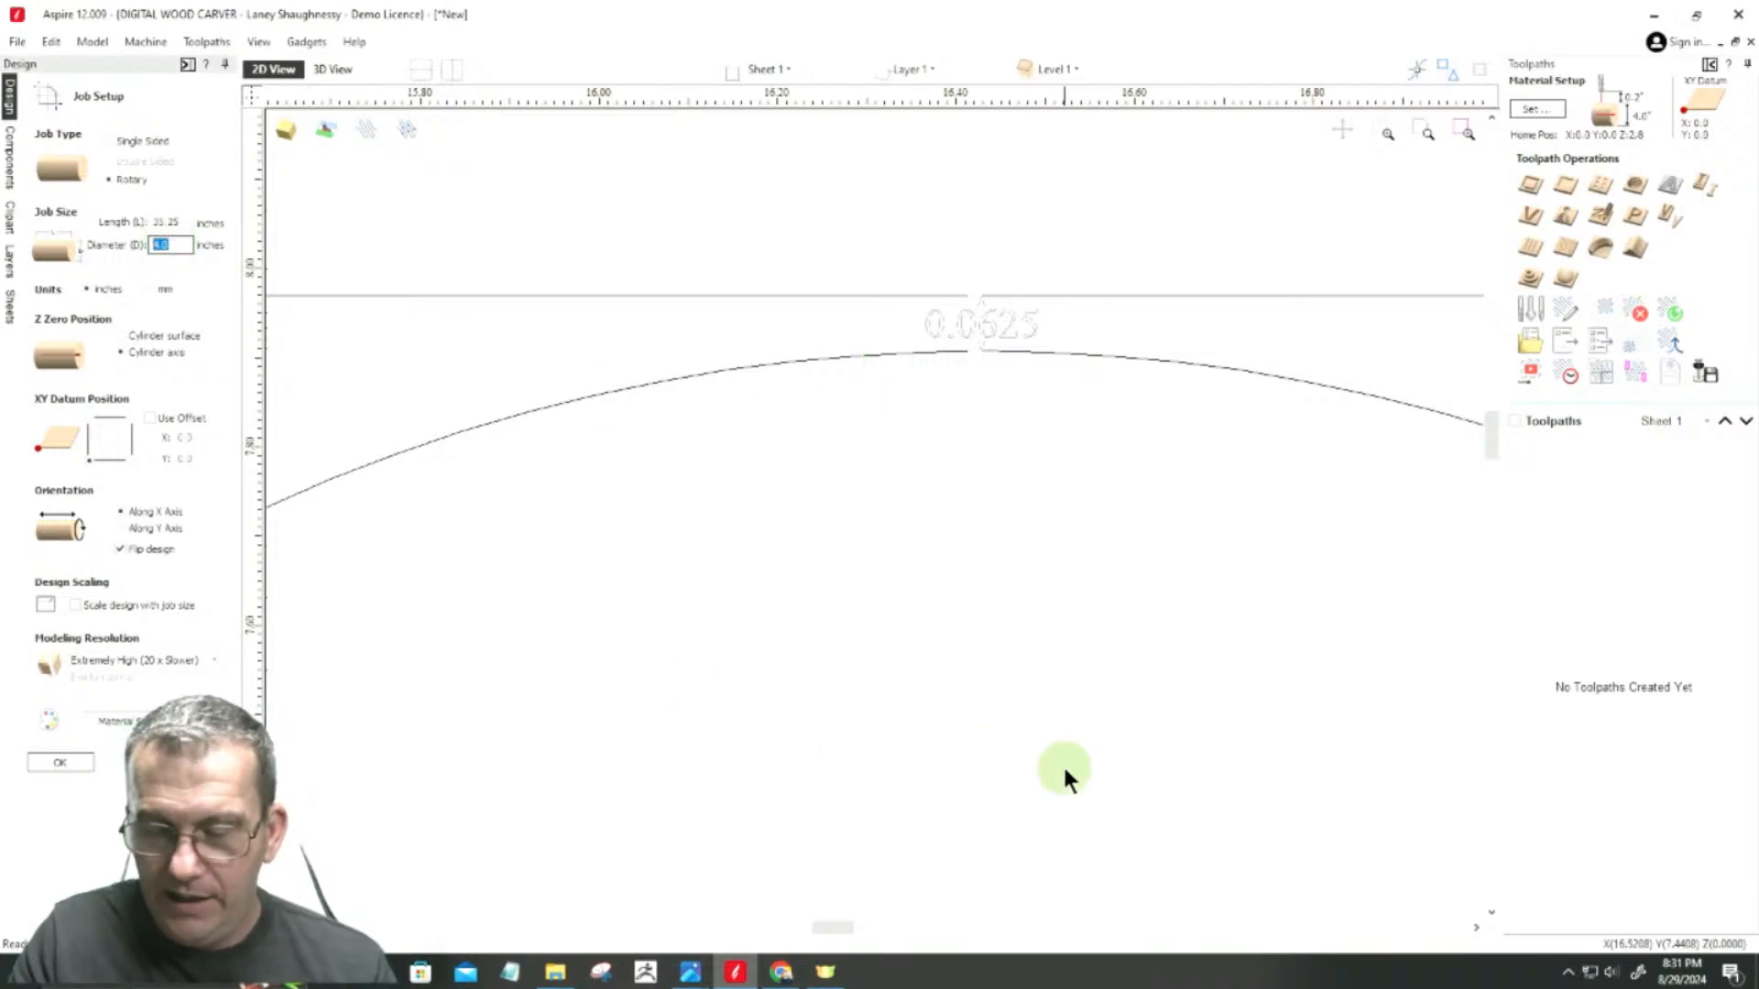
type("3.875")
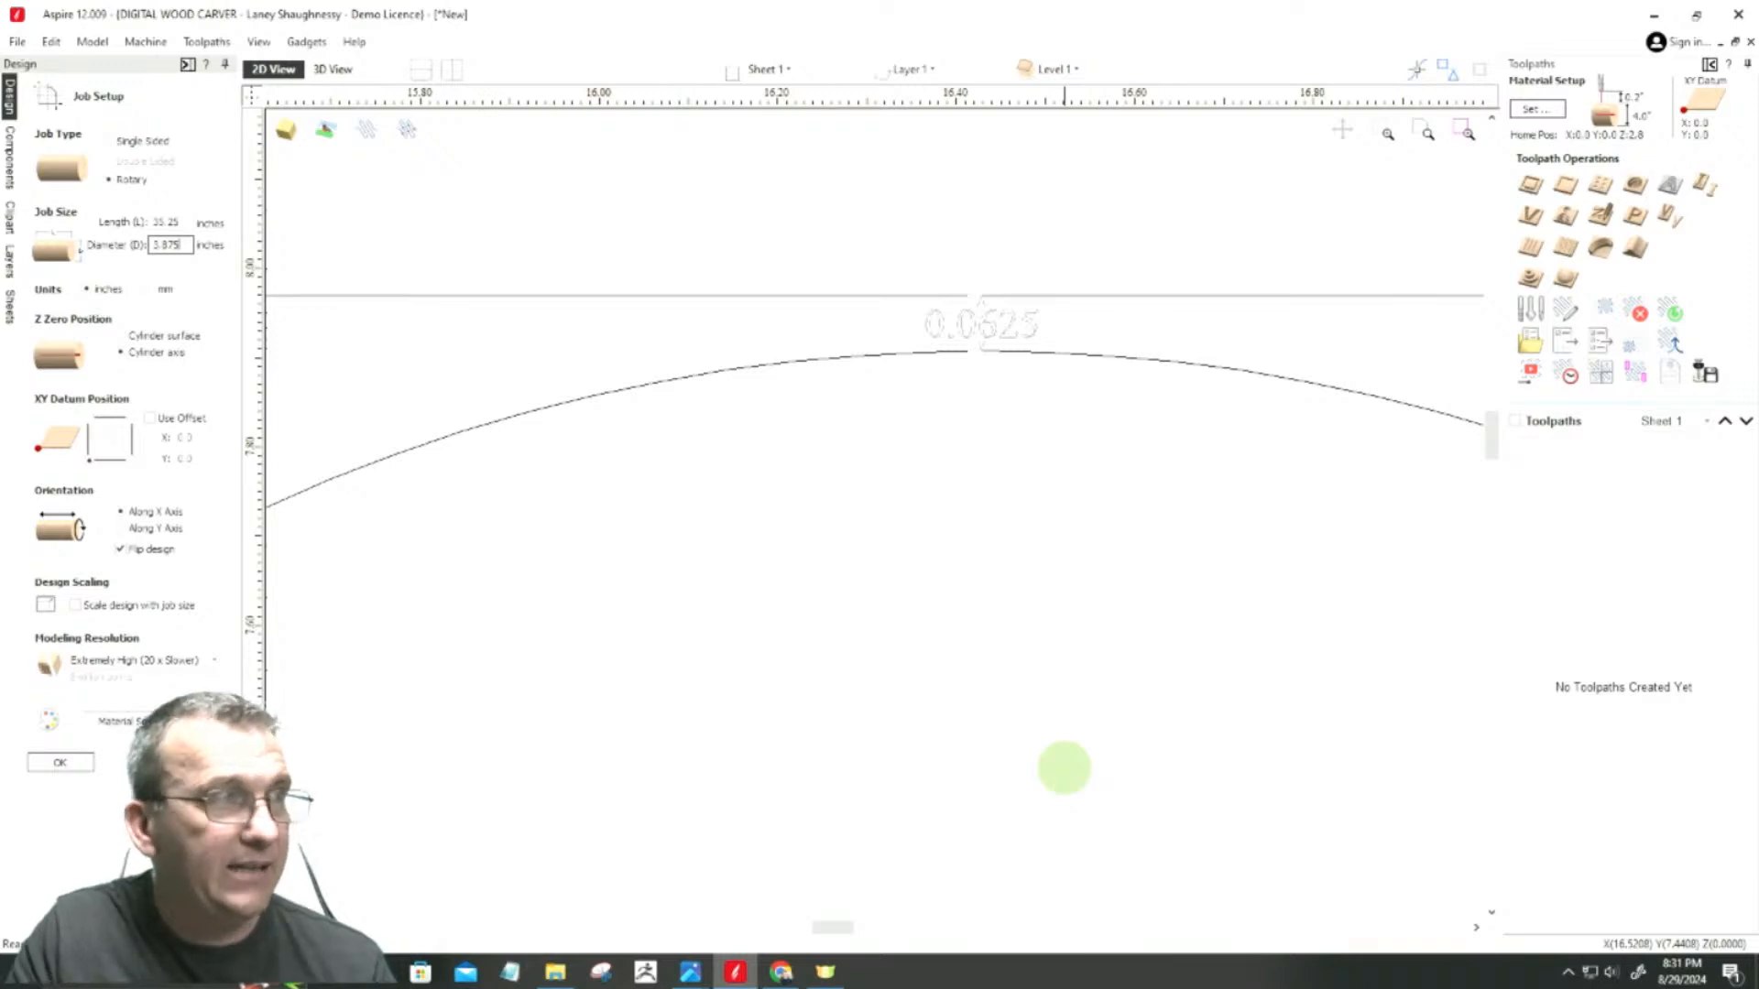
left_click(167, 281)
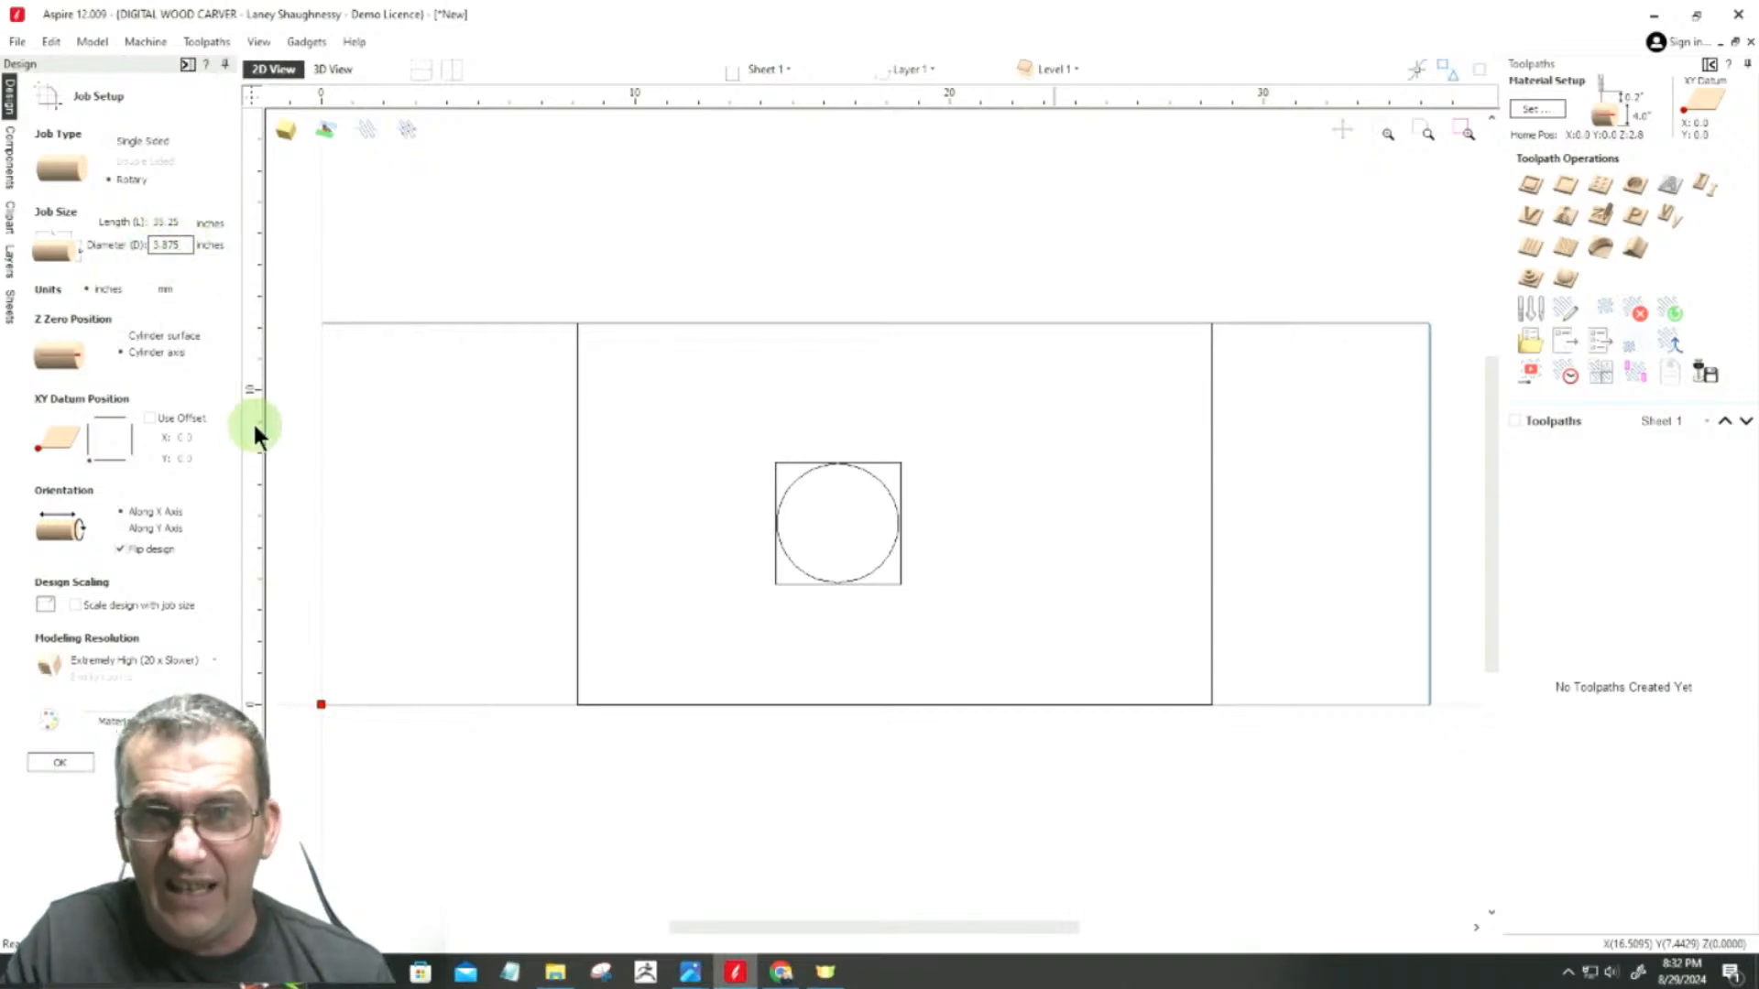
left_click(58, 759)
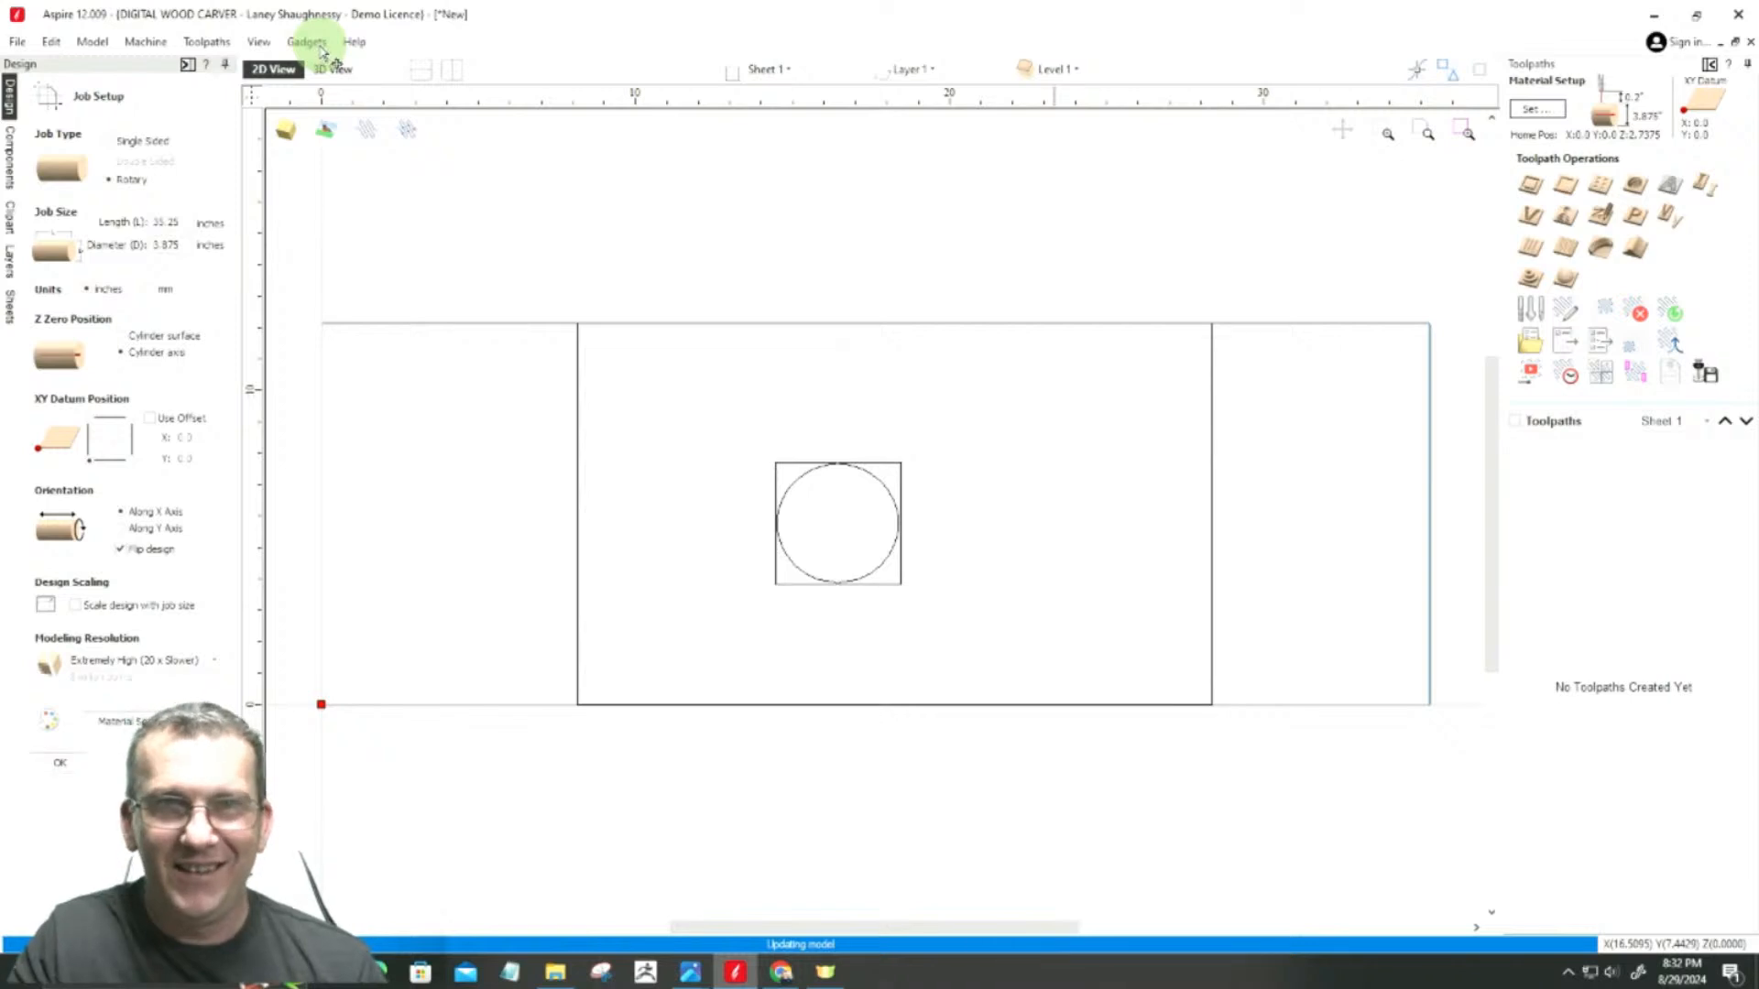
Step: Start the Create Rounding Toolpath gadget and set the size of the square blank to 4 inches
left_click(317, 41)
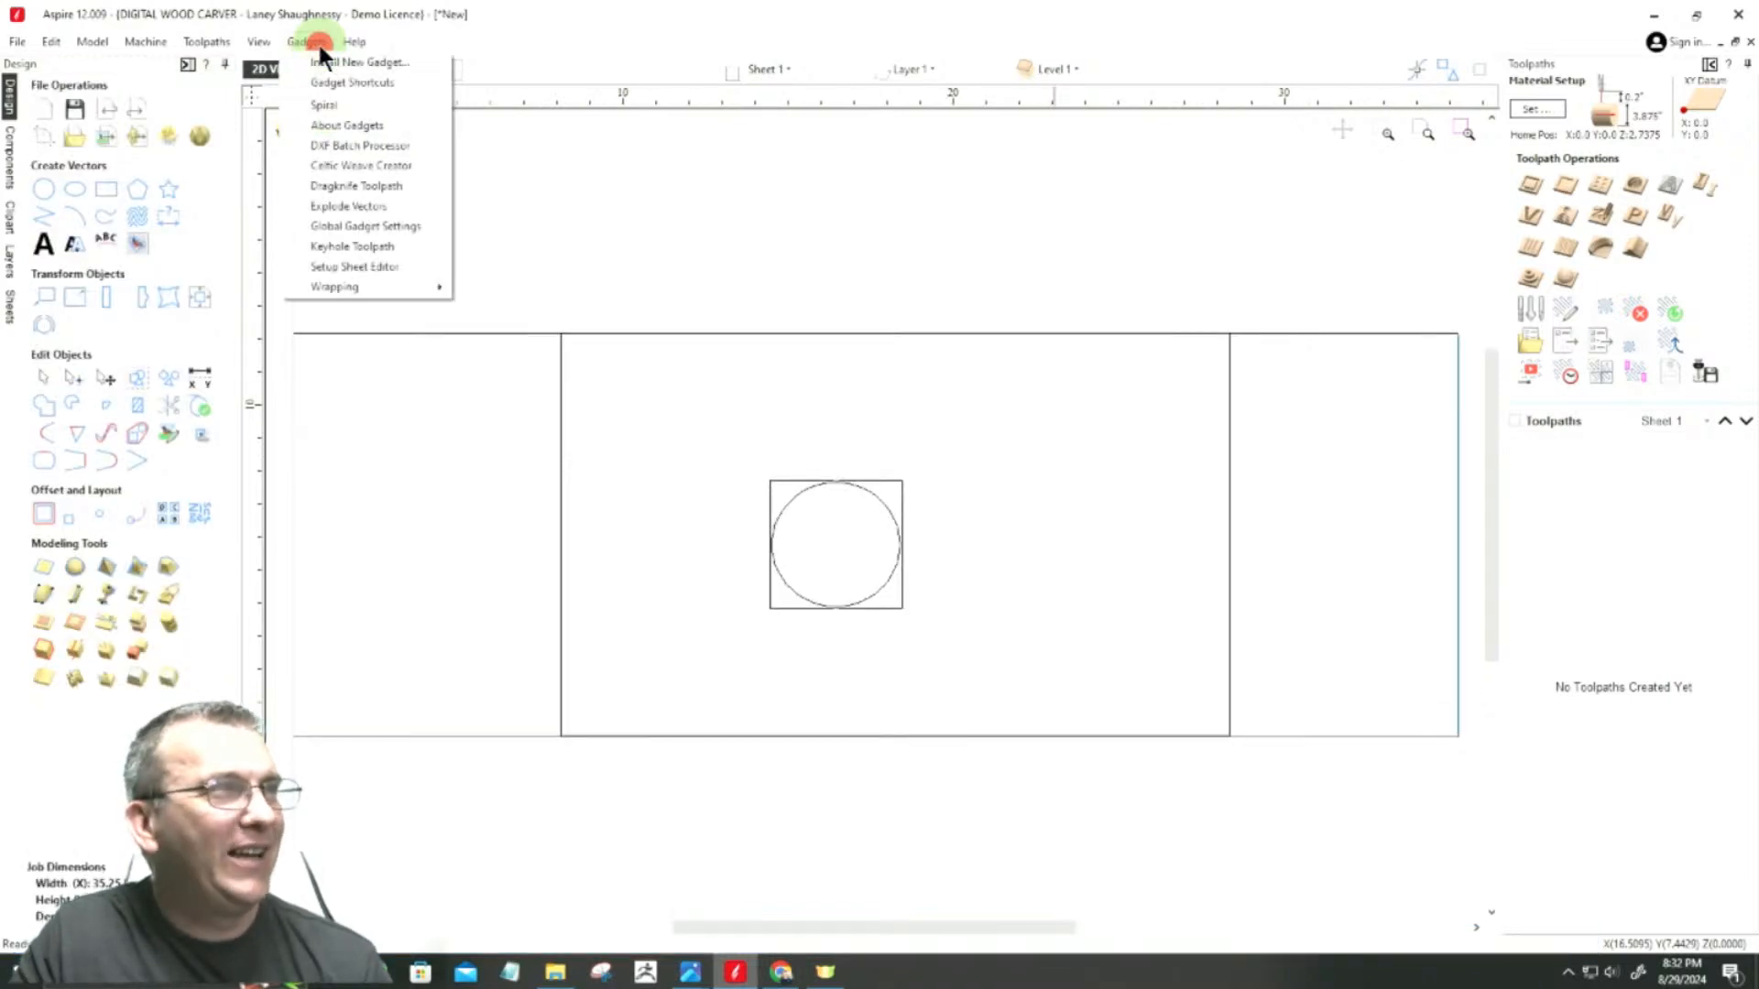
mouse_move(326, 289)
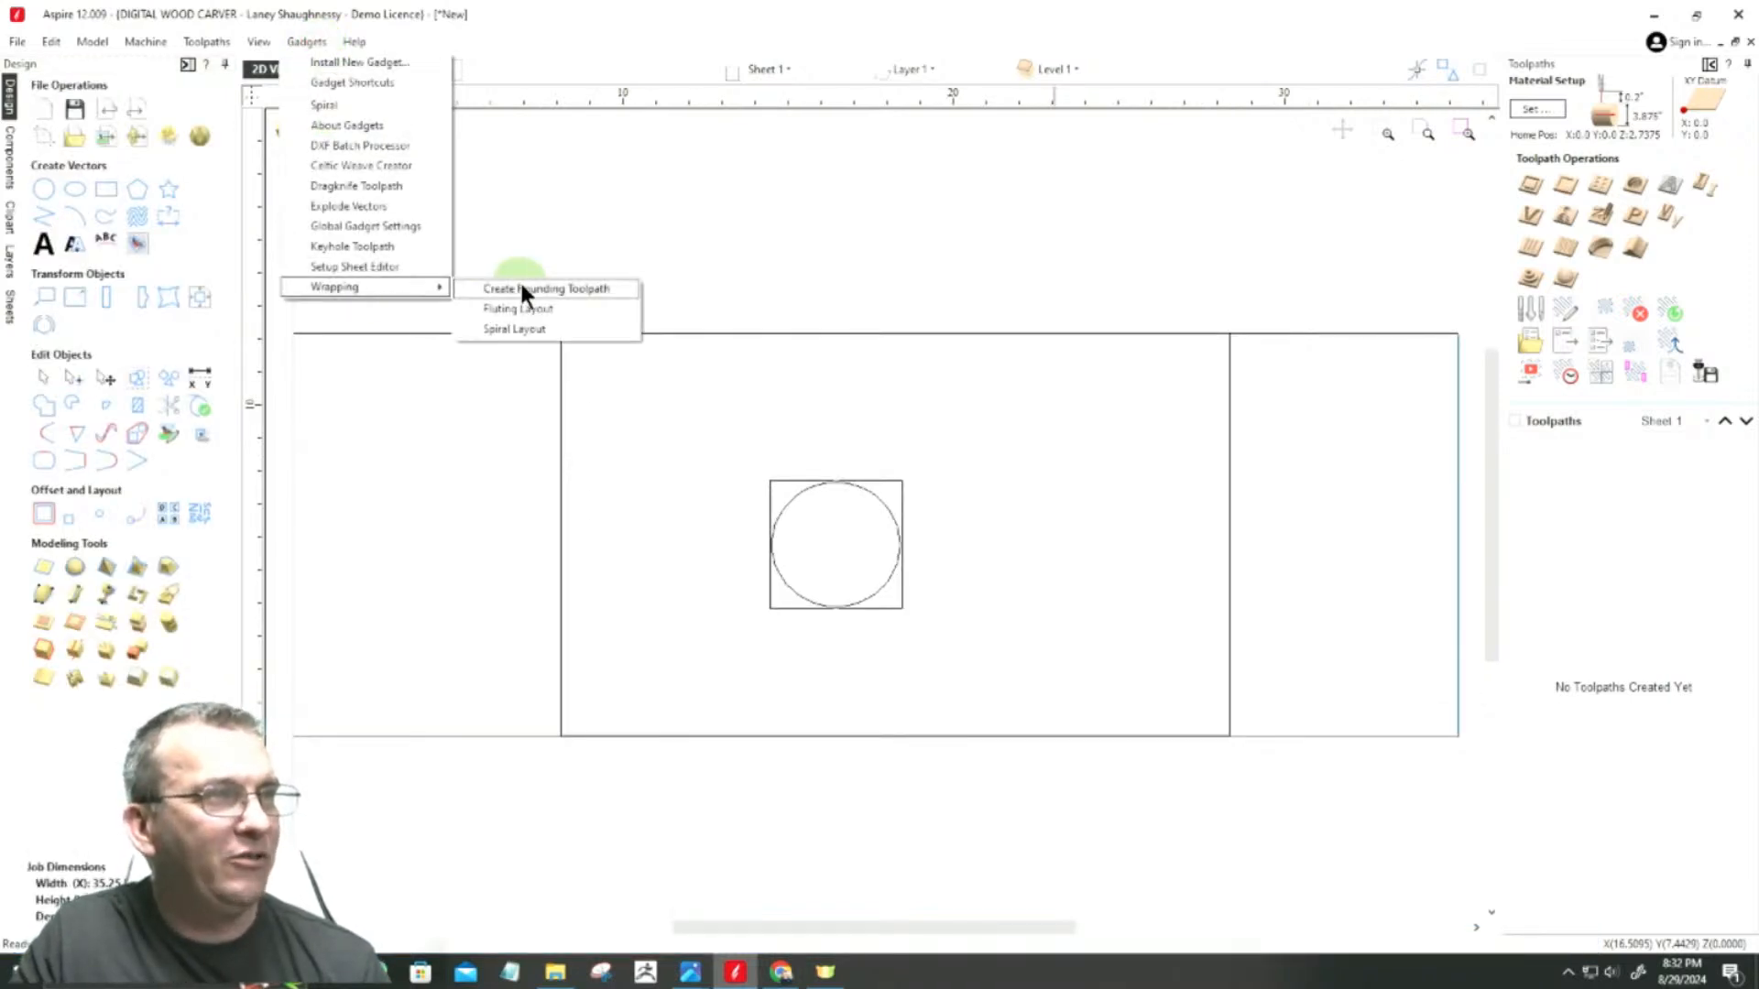
left_click(519, 285)
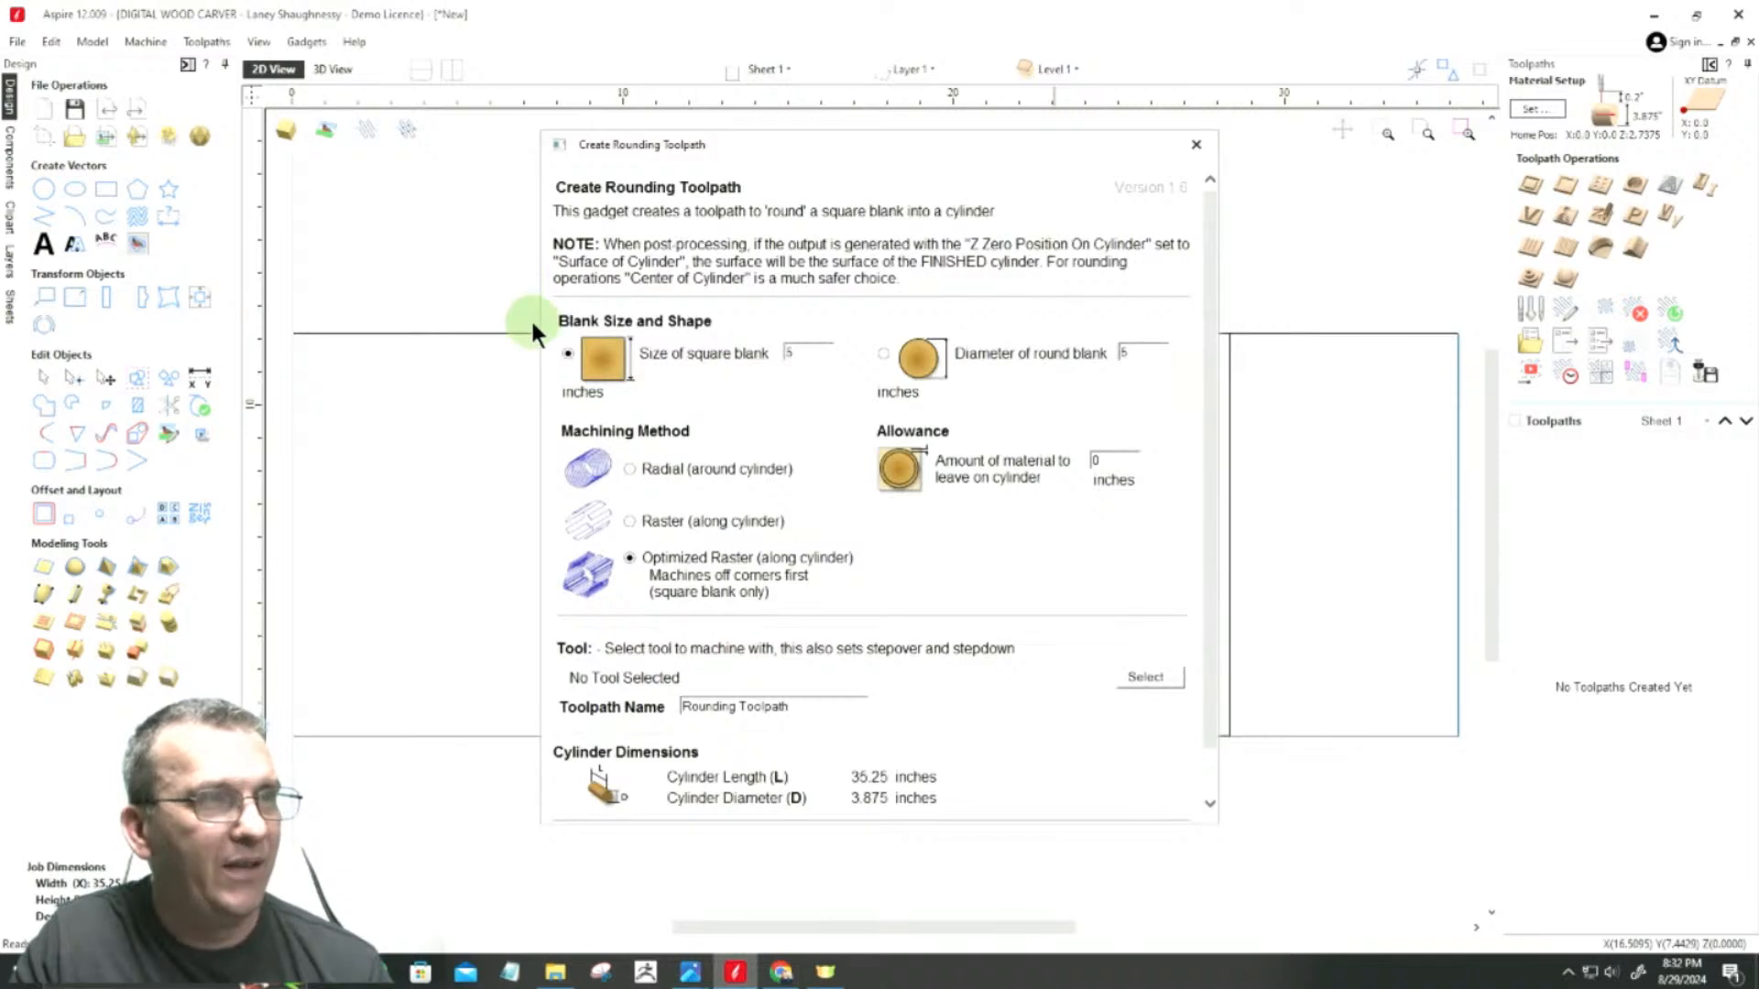
double_click(791, 352)
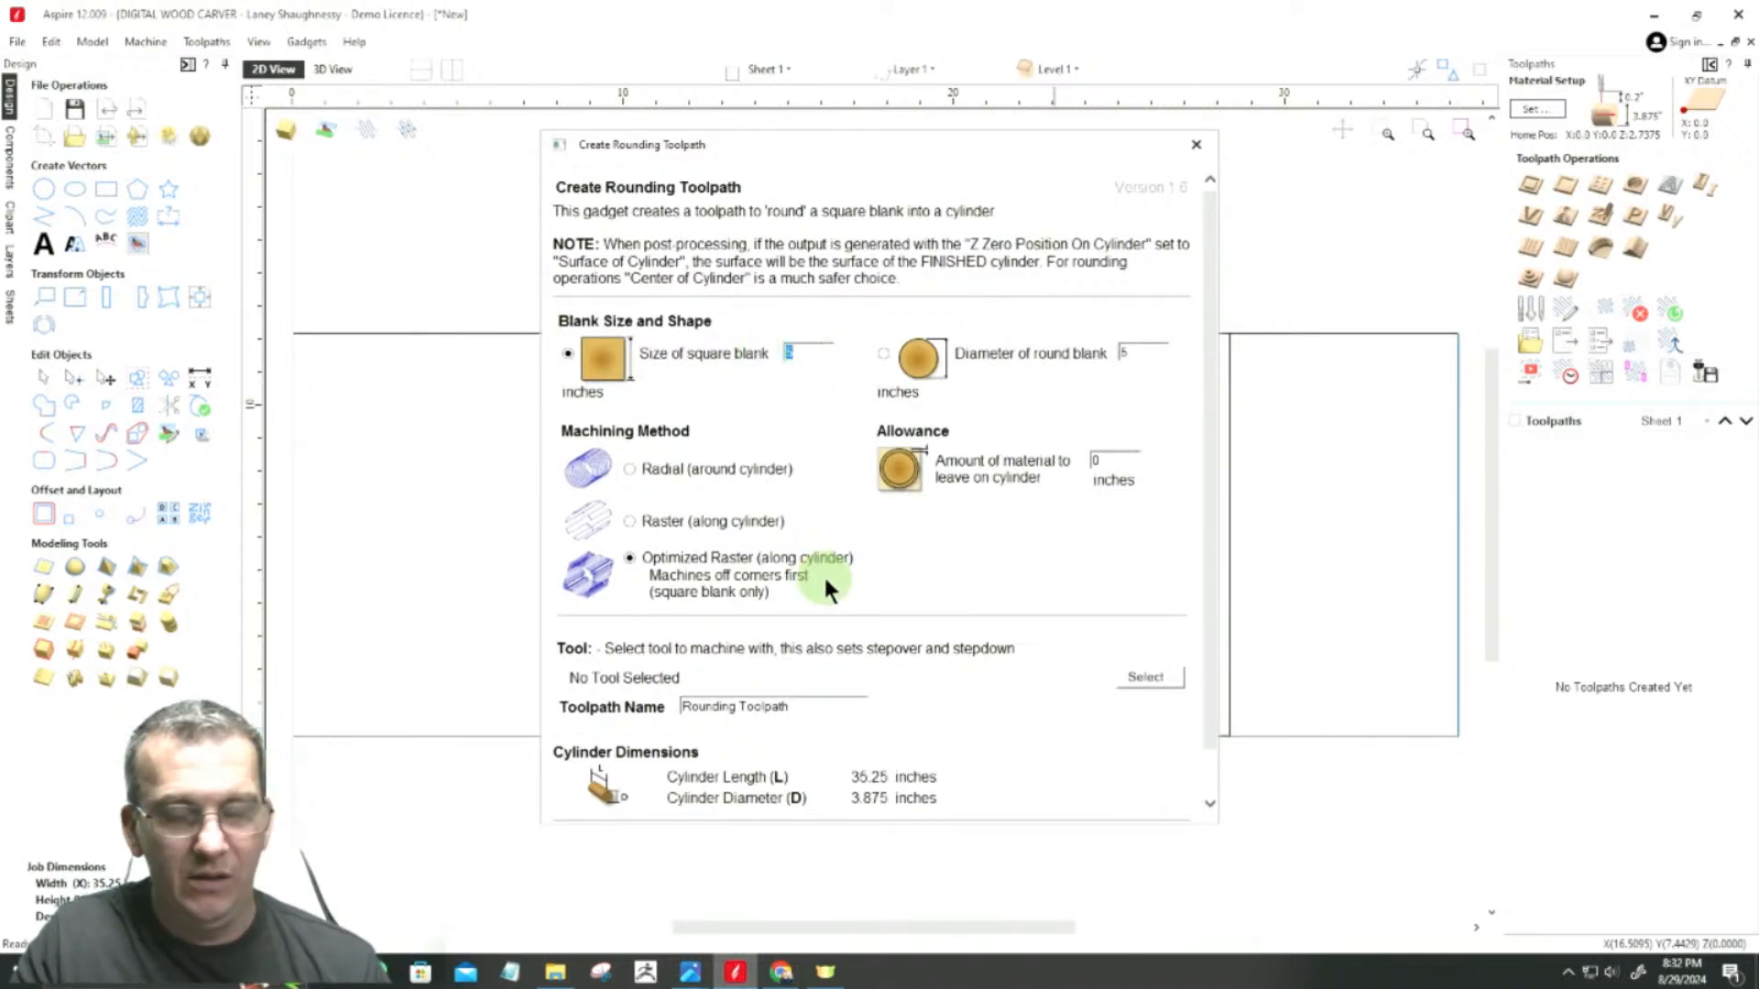
type("4")
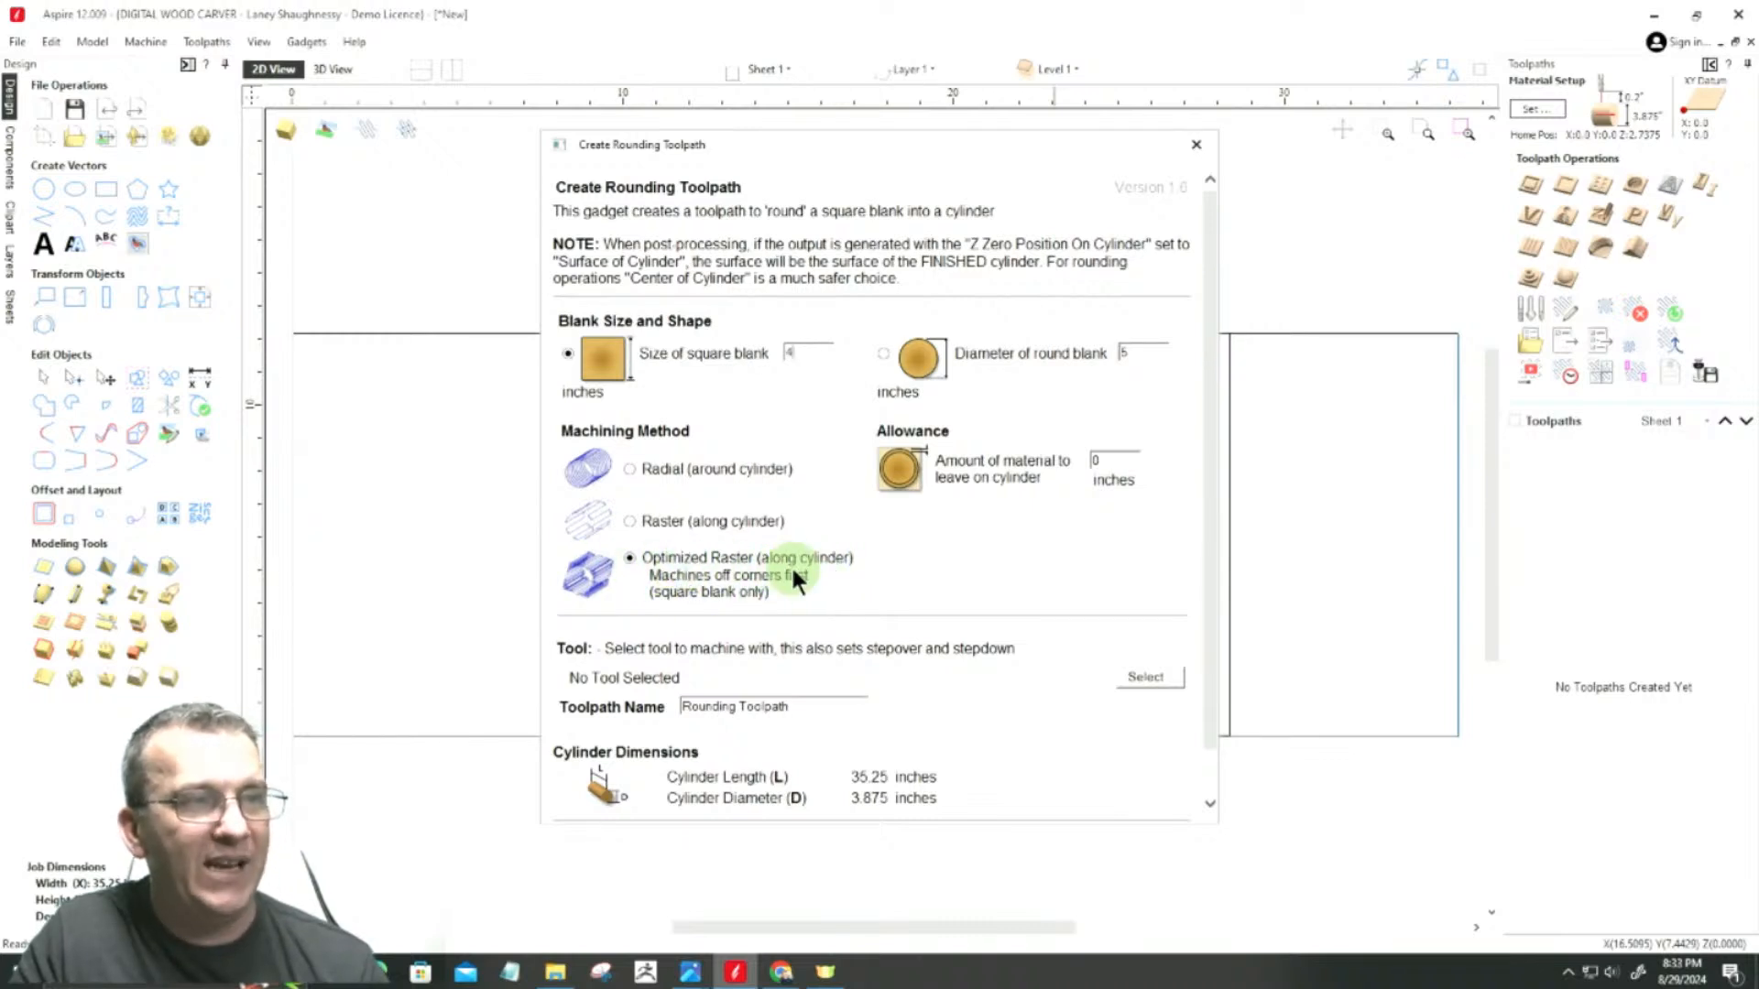
Step: Choose the End Mill (0.5 inch) from the tool database as the rounding tool
left_click(1147, 677)
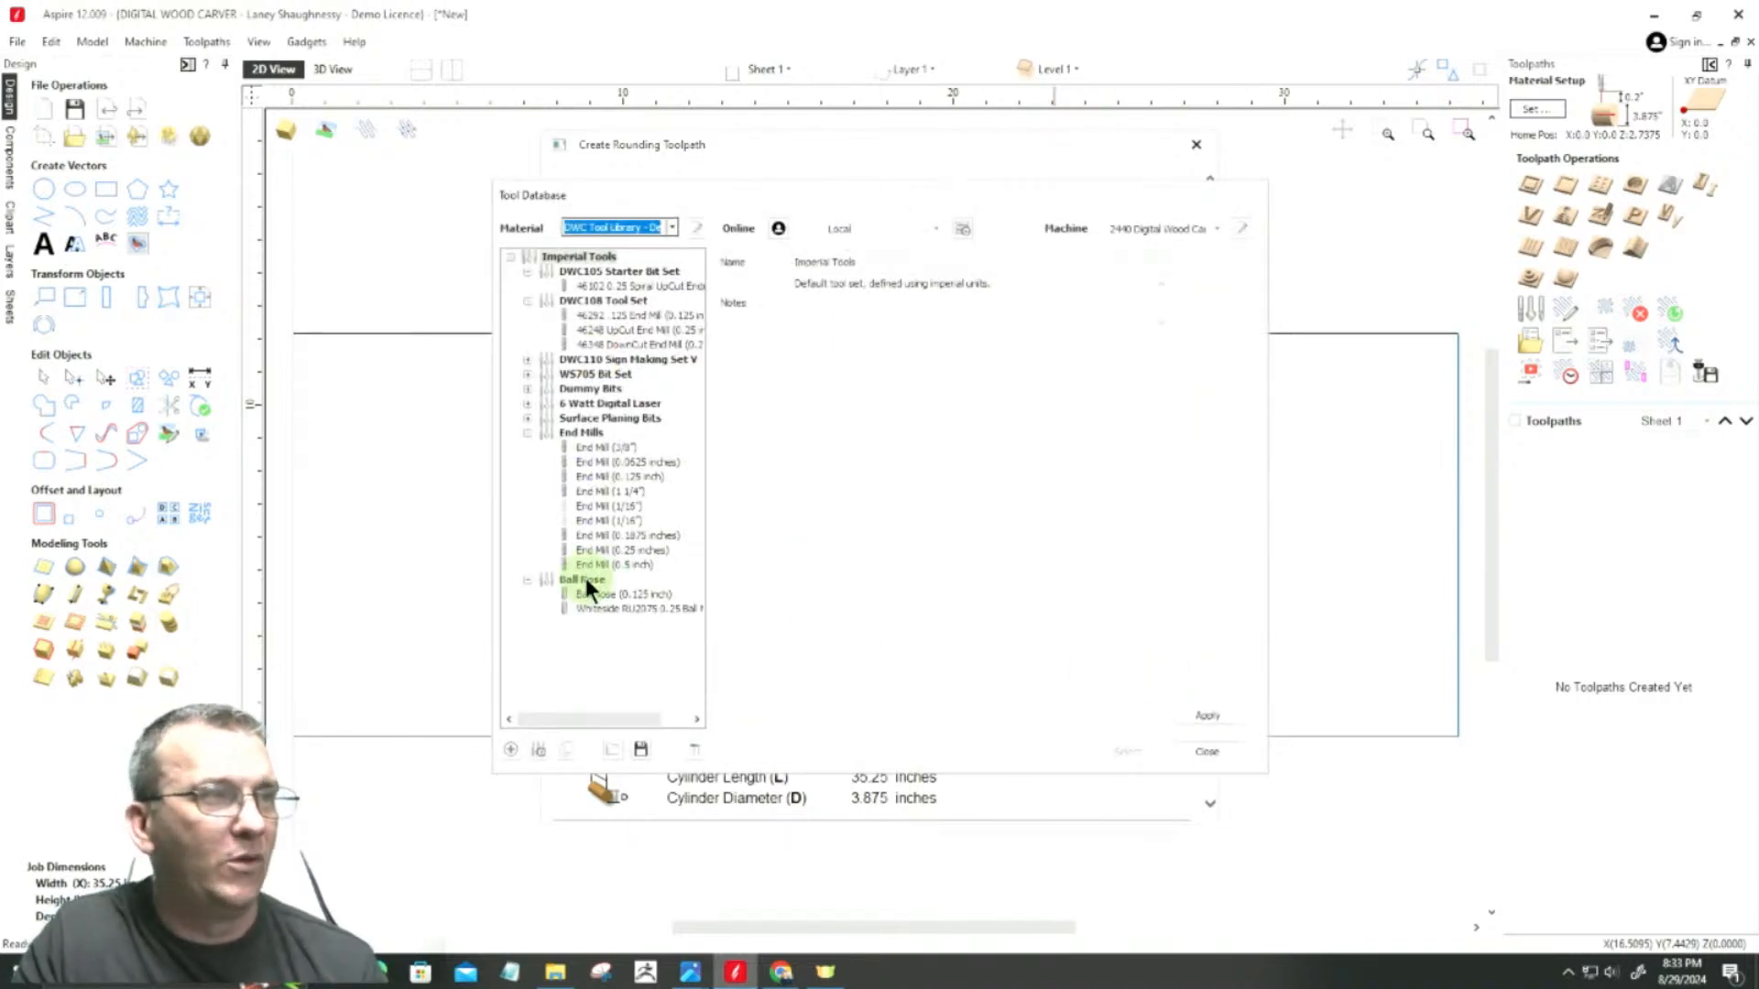
left_click(596, 564)
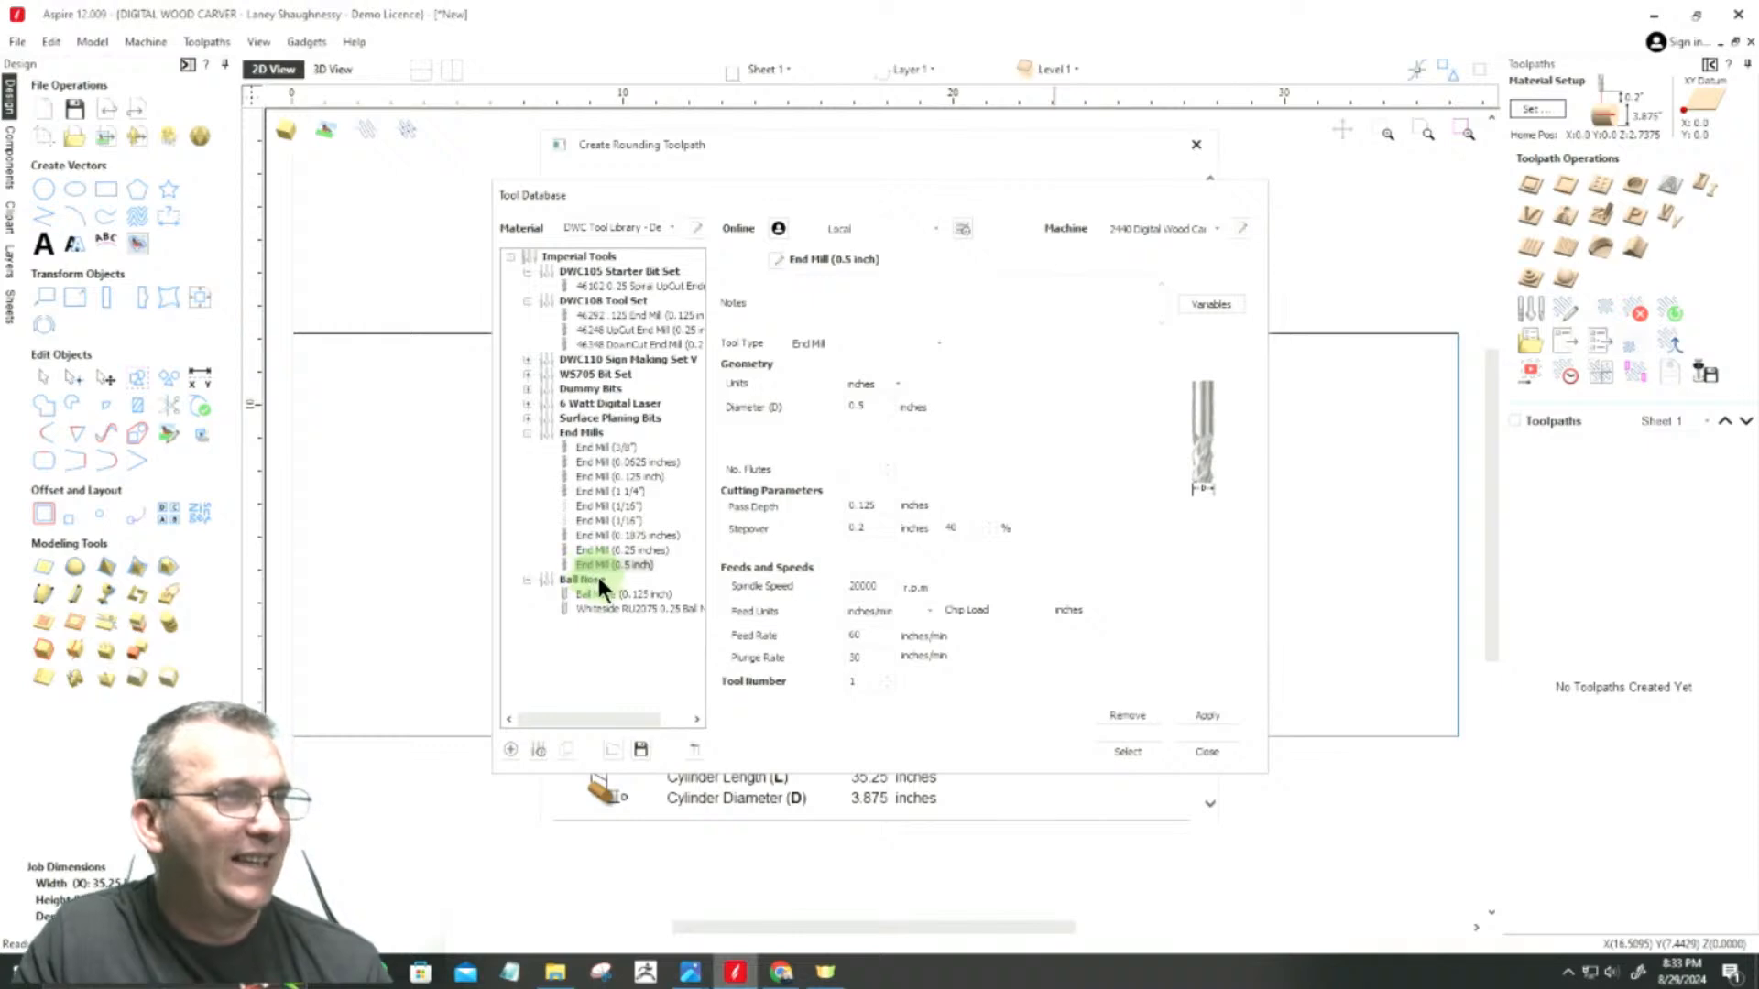
left_click(1152, 748)
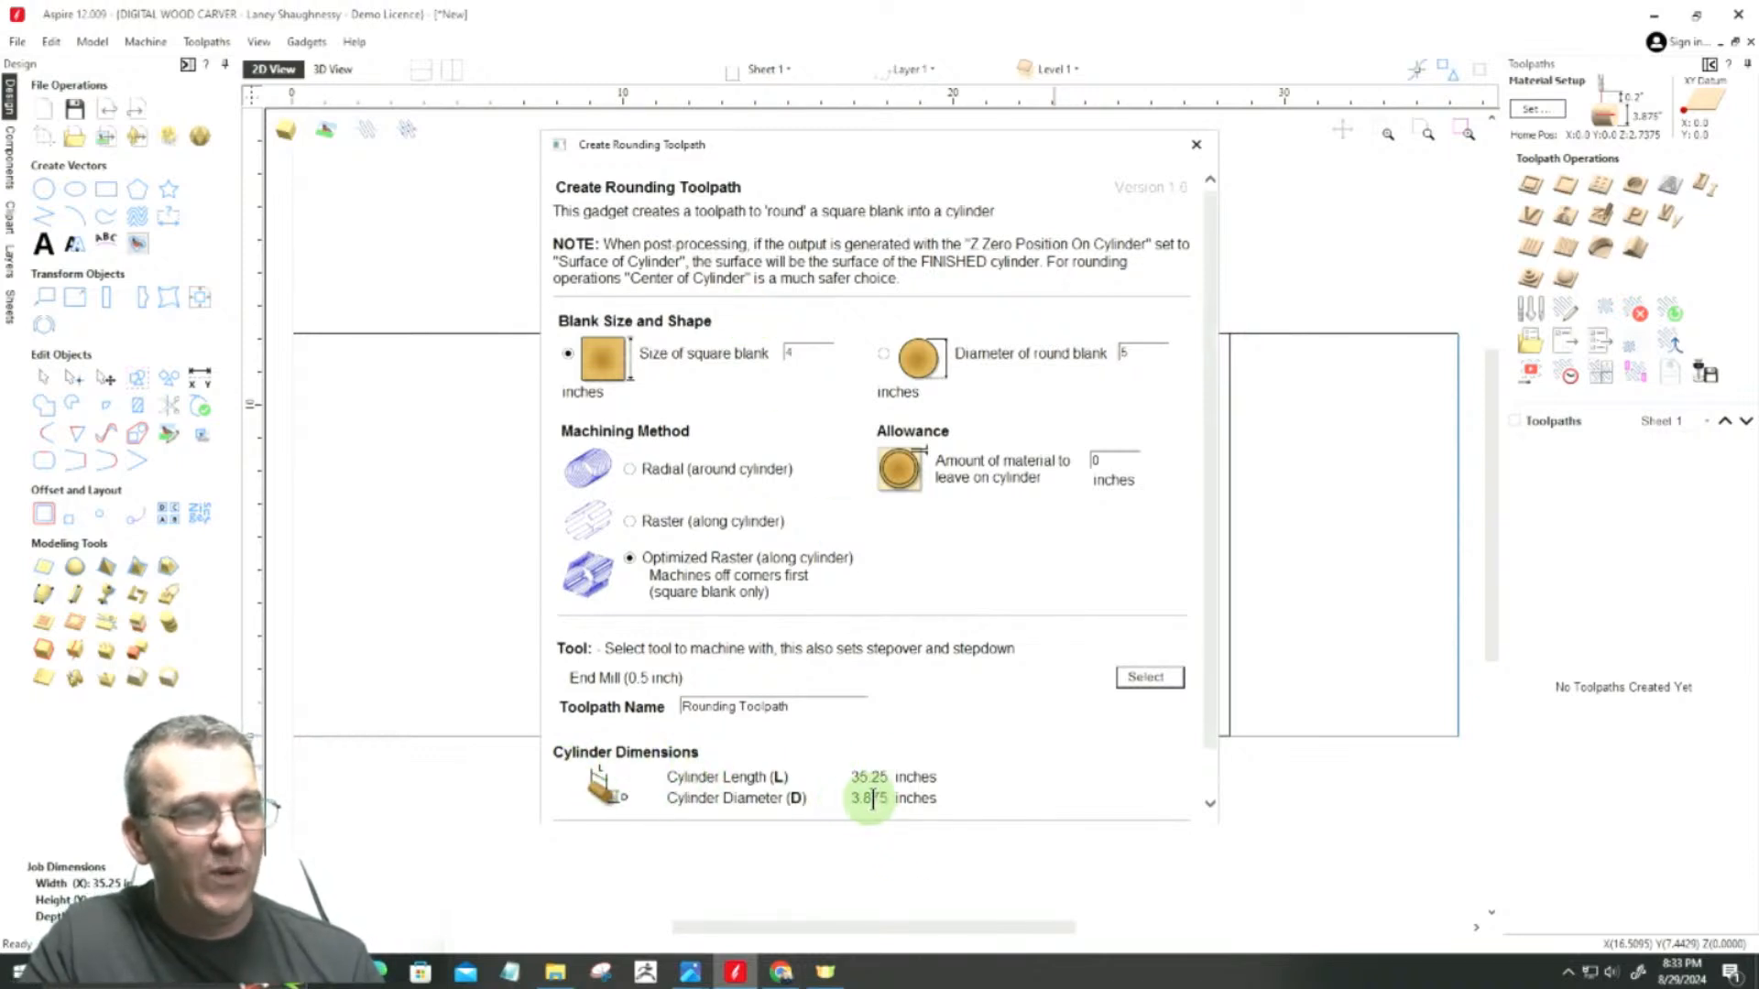
Step: Check the cylinder diameter in the rounding gadget and generate the rounding toolpath with the current settings
left_click_drag(934, 799, 850, 798)
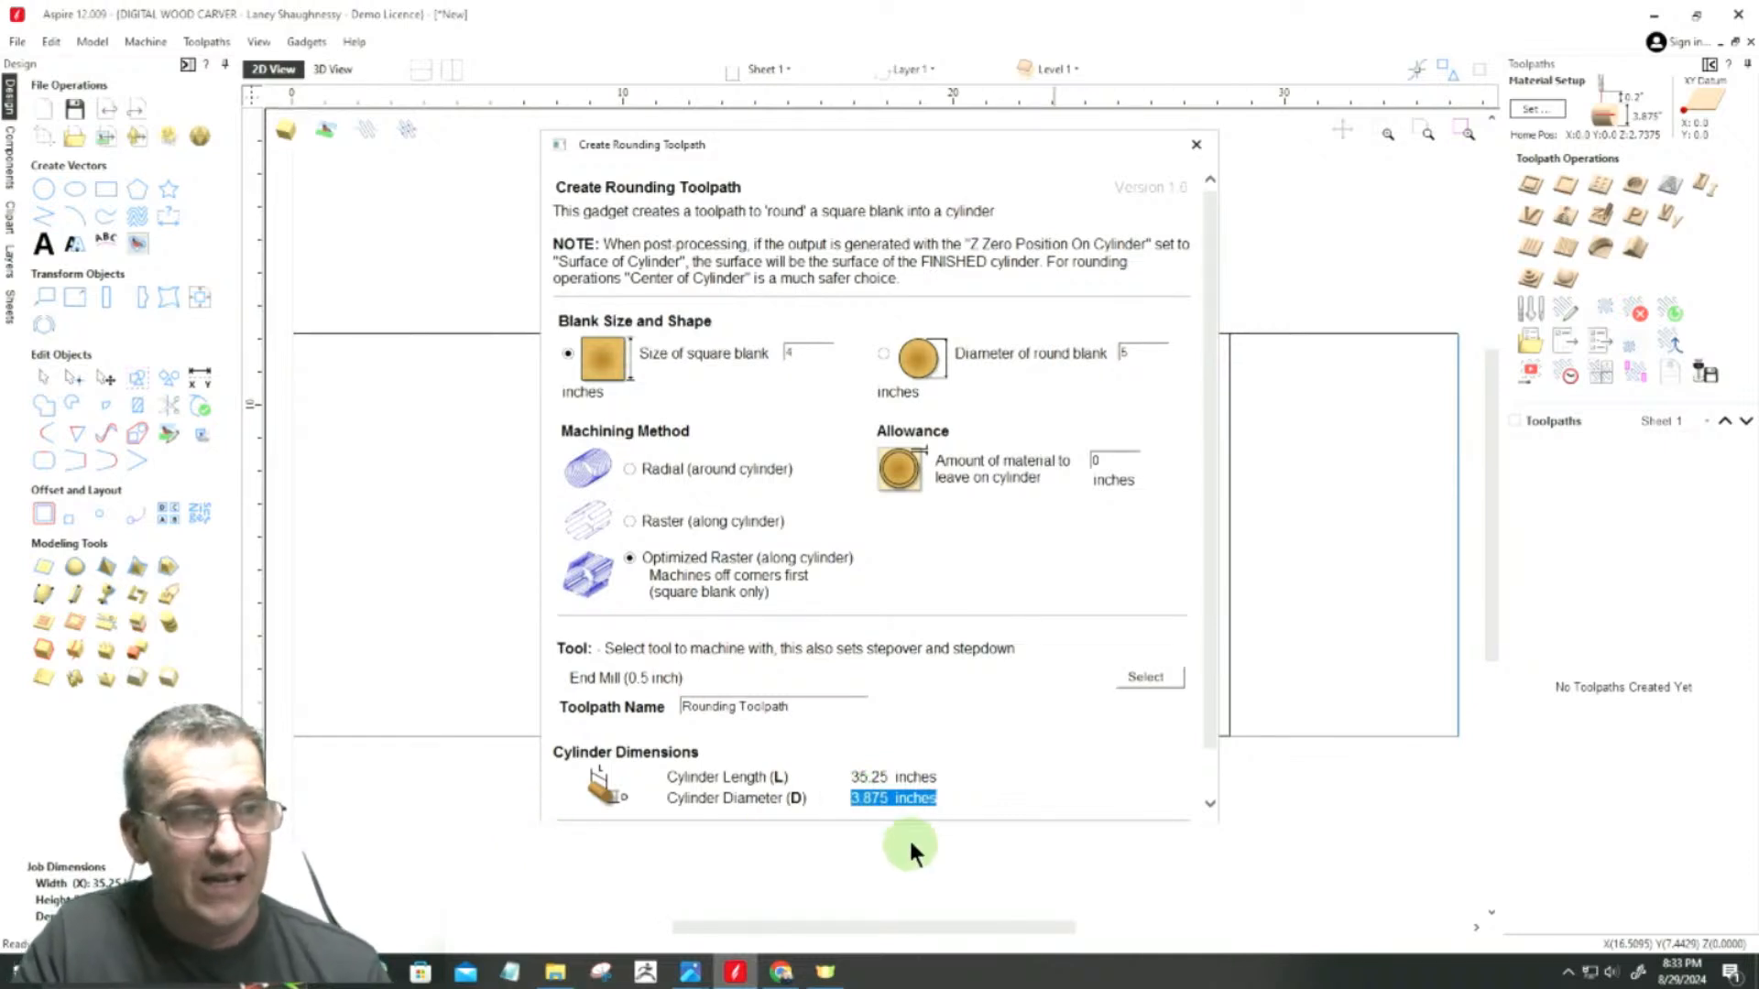
left_click_drag(1216, 679, 1207, 727)
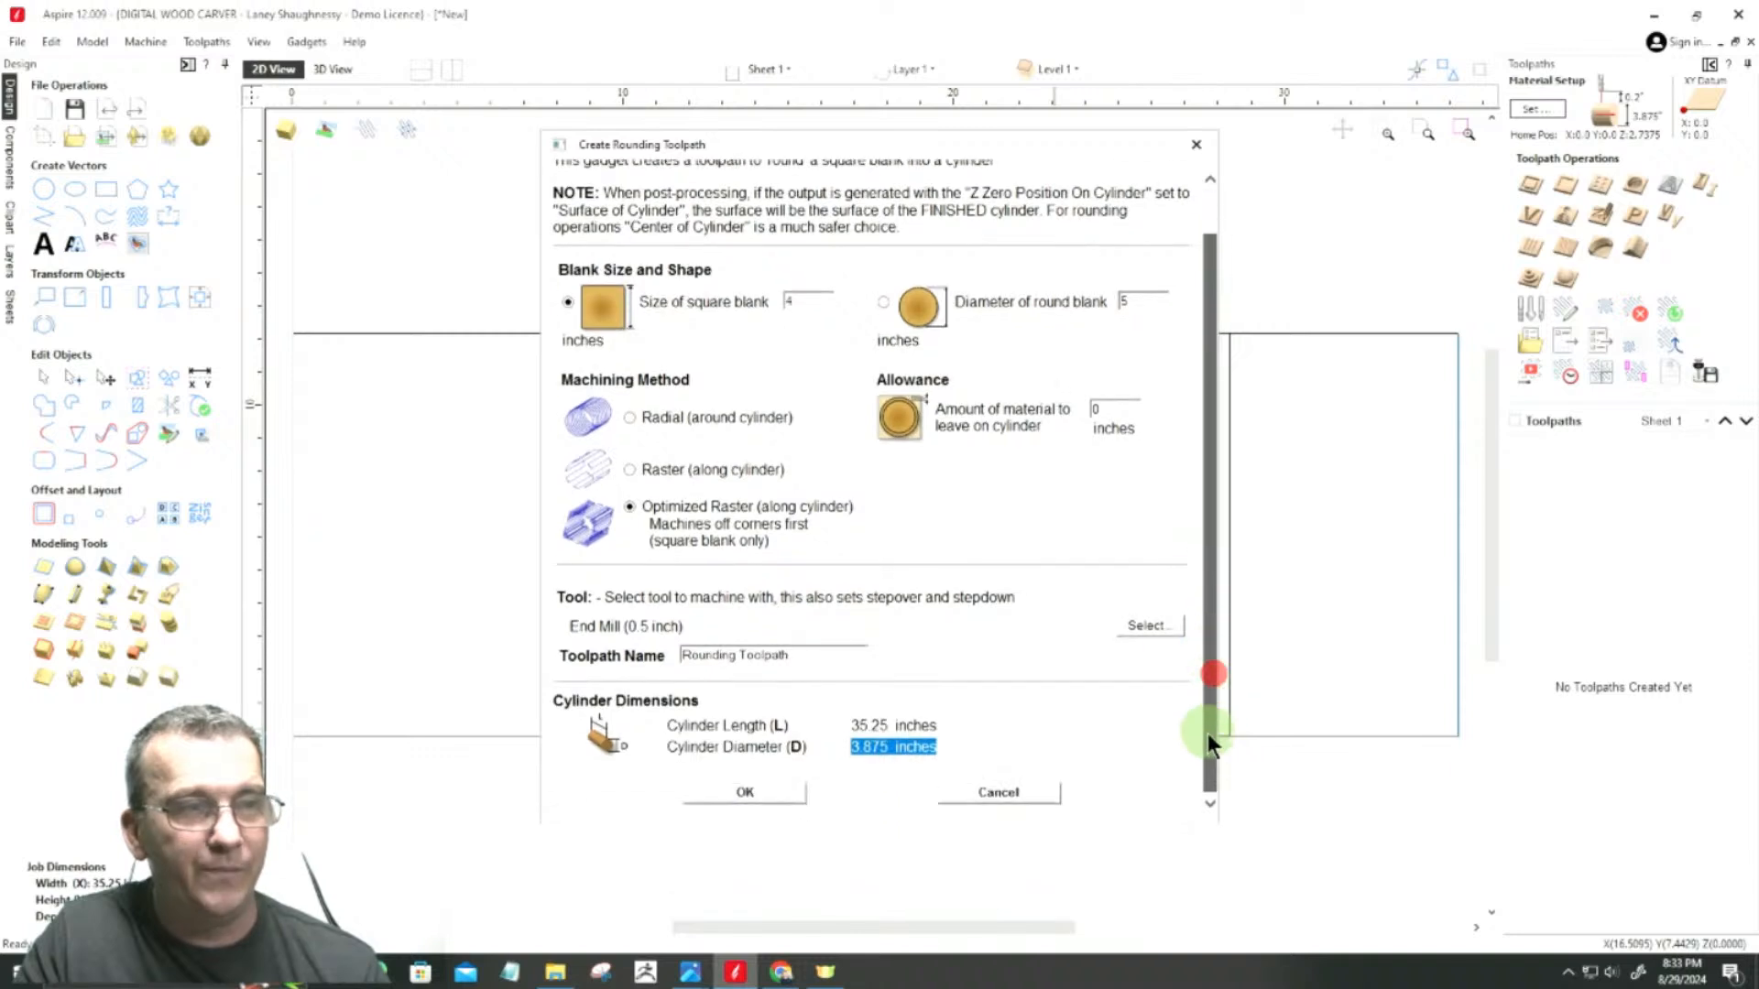
left_click(714, 789)
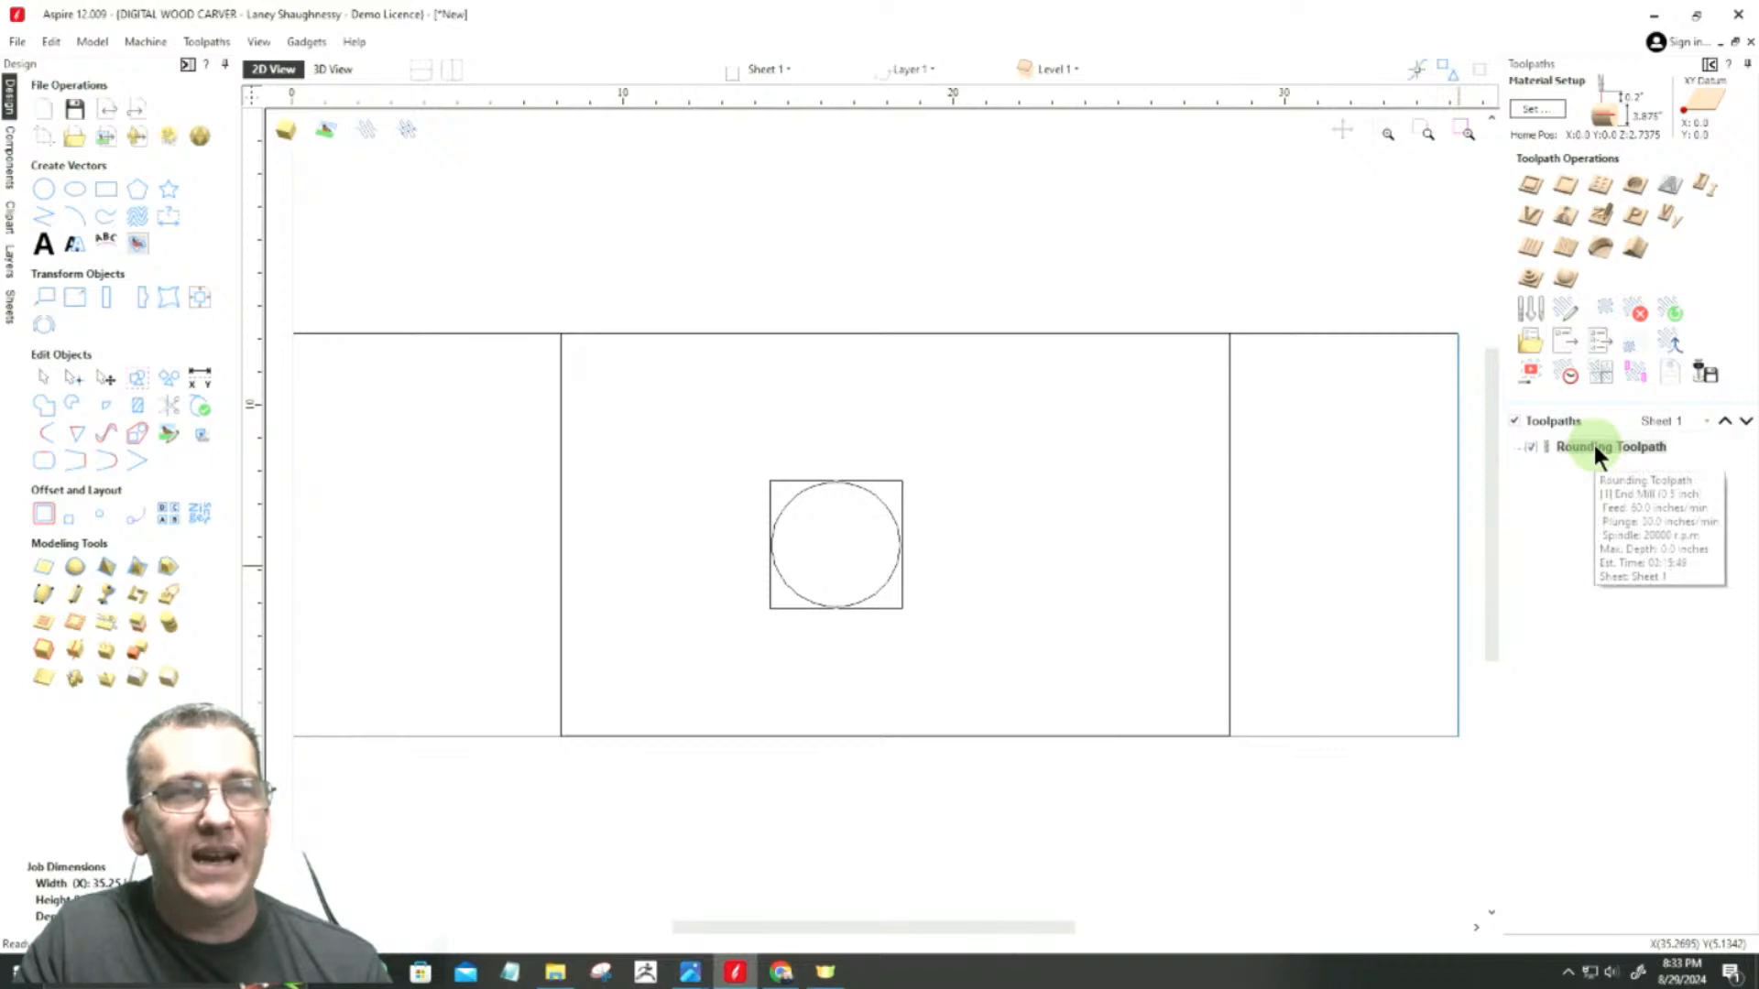
Step: Examine the rounding toolpath in 3D, looking at the cylinder end-on from the left side
left_click(348, 68)
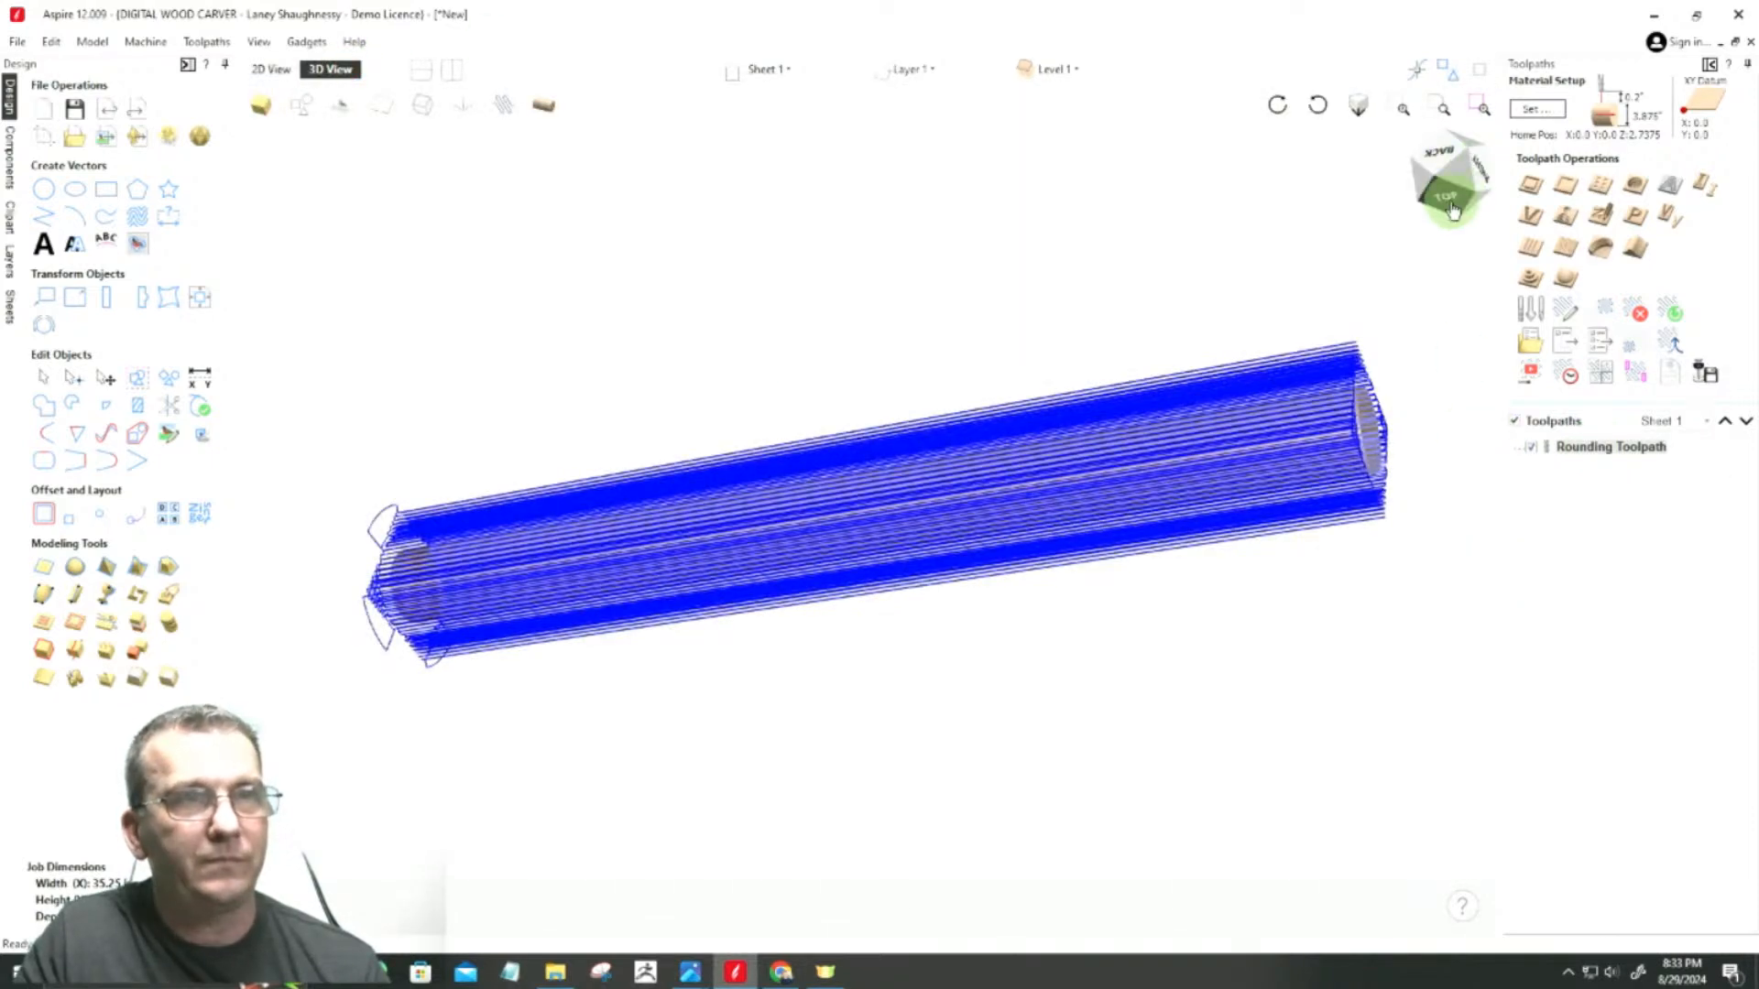
left_click(1480, 170)
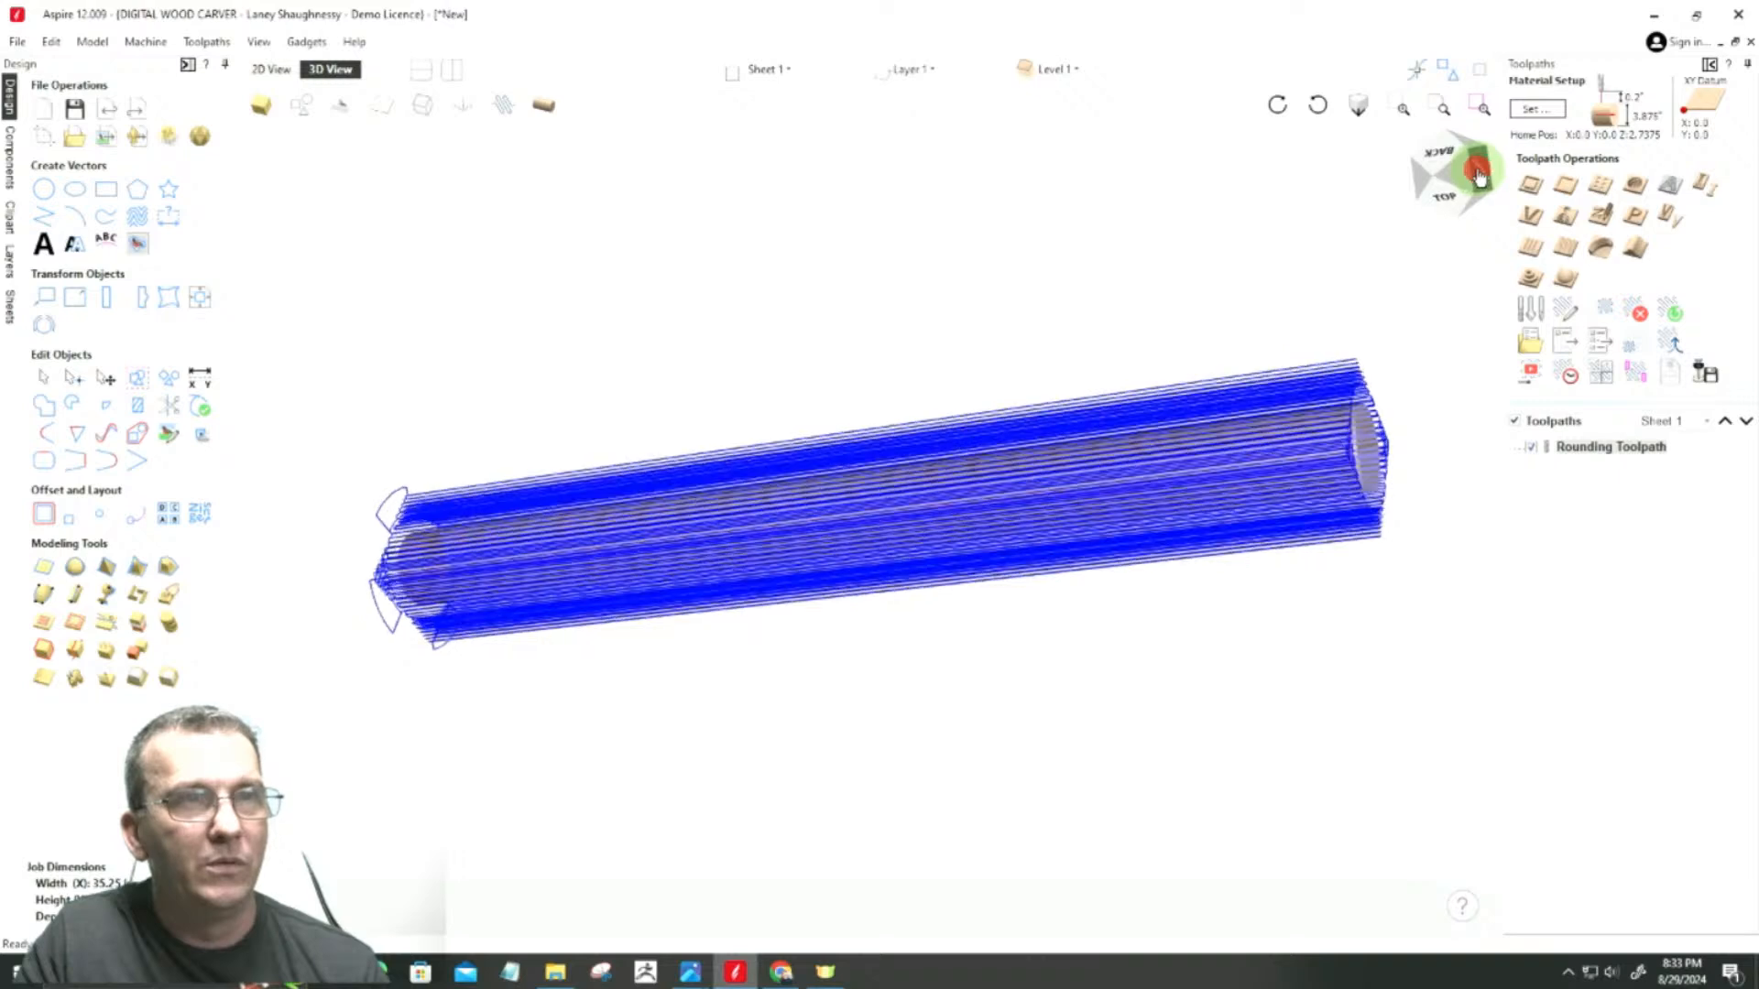
left_click_drag(1479, 174, 1461, 191)
left_click(1461, 191)
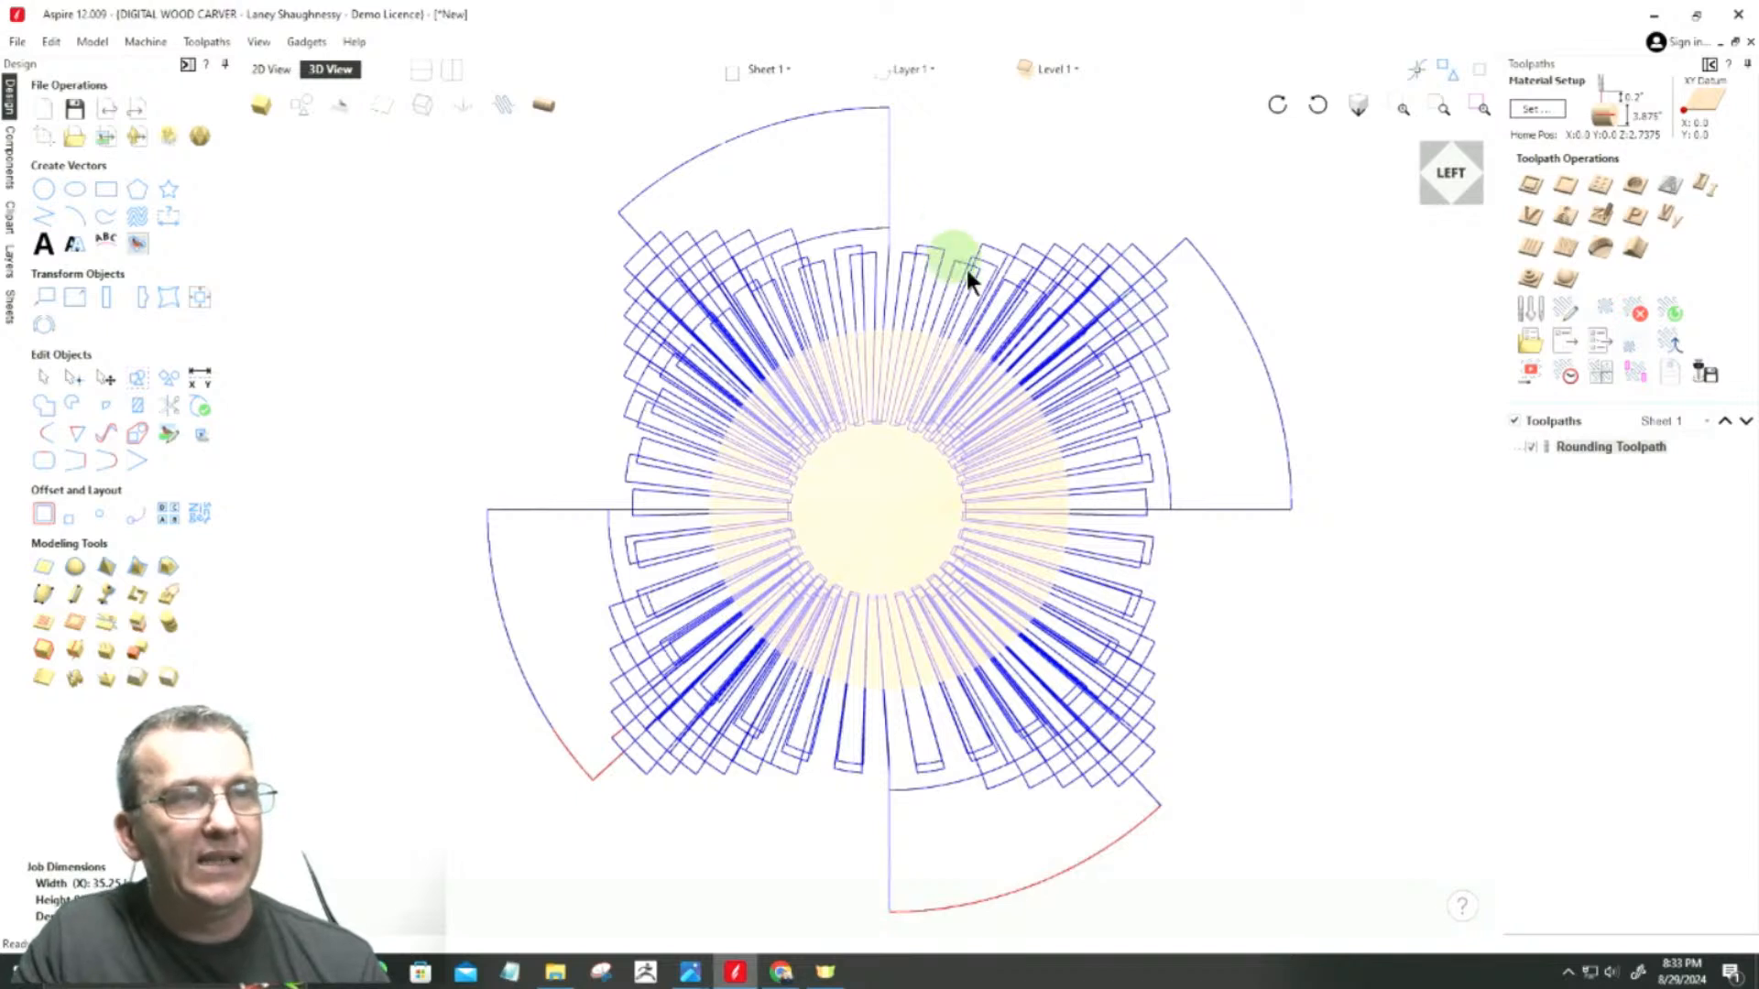
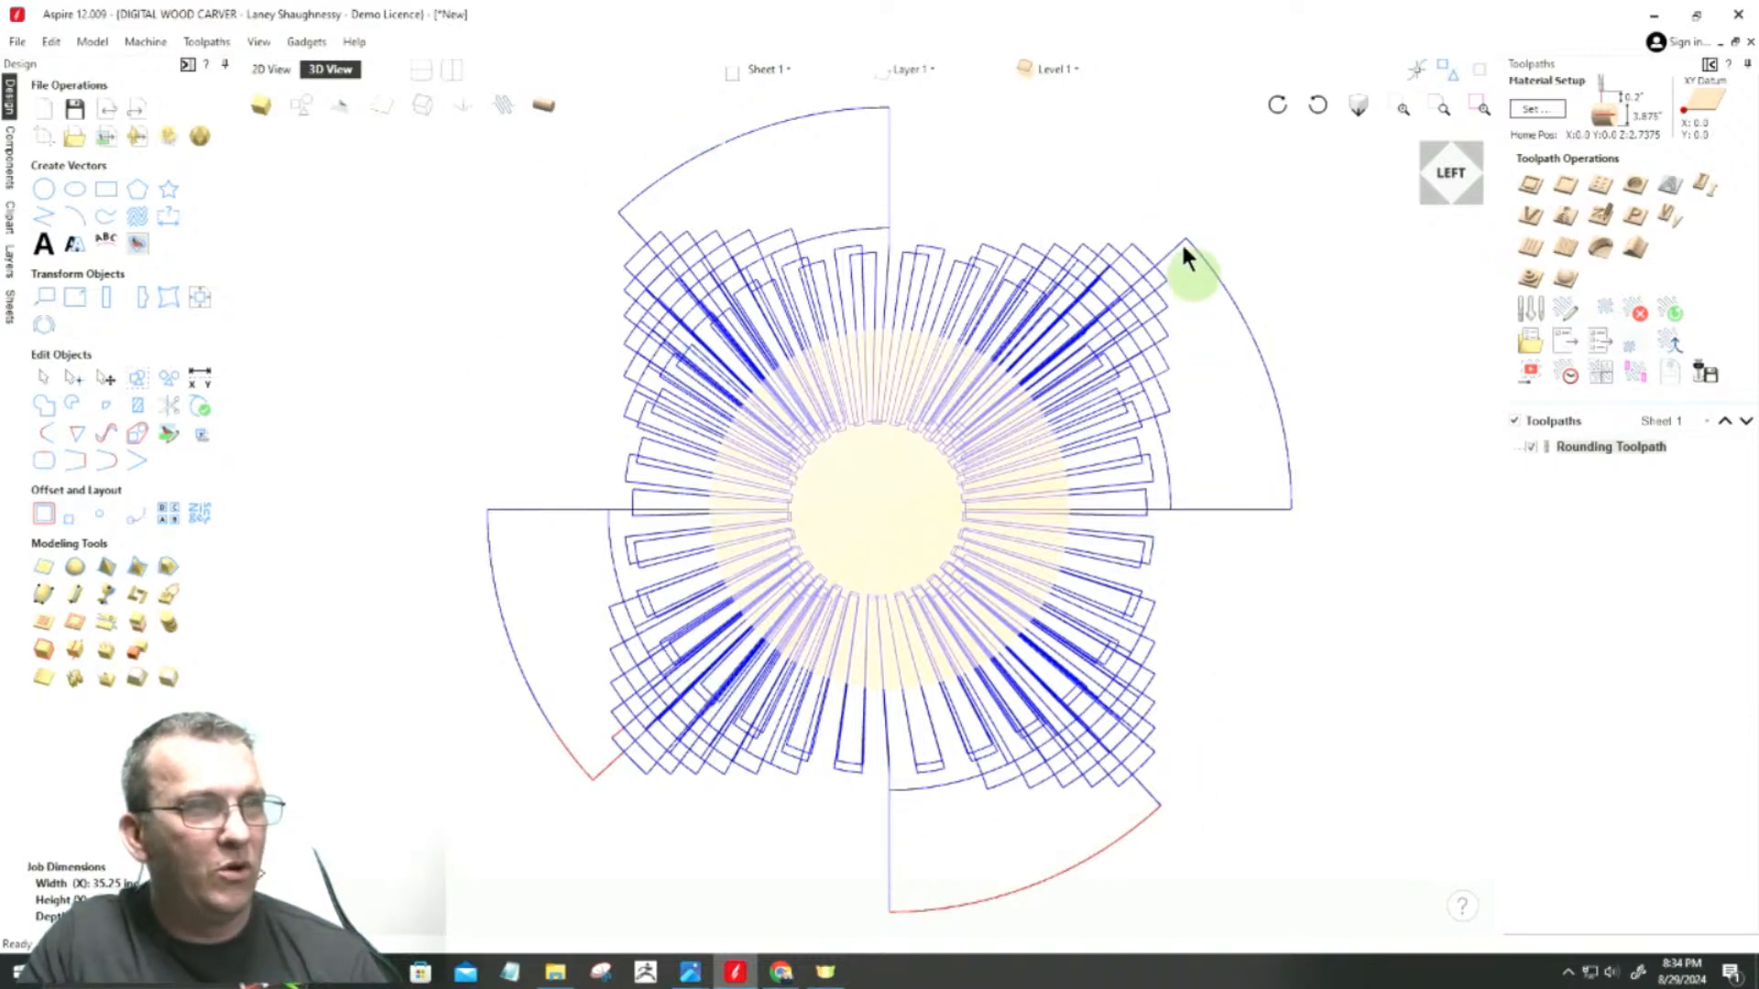
Step: Examine the wrapped rounding toolpath along the cylinder's length from its left end
left_click_drag(1452, 184, 1451, 200)
scroll(1104, 185, "down", 2)
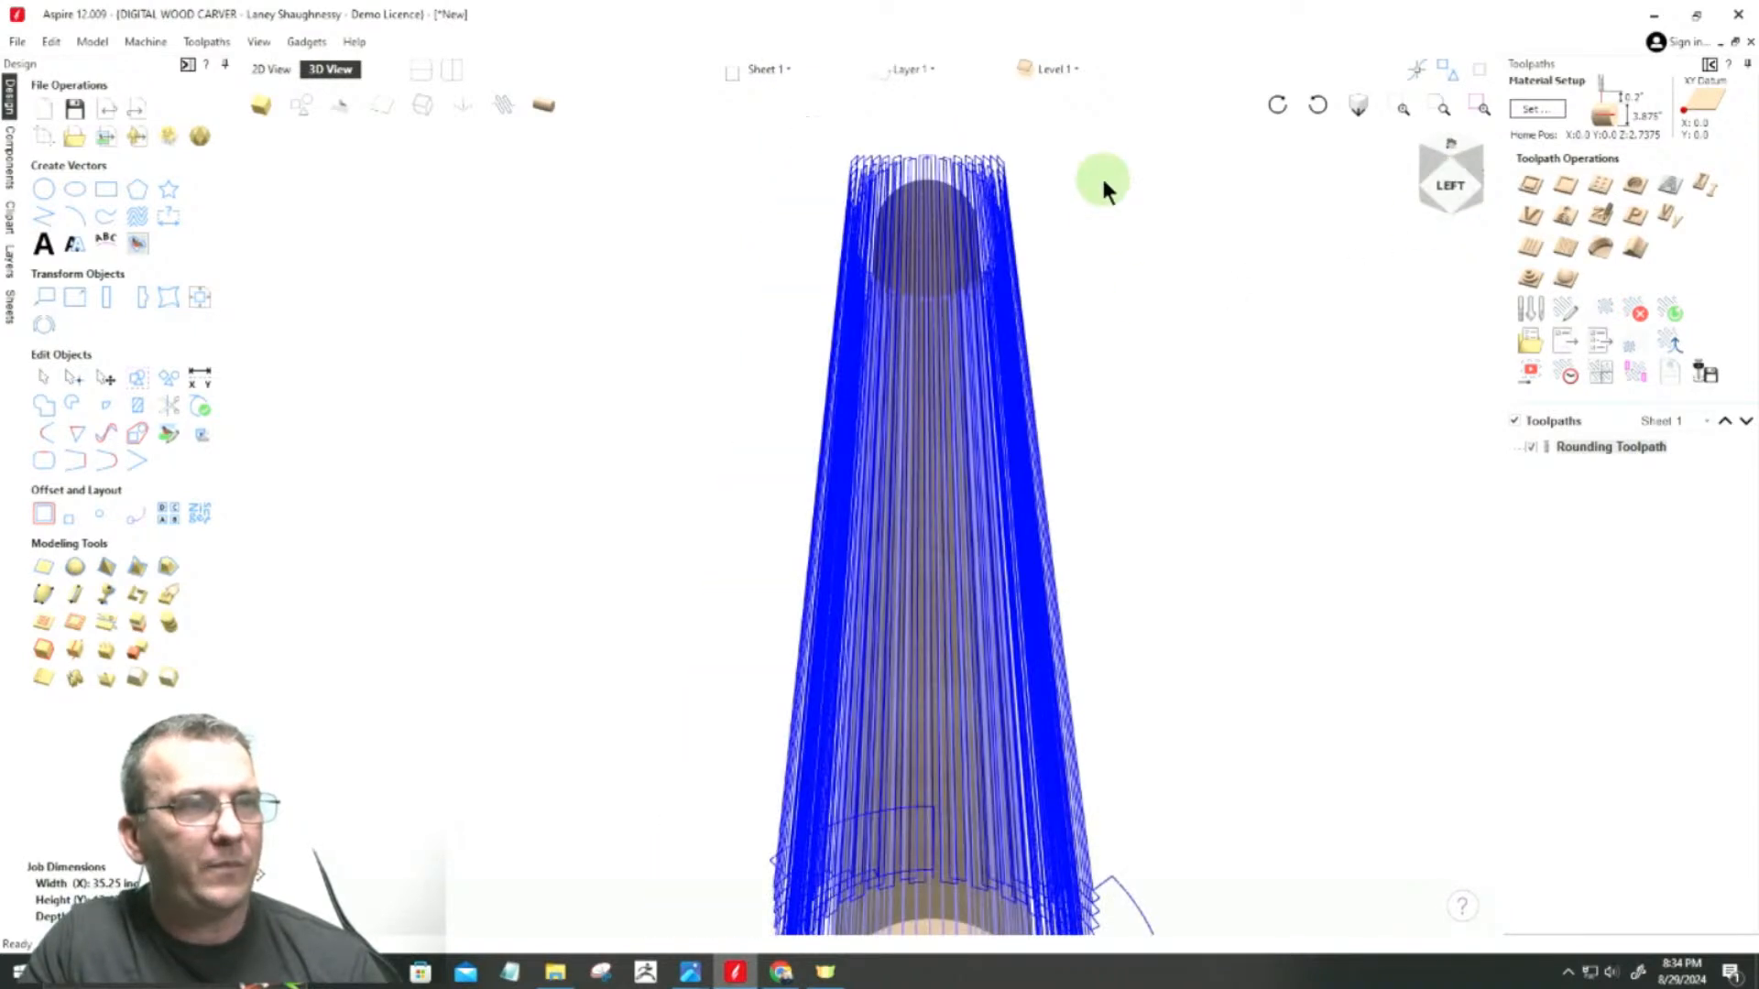
scroll(1067, 192, "down", 1)
scroll(1107, 866, "down", 1)
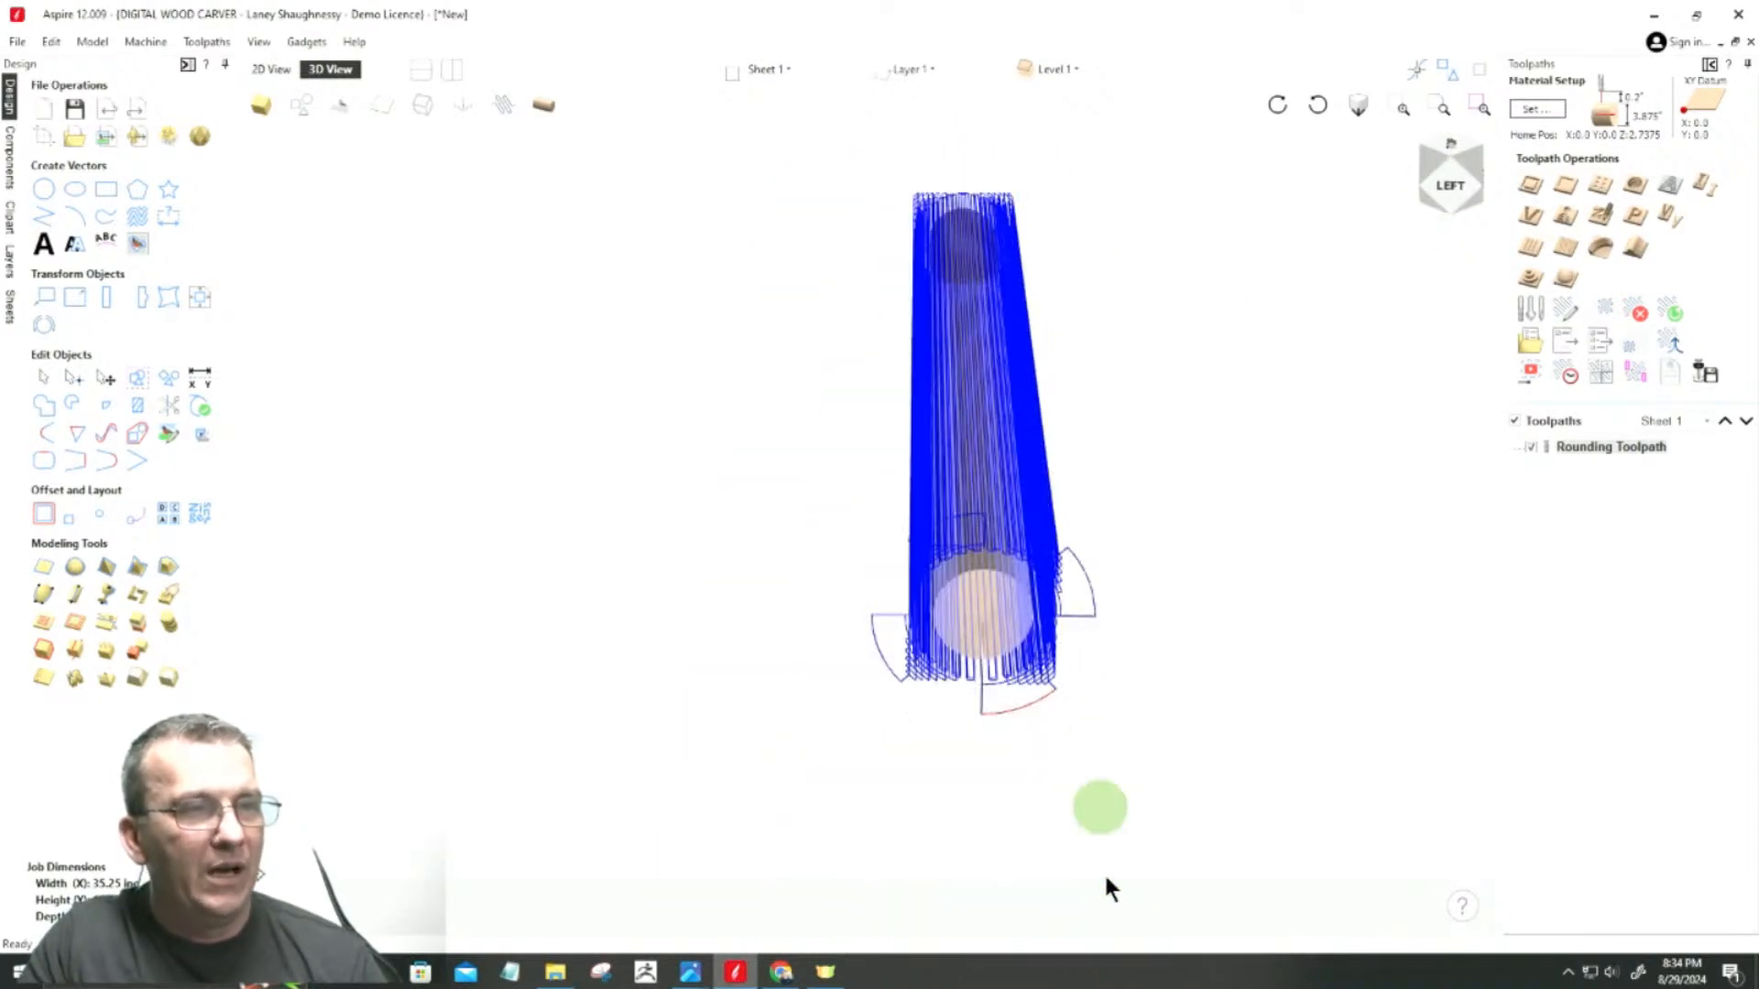
scroll(1050, 801, "up", 2)
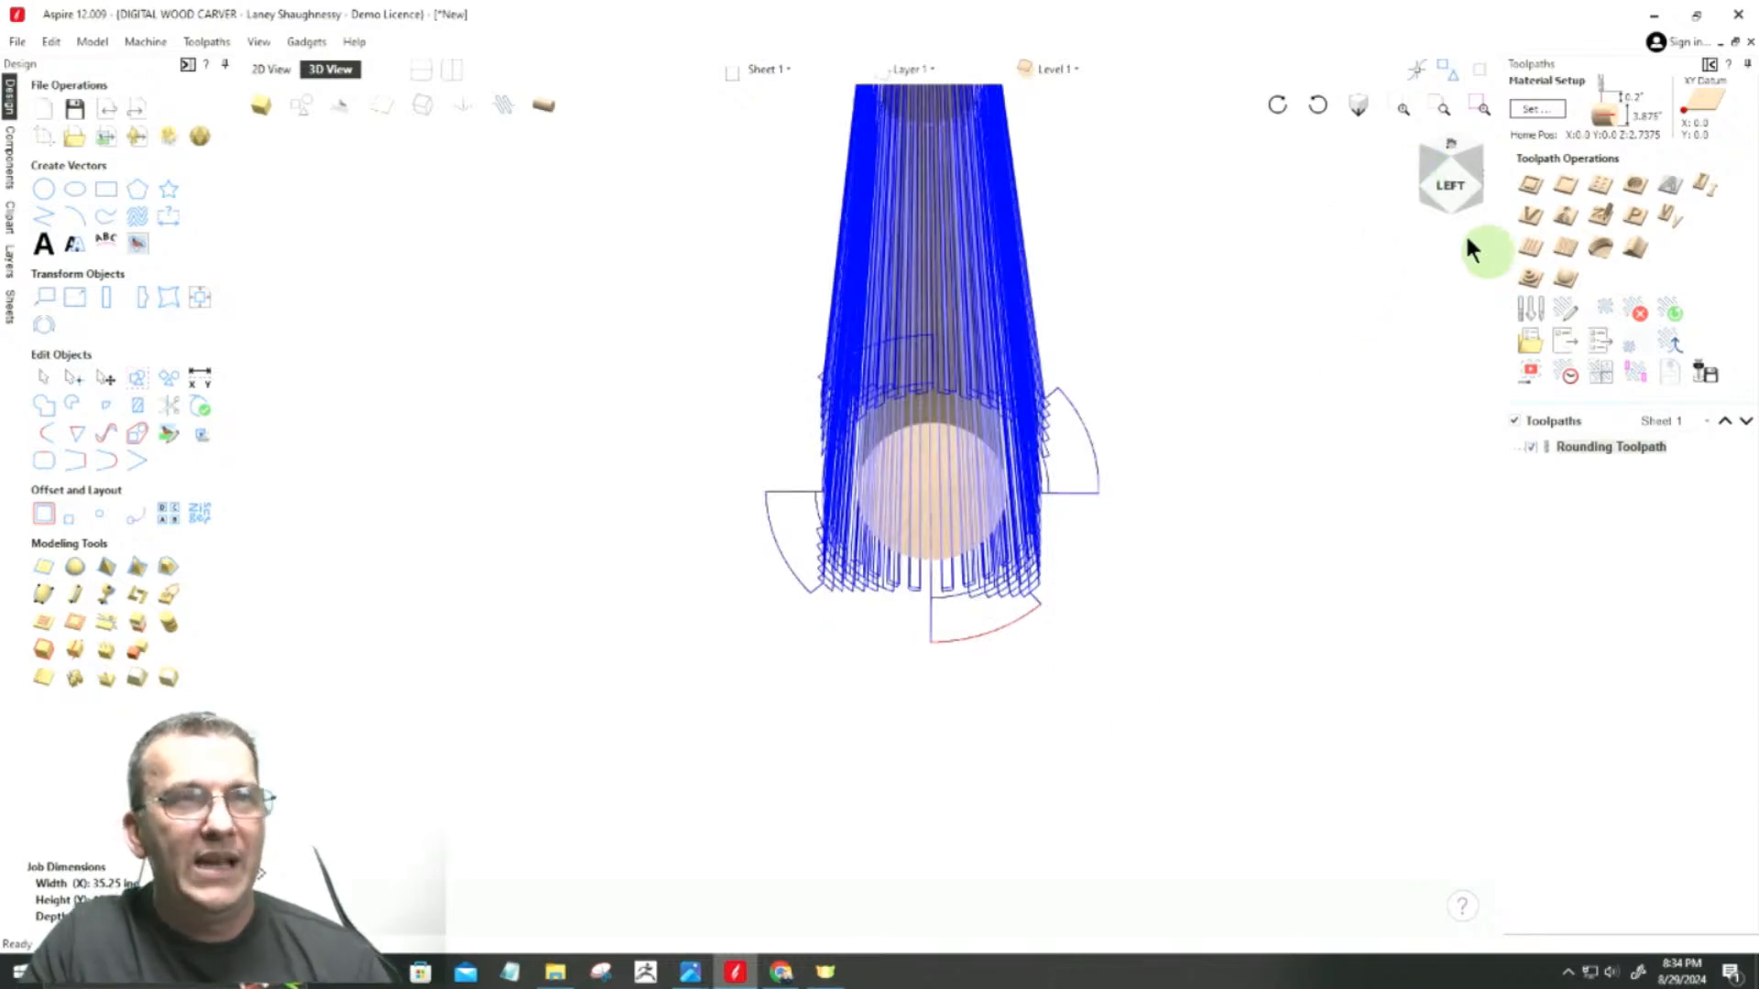
Step: Unwrap the rotary toolpath preview and examine the flattened rounding passes from the right end at several angles
left_click(546, 110)
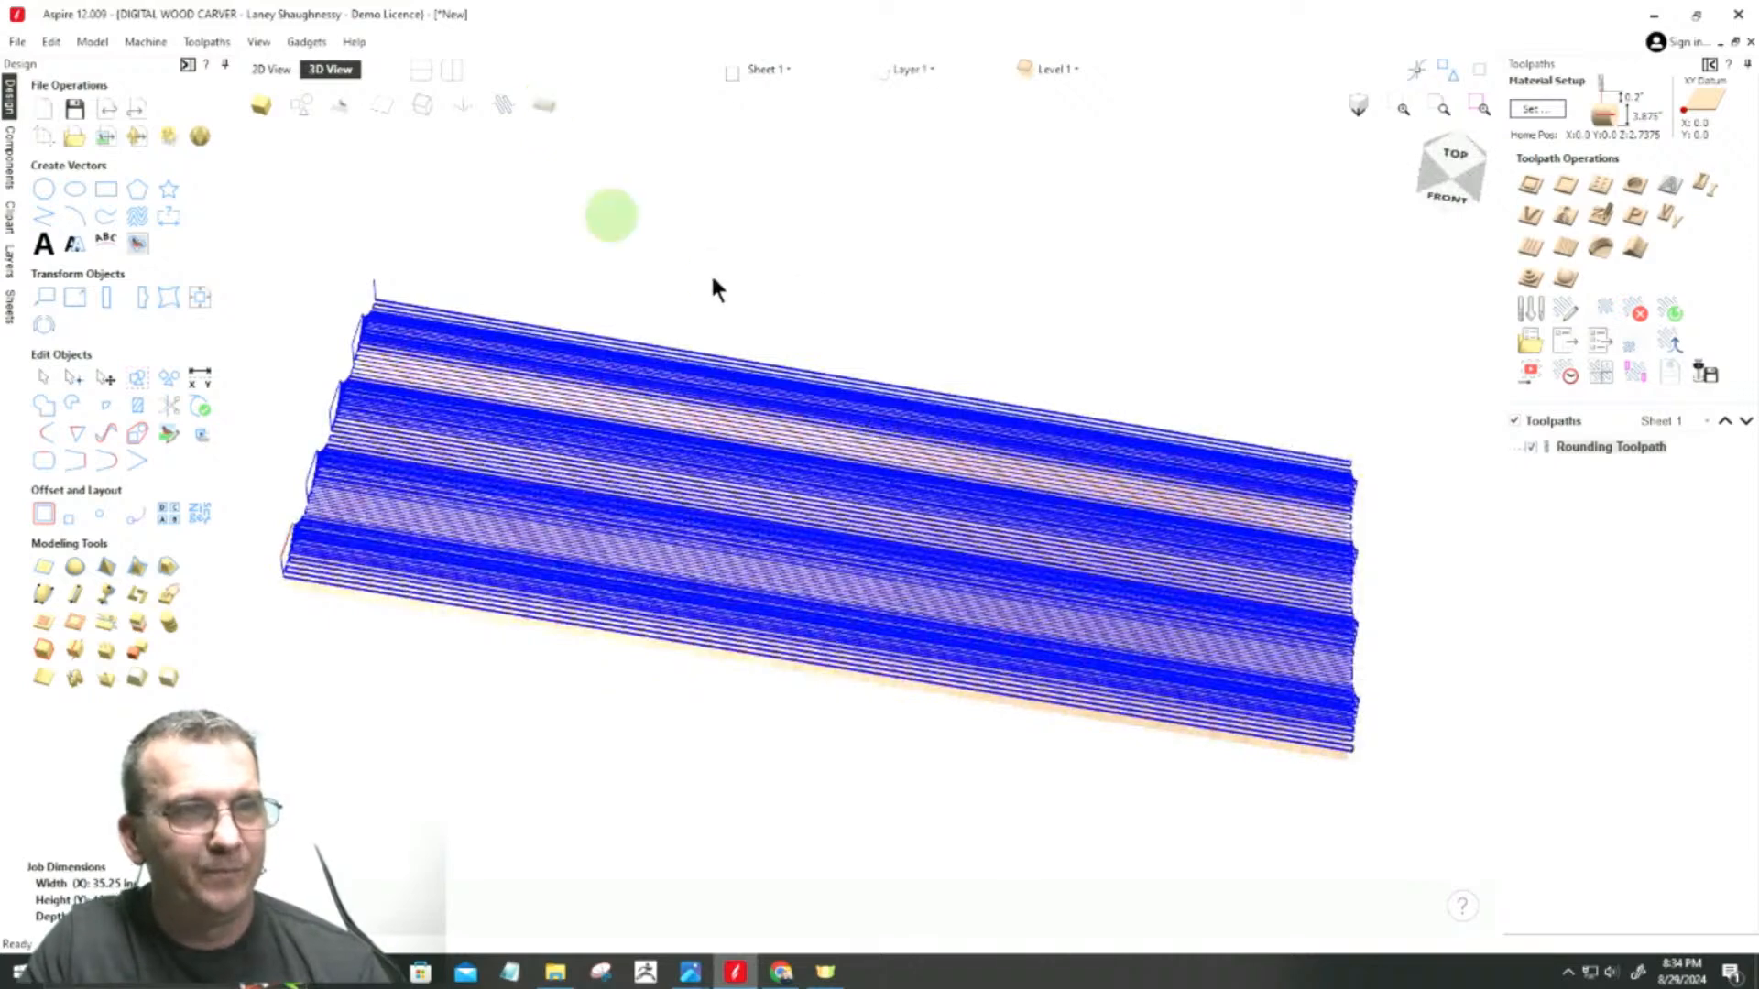
left_click(1446, 201)
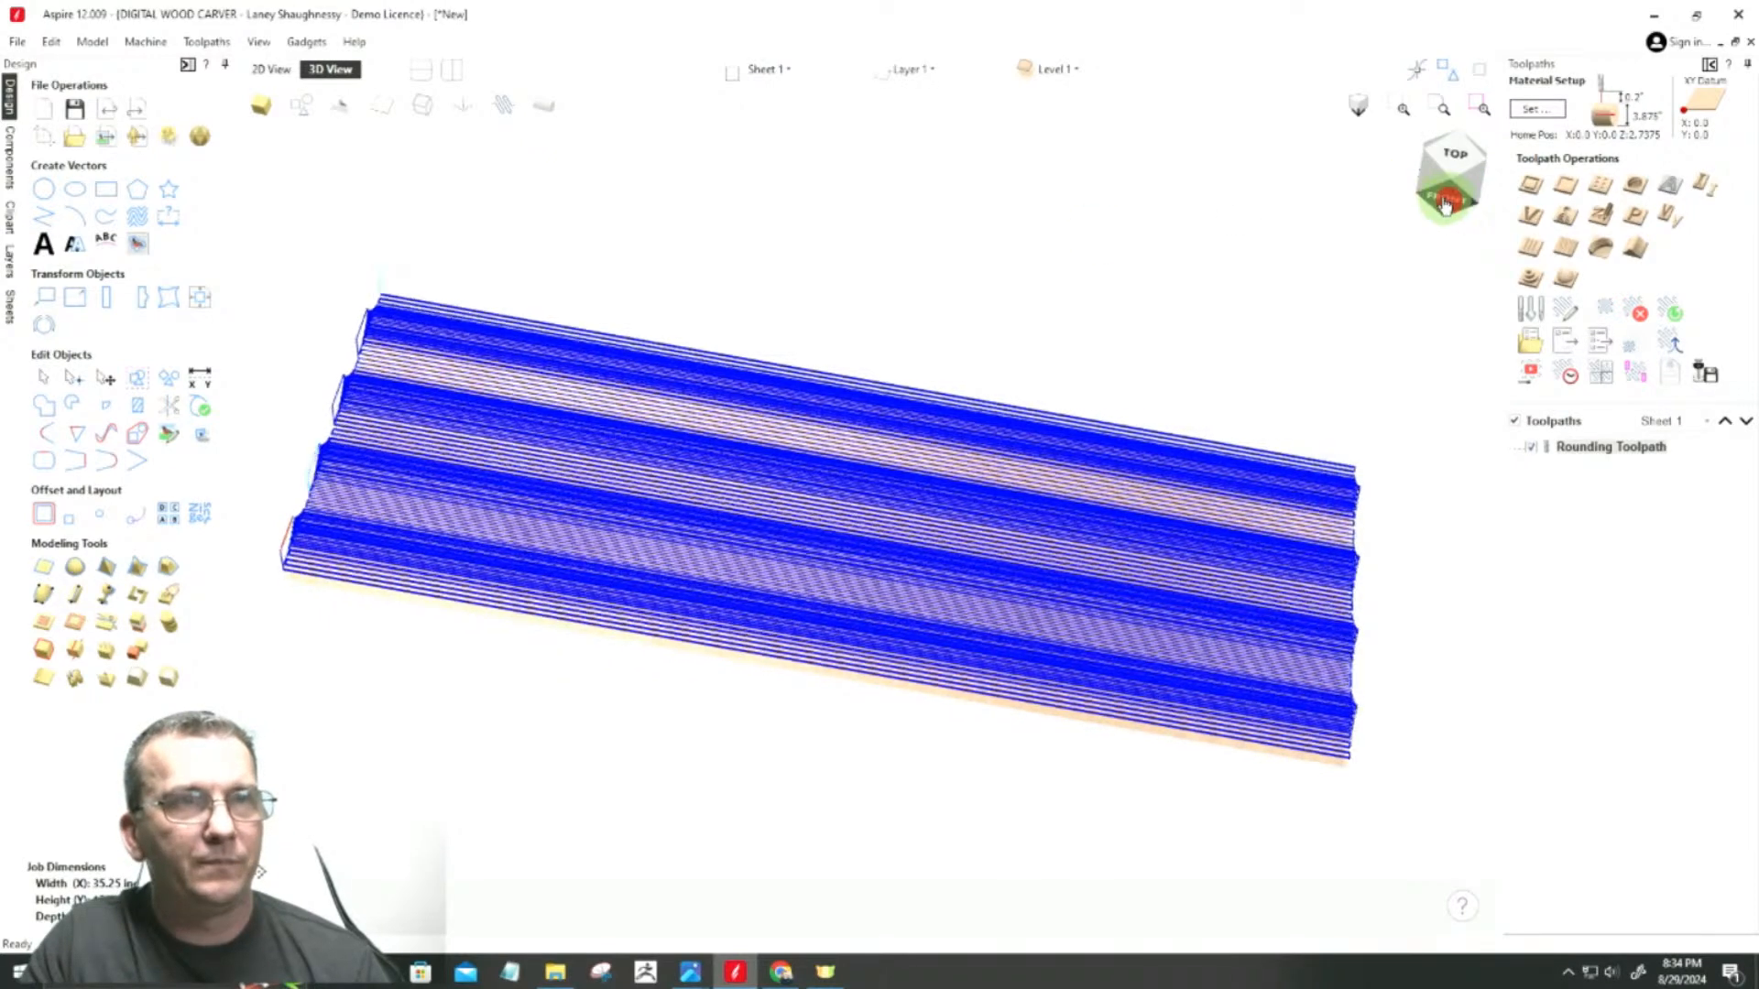
left_click(1441, 171)
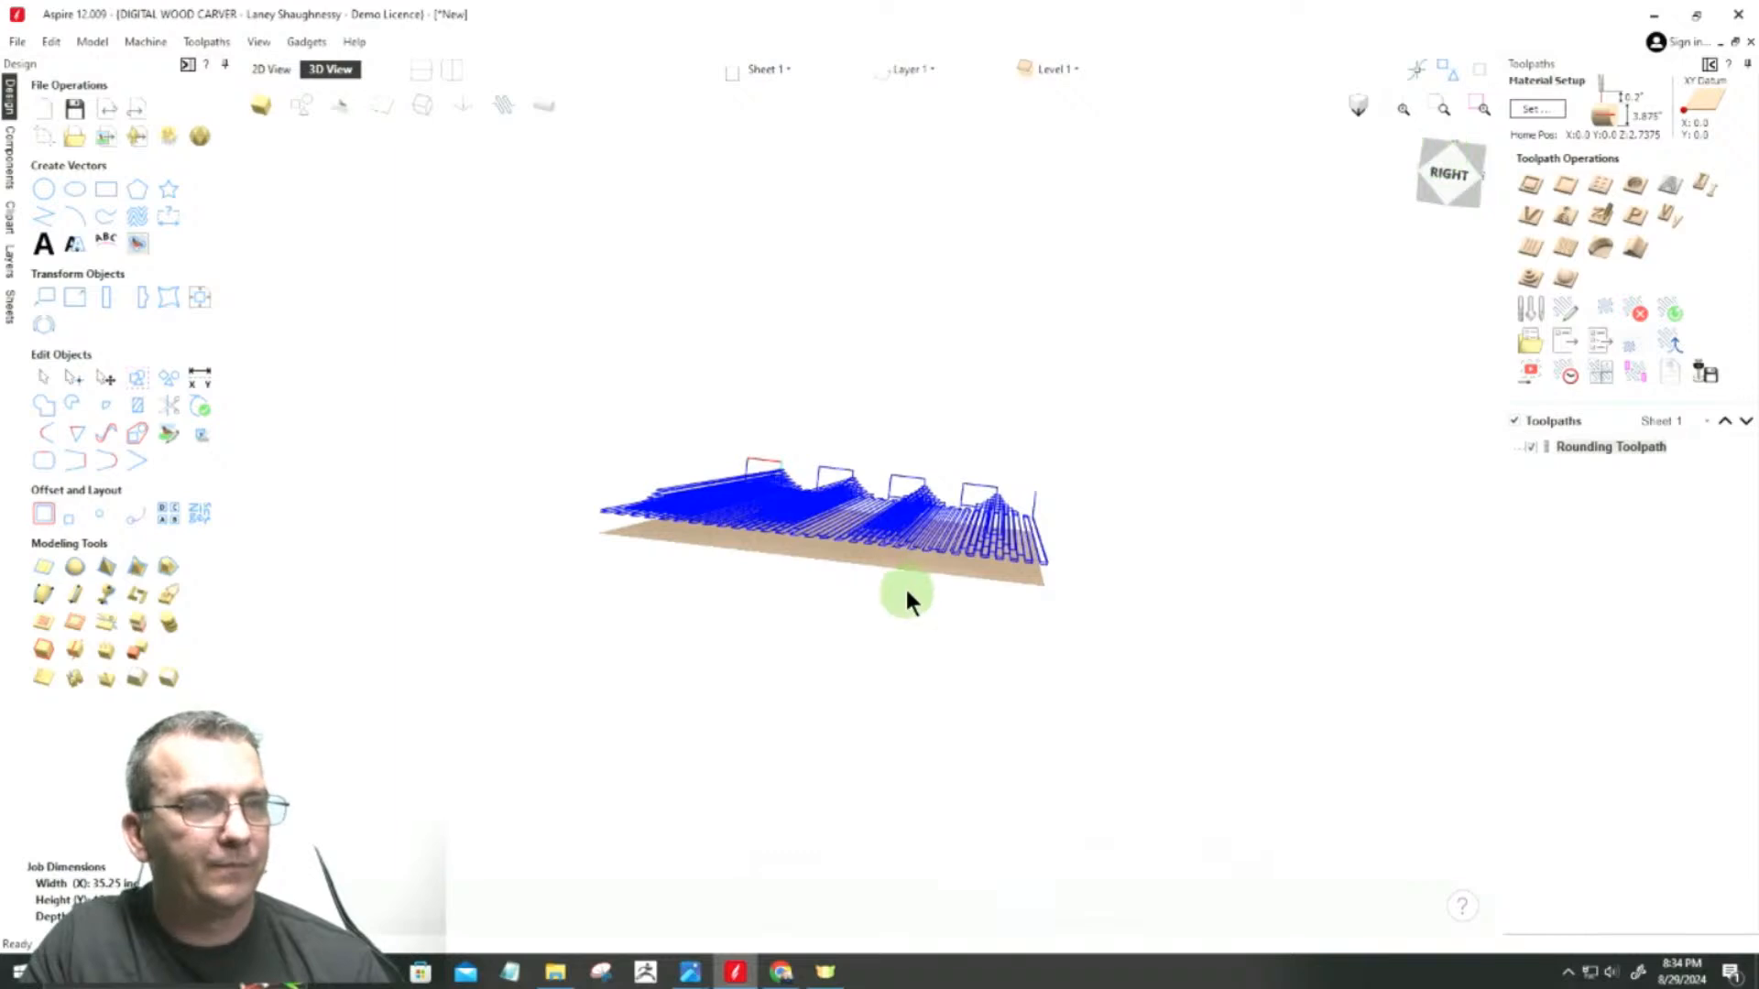
scroll(909, 528, "up", 3)
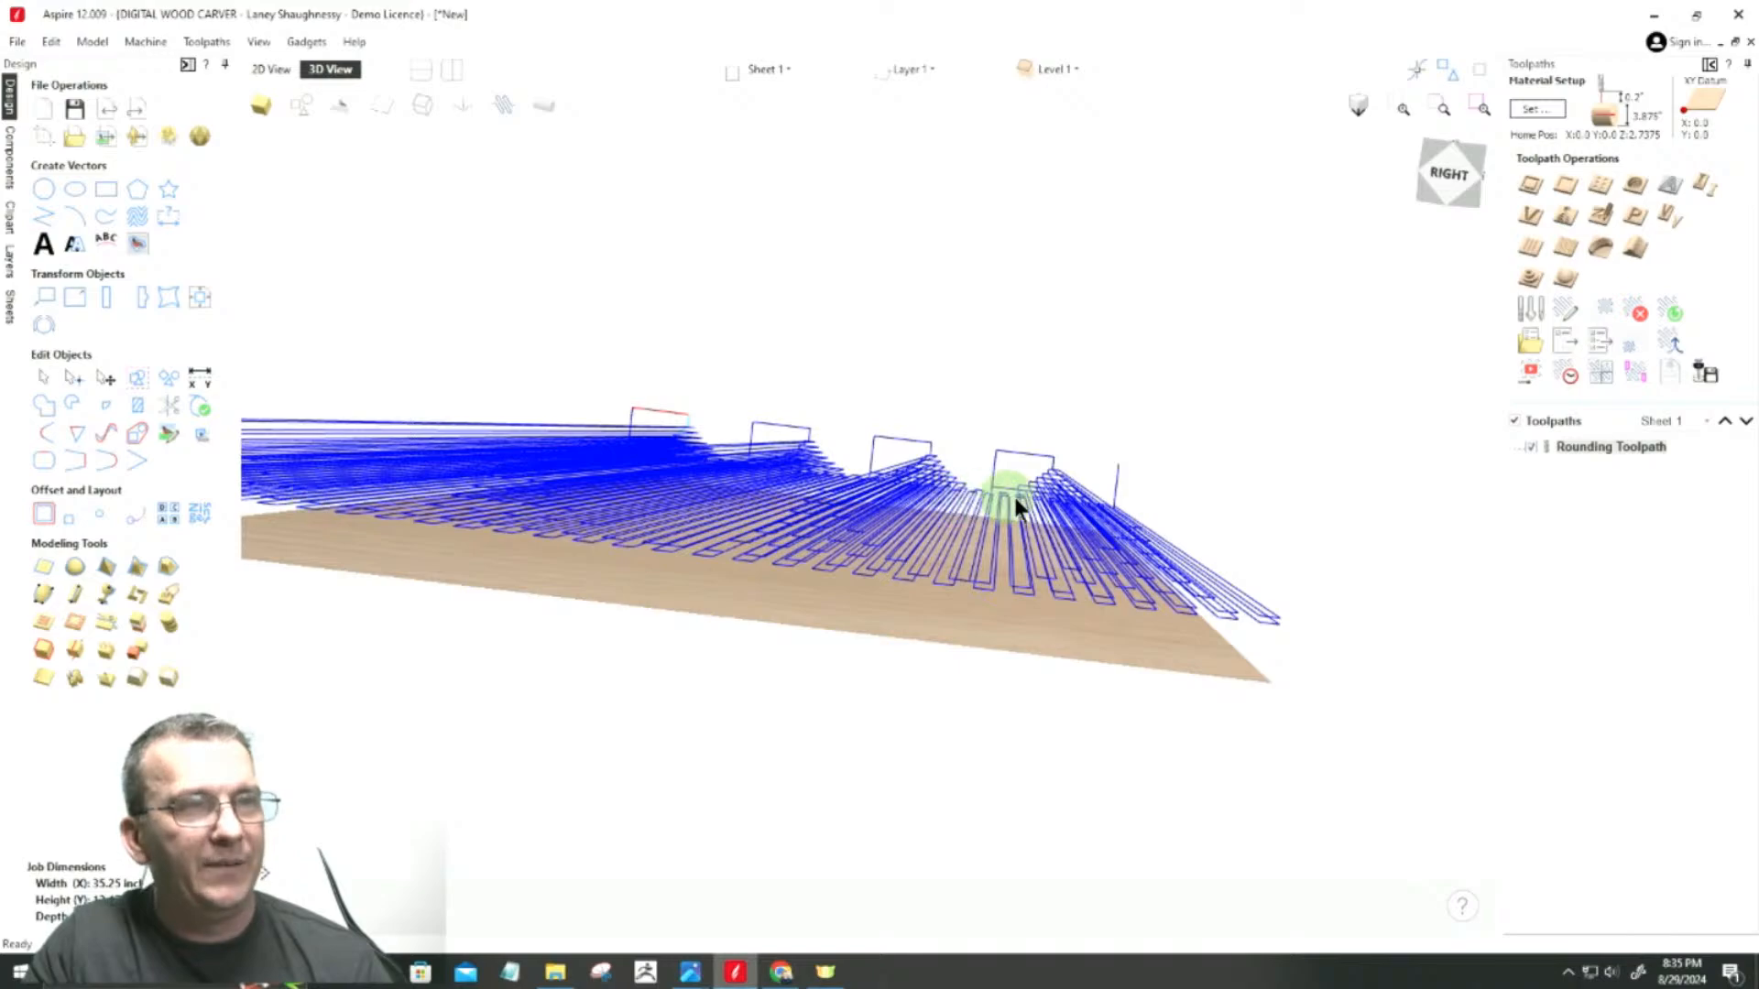
left_click(1465, 178)
mouse_move(1468, 181)
left_mouse_down()
mouse_move(1441, 190)
mouse_move(1476, 186)
left_mouse_up()
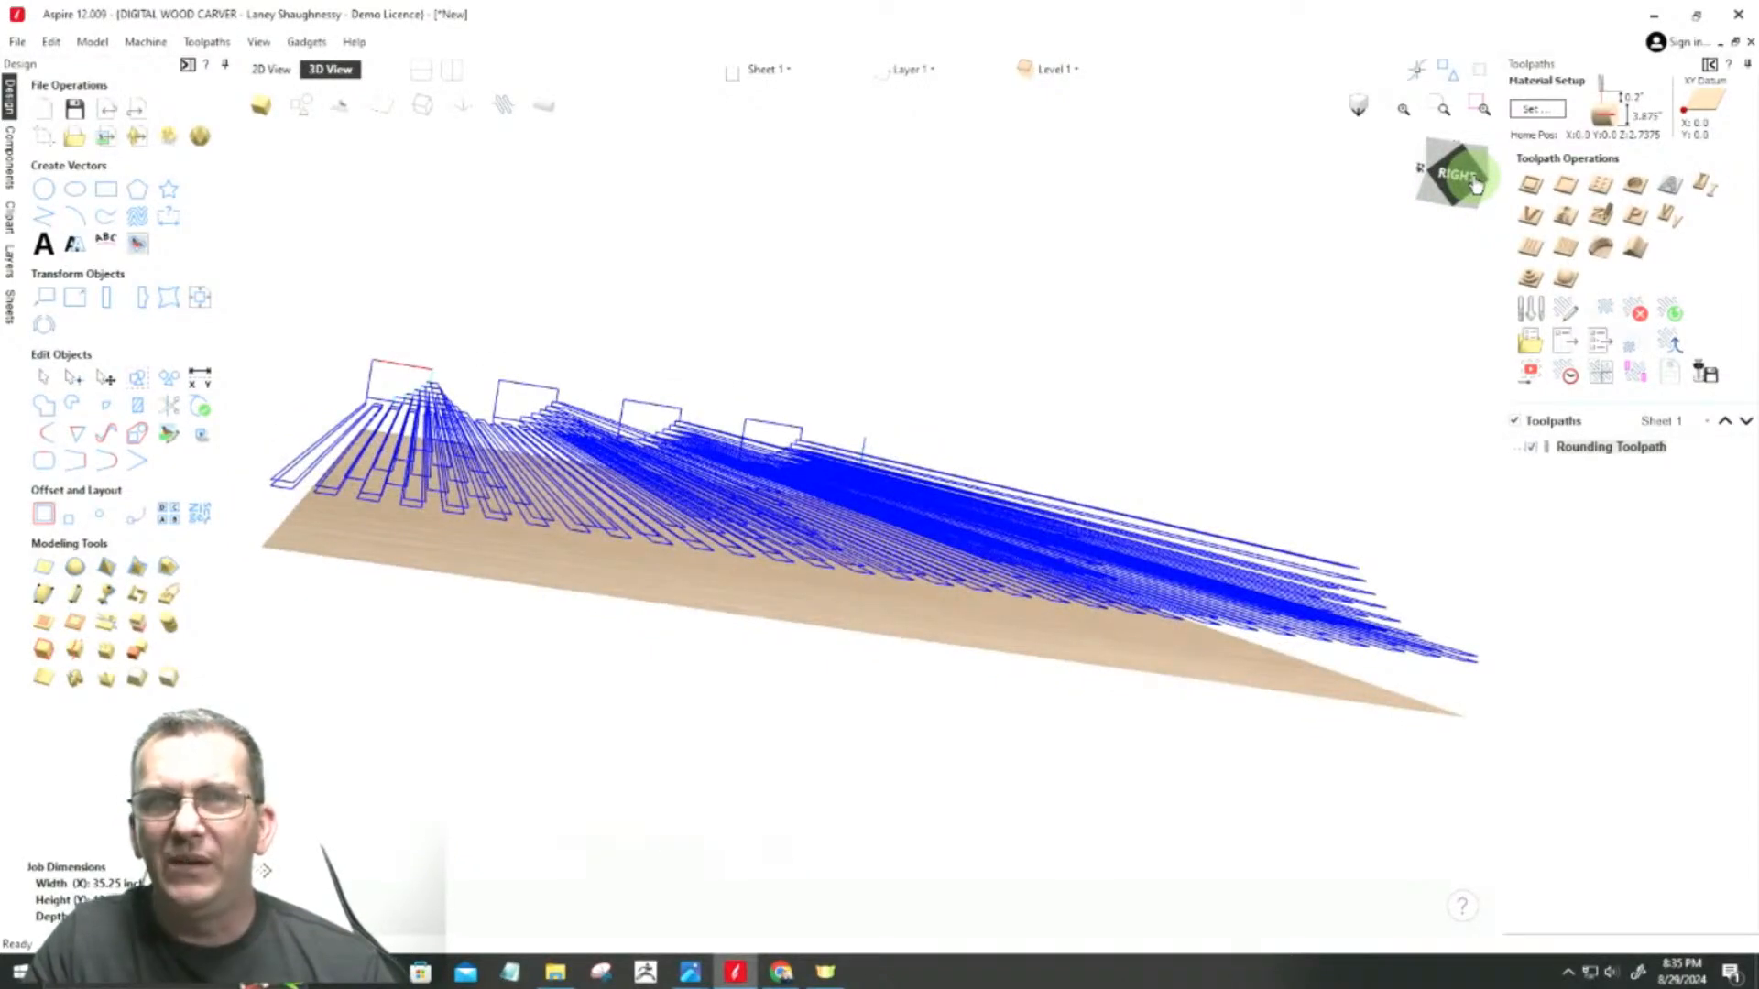
left_click_drag(1476, 186, 1422, 222)
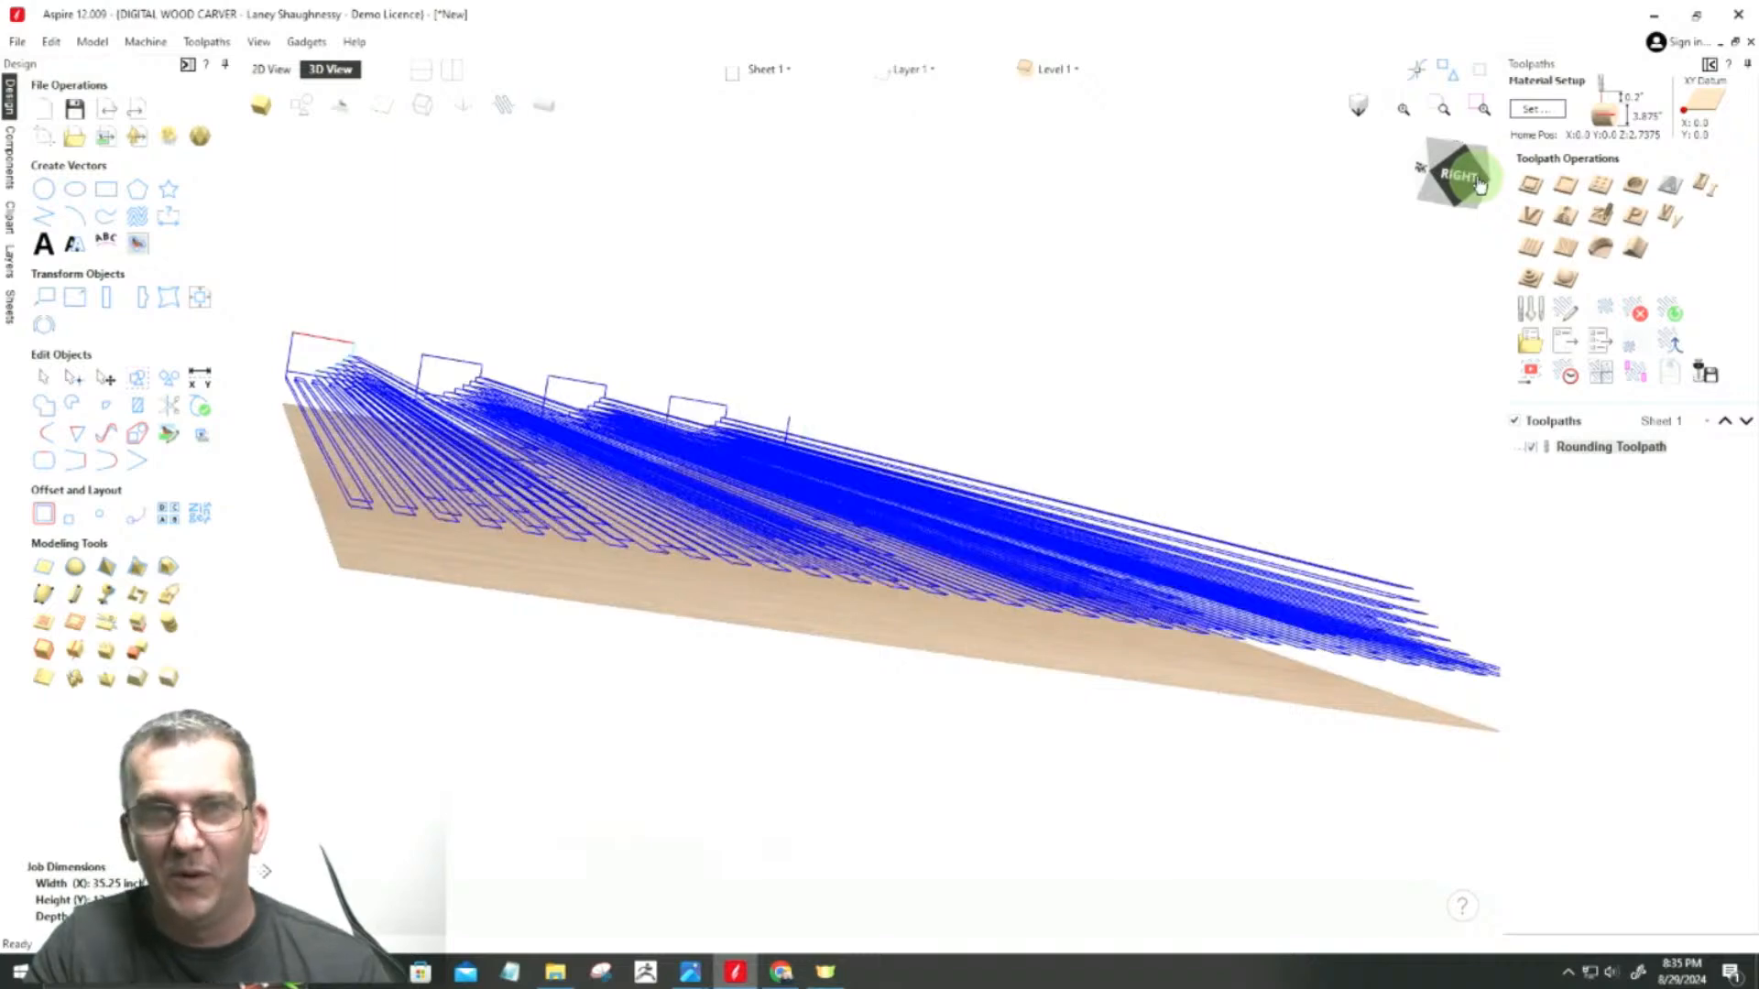
left_click_drag(1458, 178, 1458, 186)
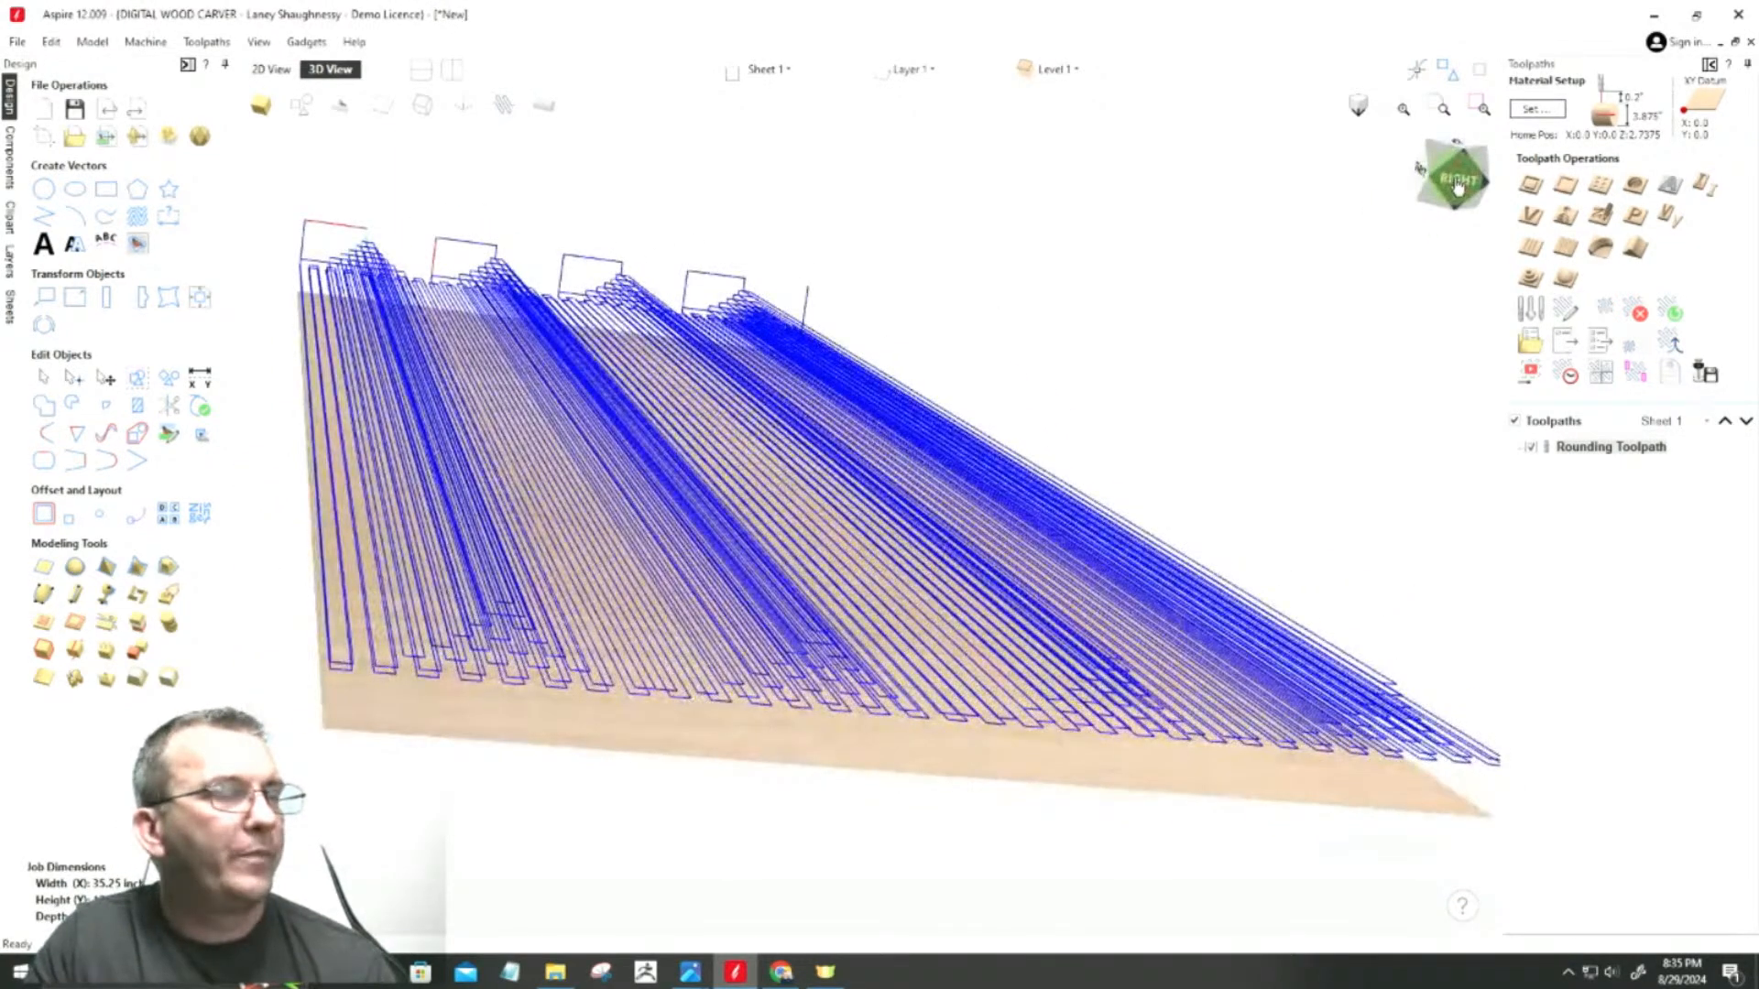
Step: Delete all the vectors within the job area in the 2D view
left_click(275, 71)
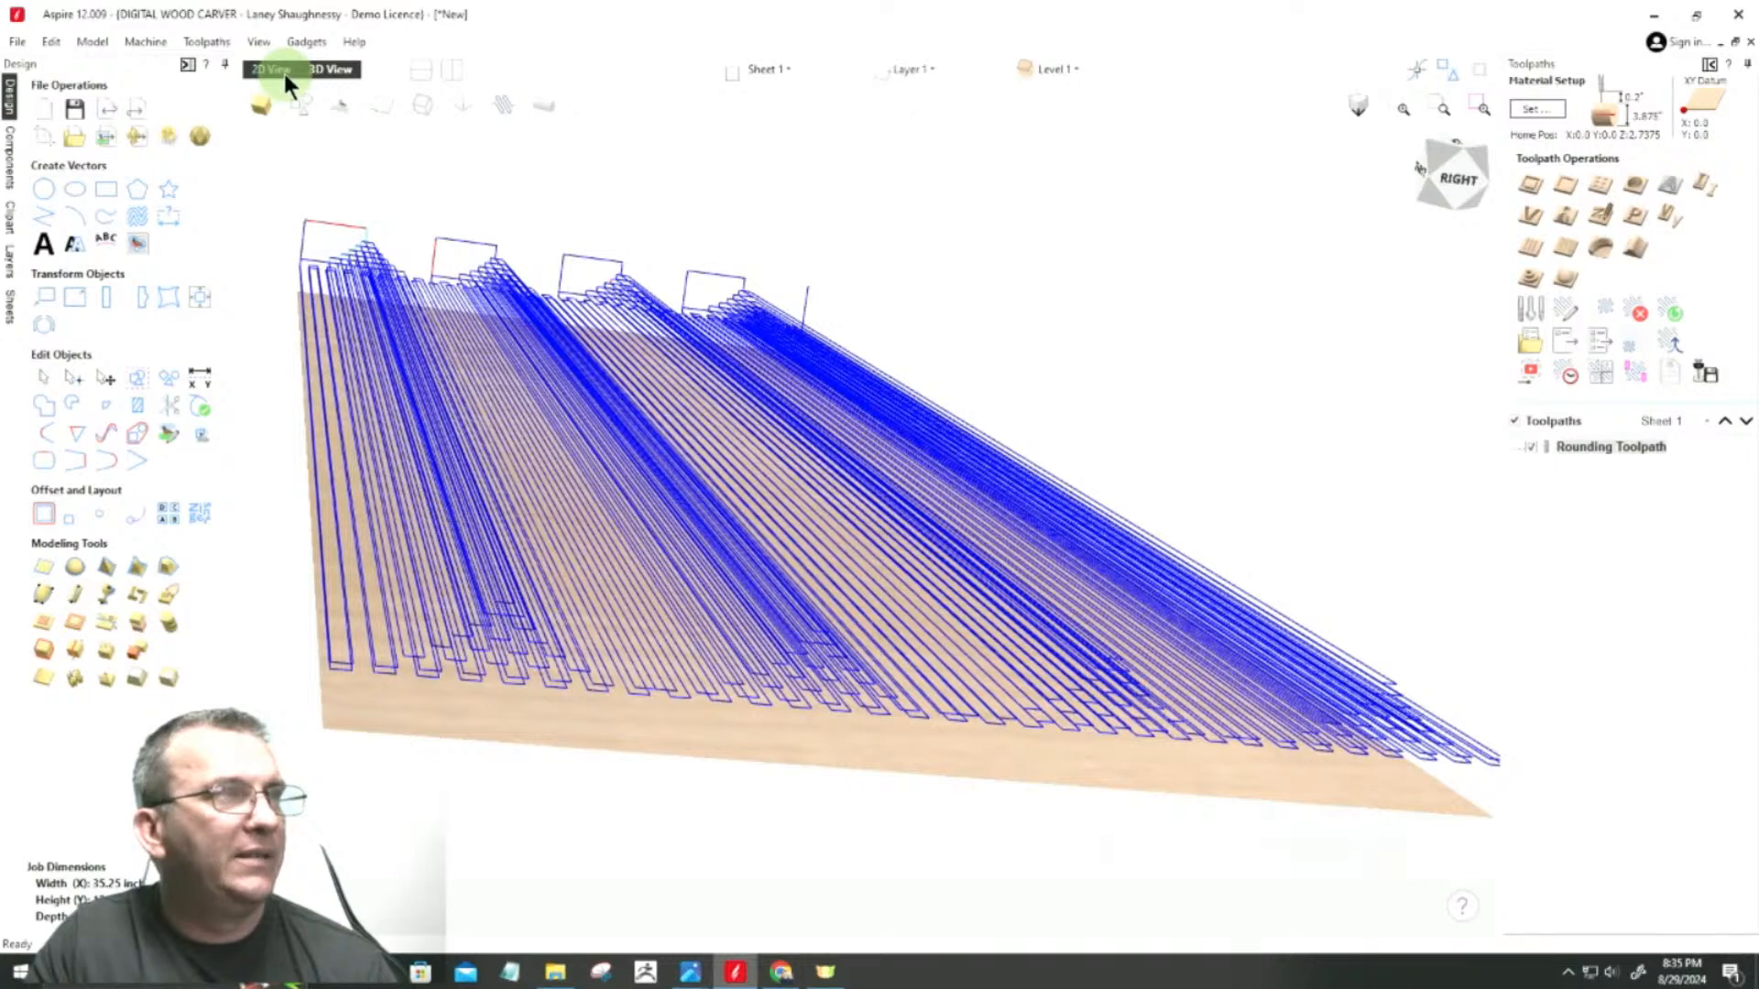
mouse_move(1283, 669)
left_mouse_down()
mouse_move(656, 471)
mouse_move(522, 408)
left_mouse_up()
key("Delete")
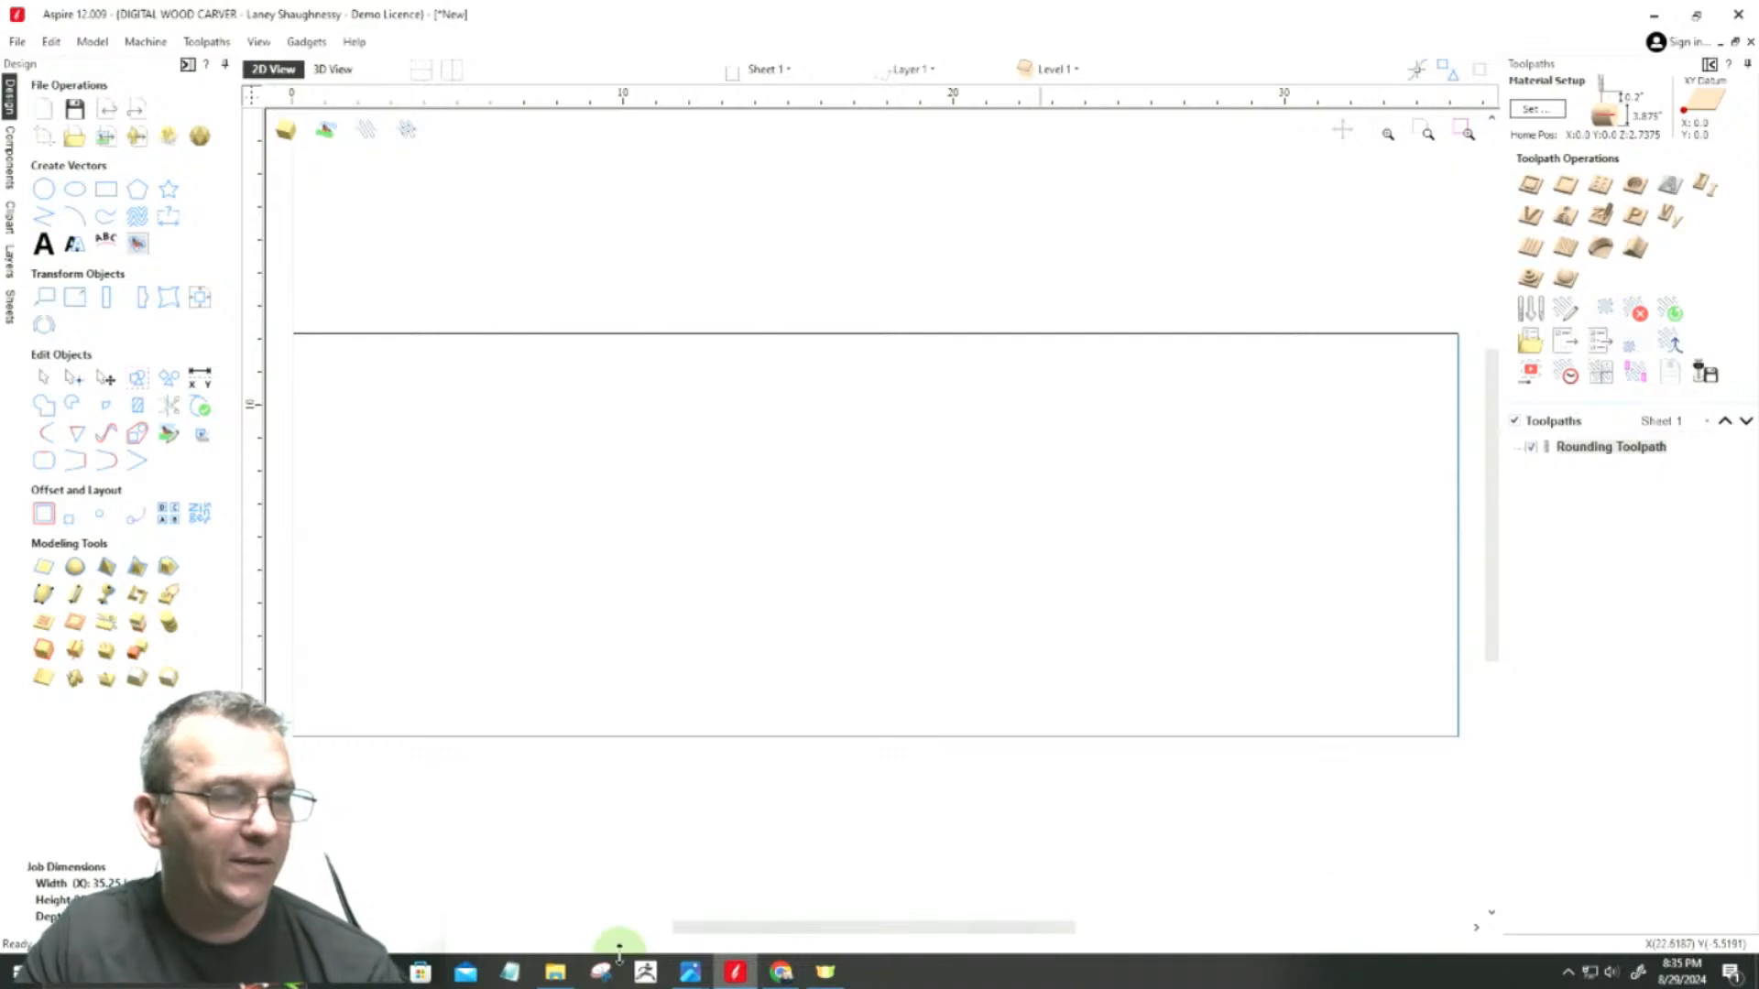
Step: Switch to Island Leg.PNG in Photos, examine the dimensions of the leg's base and top sections, and return to Aspire
mouse_move(690, 971)
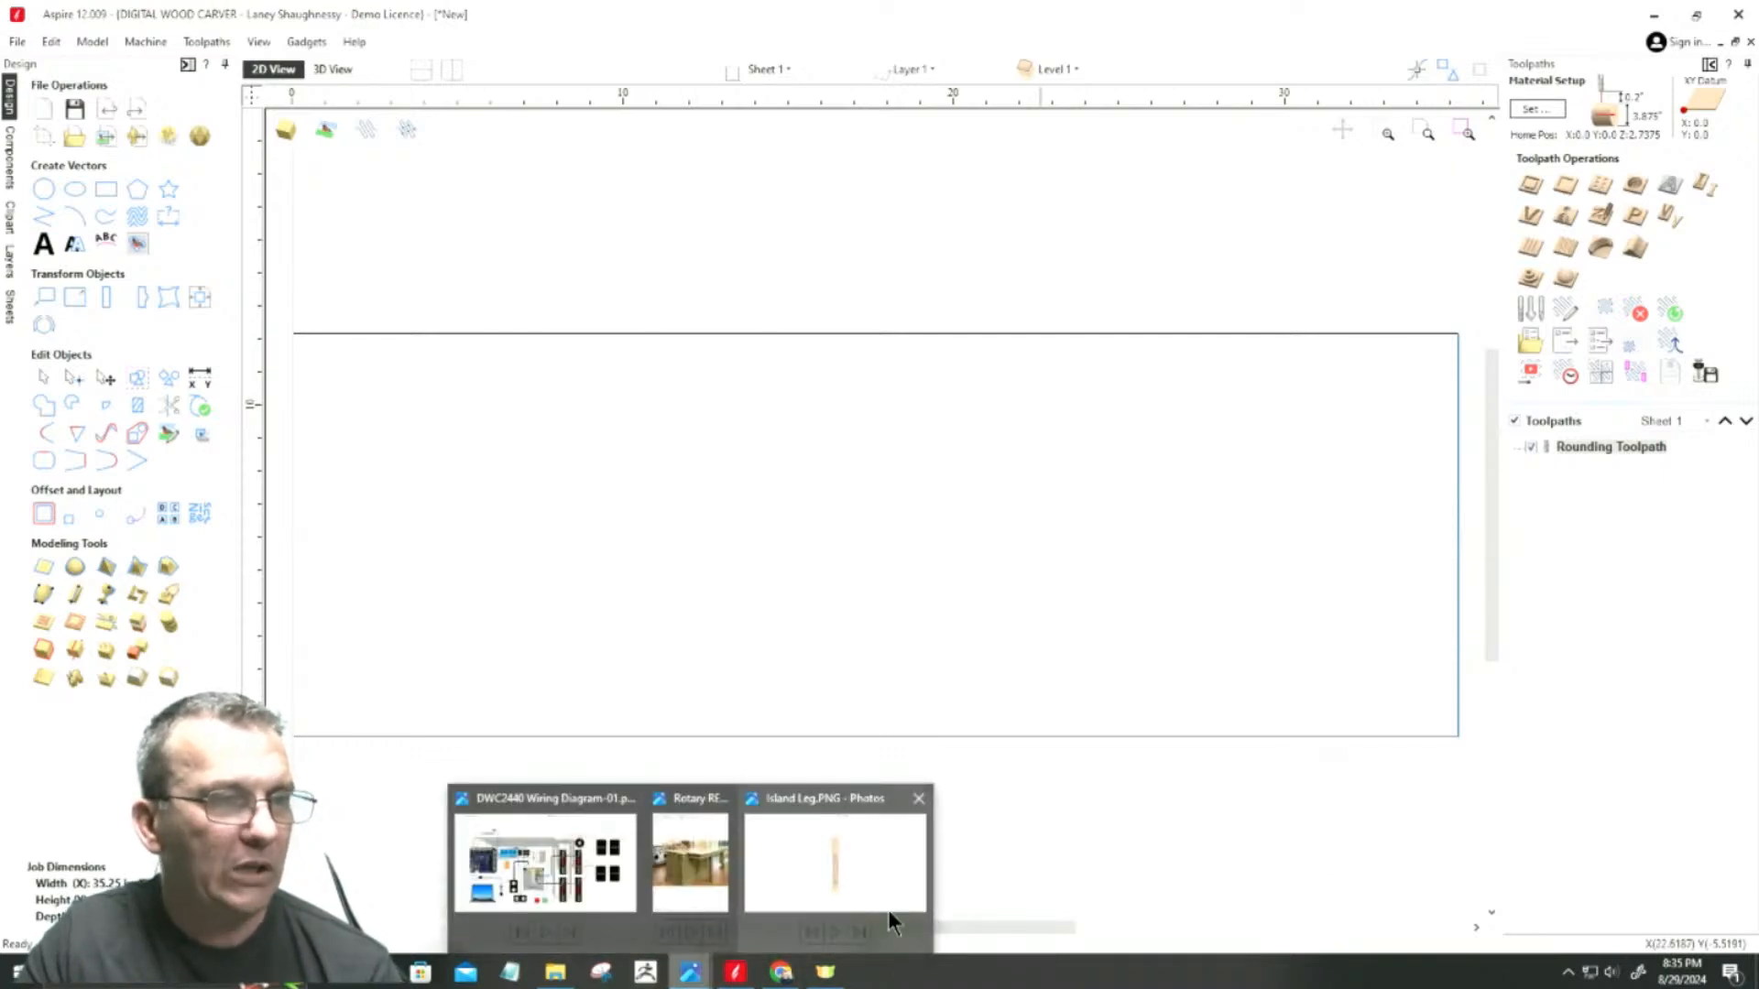
left_click(861, 877)
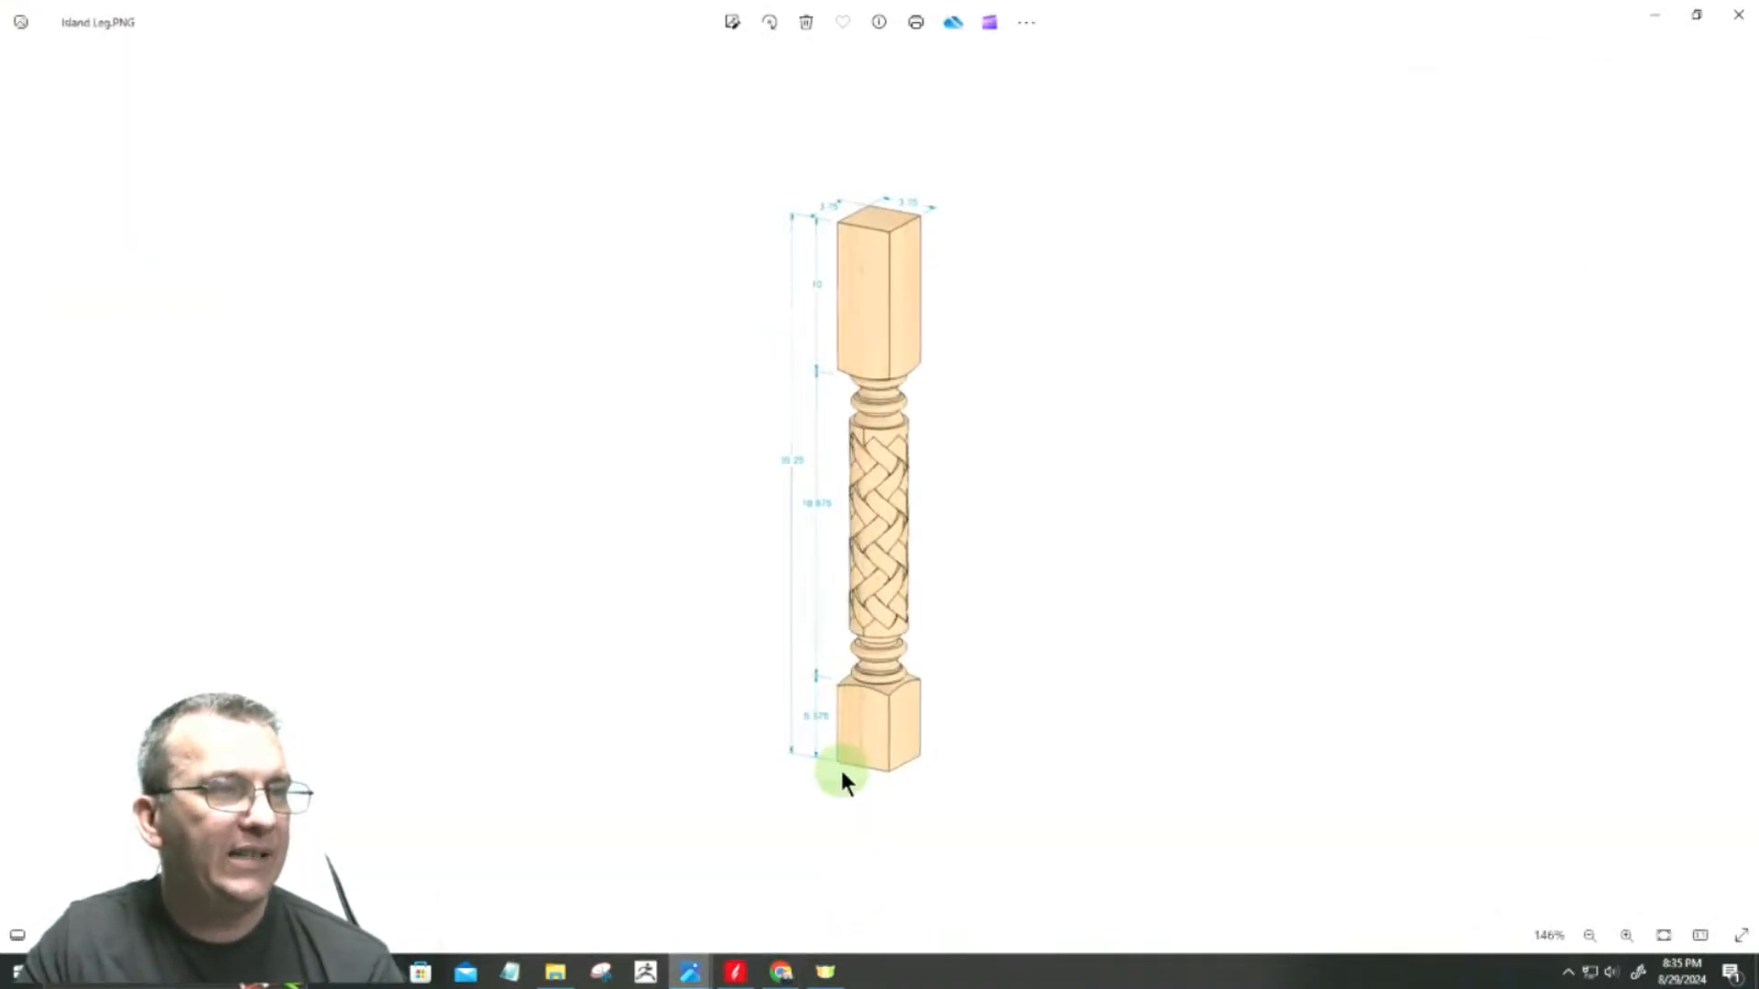
scroll(841, 769, "up", 5)
scroll(856, 833, "up", 4)
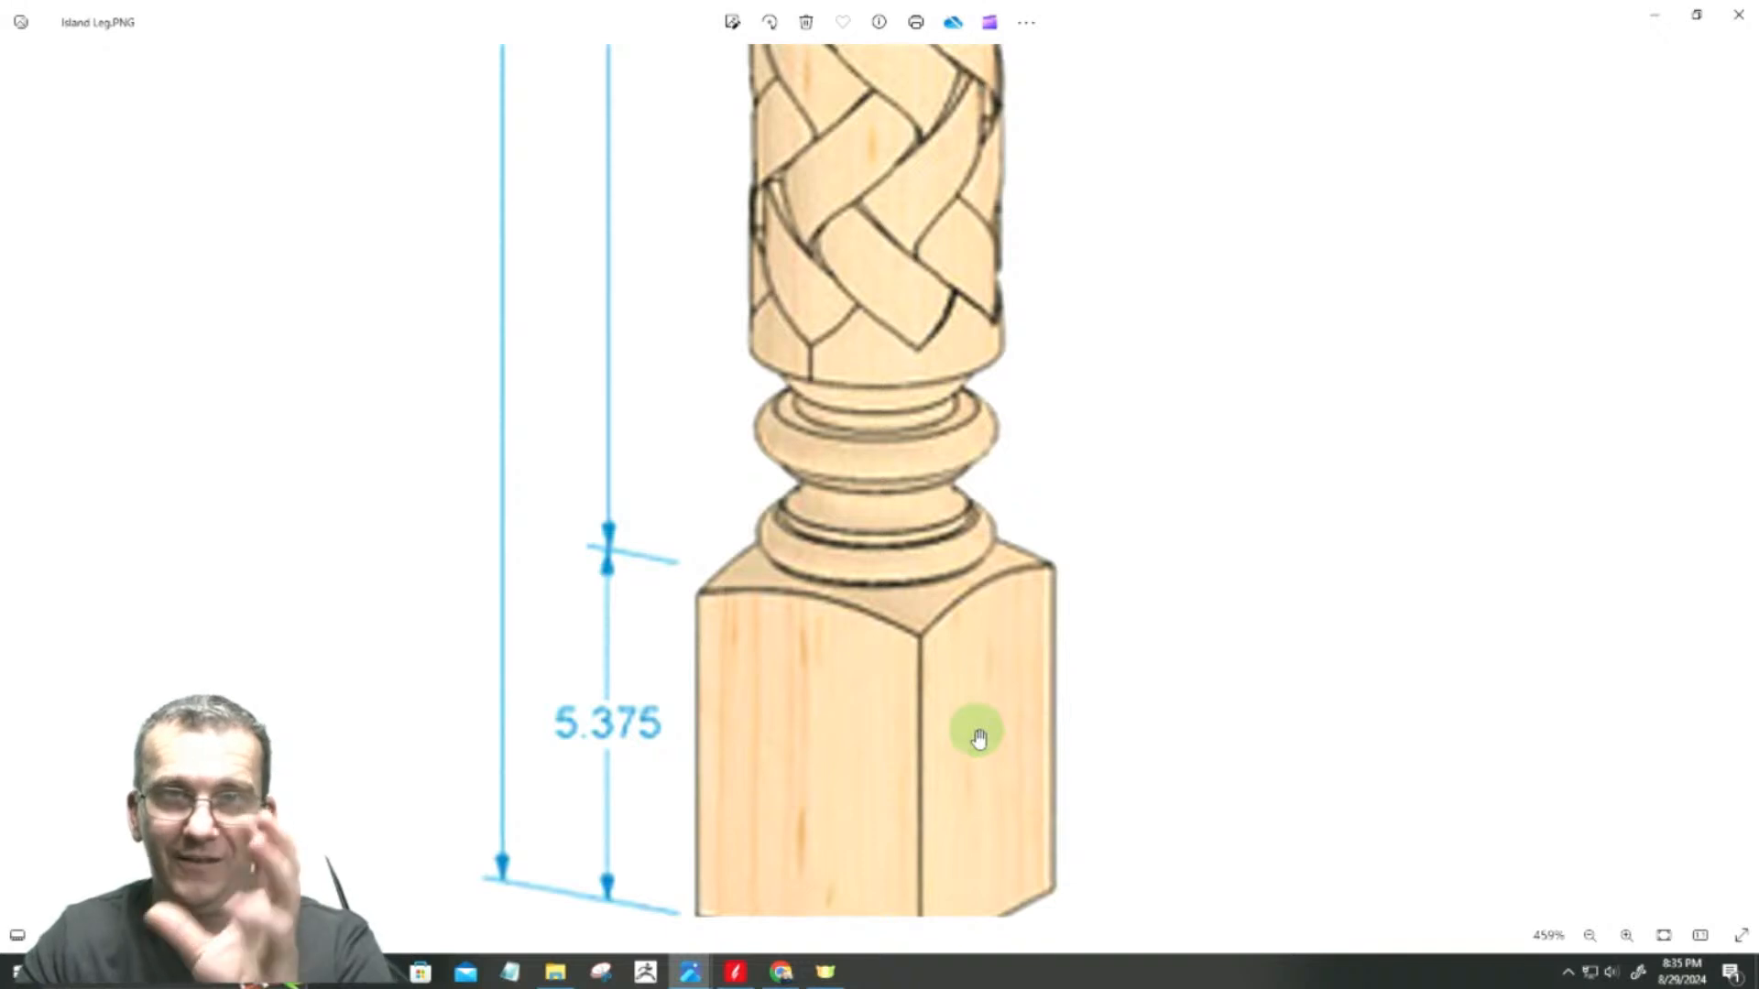
scroll(976, 749, "down", 7)
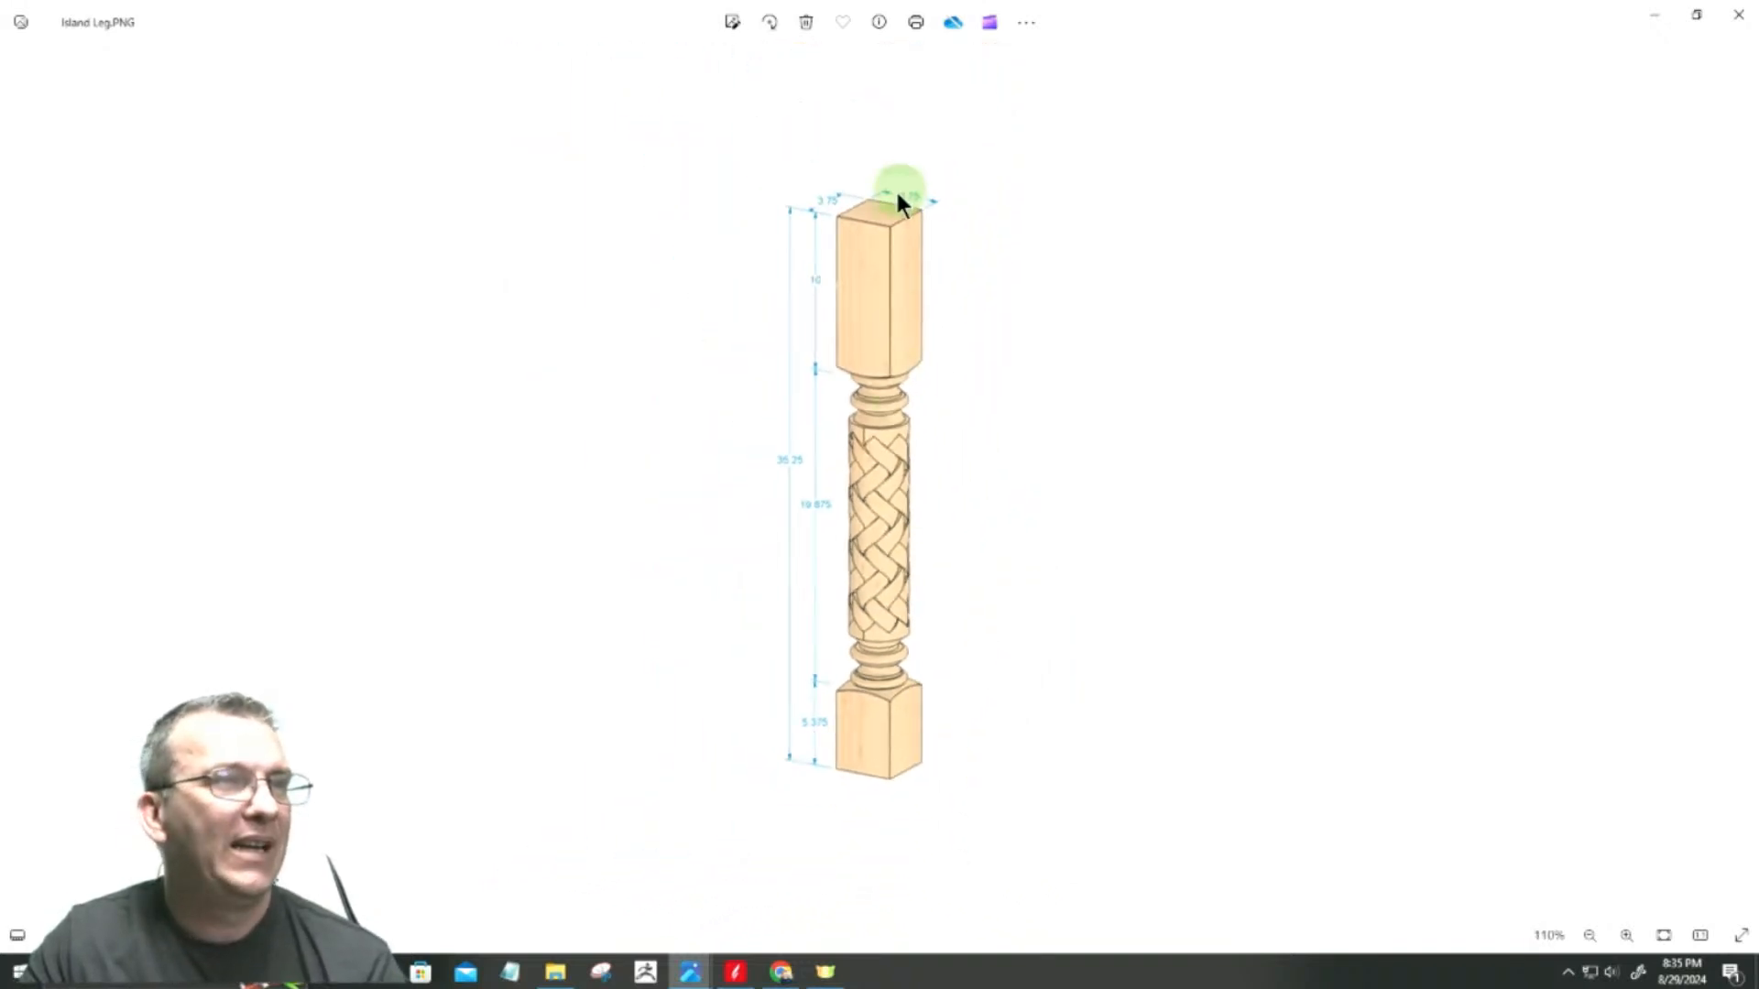
scroll(900, 197, "up", 4)
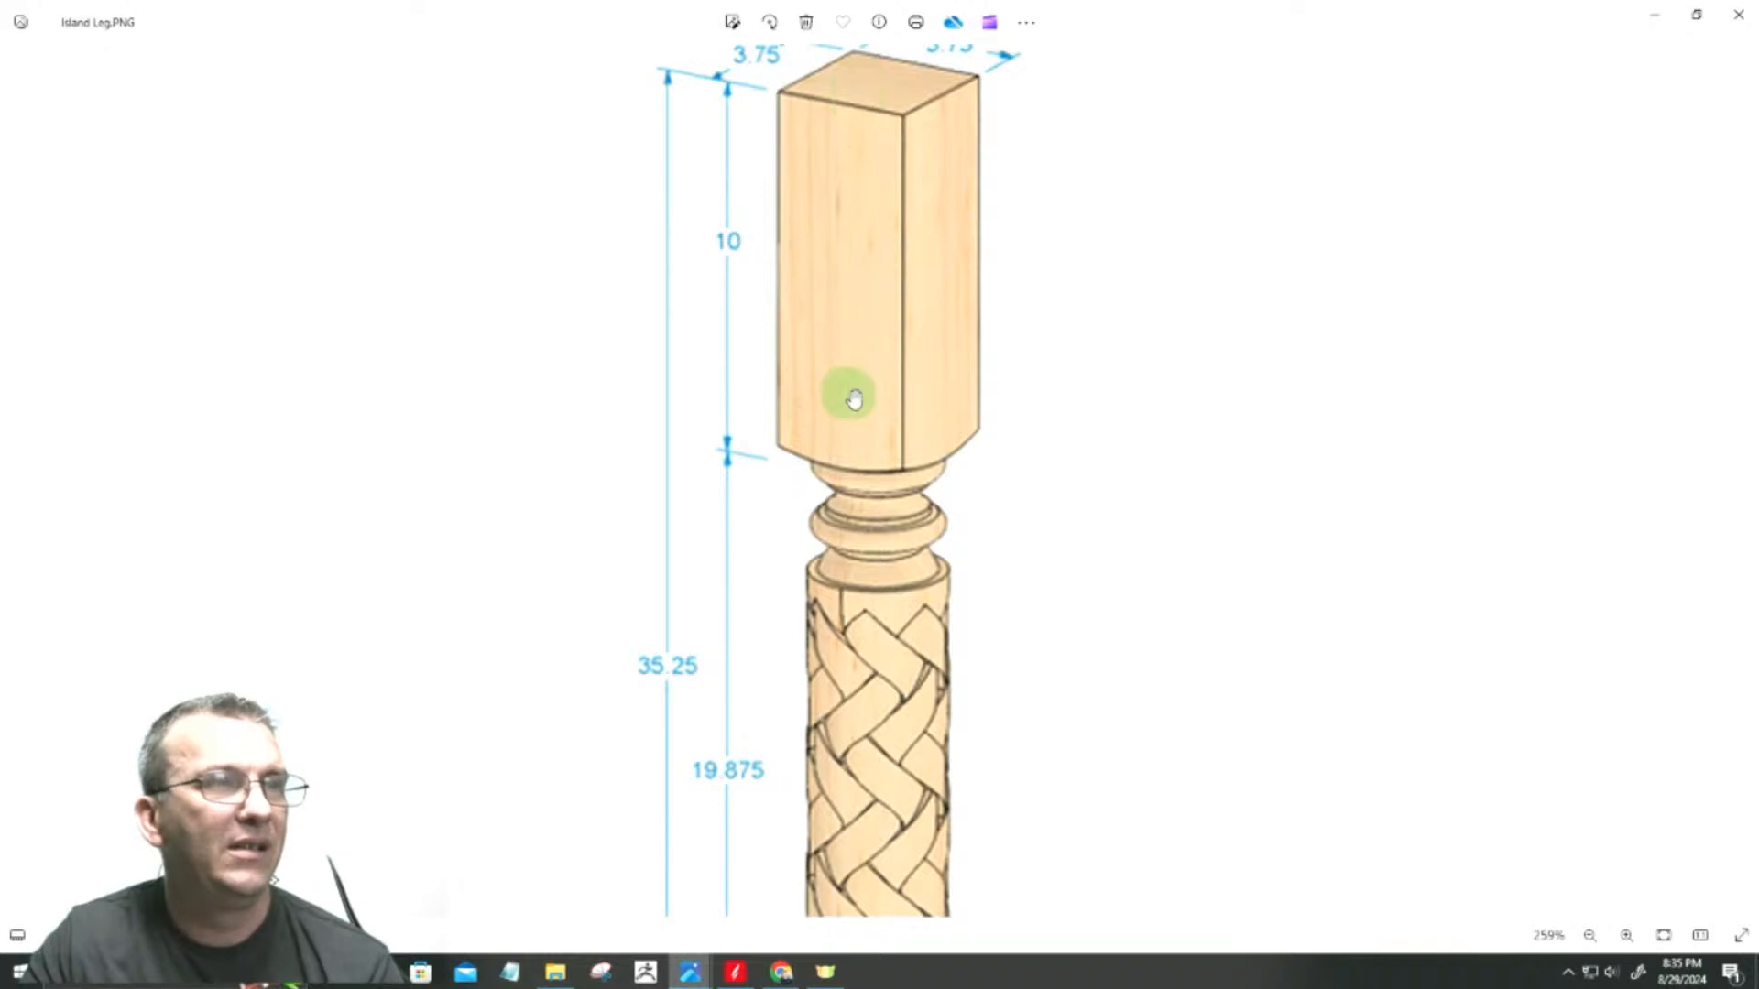
scroll(875, 404, "down", 4)
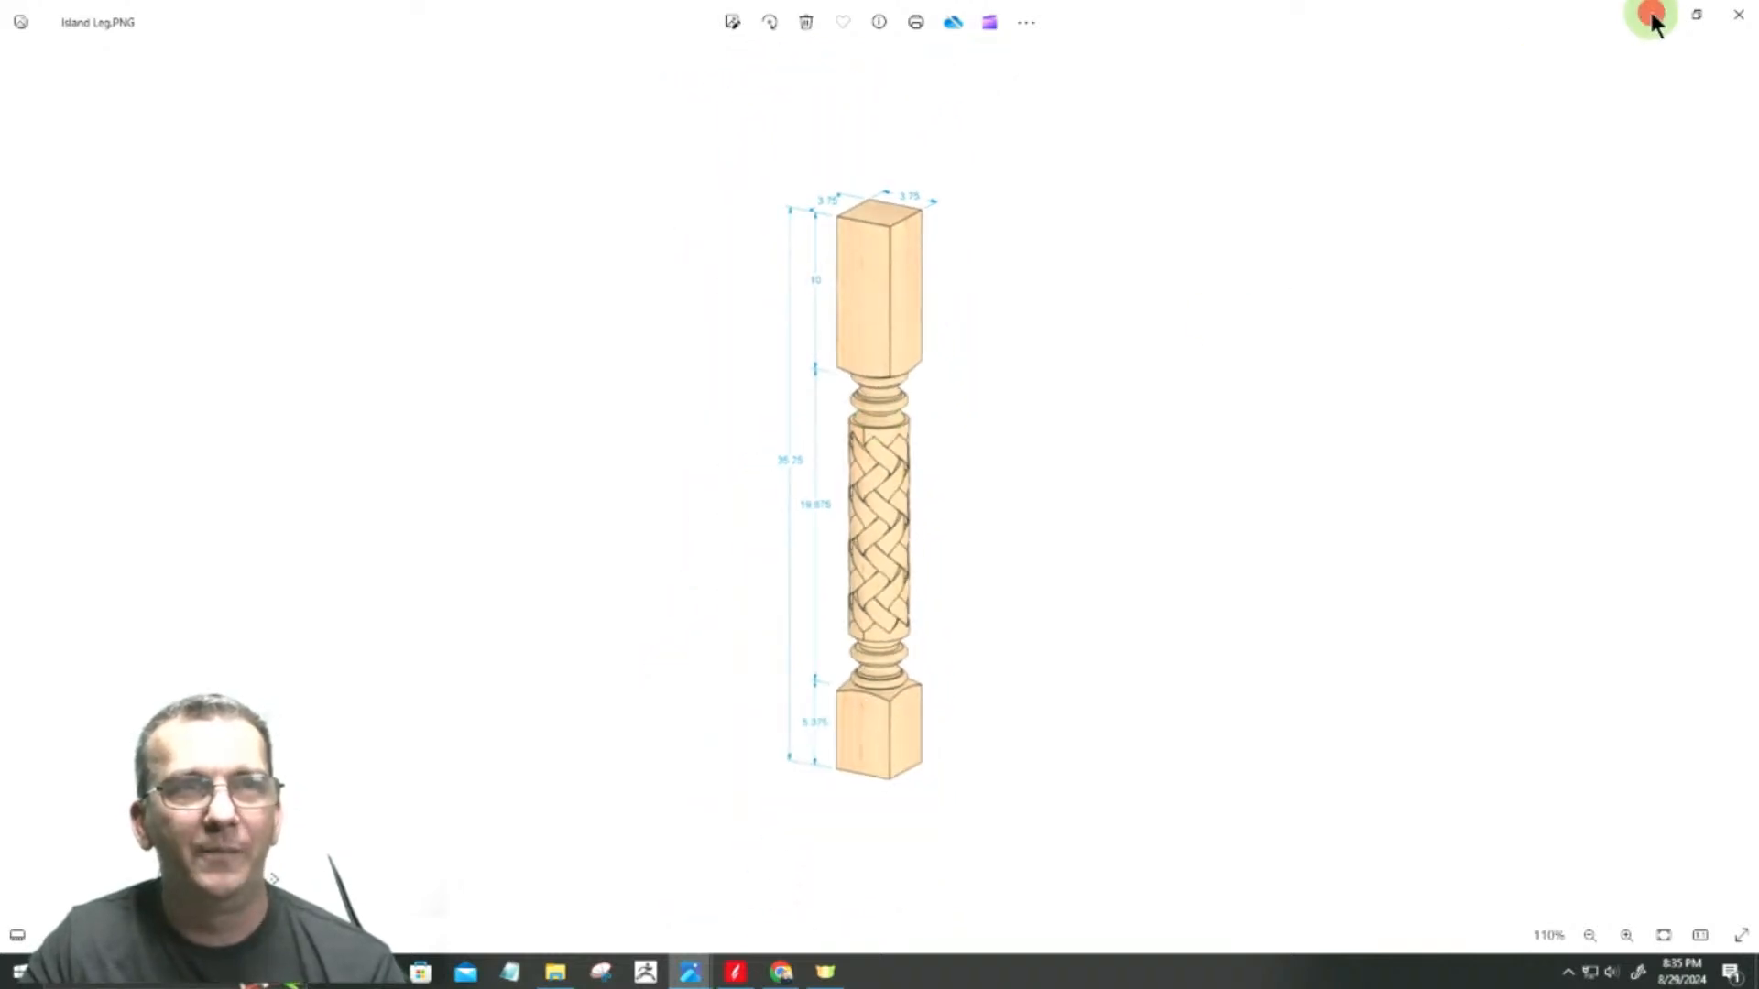
left_click(1653, 19)
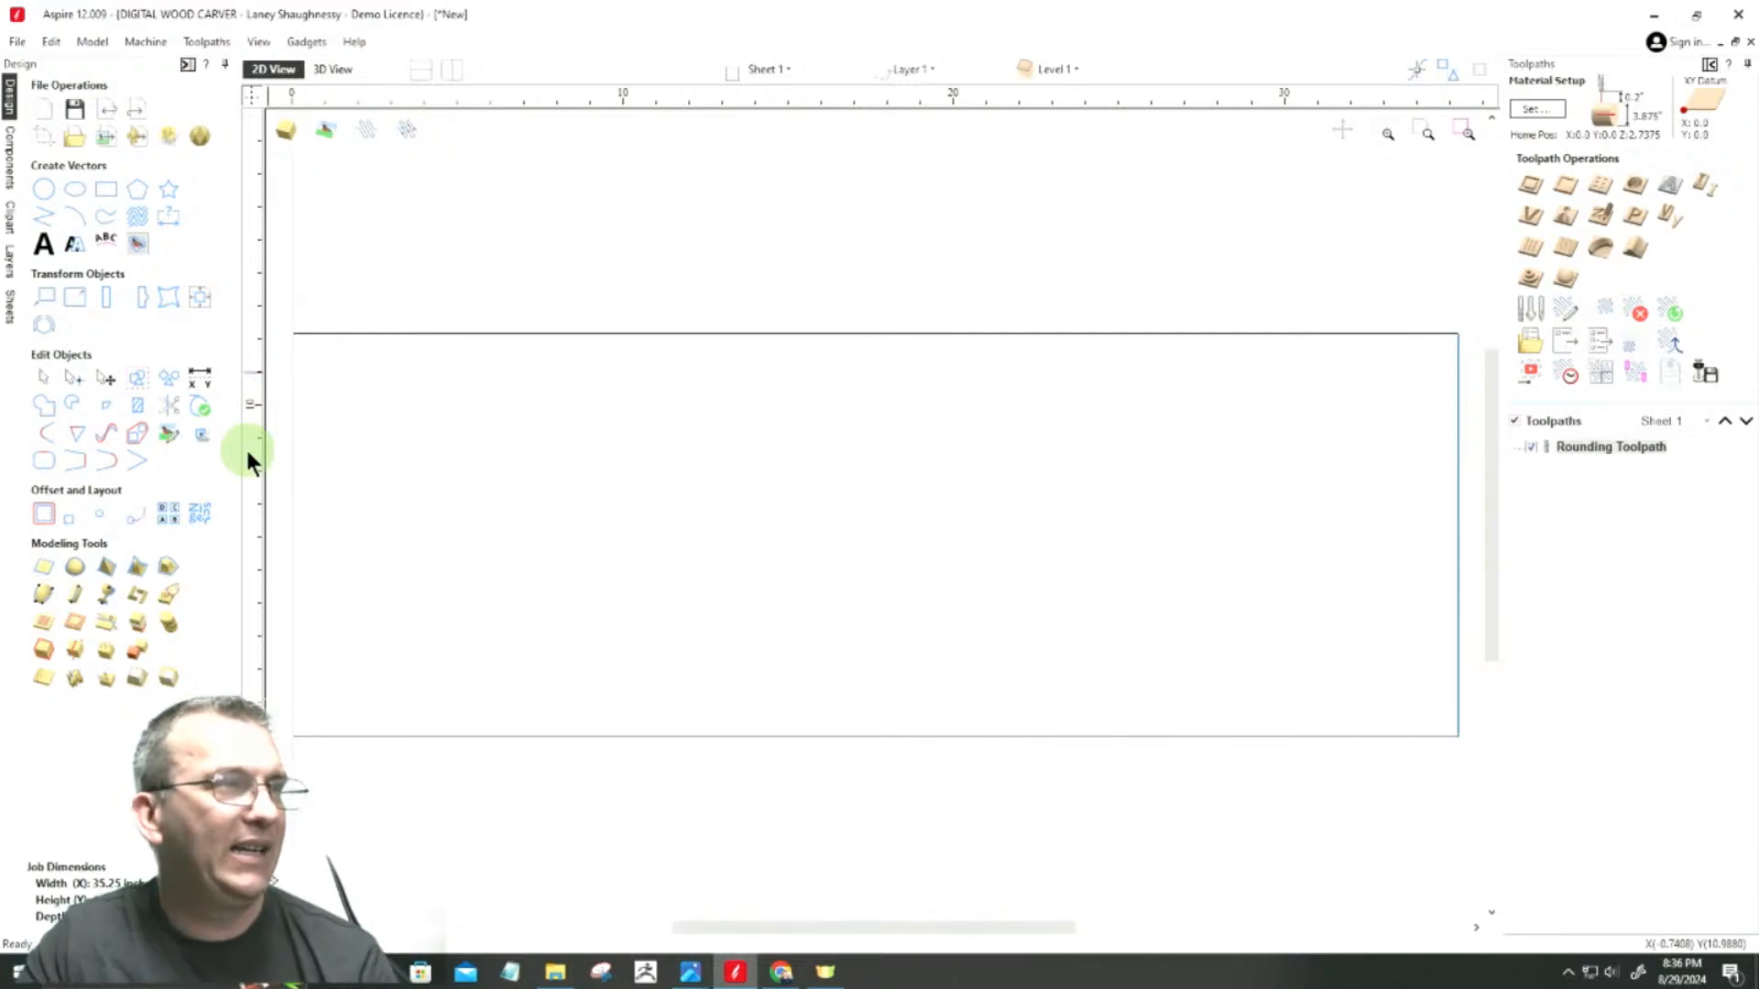
Step: Add vertical guides at the job's left edge, 10 inches in from that edge, and at the 35.25-inch right edge
left_click_drag(254, 474, 290, 341)
double_click(291, 306)
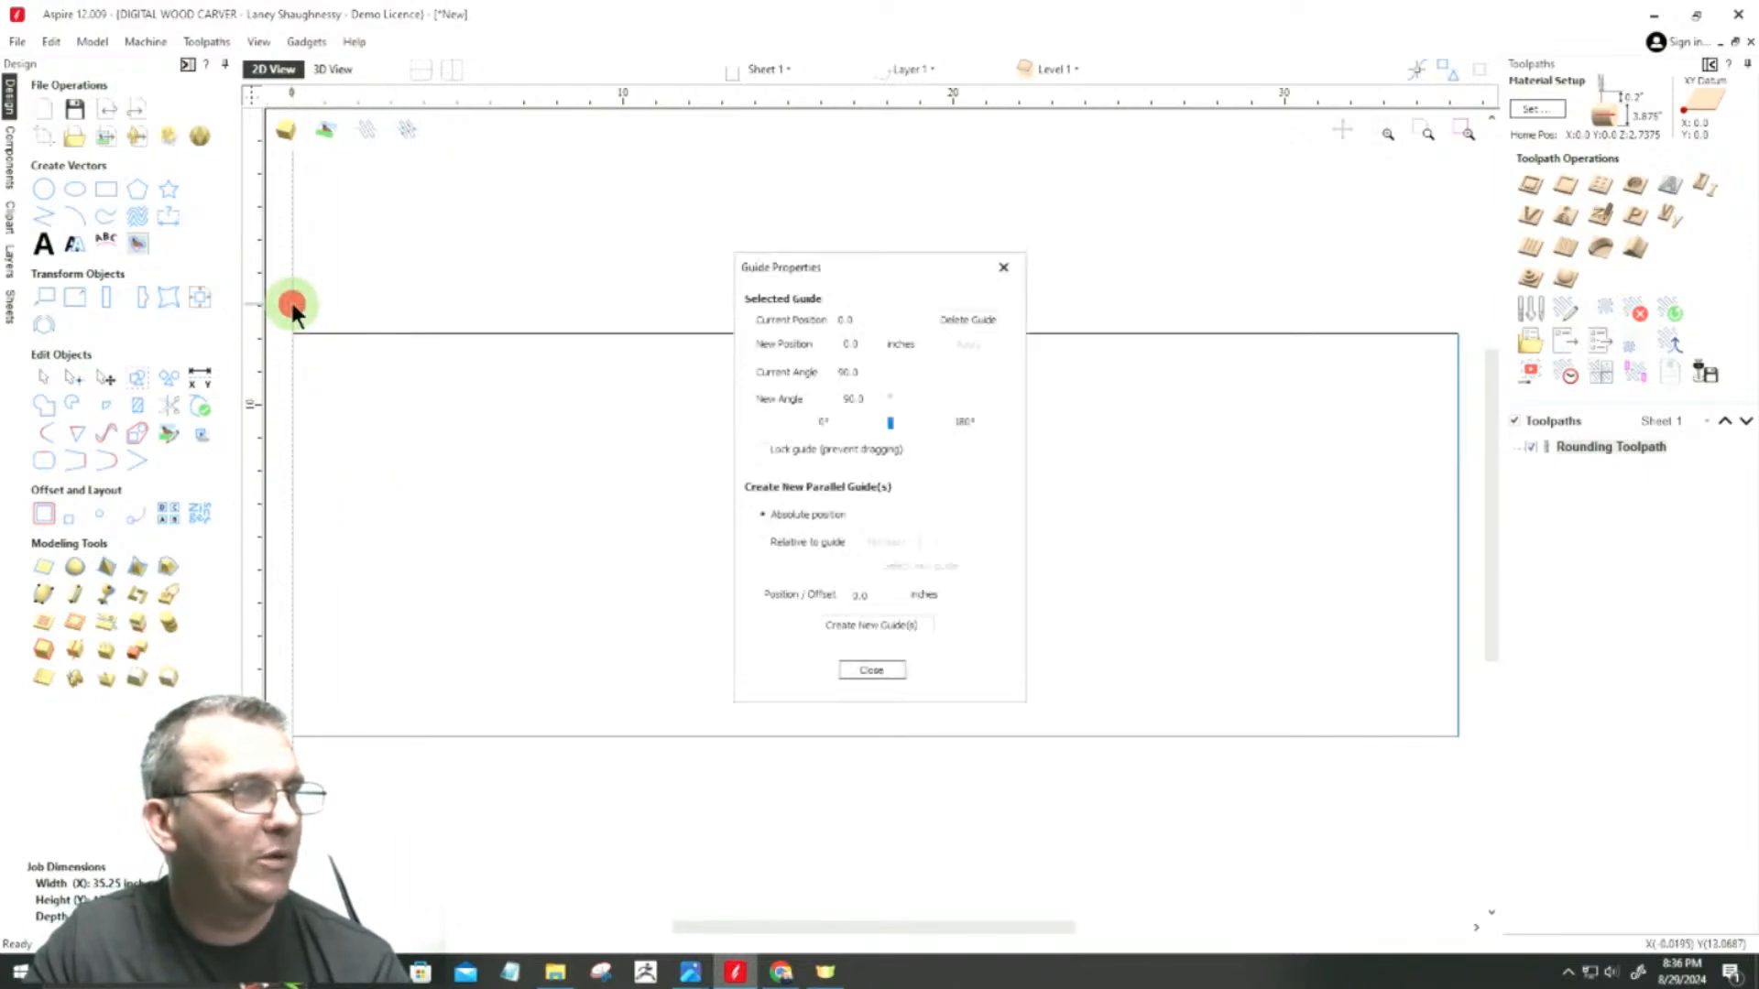
left_click(763, 543)
double_click(883, 596)
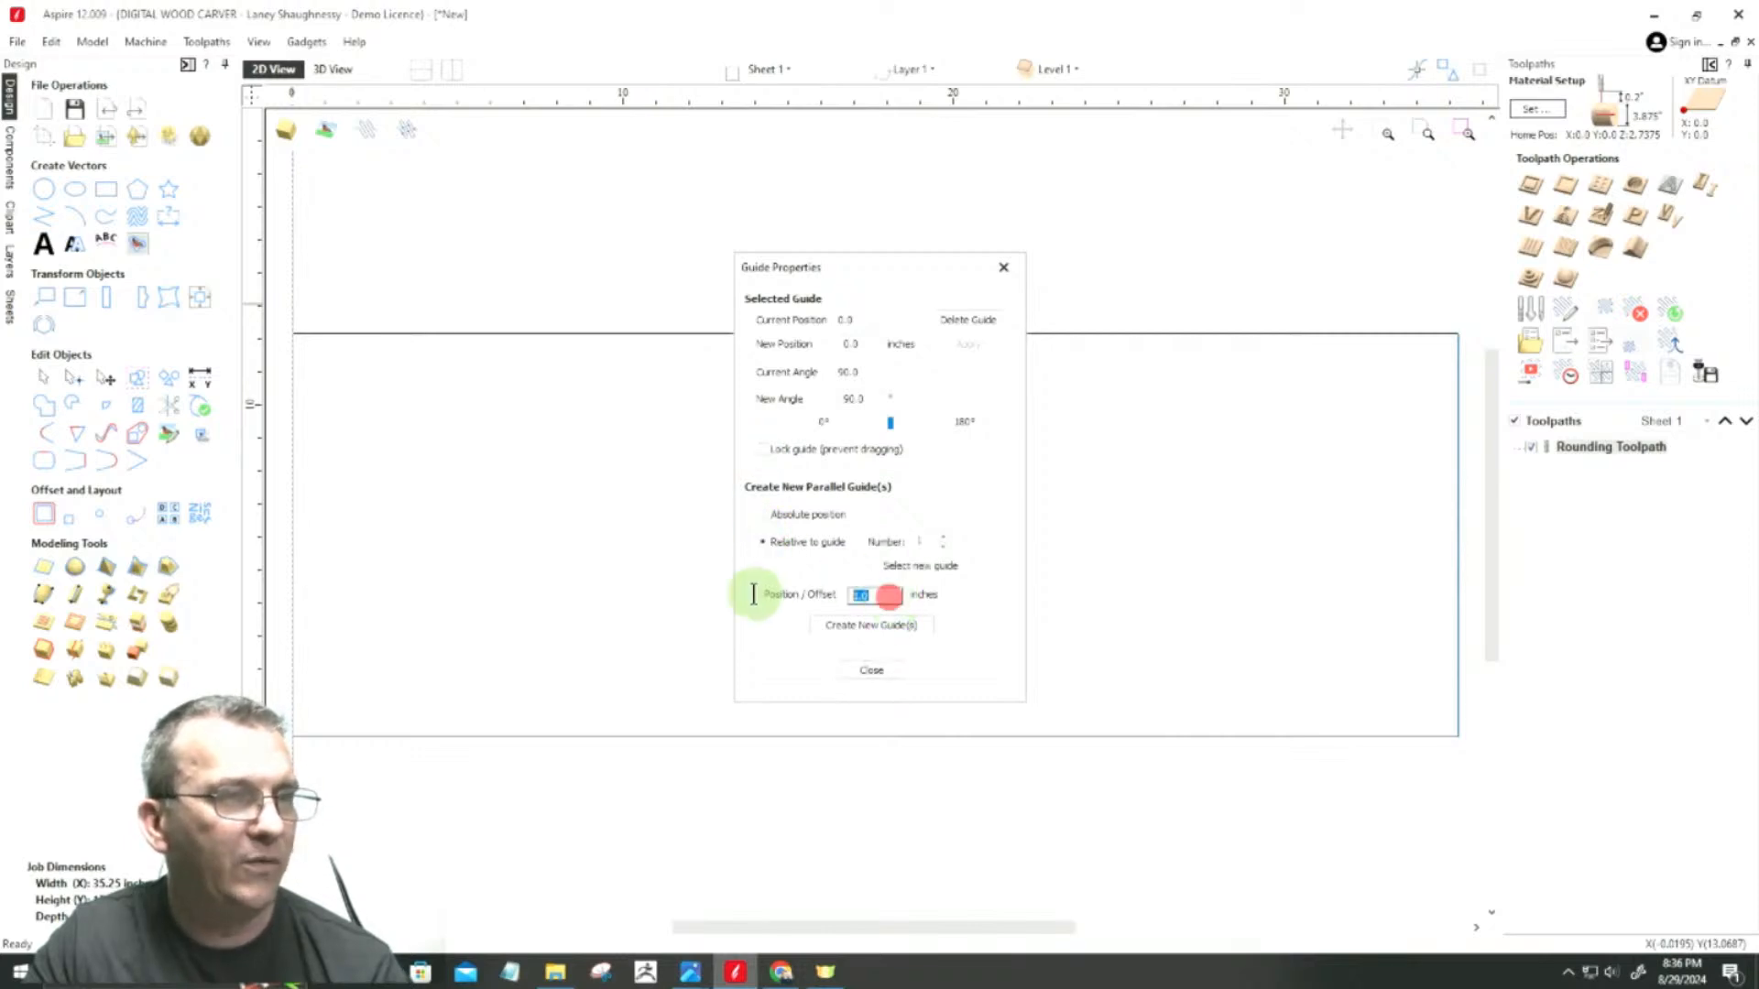
type("2")
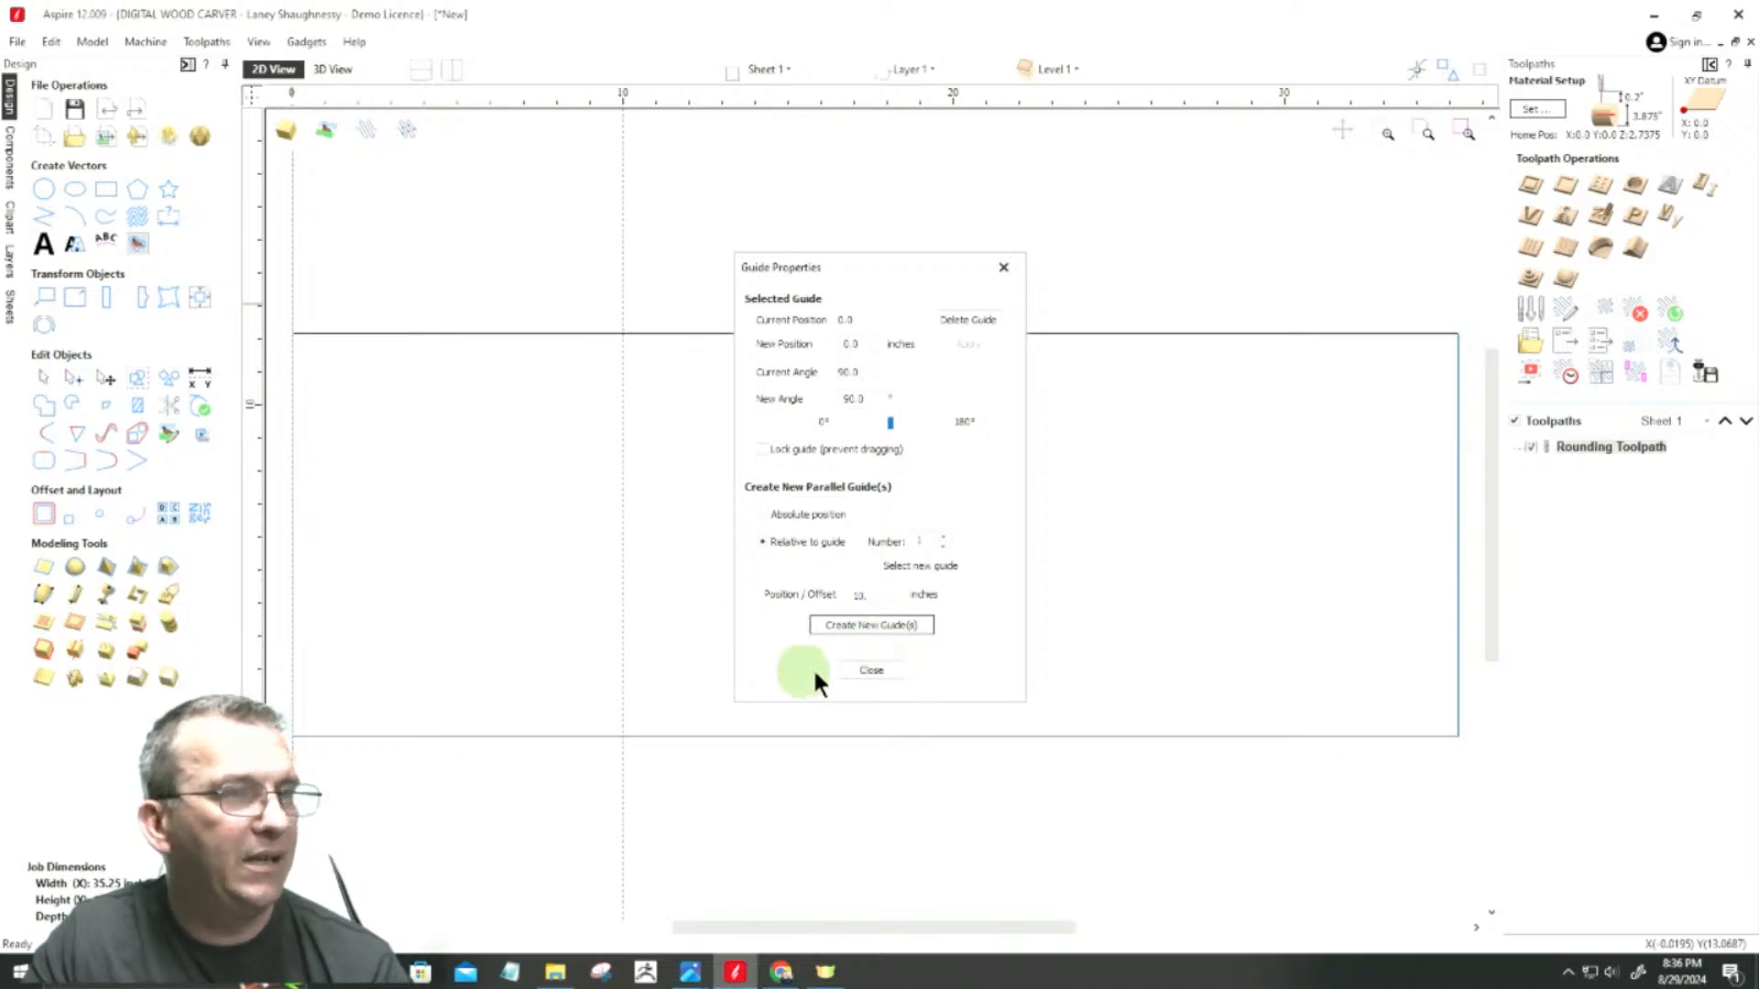
left_click(875, 671)
left_click_drag(245, 498, 1459, 330)
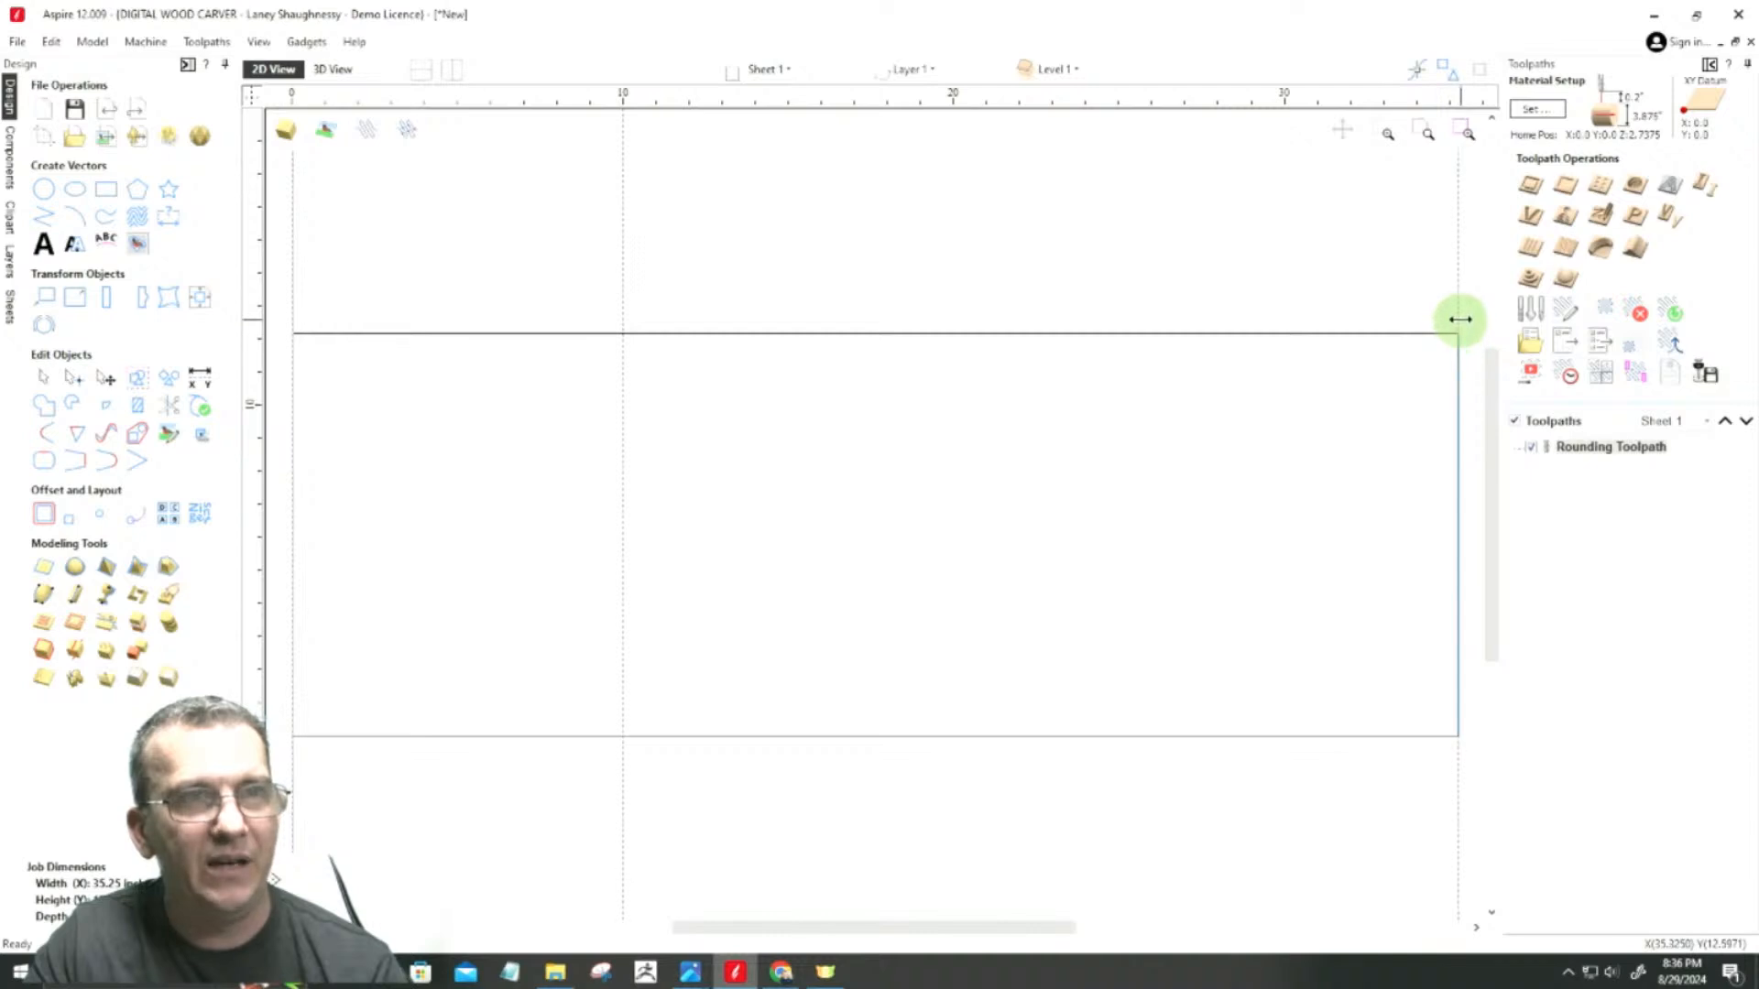
double_click(1458, 311)
left_click(762, 542)
double_click(876, 594)
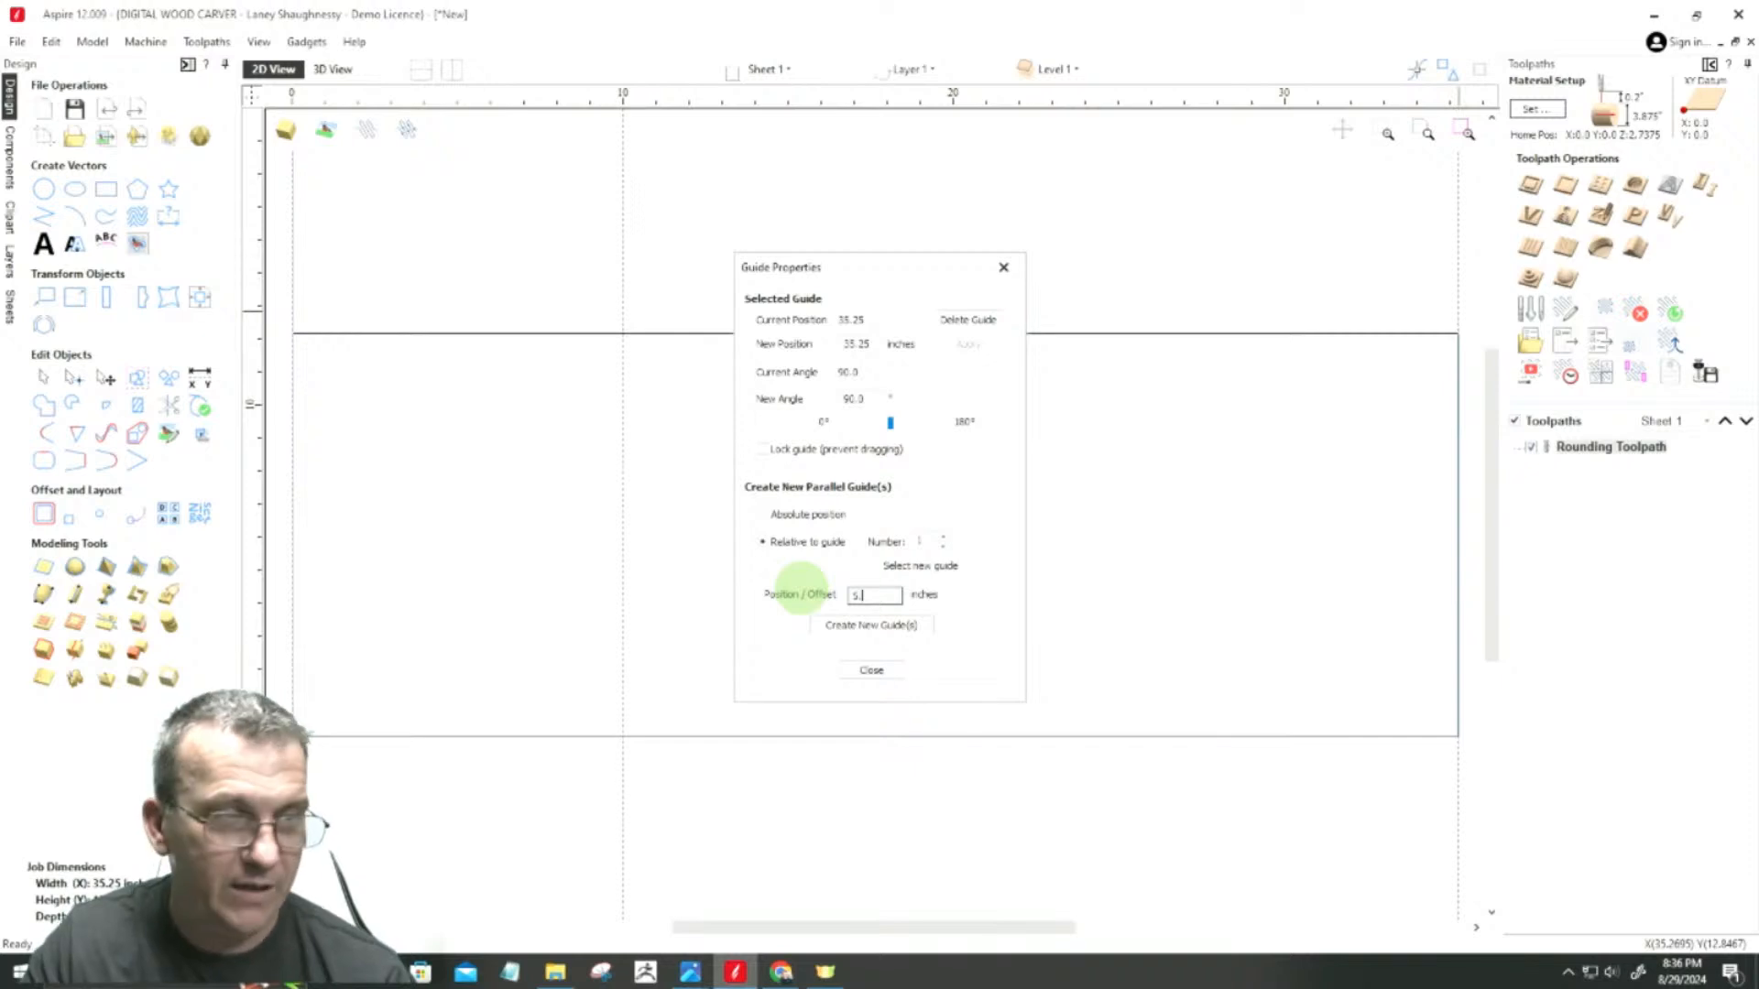
type("5.")
left_click(690, 971)
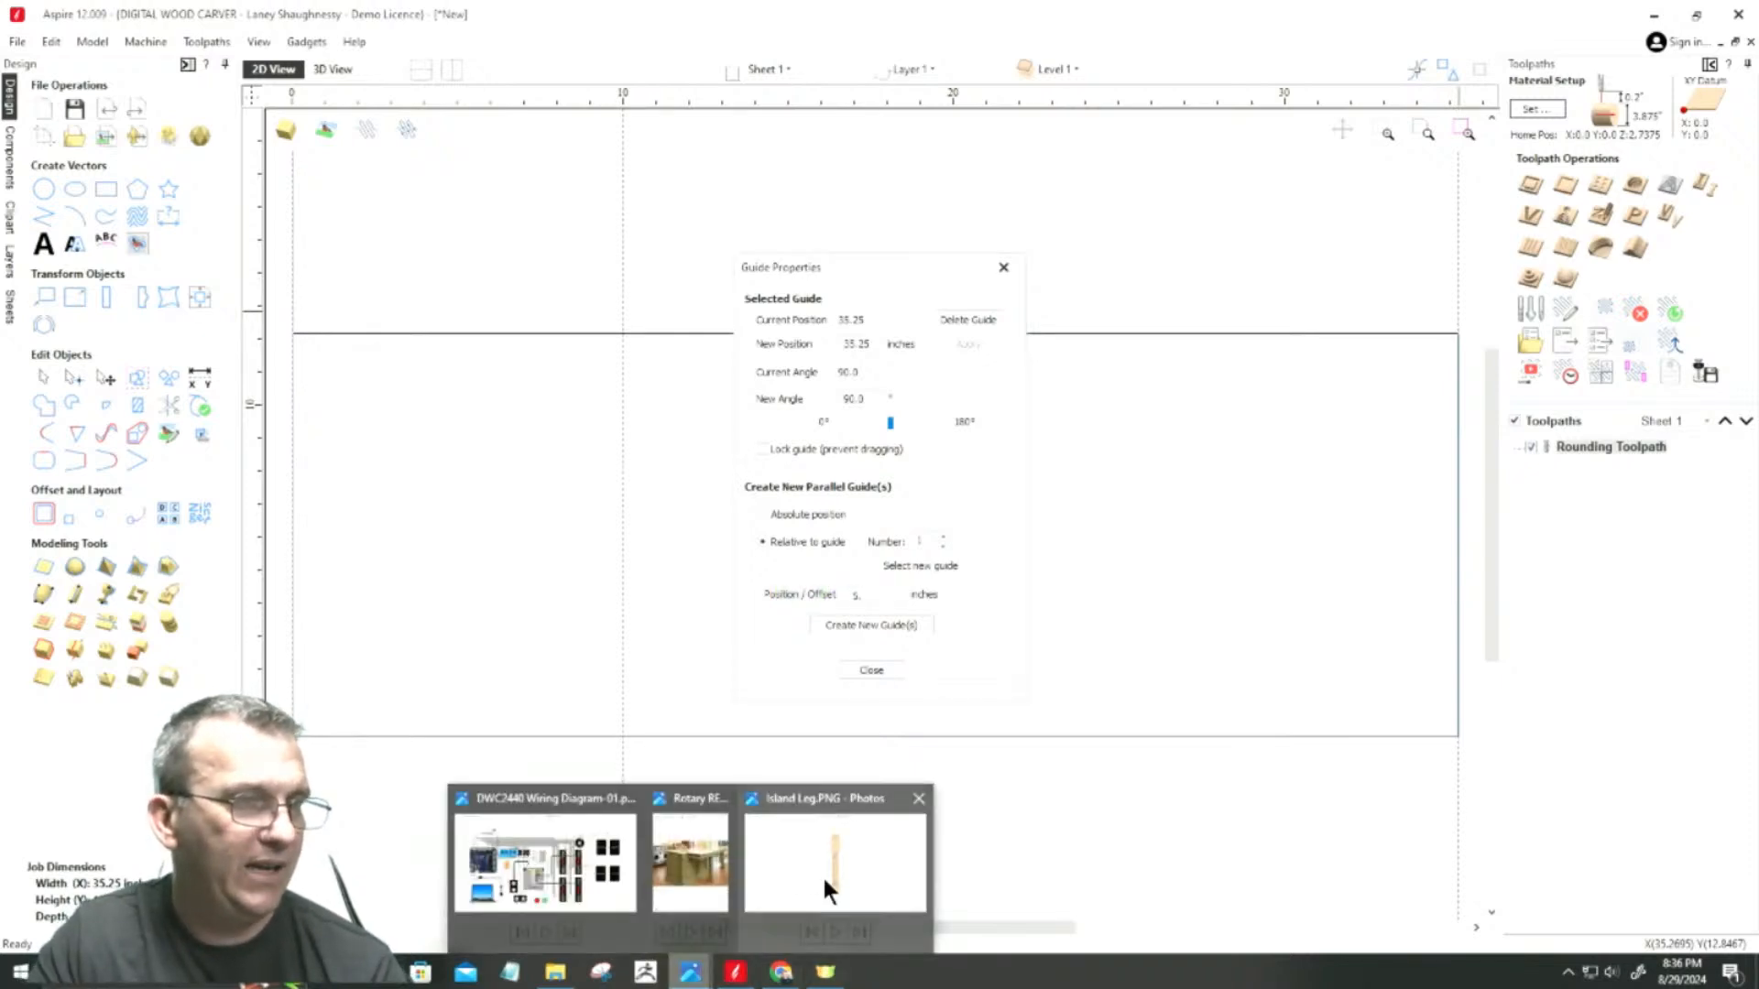
left_click(824, 886)
left_click(1654, 15)
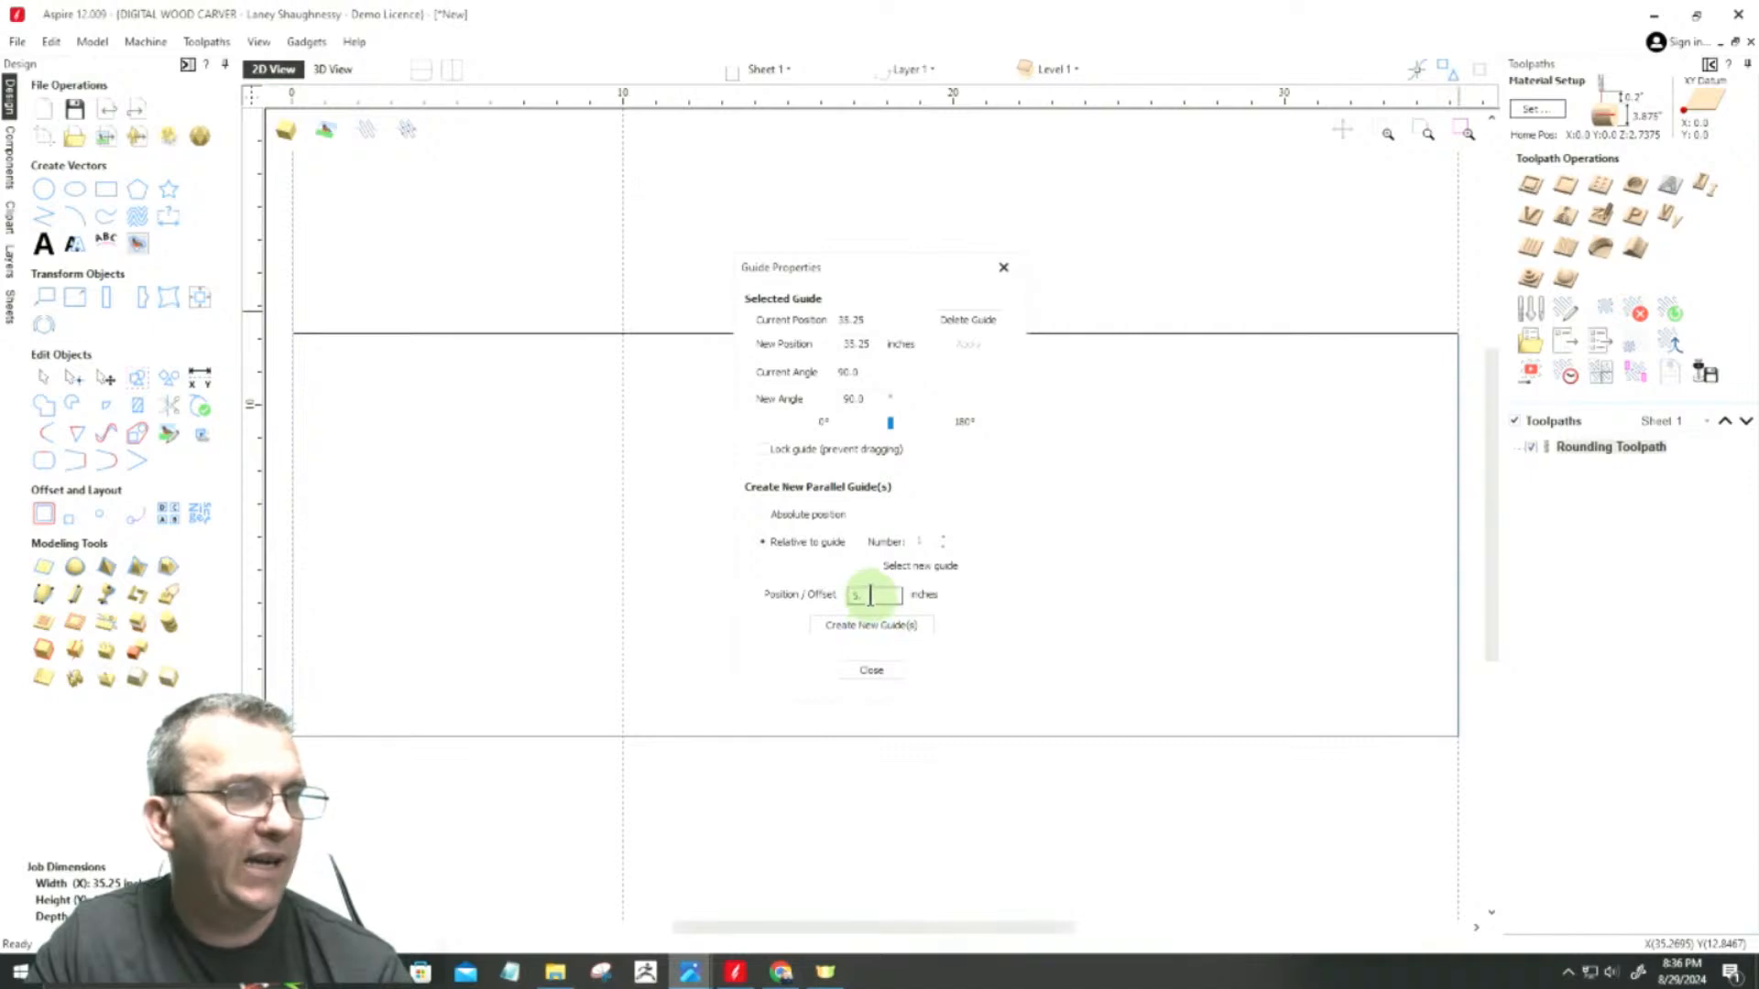
left_click(871, 597)
type("375")
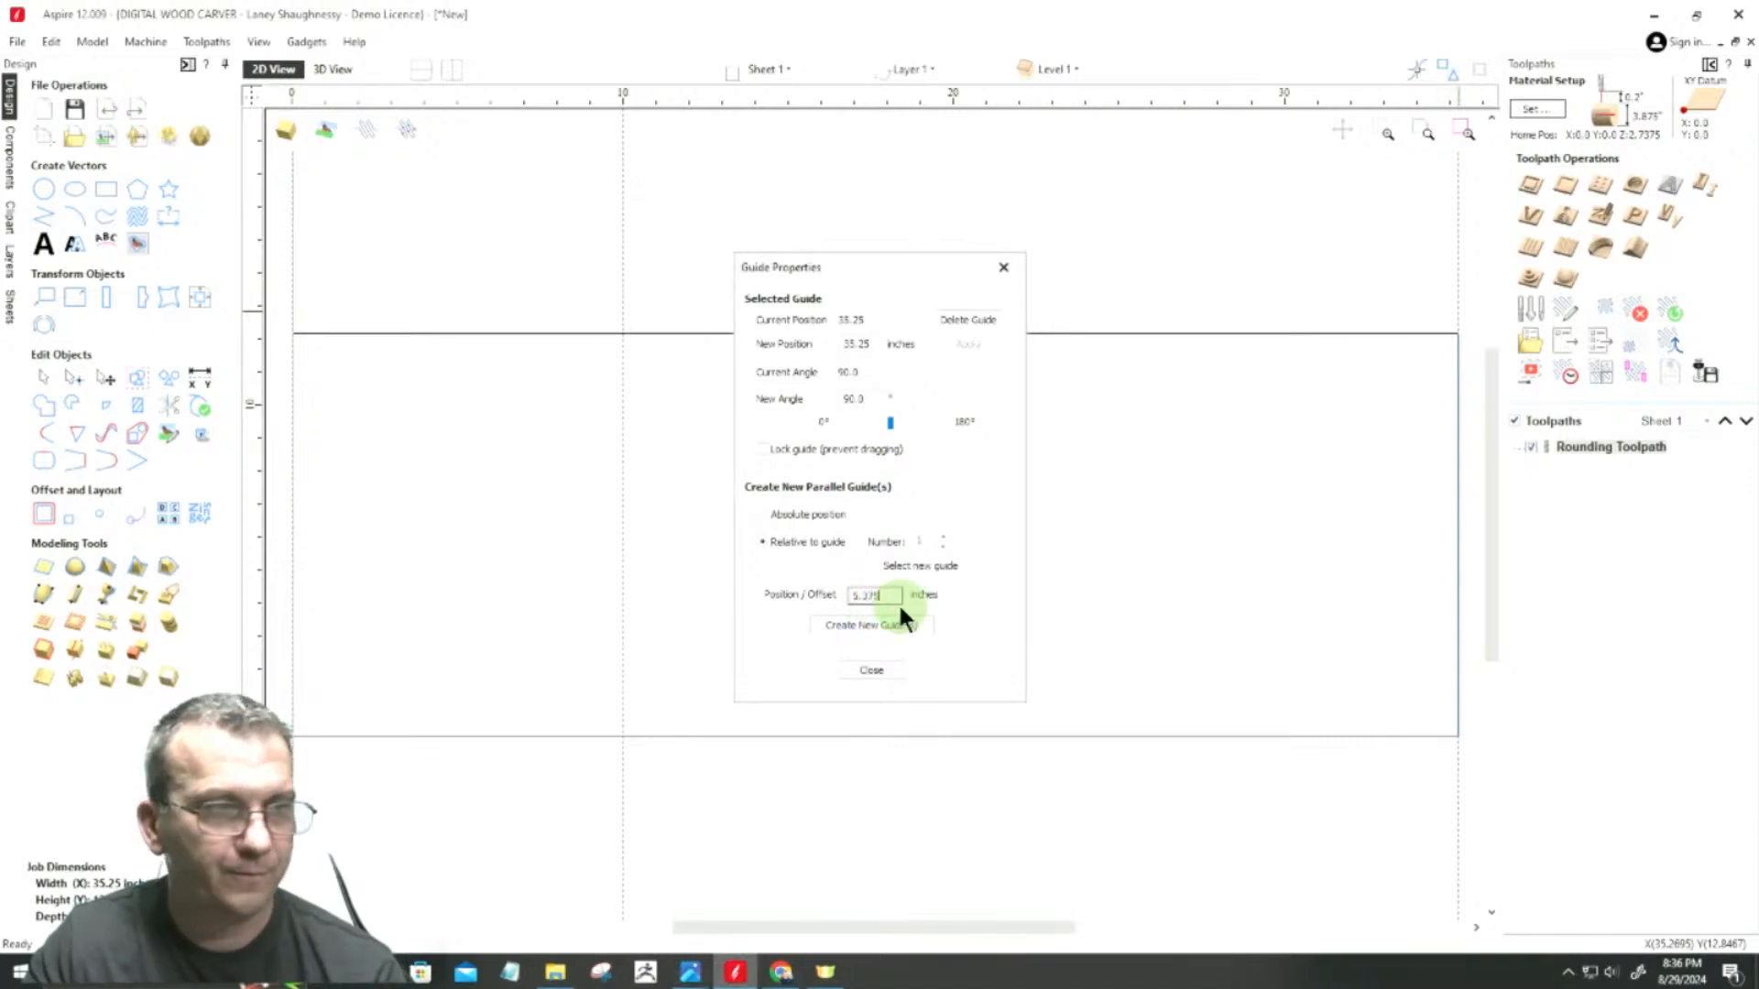
left_click(865, 673)
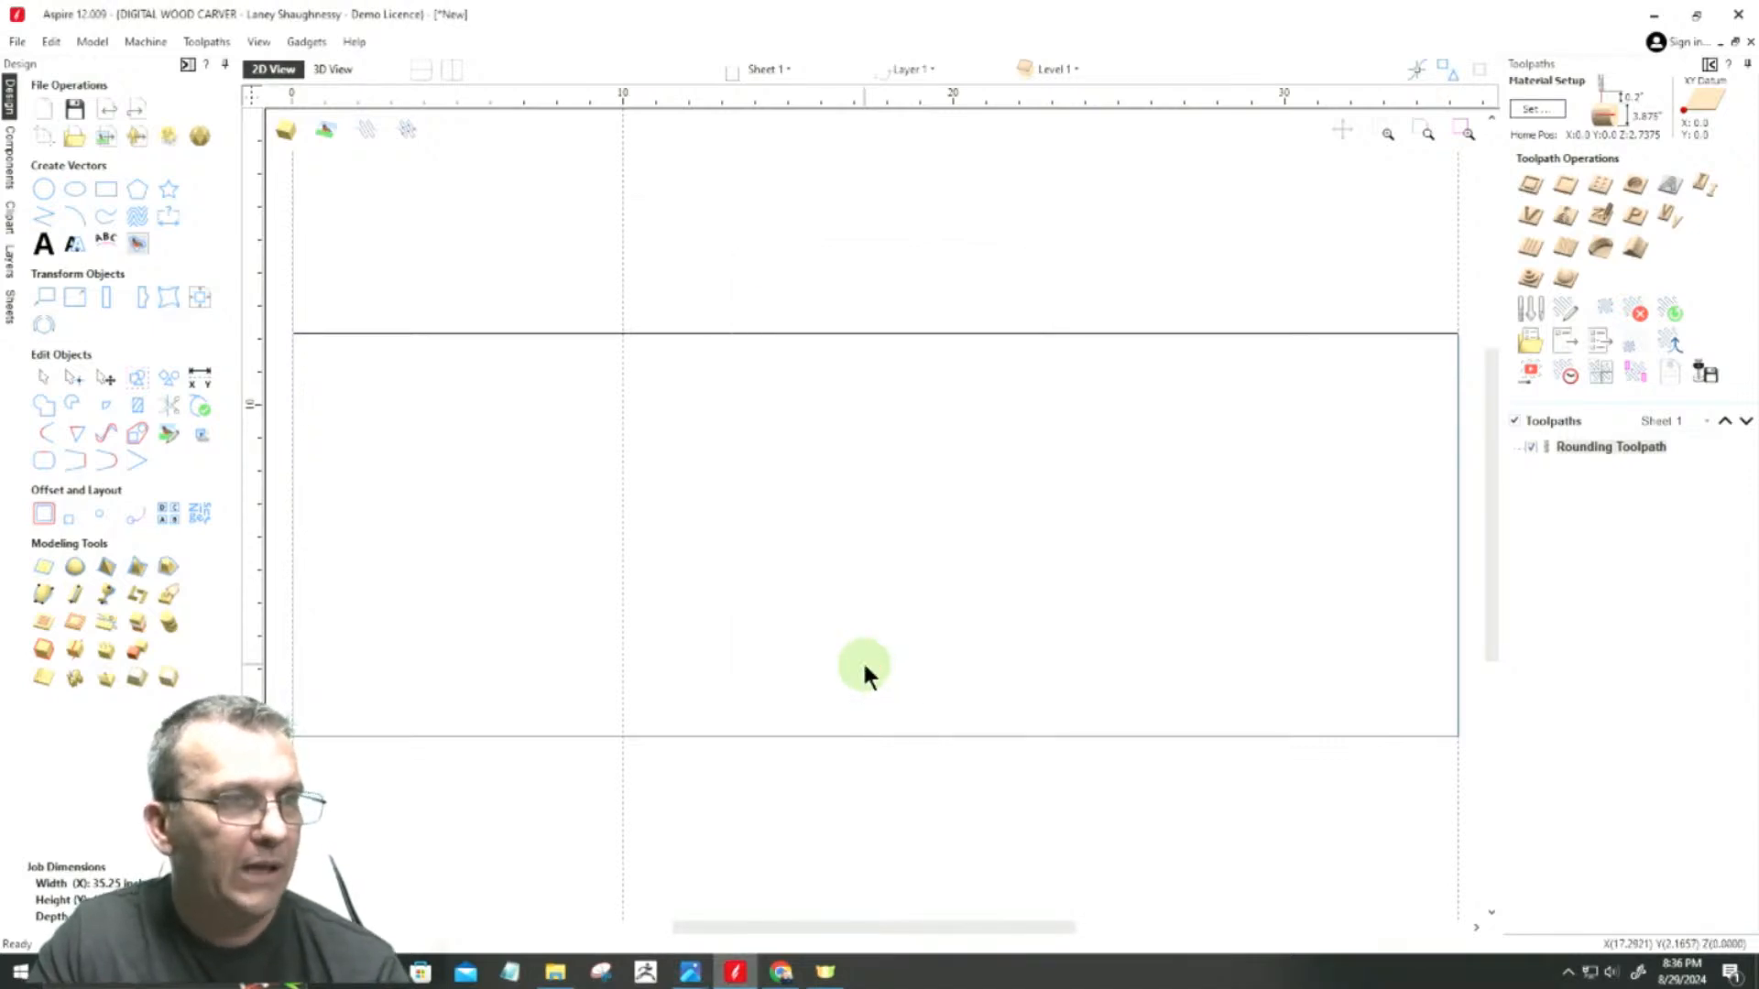
Step: Create a parallel guide offset -5.375 inches relative to the guide at the job's right edge
double_click(1457, 782)
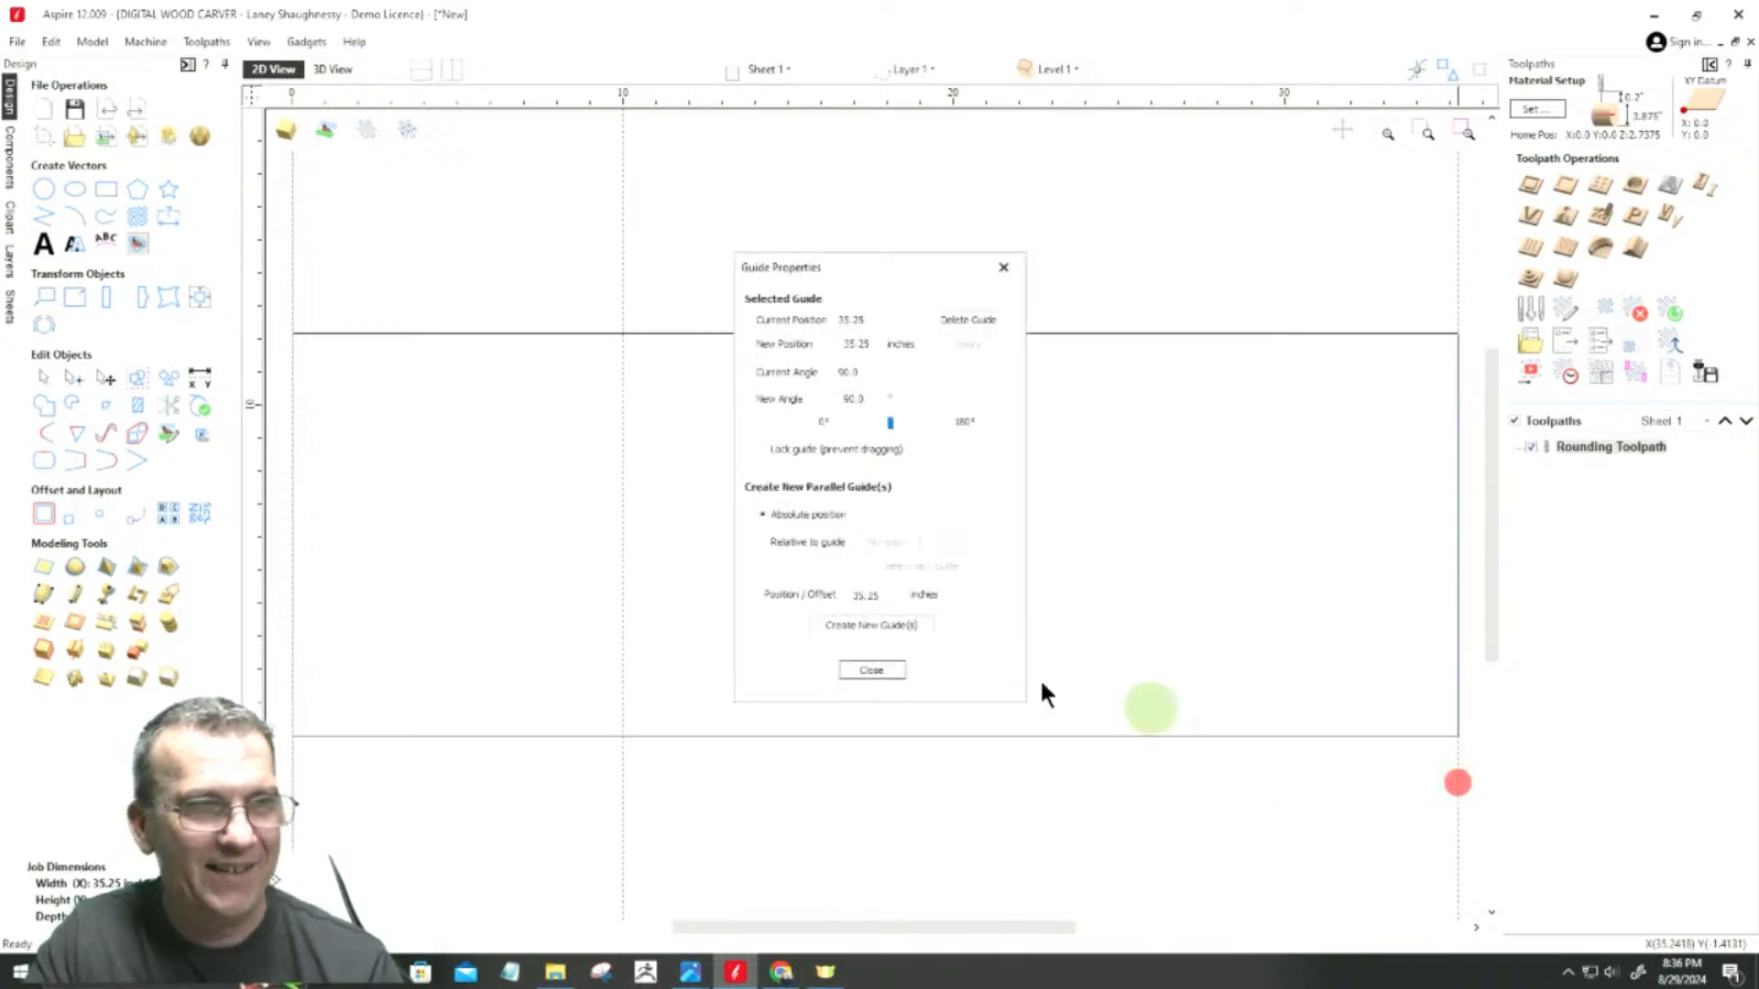
left_click(776, 540)
left_click(852, 595)
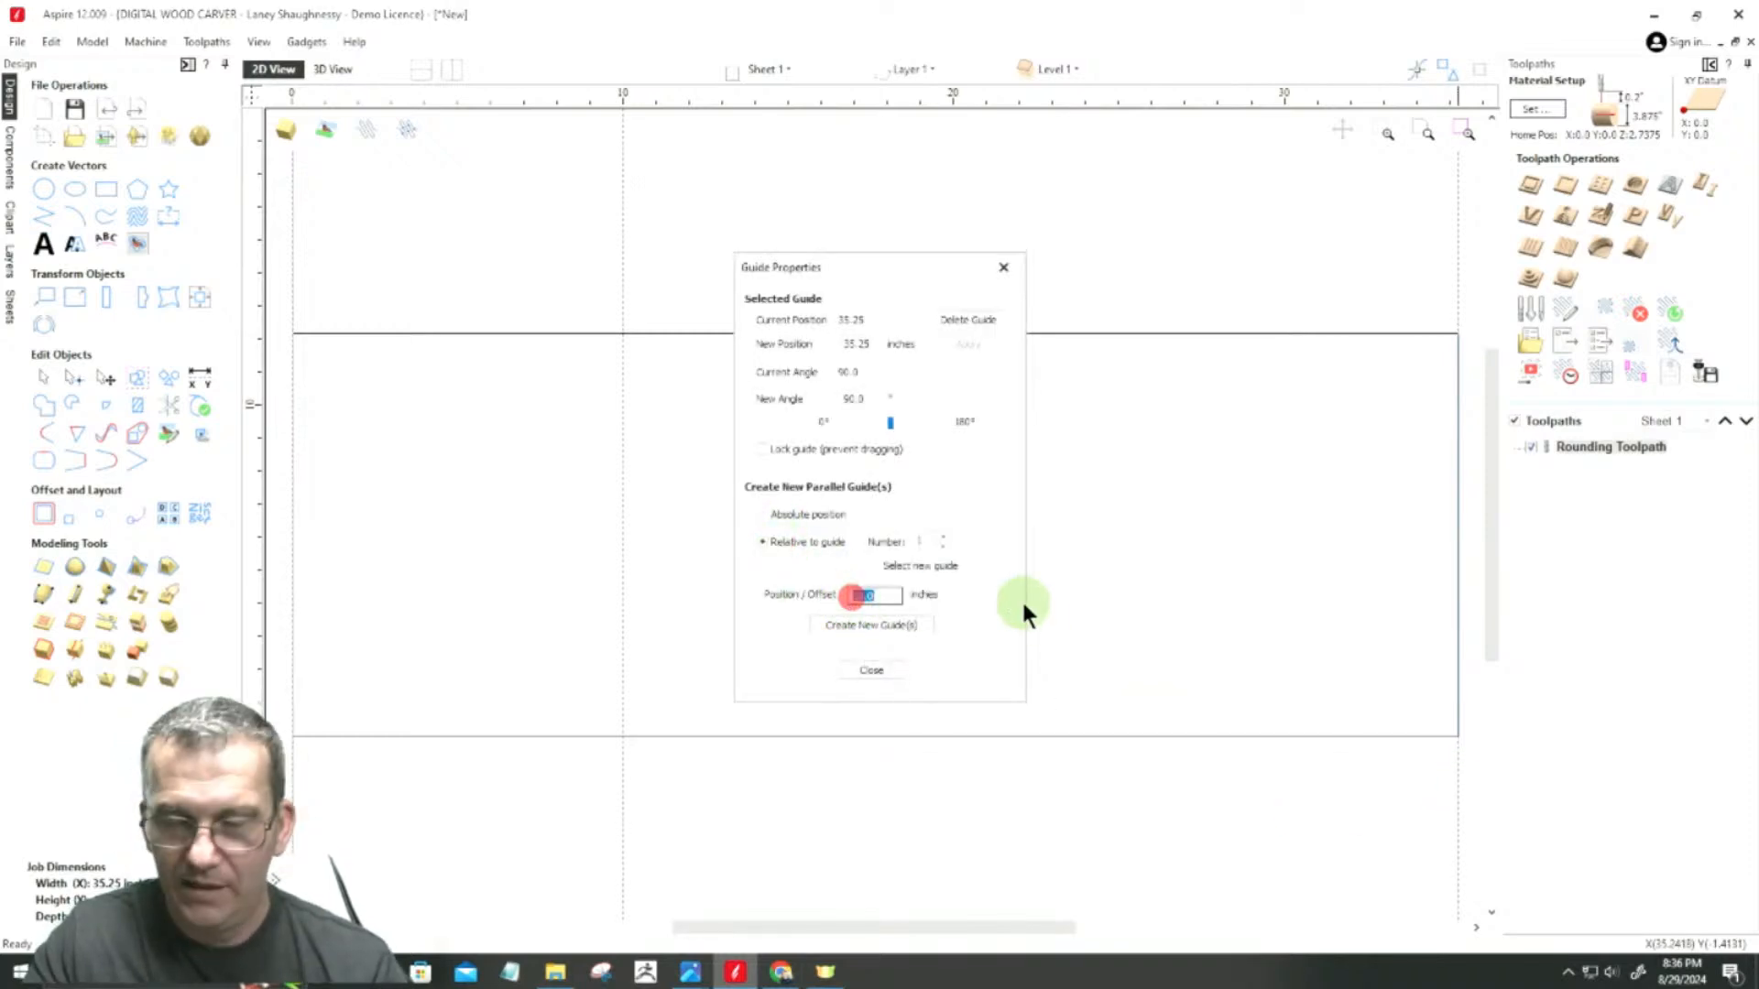
type("-5.375")
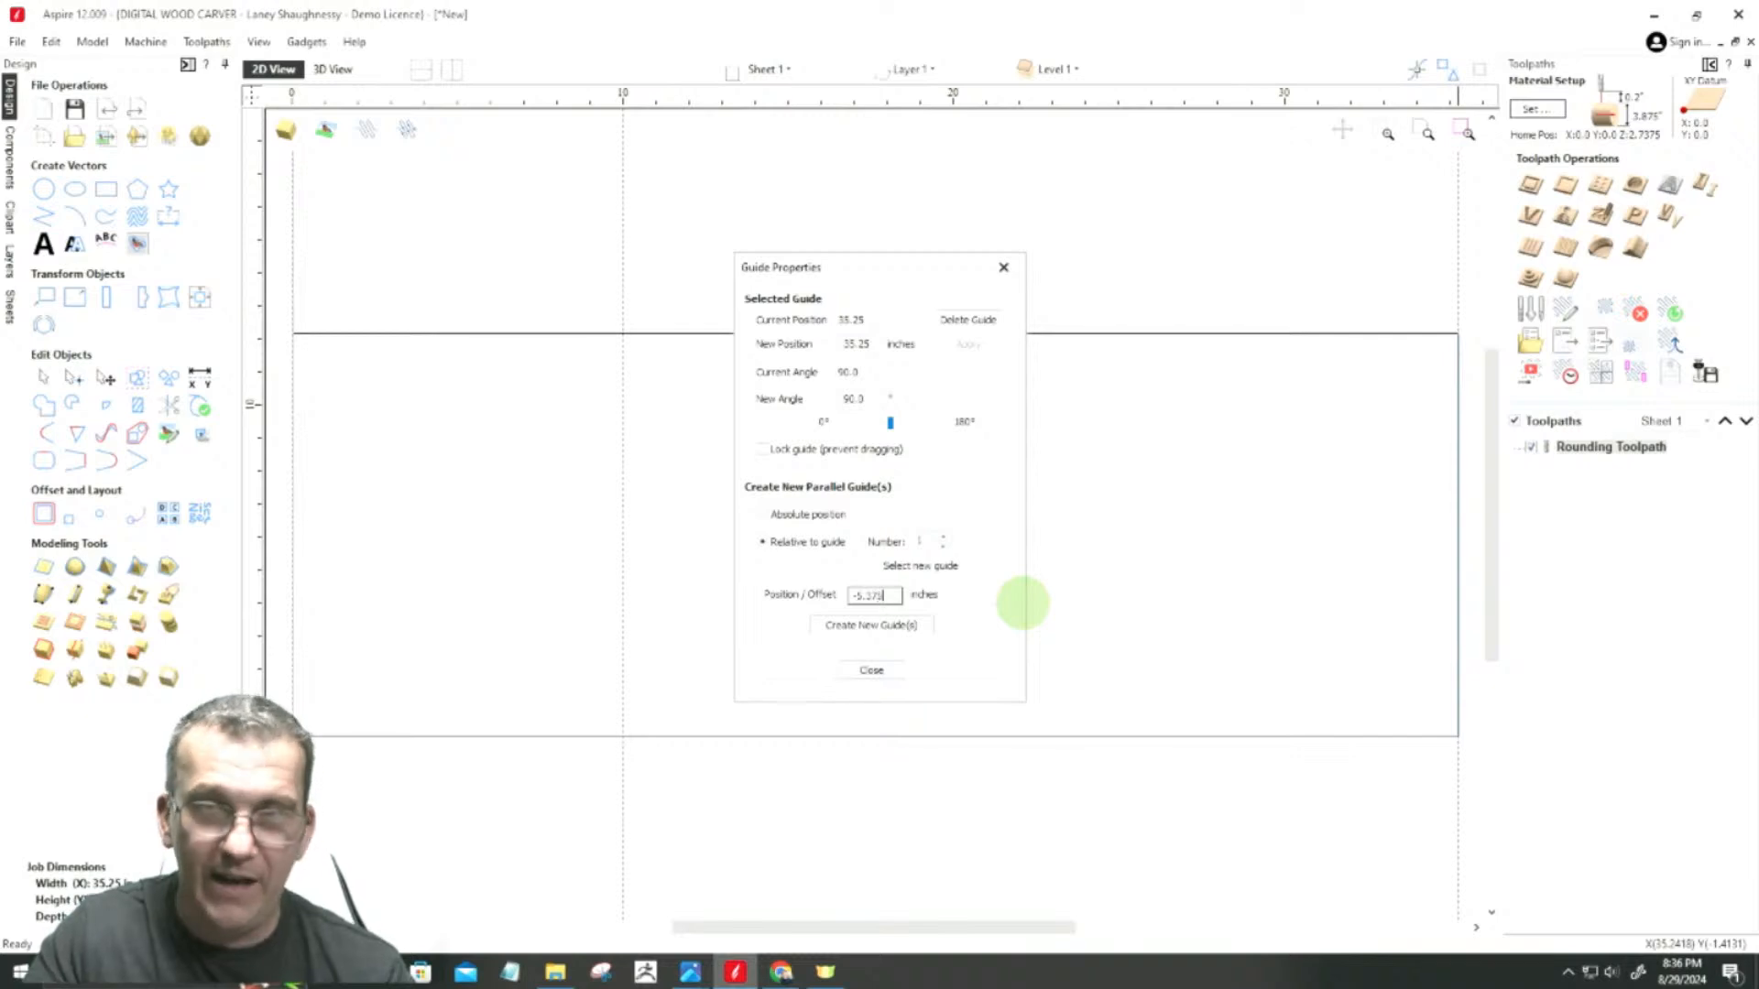
left_click(892, 627)
left_click(894, 672)
scroll(916, 577, "down", 2)
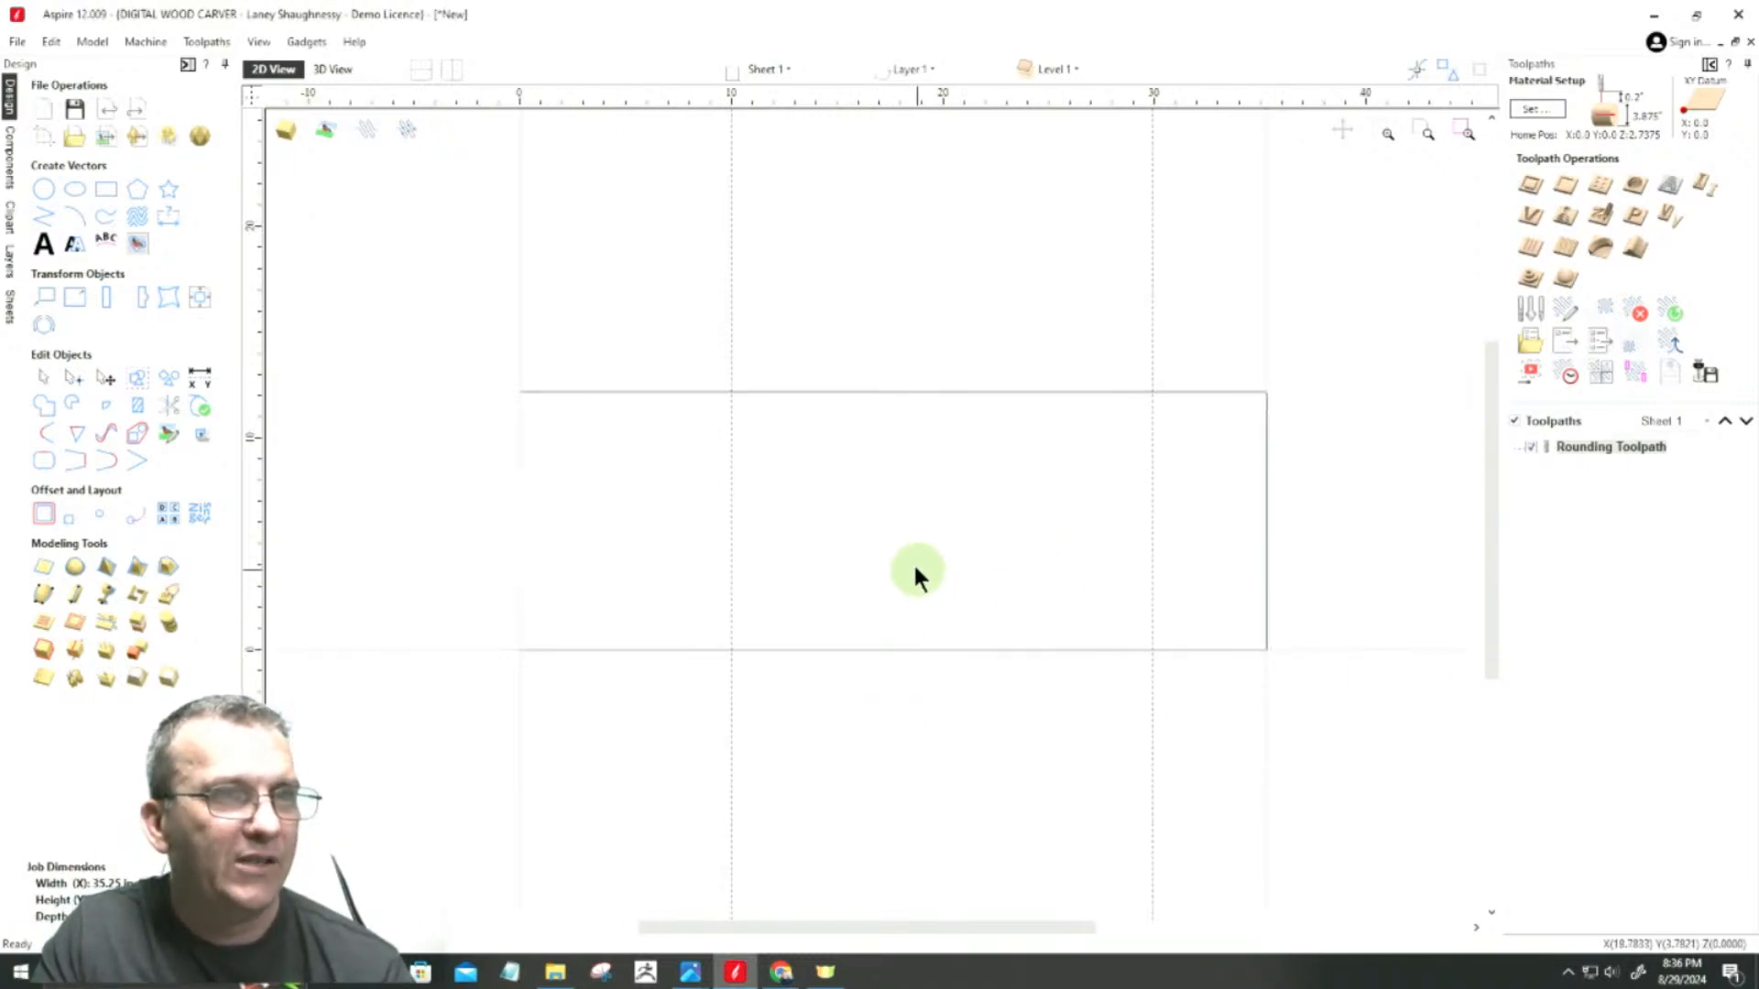
scroll(919, 579, "down", 2)
scroll(1078, 531, "up", 1)
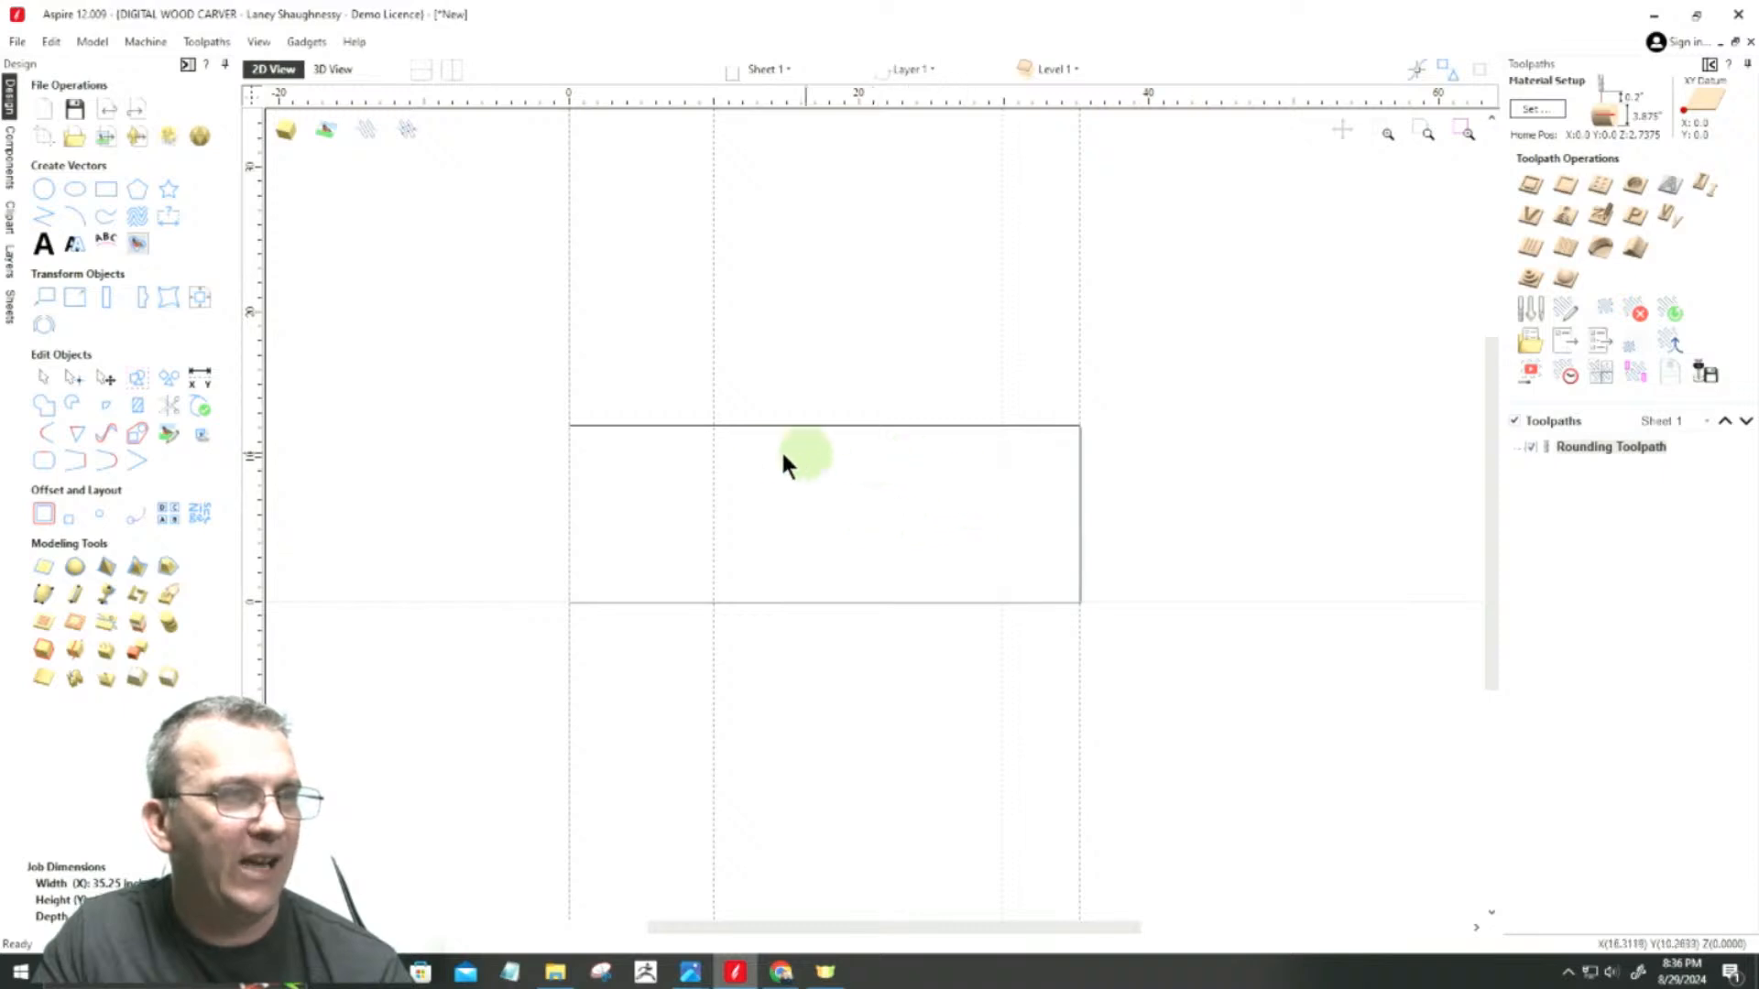
scroll(776, 504, "up", 1)
scroll(774, 507, "up", 2)
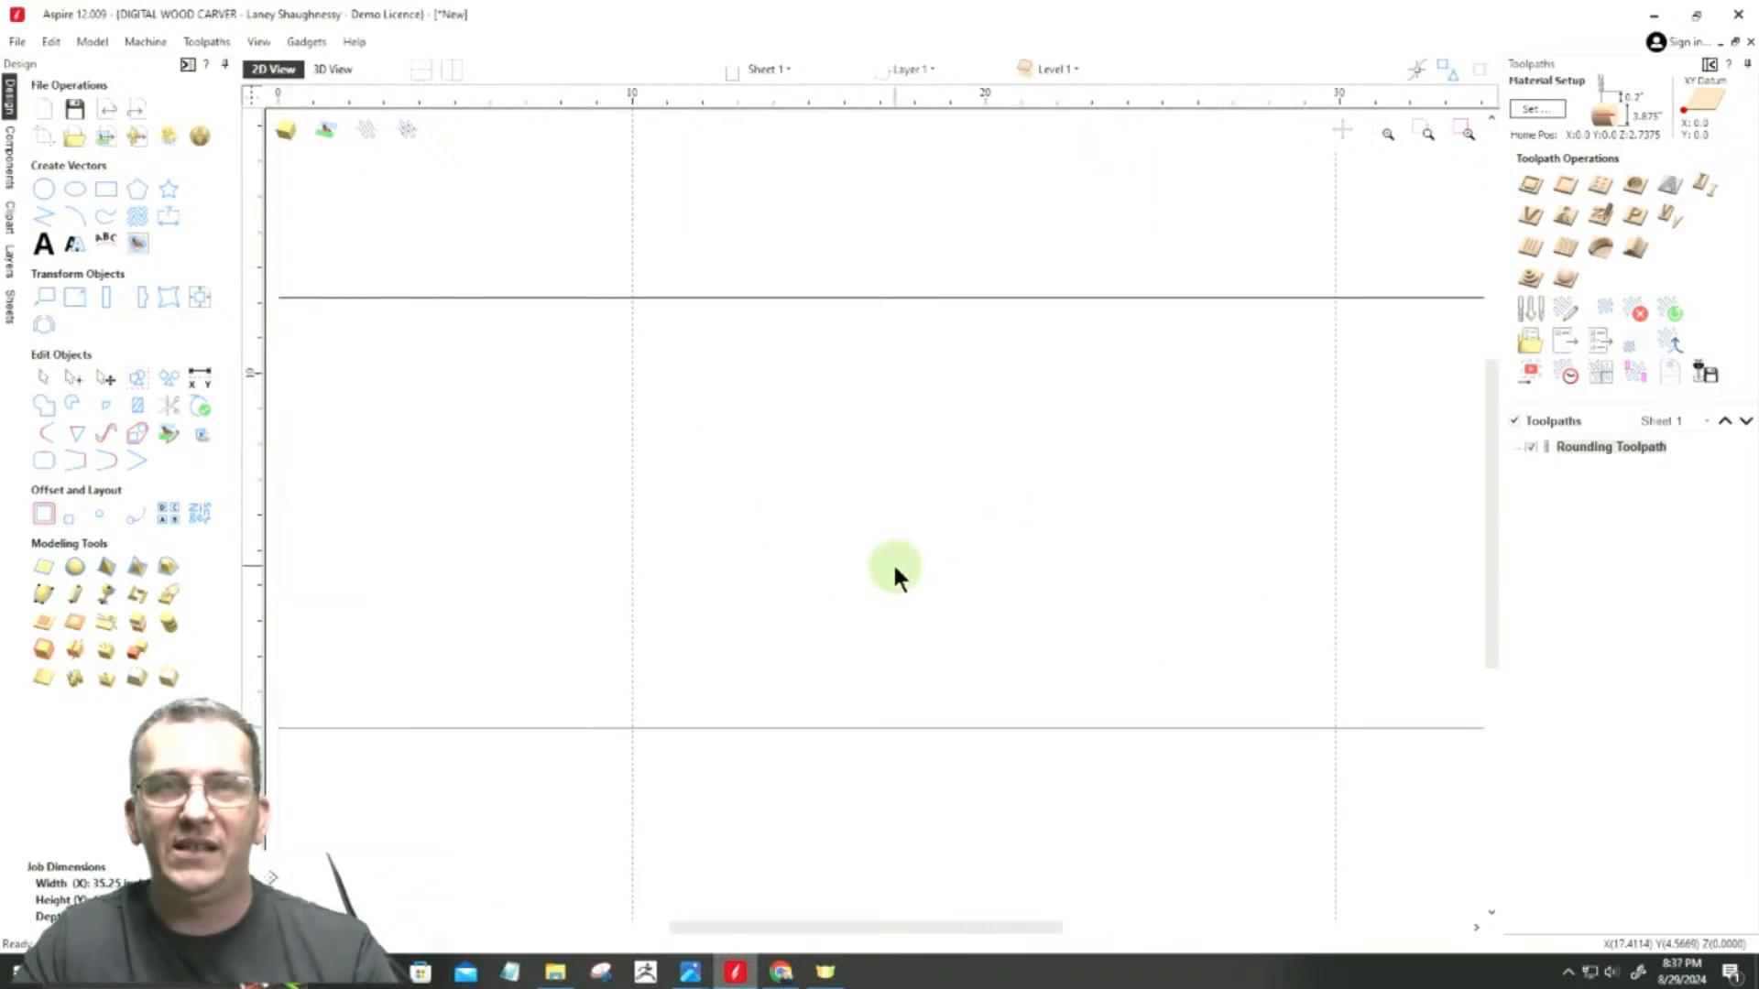
scroll(953, 519, "down", 3)
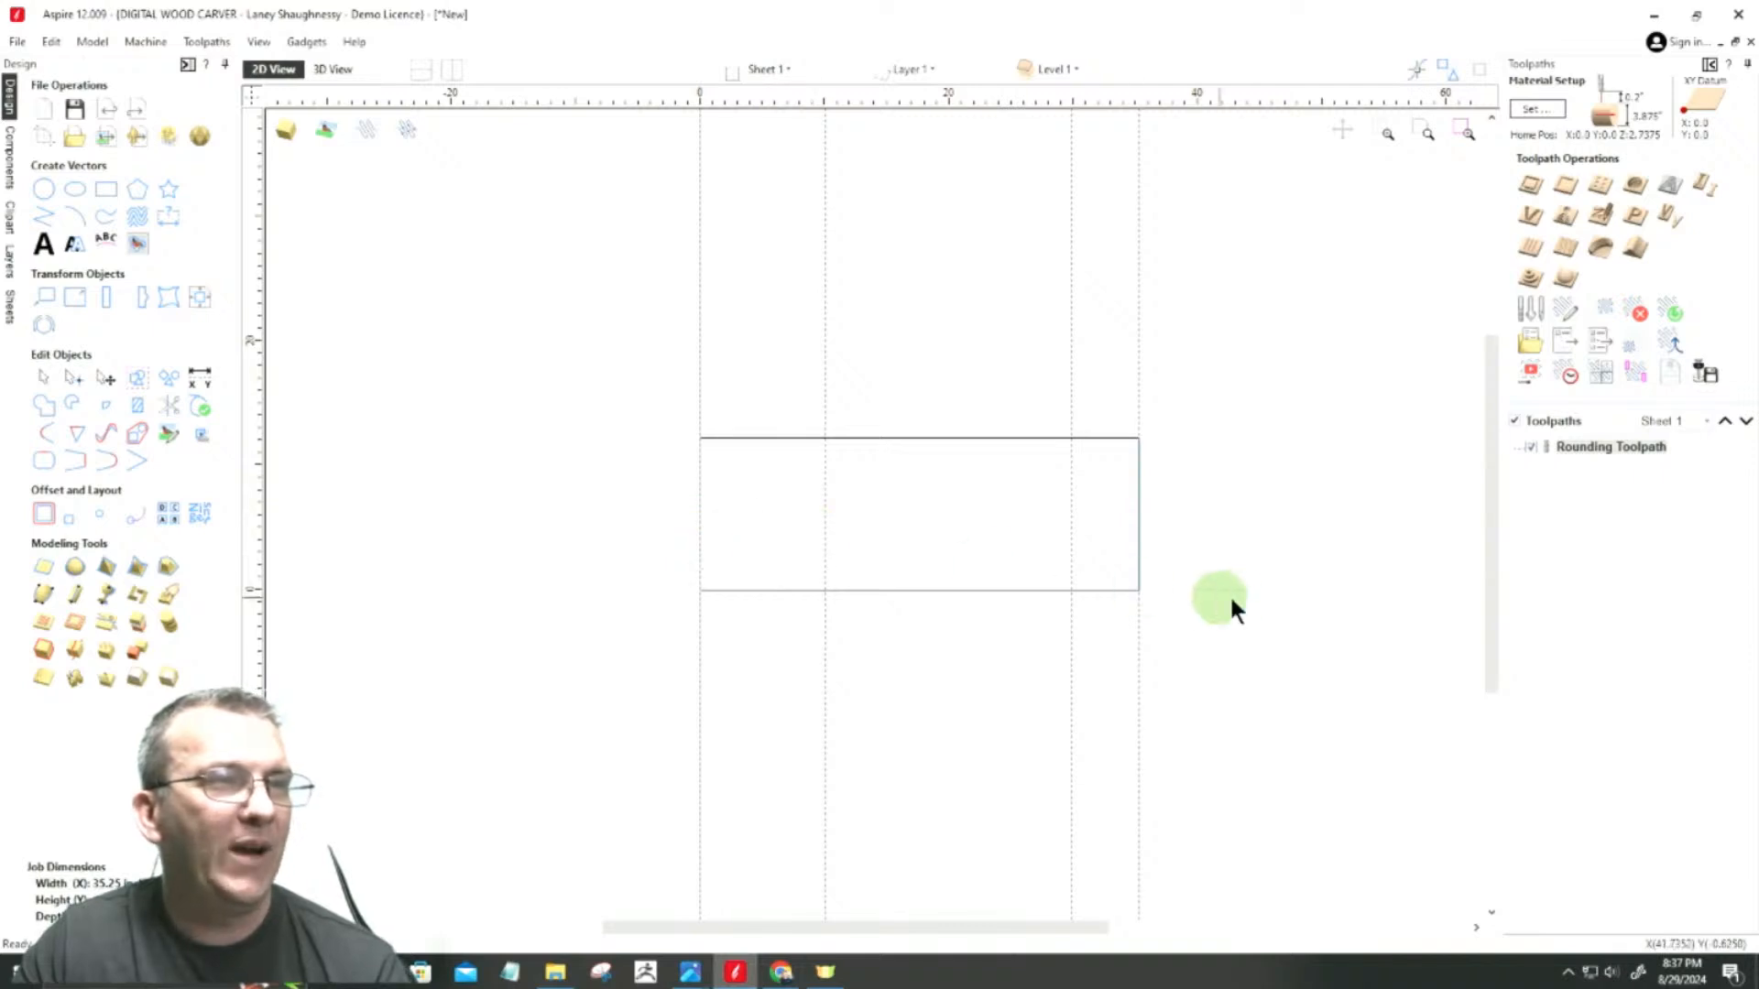
Step: Draw a 3.875 by 3.875 inch rectangle with square corners outside the job area, beside its X-zero edge
scroll(870, 586, "up", 4)
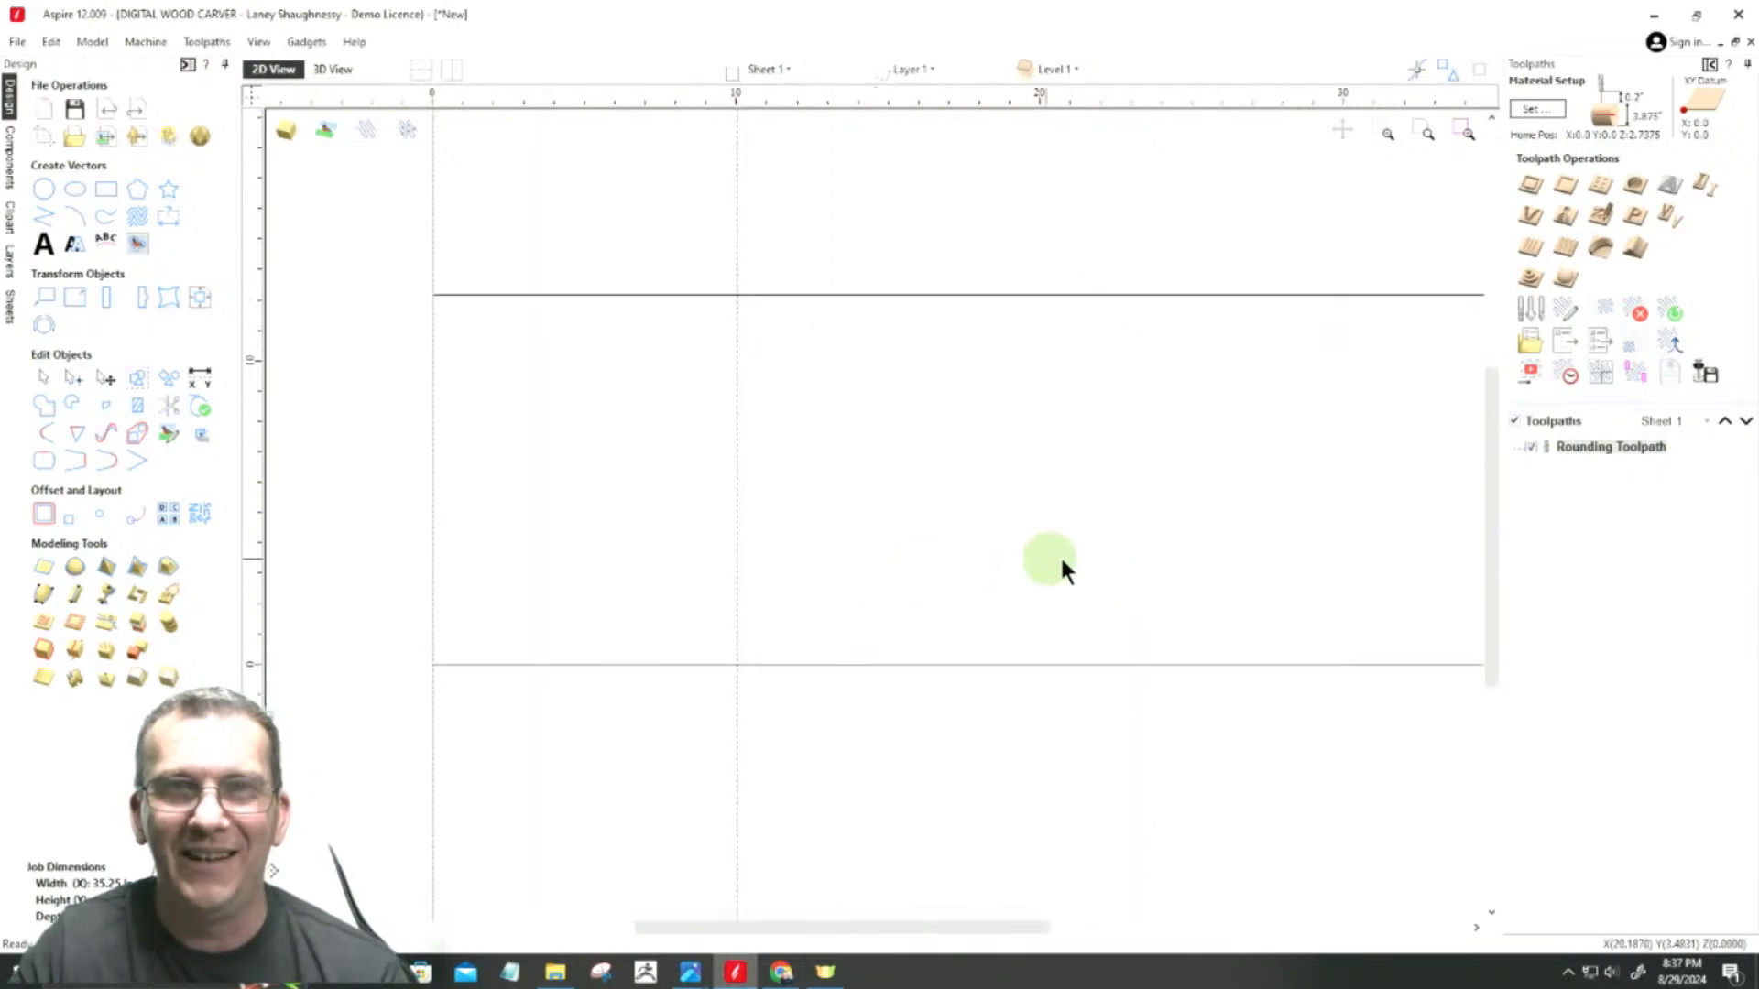
scroll(1206, 515, "down", 3)
scroll(988, 576, "up", 2)
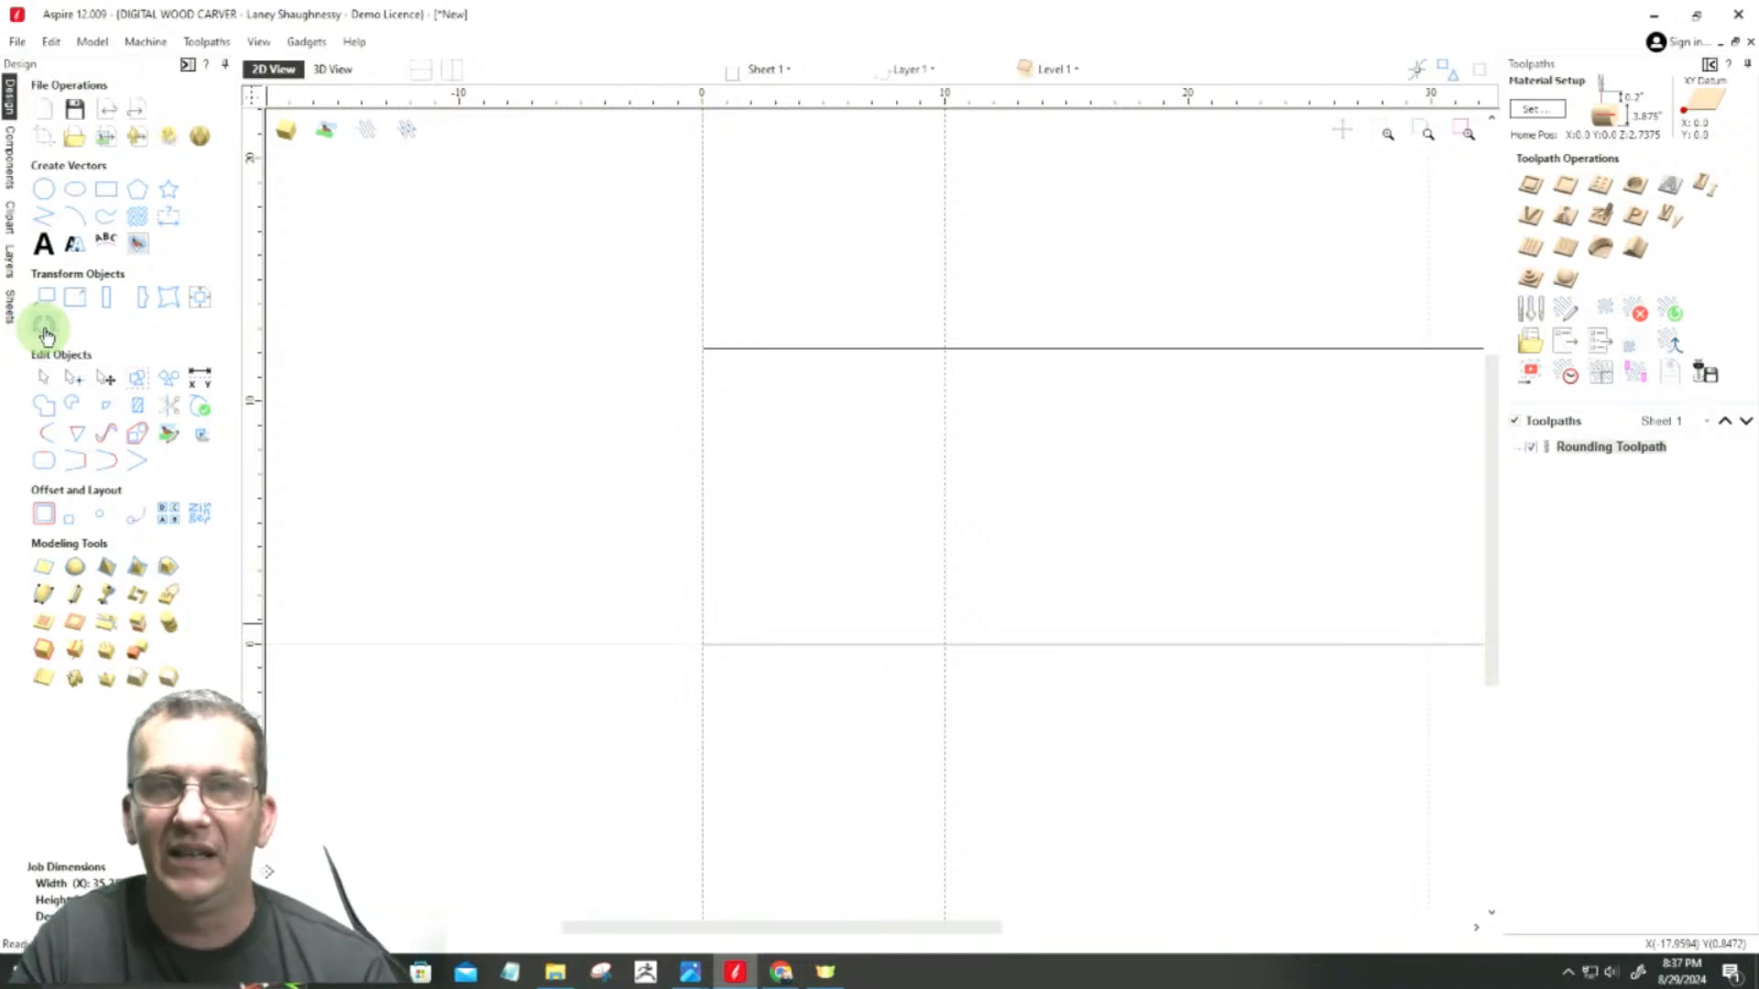
left_click(106, 188)
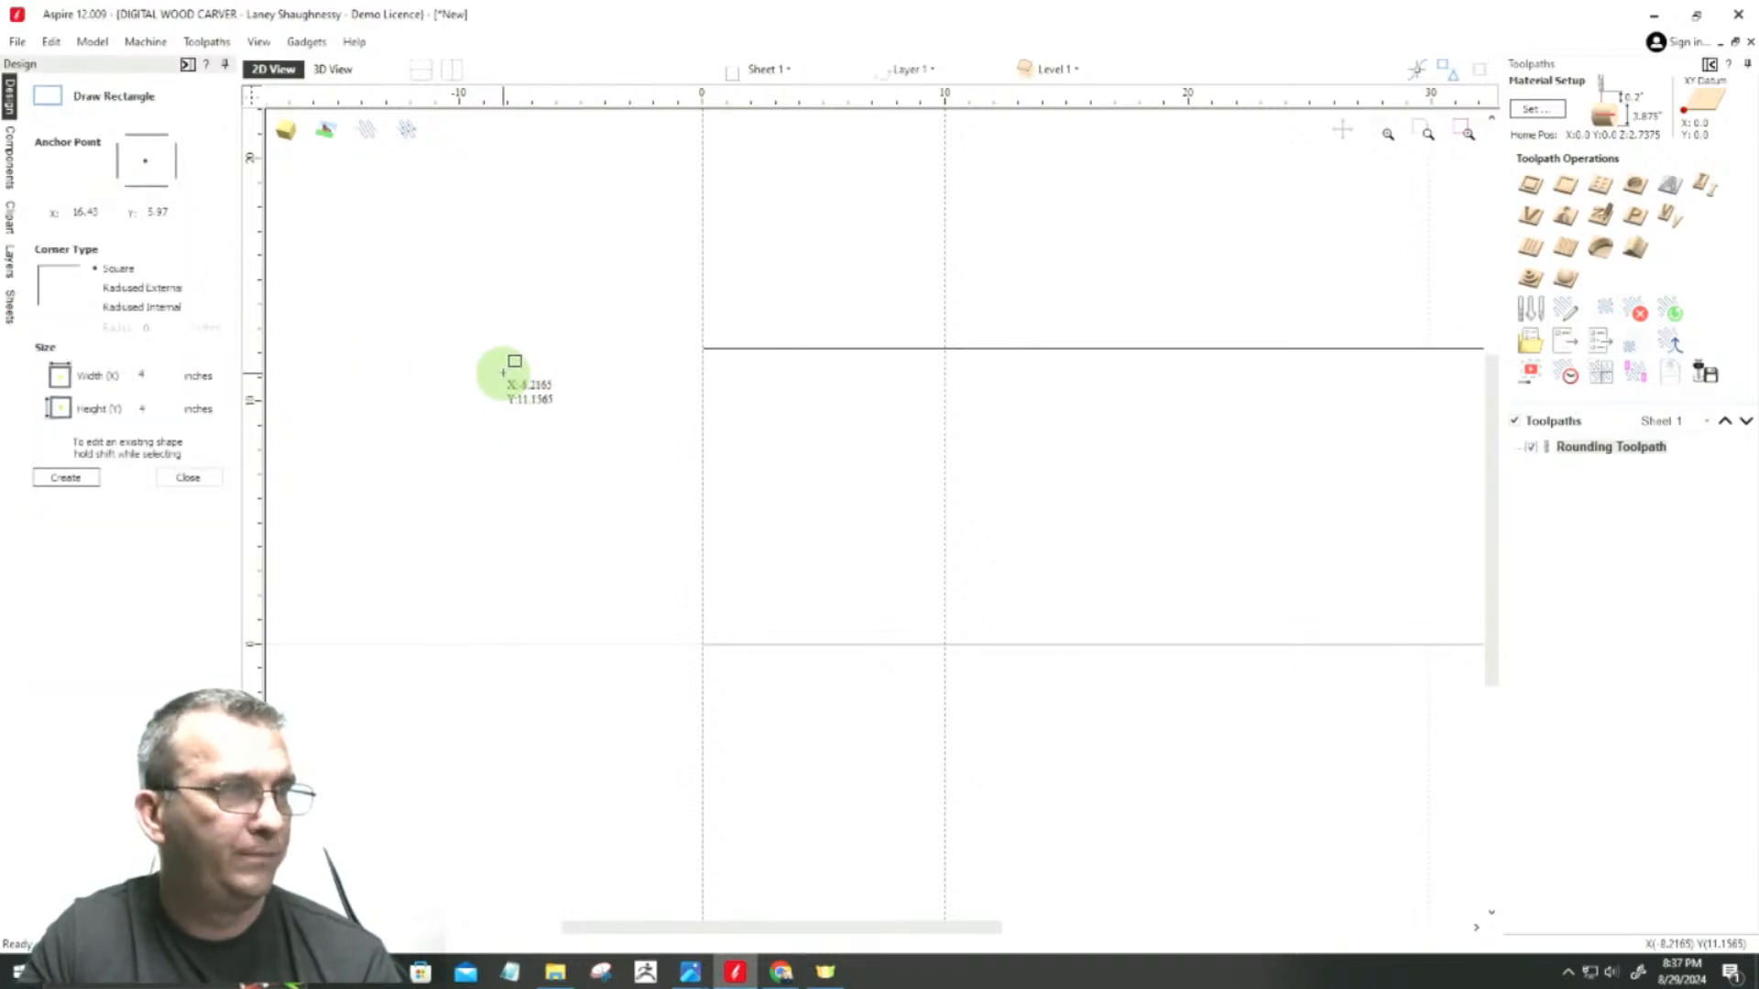
double_click(169, 370)
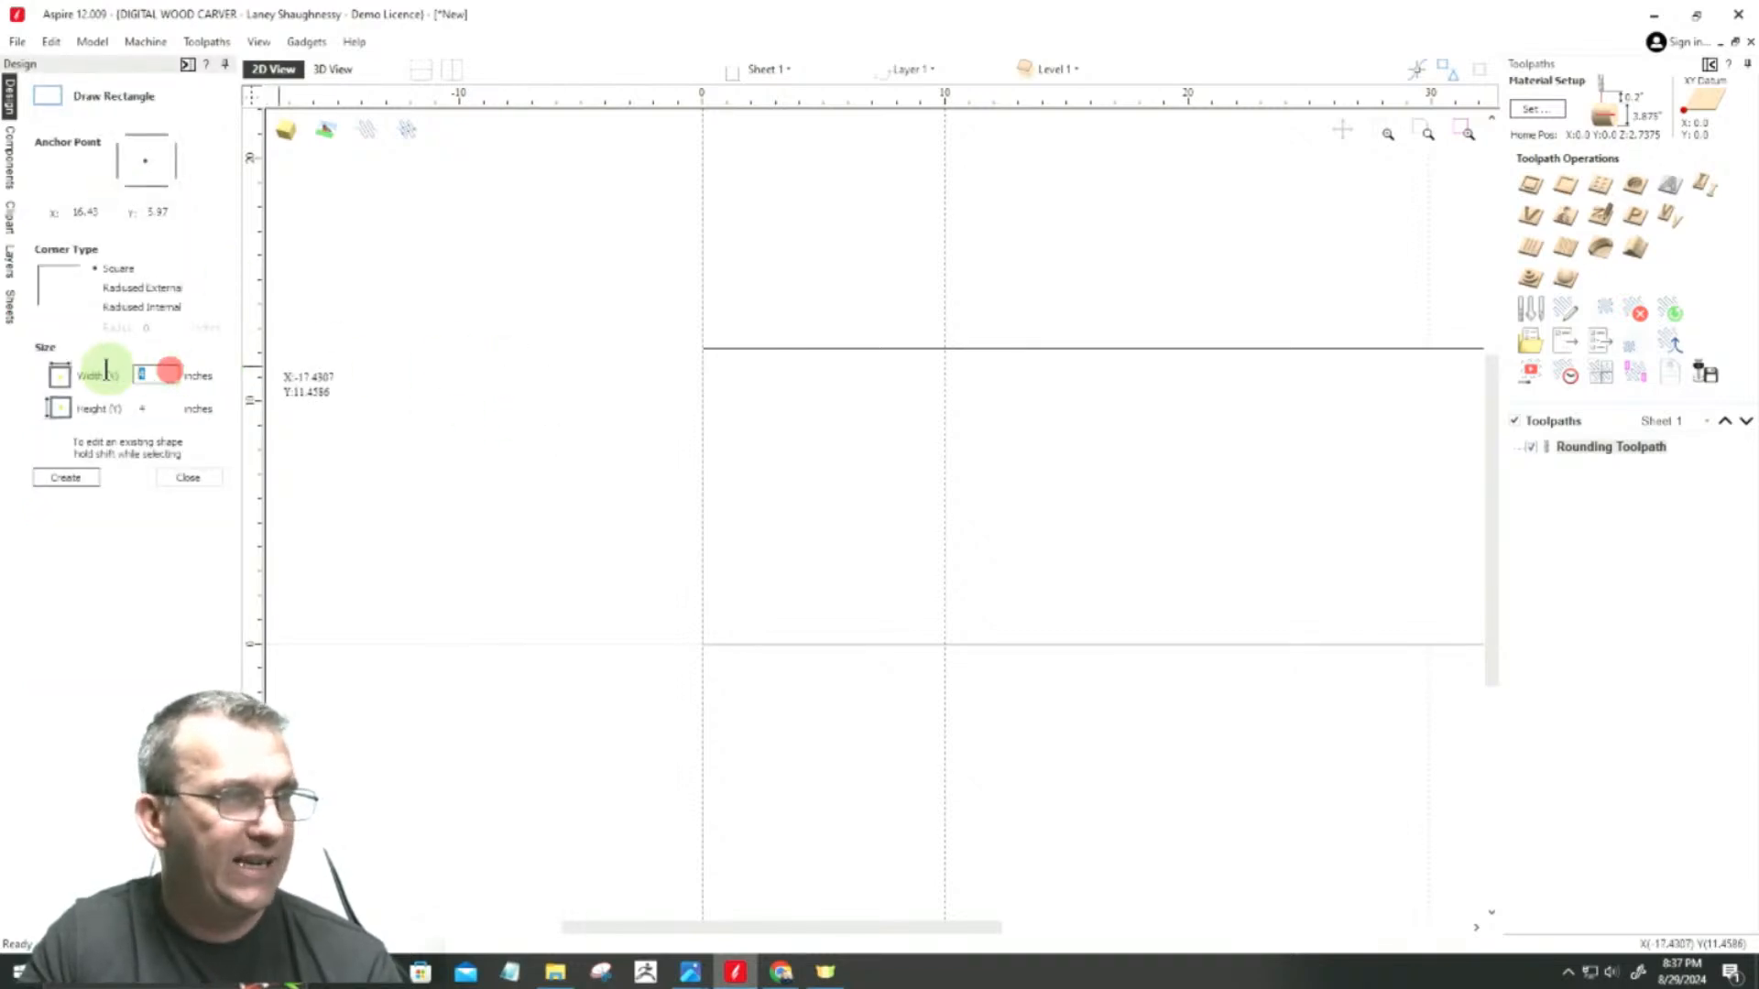
type("3.875")
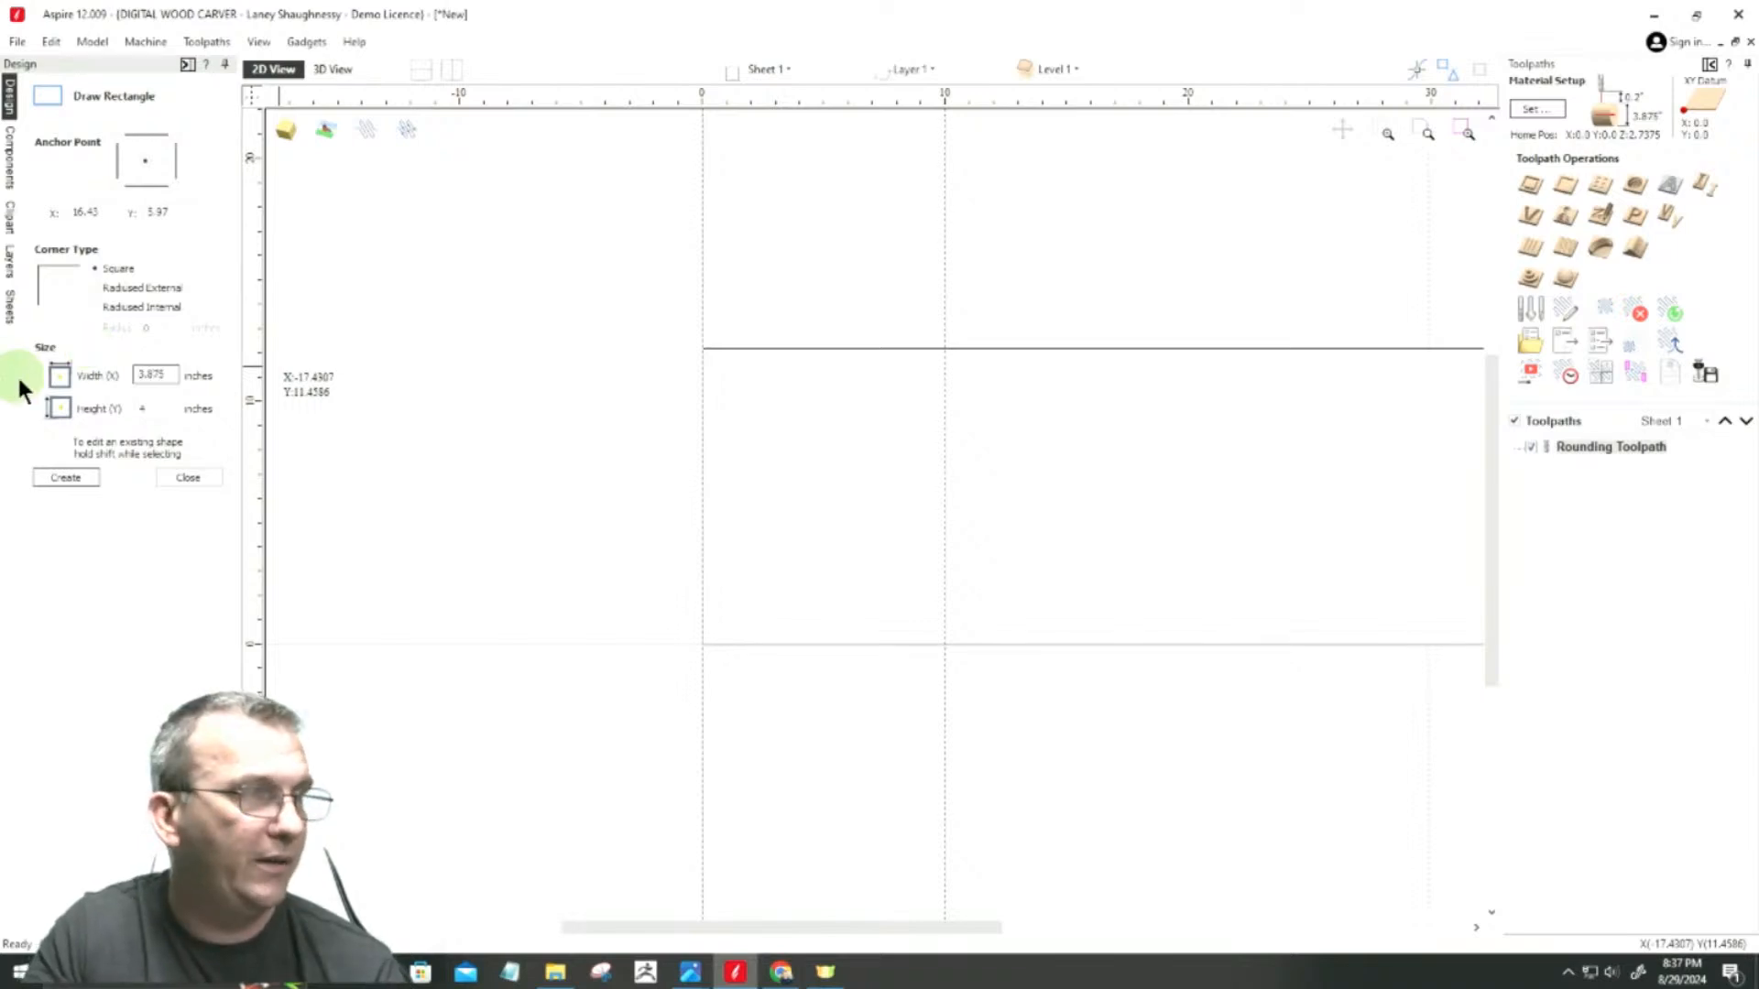
left_click_drag(151, 412, 119, 404)
type("3.875")
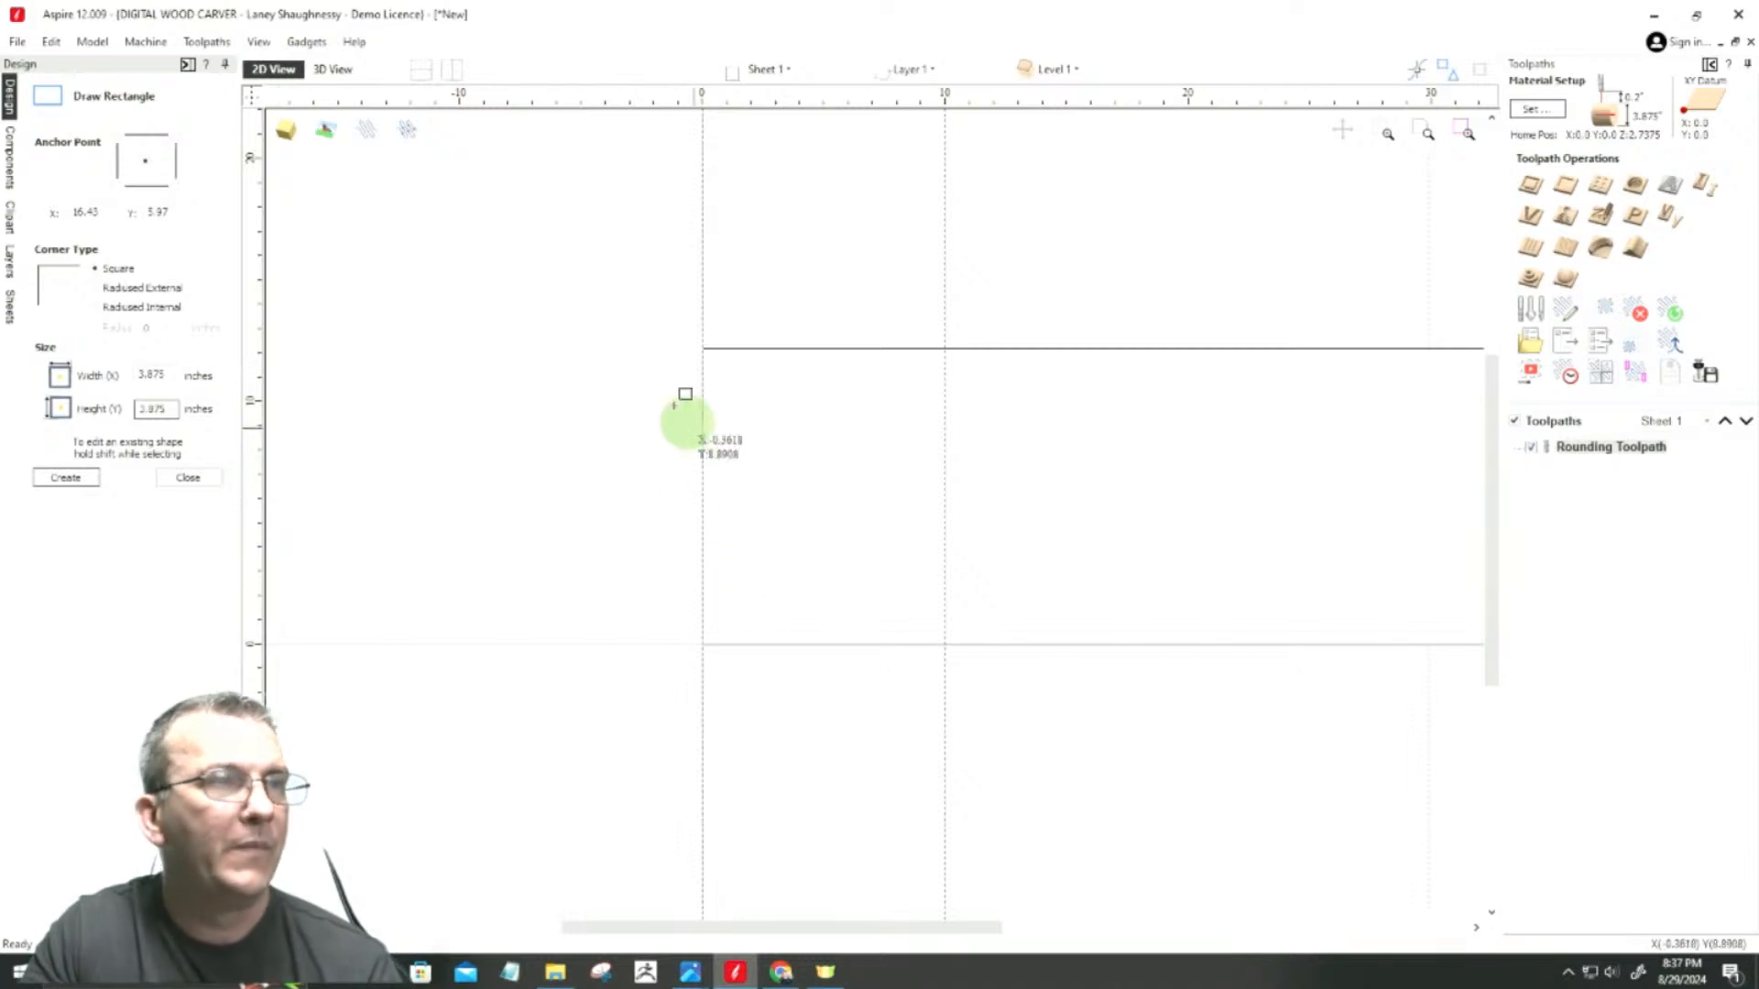
scroll(548, 504, "up", 2)
left_click(628, 468)
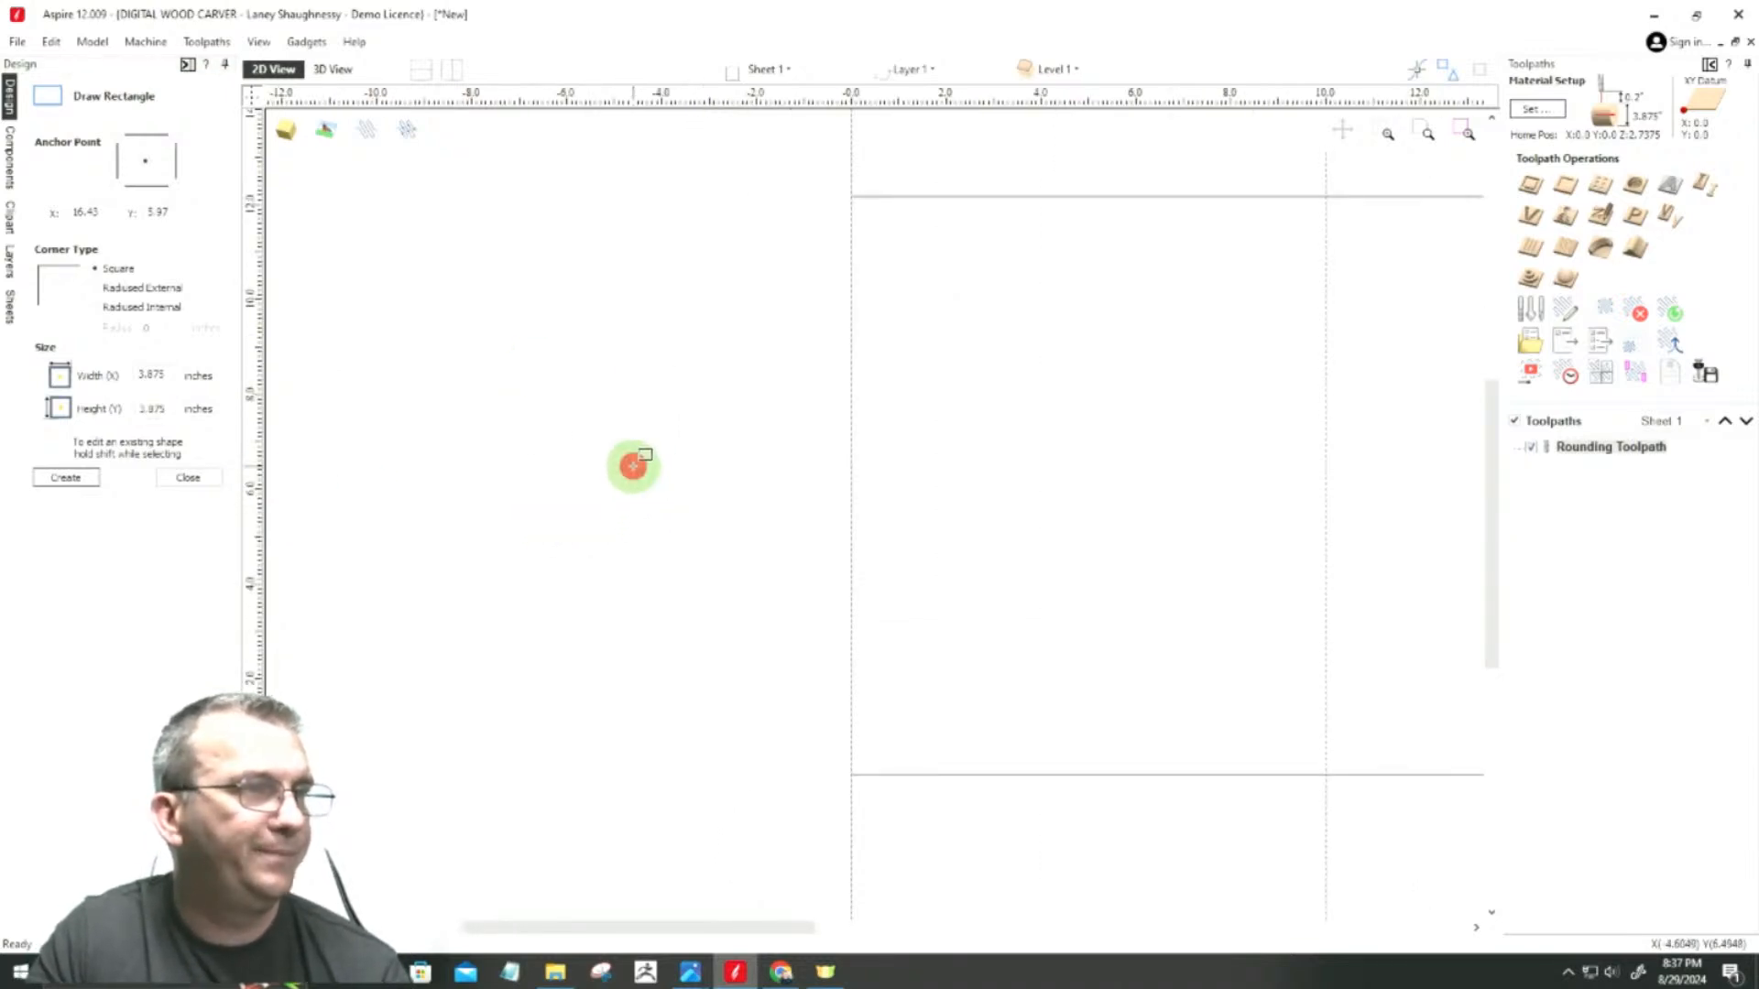
scroll(543, 442, "up", 2)
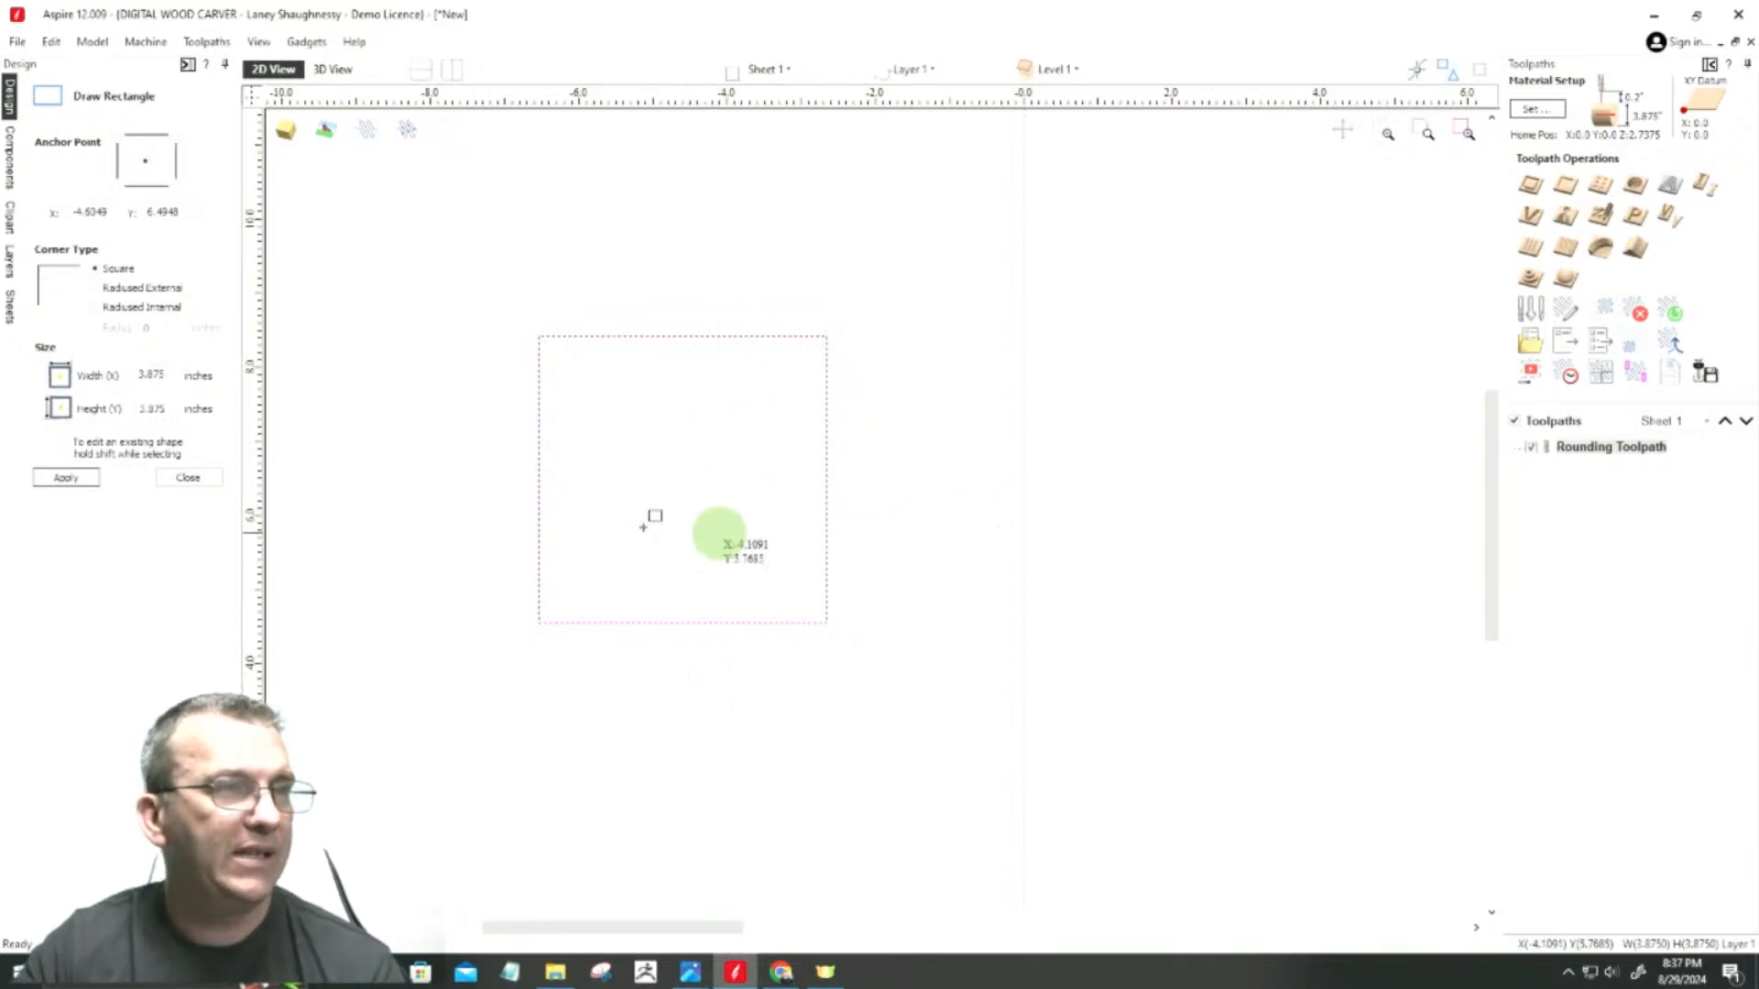
scroll(1031, 403, "down", 3)
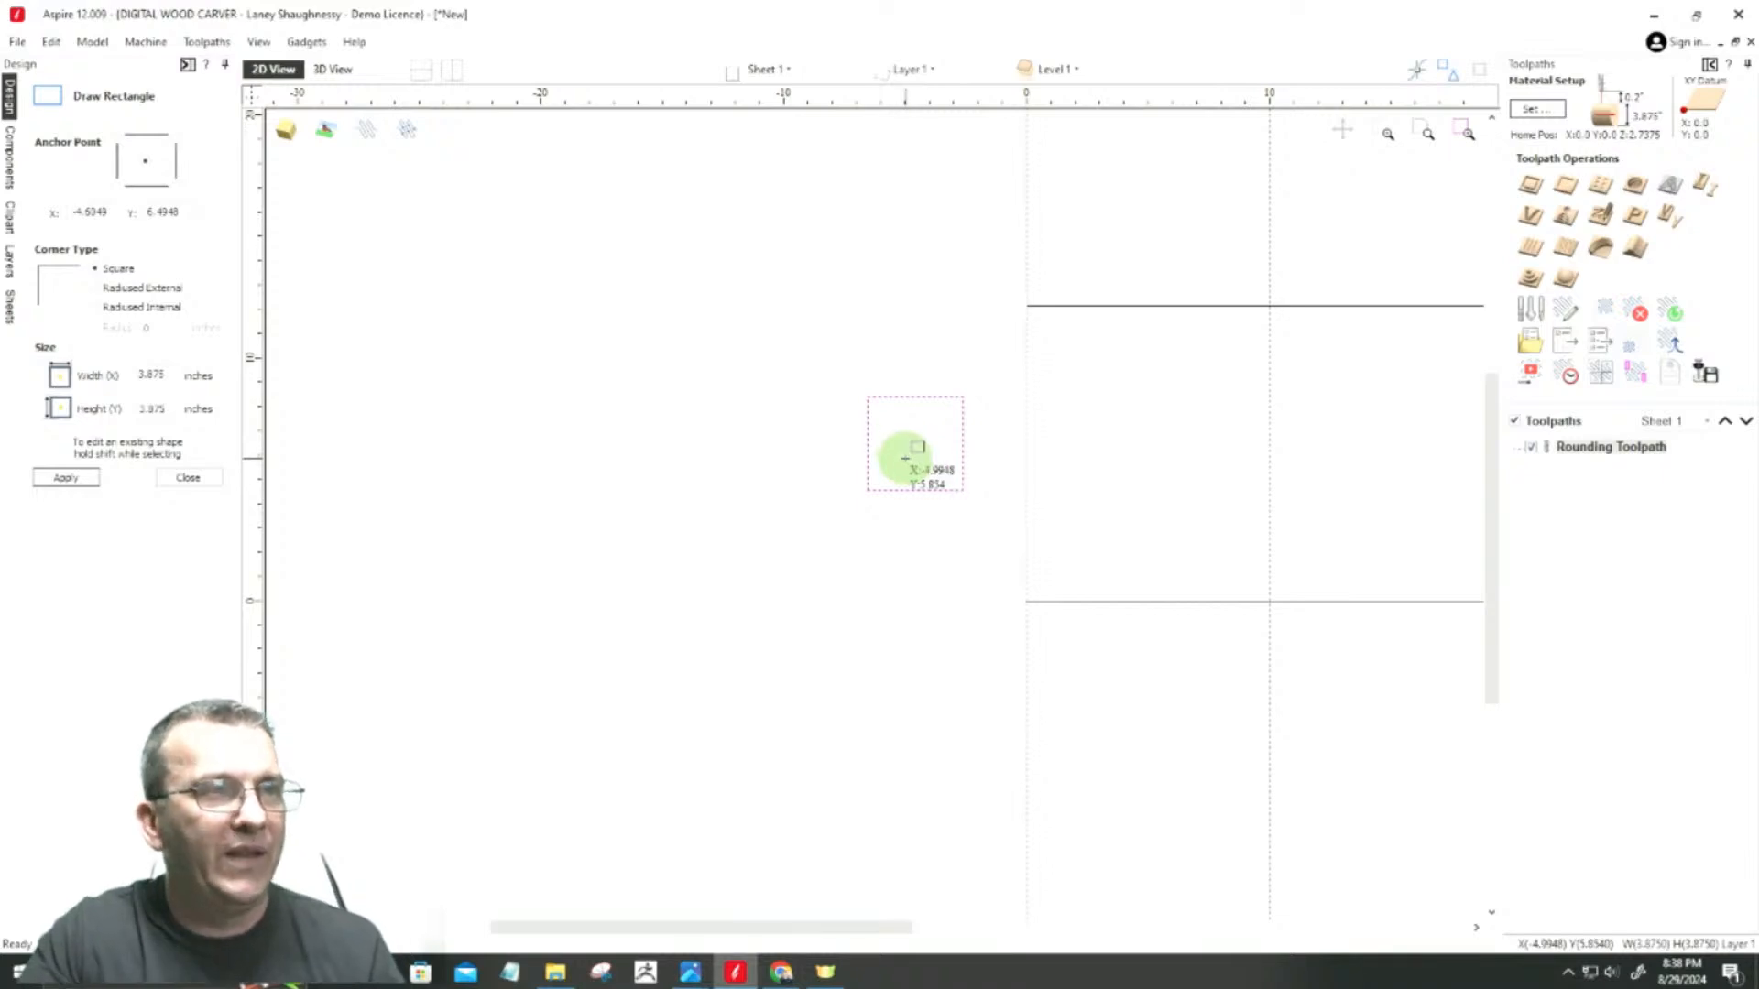
scroll(1003, 407, "up", 3)
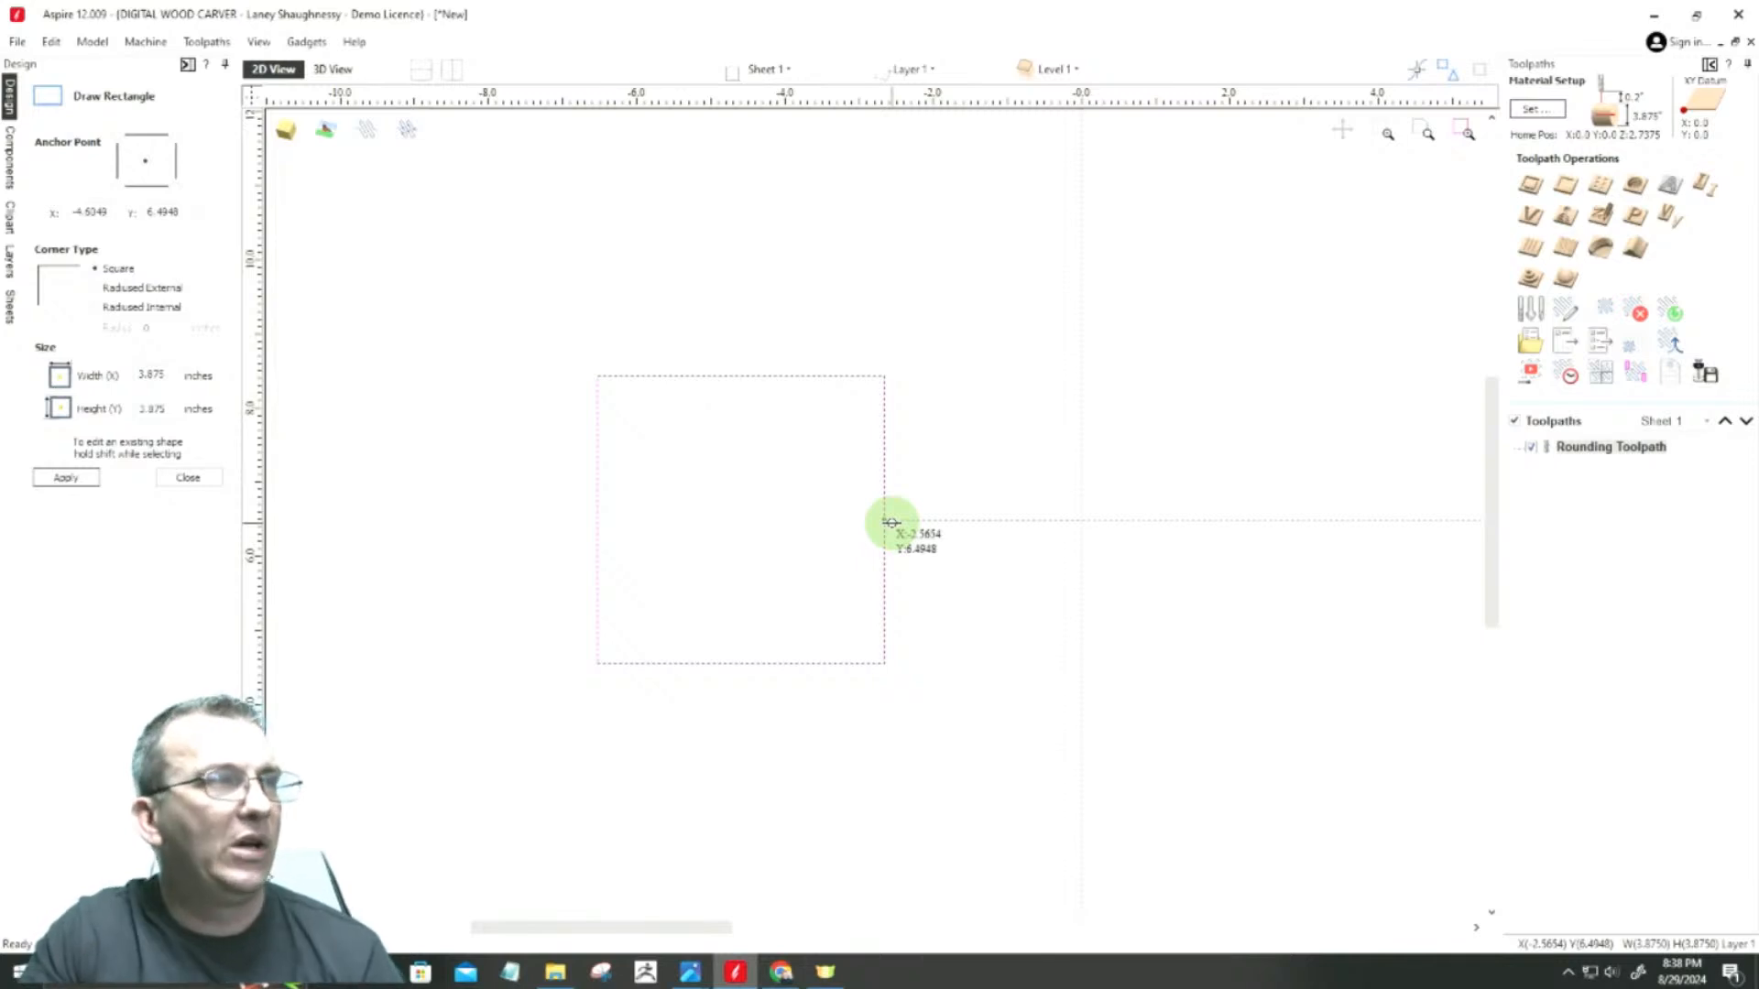
left_click(172, 476)
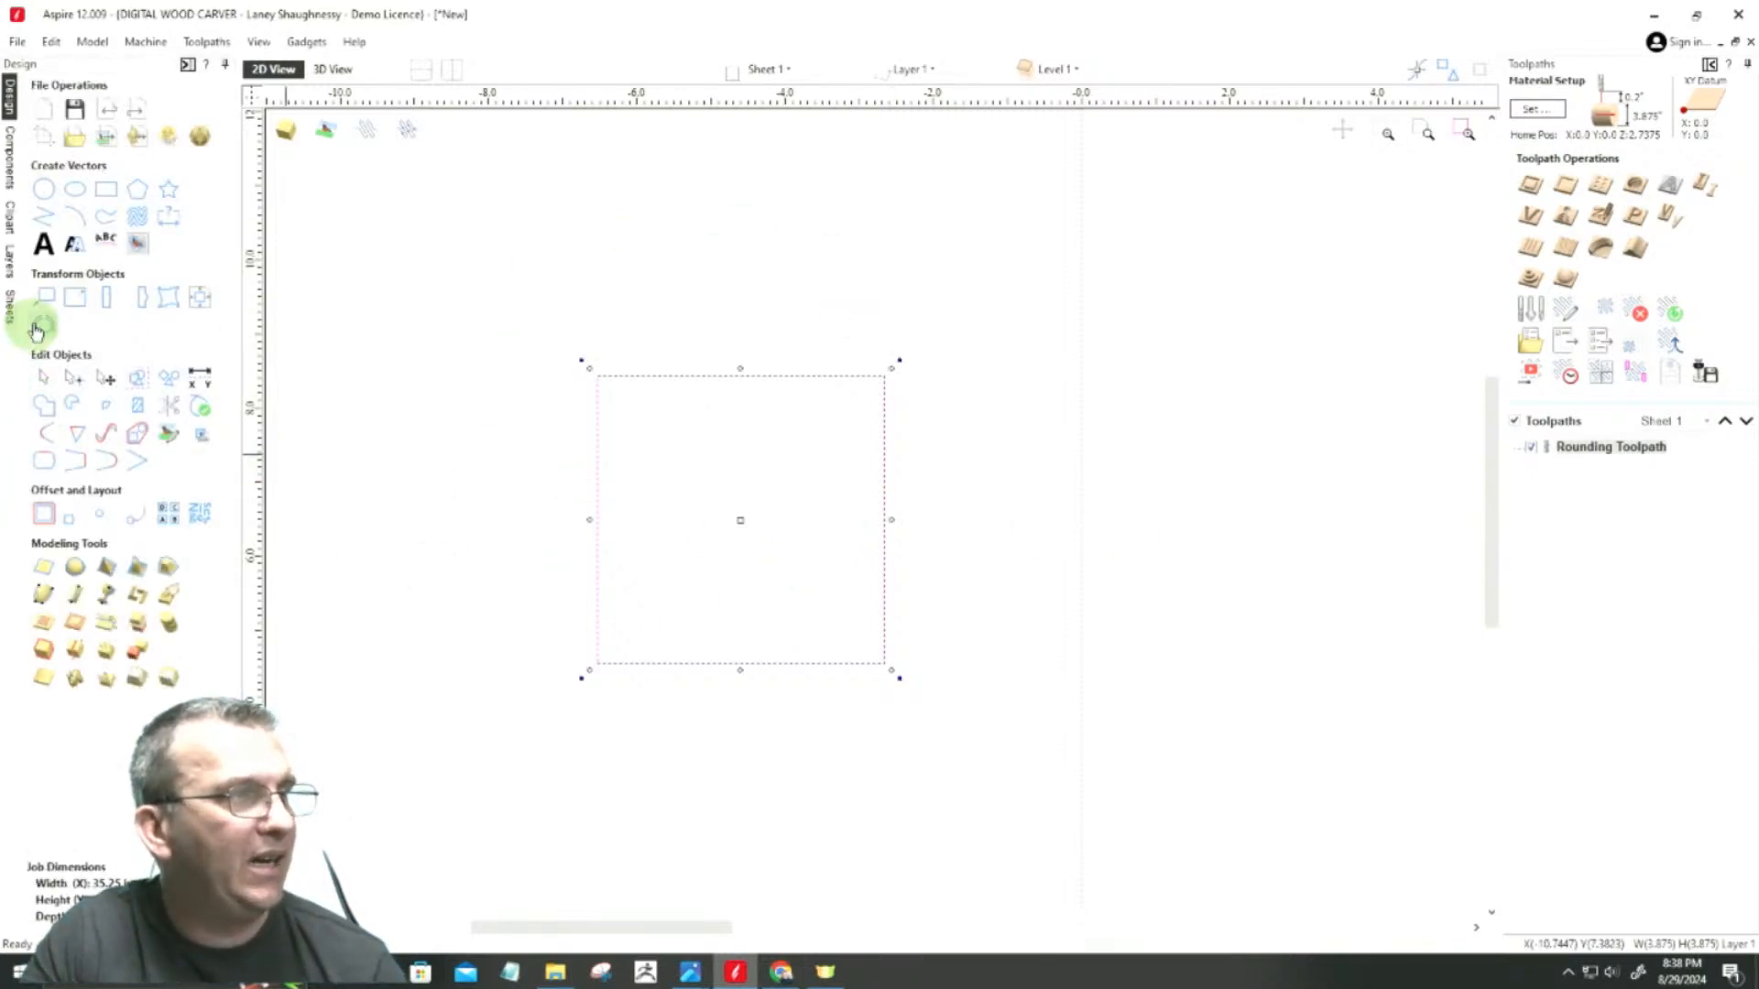
Step: Unwrap the square vector about the center of its contour, accepting the automatic correction of the modeling plane
left_click(42, 327)
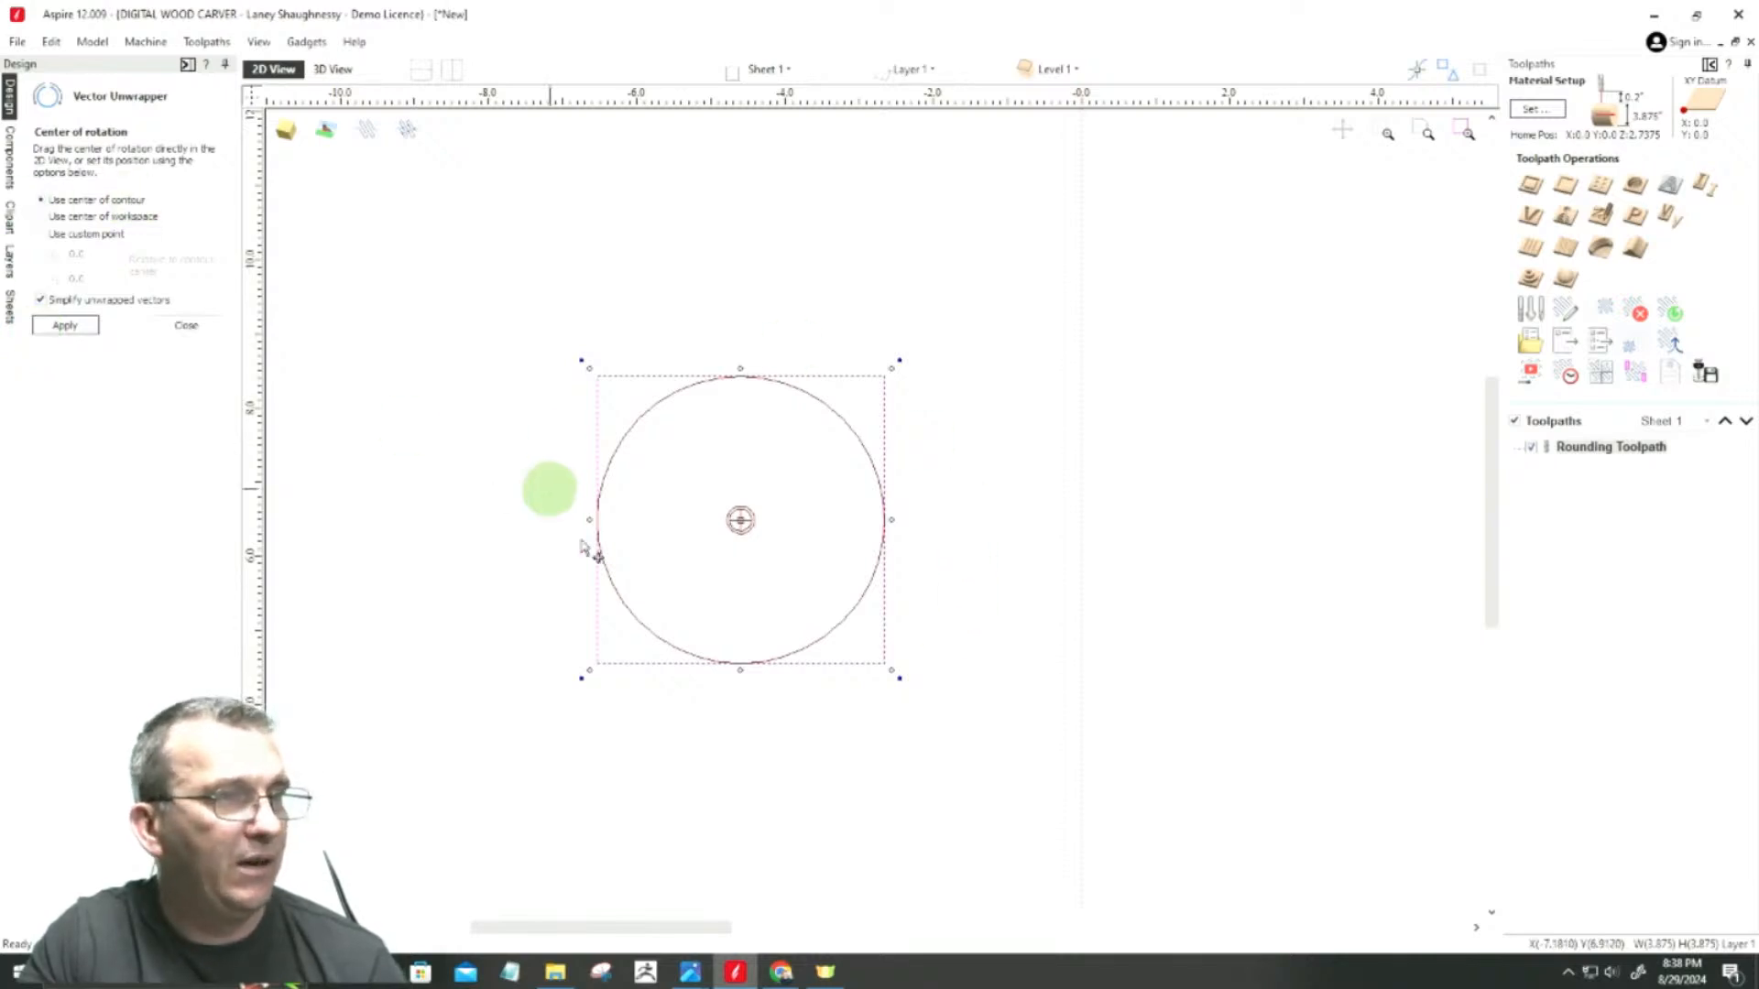
left_click(56, 328)
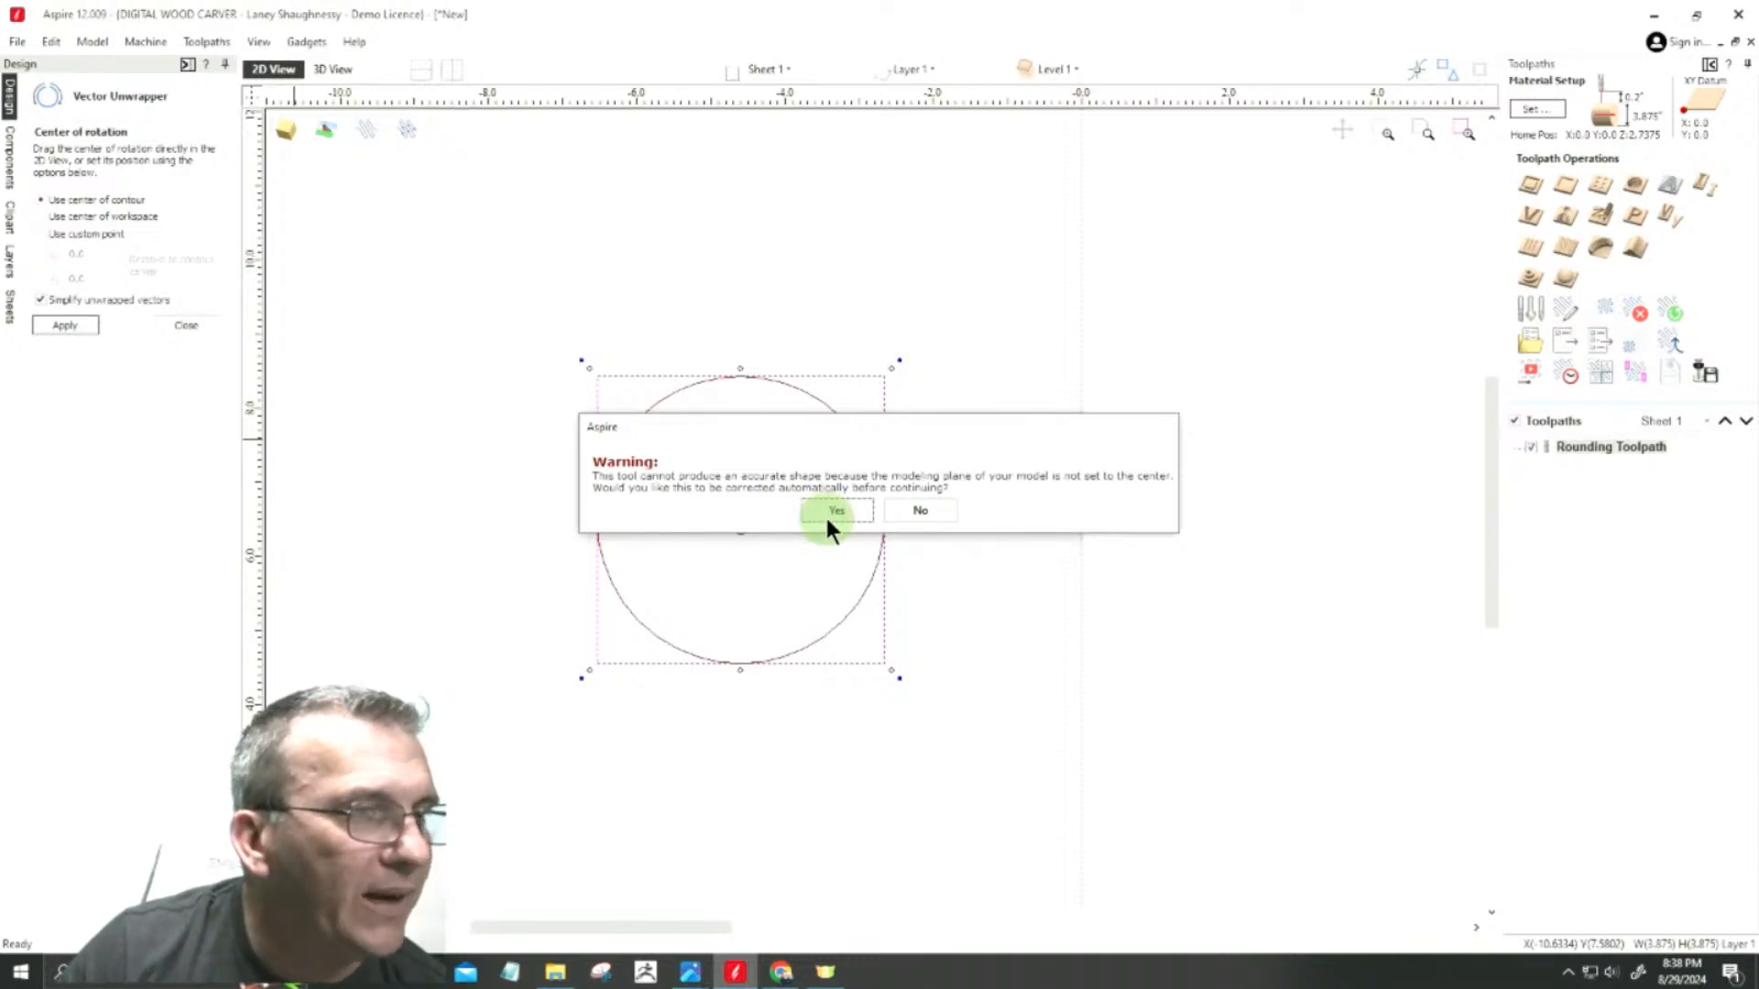
left_click(829, 516)
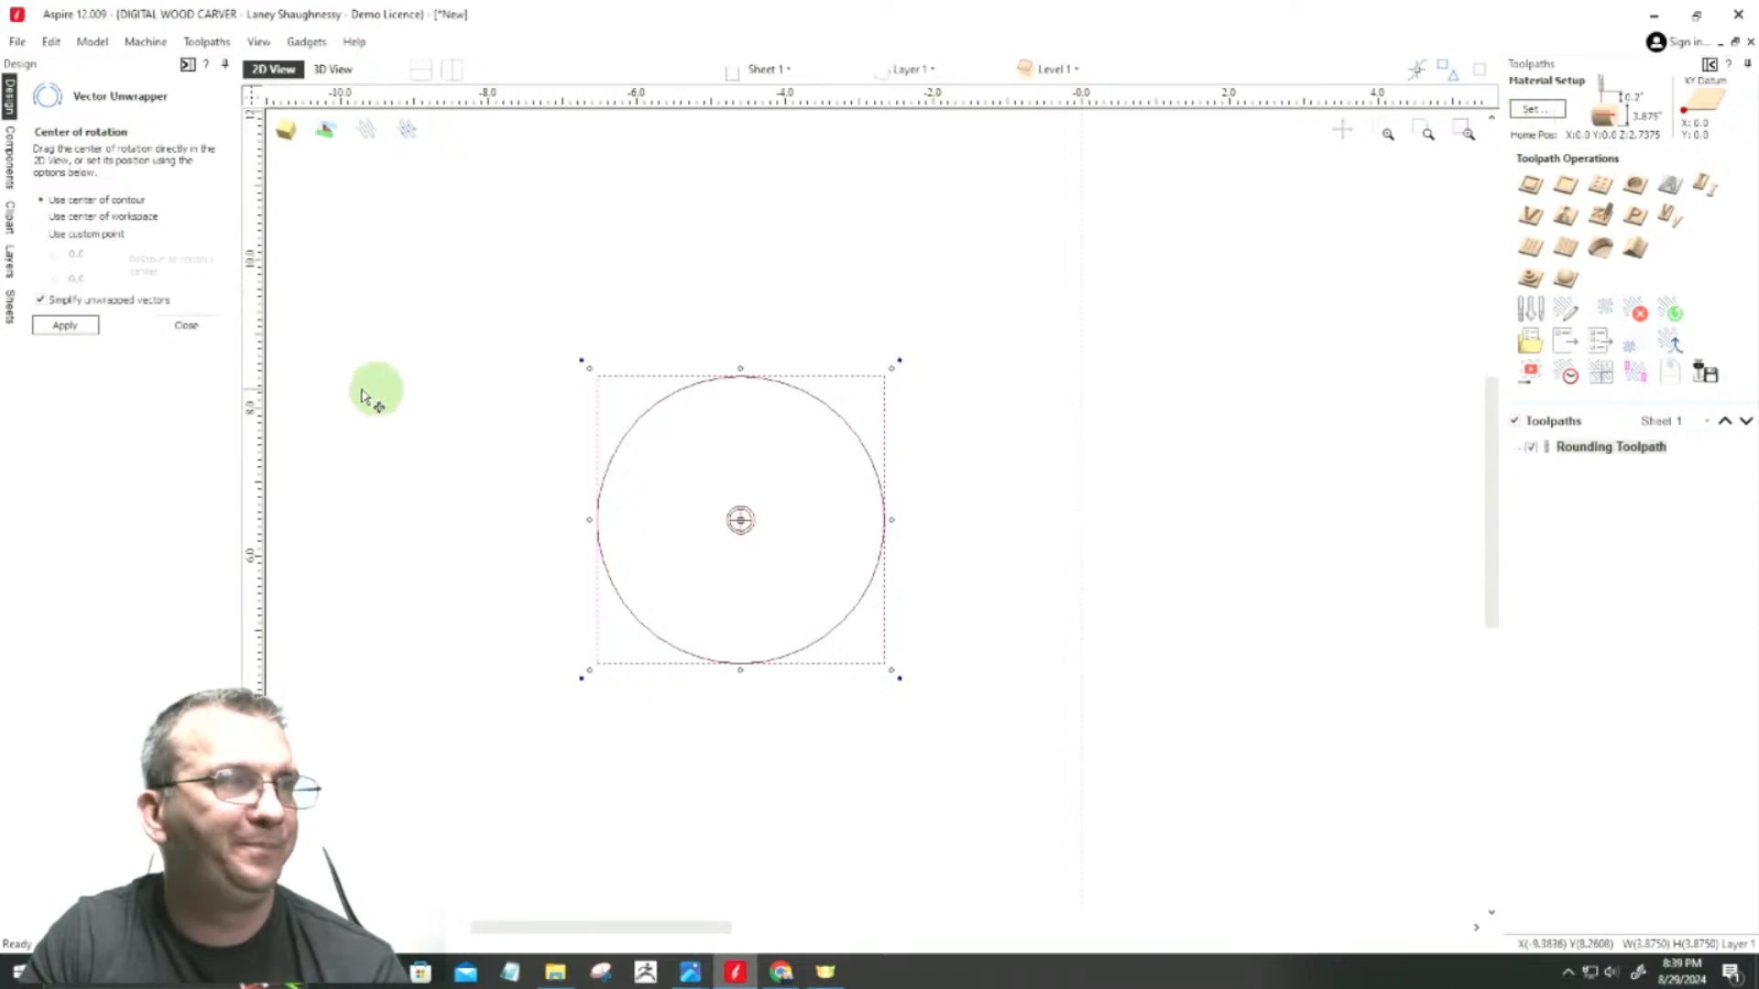
Step: In the material setup, set the gap outside the model to 0.9688 inches without recalculating the toolpaths
left_click(1539, 108)
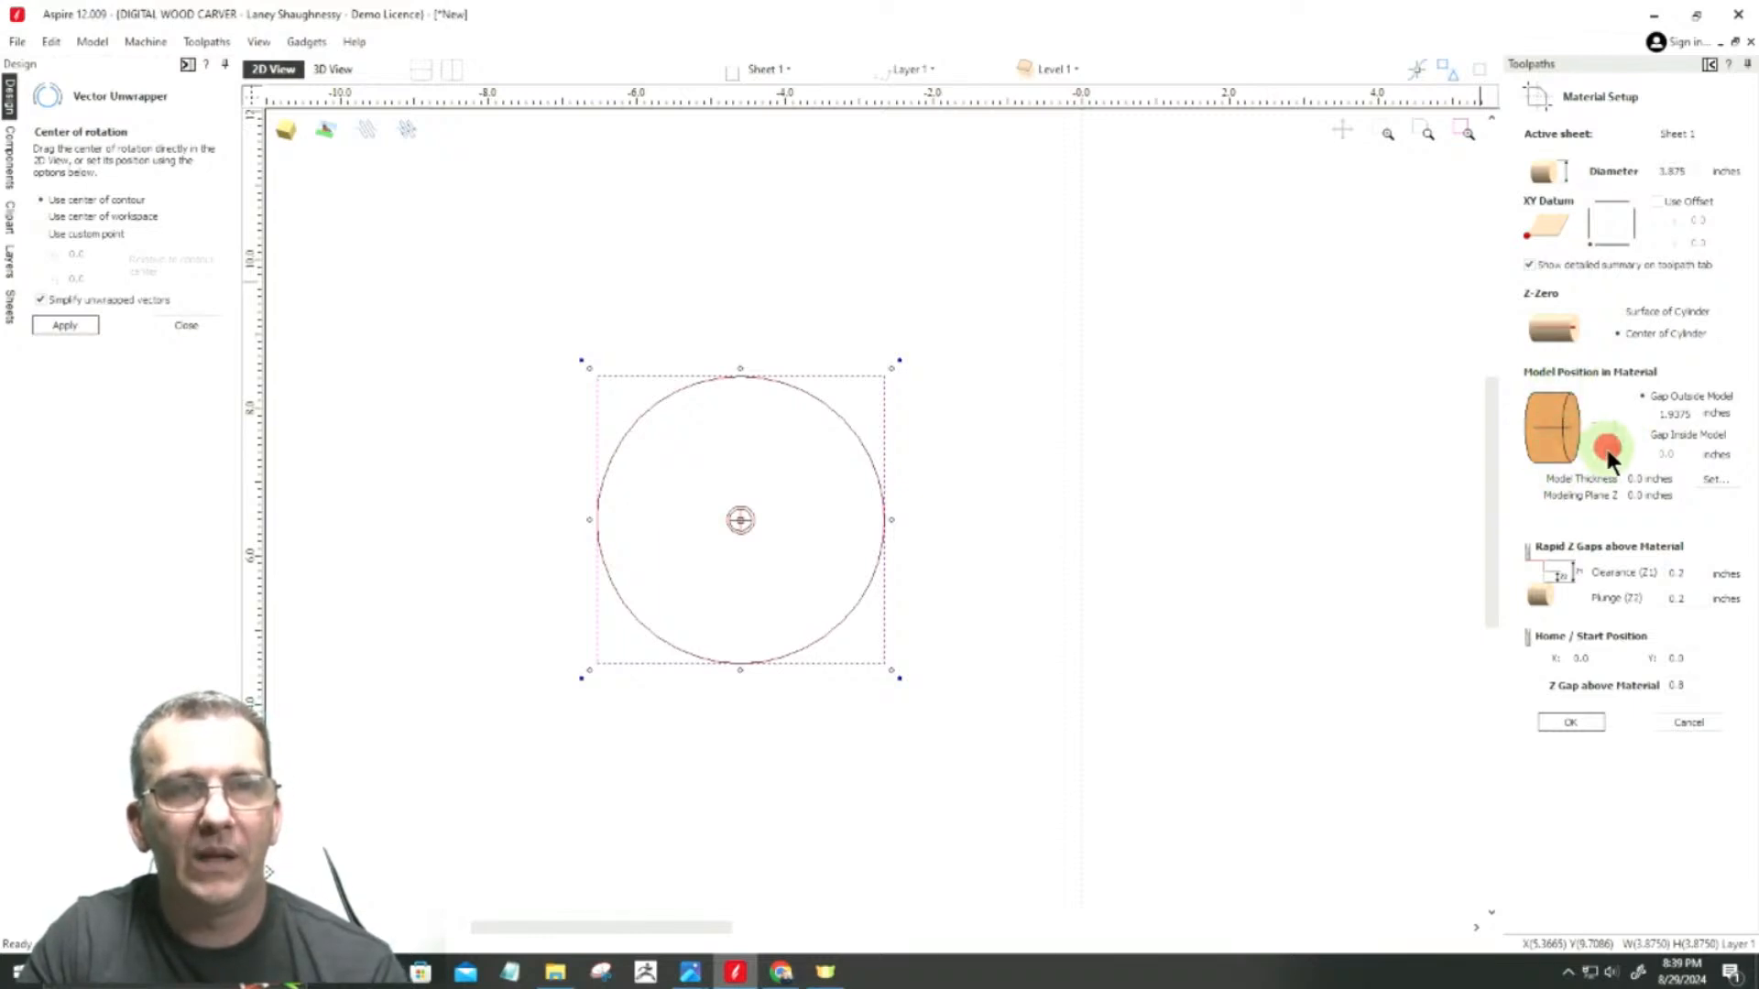
left_click(1591, 420)
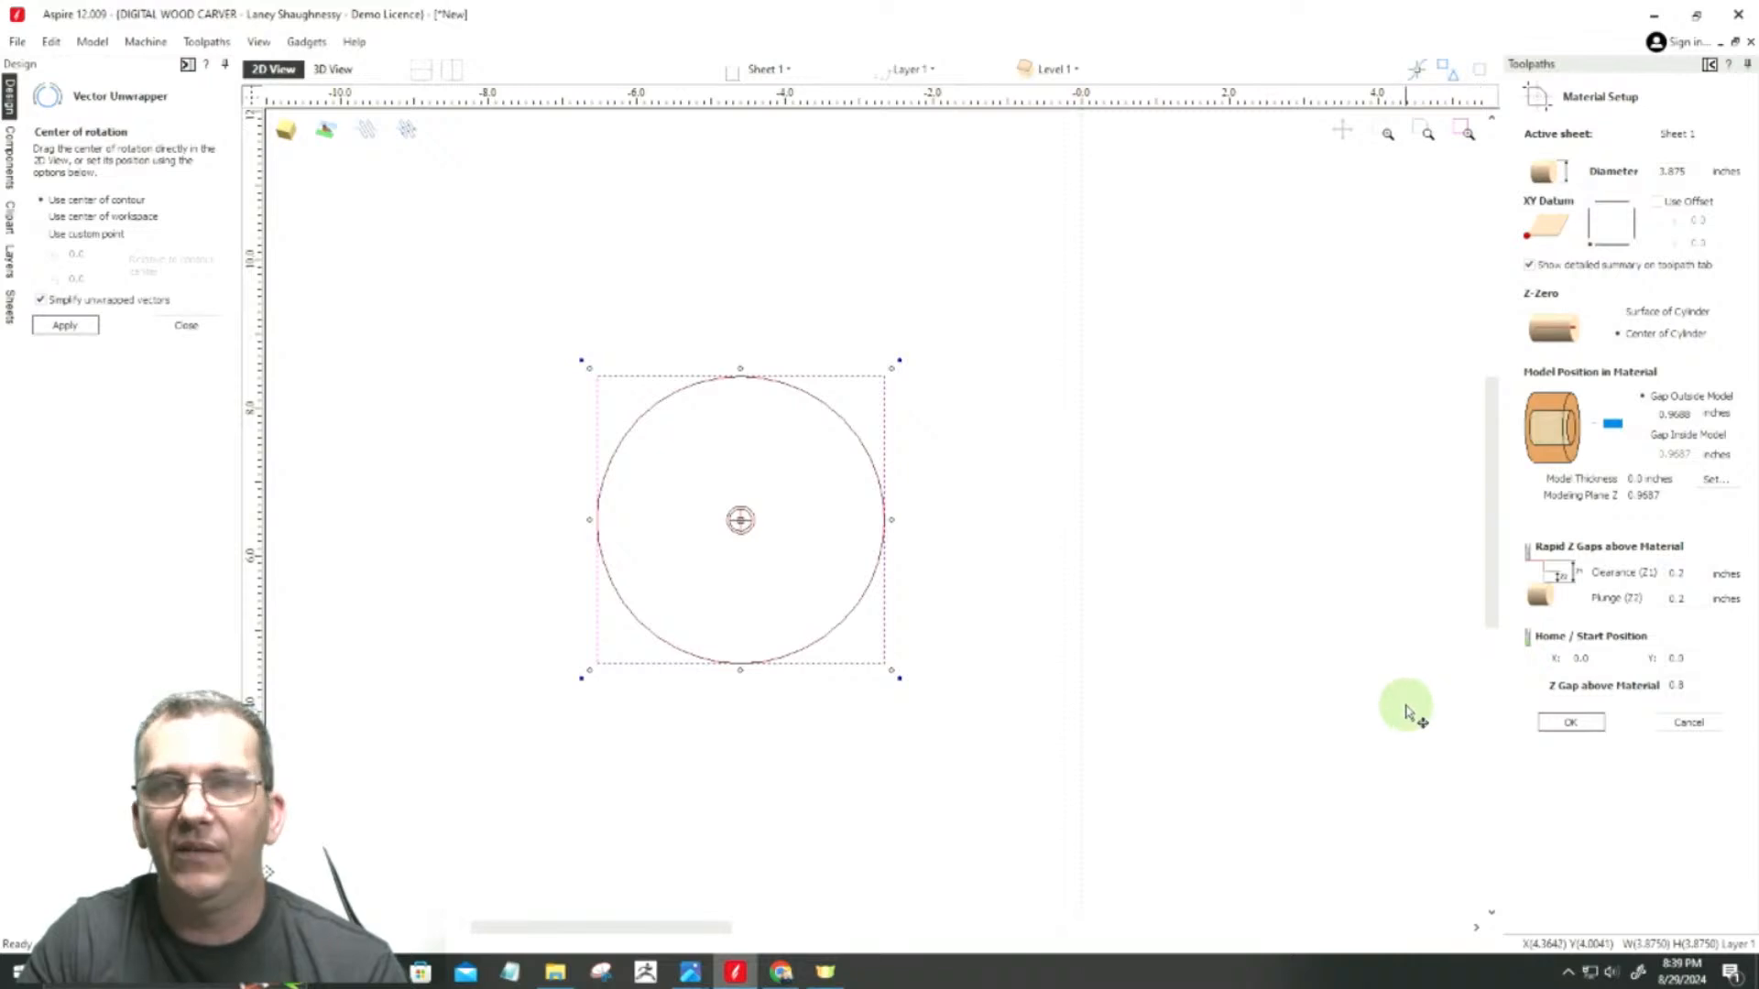
left_click(1568, 724)
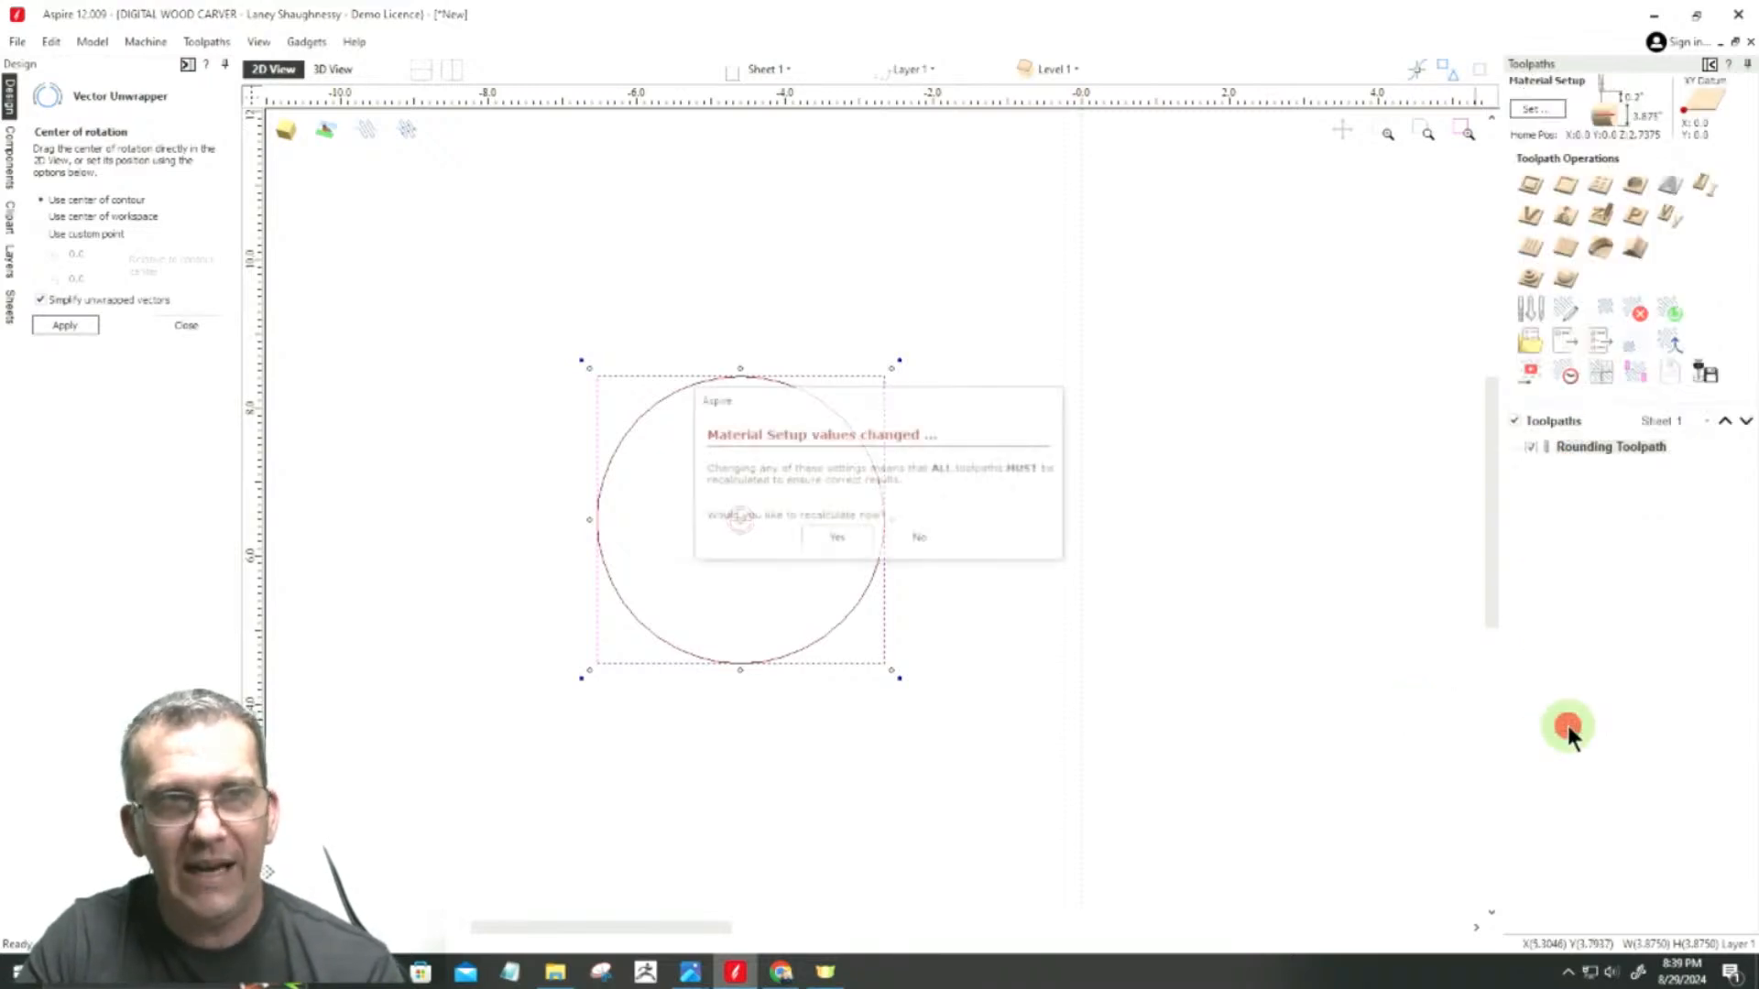
left_click(933, 547)
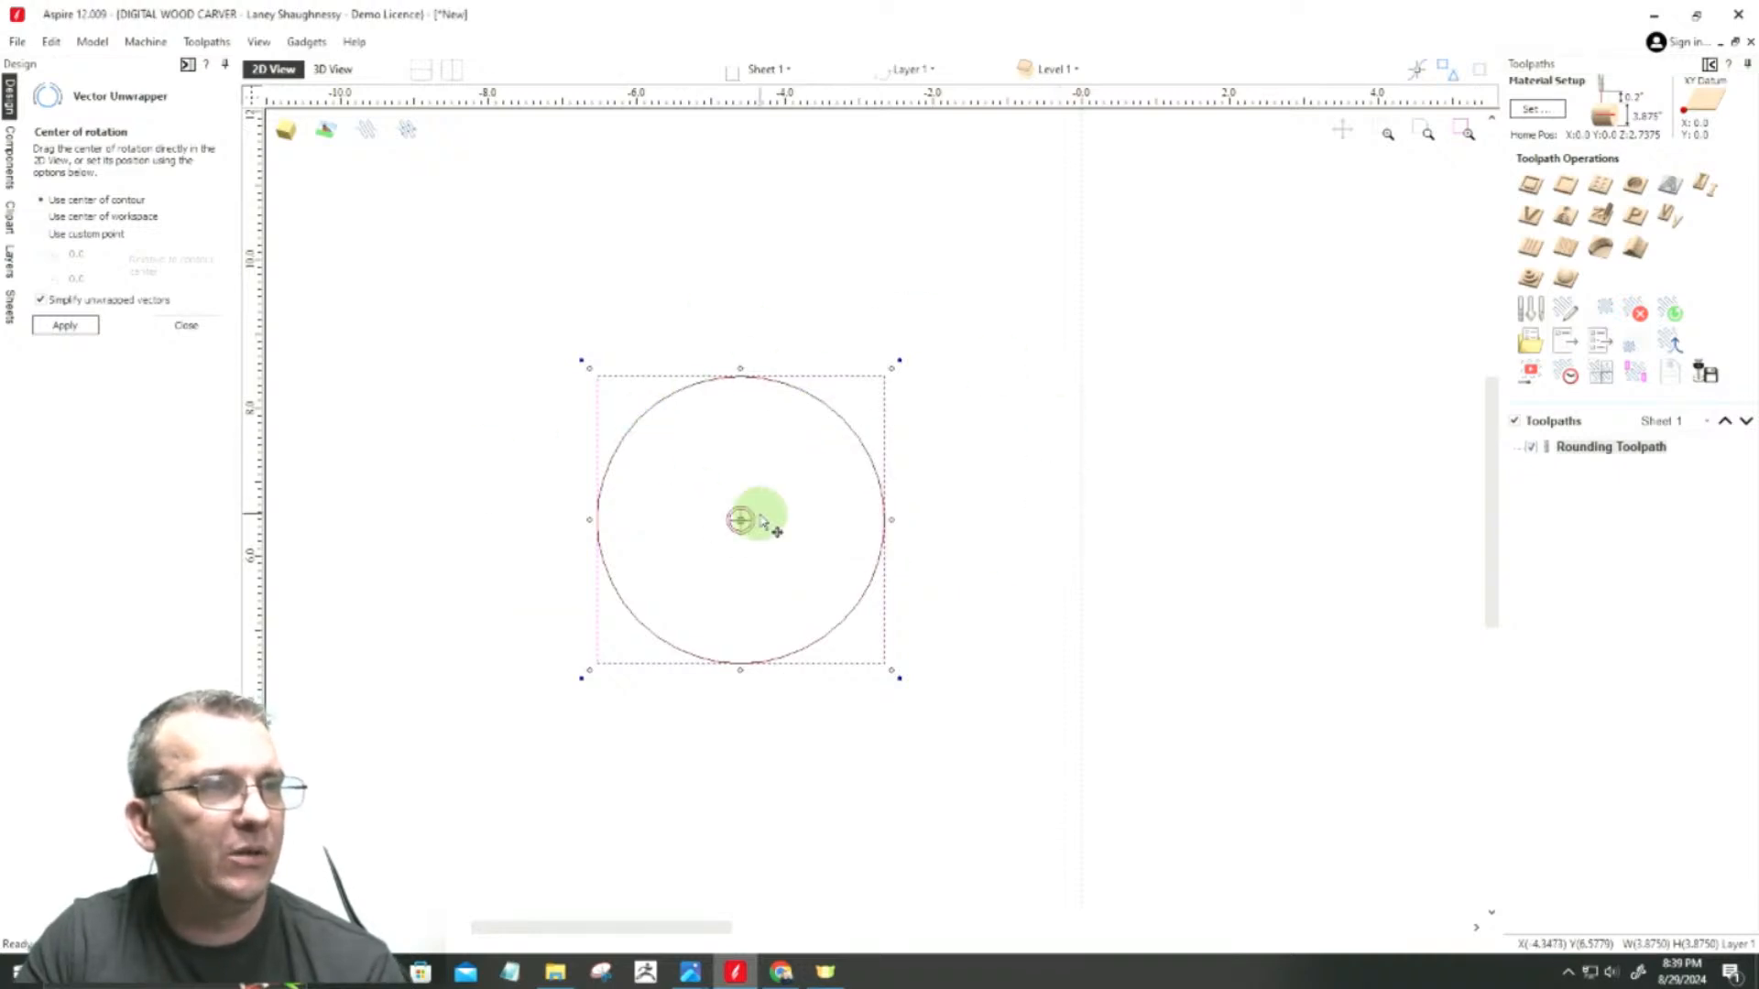
Step: Inspect the unwrapped outline in the job area, then select the 3.875-inch square again and repeat the unwrap about its contour center
scroll(744, 539, "down", 6)
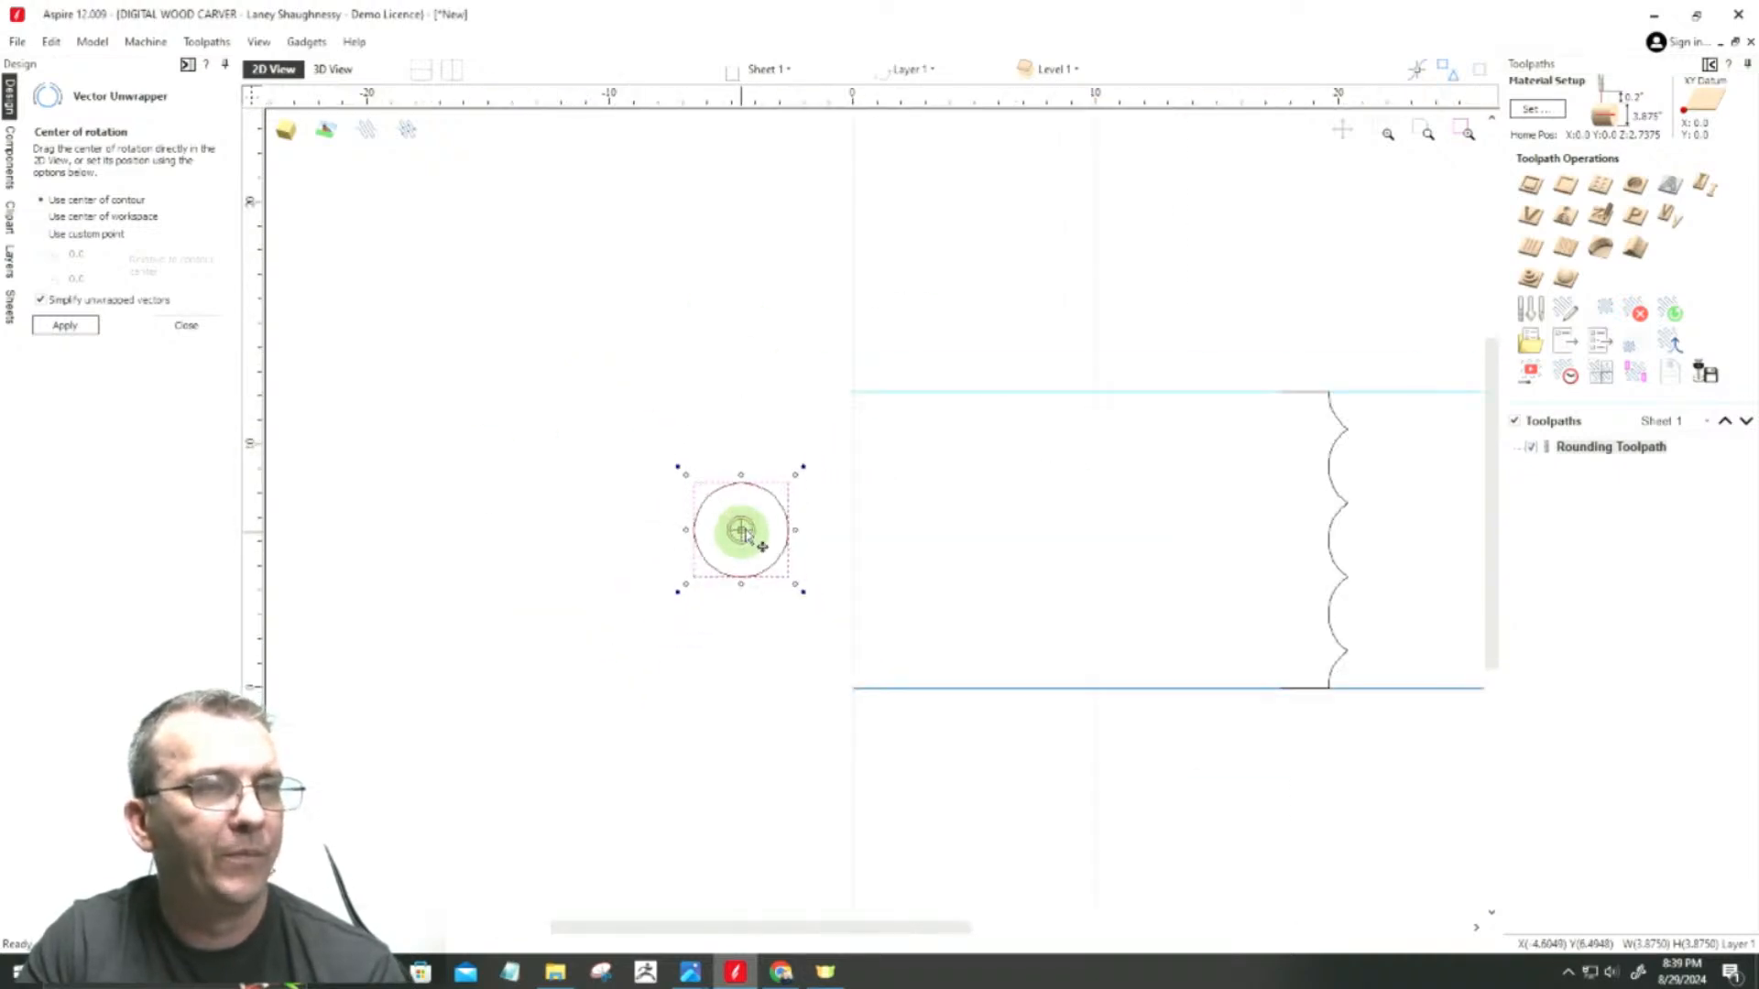
left_click(1125, 513)
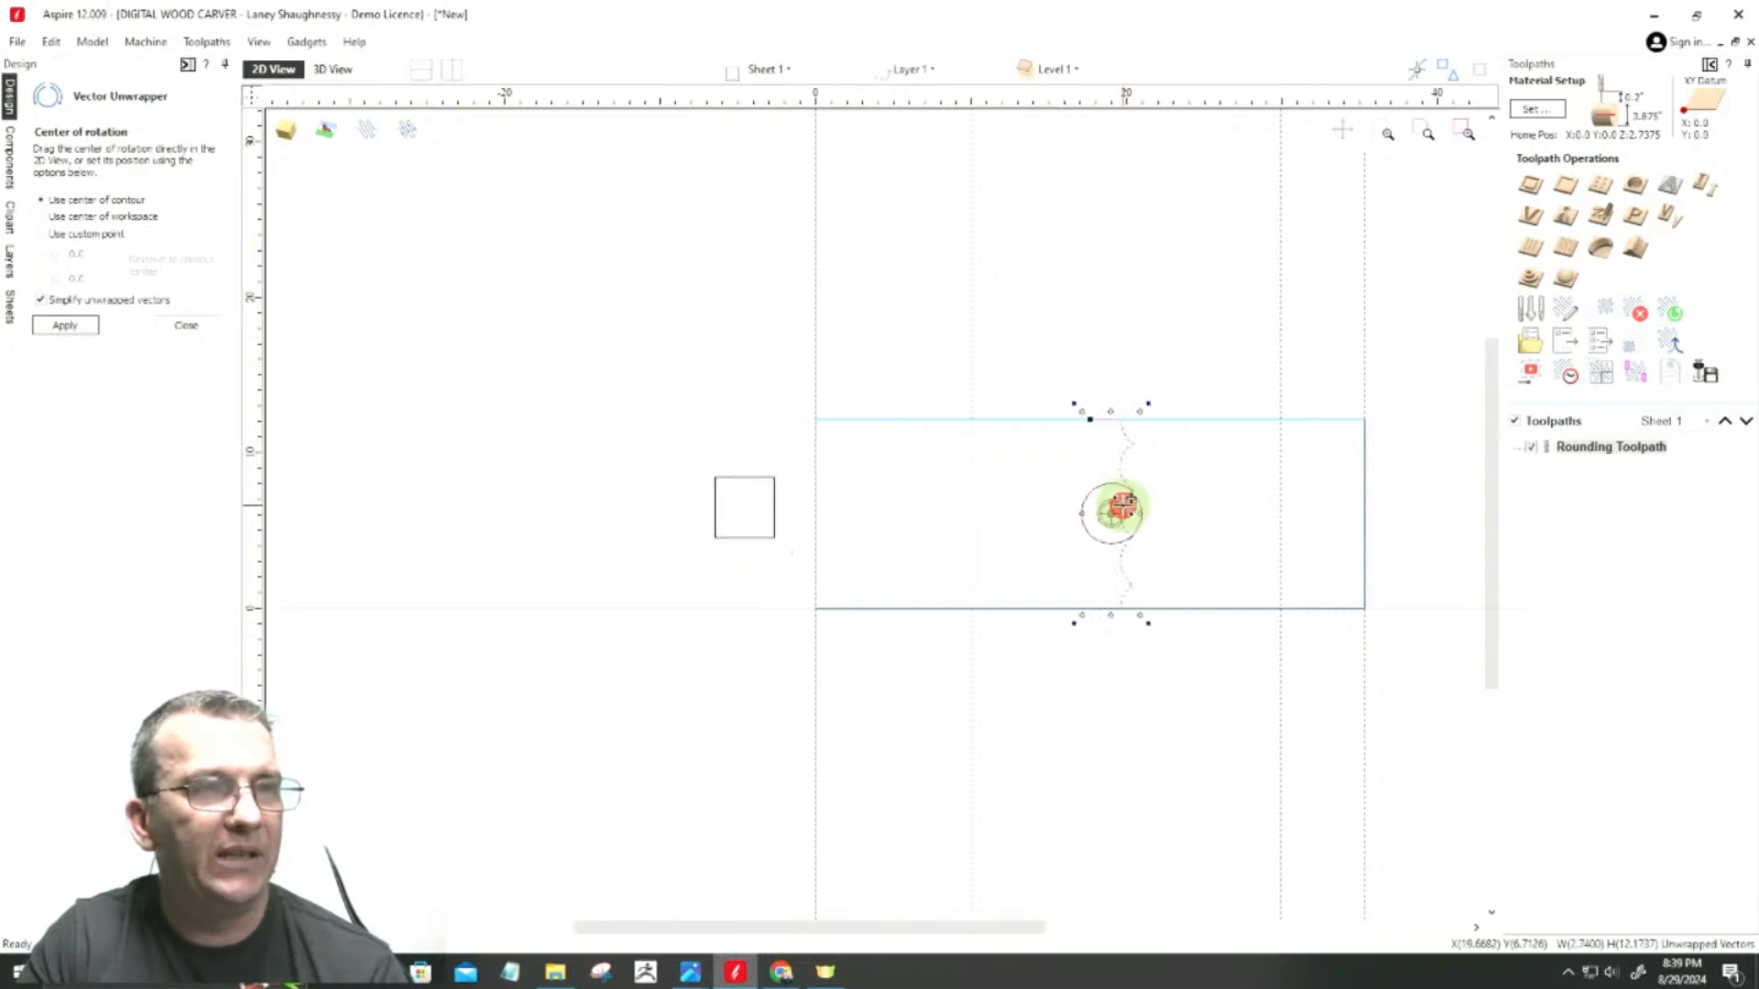
scroll(922, 569, "up", 5)
left_click(983, 413)
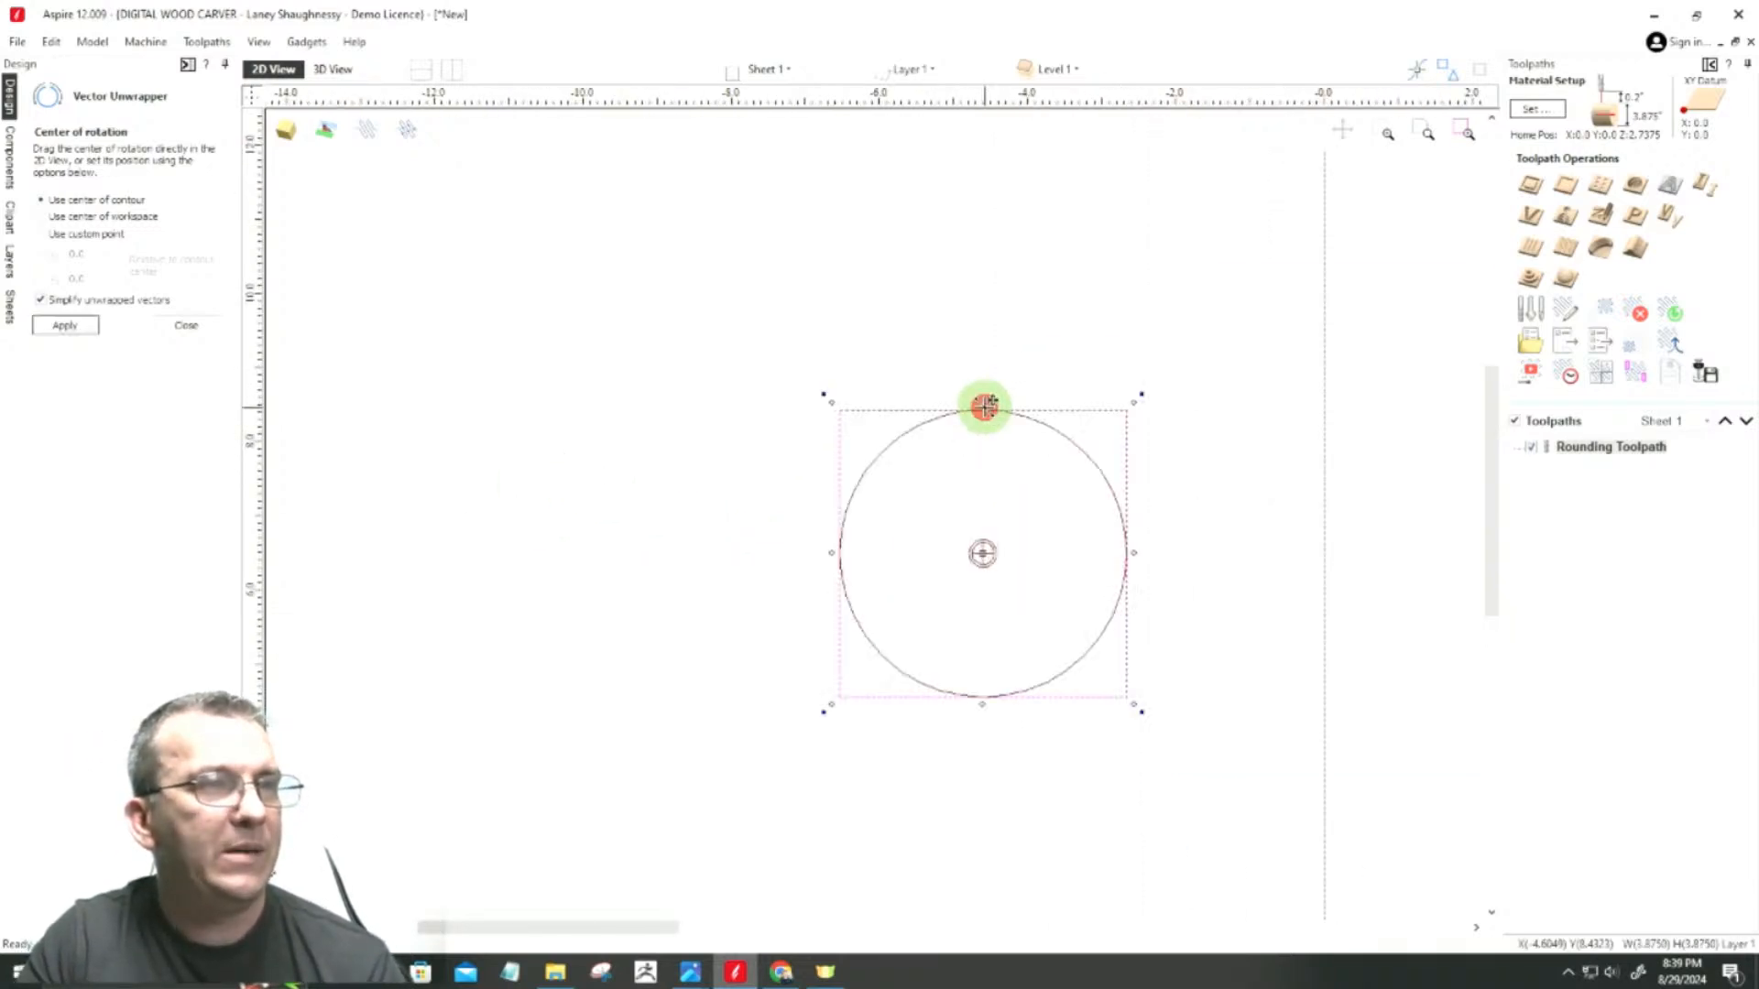
left_click(67, 323)
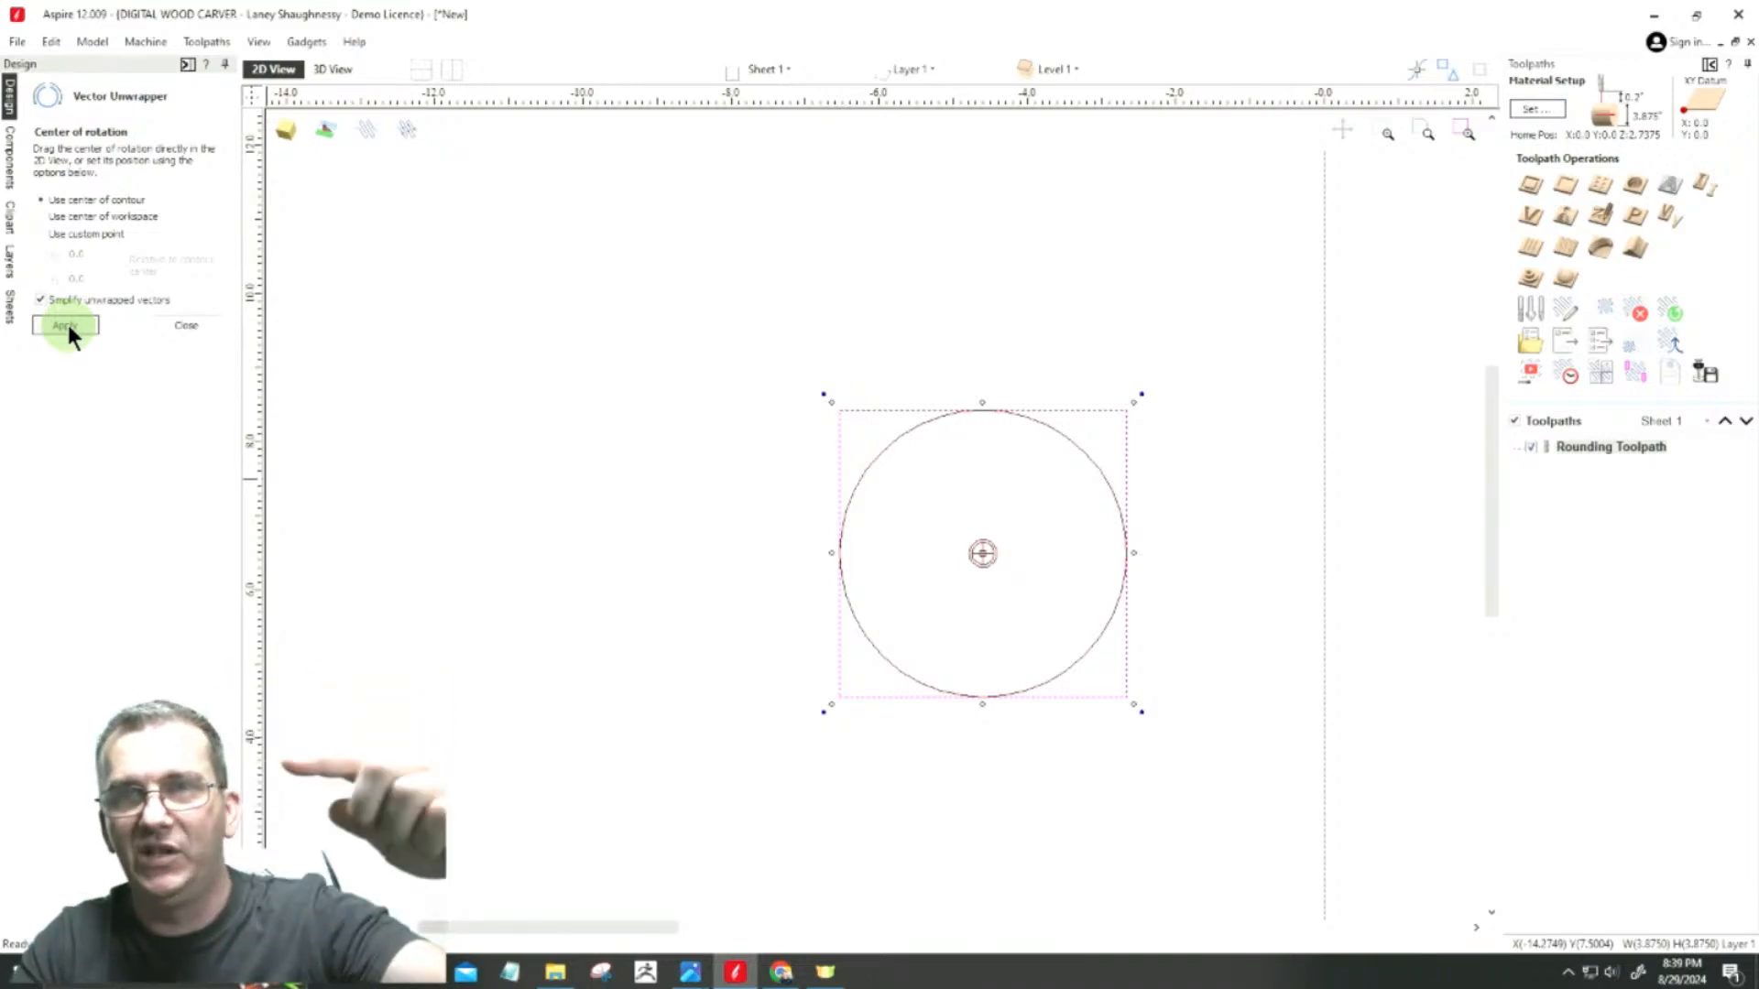
Step: Reset the model position in the material to a 0.9688-inch gap outside the model and decline recalculating the toolpaths
left_click(1537, 110)
mouse_move(1597, 423)
left_mouse_down()
mouse_move(1611, 410)
mouse_move(1614, 451)
mouse_move(1608, 393)
mouse_move(1609, 427)
left_mouse_up()
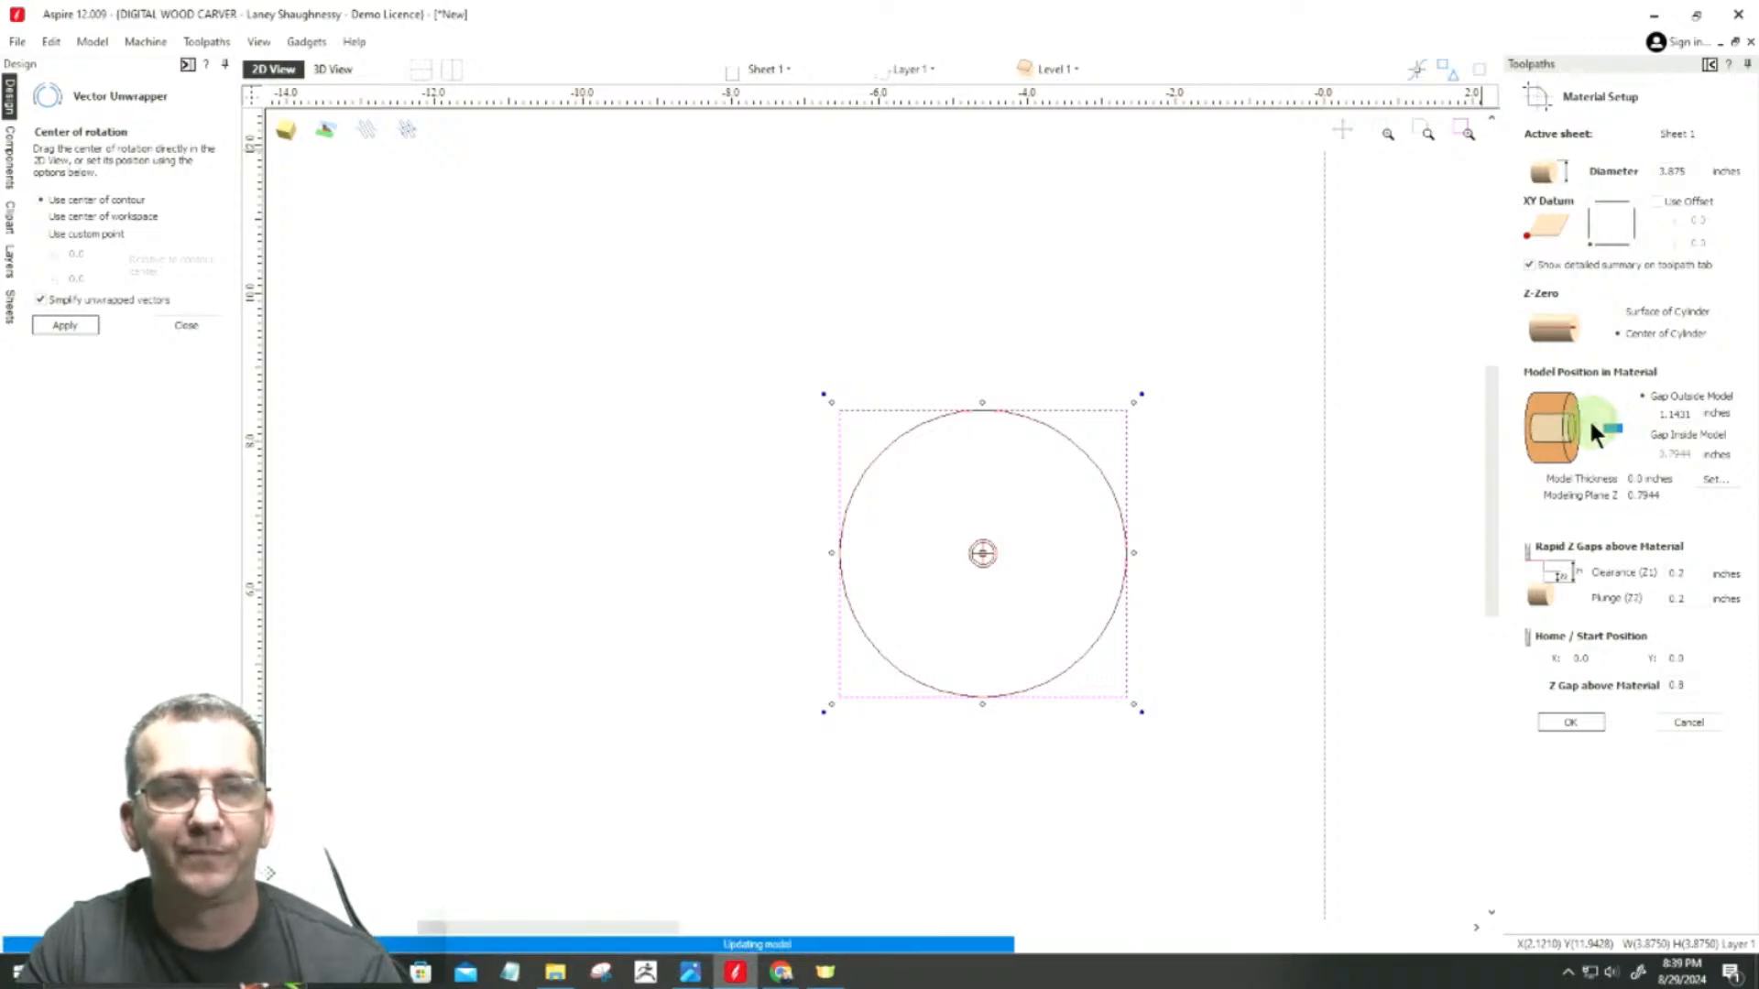
left_click(1592, 421)
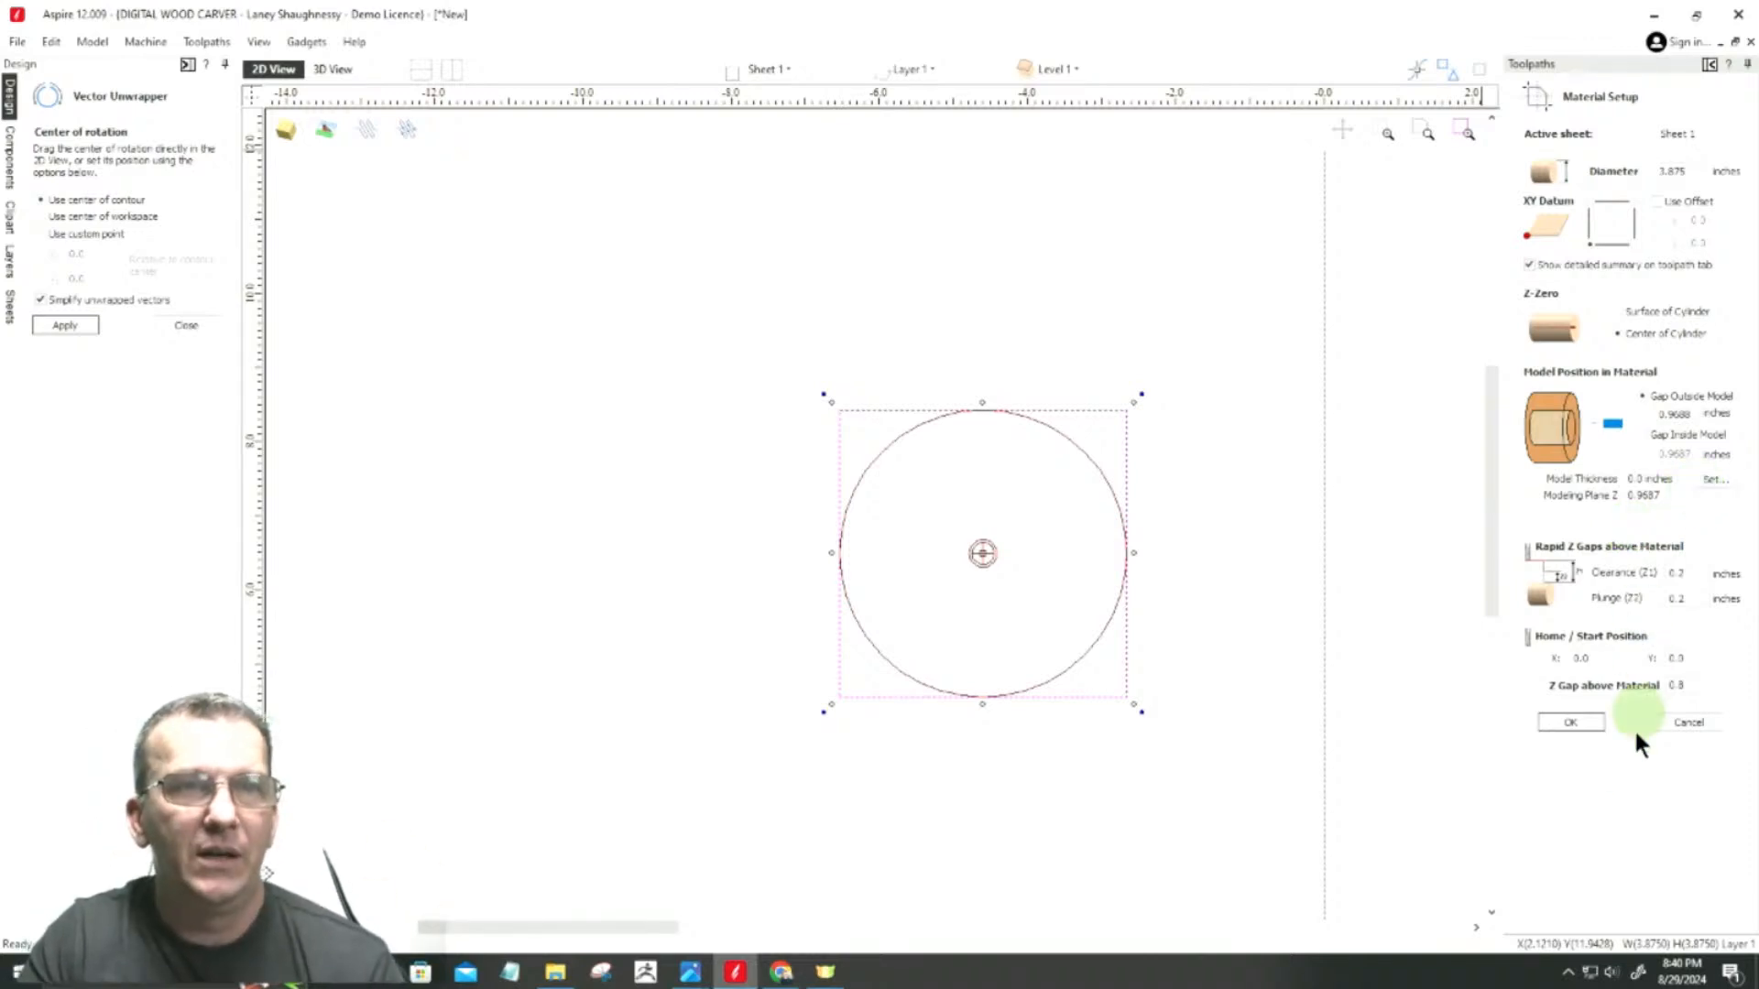
left_click(1582, 721)
left_click(901, 540)
Step: Close the Vector Unwrapper and move the unwrapped outline out of the job area to the far side of the square
scroll(610, 444, "down", 5)
scroll(1131, 563, "up", 2)
scroll(1172, 547, "down", 2)
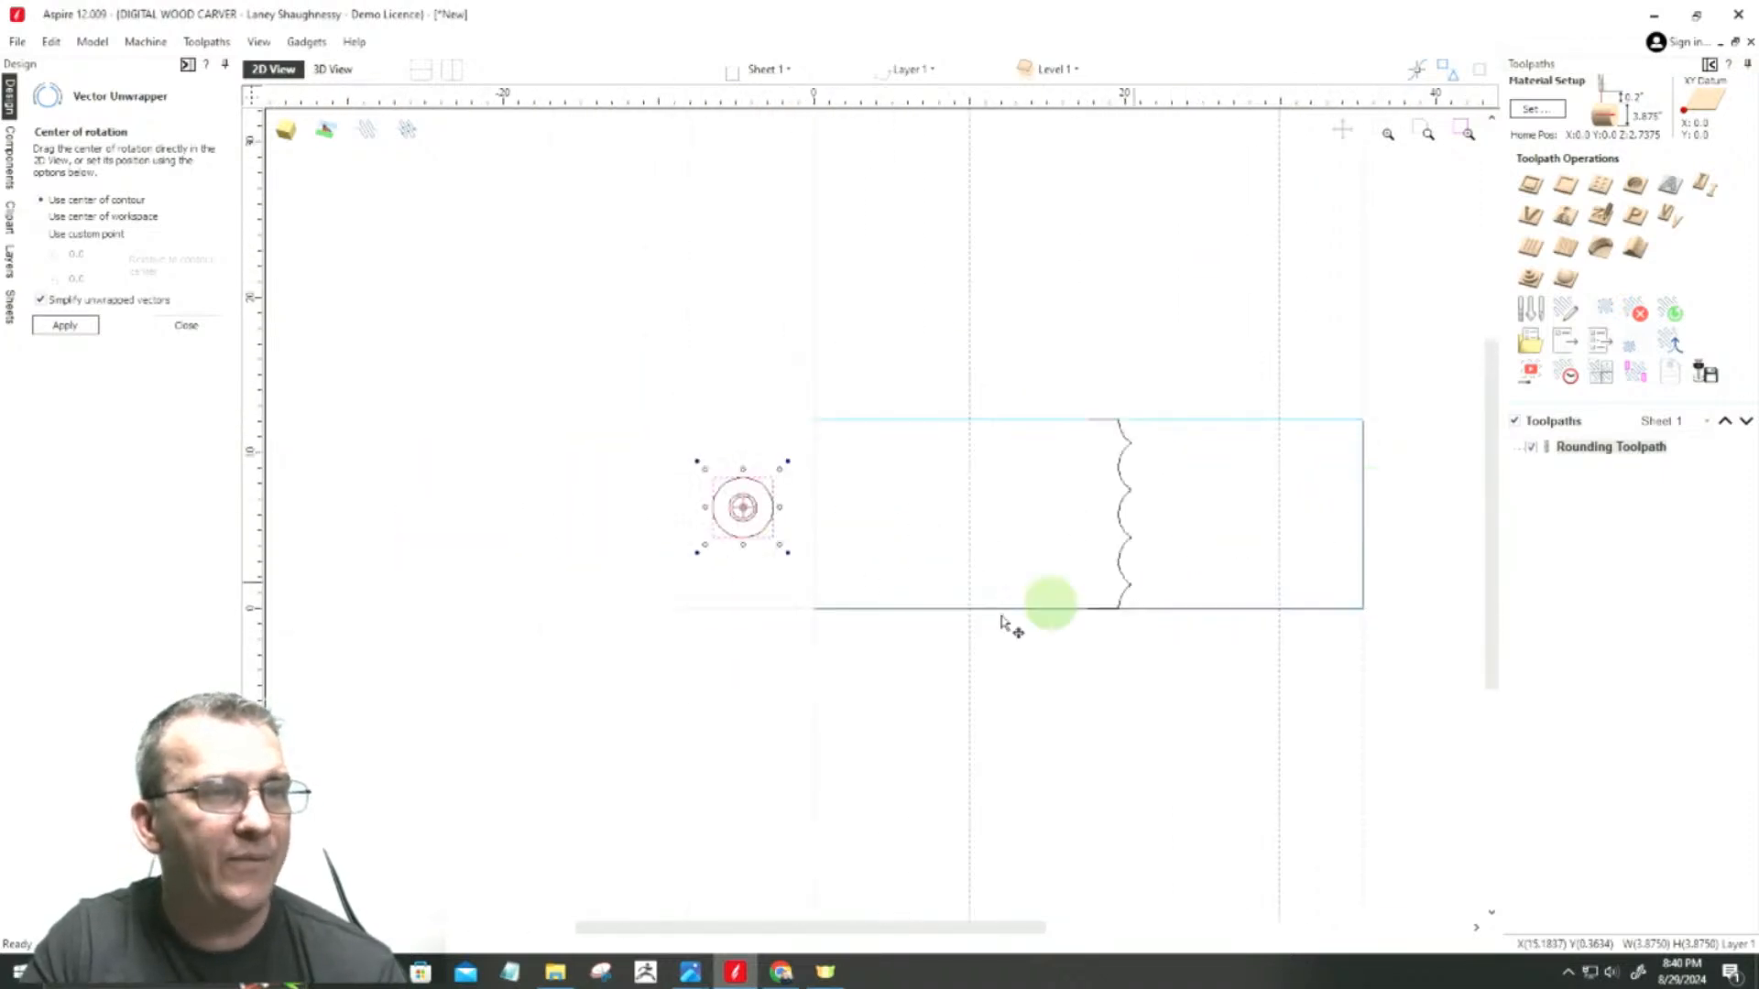
left_click(1121, 524)
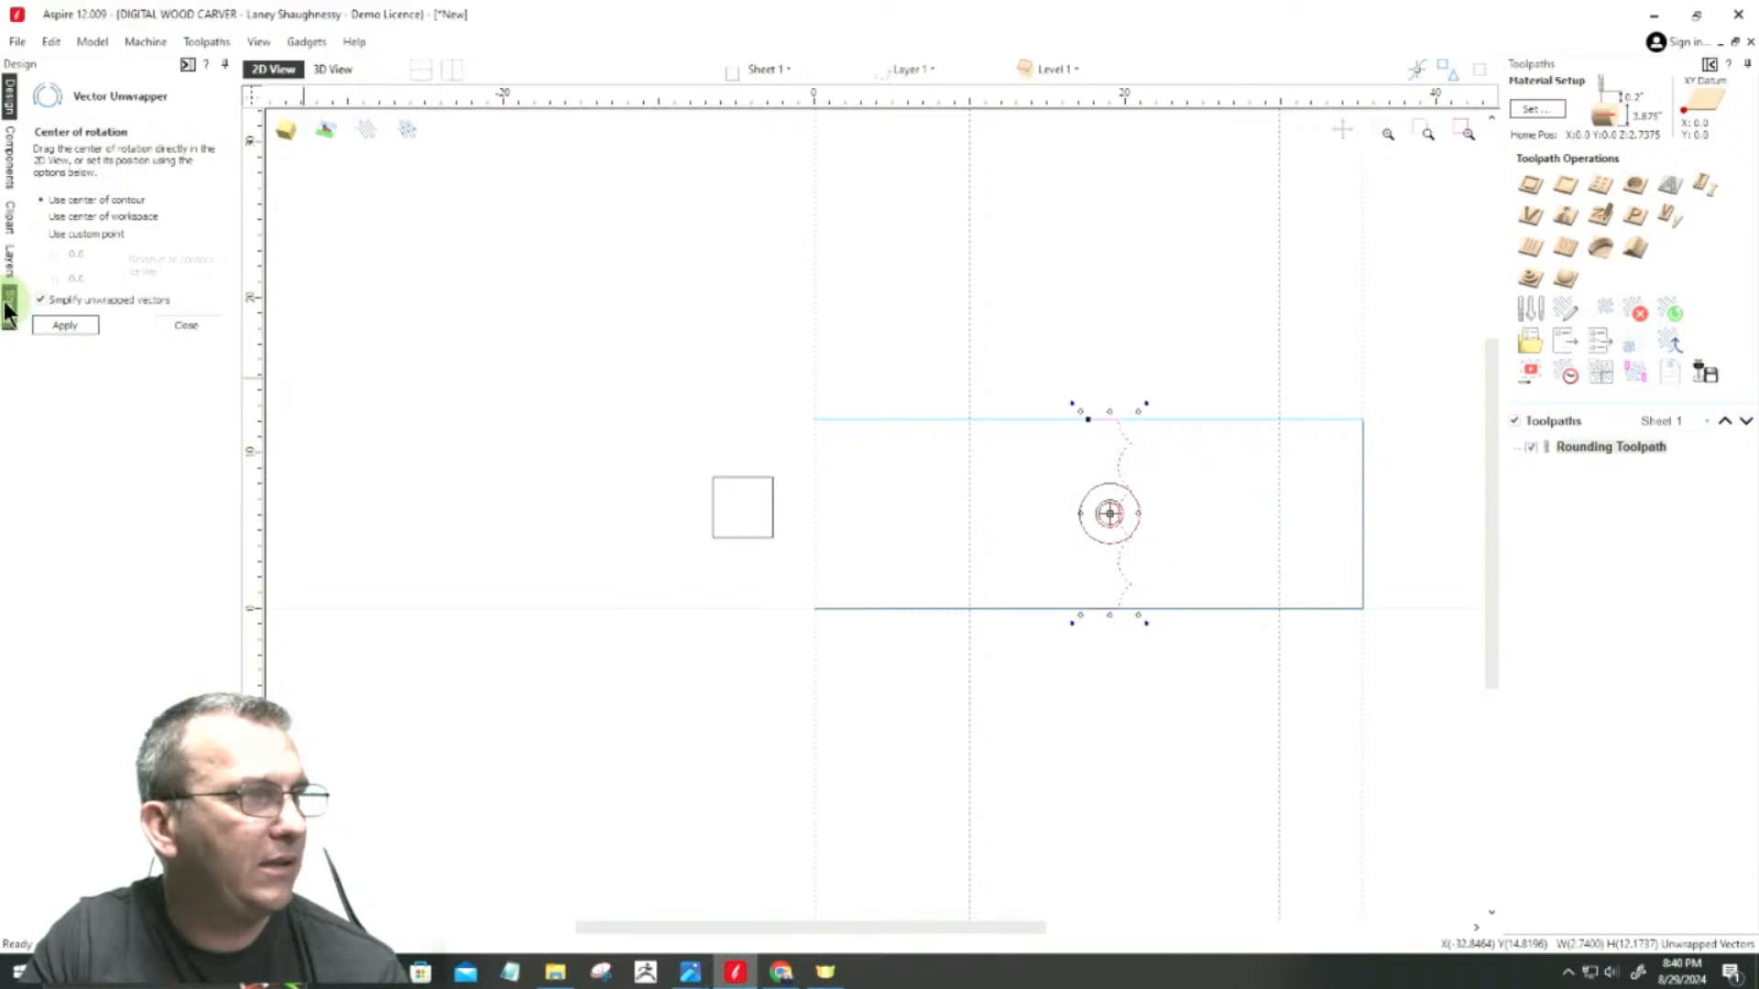
left_click(186, 325)
left_click(1114, 516)
left_click(646, 481)
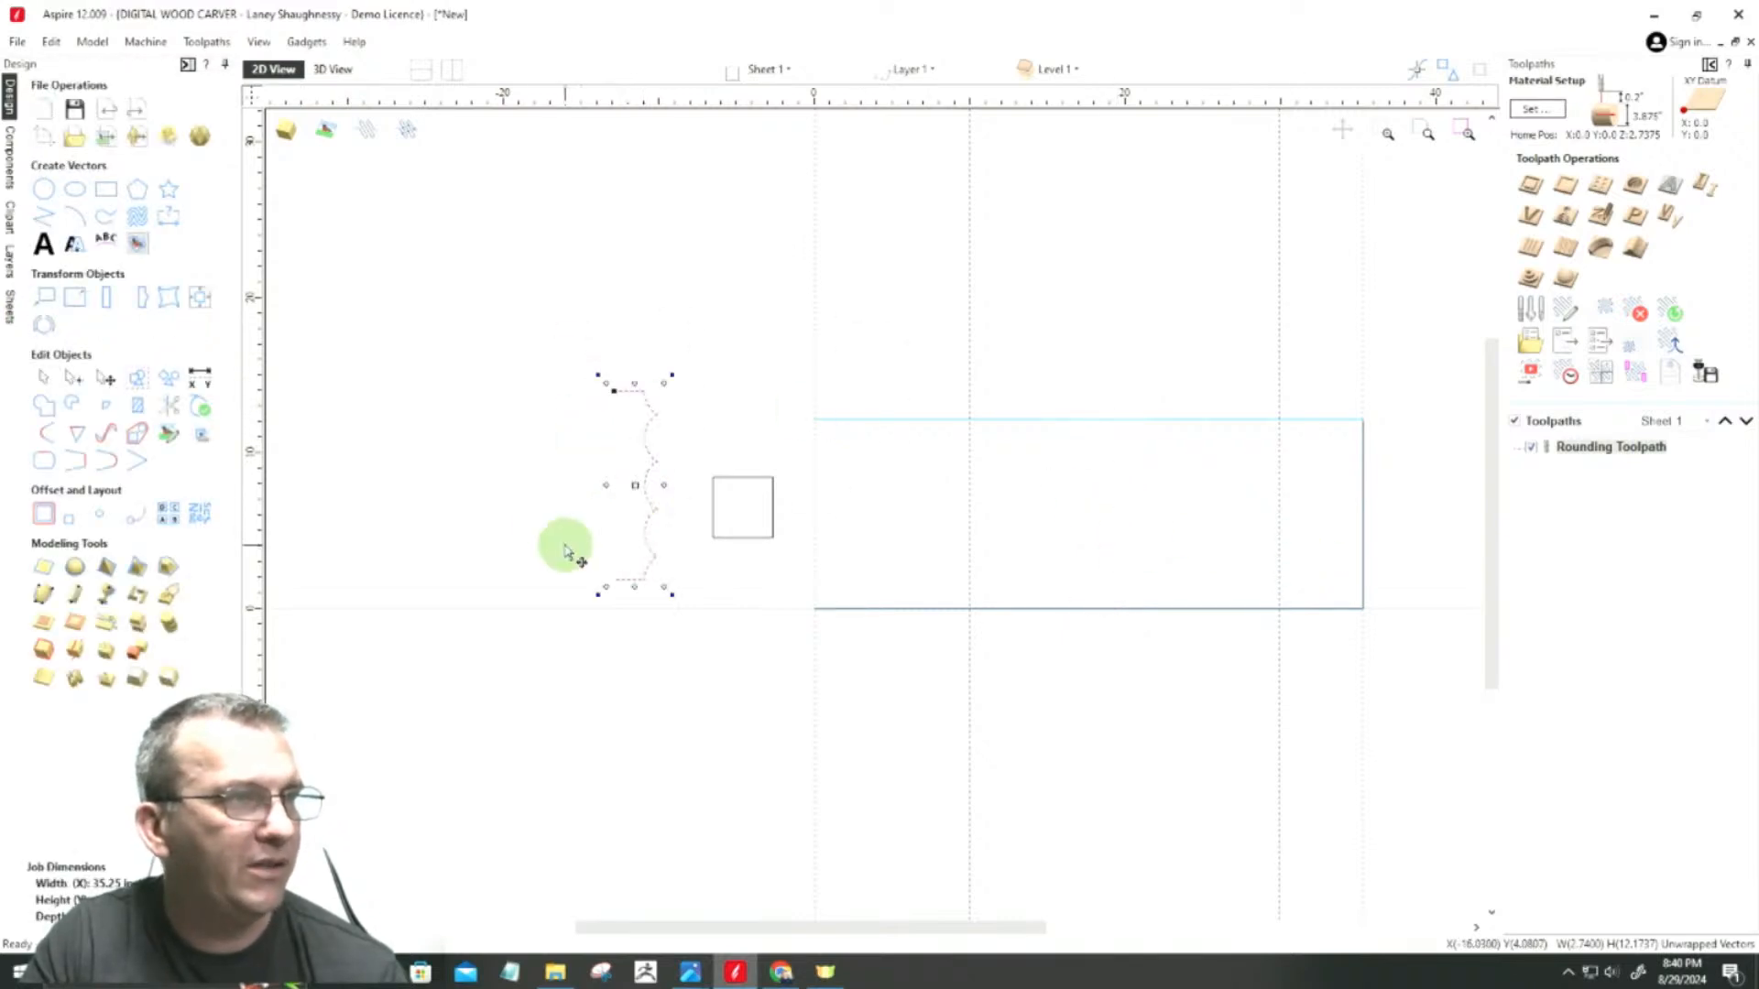
scroll(563, 531, "up", 4)
scroll(881, 553, "down", 3)
left_click(718, 577)
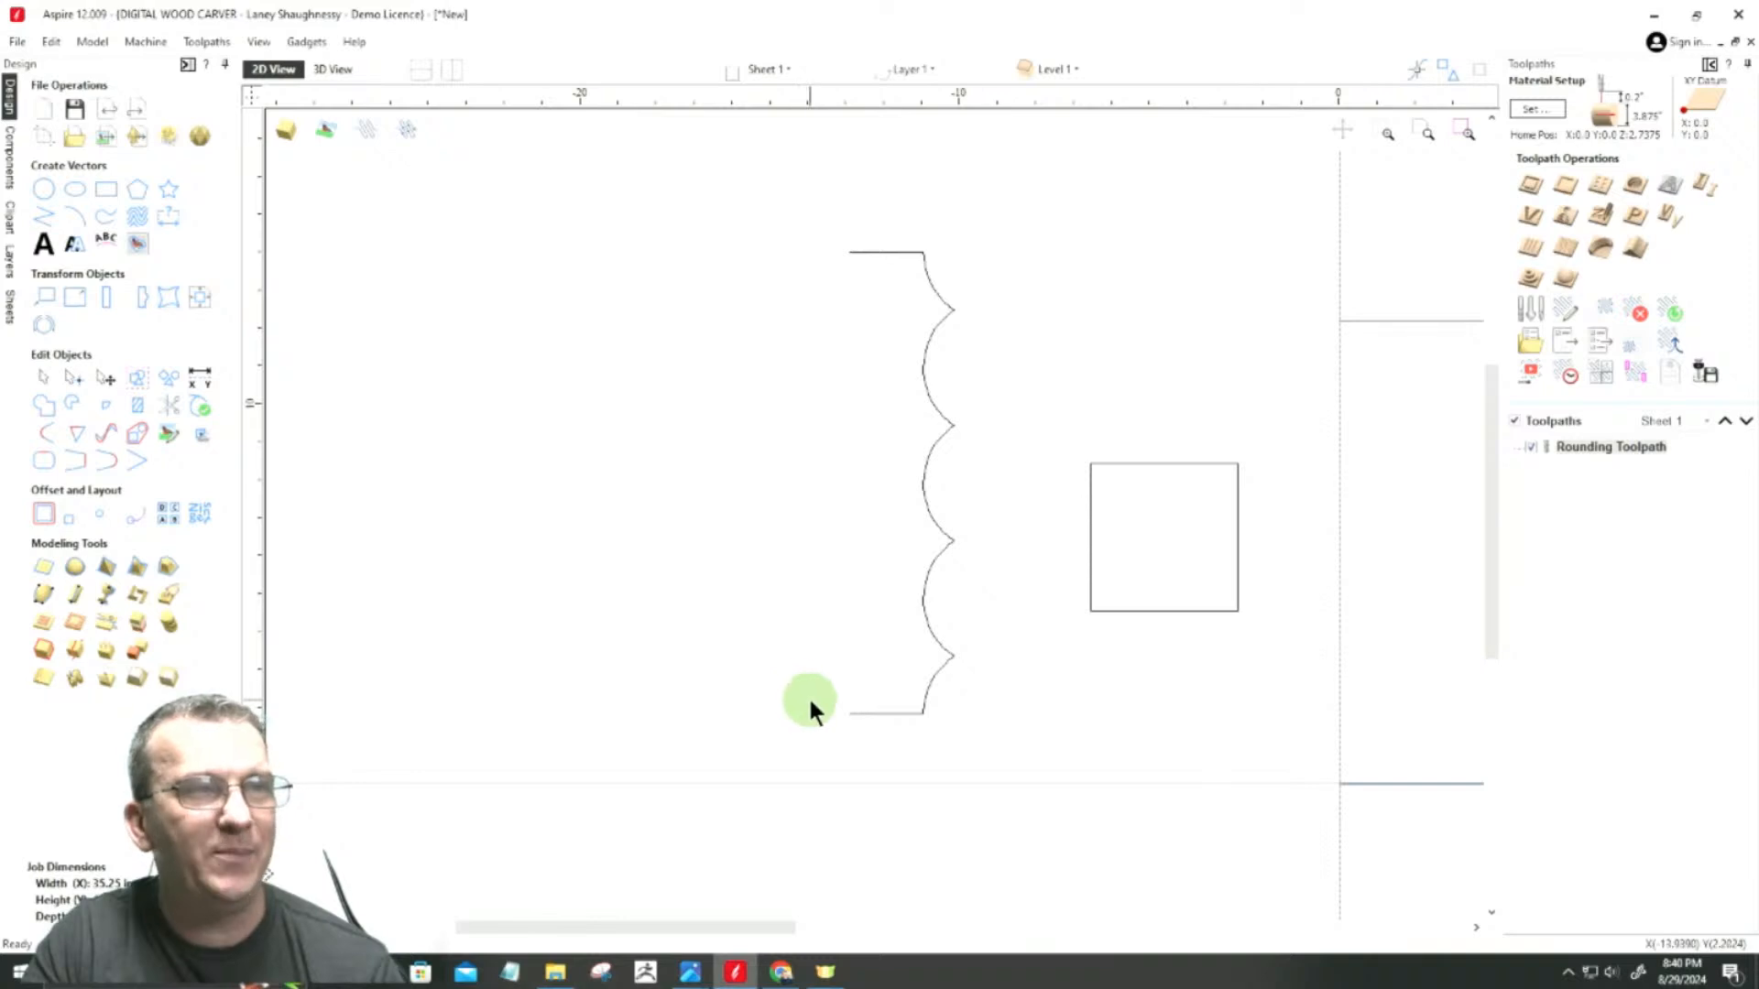
Step: Select the unwrapped outline and open it for node editing around its lowest peak and straight end segment
scroll(809, 704, "up", 1)
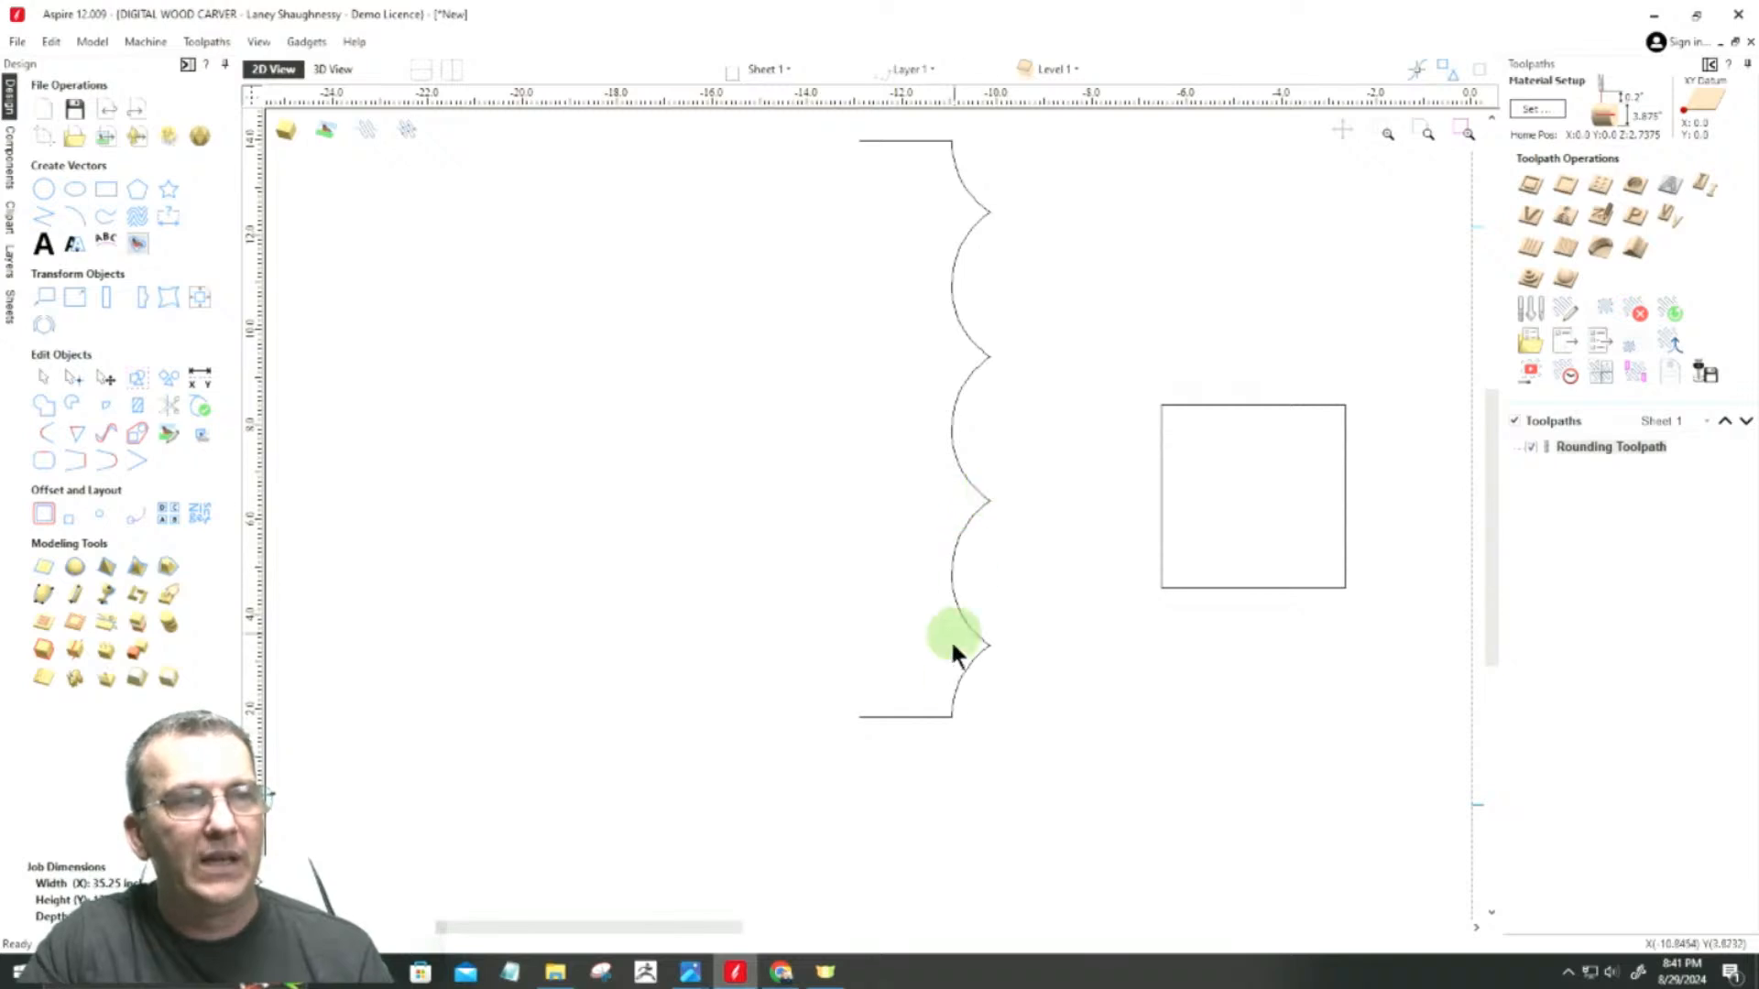
scroll(979, 540, "up", 5)
scroll(978, 540, "down", 6)
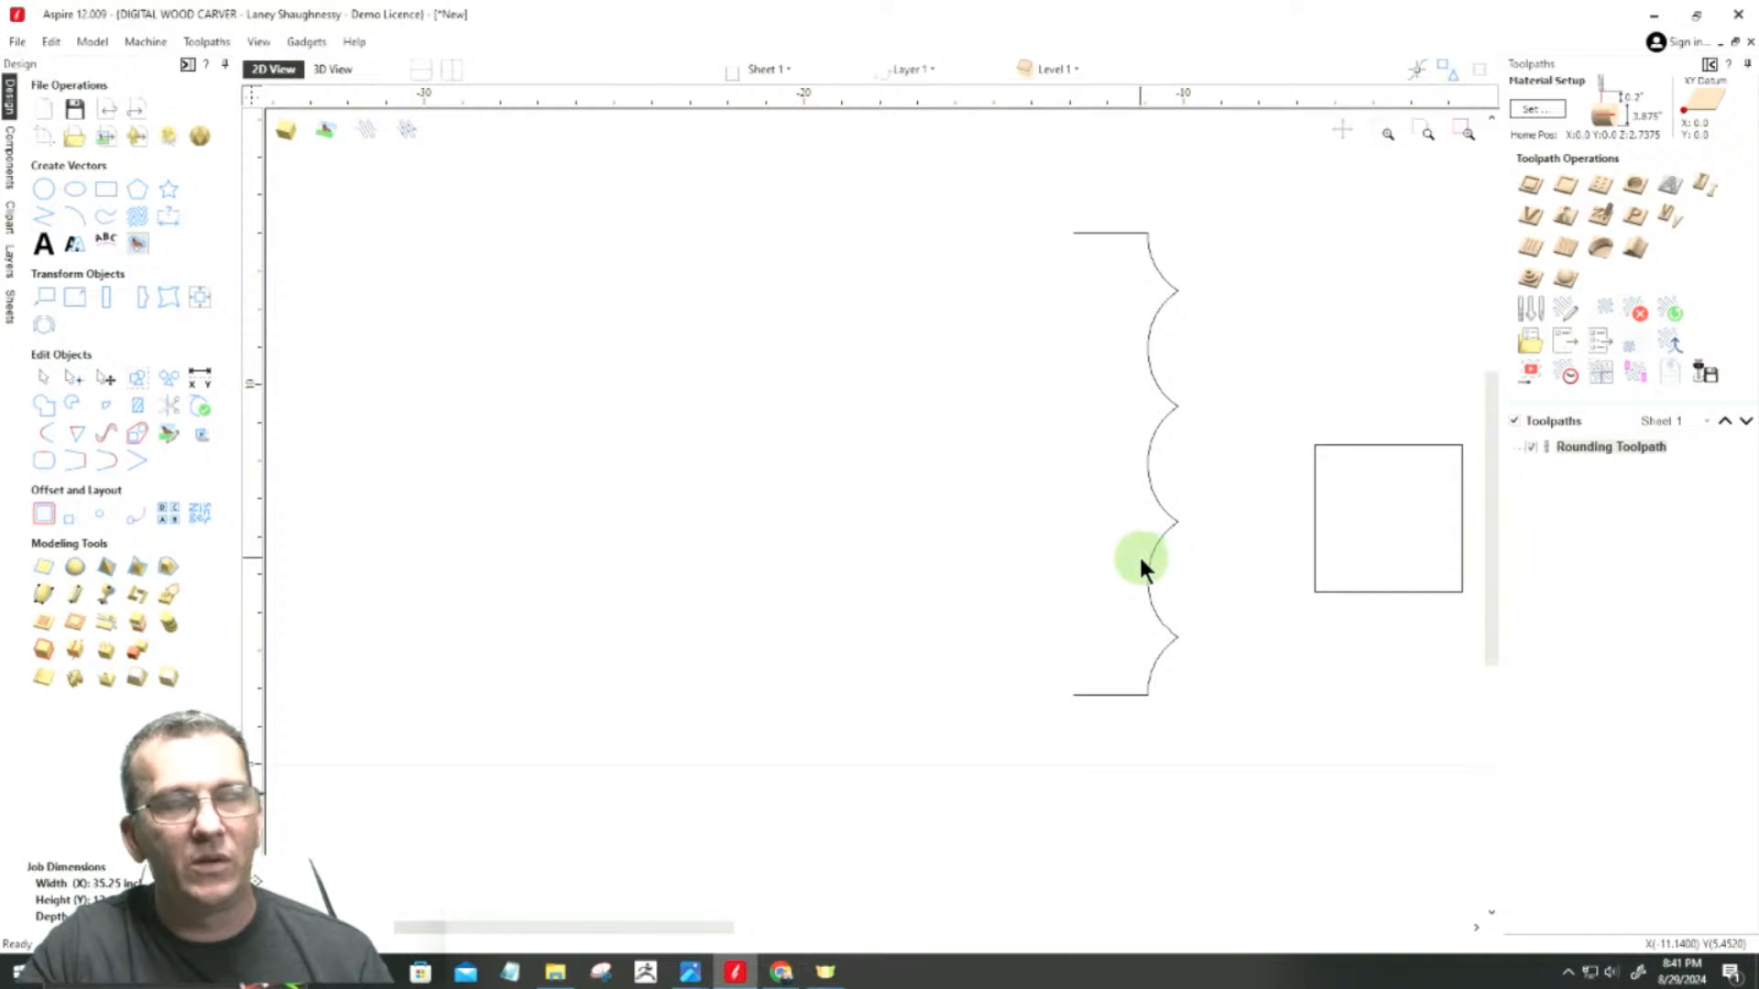
scroll(1096, 645, "up", 2)
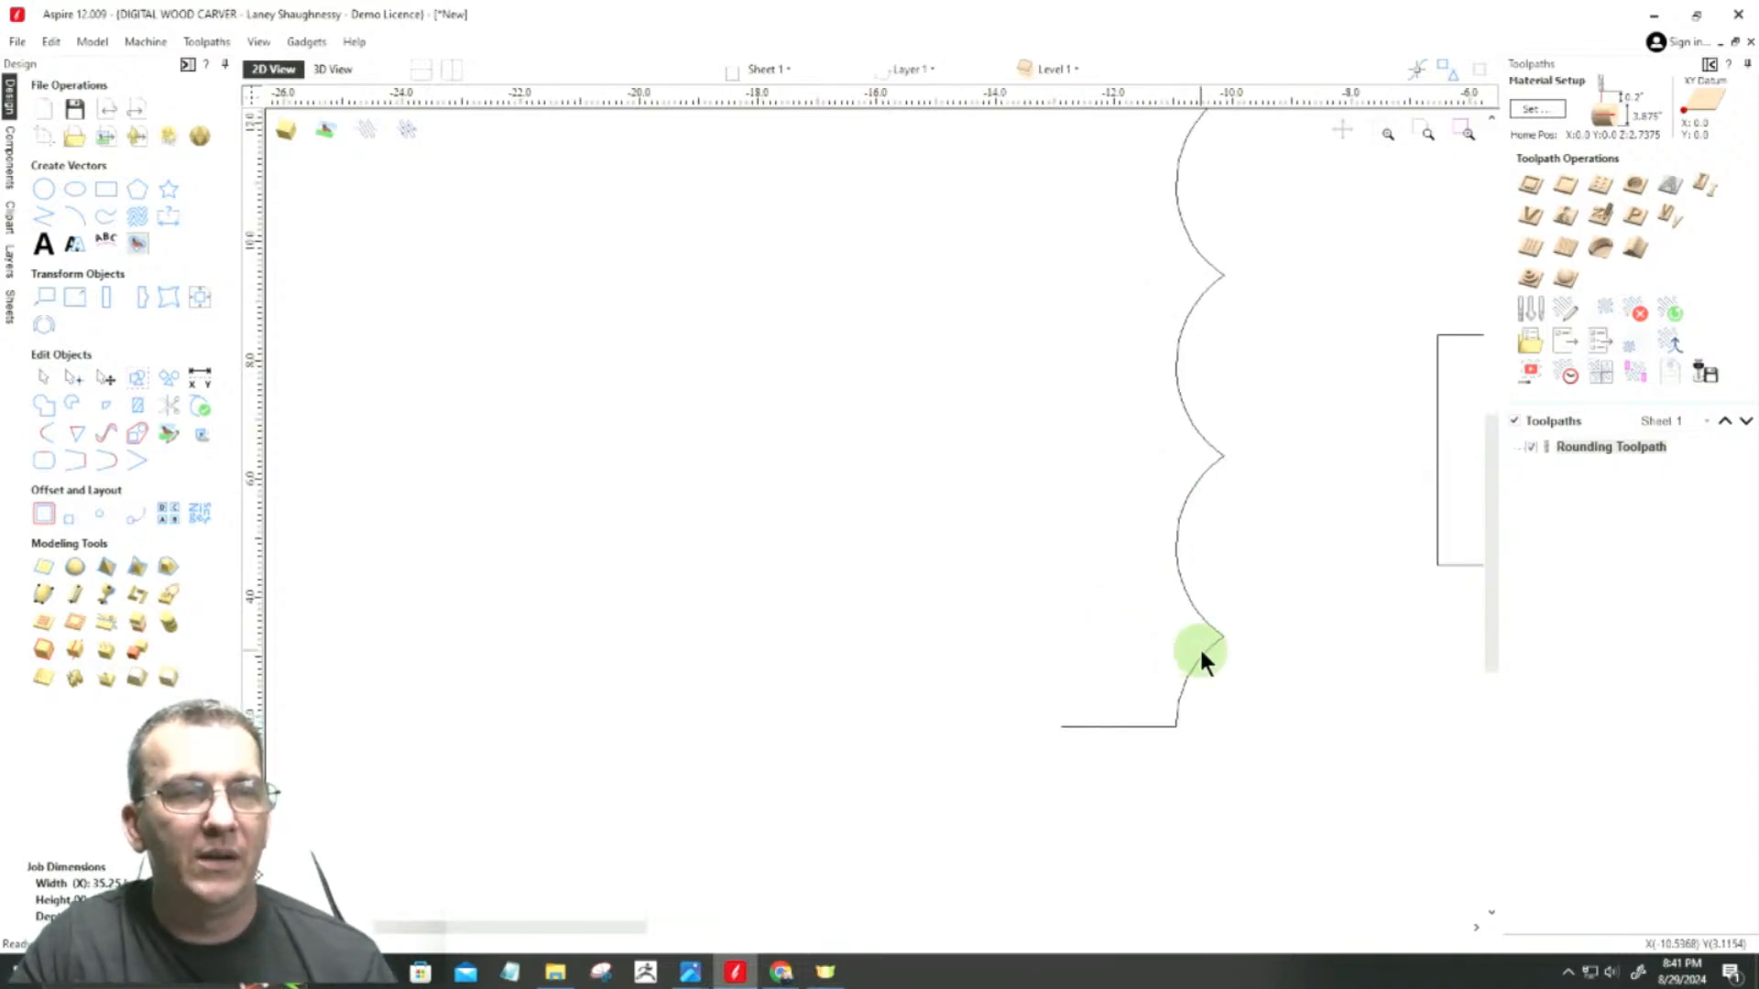
scroll(1161, 596, "down", 2)
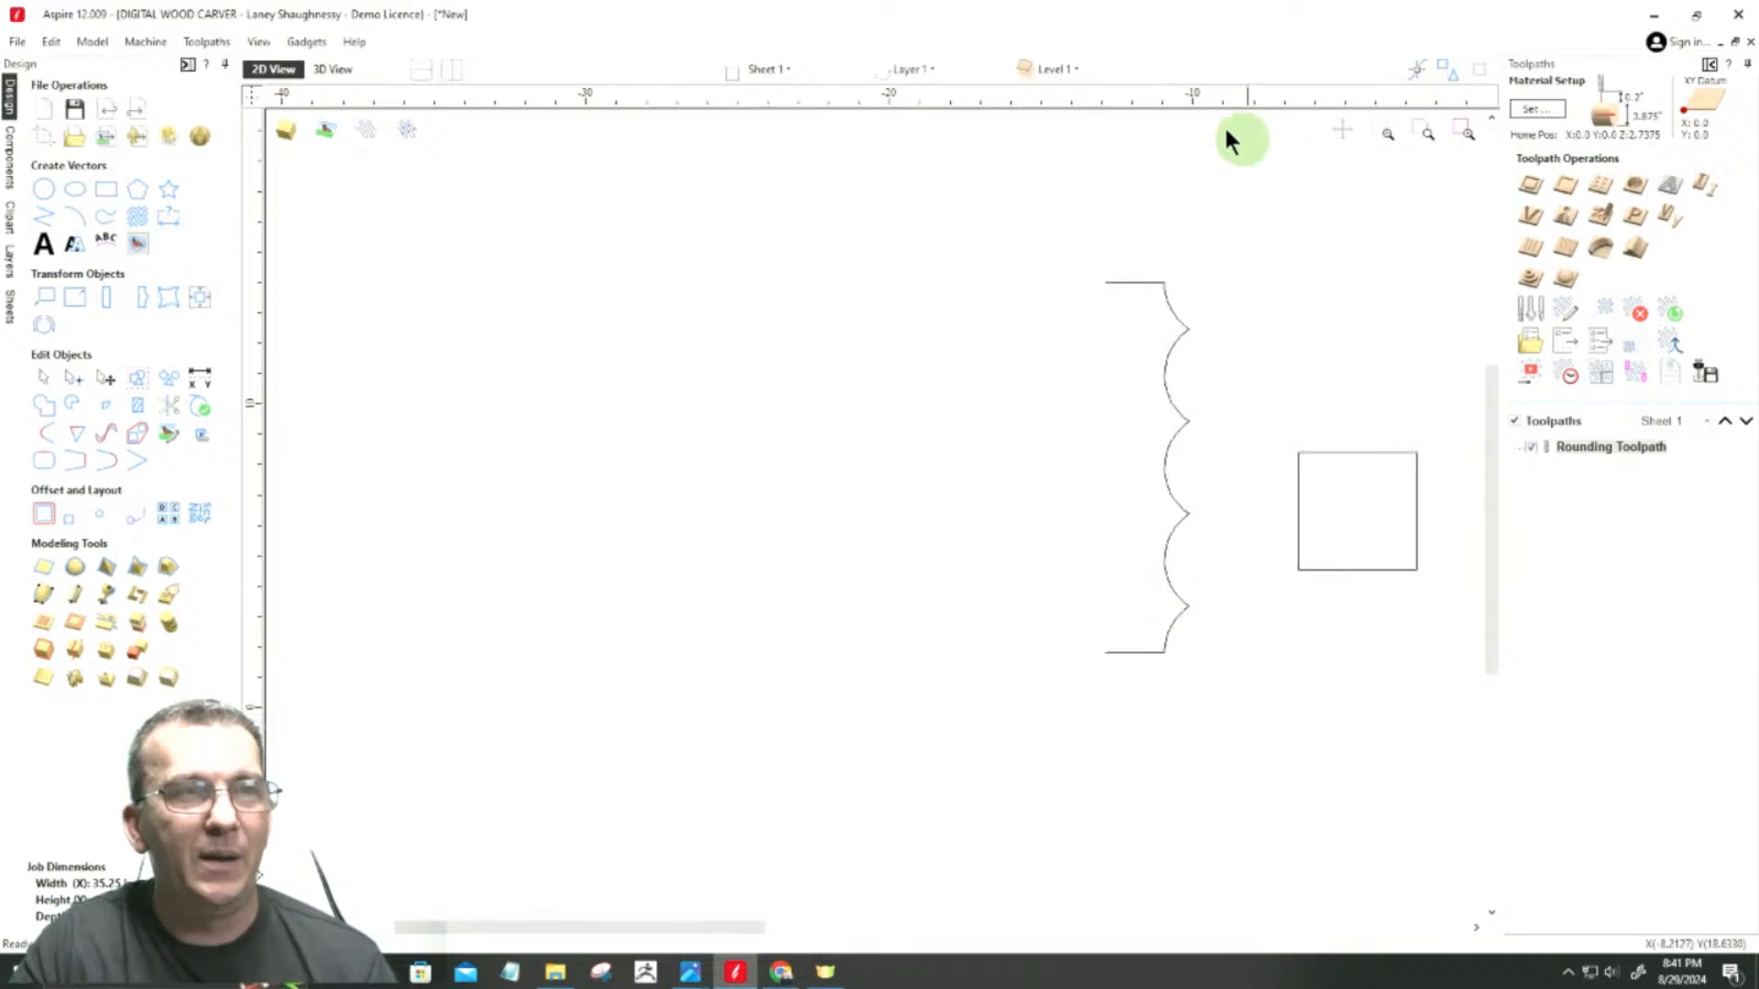
scroll(1145, 615, "up", 2)
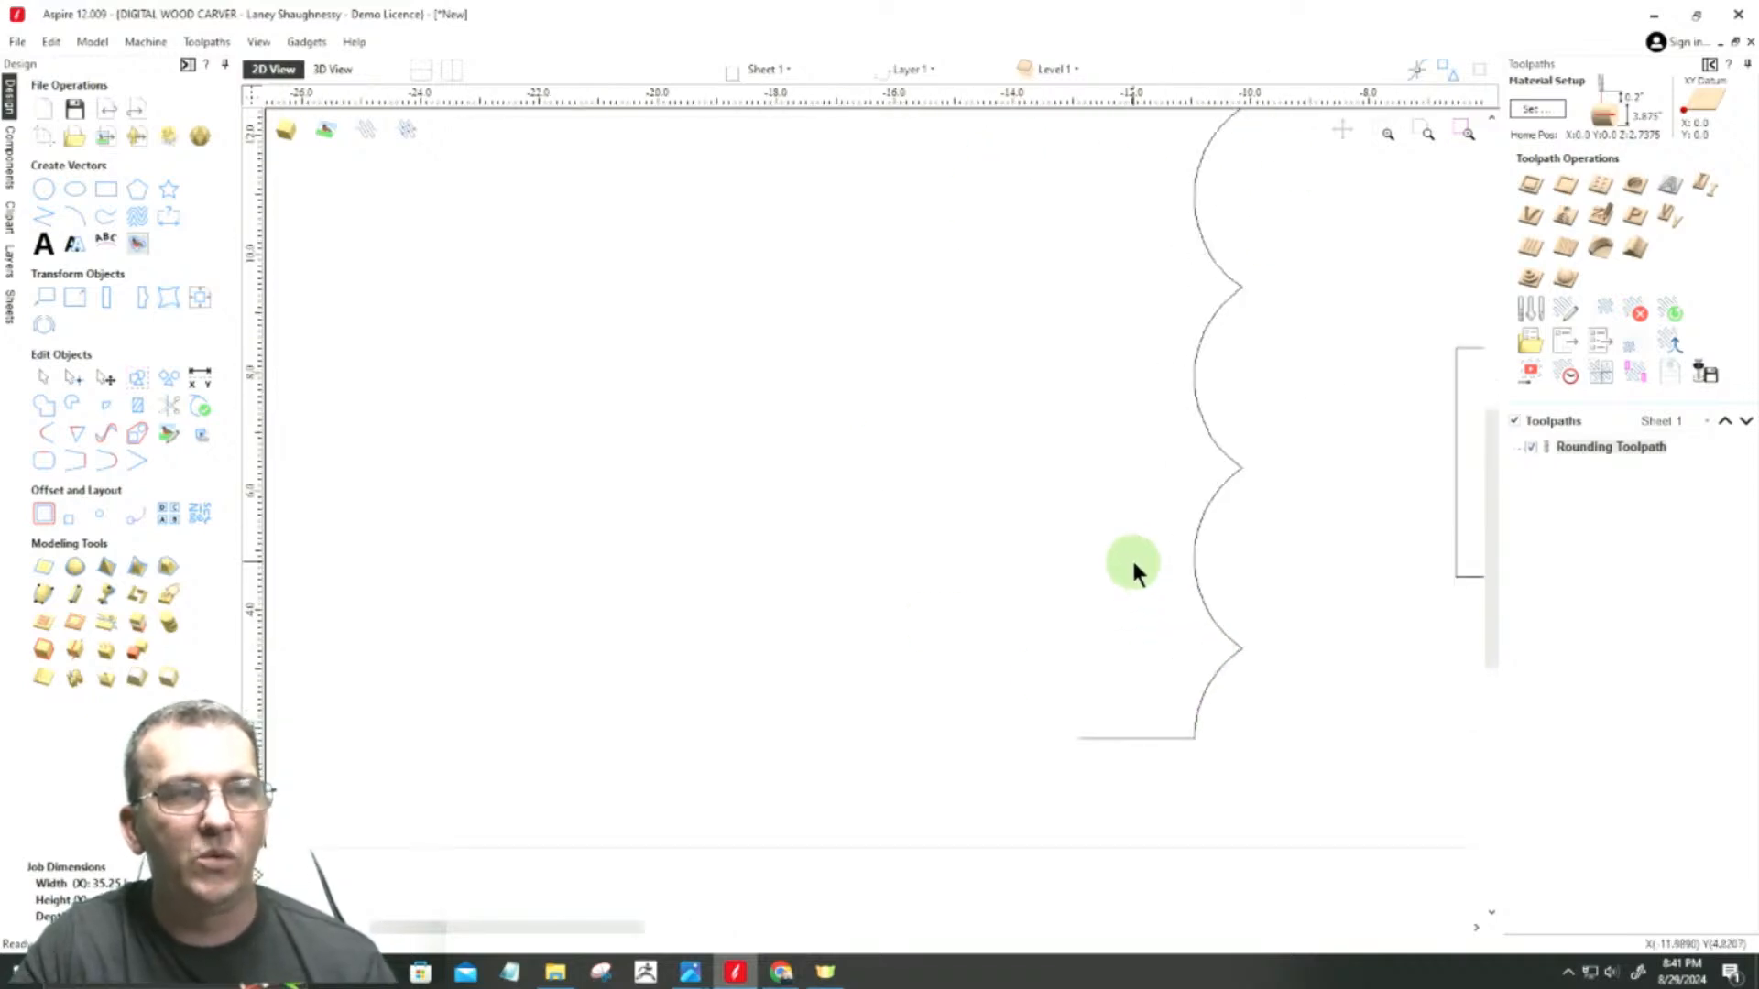
left_click(1191, 556)
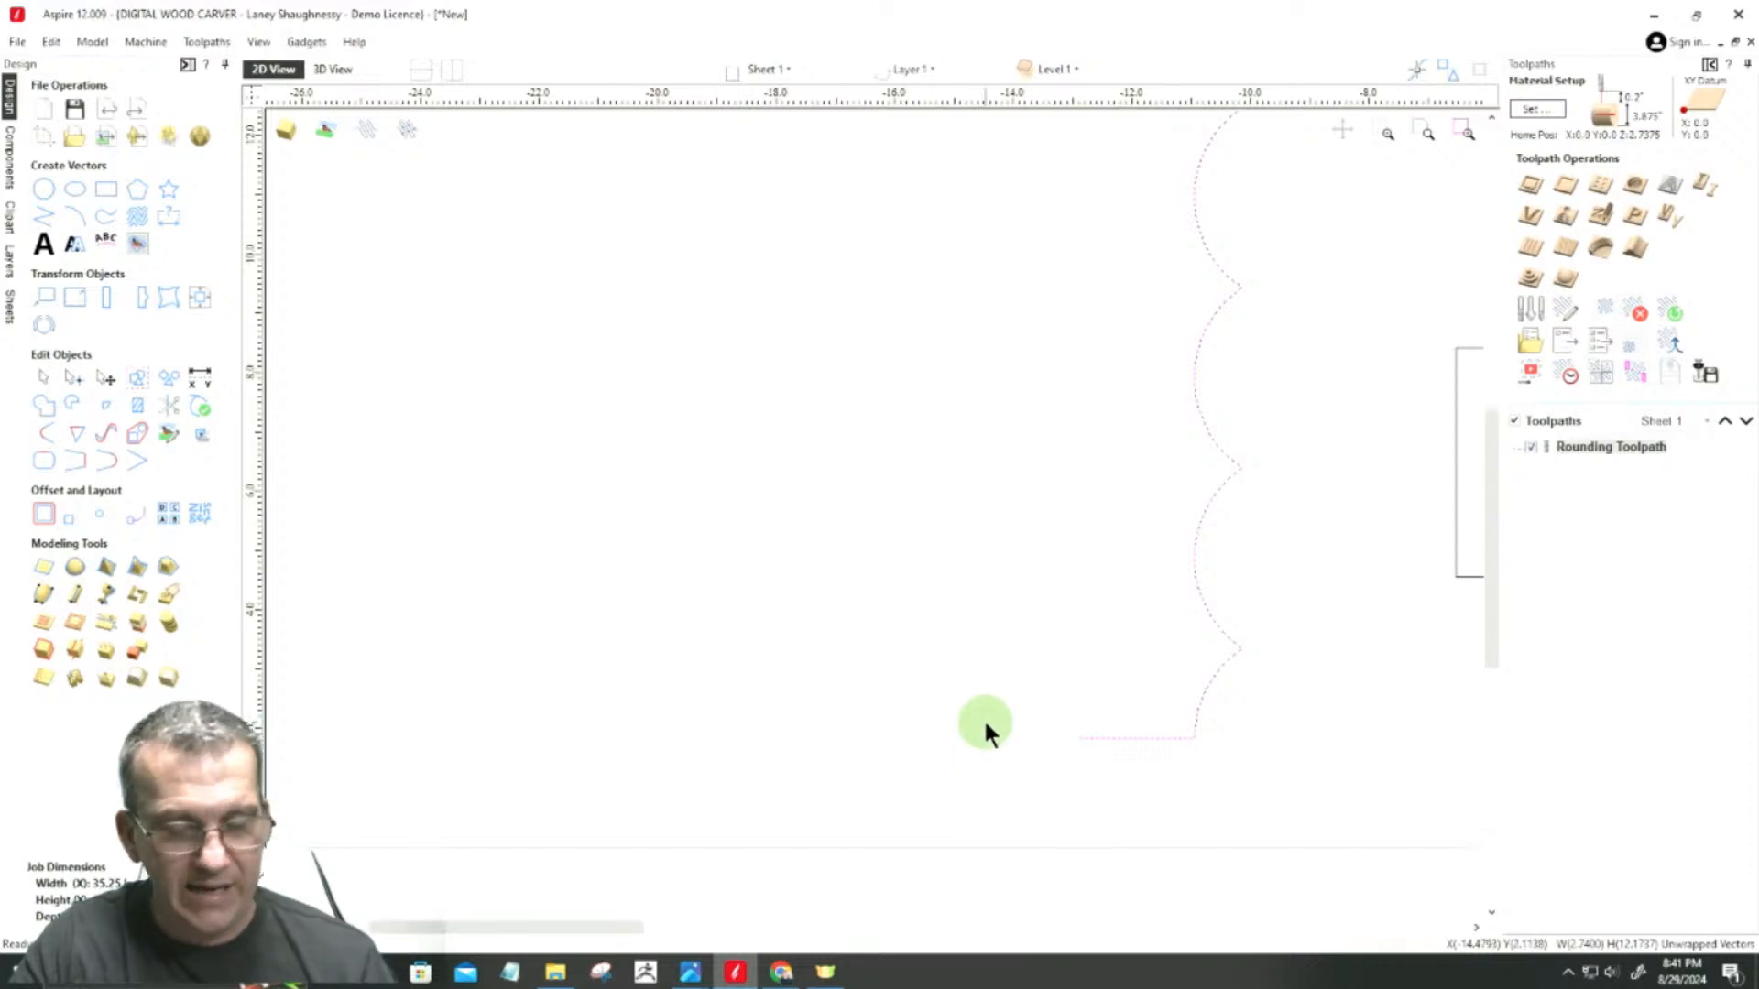
double_click(1088, 737)
scroll(1255, 664, "up", 5)
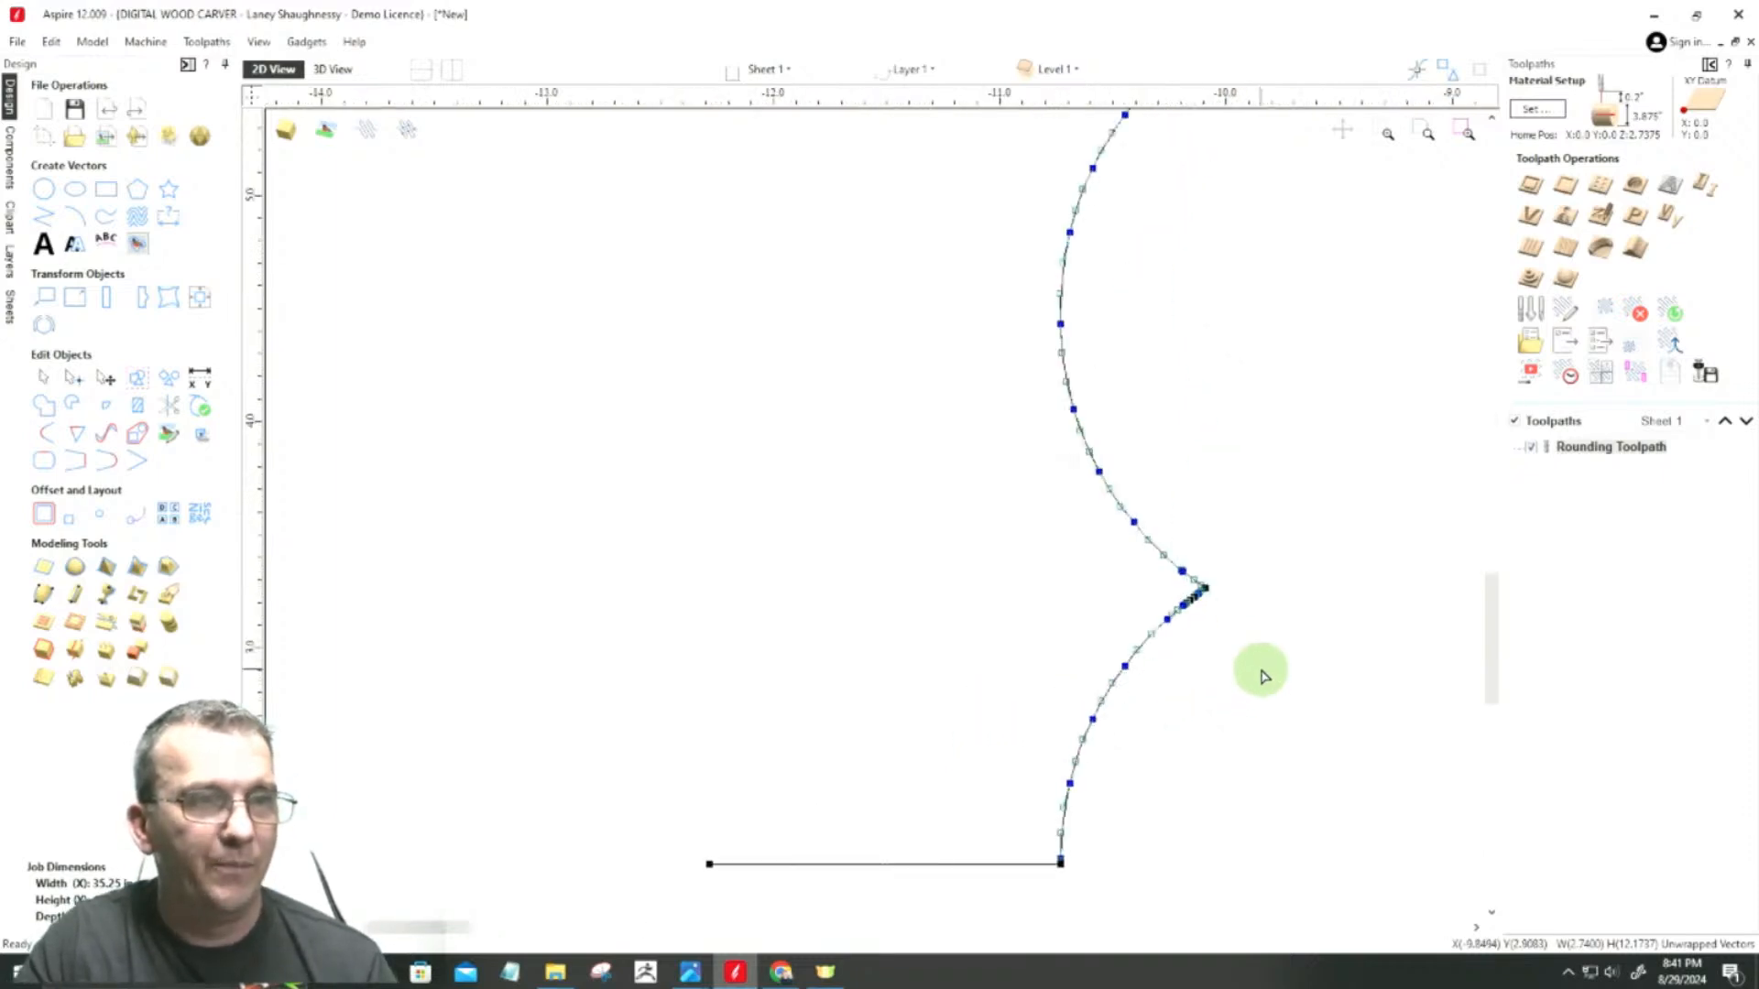
Step: Cut the unwrapped outline at the node on its lowest peak
scroll(1334, 481, "down", 3)
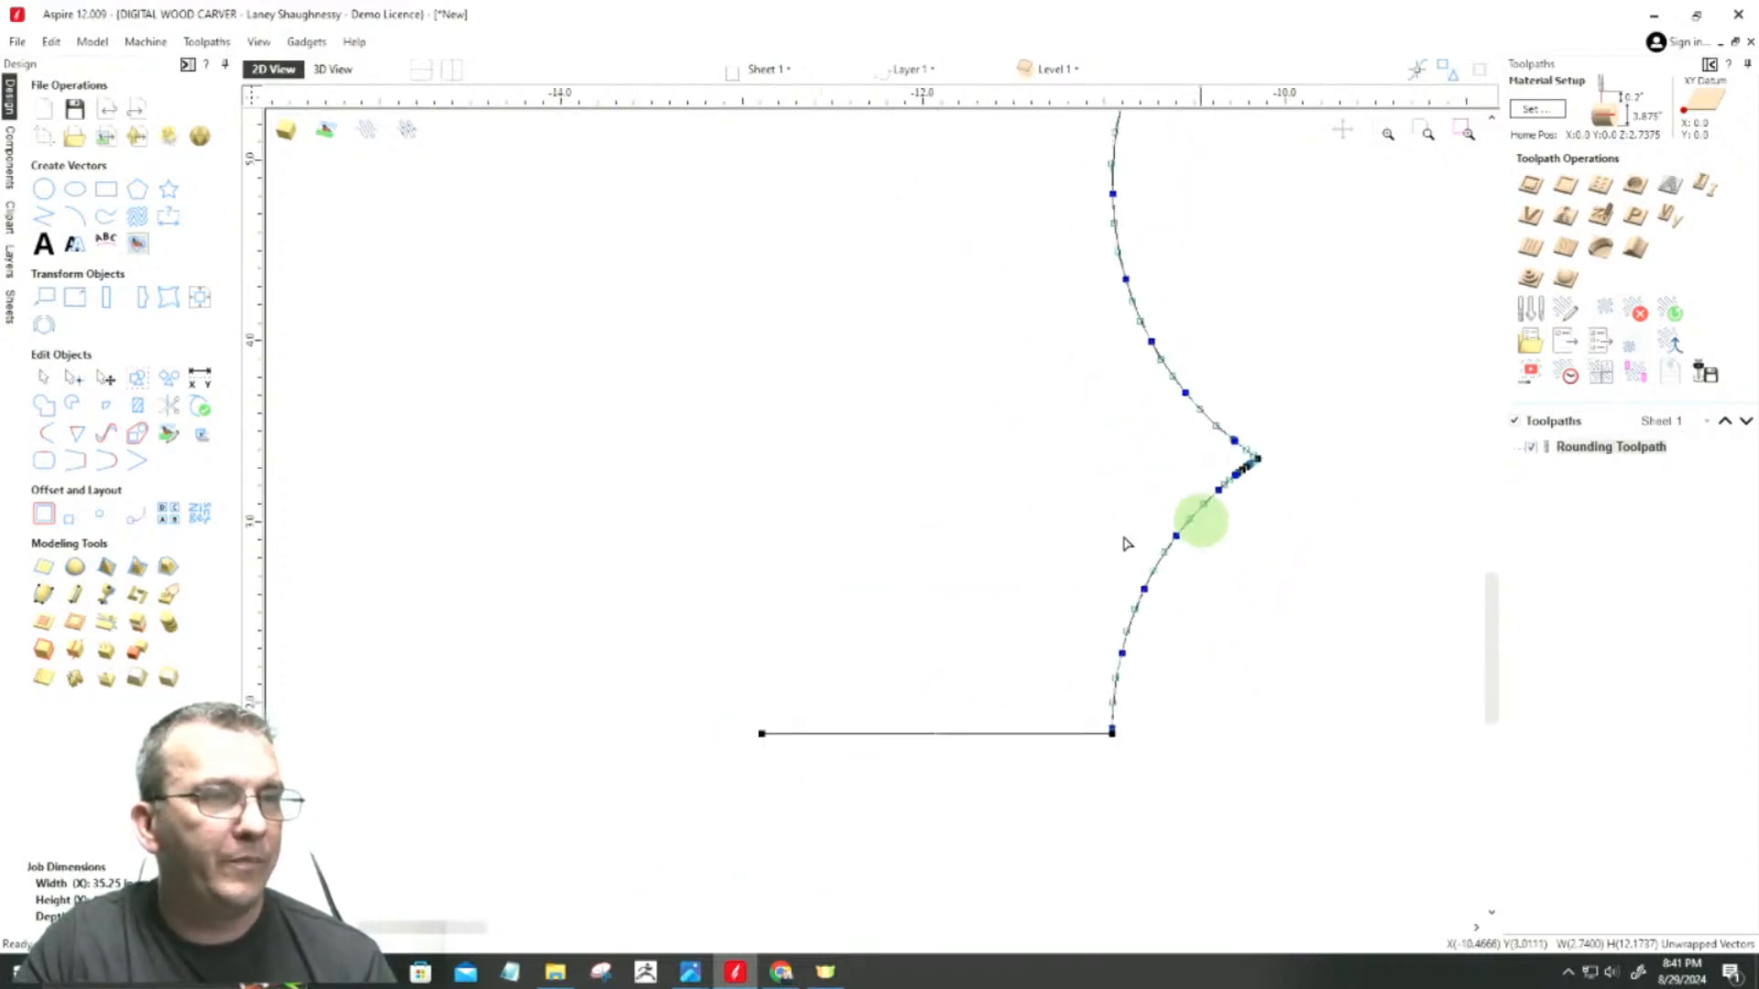
scroll(1236, 470, "up", 5)
scroll(1232, 468, "up", 4)
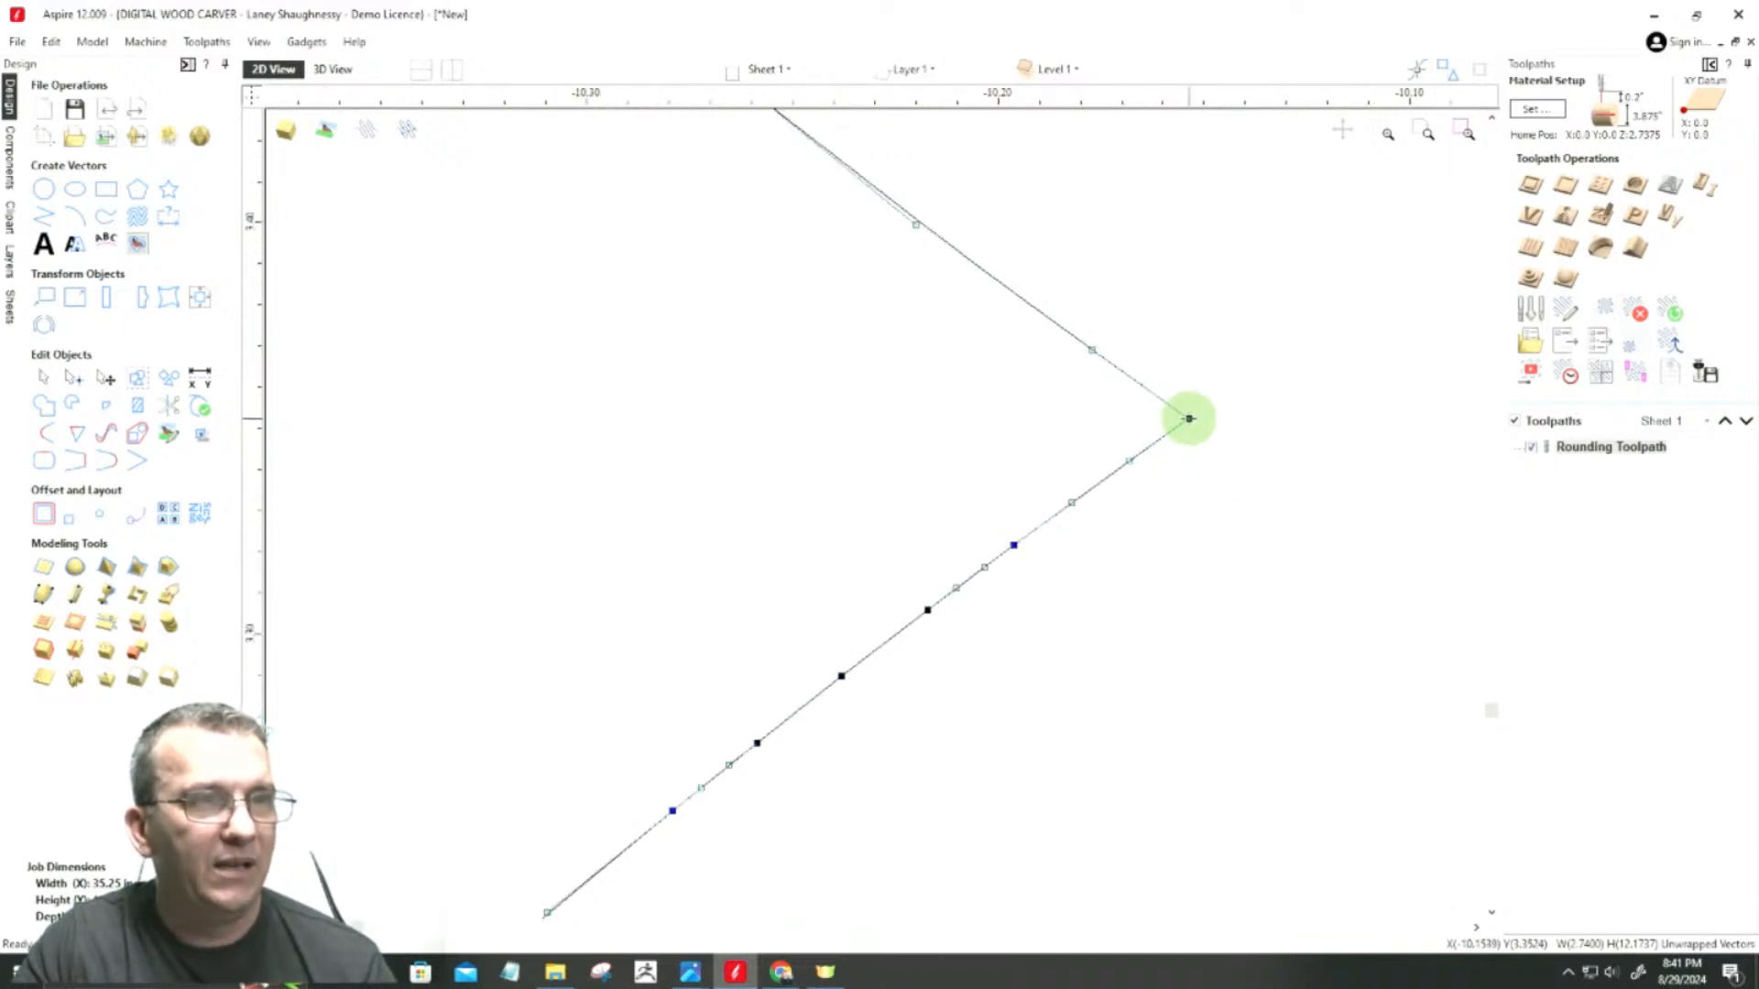
right_click(1189, 418)
left_click(1214, 490)
Step: Cut the remaining outline at the node on the second peak from the bottom
scroll(1378, 518, "down", 4)
scroll(1378, 518, "down", 5)
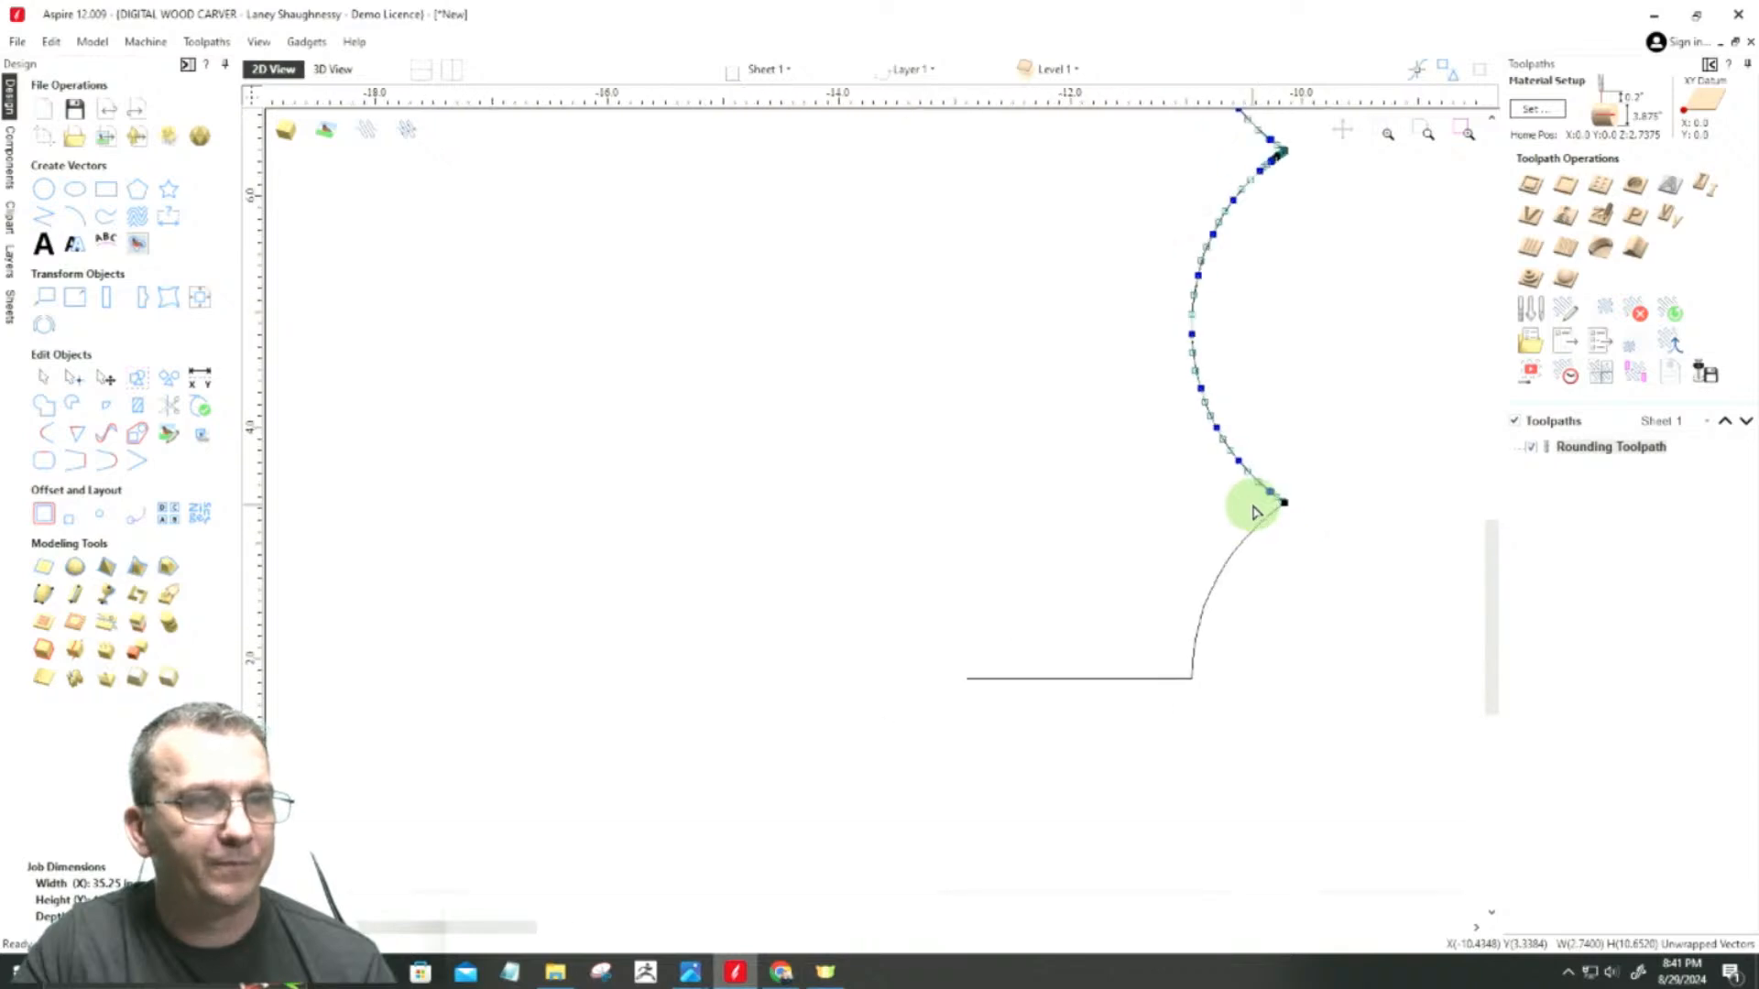
scroll(1250, 504, "down", 1)
scroll(1274, 259, "up", 6)
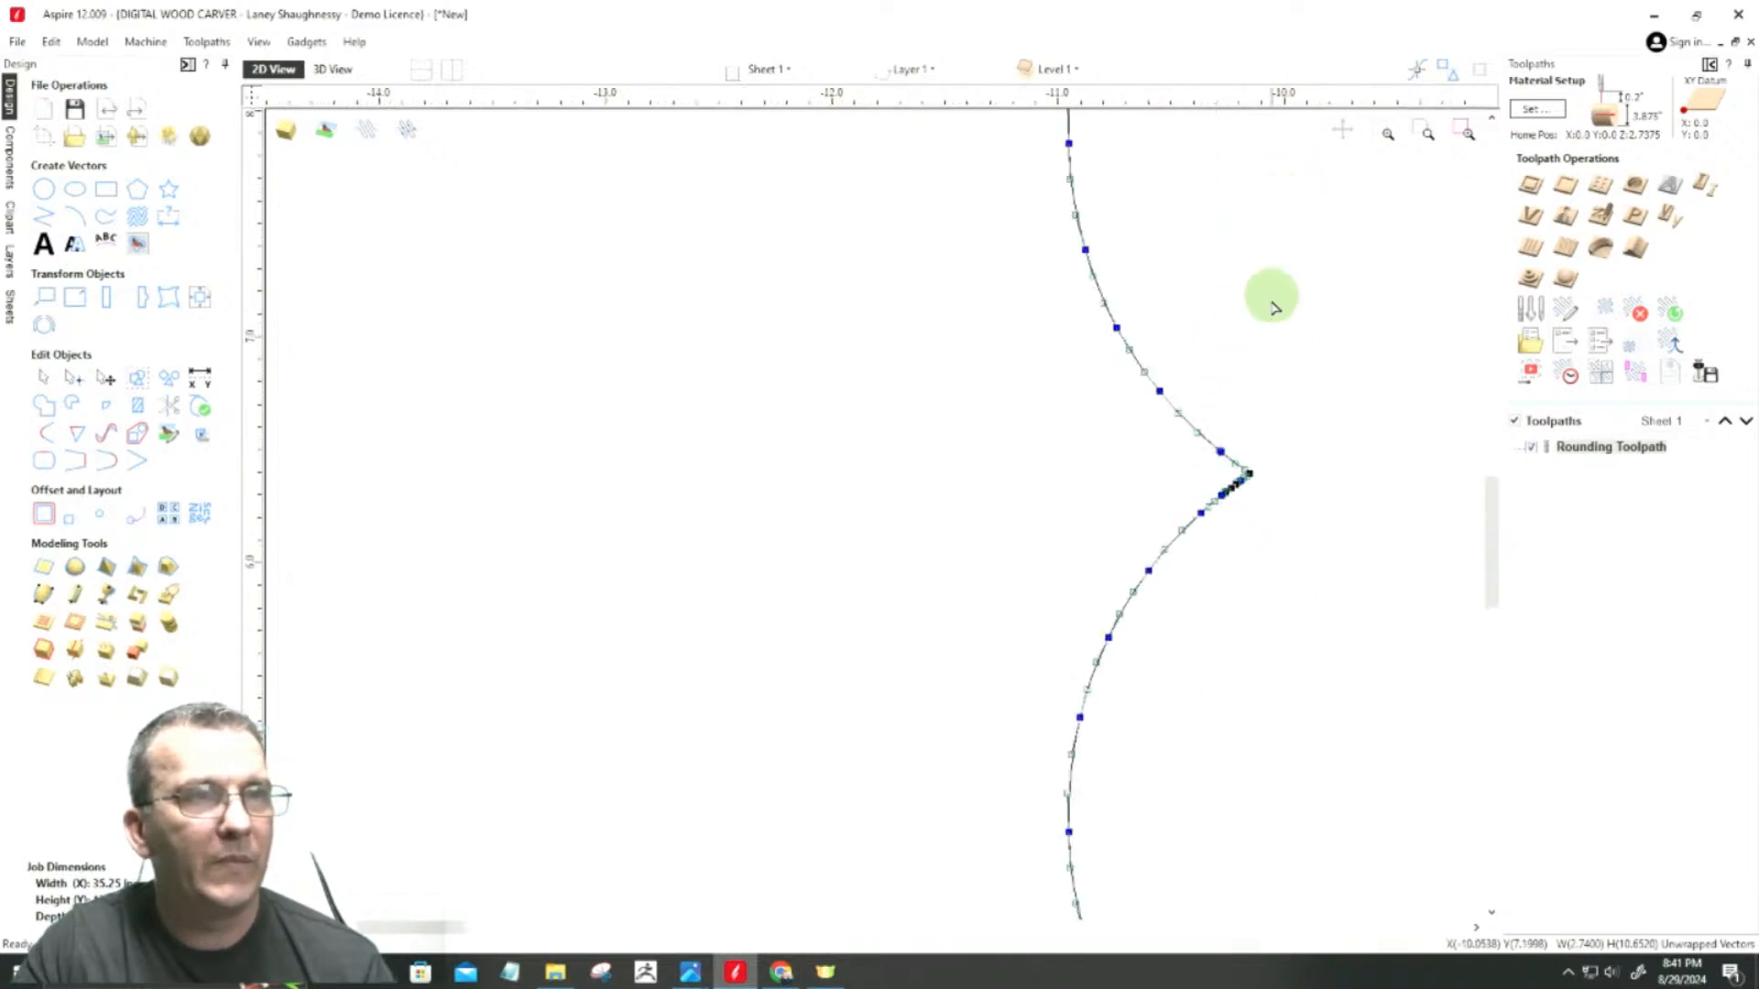
scroll(1278, 641, "up", 3)
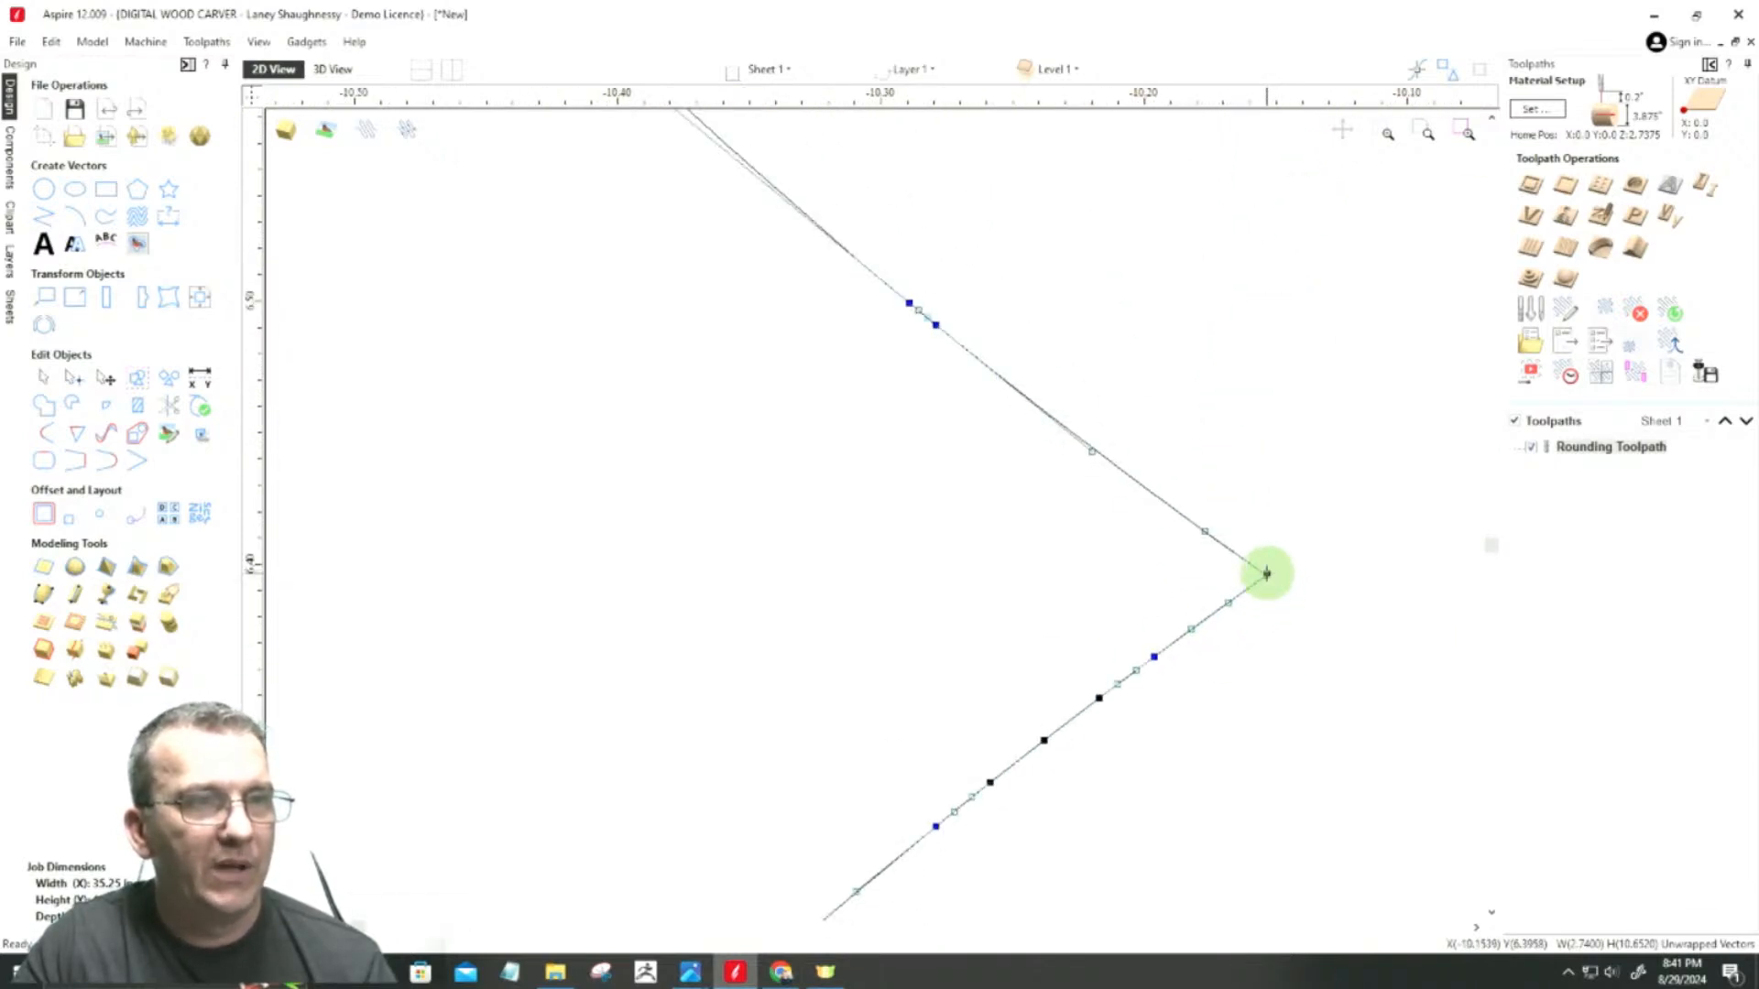
right_click(1266, 574)
left_click(1325, 647)
Step: Cut the outline at the node on its third peak from the bottom
scroll(1278, 577, "down", 8)
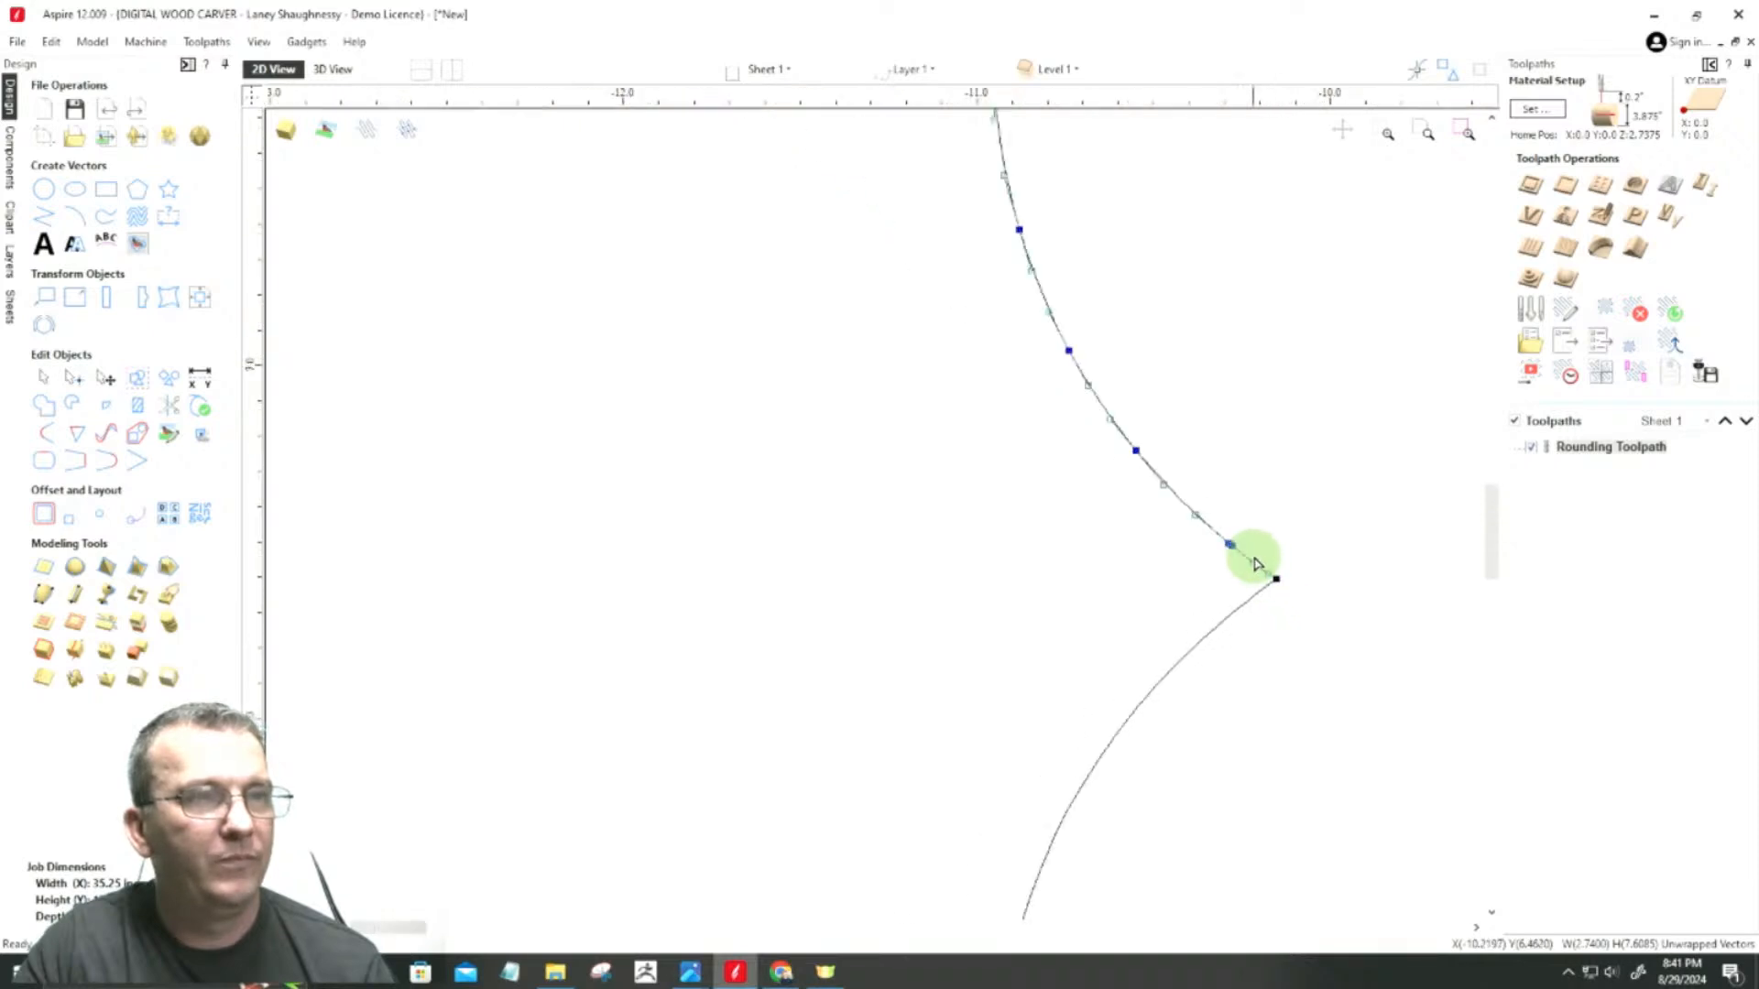
scroll(1253, 337, "up", 10)
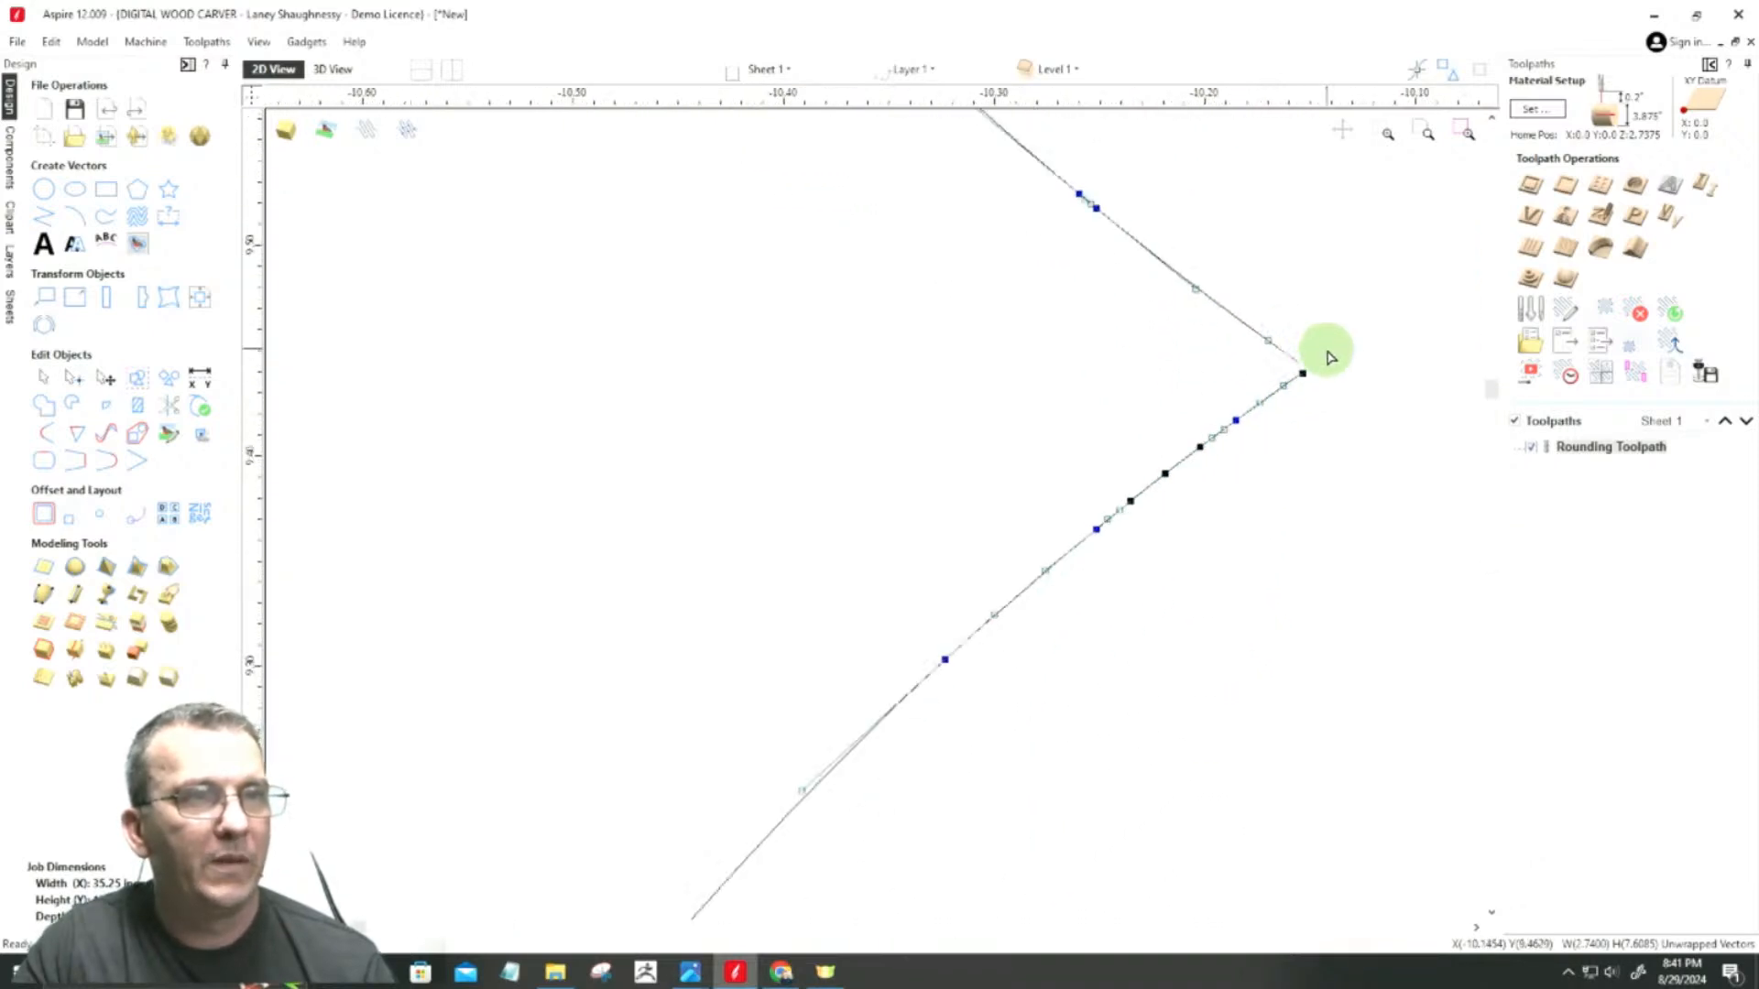
right_click(1289, 386)
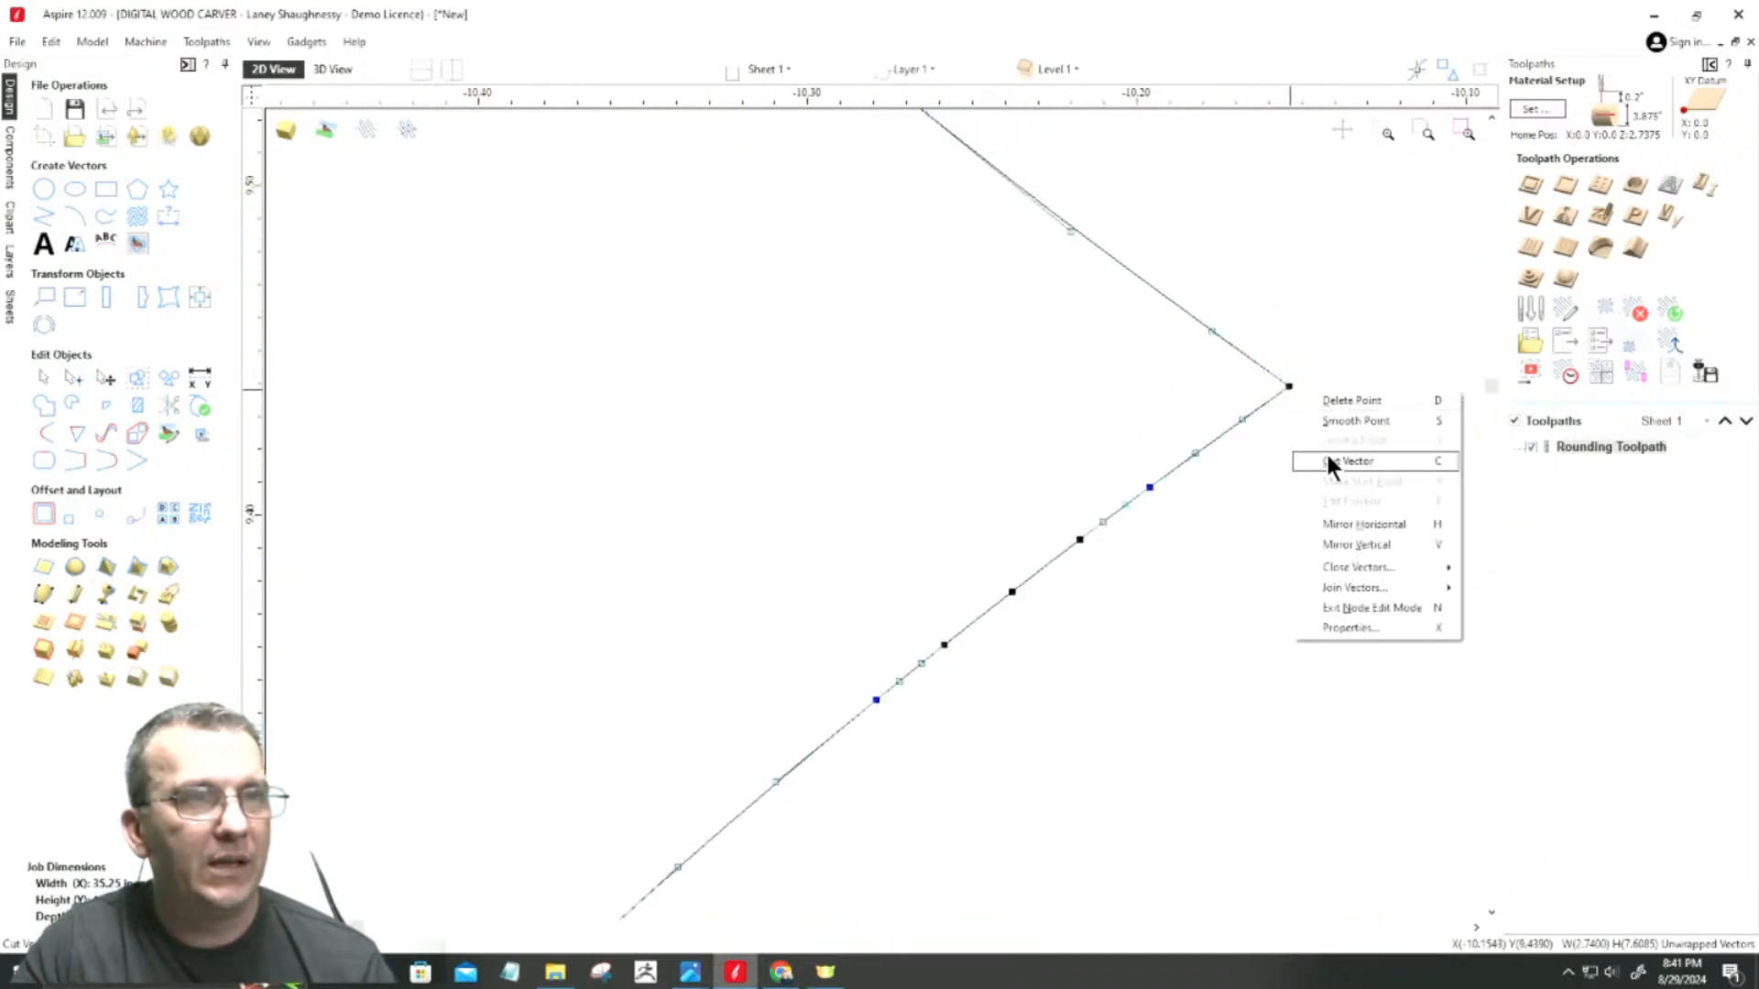
left_click(1328, 455)
Step: Cut the outline at the node on its uppermost peak
scroll(1208, 540, "down", 3)
scroll(1200, 531, "down", 5)
scroll(1214, 357, "up", 5)
scroll(1311, 345, "up", 3)
right_click(1218, 352)
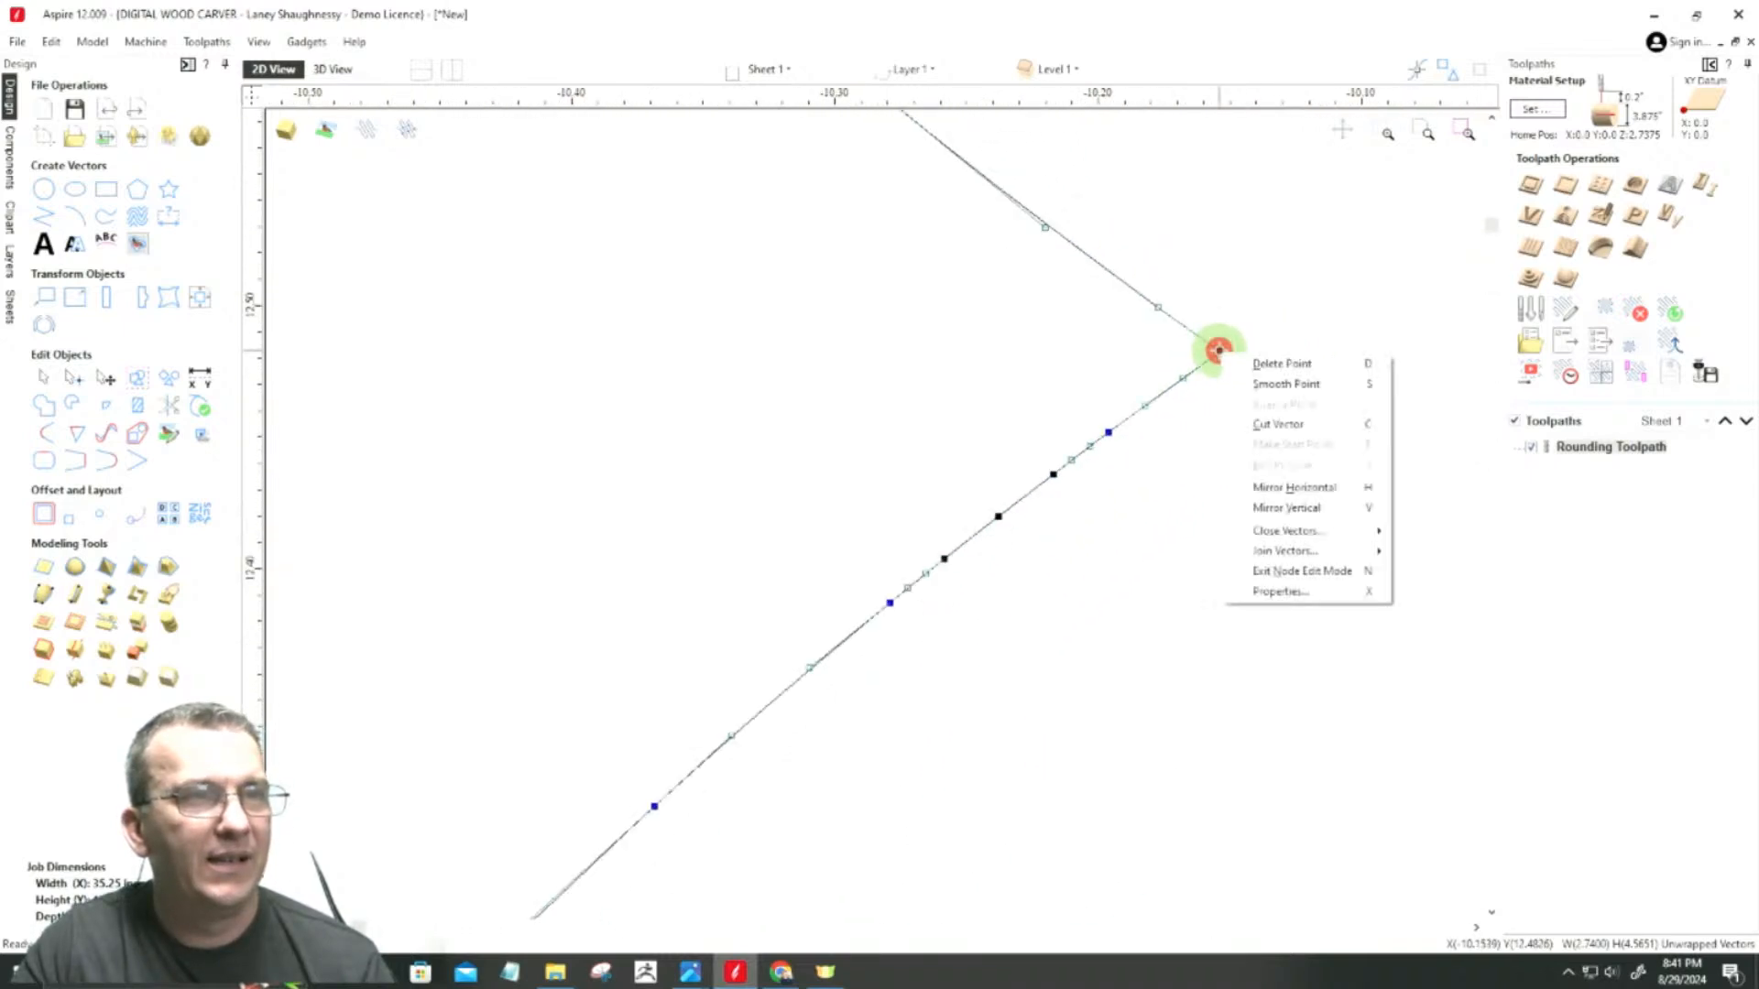
left_click(1246, 424)
Step: Straighten the uppermost half arc by deleting all its curve nodes between the corner of the end line and the peak
scroll(1248, 421, "down", 10)
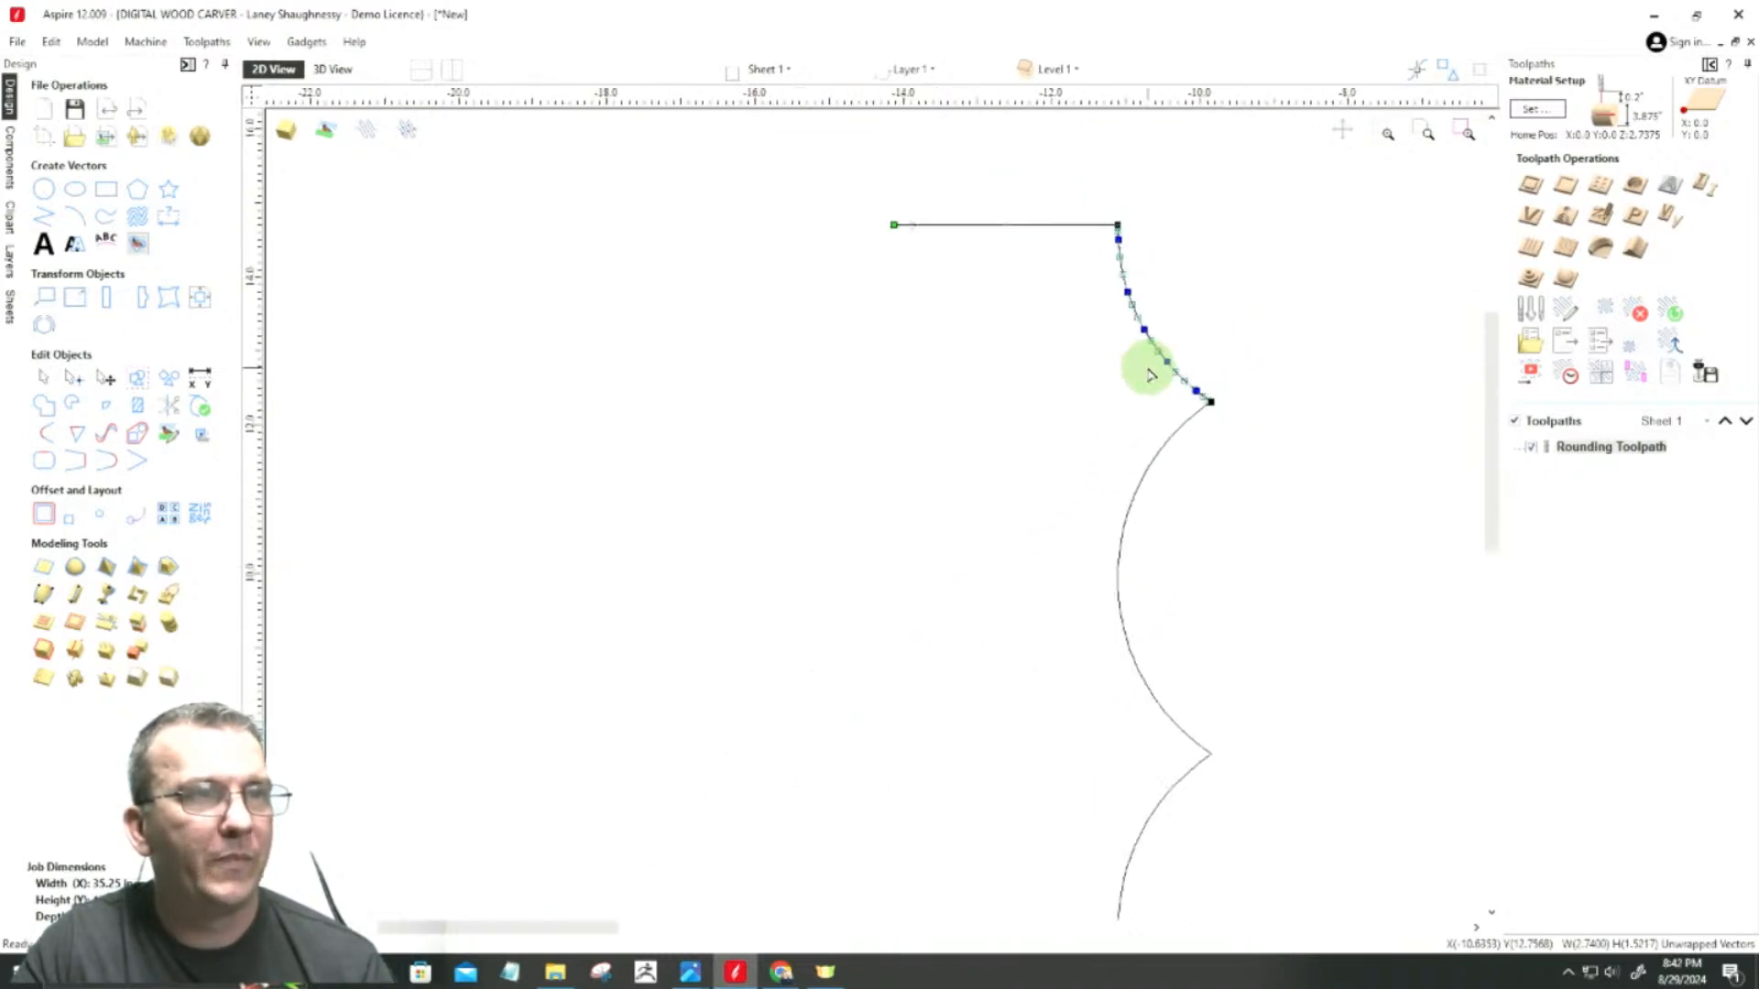
scroll(1095, 283, "up", 3)
scroll(989, 161, "down", 1)
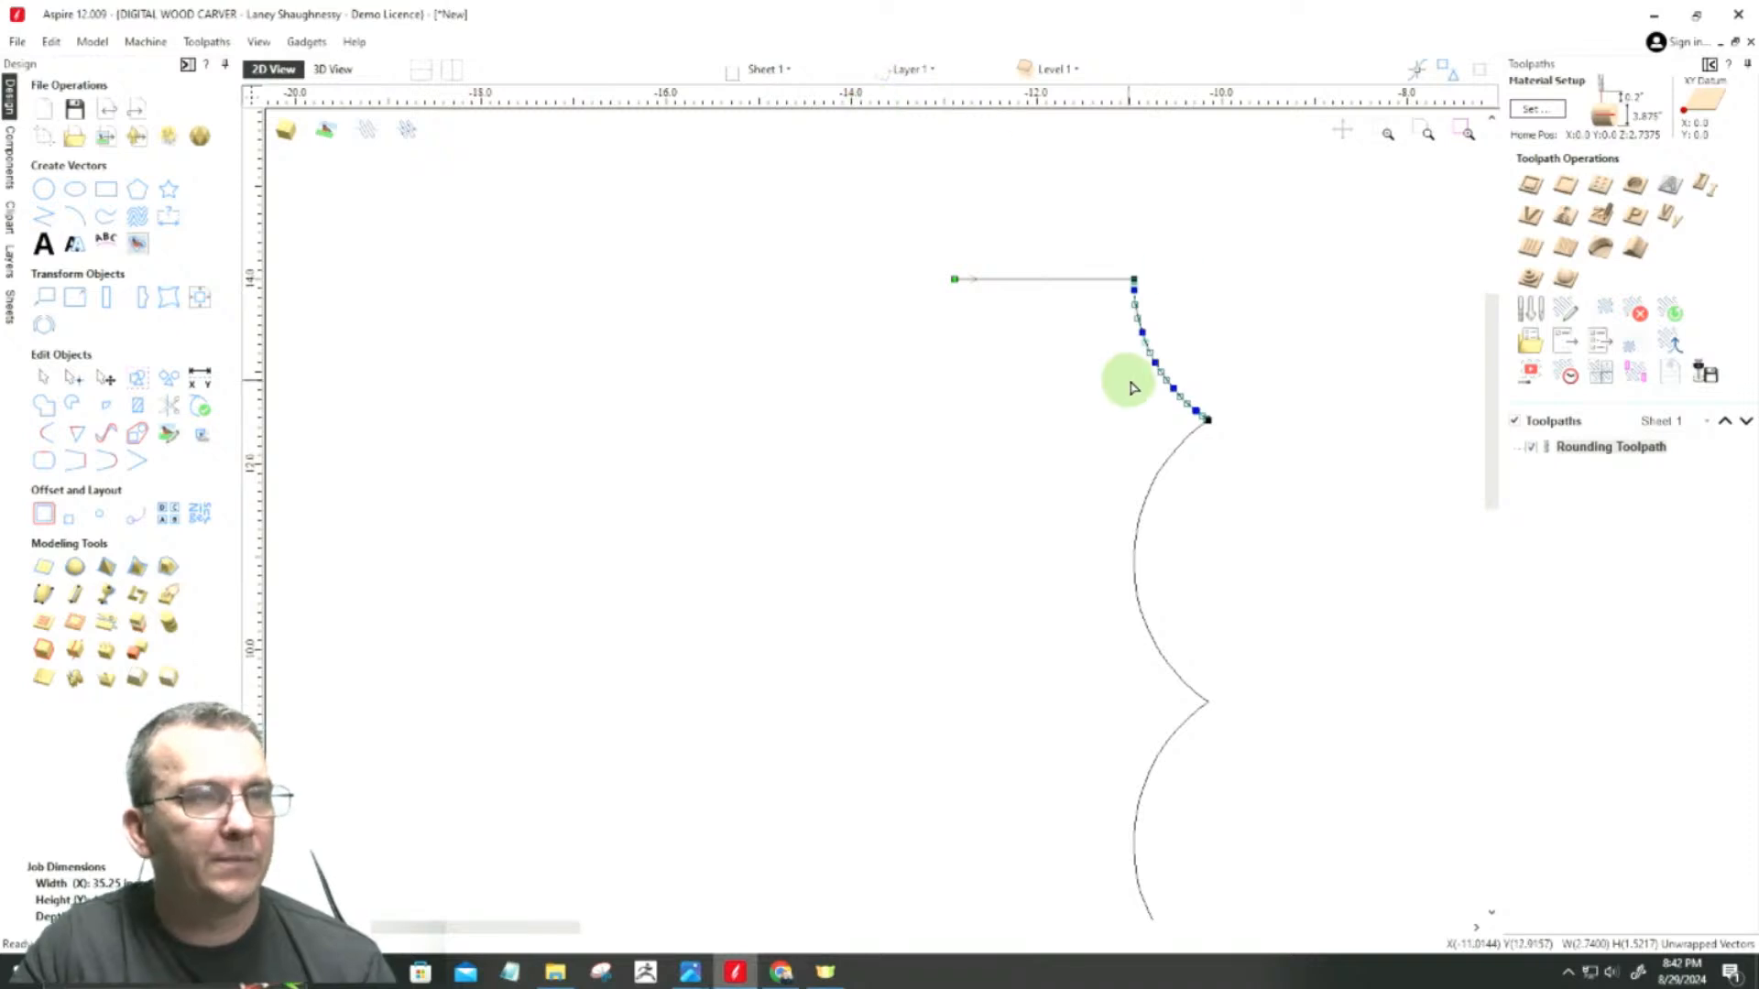
scroll(1132, 380, "up", 1)
scroll(1136, 377, "up", 2)
scroll(1136, 362, "down", 1)
scroll(1138, 355, "up", 2)
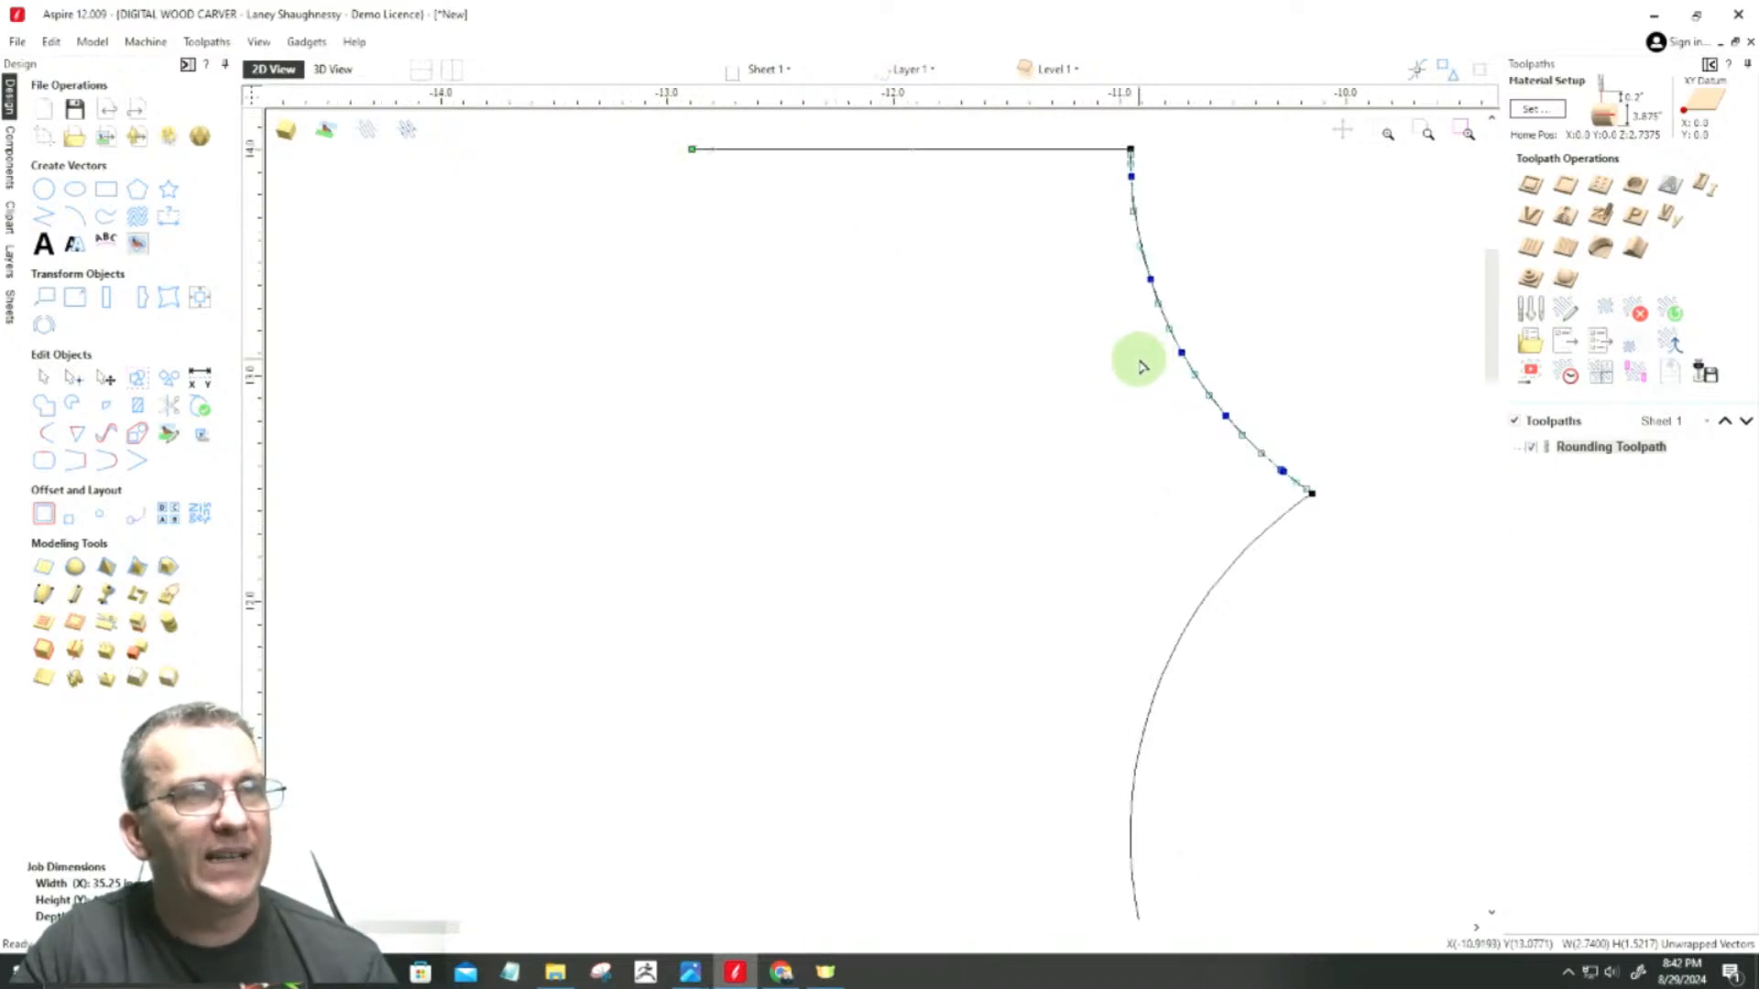
right_click(1167, 321)
left_click(1195, 336)
left_click(1087, 154)
left_click_drag(1261, 411, 1363, 558)
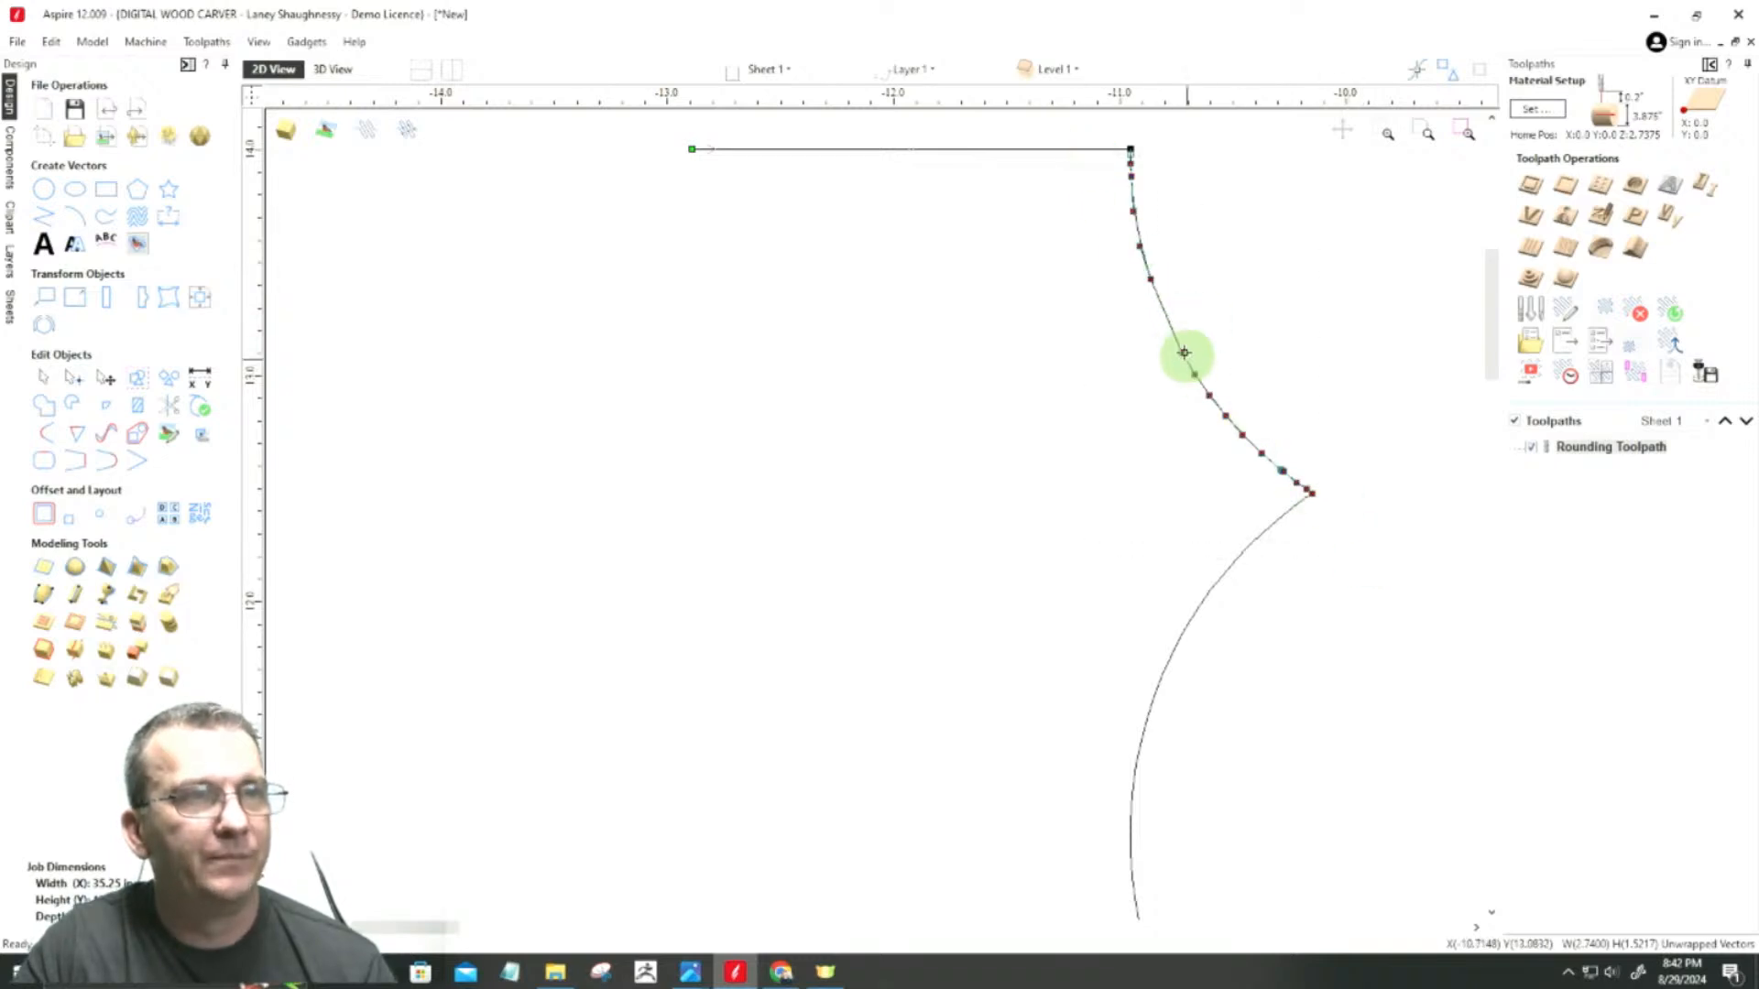
key("Delete")
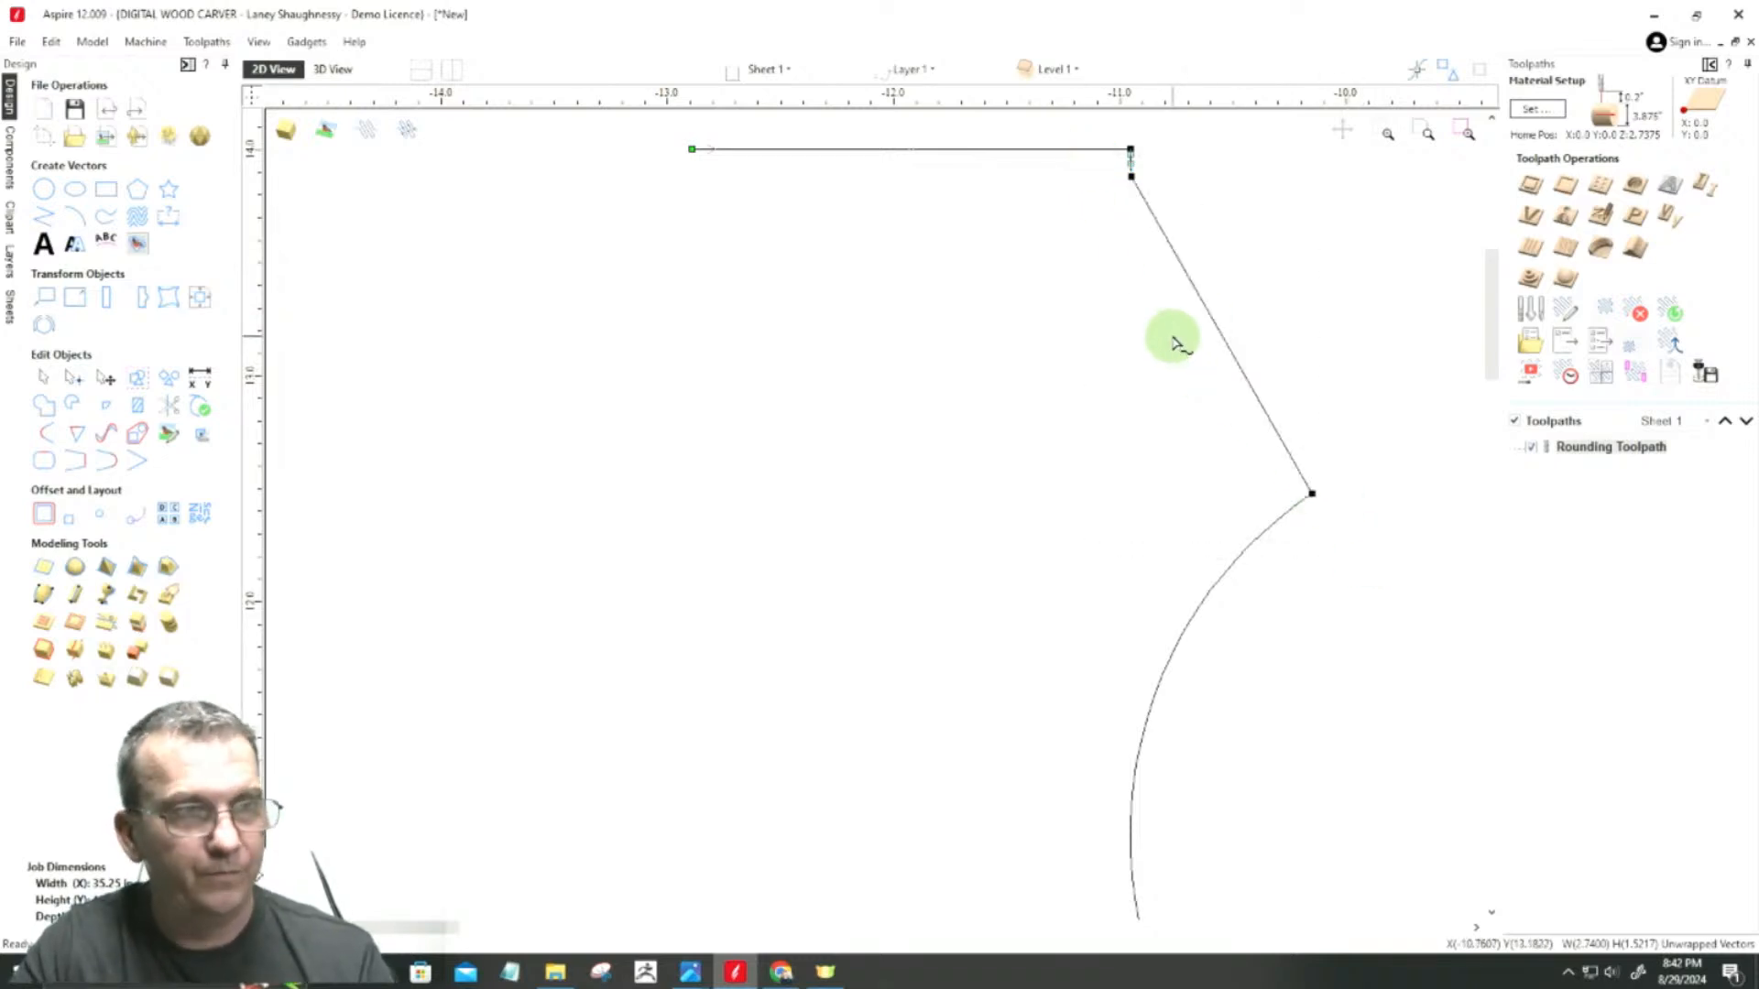
right_click(1131, 176)
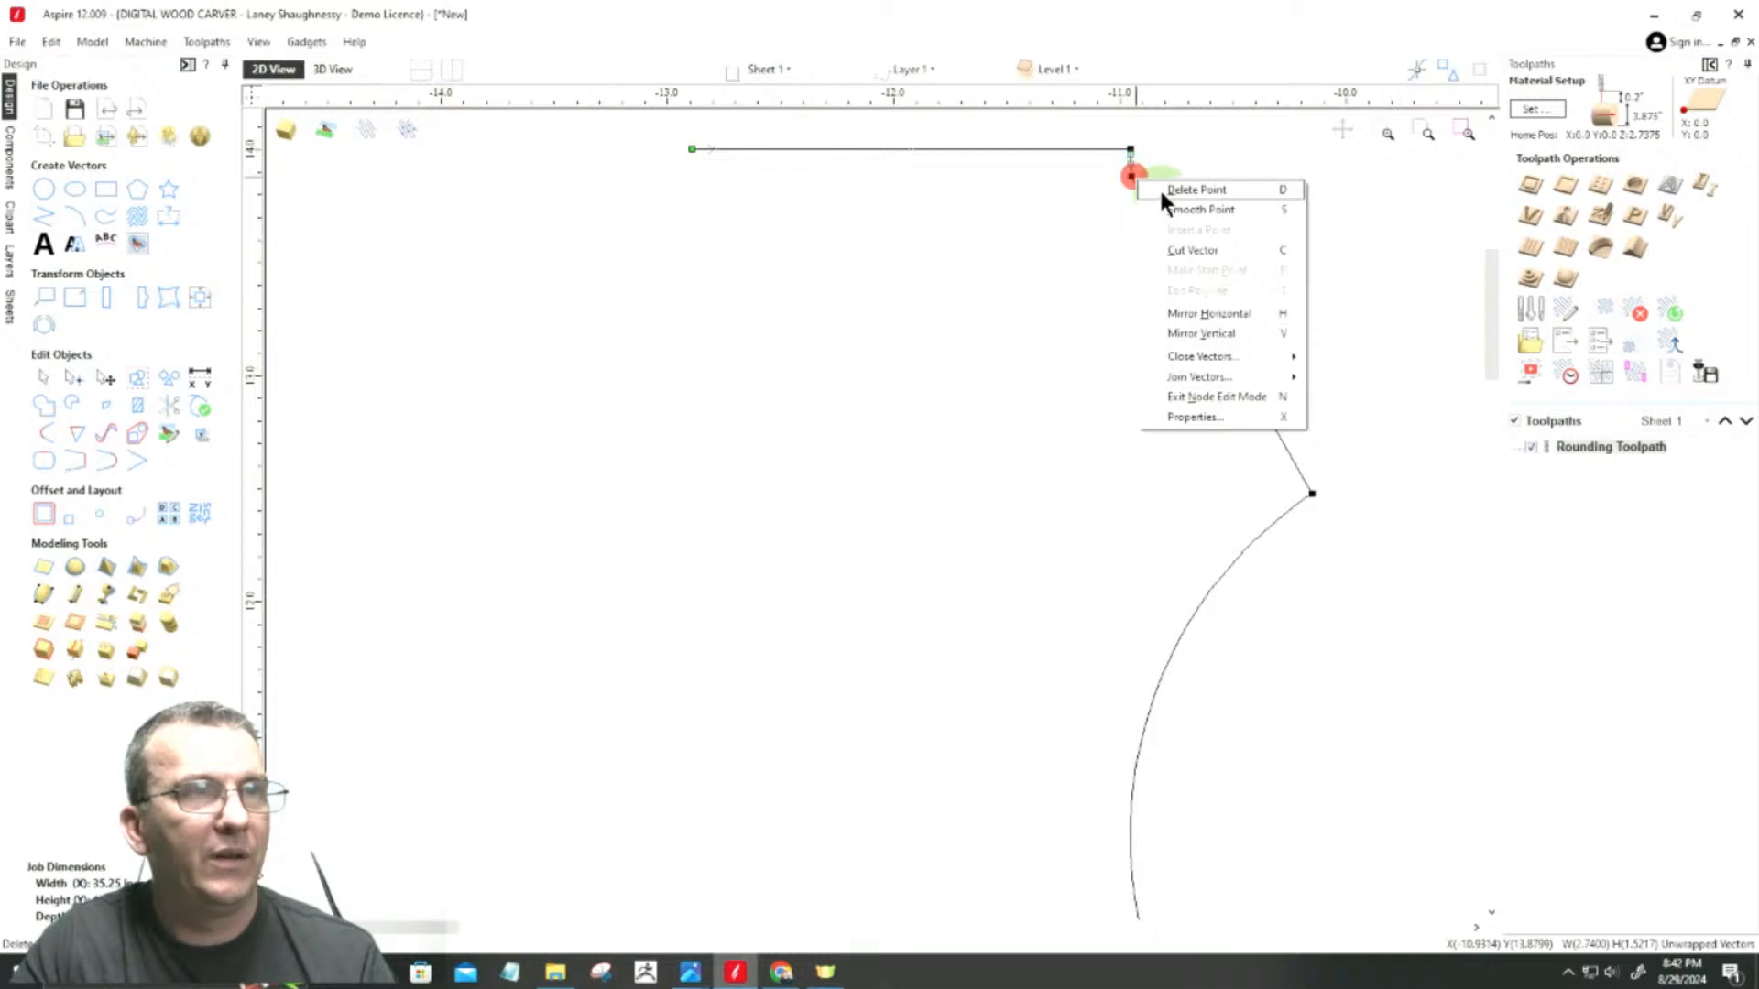
left_click(1161, 190)
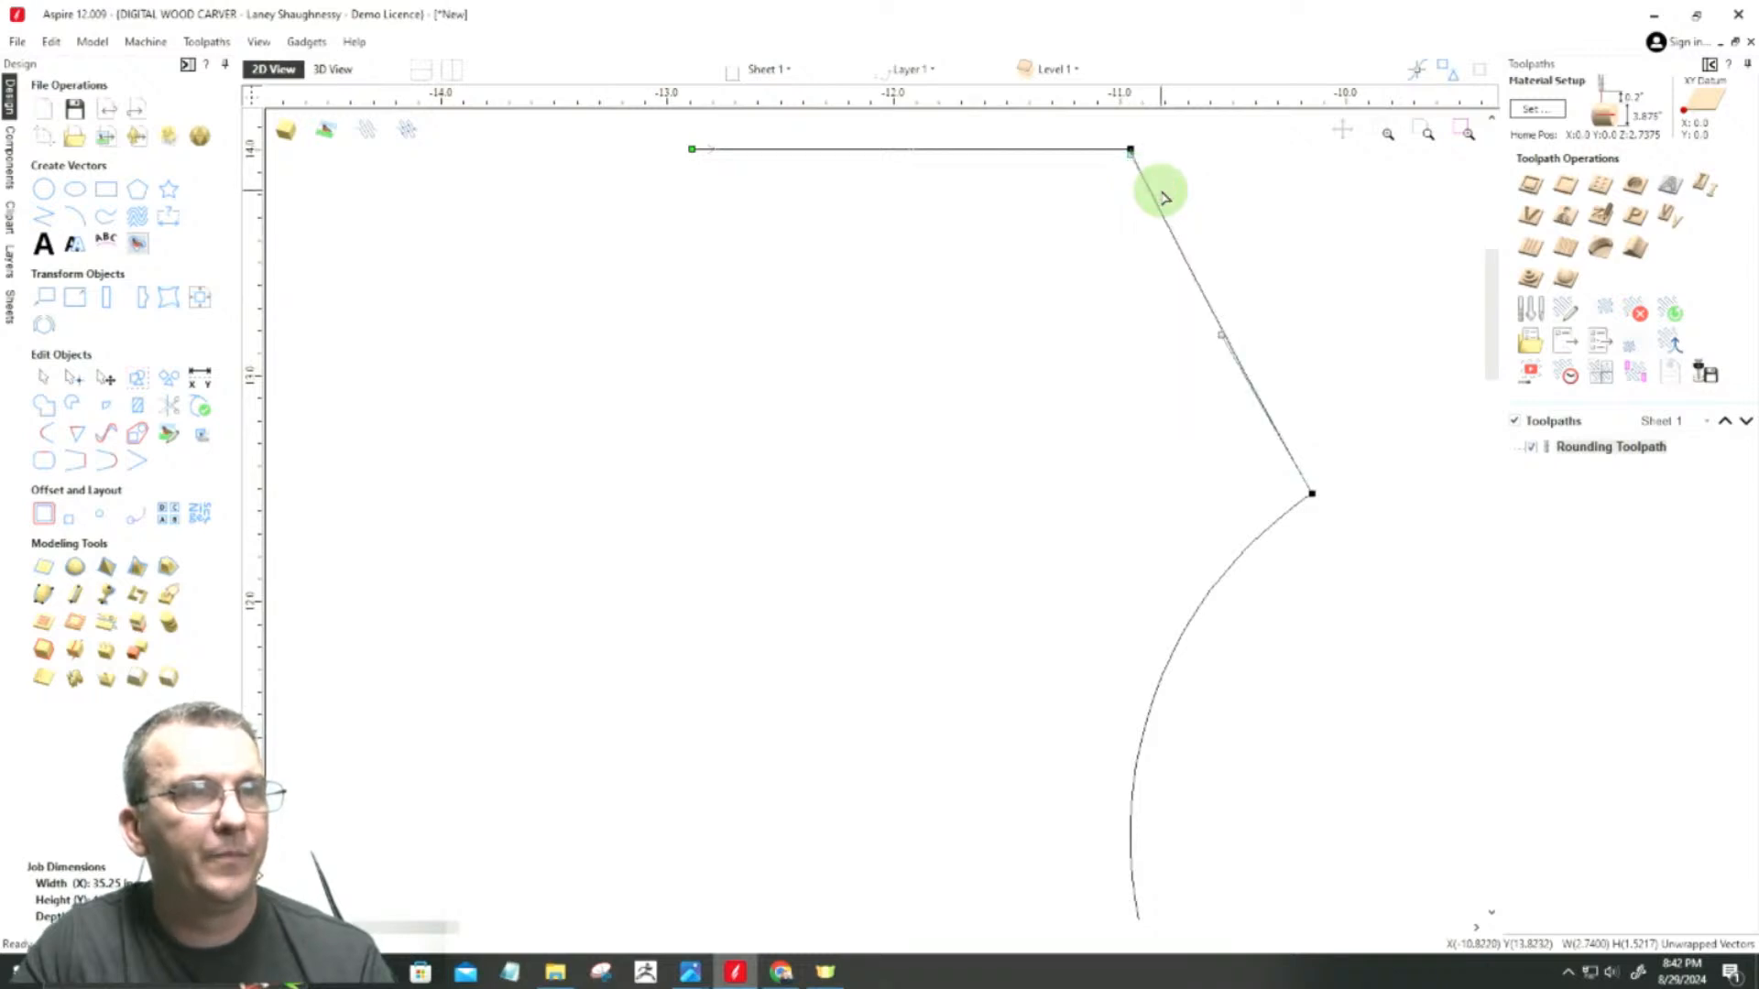
Step: Rotate the straightened upper end section freehand by about 334° around its lower end on the uppermost peak
scroll(1182, 229, "down", 2)
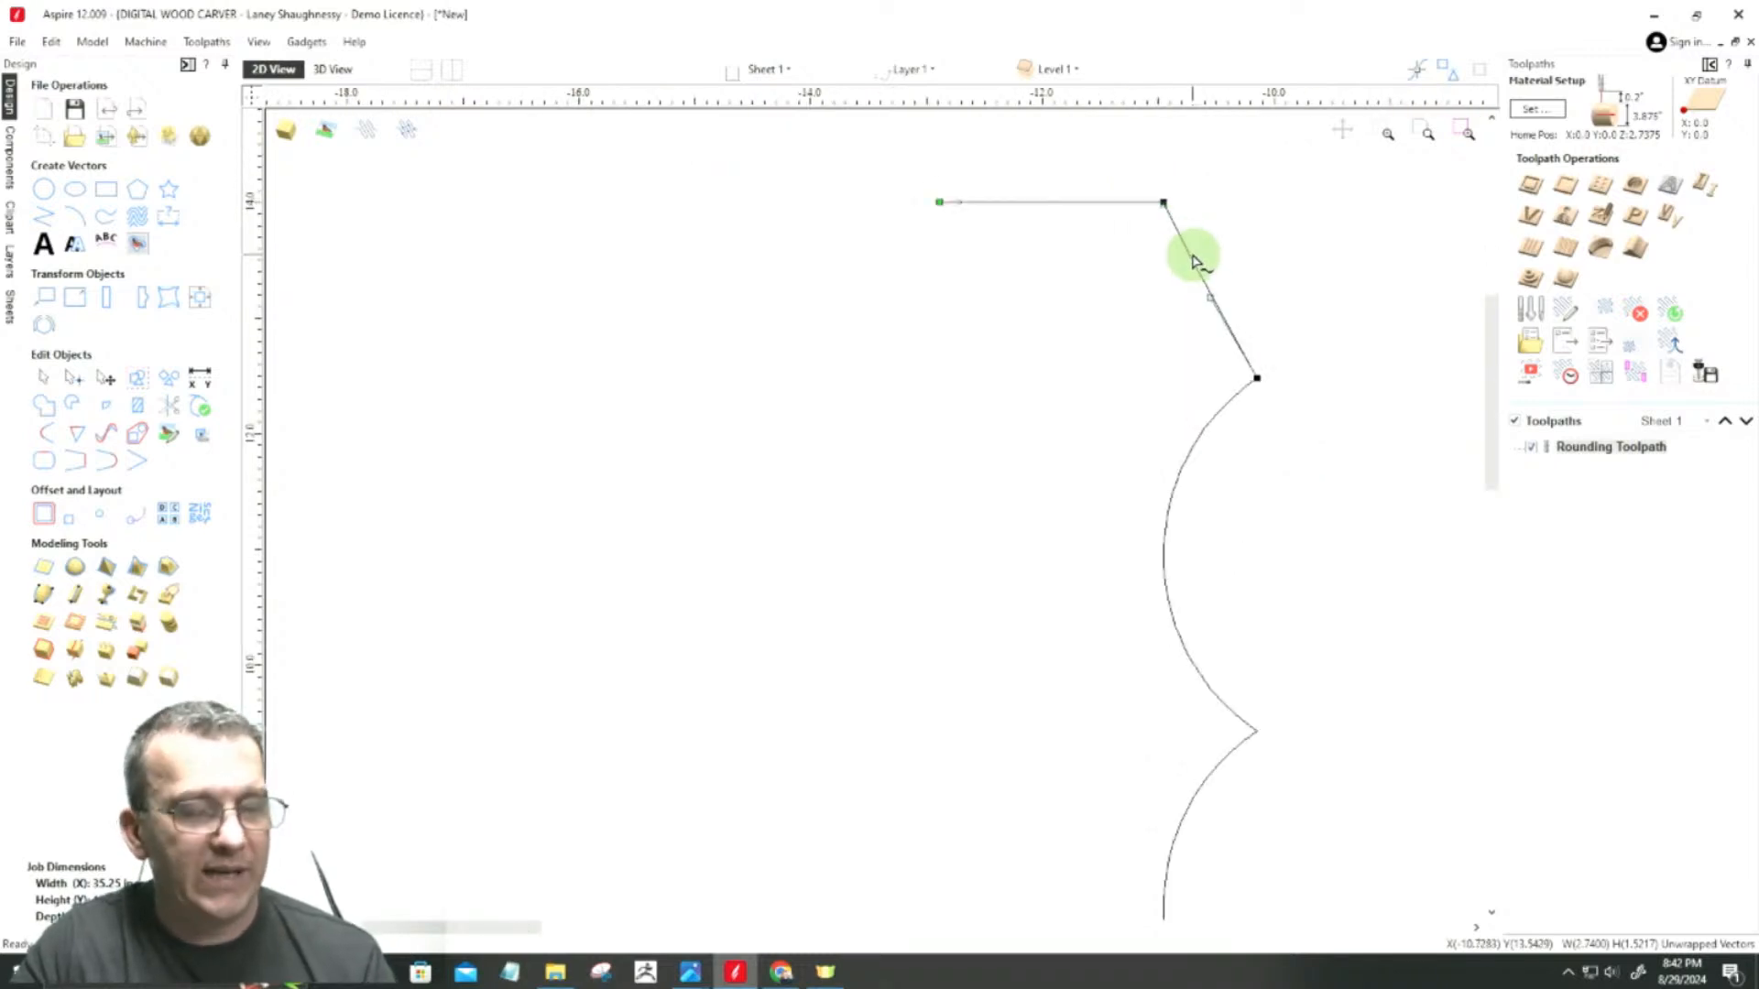
key("r")
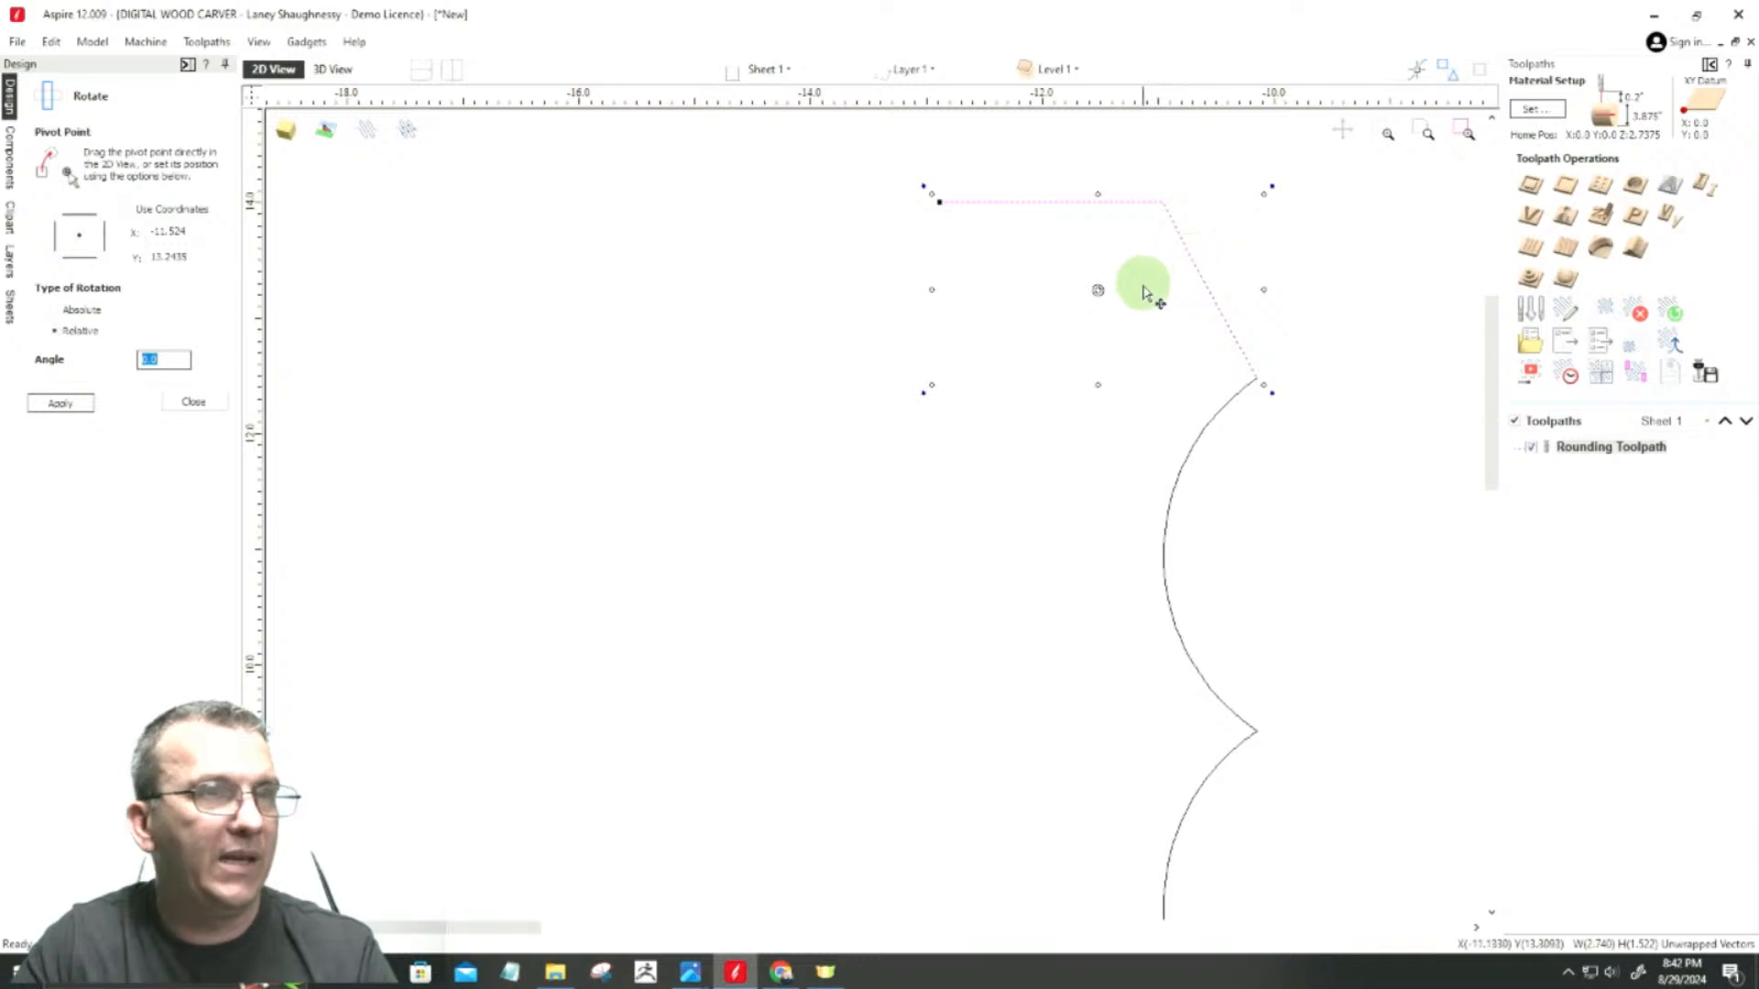
left_click_drag(1099, 286, 1261, 378)
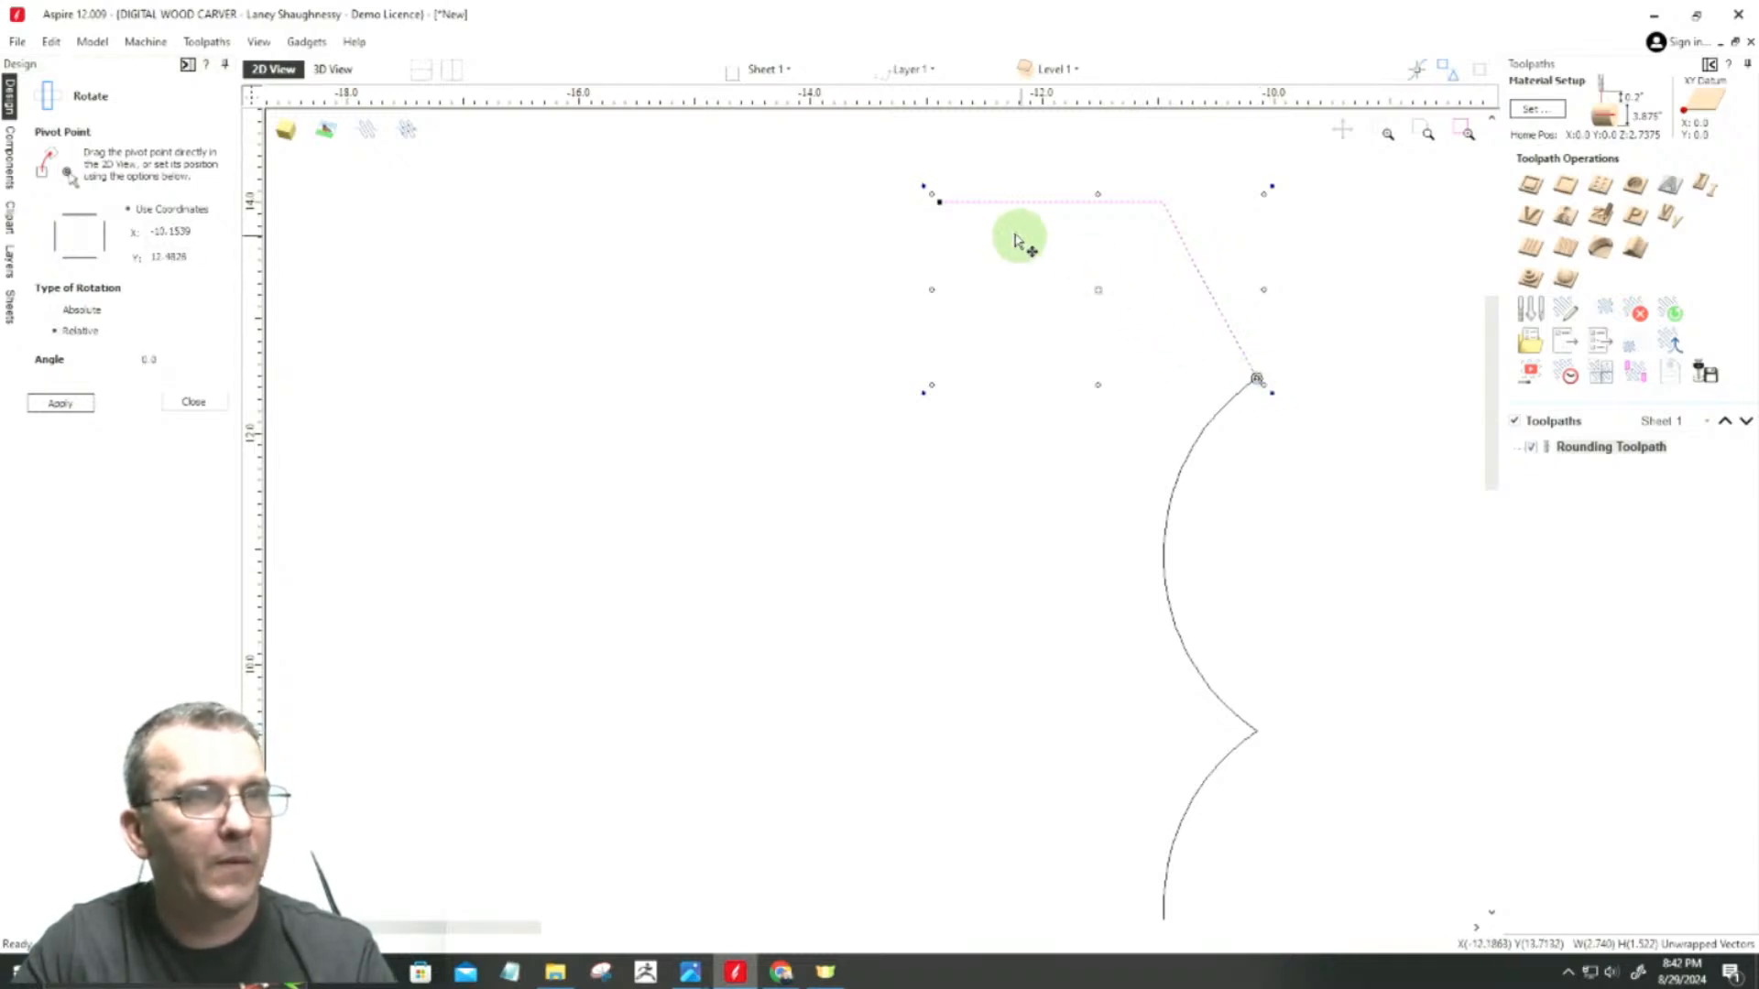
left_click_drag(922, 189, 1170, 255)
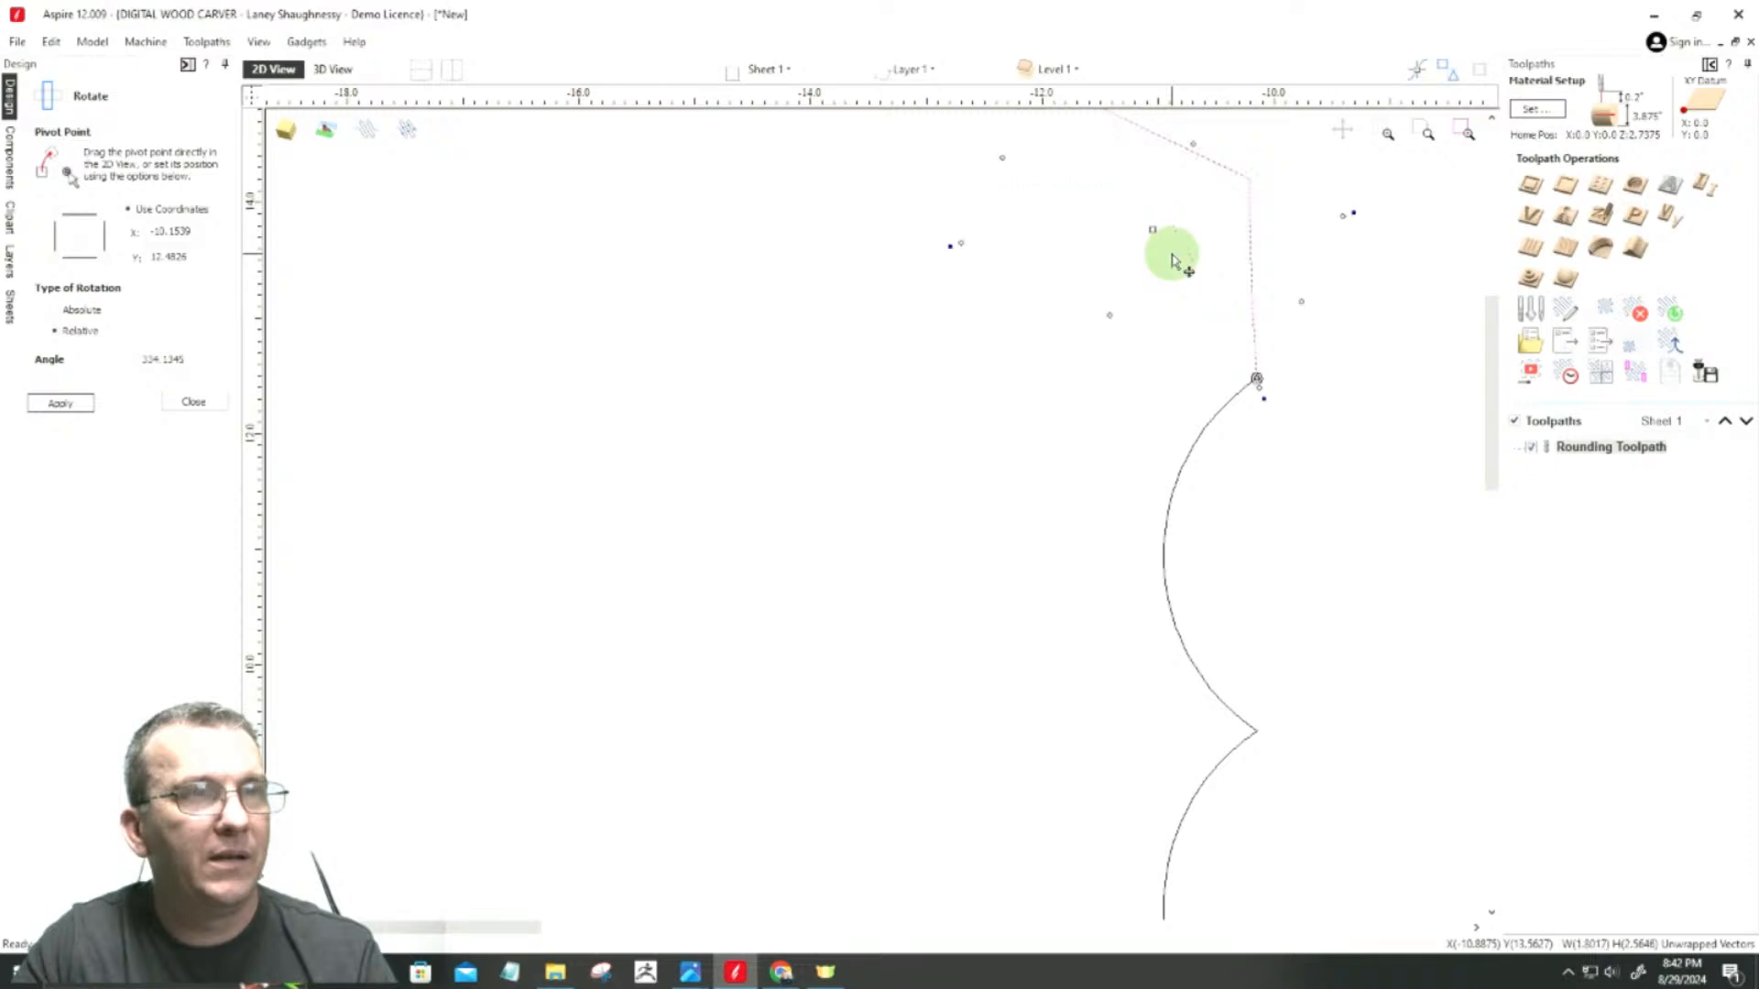
scroll(1278, 381, "down", 3)
scroll(1260, 266, "up", 3)
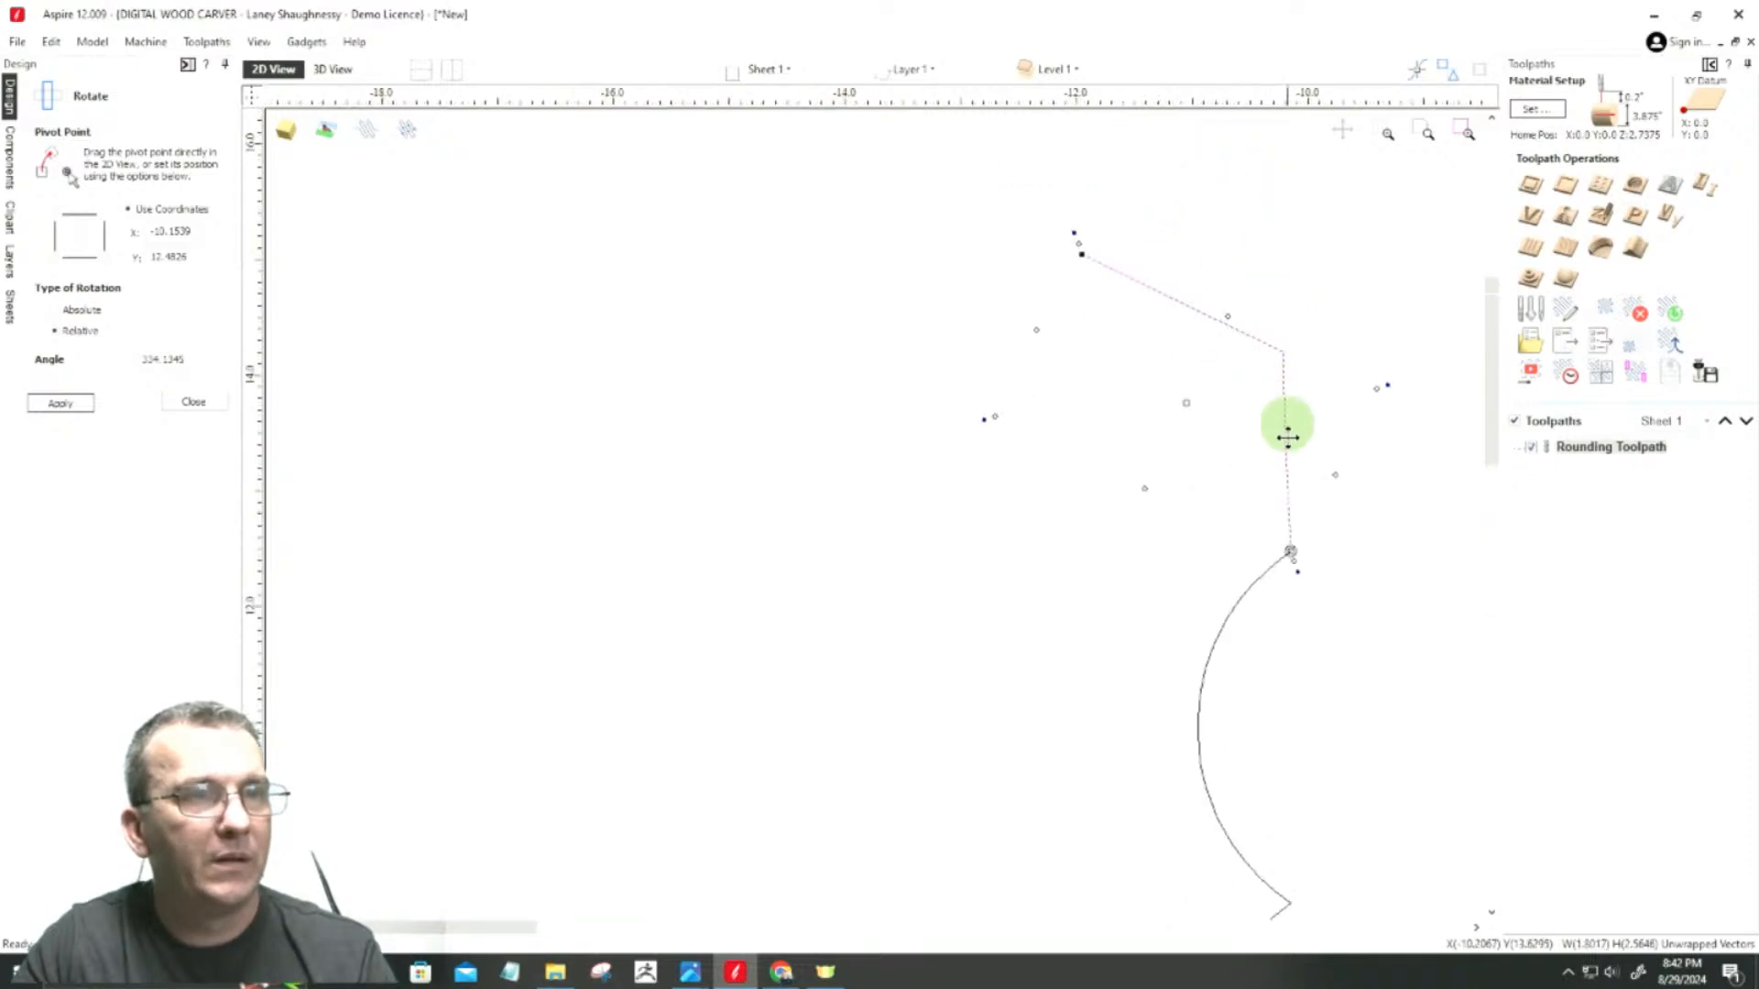
Step: Align the rotated section's free end node with its corner node so the end line runs horizontally
left_click(1282, 353)
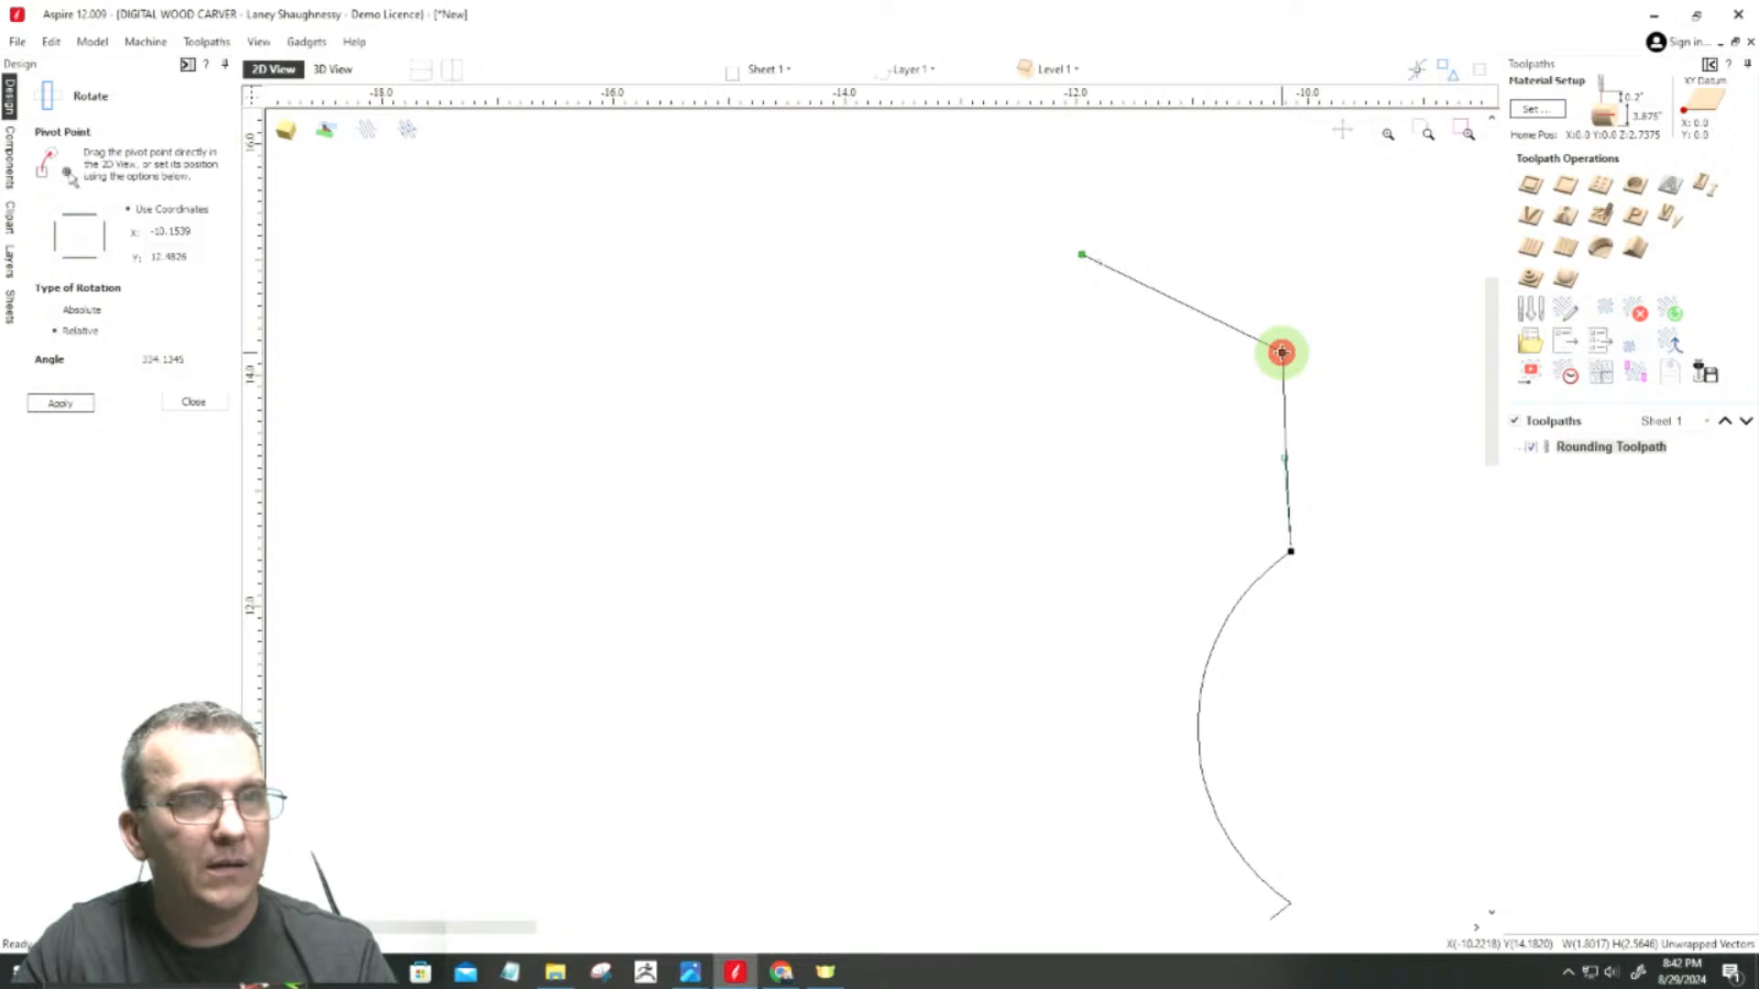
left_click(1256, 393)
left_click(1284, 352)
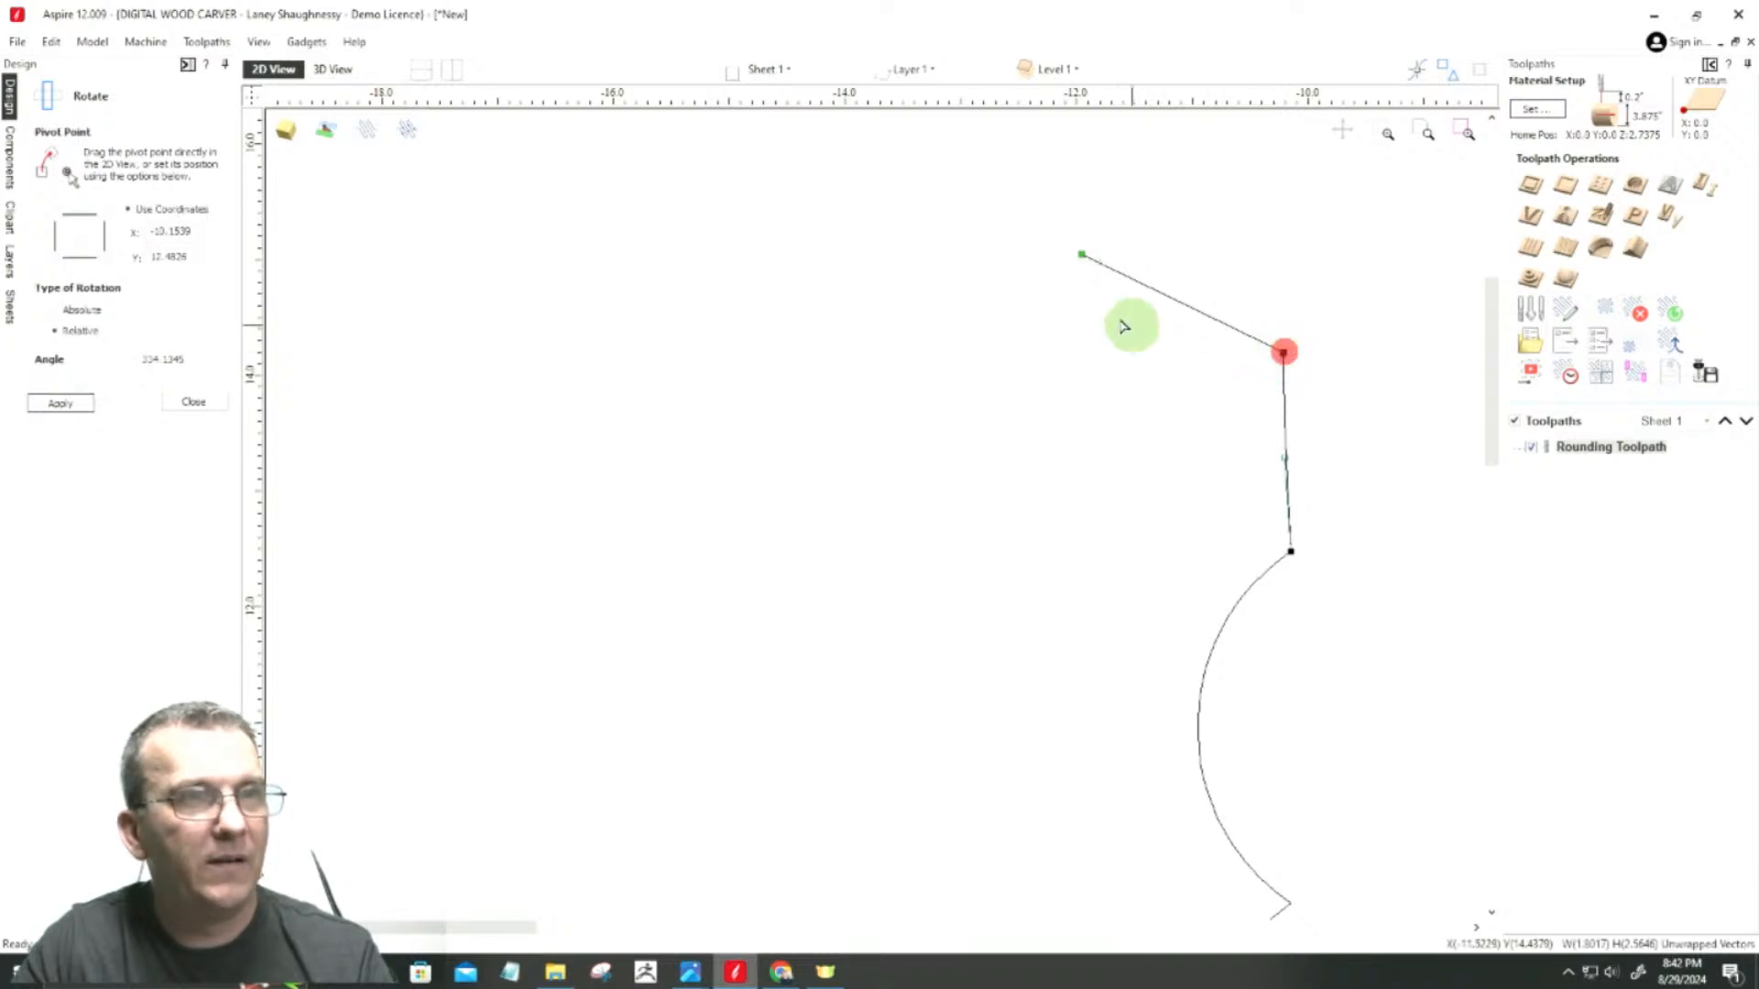
left_click(1083, 251)
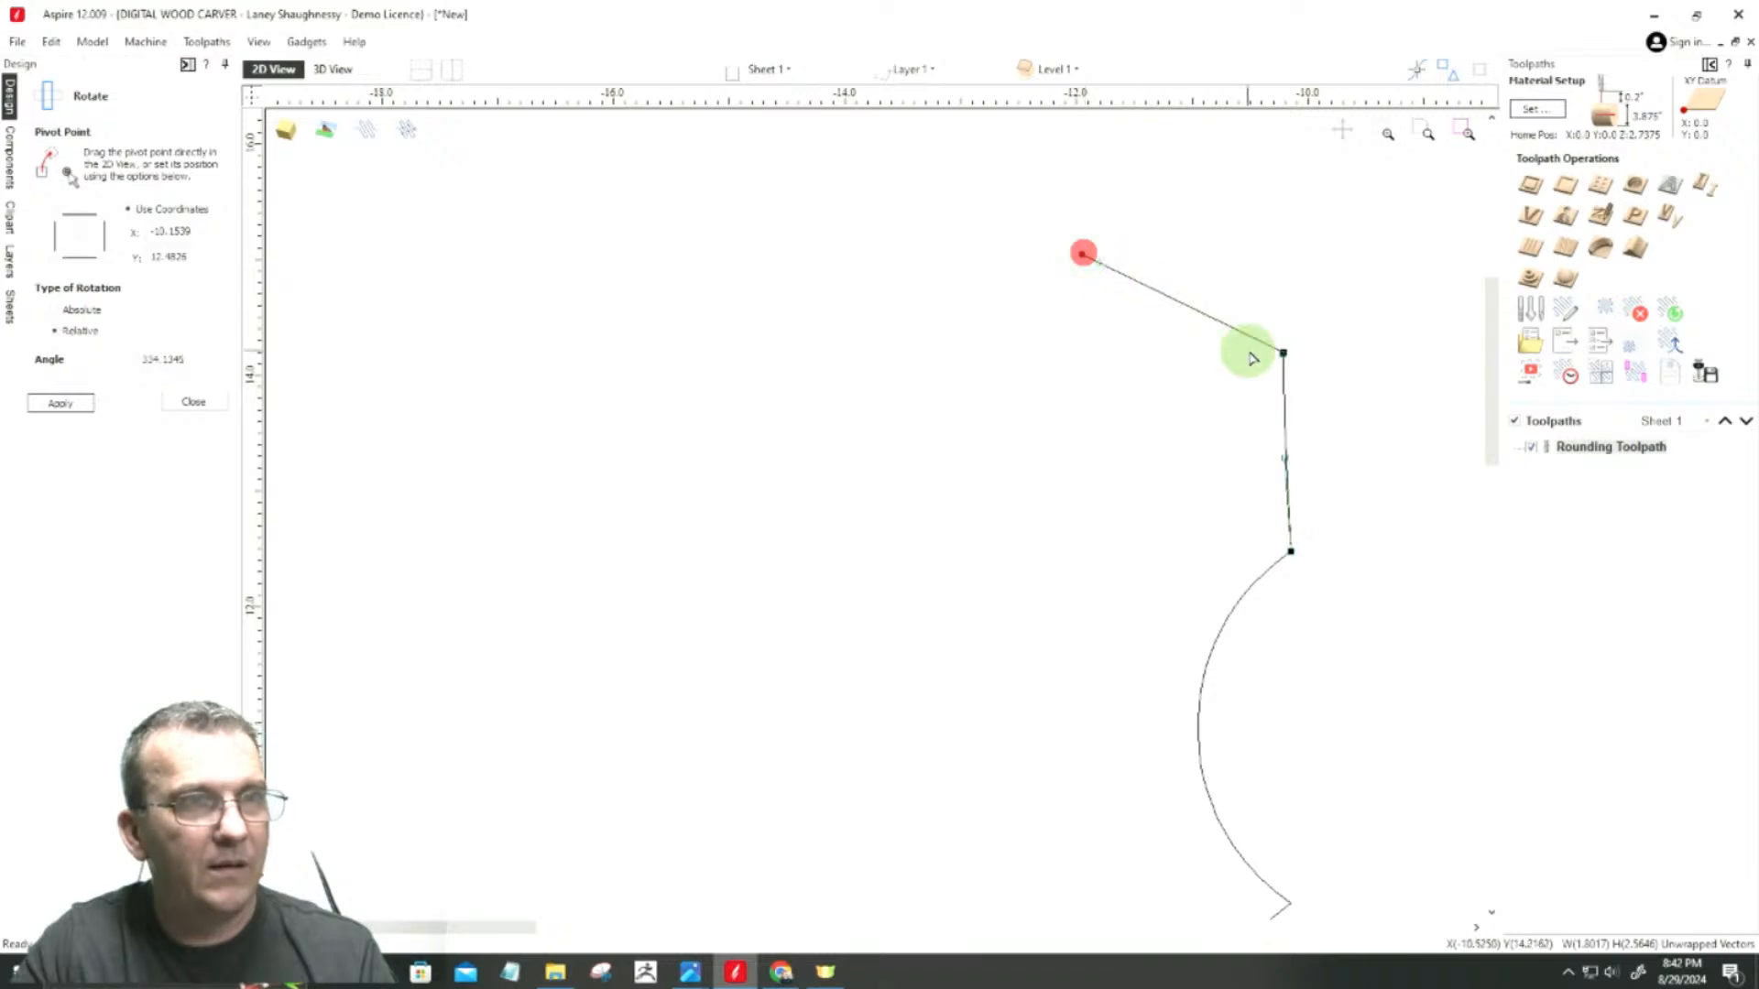
scroll(1283, 354, "up", 5)
left_click(1310, 368)
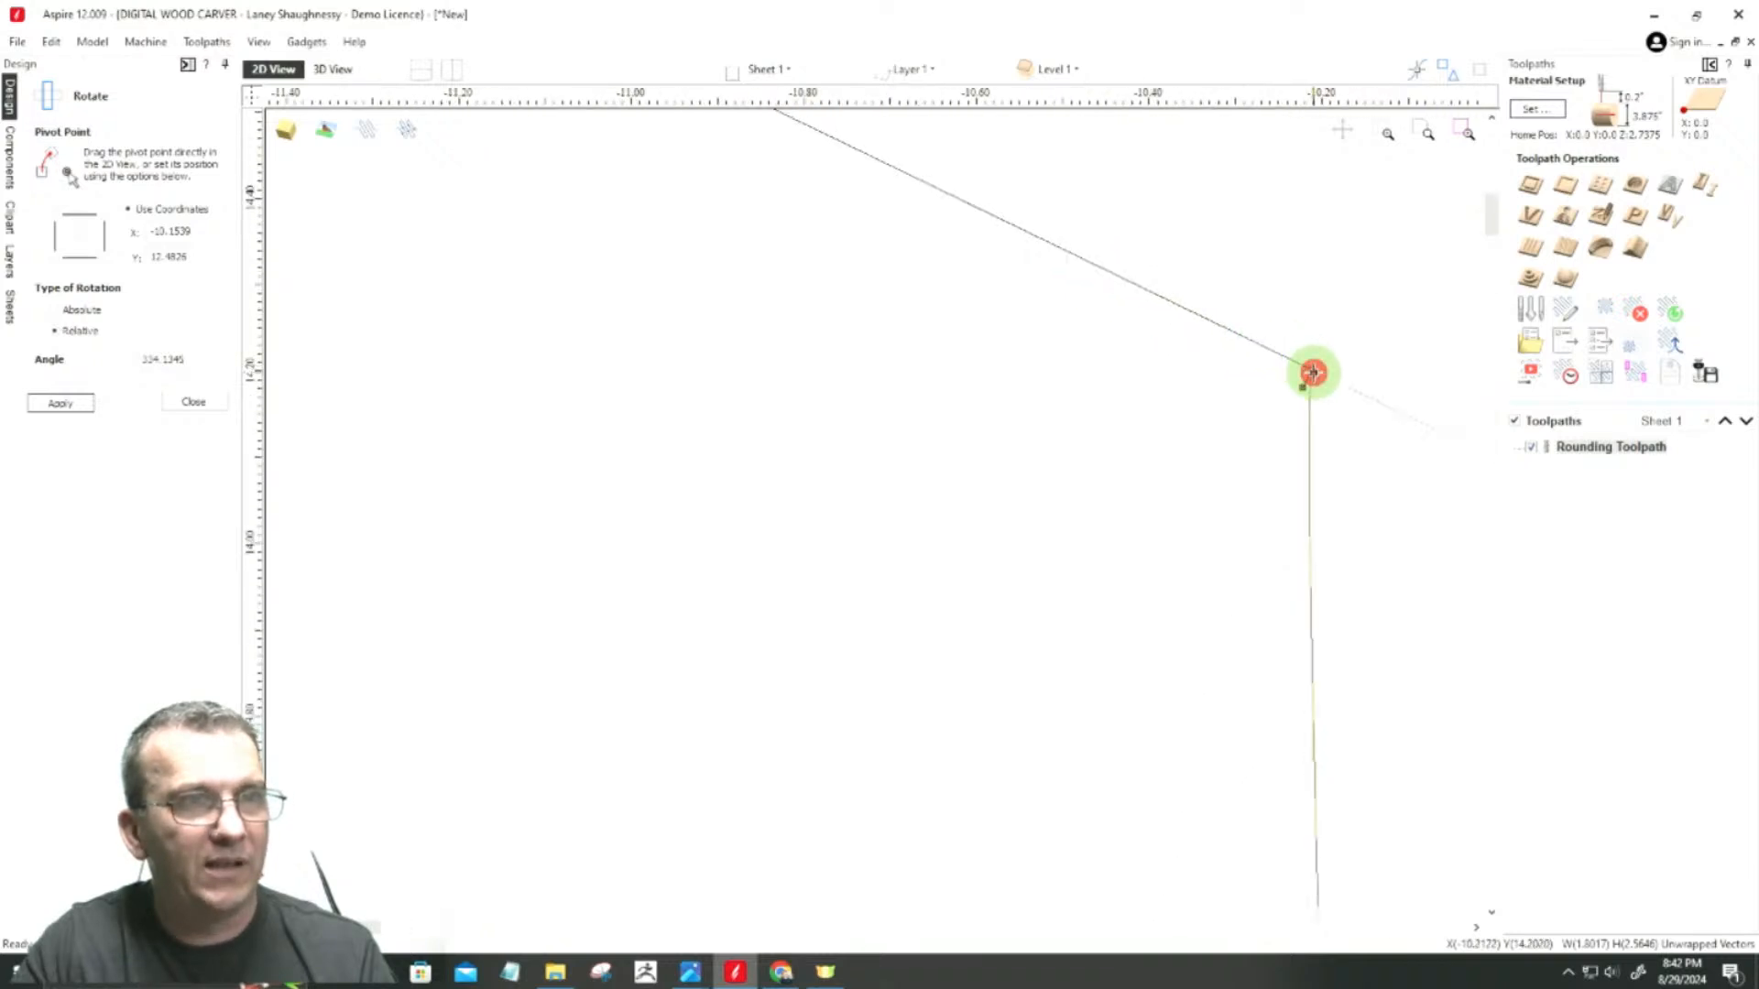
scroll(1036, 330, "down", 3)
scroll(1036, 330, "down", 3)
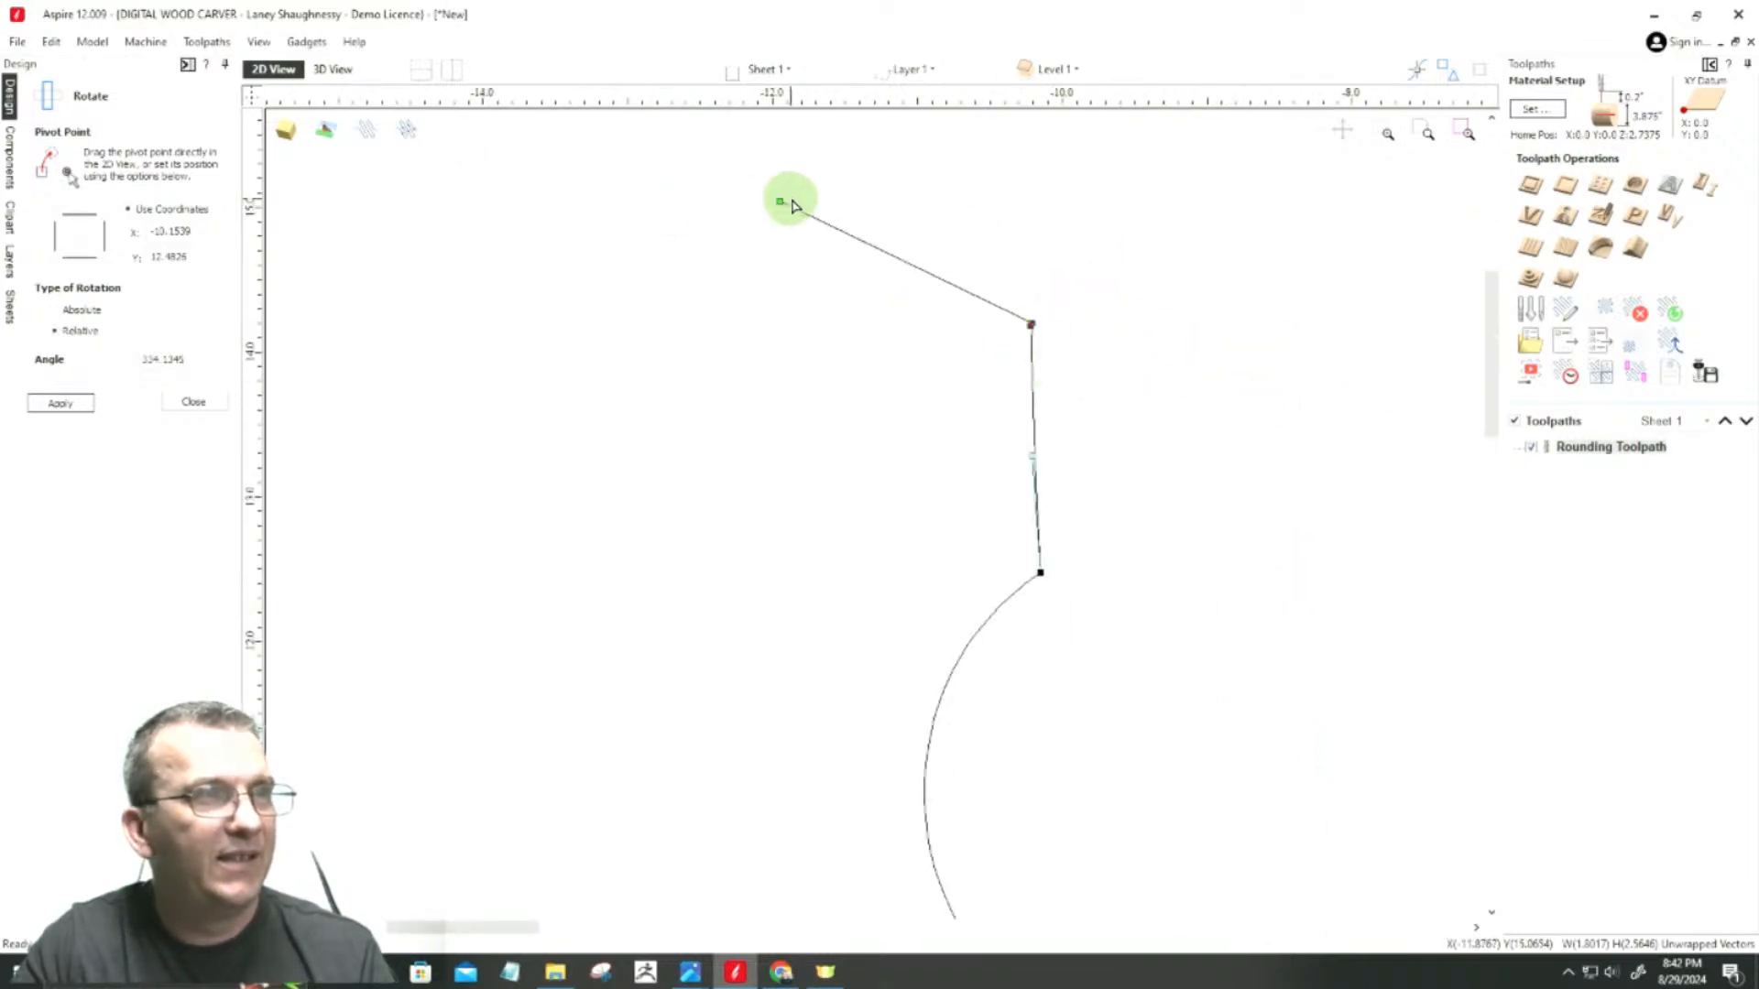
left_click(778, 199)
key("y")
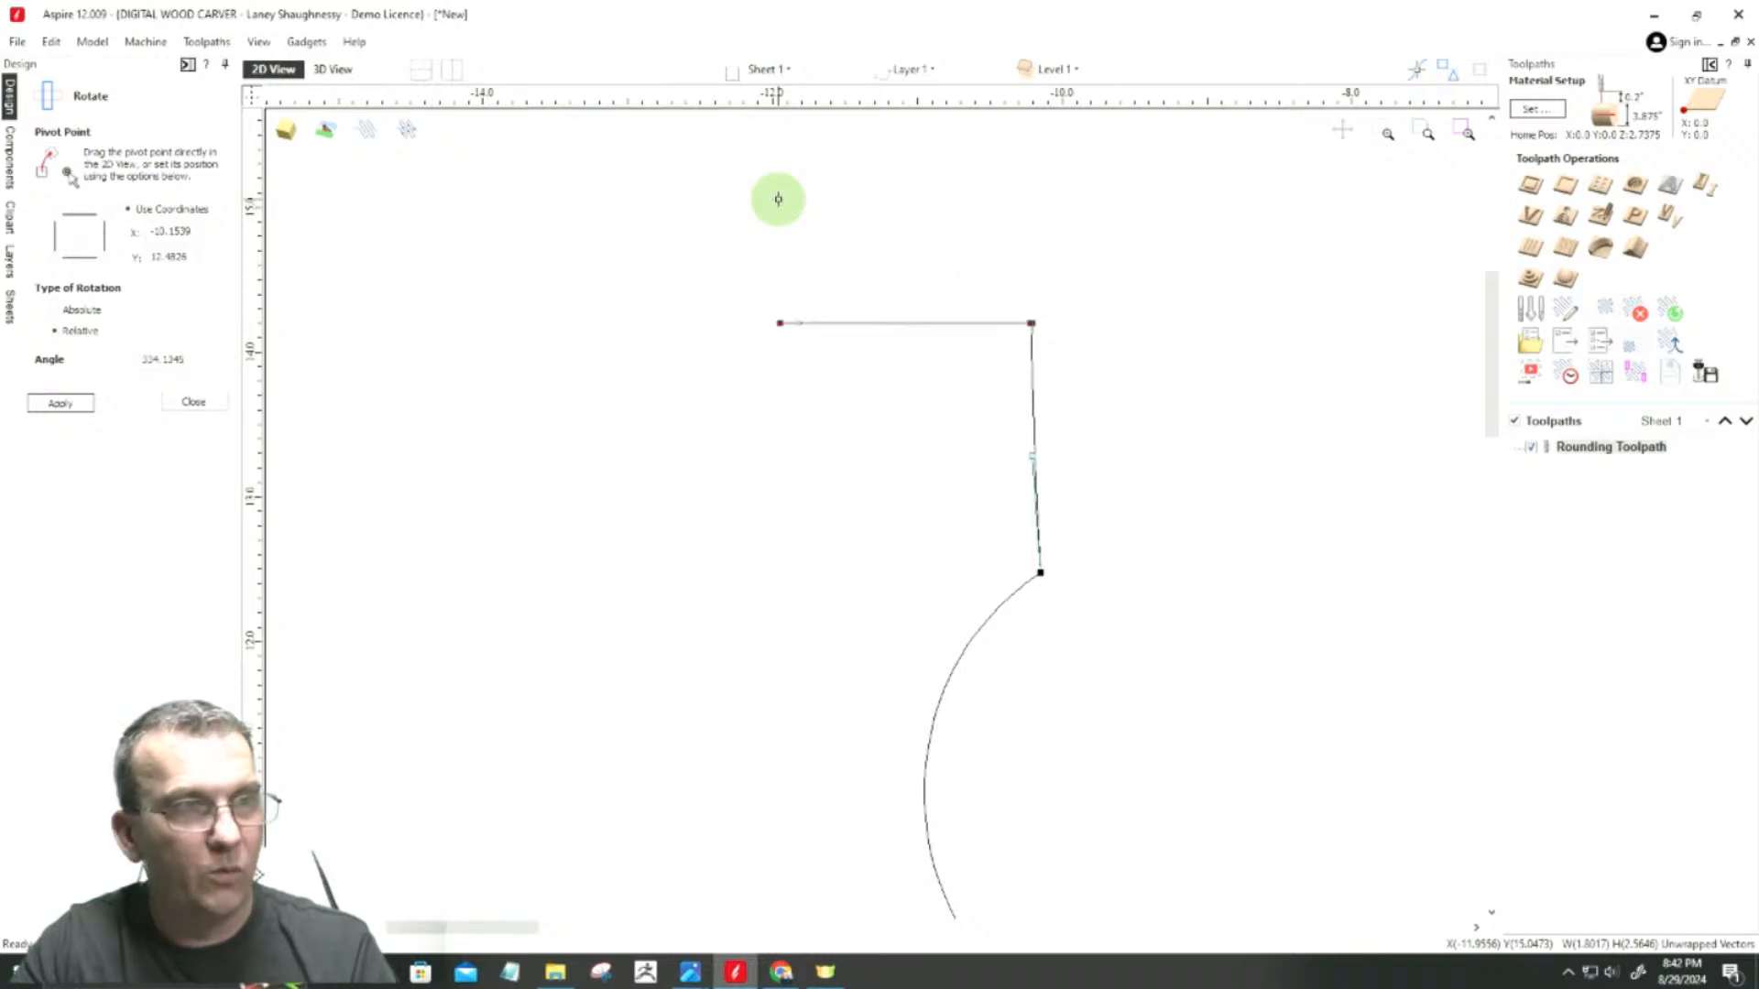
Step: Delete all the intermediate nodes of the full arc below the uppermost peak to turn it into a straight line
scroll(1105, 500, "down", 3)
scroll(825, 568, "up", 3)
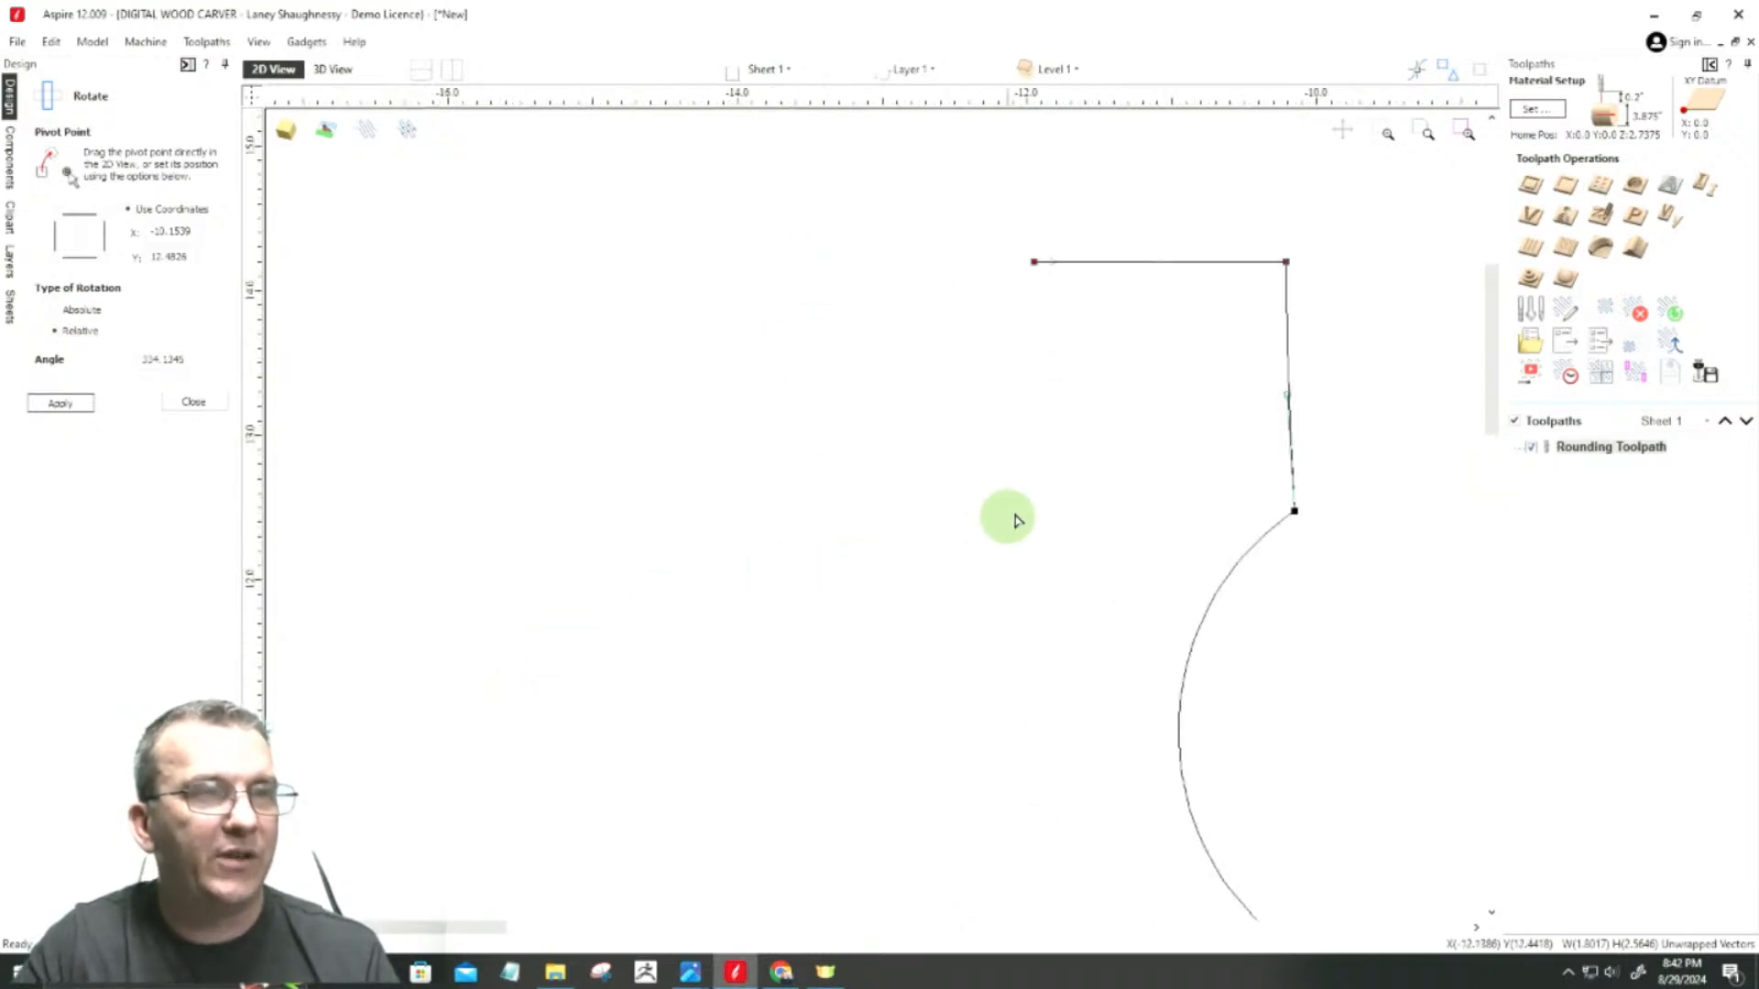
scroll(1145, 330, "down", 2)
left_click(1187, 502)
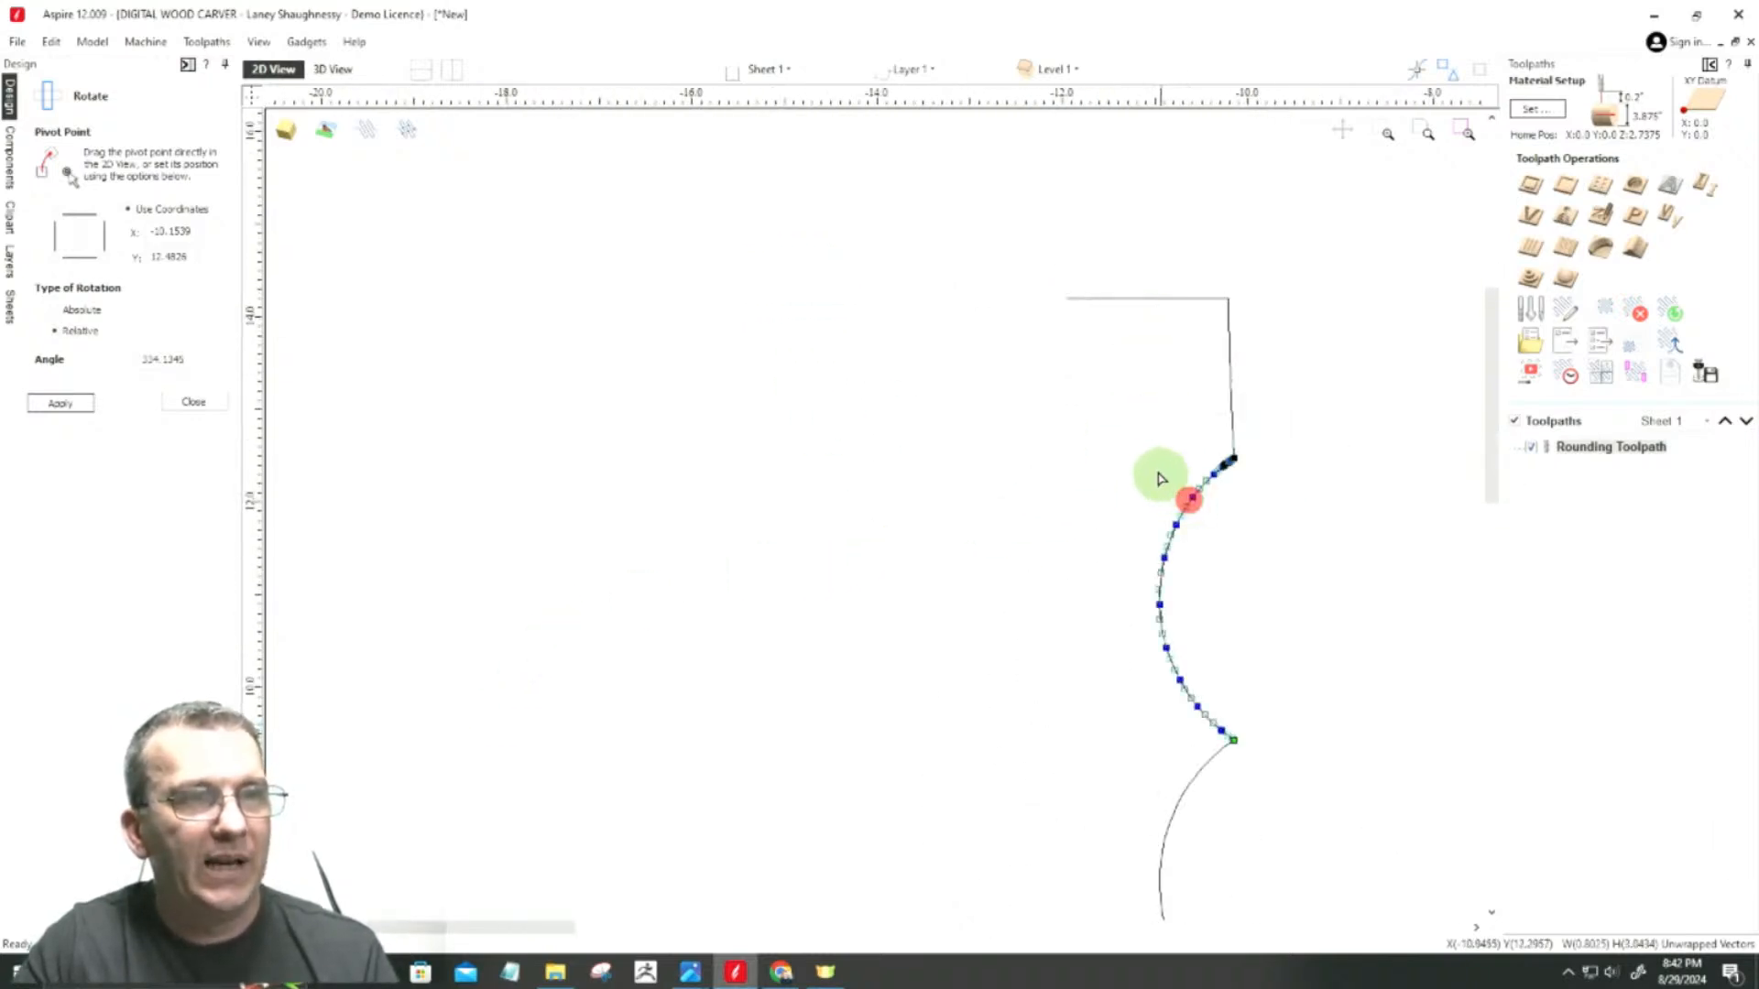
left_click_drag(989, 408, 1346, 778)
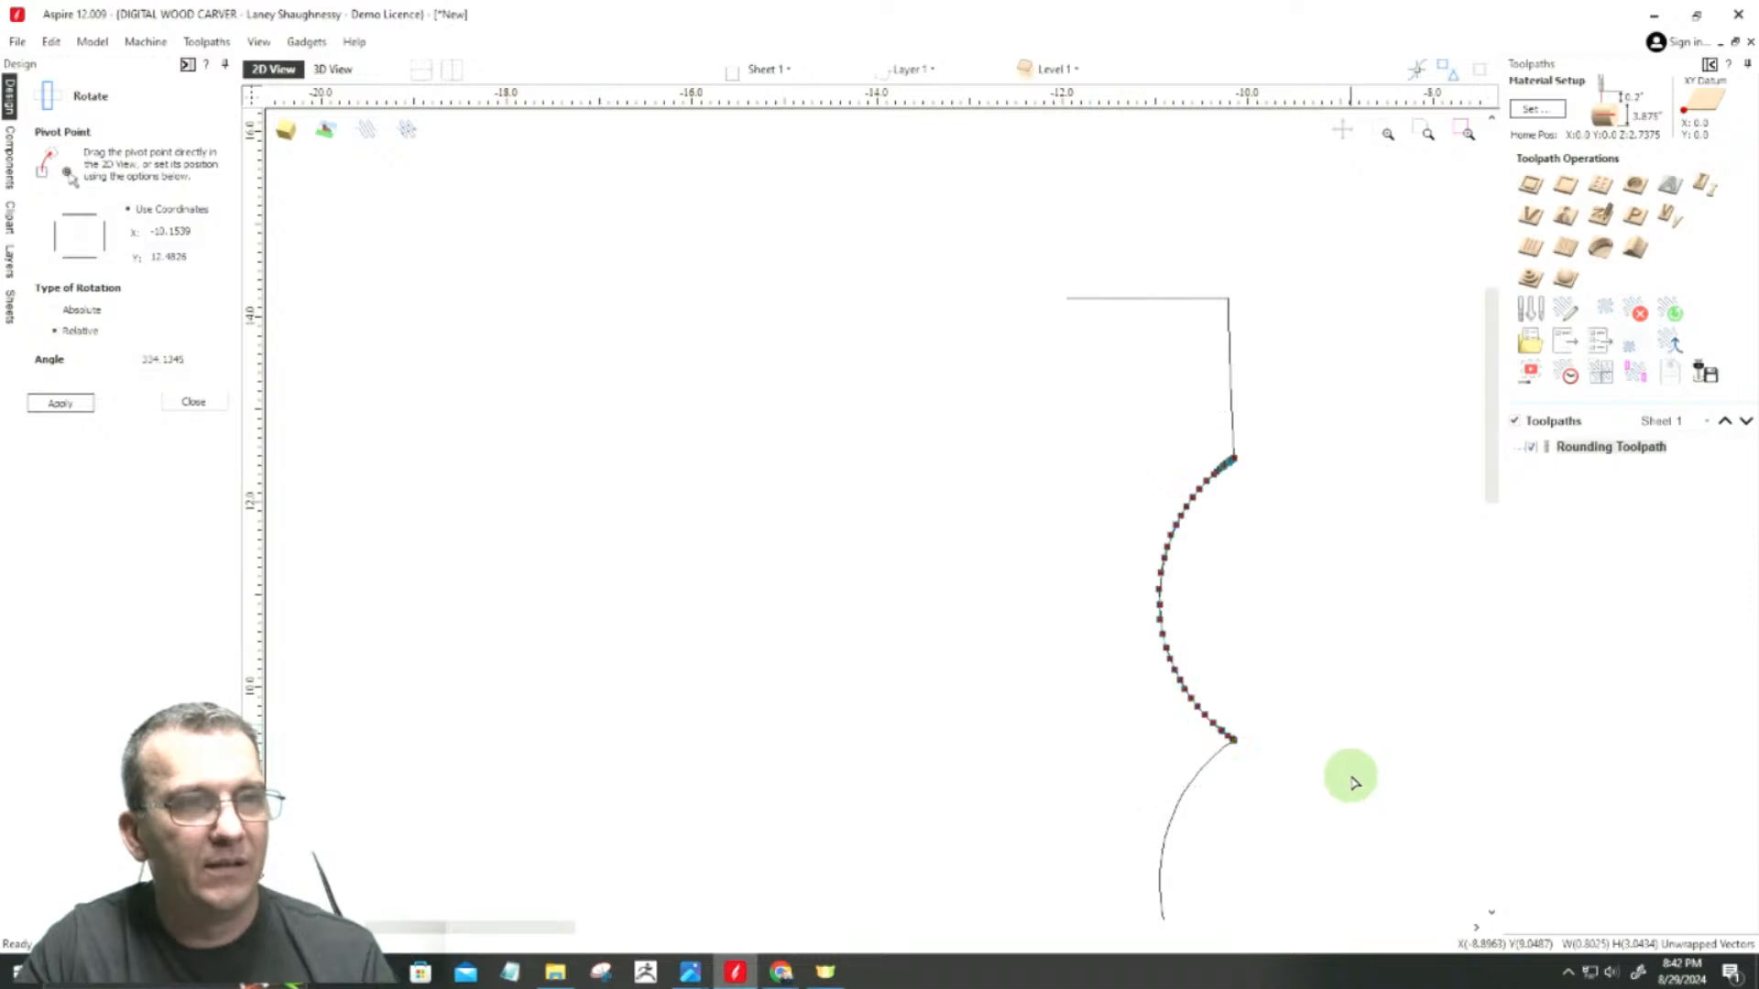
key("Delete")
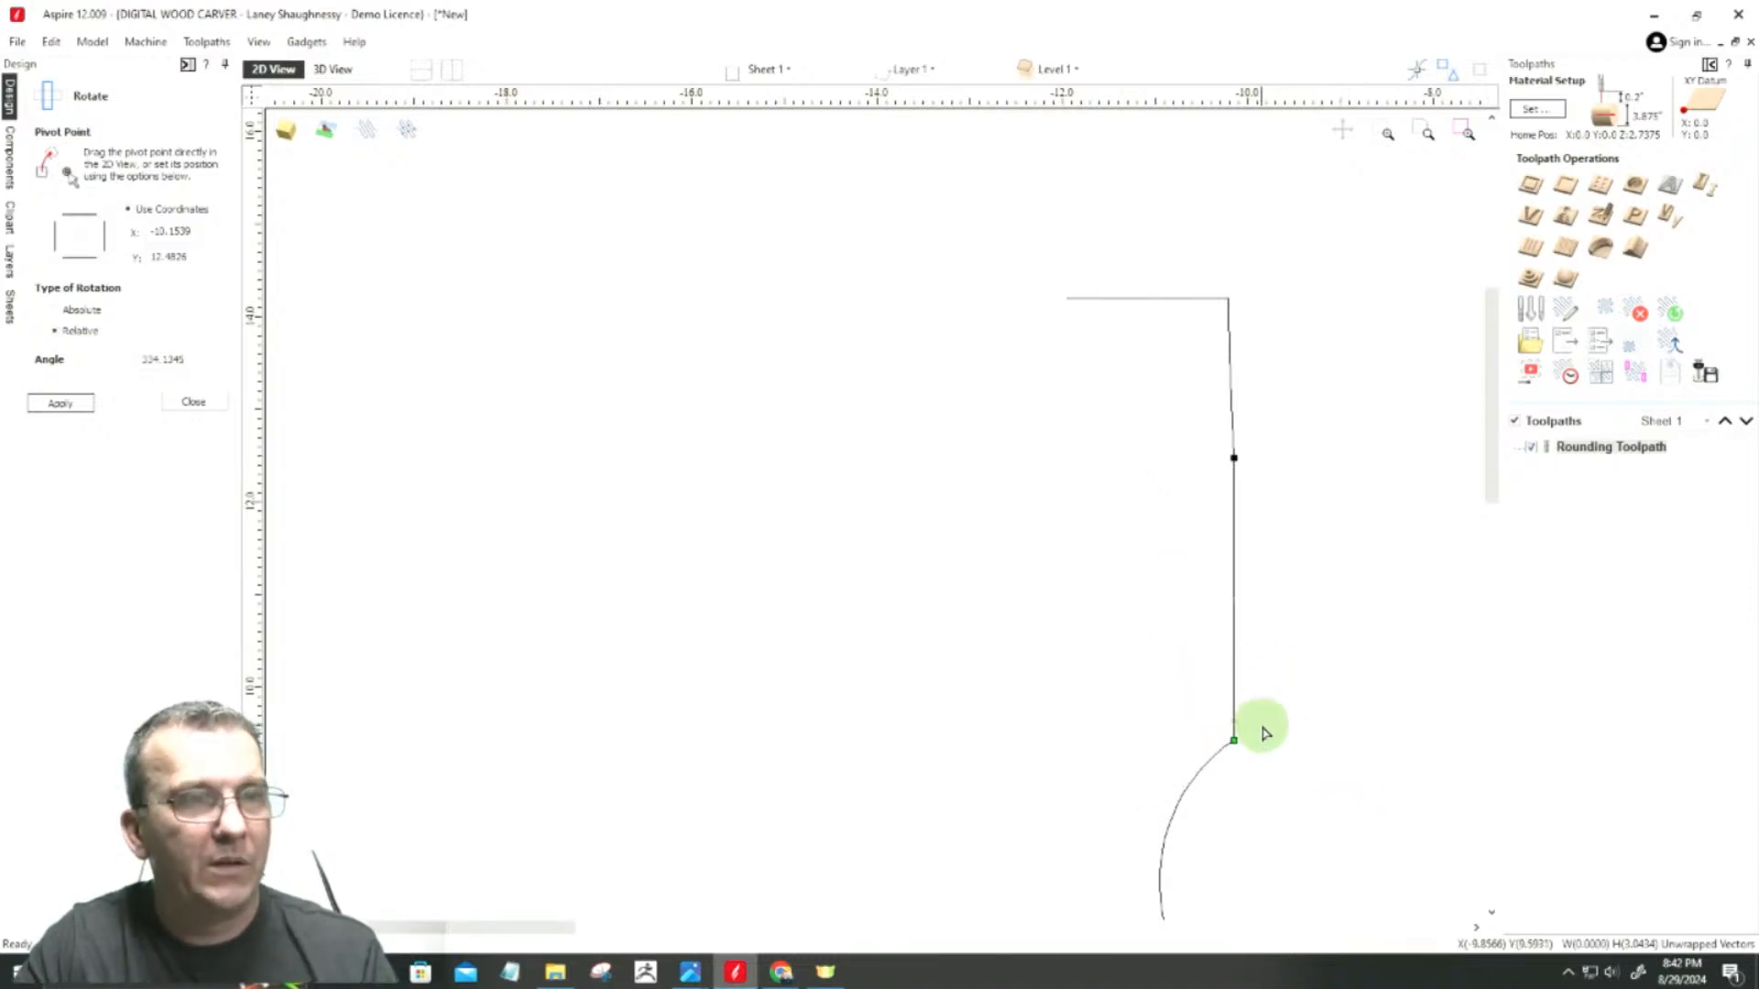
Step: Pull the straightened line's lower end node aside, then align it vertically under the line's upper node
left_click_drag(1231, 741, 1099, 667)
left_click(1232, 455)
left_click(1115, 644)
left_click(1233, 457)
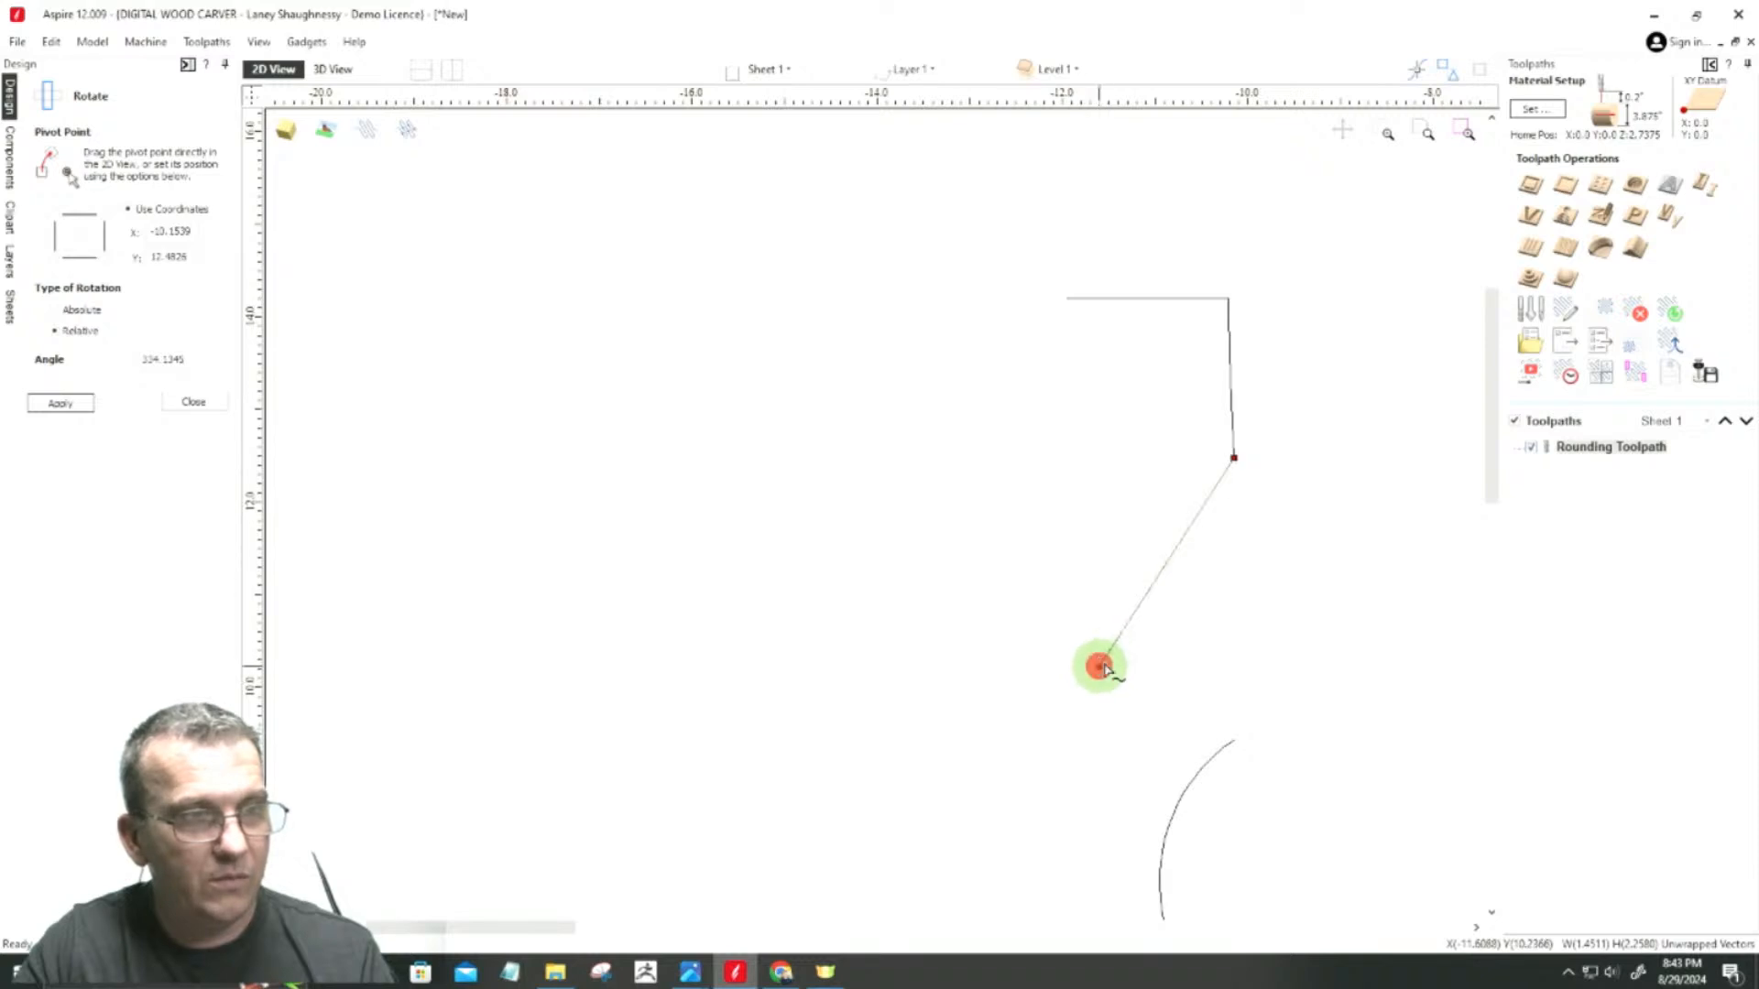
left_click(1098, 666)
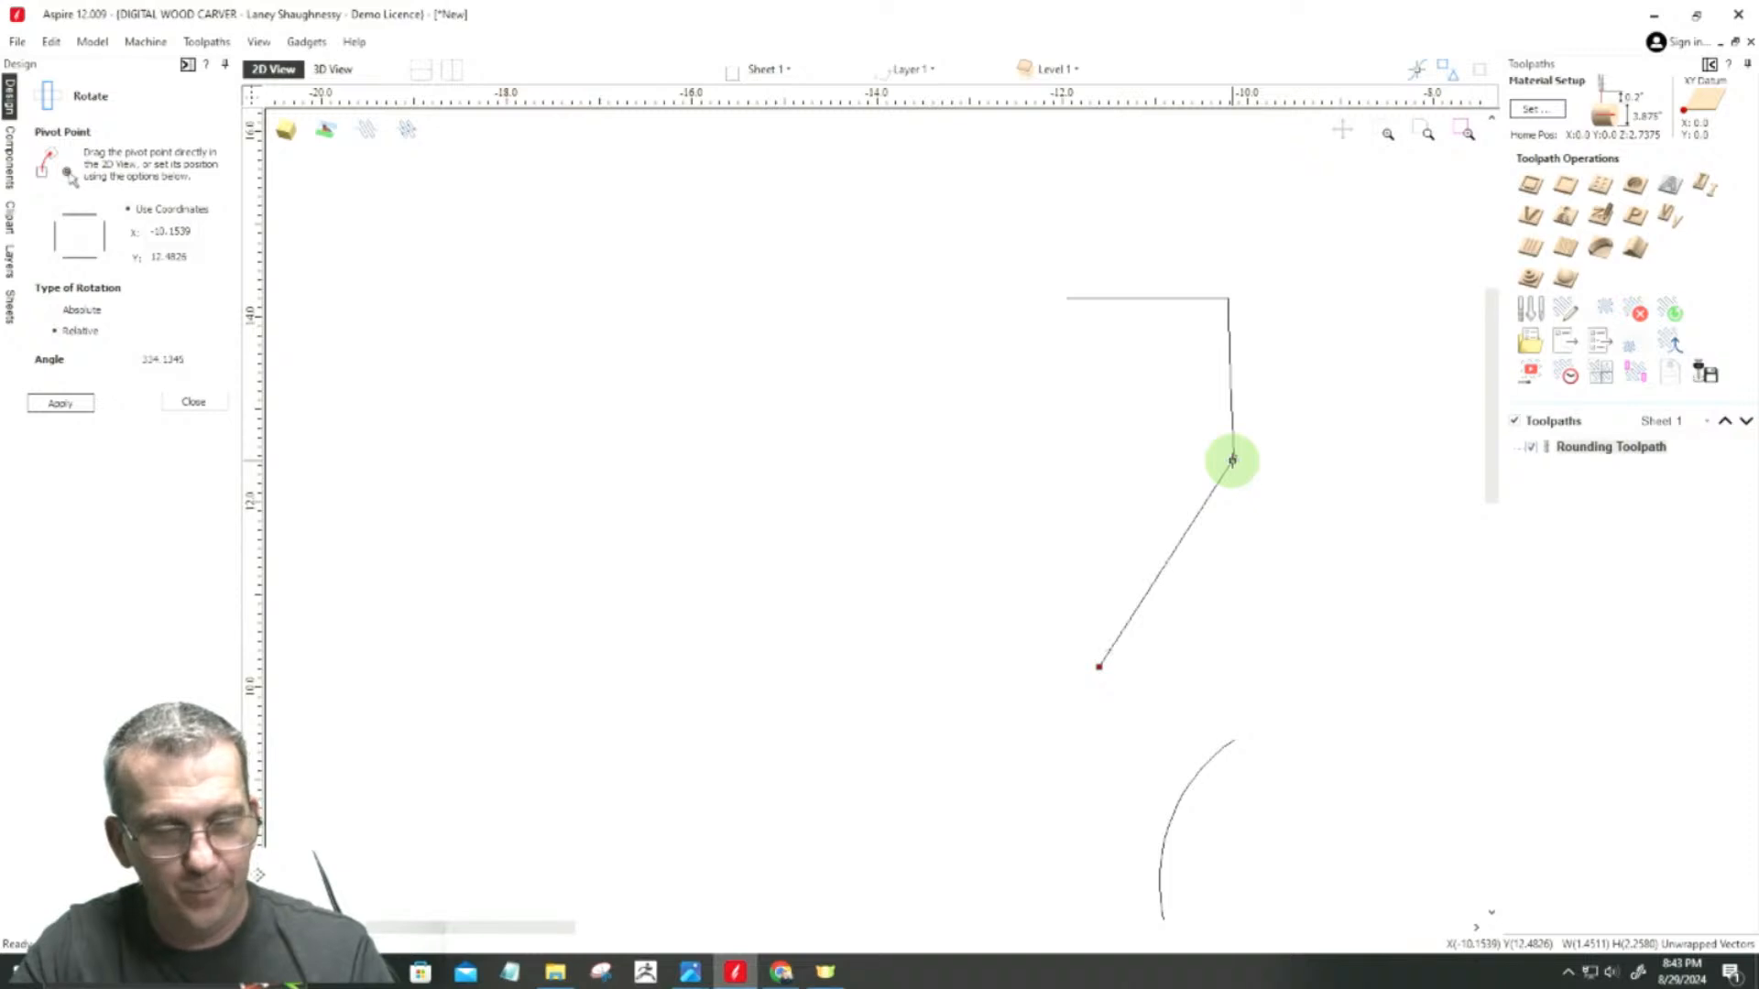
key("x")
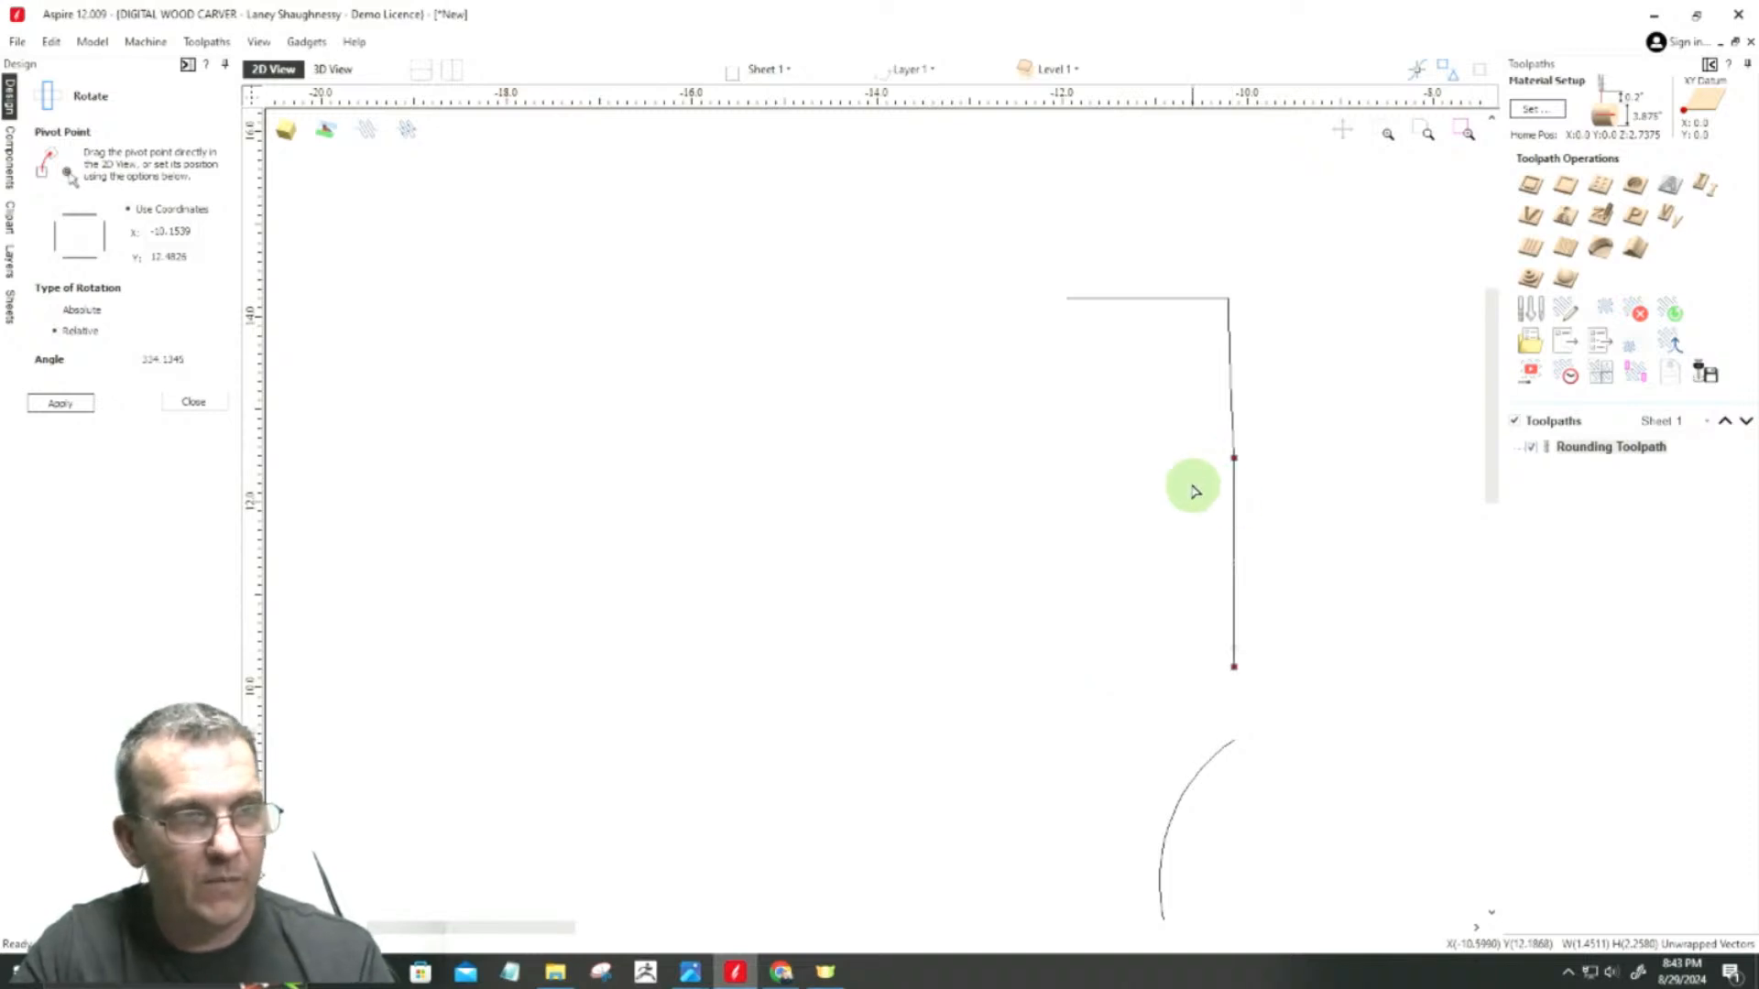
scroll(1189, 467, "down", 5)
scroll(1198, 590, "up", 1)
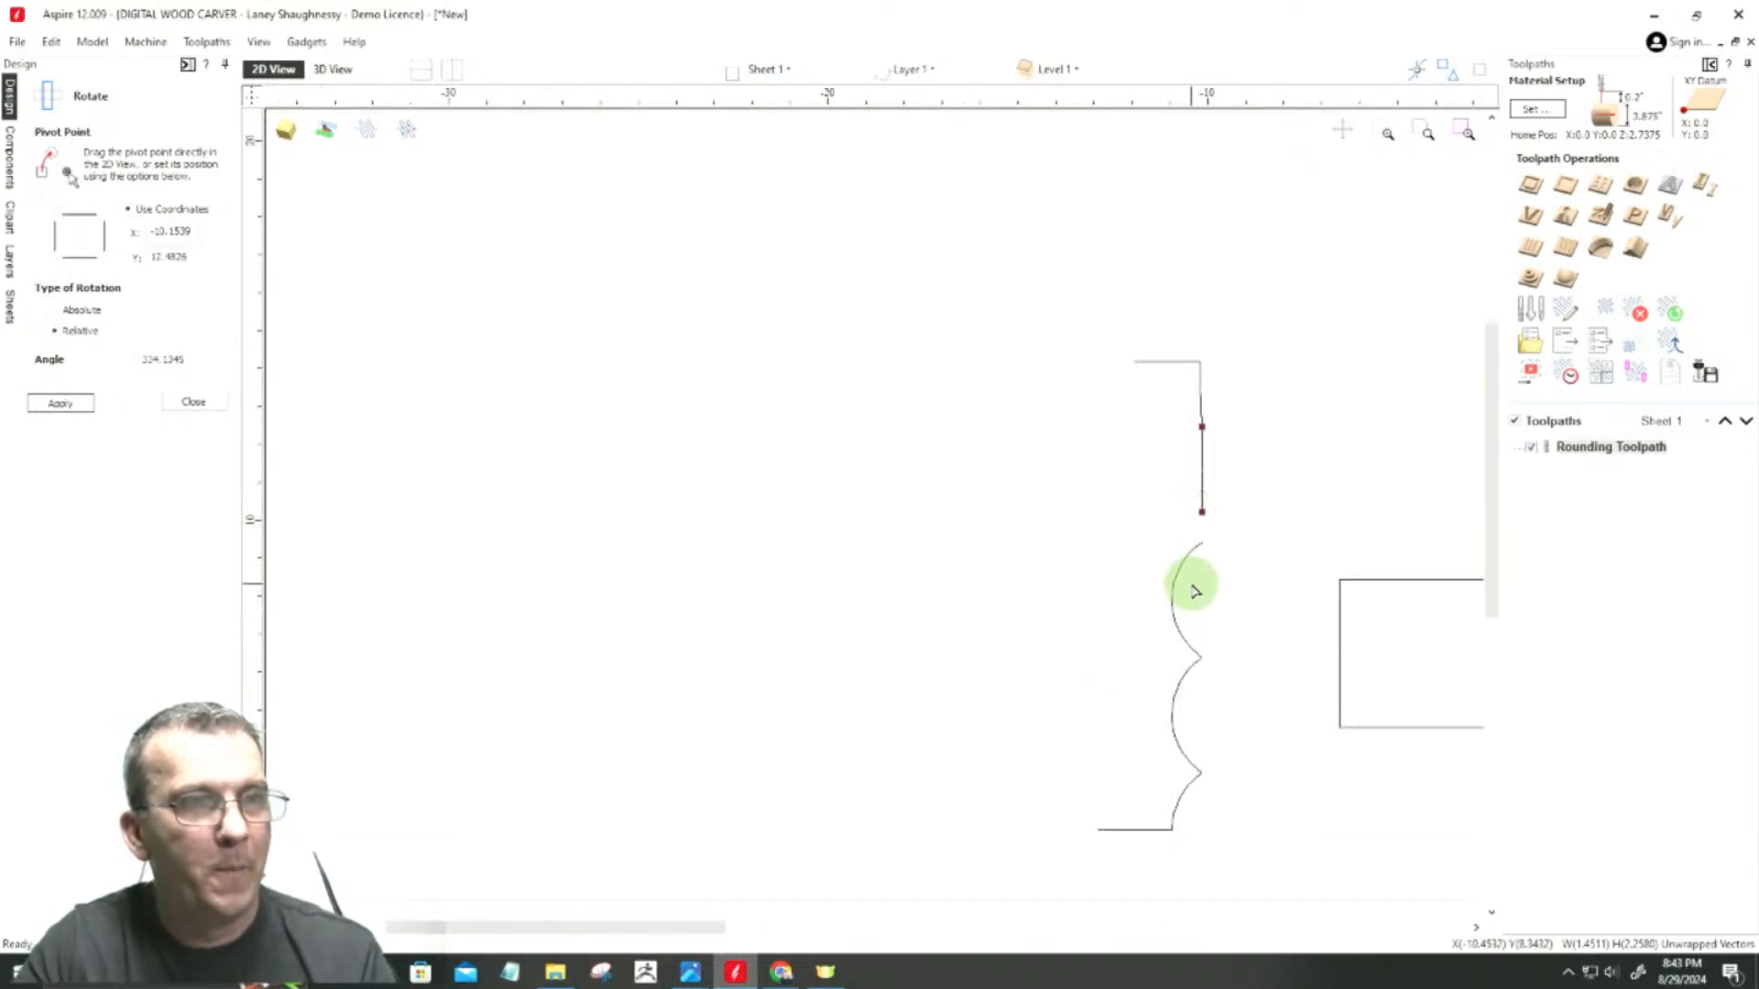
Step: Convert the uppermost remaining full arc to a straight line by selecting all its nodes
left_click(1200, 540)
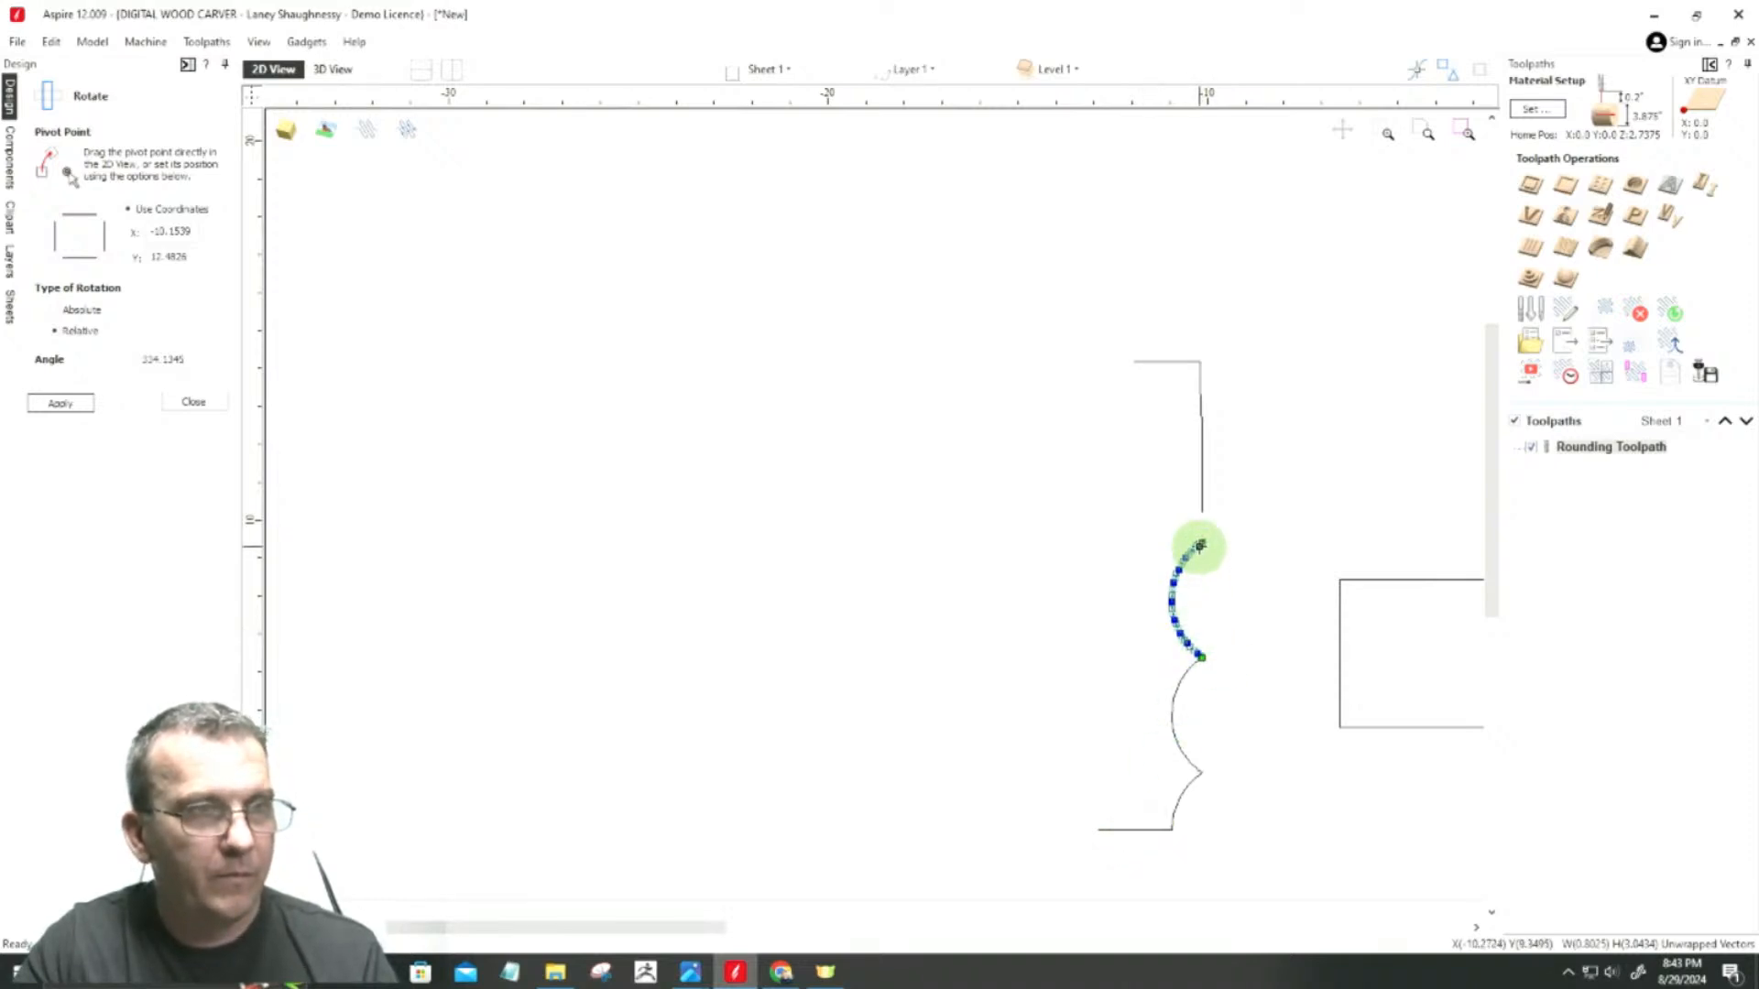
mouse_move(1201, 544)
left_mouse_down()
mouse_move(1201, 518)
mouse_move(1170, 538)
mouse_move(1145, 509)
left_mouse_up()
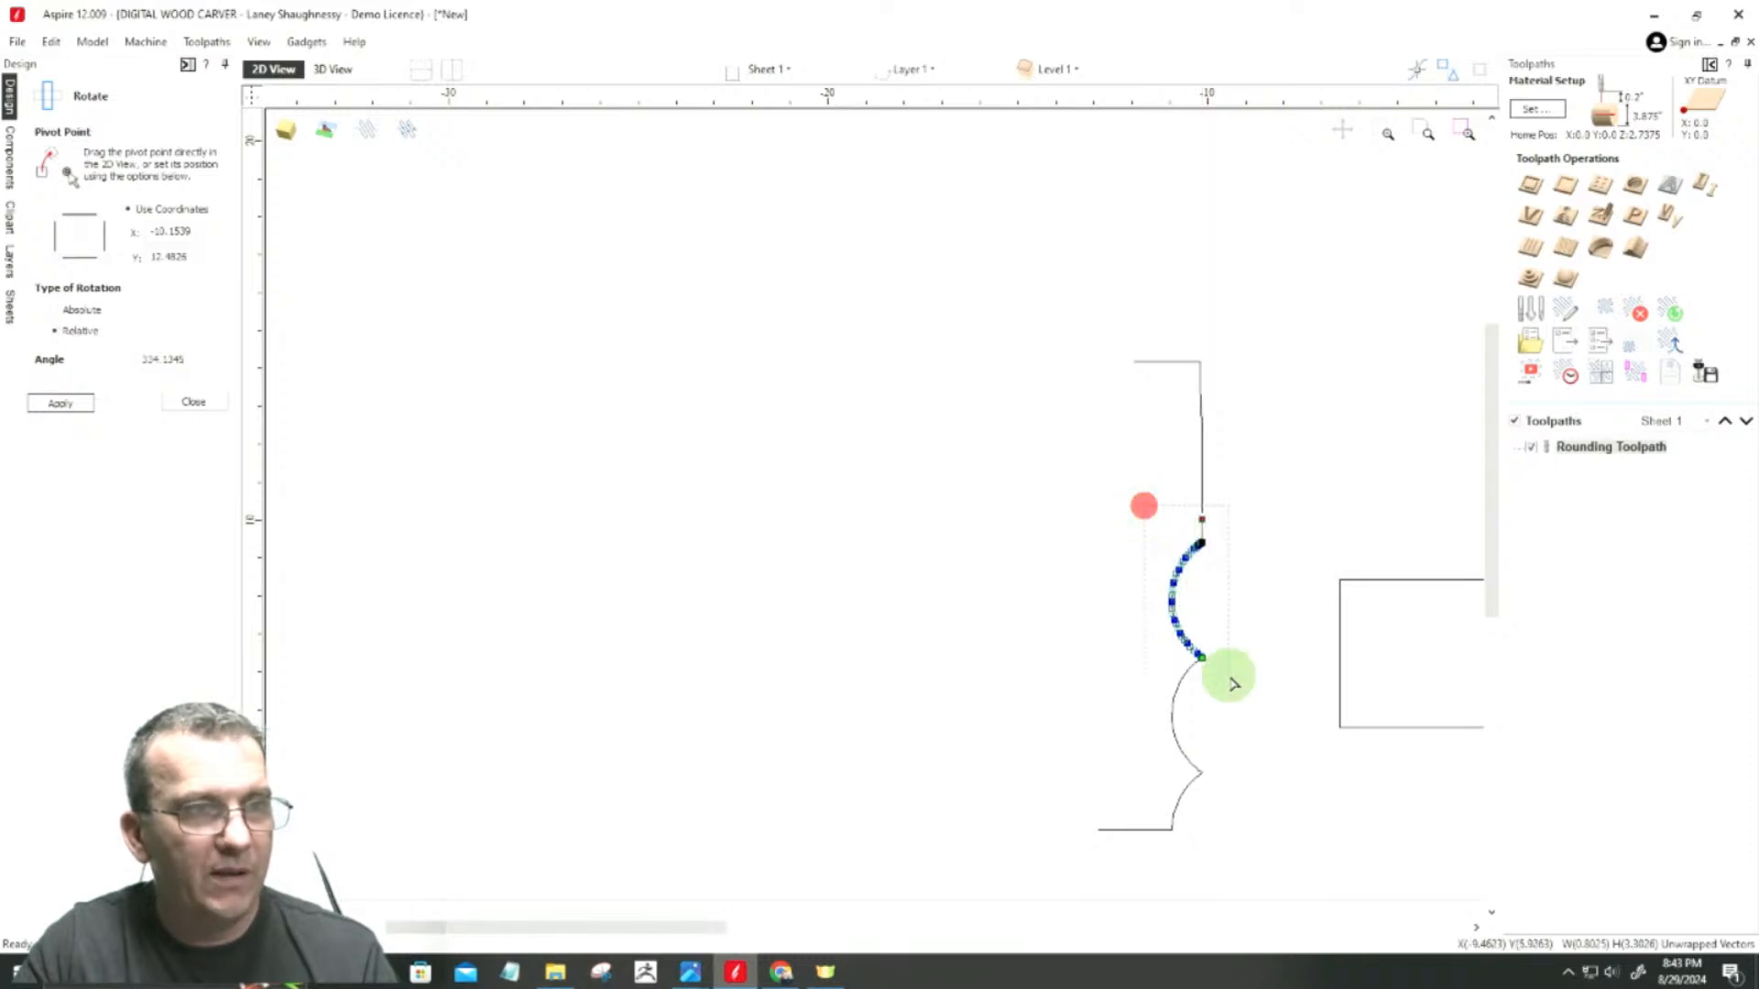
key("l")
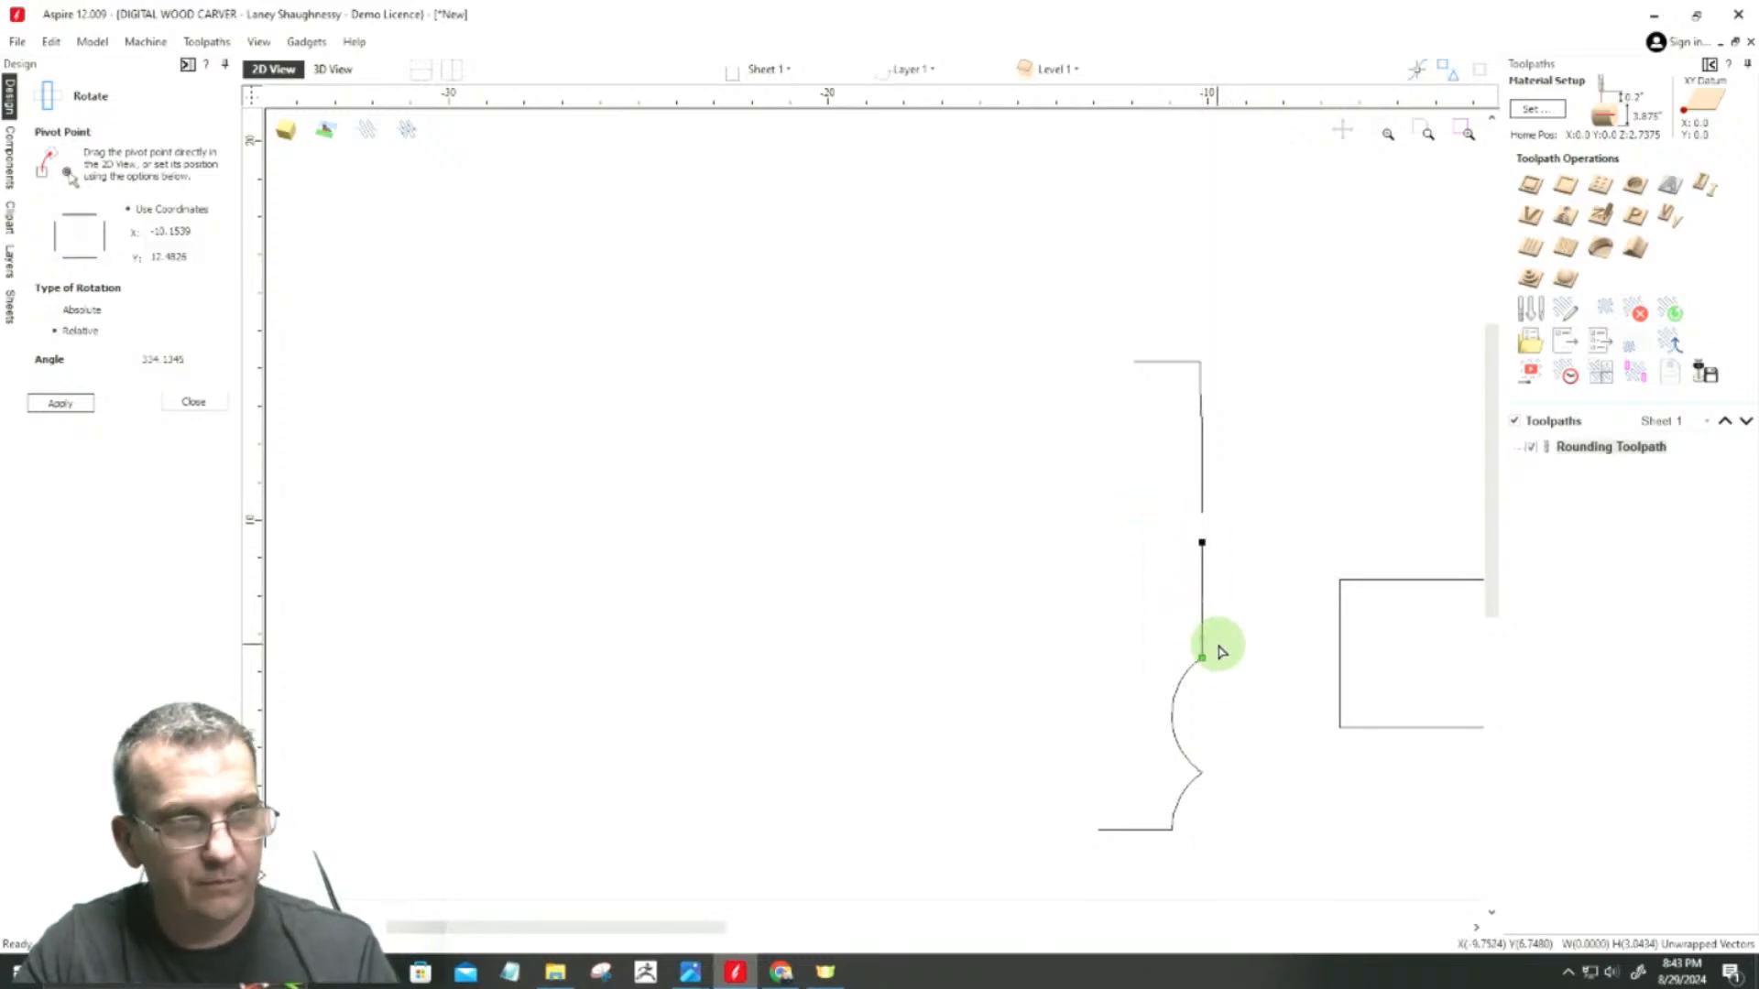
Step: Join the straightened line to the lower end of the vertical line above and swing its free end horizontally to form the bottom side
left_click_drag(1203, 540, 1202, 513)
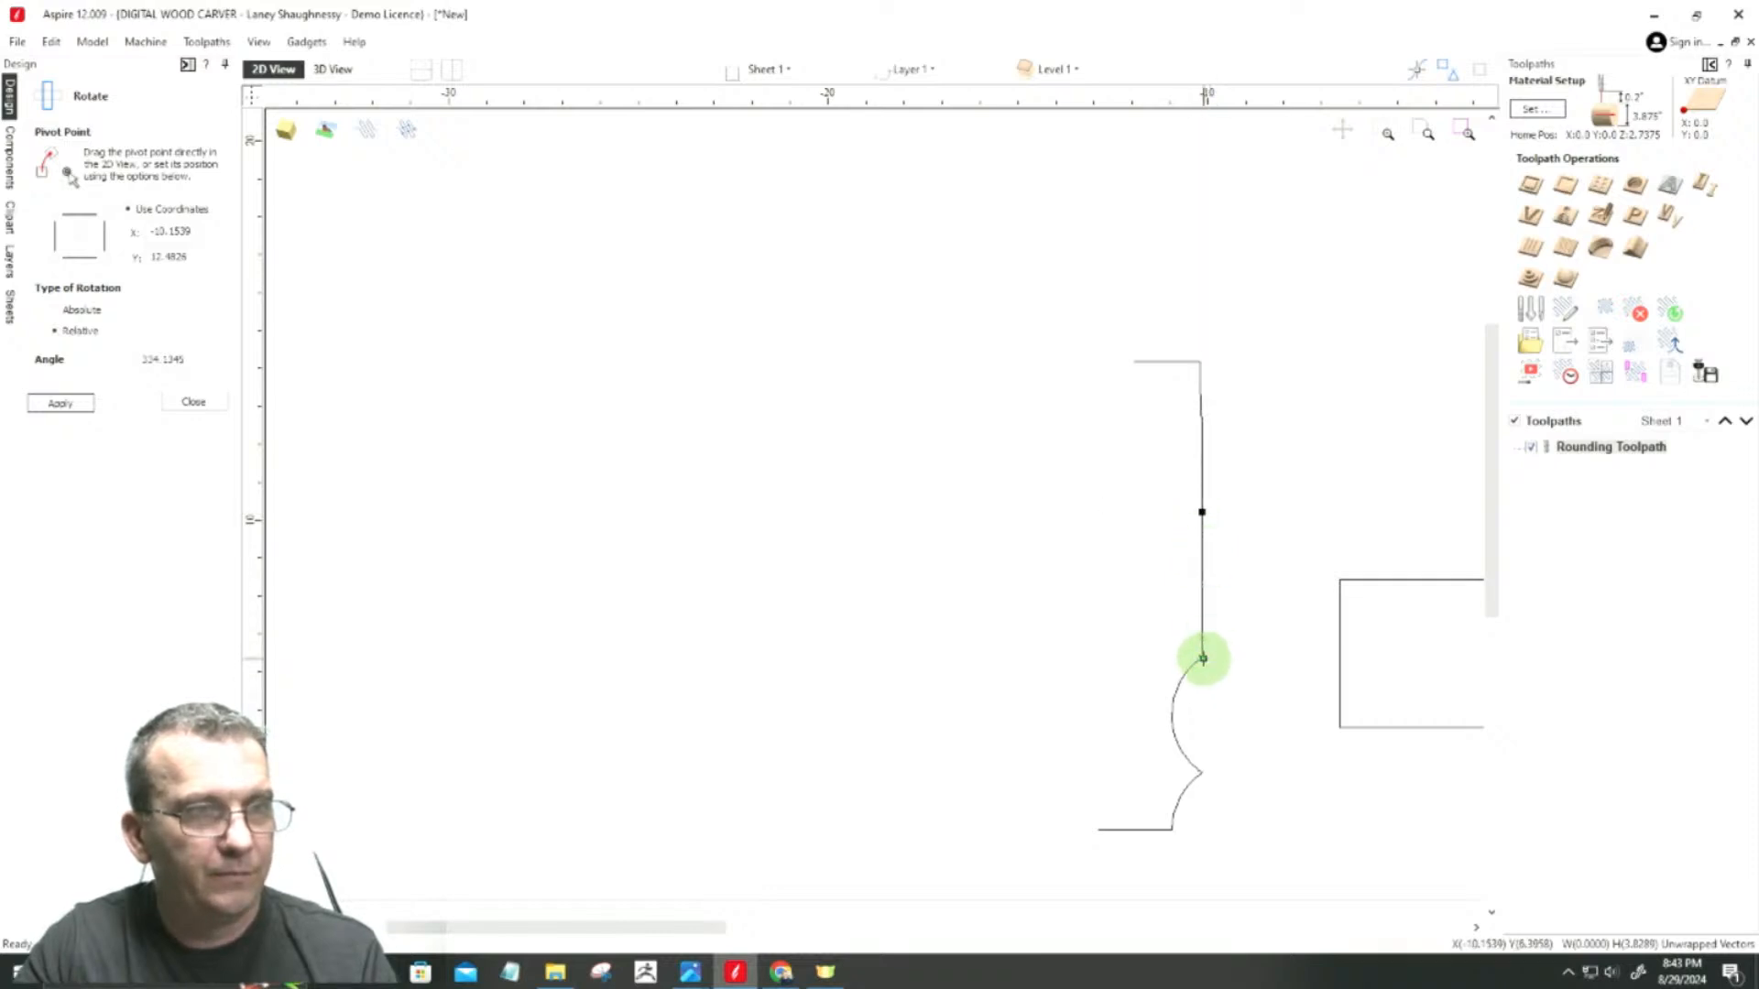
left_click(1202, 658)
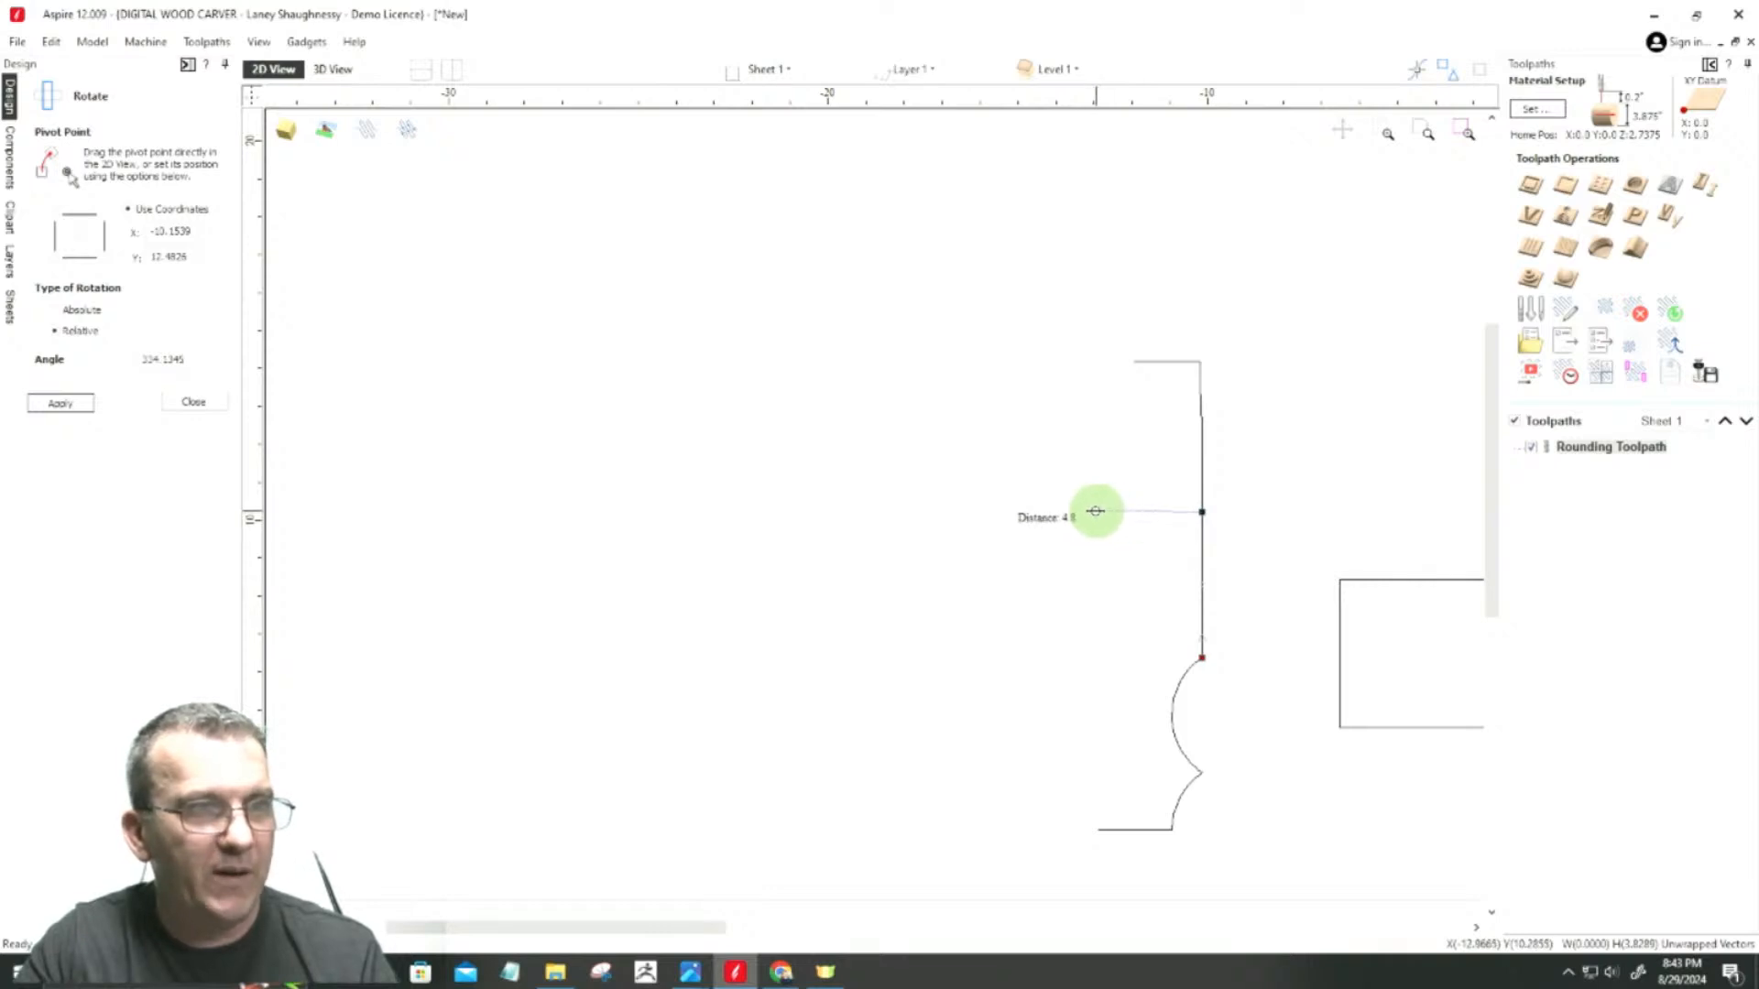
left_click(1088, 512)
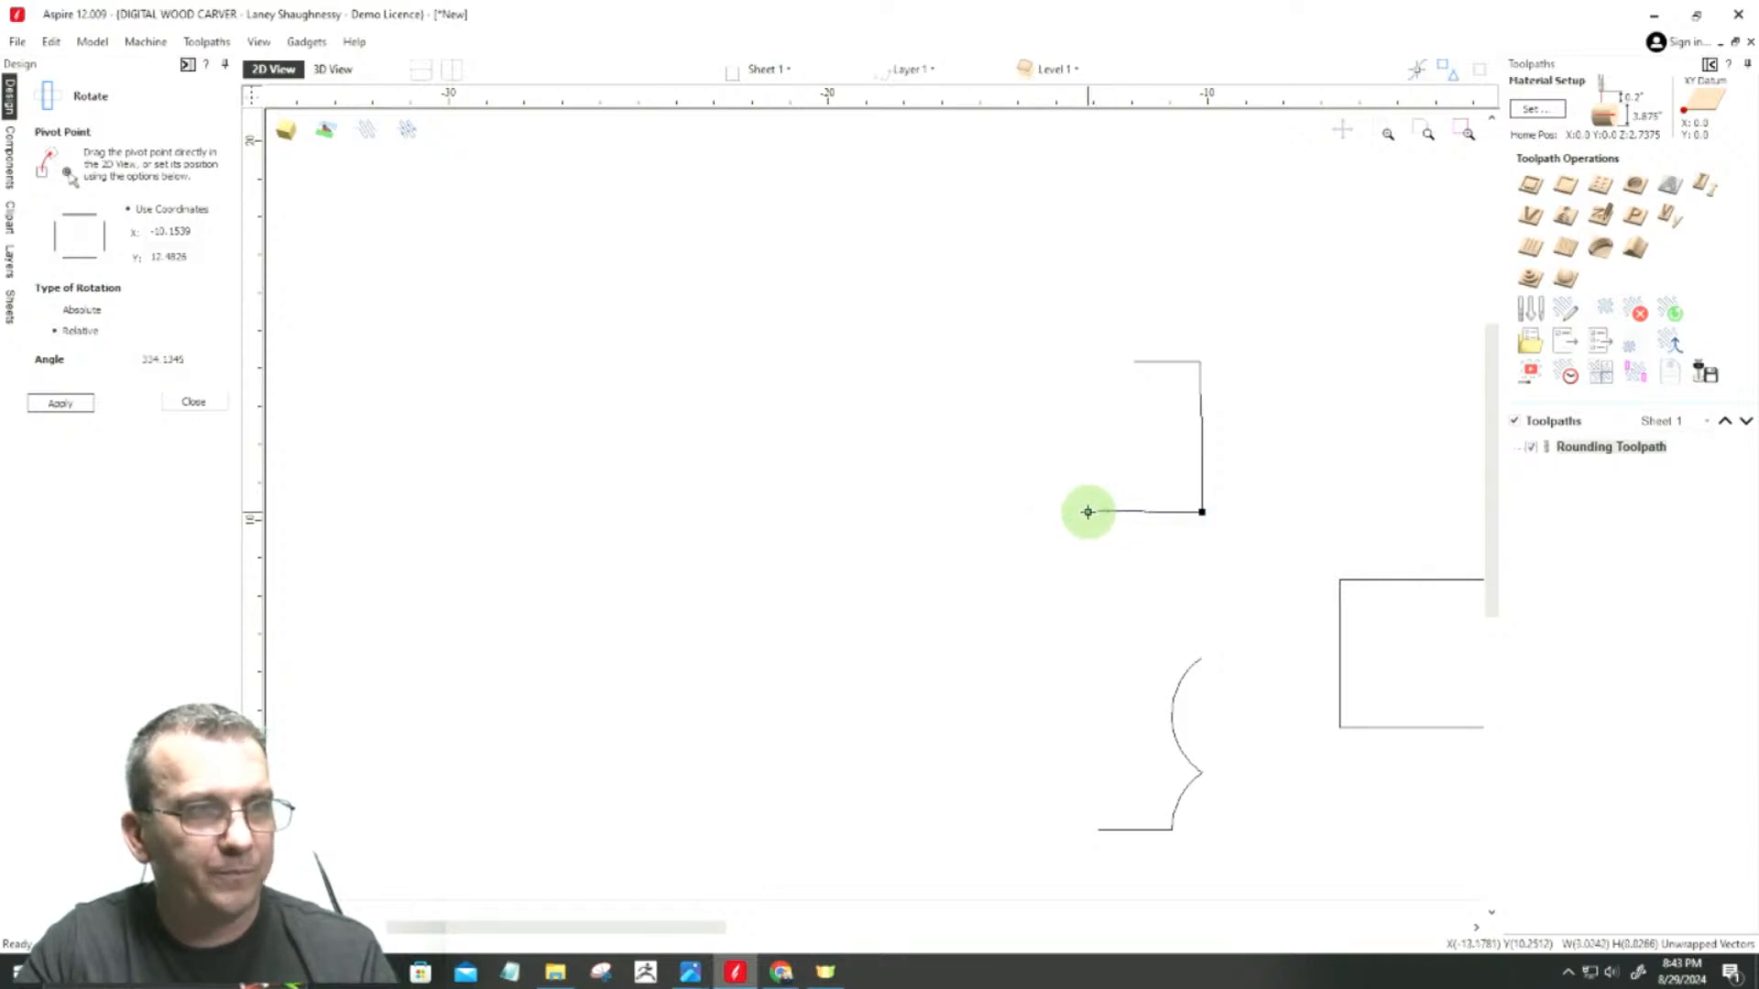
Step: Convert the last full arc, below the new bottom side, to a straight line between its end nodes
left_click(1189, 668)
left_click_drag(1091, 597, 1254, 794)
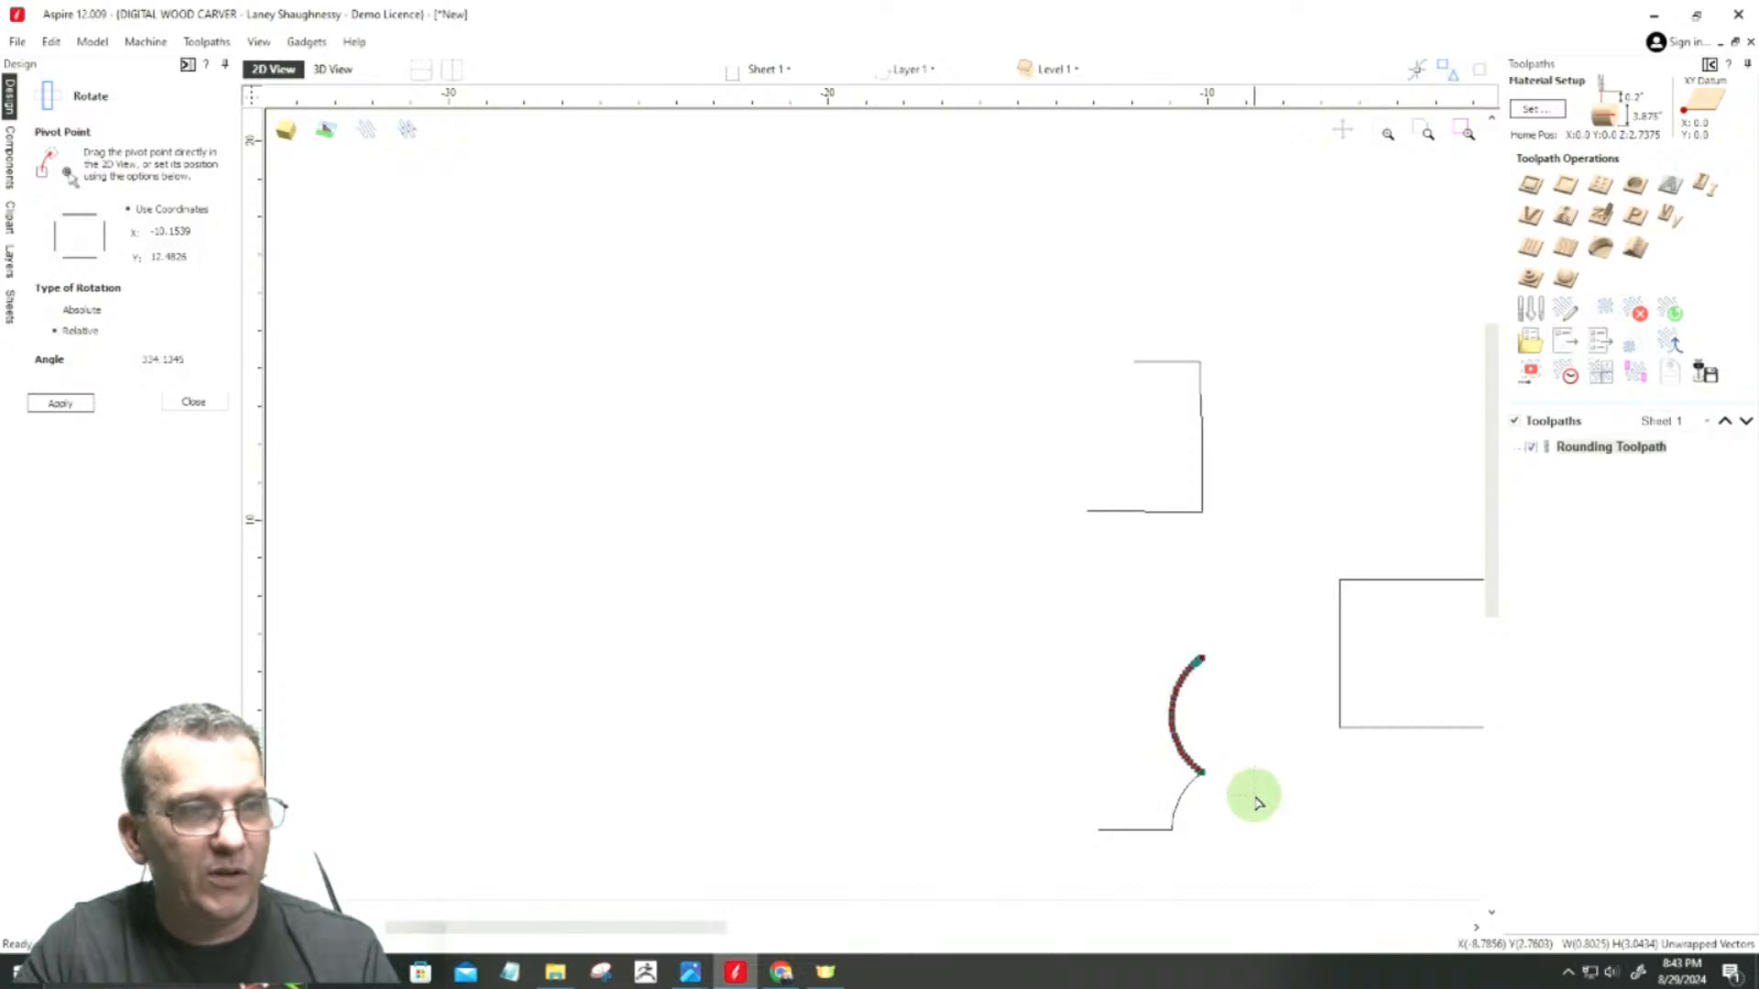
key("l")
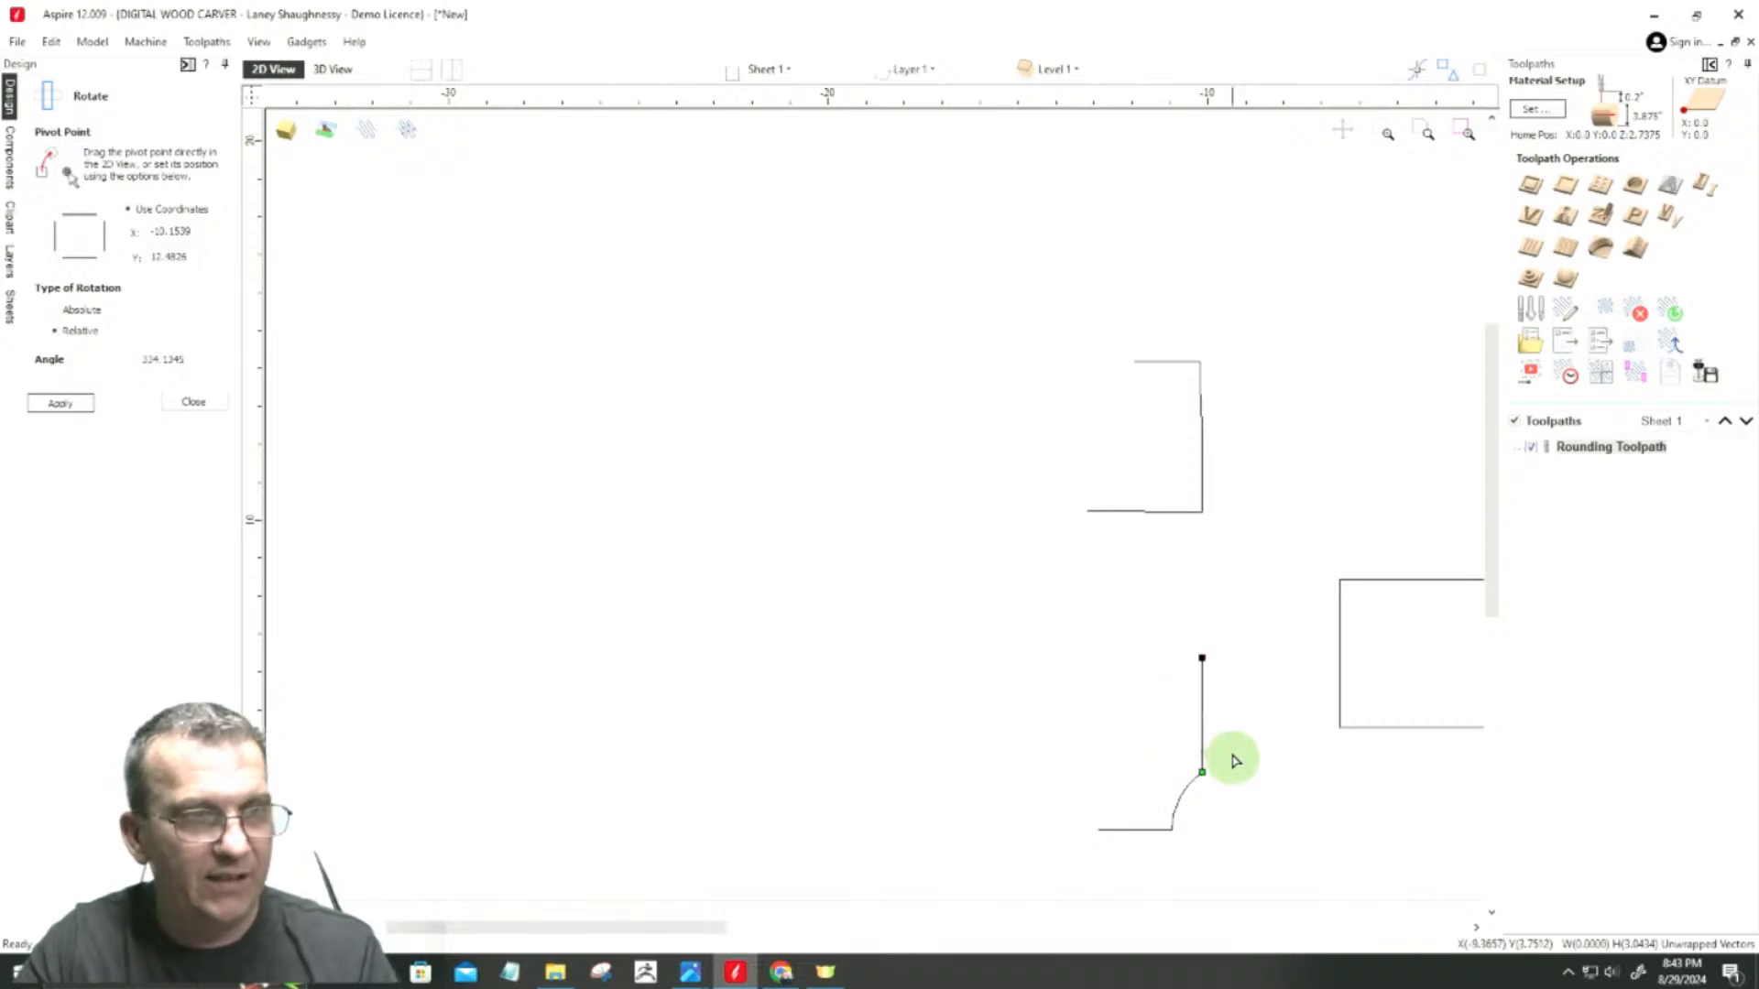
Step: Place the straightened line on the bottom side's free end and align its other node directly above to form the left side
left_click(1202, 774)
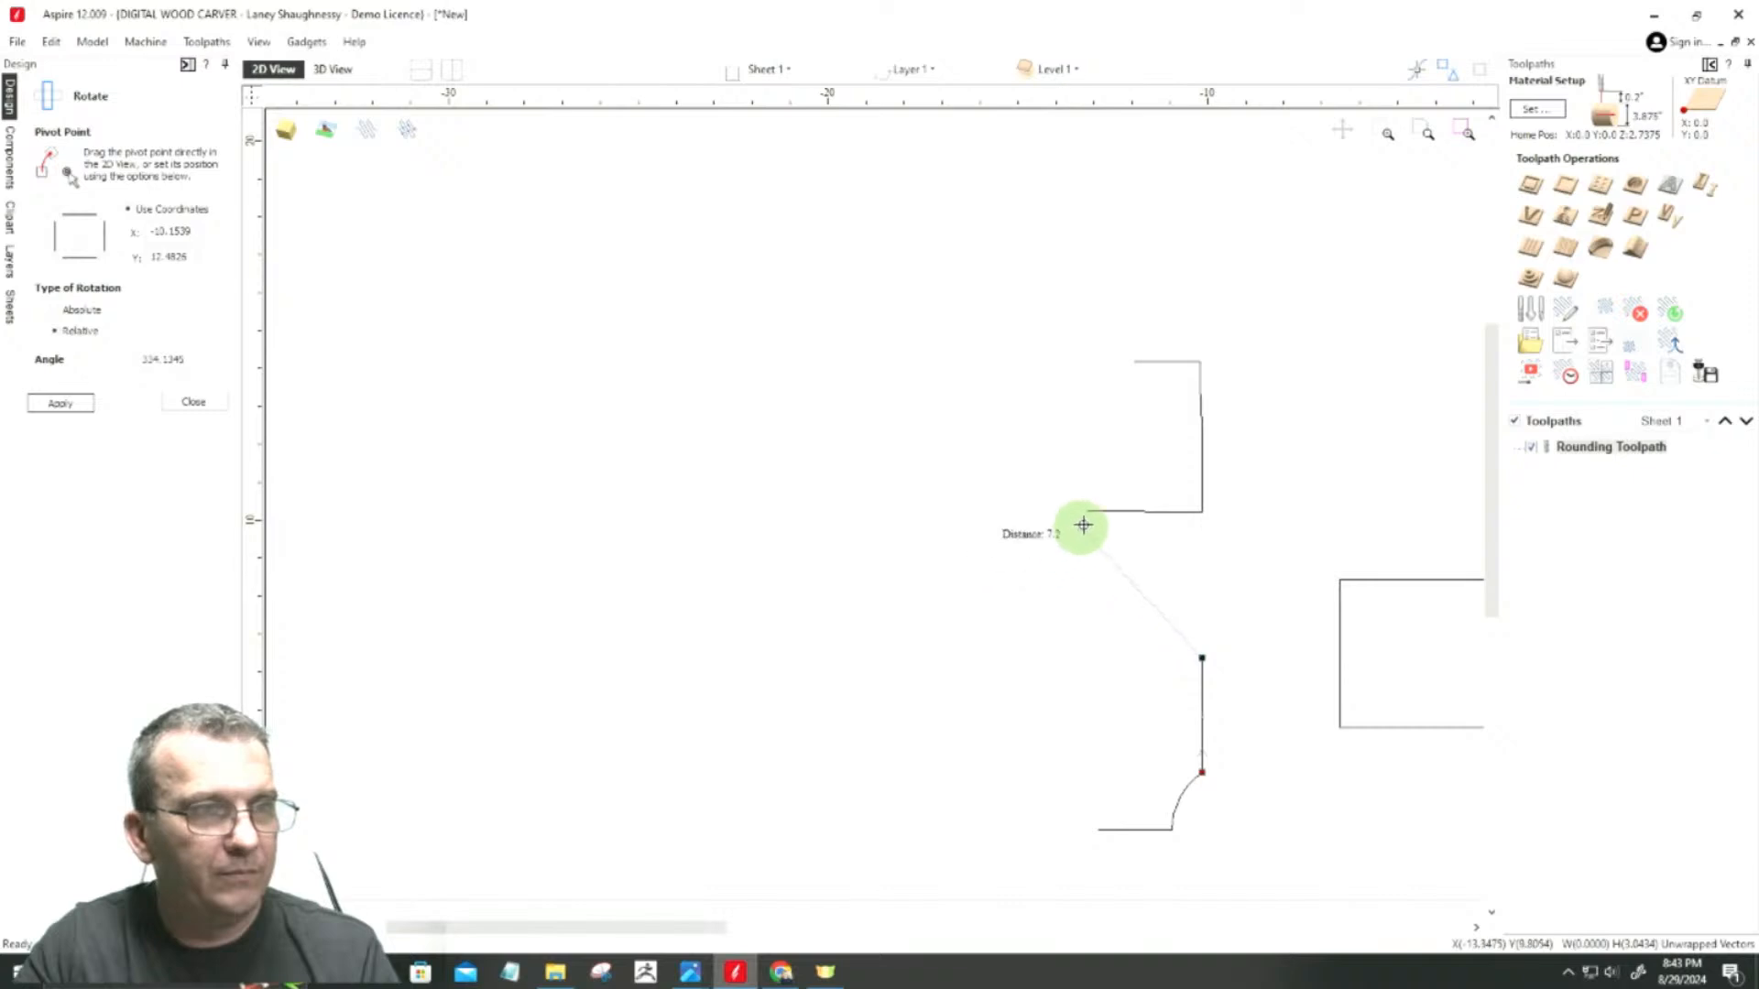
left_click(1087, 511)
left_click(1201, 657)
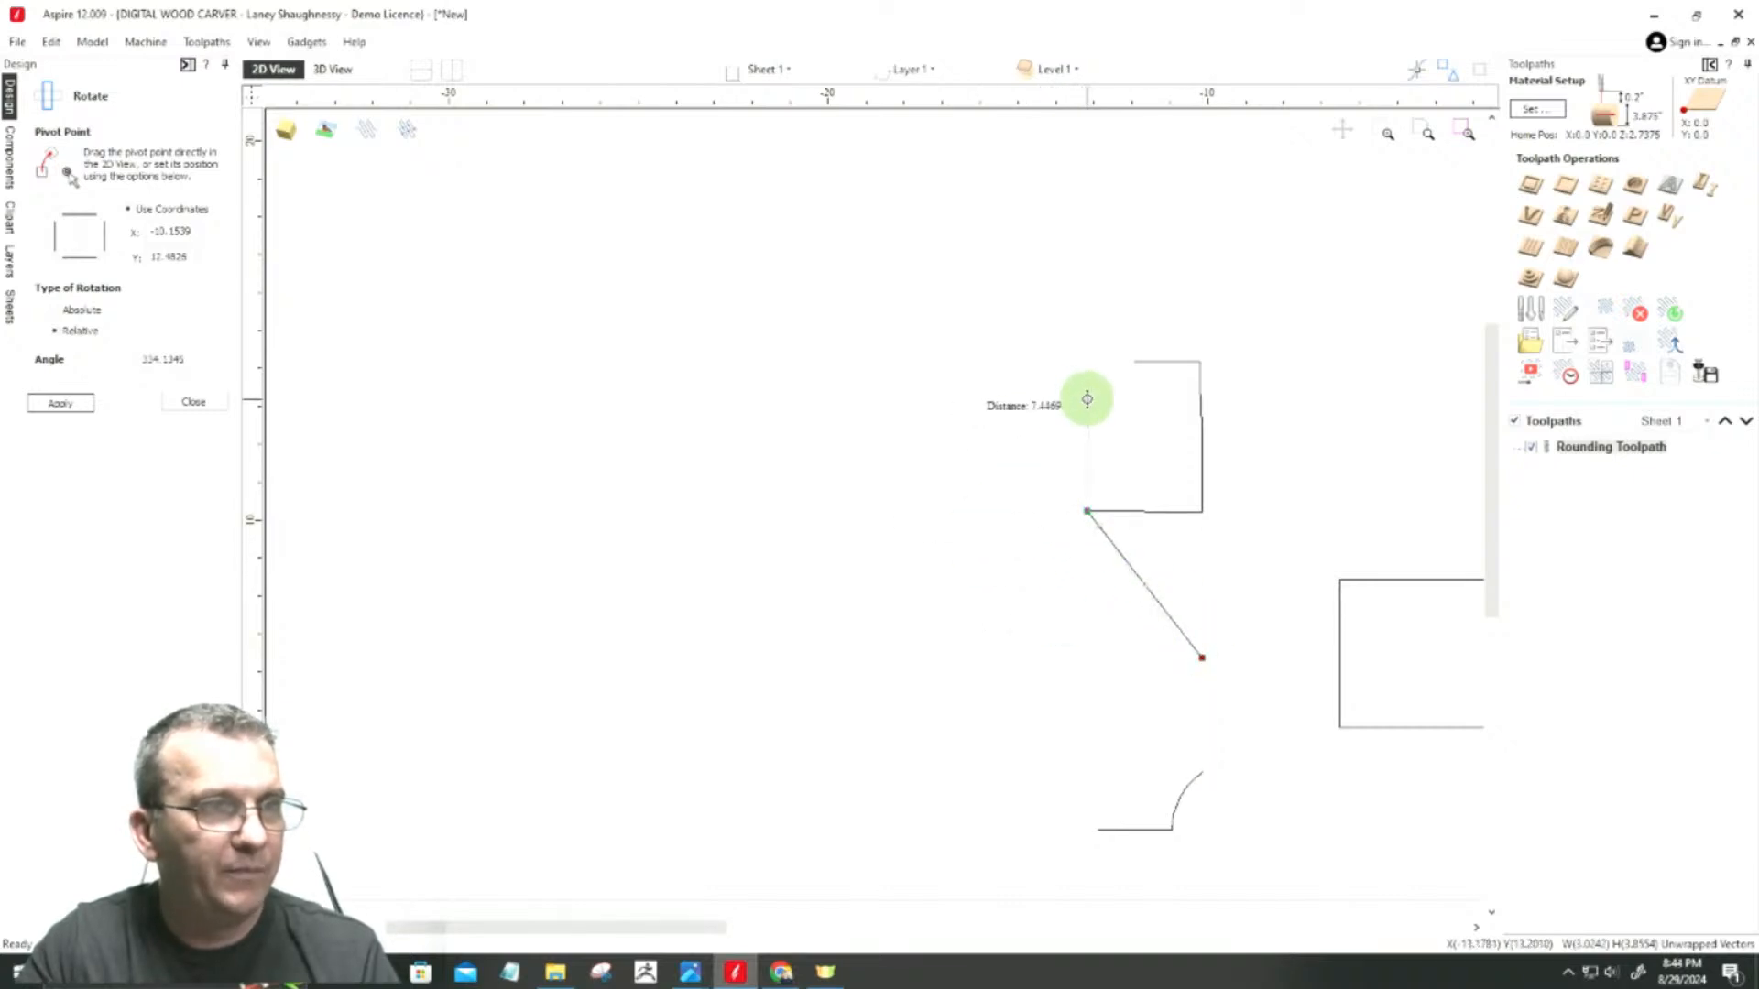
left_click(1086, 398)
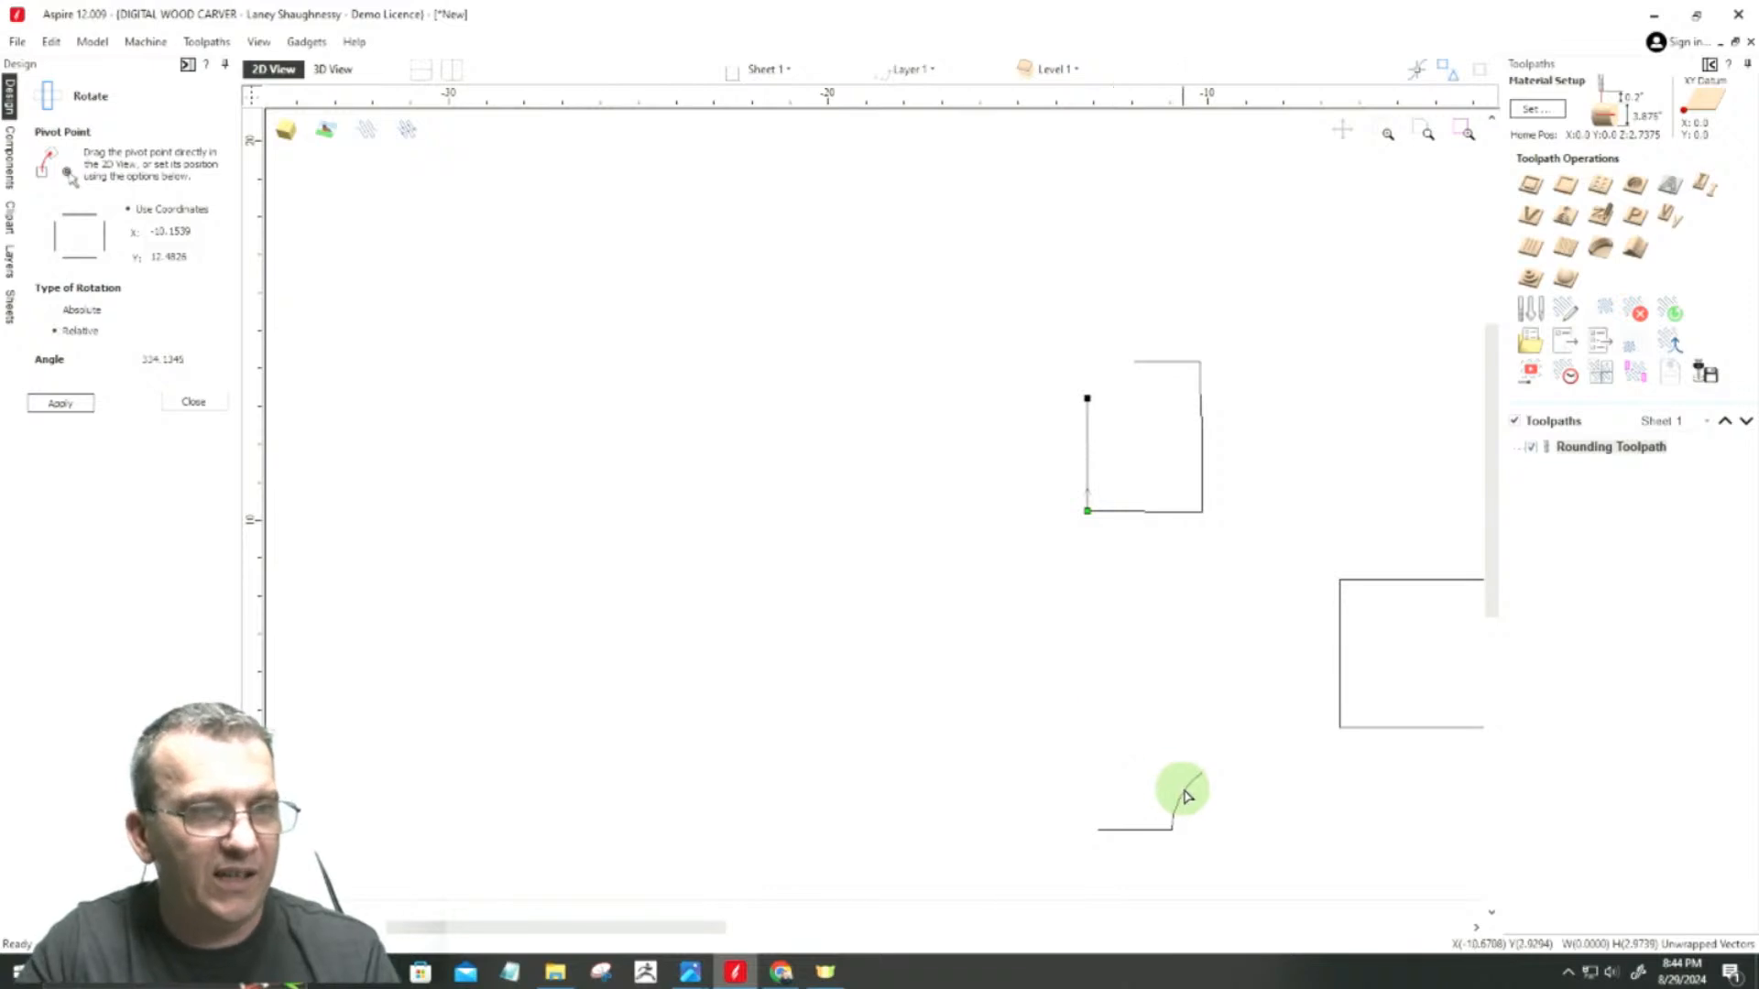
Step: Move the remaining arc-and-line section so the arc's upper end meets the open upper end of the left side
left_click_drag(1187, 788, 1202, 776)
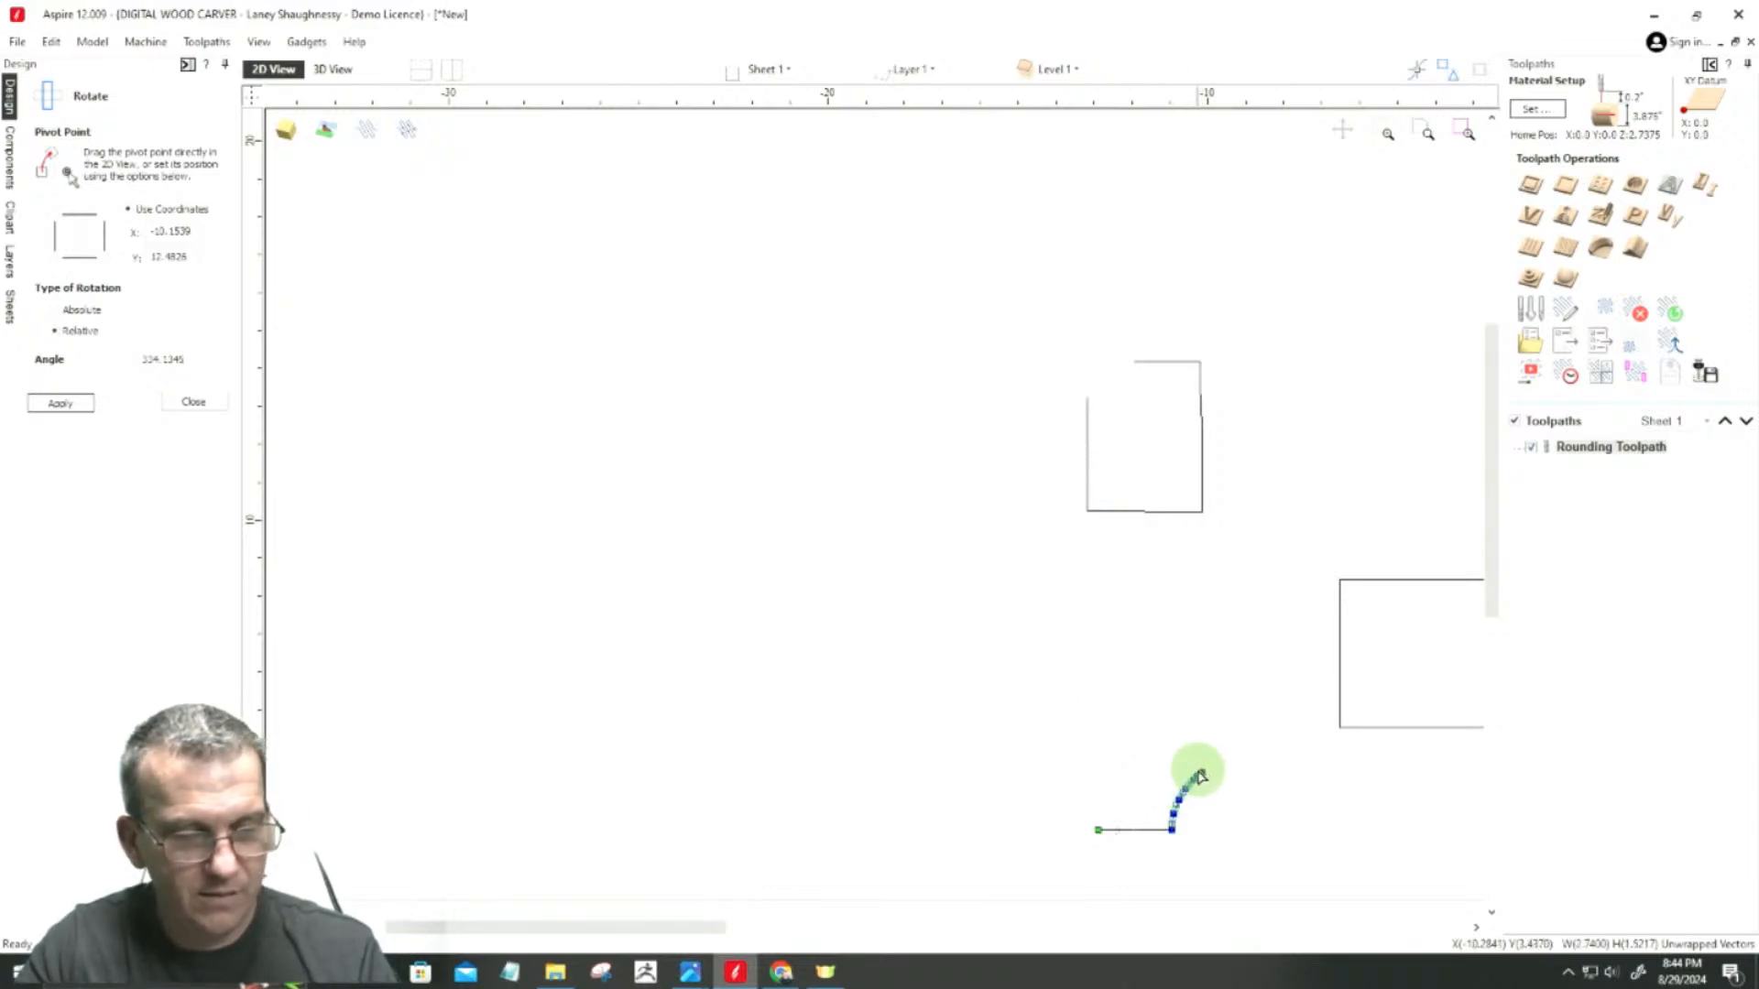
mouse_move(1197, 772)
left_mouse_down()
mouse_move(1044, 436)
mouse_move(1056, 469)
mouse_move(1056, 406)
mouse_move(1087, 507)
mouse_move(1155, 292)
mouse_move(1137, 295)
left_mouse_up()
scroll(1087, 475, "up", 3)
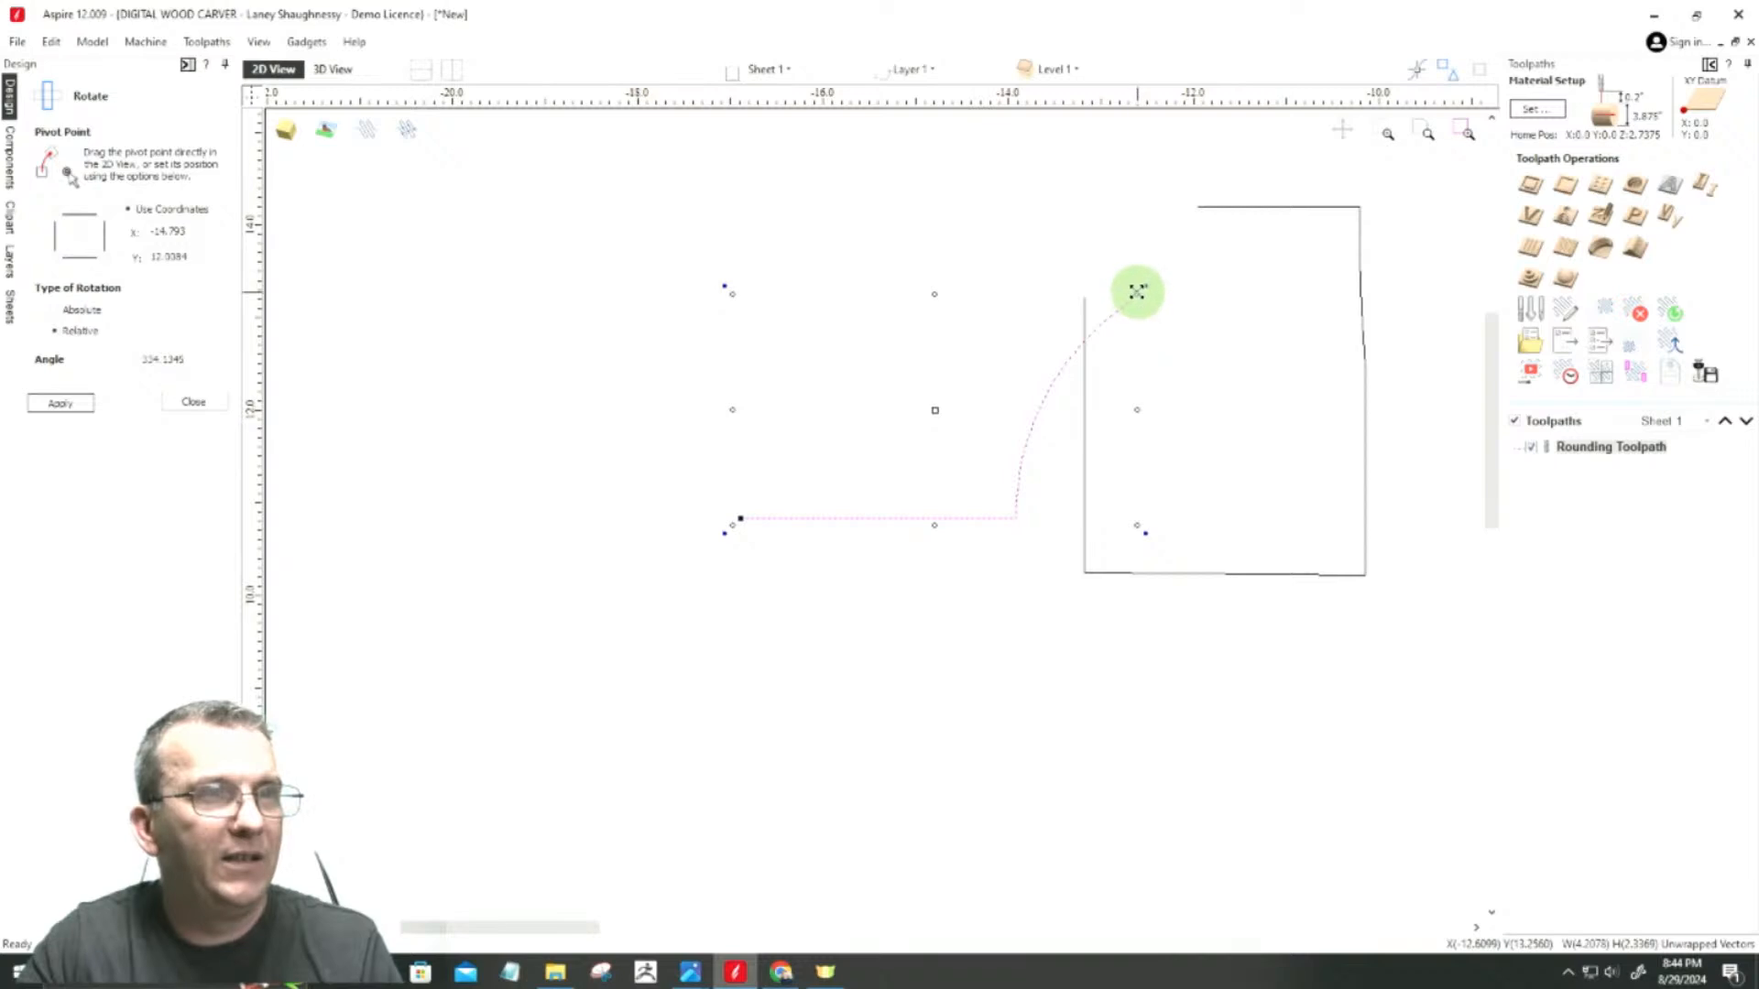
left_click(1107, 291)
left_click(1121, 305)
left_click_drag(1126, 303, 1083, 294)
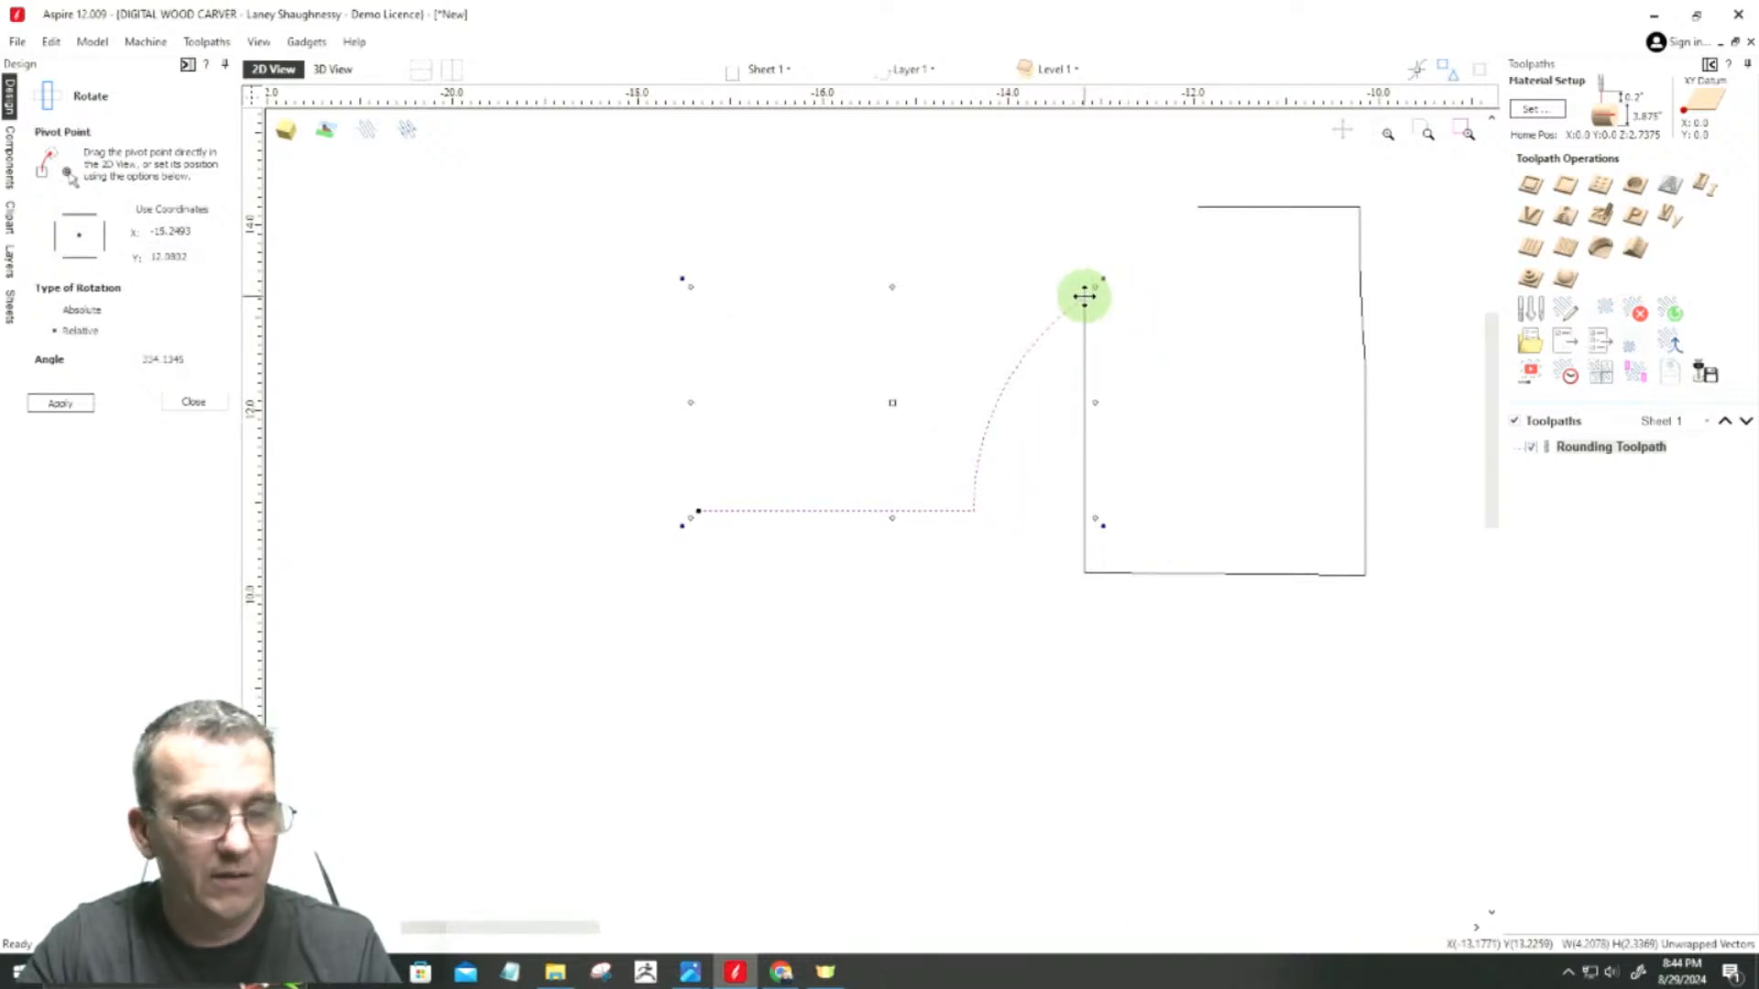
left_click_drag(889, 408, 894, 397)
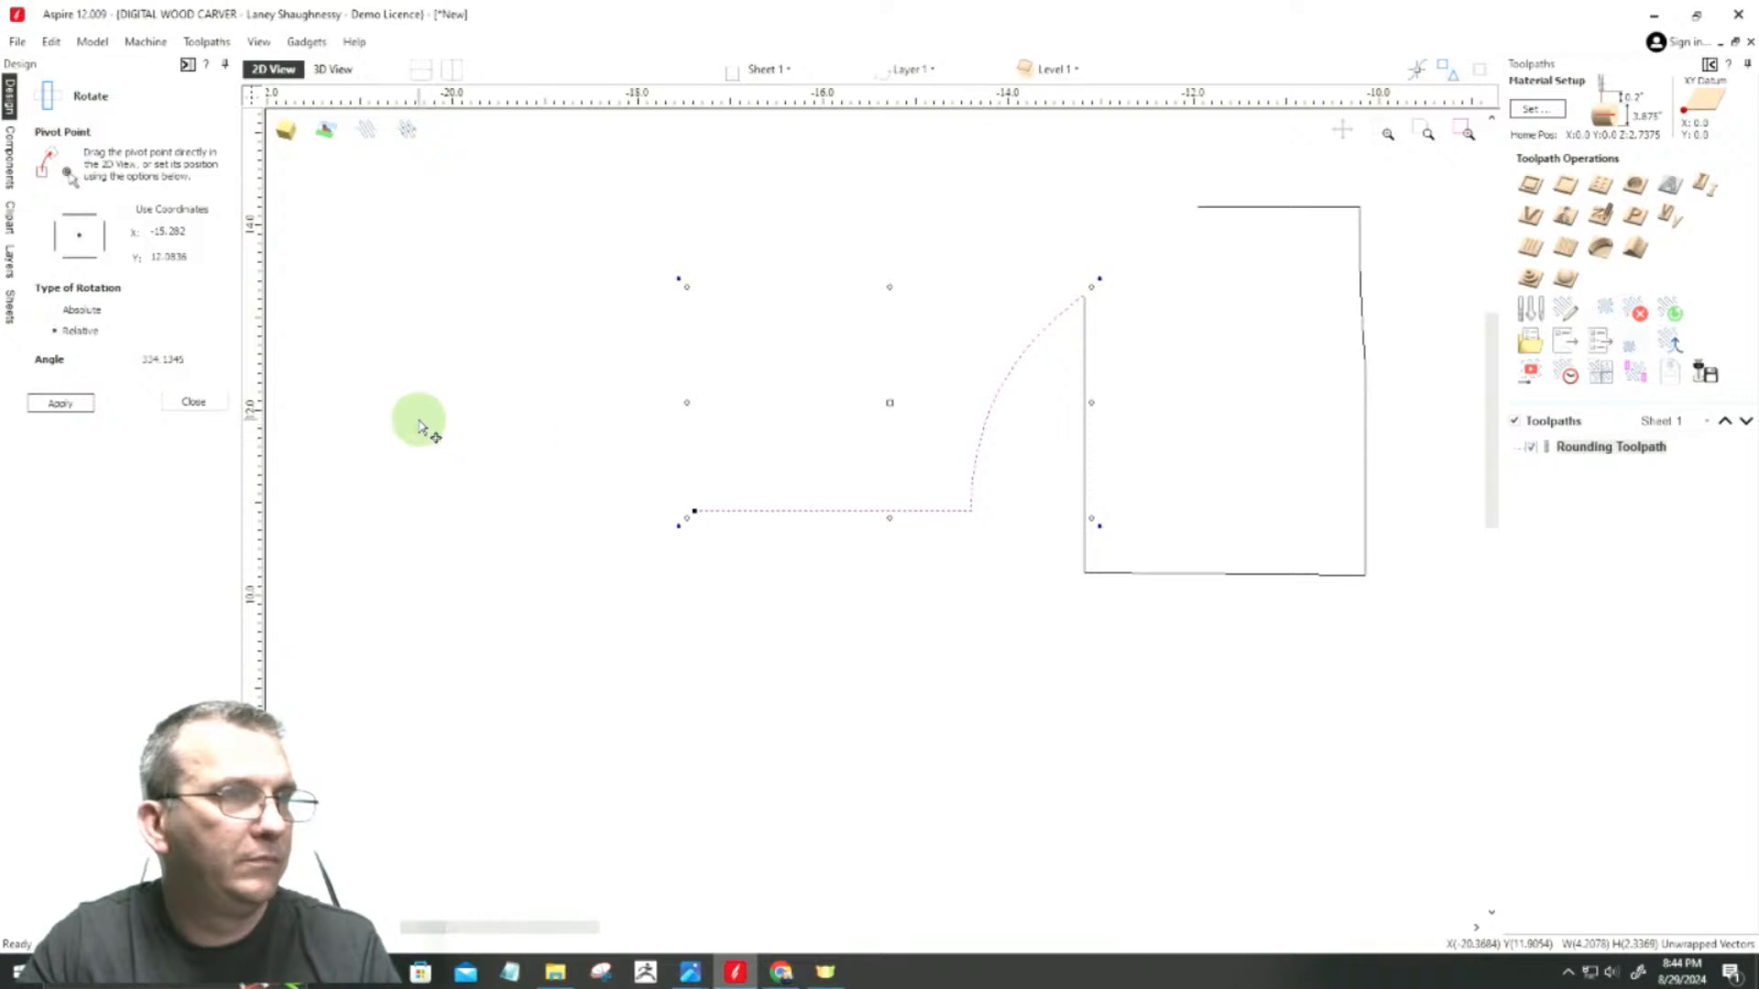
Step: Rotate the moved section freehand by about 214° around its joint with the left side's upper end
left_click(174, 400)
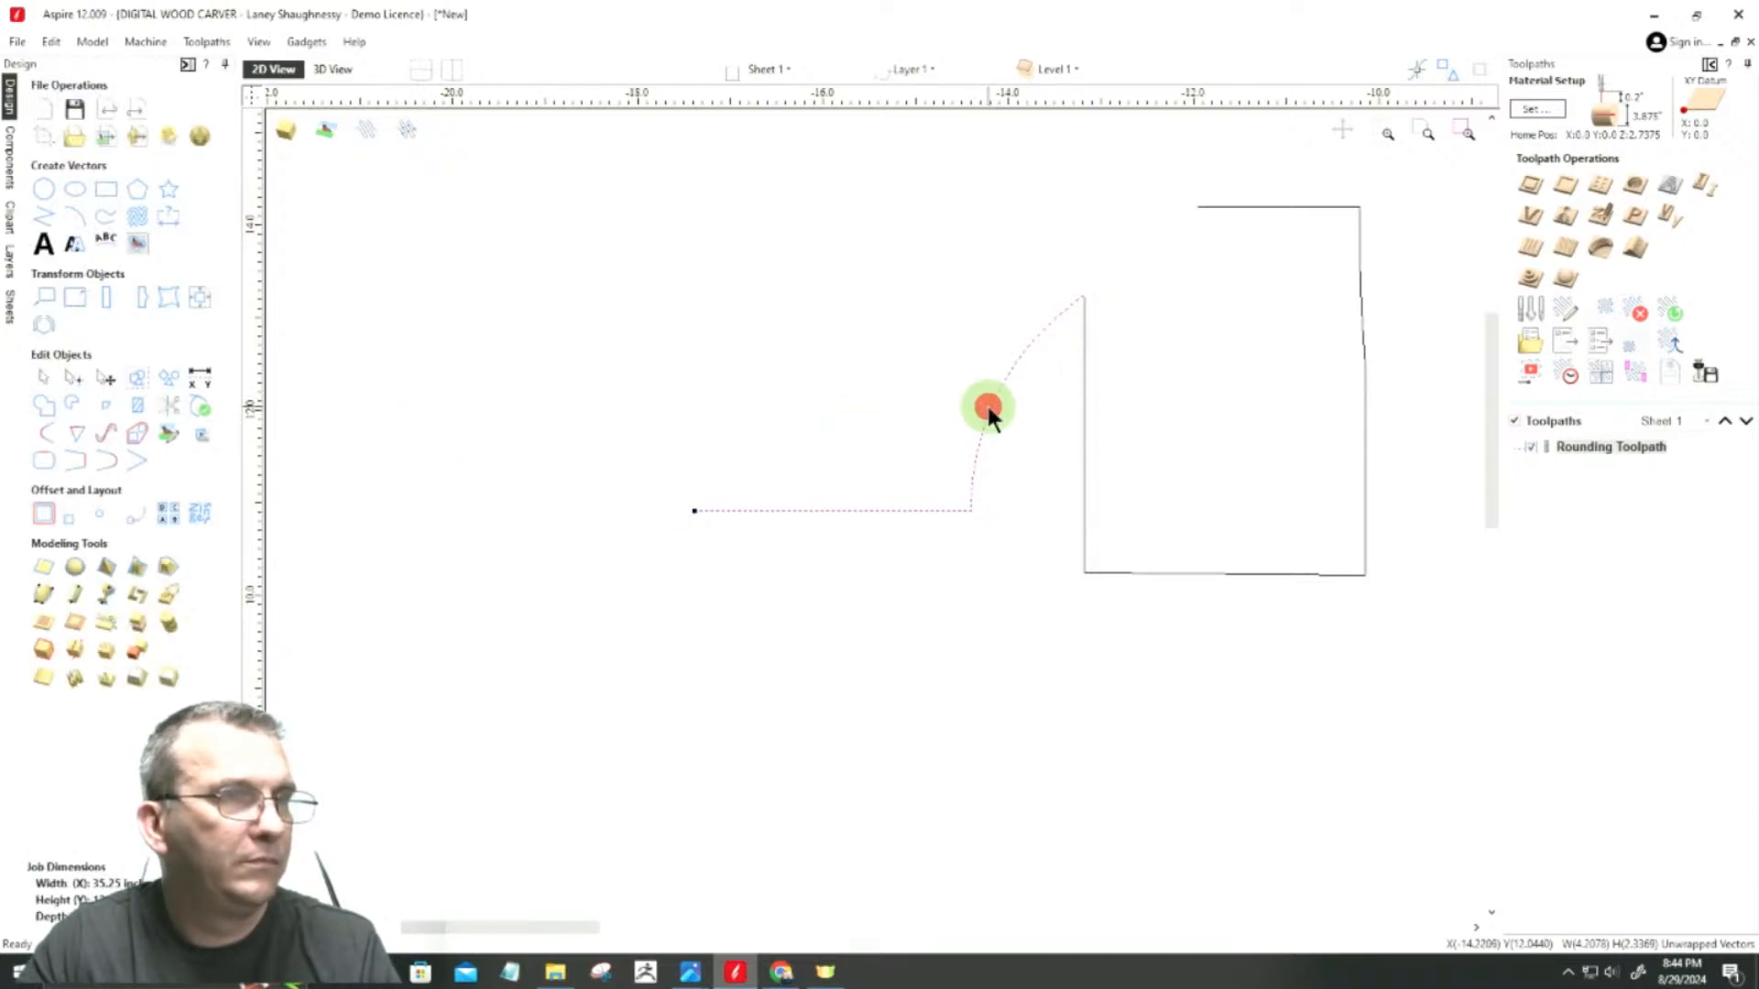
mouse_move(888, 401)
left_mouse_down()
mouse_move(899, 432)
mouse_move(891, 371)
mouse_move(889, 401)
left_mouse_up()
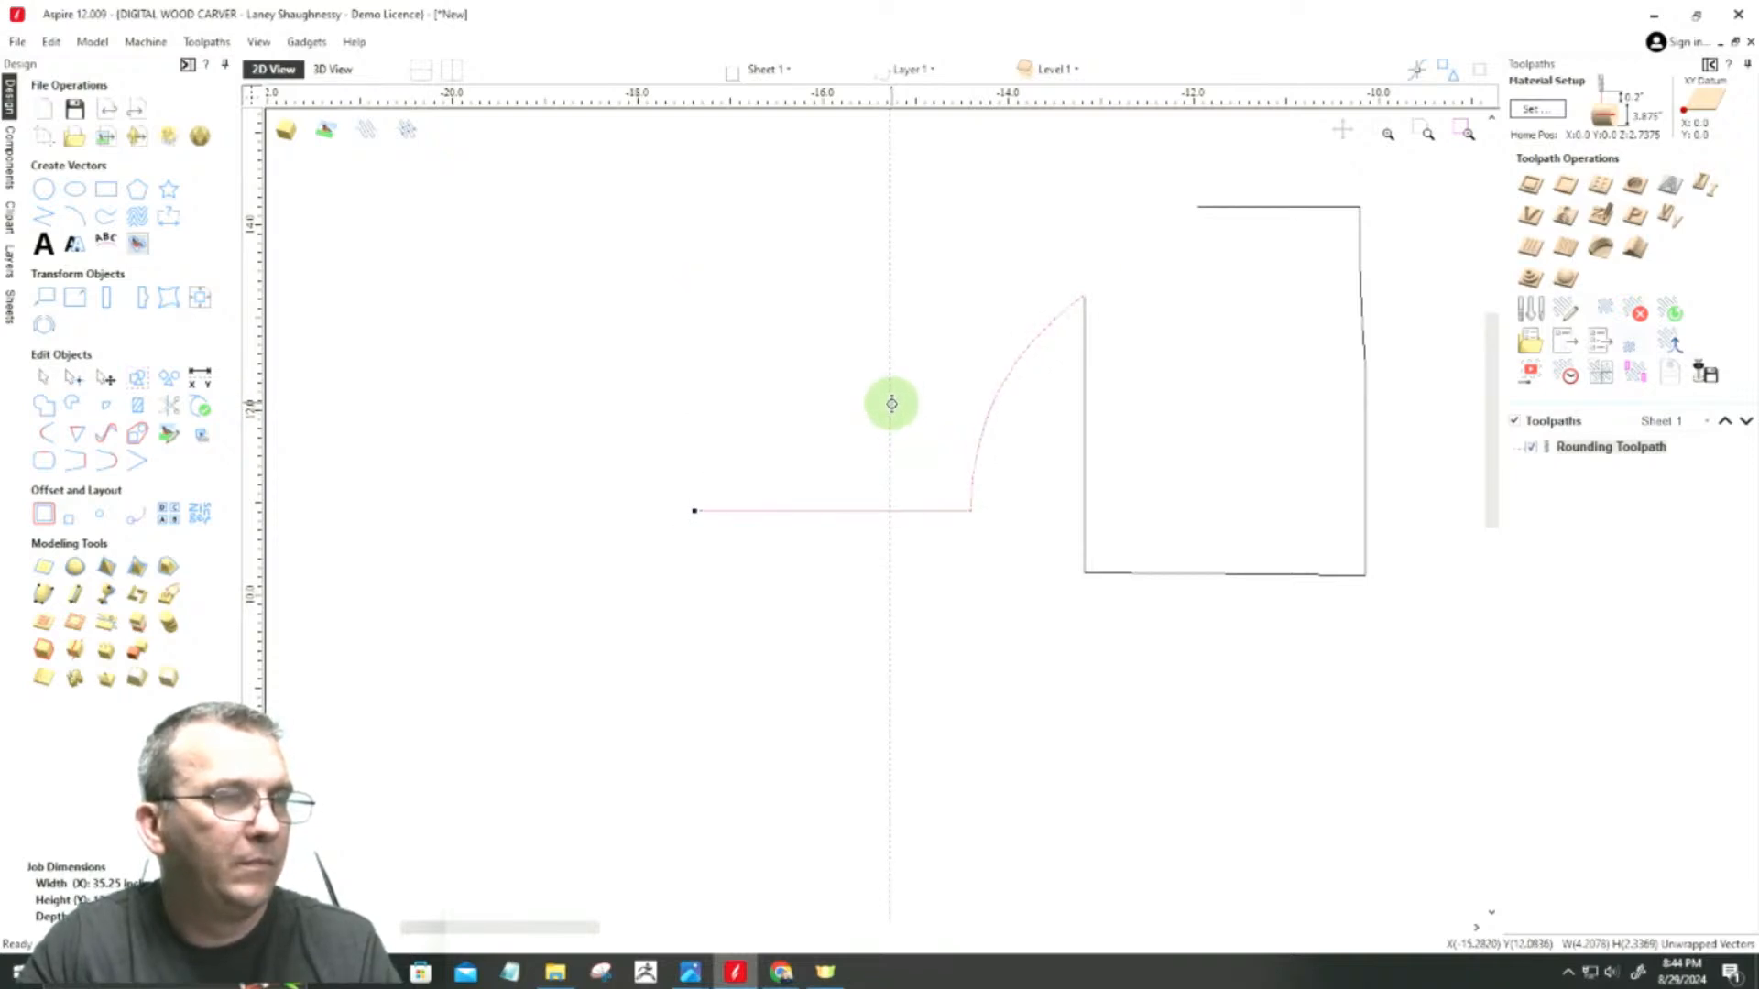
left_click(793, 513)
left_click(794, 513)
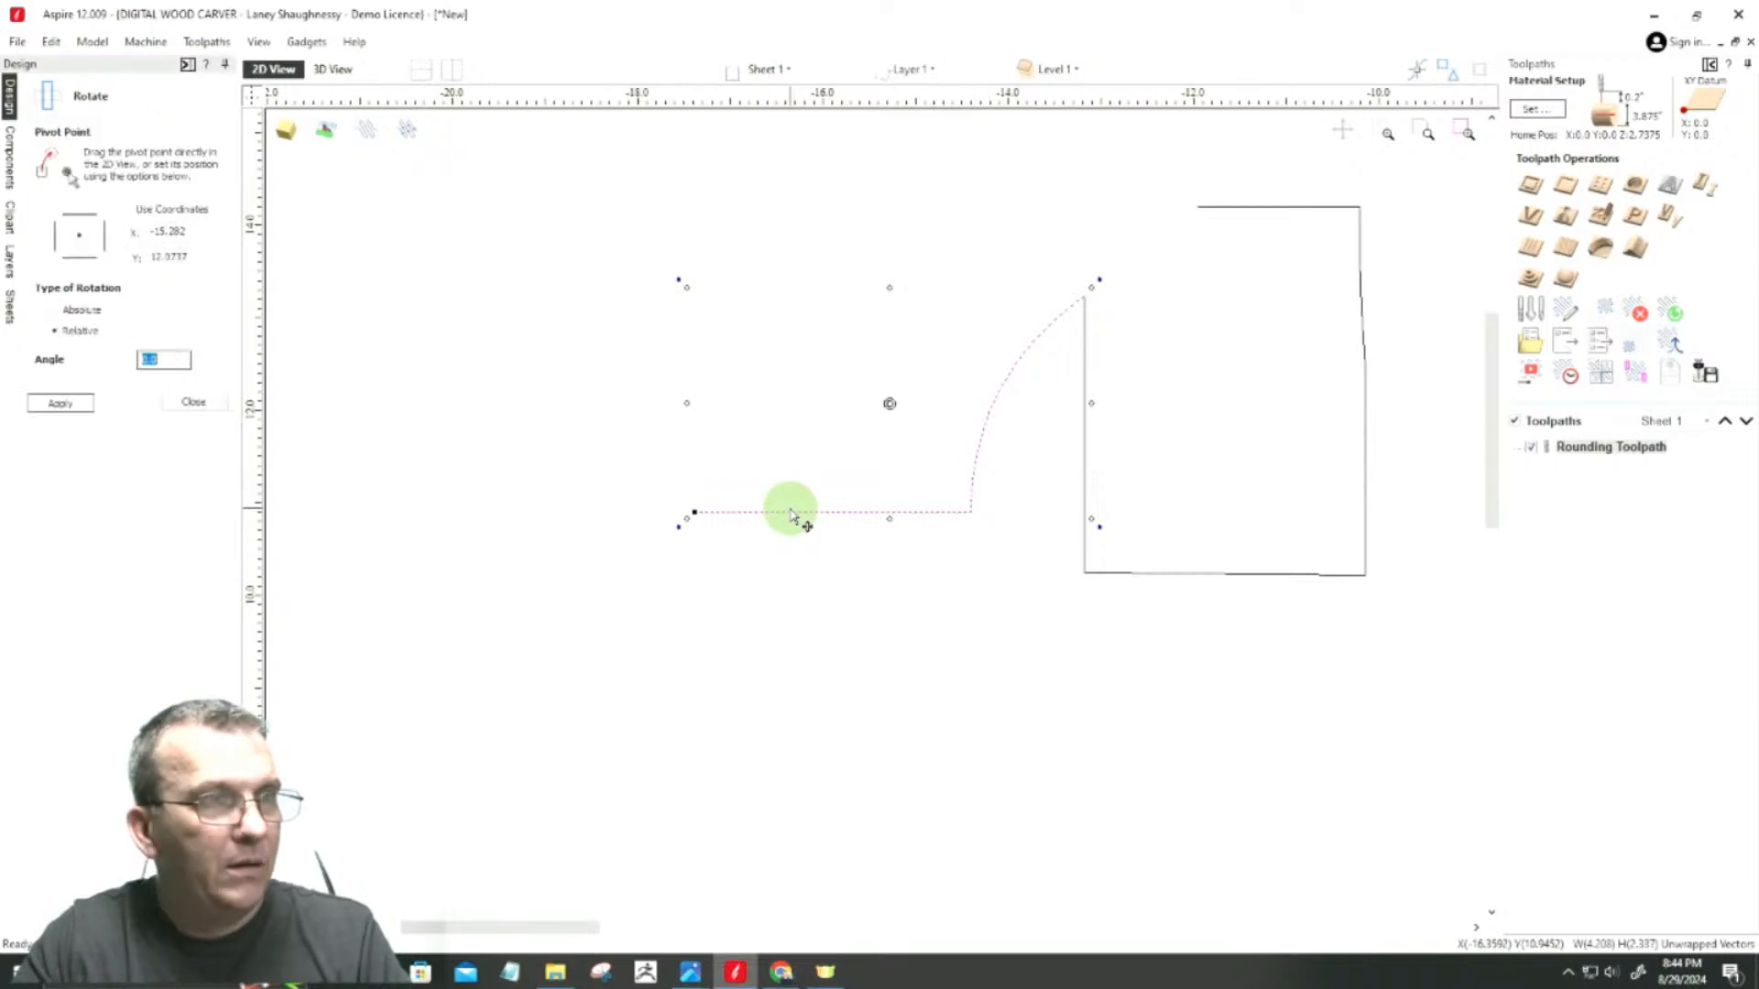
left_click_drag(893, 401, 1081, 299)
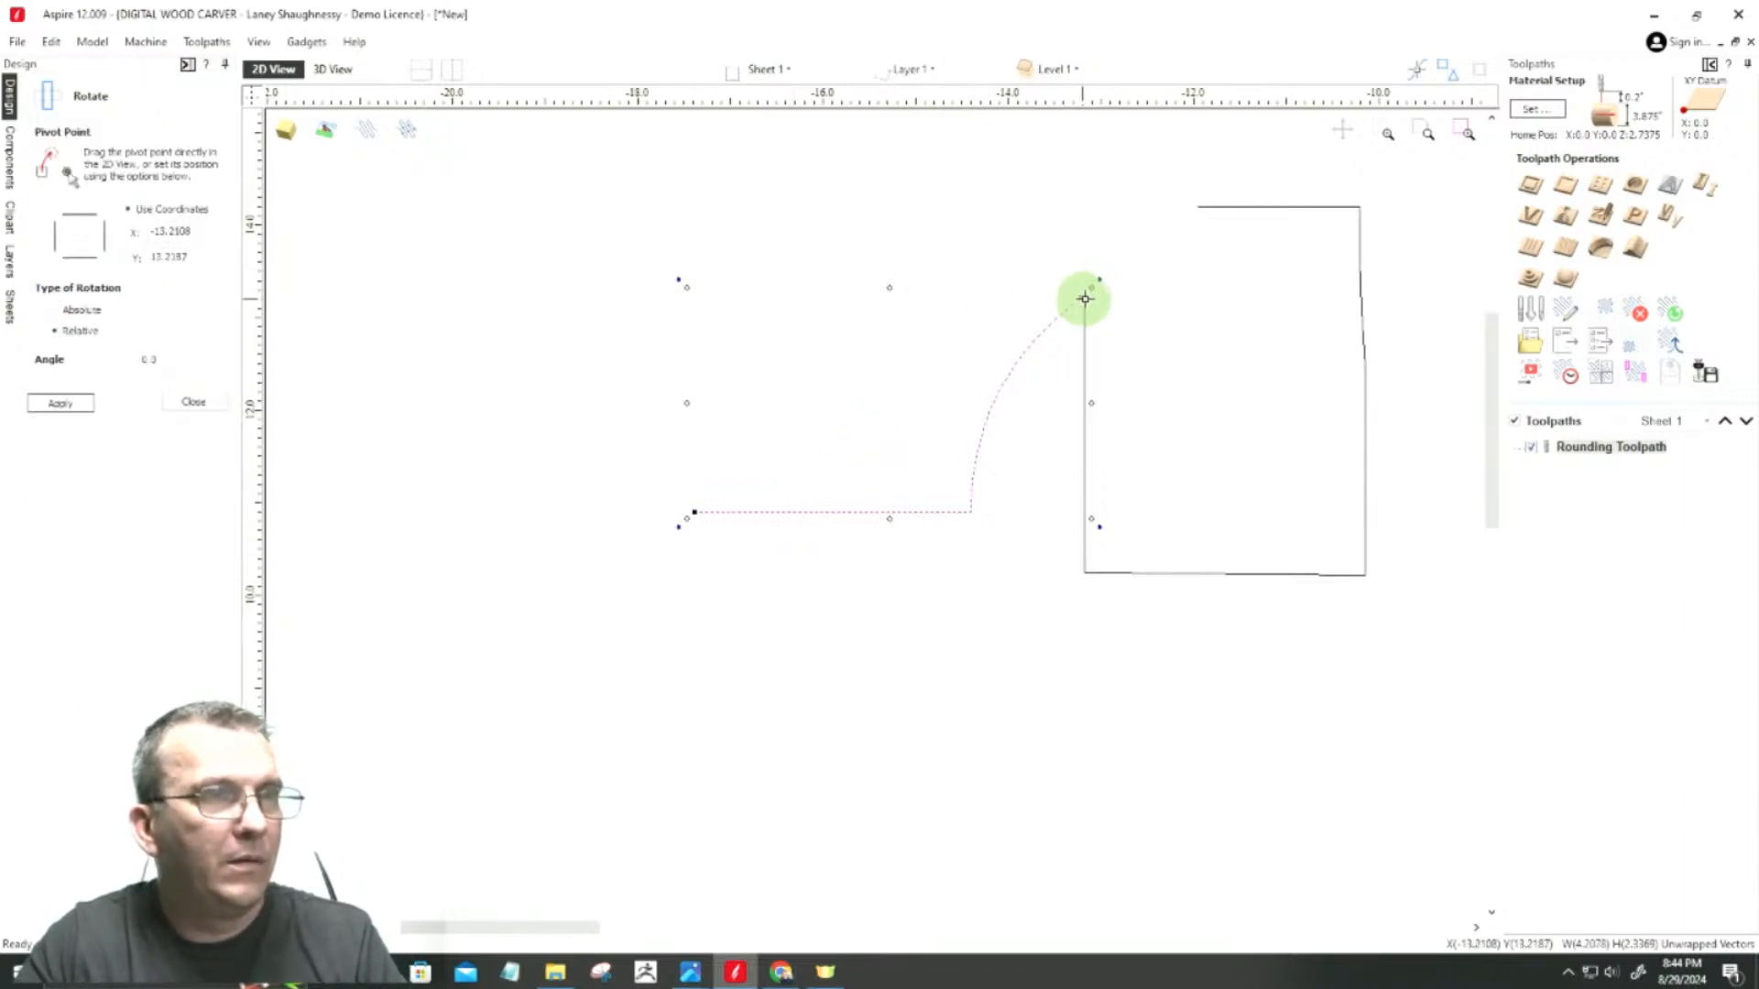
mouse_move(676, 528)
left_mouse_down()
mouse_move(836, 185)
mouse_move(1095, 216)
mouse_move(1135, 294)
mouse_move(1064, 263)
mouse_move(1153, 267)
mouse_move(1119, 259)
mouse_move(1209, 334)
mouse_move(1178, 294)
mouse_move(1080, 267)
mouse_move(1092, 278)
left_mouse_up()
scroll(1142, 600, "down", 5)
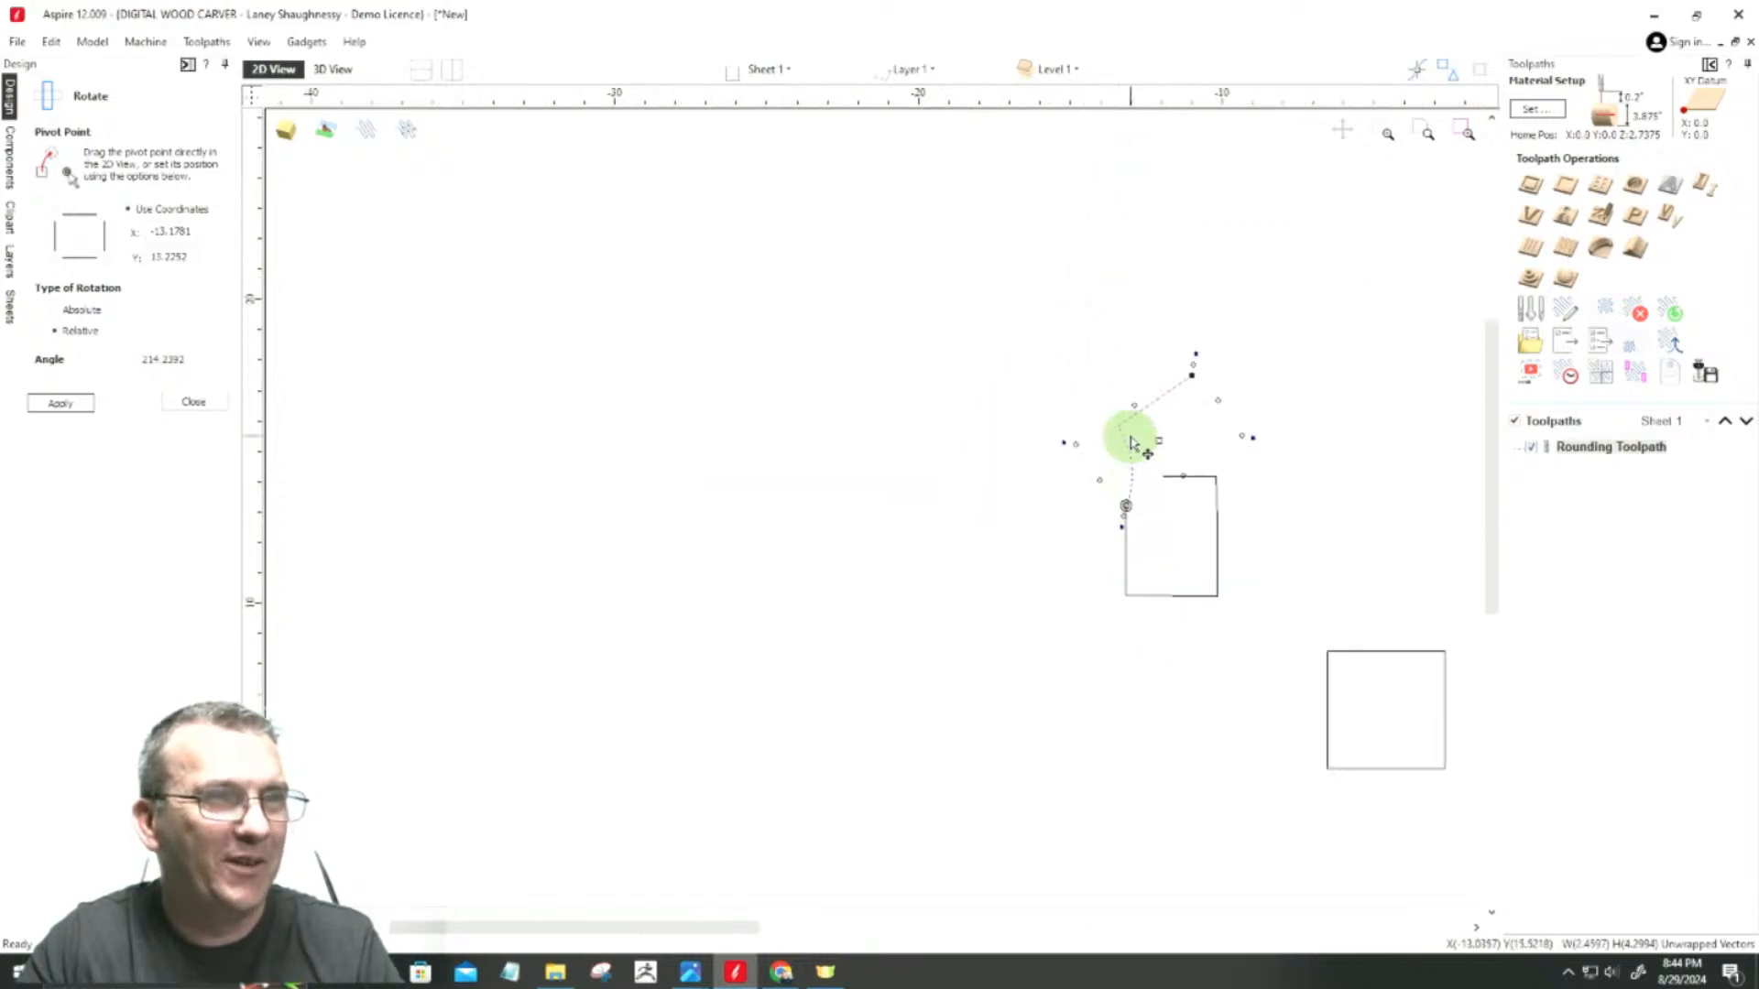
scroll(1131, 437, "up", 4)
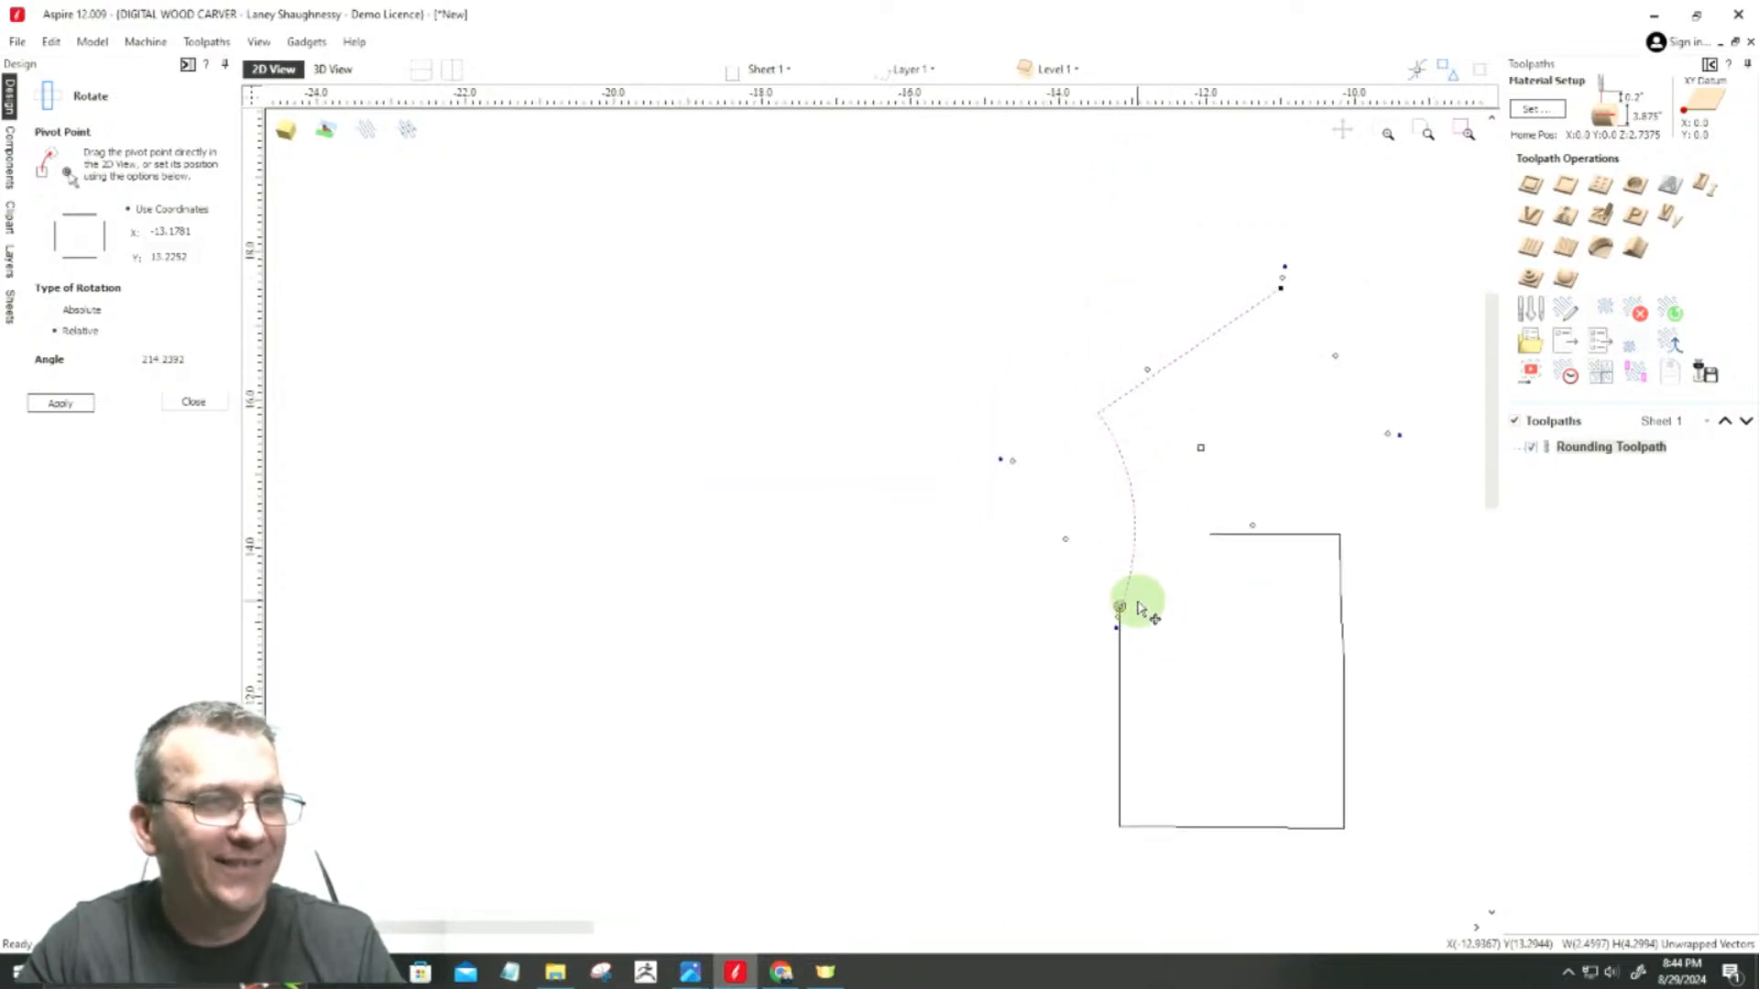
Step: Delete all the intermediate nodes of the rotated section's arc to turn it into a straight line
key("n")
left_click_drag(1065, 387, 1182, 728)
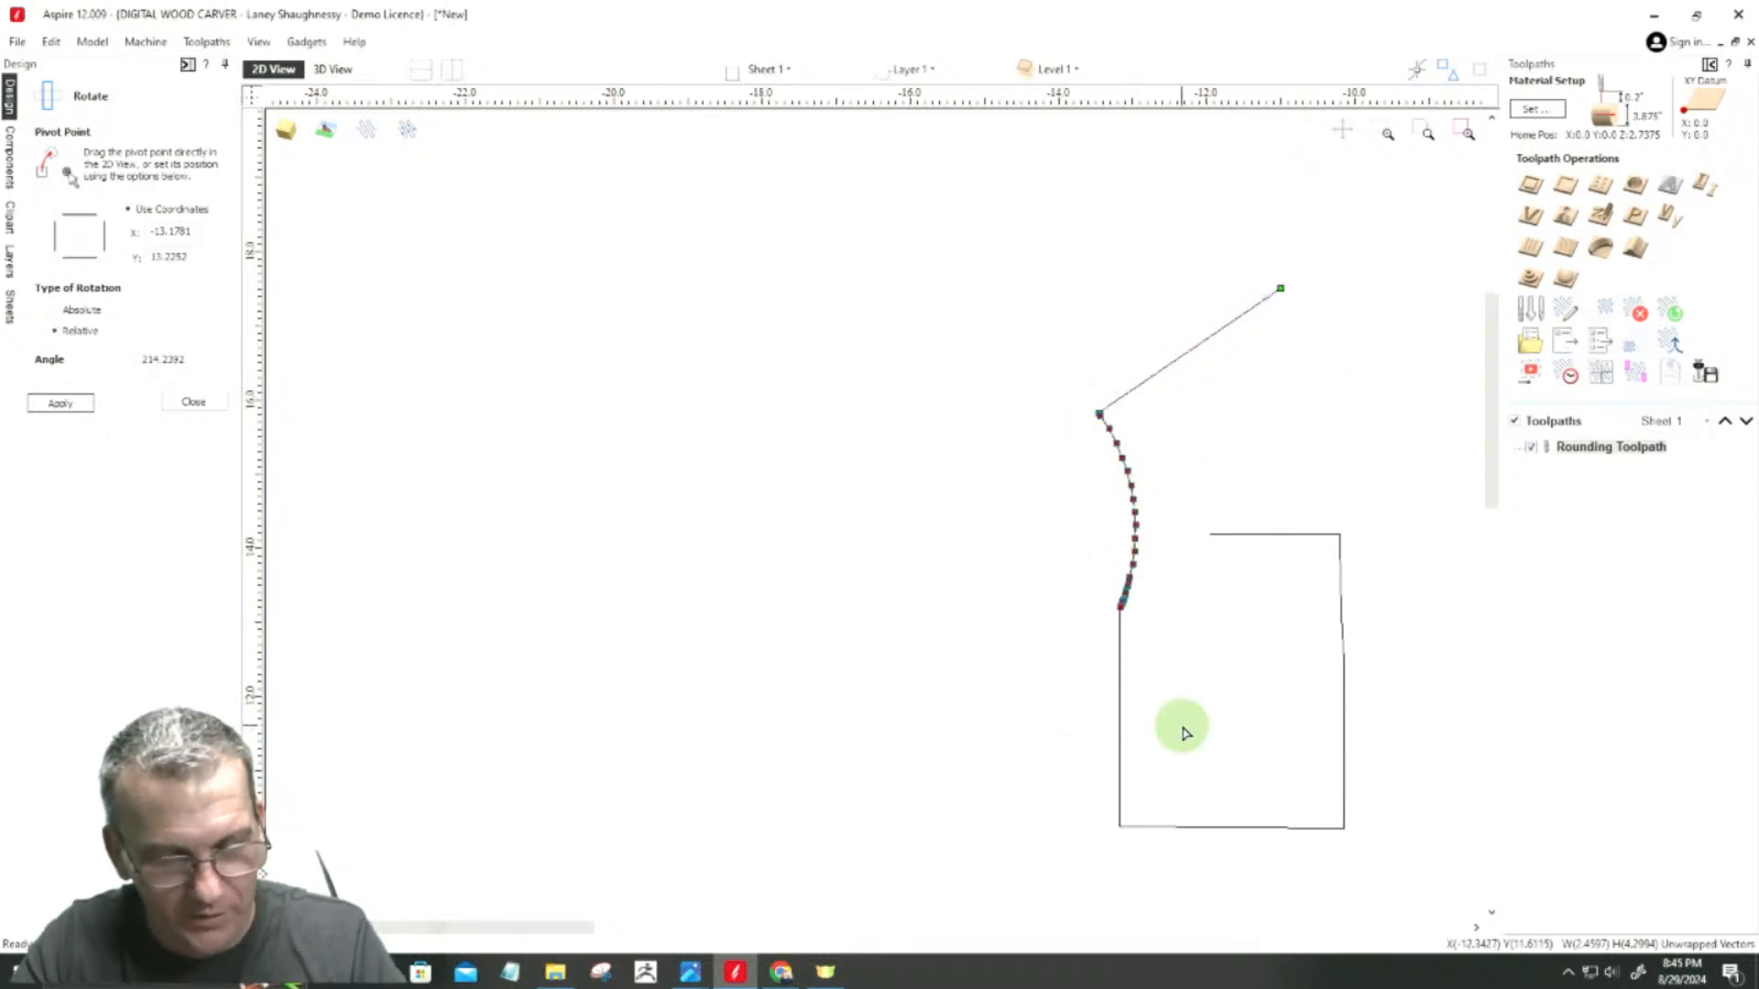
key("Delete")
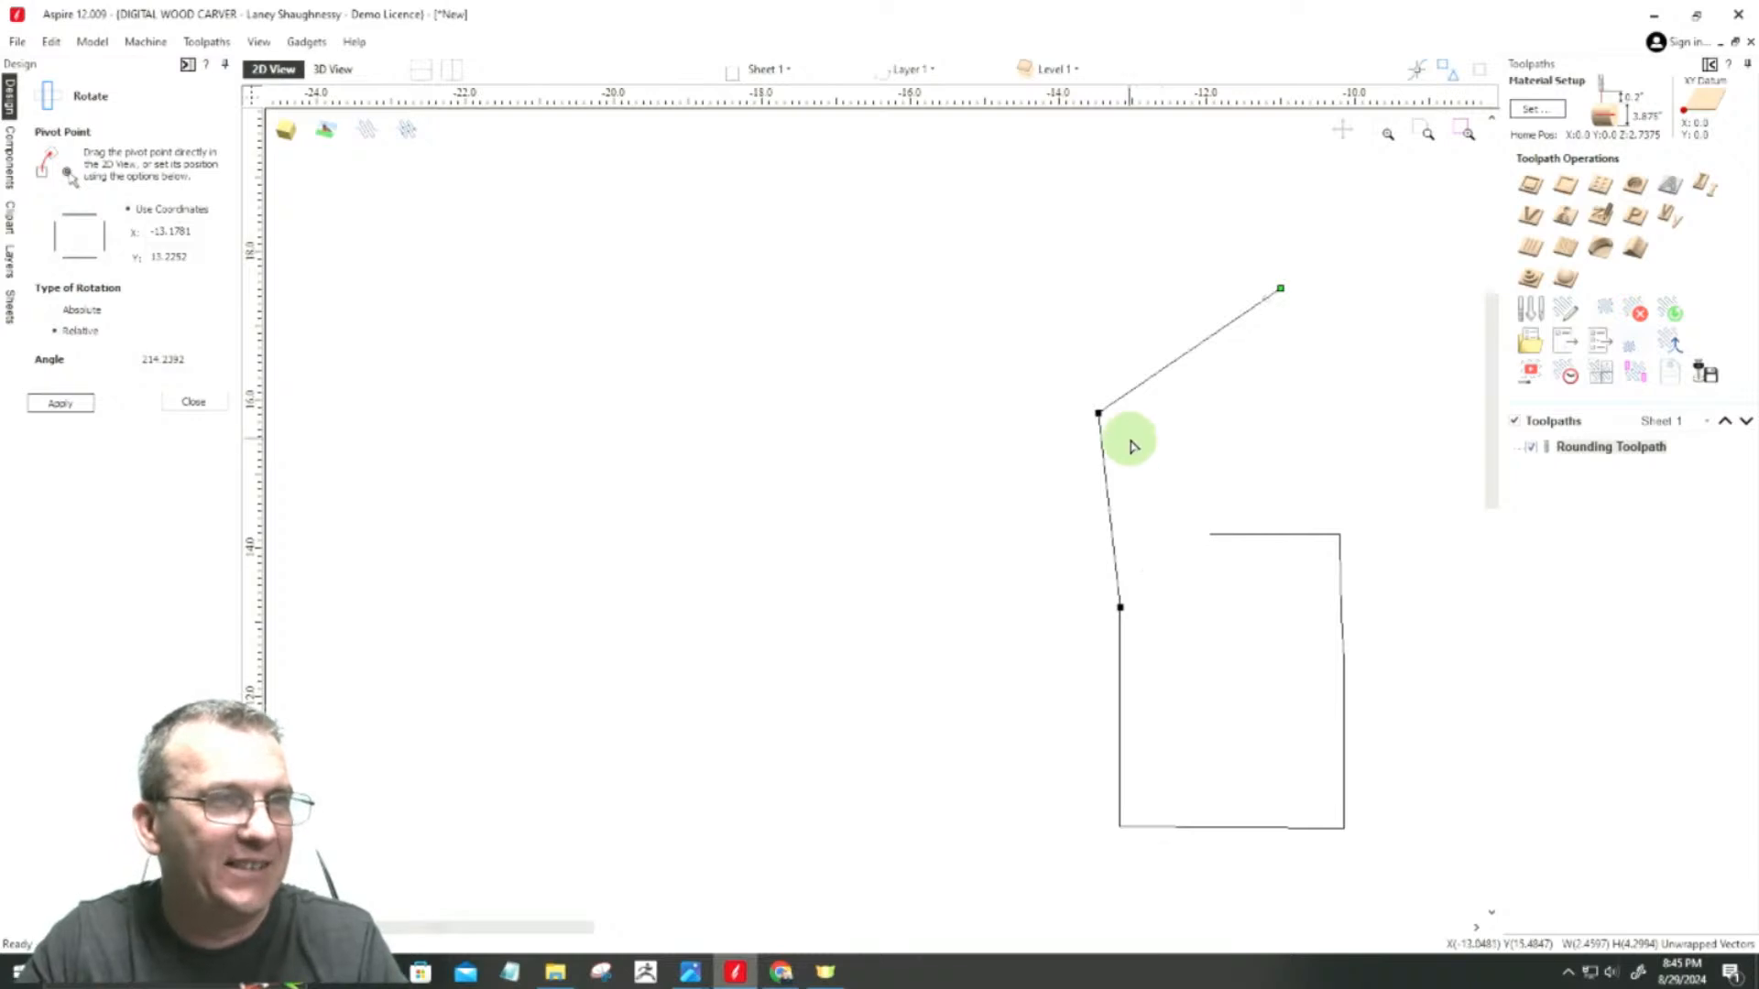
Step: Move the left side's upper node down level with the bottom side so the line extends the bottom side horizontally
left_click(977, 316)
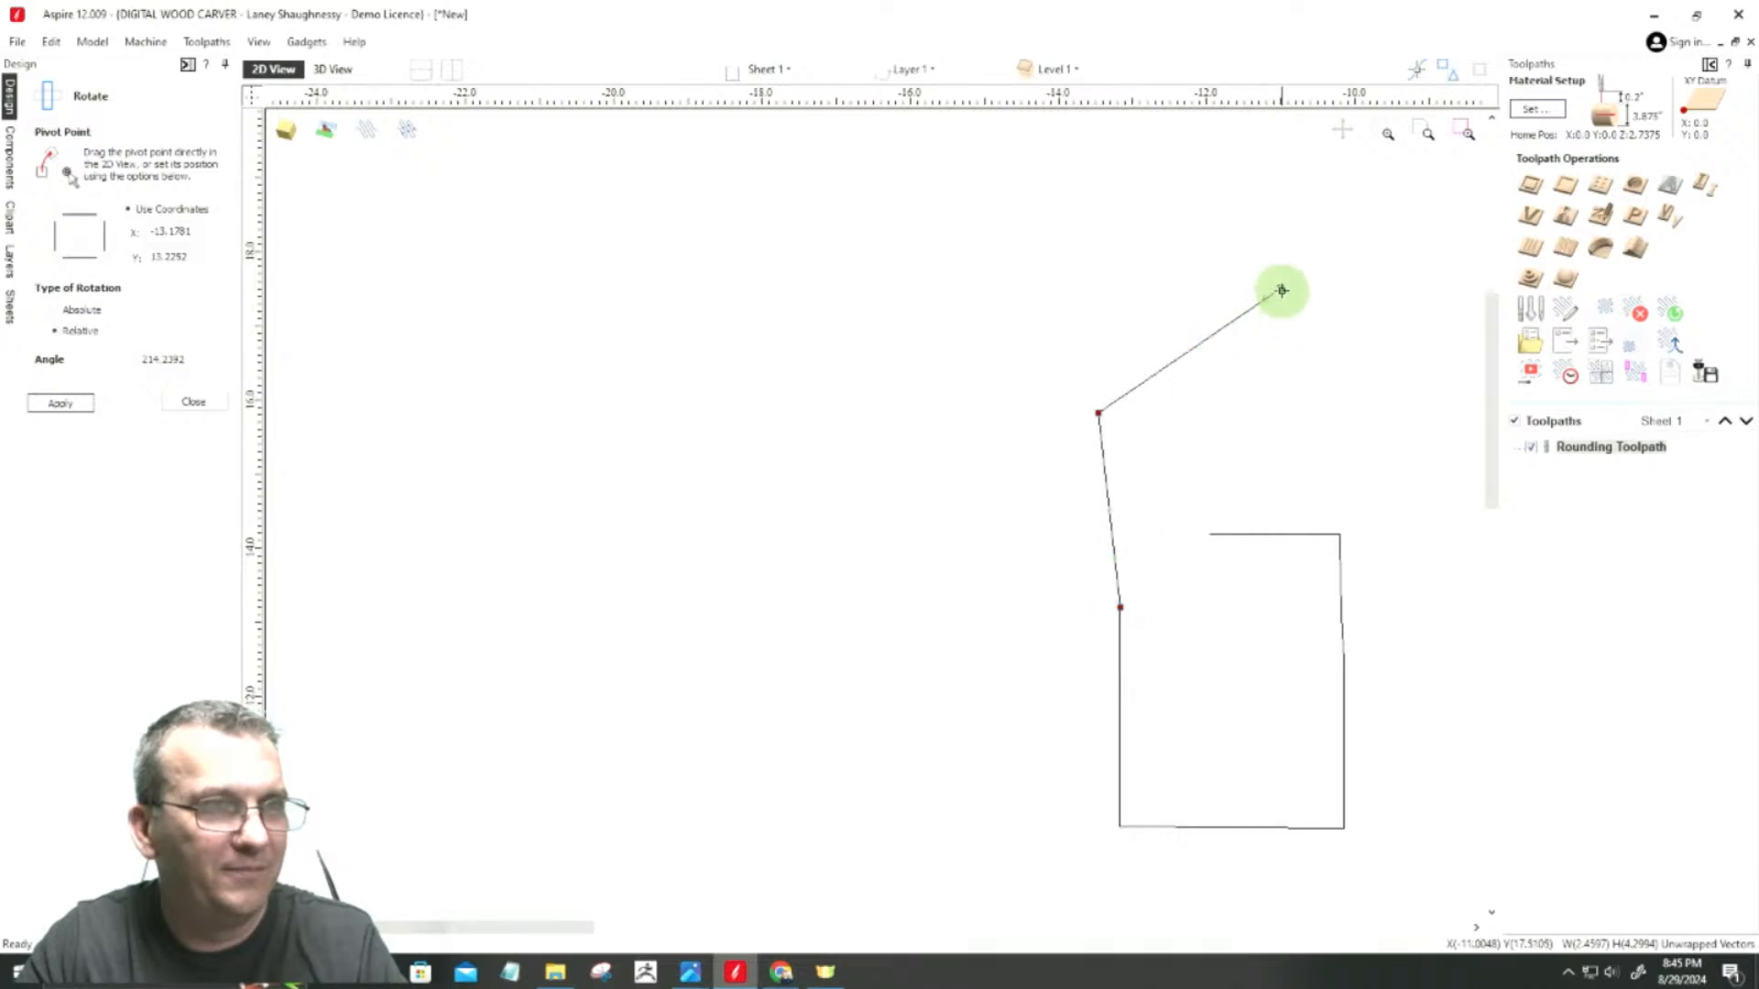
left_click(1031, 479)
left_click(1118, 610)
mouse_move(1118, 608)
left_mouse_down()
mouse_move(998, 718)
mouse_move(973, 809)
mouse_move(1076, 826)
left_mouse_up()
left_click(1119, 609)
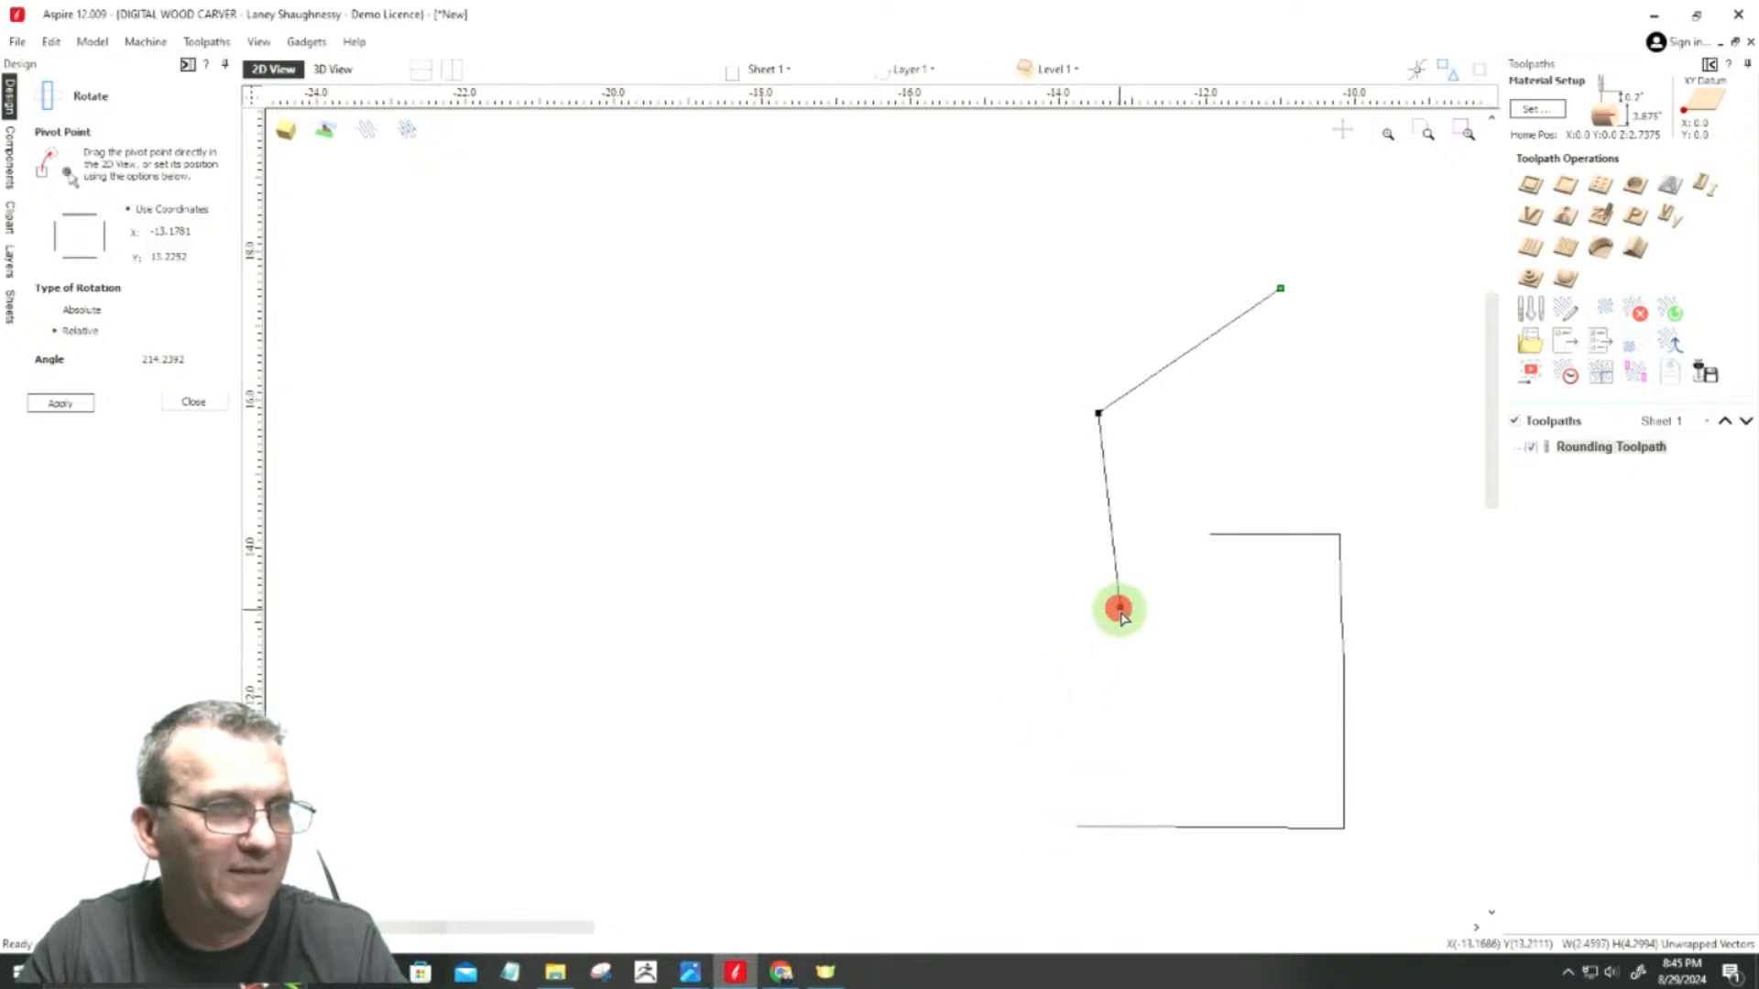
Step: Move the straightened end section onto the extended bottom side's end and align its corner node vertically above that end
left_click_drag(970, 216, 1355, 660)
mouse_move(1119, 608)
left_mouse_down()
mouse_move(1064, 793)
mouse_move(1078, 826)
left_mouse_up()
left_click(1054, 634)
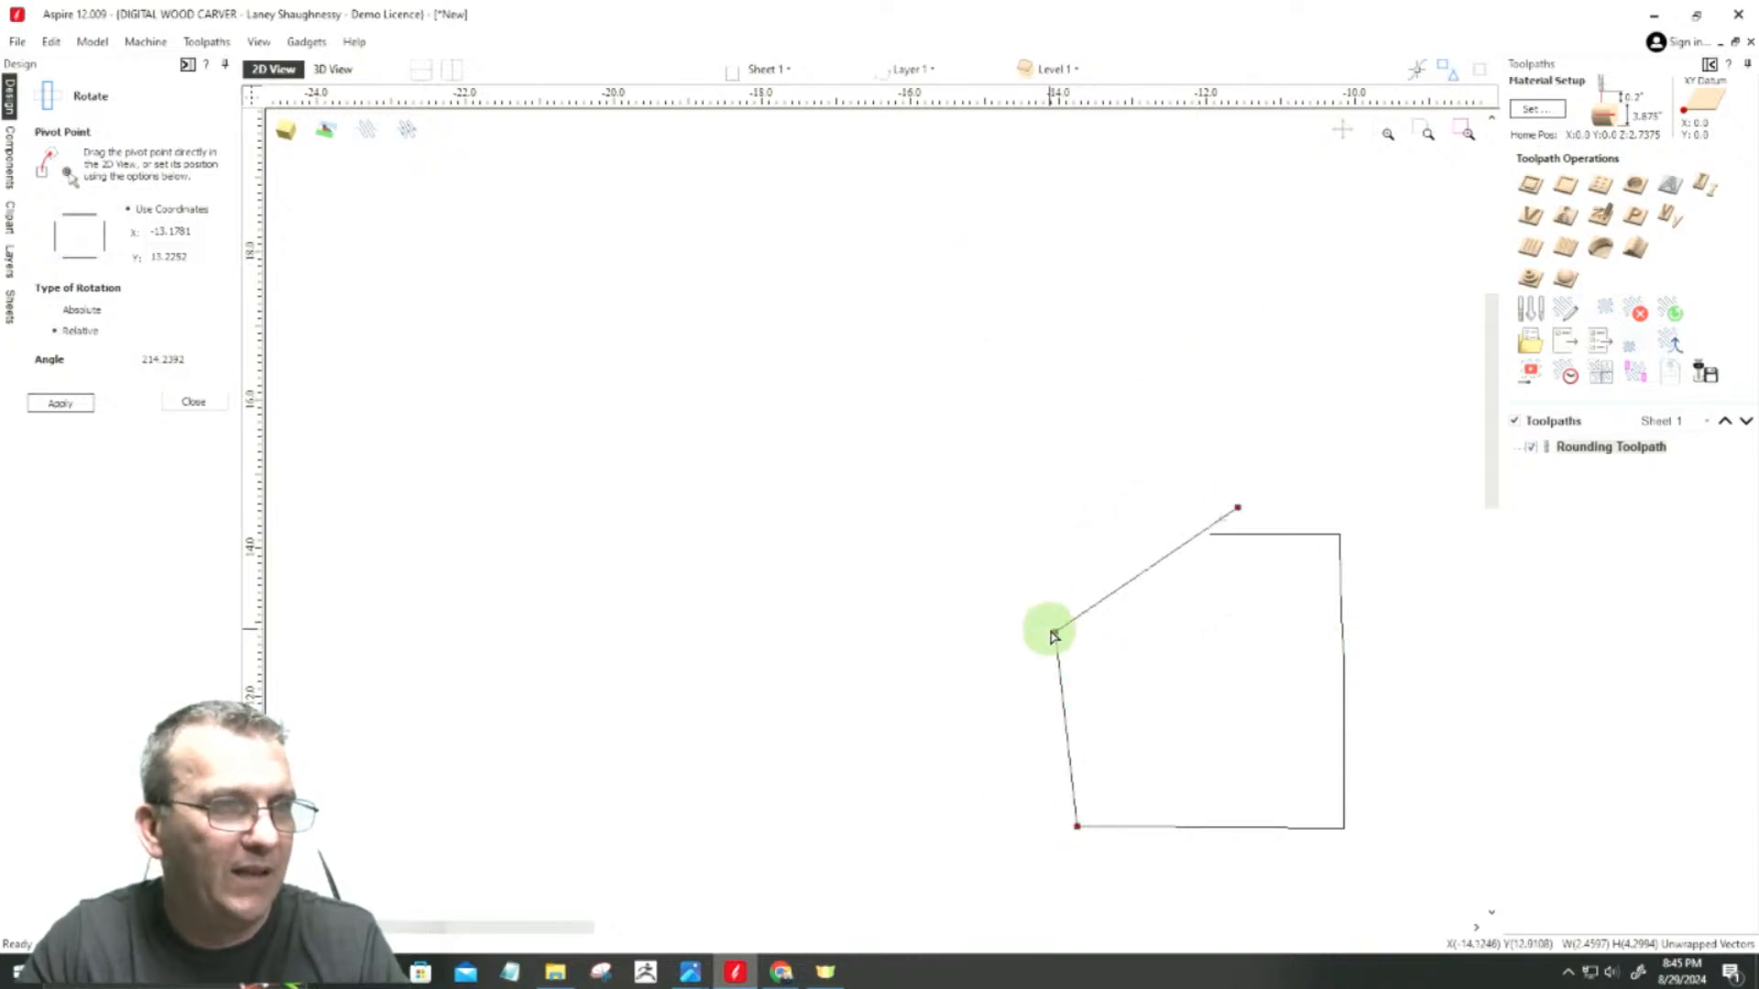
mouse_move(1051, 633)
left_mouse_down()
mouse_move(1048, 530)
mouse_move(1055, 631)
left_mouse_up()
left_click(919, 679)
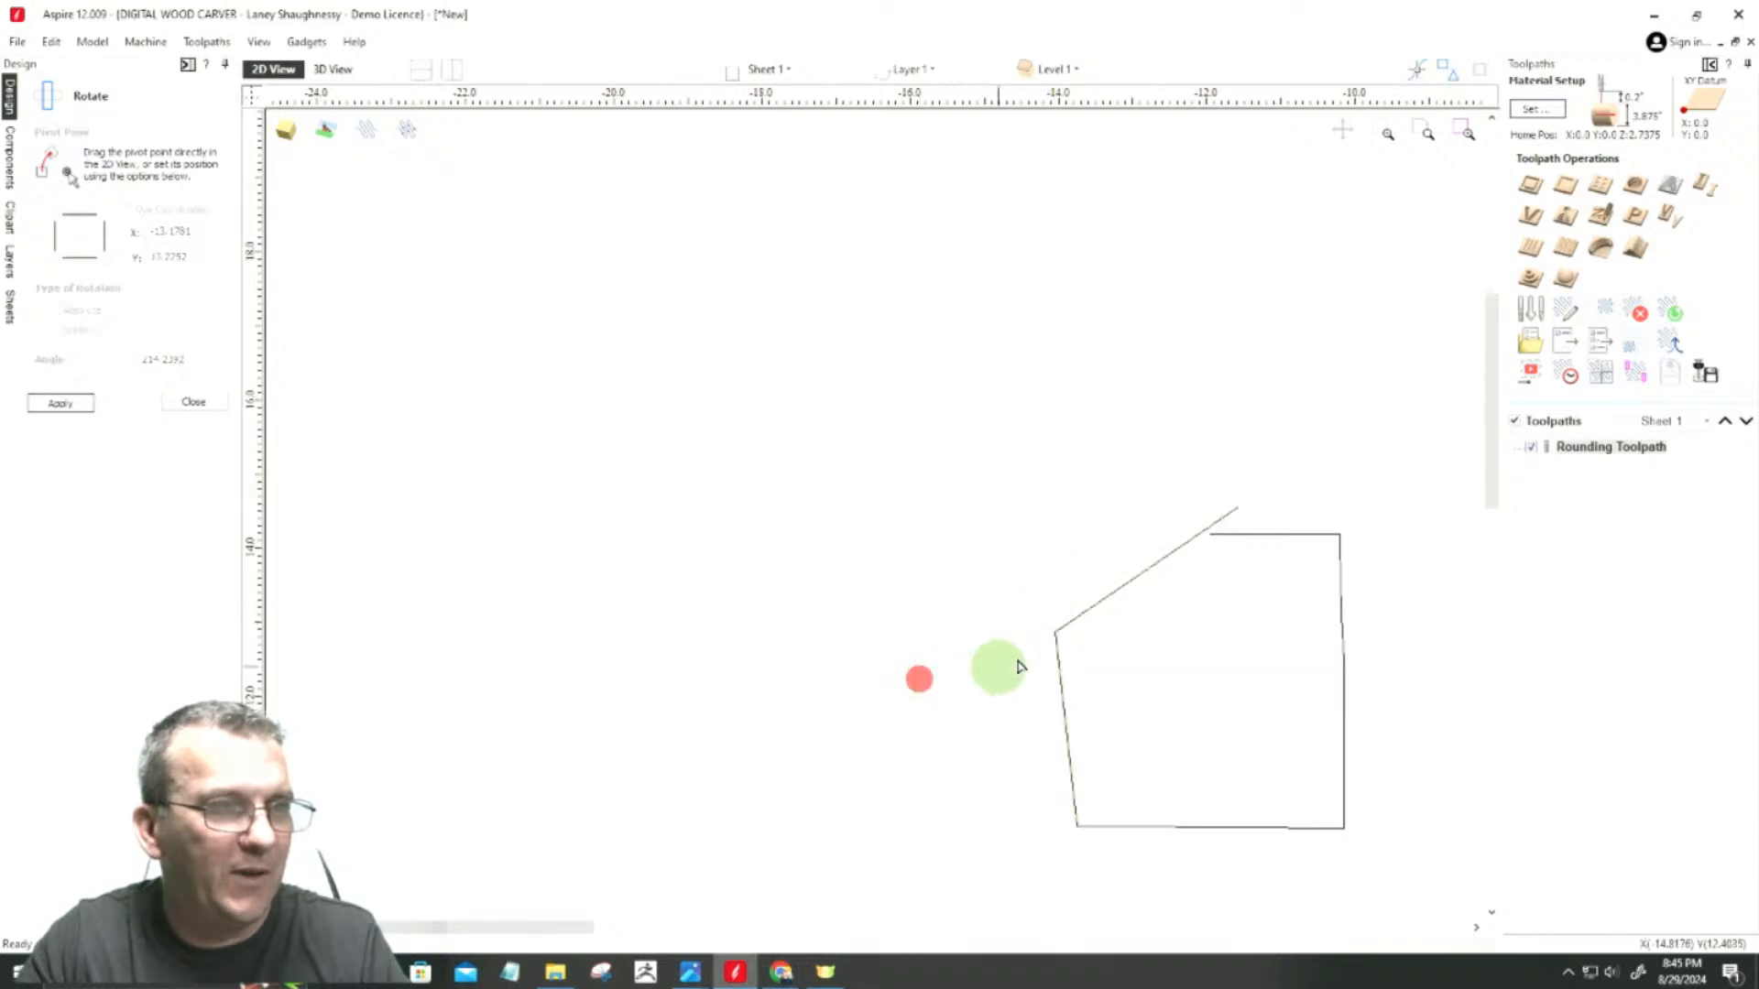
left_click(1059, 659)
left_click_drag(1055, 631, 1077, 541)
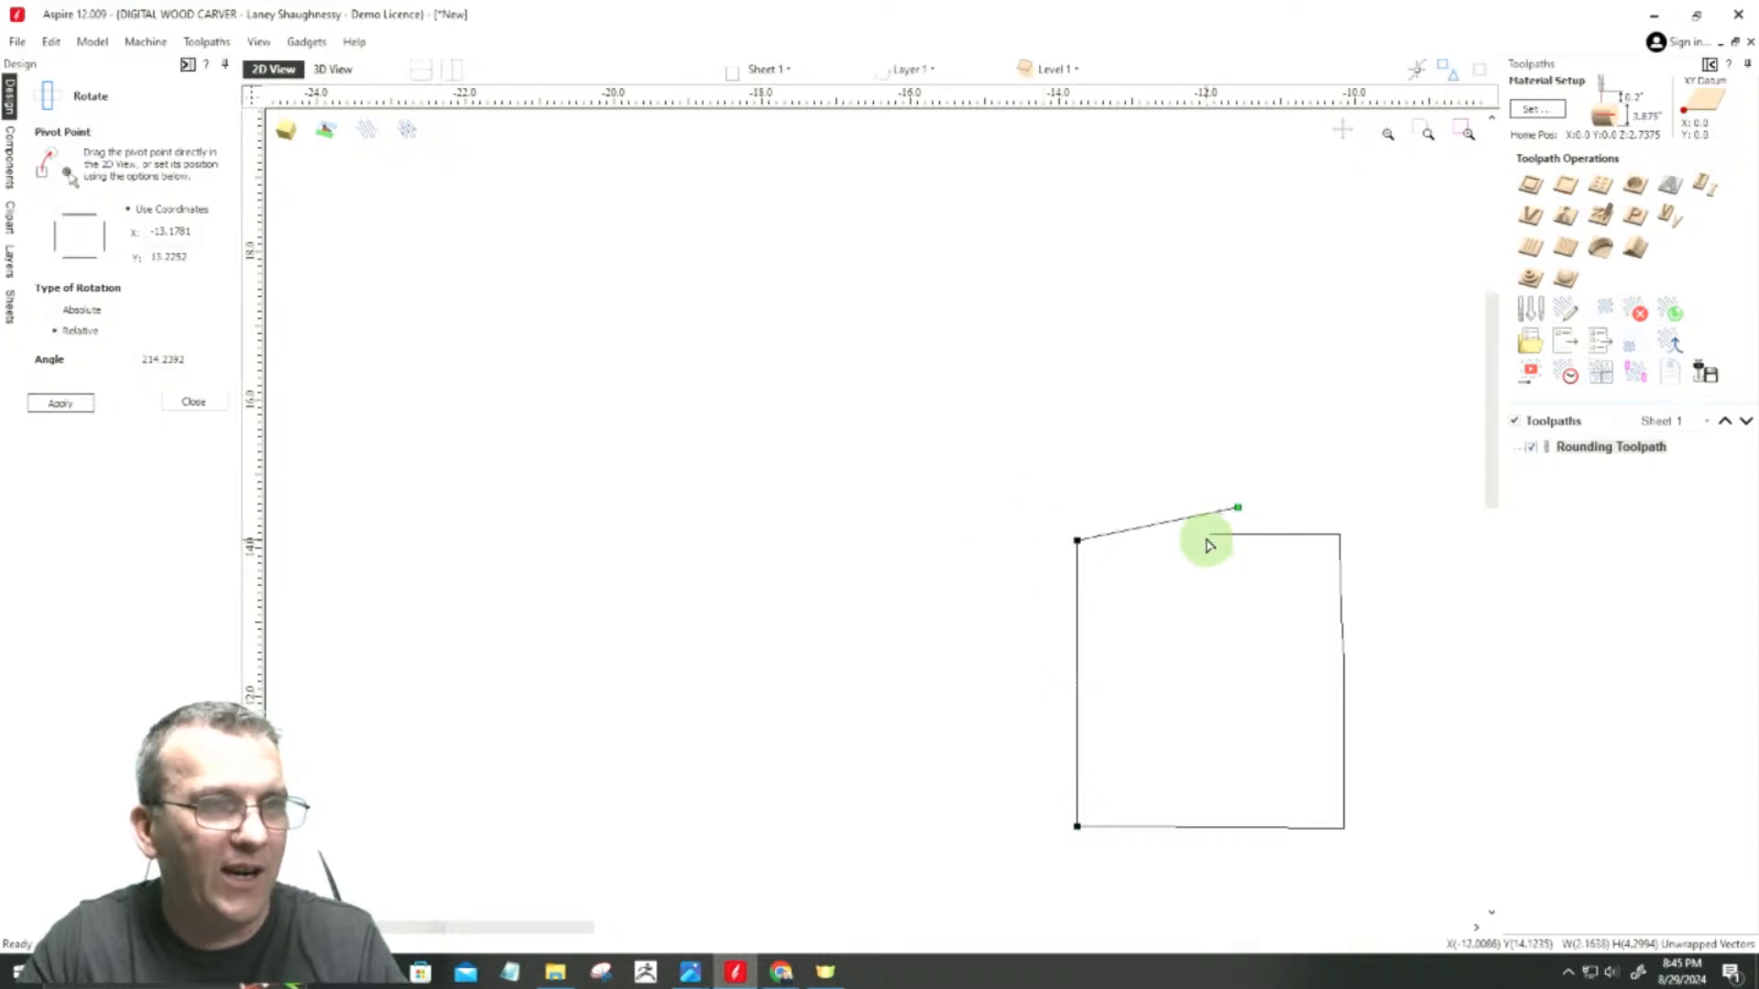
Step: Join the section's free end node to the top line's open end and align the corner node horizontally with it
left_click_drag(1236, 508, 1210, 534)
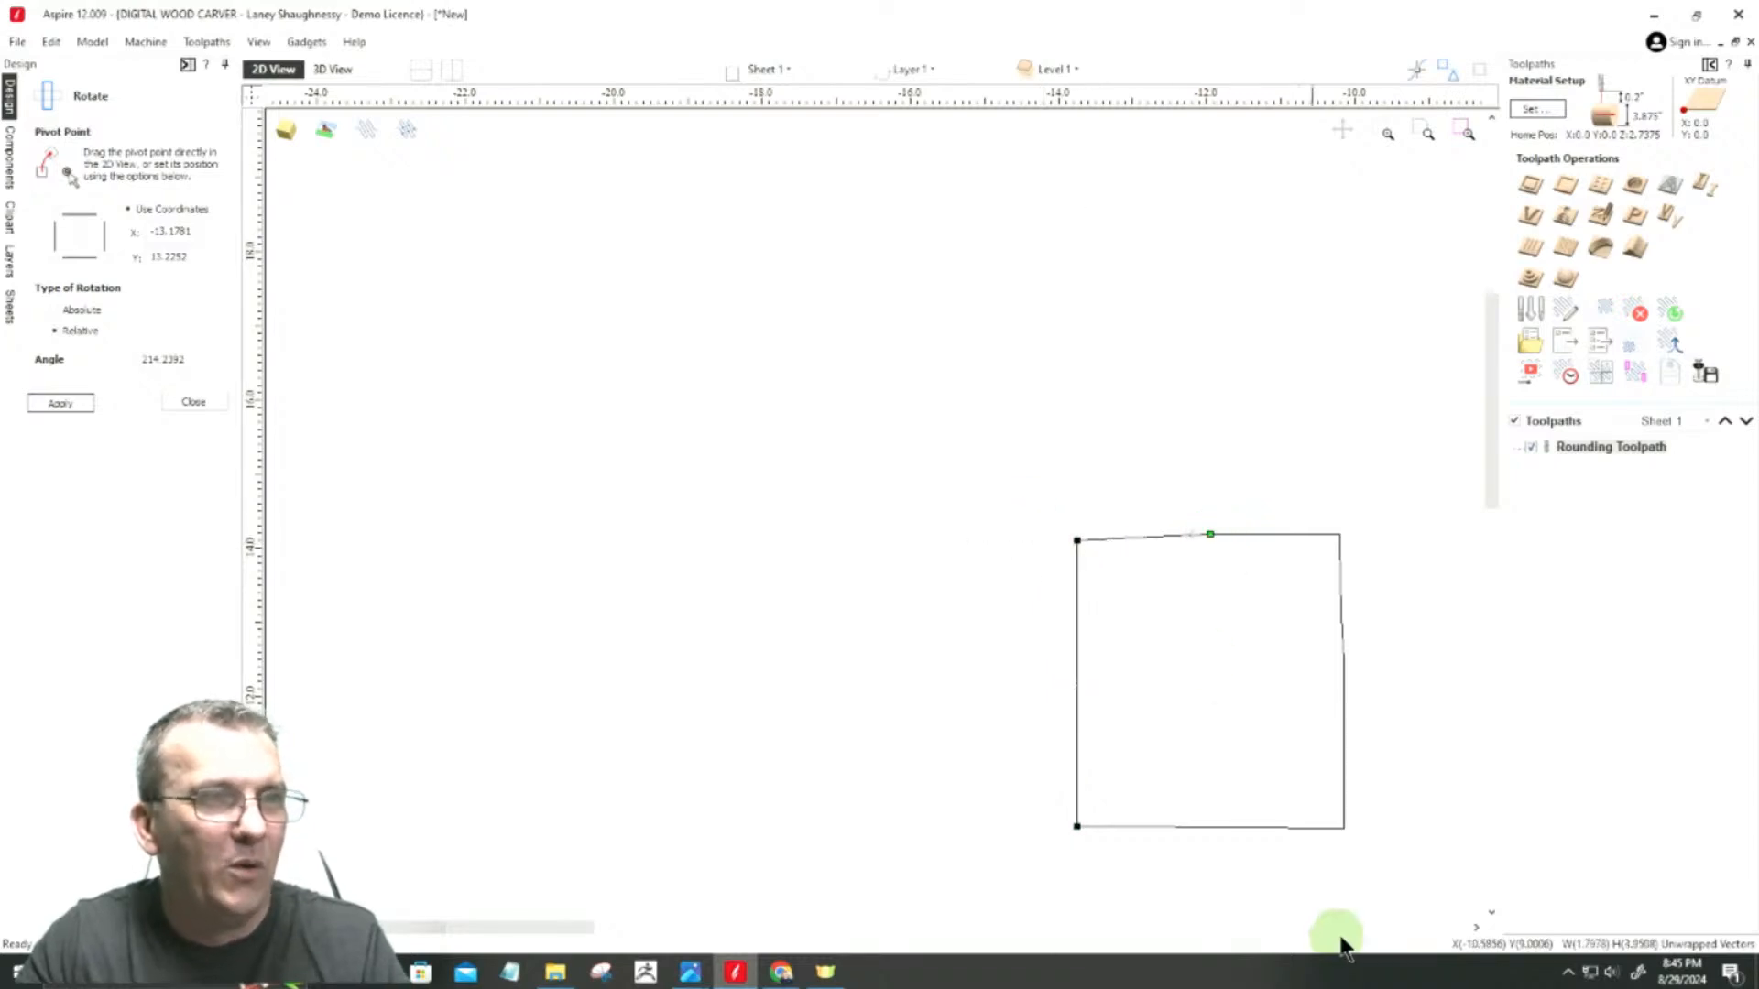
left_click(1210, 535)
left_click_drag(1077, 540, 1078, 536)
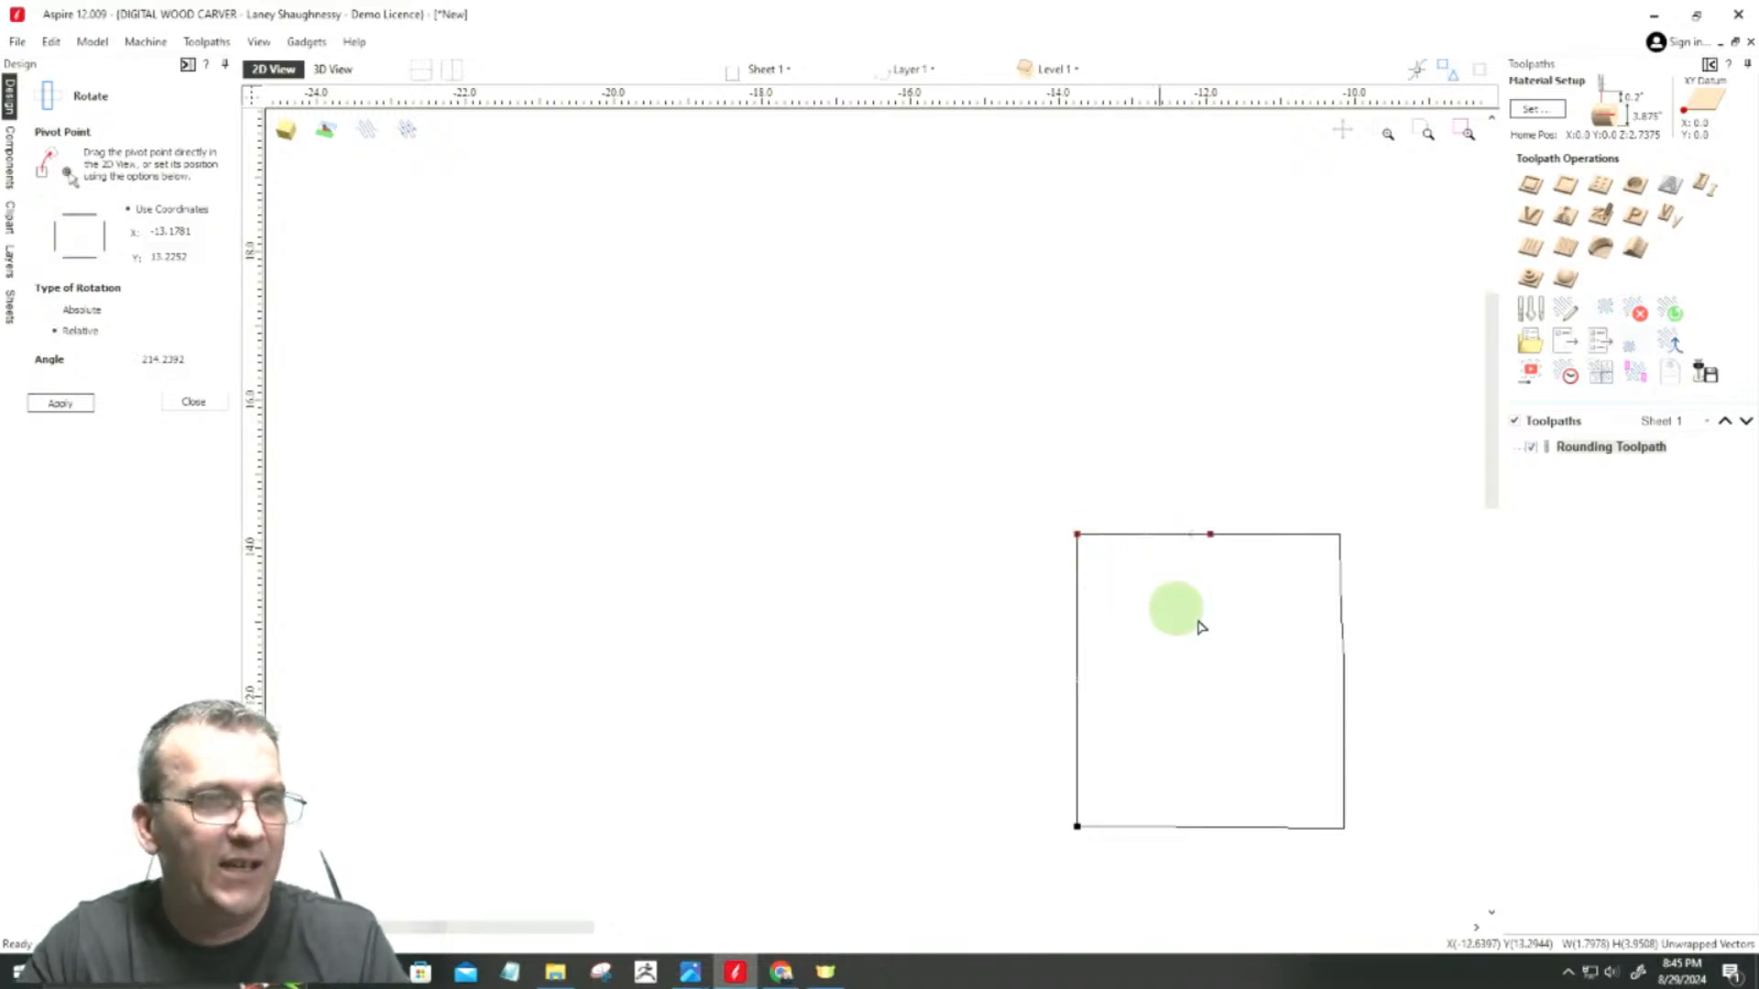
Step: Delete the extra node on the square's right side just below the upper corner
left_click_drag(1330, 537, 1340, 534)
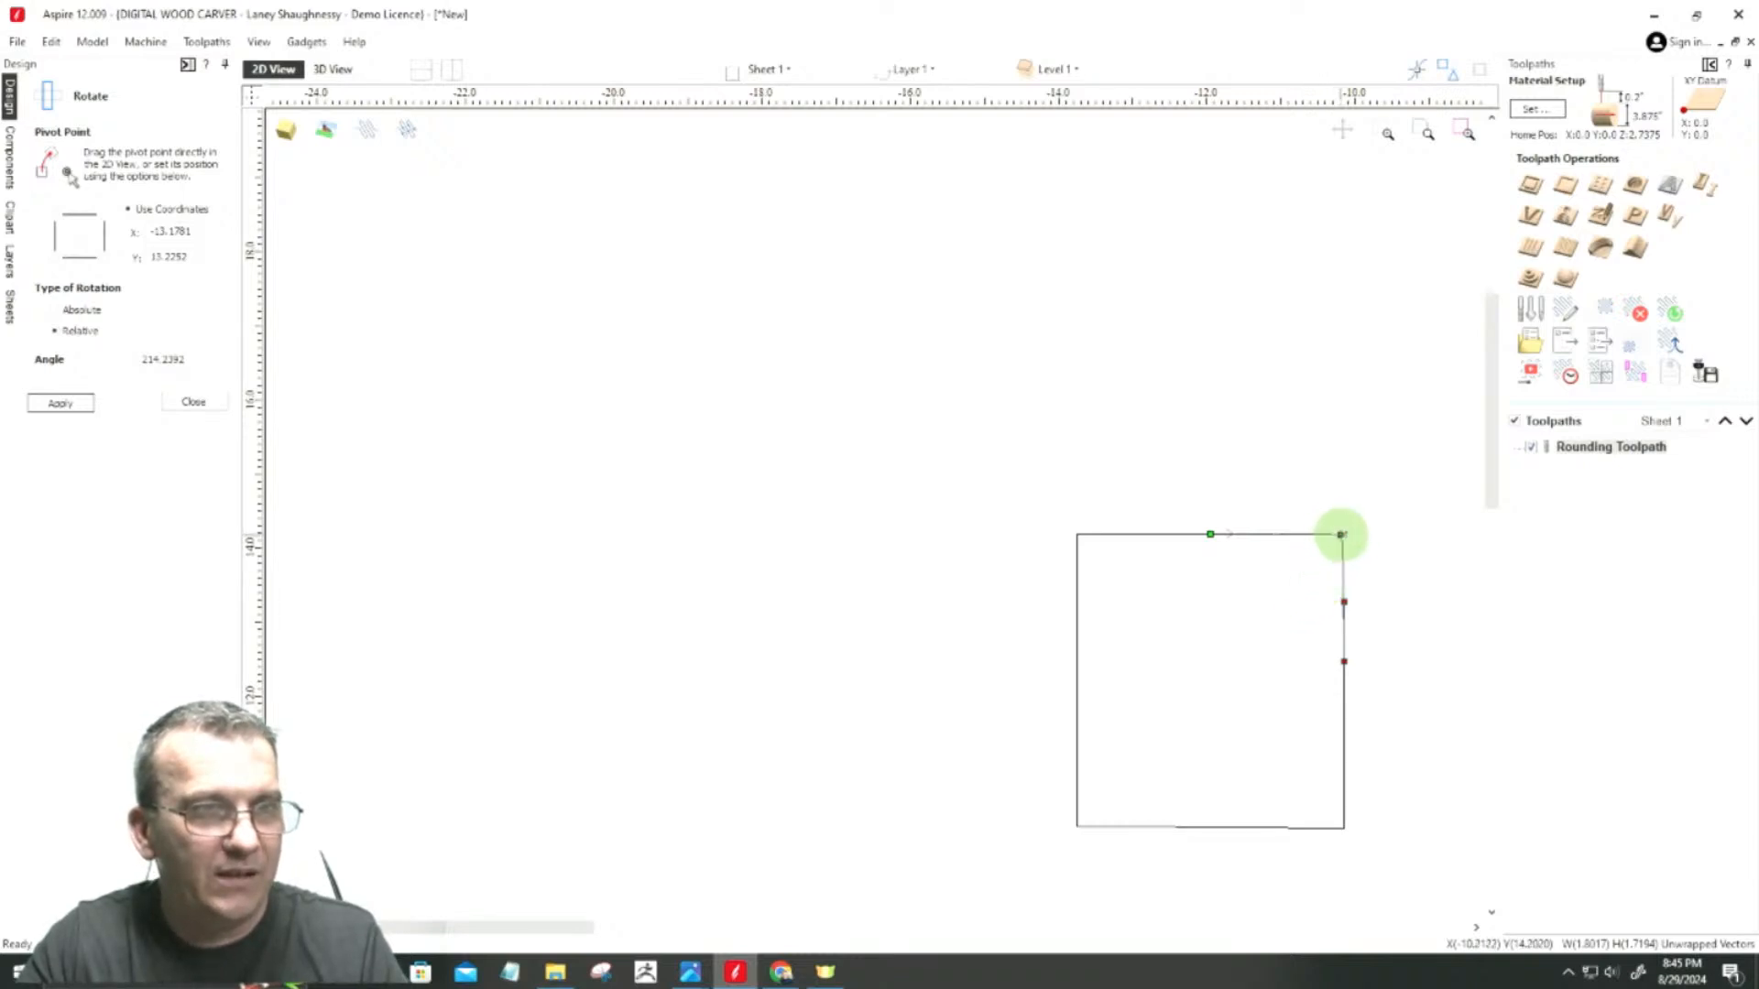
right_click(1343, 595)
left_click(1374, 605)
left_click(1346, 658)
left_click(1344, 660)
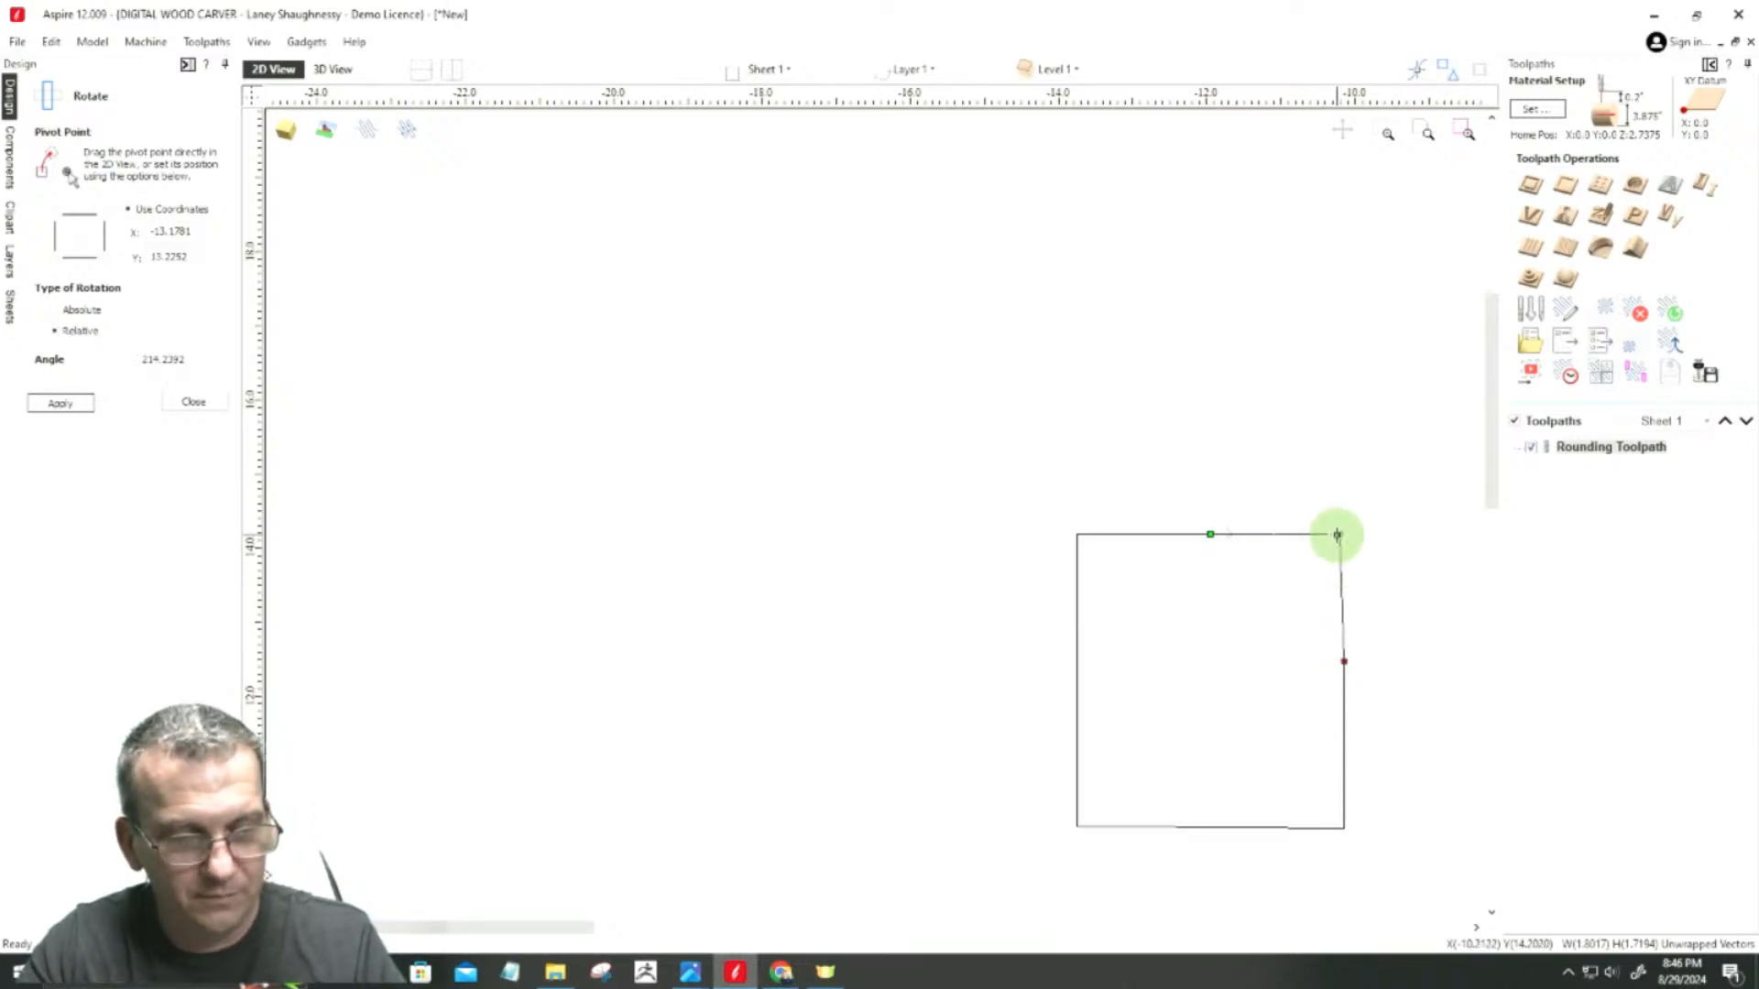
Step: Select the whole square rebuilt from the unwrapped profile segments and delete it, keeping the other square
scroll(1251, 661, "down", 4)
left_click(1237, 676)
scroll(1211, 674, "up", 5)
scroll(1202, 667, "down", 4)
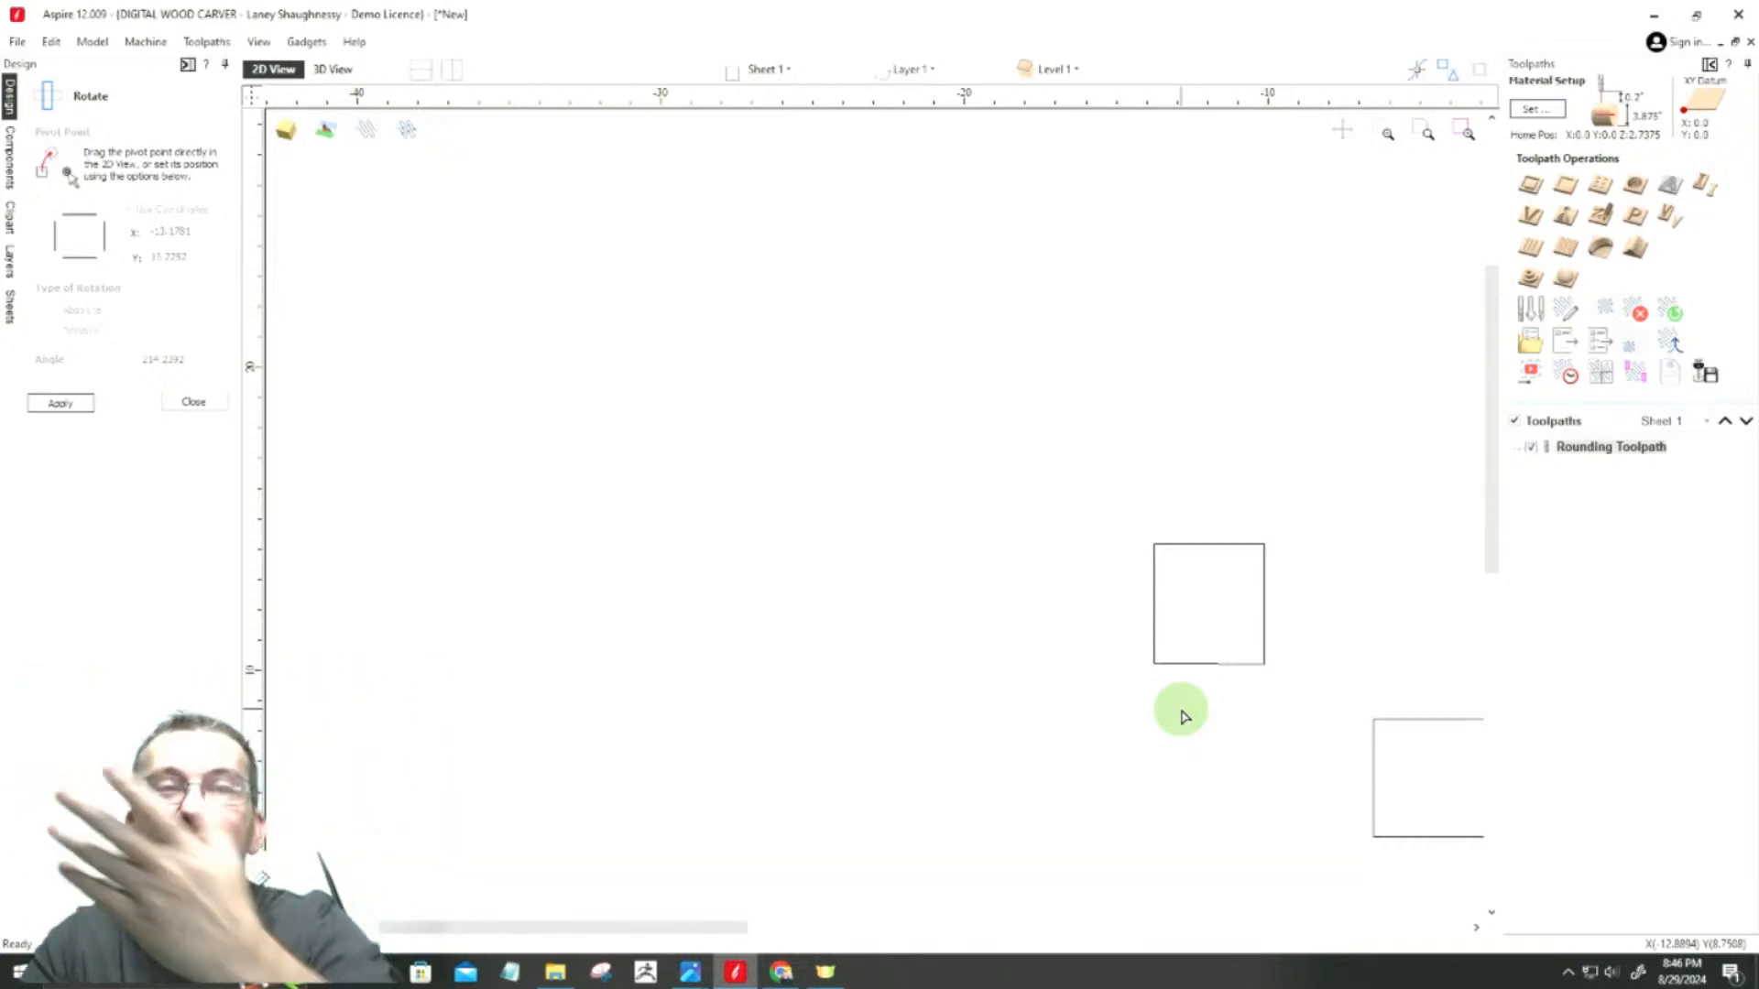
scroll(1068, 550, "down", 3)
scroll(1074, 550, "up", 3)
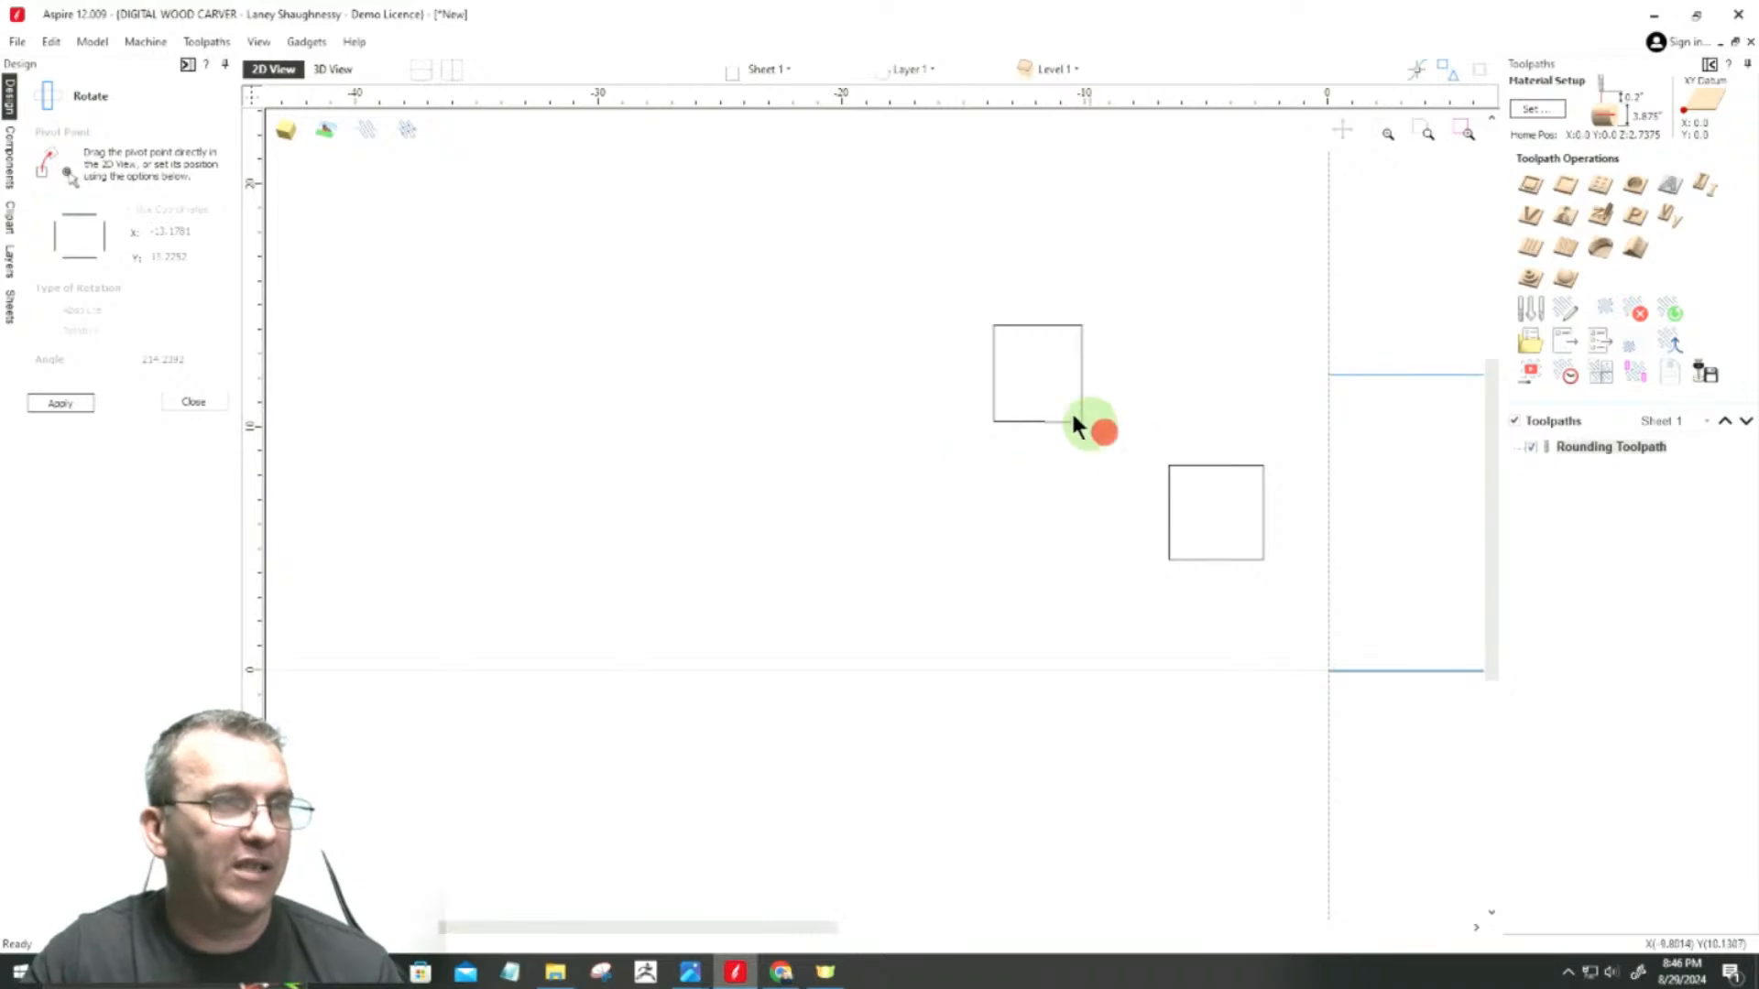
left_click_drag(1100, 432, 929, 301)
key("Delete")
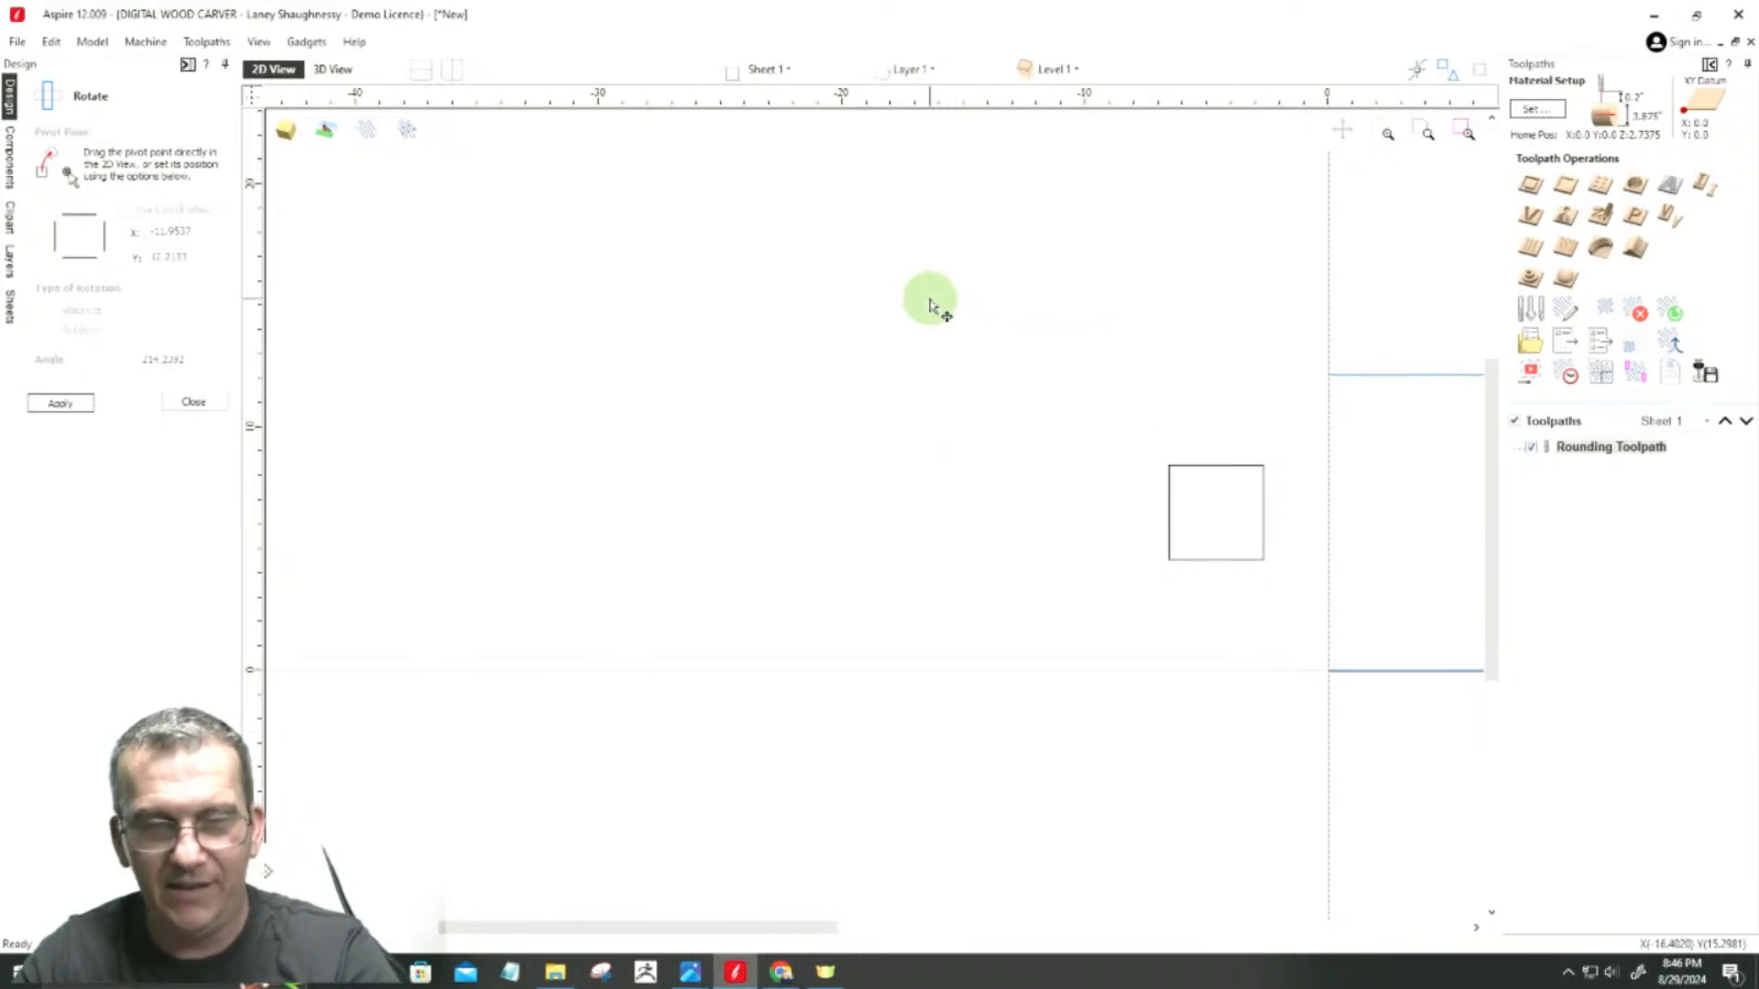
Step: Unwrap the remaining square about its contour center and place the unwrapped profile just outside the job's X0 end
left_click(1218, 466)
left_click(192, 400)
left_click(48, 329)
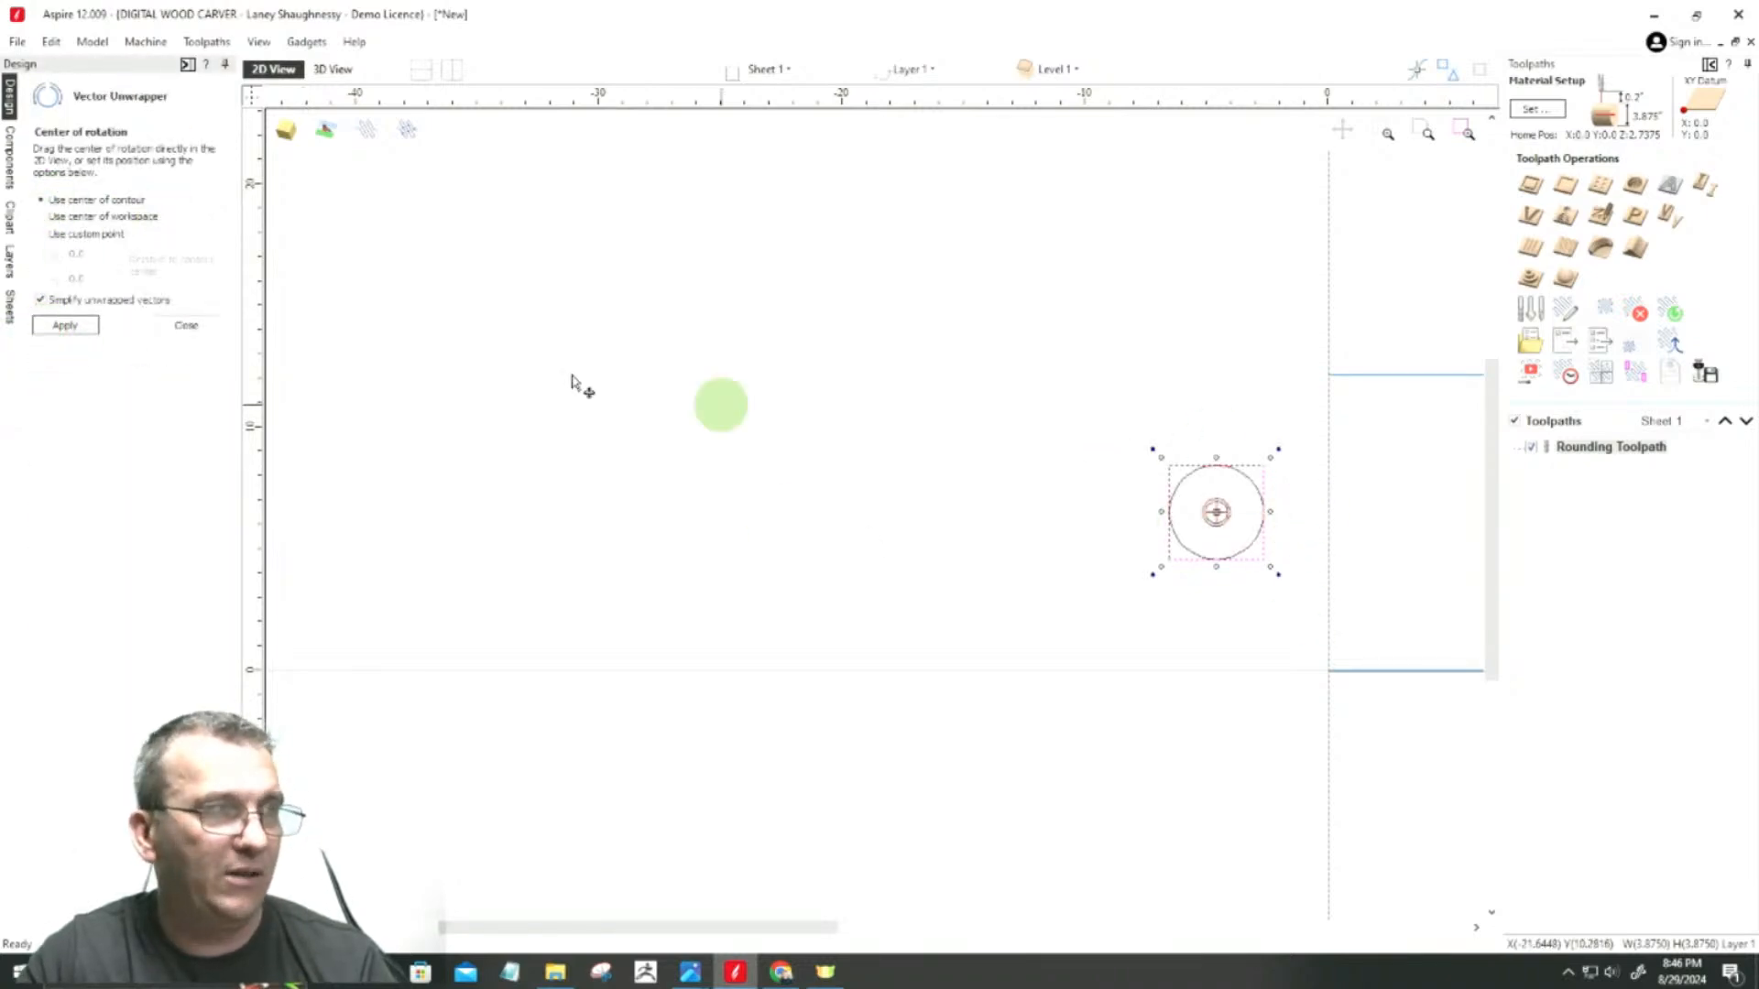
left_click(60, 328)
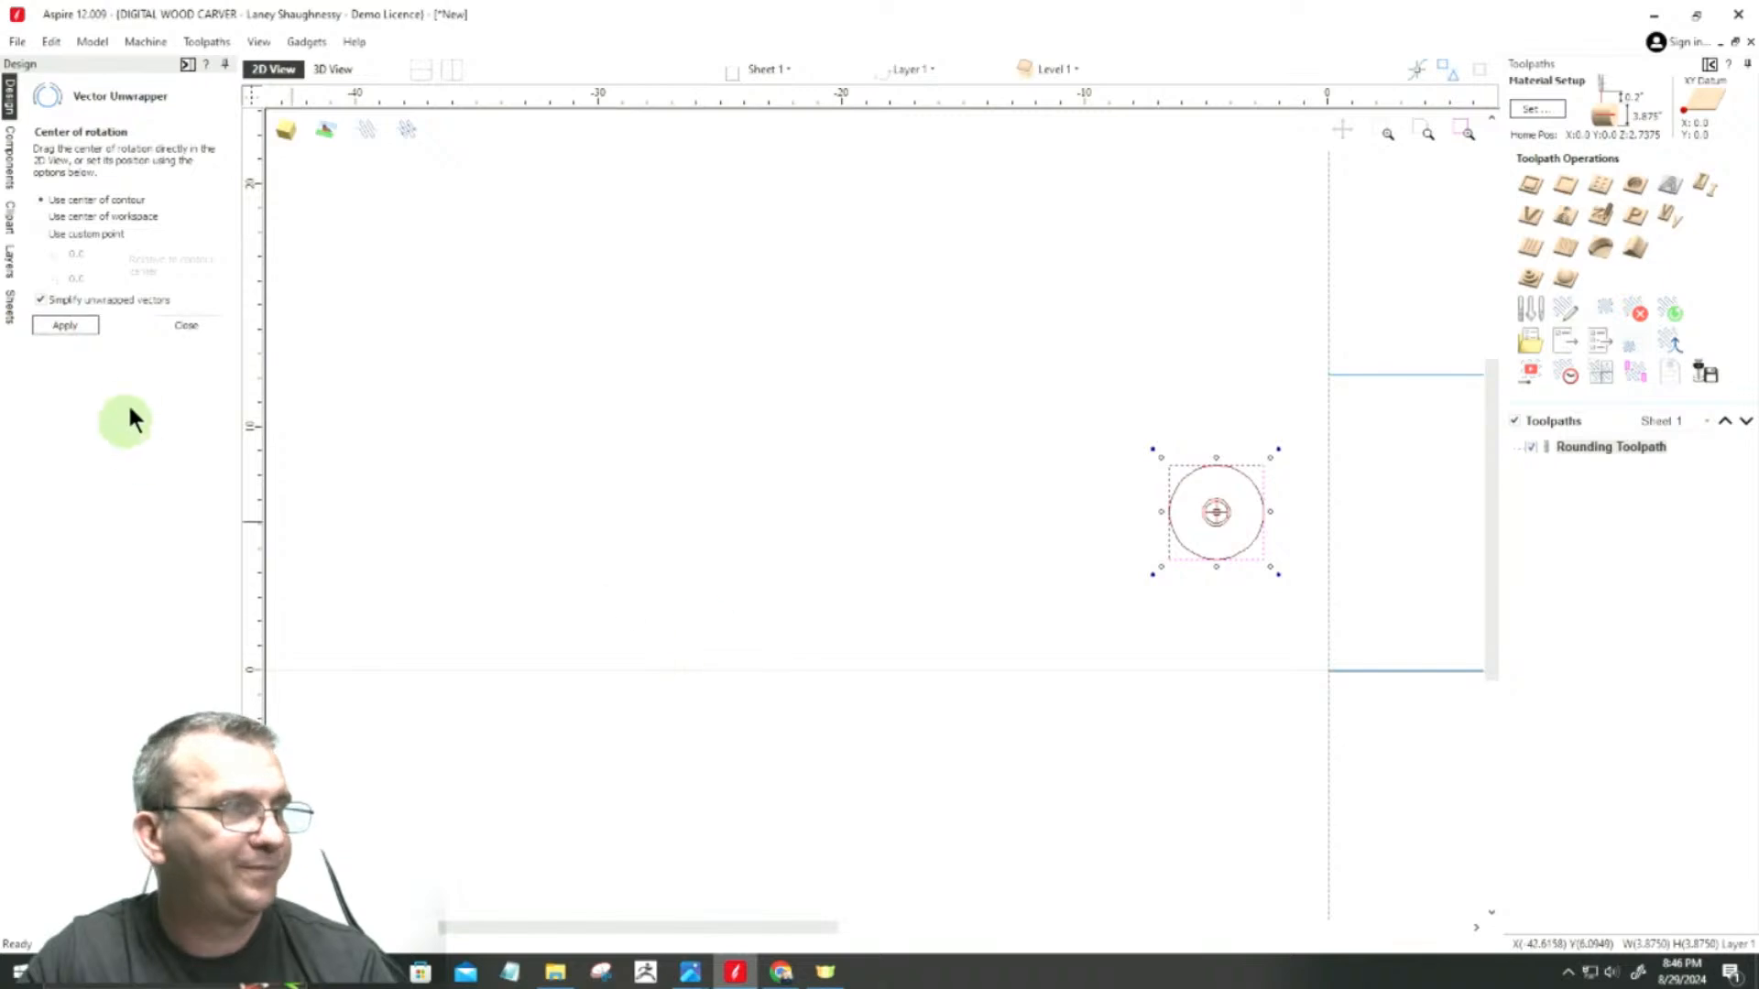
left_click(180, 328)
left_click(1251, 540)
mouse_move(1254, 541)
left_mouse_down()
mouse_move(958, 530)
mouse_move(945, 559)
left_mouse_up()
scroll(909, 559, "up", 3)
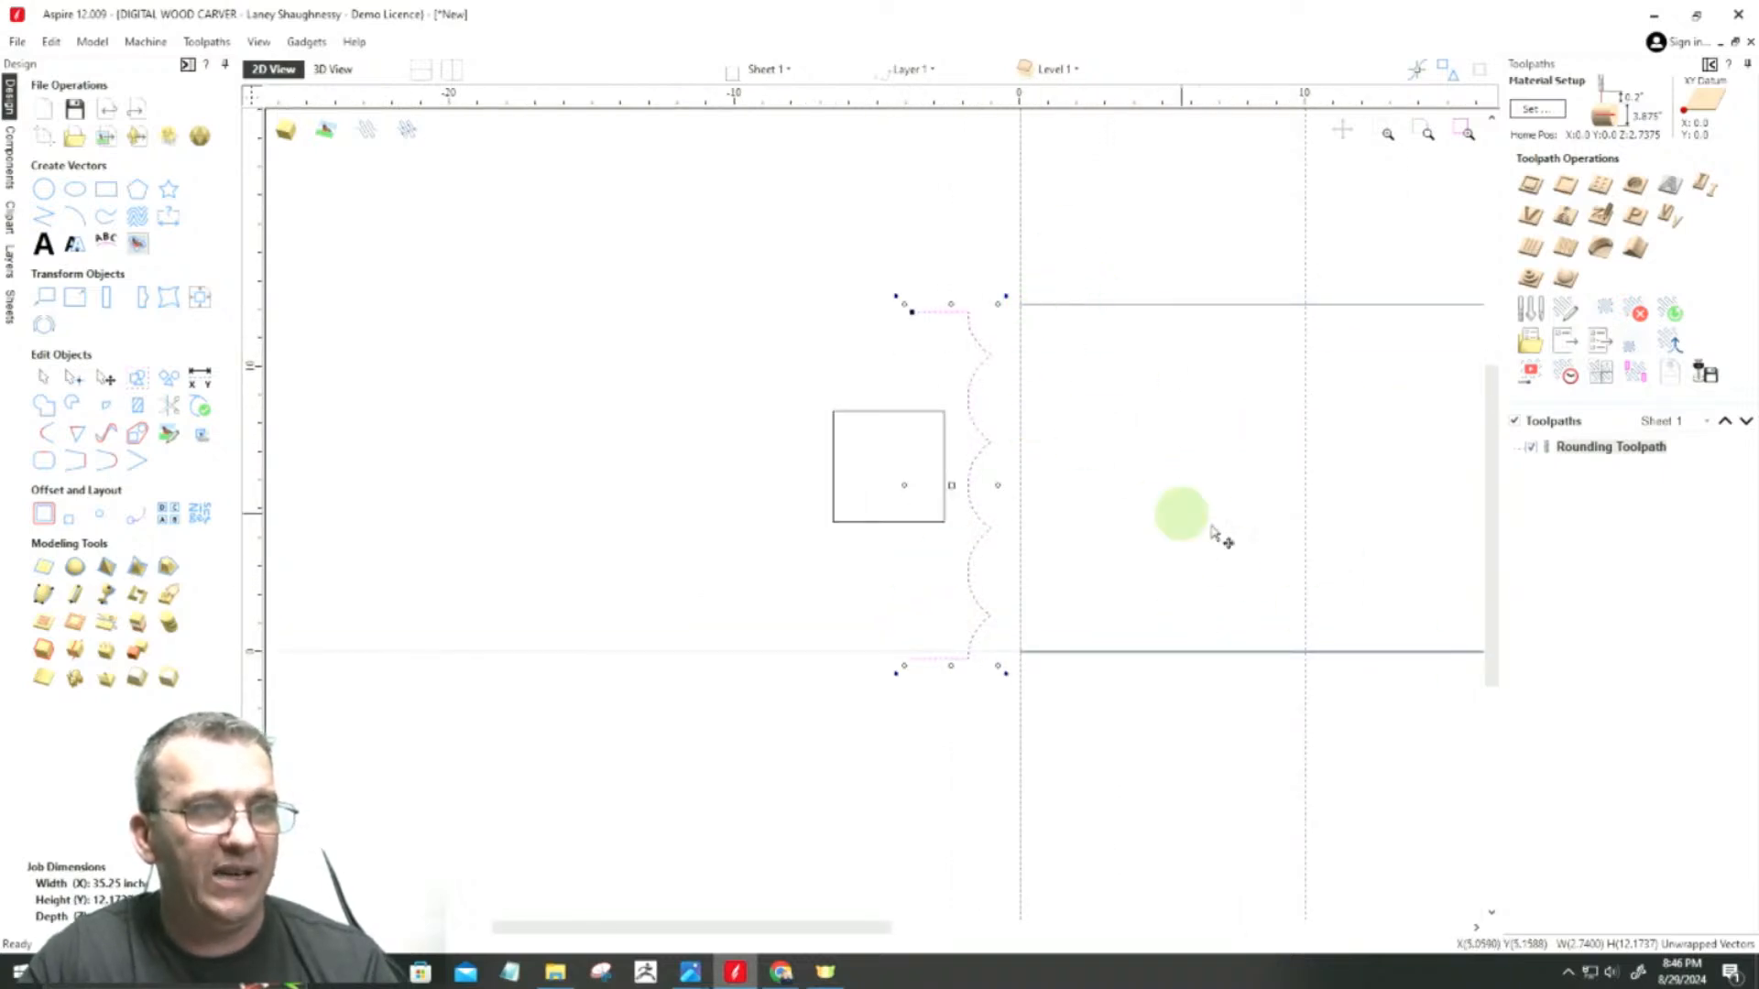
Step: Hide the Rounding Toolpath and show the rotary job as a wrapped cylinder in 3D, turned to view its length
scroll(1013, 345, "down", 3)
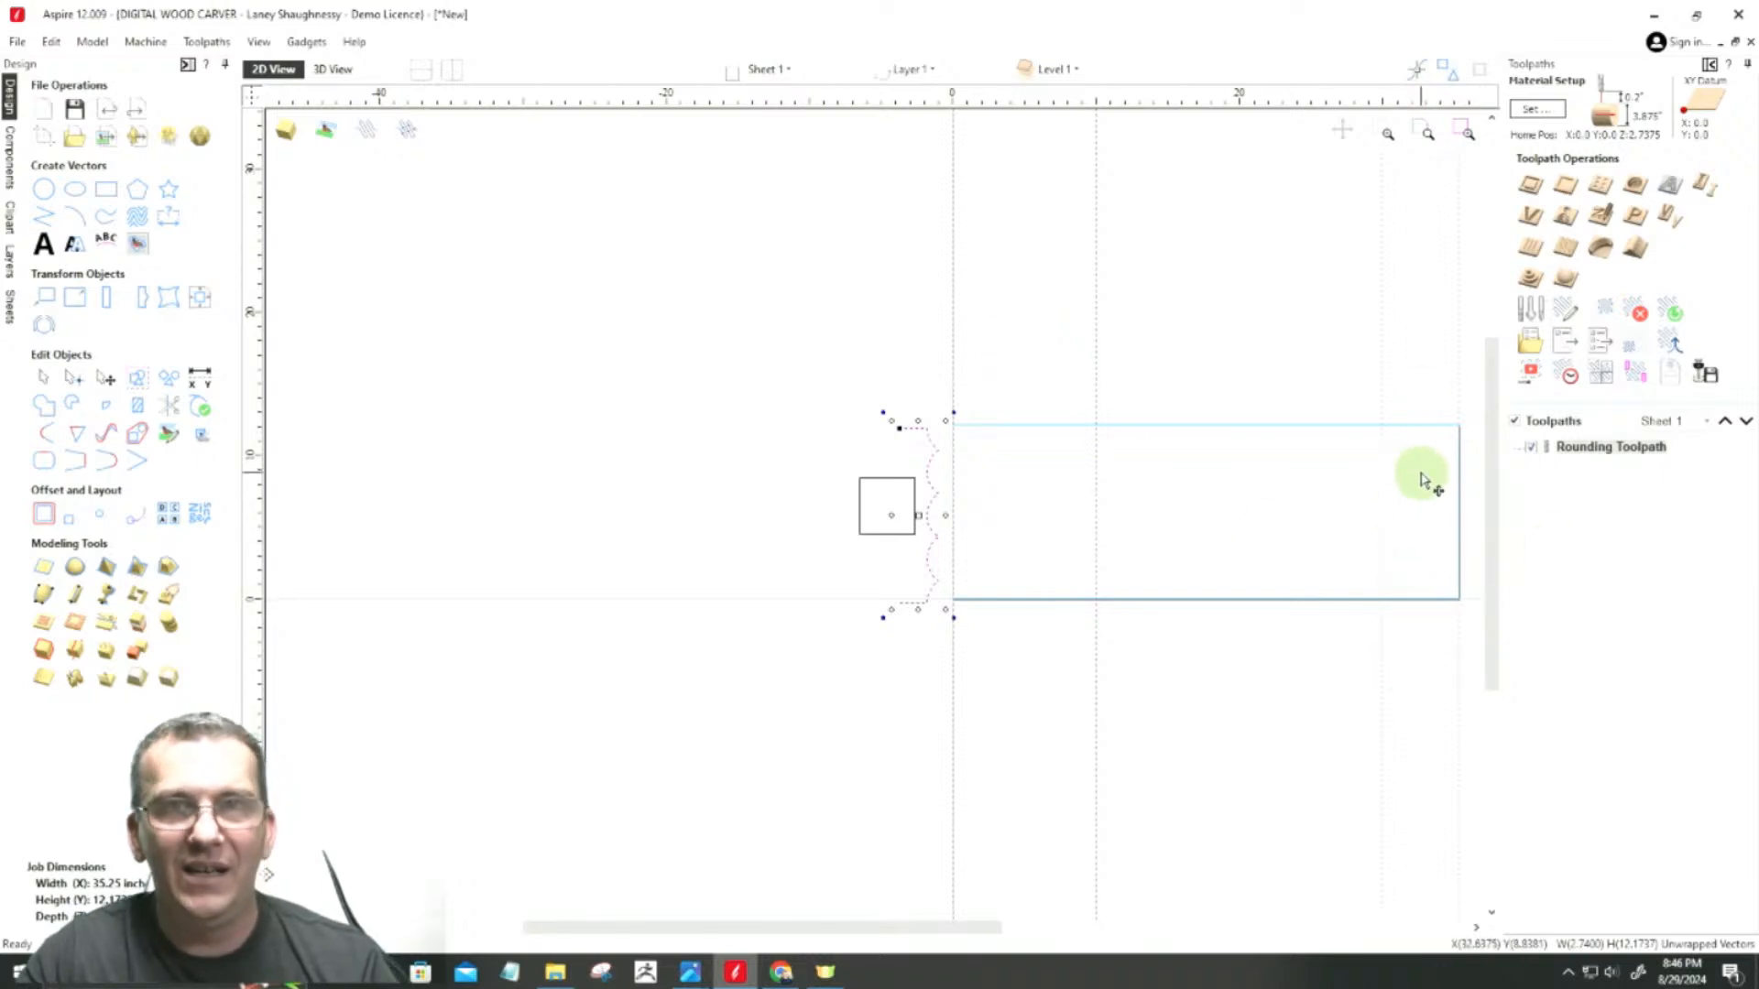
left_click(1288, 601)
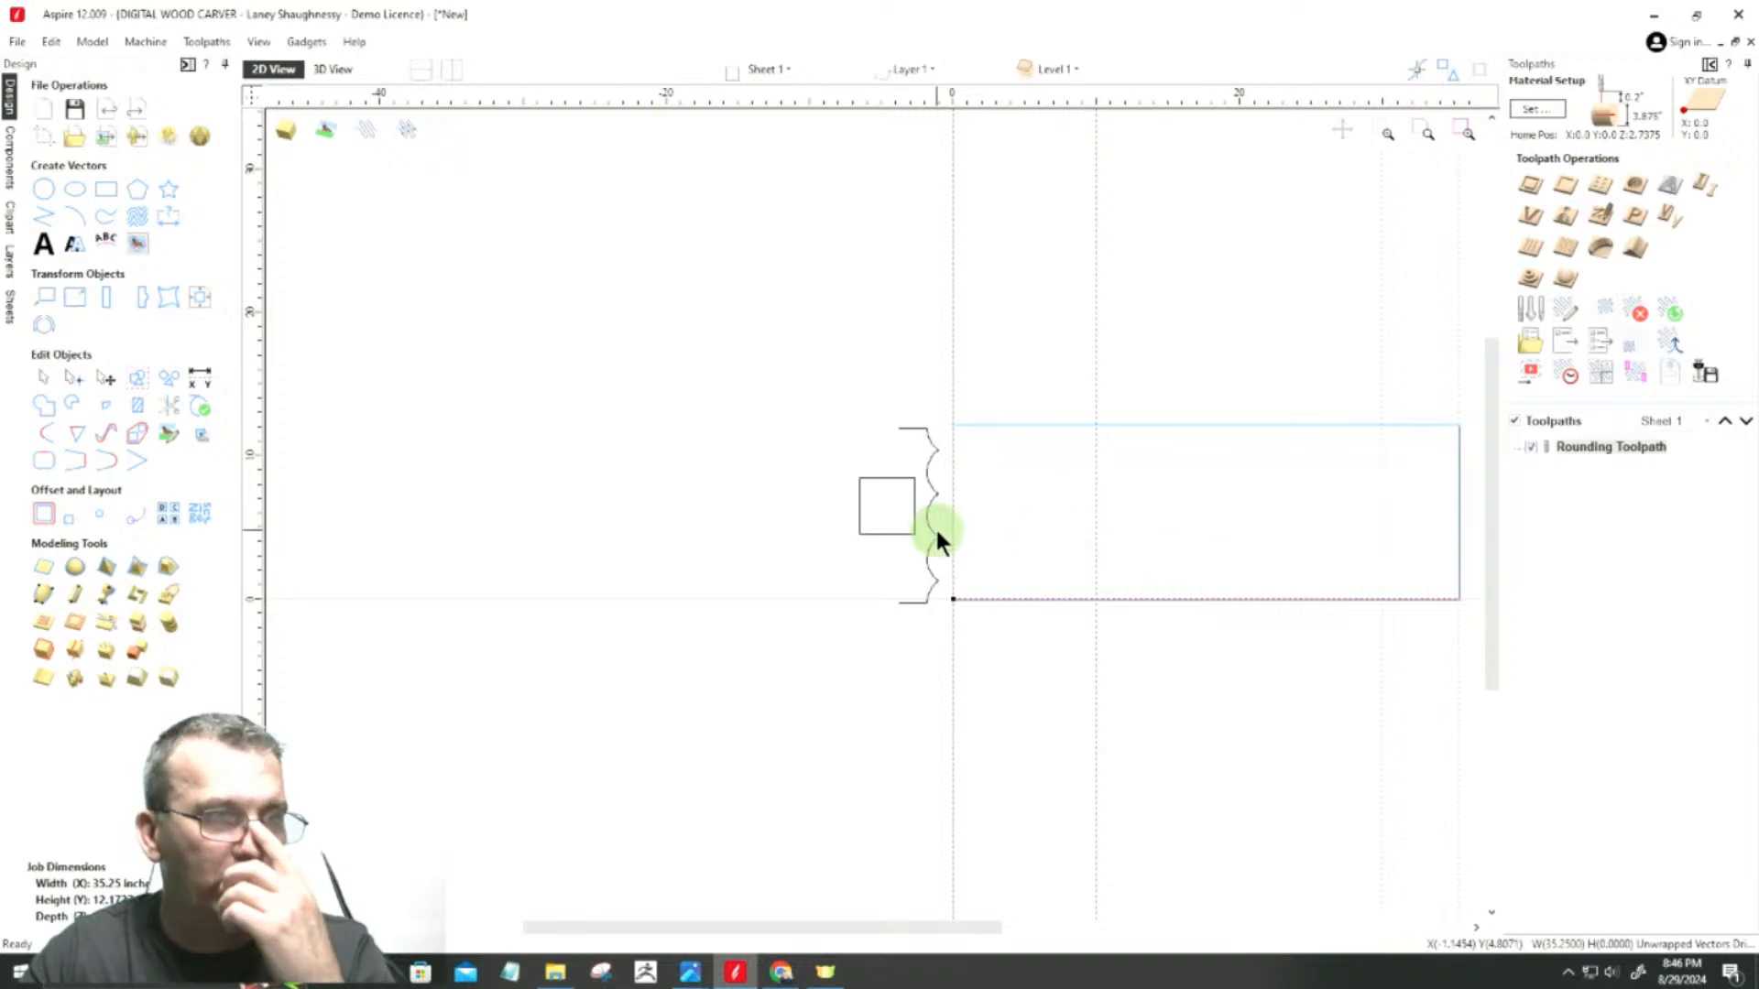
left_click(995, 424)
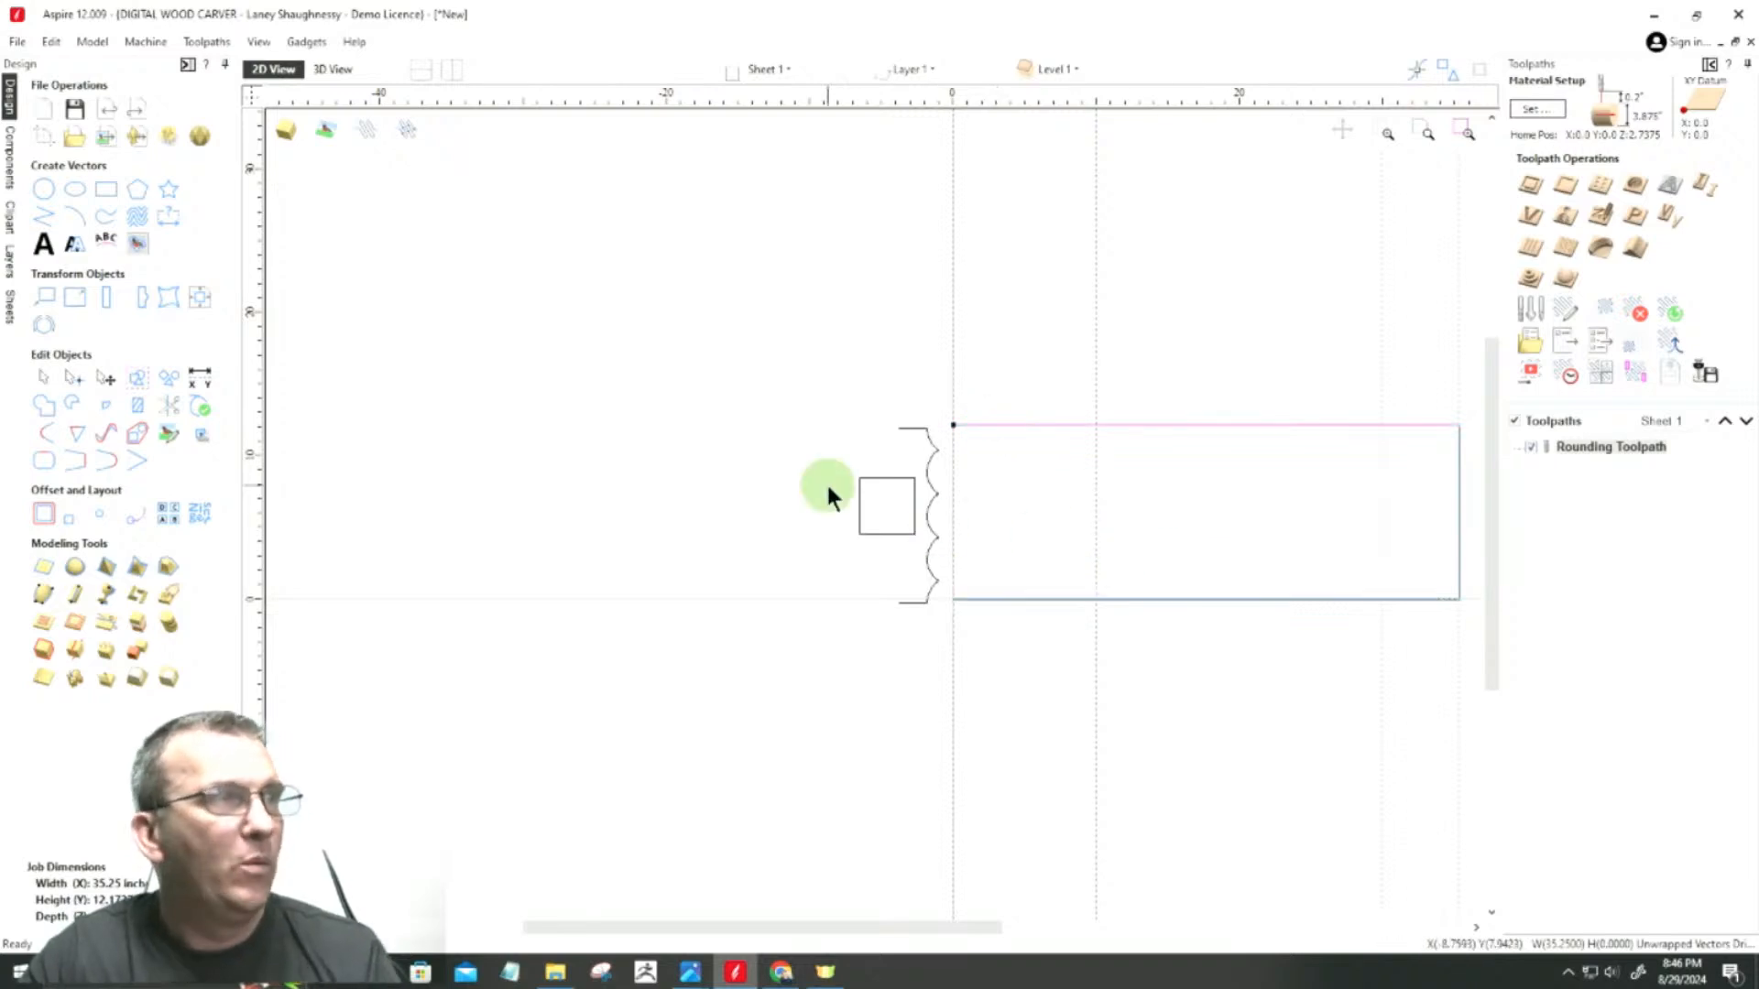
left_click(325, 68)
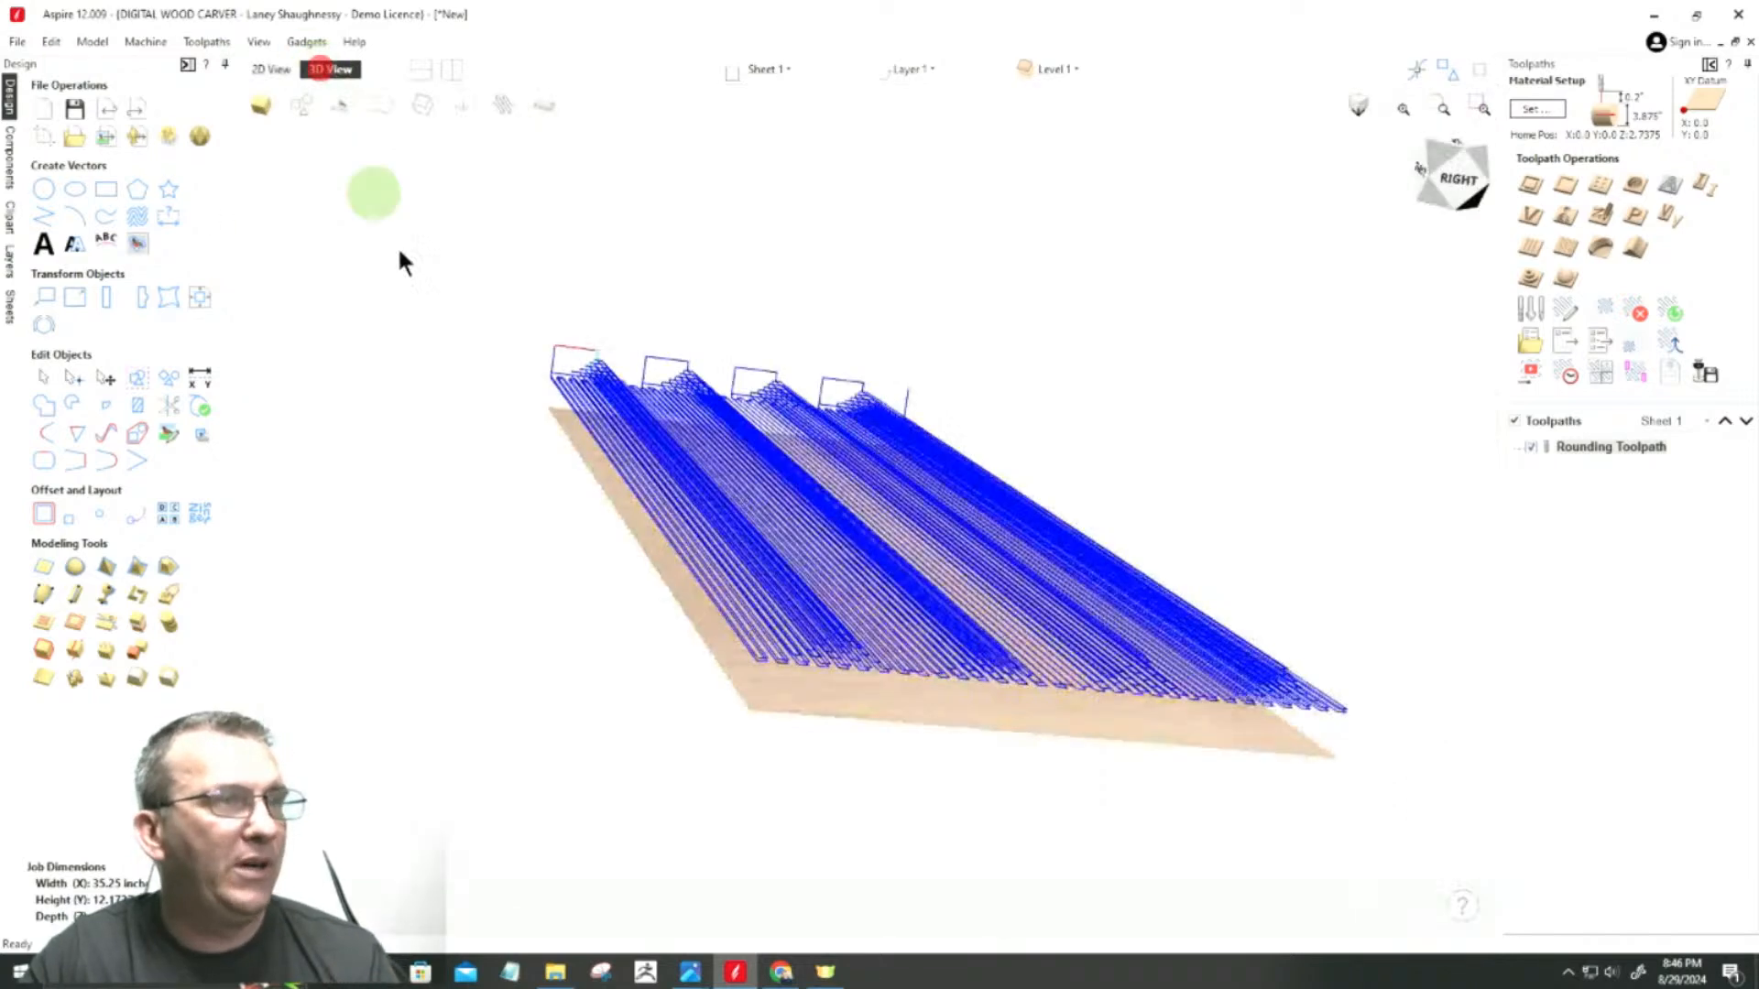
left_click(1532, 446)
left_click(545, 115)
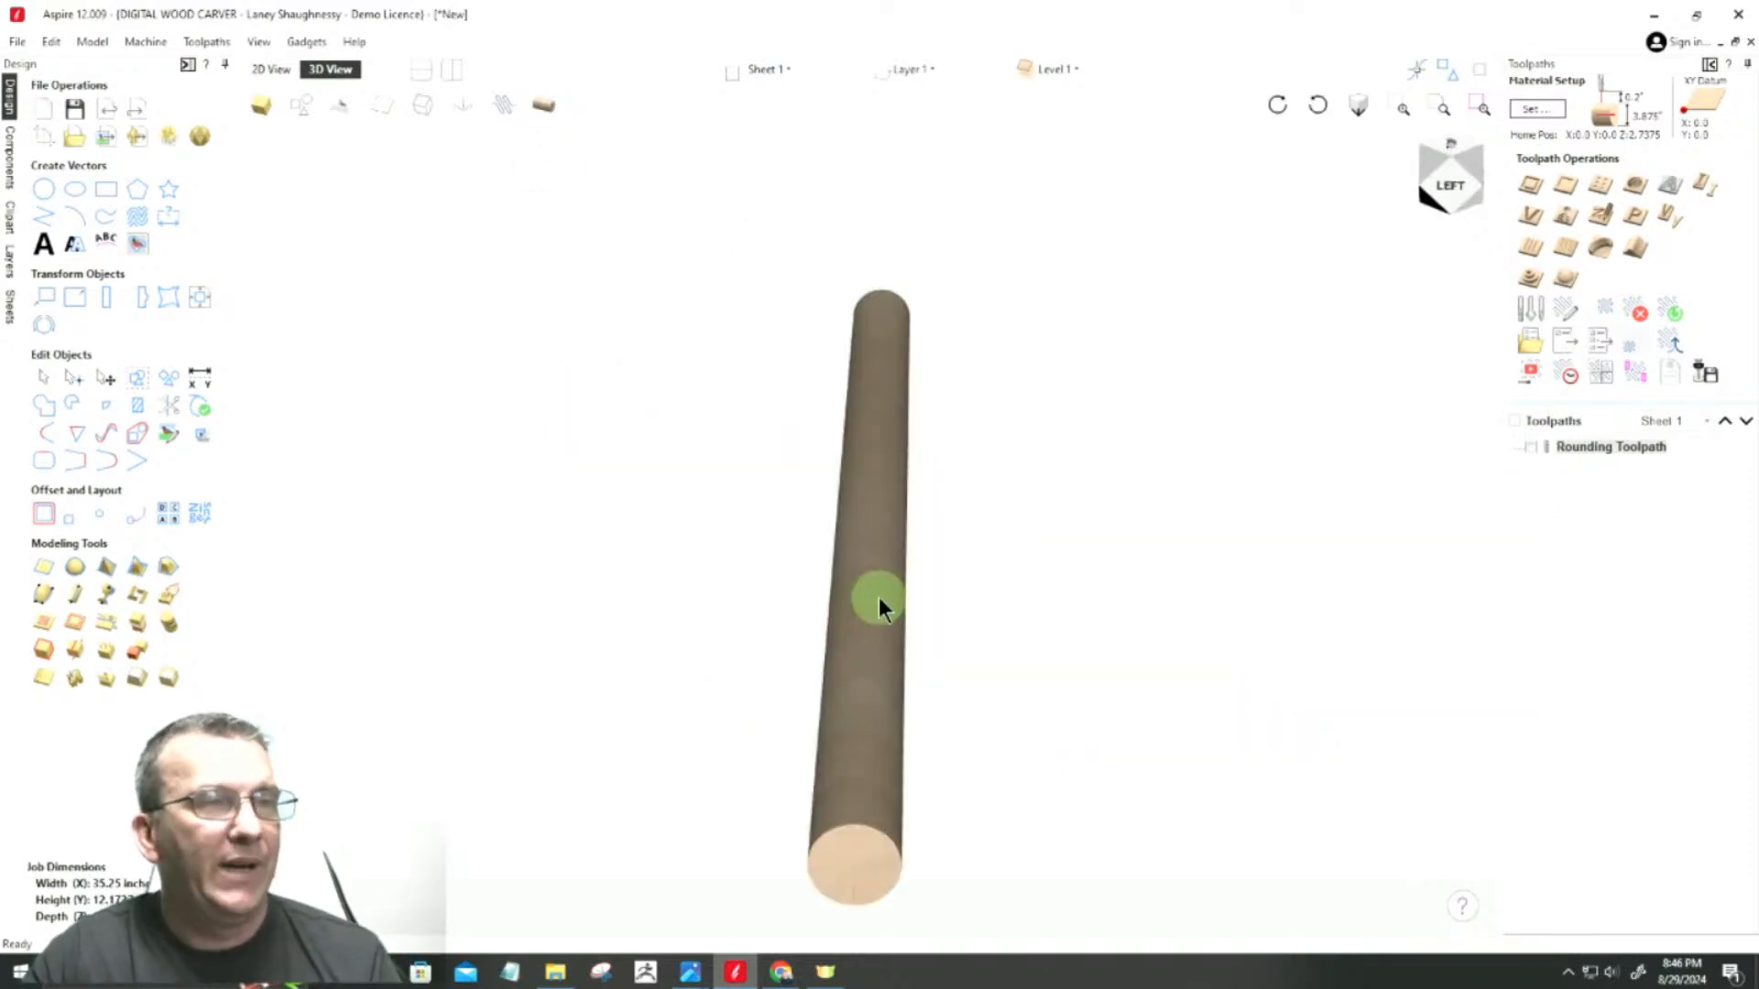
left_click_drag(1434, 176, 1410, 183)
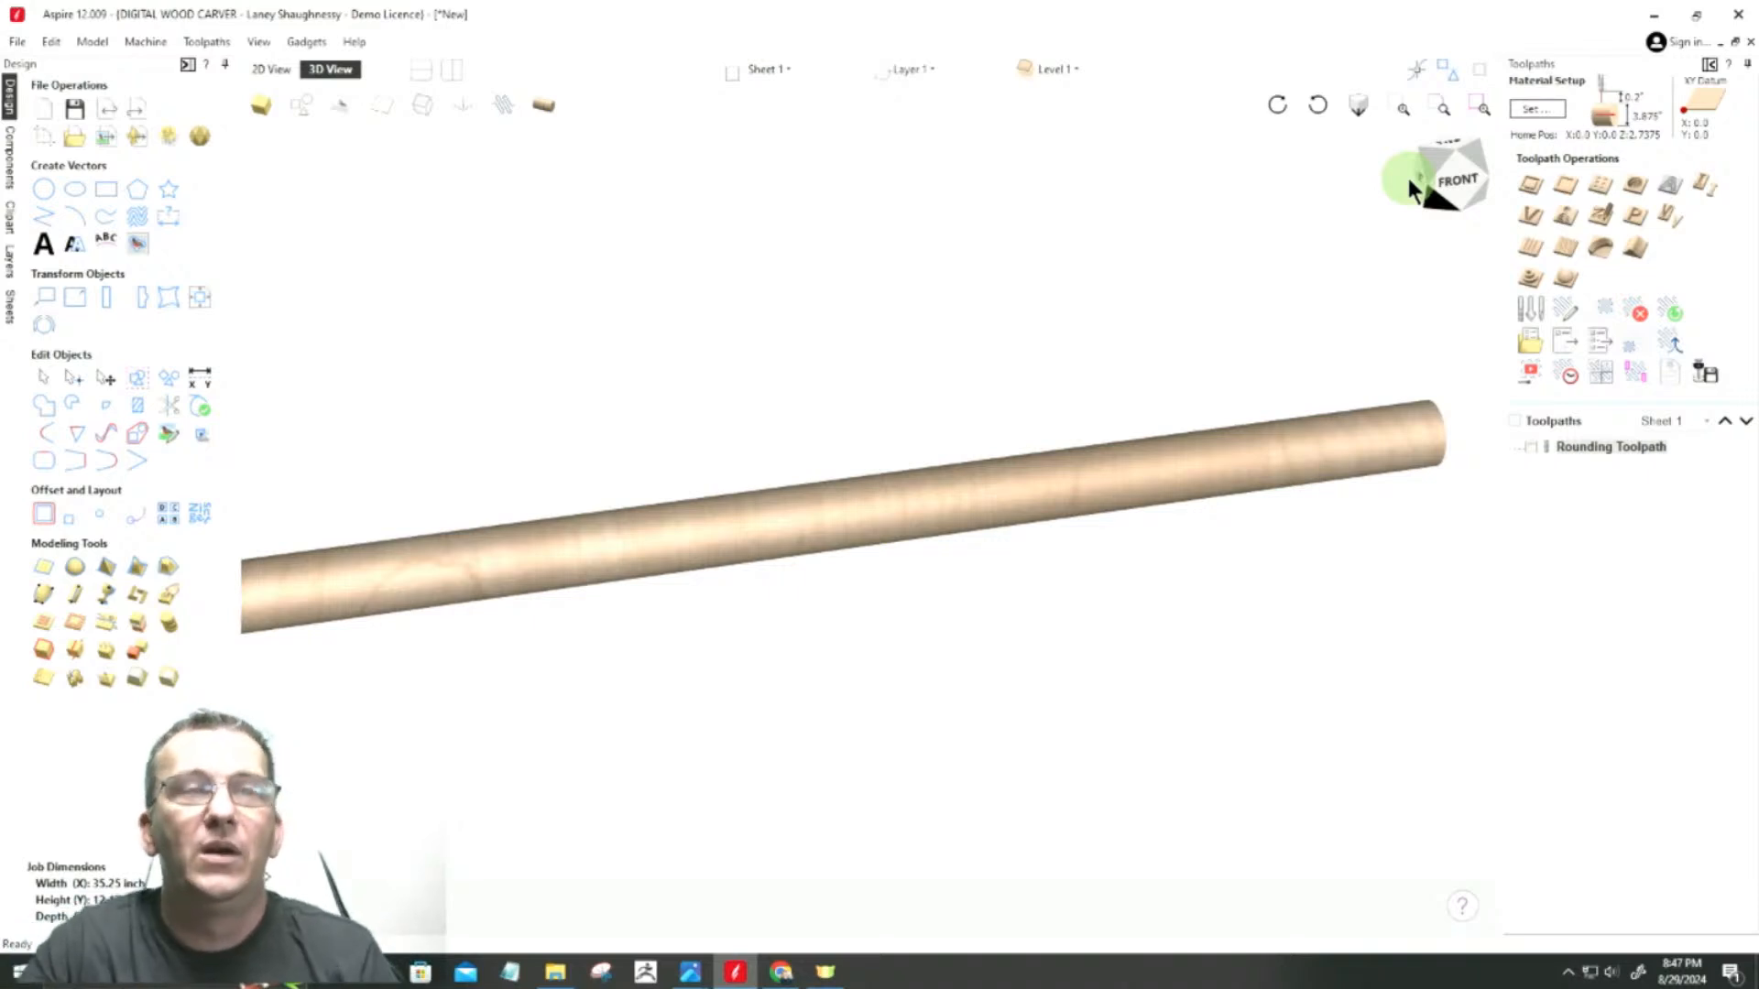
Step: Return to the 2D layout and move the full-length upper line above the job and the lower line below it
left_click(266, 67)
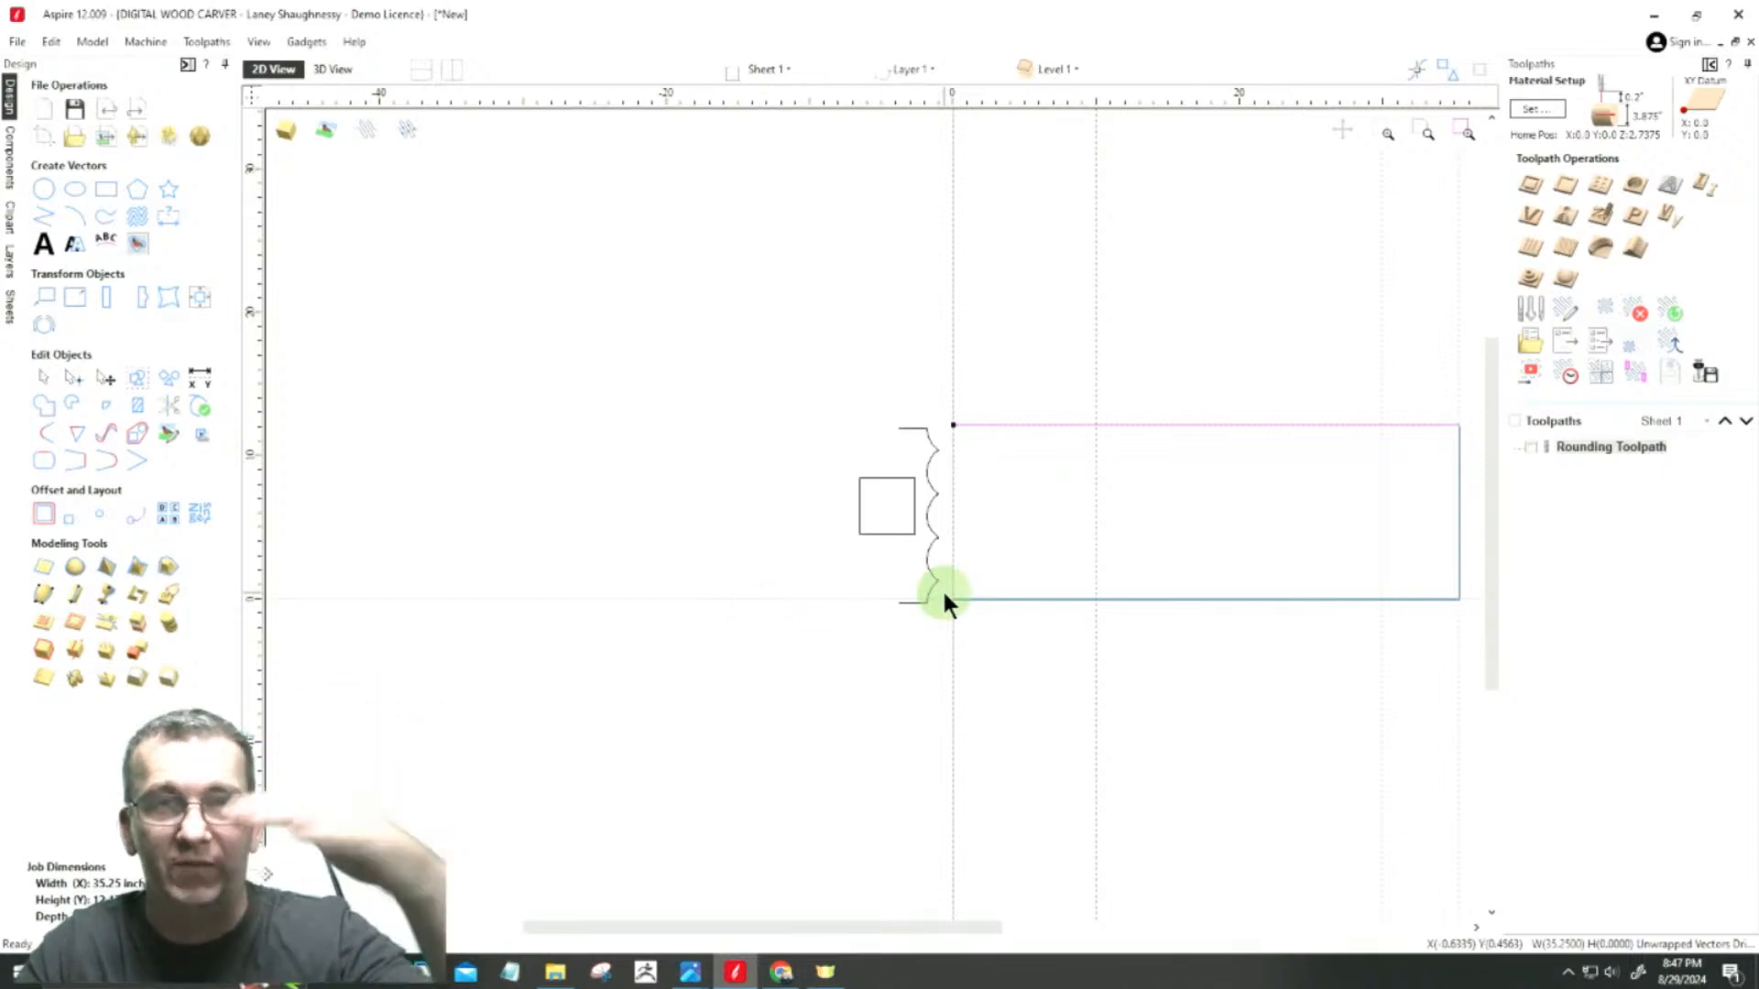
scroll(930, 485, "up", 3)
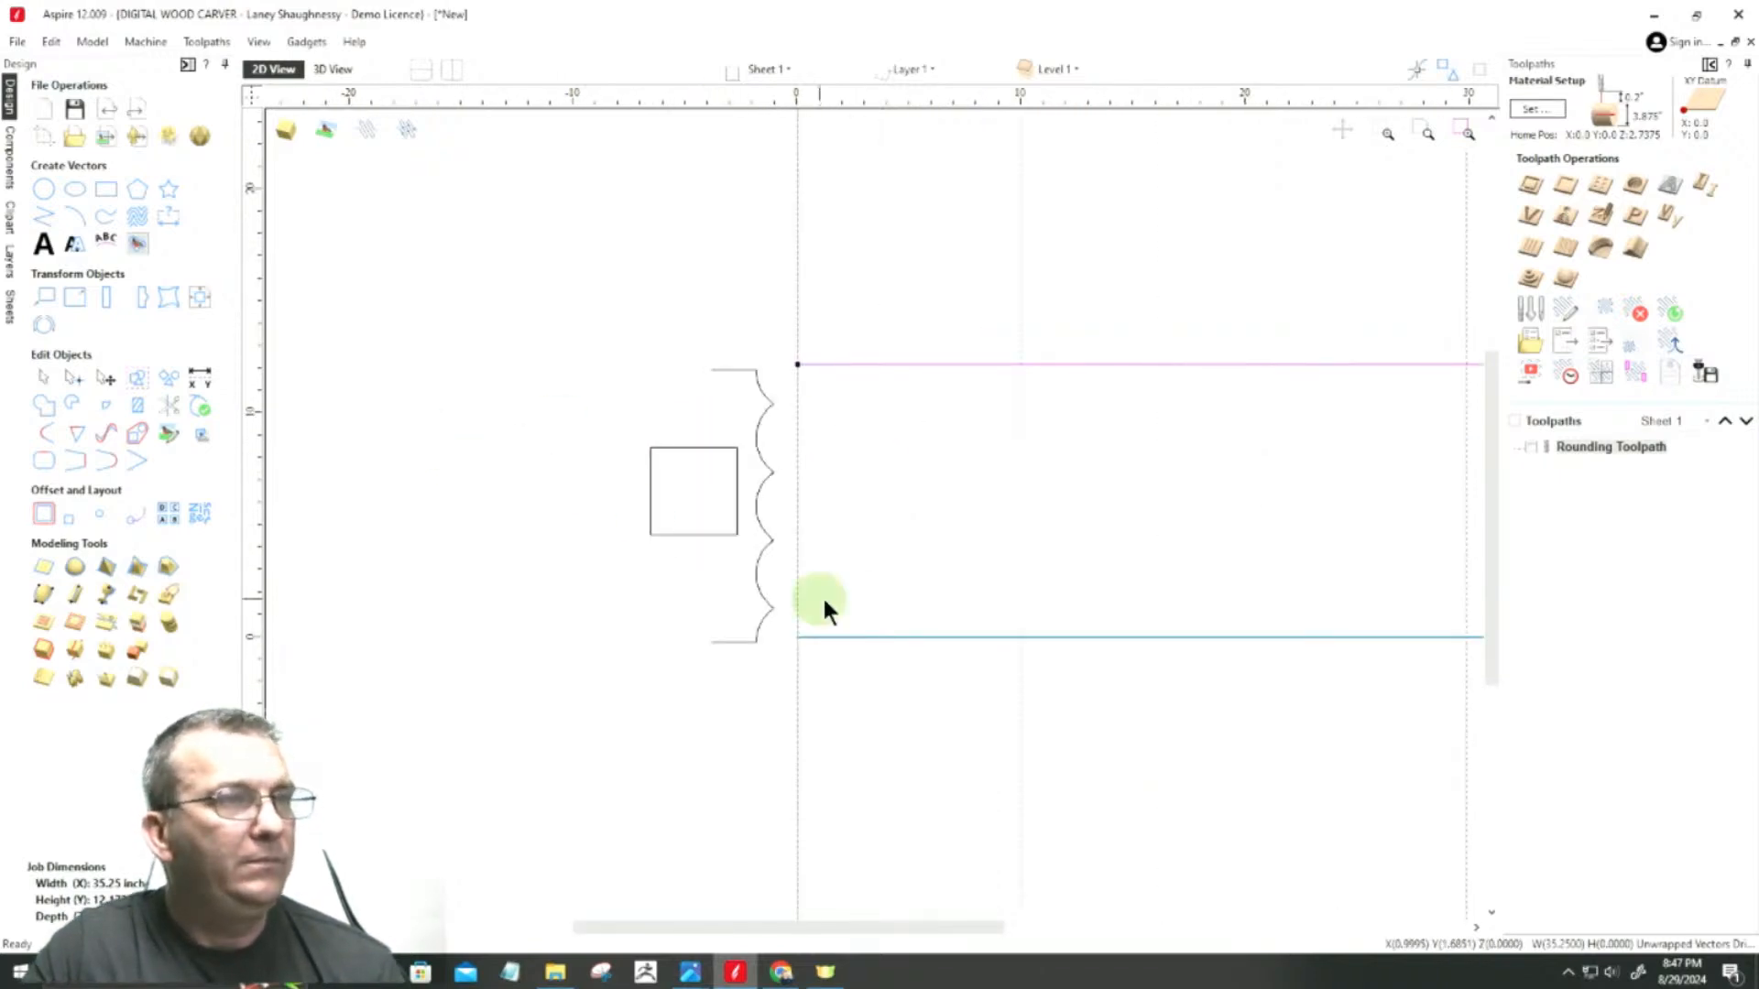
left_click(935, 360)
left_click_drag(934, 360, 916, 251)
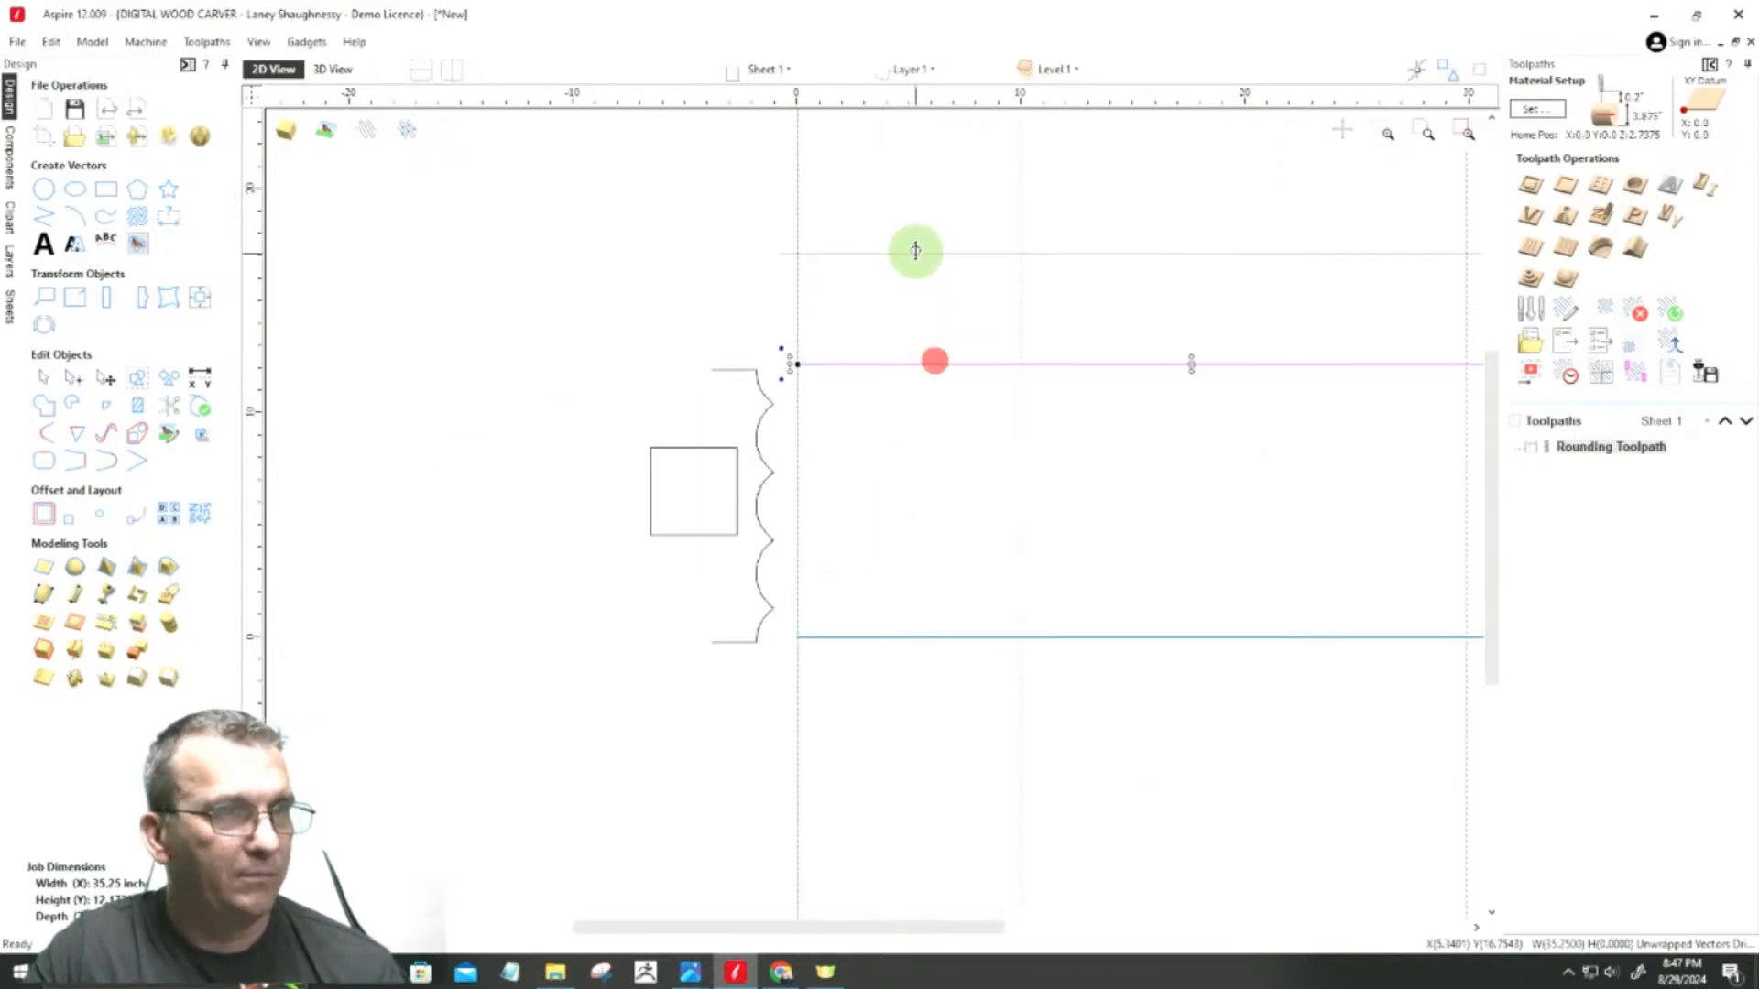
left_click(921, 640)
left_click_drag(887, 634, 883, 724, "ctrl")
Step: Draw a 10-inch straight line from X 0 along each of the job's upper and lower edges, ending at the vertical guide
left_click(41, 216)
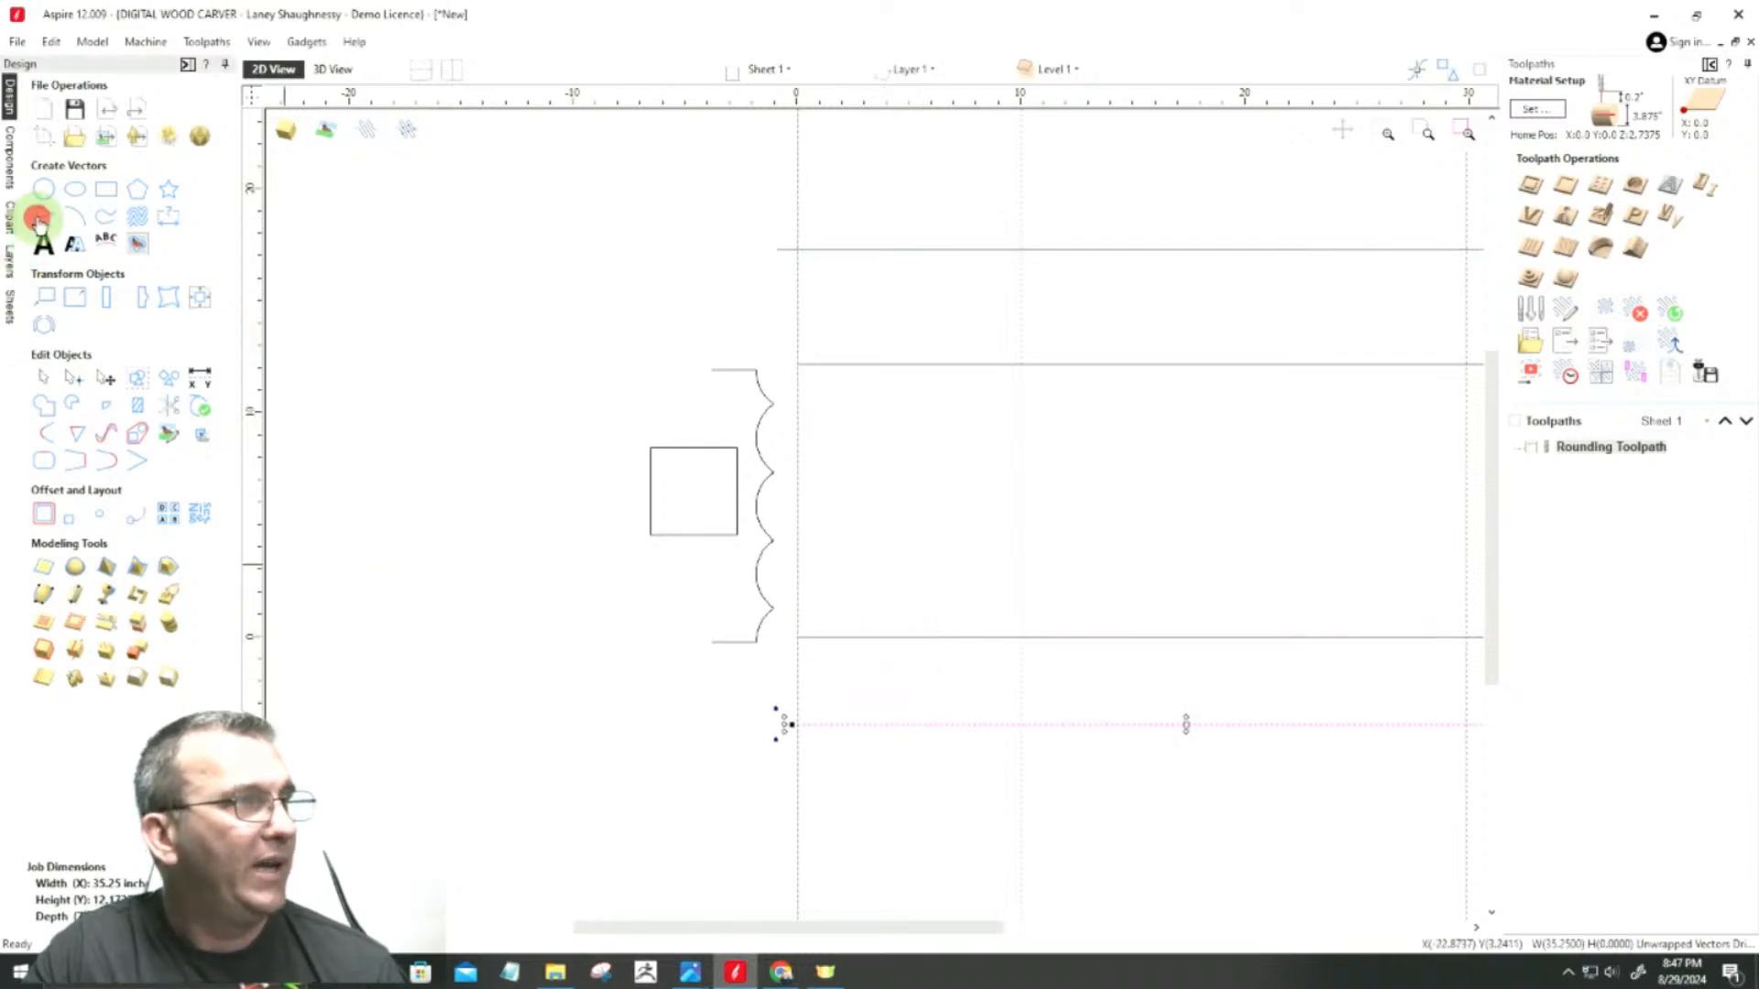
left_click(798, 365)
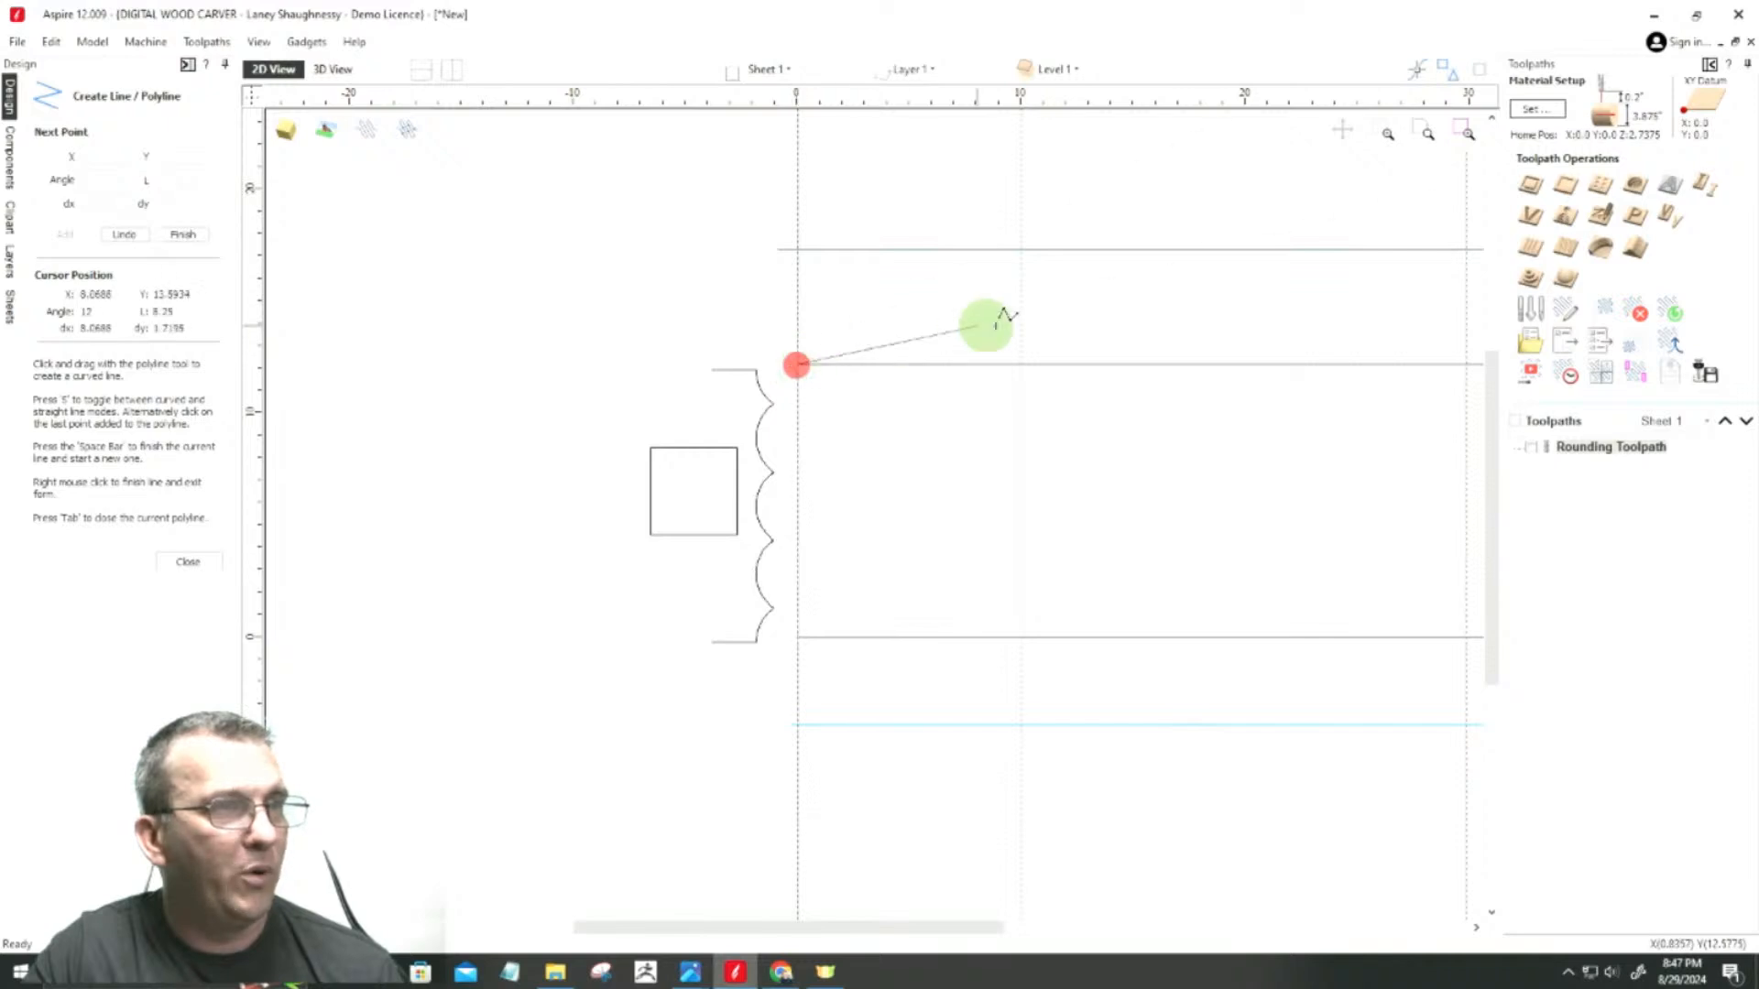
left_click(1021, 364)
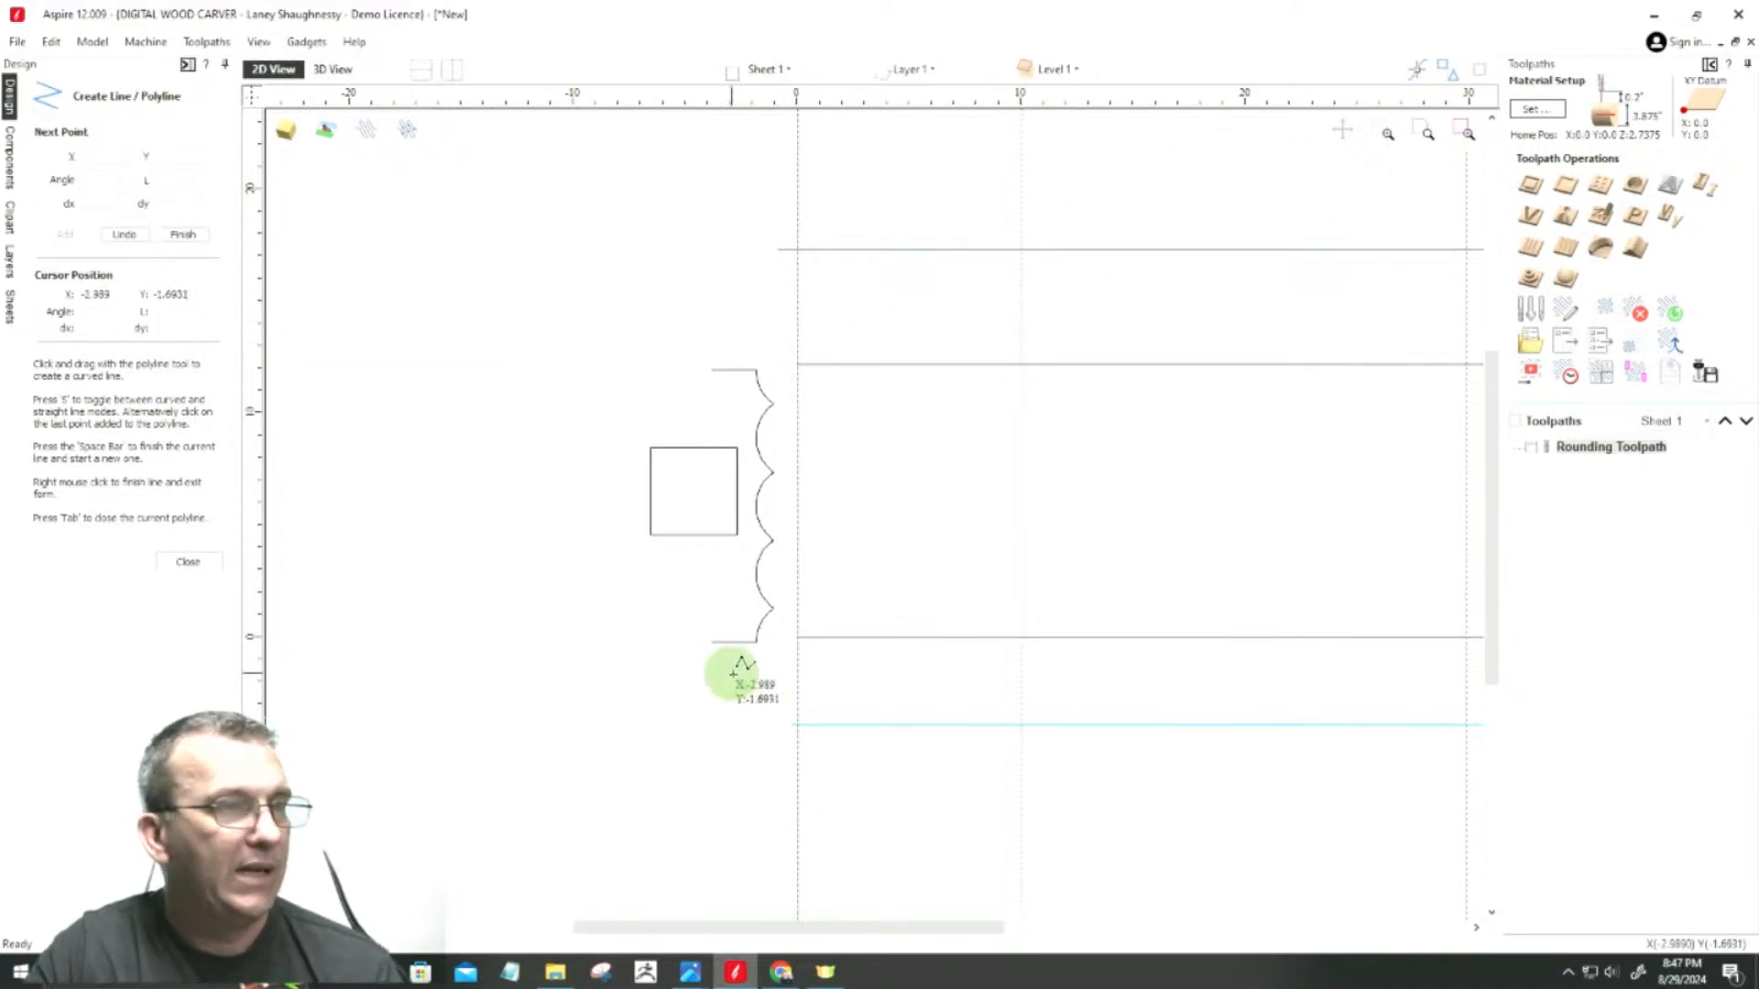
left_click(795, 638)
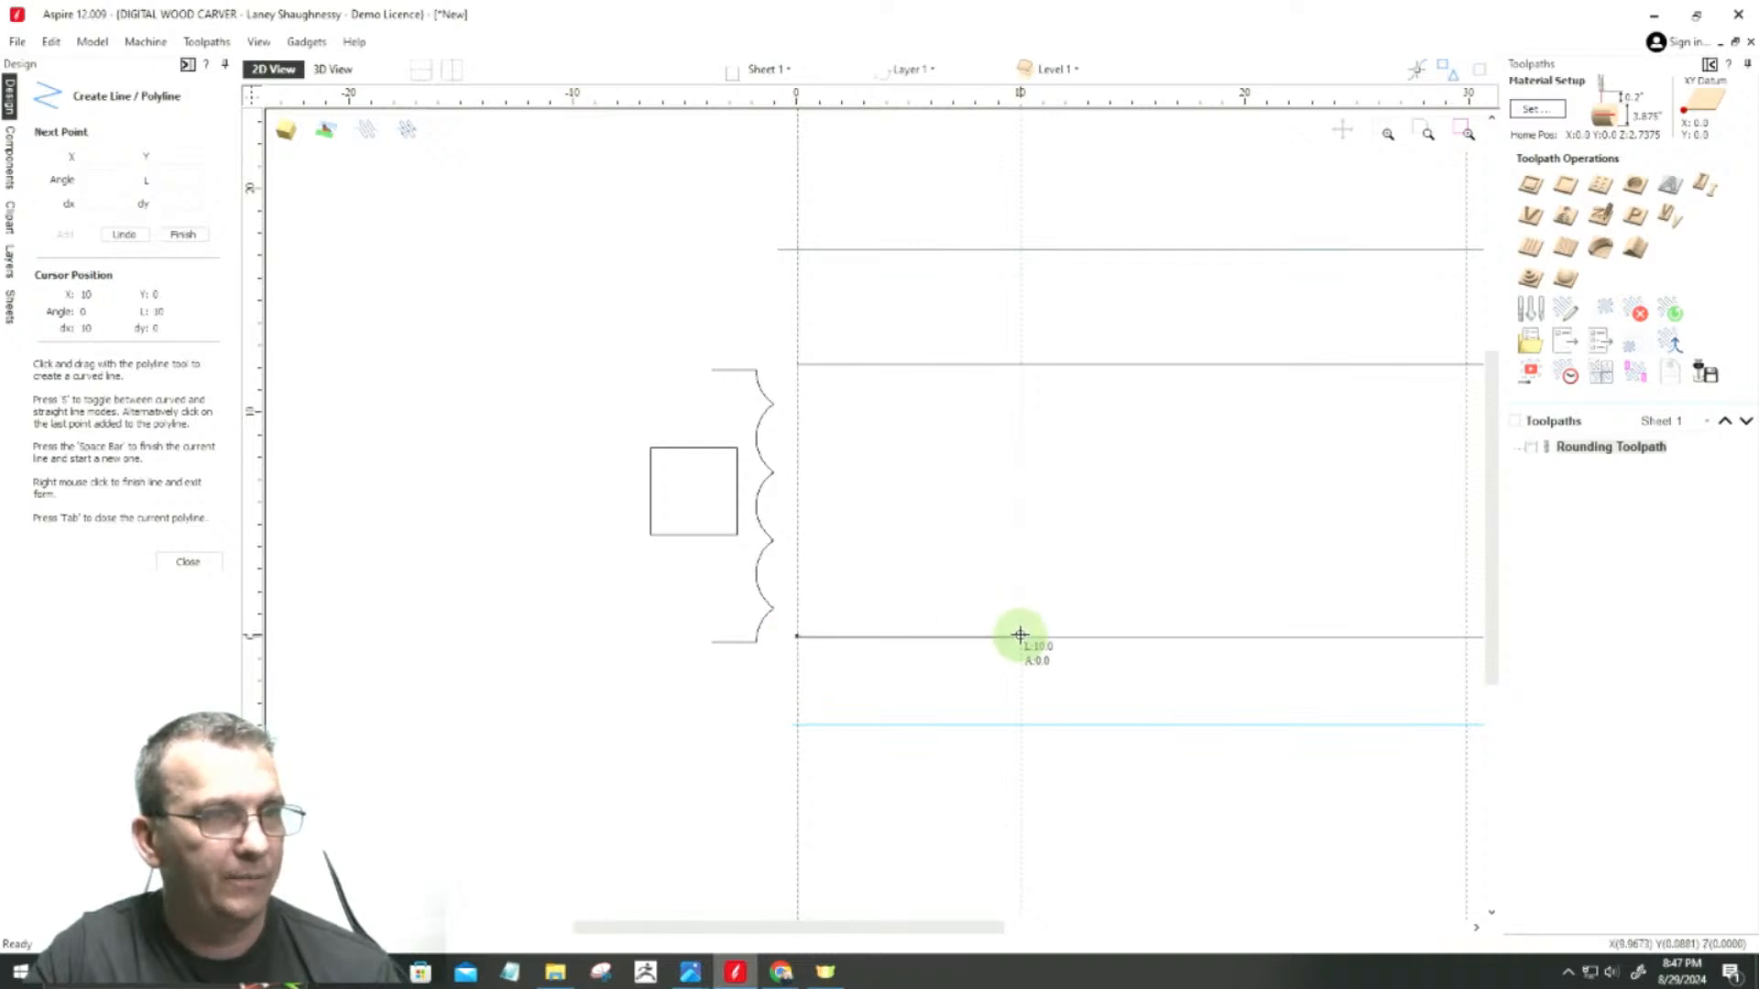
left_click(1020, 635)
key("space")
scroll(815, 632, "down", 4)
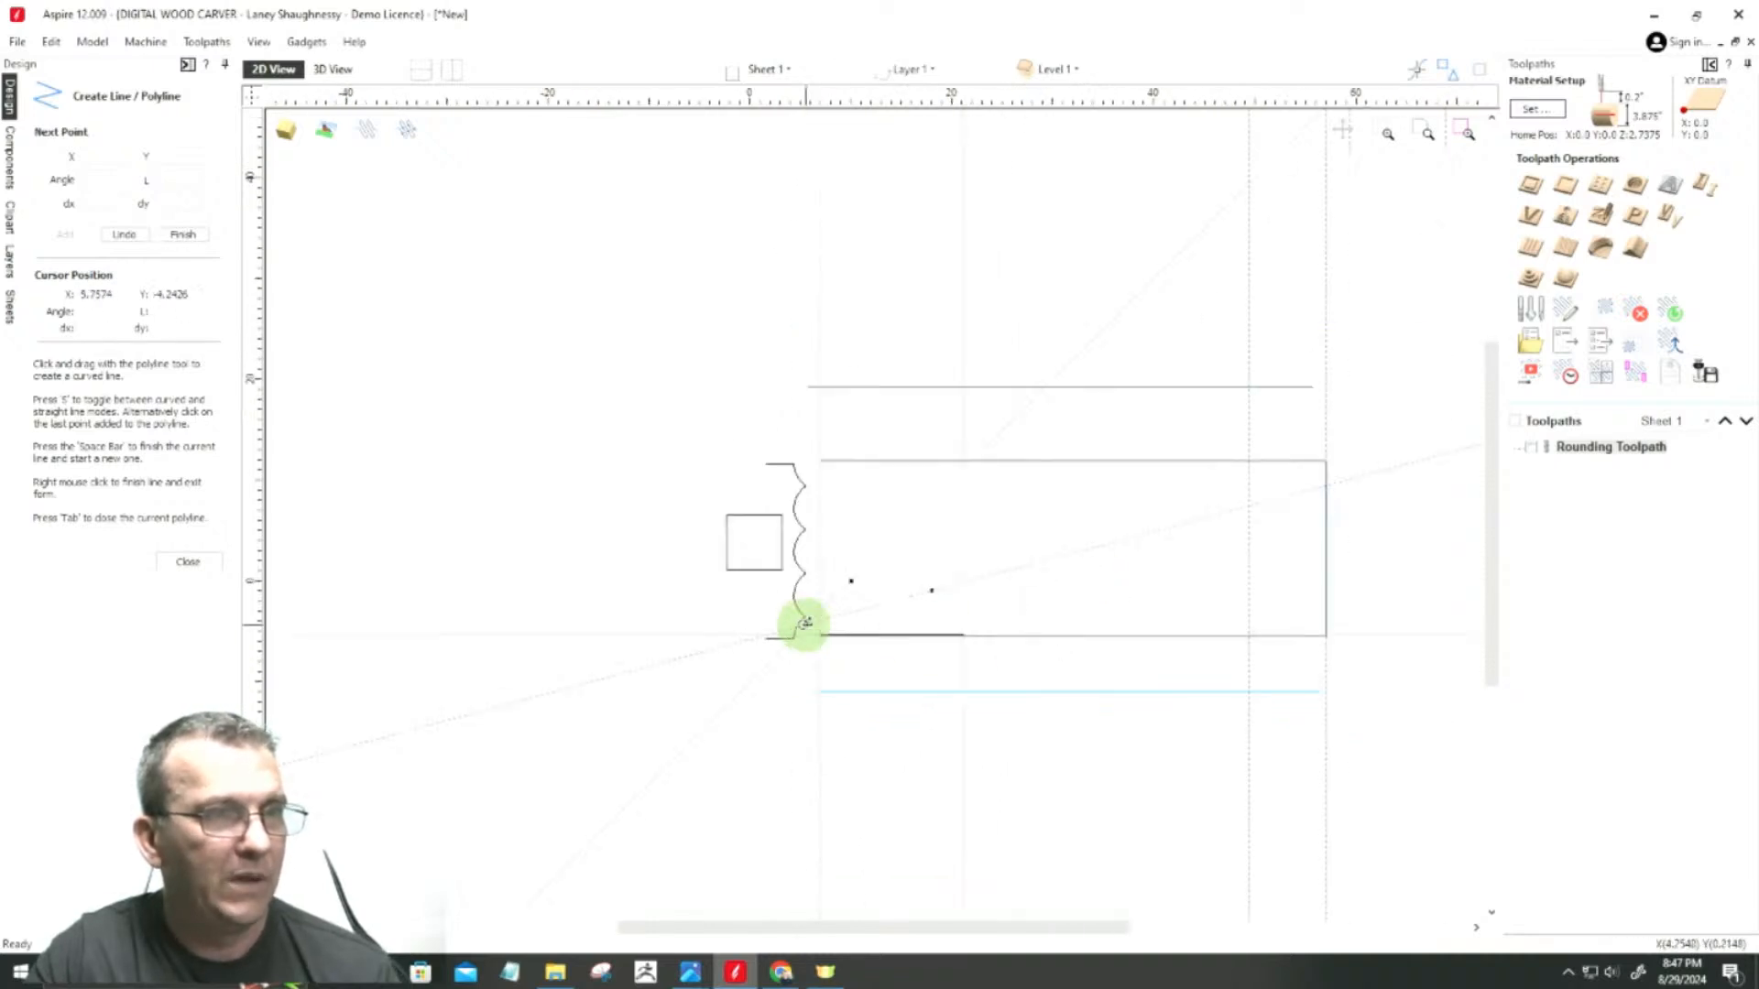
Step: Draw a 5.375-inch line along the job's upper and lower edges from the 29.875 guide to the far end at 35.25
scroll(1027, 496, "up", 4)
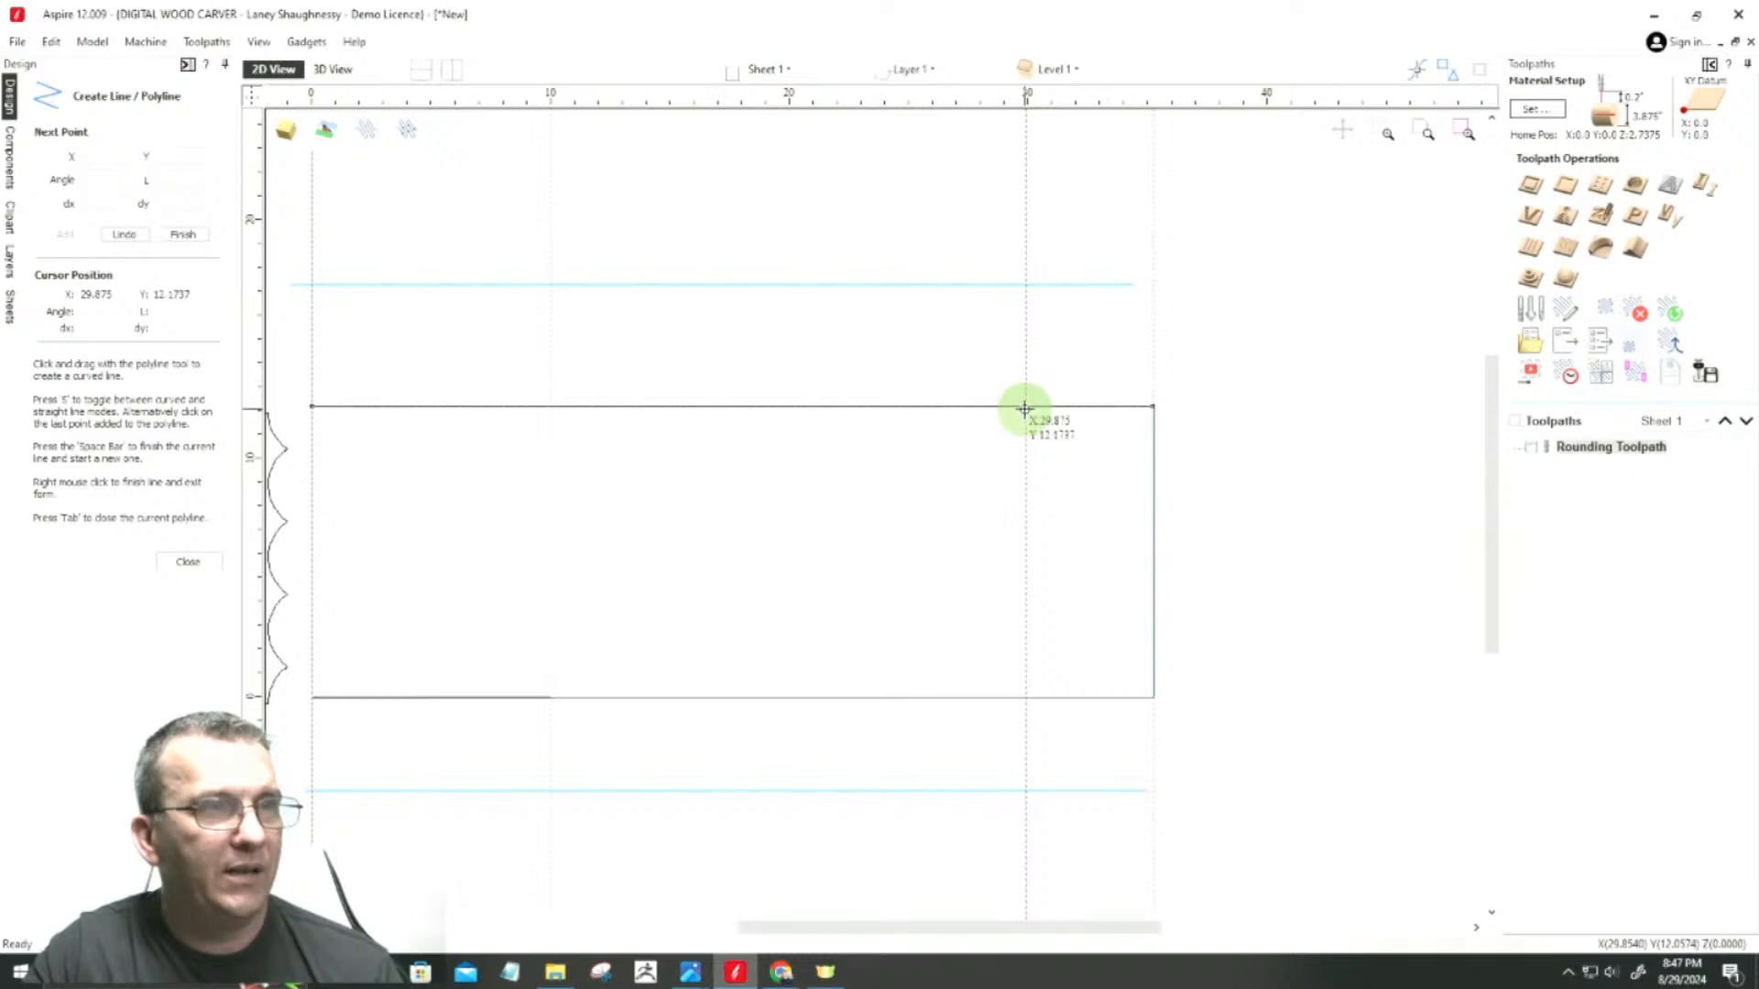
left_click(1025, 407)
left_click(1153, 406)
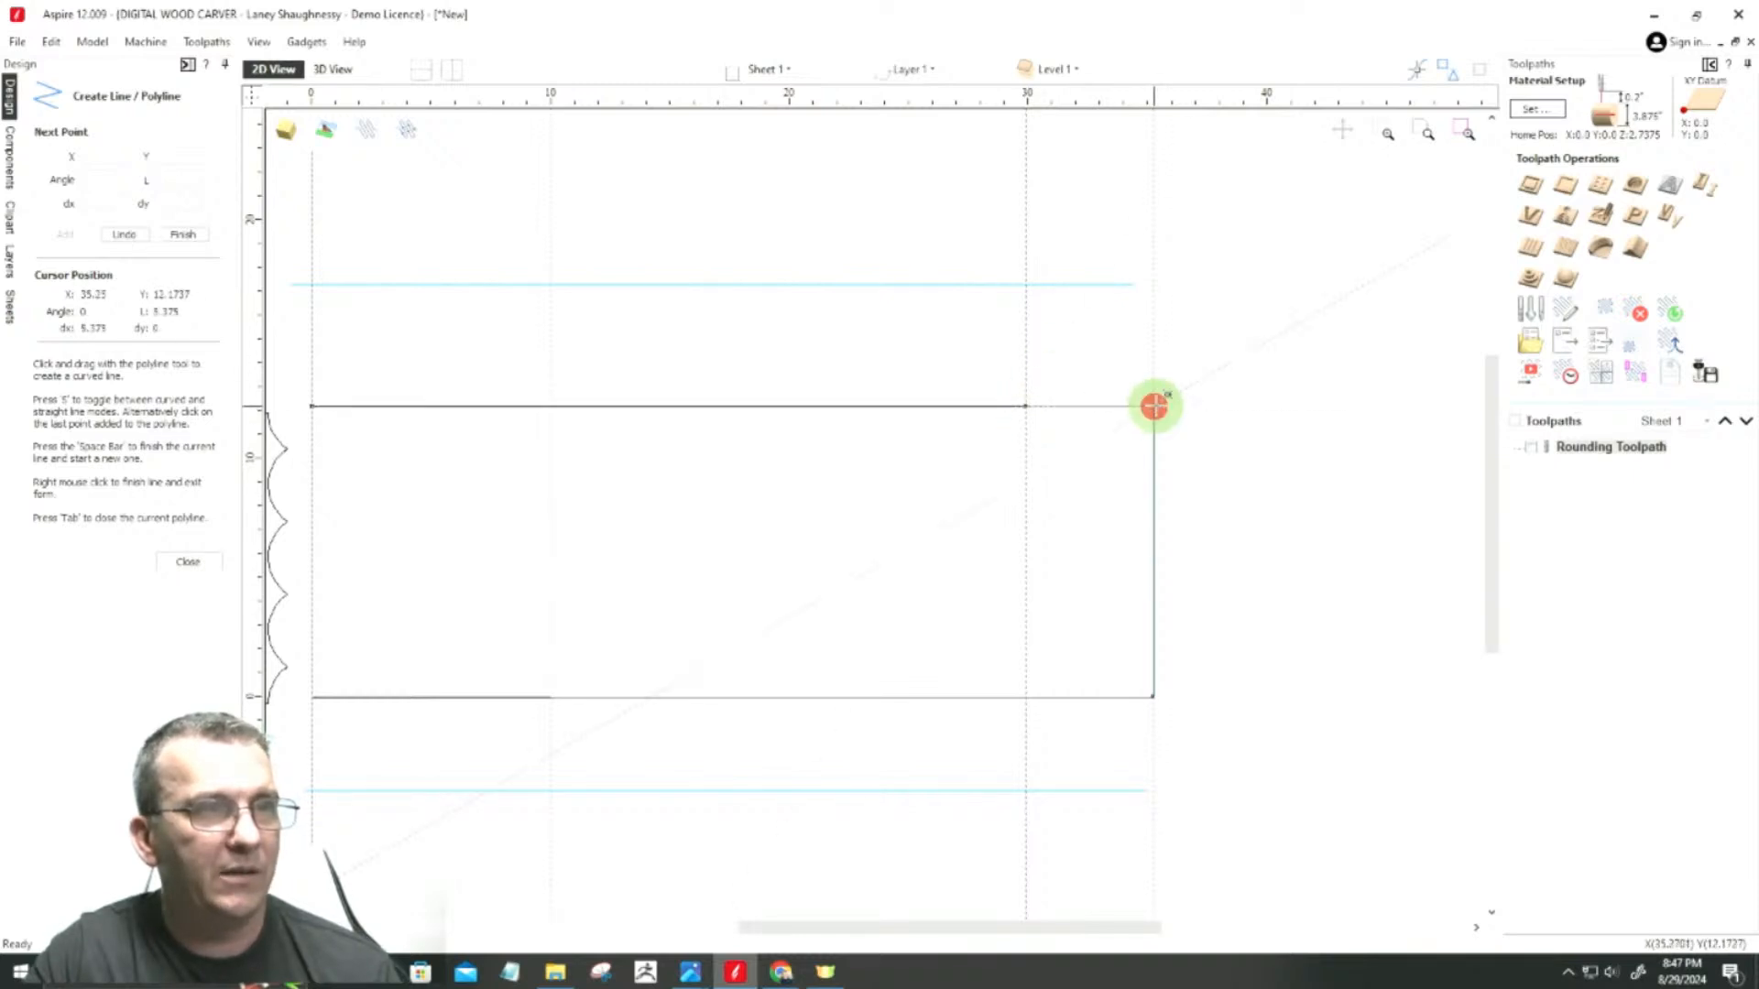
key("space")
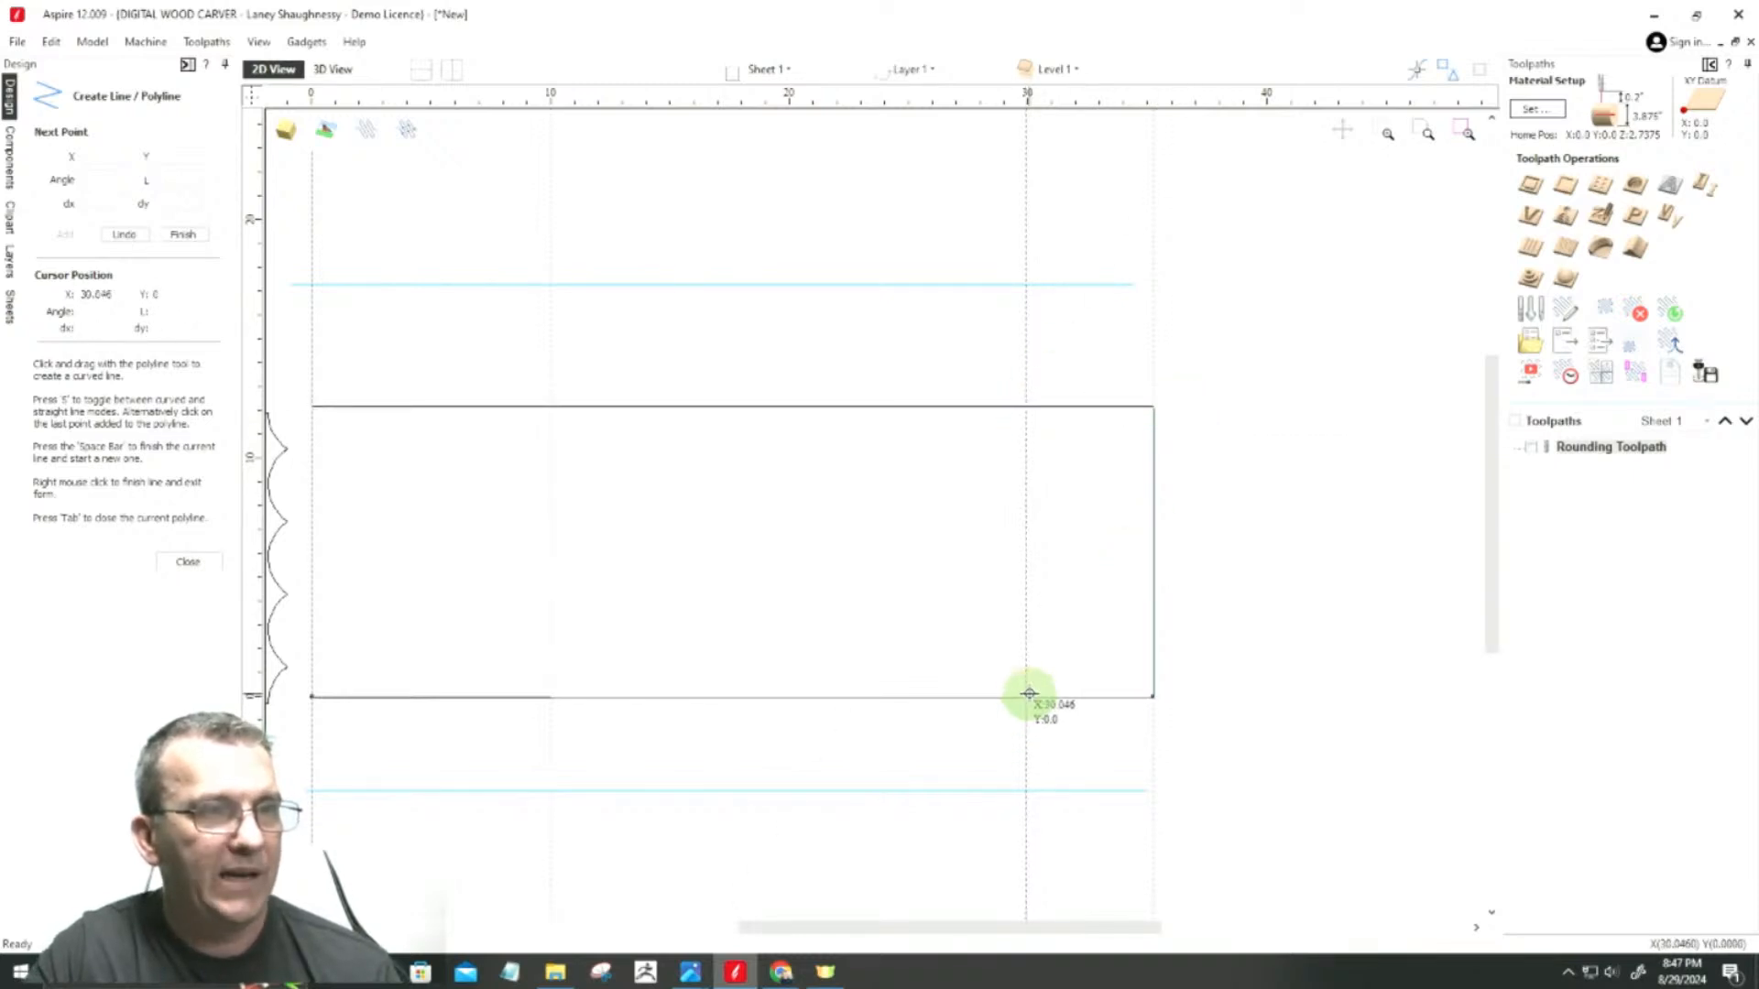
left_click(1026, 697)
left_click(1150, 695)
key("space")
scroll(1402, 673, "down", 2)
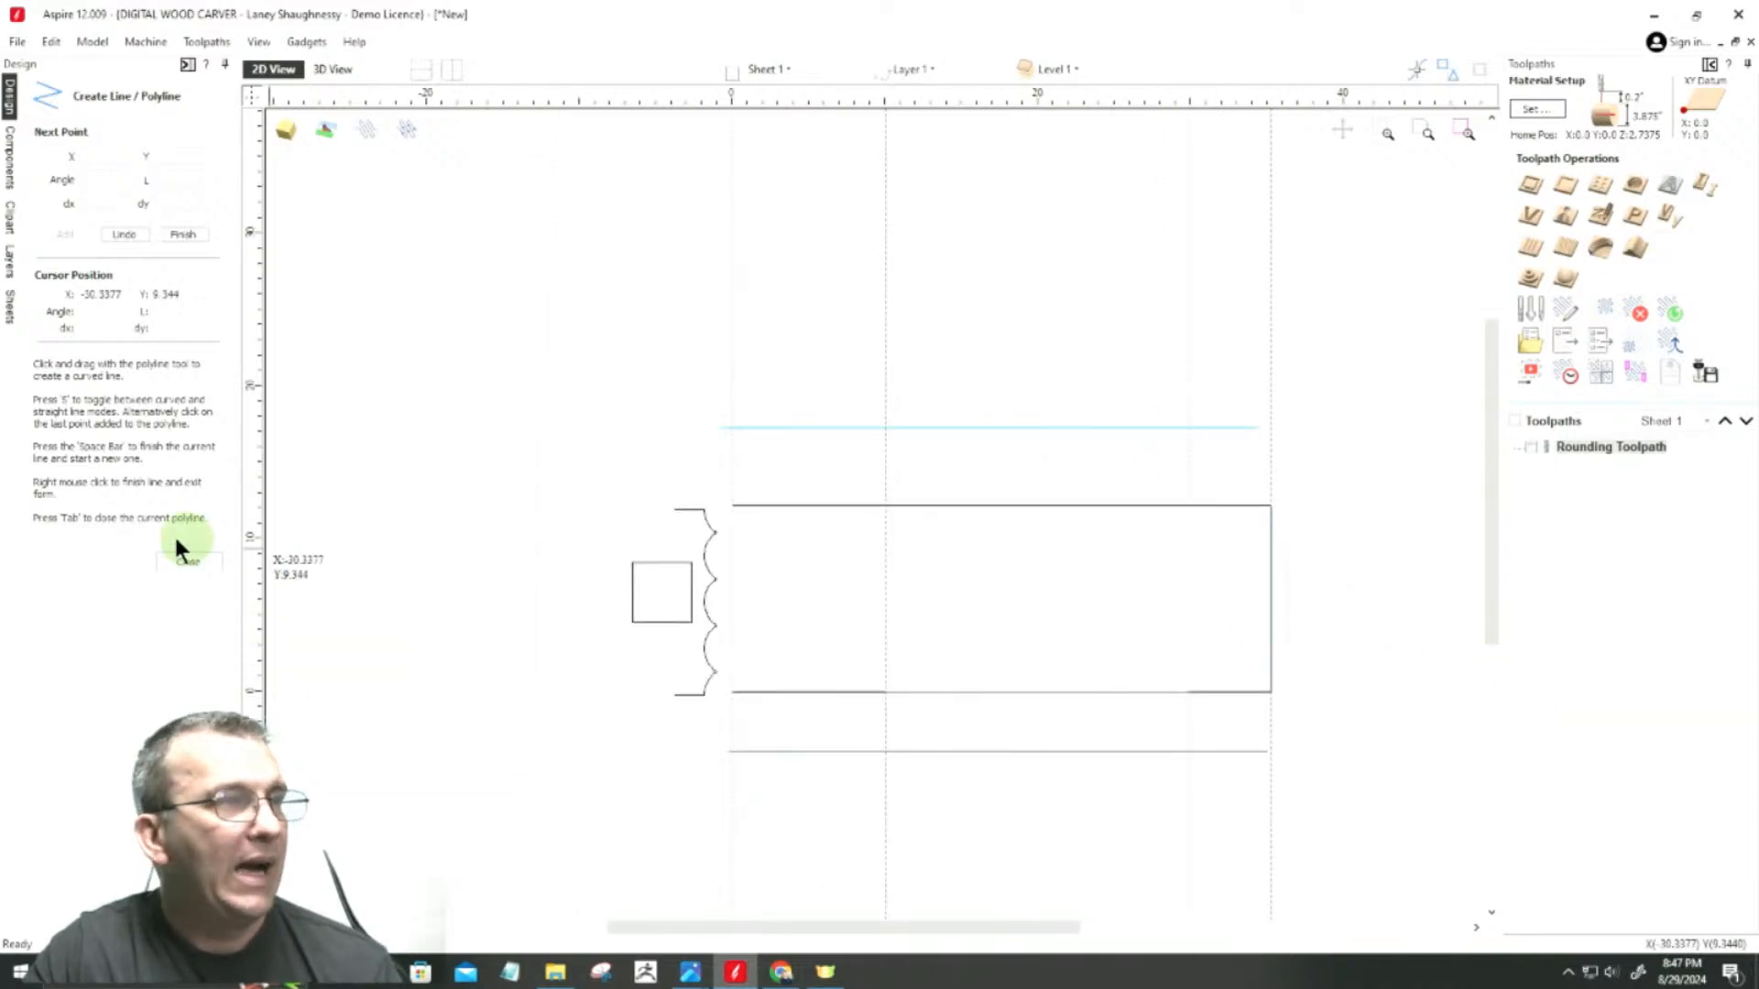
left_click(188, 561)
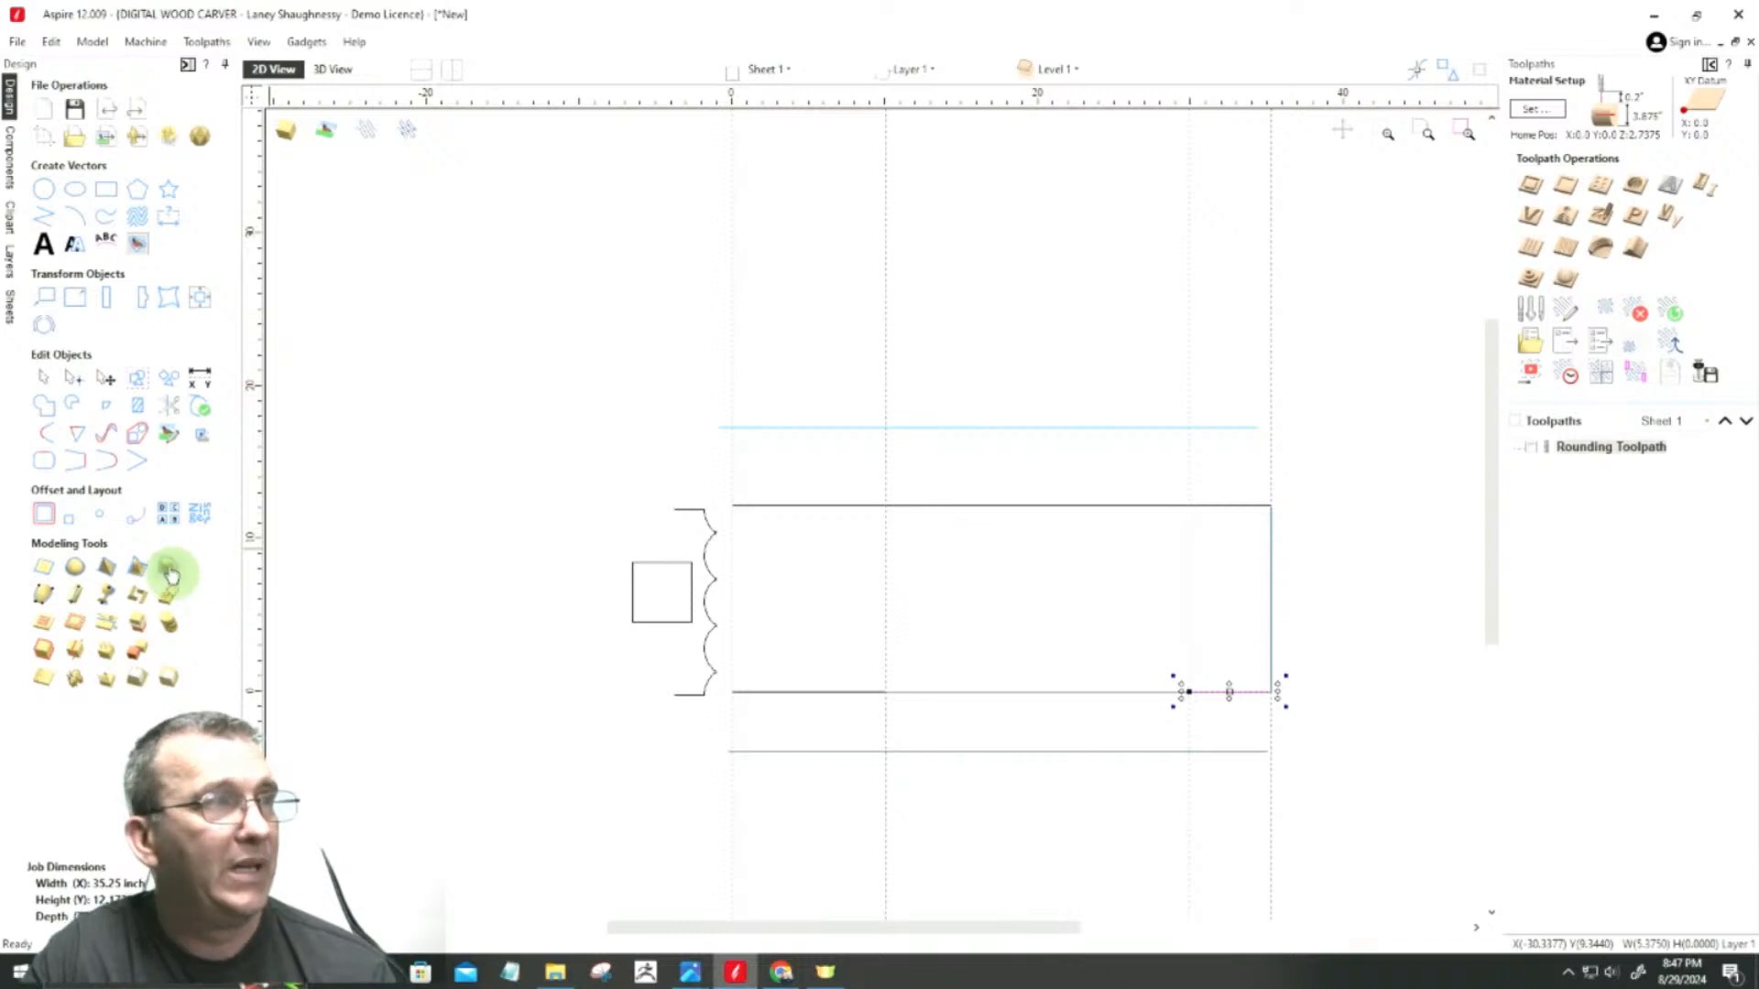
Step: Start a Two Rail Sweep and assign the two 10-inch lines as its drive rails
left_click(44, 594)
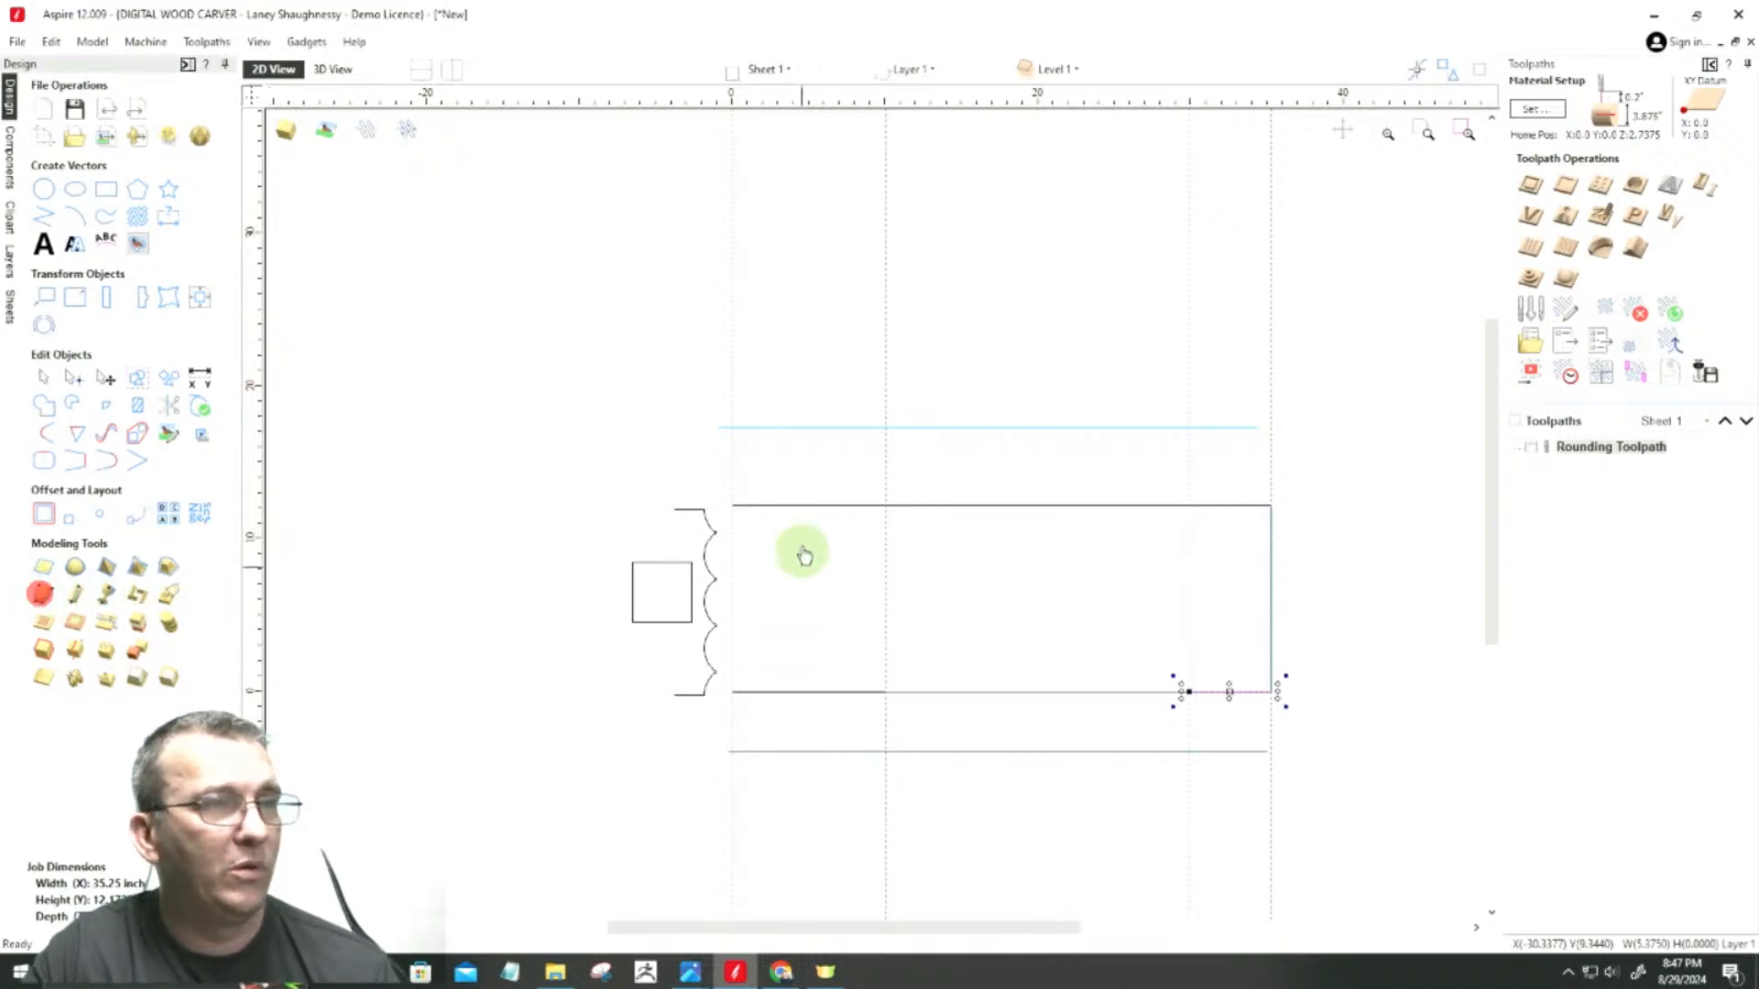
left_click(783, 737)
right_click(785, 694)
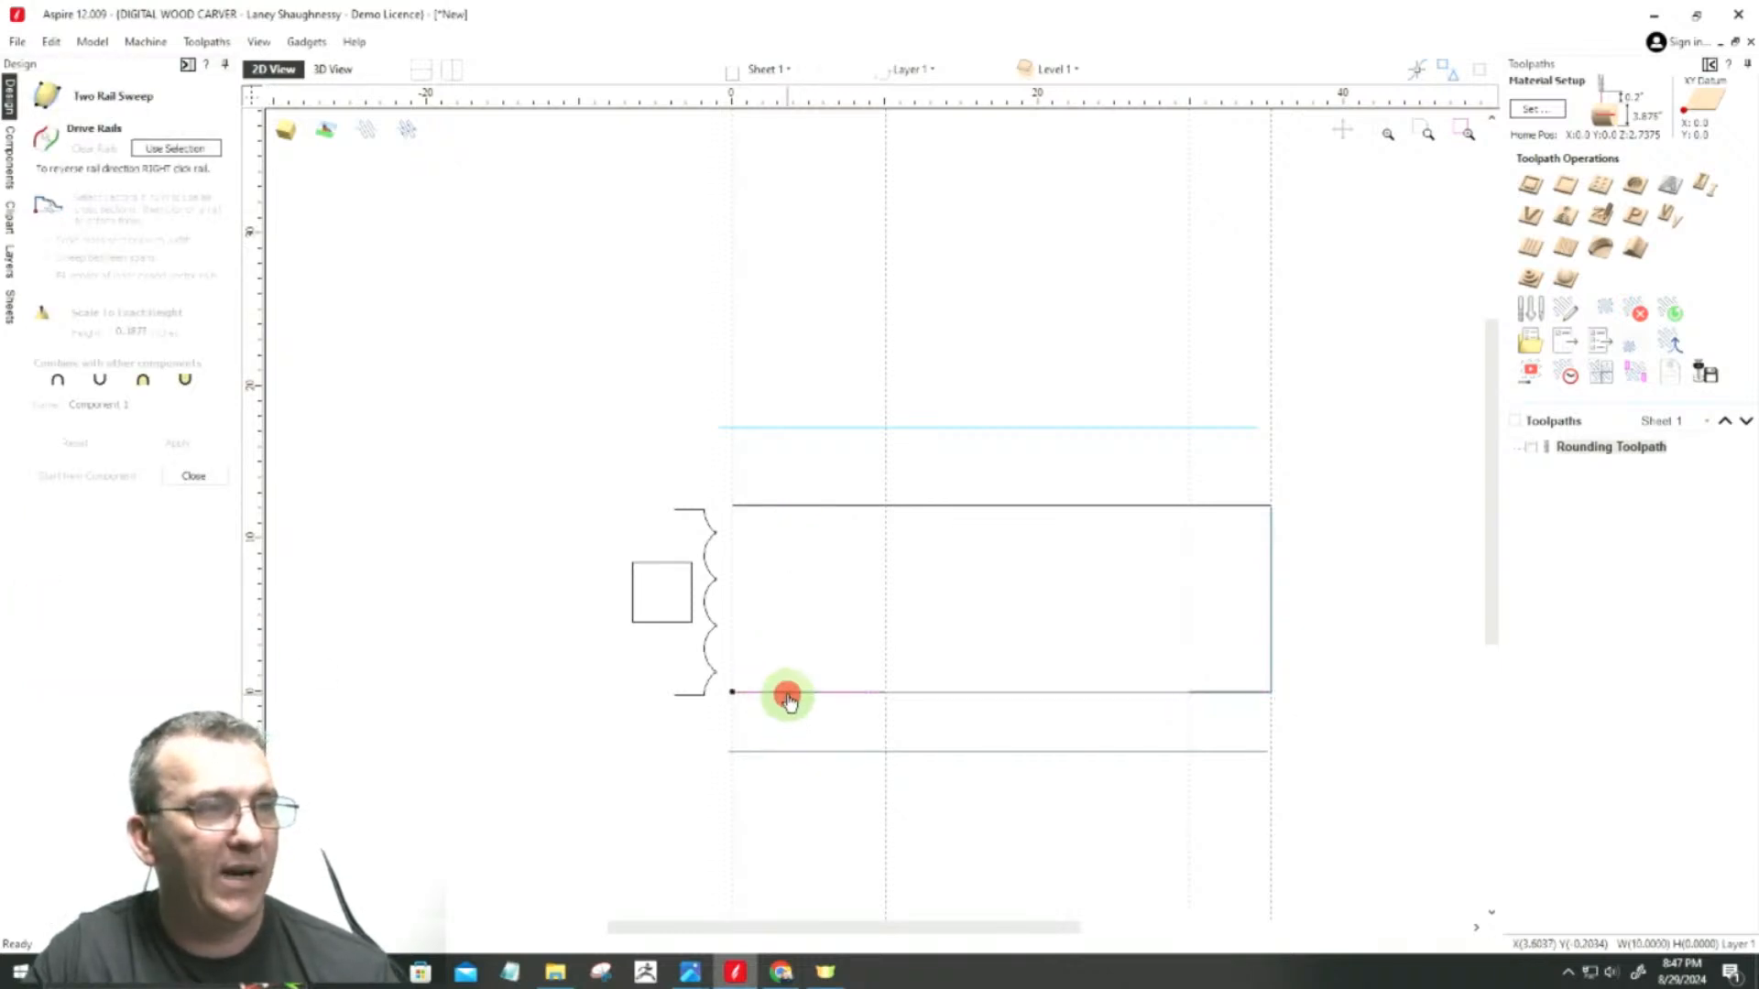
right_click(769, 509)
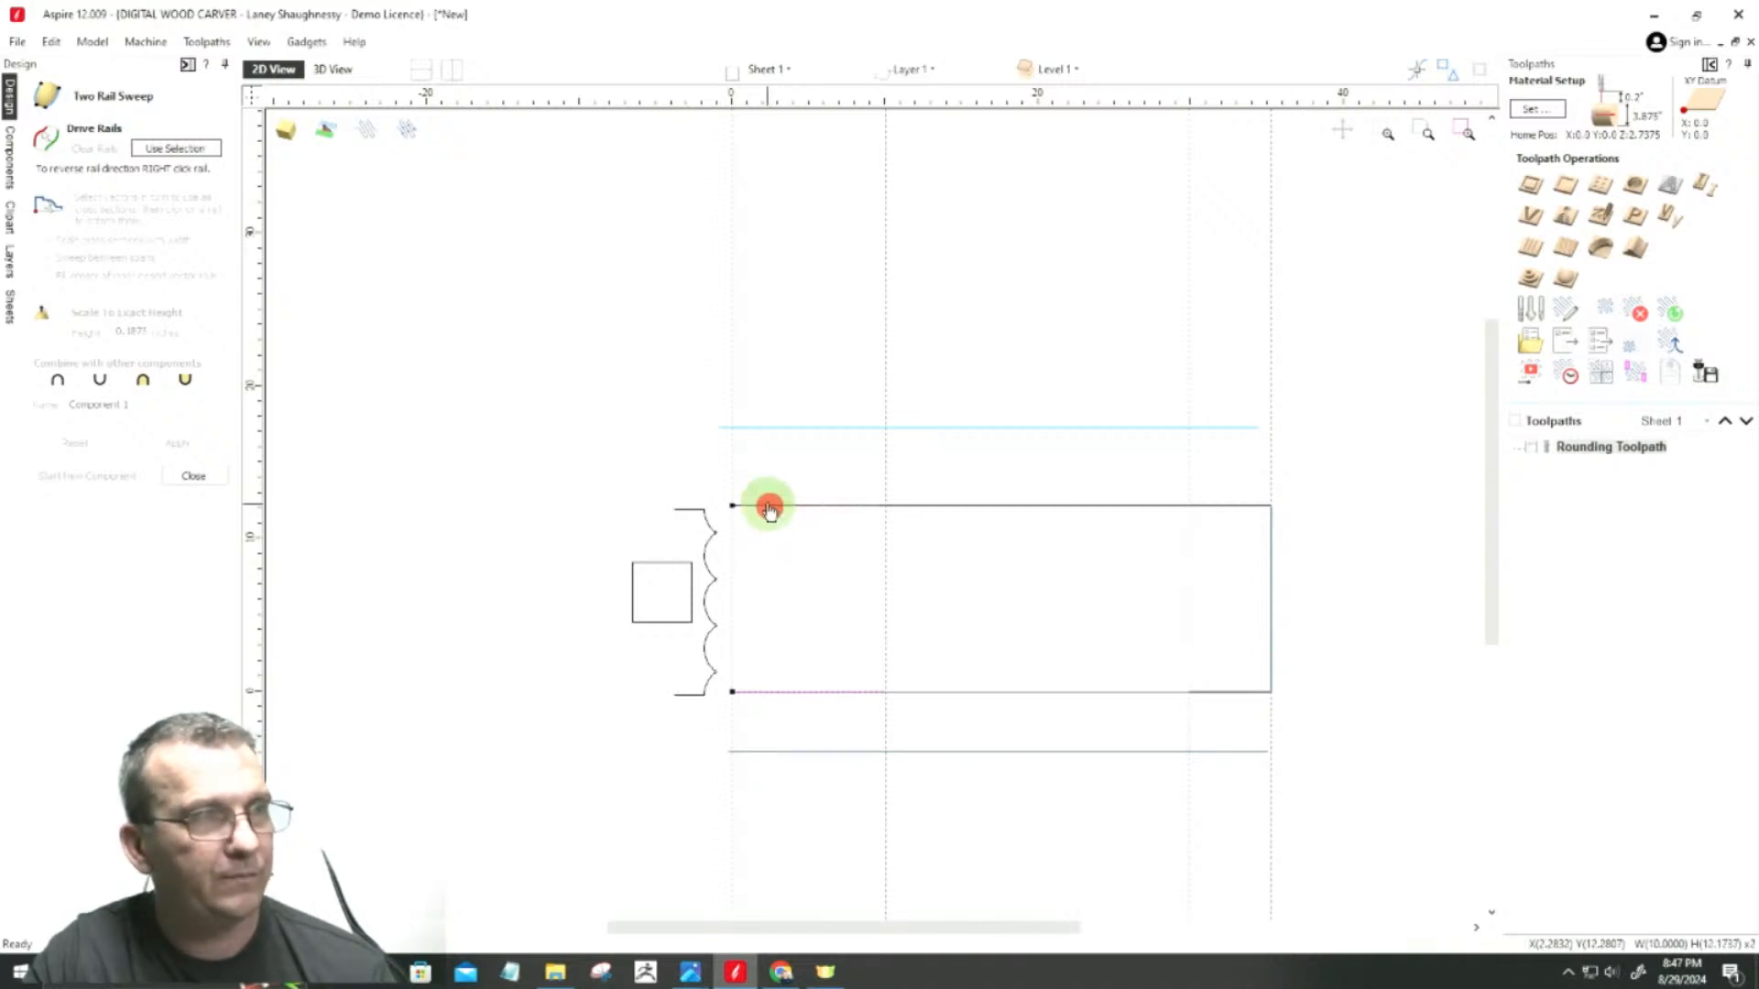
left_click(174, 152)
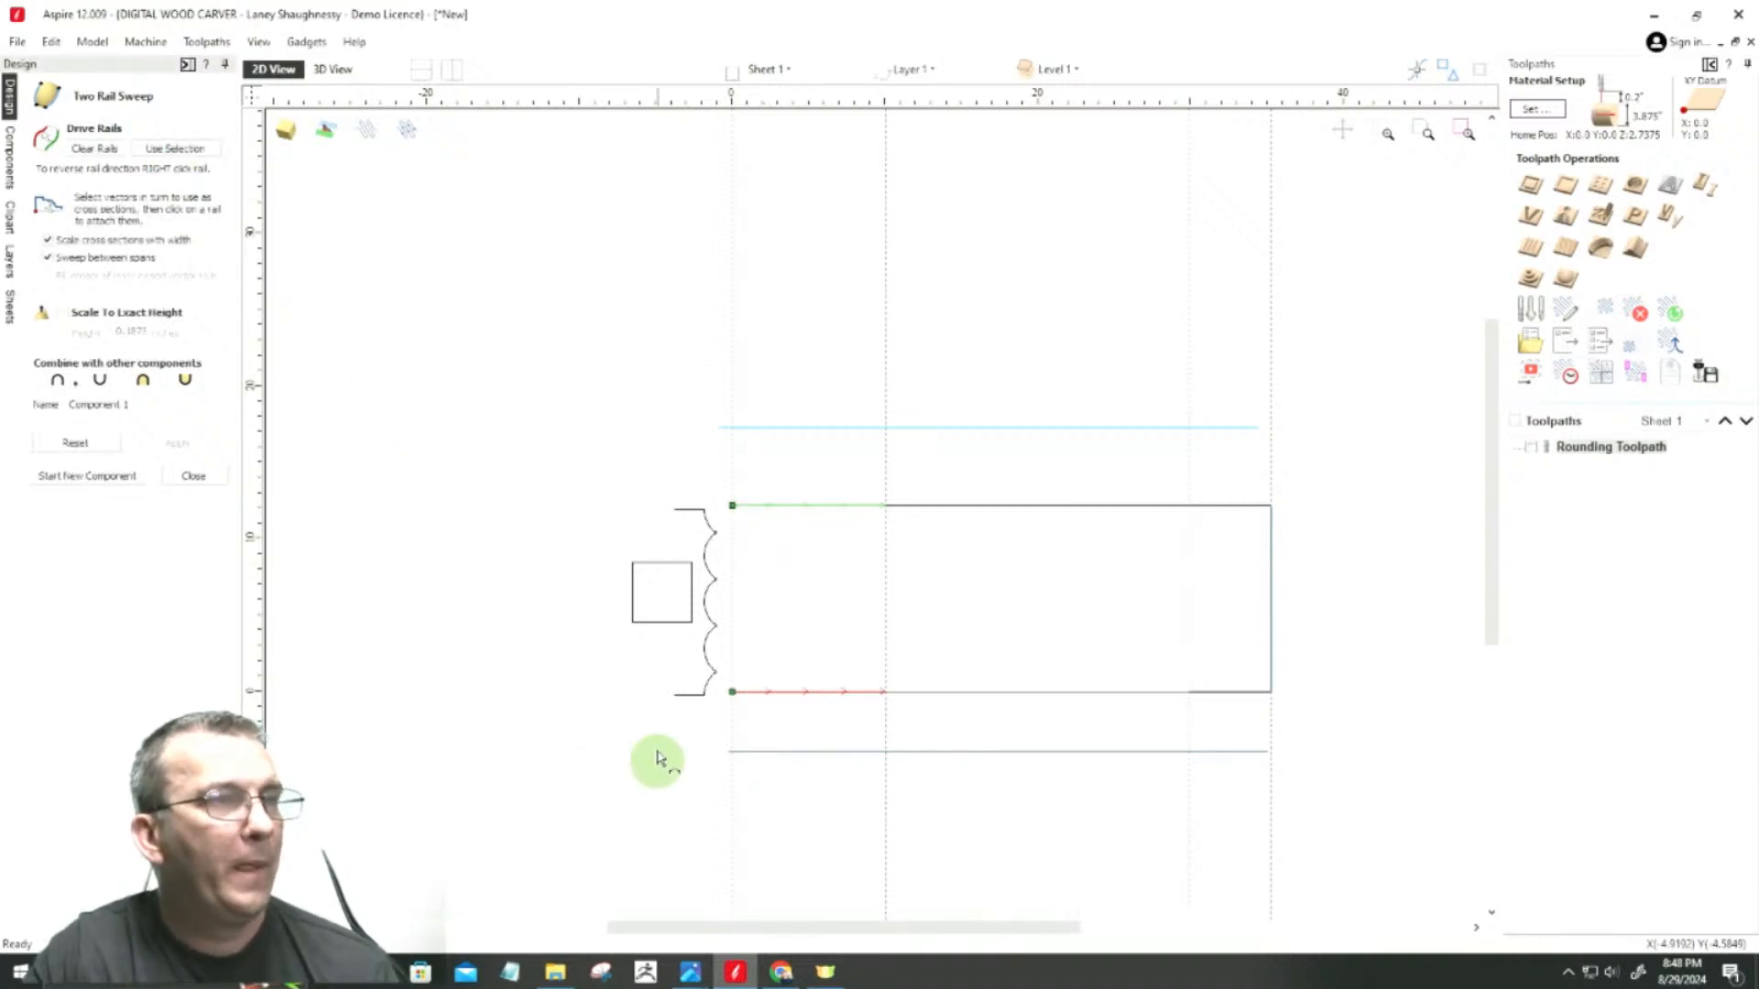
Step: Use the unwrapped square profile as the cross section and apply the sweep to the 10-inch end section
scroll(671, 659, "up", 3)
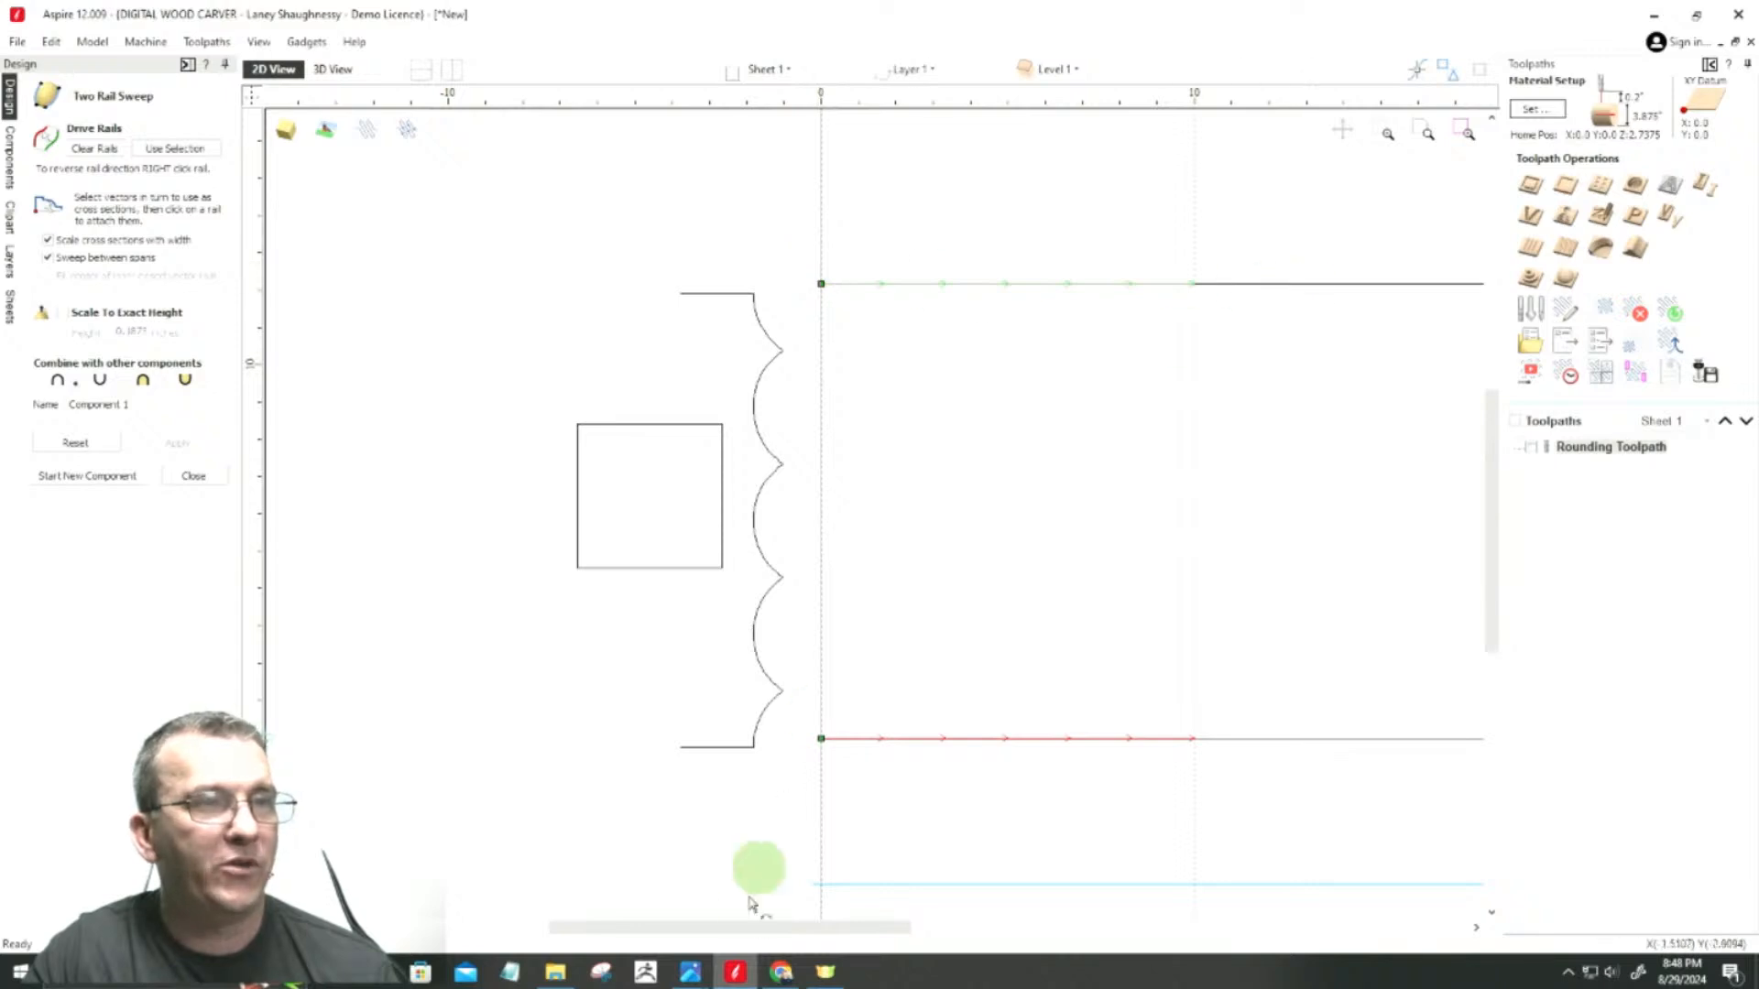
left_click(757, 522)
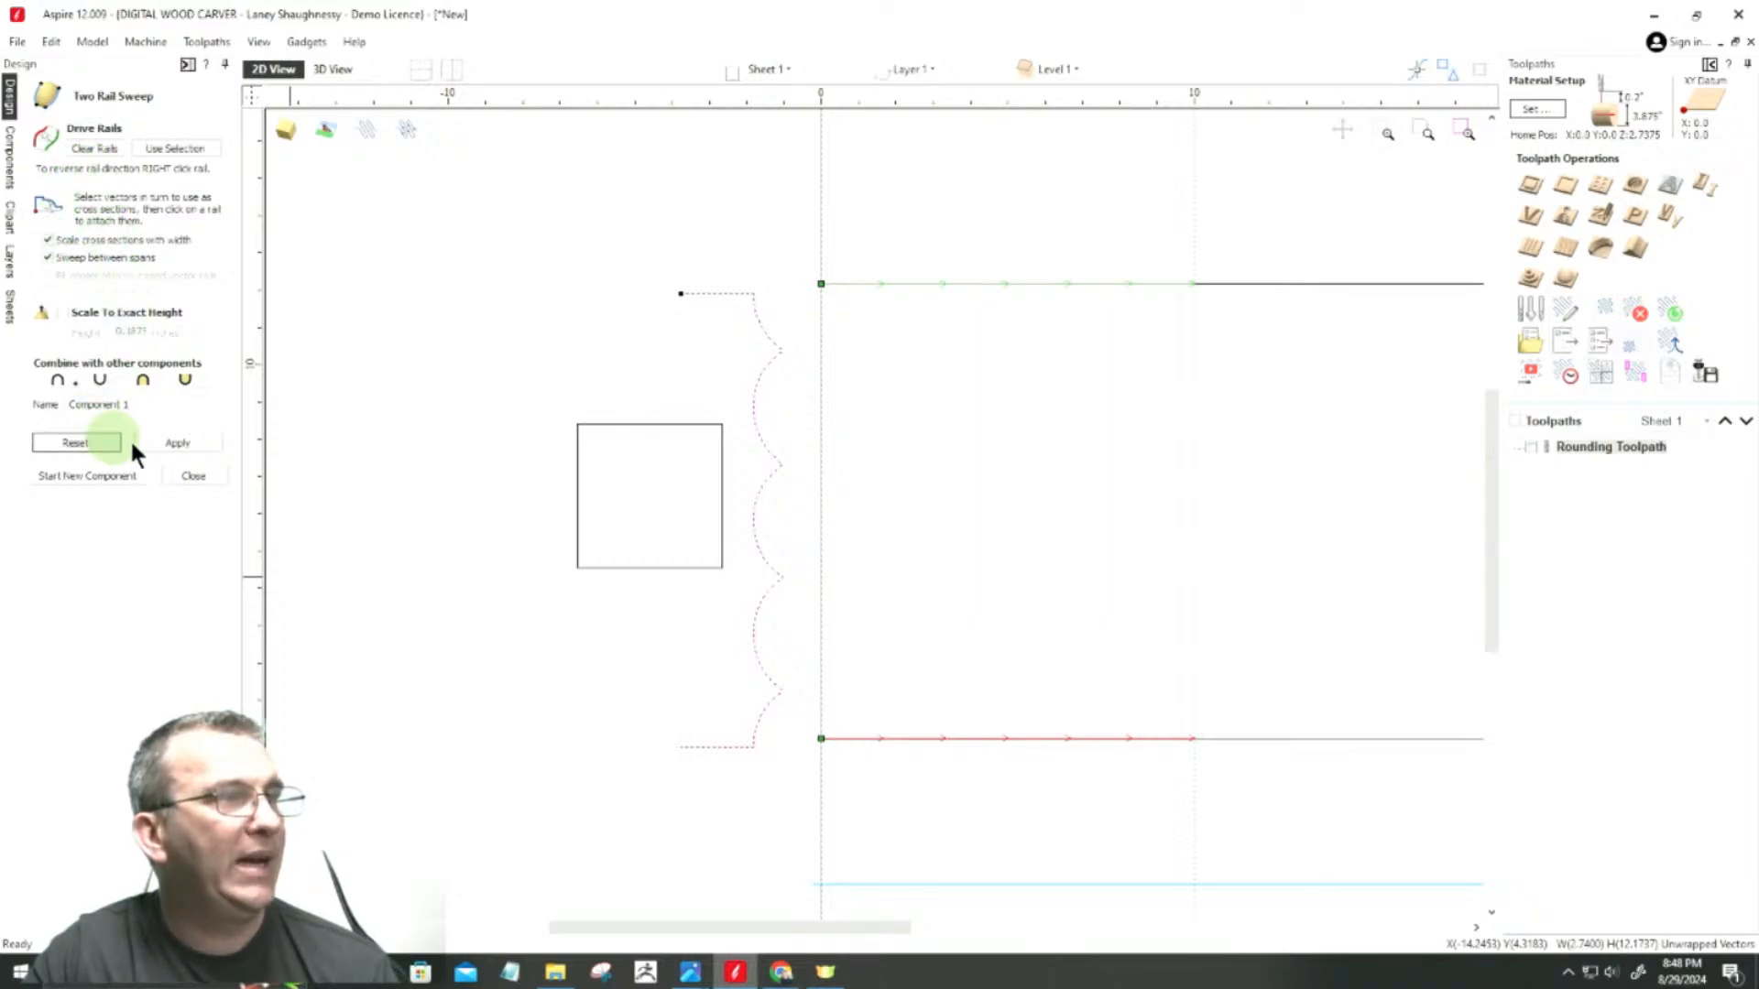
left_click(162, 447)
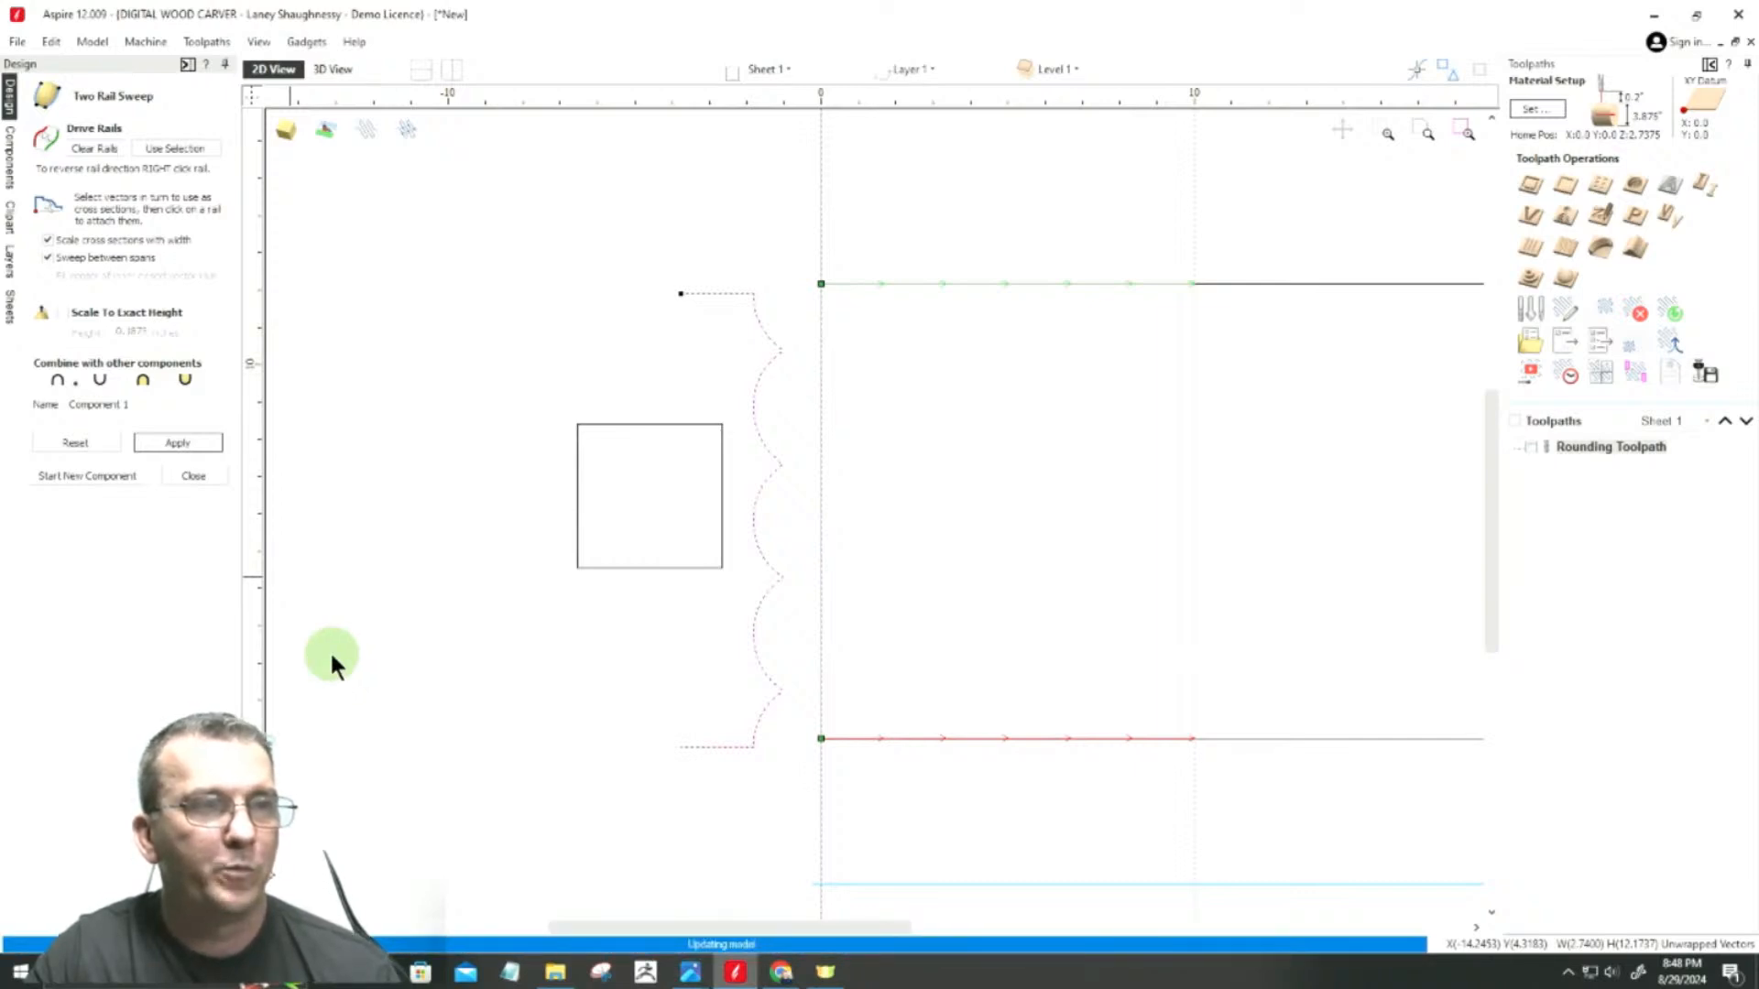
Step: Start a new sweep component on the two 5.375-inch lines as drive rails and apply the unwrapped square profile as its cross section
scroll(328, 661, "down", 4)
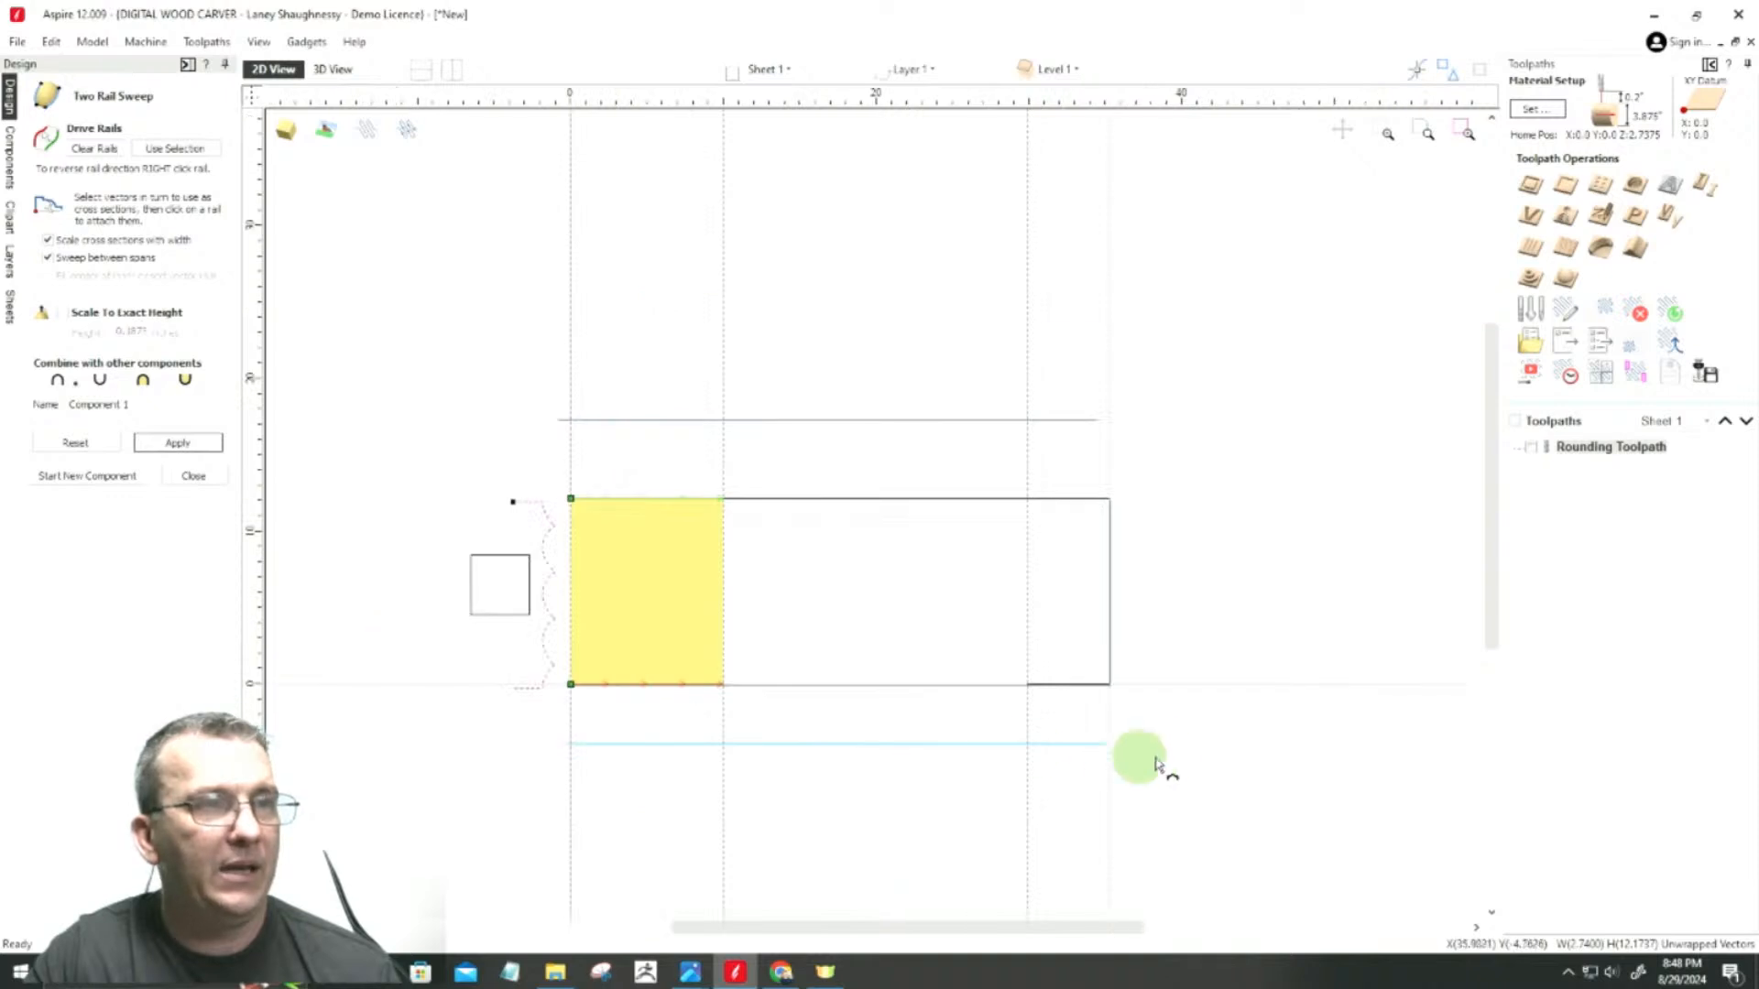
scroll(1091, 766, "up", 1)
left_click(58, 477)
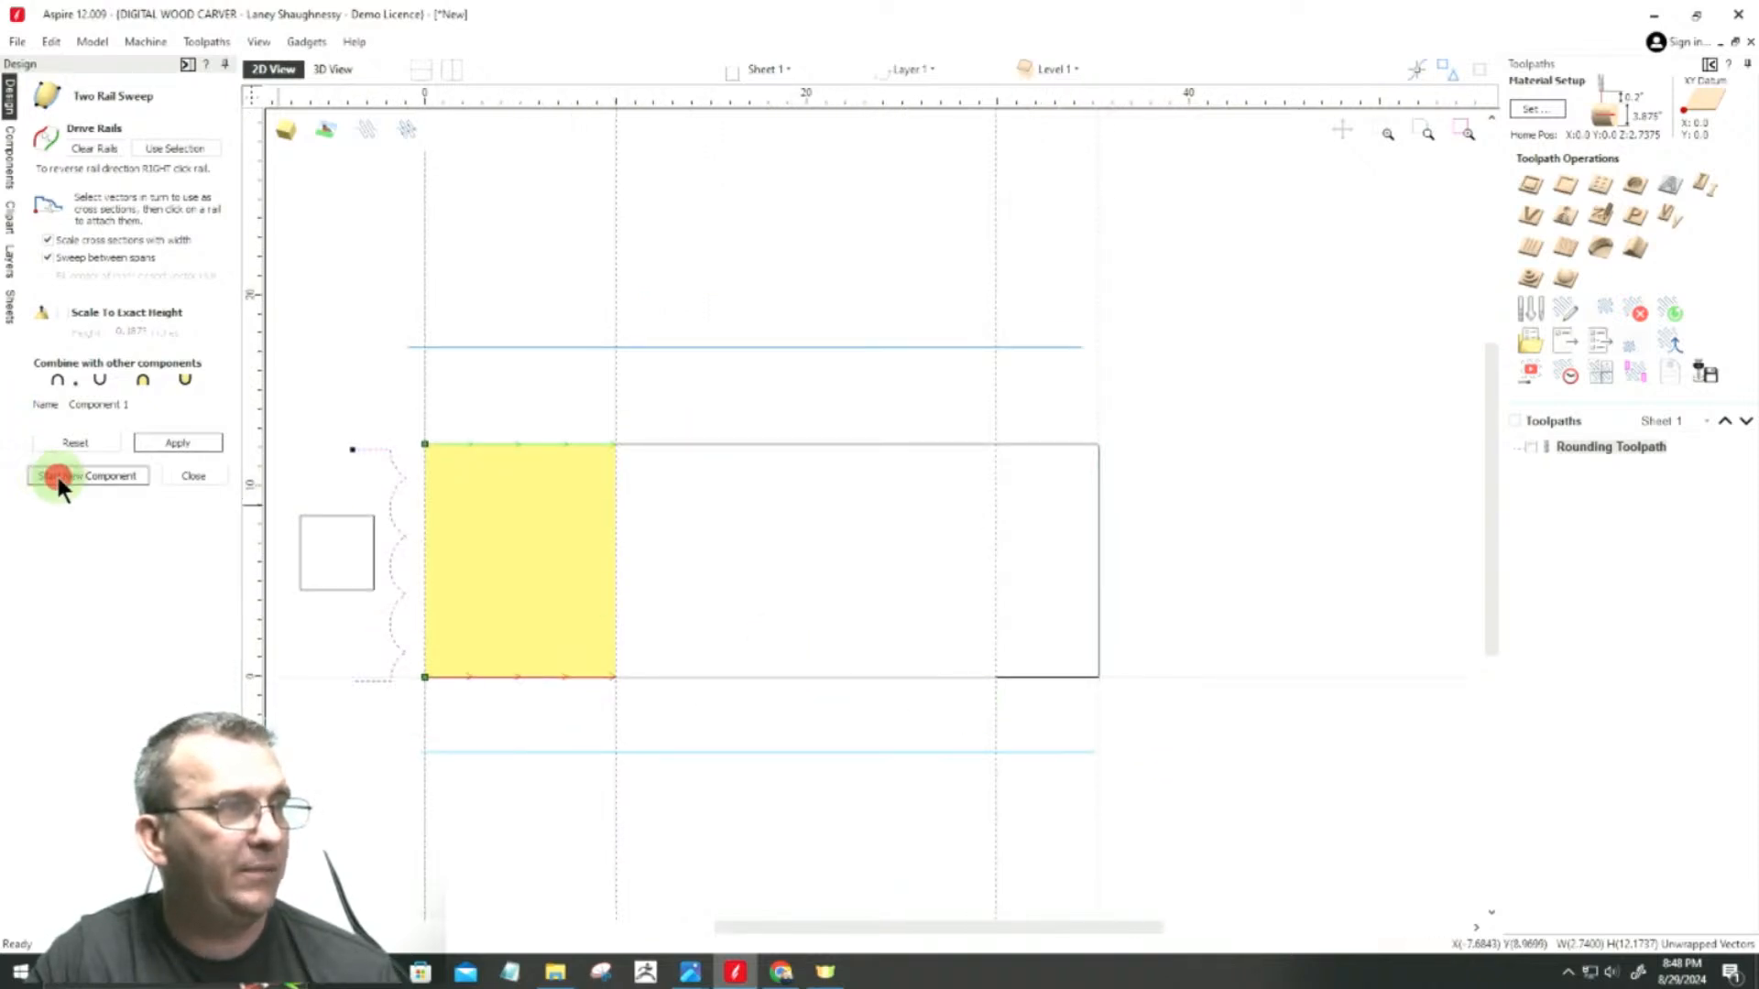
left_click(1033, 675)
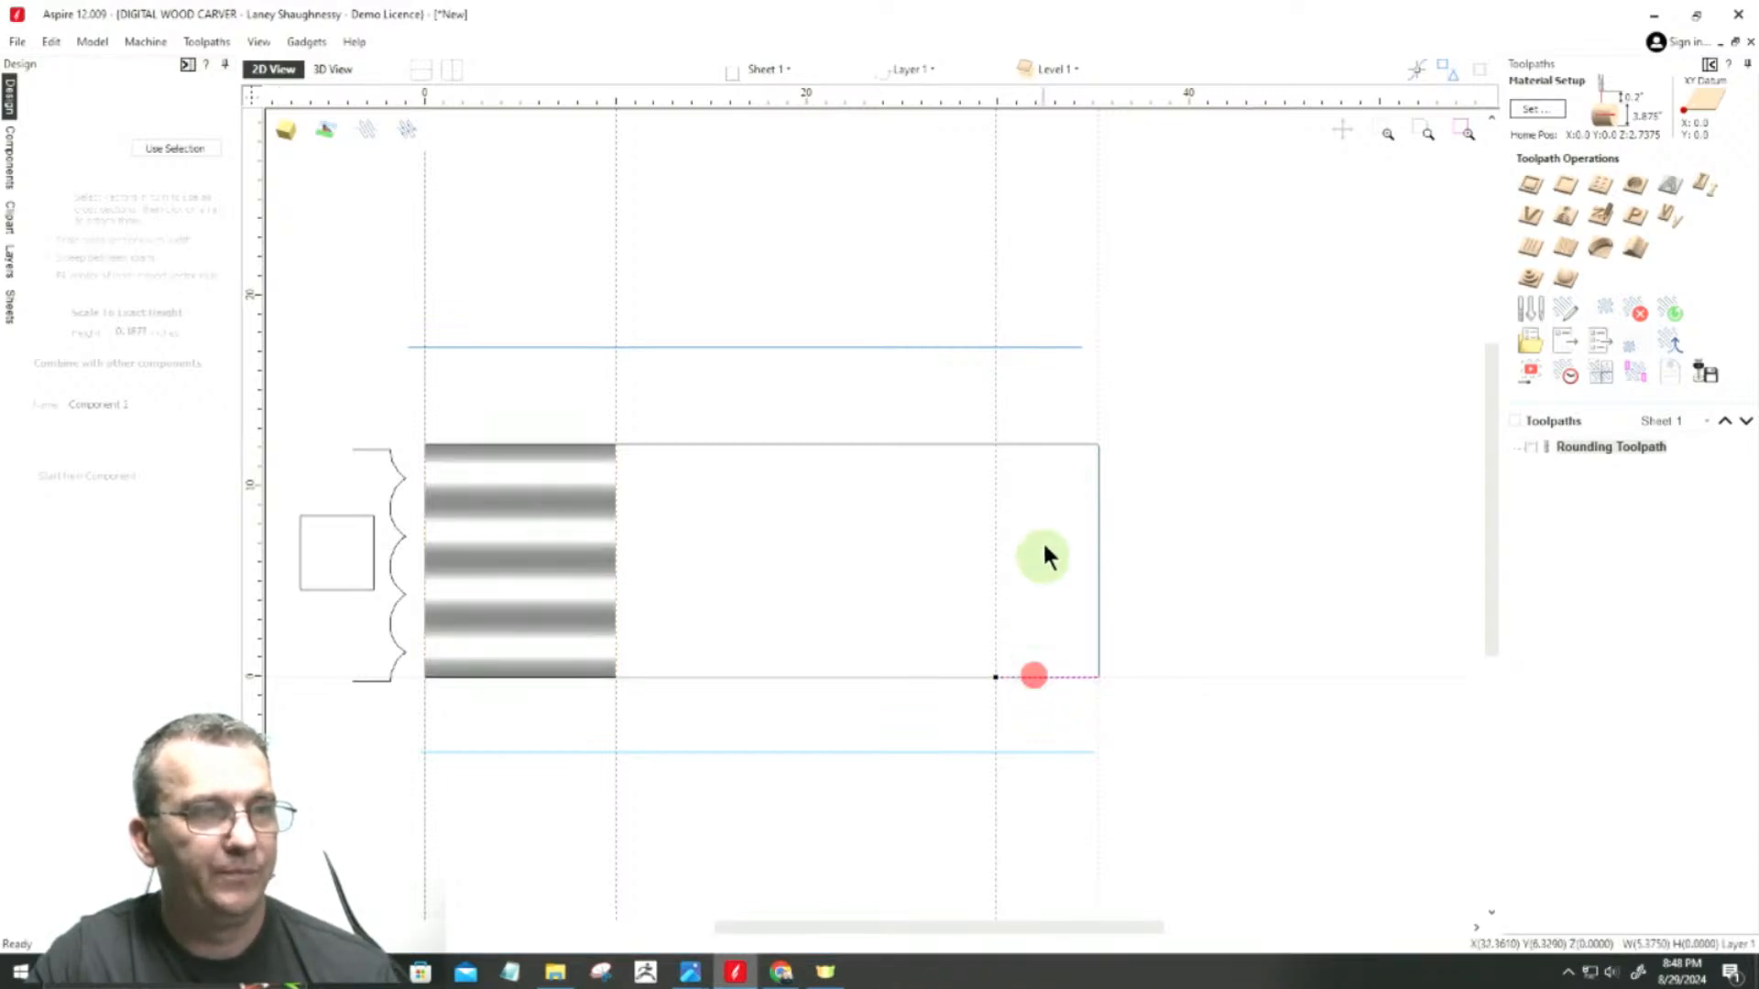
left_click(1037, 445, "shift")
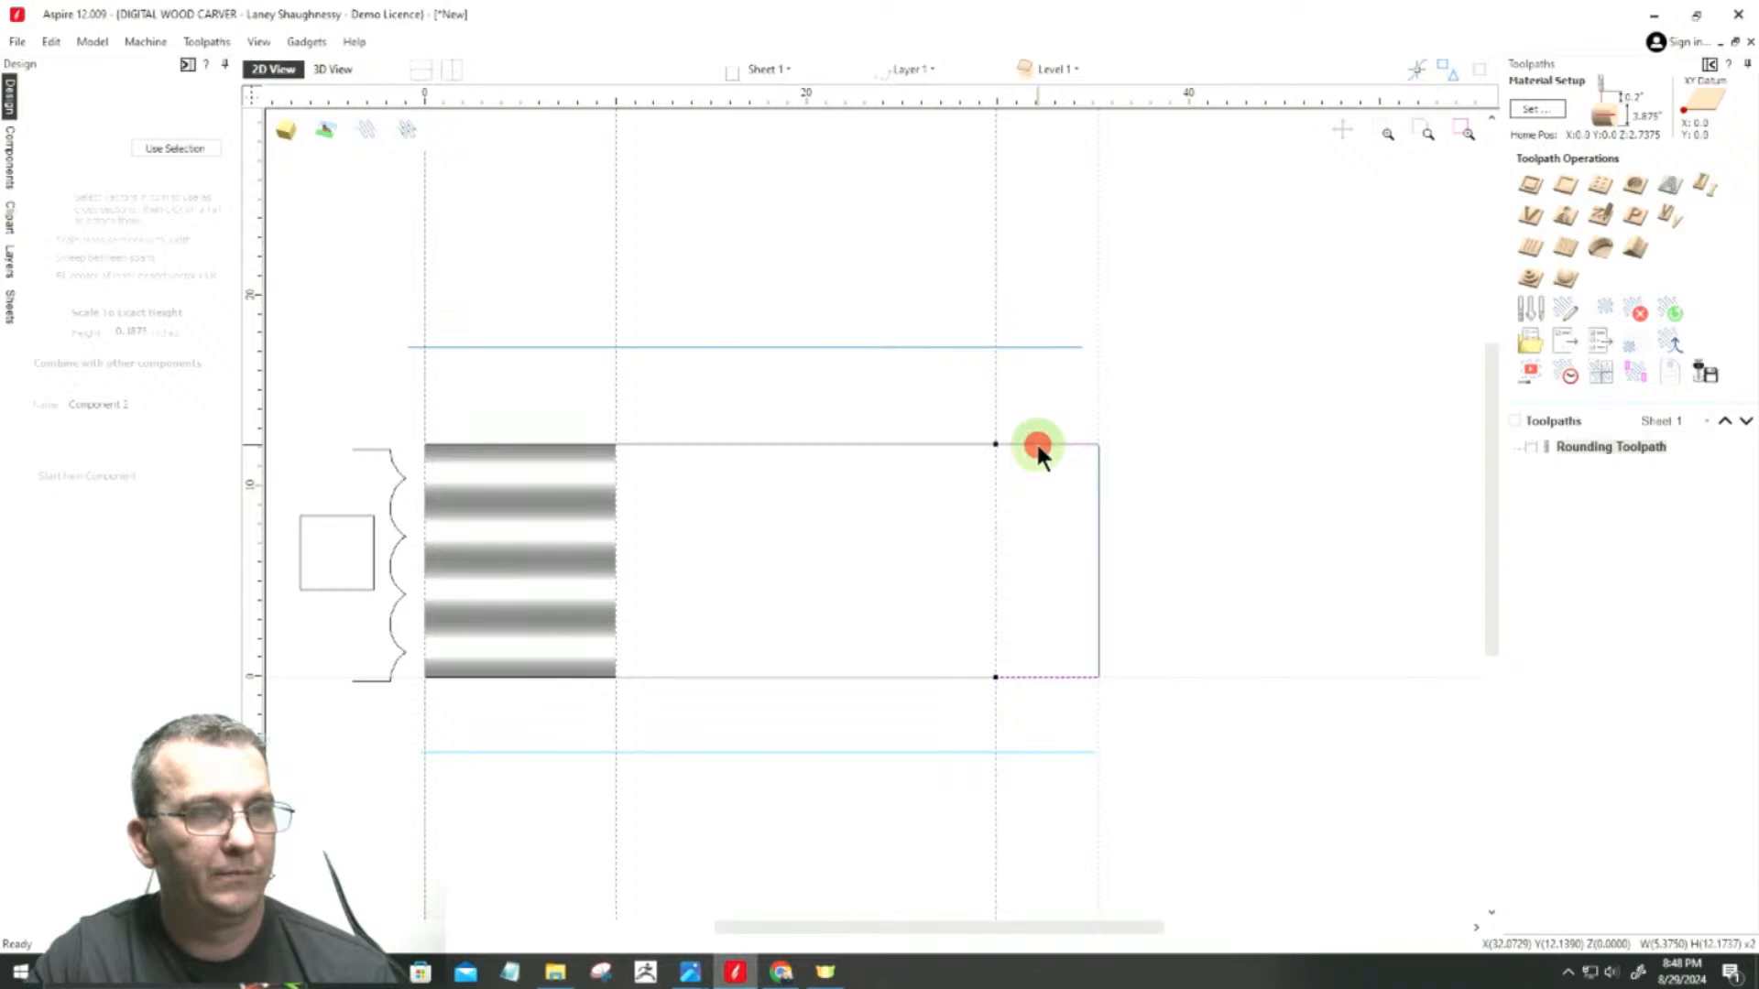
left_click(172, 148)
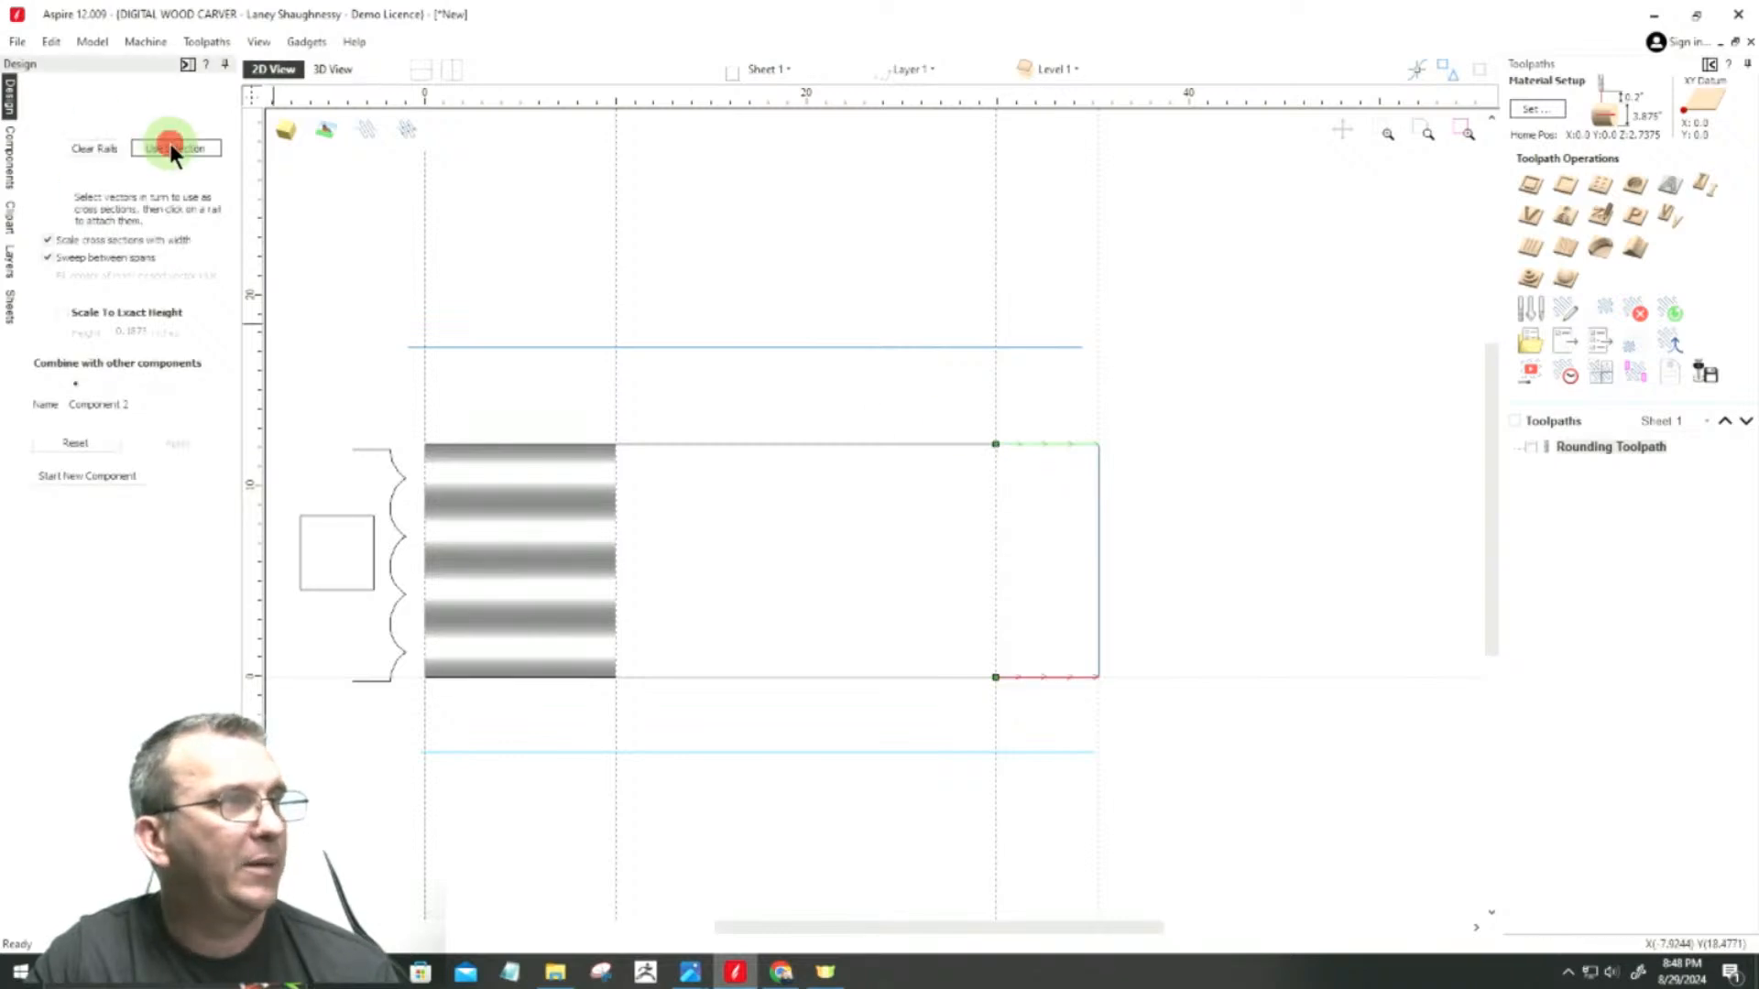
left_click(365, 453)
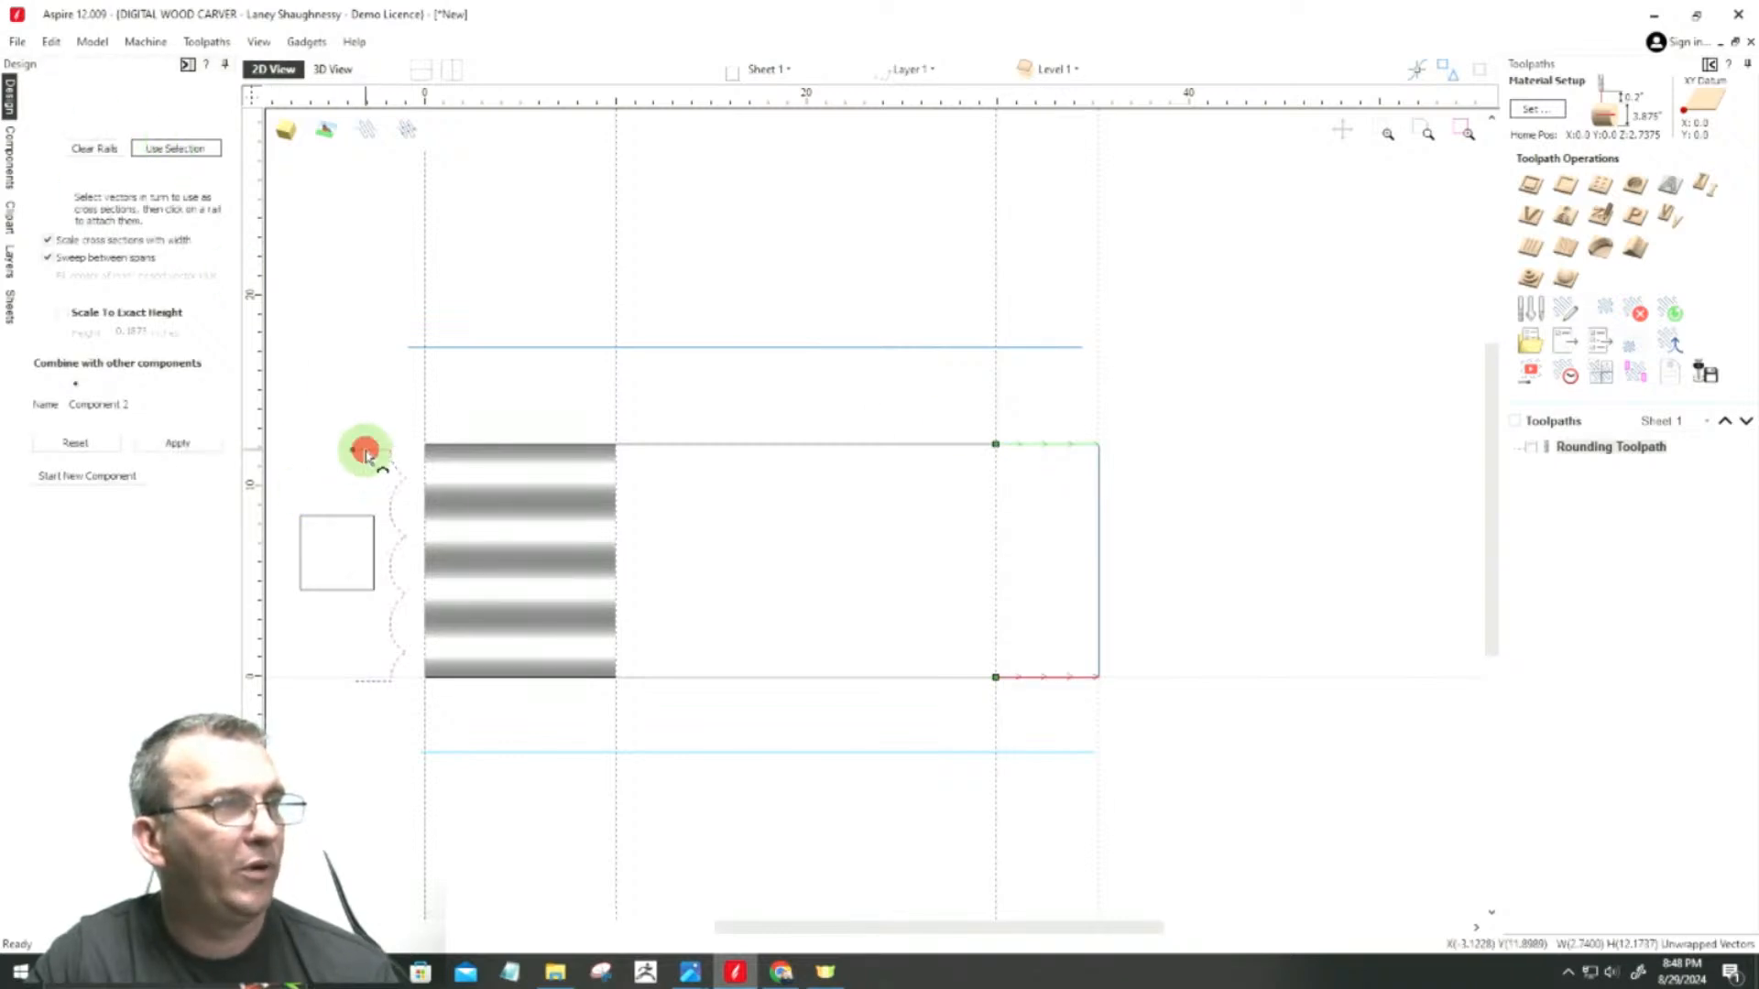
left_click(198, 438)
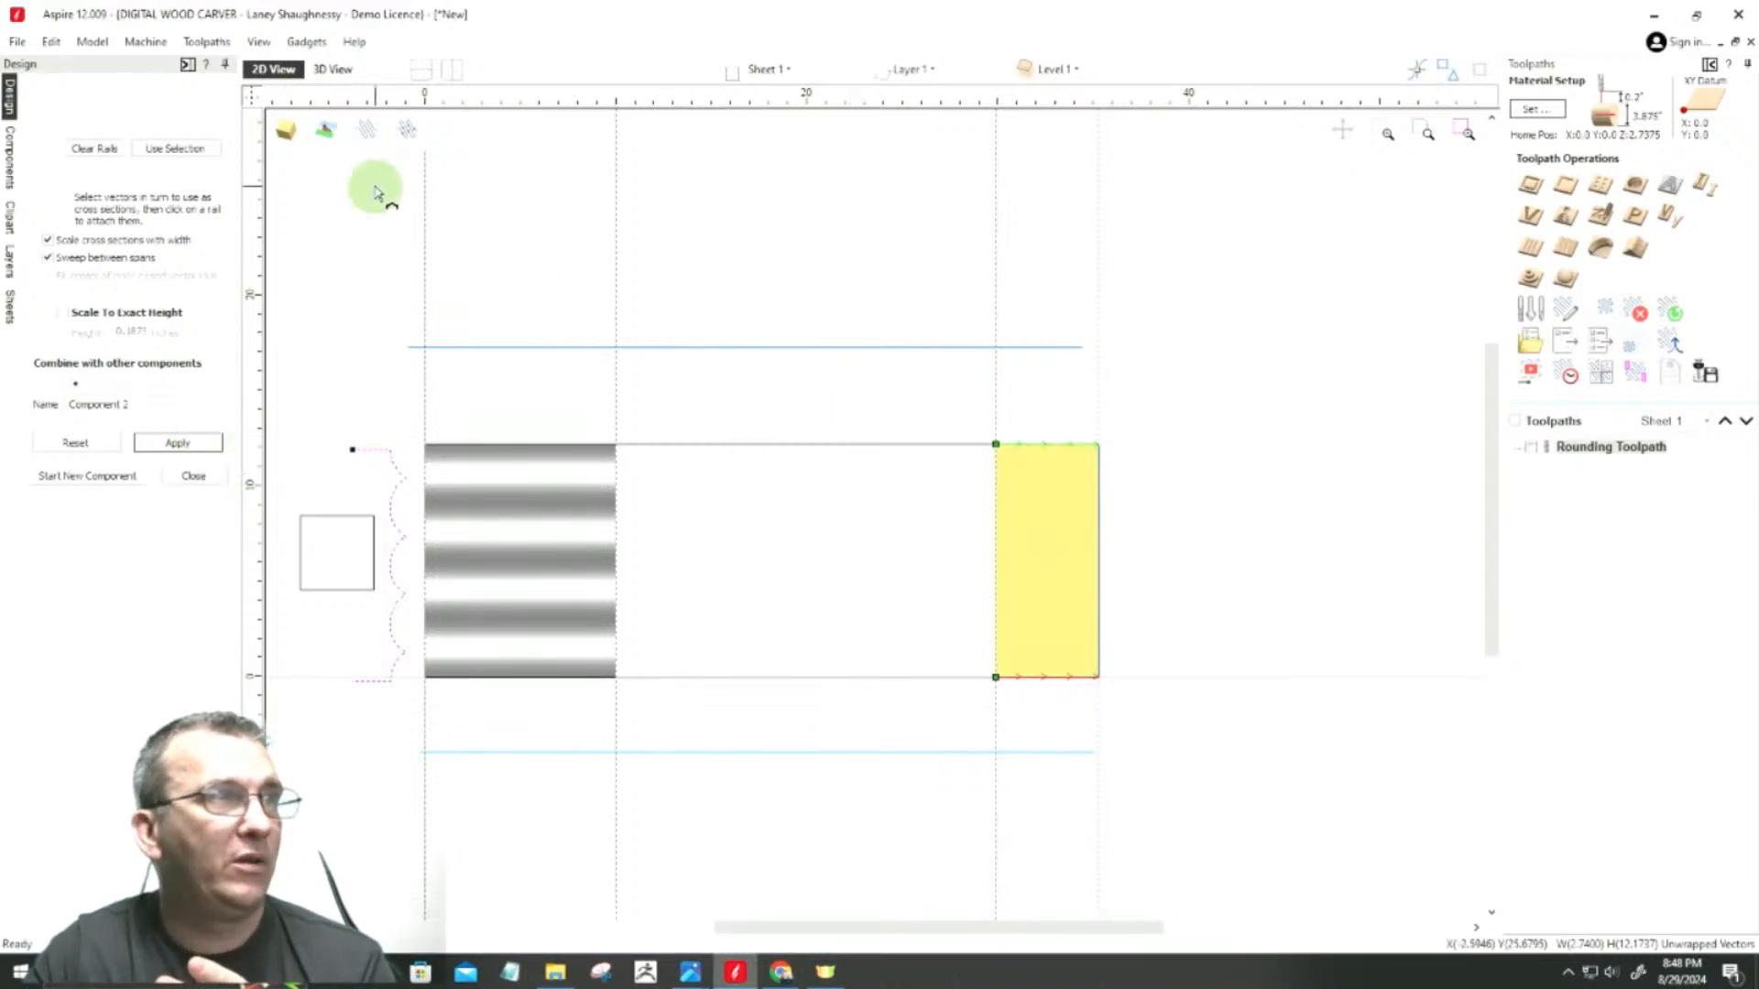
Step: Inspect the wrapped leg model with both square end sections in 3D from the front and from above
left_click(344, 70)
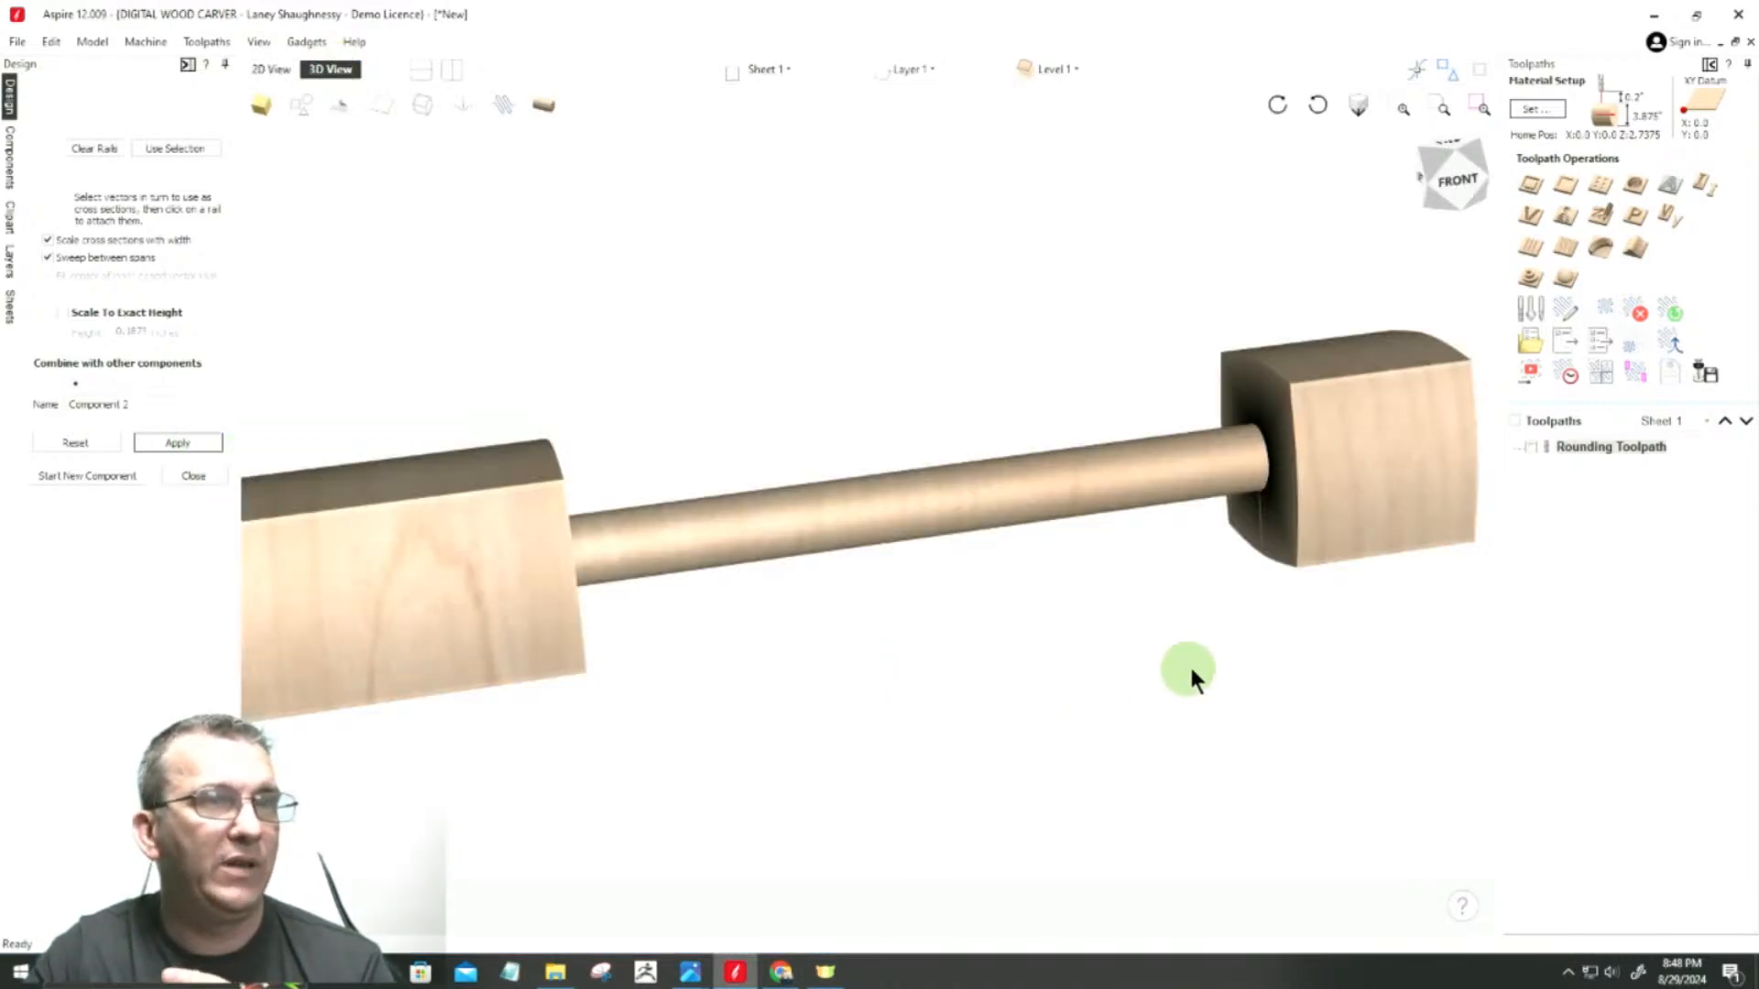
scroll(1392, 563, "down", 2)
scroll(1315, 552, "down", 2)
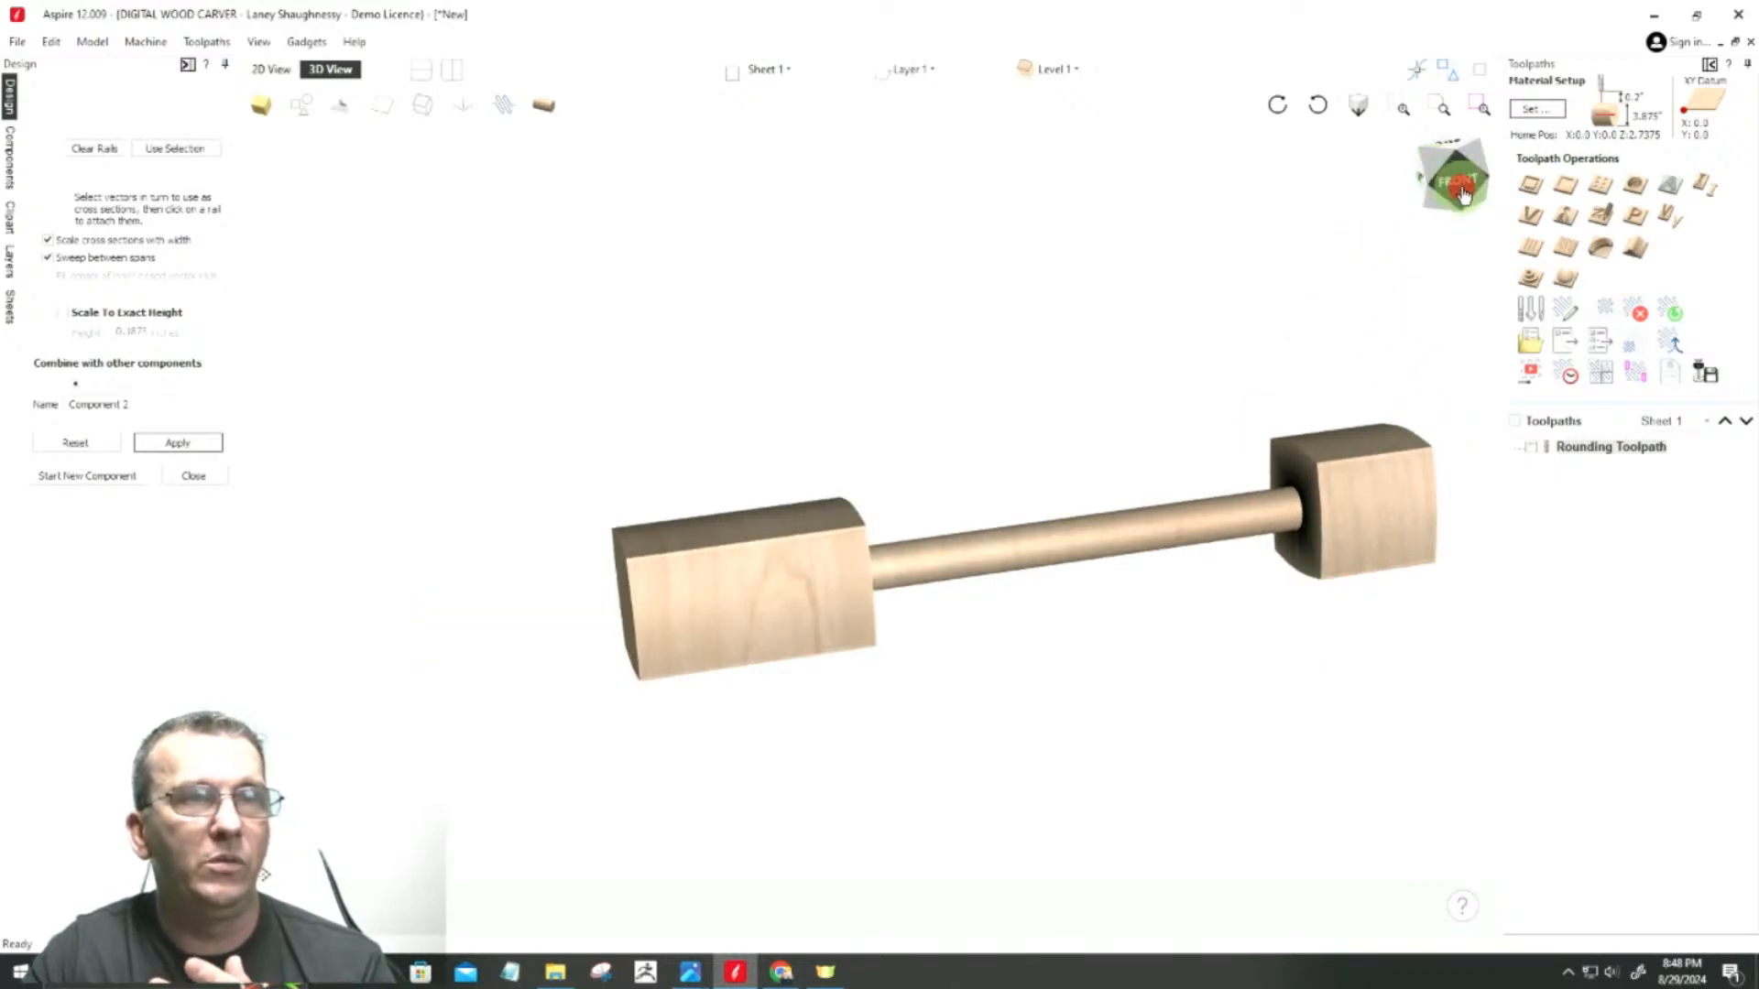
mouse_move(1435, 222)
left_mouse_down()
mouse_move(1417, 221)
mouse_move(1460, 231)
mouse_move(1436, 223)
left_mouse_up()
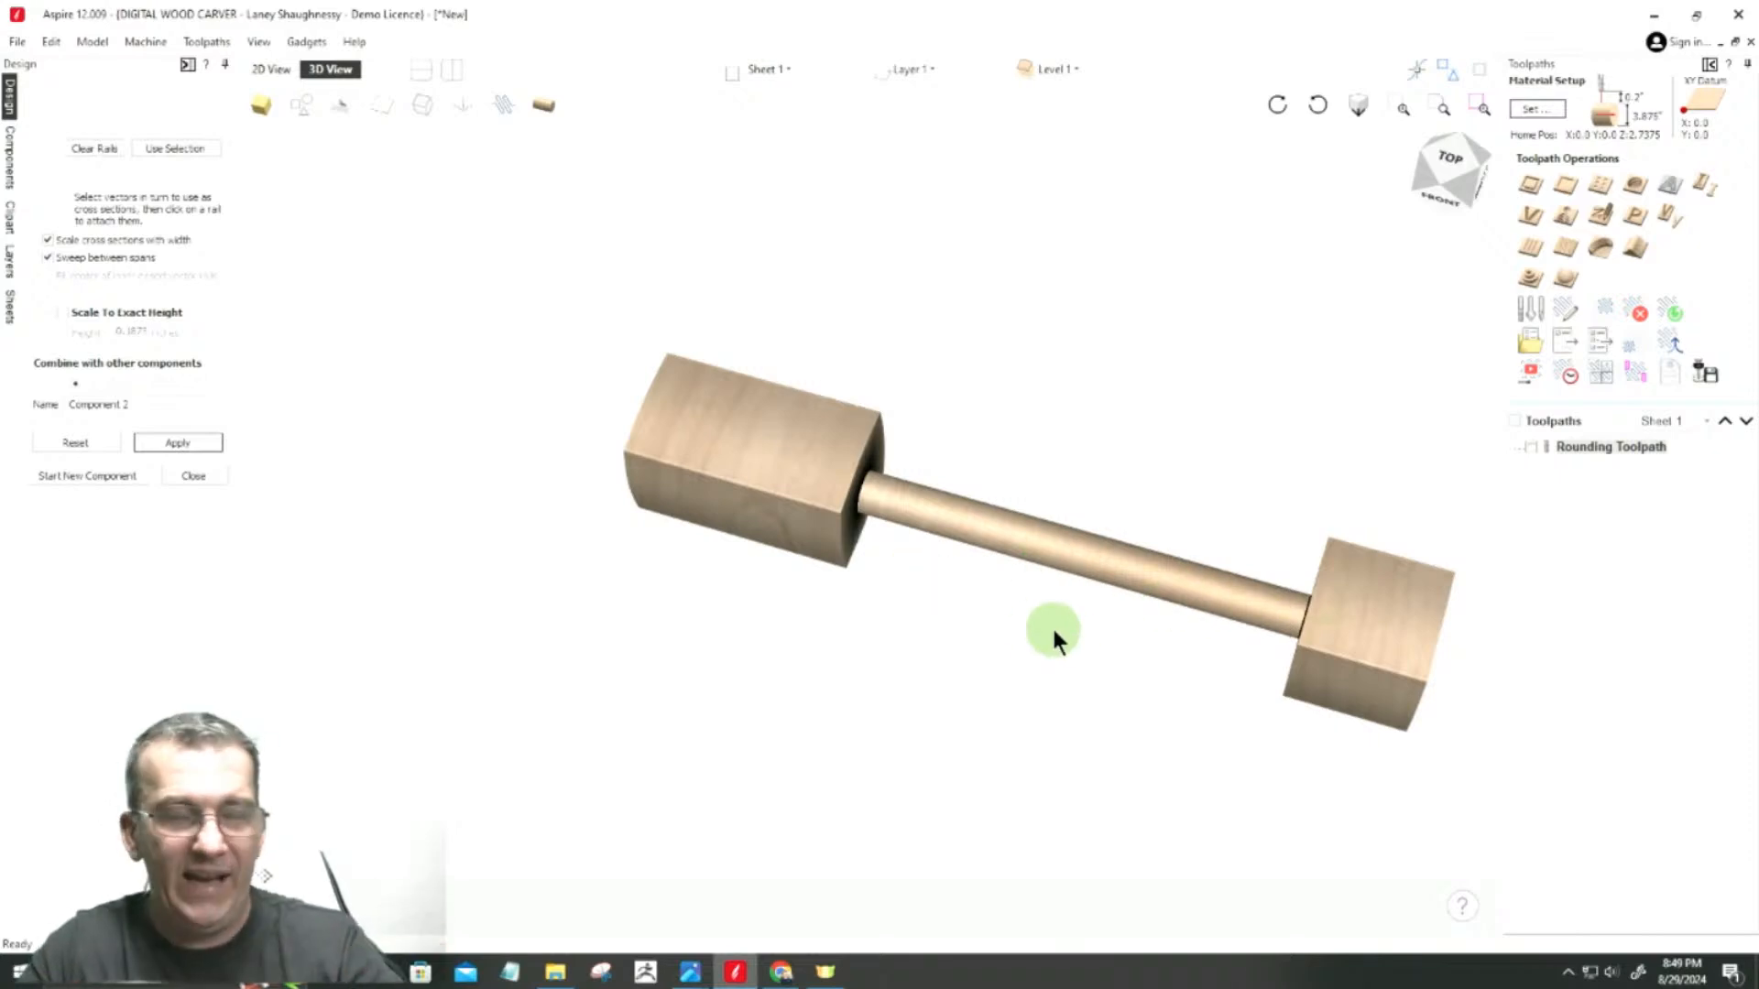
Step: Show the model unwrapped as a flat surface, examine the swept end profiles, and restore the wrapped display
left_click(550, 108)
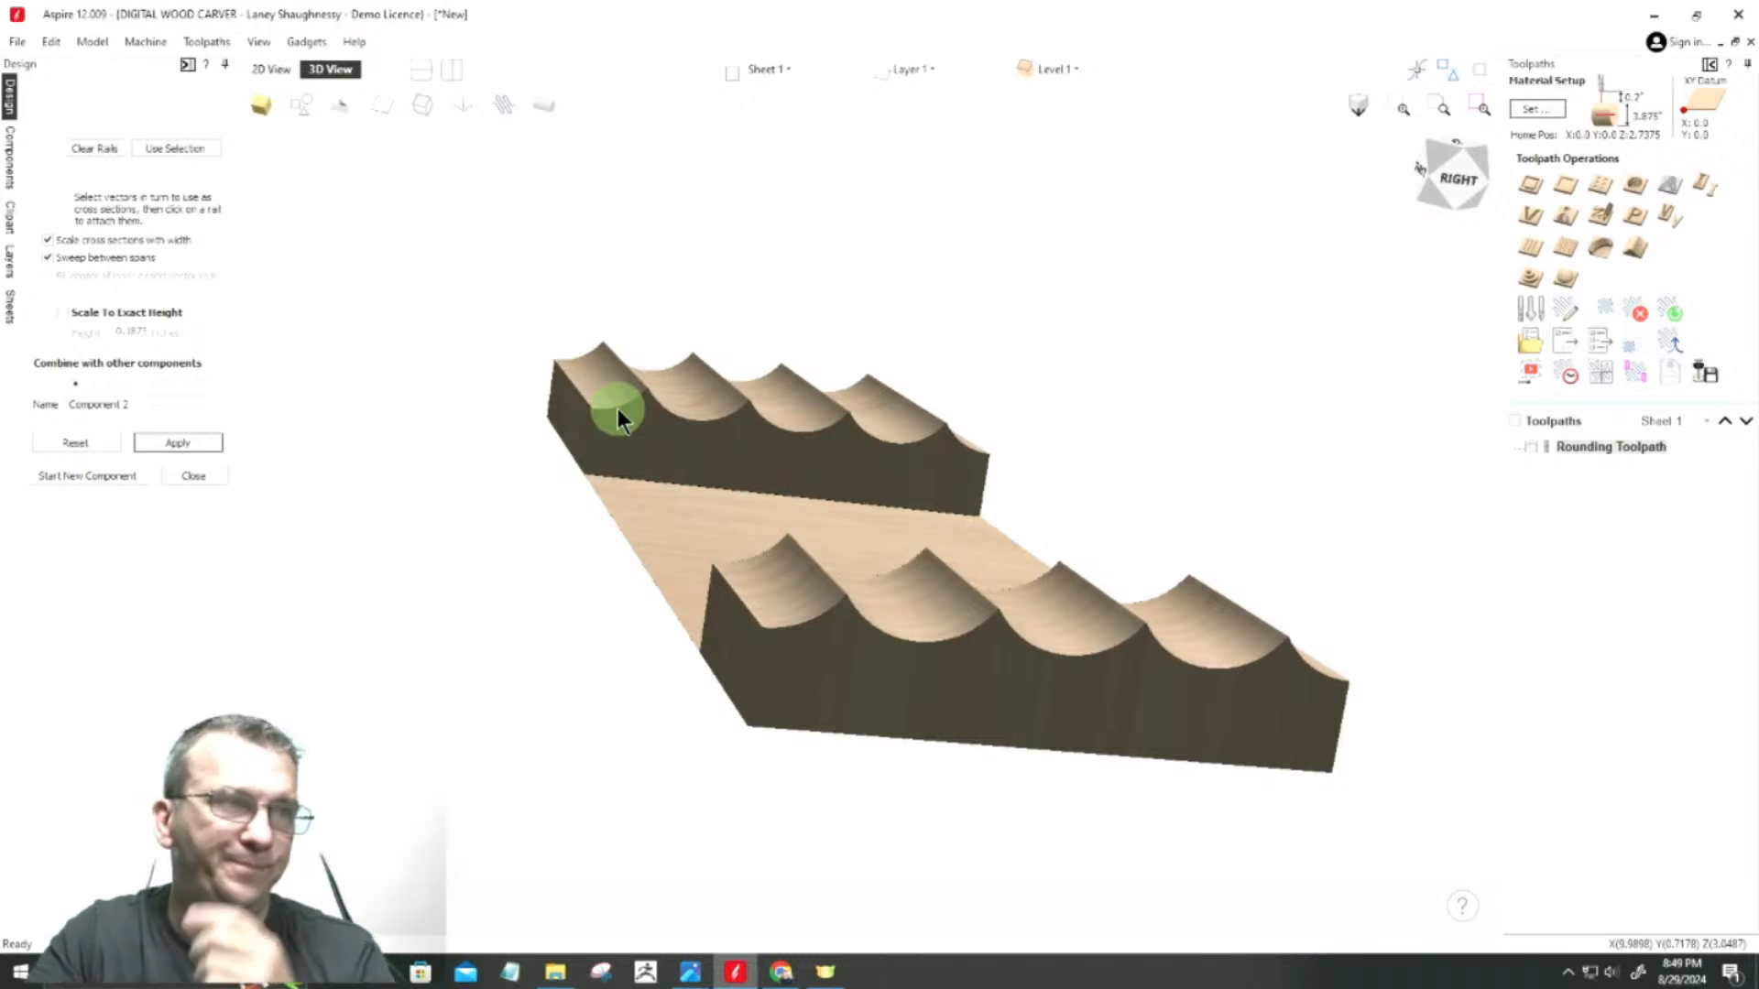
mouse_move(1435, 214)
left_mouse_down()
mouse_move(1471, 198)
mouse_move(1503, 216)
mouse_move(1431, 234)
left_mouse_up()
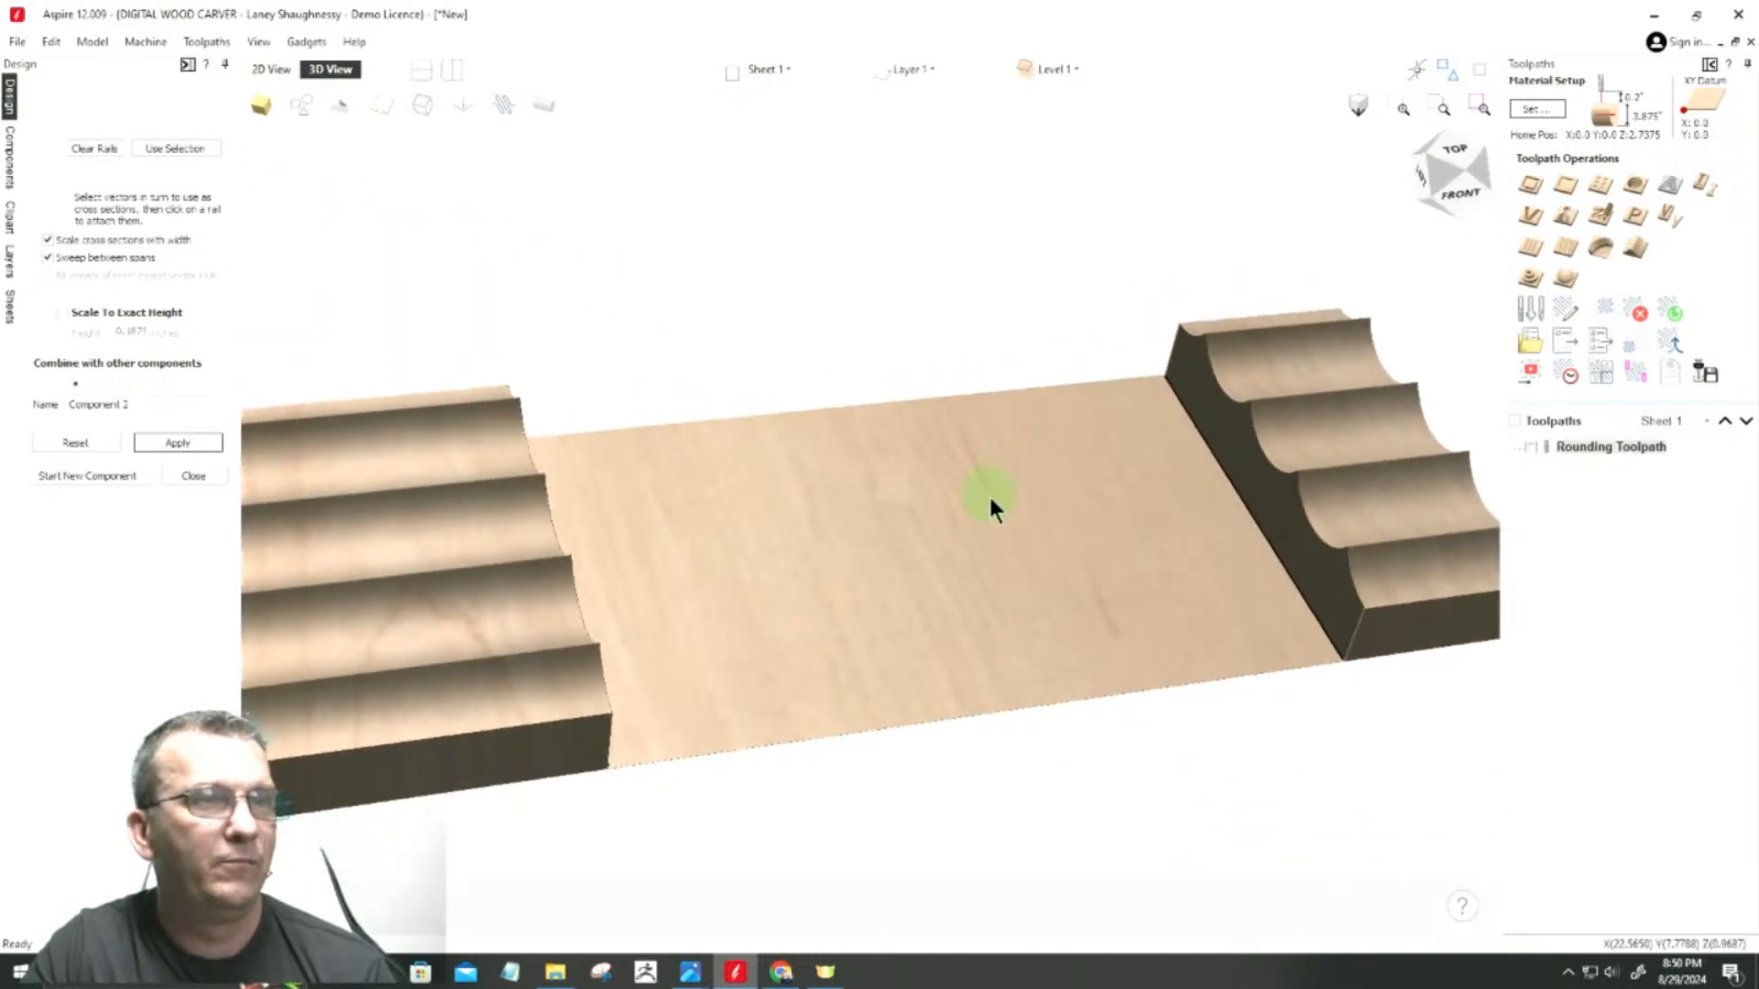
scroll(991, 506, "down", 2)
left_click(542, 116)
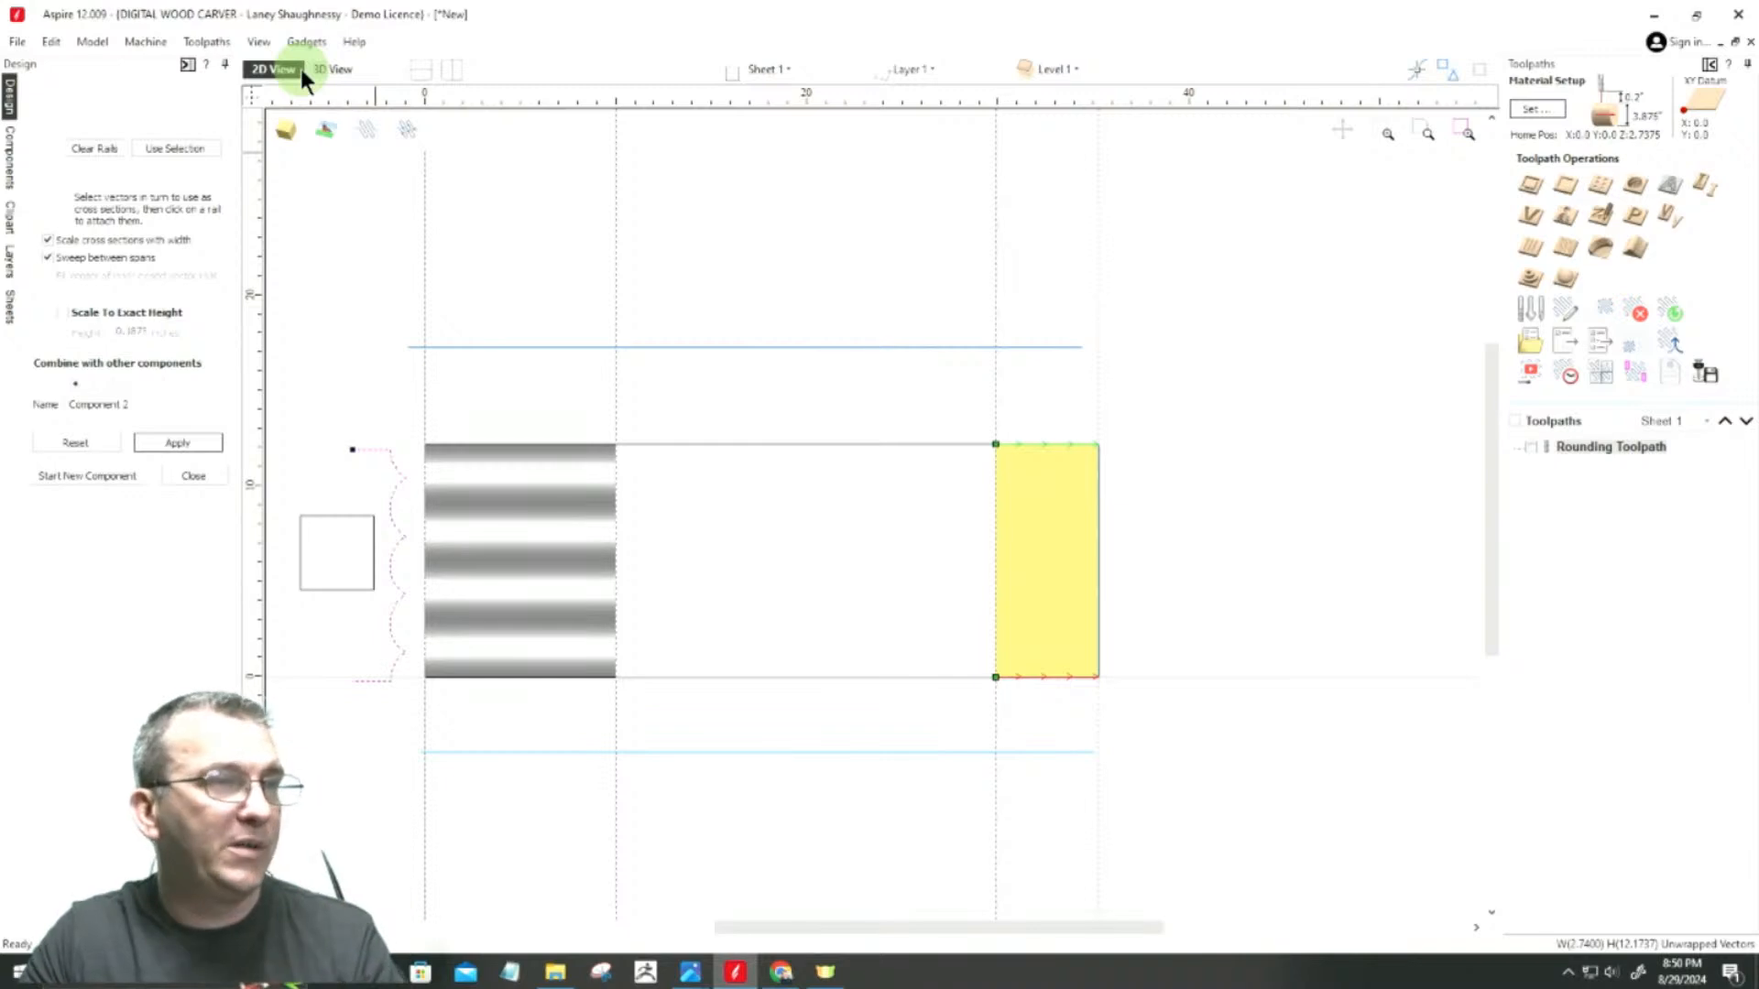
Step: Try to save the job in Downloads as Rotary 4th Axis Class while the Two Rail Sweep is still open
left_click(18, 41)
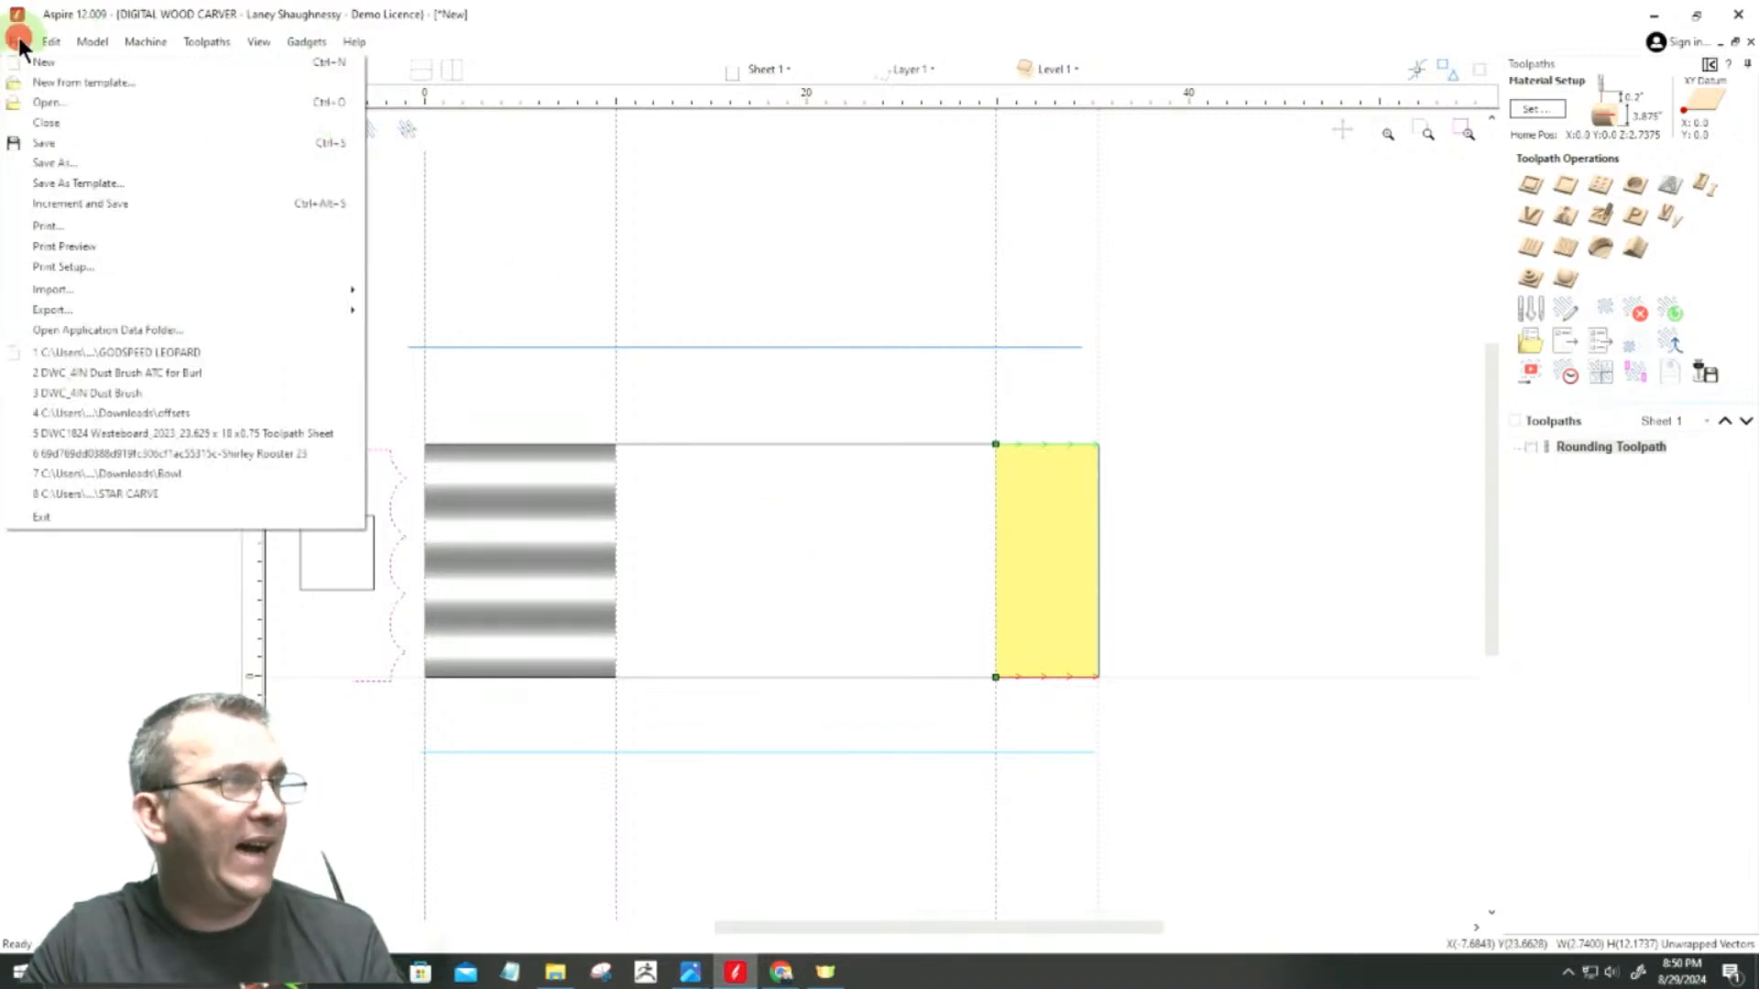
left_click(41, 165)
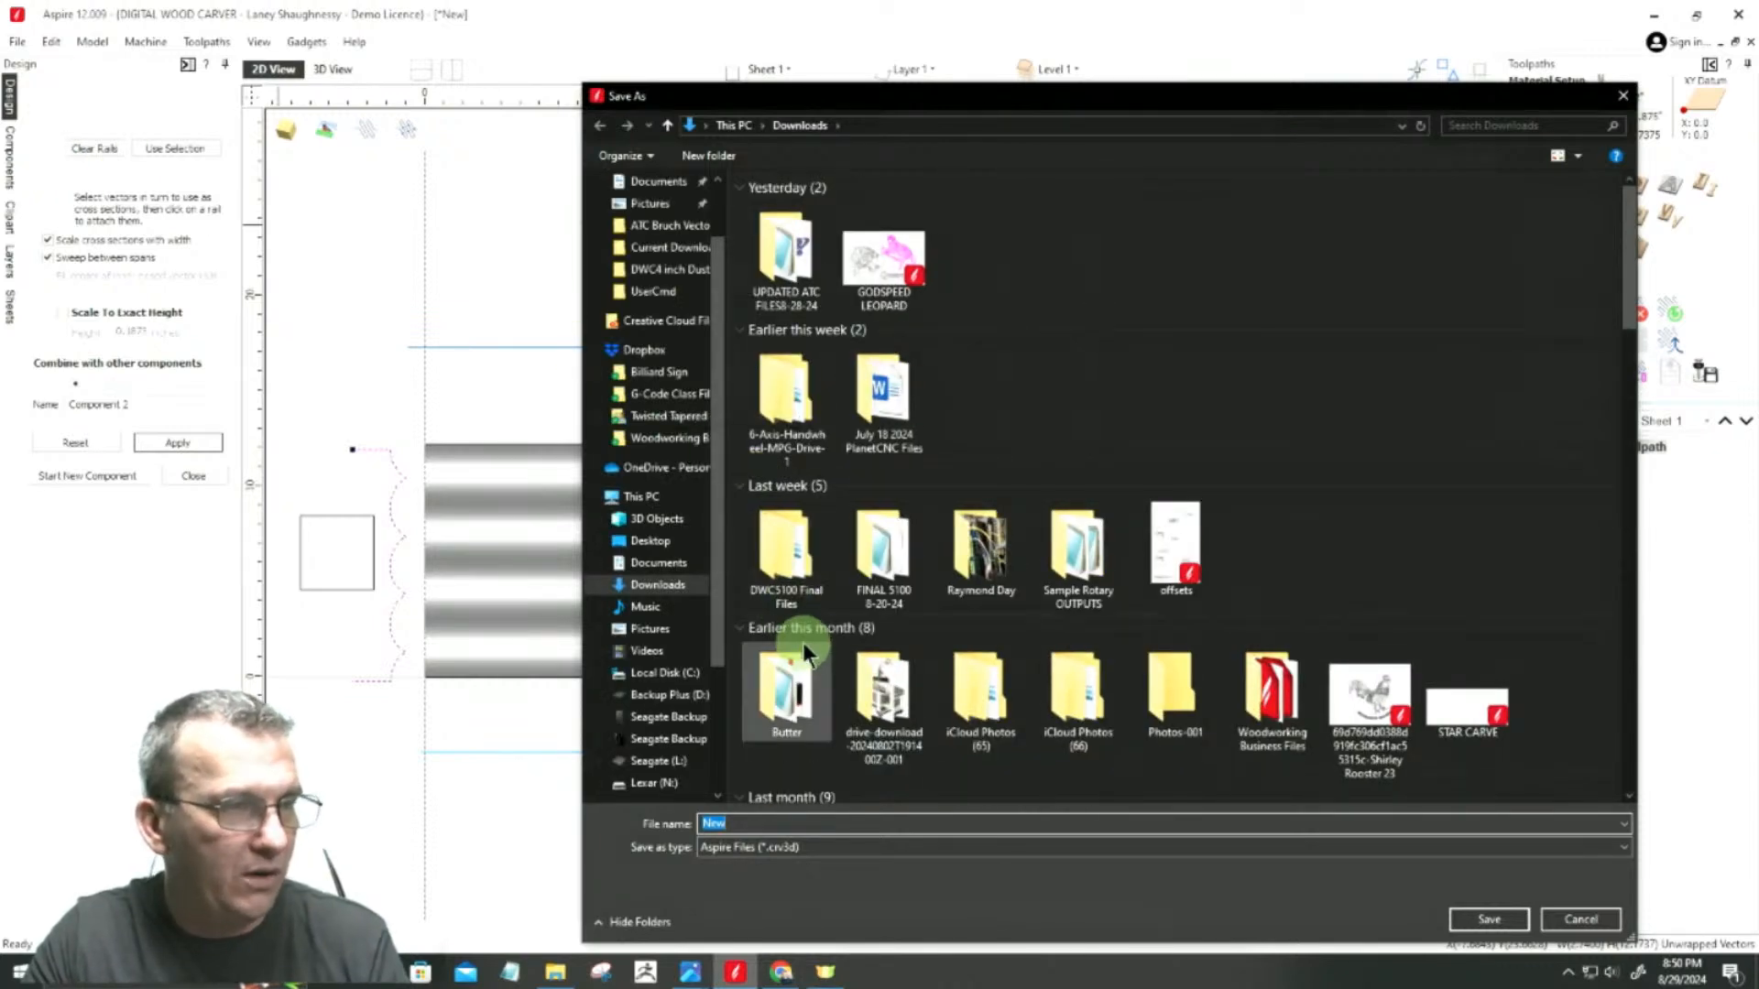
type("Ro")
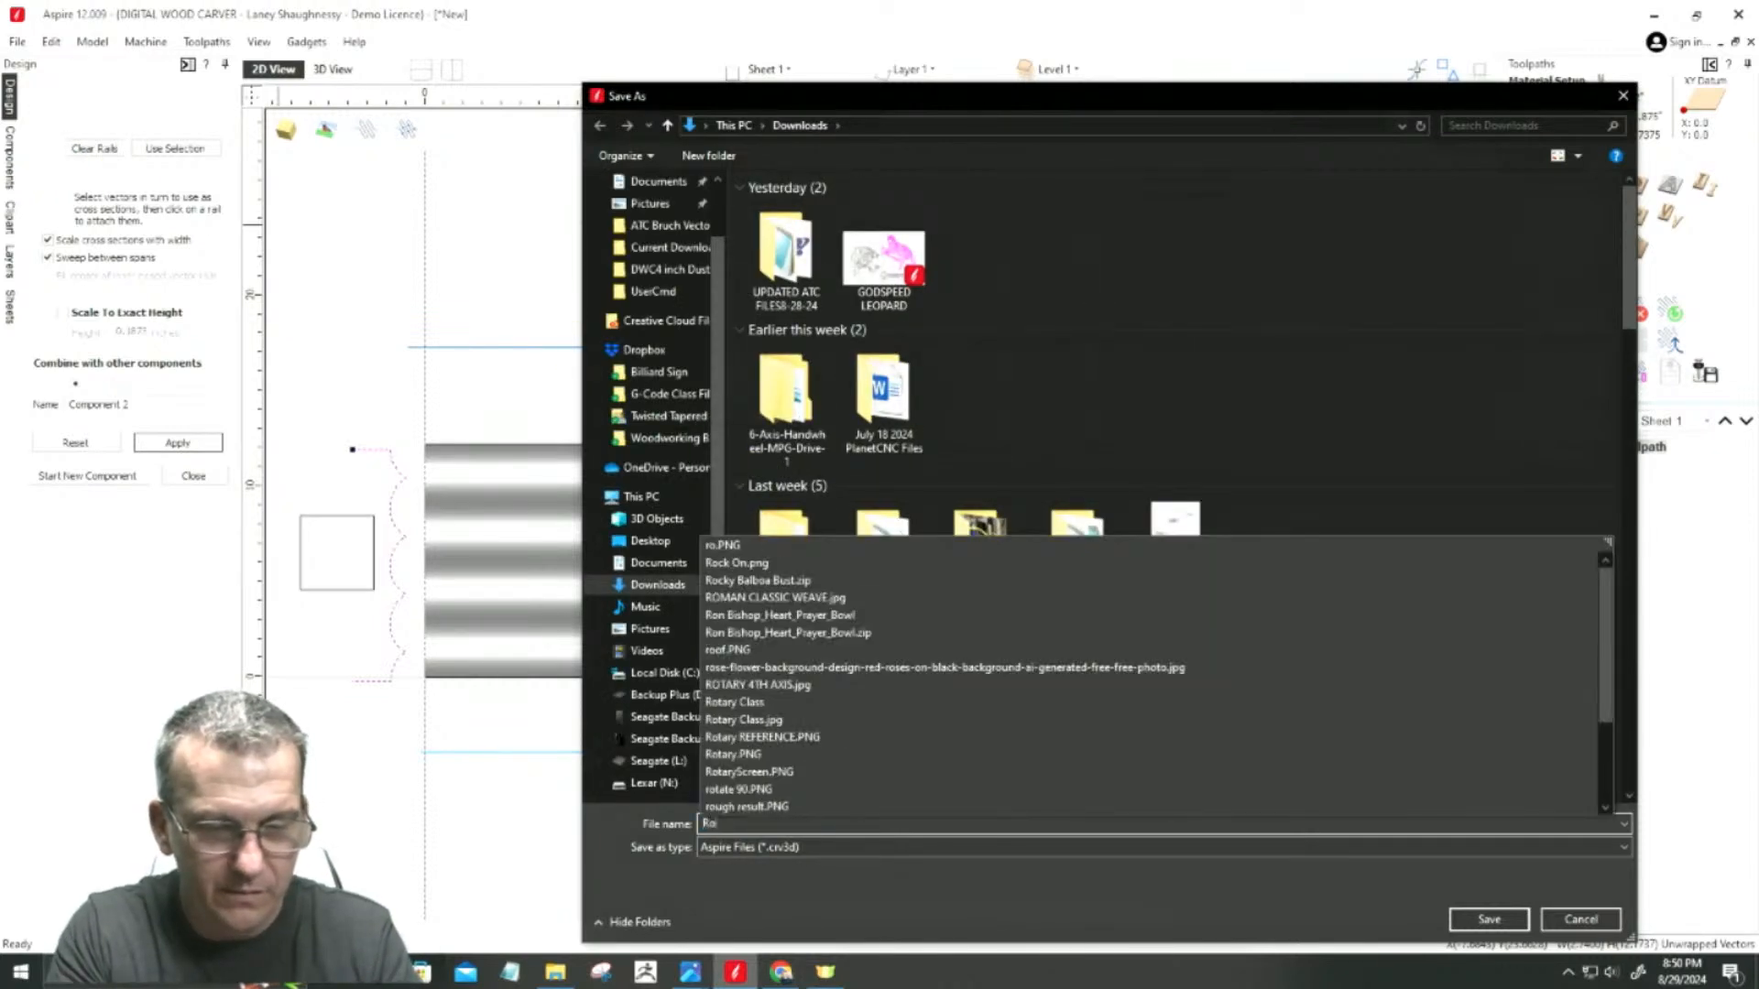
type("tary 4th")
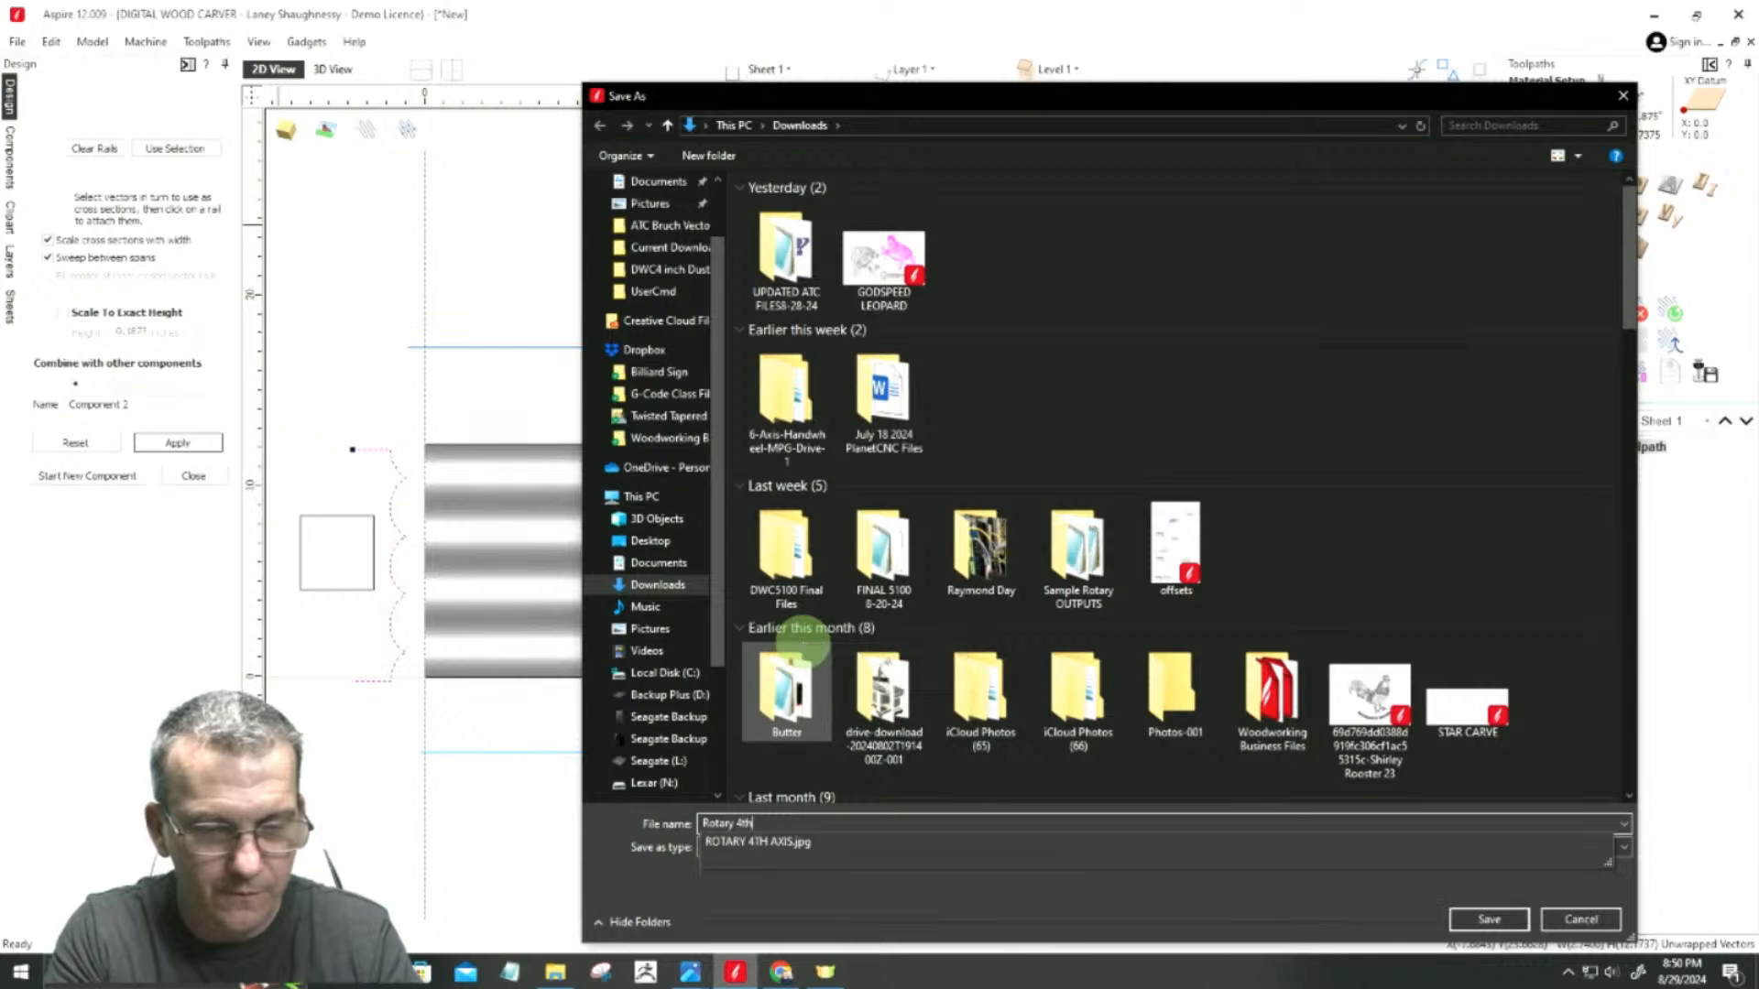
type(" Axis Class")
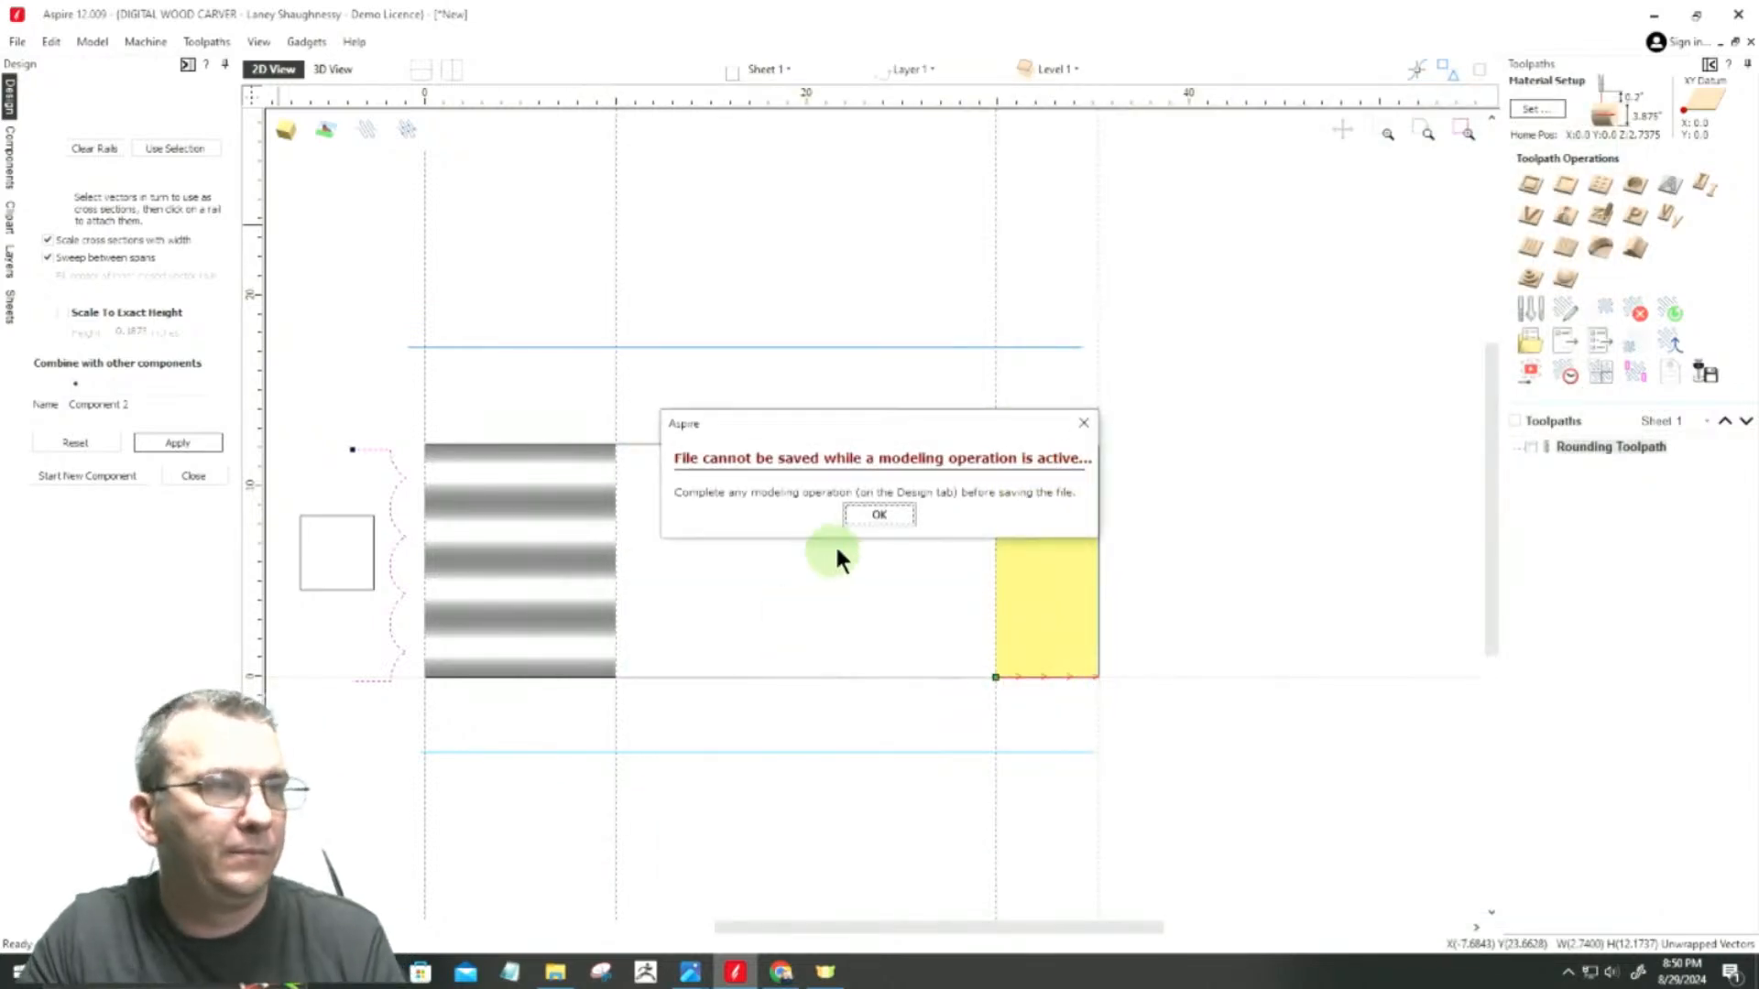
left_click(879, 514)
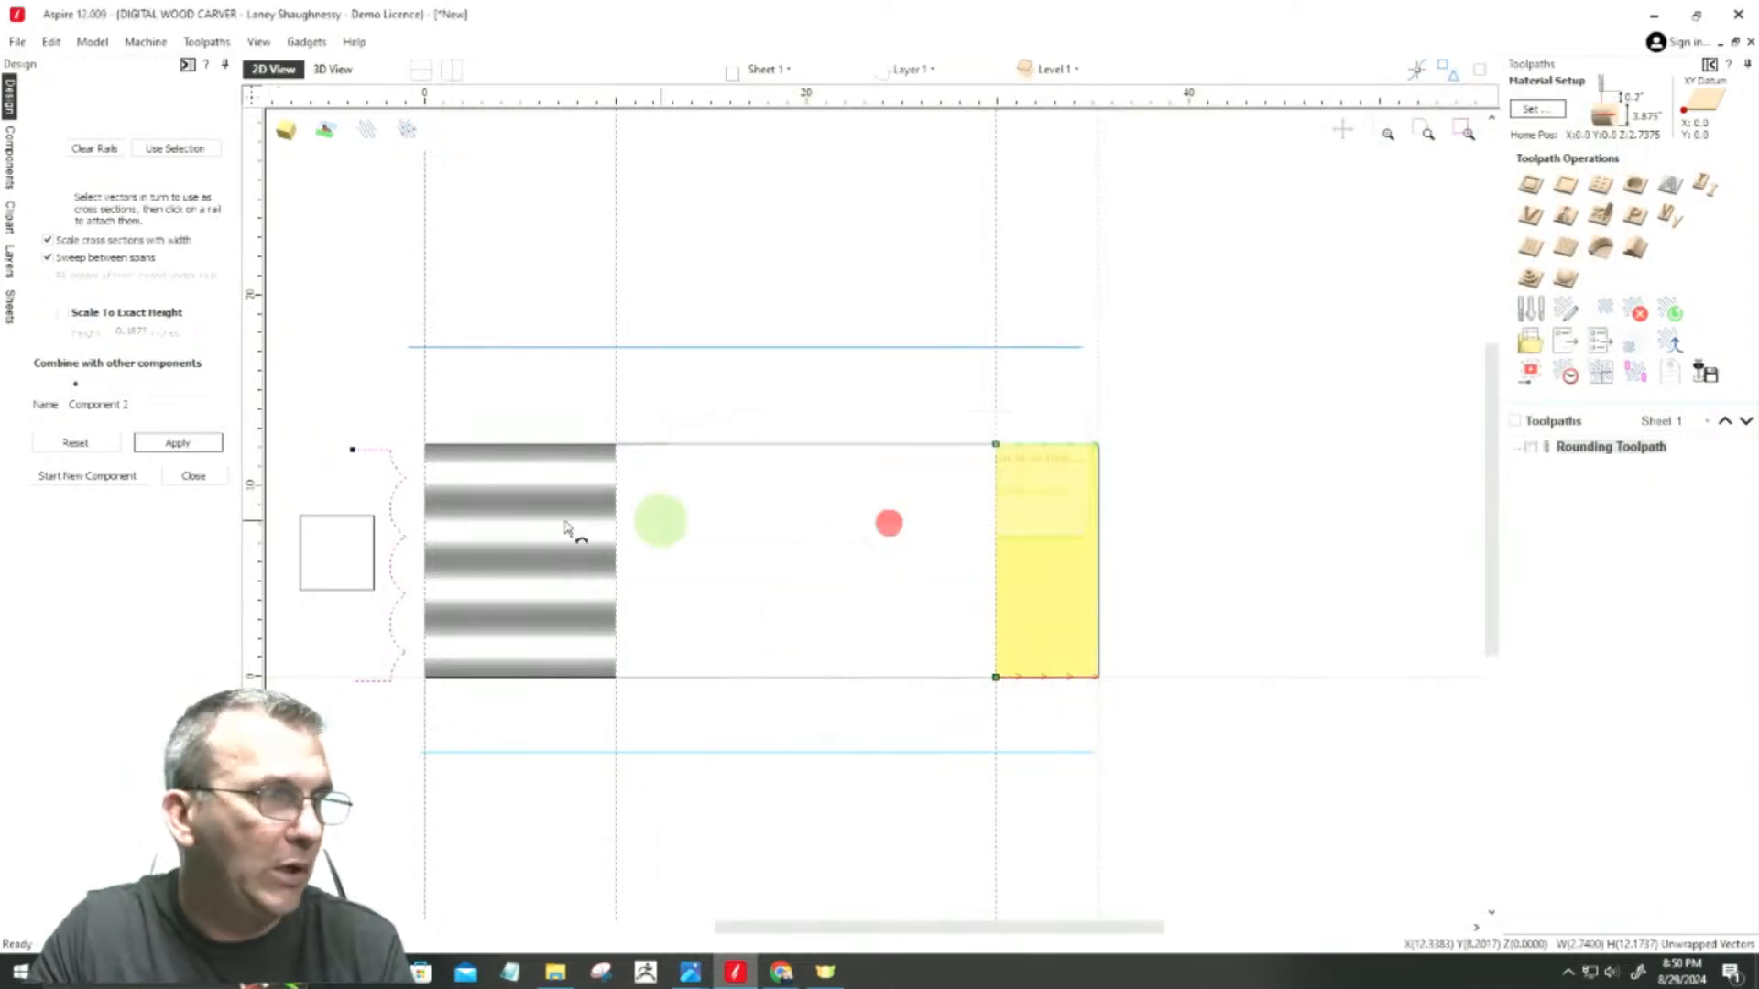
Step: Close the Two Rail Sweep and save the job in Downloads as Rotary 4th Axis Class
left_click(189, 473)
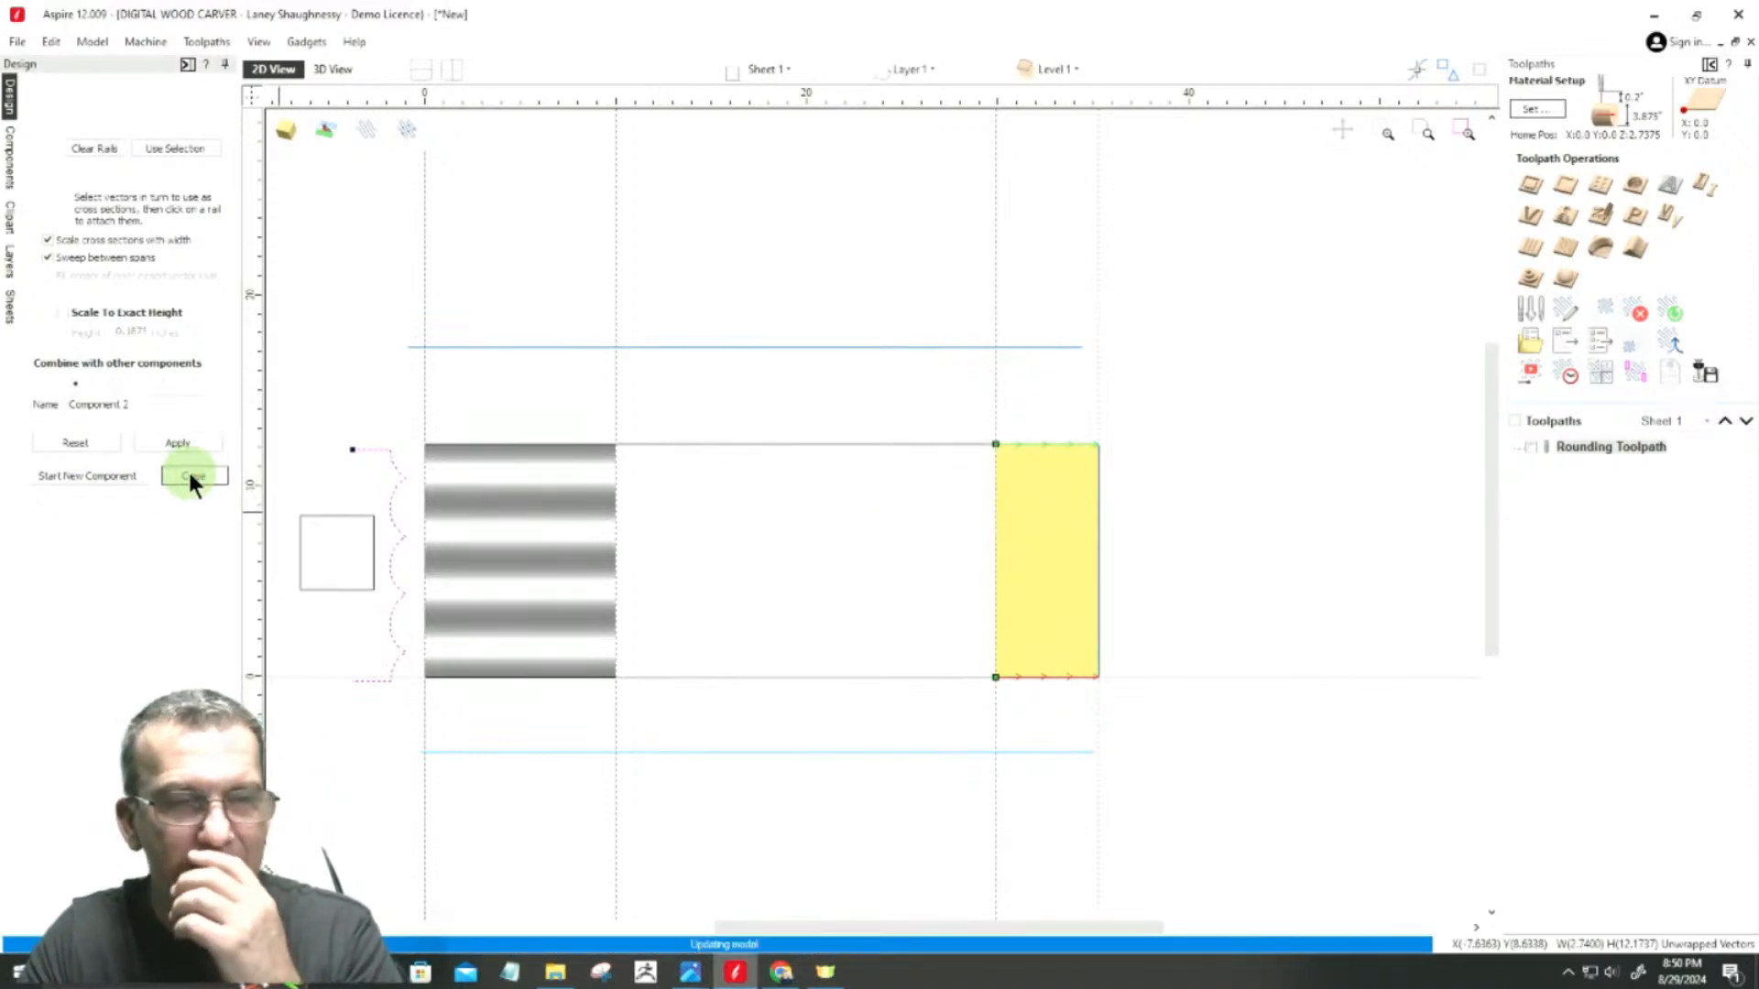
left_click(193, 479)
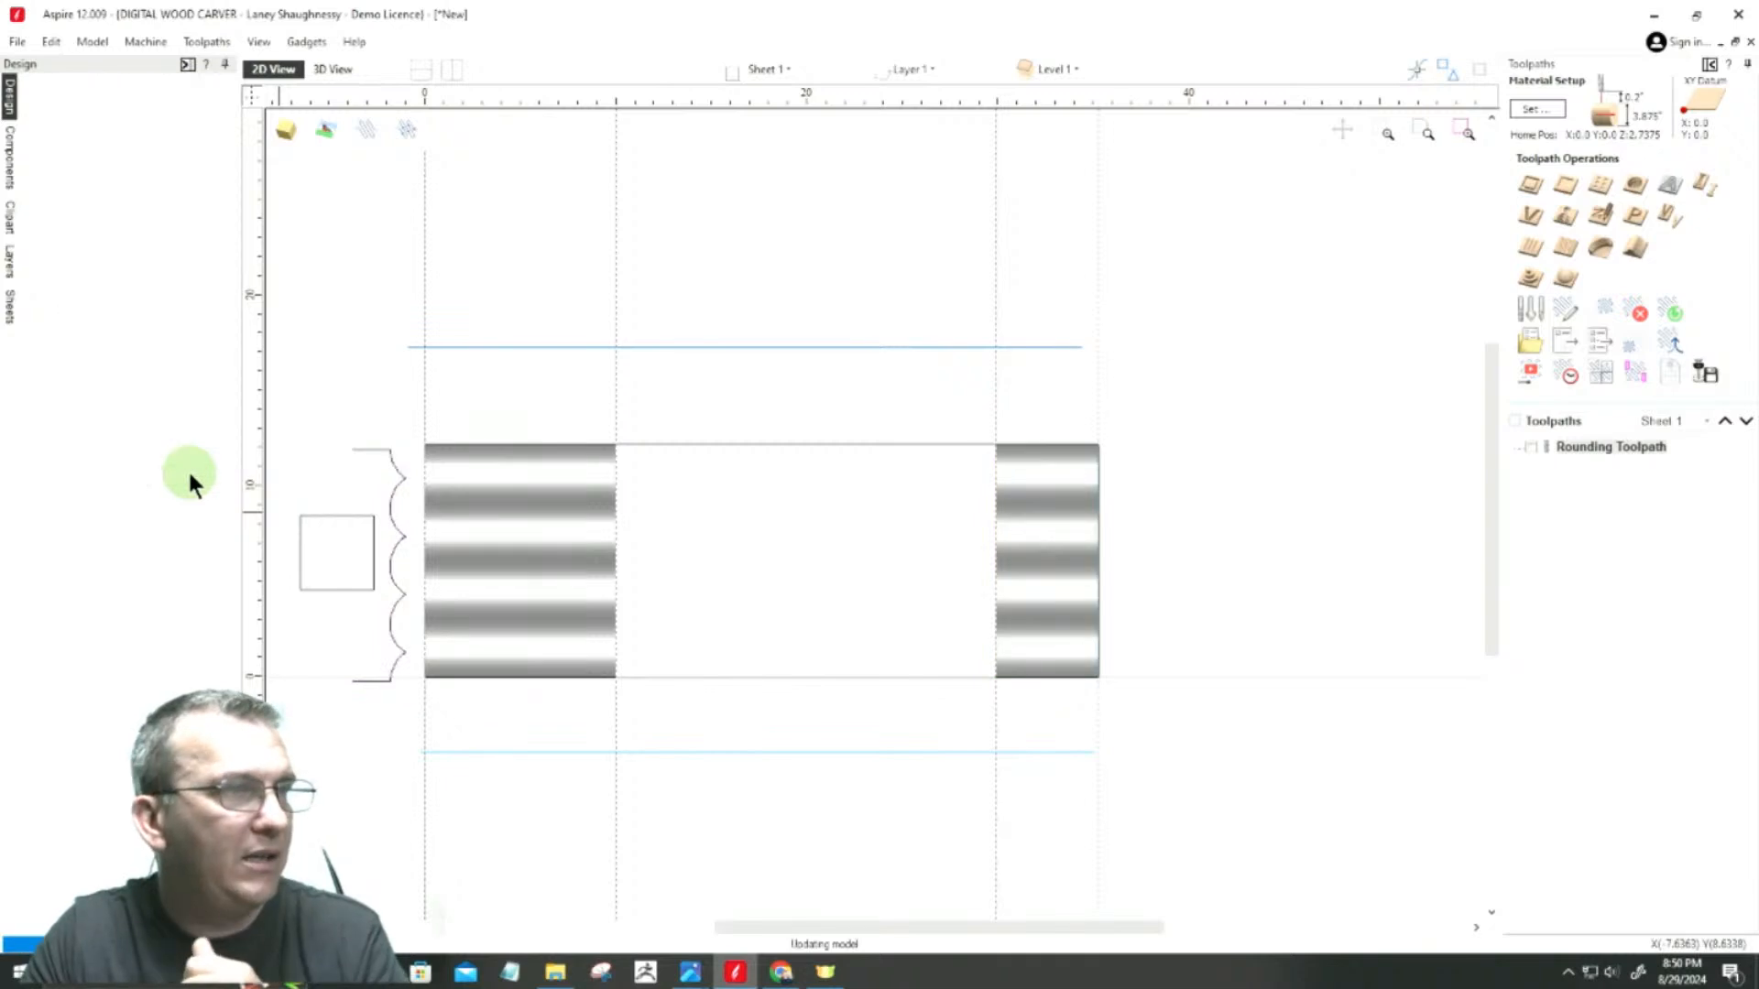
left_click(20, 42)
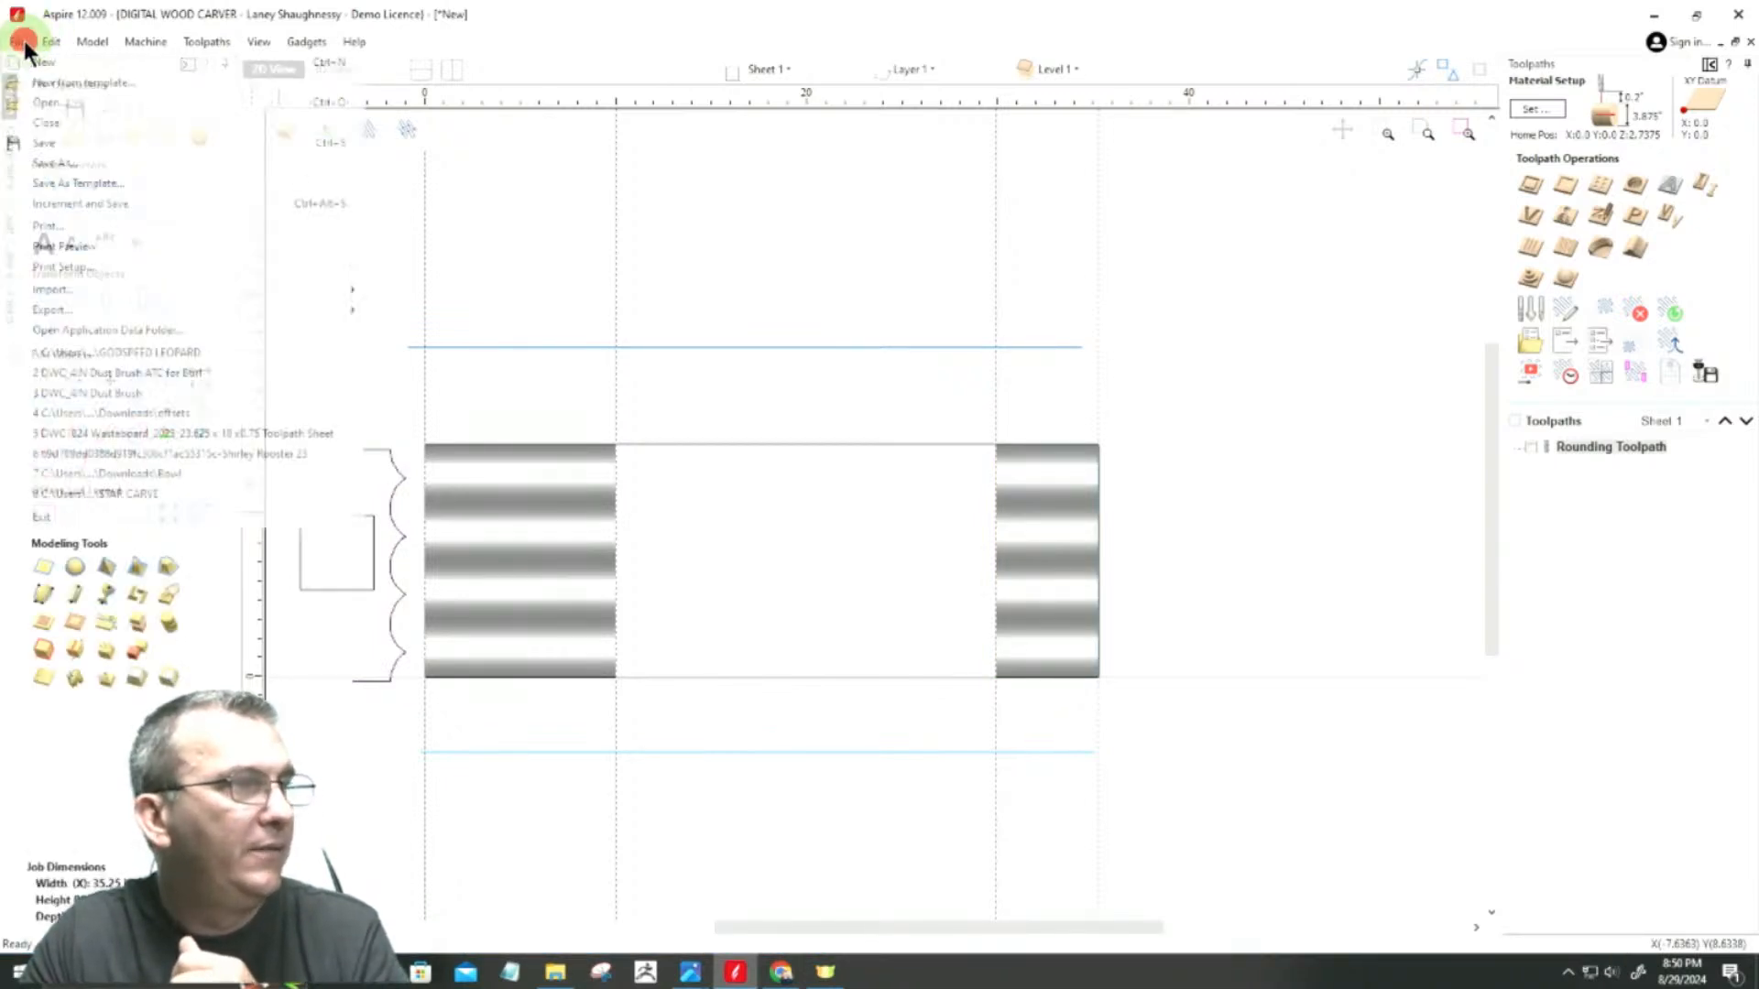
left_click(52, 164)
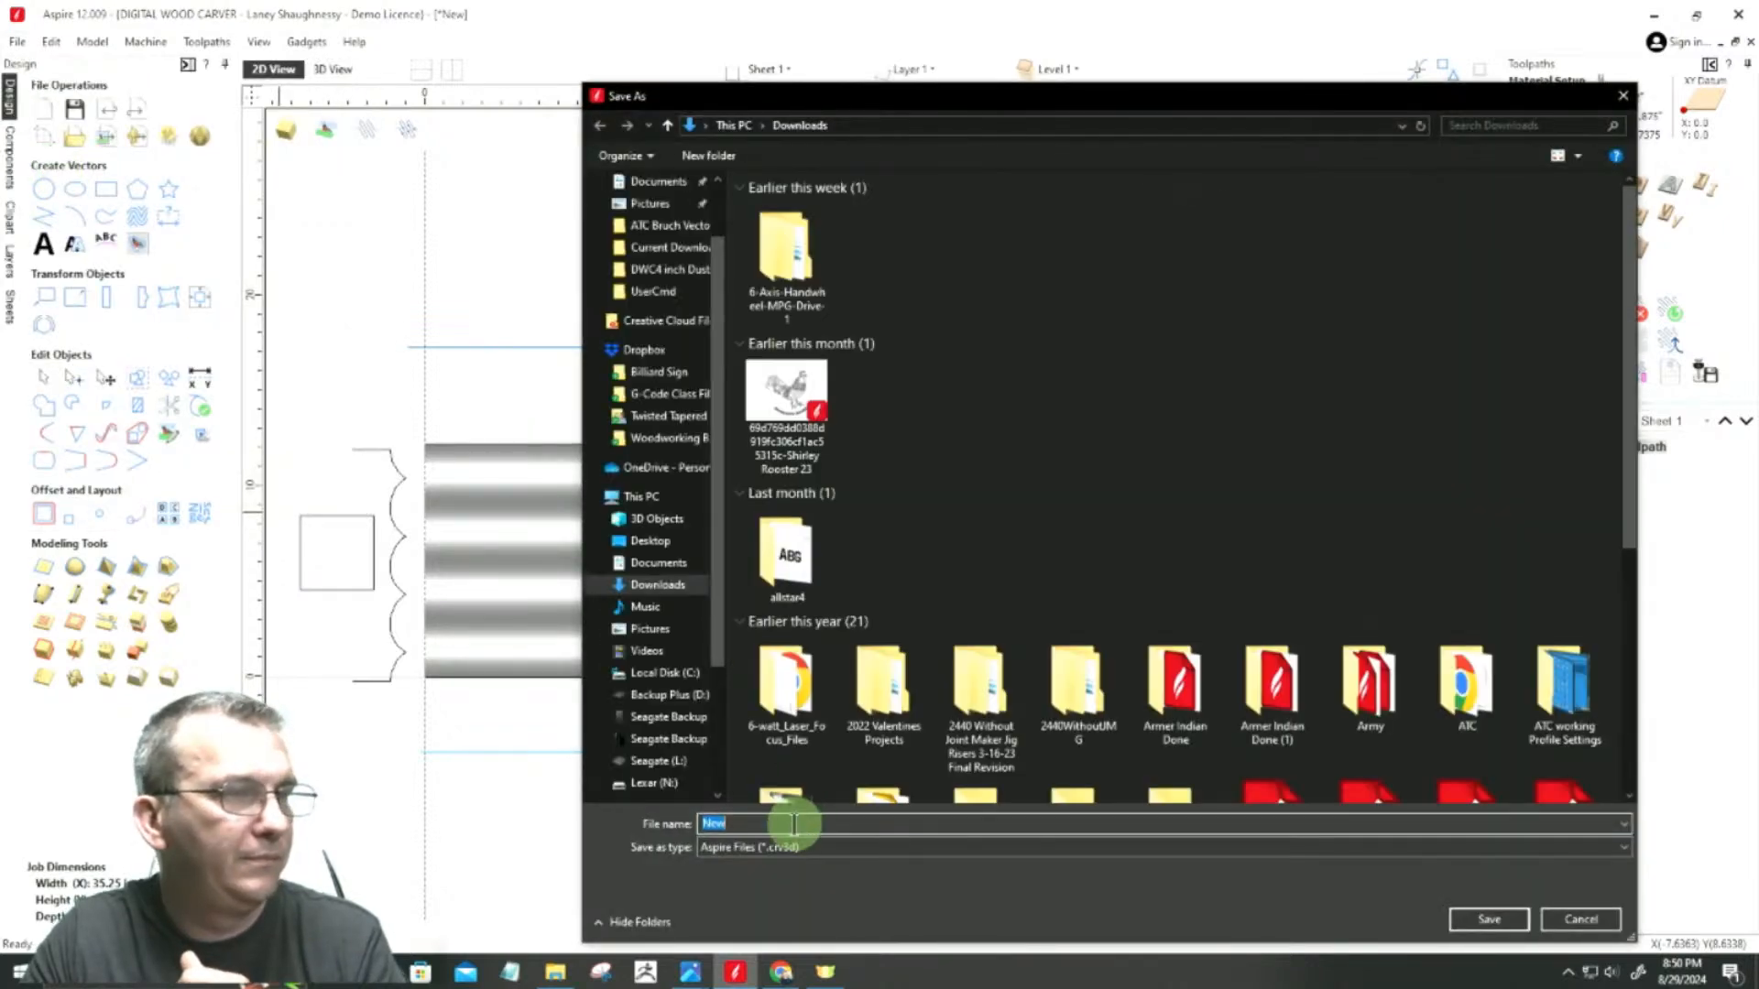
type("Rot")
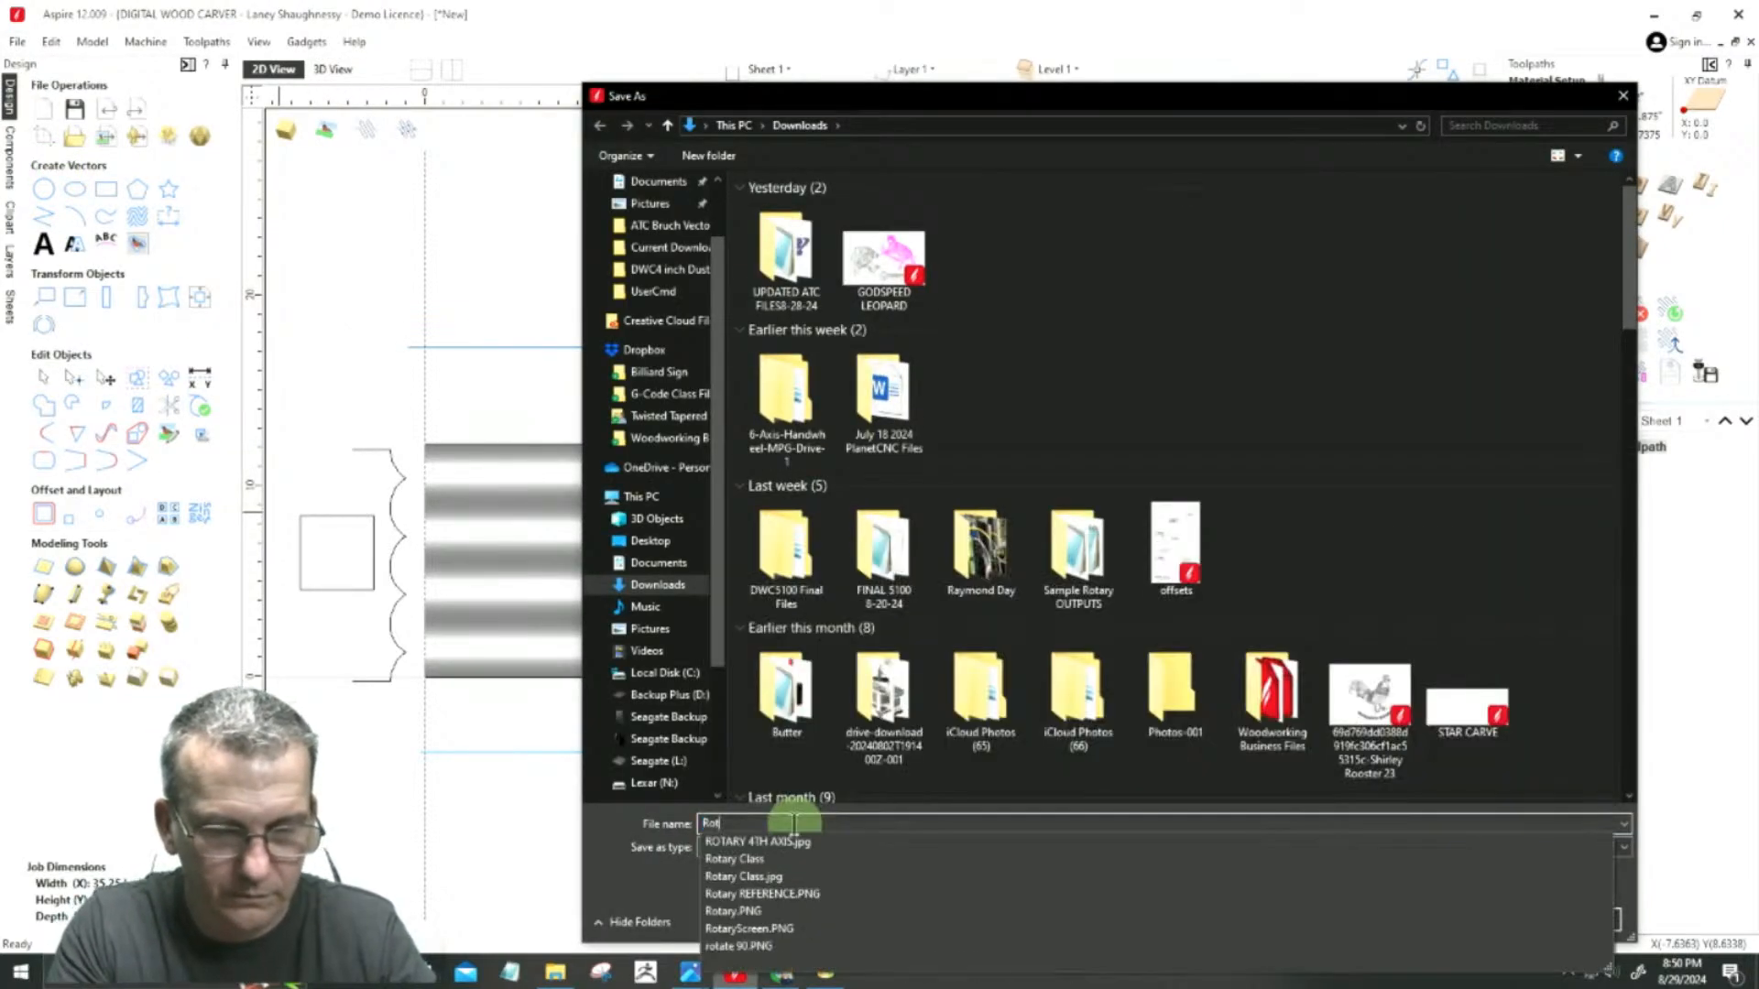
type("ary 4th Axis Class")
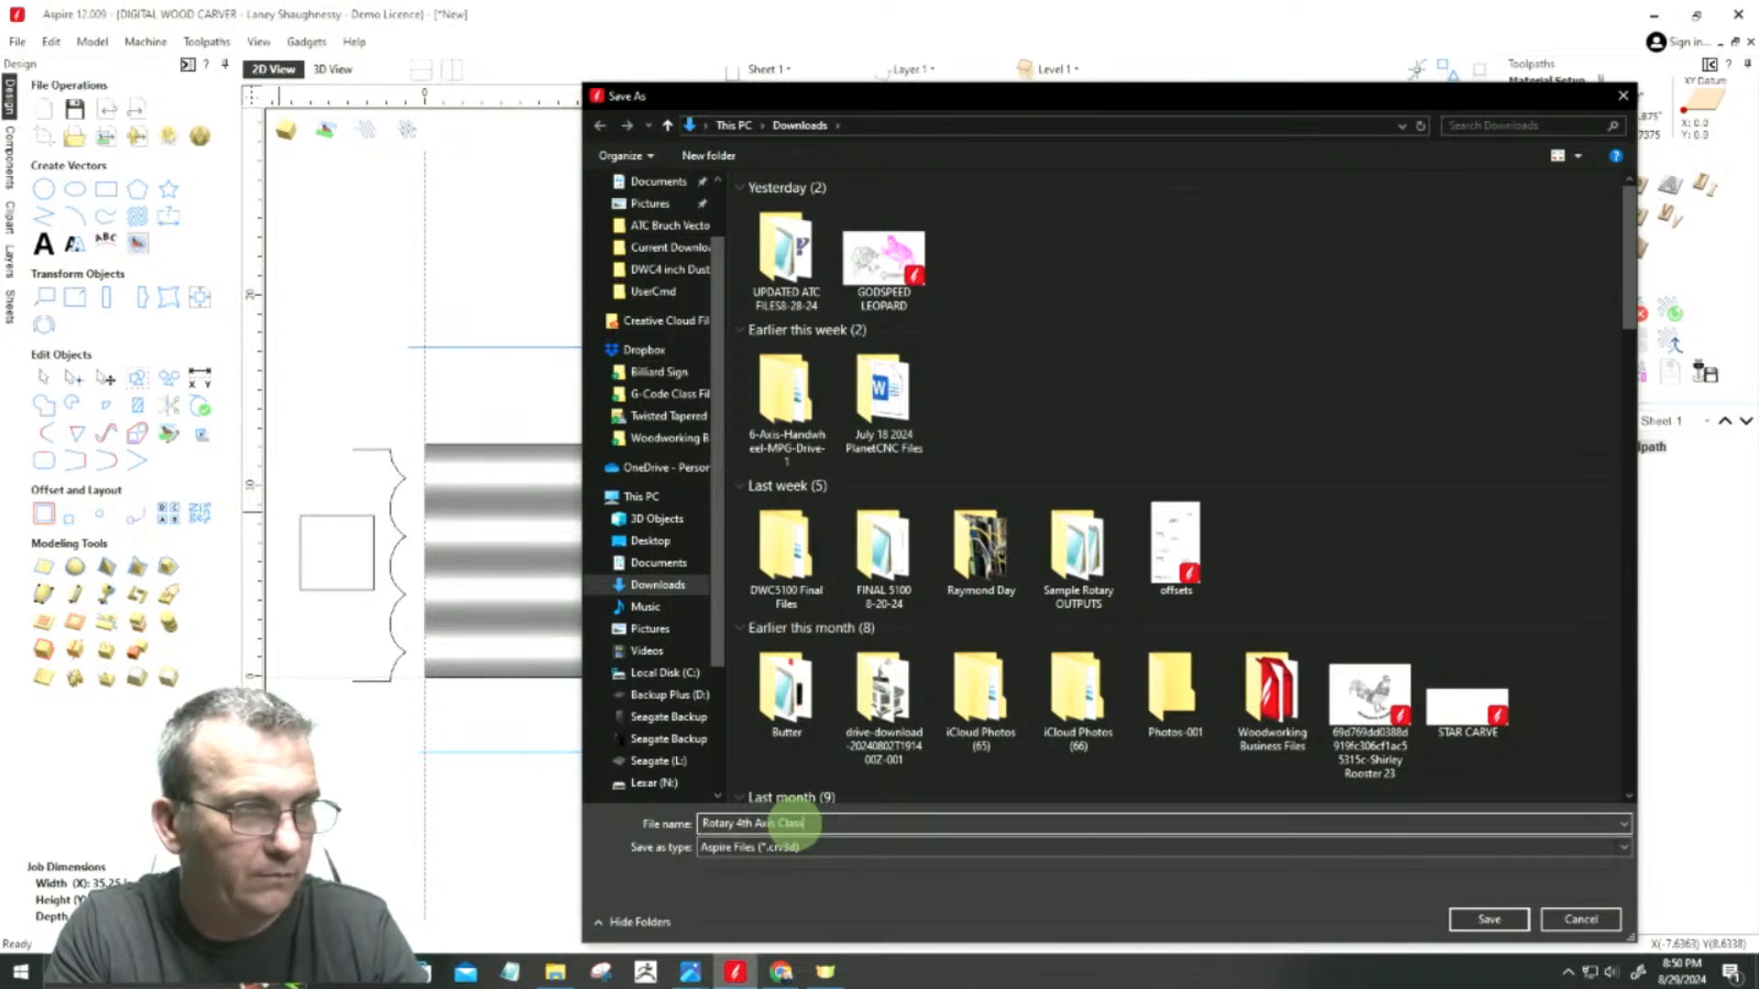
key("Return")
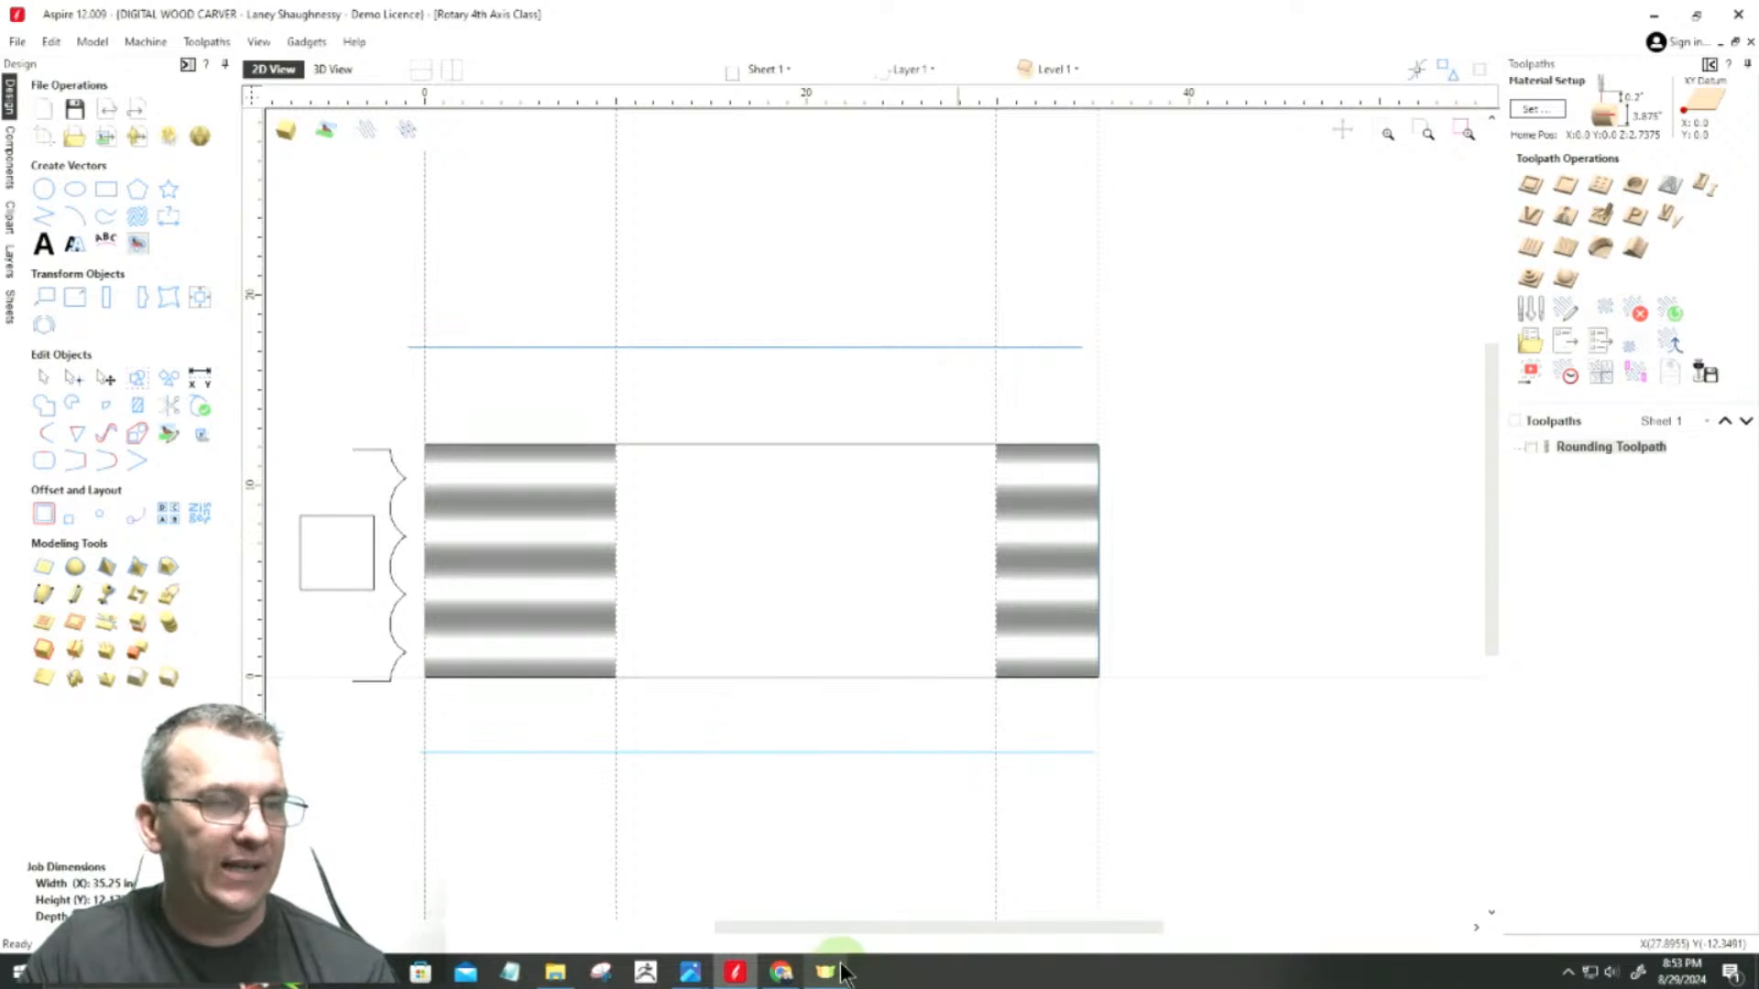
Step: Examine the turned beads and woven middle section in Island Leg.PNG in Photos, and return to that section of the Aspire drawing
mouse_move(693, 977)
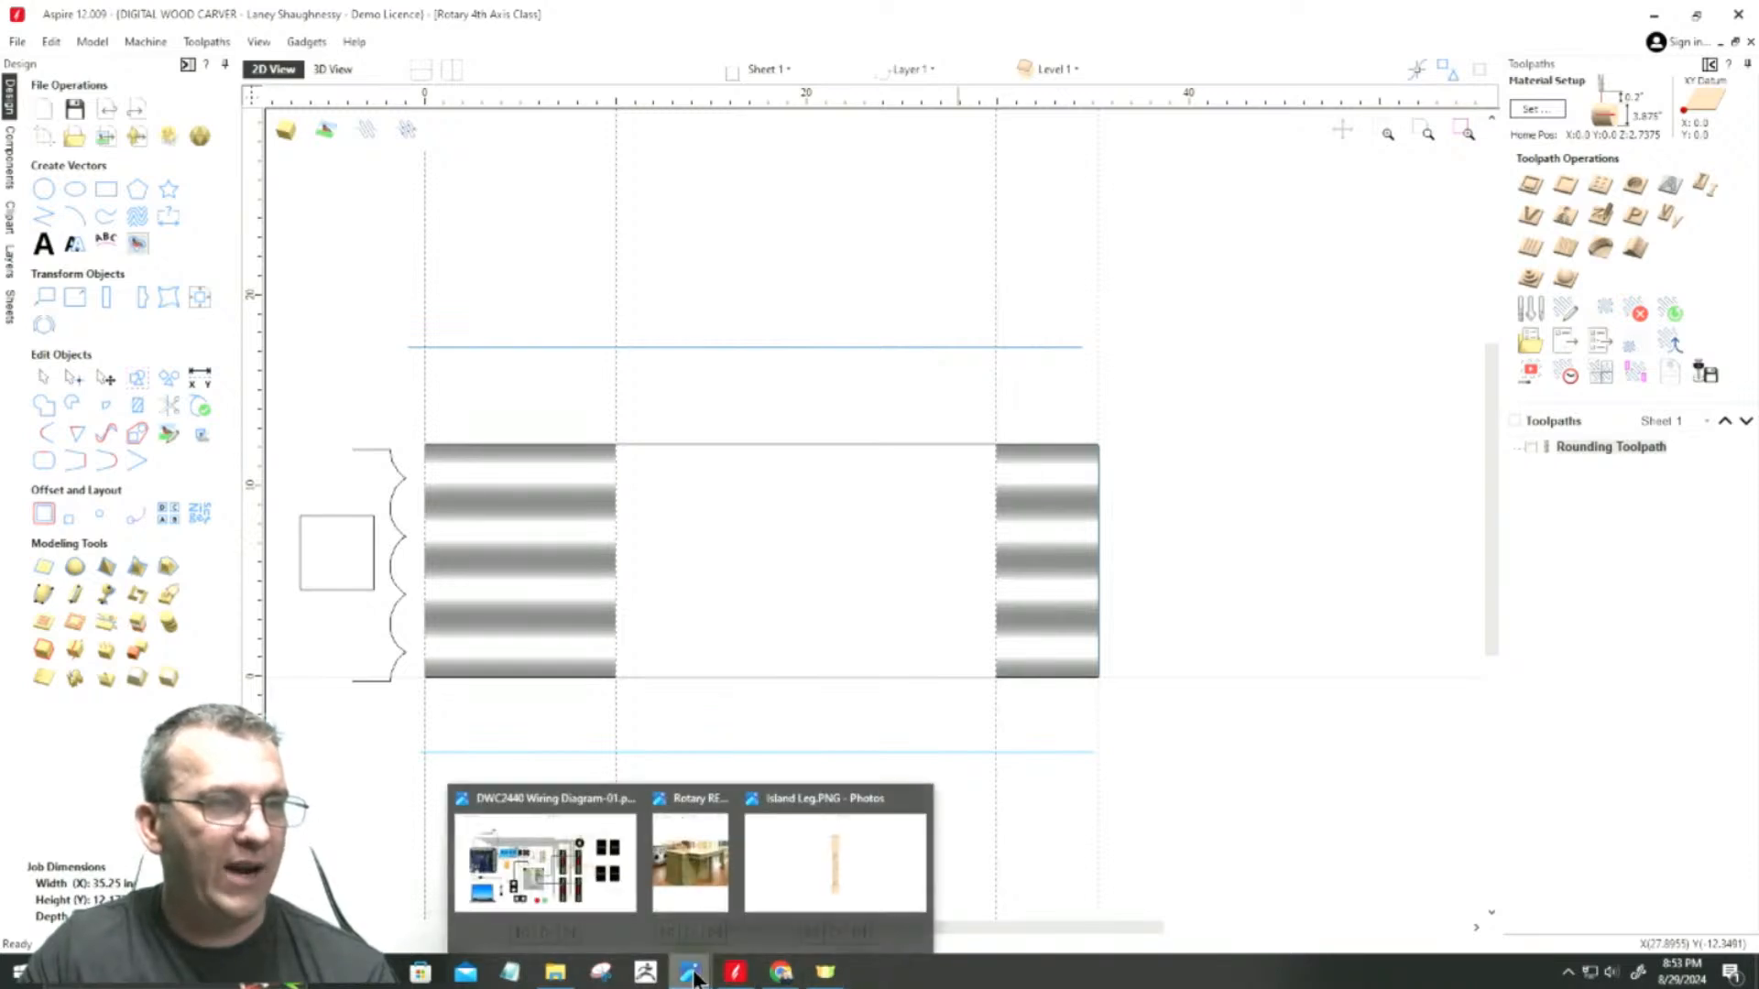
left_click(816, 854)
scroll(799, 623, "up", 4)
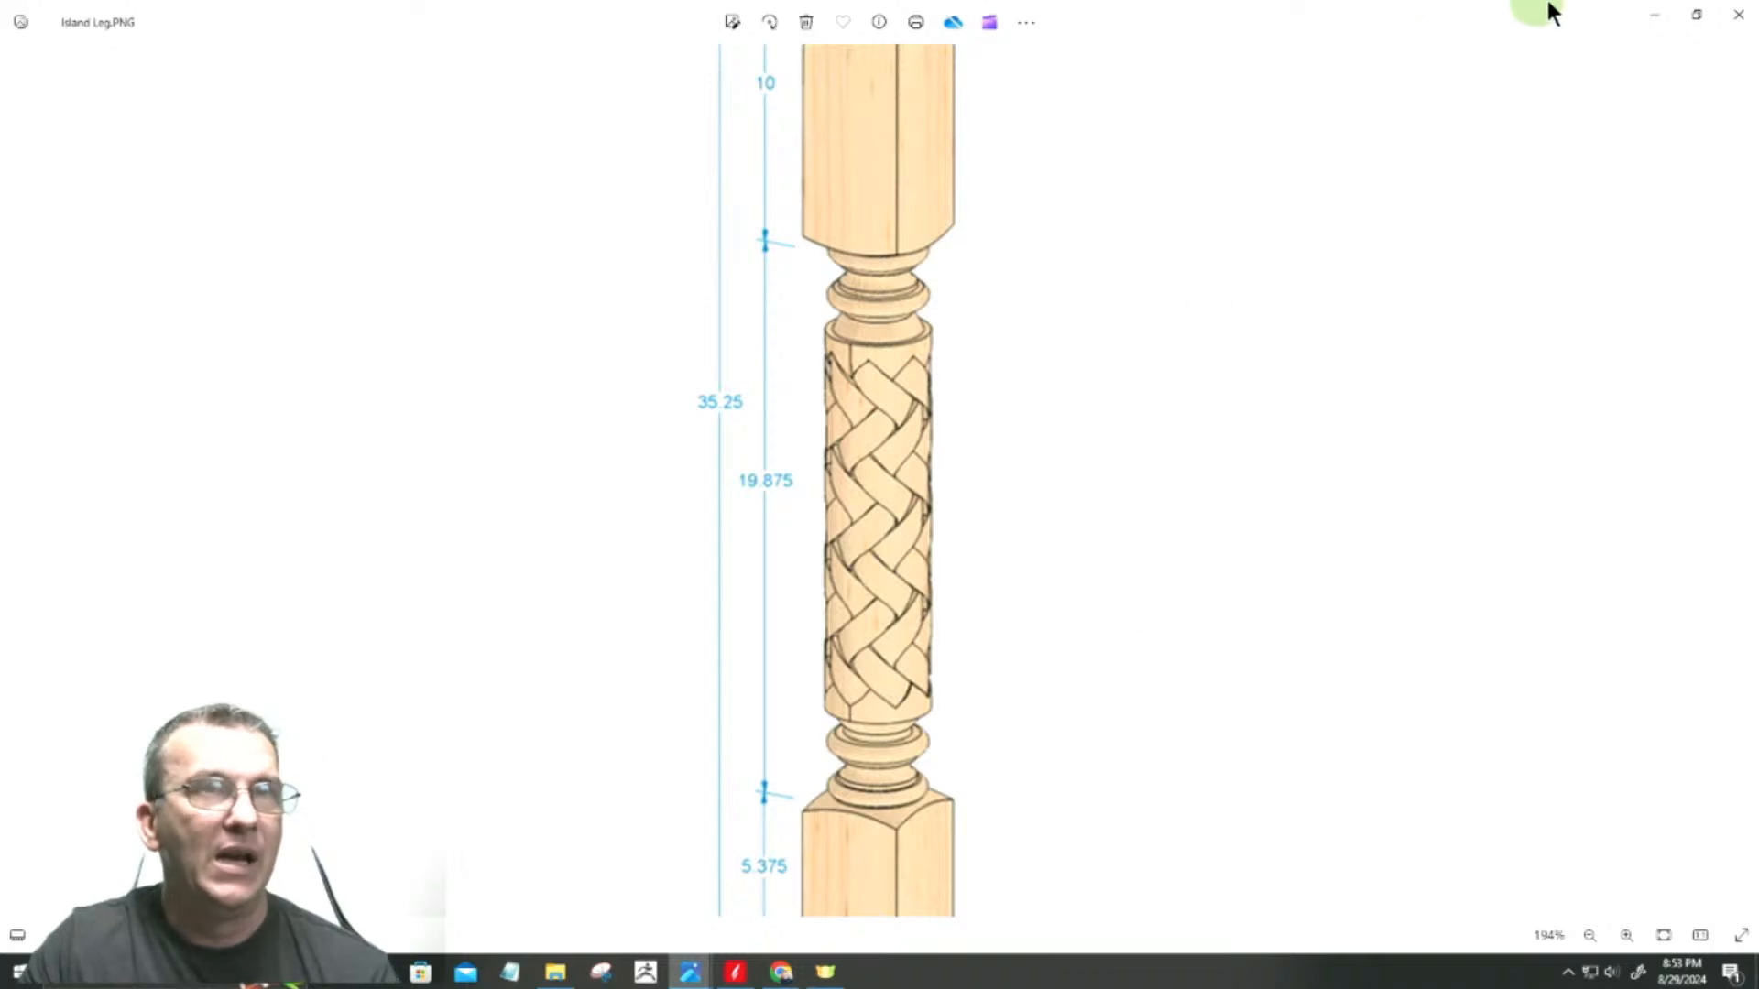
left_click(1654, 20)
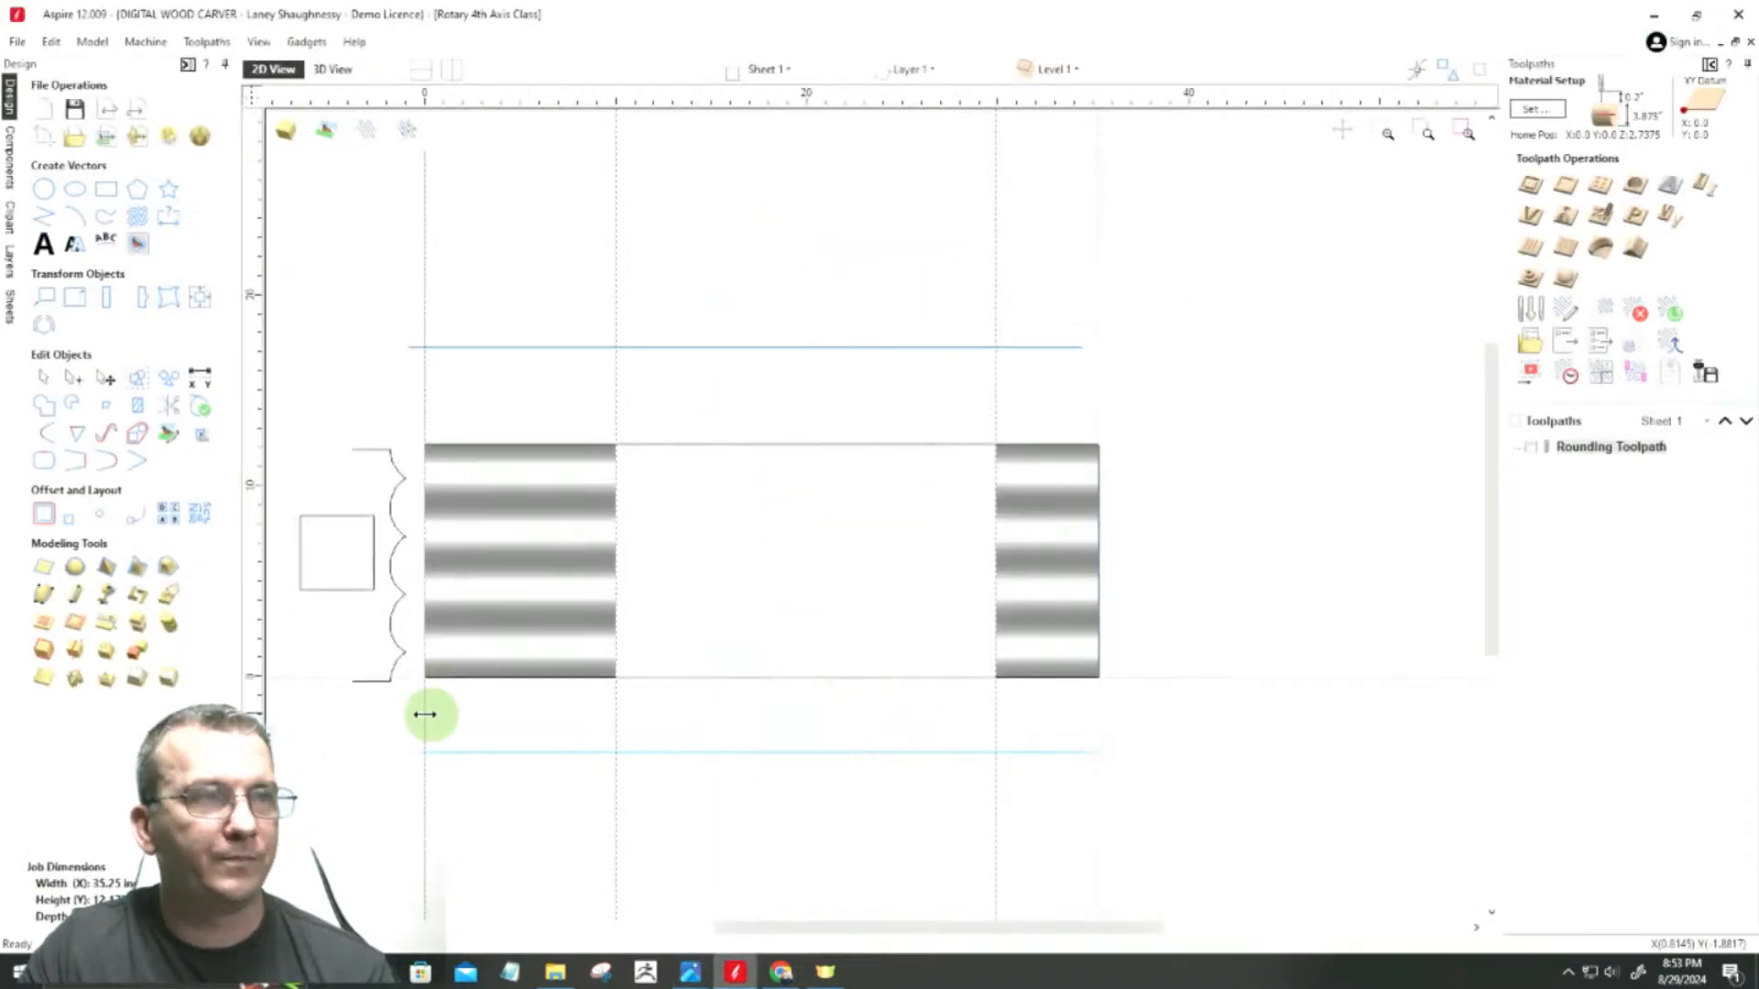
scroll(734, 420, "up", 2)
scroll(891, 495, "down", 2)
scroll(925, 440, "up", 3)
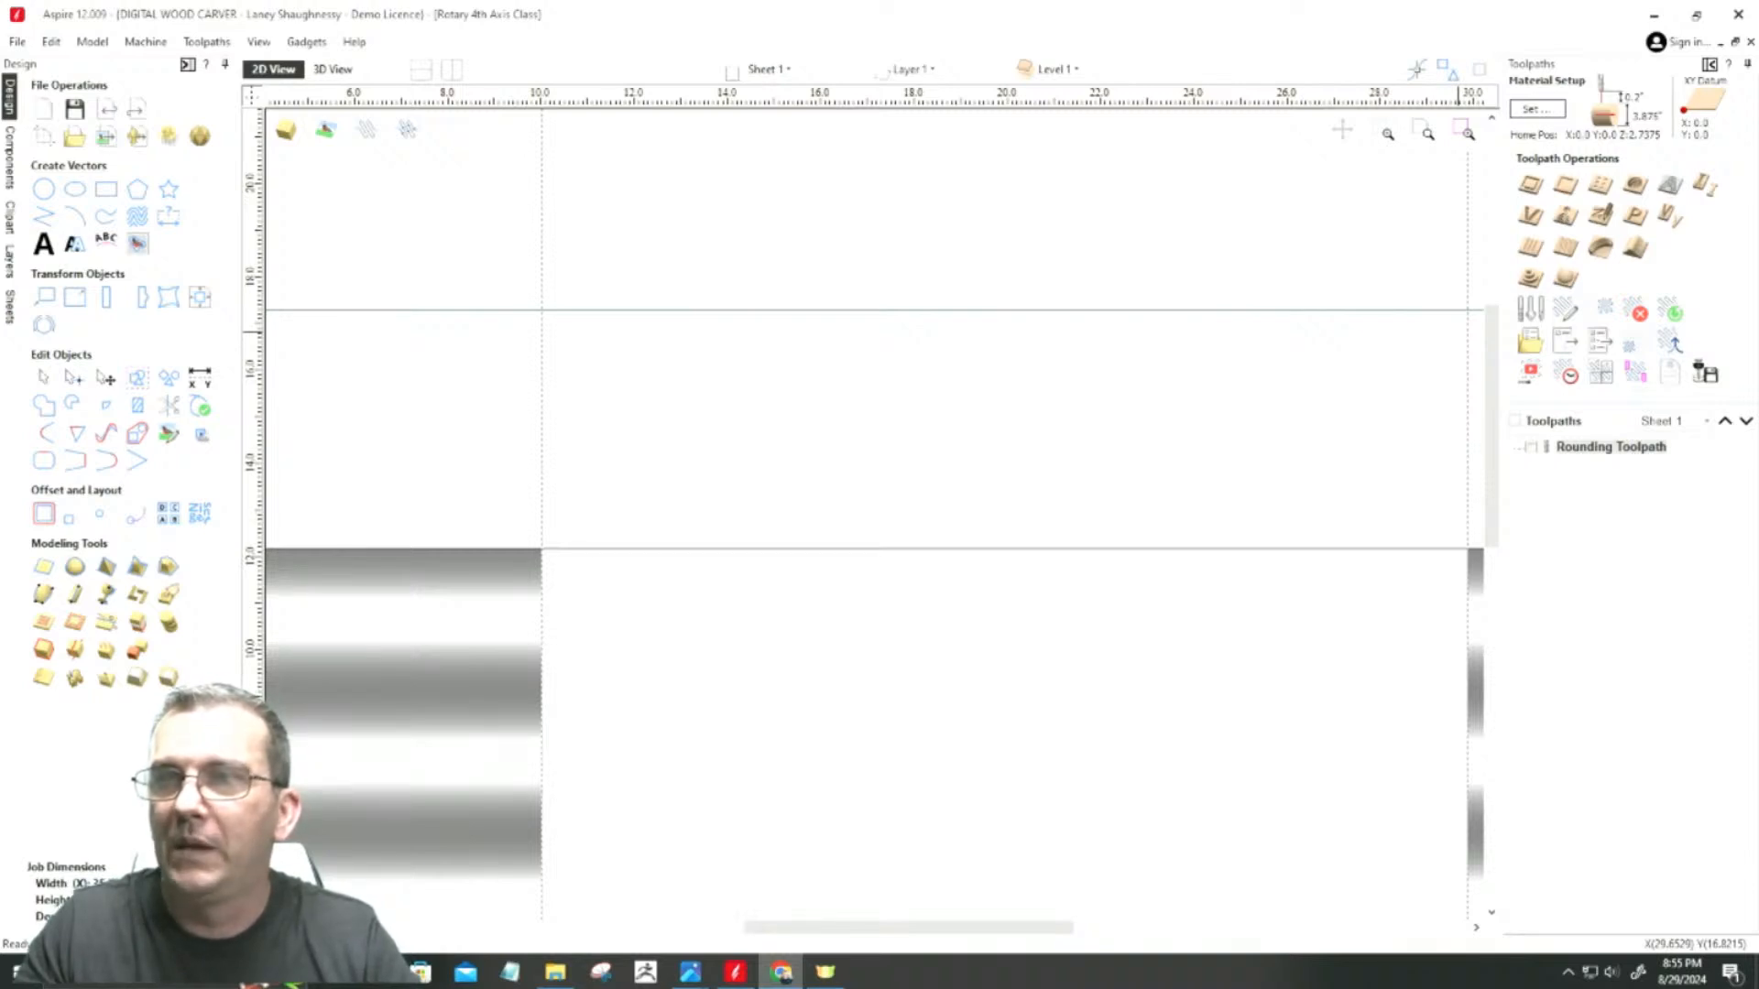
Step: Switch to Chrome and browse the image results for magnate ornamental router bits to compare cutter profiles
left_click(780, 971)
left_click_drag(1119, 196, 903, 70)
left_click(1158, 71)
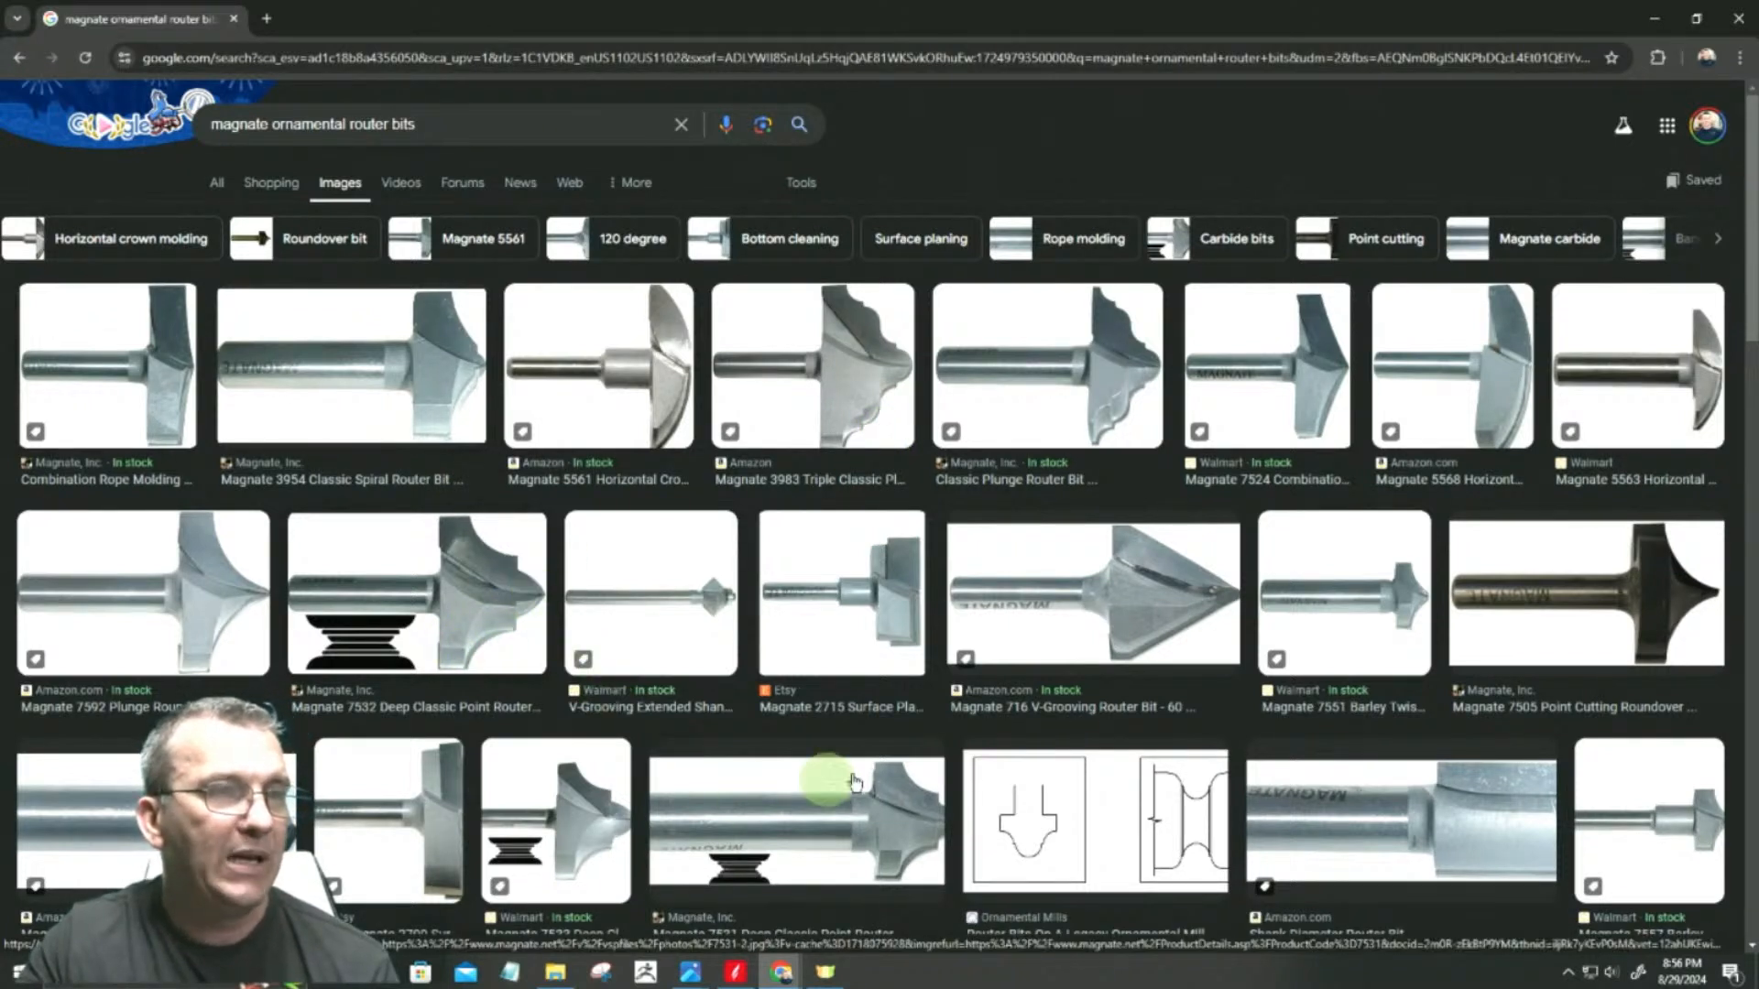
scroll(1077, 532, "down", 3)
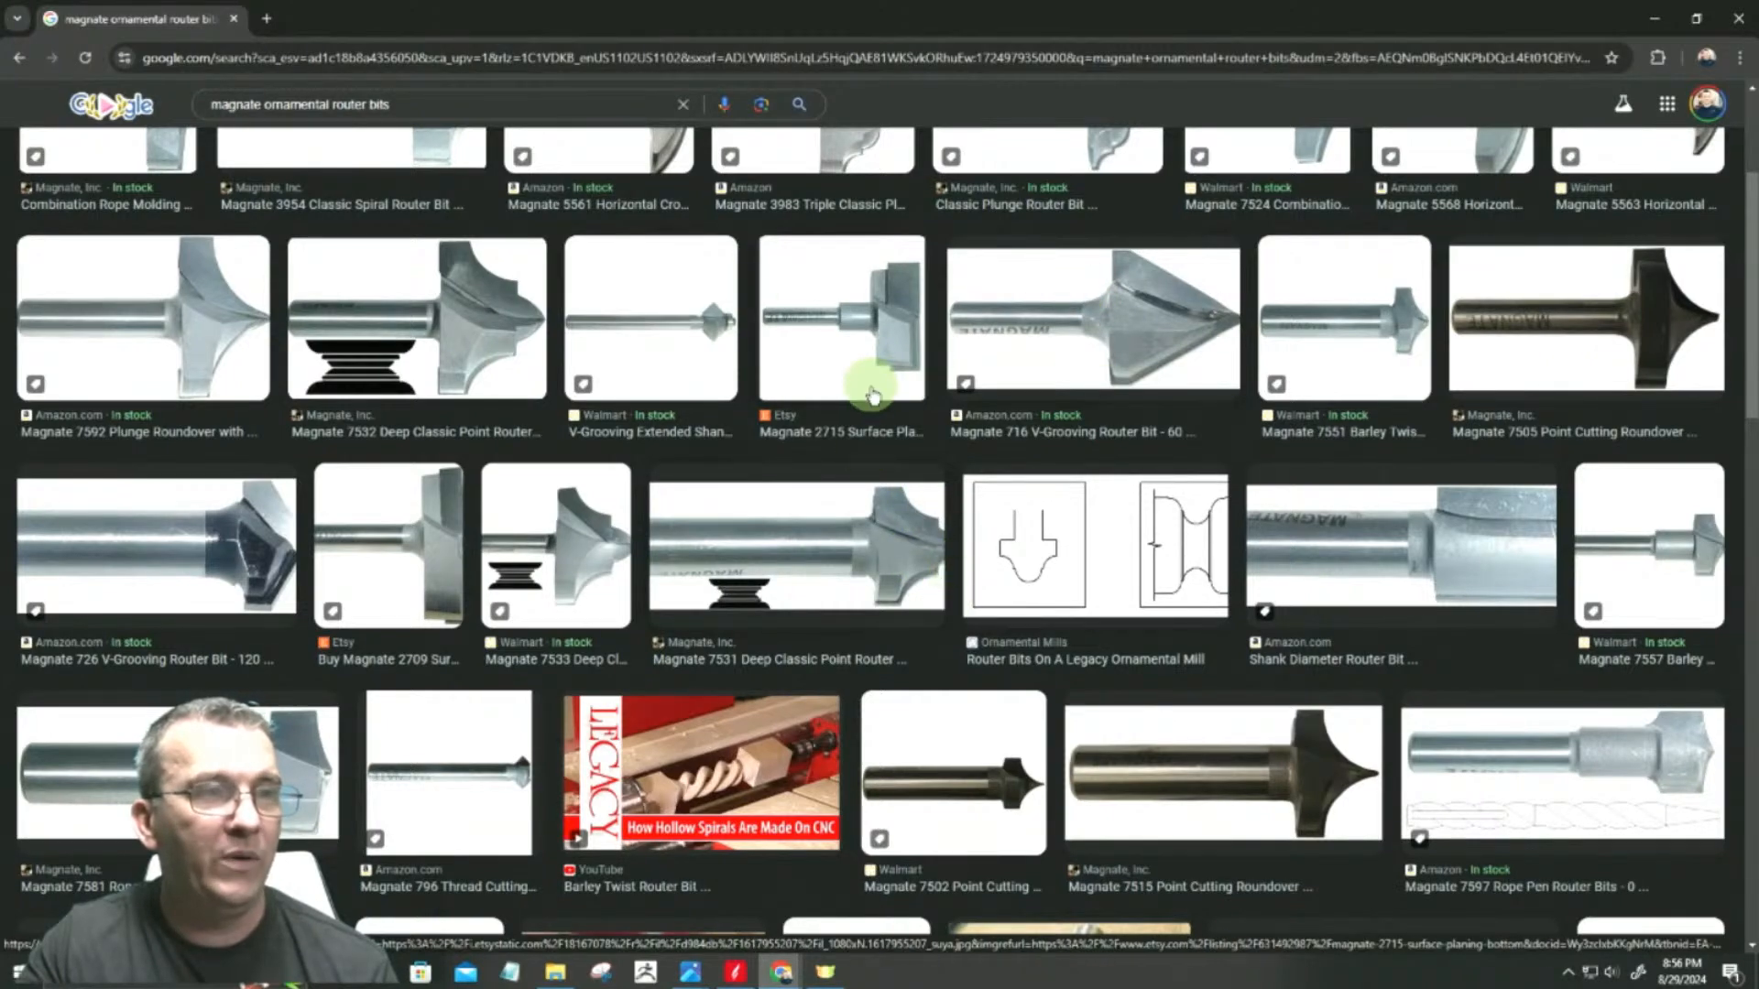
scroll(933, 580, "down", 2)
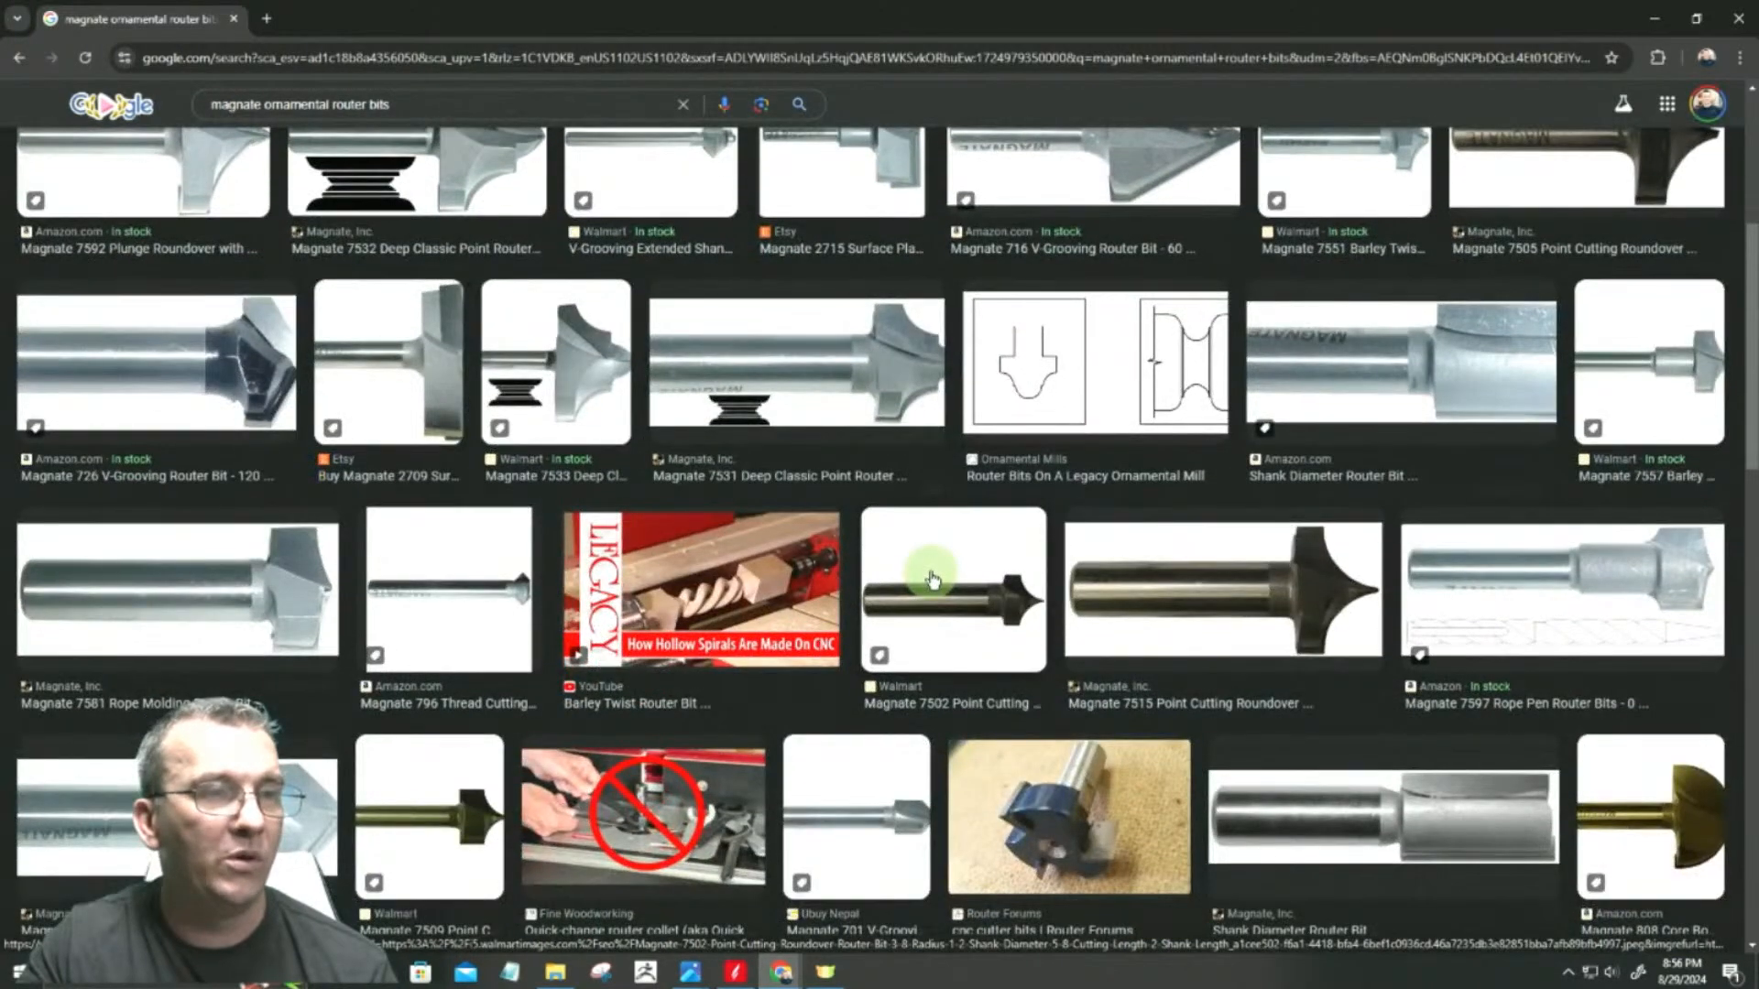
scroll(932, 580, "up", 3)
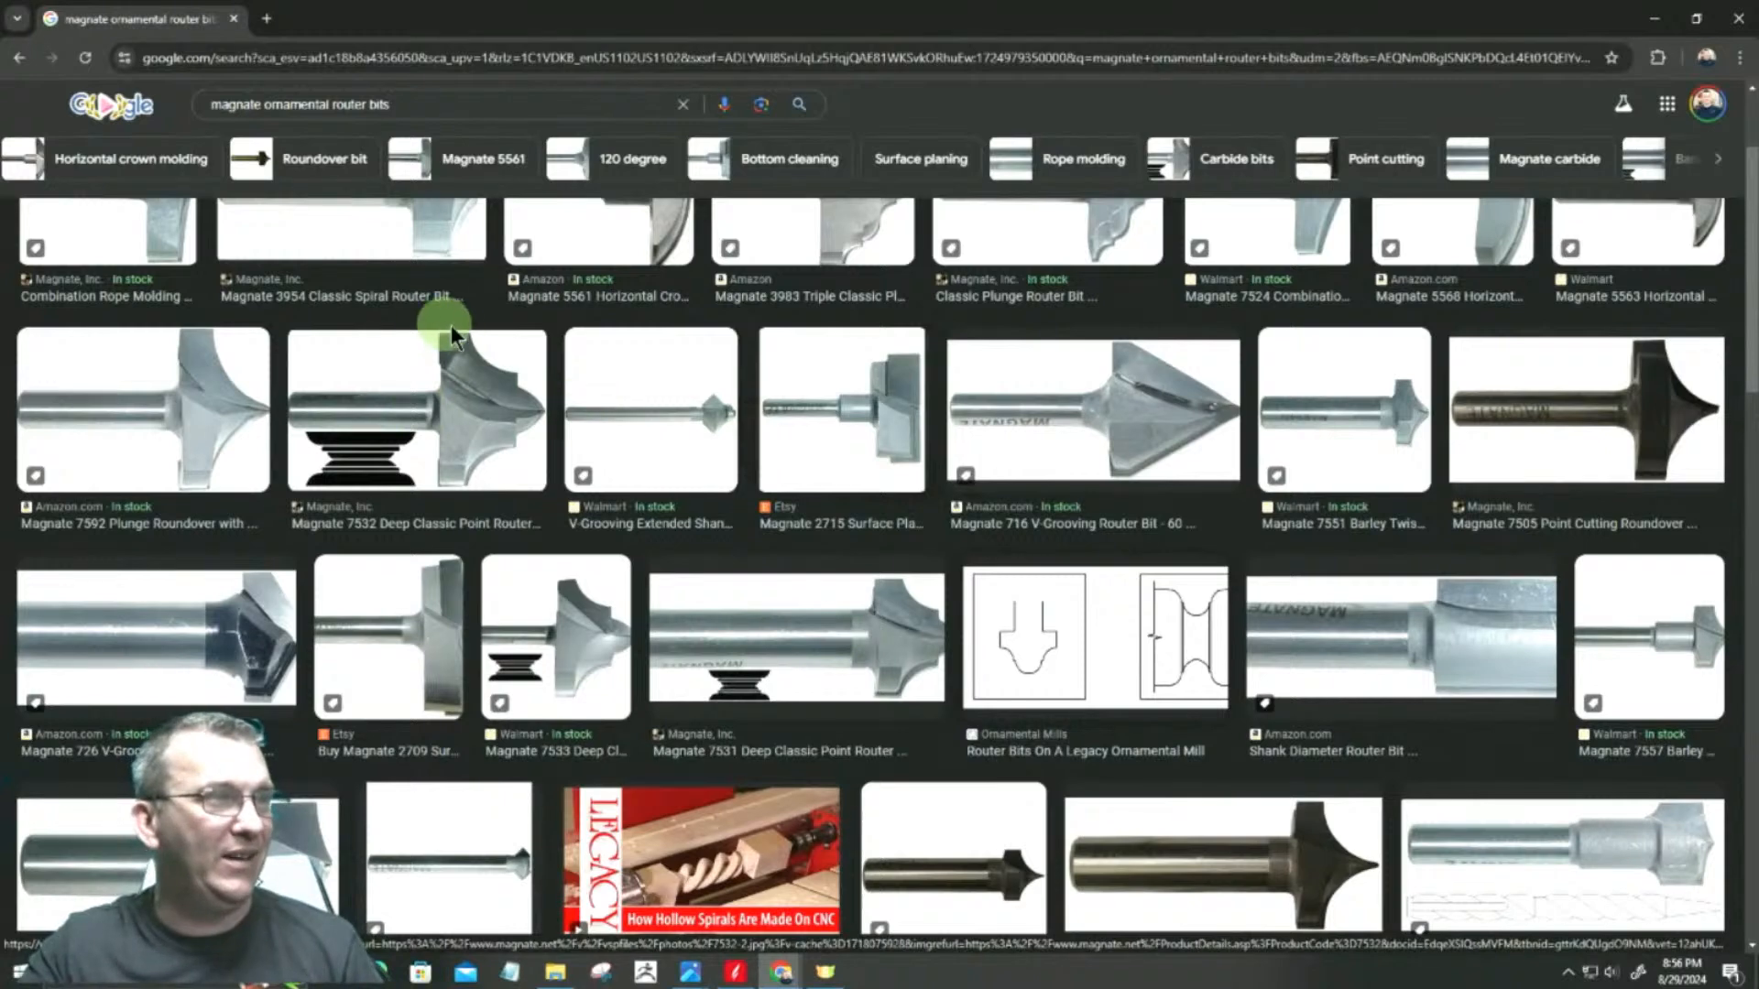
scroll(747, 302, "up", 2)
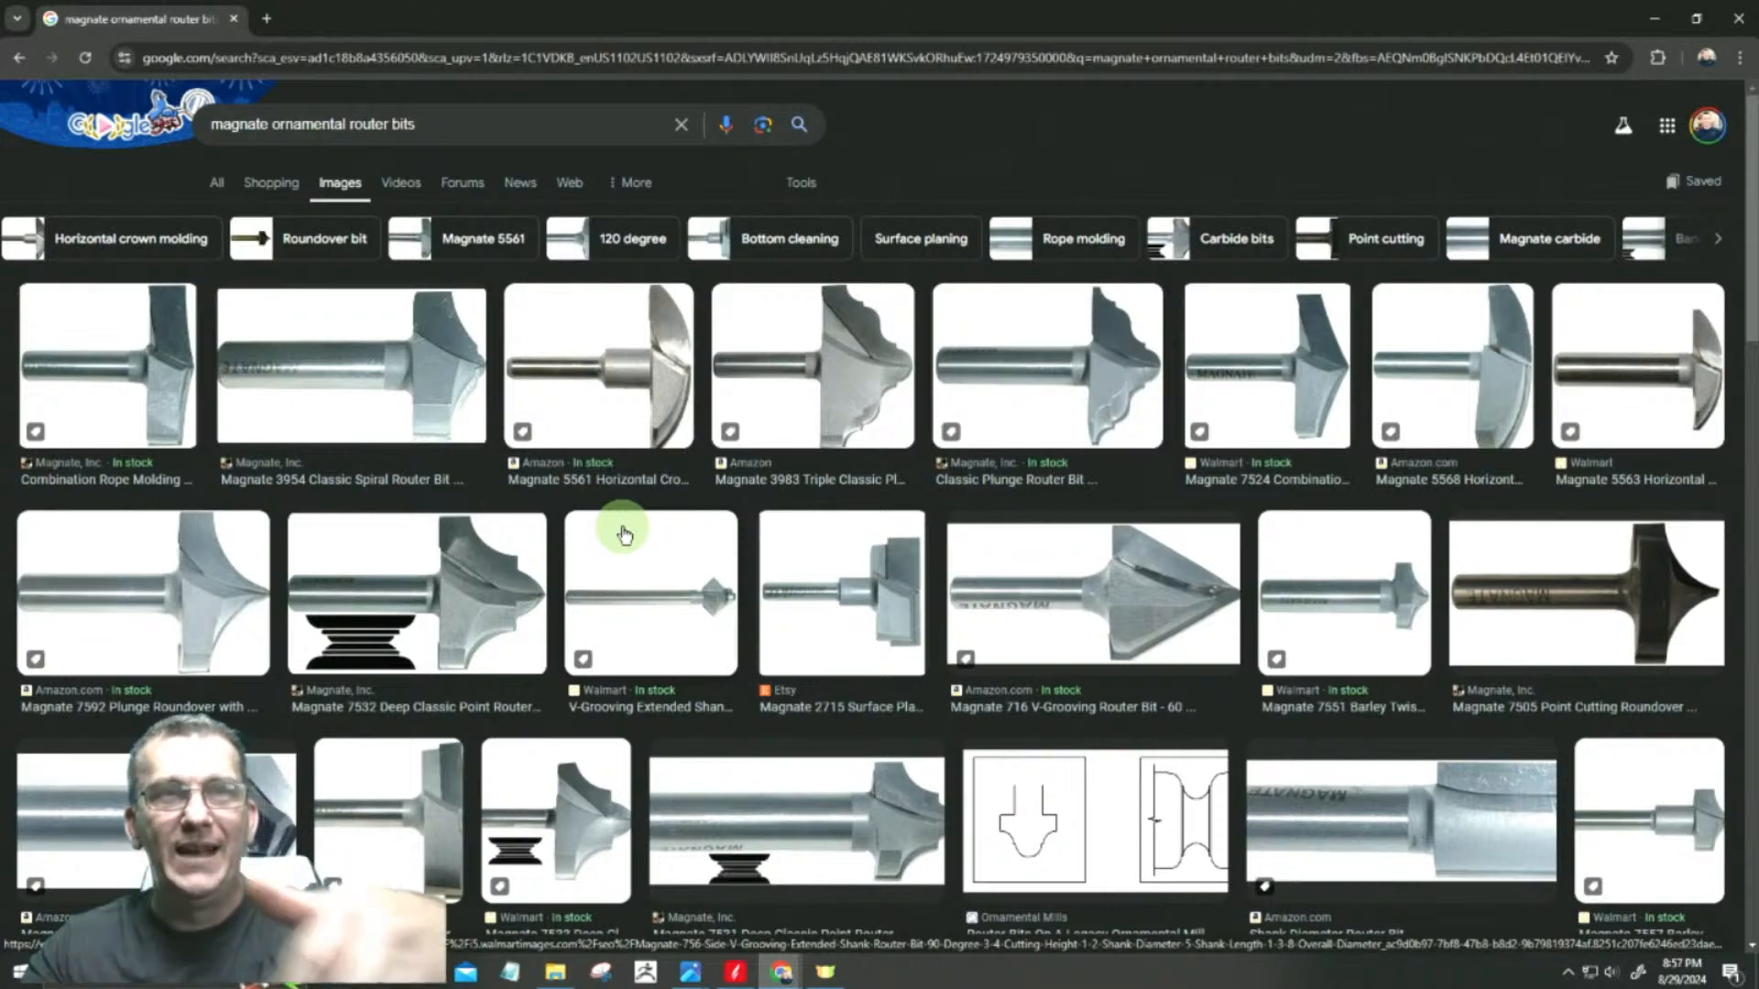
Step: Find the YouTube image result of hollow barley twist spindles among the router bit images and open its preview
scroll(646, 518, "down", 5)
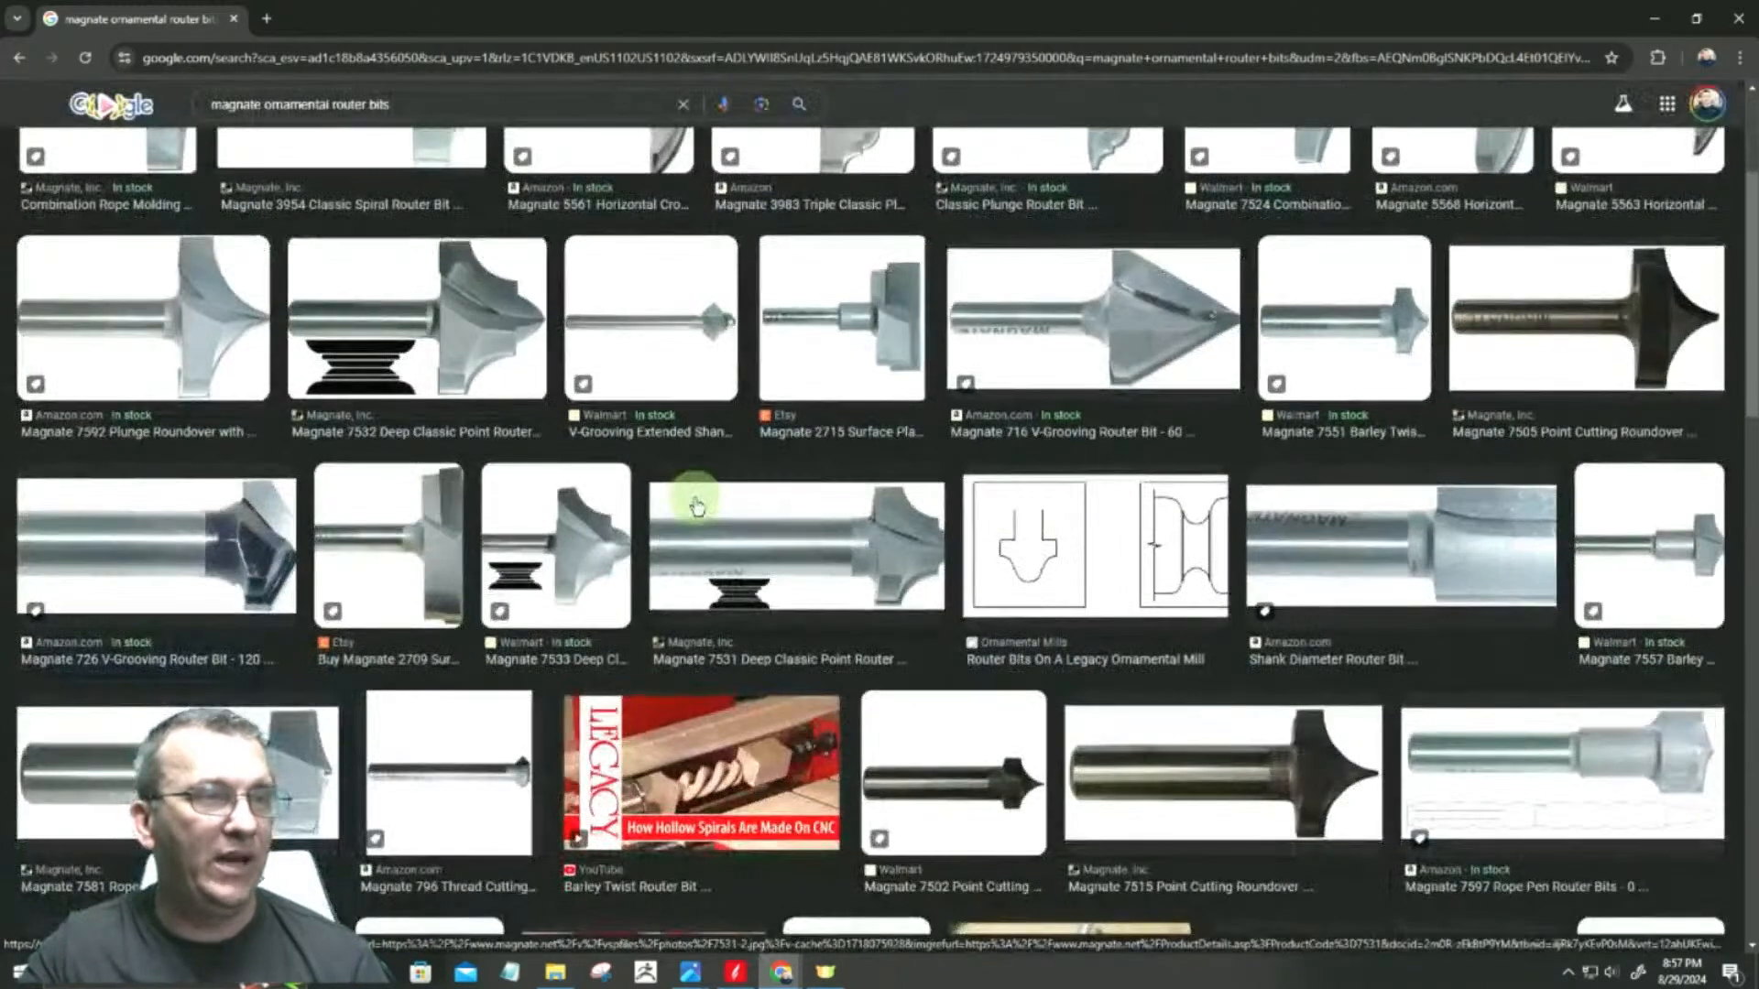
scroll(722, 574, "down", 4)
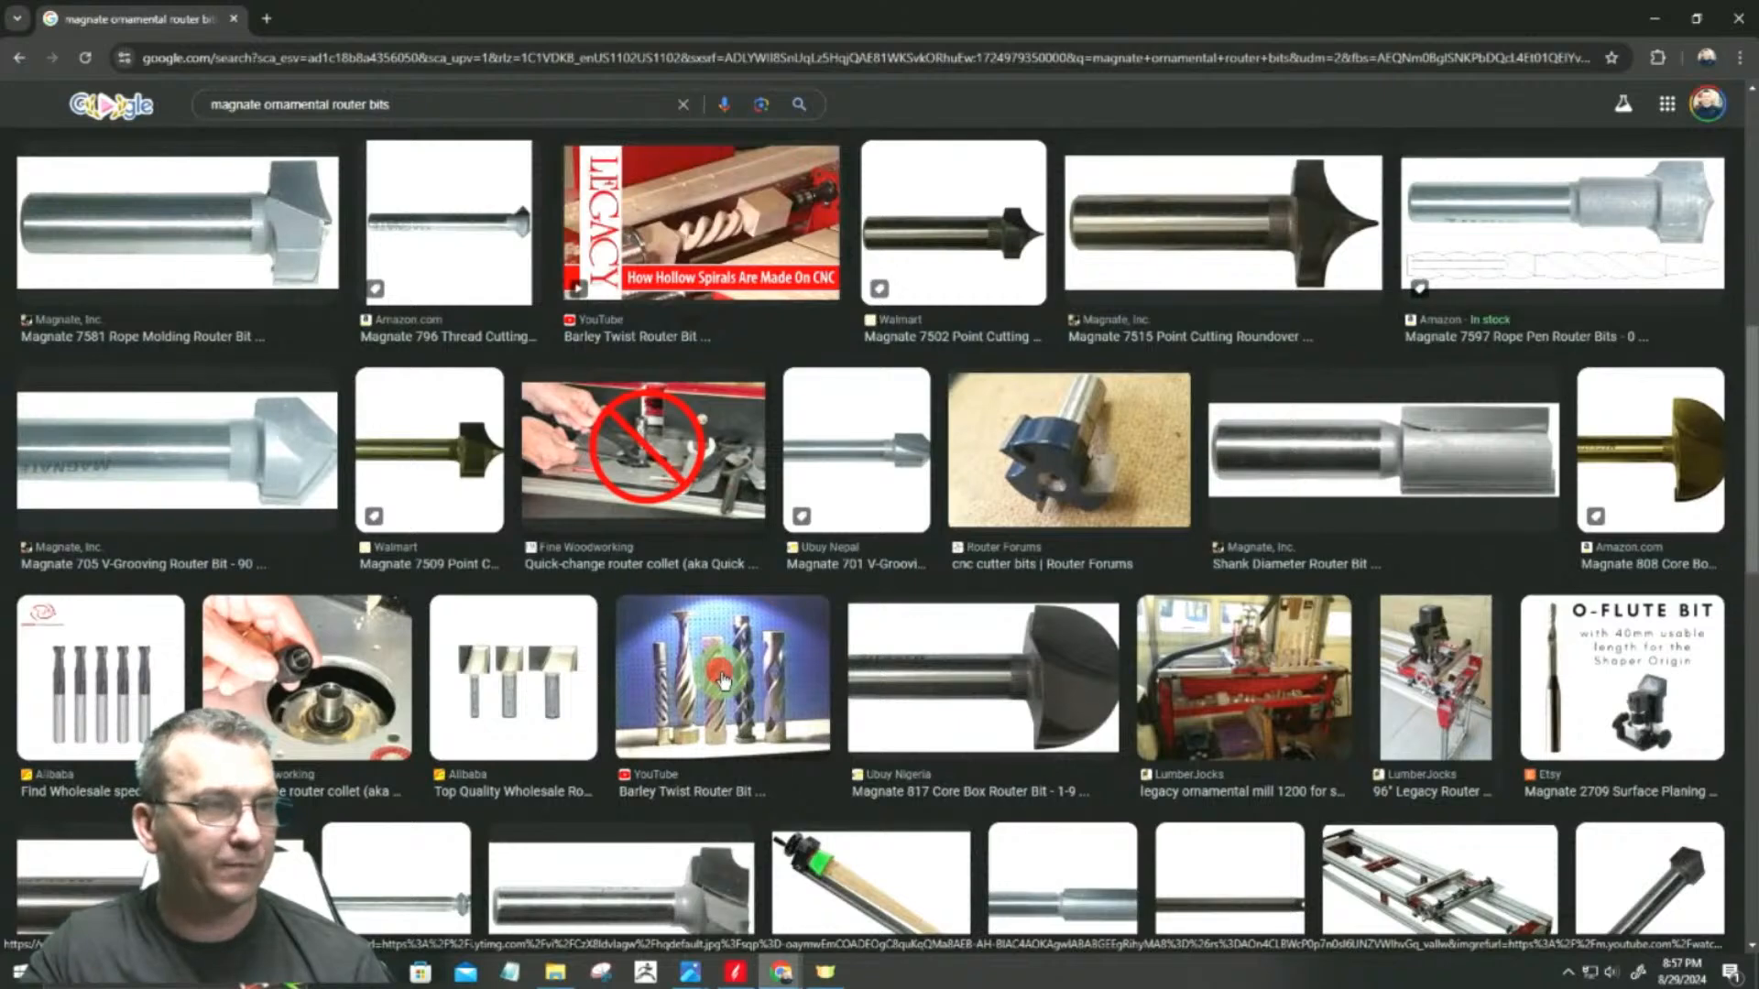
left_click(722, 681)
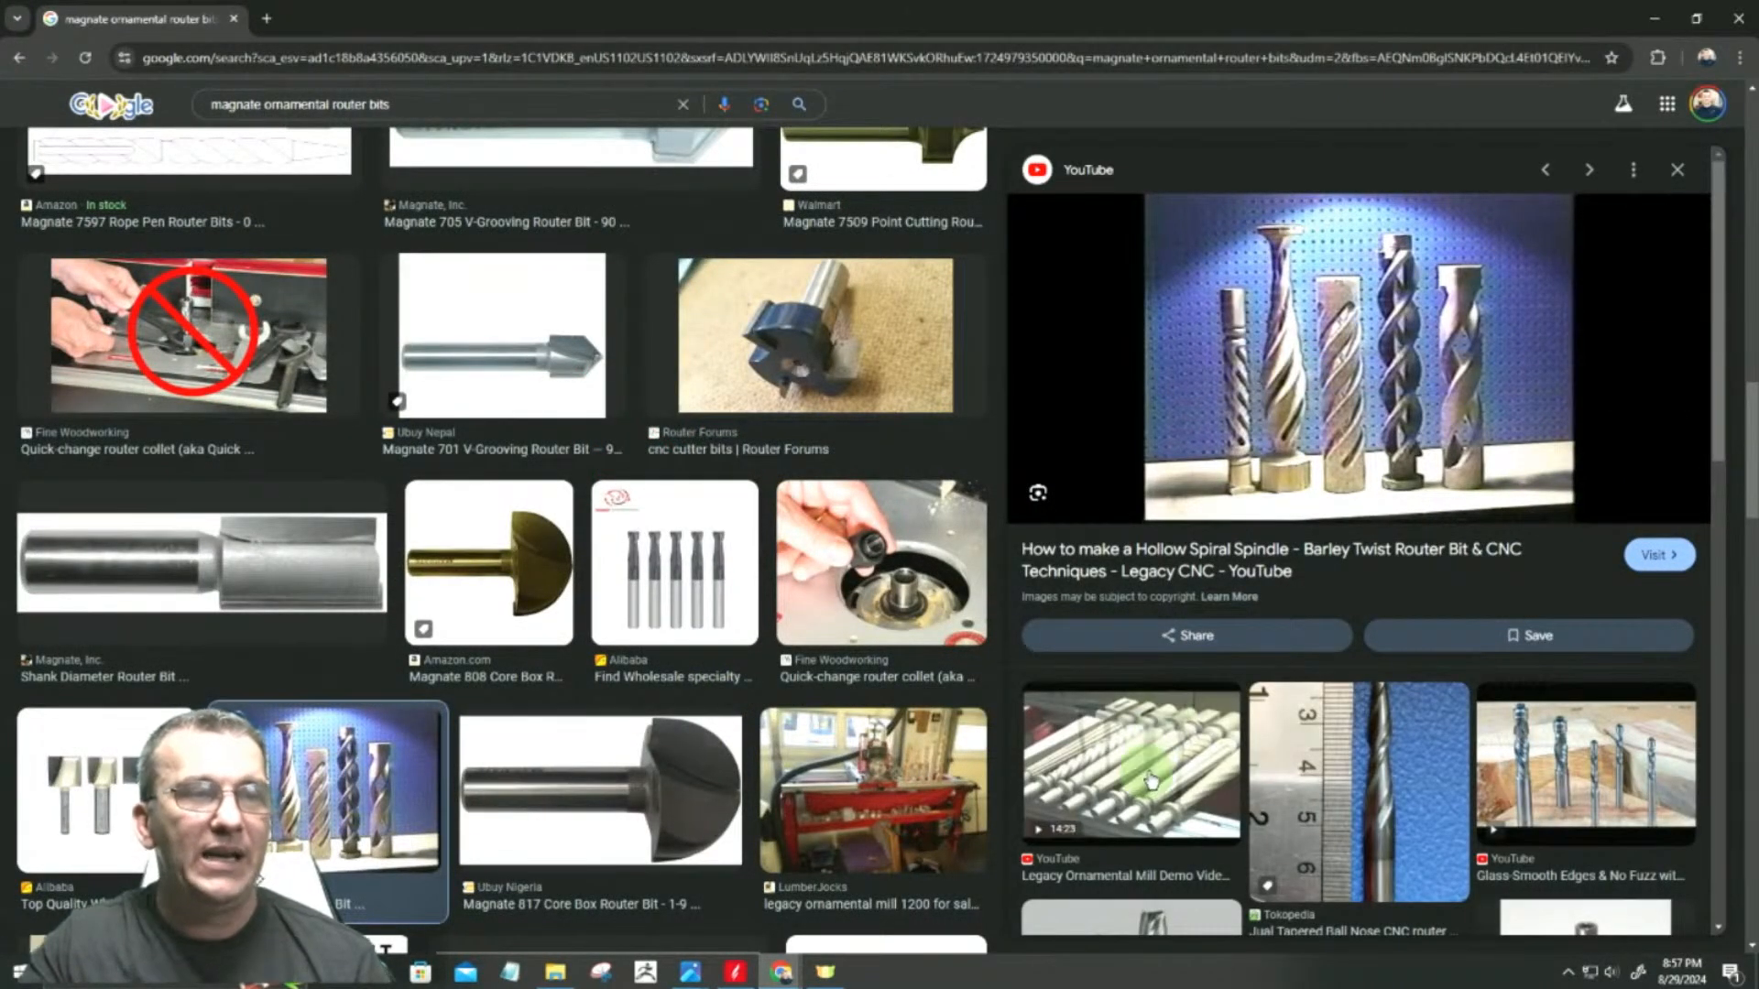
Step: Switch back to Aspire and examine the square ends and the empty middle section of the leg in the 2D drawing
left_click(1652, 20)
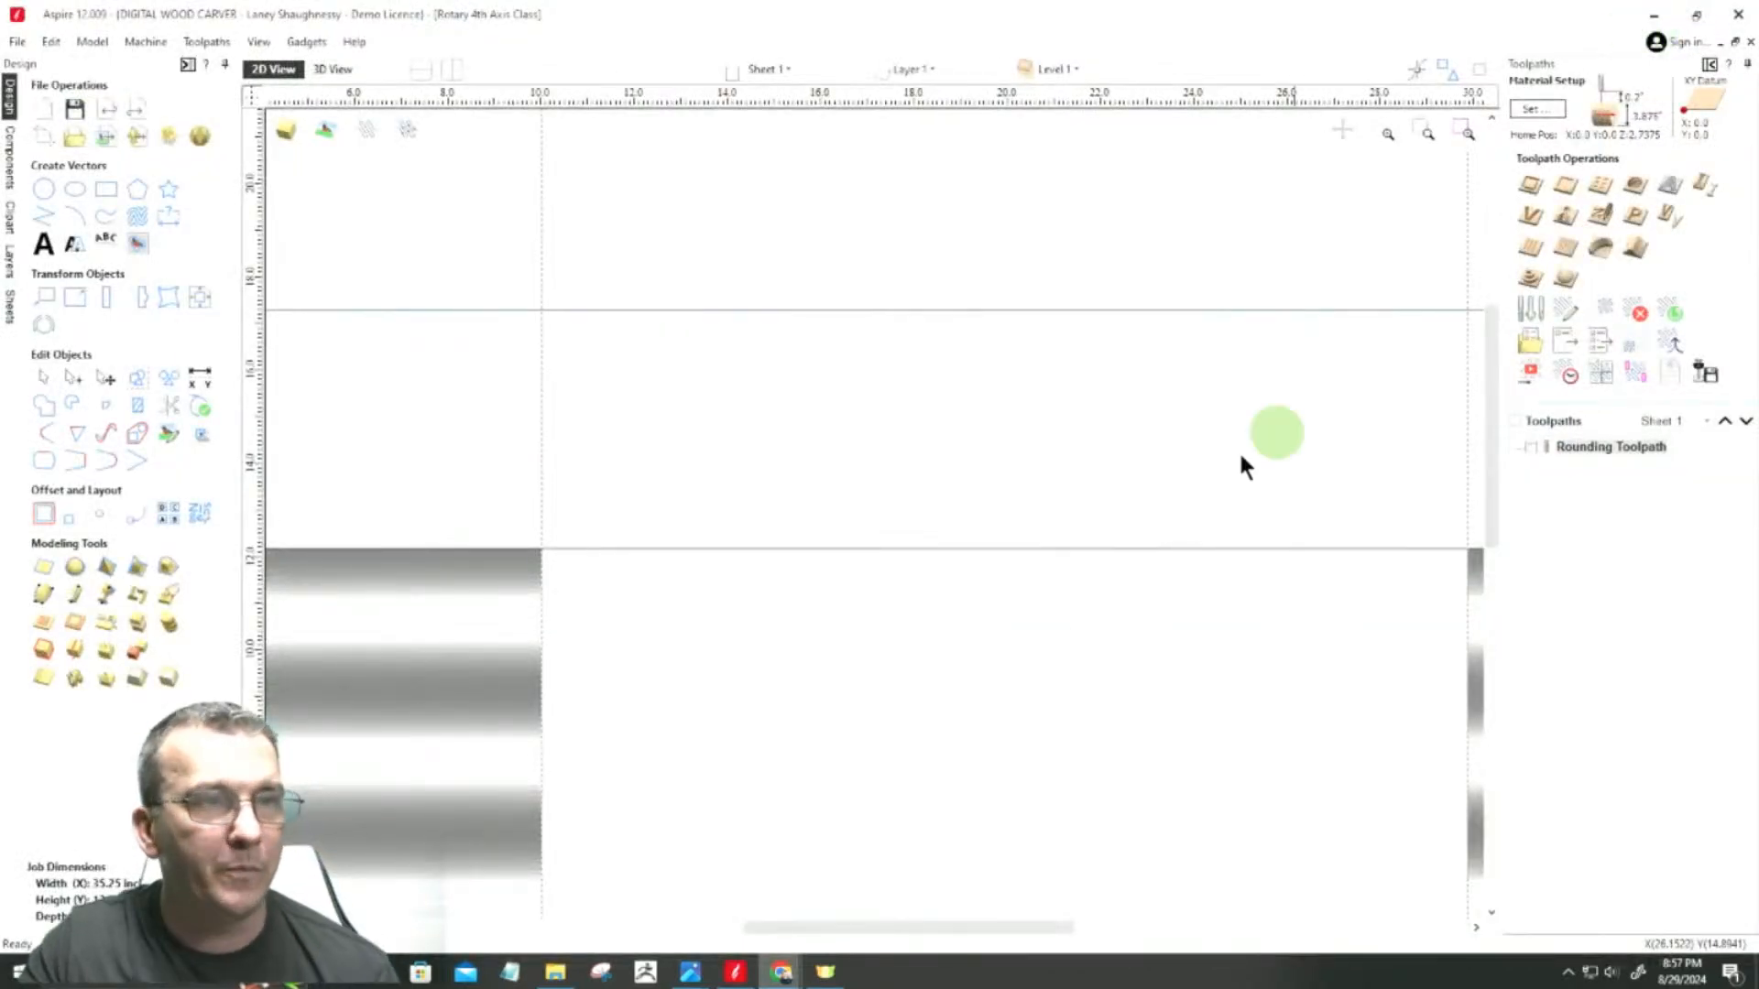
scroll(1113, 472, "down", 2)
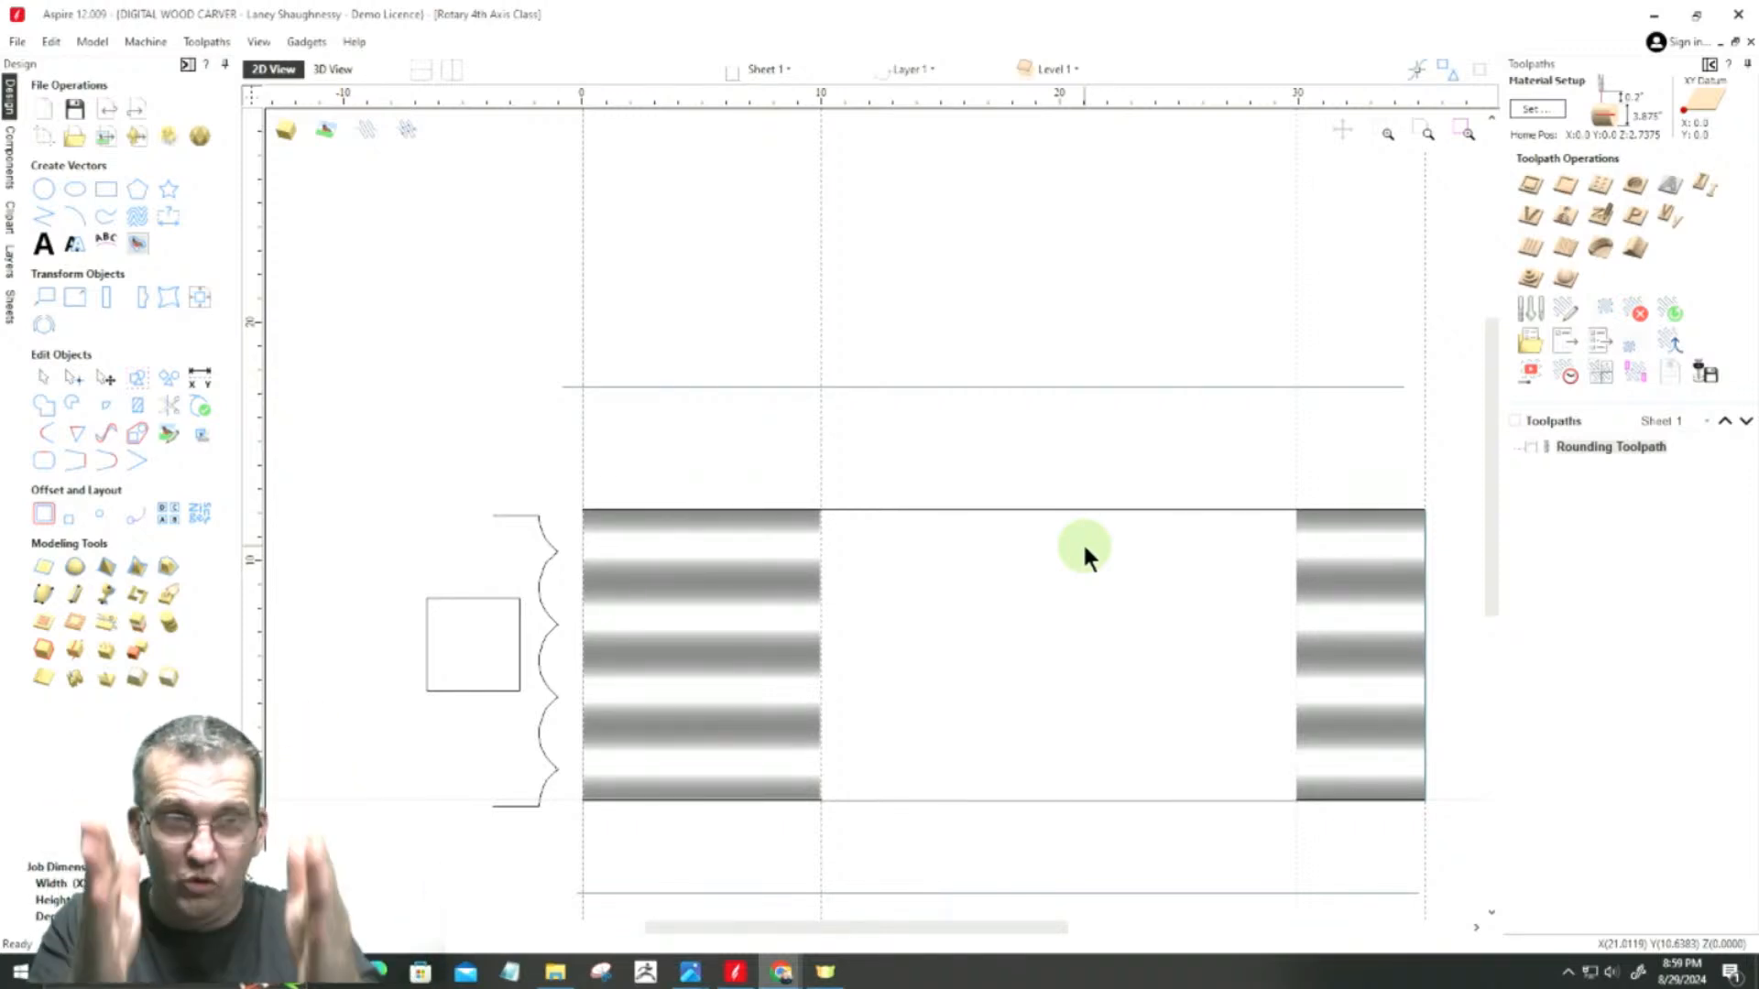
scroll(1420, 632, "up", 4)
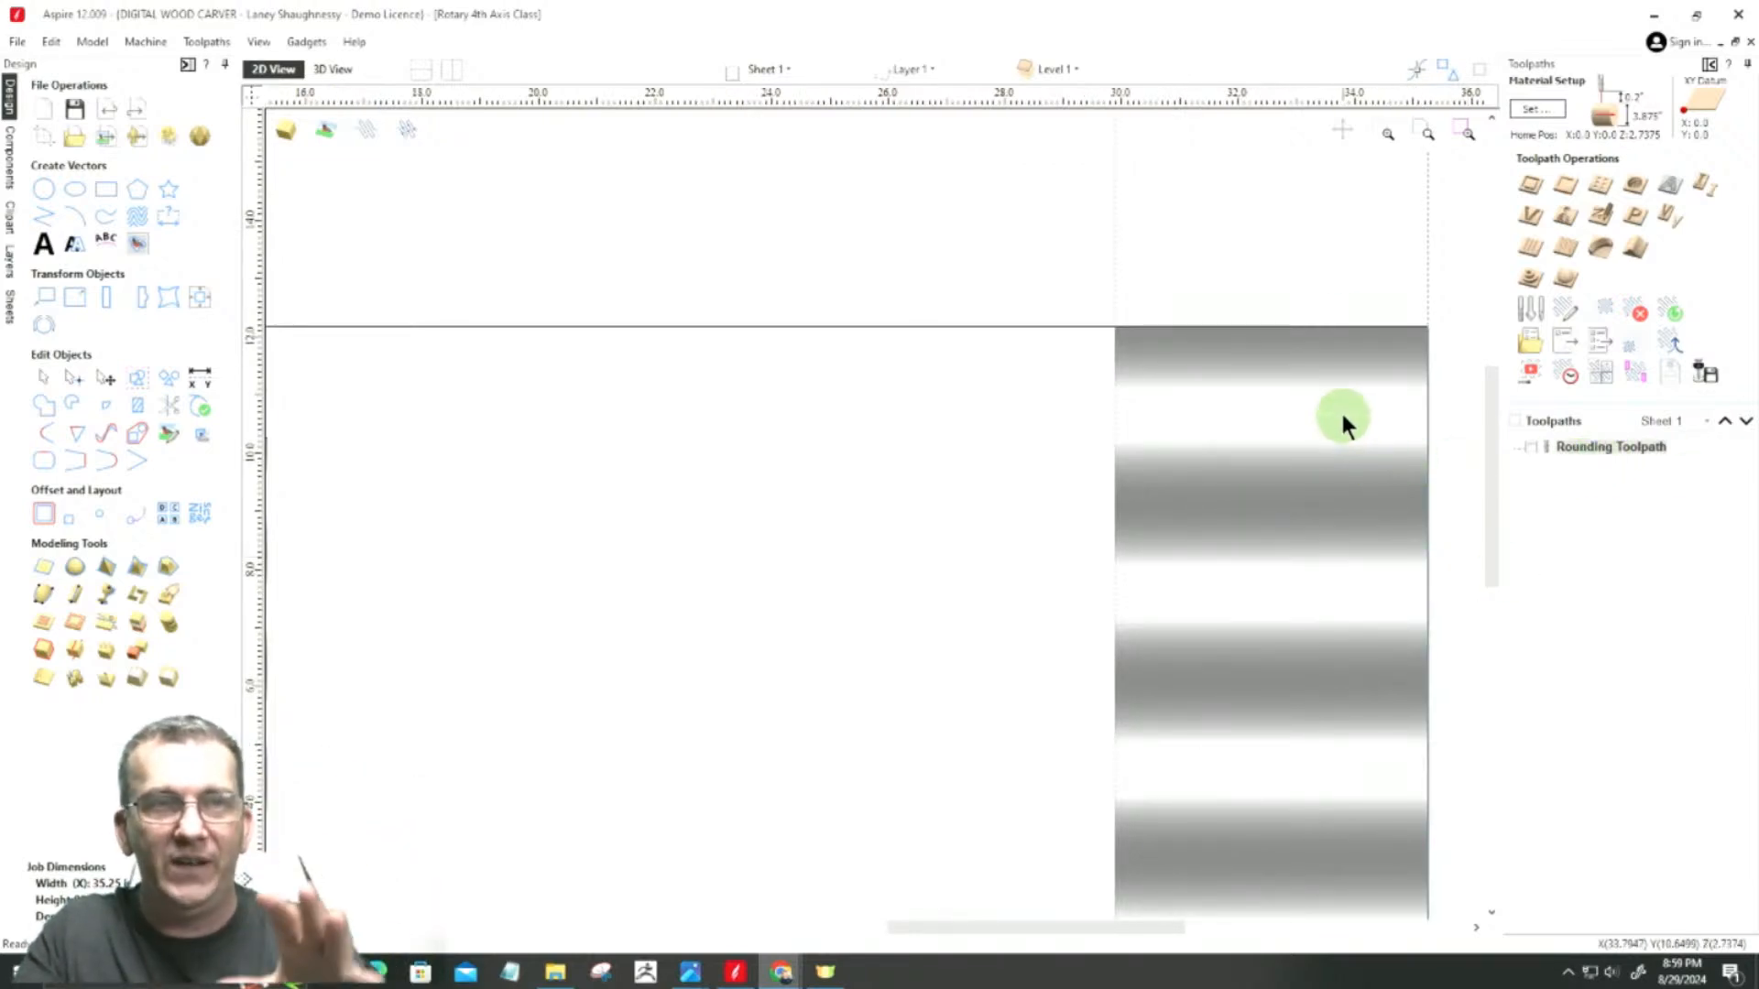
scroll(1327, 492, "down", 5)
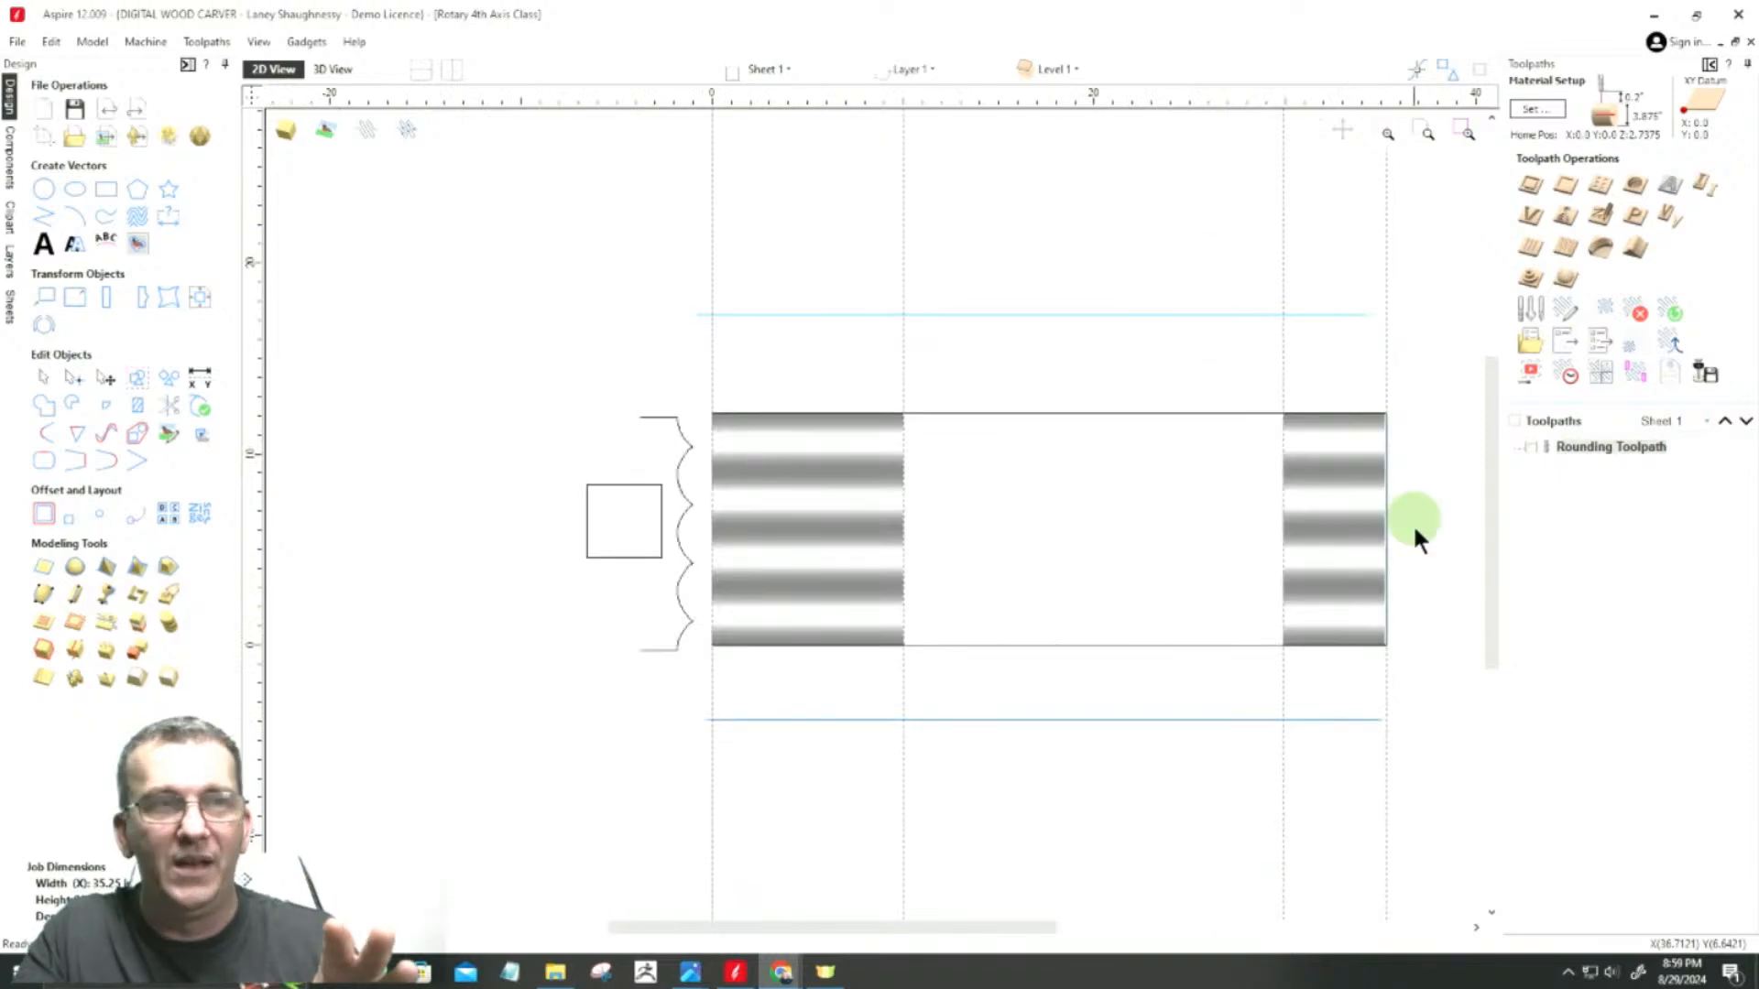
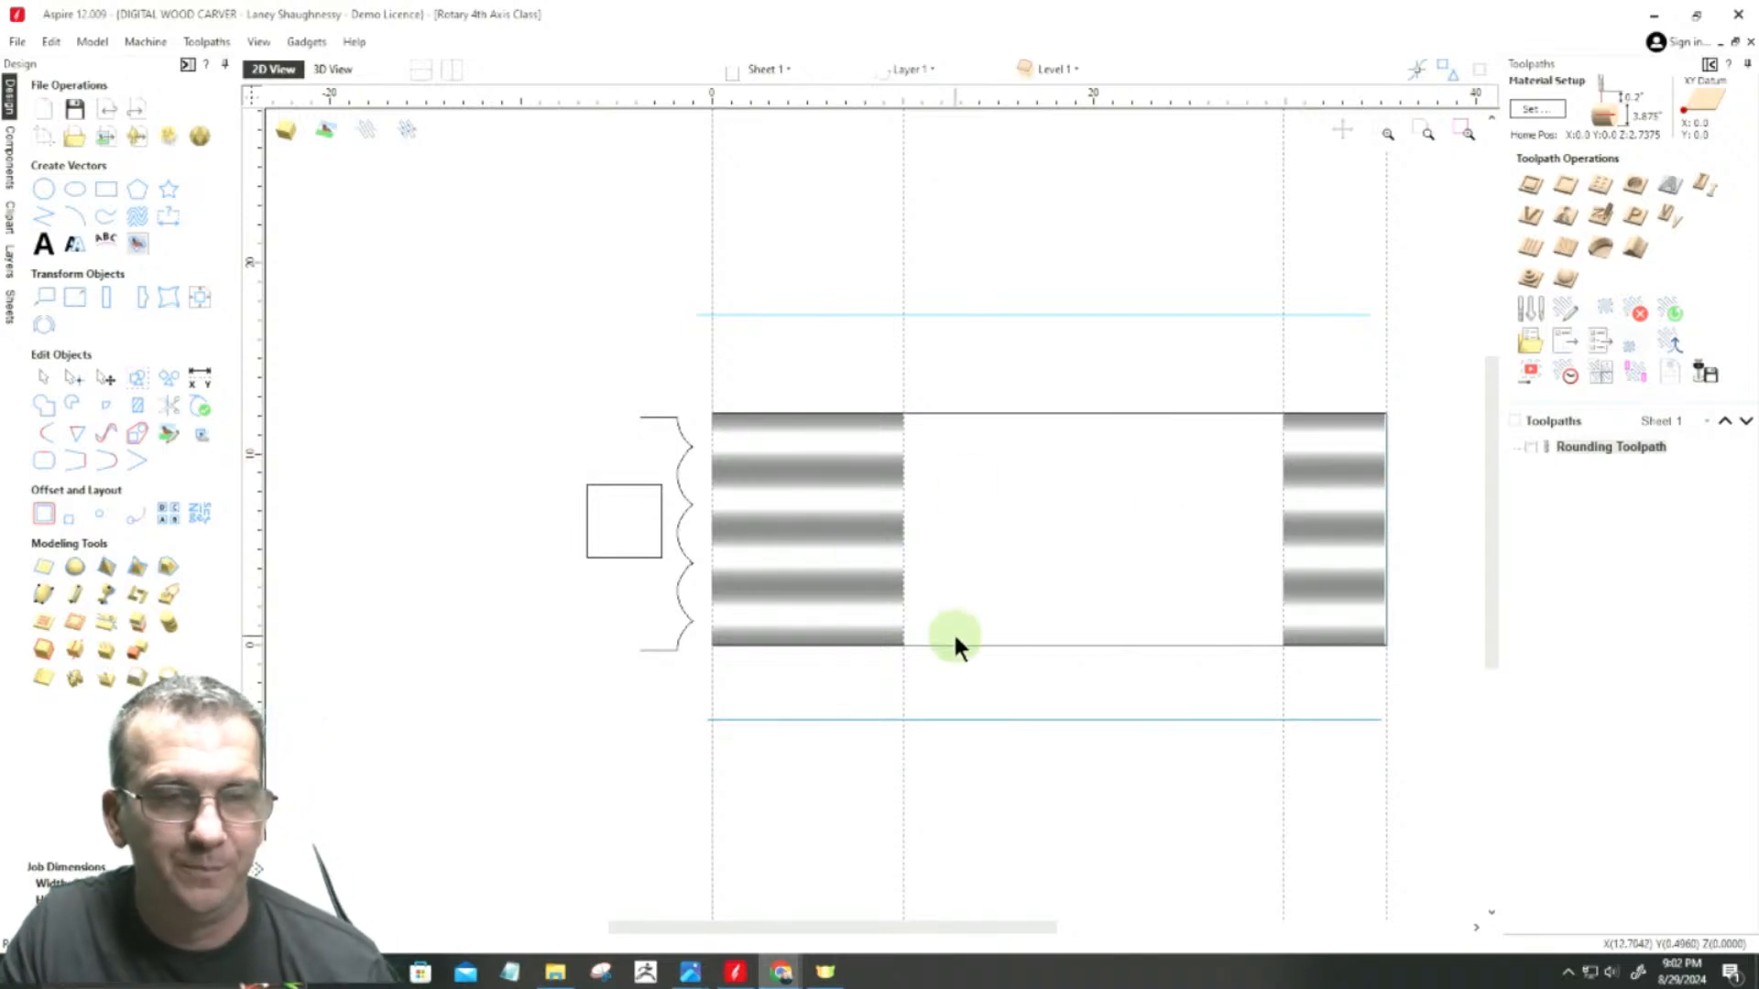
Step: Inspect the leg layout between the long and short square ends in the 2D drawing
scroll(1055, 641, "up", 1)
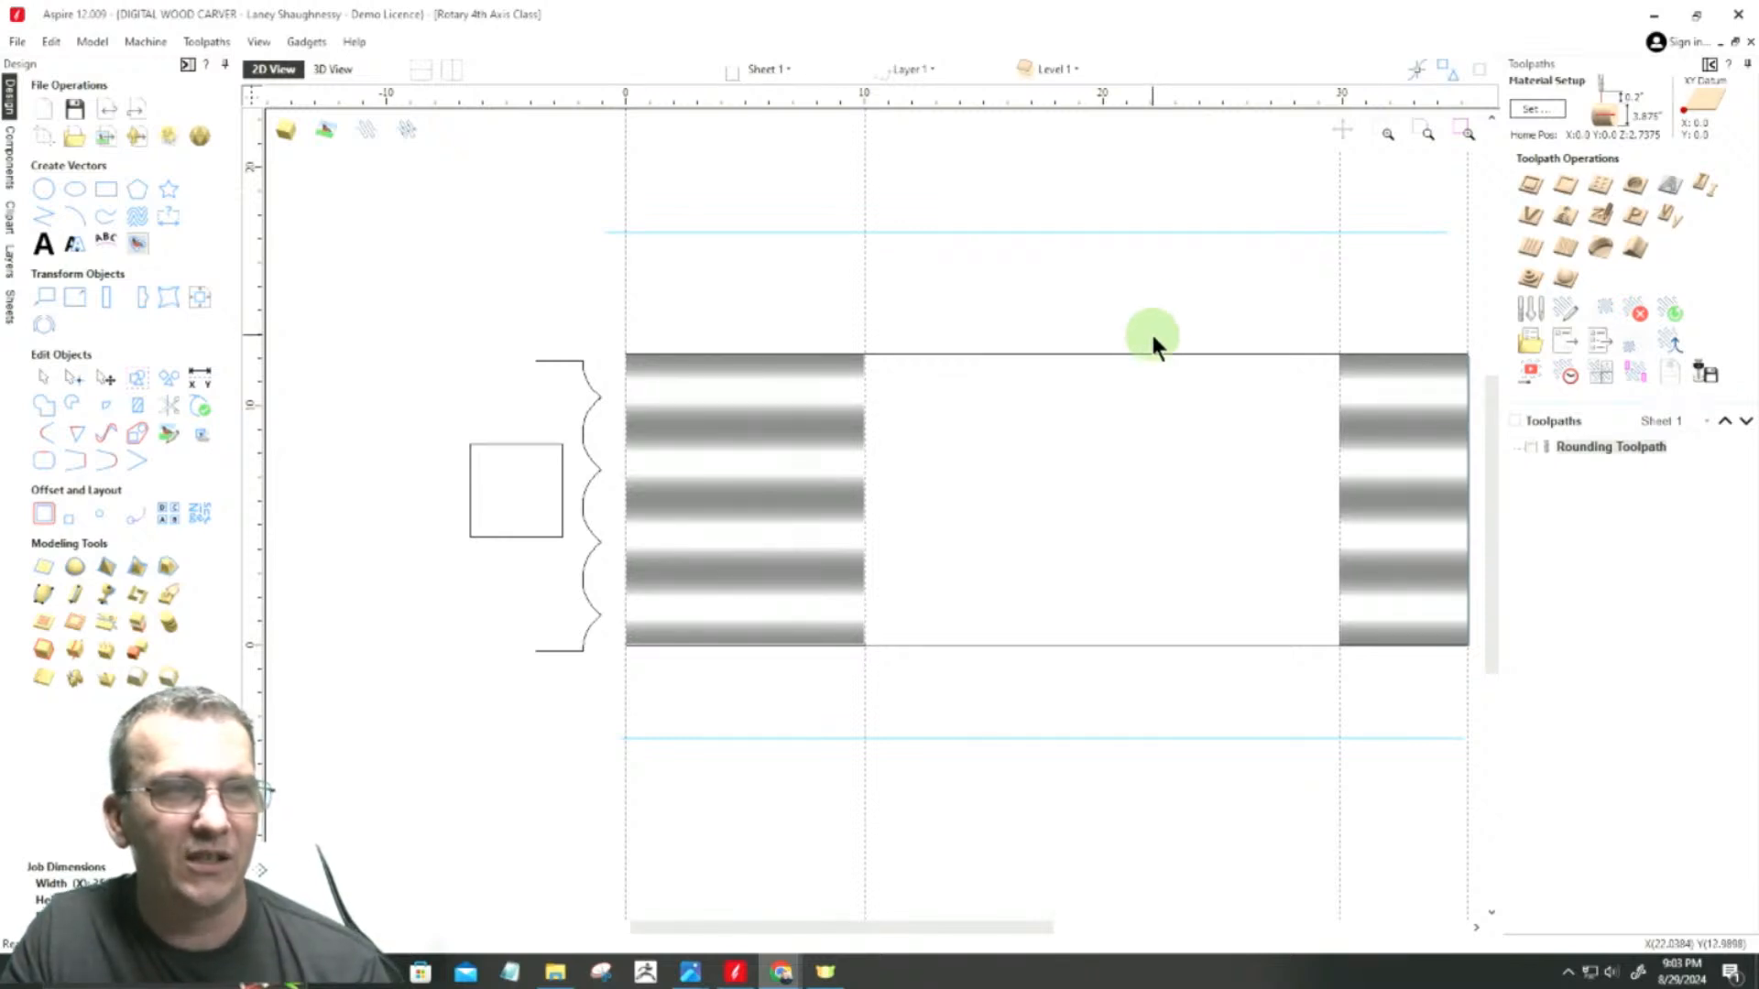
scroll(1387, 400, "up", 3)
scroll(1383, 398, "down", 4)
scroll(1014, 407, "up", 2)
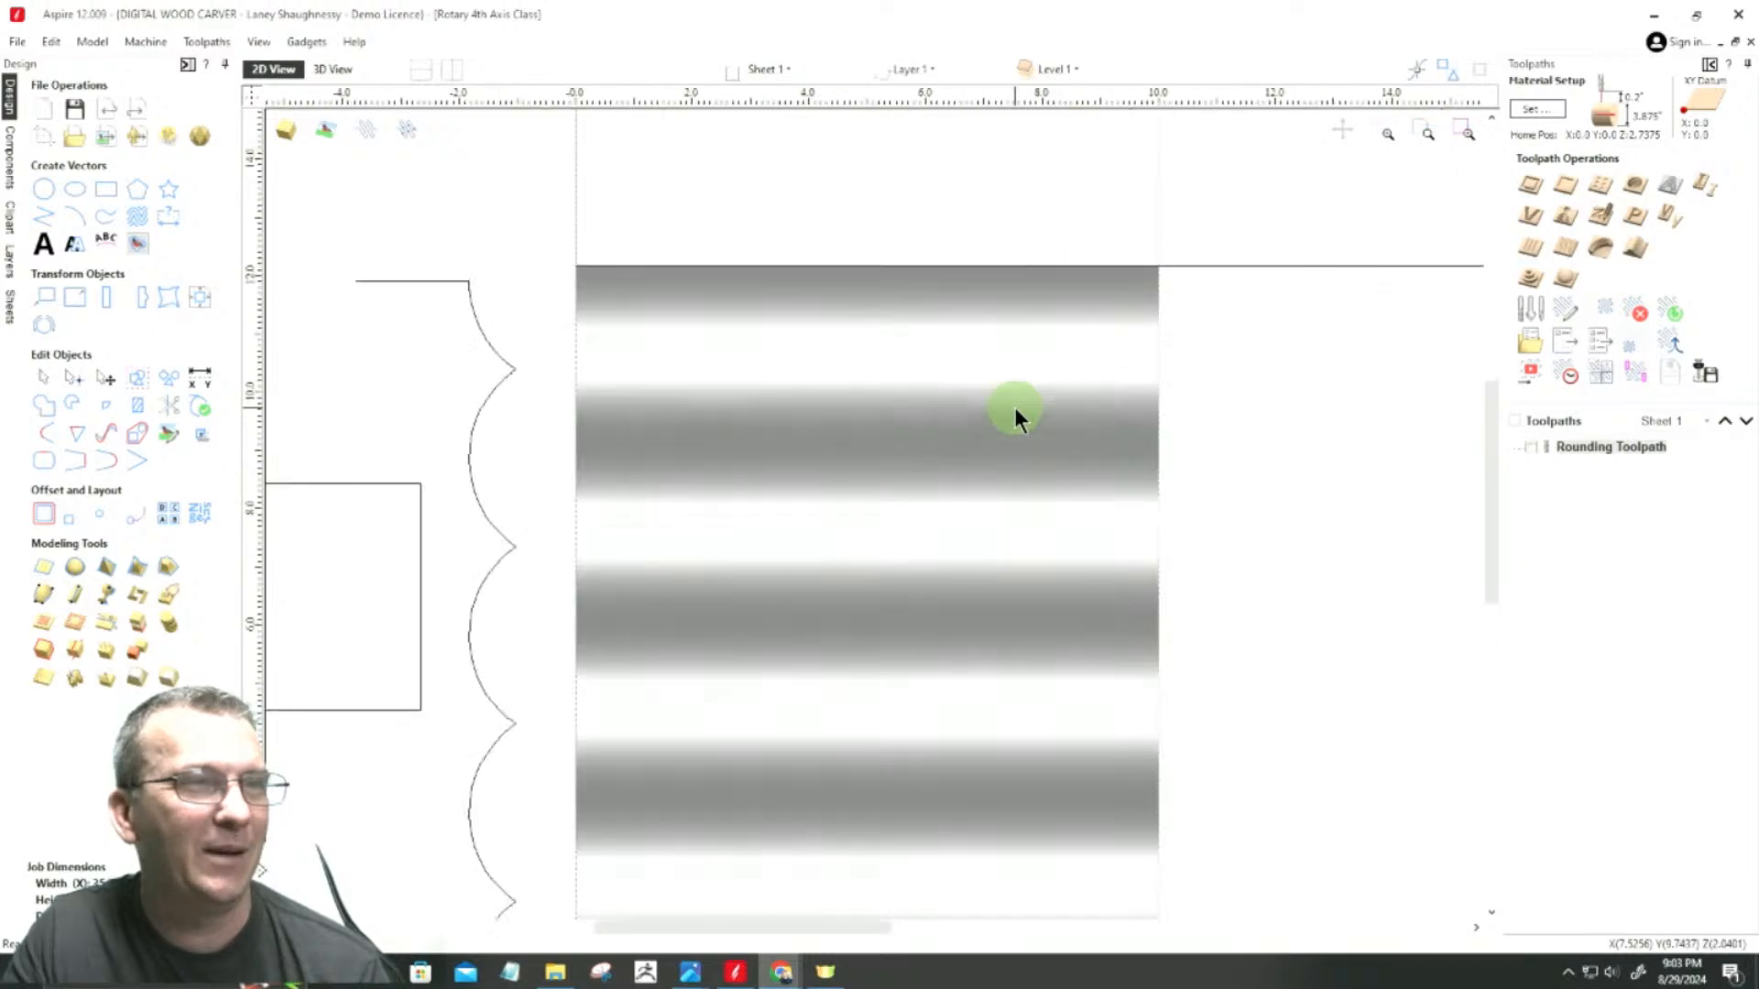
scroll(1014, 407, "down", 3)
scroll(1190, 471, "down", 2)
scroll(1158, 443, "up", 3)
scroll(1107, 432, "down", 3)
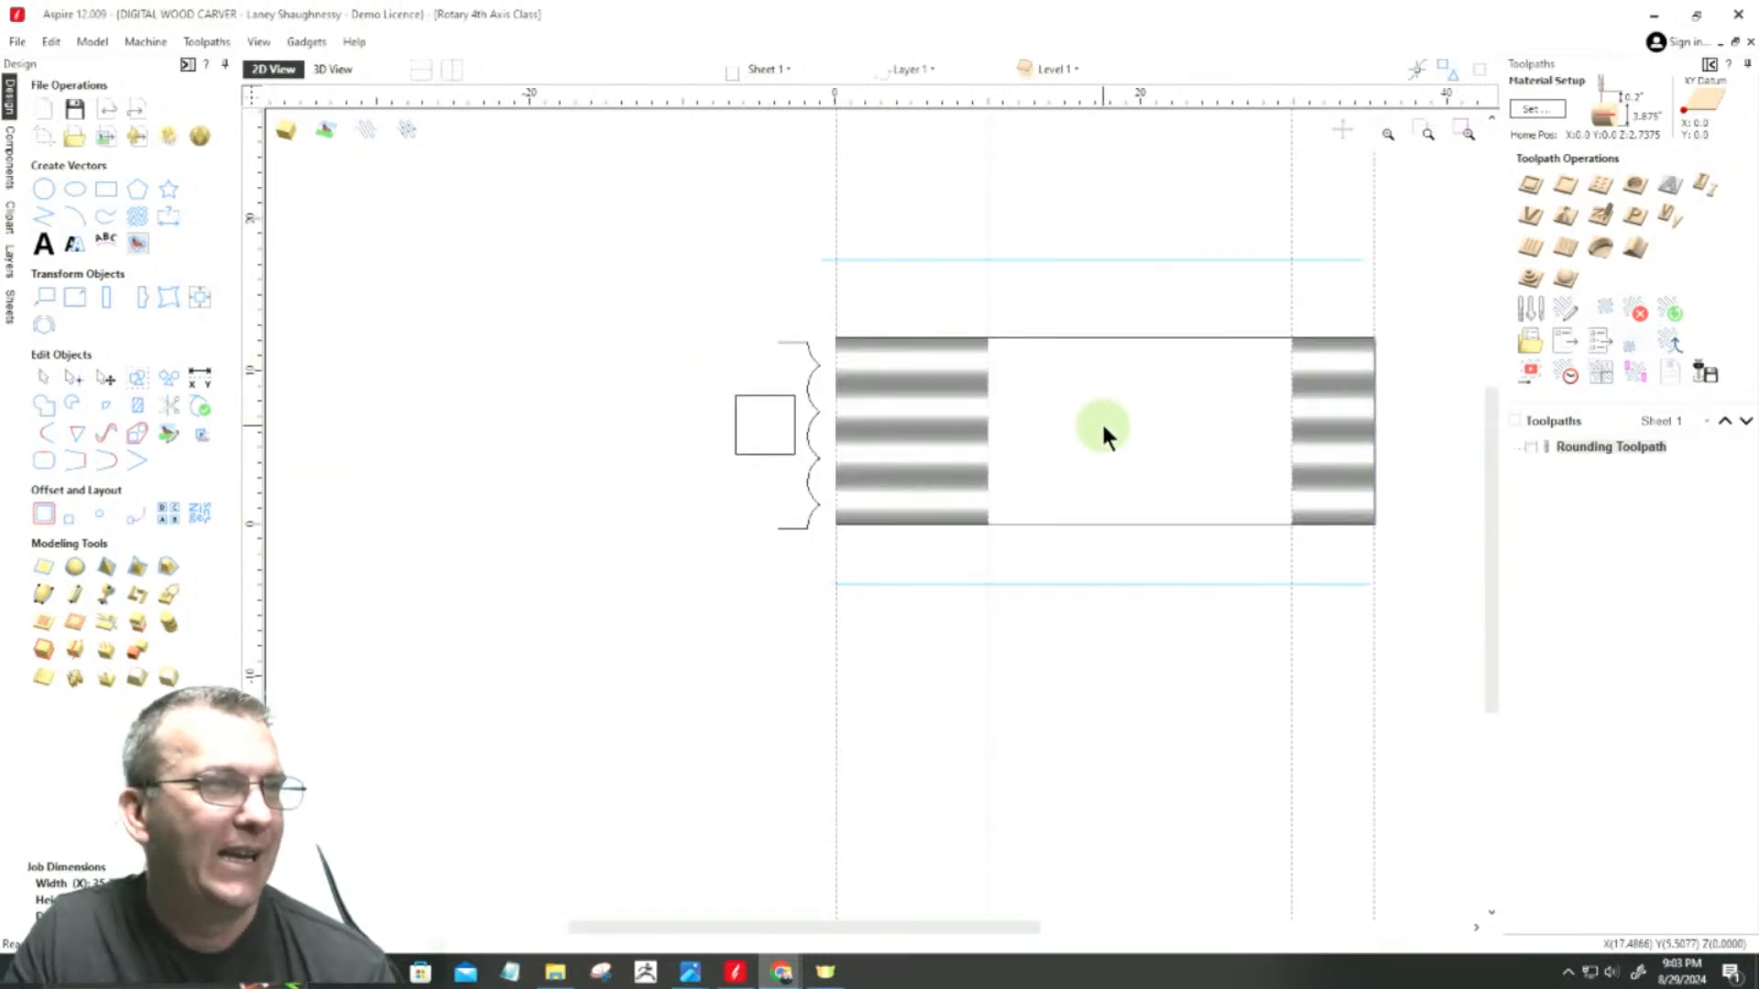
scroll(1099, 421, "up", 2)
scroll(1099, 420, "down", 2)
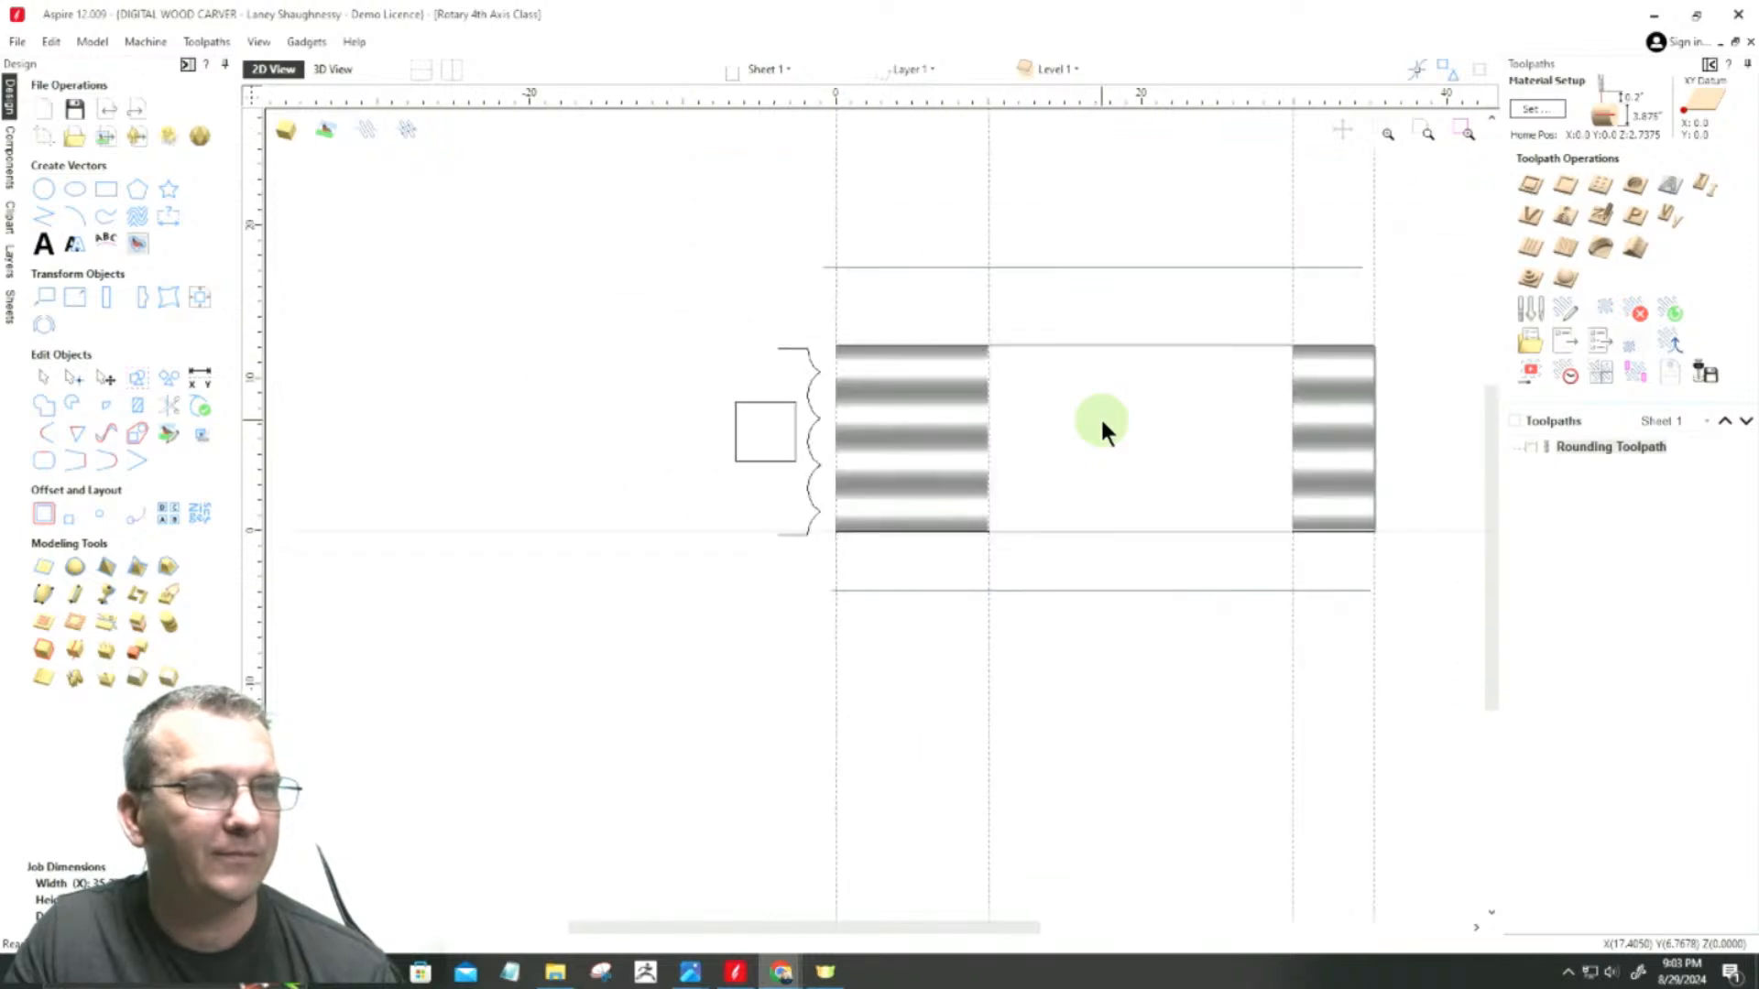
scroll(1315, 414, "up", 2)
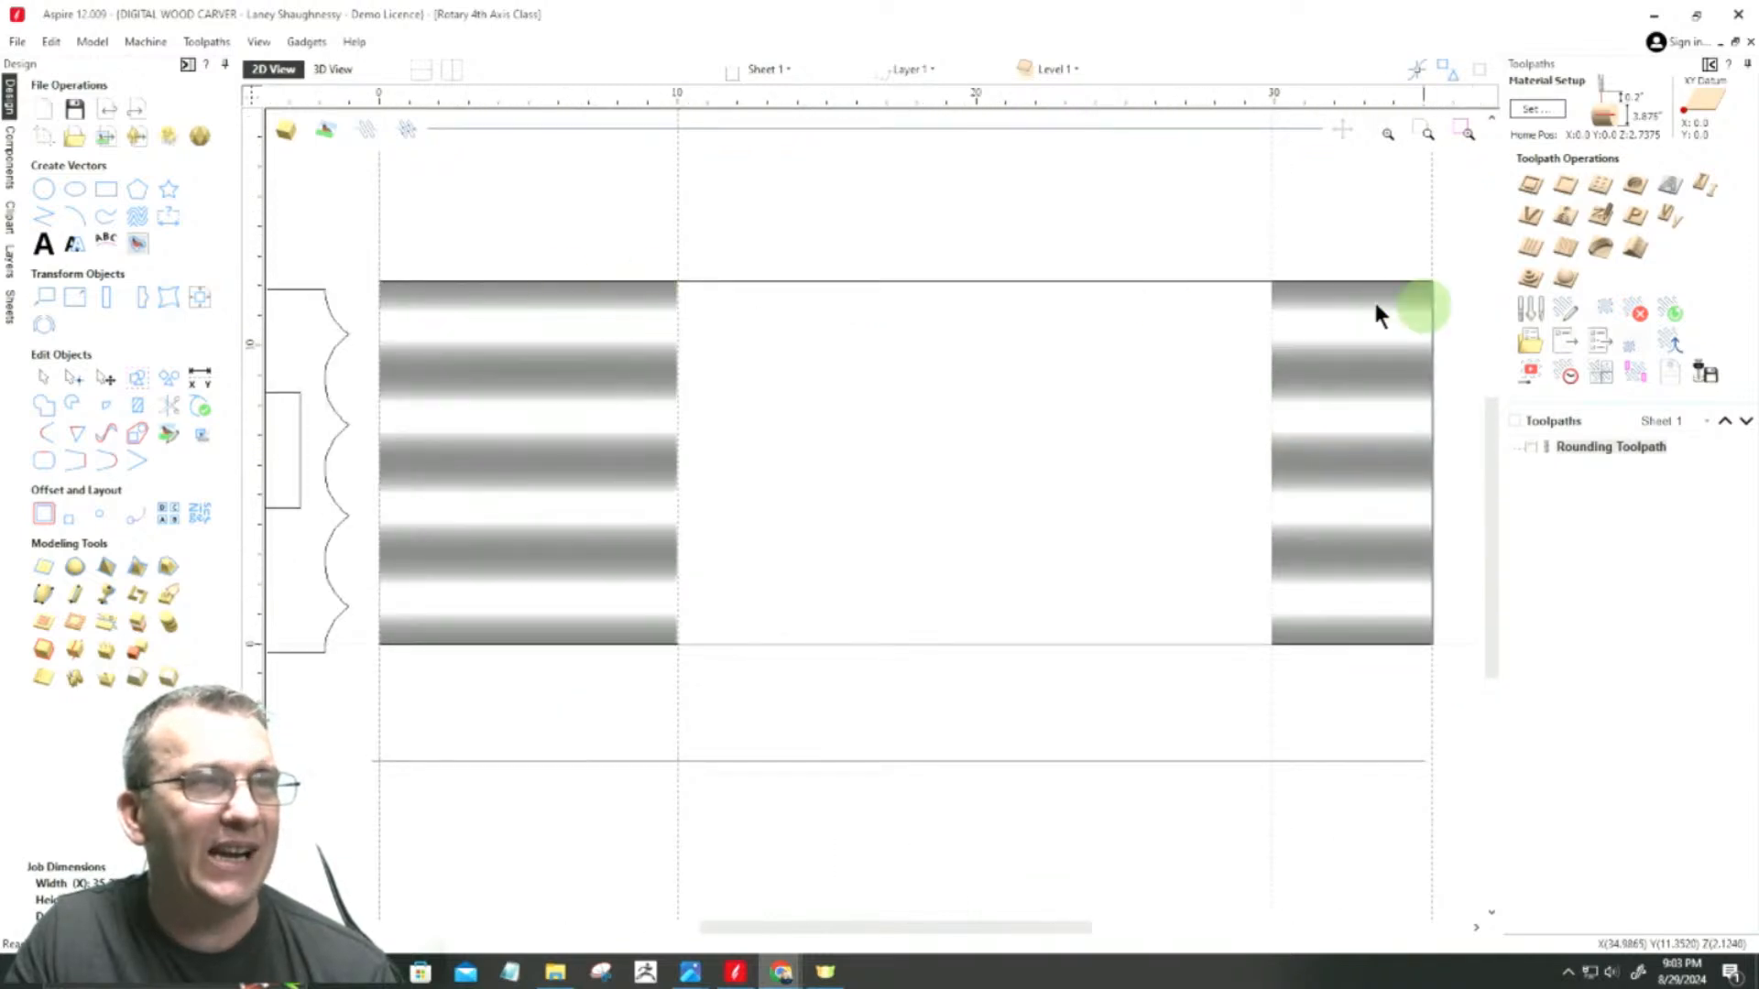
Step: Draw a rectangle about 13.06 inches wide across the full 12.17-inch job height in the empty middle section of the leg
left_click(106, 190)
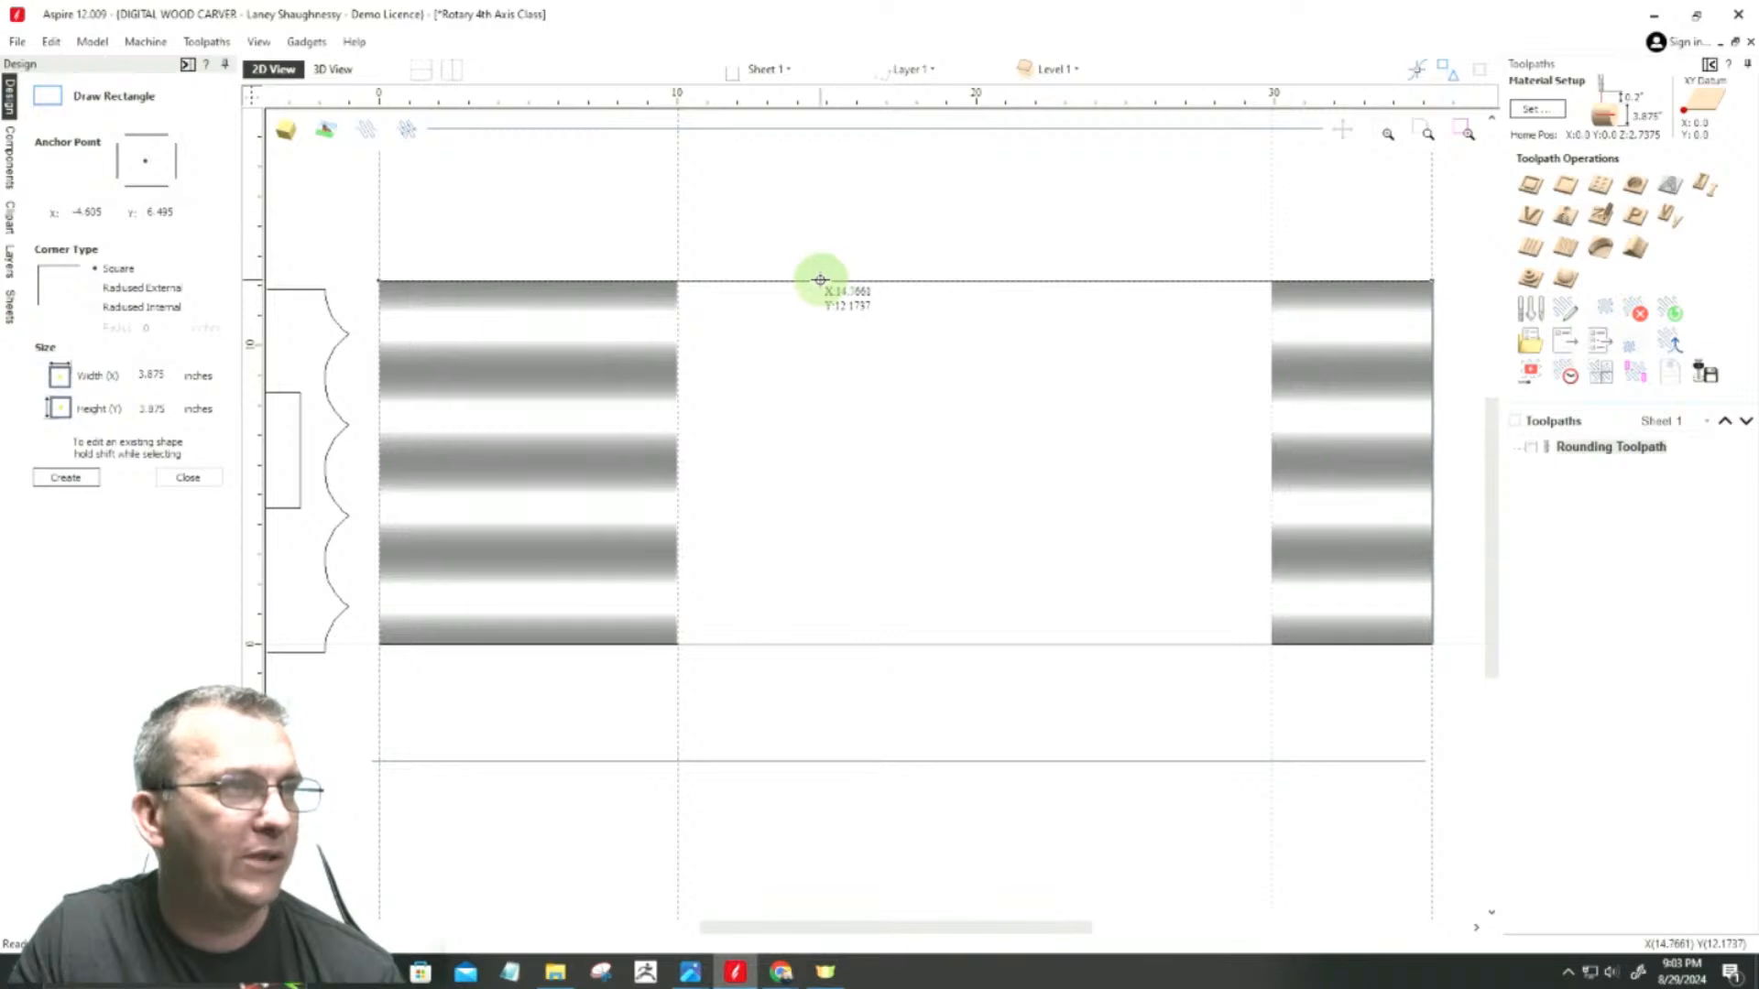
left_click_drag(793, 280, 1183, 646)
left_click(187, 478)
Step: Draw a horizontal 19.875-inch line across the middle section, from one square end's inner edge to the other's
left_click(47, 222)
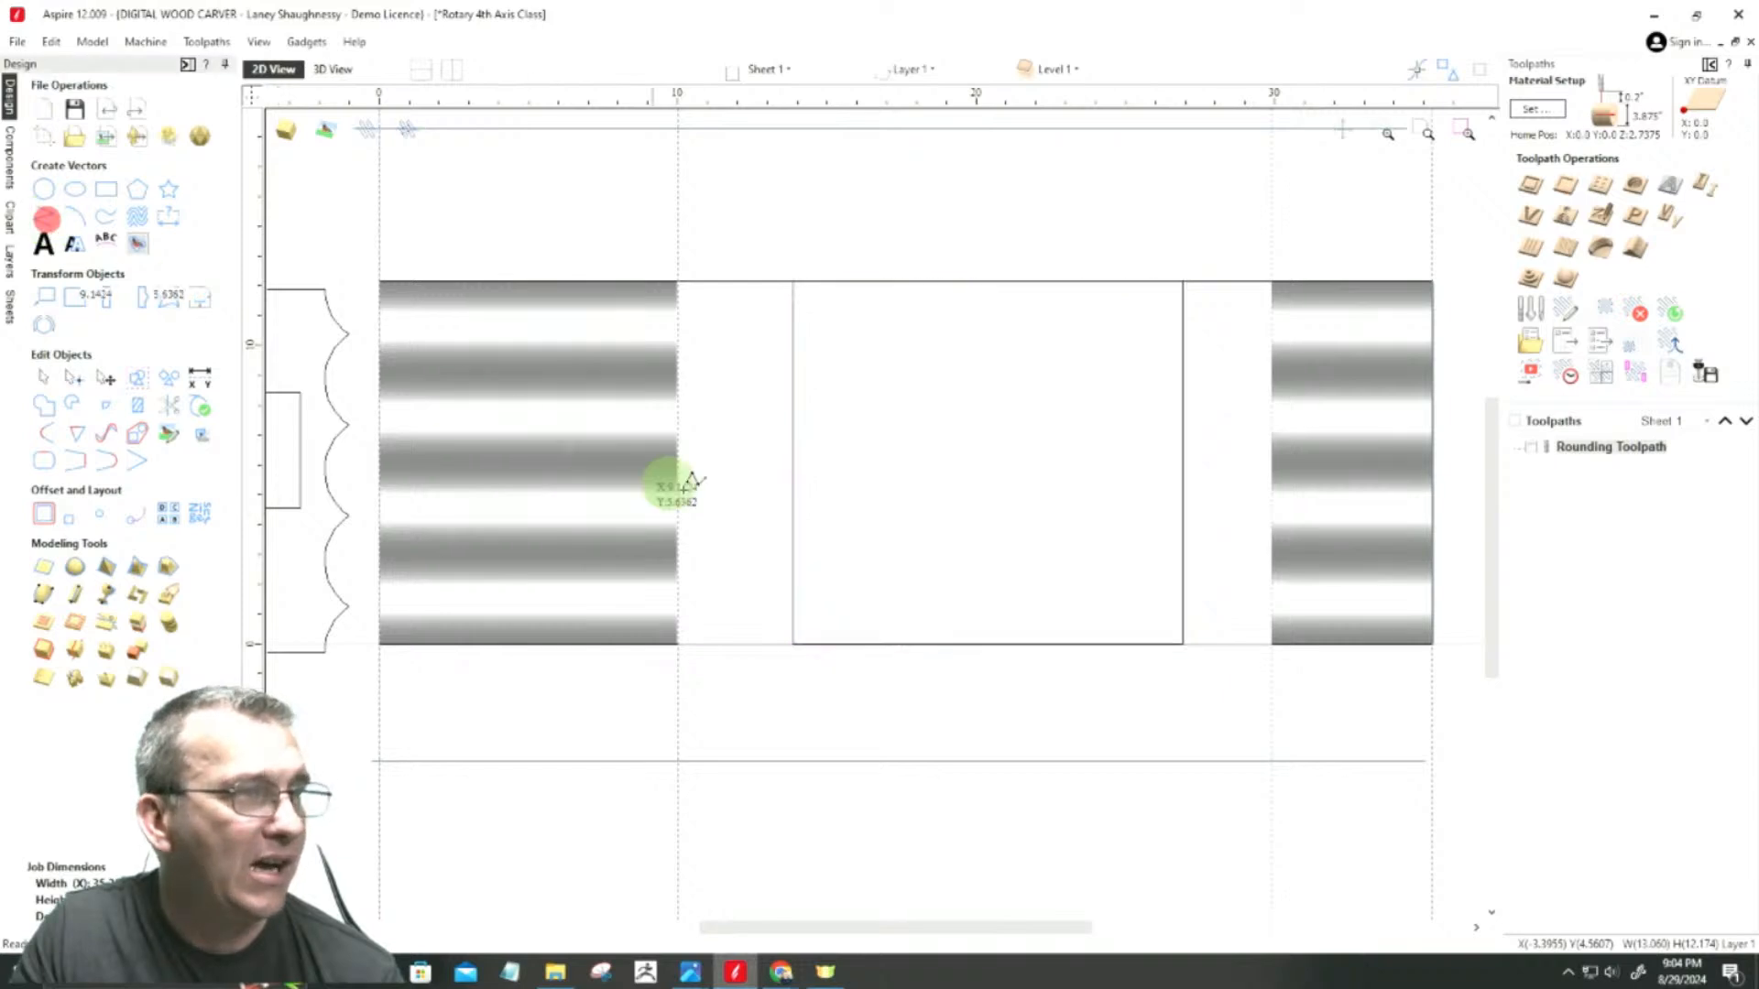
left_click(677, 431)
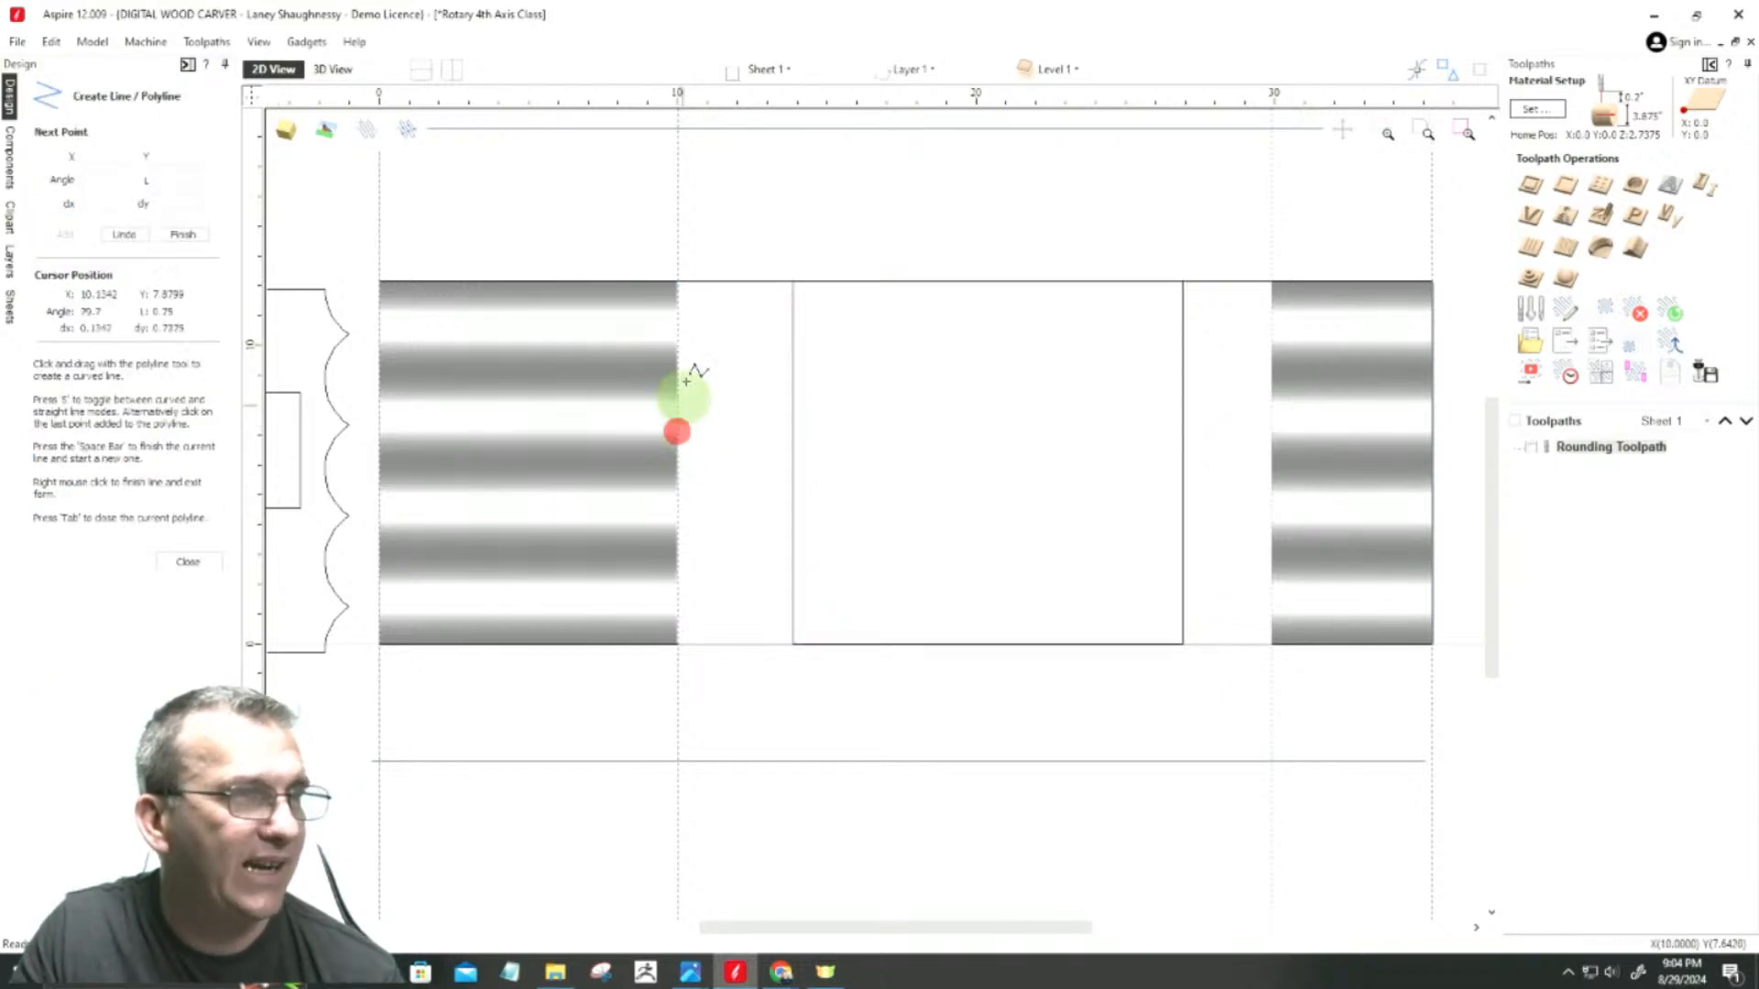
left_click(1271, 432)
key("space")
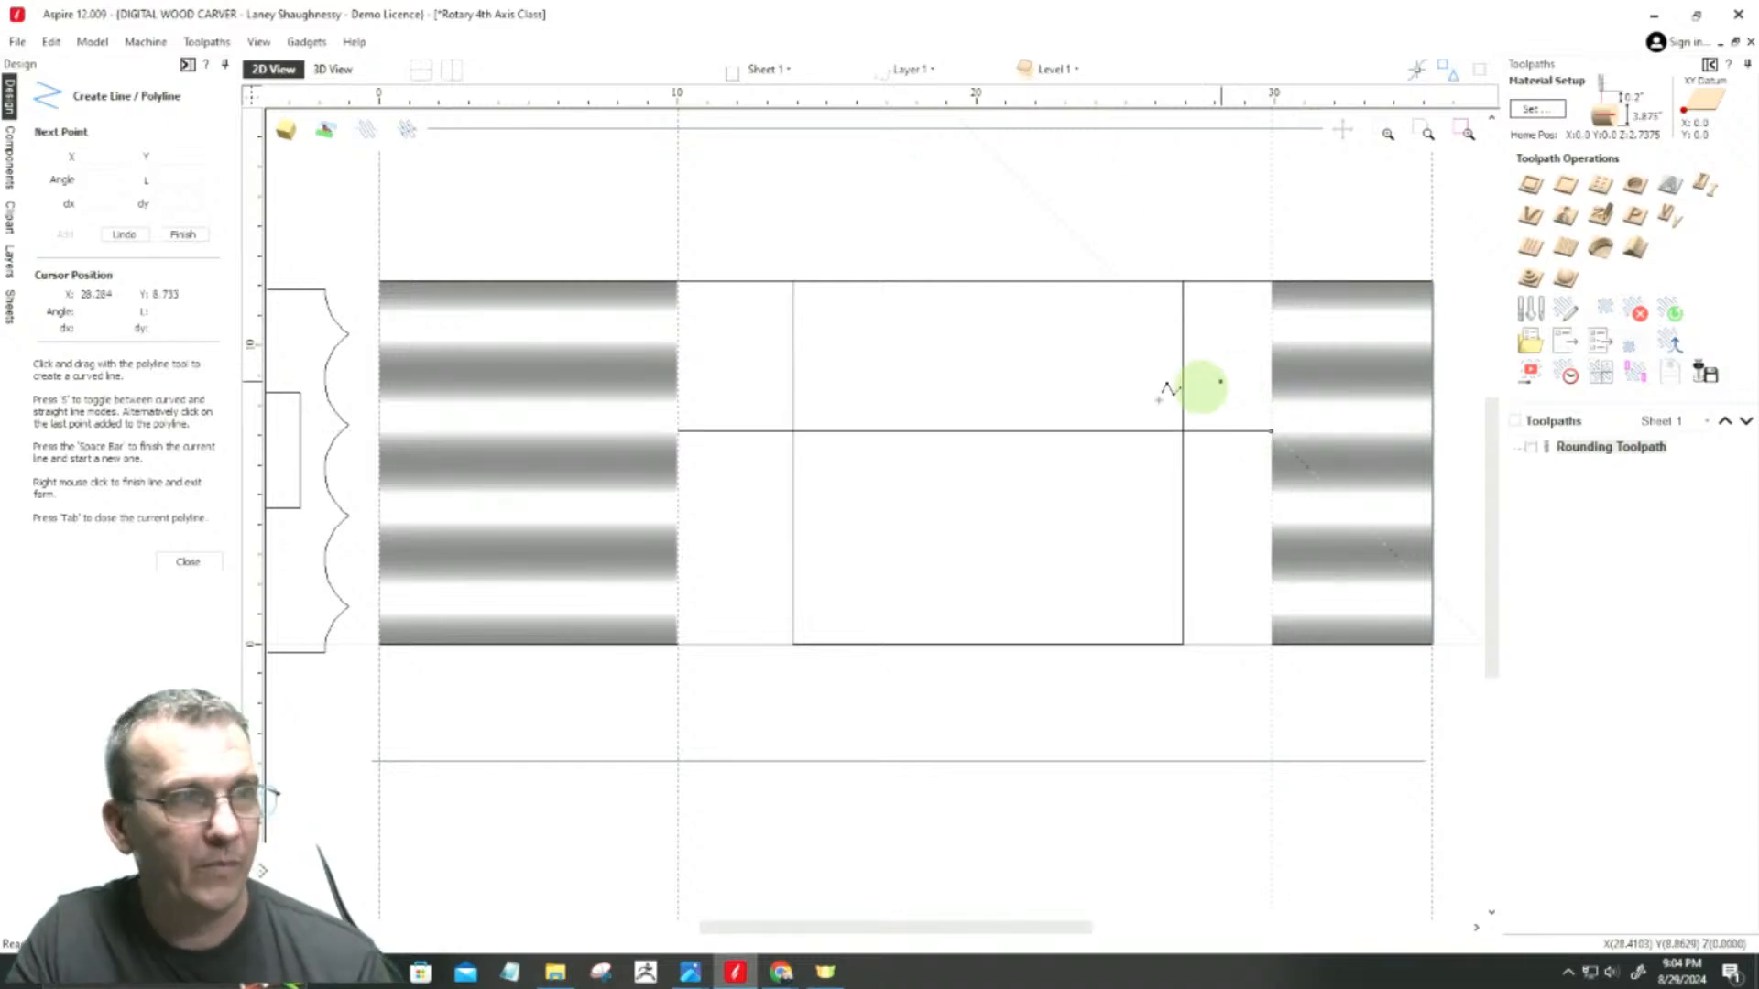
left_click(165, 562)
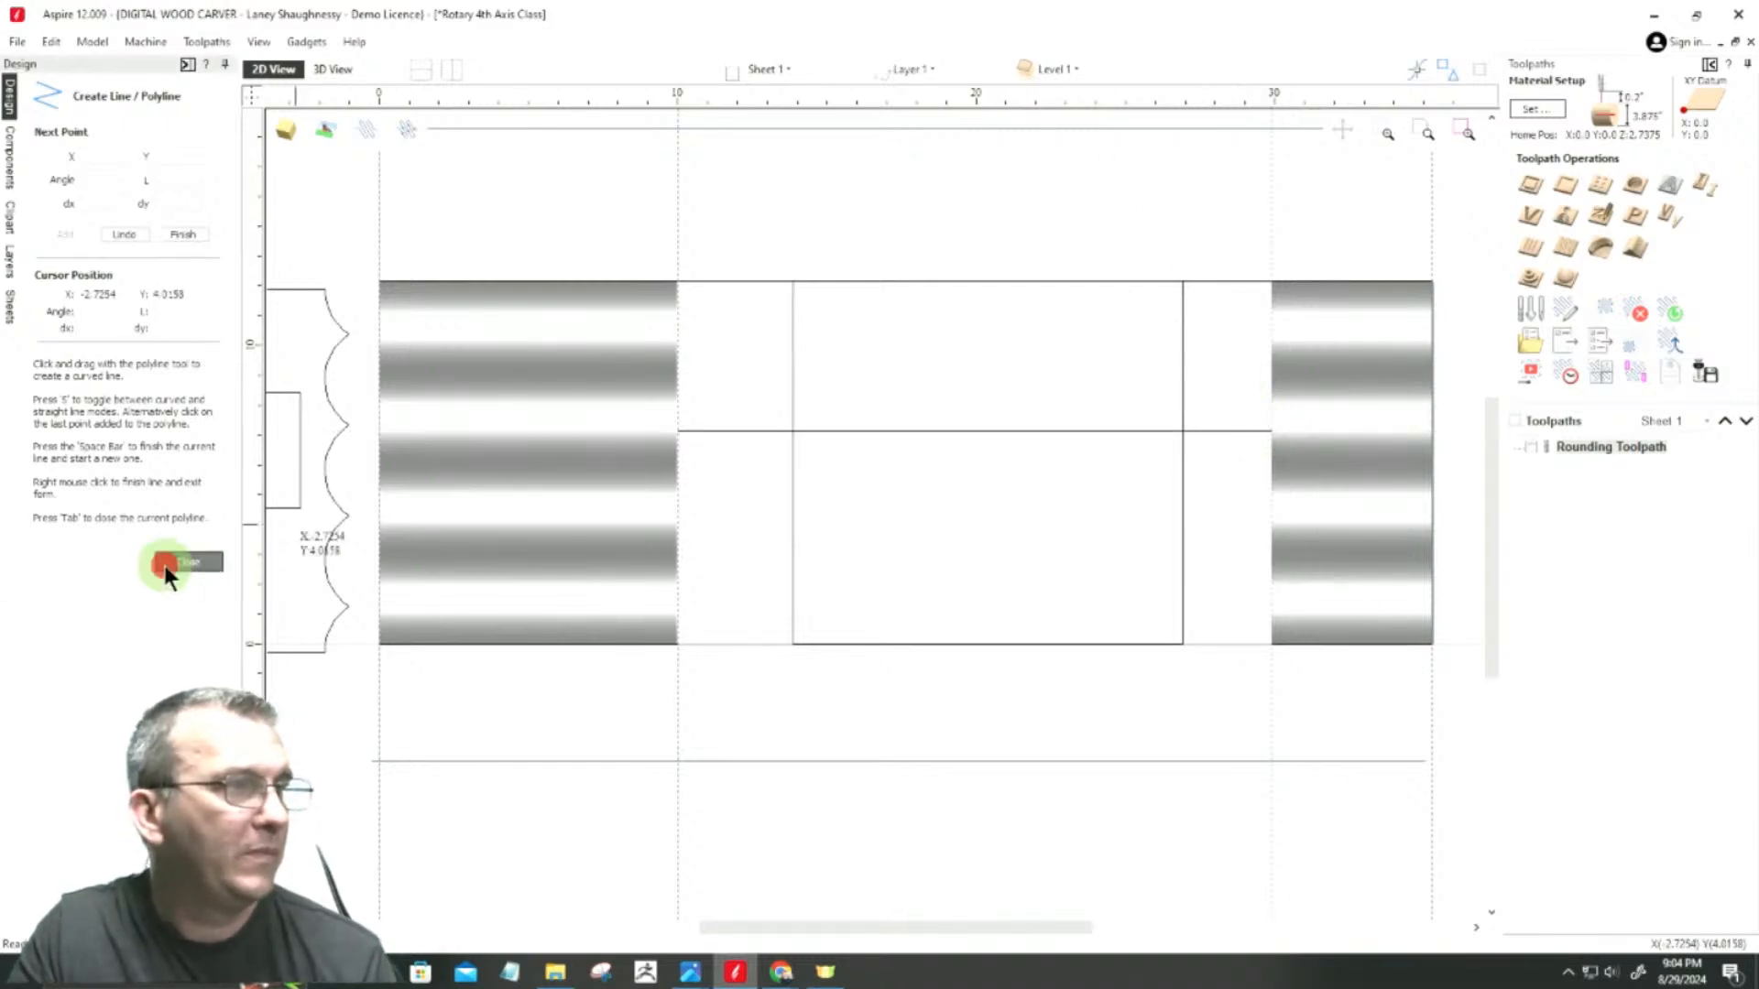
Step: Center the middle rectangle horizontally on the 19.875-inch line and delete the line
left_click(792, 511)
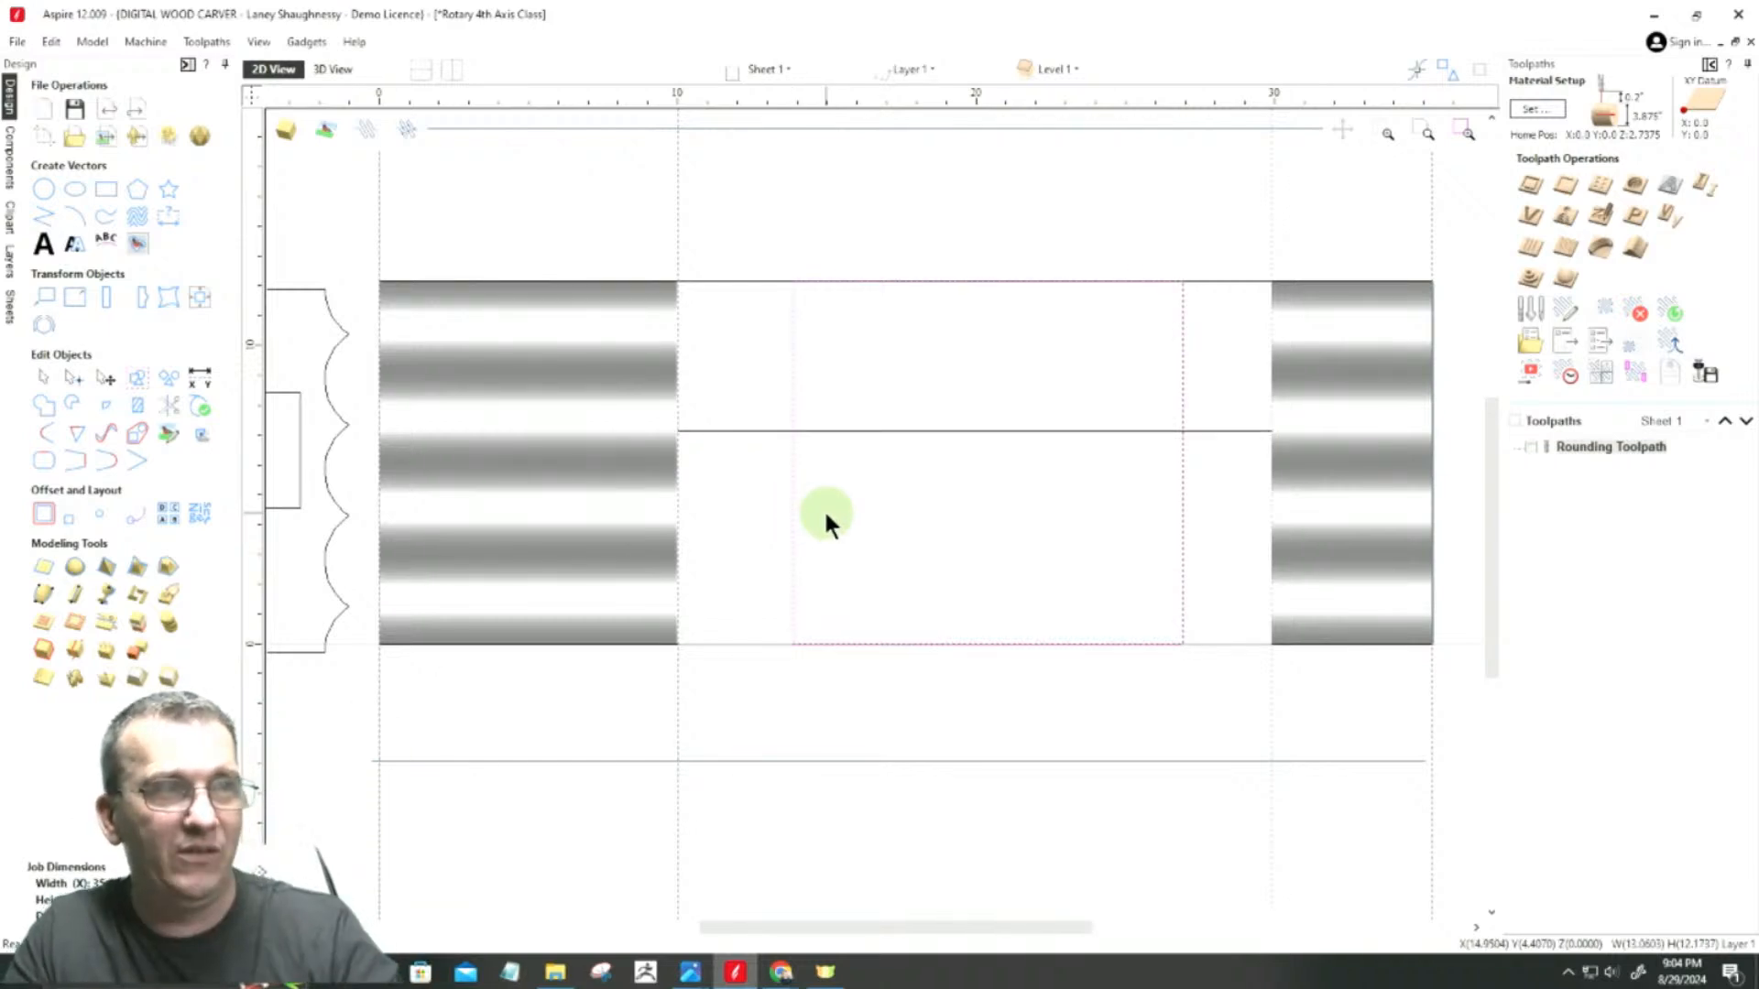
left_click(844, 430, "shift")
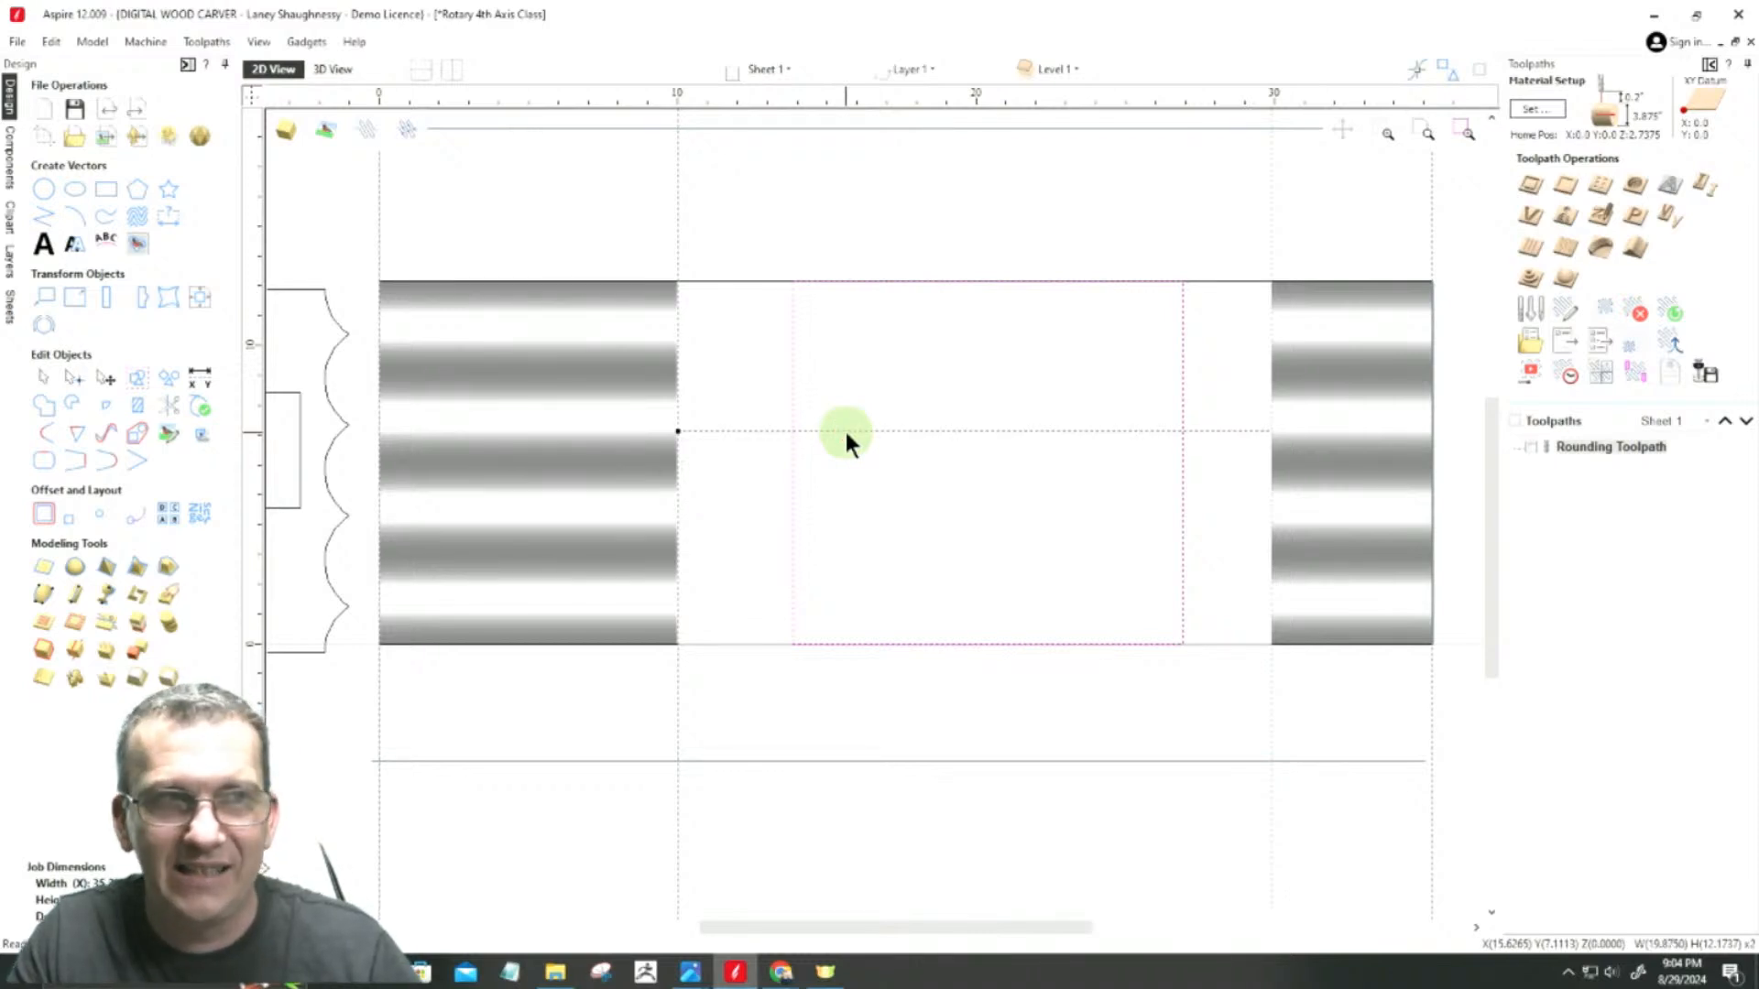
left_click(197, 297)
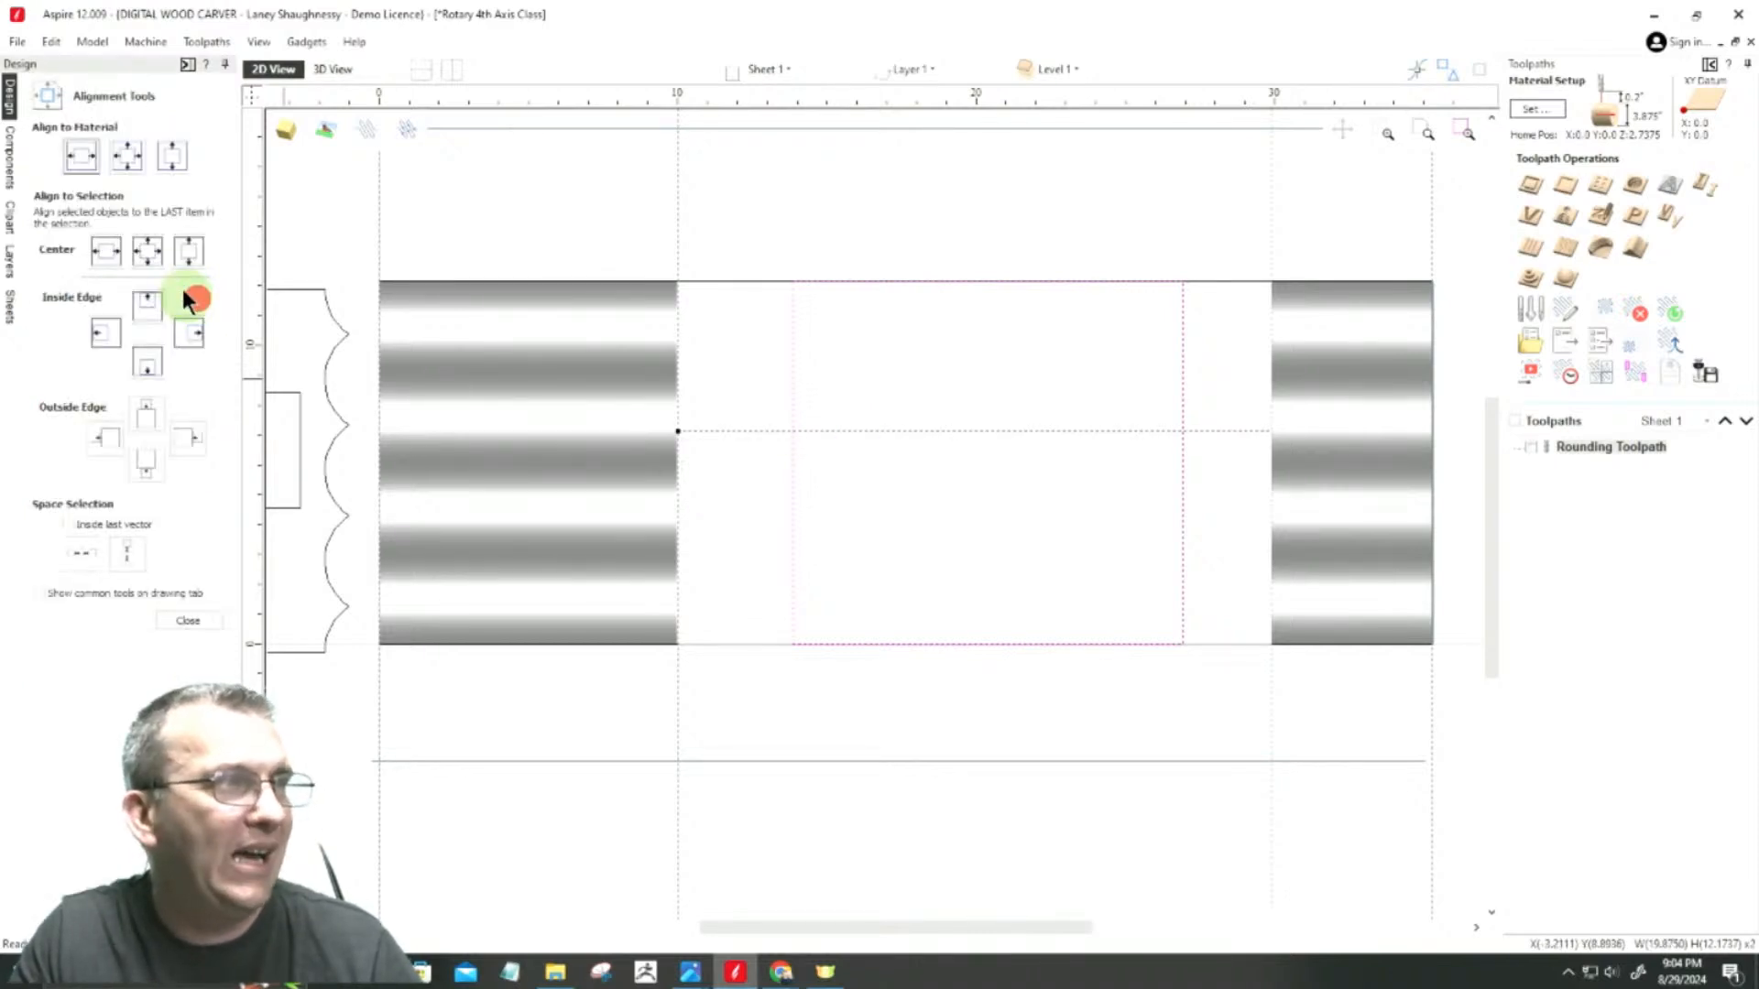
left_click(97, 249)
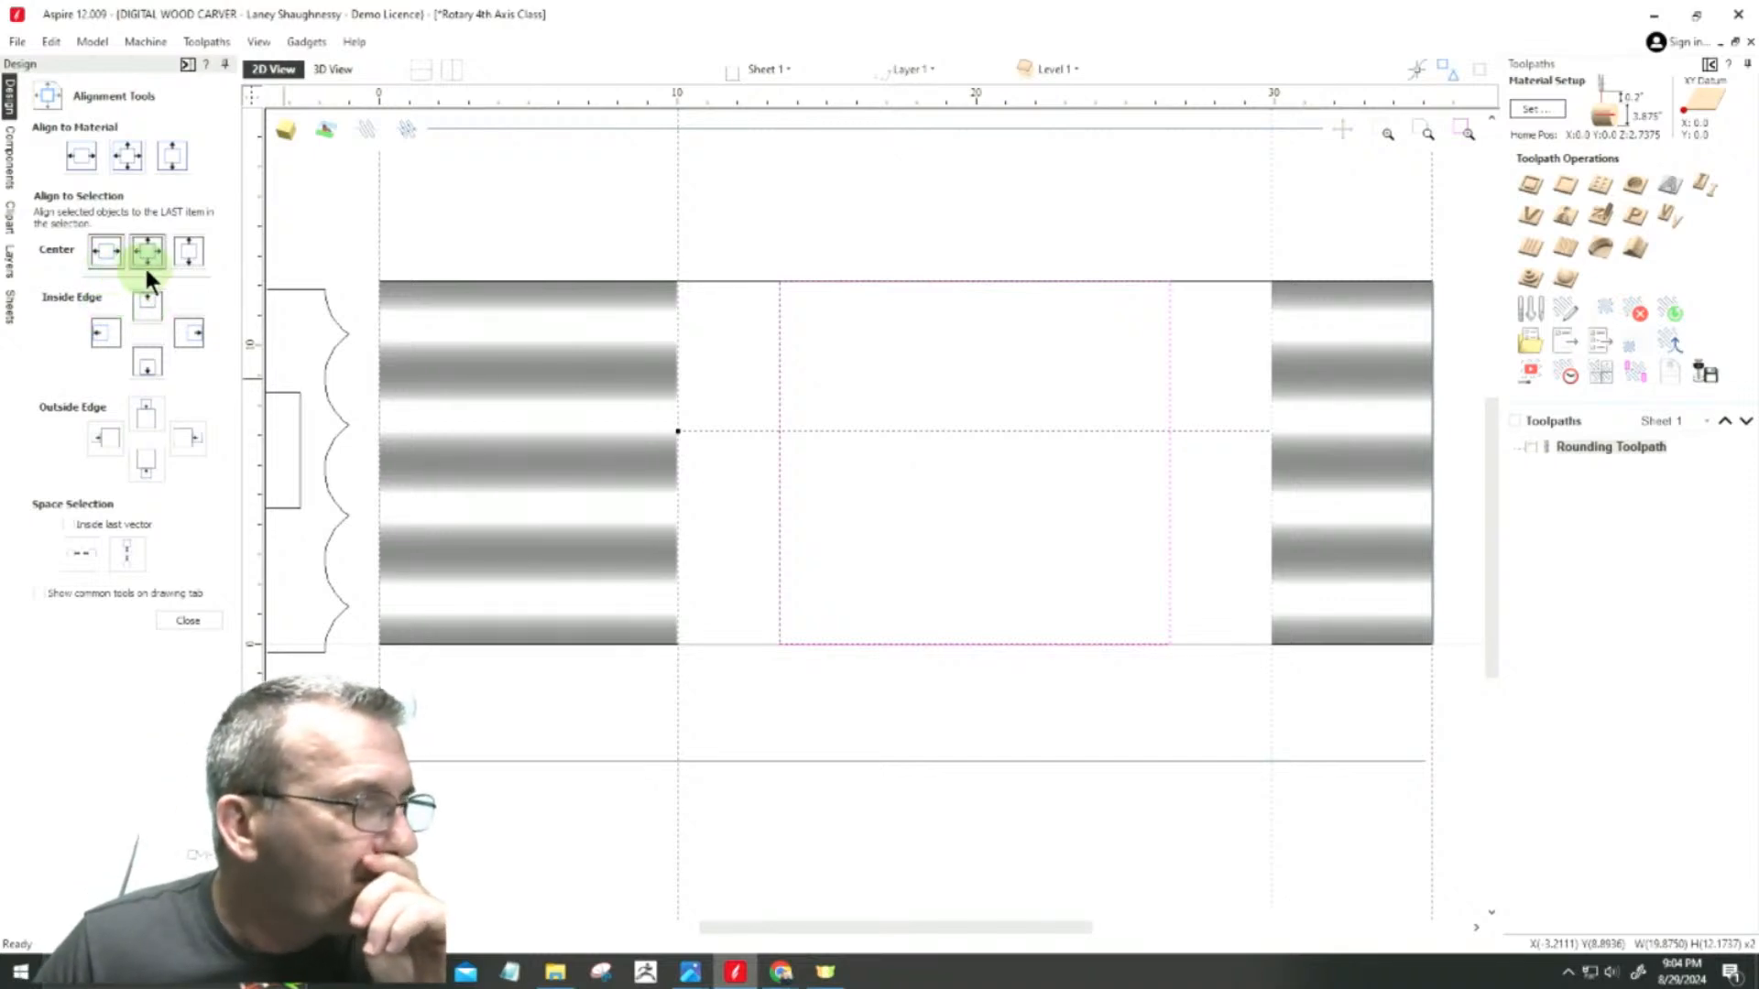
left_click(989, 530)
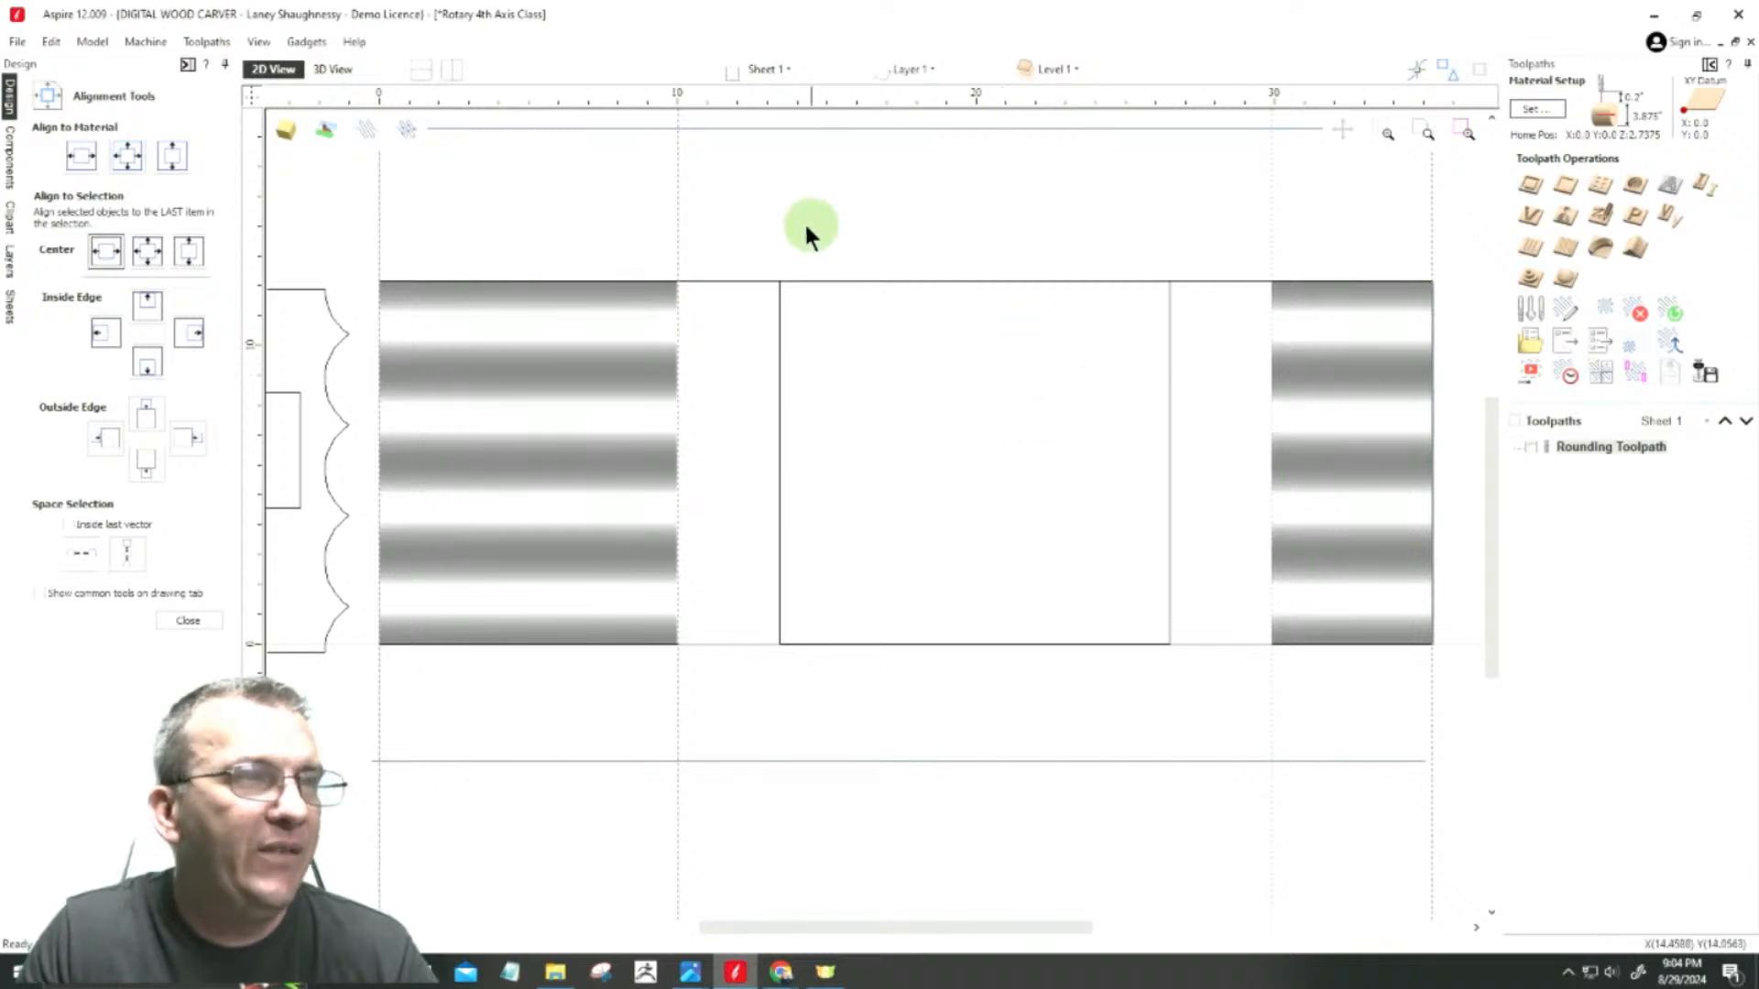
scroll(699, 255, "up", 5)
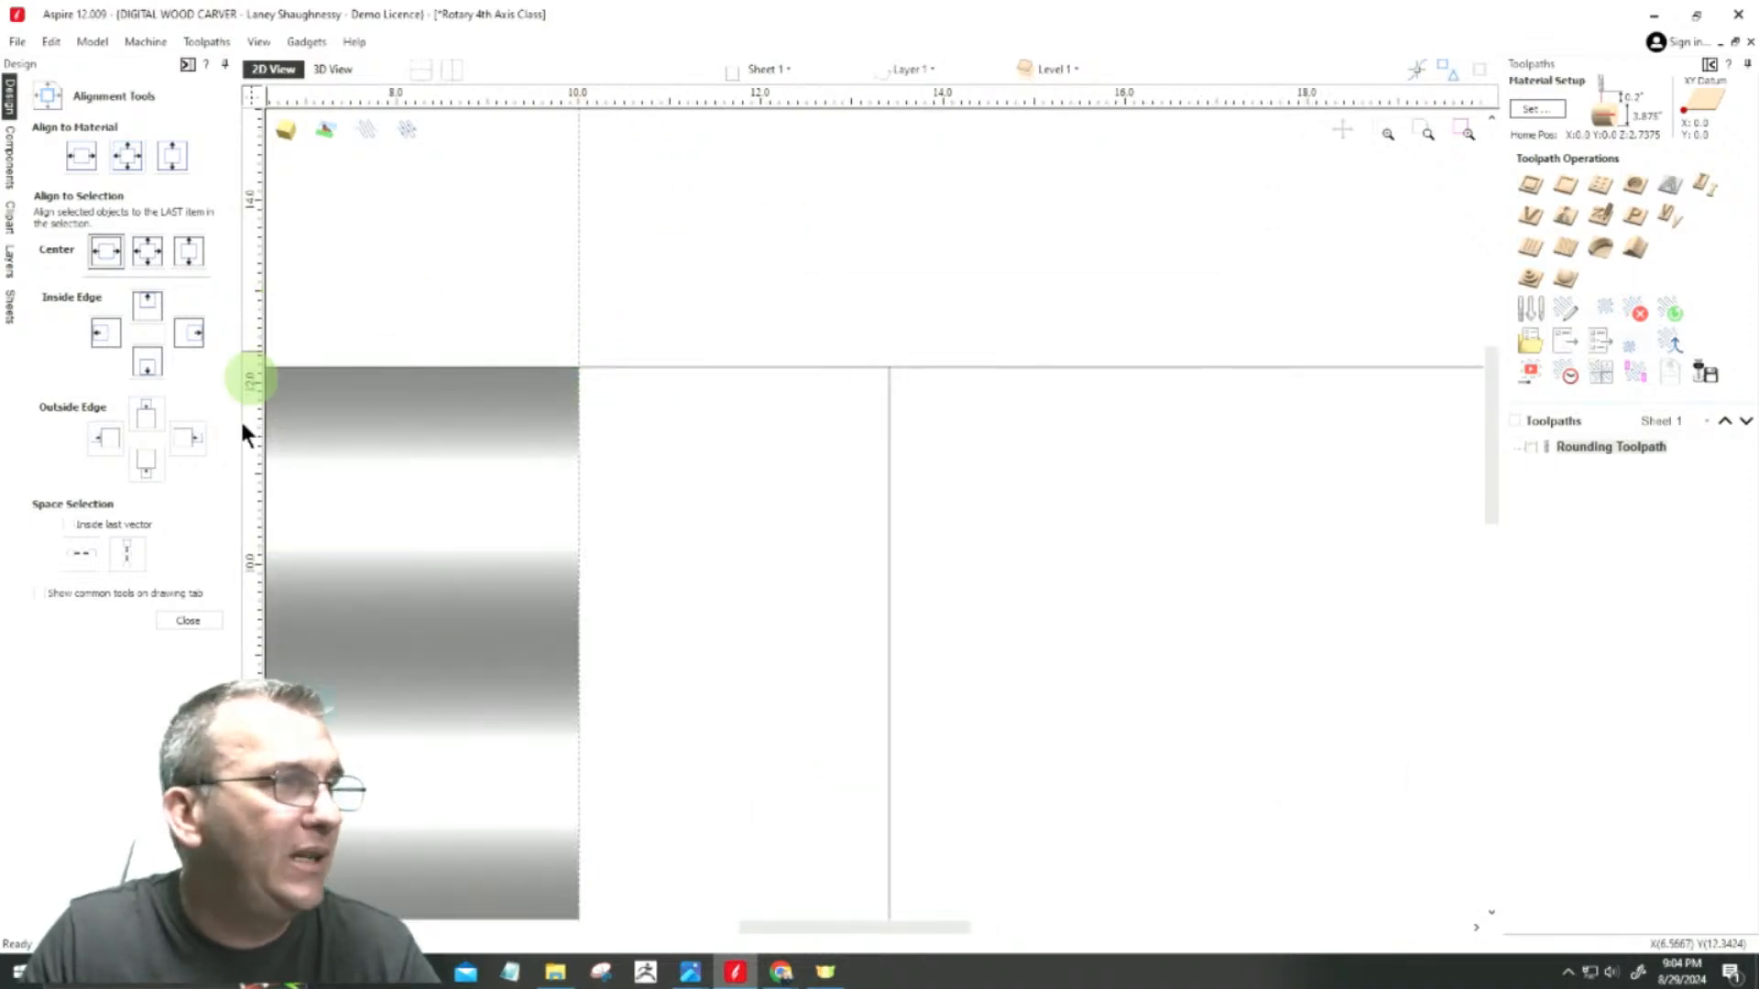
left_click(188, 620)
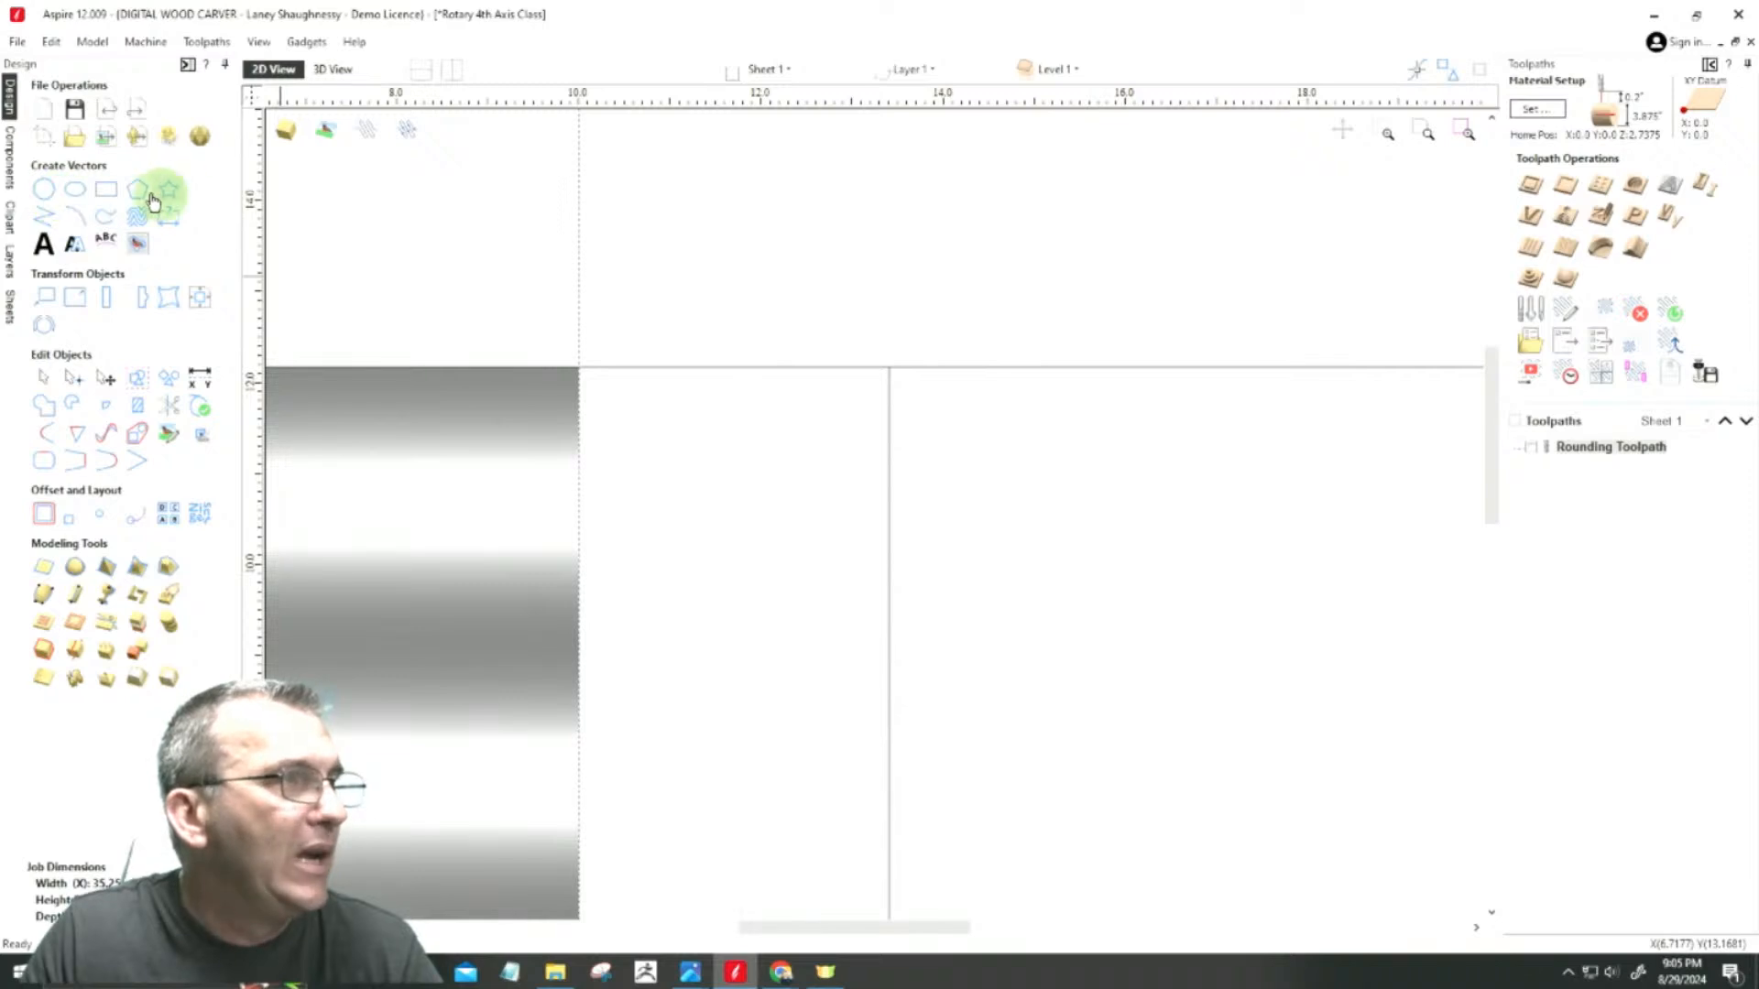
Step: Draw a rectangle about 3.4 by 0.7 inches above the job's upper edge, spanning from the long square end to the middle rectangle
left_click(107, 189)
left_click_drag(577, 367, 888, 302)
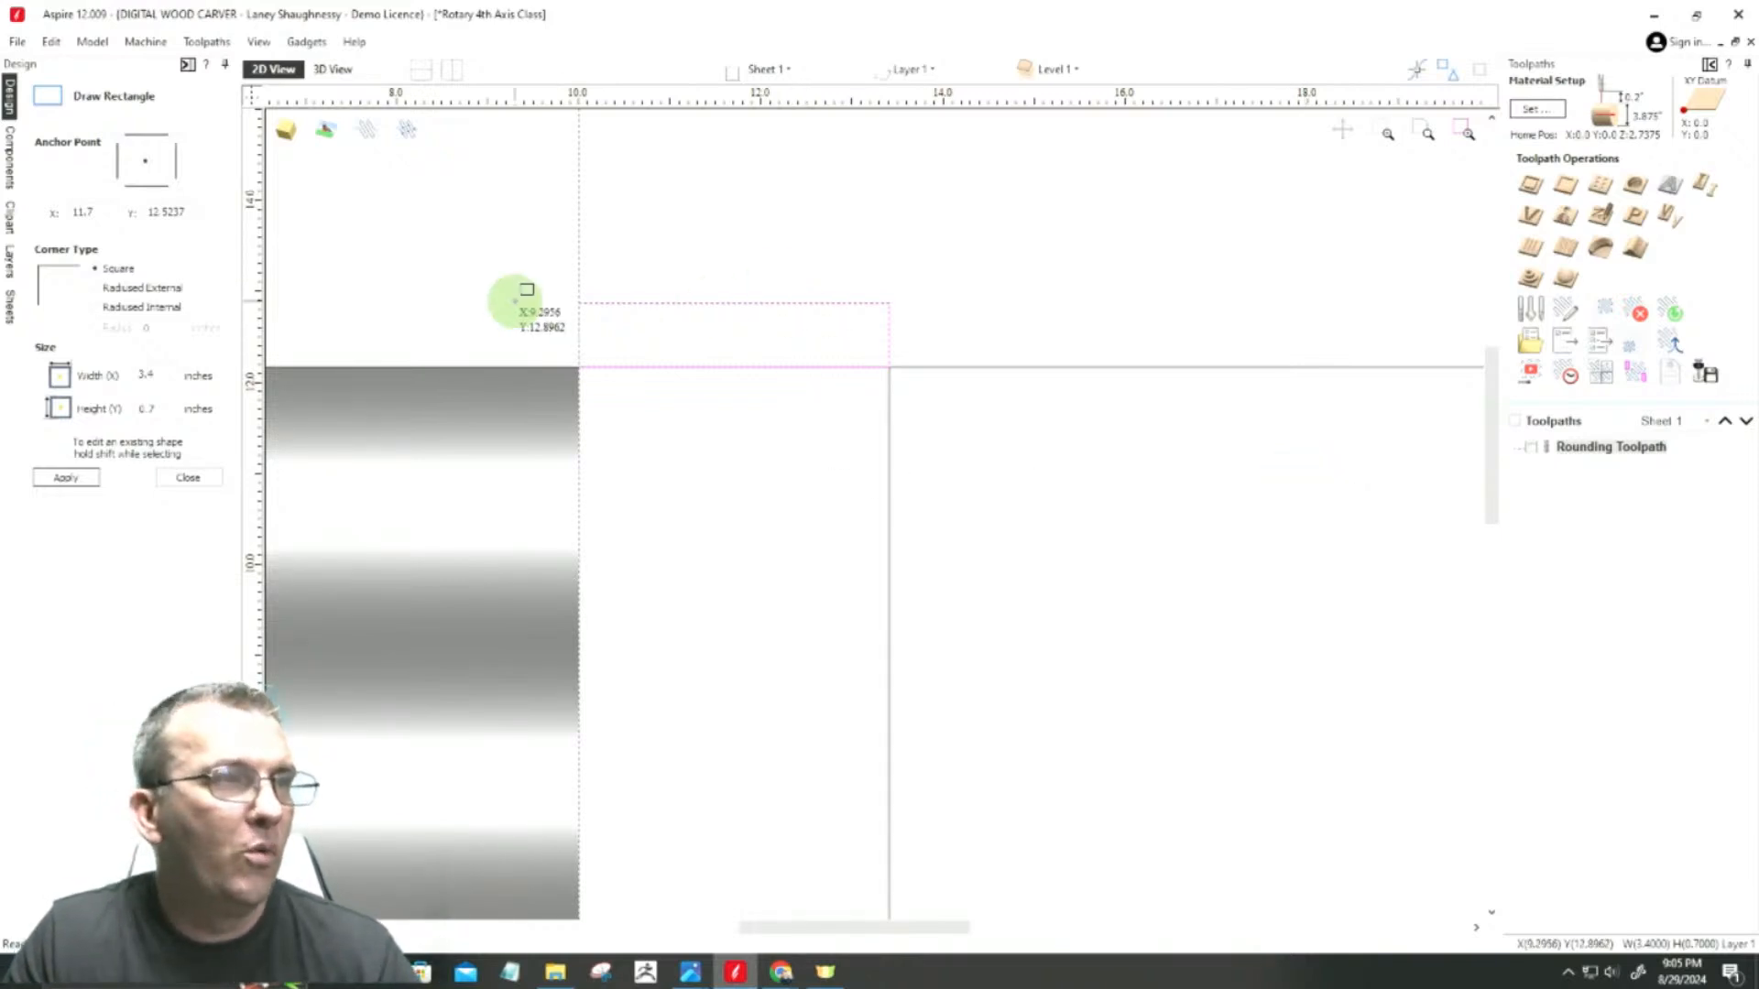
scroll(529, 311, "up", 3)
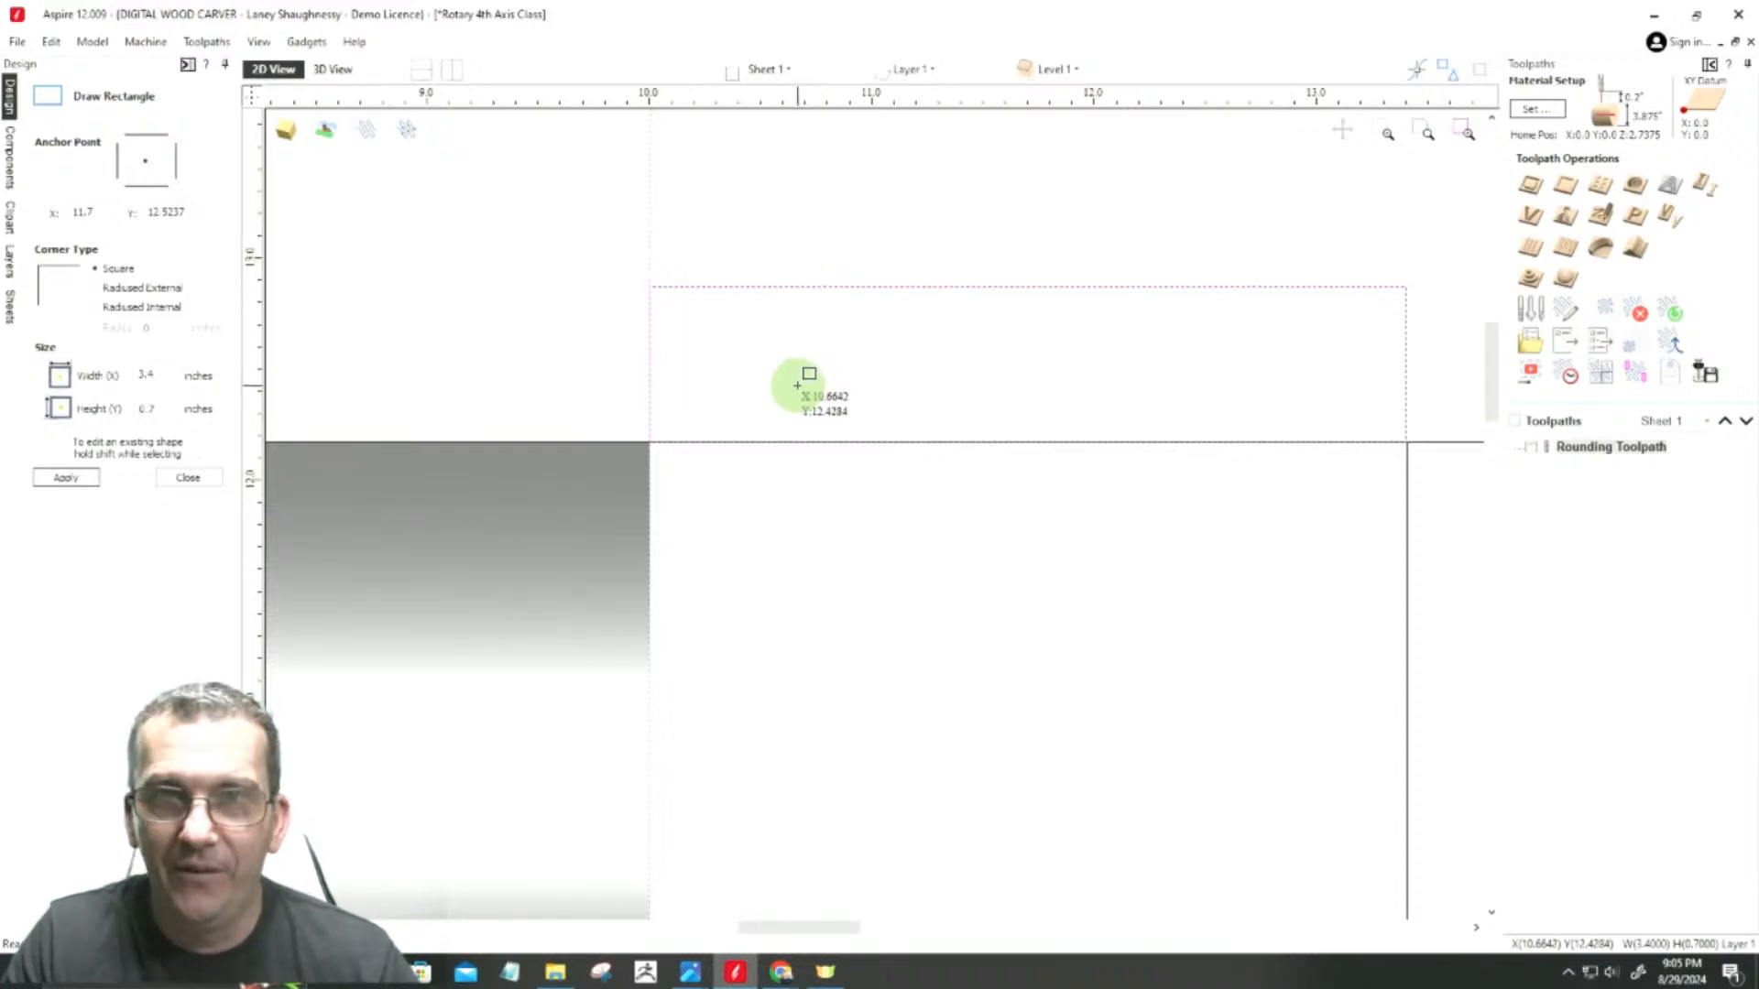
Step: Set the small rectangle's height to 1.9375 inches, keep its width at 3.4 inches, and apply the size
double_click(154, 408)
key("super+s")
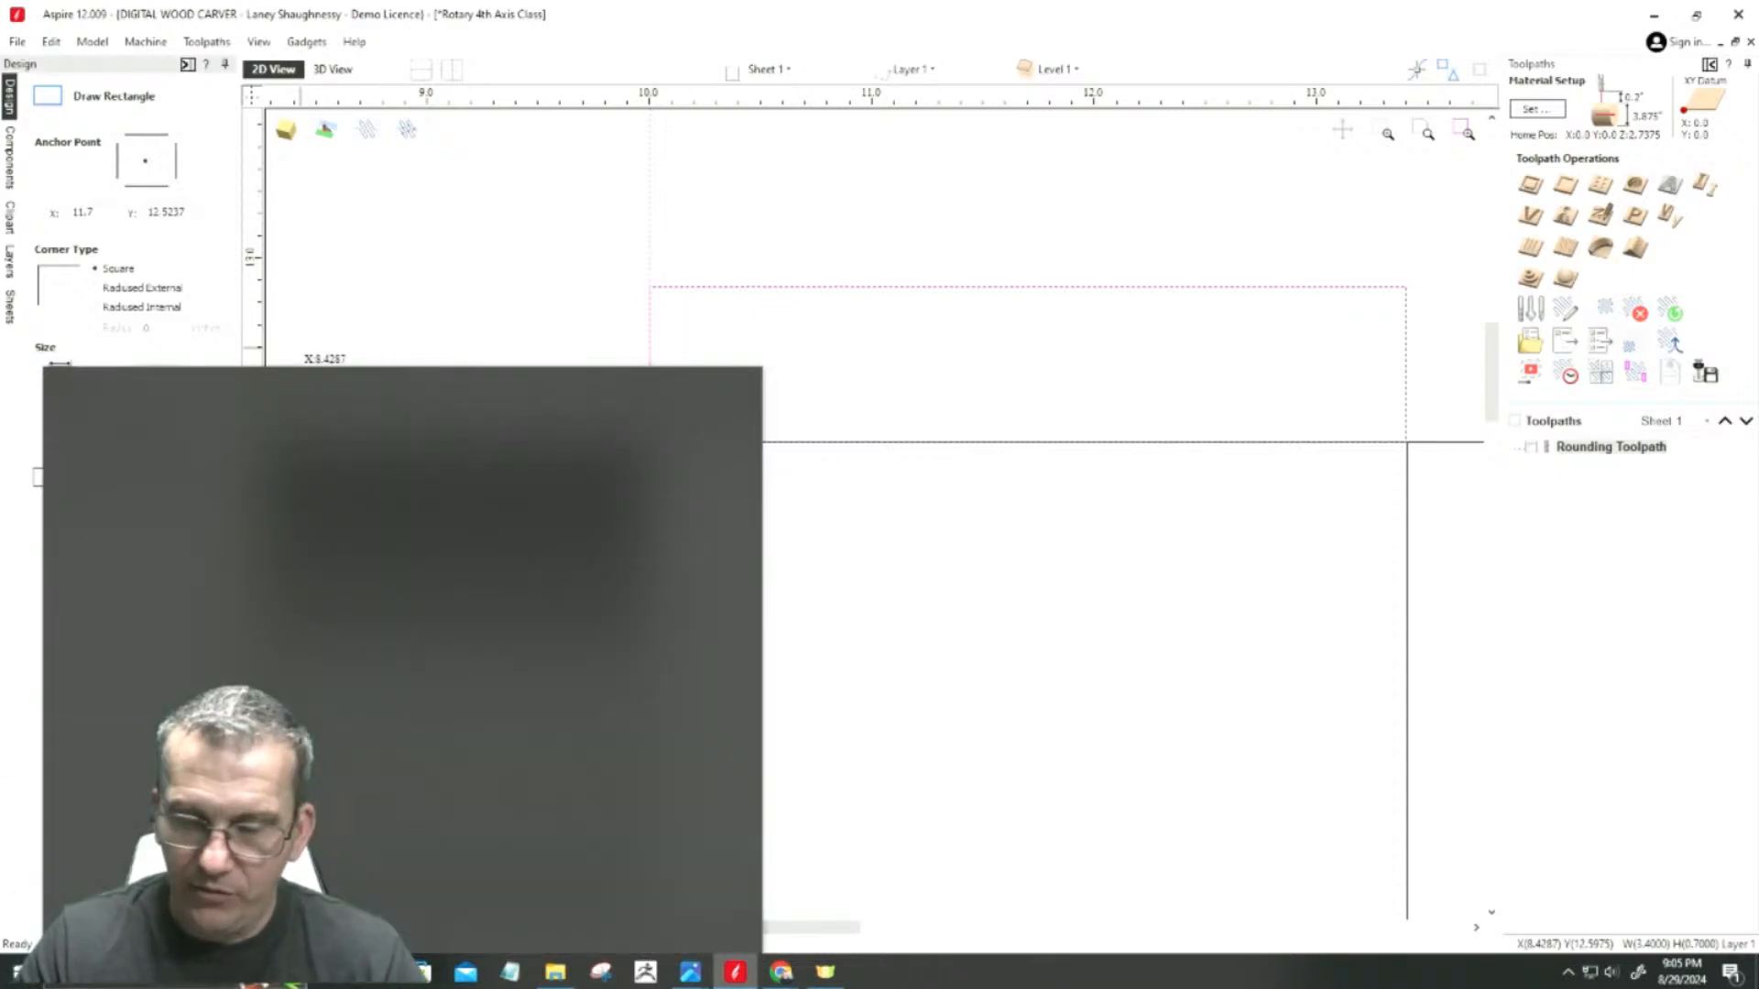
left_click(815, 431)
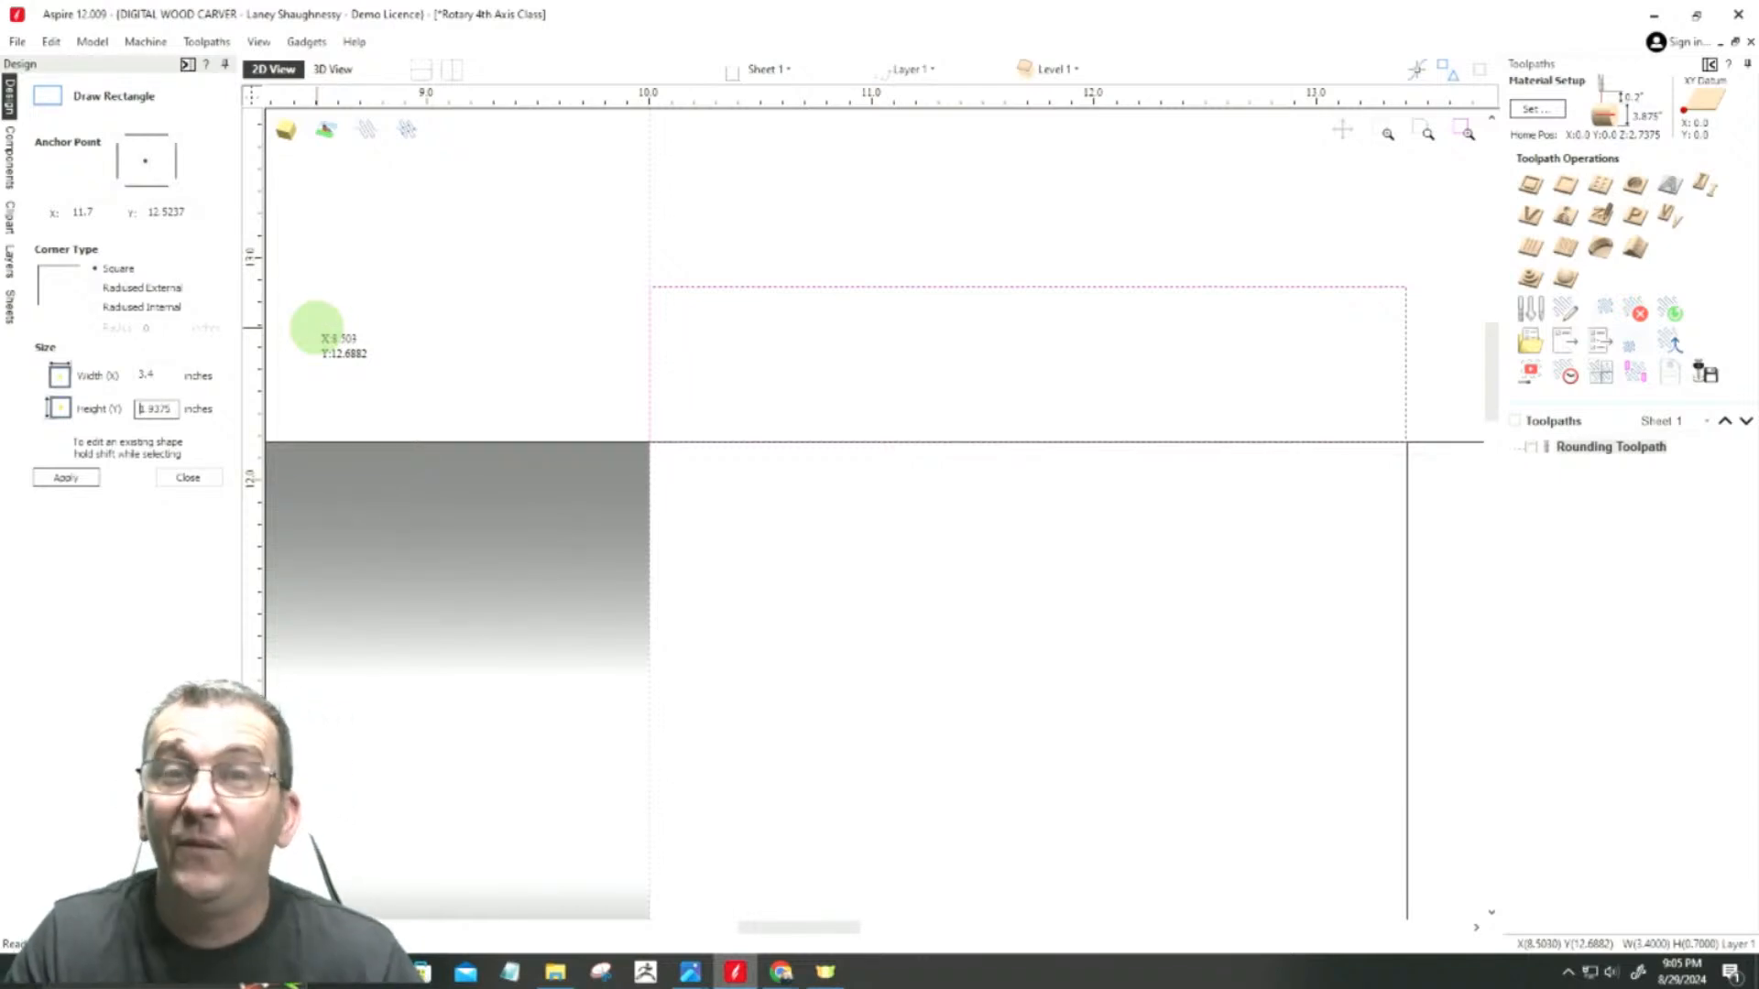
double_click(147, 374)
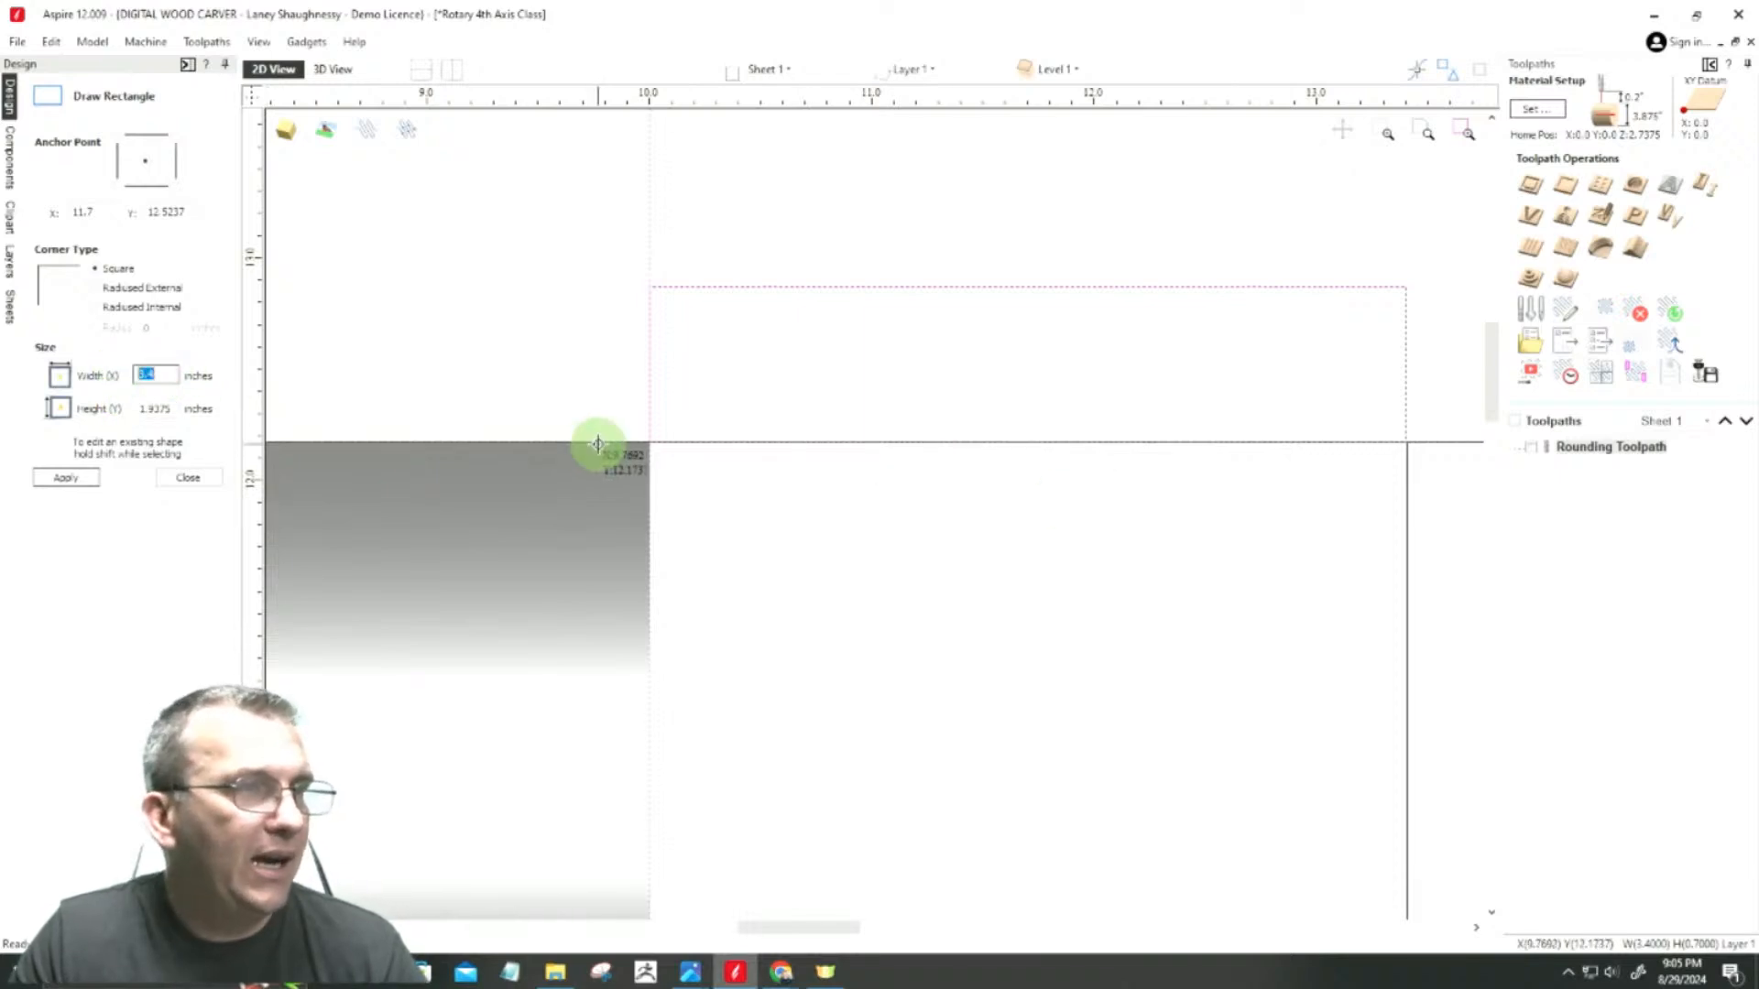
scroll(1414, 455, "up", 5)
scroll(1420, 449, "down", 5)
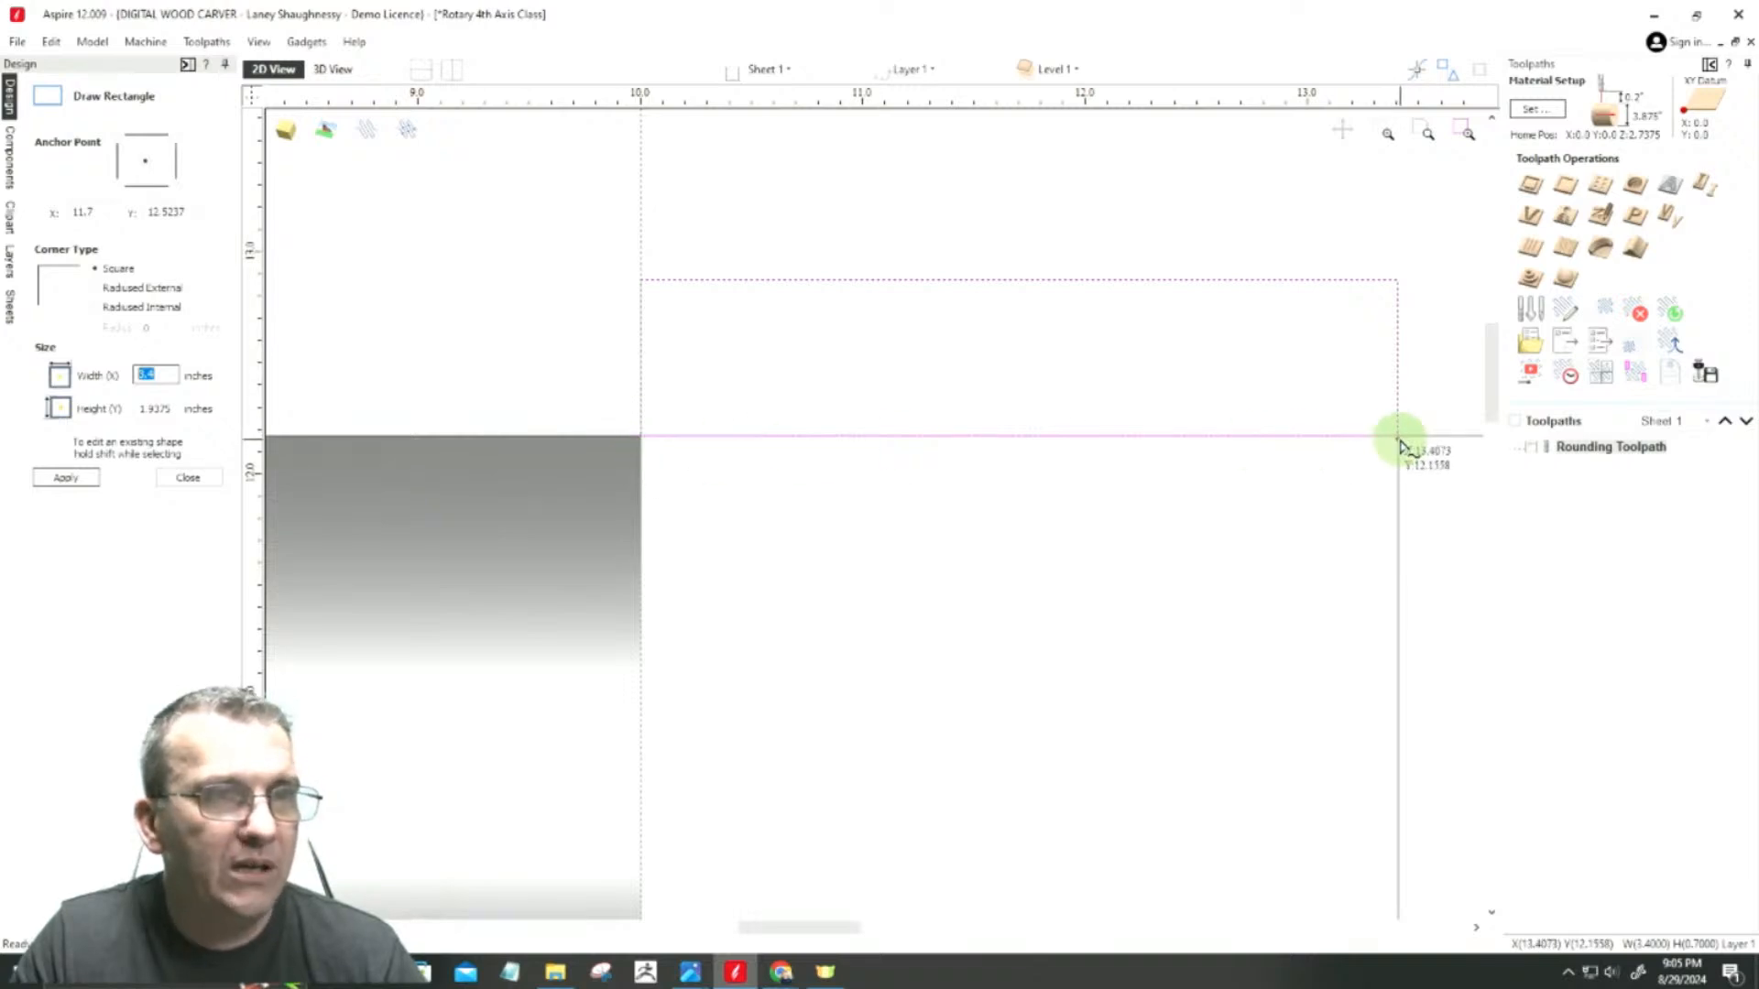
left_click(67, 476)
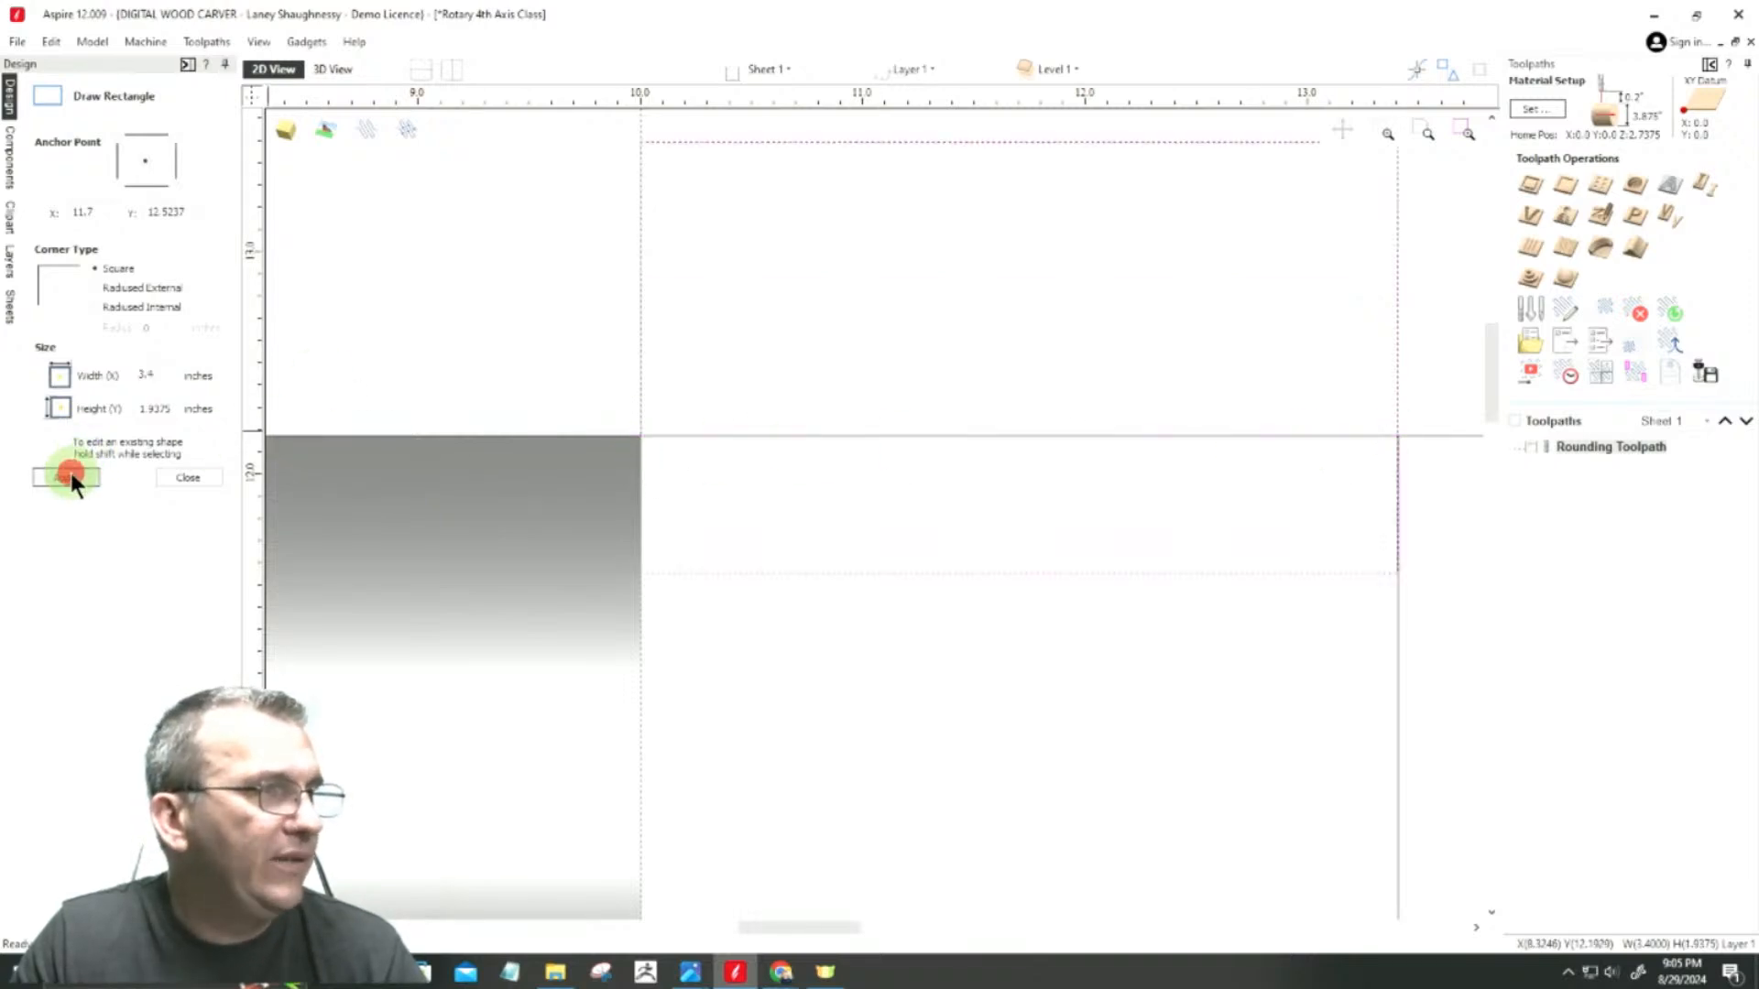
left_click(158, 479)
Step: Stretch the small rectangle's side to the near edge of the middle rectangle, to a width of 3.4073 inches
scroll(1026, 501, "down", 2)
scroll(1290, 485, "up", 5)
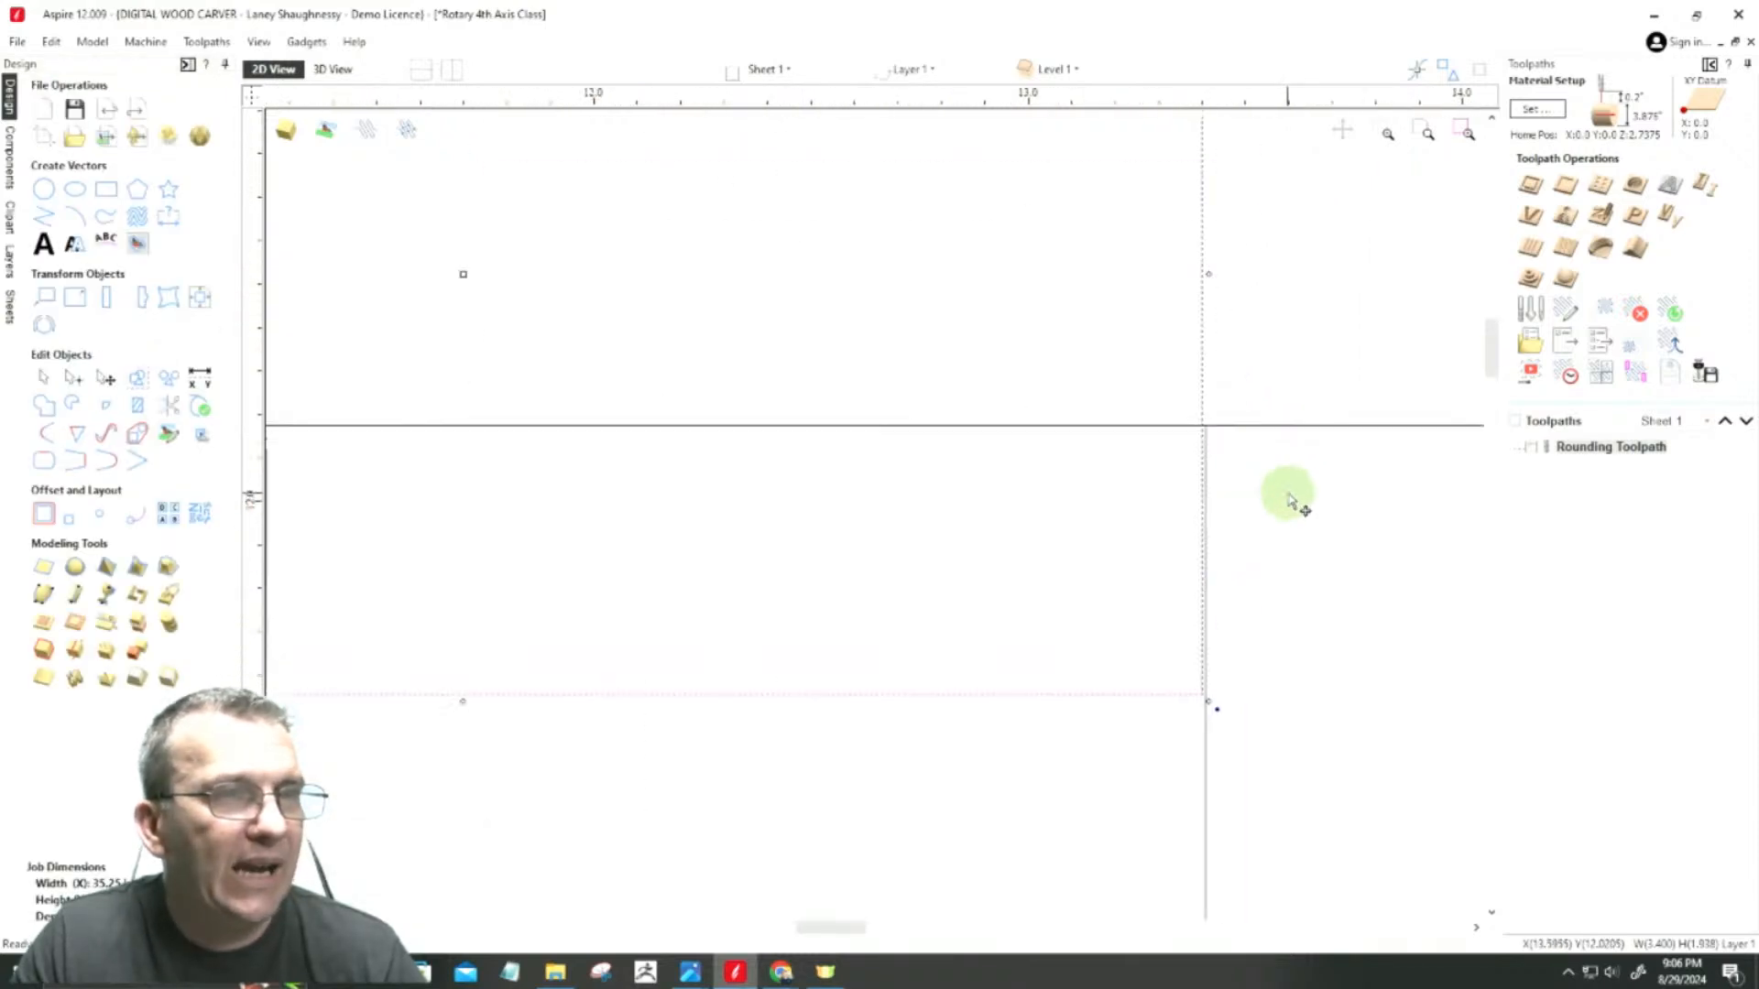
mouse_move(1207, 274)
left_mouse_down()
mouse_move(1190, 436)
mouse_move(1207, 438)
left_mouse_up()
scroll(1350, 361, "down", 5)
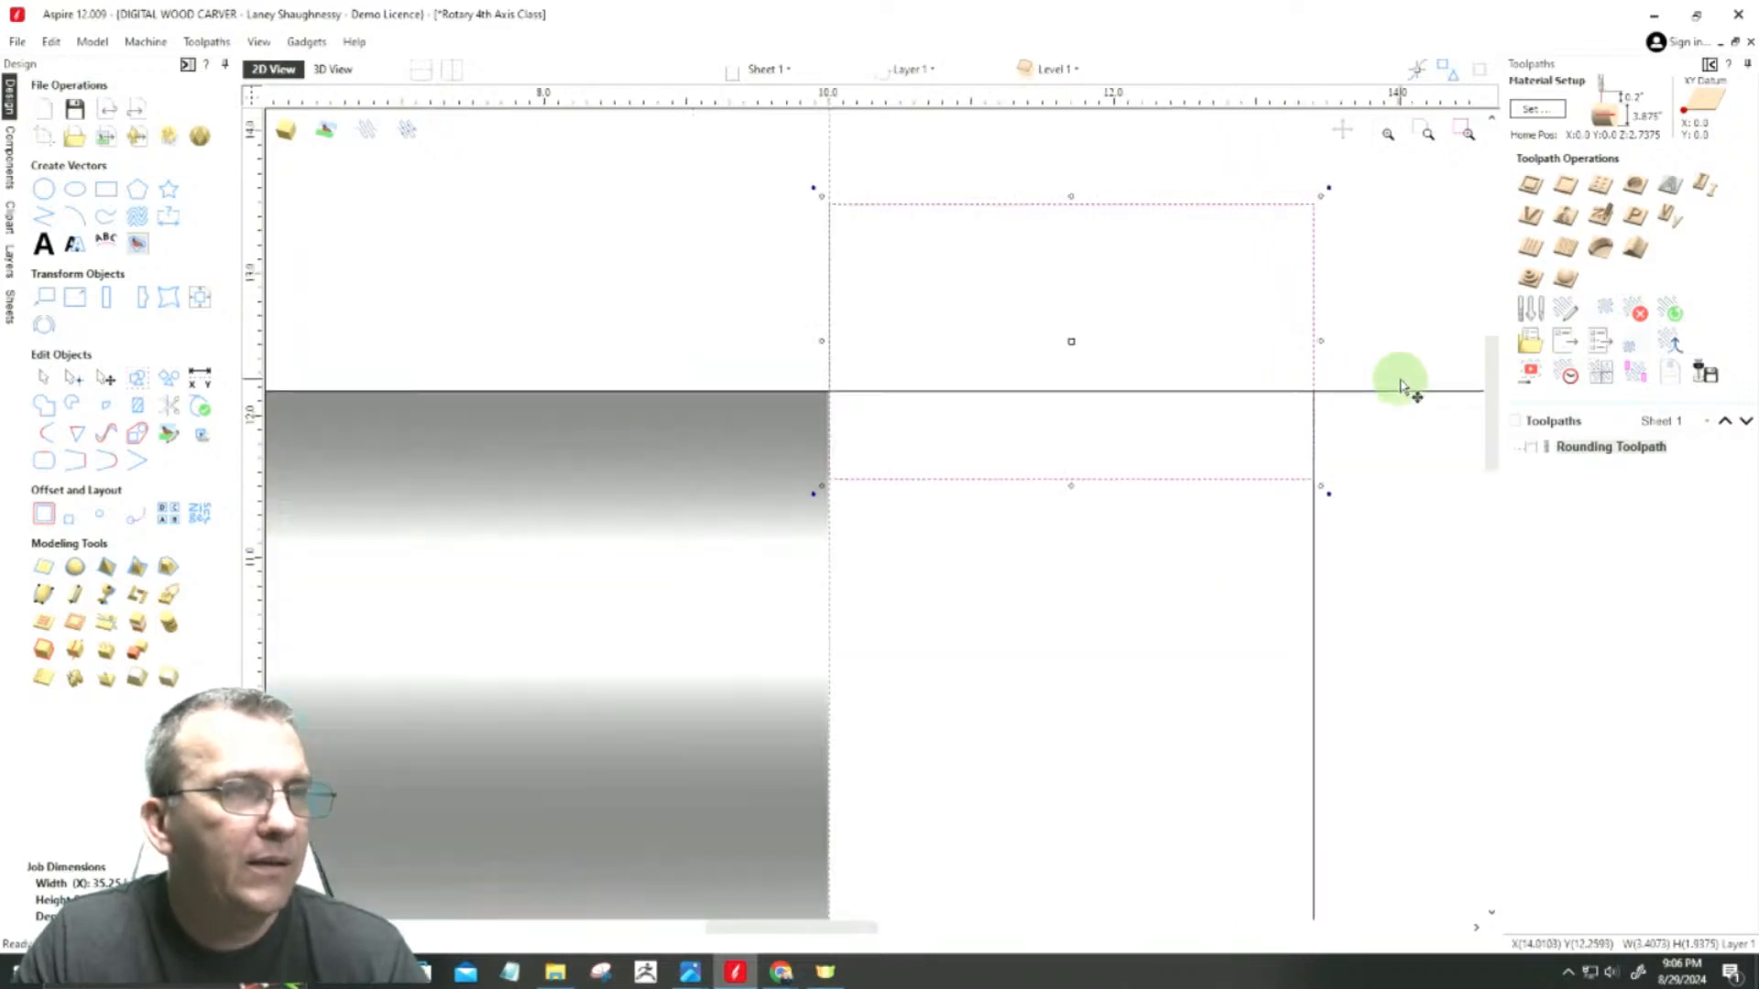
scroll(802, 364, "up", 6)
scroll(827, 474, "up", 3)
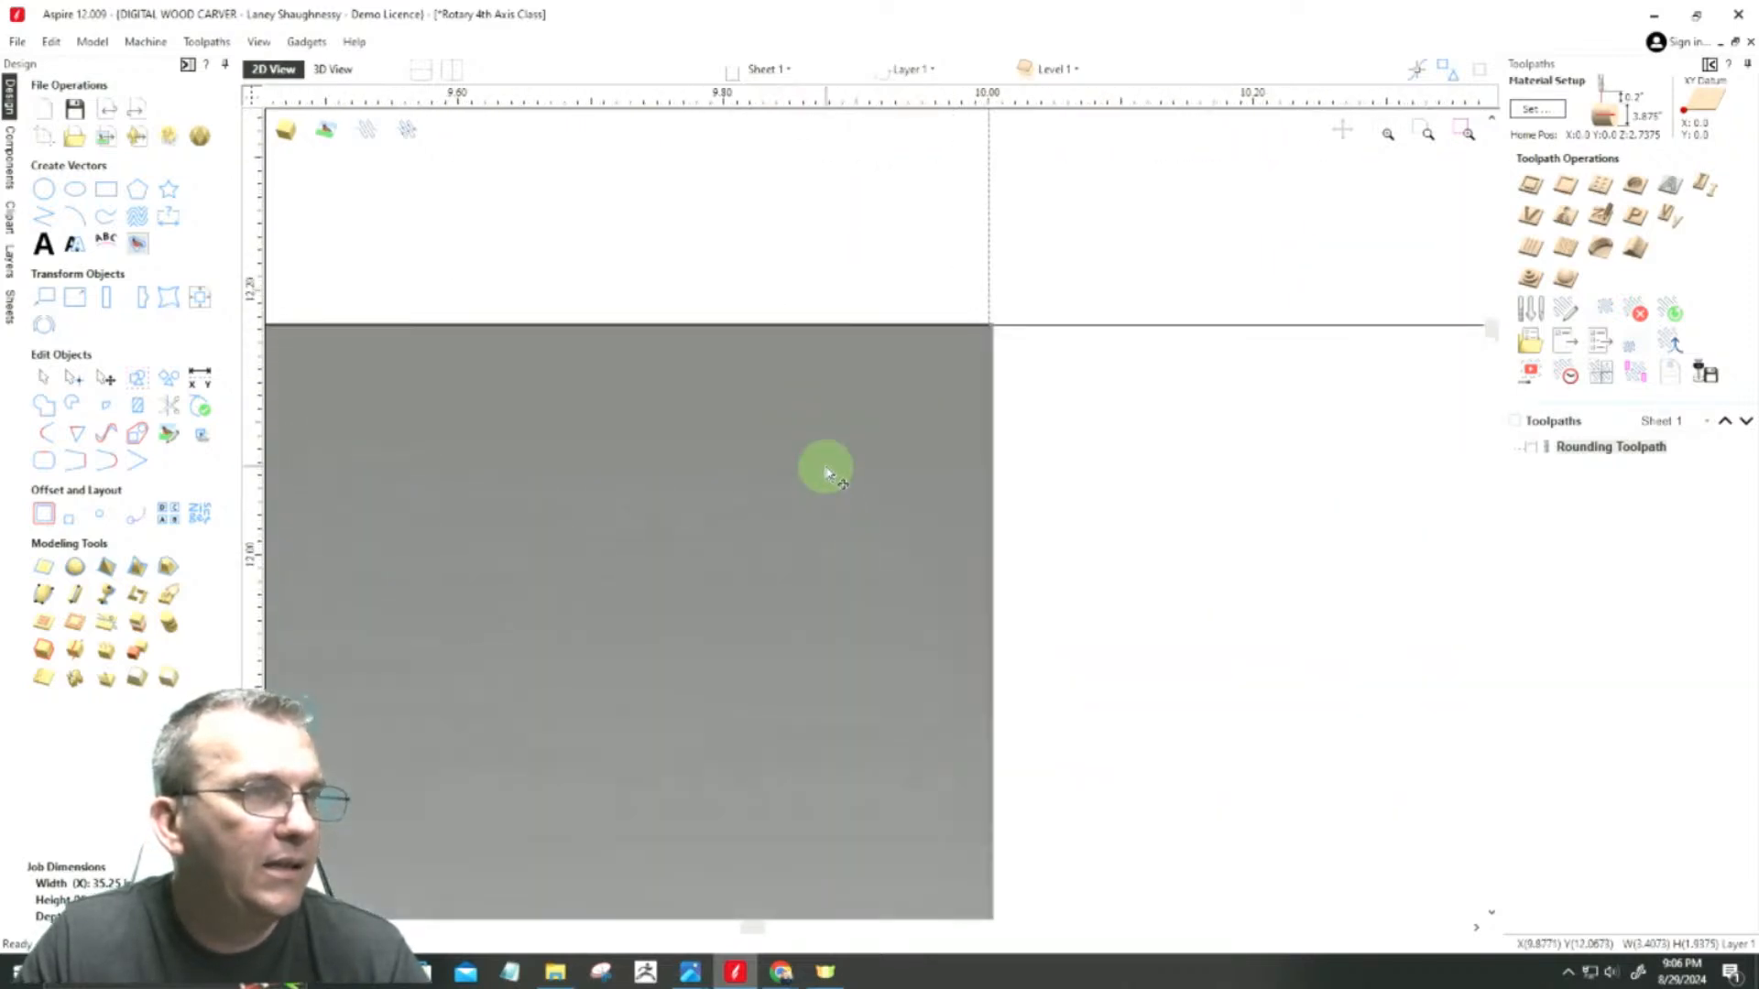
scroll(827, 473, "down", 5)
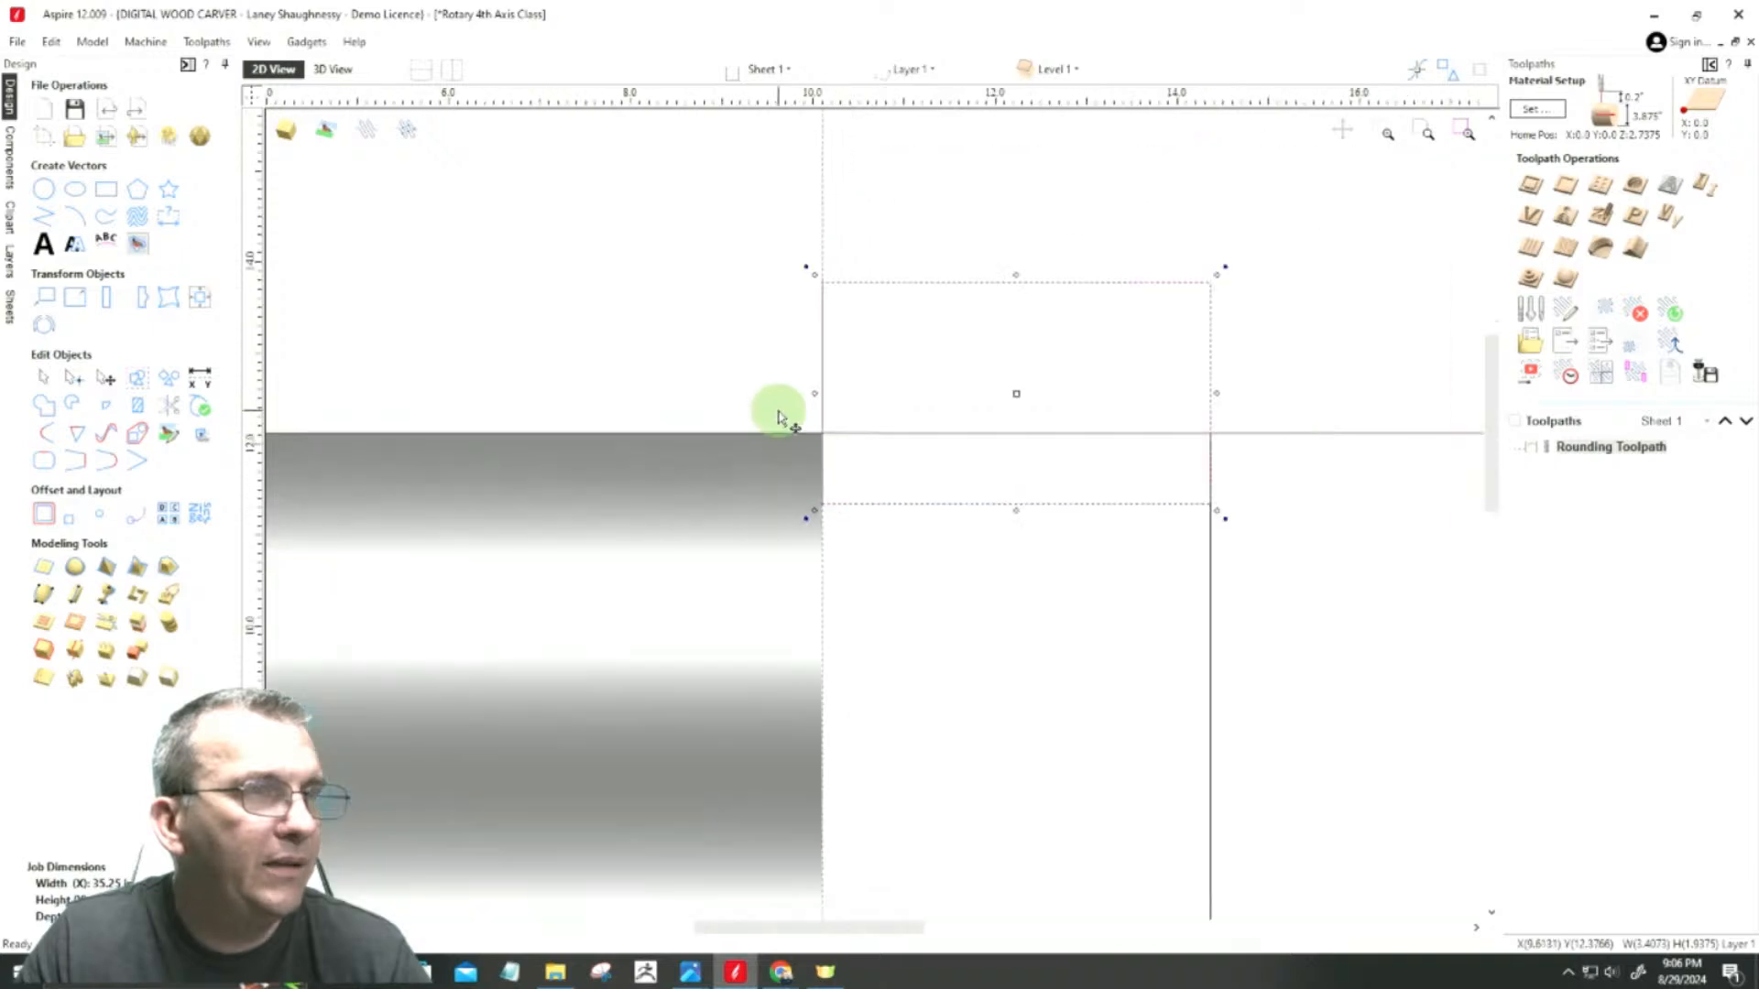
Step: Move the small rectangle up into the open space above the job's upper edge
left_click_drag(972, 486, 1029, 353)
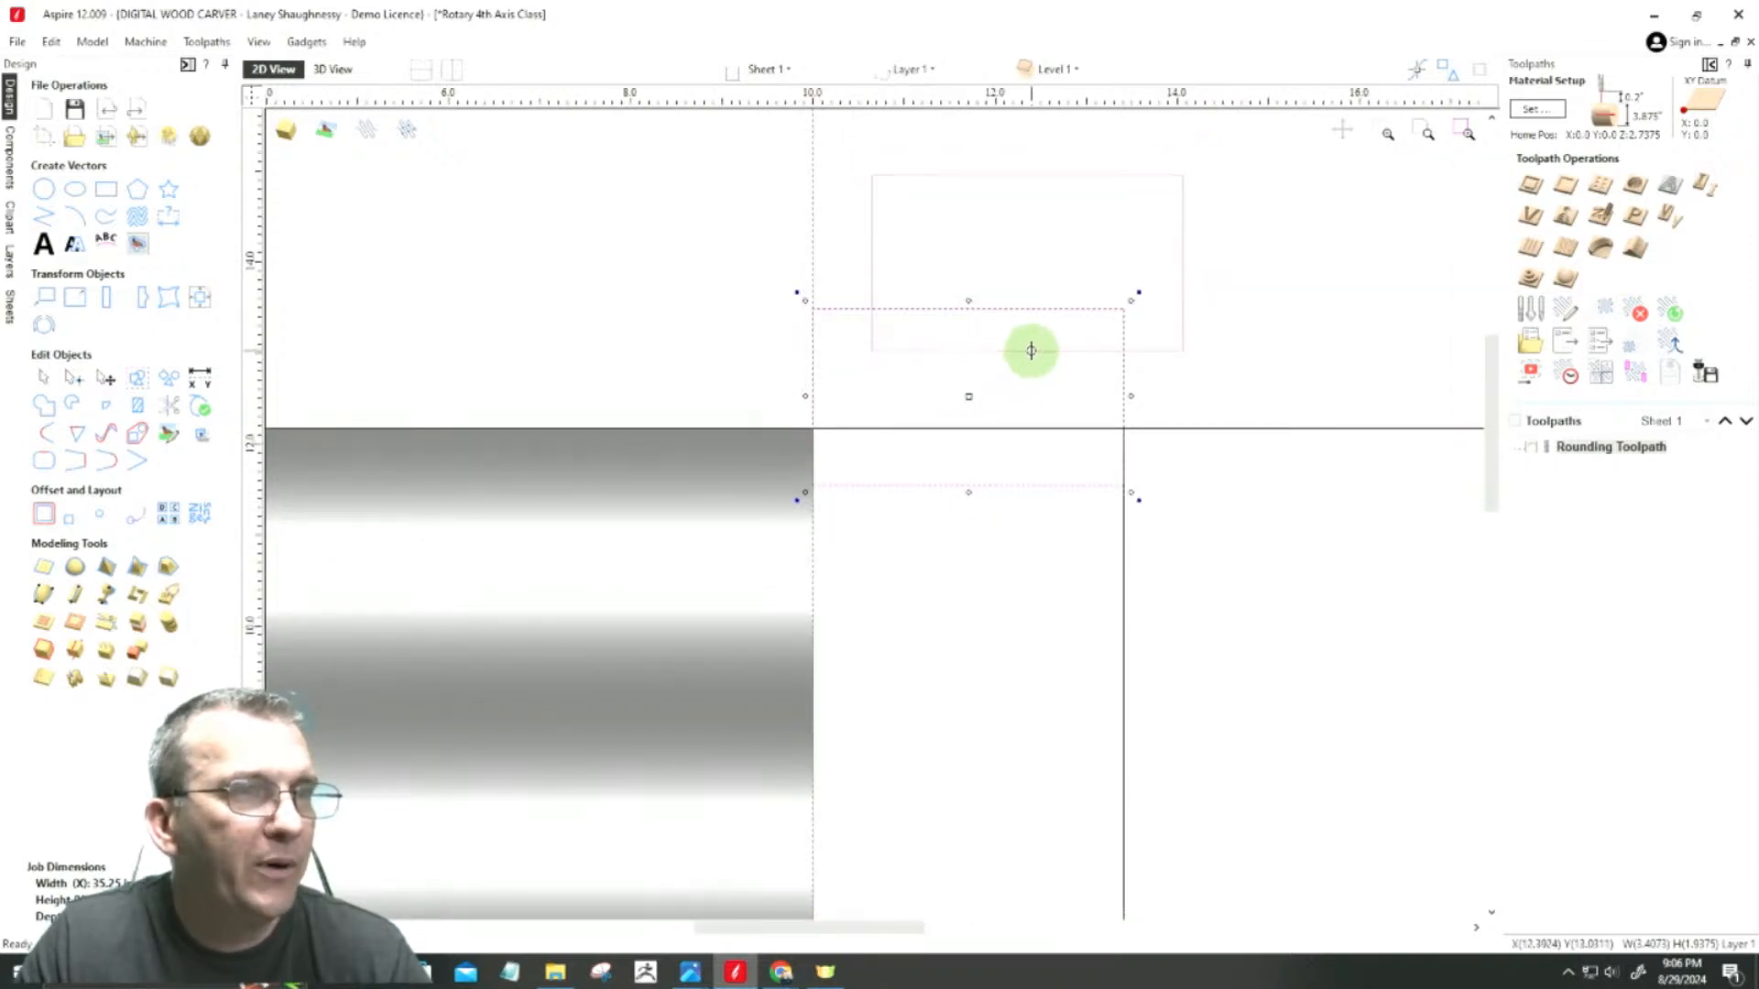
scroll(985, 240, "up", 2)
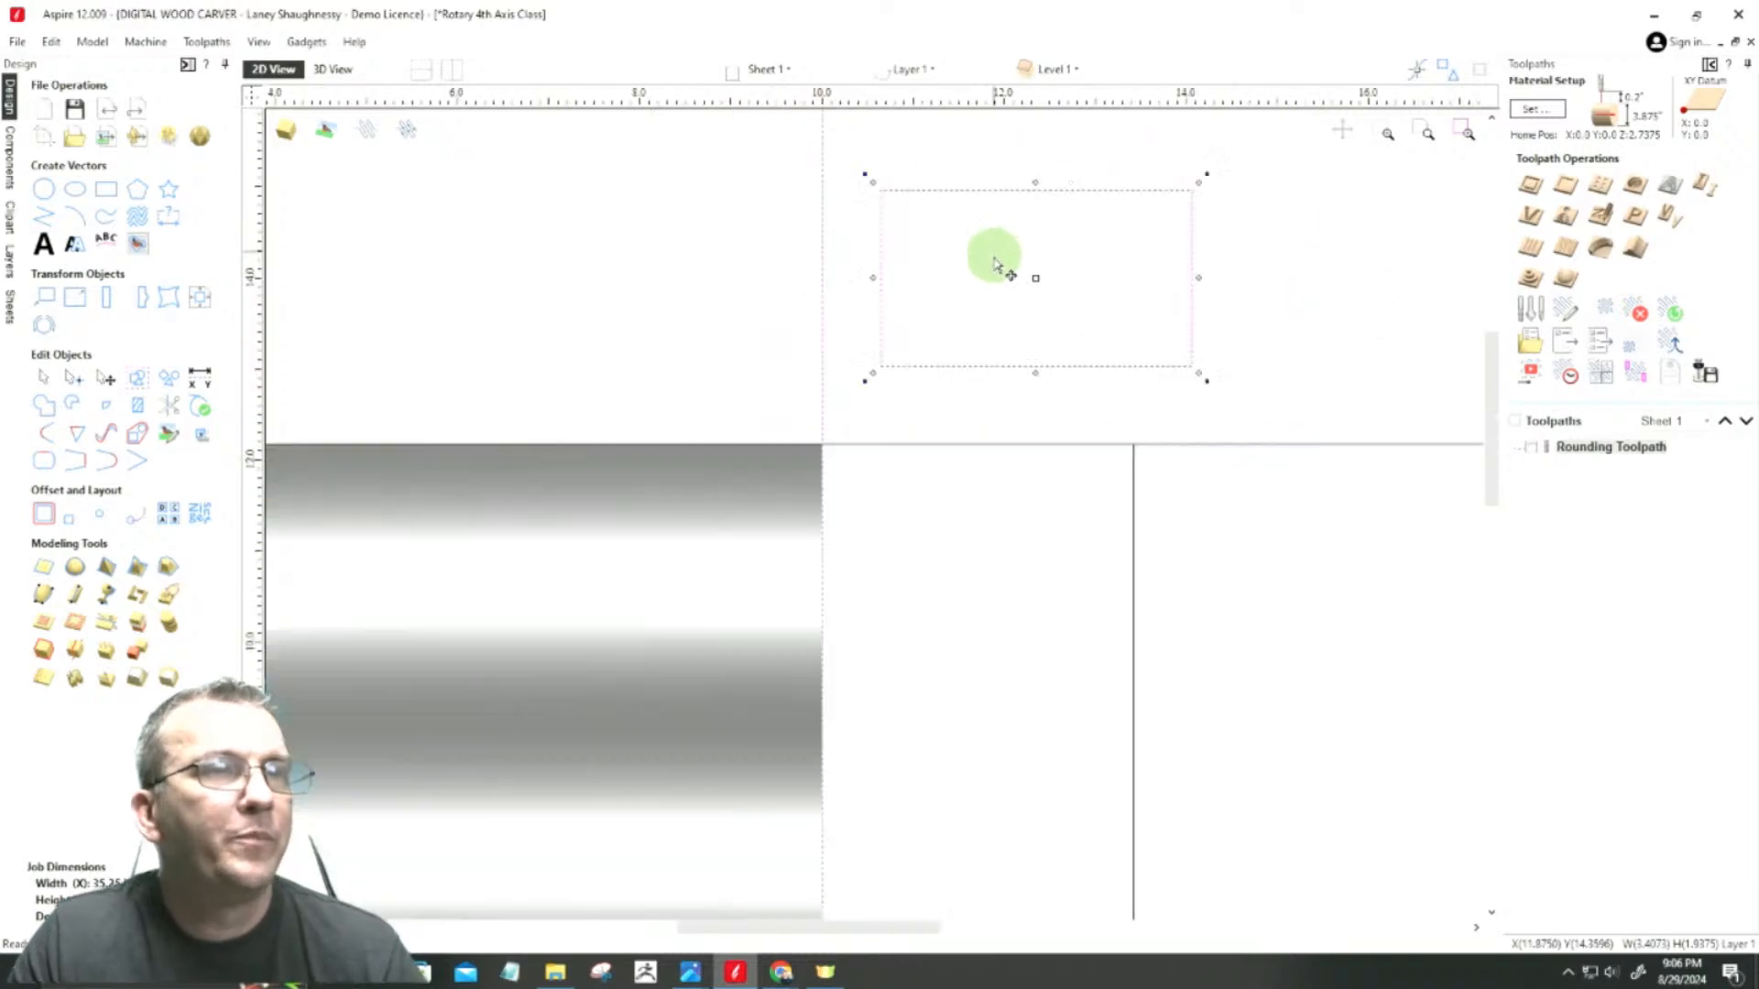
scroll(1012, 210, "down", 3)
scroll(1026, 165, "up", 2)
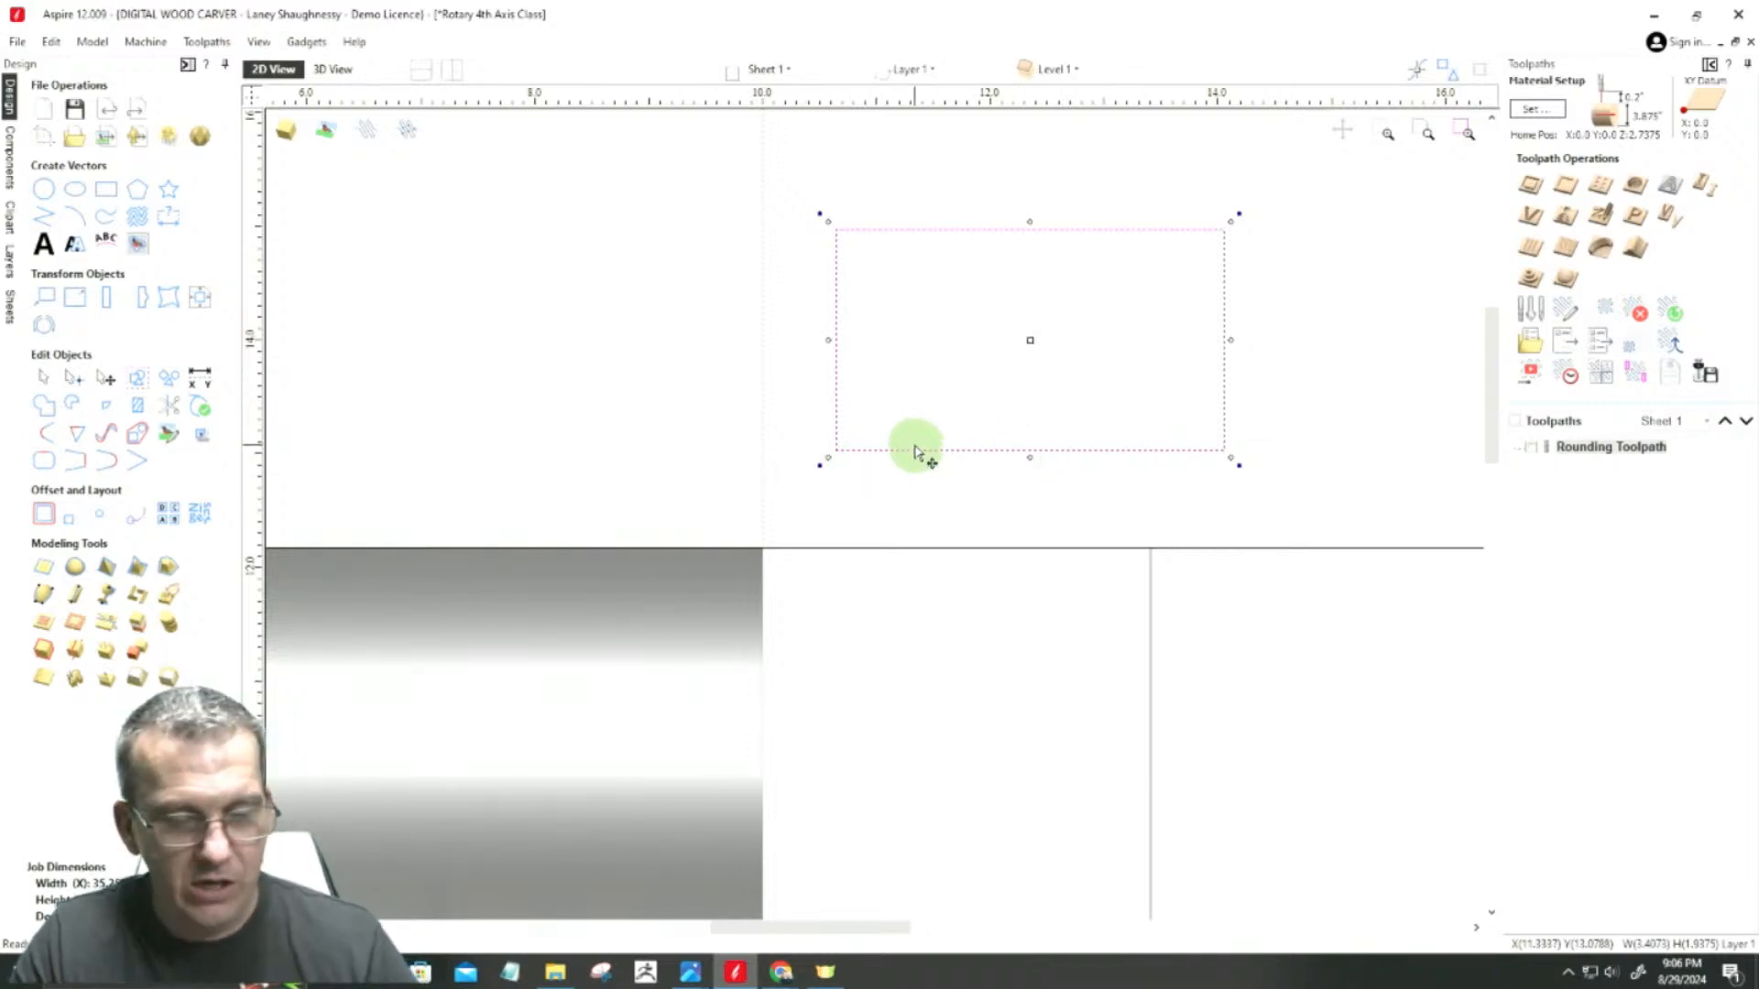
Step: Delete the bottom span of the small rectangle in node editing to leave an open three-sided outline
left_click(66, 376)
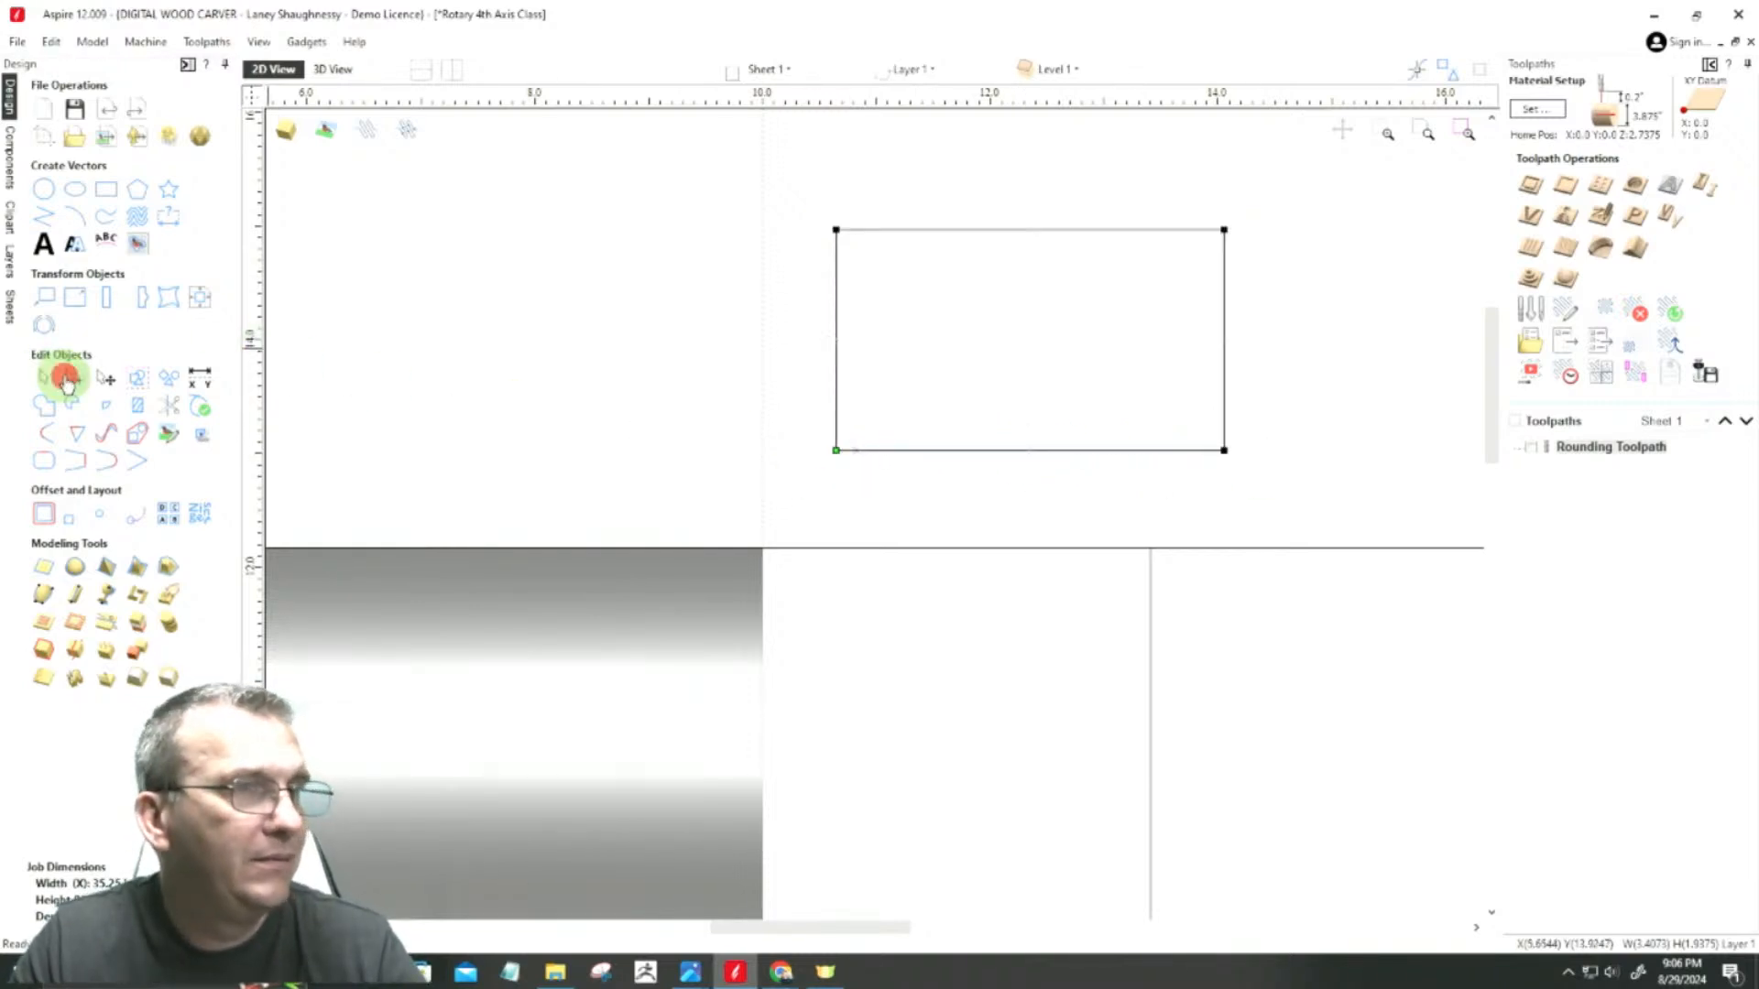
right_click(926, 449)
left_click(951, 562)
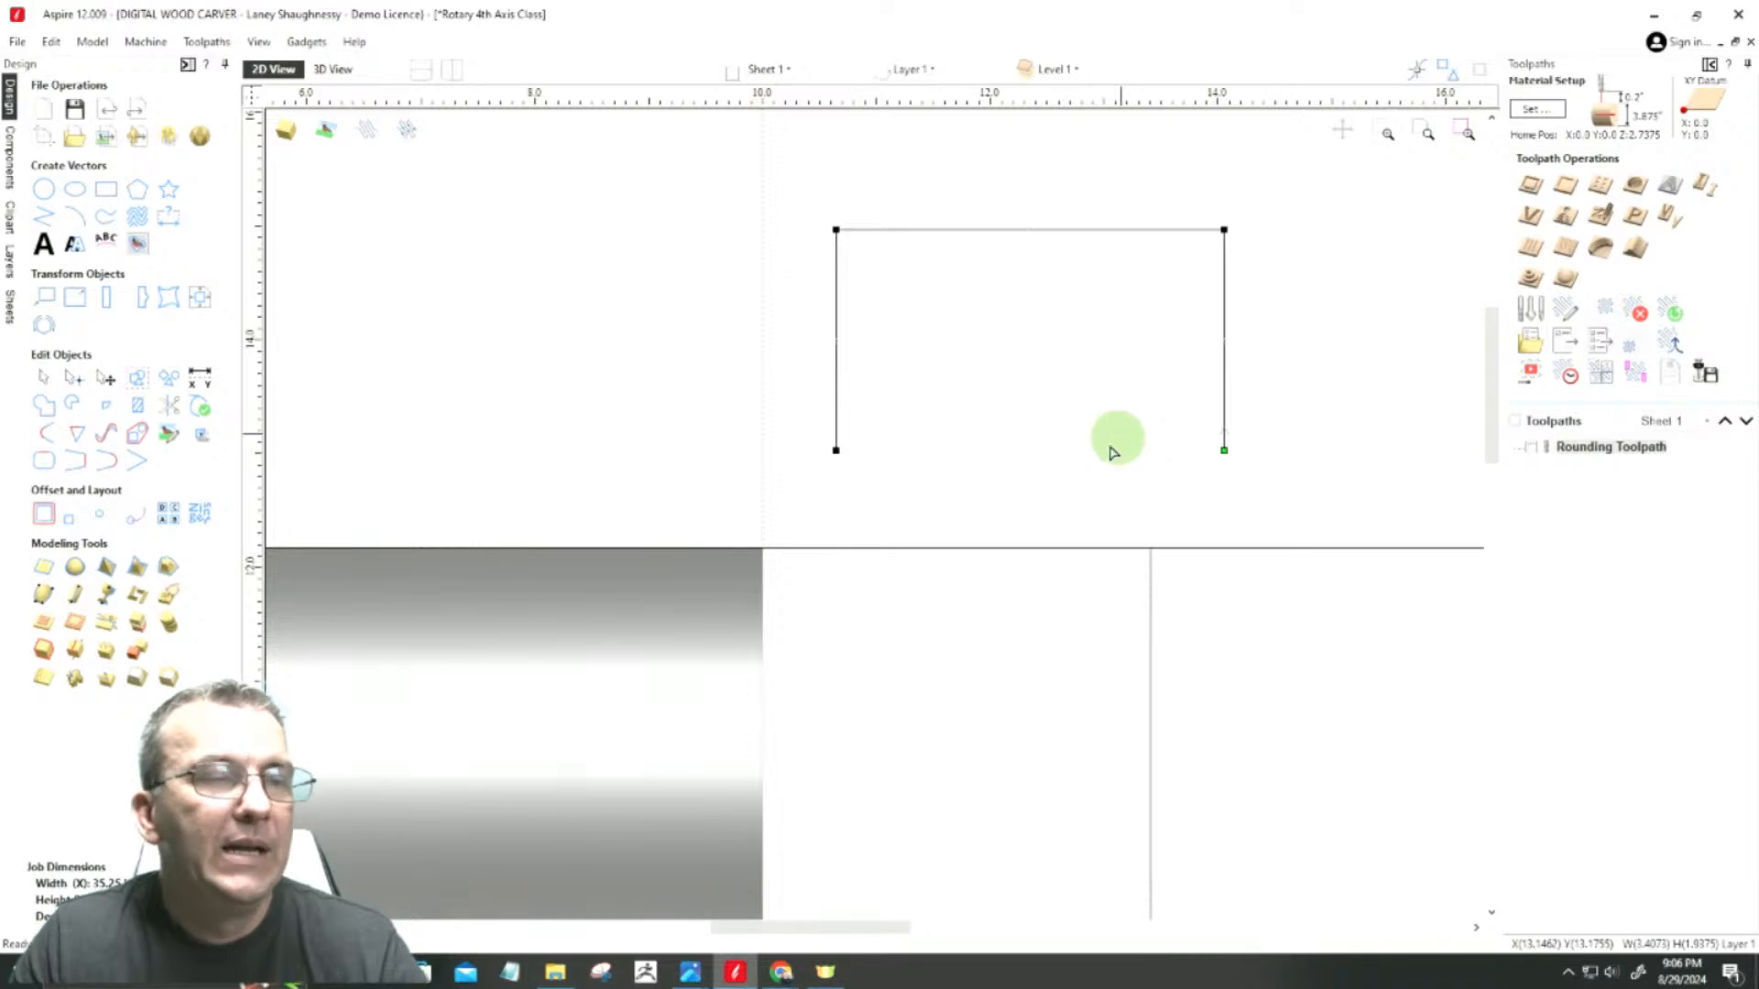
Step: Switch to Island Leg.PNG in Photos and examine the turned beads between the square end and the woven section
mouse_move(690, 971)
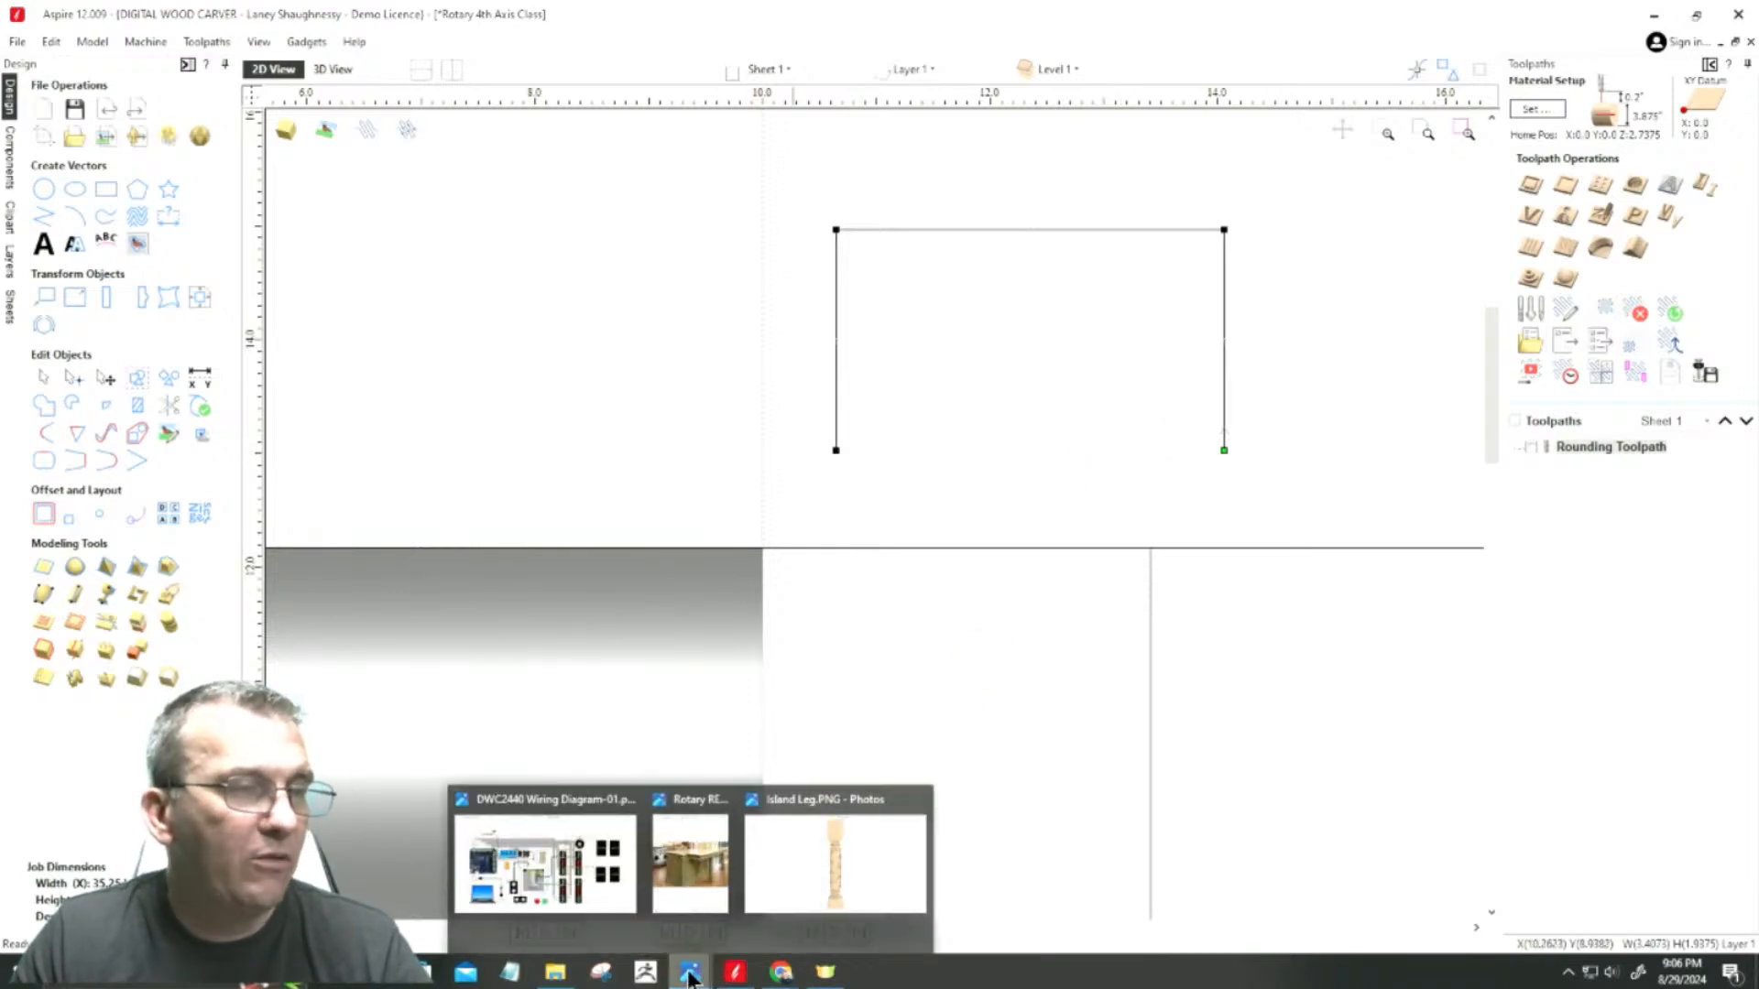
left_click(854, 848)
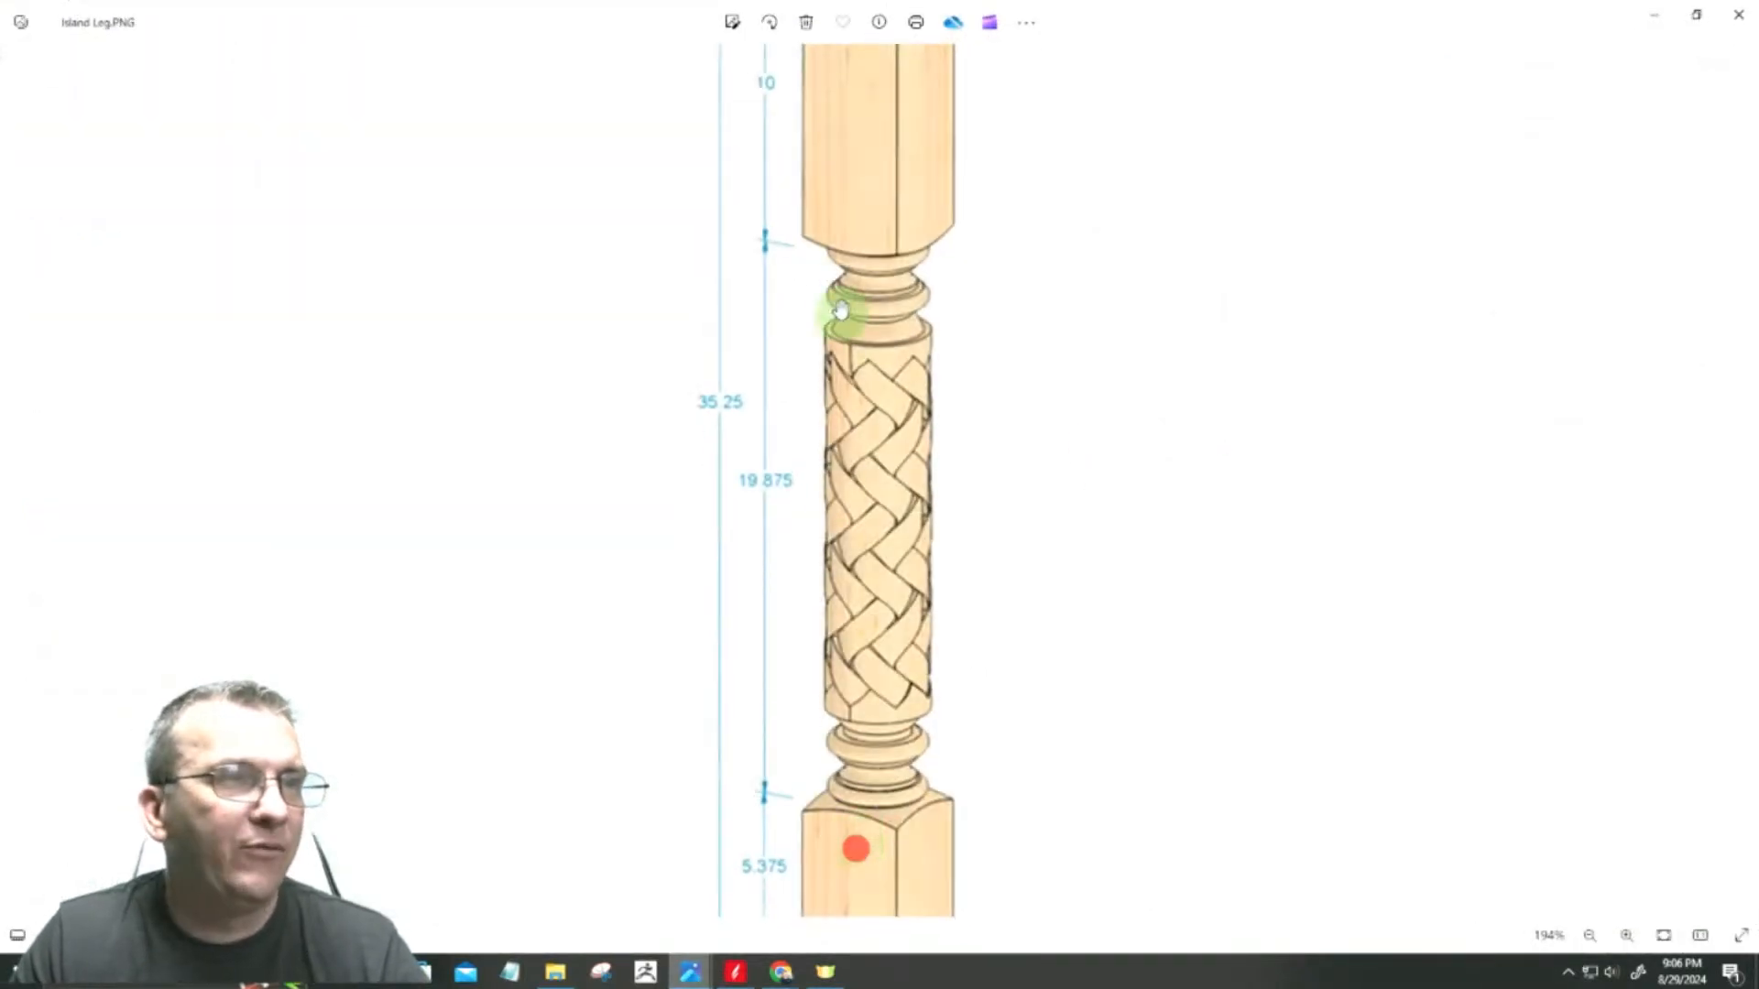
Step: Return from the reference photo to Aspire and insert a node on the open outline's upper span, near its left corner
scroll(839, 234, "up", 4)
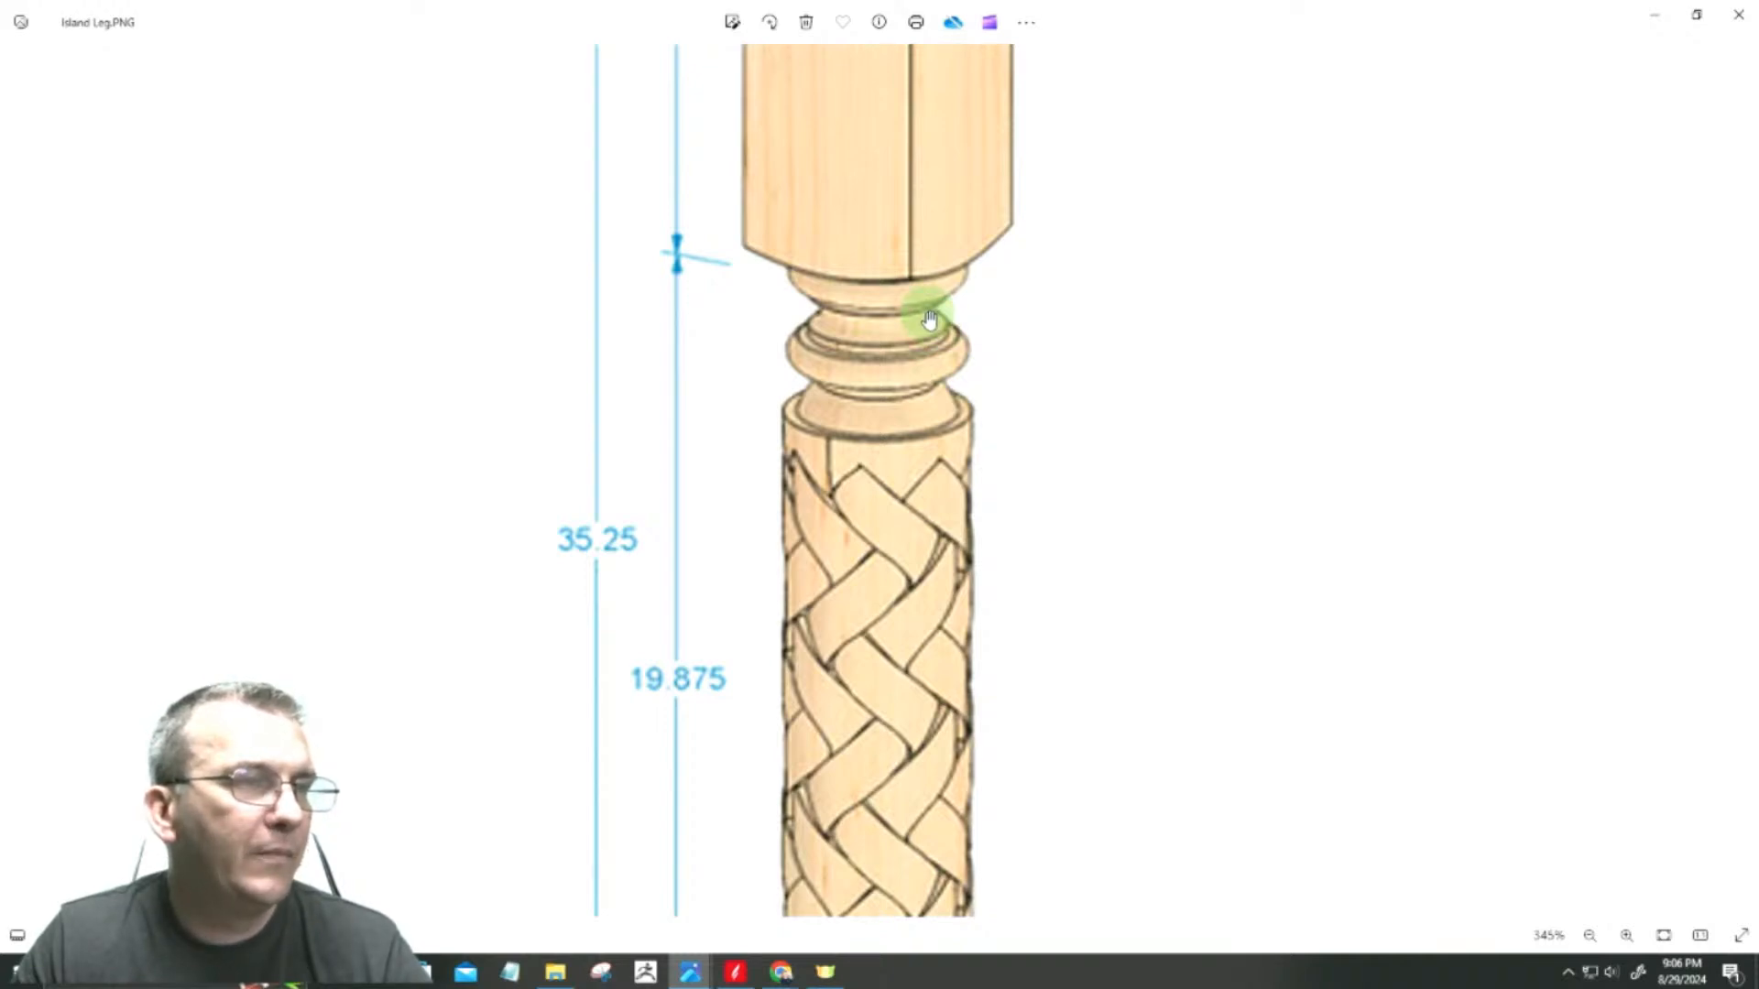
scroll(929, 318, "down", 5)
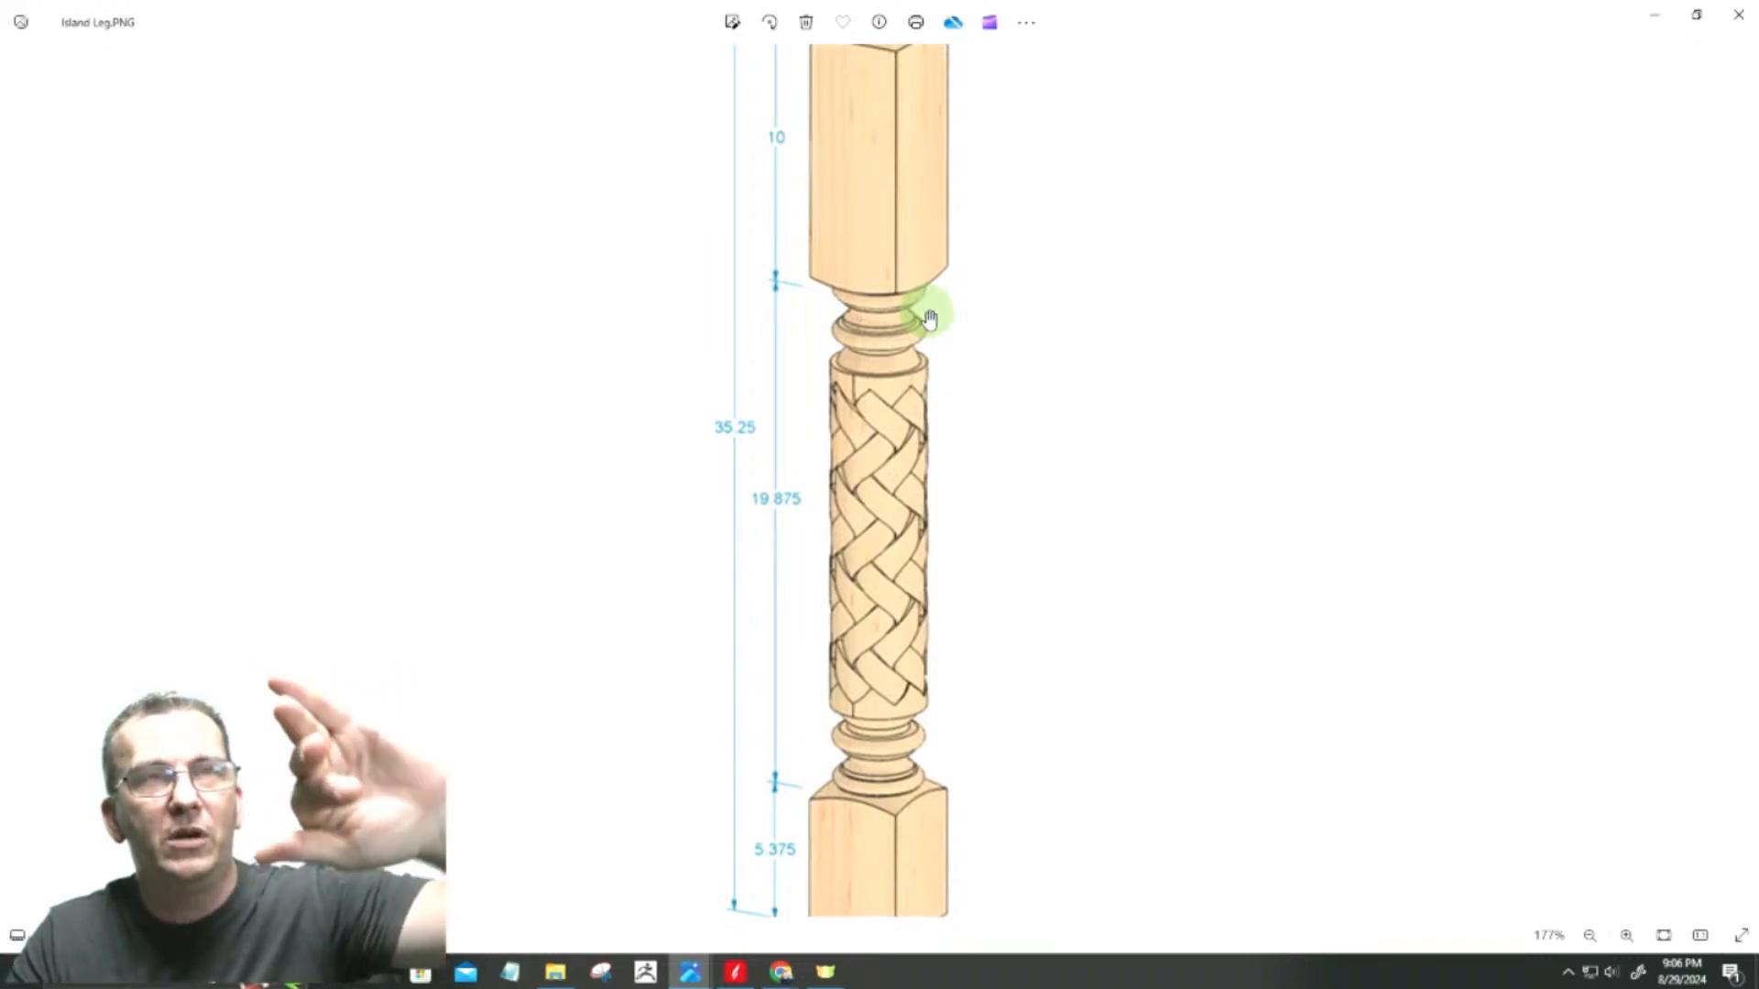
left_click(1653, 16)
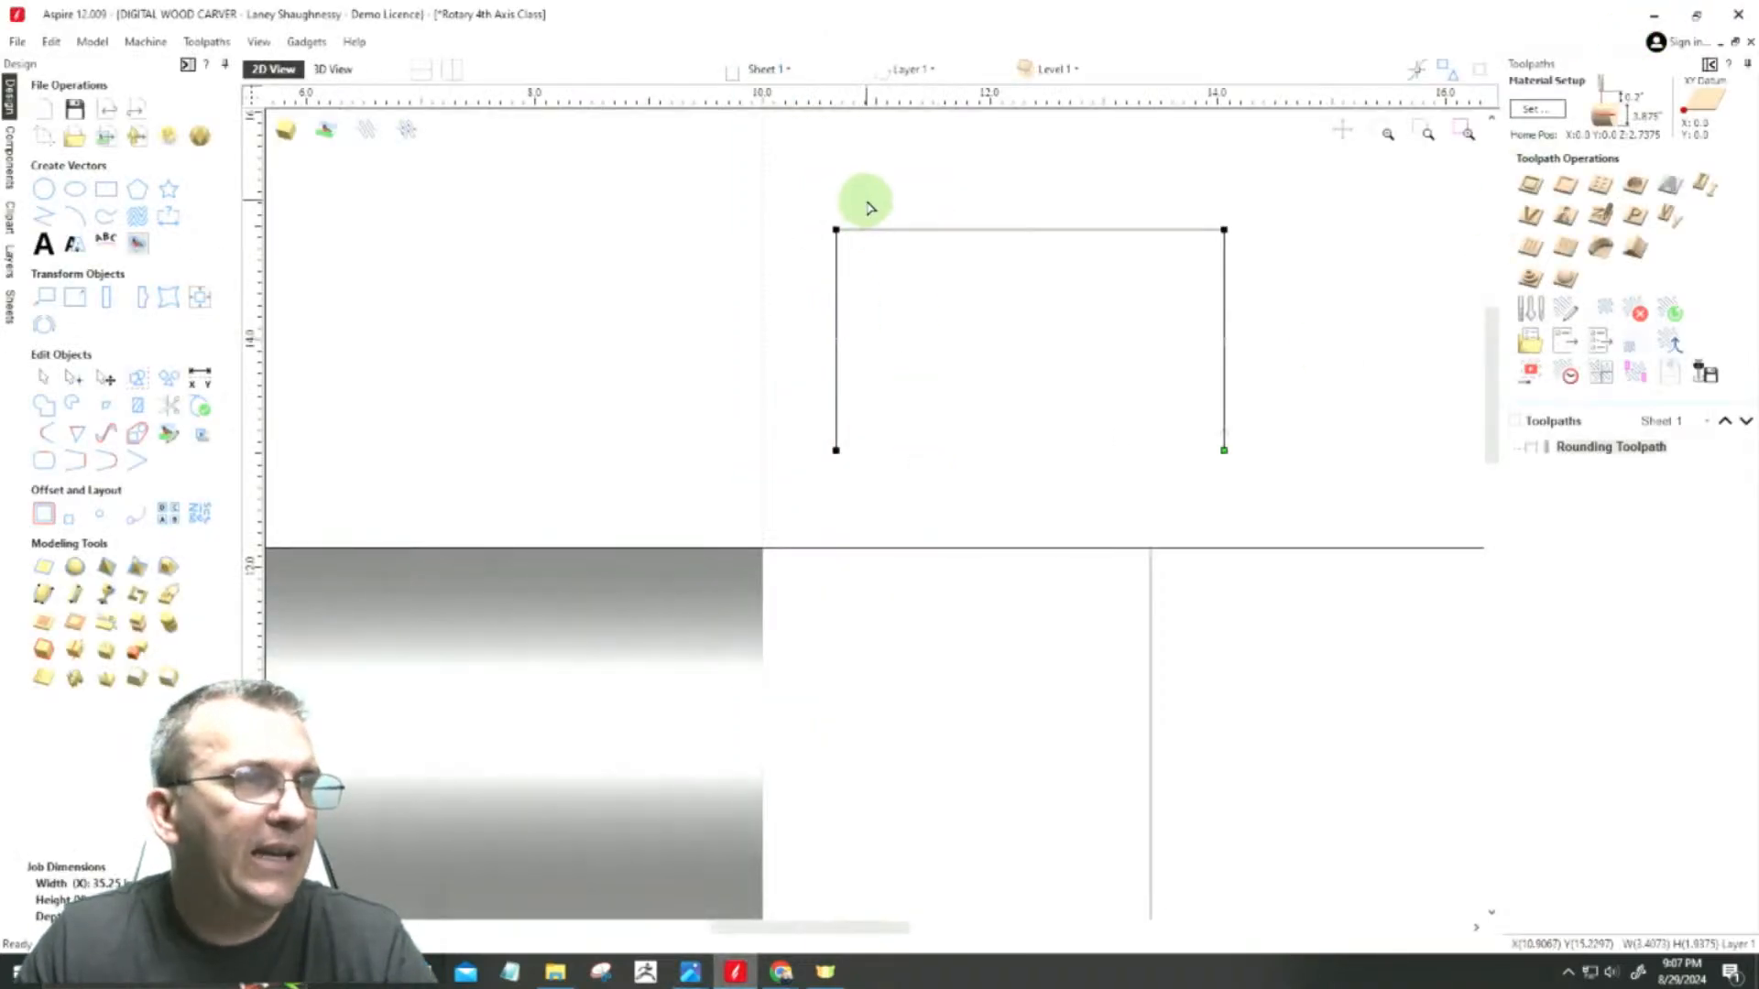
scroll(867, 202, "up", 2)
scroll(844, 228, "down", 1)
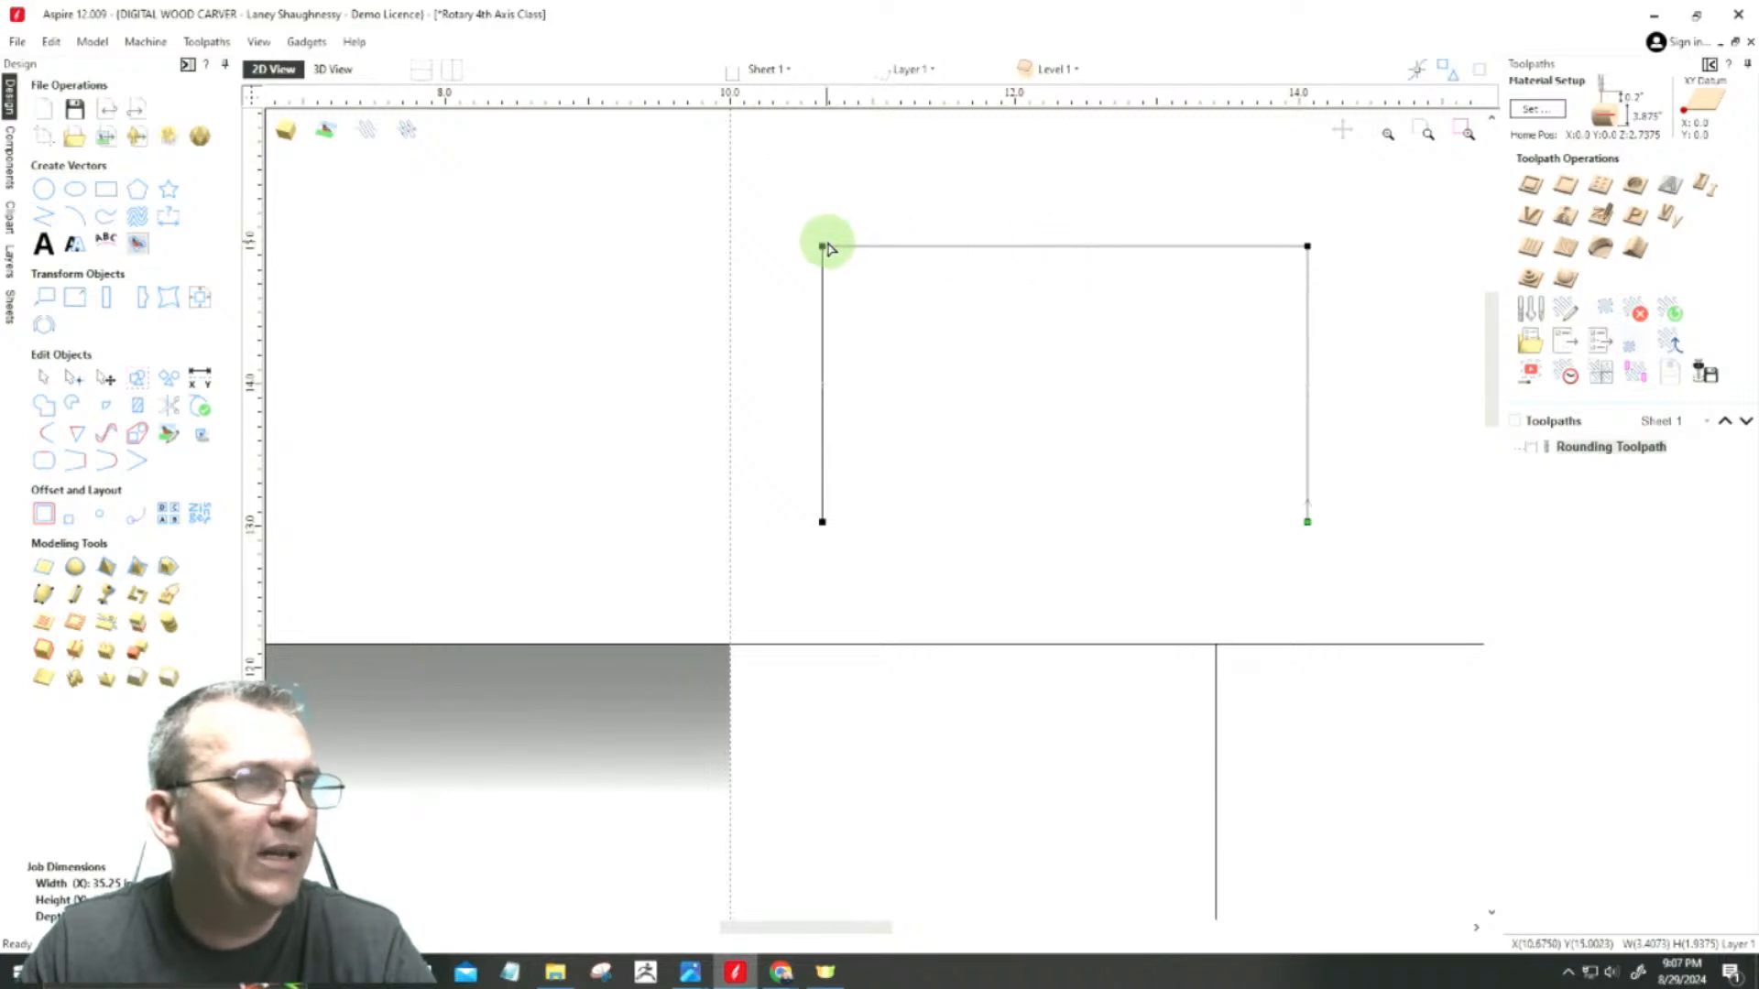
right_click(885, 247)
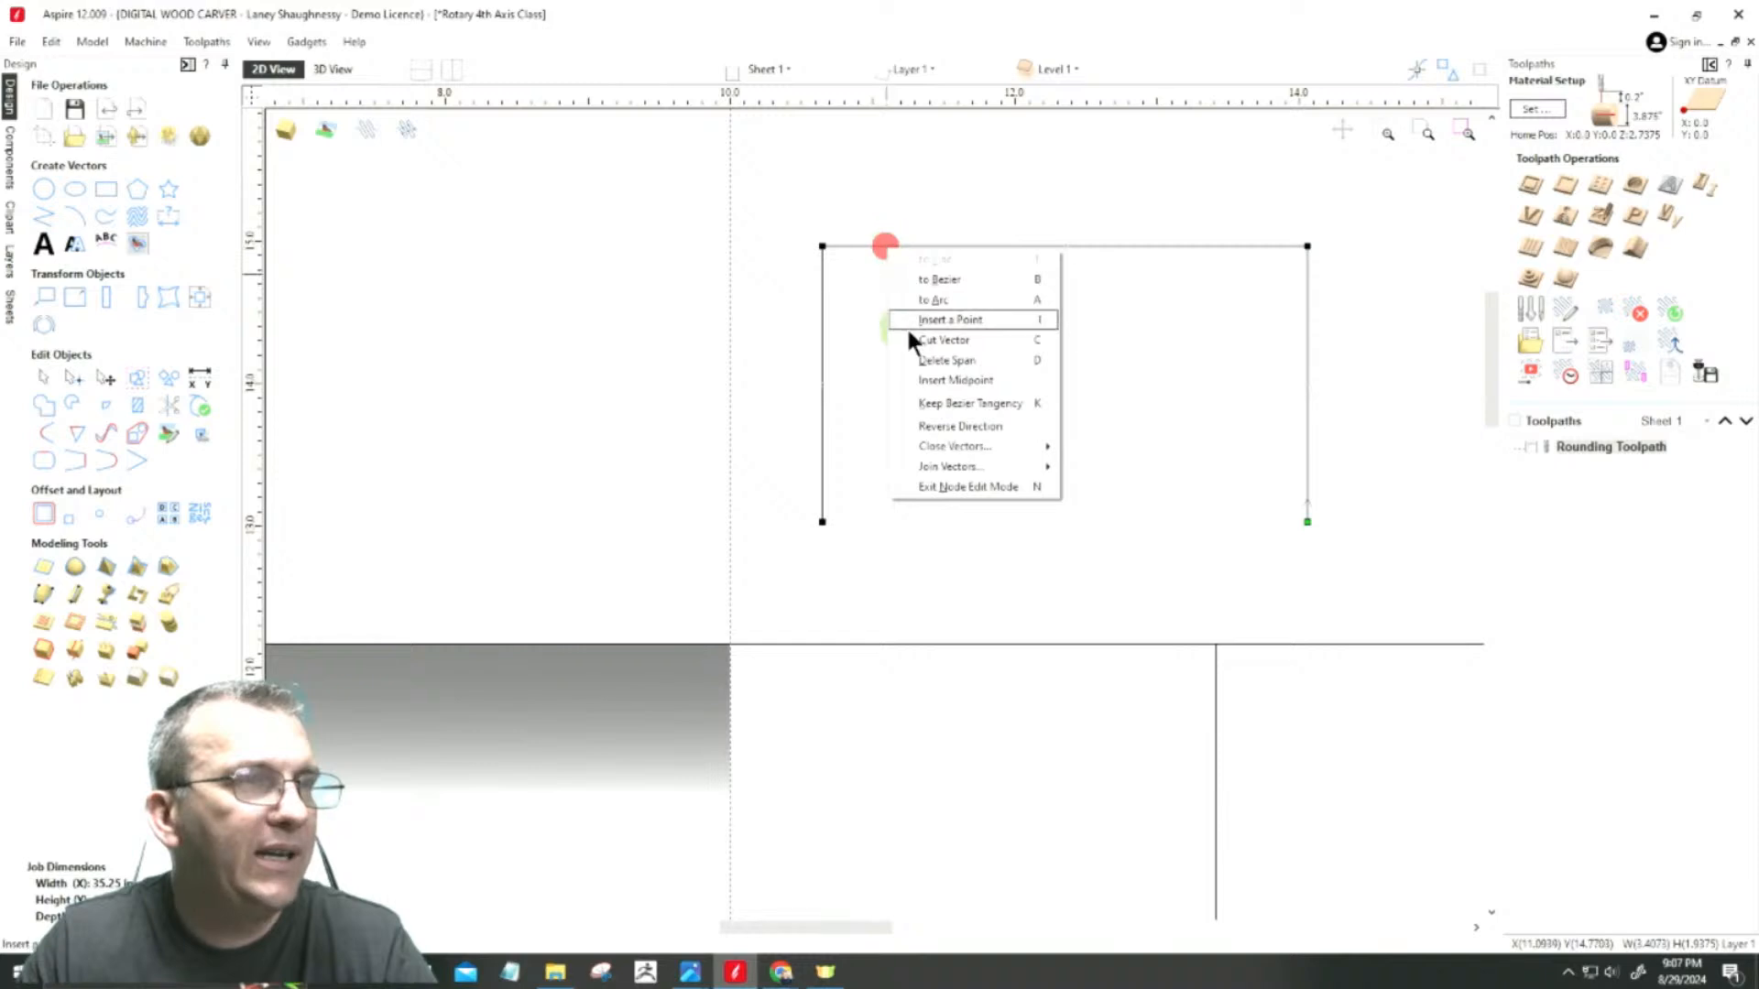
left_click(911, 320)
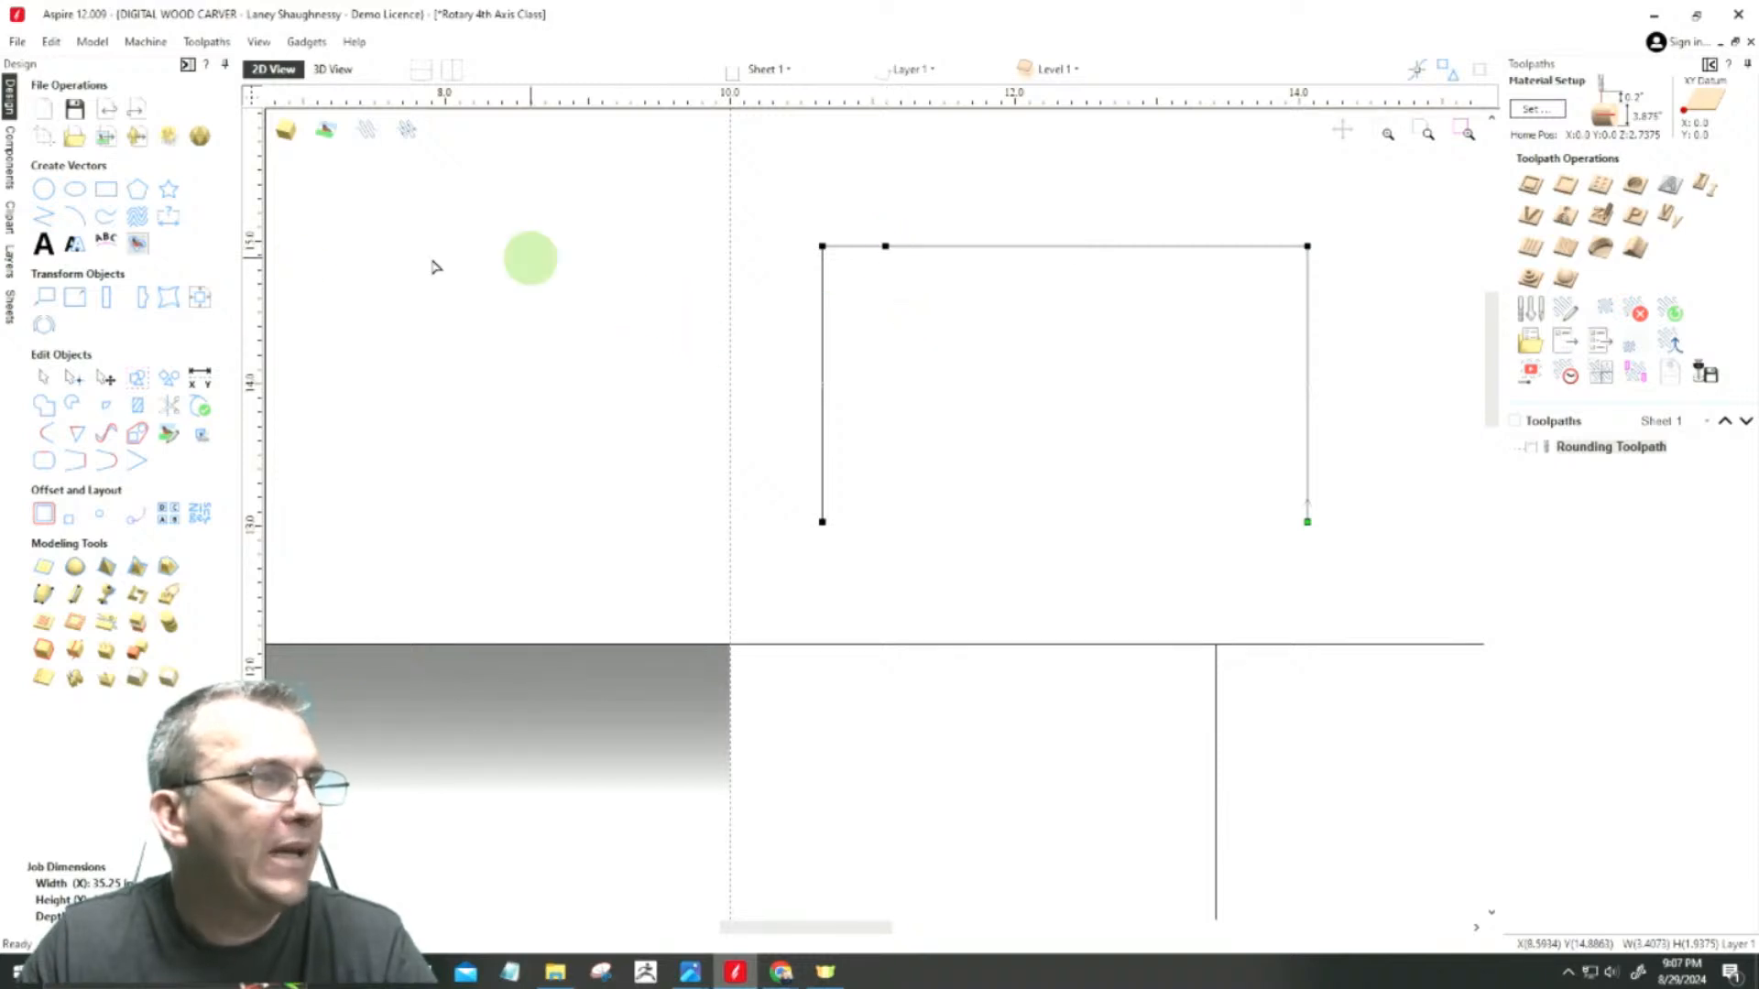
Step: Place a vertical guide through the middle of the outline's upper span, at about X 12.57 inches
left_click_drag(265, 318, 822, 507)
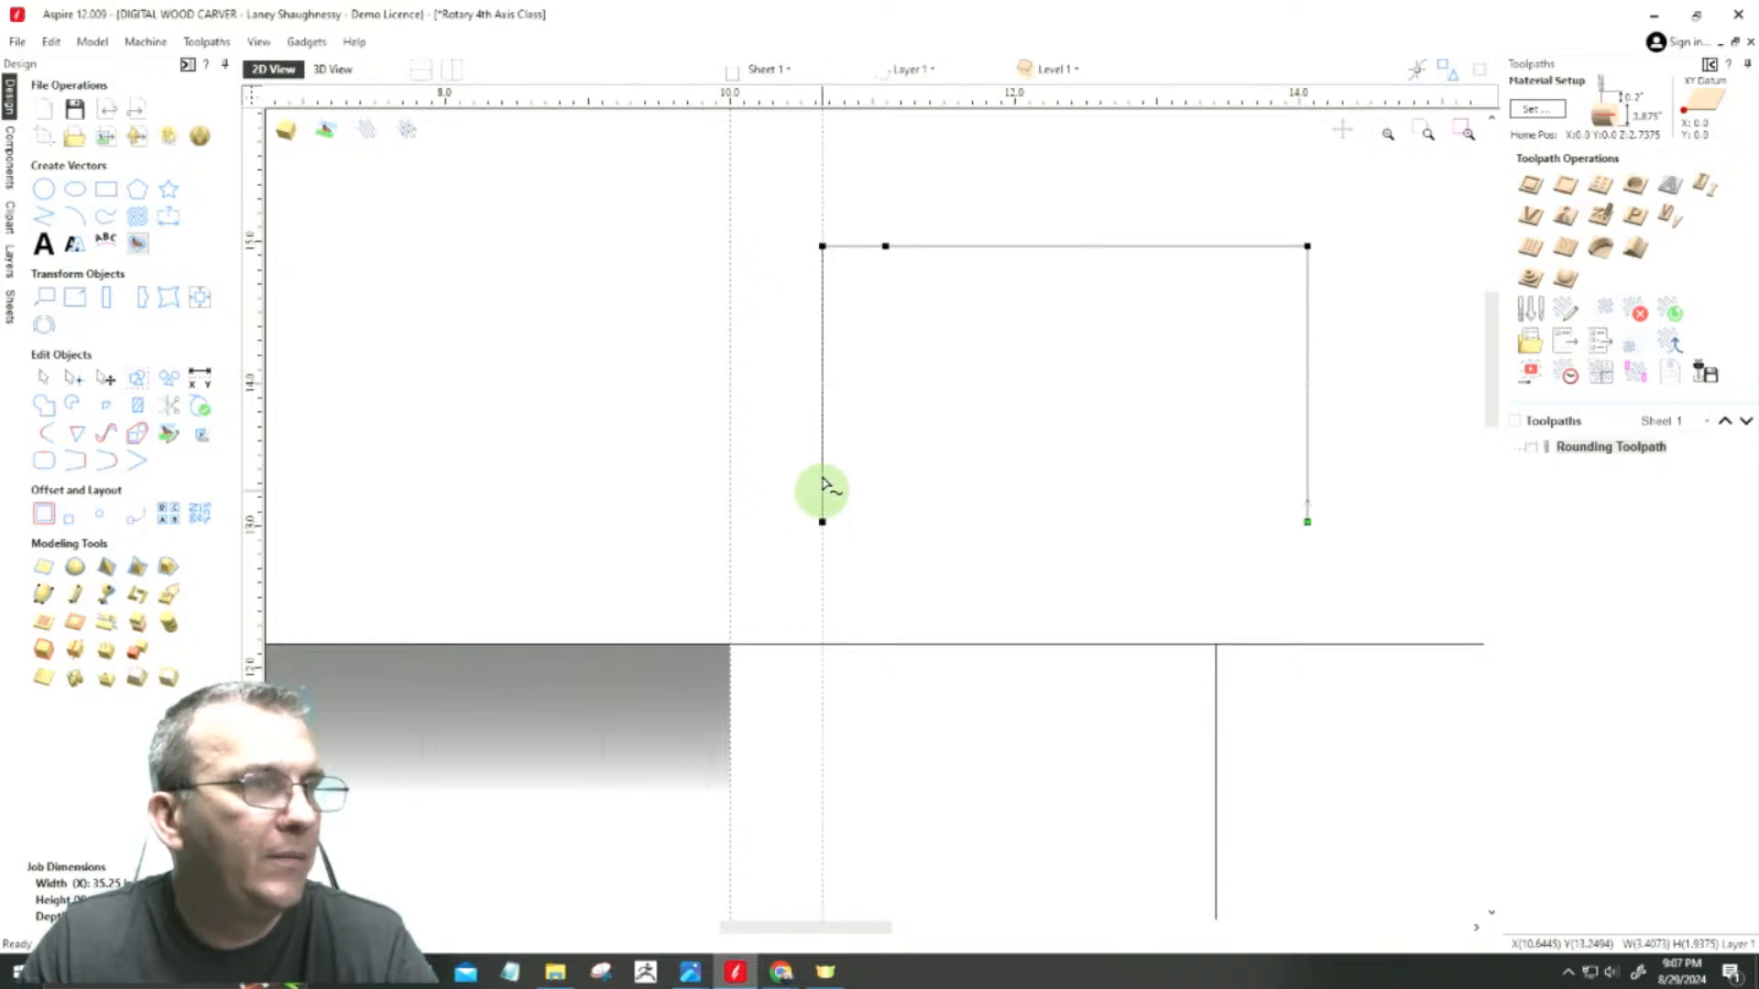
left_click_drag(819, 213, 1091, 245)
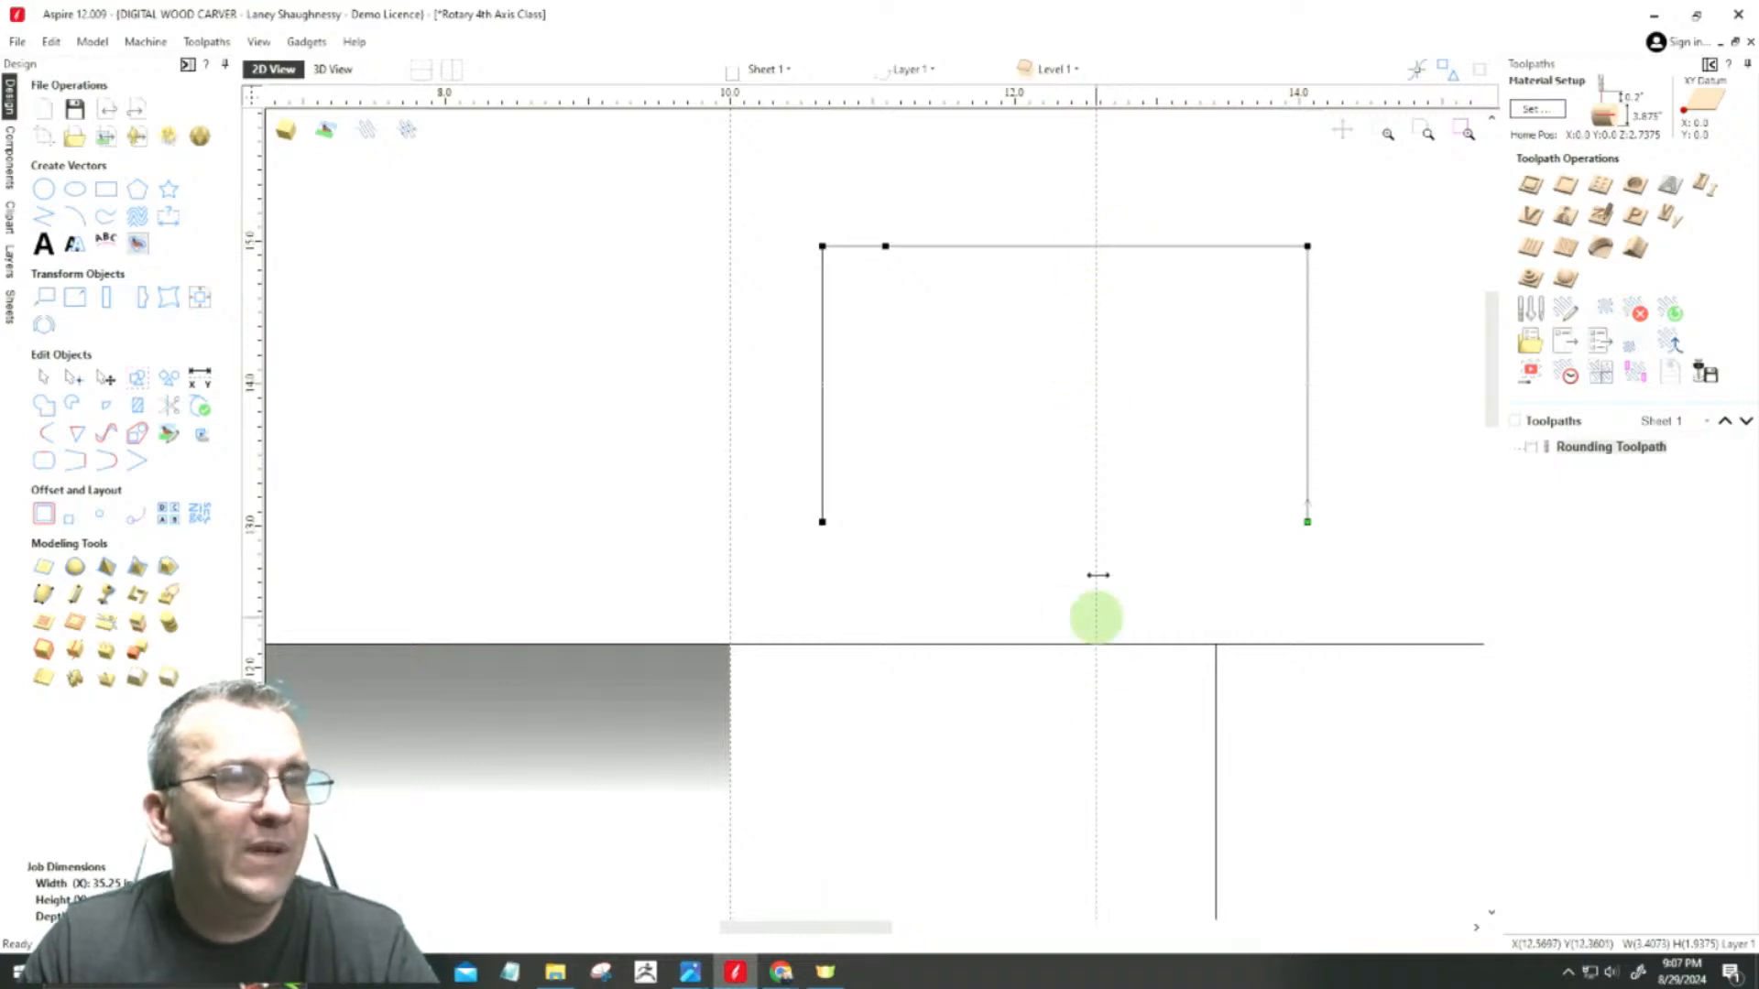
left_click(1095, 362)
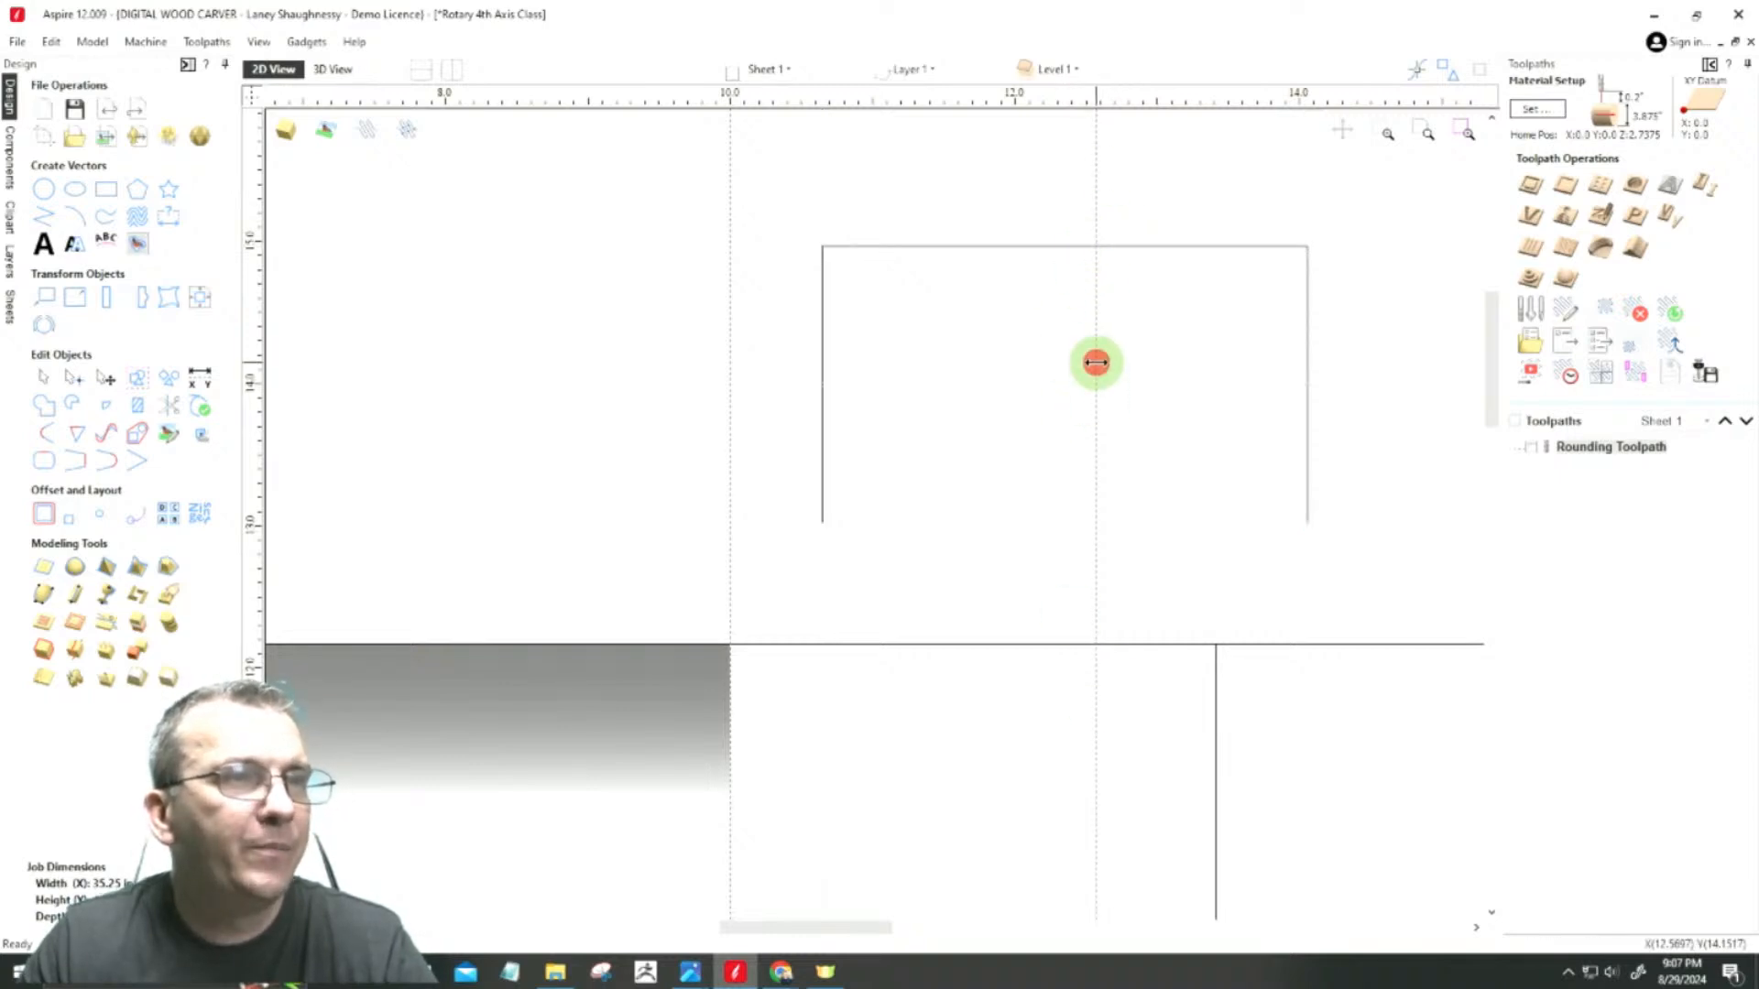
Step: Create two parallel guides relative to the middle guide, at offsets of 0.5 and -0.5 inches
double_click(1095, 304)
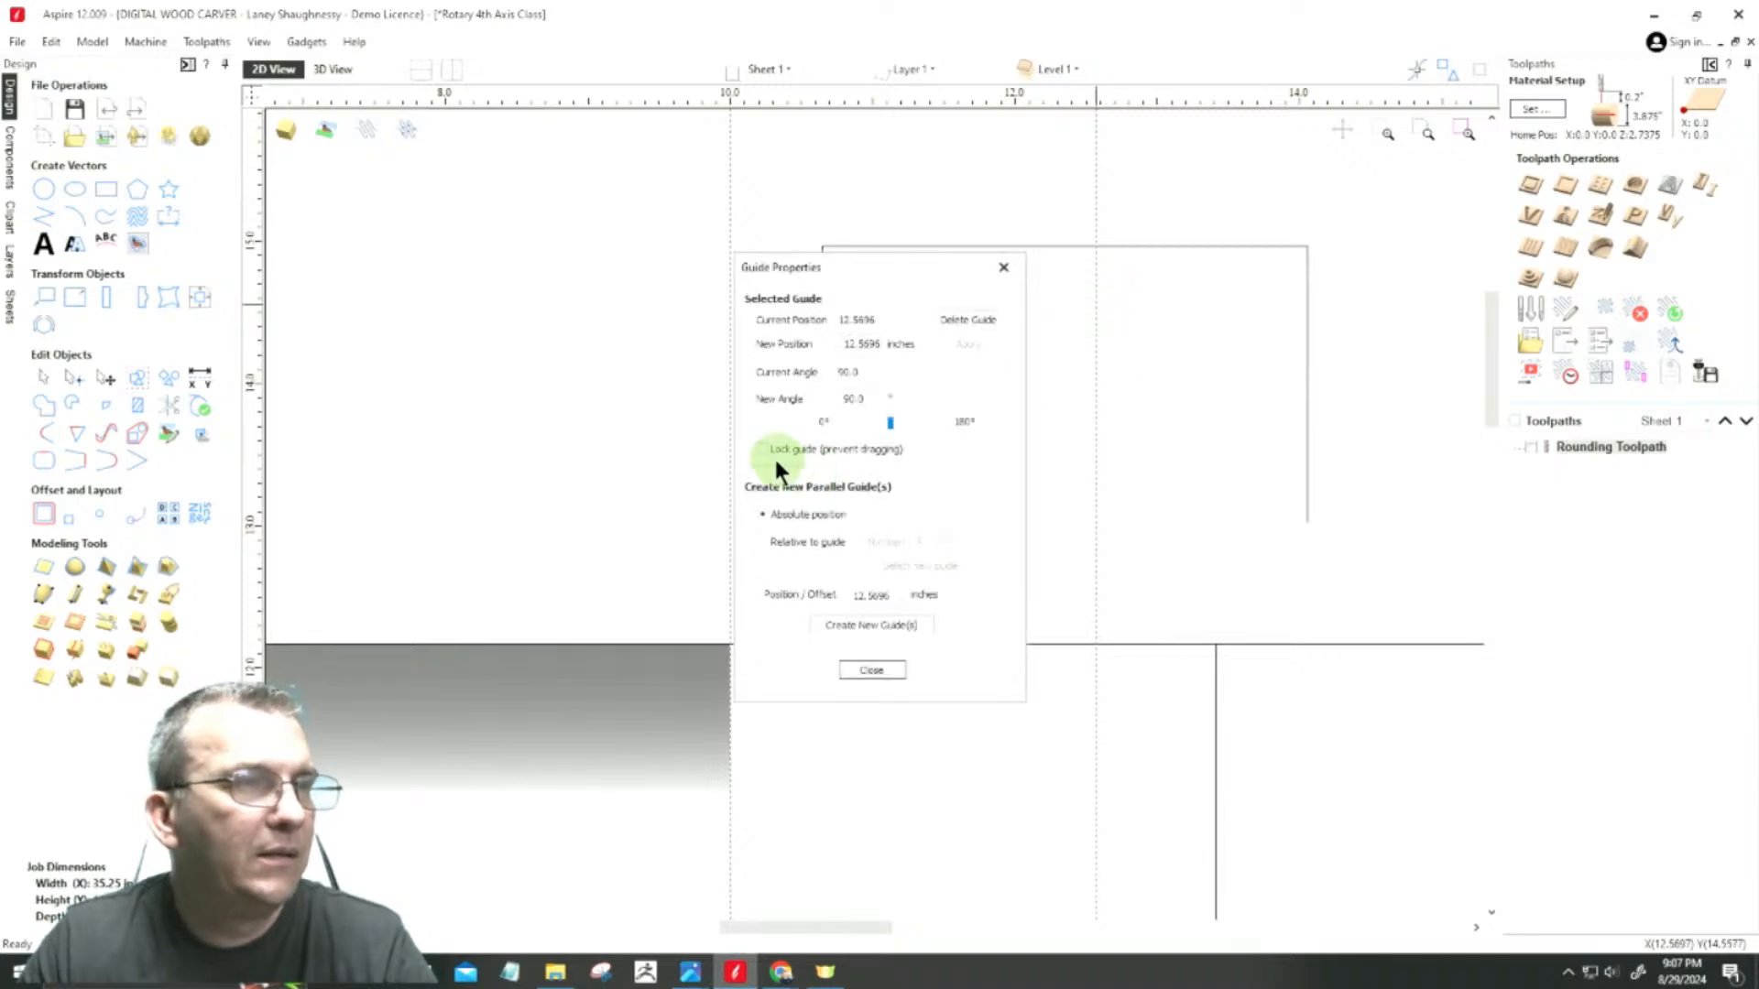
left_click(761, 542)
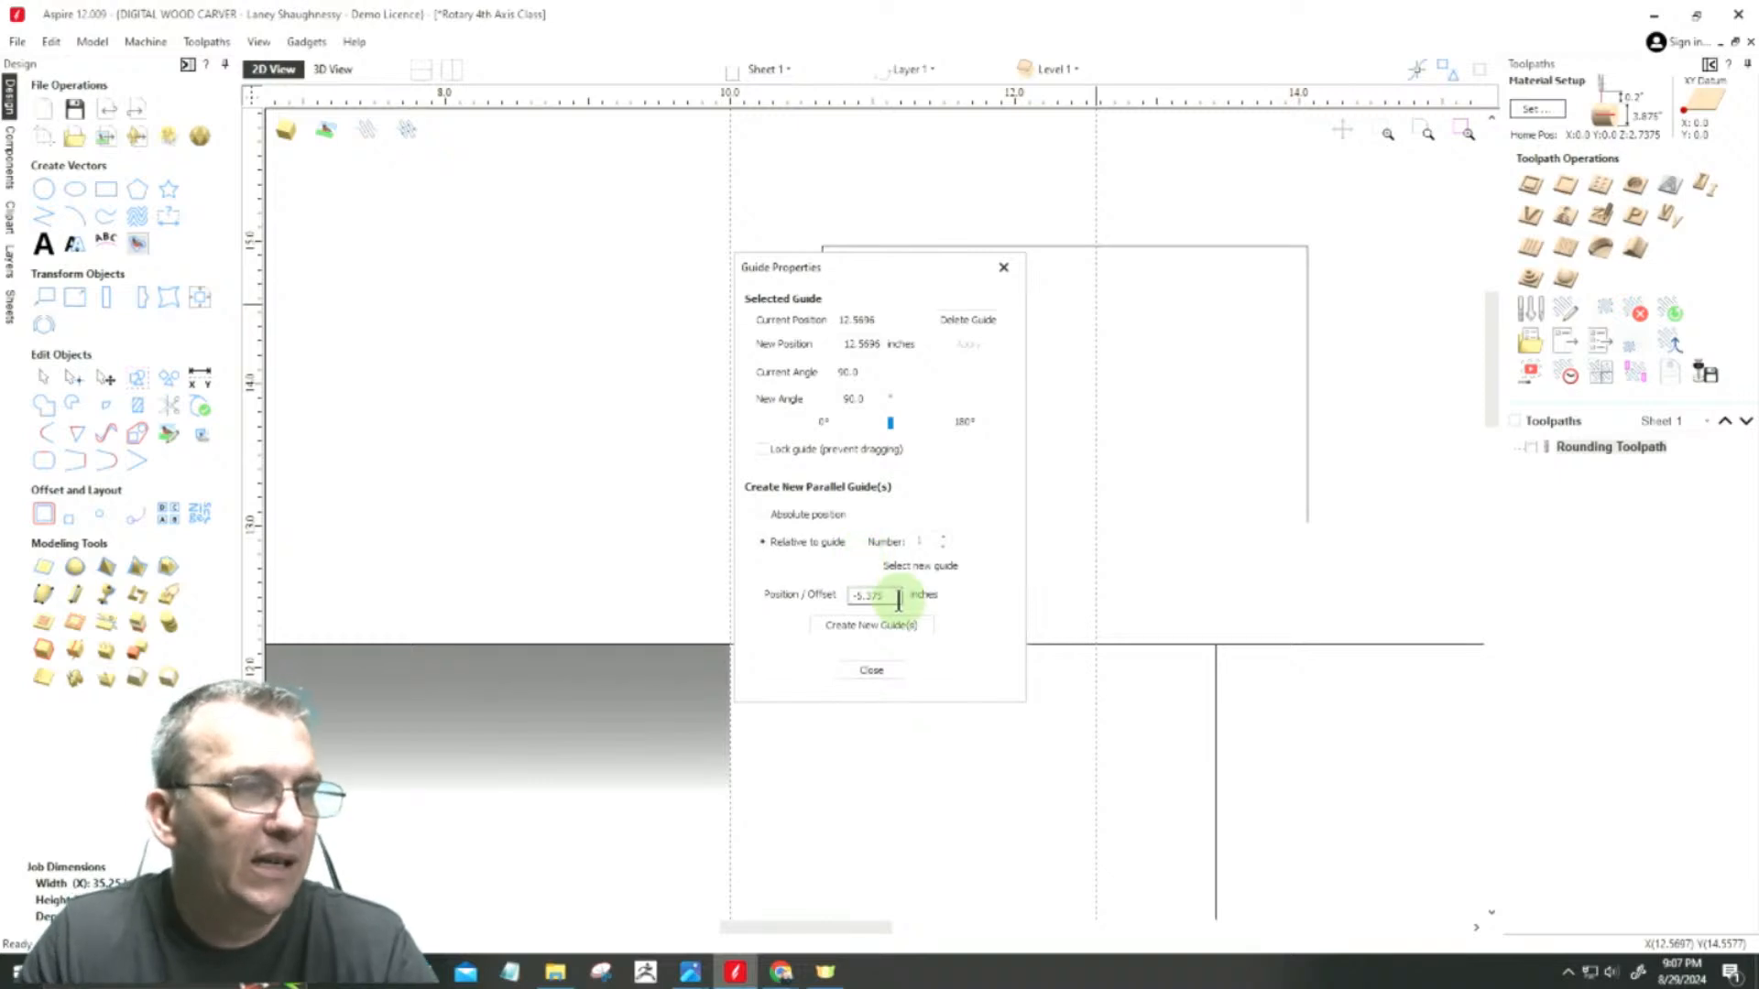
left_click_drag(891, 603, 832, 596)
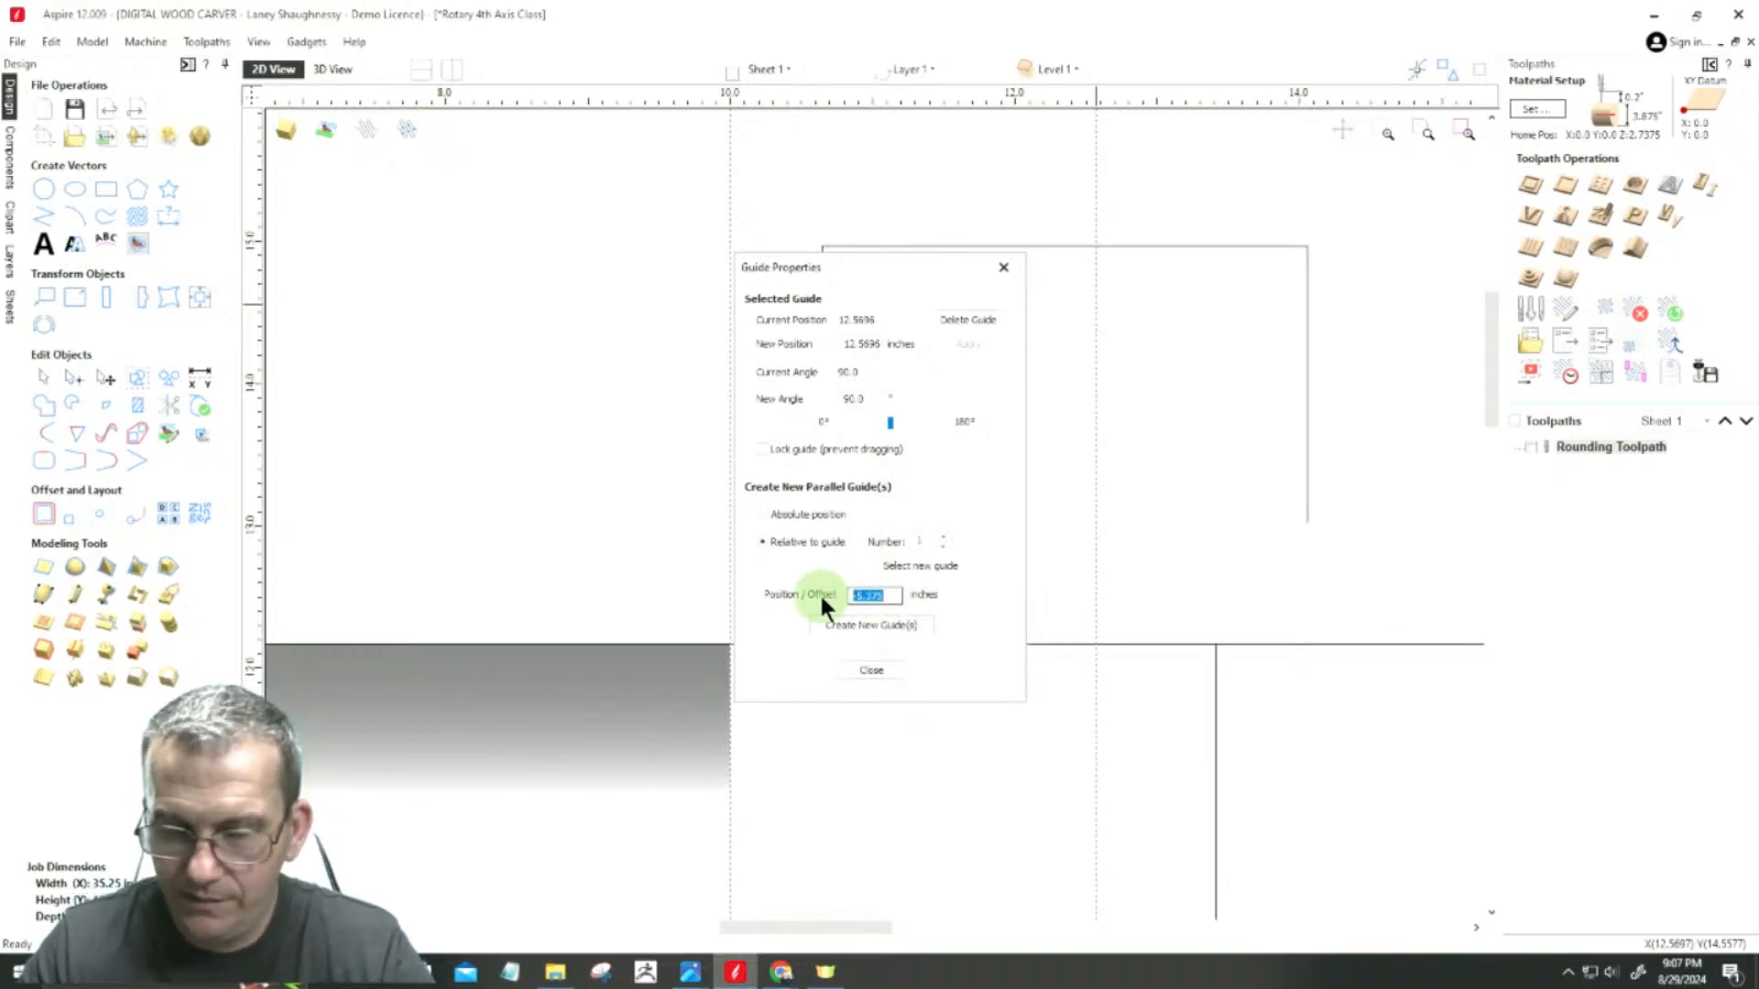
type("0.58")
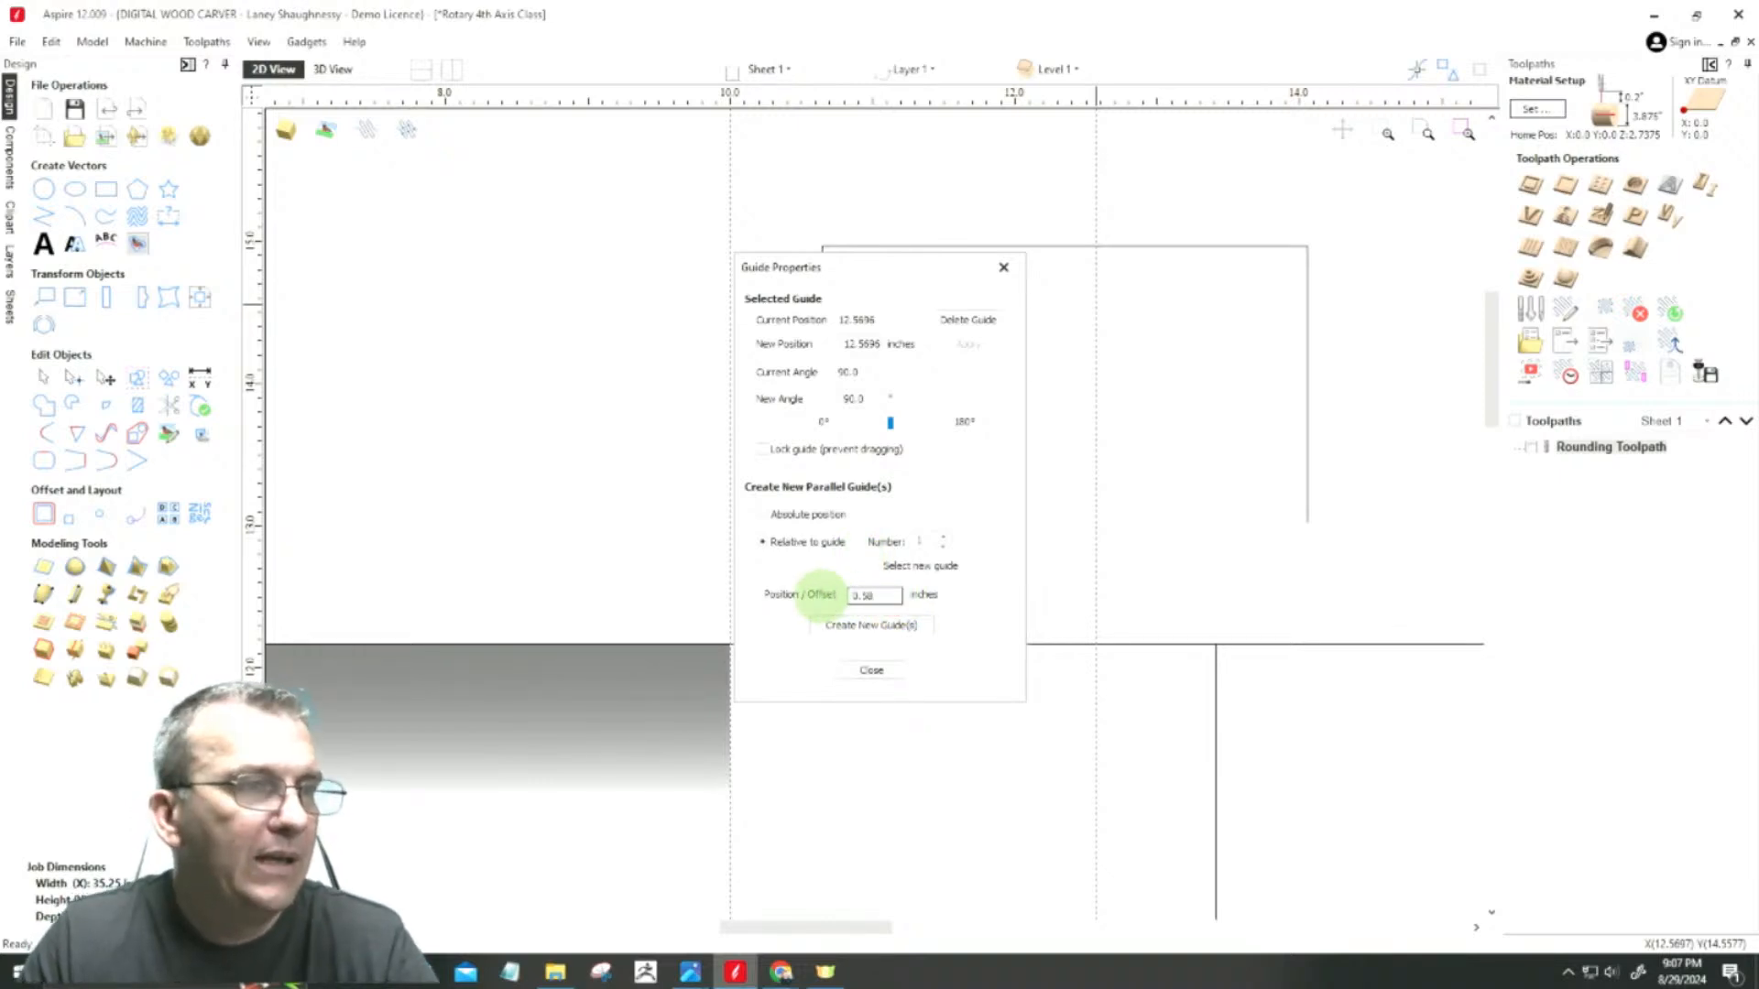
left_click(872, 625)
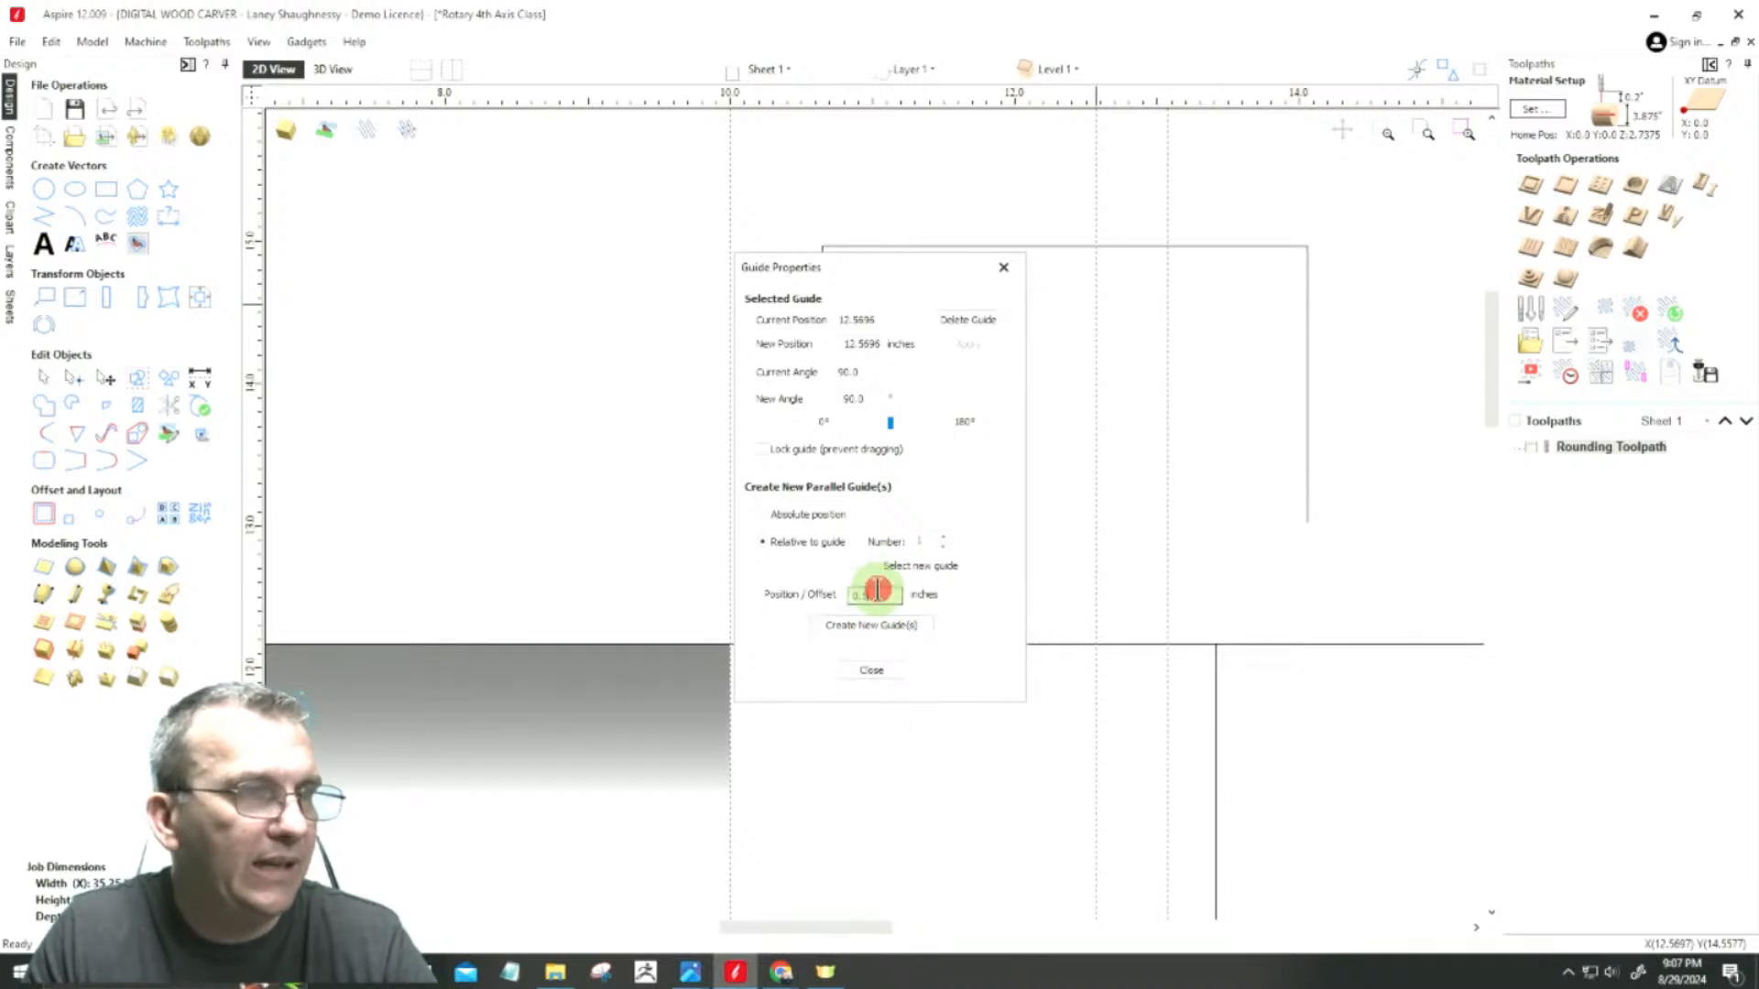
left_click_drag(877, 589, 794, 571)
type("-0")
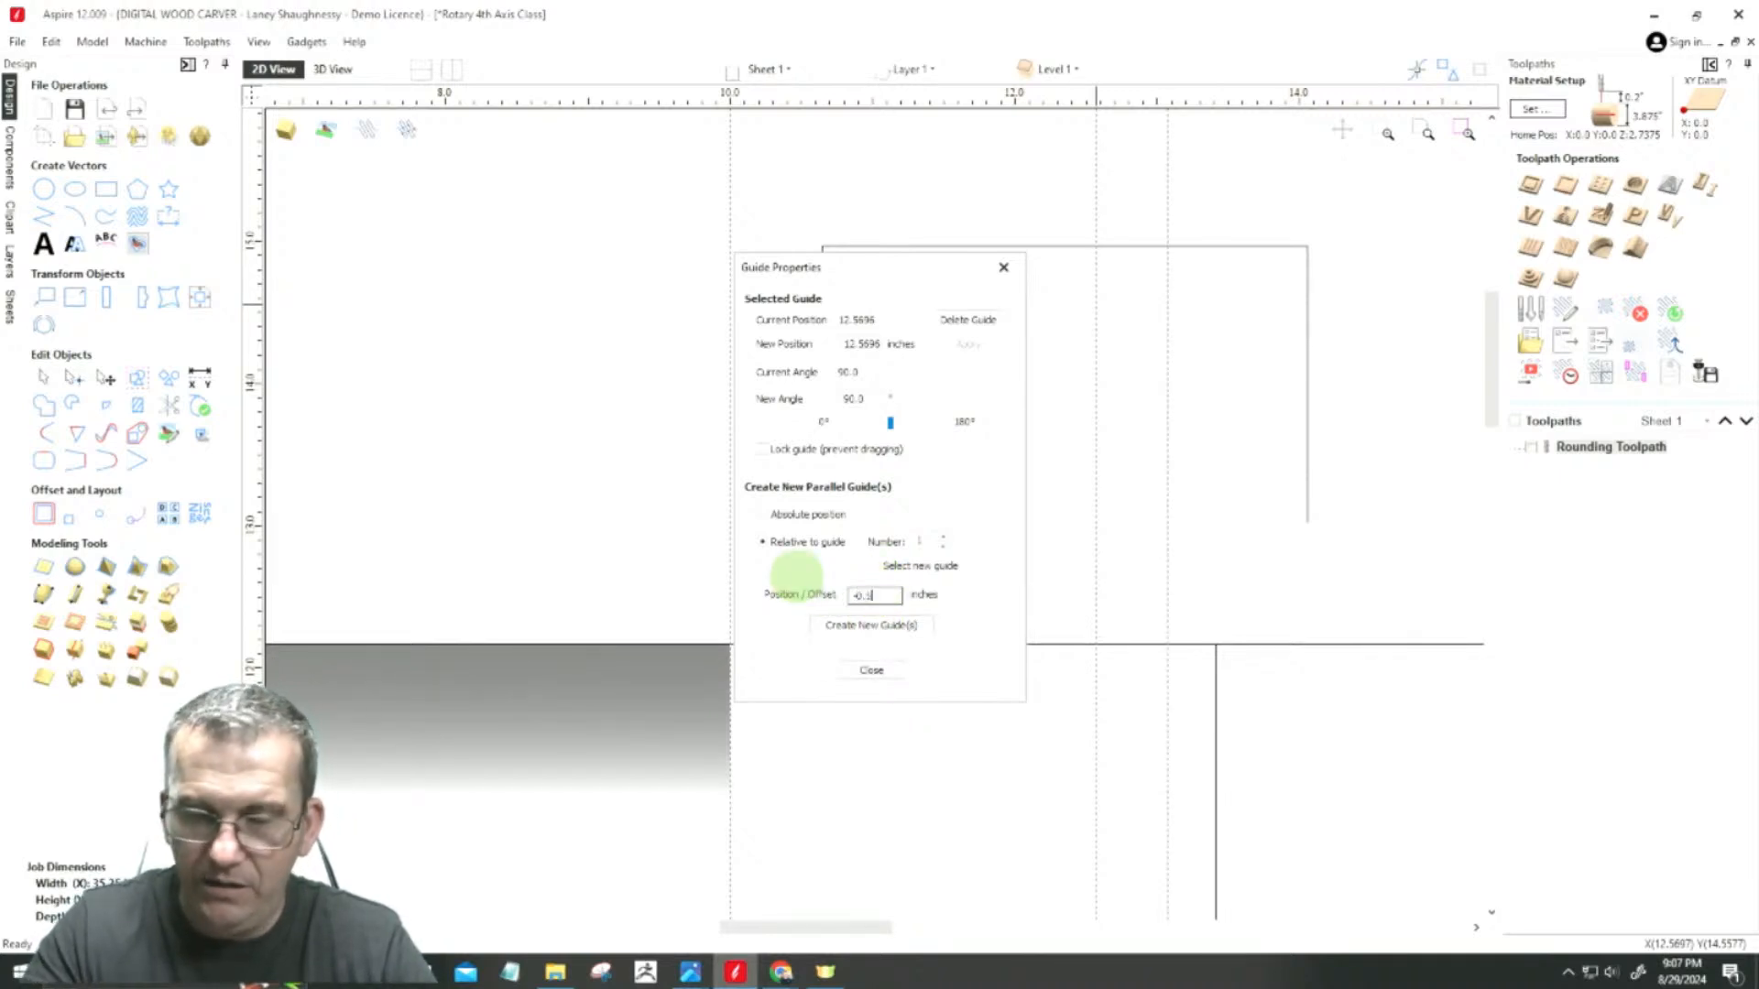
left_click(867, 624)
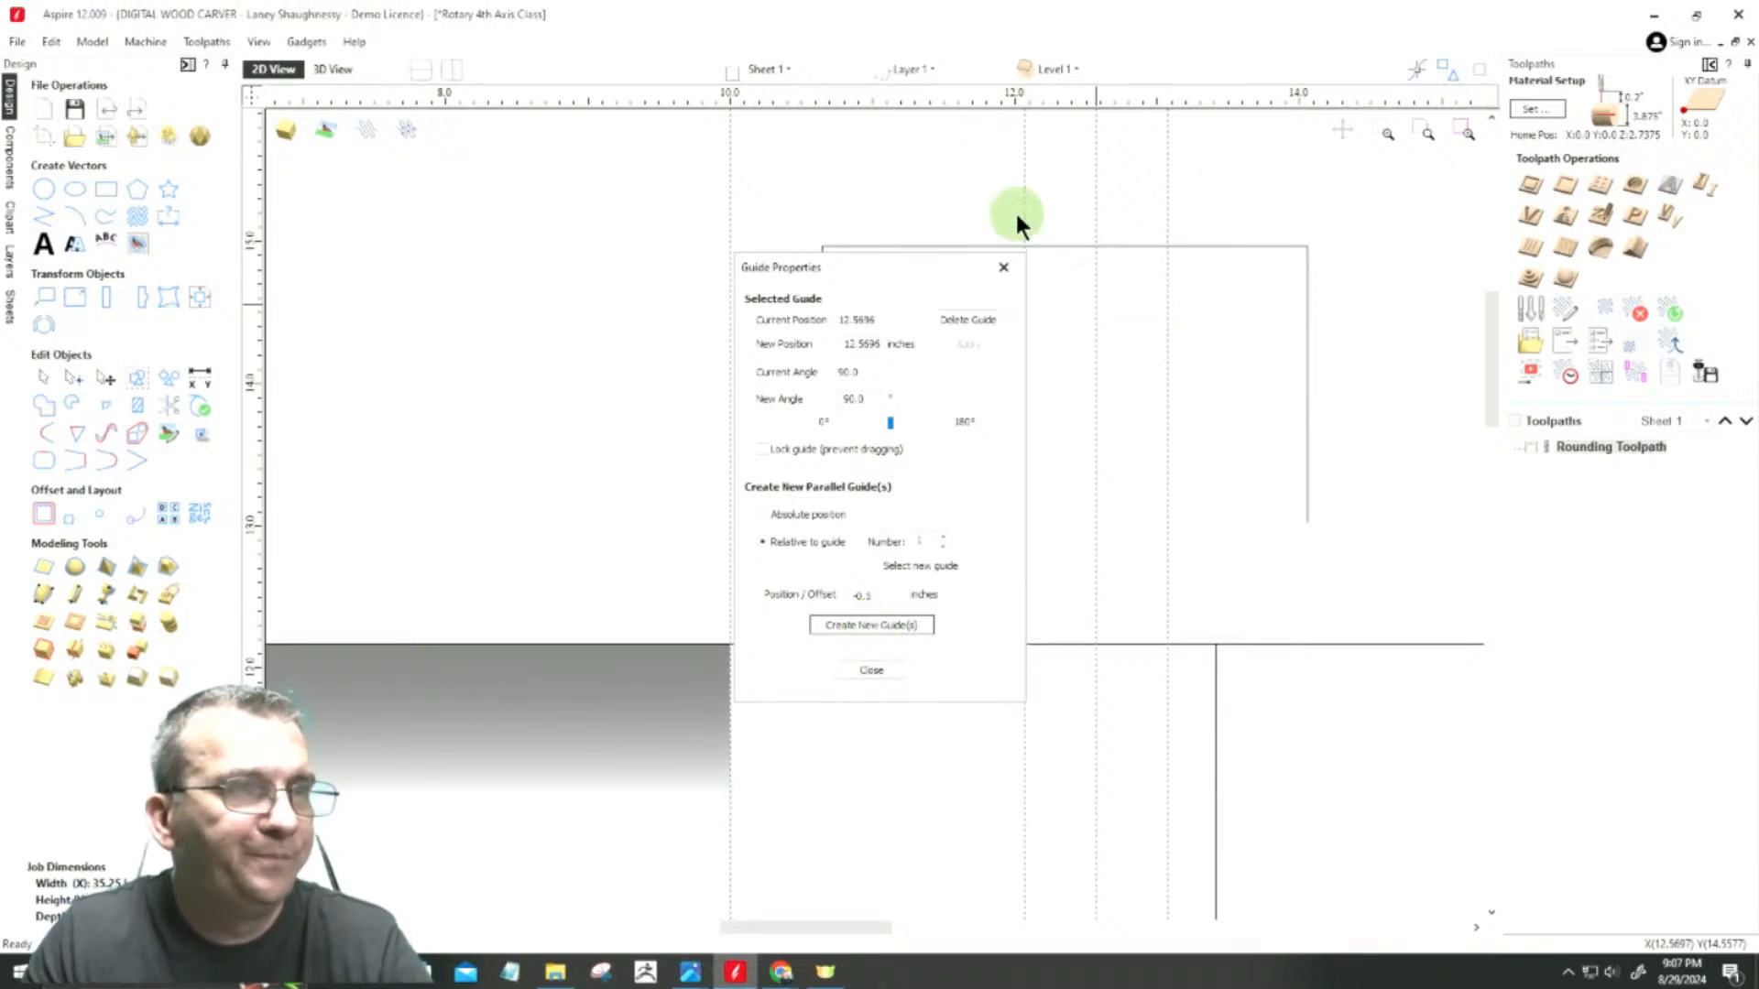
left_click(865, 596)
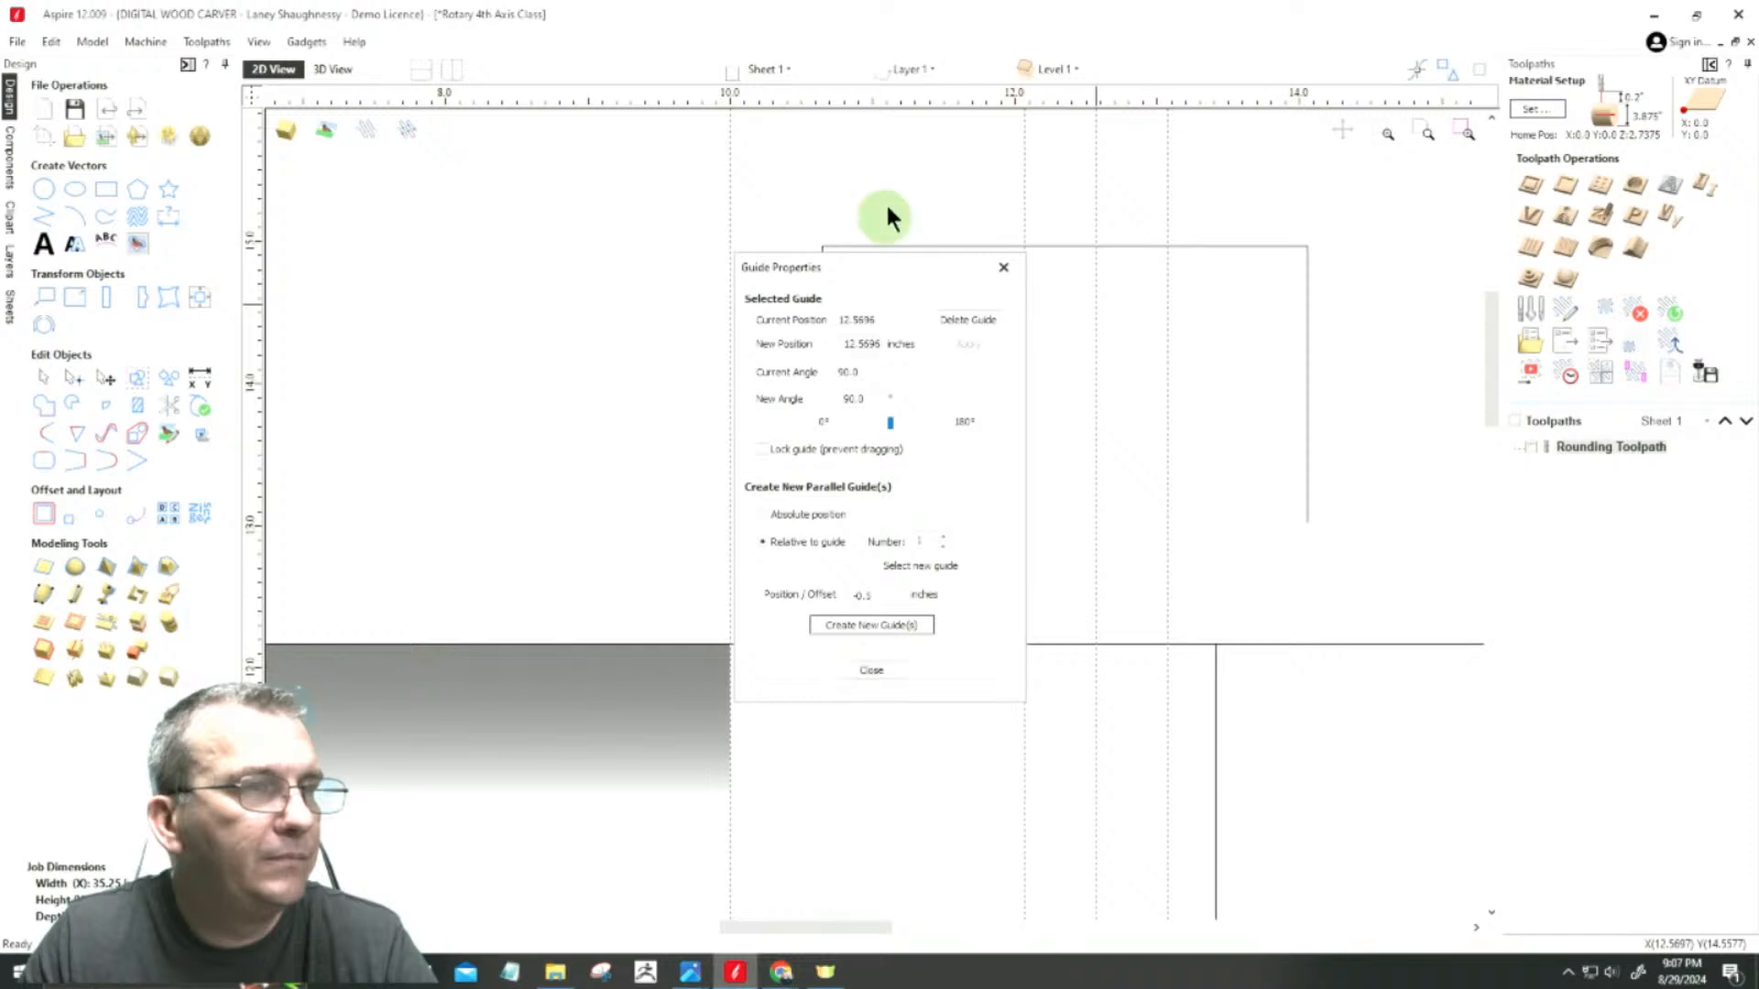
left_click(1004, 267)
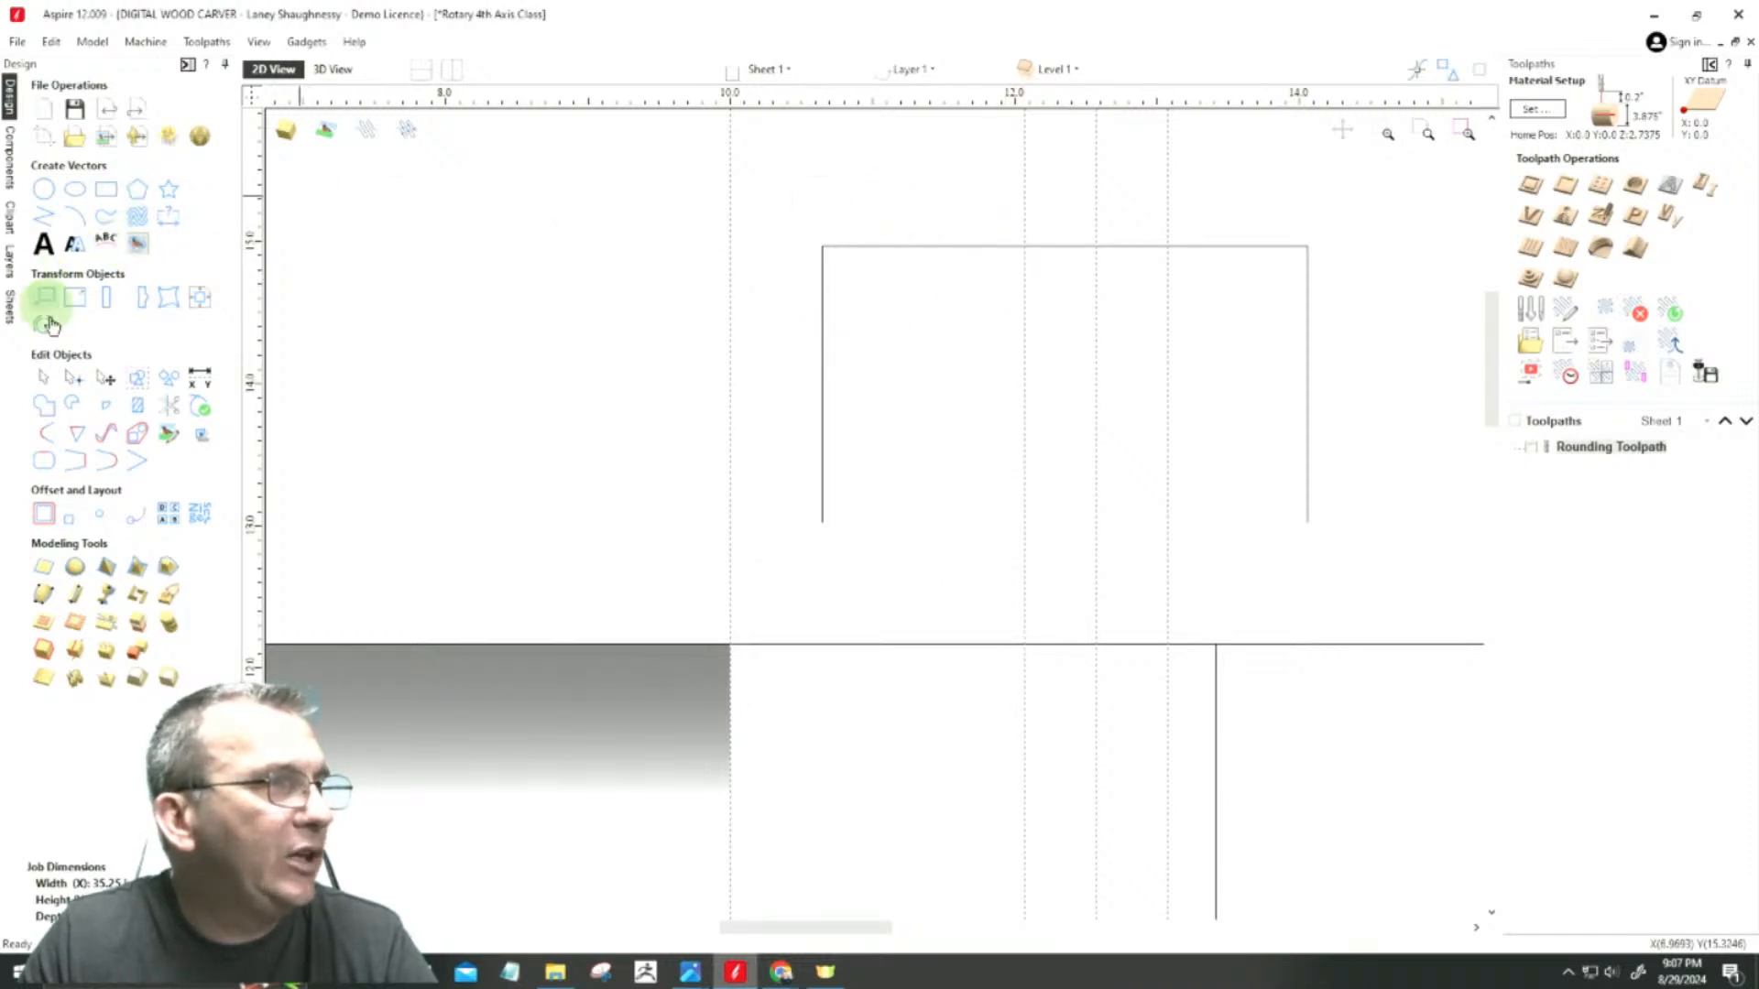
Step: Insert a node on the outline's upper span where it crosses the guide left of the middle one
scroll(1060, 249, "up", 2)
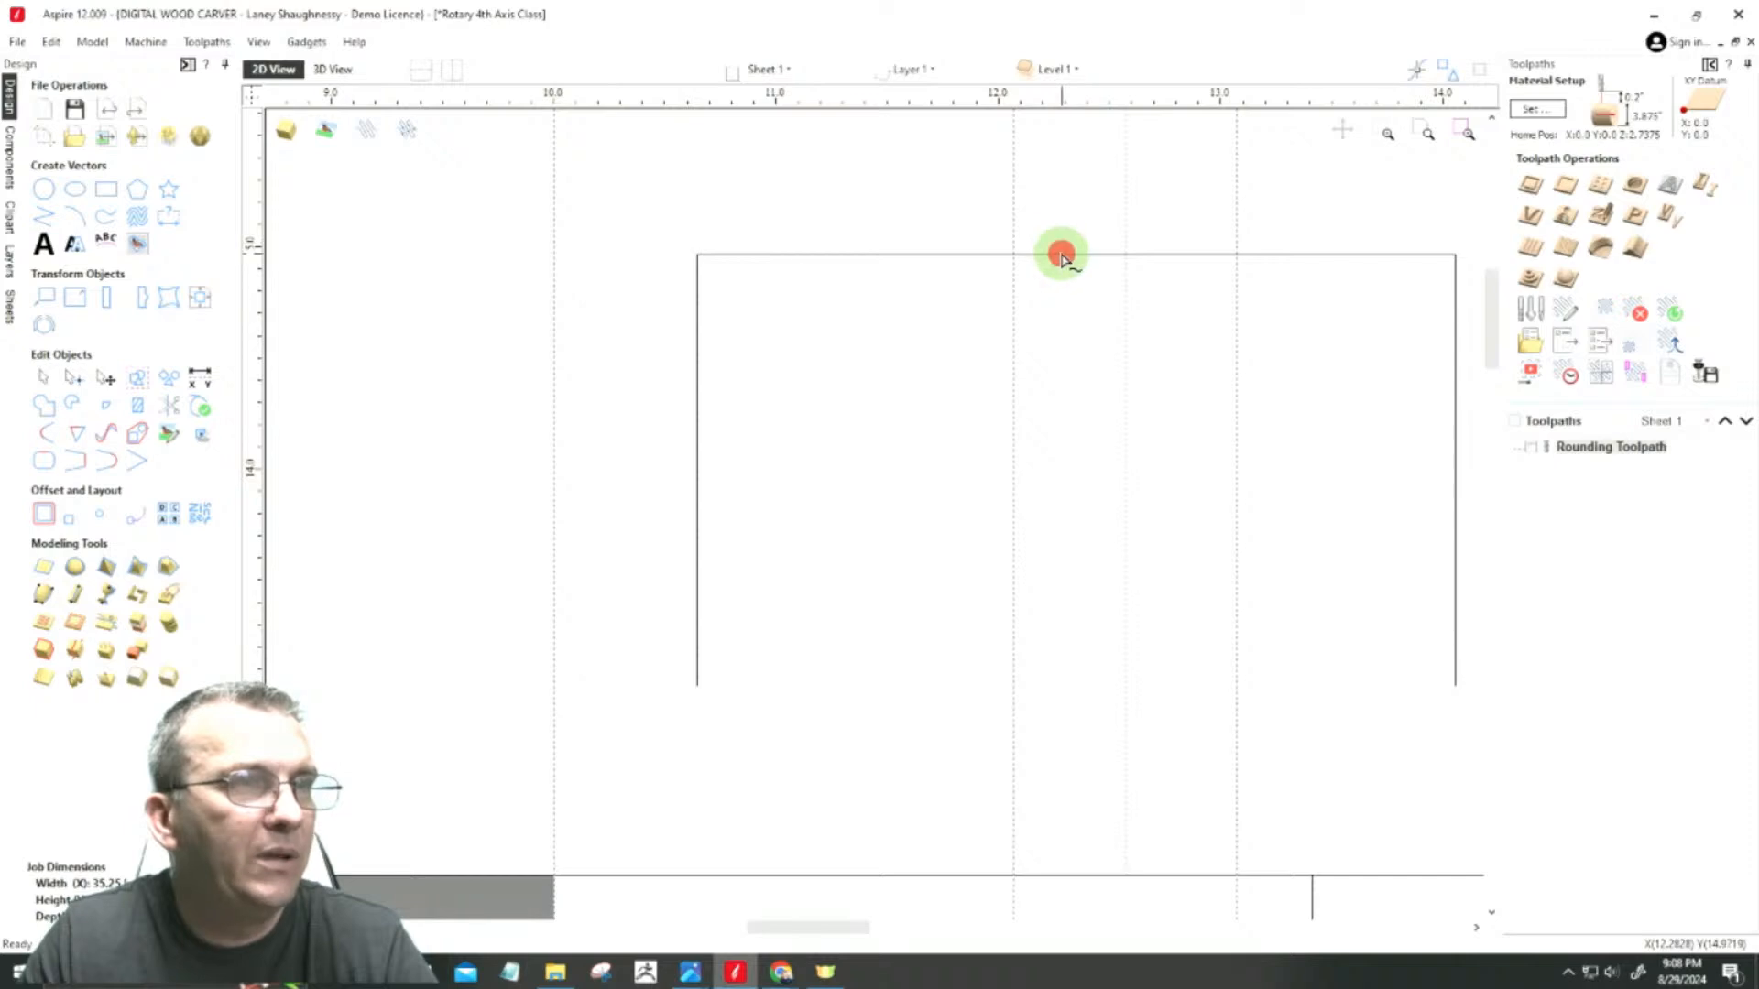
scroll(1040, 255, "up", 3)
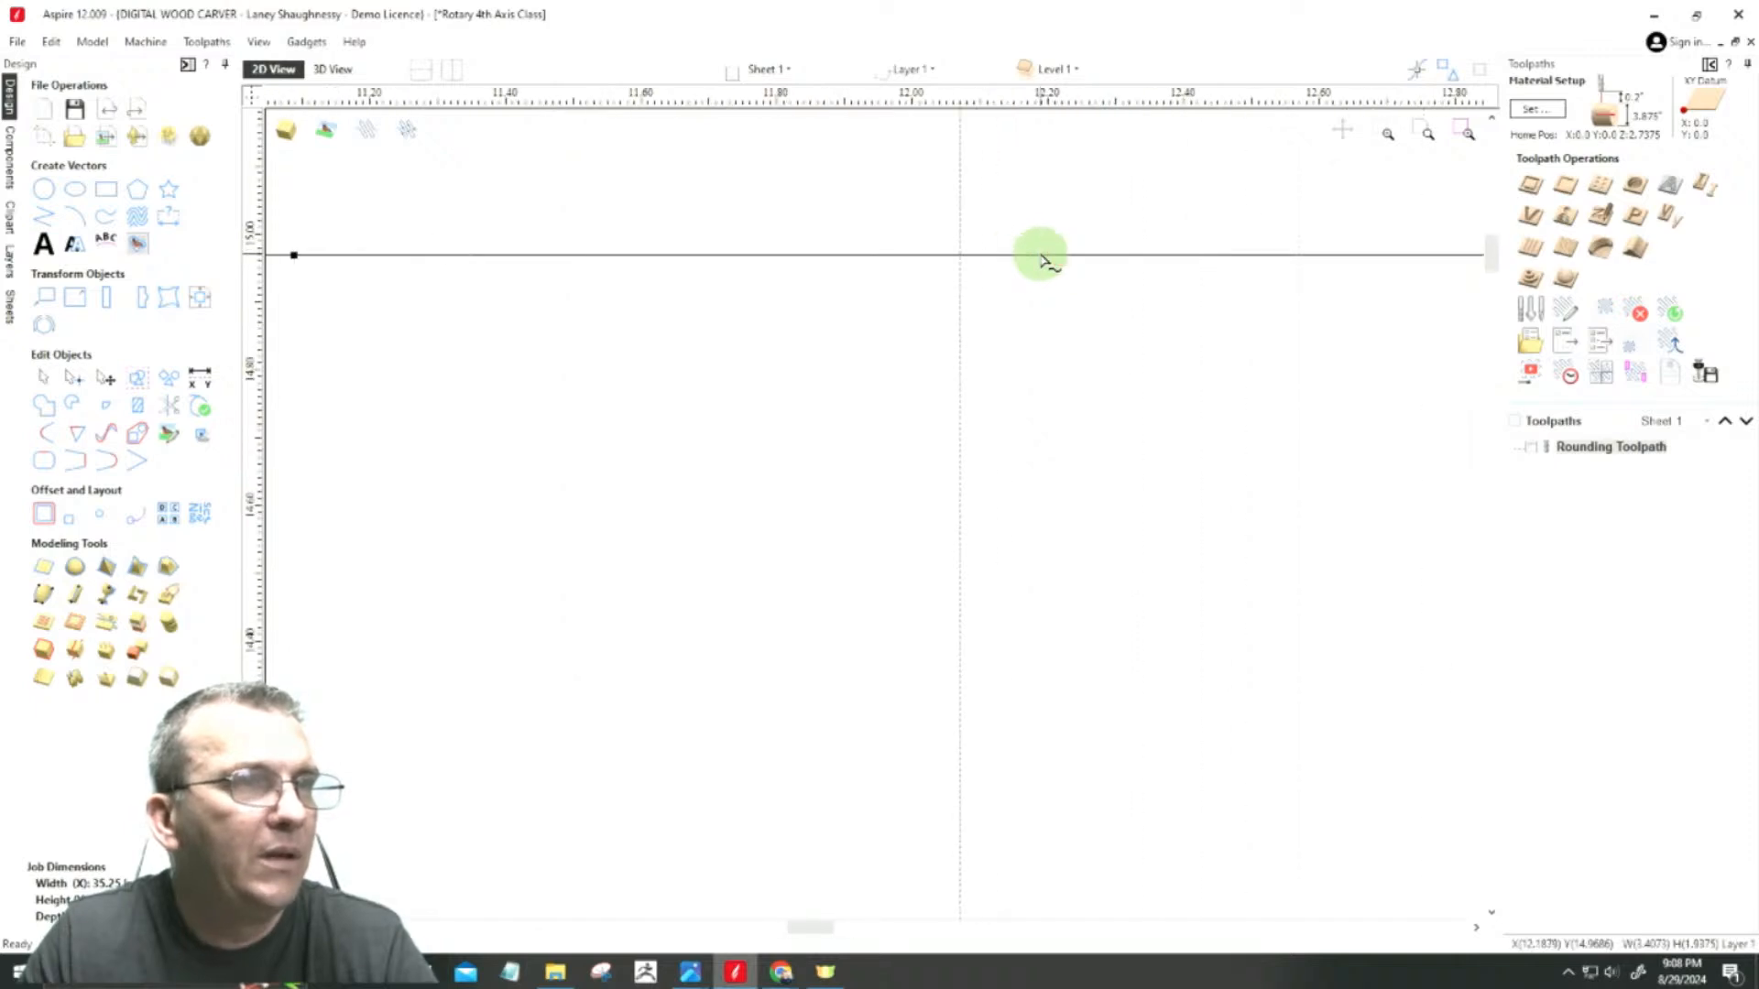
right_click(961, 262)
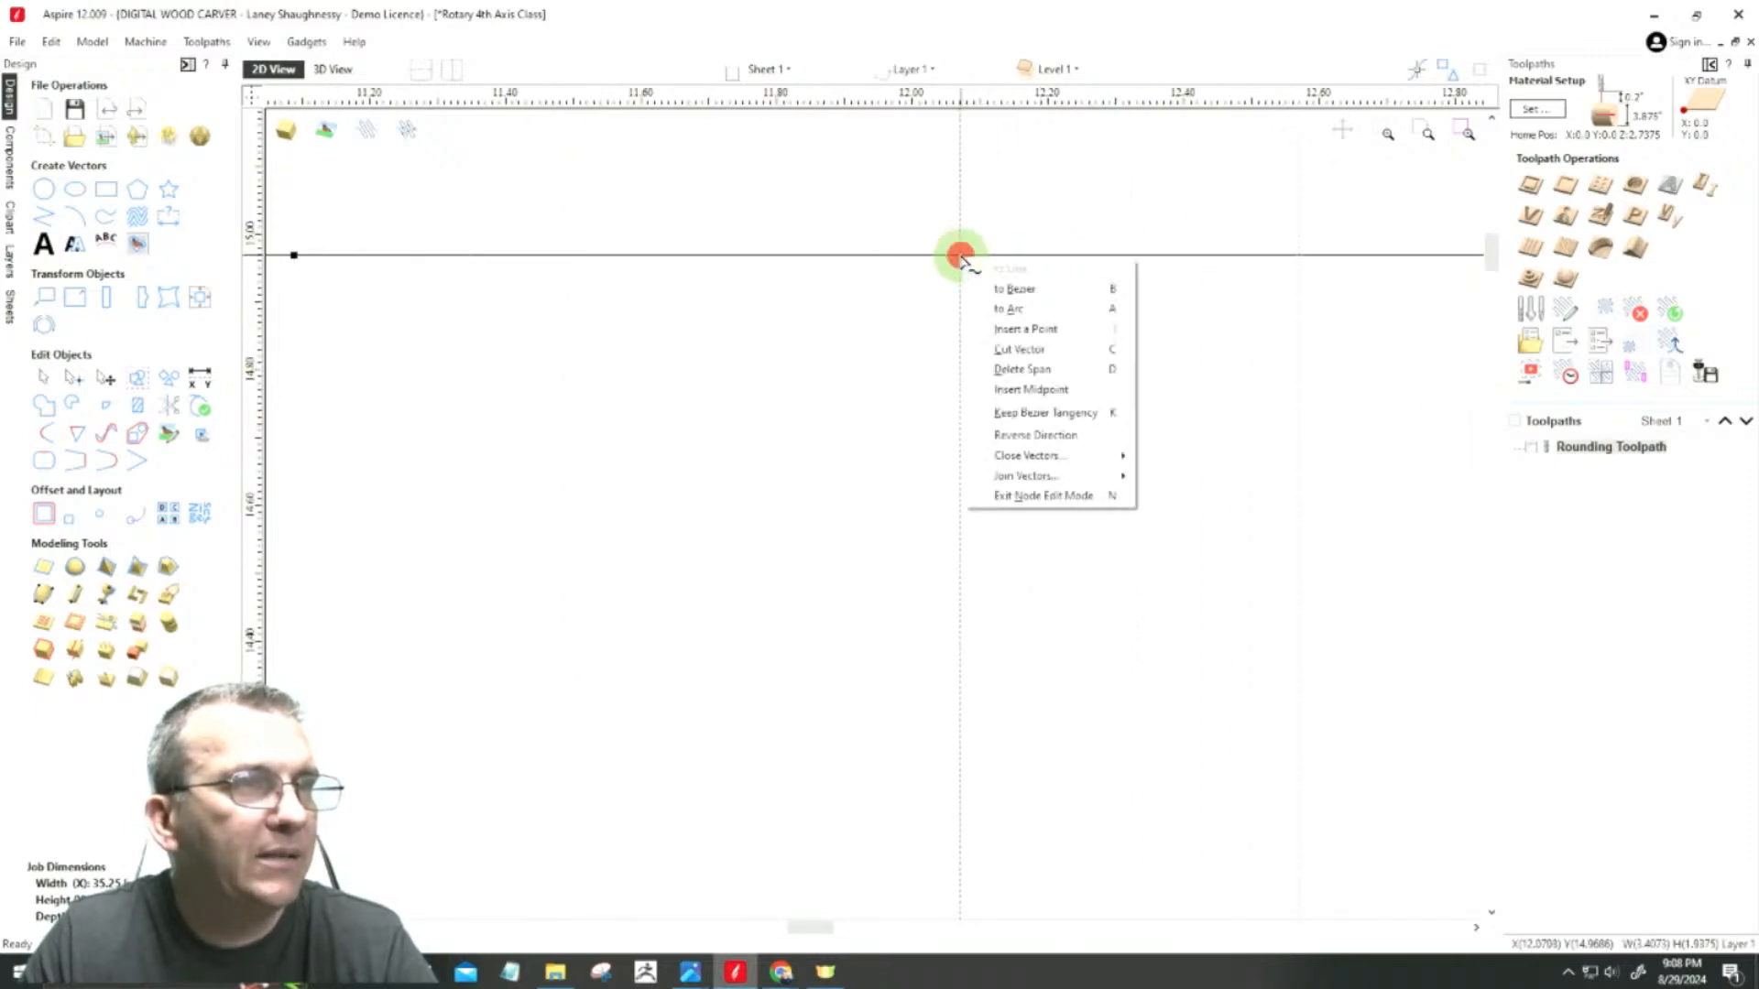
left_click(989, 328)
Step: Move the new node along the span so that it sits exactly on the guide left of the middle one
scroll(803, 355, "down", 3)
scroll(1008, 251, "up", 15)
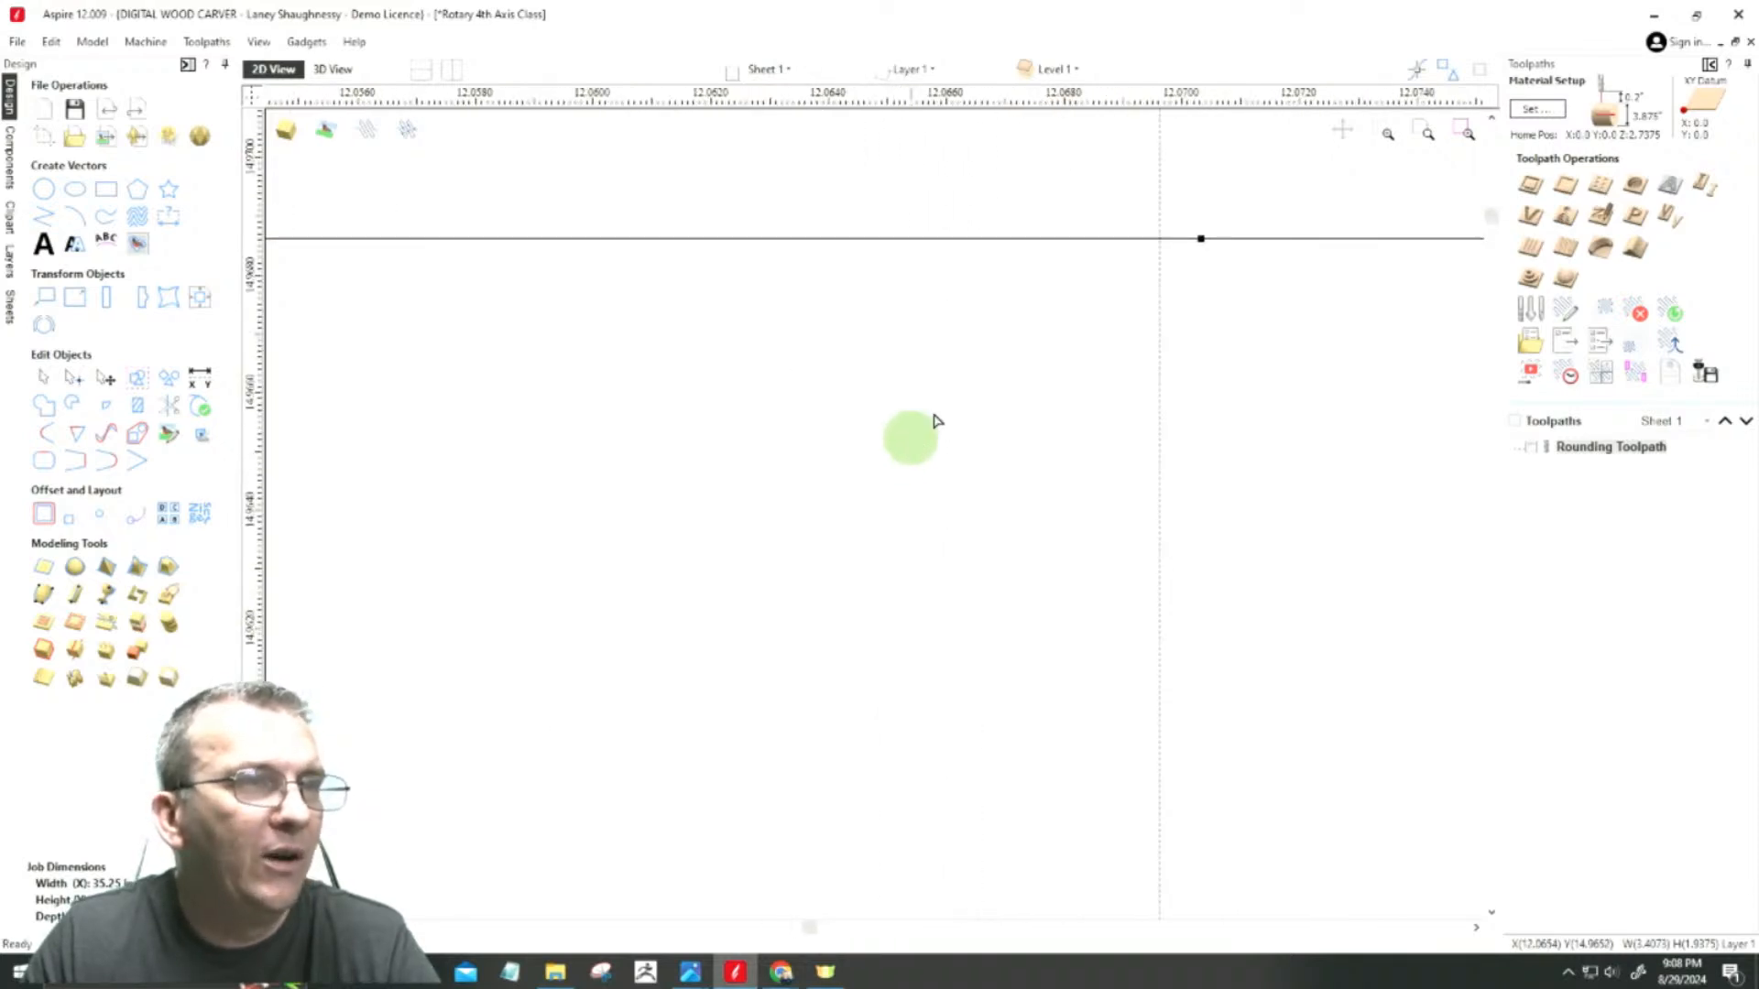
scroll(1225, 180, "up", 2)
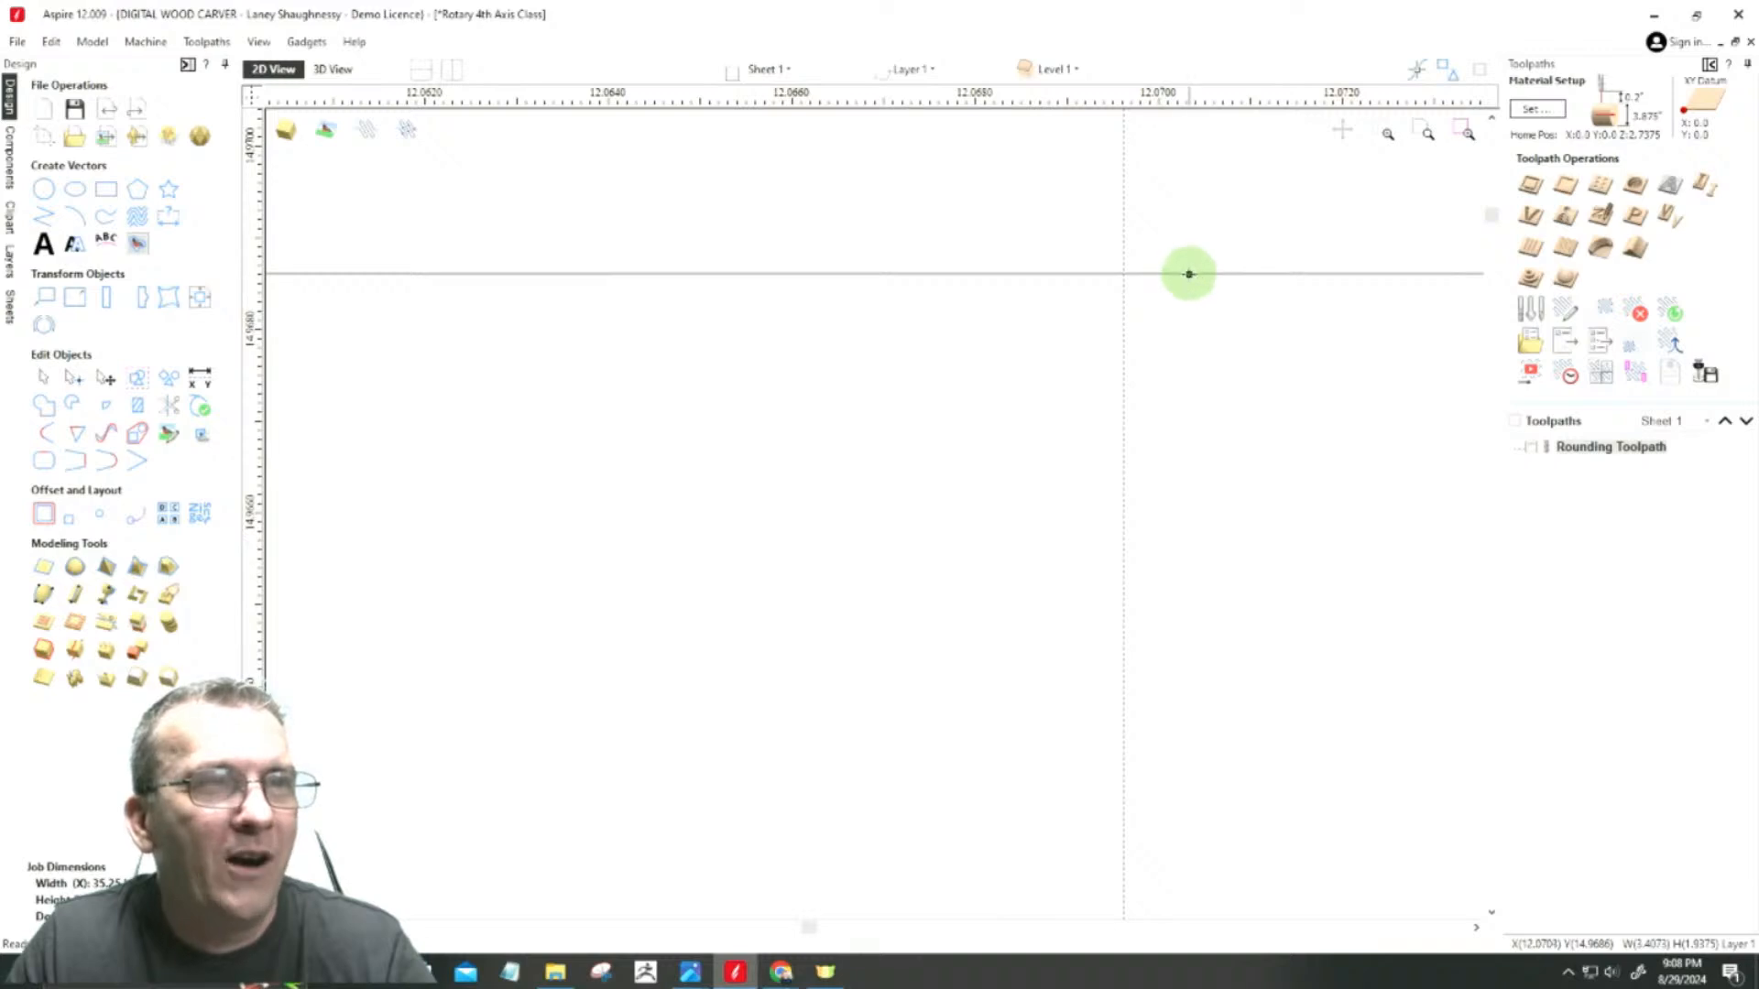
left_click(1189, 275)
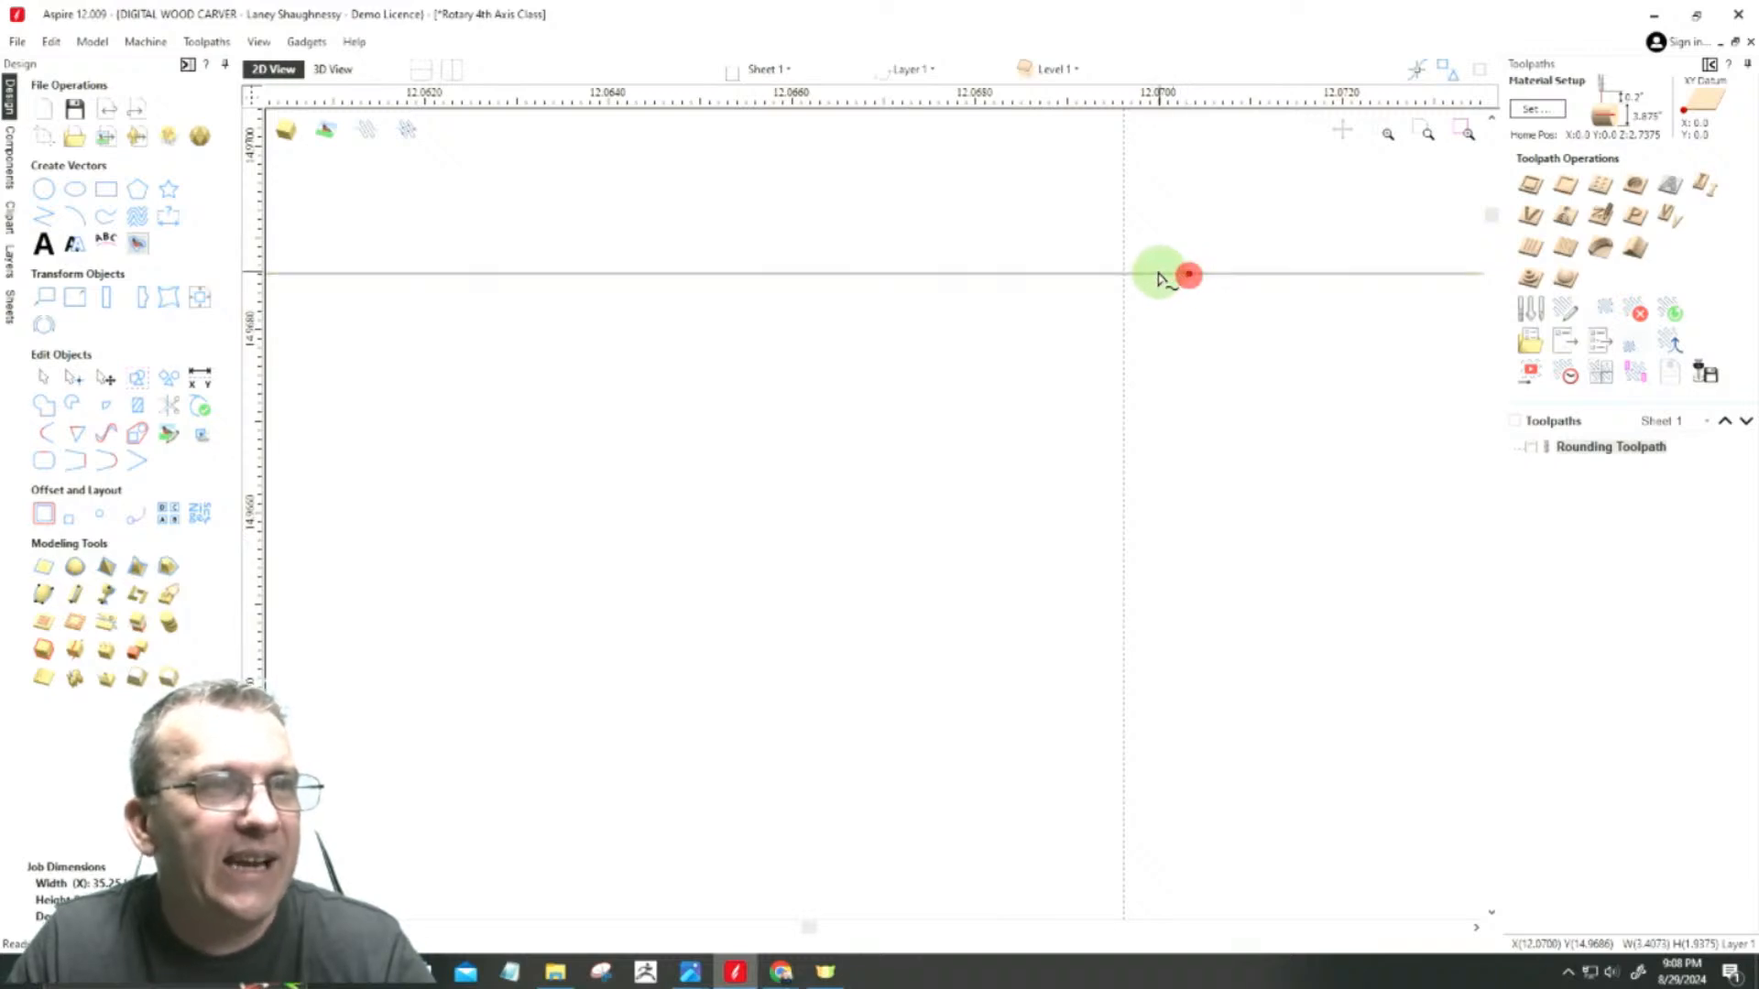
left_click_drag(1124, 275, 1124, 274)
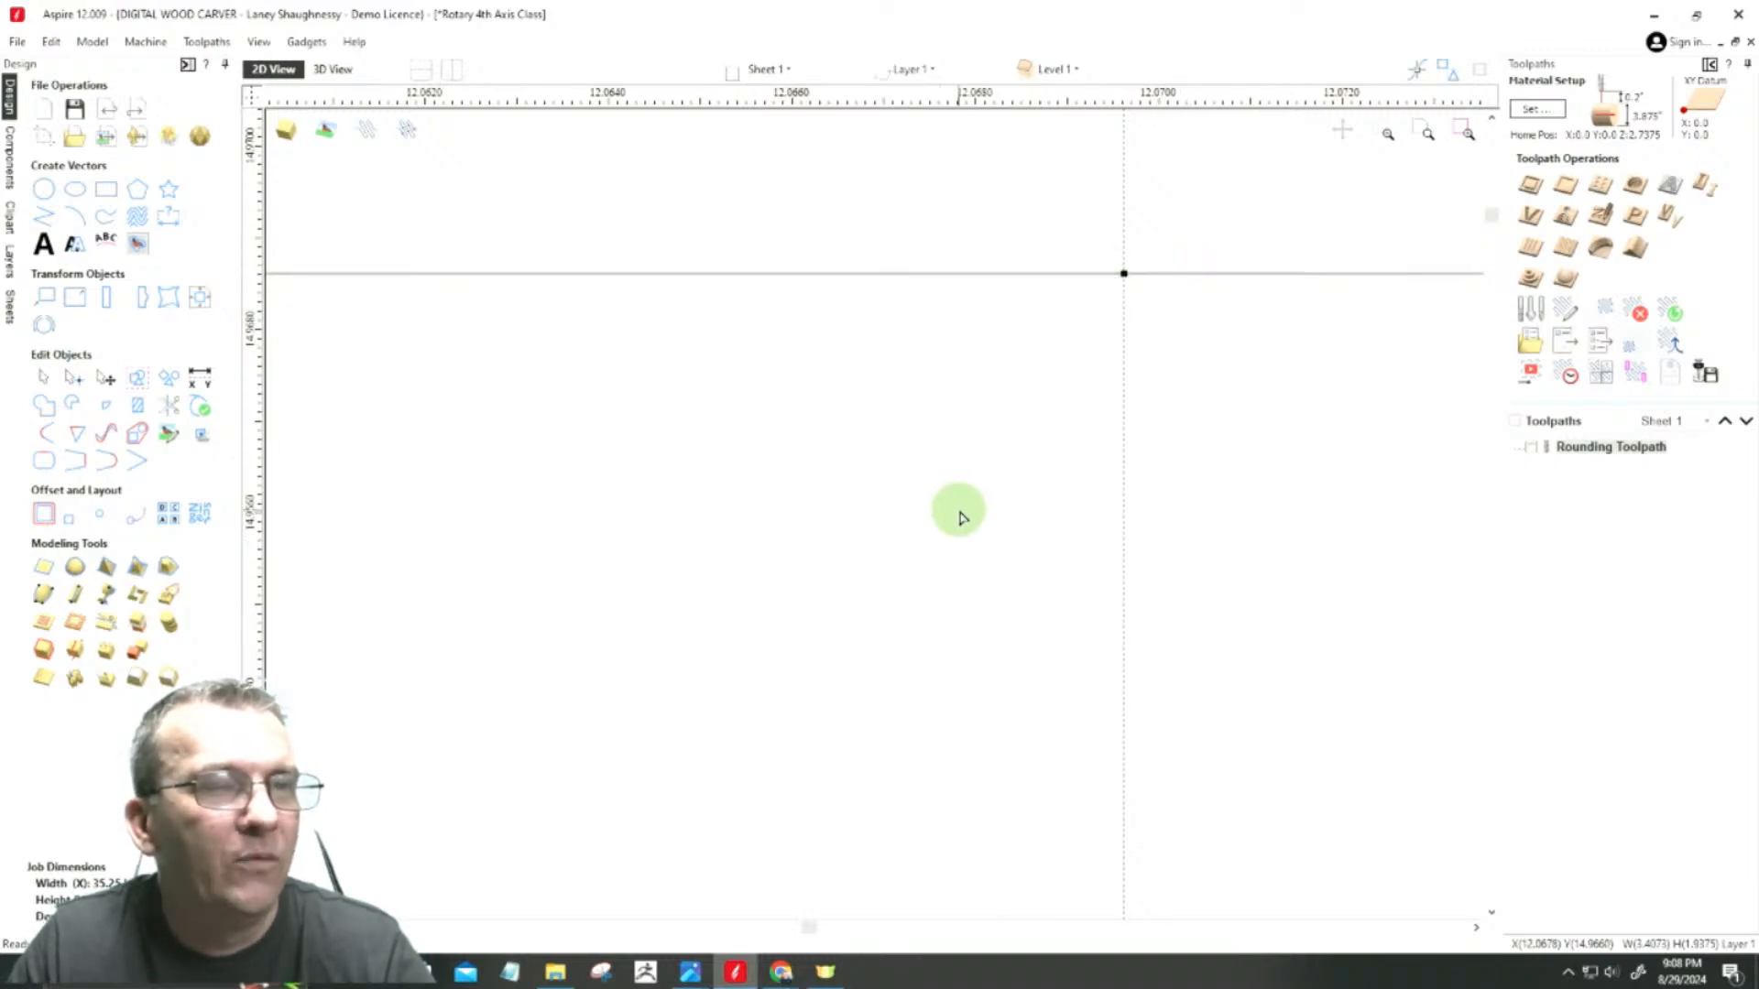
Step: Insert another node on the upper span where it crosses the guide right of the middle one
scroll(1035, 486, "down", 15)
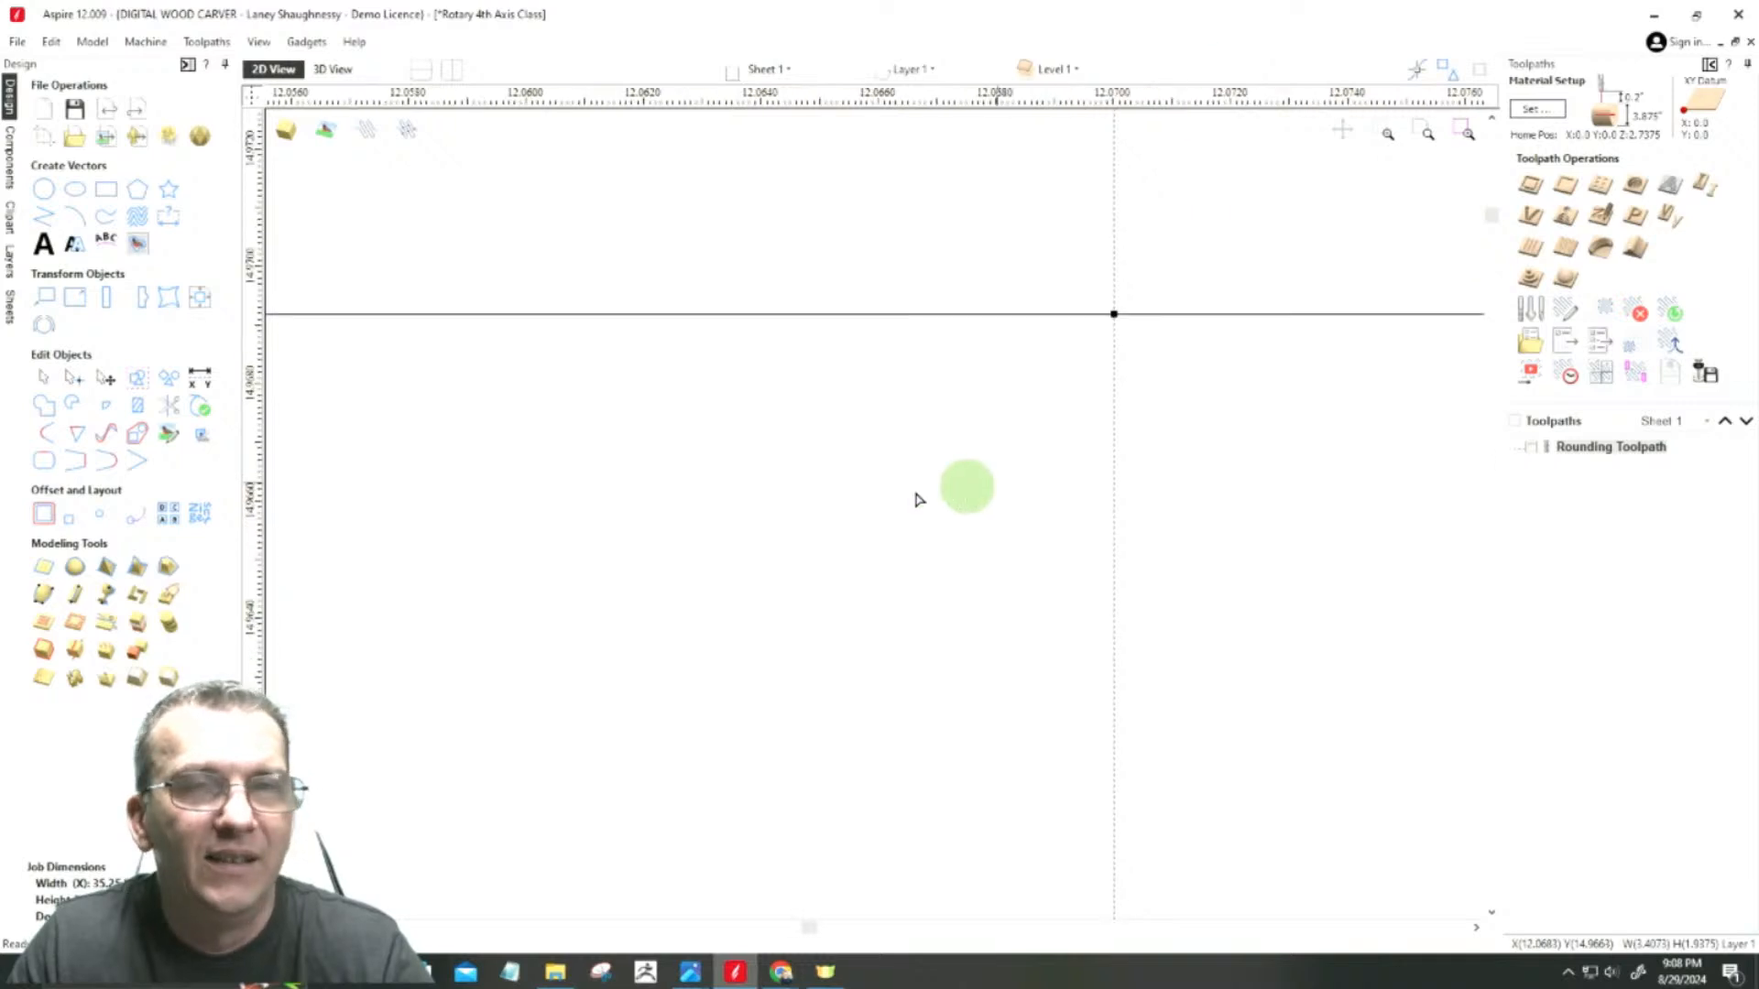
scroll(745, 458, "down", 10)
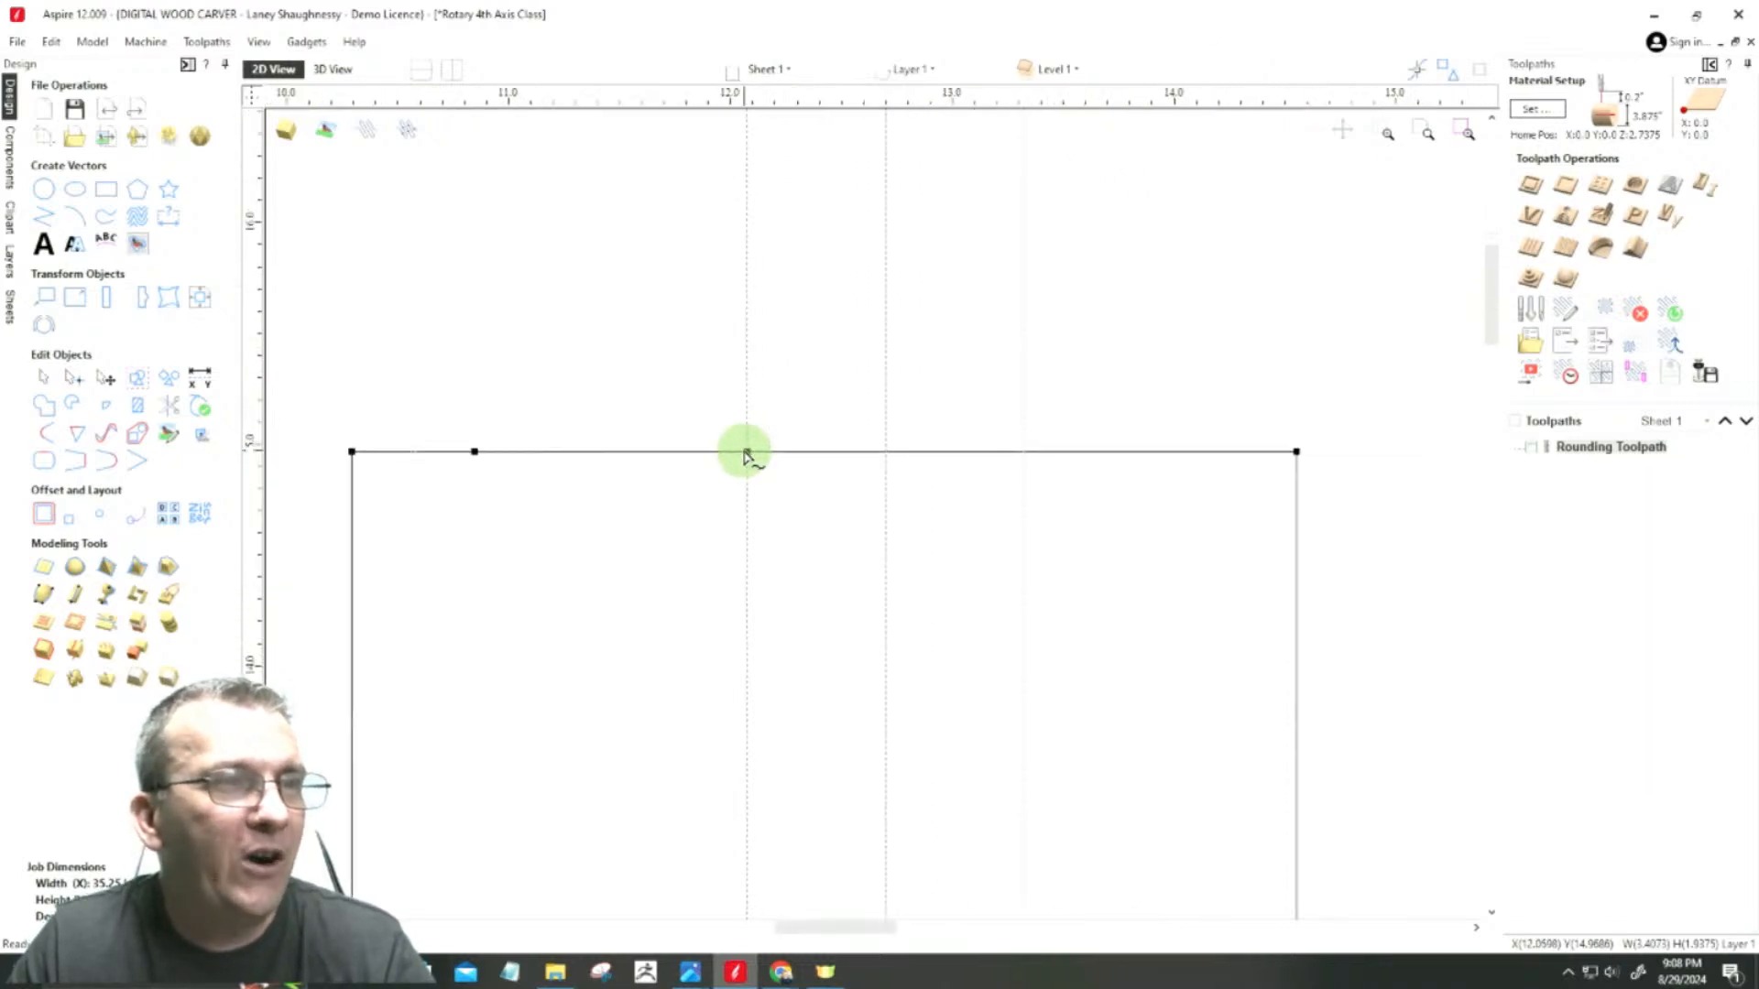
scroll(1115, 400, "down", 6)
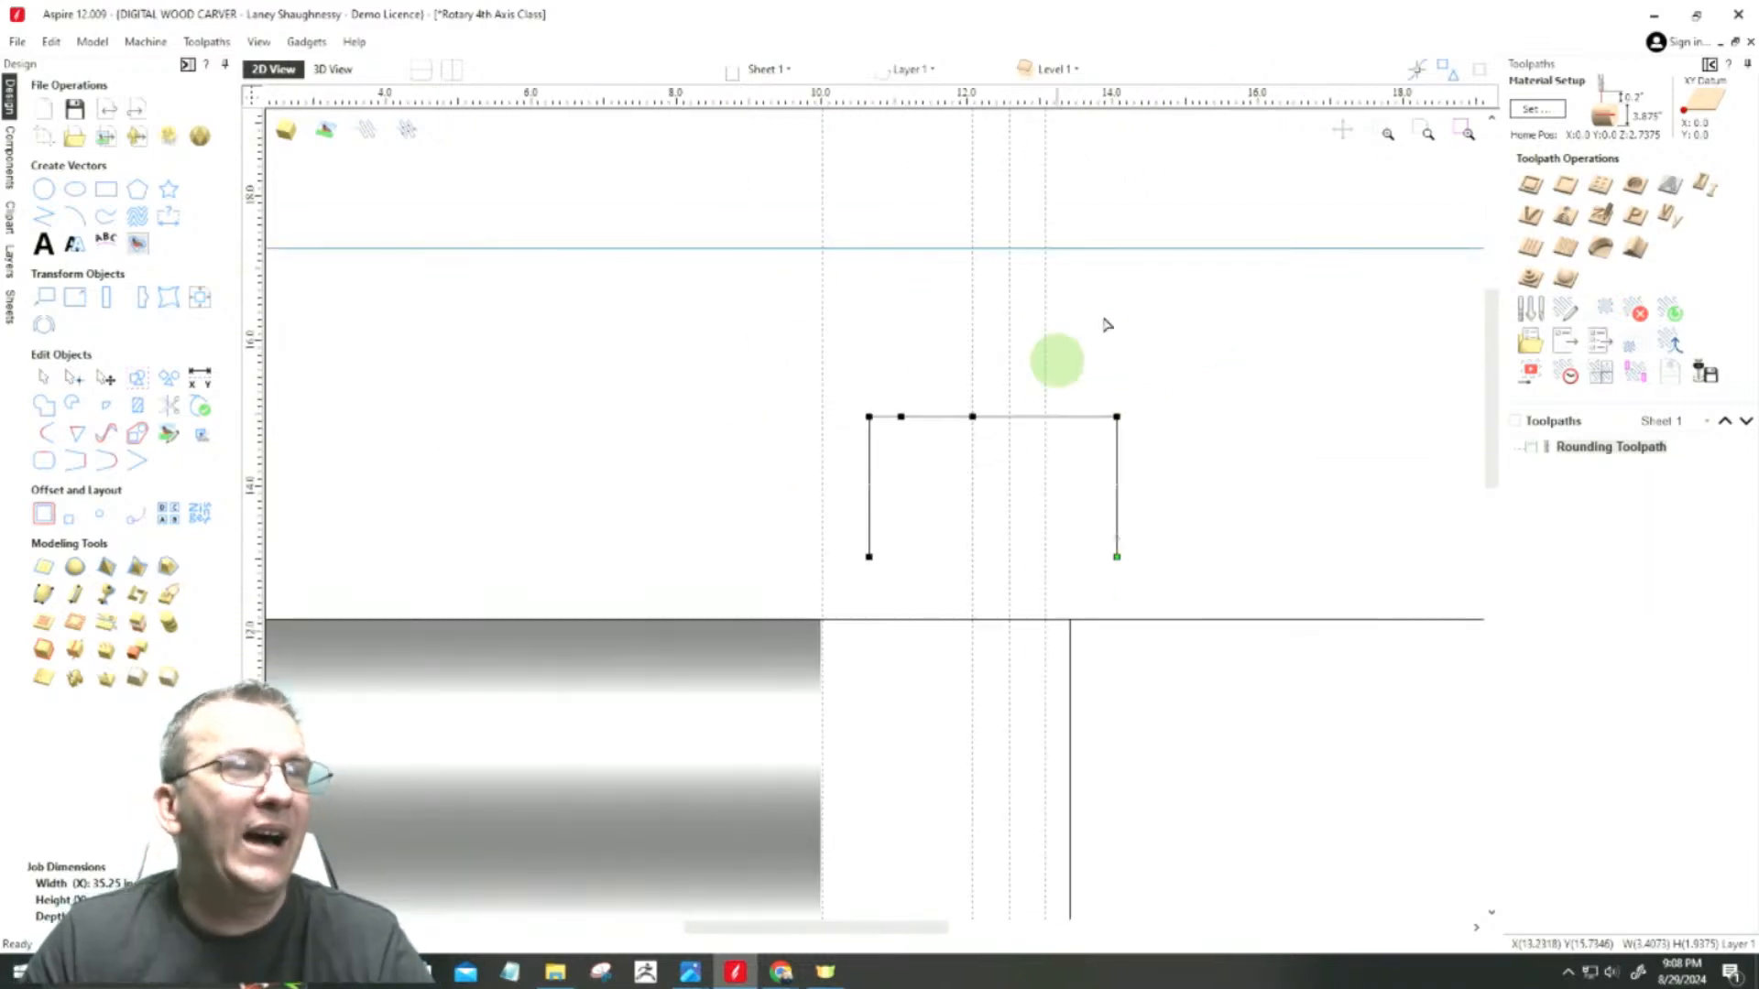
right_click(1045, 417)
left_click(1074, 469)
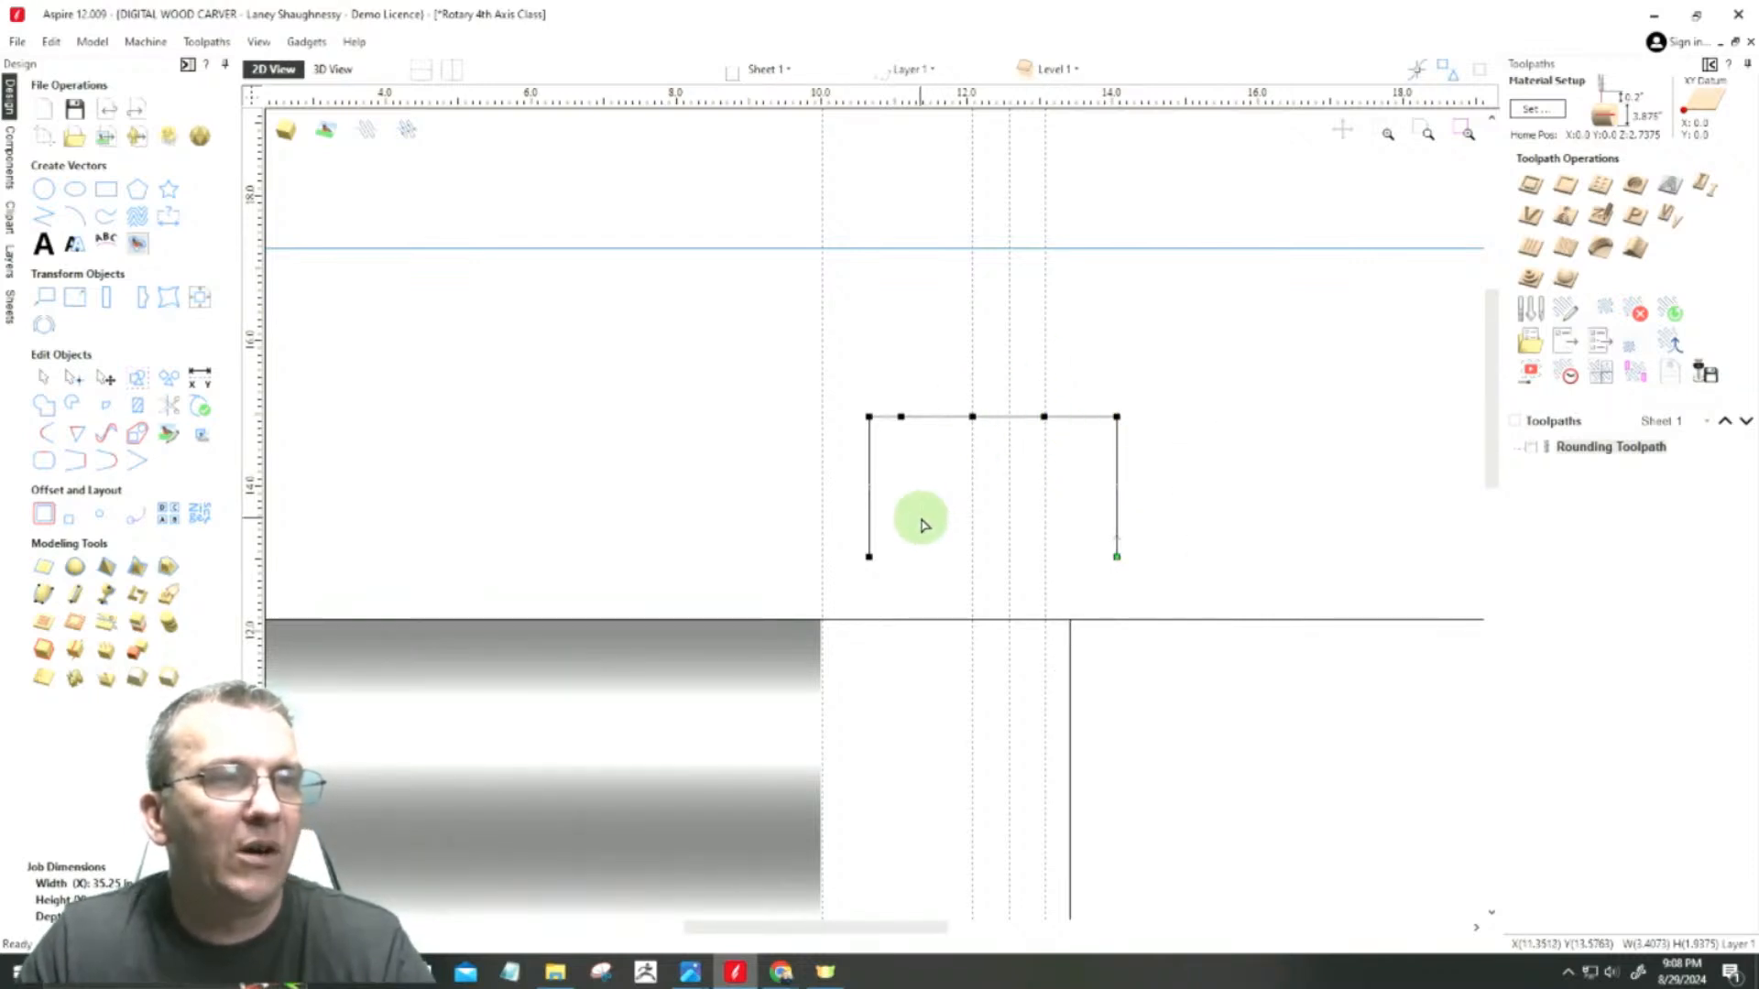
Step: Move this second node along the span exactly onto the guide right of the middle one, and leave node editing
scroll(1042, 418, "up", 5)
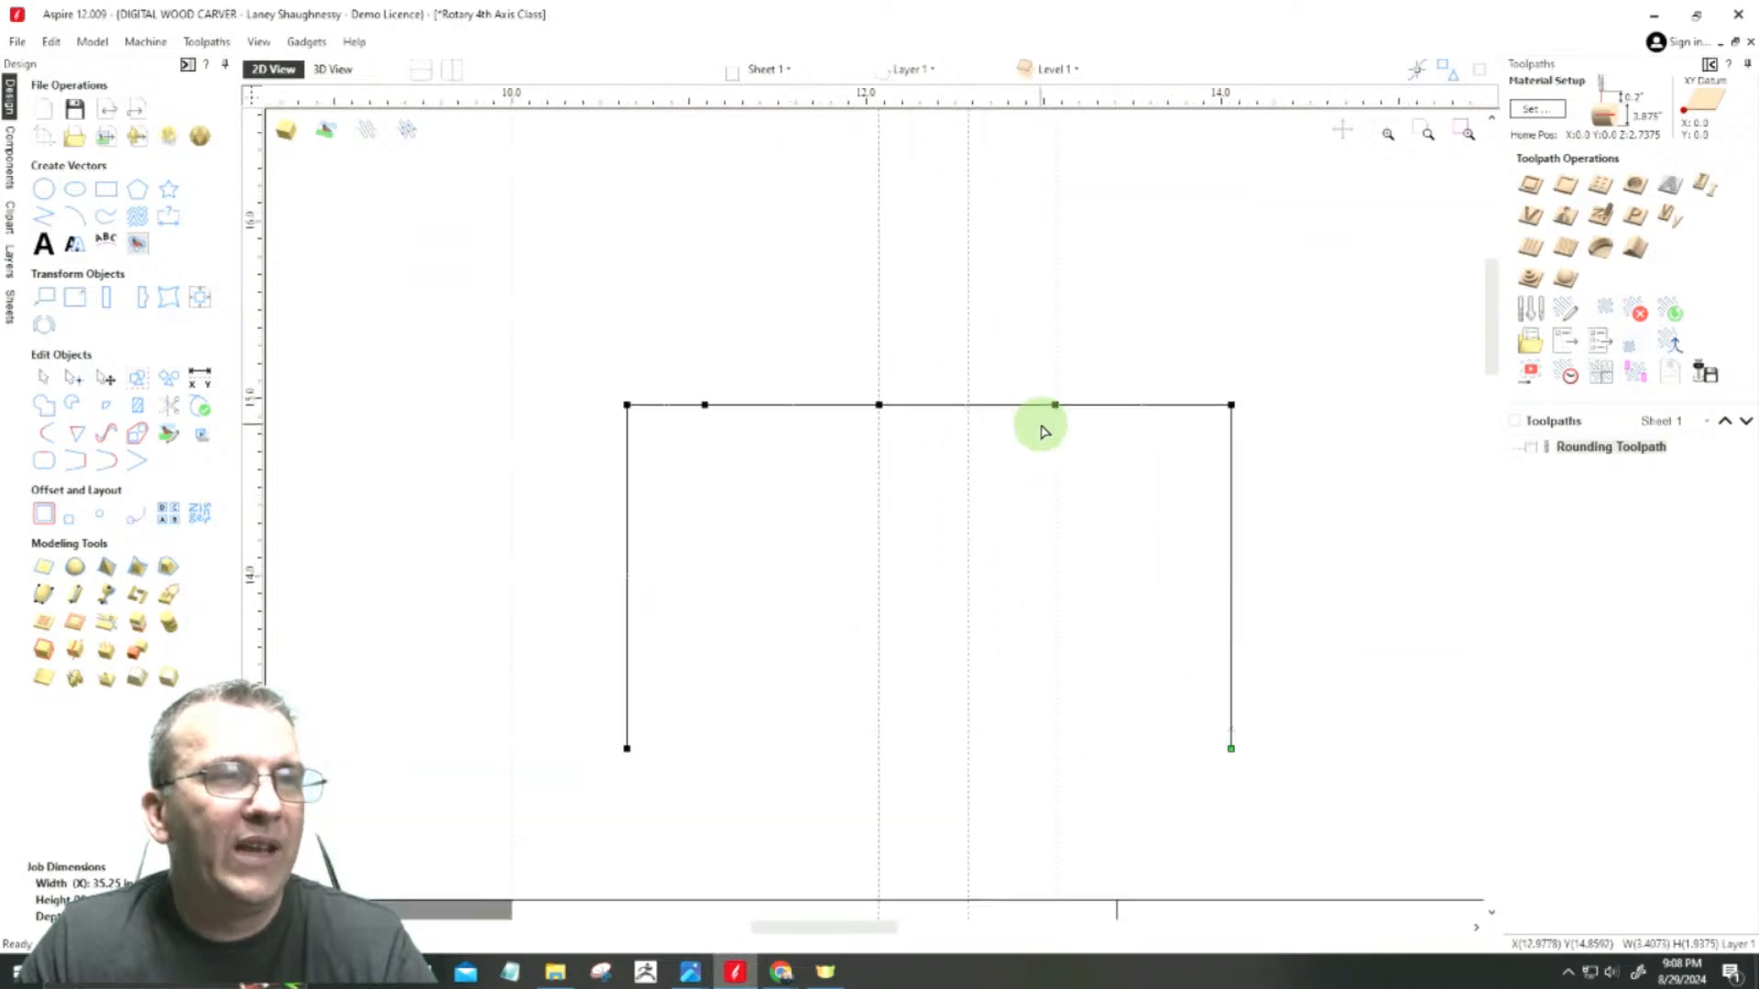
scroll(1062, 403, "up", 10)
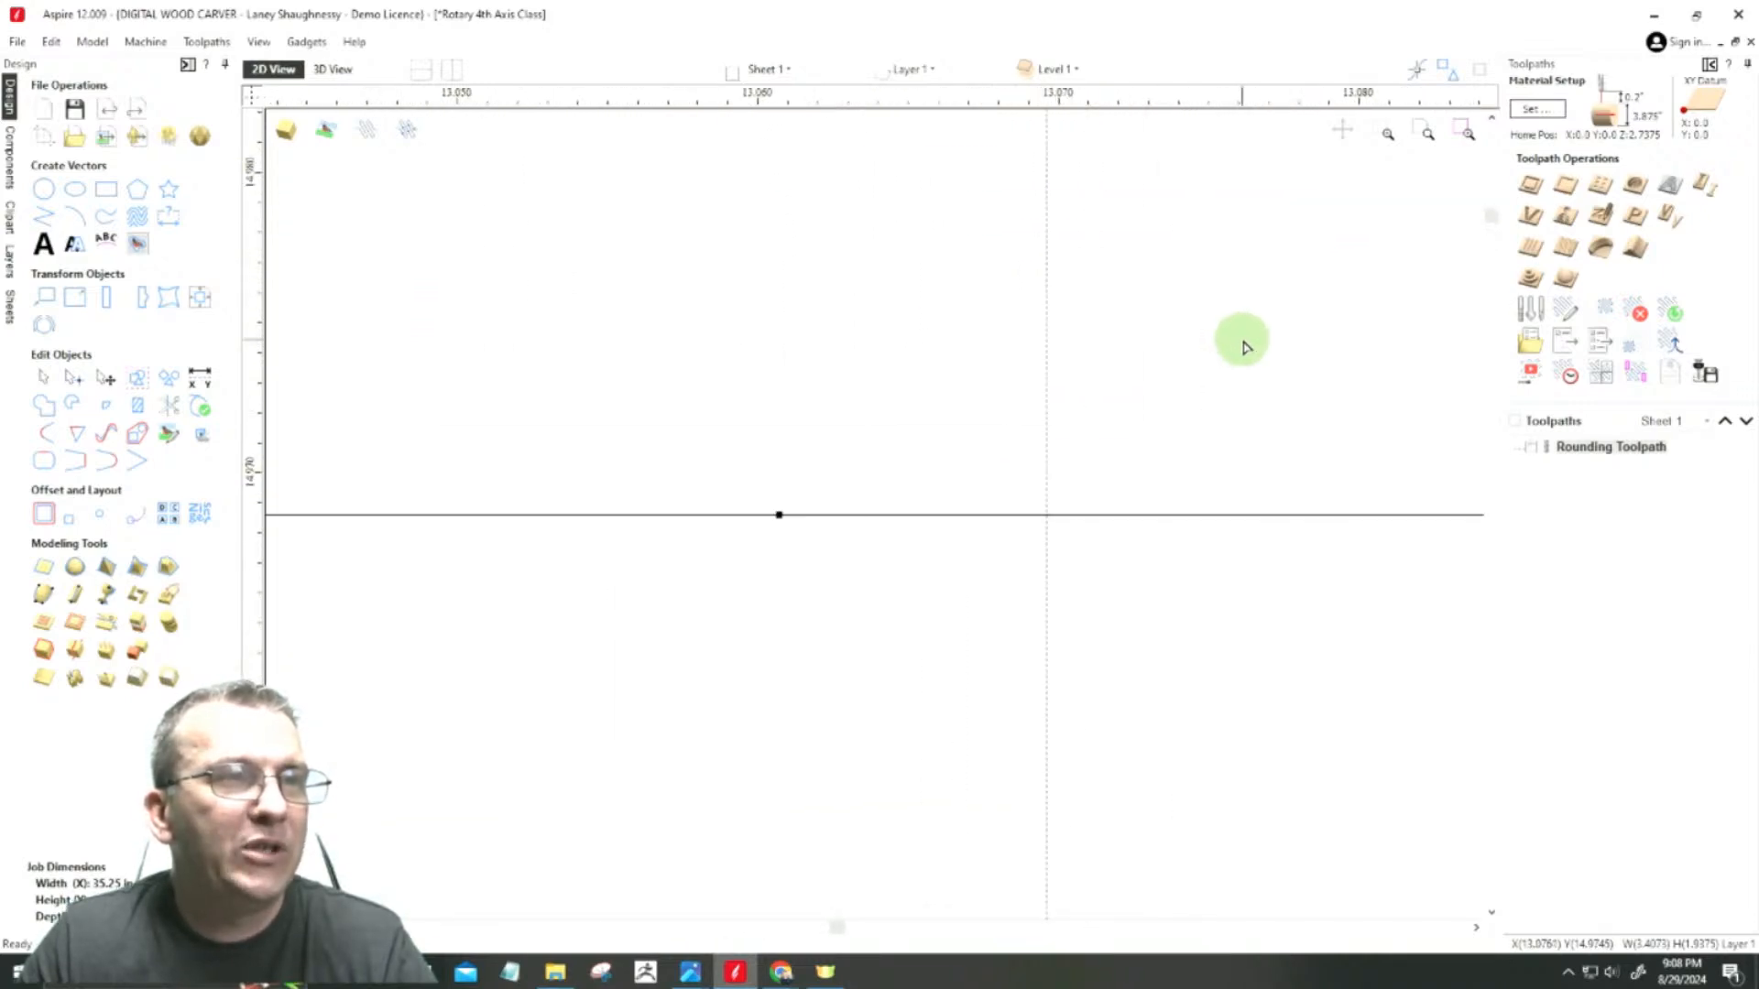
left_click(777, 516)
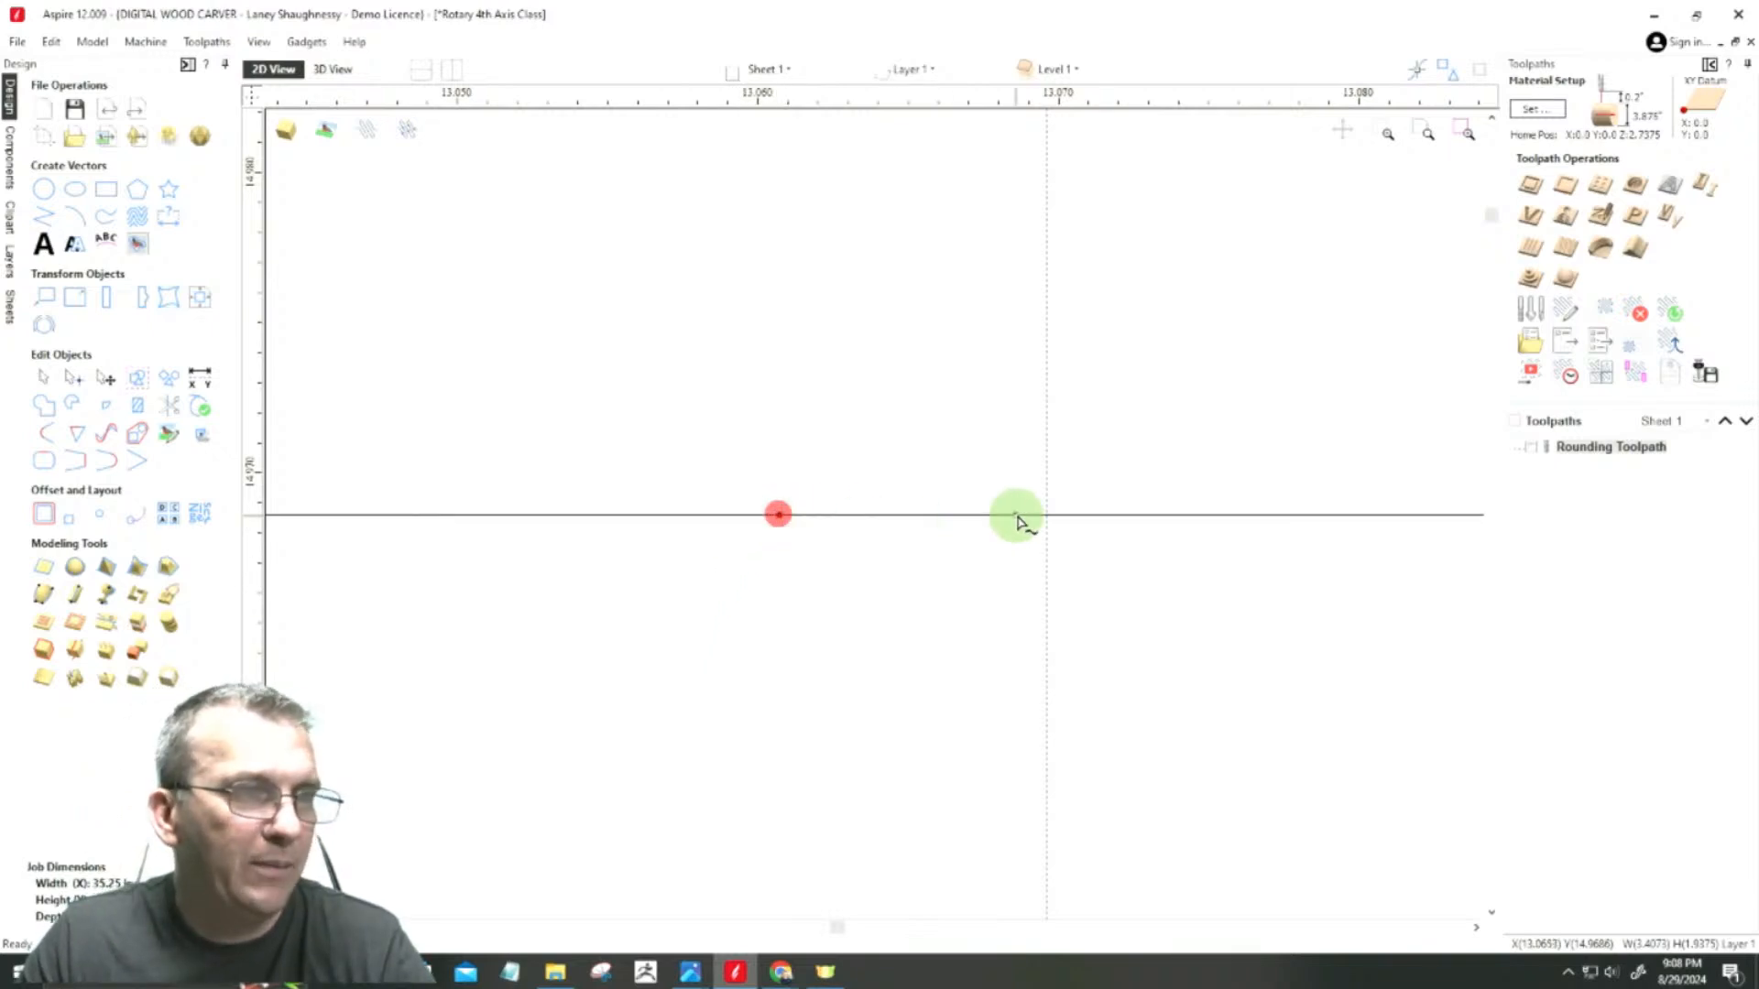
left_click_drag(1046, 513, 1046, 514)
scroll(1157, 541, "down", 8)
scroll(1151, 523, "down", 3)
left_click(1110, 600)
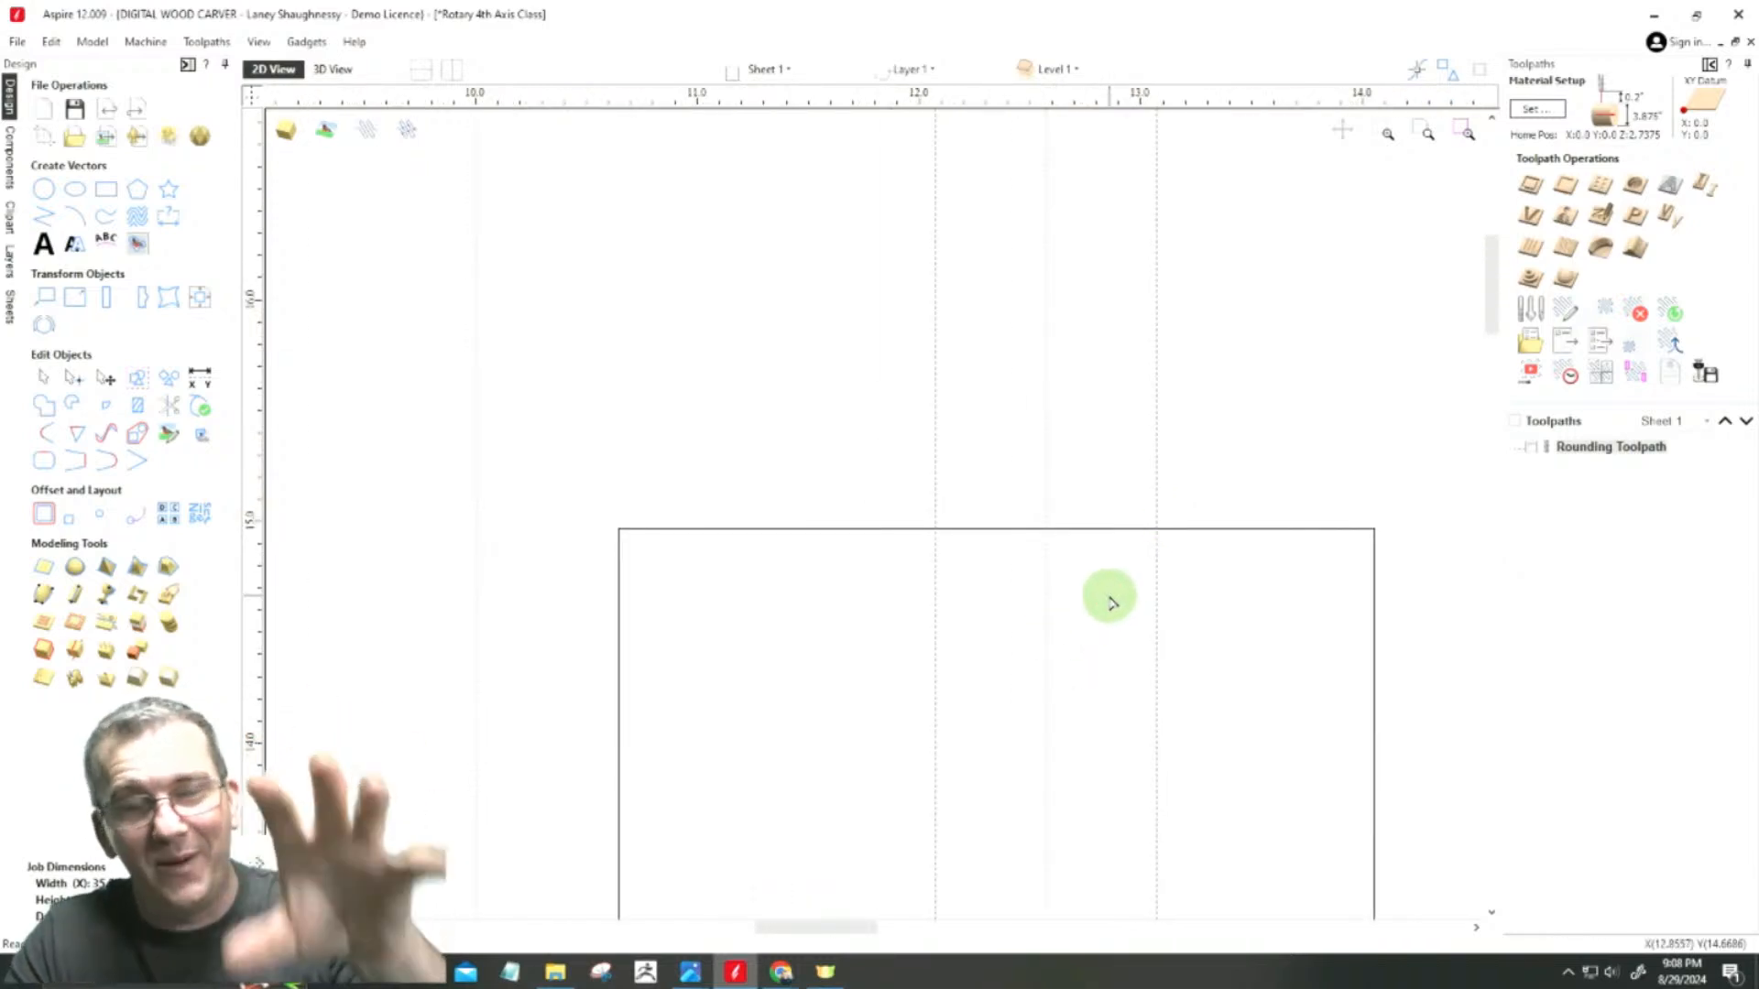
scroll(1080, 541, "up", 6)
scroll(1090, 481, "down", 6)
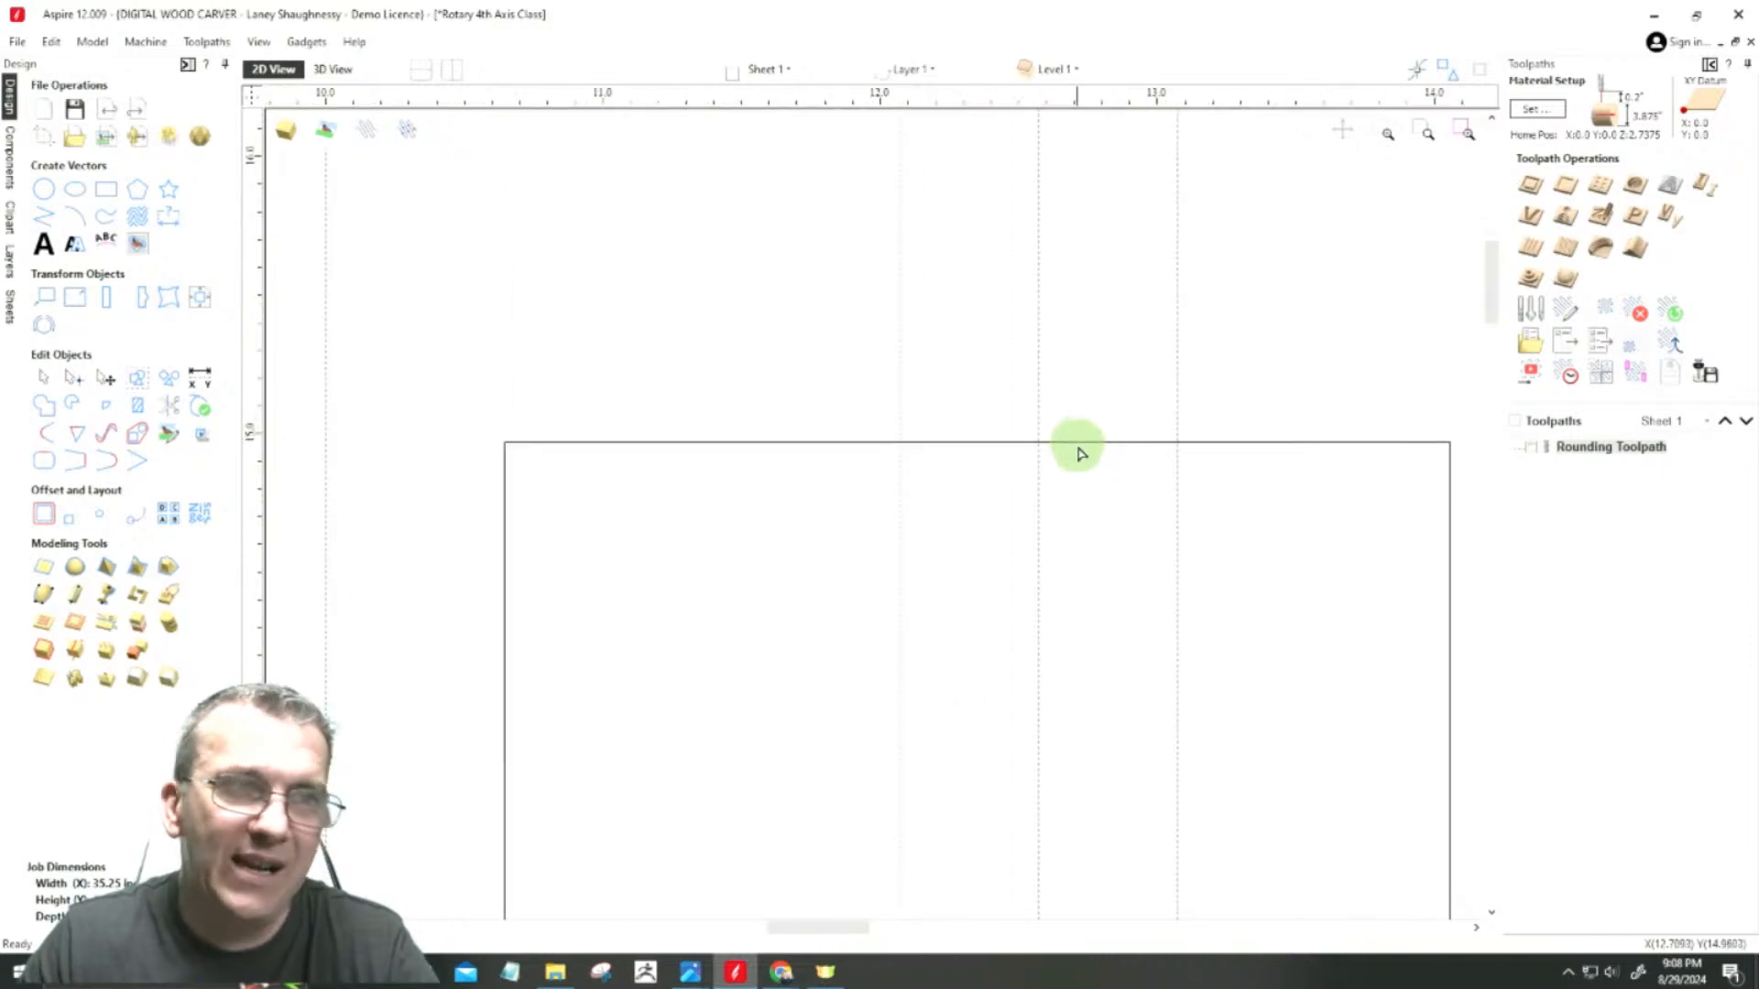
scroll(1083, 458, "up", 3)
scroll(1080, 455, "up", 2)
scroll(1072, 445, "down", 5)
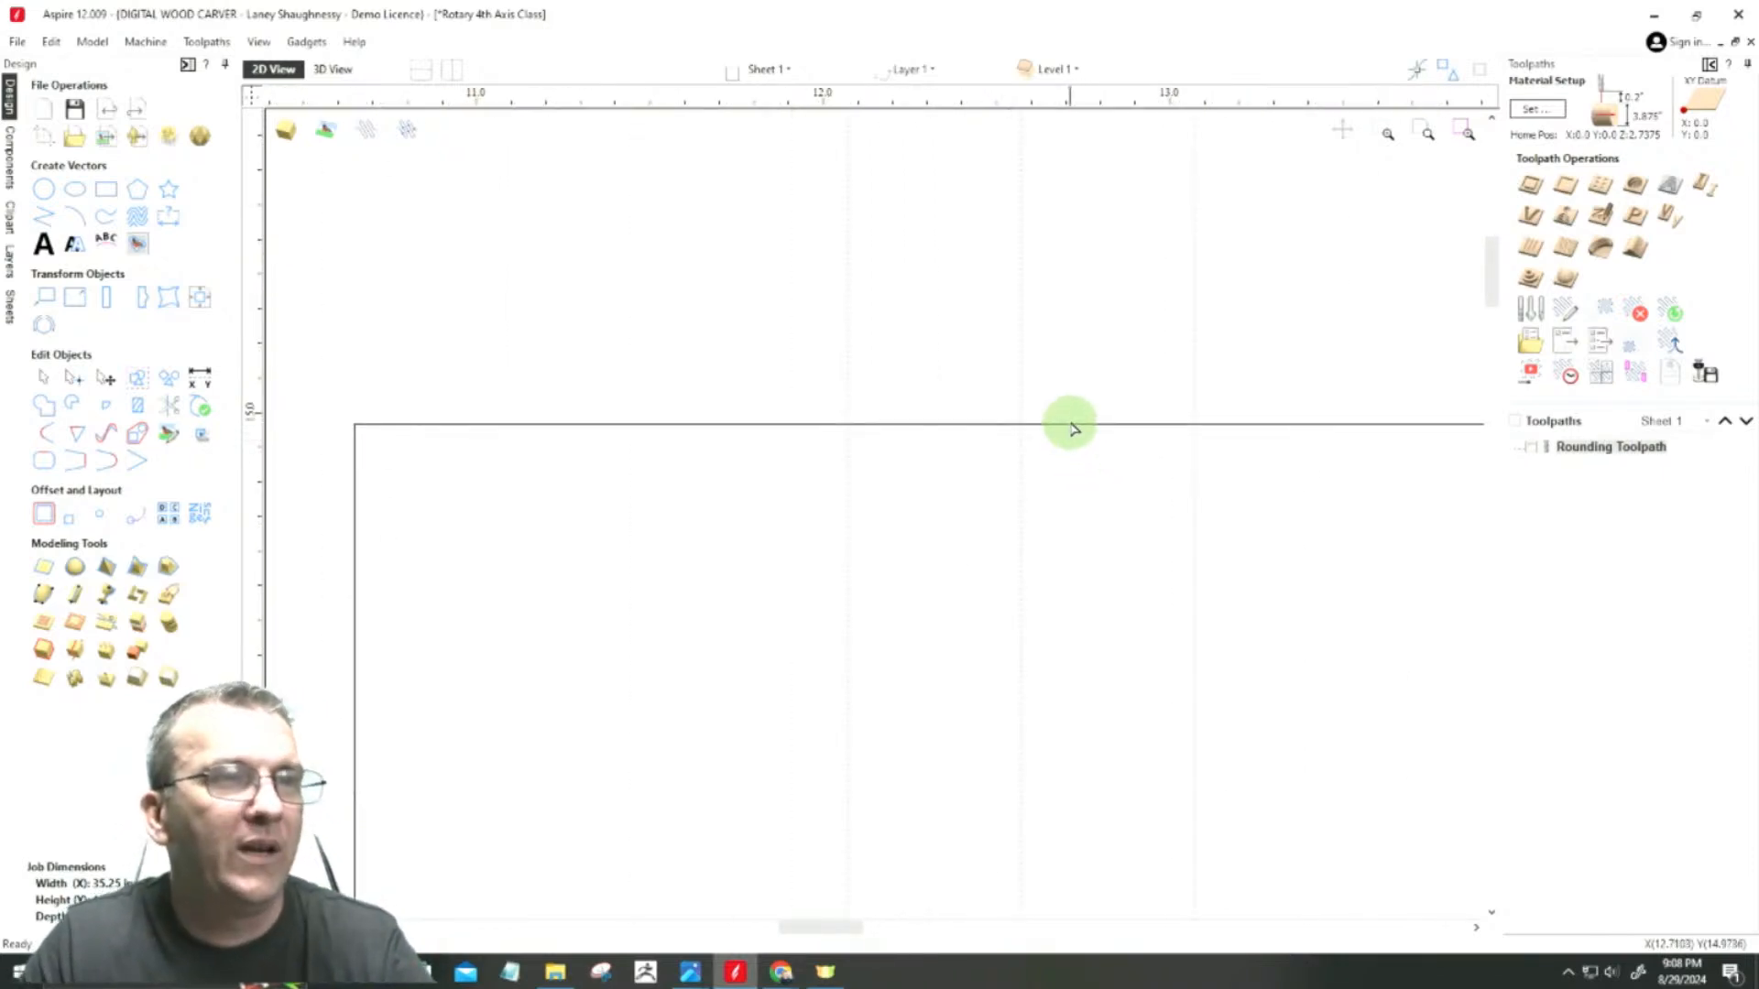
Step: Convert the upper span between the two inserted nodes to an arc and bend it down into a semicircular cove centred on the middle guide
left_click(1072, 420)
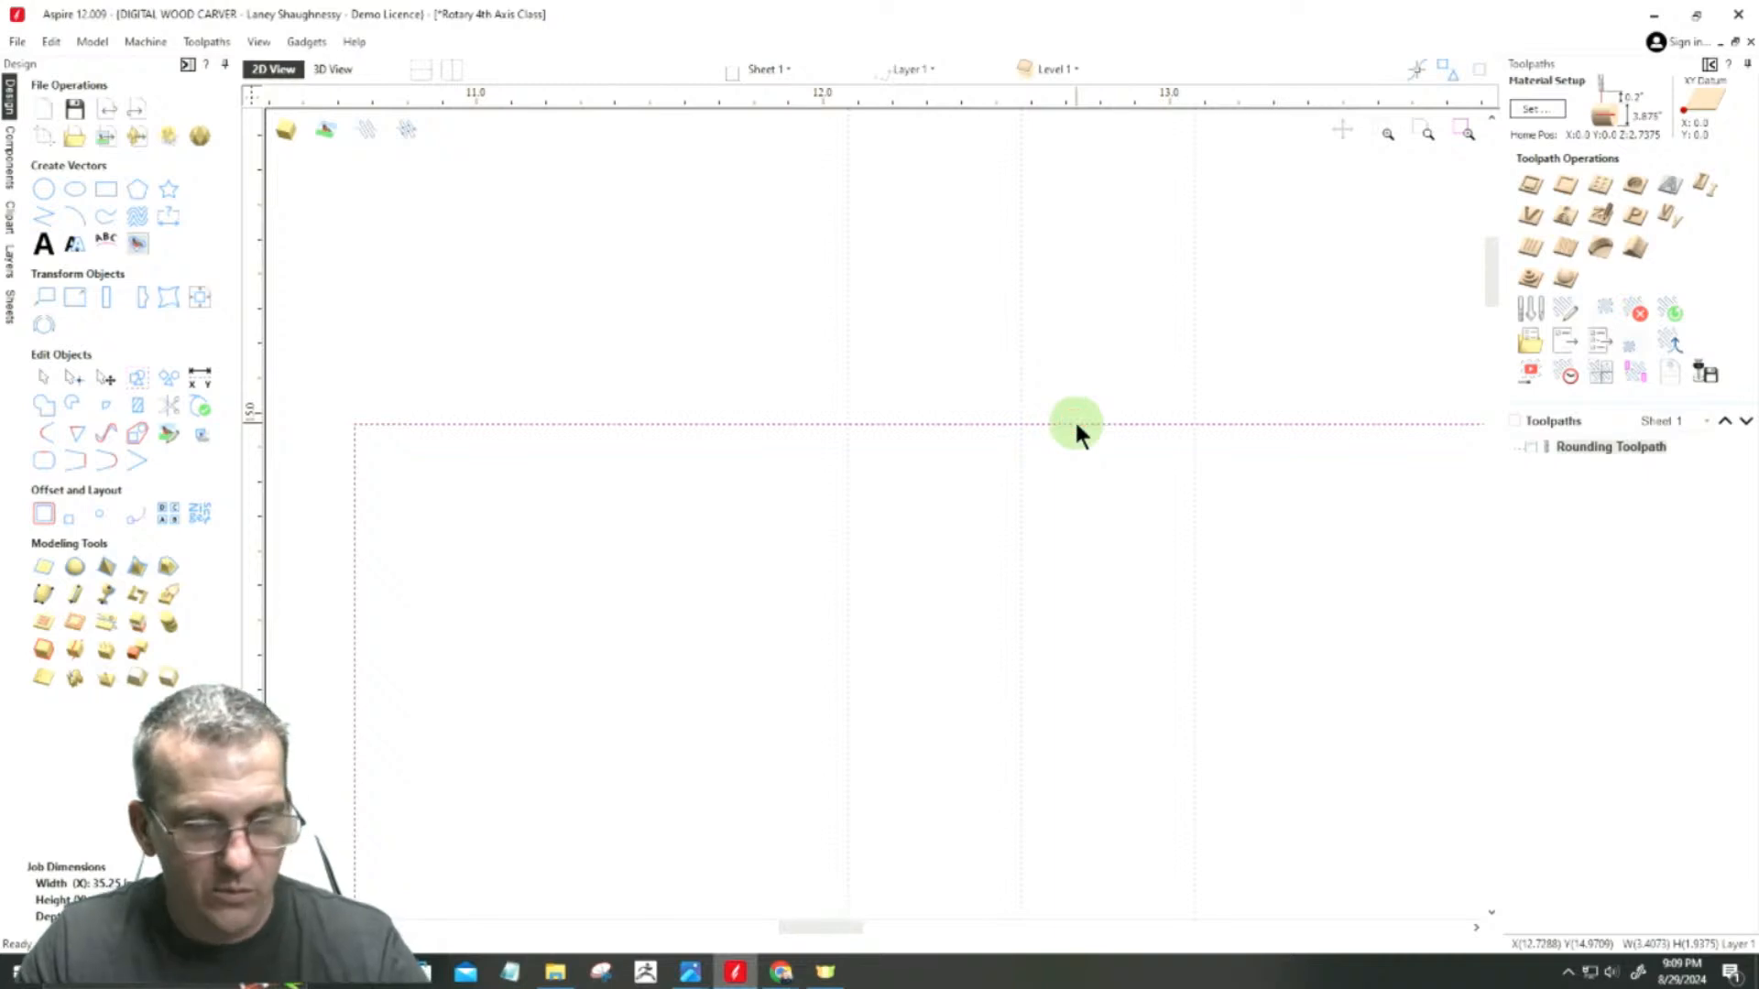
right_click(1078, 426)
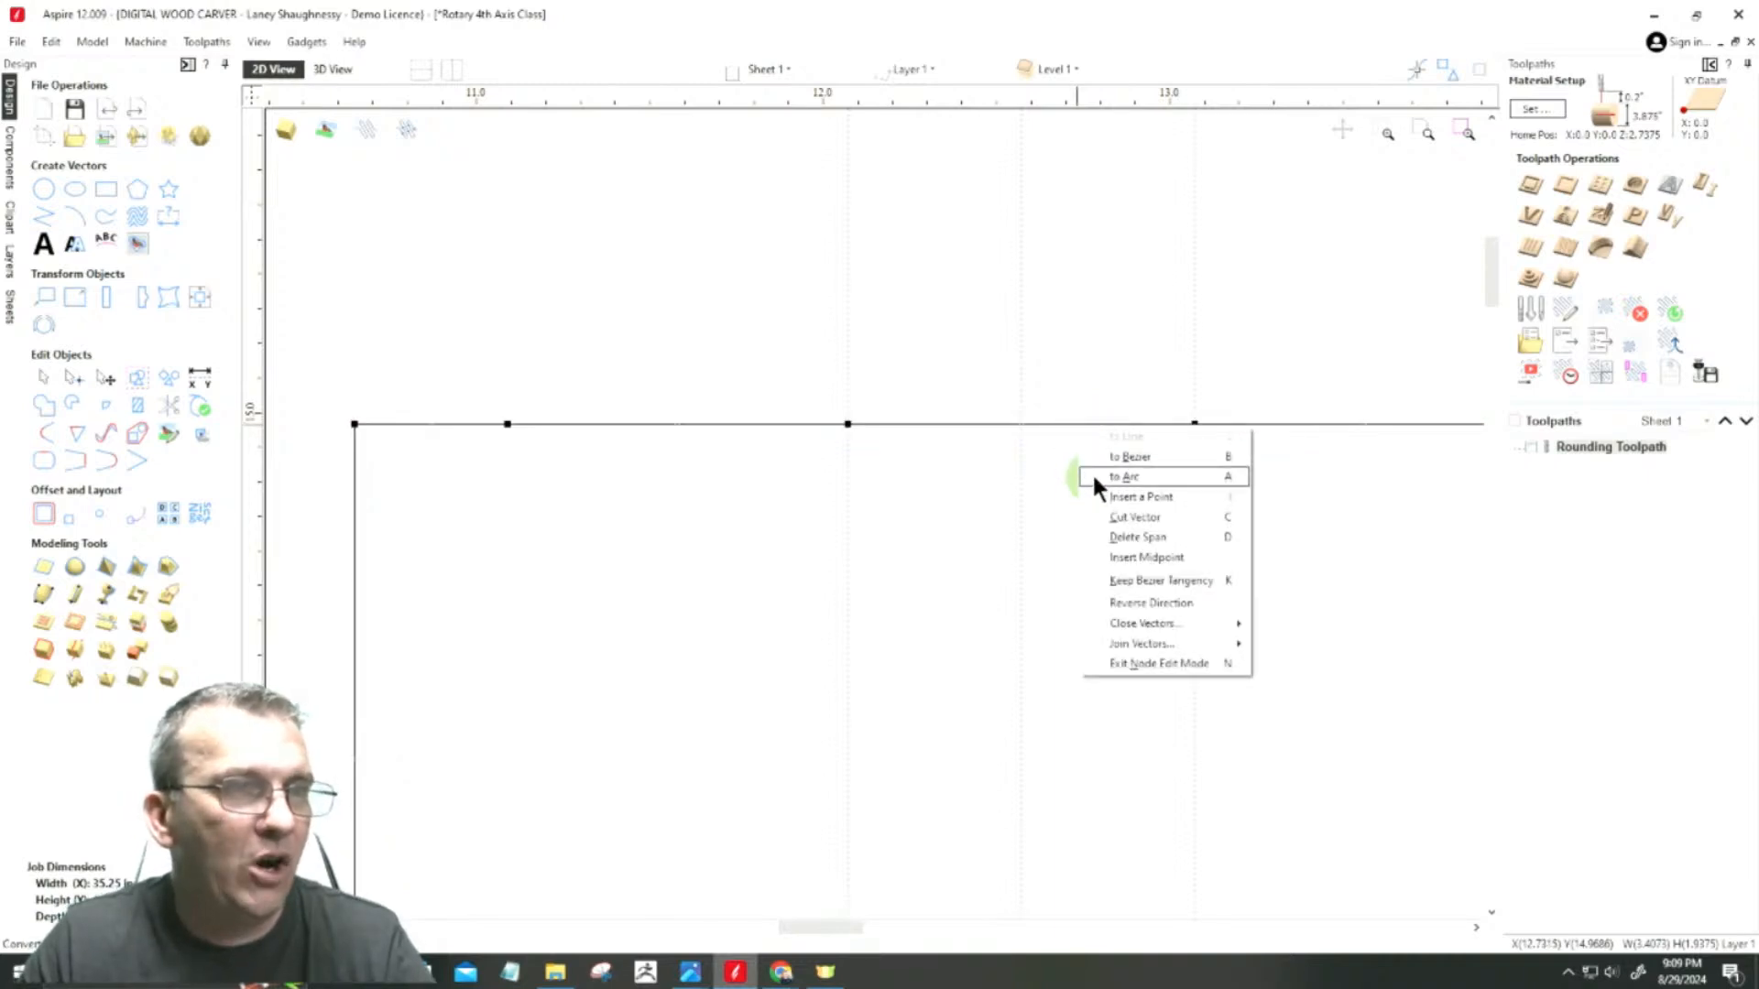
left_click(1123, 477)
left_click_drag(1023, 251, 1018, 670)
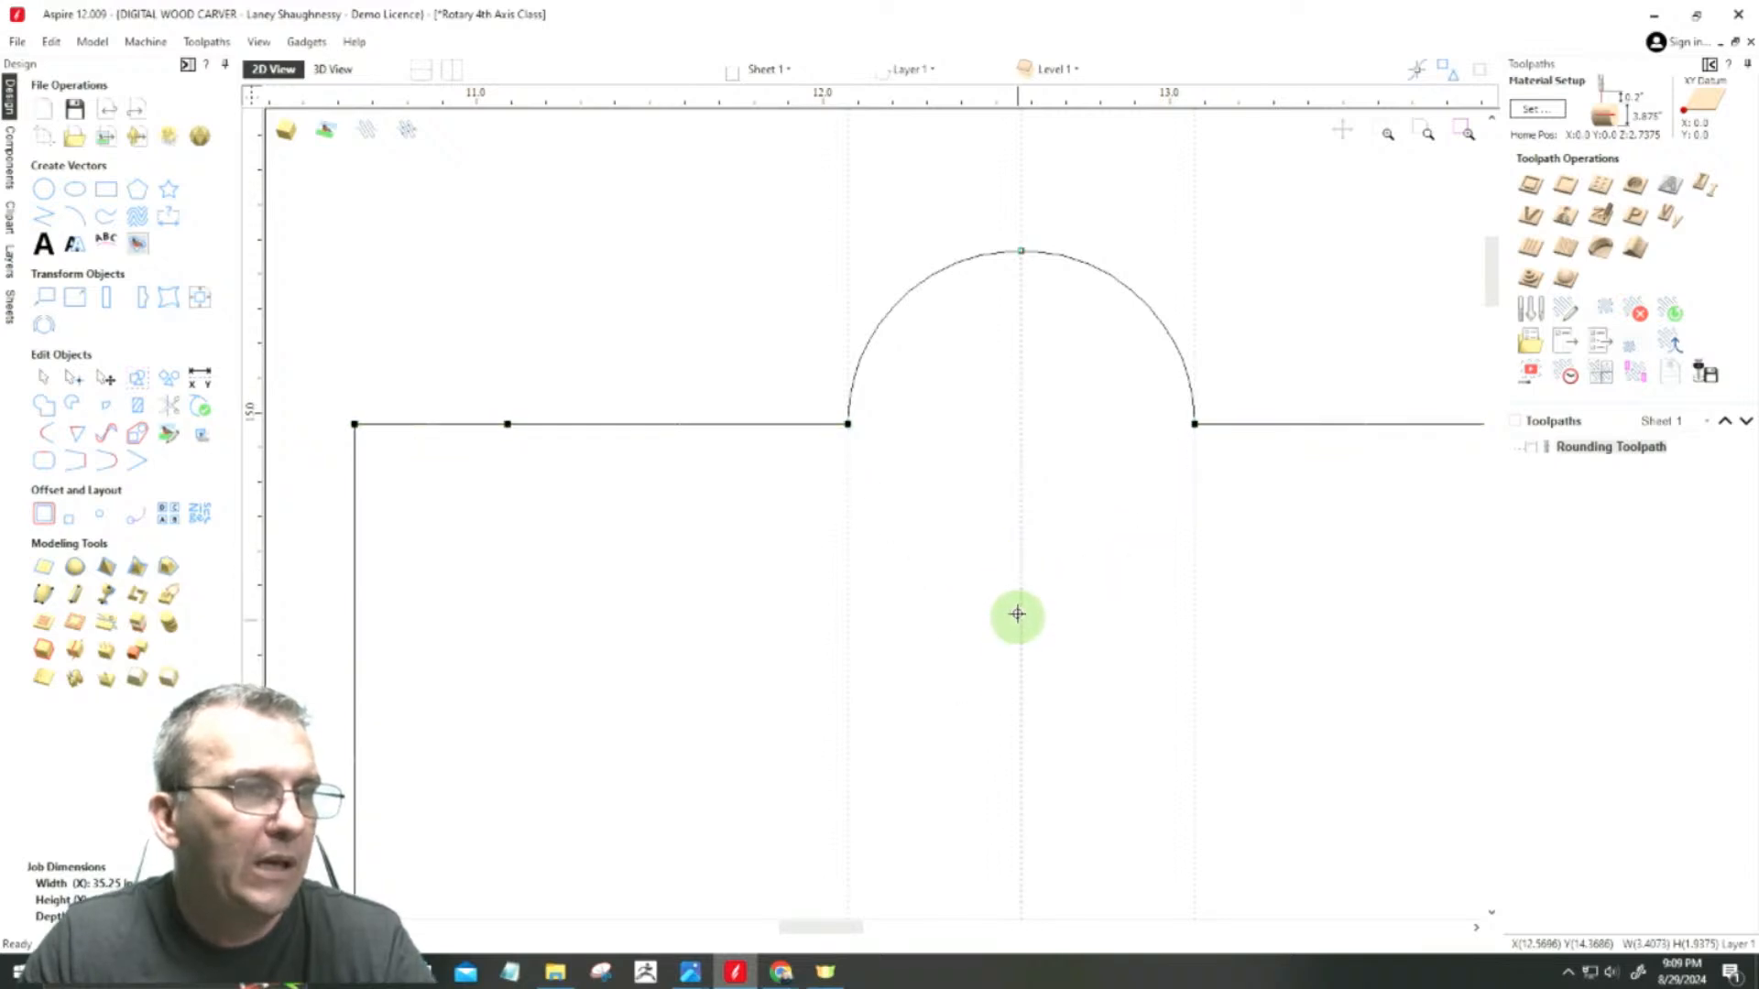
left_click_drag(1018, 597, 1021, 597)
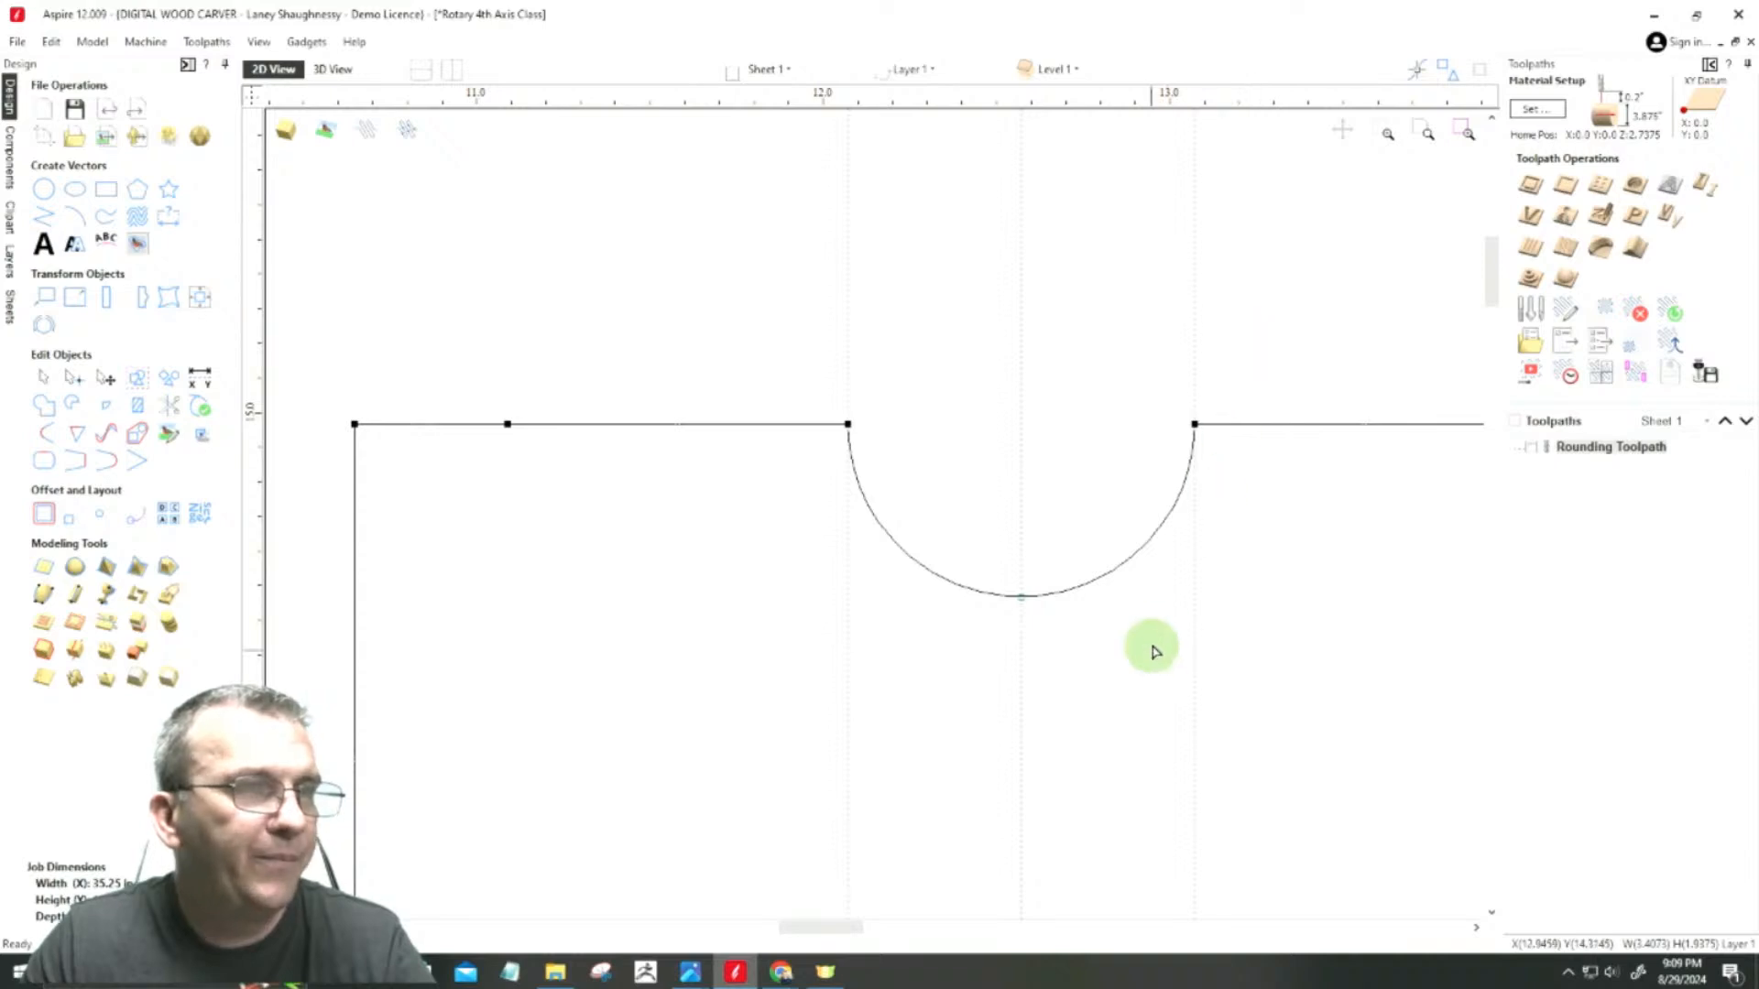
Step: Draw two circles centred on the upper span left of the cove: one about 0.29 inches in diameter touching its edge, one 0.3 inches farther left
scroll(1129, 263, "down", 3)
scroll(926, 267, "up", 2)
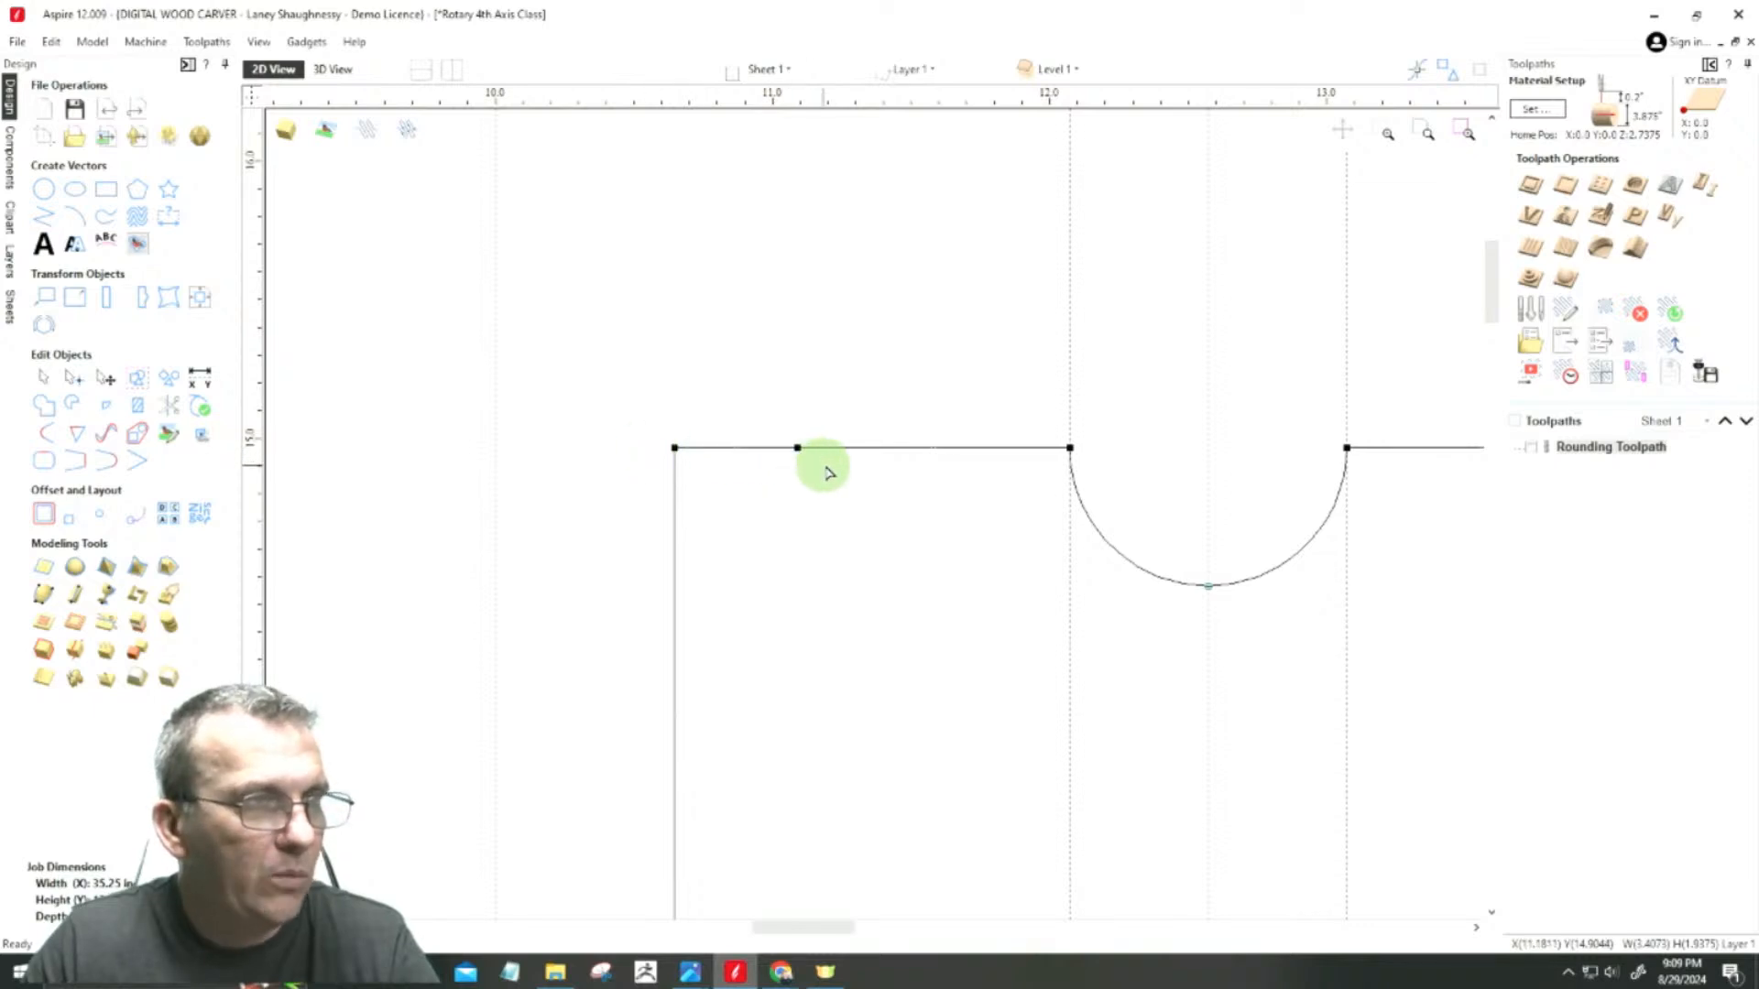
left_click(43, 195)
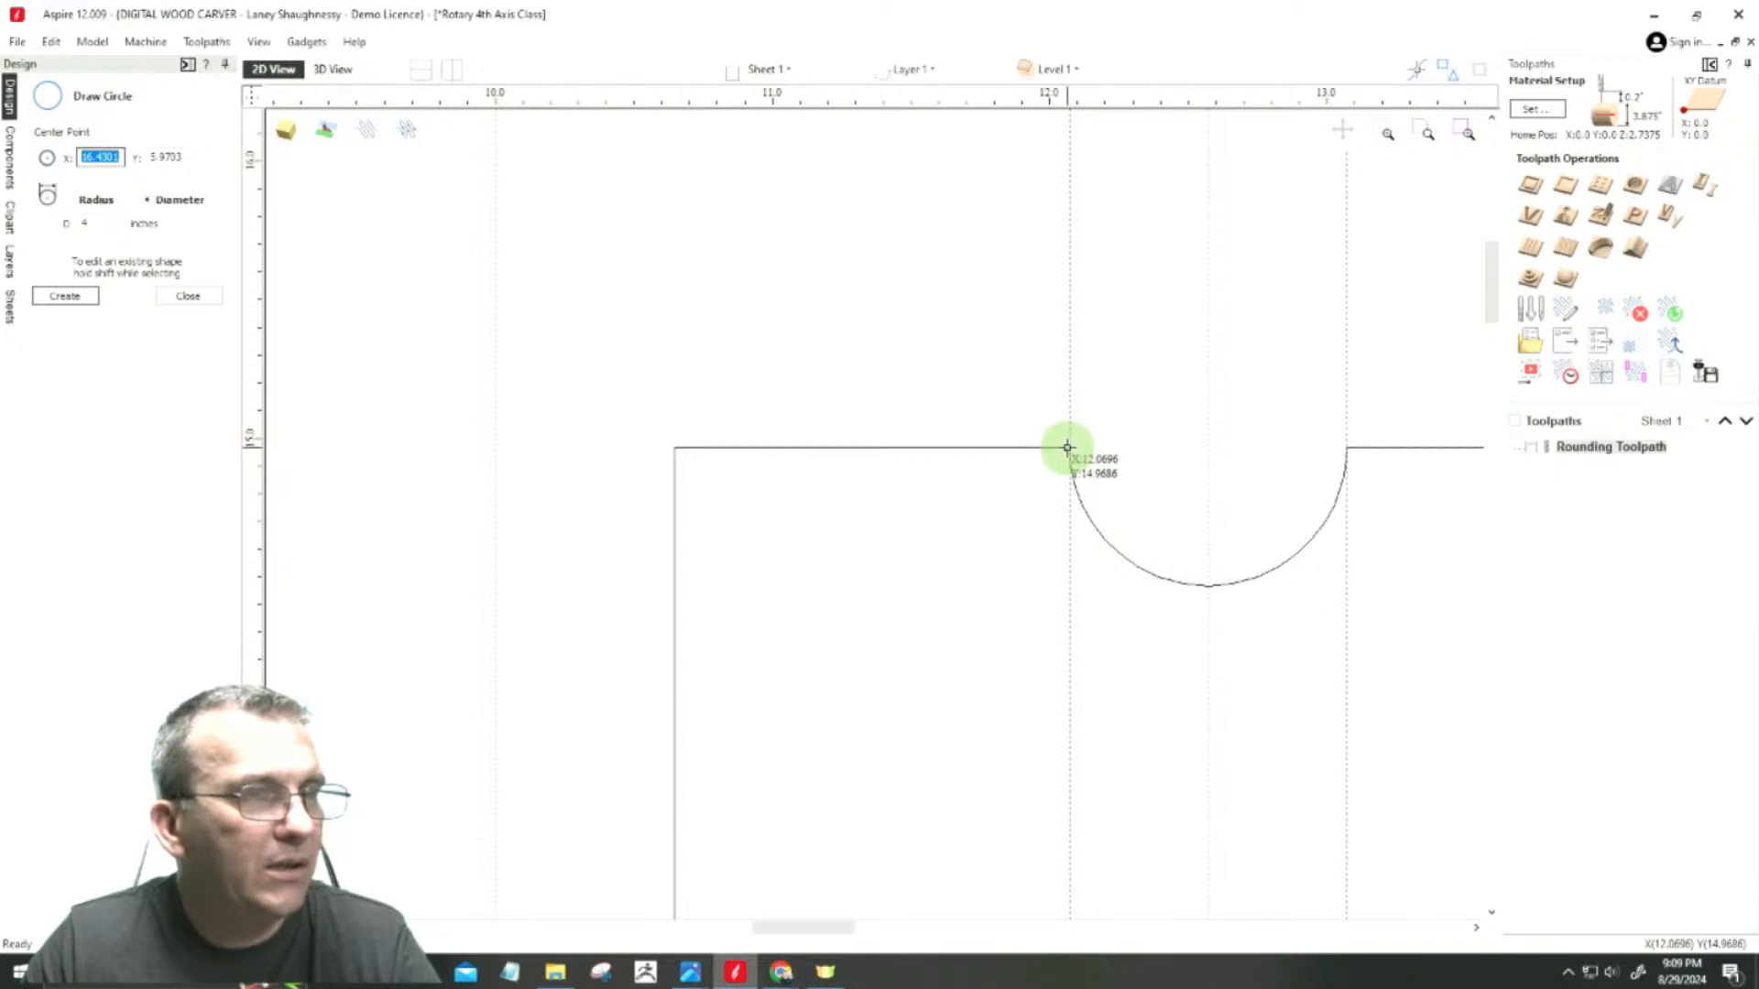
left_click_drag(1027, 447, 1067, 448)
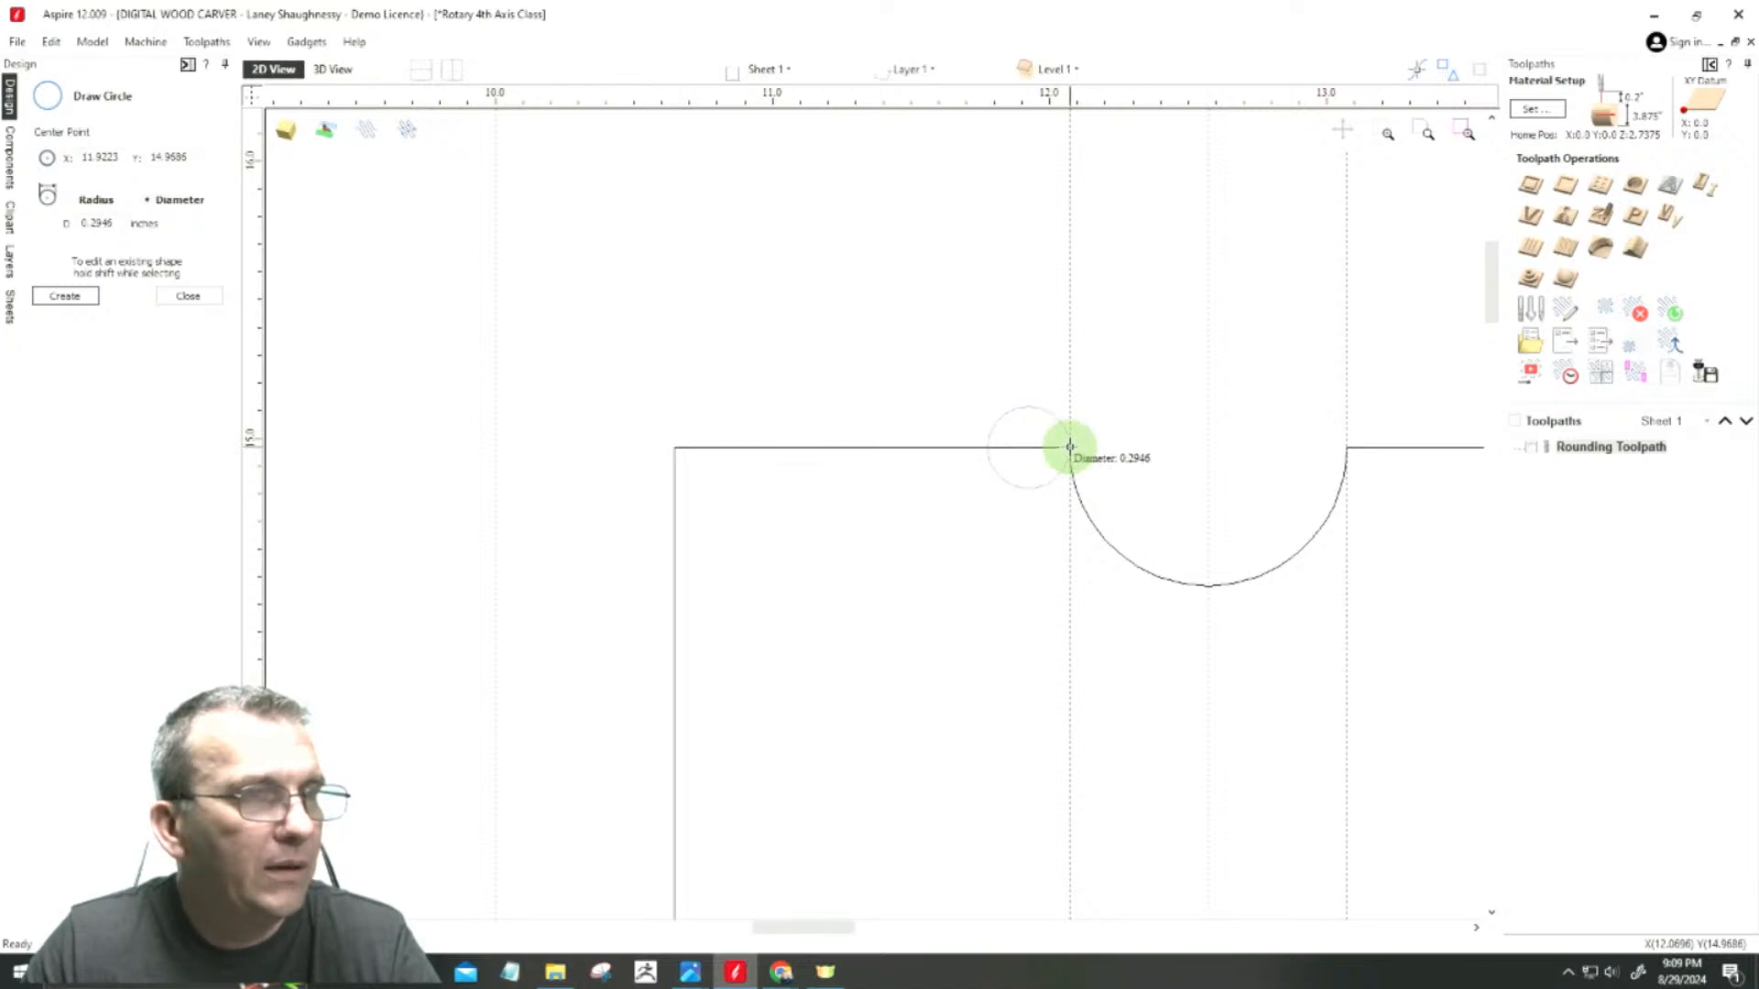
left_click_drag(1070, 447, 1070, 447)
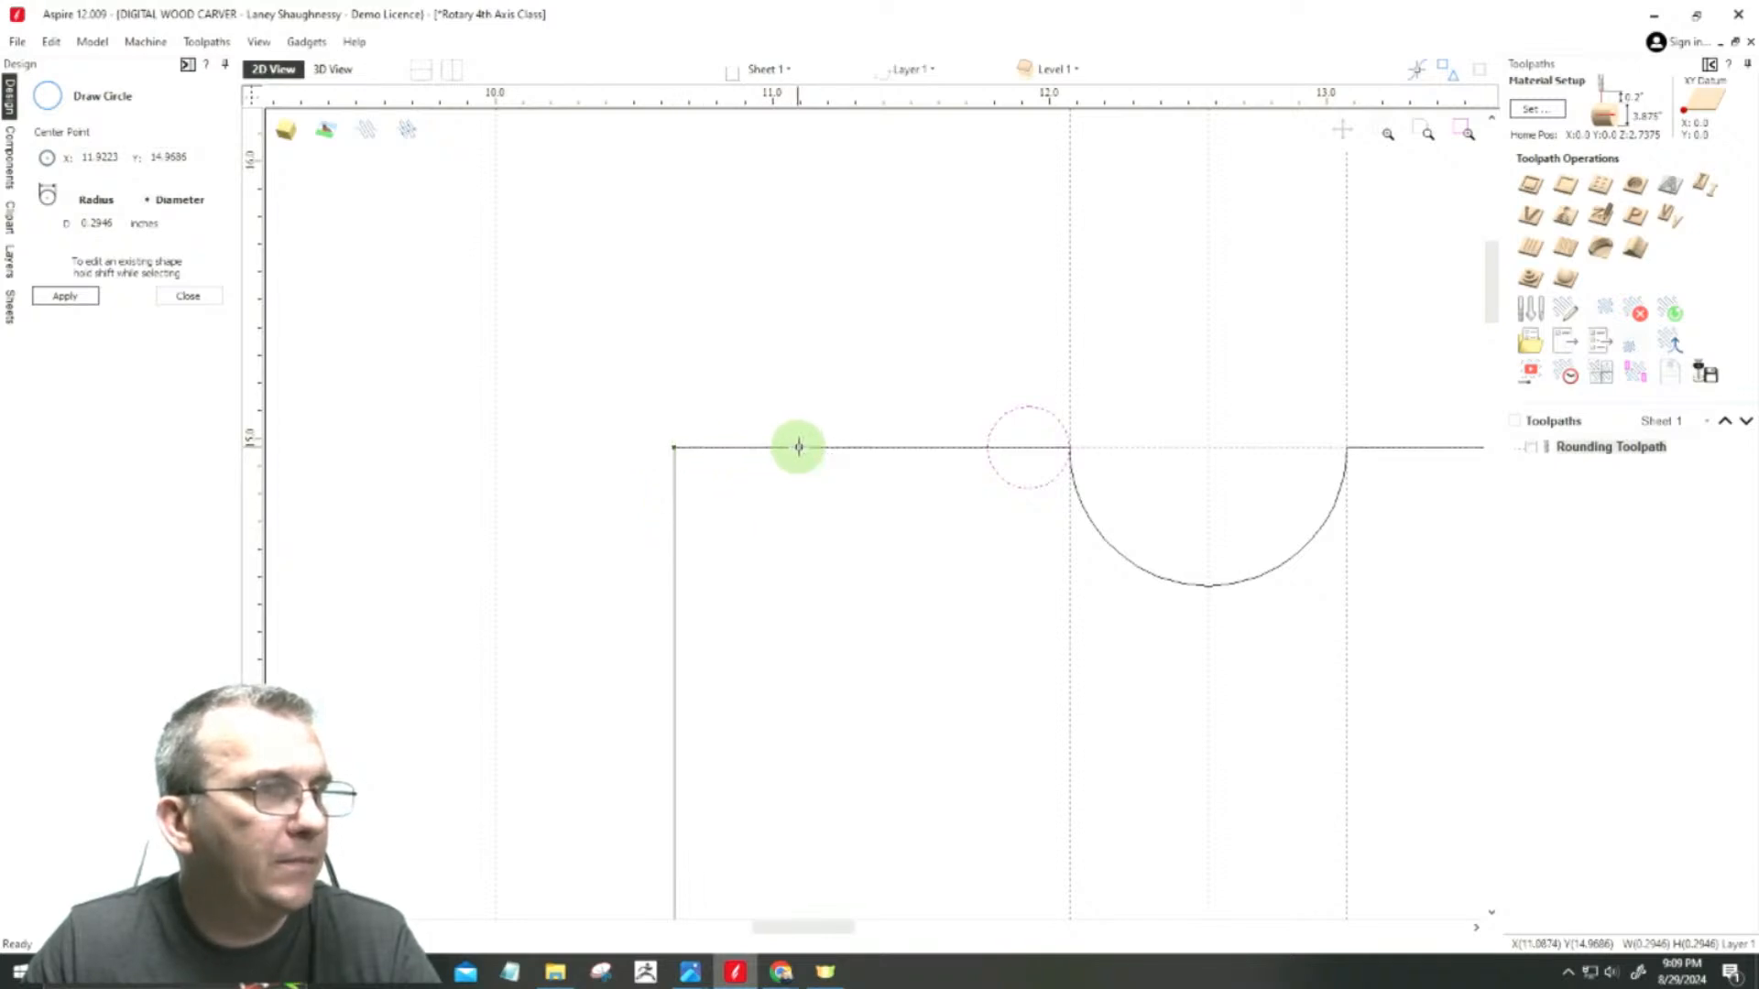
left_click(832, 449)
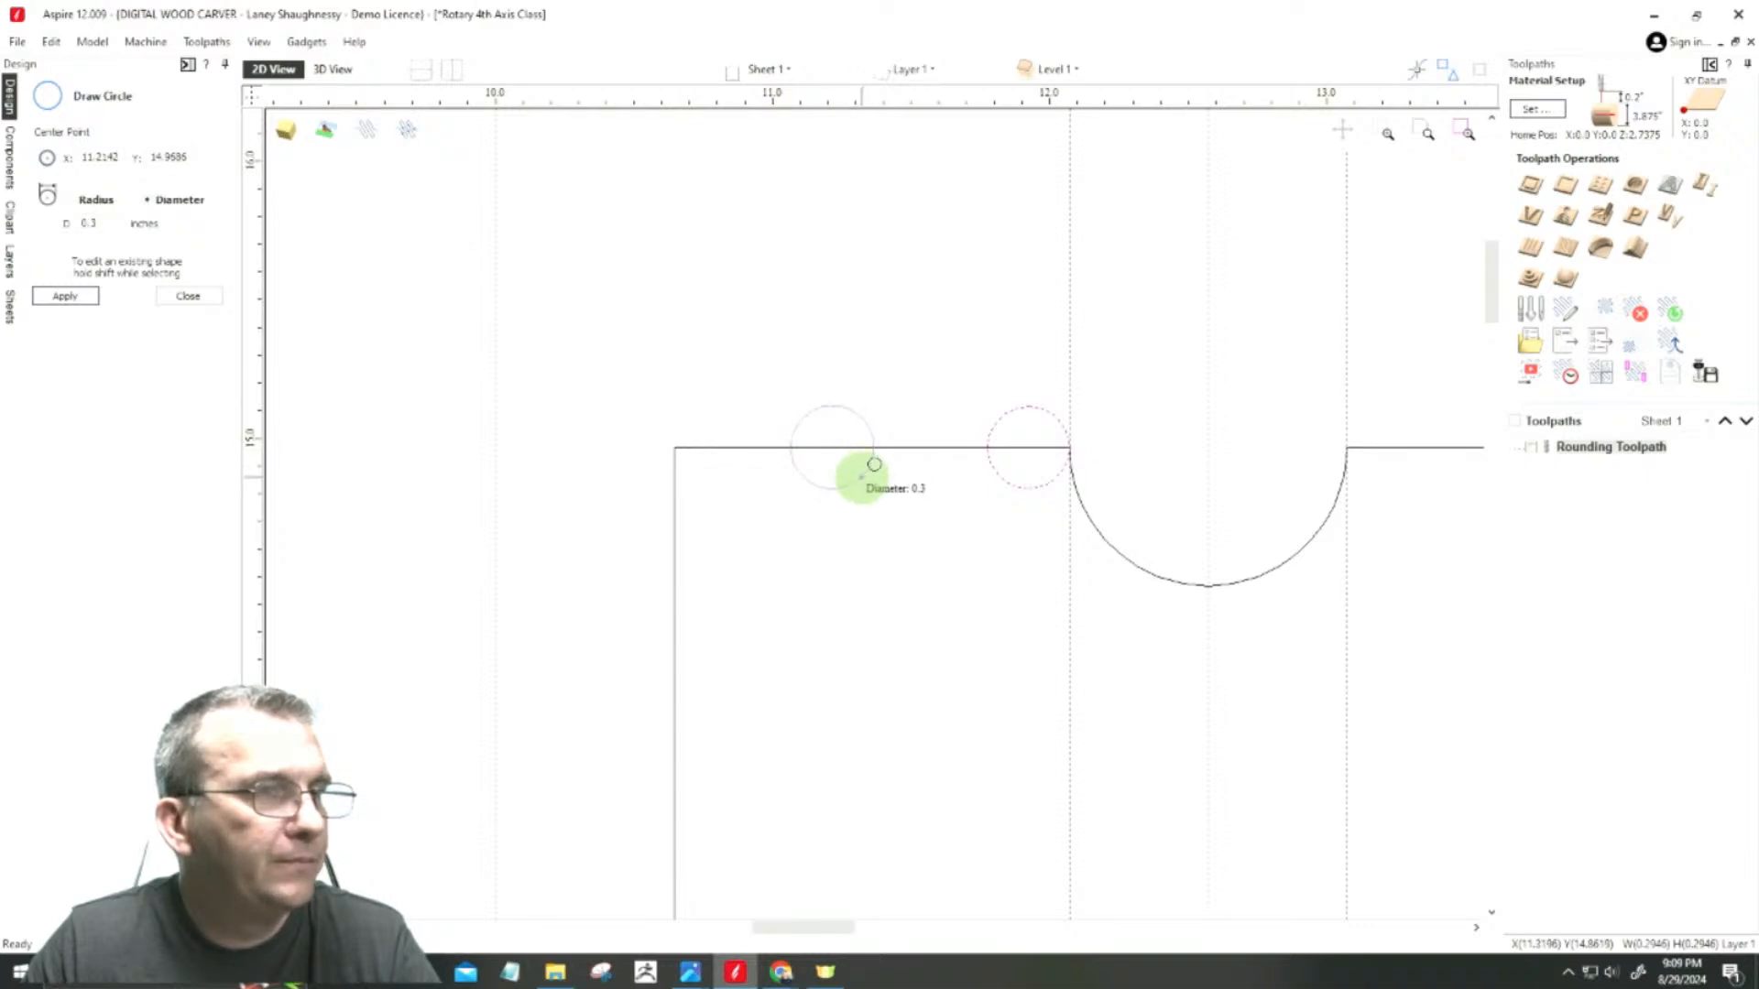
left_click(874, 465)
left_click(189, 294)
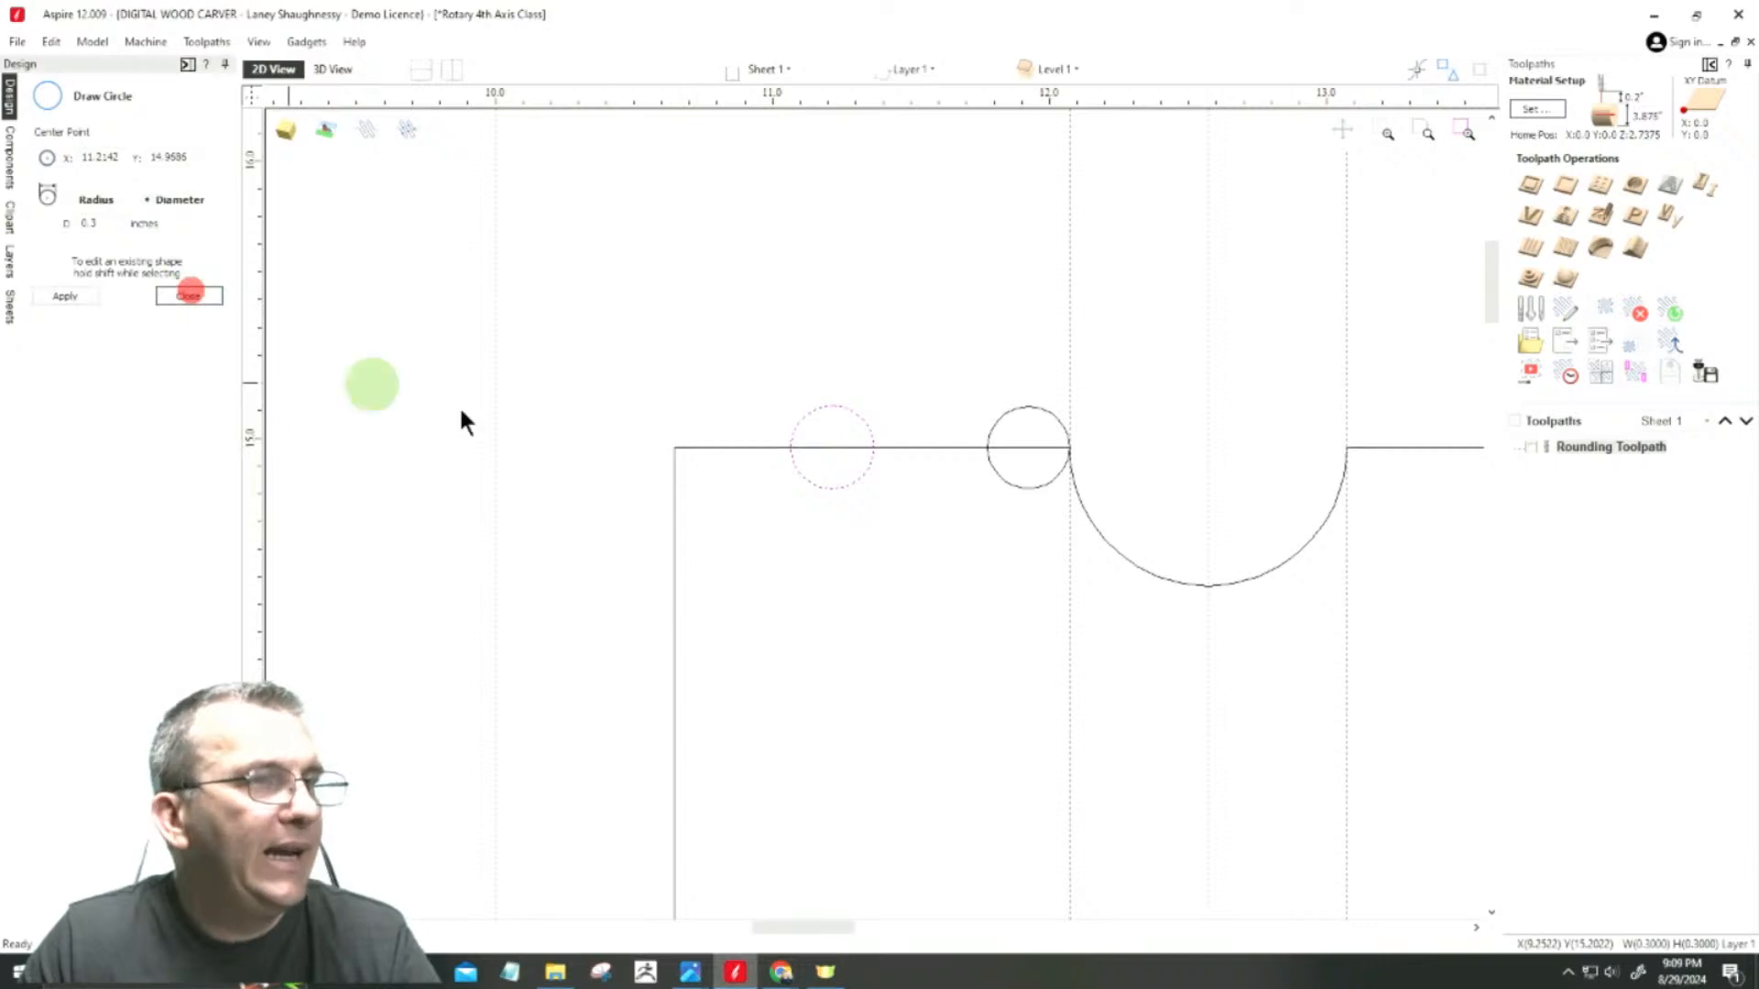
left_click(726, 318)
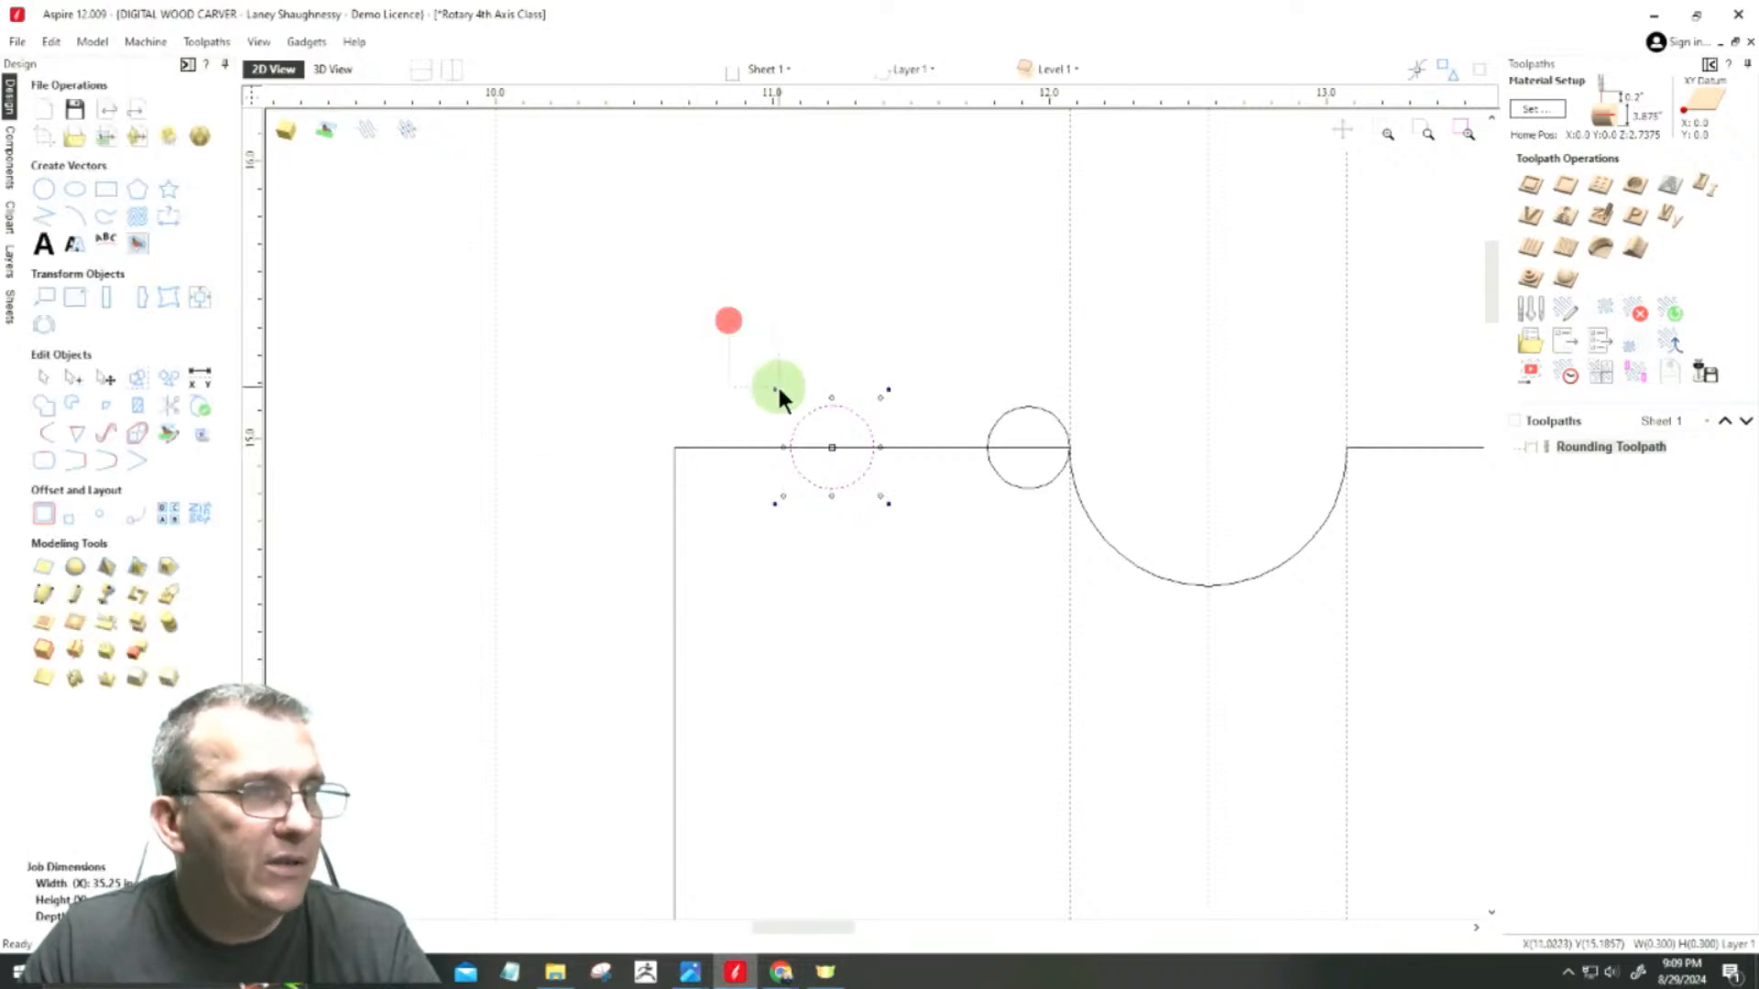
Step: Draw a vertical line about 0.85 inches long from the cove's lowest point upward past the upper span
left_click(50, 218)
left_click(1208, 585)
left_click(1206, 348)
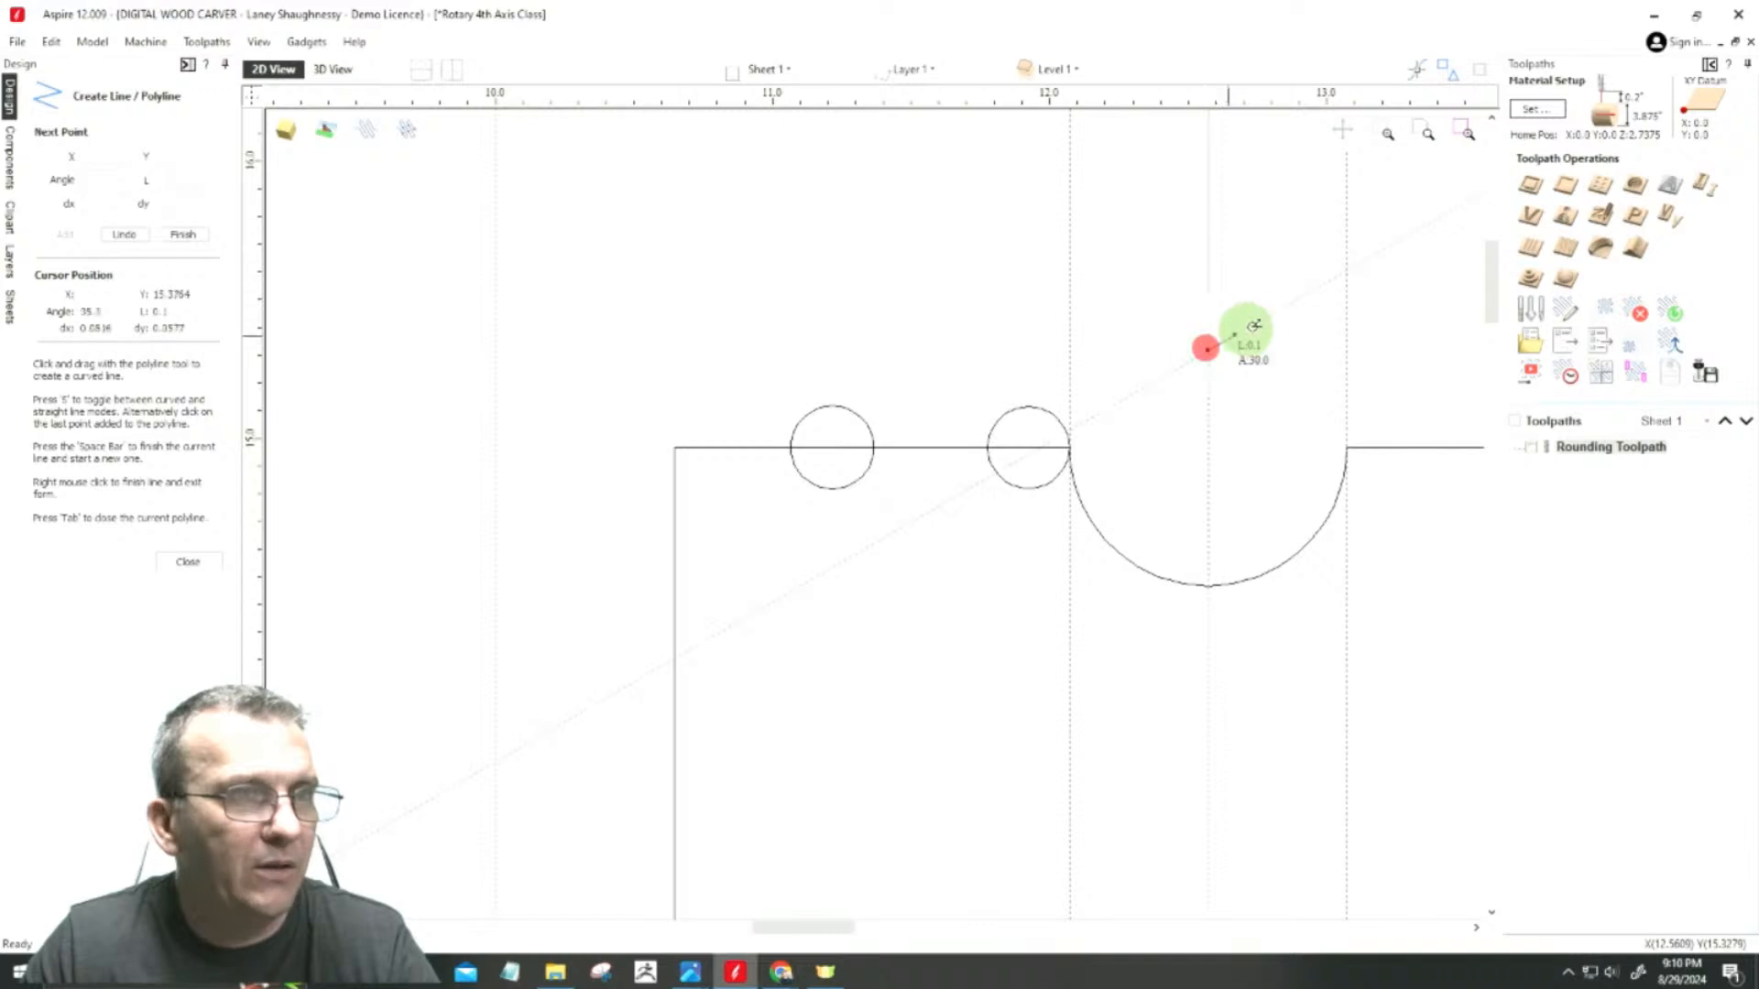
left_click(188, 561)
Step: Try to select both circles together with the vertical line through the cove, and hide the guides
left_click_drag(708, 339, 1115, 568)
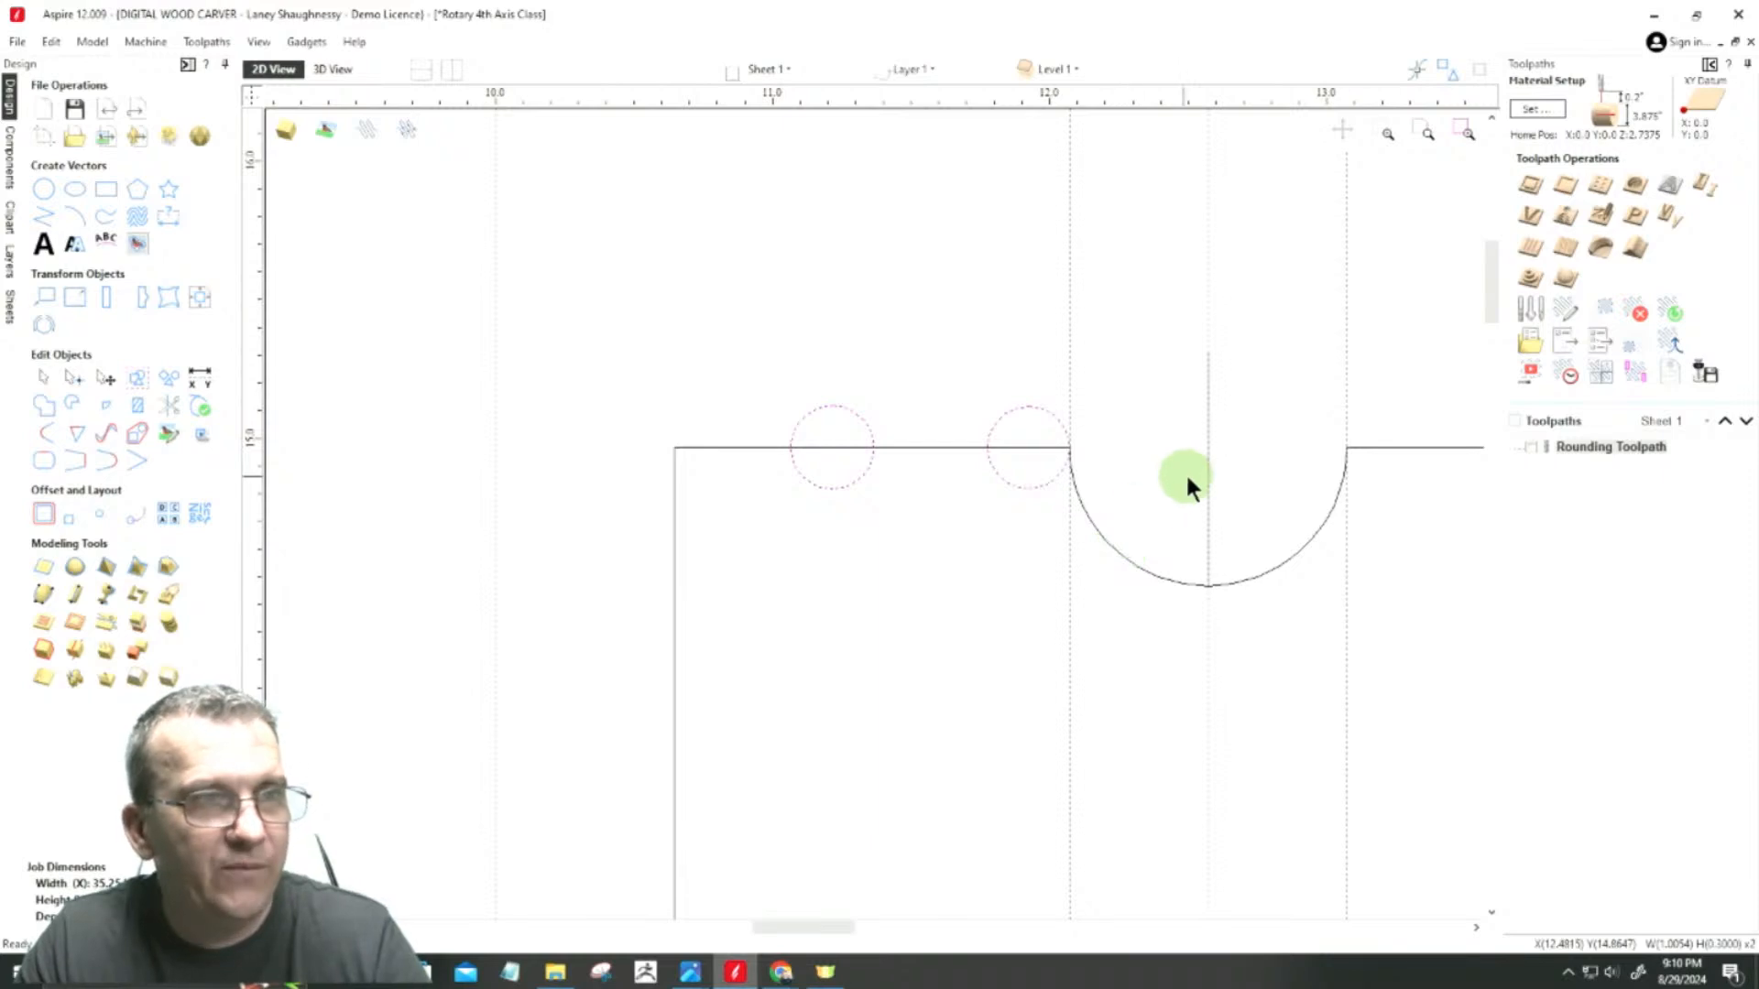
left_click(1206, 377)
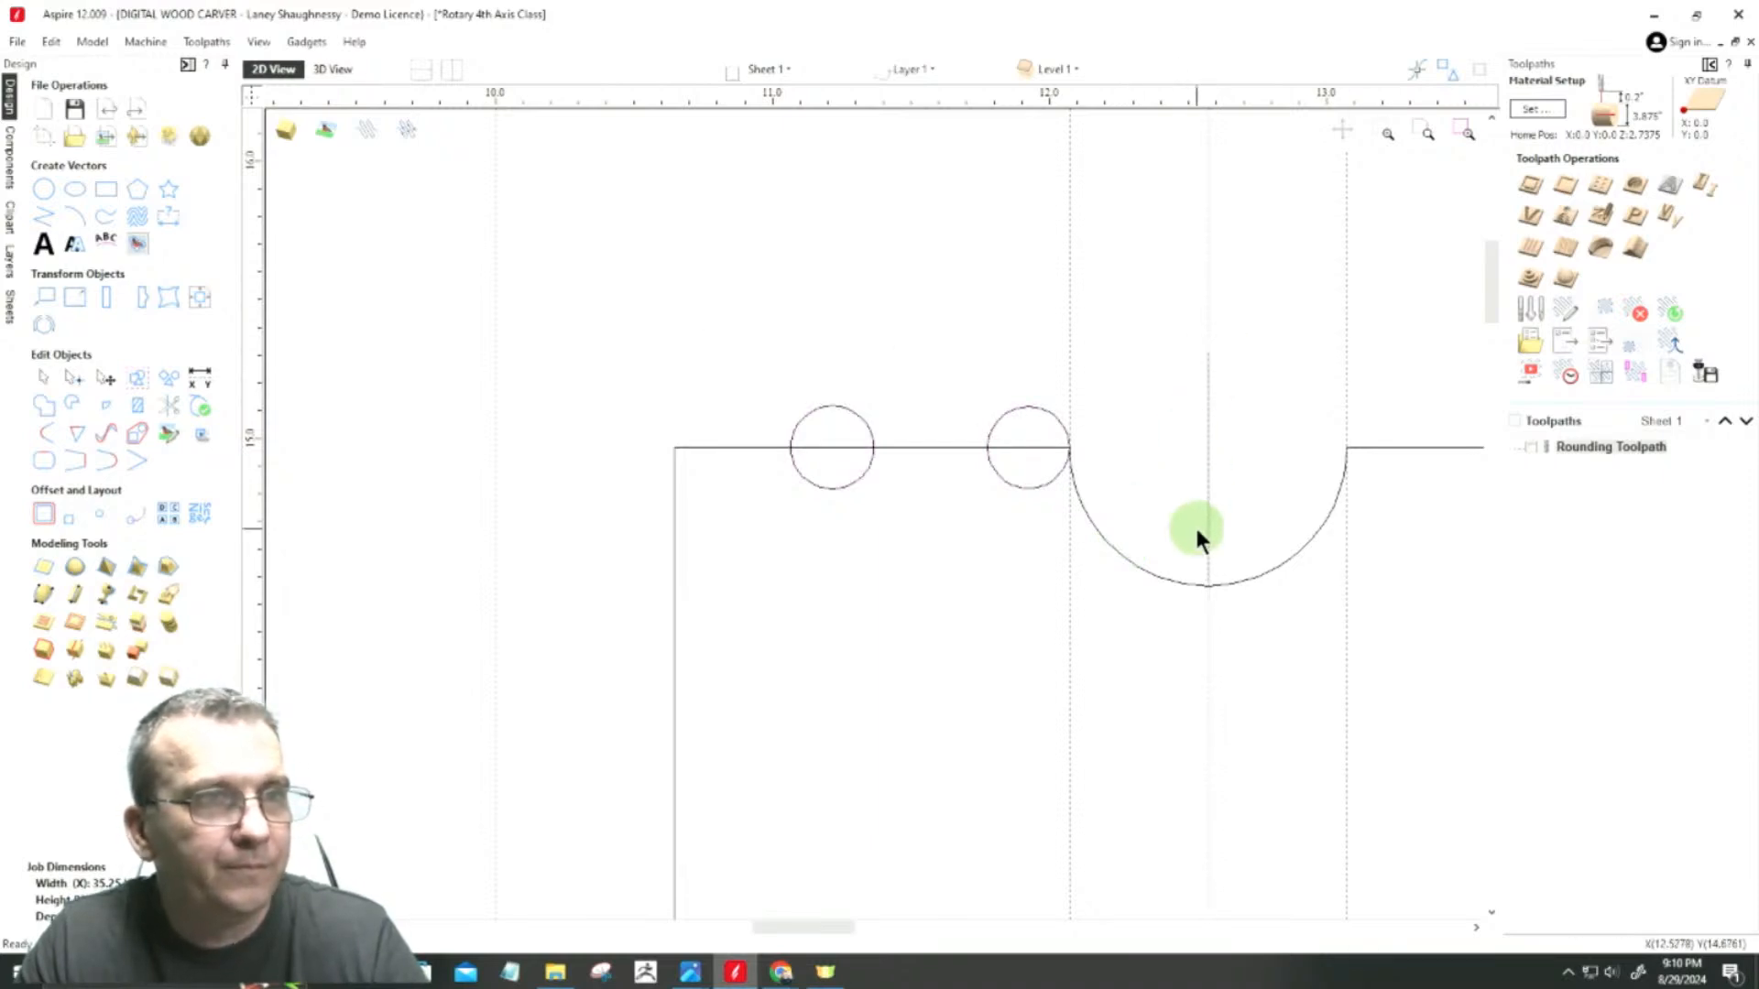
left_click_drag(673, 348, 1096, 554)
left_click(1207, 483)
left_click(1206, 445)
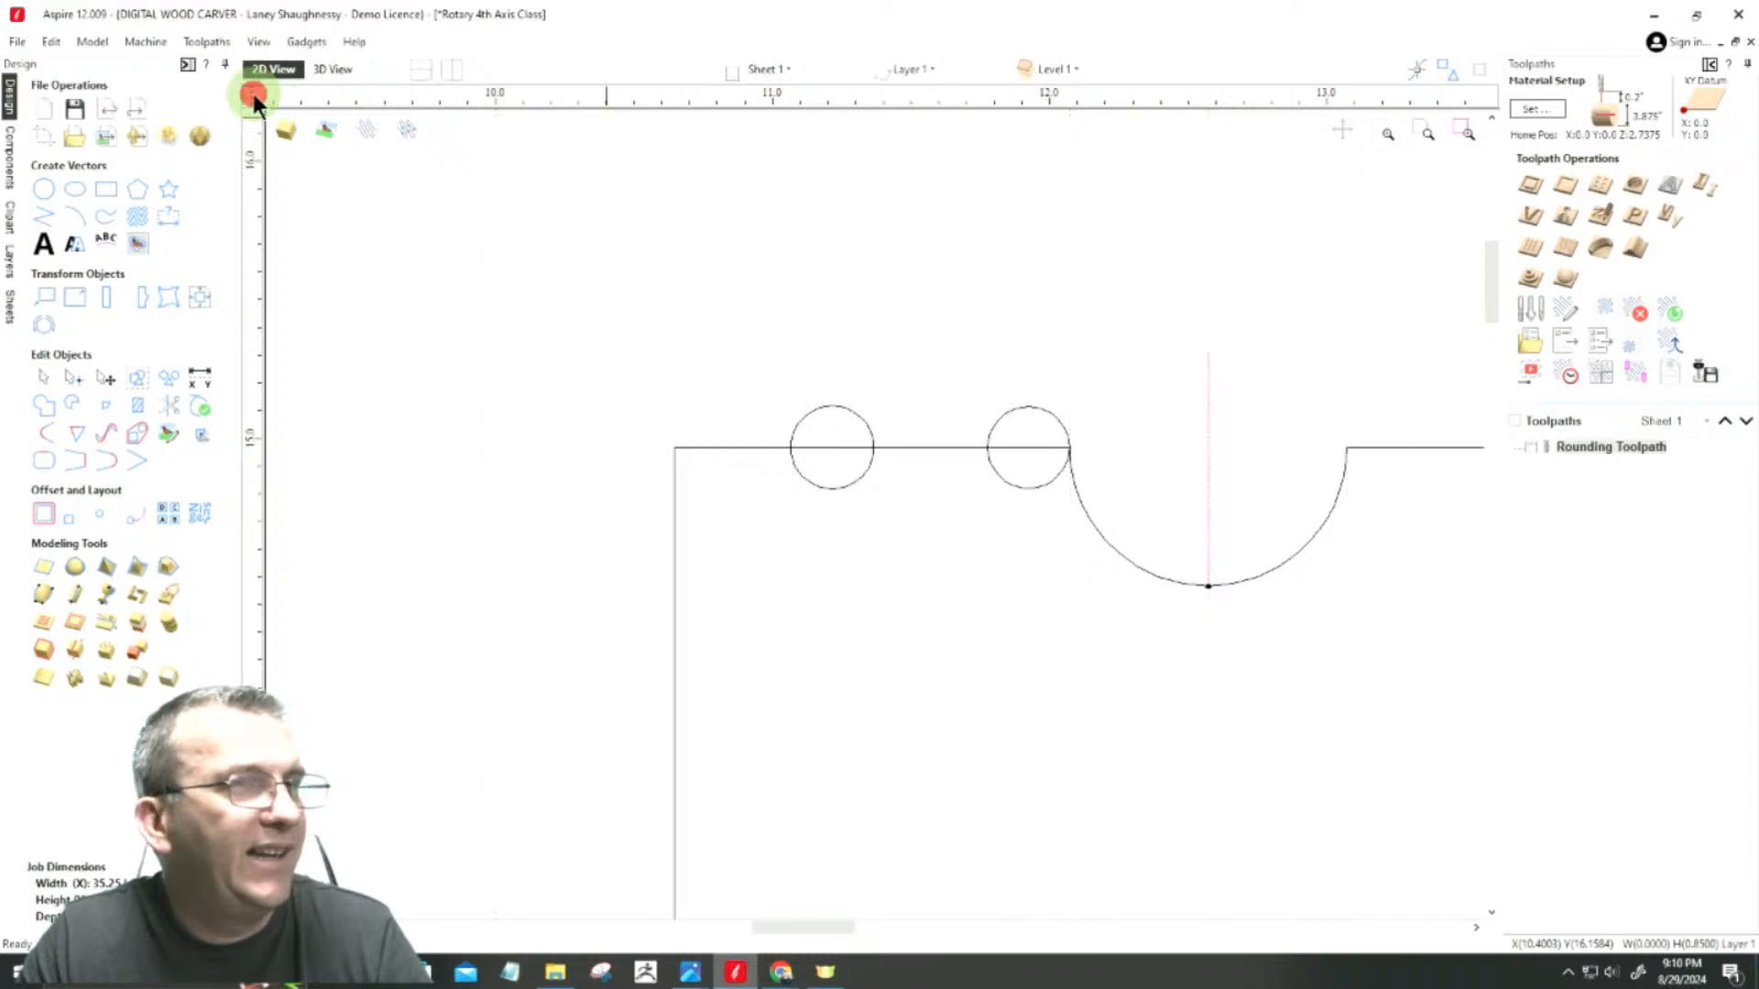
Step: Nudge the circle touching the cove slightly left along the upper span, clear of the arc's end
left_click(700, 367)
left_click_drag(700, 366, 1087, 540)
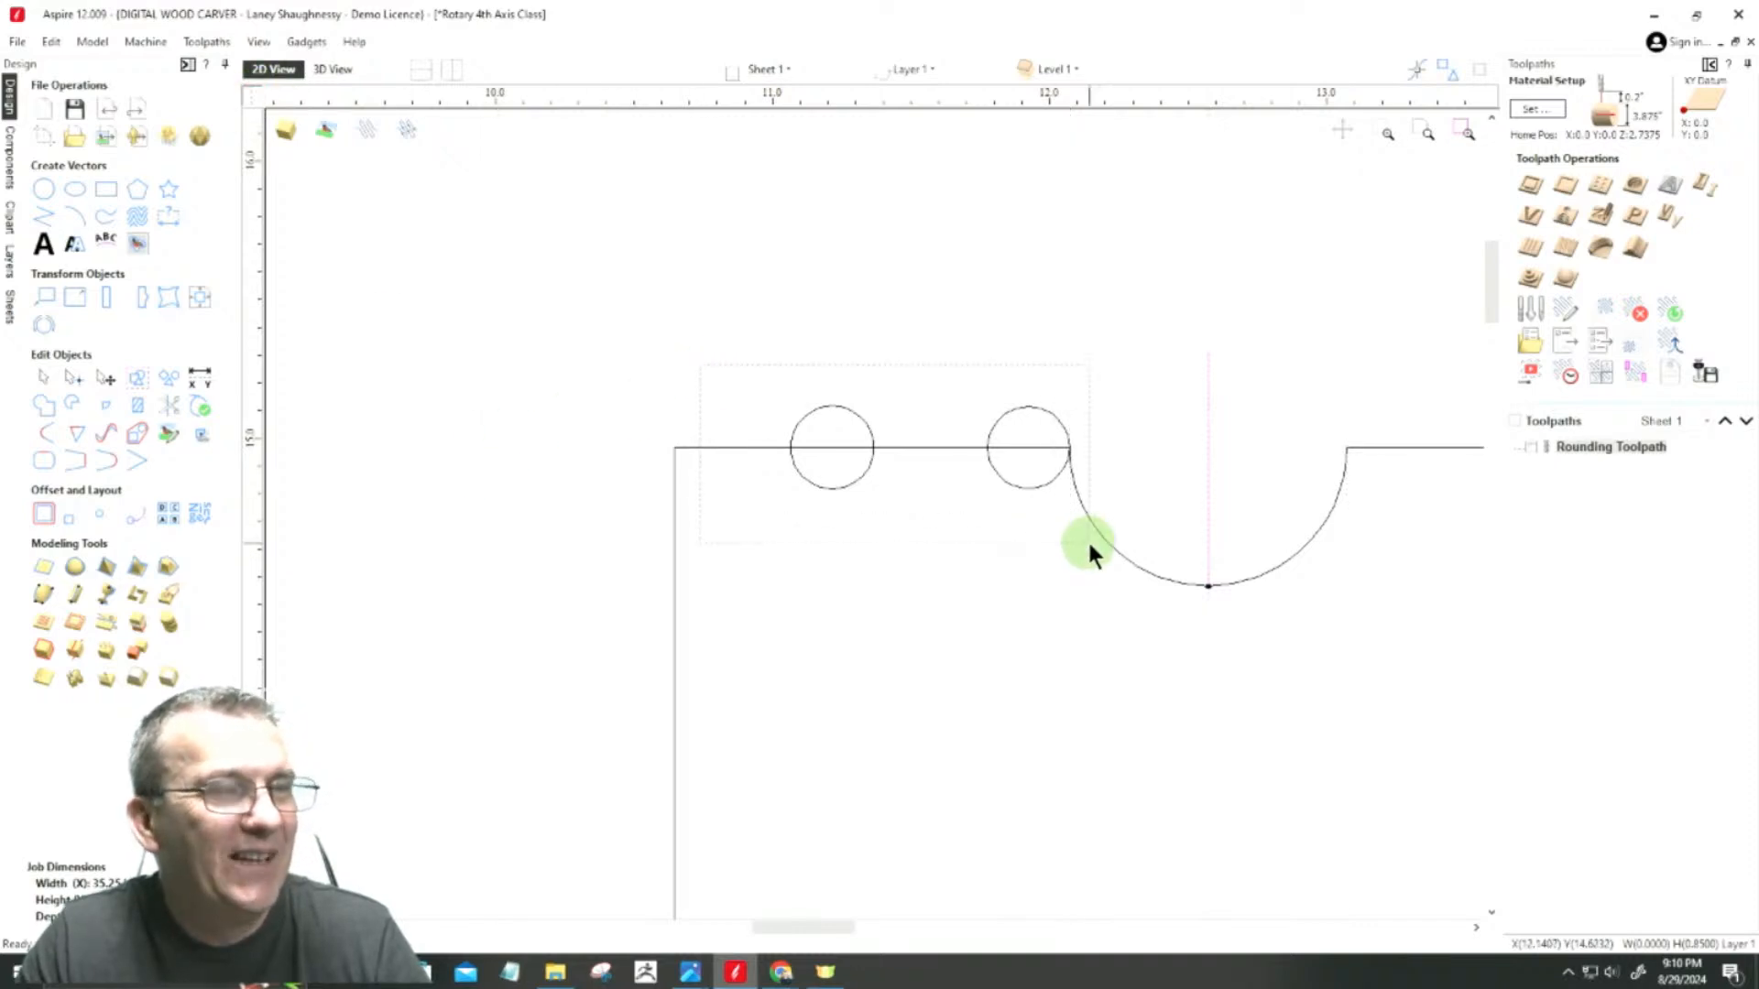
scroll(1024, 422, "up", 3)
left_click(1073, 375)
left_click(1103, 427)
key("Left")
key("Left")
key("Left")
key("Left")
key("Left")
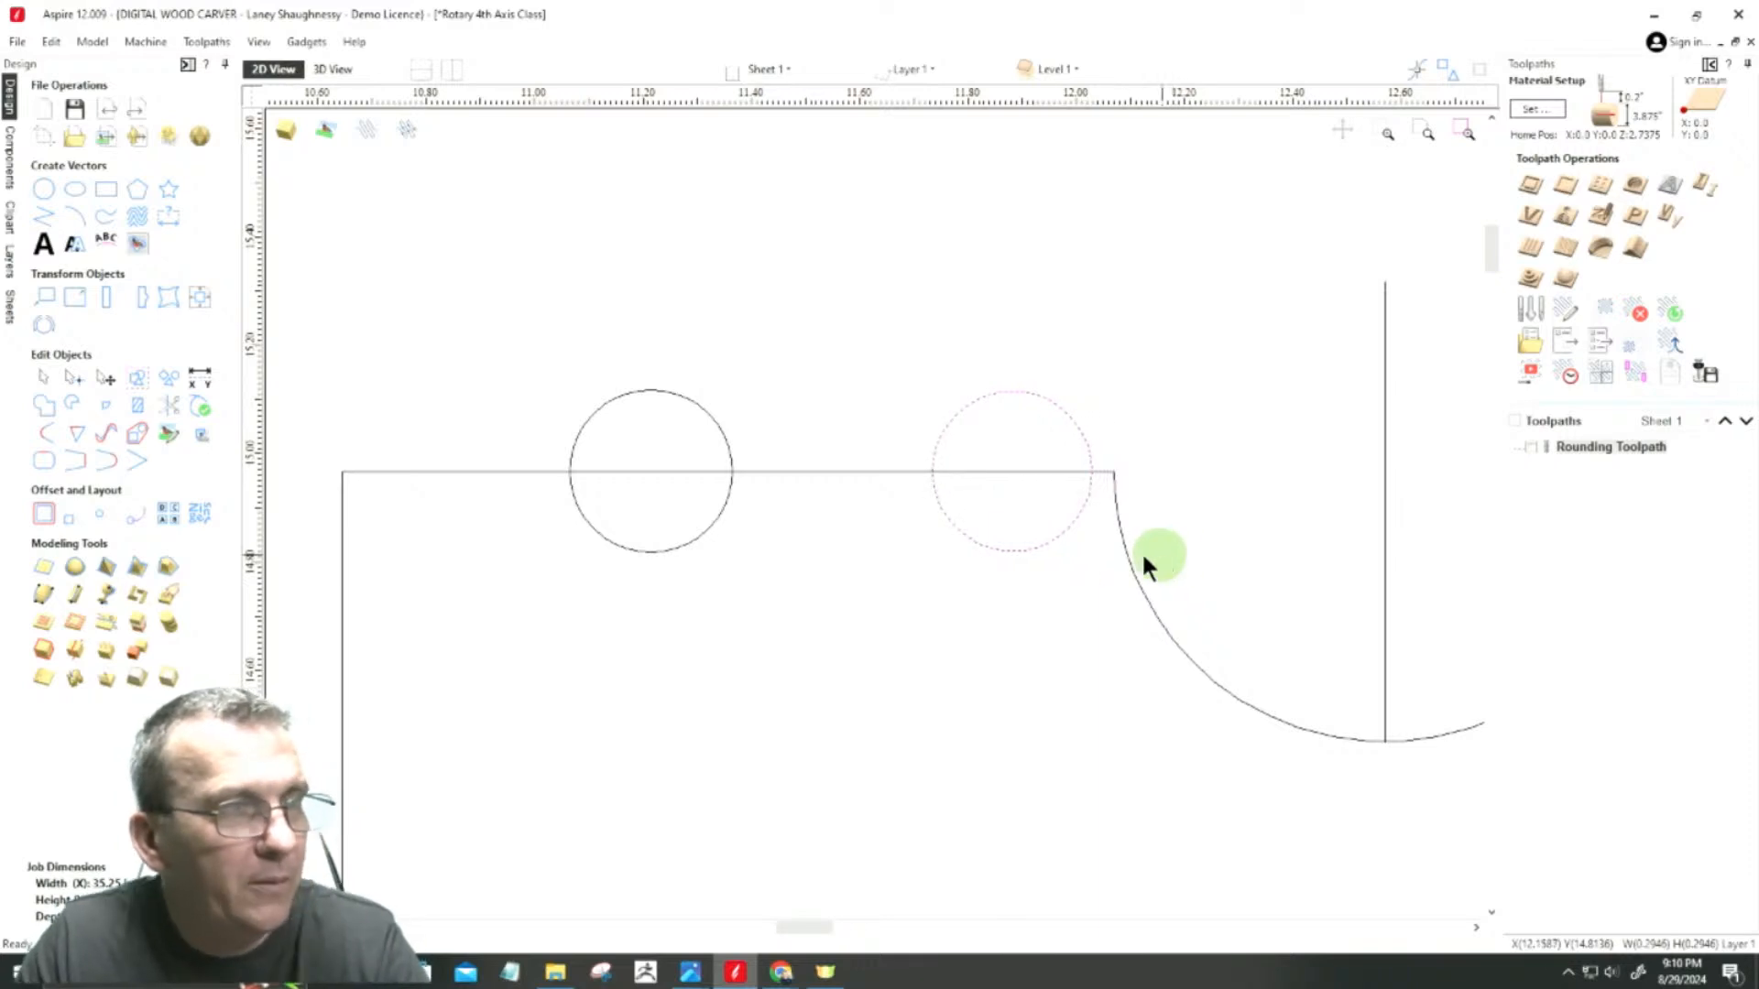
Step: Mirror both circles about the vertical line through the cove, creating a mirrored copy on the other side
scroll(711, 408, "down", 3)
left_click_drag(590, 332, 906, 520)
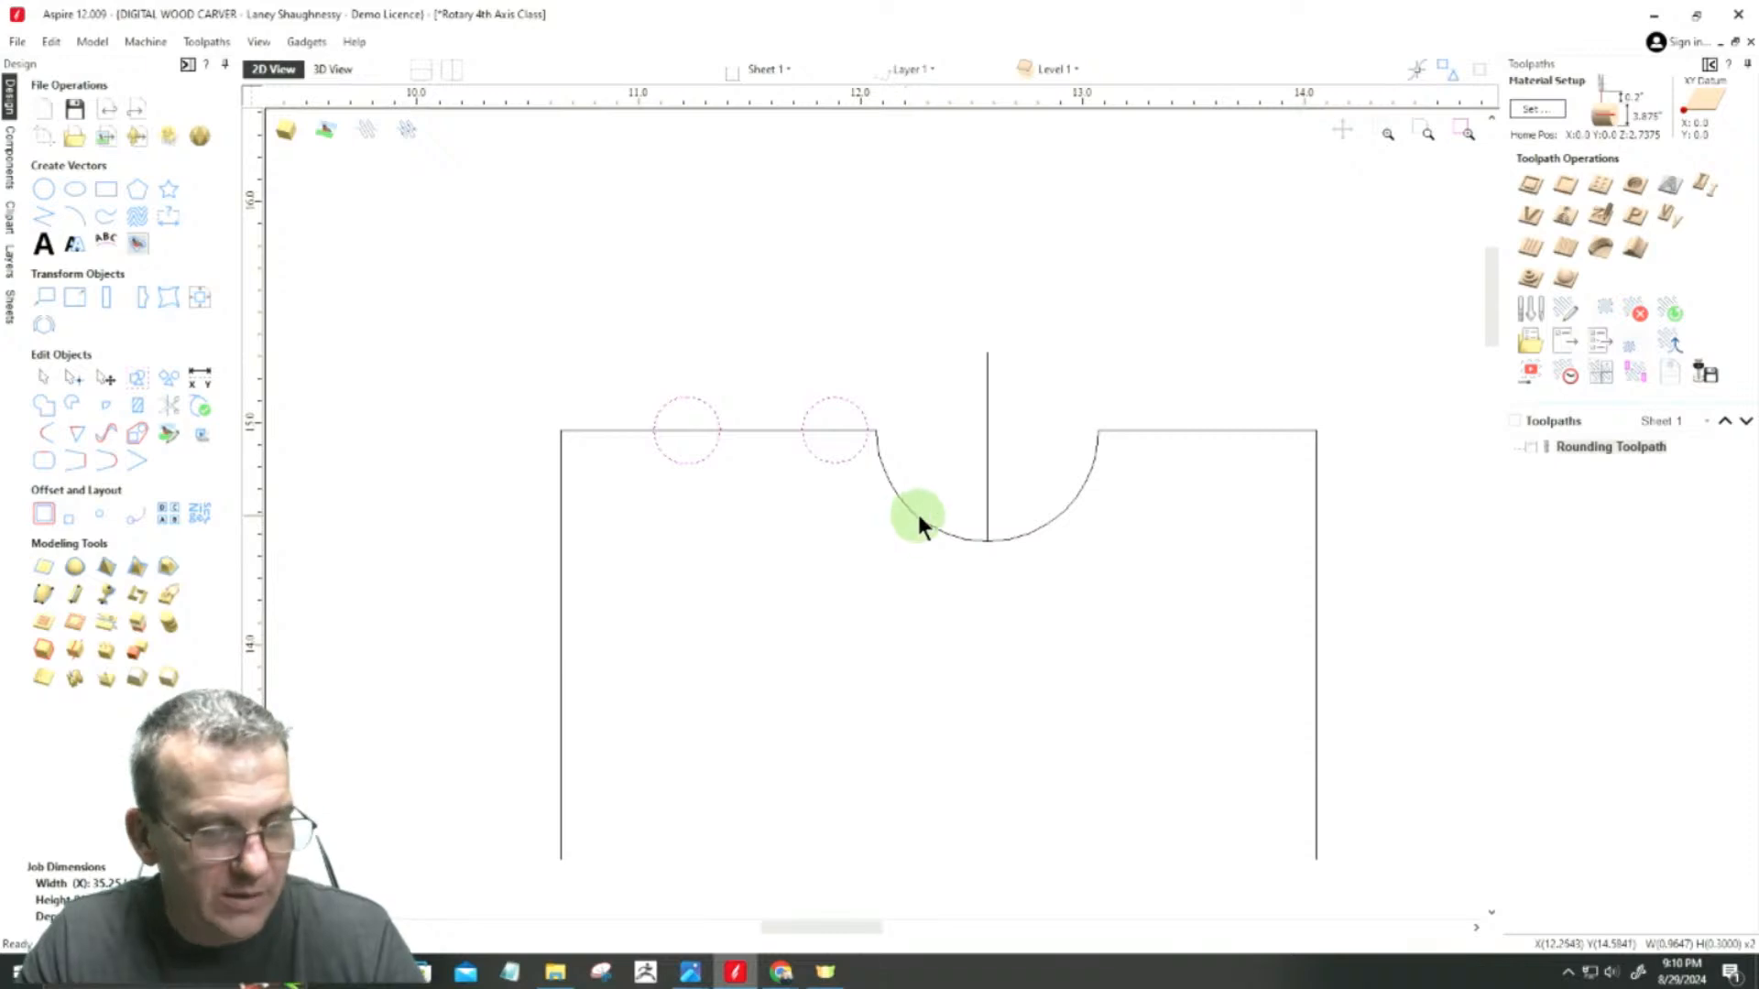
left_click(986, 461, "shift")
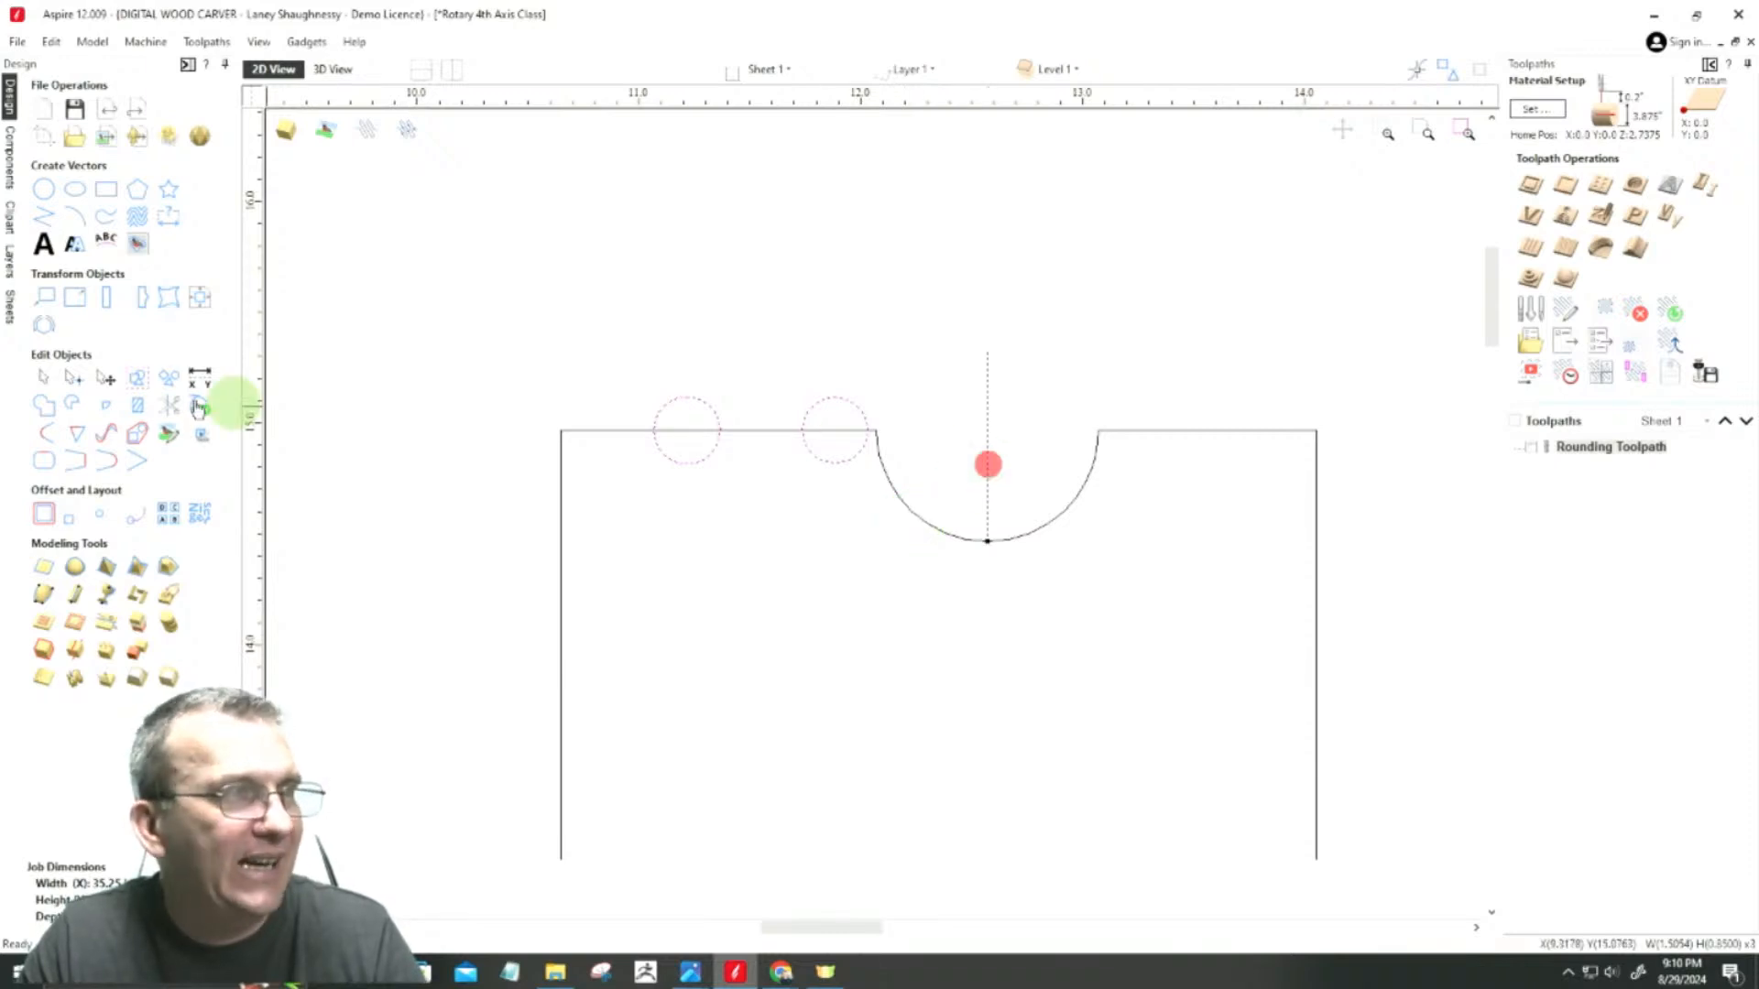
left_click(140, 300)
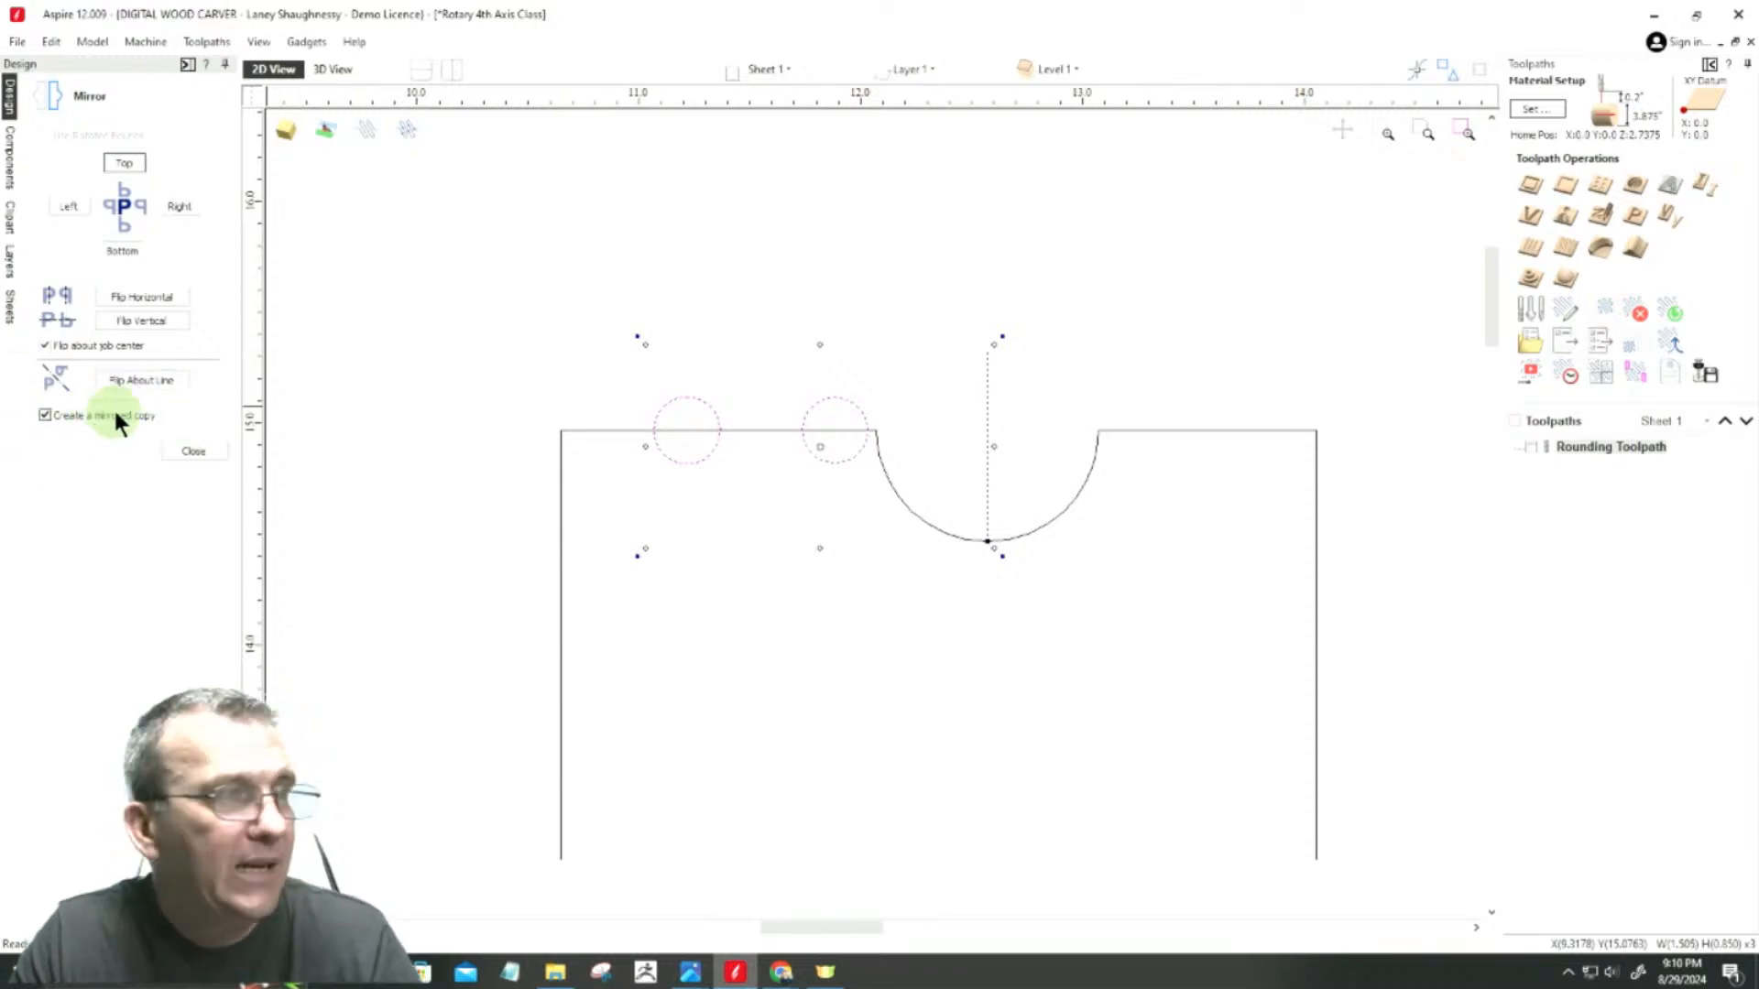
left_click(146, 379)
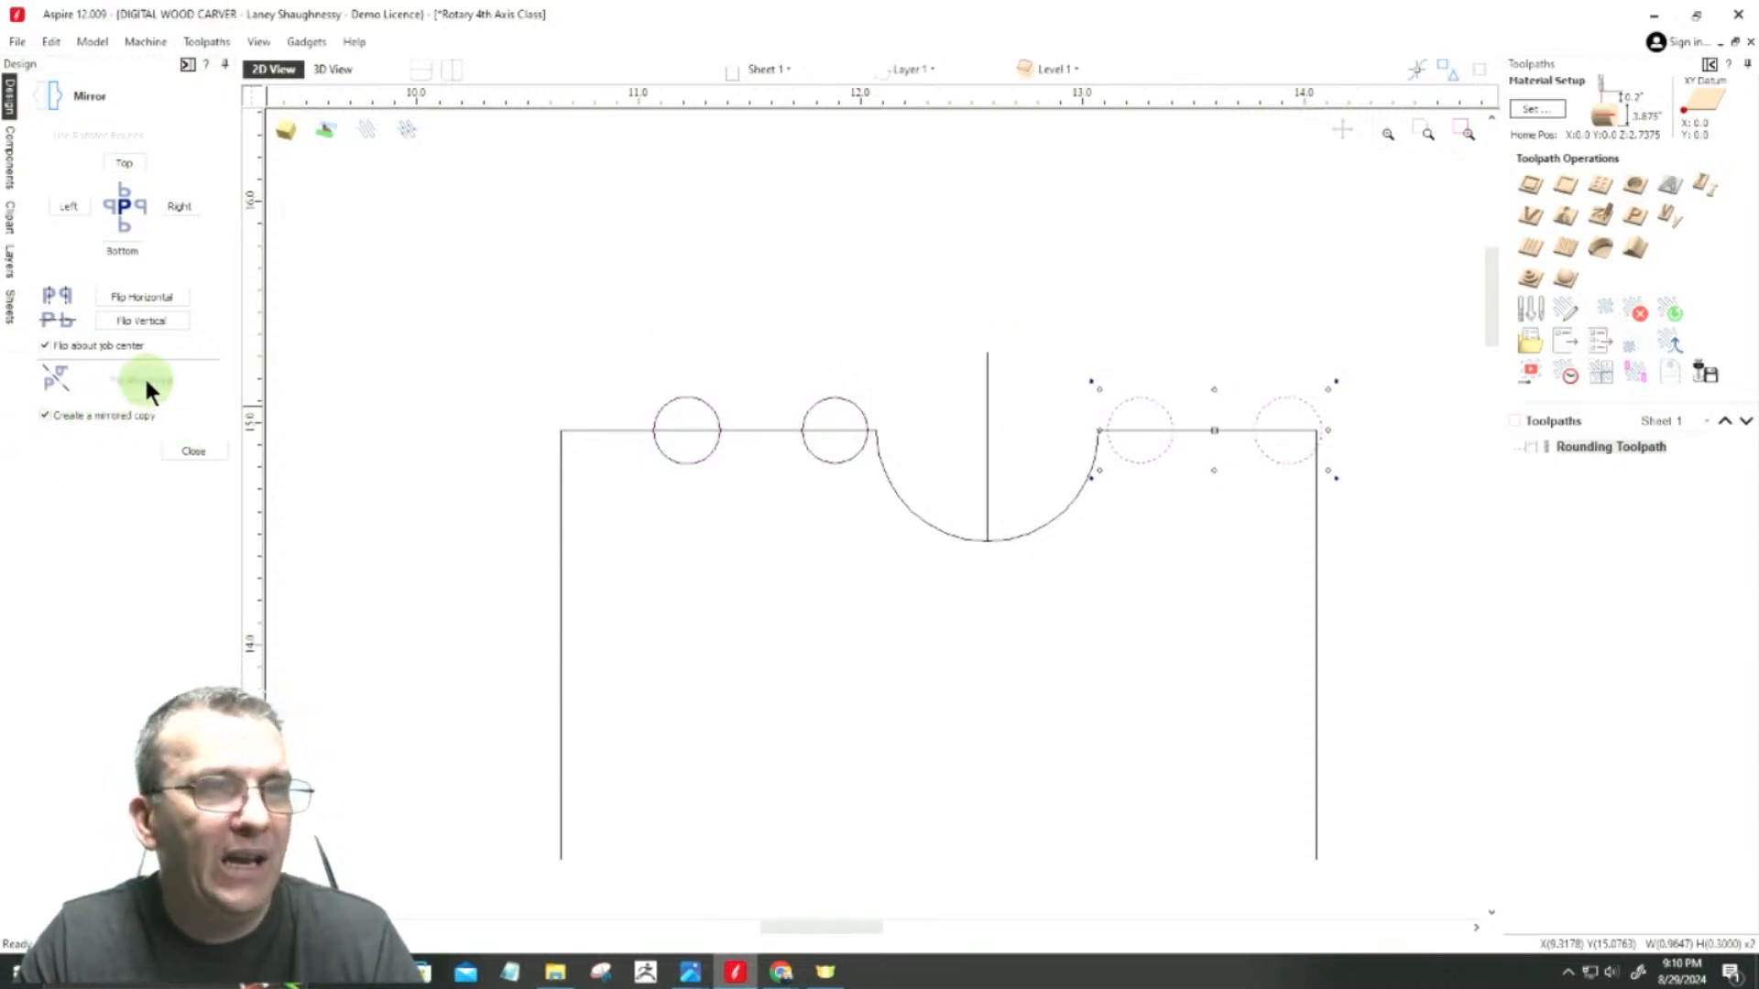
left_click(184, 452)
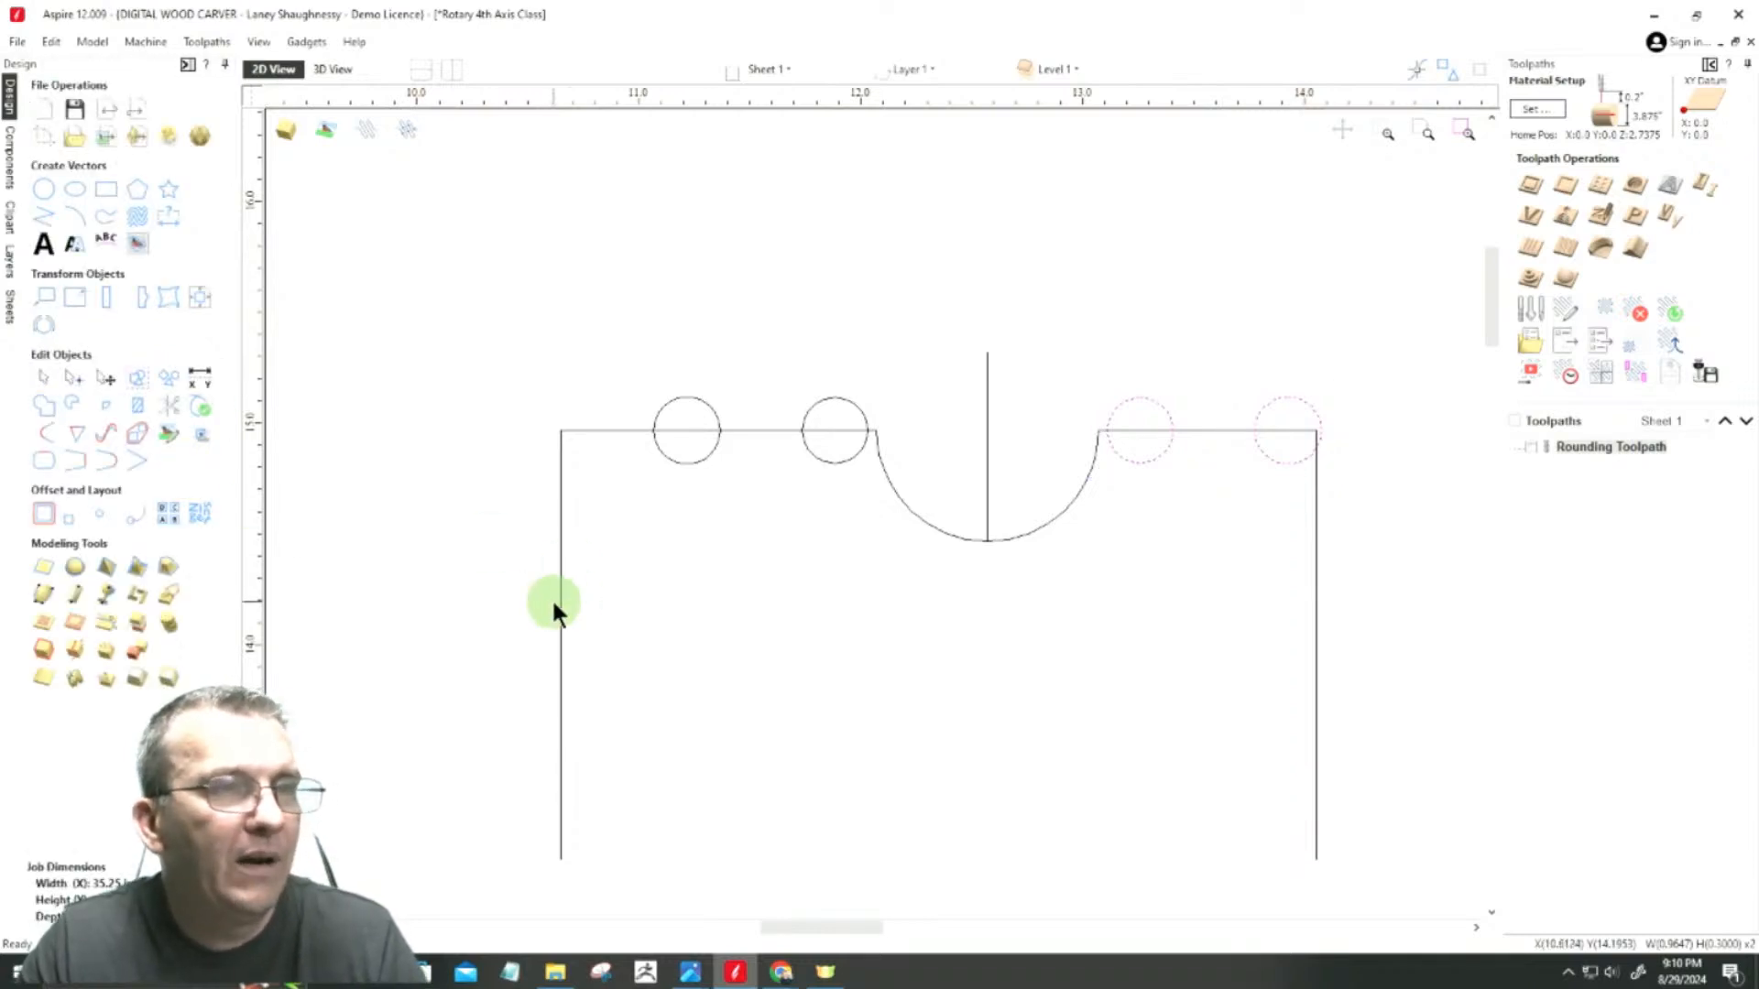
Step: Draw a horizontal line about 3.41 inches long between the outline's two vertical sides, just above the cove's lowest point
scroll(1134, 569, "down", 3)
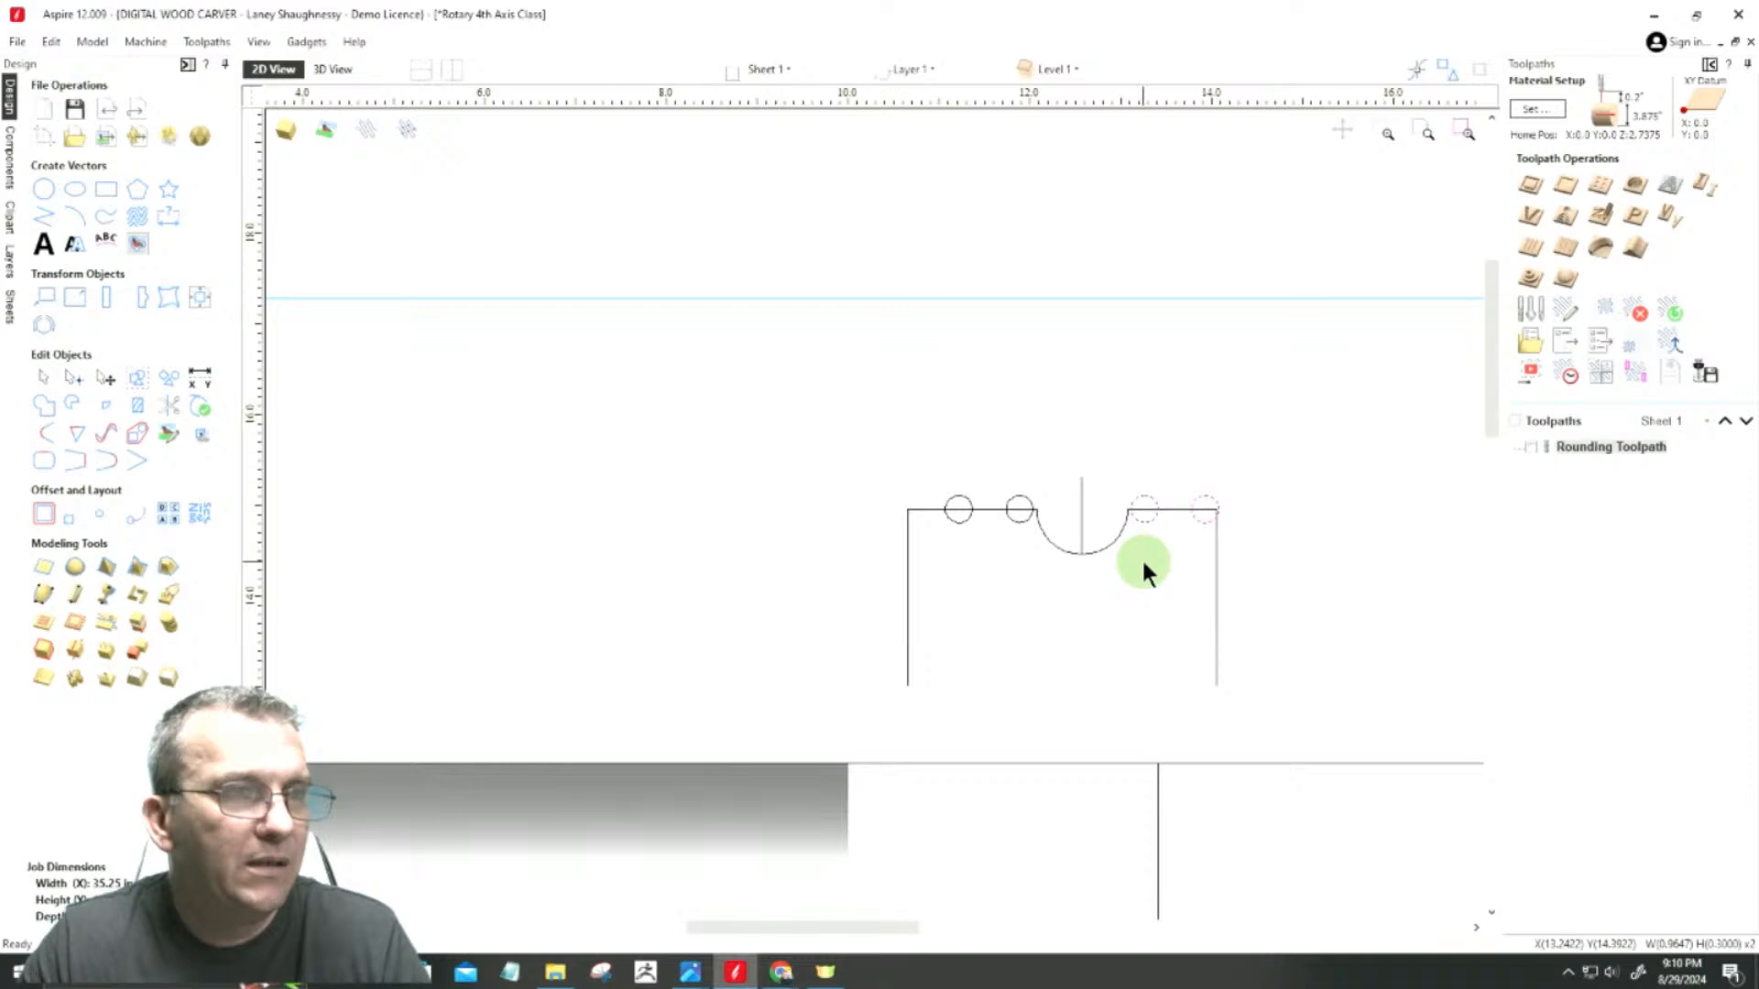
scroll(1141, 557, "up", 3)
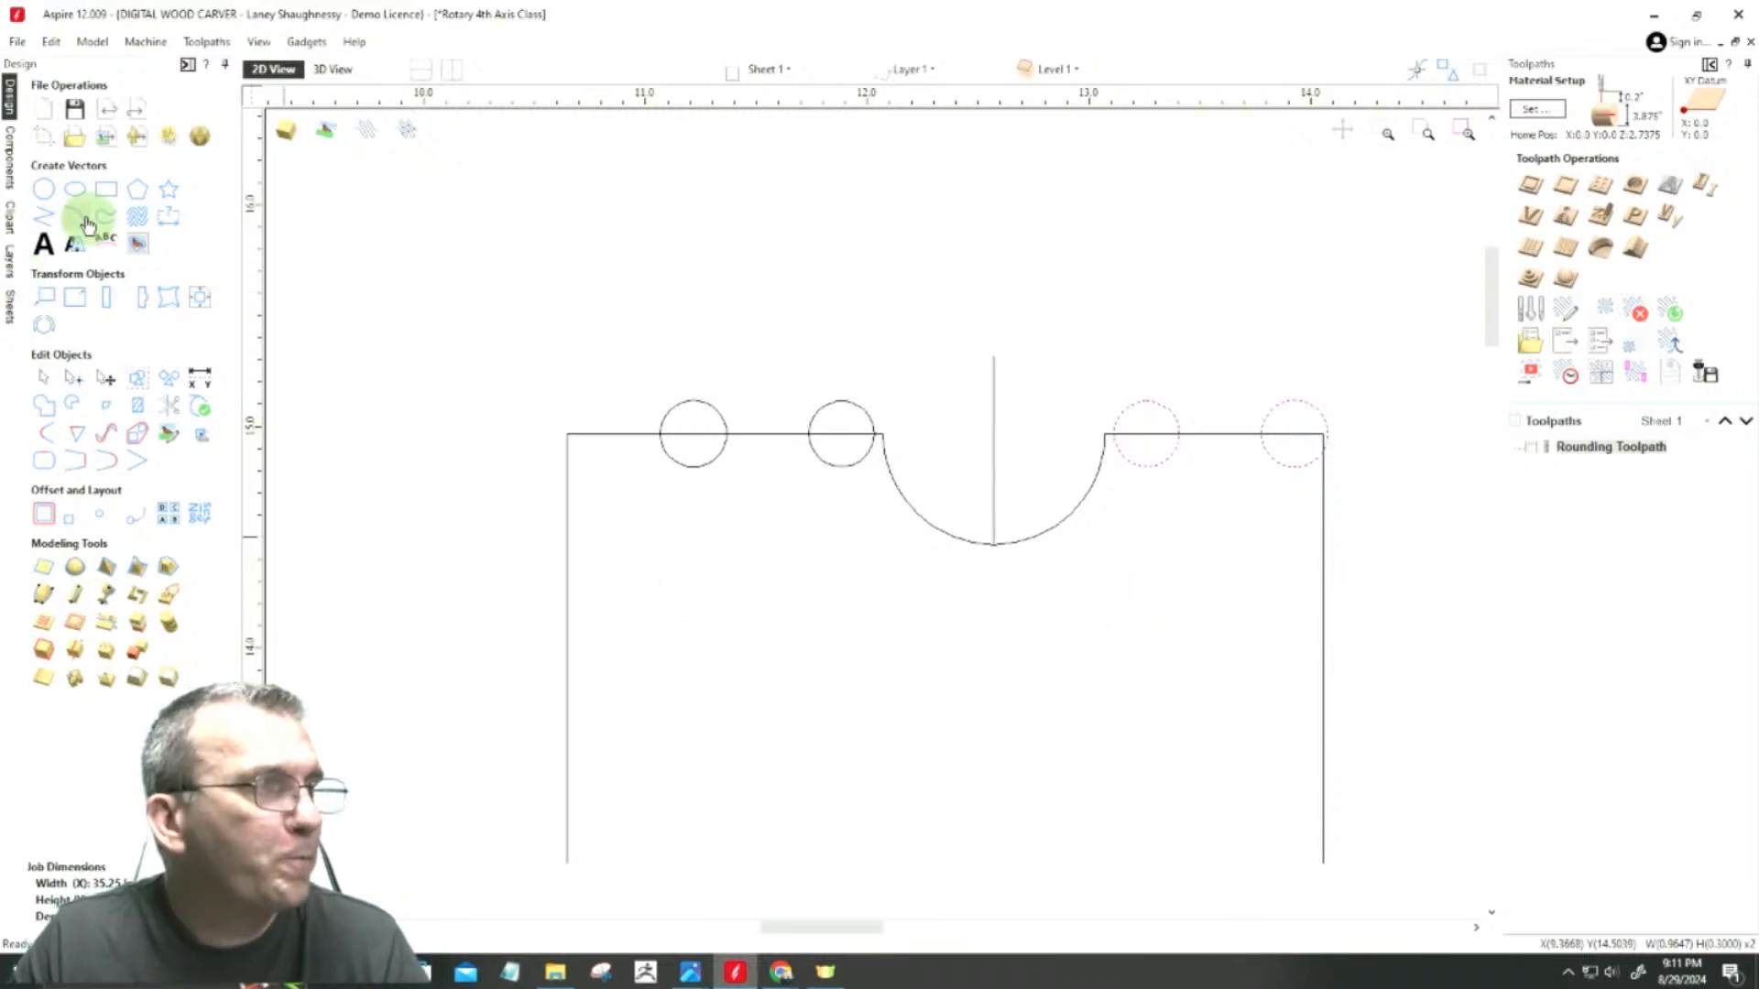
left_click(55, 222)
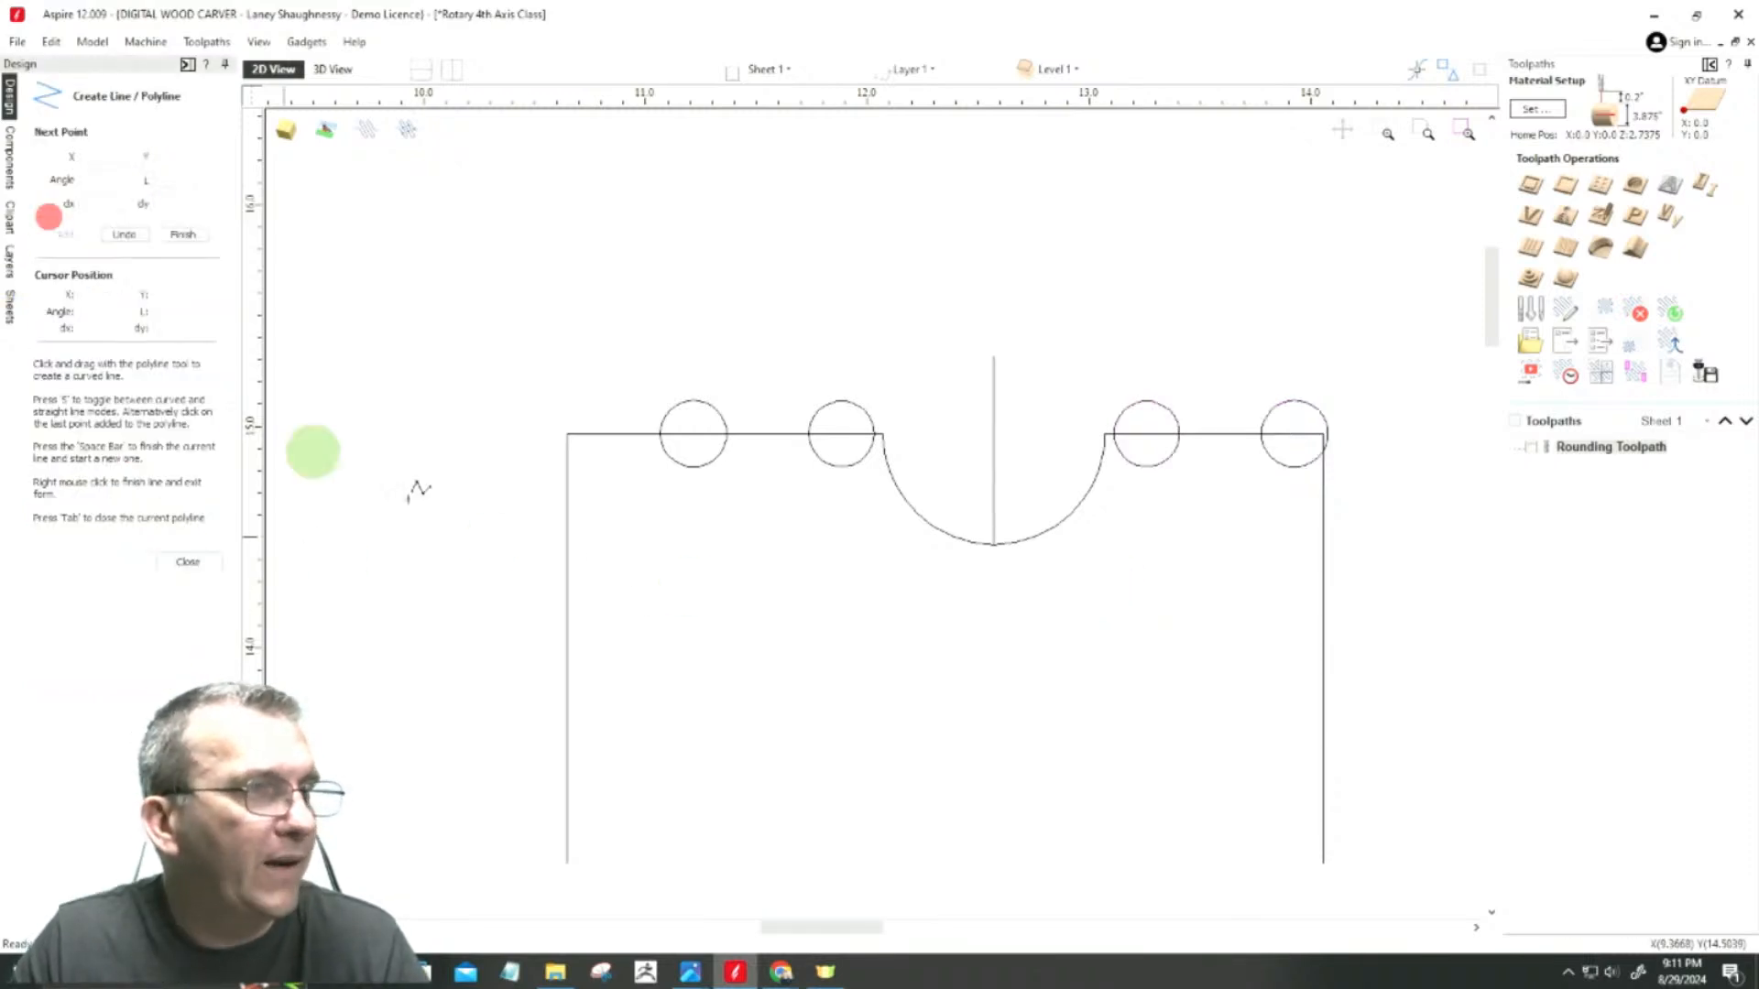
left_click(565, 538)
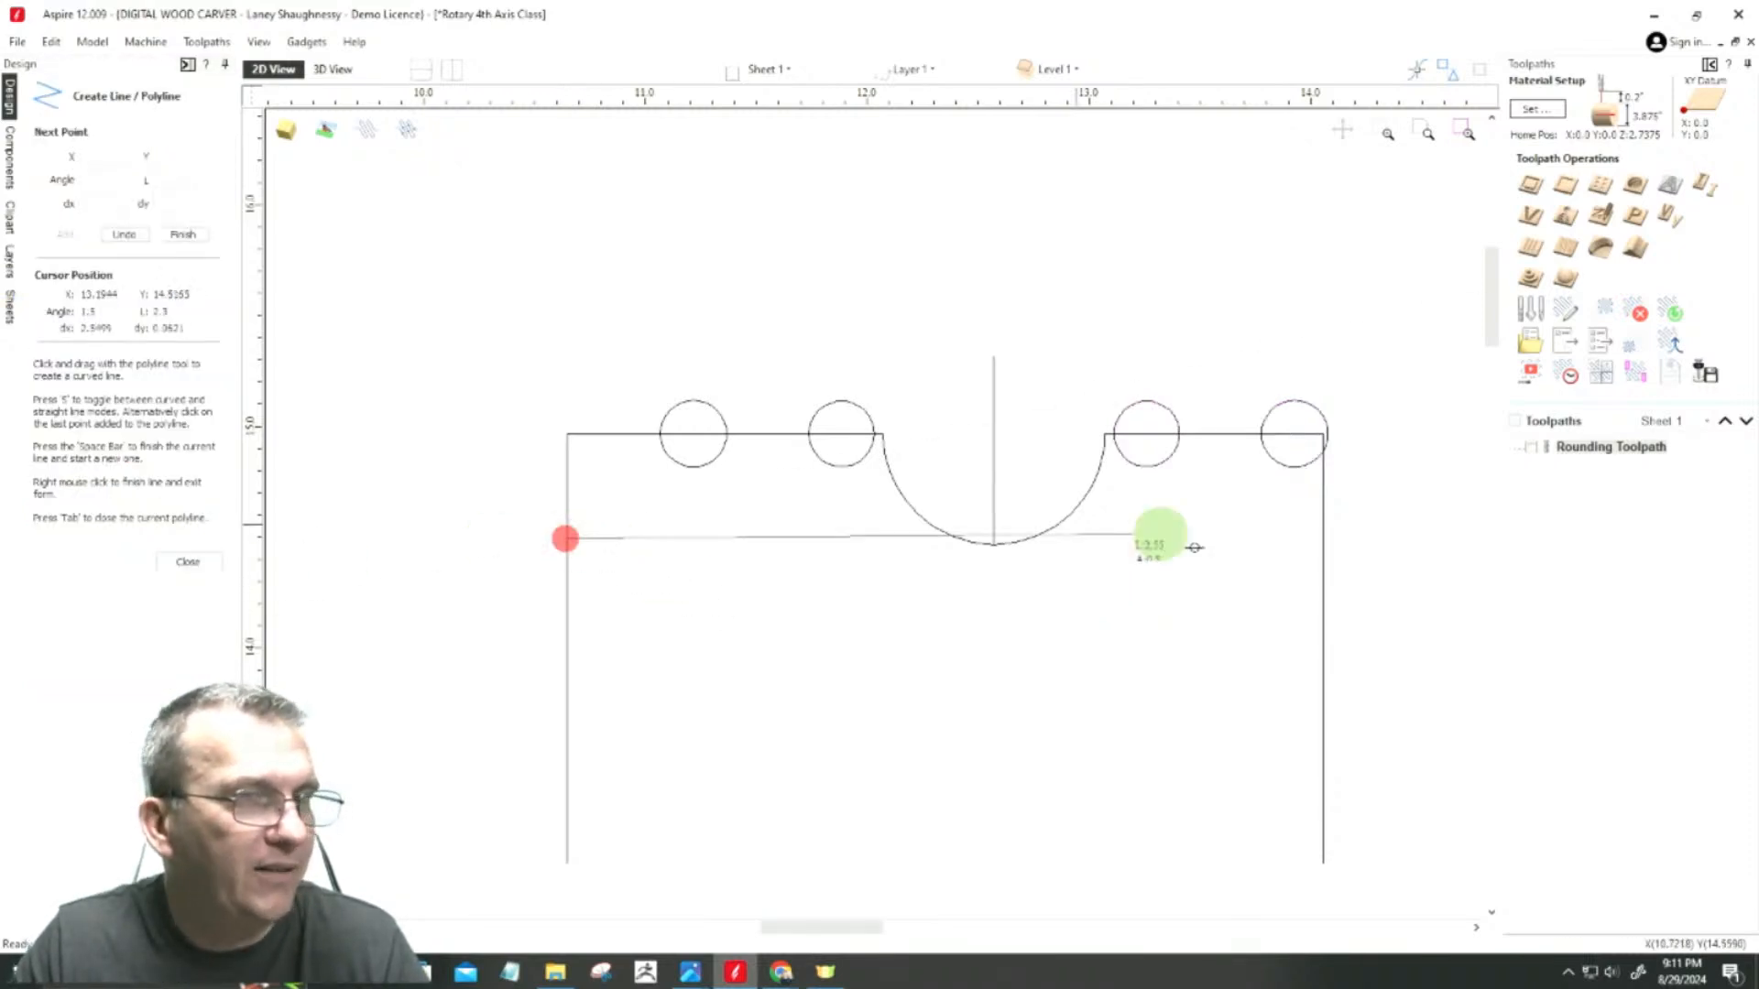
left_click(1324, 539)
key("space")
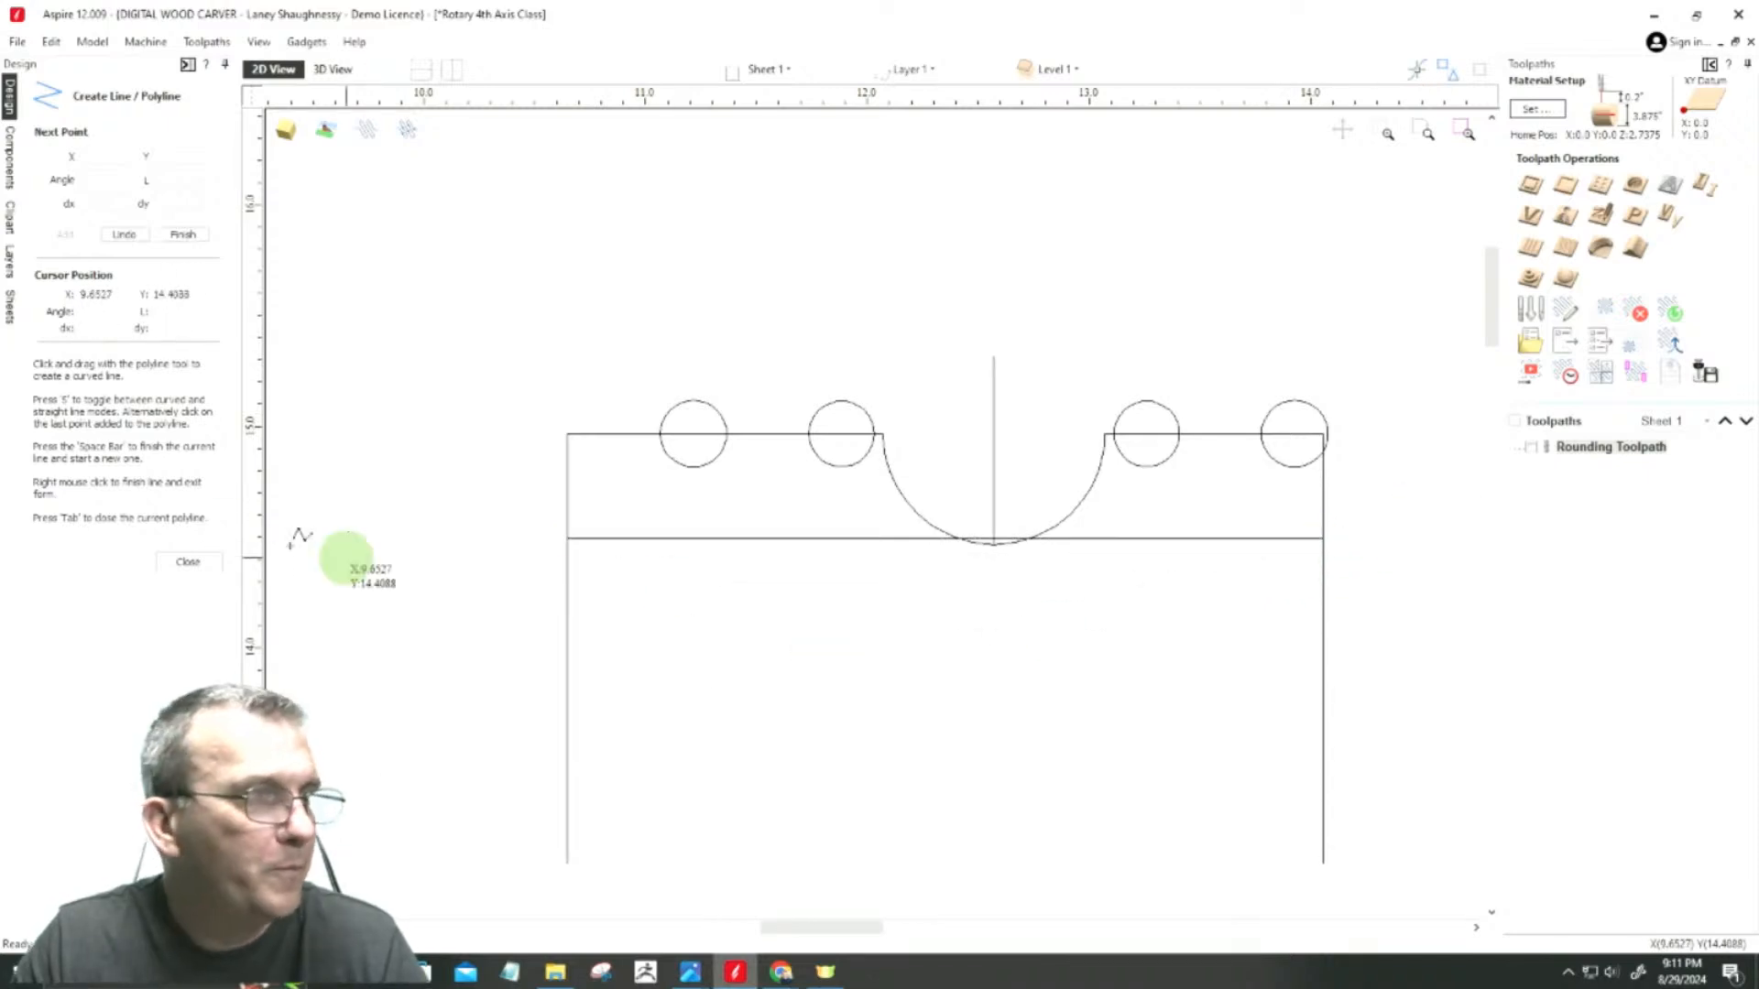
left_click(188, 561)
left_click(754, 540)
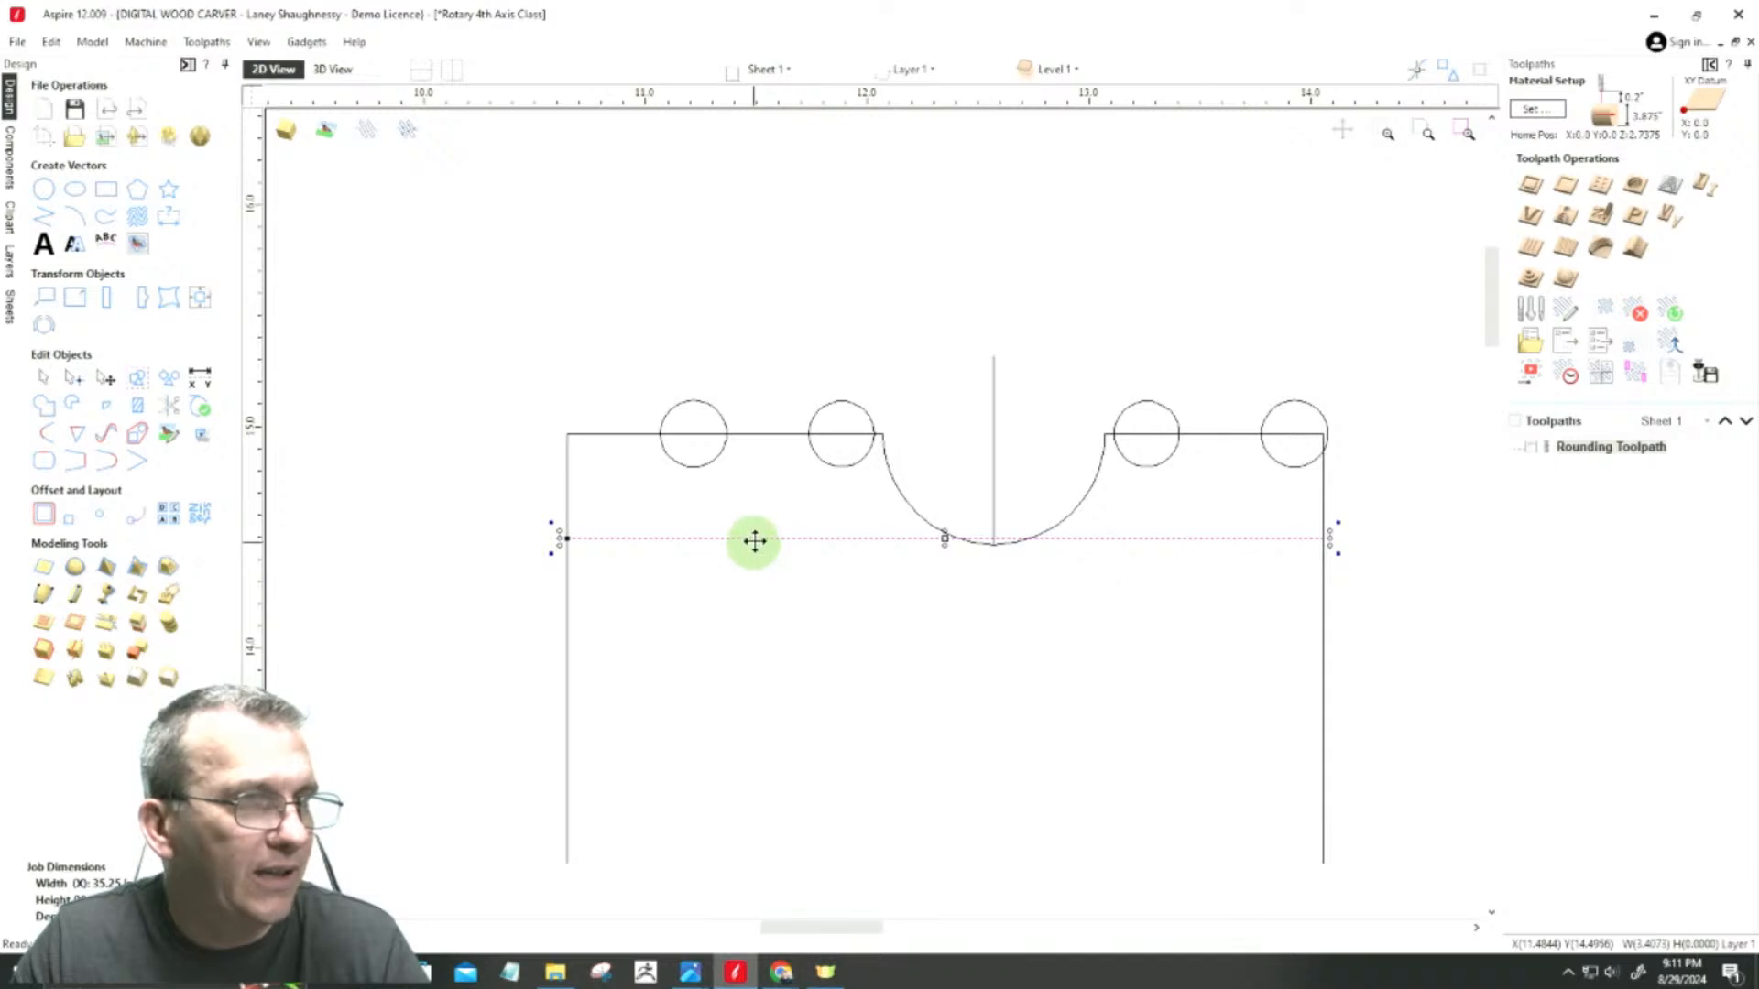
scroll(948, 546, "up", 5)
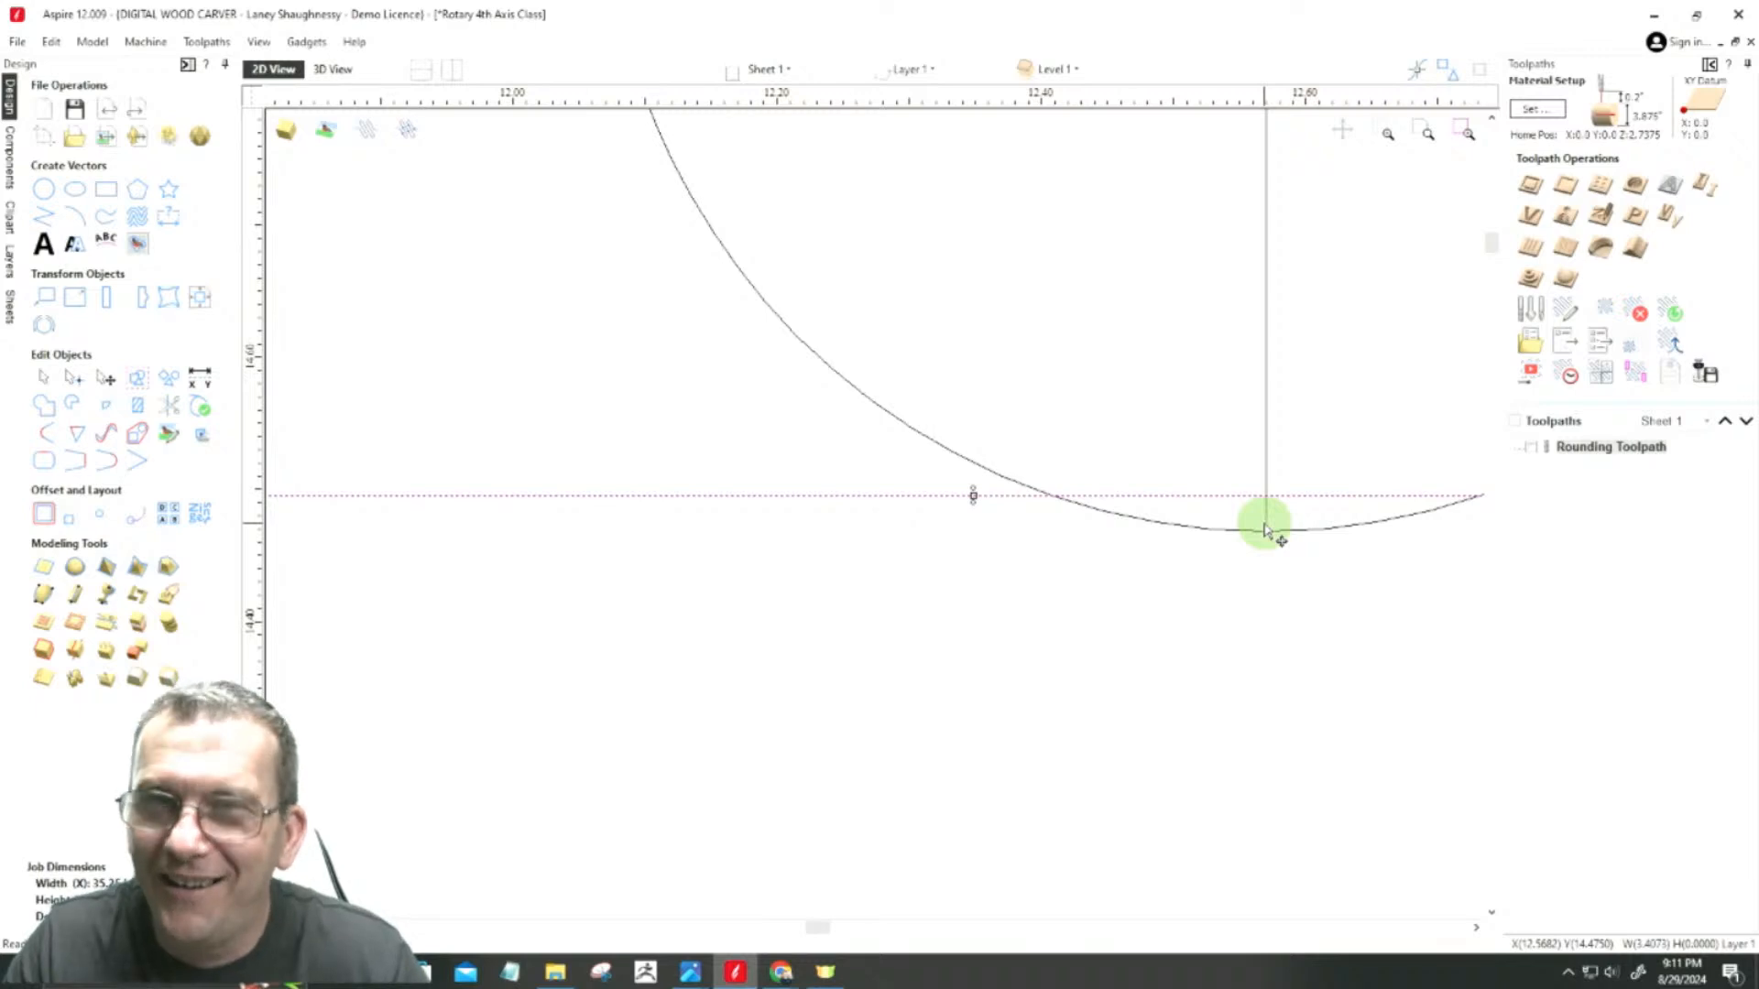
scroll(1158, 596, "down", 8)
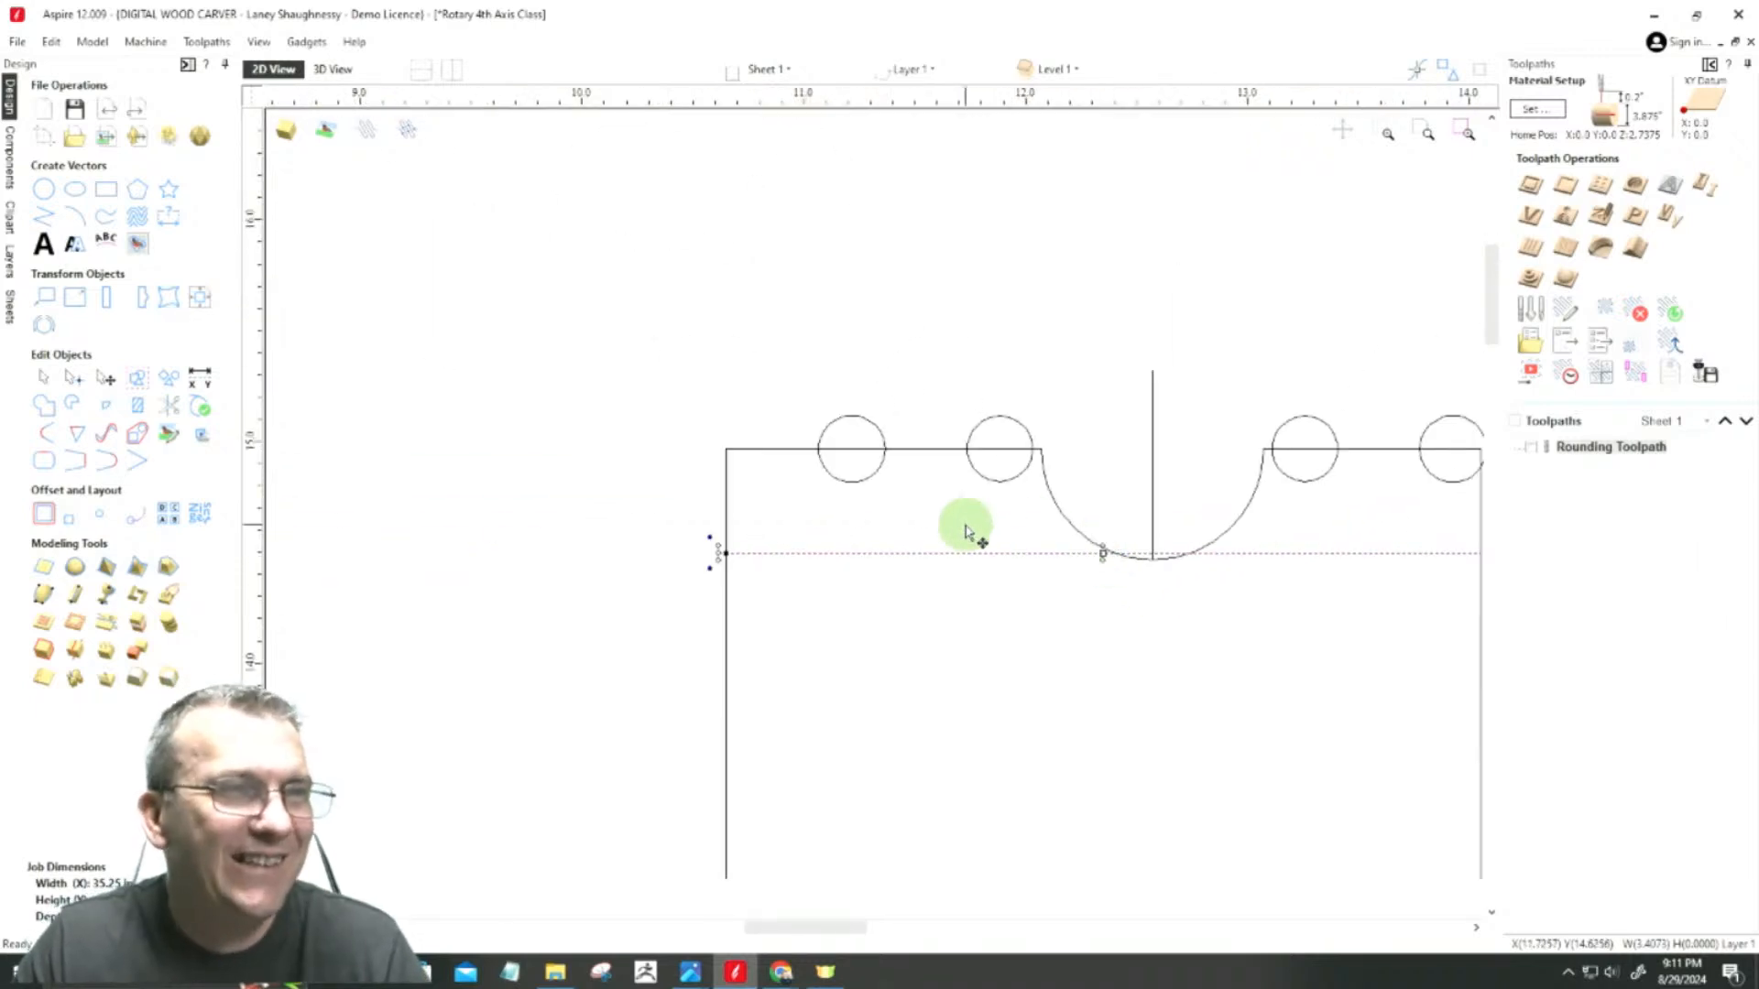
Step: Move the two circles left of the cove together a little farther left along the upper span
left_click_drag(759, 368, 1058, 552)
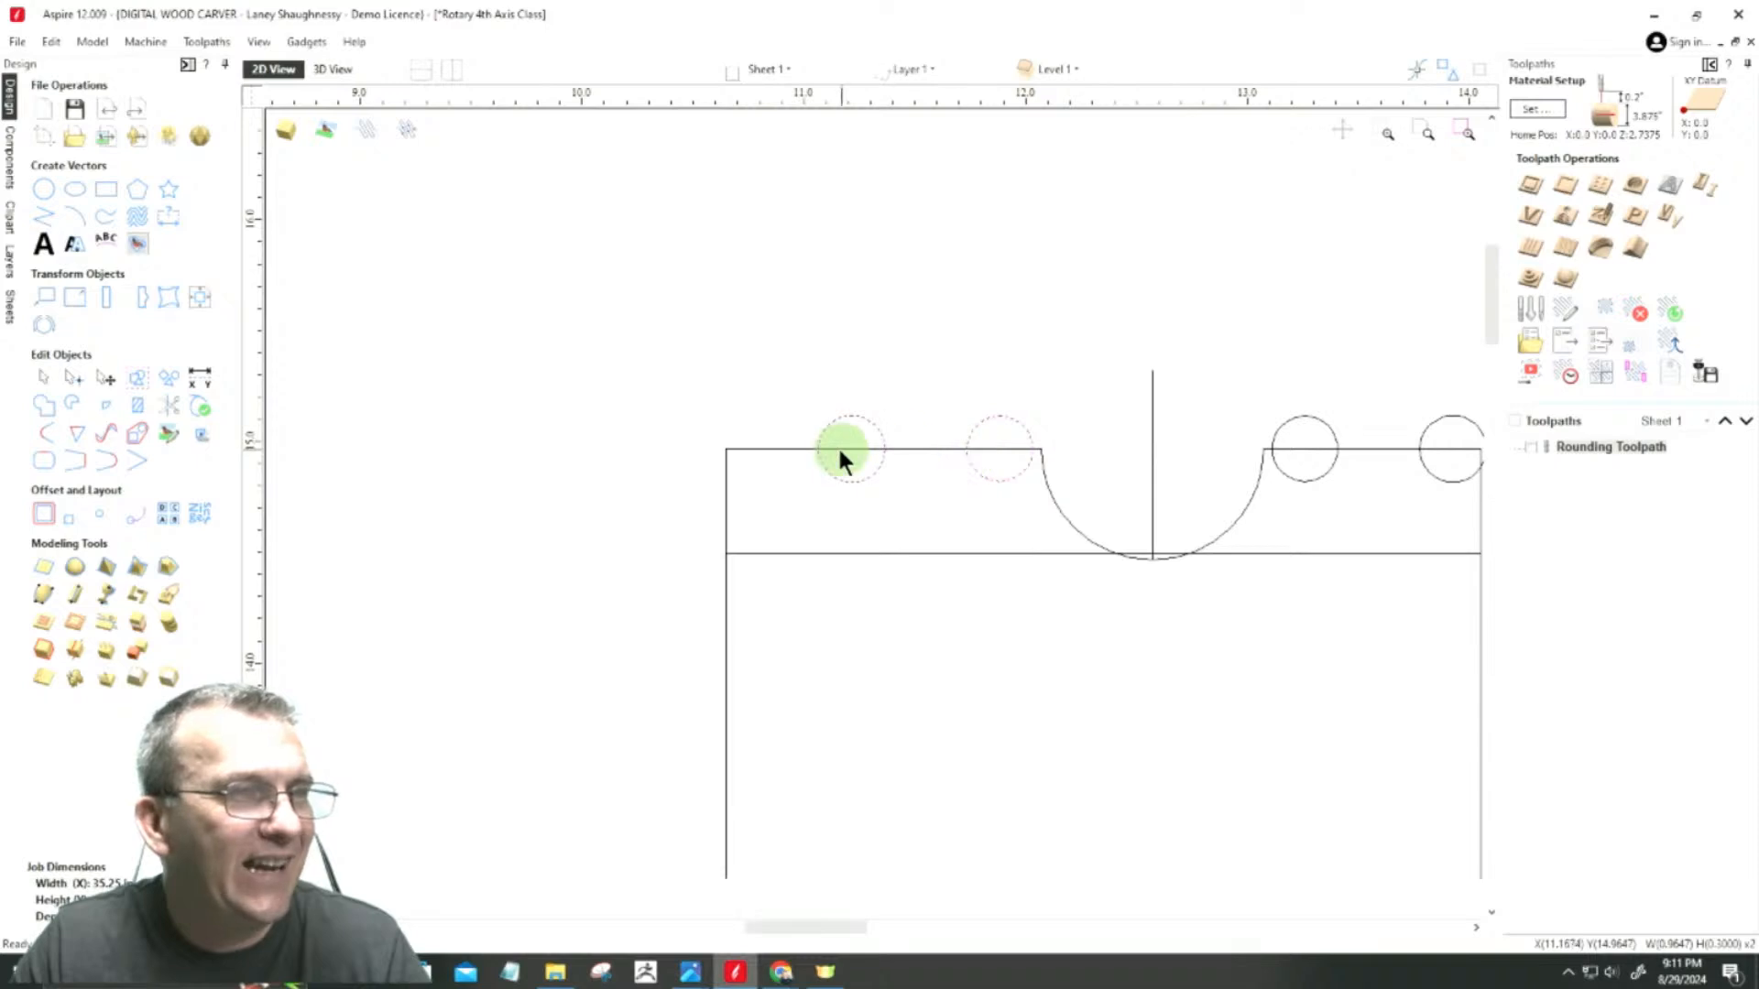
left_click(818, 452)
left_click_drag(818, 452, 778, 444)
Step: Open the outline for node editing and cut the vector at the node on the cove's left end
left_click(1012, 474)
left_click(1048, 475)
left_click(1049, 478)
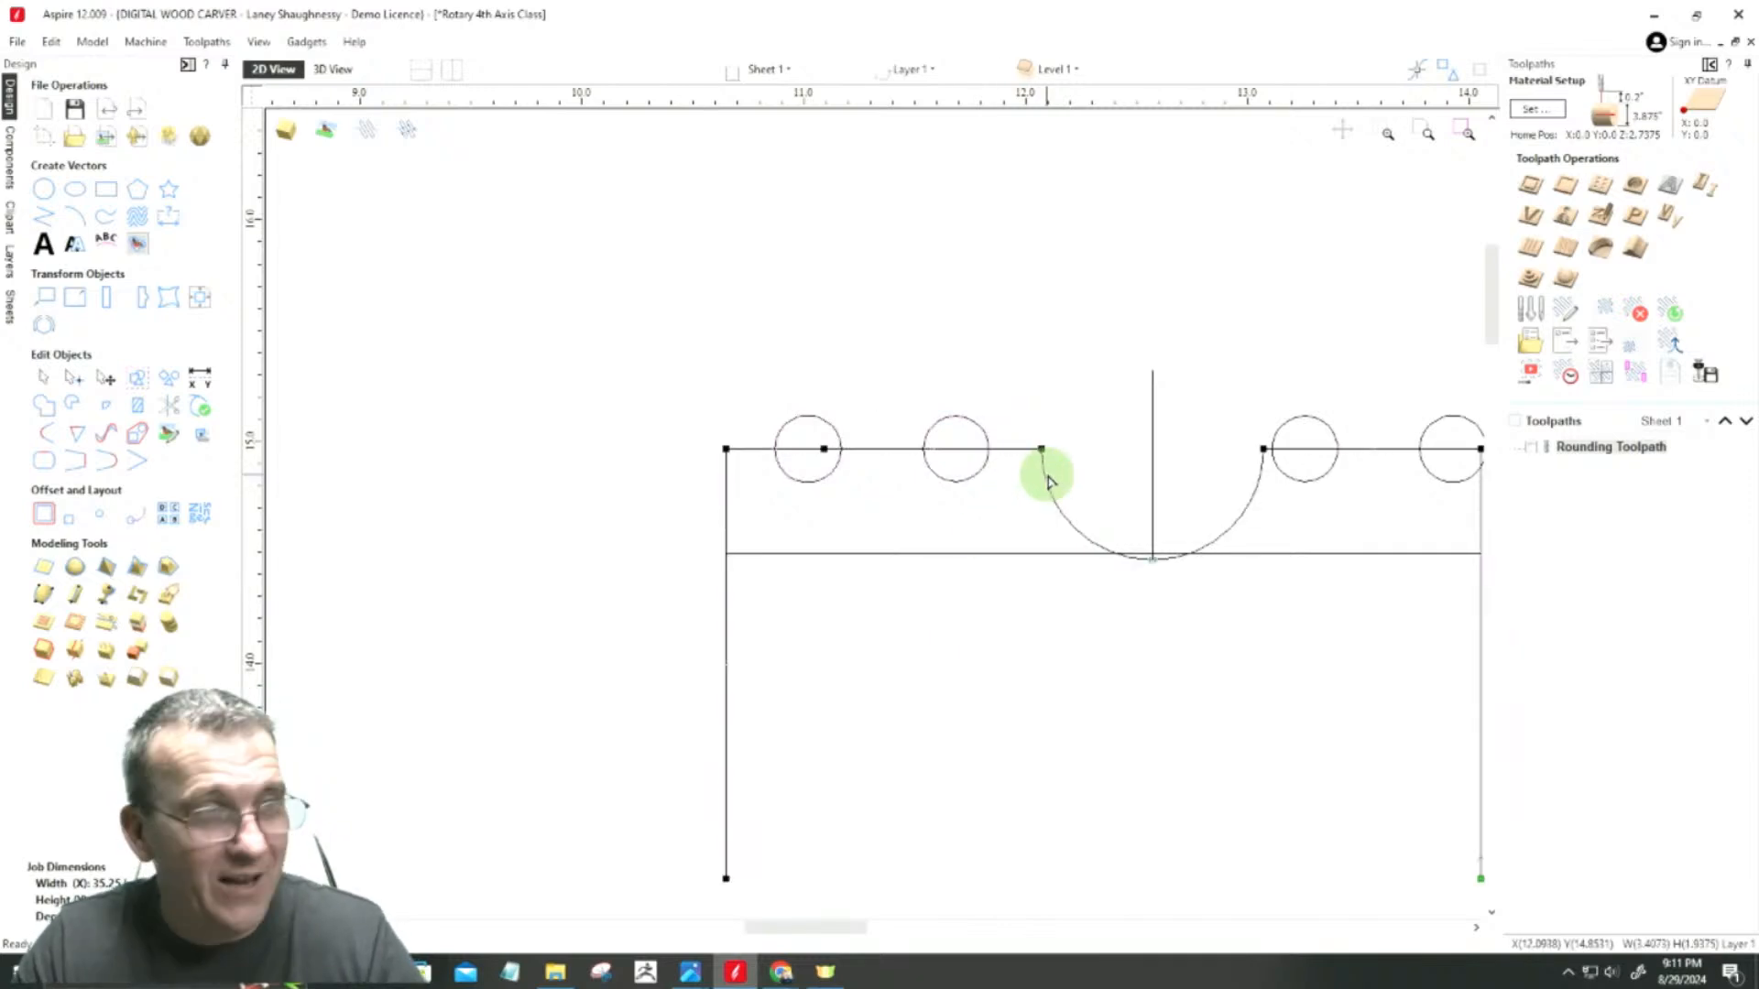
scroll(1047, 477, "up", 4)
right_click(1032, 415)
left_click(1062, 487)
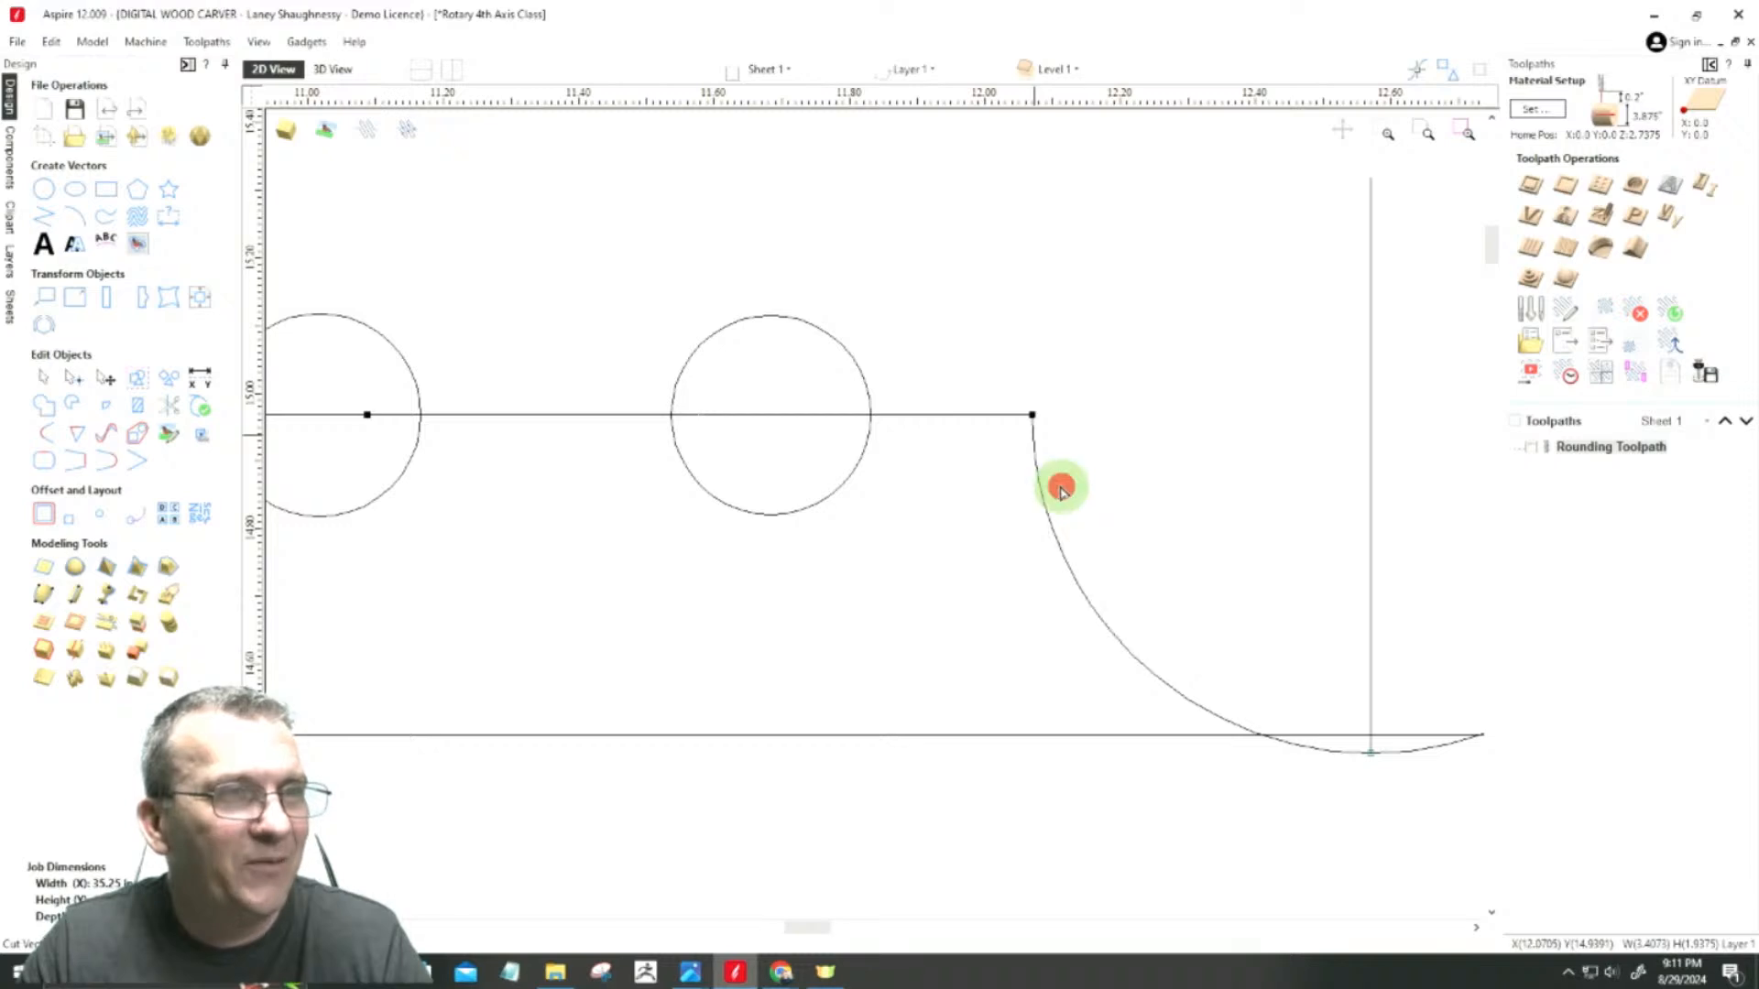
Step: Cut the outline vector at the node on the cove's right end
scroll(923, 459, "down", 3)
scroll(1232, 438, "up", 5)
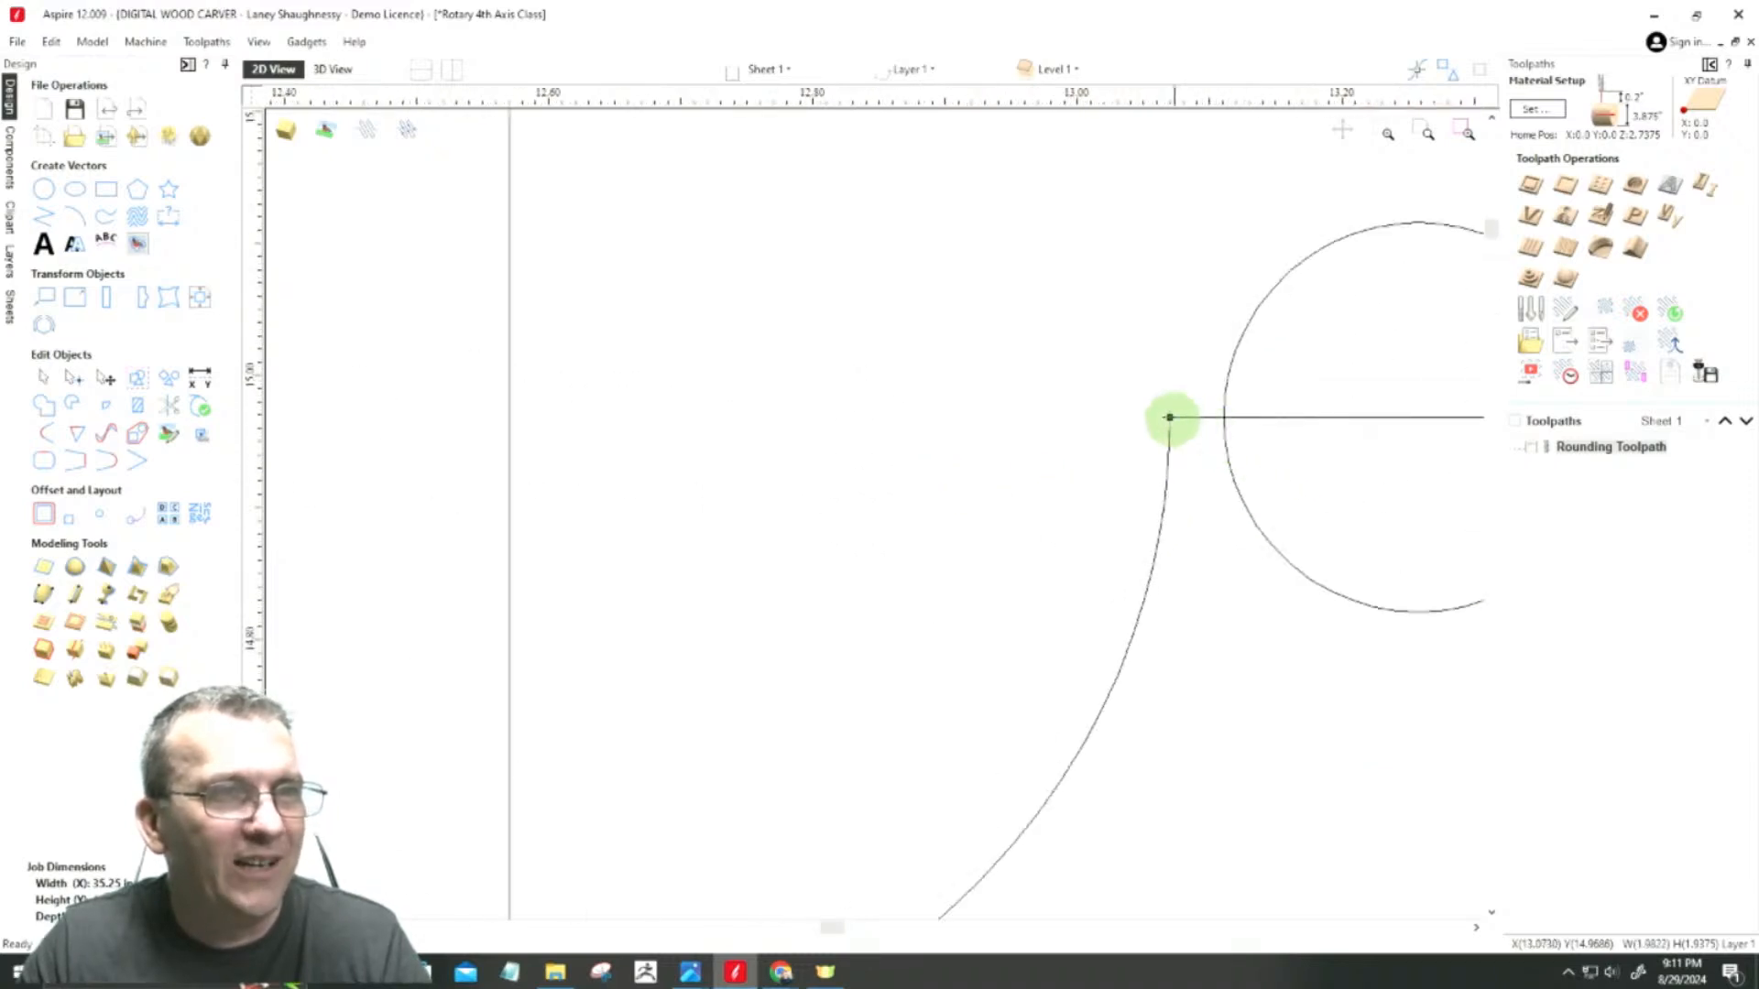
right_click(1169, 415)
left_click(1199, 487)
scroll(1406, 517, "down", 5)
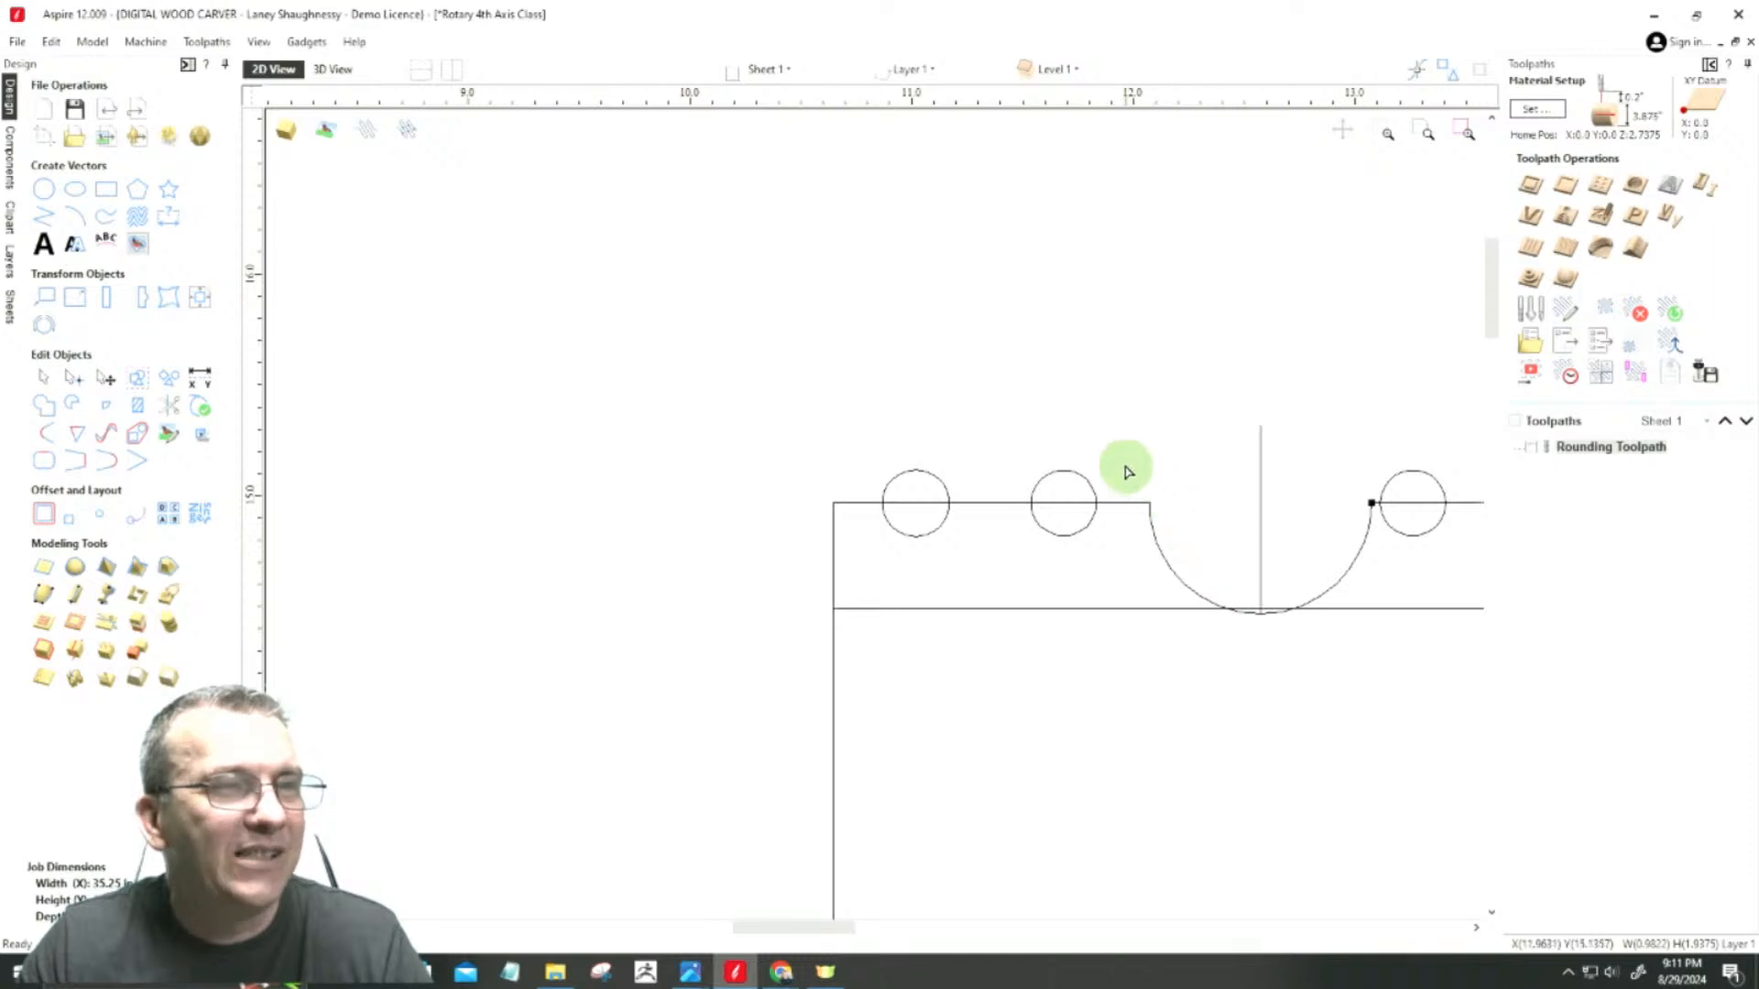
Step: Move the cove arc and its vertical centre line together so they centre on the midpoint of the long horizontal line
left_click(42, 378)
scroll(1014, 555, "down", 2)
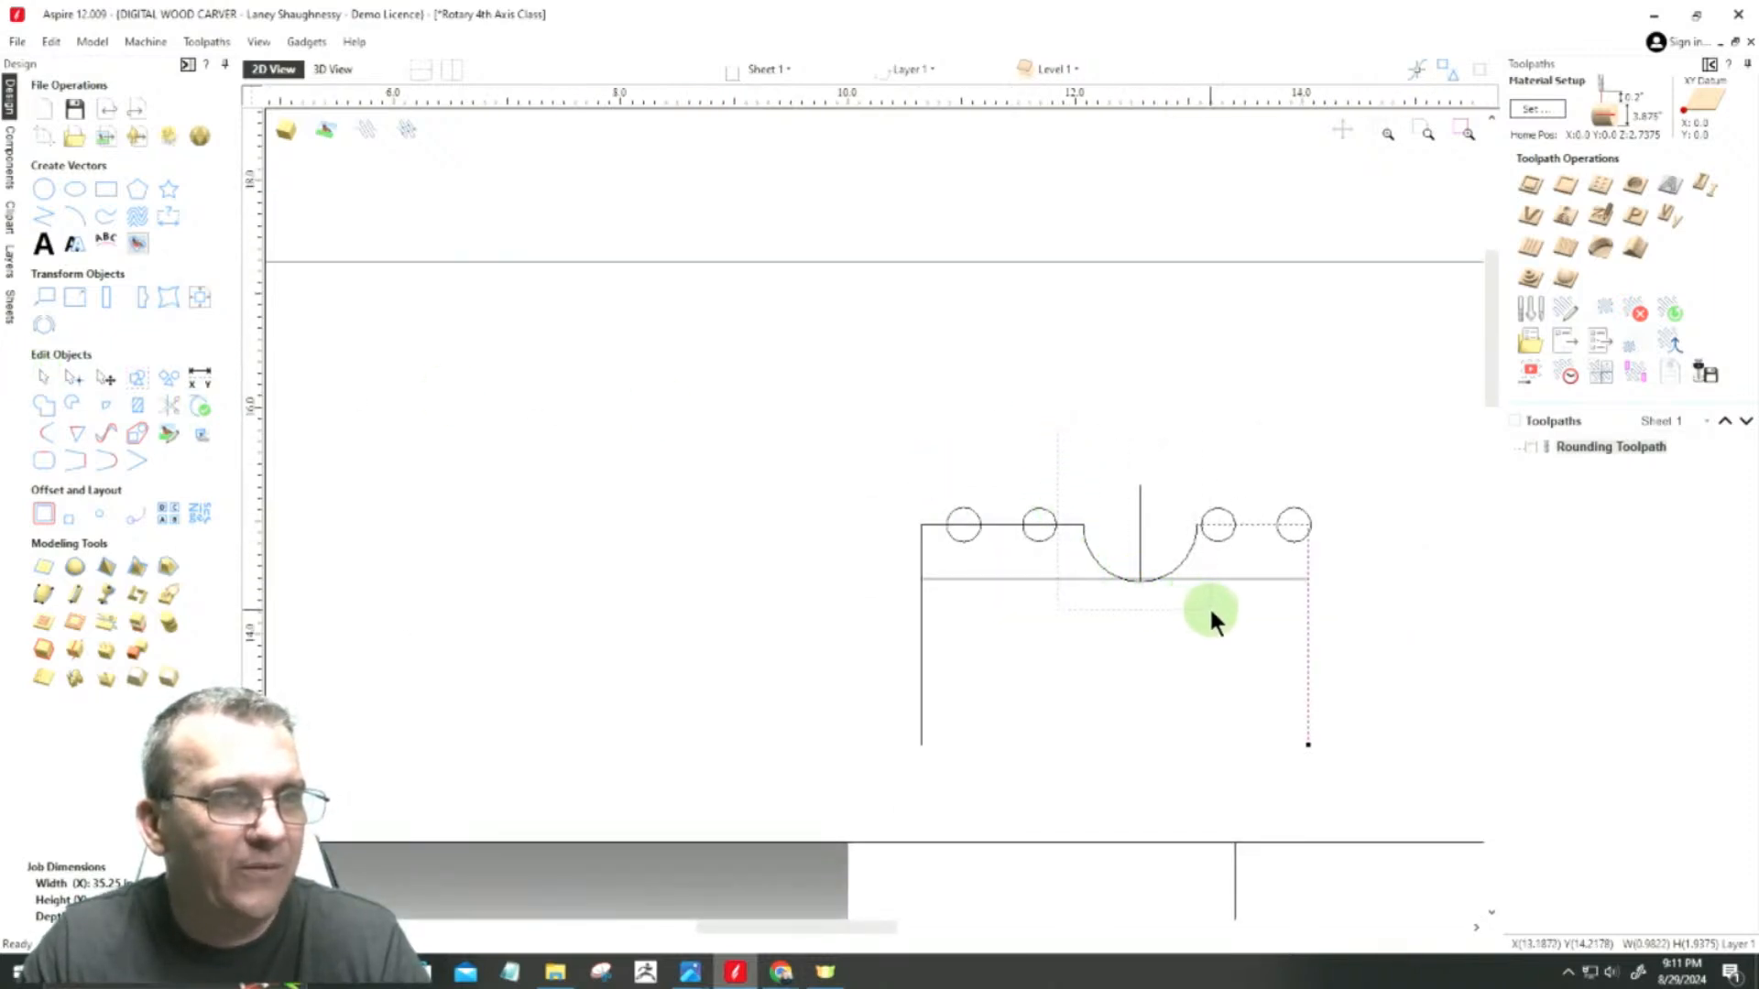
left_click(1181, 563)
scroll(1161, 488, "up", 2)
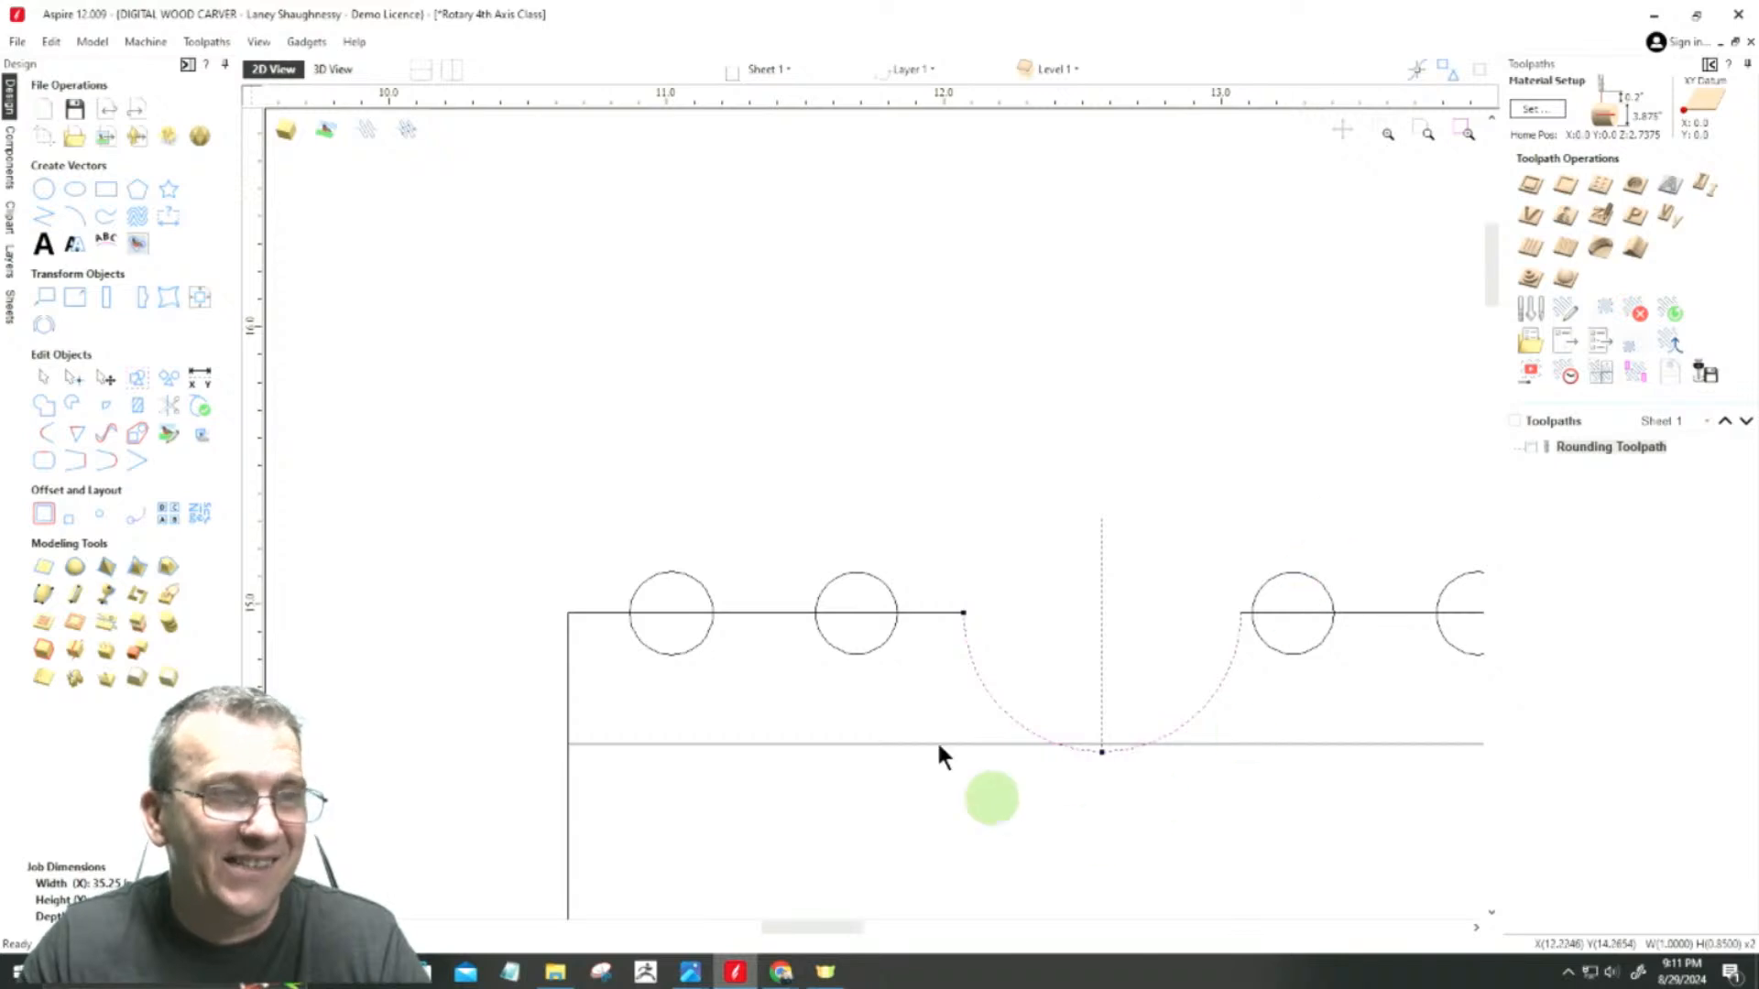
scroll(1053, 696, "down", 1)
scroll(1070, 760, "up", 3)
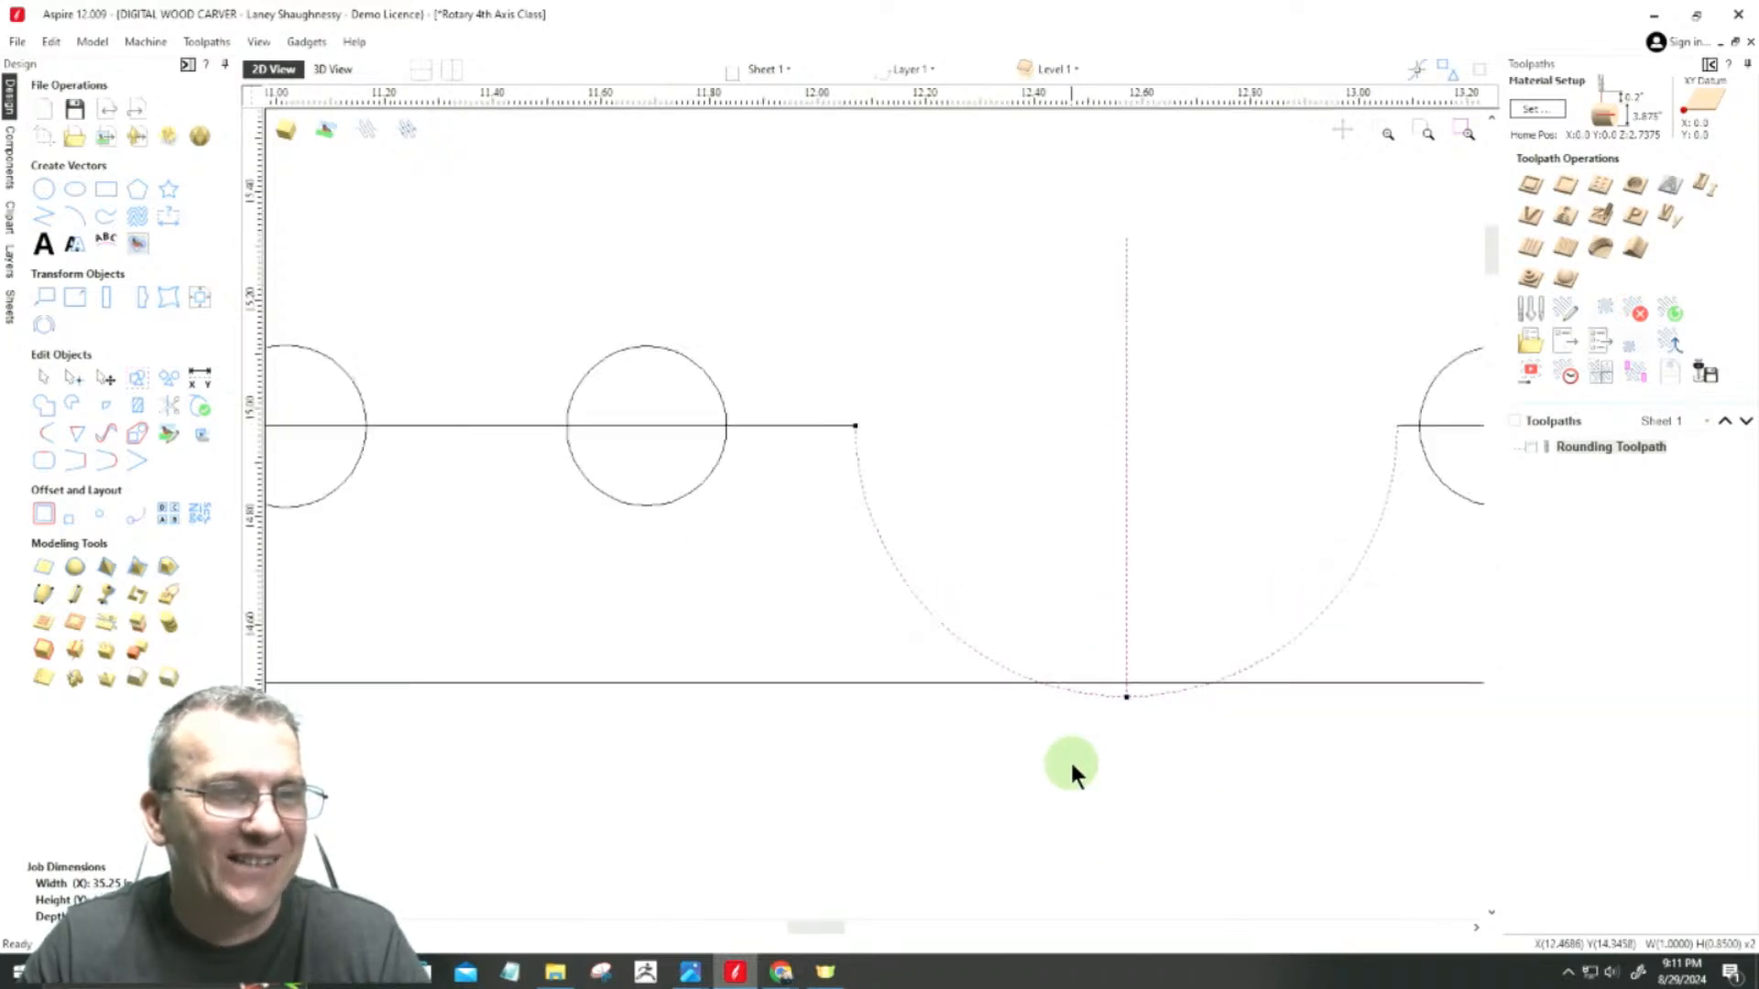
scroll(1087, 720, "up", 1)
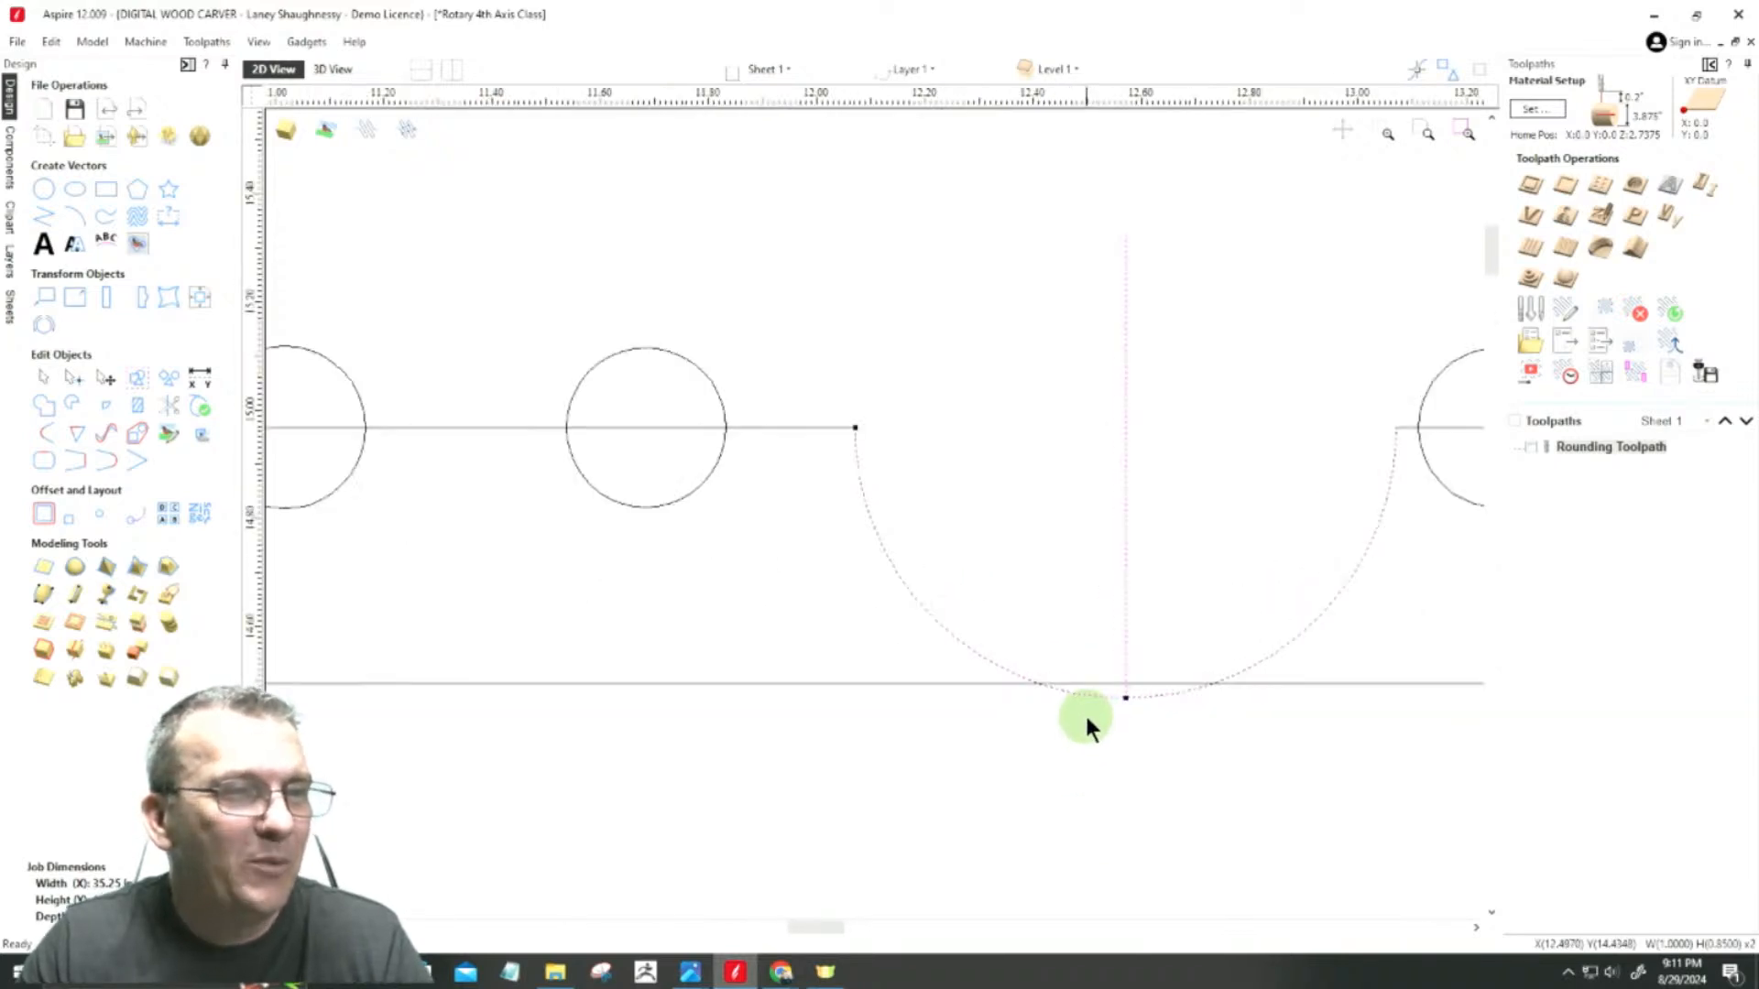
left_click(1125, 682)
left_click_drag(1125, 681, 1006, 684)
left_click(629, 683)
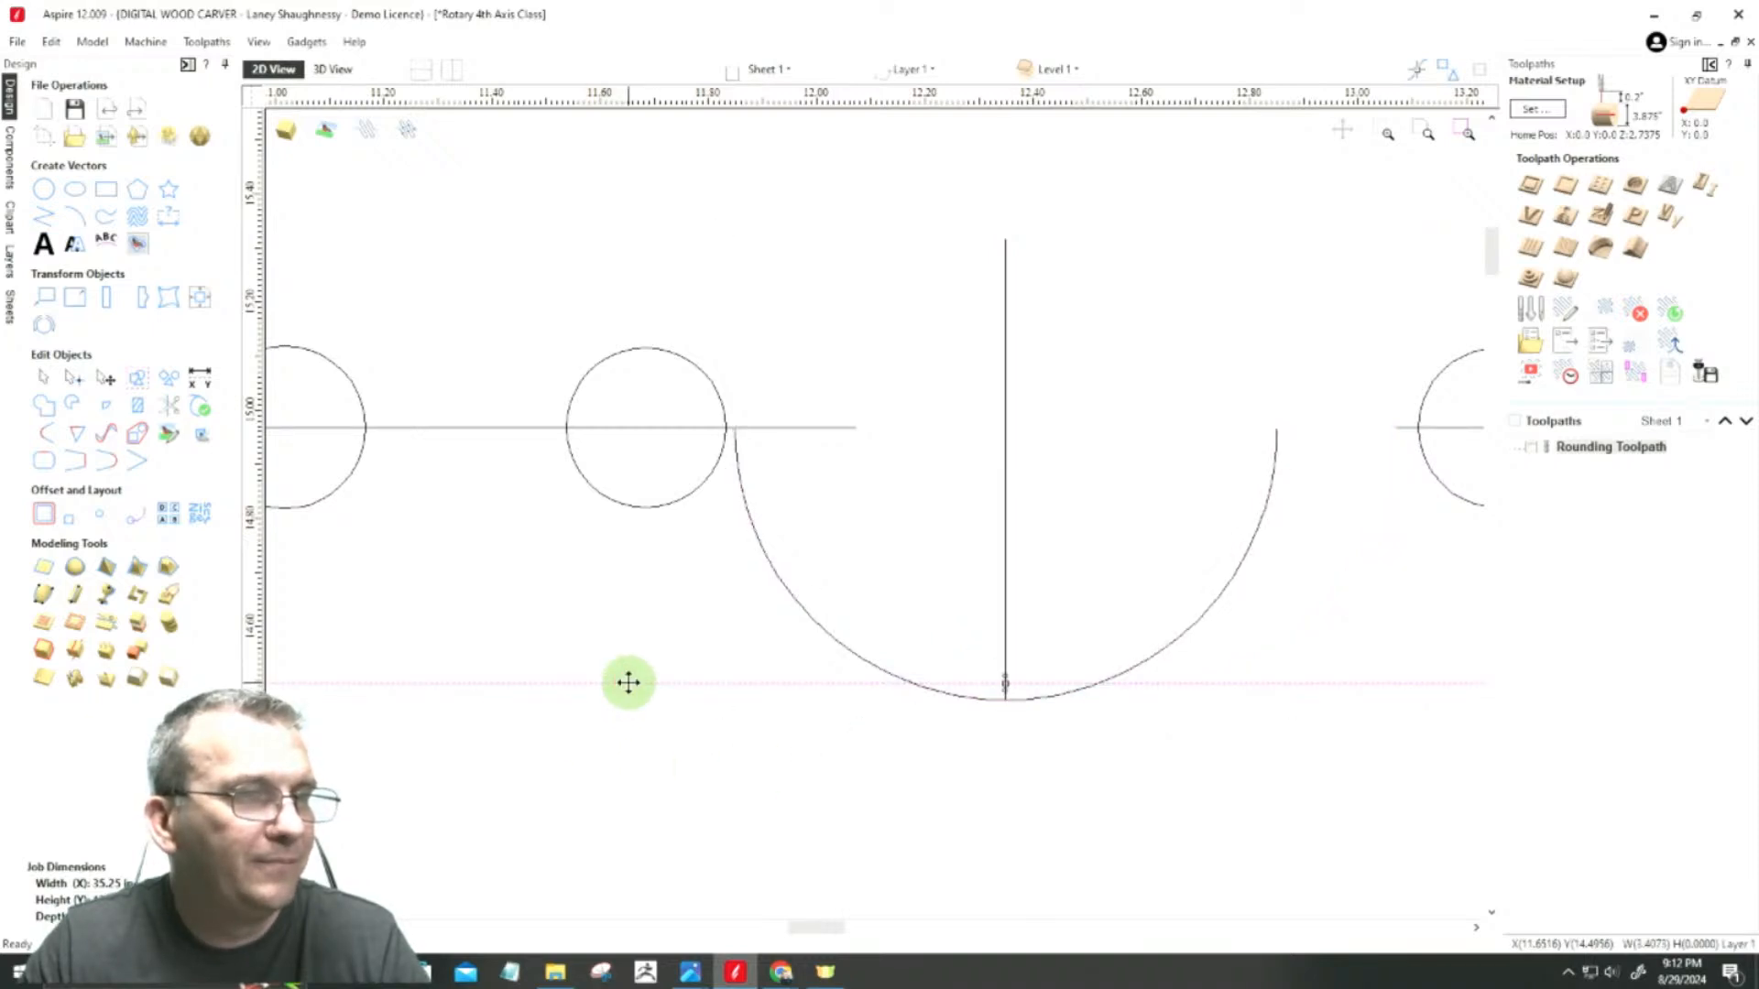
scroll(916, 583, "down", 1)
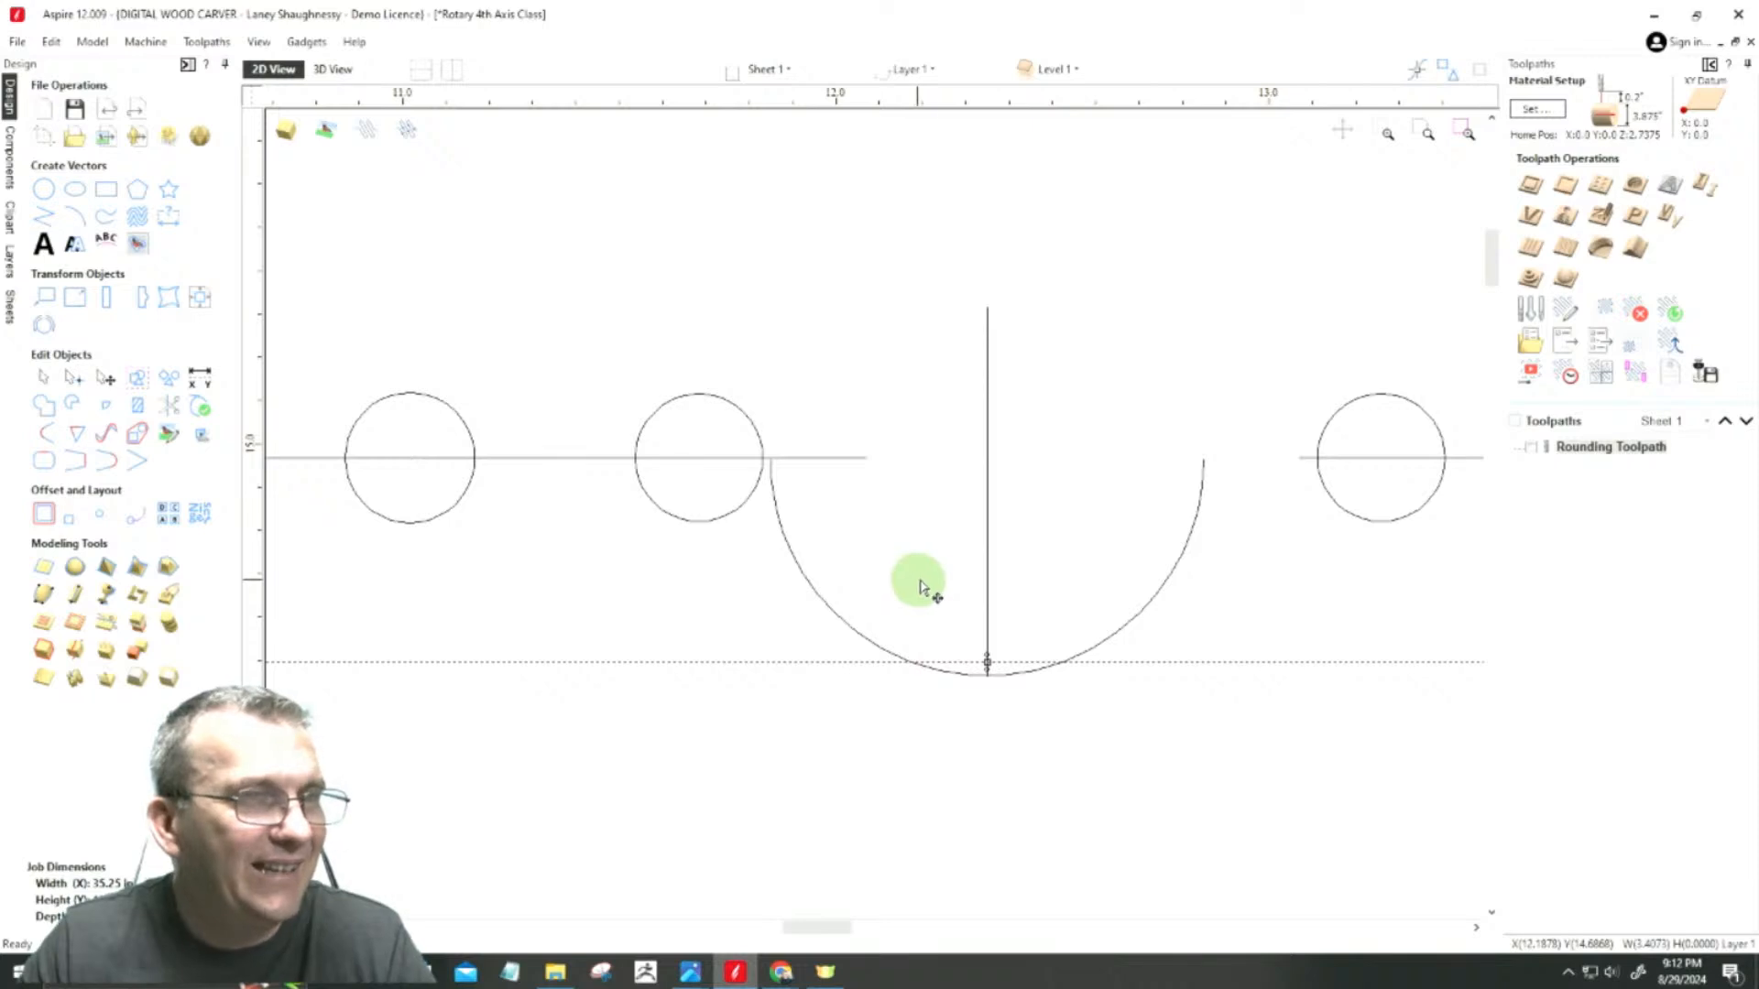
Step: Draw a short horizontal line extending the right upper span to the cove's right end
left_click(40, 227)
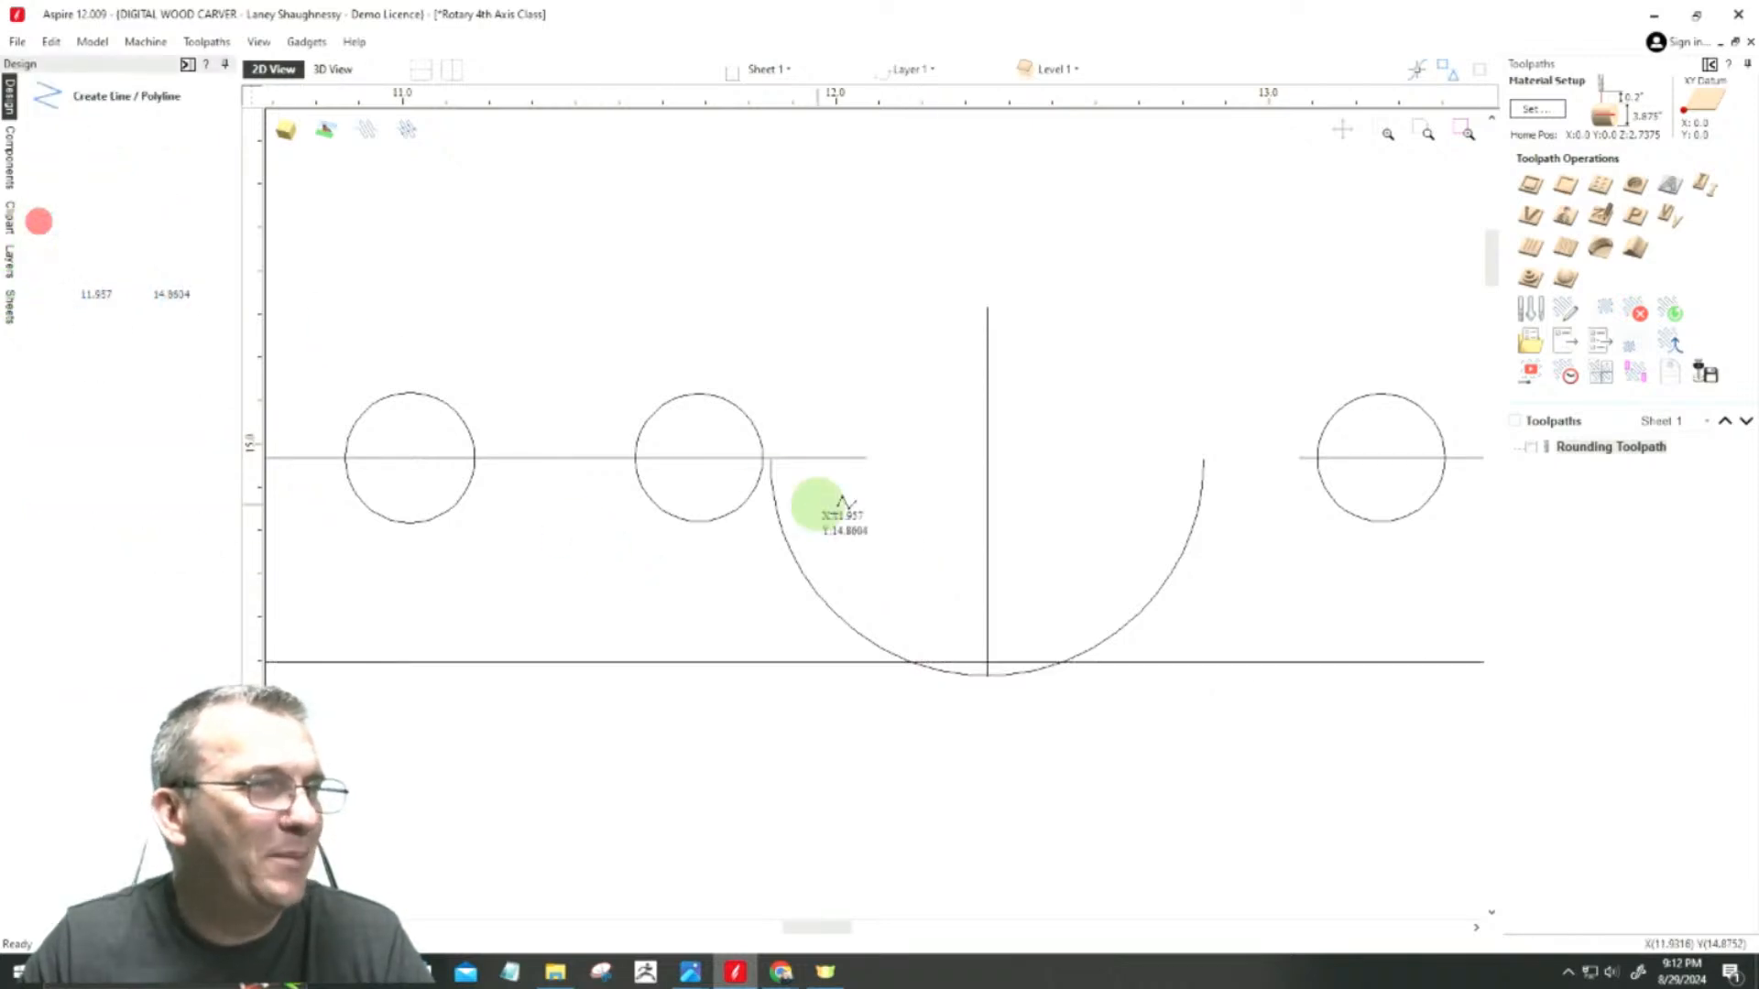
left_click(1298, 457)
left_click(1197, 455)
key("space")
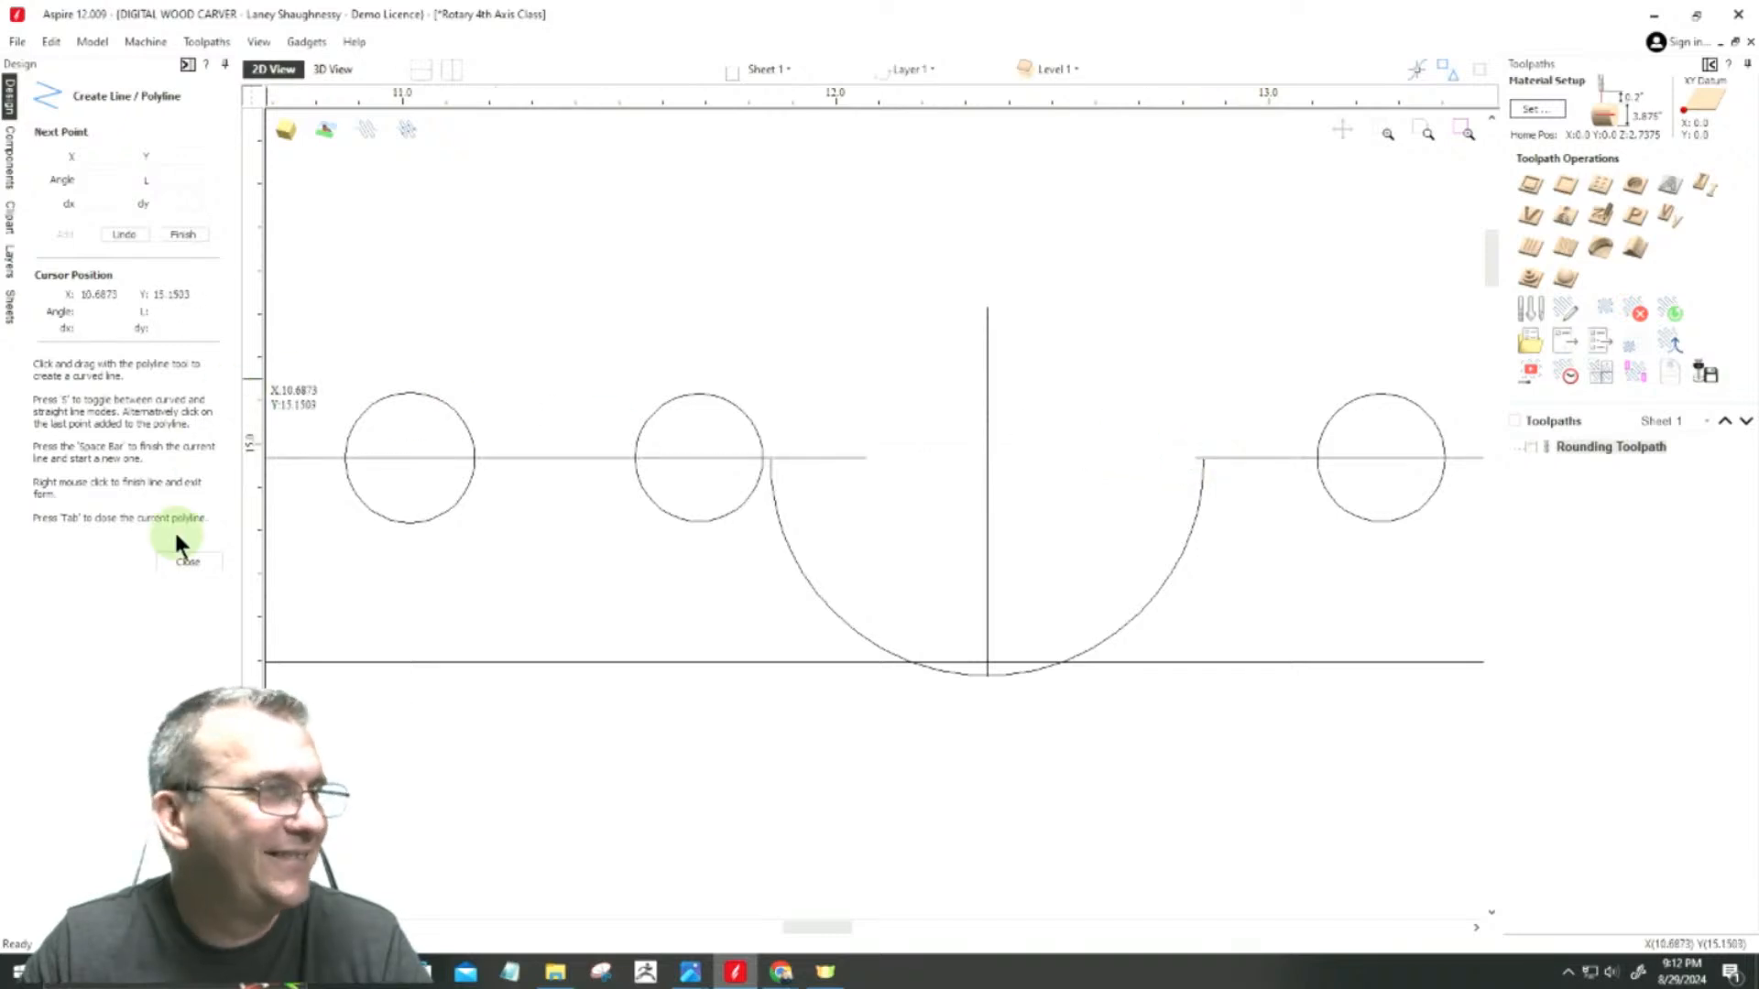
left_click(188, 561)
Step: Nudge the cove and its centre line up slightly to meet the upper span, and trim the overlaps at the cove's left end
scroll(856, 503, "up", 4)
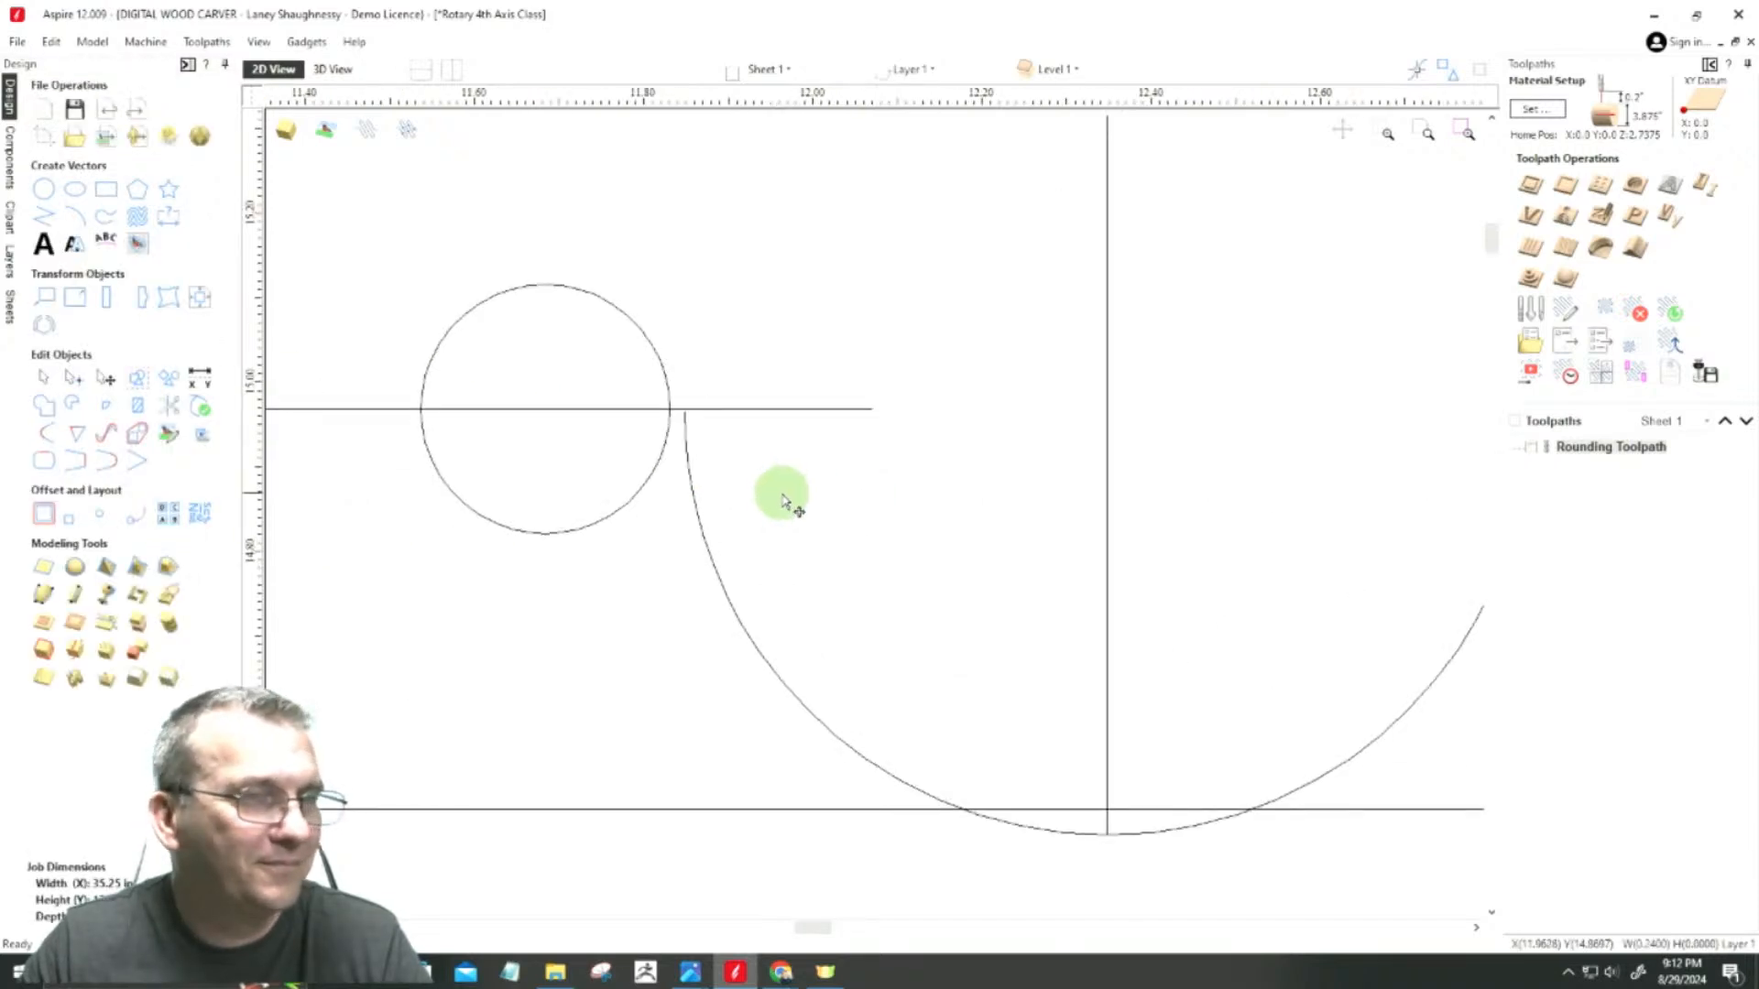
left_click_drag(1141, 885, 1097, 824)
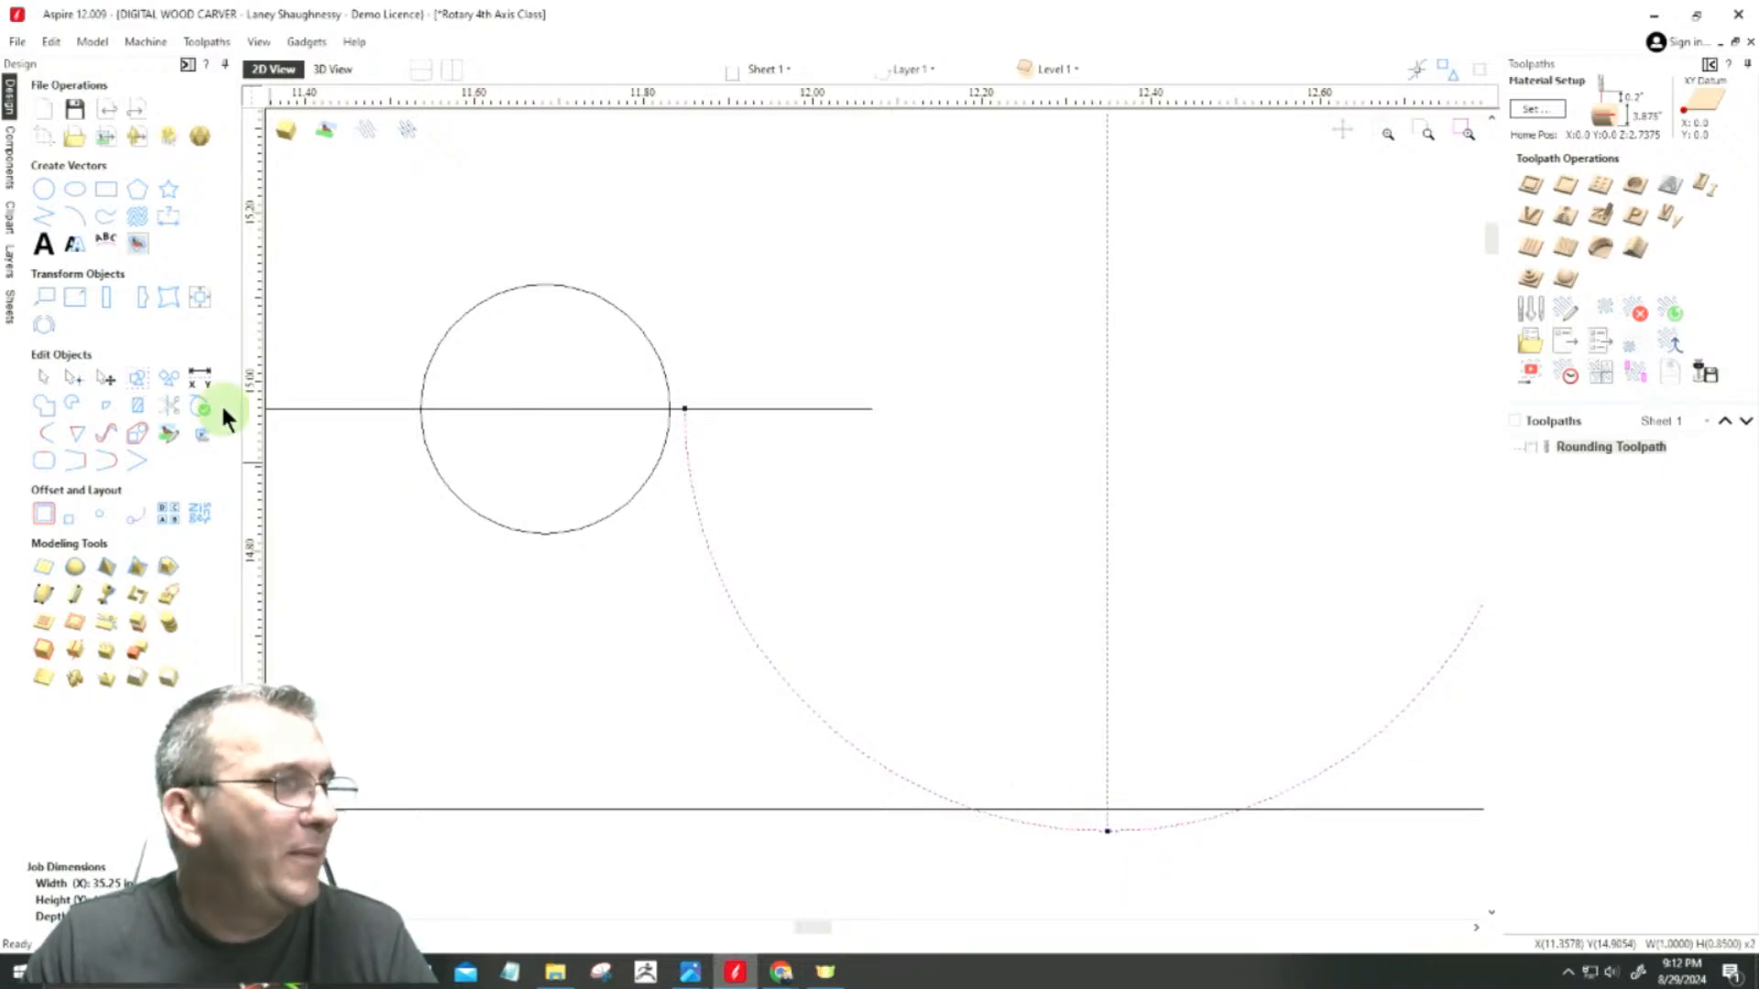
left_click(169, 401)
left_click(775, 409)
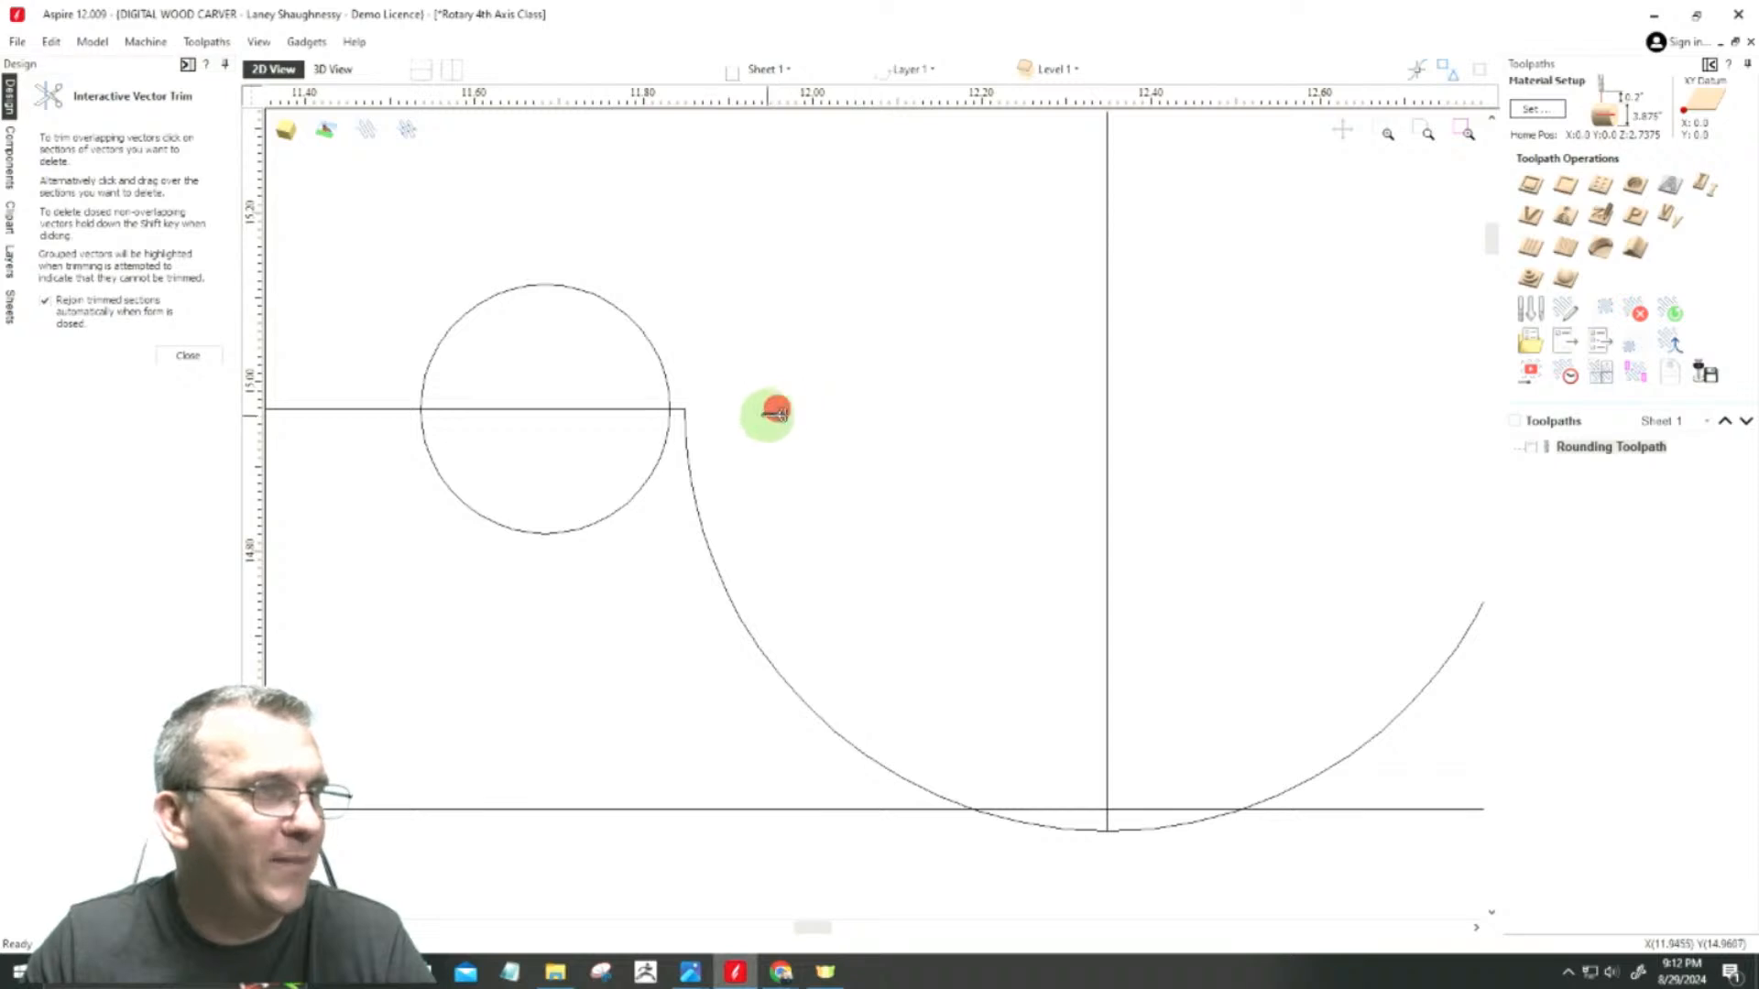
scroll(605, 385, "up", 6)
scroll(1022, 518, "up", 7)
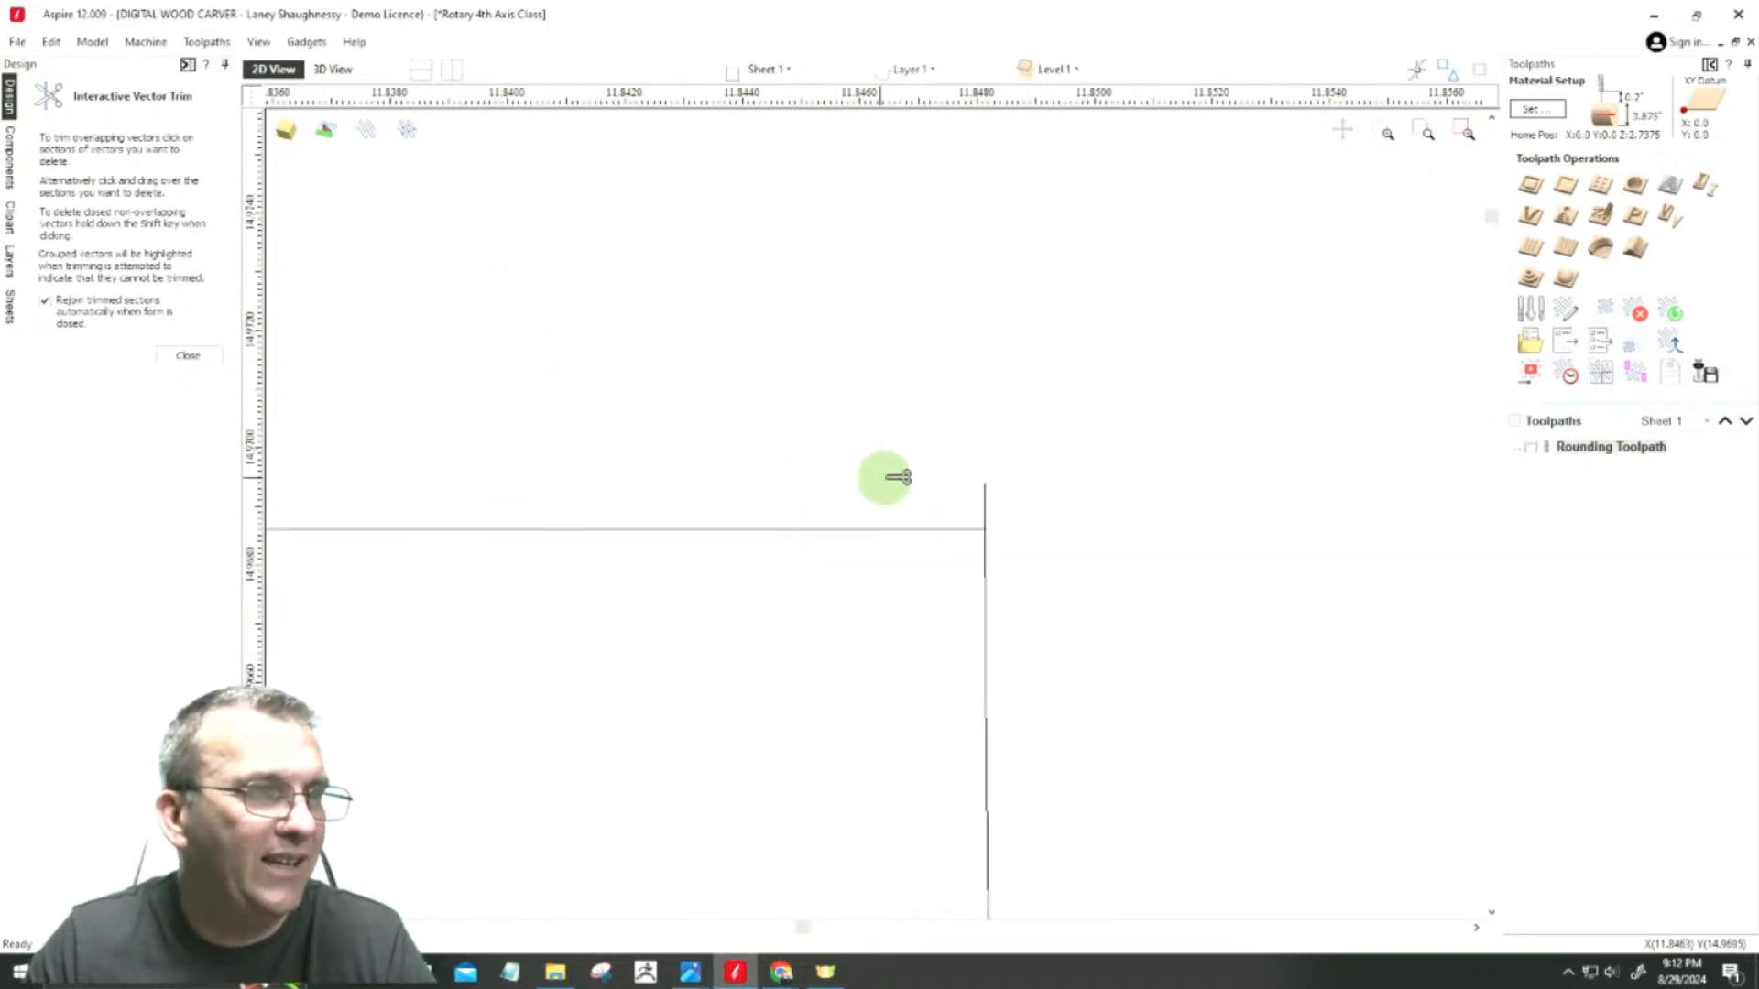
left_click(983, 501)
scroll(683, 510, "down", 14)
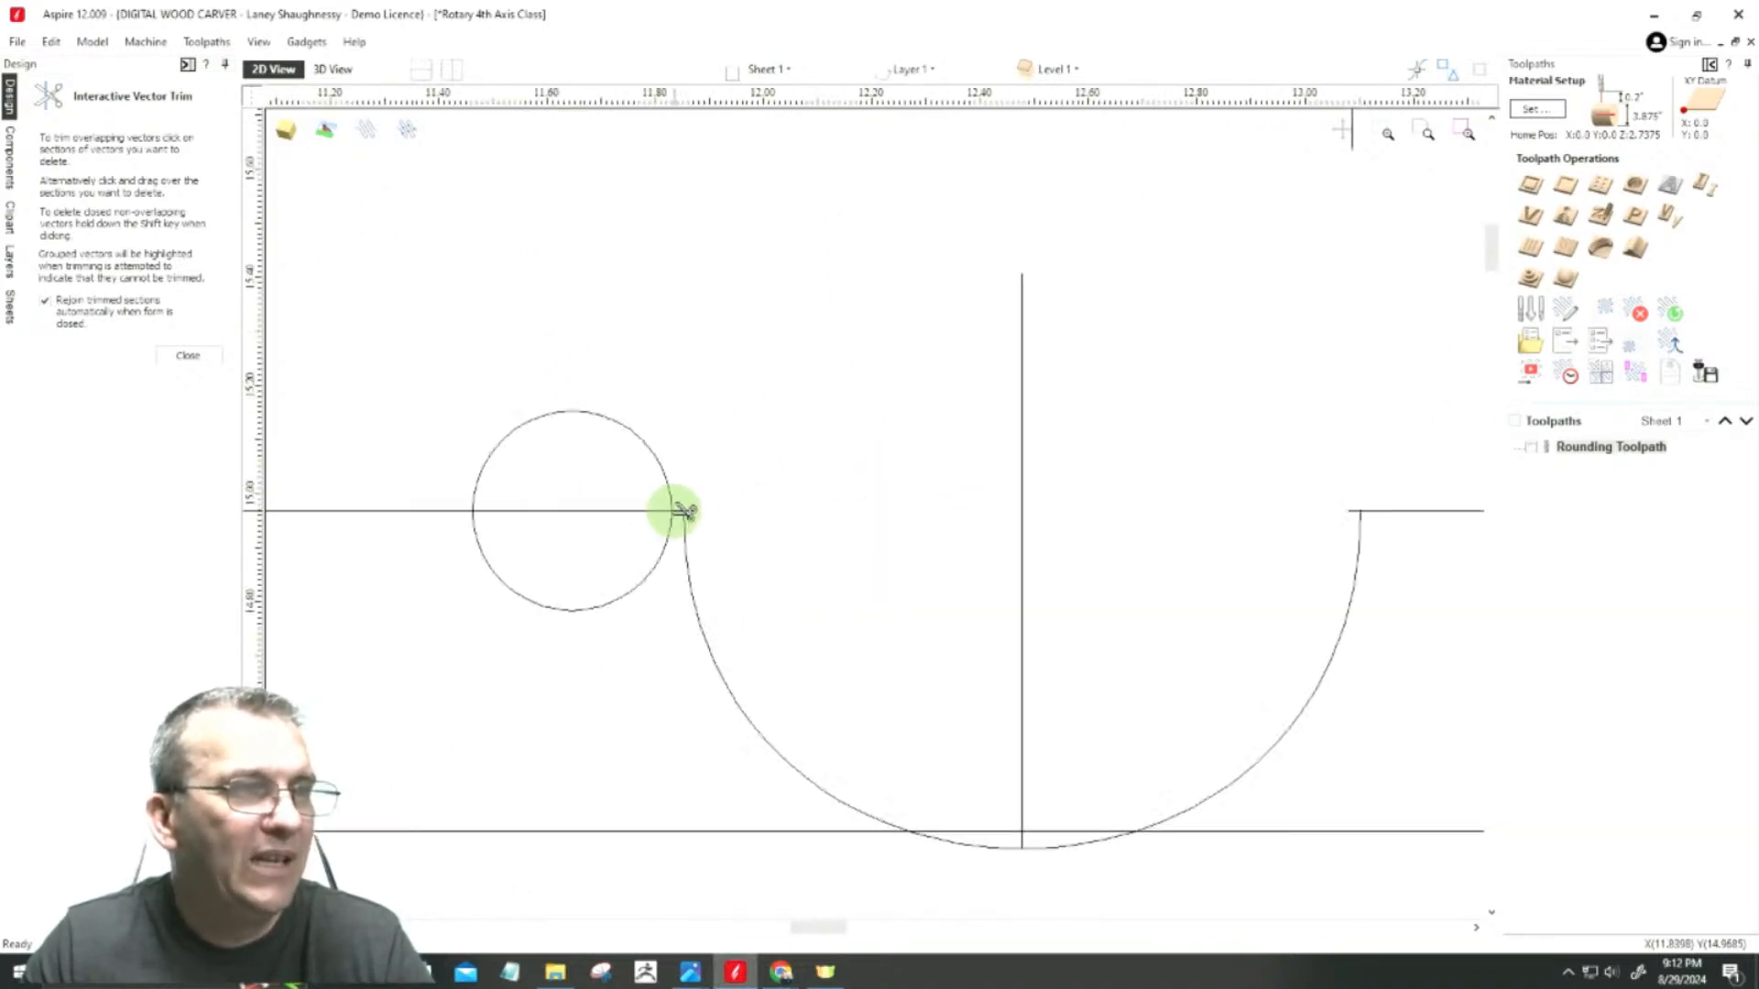
Step: Trim the overlapping line and arc stubs at the cove's right end
scroll(1107, 514, "up", 5)
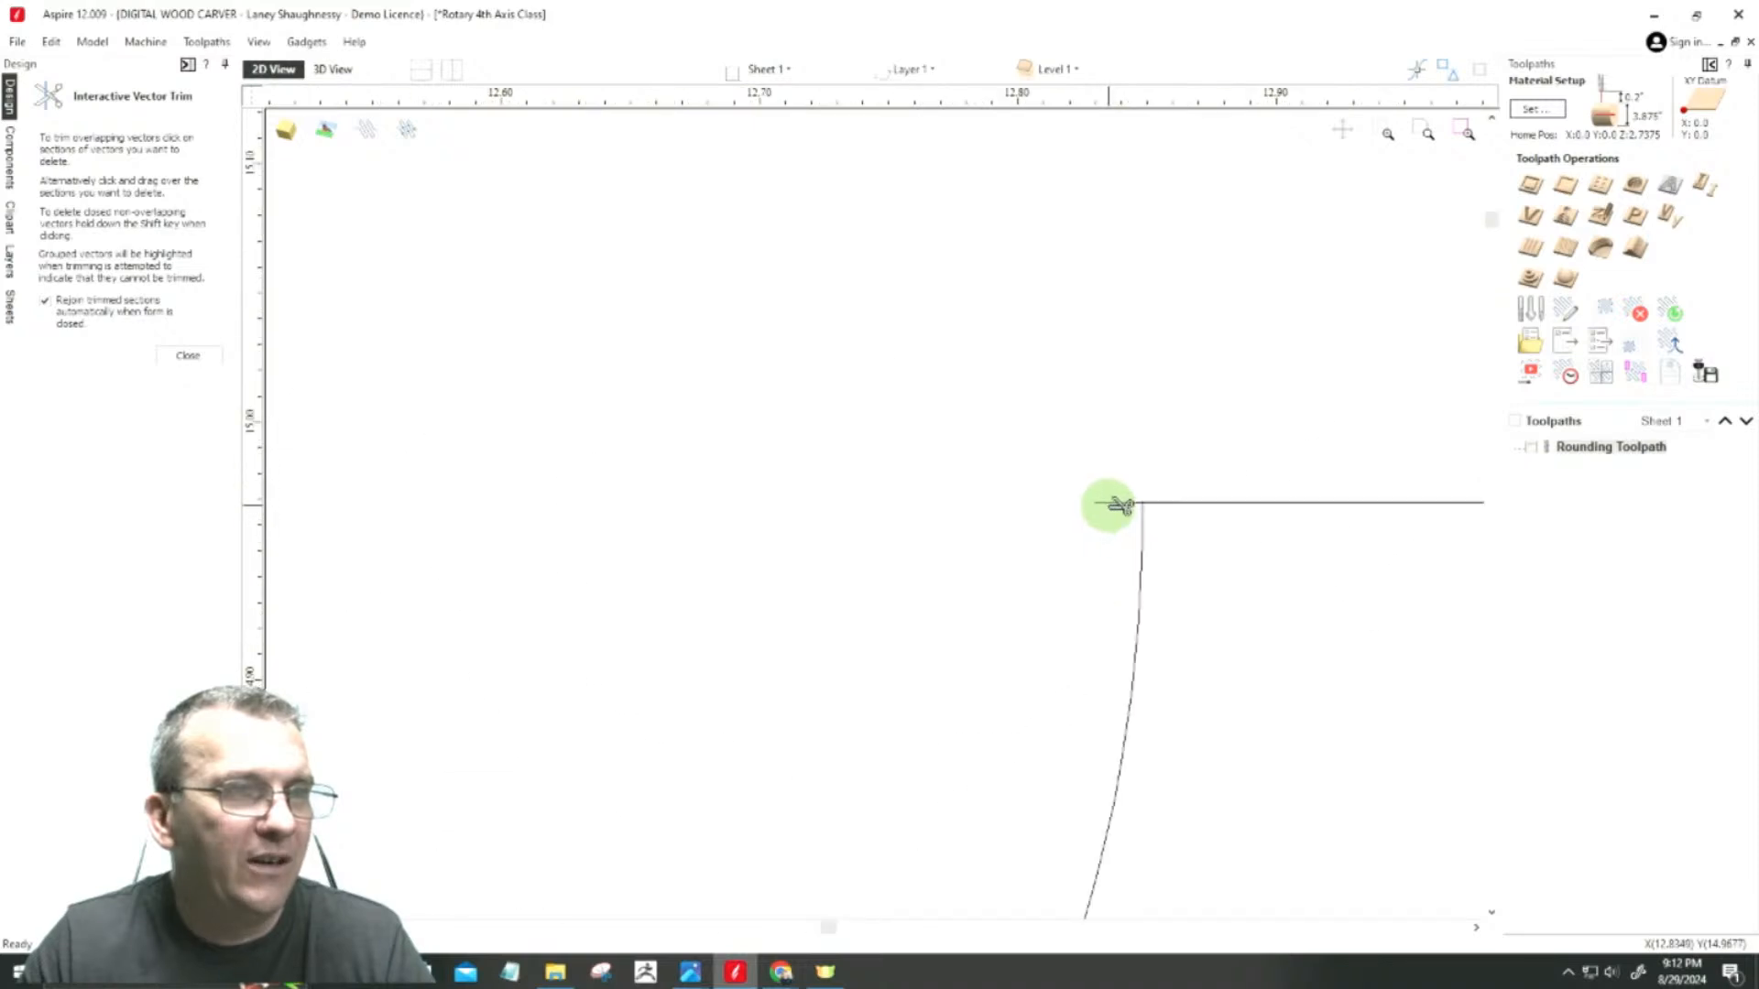
left_click(1110, 504)
scroll(1145, 495, "up", 10)
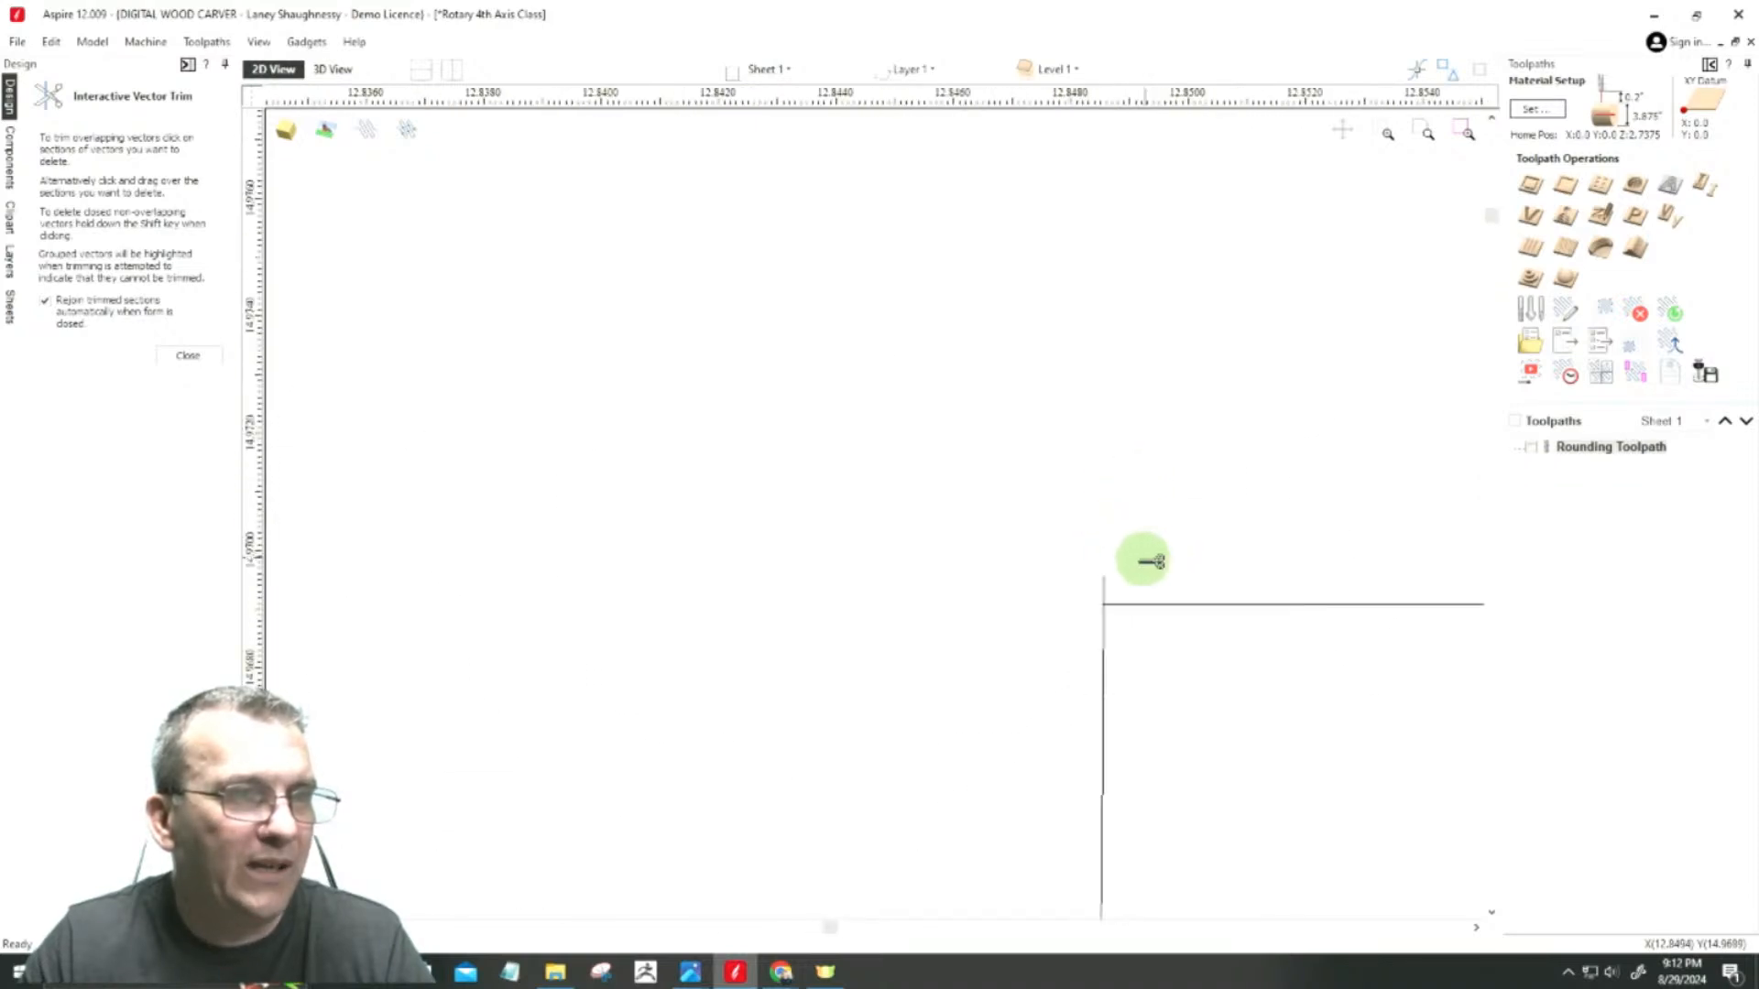
left_click(1045, 630)
scroll(1053, 577, "down", 20)
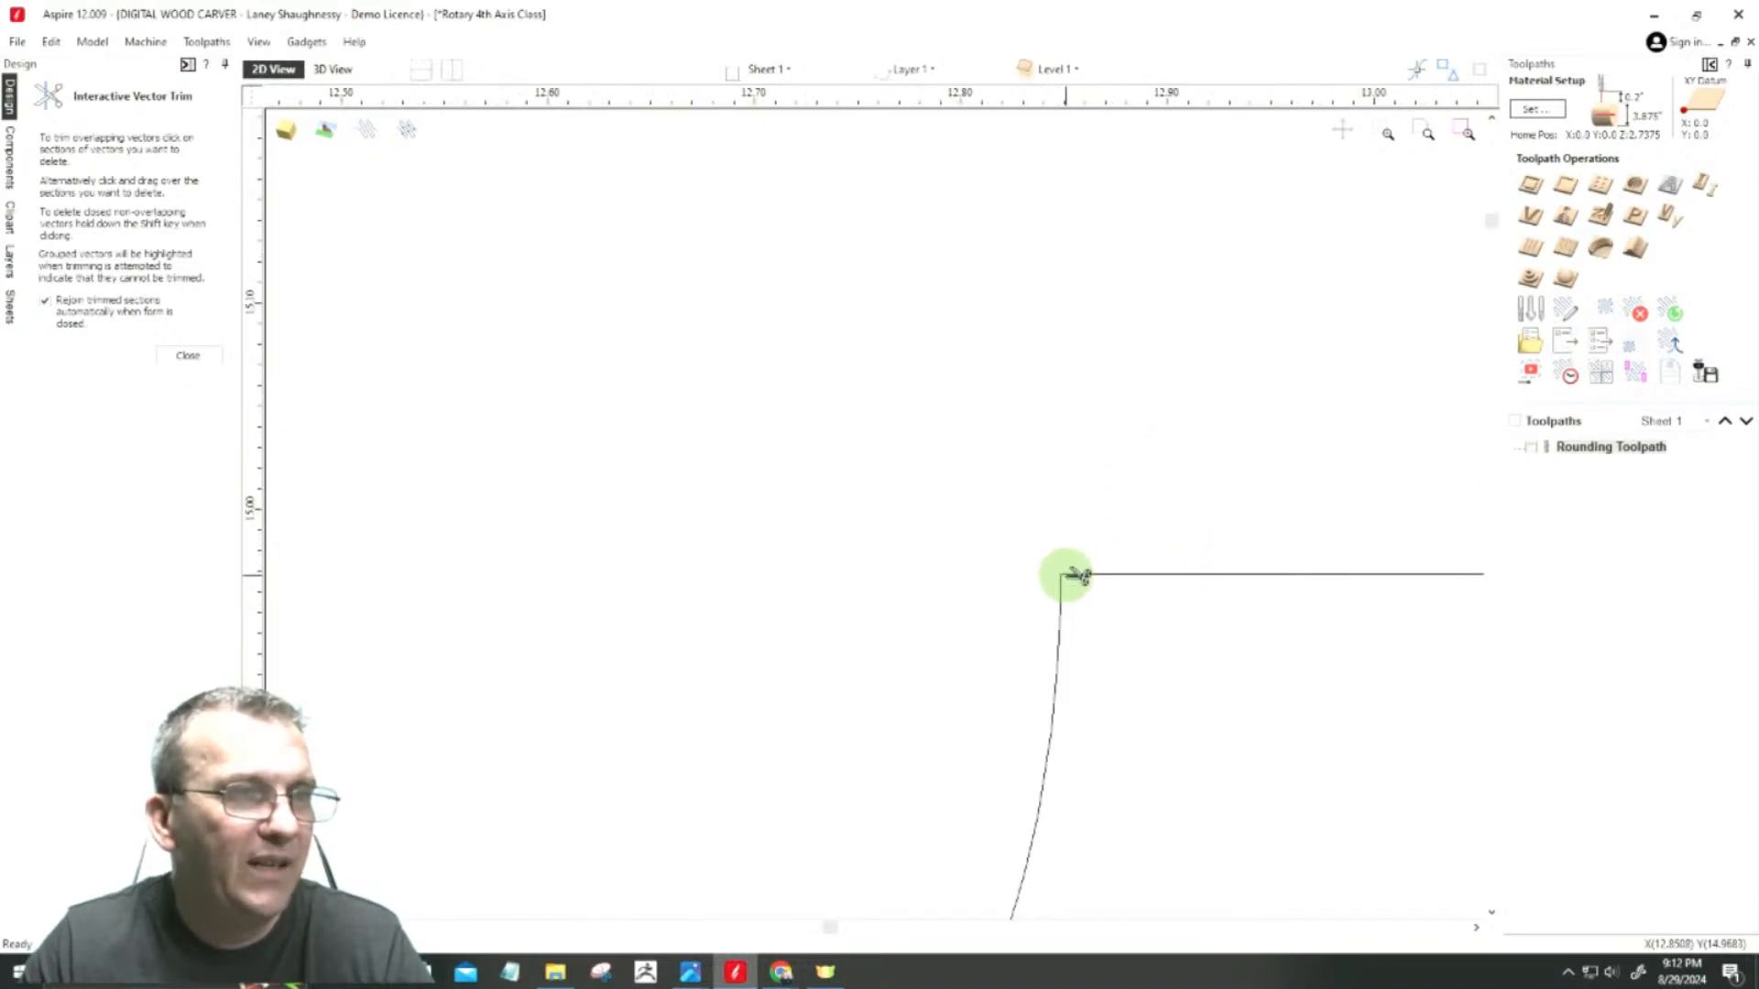
left_click(191, 355)
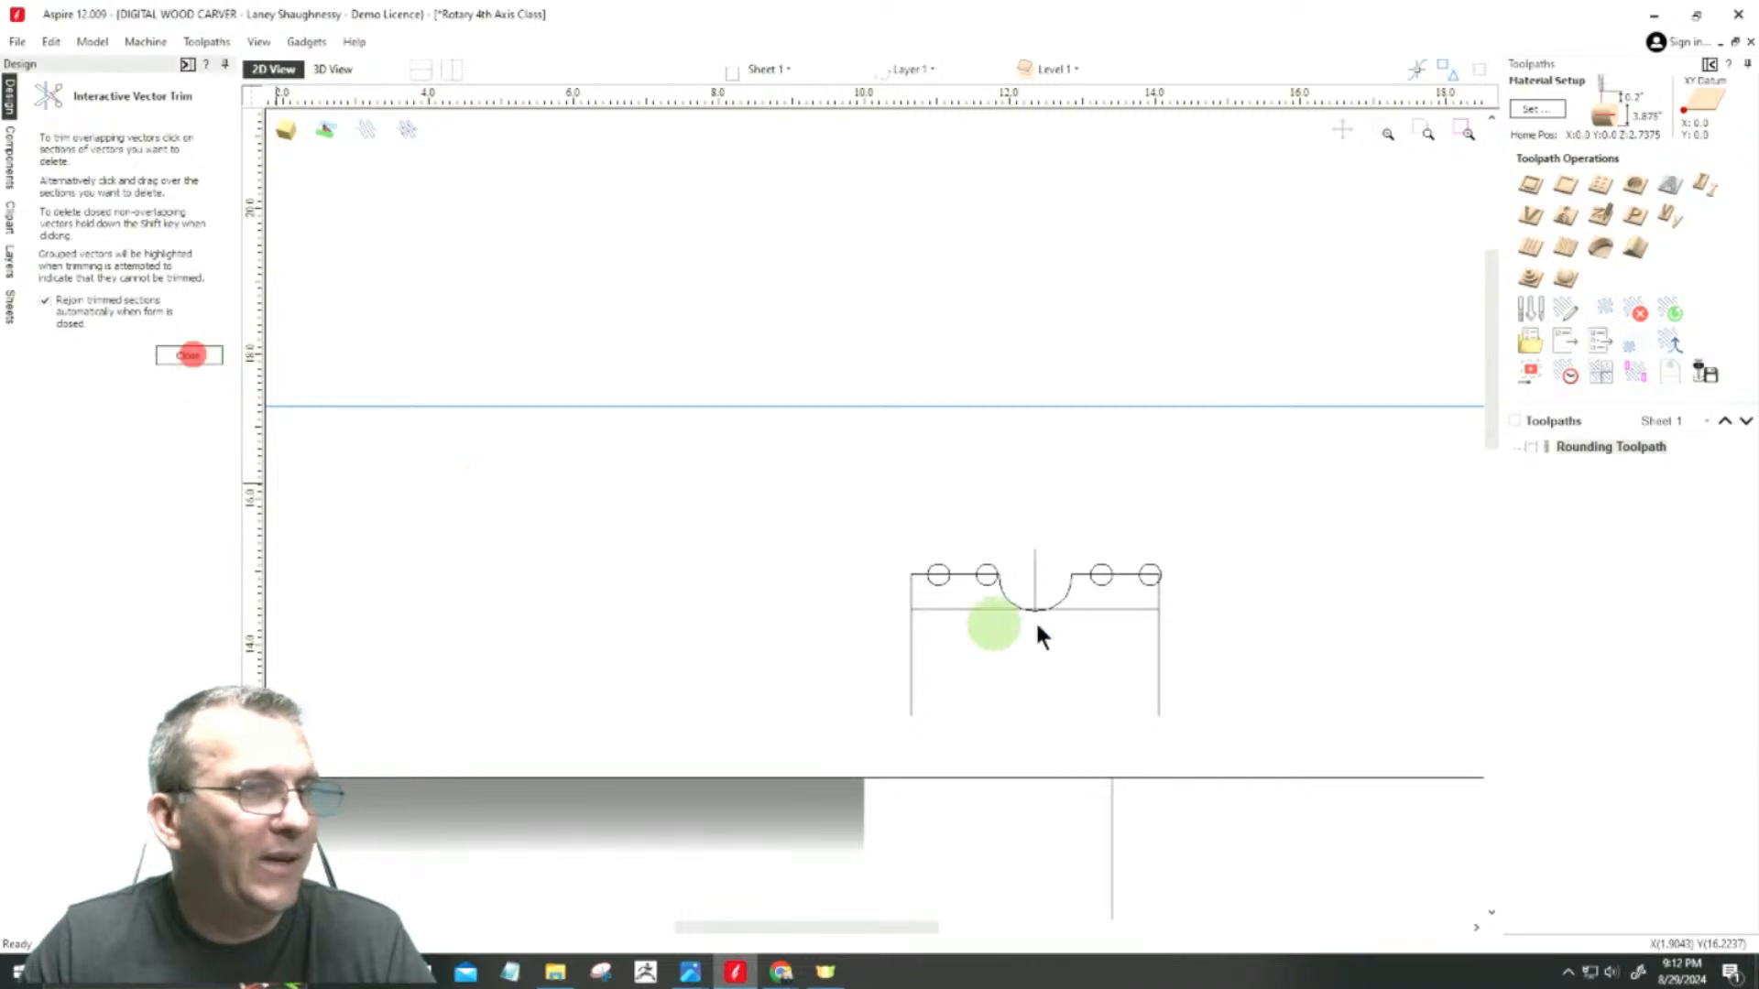
Step: Delete the two circles right of the cove and mirror a copy of the left pair about the vertical centre line
left_click_drag(1169, 590, 1191, 606)
key("Delete")
scroll(977, 552, "up", 3)
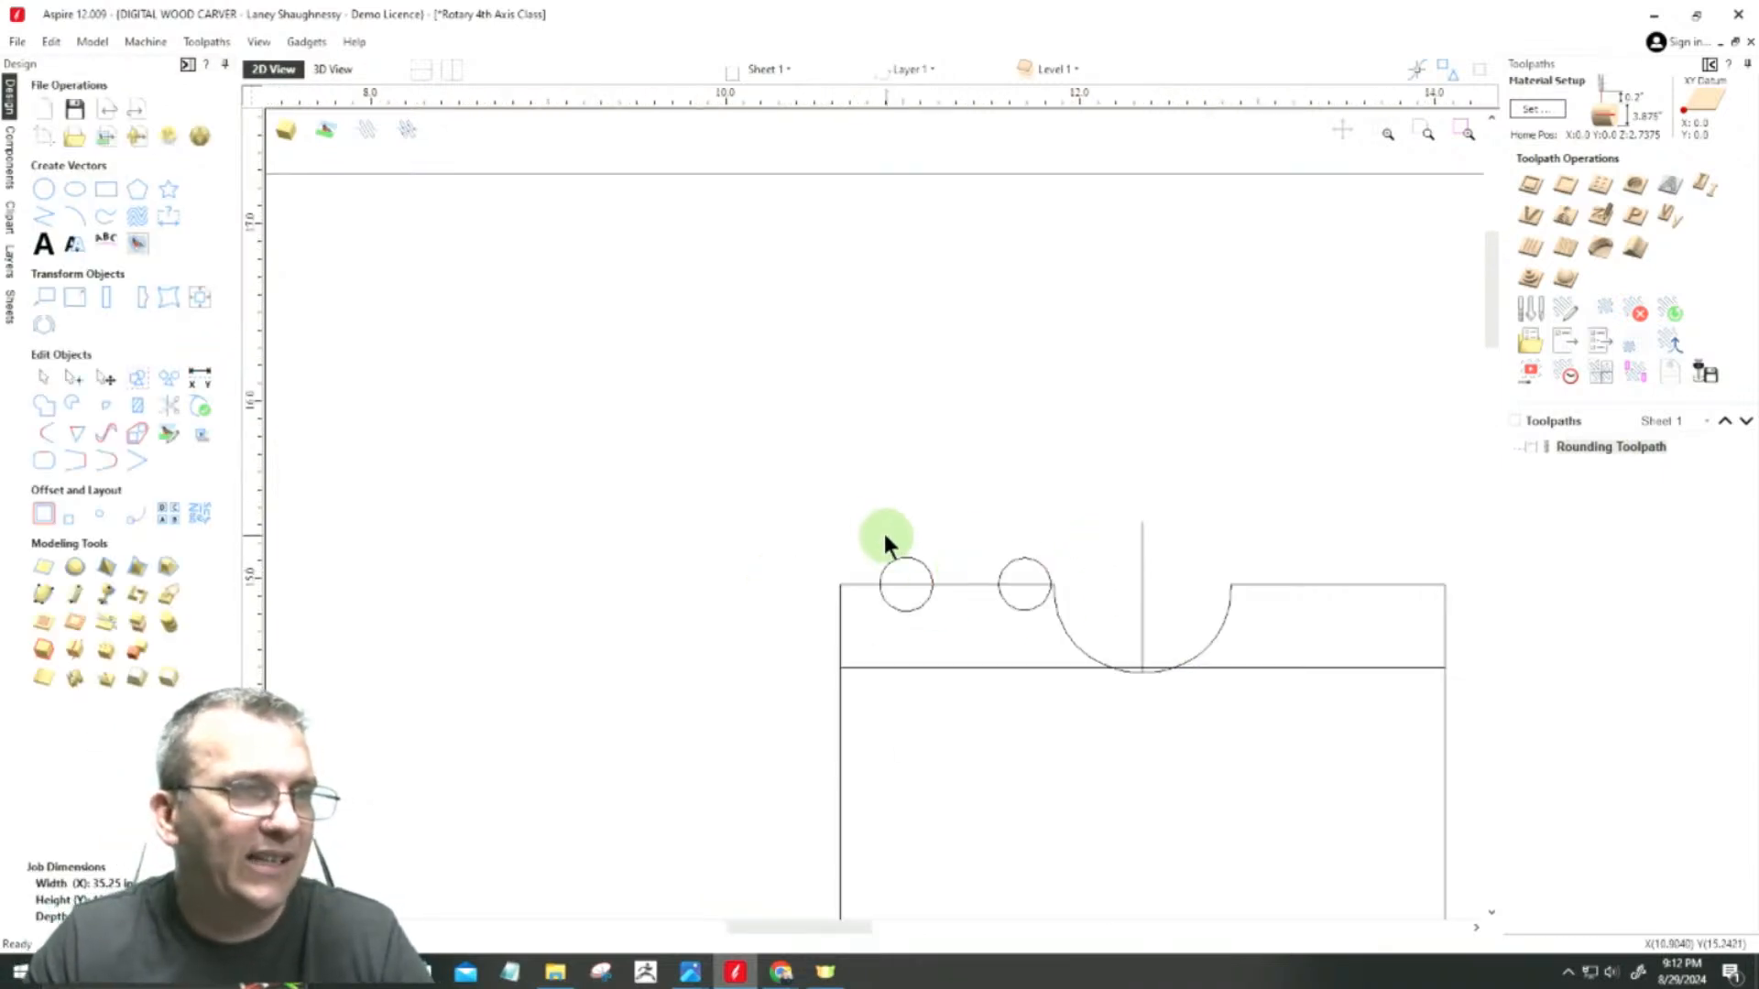
left_click_drag(1059, 634, 1059, 634)
scroll(1140, 623, "up", 2)
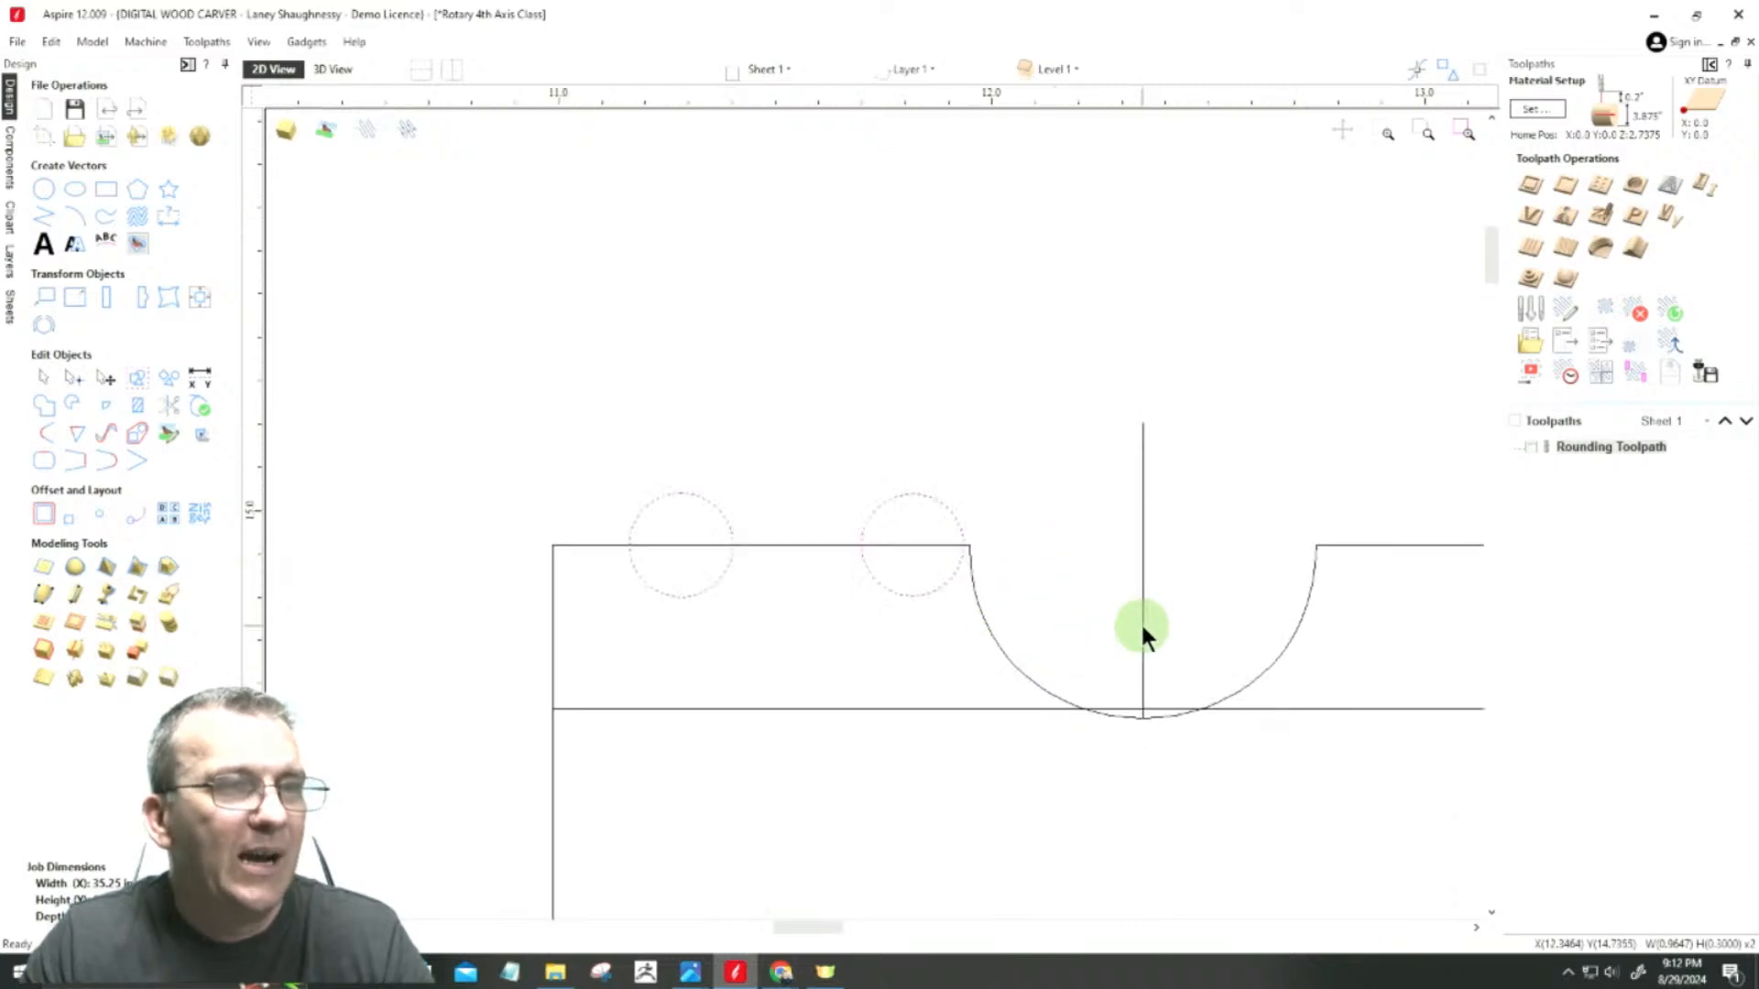
left_click(1142, 570, "shift")
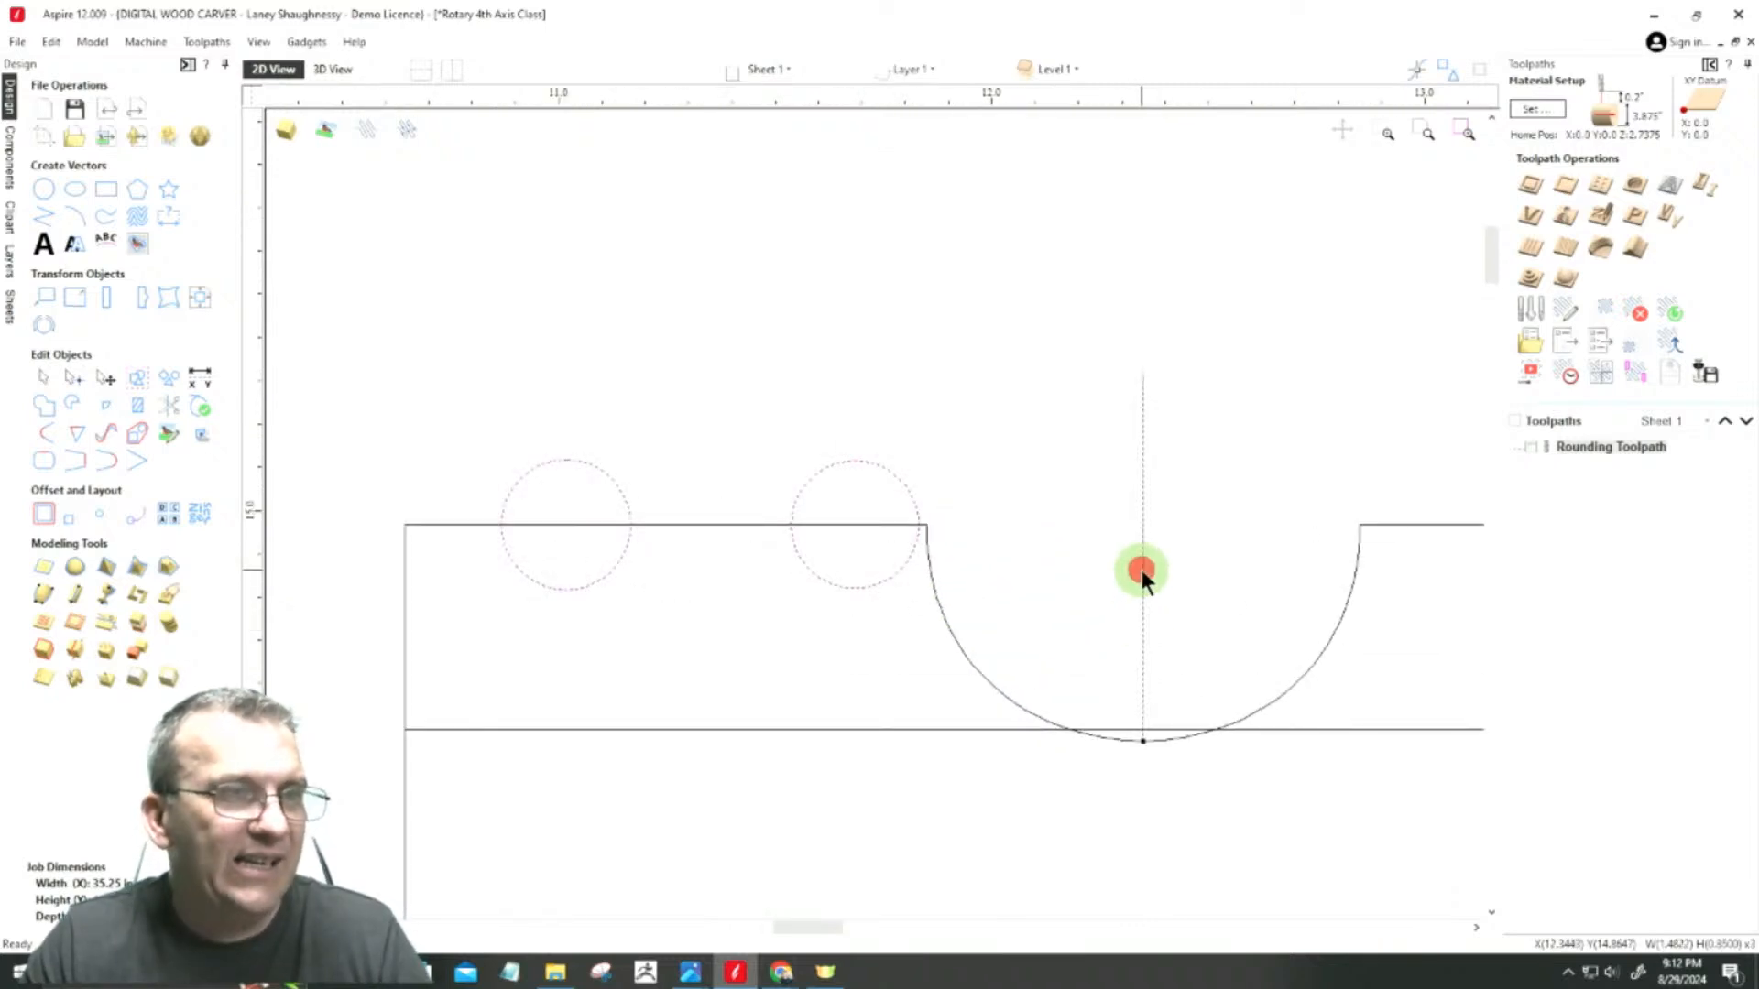
left_click(123, 302)
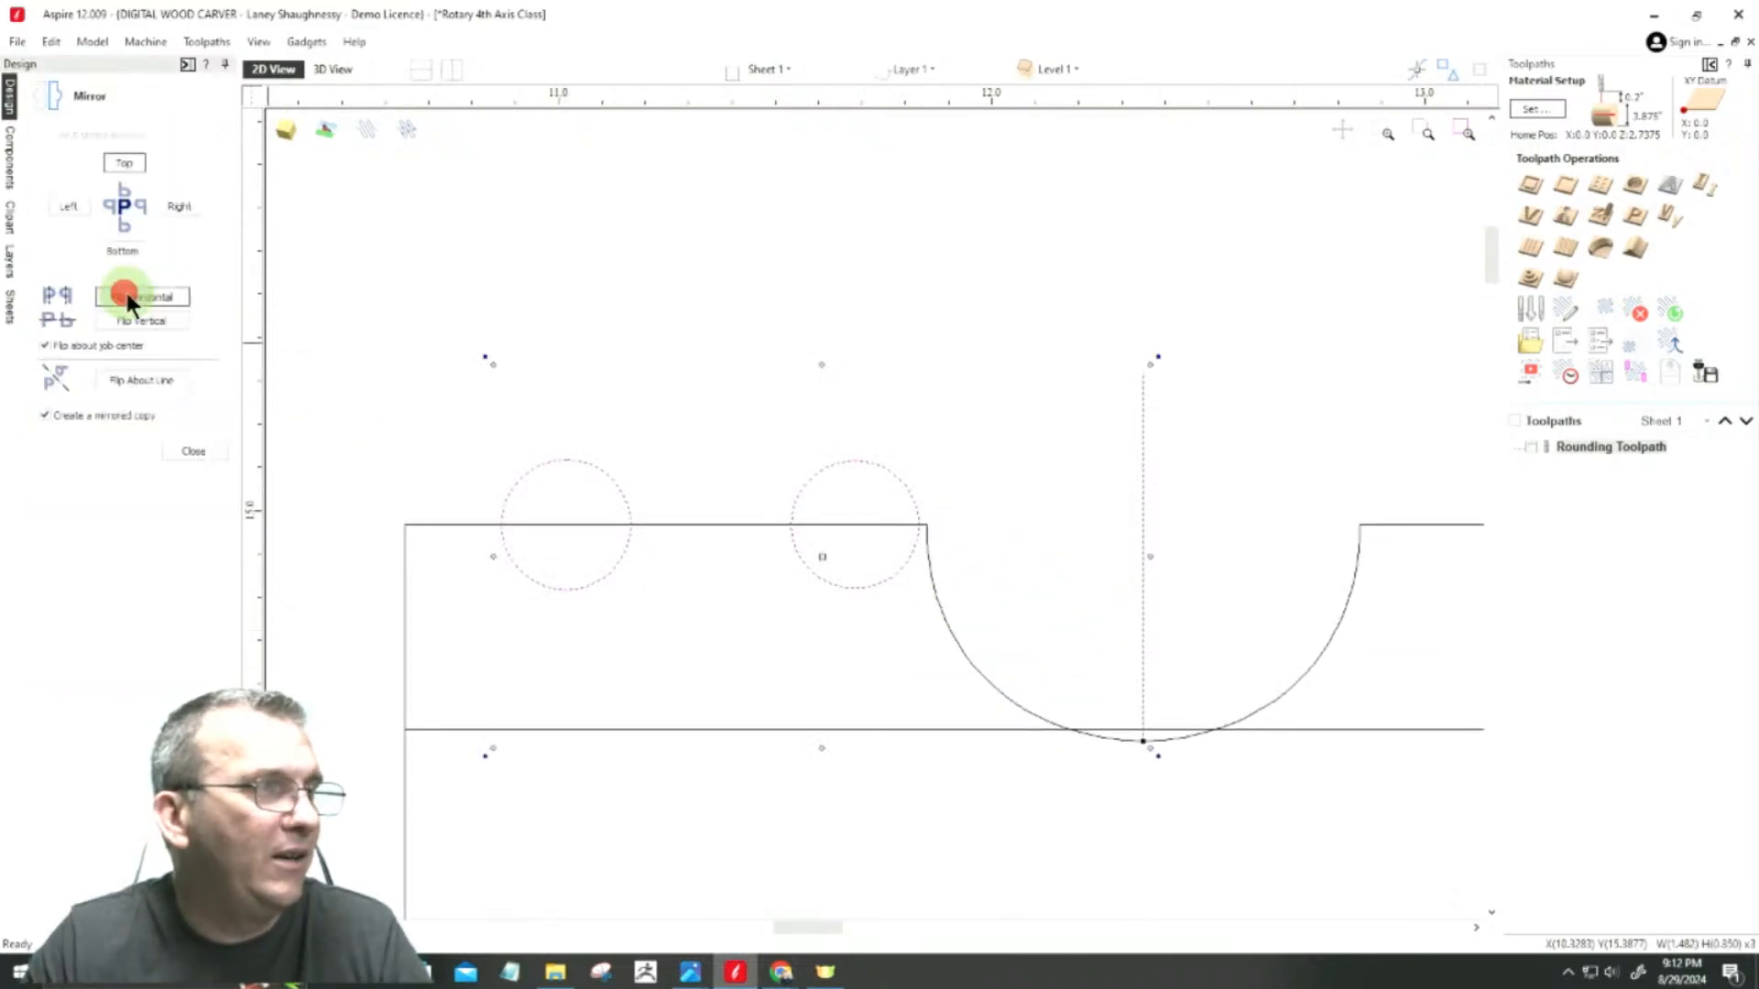
left_click(130, 379)
scroll(699, 534, "down", 3)
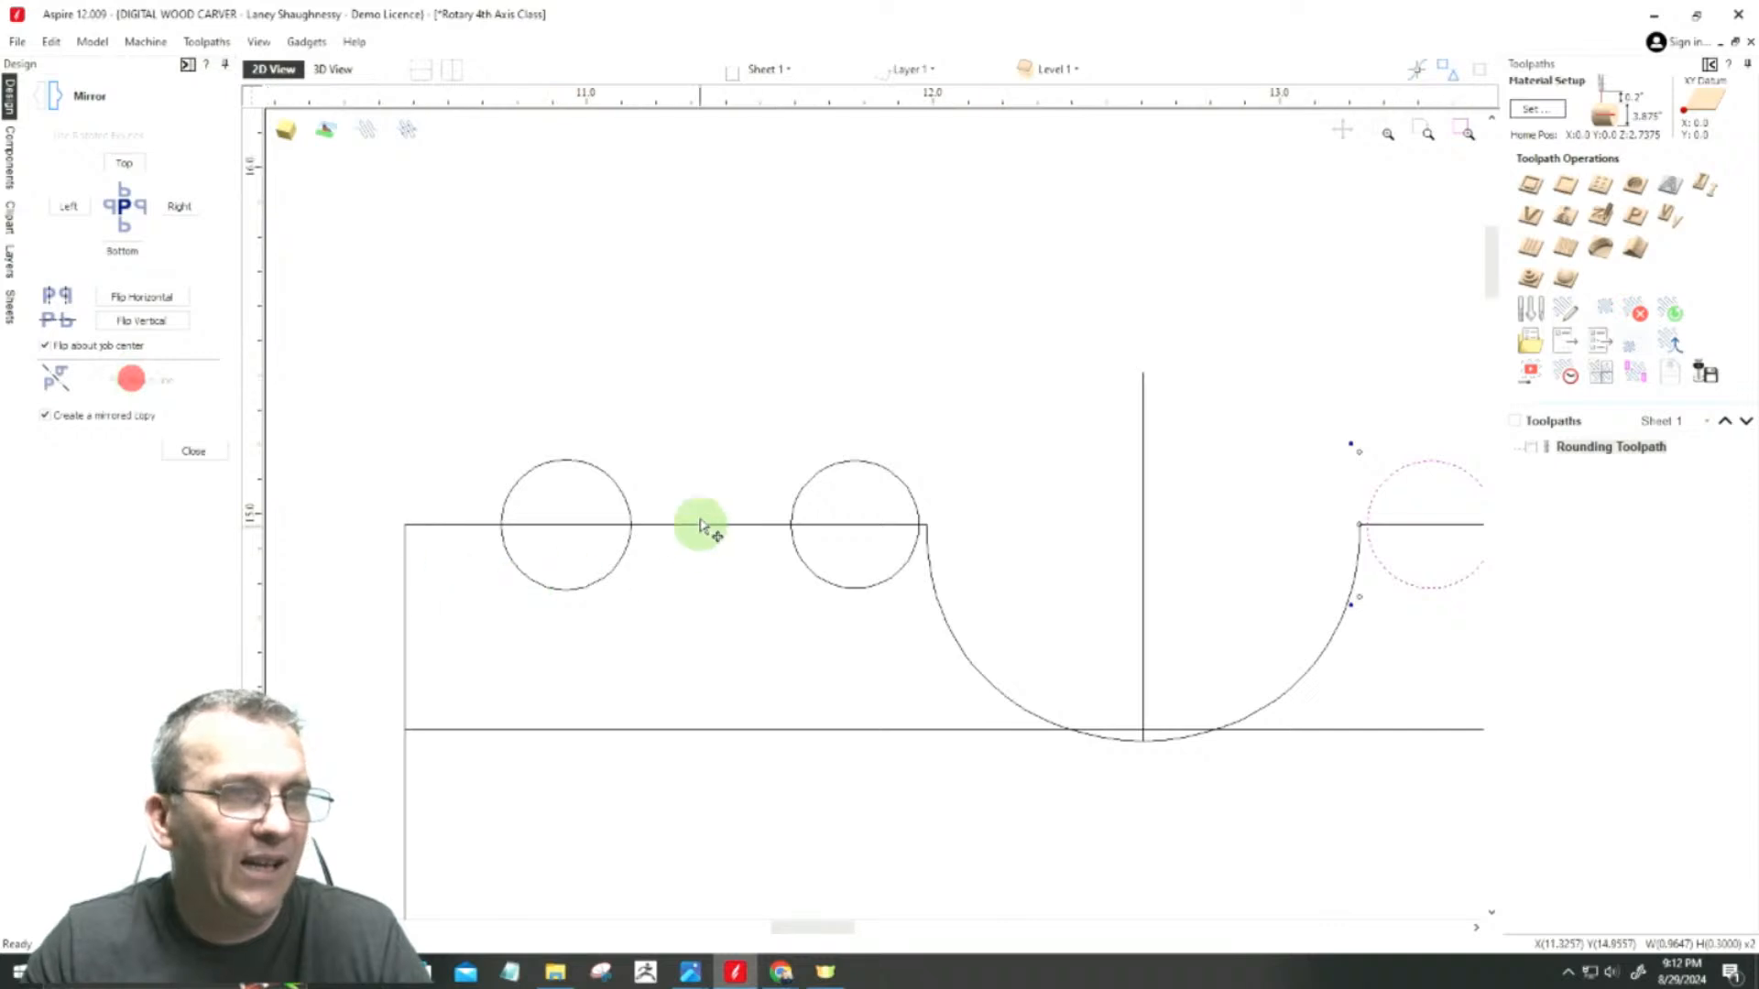
left_click(788, 723)
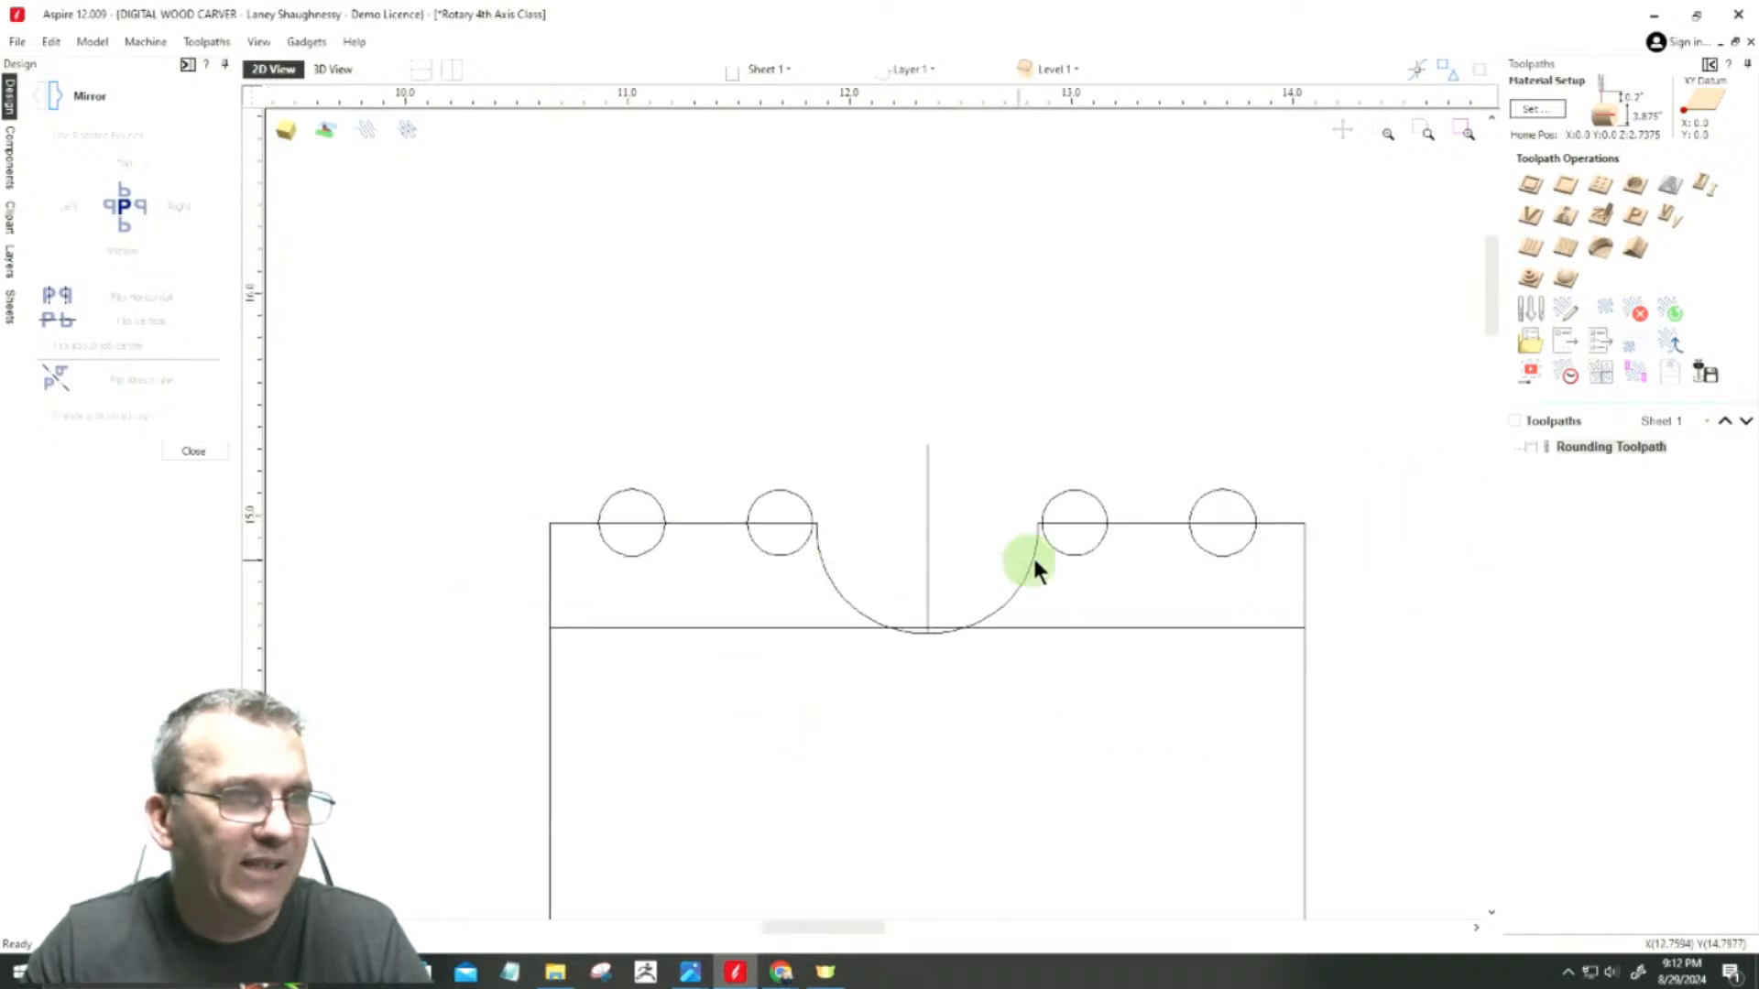
left_click(183, 453)
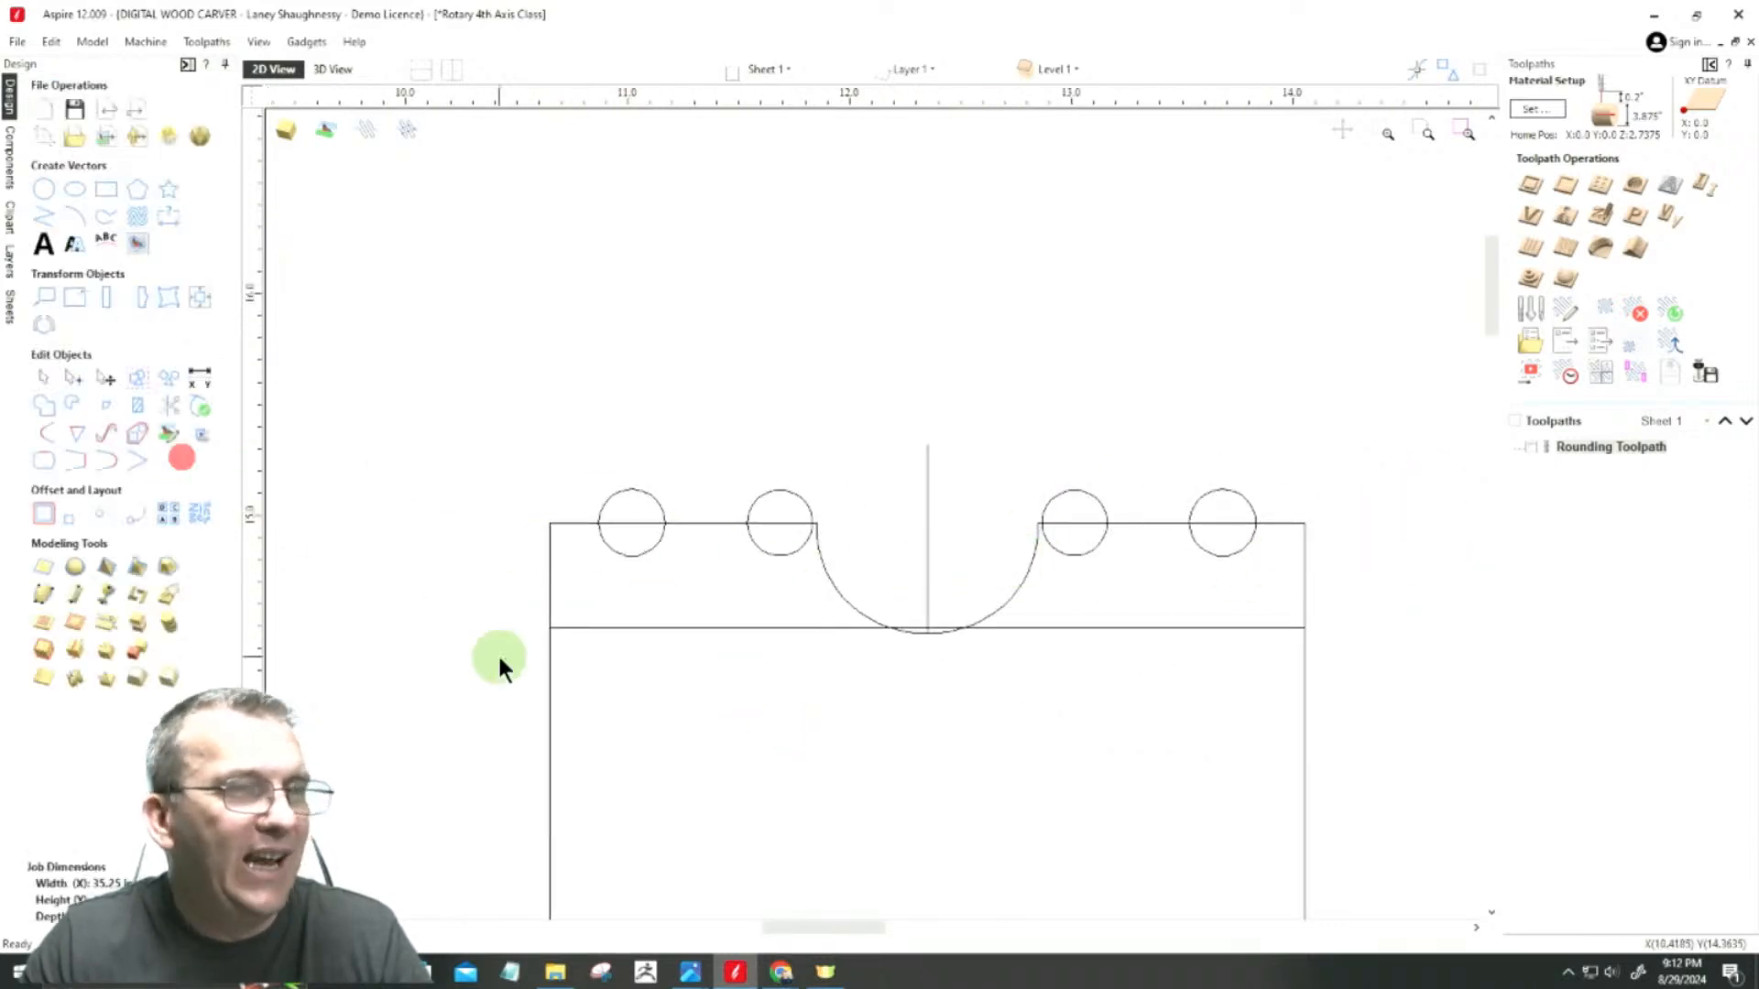
Step: Round the outline's two outer upper corners with normal fillets of 0.1875-inch radius
scroll(511, 586, "up", 2)
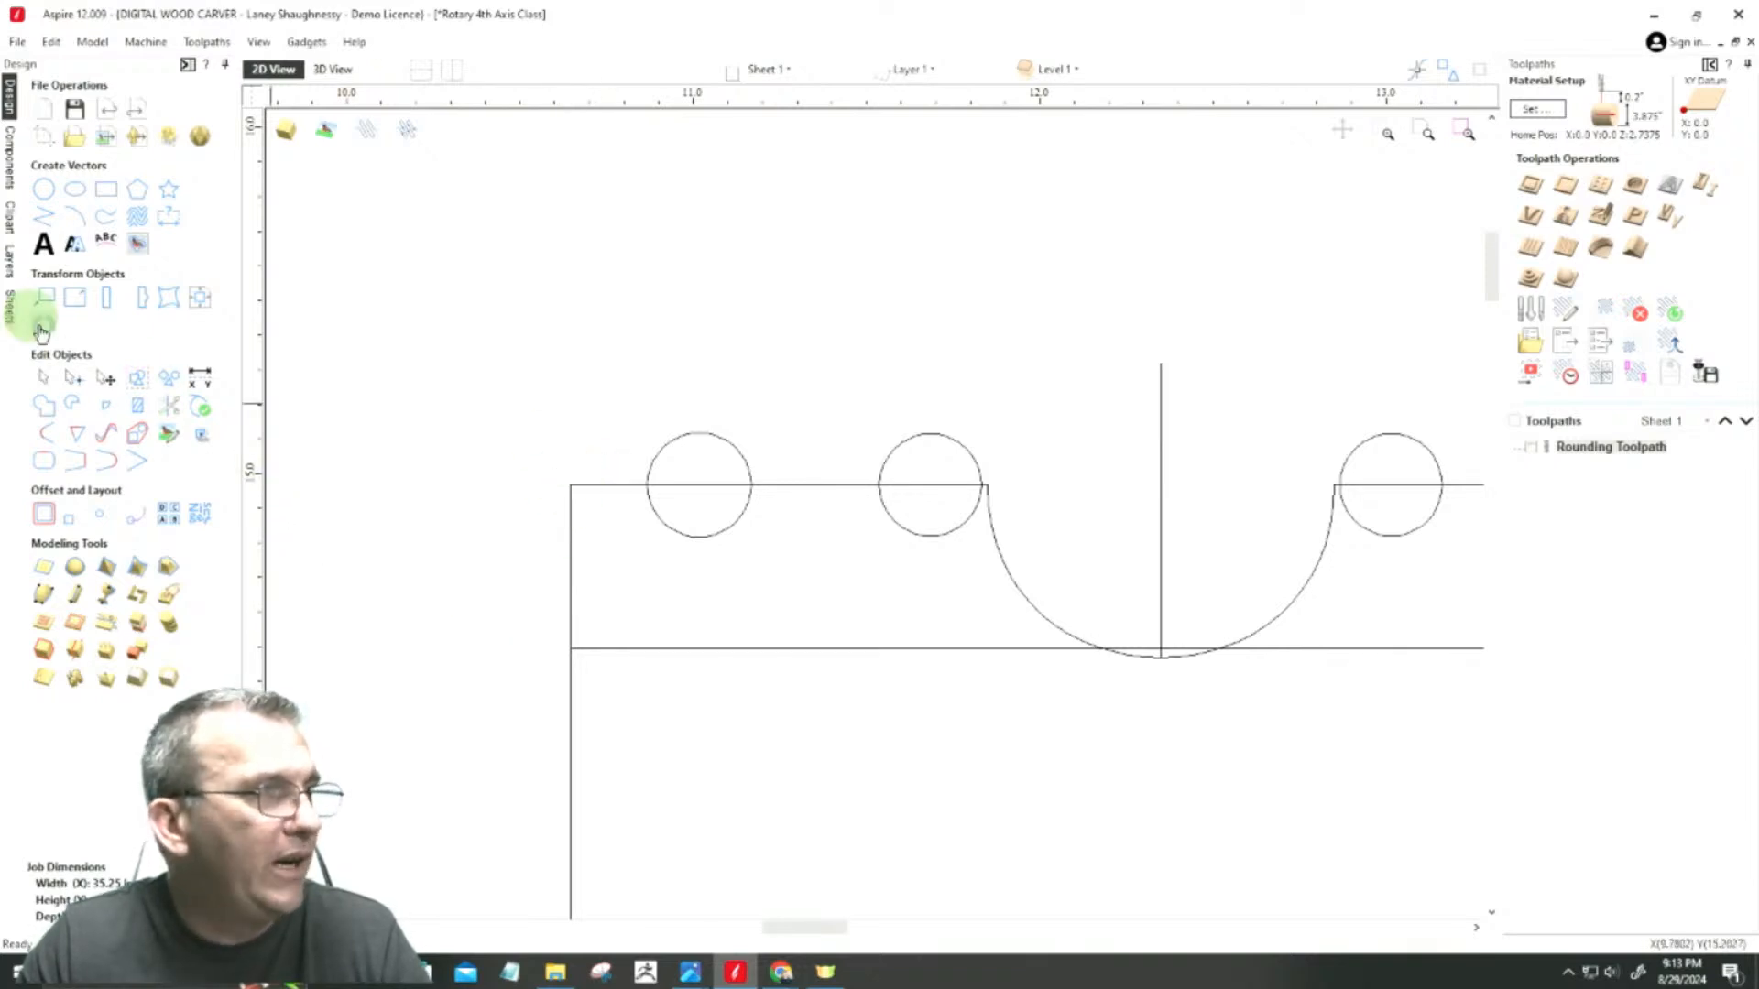
left_click(47, 437)
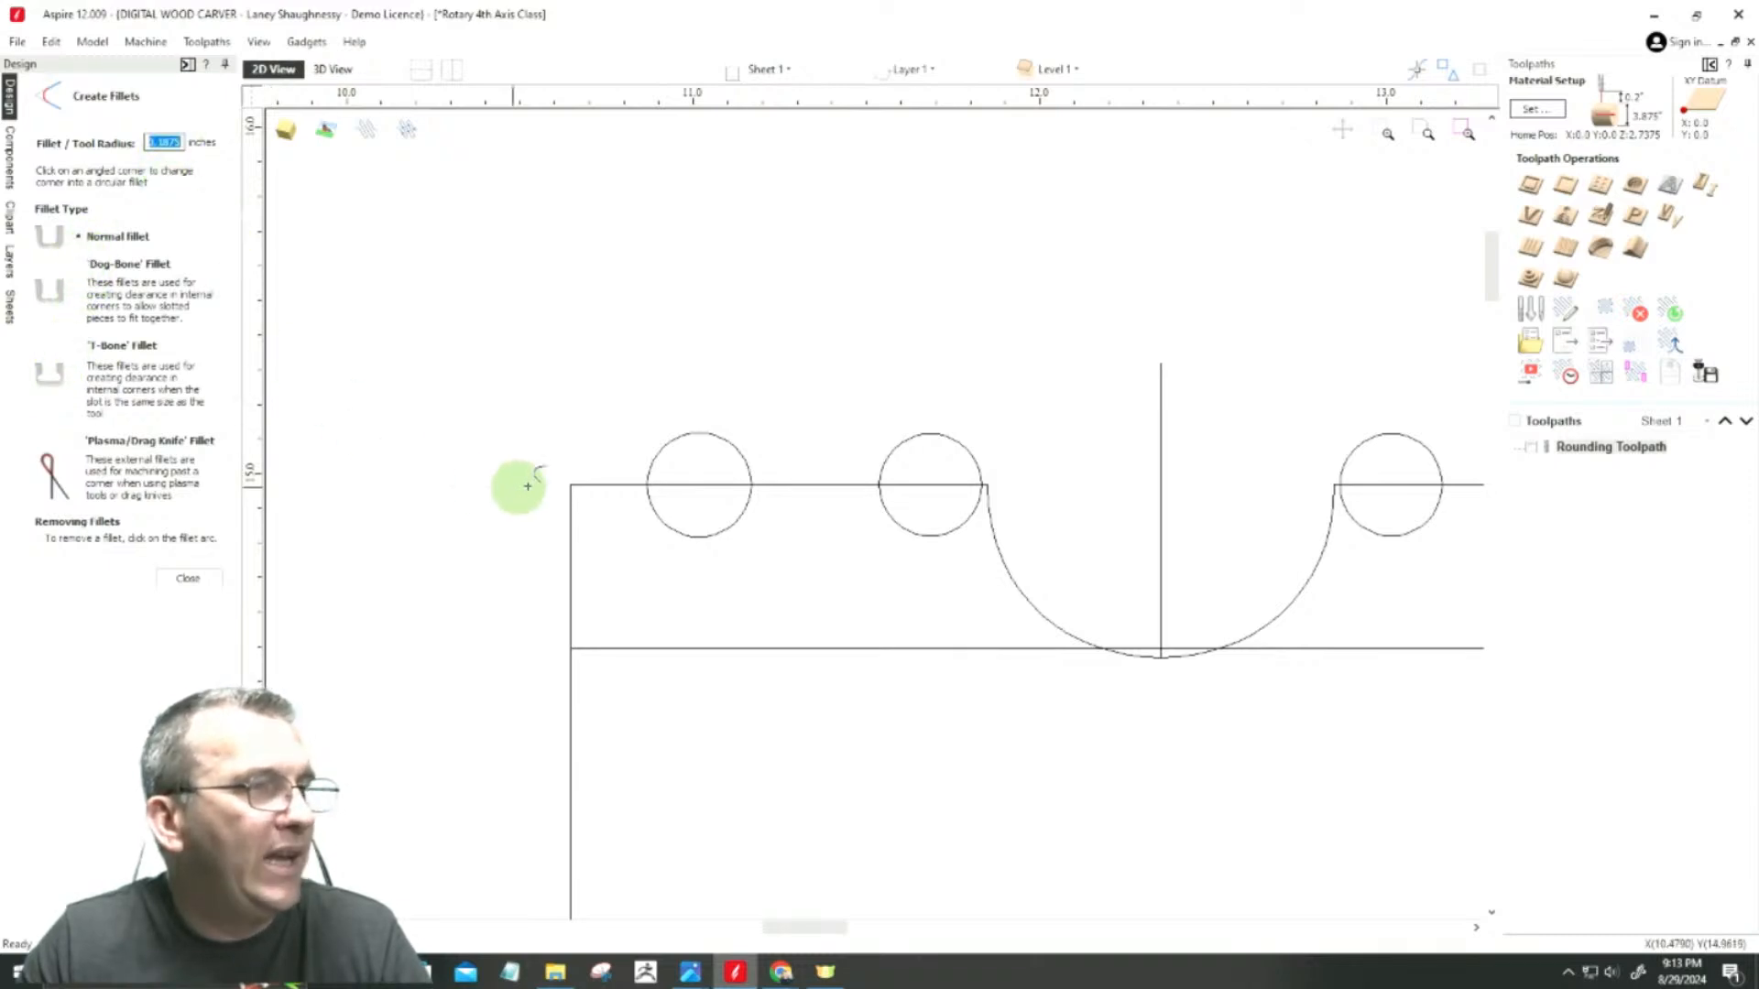
left_click(569, 483)
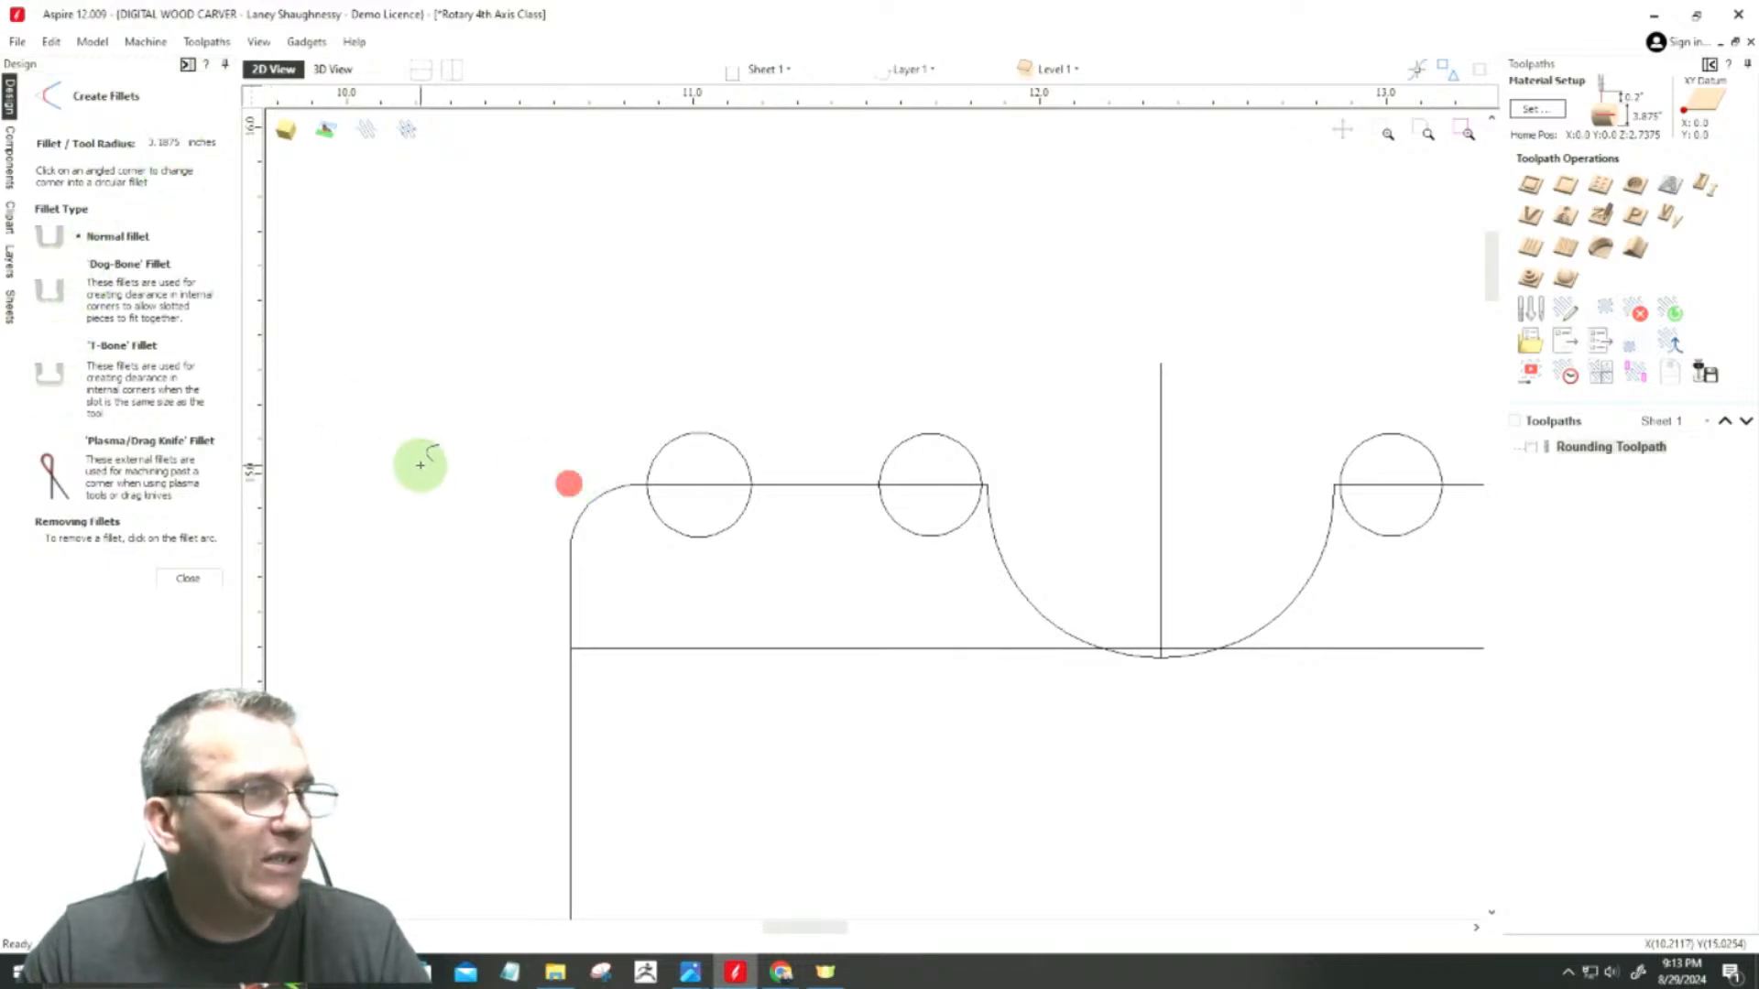
scroll(420, 463, "down", 4)
scroll(997, 499, "up", 5)
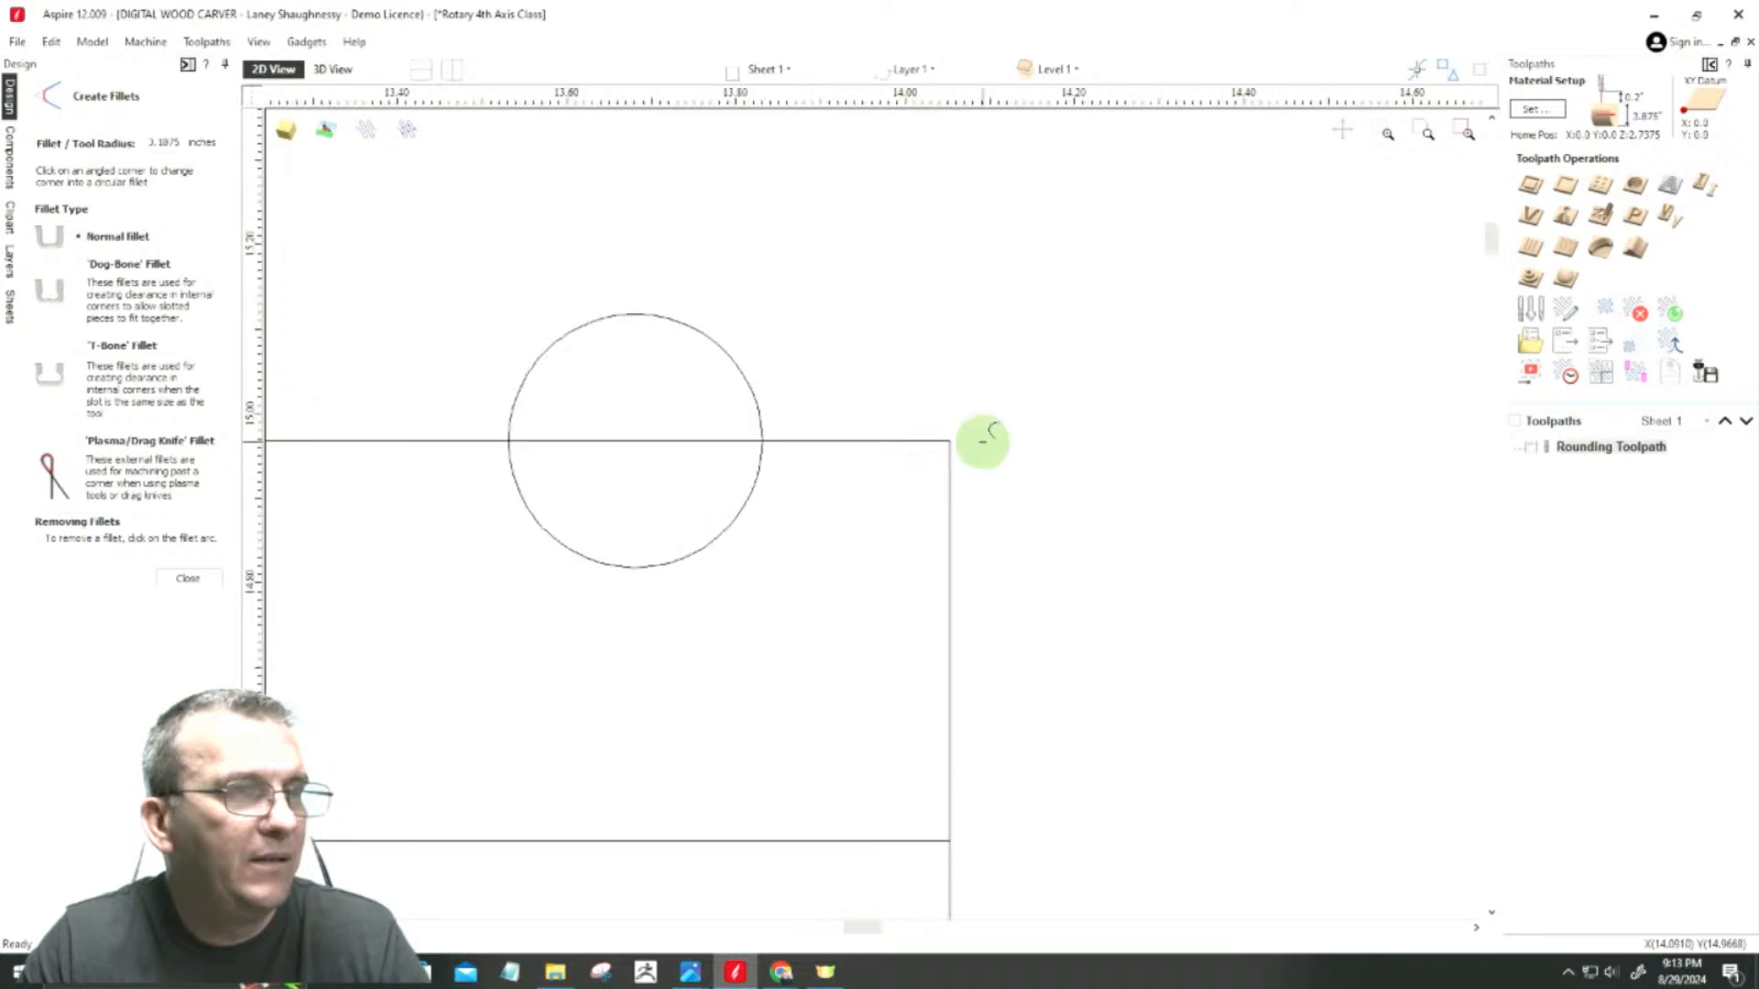
left_click(949, 441)
scroll(1261, 476, "down", 4)
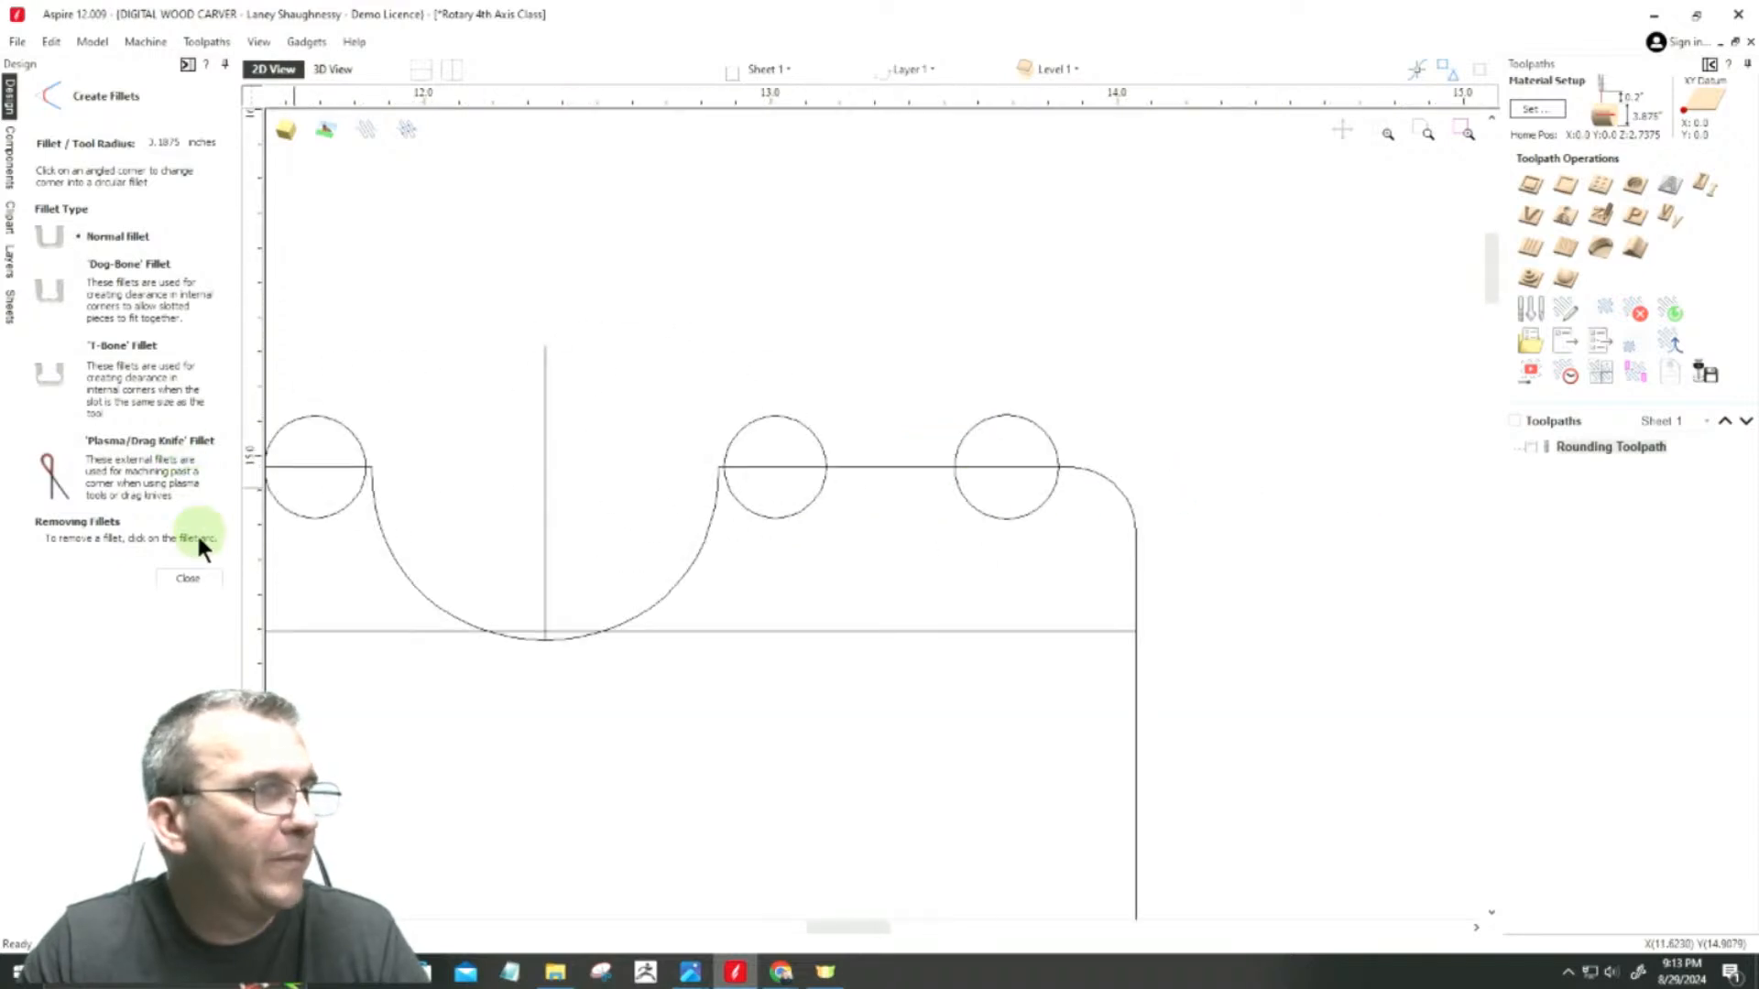
left_click(183, 580)
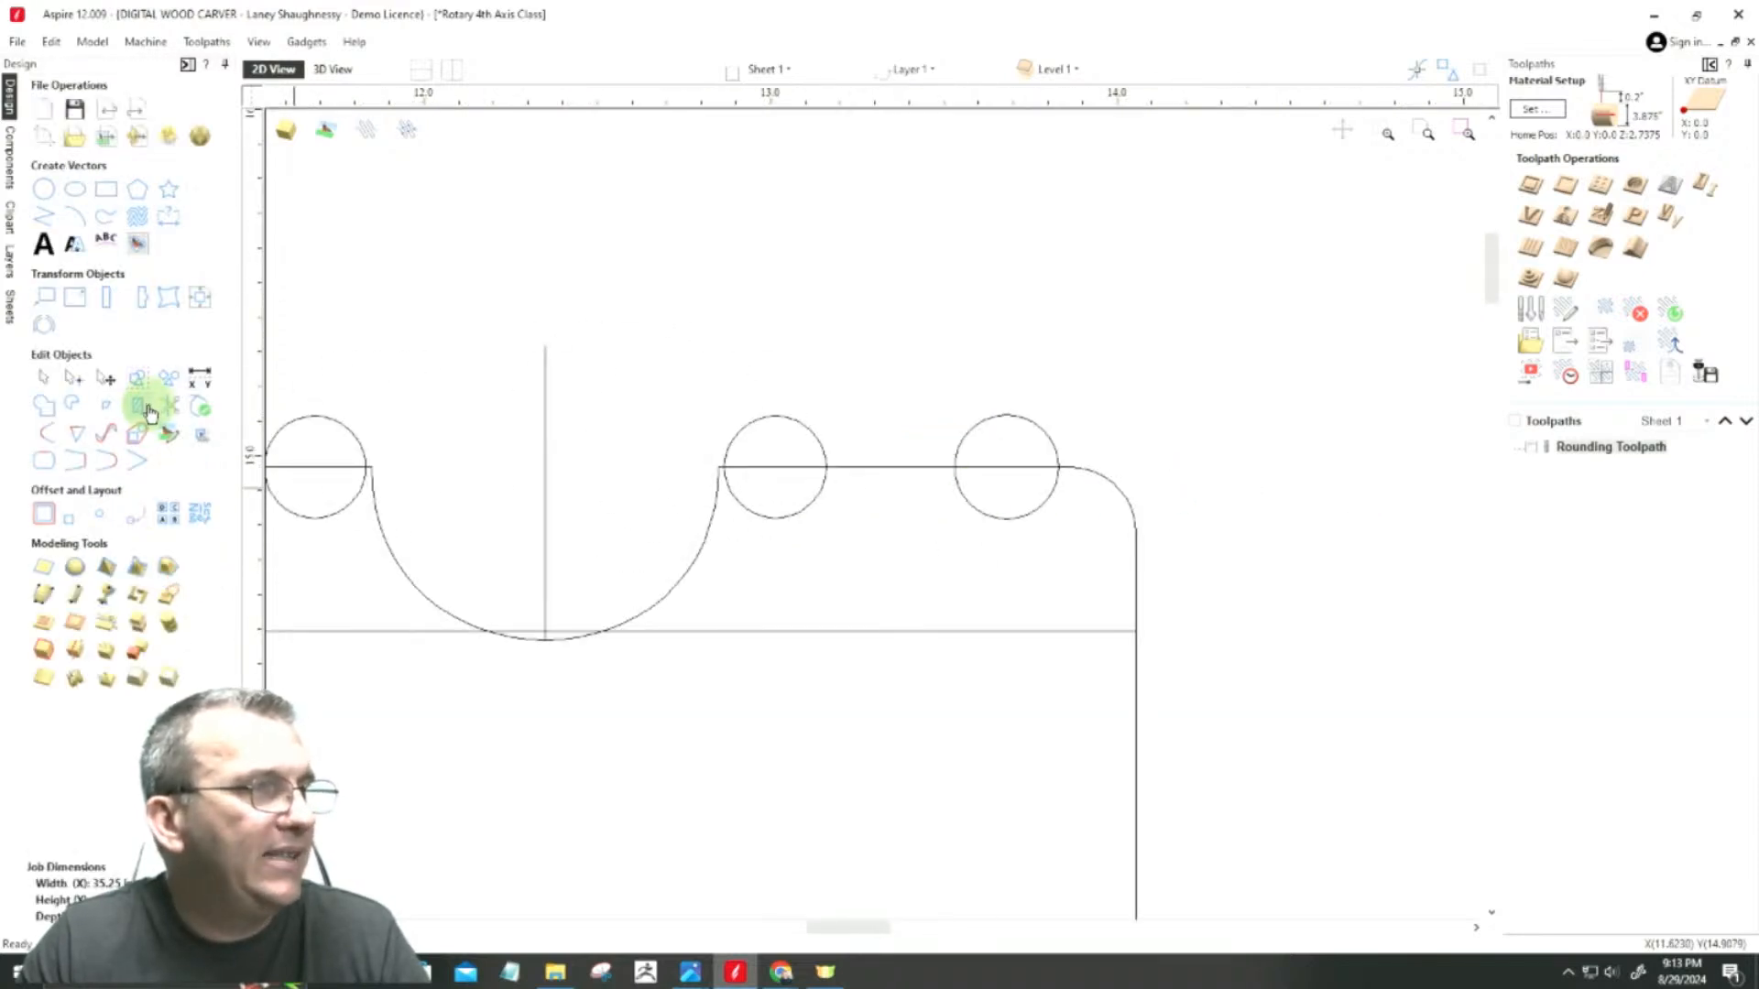
Step: Trim the lower halves of the two circles beside the cove and the outline segments inside them, forming half-round beads
left_click(154, 410)
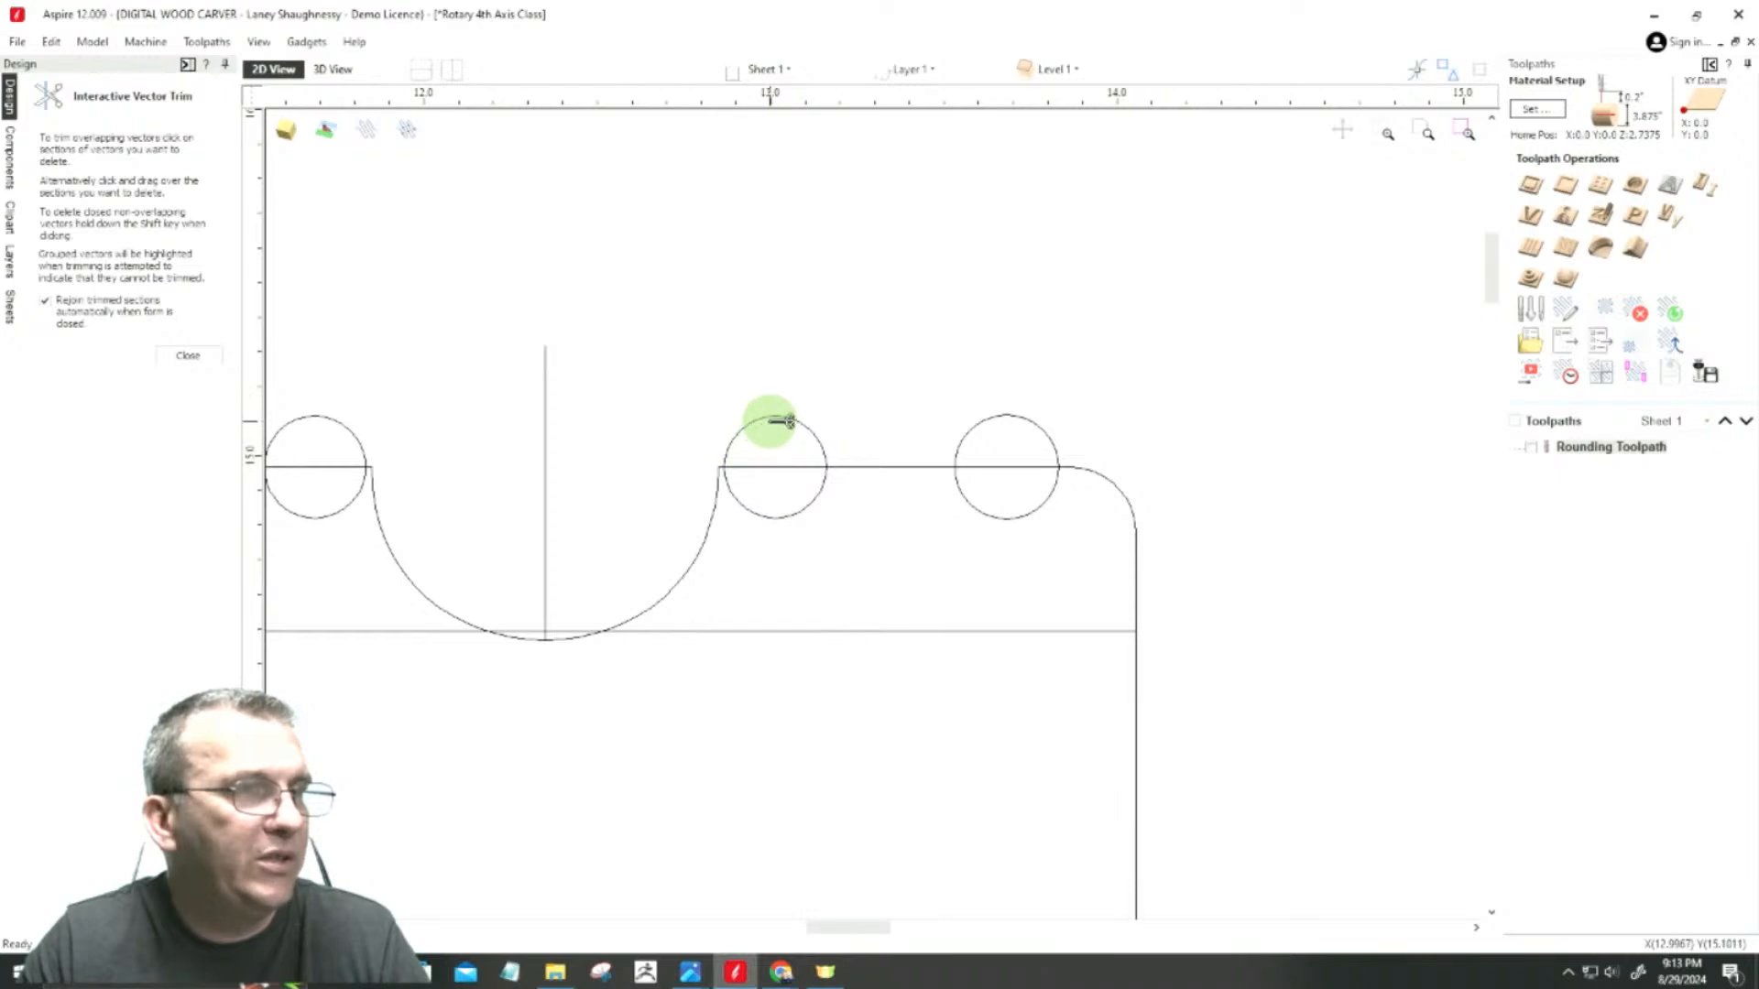
left_click(763, 517)
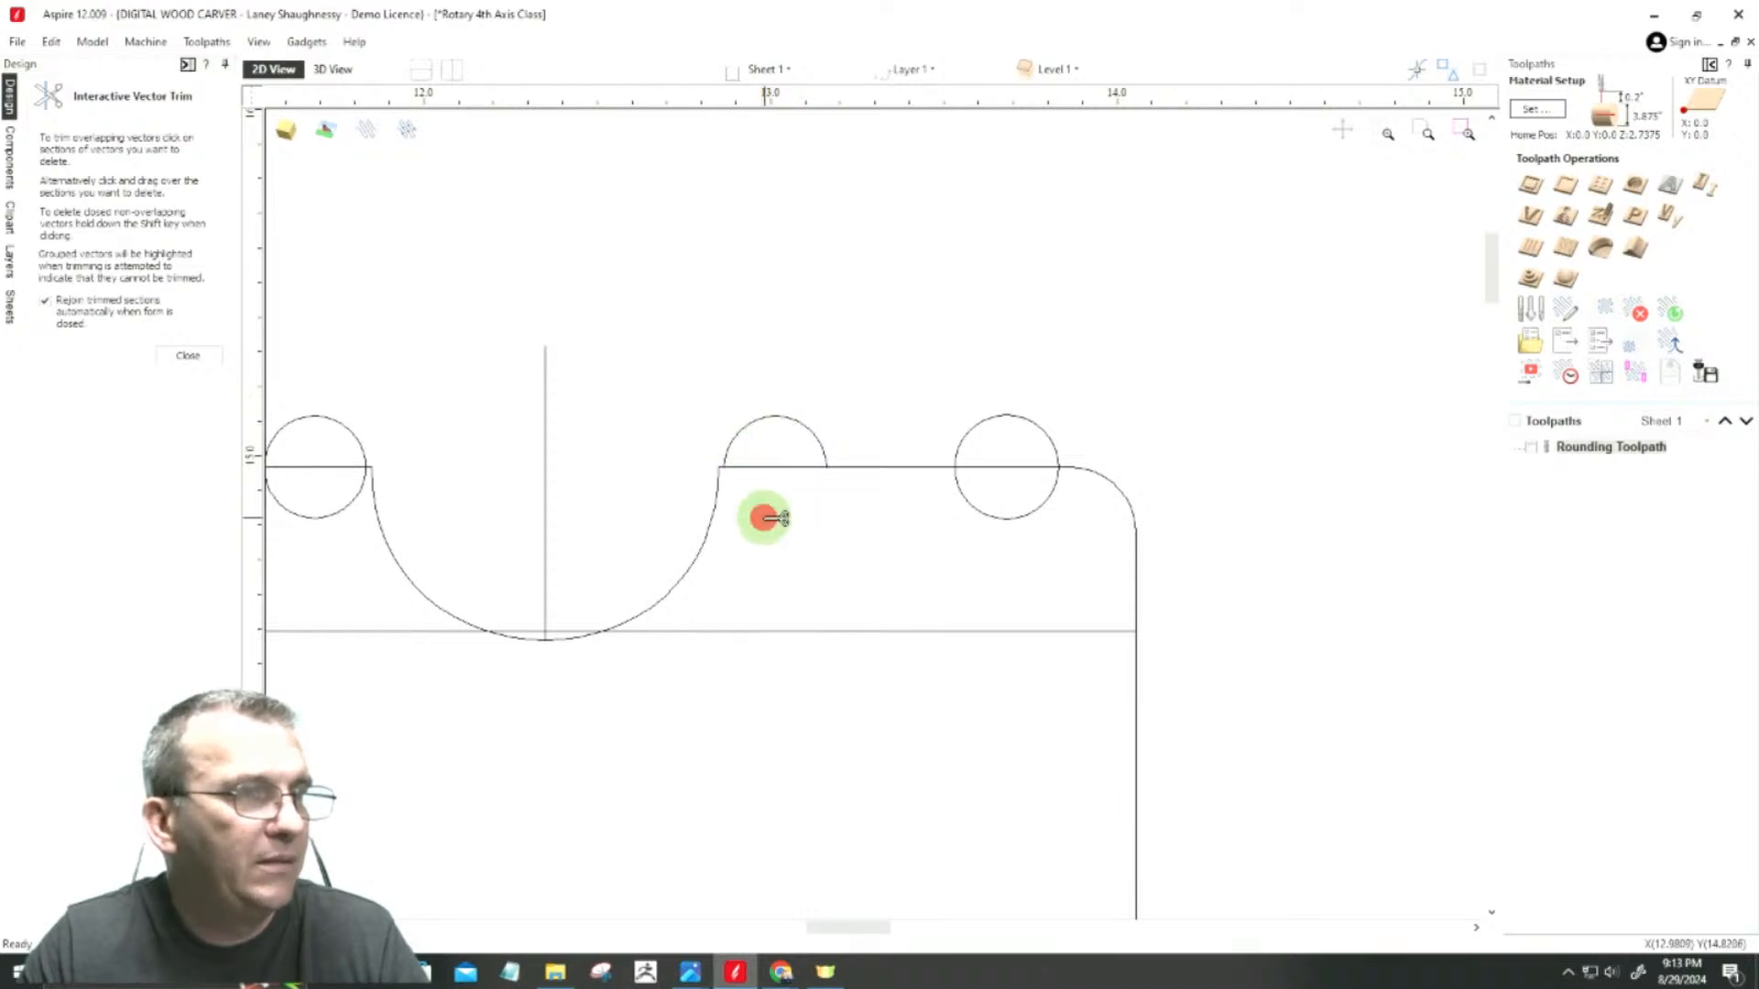
left_click(773, 468)
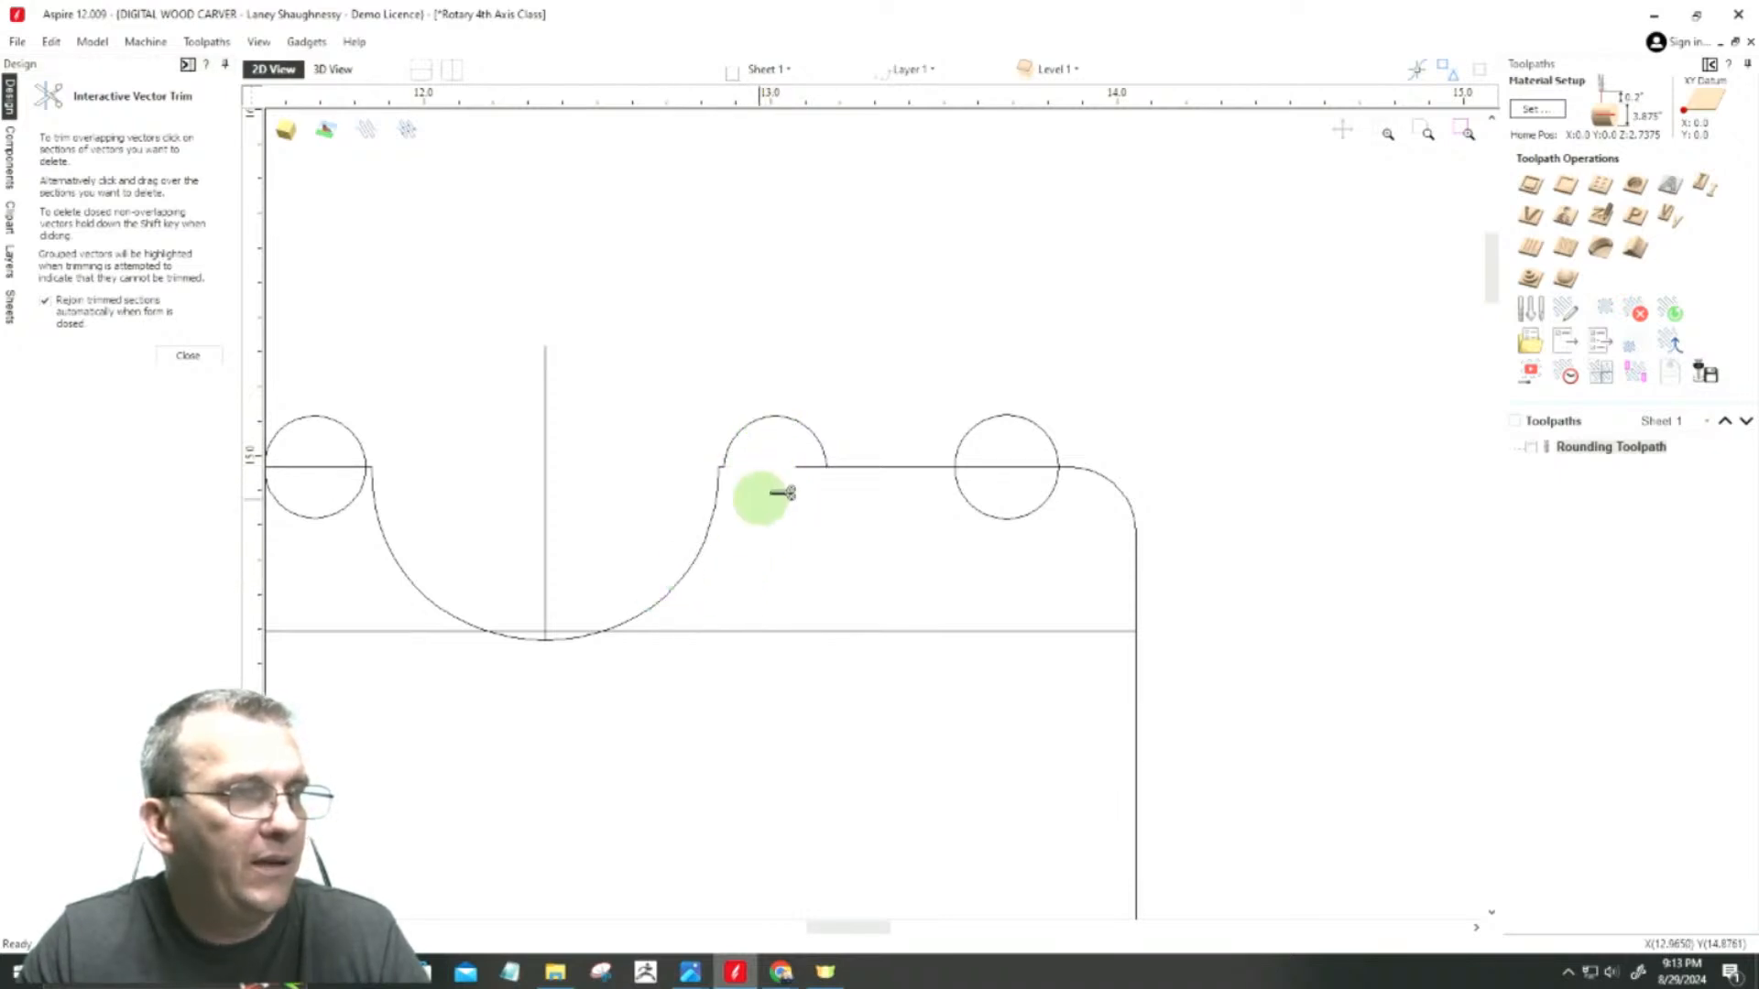
scroll(934, 577, "down", 3)
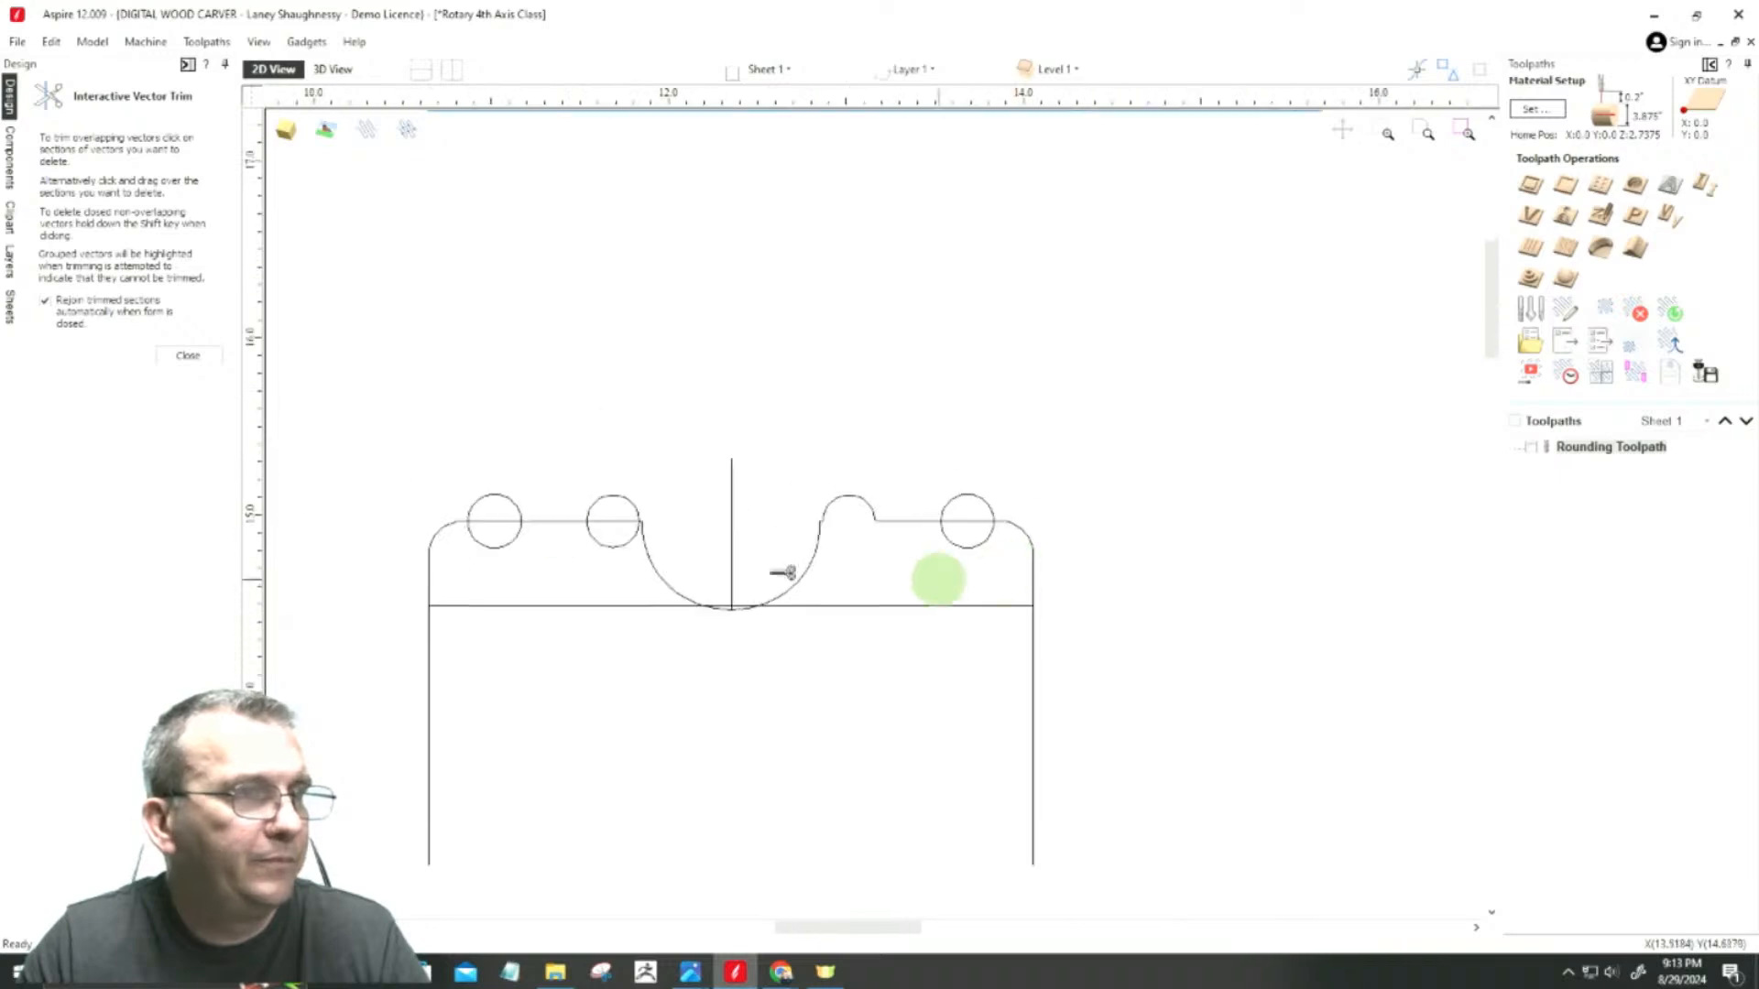
scroll(506, 493, "up", 5)
left_click(969, 679)
left_click(975, 597)
scroll(785, 541, "down", 4)
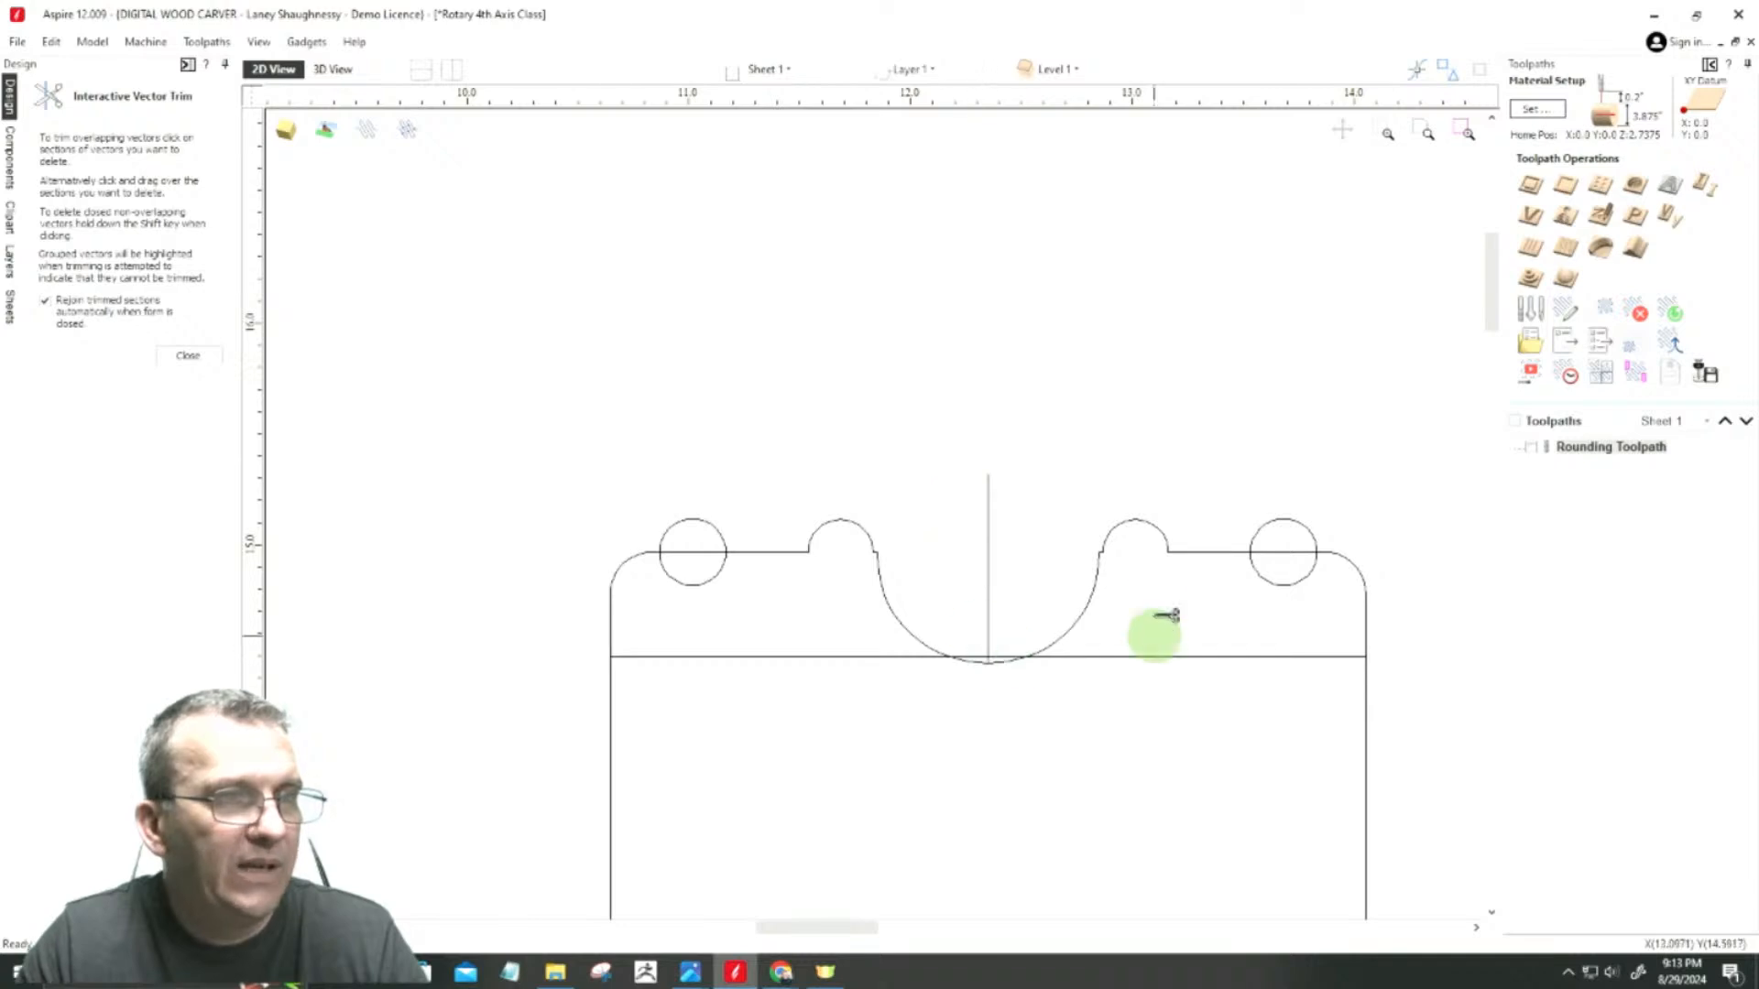
Step: Trim the lower halves of the two outer circles and the outline segments inside them, forming half-round beads
scroll(1224, 569, "up", 4)
scroll(907, 535, "down", 4)
scroll(958, 541, "up", 1)
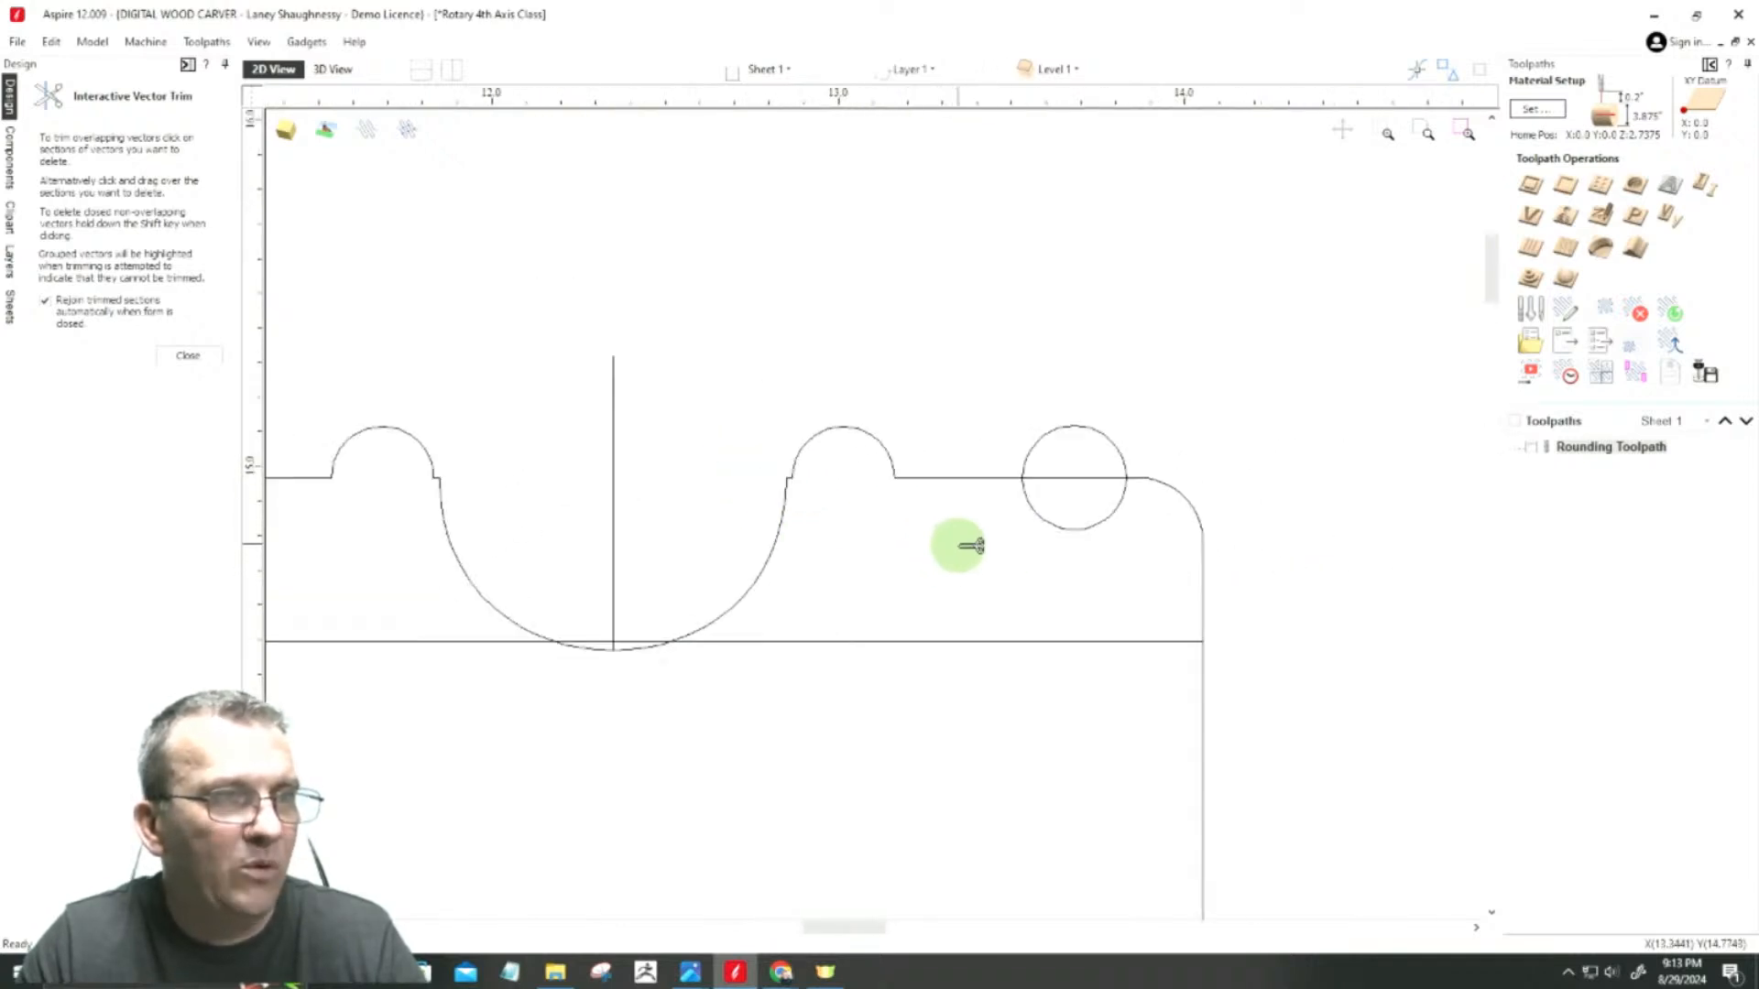
left_click(1068, 477)
scroll(1099, 579, "down", 2)
scroll(1160, 583, "down", 2)
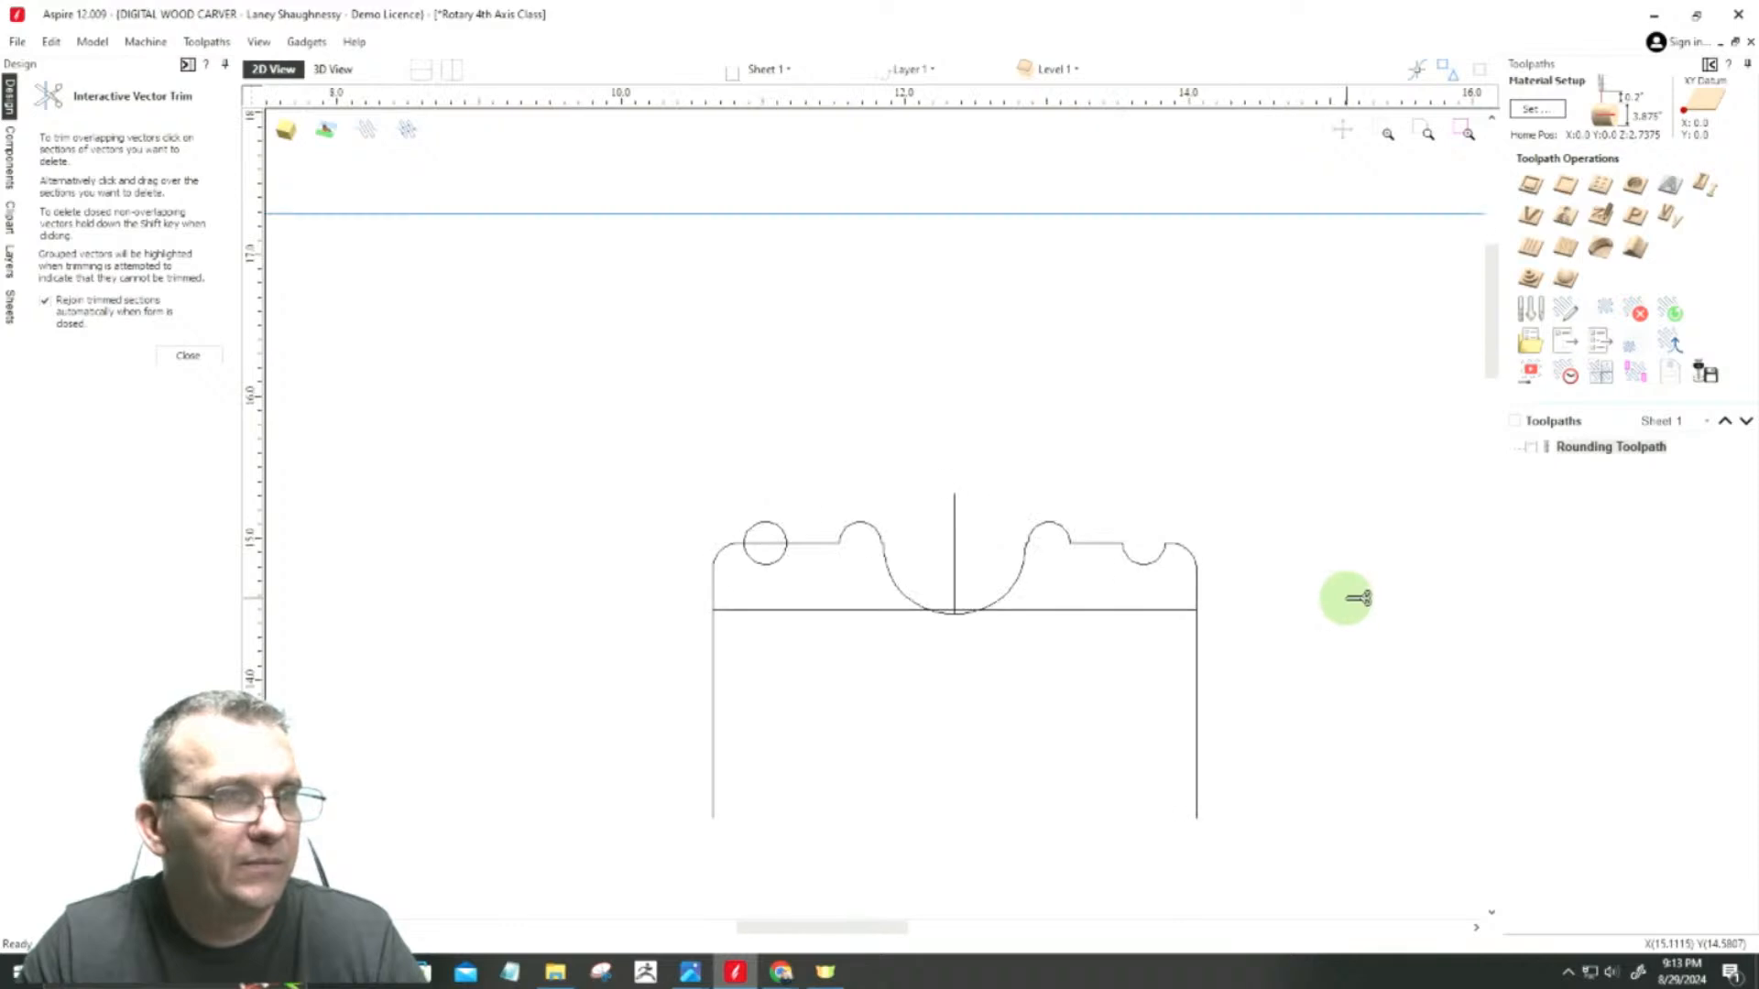
scroll(655, 511, "up", 2)
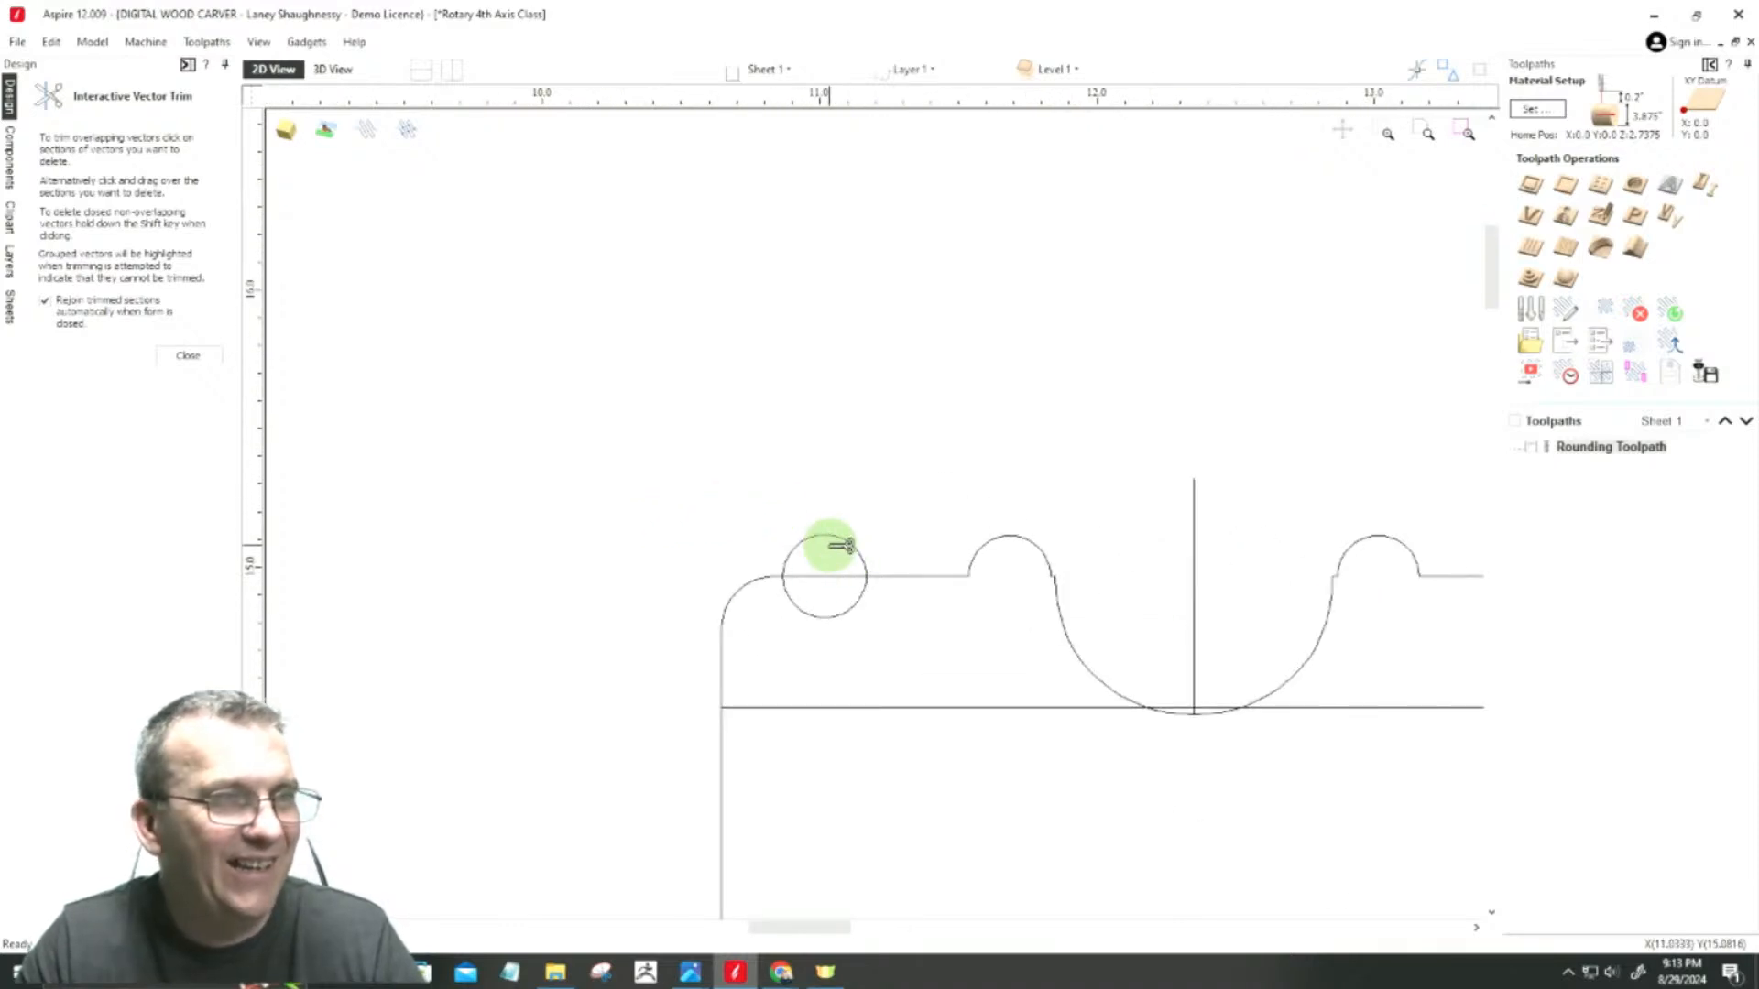
left_click(819, 615)
scroll(593, 569, "down", 3)
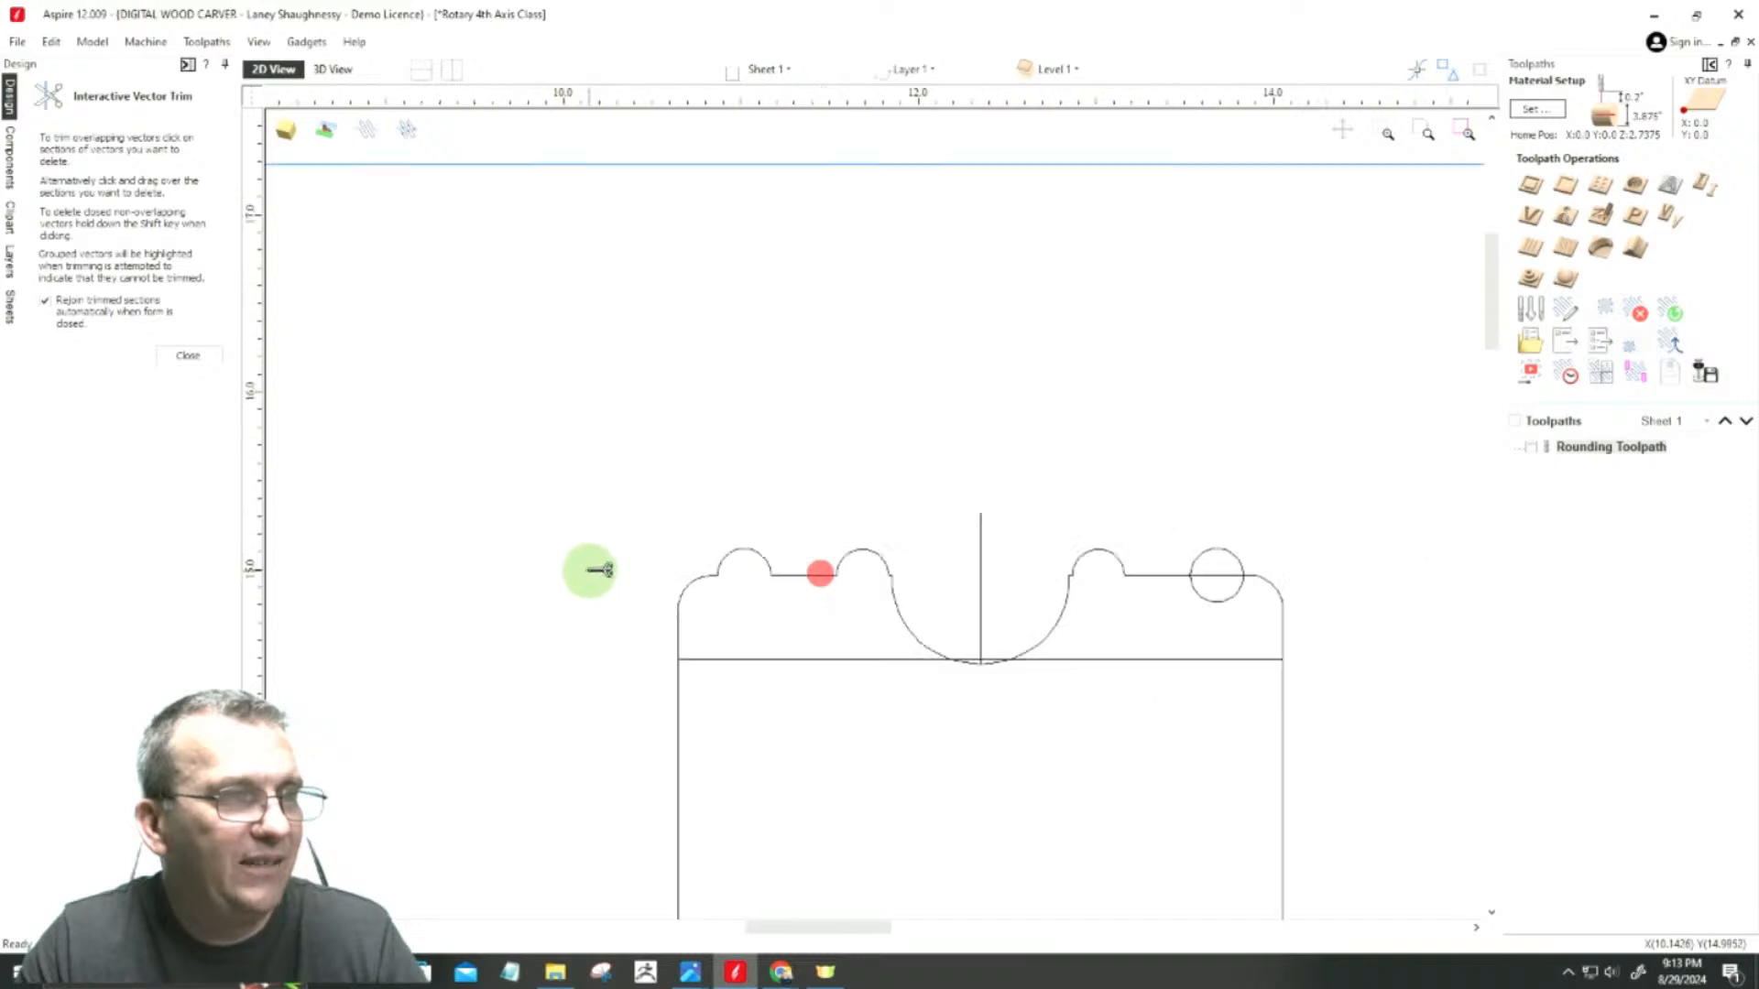
scroll(1099, 604, "up", 4)
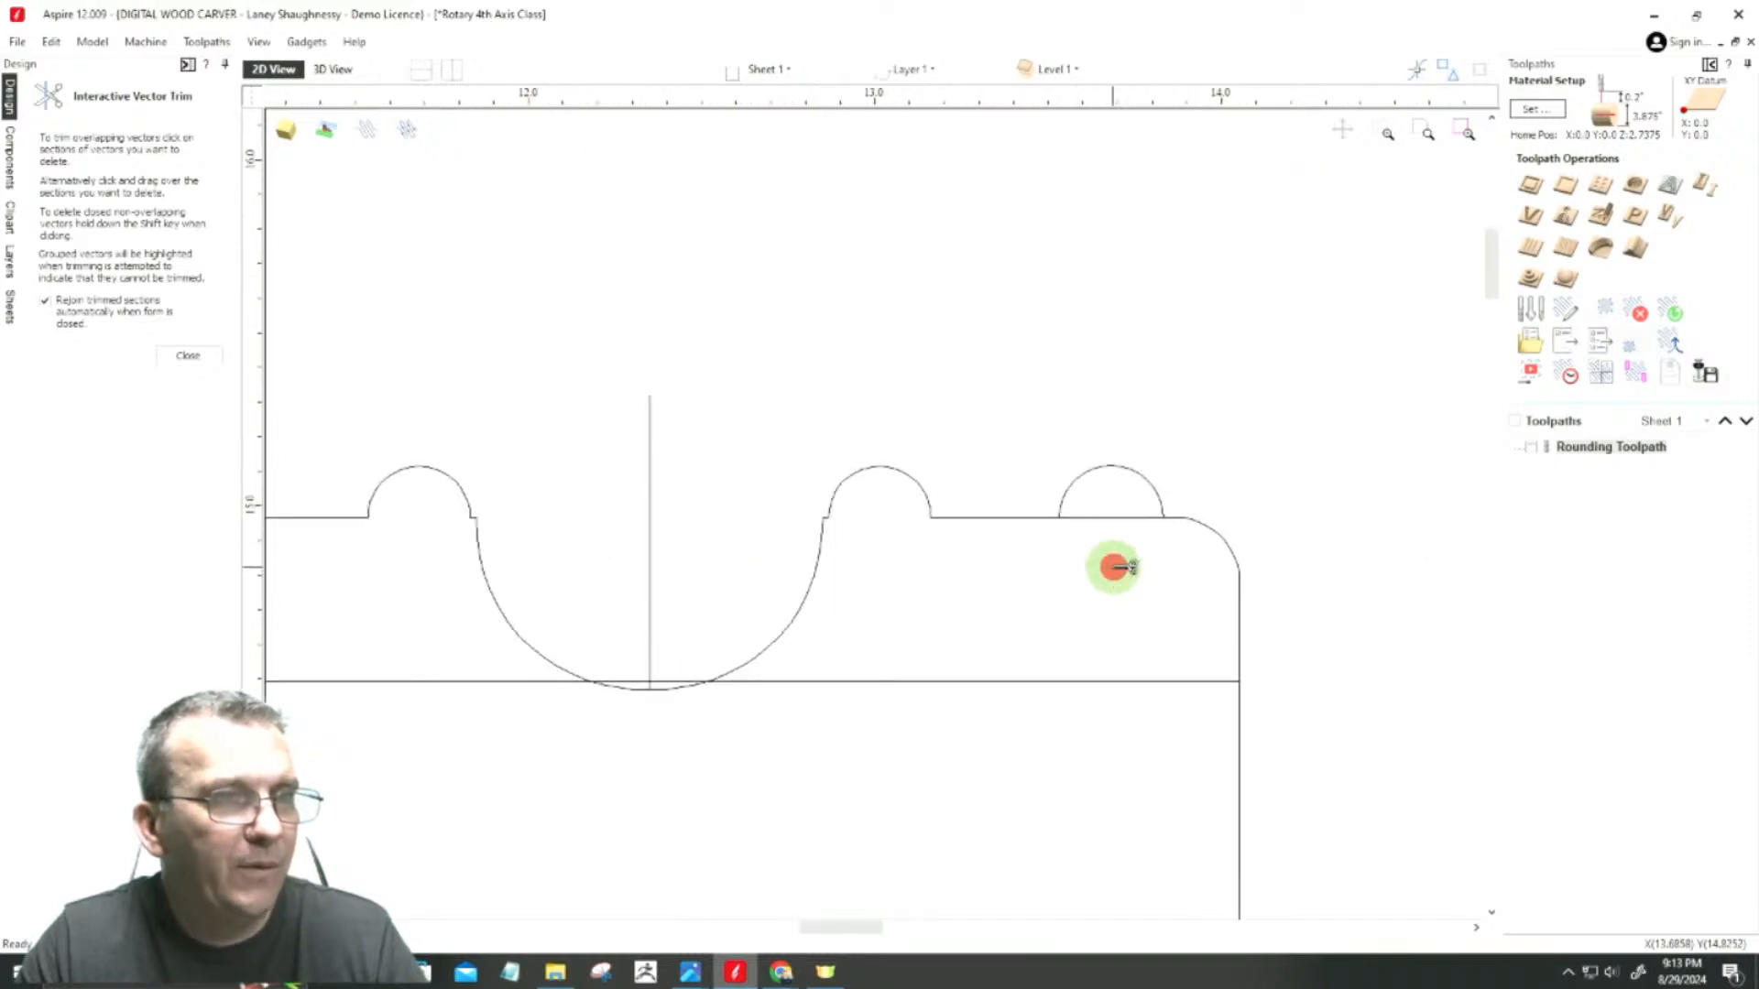
left_click(187, 356)
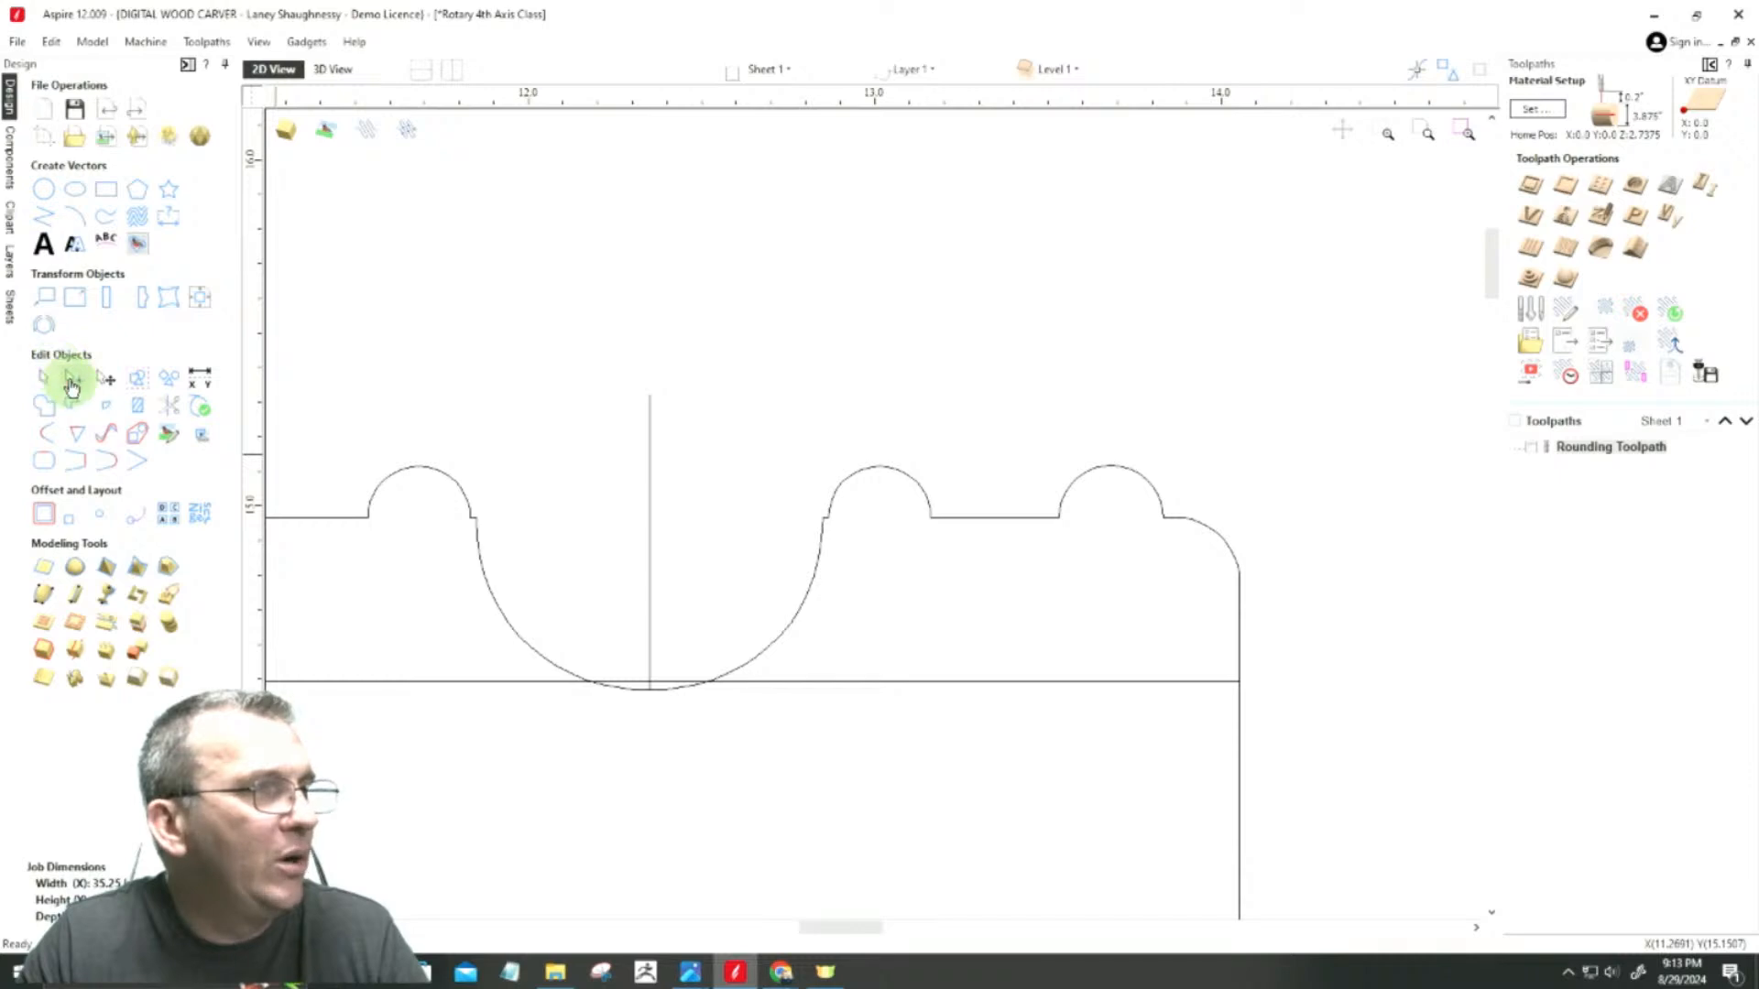
Step: Convert the straight span between the two beads right of the cove into a downward arc
left_click(71, 383)
left_click(993, 516)
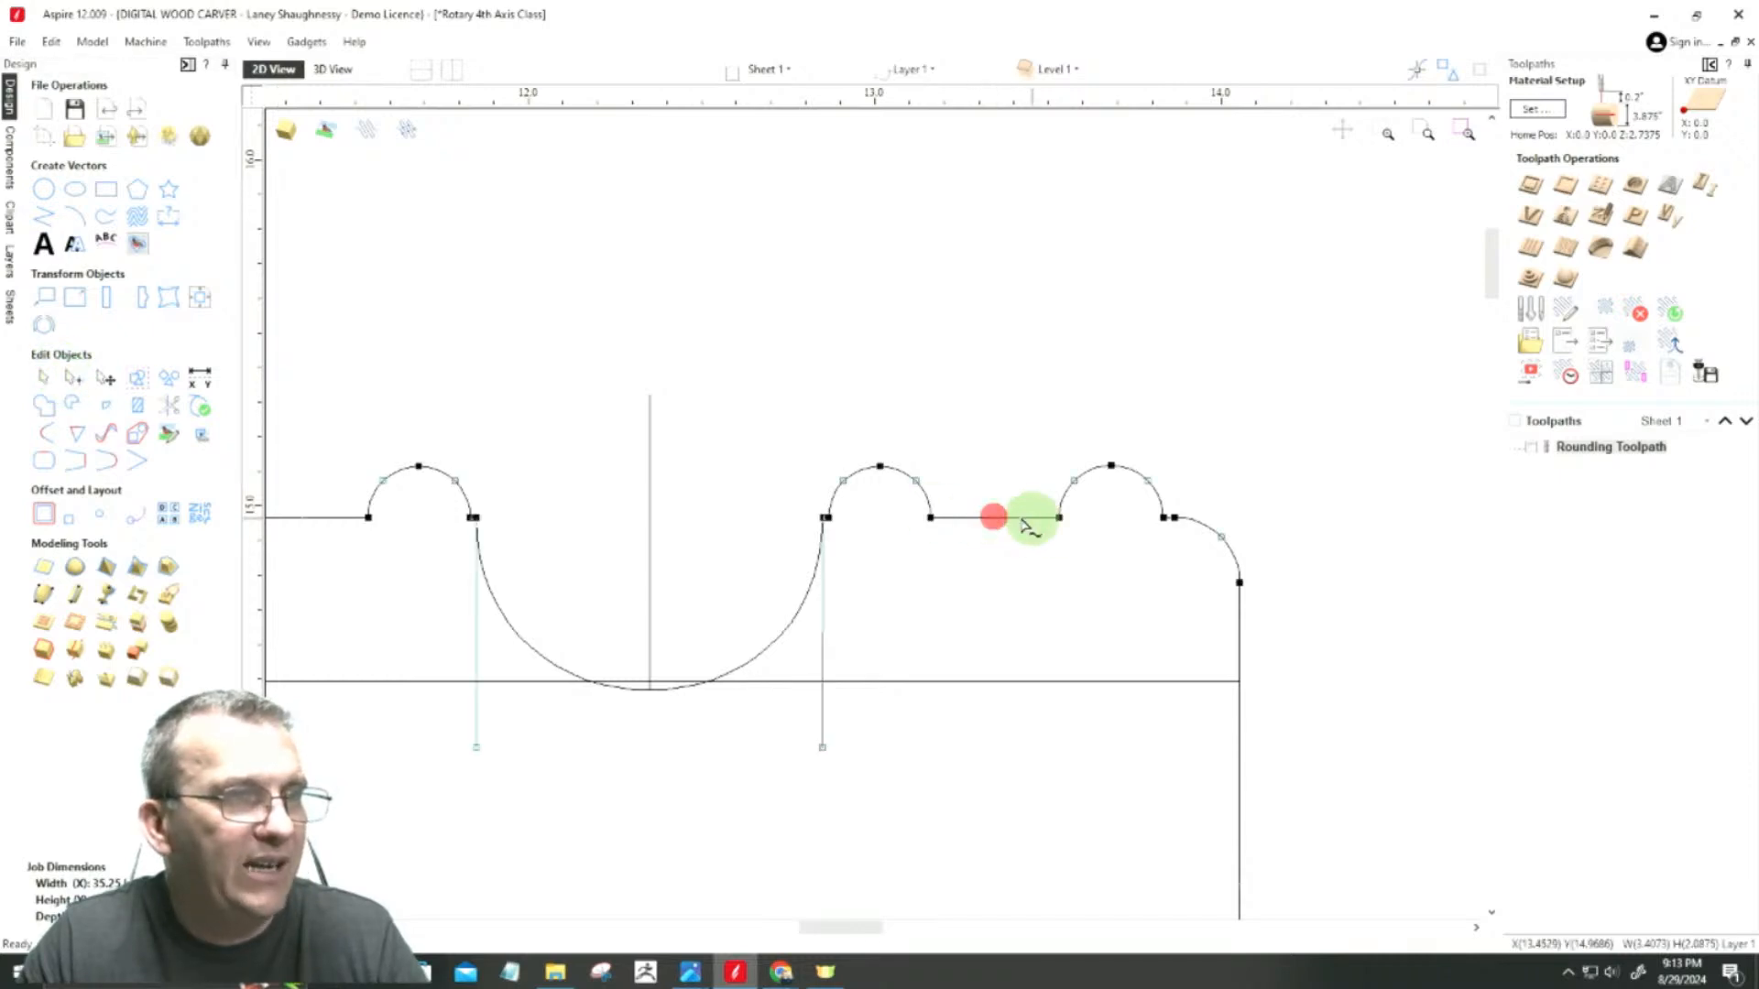
scroll(1025, 522, "up", 3)
left_click(1135, 497)
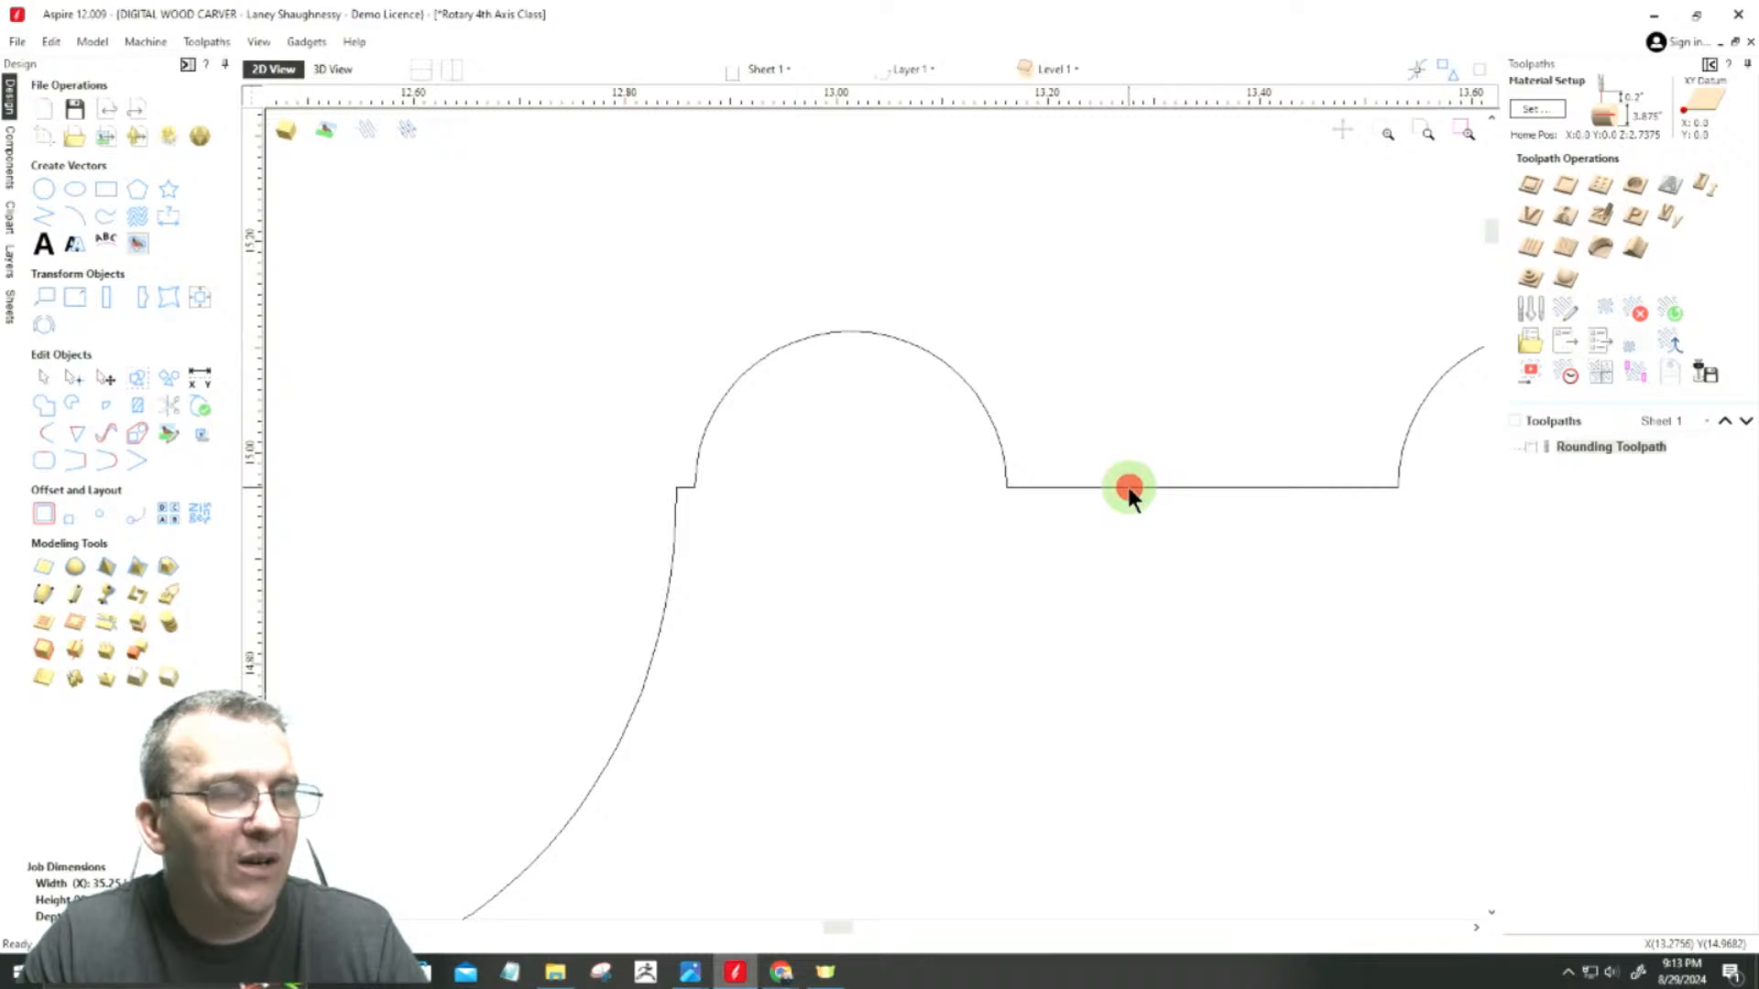
right_click(1145, 486)
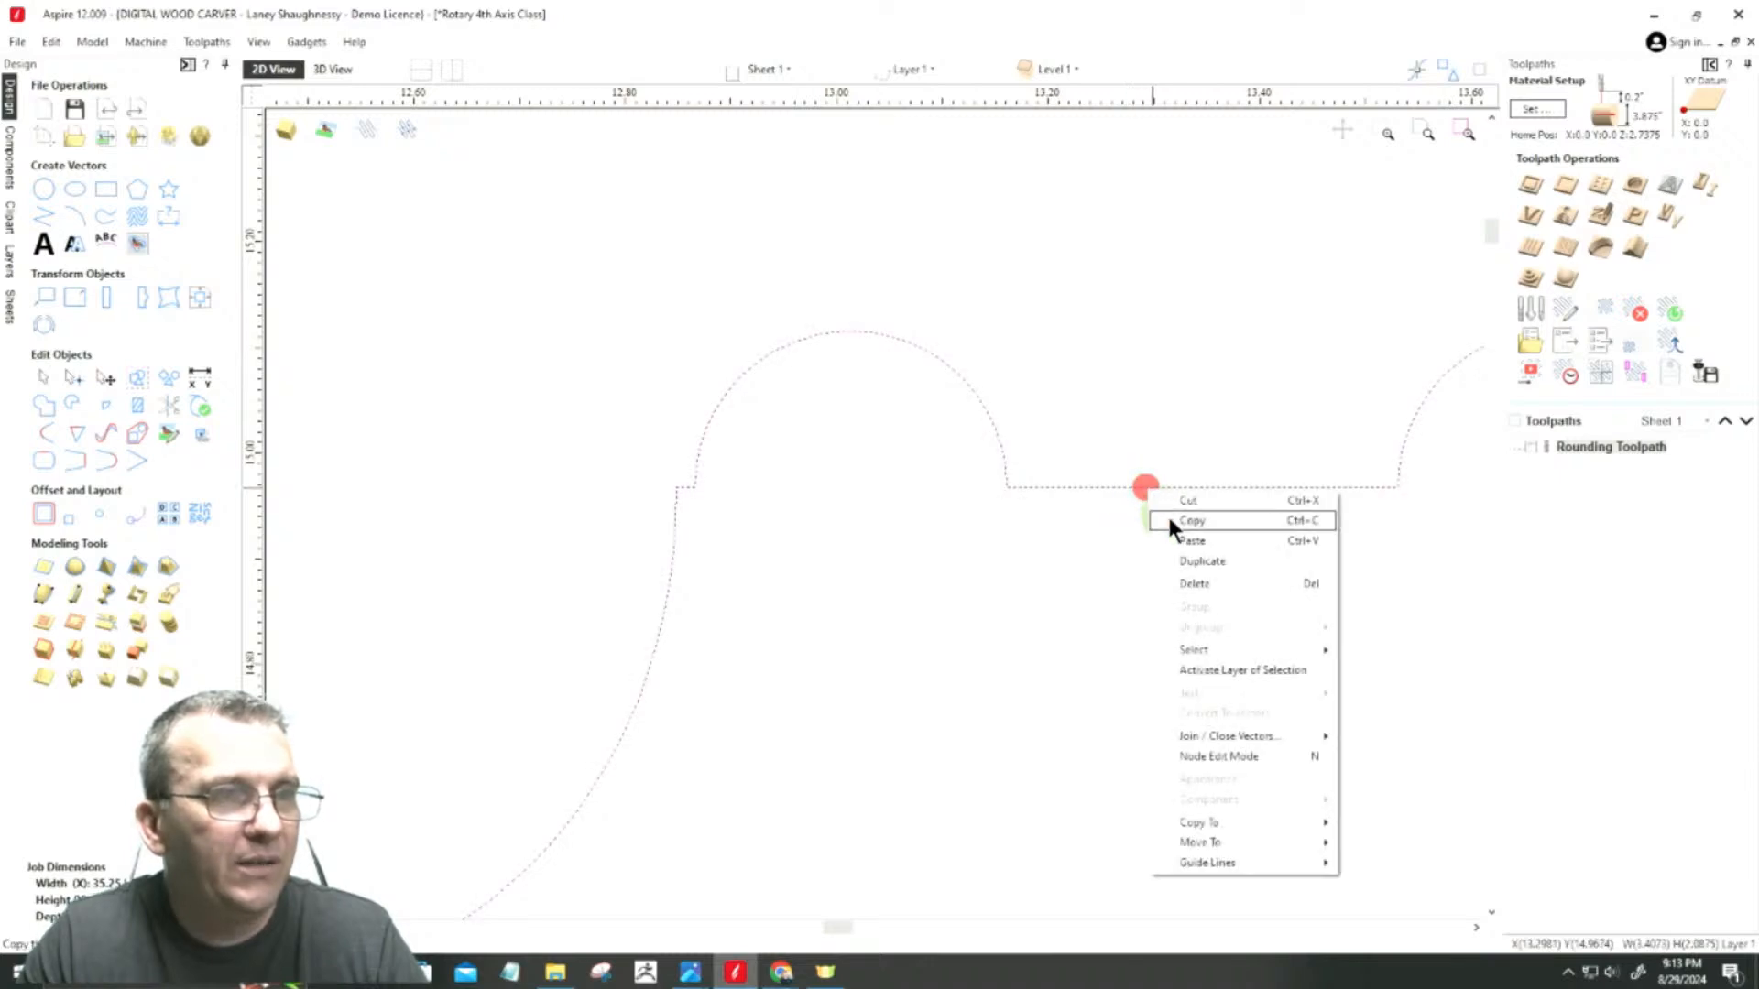
key("n")
right_click(1118, 488)
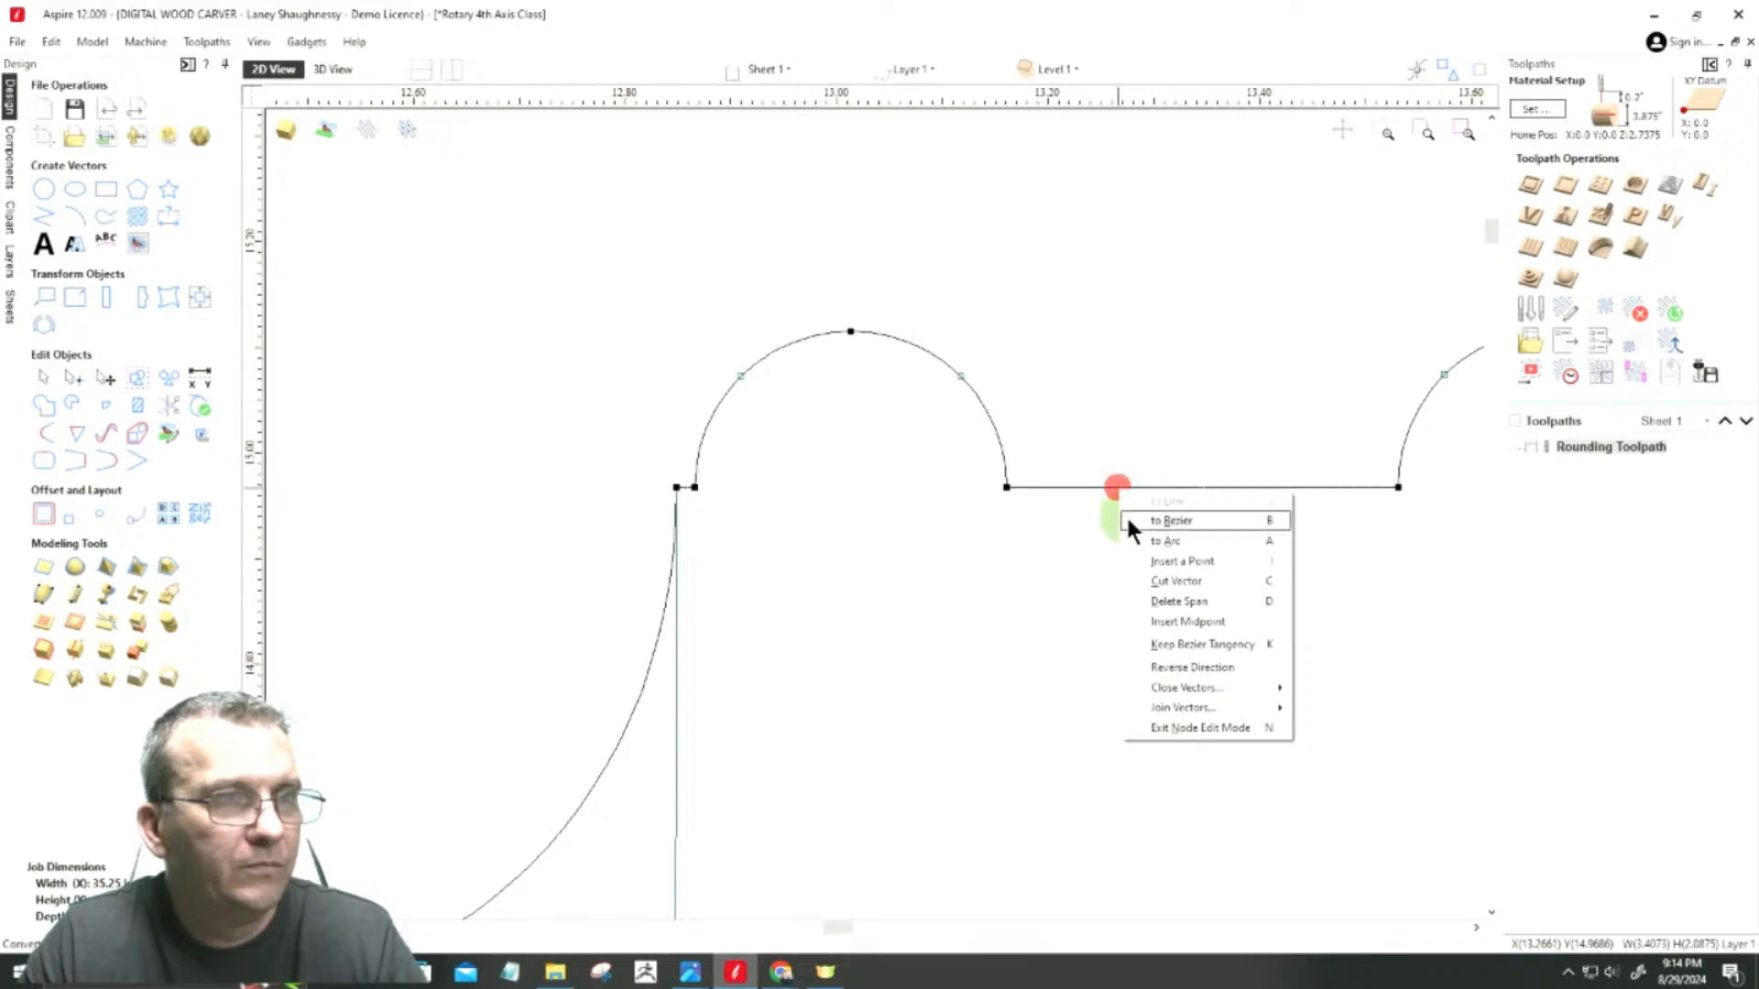
left_click(1145, 542)
left_click(1229, 486)
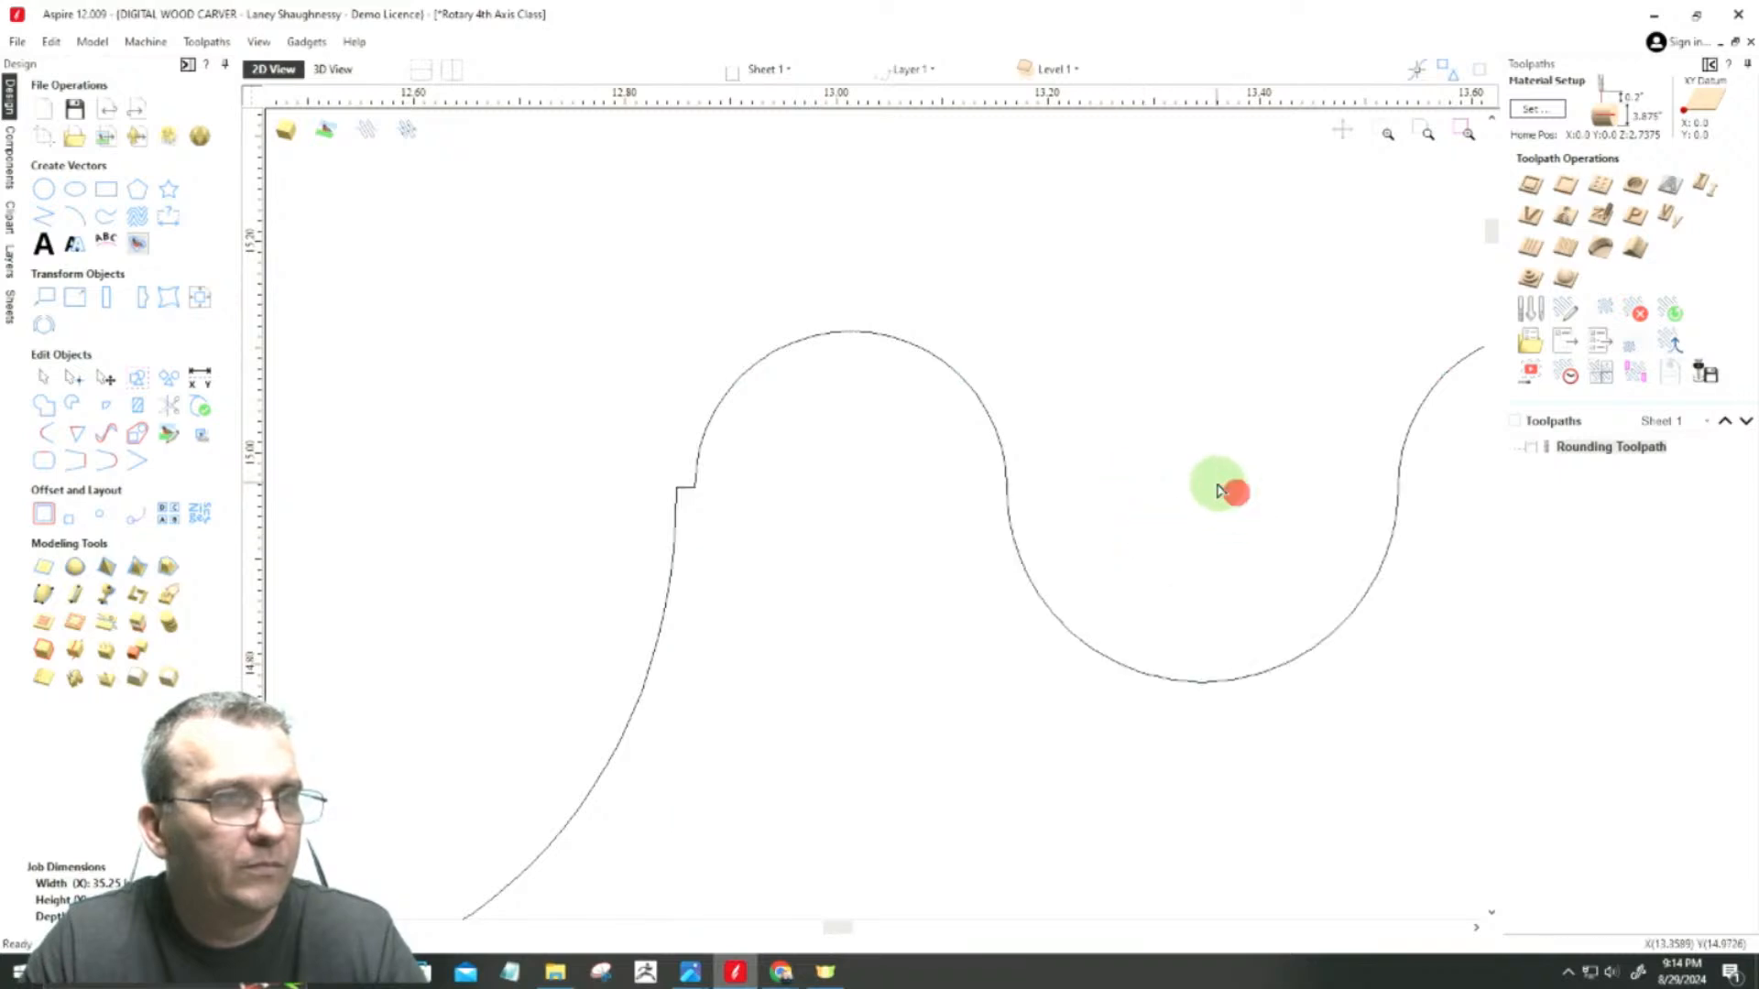
Step: Convert the straight span between the two beads left of the cove into a matching downward arc
scroll(1220, 496, "down", 3)
scroll(1150, 608, "down", 3)
scroll(687, 550, "up", 5)
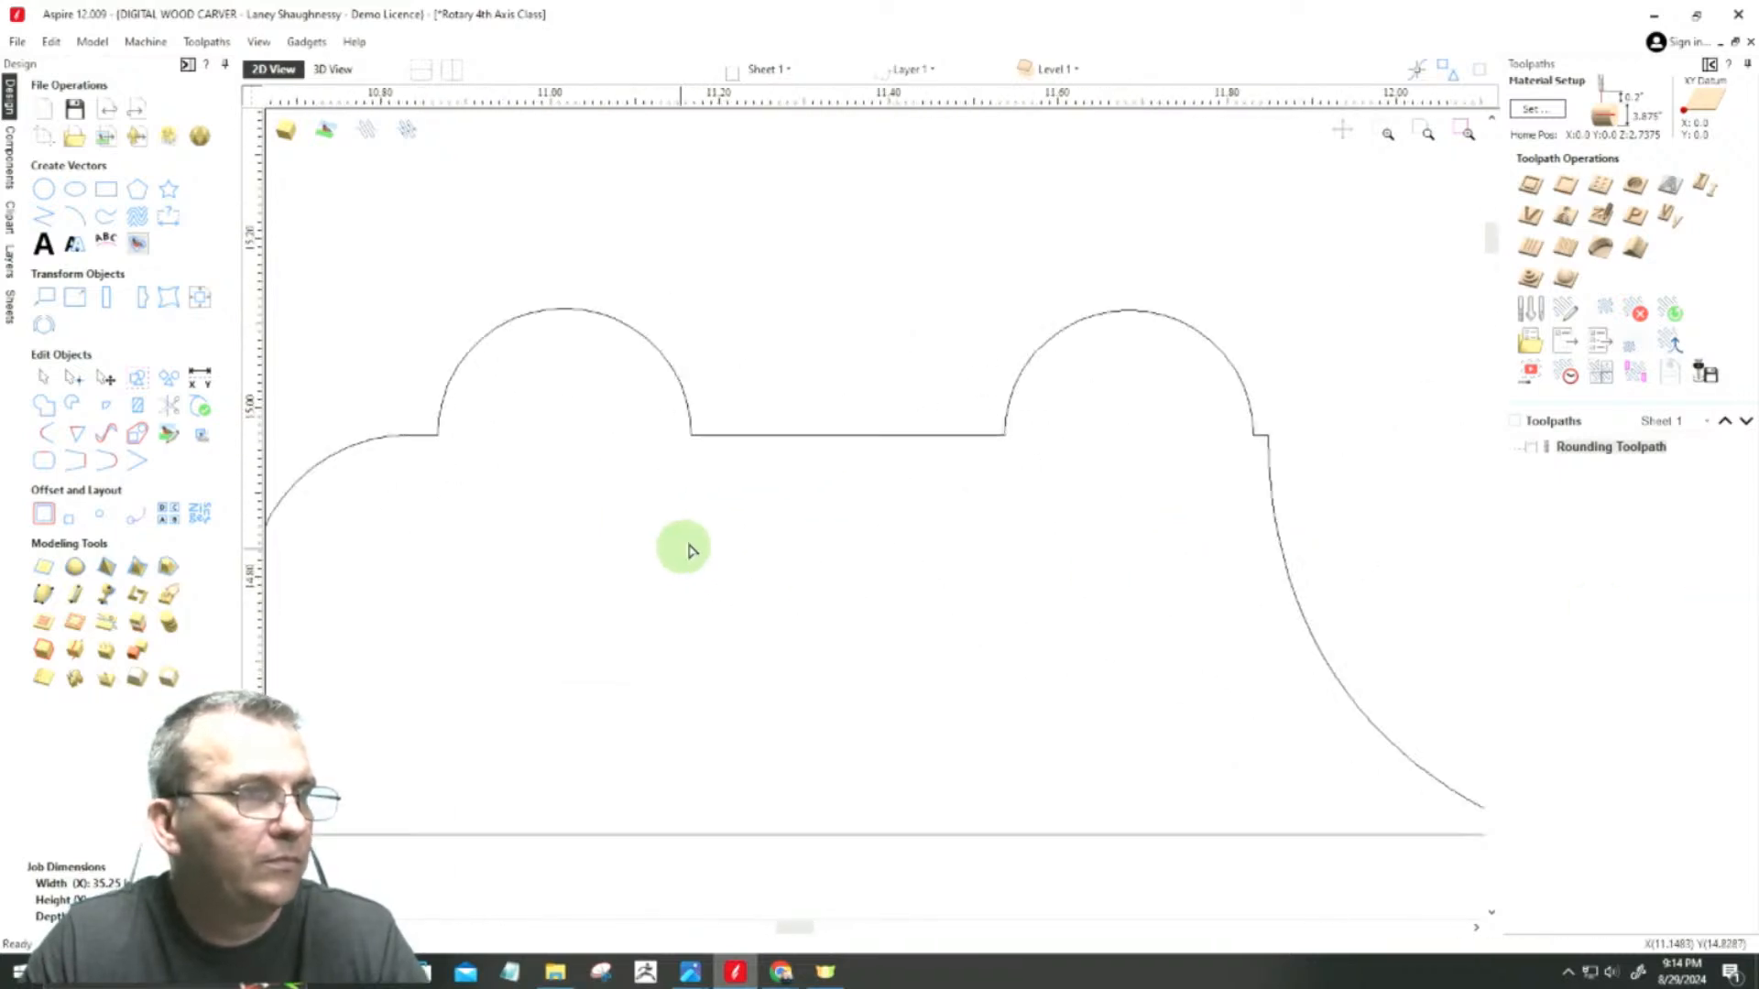
left_click(792, 448)
right_click(791, 445)
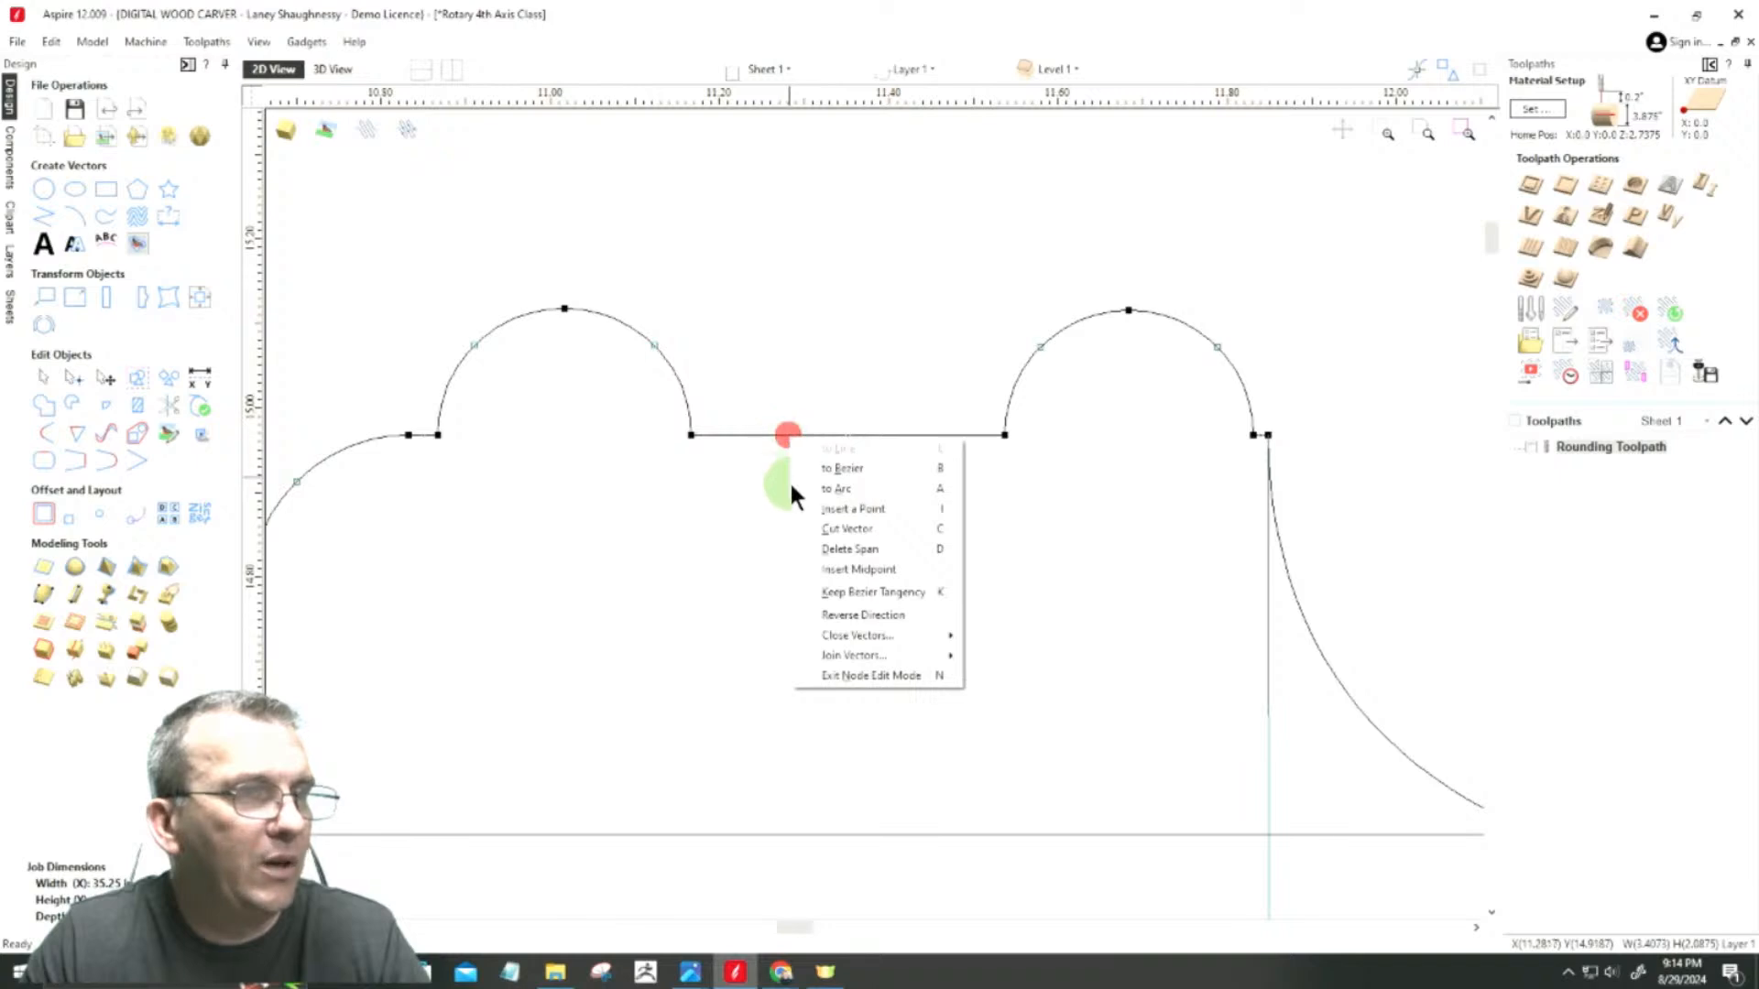
left_click(821, 490)
scroll(814, 491, "down", 3)
Step: Delete the vertical centre line and the horizontal line crossing the bottom of the cove
left_click(37, 378)
left_click(1173, 503)
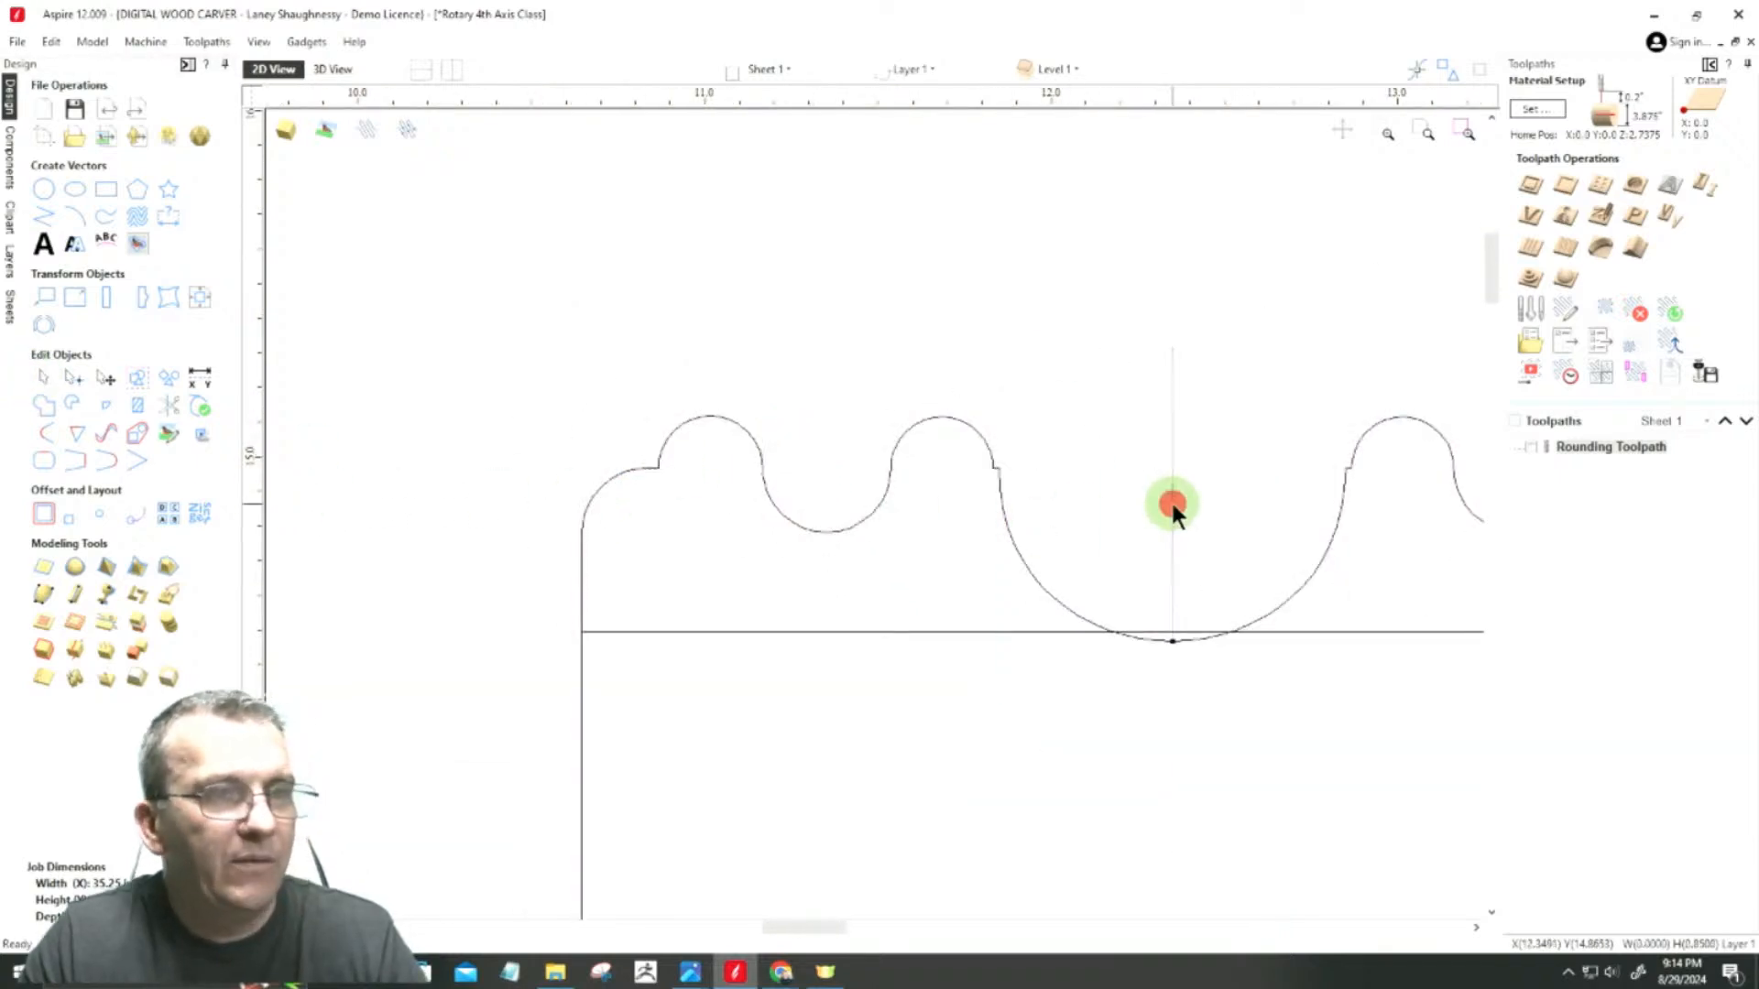
left_click(936, 630)
key("Delete")
scroll(811, 316, "down", 6)
left_click(697, 434)
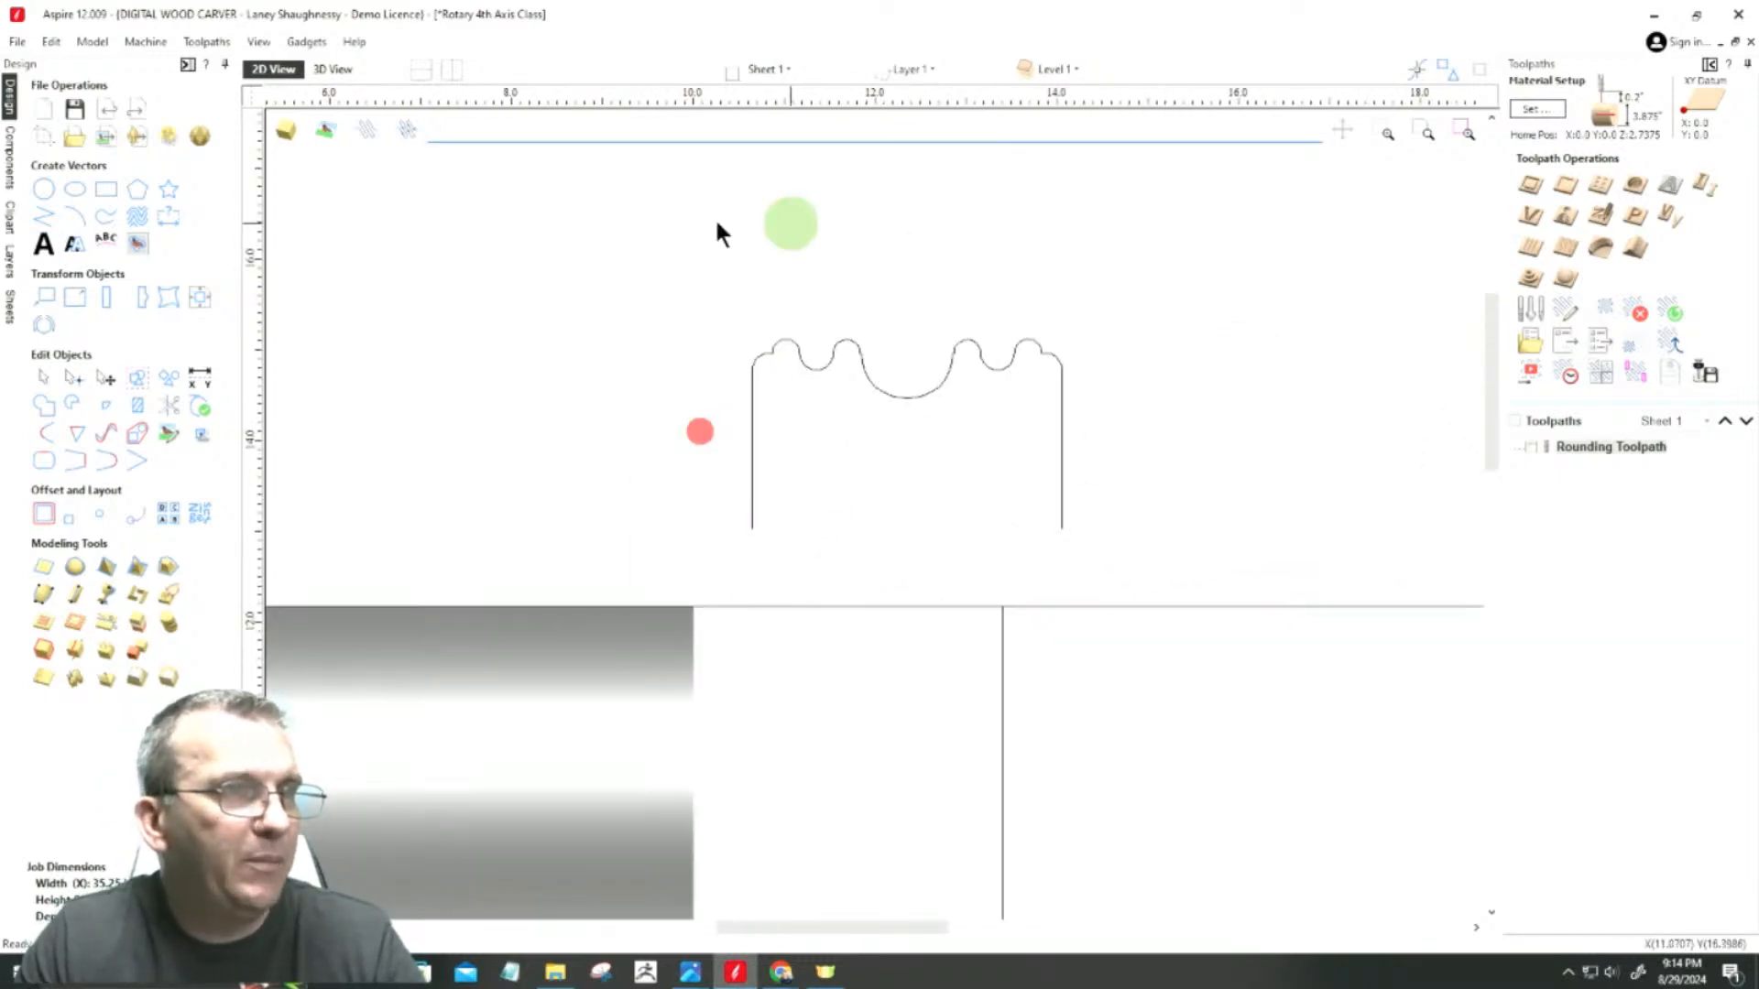
Step: Examine the small steps where the inner beads meet the cove
scroll(801, 308, "up", 5)
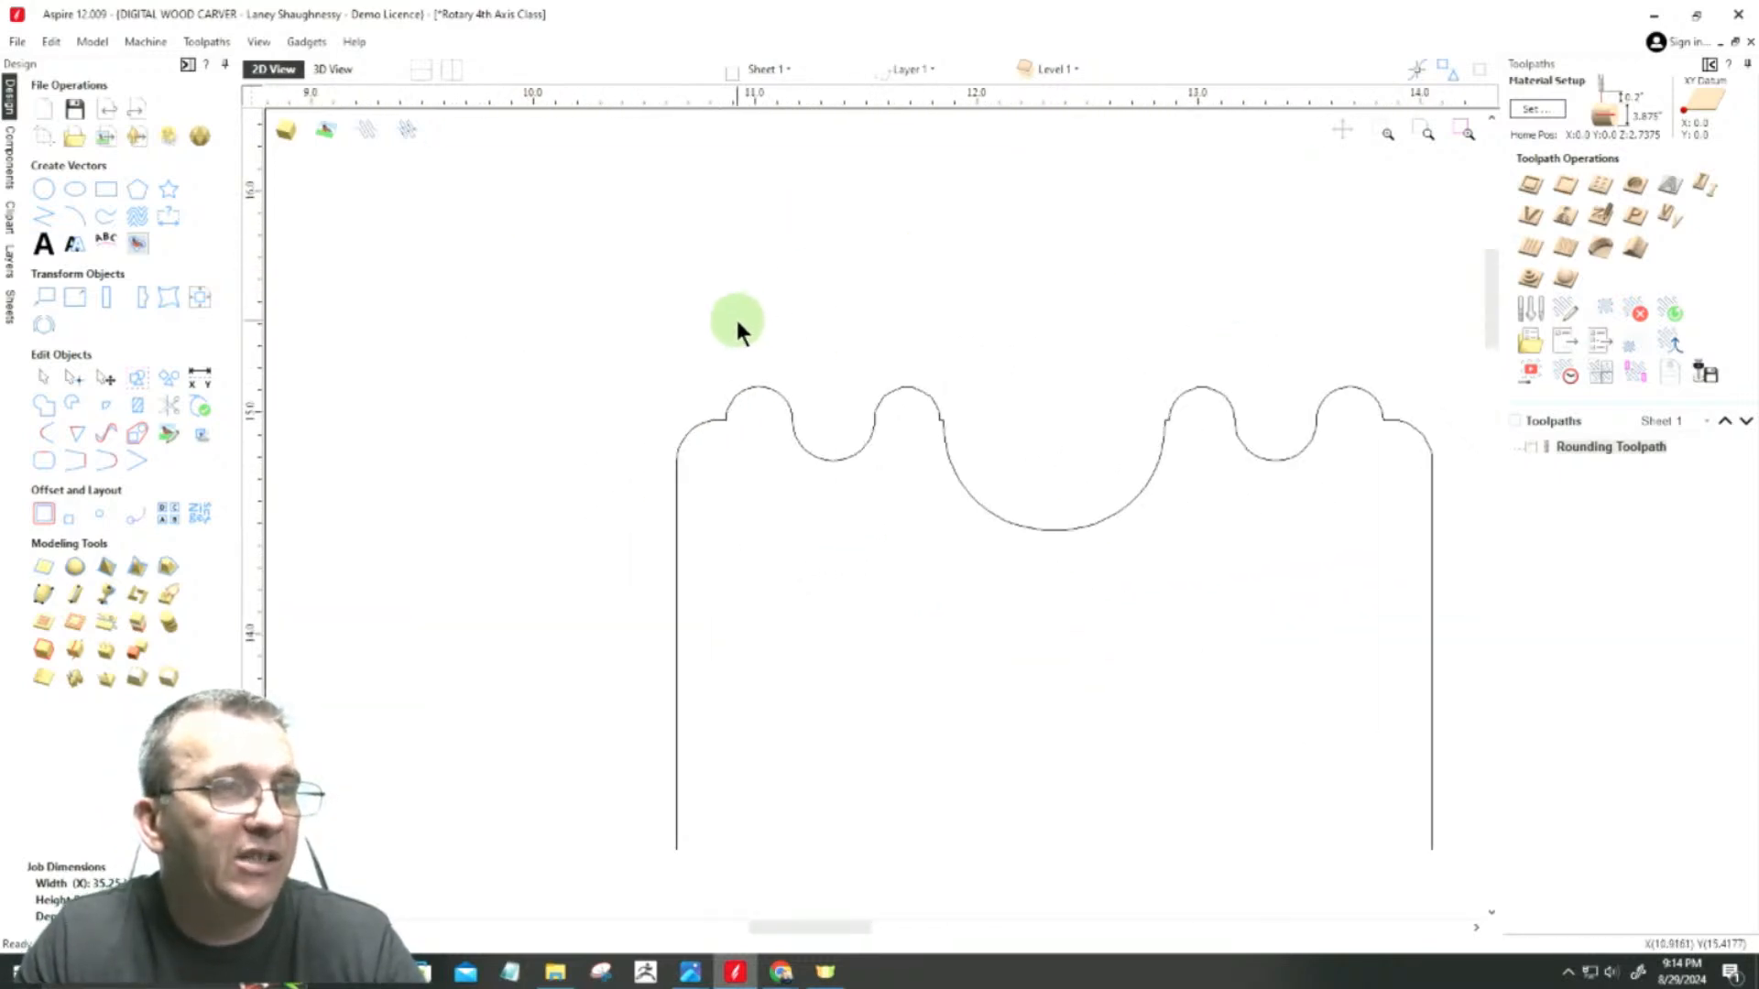
scroll(942, 424, "up", 4)
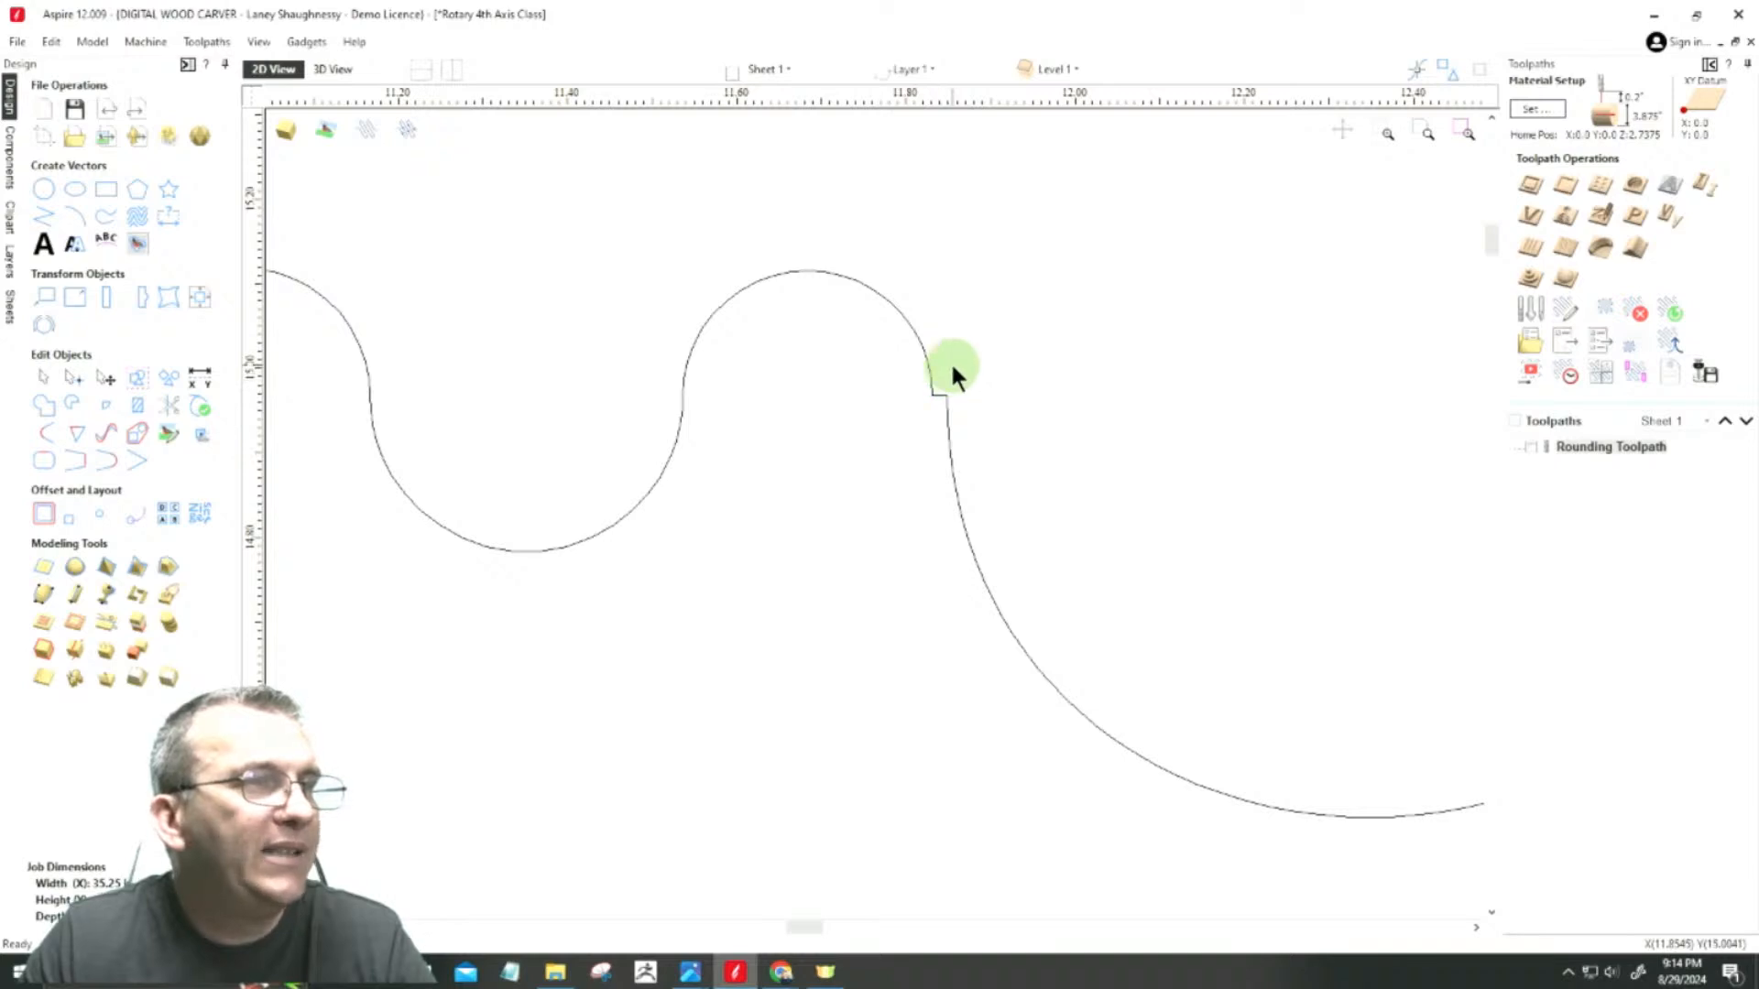
scroll(962, 375, "down", 3)
scroll(985, 377, "up", 4)
scroll(779, 357, "down", 3)
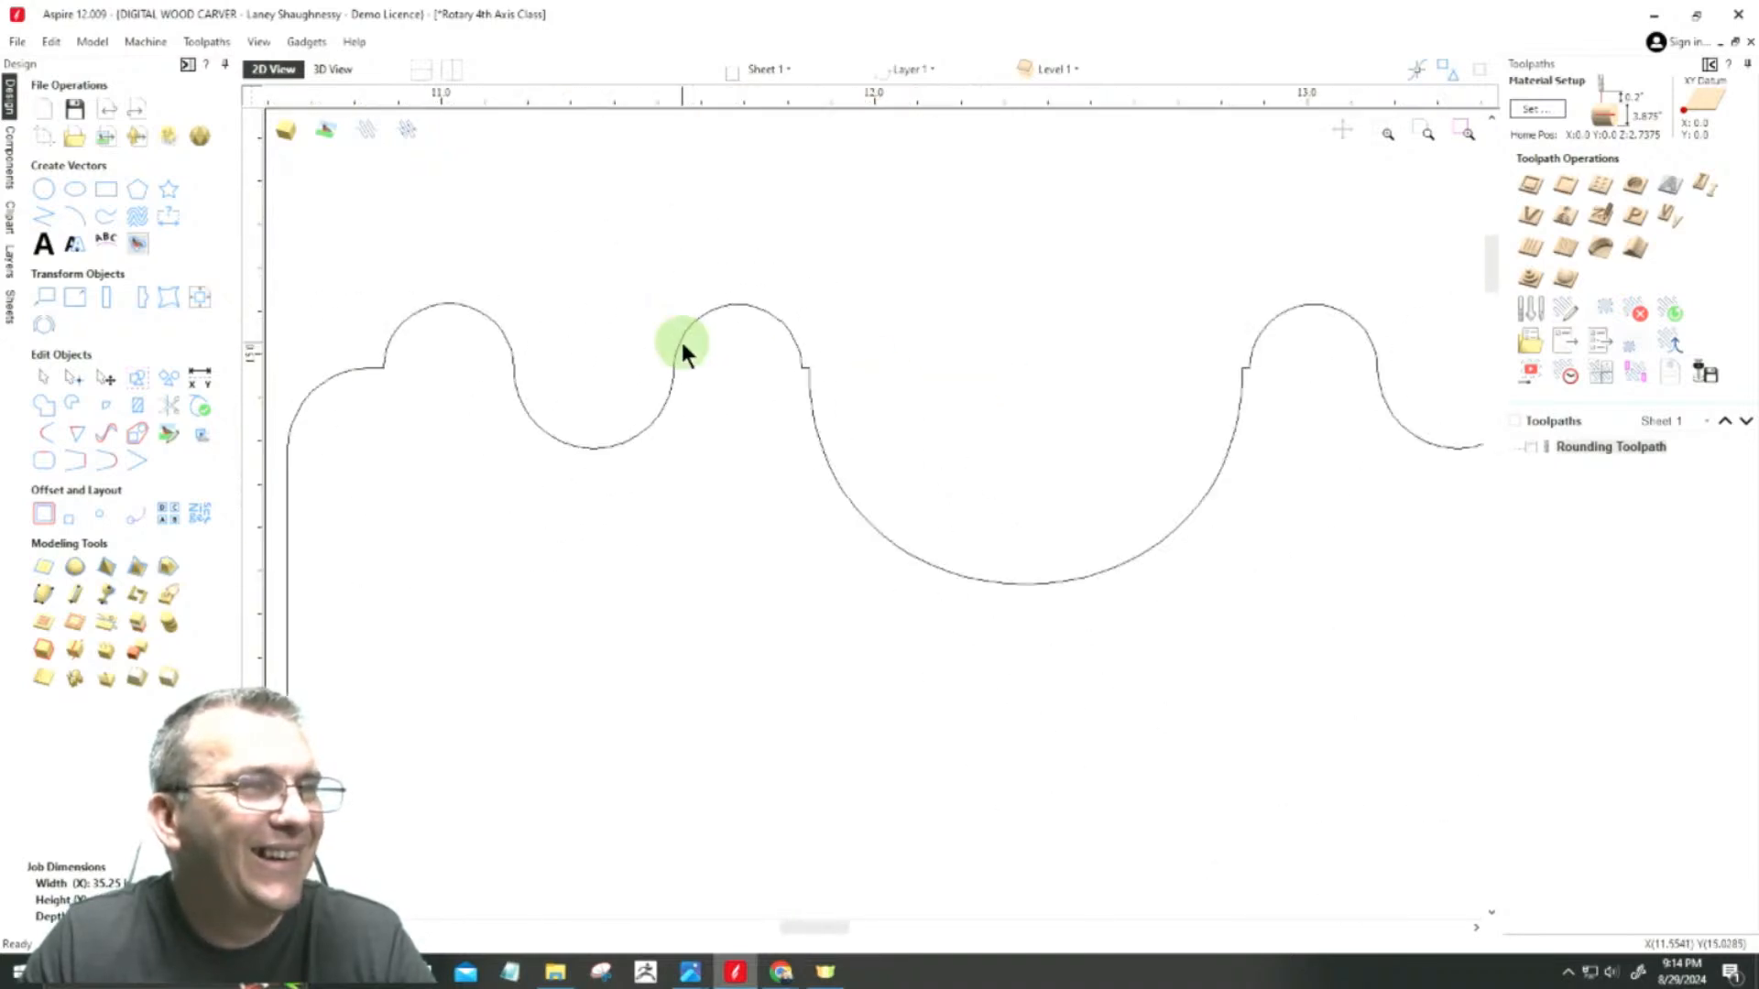
scroll(871, 354, "up", 3)
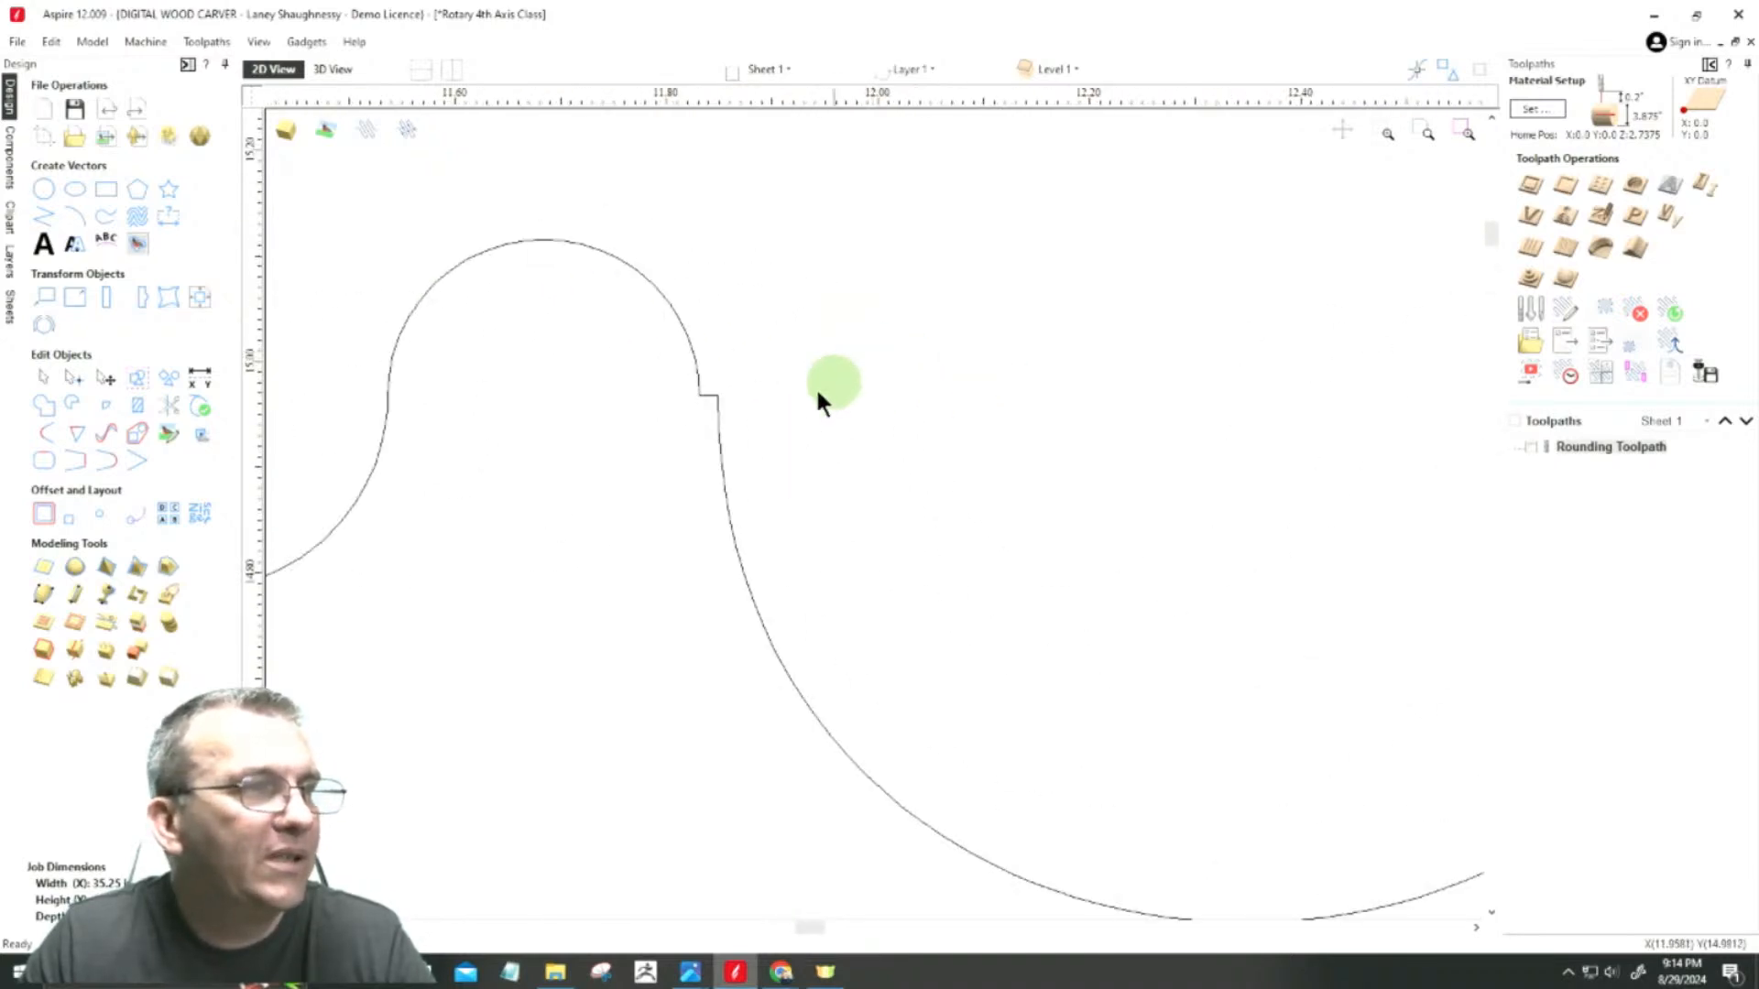
left_click(715, 409)
scroll(667, 472, "down", 3)
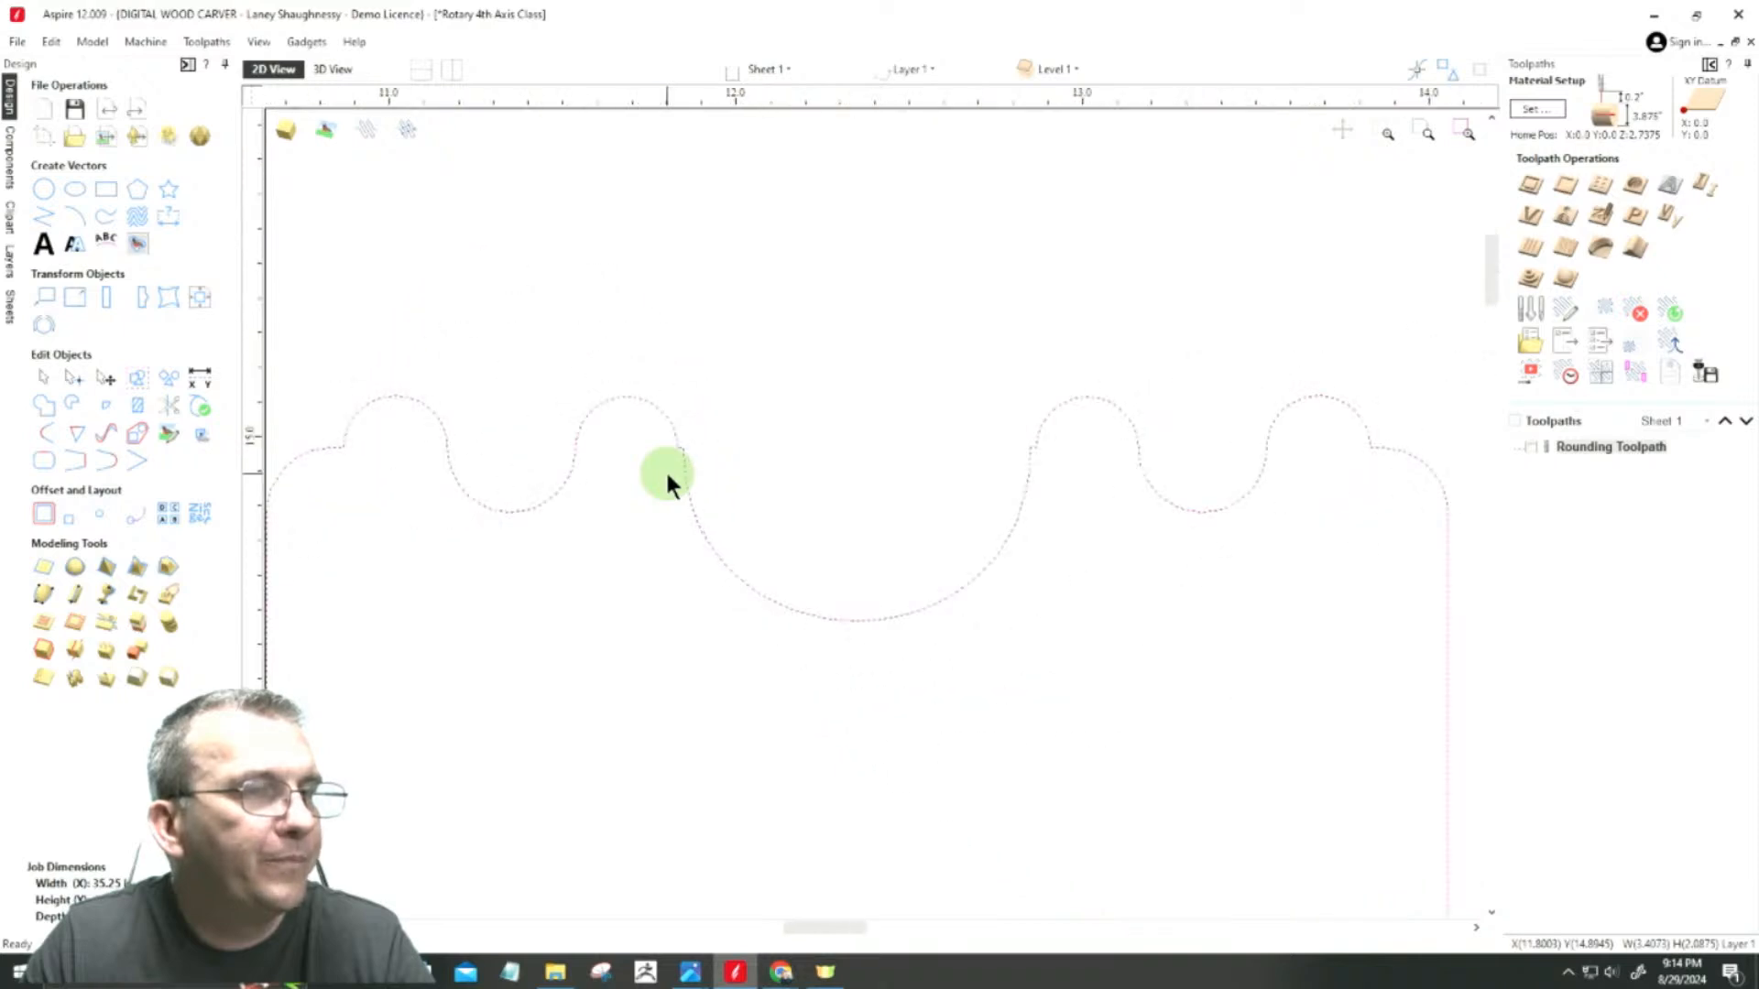
scroll(670, 475, "up", 1)
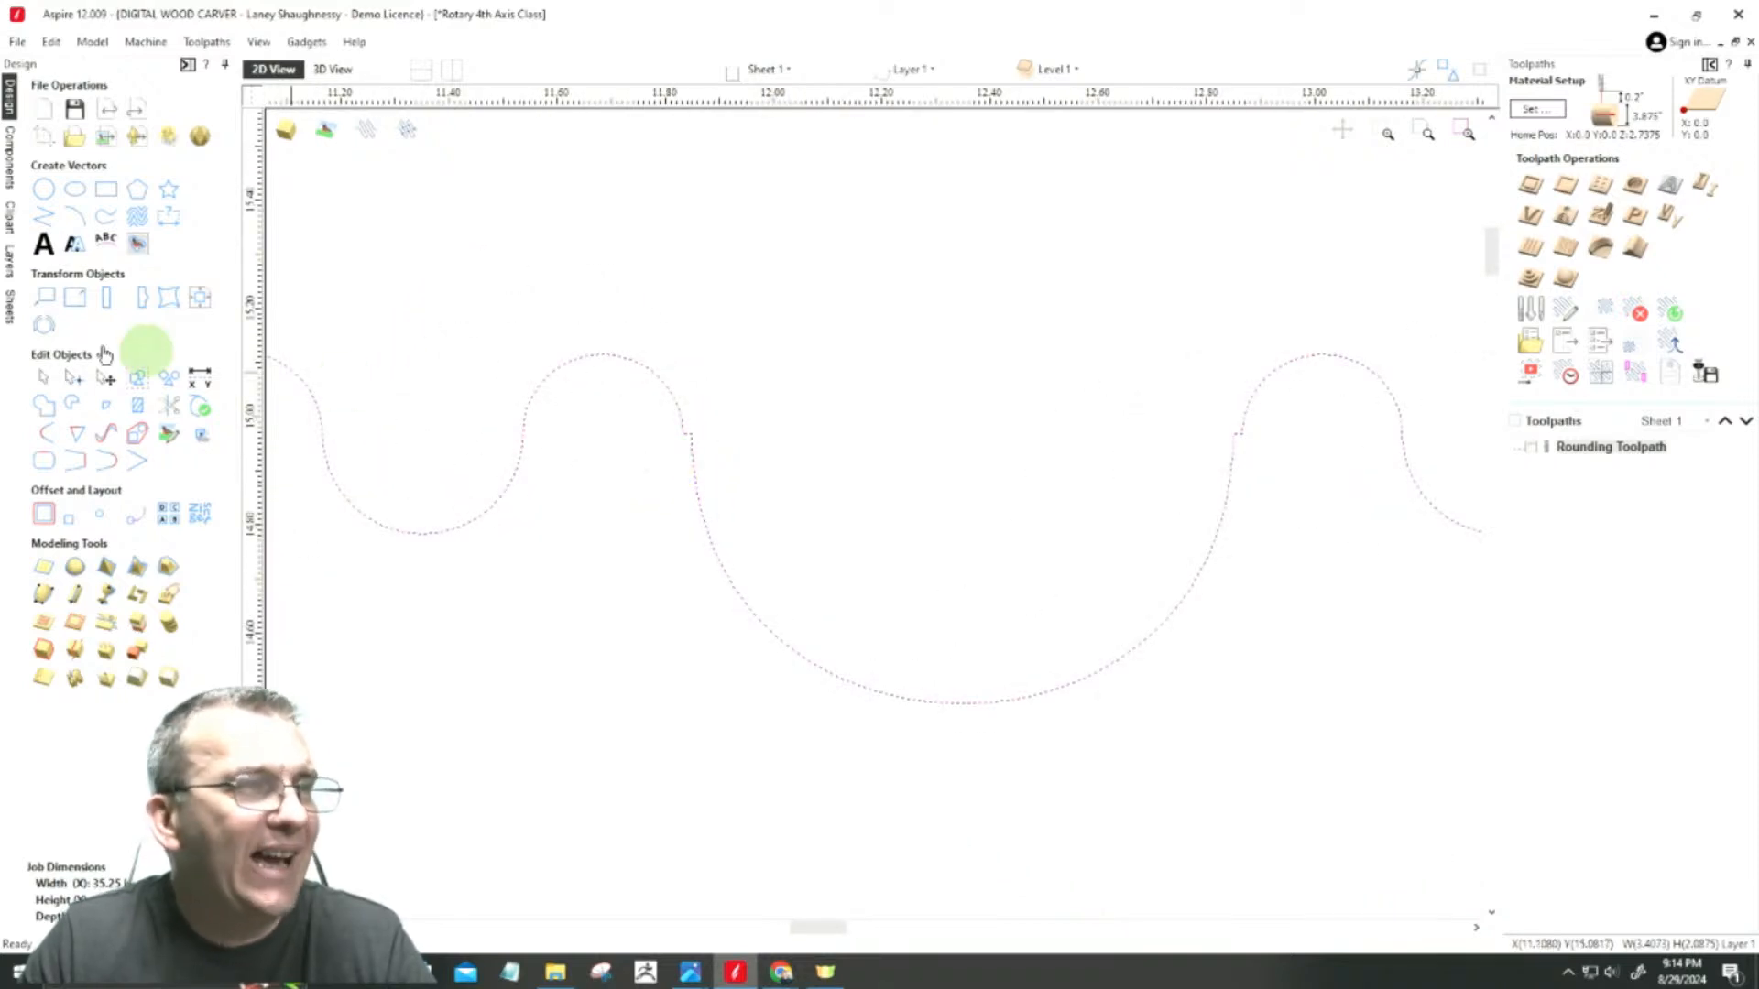
scroll(679, 423, "up", 3)
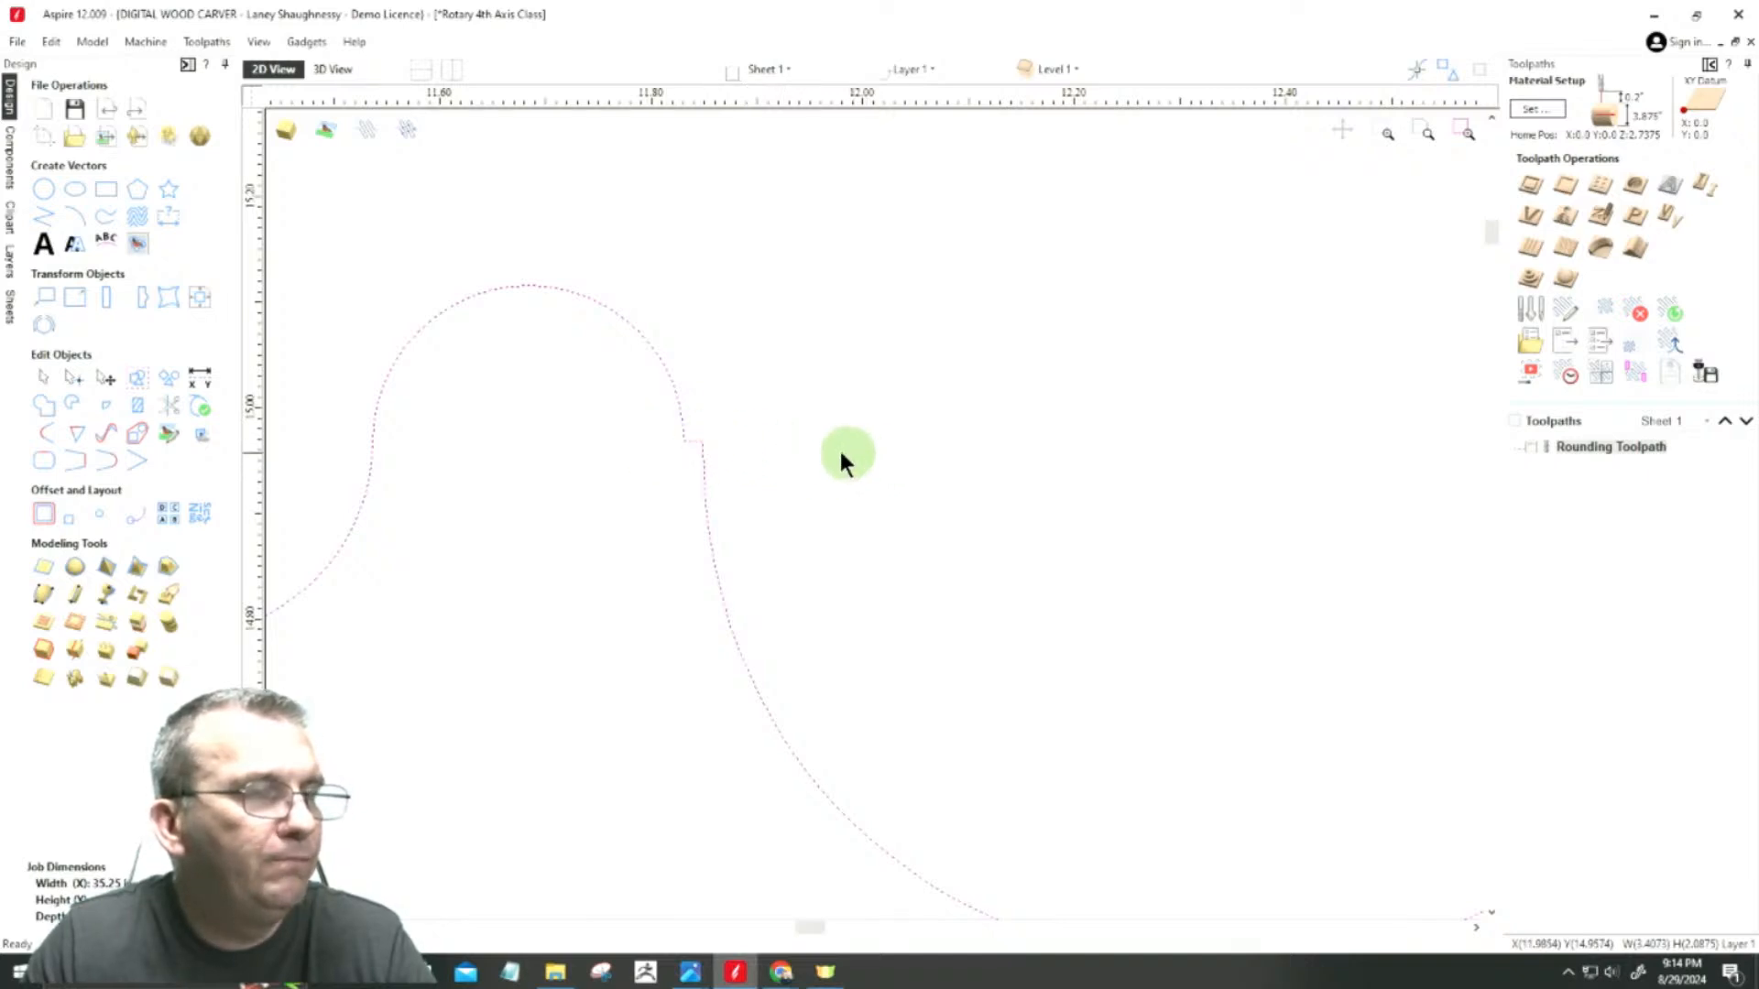
scroll(696, 437, "down", 3)
Step: Draw a straight horizontal line across the cove's opening between its two upper ends
left_click(34, 222)
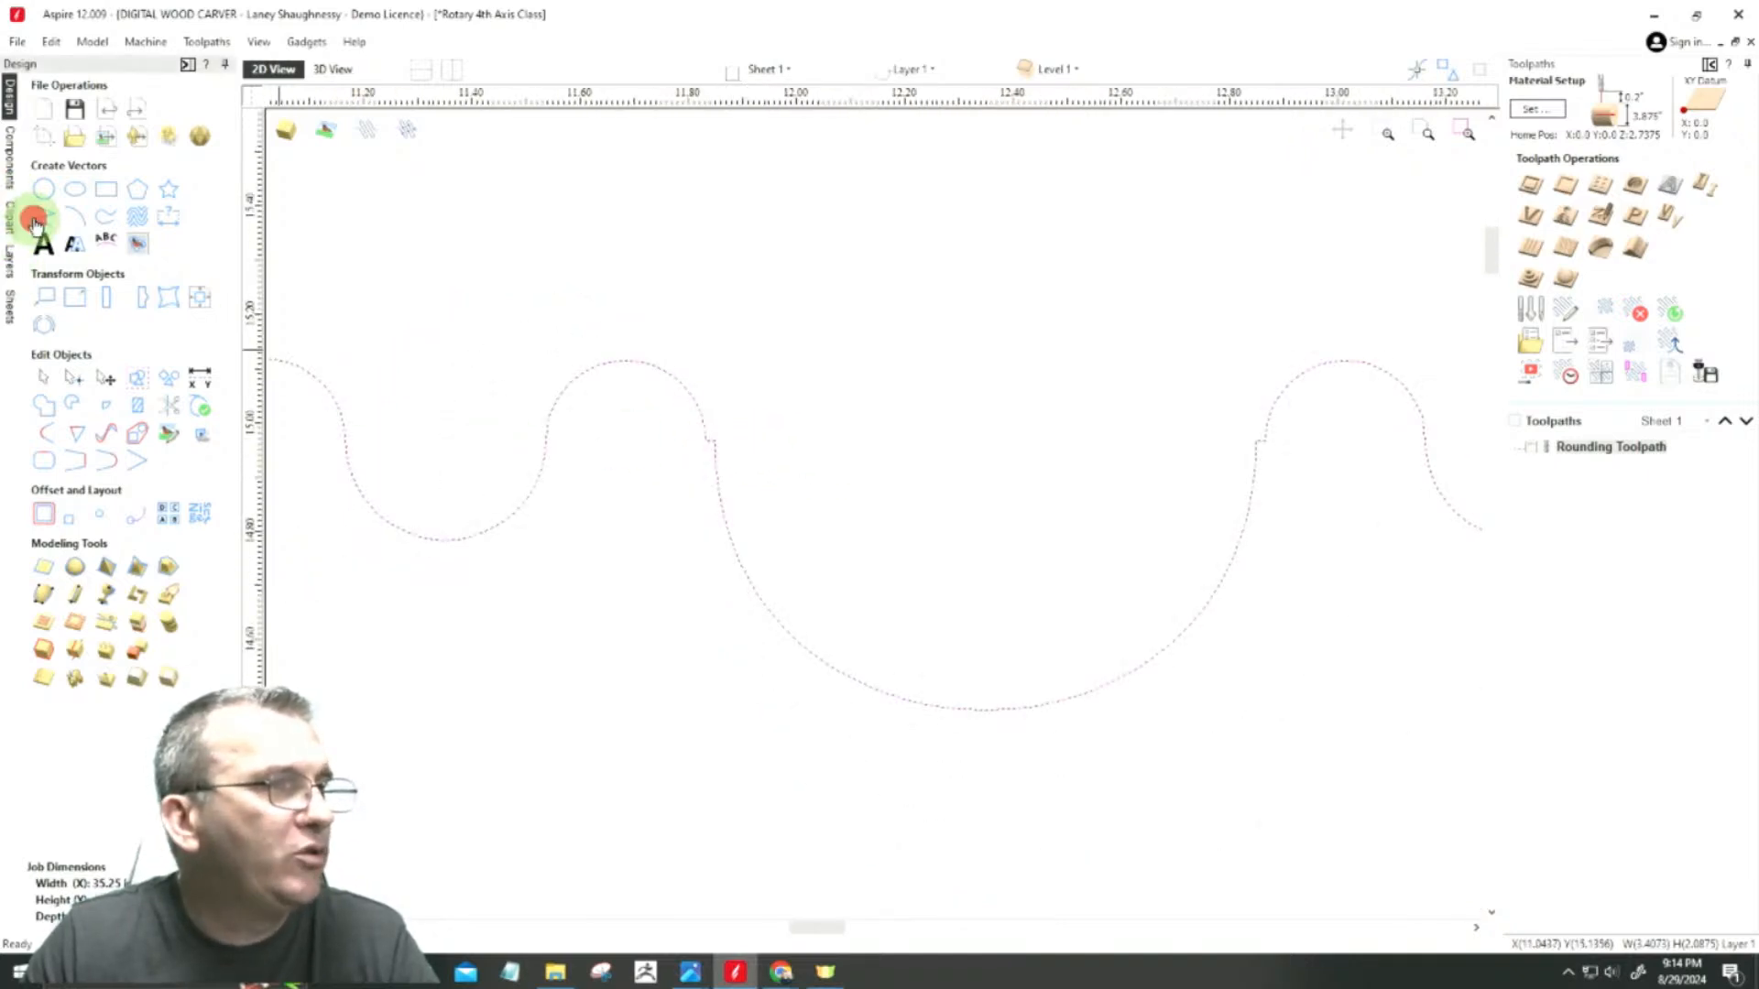
scroll(704, 440, "up", 3)
scroll(706, 437, "down", 3)
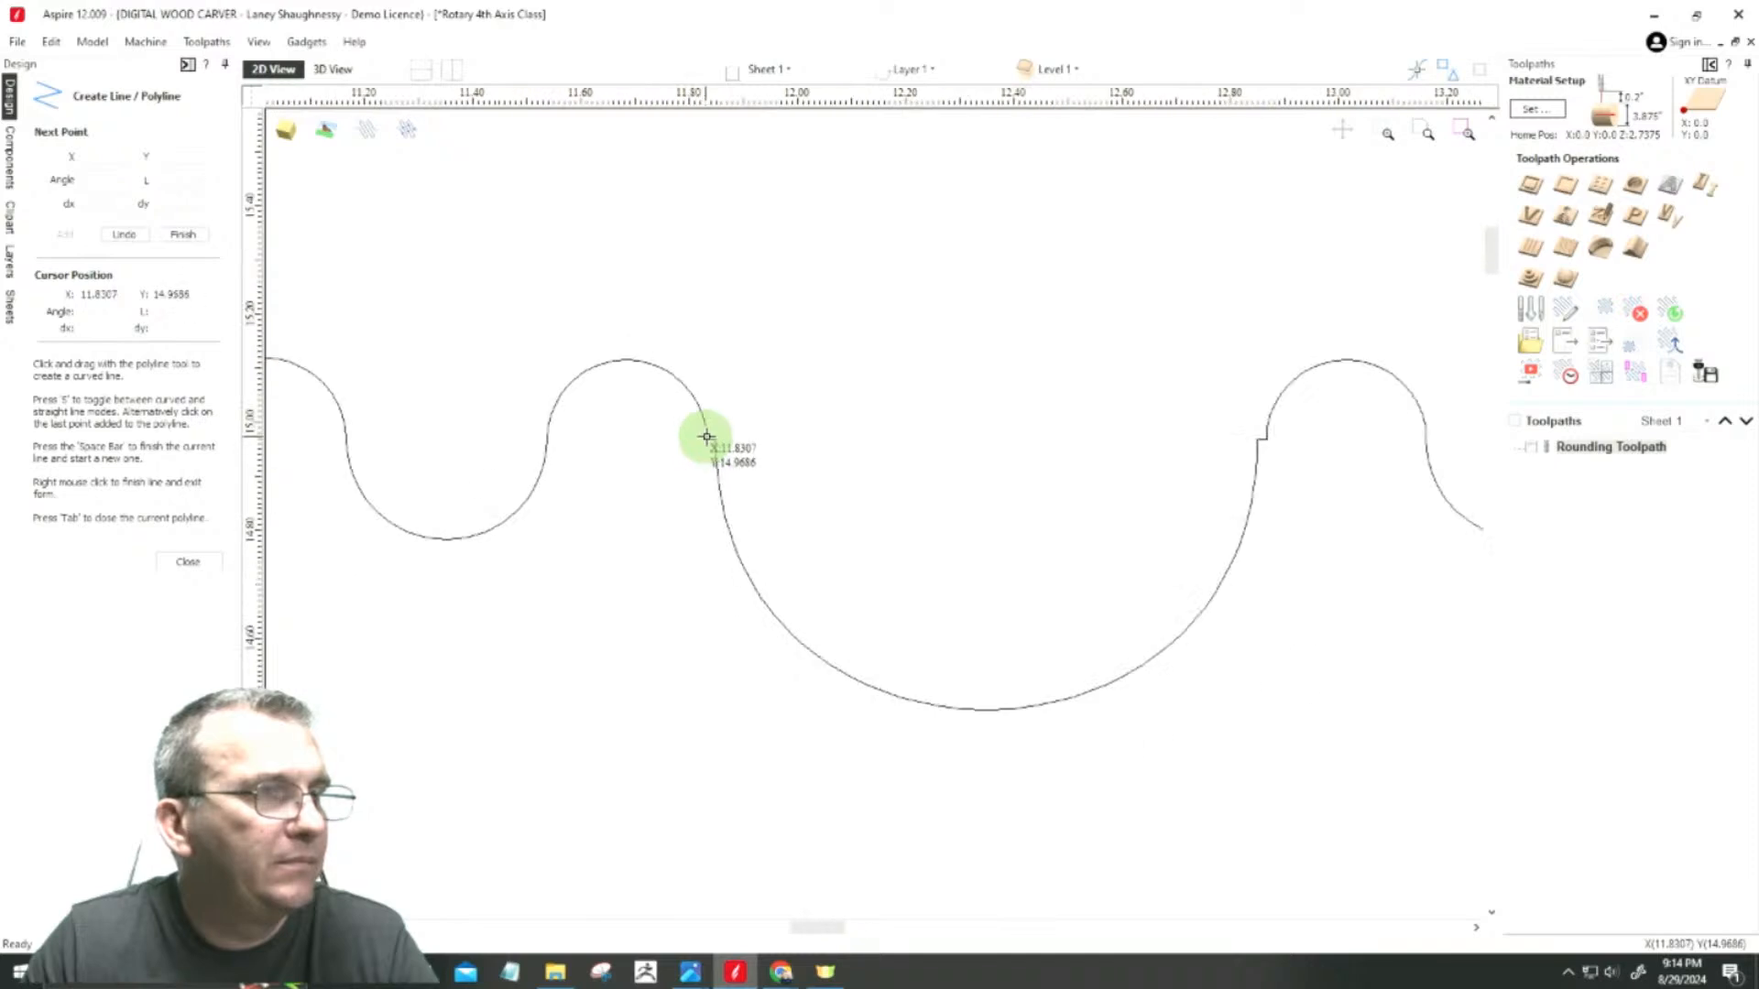
left_click(715, 440)
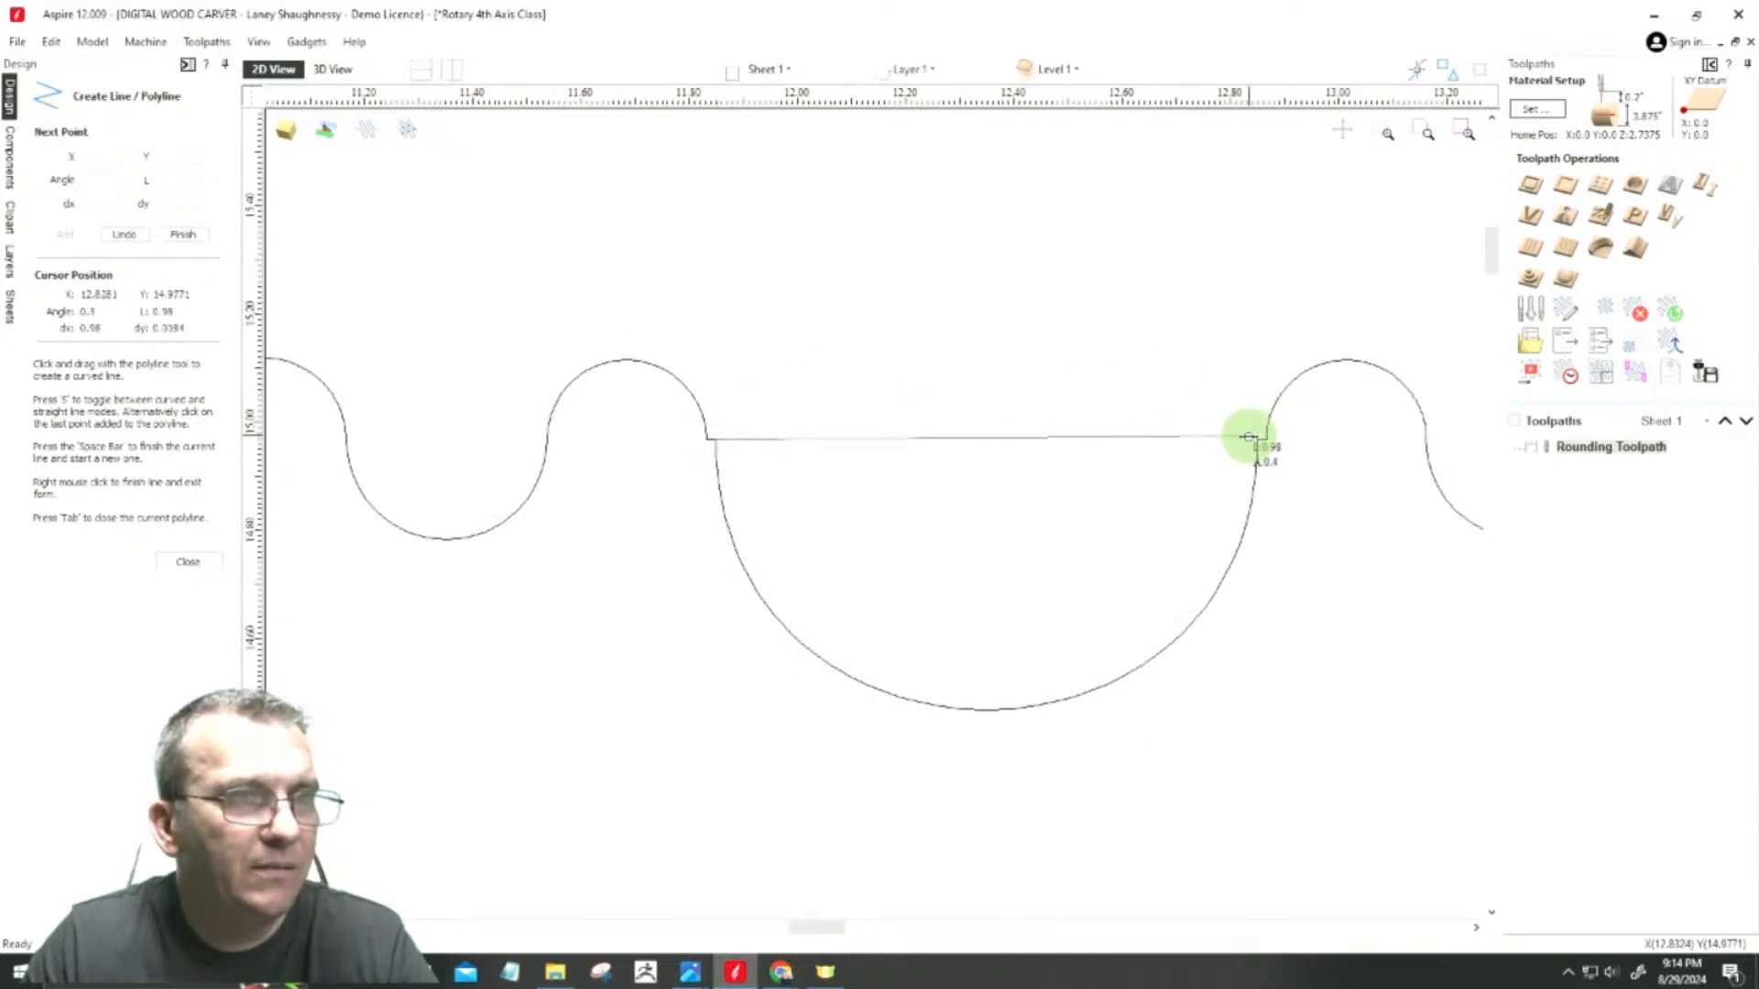
left_click(1257, 440)
key("space")
left_click(174, 563)
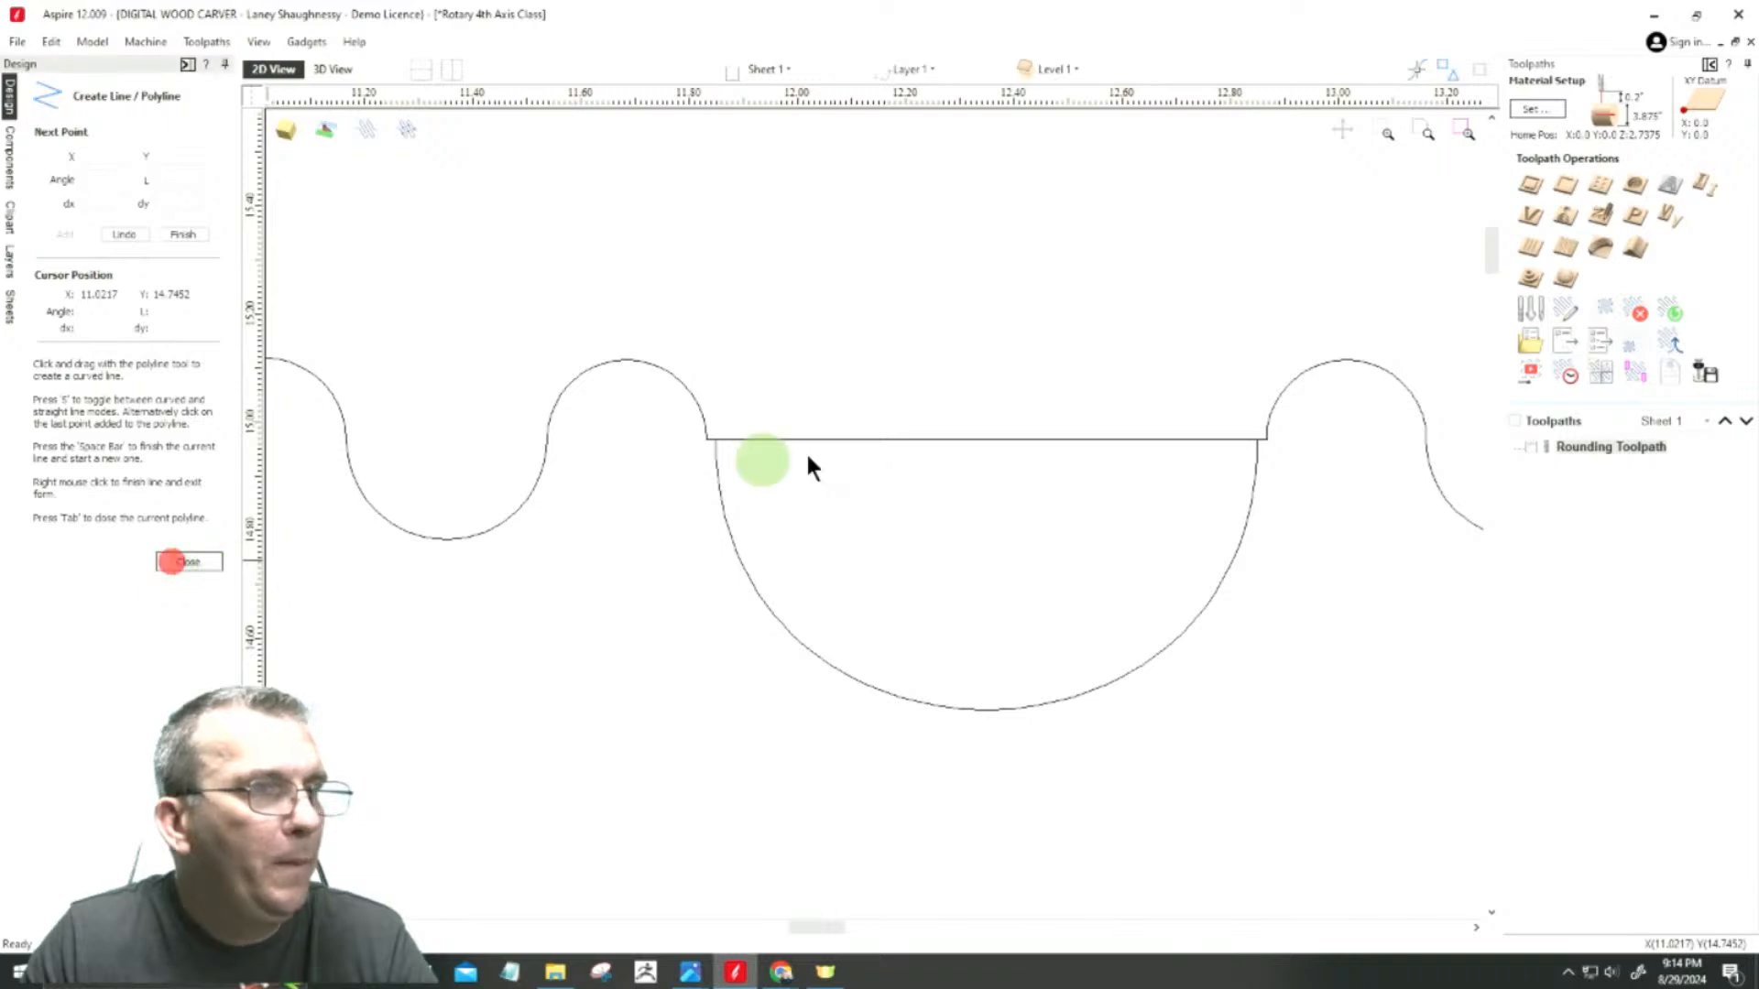
Step: Cut the profile vector at the cove's two upper end nodes to separate the cove arc from the bead outline
left_click(884, 441)
left_click(789, 632)
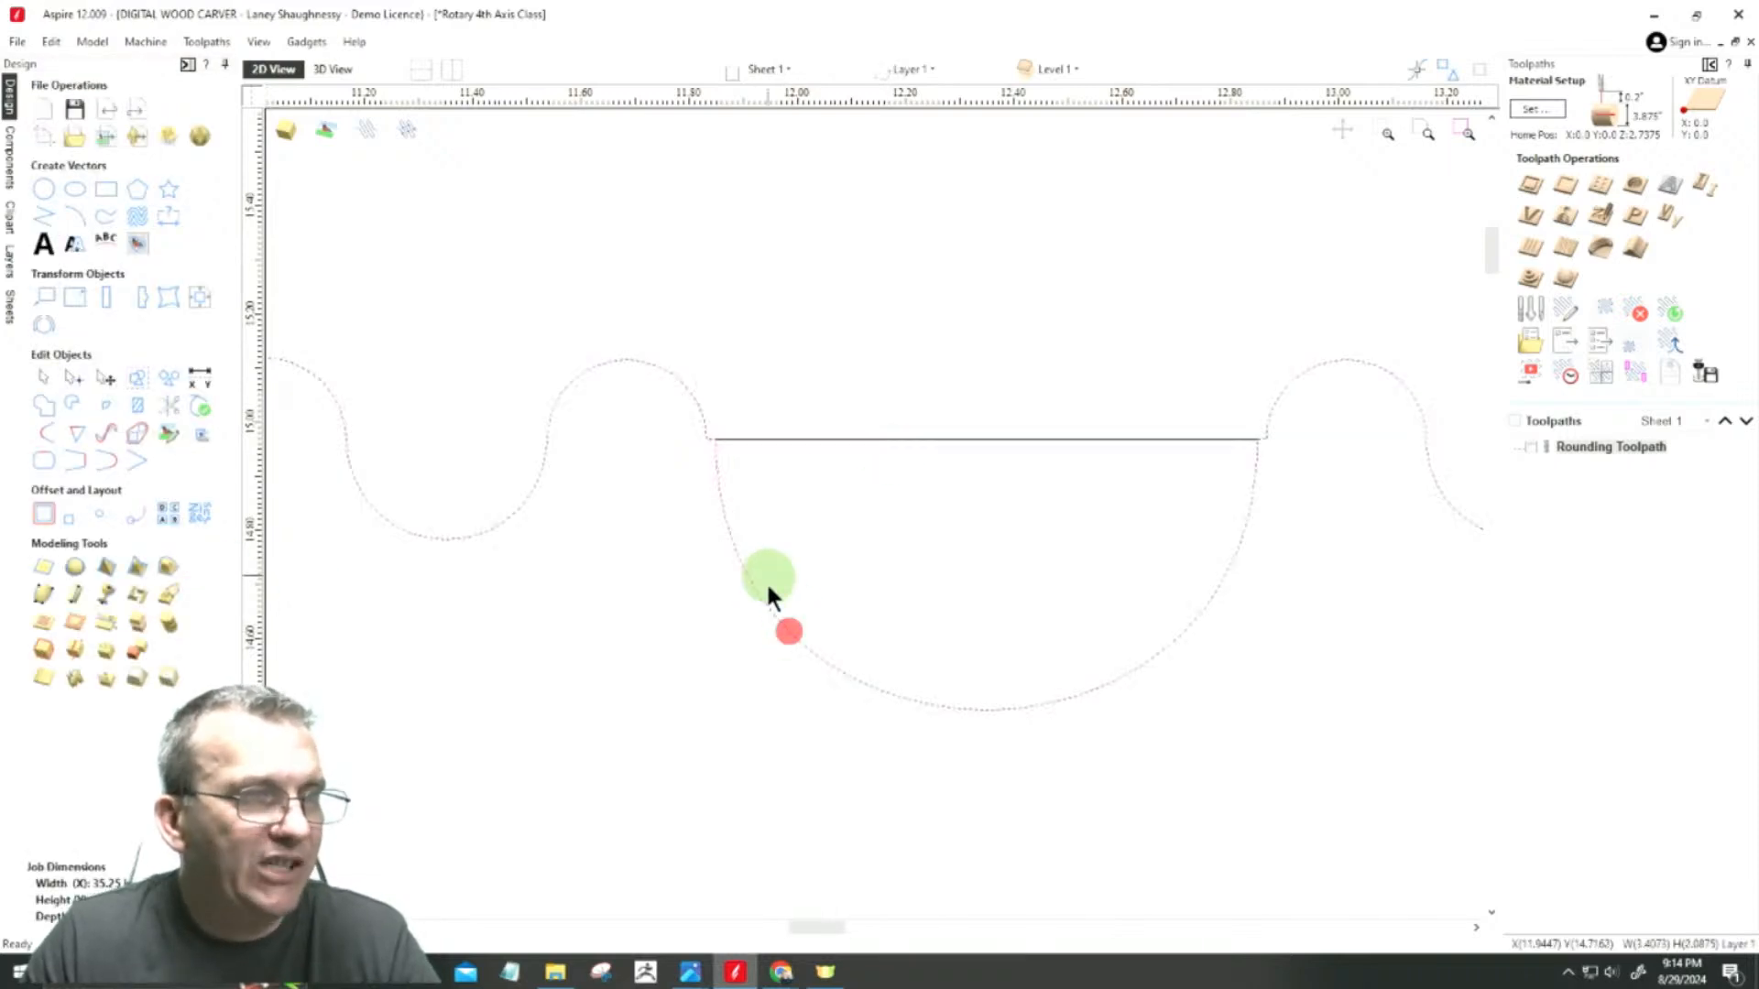
scroll(1013, 697, "up", 2)
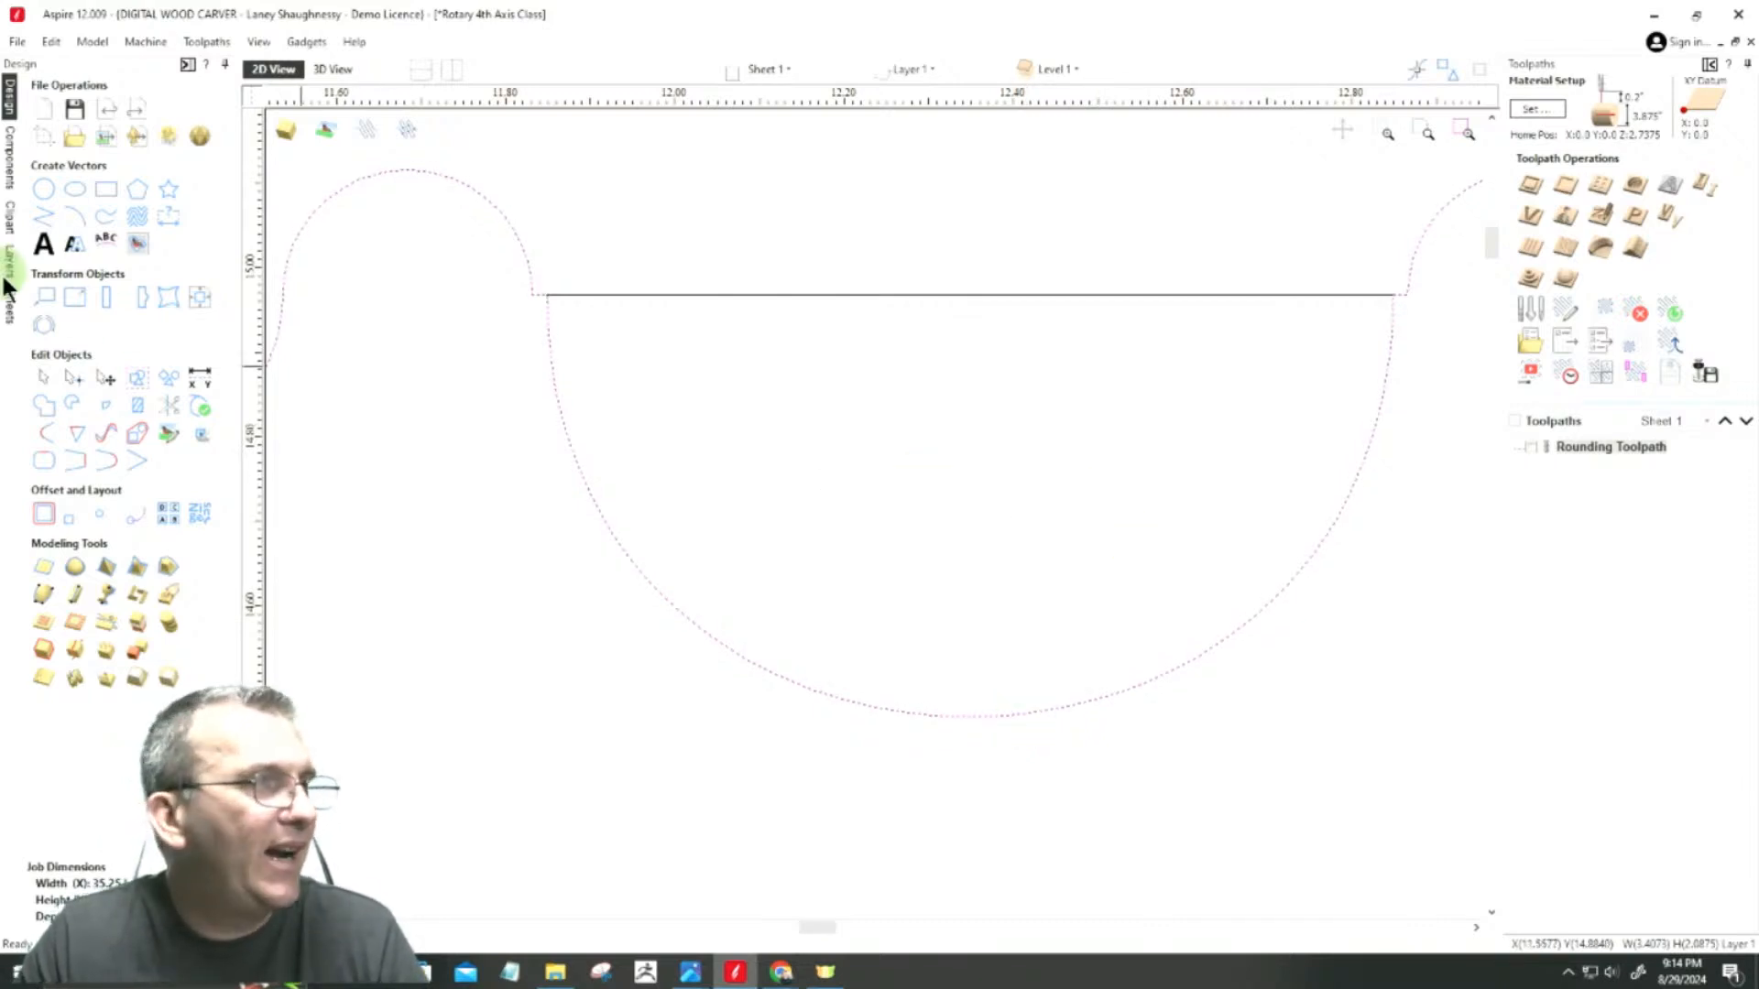
left_click(70, 379)
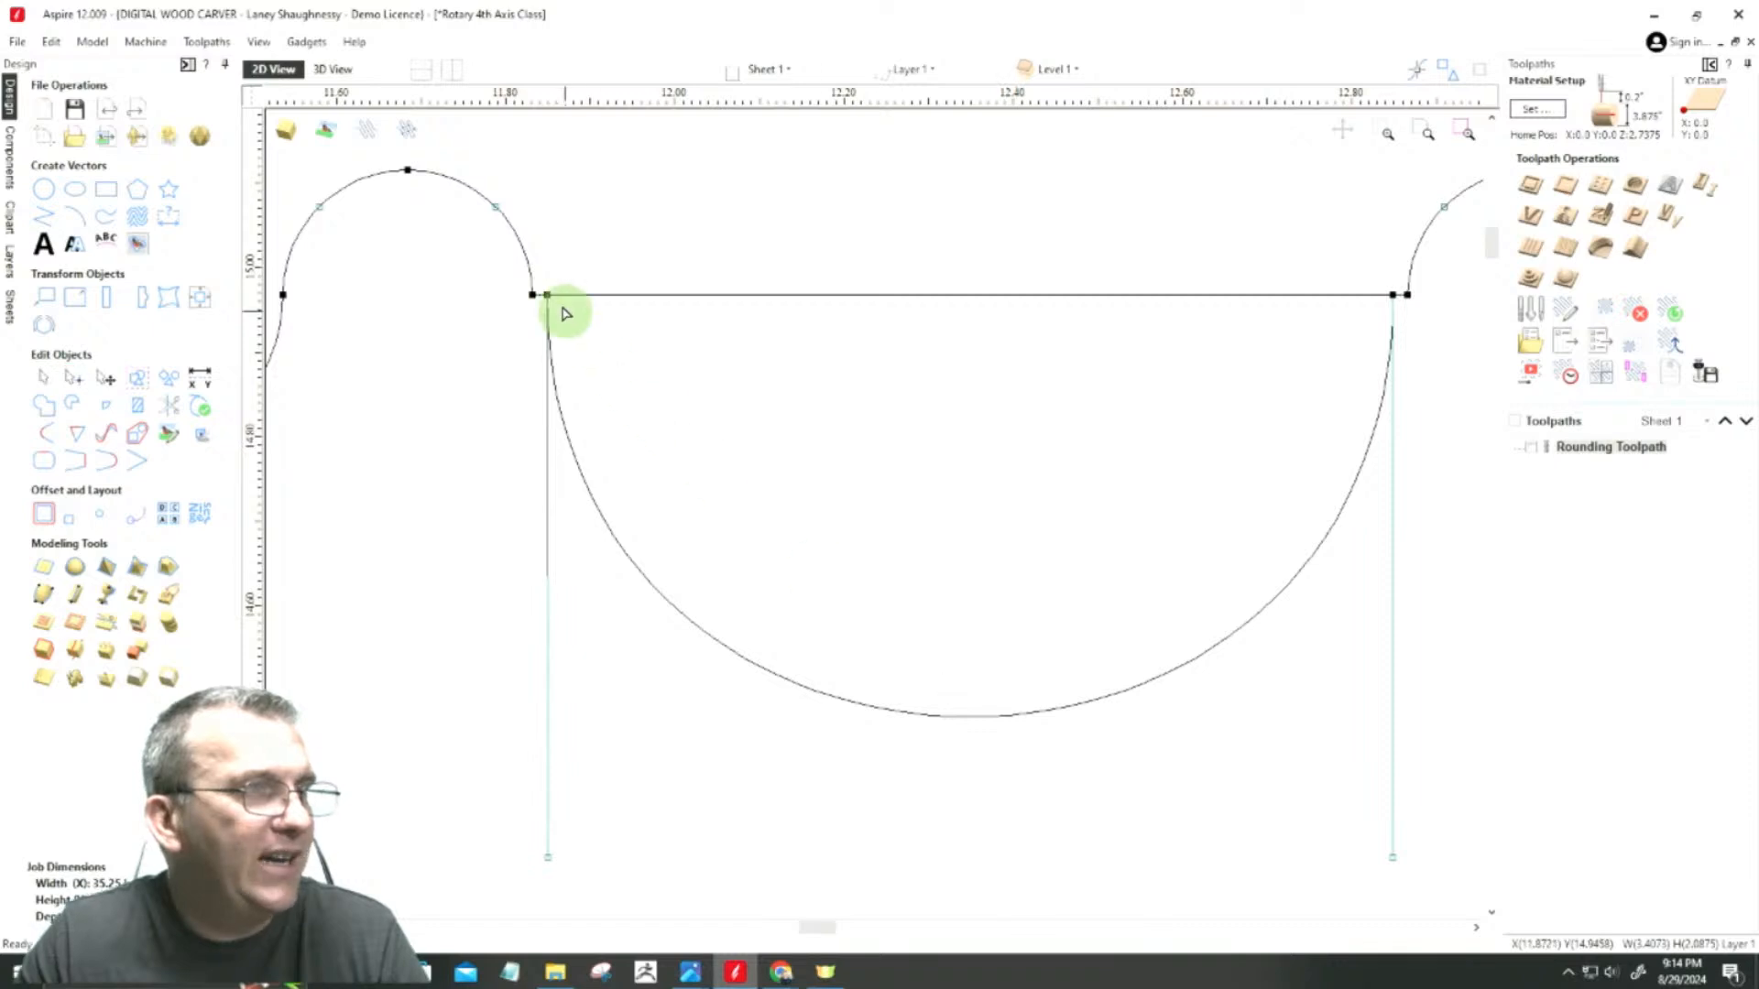
right_click(546, 293)
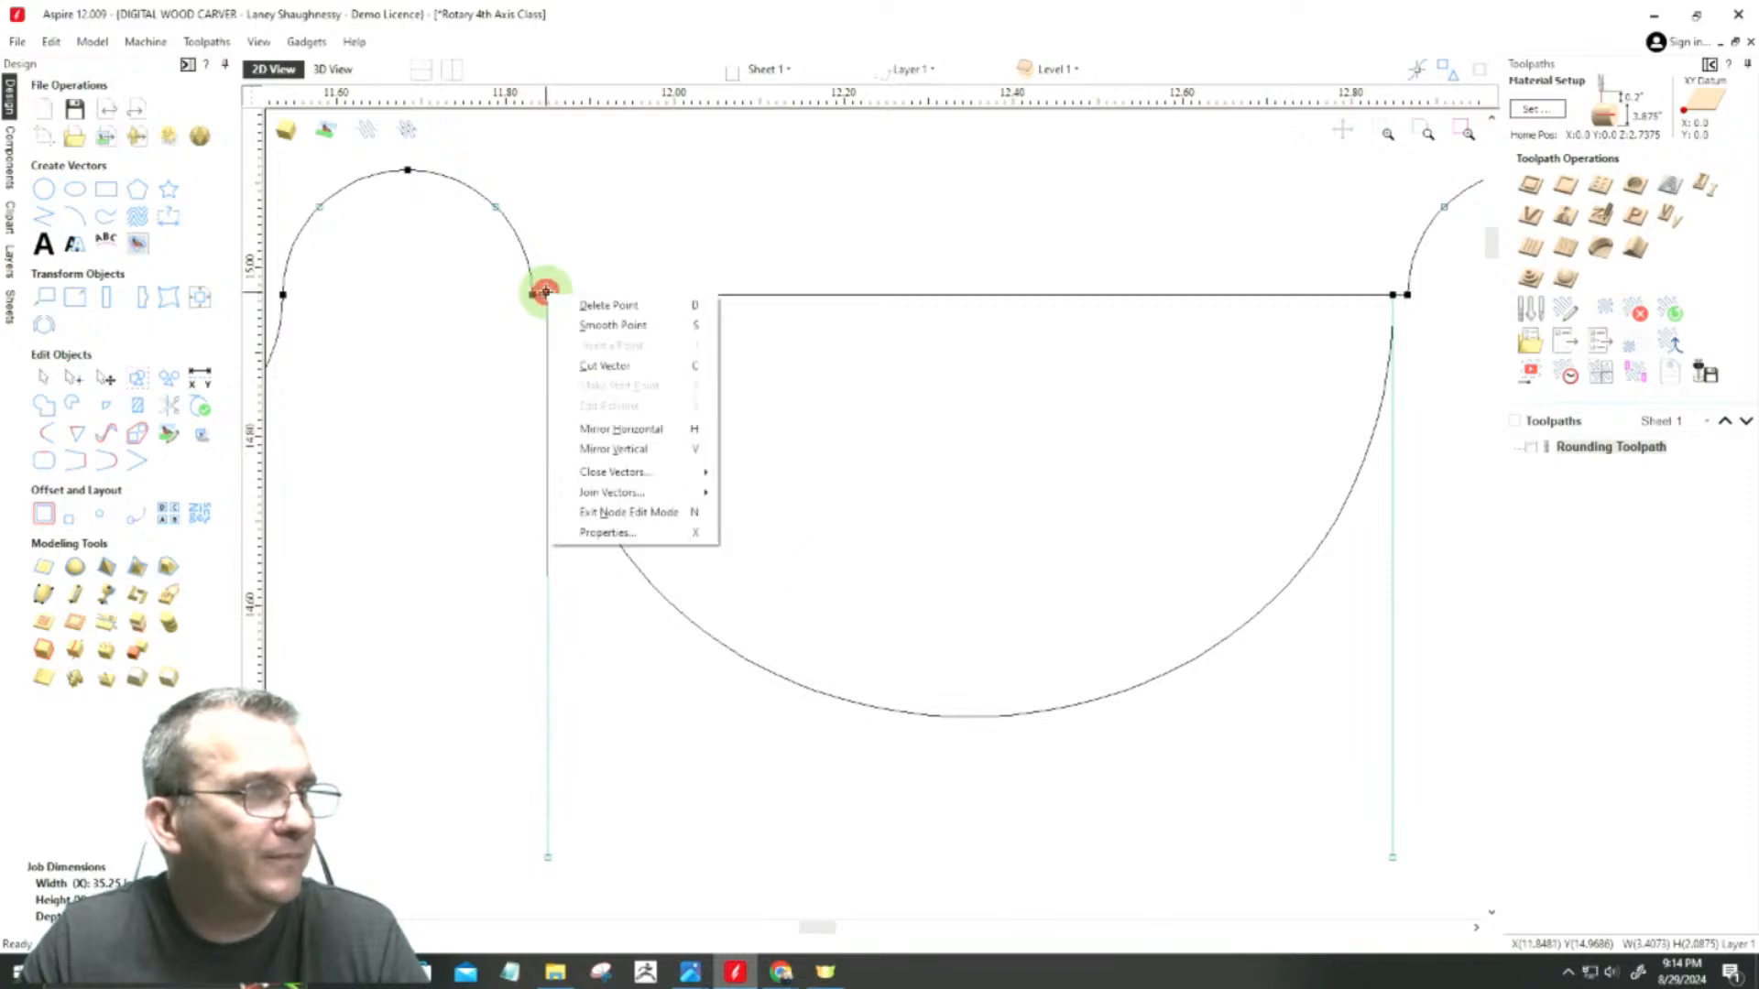
left_click(577, 366)
left_click(1392, 333)
right_click(1392, 294)
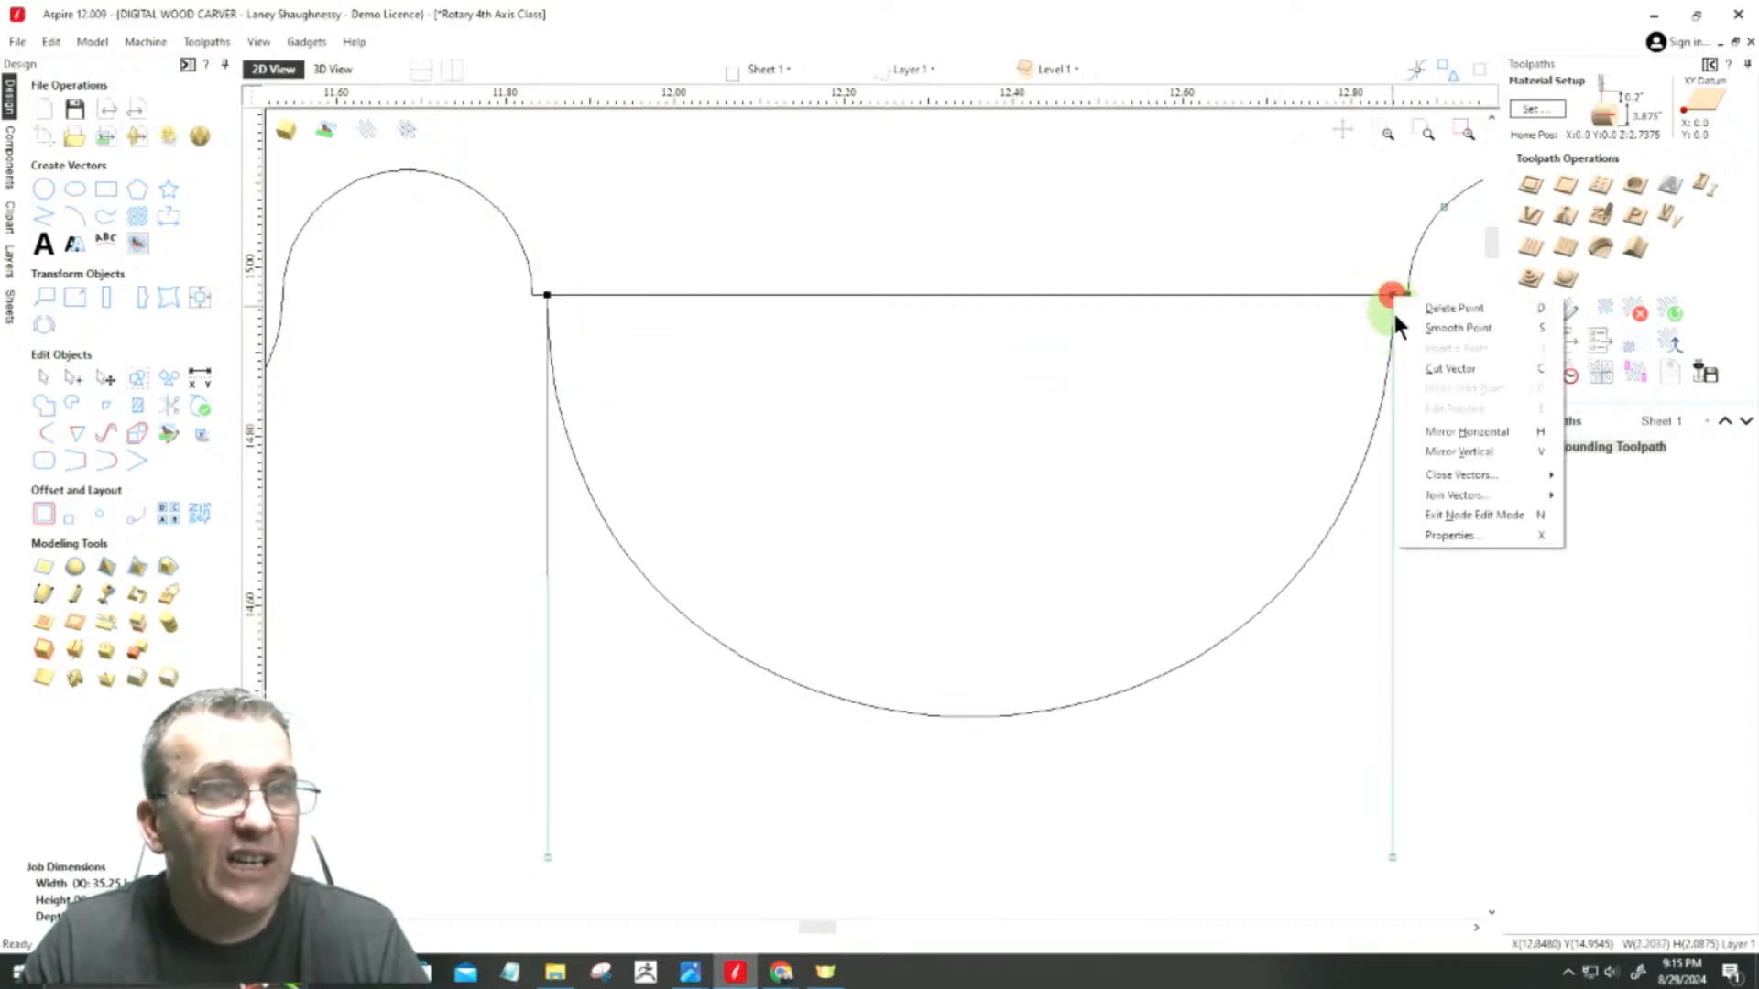
left_click(1417, 366)
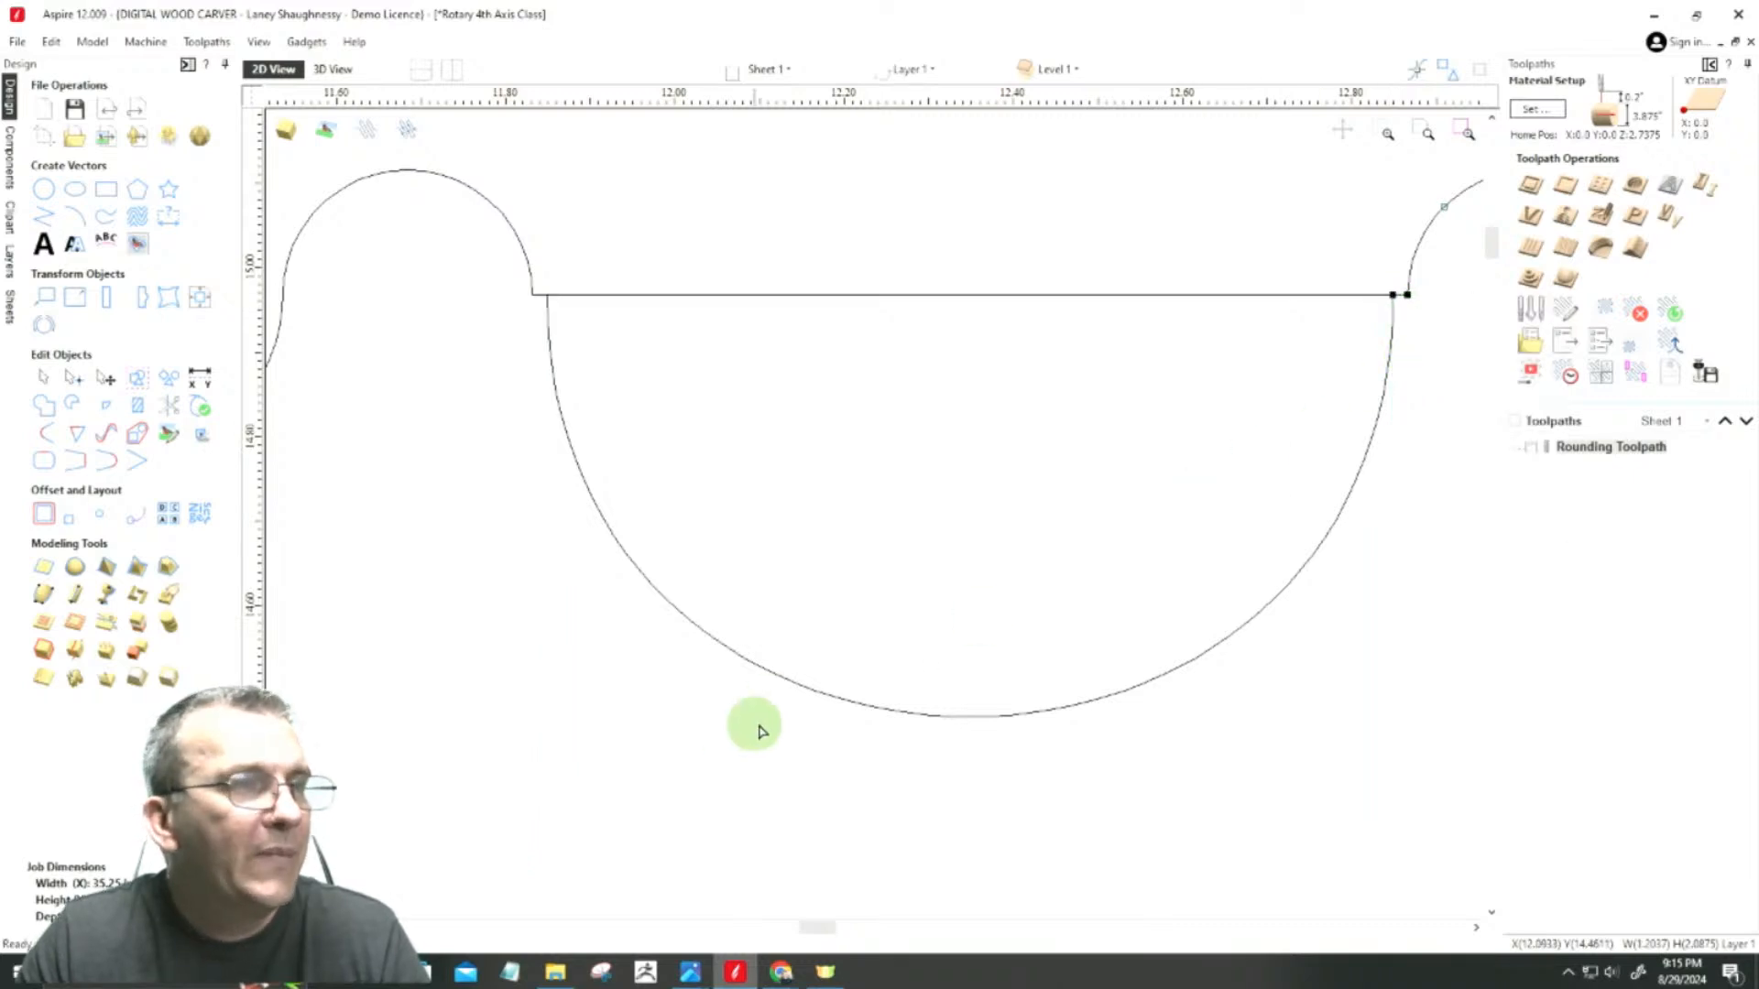
Step: Nudge the separated cove curve upward until both of its ends project above the horizontal line
left_click(831, 699)
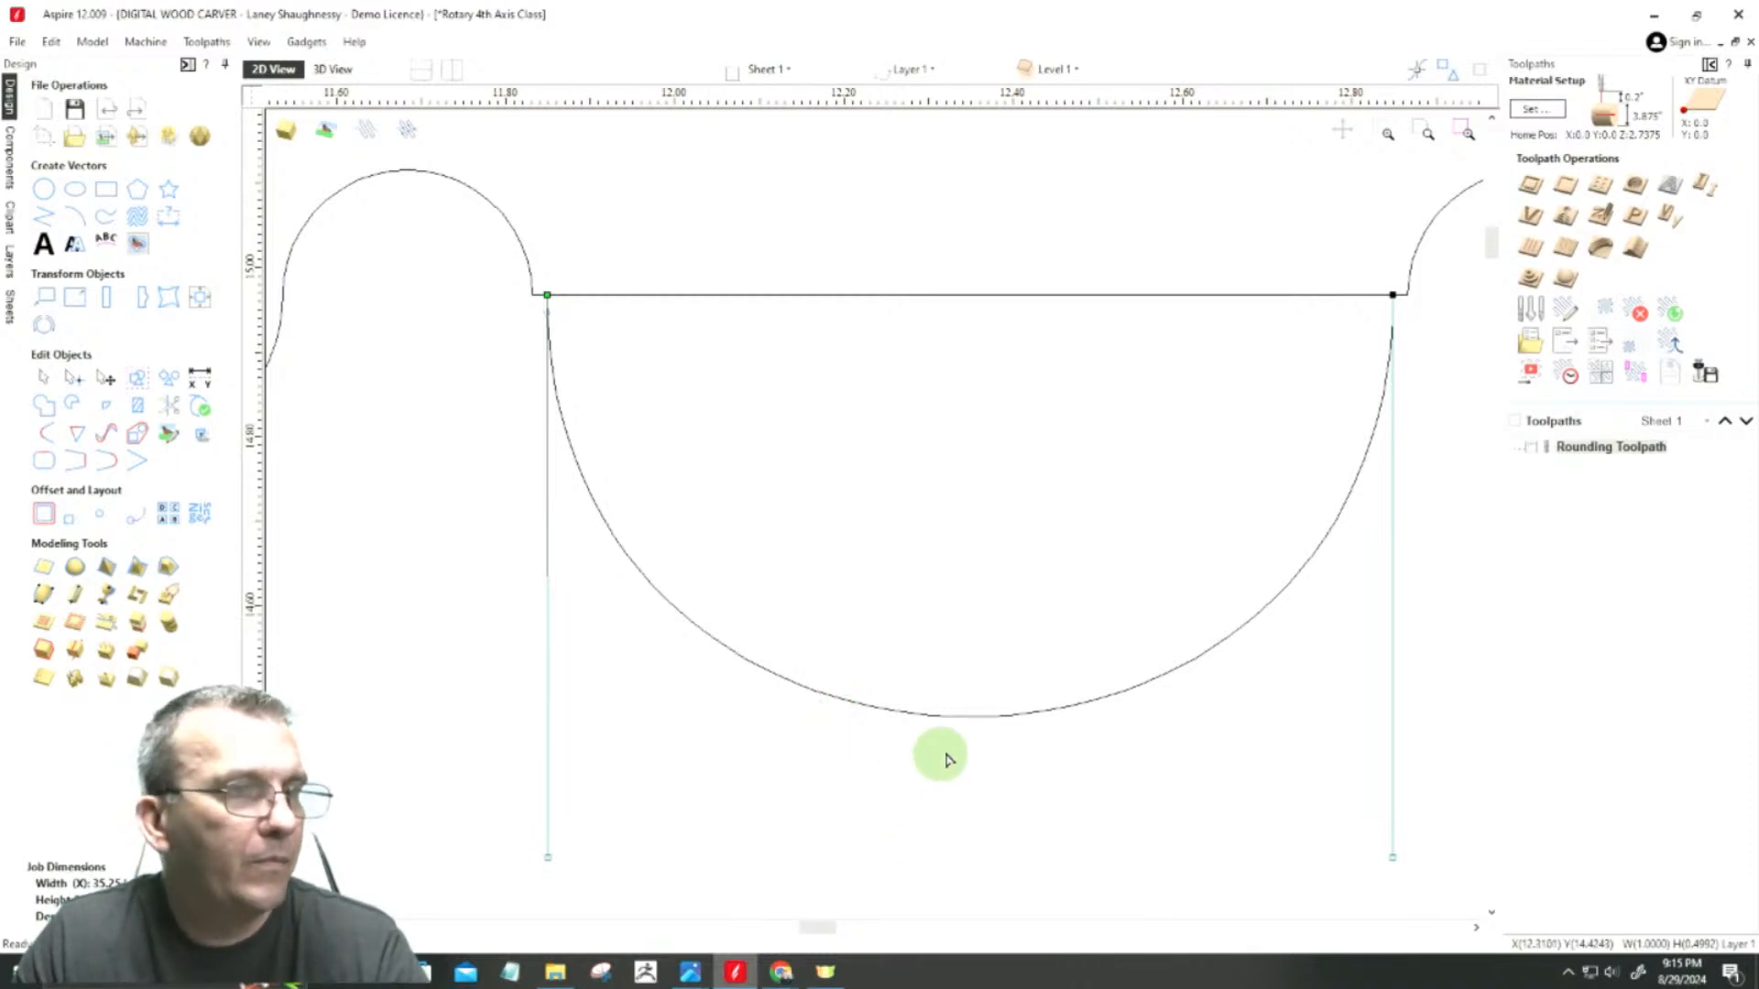
left_click(950, 722)
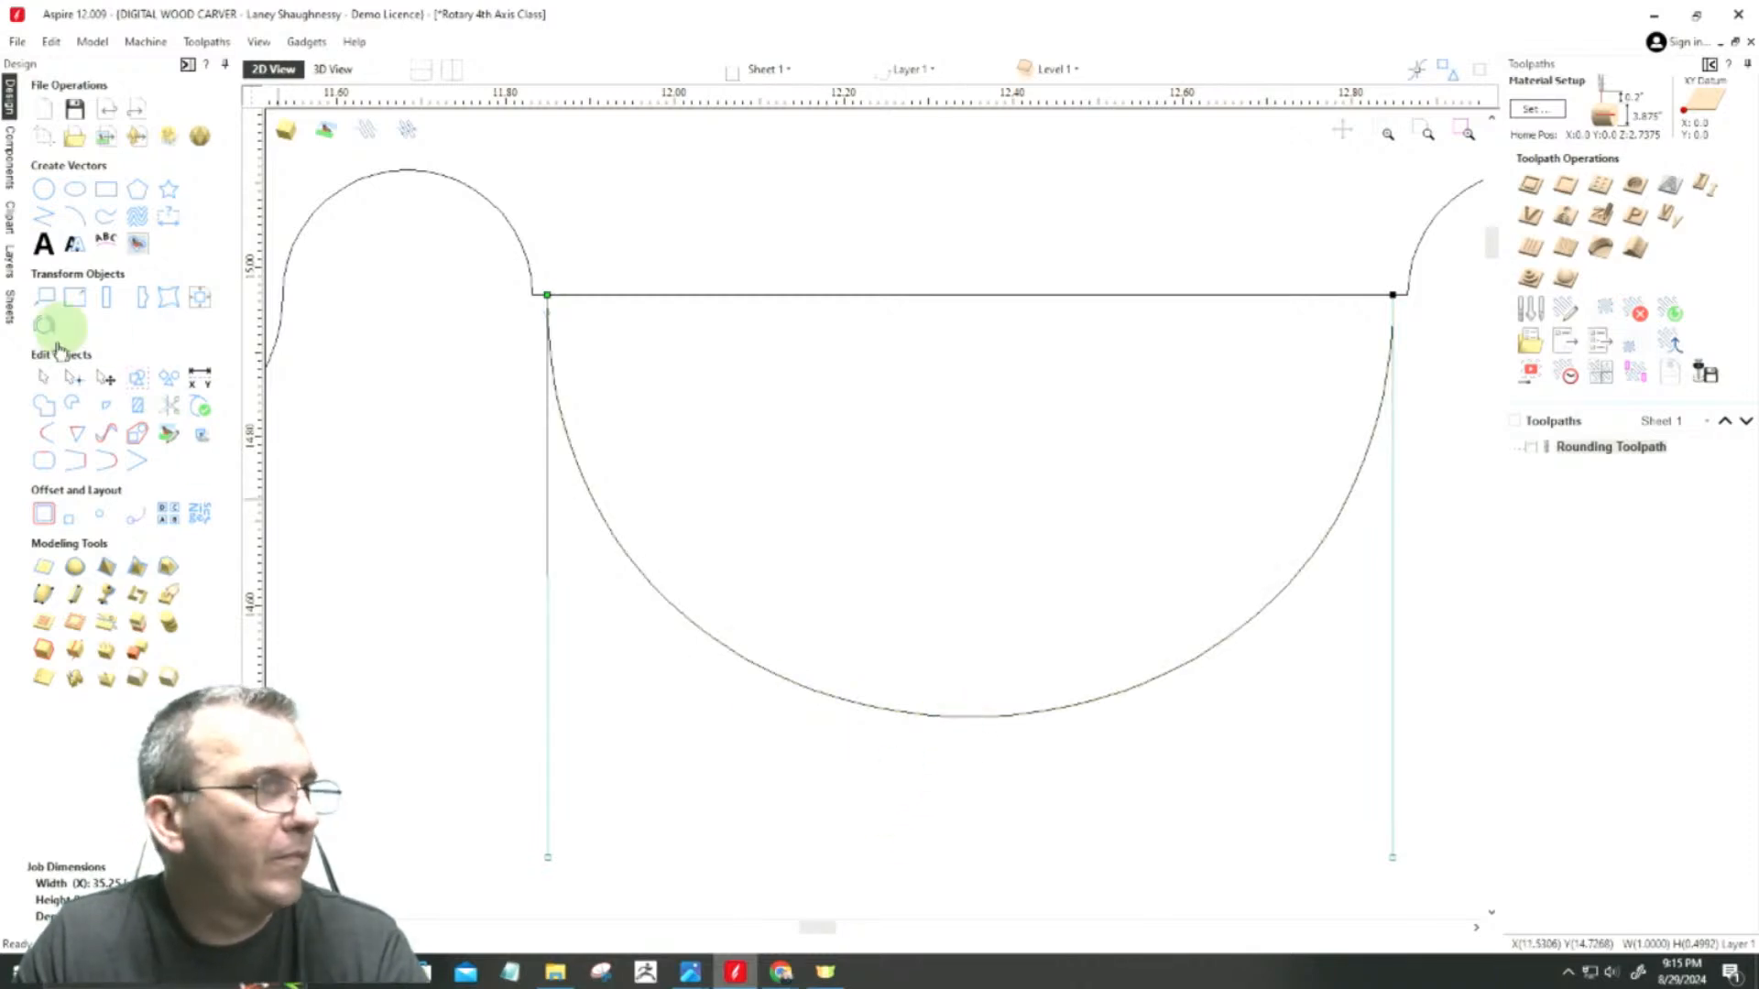
left_click(51, 380)
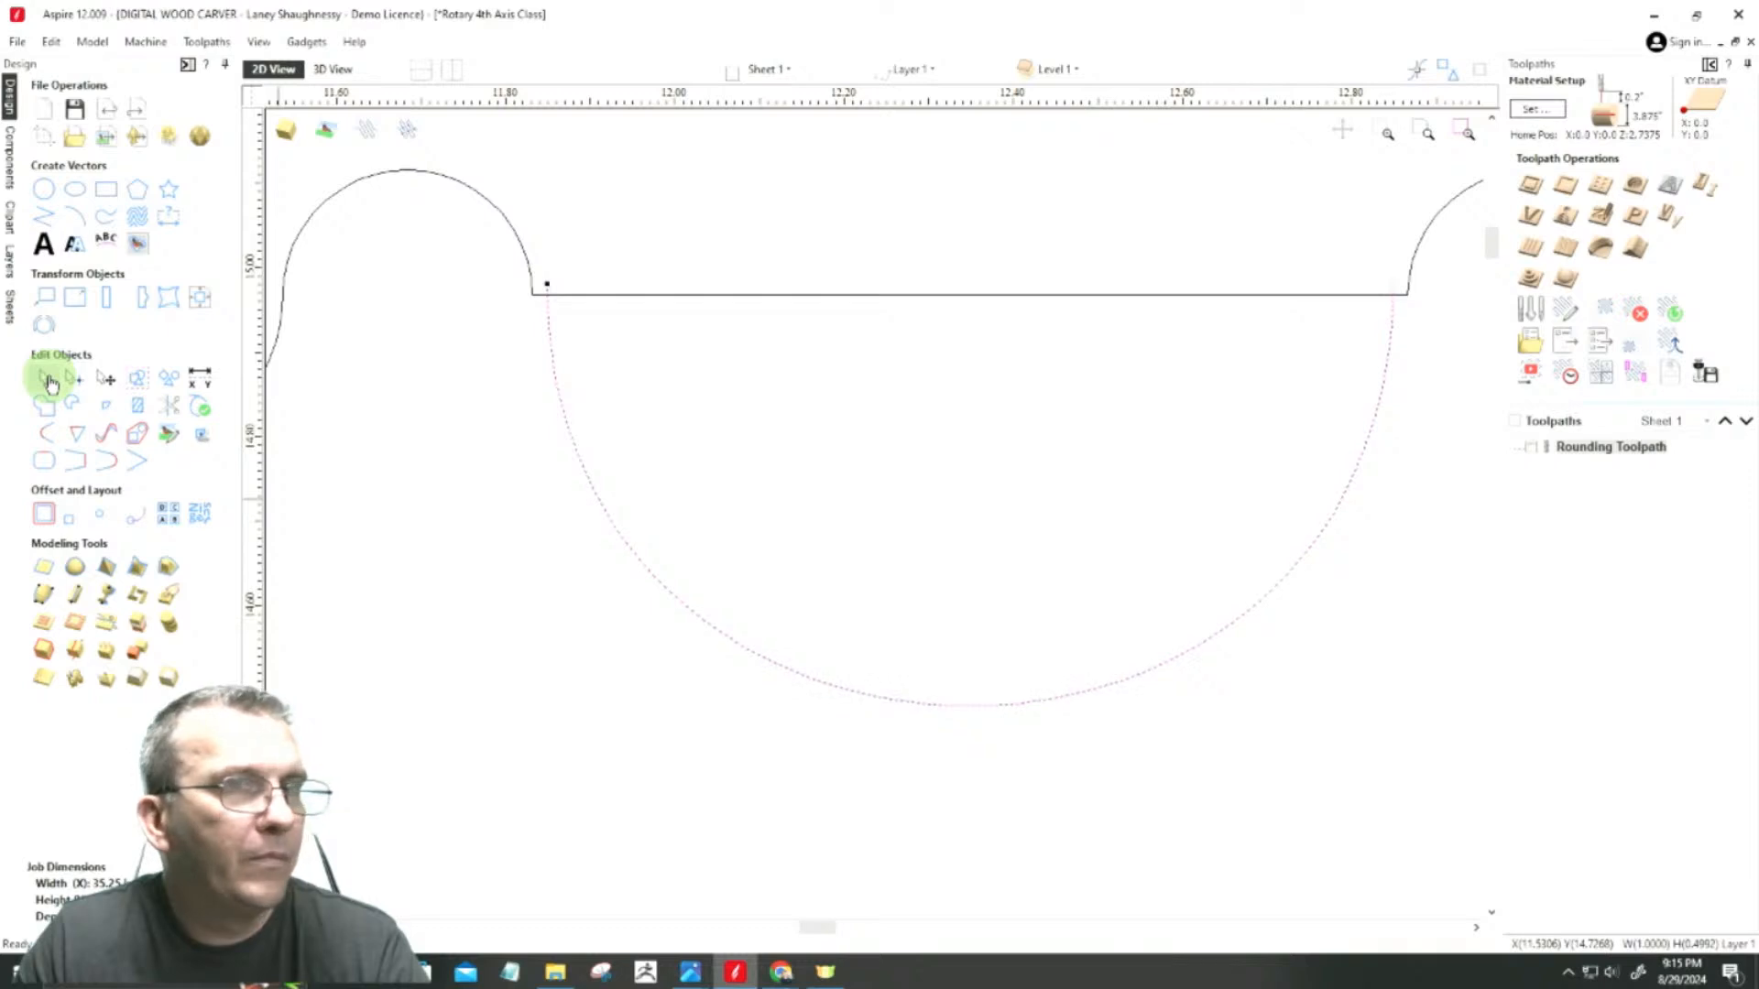
key("Up")
key("Up")
key("Up")
key("Up")
key("Up")
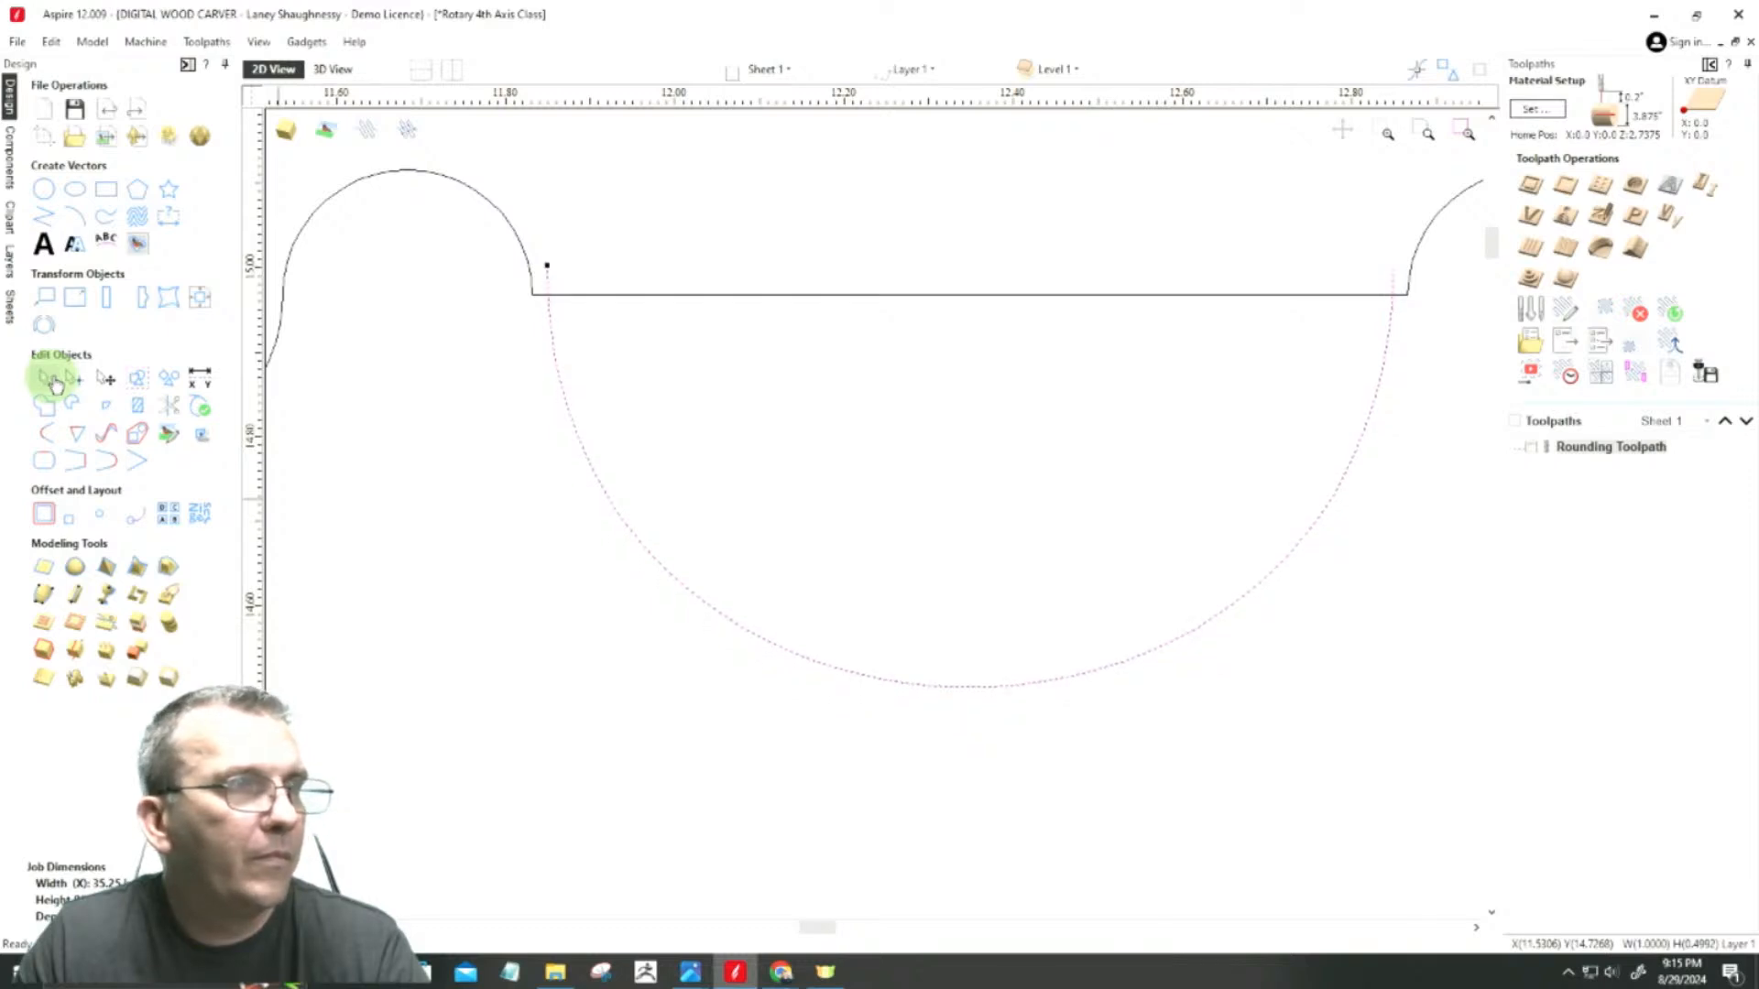
key("Up")
key("Up")
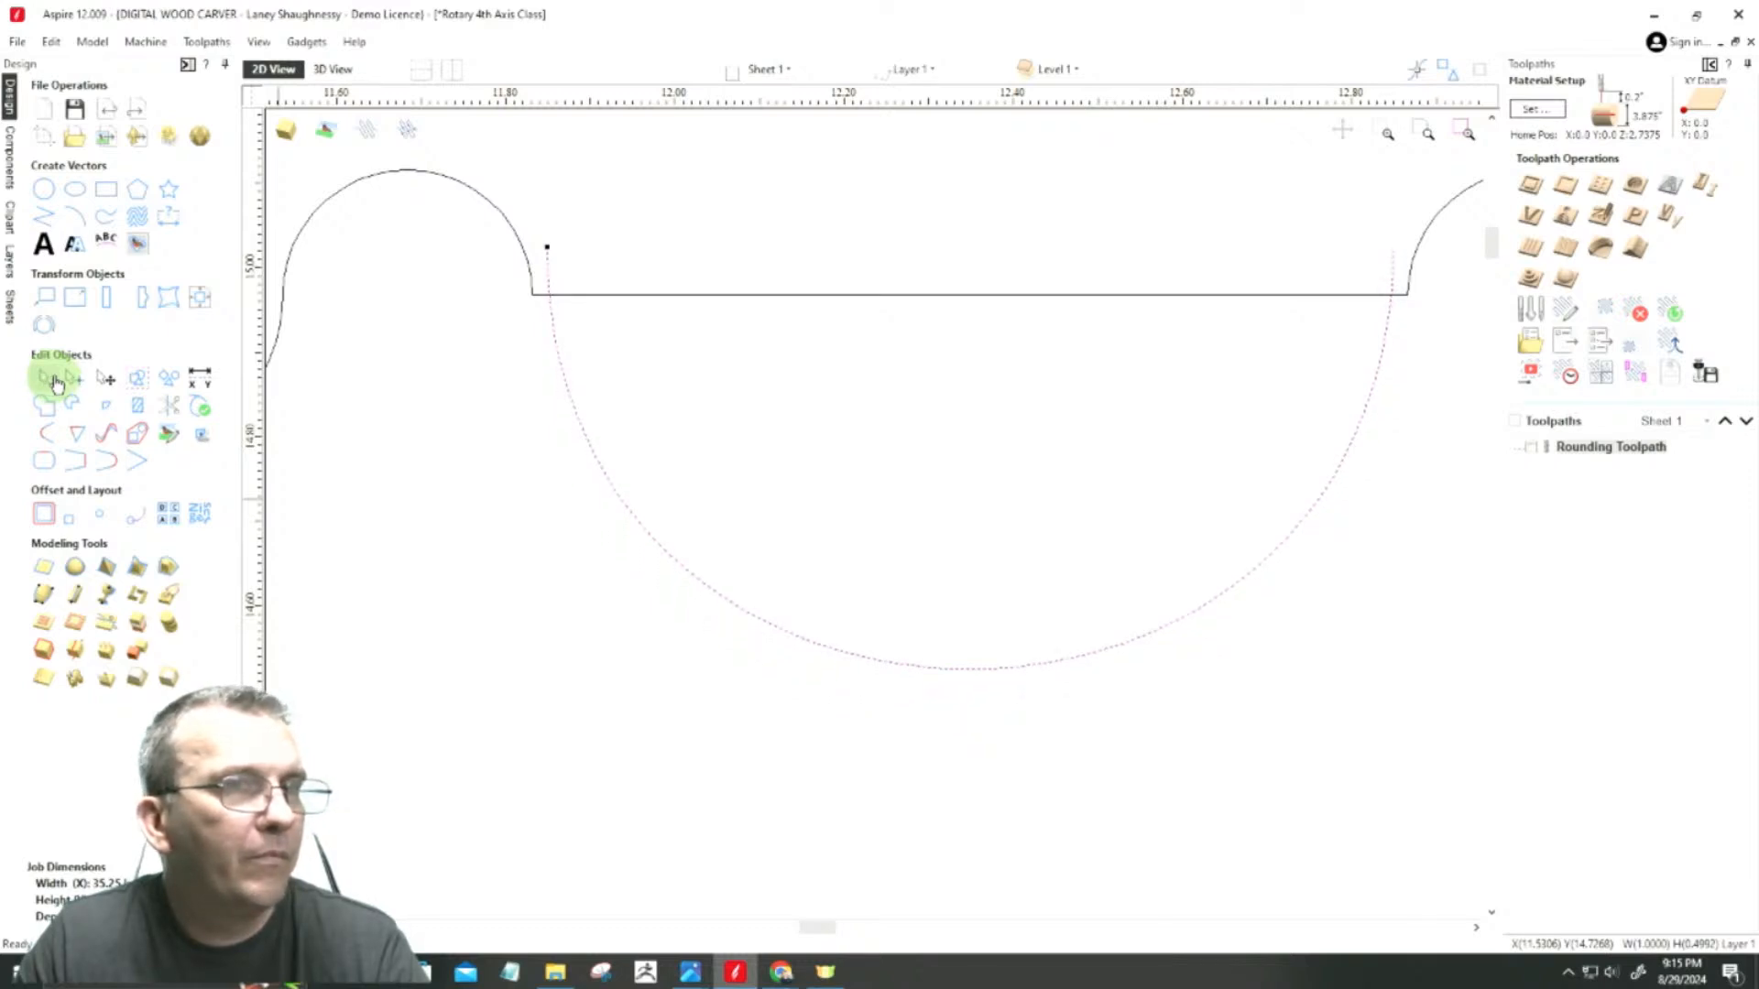
left_click(549, 299)
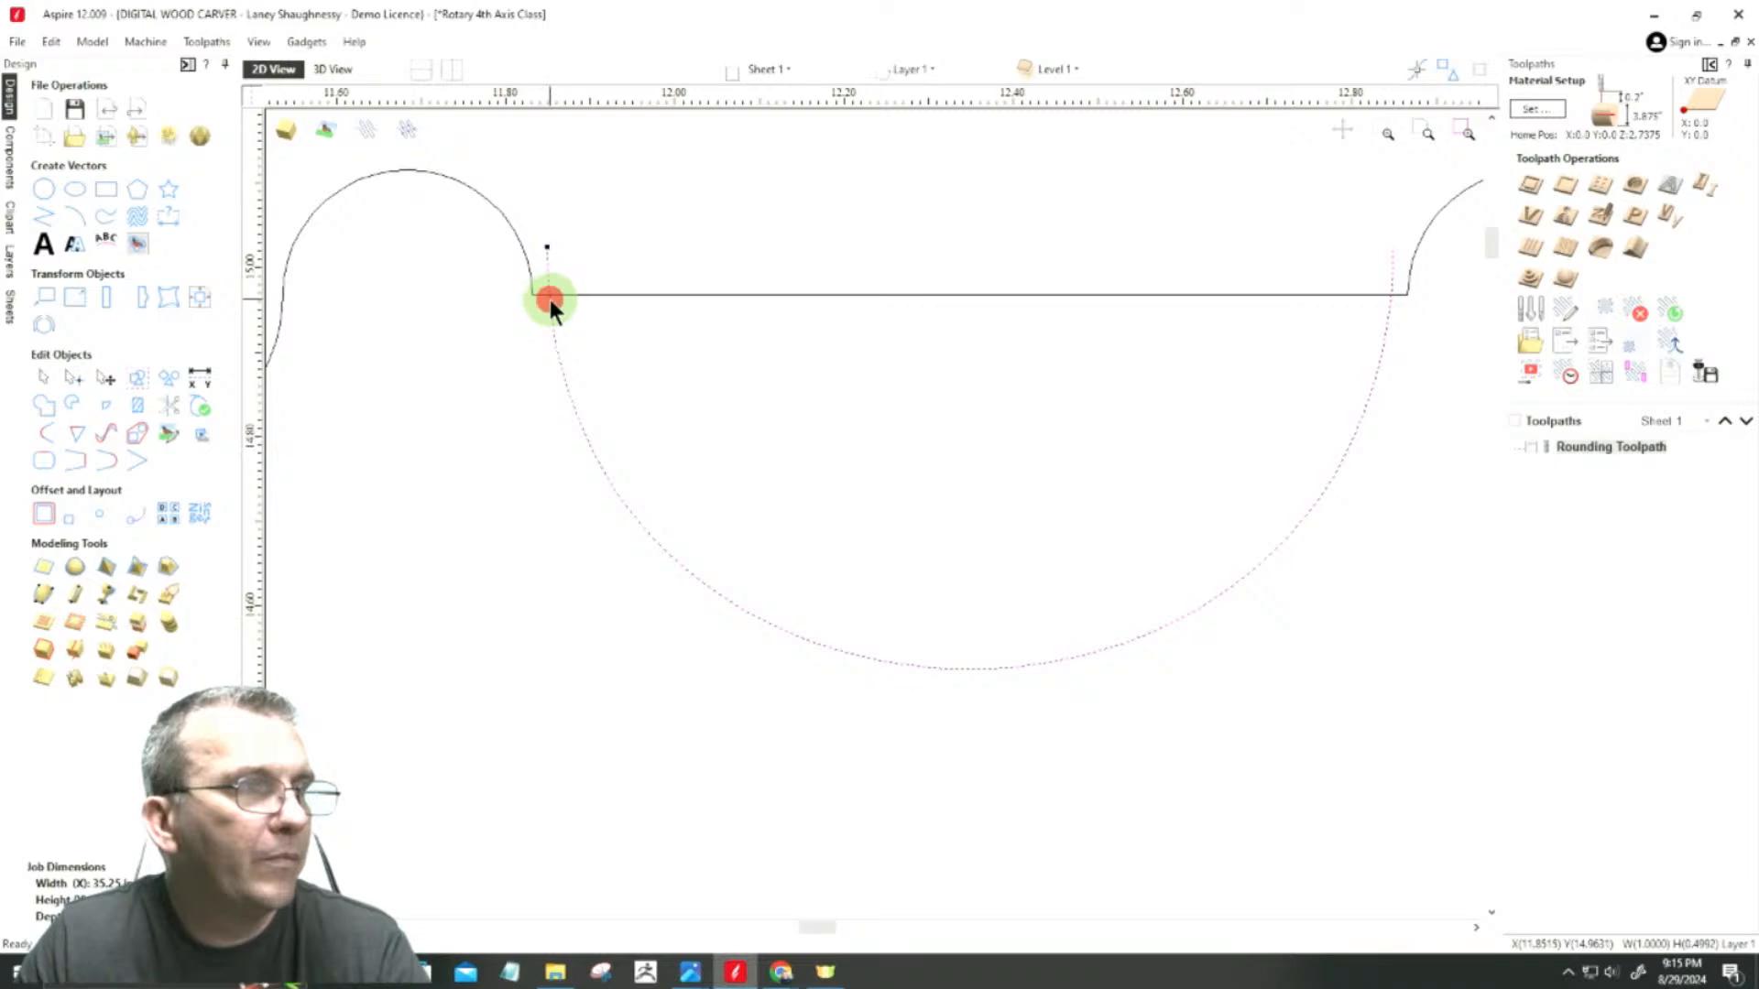
scroll(550, 302, "up", 3)
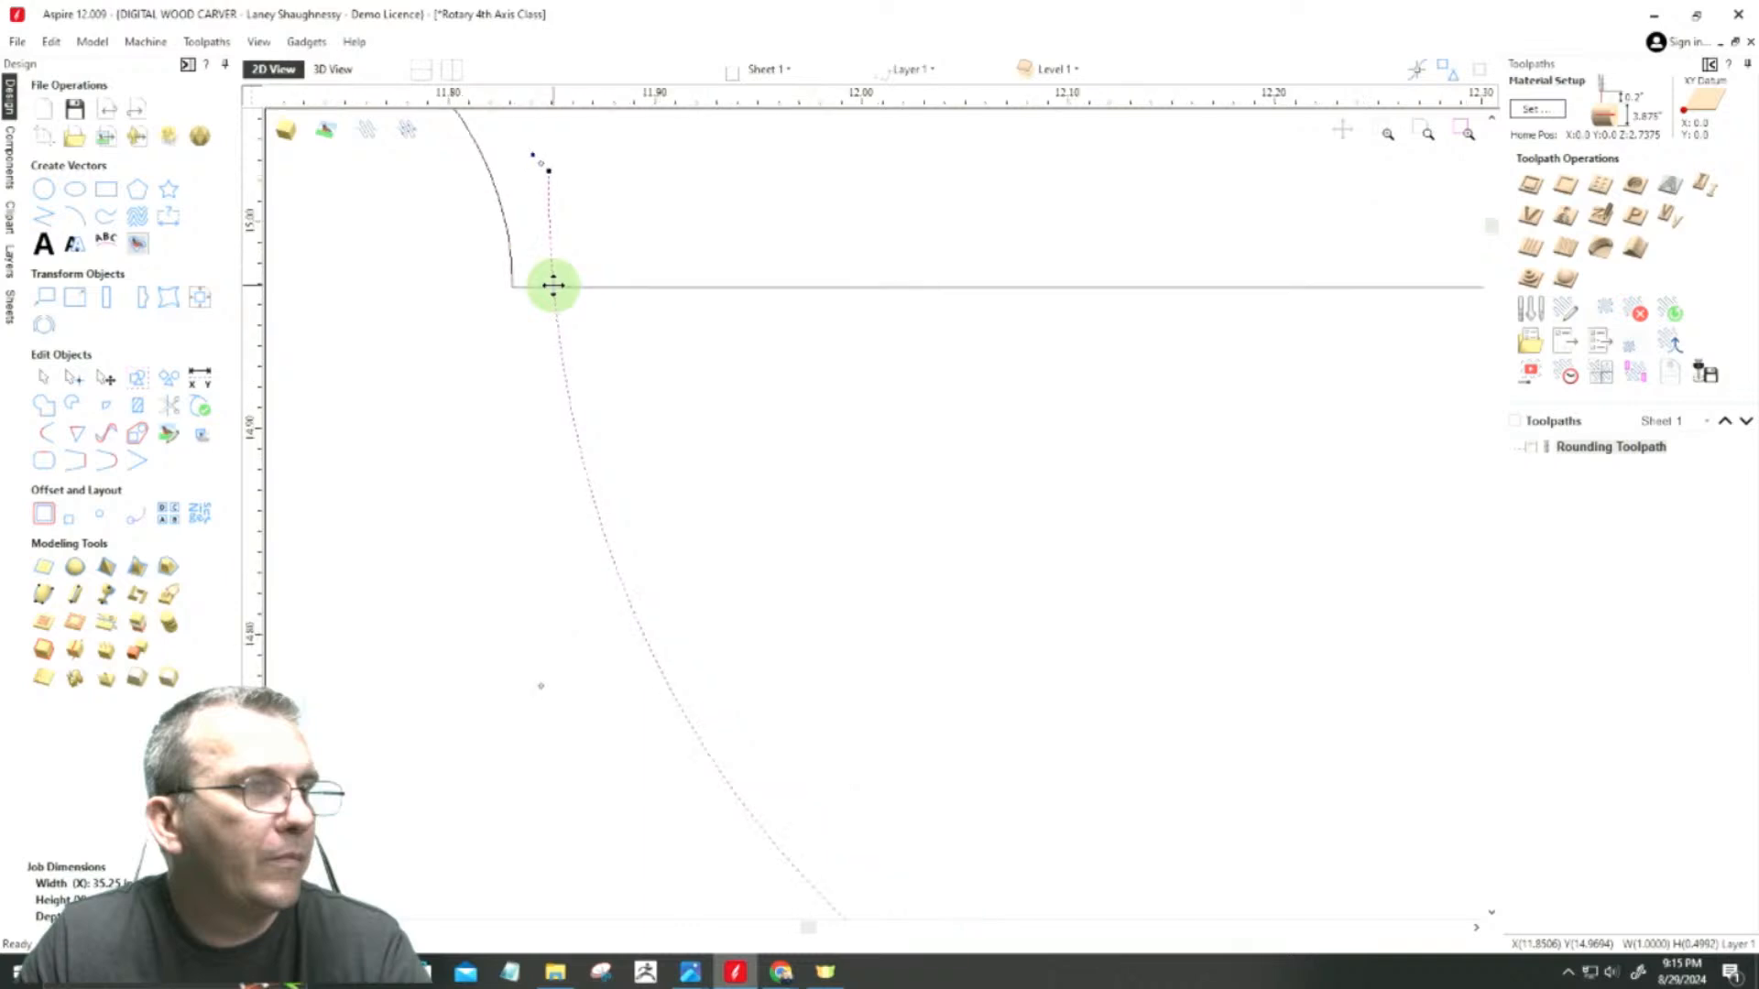
scroll(553, 283, "down", 3)
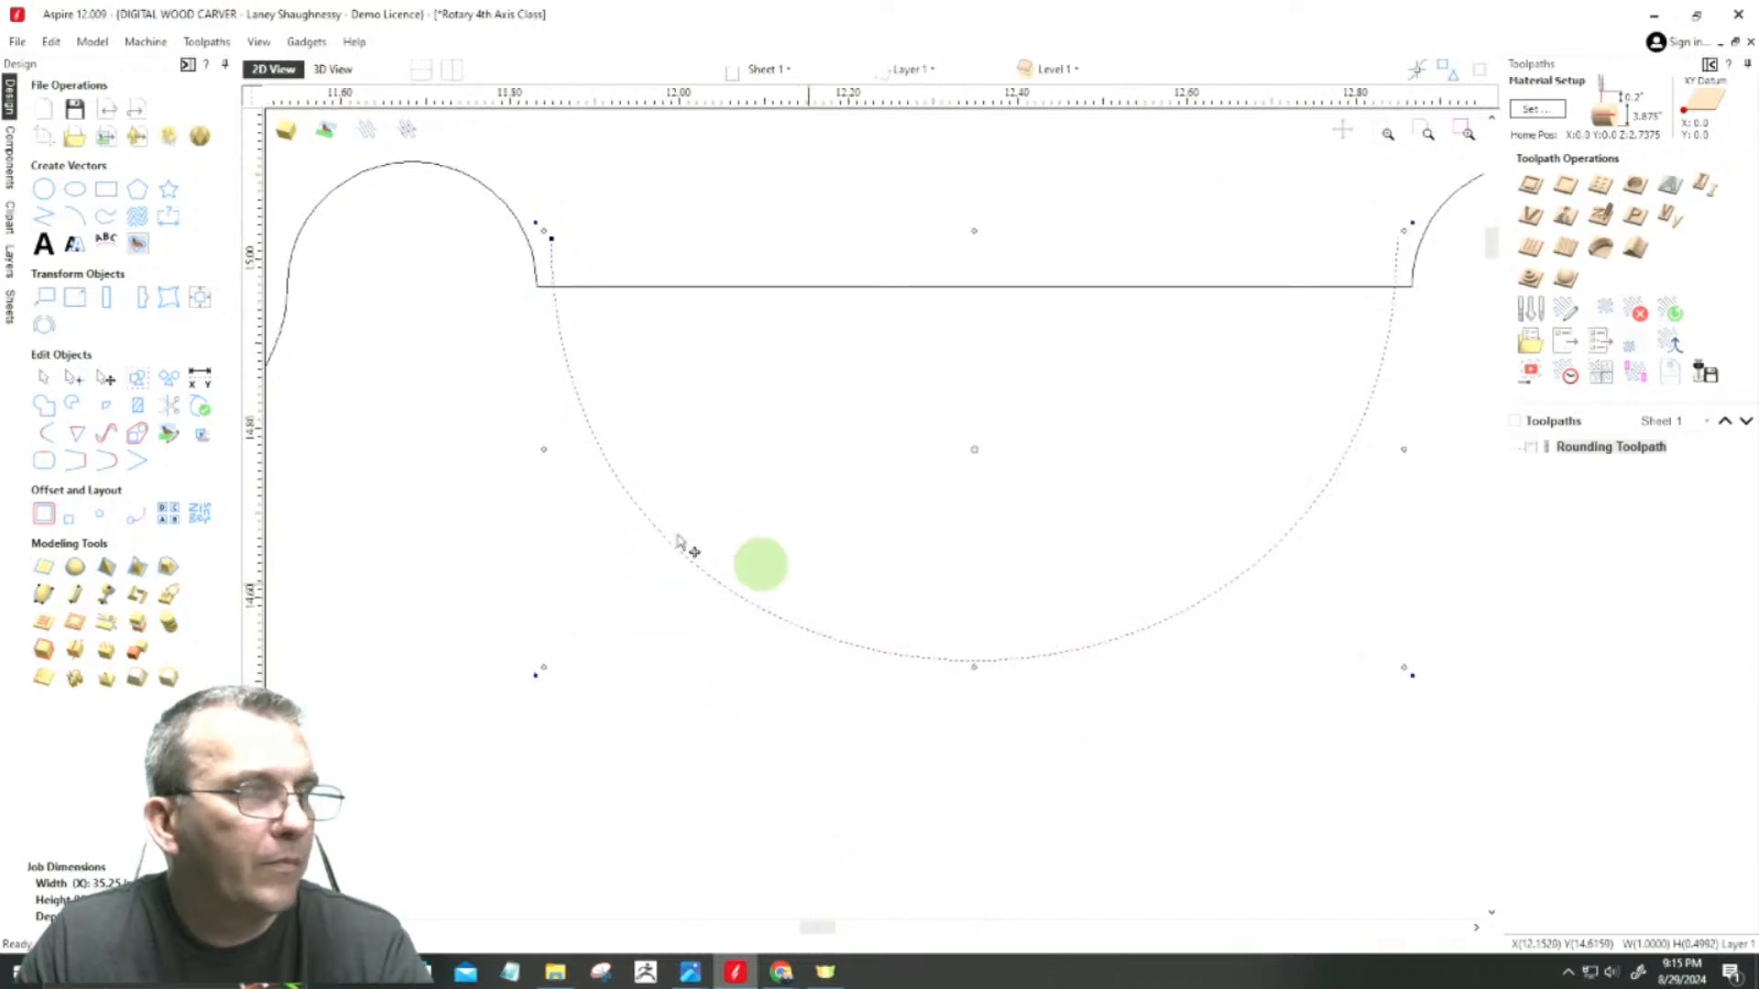
Step: Convert the cove curve to an arc and pull its midpoint up to make it shallower, about 0.38 inches high
left_click(77, 378)
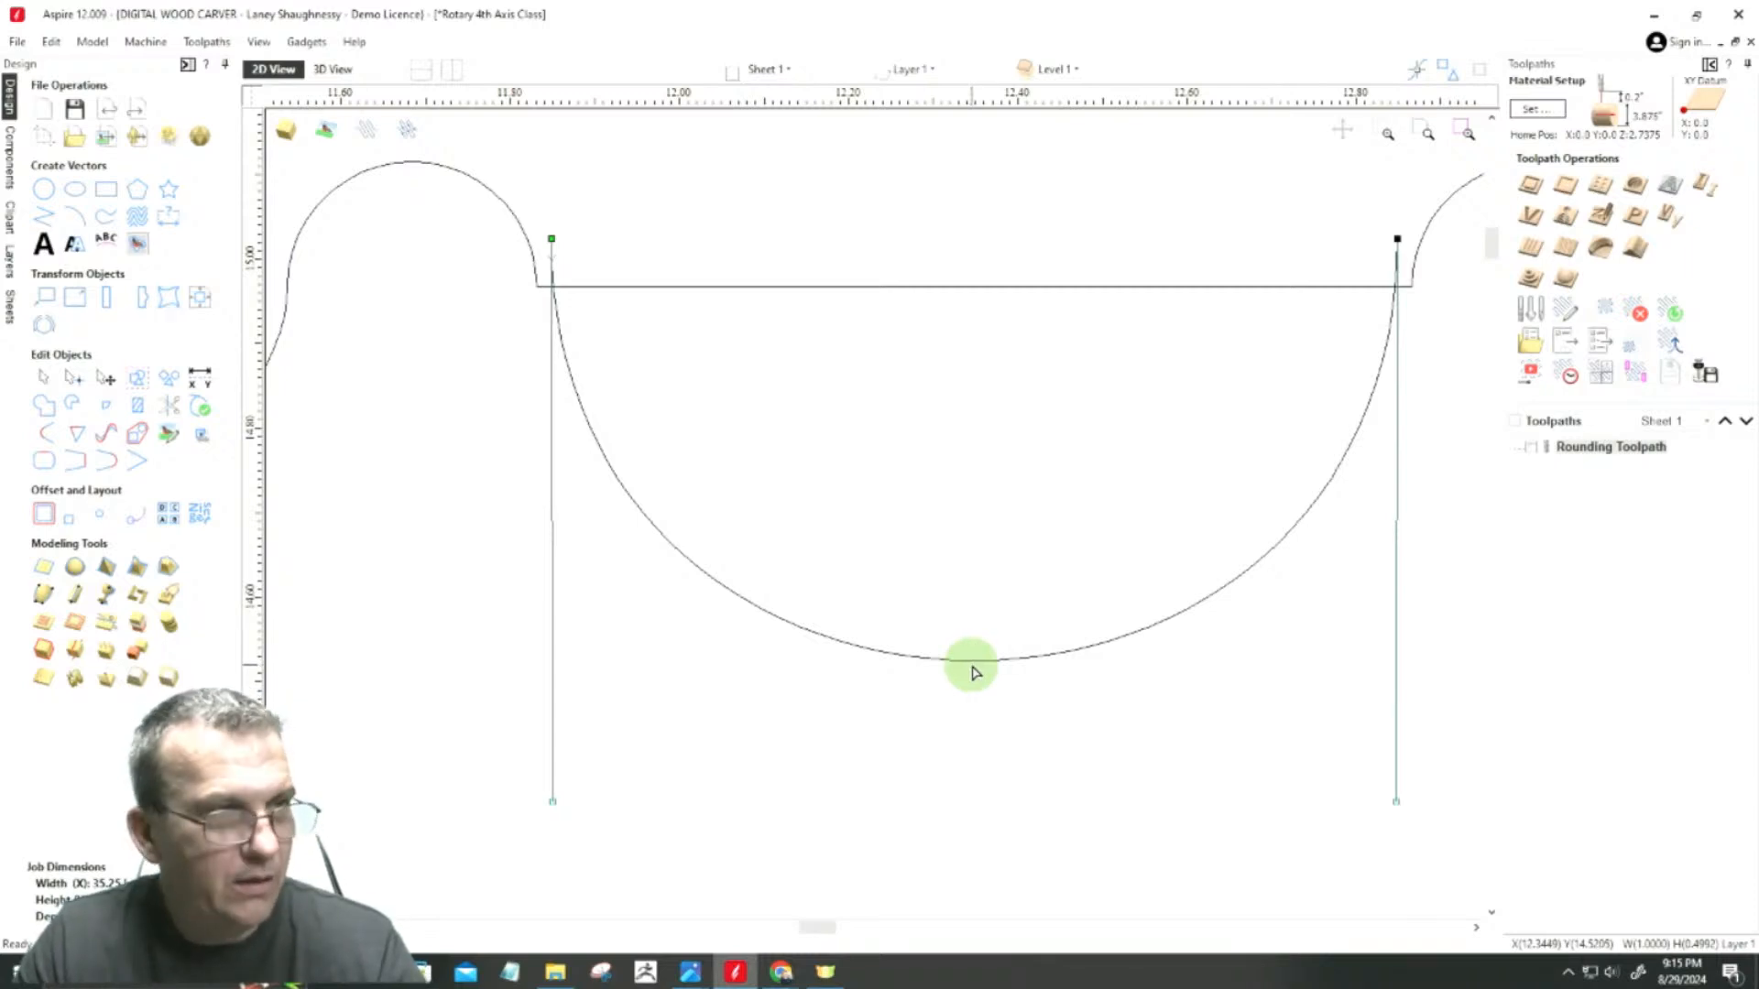
right_click(975, 666)
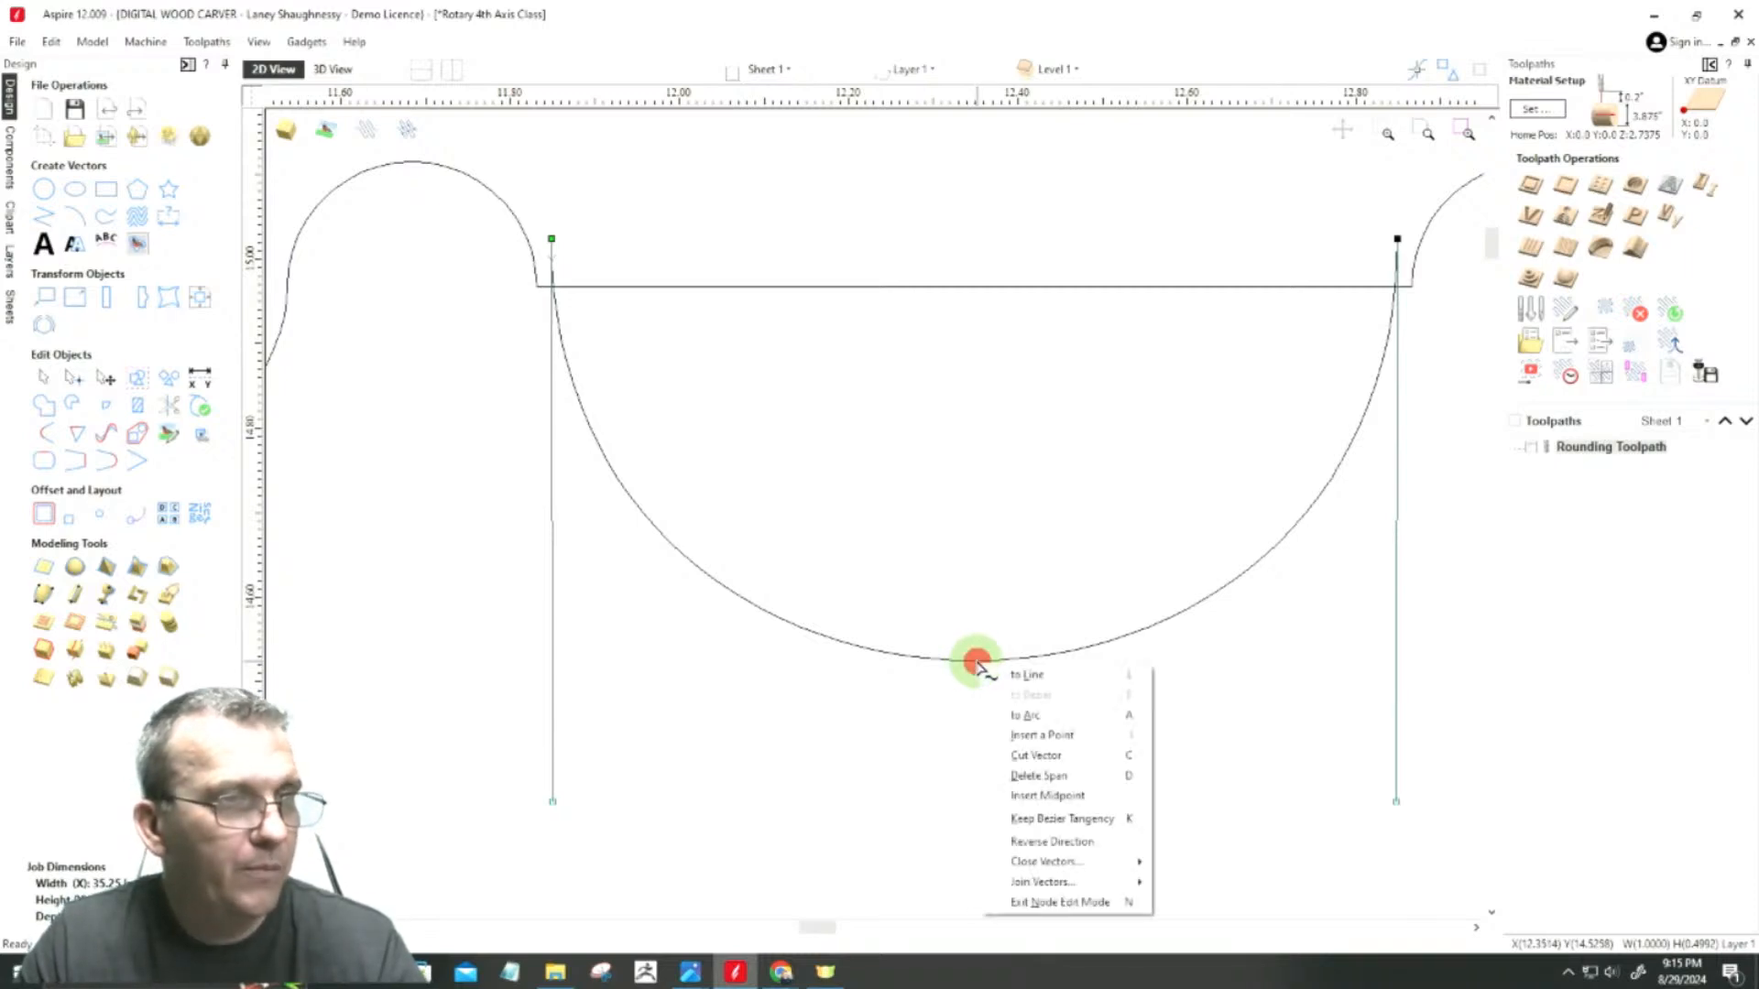
left_click(993, 711)
left_click_drag(974, 660, 974, 557)
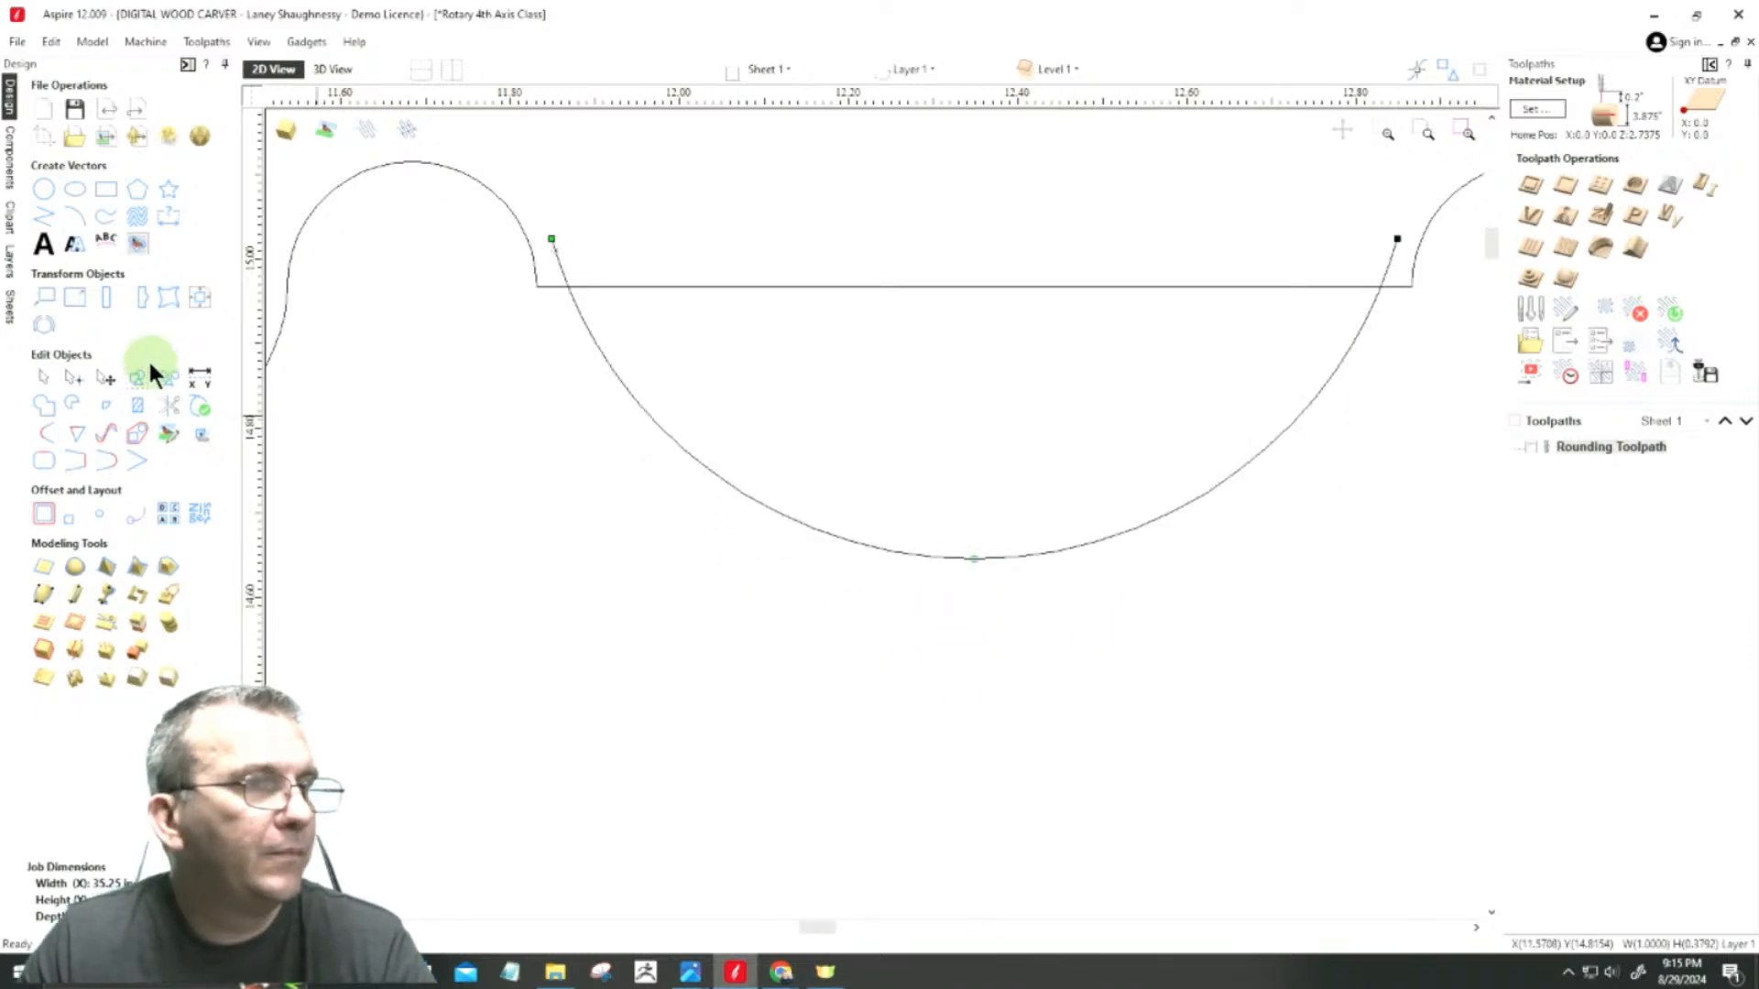
Step: Trim away both arc ends projecting above the horizontal line and the line's section spanning the cove opening
left_click(159, 407)
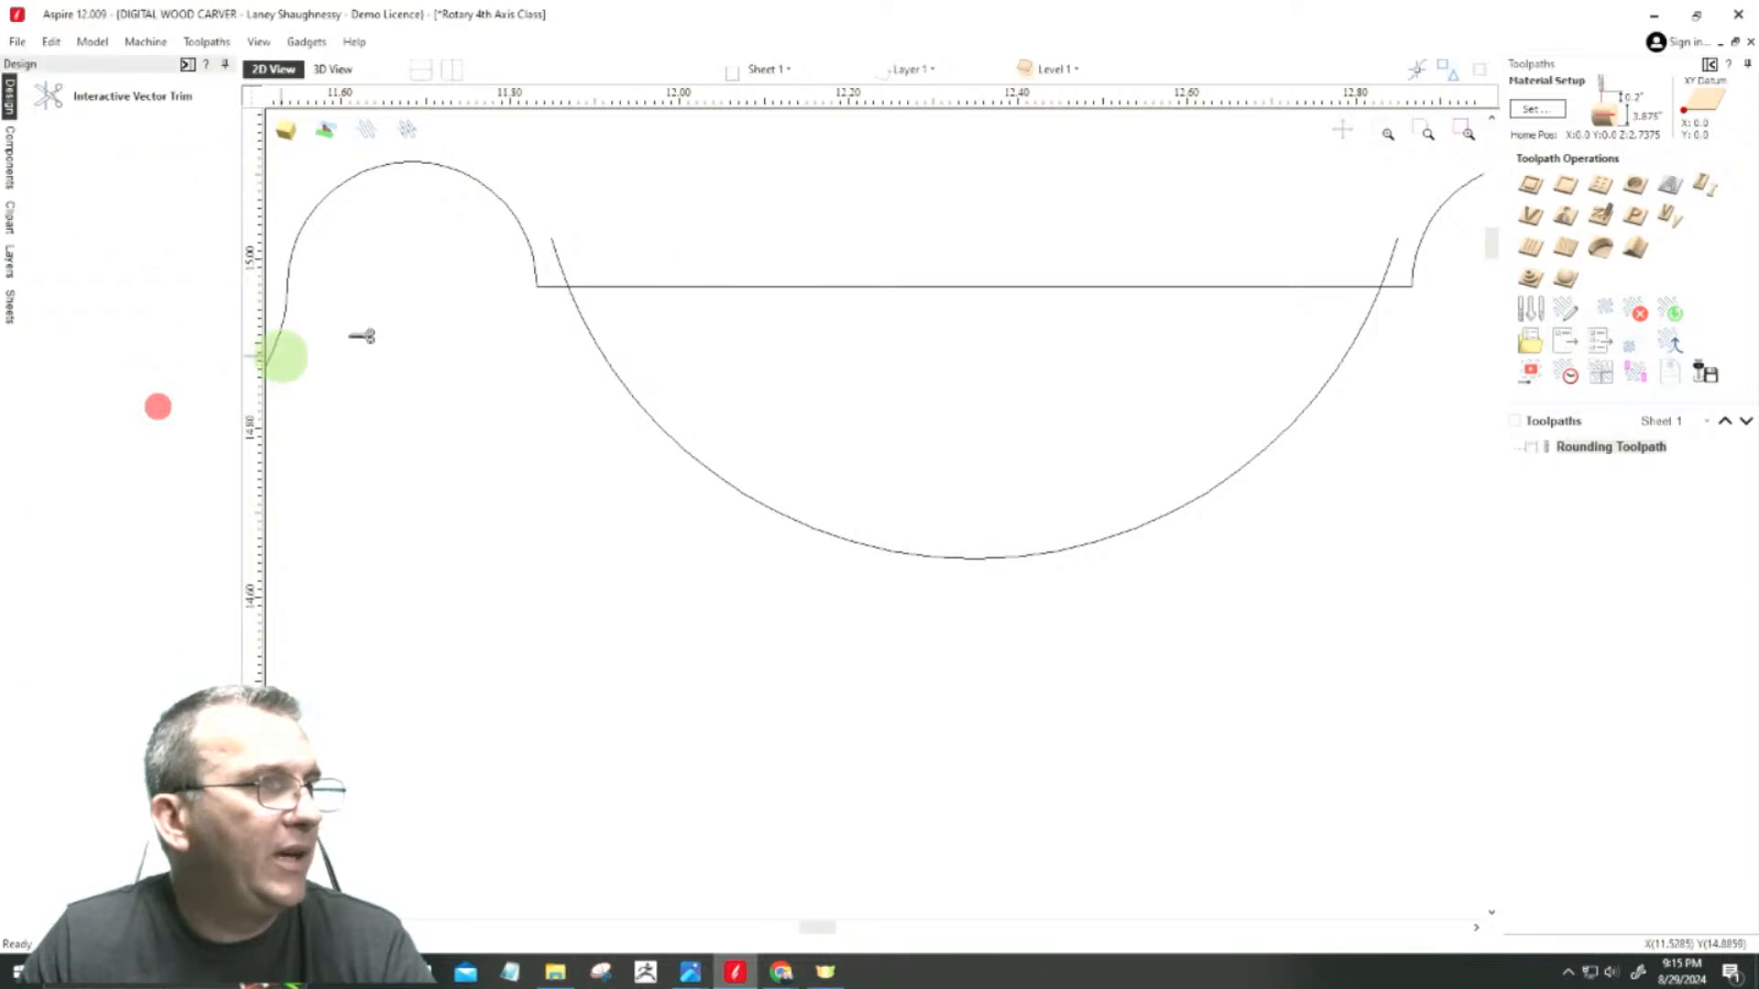
left_click(558, 258)
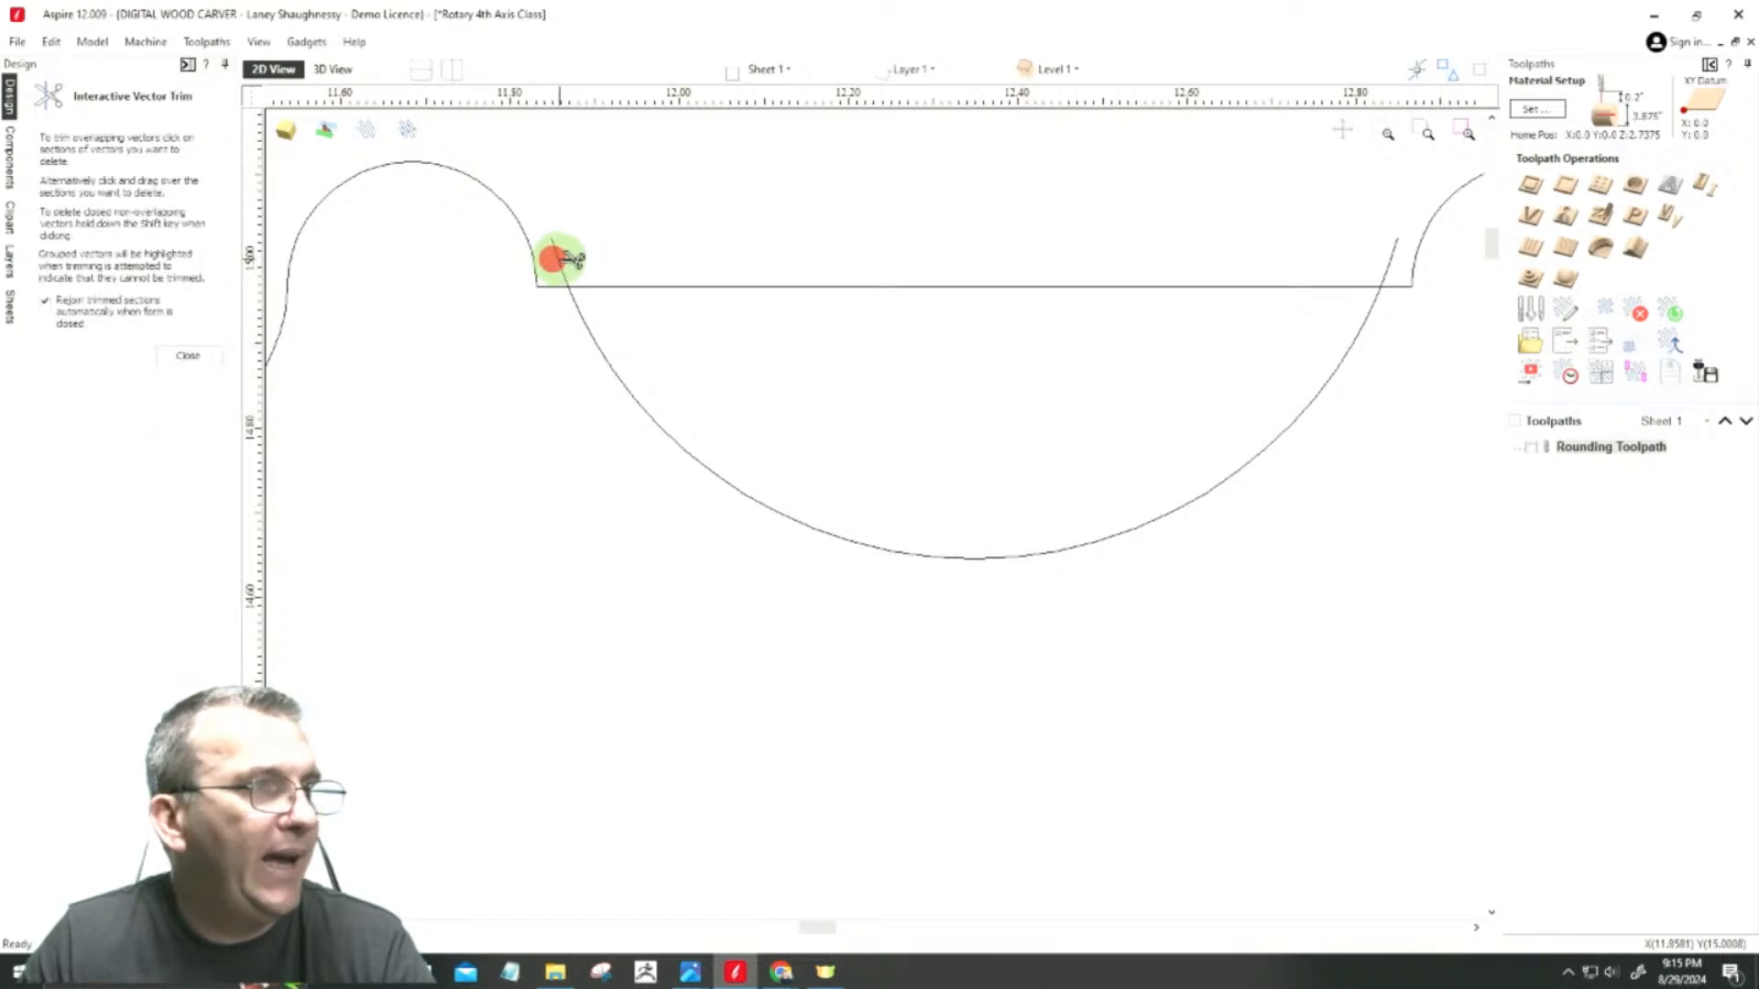
left_click(735, 288)
scroll(1205, 596, "down", 3)
scroll(1300, 444, "up", 4)
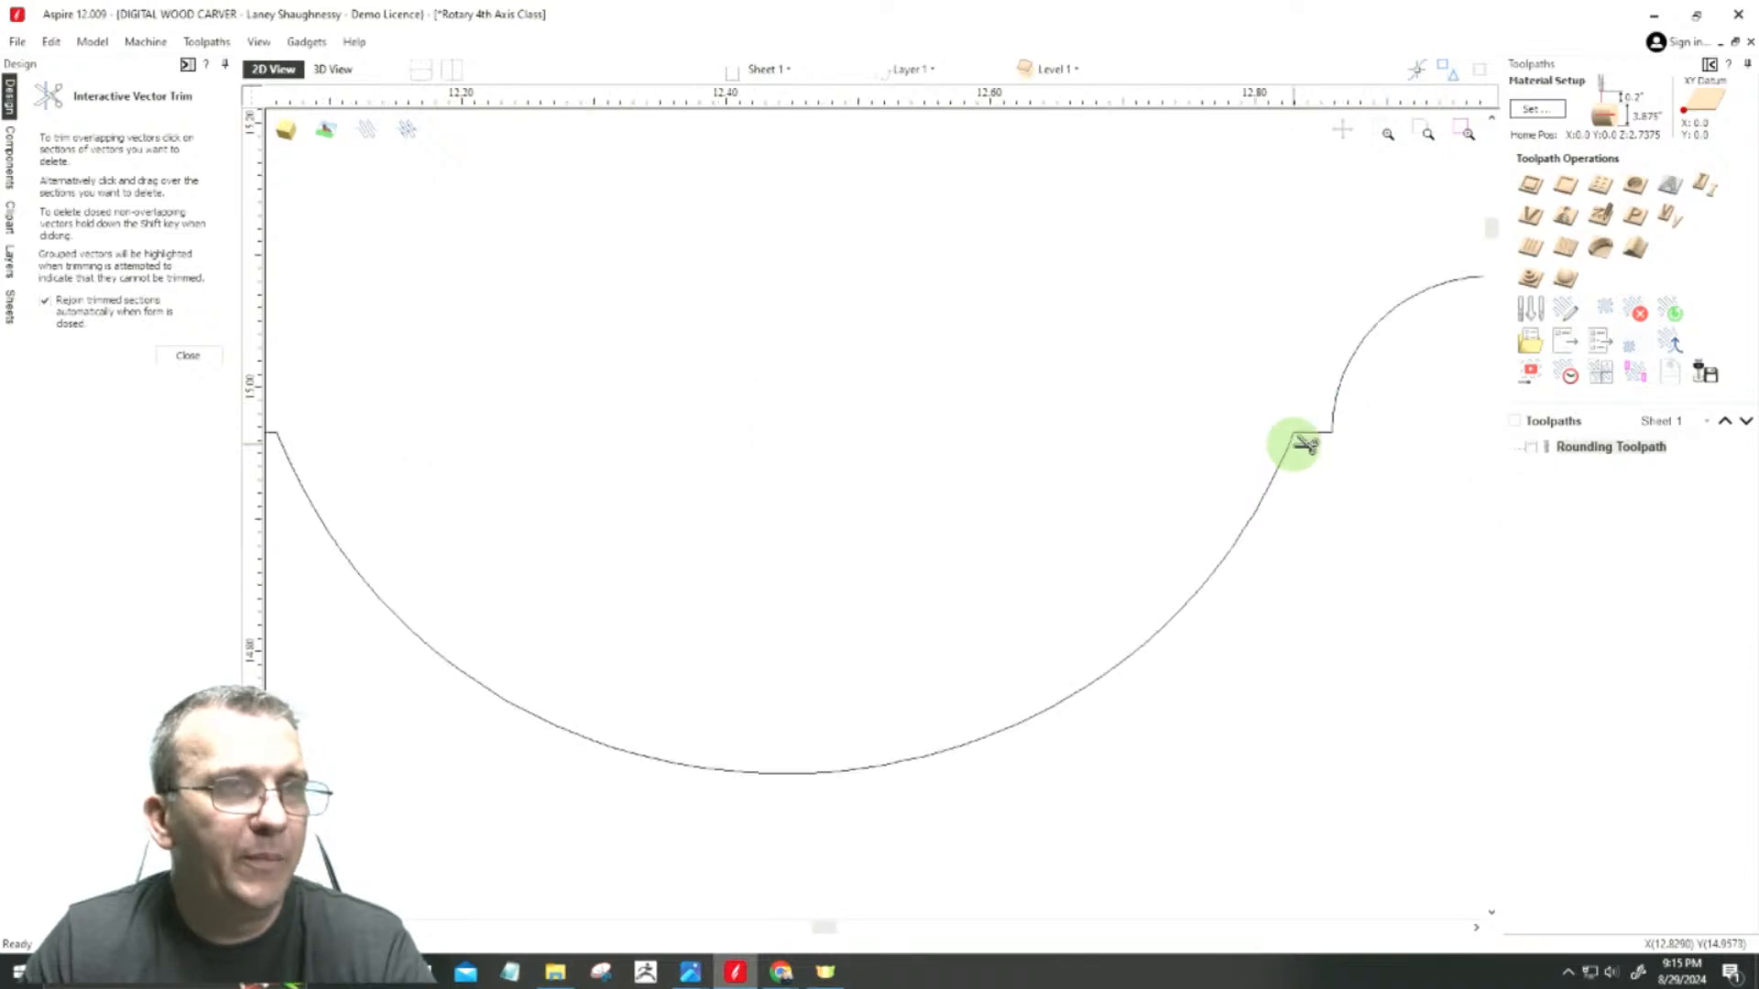
scroll(1294, 444, "up", 4)
scroll(1415, 449, "down", 9)
scroll(1087, 424, "up", 3)
scroll(1052, 400, "down", 6)
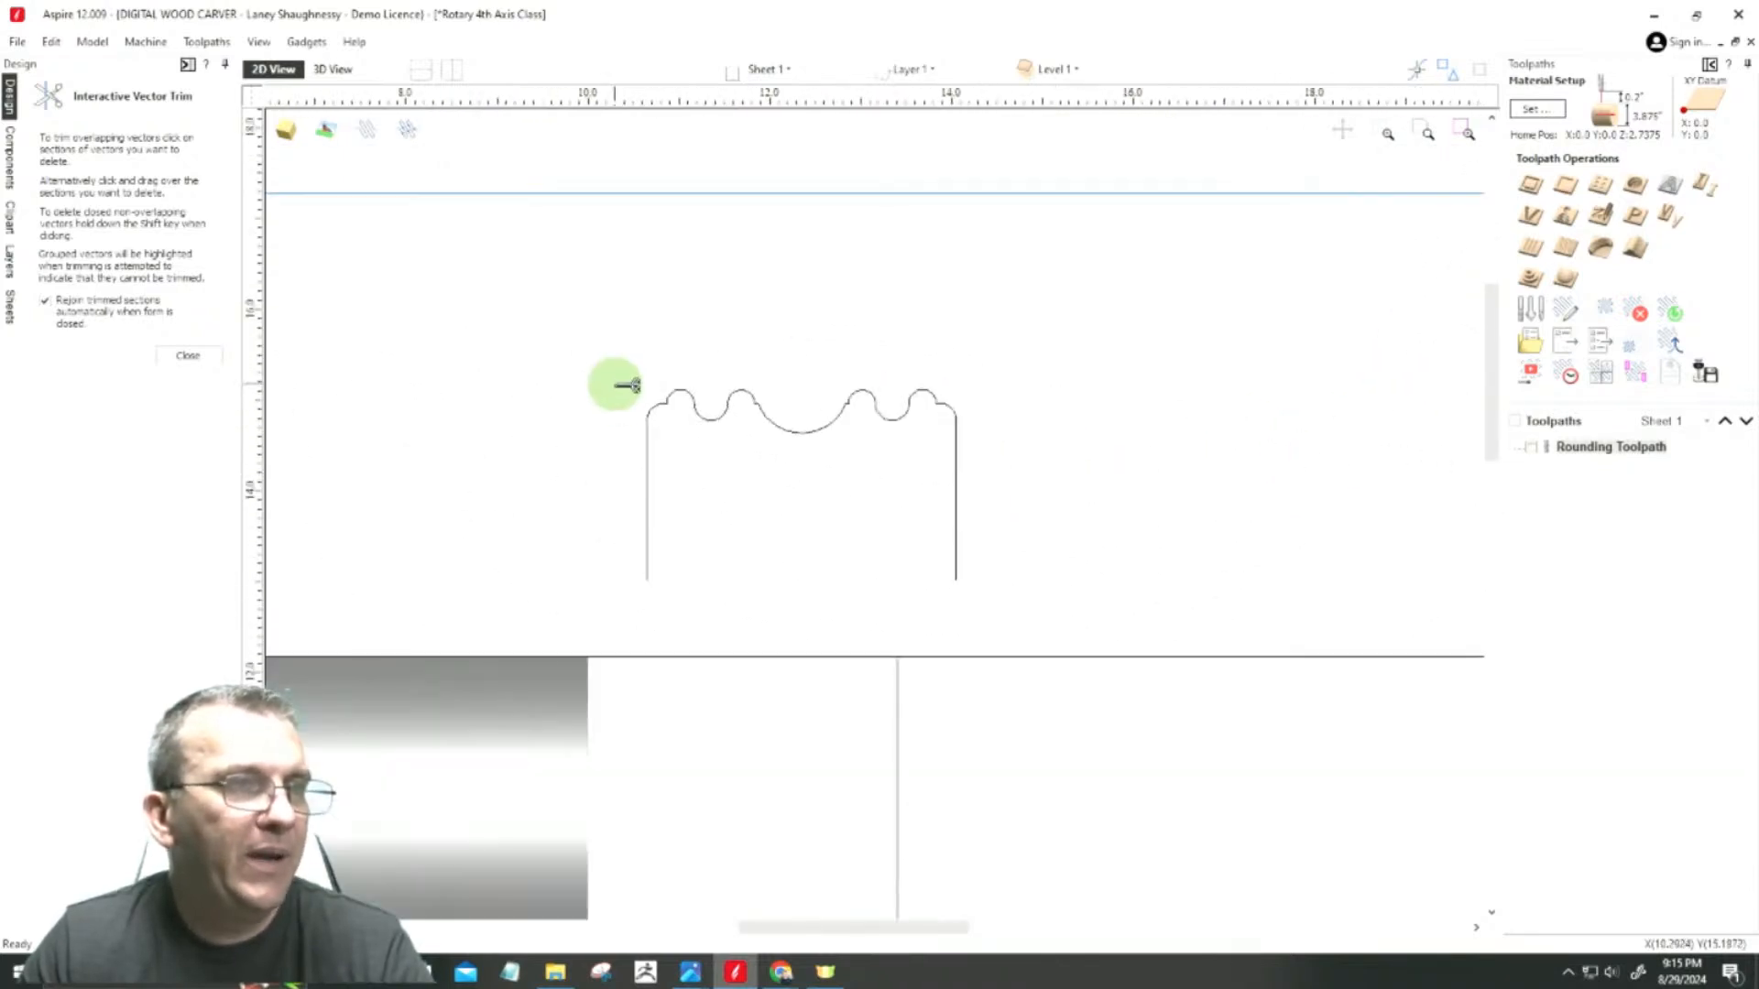
left_click(174, 354)
Step: Draw a straight vertical line from the job's upper edge to its lower edge along the central rectangle's left side
scroll(740, 476, "down", 3)
scroll(722, 464, "up", 3)
scroll(926, 432, "down", 2)
scroll(893, 476, "up", 1)
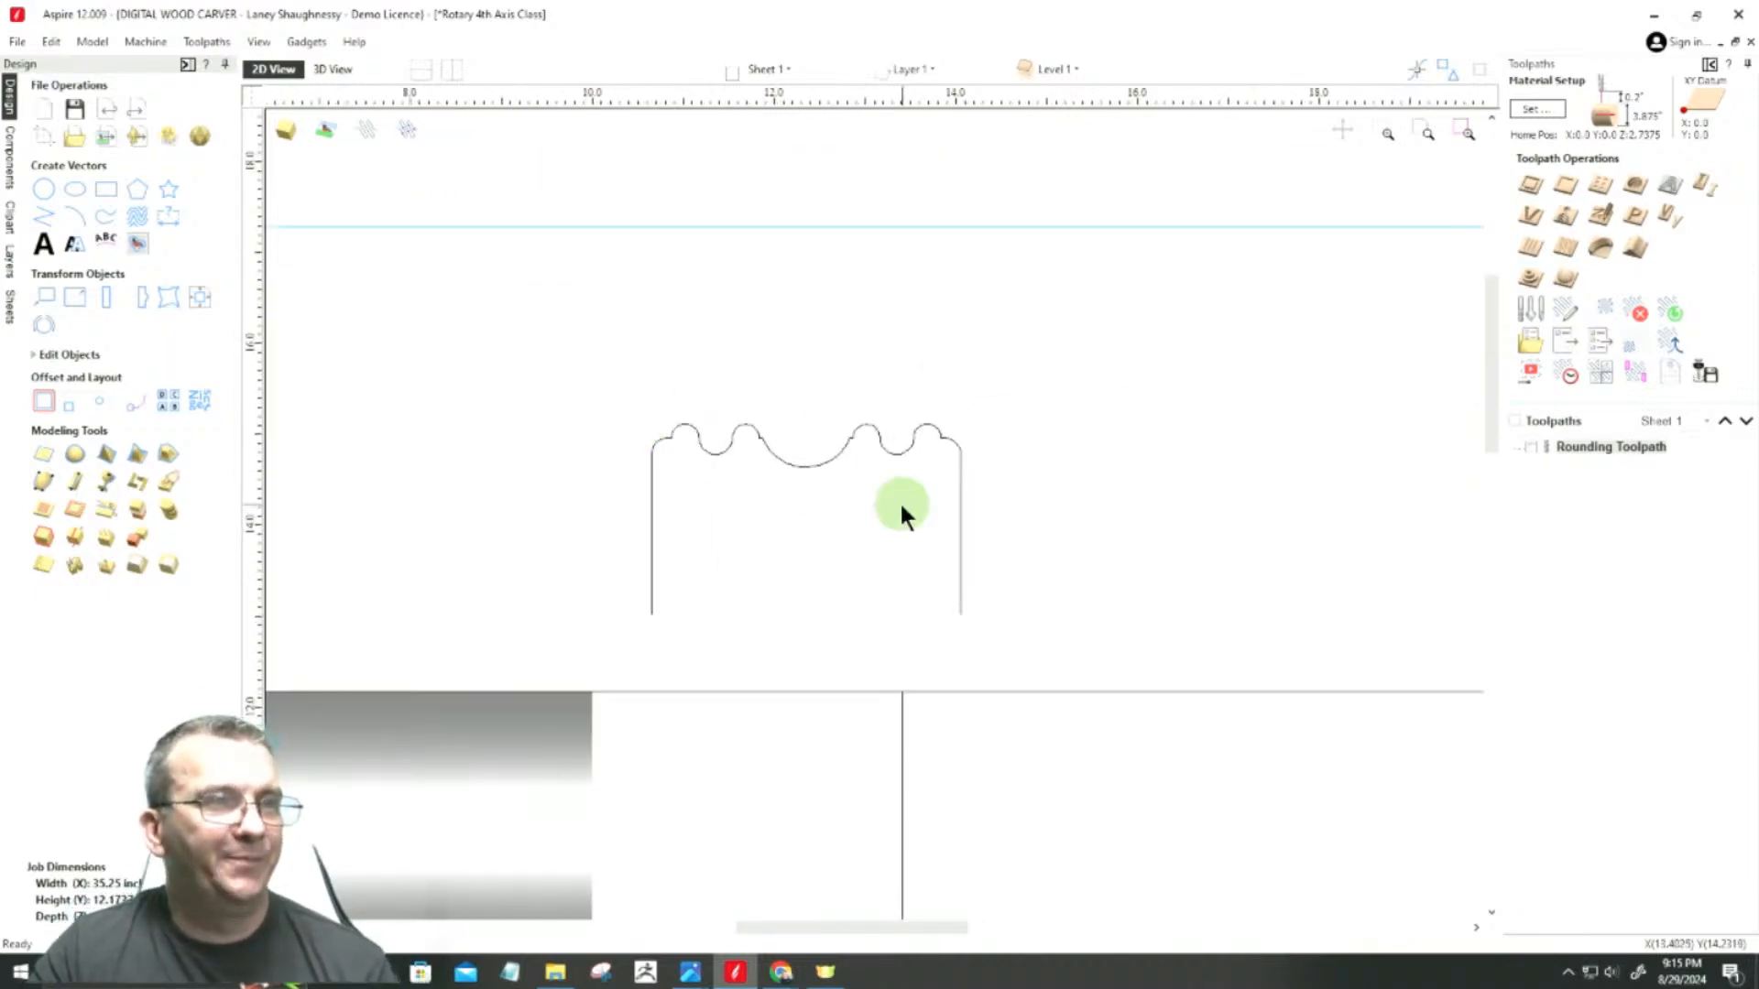
scroll(719, 495, "down", 5)
scroll(601, 569, "up", 4)
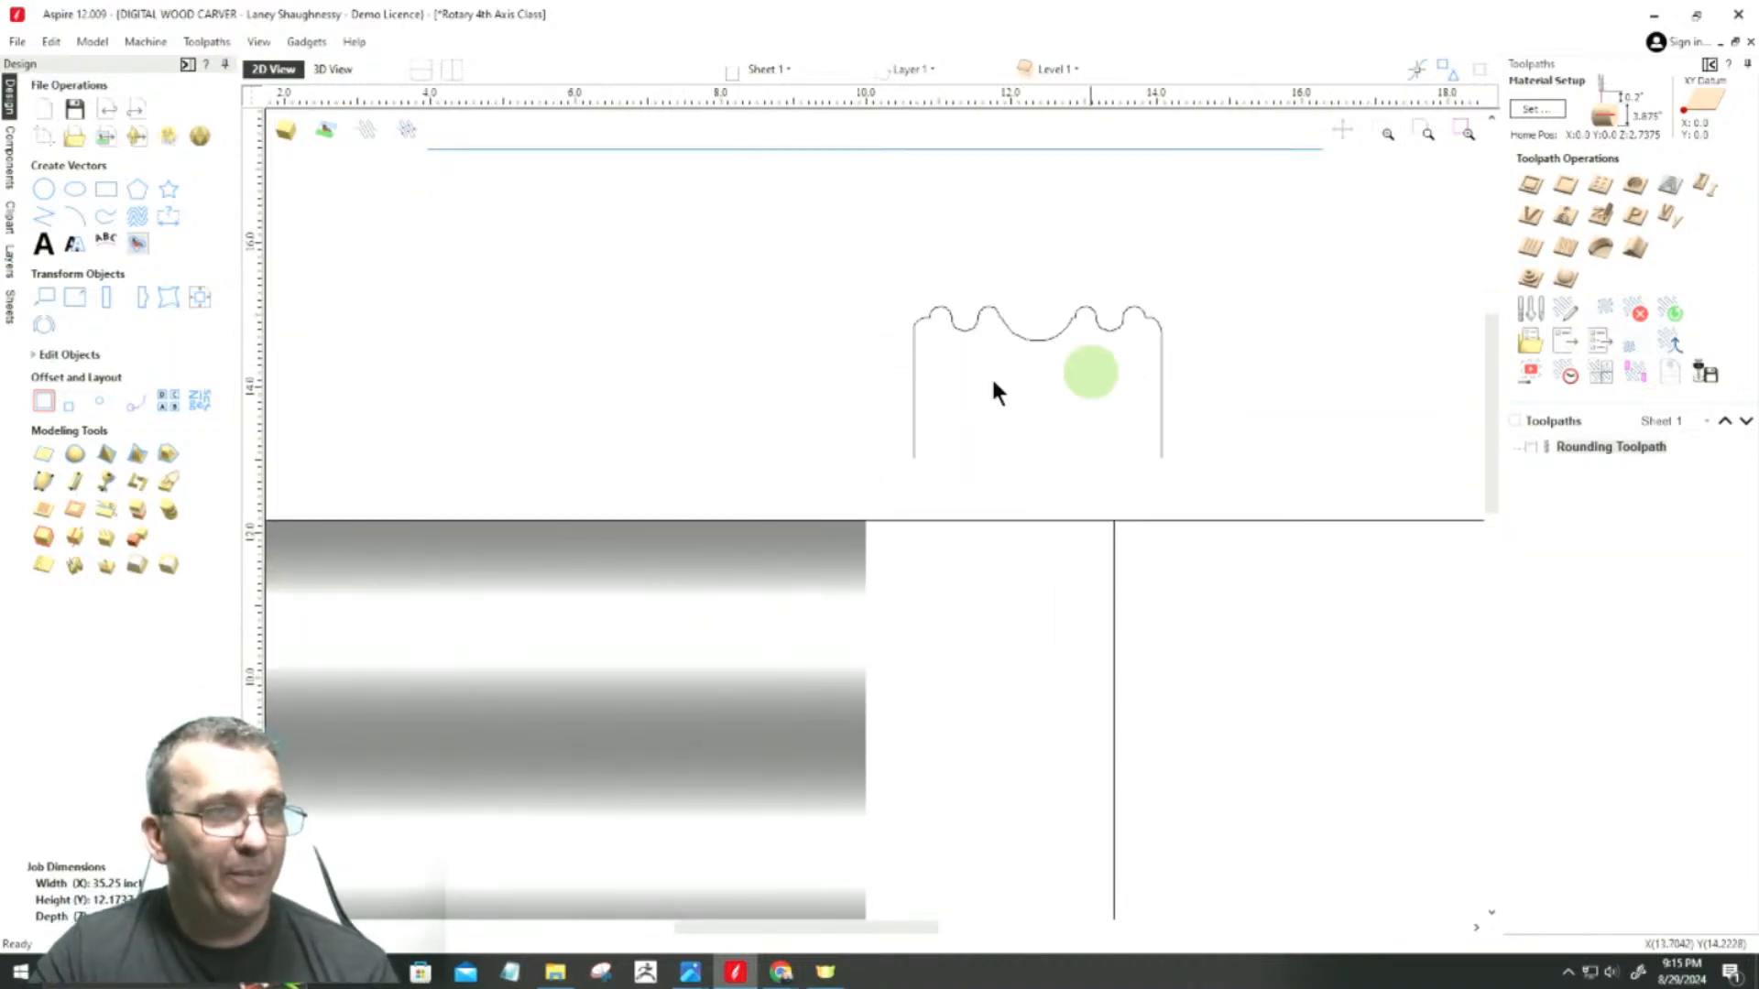
scroll(1041, 345, "down", 3)
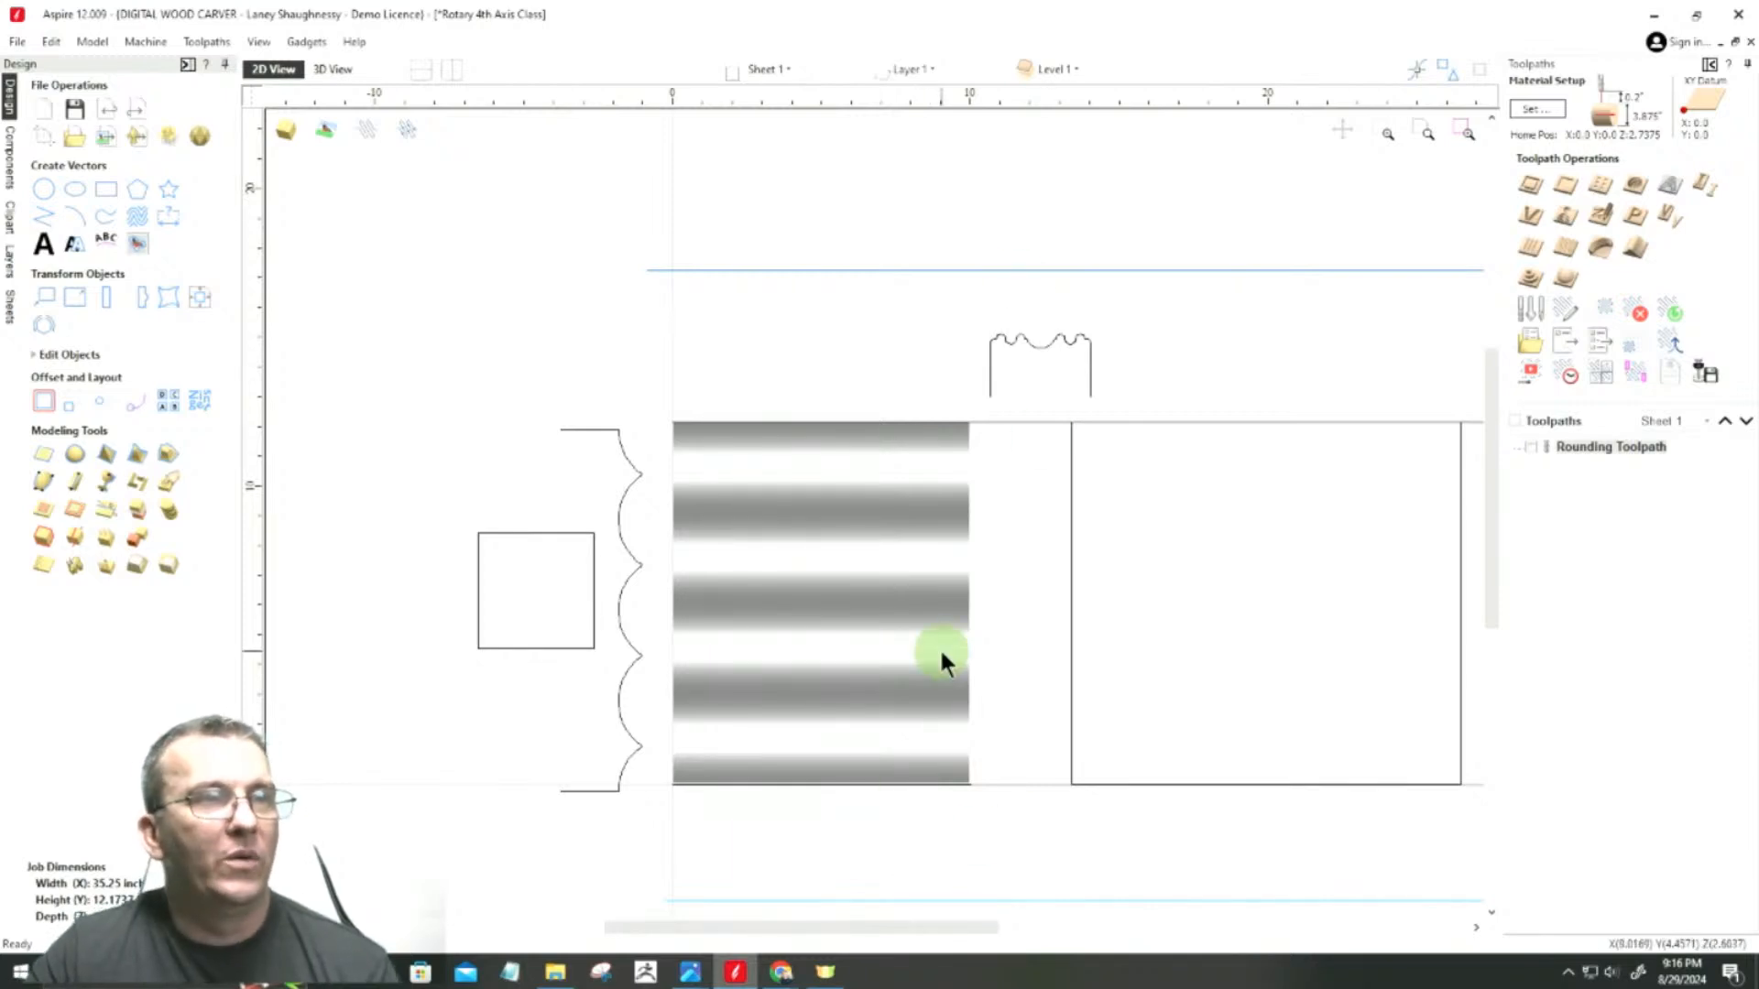
left_click(40, 220)
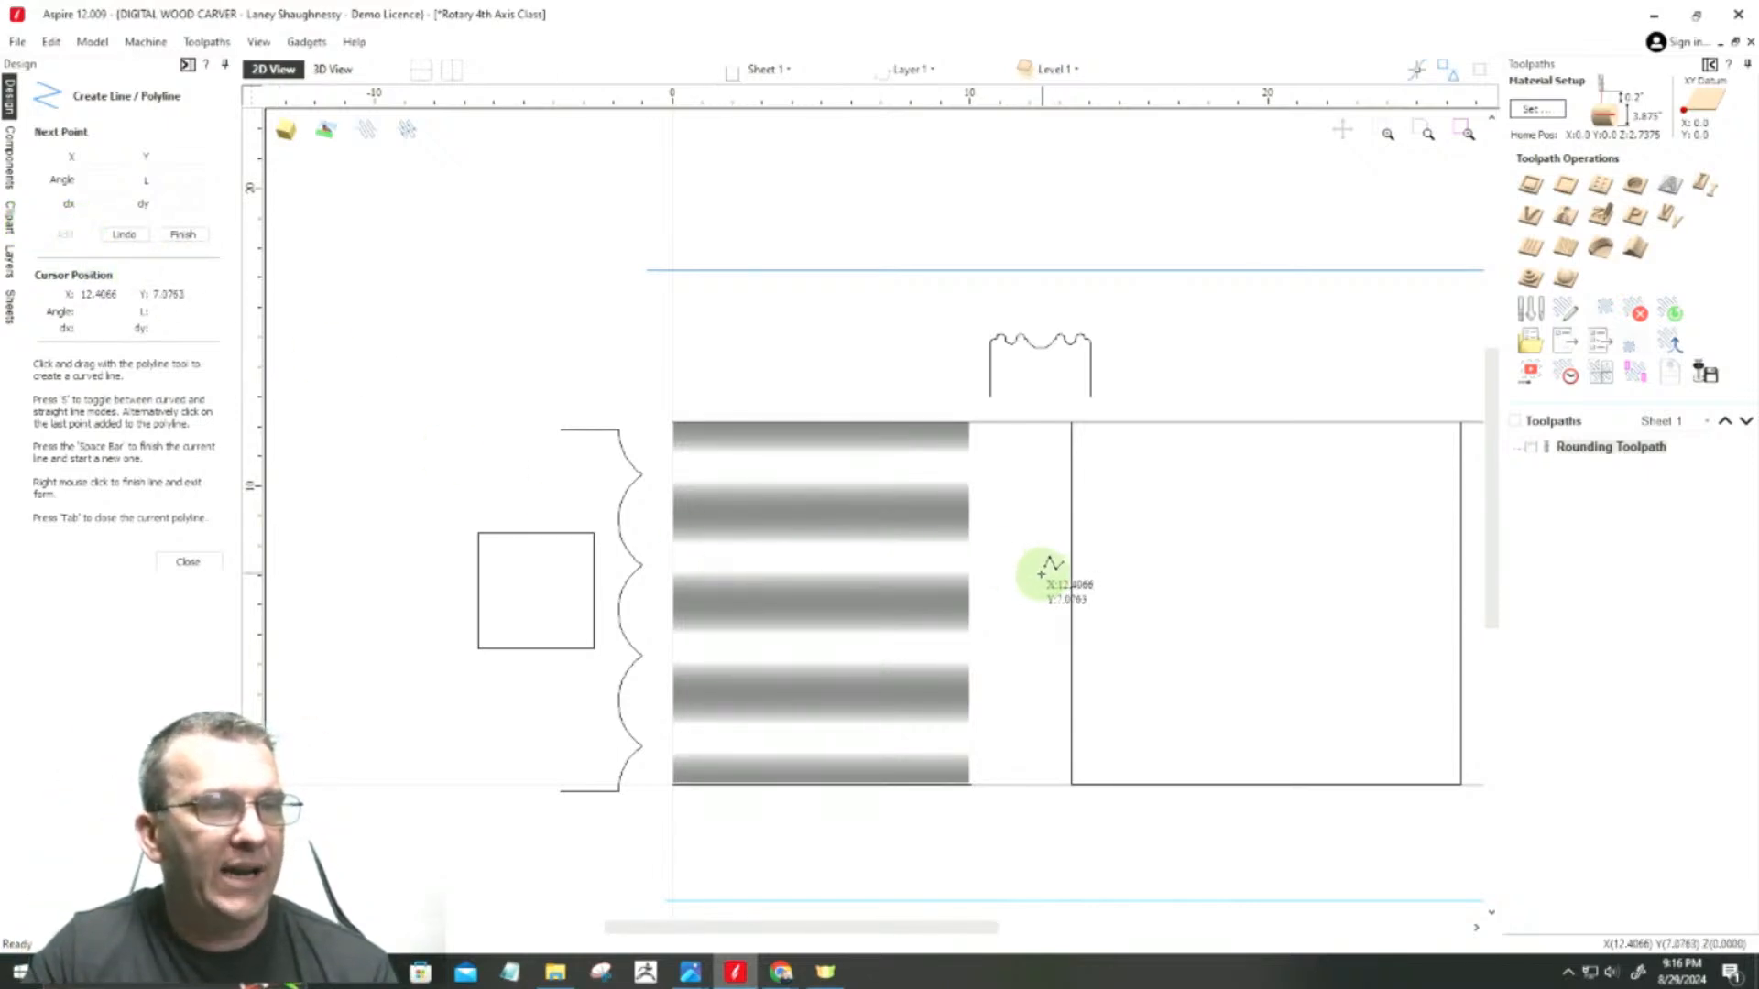
scroll(1036, 569, "up", 1)
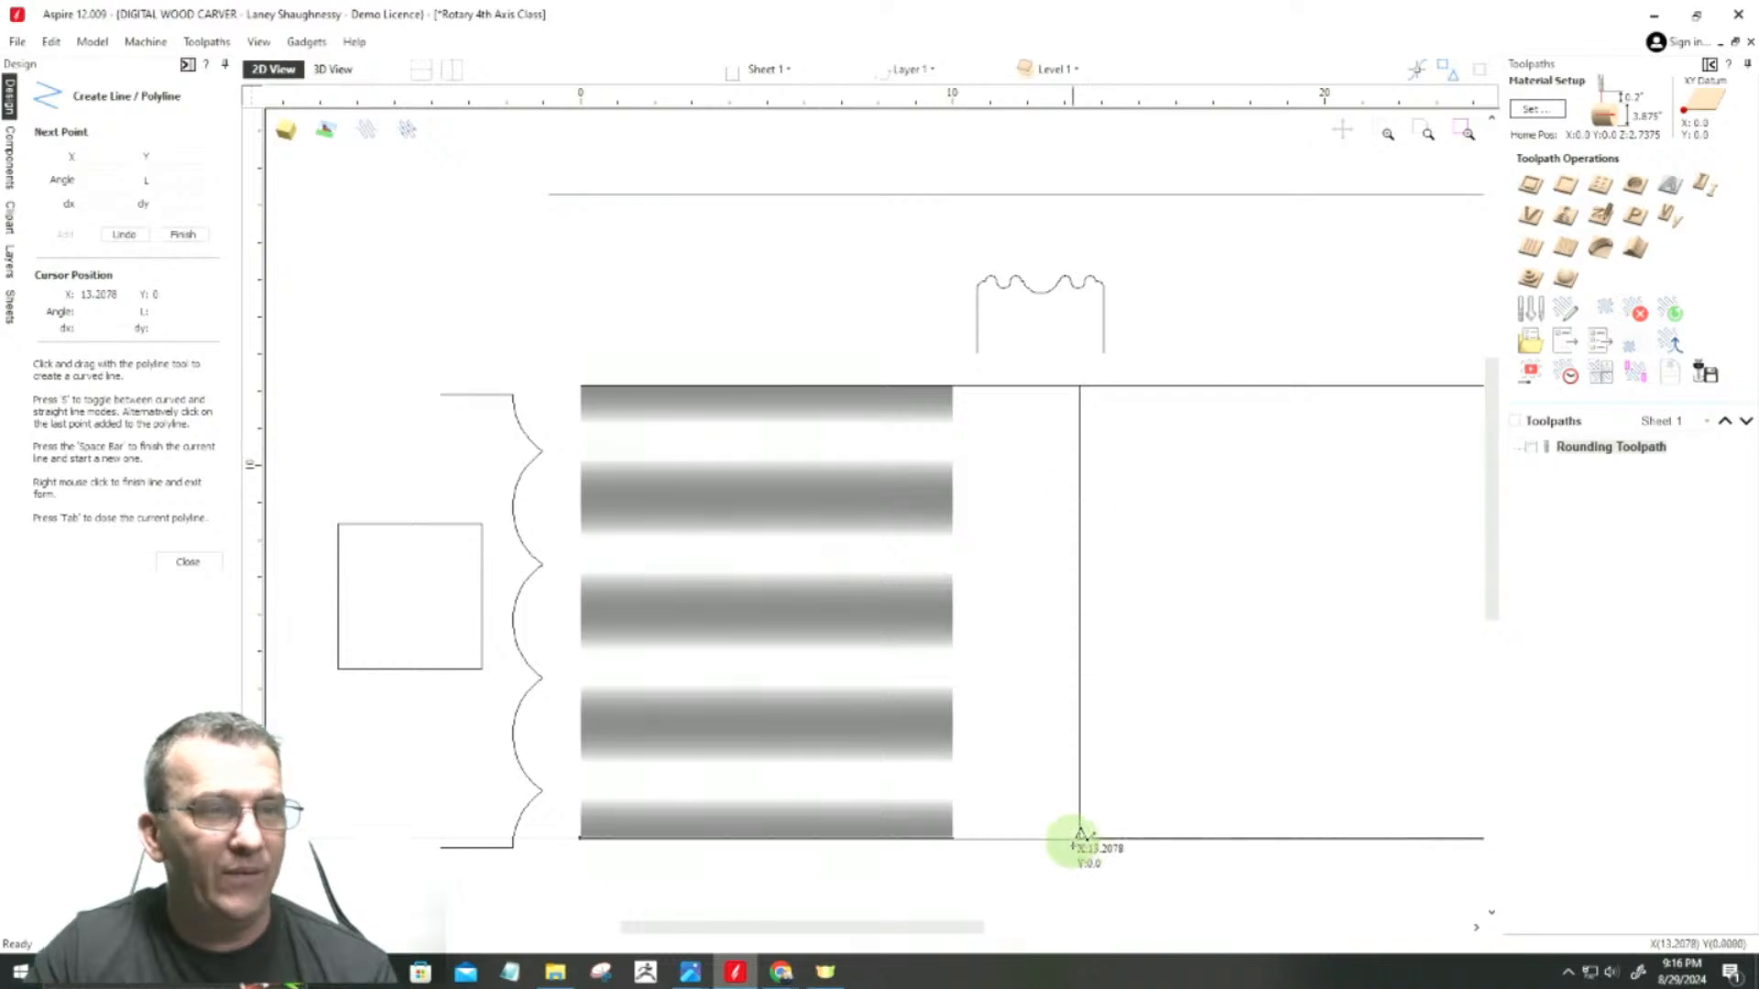
scroll(1081, 834, "down", 2)
scroll(1053, 755, "down", 1)
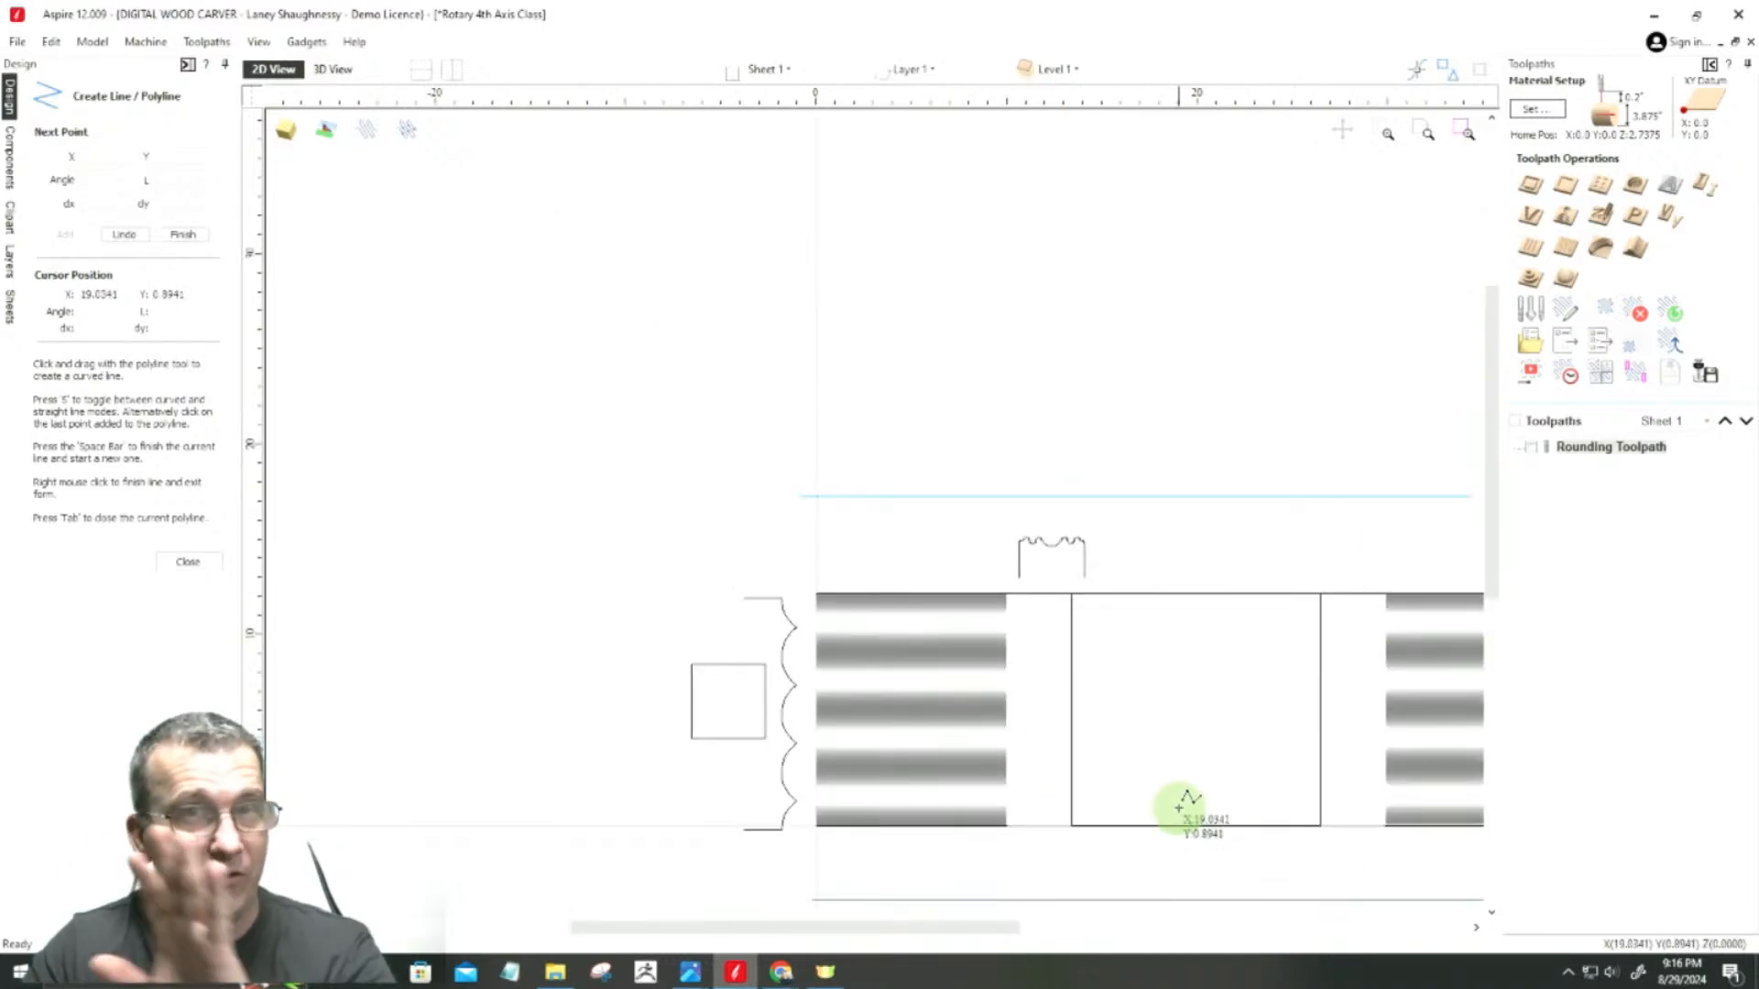
scroll(1142, 773, "up", 3)
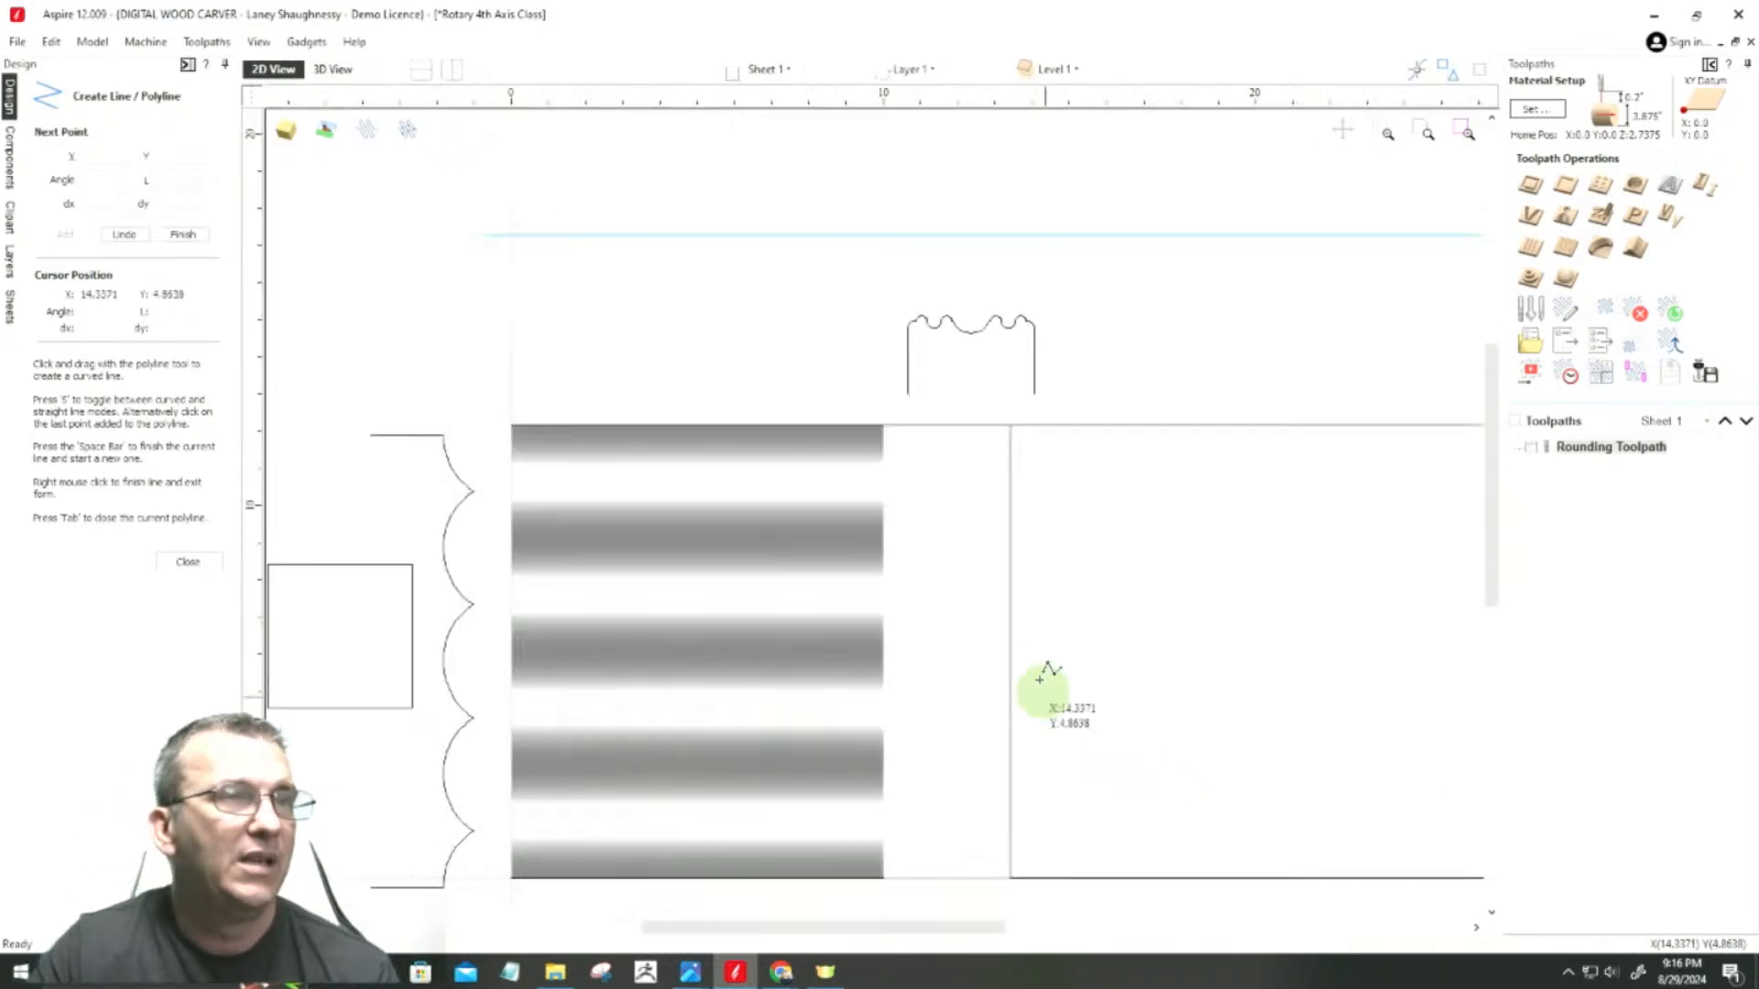
left_click(1010, 425)
scroll(1012, 424, "down", 3)
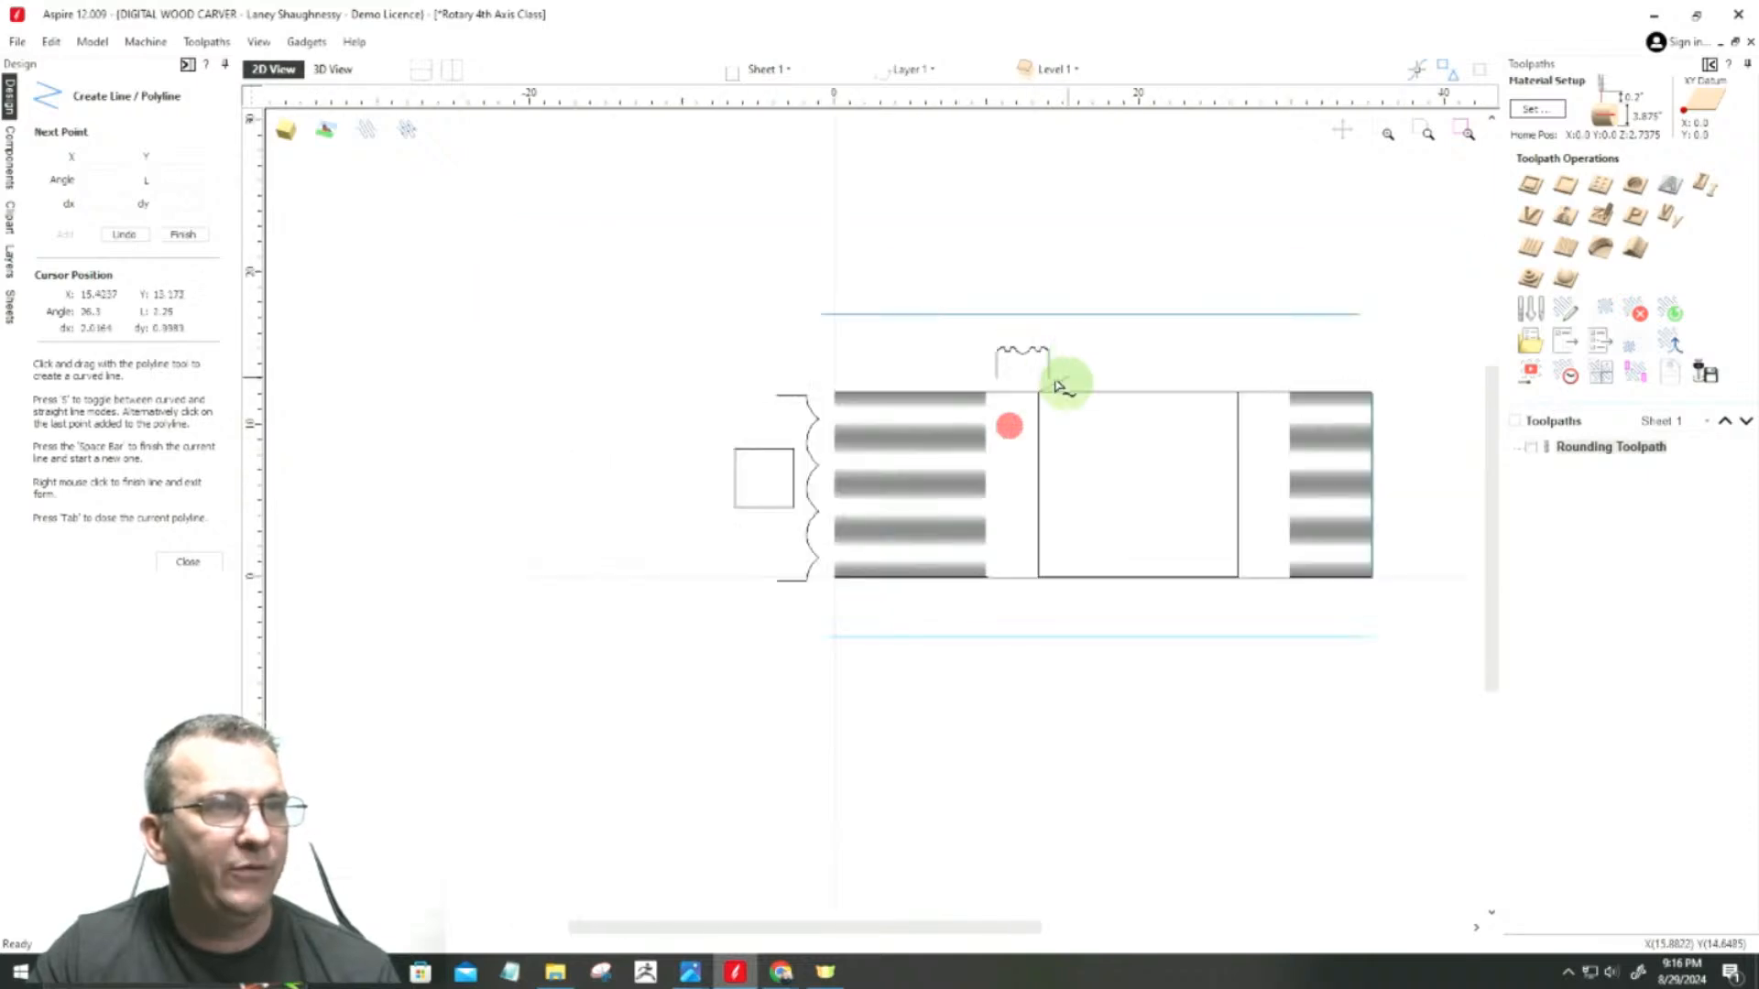
left_click(1038, 577)
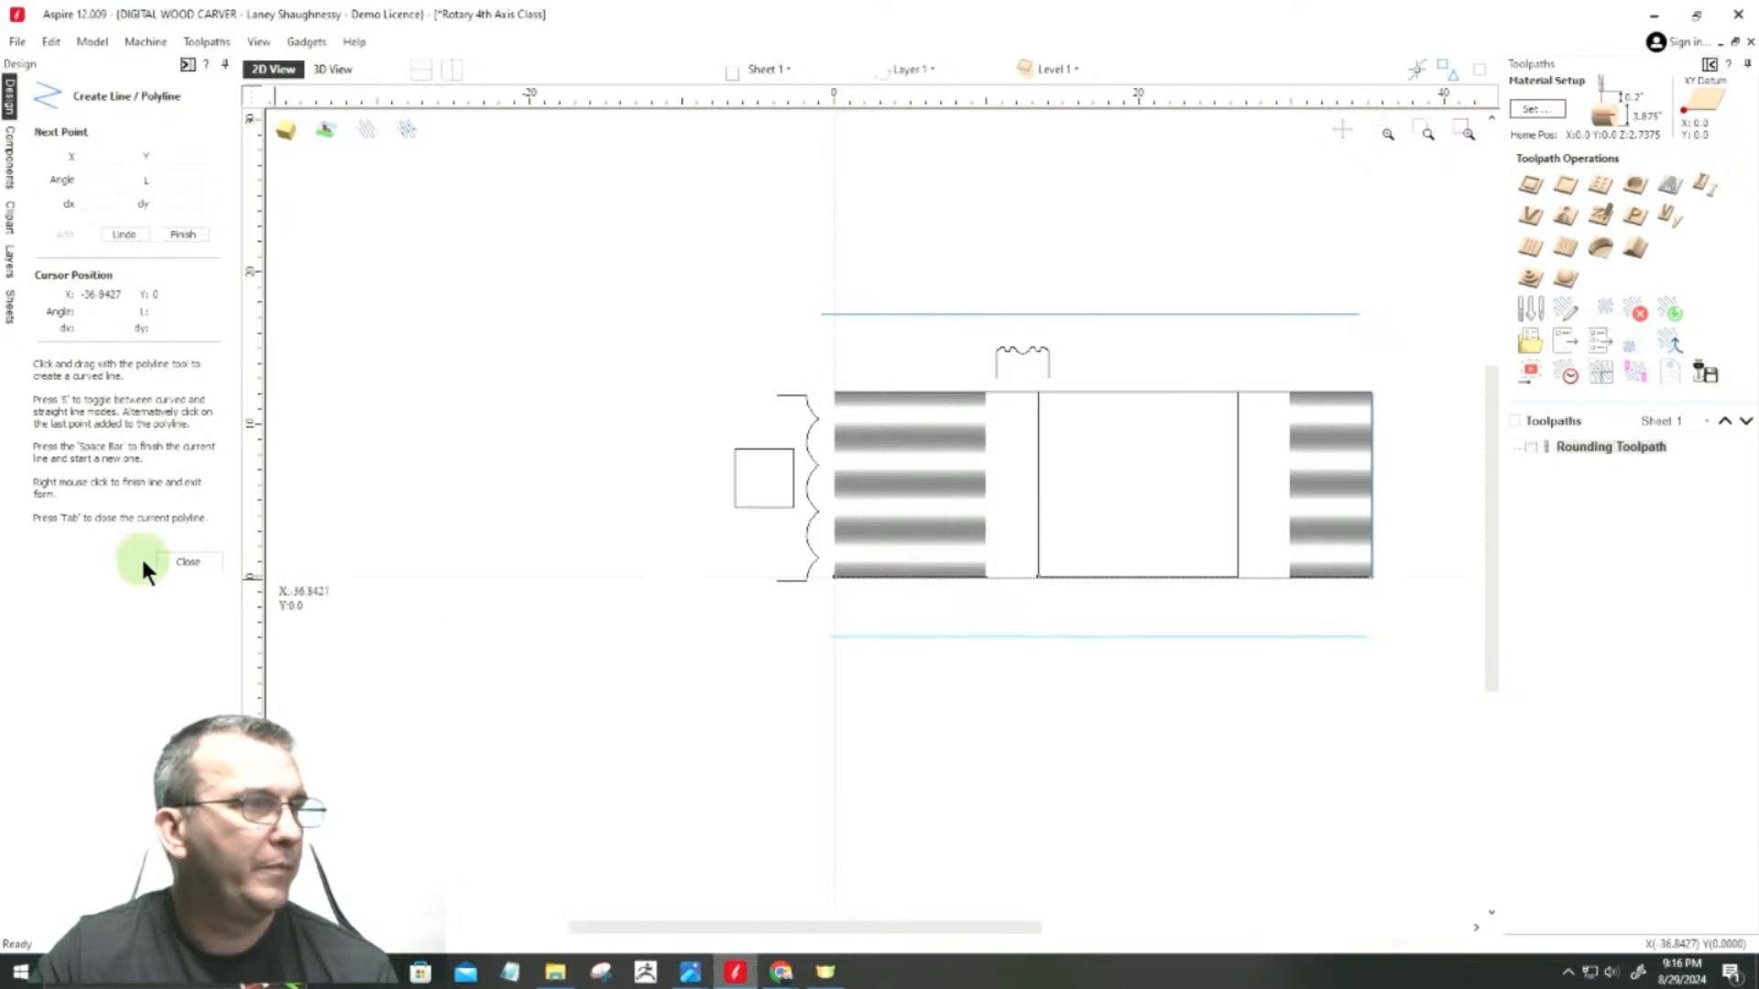
left_click(174, 560)
scroll(1045, 596, "up", 2)
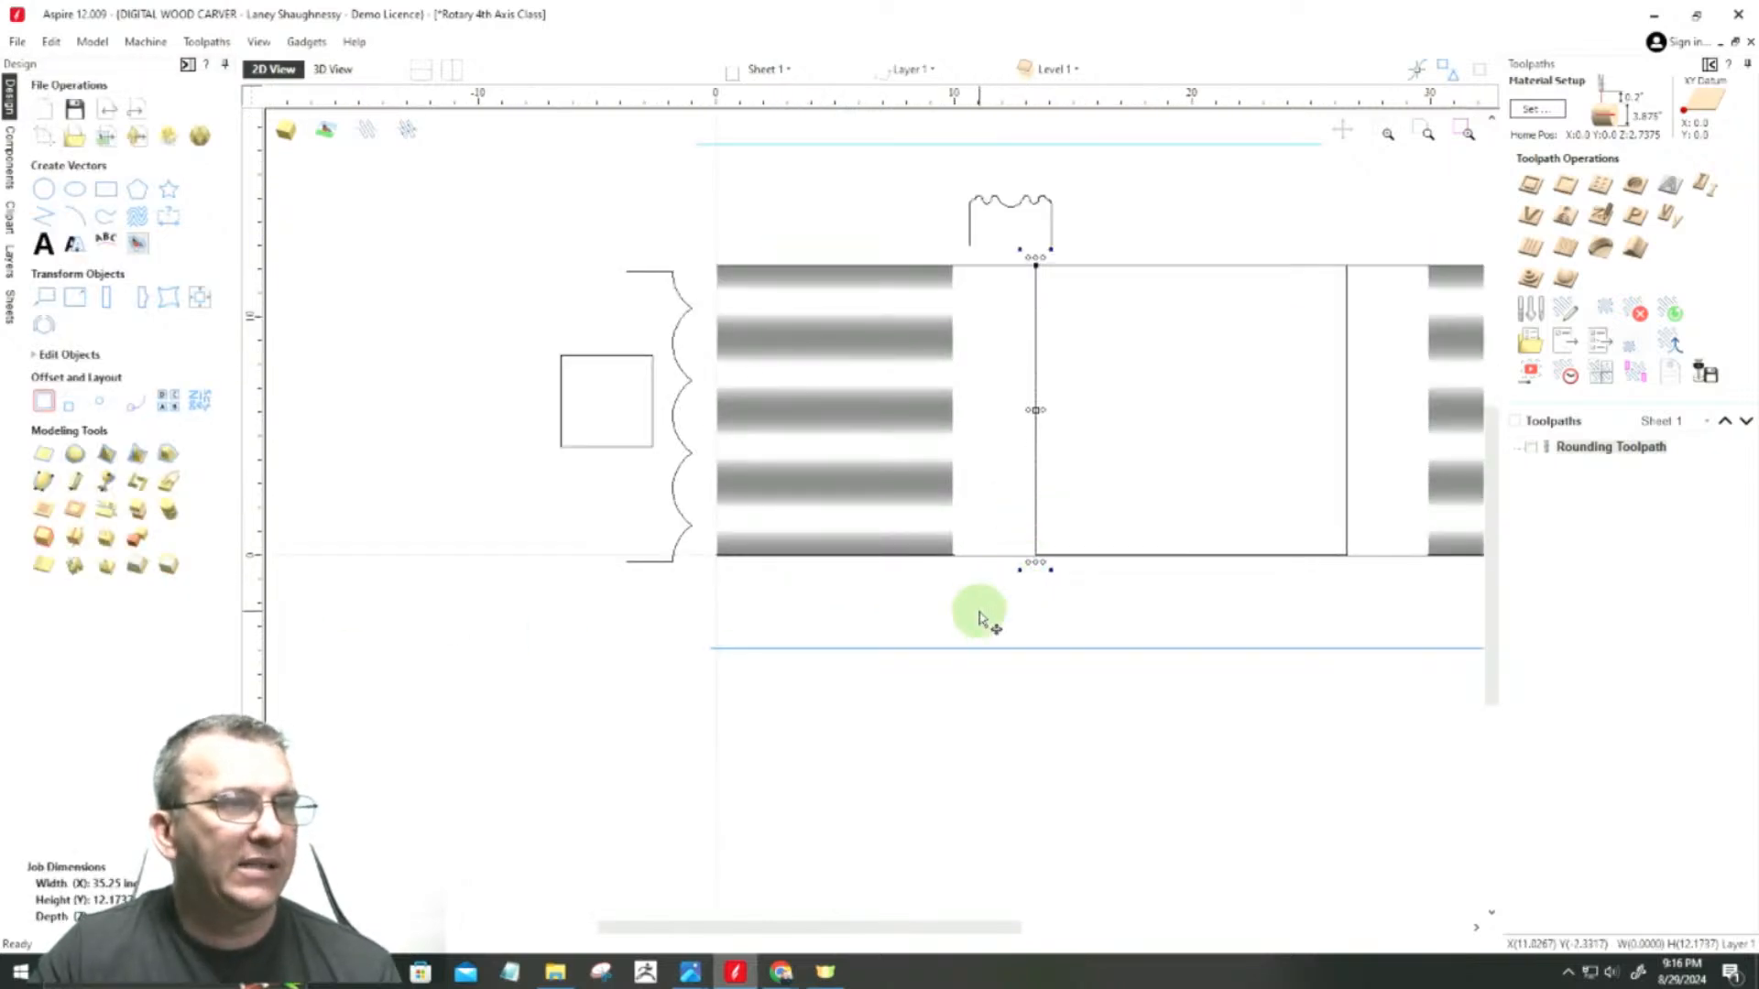
scroll(1011, 608, "up", 5)
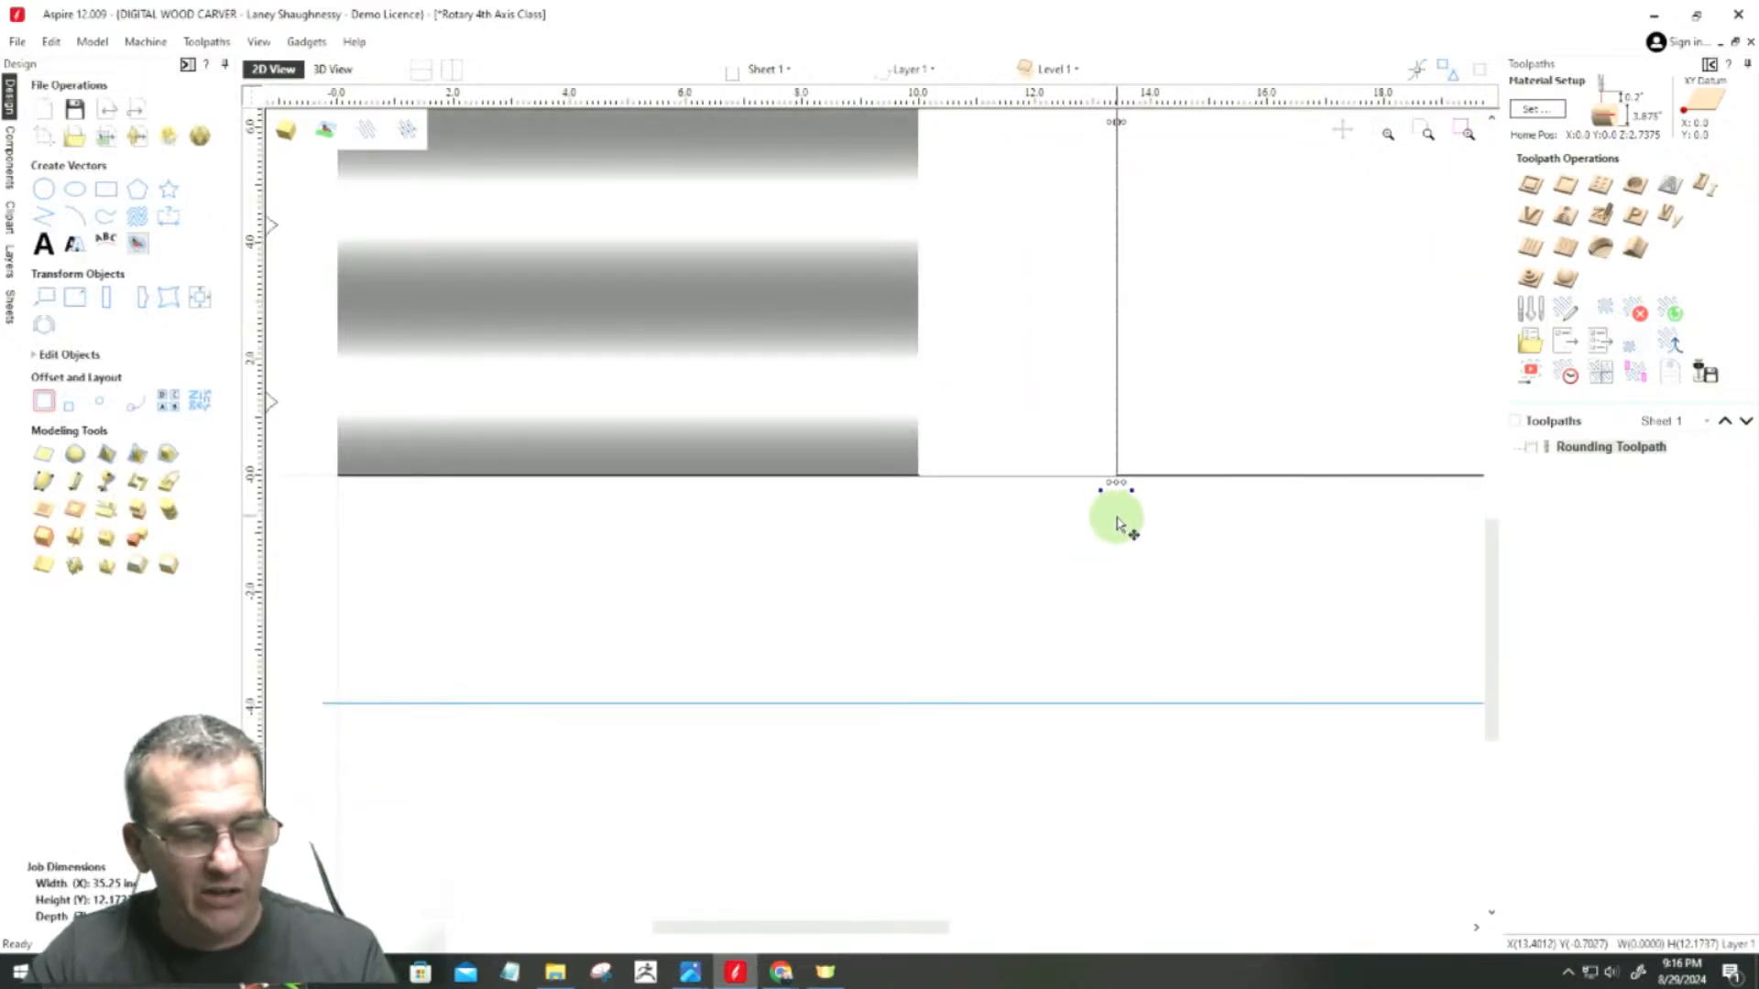
middle_click_drag(1104, 464, 986, 480)
left_click_drag(986, 477, 889, 537)
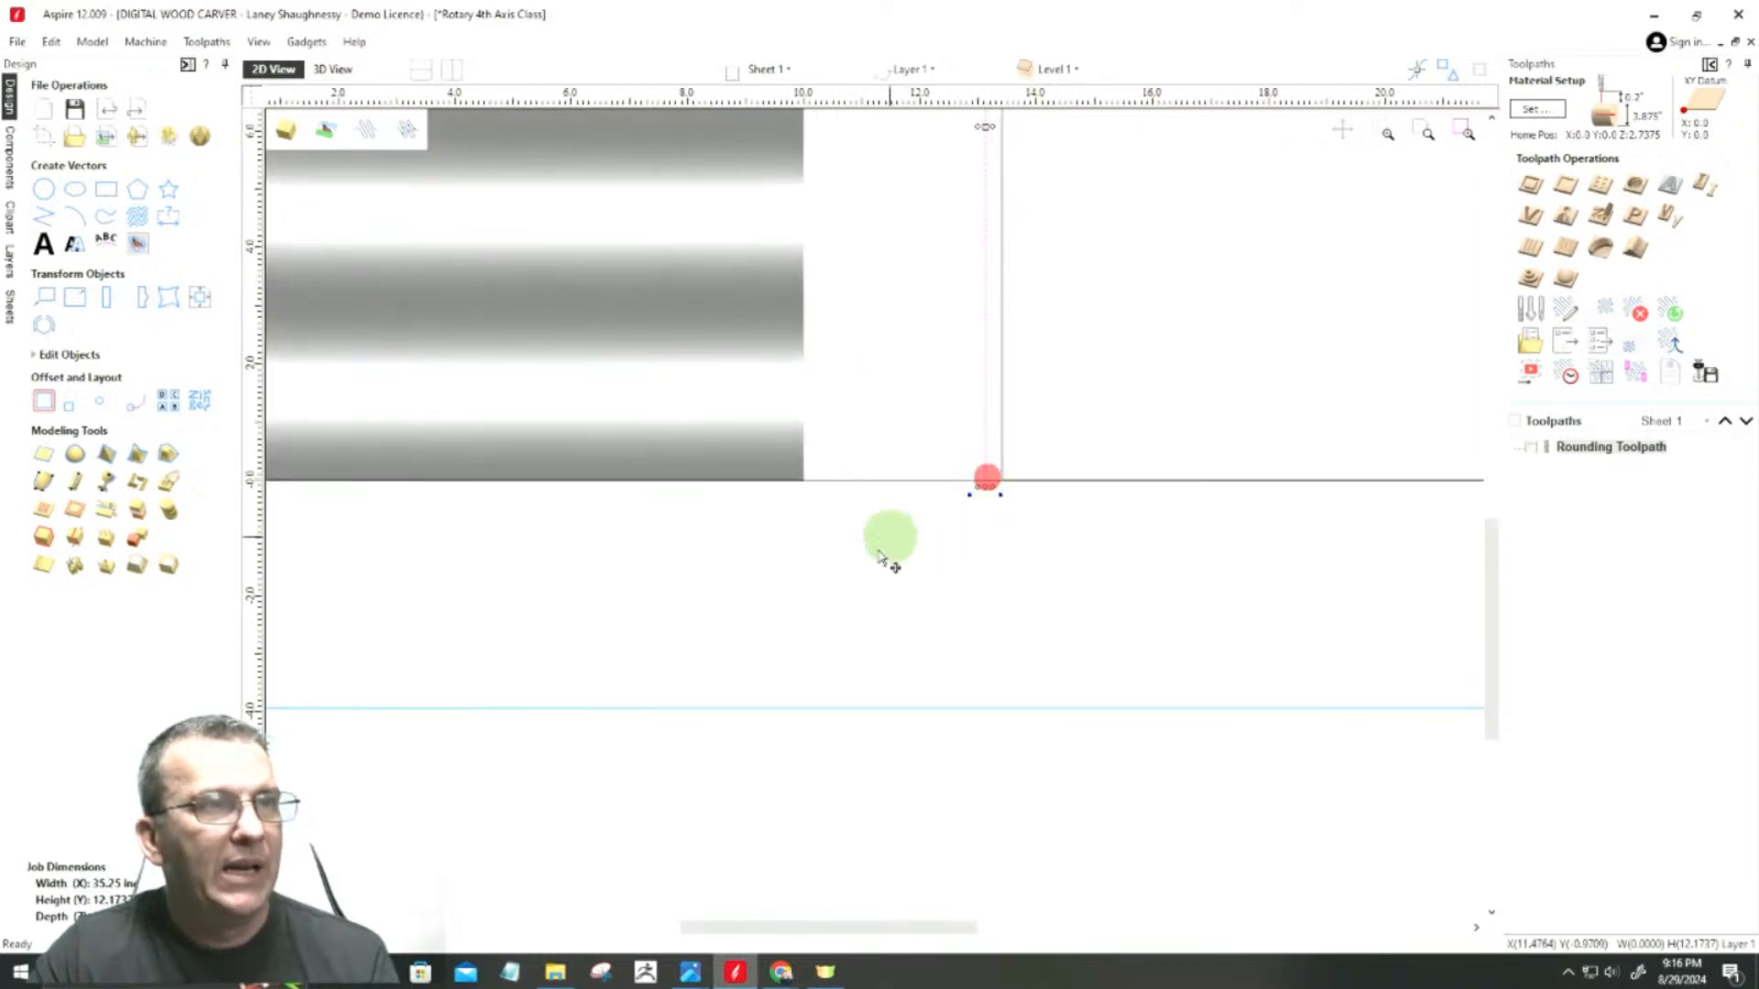
scroll(943, 529, "up", 3)
scroll(1012, 520, "down", 3)
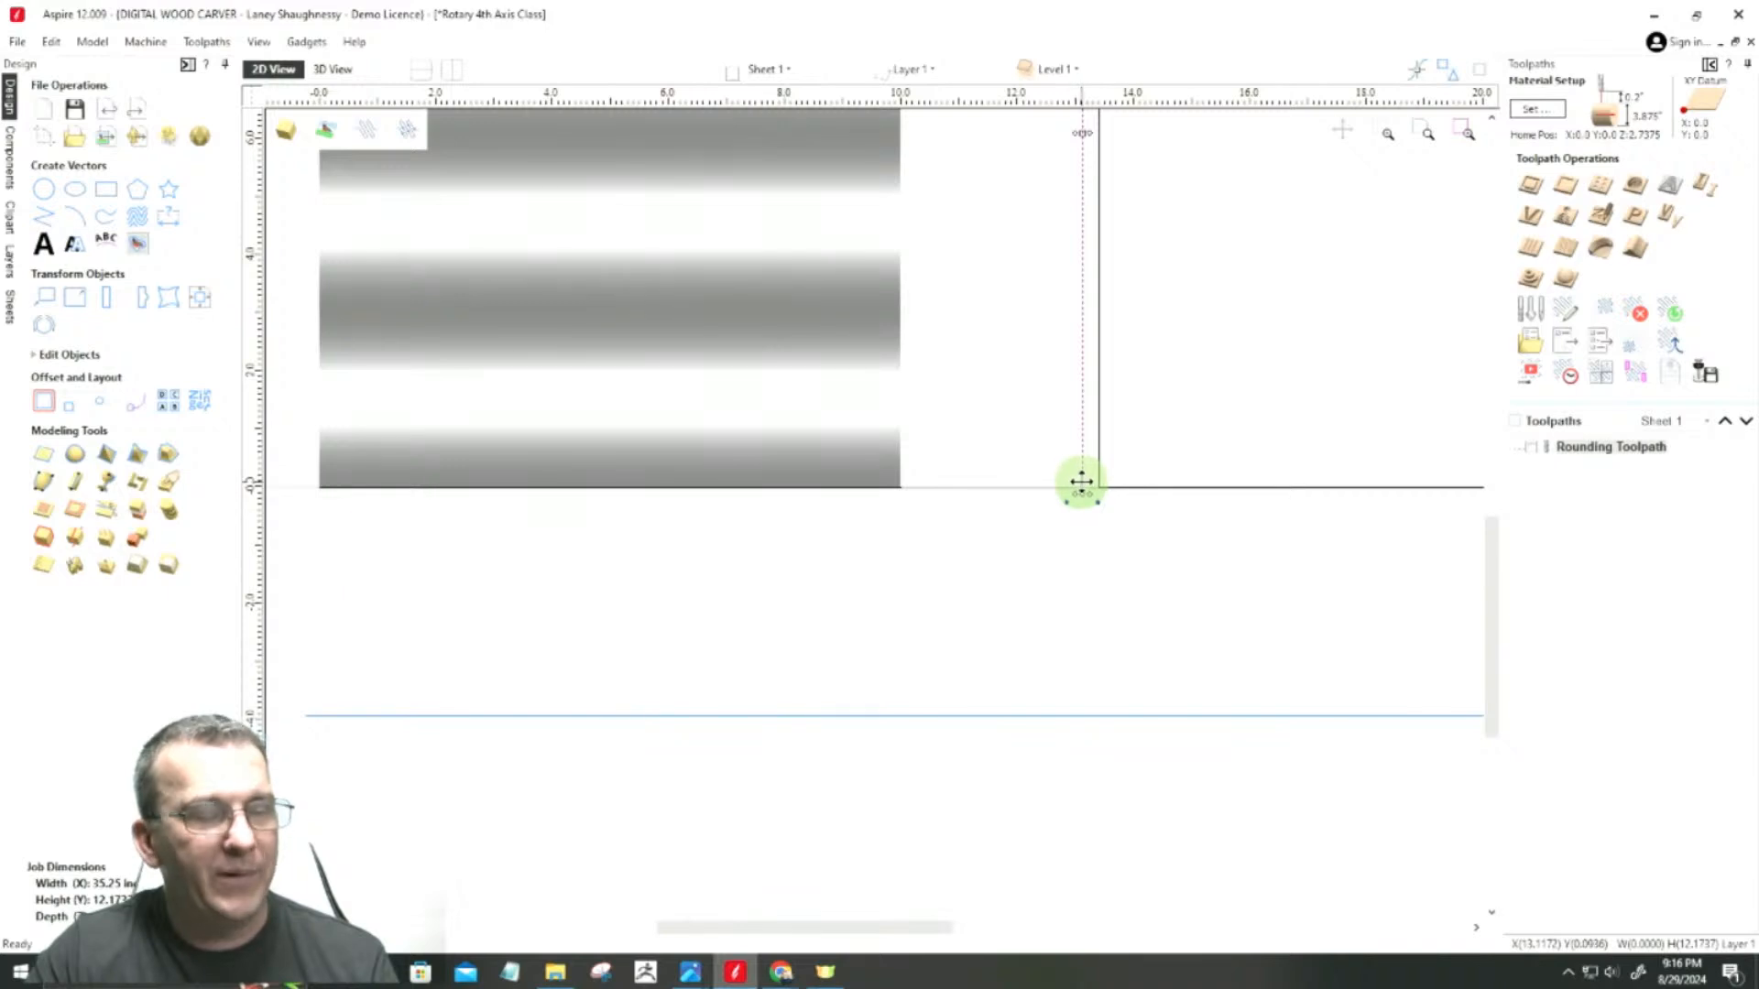
key("Delete")
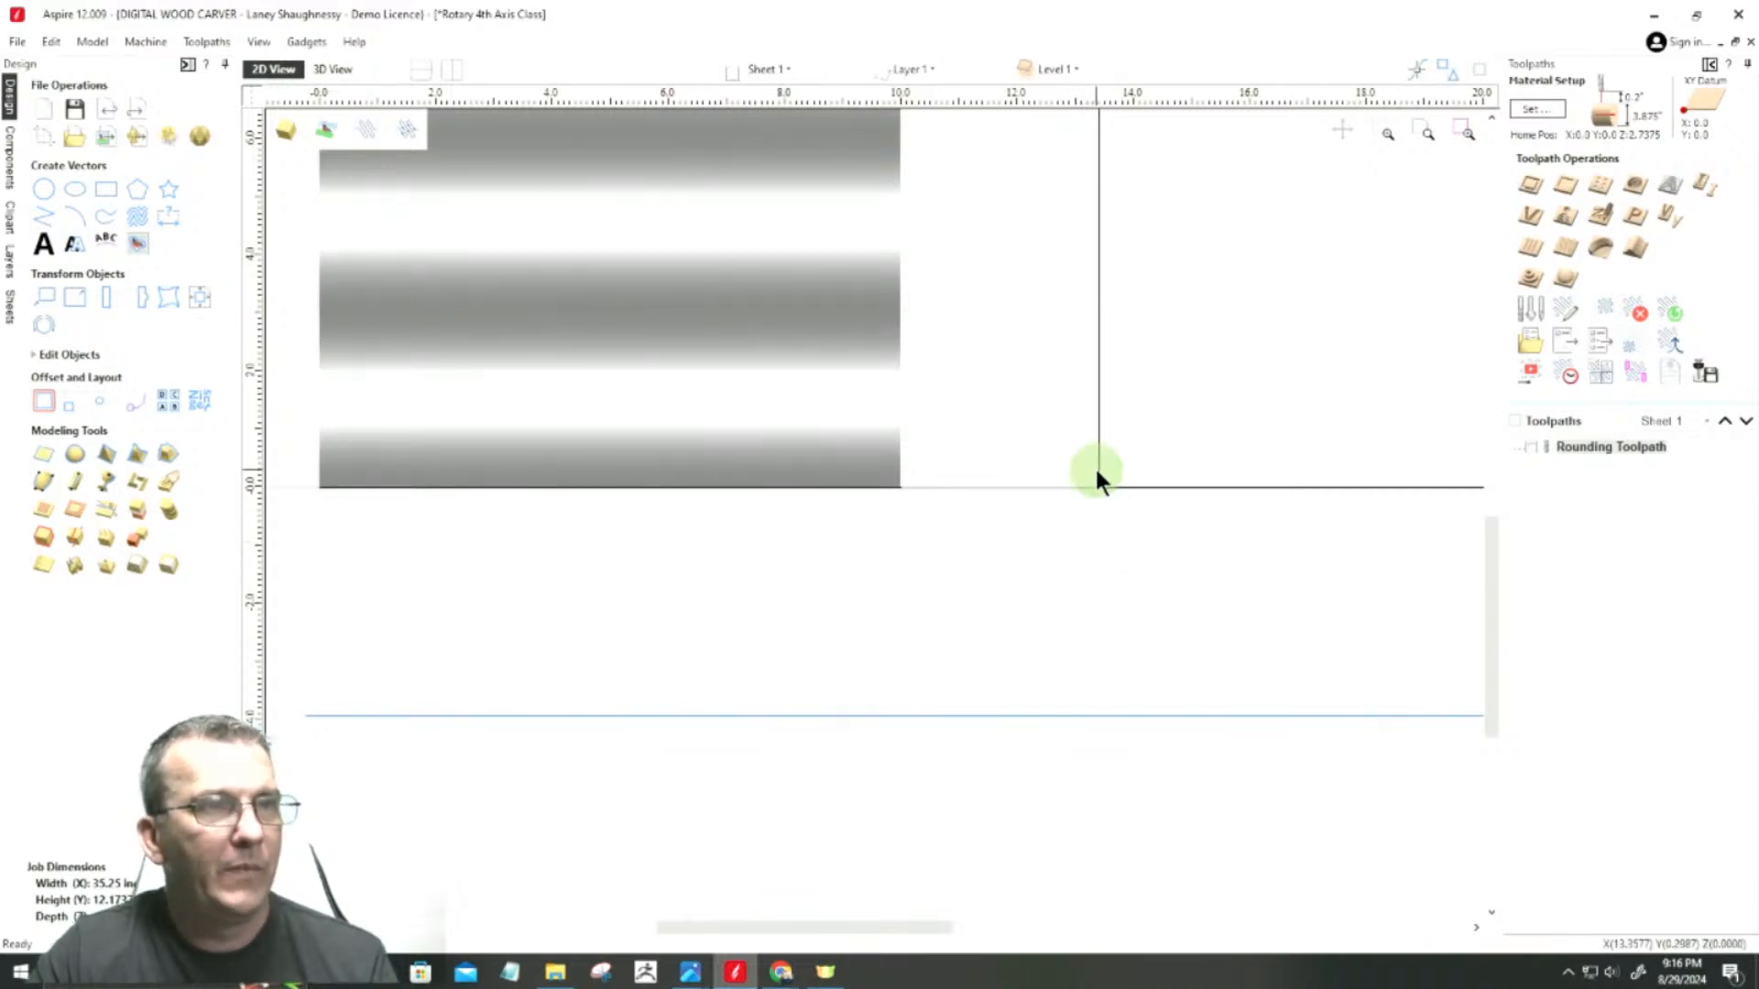
Step: Move the vertical line by its lower end to X 10, snapping it onto the inner end of the left fluted section
left_click(1101, 477)
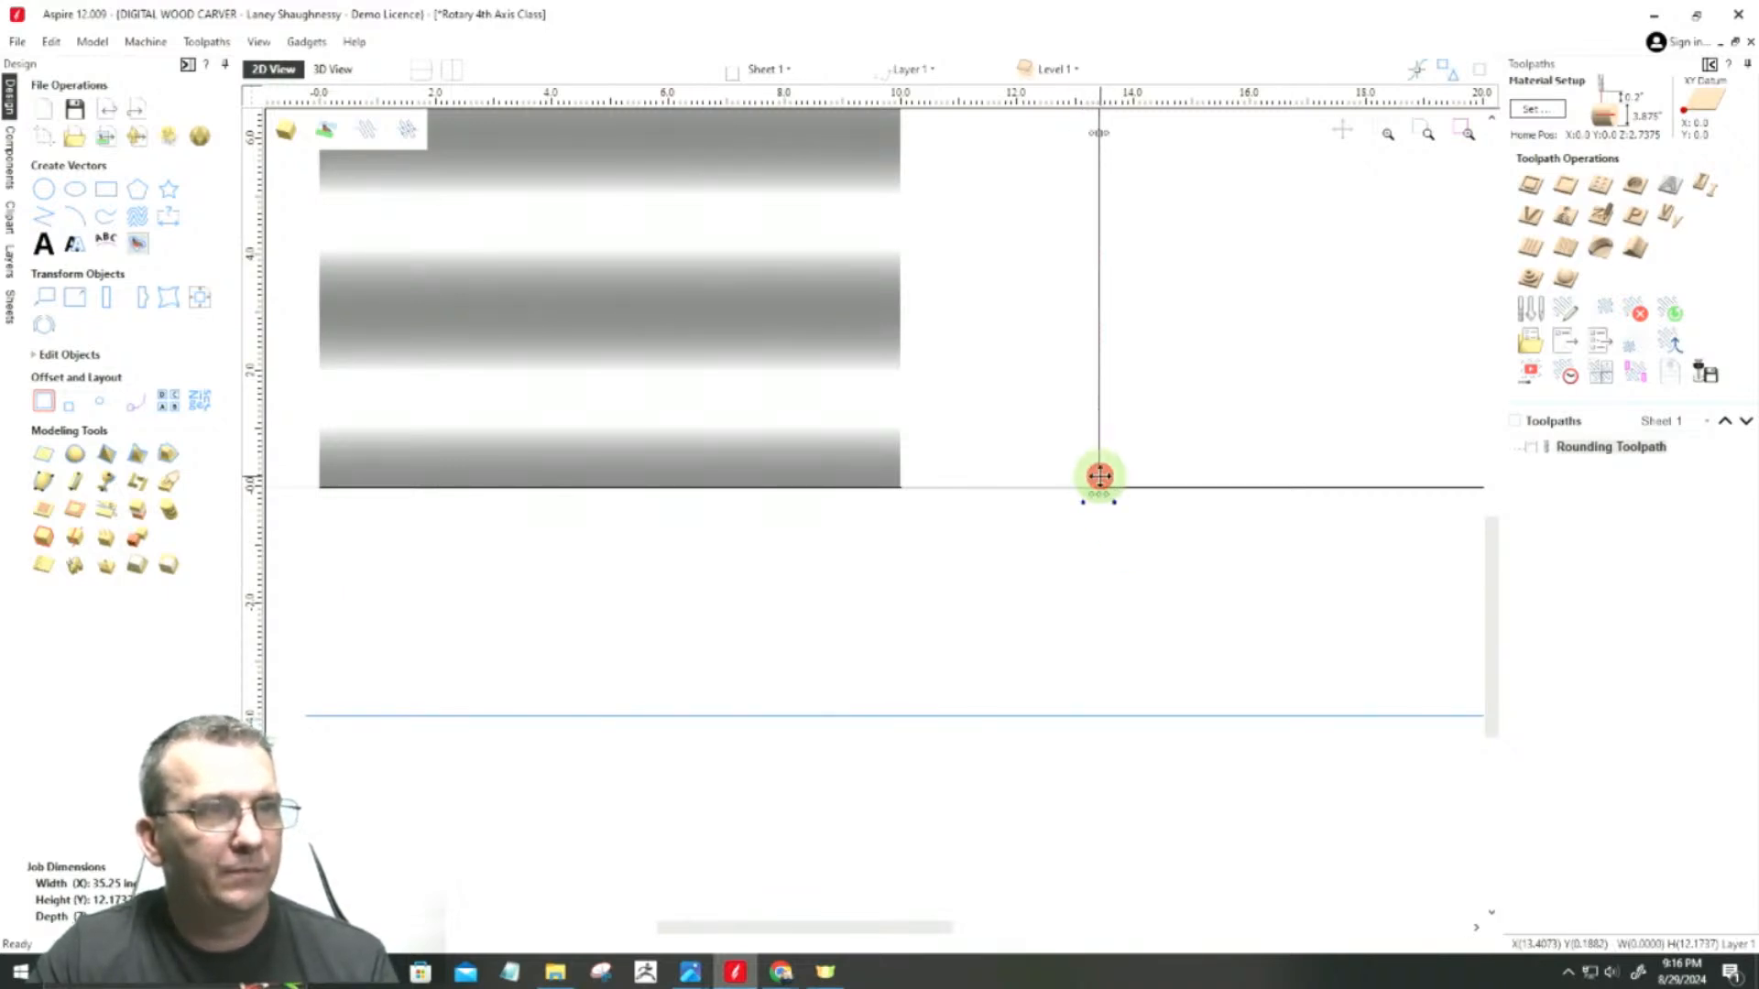
left_click(1098, 487)
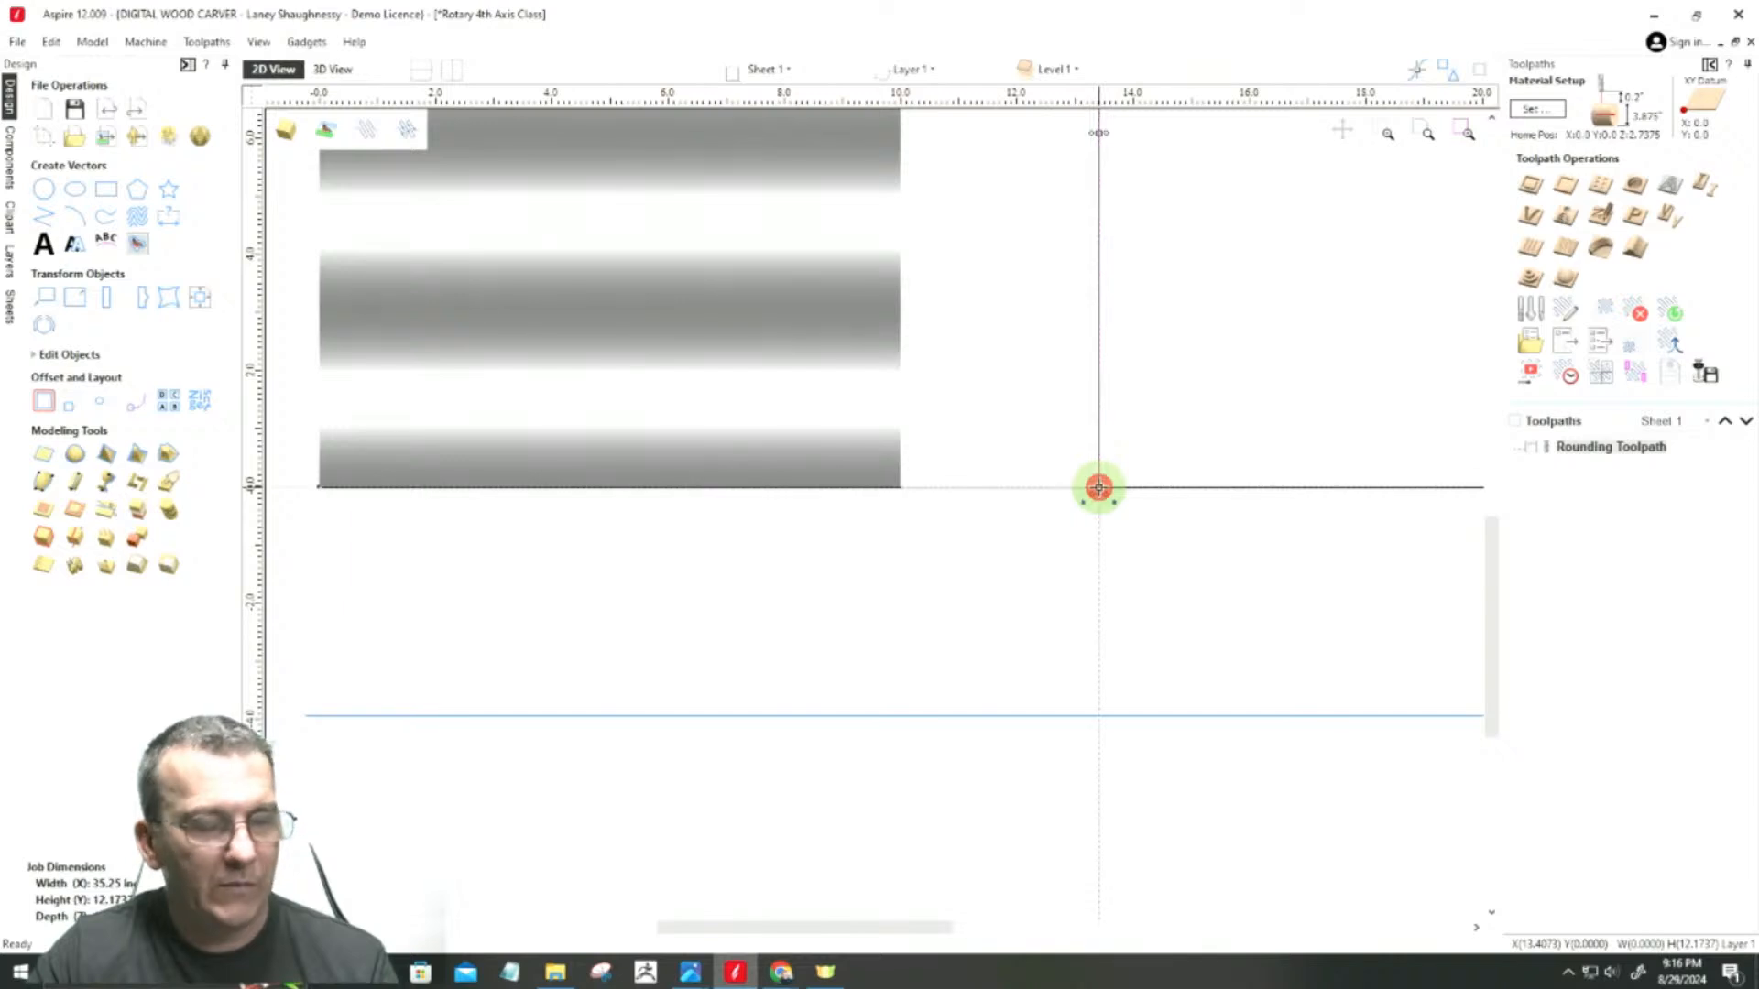
left_click_drag(1099, 488, 900, 484)
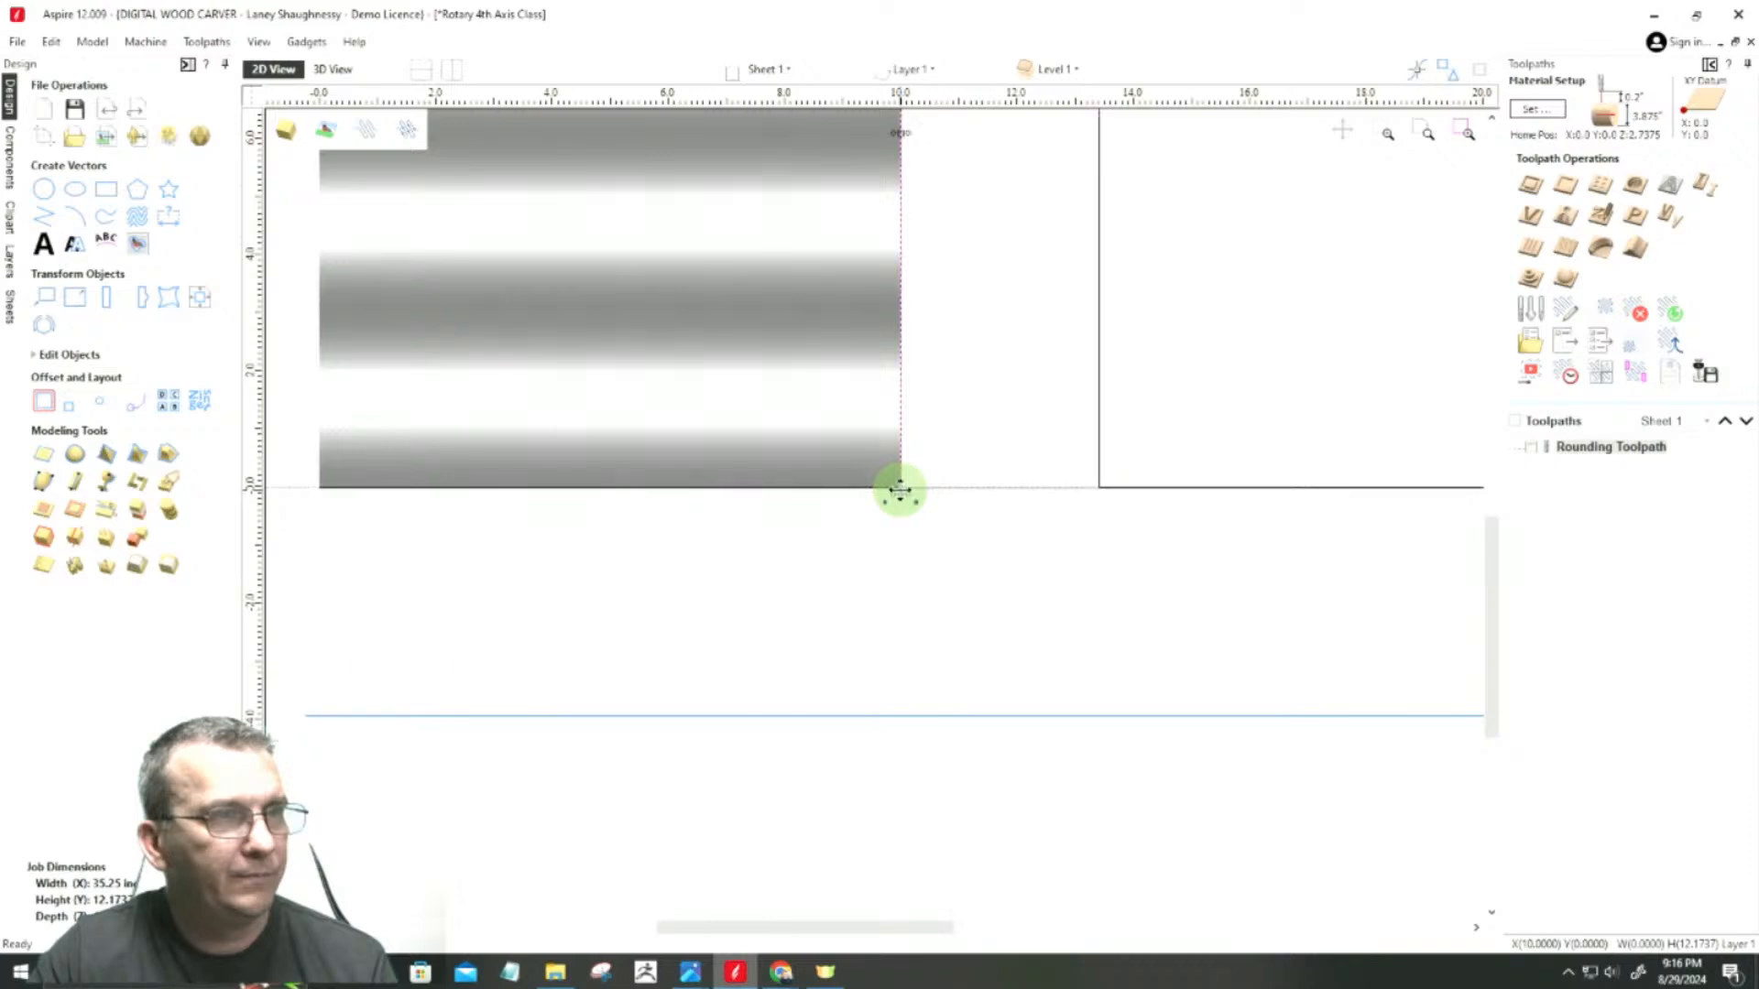
scroll(911, 443, "up", 6)
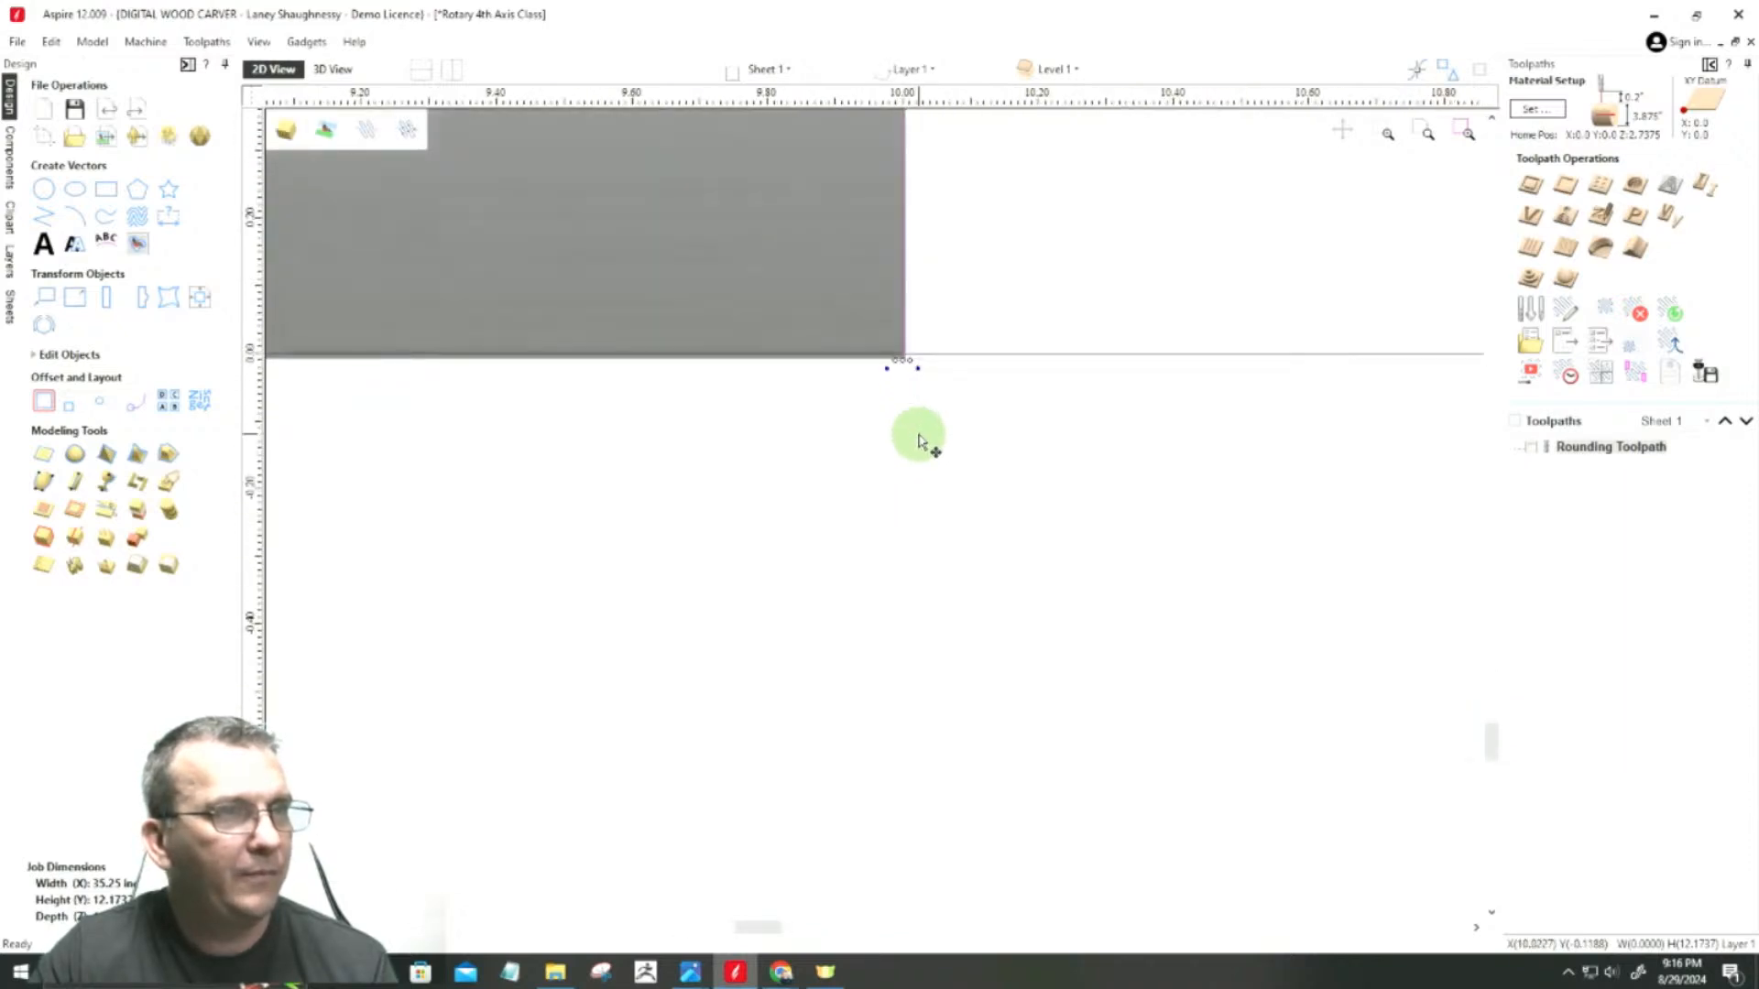
scroll(919, 441, "down", 8)
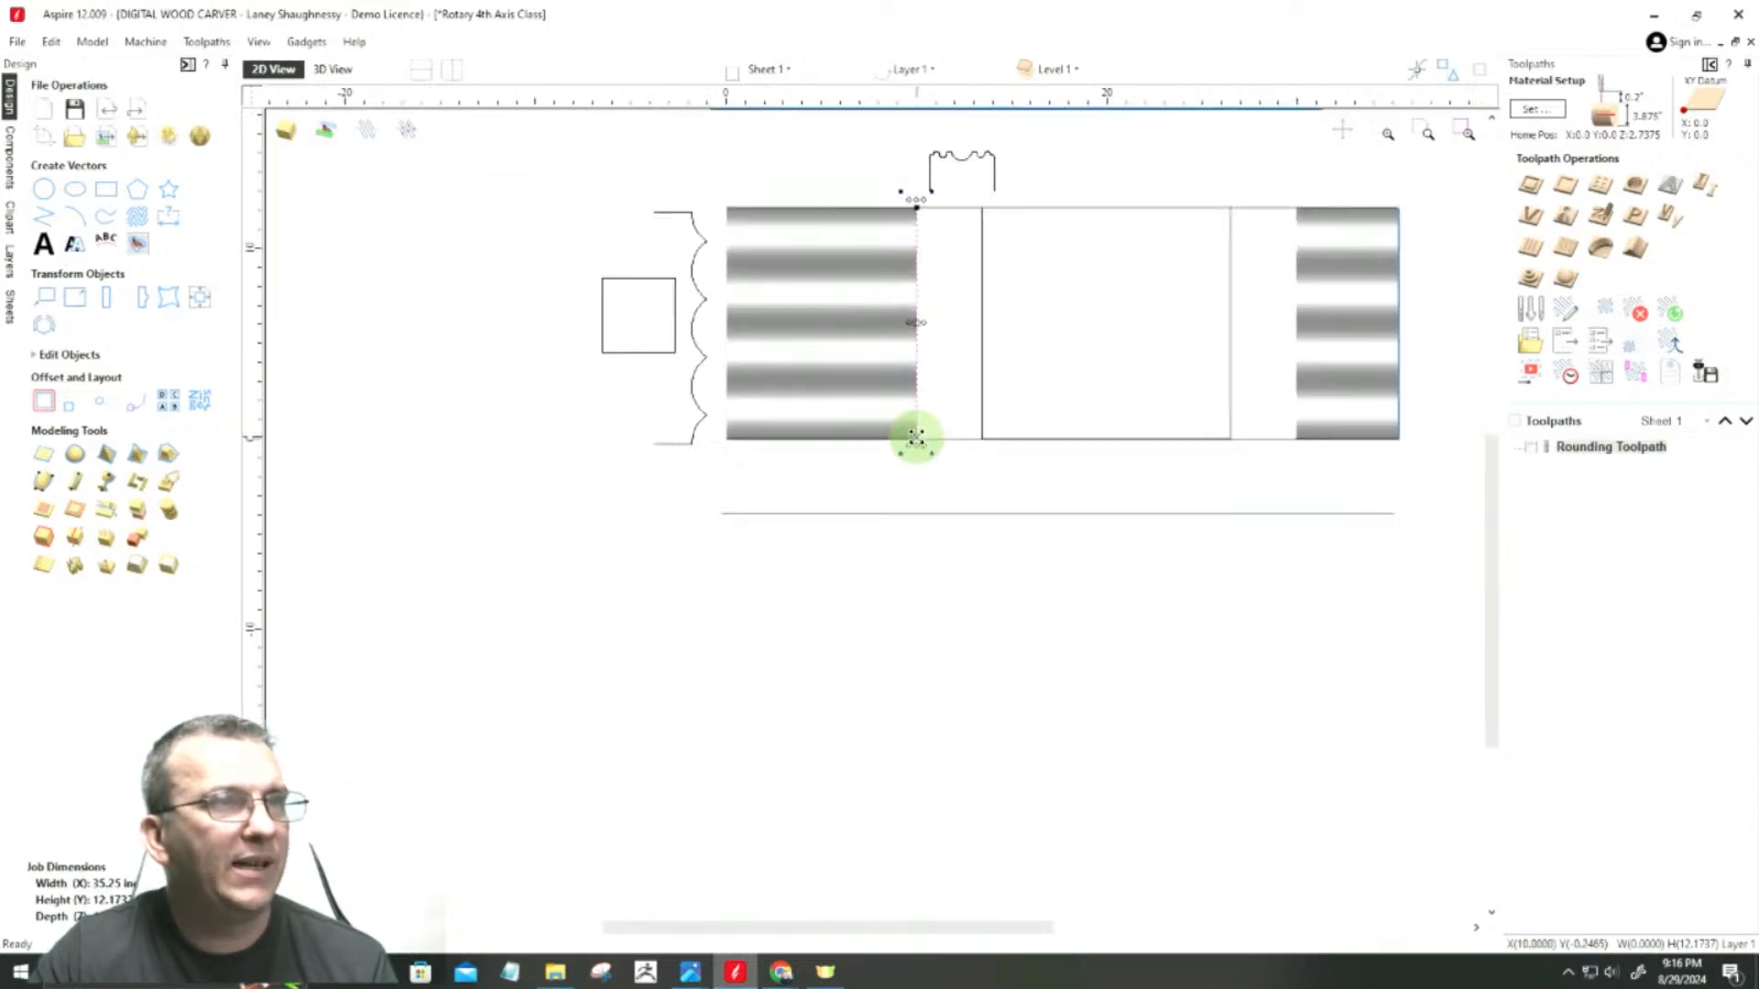
scroll(925, 275, "up", 2)
scroll(905, 245, "up", 6)
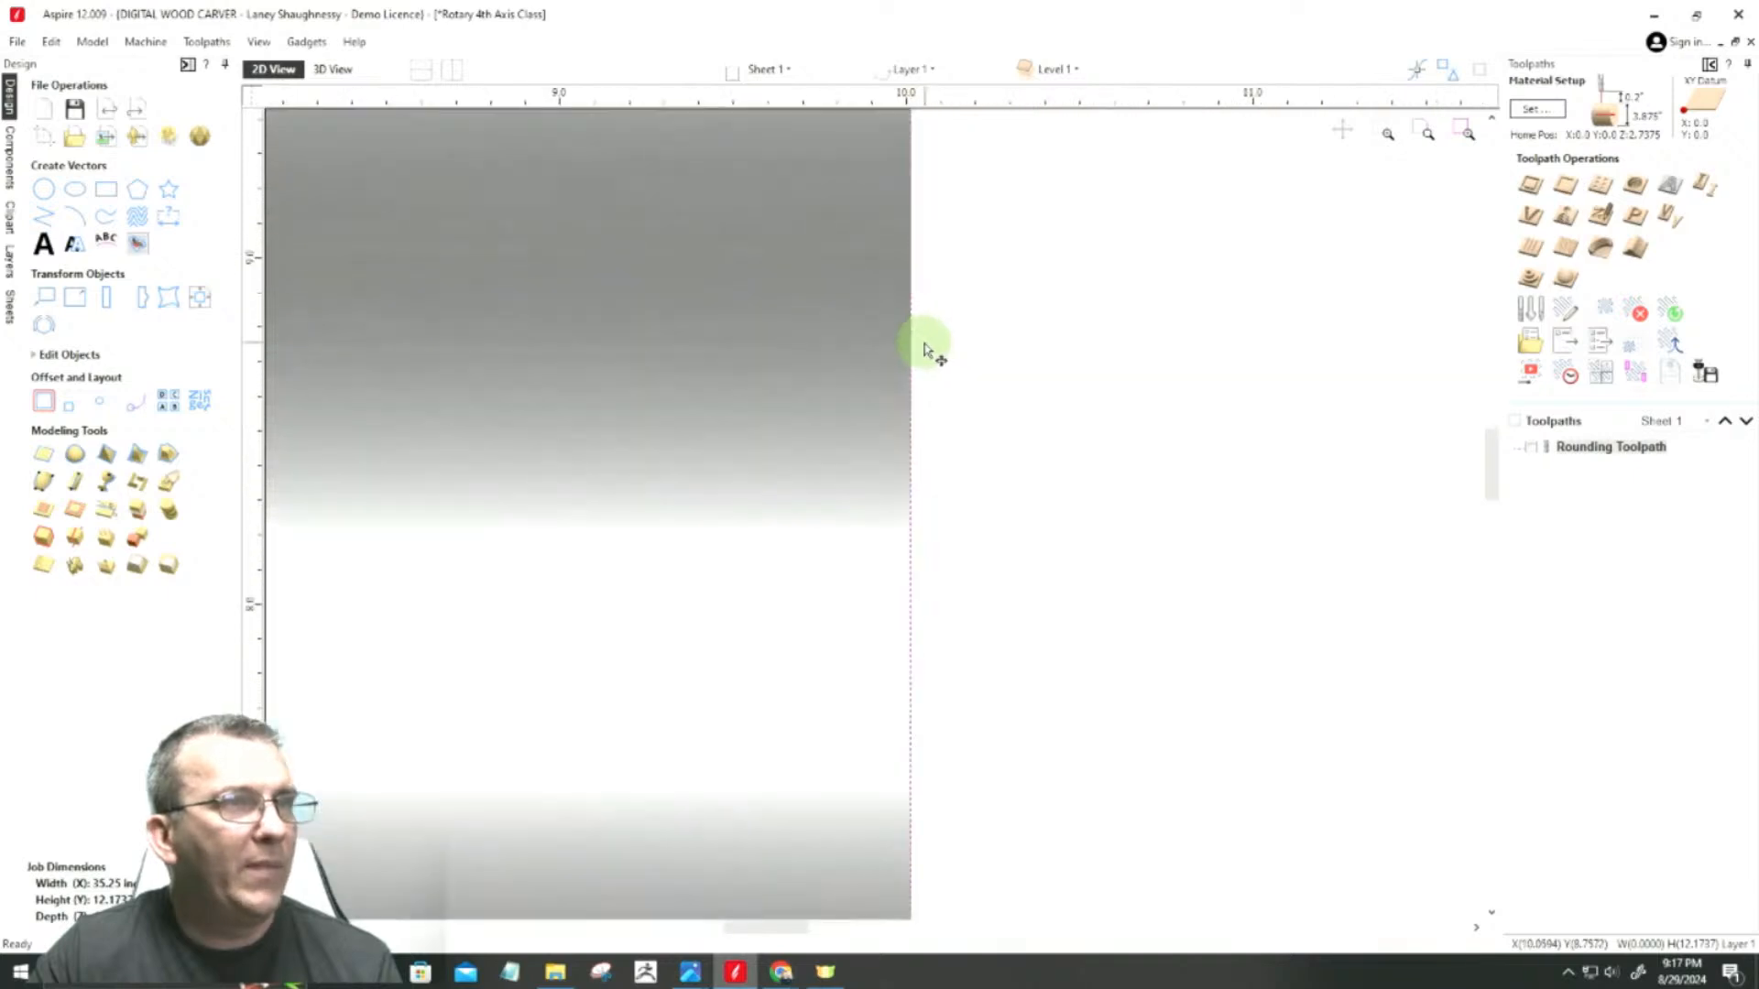
scroll(926, 348, "up", 5)
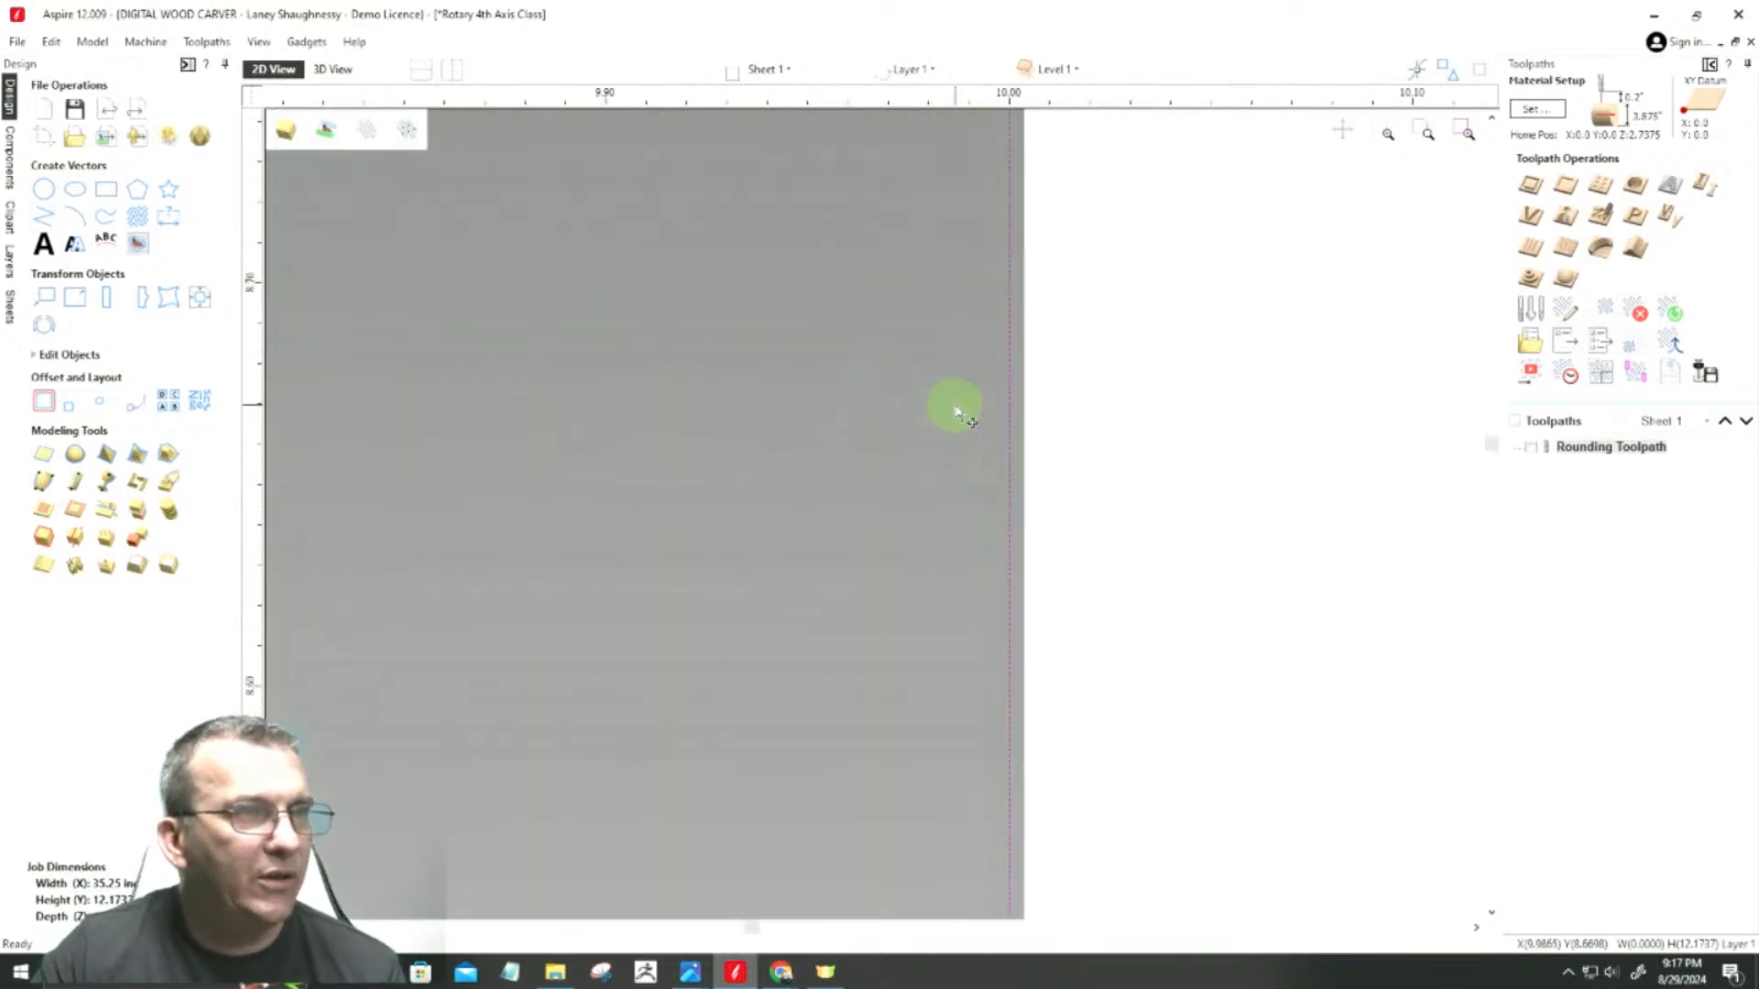
scroll(954, 417, "down", 2)
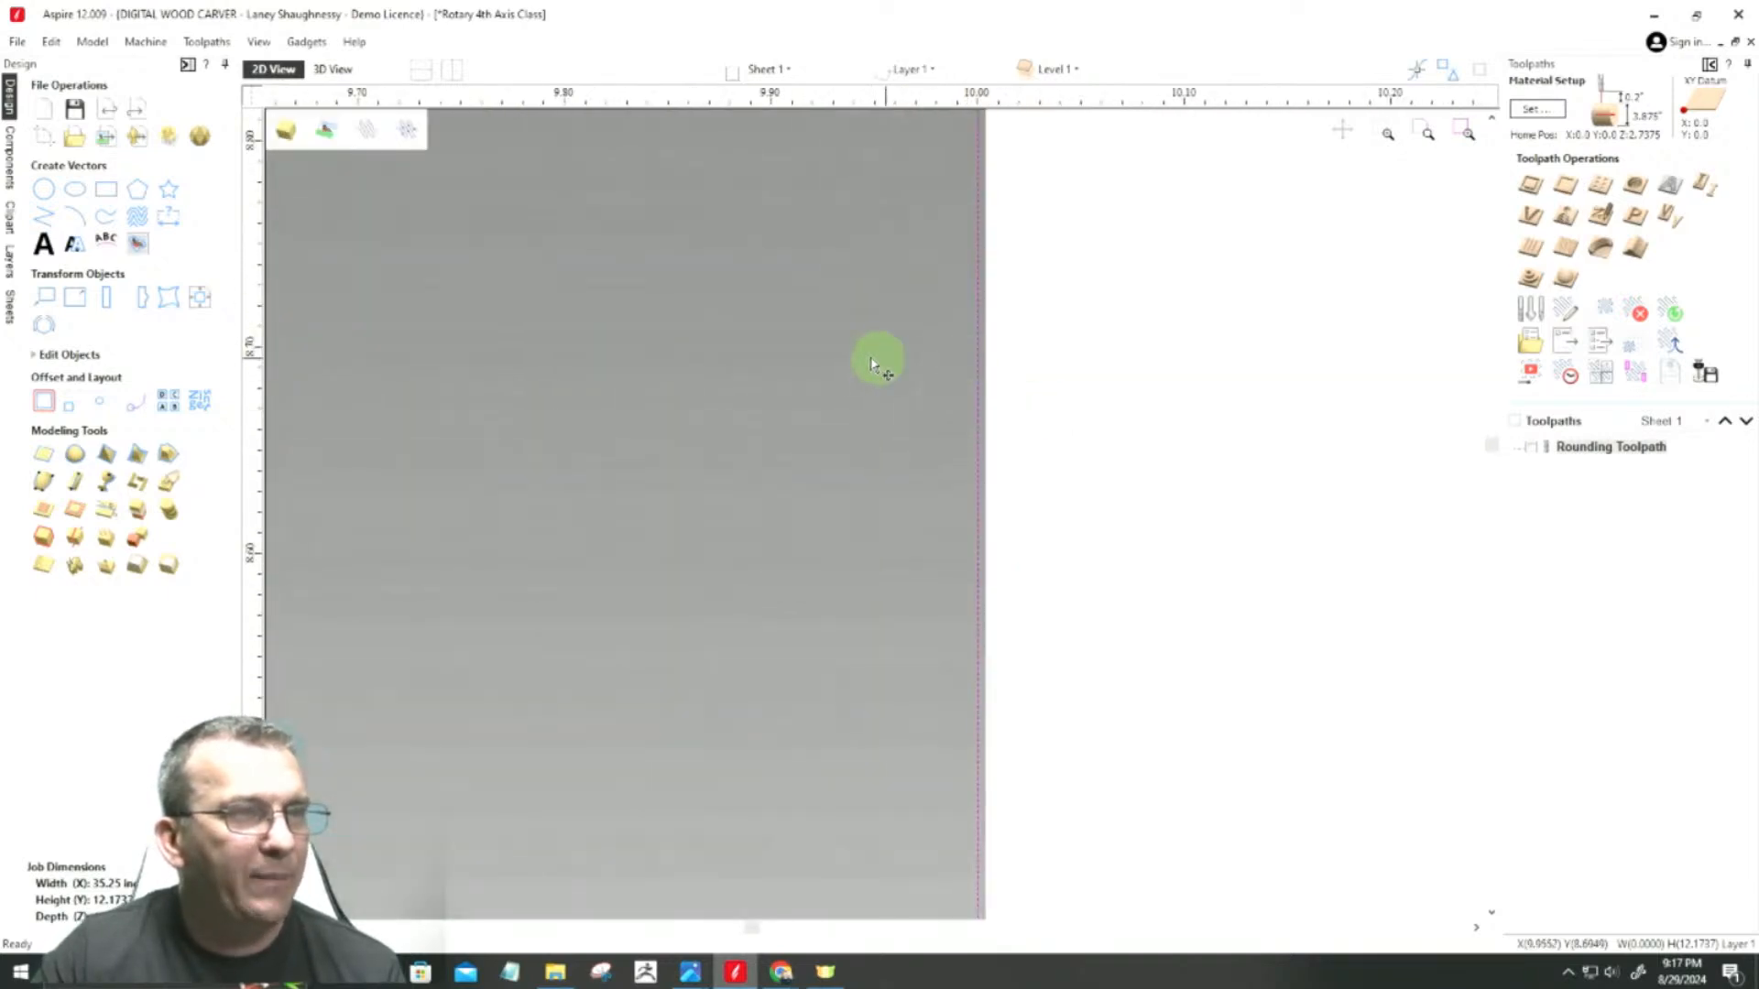
scroll(874, 364, "down", 5)
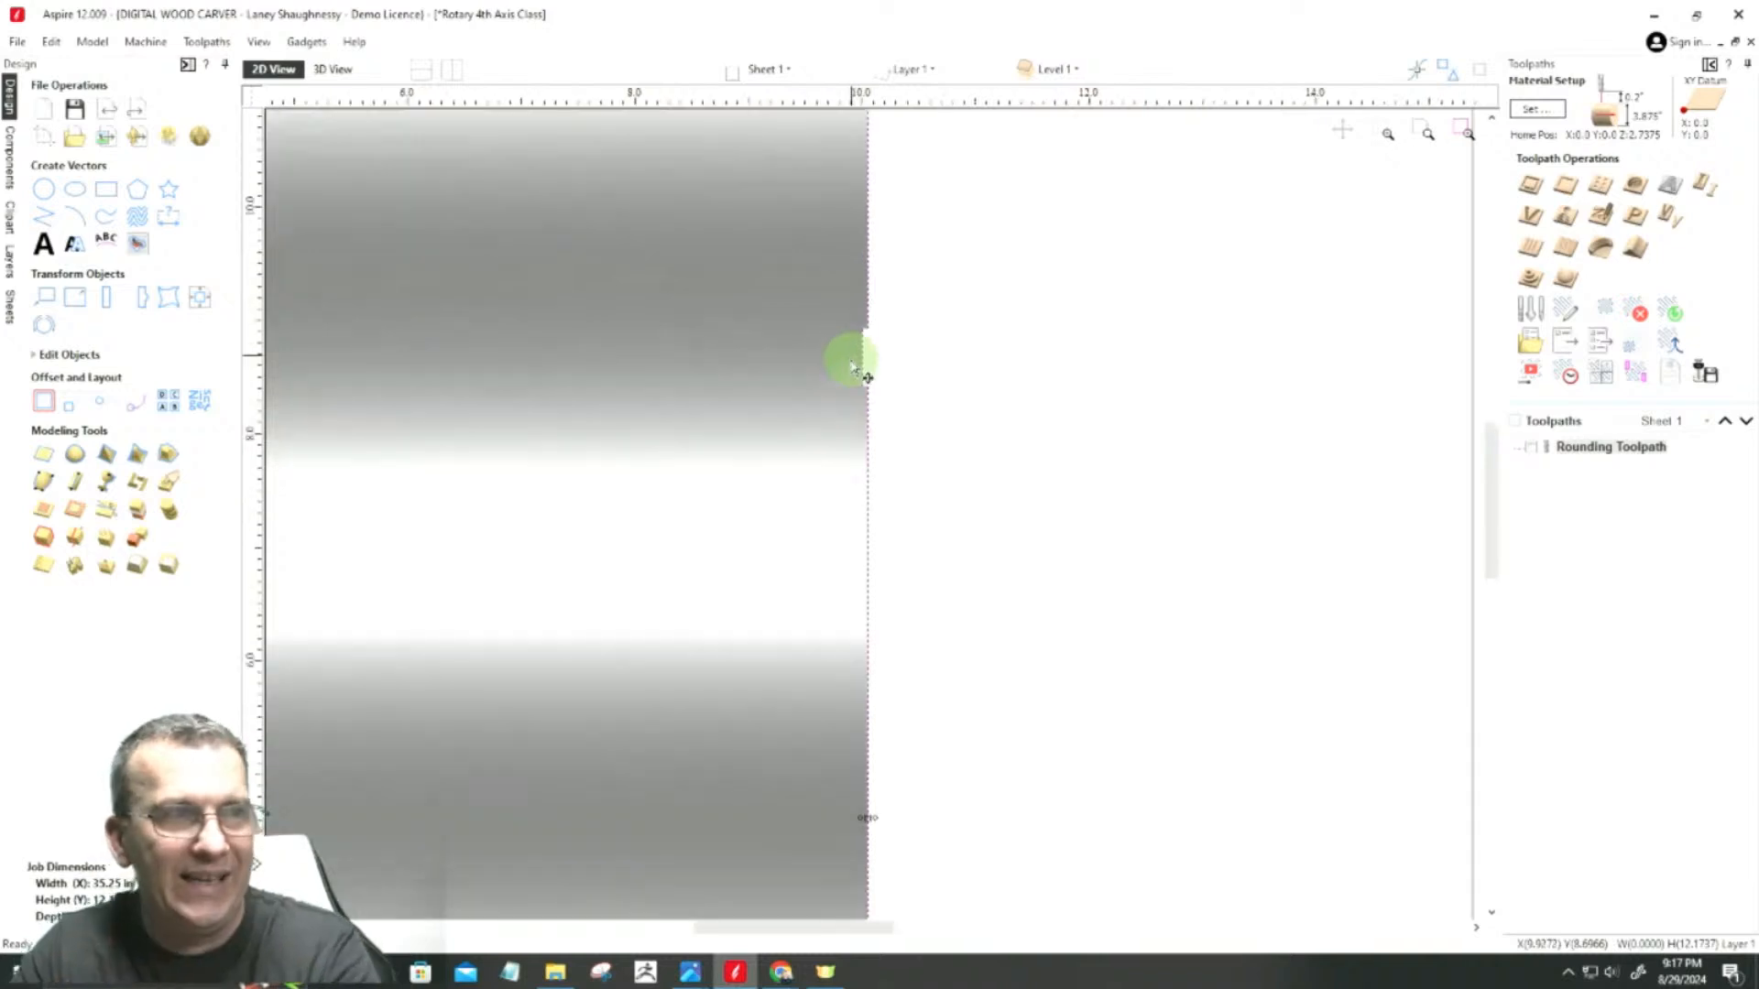
scroll(851, 367, "down", 2)
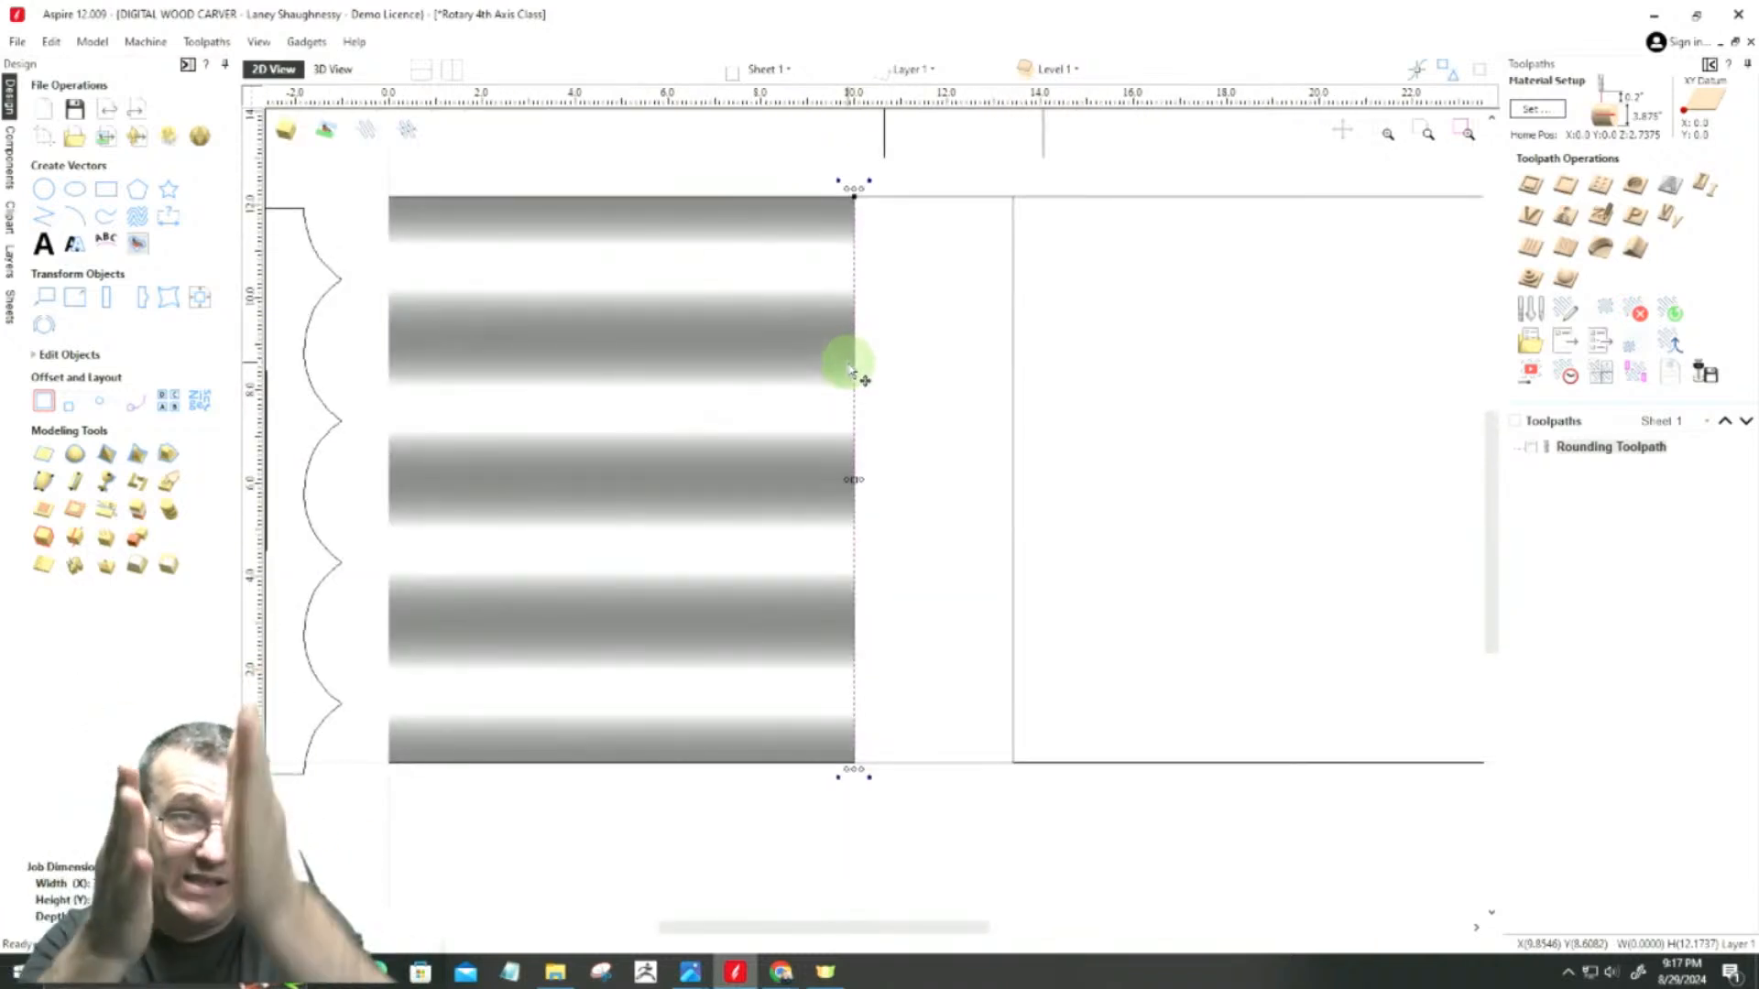
scroll(1102, 487, "down", 1)
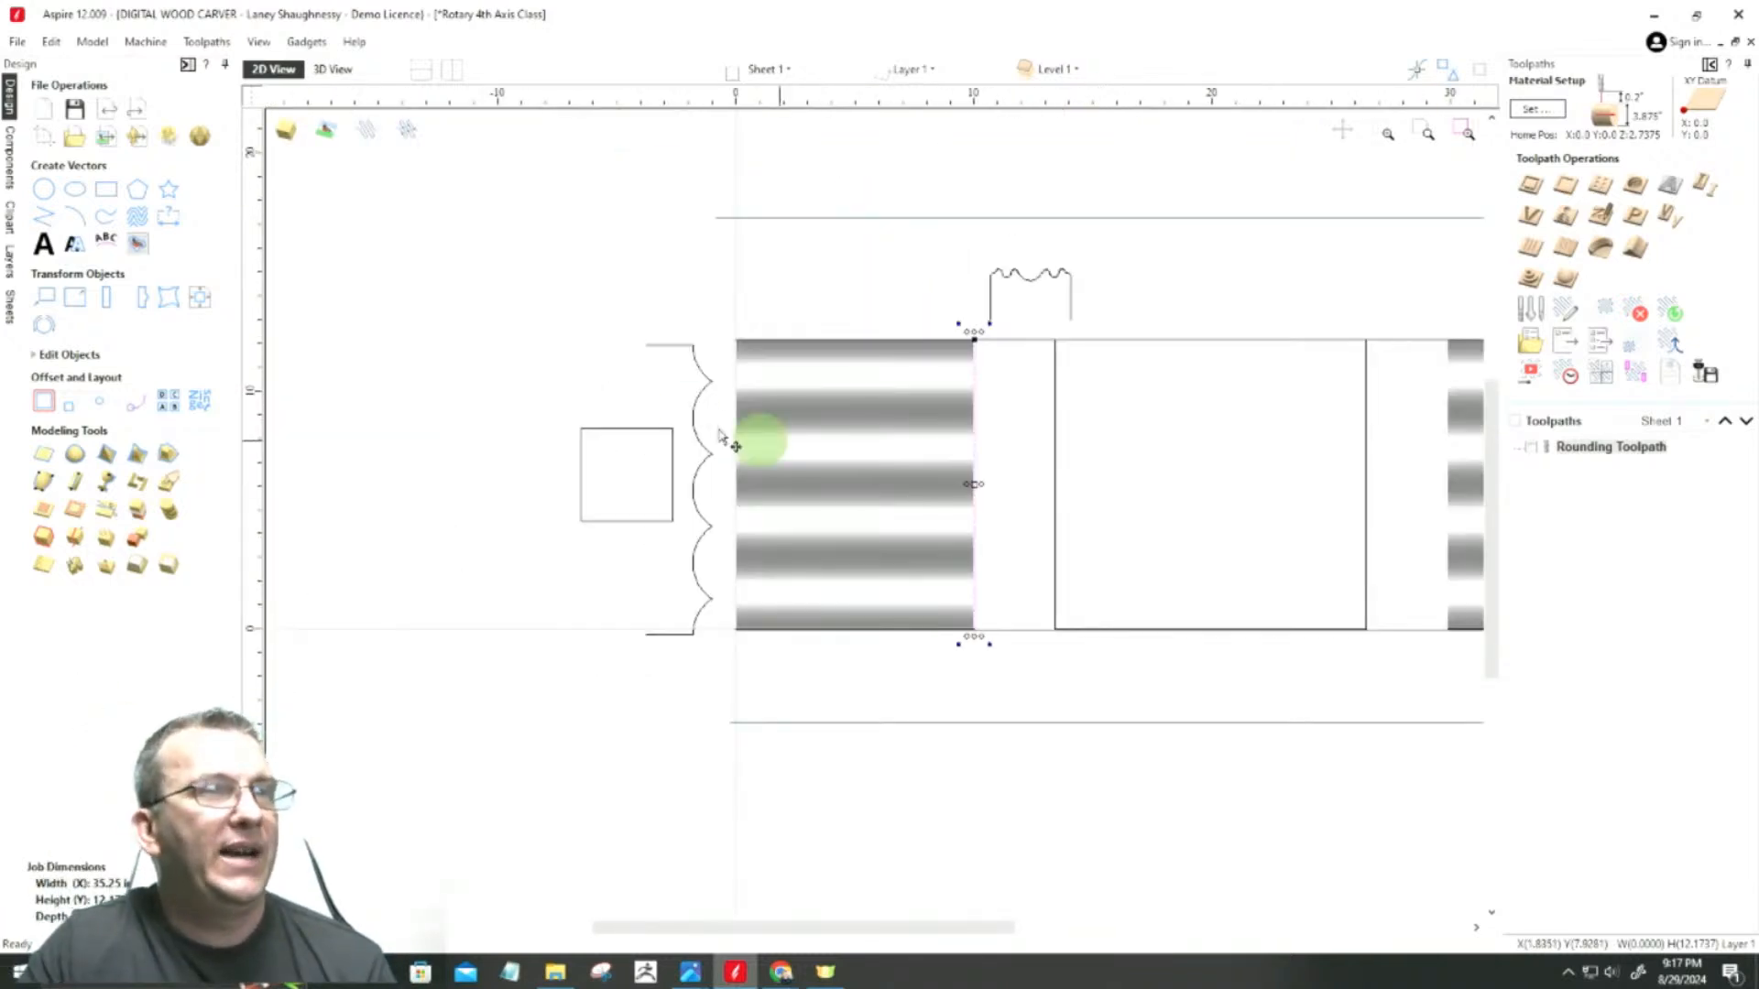
left_click(43, 481)
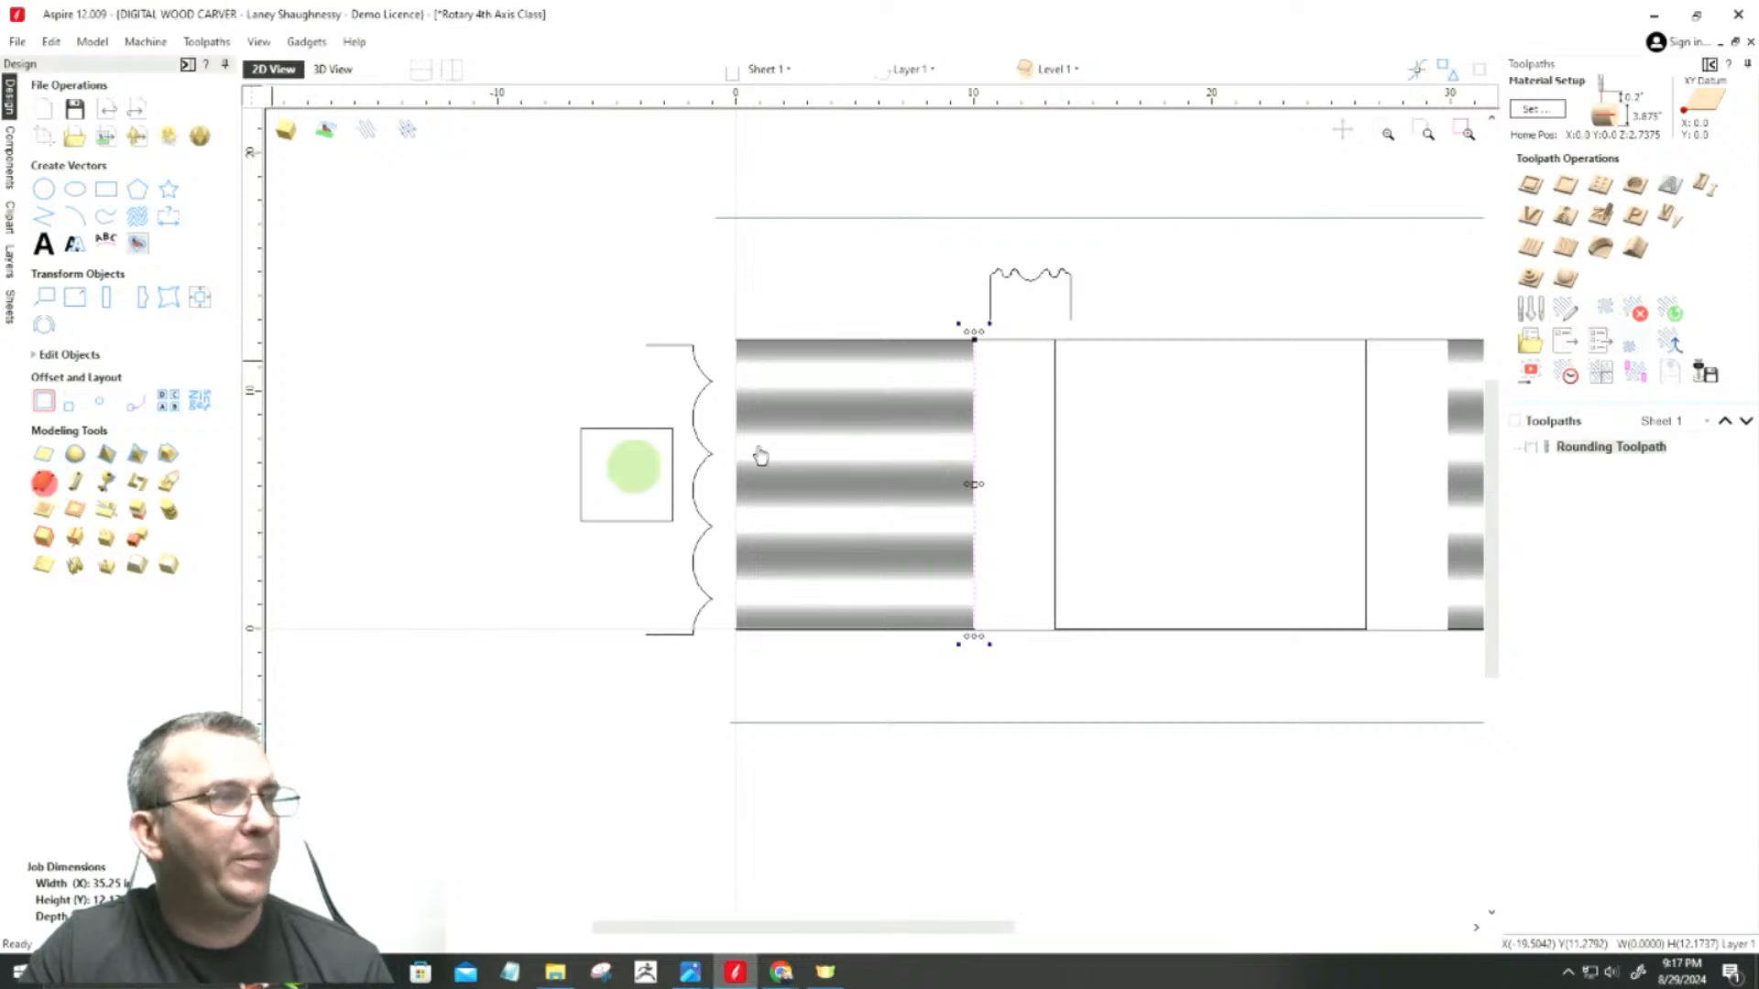
left_click(981, 267)
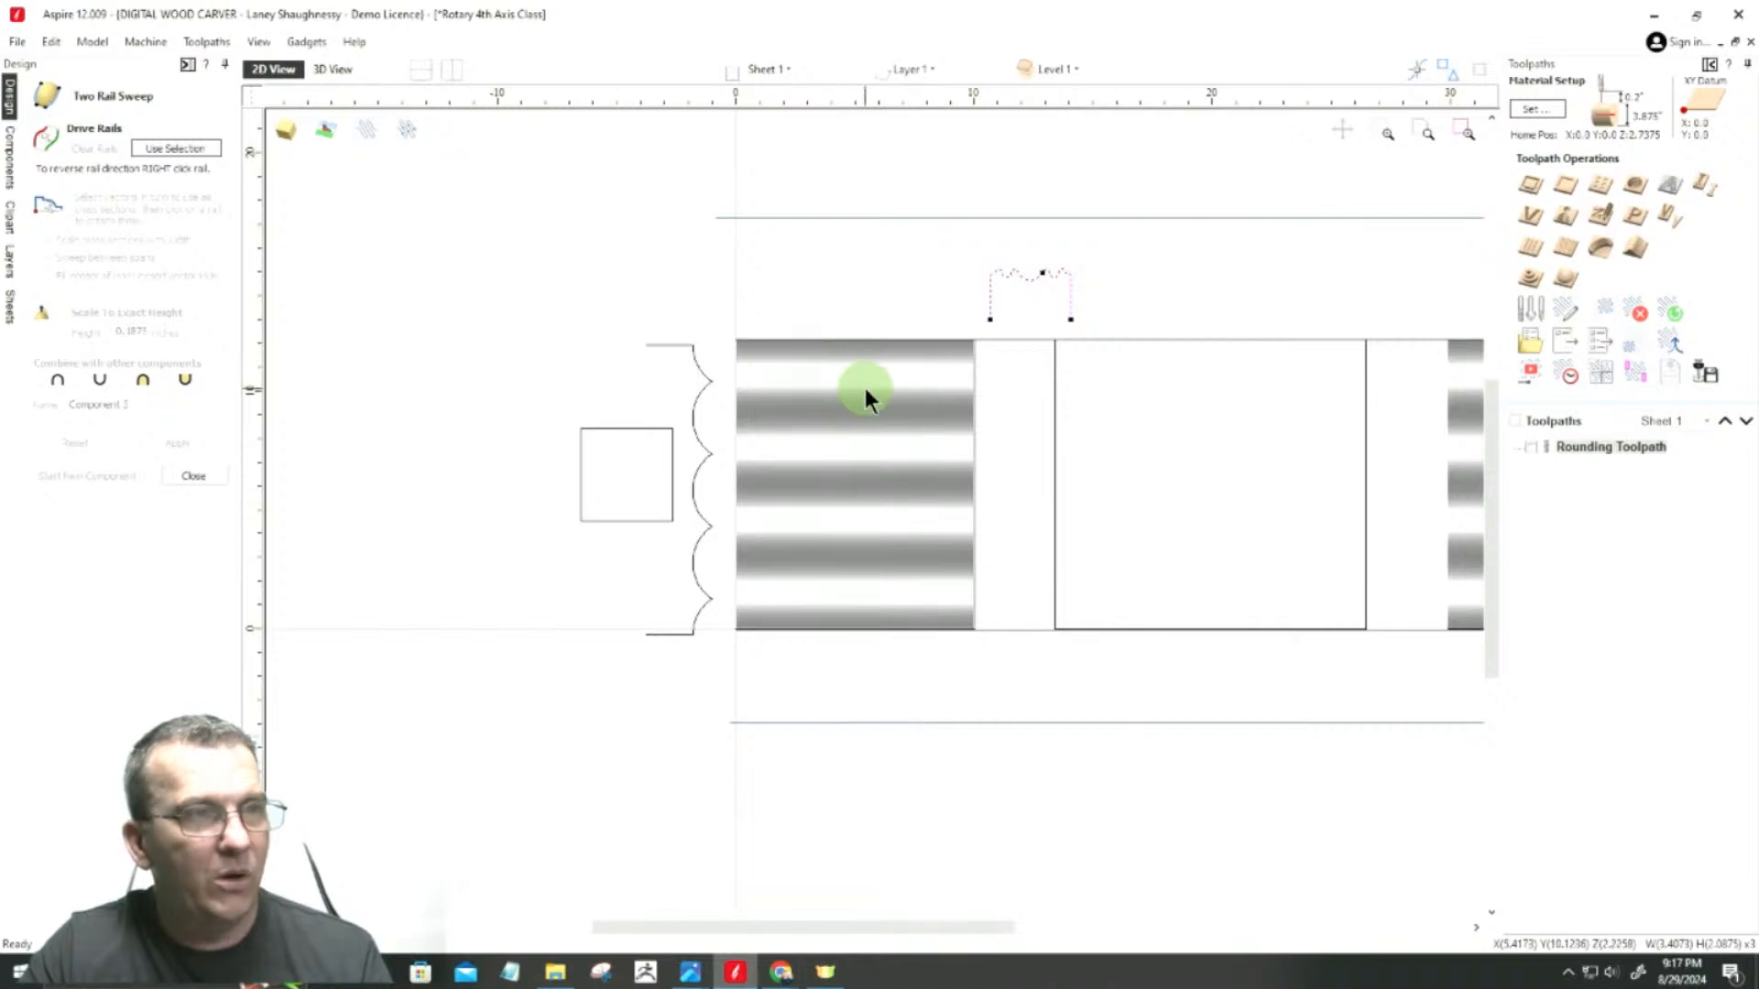
left_click(974, 394, "shift")
left_click(931, 244)
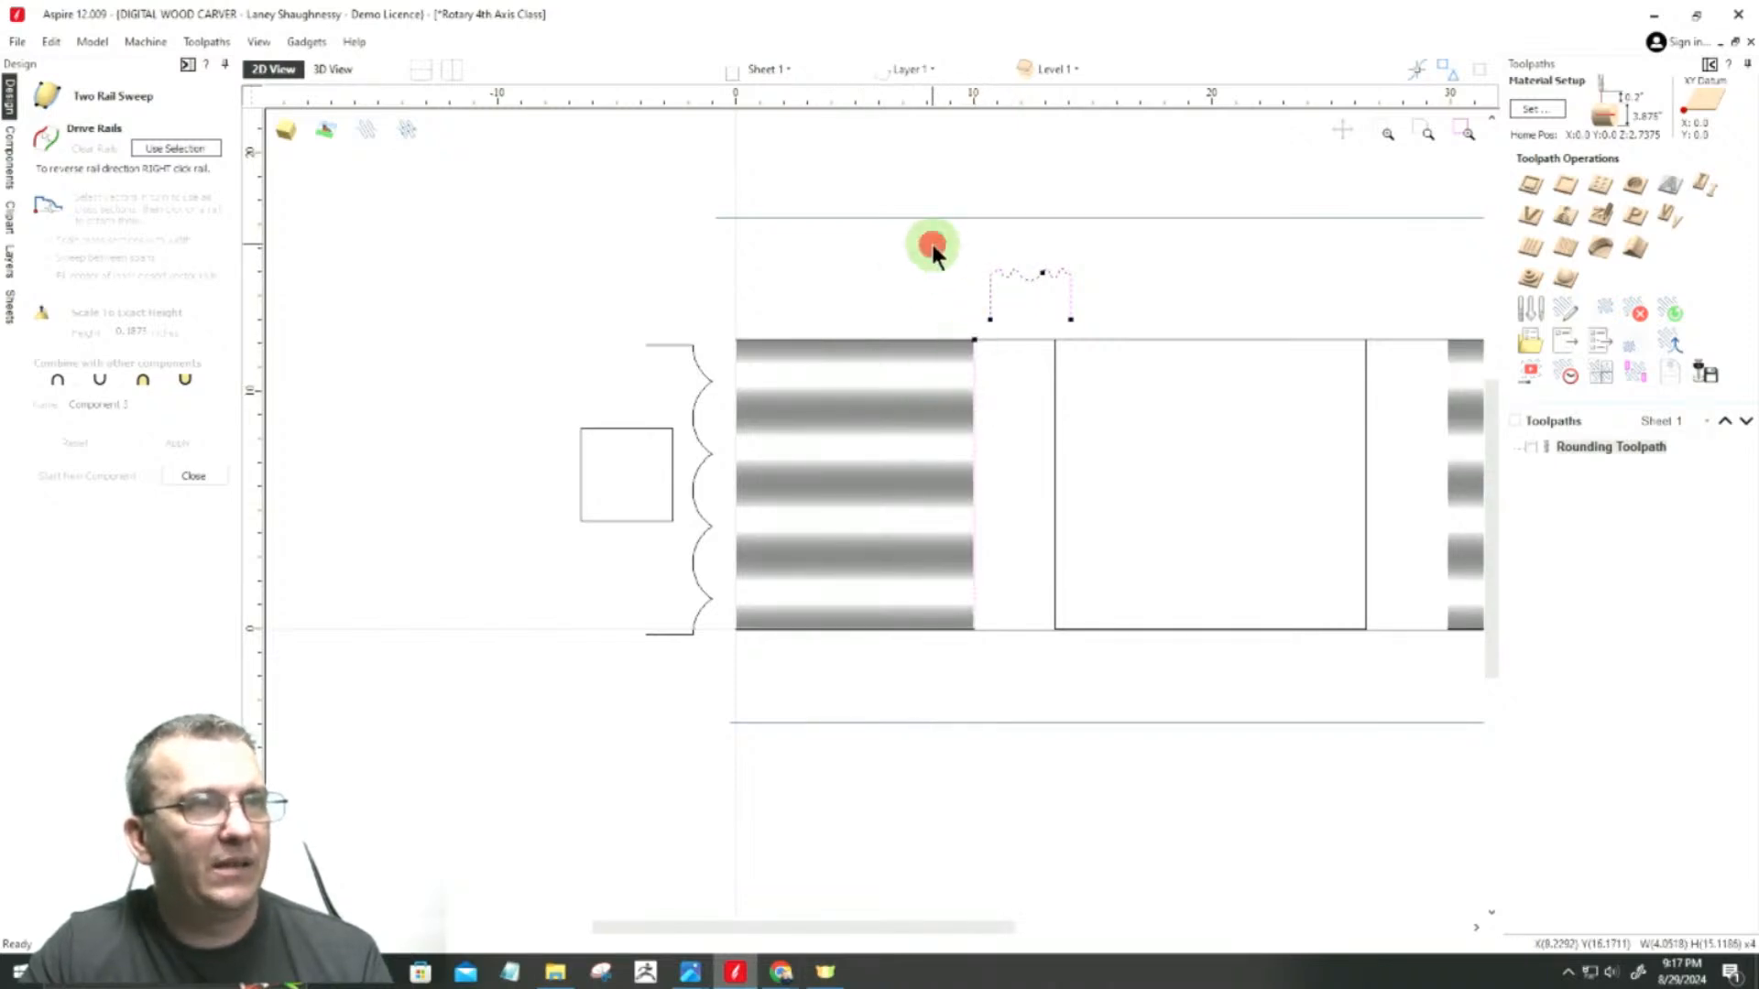
left_click(976, 384)
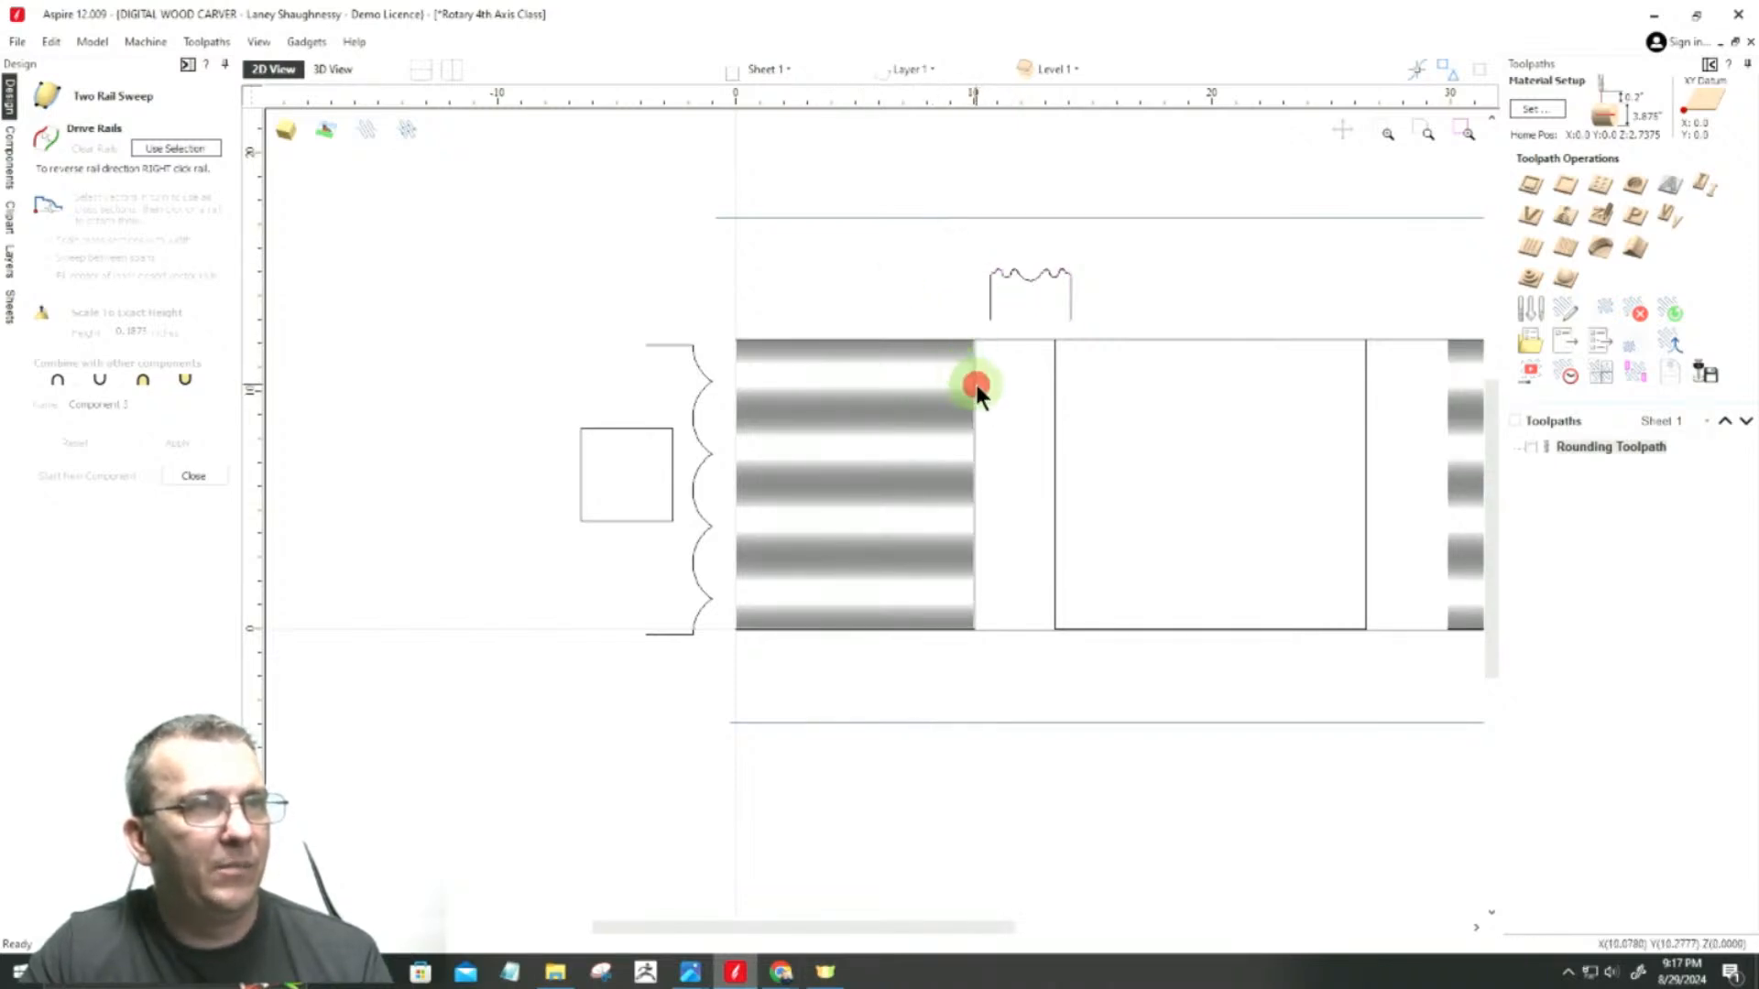
left_click(1053, 417, "shift")
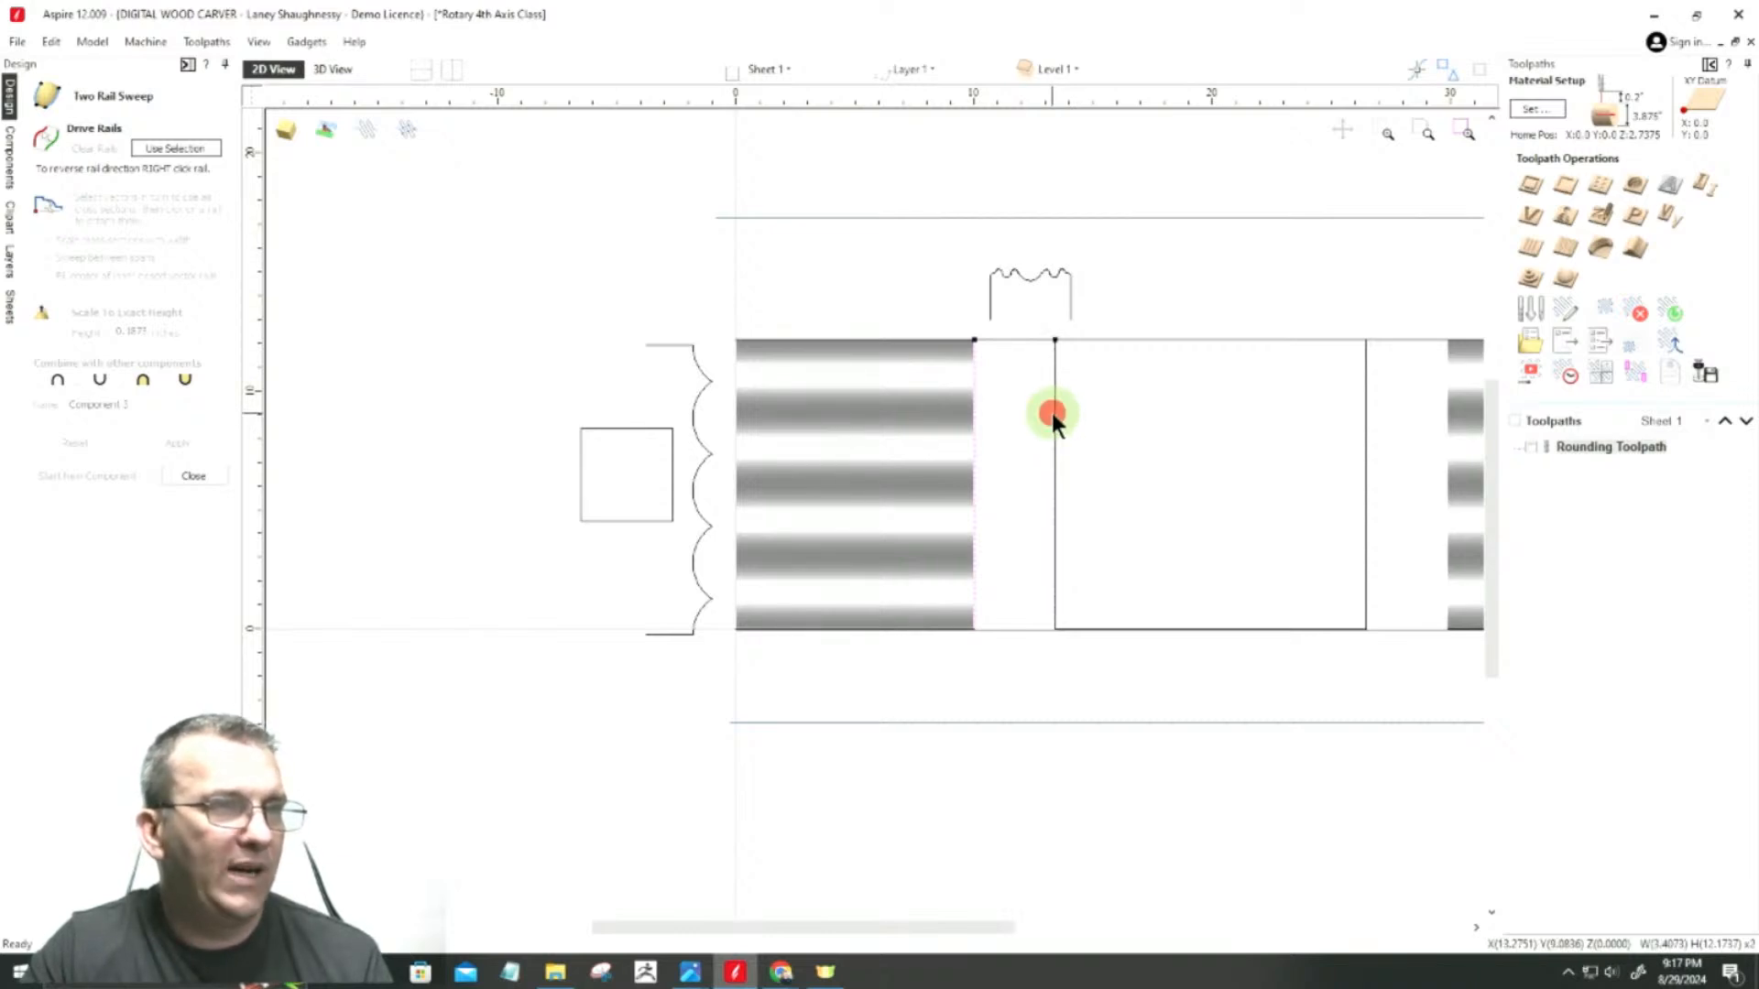
left_click(180, 150)
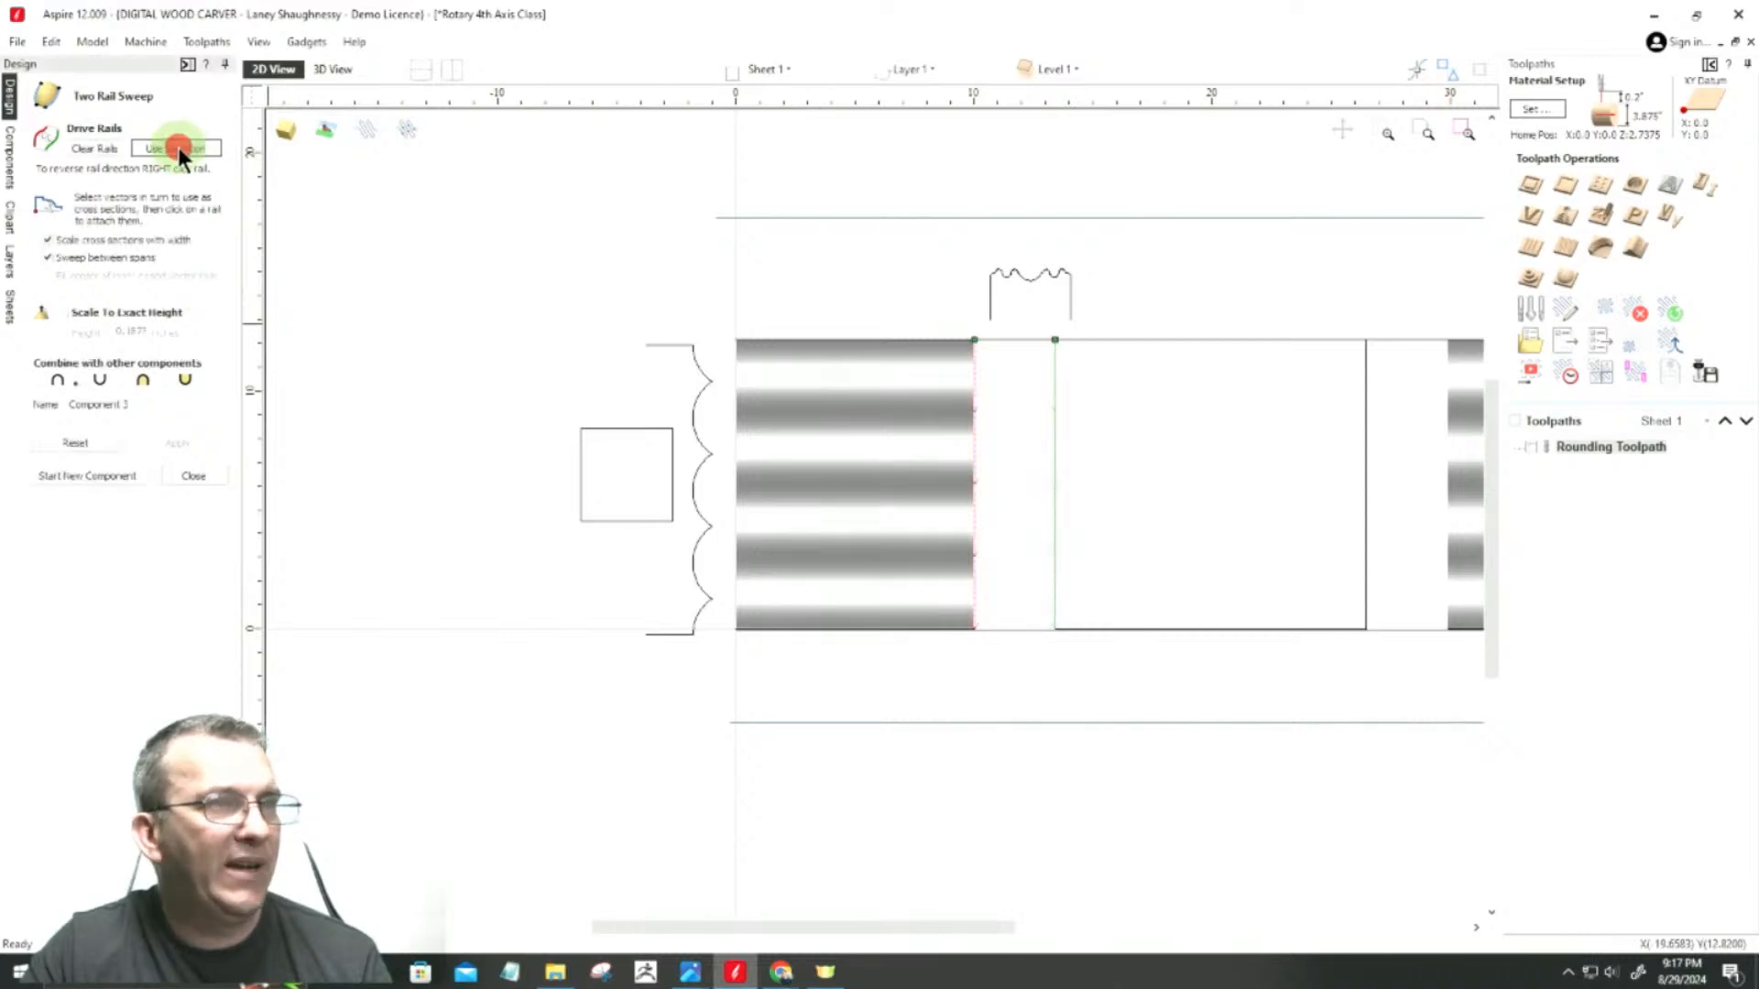
left_click(1044, 273)
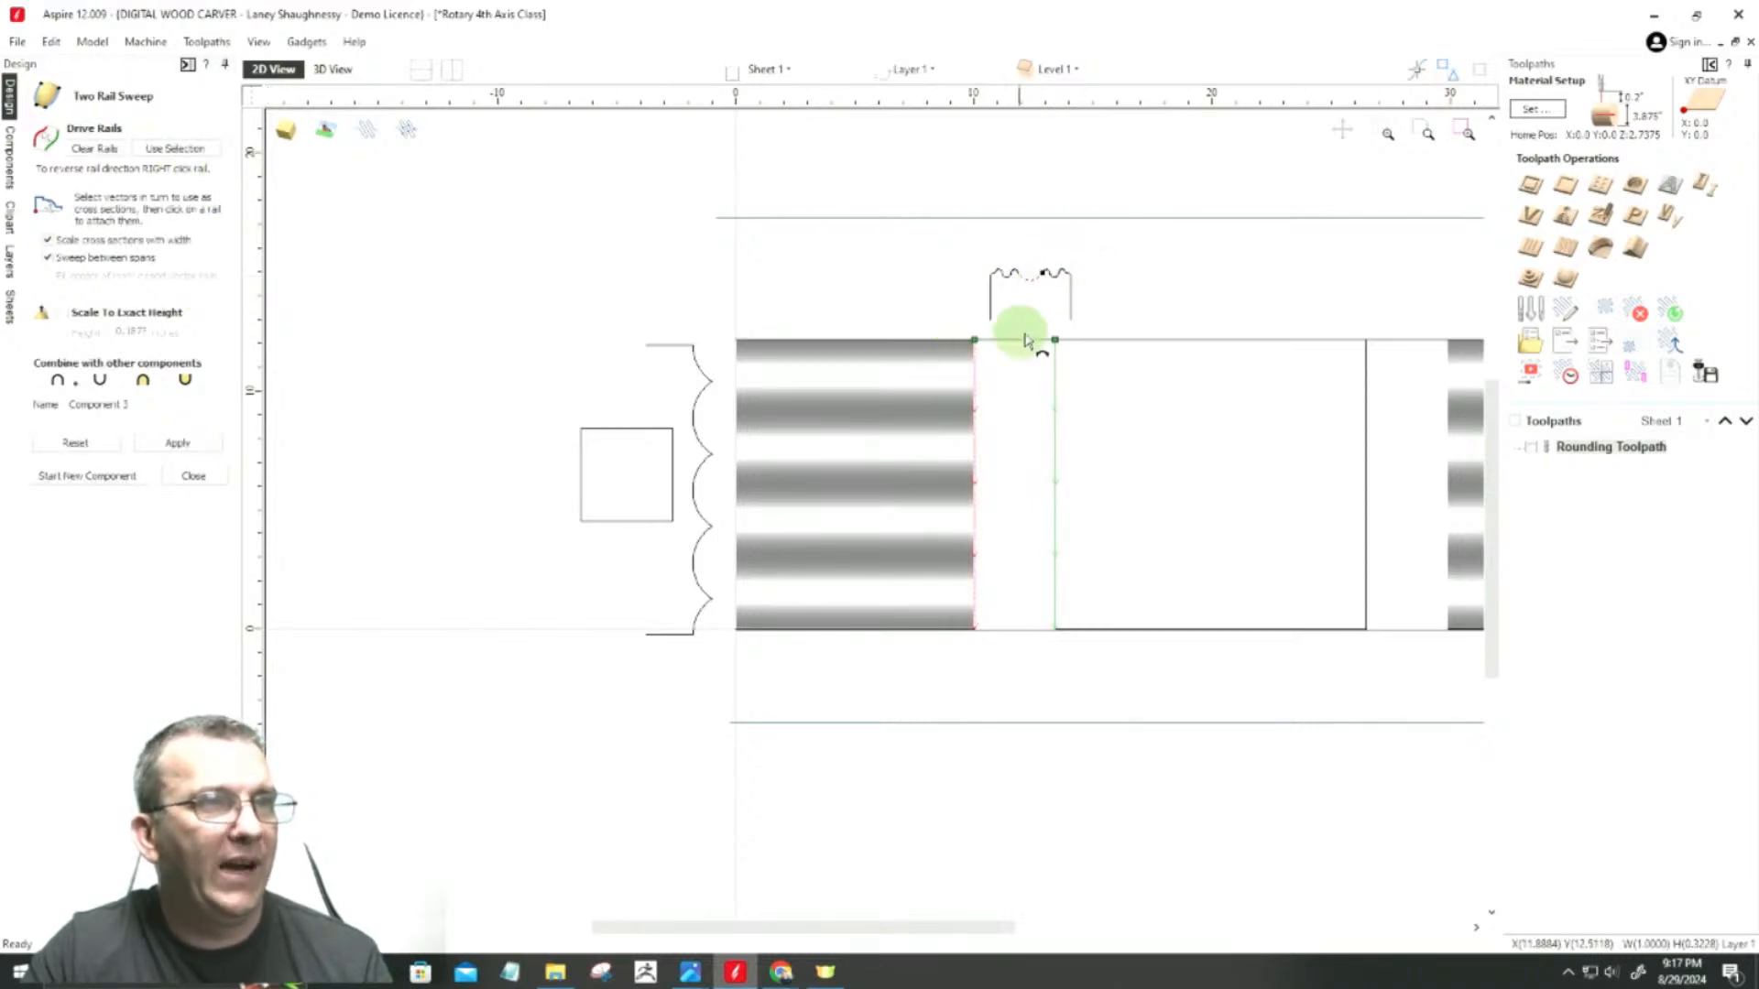
scroll(1018, 331, "up", 4)
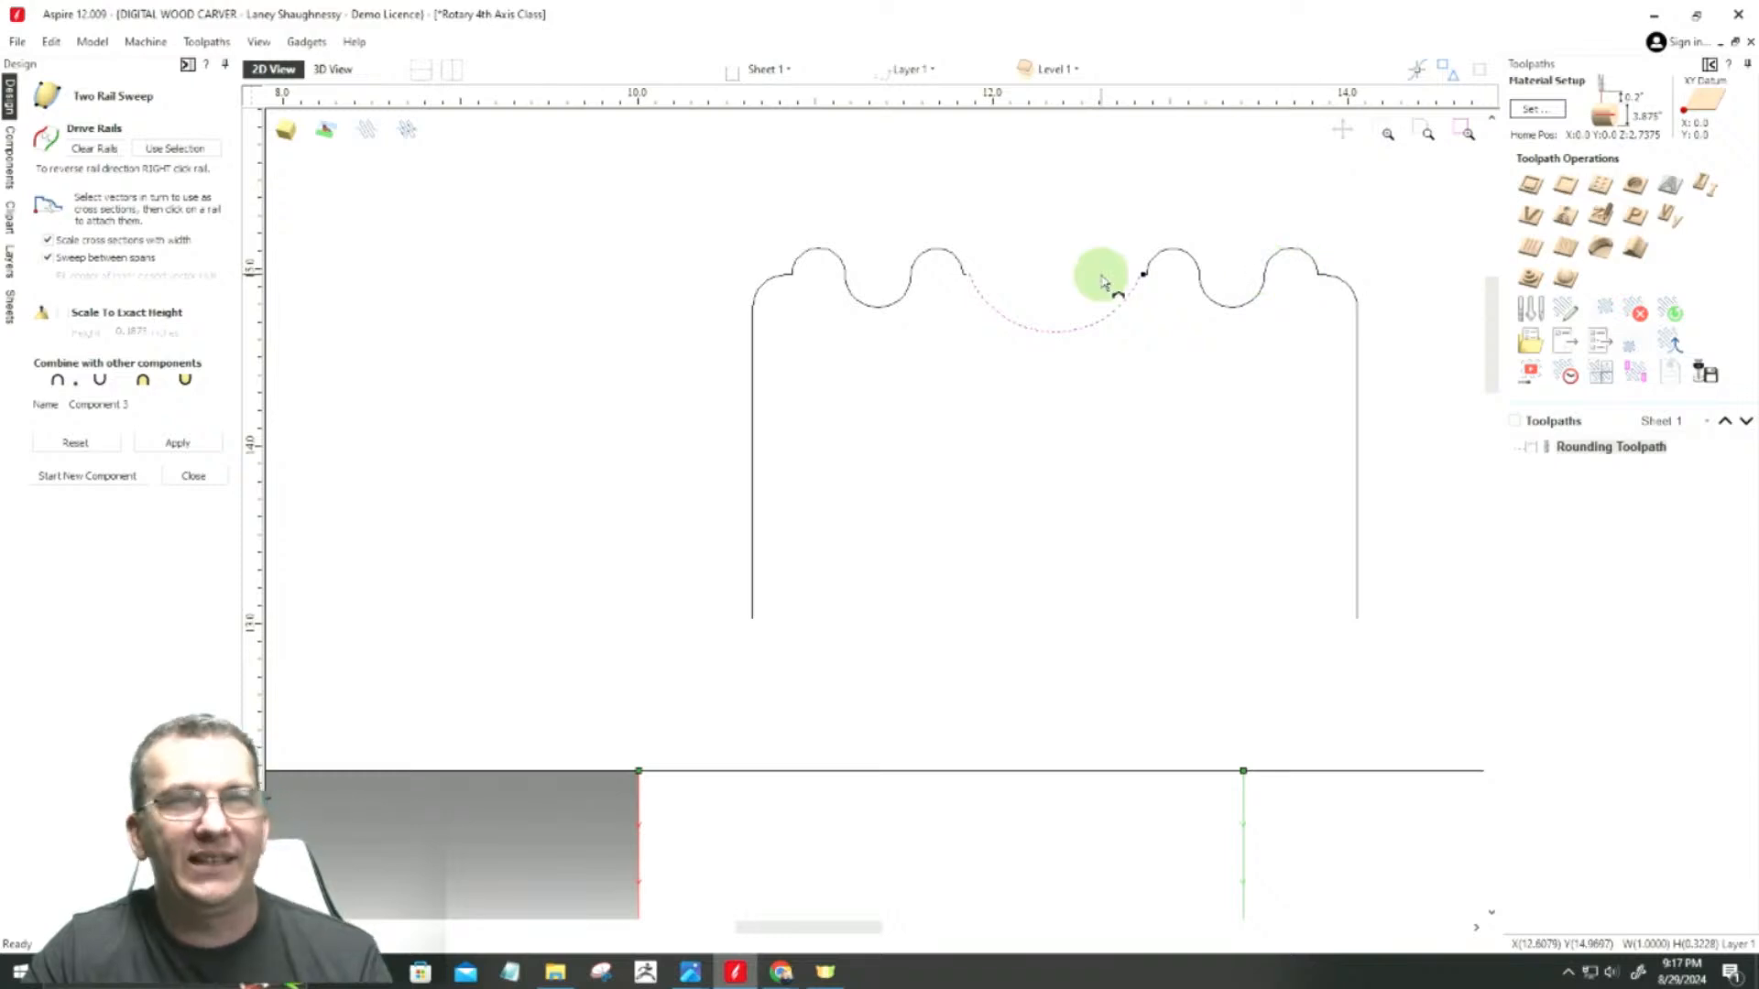
scroll(1072, 278, "down", 2)
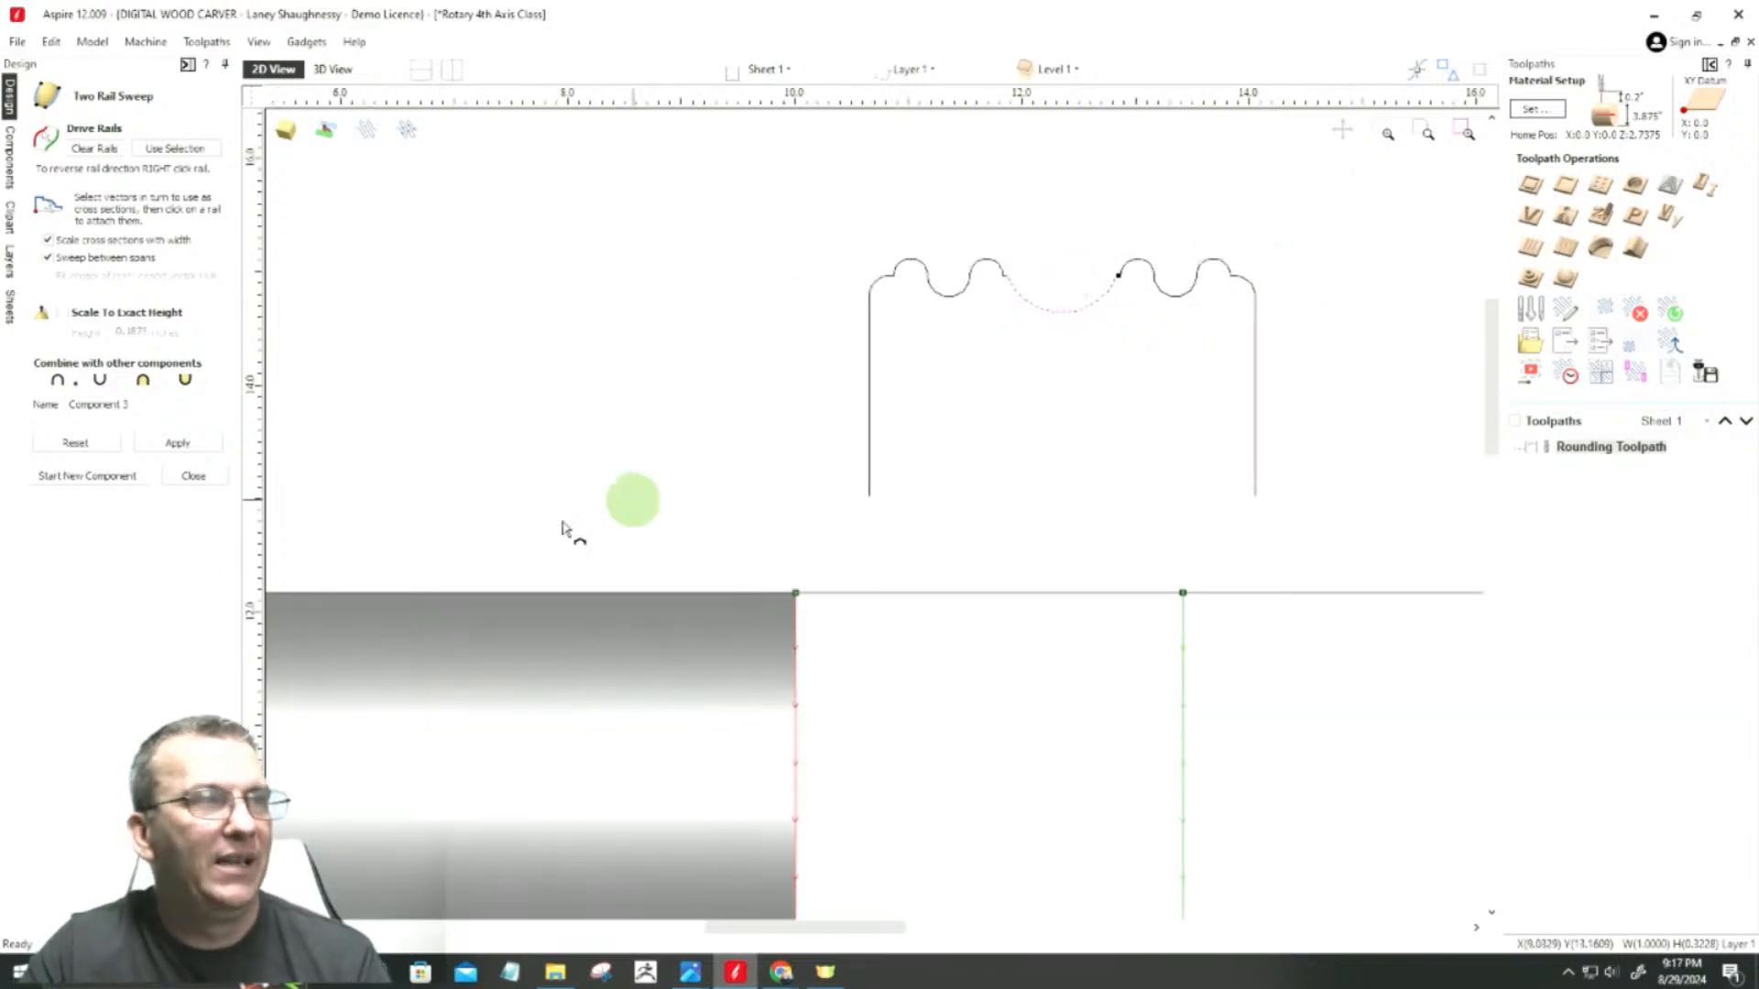
left_click(188, 478)
Step: Join all segments of the bead-and-cove profile into a single open vector
mouse_move(685, 191)
left_mouse_down()
mouse_move(1067, 363)
mouse_move(1367, 529)
left_mouse_up()
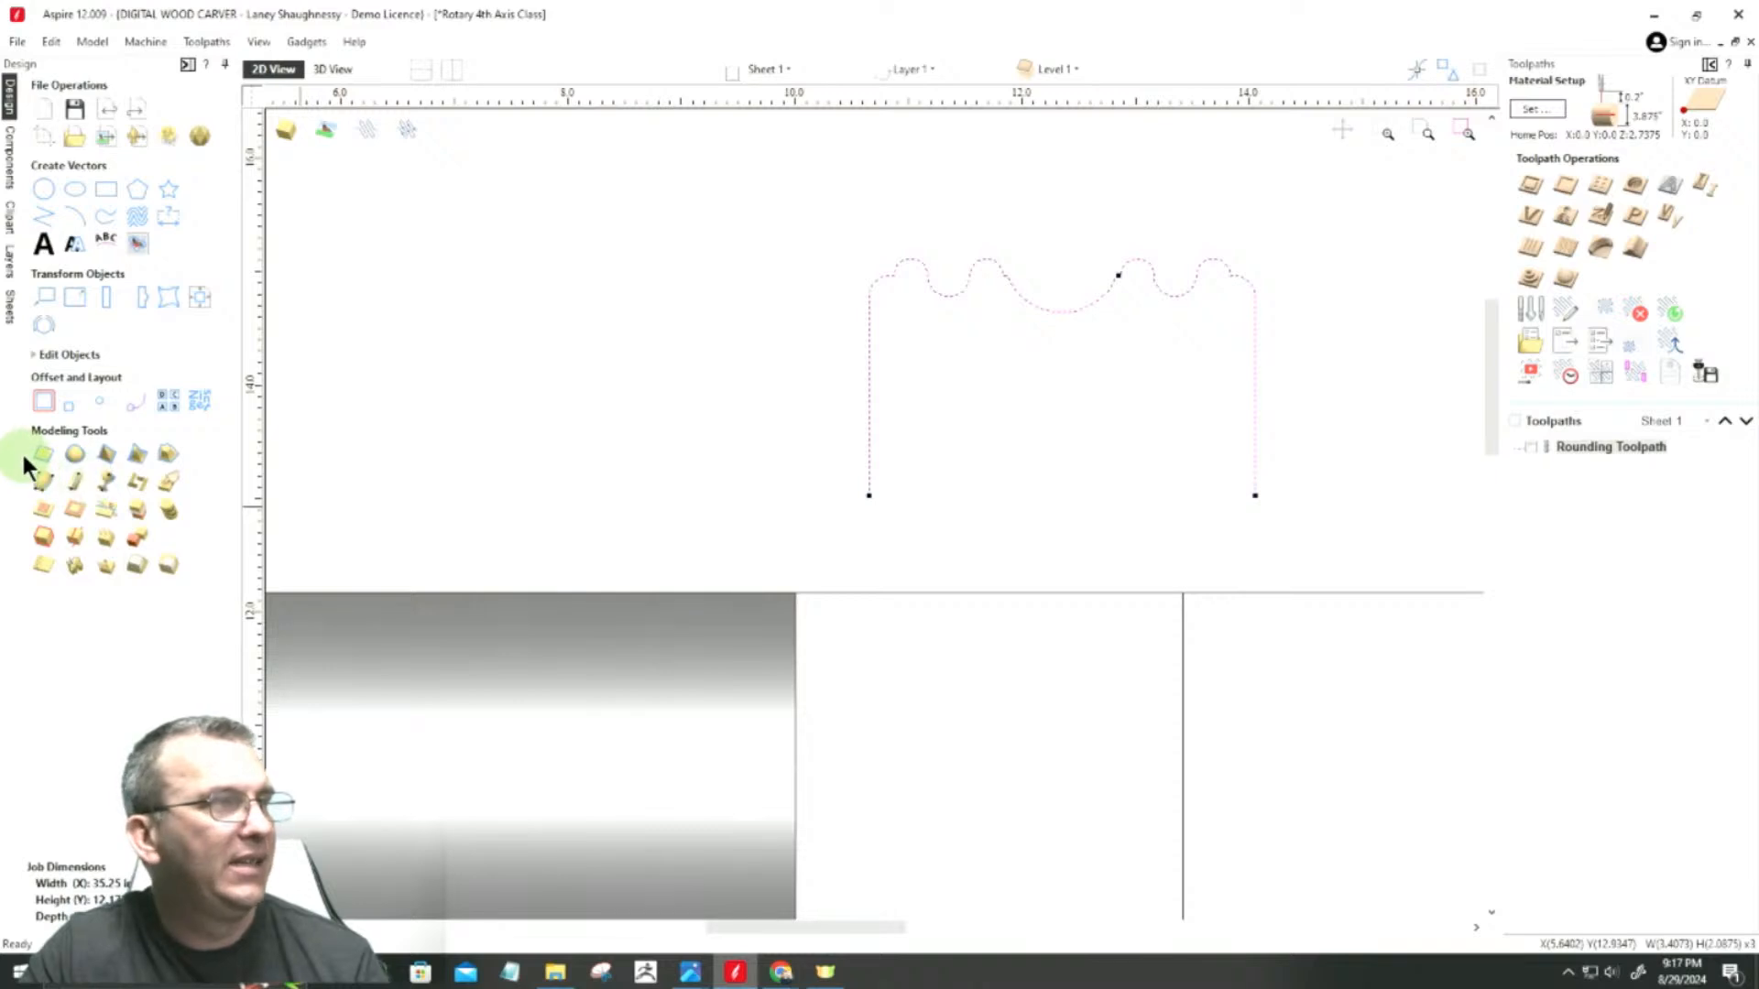
left_click(39, 357)
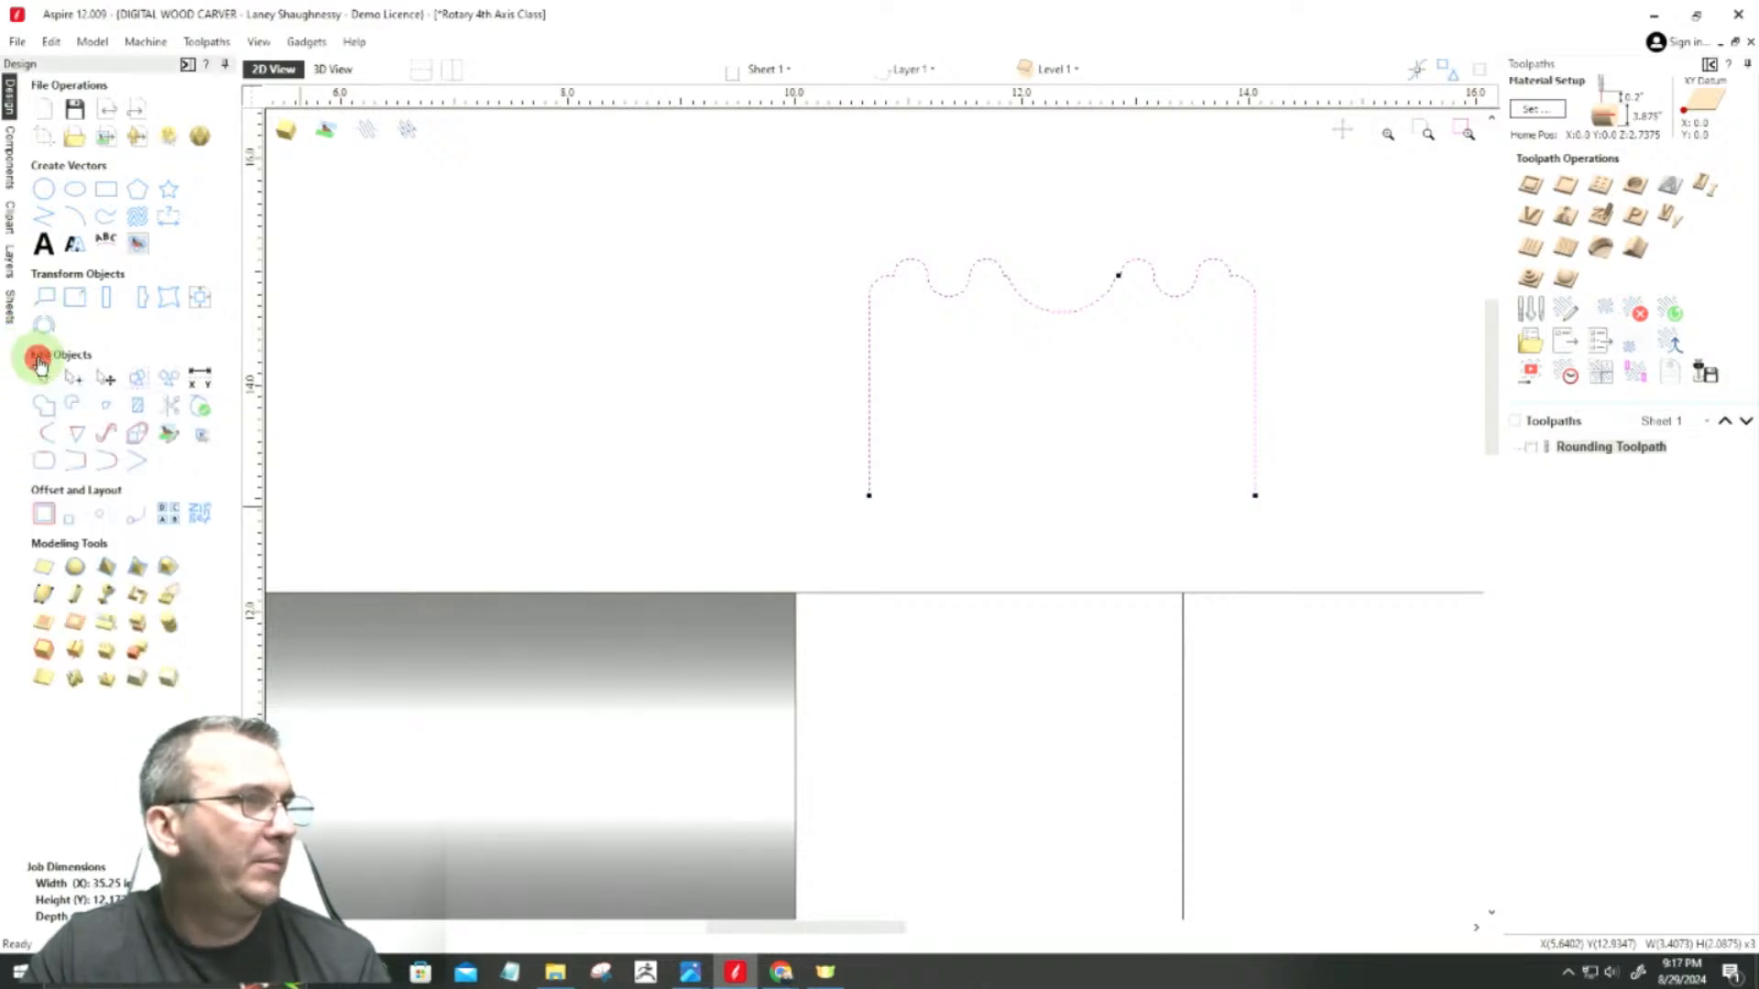
left_click(42, 467)
left_click(57, 327)
left_click(188, 328)
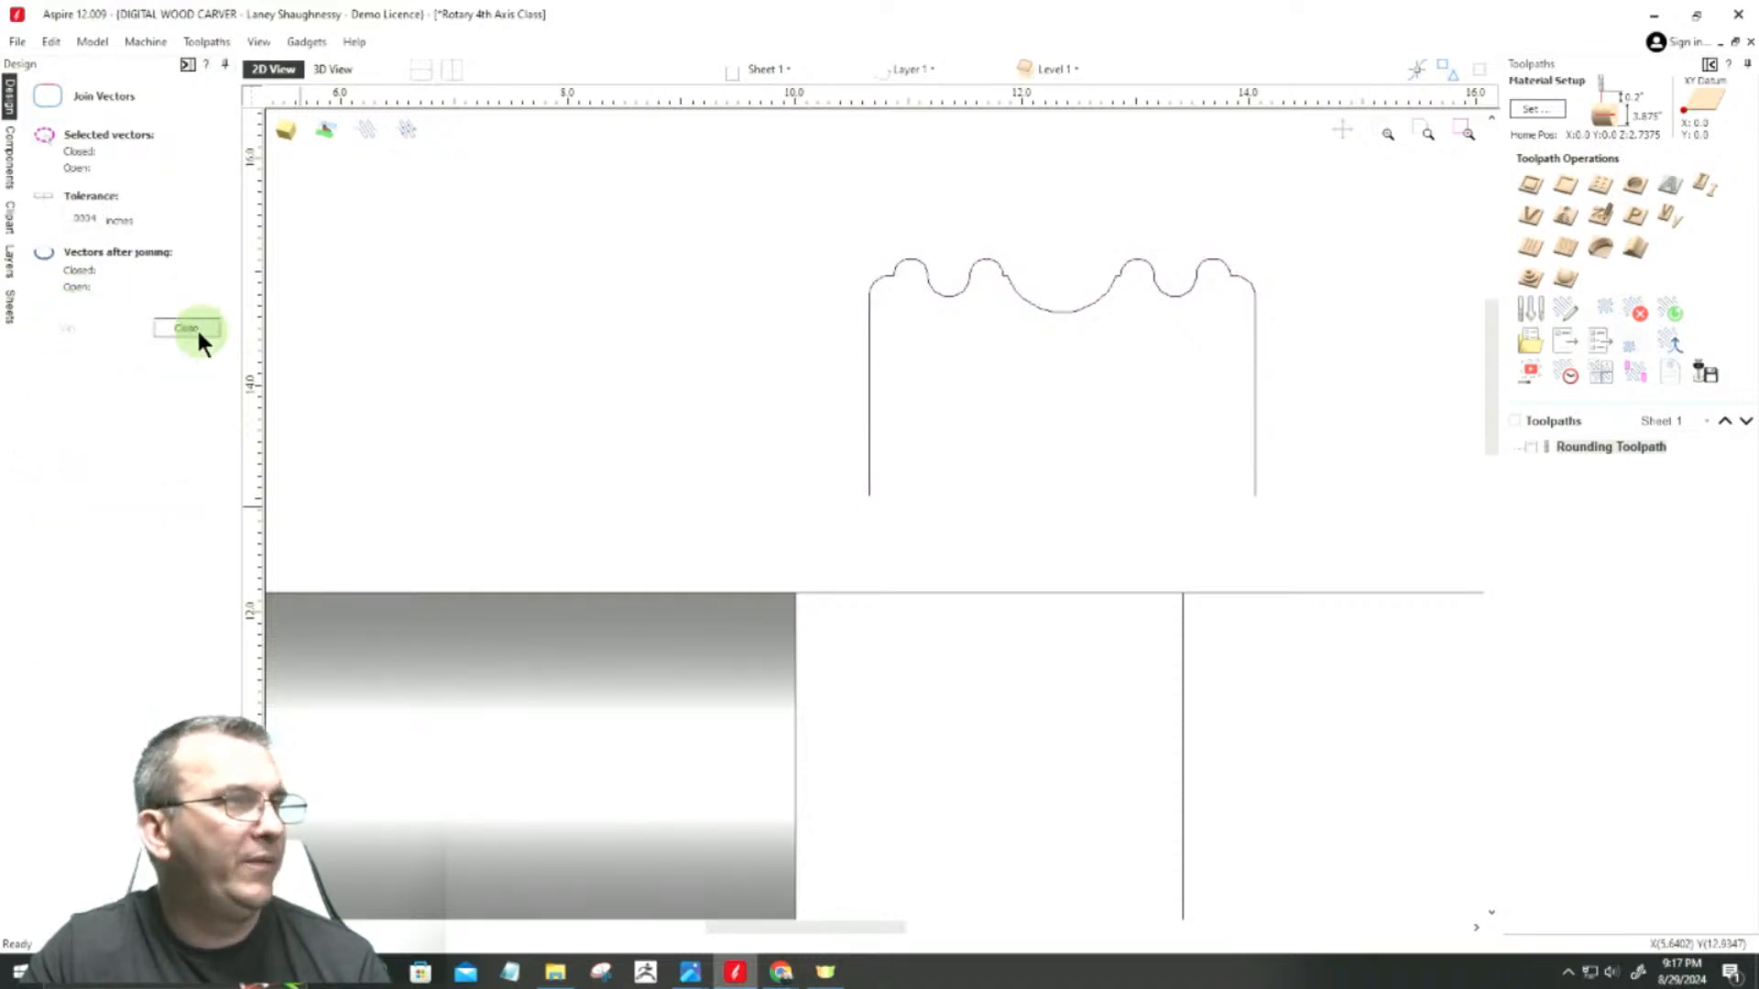
Step: Set up a Two Rail Sweep with the vertical line at X 10 and the one along the central rectangle's left side as drive rails
scroll(1403, 546, "down", 2)
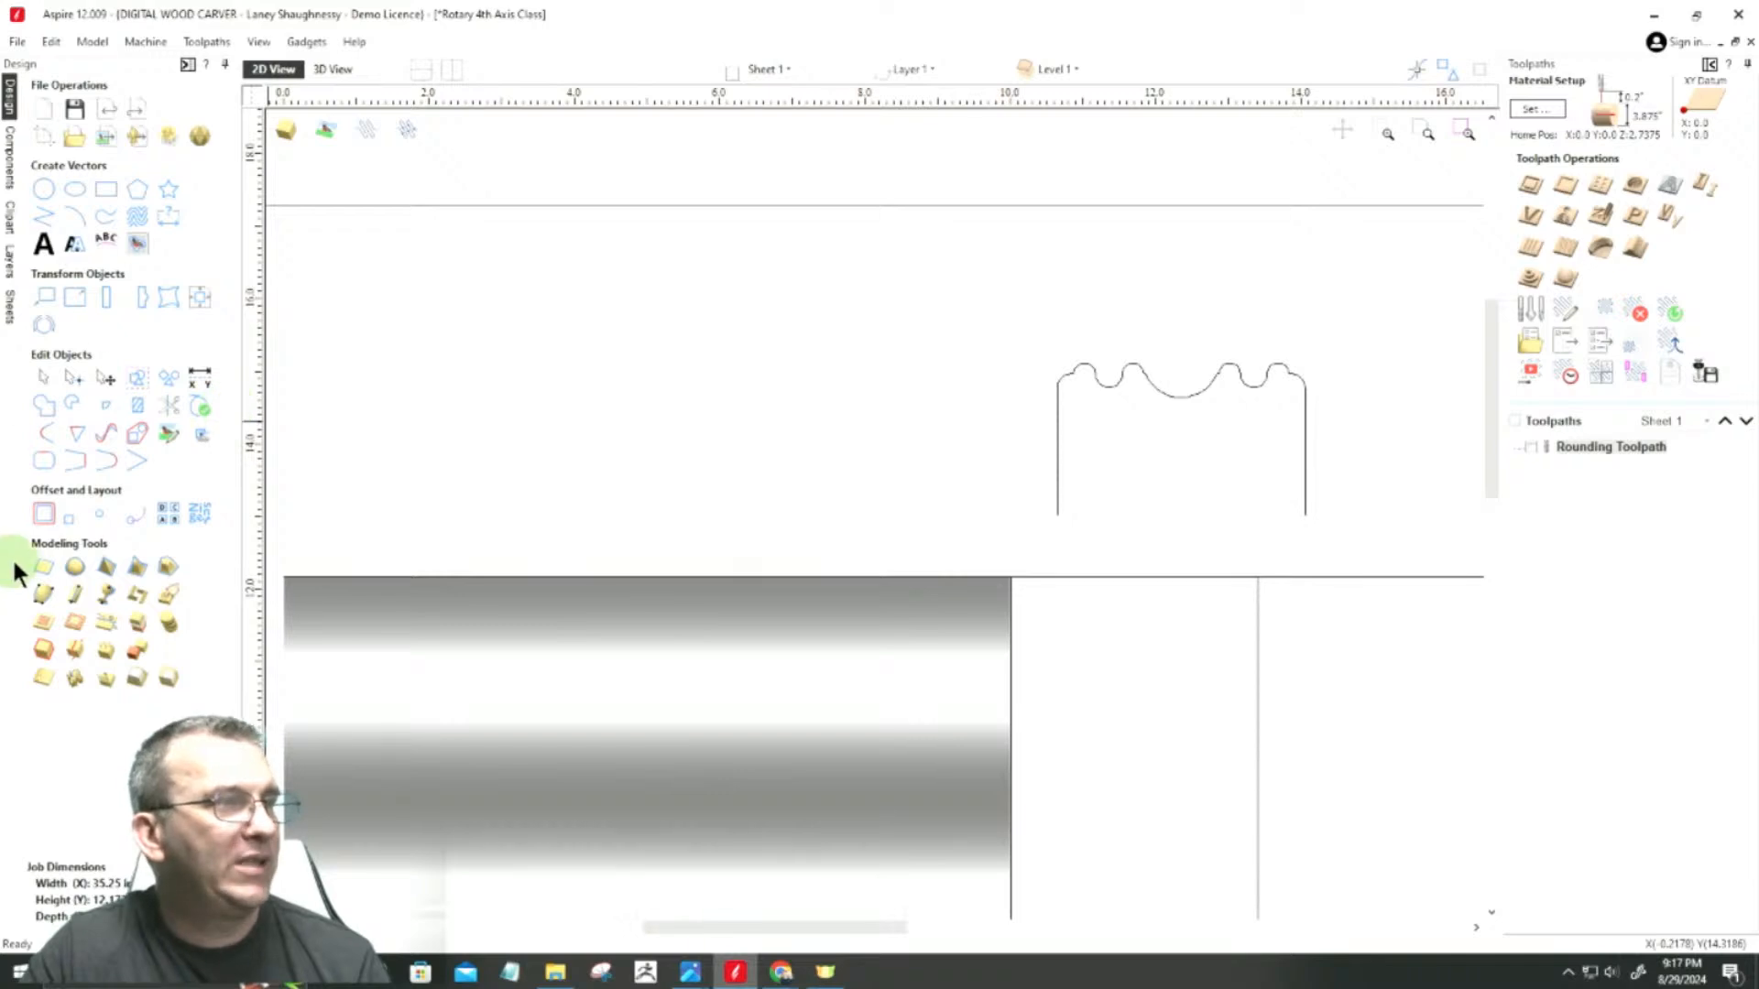
left_click(43, 592)
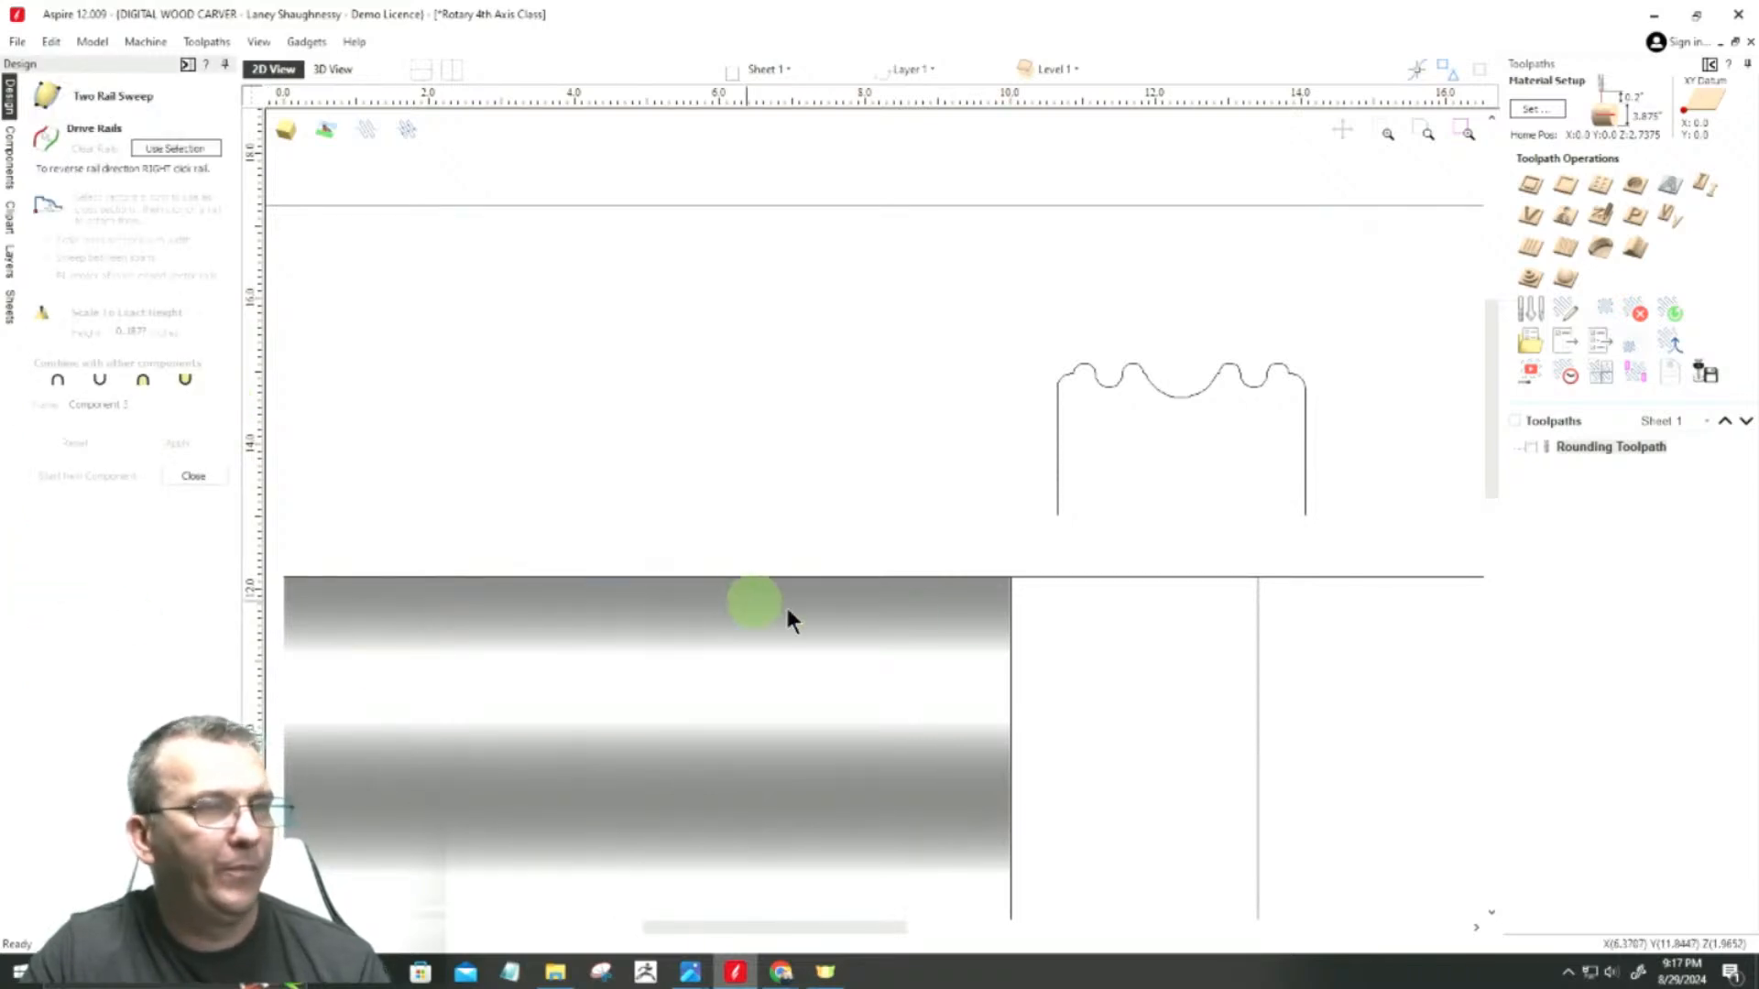
left_click(1009, 625)
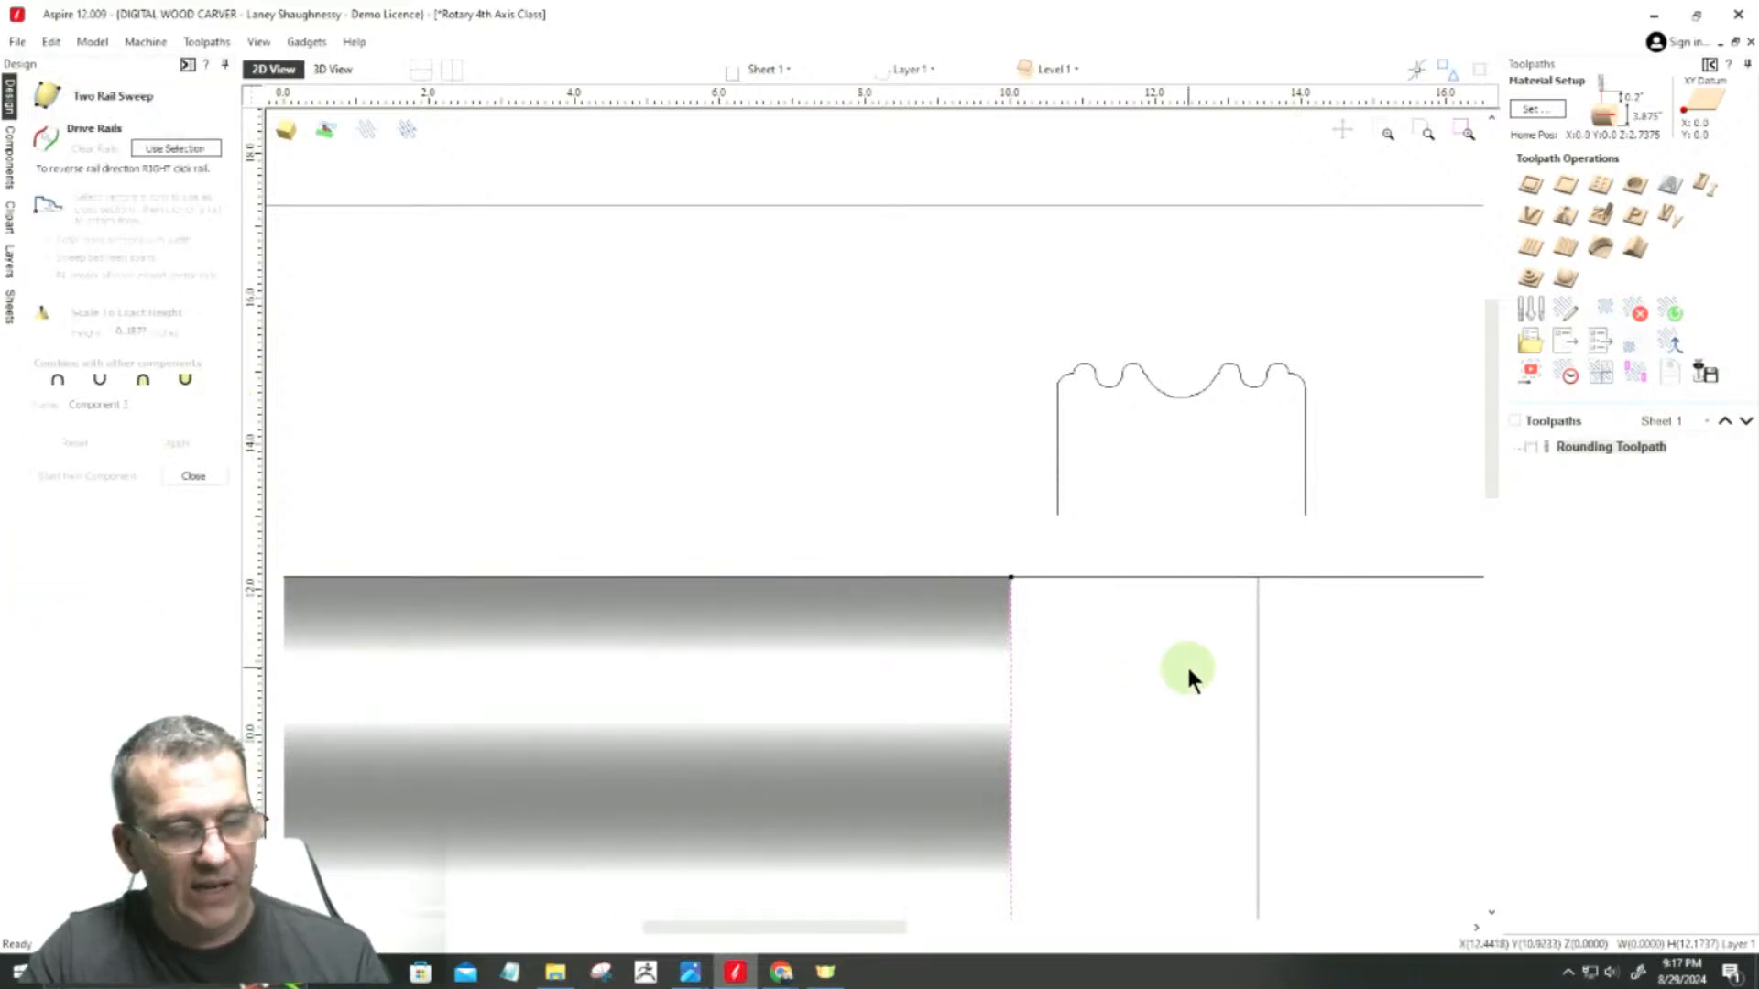
left_click(1257, 662, "shift")
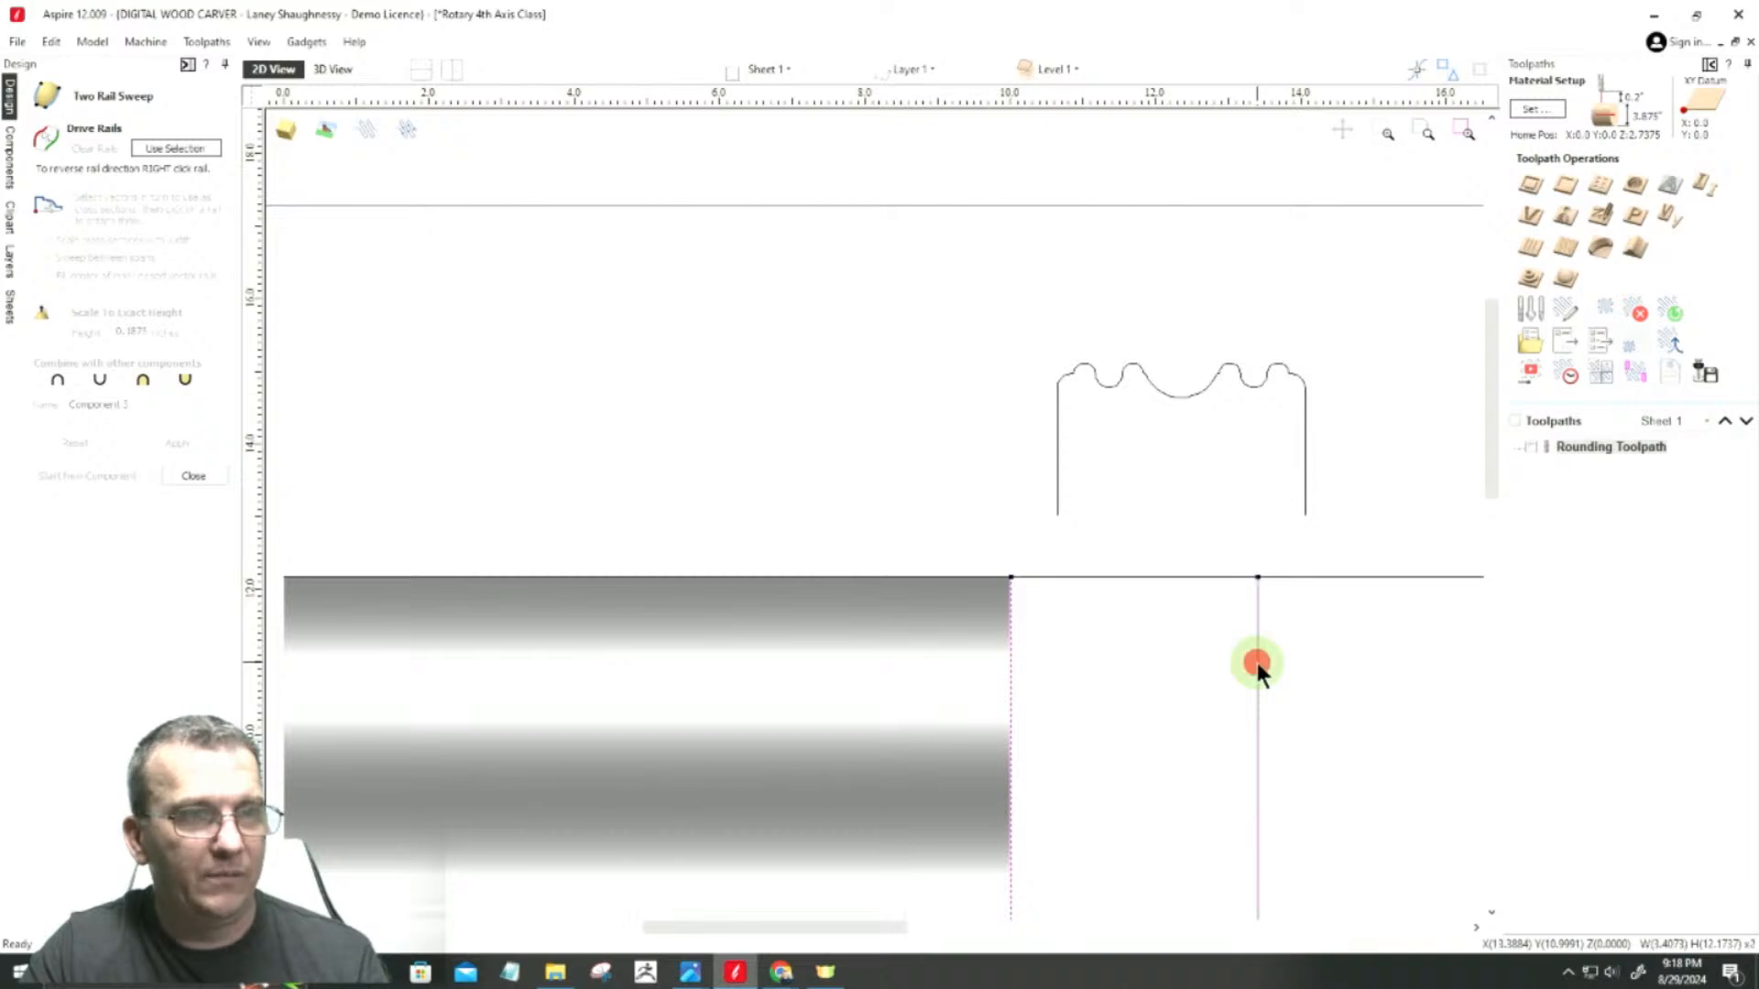
left_click(179, 149)
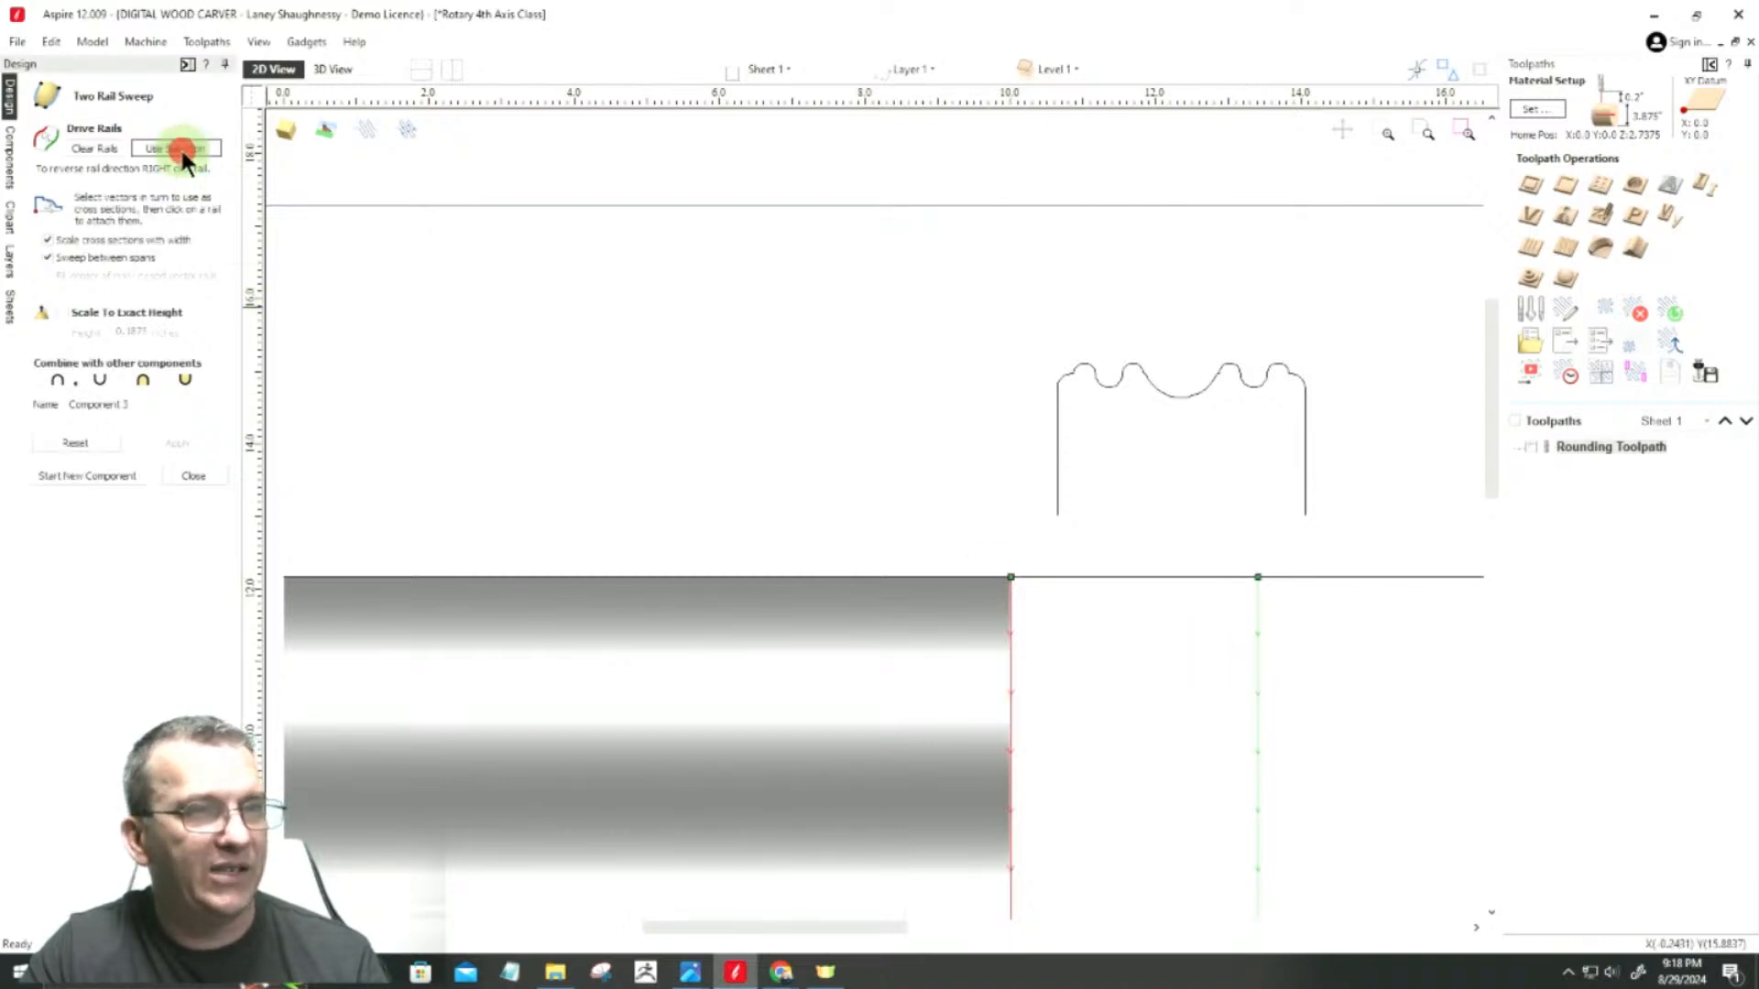
Step: Use the joined bead-and-cove profile as the cross section and apply the sweep between the two rails
scroll(1351, 717, "up", 3)
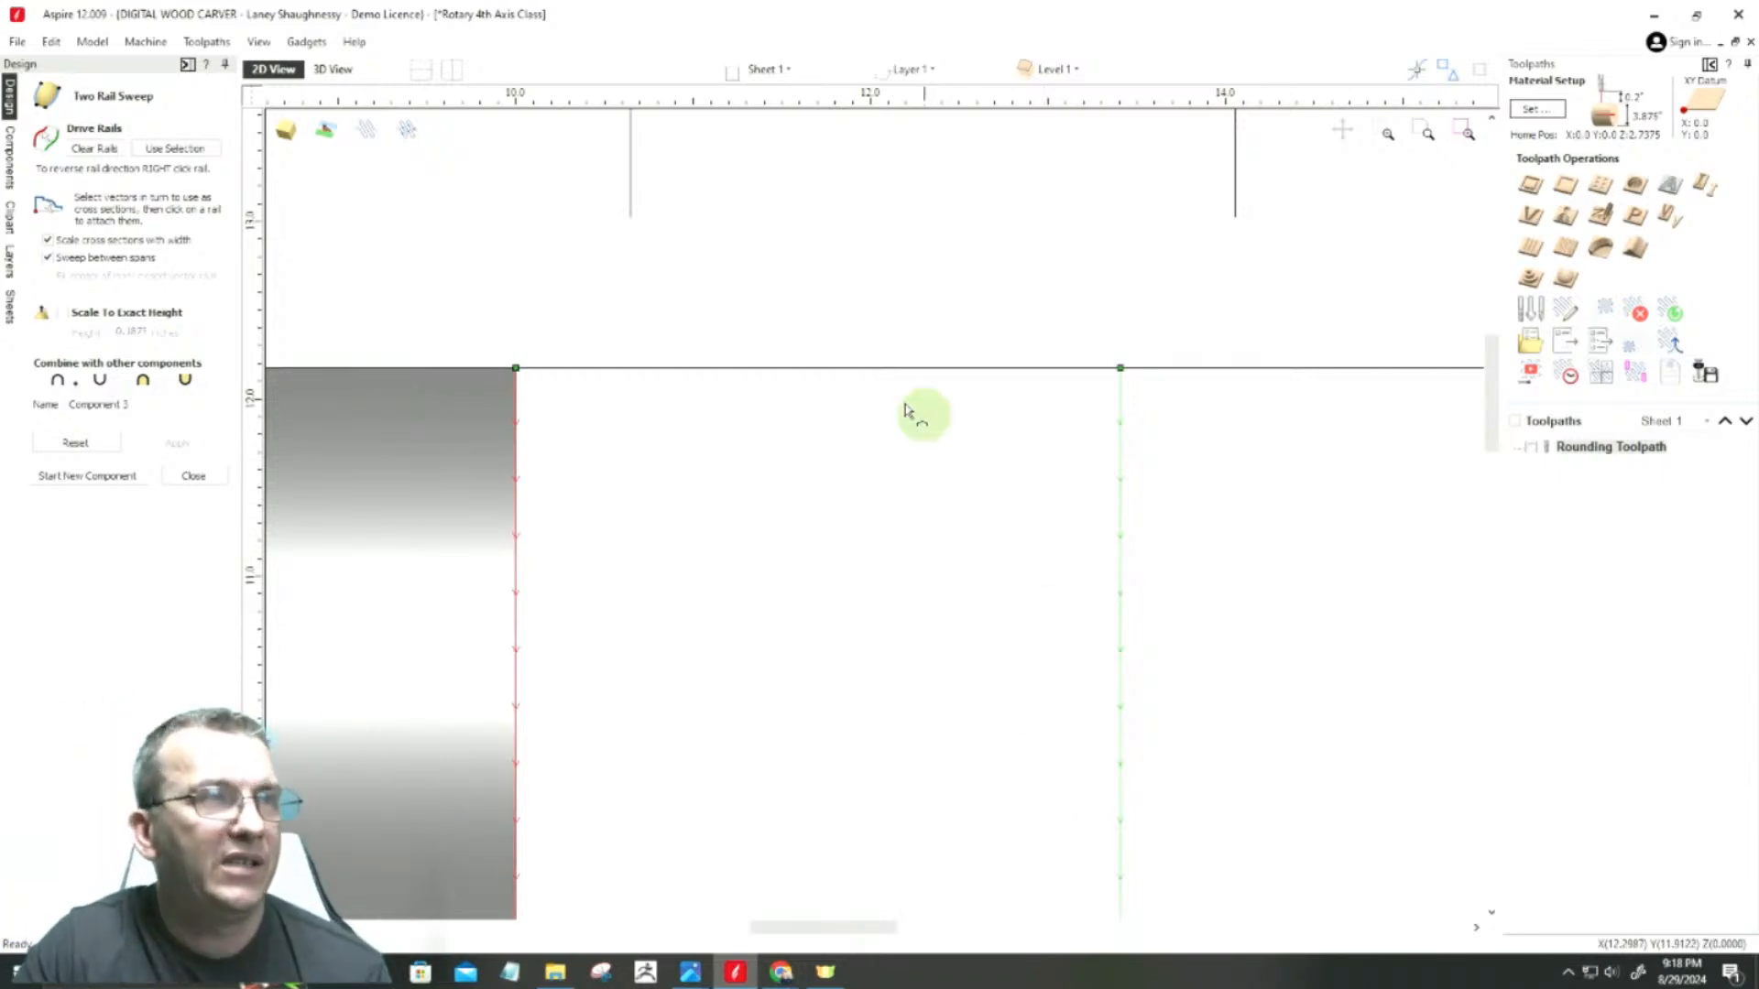
scroll(733, 477, "down", 1)
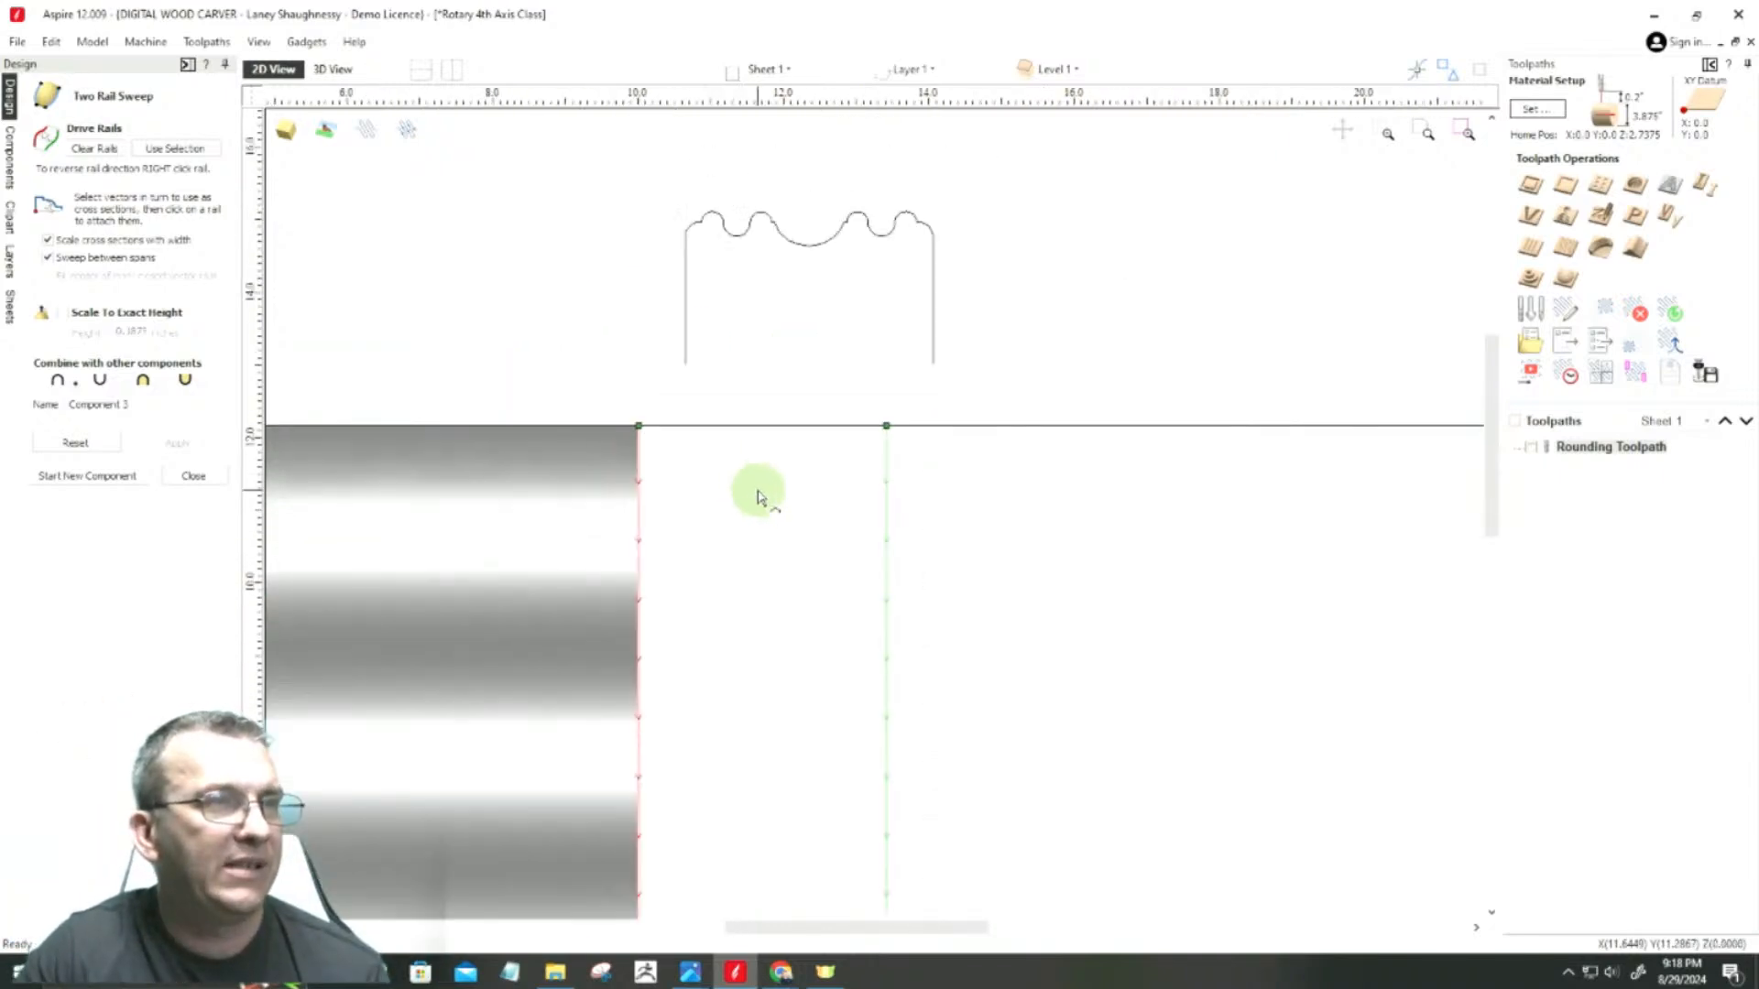
left_click(685, 352)
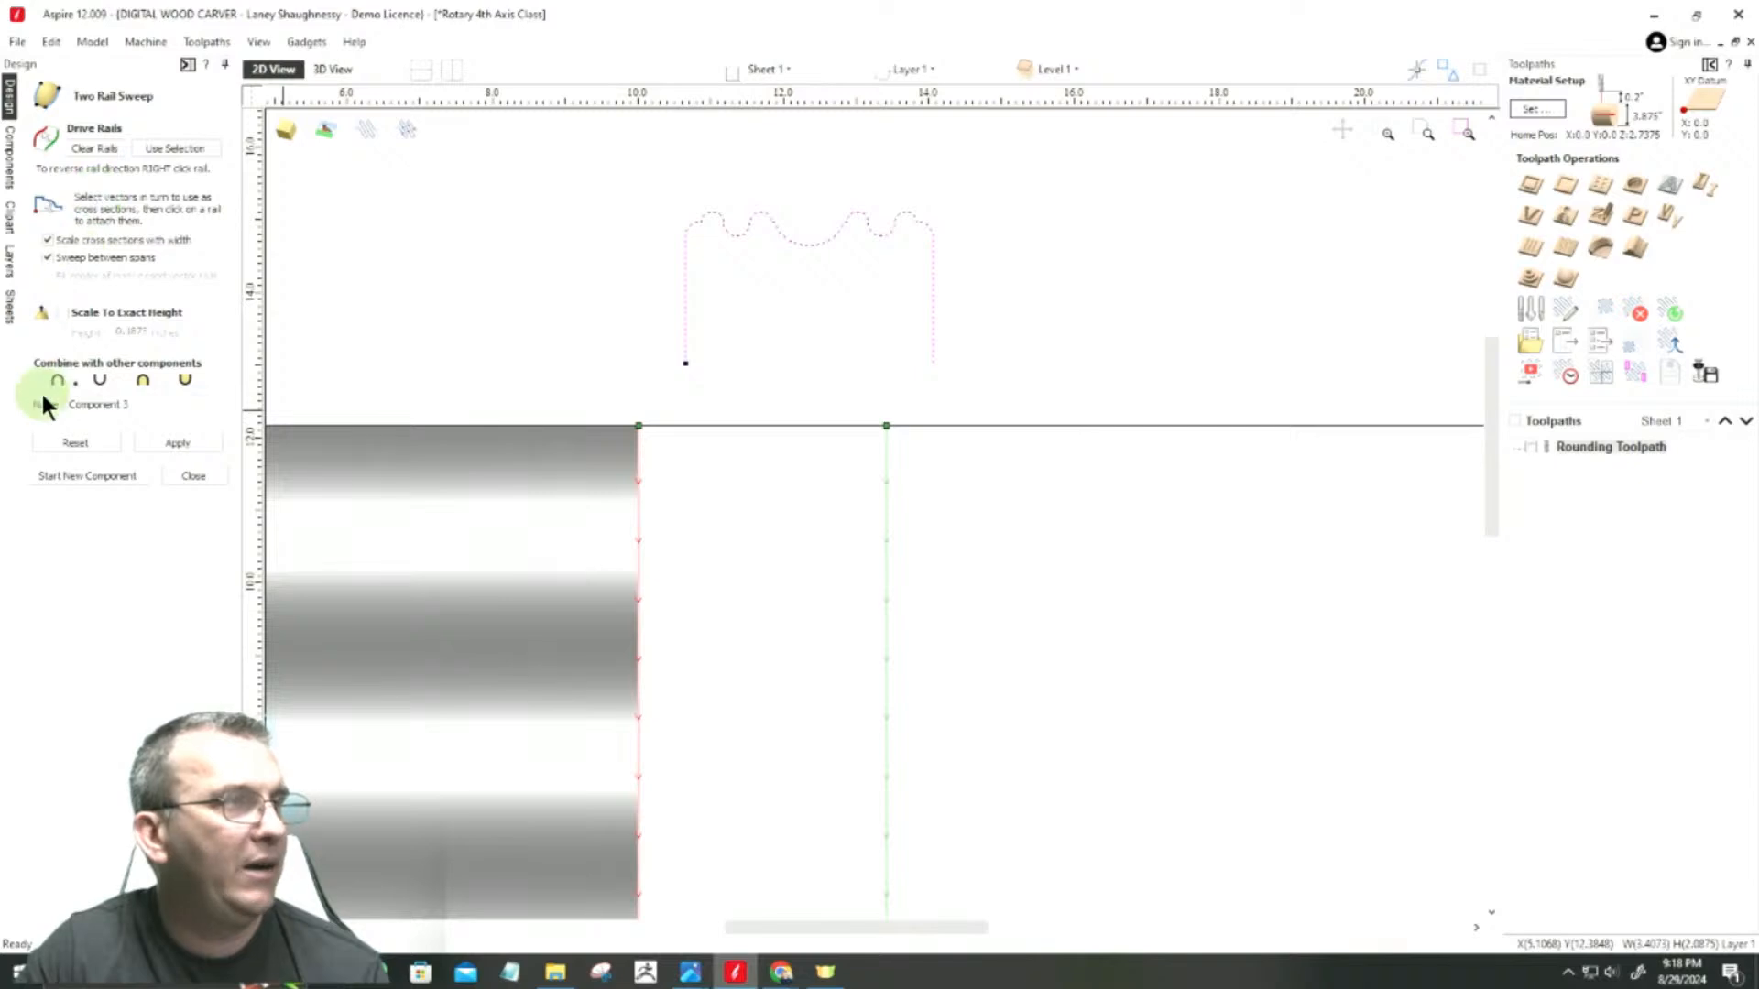
left_click(174, 443)
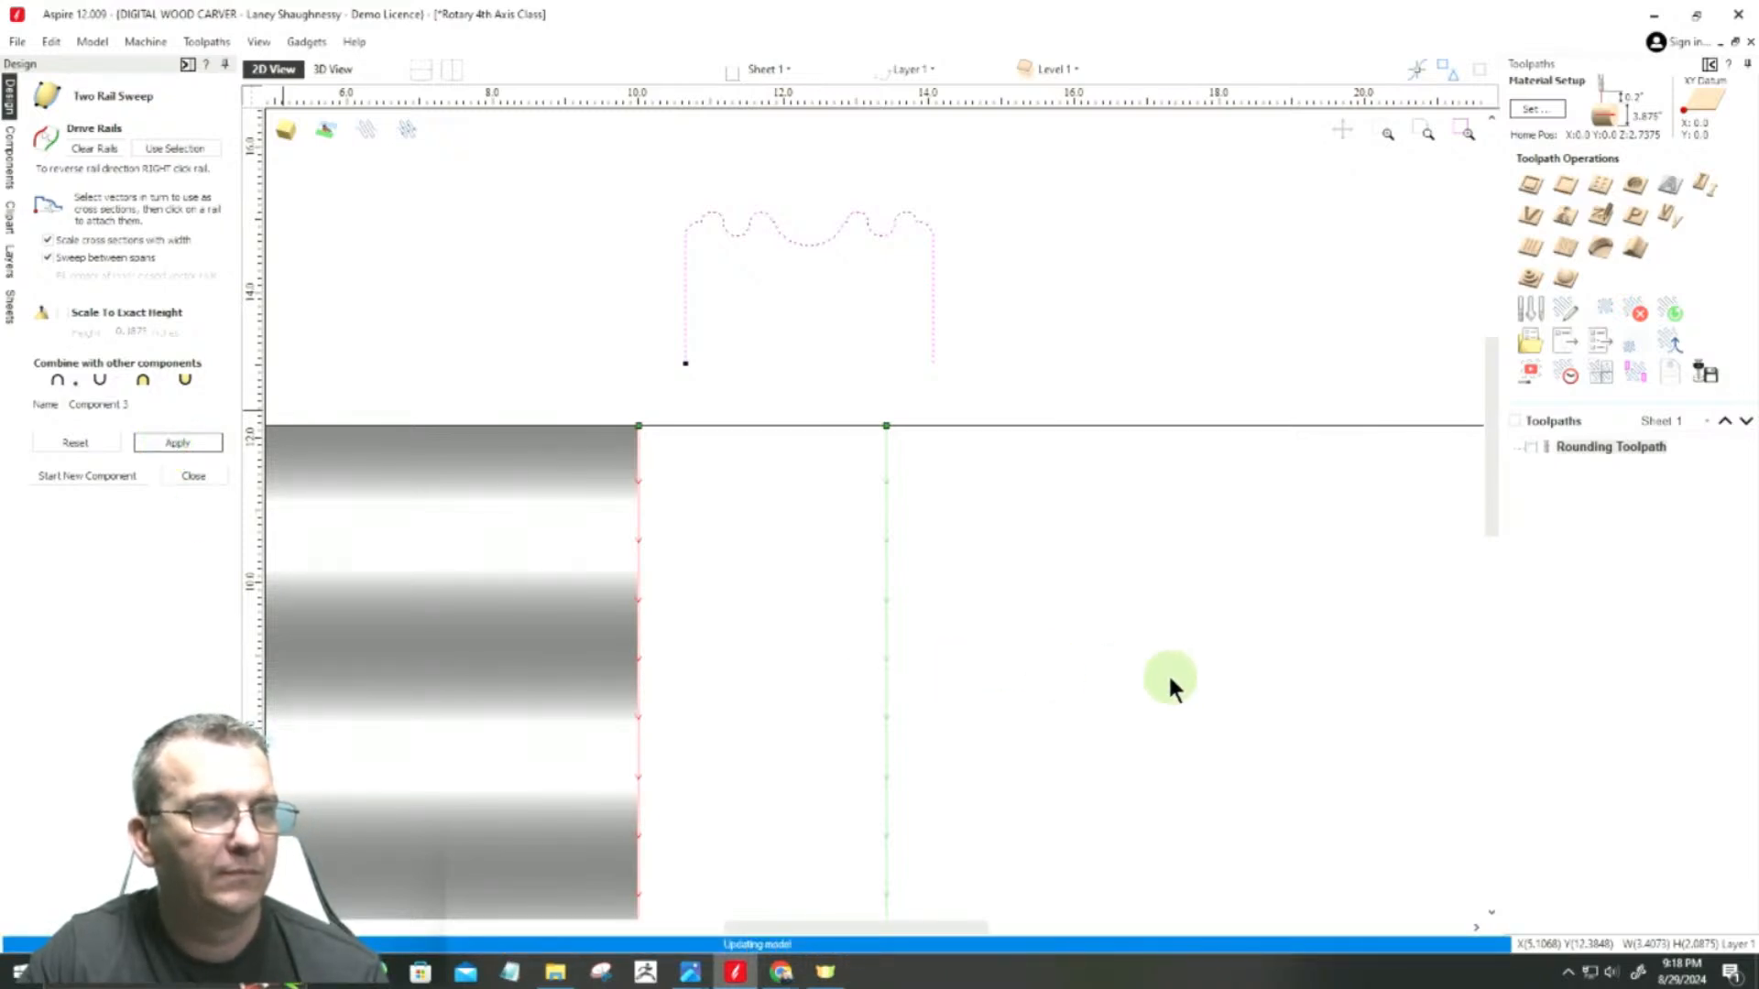
Step: Examine the flat 3D model from several angles, comparing the swept bead-and-cove band with the adjoining fluted section
left_click(331, 69)
scroll(724, 680, "up", 5)
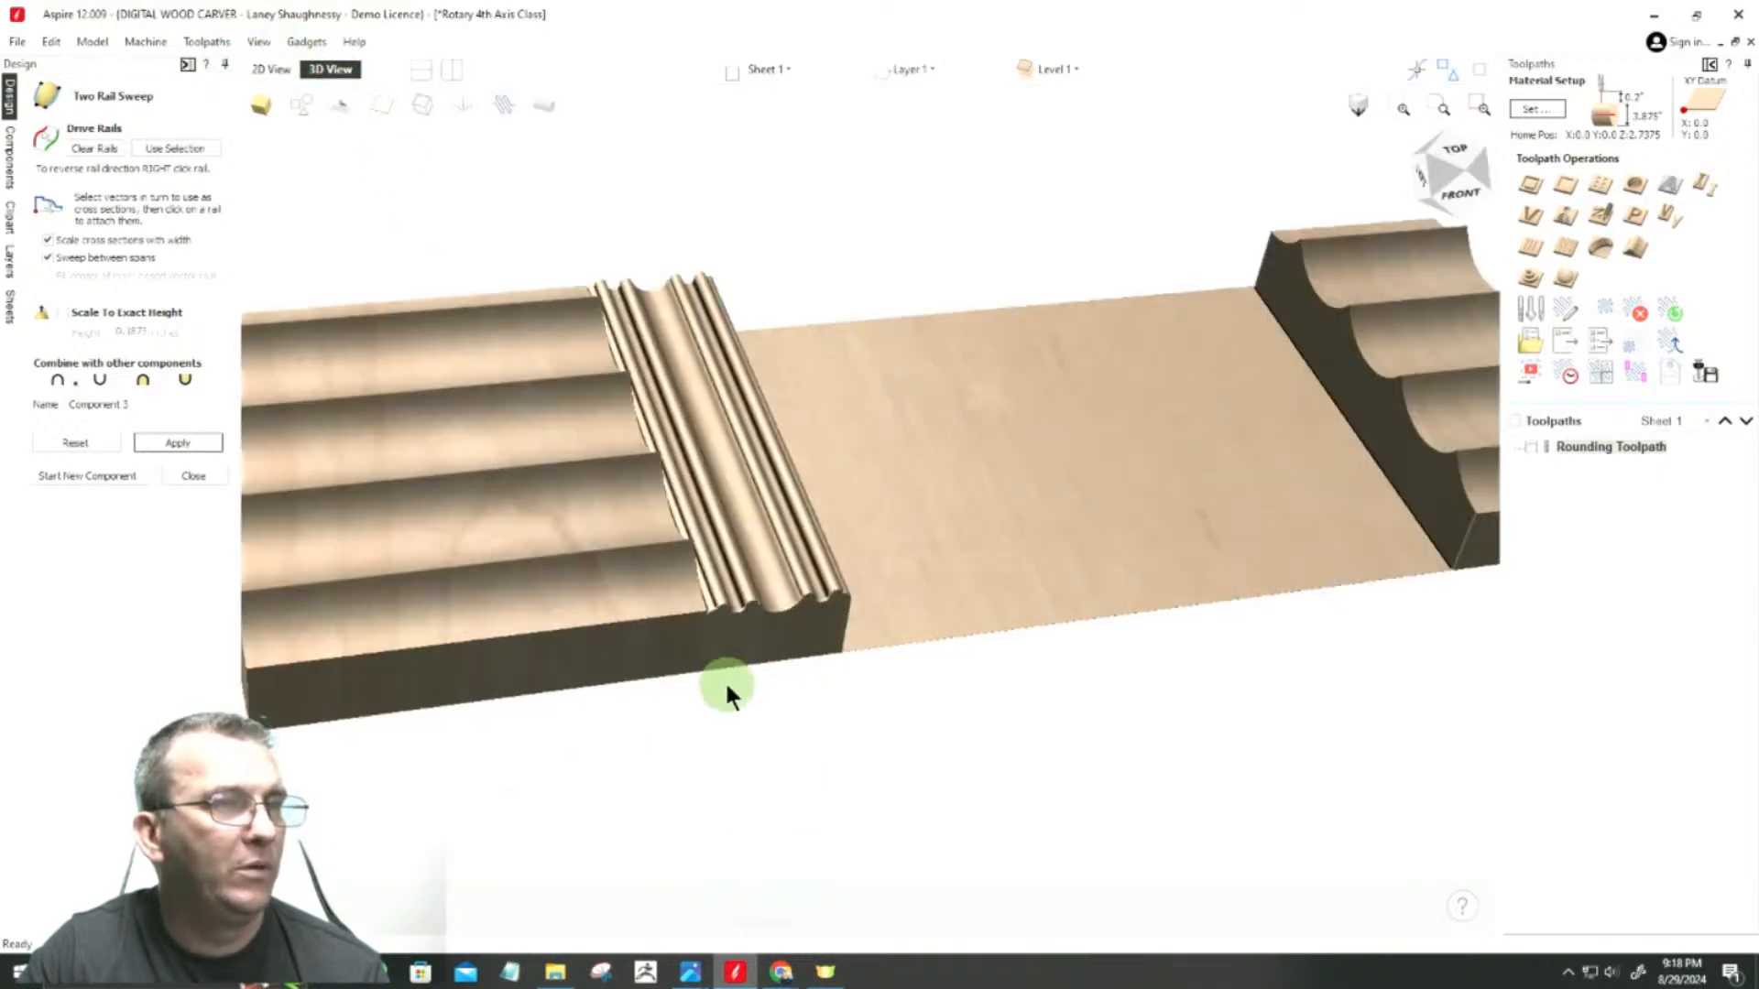
left_click_drag(762, 616, 1197, 568)
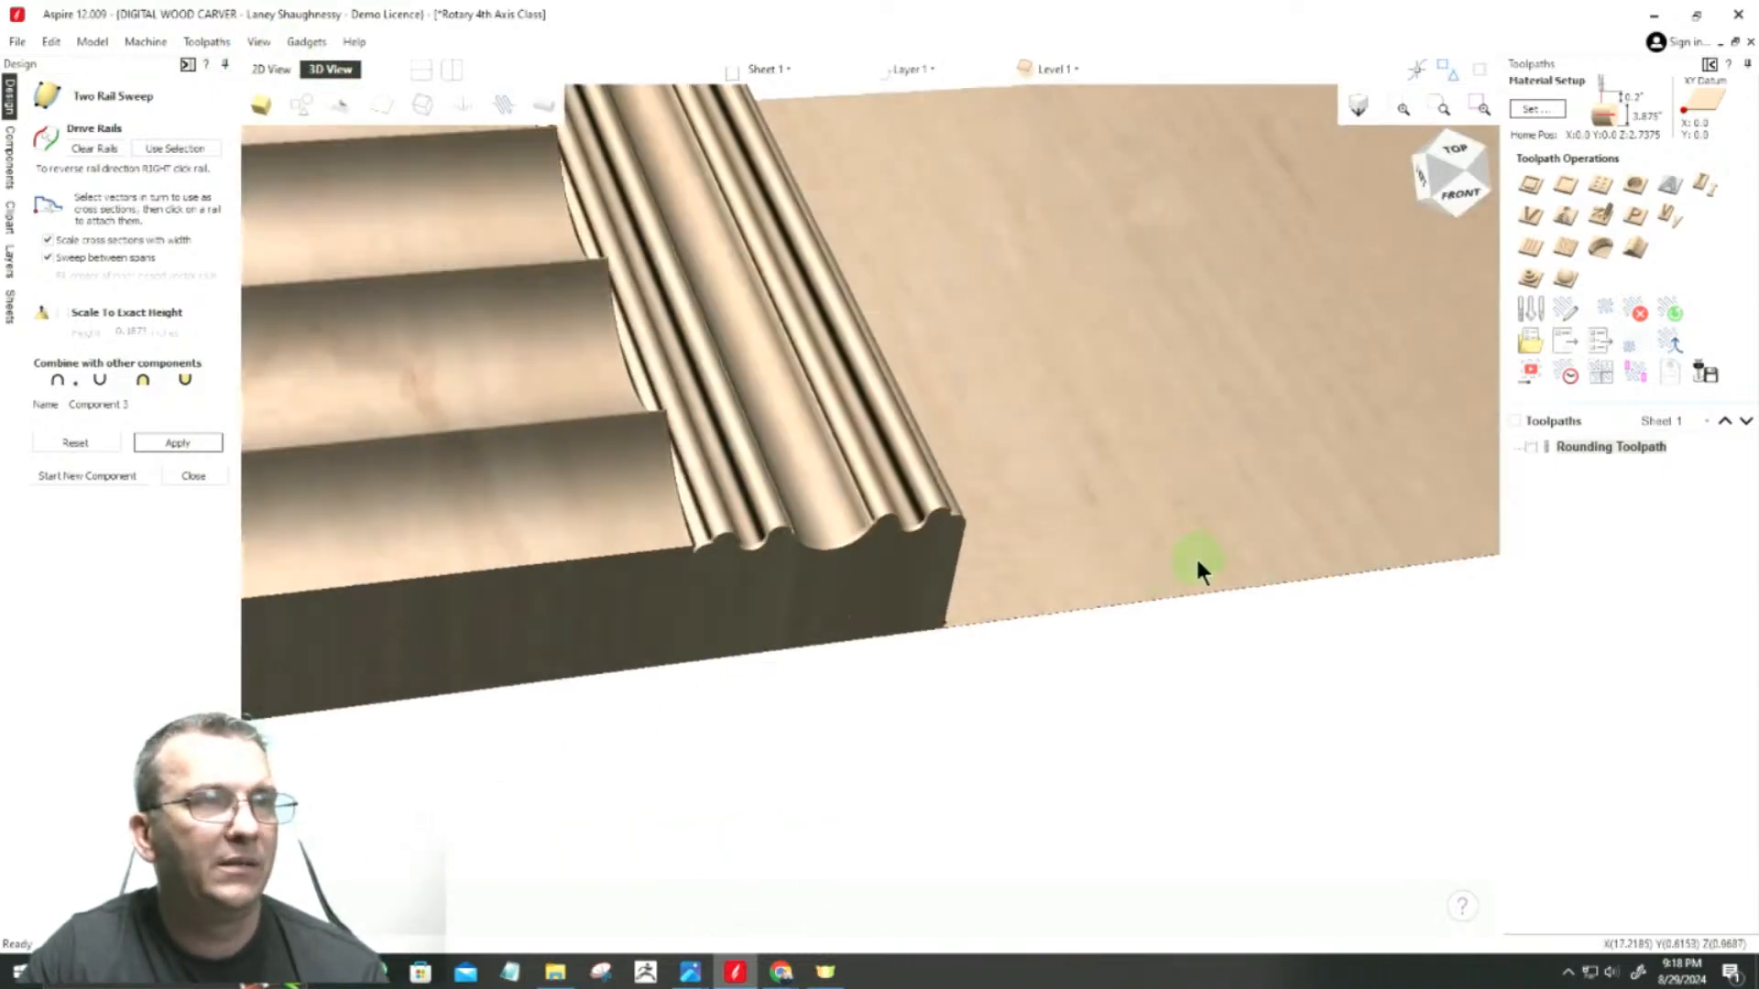
left_click(1435, 171)
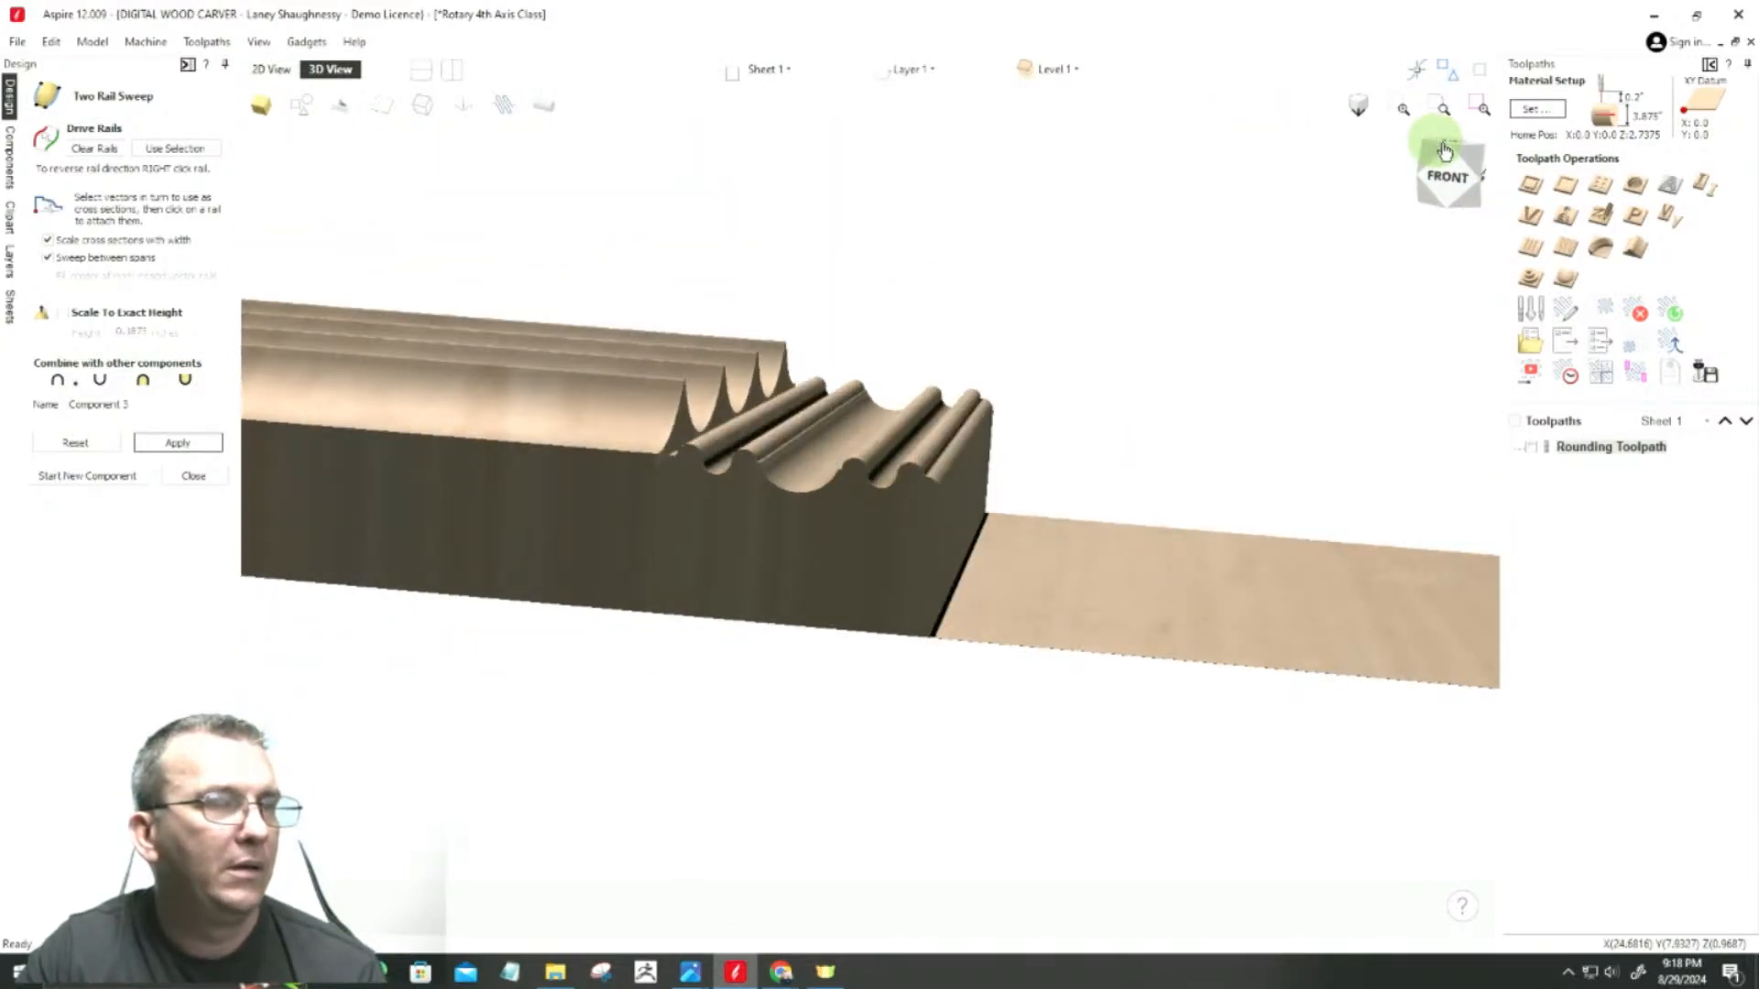
left_click_drag(1442, 146, 1432, 149)
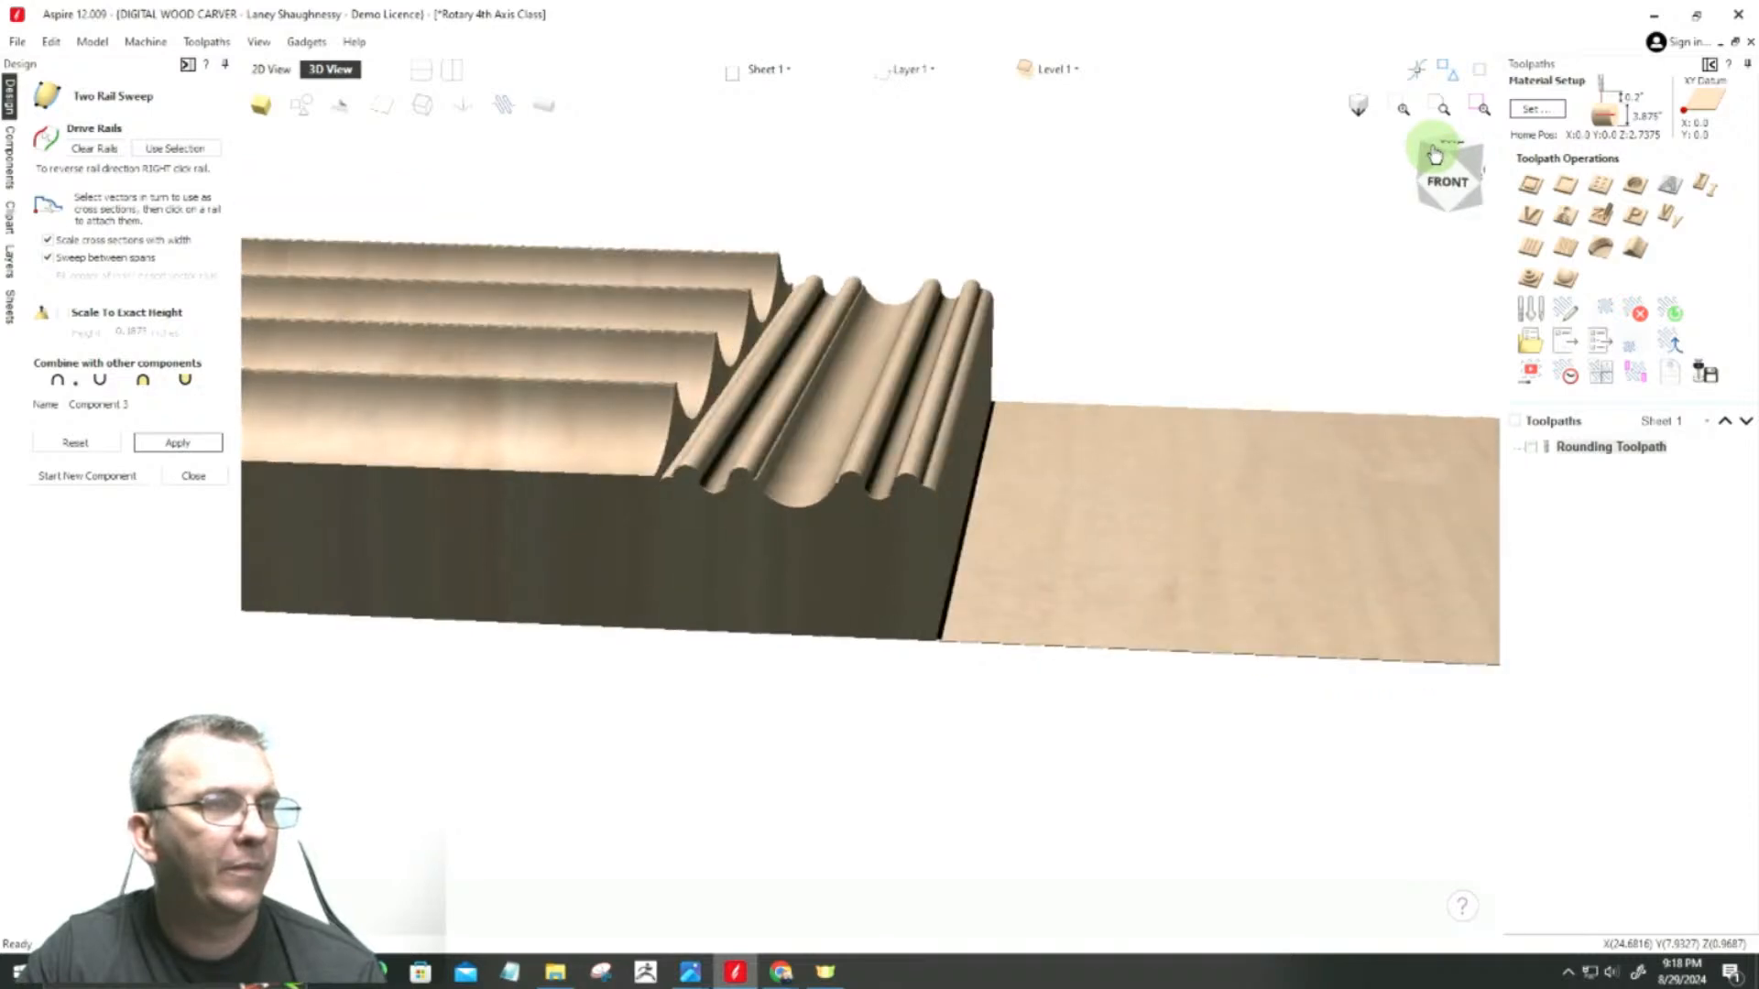
Step: Show the 3D model wrapped around the rotary axis, examine the turned bead-and-cove section closely, and return to the 2D view
left_click(544, 108)
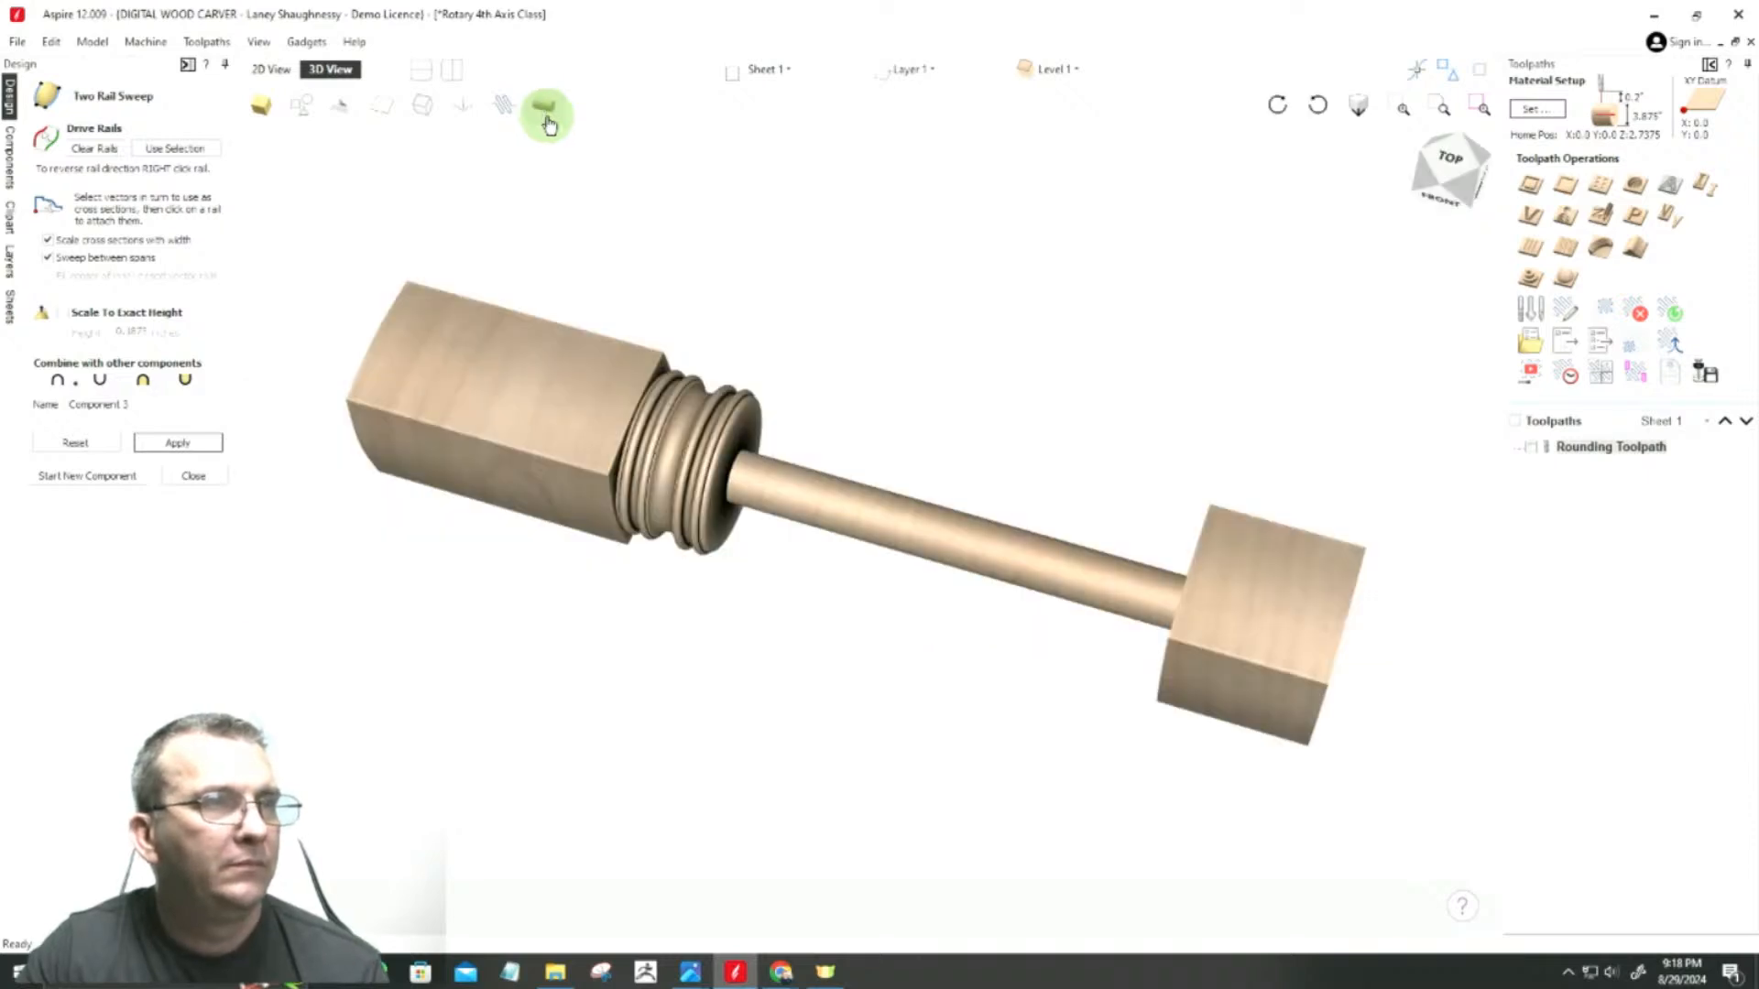
scroll(645, 467, "up", 2)
scroll(644, 467, "up", 5)
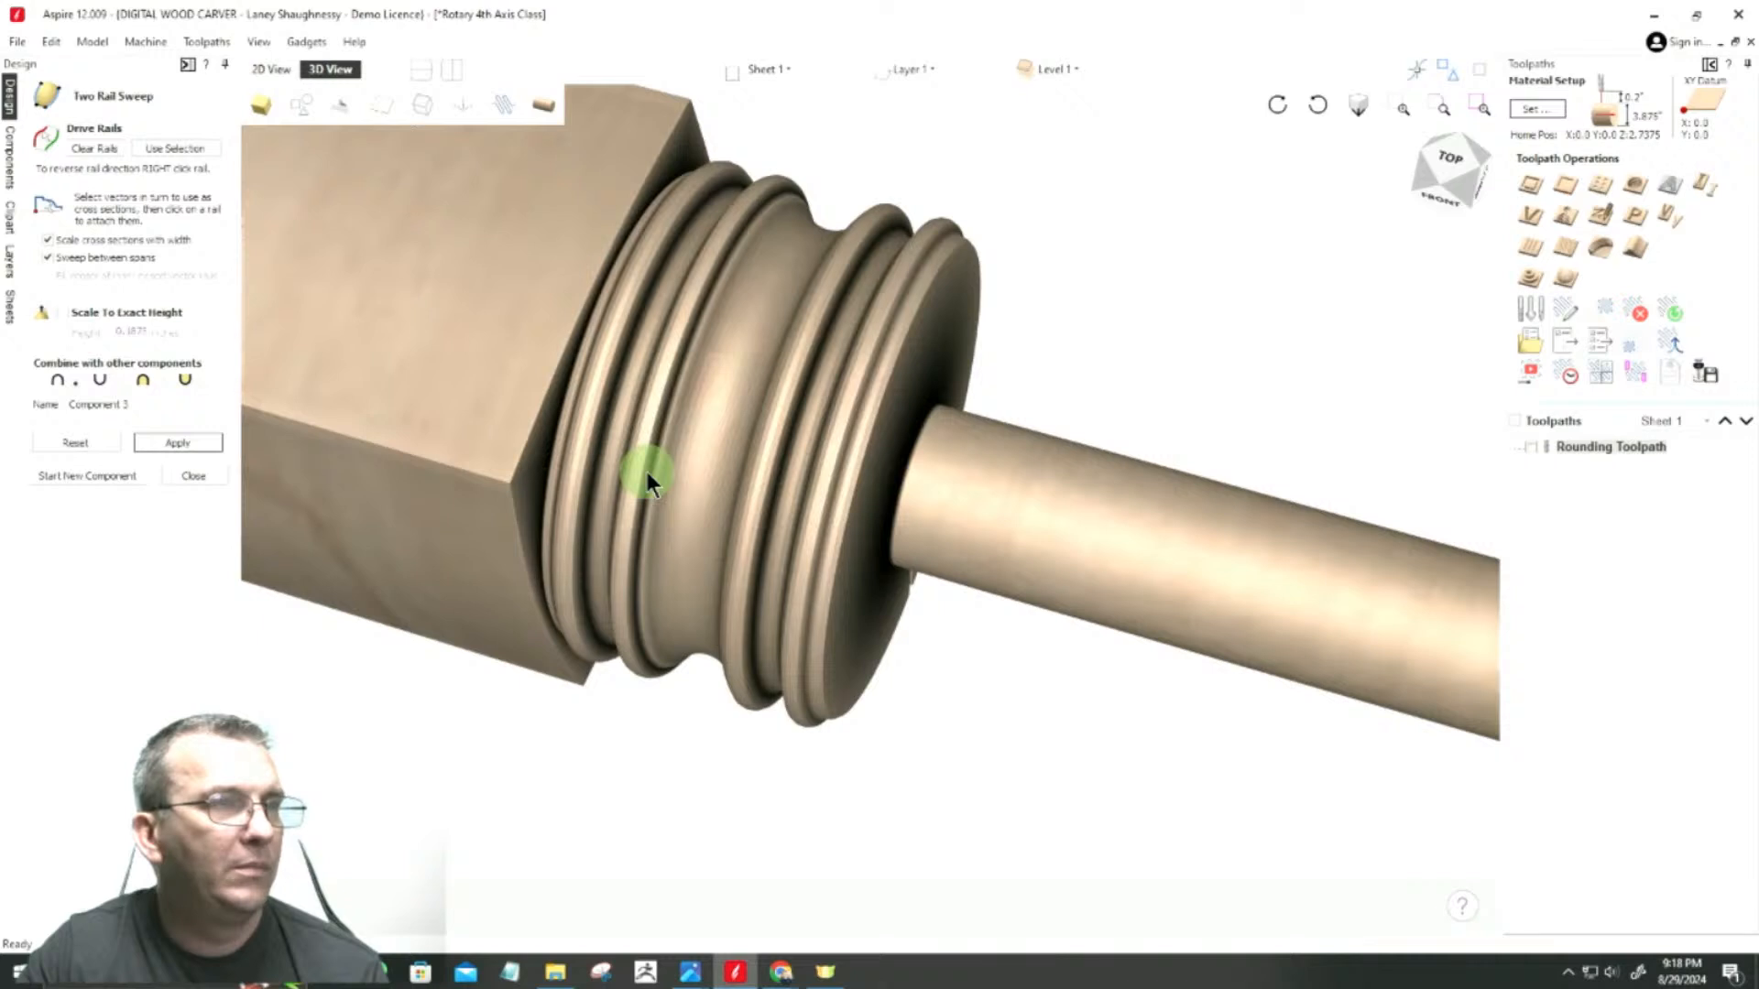
scroll(715, 605, "down", 2)
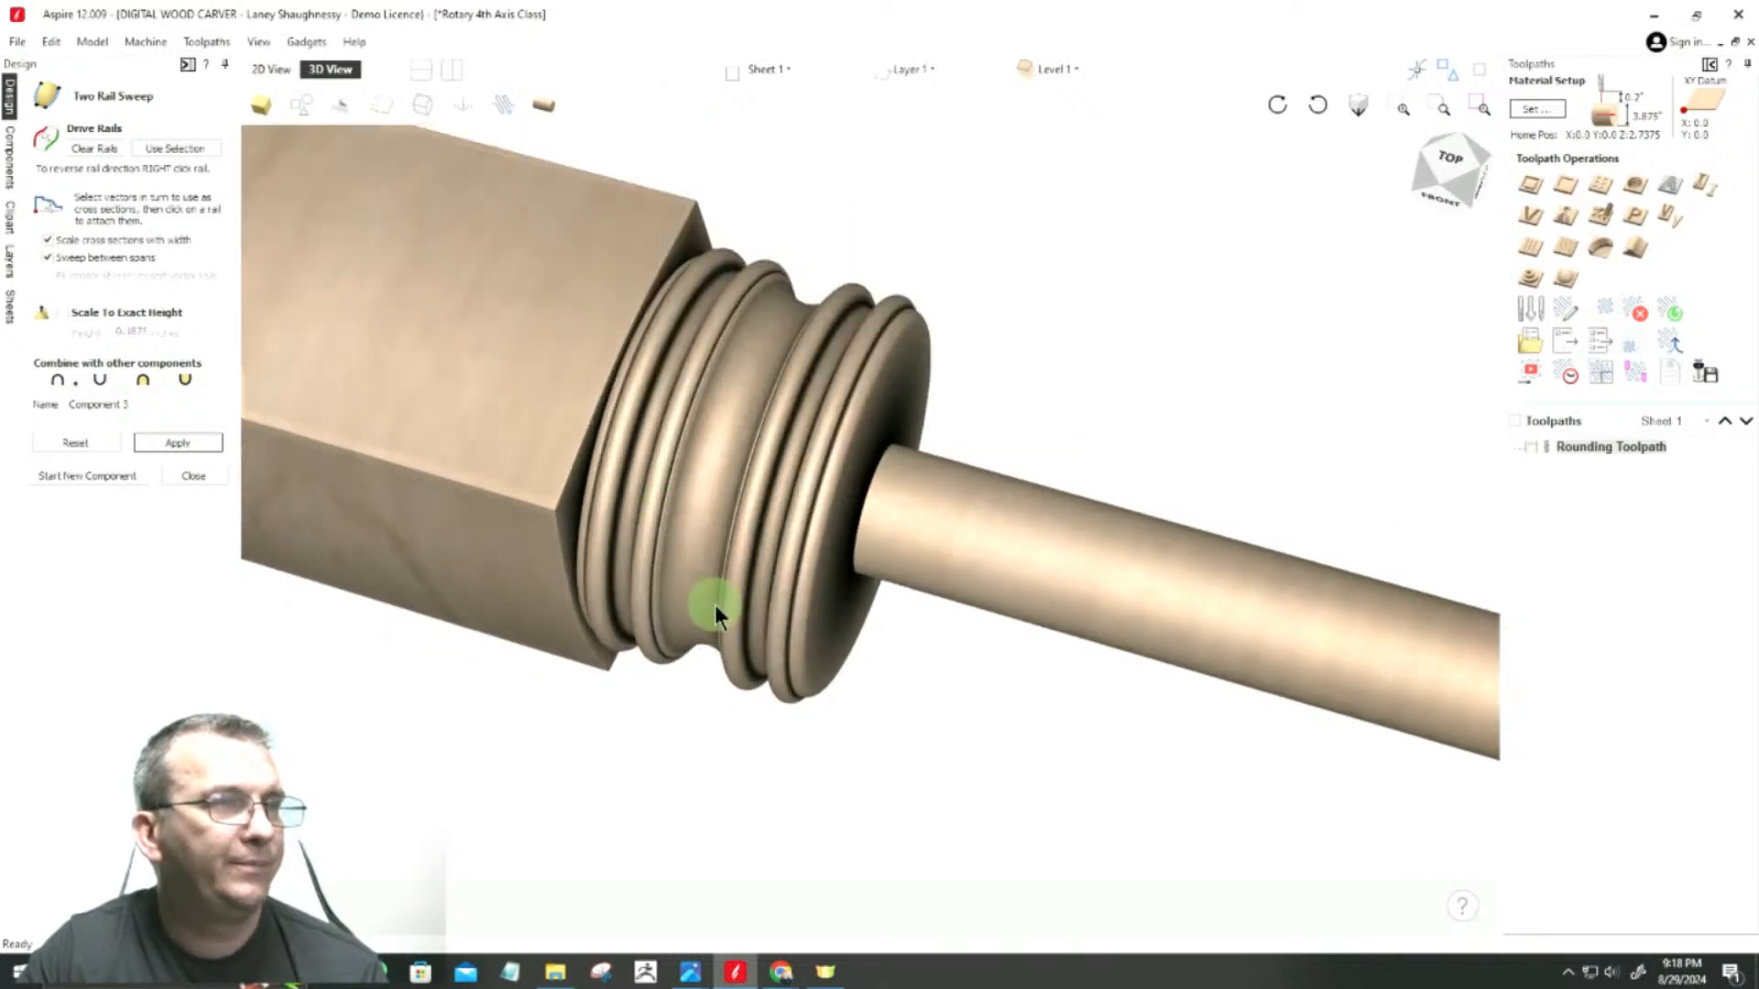
scroll(714, 604, "down", 3)
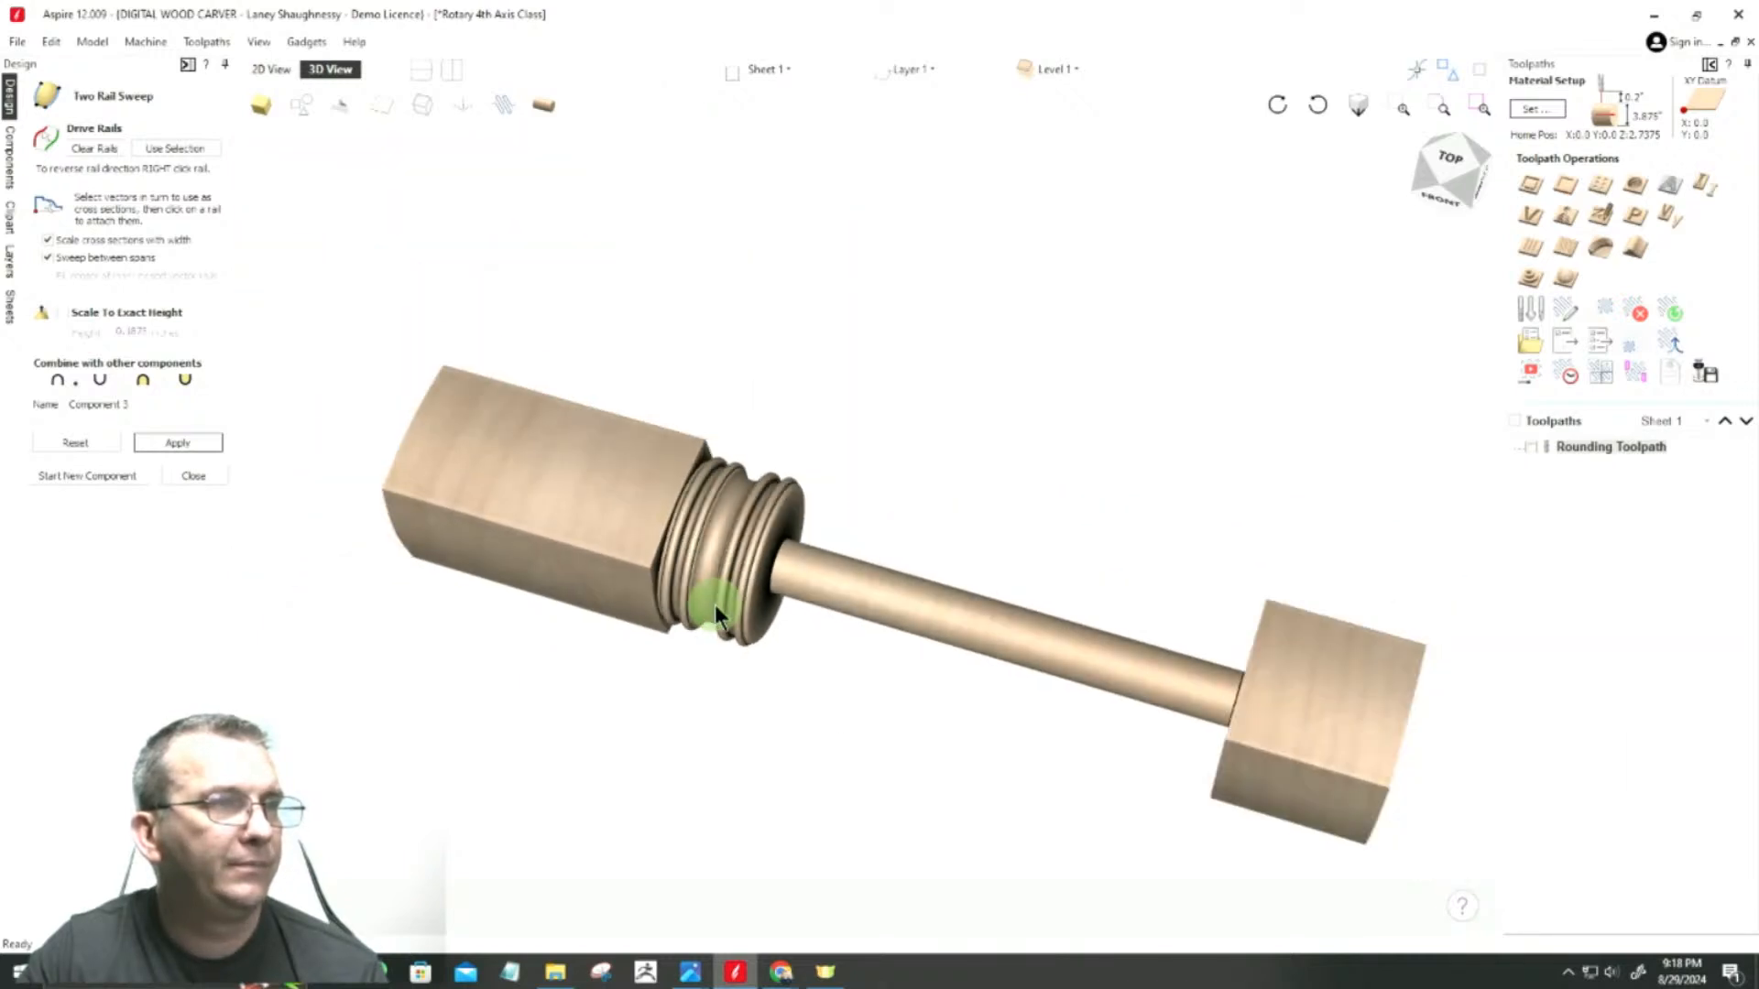
left_click(263, 69)
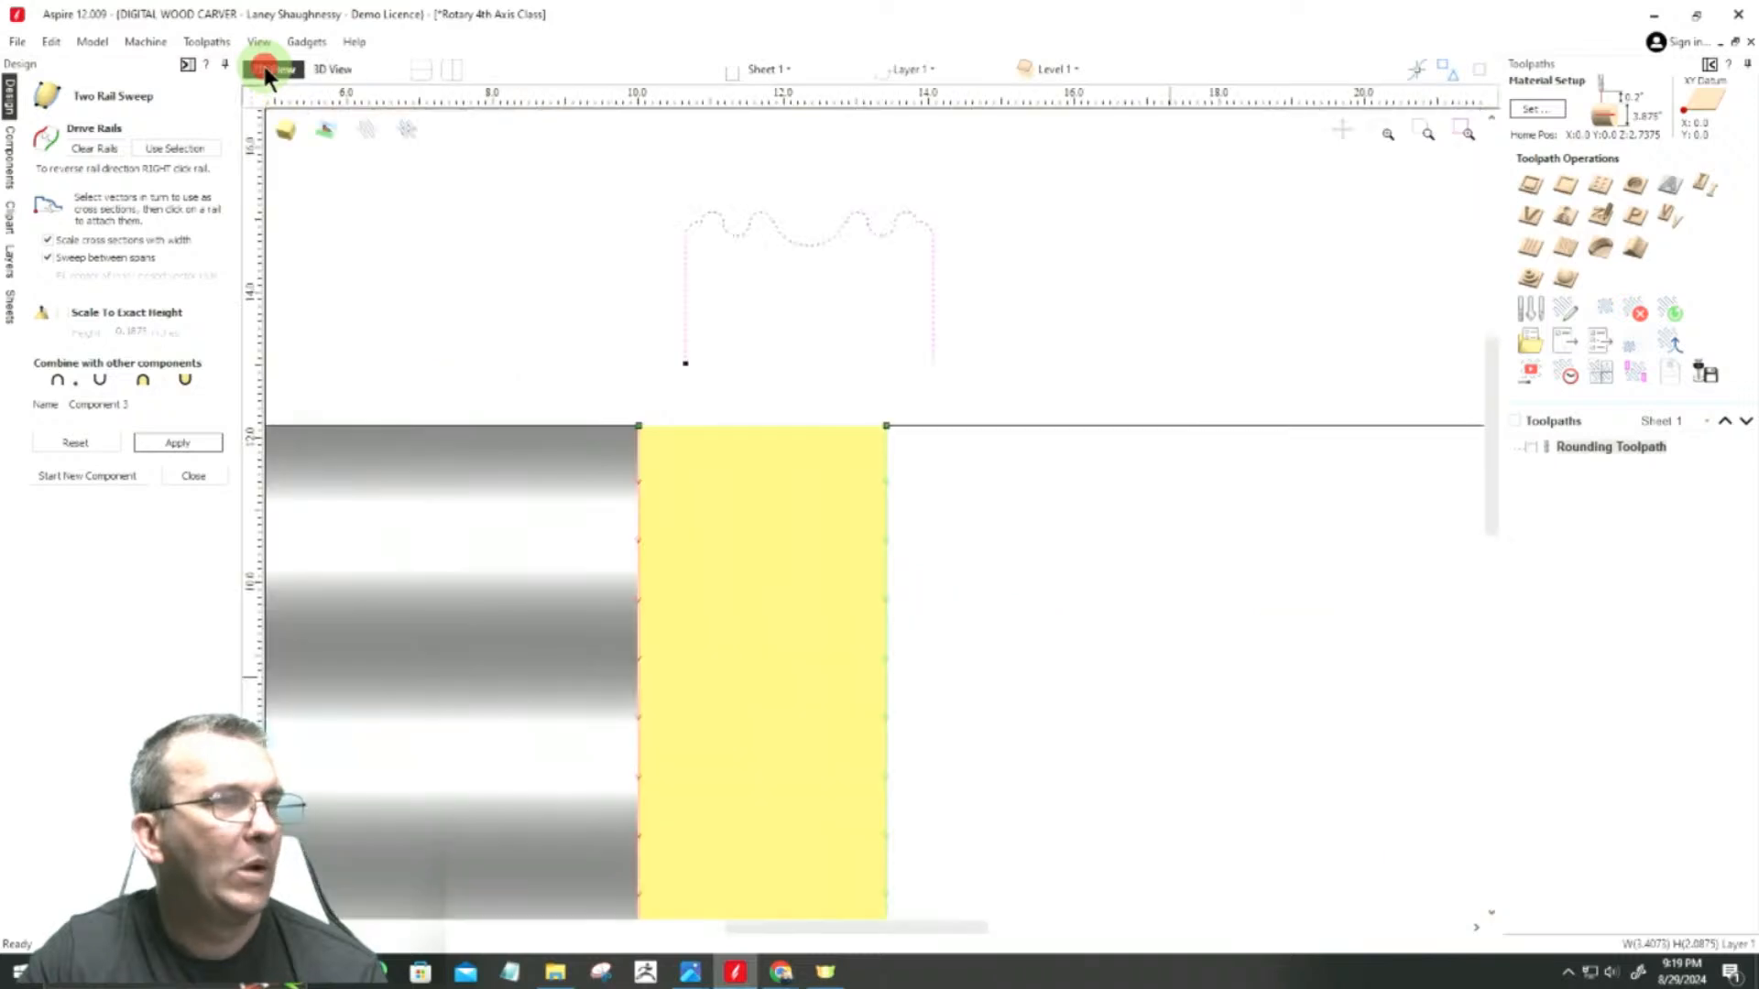
Step: Finish the Two Rail Sweep and select the swept bead-and-cove band in the 2D view
scroll(738, 302, "down", 3)
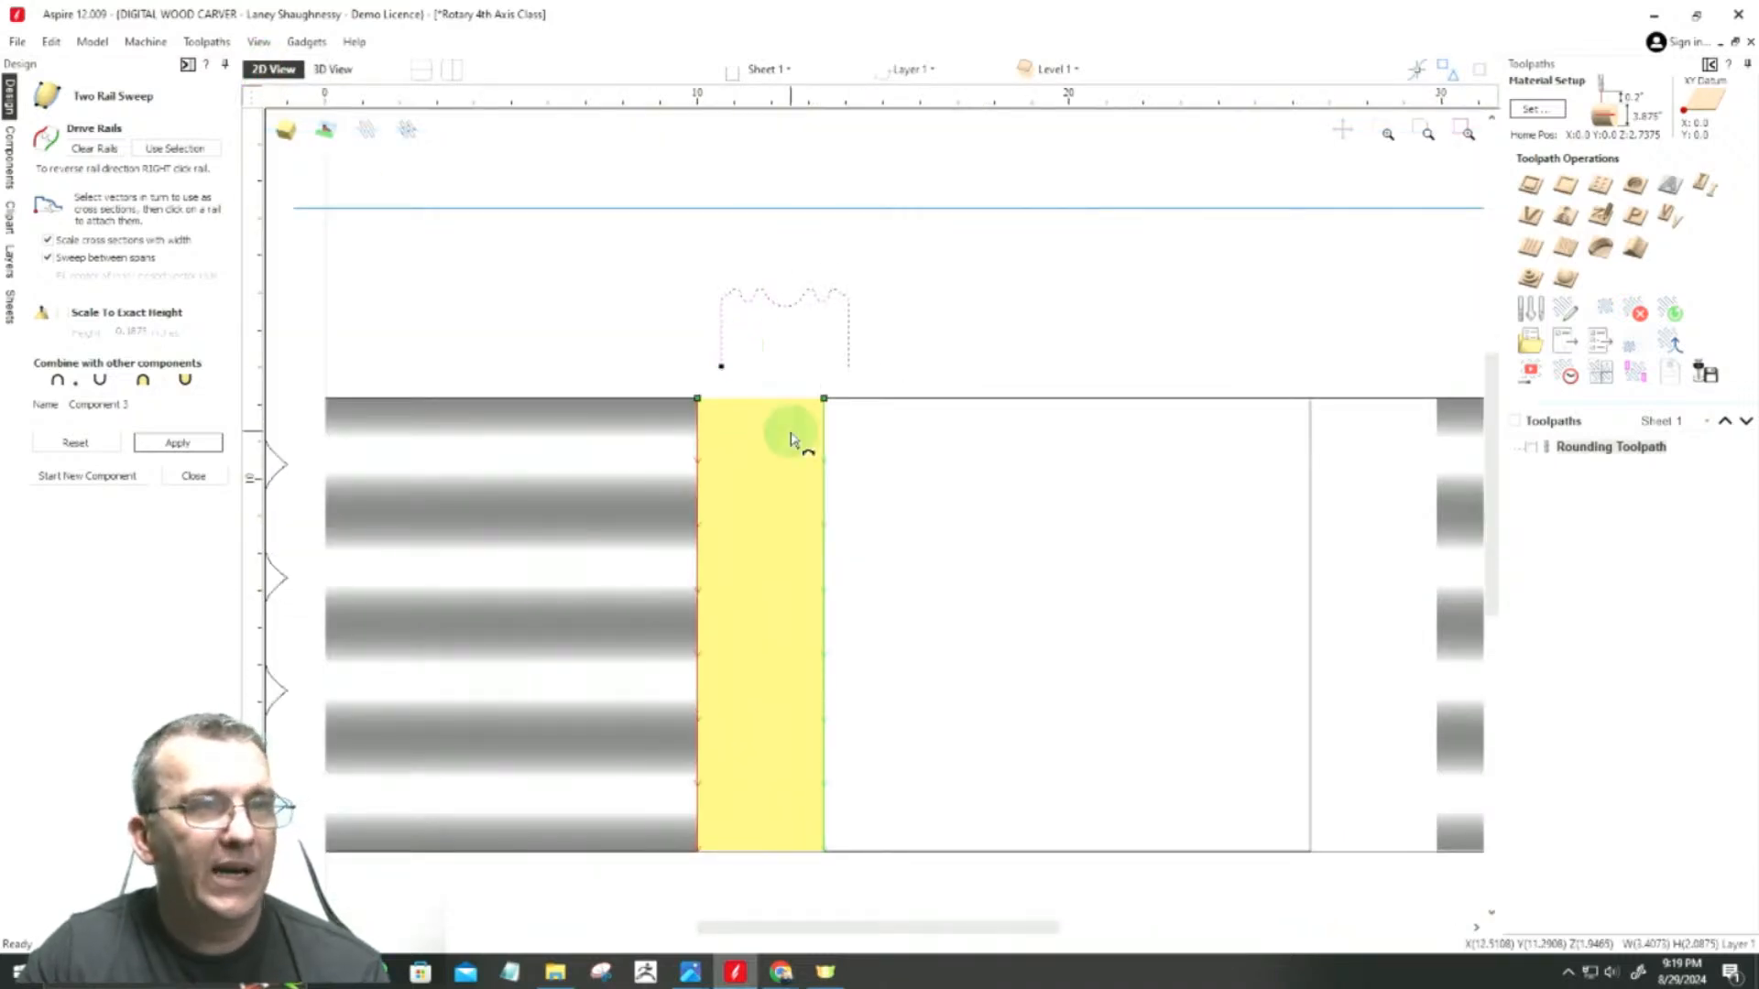
scroll(795, 435, "down", 1)
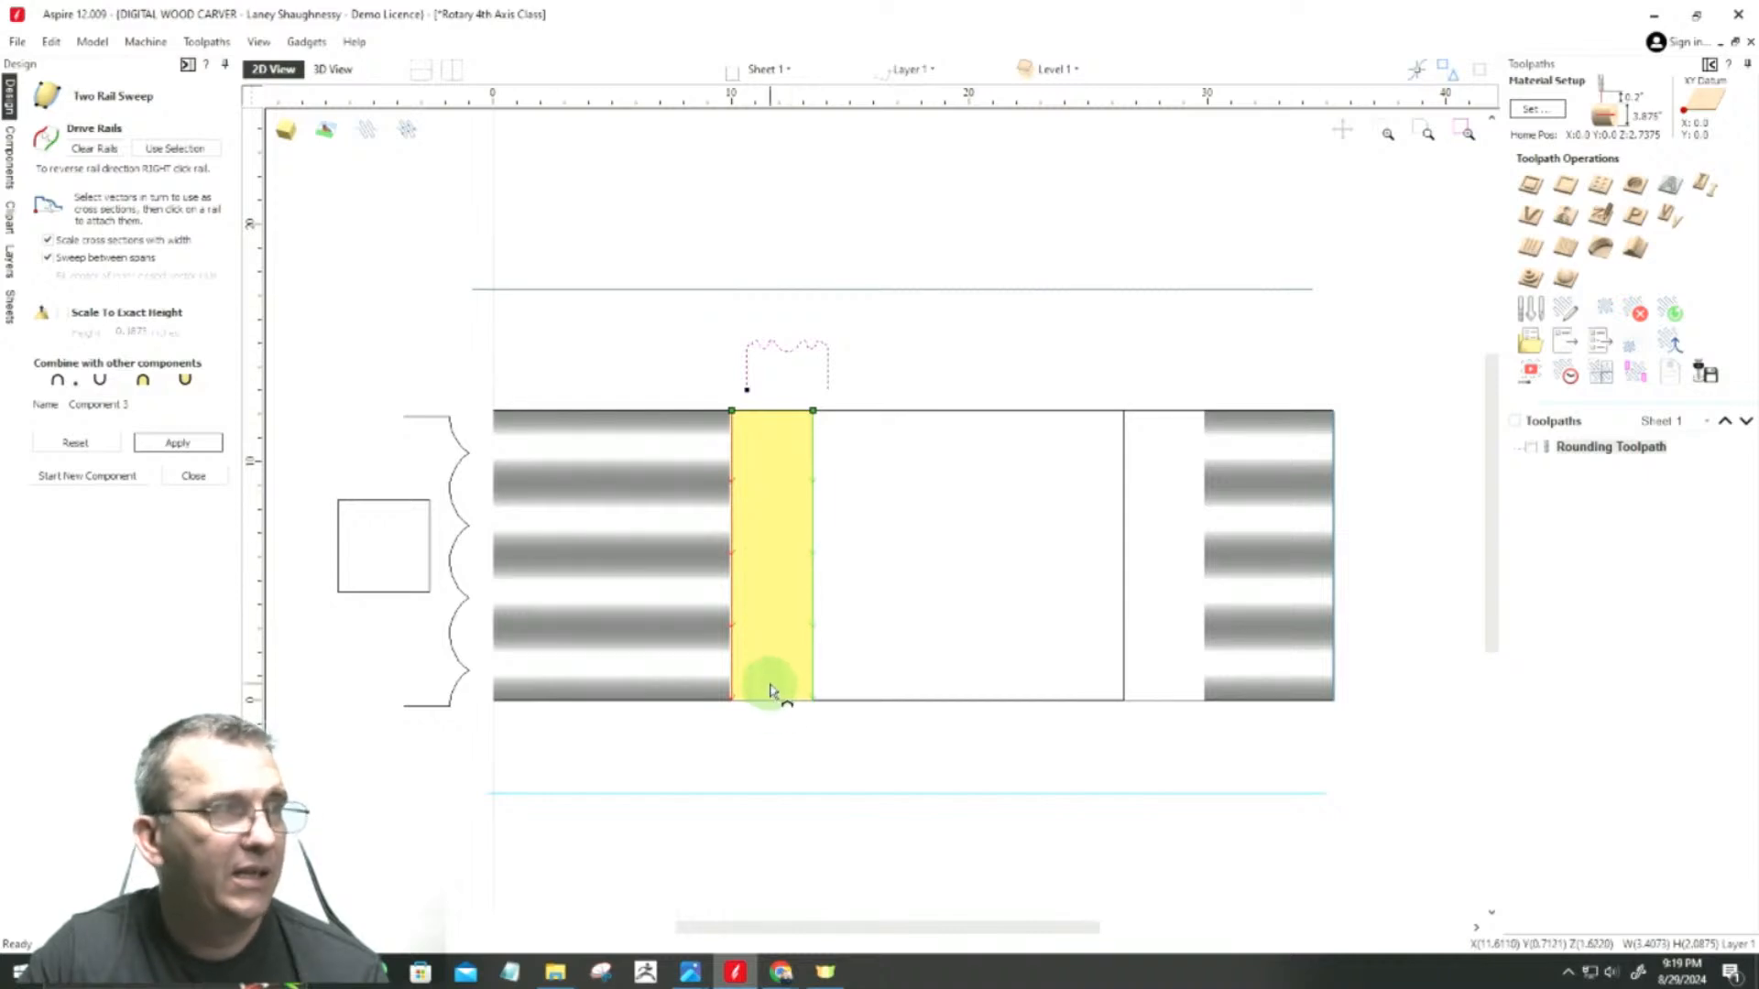
left_click(187, 476)
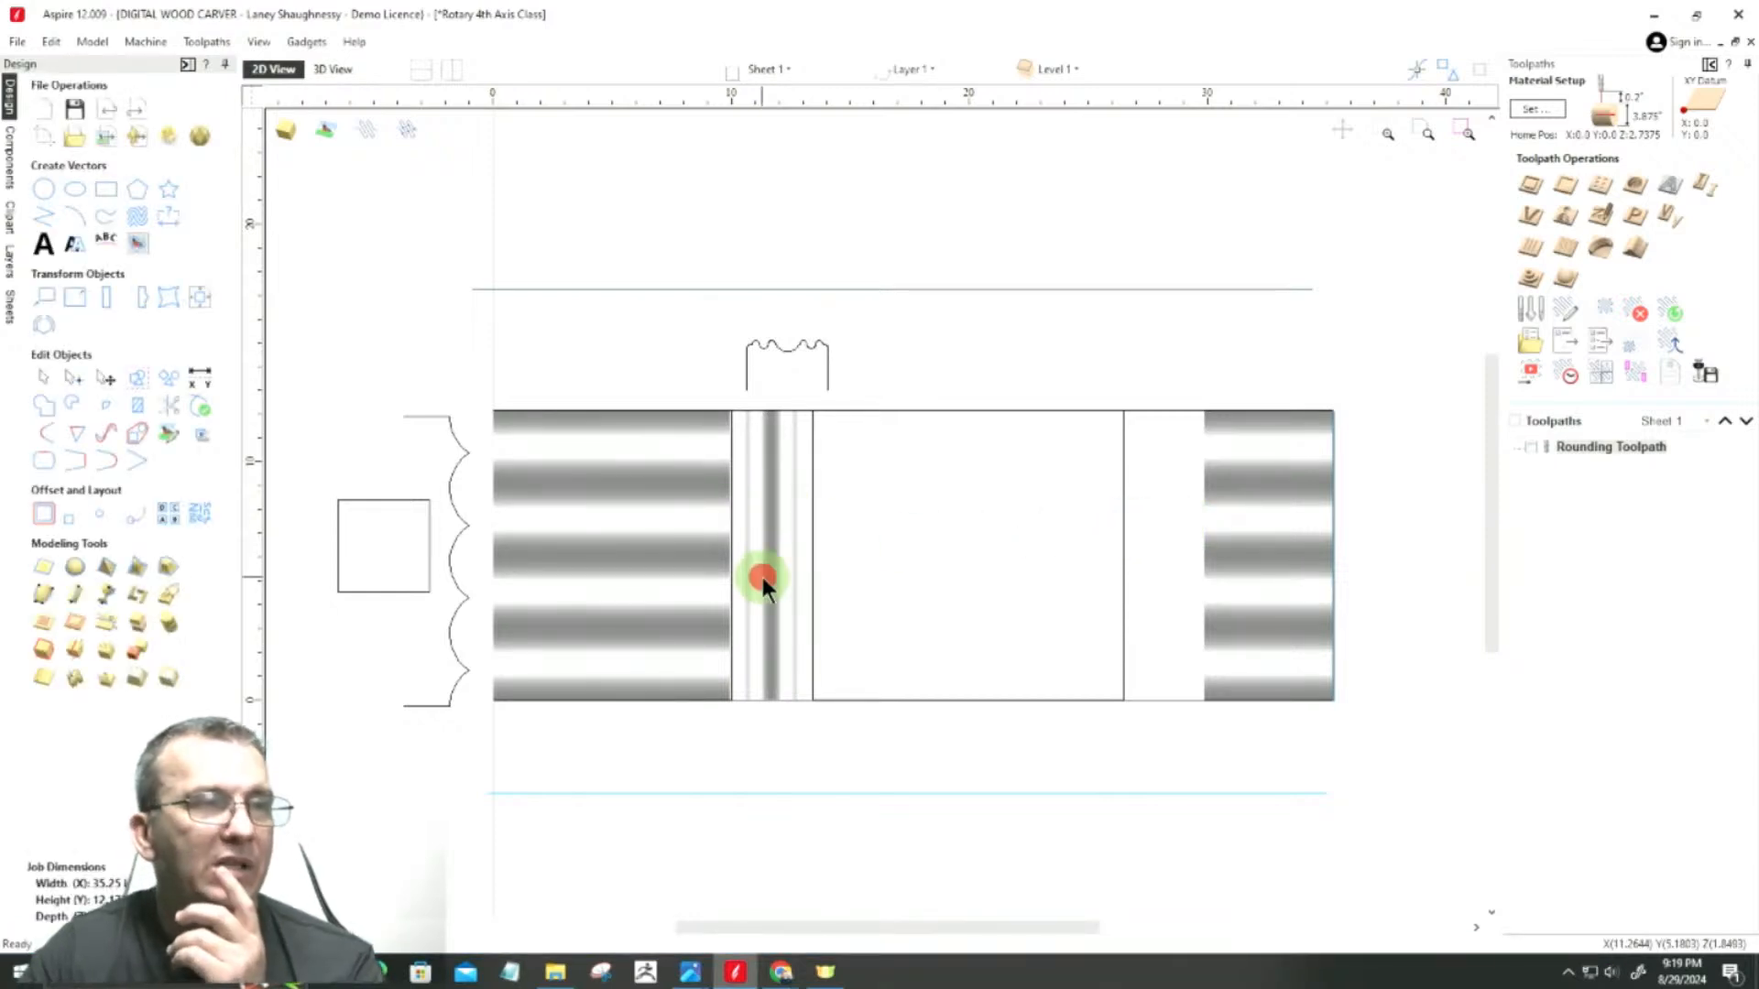
left_click(766, 605)
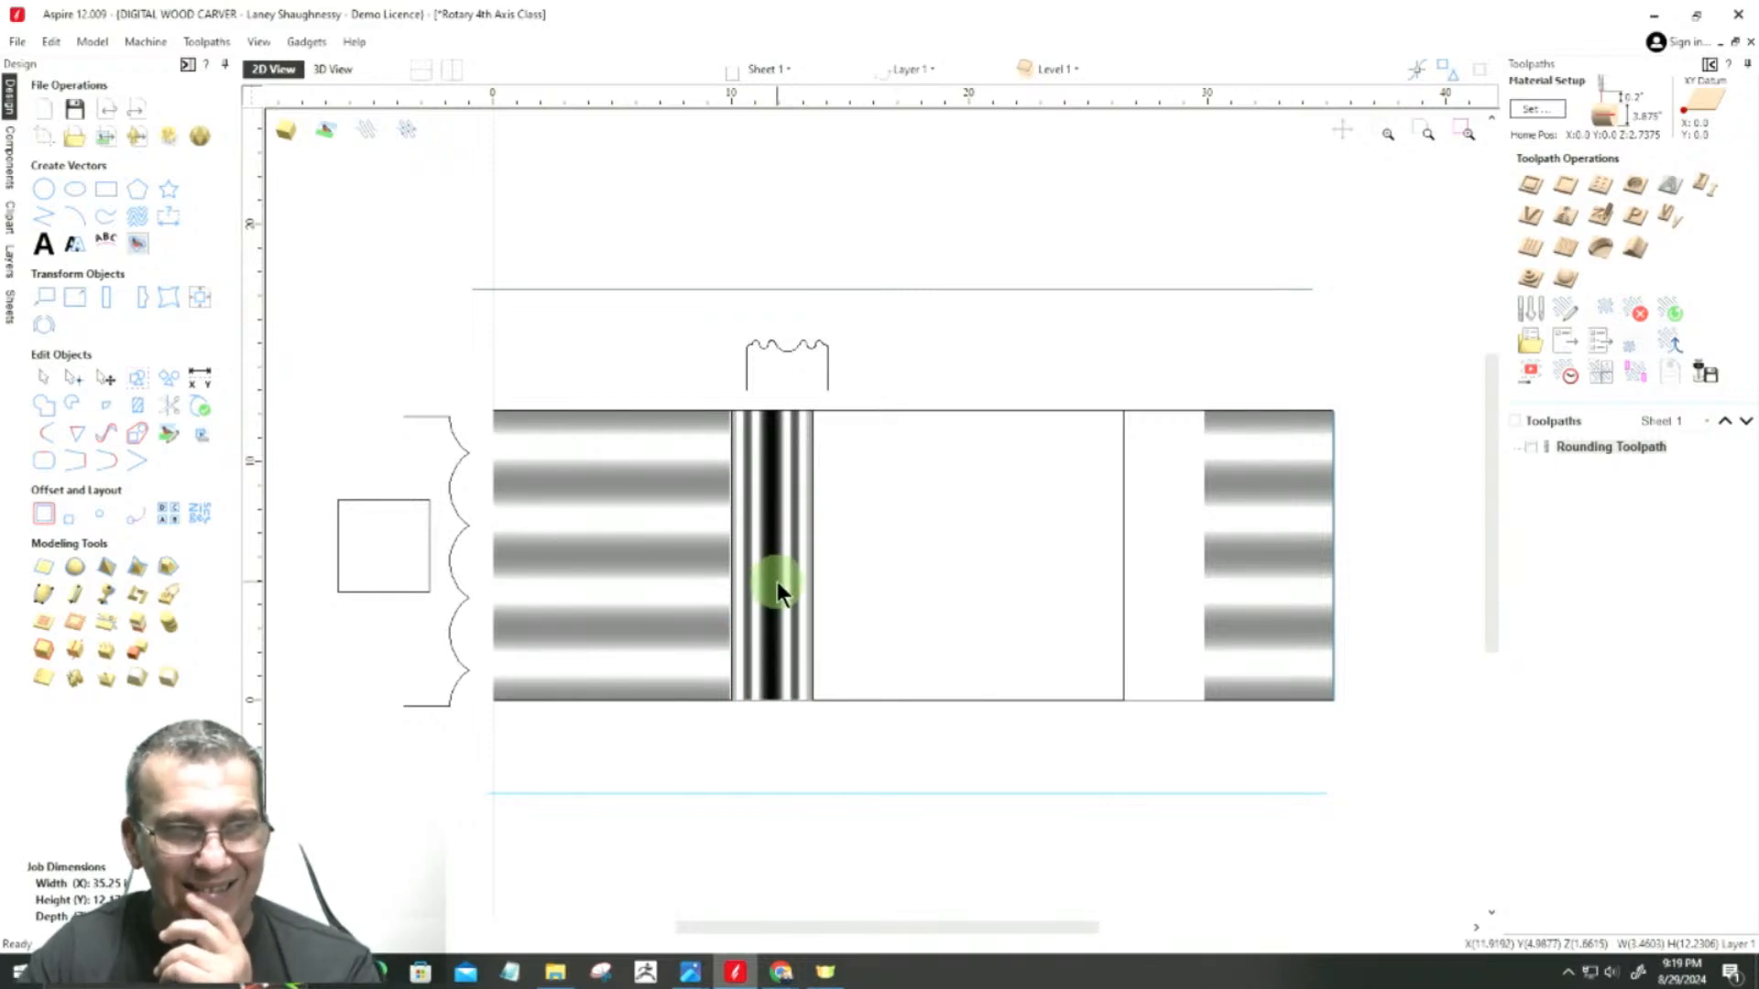
Step: Draw a horizontal line about 3.4 inches long from the central rectangle's right edge to the left edge of the right-end section
left_click(43, 216)
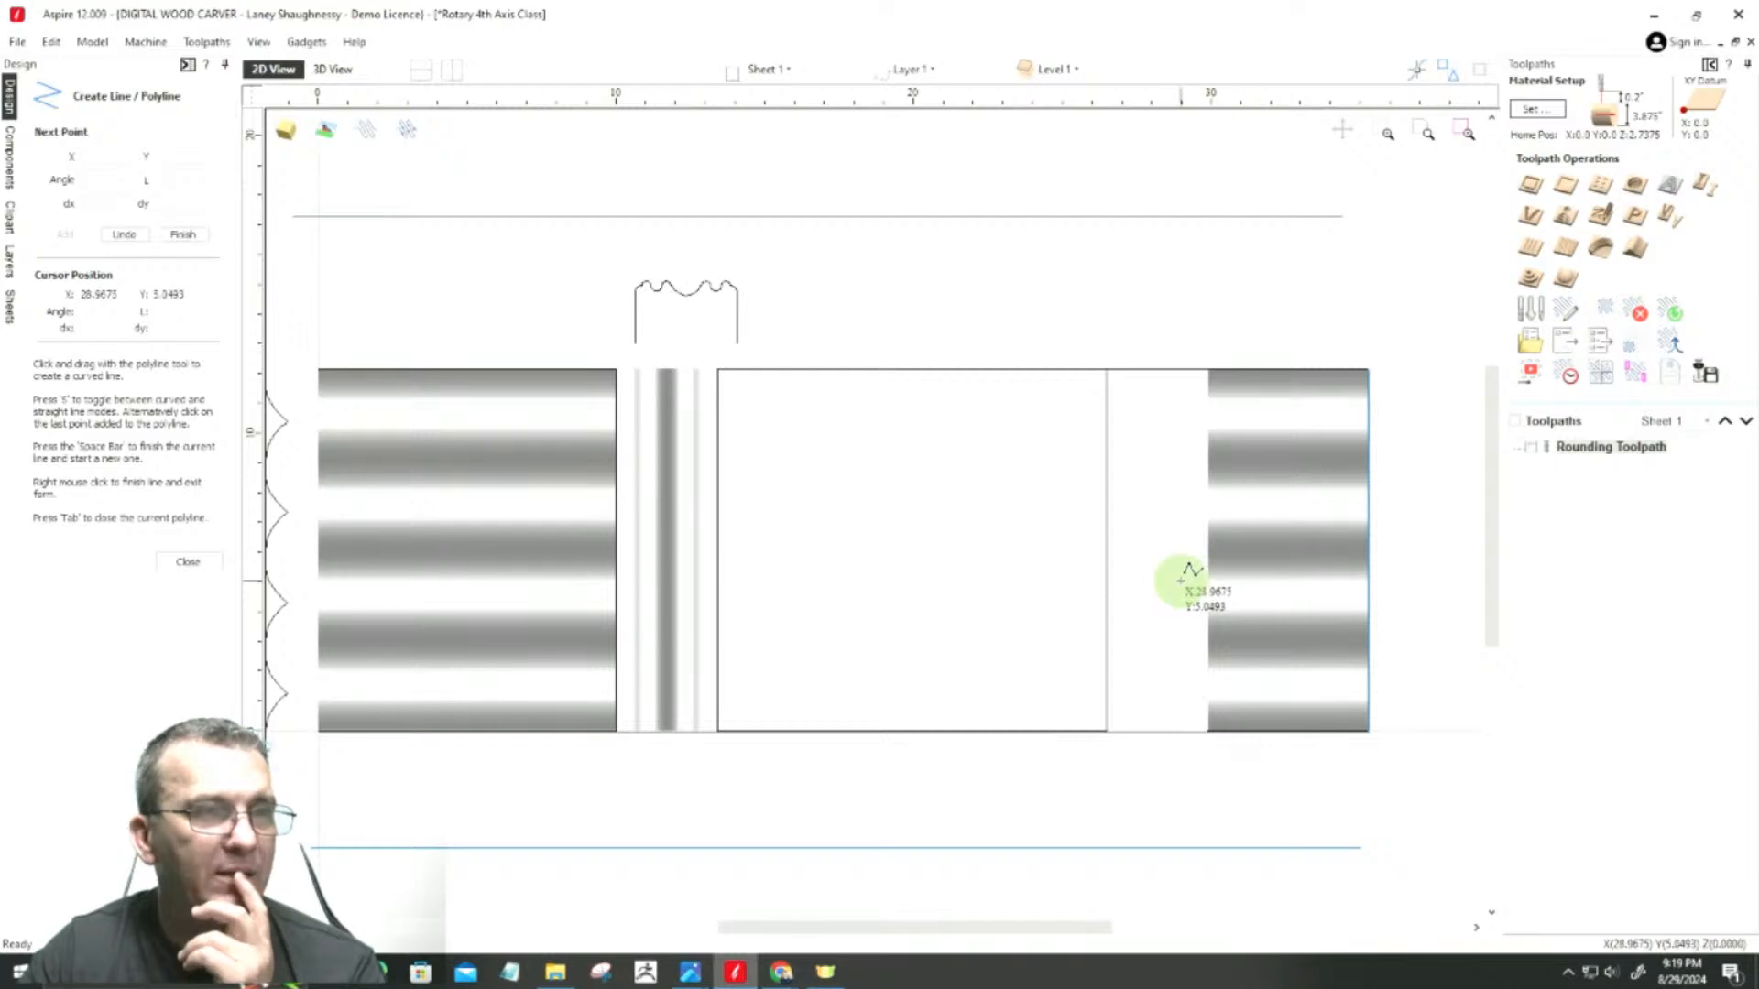
scroll(1125, 577, "up", 4)
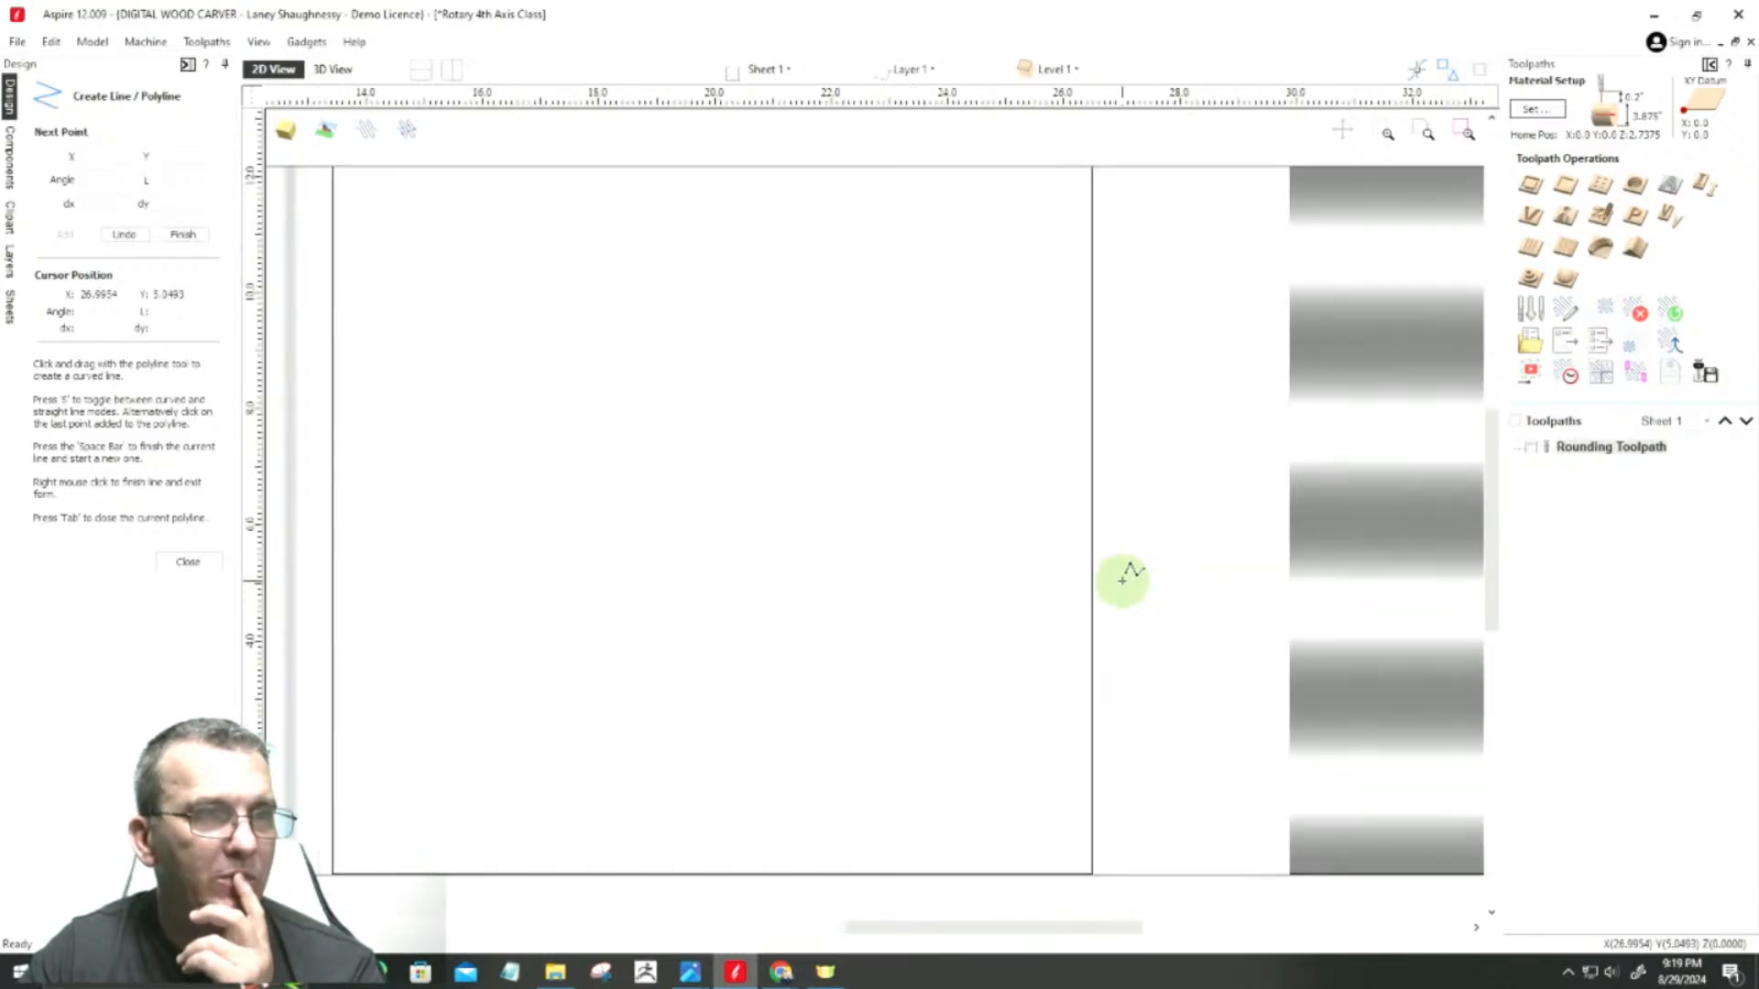
left_click(1090, 520)
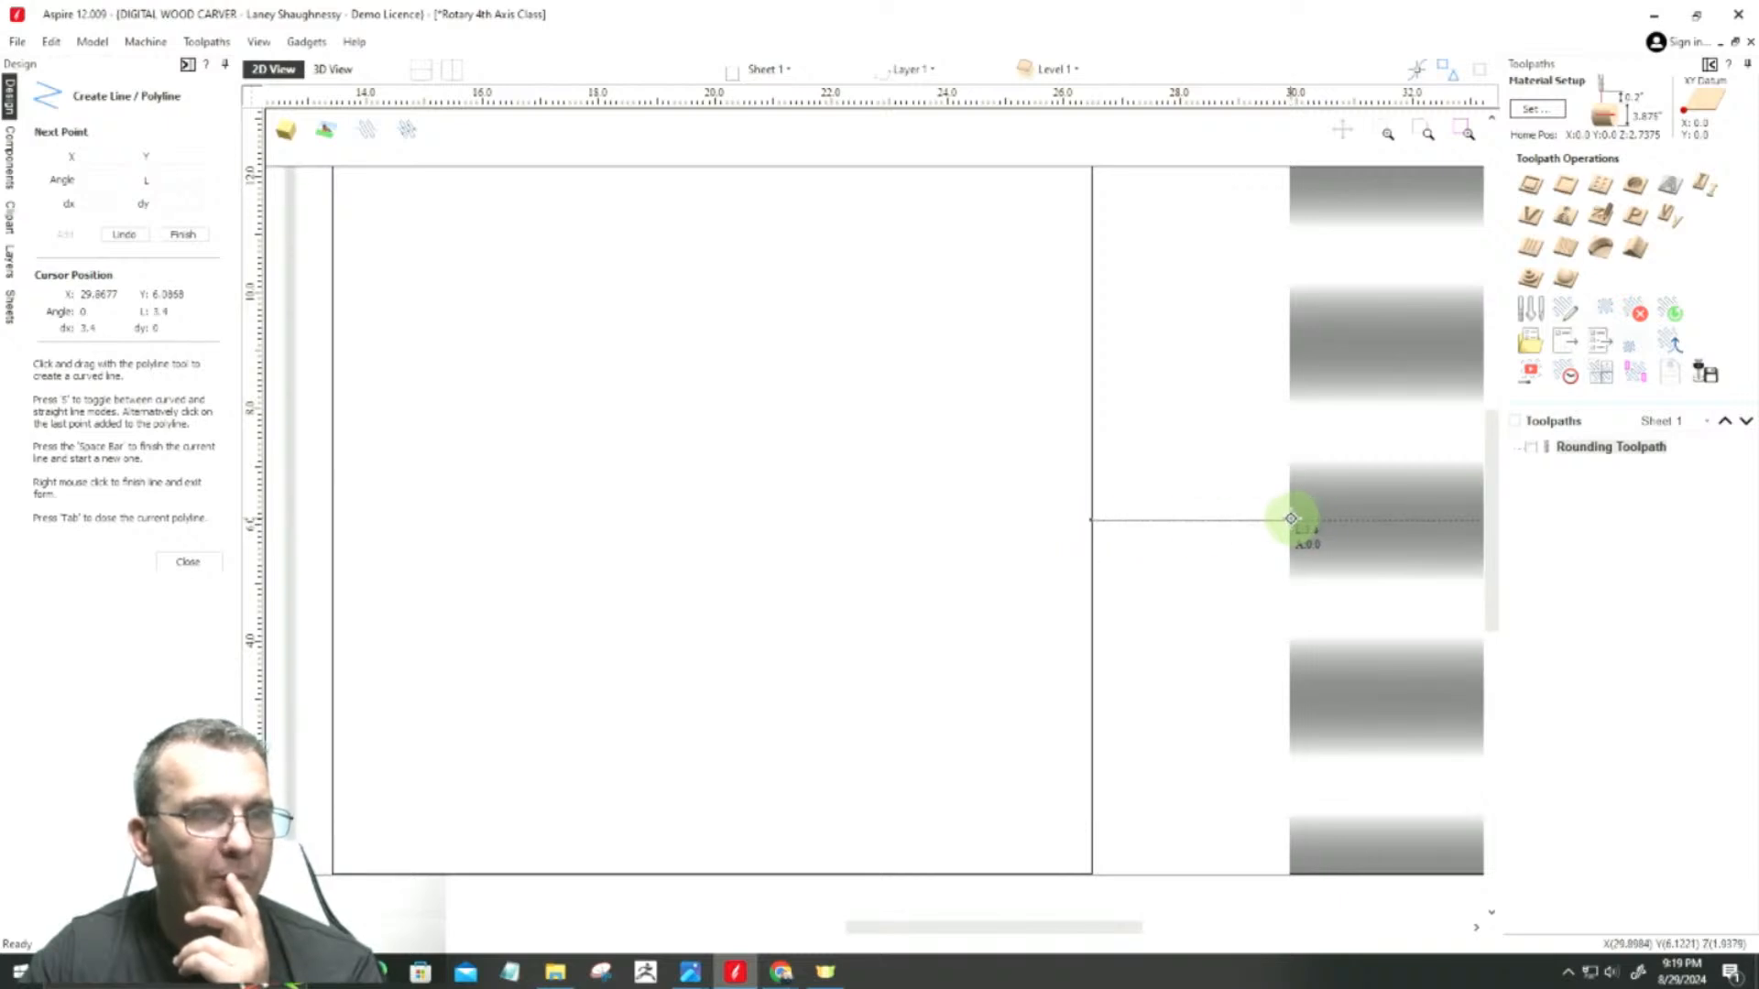
left_click(1291, 519)
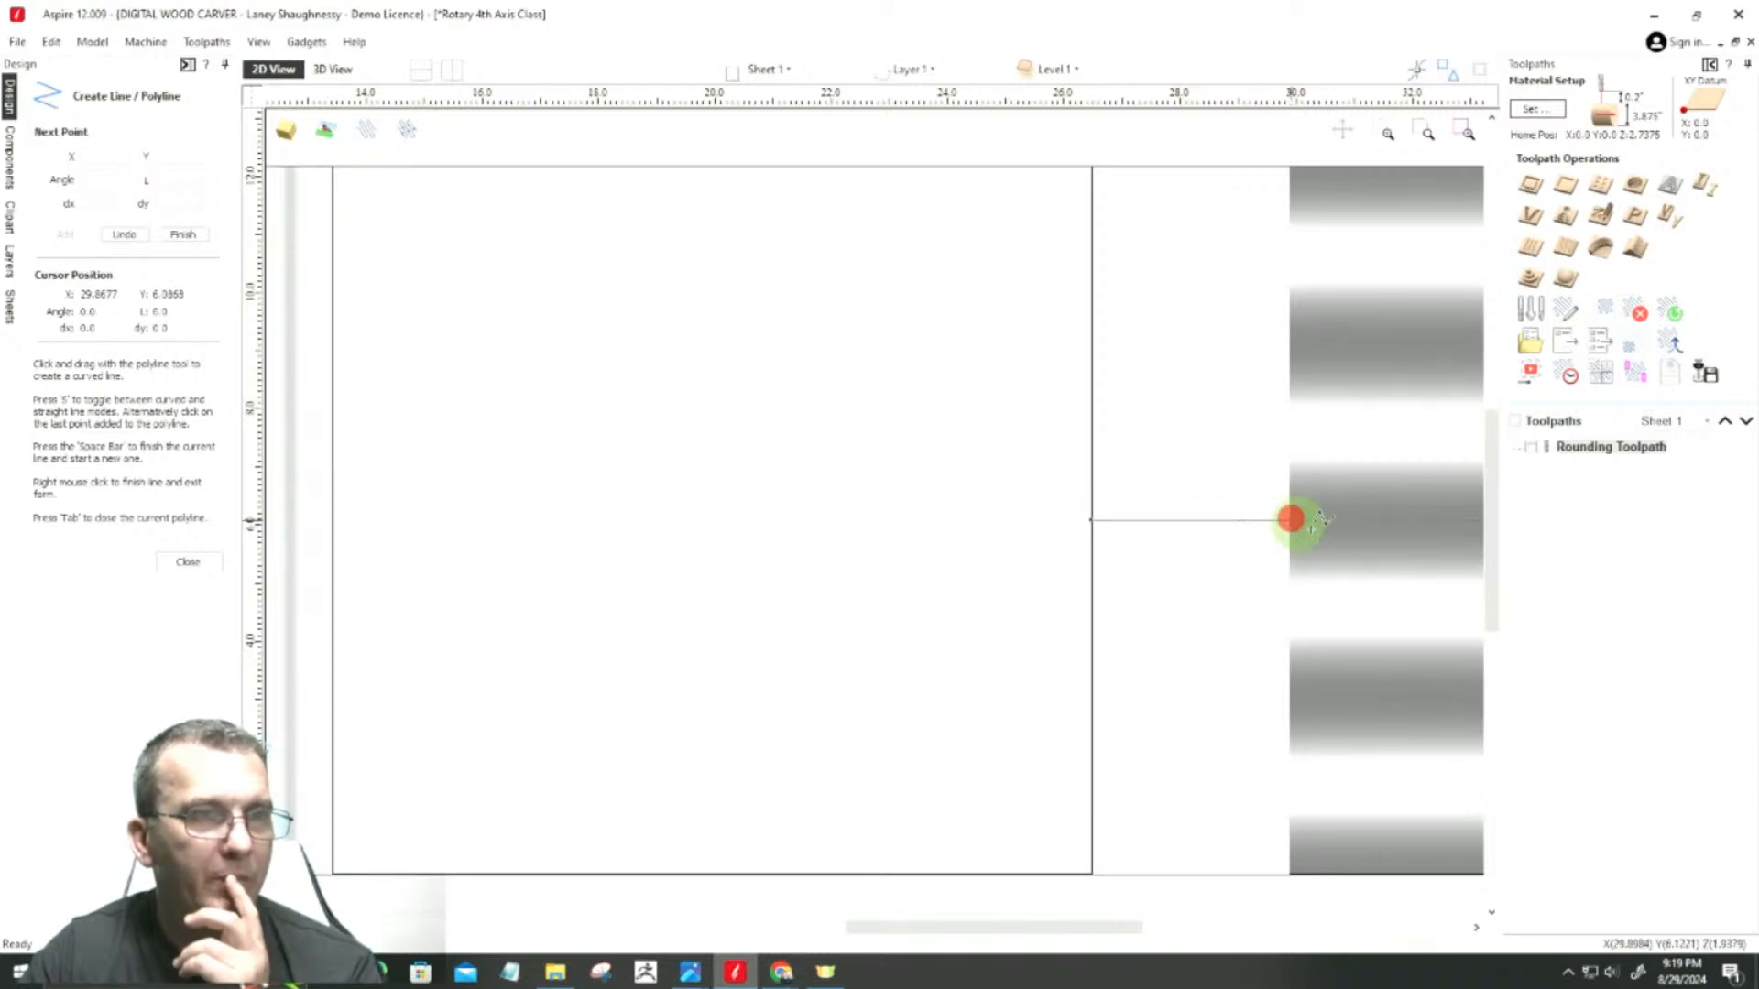
key("space")
scroll(1351, 687, "down", 3)
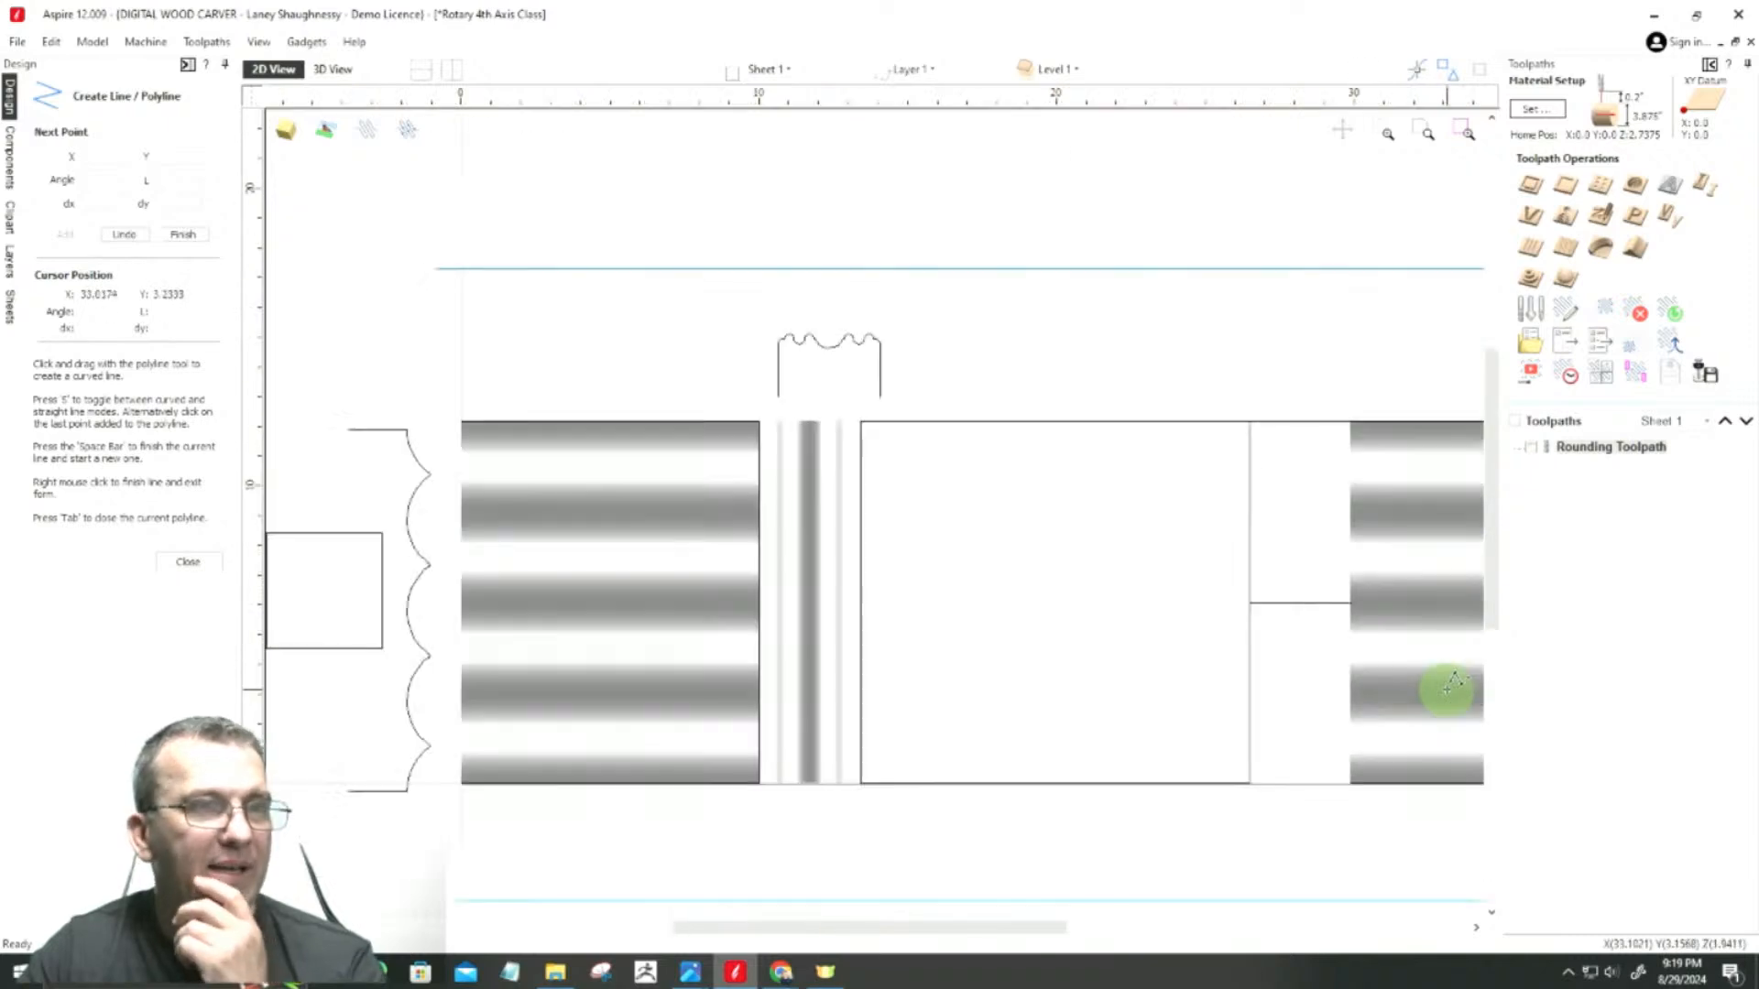
left_click(188, 562)
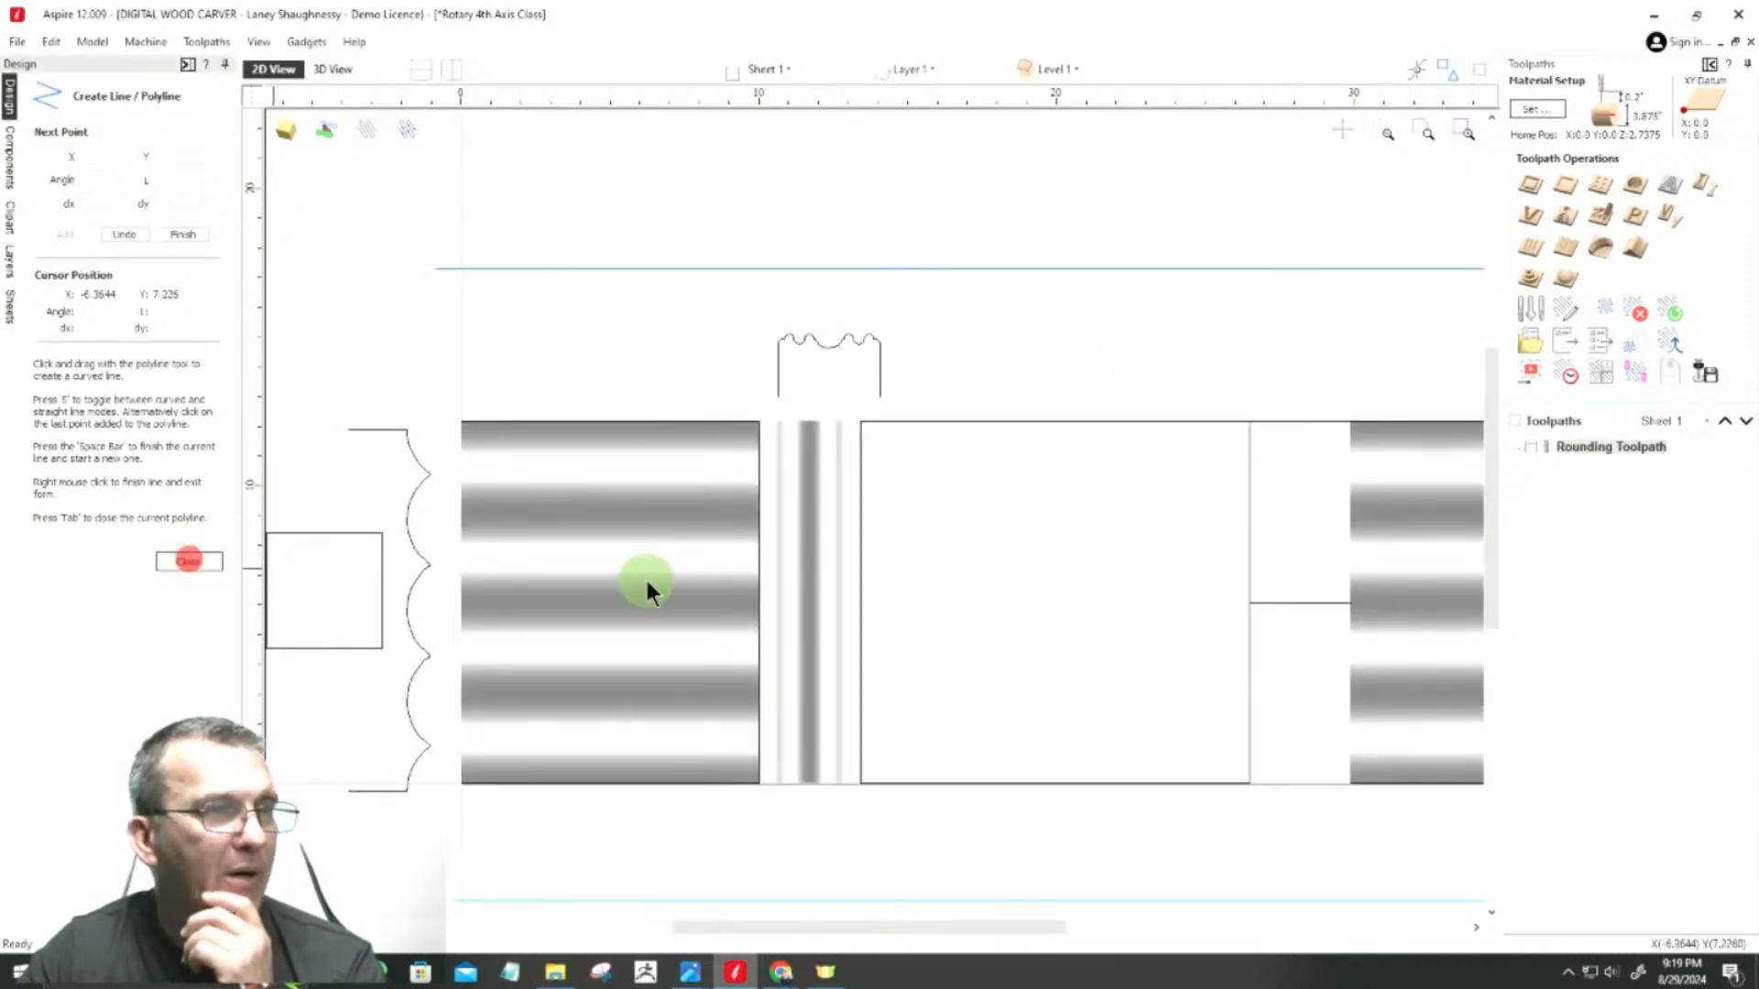
Step: Copy the bead-and-cove band into the gap spanned by the short horizontal line and centre the copy vertically in the material
left_click(820, 587)
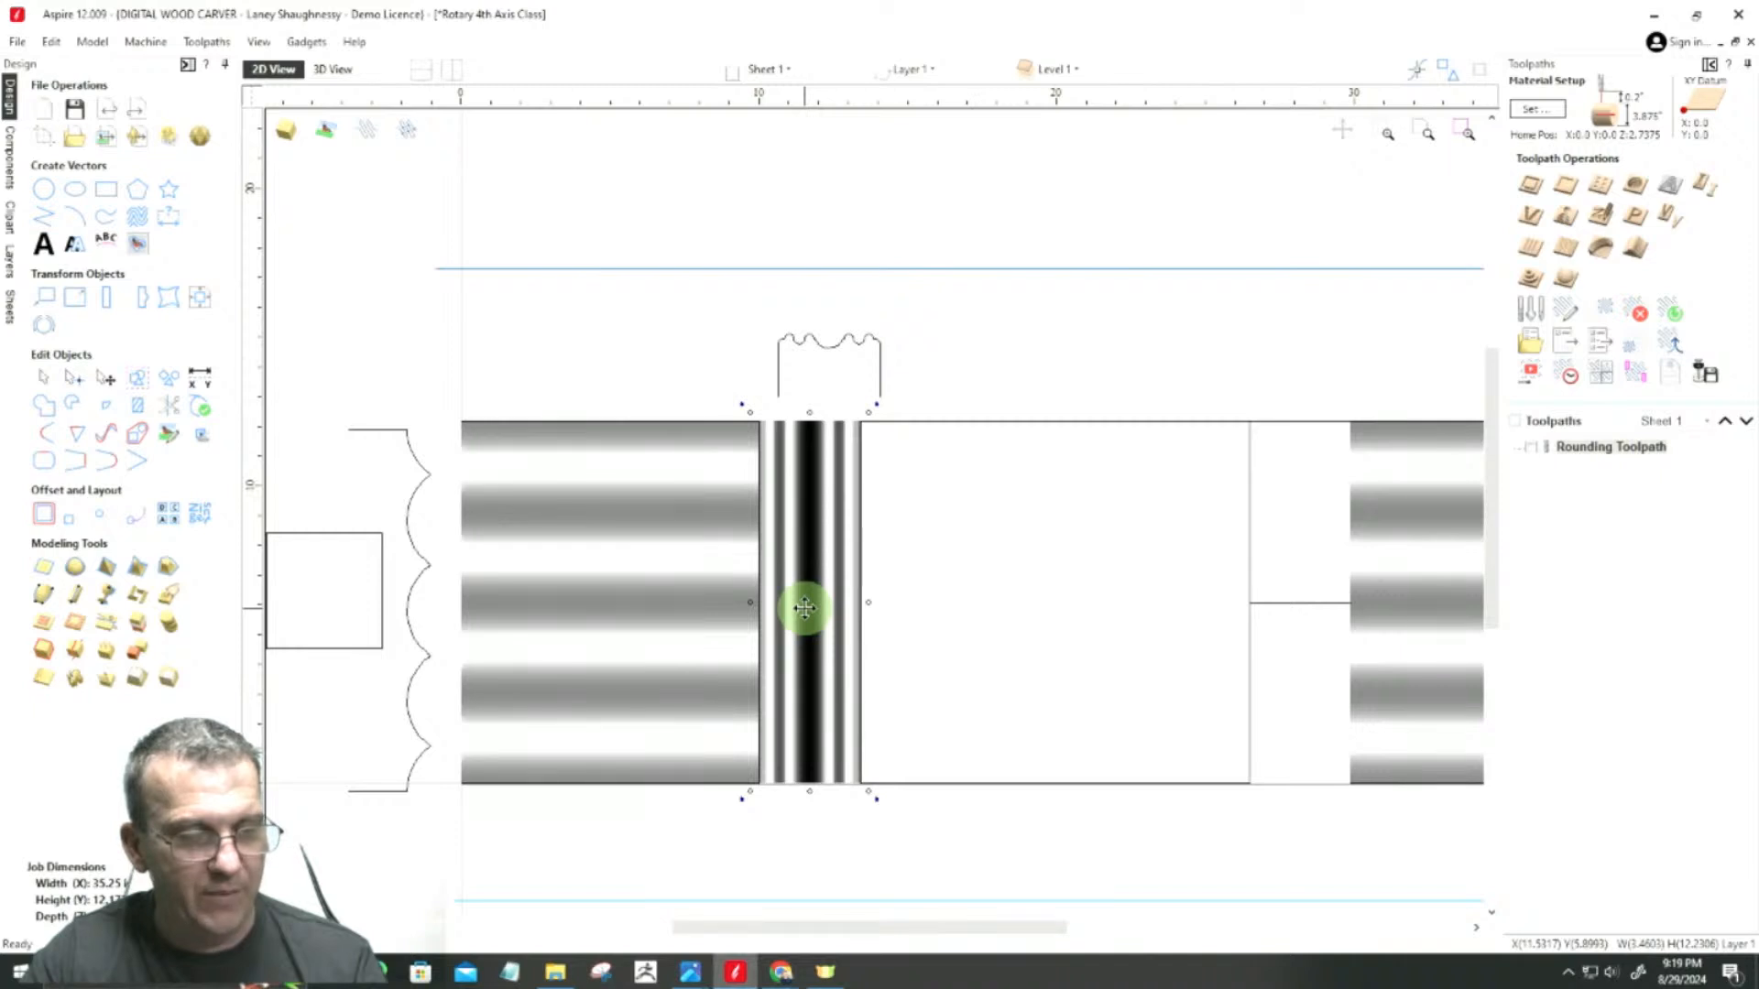
left_click_drag(804, 607, 1296, 610)
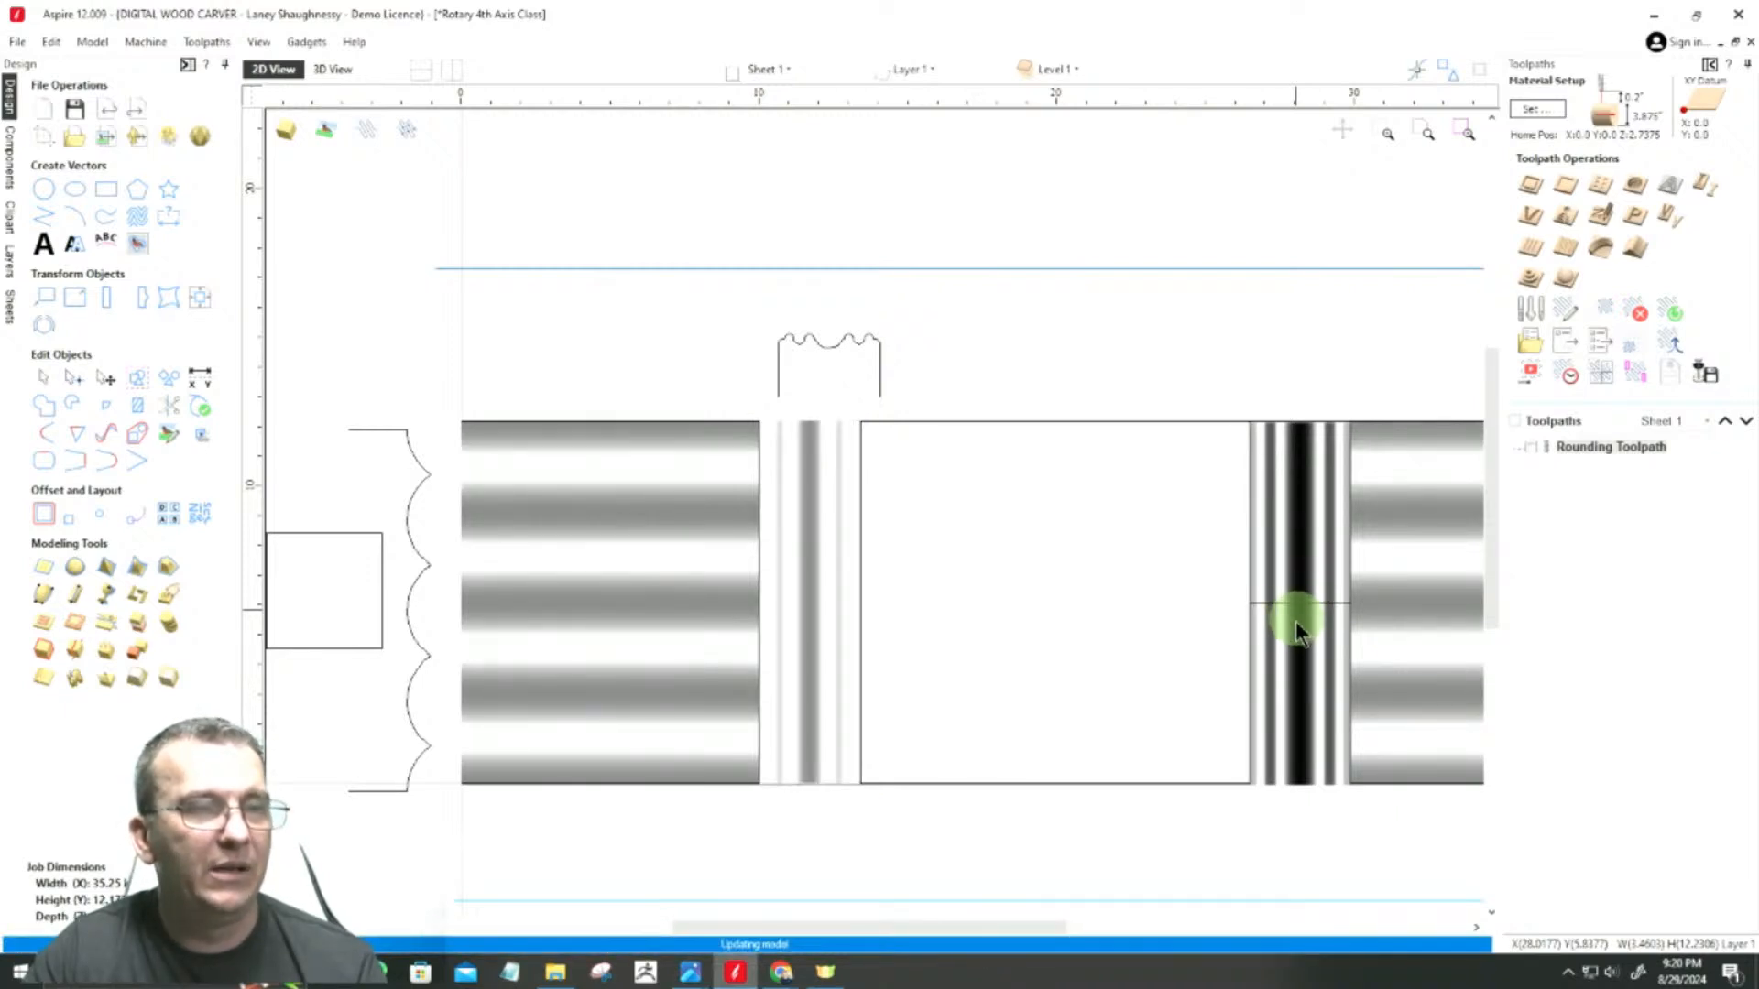
left_click(1304, 765)
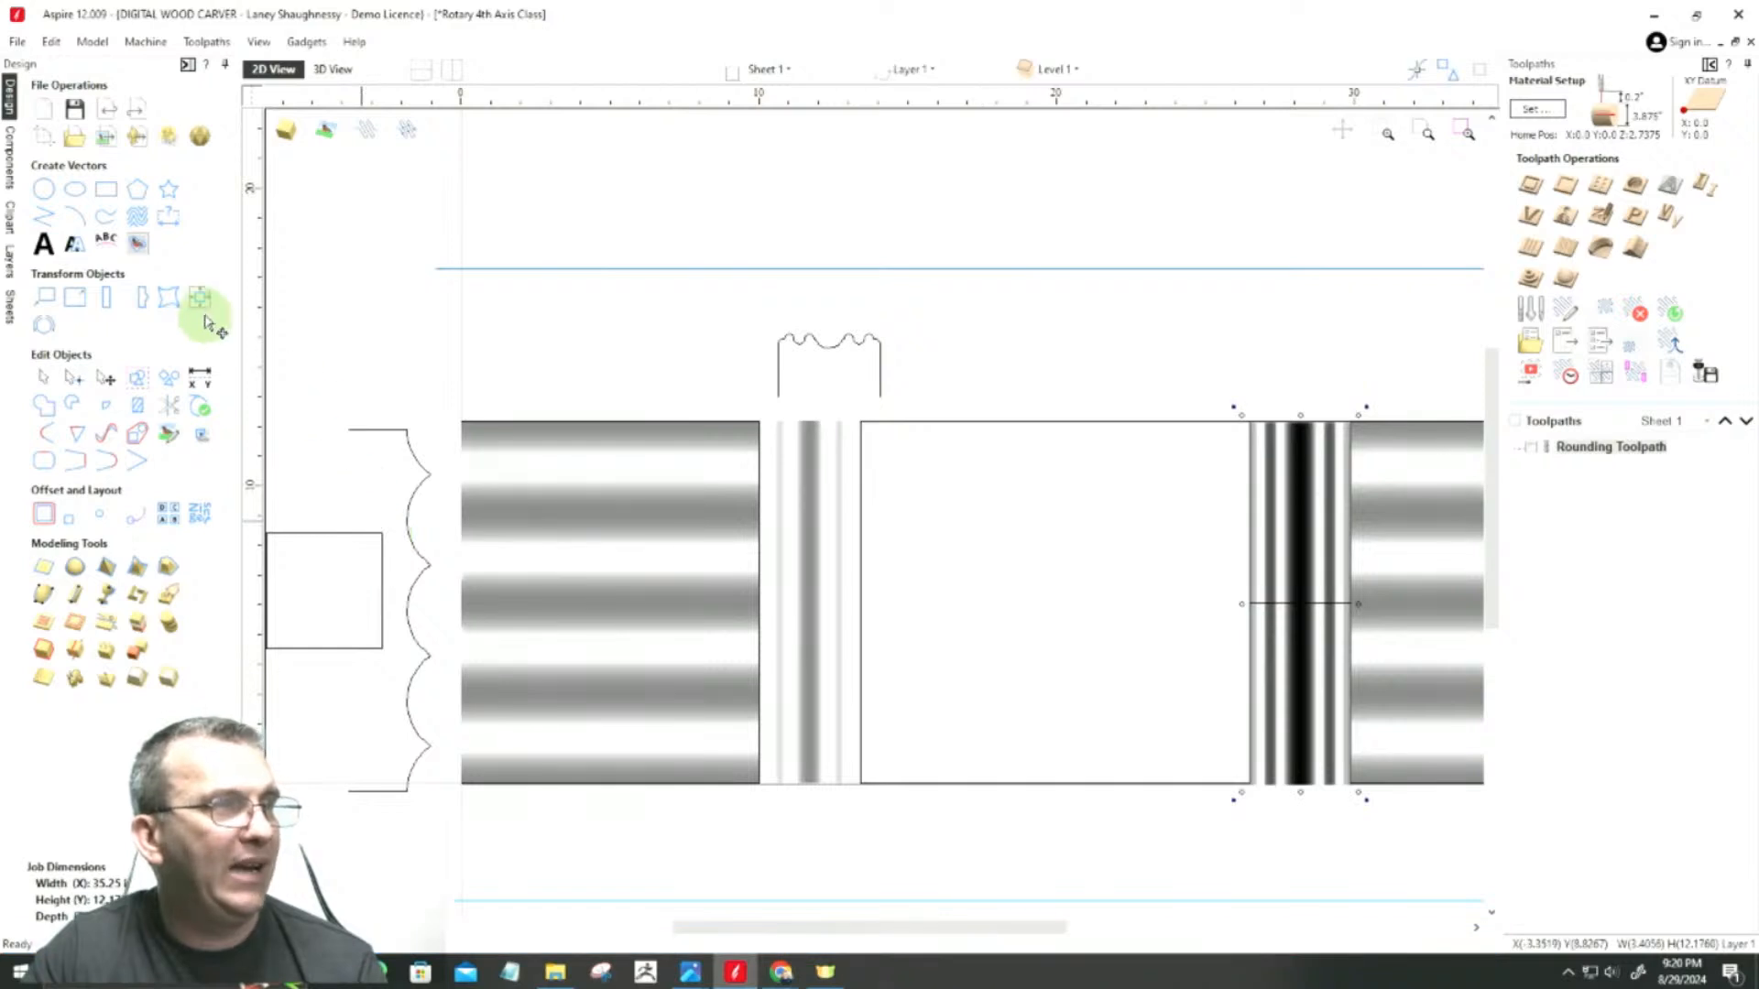
left_click(199, 298)
left_click(174, 154)
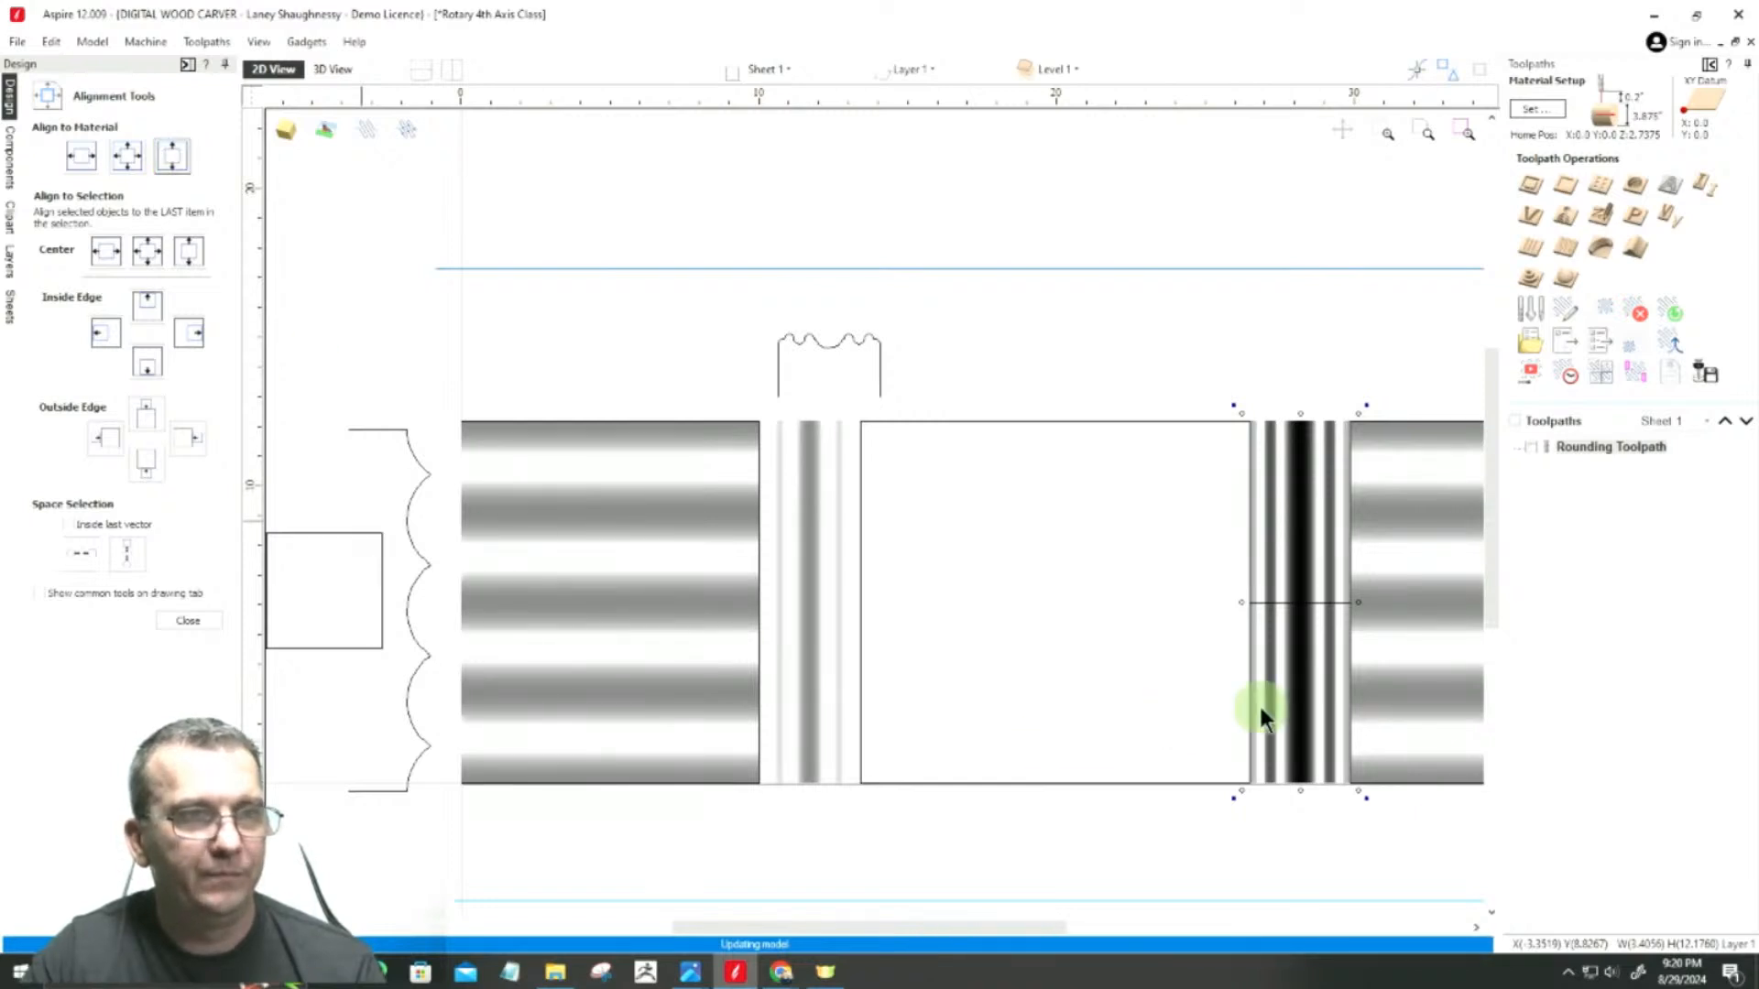
Step: Move the copied band slightly so its left edge meets the central rectangle's right edge at the short line's endpoint
scroll(1275, 591, "up", 1)
scroll(1277, 591, "up", 5)
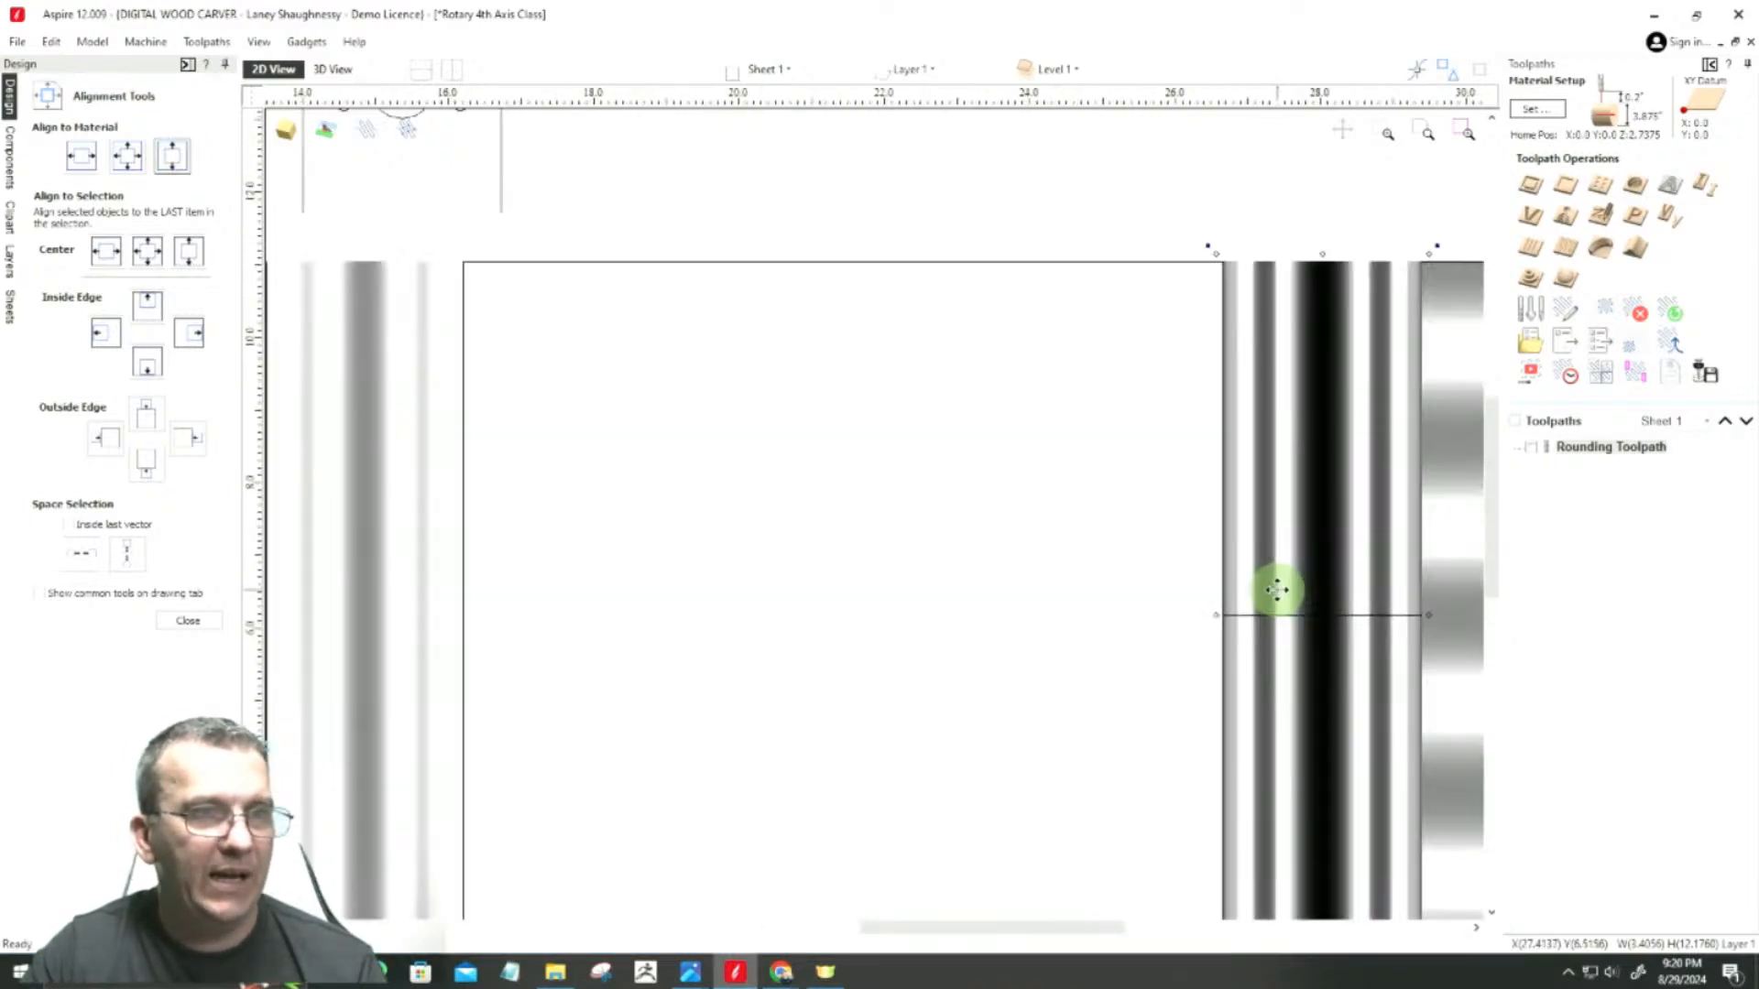
scroll(1193, 605, "up", 3)
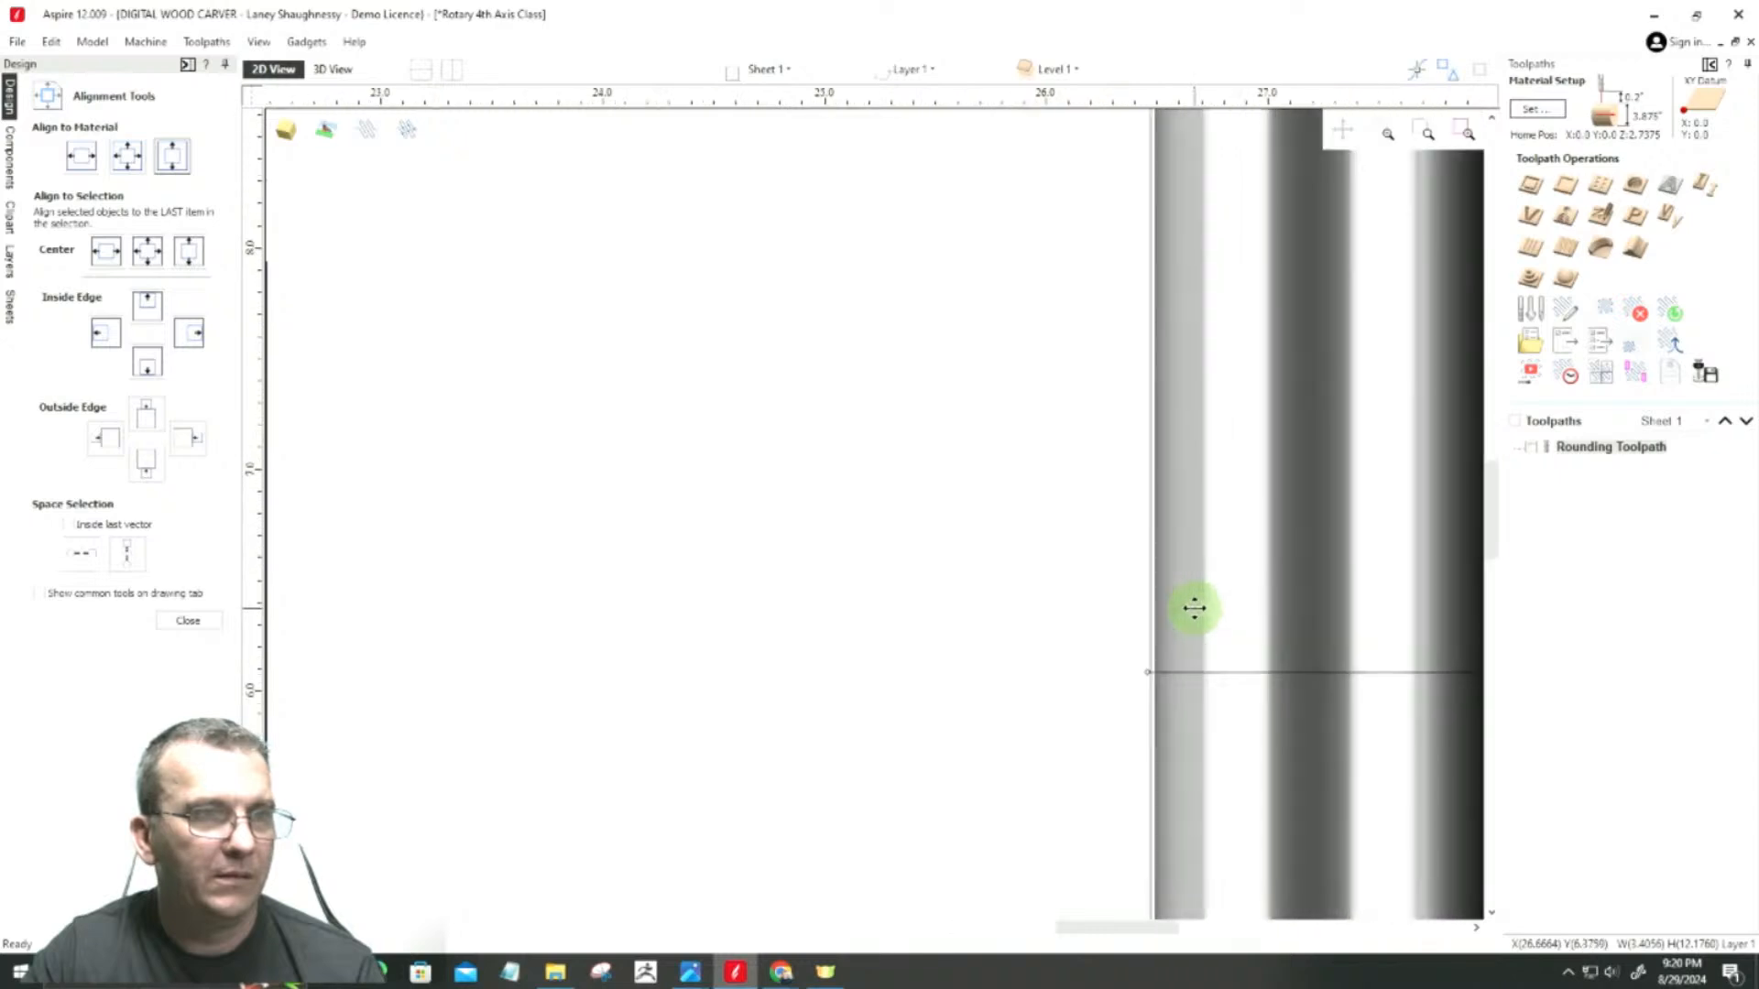
scroll(1187, 677, "up", 2)
scroll(1188, 699, "up", 2)
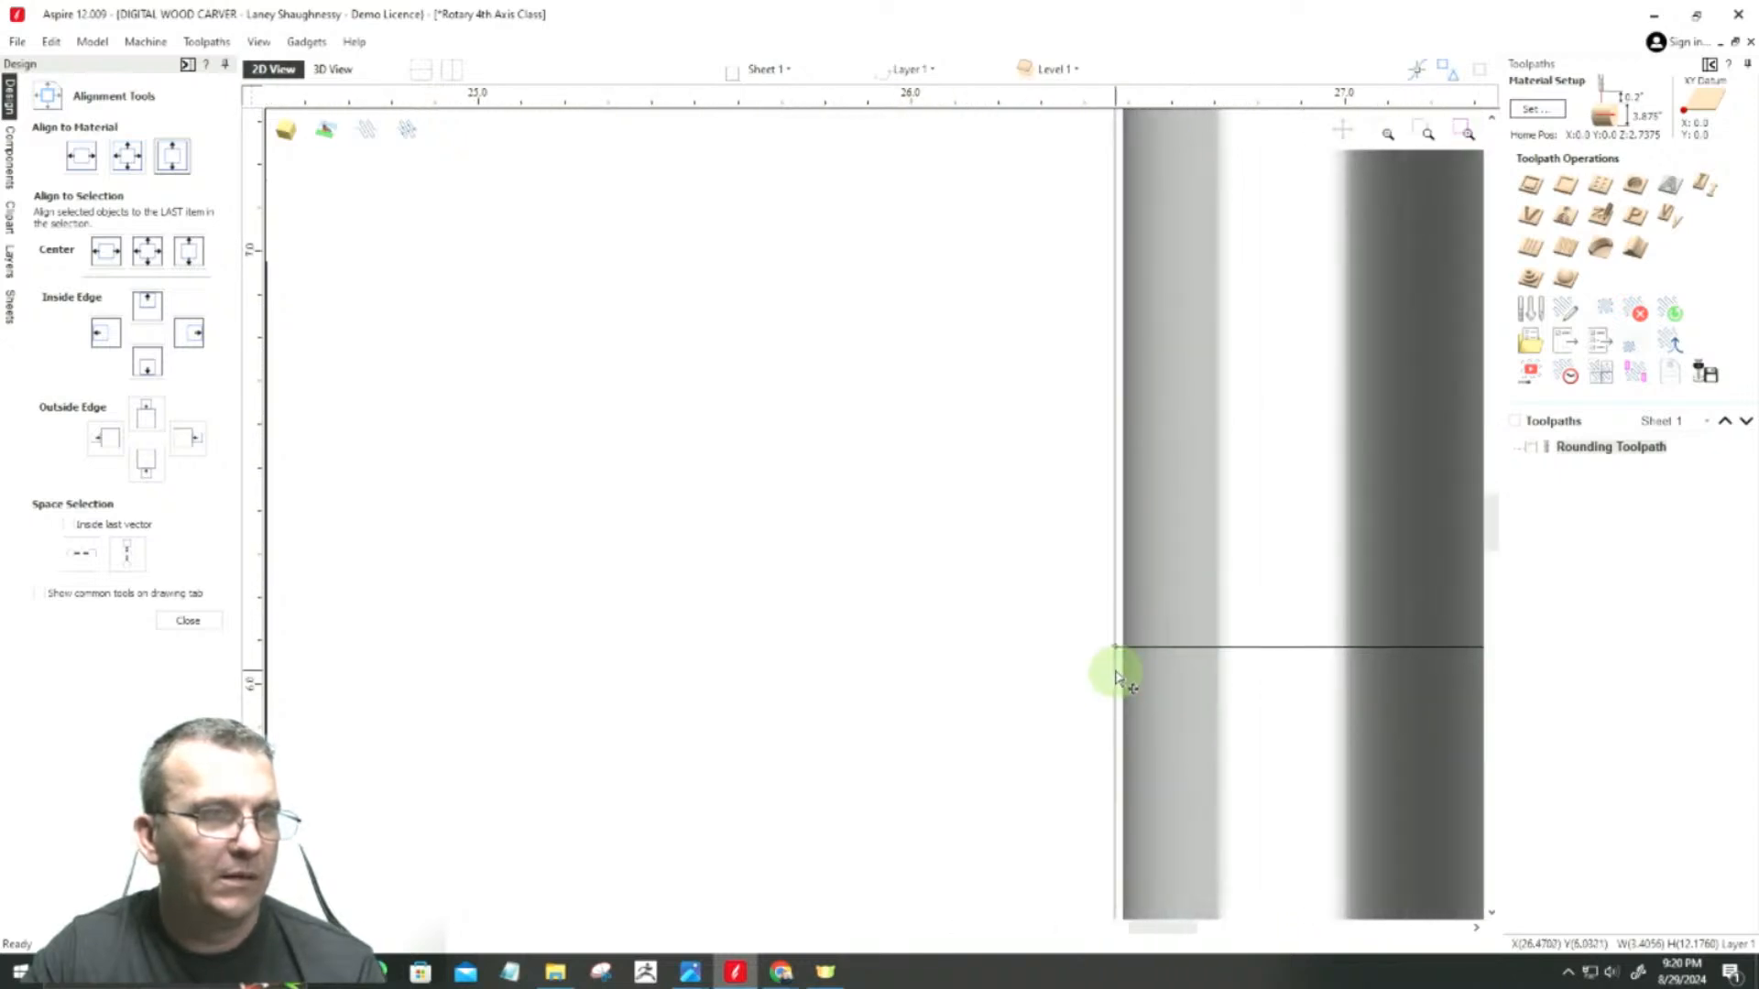
scroll(1115, 668, "up", 2)
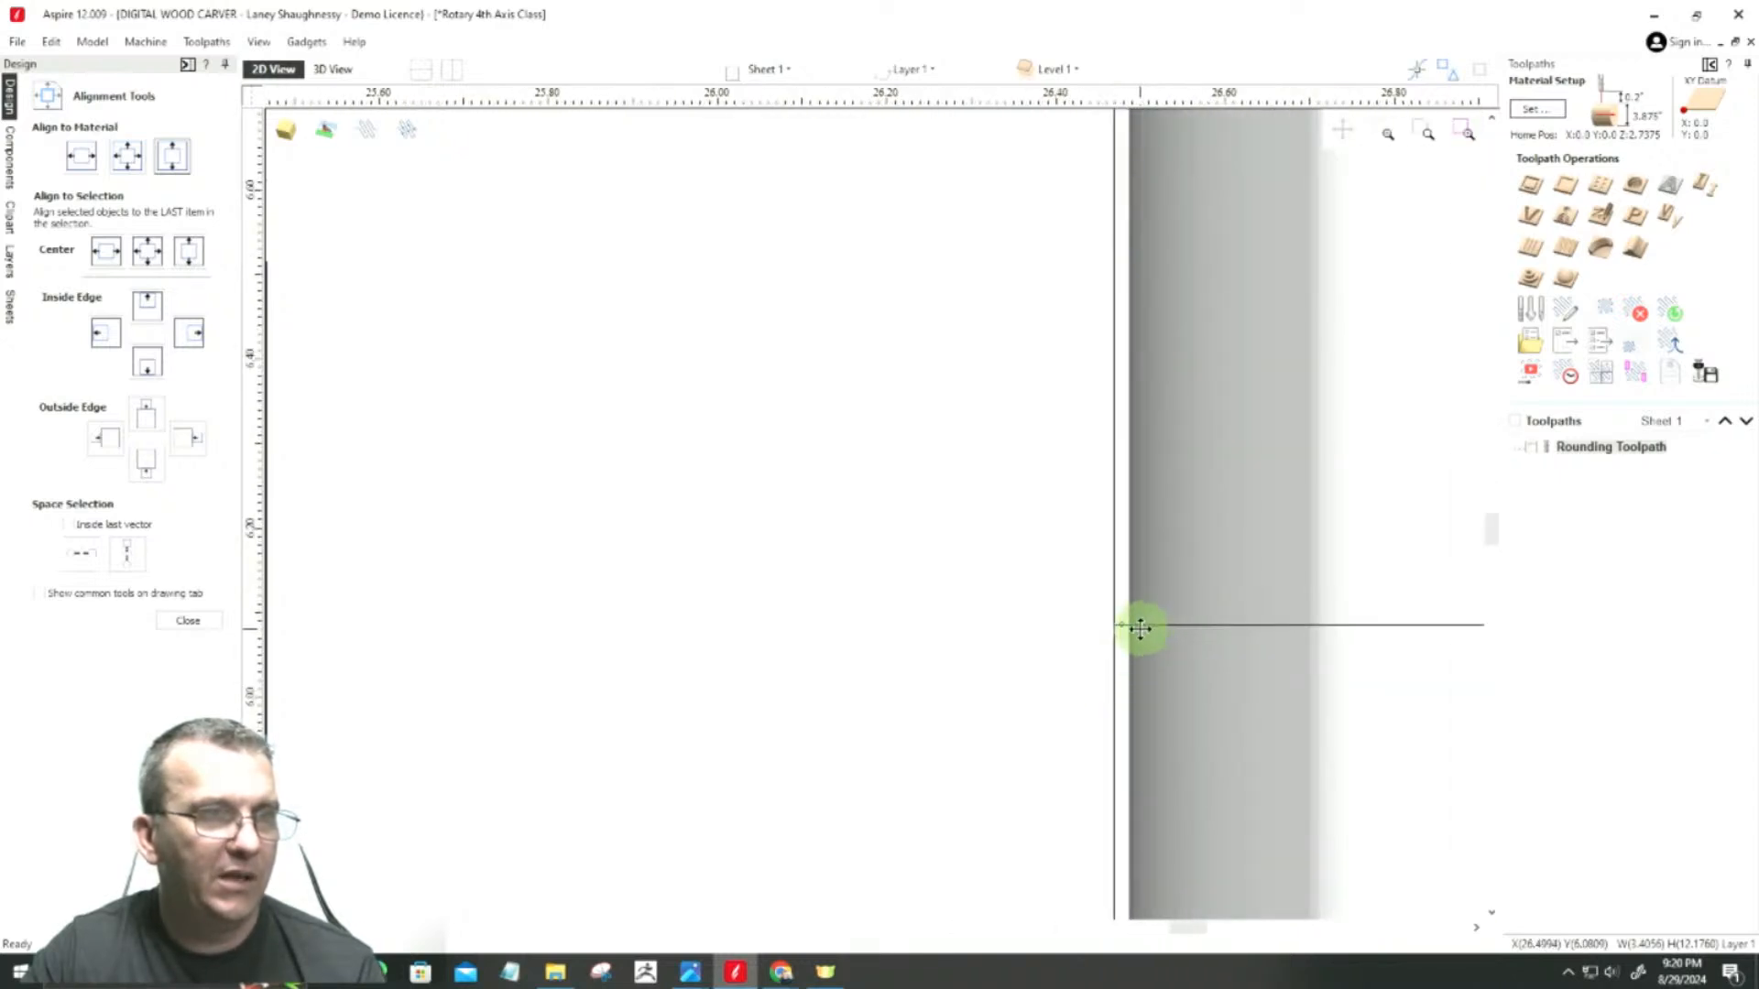
left_click_drag(1134, 626, 1121, 630)
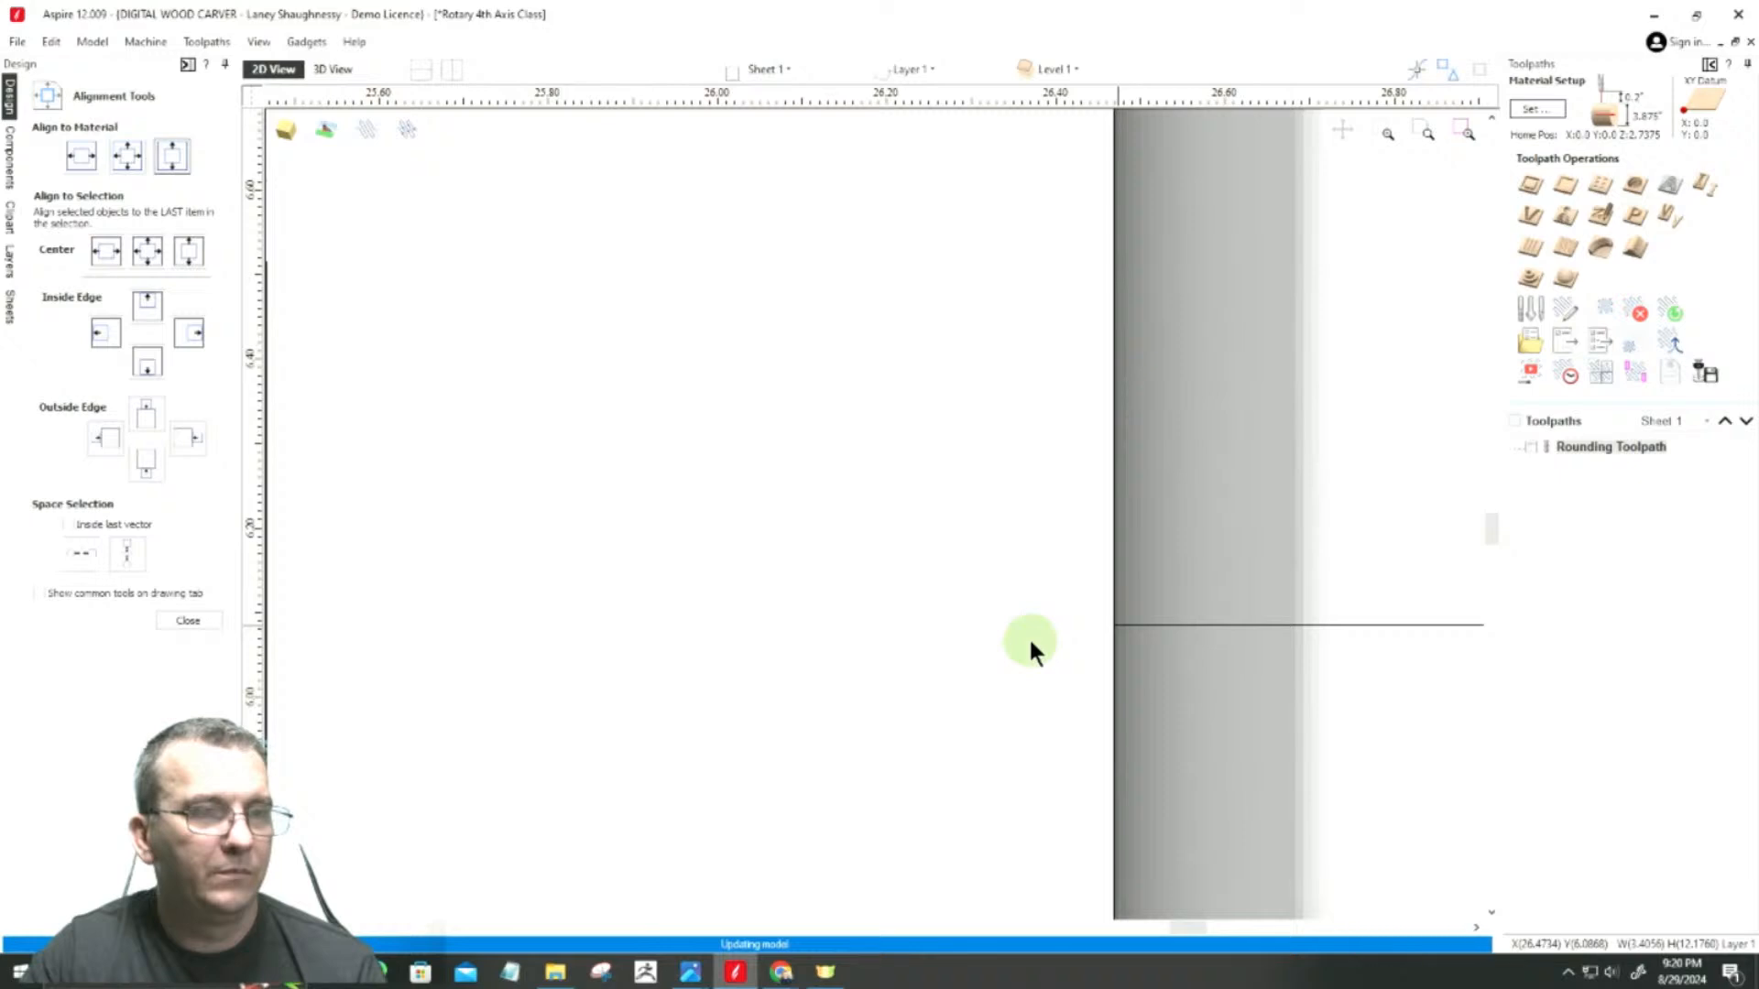
scroll(1225, 672, "down", 5)
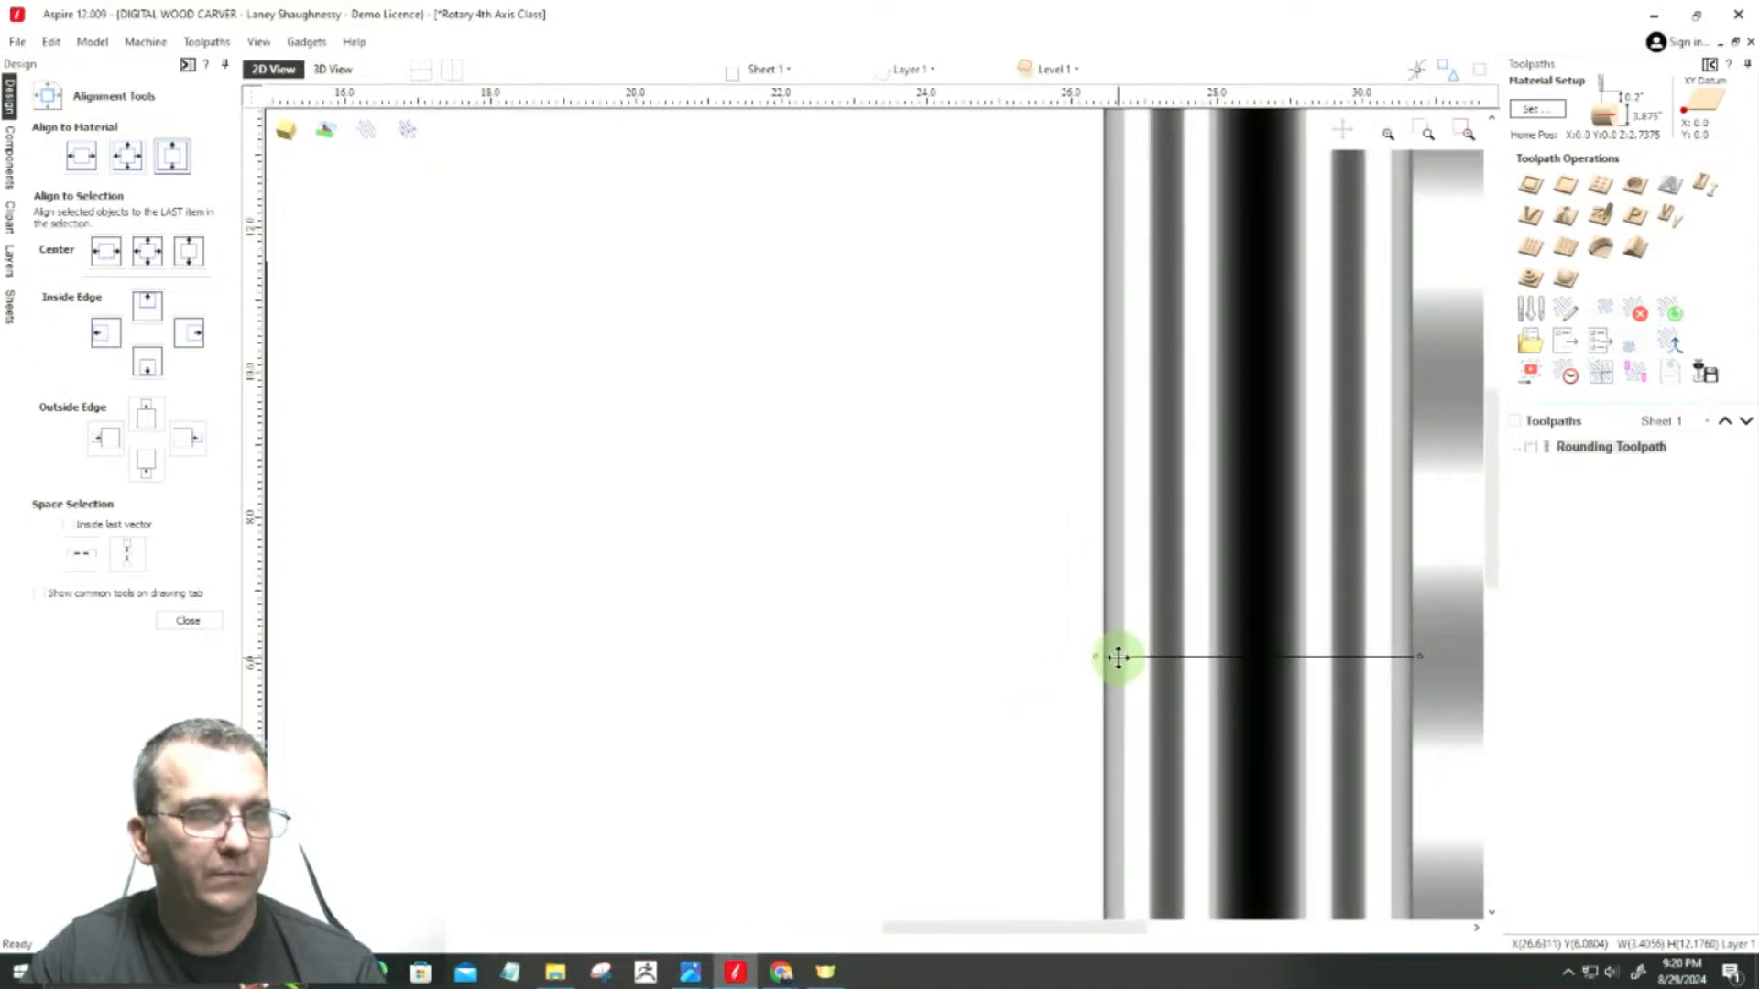
scroll(1118, 656, "down", 4)
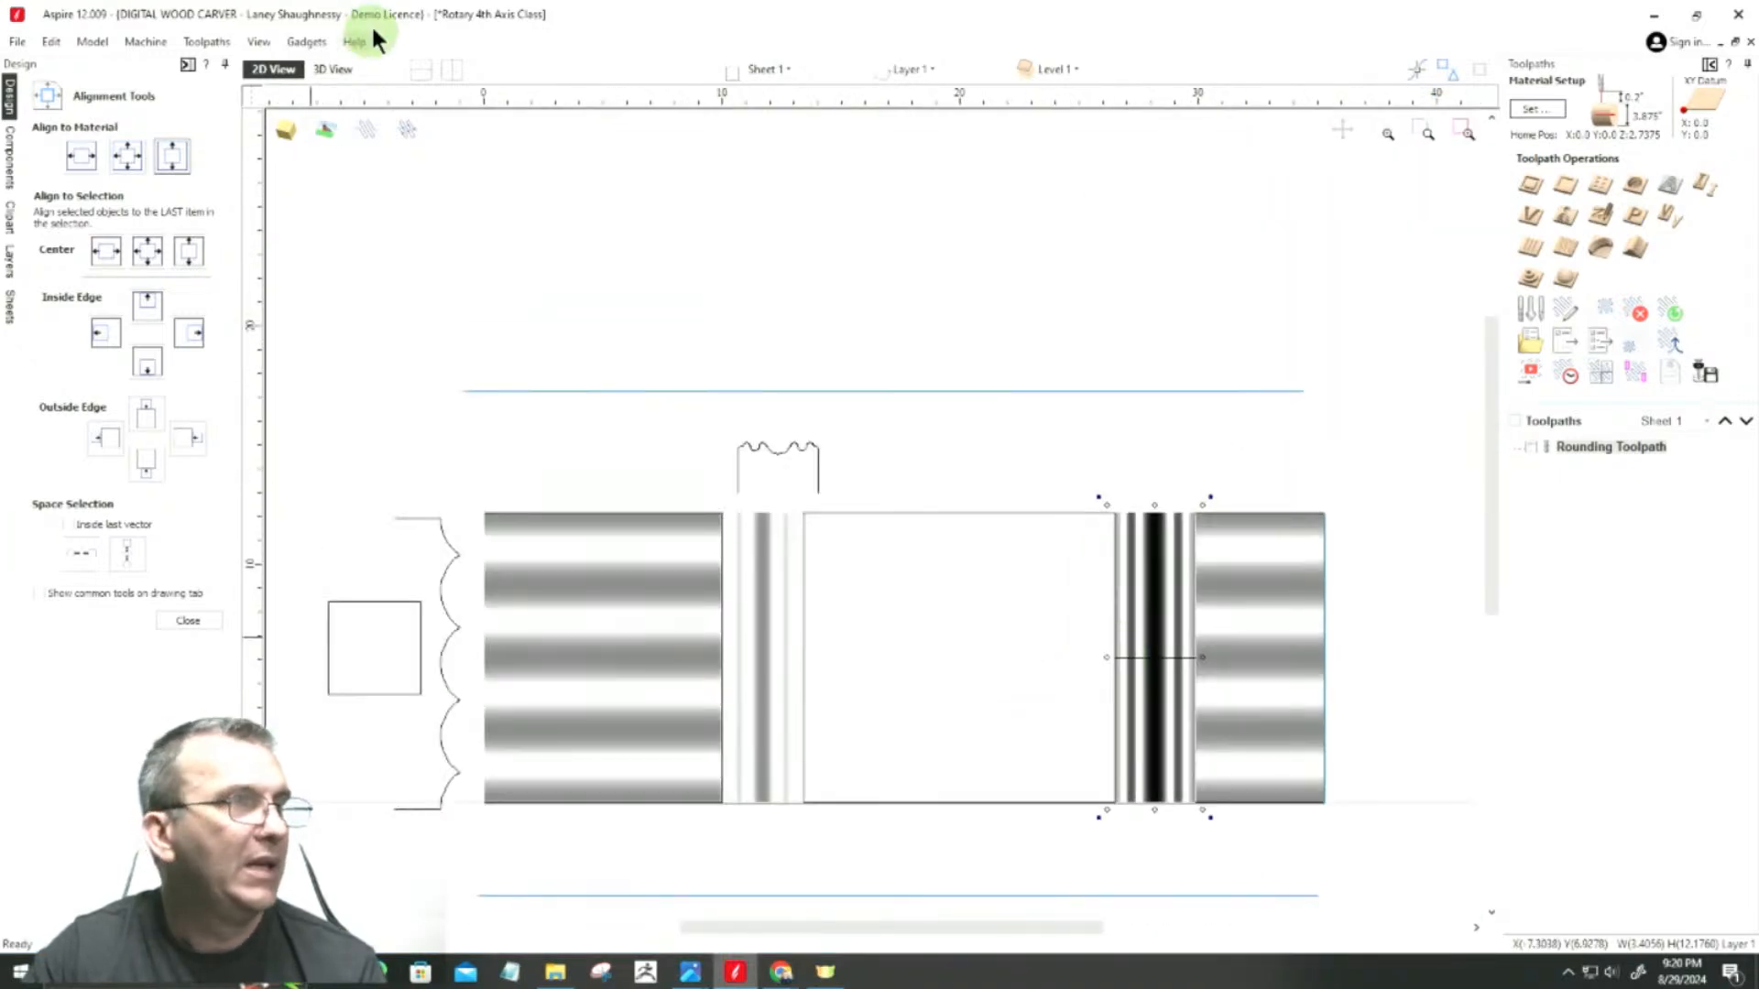
Step: Close the alignment tools, examine both bead-and-cove bands on the wrapped 3D leg, and return to the 2D view
left_click(343, 70)
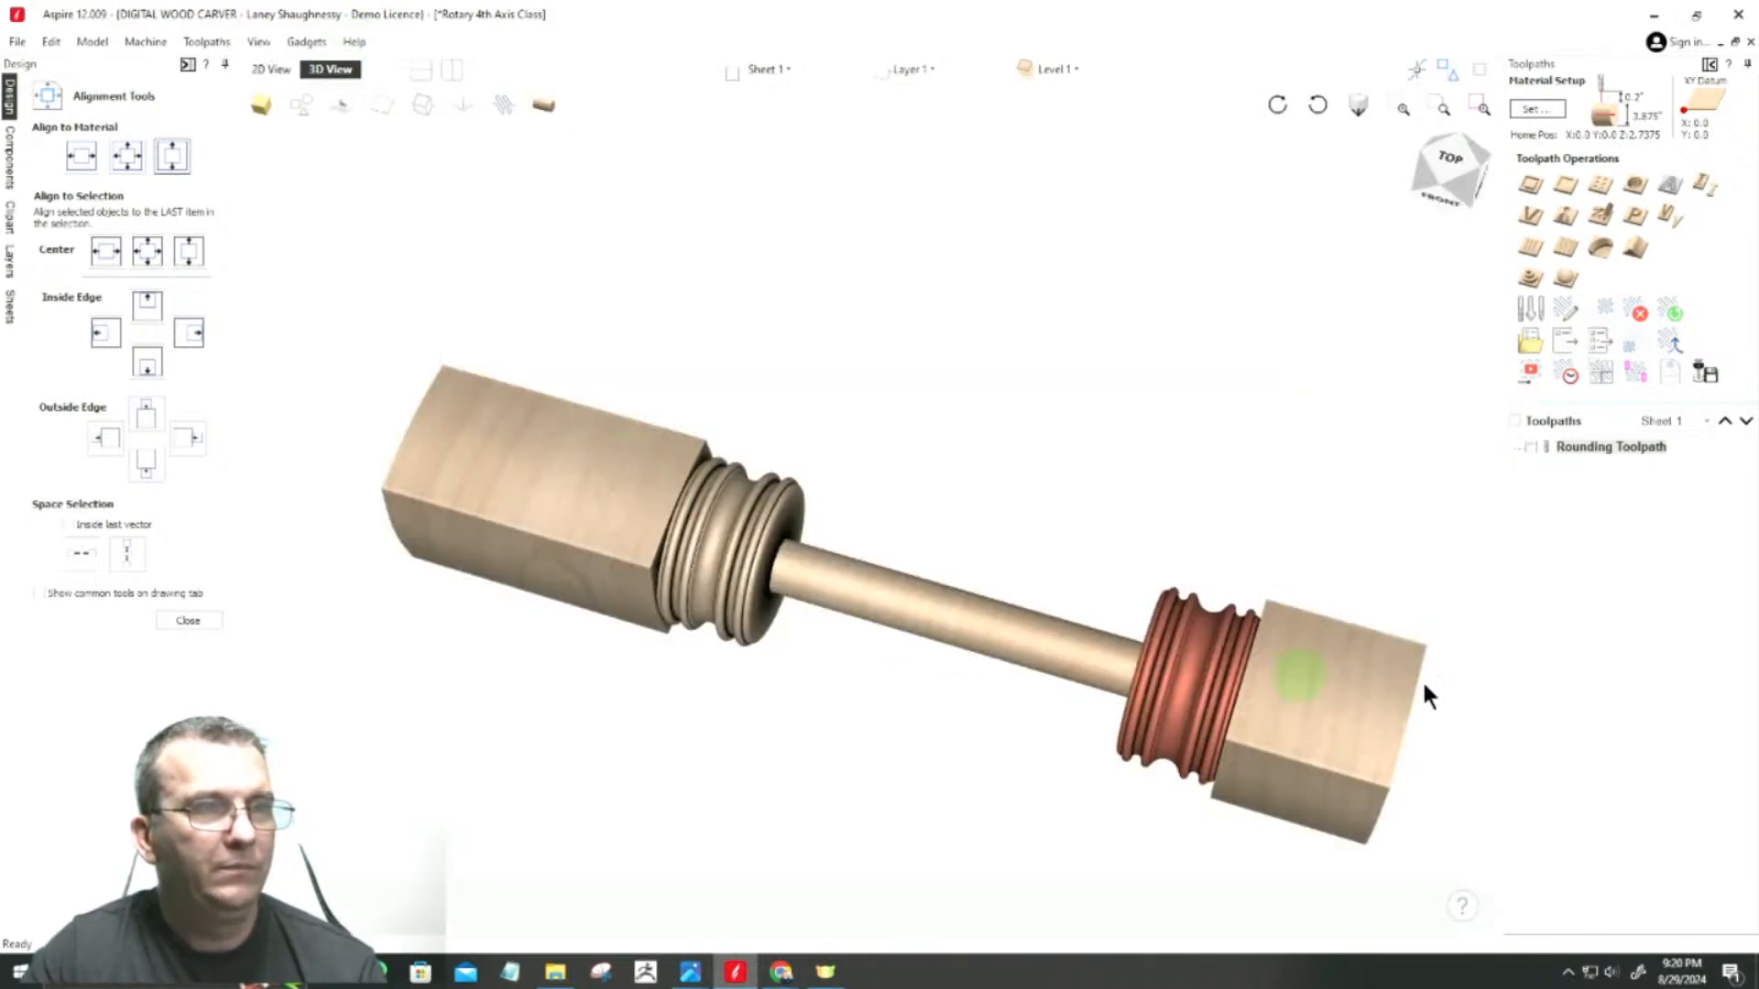
left_click(85, 720)
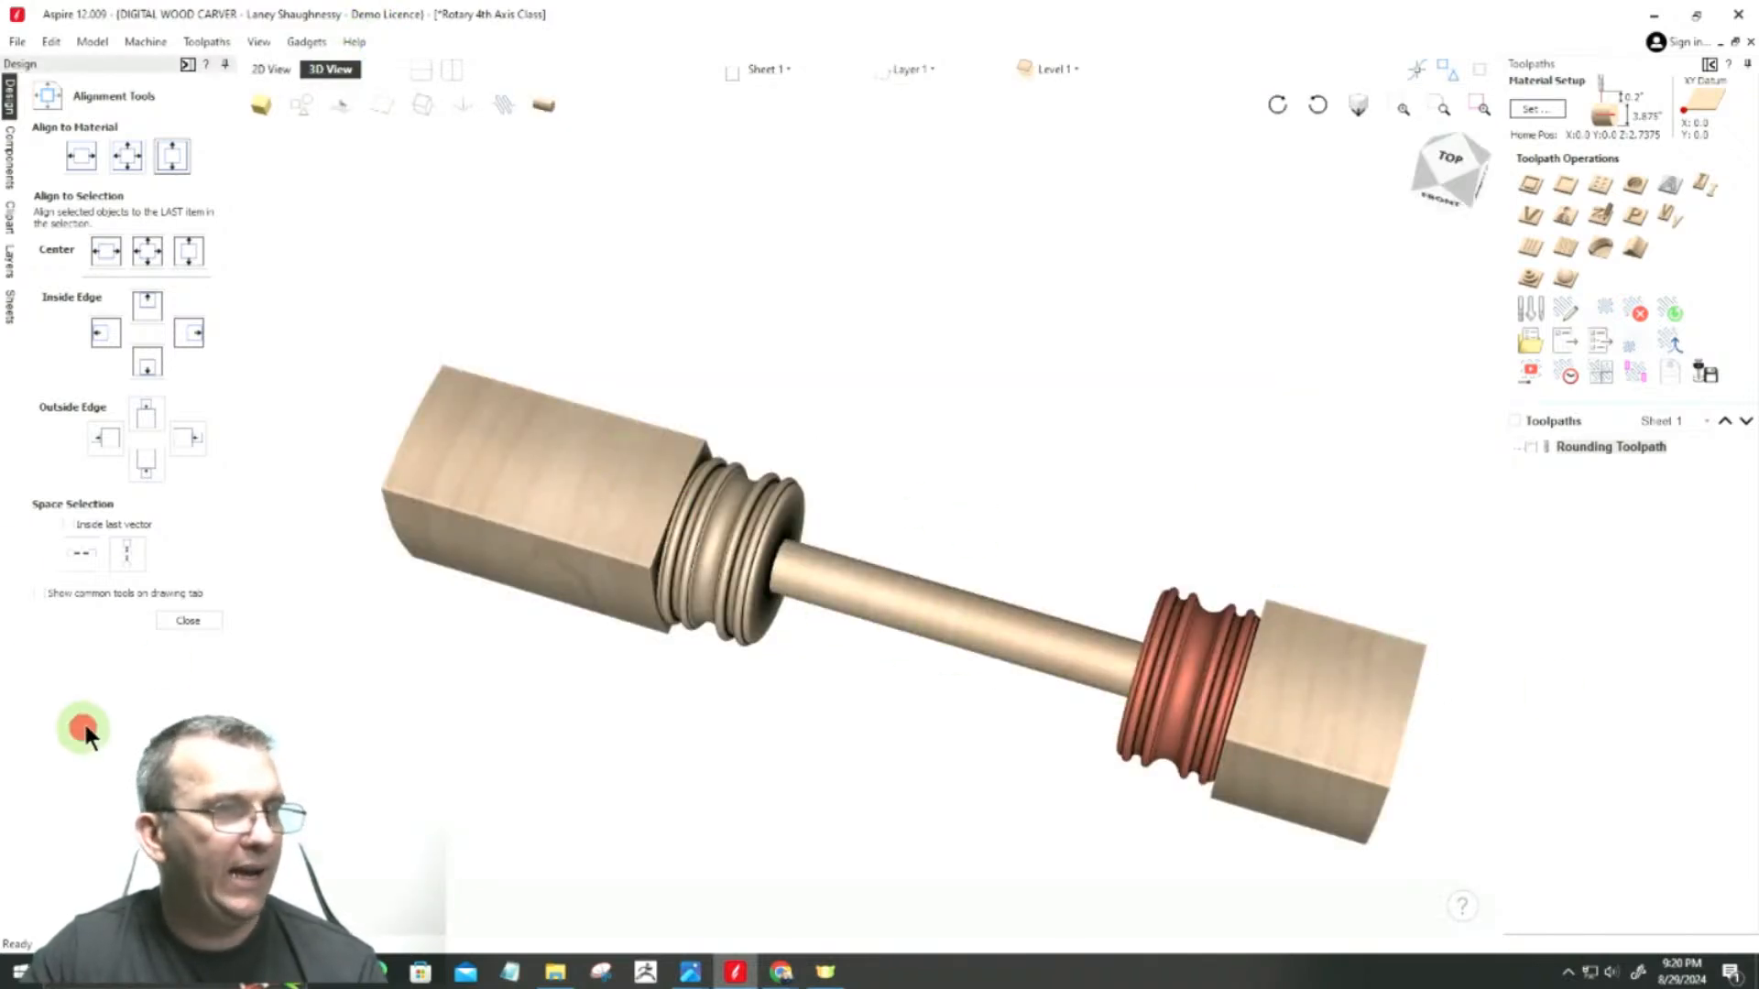
left_click(189, 620)
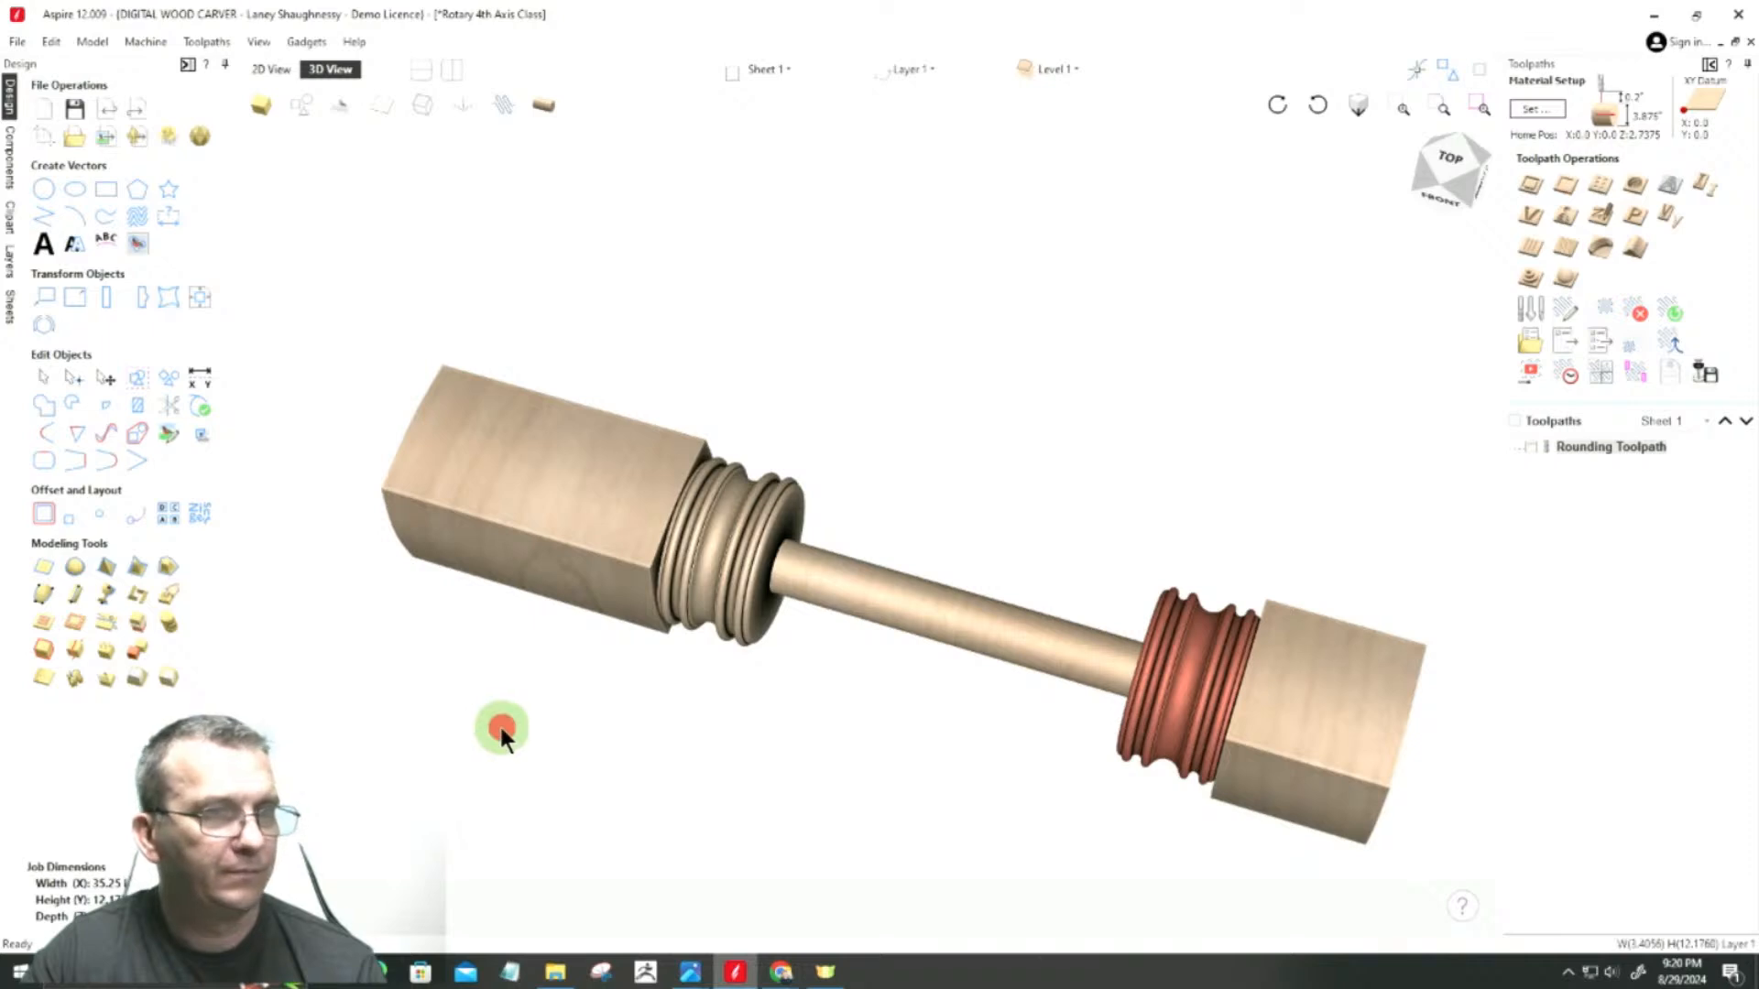
left_click(1453, 357)
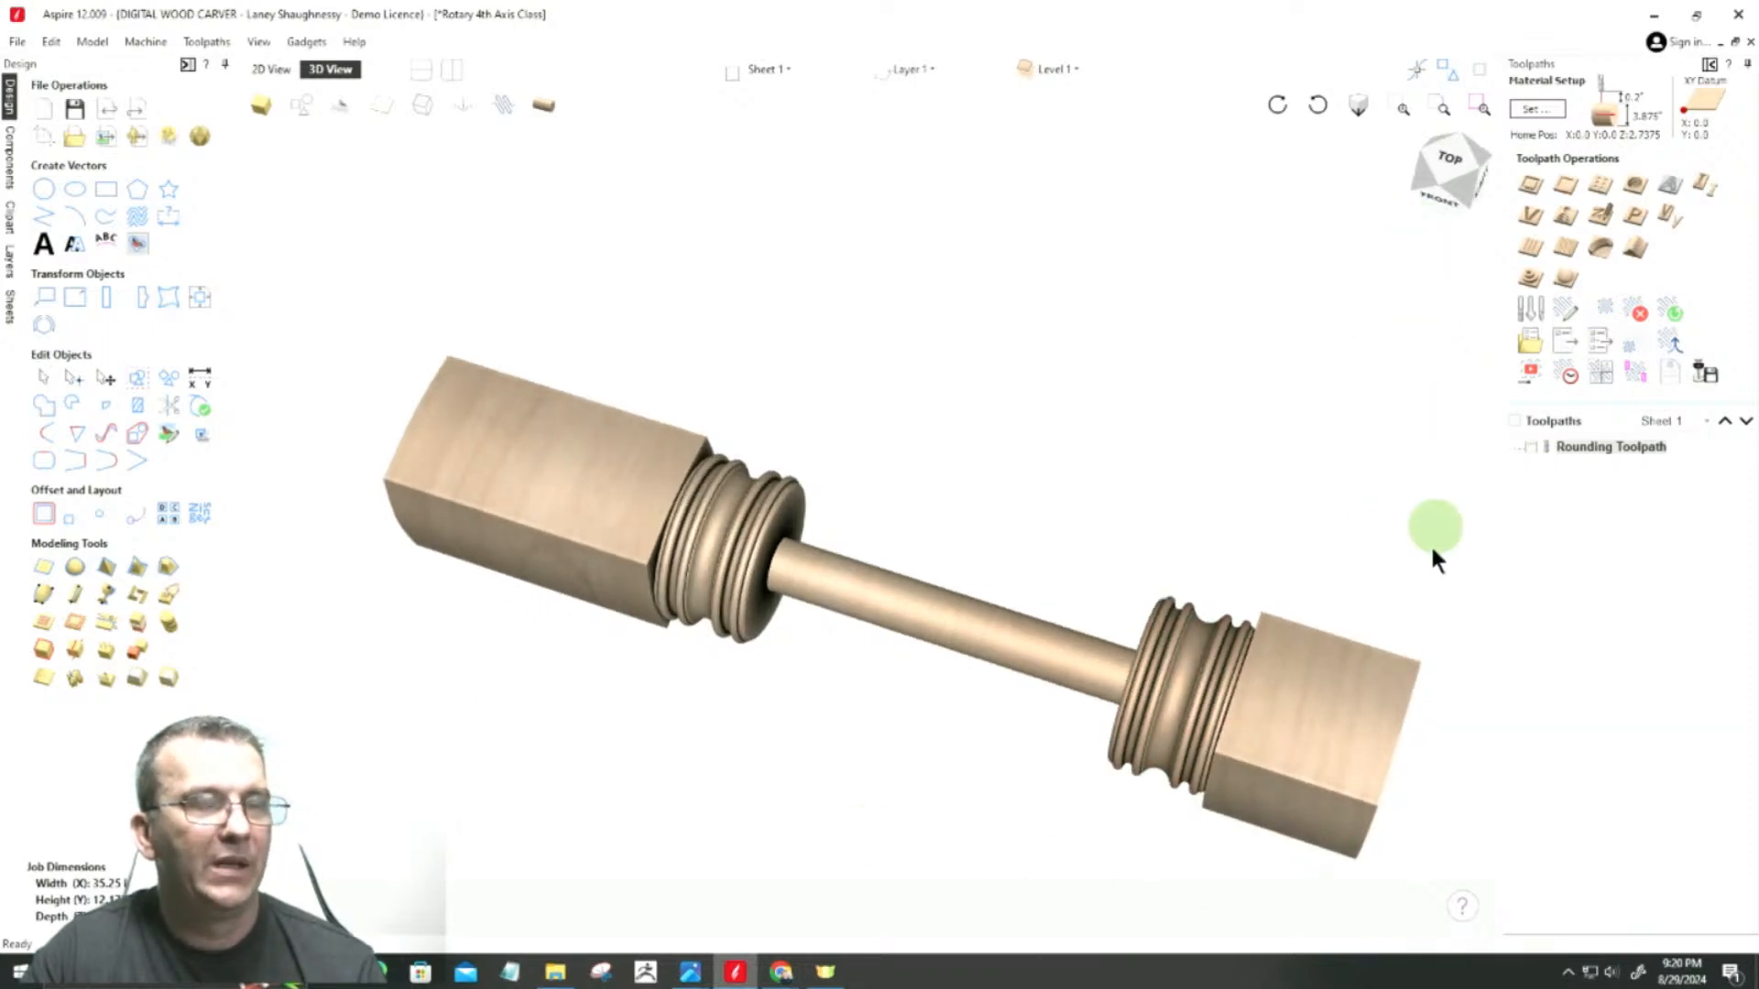
scroll(1460, 498, "up", 2)
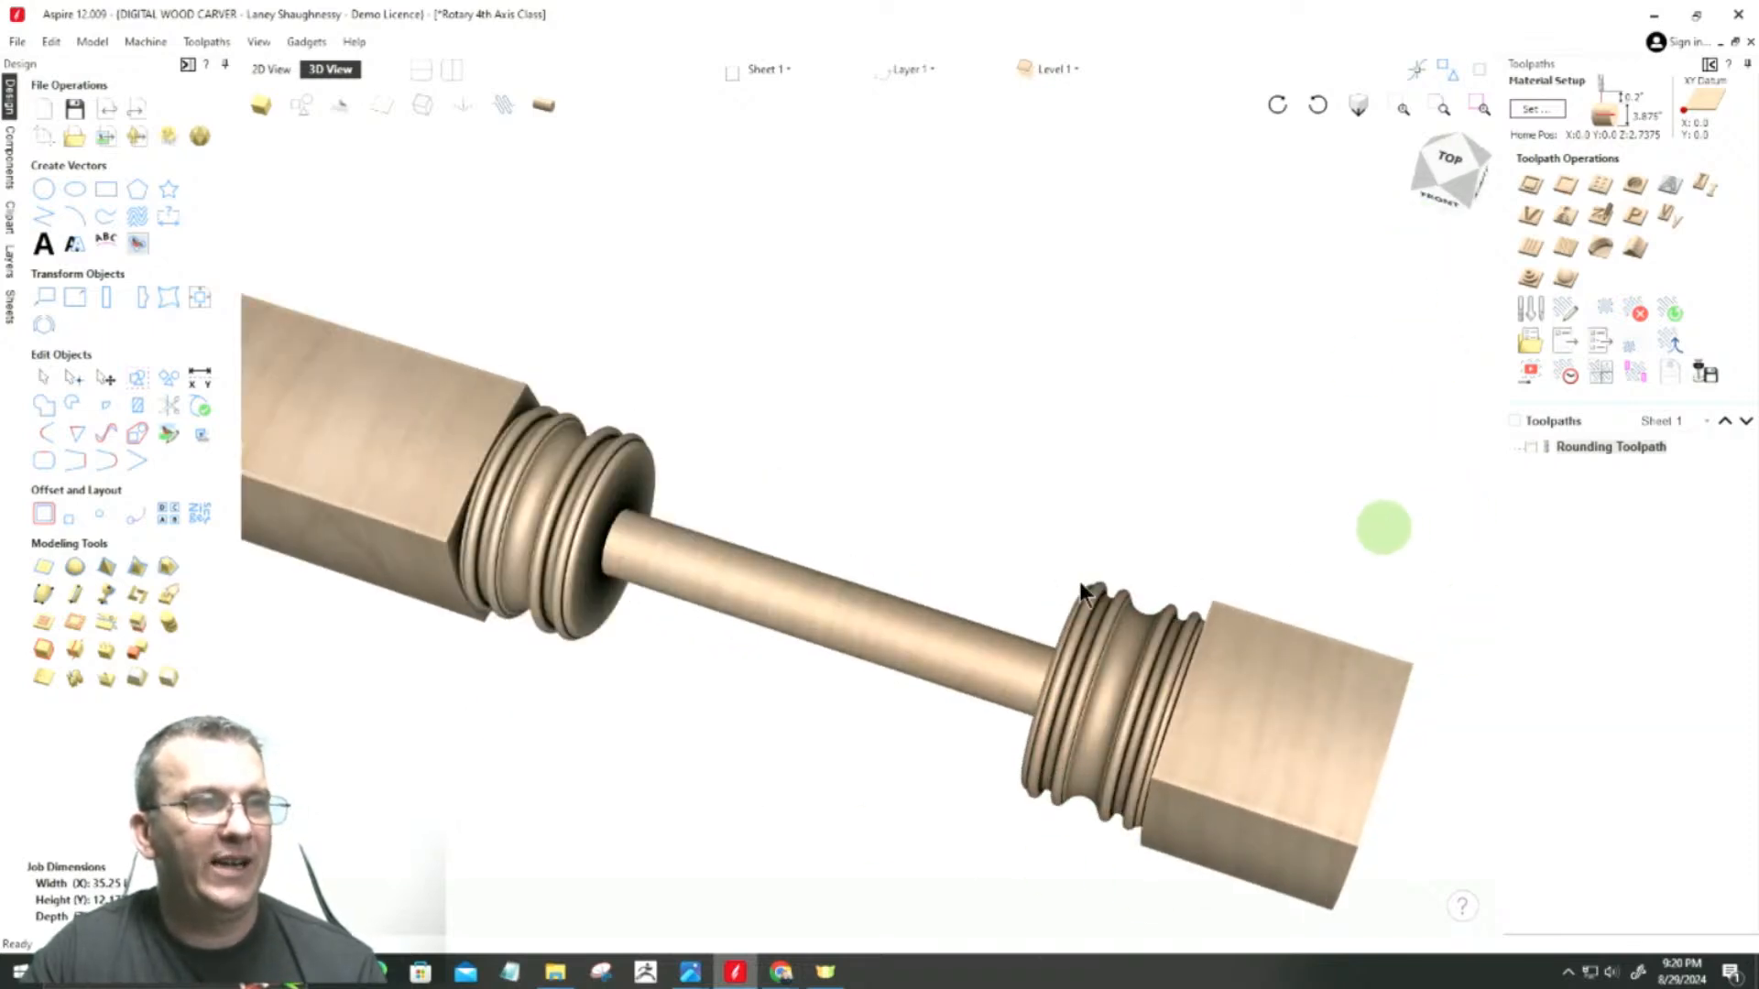
scroll(1456, 502, "up", 1)
scroll(879, 600, "up", 1)
scroll(1194, 402, "down", 2)
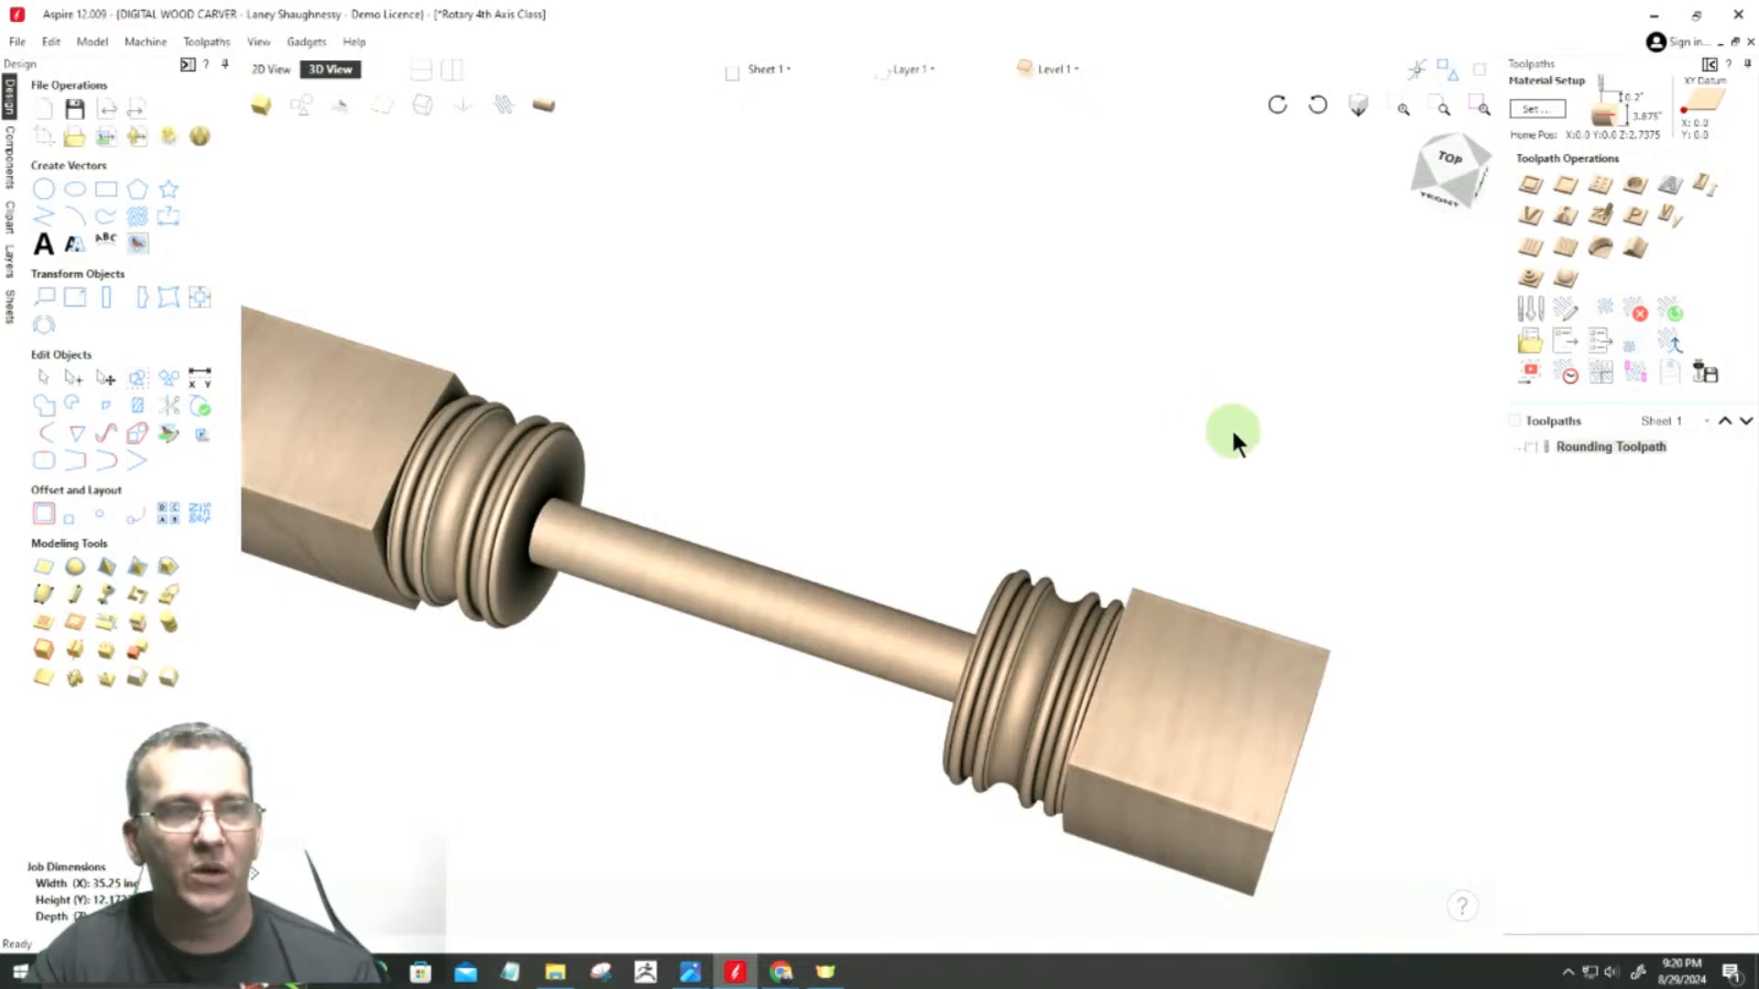
left_click(260, 71)
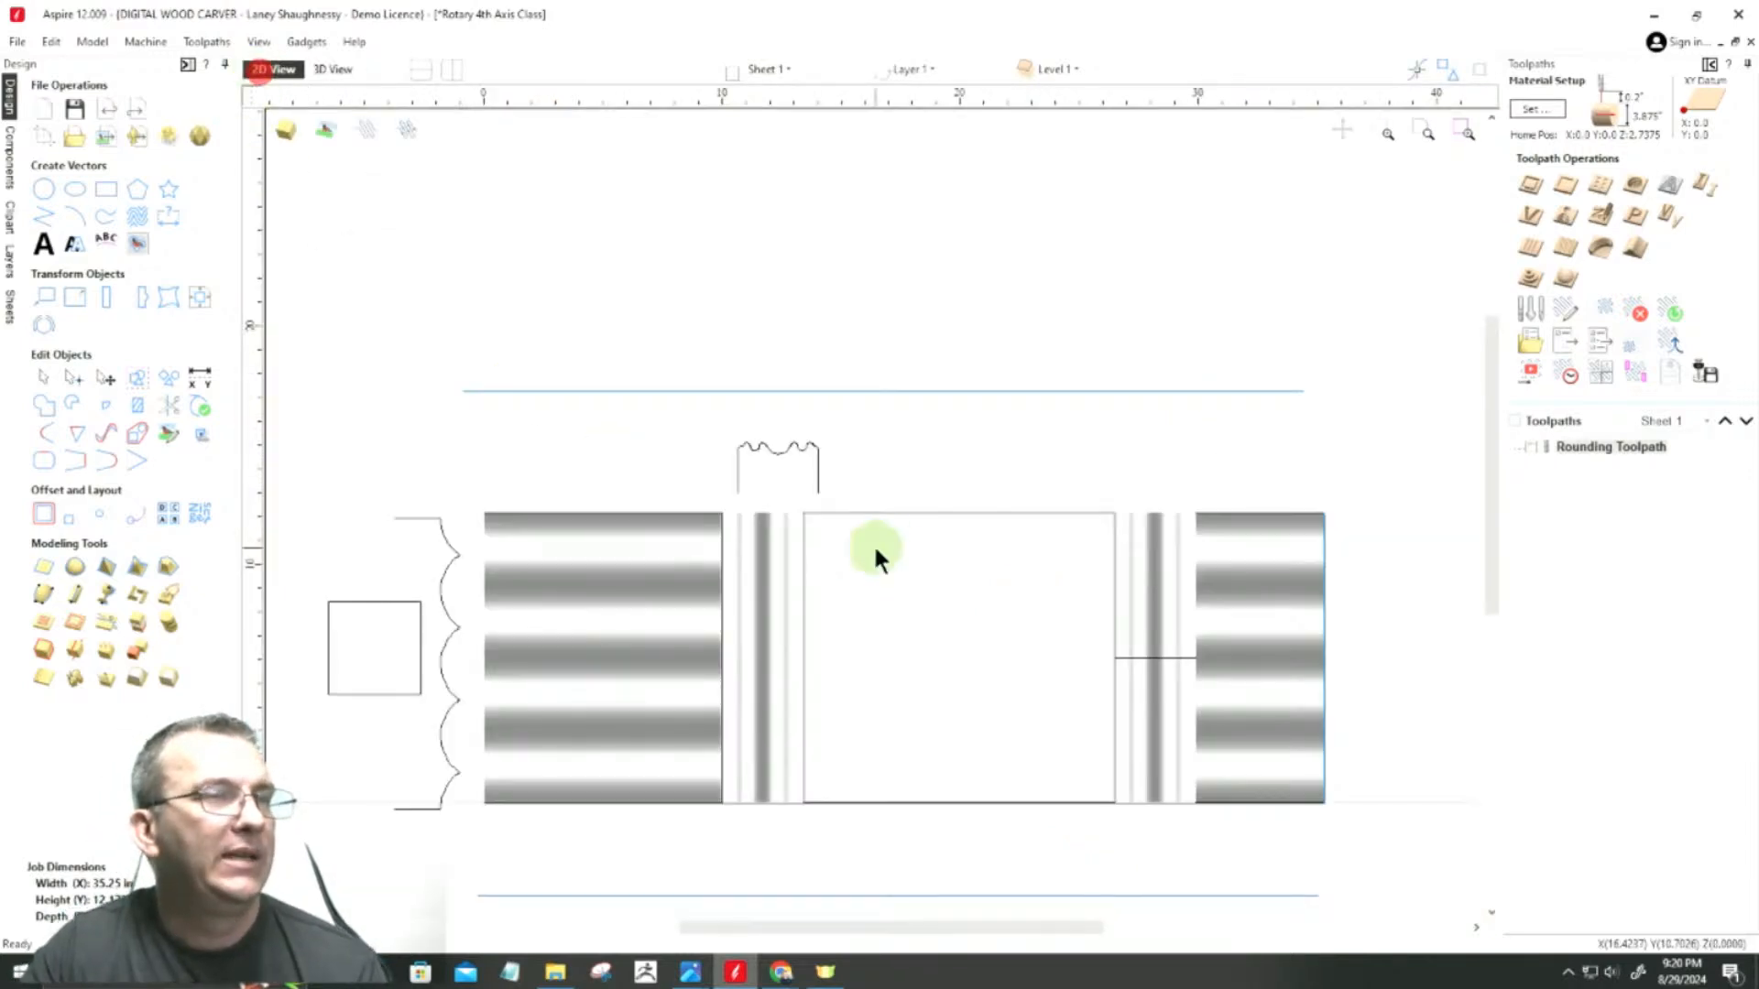
Step: Draw a square-cornered rectangle about 1.4 by 0.9 inches above the central rectangle, to the right of the bead-and-cove profile
scroll(930, 662, "up", 2)
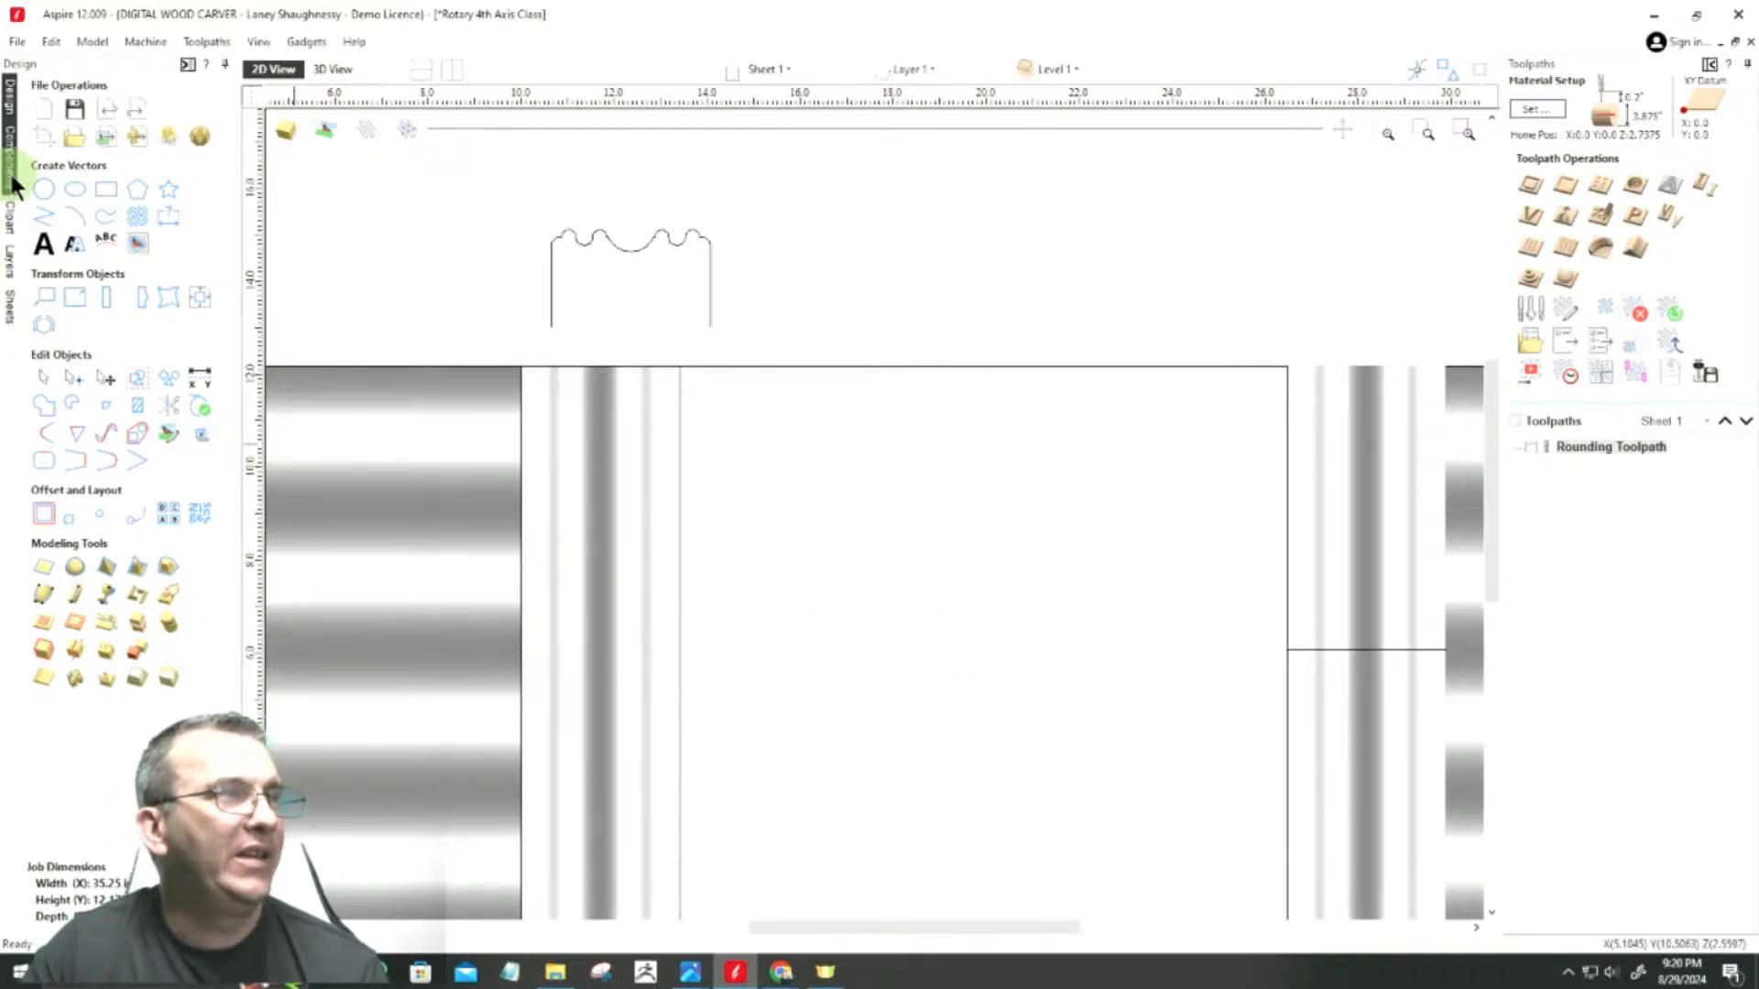
left_click(106, 189)
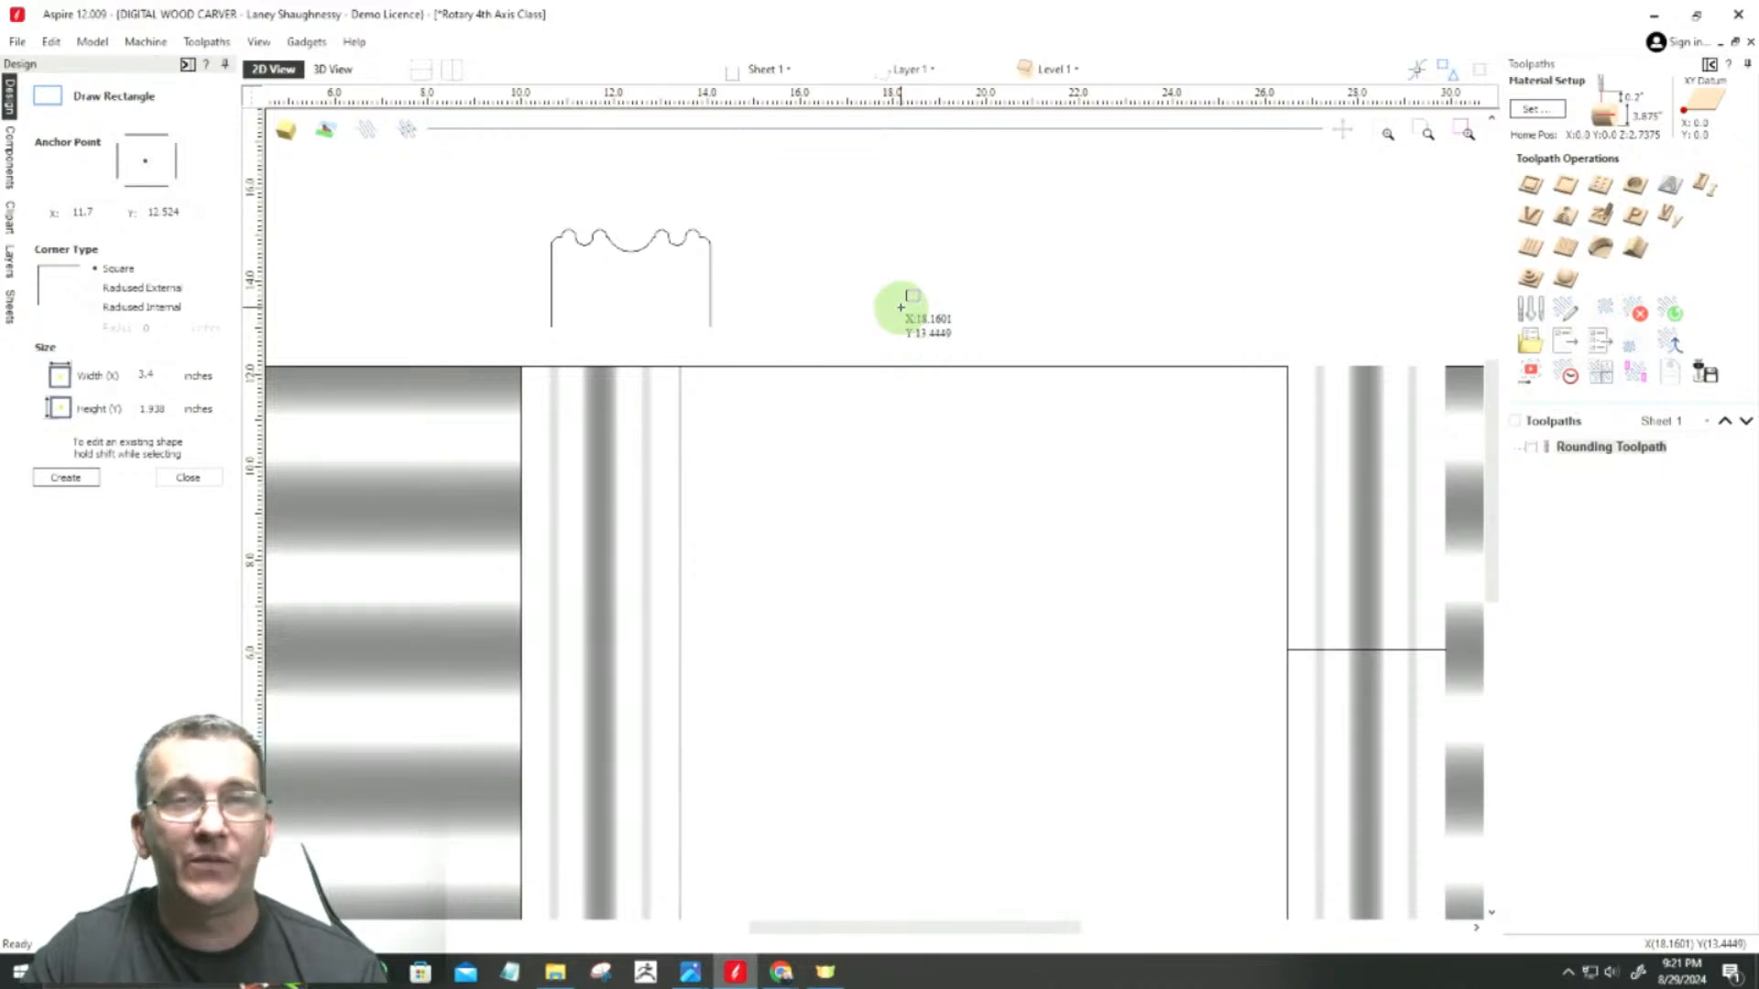
scroll(900, 305, "up", 2)
left_click_drag(841, 206, 943, 272)
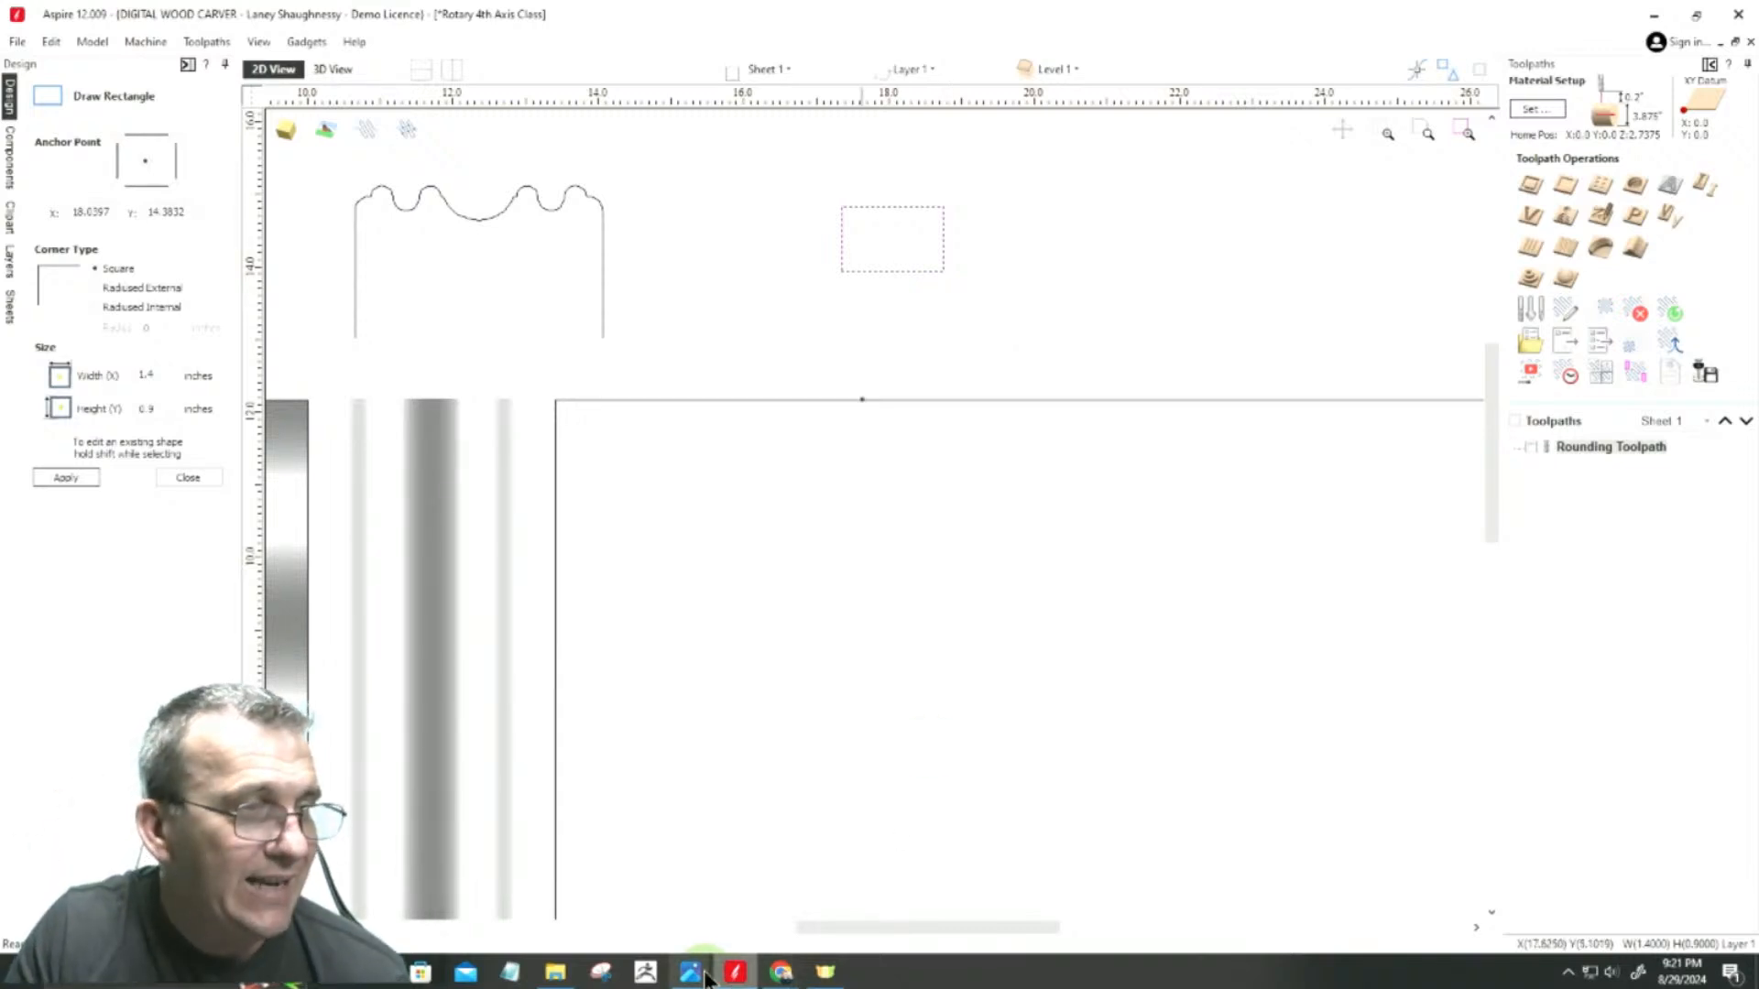
Step: Switch to the Island Leg.PNG reference image, examine the woven pattern on the leg's central section, and return to Aspire
mouse_move(690, 972)
left_click(819, 878)
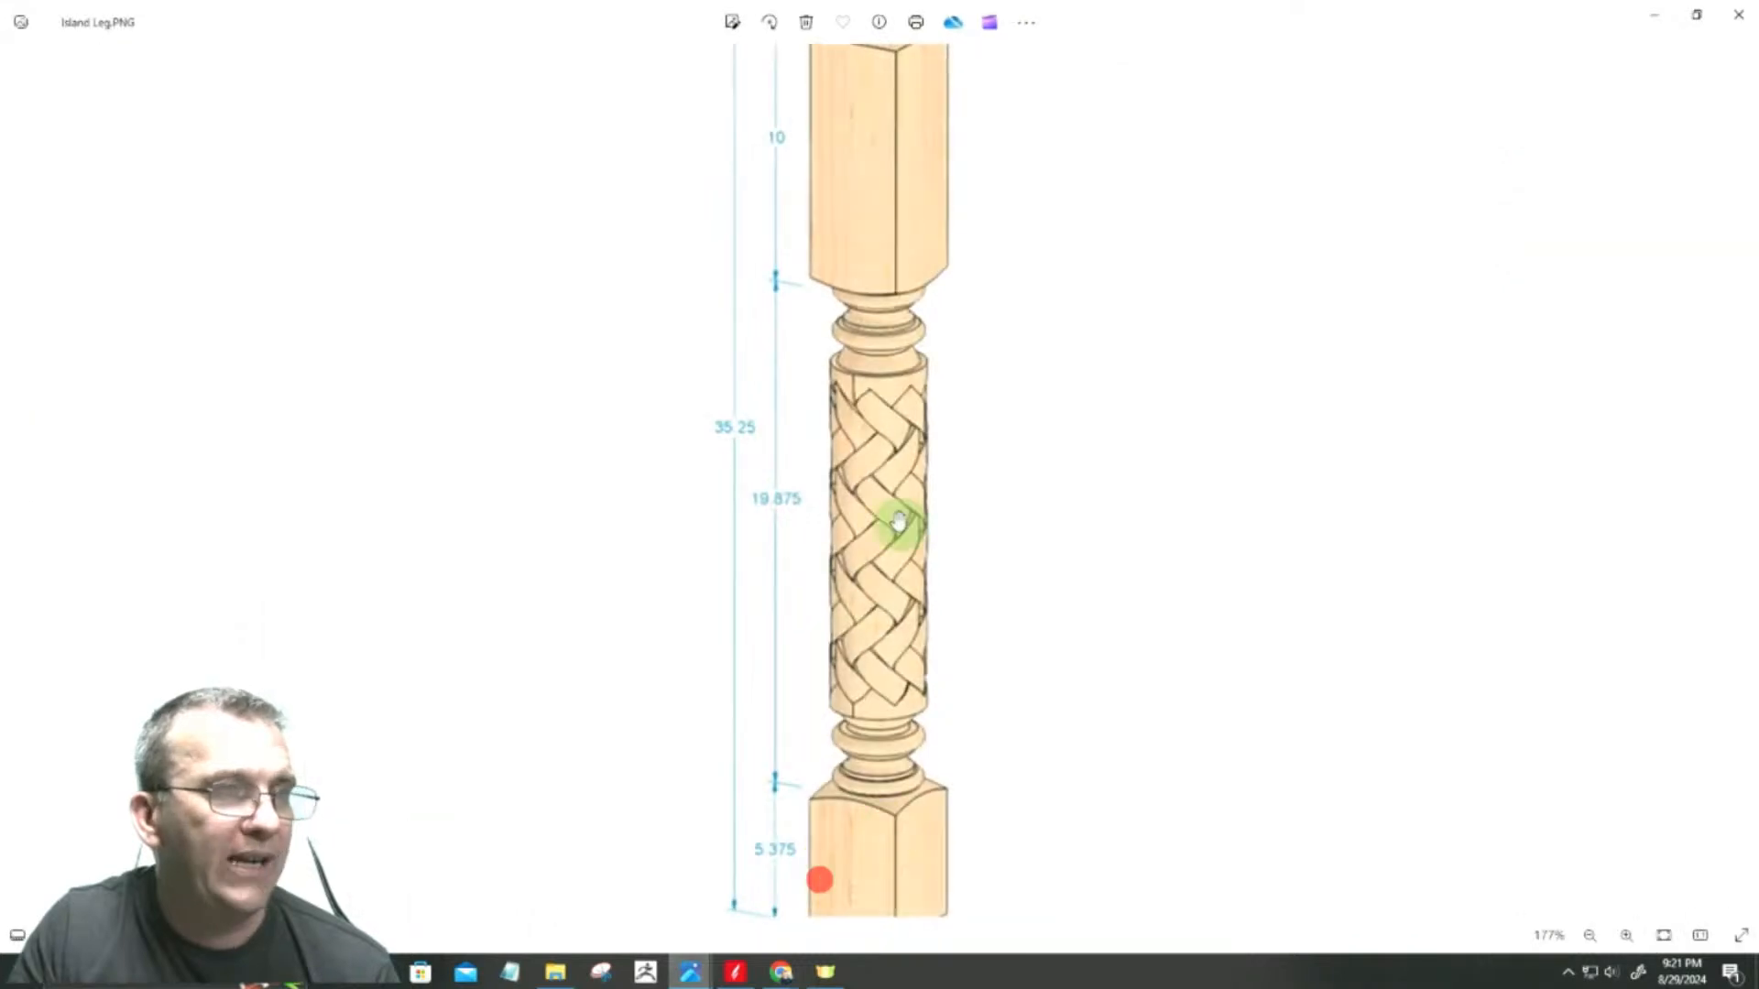
scroll(892, 497, "up", 3)
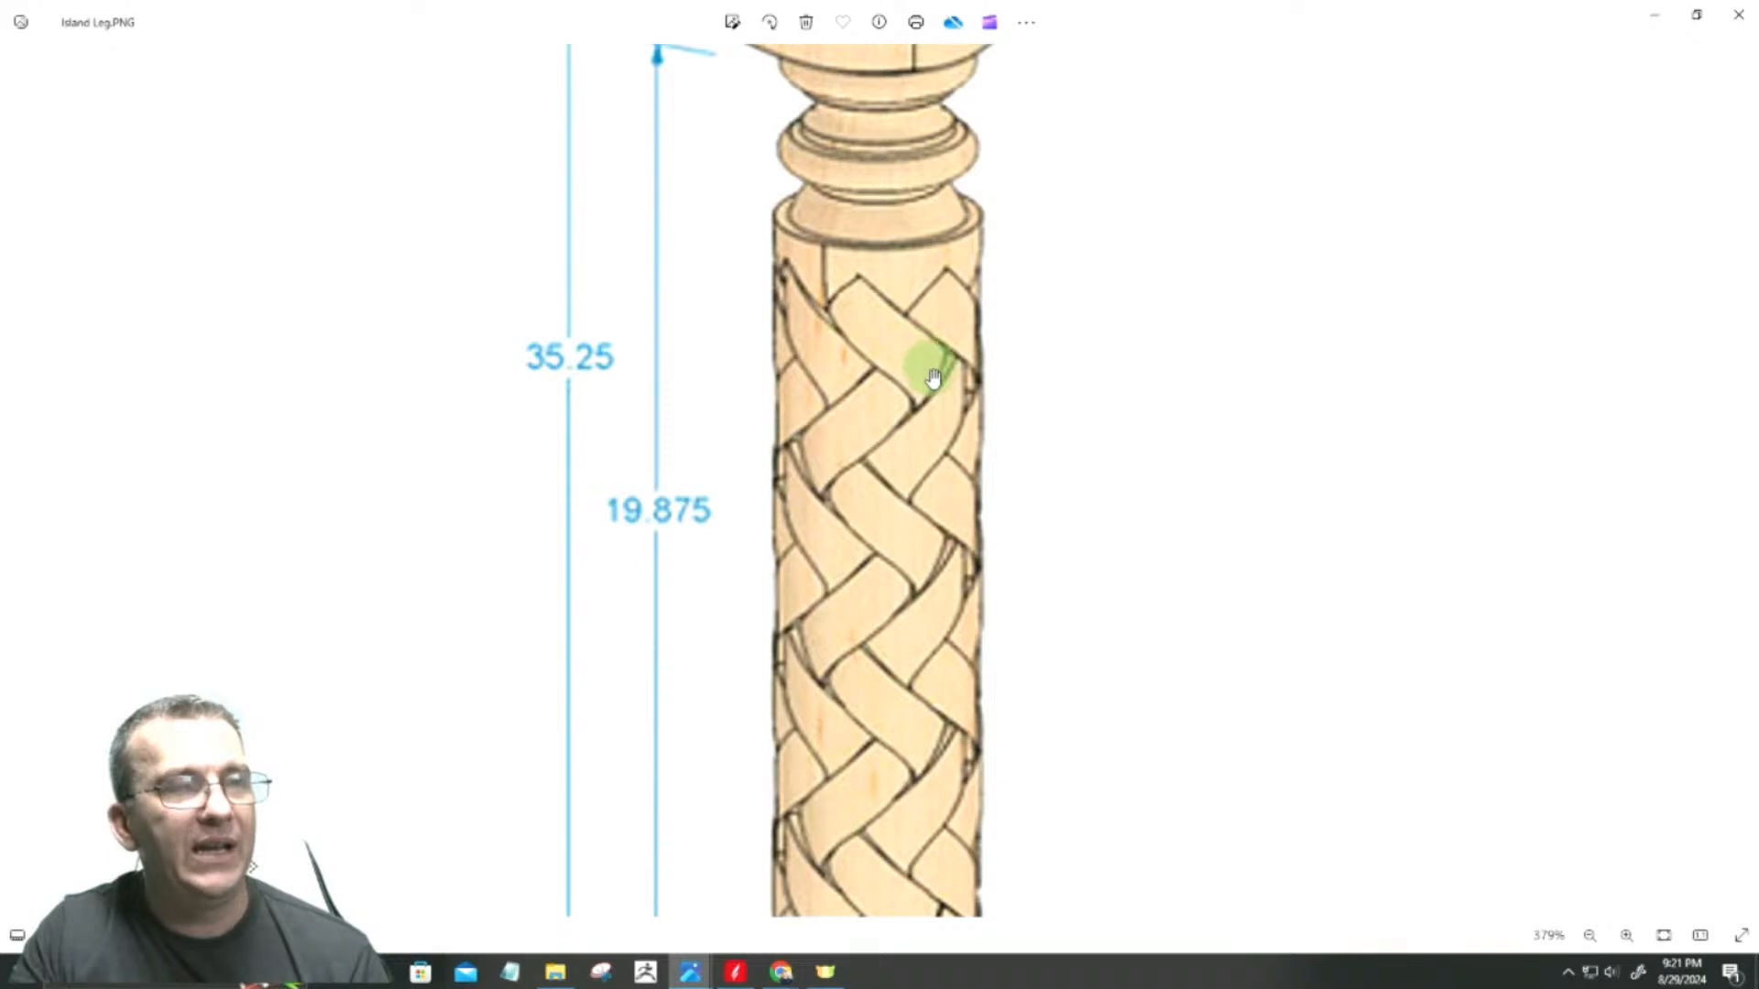
scroll(930, 381, "down", 5)
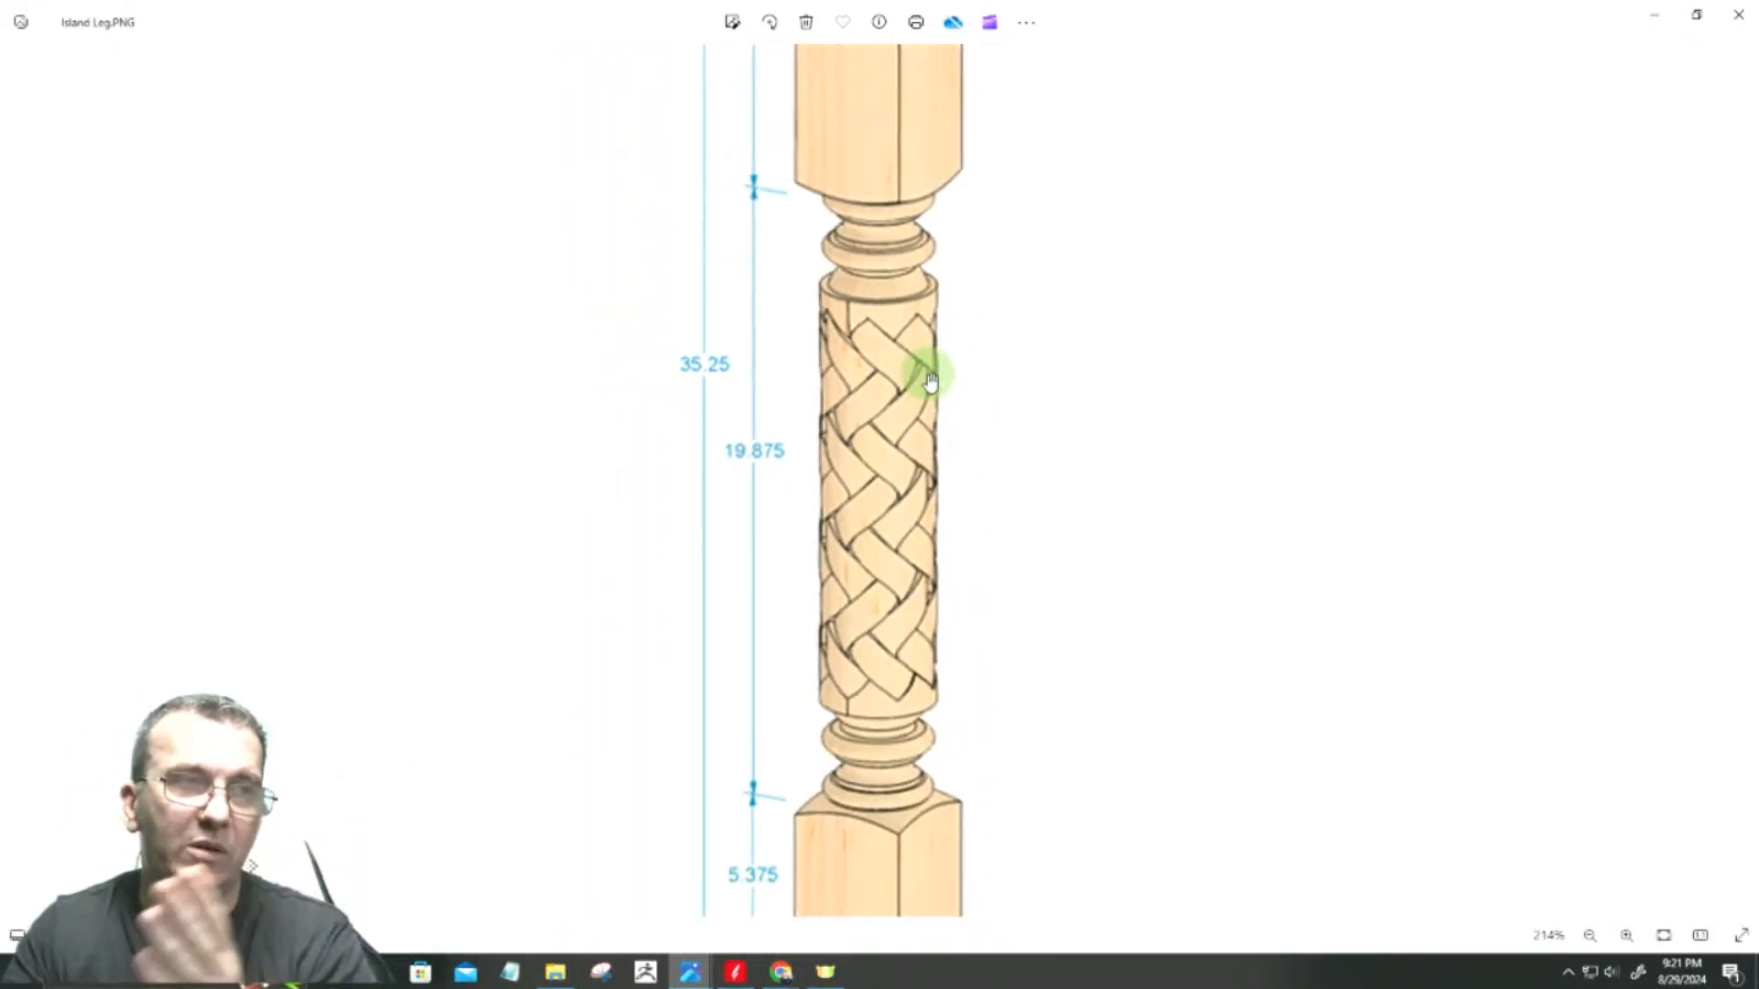
left_click(1649, 16)
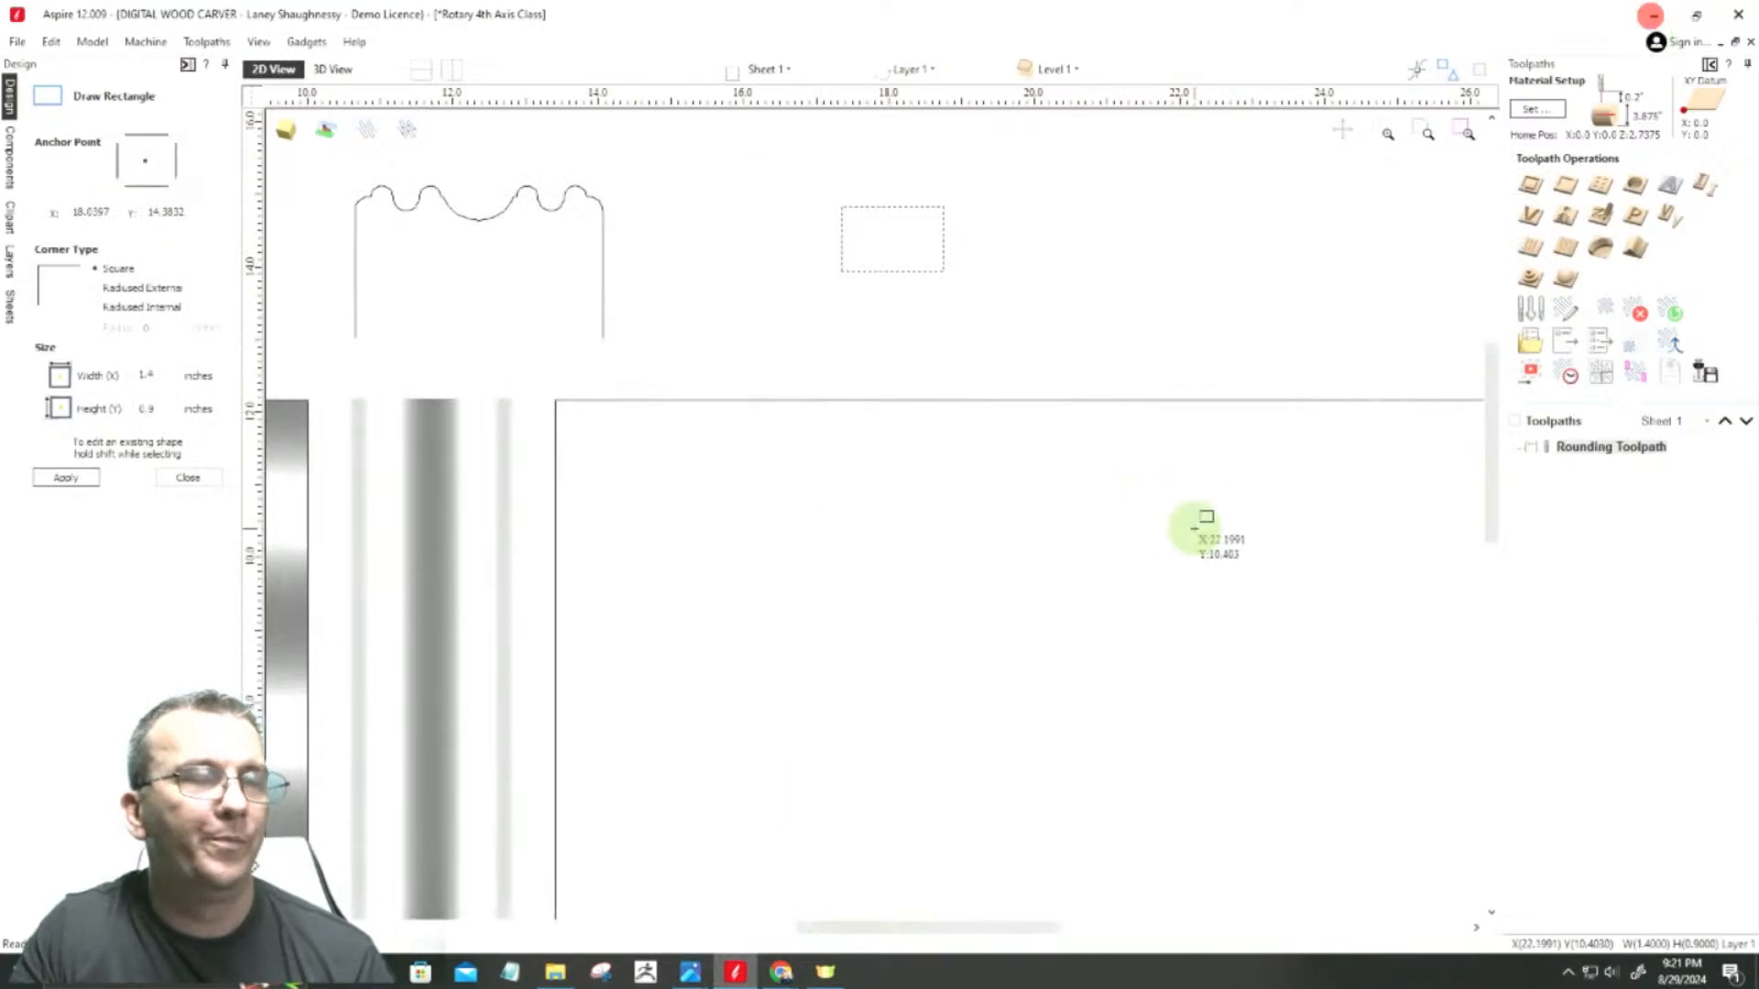
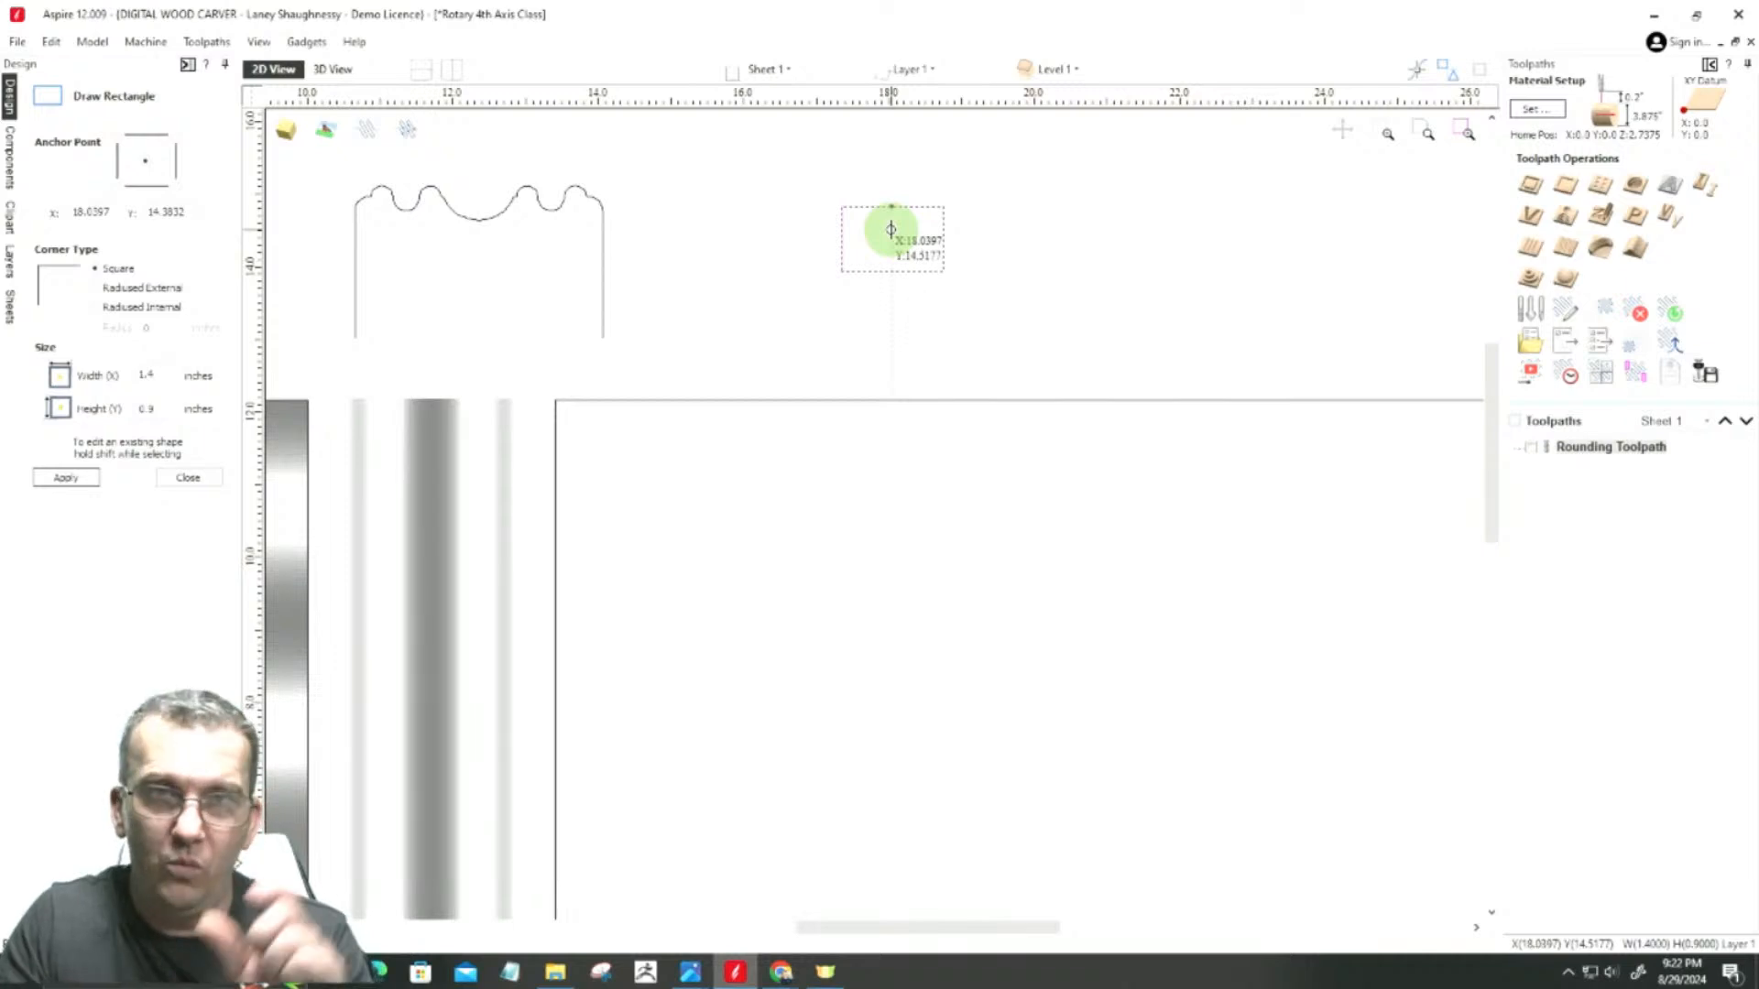
Step: Resize the small rectangle above the central section to 1 inch wide by 0.5 inch high and finish editing it
double_click(156, 376)
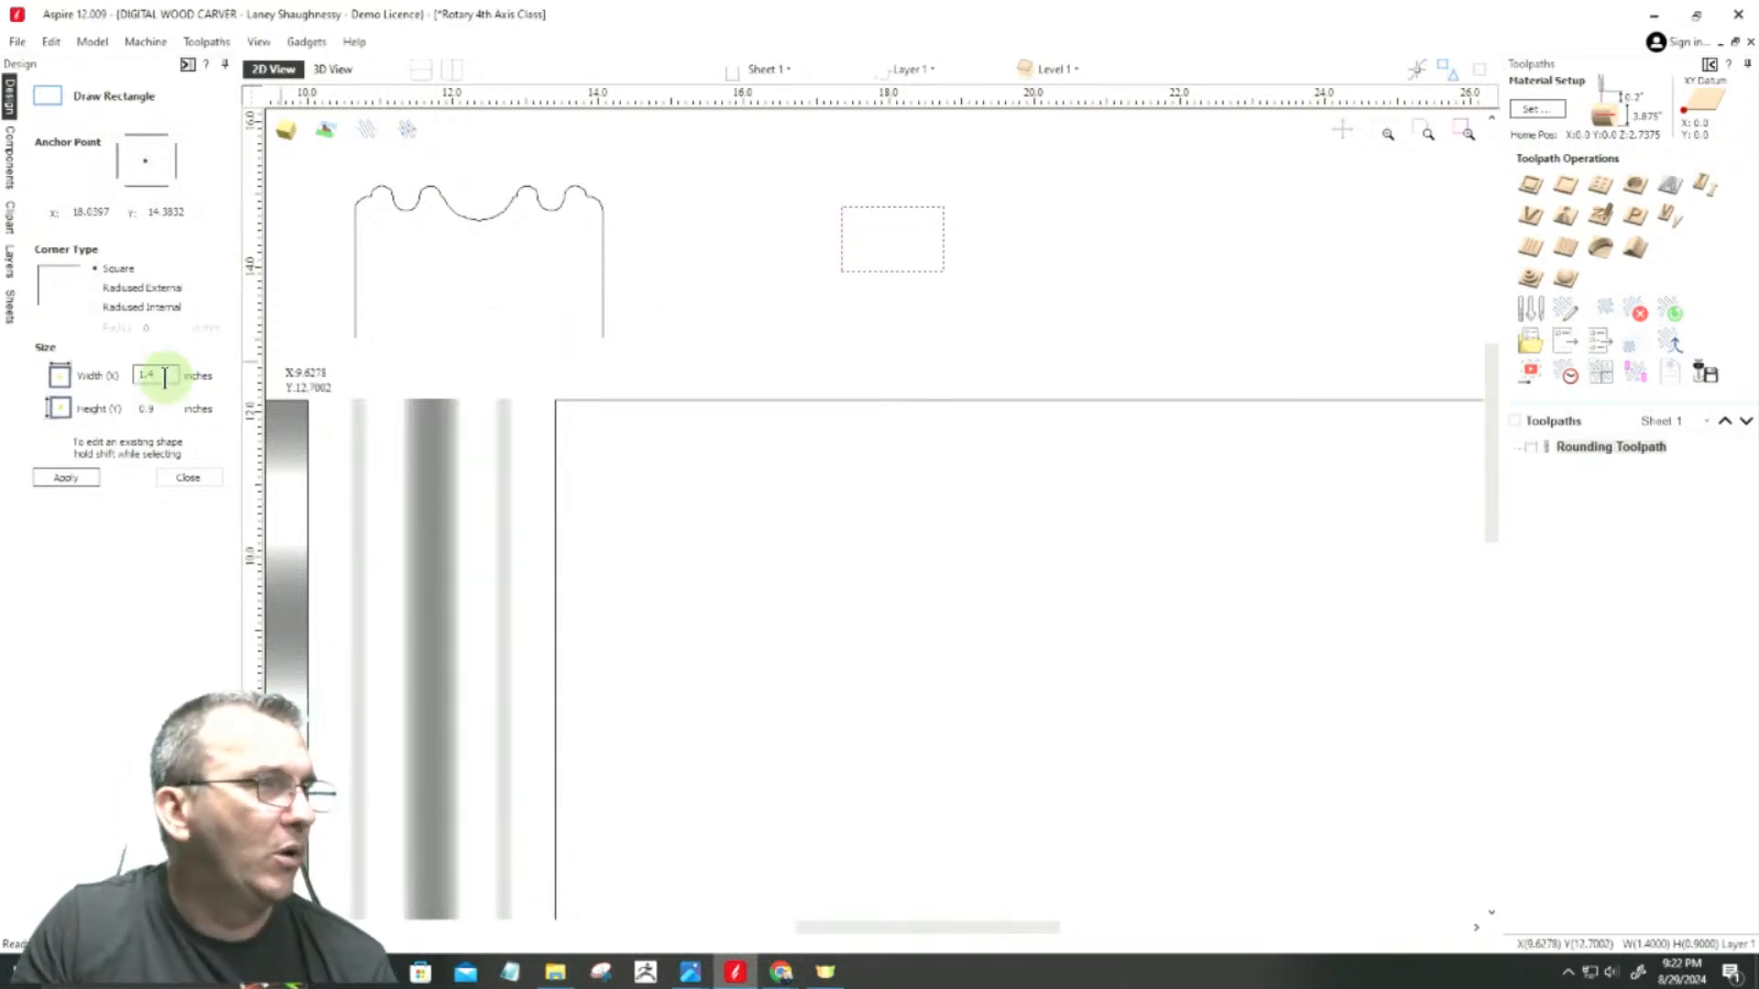
type("1")
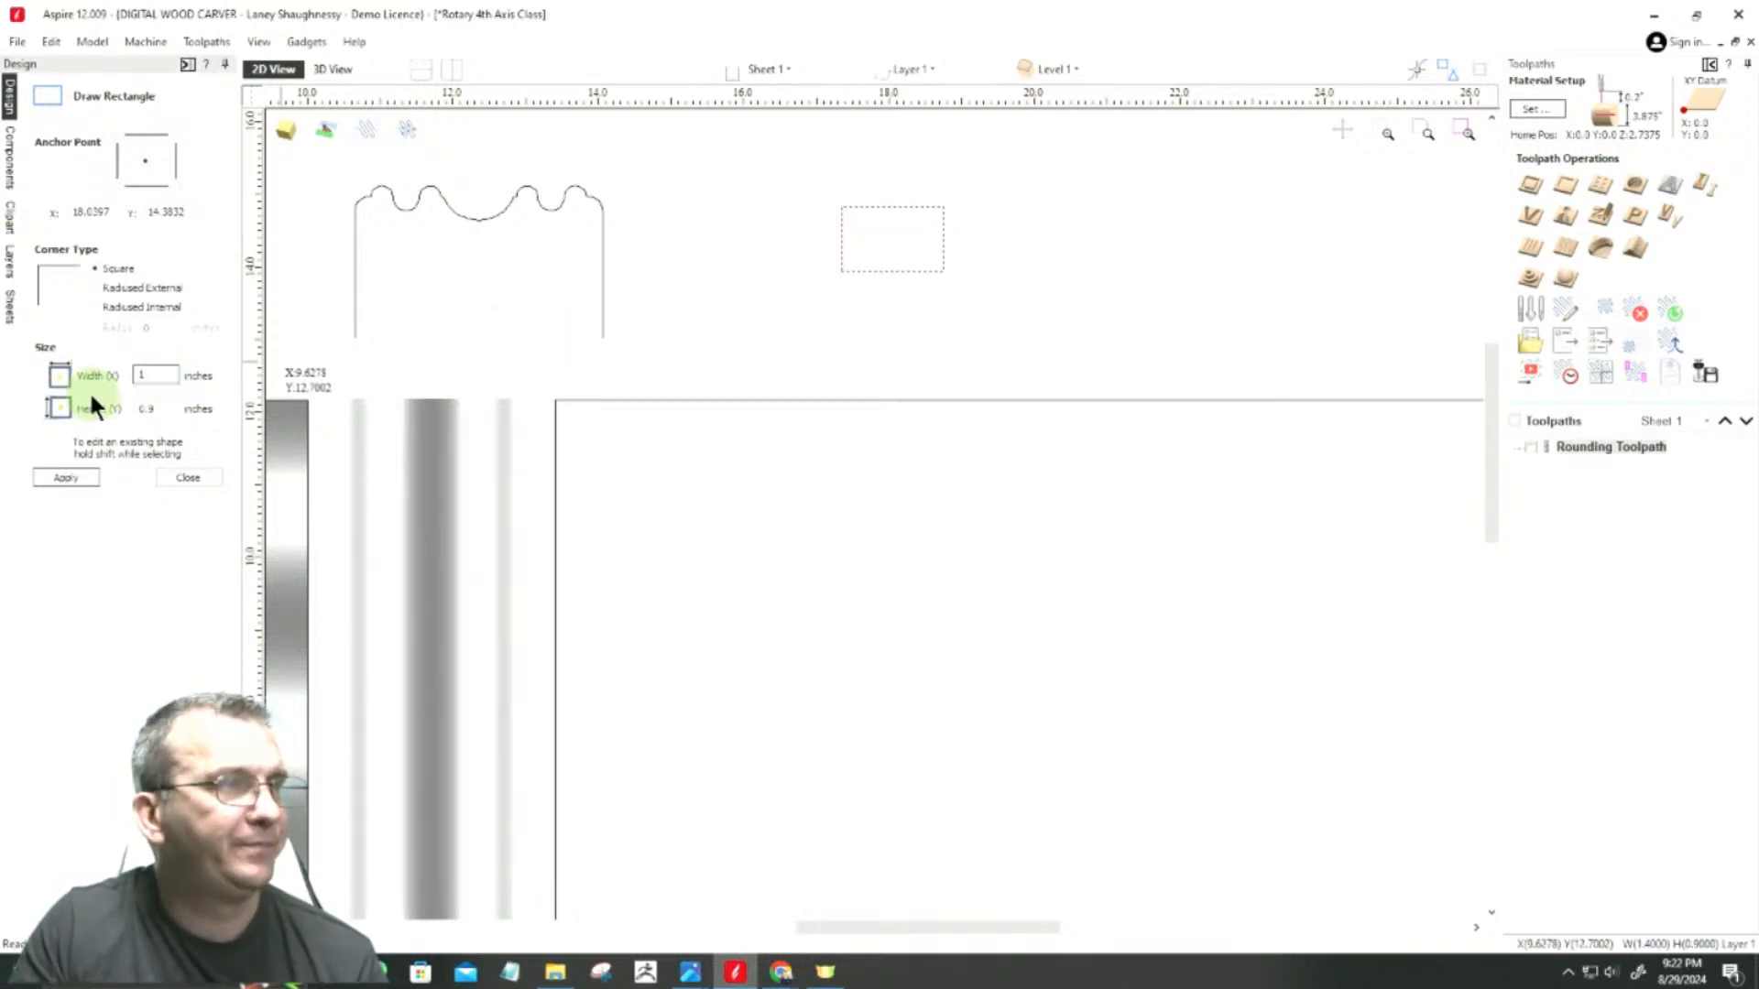
double_click(156, 409)
type("0.5")
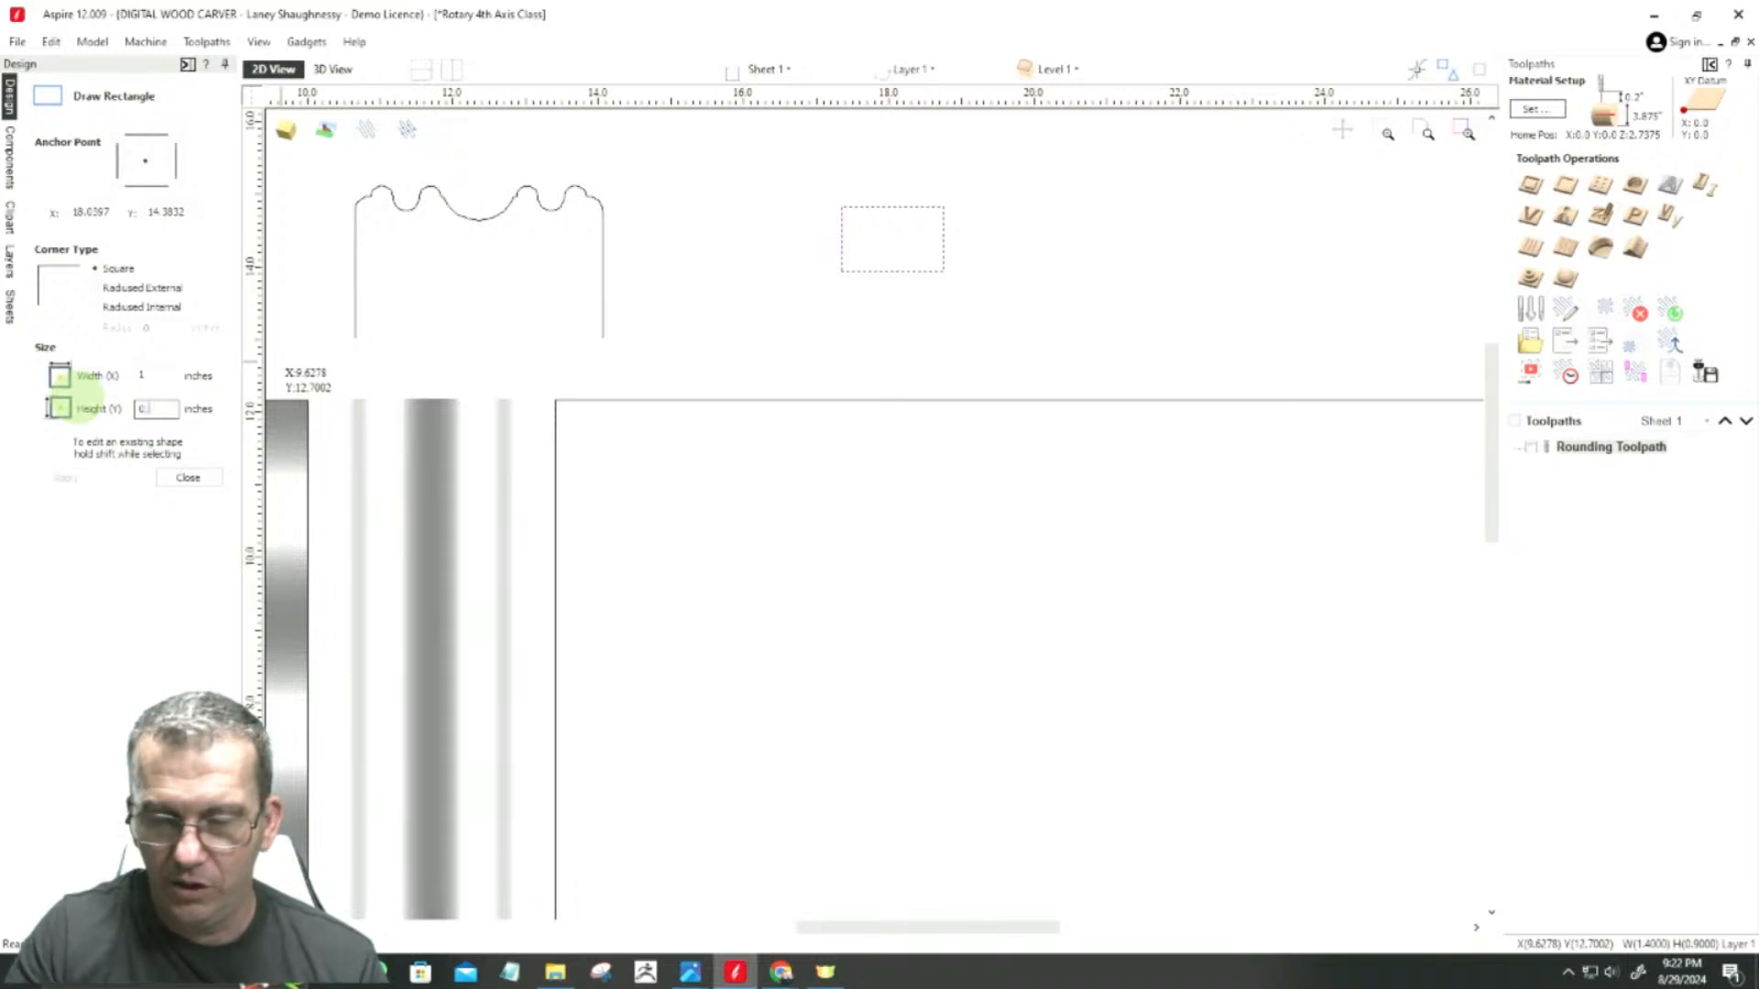
left_click(63, 478)
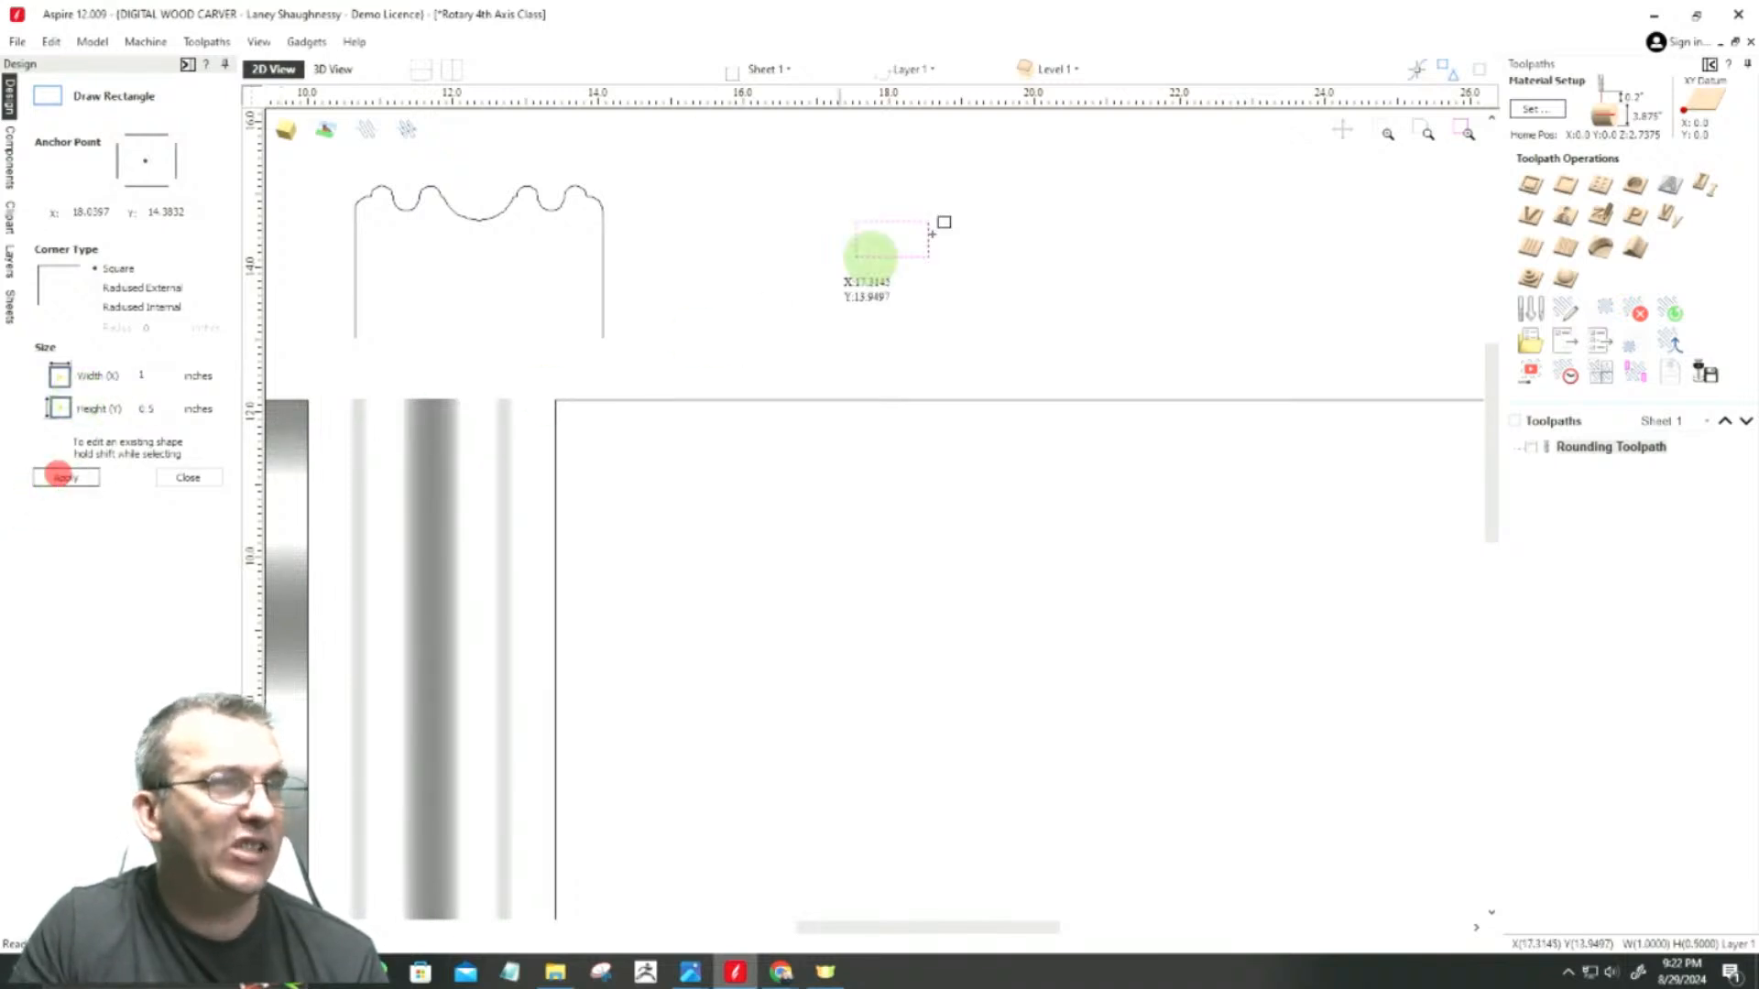
scroll(796, 181, "up", 3)
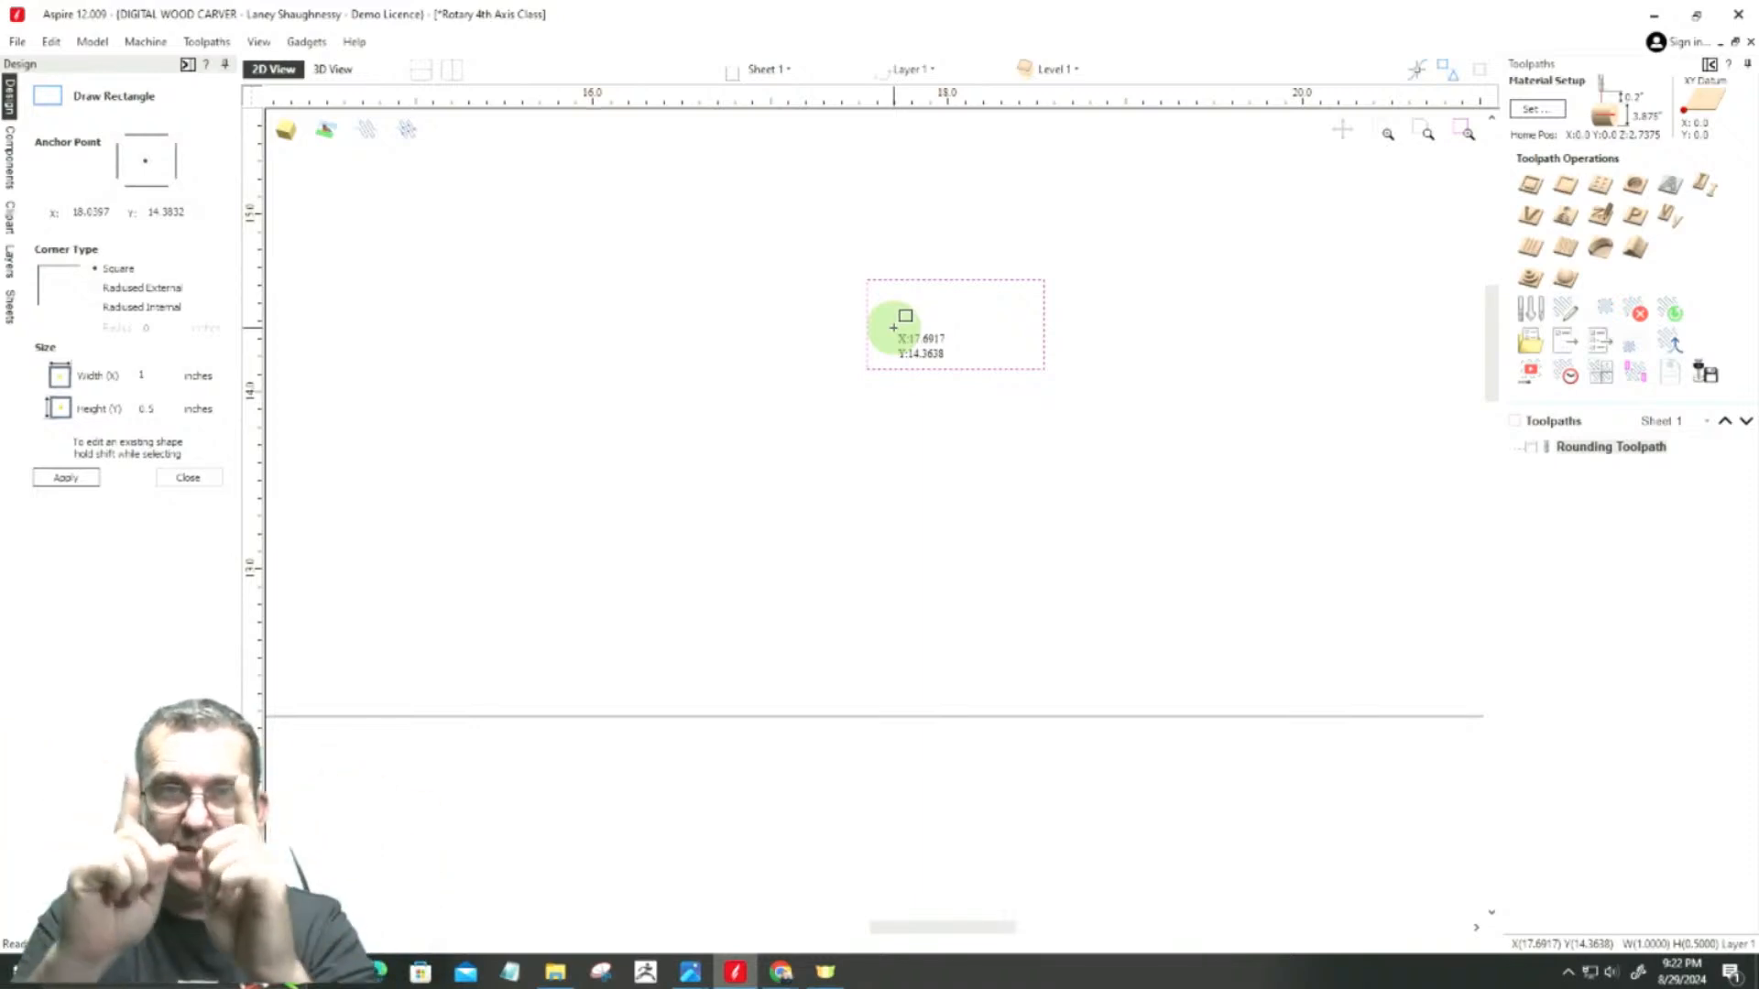
left_click(188, 478)
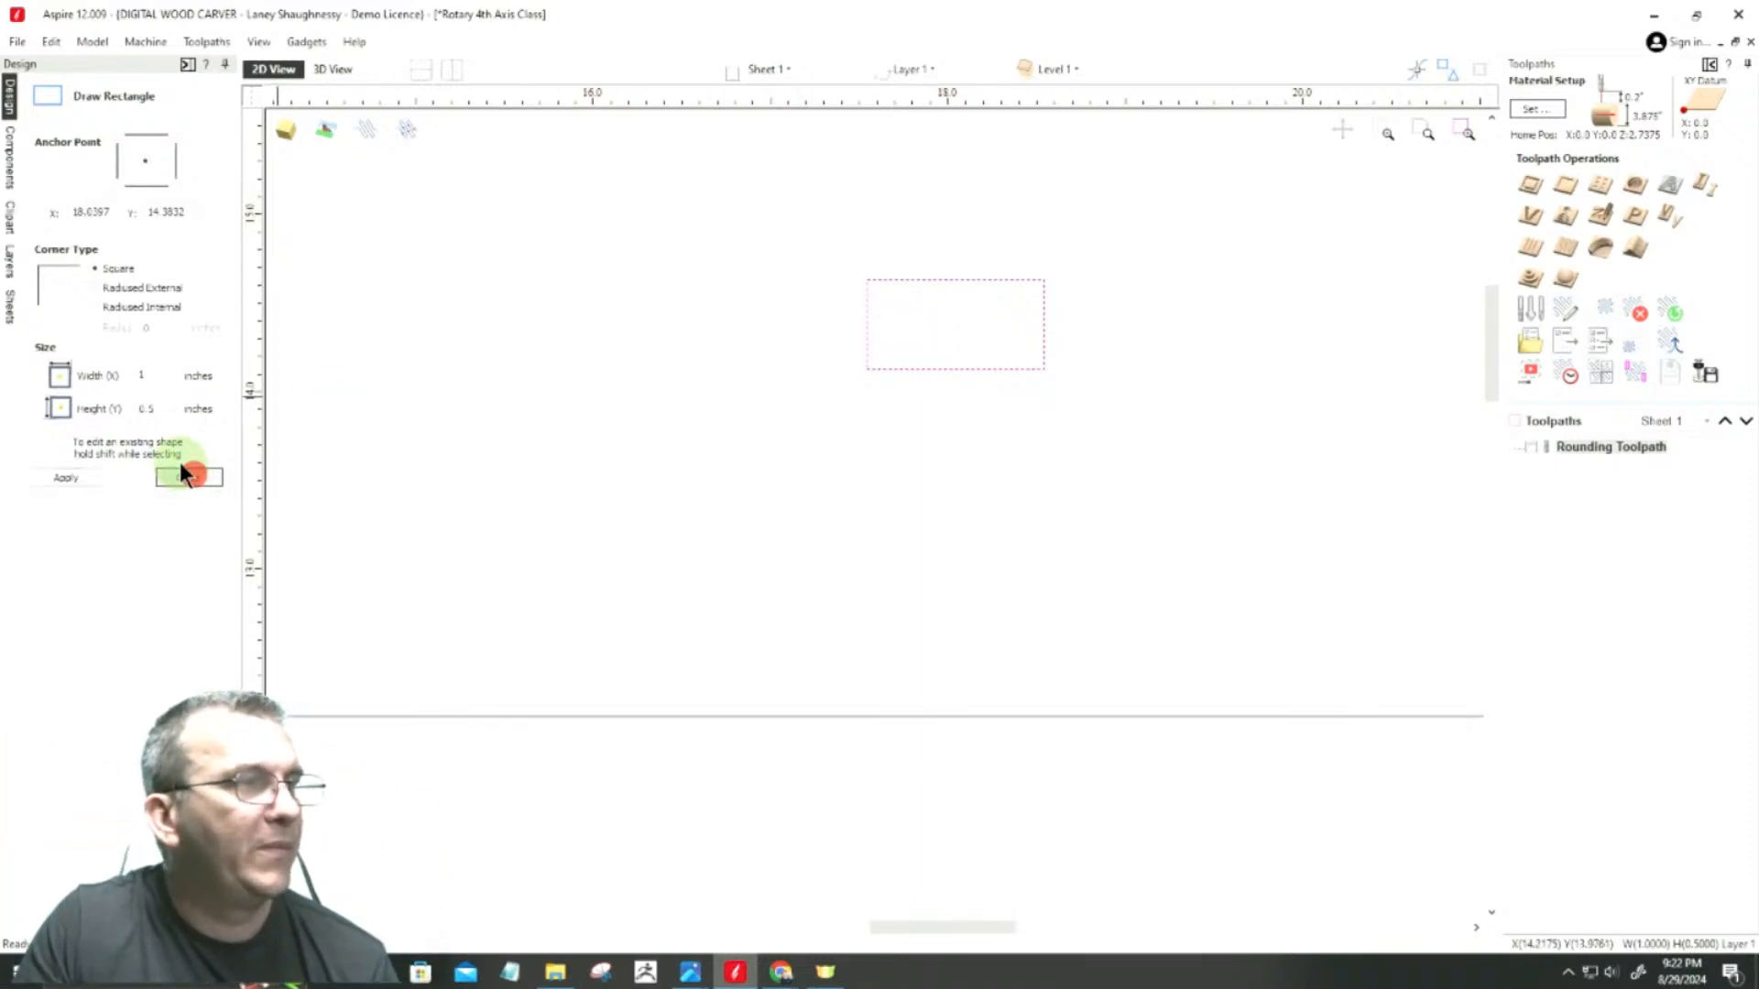
Step: Delete the bottom span of the small rectangle in node editing, leaving an open three-sided profile
left_click(72, 377)
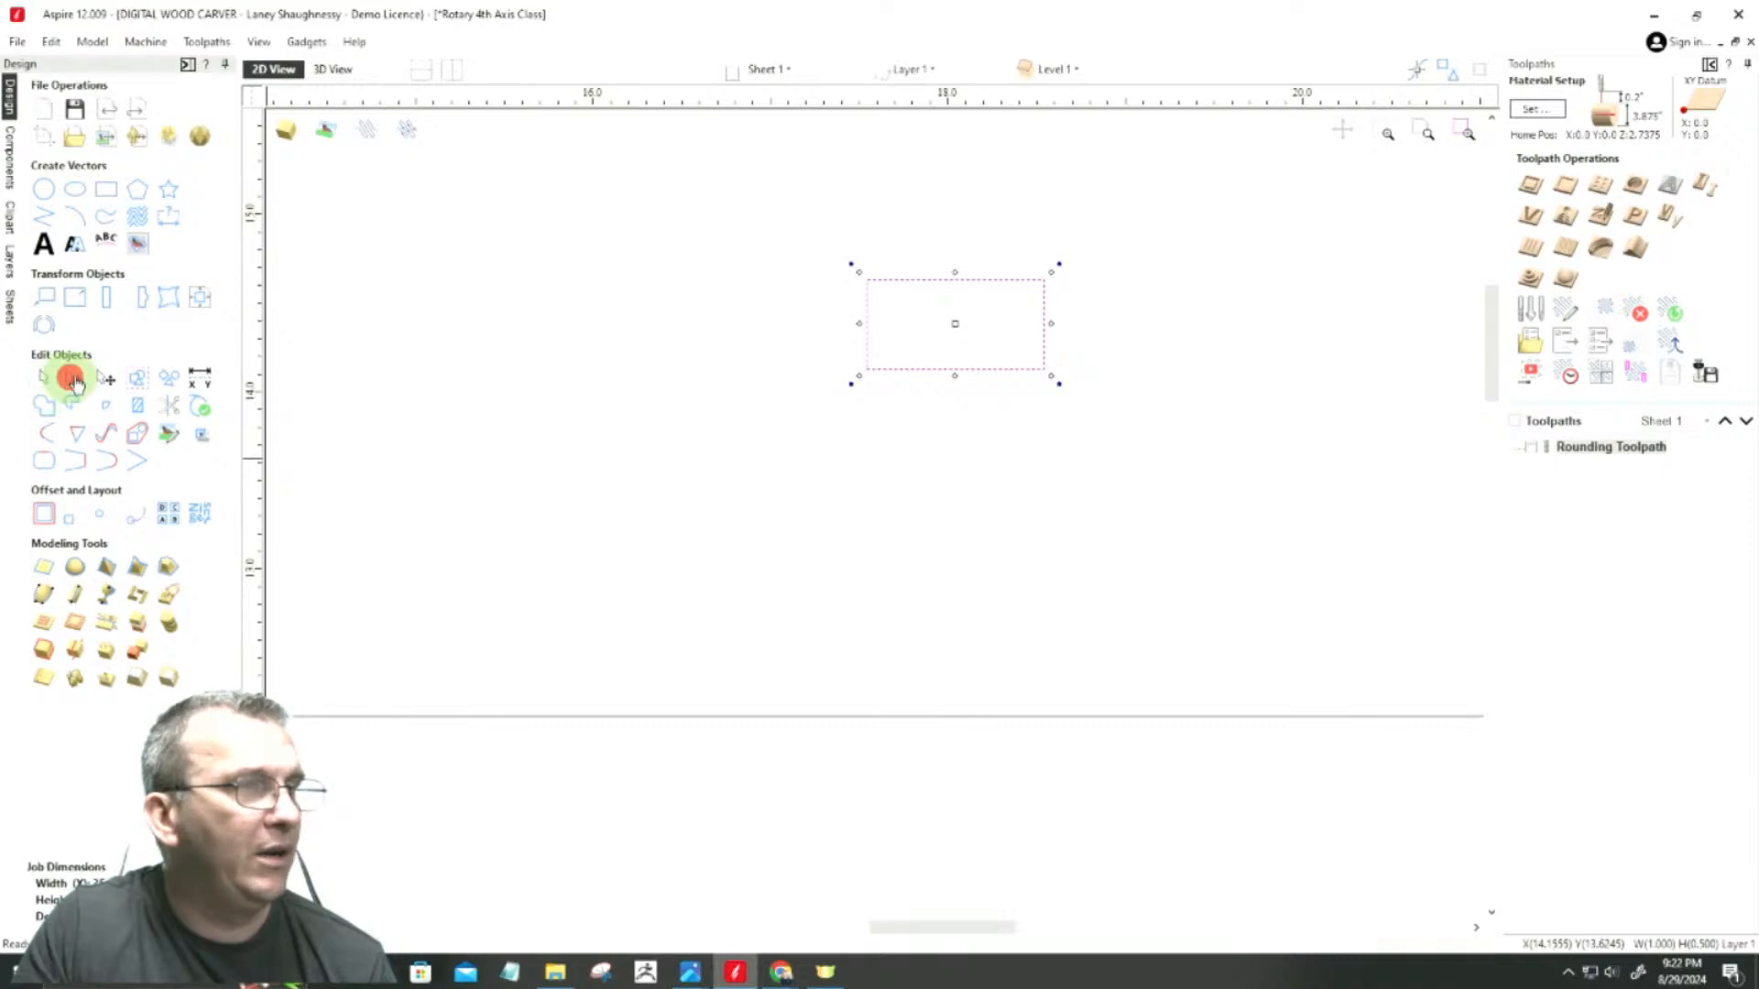
right_click(921, 369)
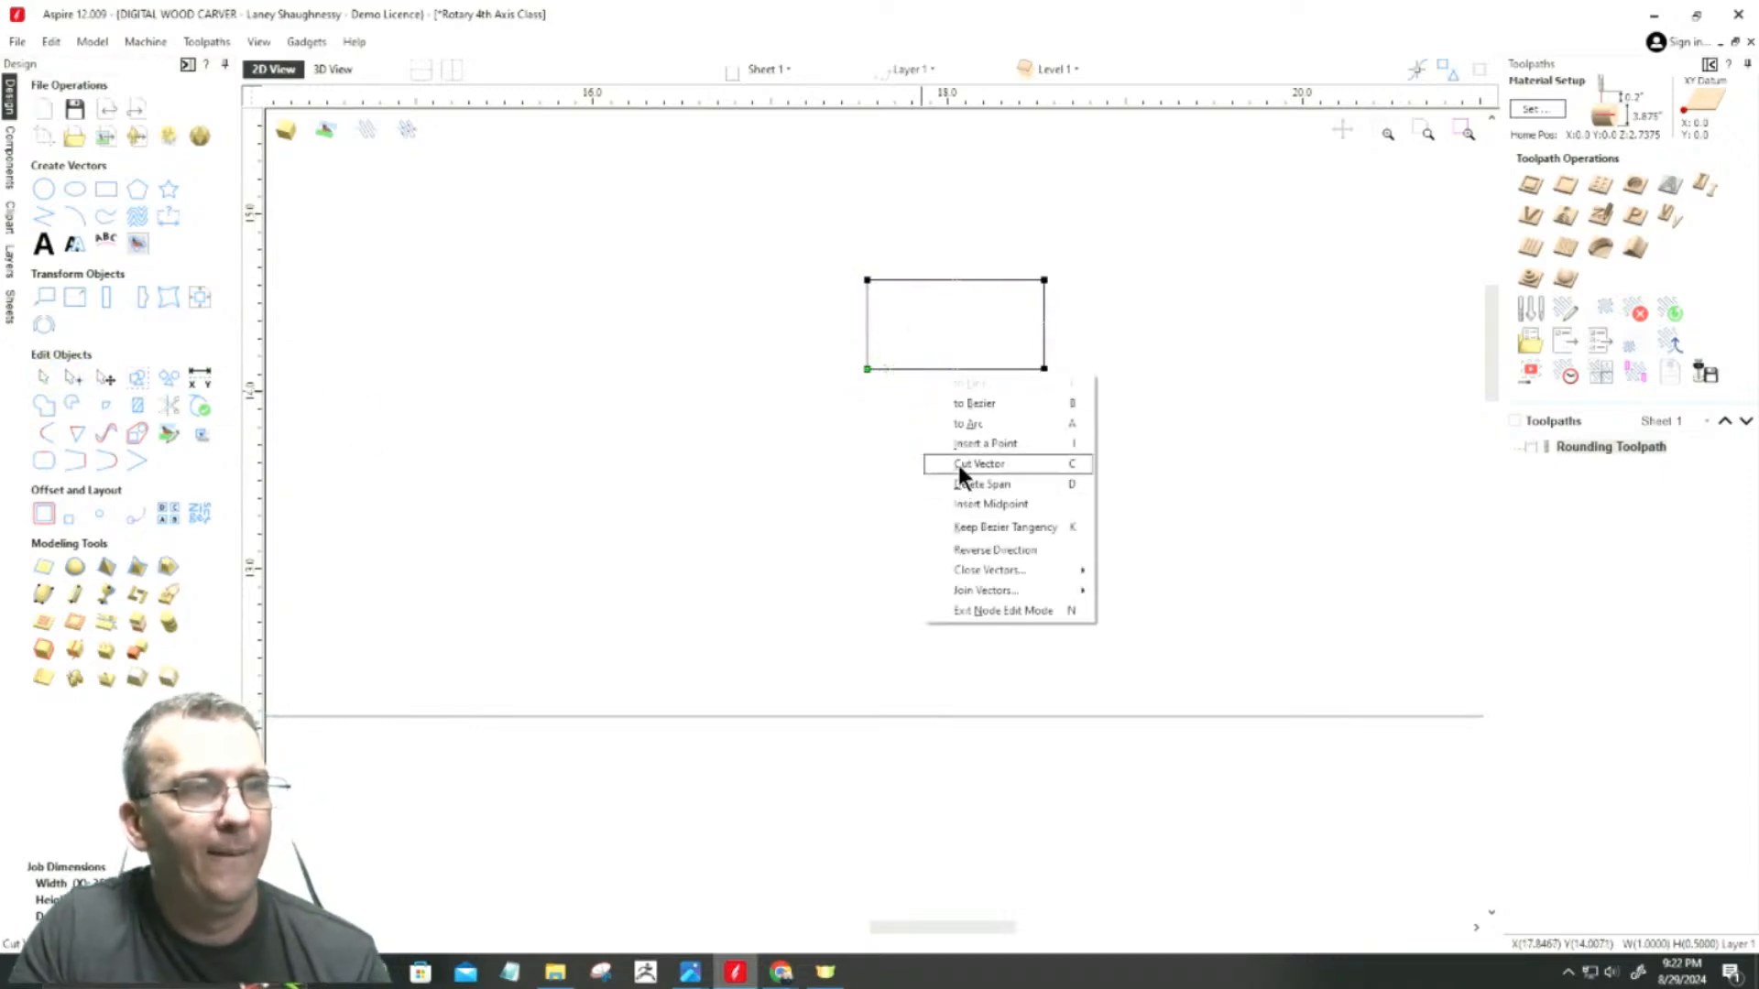
left_click(958, 464)
left_click(914, 377)
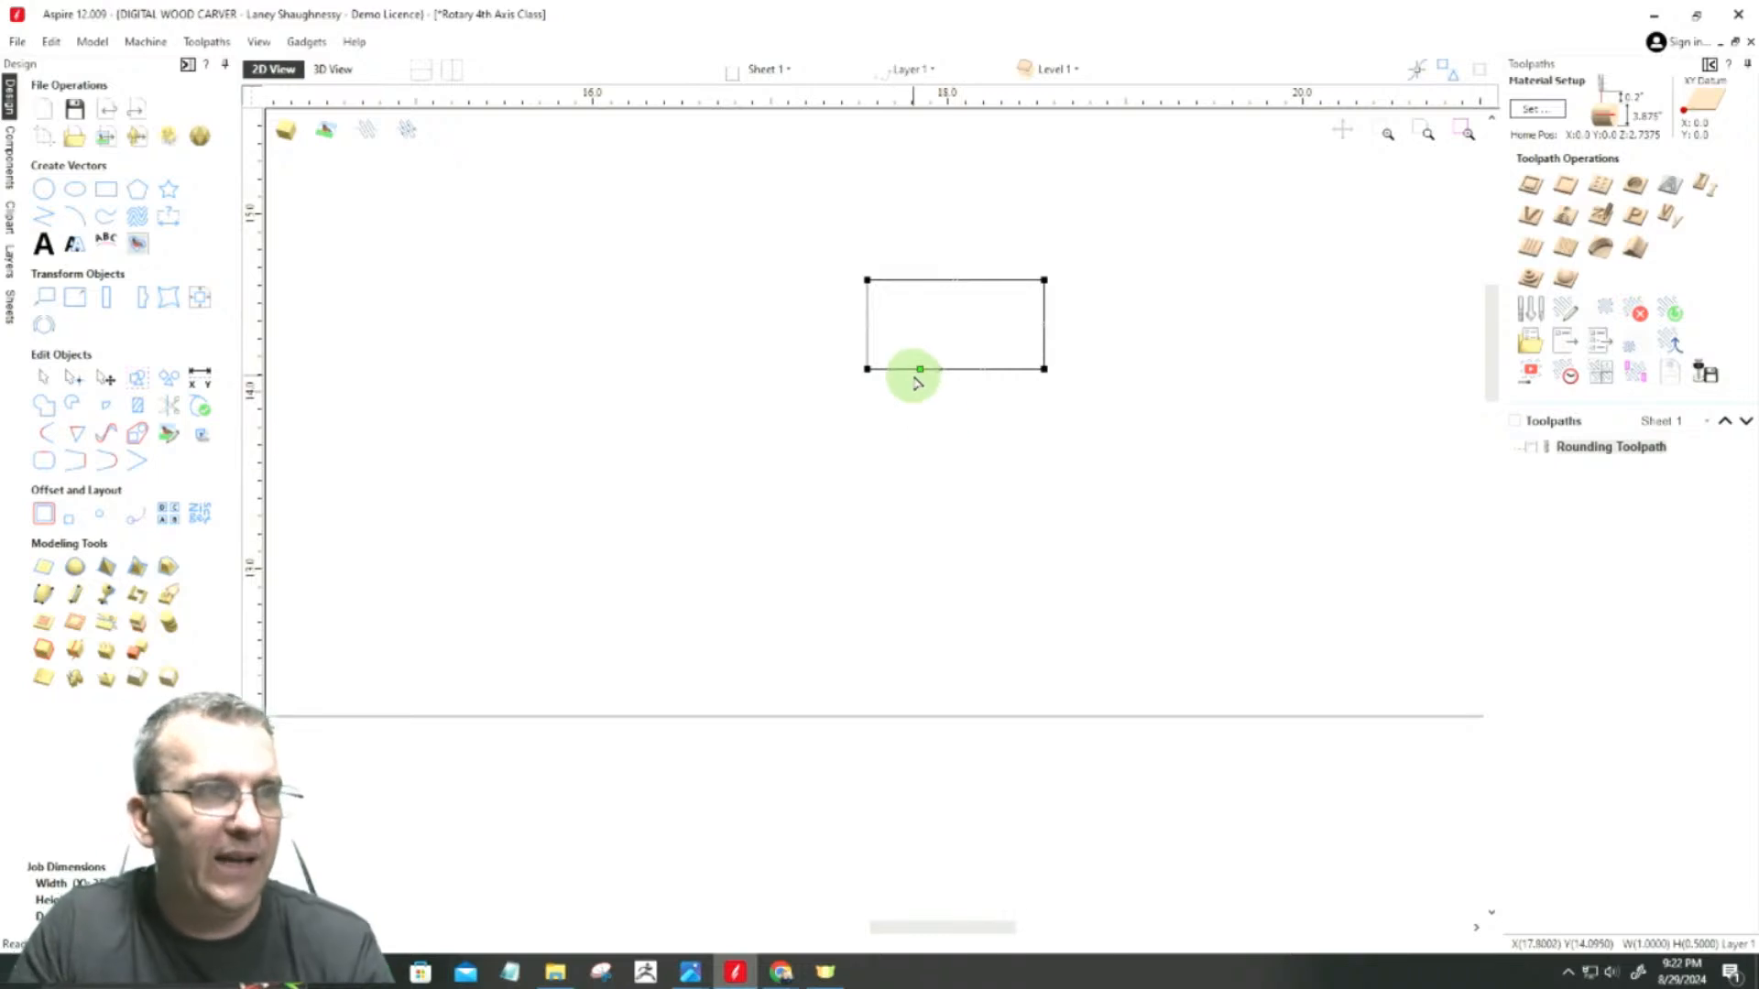
right_click(916, 374)
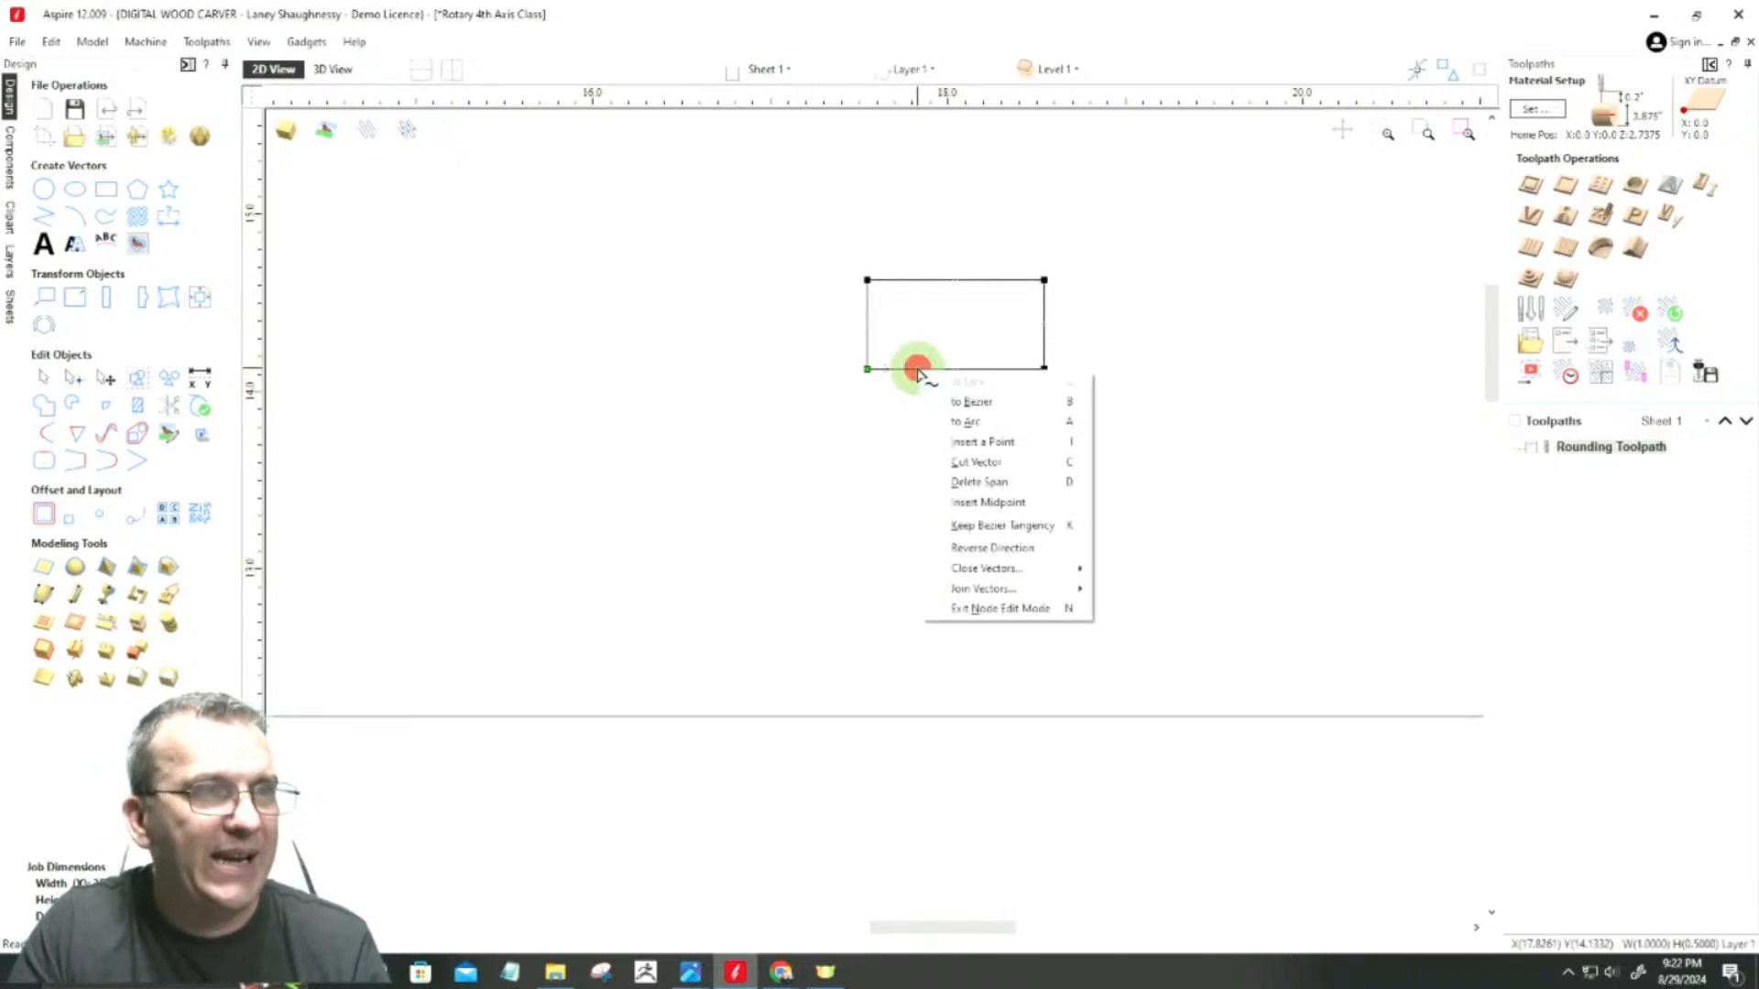
left_click(944, 483)
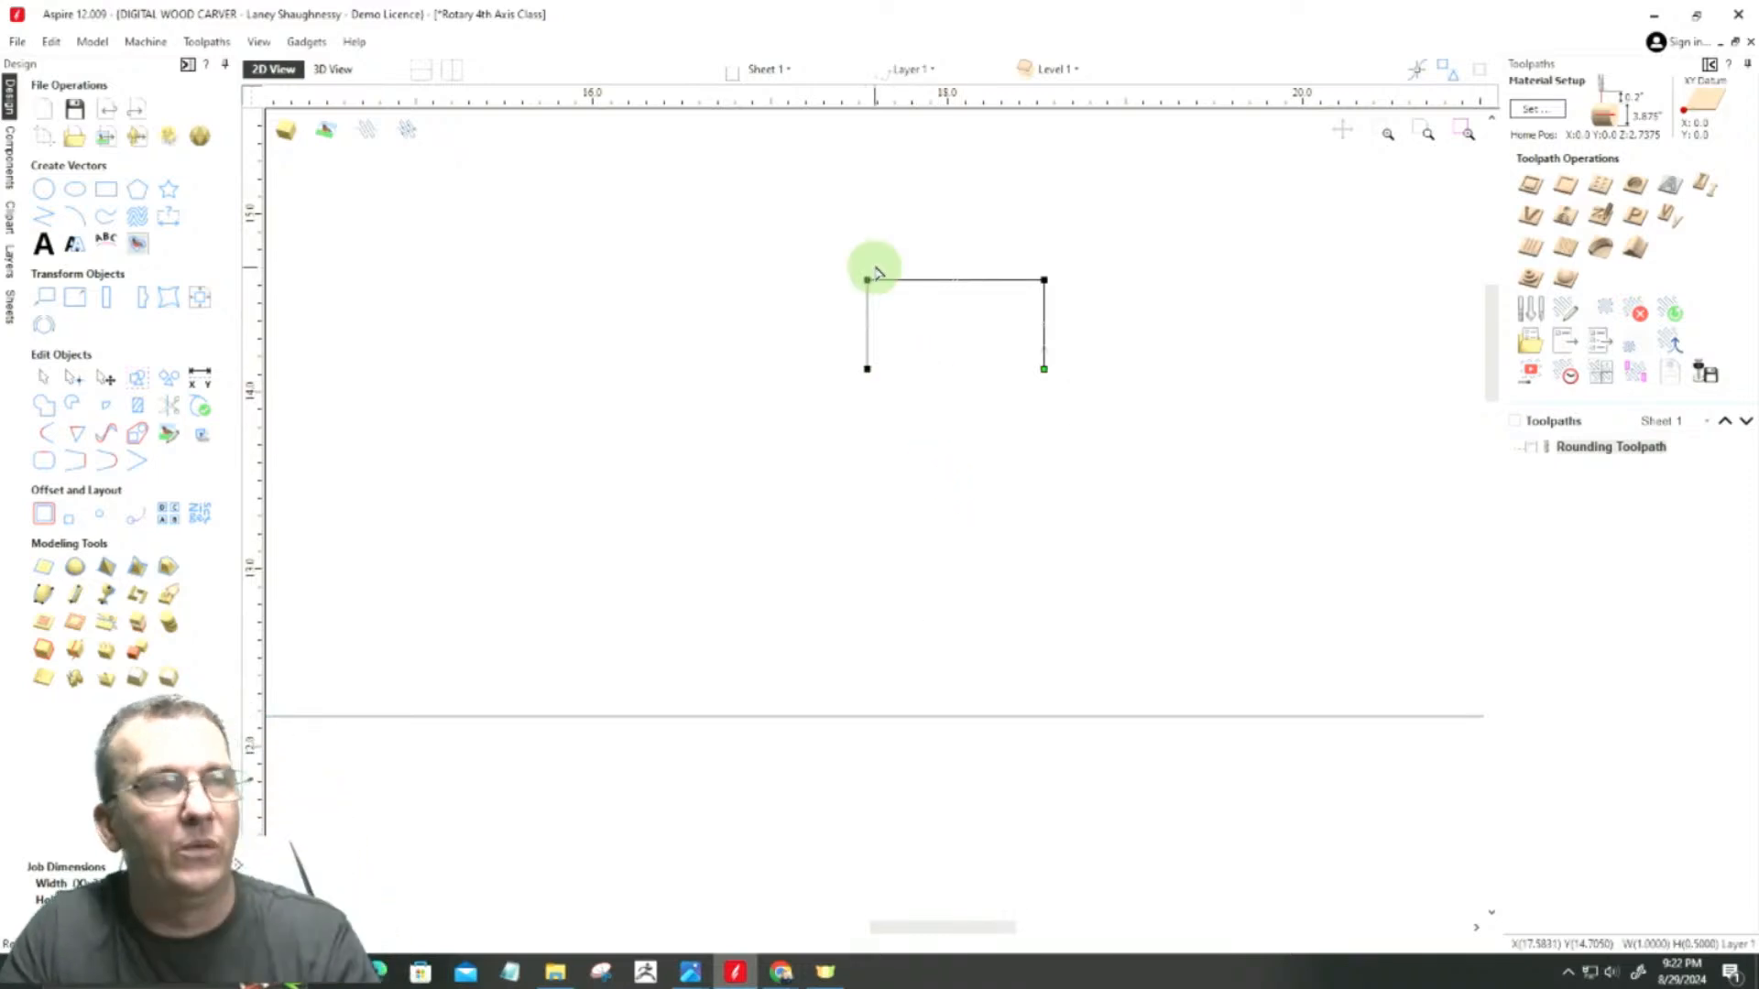
Step: Round both upper corners of the open profile with normal 0.1875-inch fillets
scroll(871, 268, "up", 4)
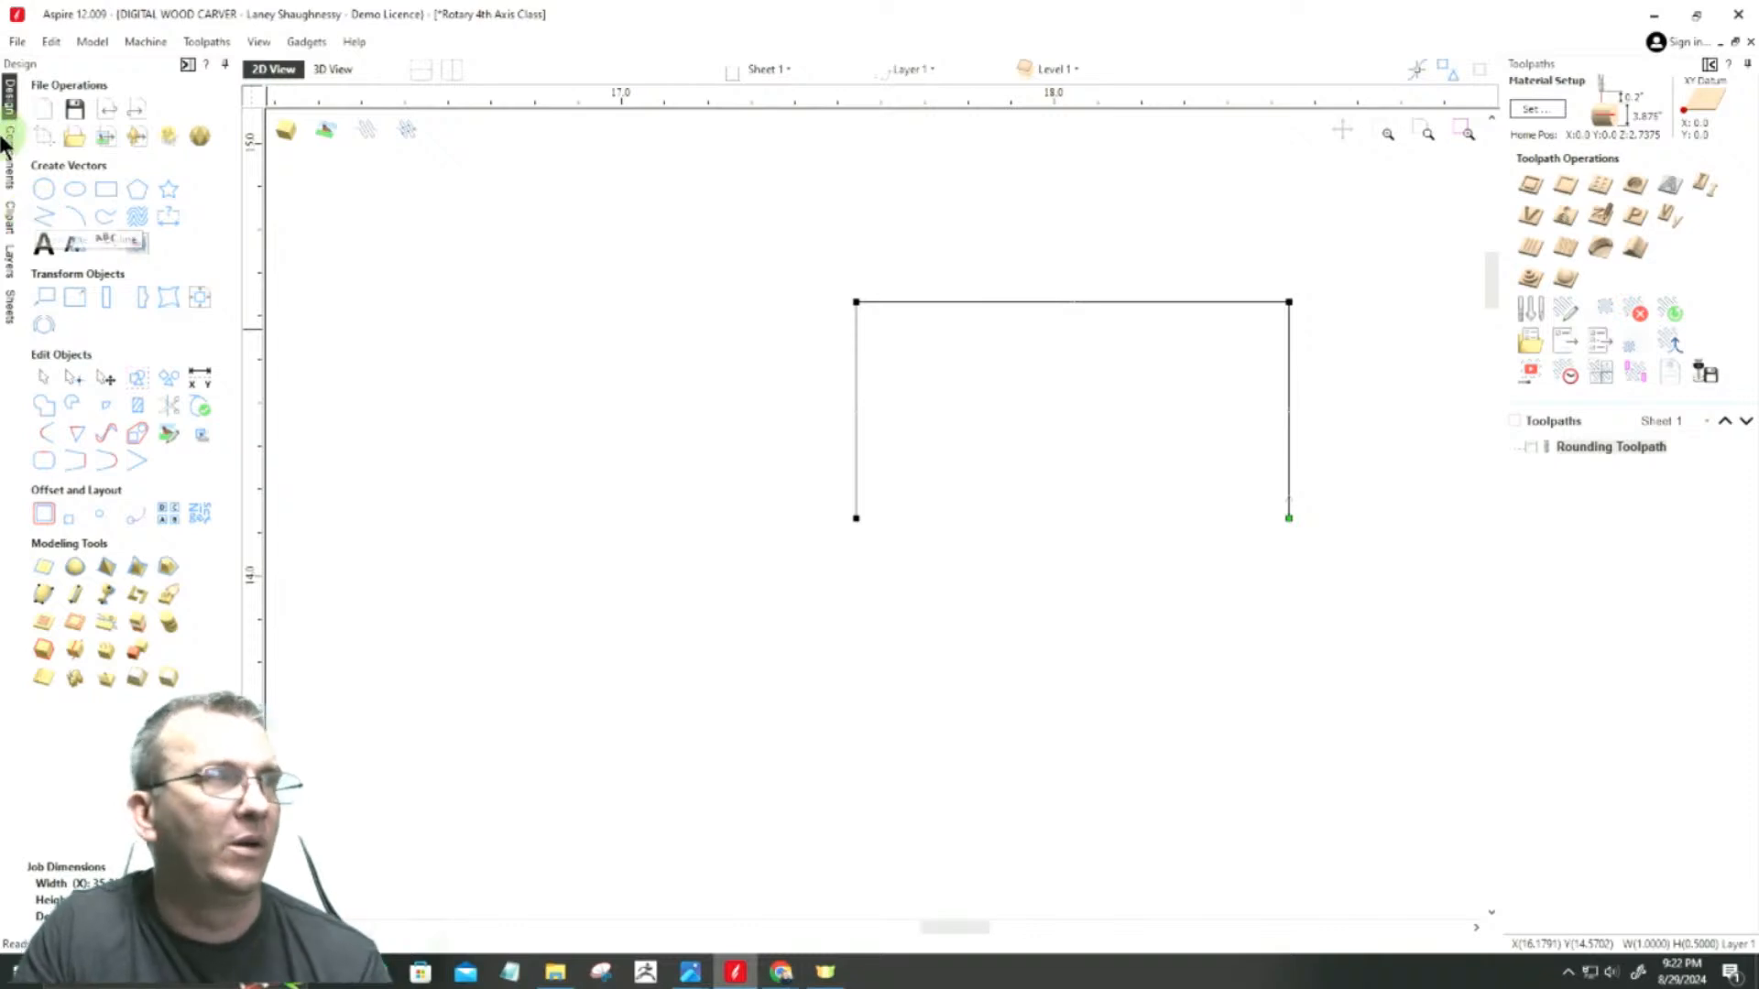
left_click(47, 449)
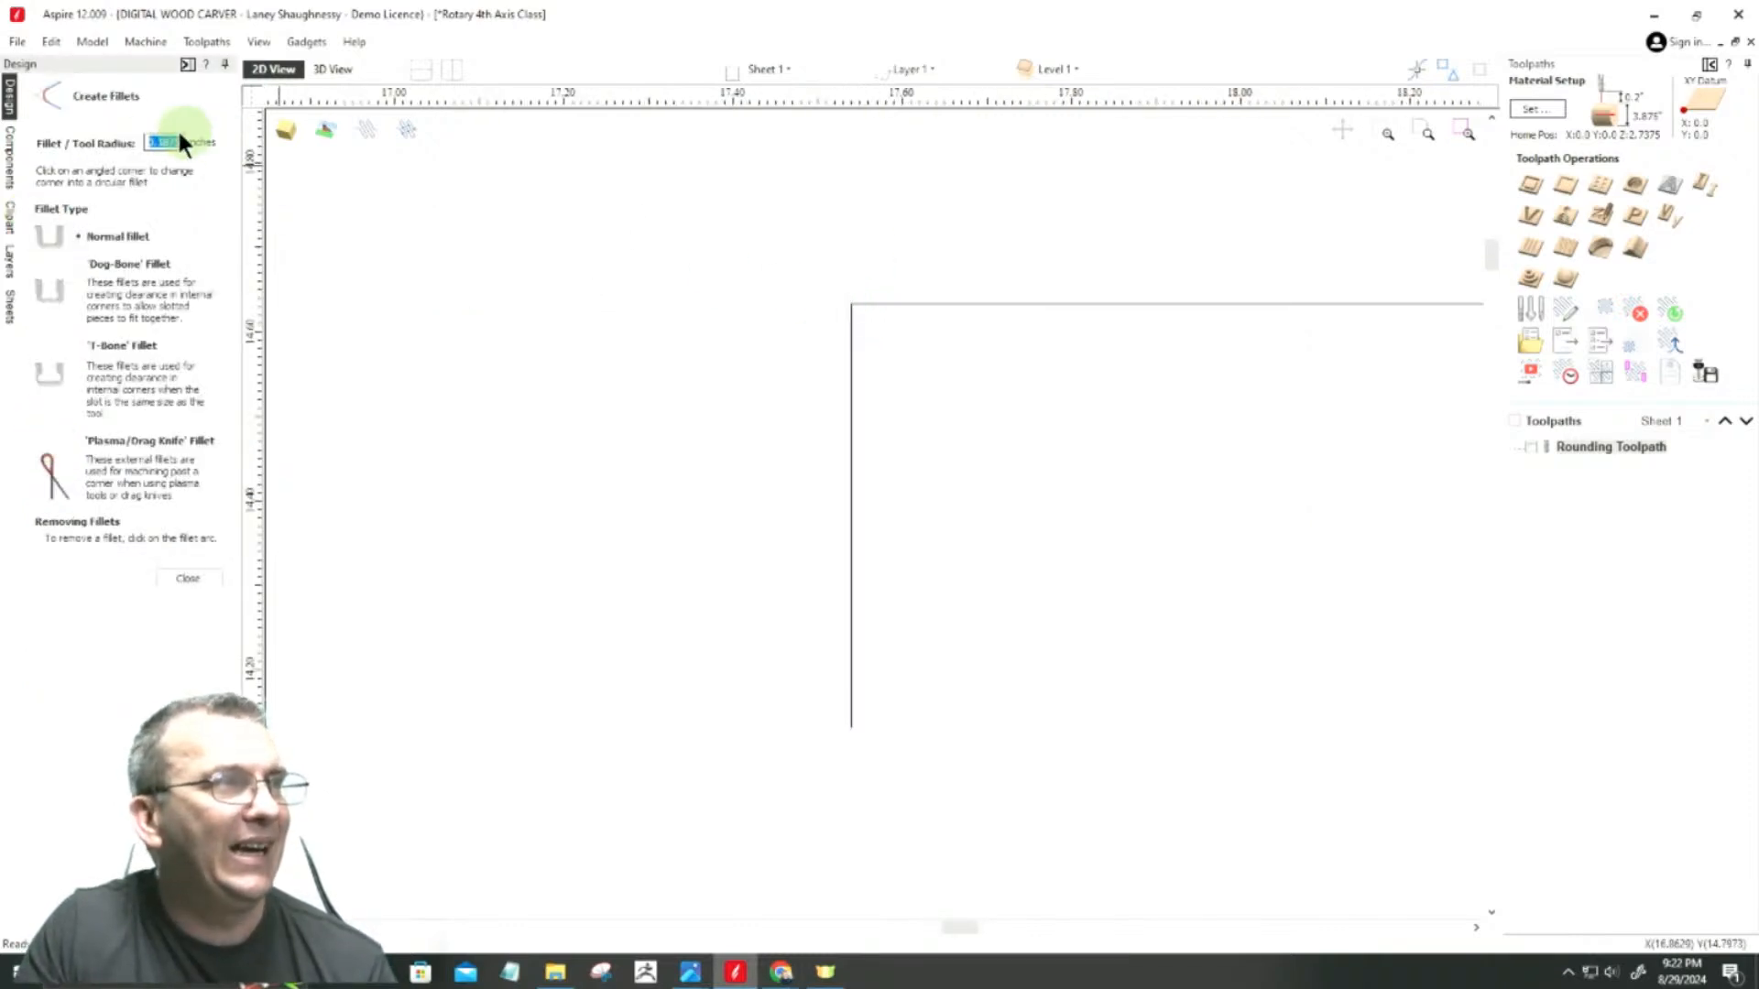
left_click(852, 300)
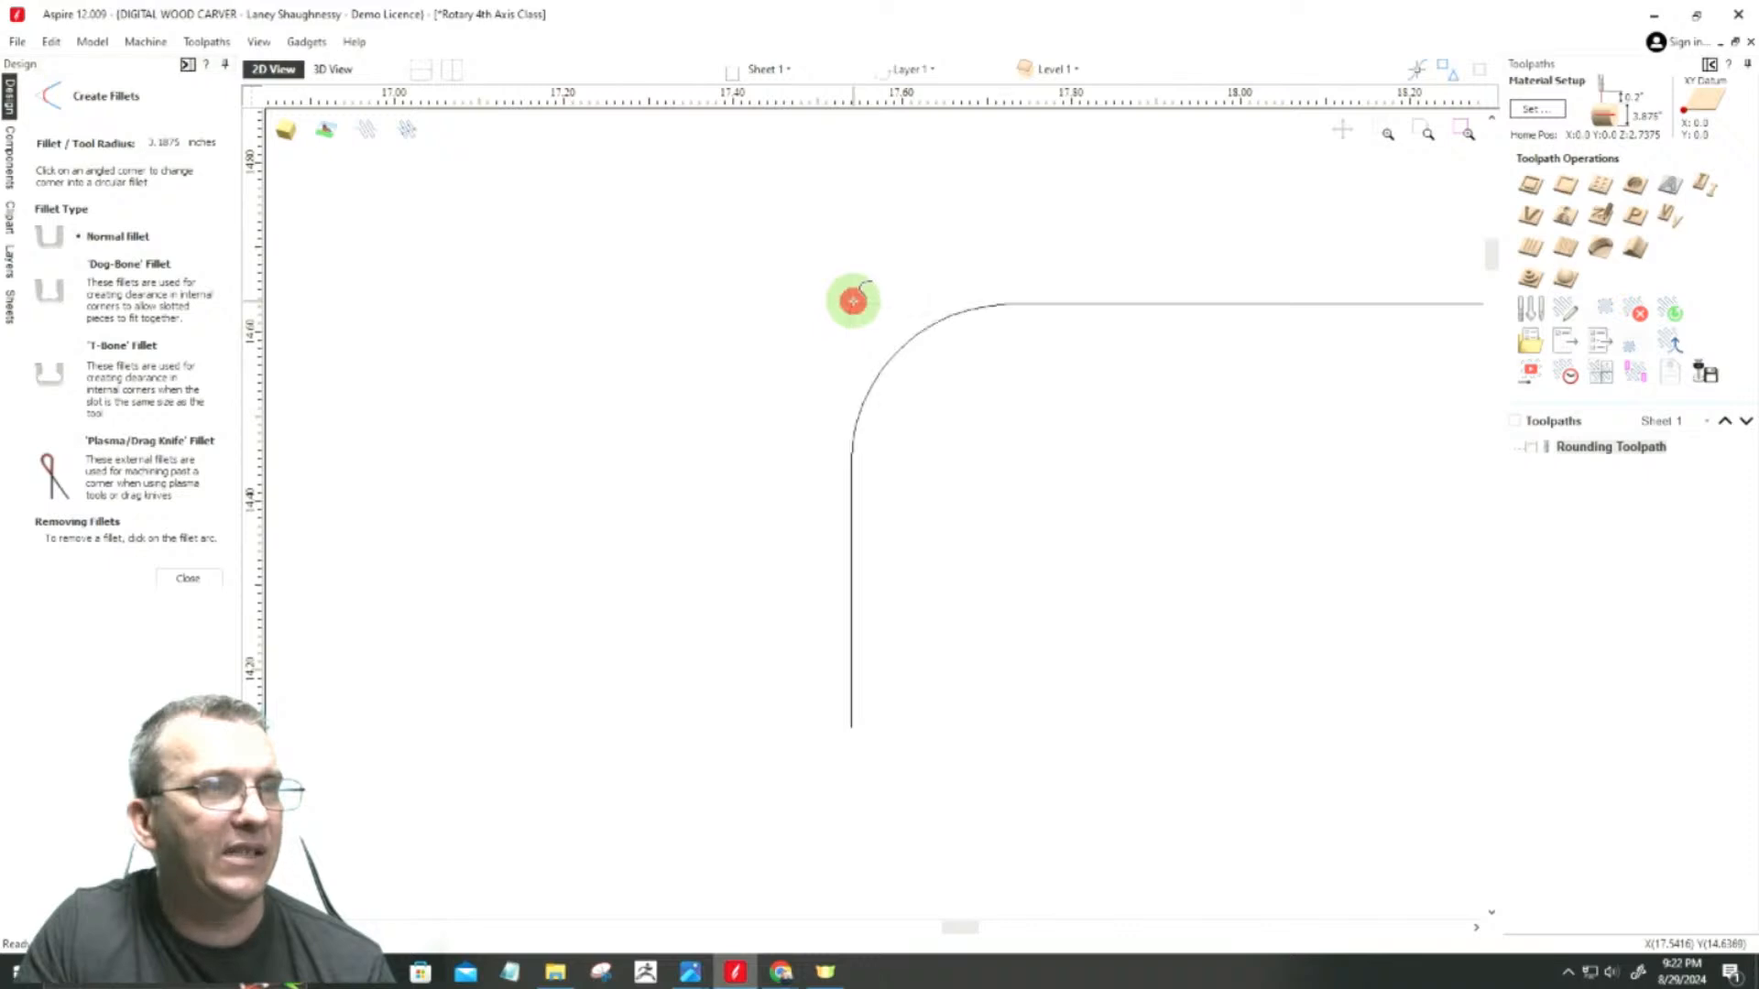
scroll(660, 259, "down", 3)
scroll(1145, 268, "up", 3)
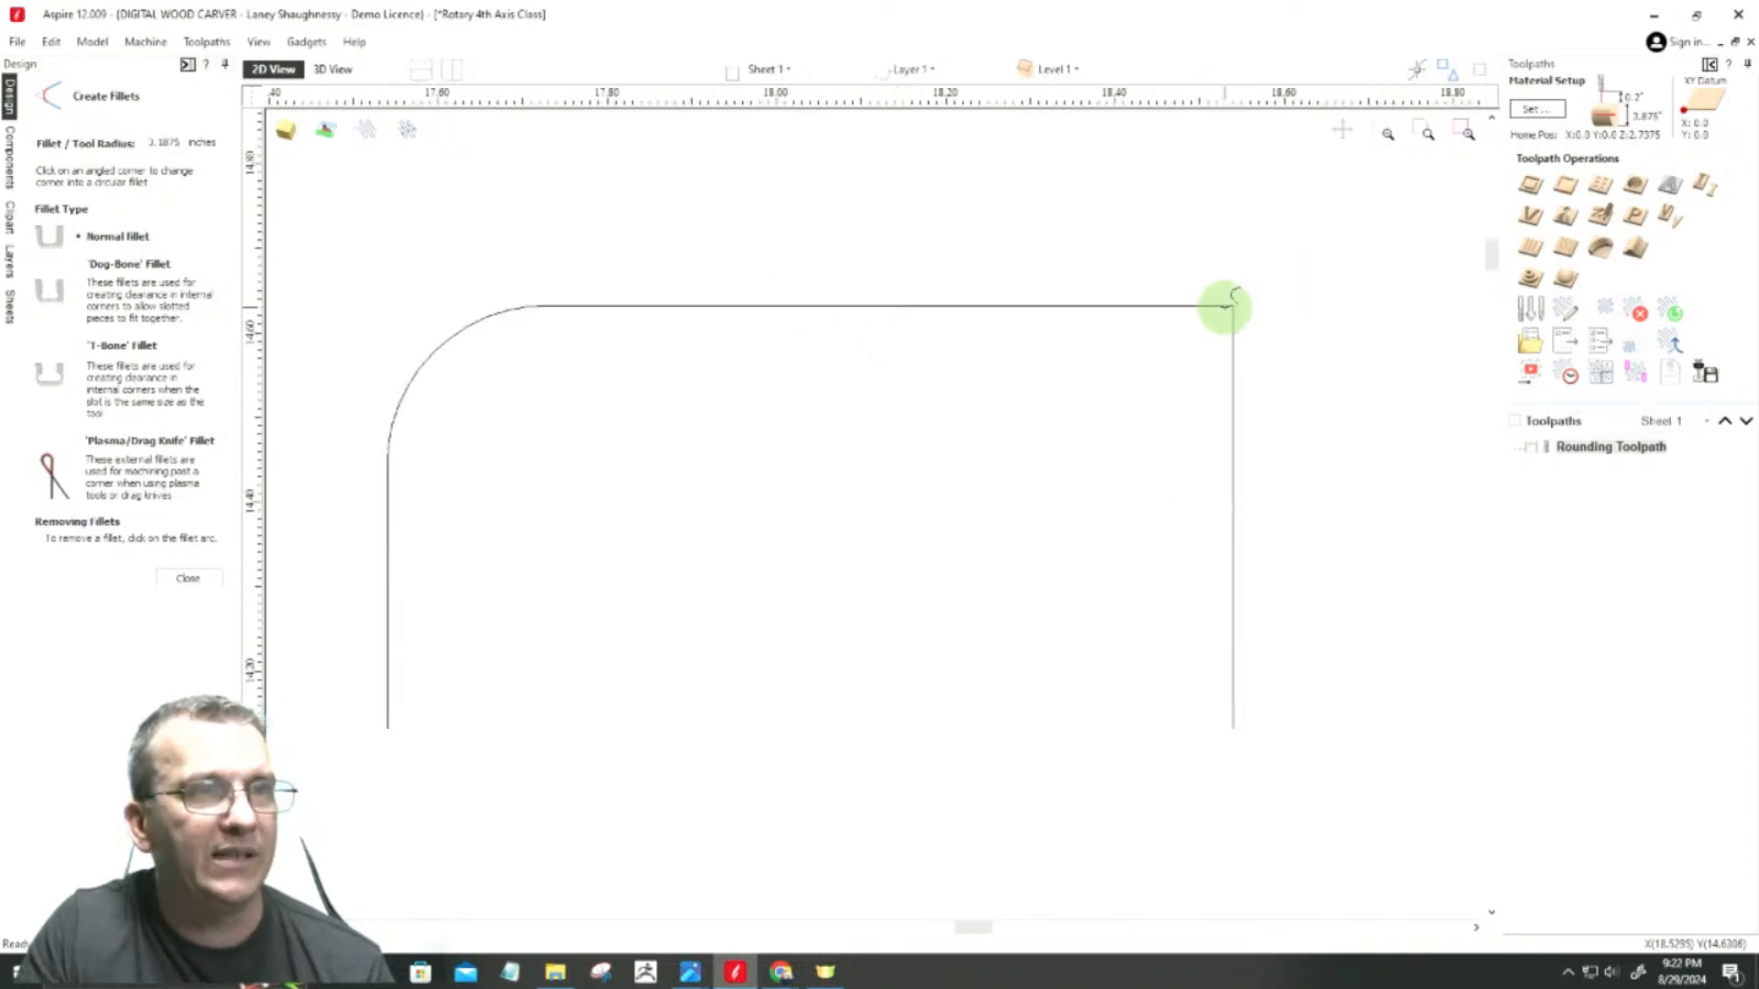
left_click(1235, 305)
scroll(1489, 359, "down", 3)
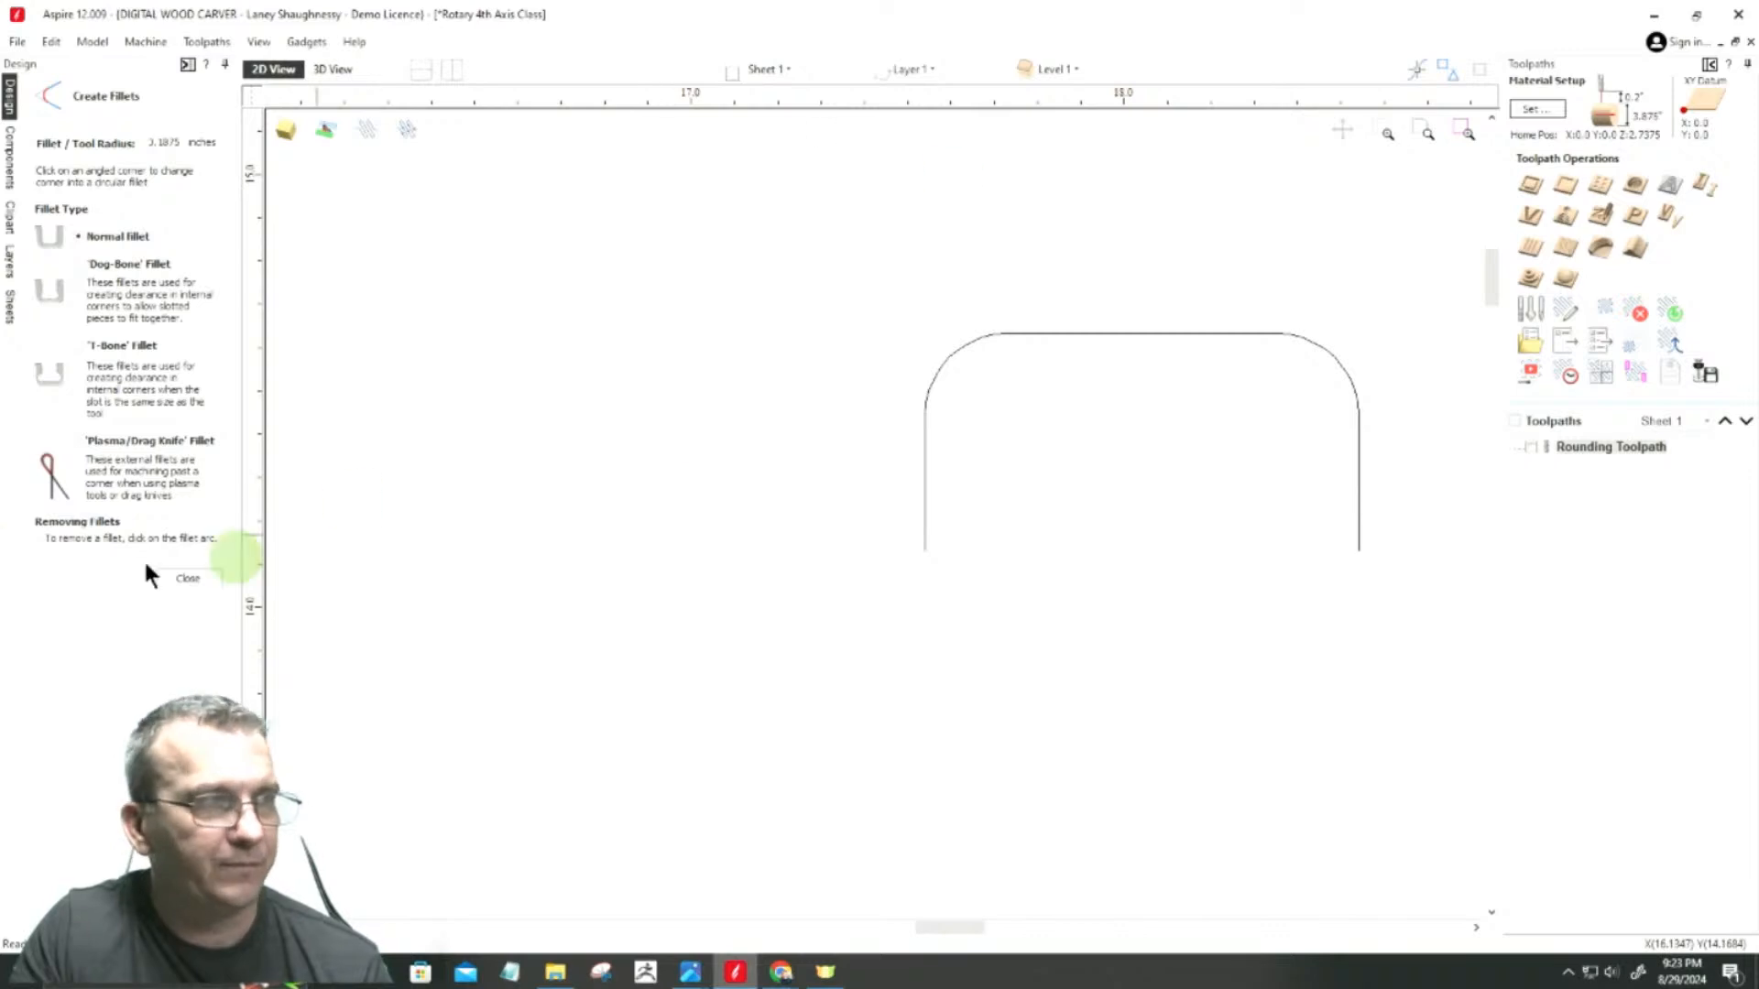
left_click(183, 579)
Step: Draw a vertical line about 12.17 inches long from the central rectangle's top edge to its bottom edge, near its left side
scroll(647, 469, "down", 5)
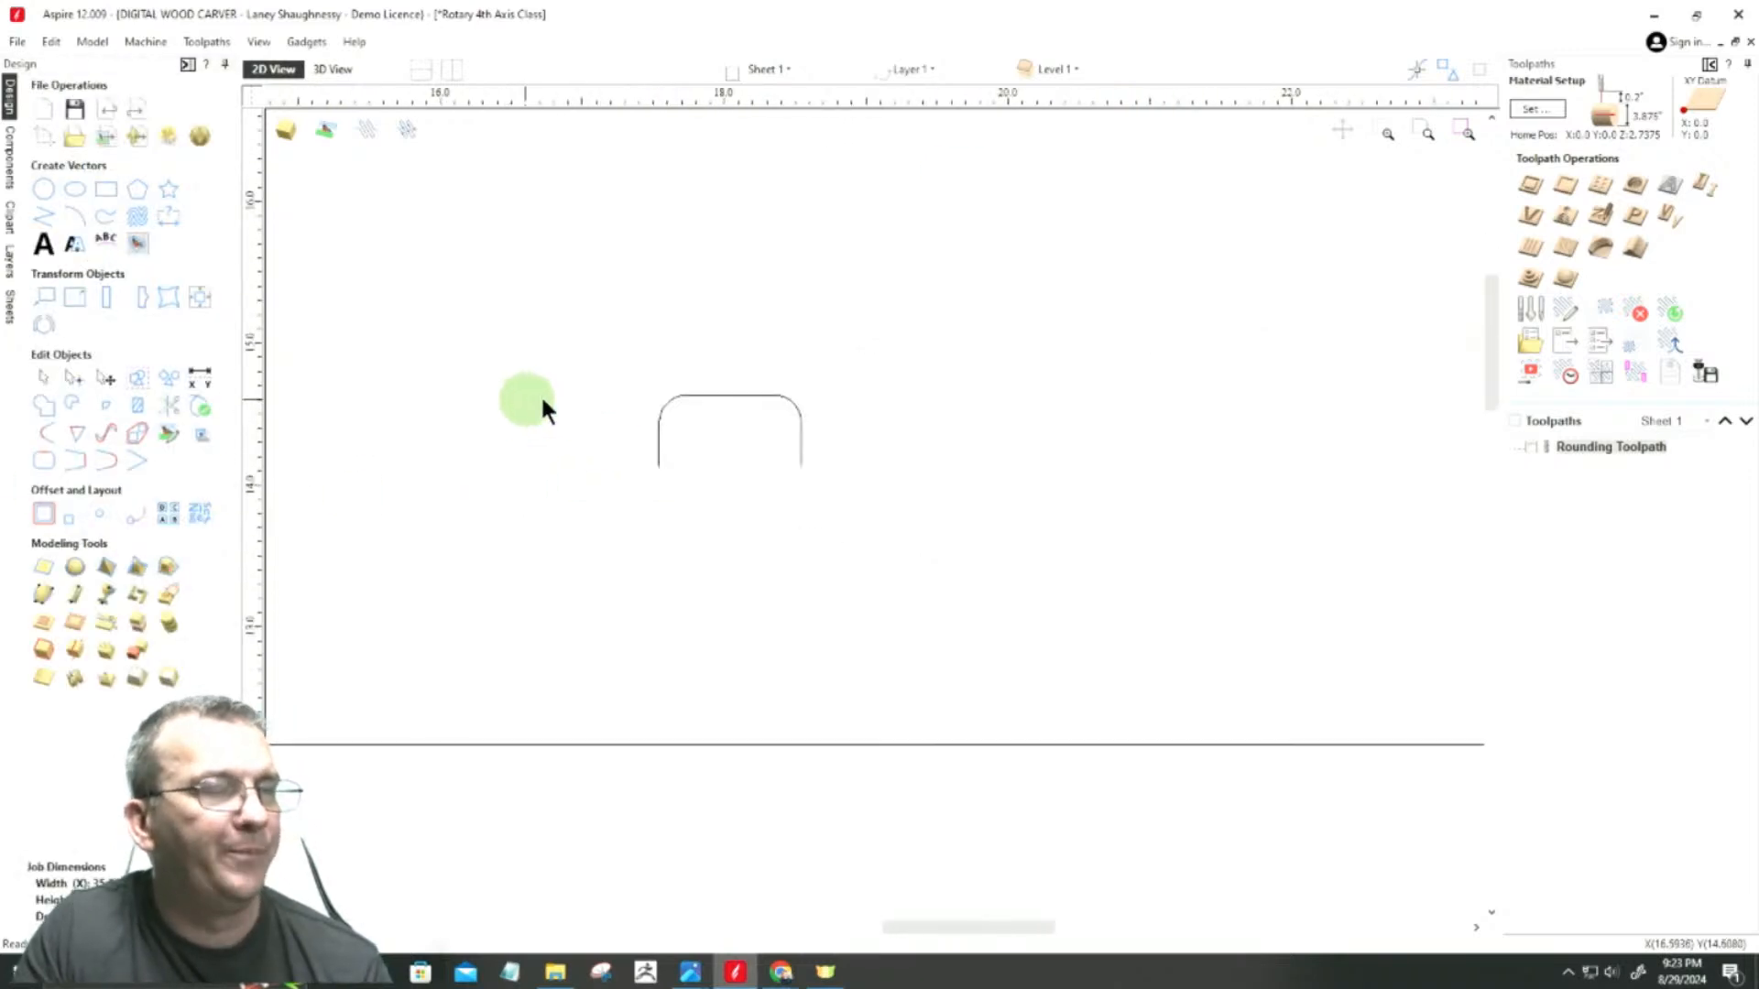
scroll(1081, 427, "down", 2)
left_click_drag(953, 458, 949, 523)
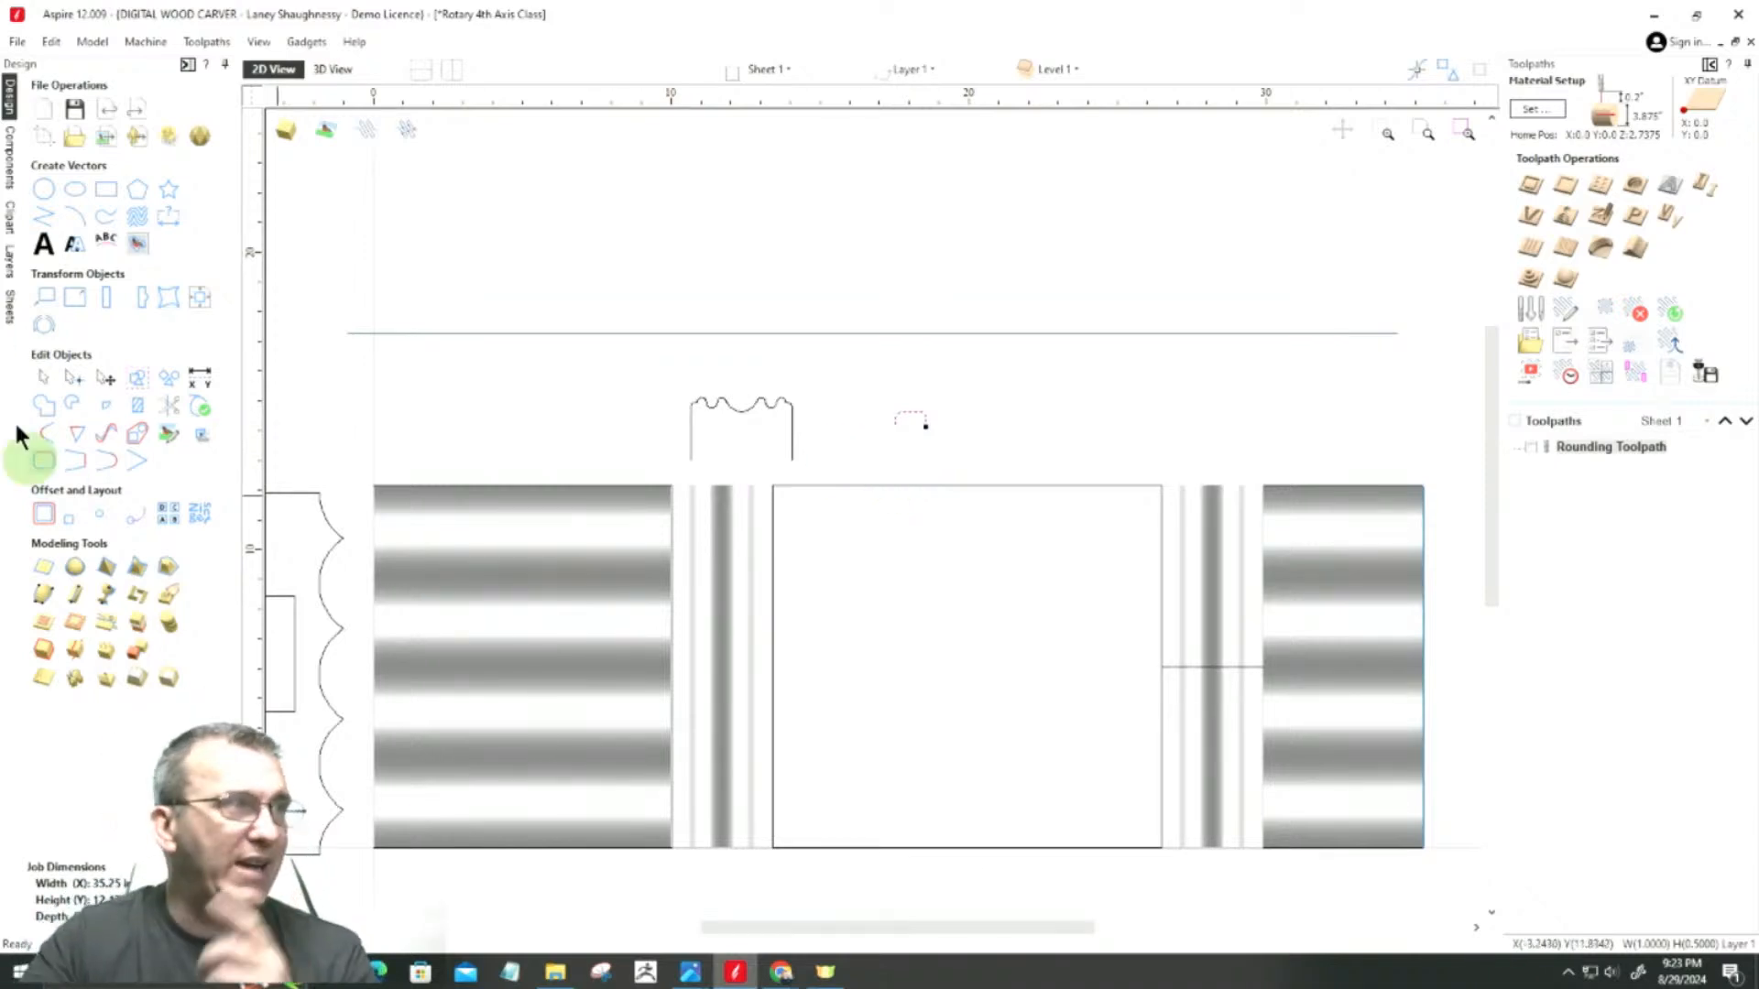
left_click(41, 220)
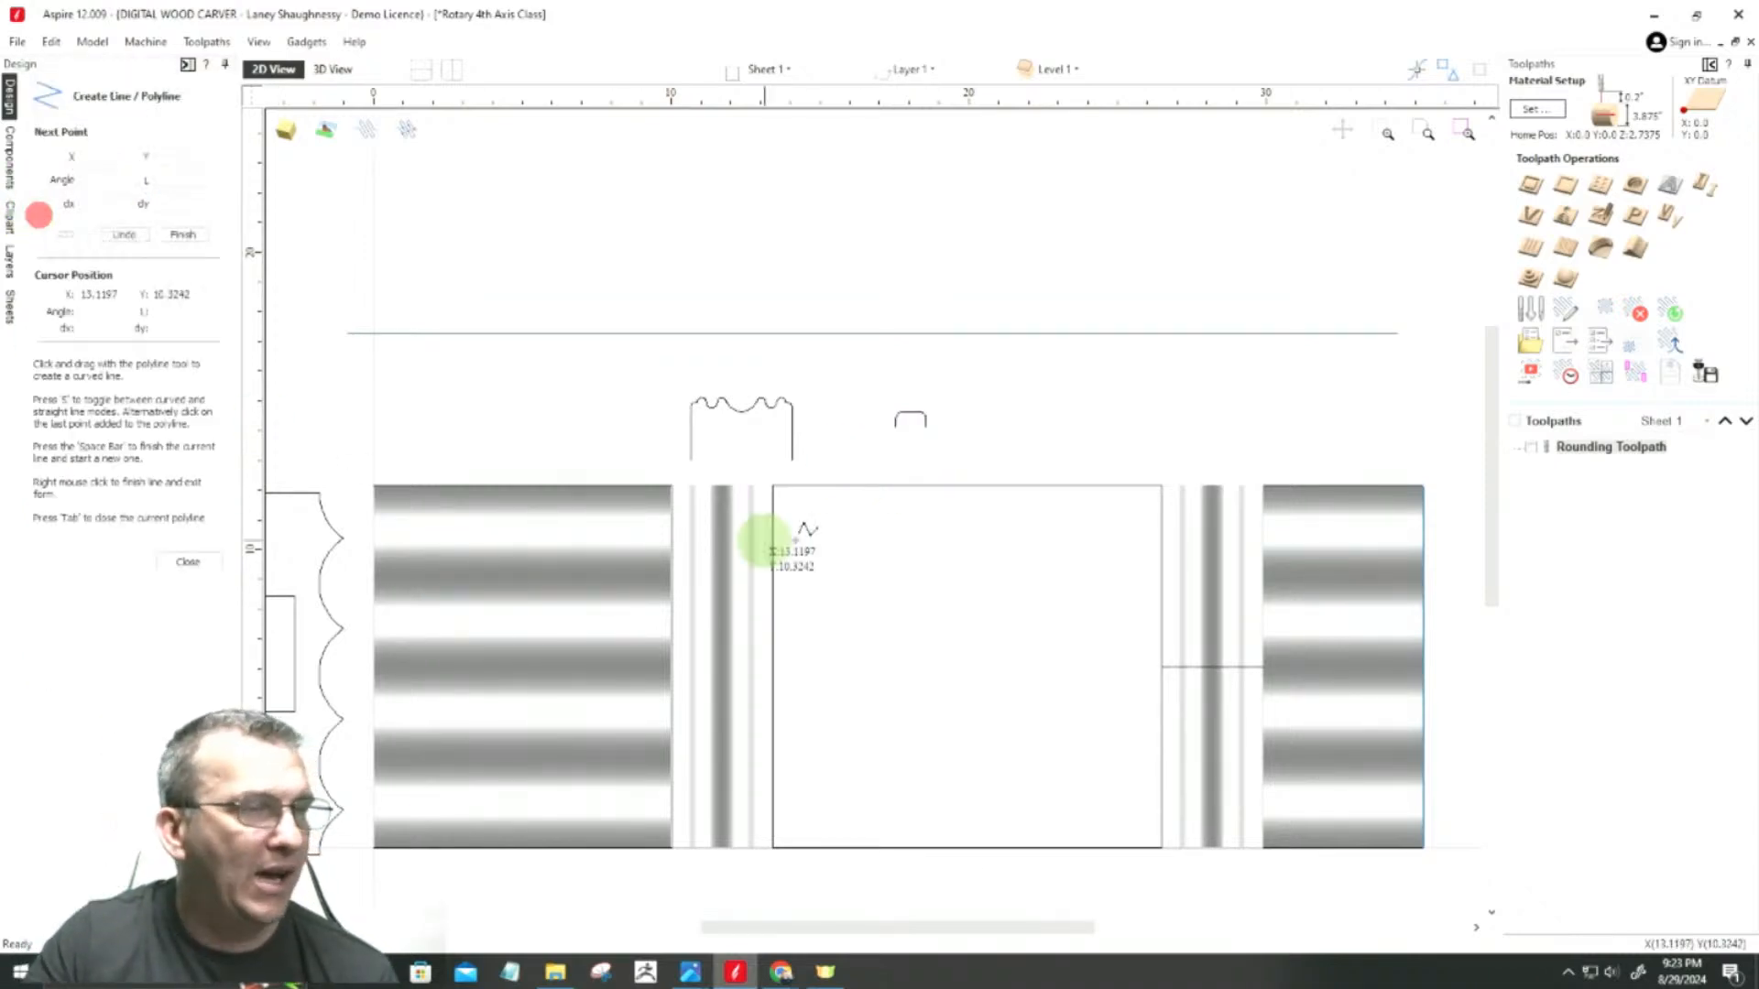
left_click(797, 486)
left_click(796, 849)
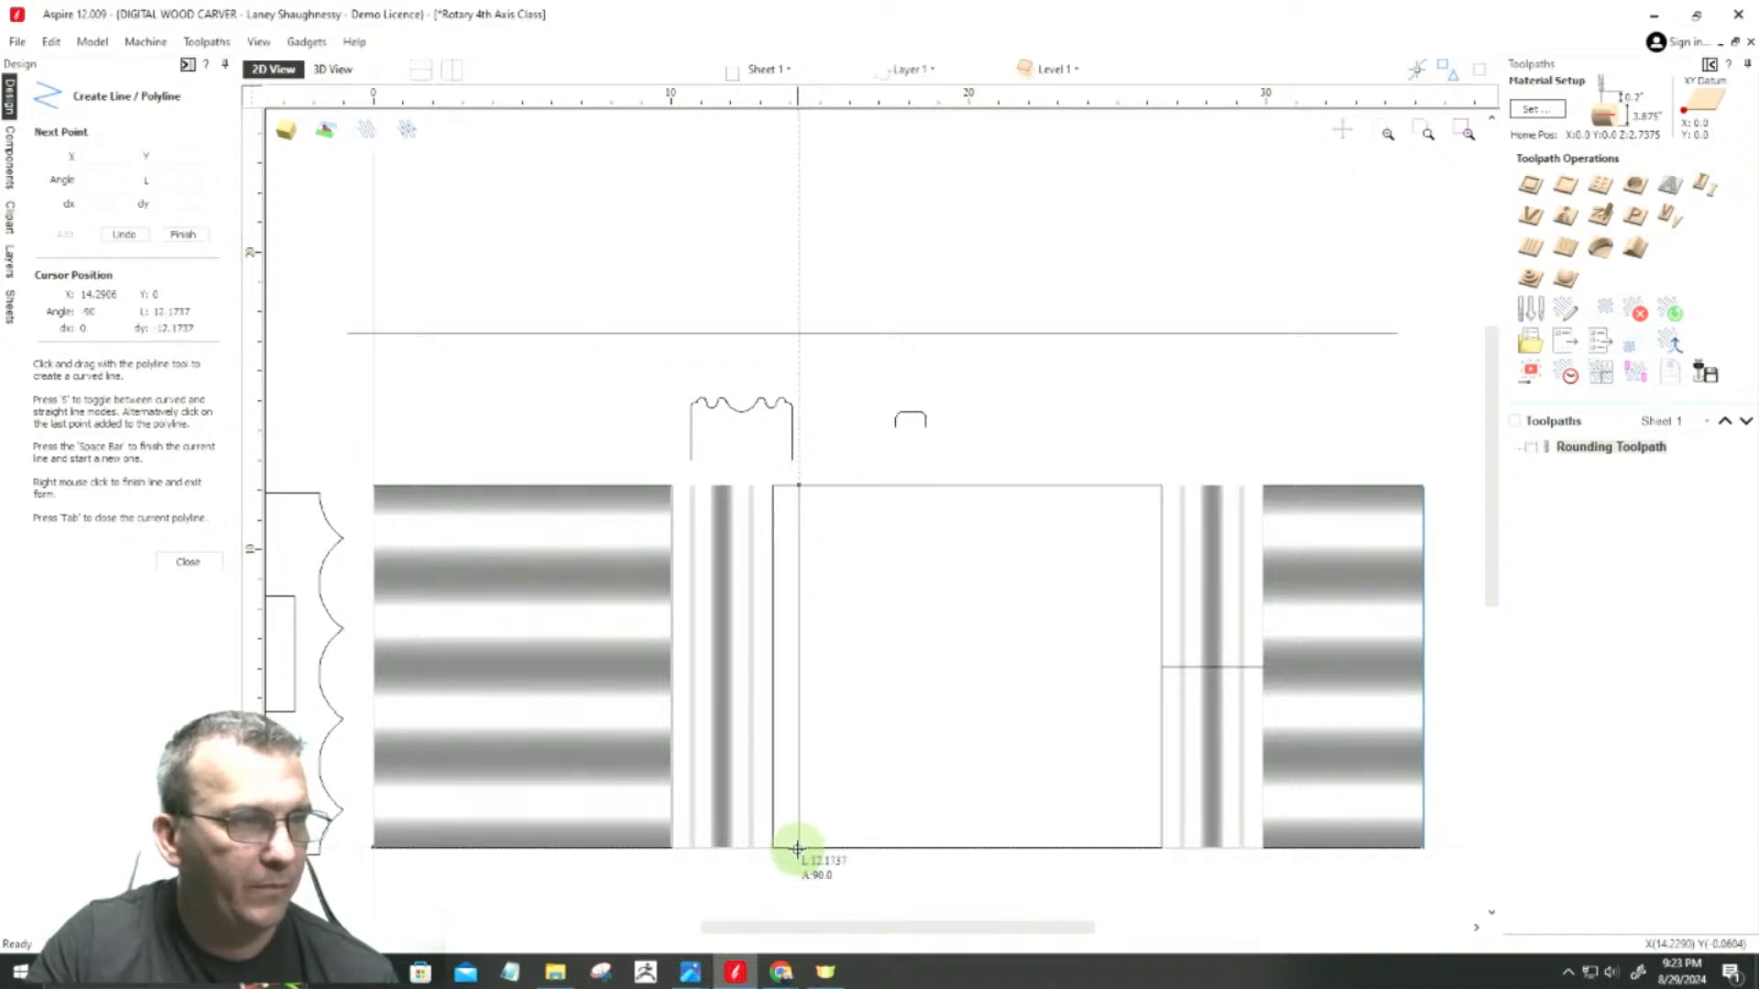
key("space")
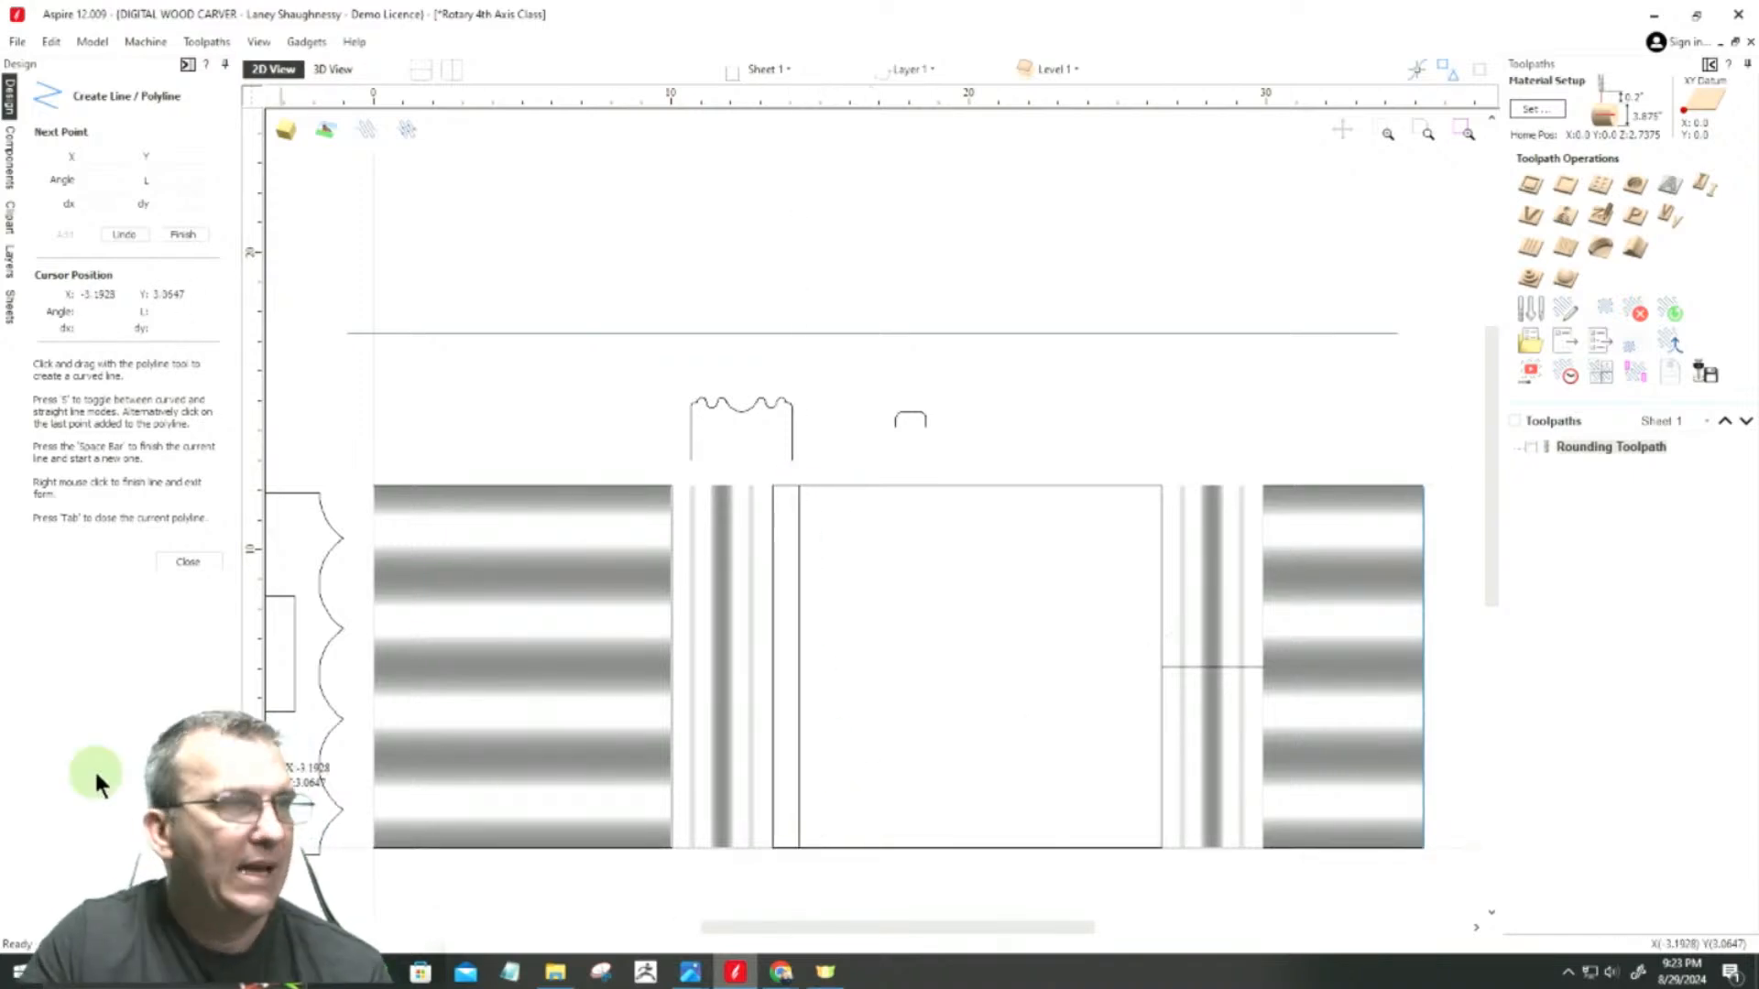
left_click(186, 562)
Step: Move the rounded profile onto the new vertical line so the midpoint of its top edge sits on the line
scroll(767, 731, "up", 1)
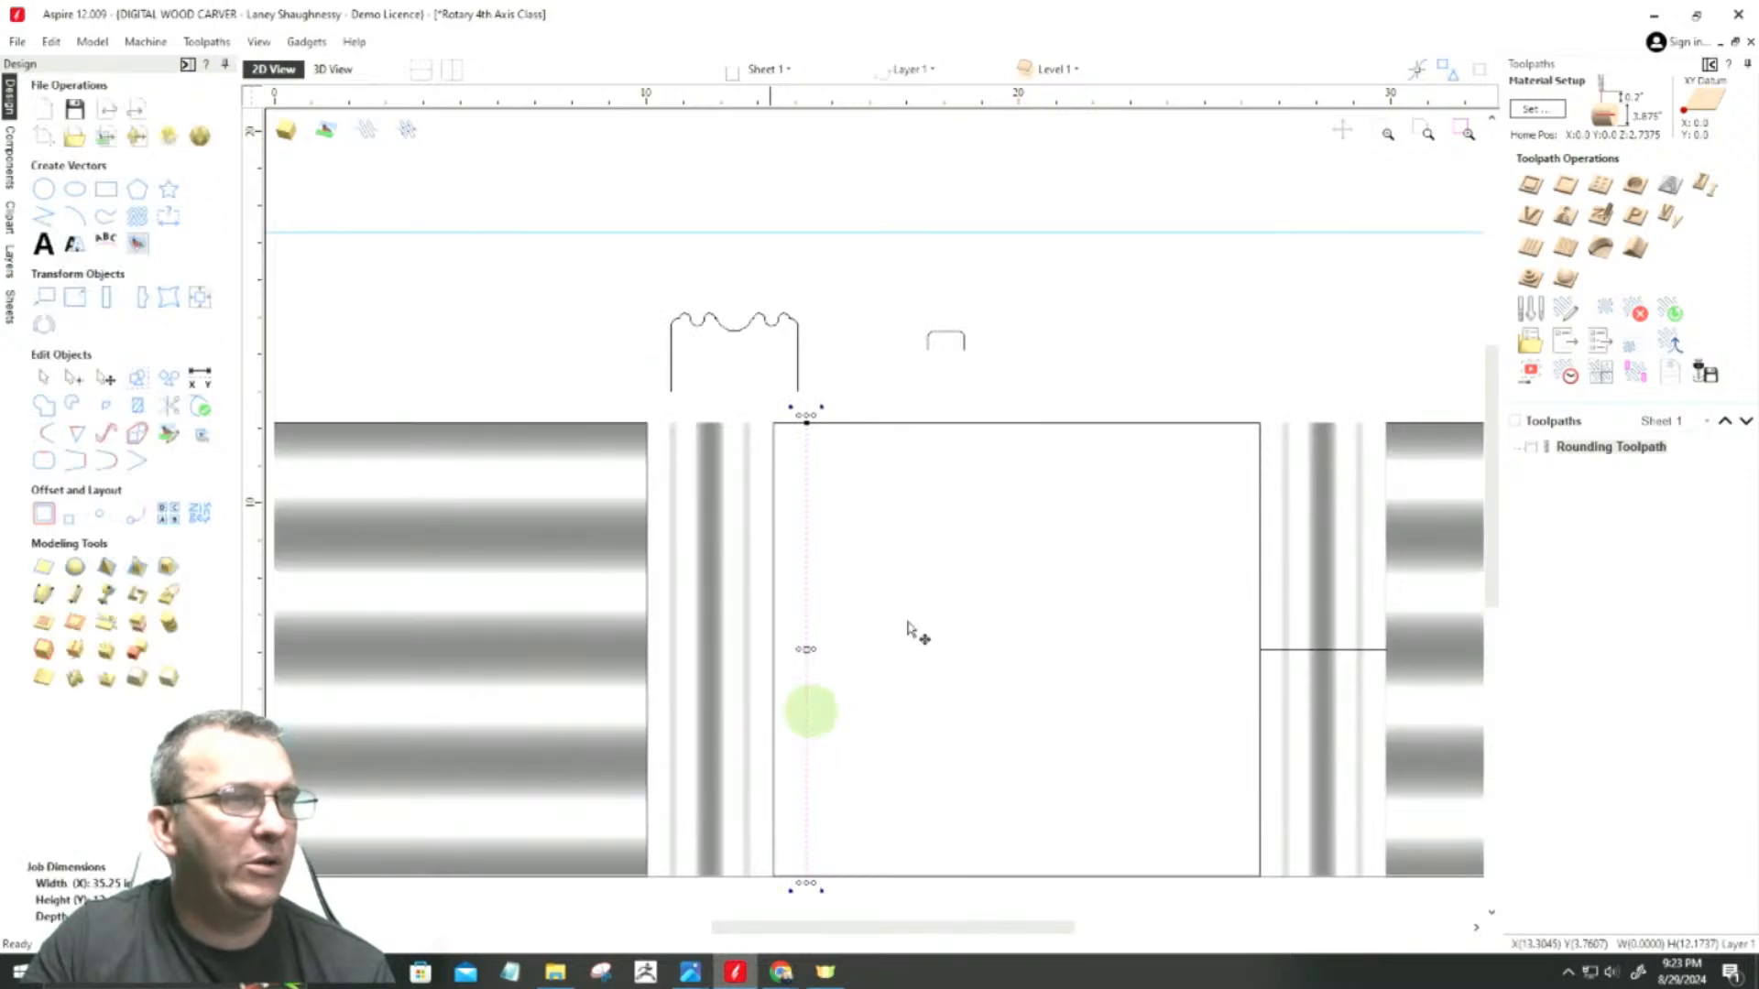
middle_click_drag(911, 628, 1026, 487)
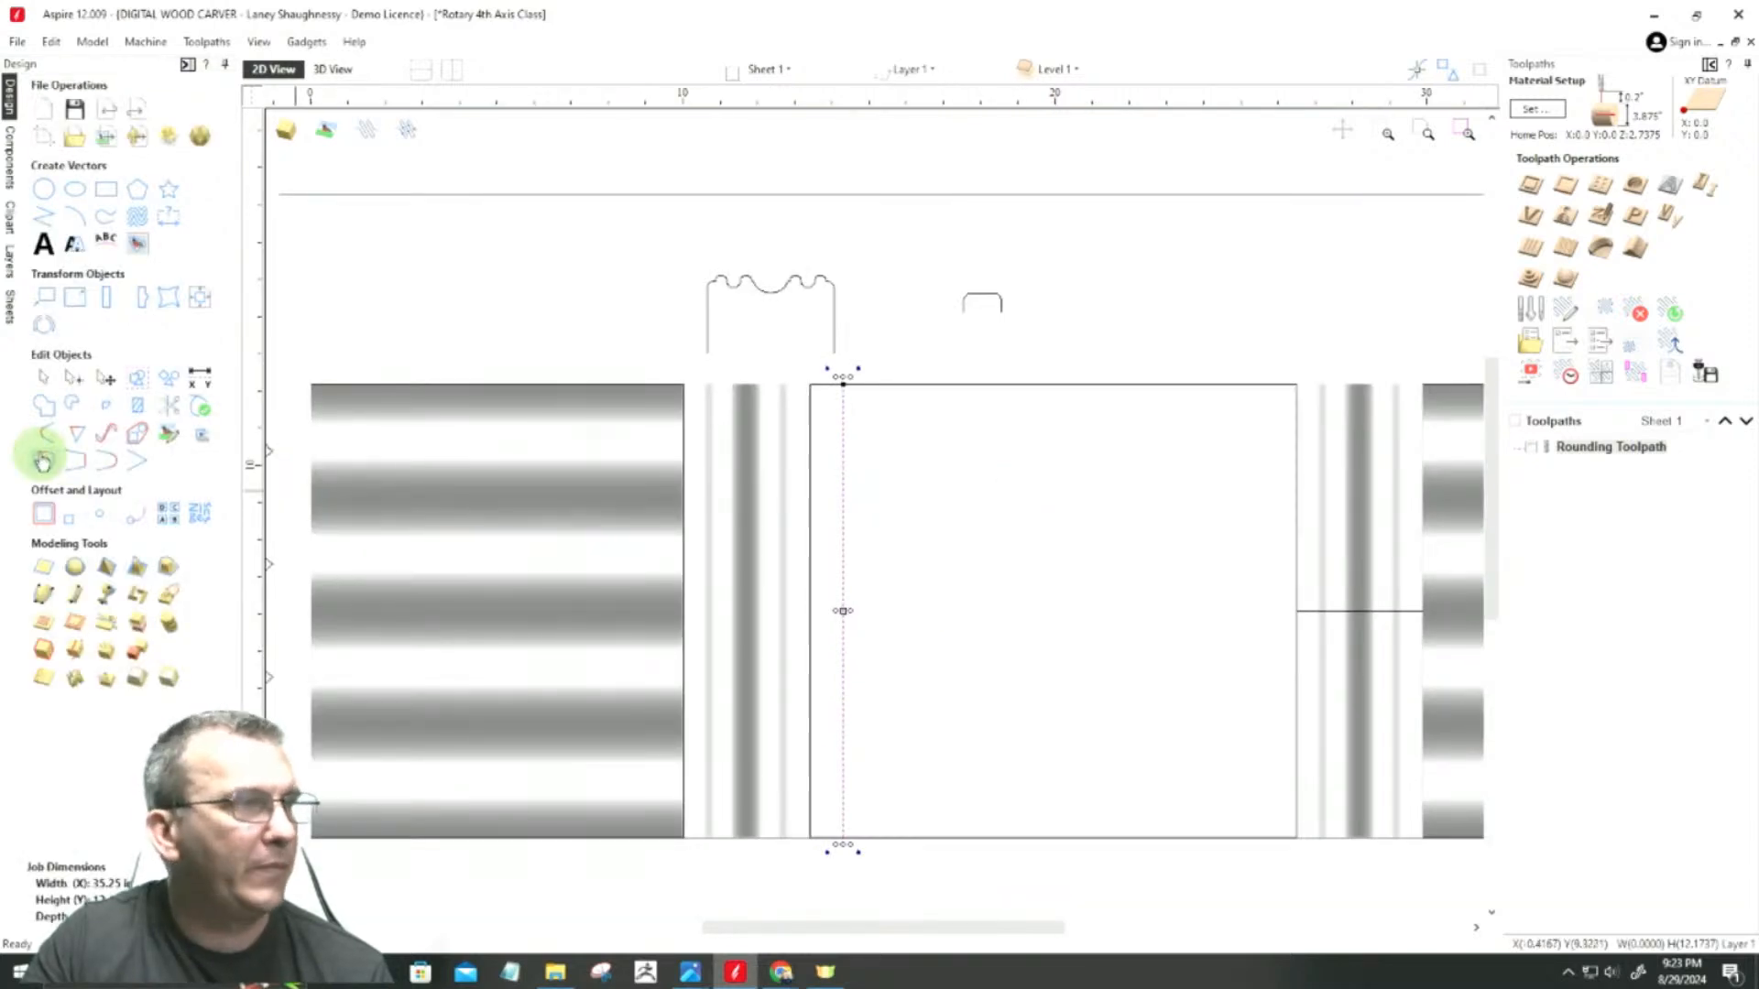
left_click(43, 514)
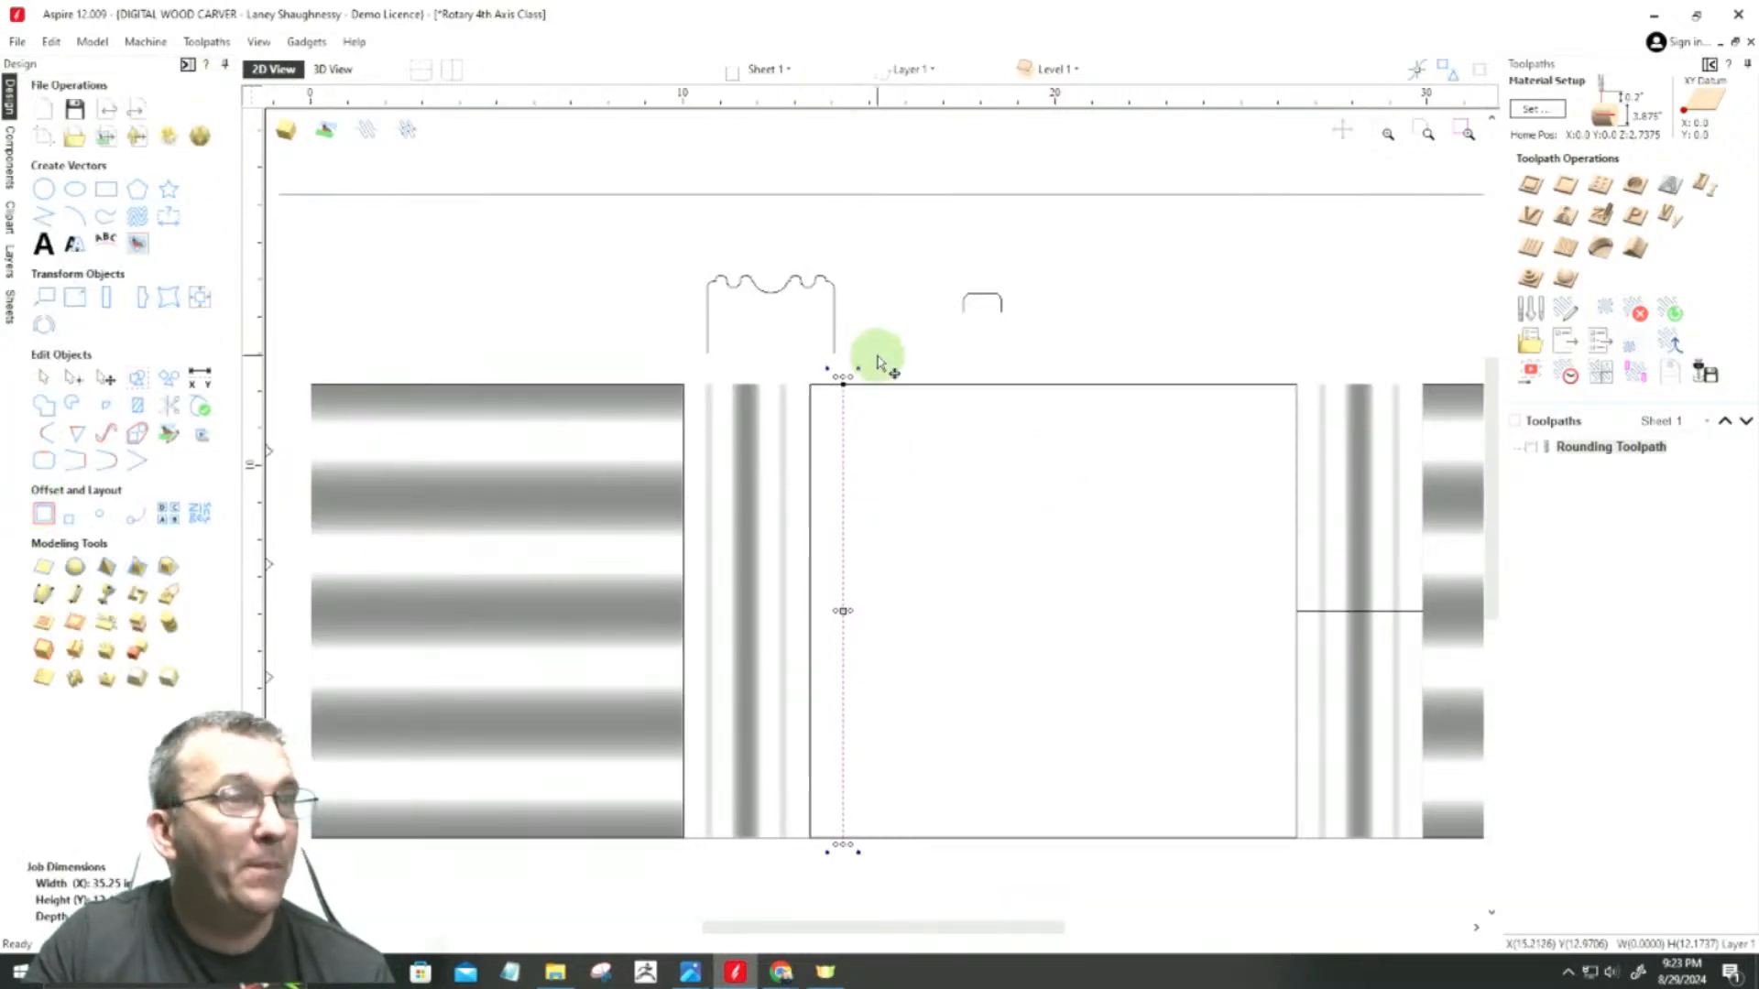
left_click(984, 299)
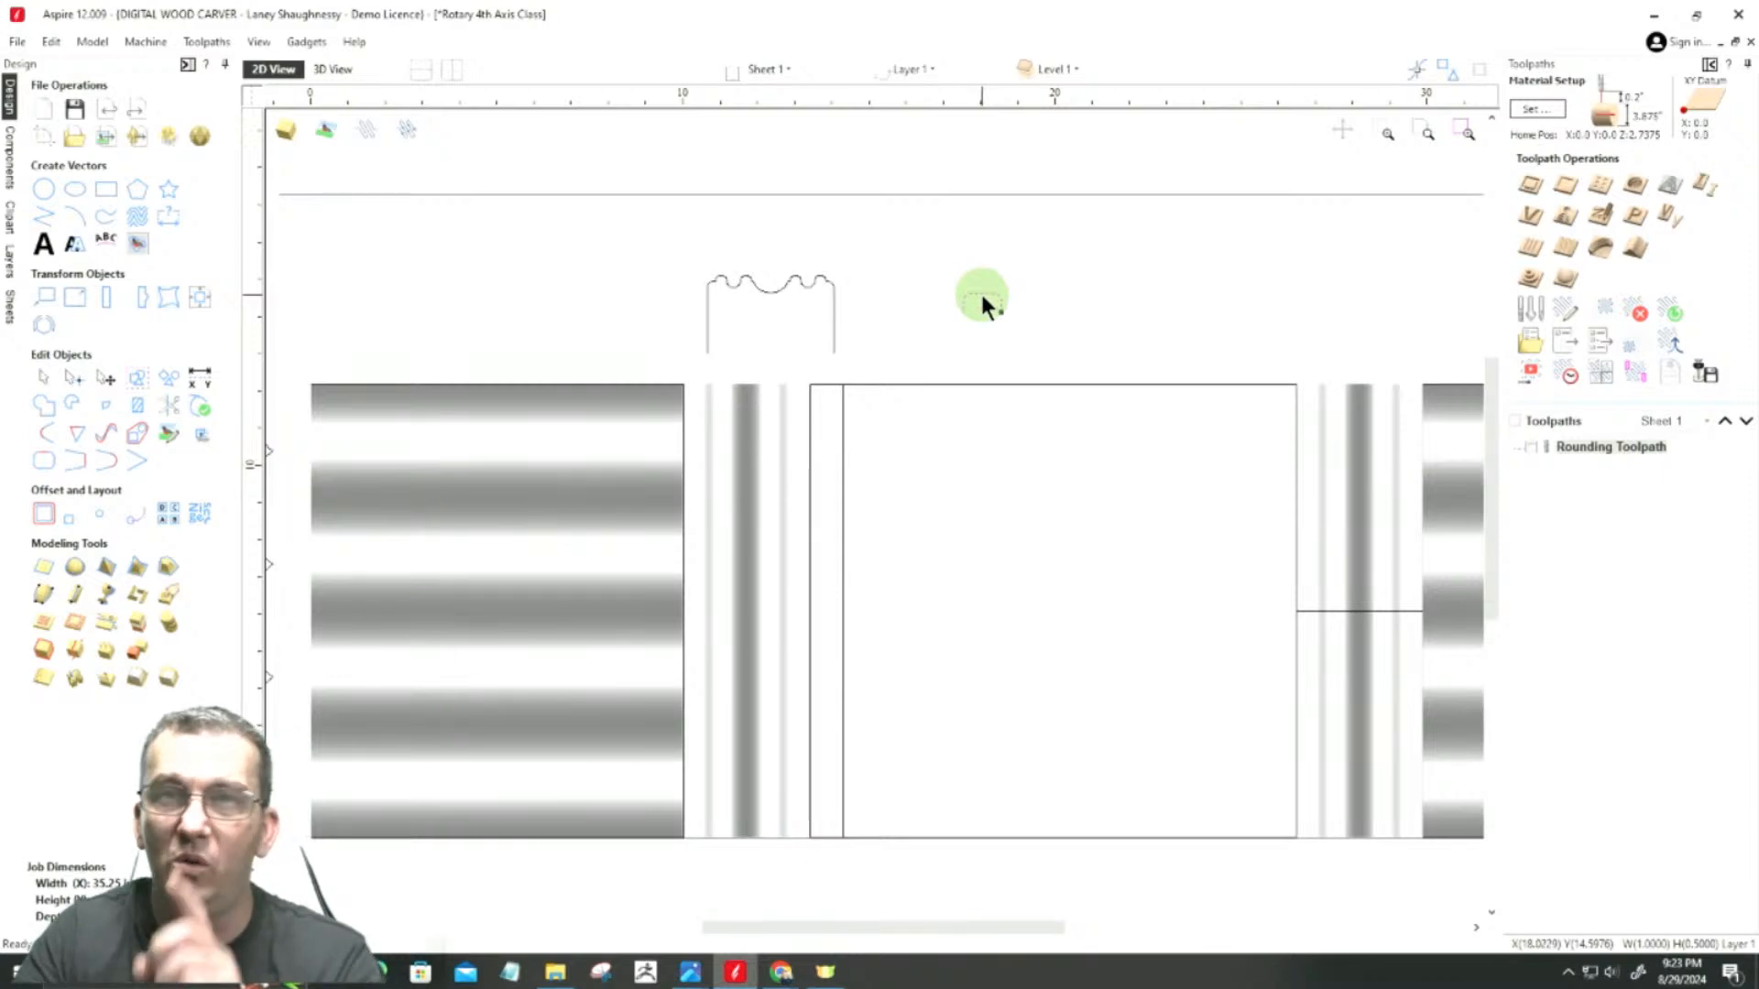
left_click(980, 301)
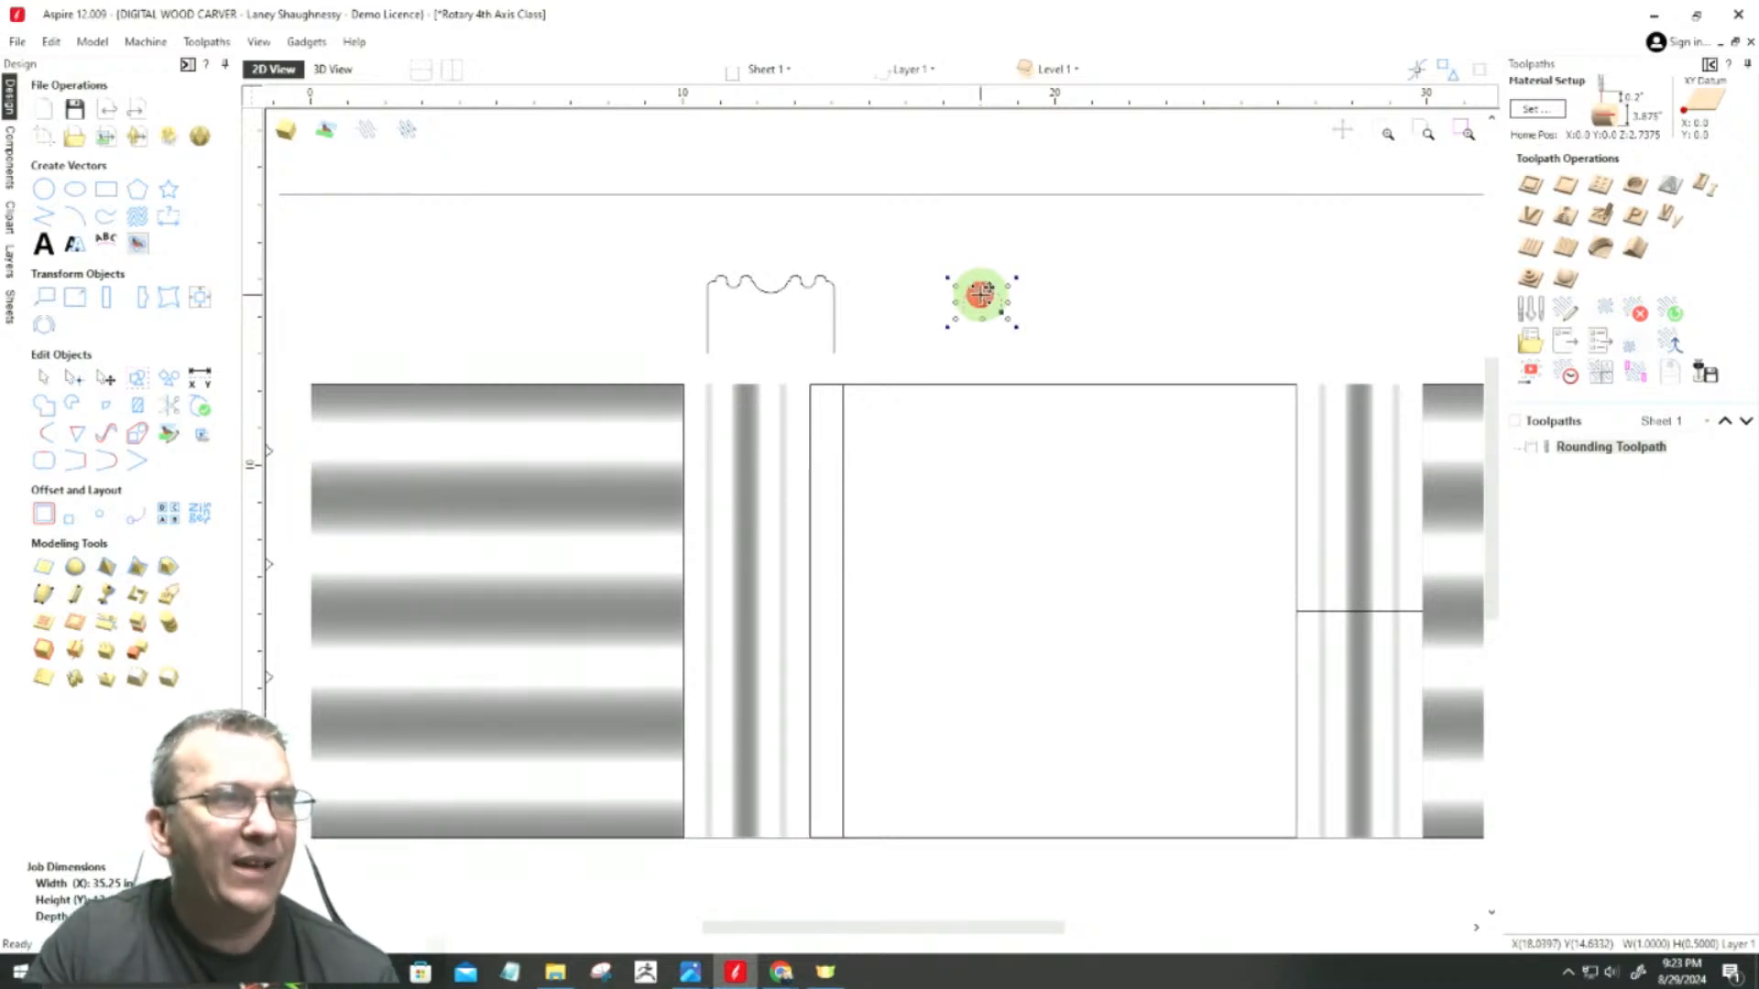
left_click(843, 492)
scroll(844, 492, "up", 8)
scroll(1111, 502, "up", 3)
scroll(1080, 546, "down", 5)
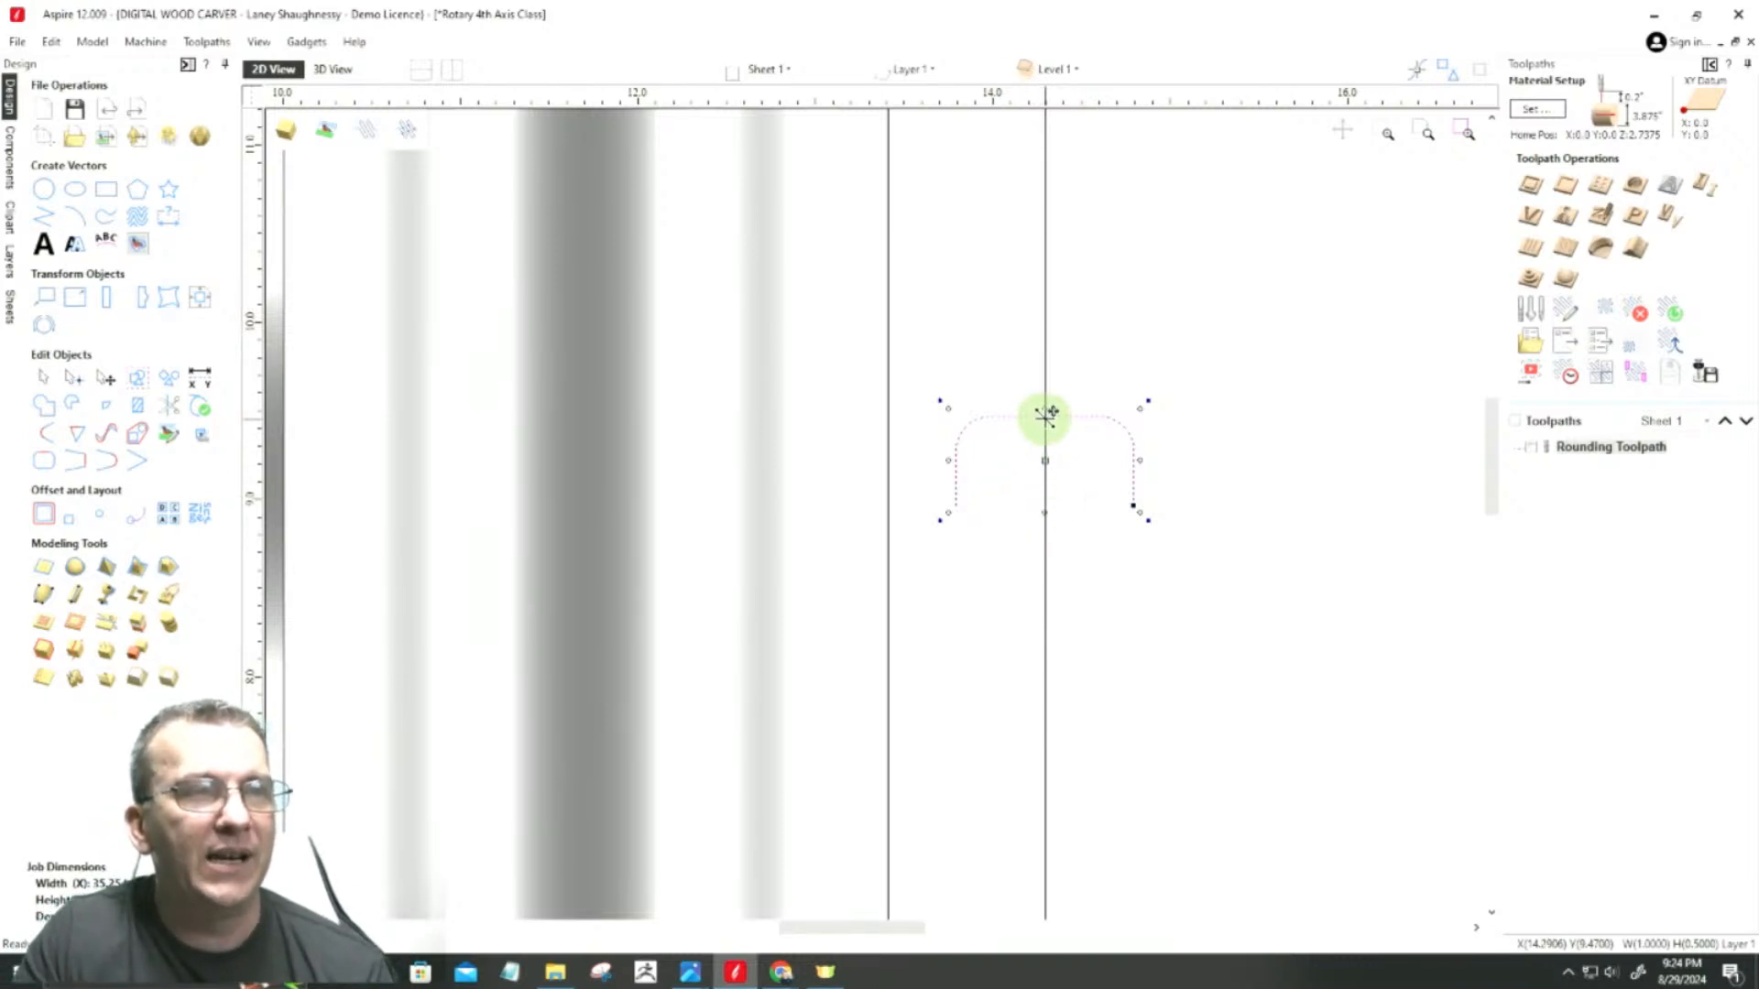
Step: Copy the rounded profile to the right of the original, level with it, leaving a small gap between the two
left_click_drag(1045, 419, 1222, 418)
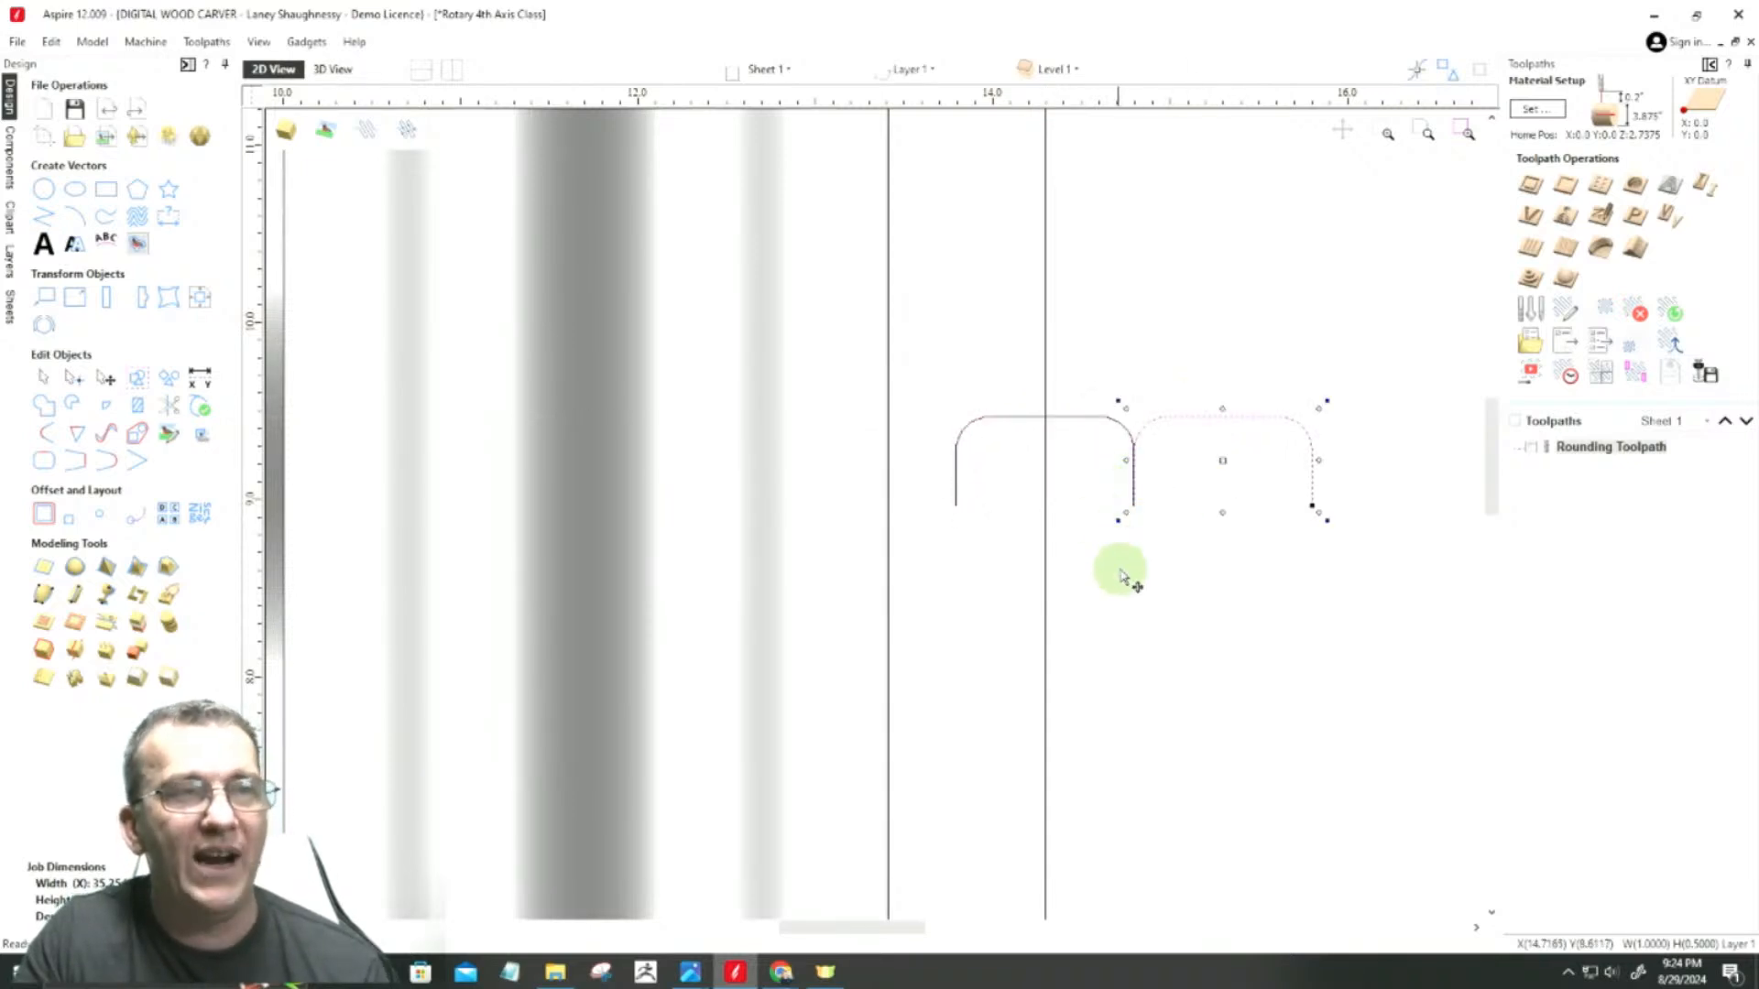
scroll(1122, 453, "up", 3)
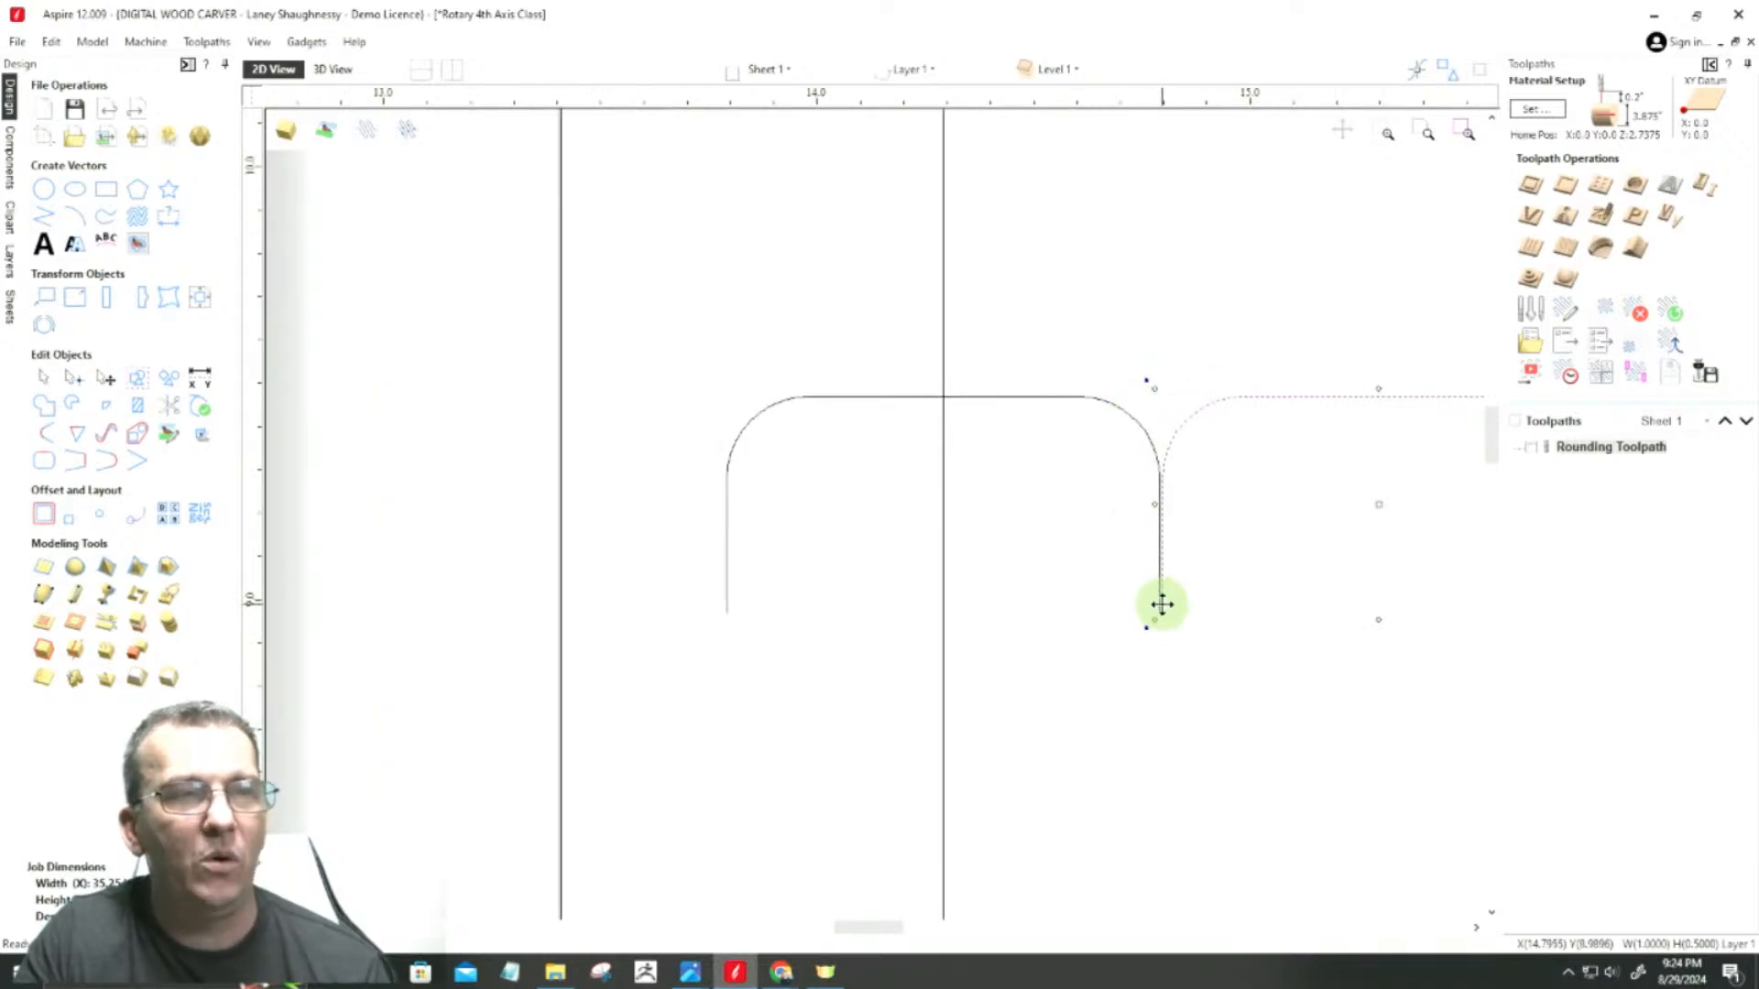
left_click_drag(1176, 602, 1182, 603)
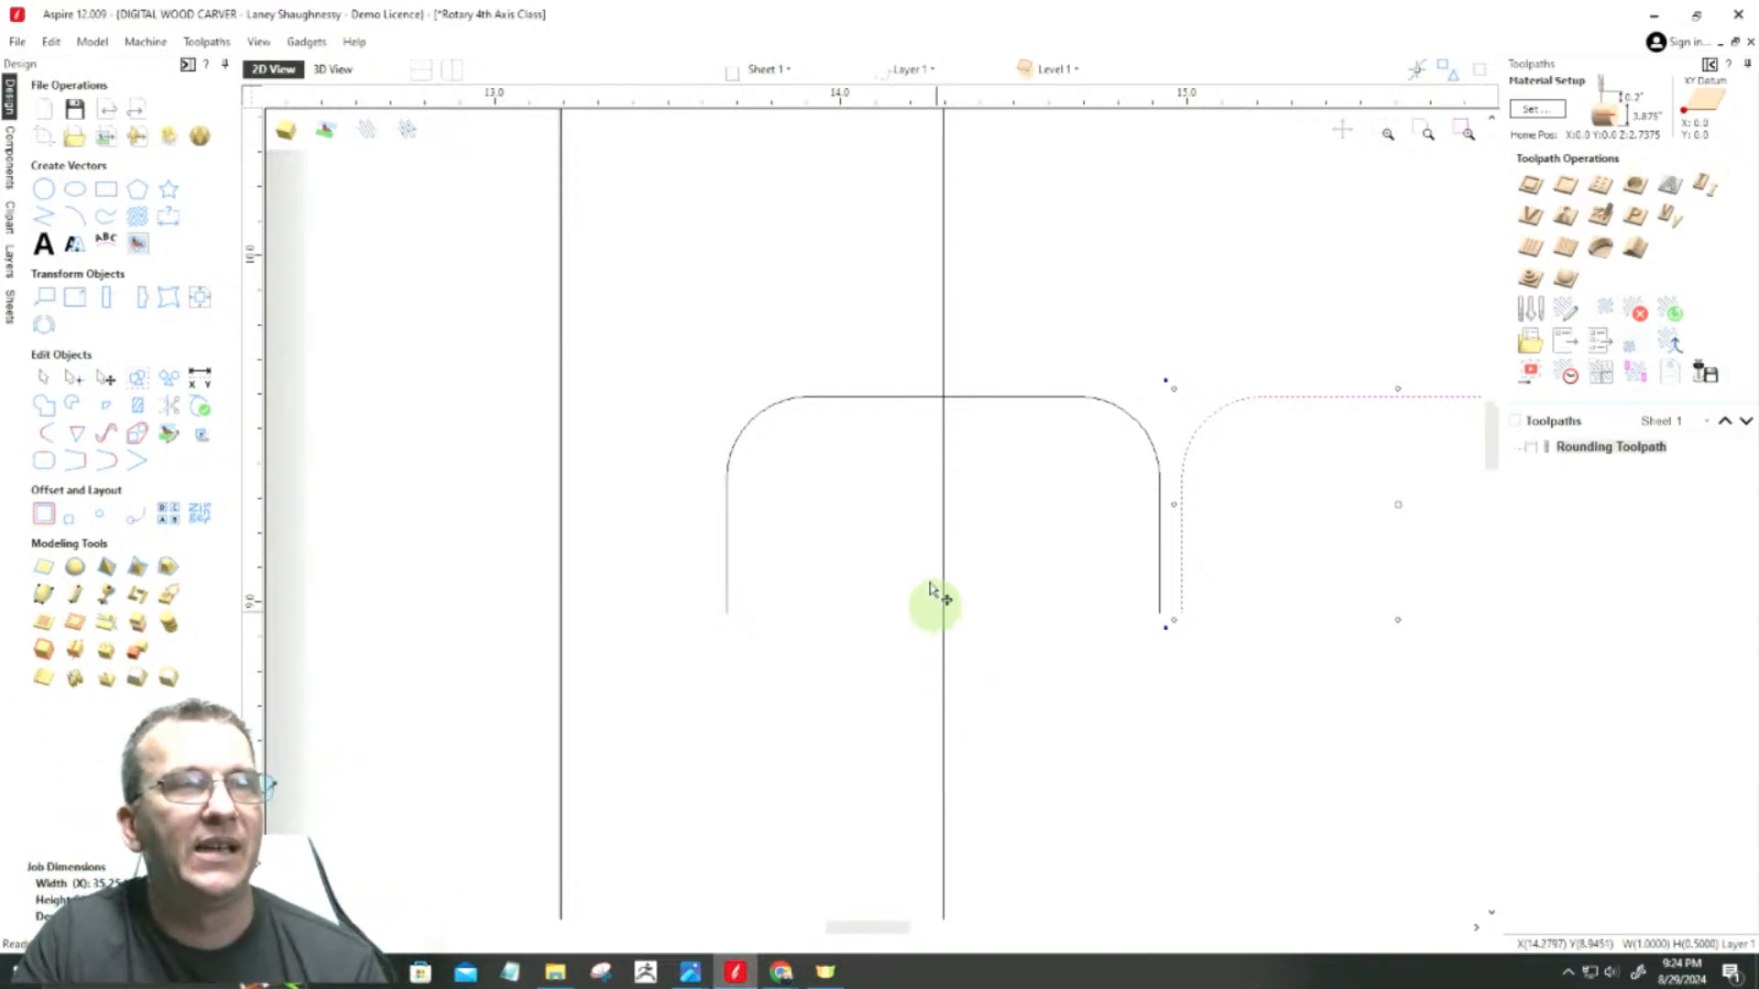
scroll(971, 367, "down", 3)
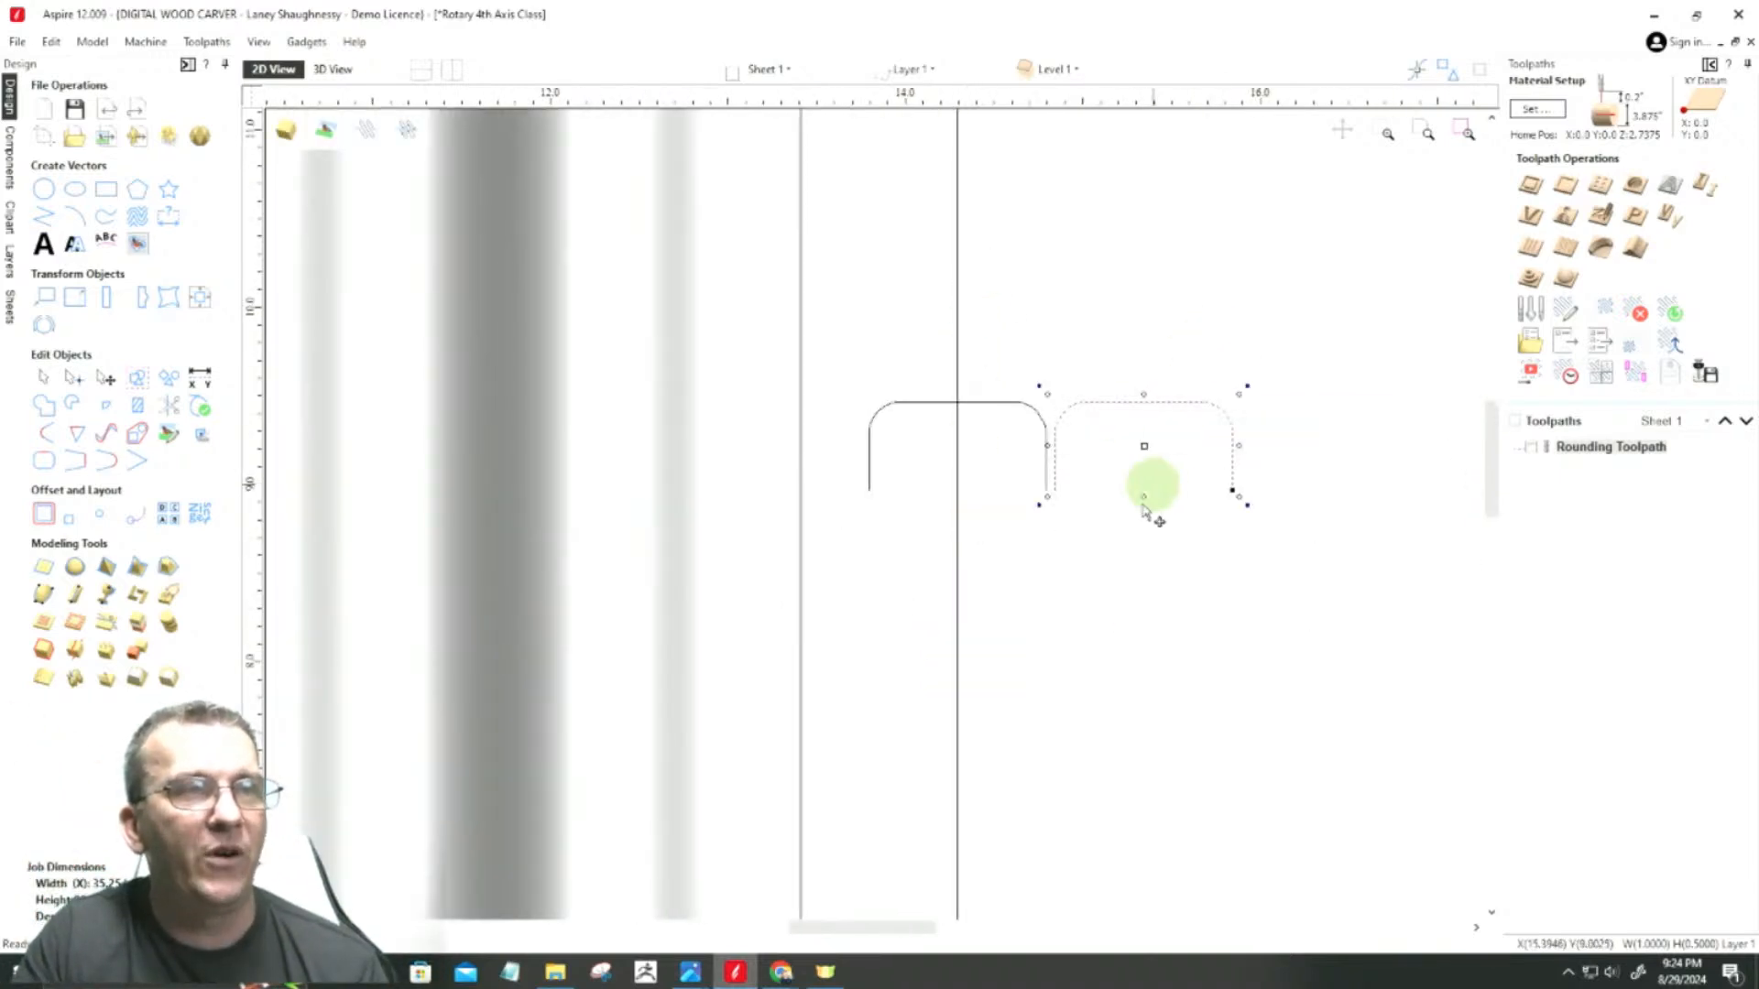
Step: Copy the vertical line to the right so it passes through the top midpoint of the second rounded profile
left_click(959, 504)
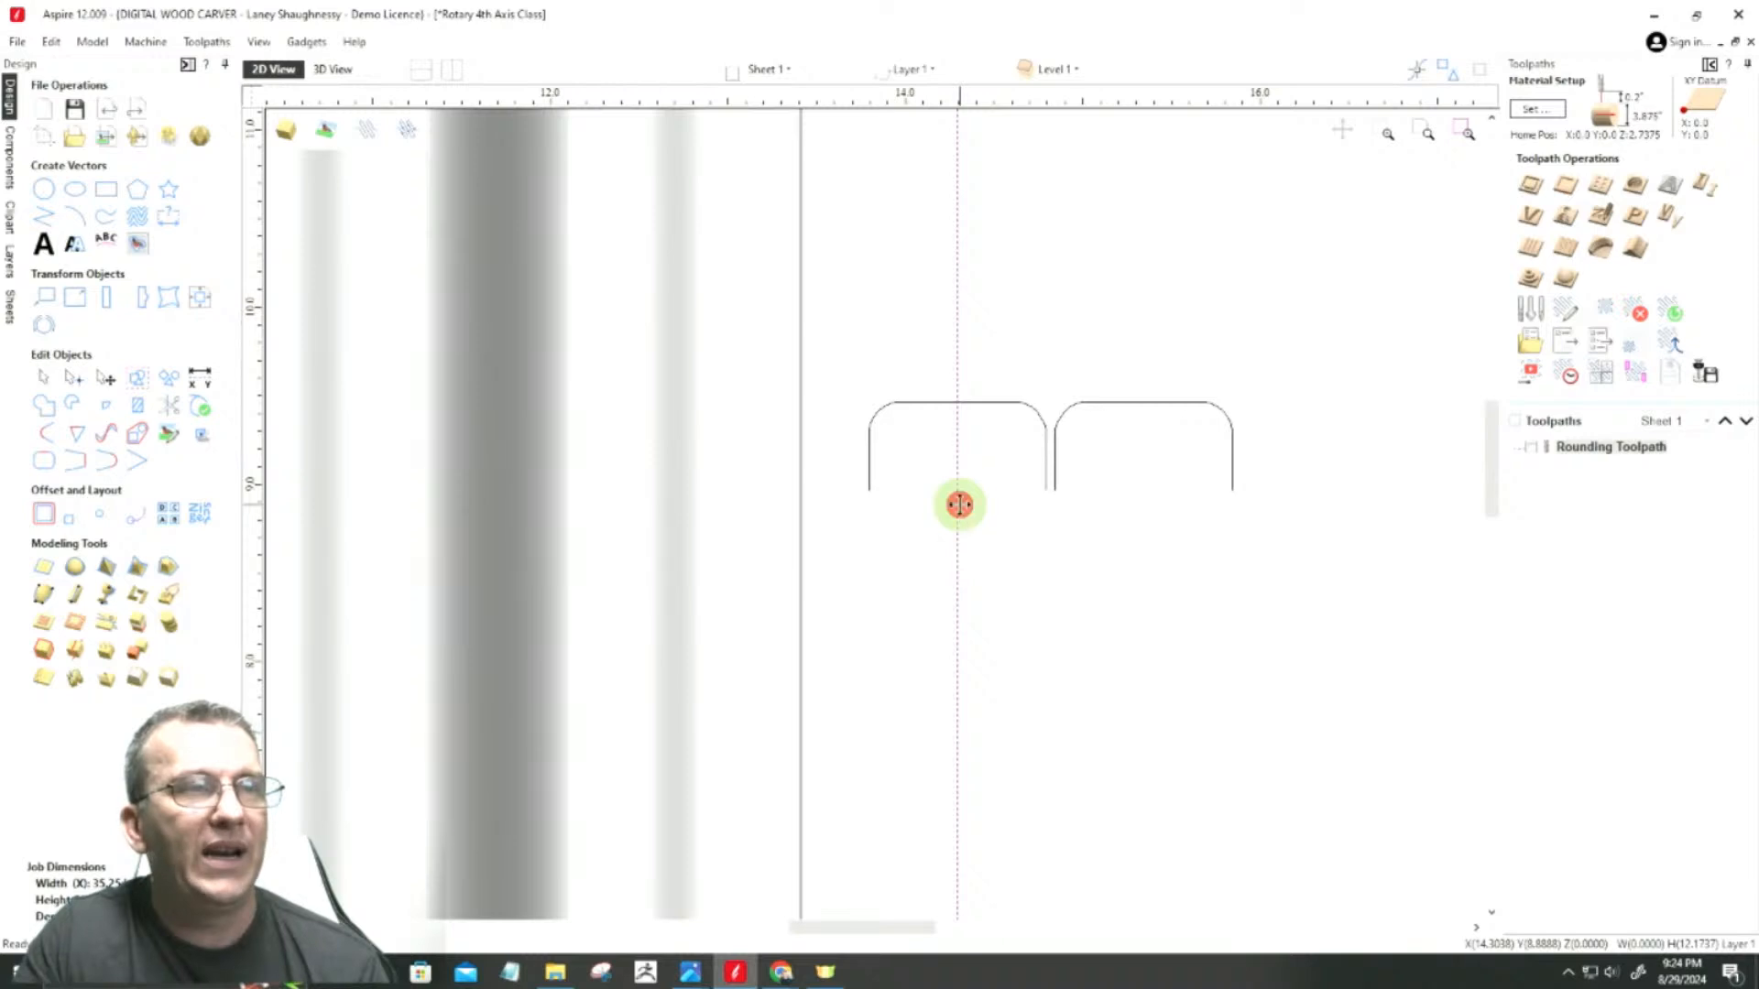
left_click(957, 429)
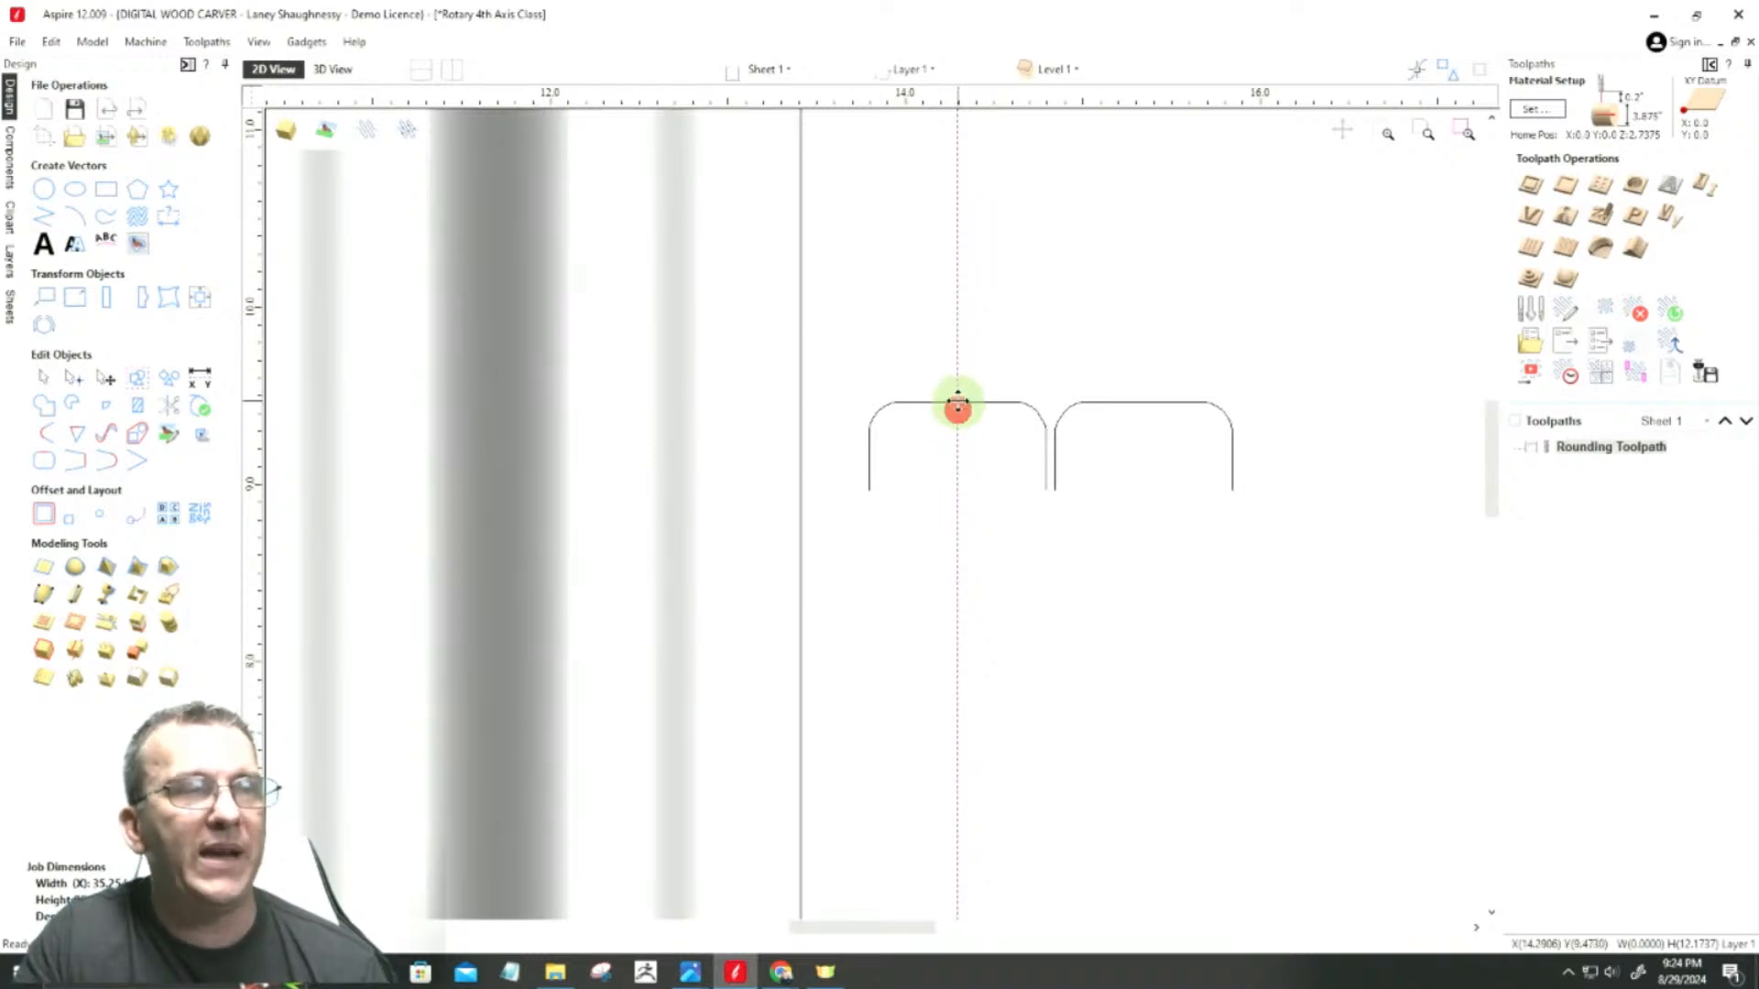
left_click_drag(958, 401, 1141, 399)
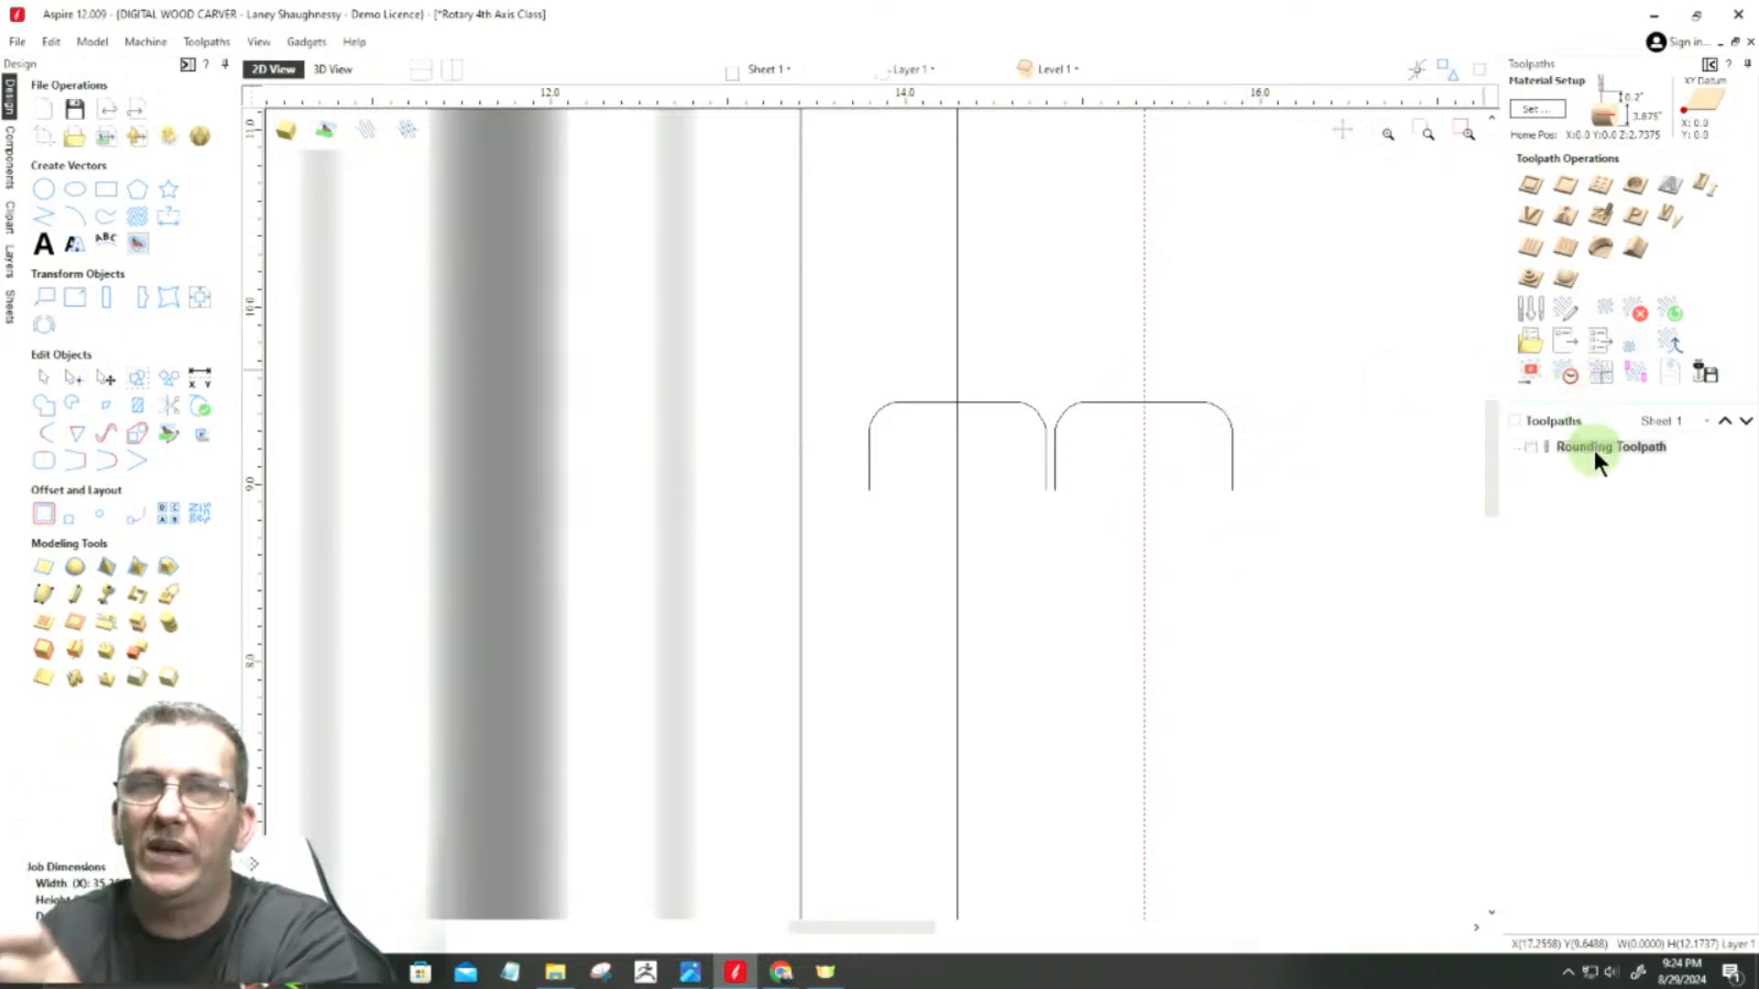
Step: Set up an array copy of the second vertical line with 1 row, 15 columns, an X gap of 1 and a Y gap of 0
left_click(74, 521)
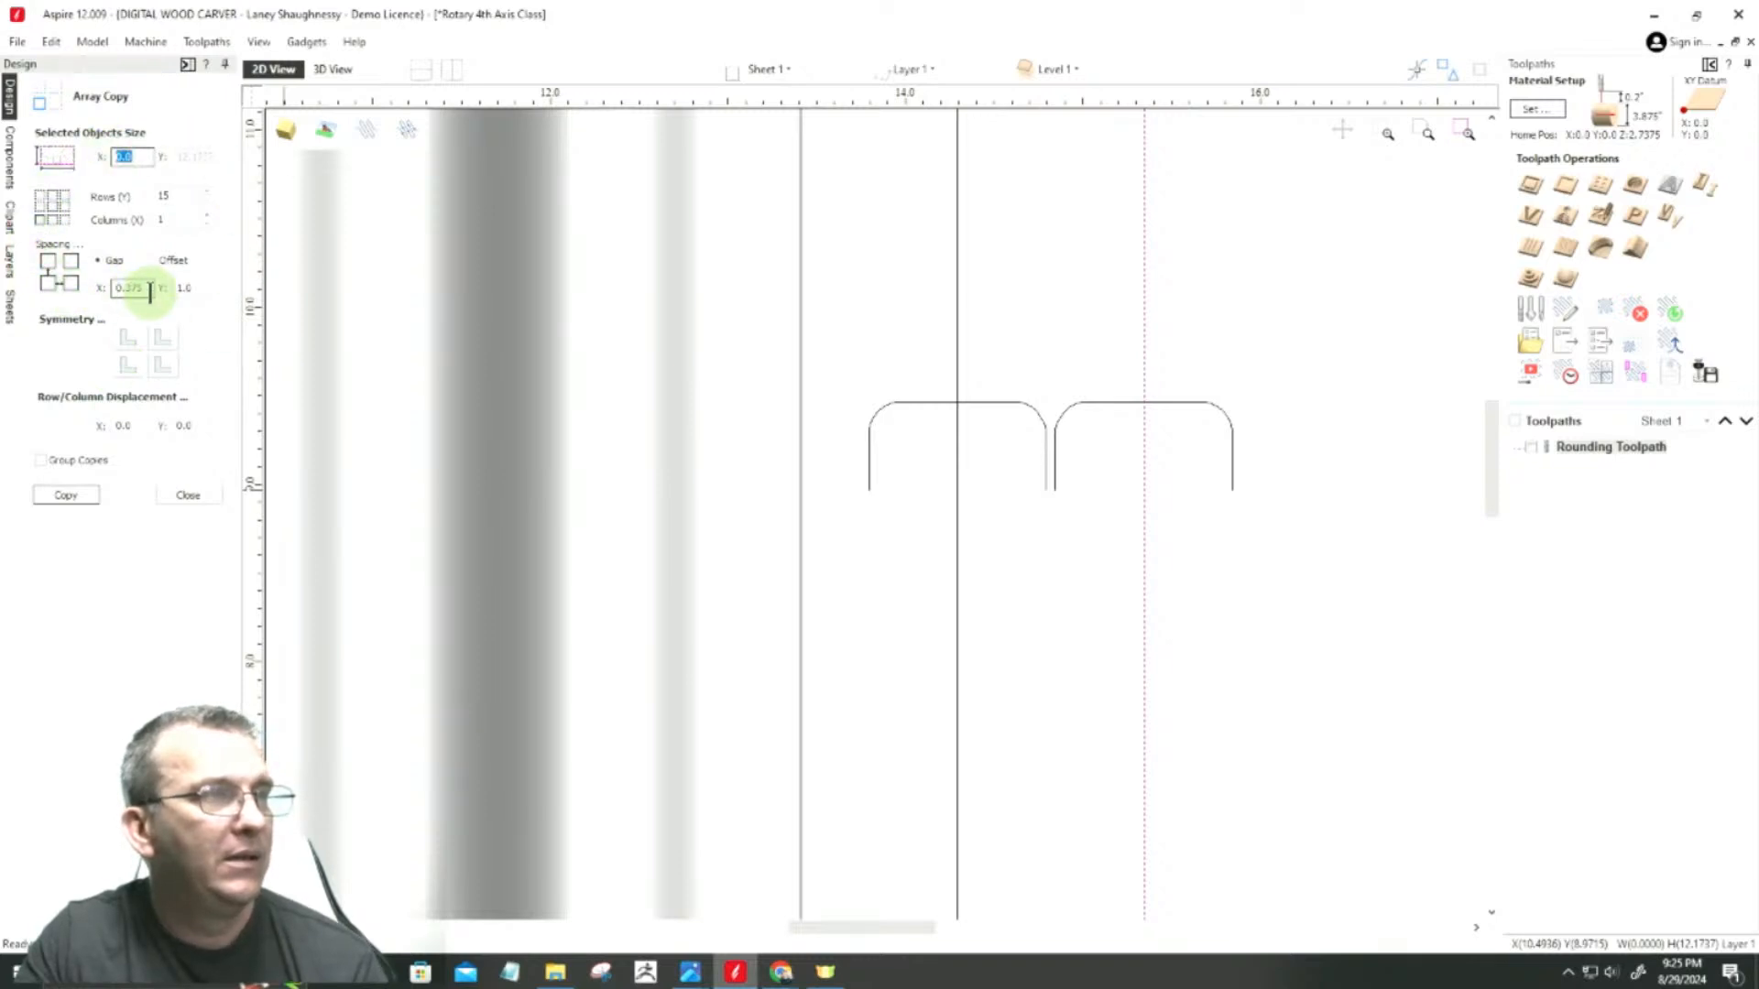
left_click(176, 195)
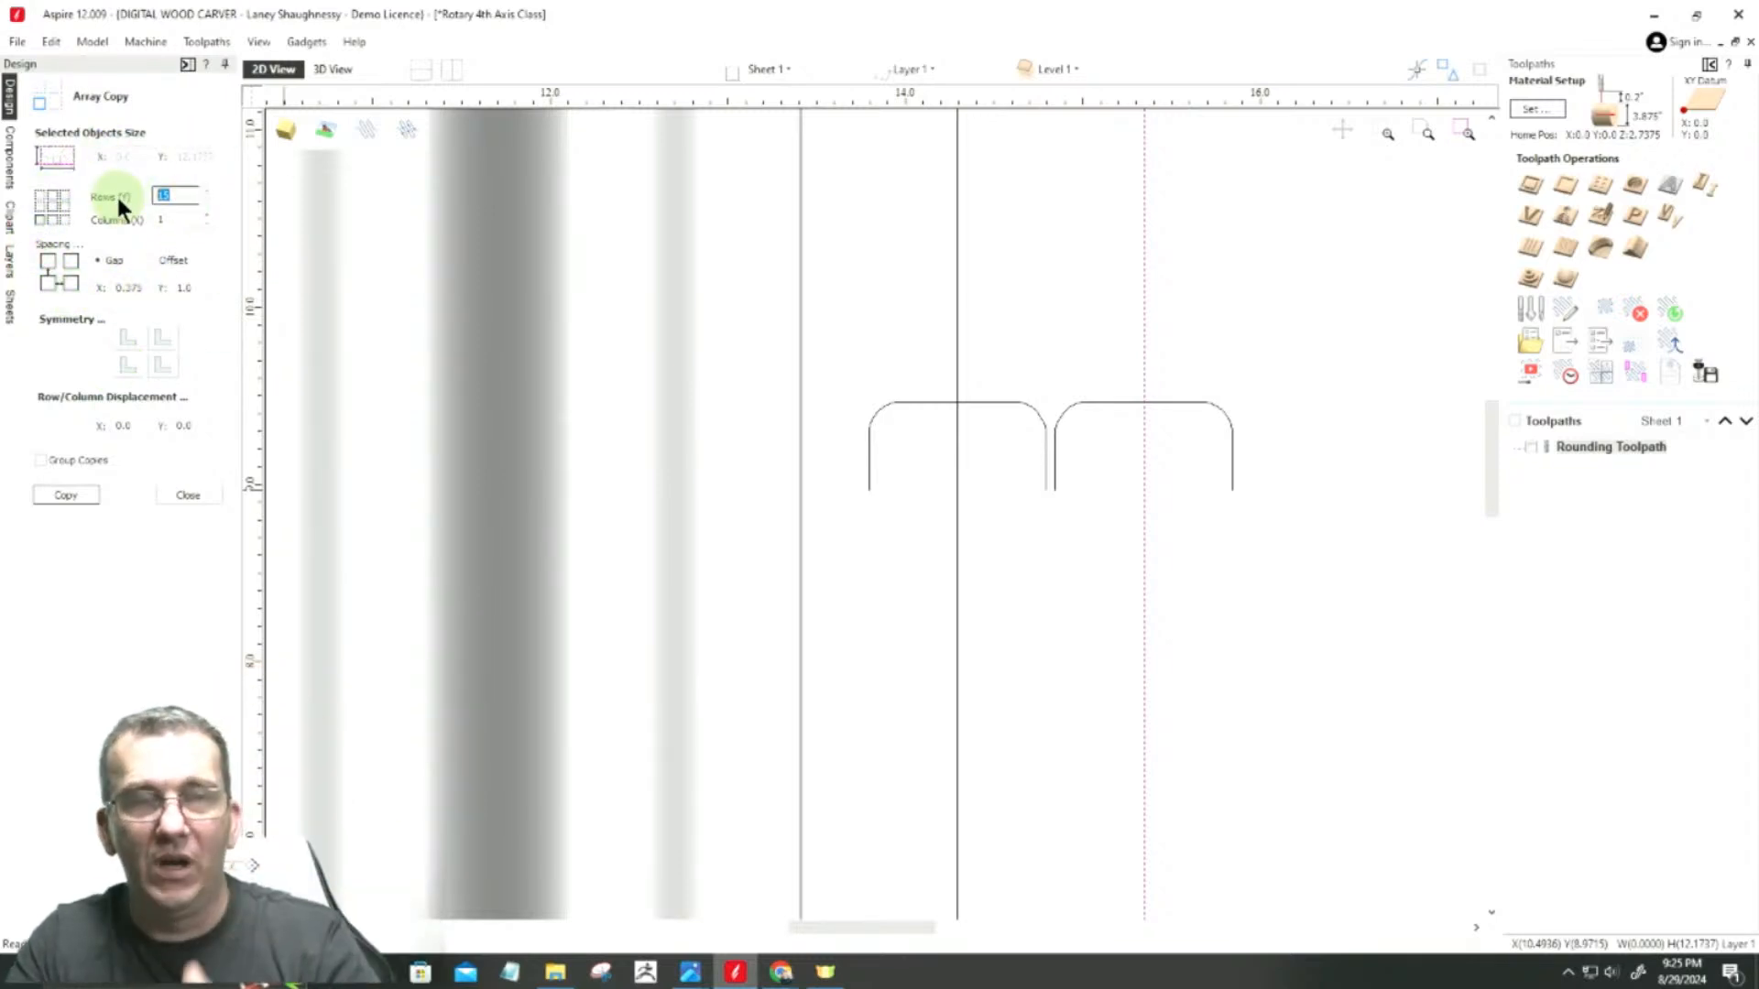
type("1")
left_click(184, 219)
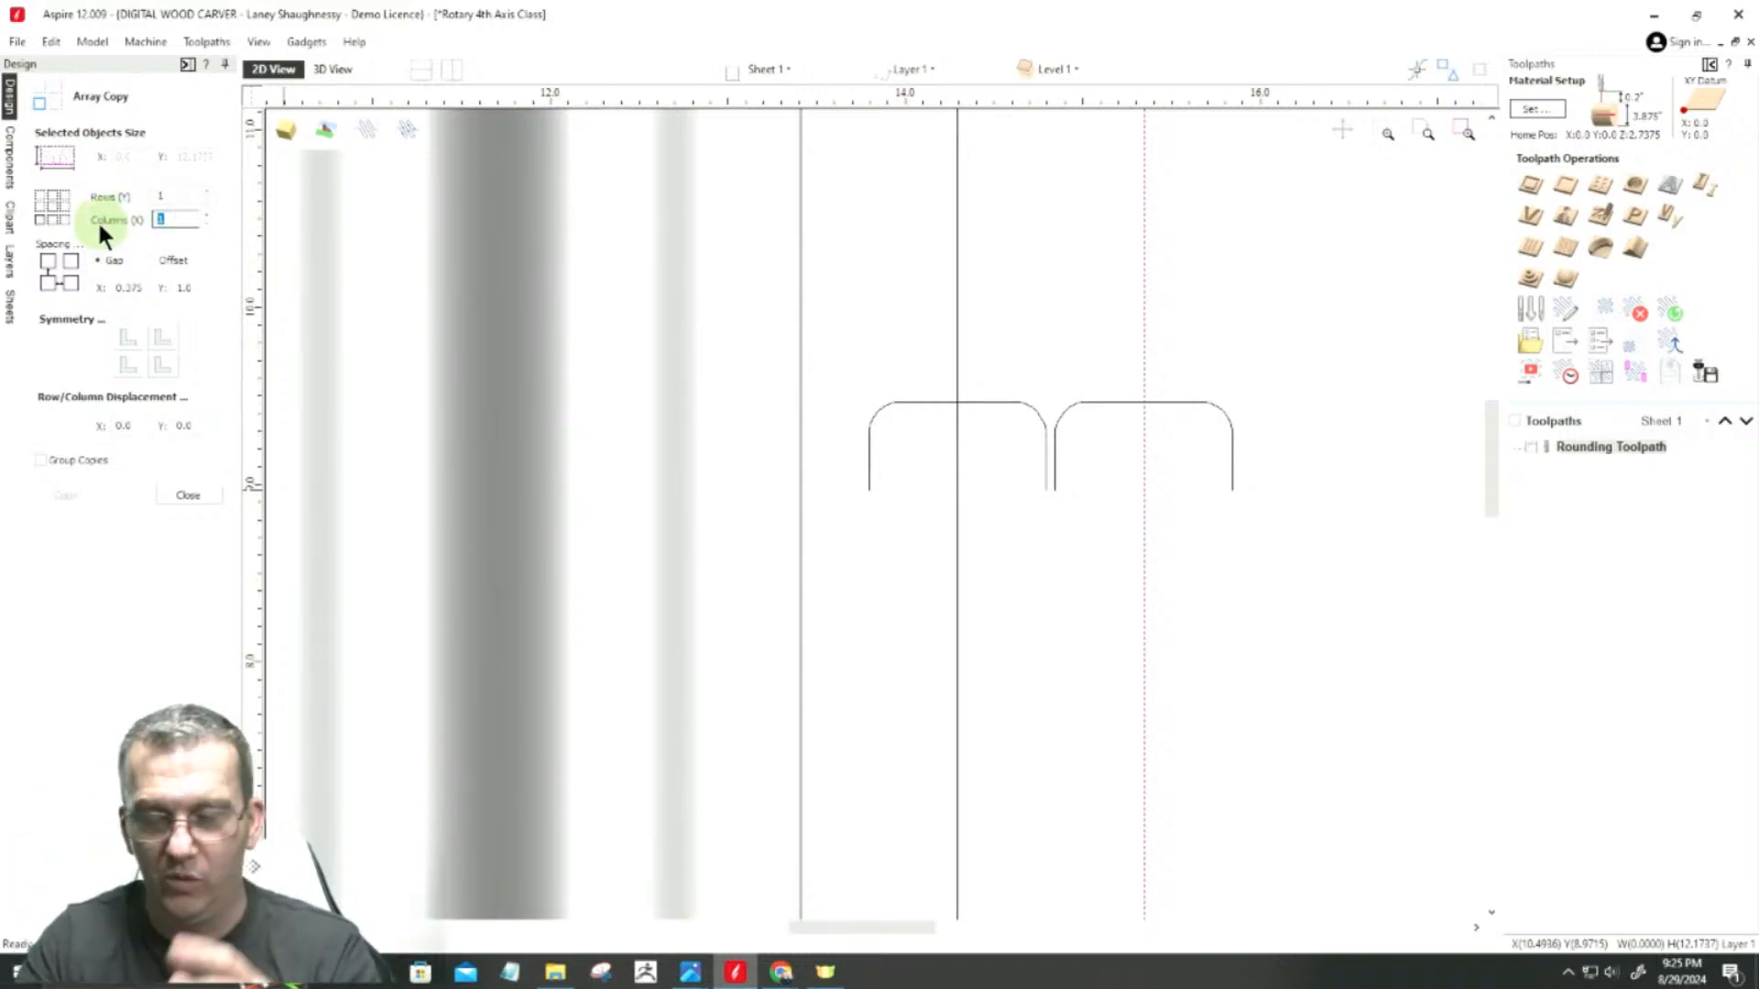
type("15")
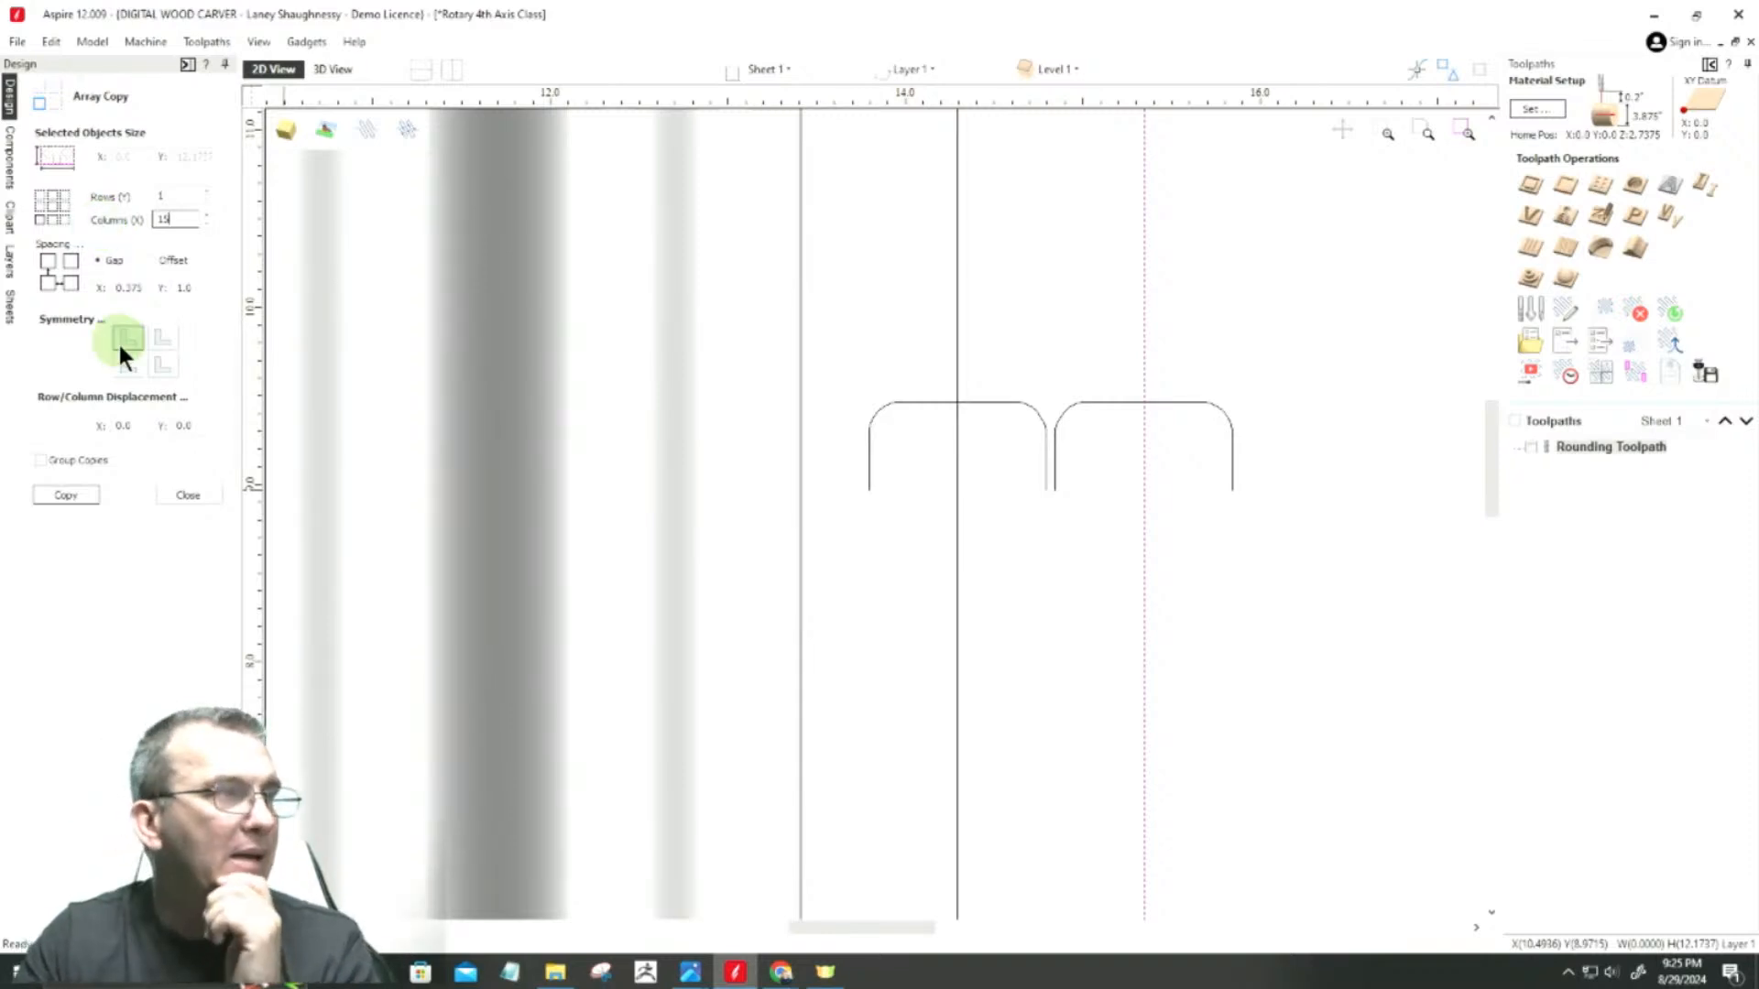
left_click(147, 289)
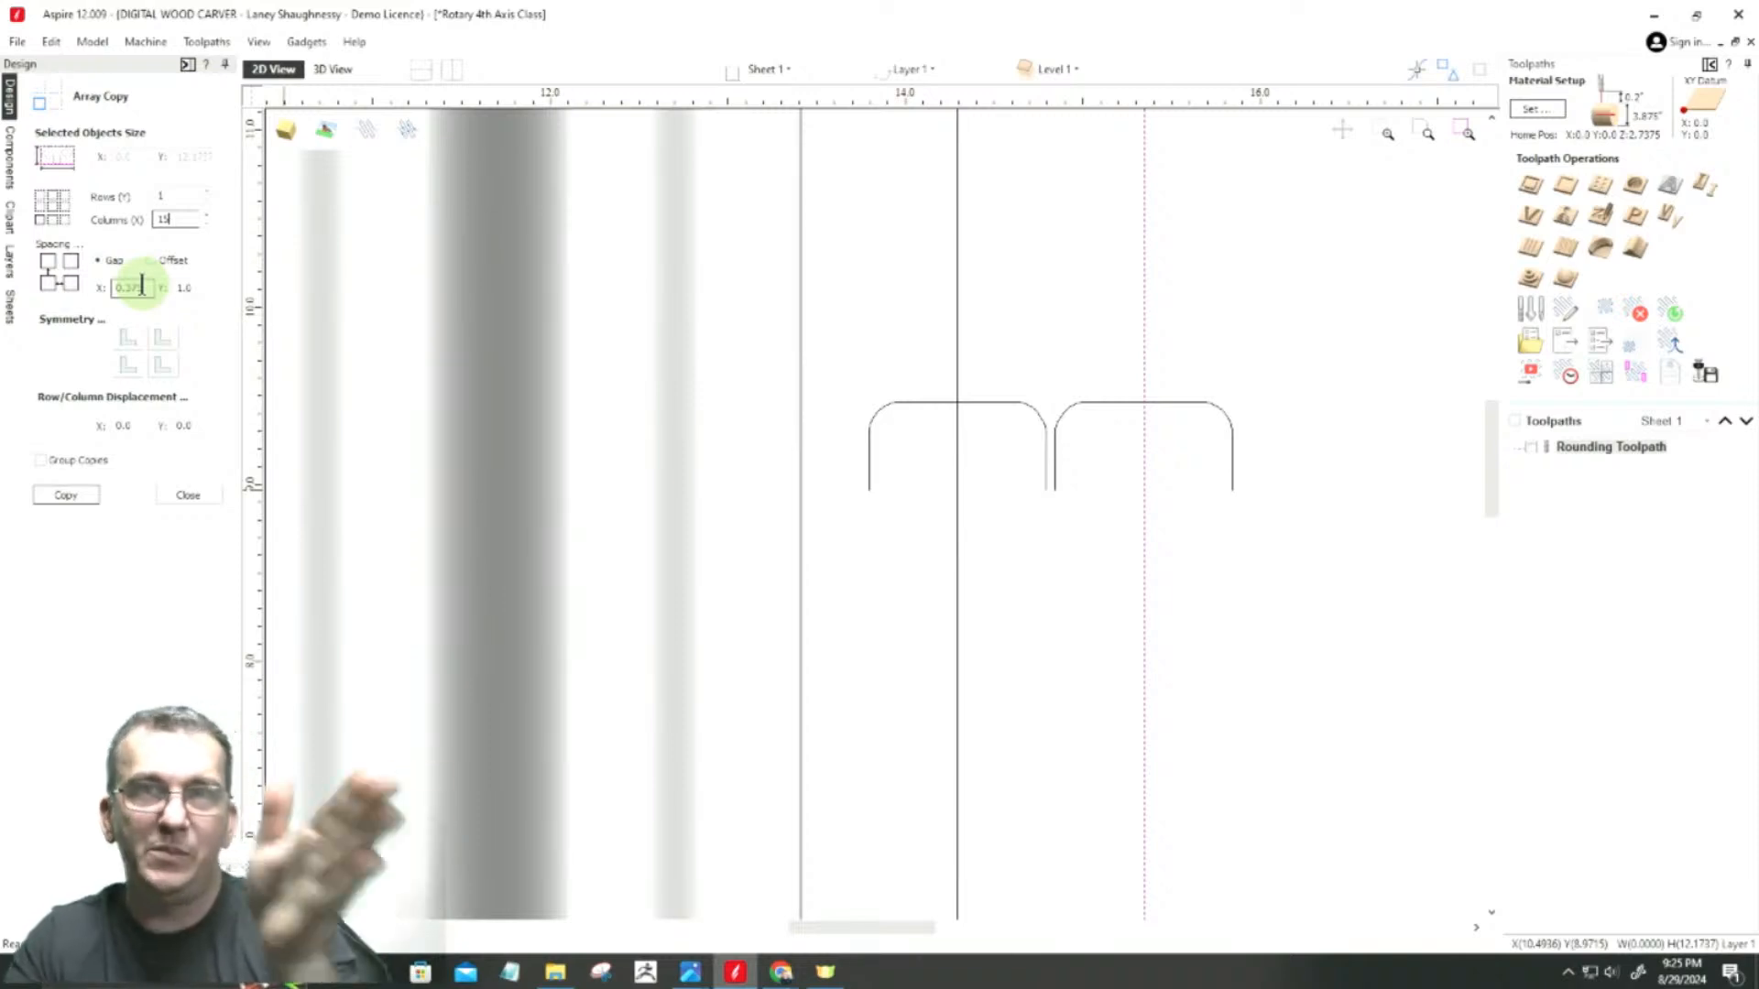
double_click(139, 290)
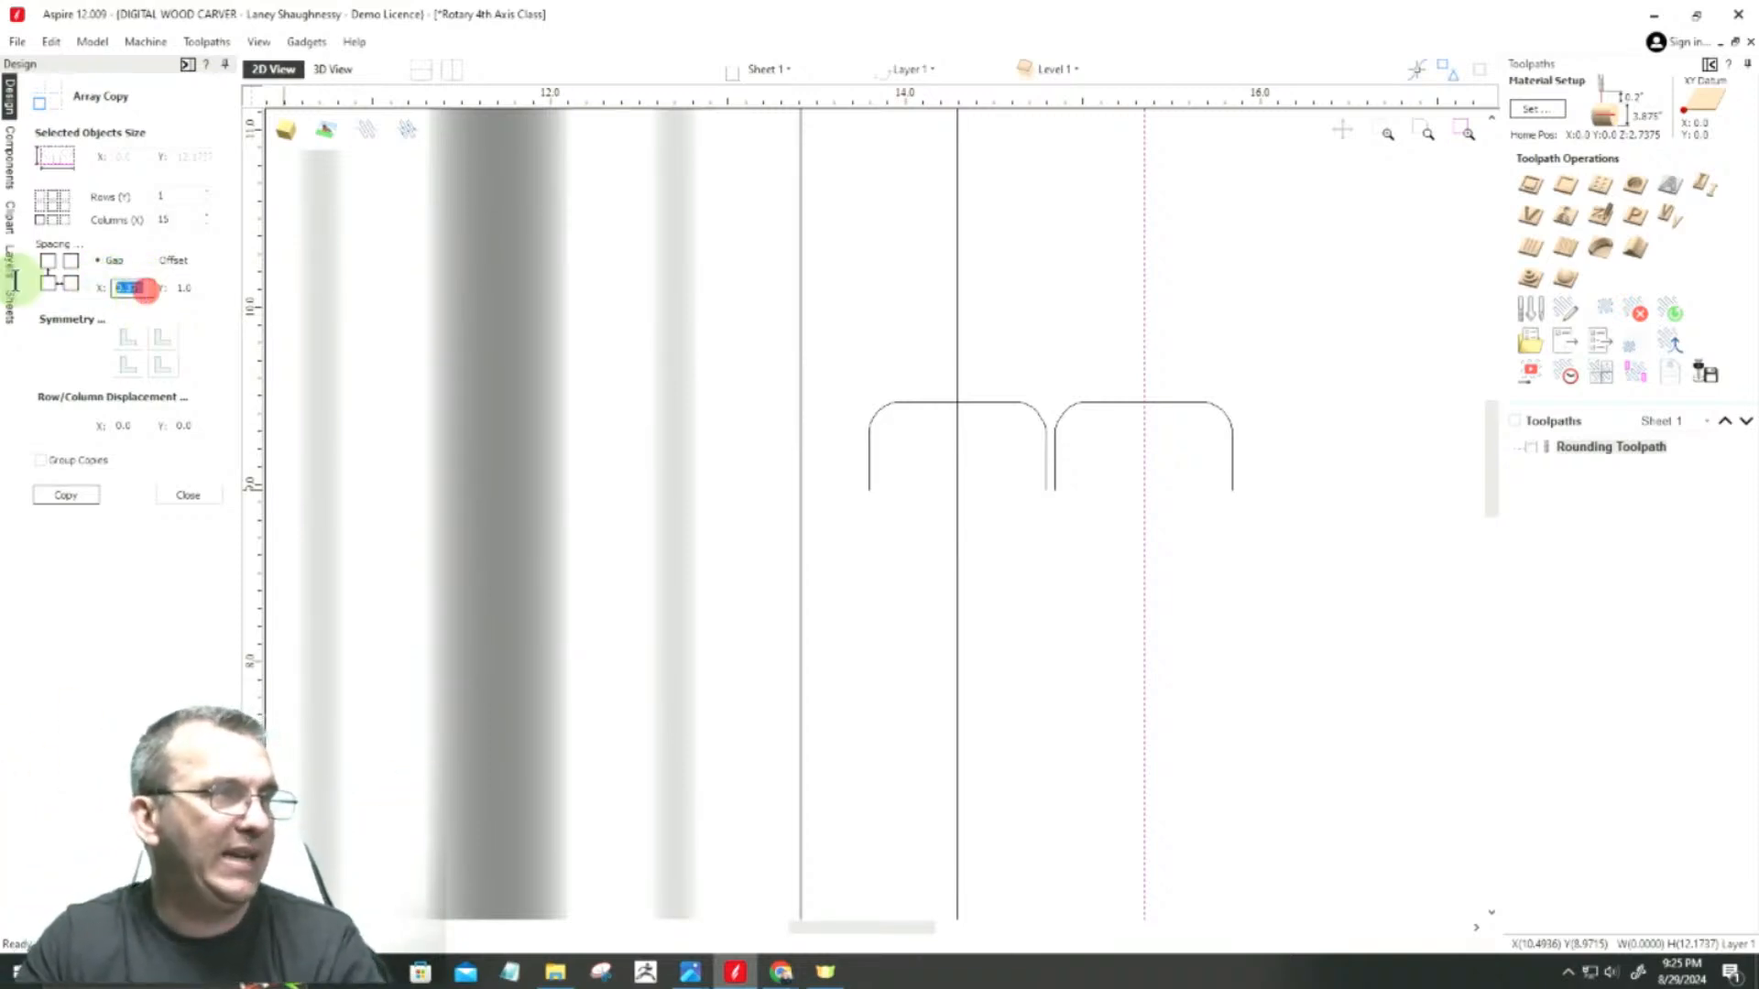
left_click(202, 289)
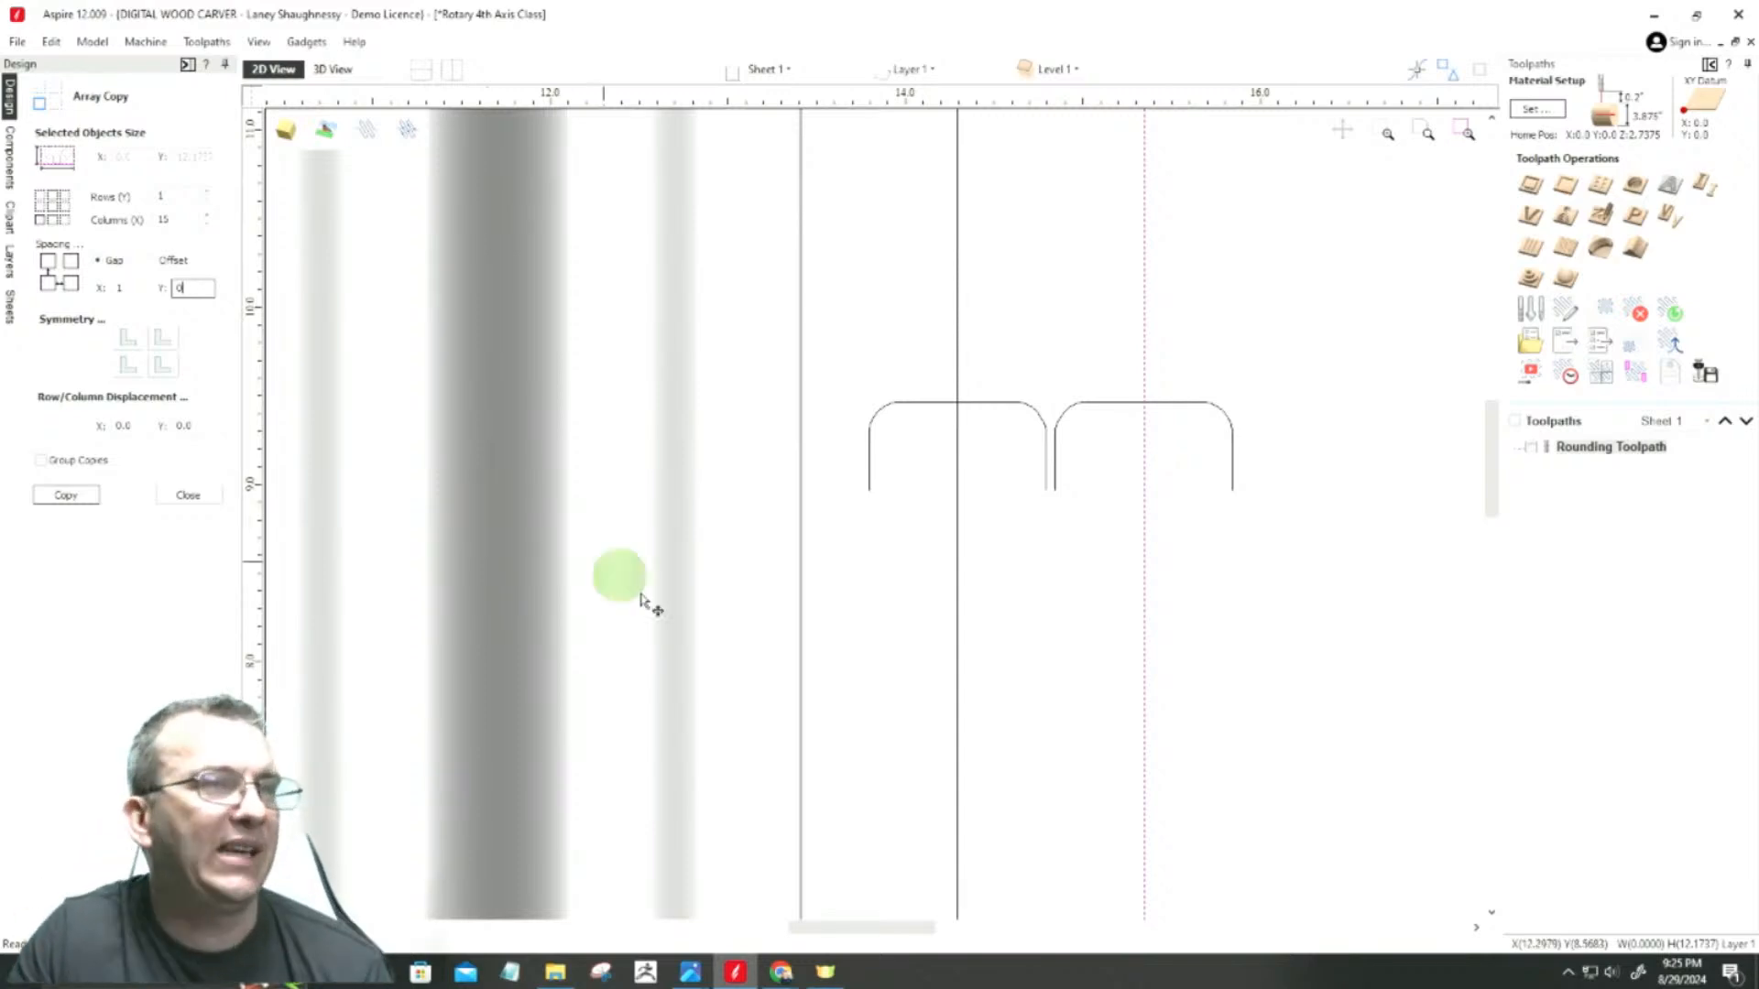
Step: Check the gap between the two rounded profiles, set the array's X gap to 1.0625 and create the line copies
scroll(1051, 491, "up", 5)
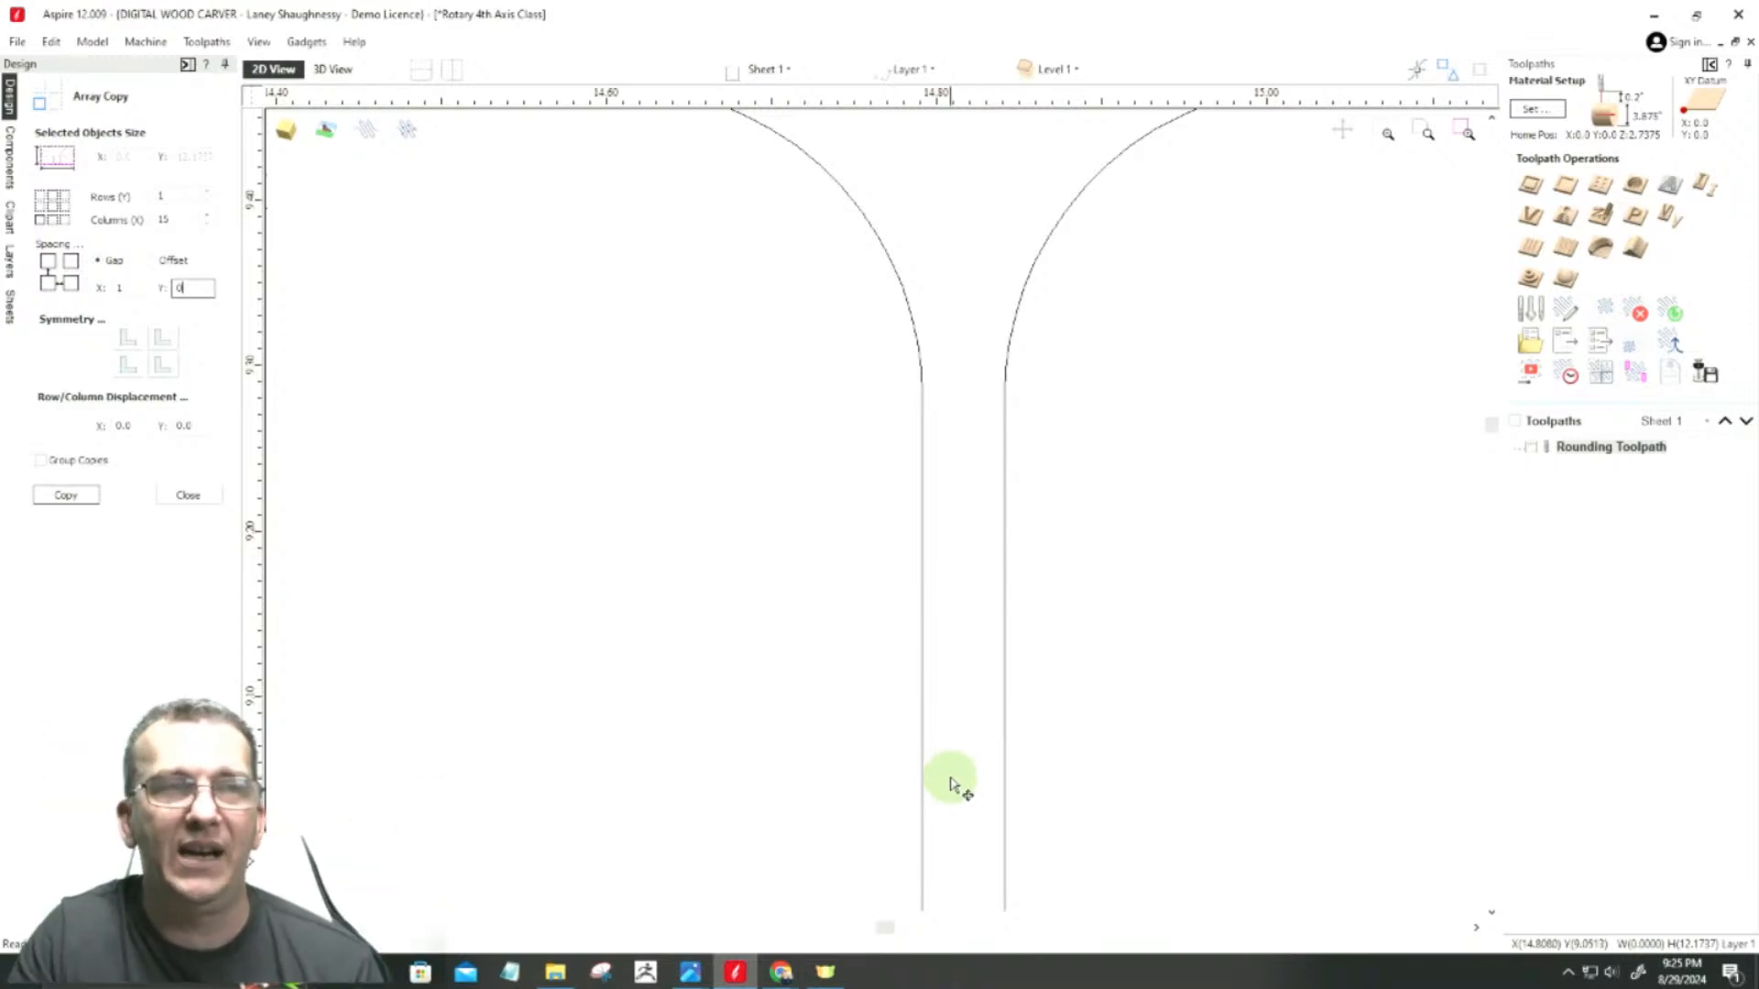
scroll(1229, 696, "down", 2)
scroll(1127, 691, "down", 2)
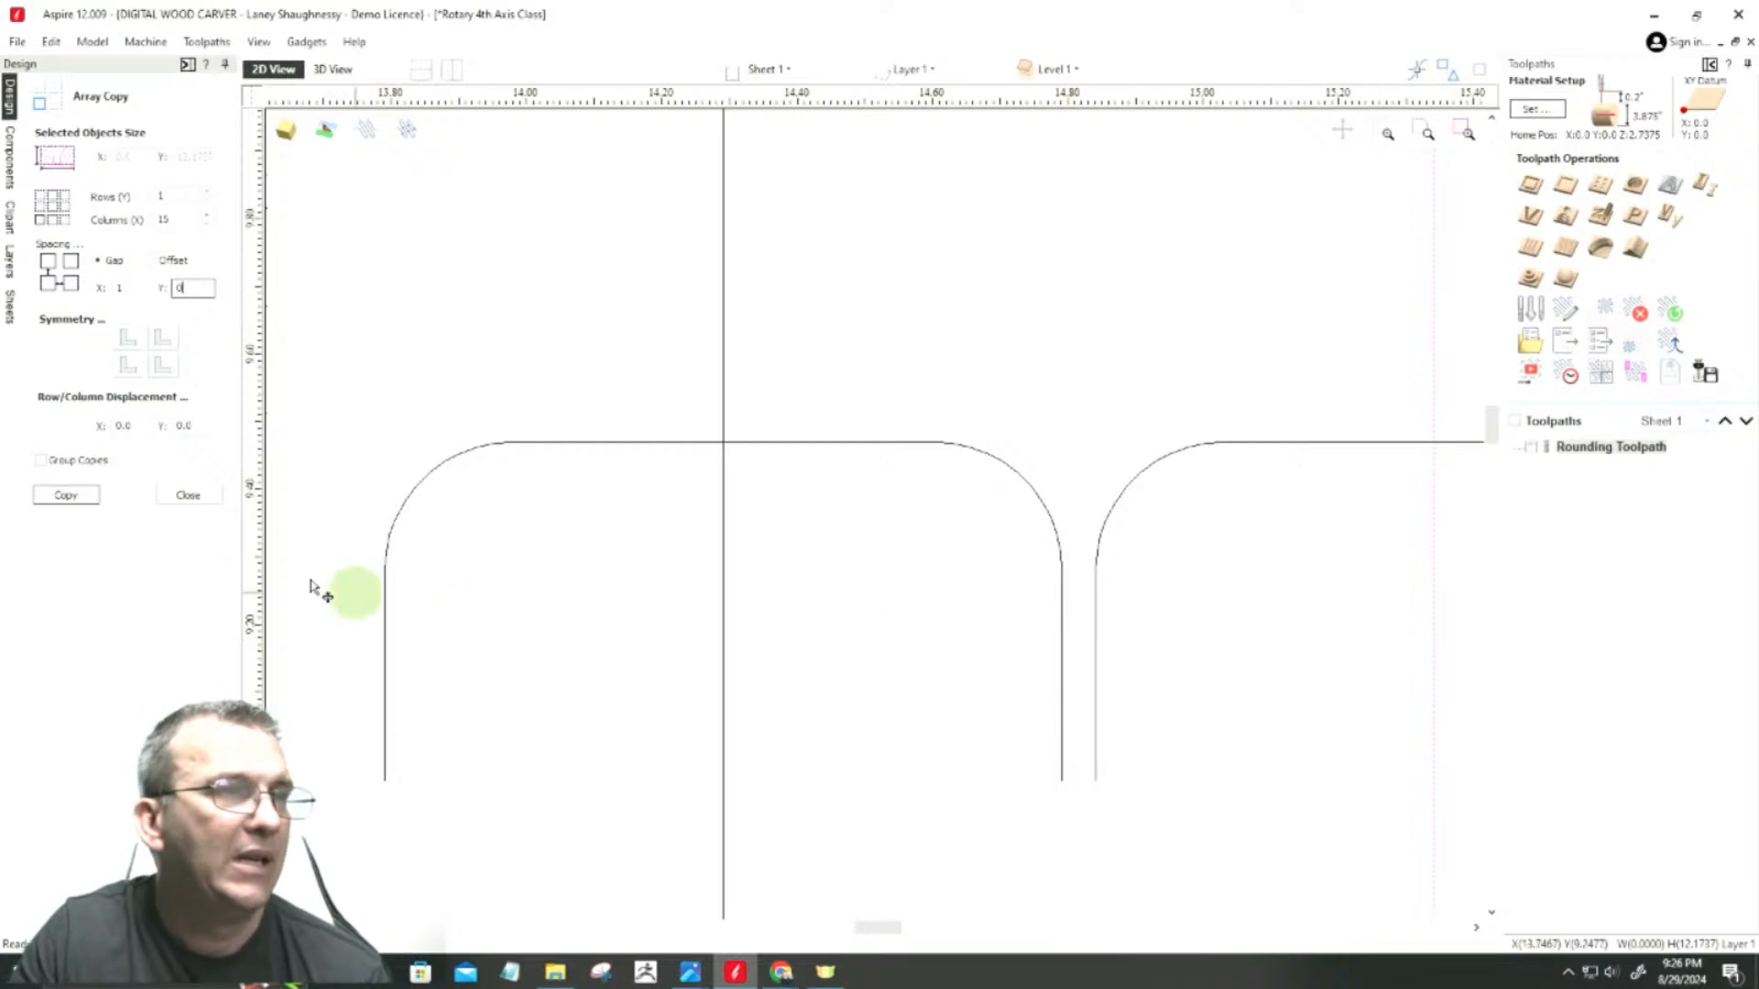
scroll(467, 416, "down", 1)
left_click(128, 285)
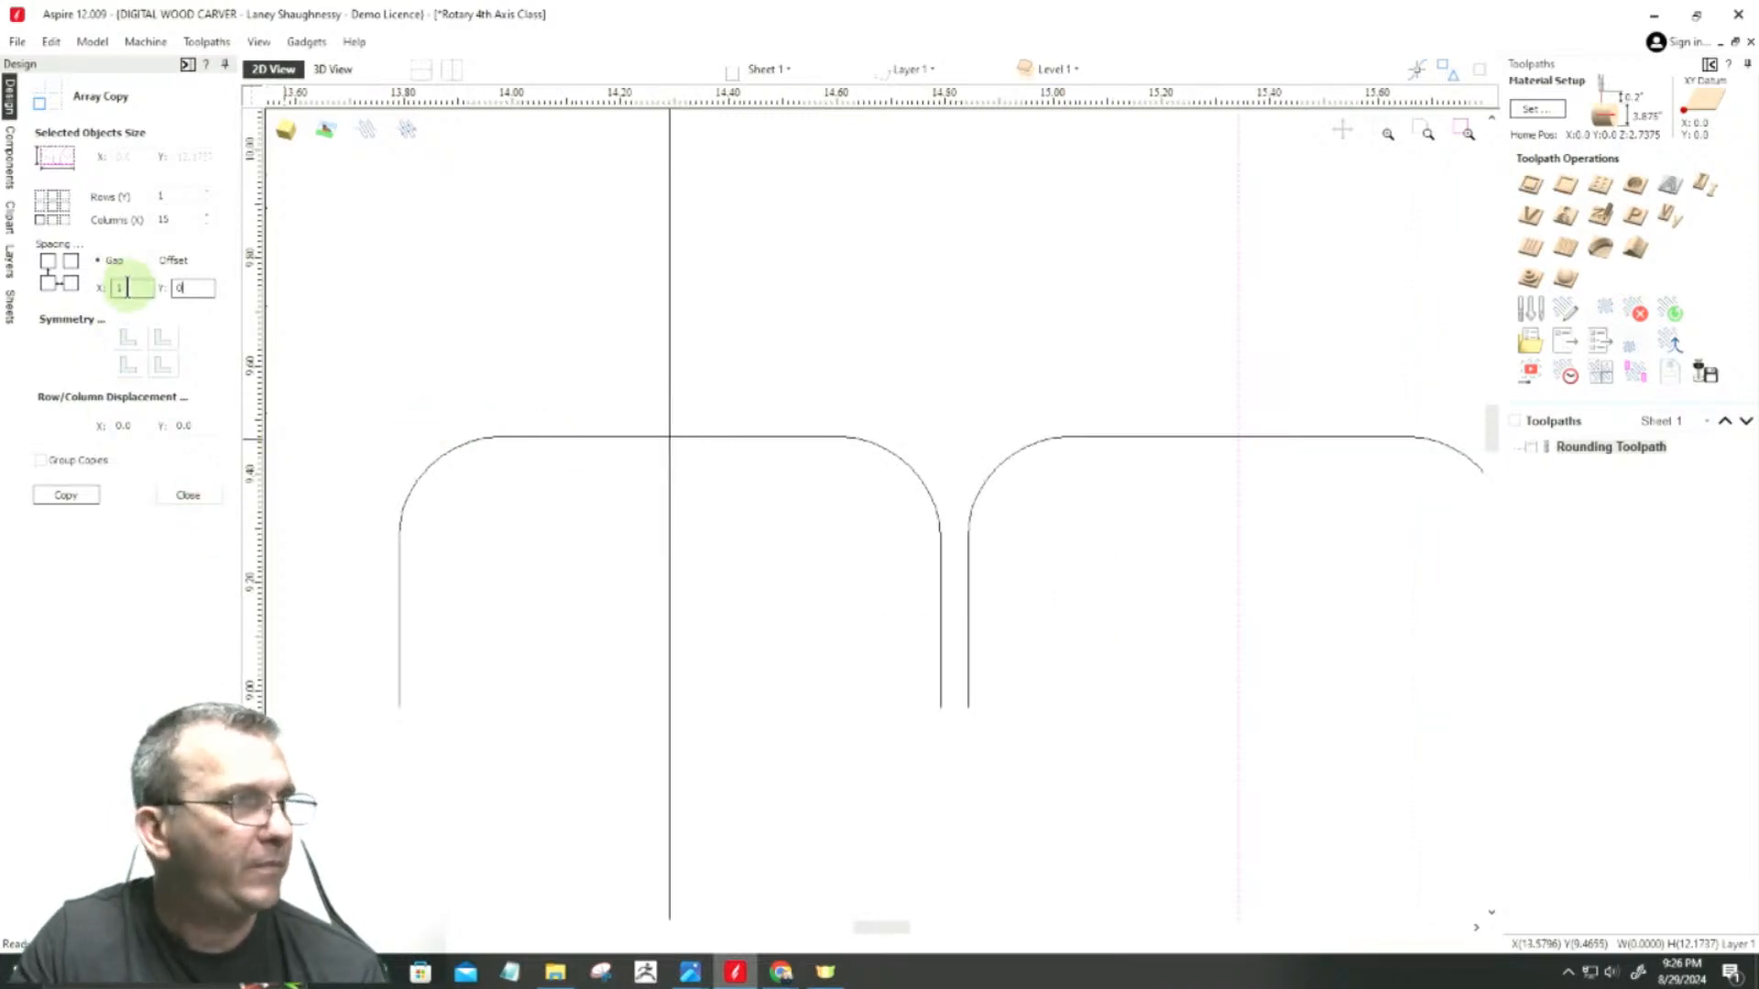
type("1")
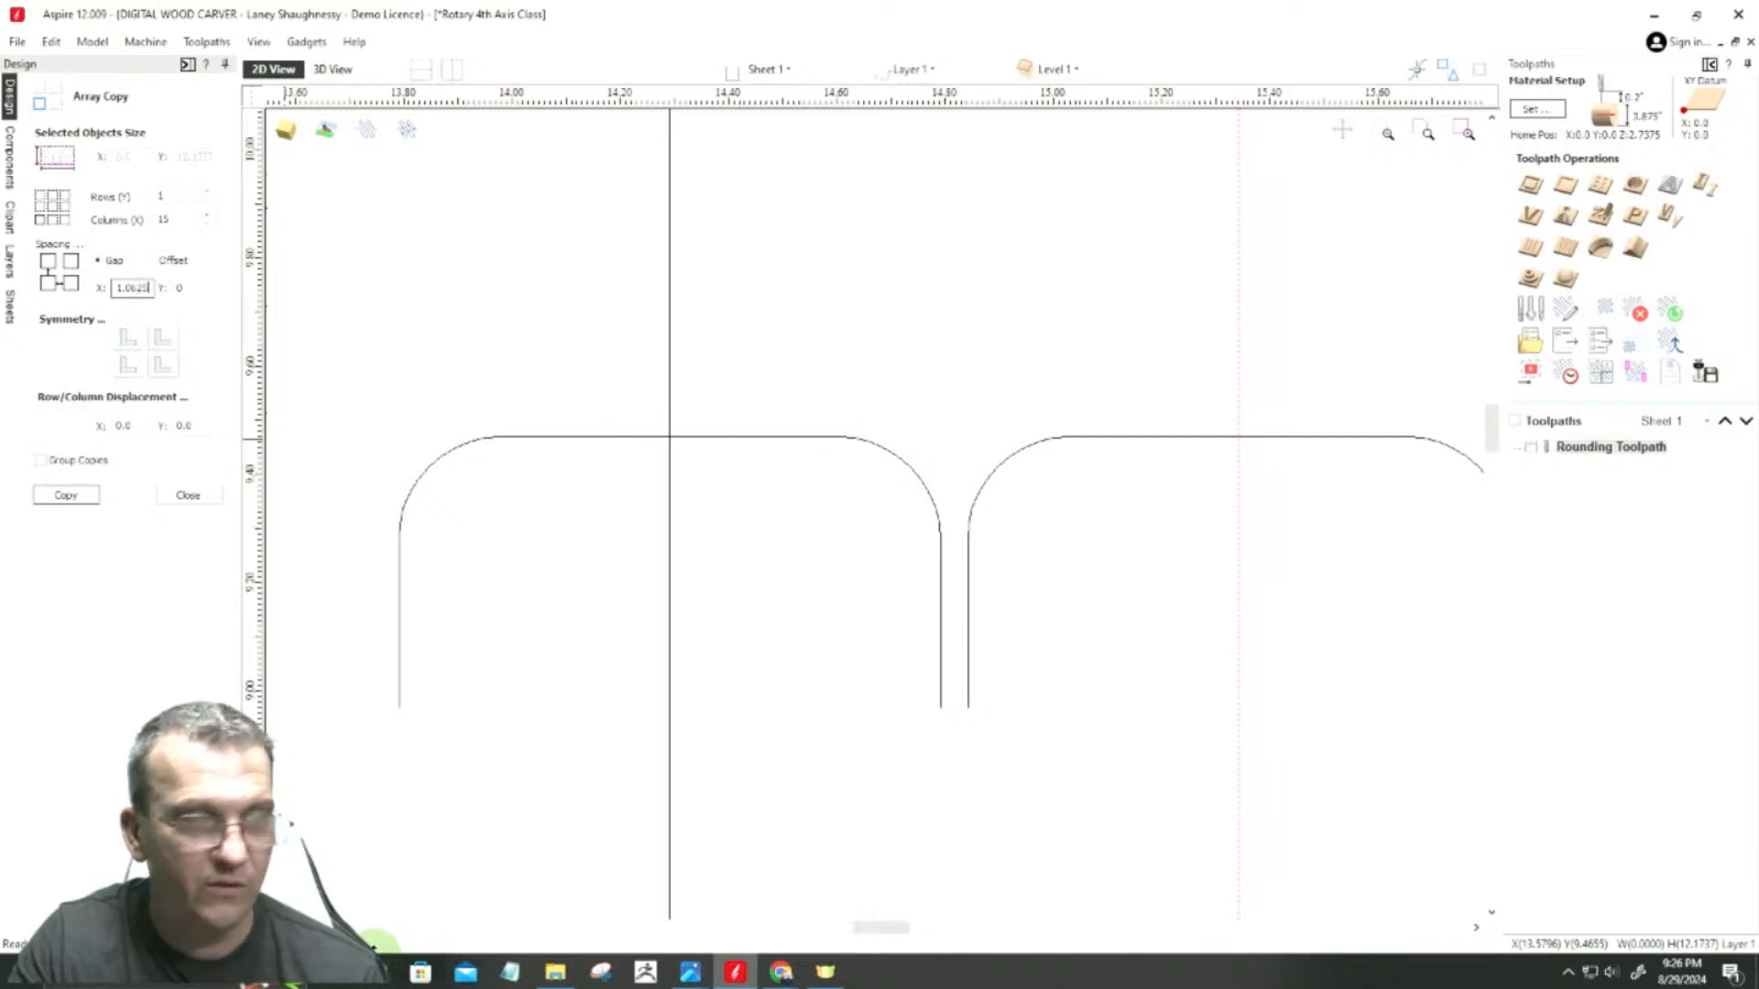
left_click(48, 499)
scroll(693, 518, "down", 3)
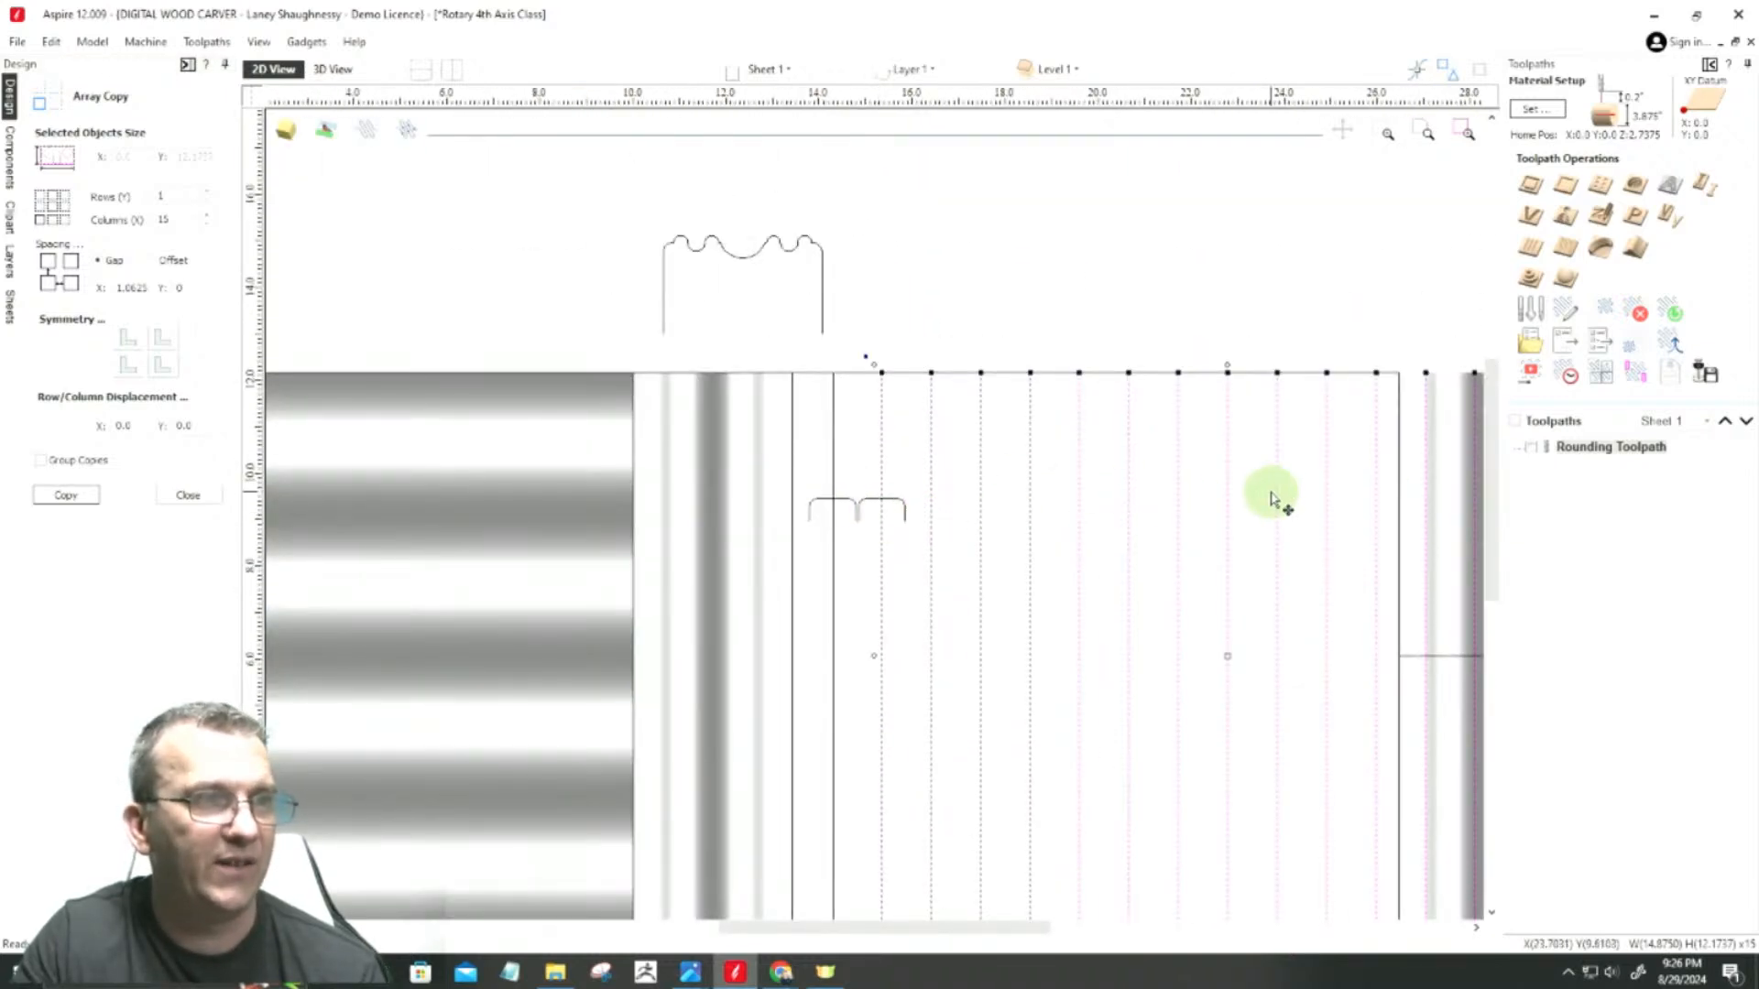
Step: Delete the second rounded profile, leaving only the one on the first vertical line
scroll(826, 499, "up", 2)
left_click(880, 443)
left_click(913, 459)
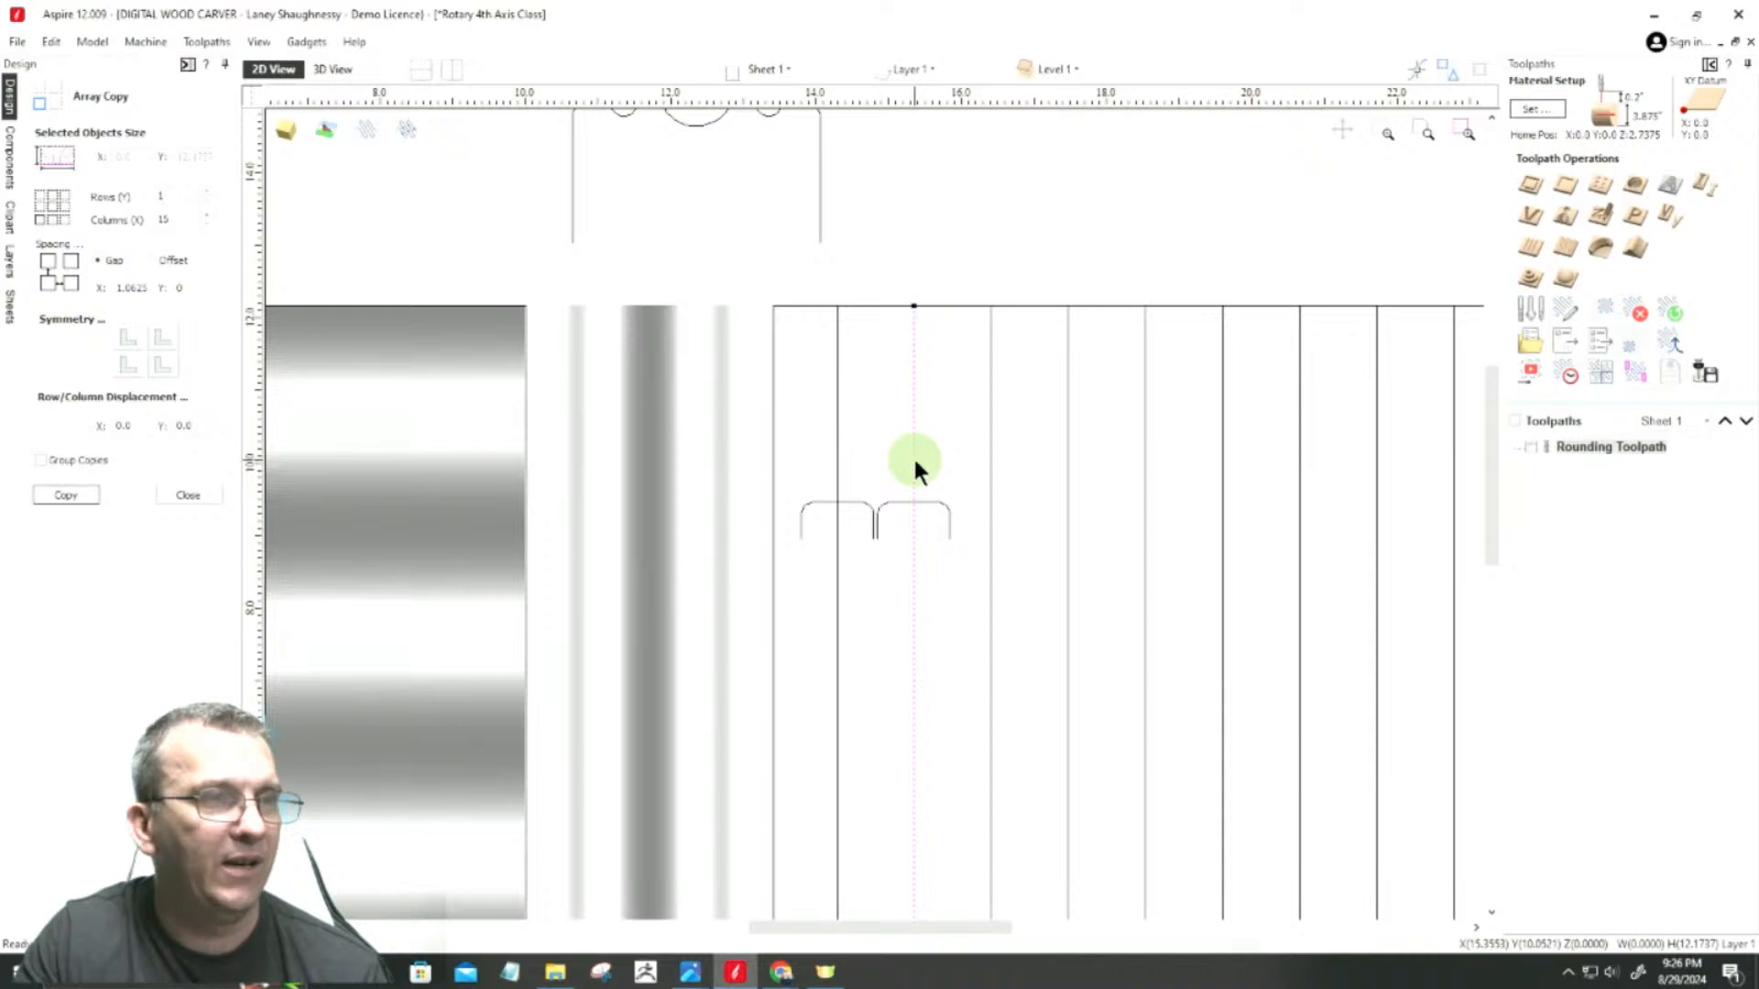
left_click(909, 462)
left_click(892, 501)
key("Delete")
scroll(889, 504, "down", 4)
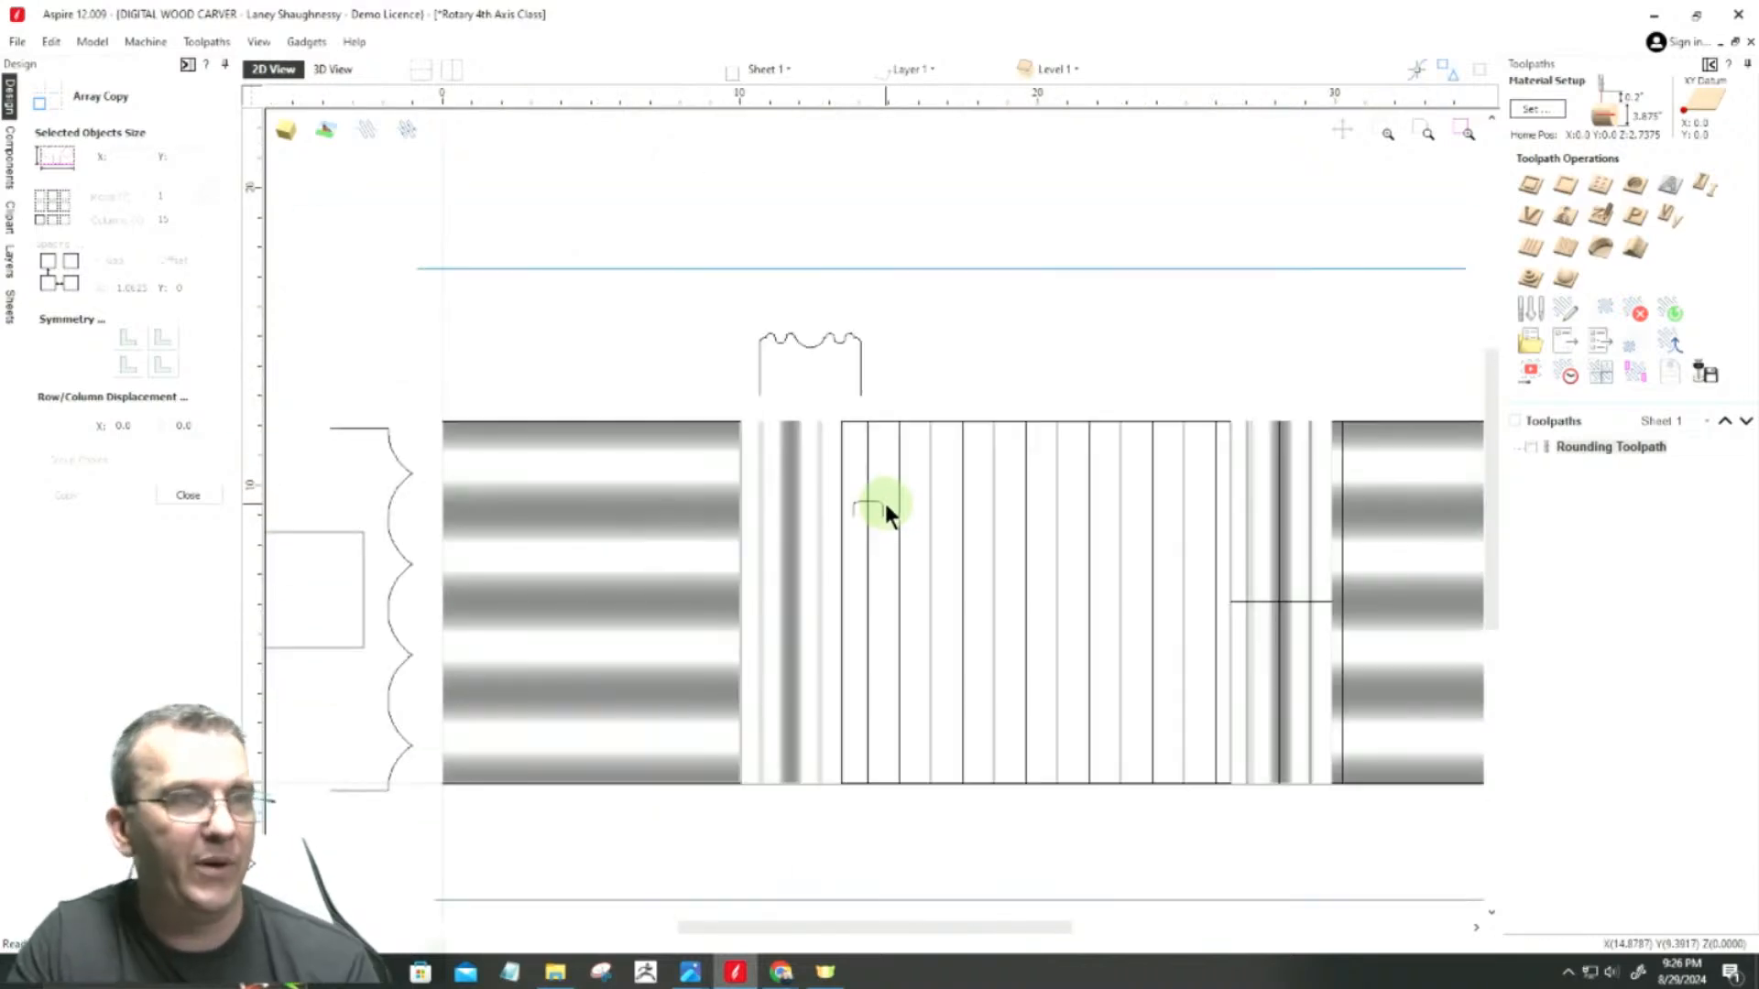
Step: Delete the four arrayed lines that lie beyond the right edge of the central rectangle
scroll(1223, 523, "up", 3)
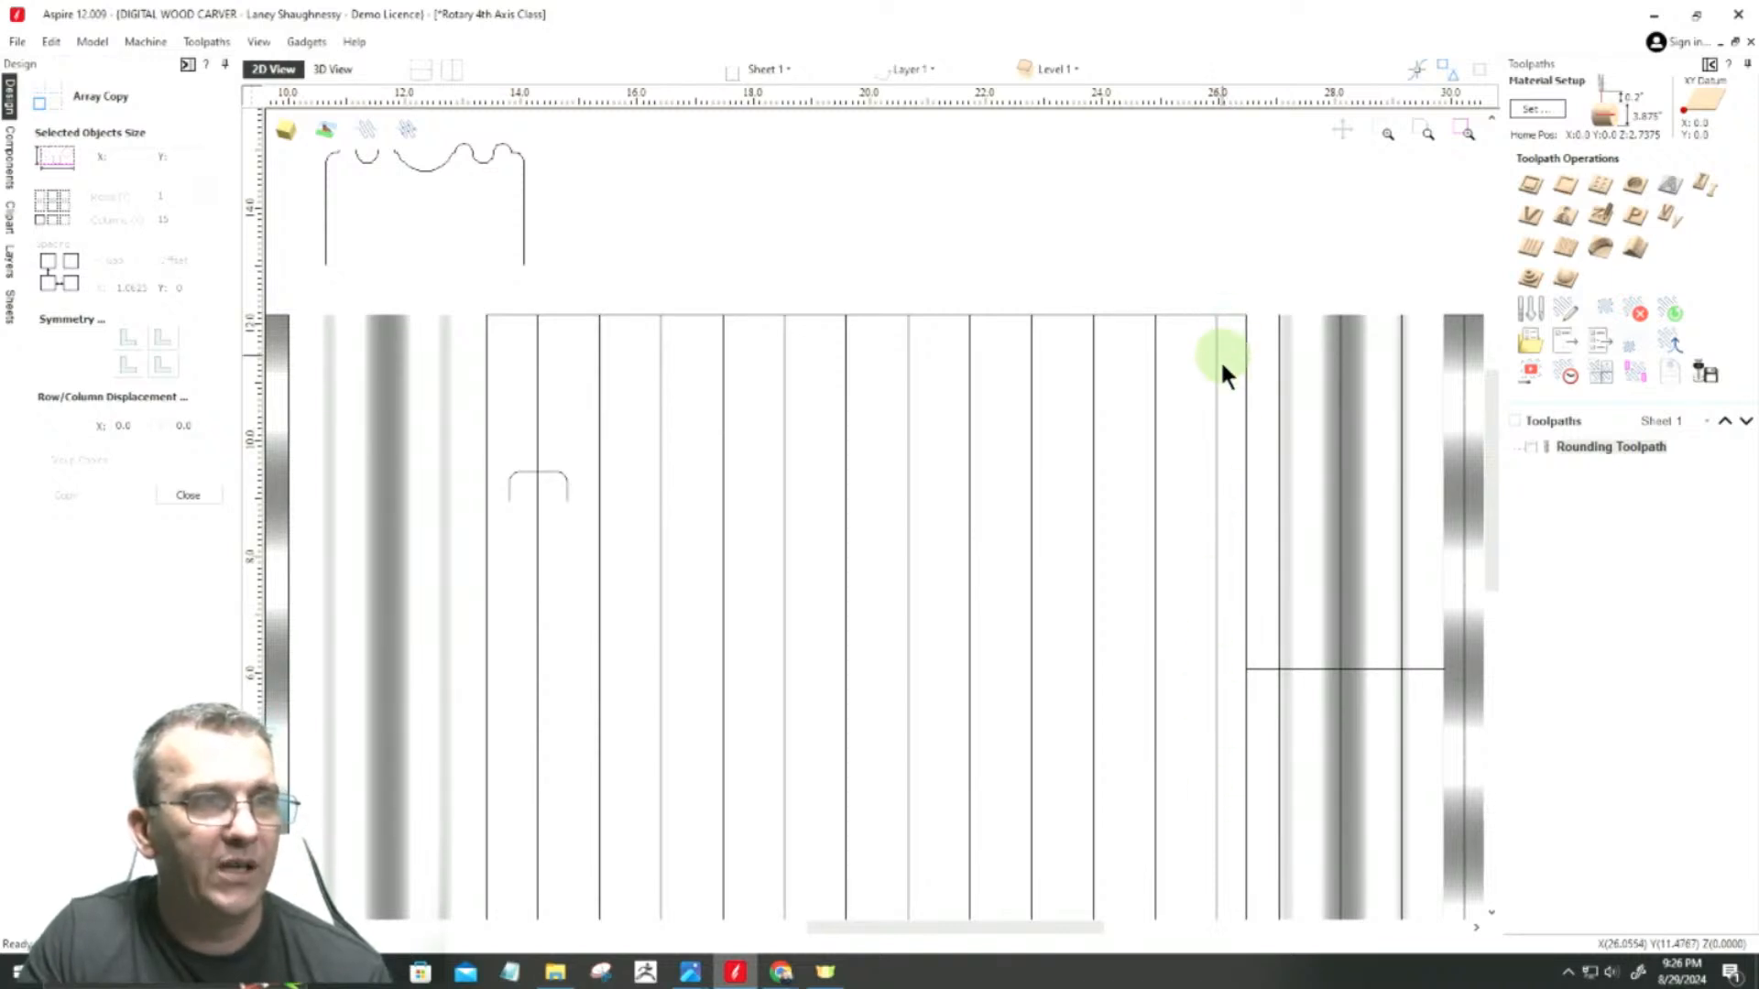
scroll(1191, 591, "down", 3)
scroll(1273, 559, "up", 4)
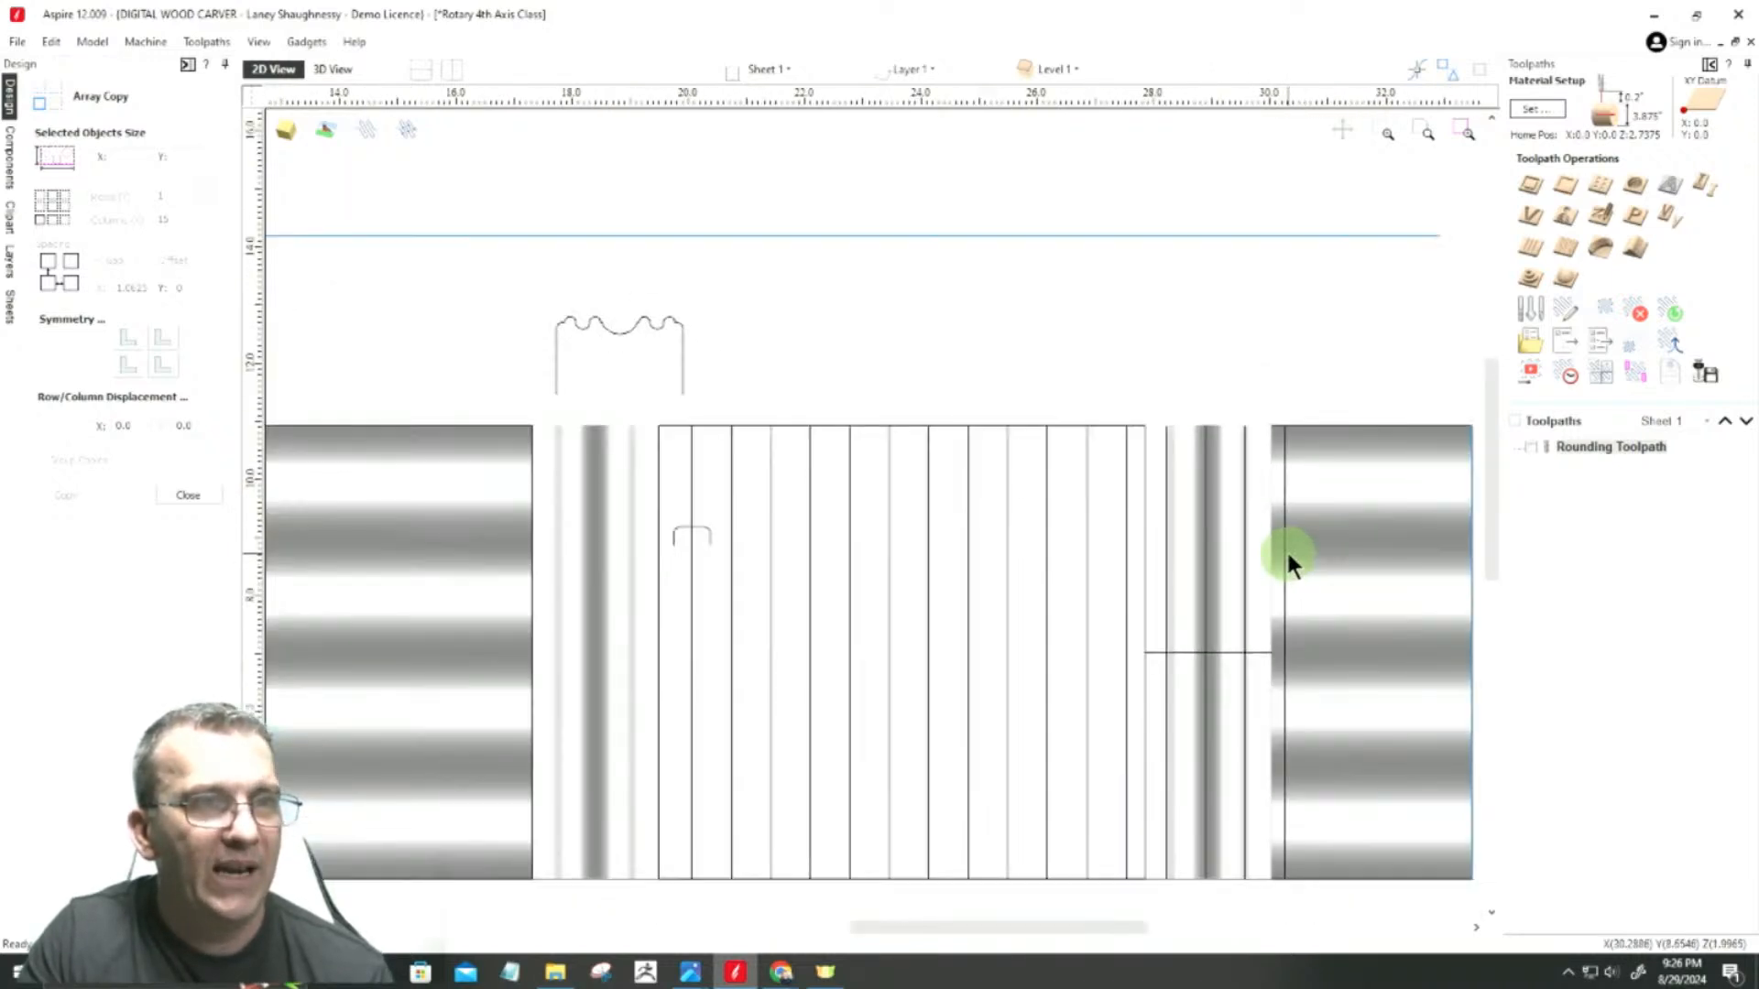
left_click_drag(1295, 544, 1037, 478)
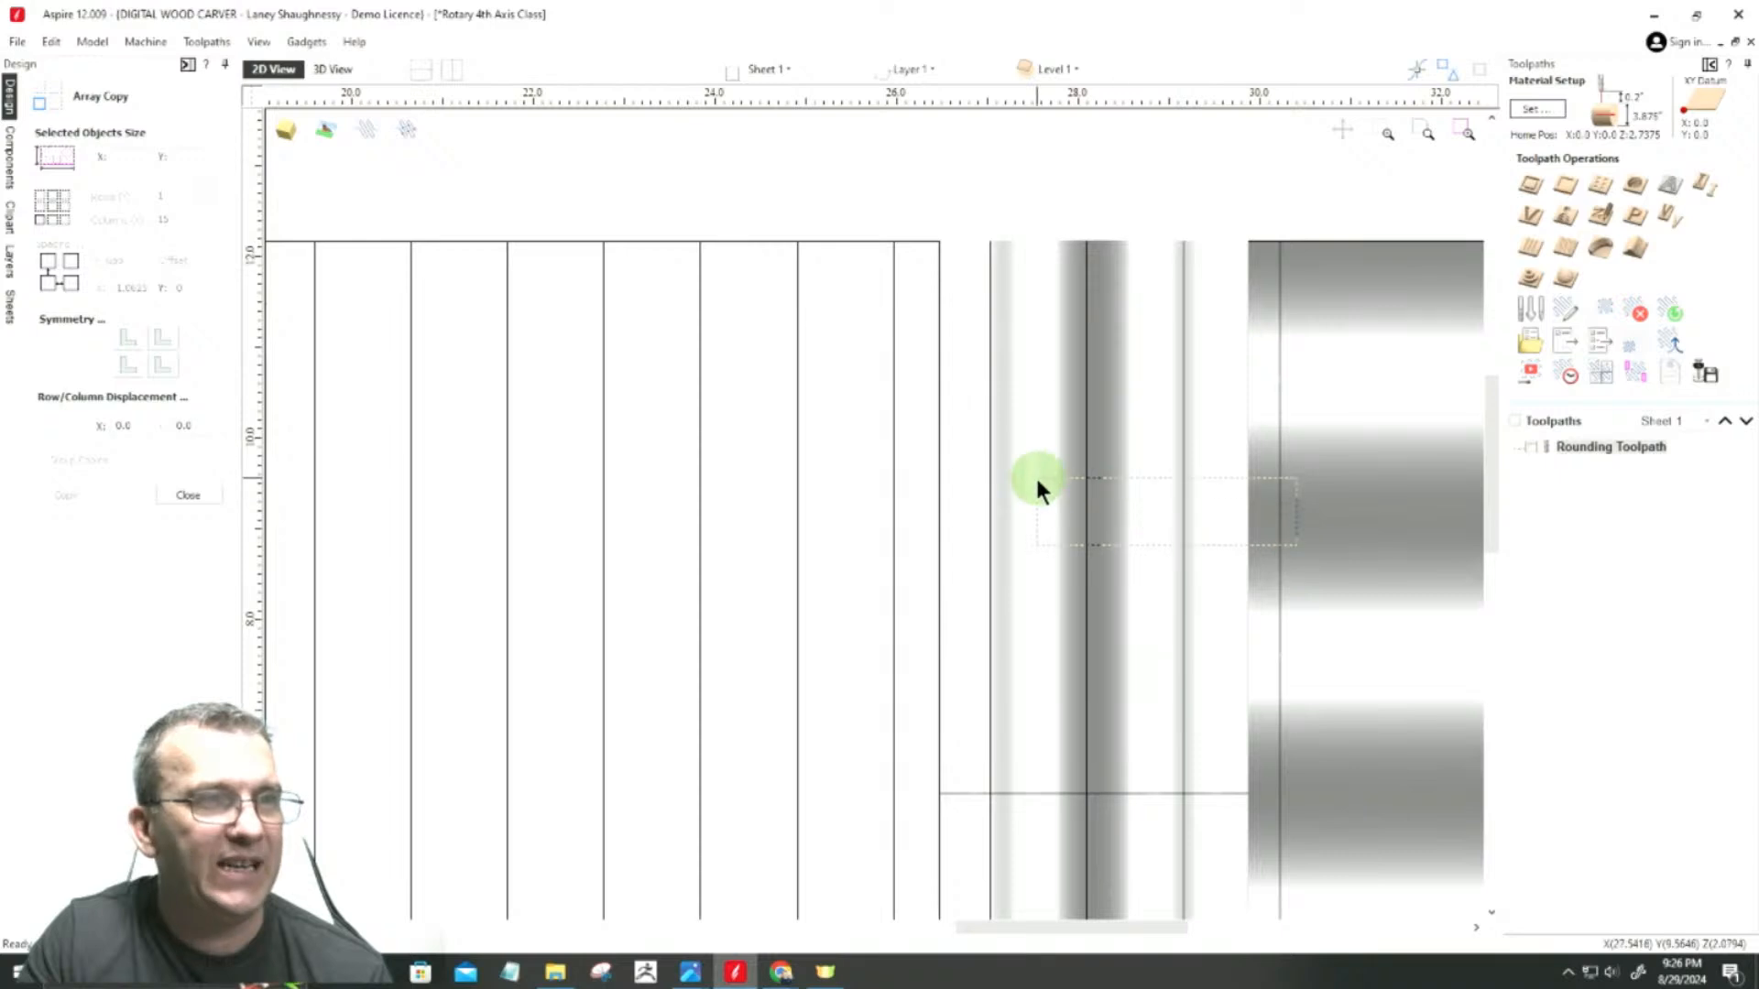
left_click(1278, 455)
left_click(1184, 487, "shift")
left_click(1087, 499, "shift")
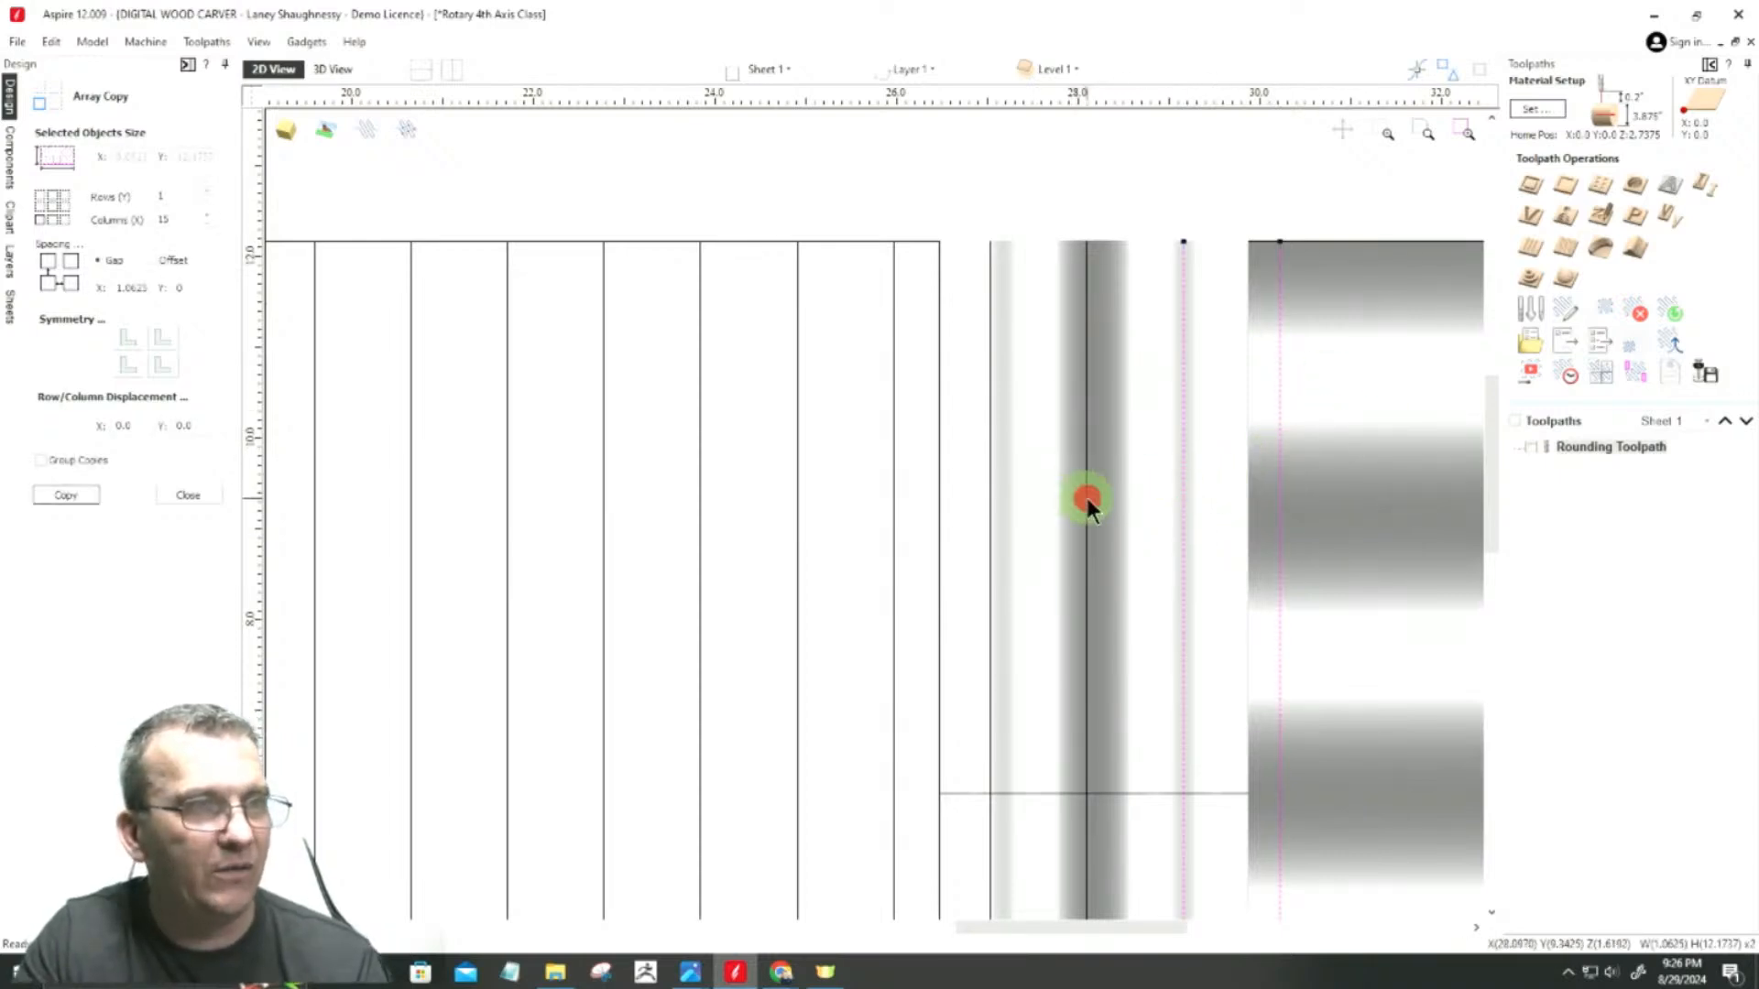
left_click(989, 494, "shift")
key("Delete")
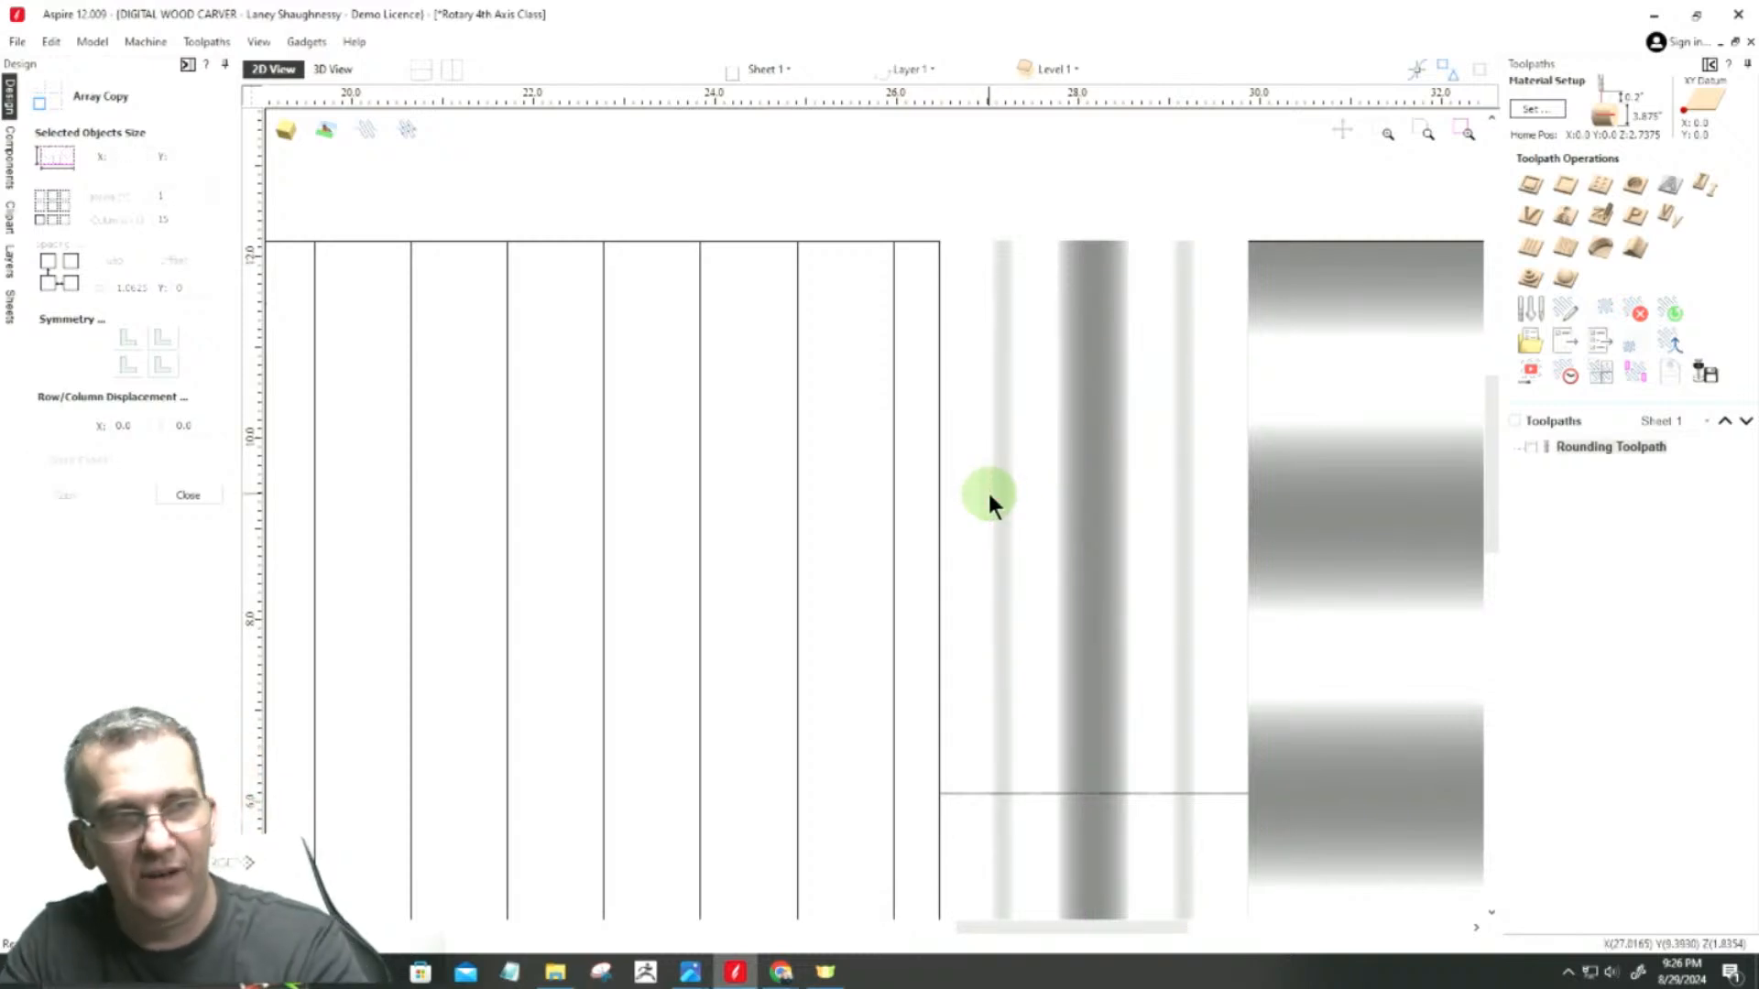
Step: Select the vertical lines inside the central rectangle, group them and leave Array Copy
scroll(1417, 588, "down", 6)
scroll(1041, 608, "up", 1)
scroll(1041, 608, "up", 1)
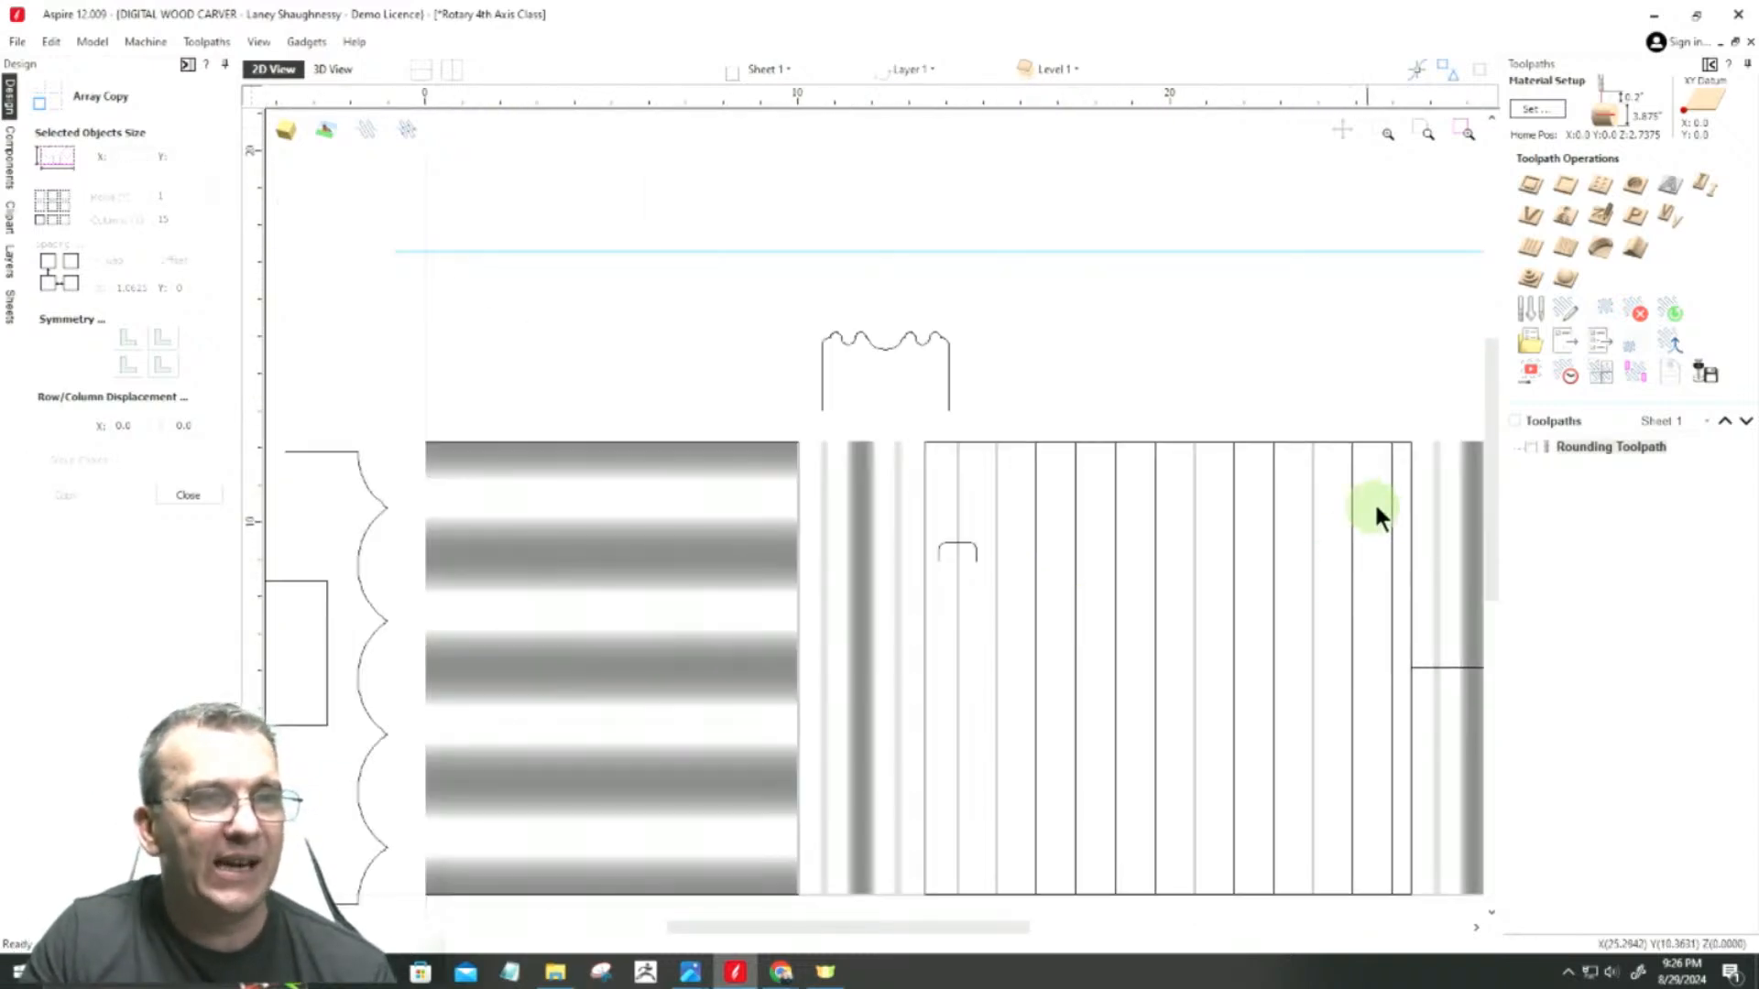
left_click(953, 495)
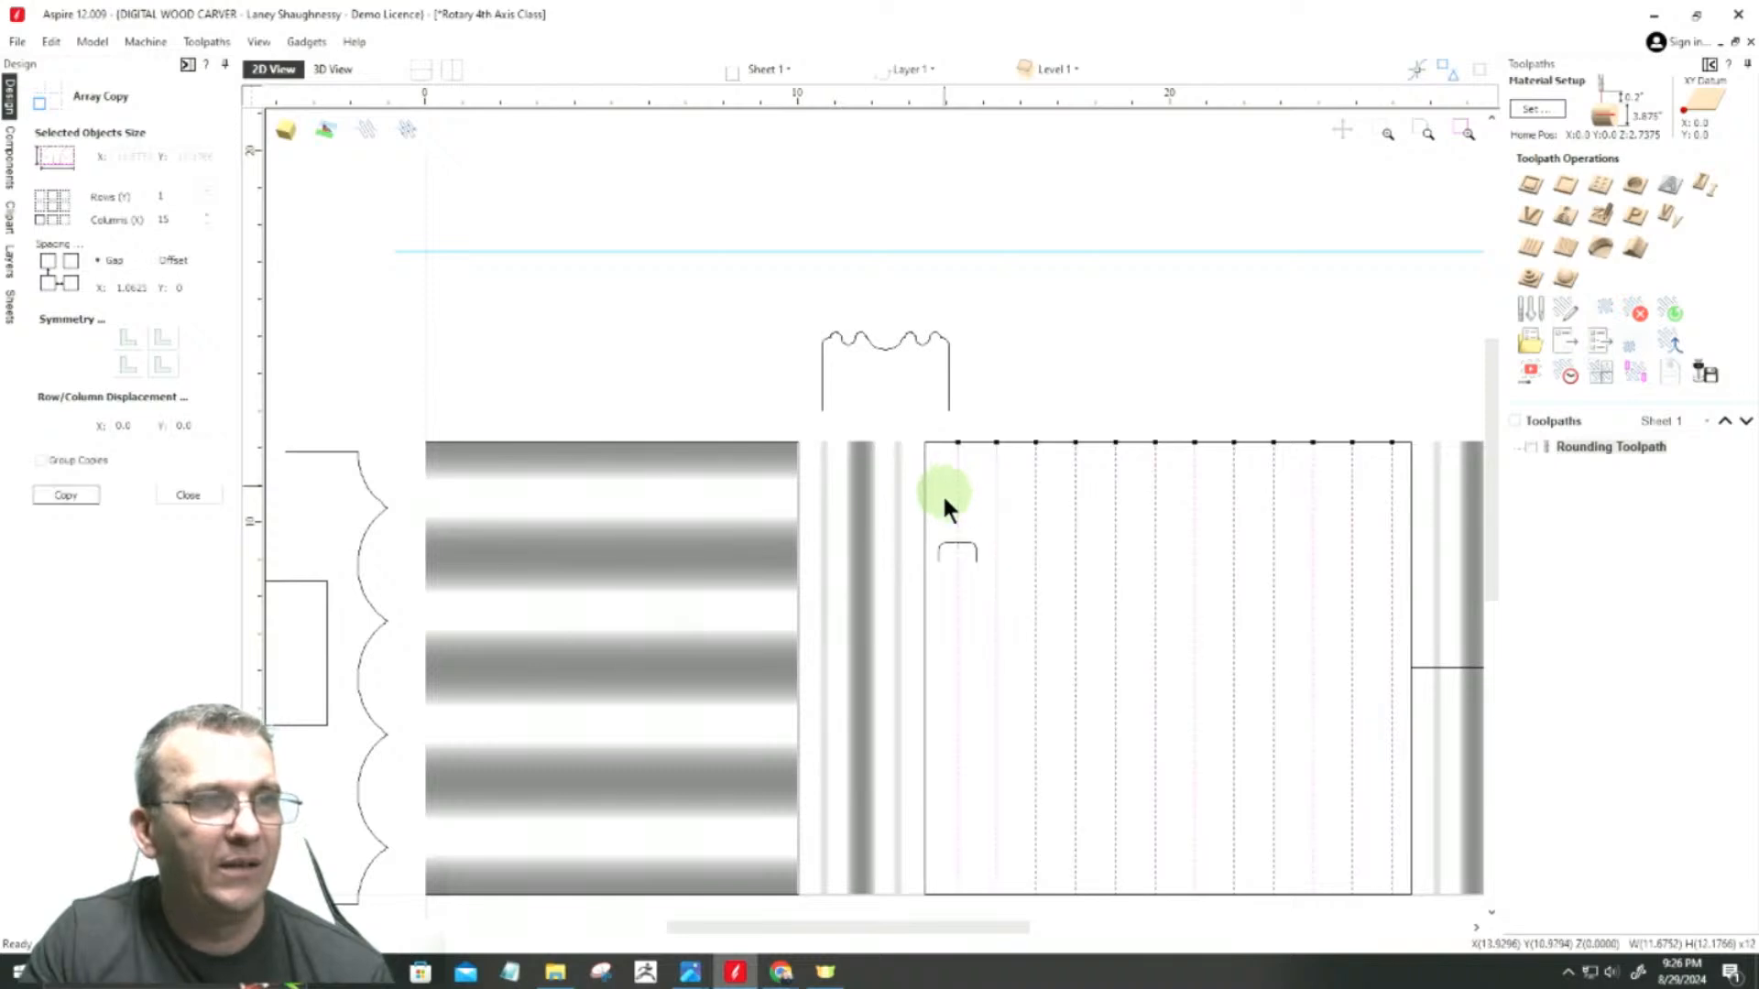
scroll(1011, 590, "up", 3)
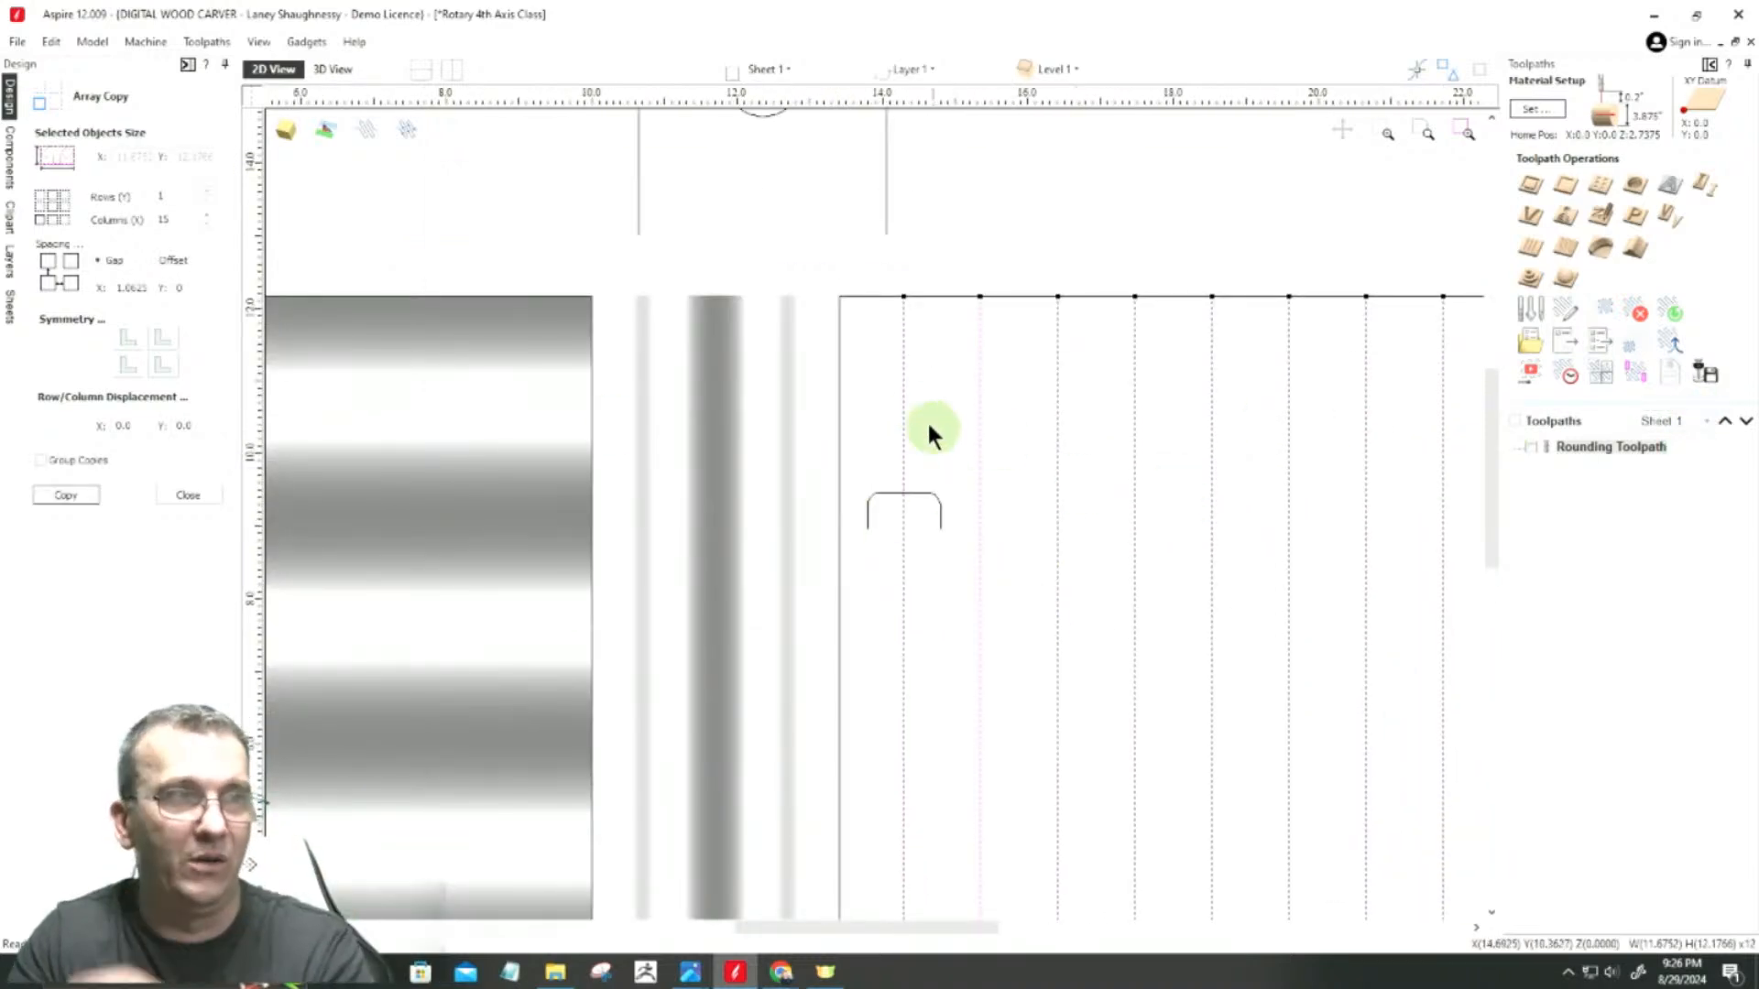
scroll(898, 513, "down", 2)
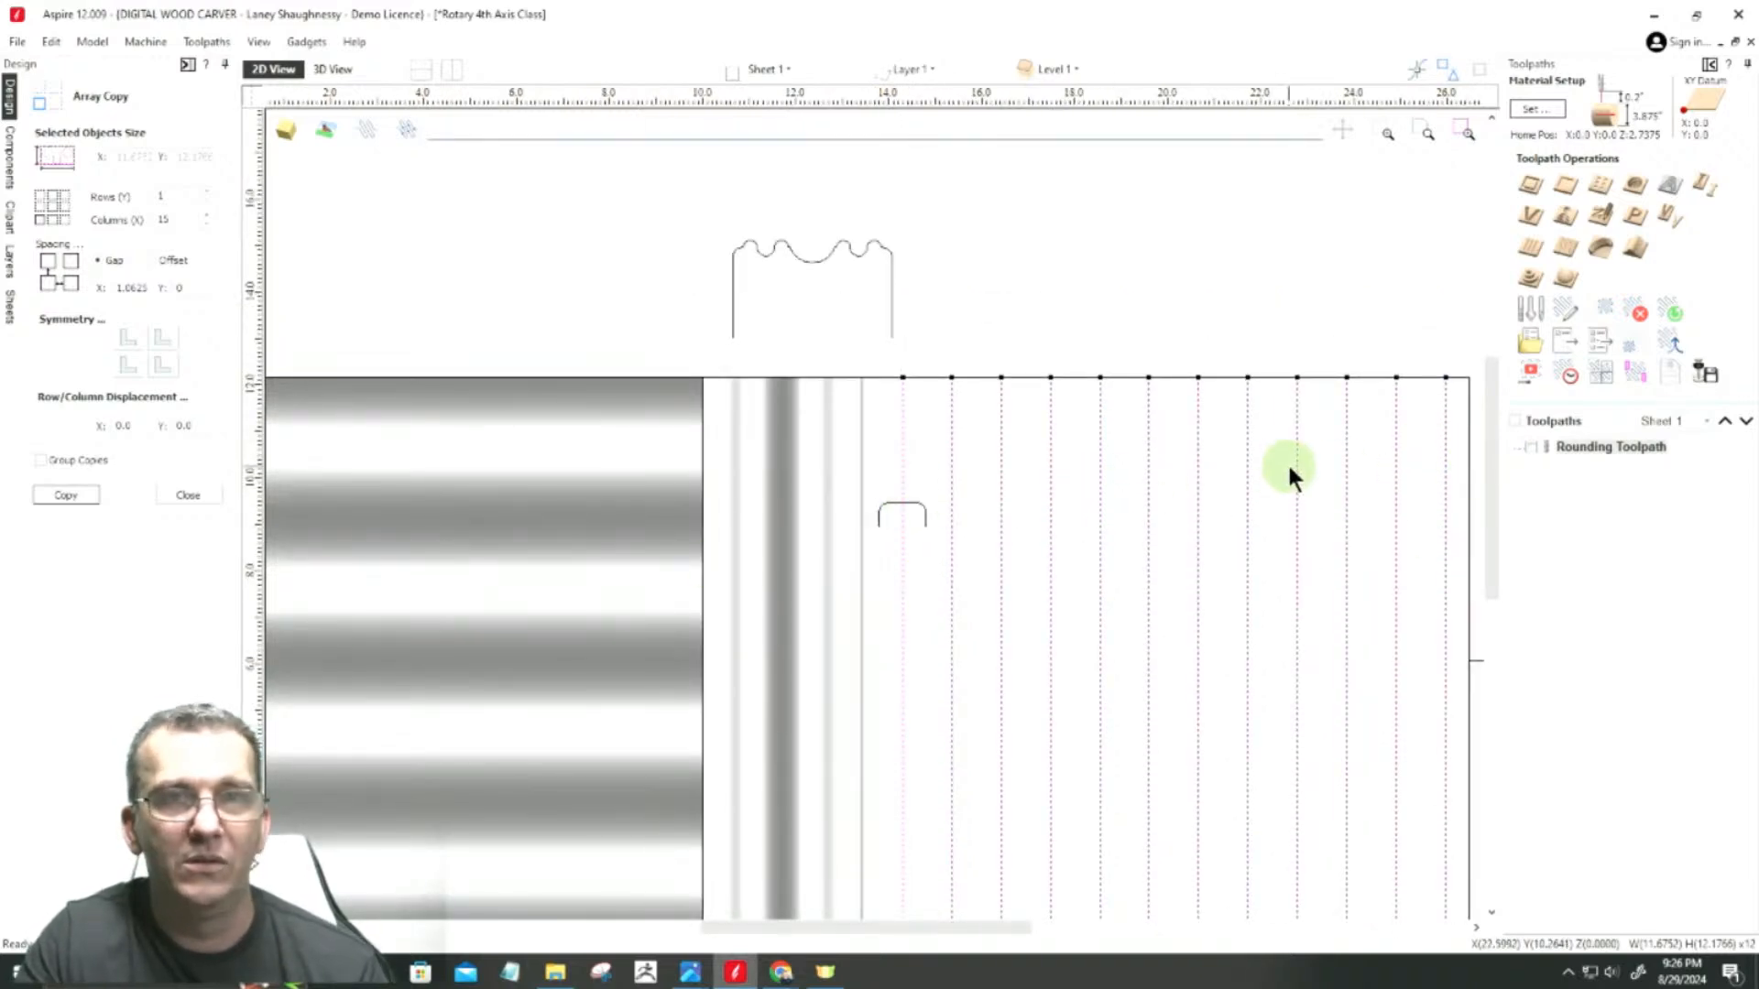
left_click(205, 496)
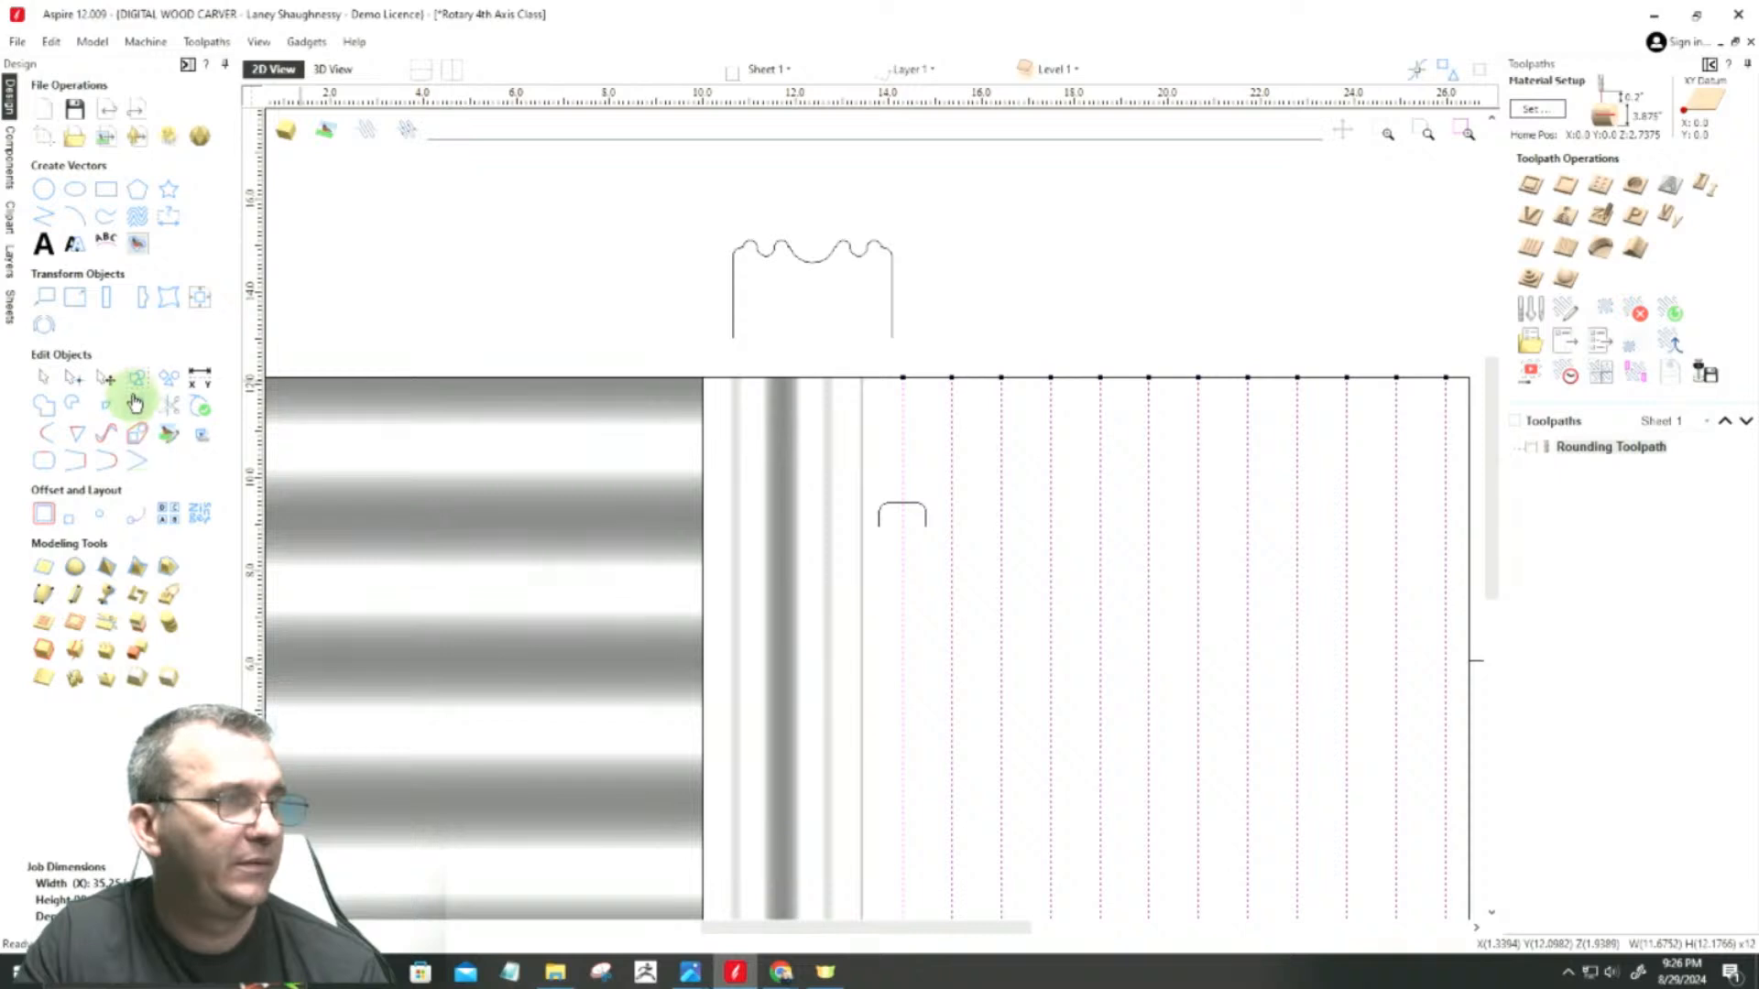
scroll(854, 454, "up", 4)
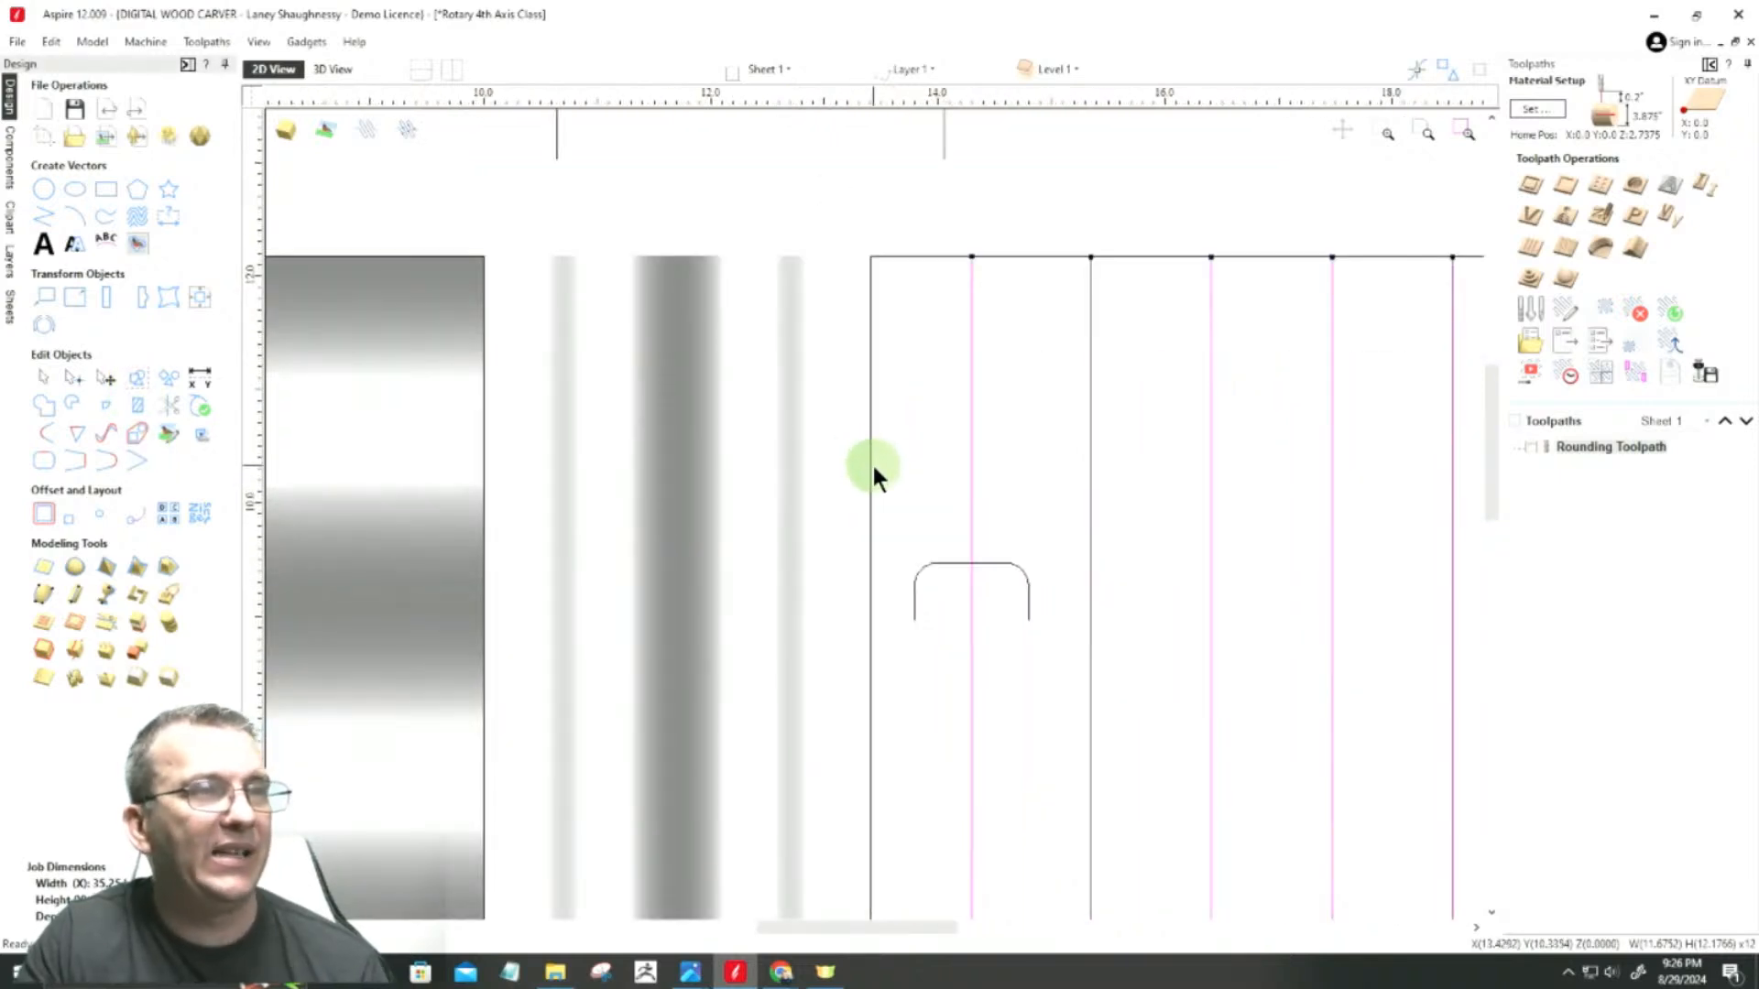
Step: Align the group of vertical lines to the center of the central rectangle
left_click(910, 258)
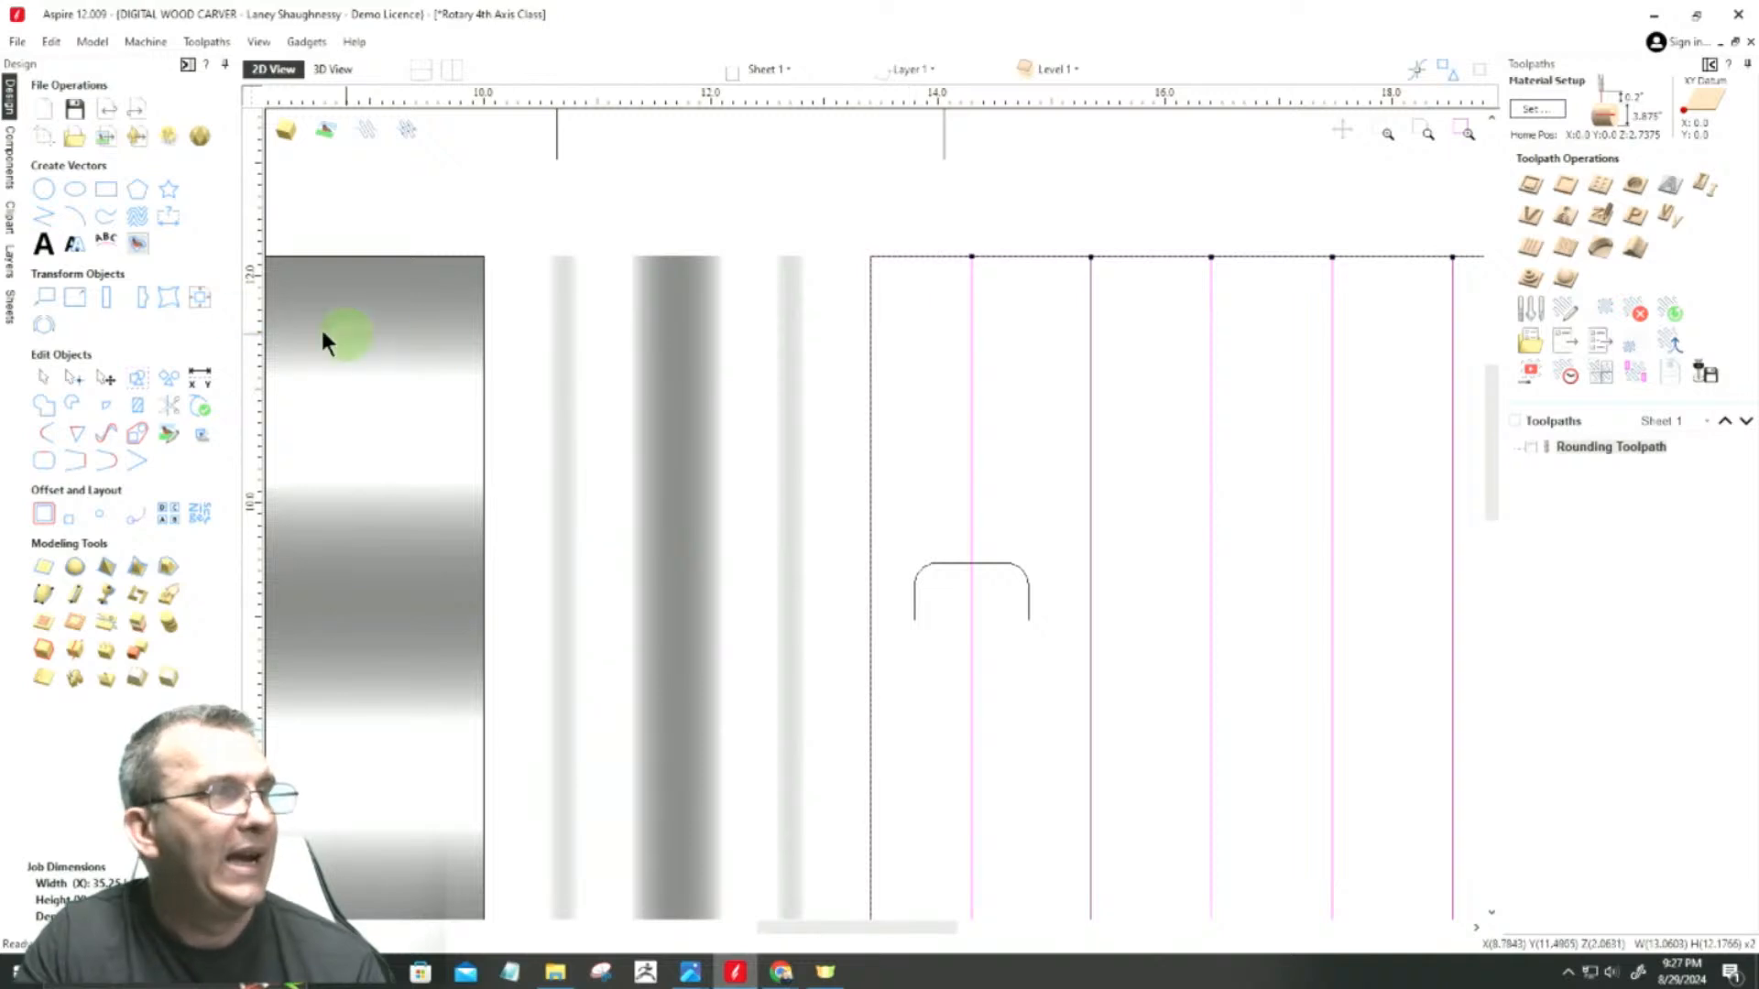
left_click(199, 297)
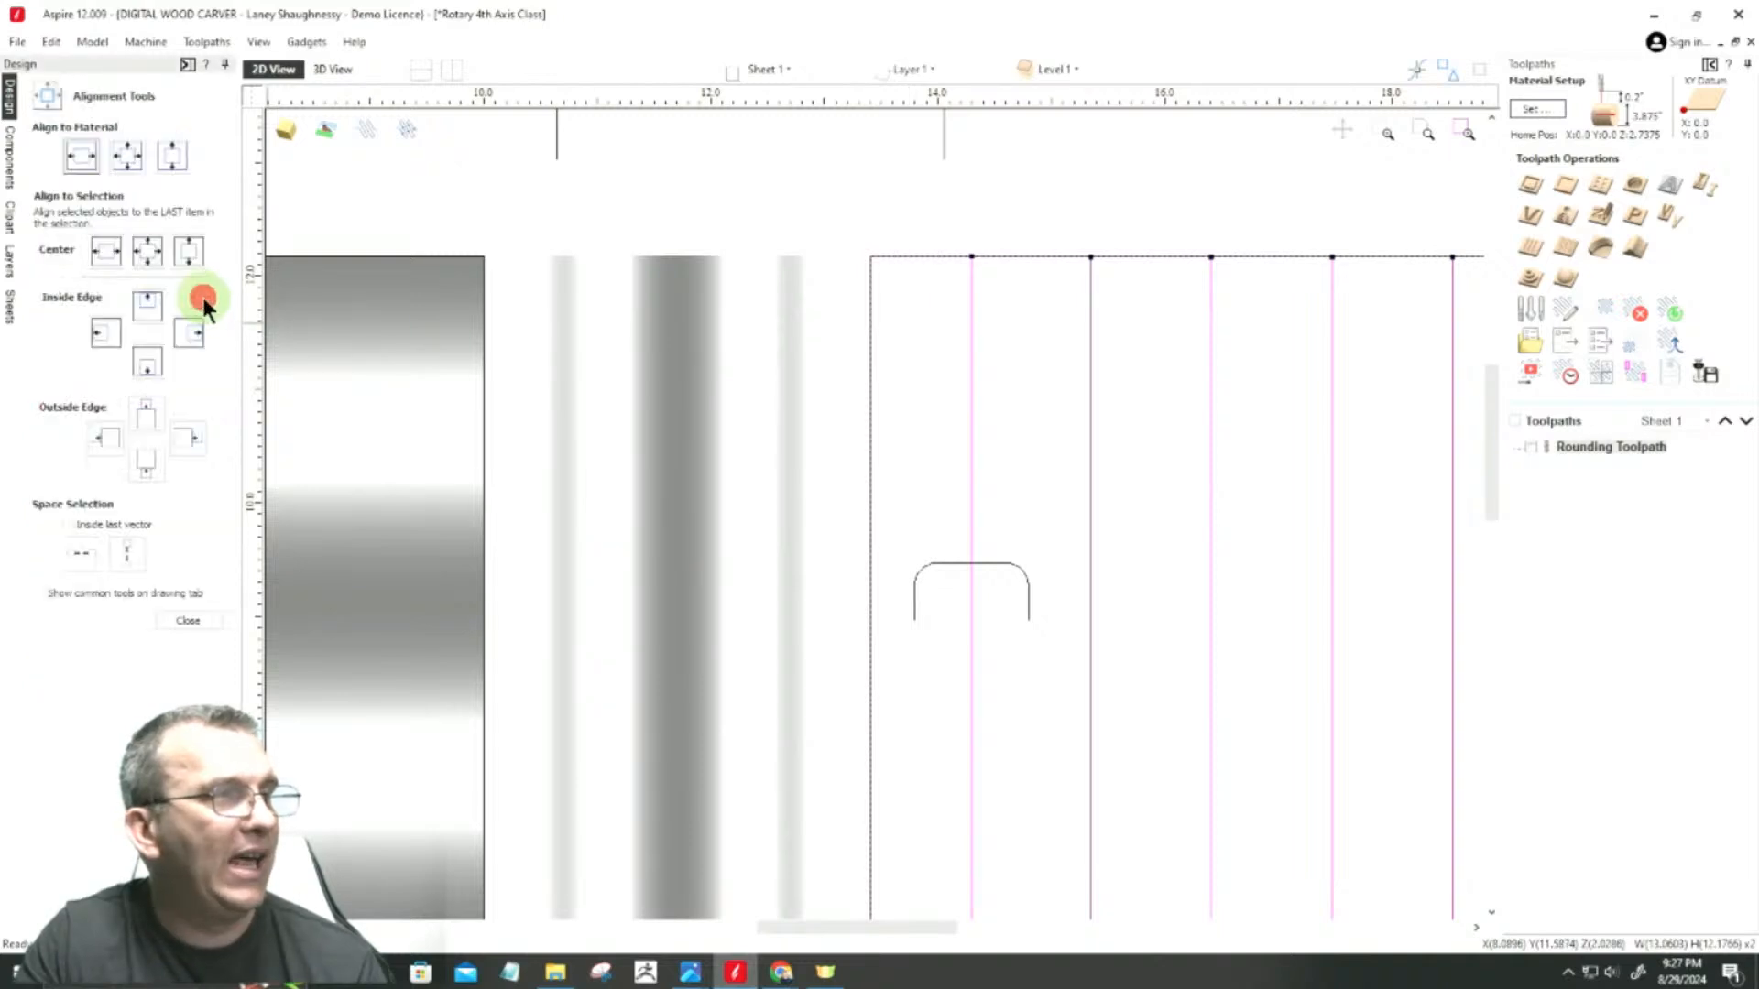
left_click(147, 251)
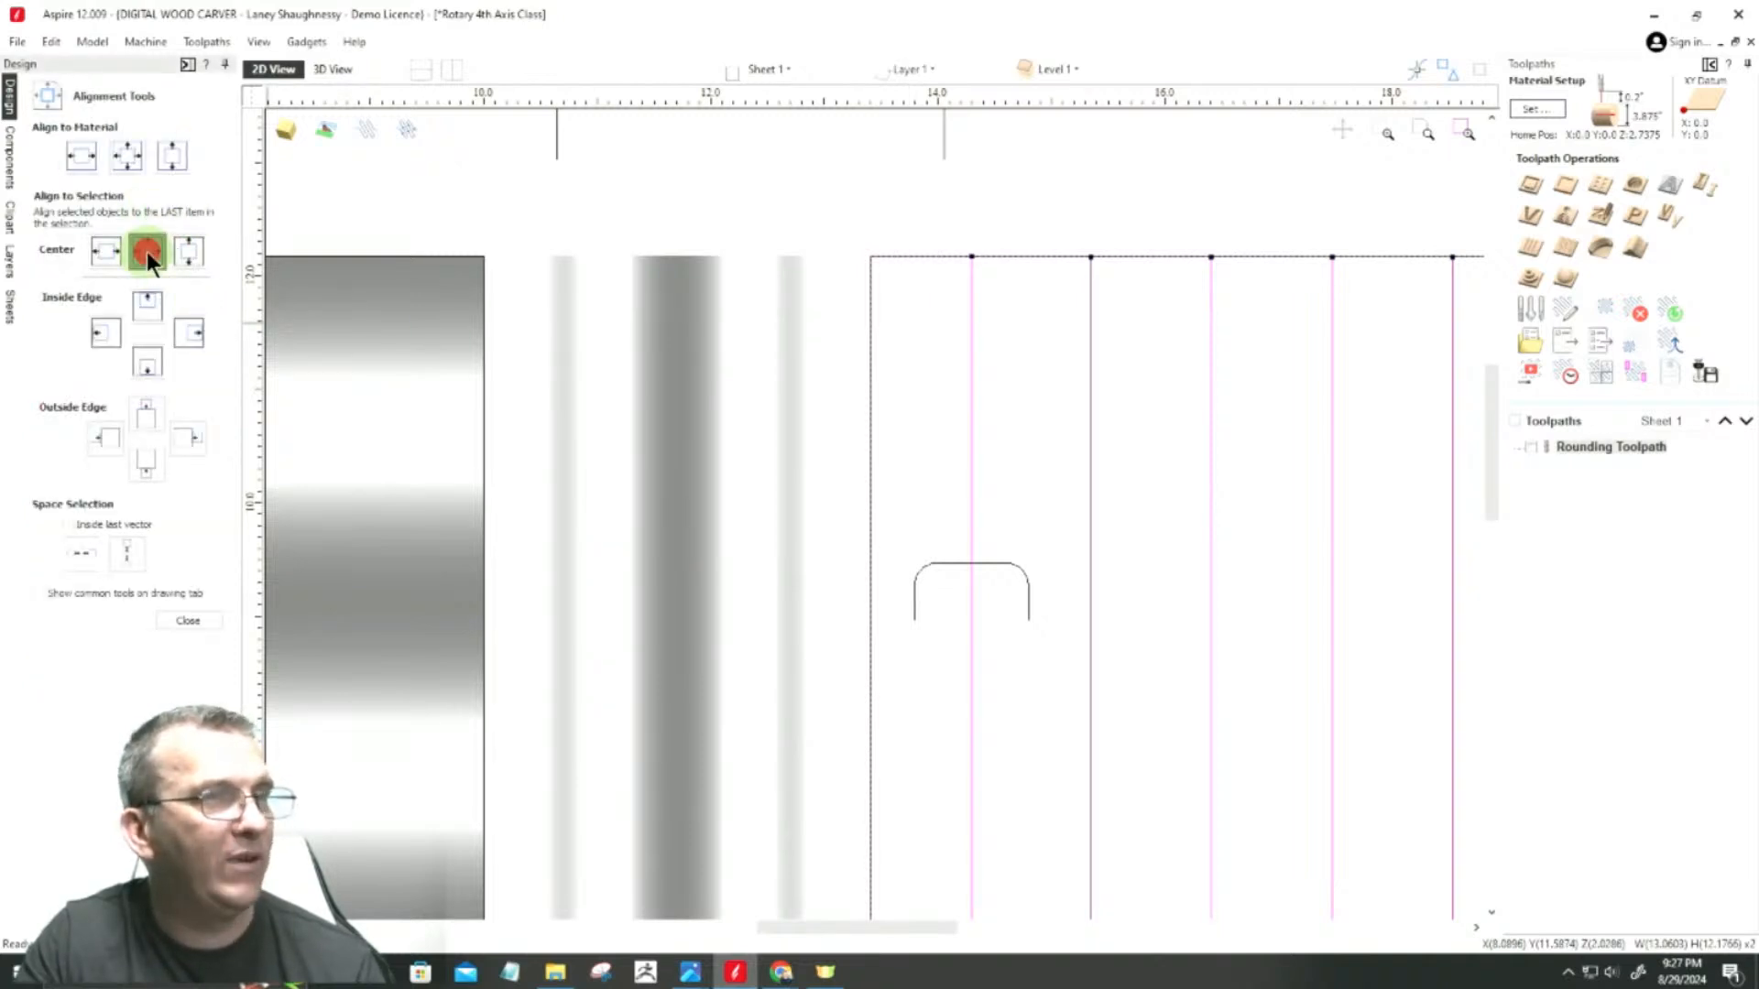
scroll(866, 381, "down", 3)
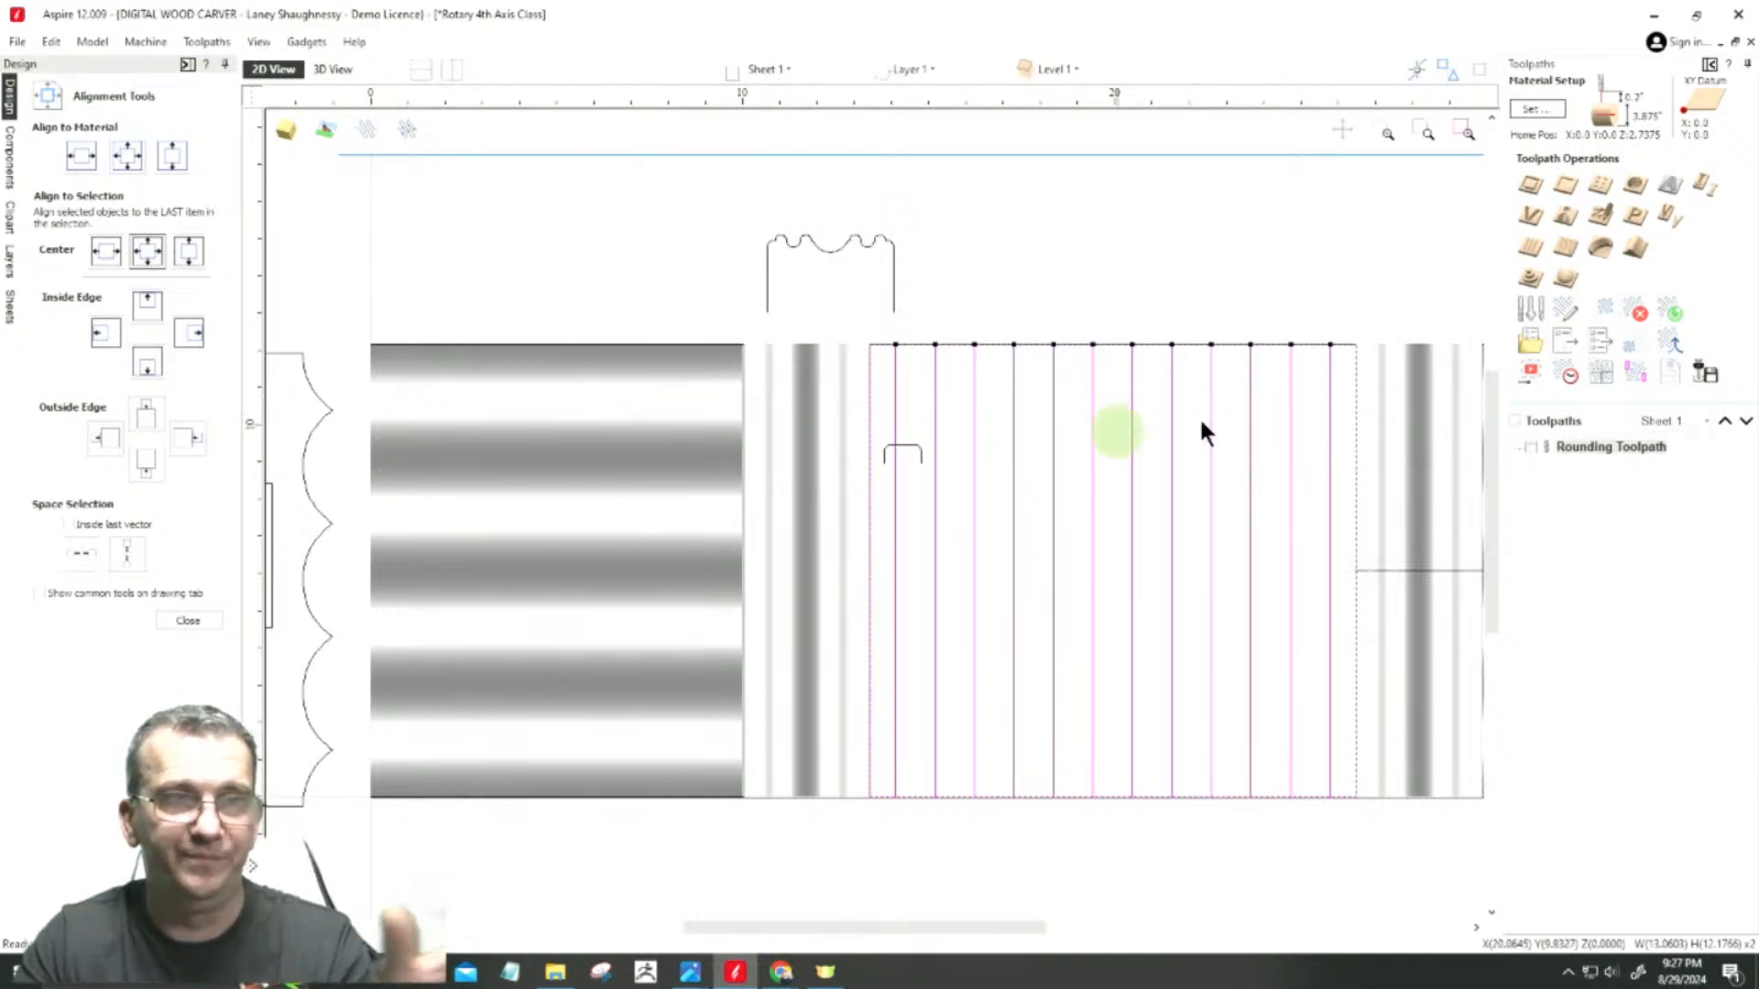
Step: Move the rounded profile out of the central rectangle into the empty space above it
left_click(905, 445)
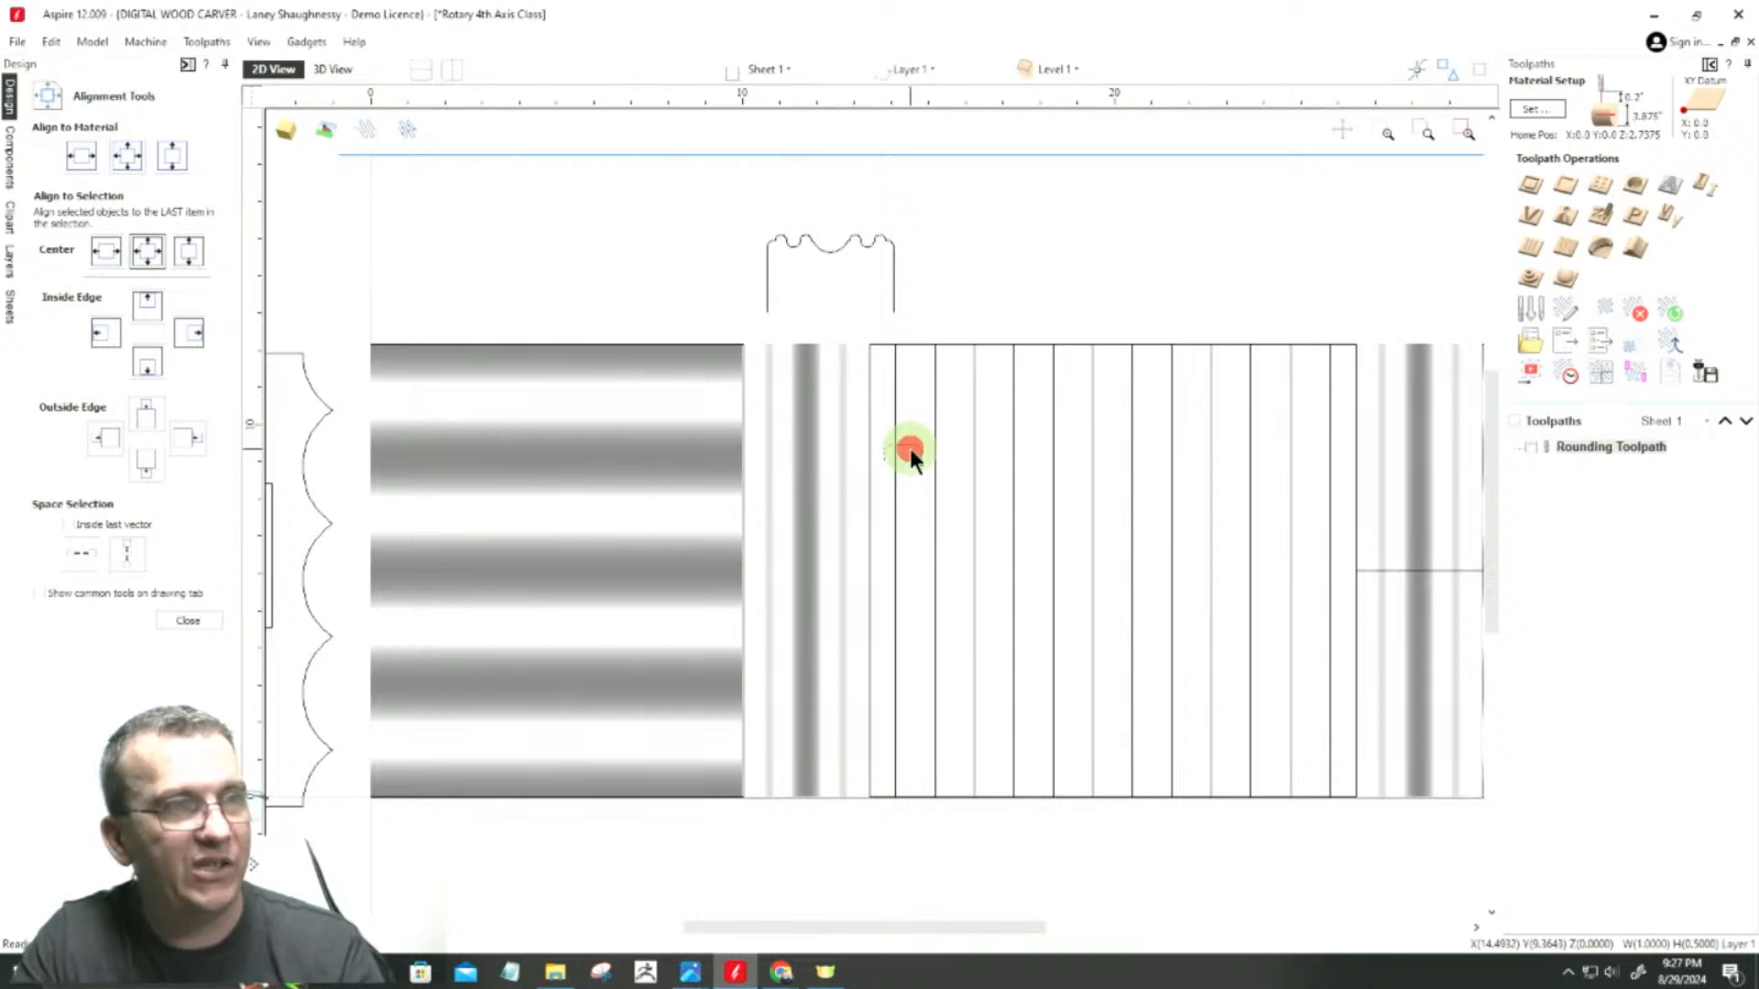
left_click(909, 448)
left_click_drag(905, 447, 1033, 246)
Step: Delete the stray duplicate line just beside the second vertical line of the group
left_click(1342, 653)
left_click(895, 455)
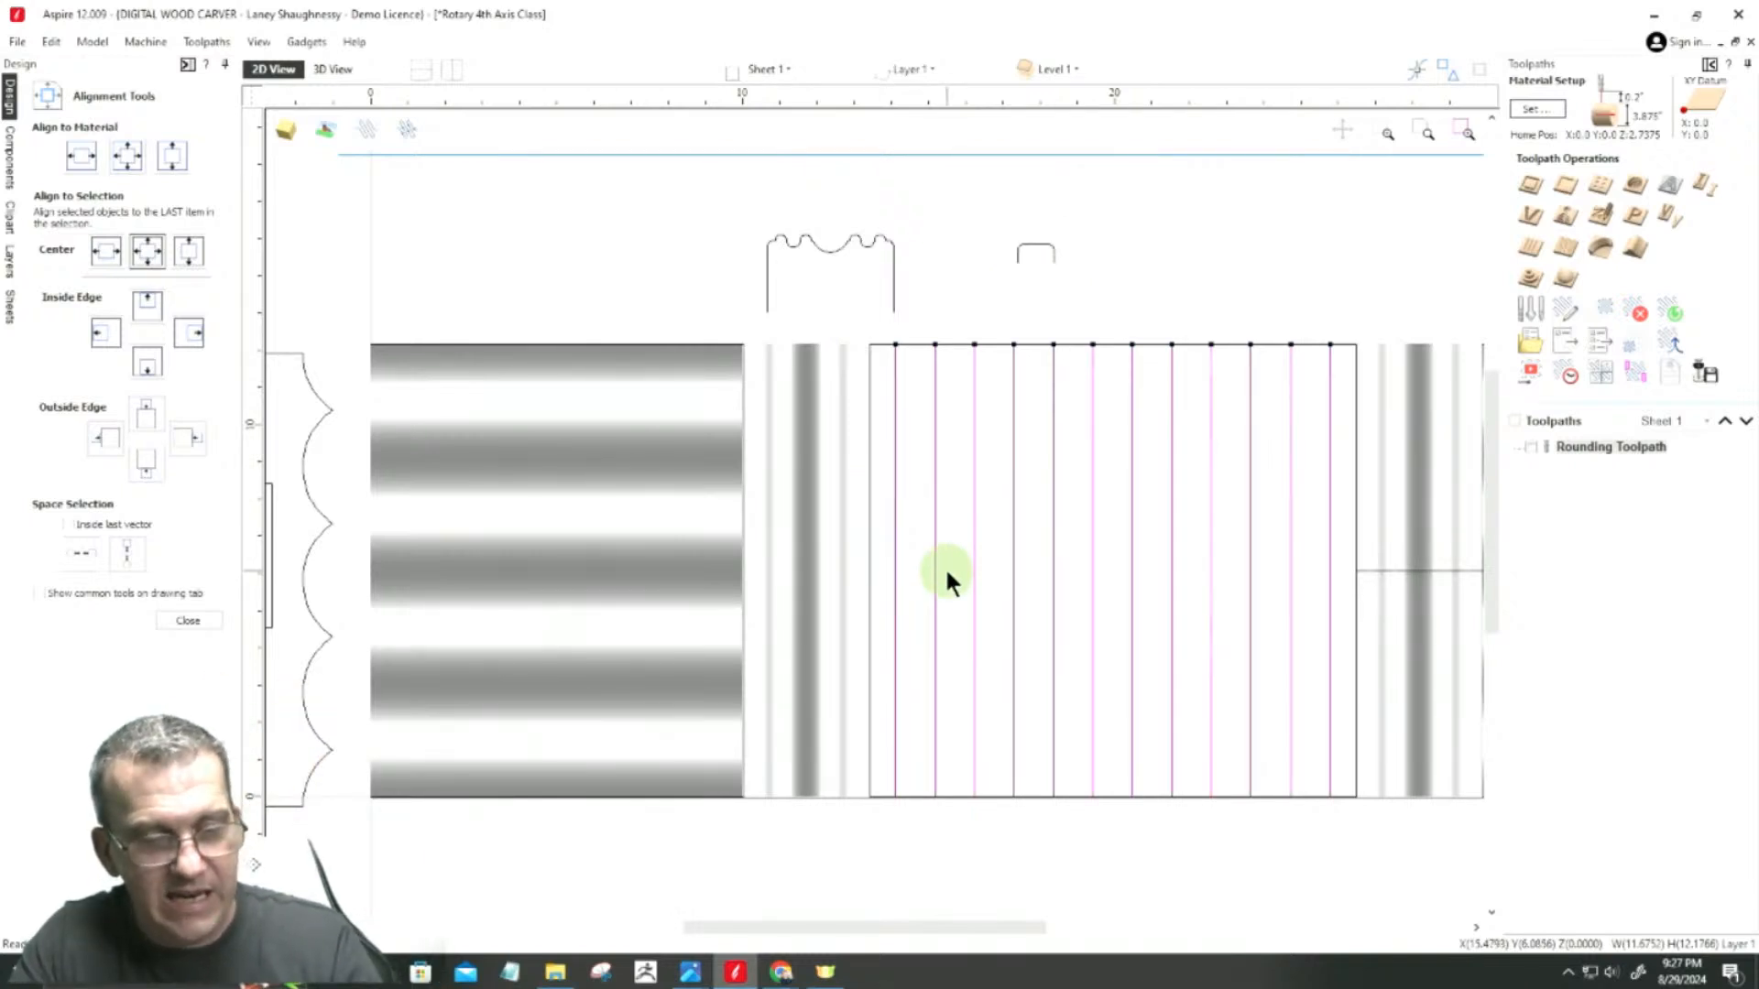
left_click(945, 570)
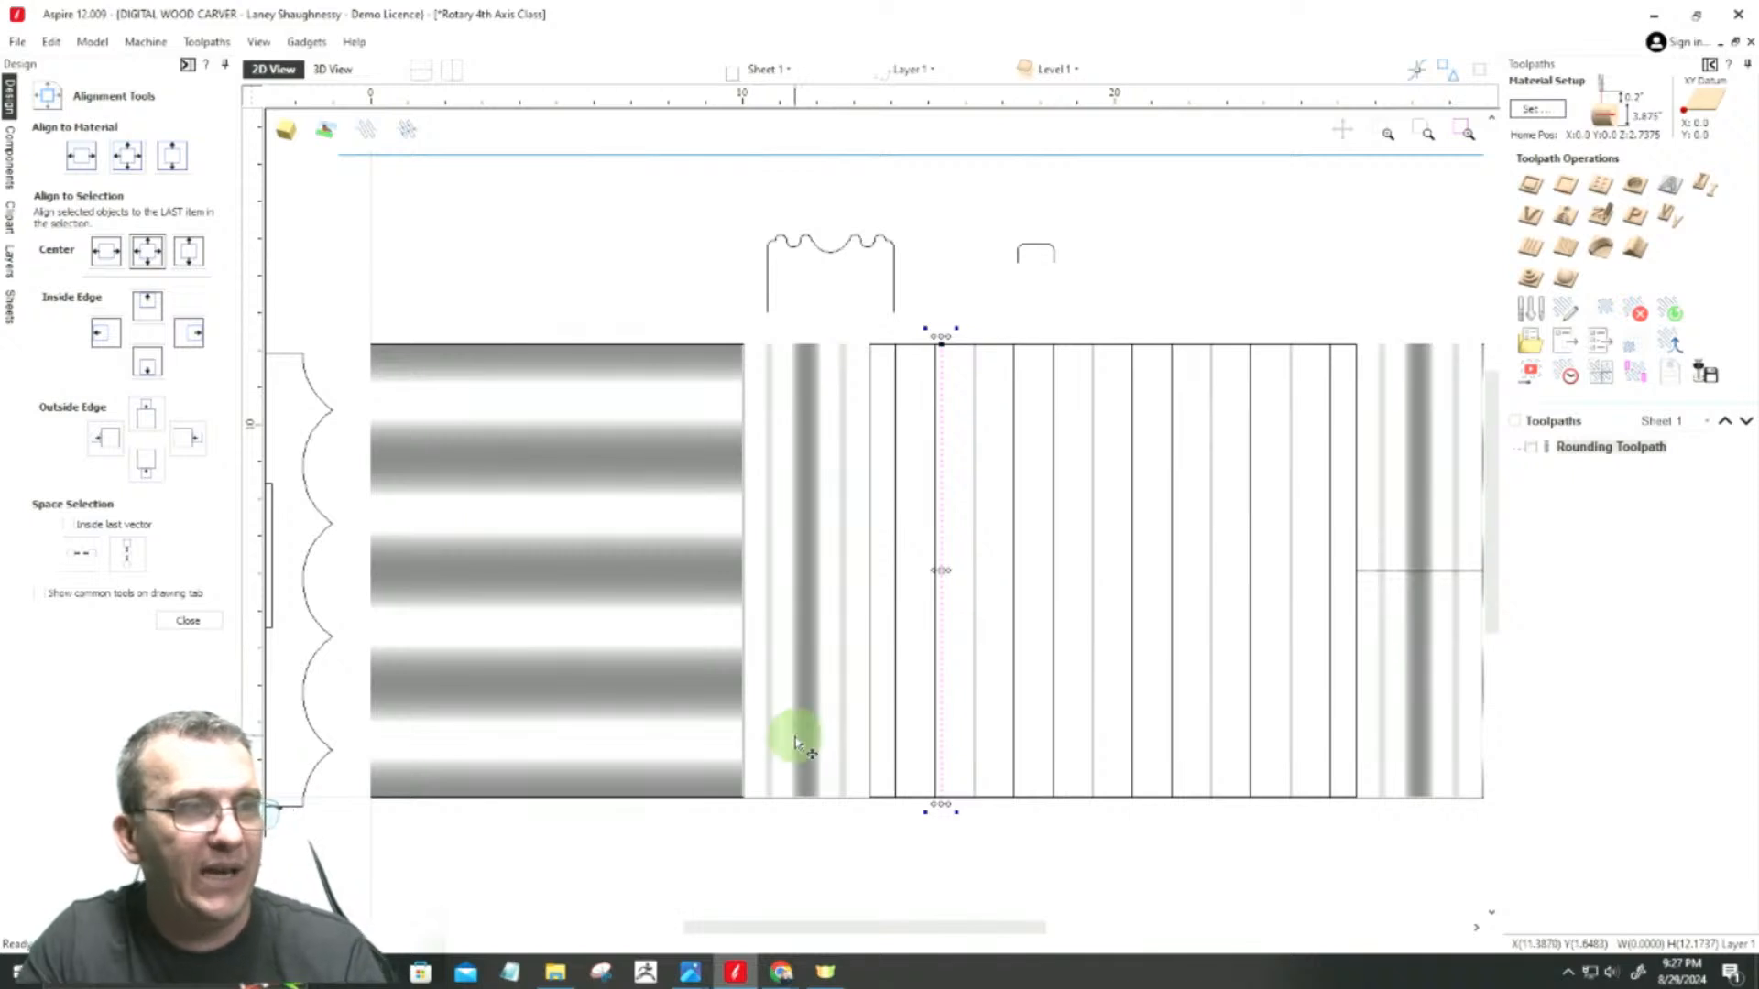
key("Delete")
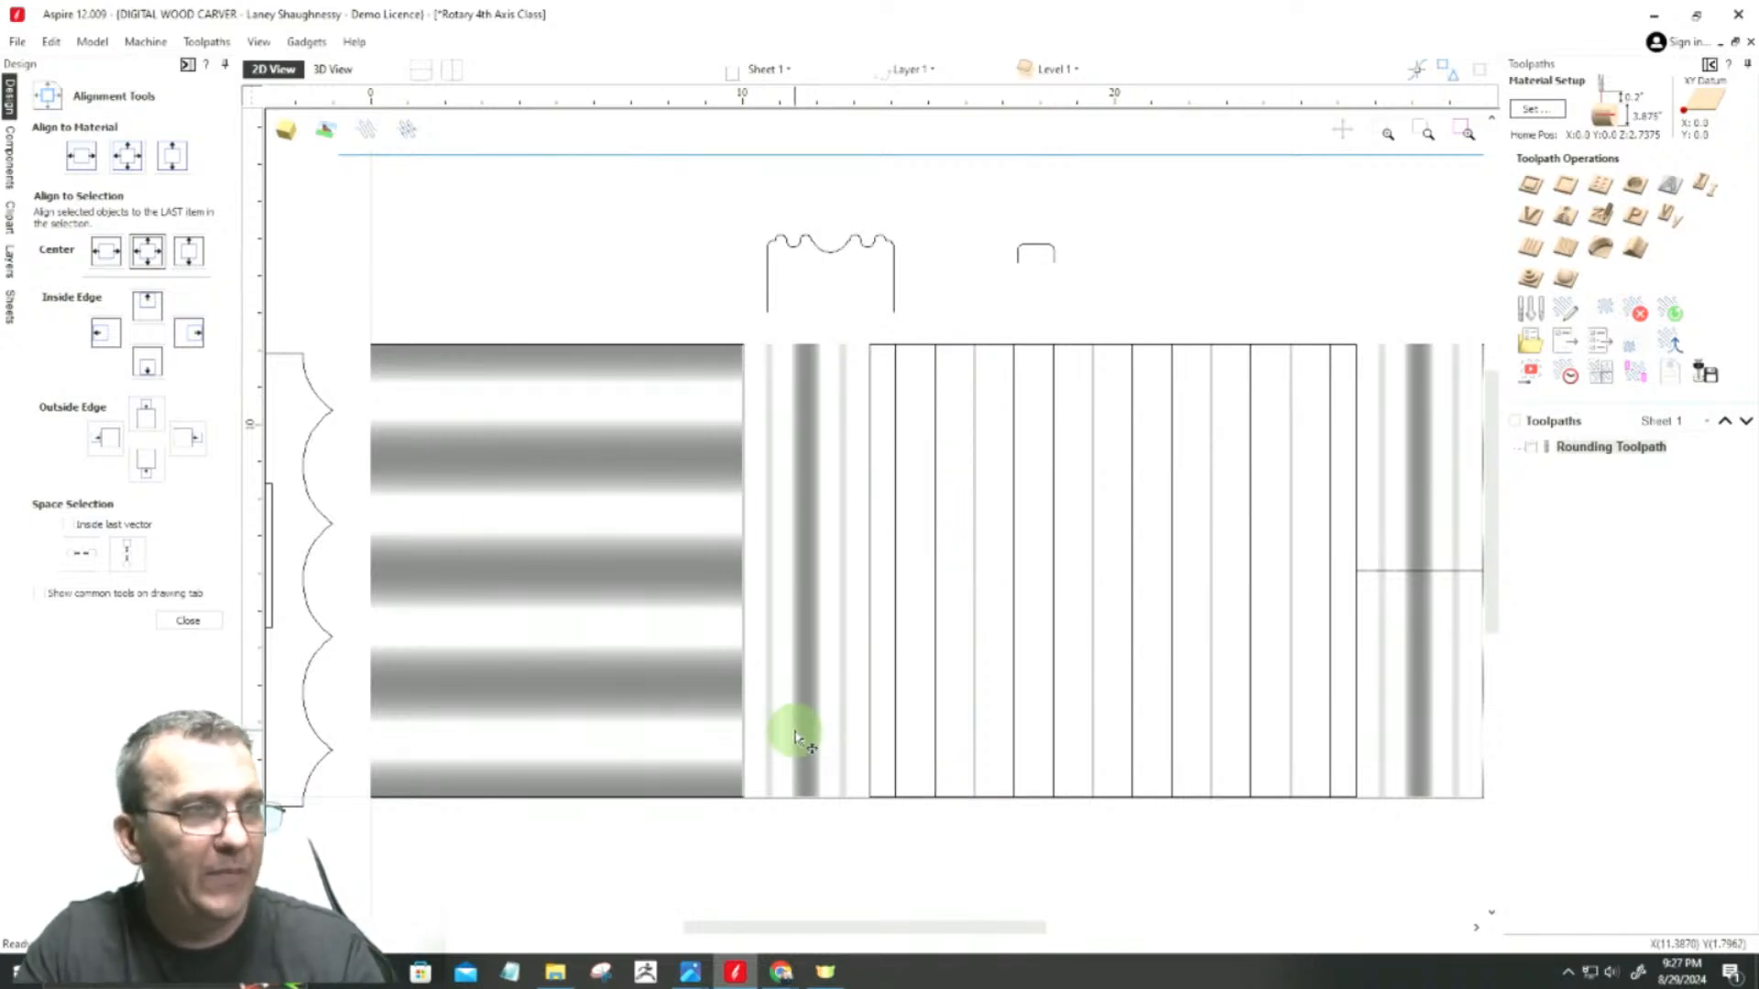
Step: Rotate the group of vertical lines 45 degrees counterclockwise about its center
left_click_drag(1333, 726, 886, 533)
left_click(187, 620)
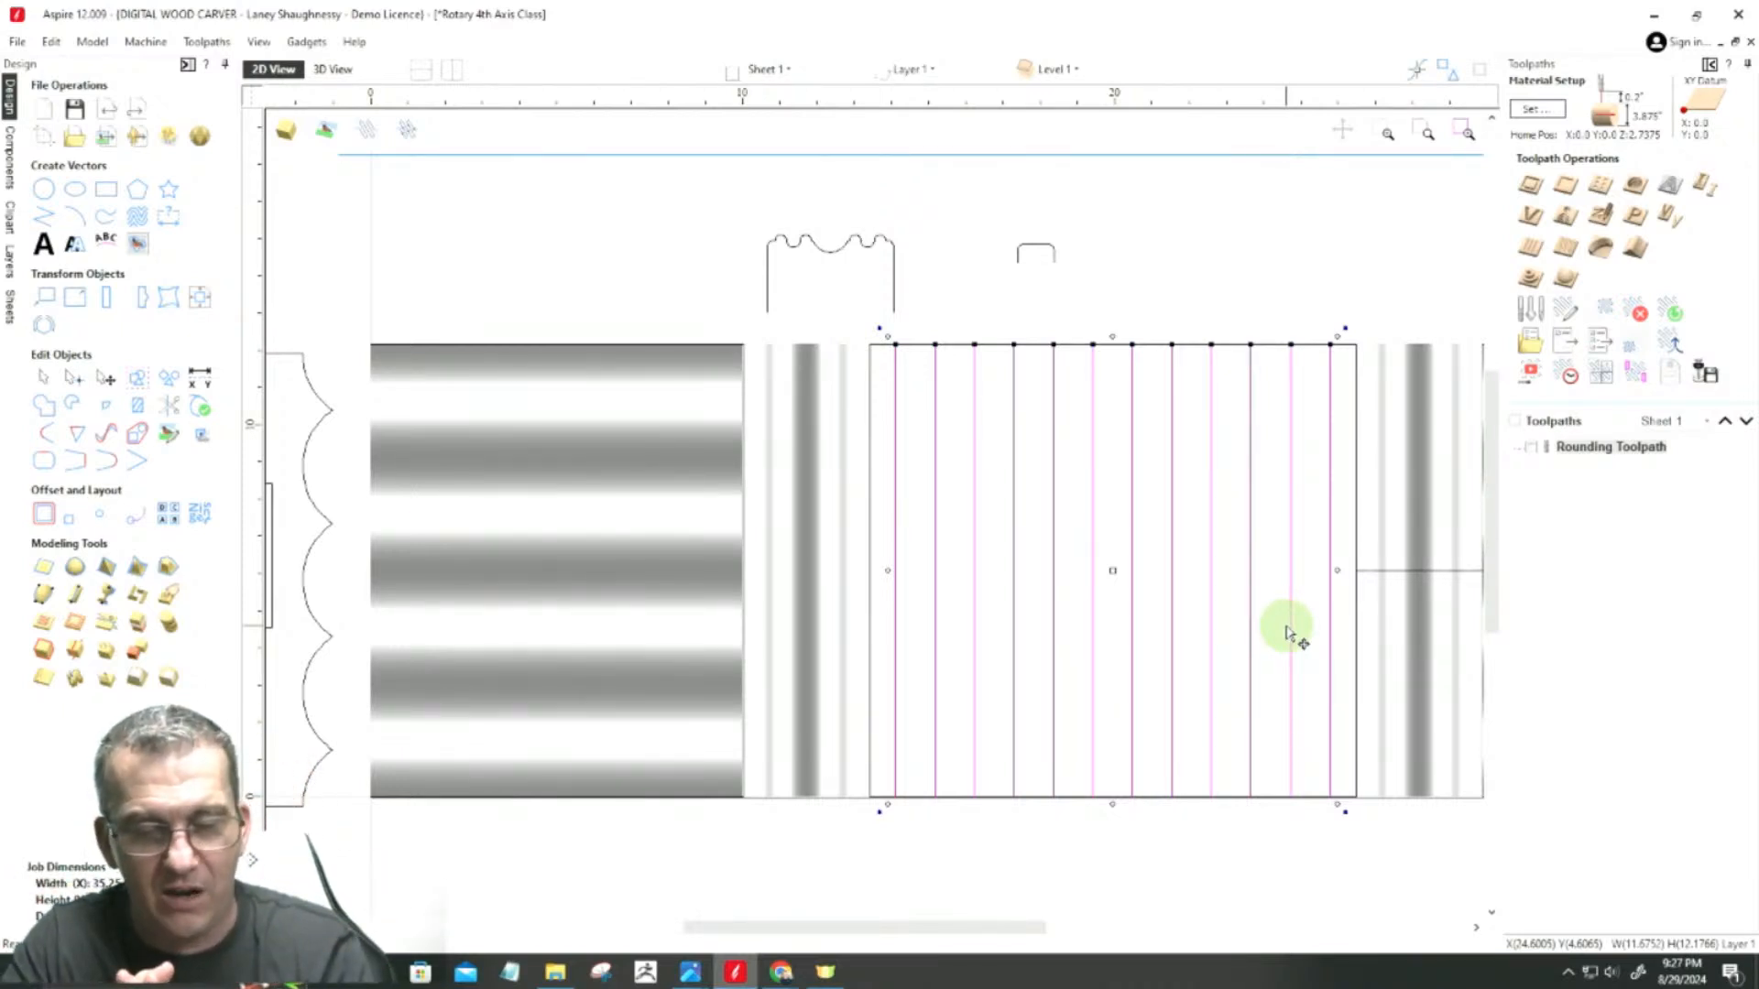
key("ctrl+4")
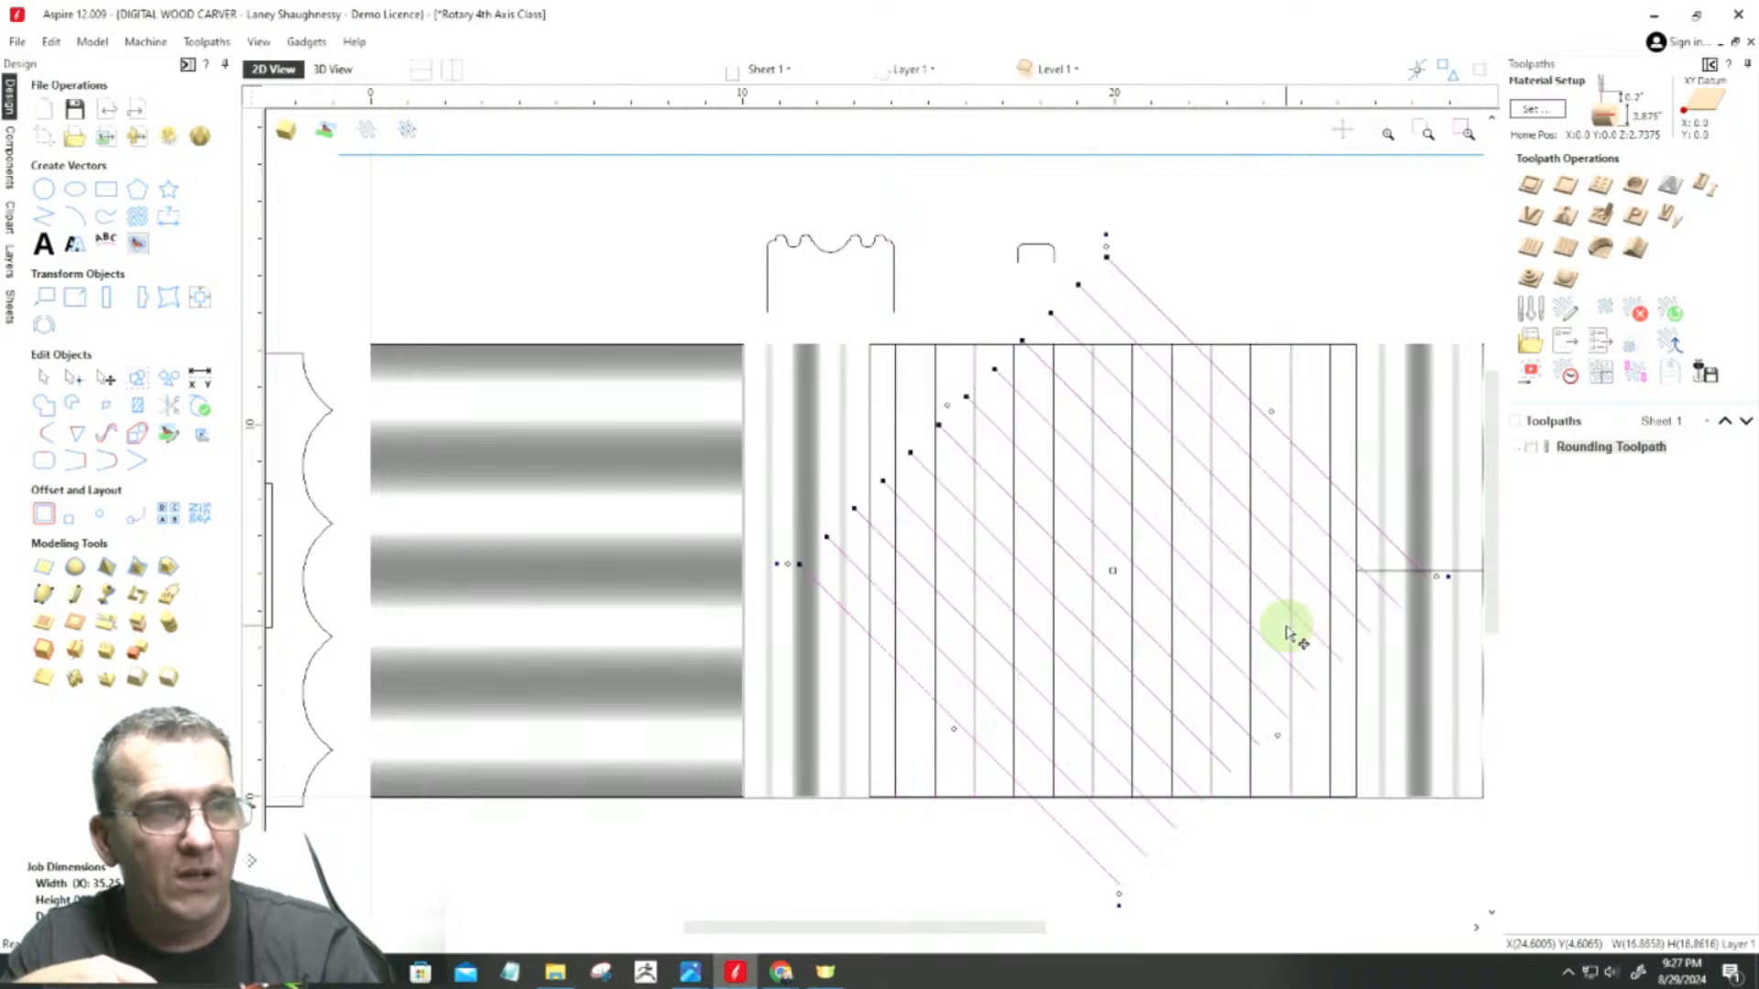
Step: Rotate the diagonal lines another 45 degrees so they run horizontally, and stretch them to the full width of the central rectangle
key("4")
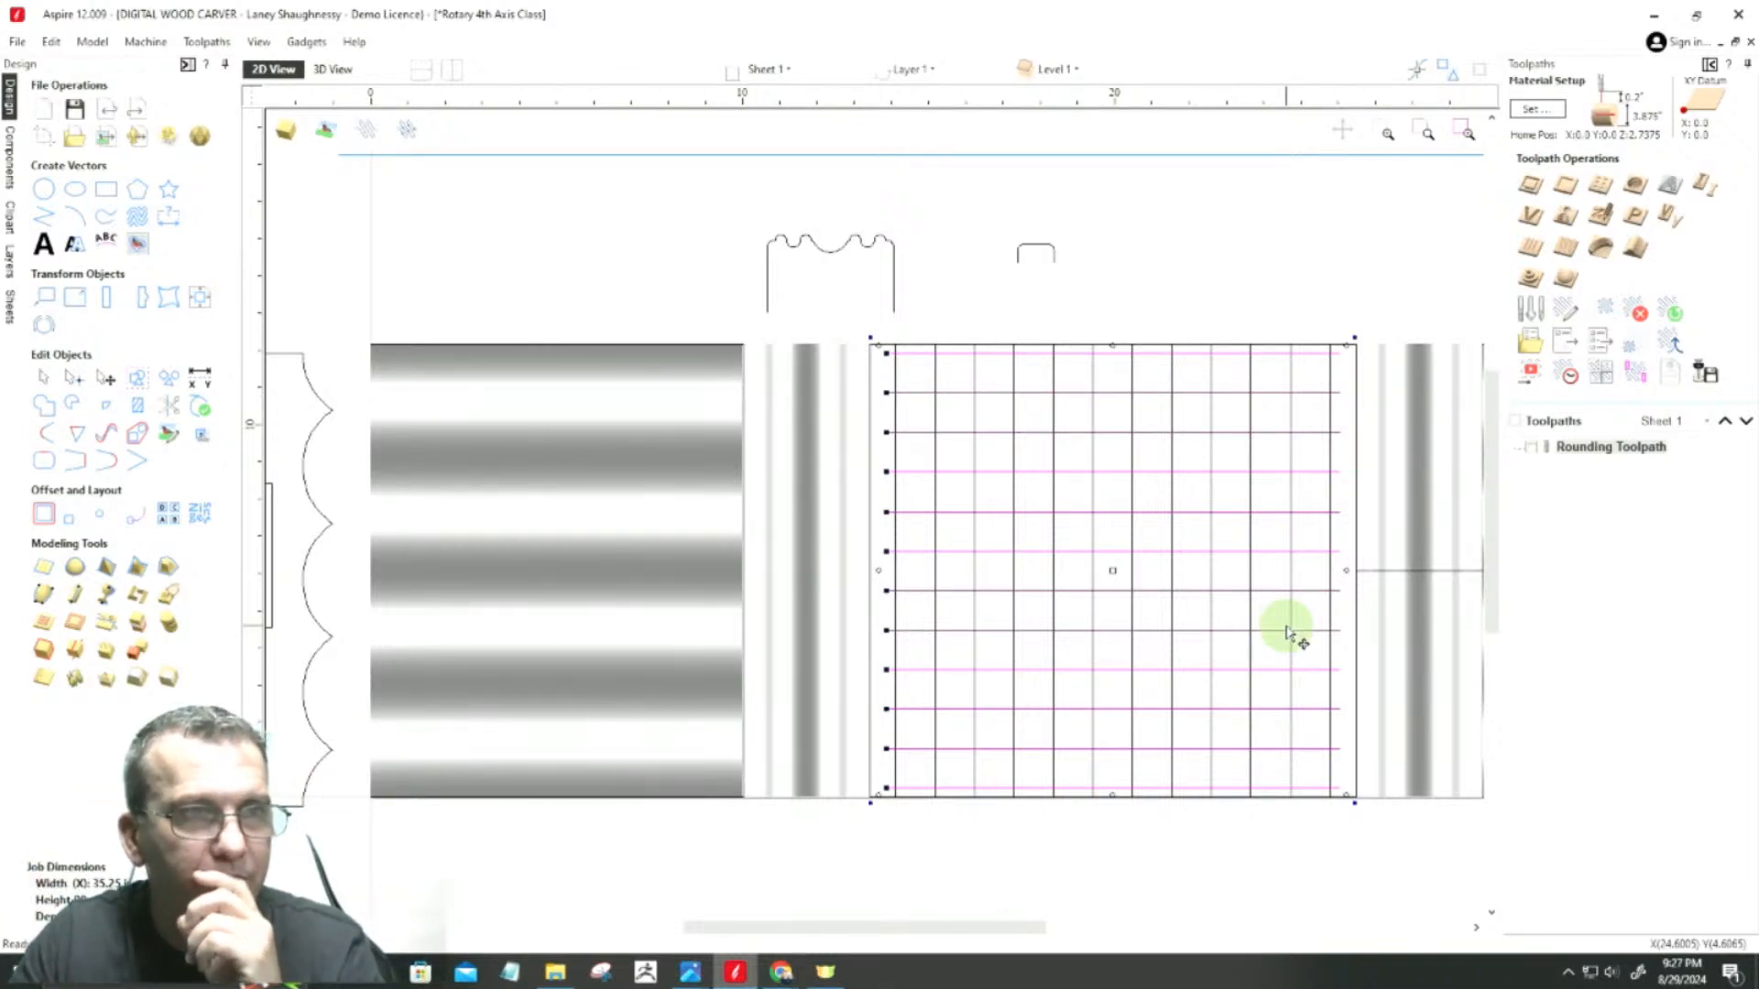
scroll(882, 577, "up", 1)
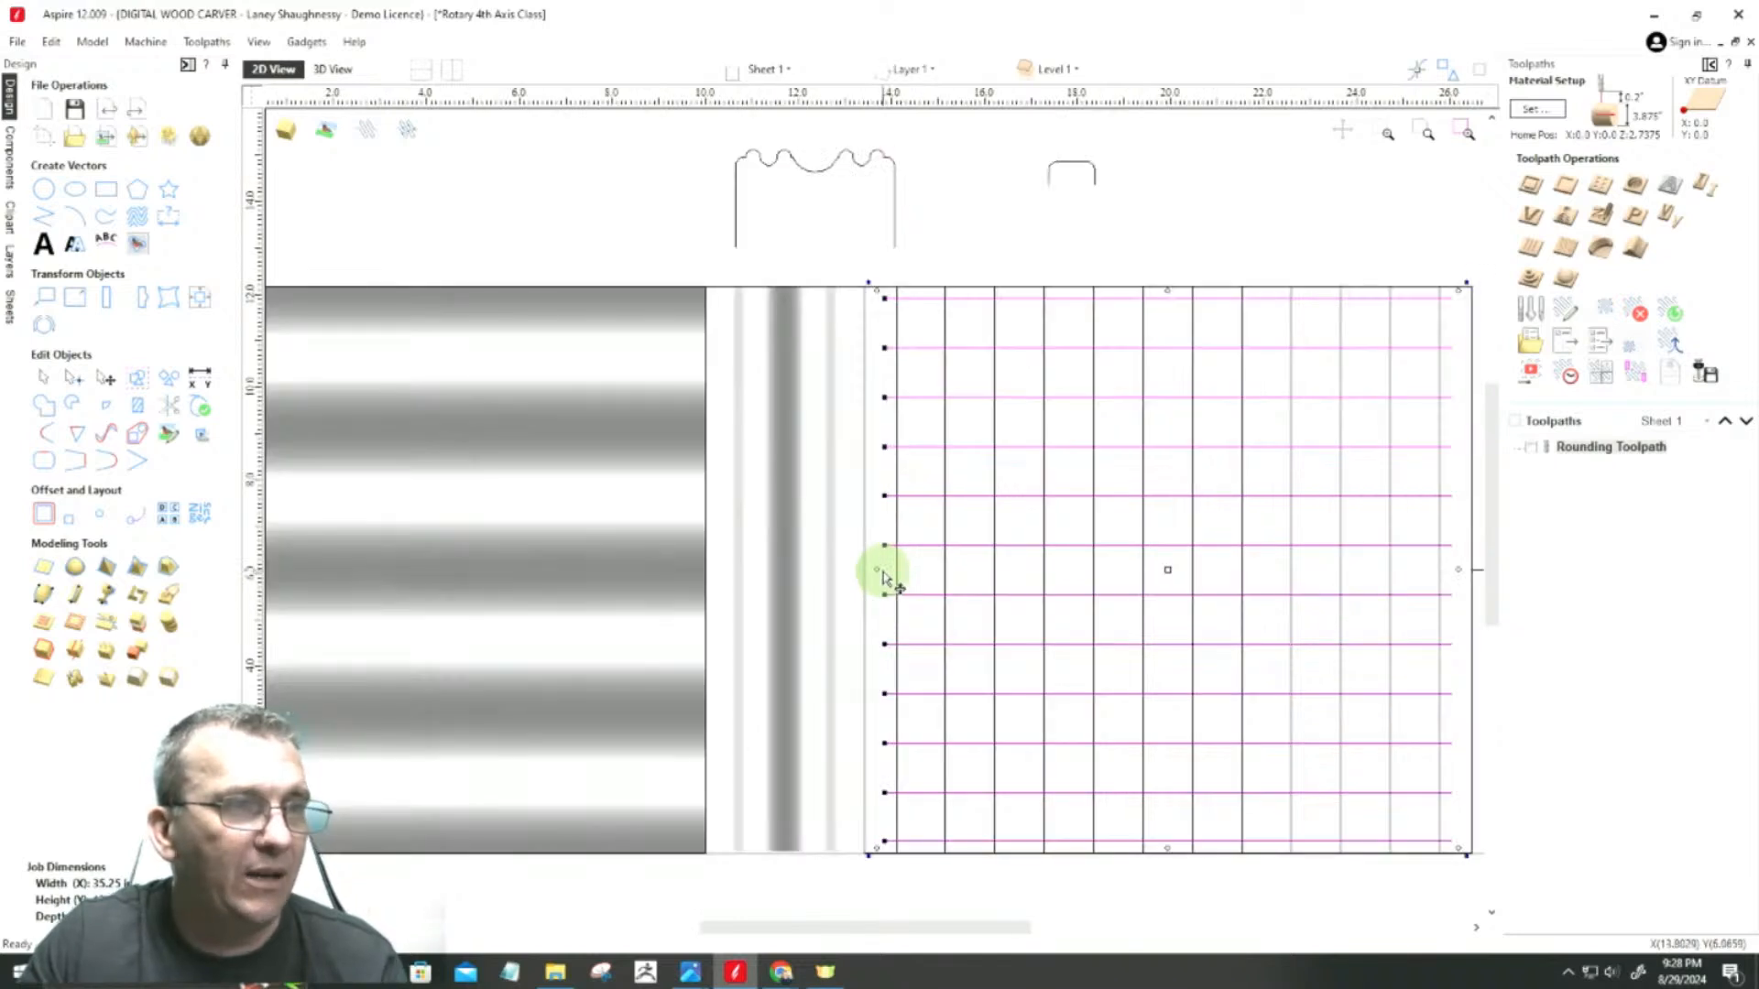
scroll(861, 575, "up", 2)
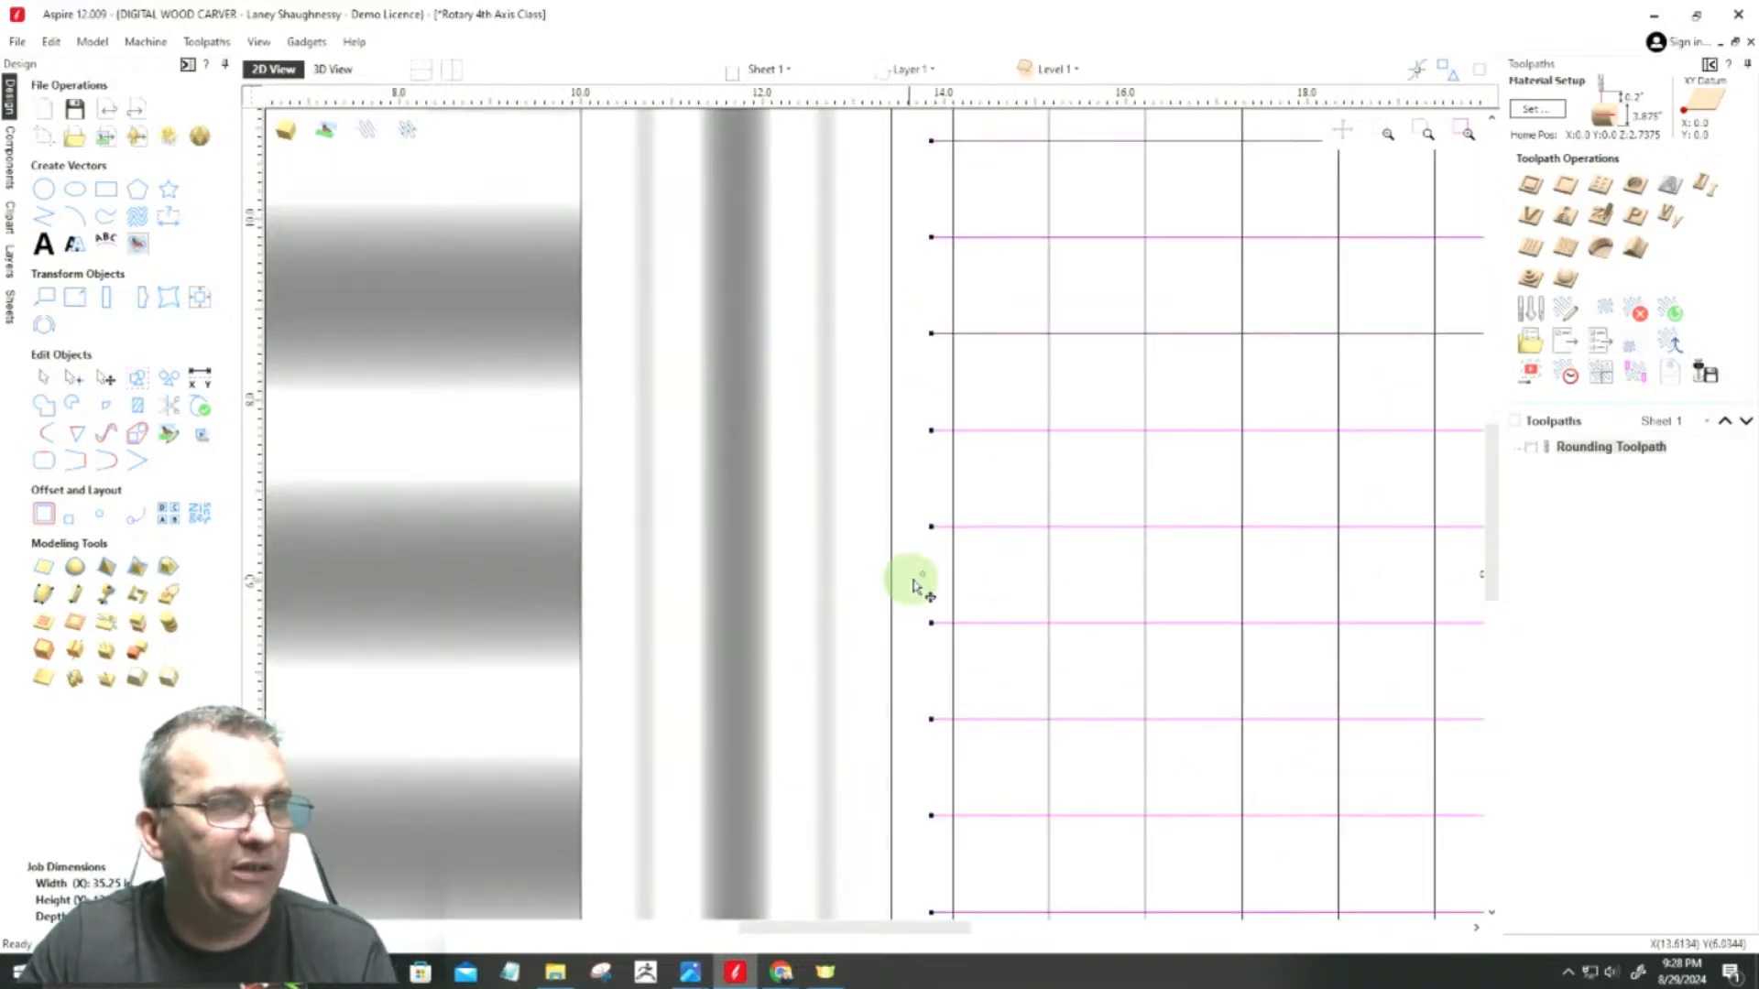
left_click_drag(922, 573, 920, 572)
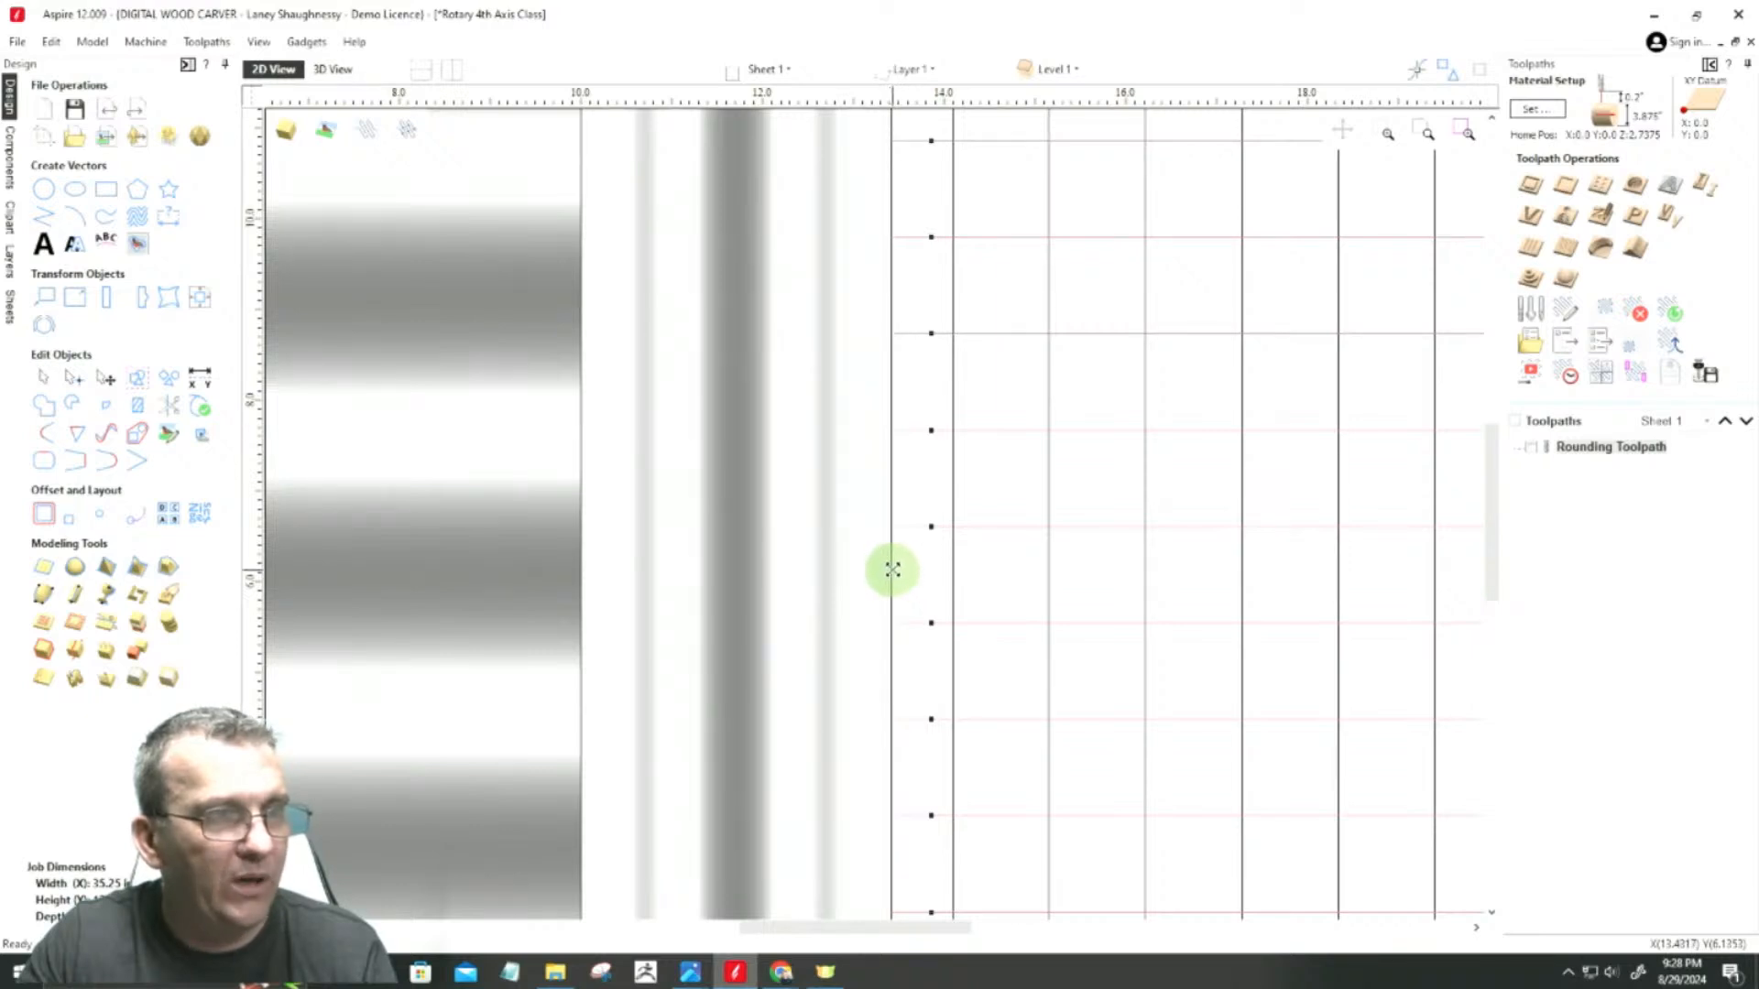
left_click_drag(890, 570, 895, 569)
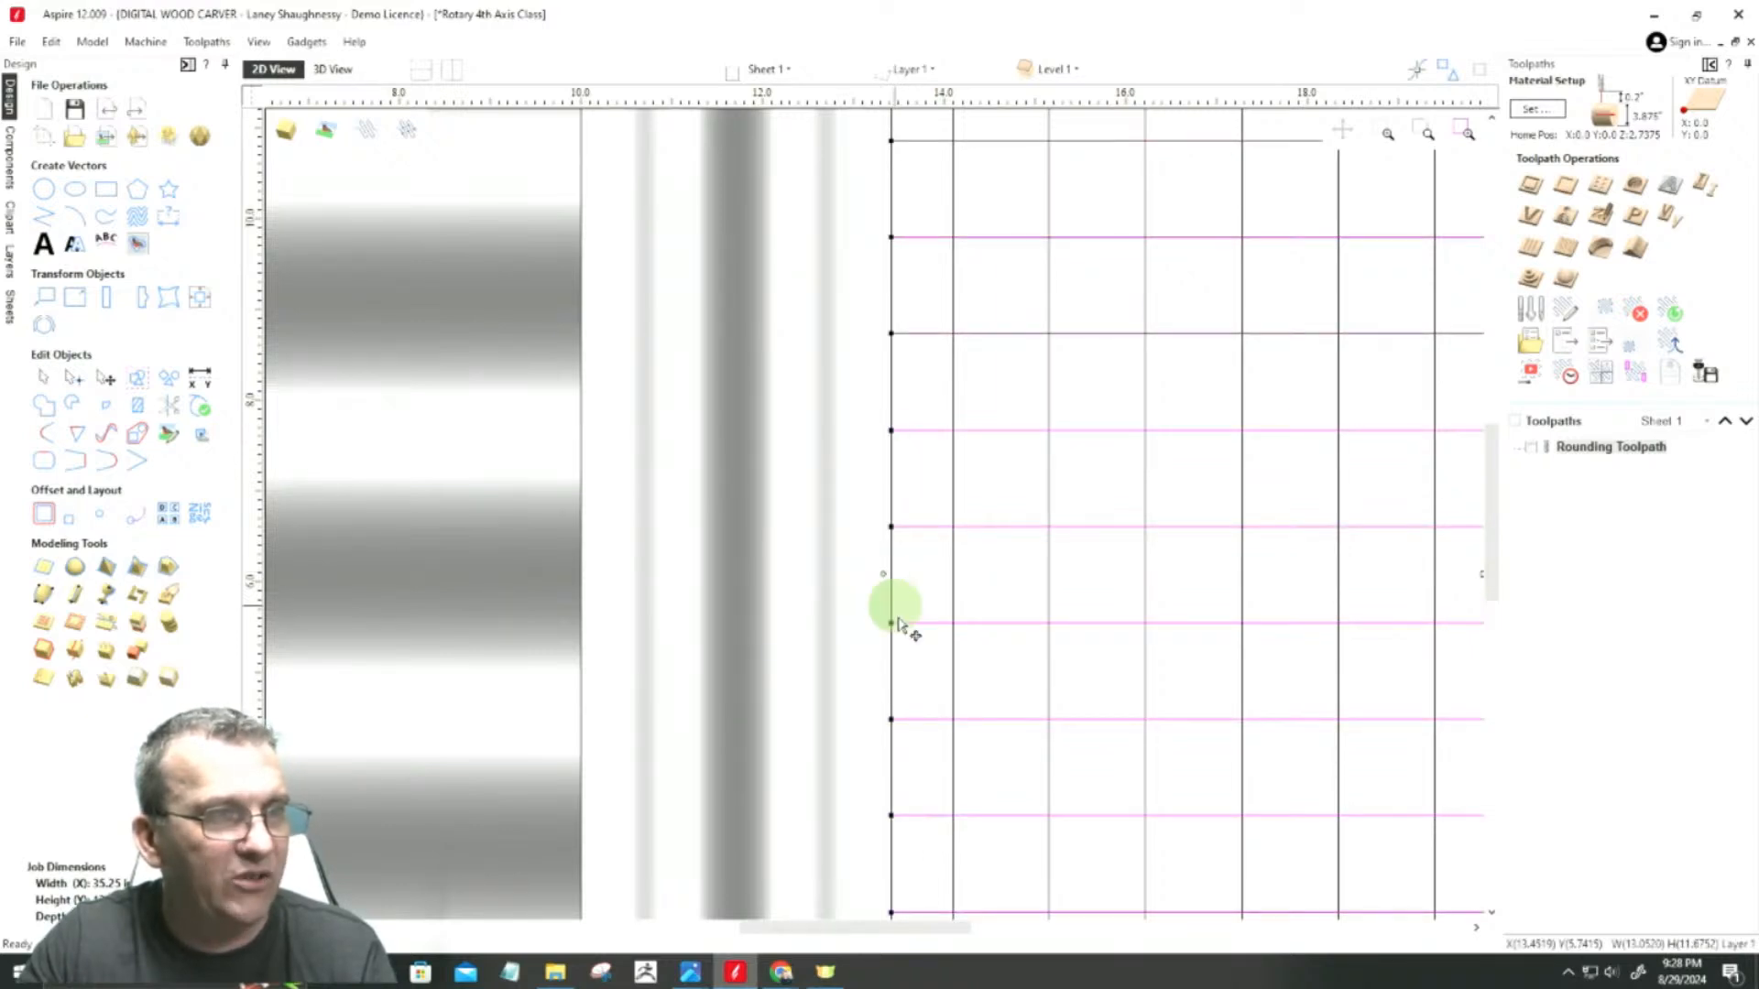
Step: Delete the stray horizontal line crossing the bead-and-cove band to the right of the central rectangle
scroll(893, 545, "down", 2)
scroll(893, 547, "down", 1)
scroll(1291, 517, "up", 3)
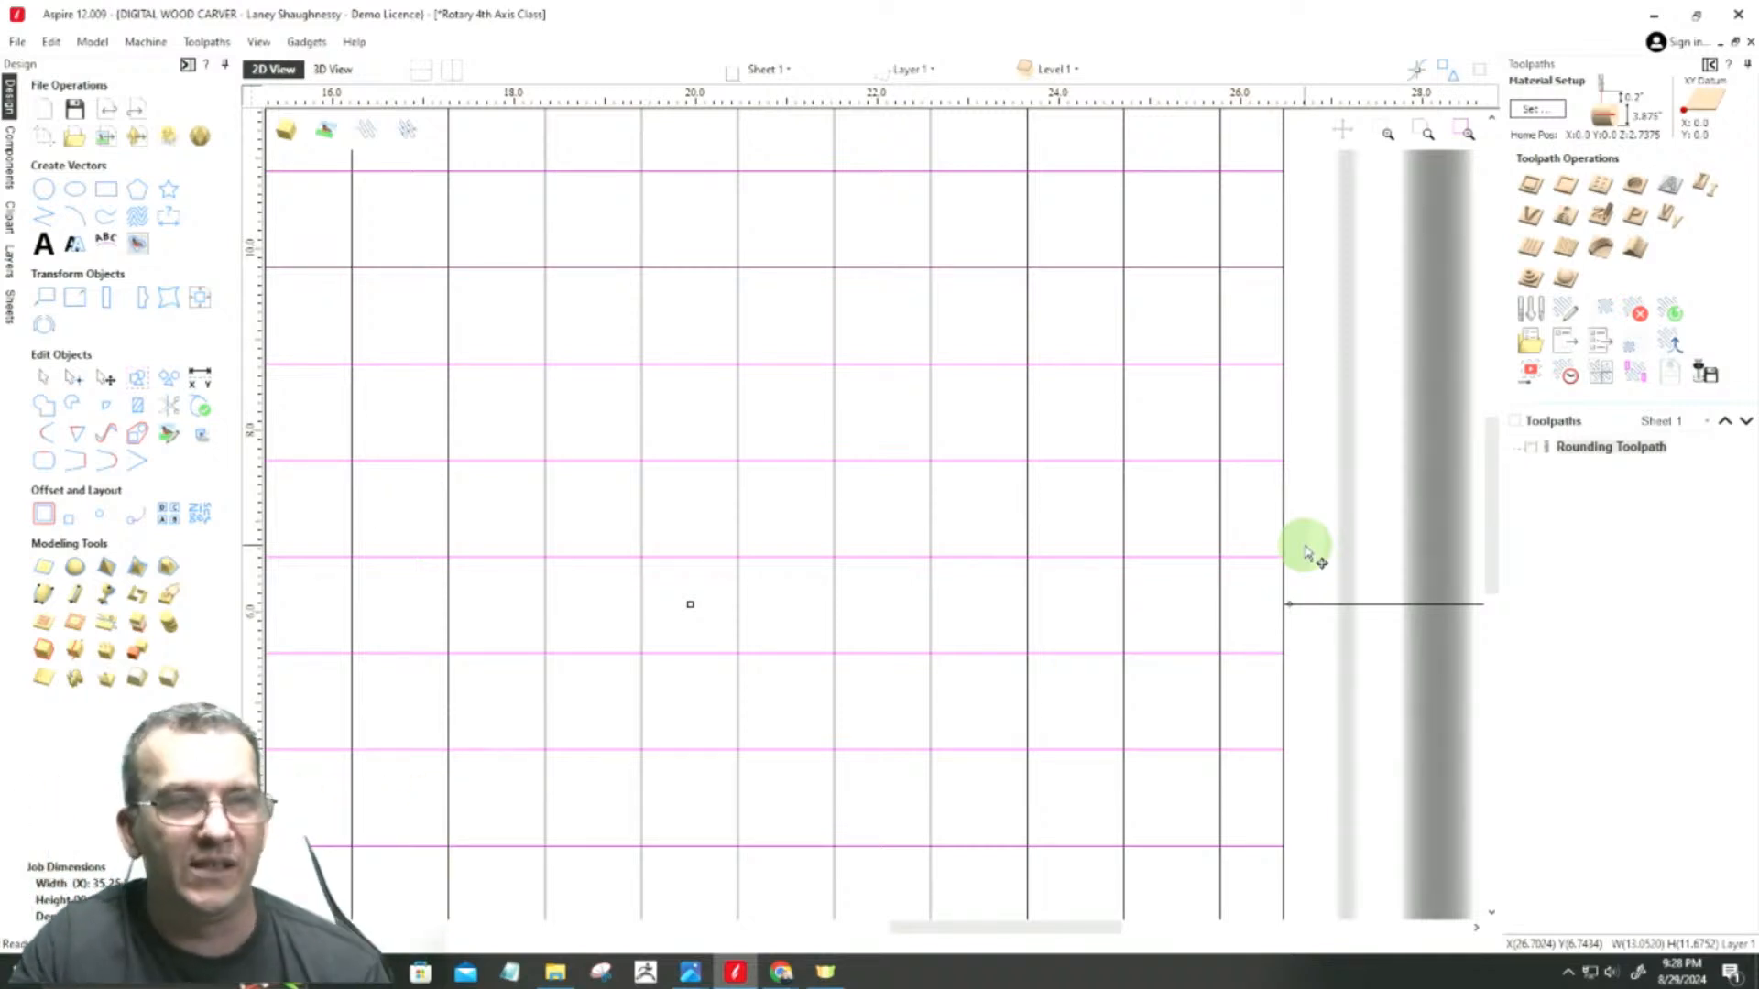
scroll(1354, 594, "down", 3)
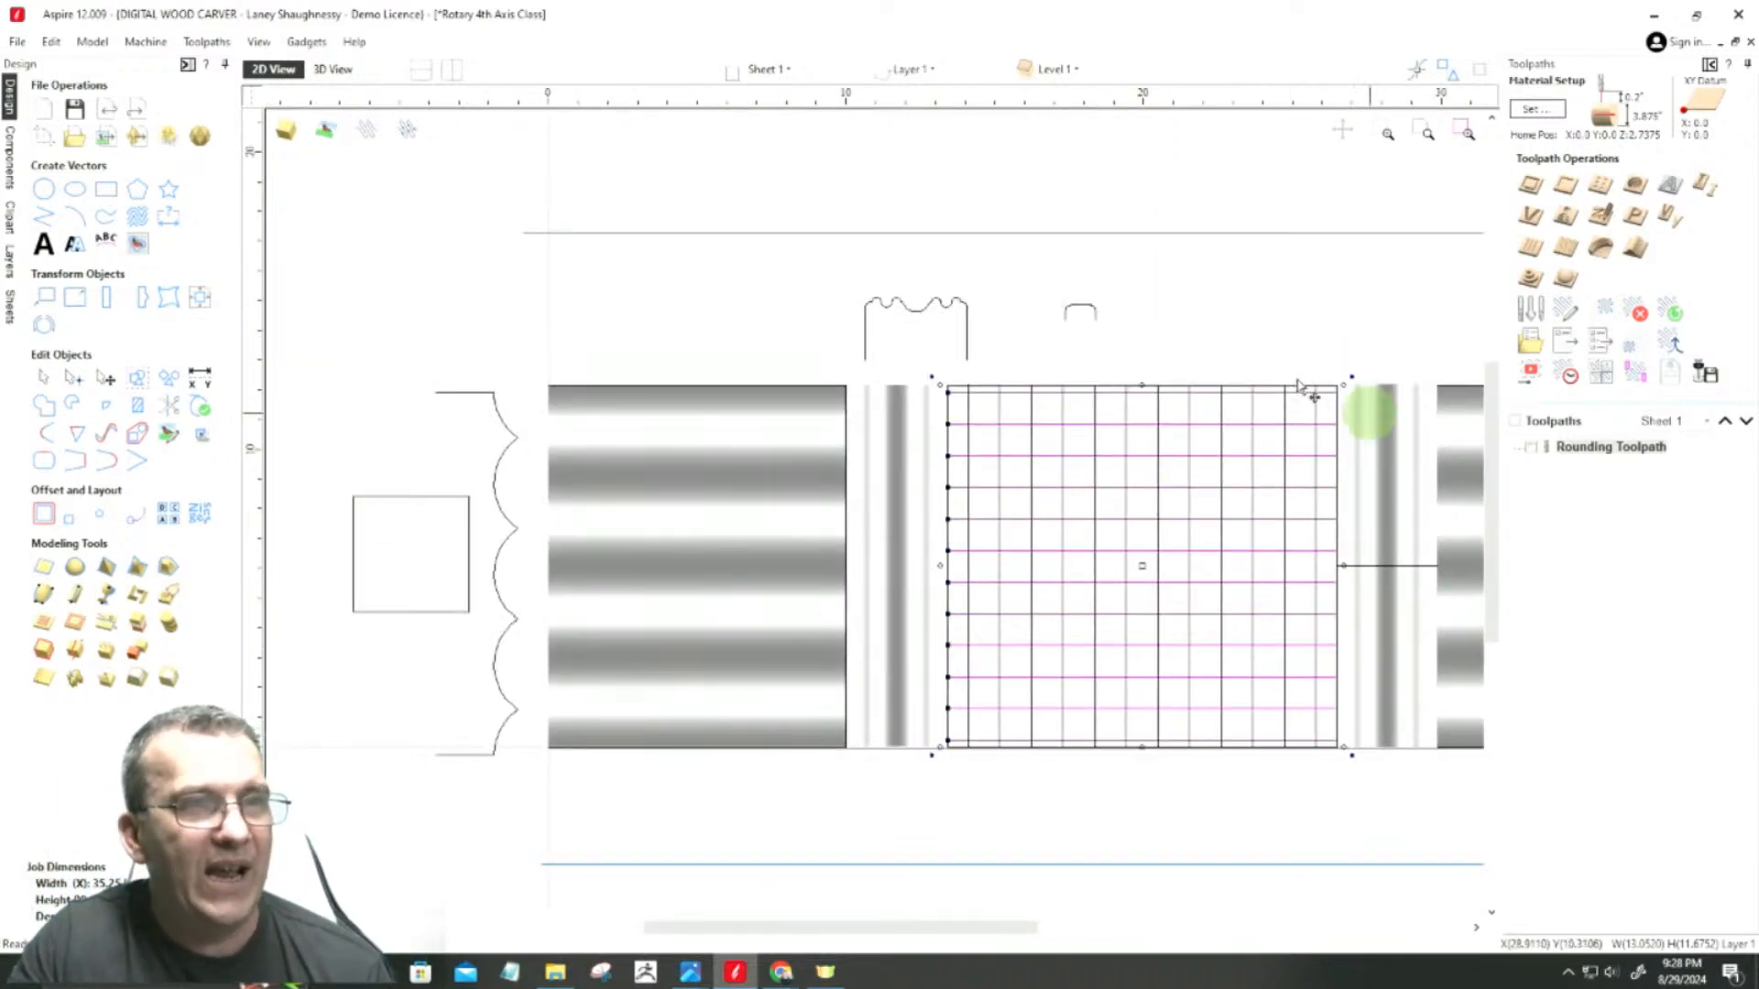
scroll(1229, 463, "up", 4)
scroll(1099, 476, "down", 2)
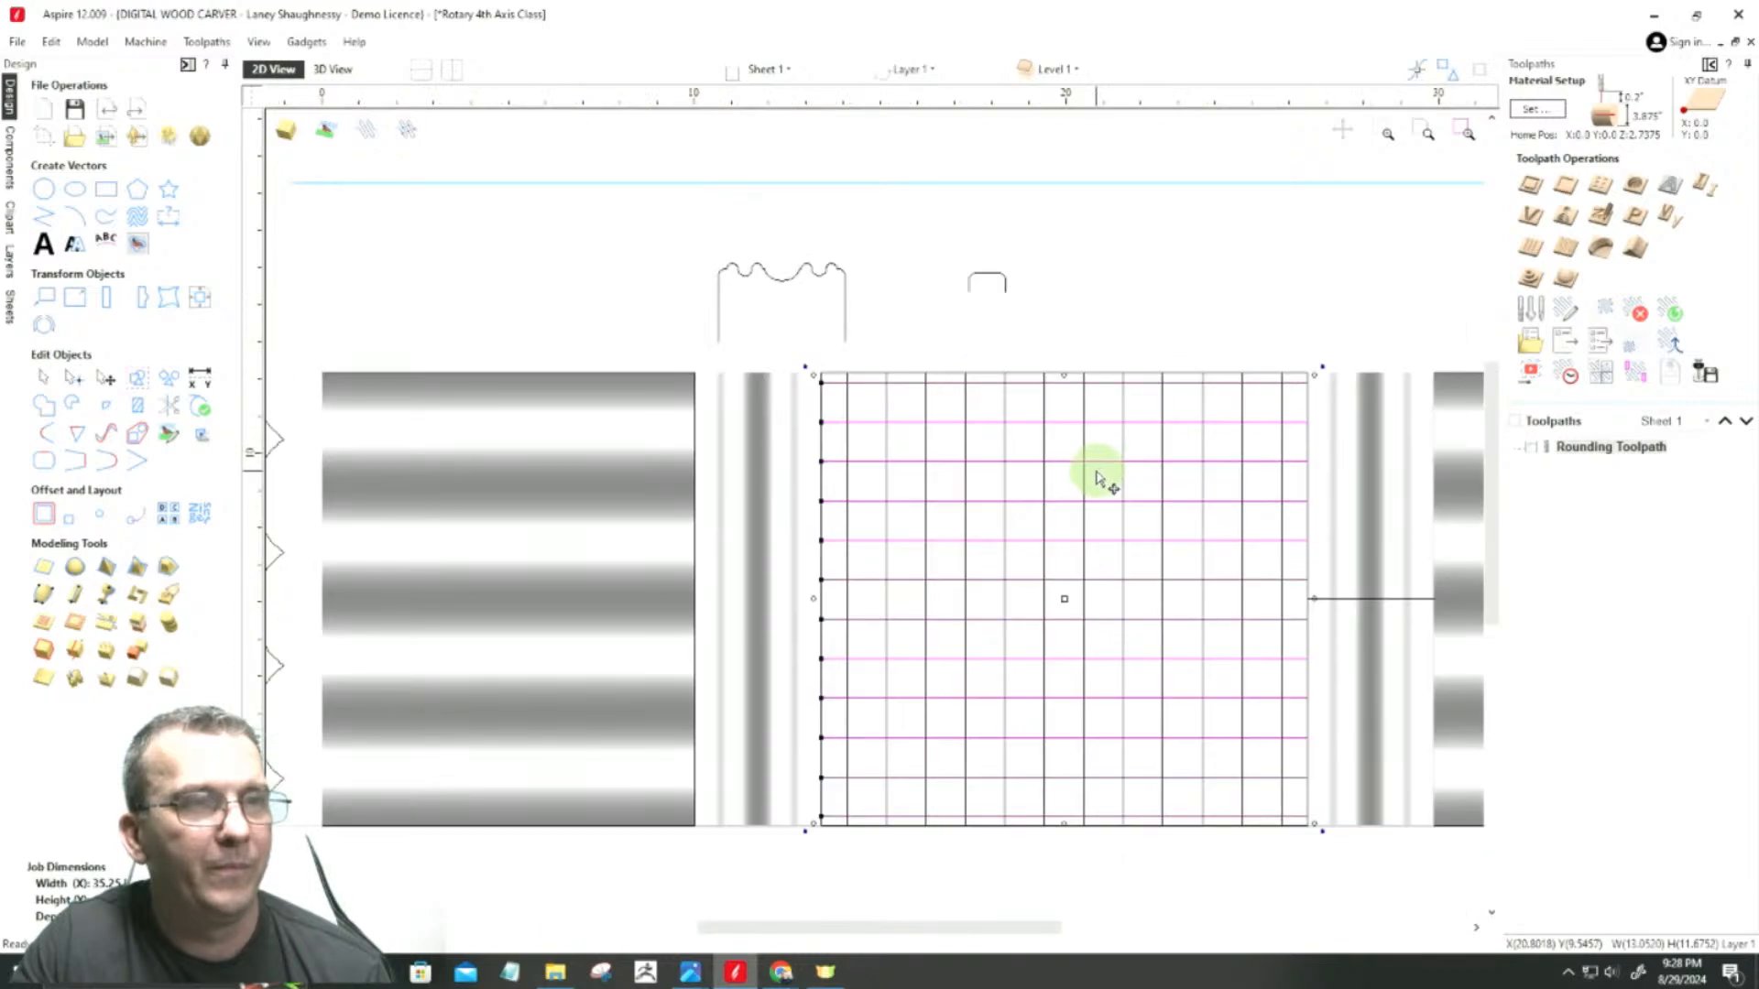
left_click(1371, 601)
Step: Start Extrude and Weave and assign all the horizontal and vertical lines of the central grid as drive rails
left_click(981, 278)
scroll(1251, 616, "down", 1)
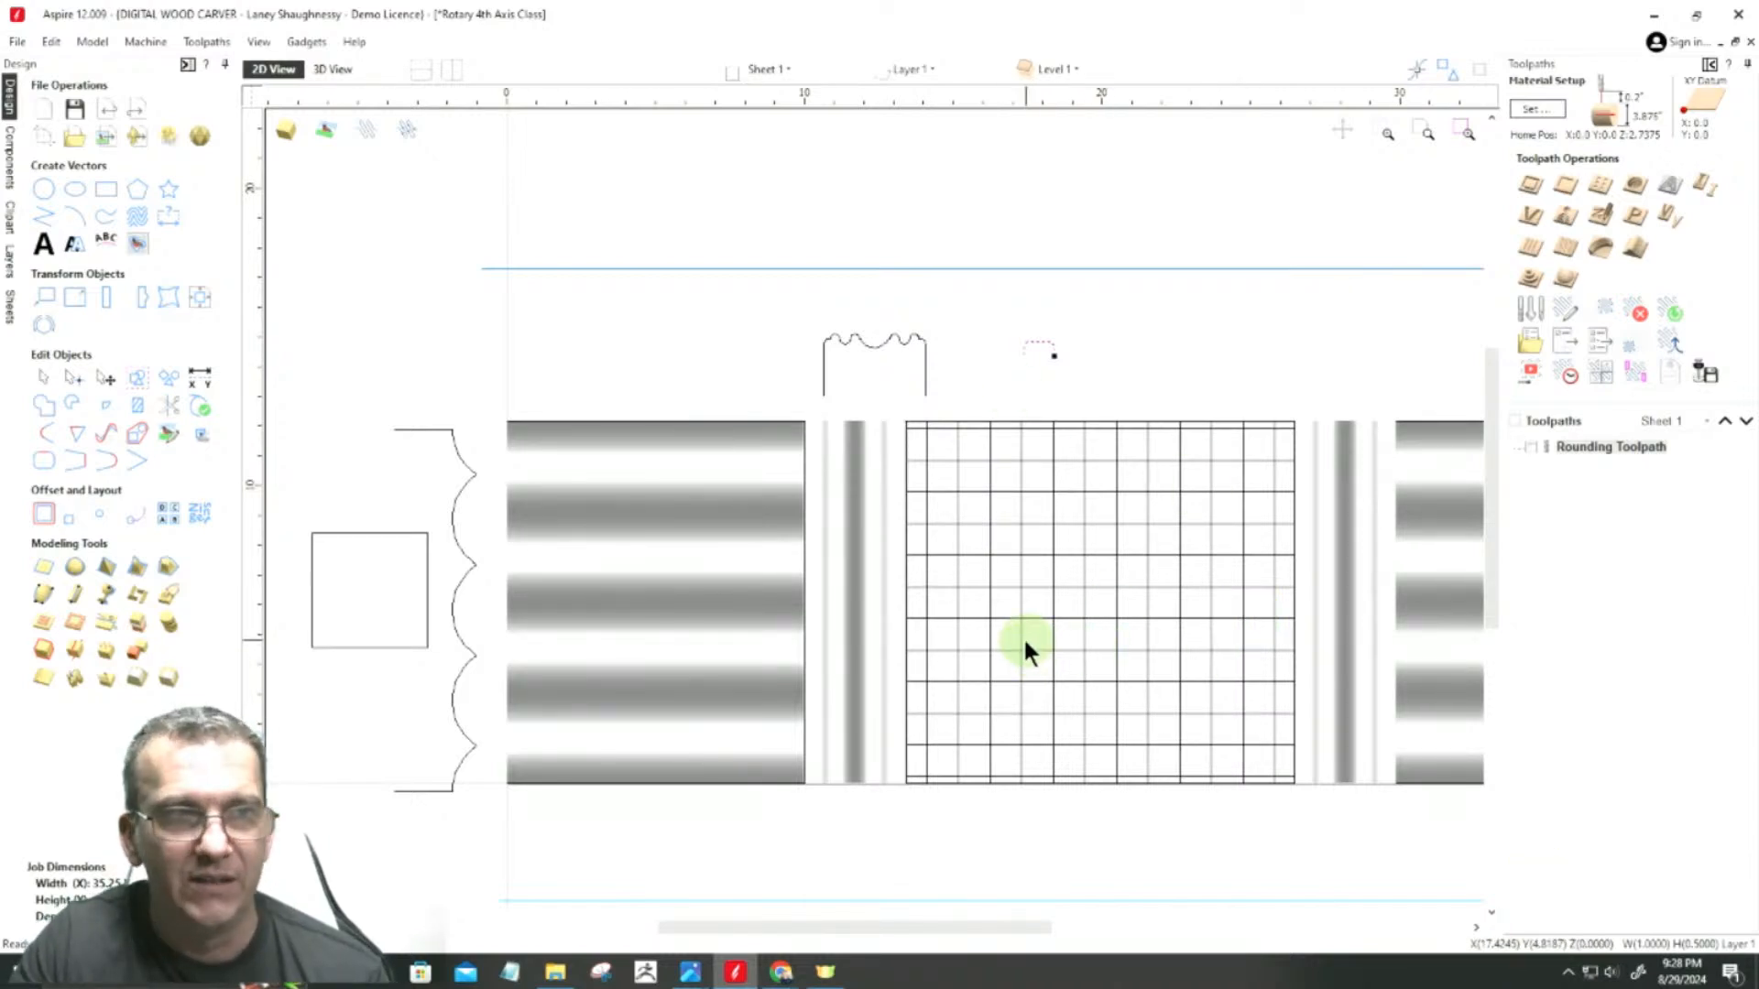
left_click(75, 595)
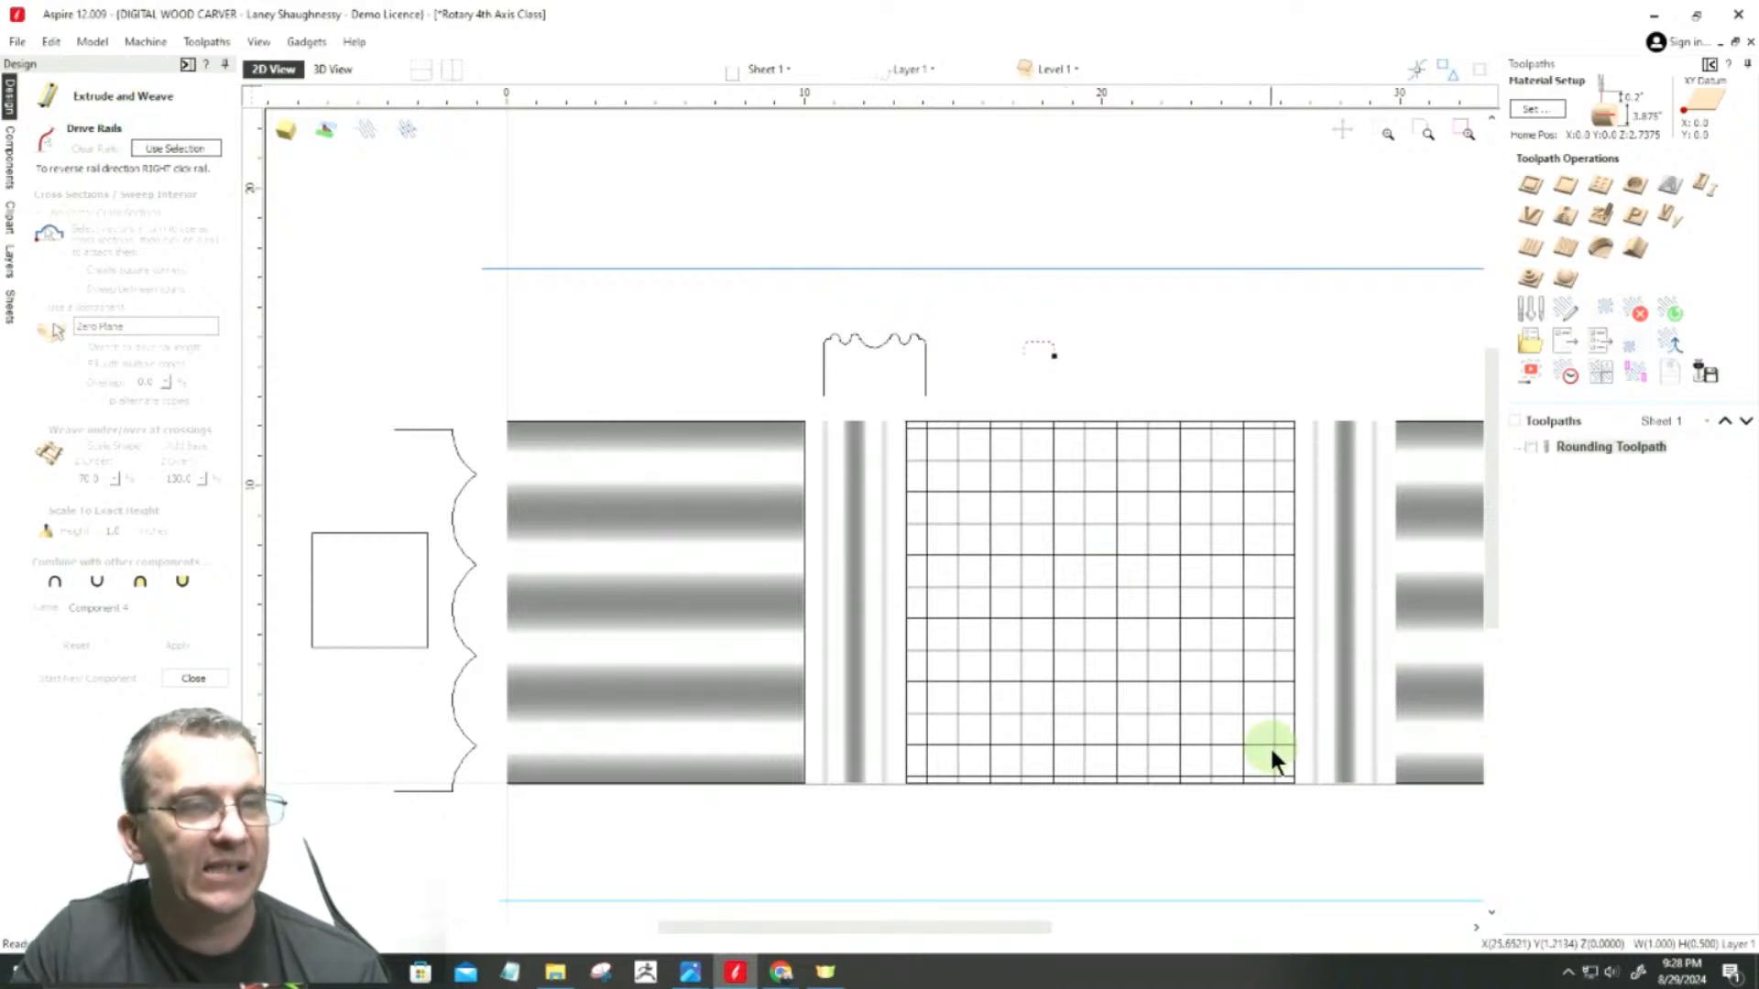
left_click(1284, 778)
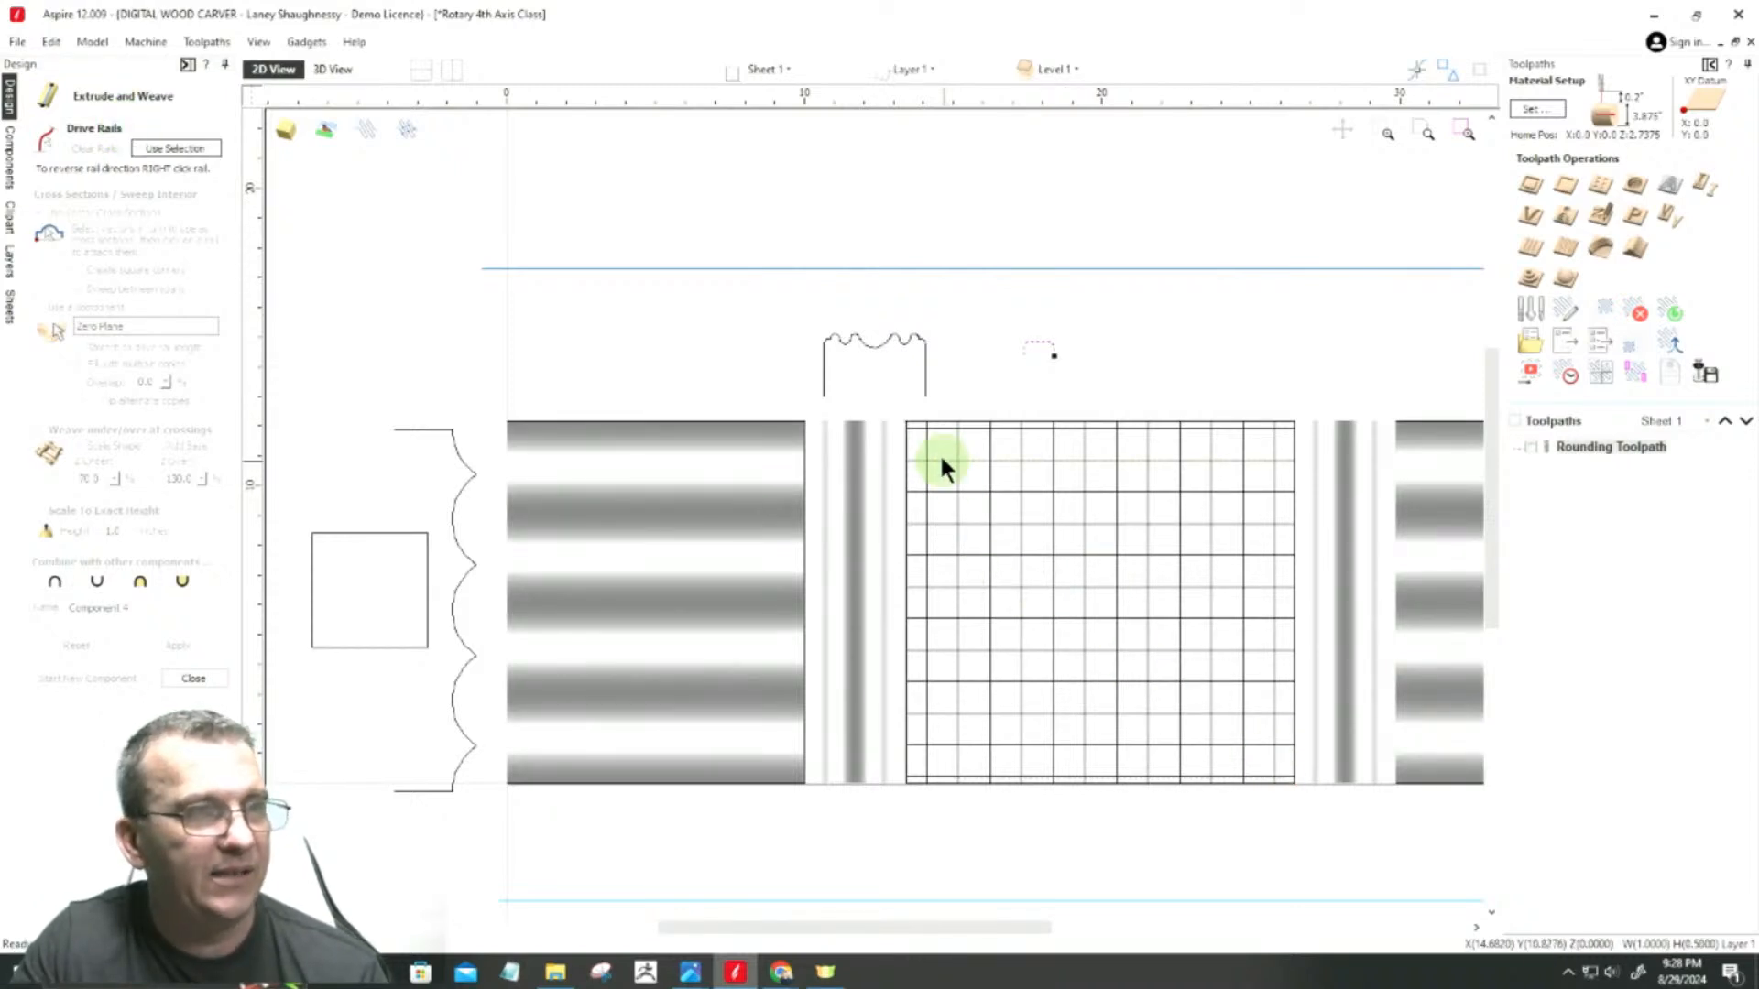
left_click_drag(919, 432, 916, 429)
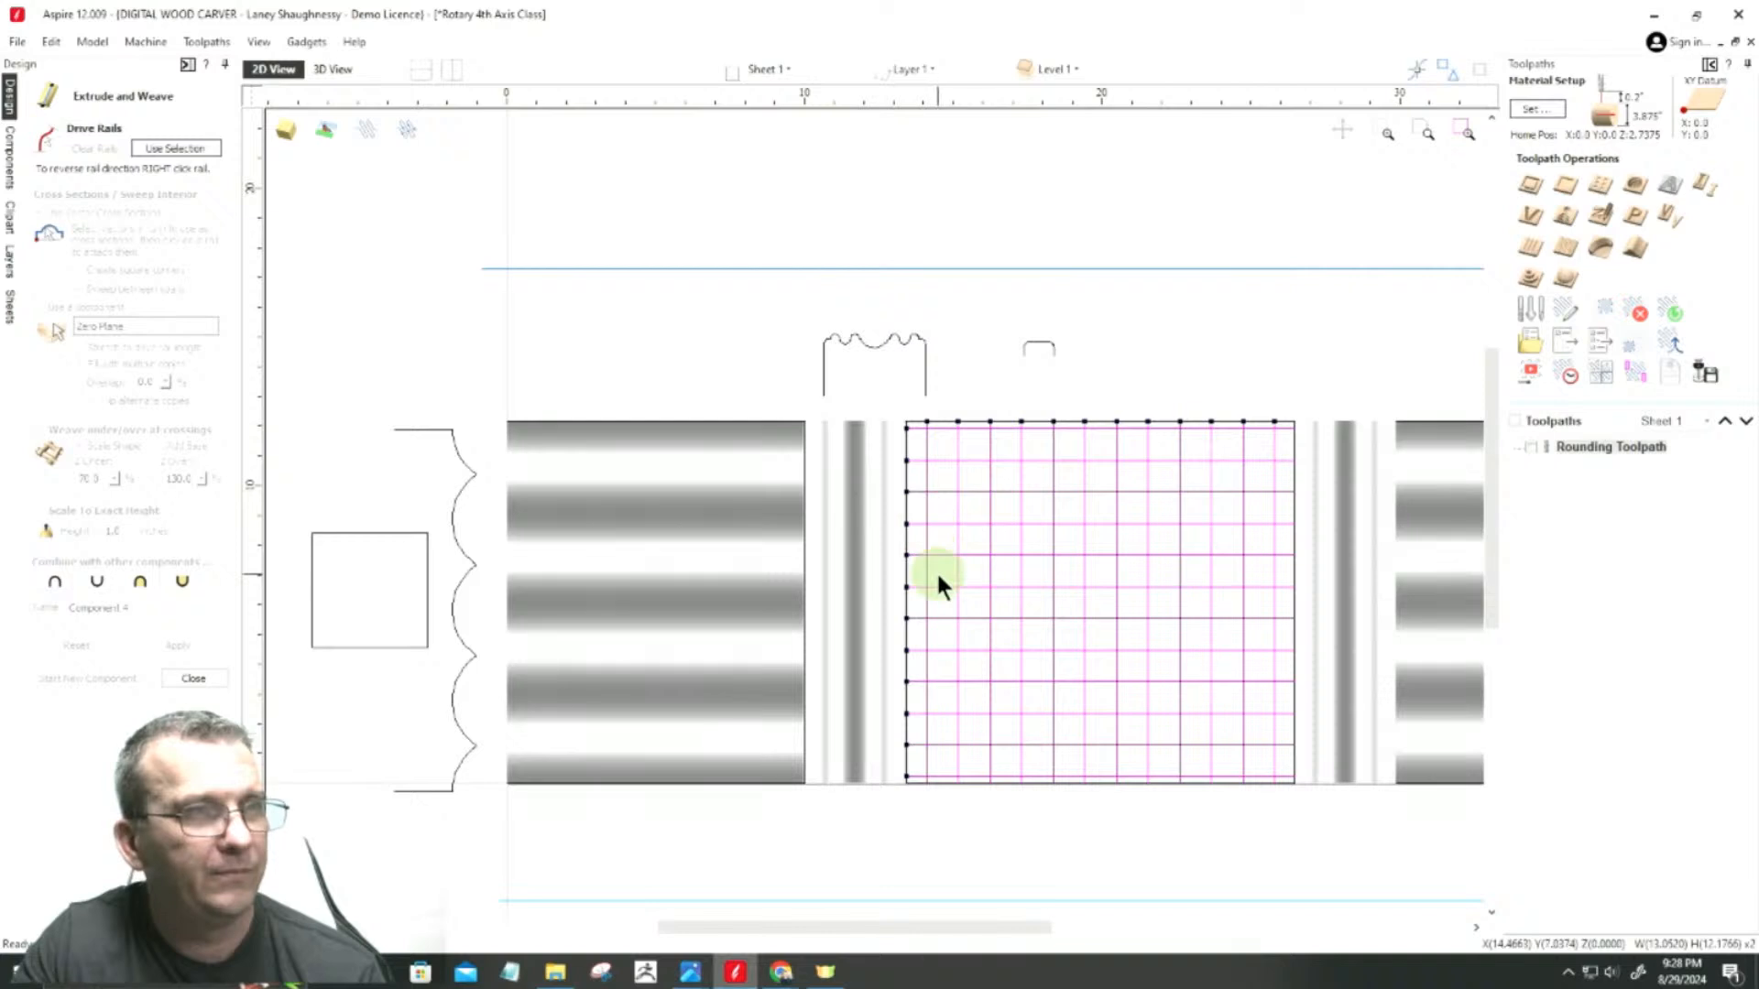
left_click(163, 148)
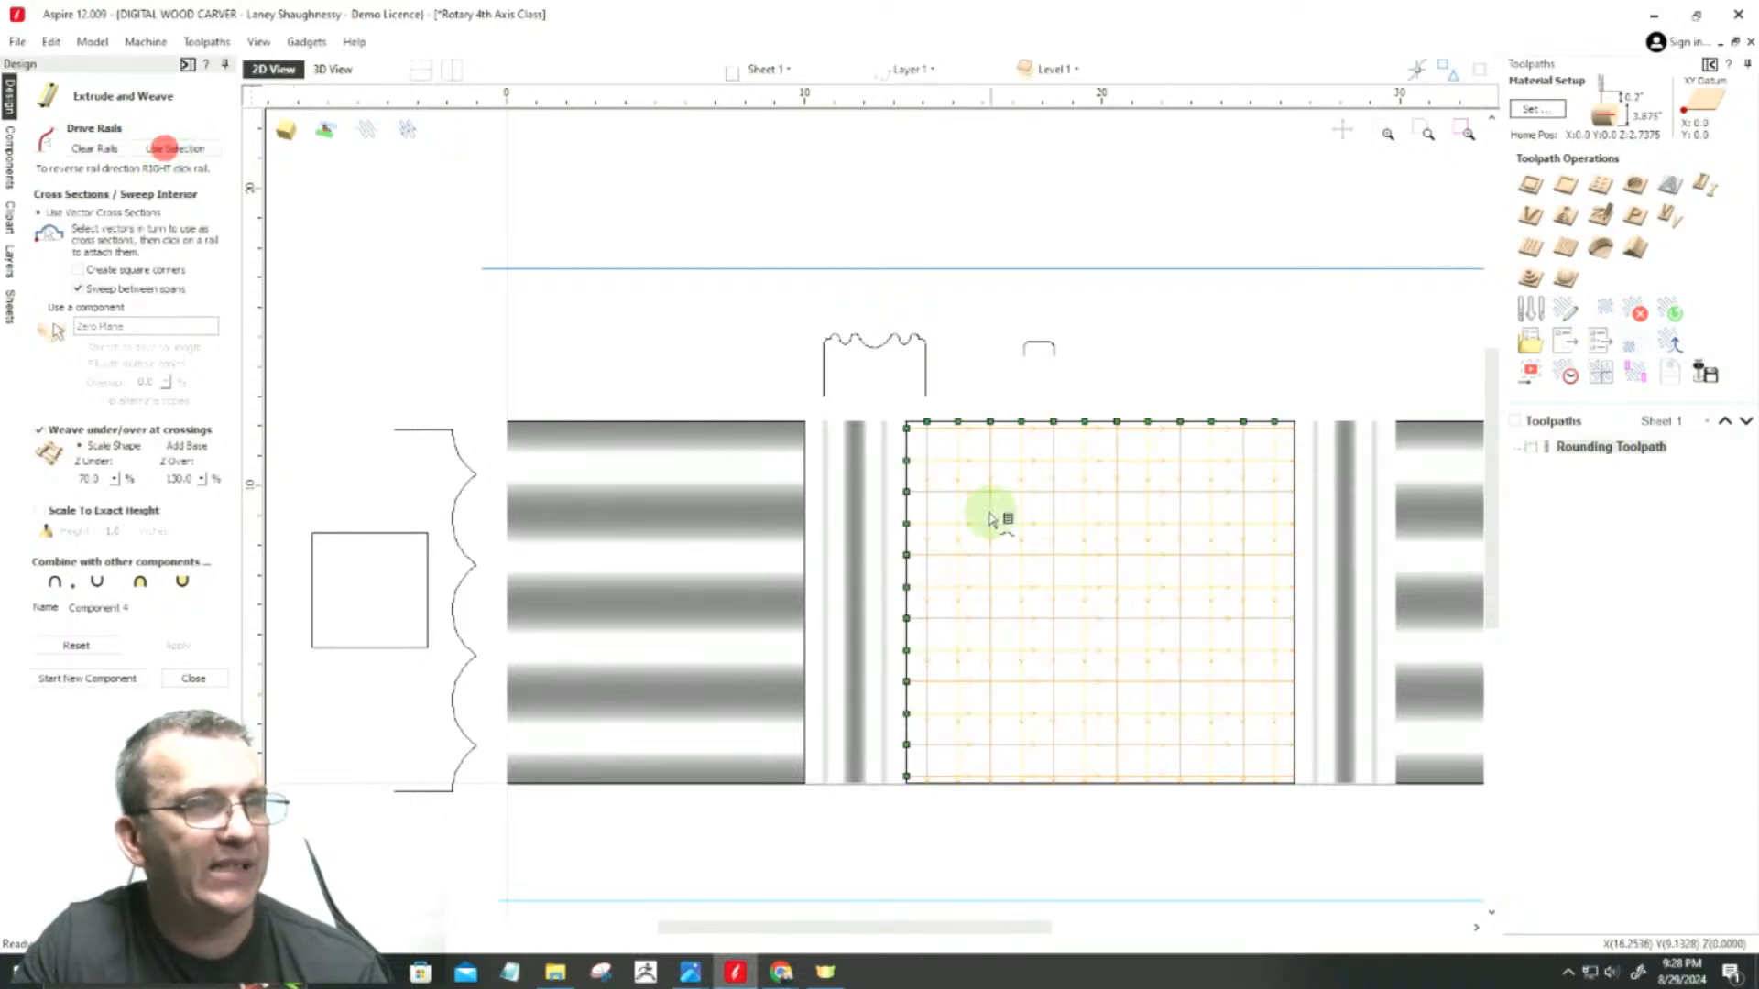
Step: Use the rounded profile above the central rectangle as the cross section for the woven rails
scroll(973, 494, "up", 3)
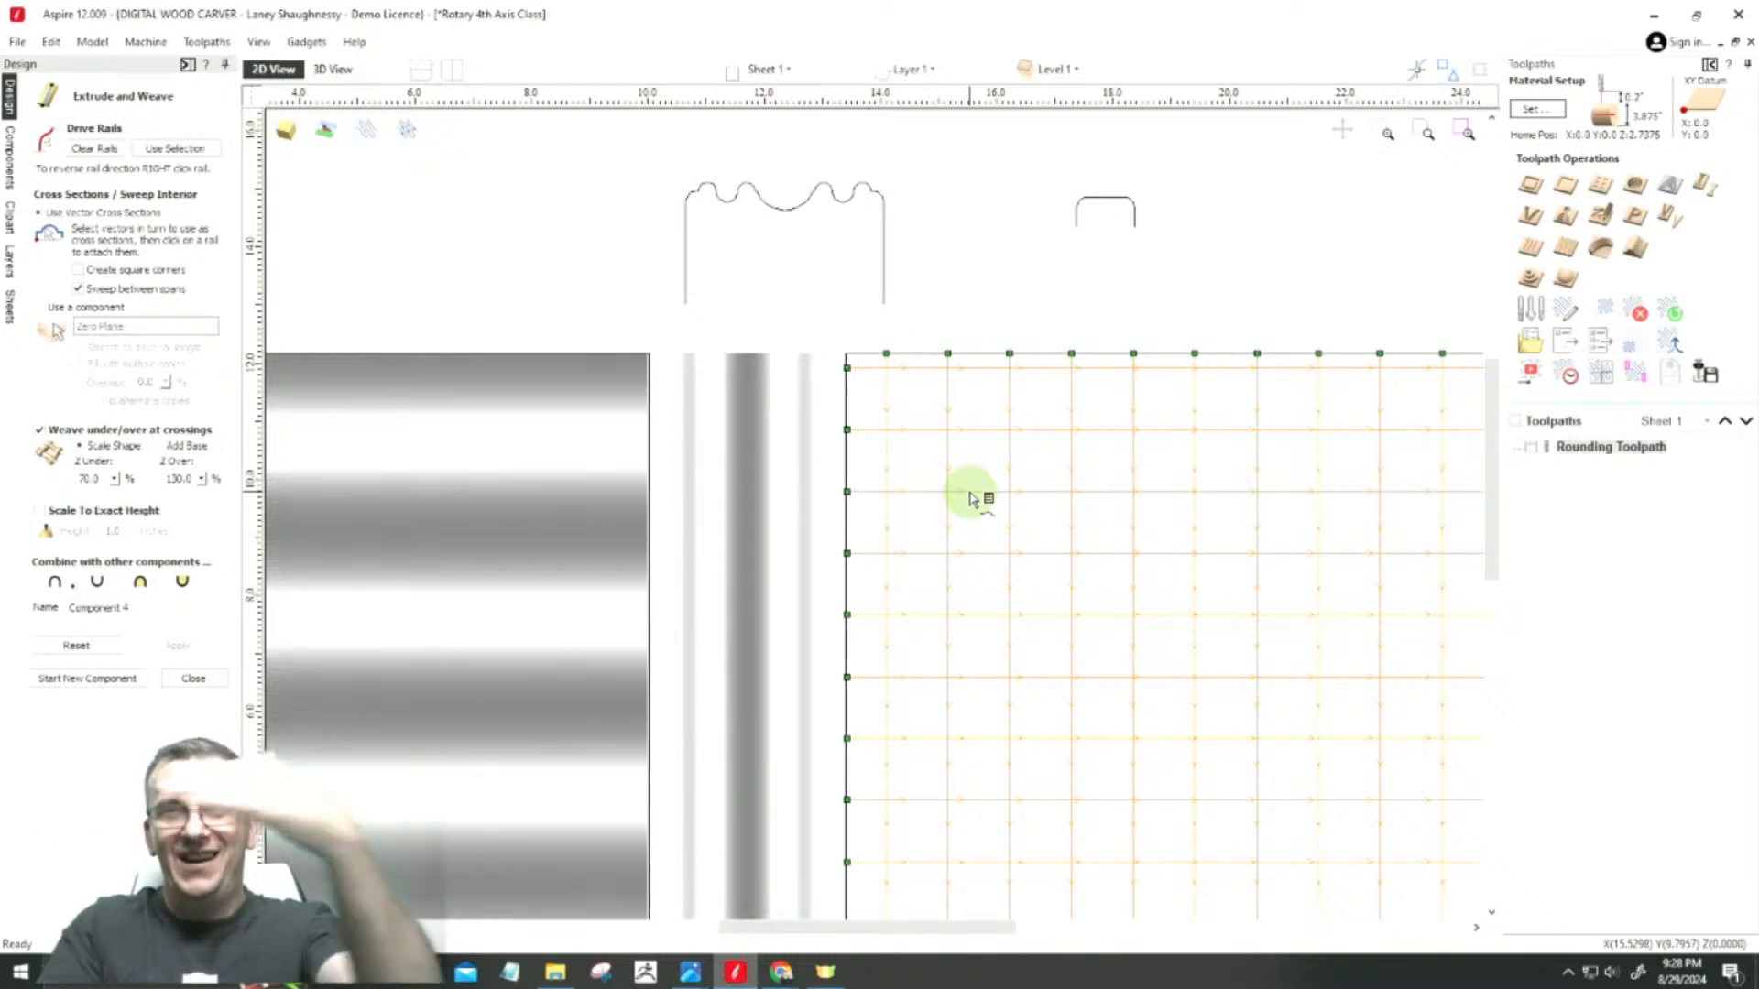
scroll(1049, 369, "up", 5)
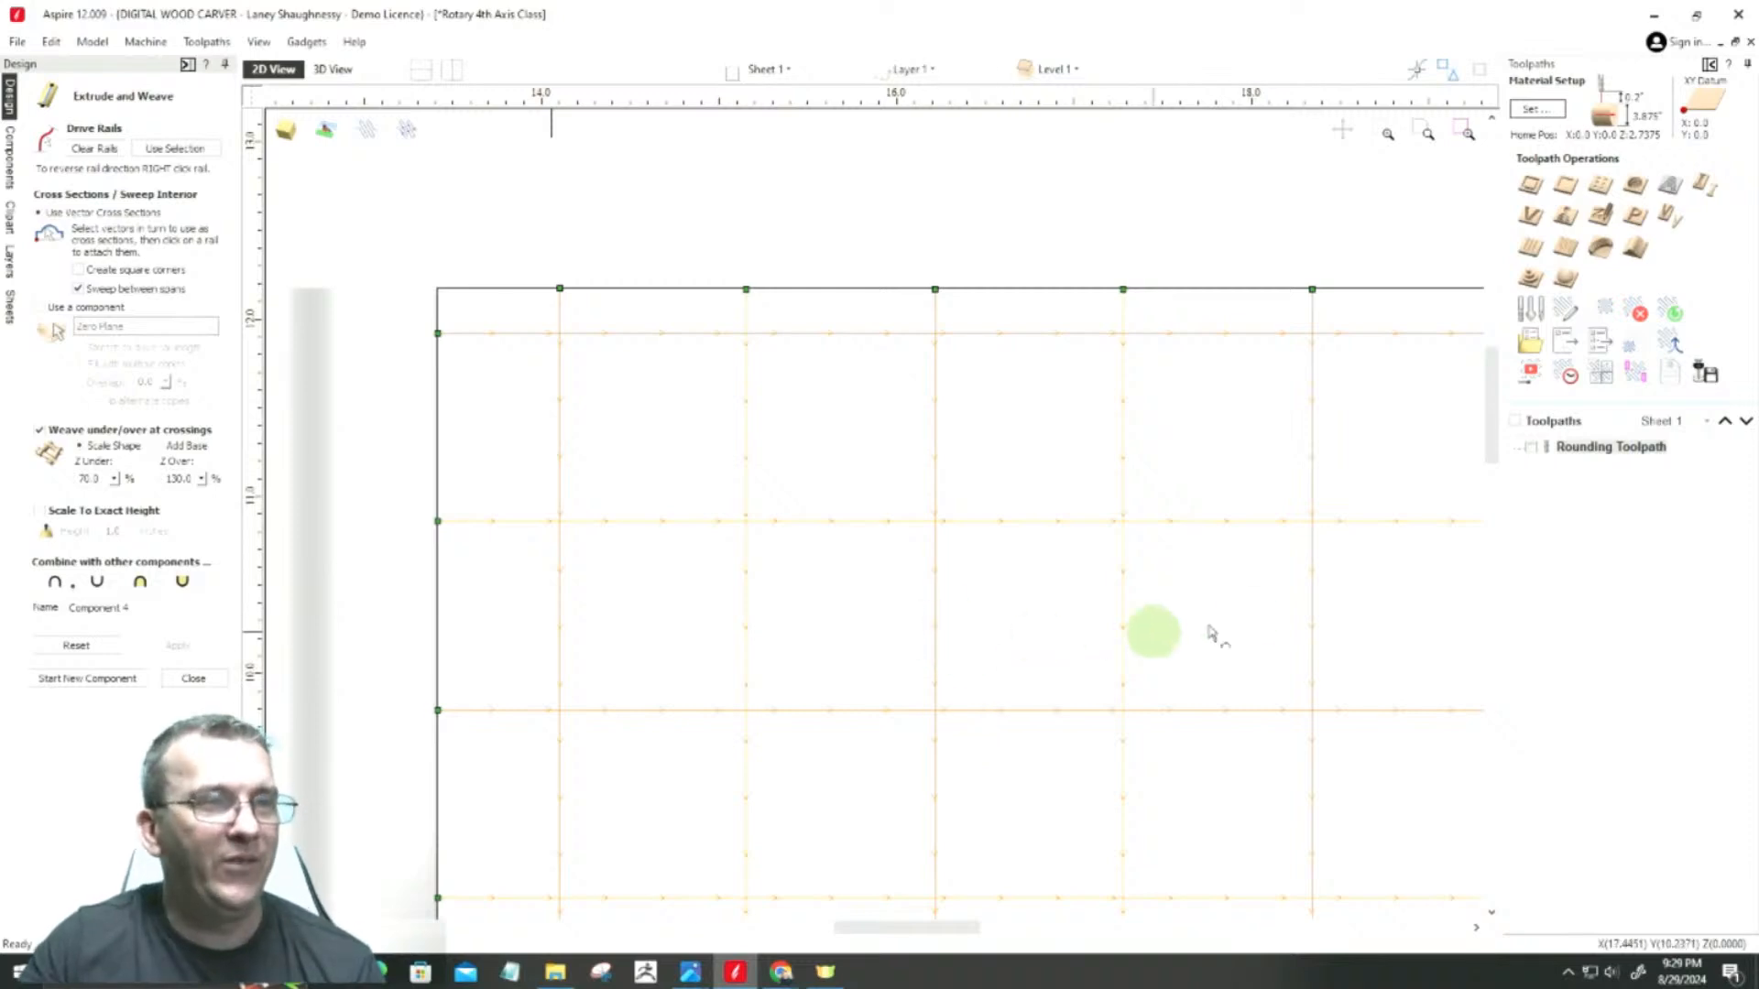
scroll(1225, 617, "up", 3)
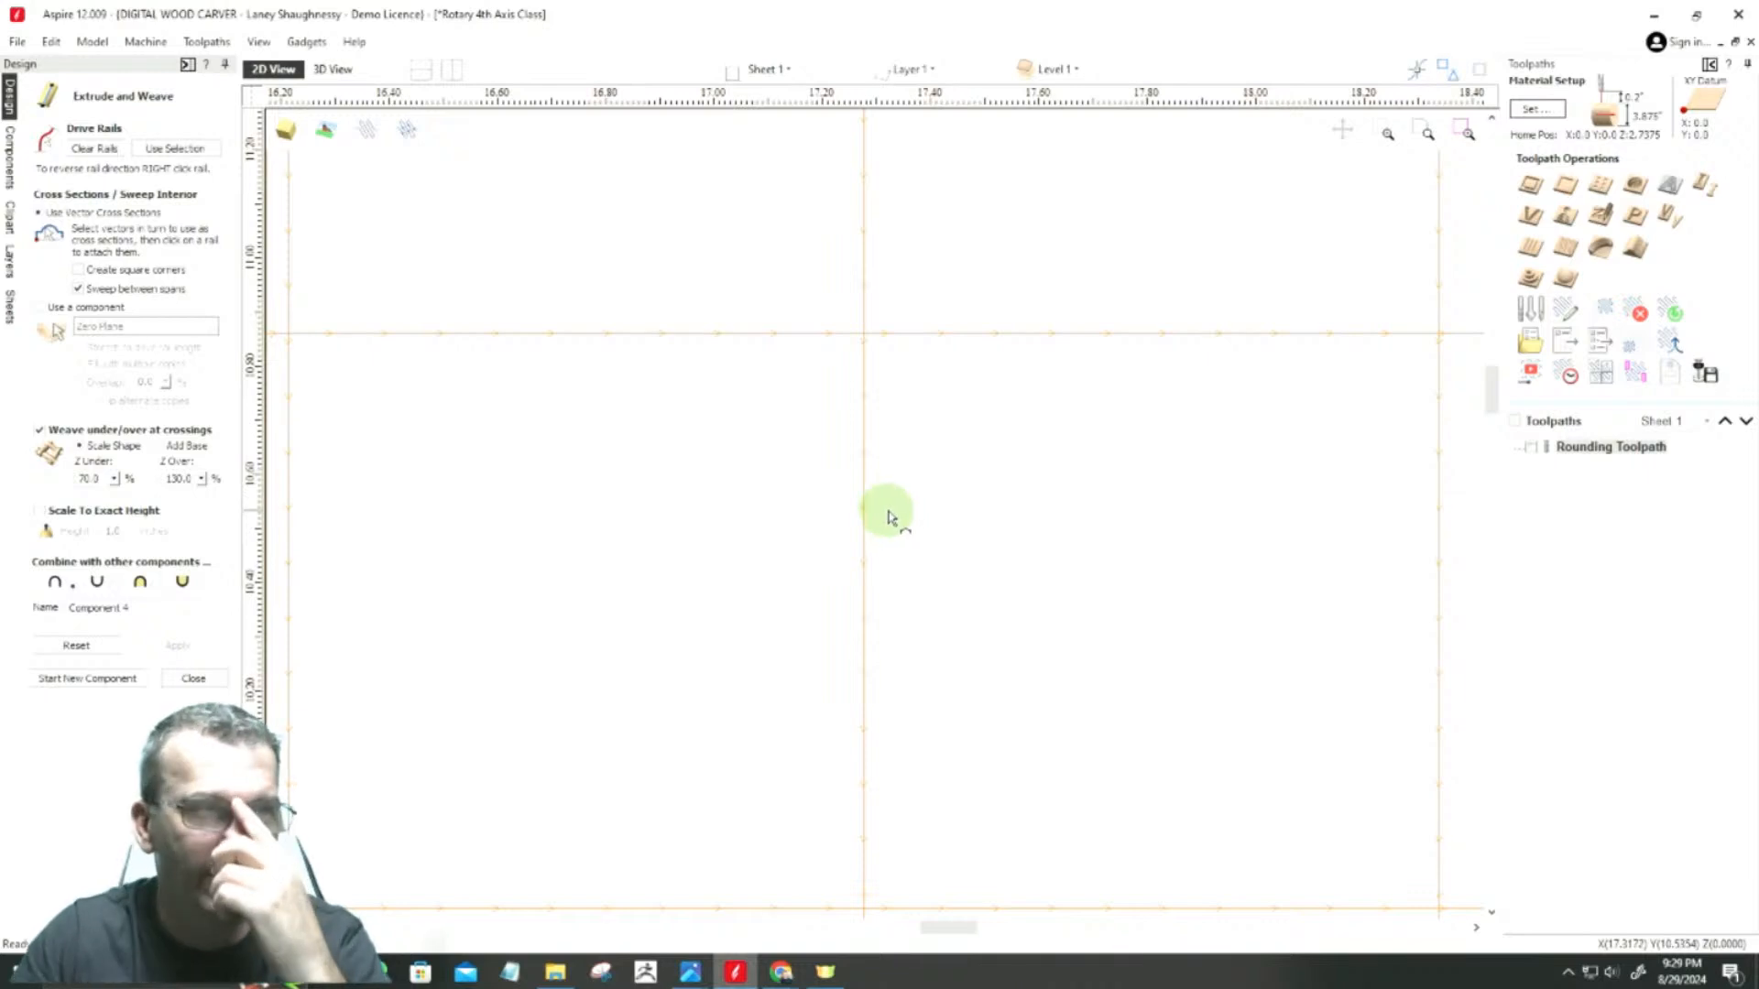
scroll(1262, 524, "down", 5)
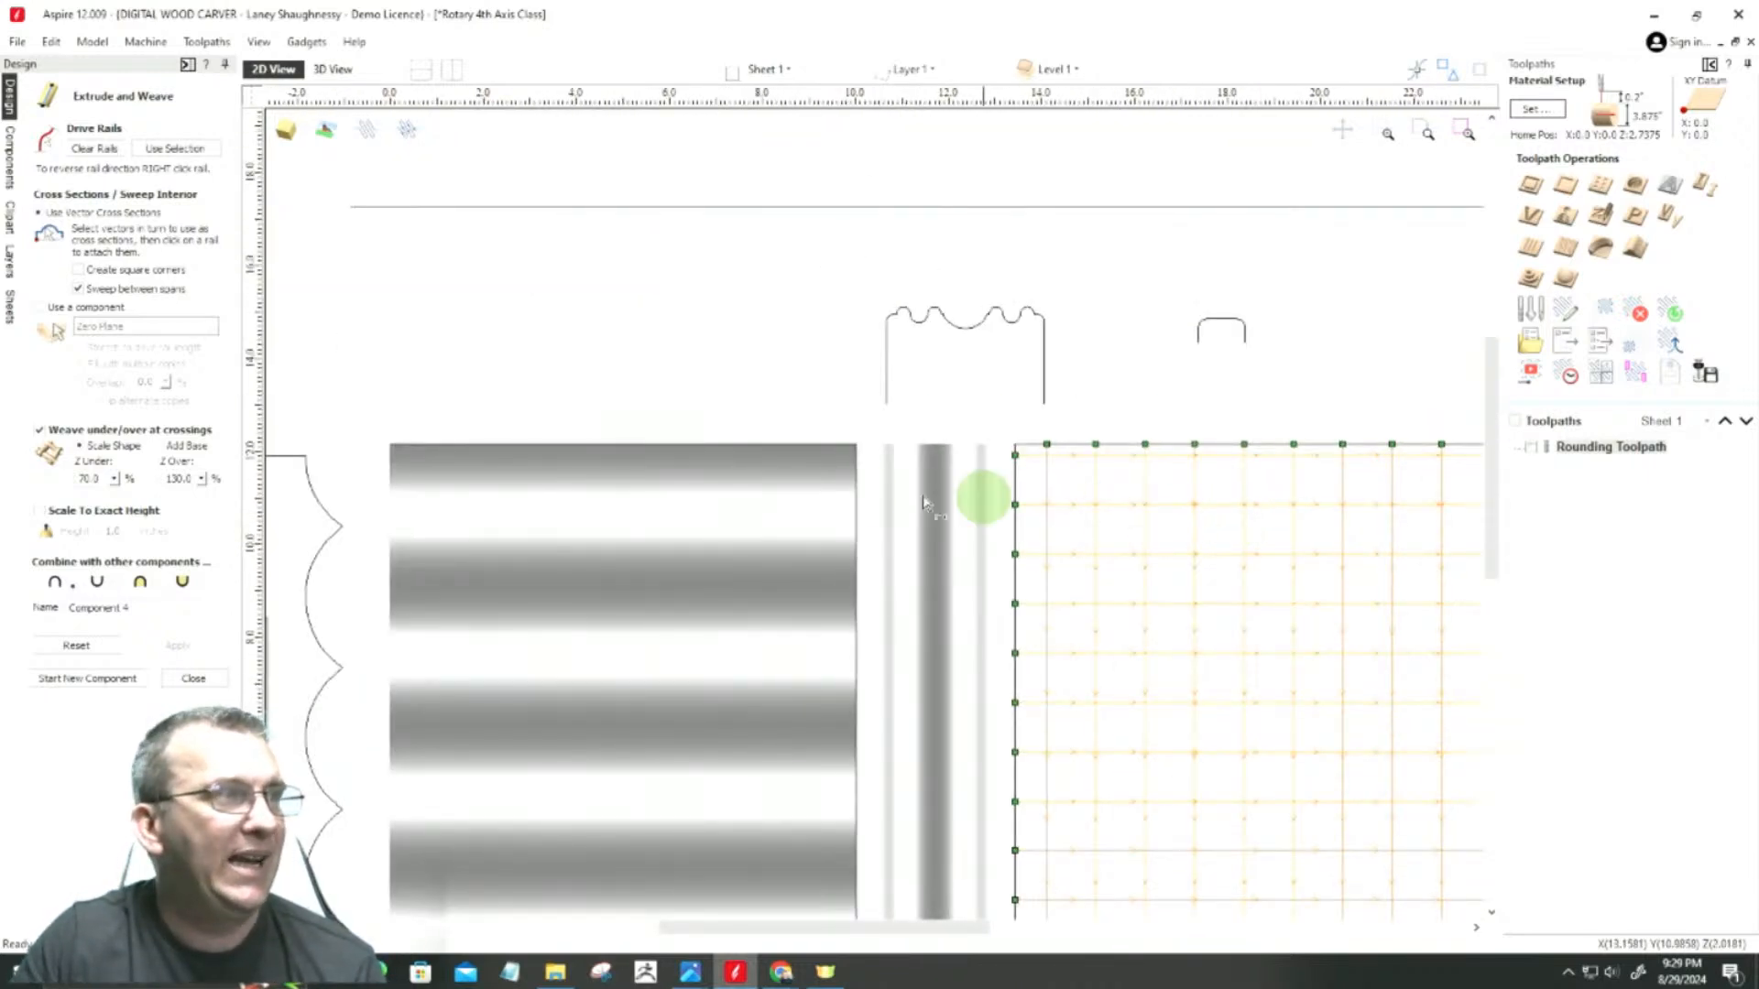
left_click(1221, 322)
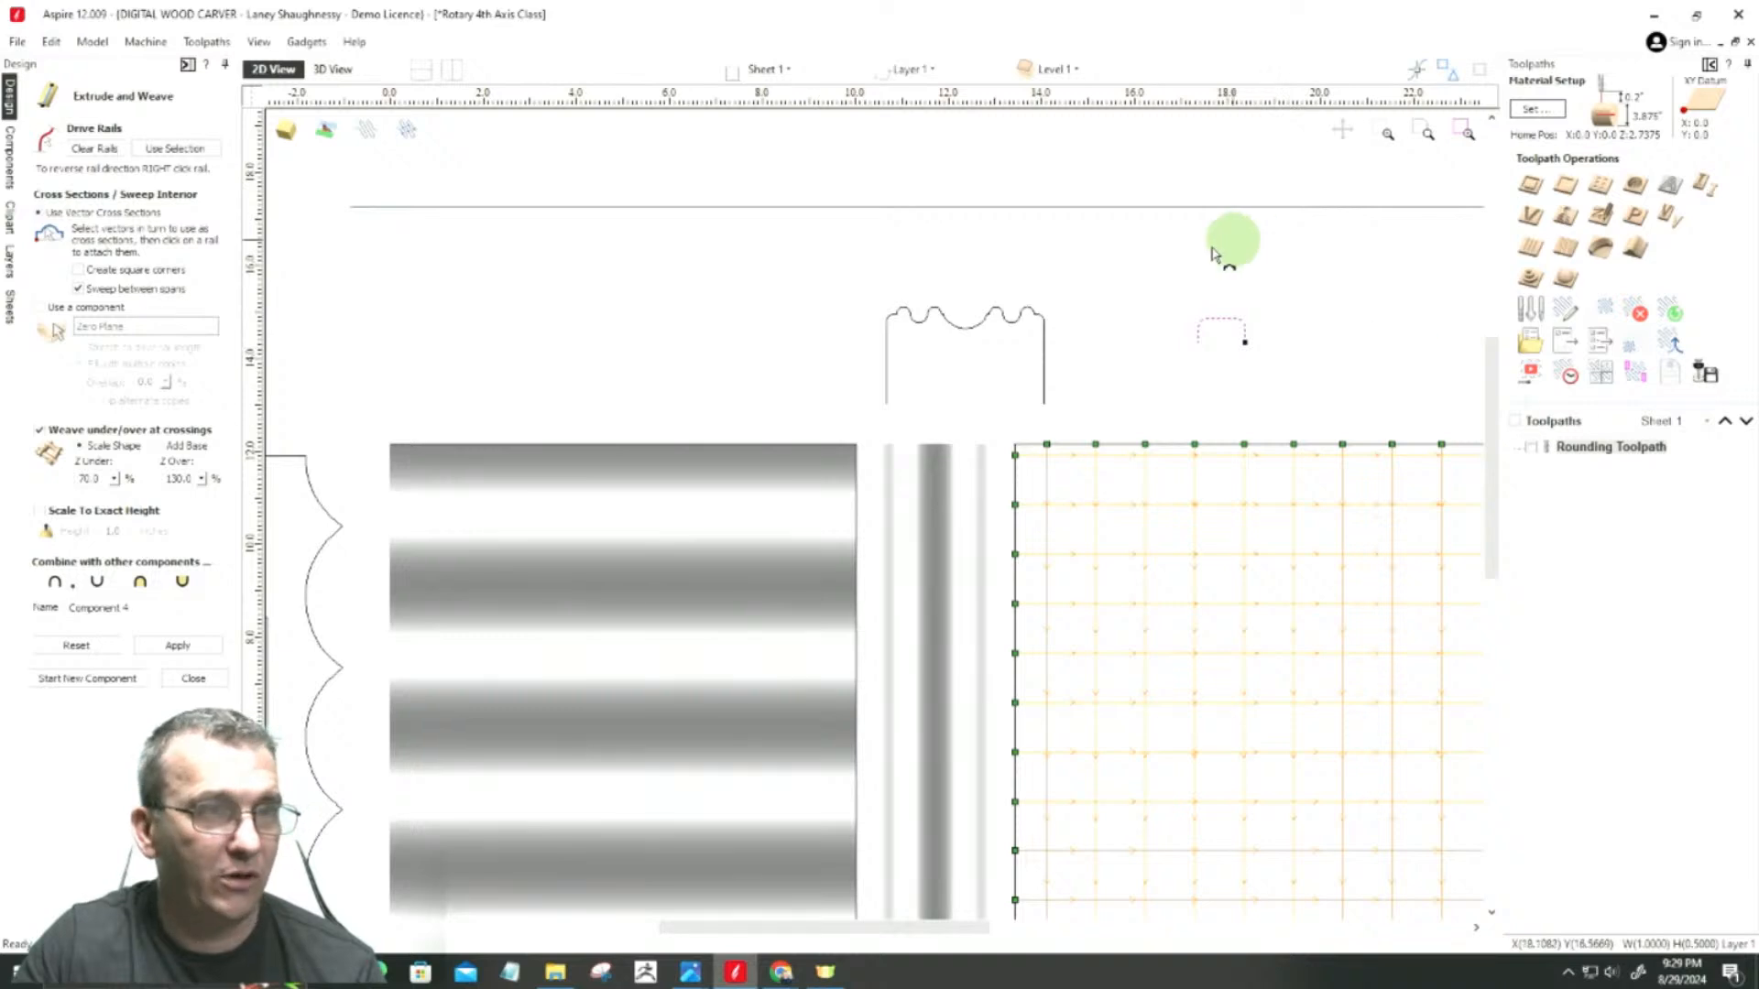
Step: Set the weave component to merge with the other components and apply it
scroll(1223, 327, "up", 3)
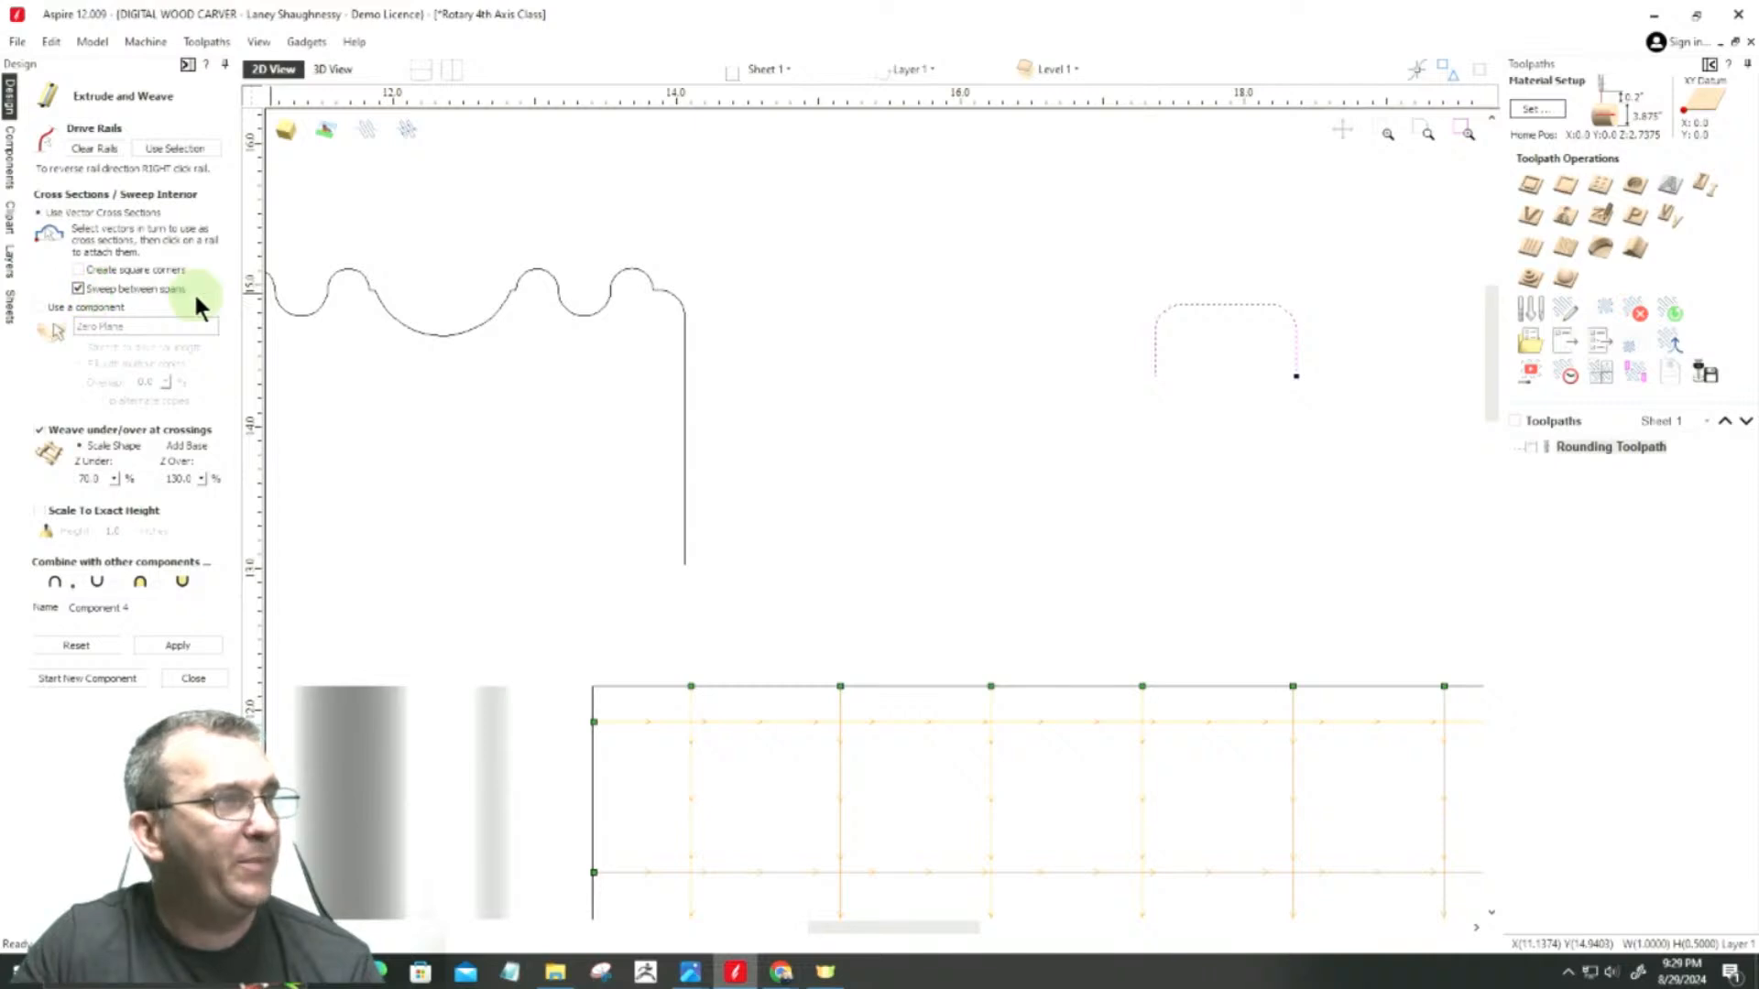
scroll(976, 454, "down", 2)
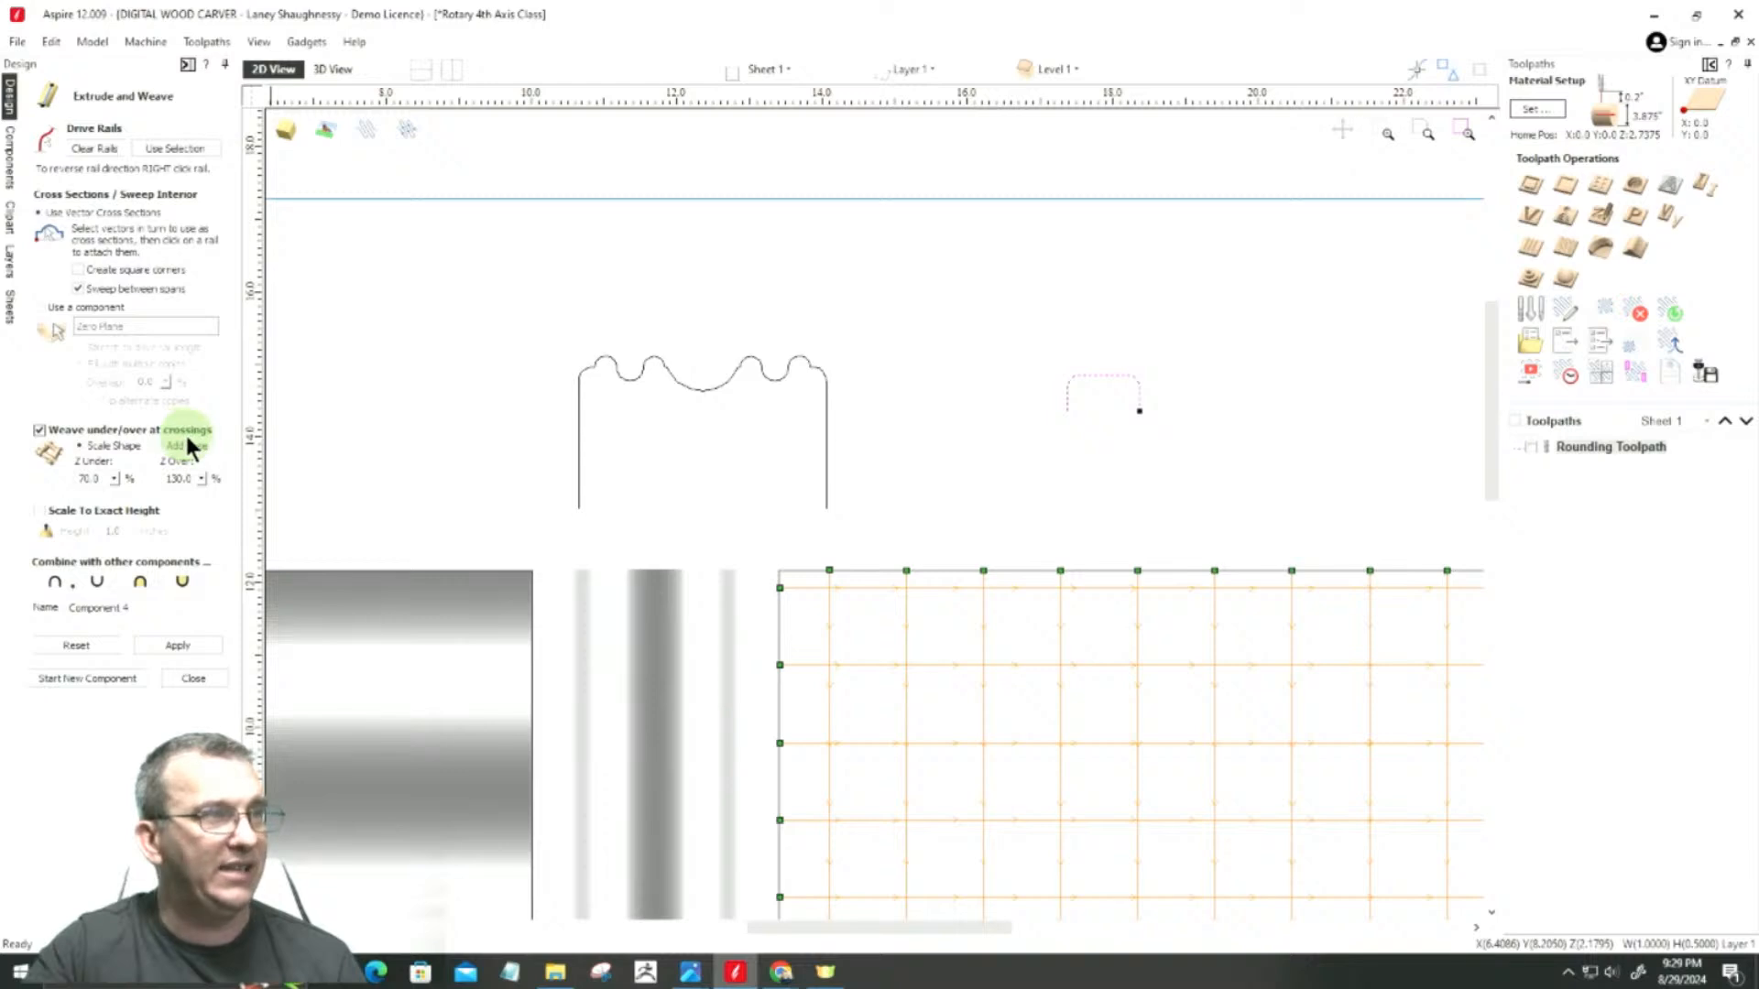
scroll(1053, 730, "up", 4)
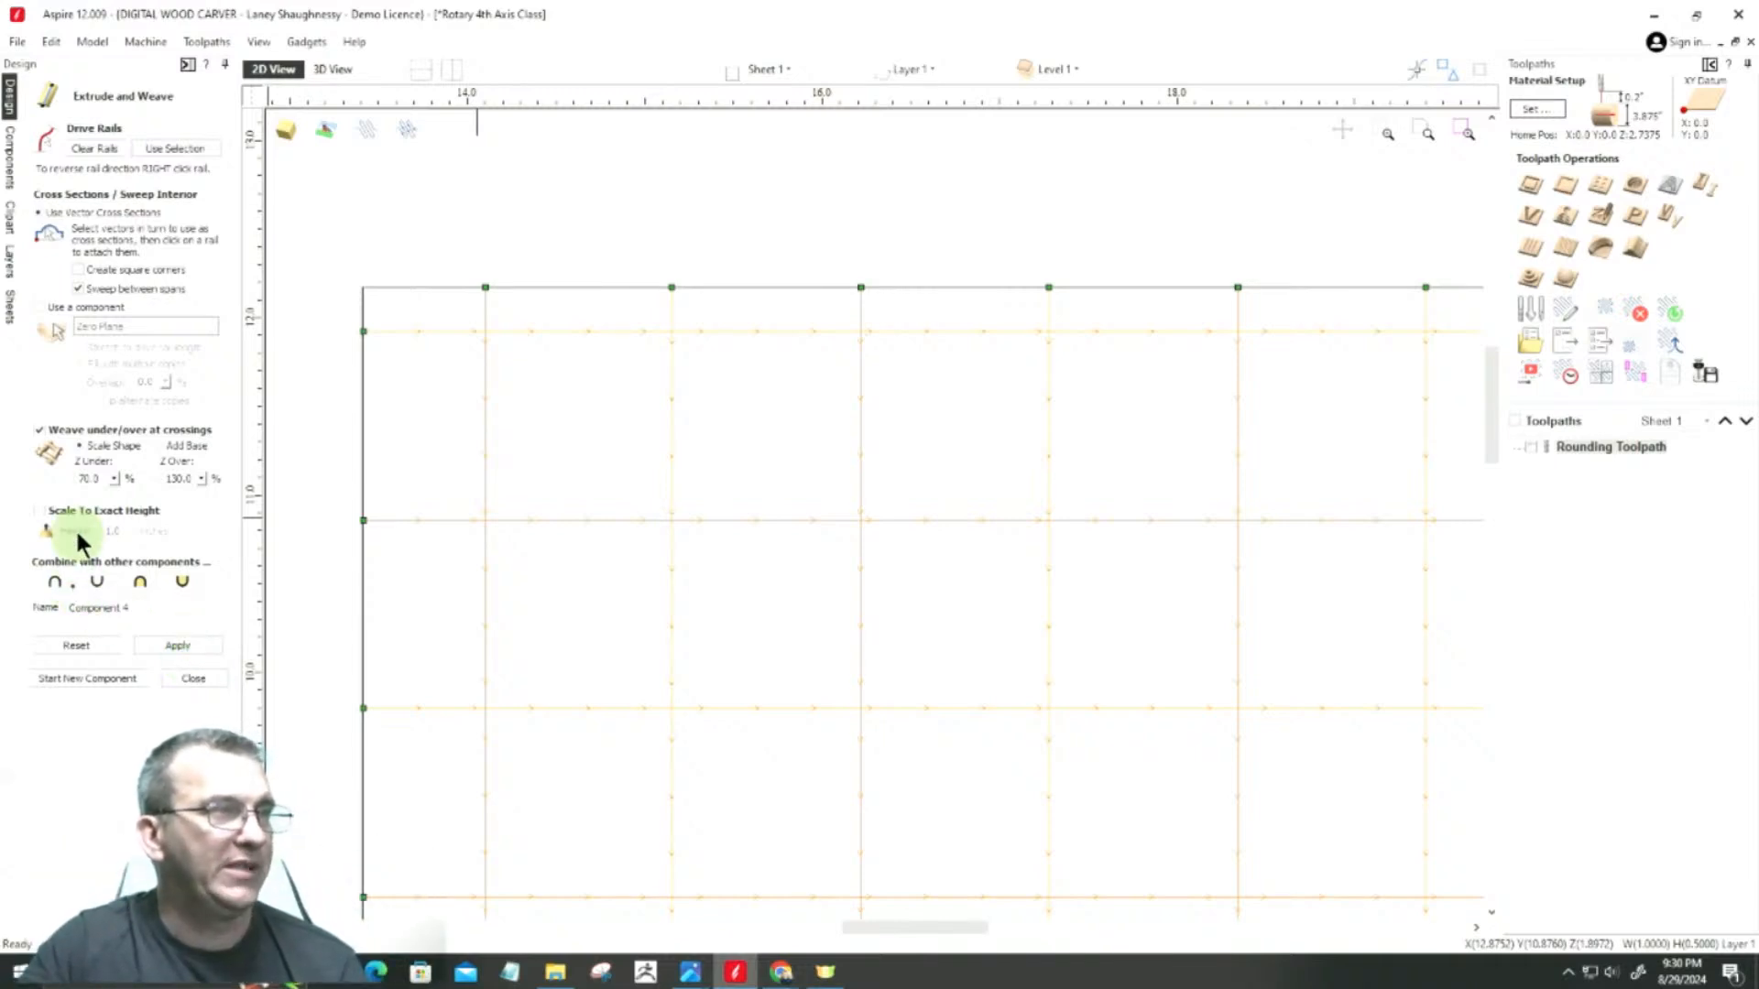
double_click(177, 478)
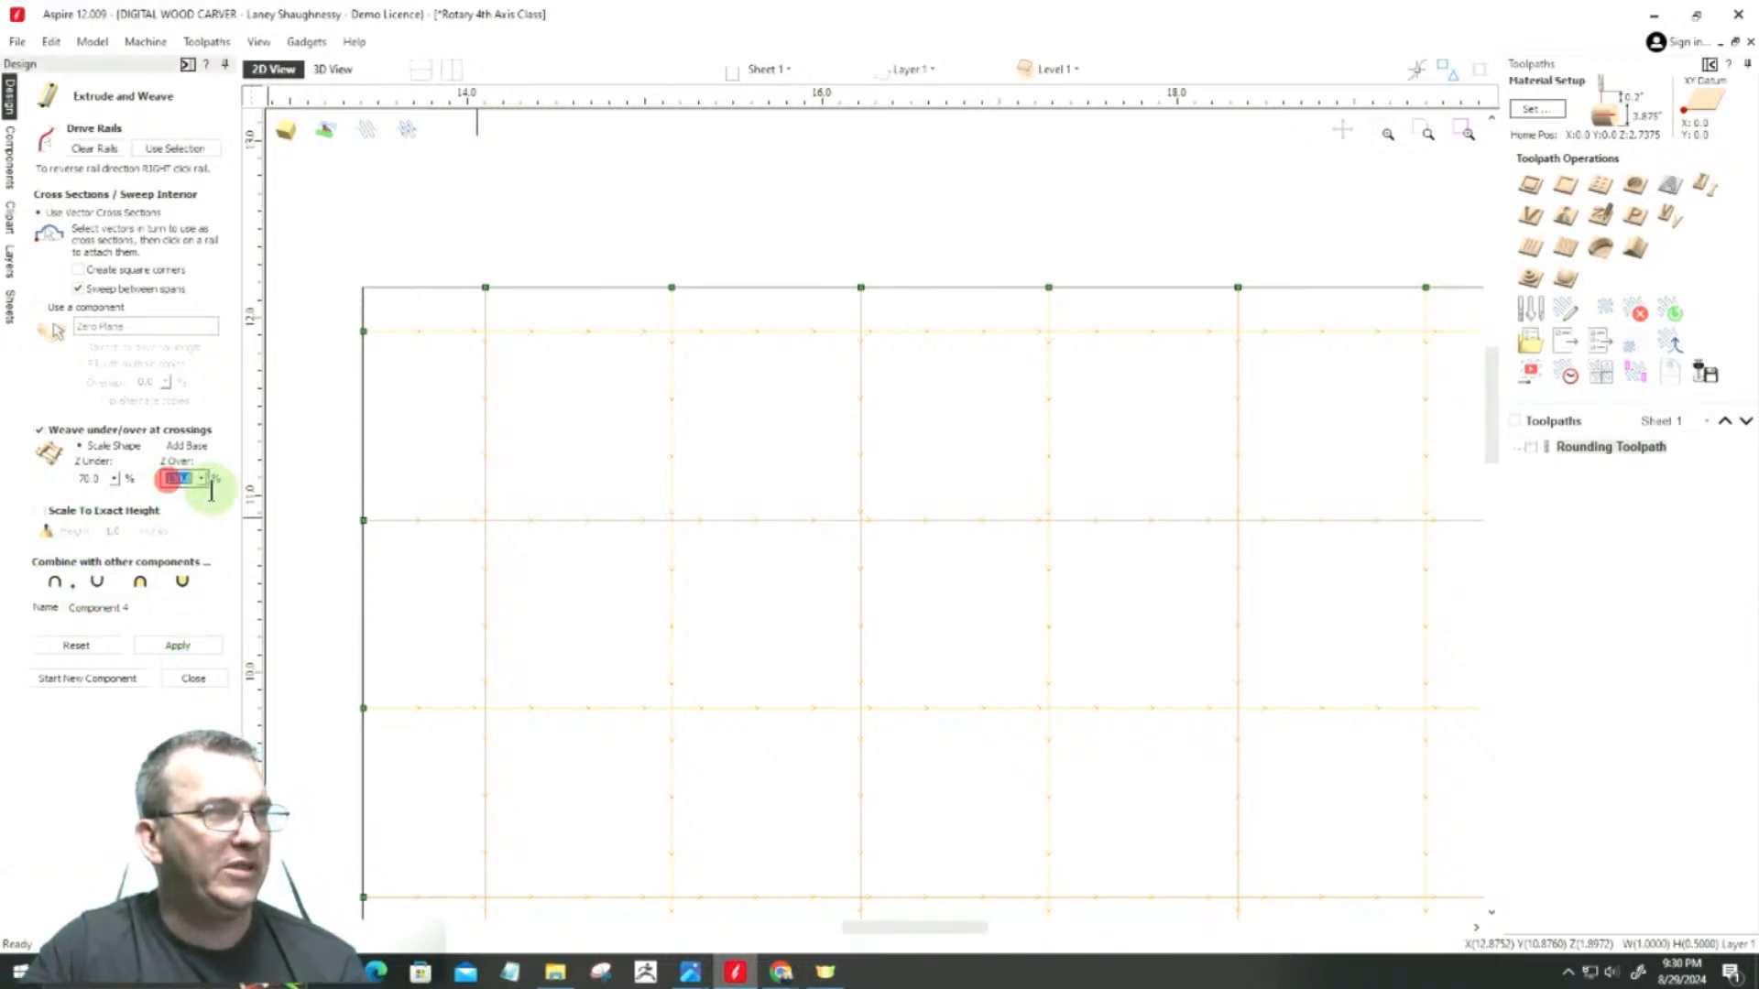
left_click(158, 593)
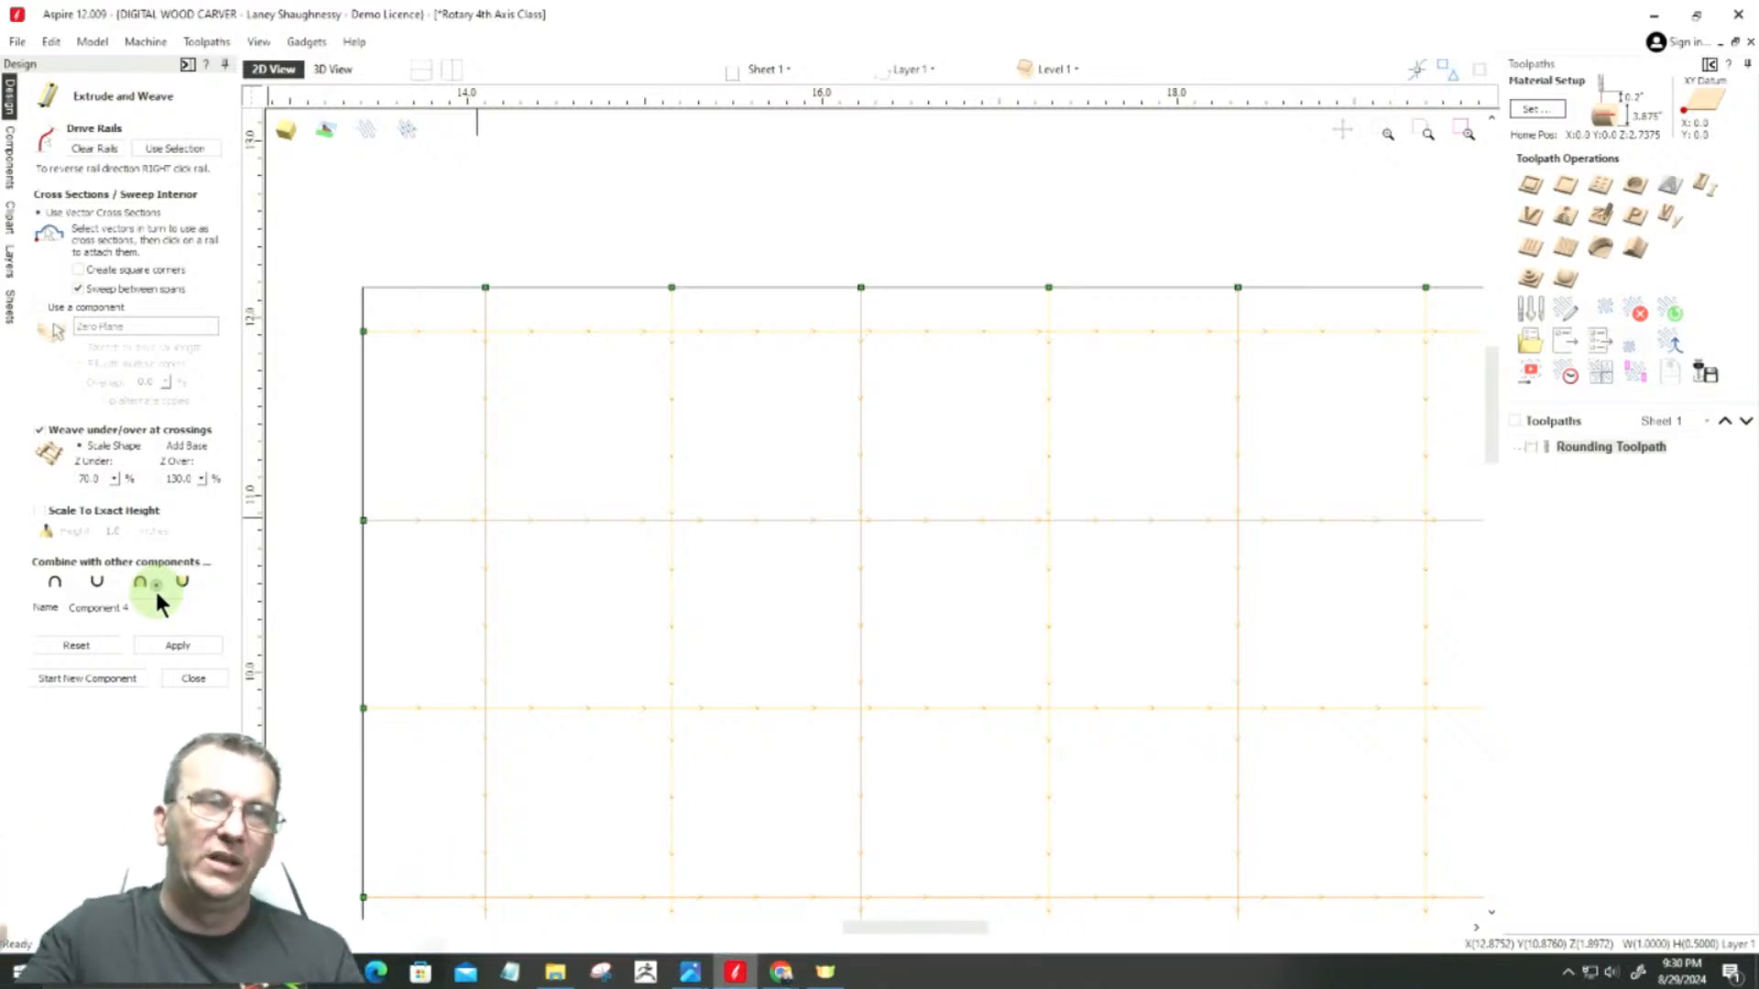
left_click(174, 650)
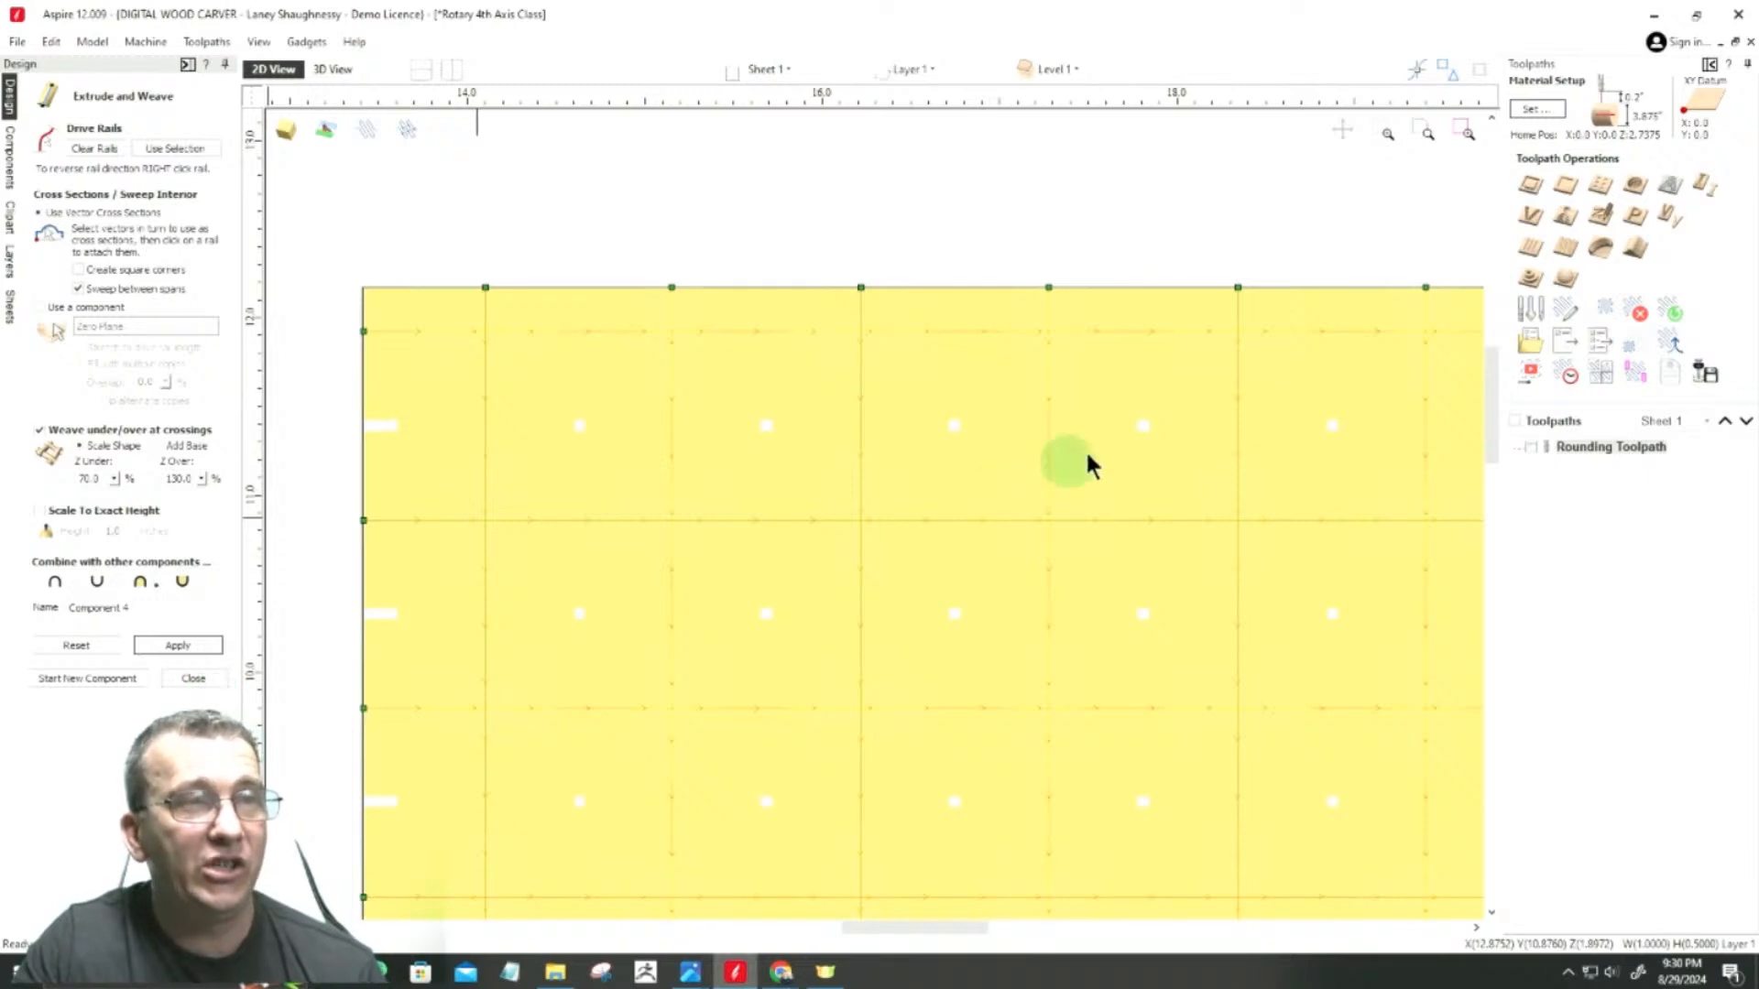
Step: Examine the woven section on the leg in the 3D view, and close Extrude and Weave
scroll(1138, 425, "up", 3)
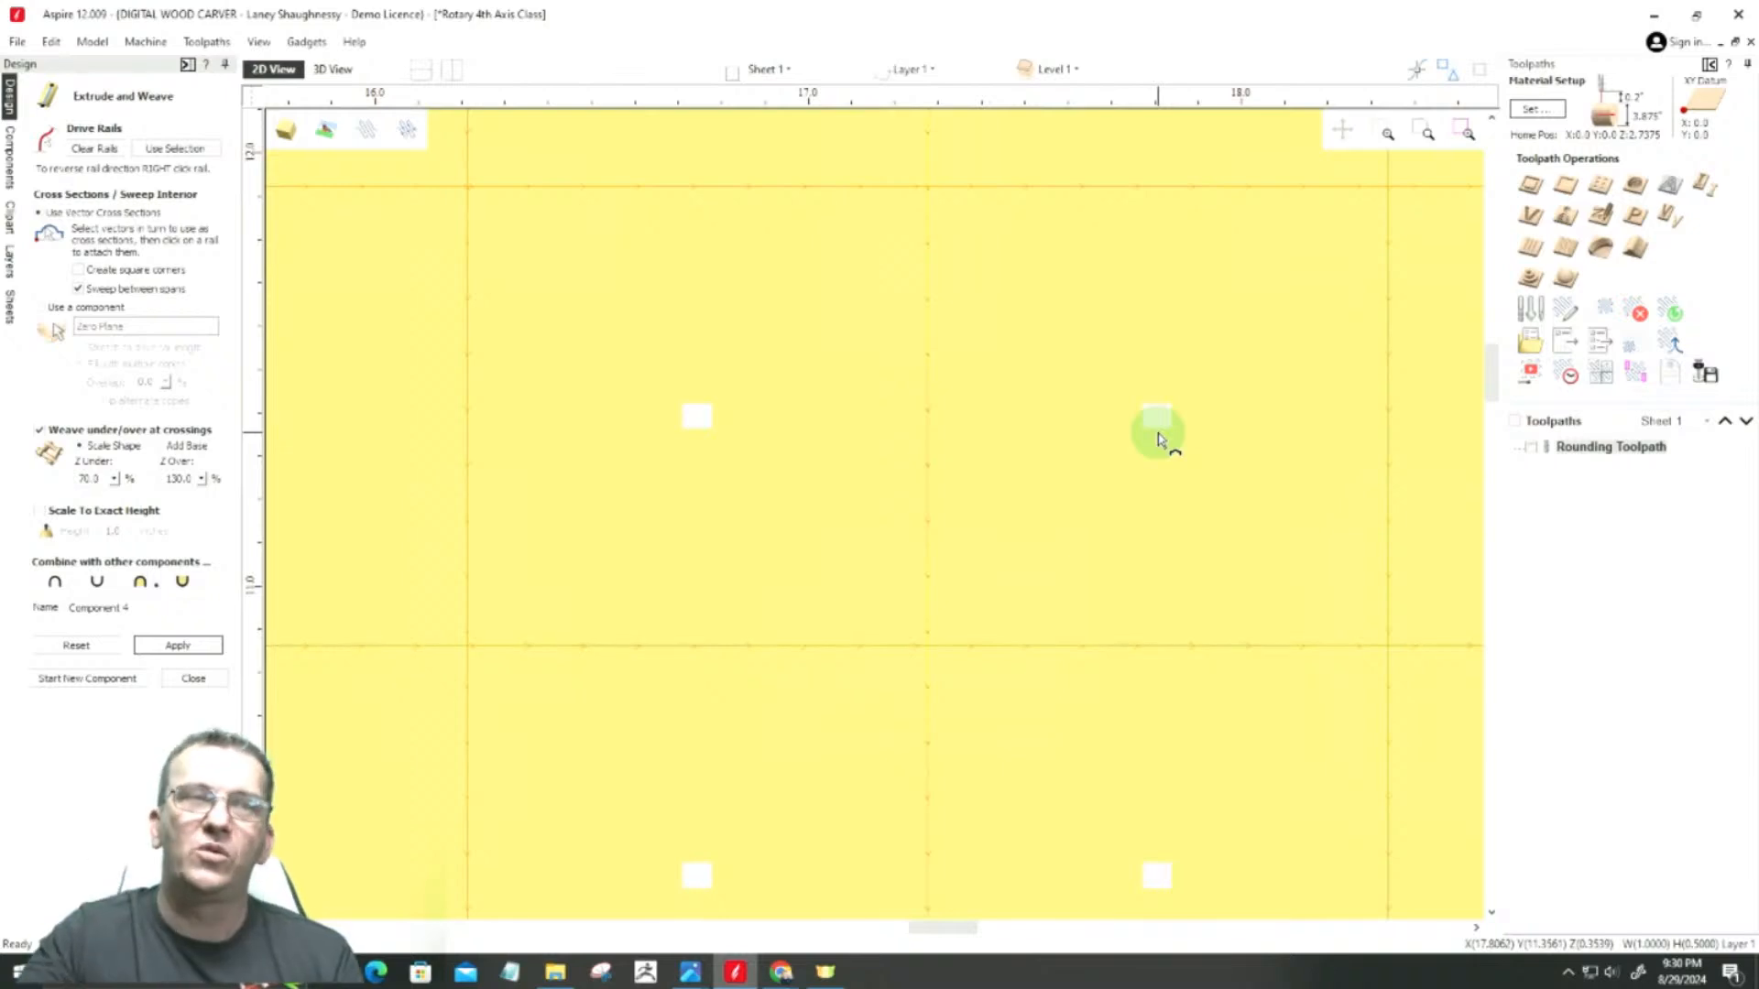
scroll(1190, 394, "down", 5)
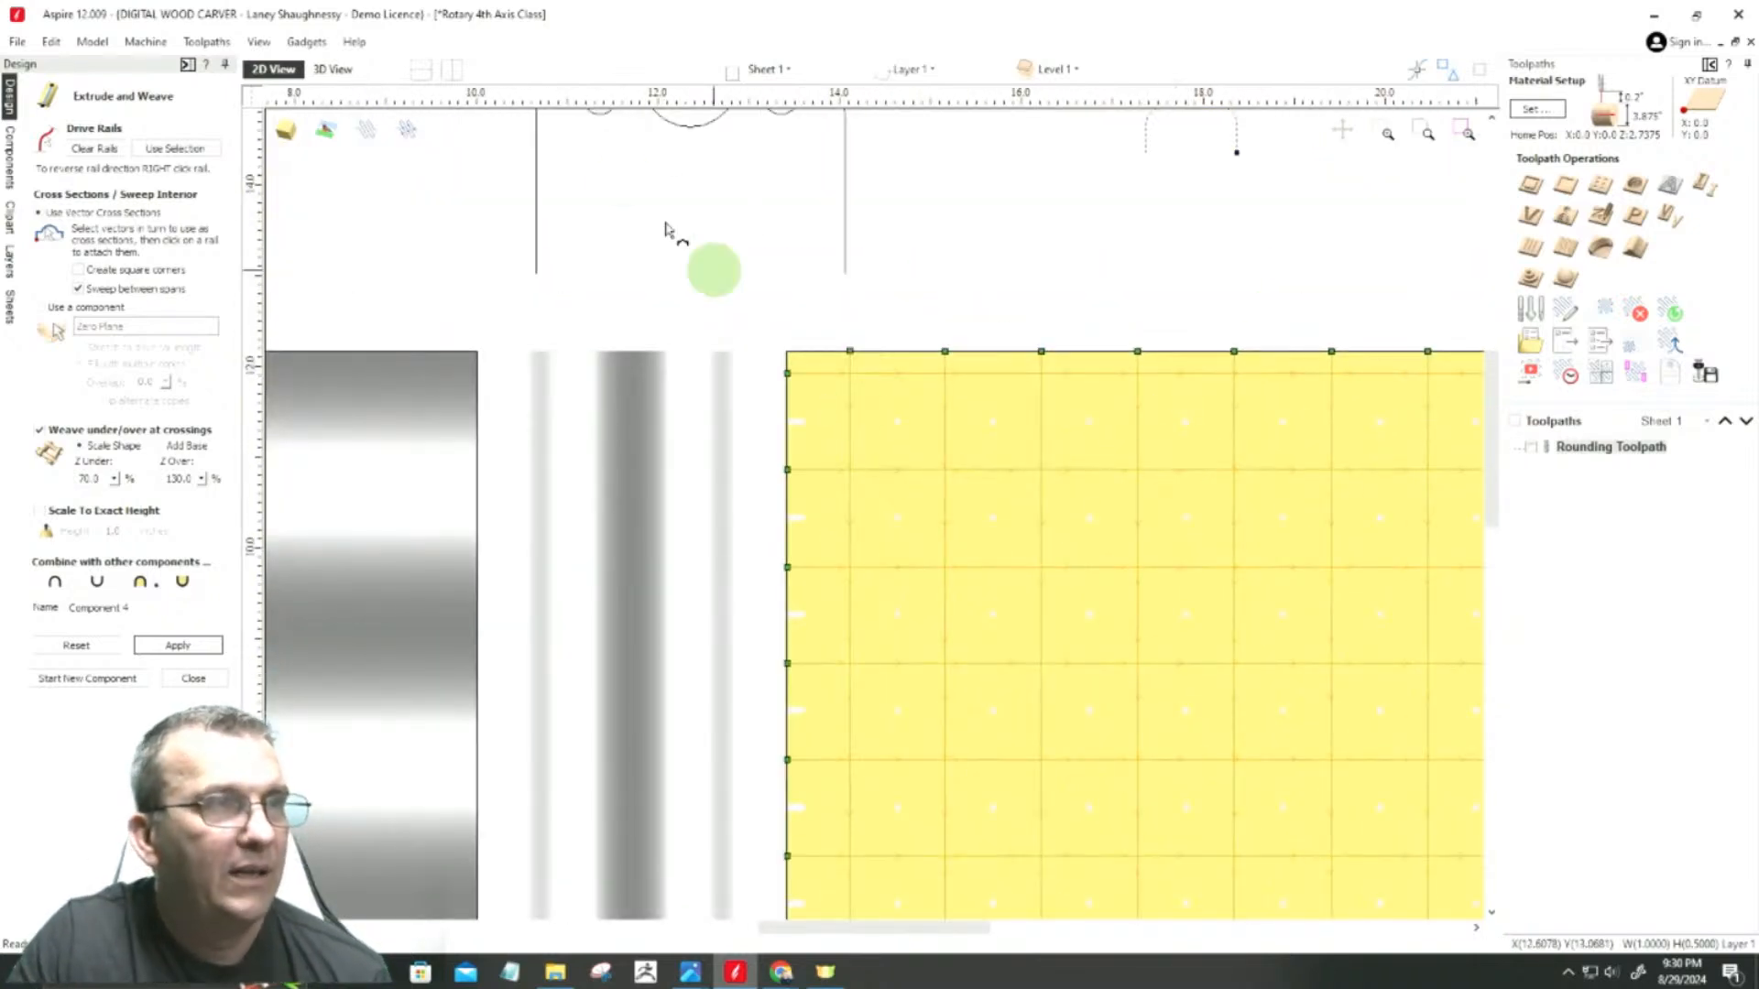
left_click(332, 72)
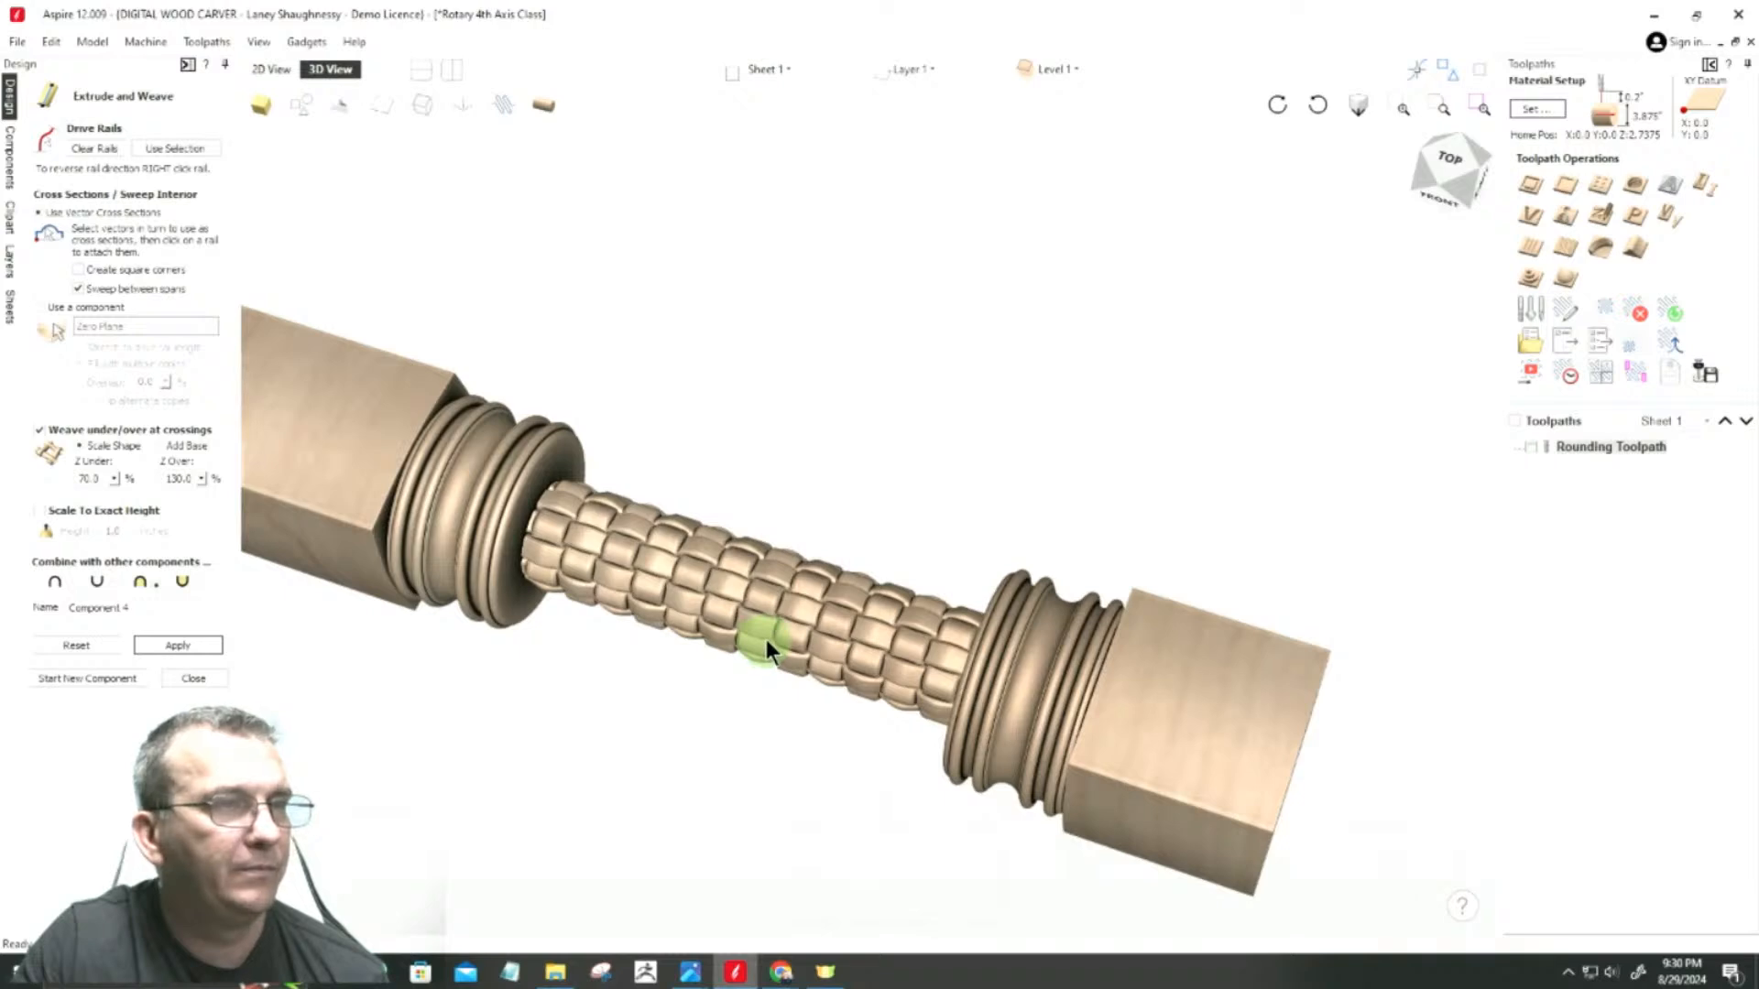
scroll(760, 641, "up", 8)
scroll(756, 640, "down", 5)
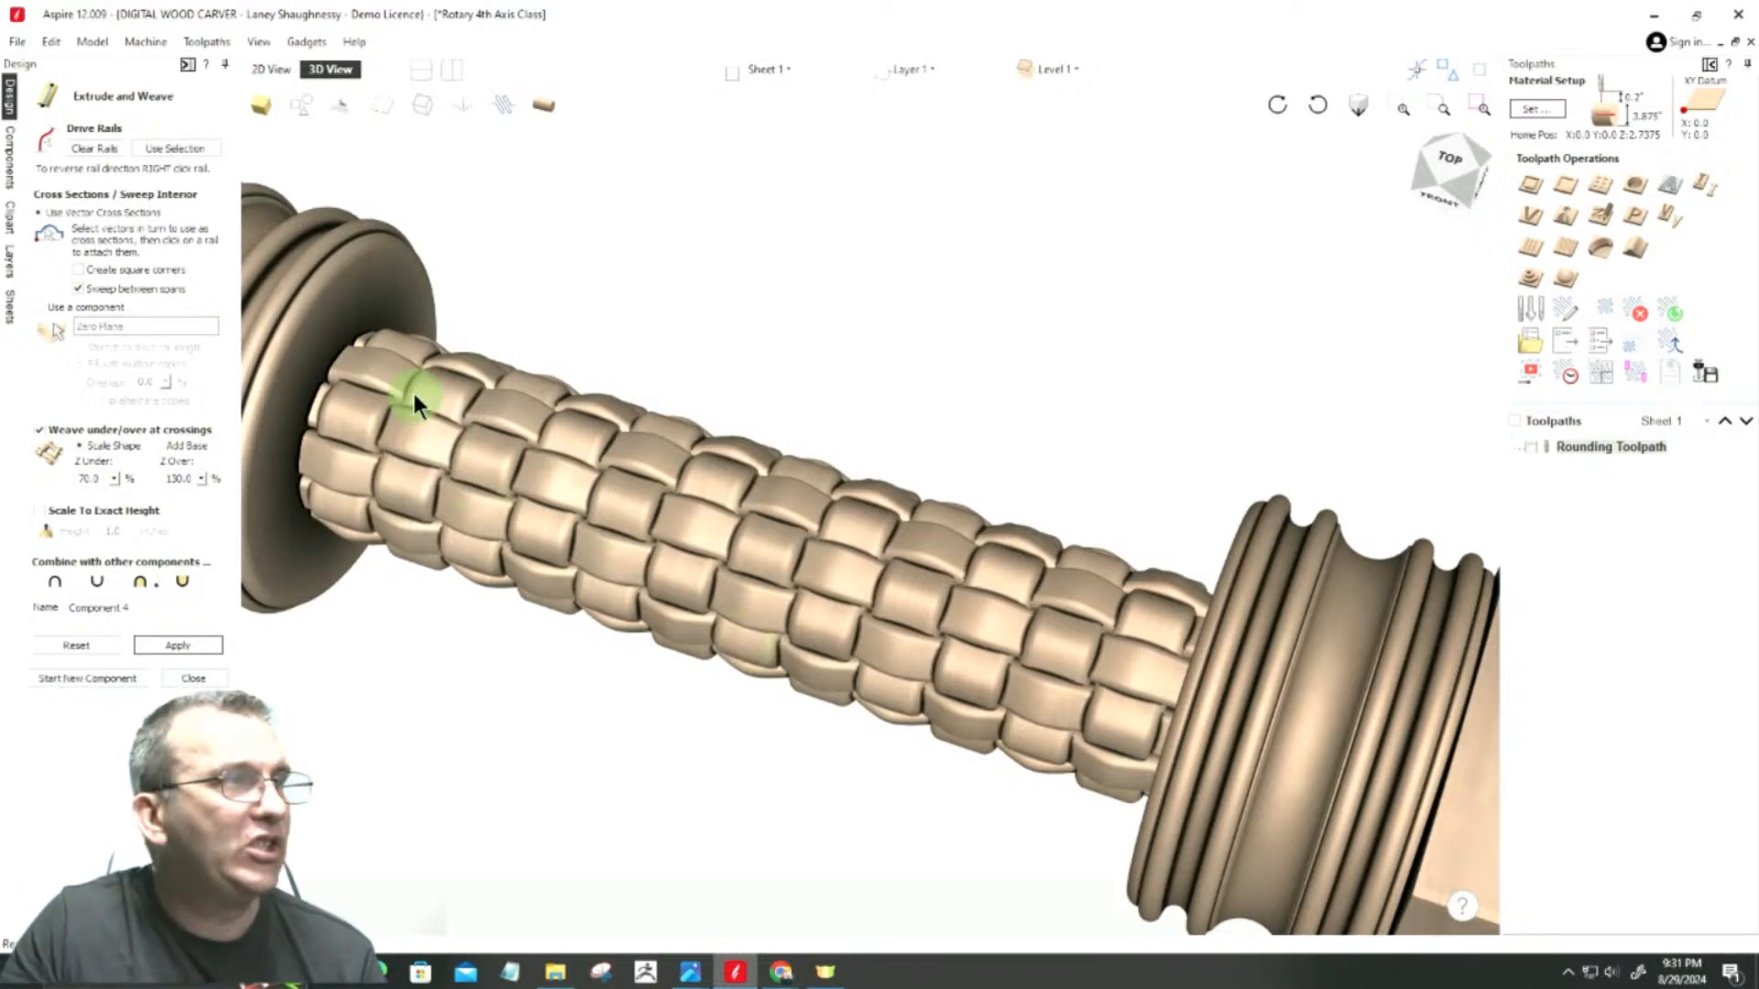
left_click(193, 679)
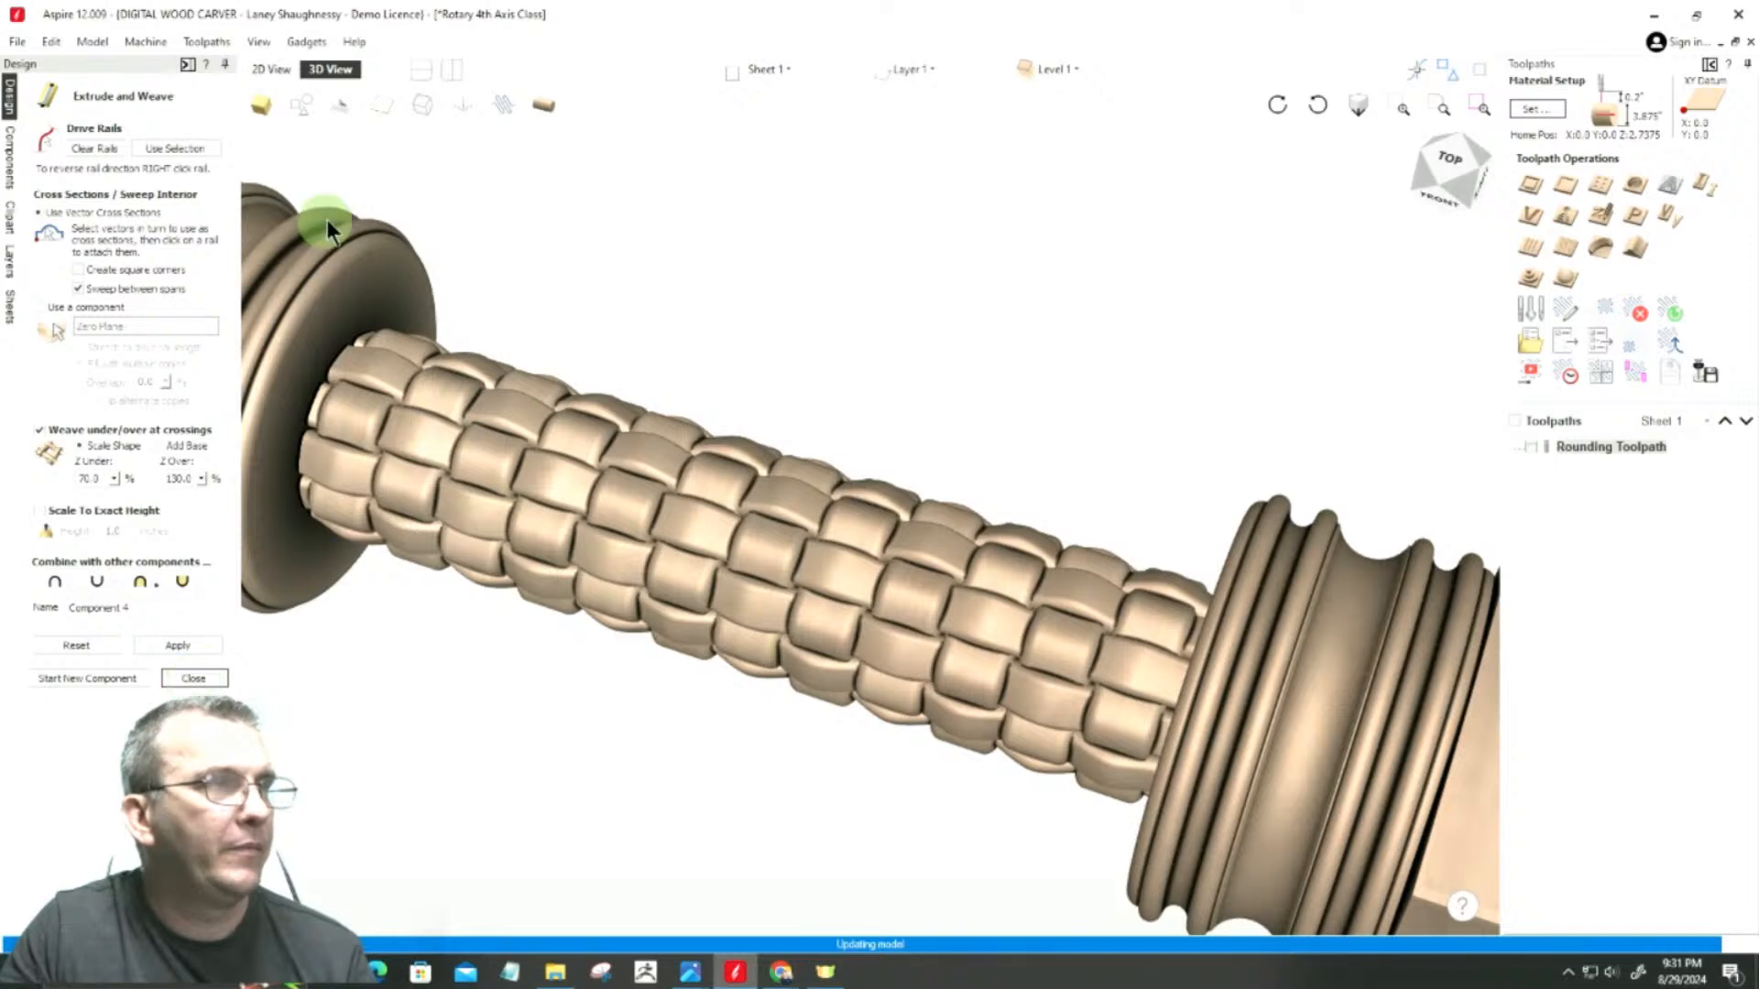
Step: Unwrap the rotary model into a flat 3D view and inspect the woven section between the two bands
left_click(544, 107)
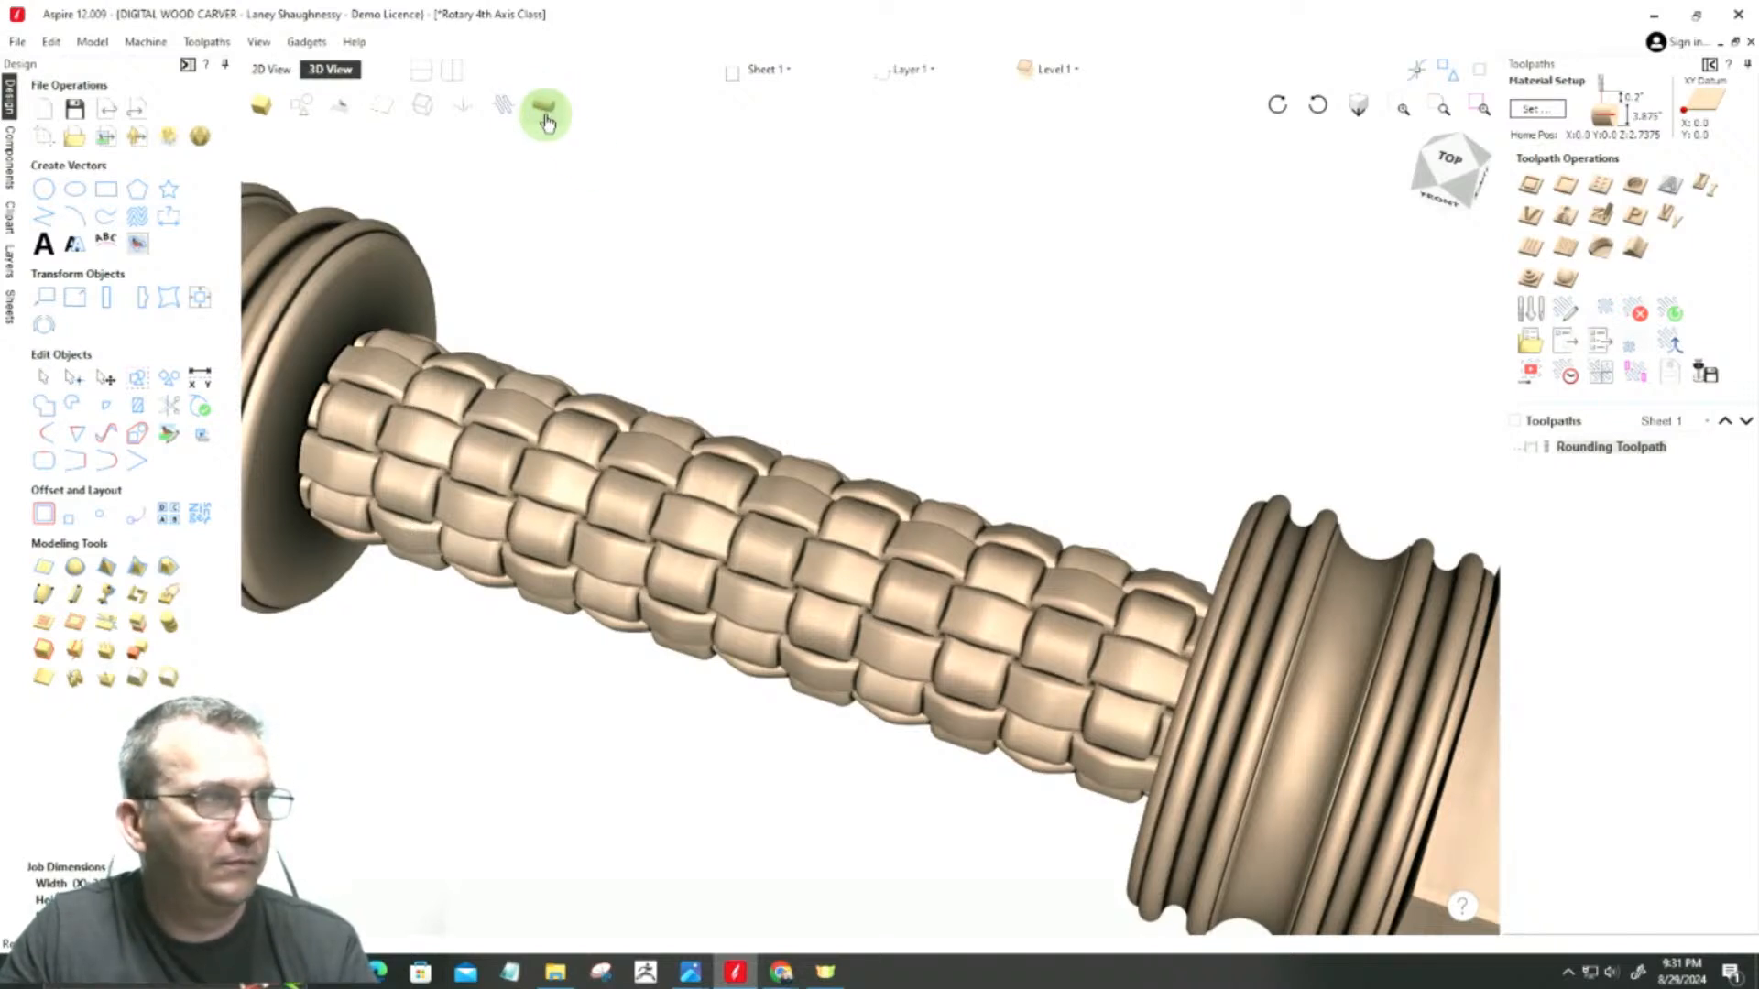
left_click(545, 114)
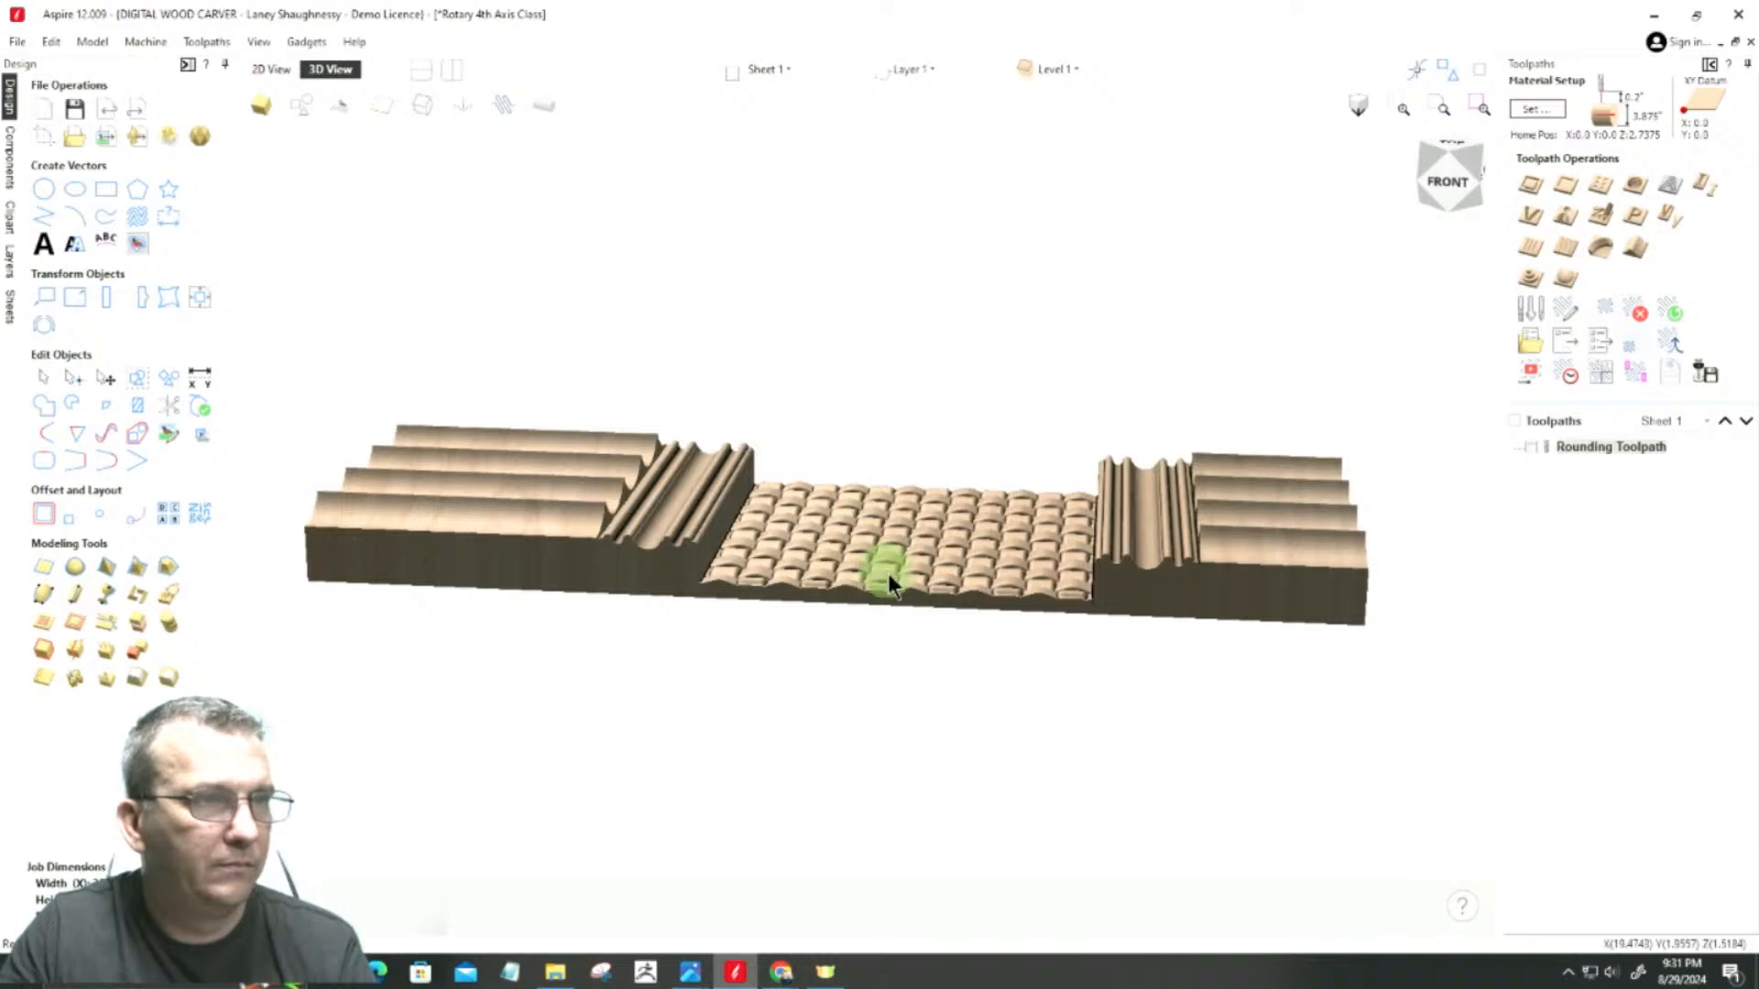
scroll(890, 577, "up", 4)
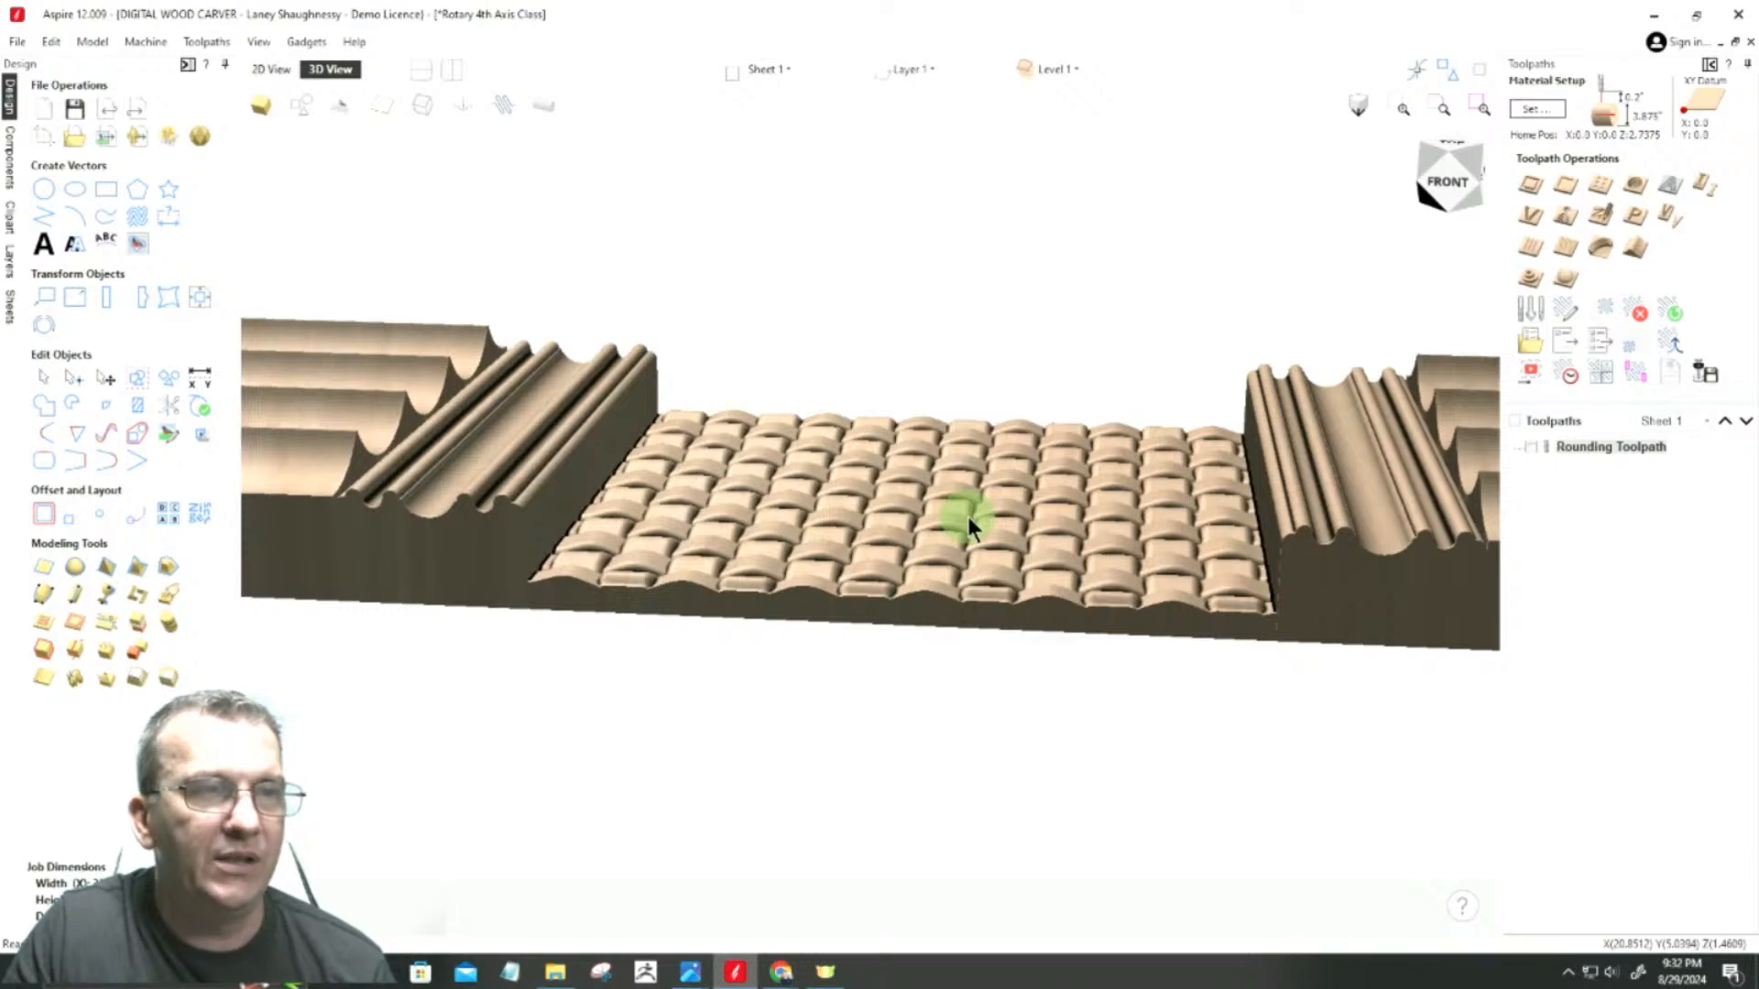
Step: Set the combine mode of Component 3 [1] and Component 3 to Merge in the component list
left_click(10, 164)
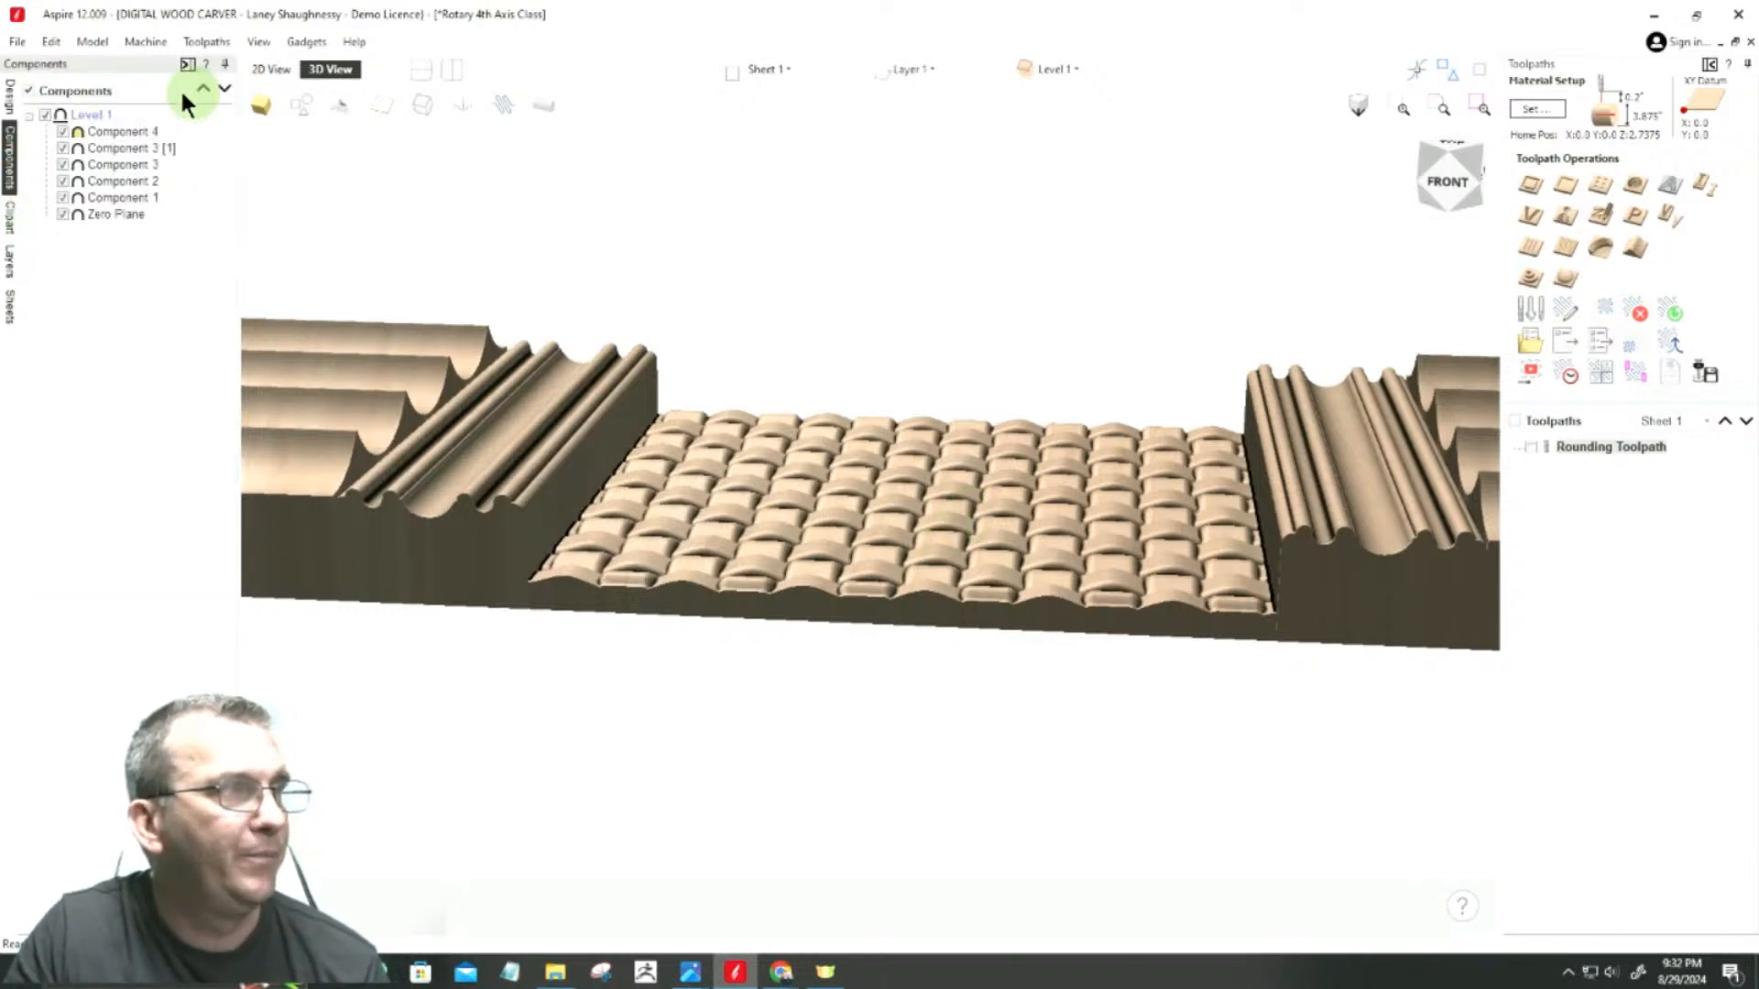
left_click(100, 133)
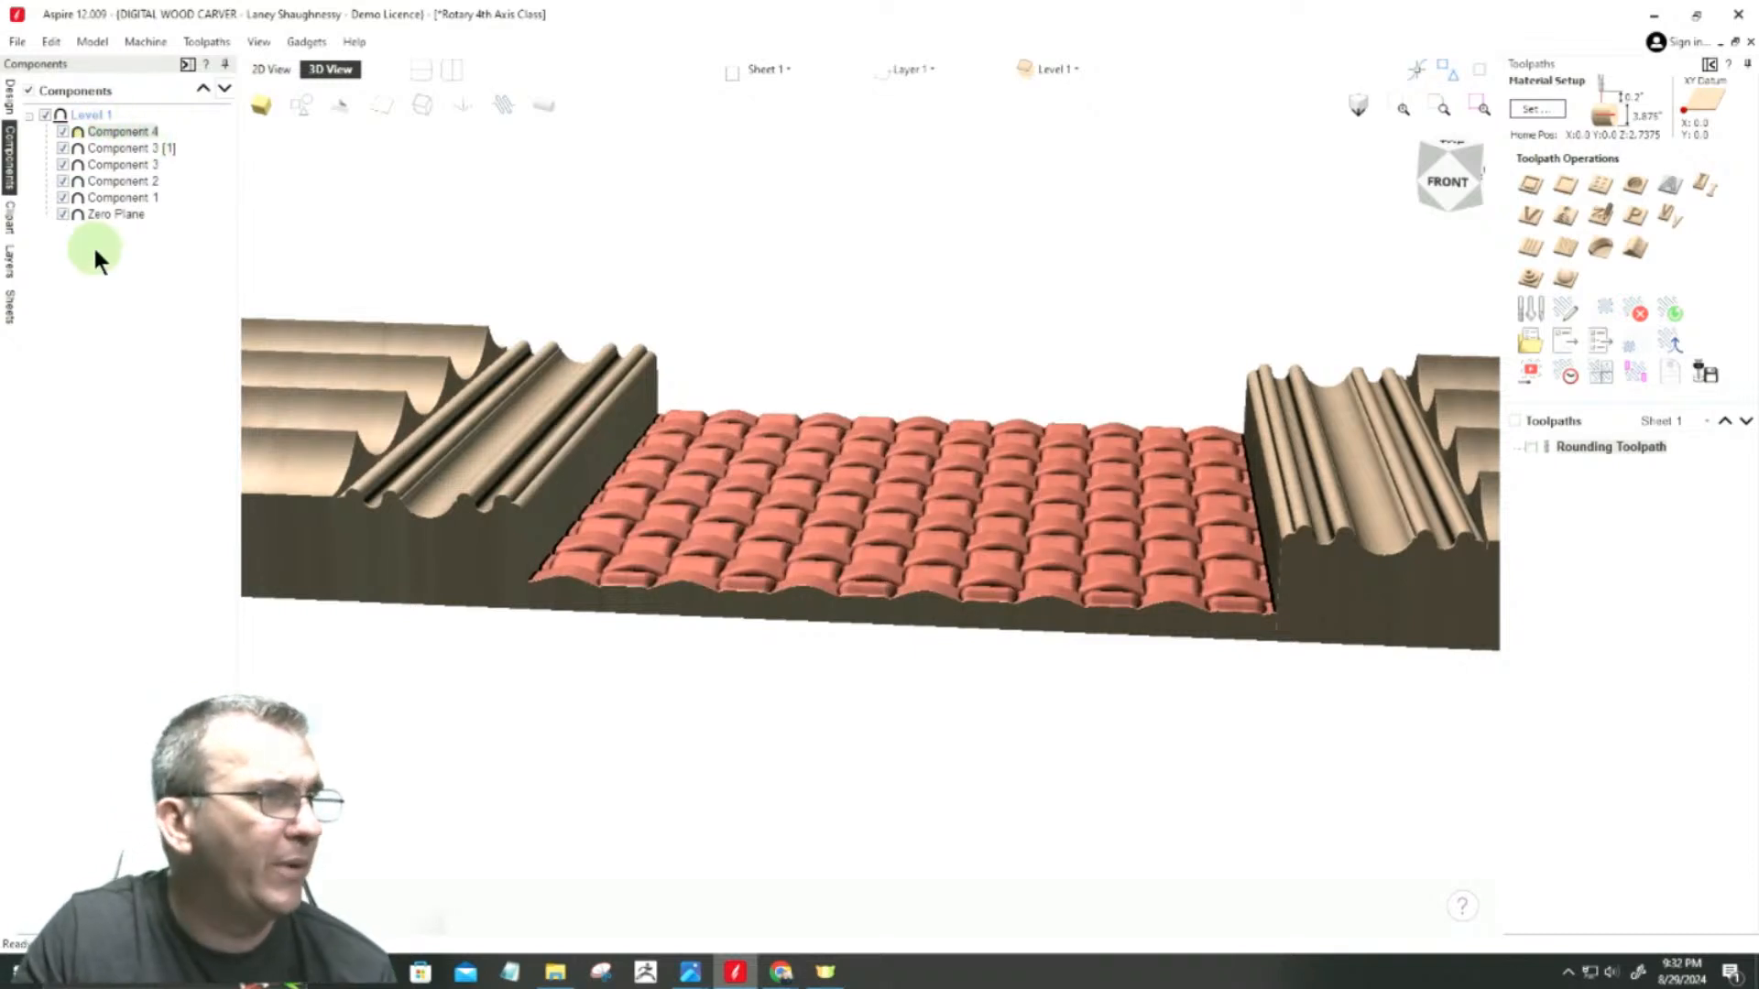
left_click(99, 149)
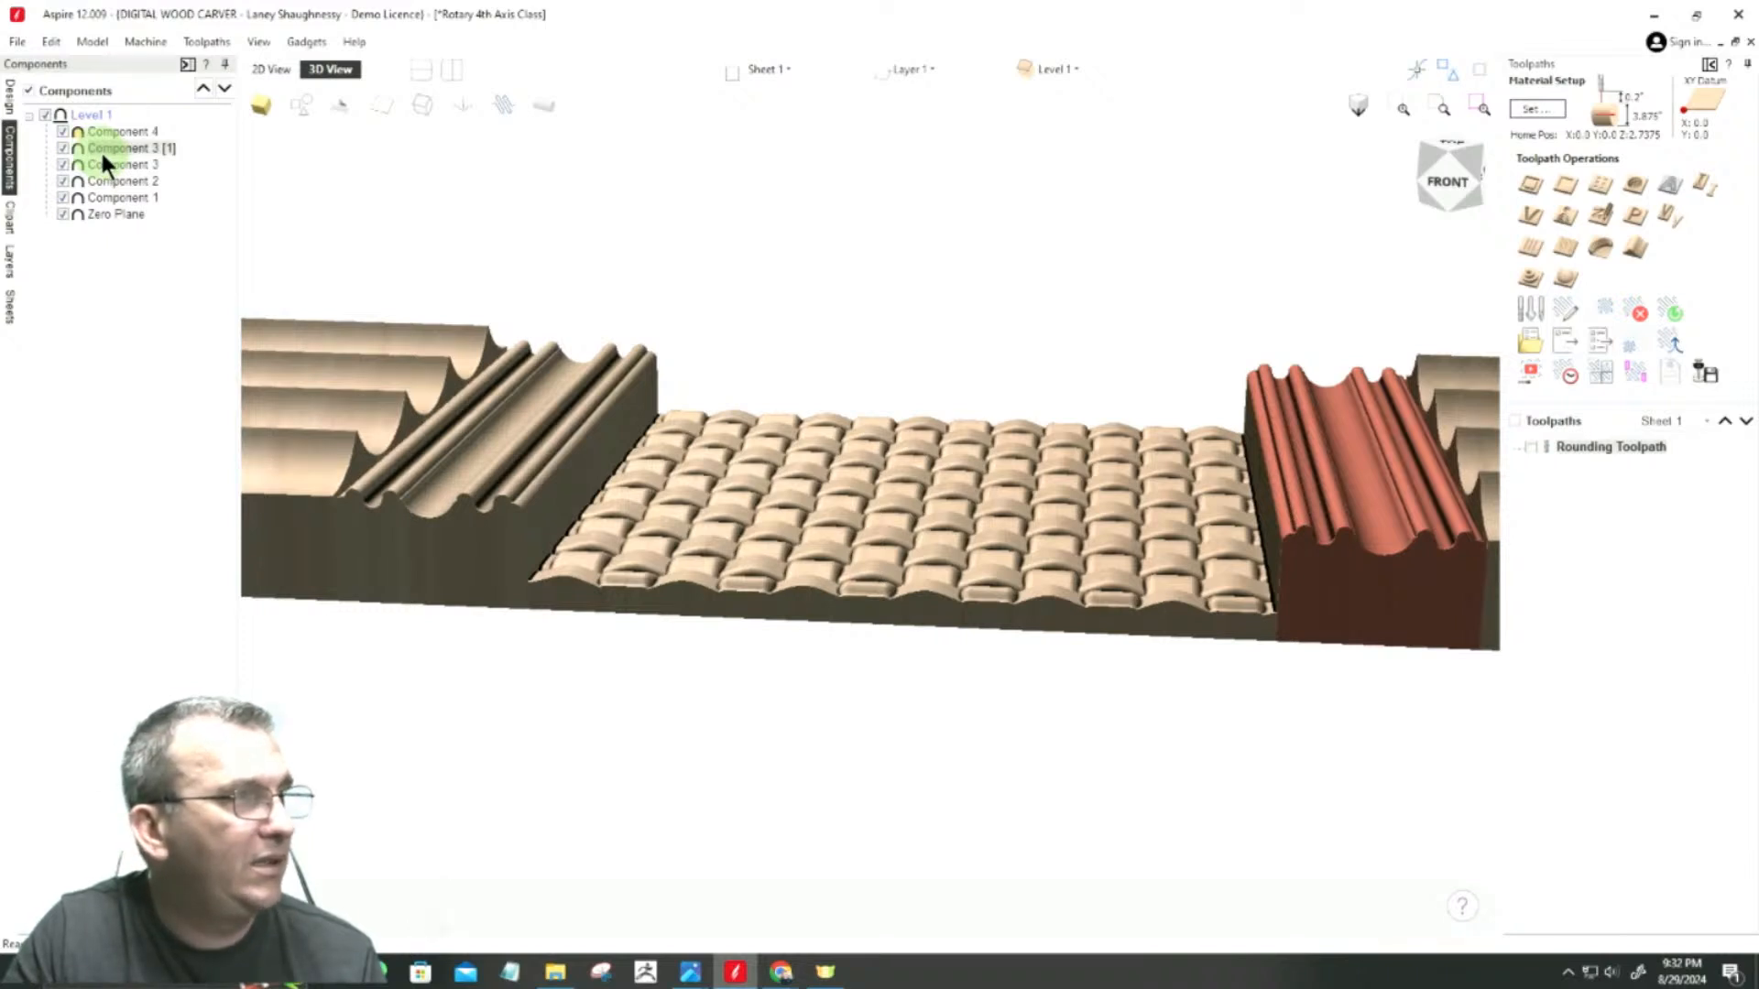
right_click(102, 151)
mouse_move(277, 169)
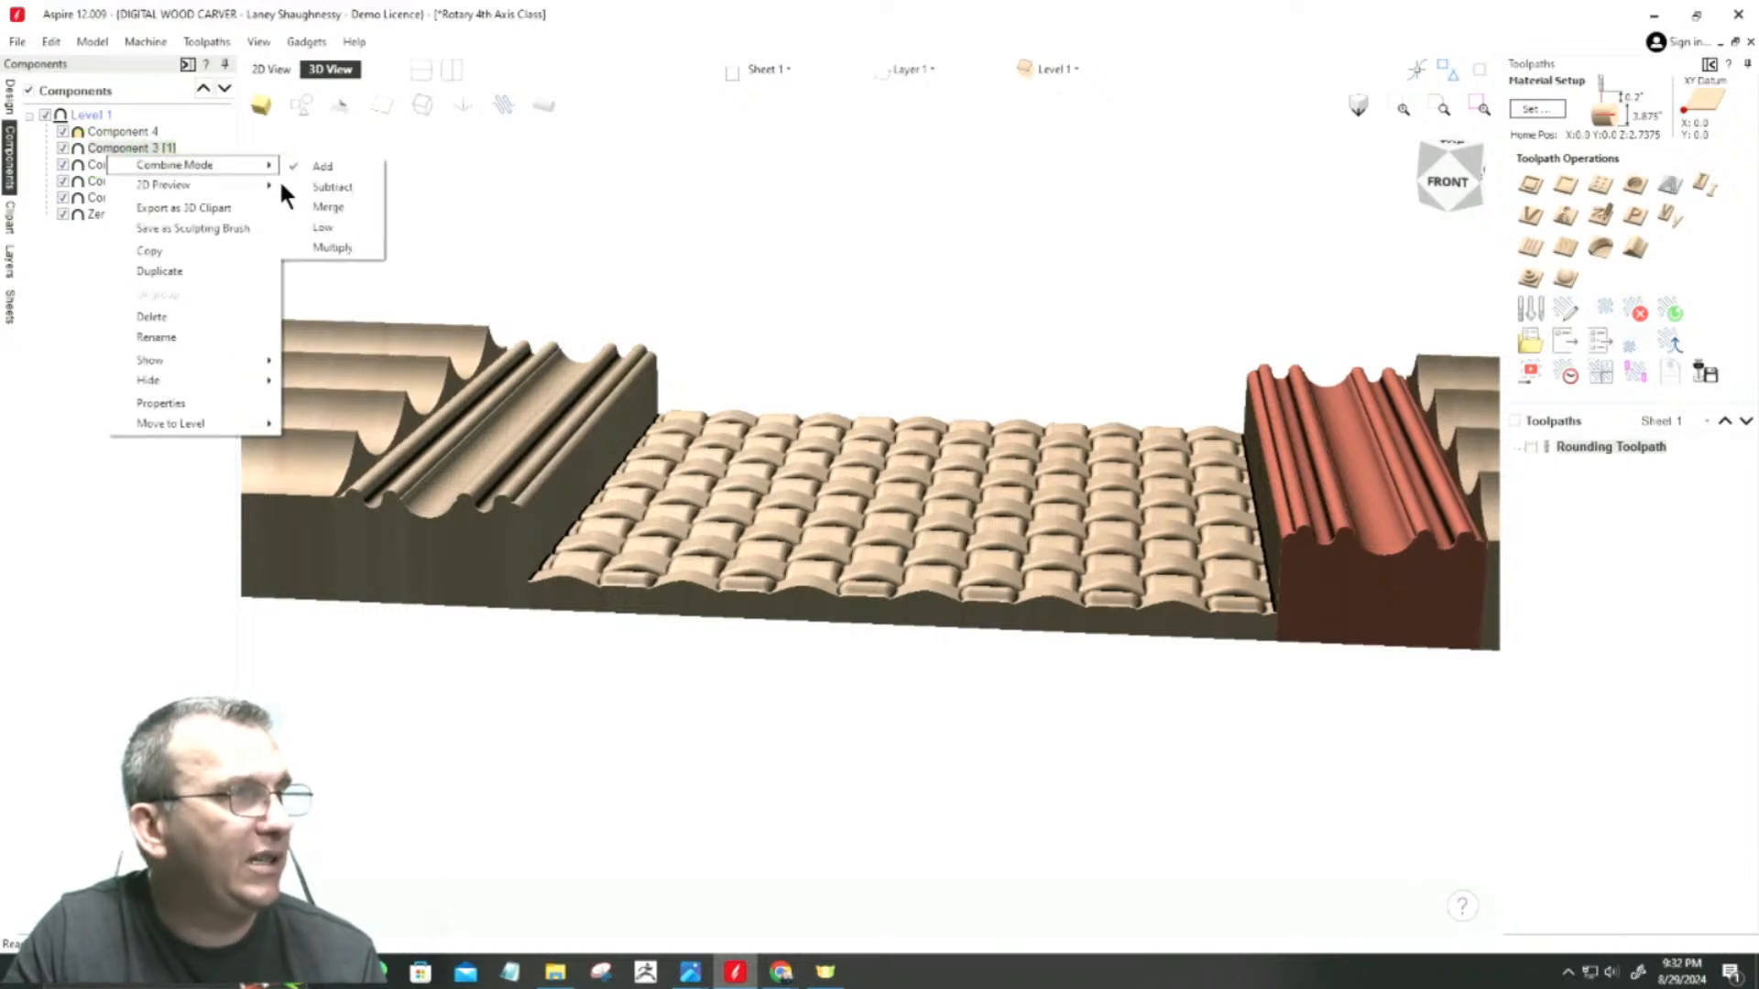
left_click(328, 208)
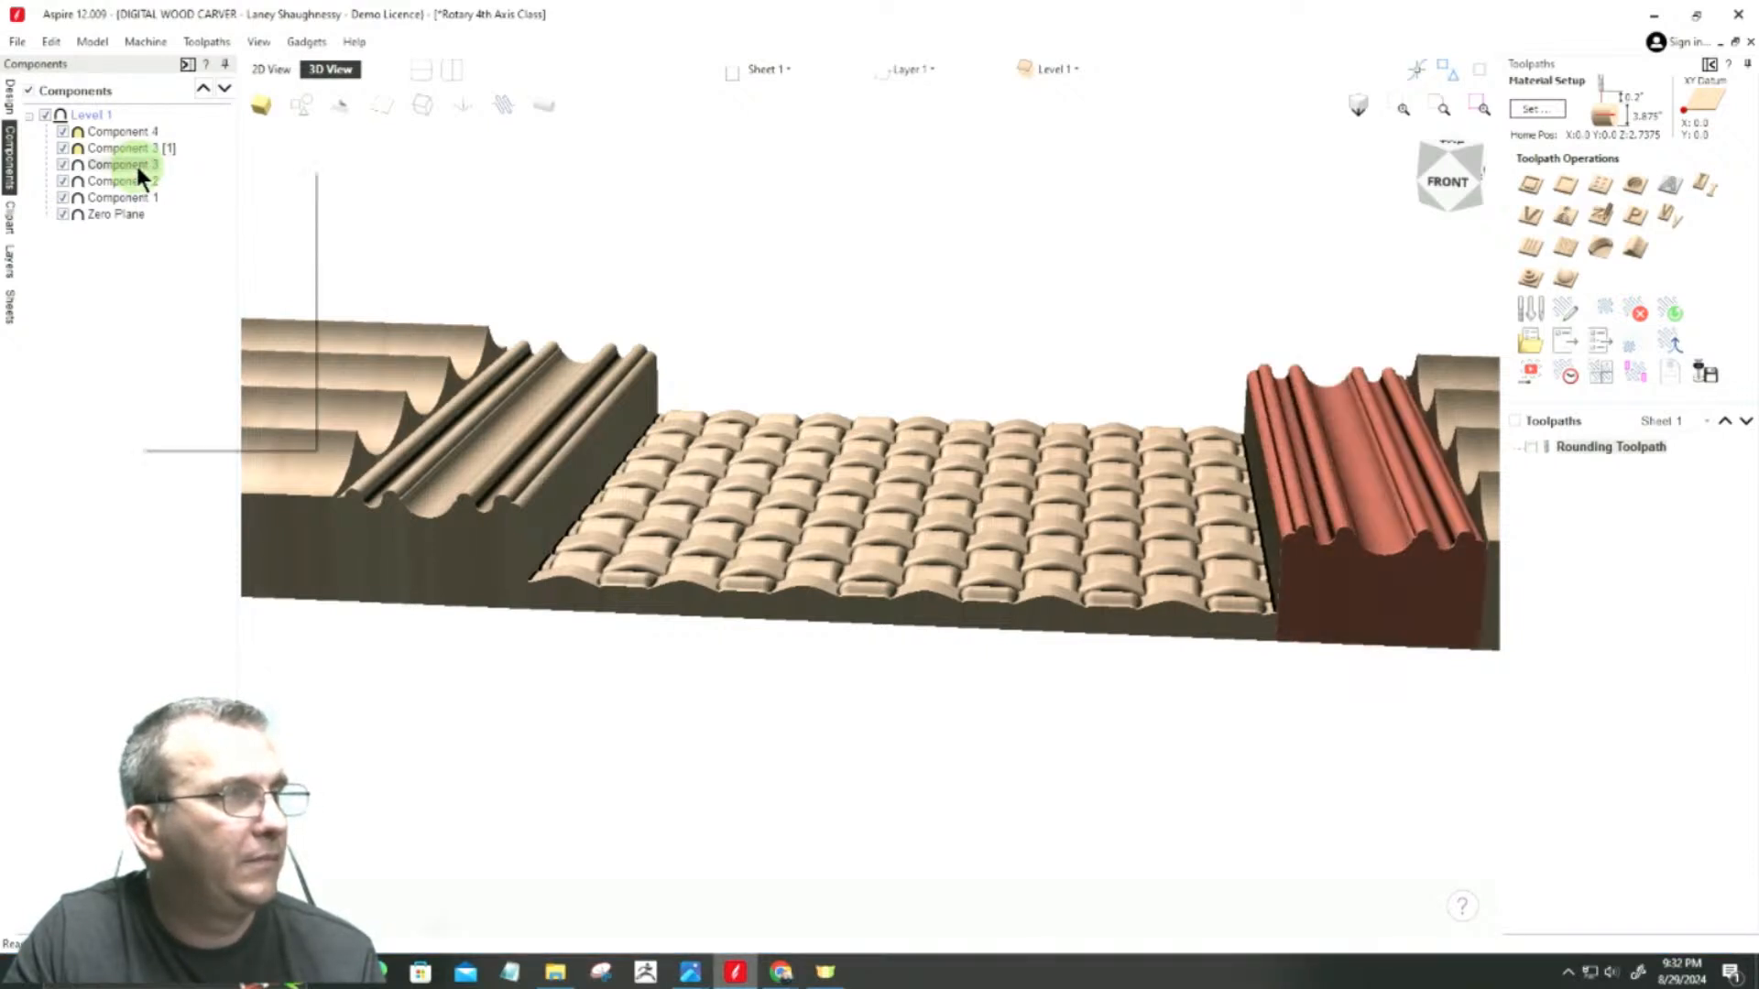
right_click(135, 163)
mouse_move(218, 176)
left_click(359, 223)
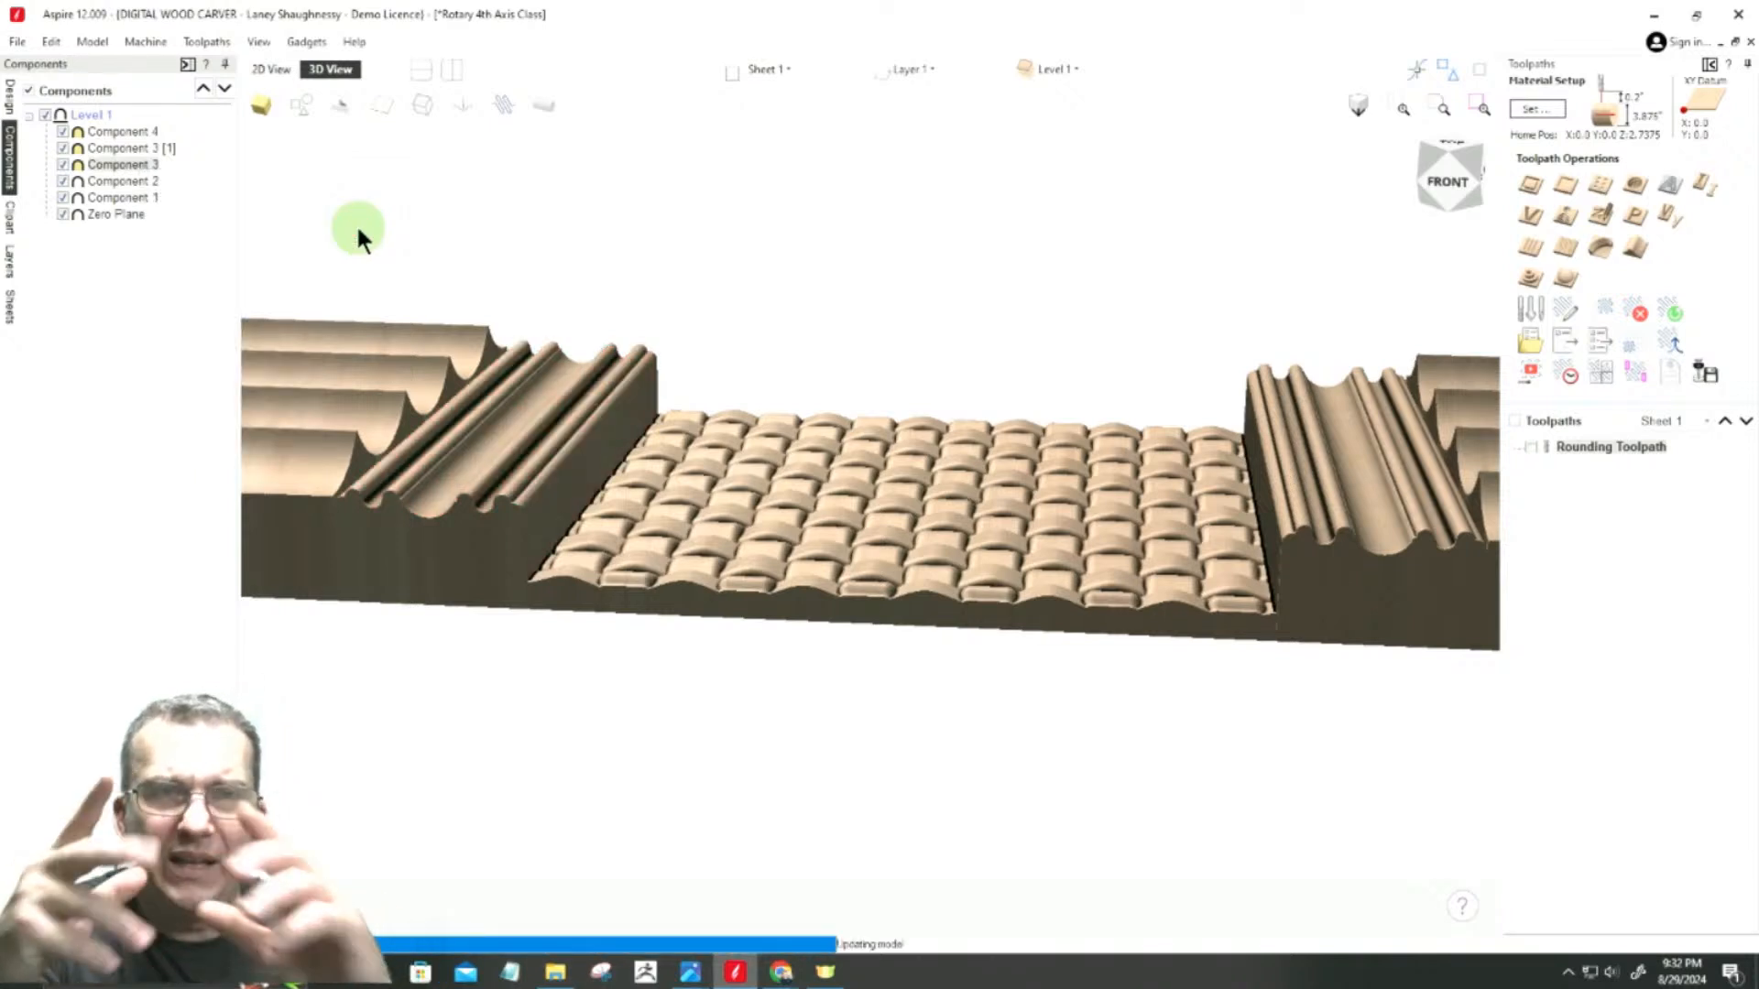
Step: Change the combine mode of Component 2 and Component 1 to Merge as well
left_click(123, 180)
right_click(123, 179)
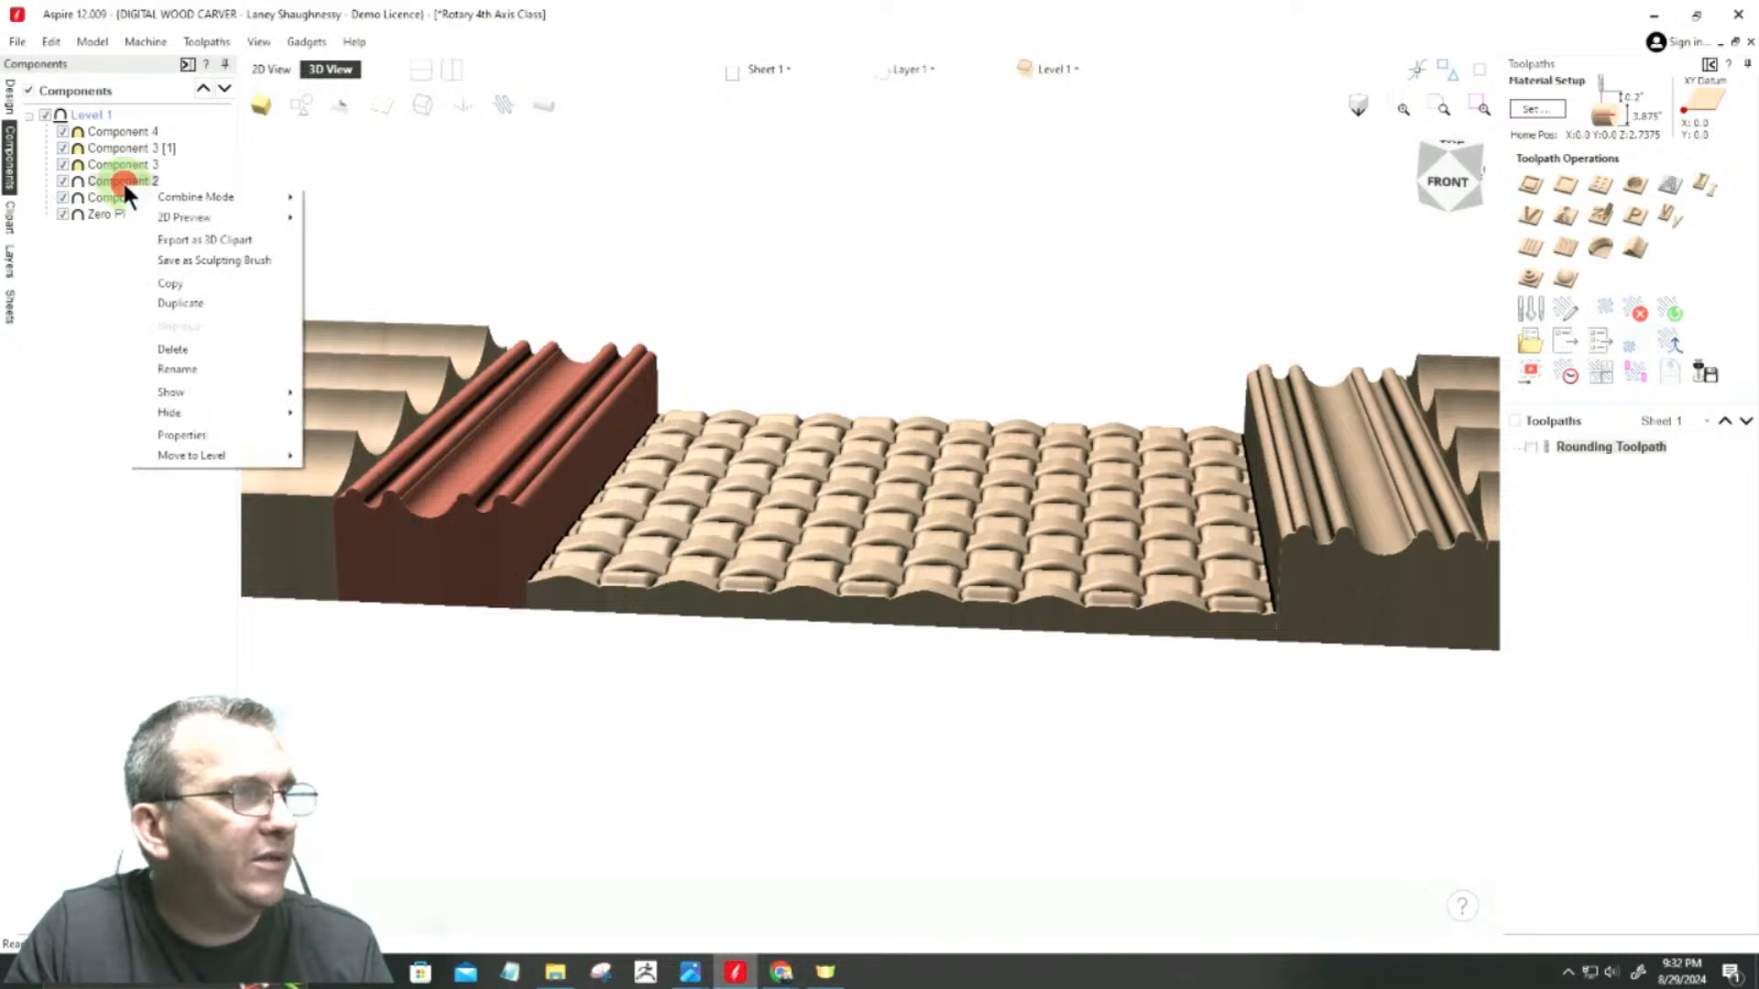
mouse_move(238, 196)
left_click(339, 239)
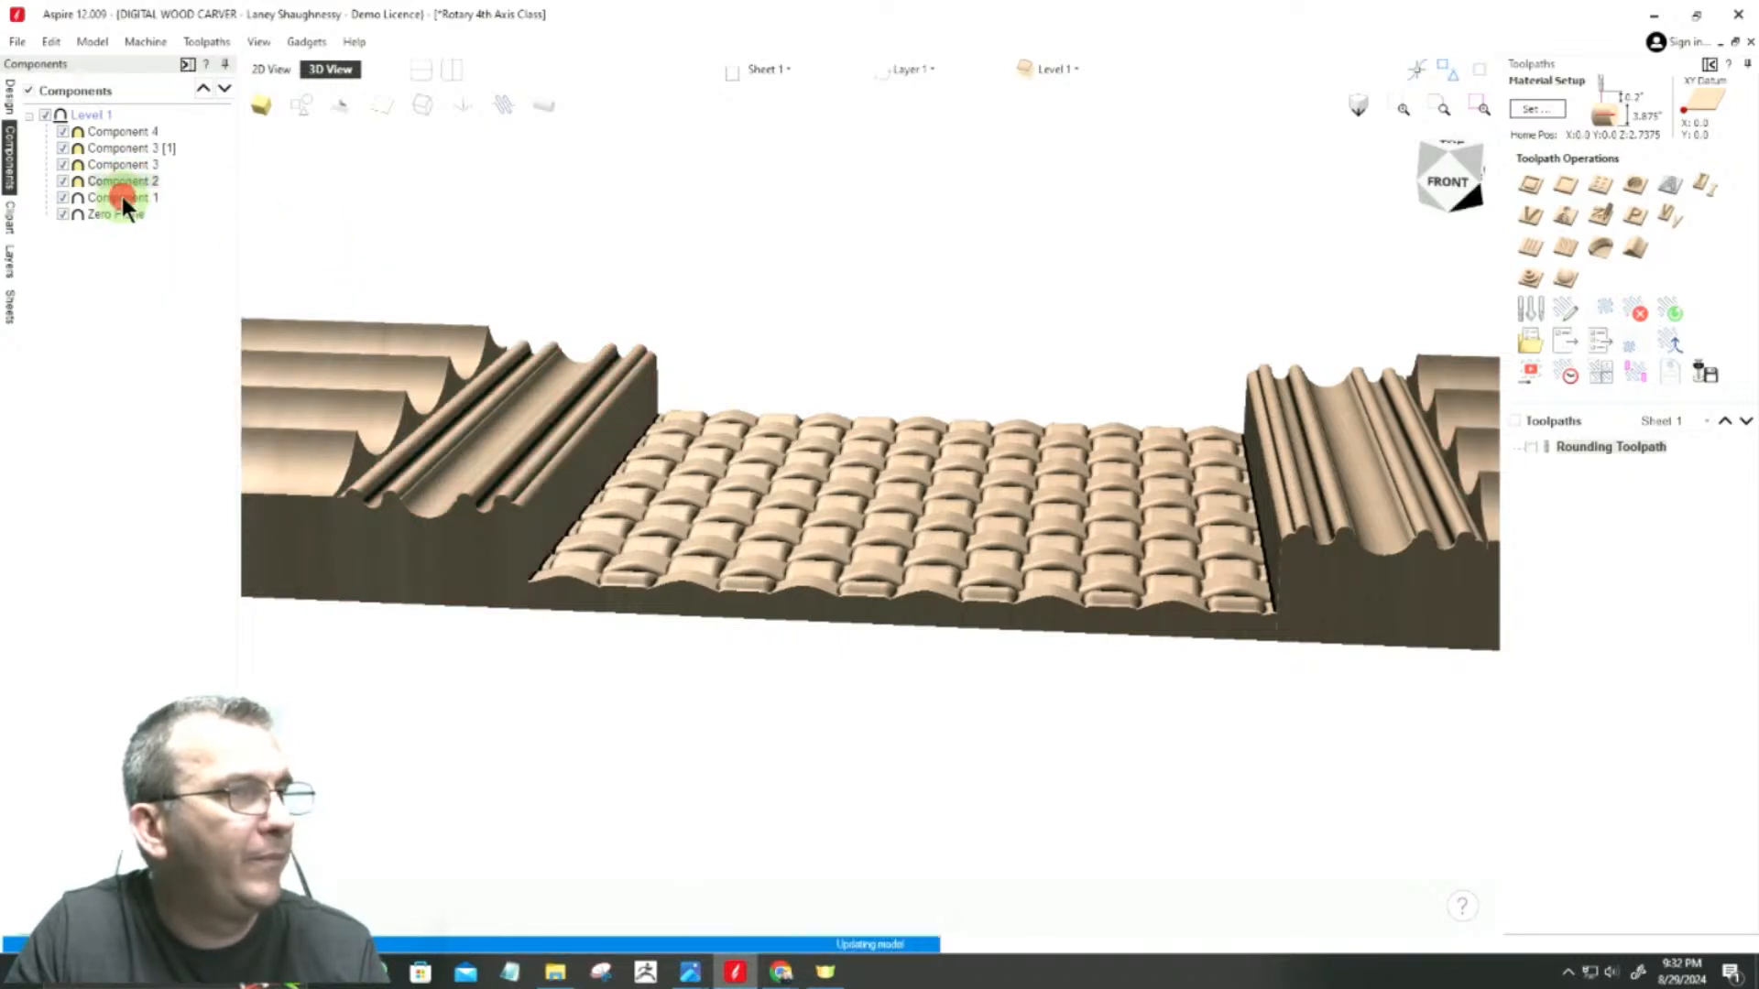
left_click(123, 197)
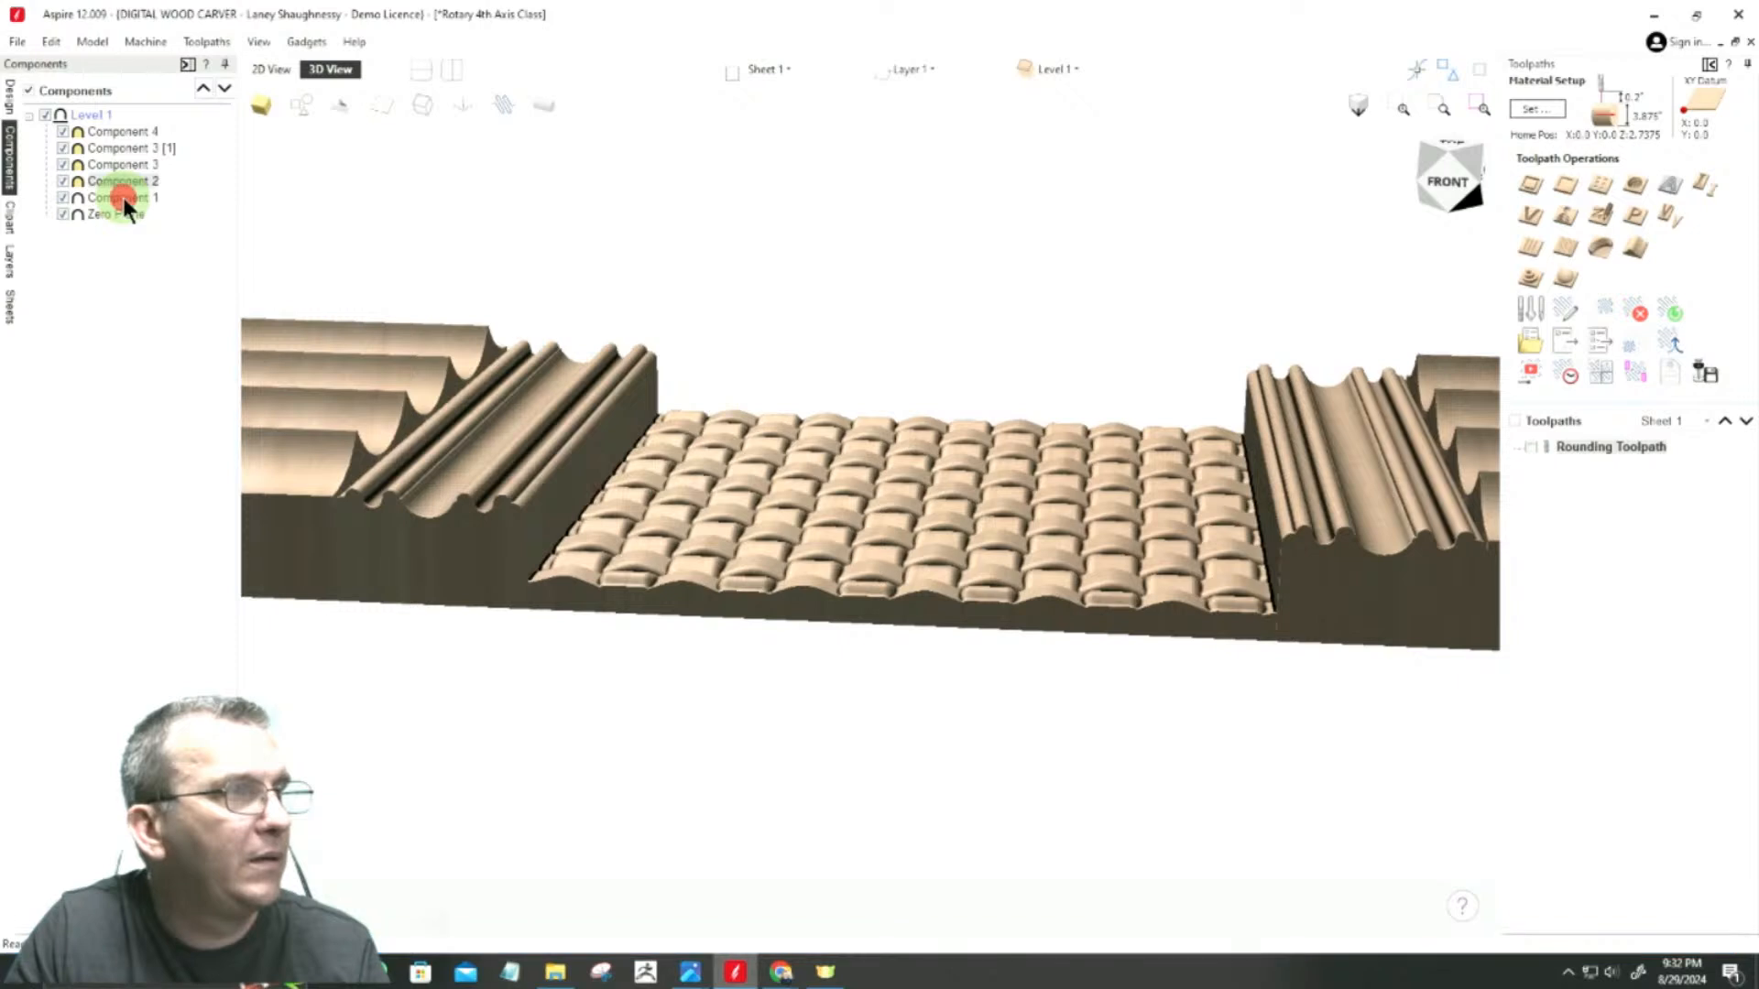
right_click(123, 198)
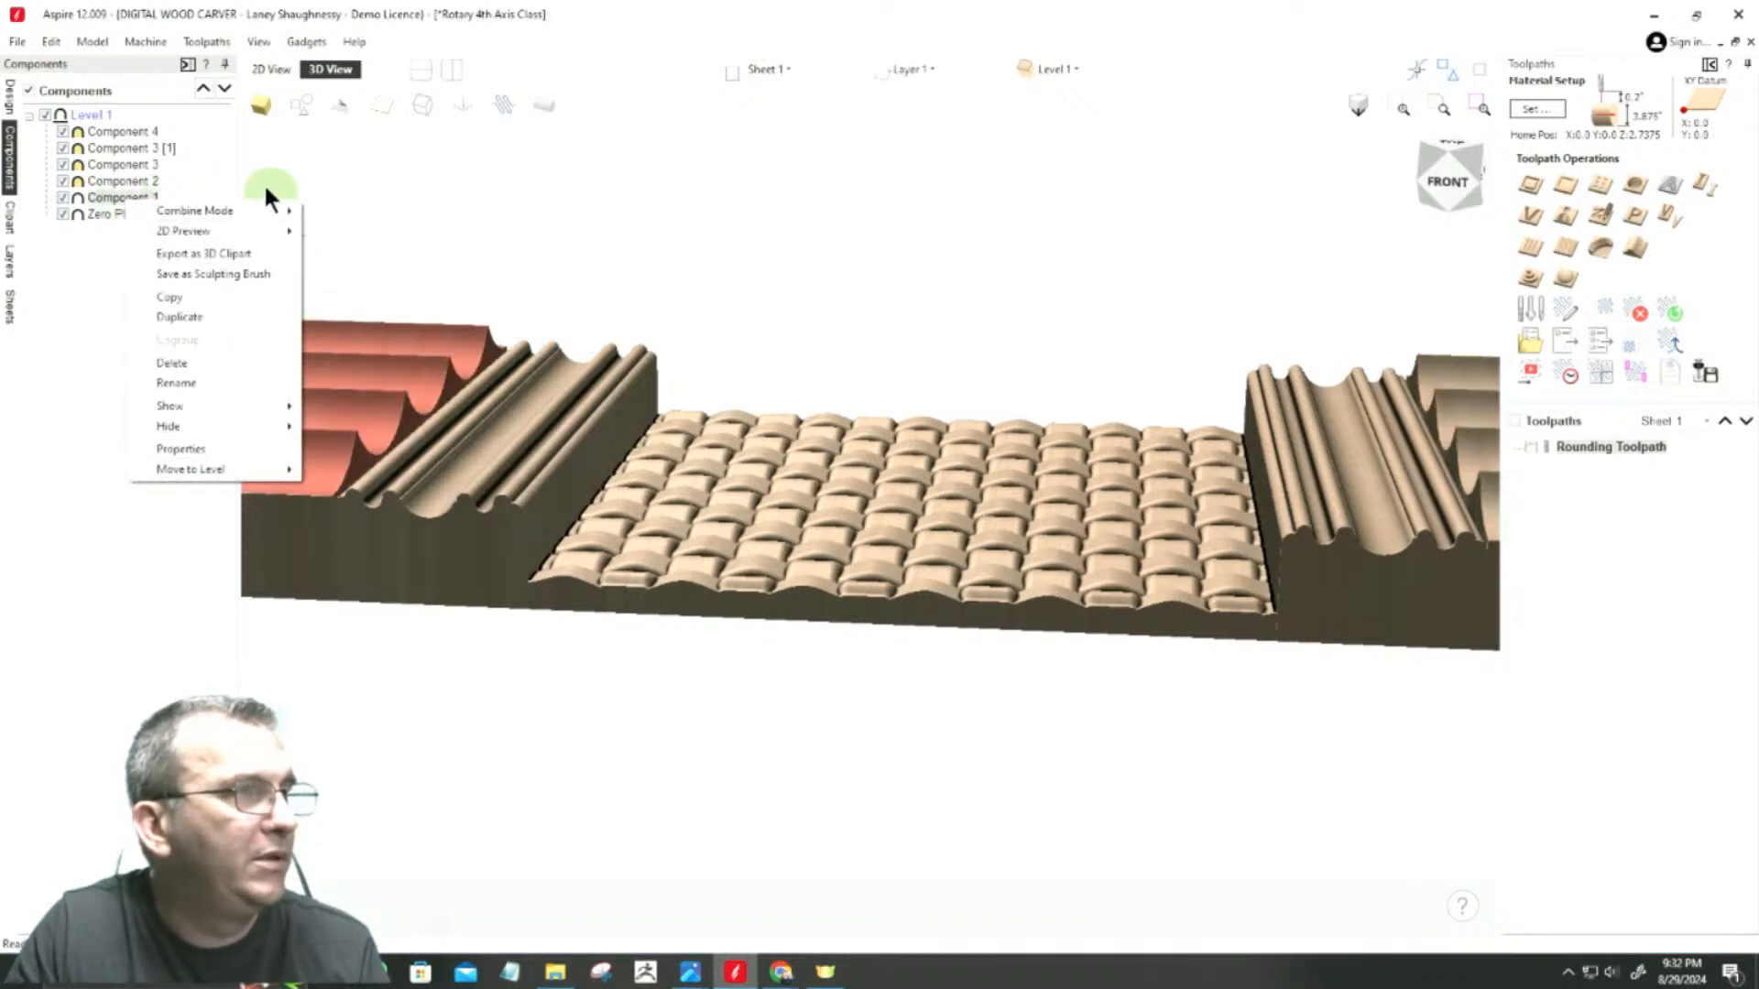
mouse_move(228, 210)
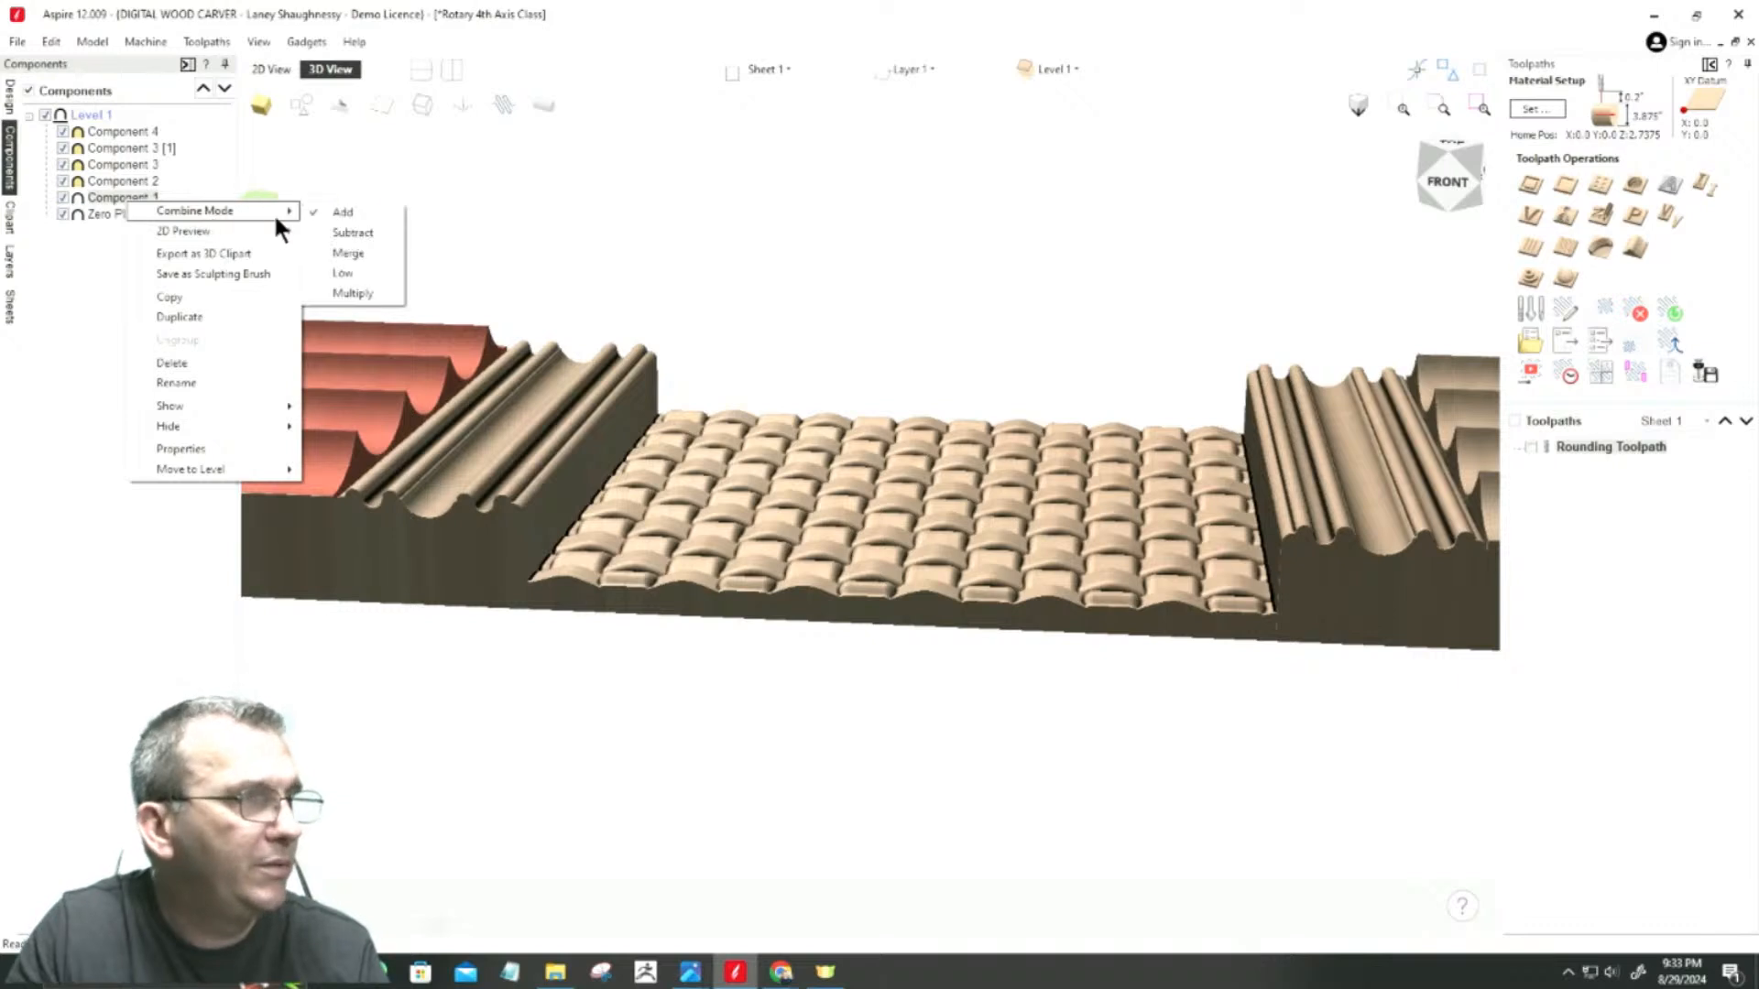
left_click(346, 256)
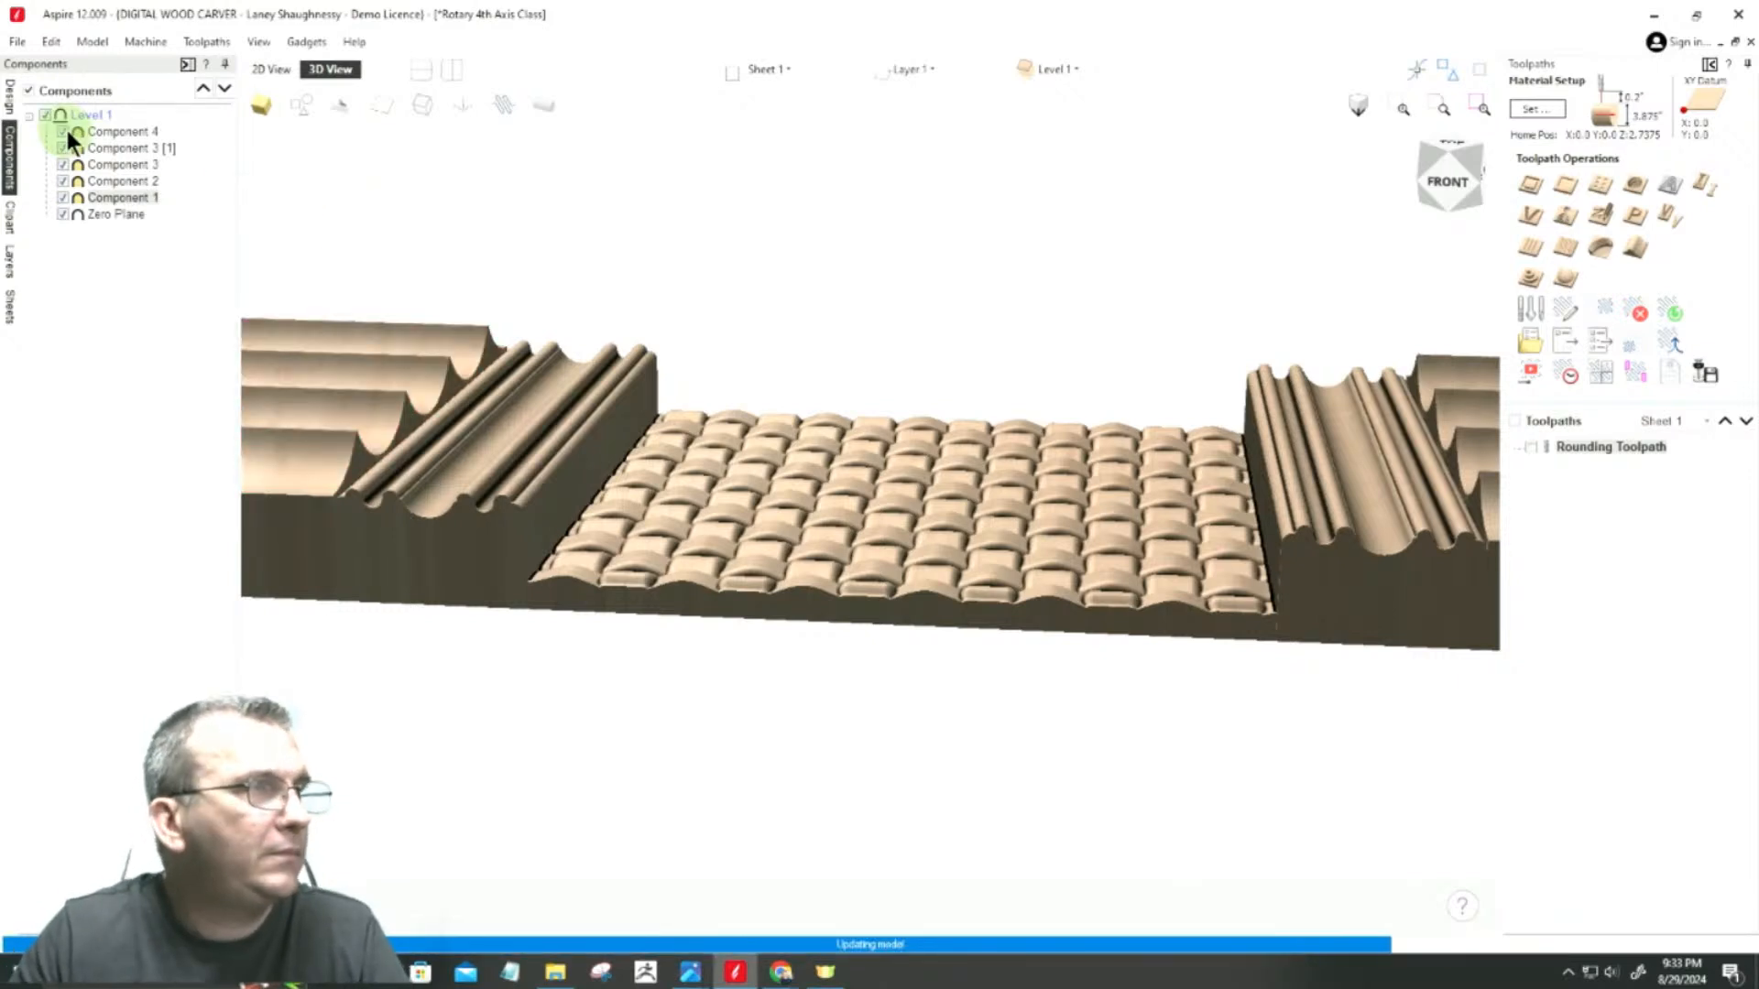
Step: In the properties of the woven Component 4, set the base height to half the leg diameter, 3.875/2 inches
left_click(131, 128)
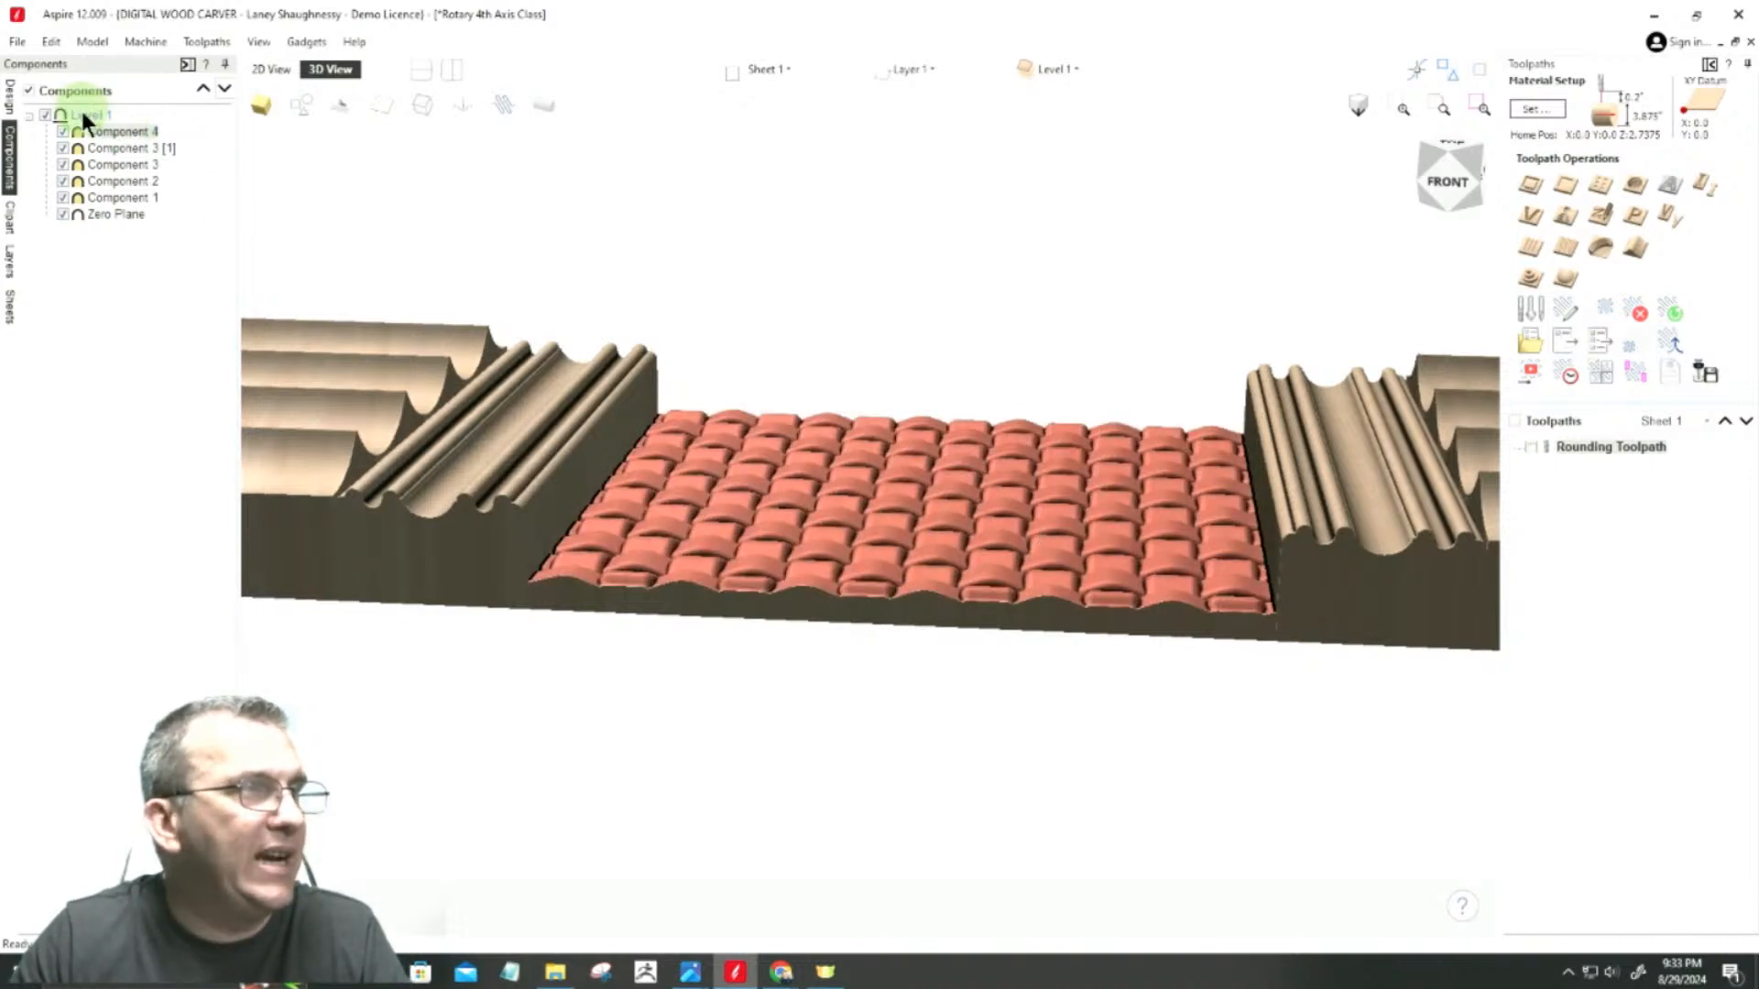
double_click(104, 131)
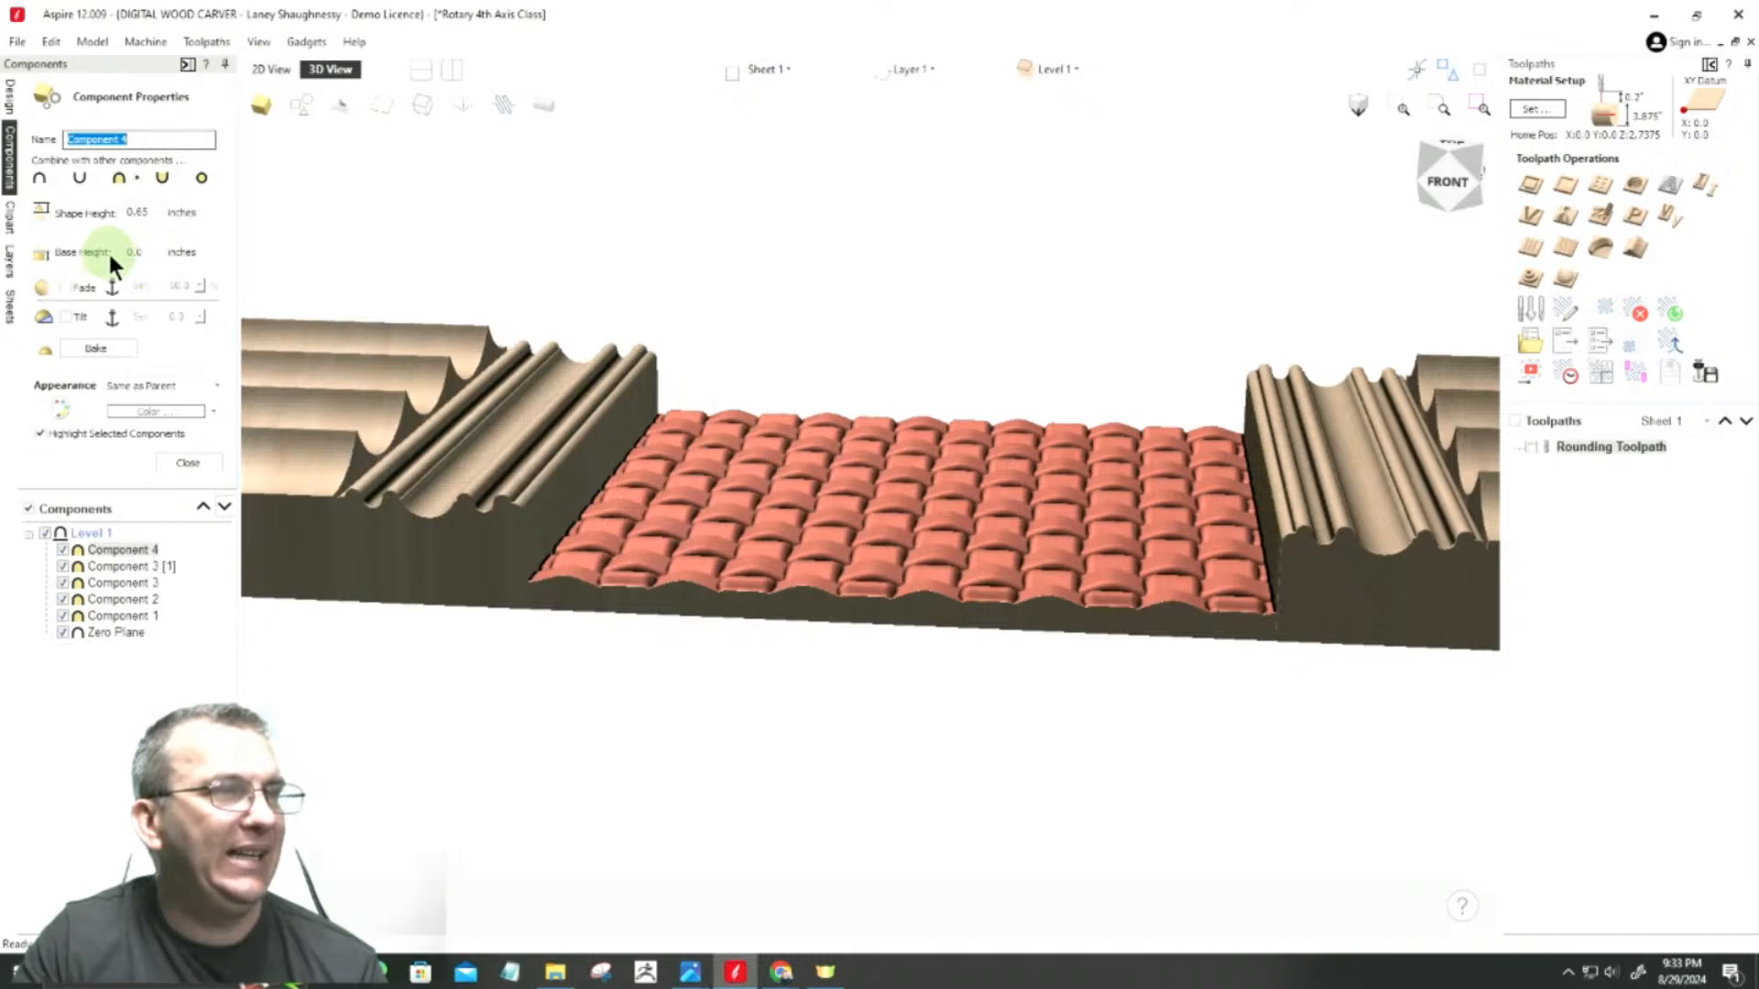
left_click(138, 212)
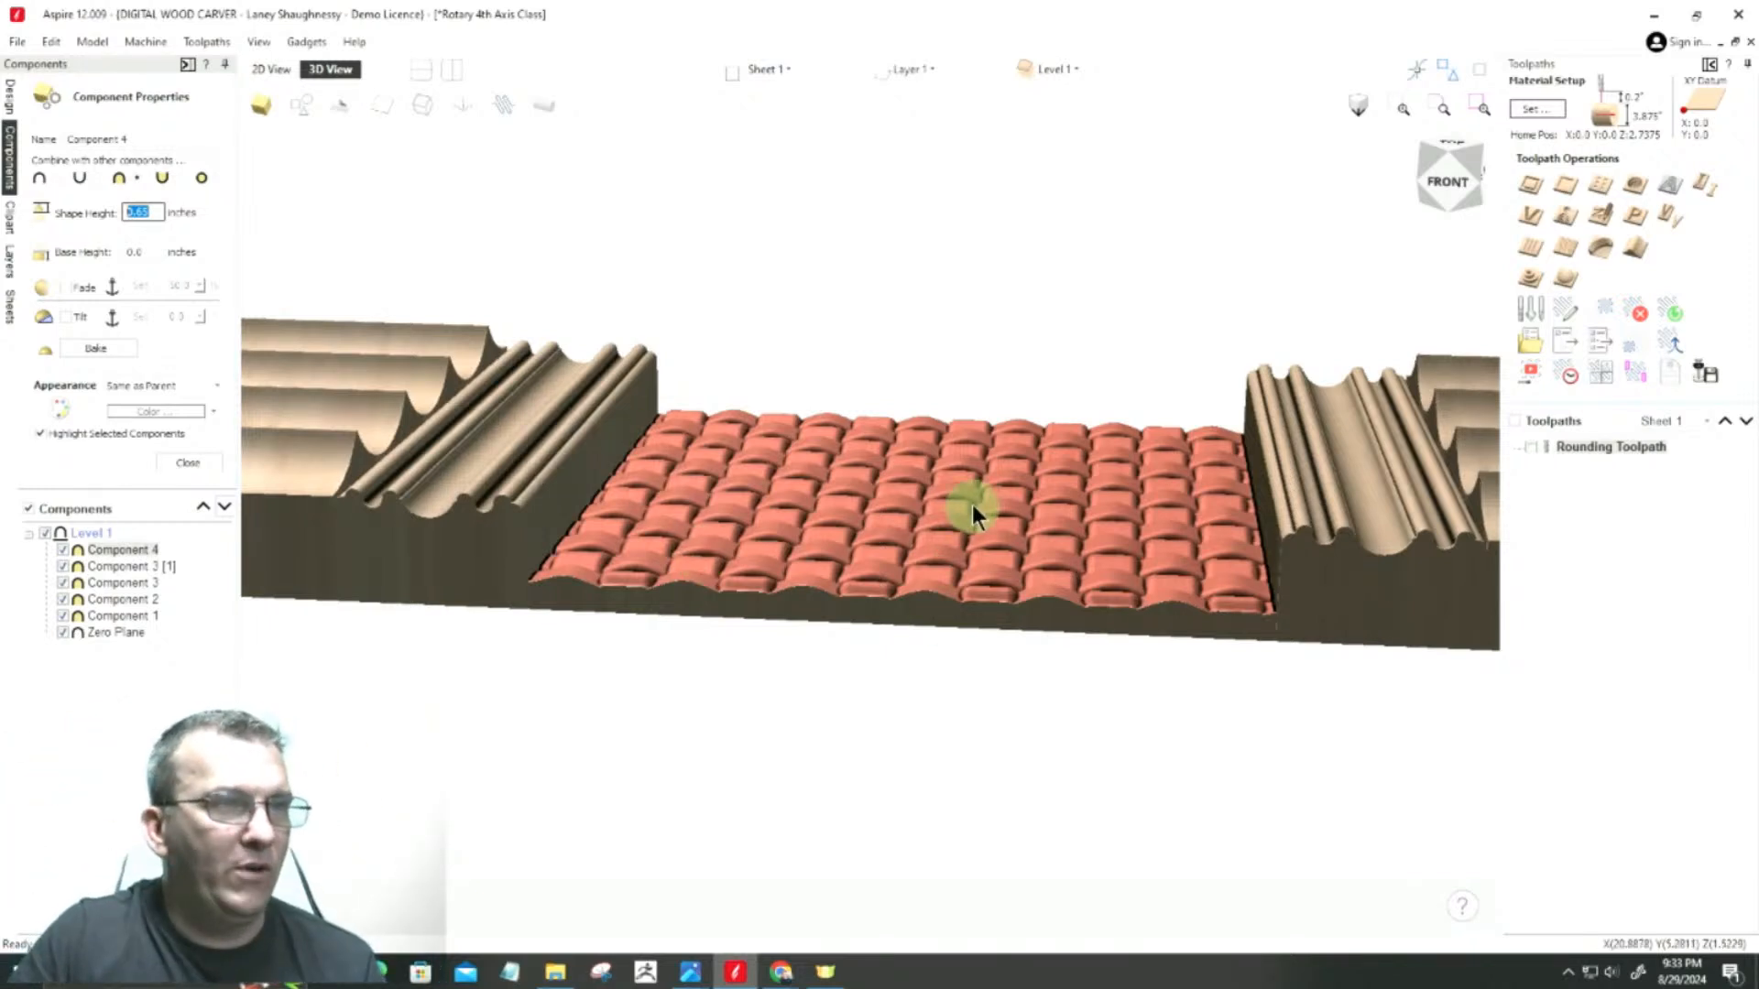
scroll(973, 504, "up", 4)
scroll(972, 503, "up", 3)
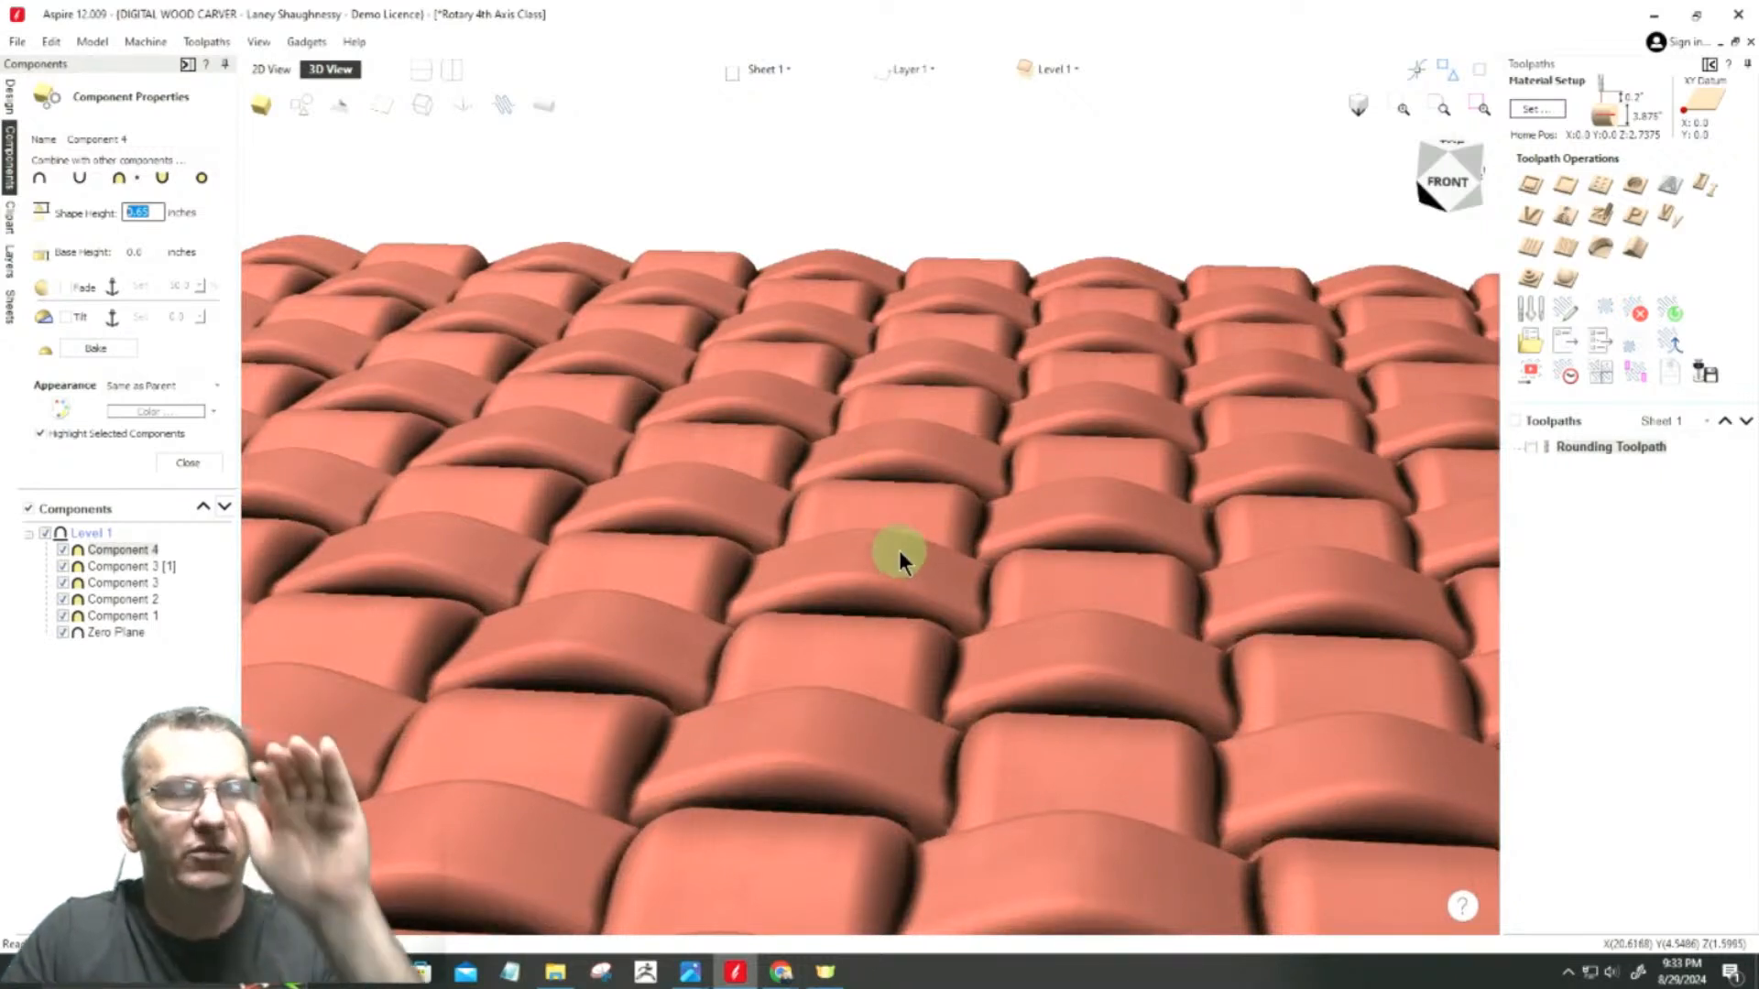
scroll(954, 503, "down", 1)
scroll(968, 502, "down", 5)
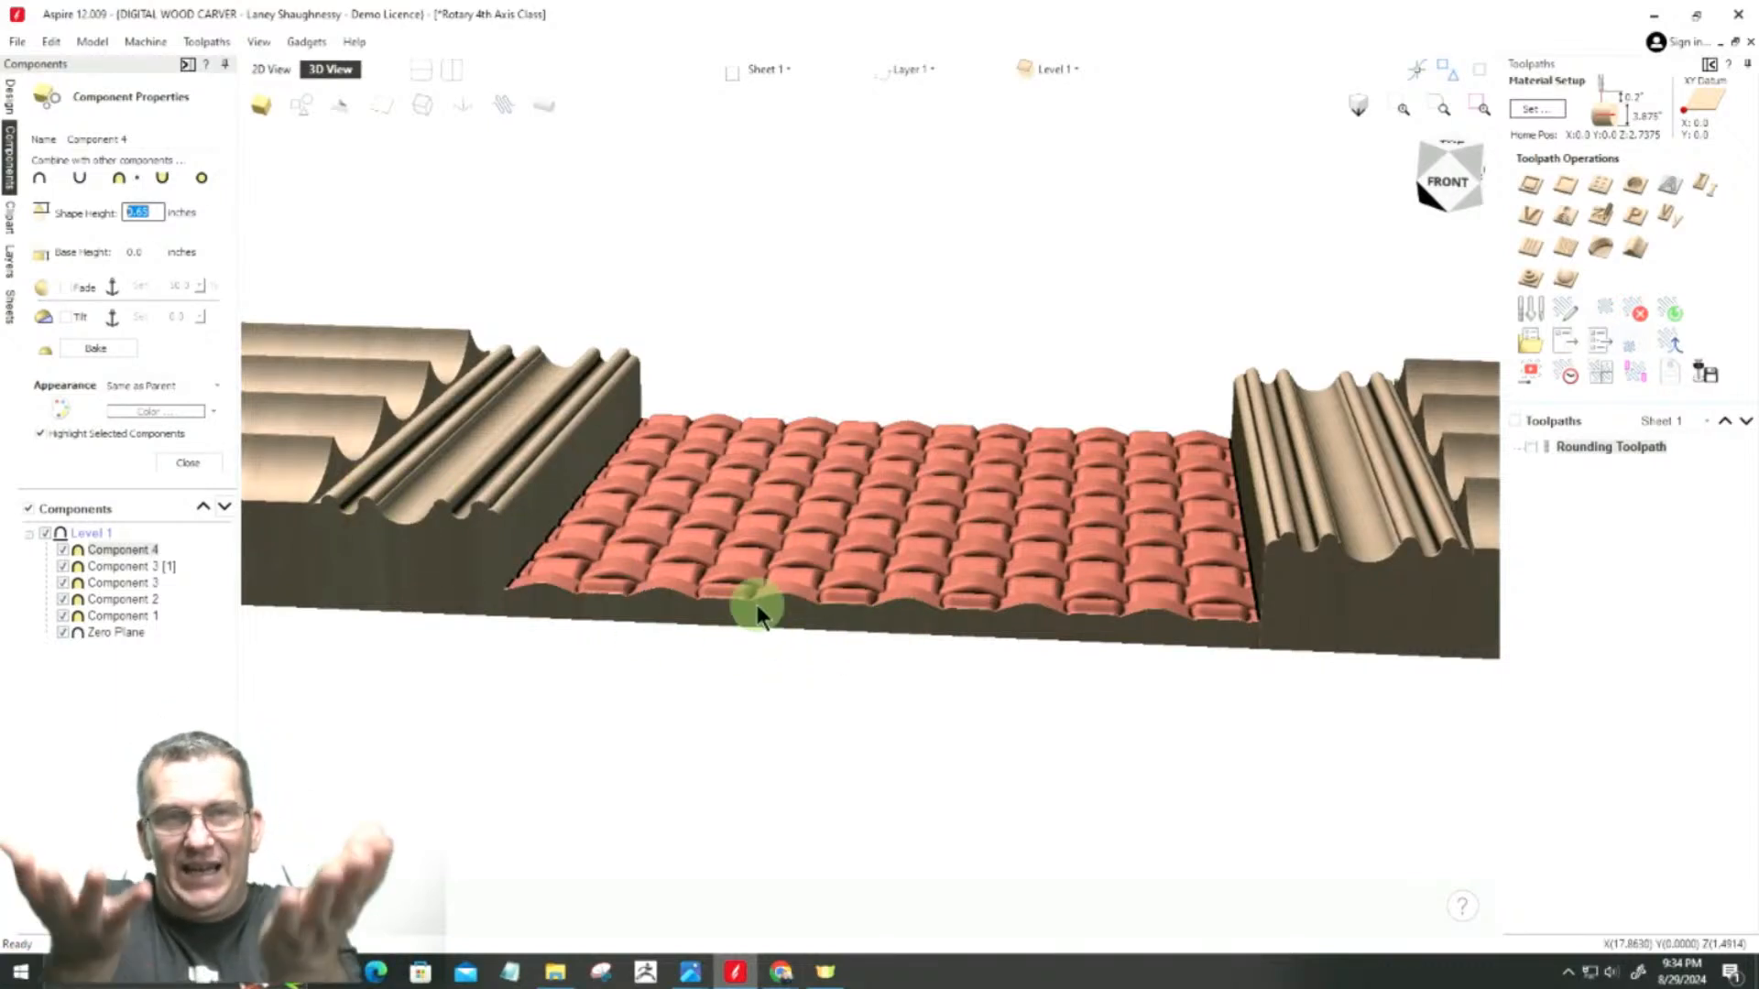
left_click(145, 254)
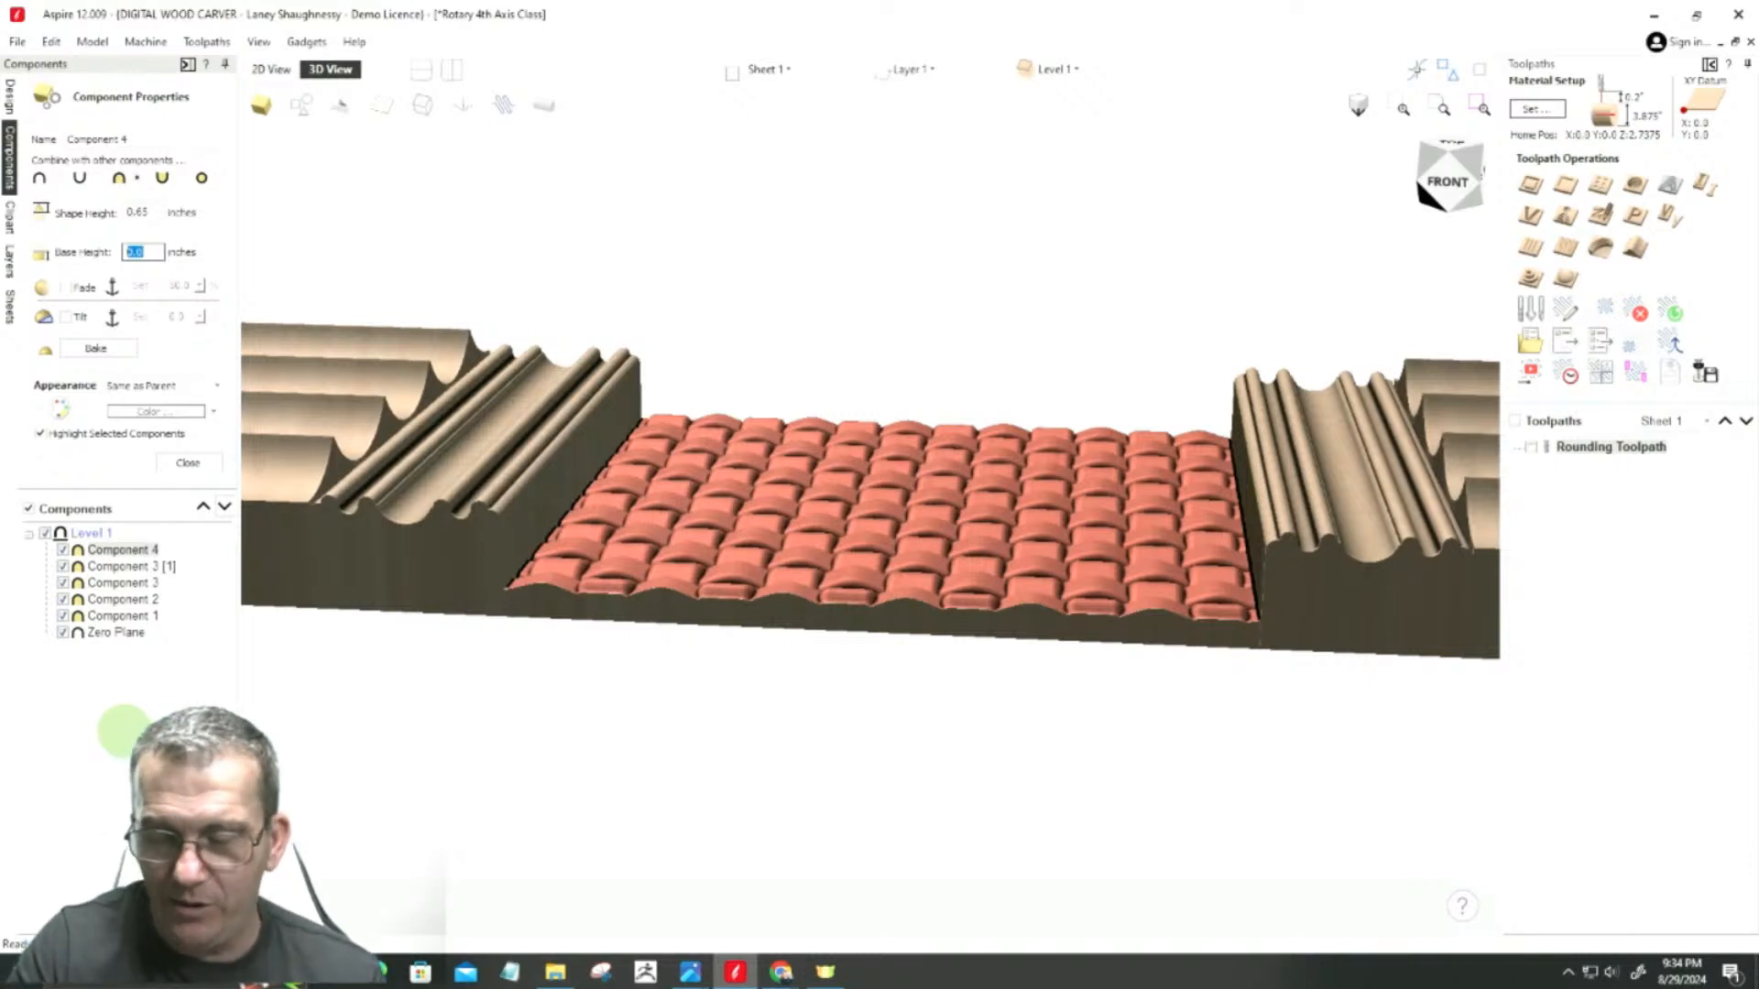
type("3.875")
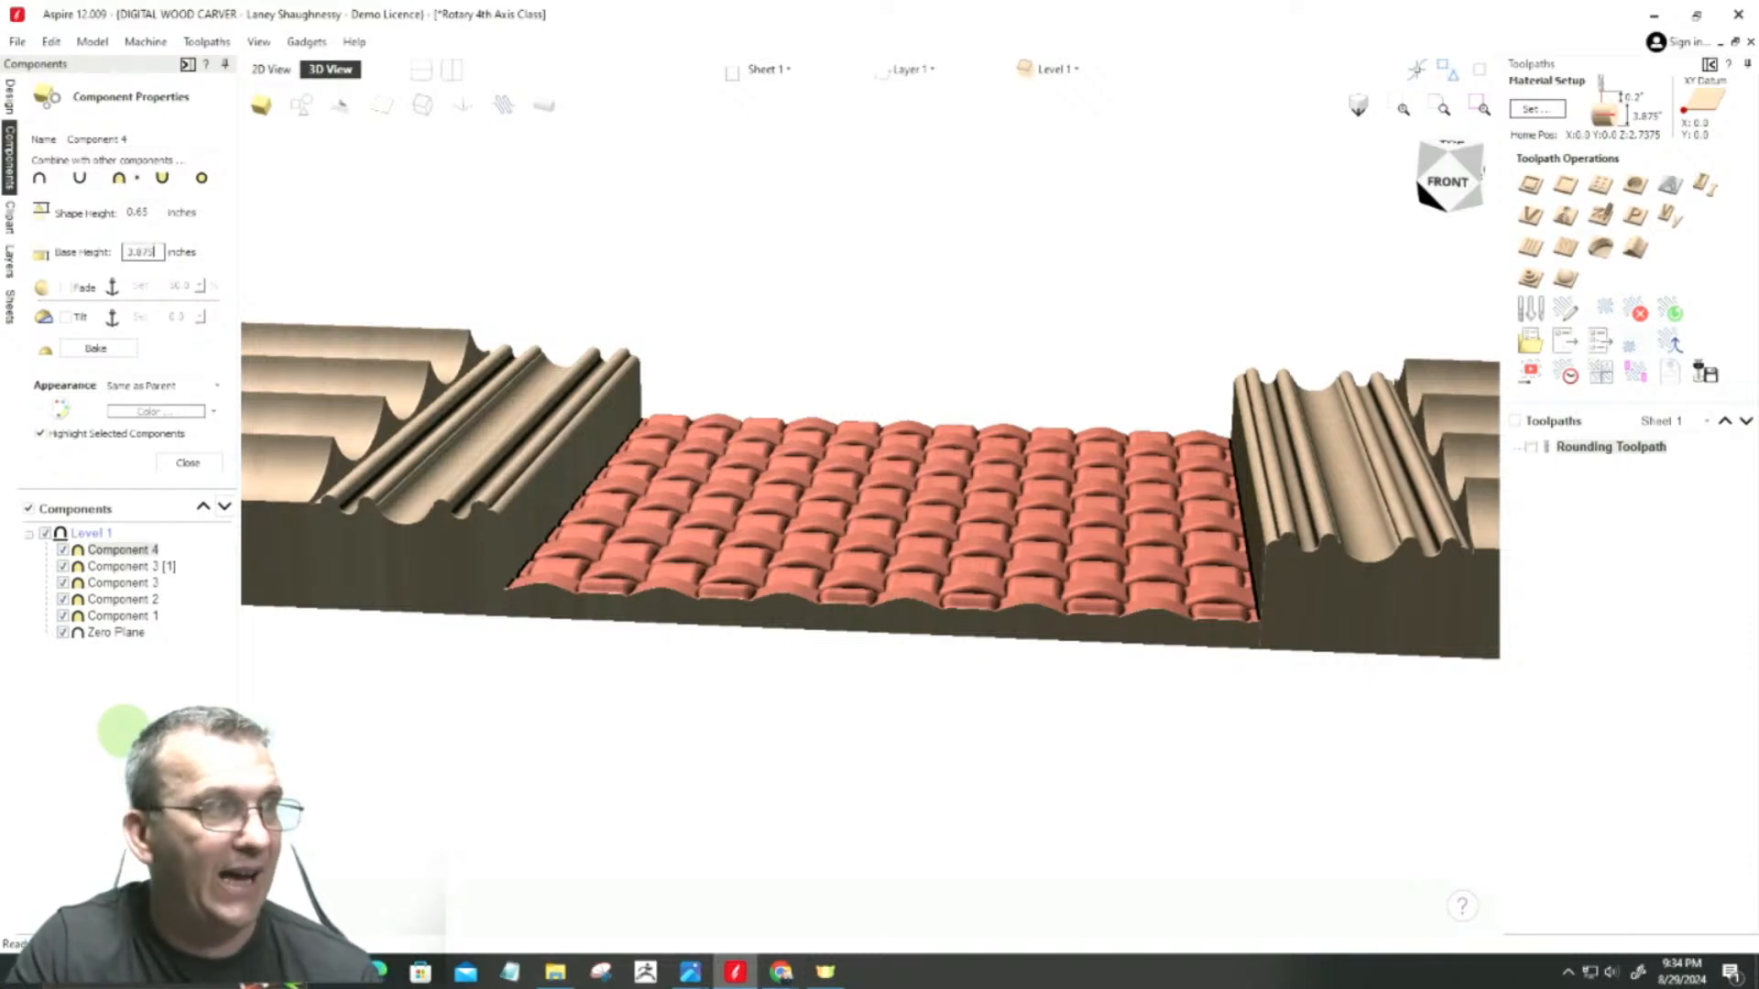
type("/2")
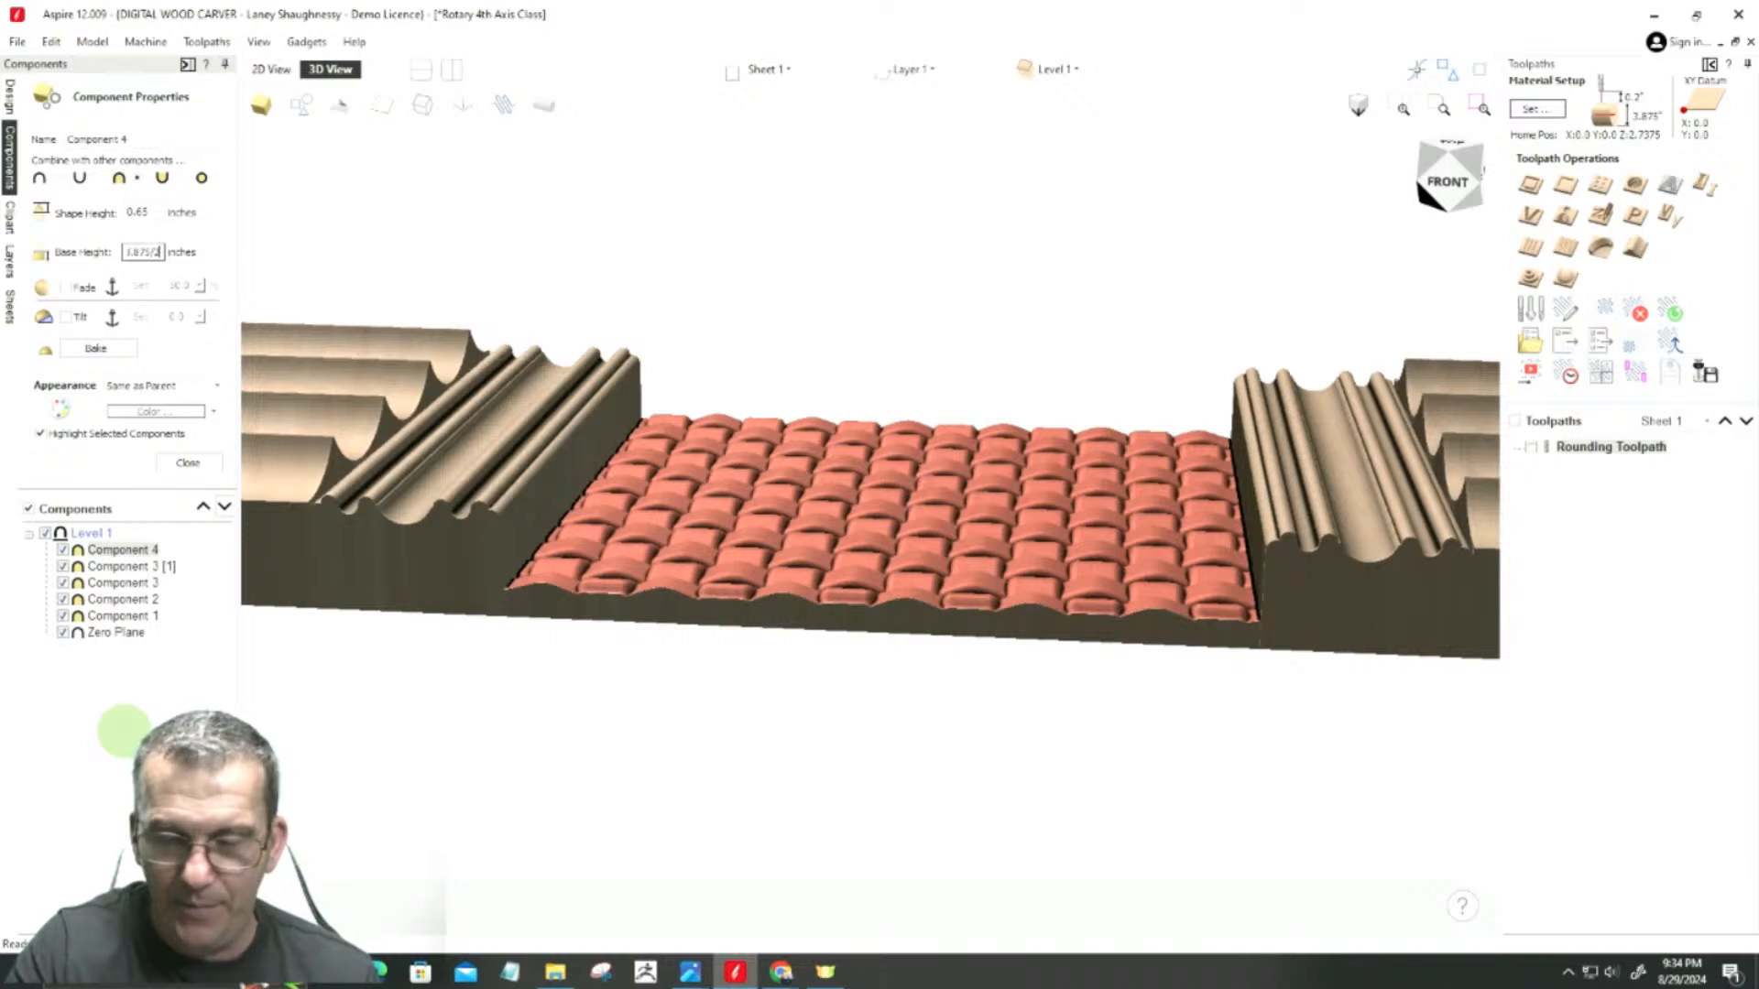
key("Return")
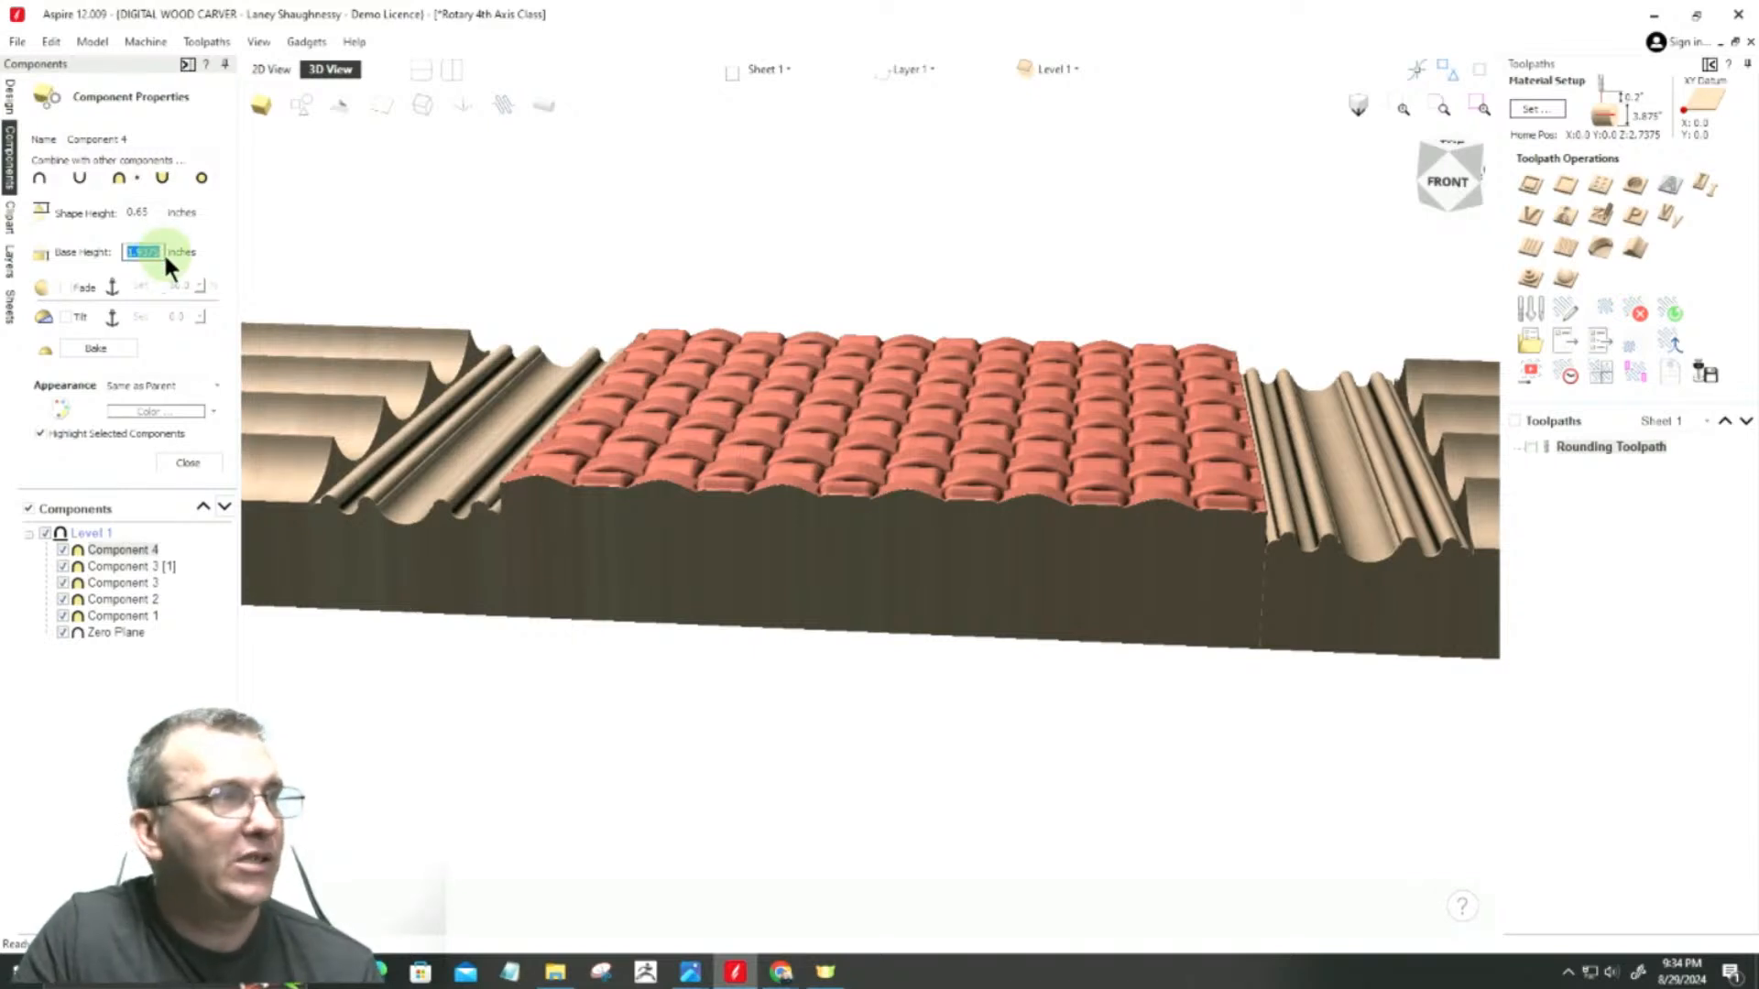
Step: Subtract the 0.65-inch shape height from the woven component's base height
left_click(158, 250)
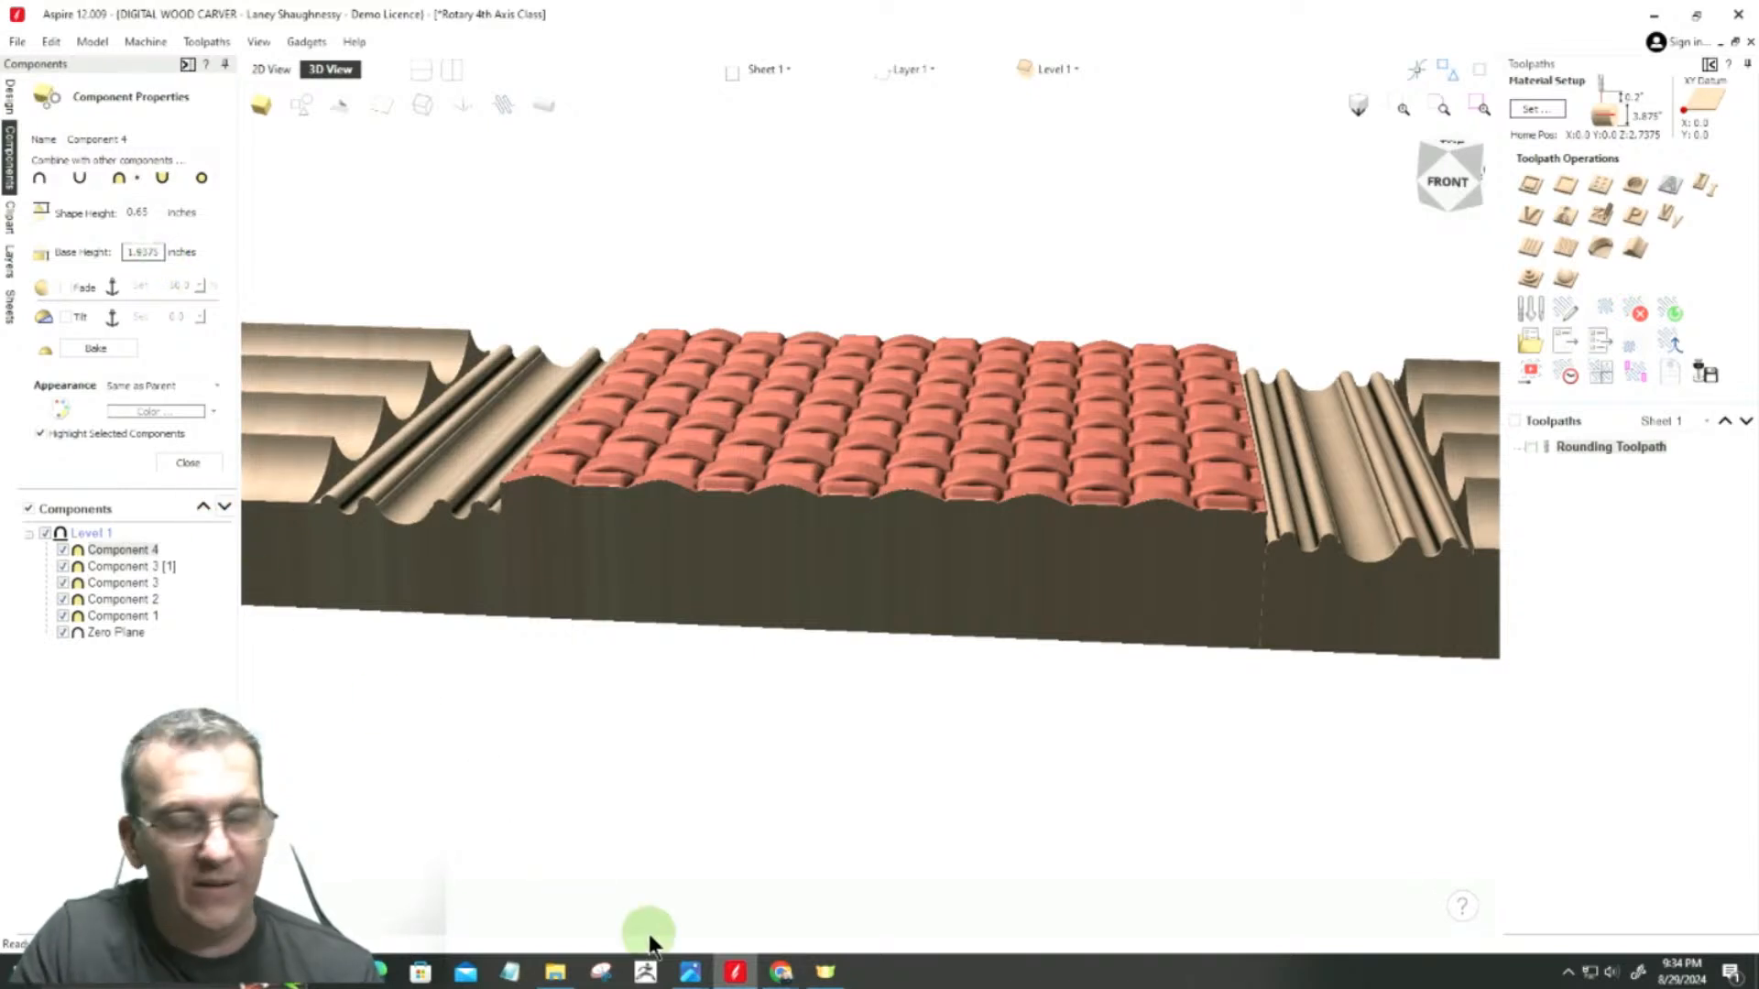
type("-8")
type("0.65")
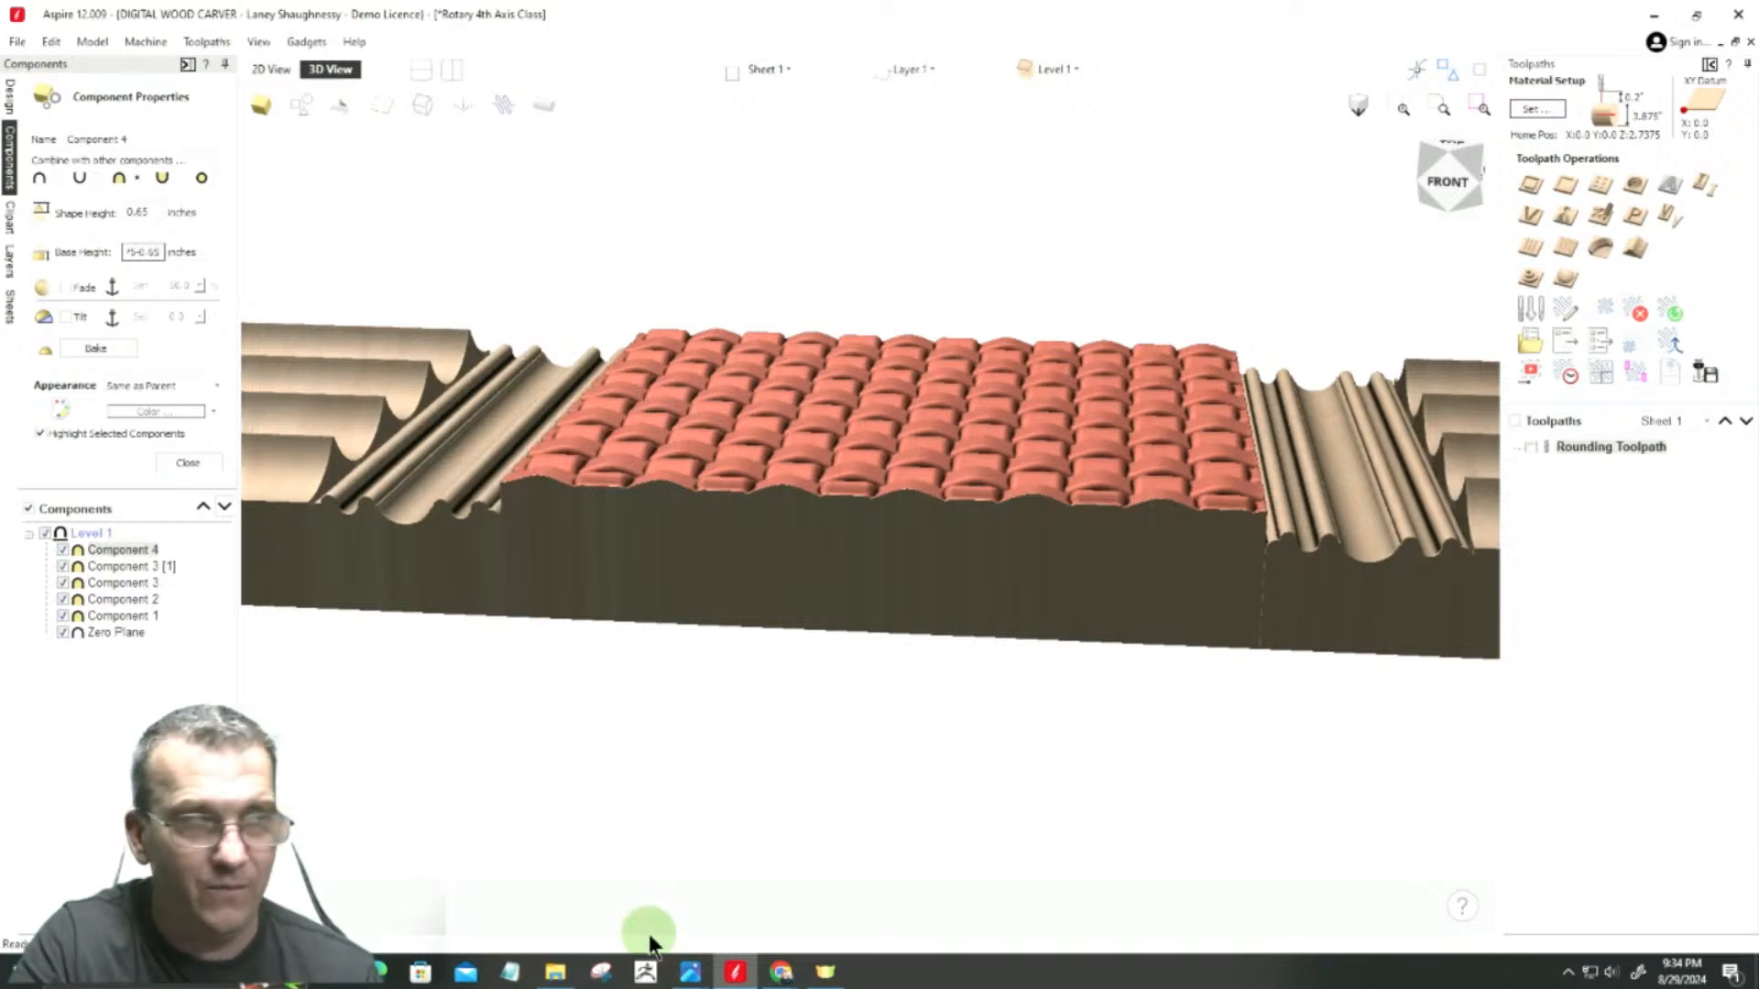
key("Return")
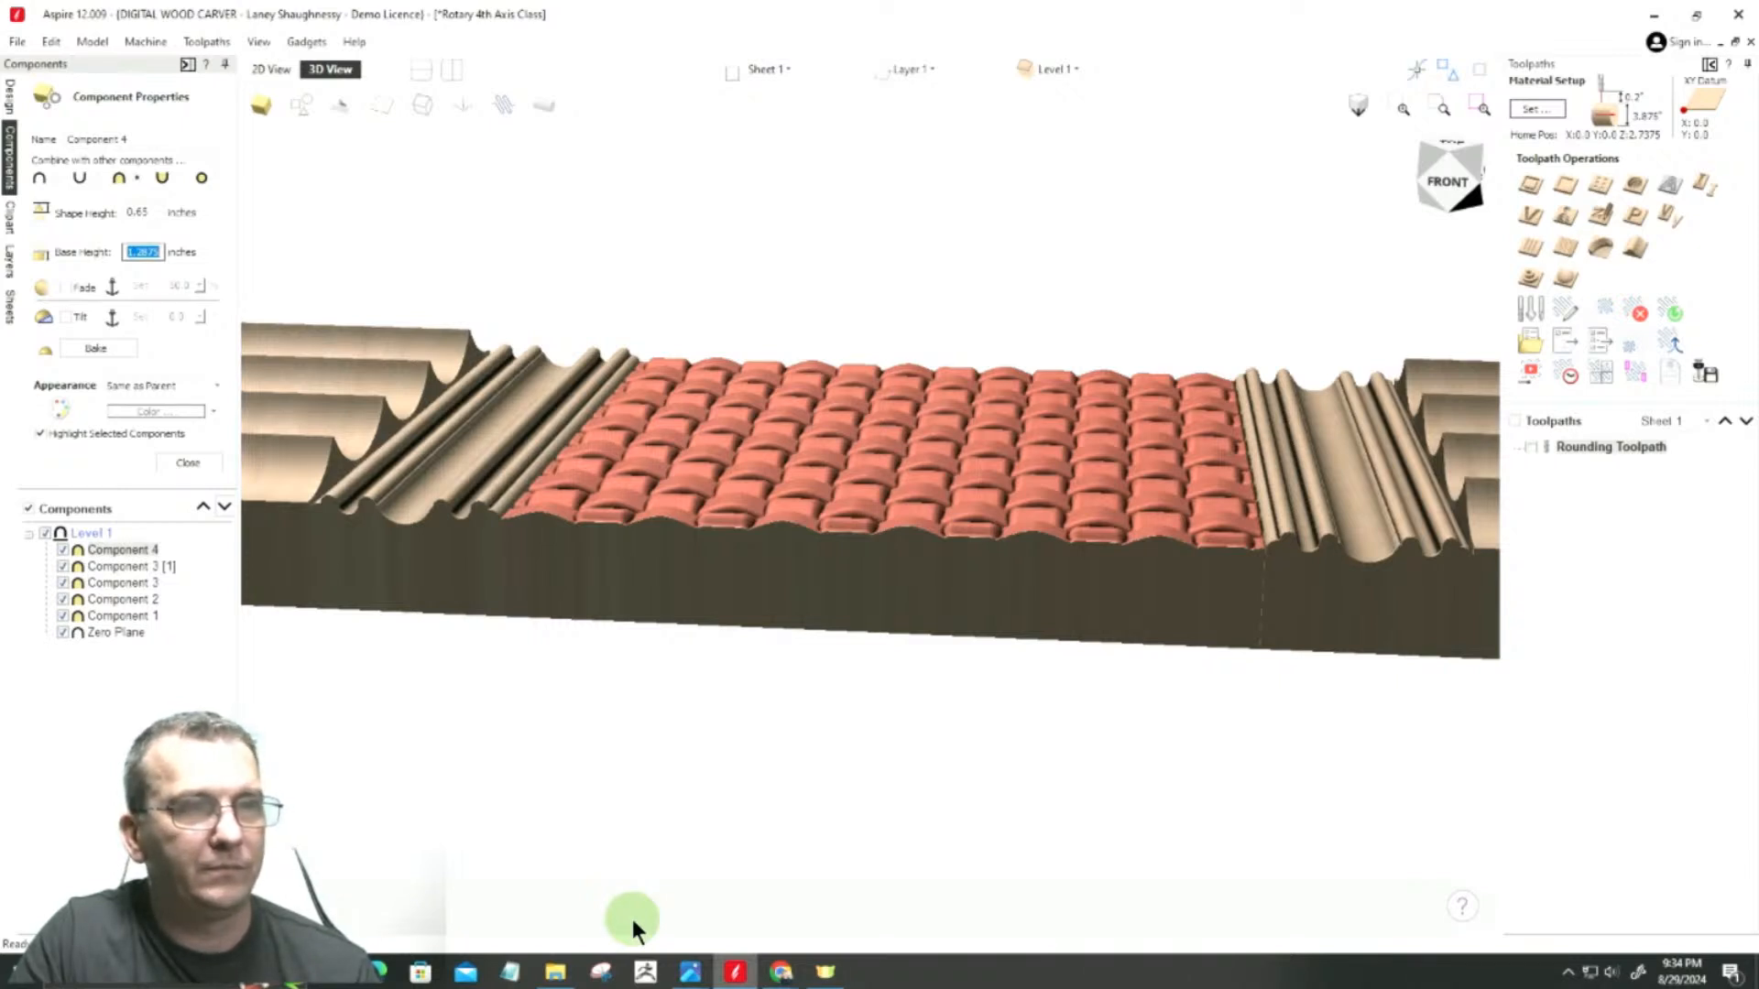
Step: Examine the edges where the weave meets the neighbouring bands, first in the 2D view and then close up in 3D
left_click(271, 69)
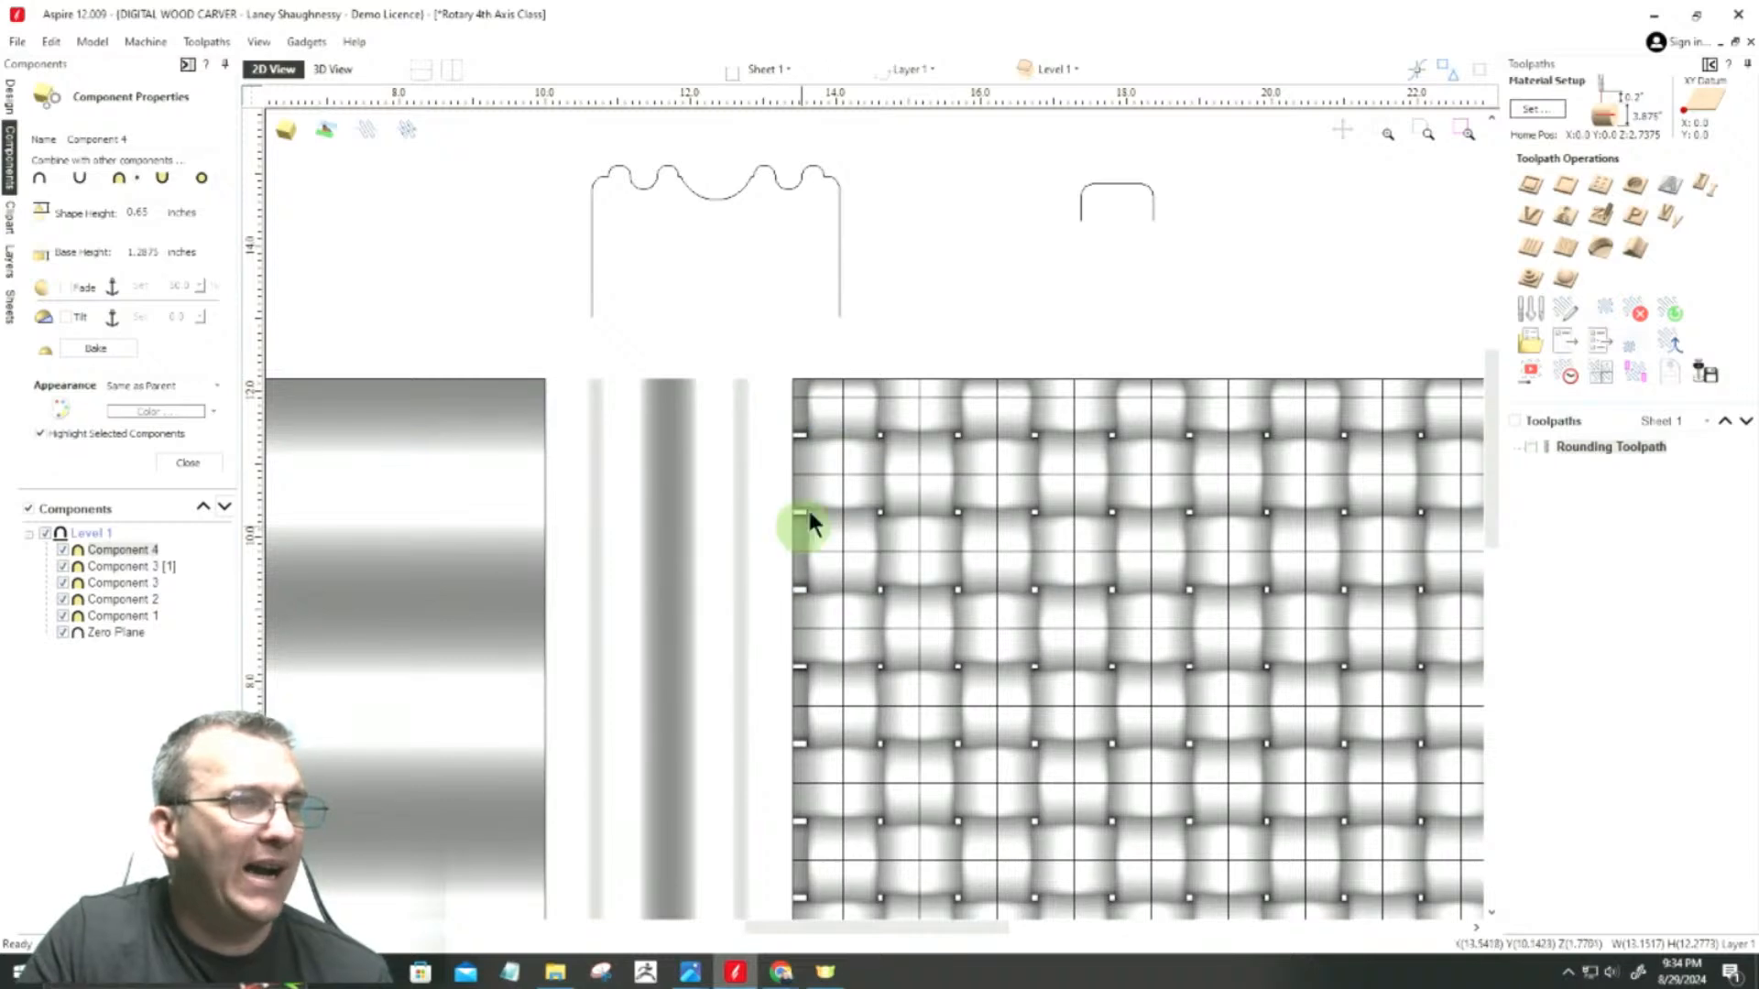
scroll(795, 542, "up", 8)
left_click(865, 486)
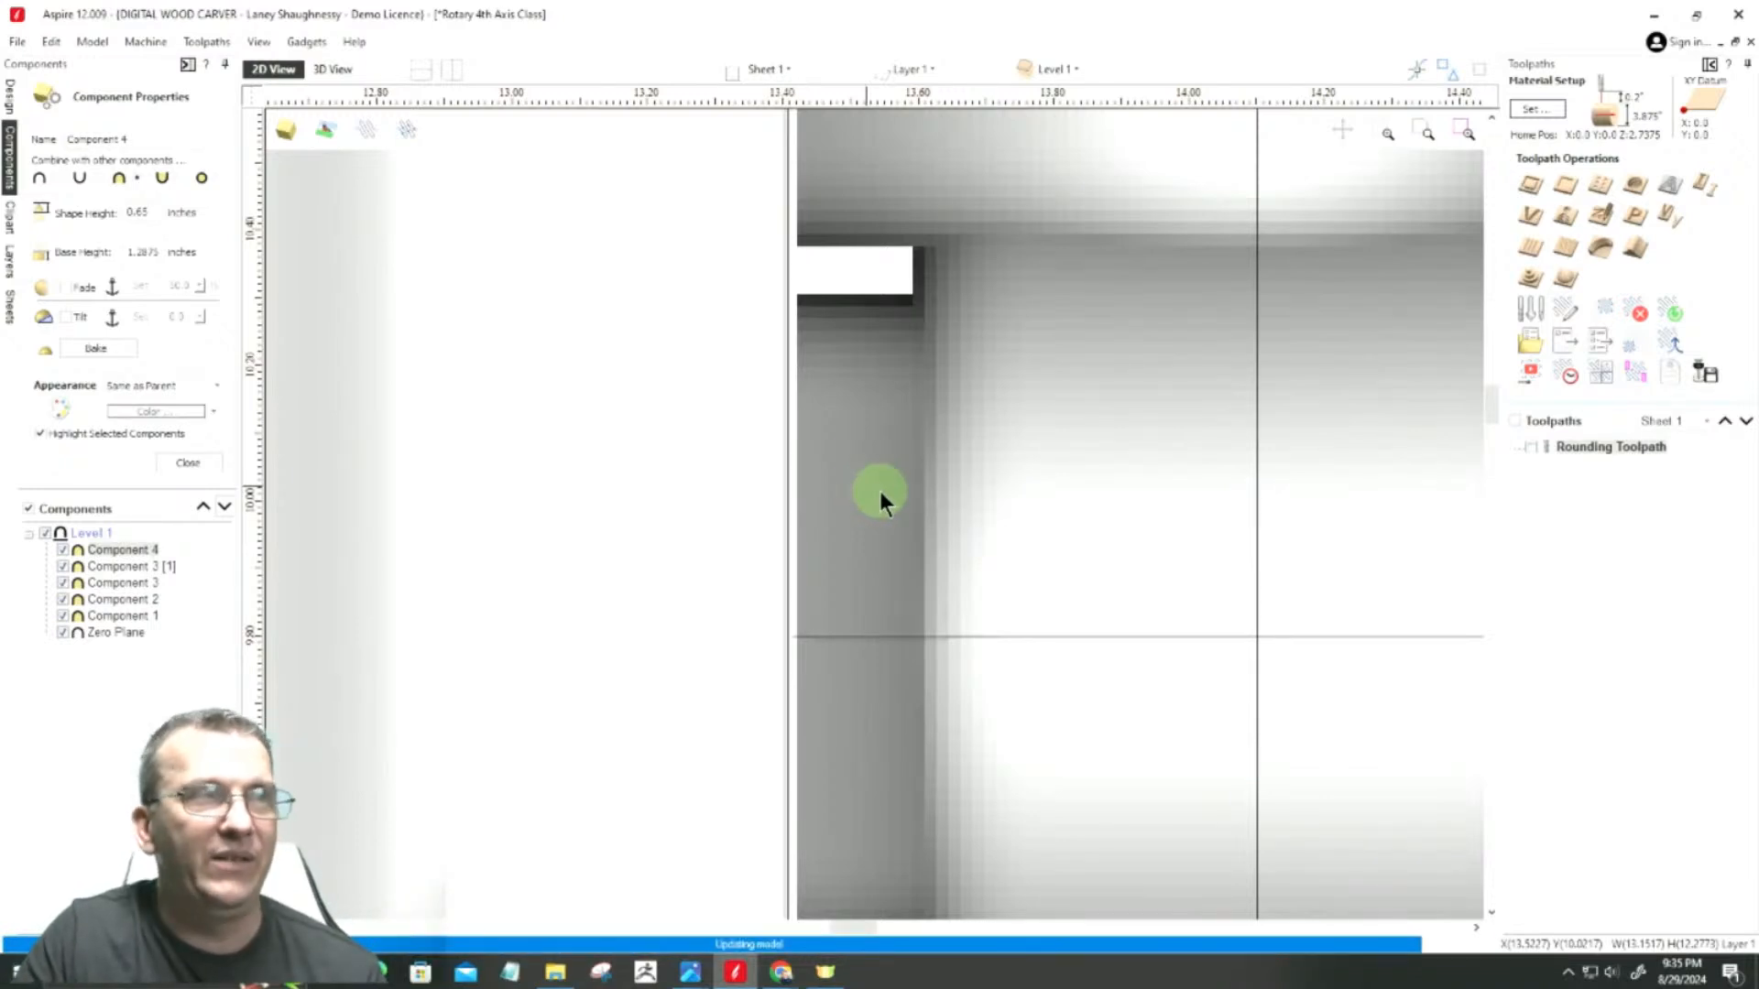
left_click(332, 71)
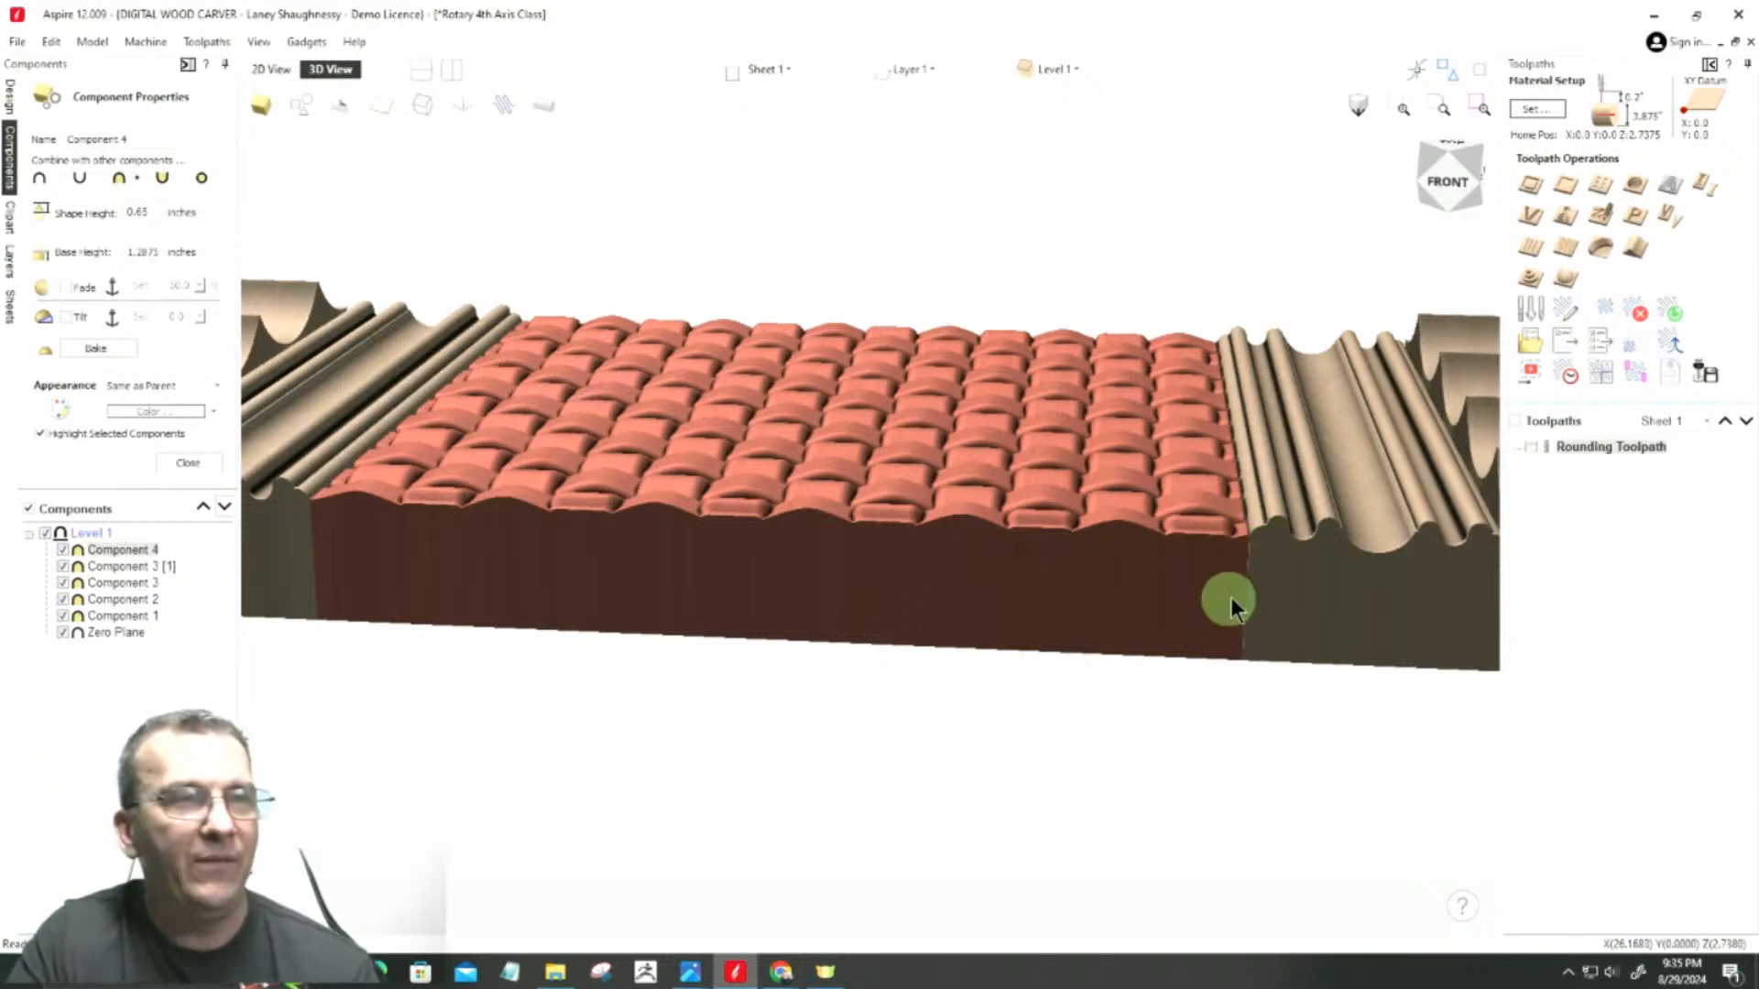
scroll(1270, 585, "up", 3)
scroll(1146, 541, "up", 8)
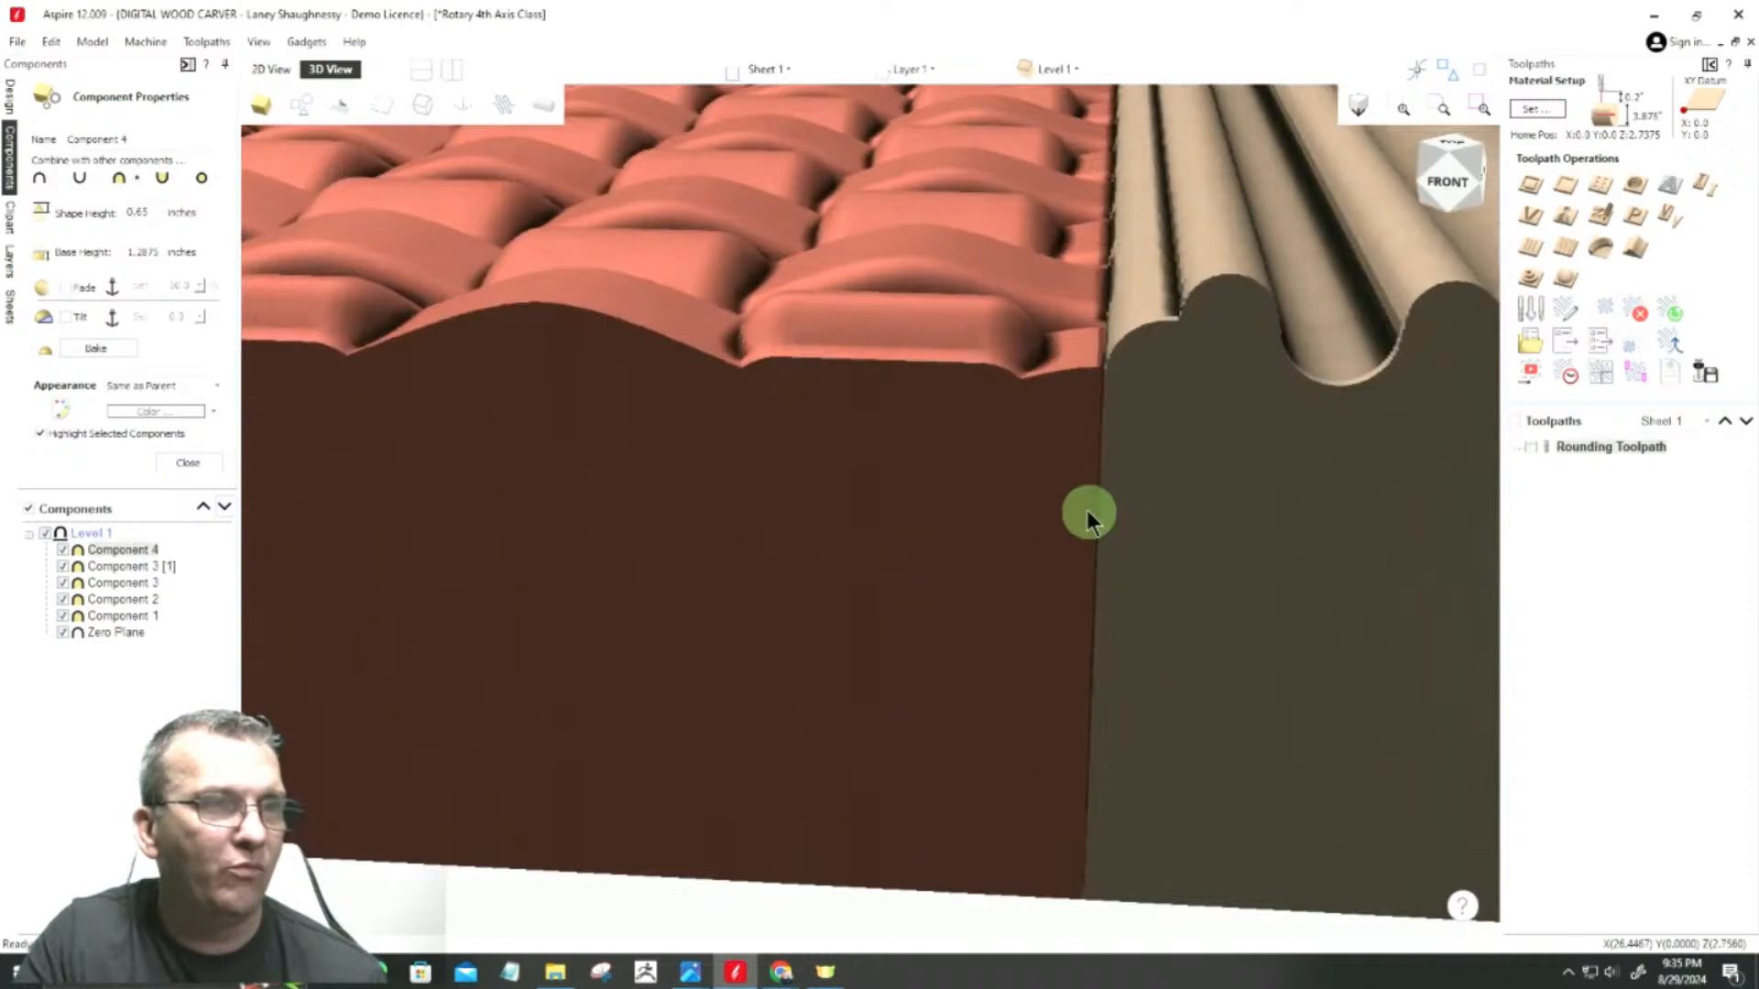
scroll(1106, 504, "up", 4)
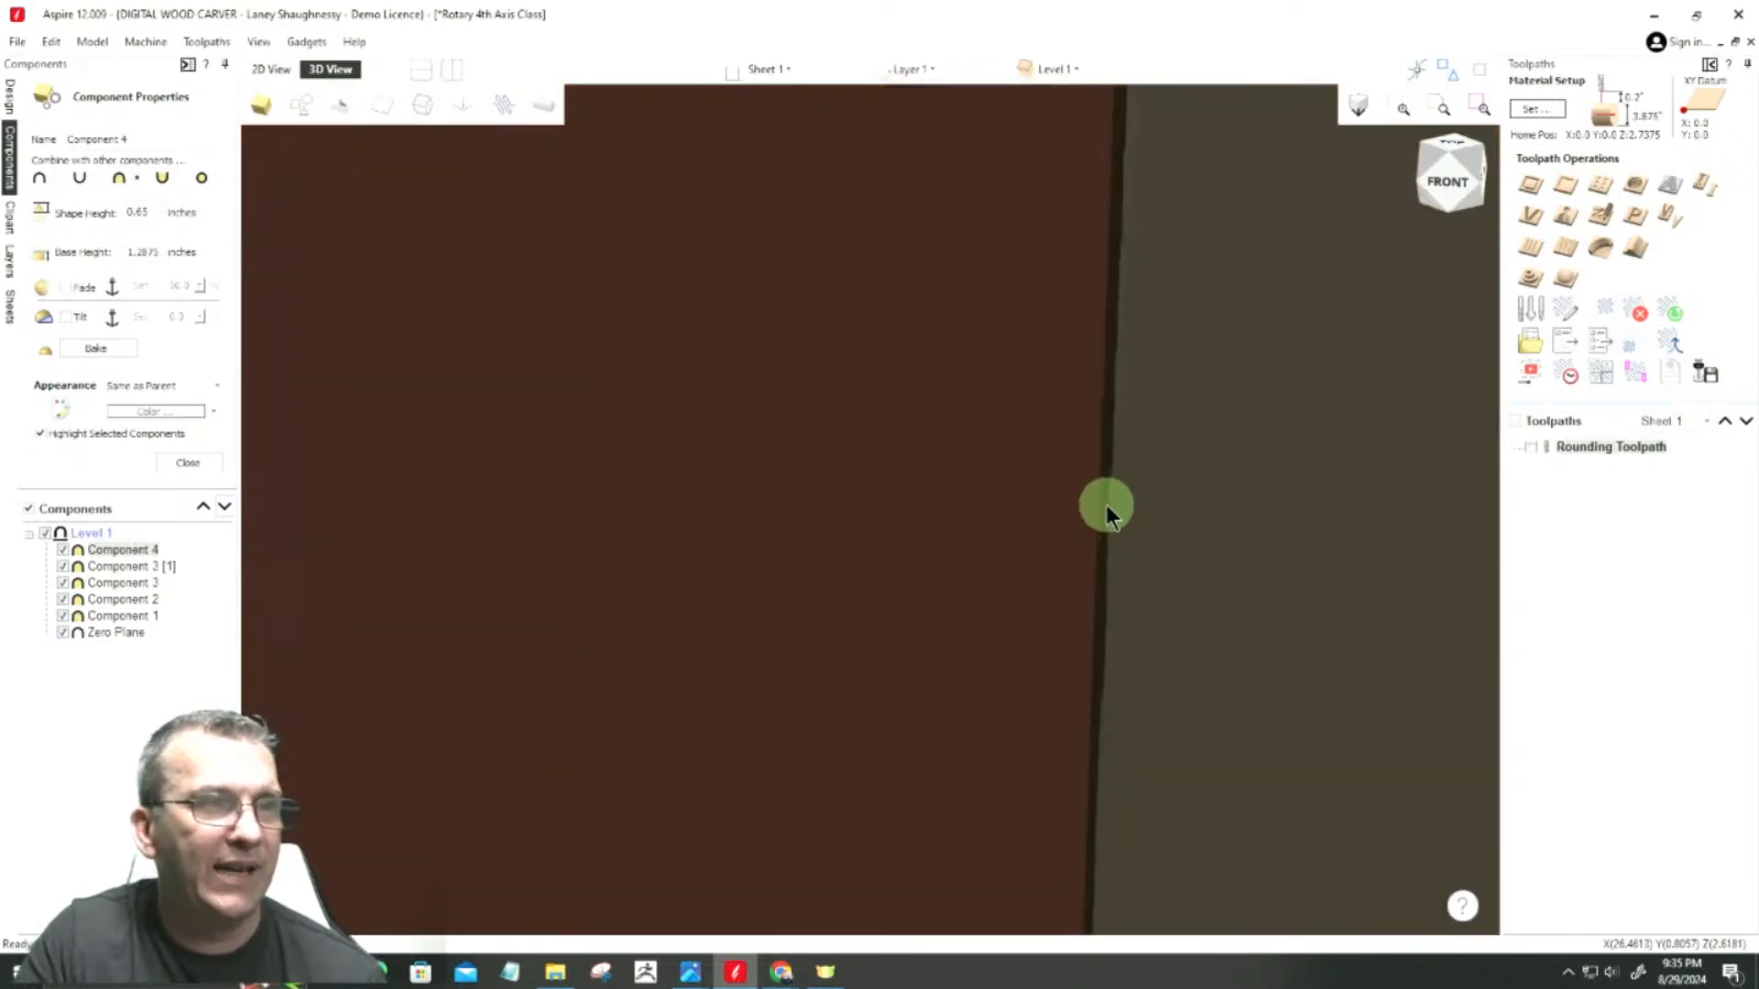
scroll(1108, 527, "up", 2)
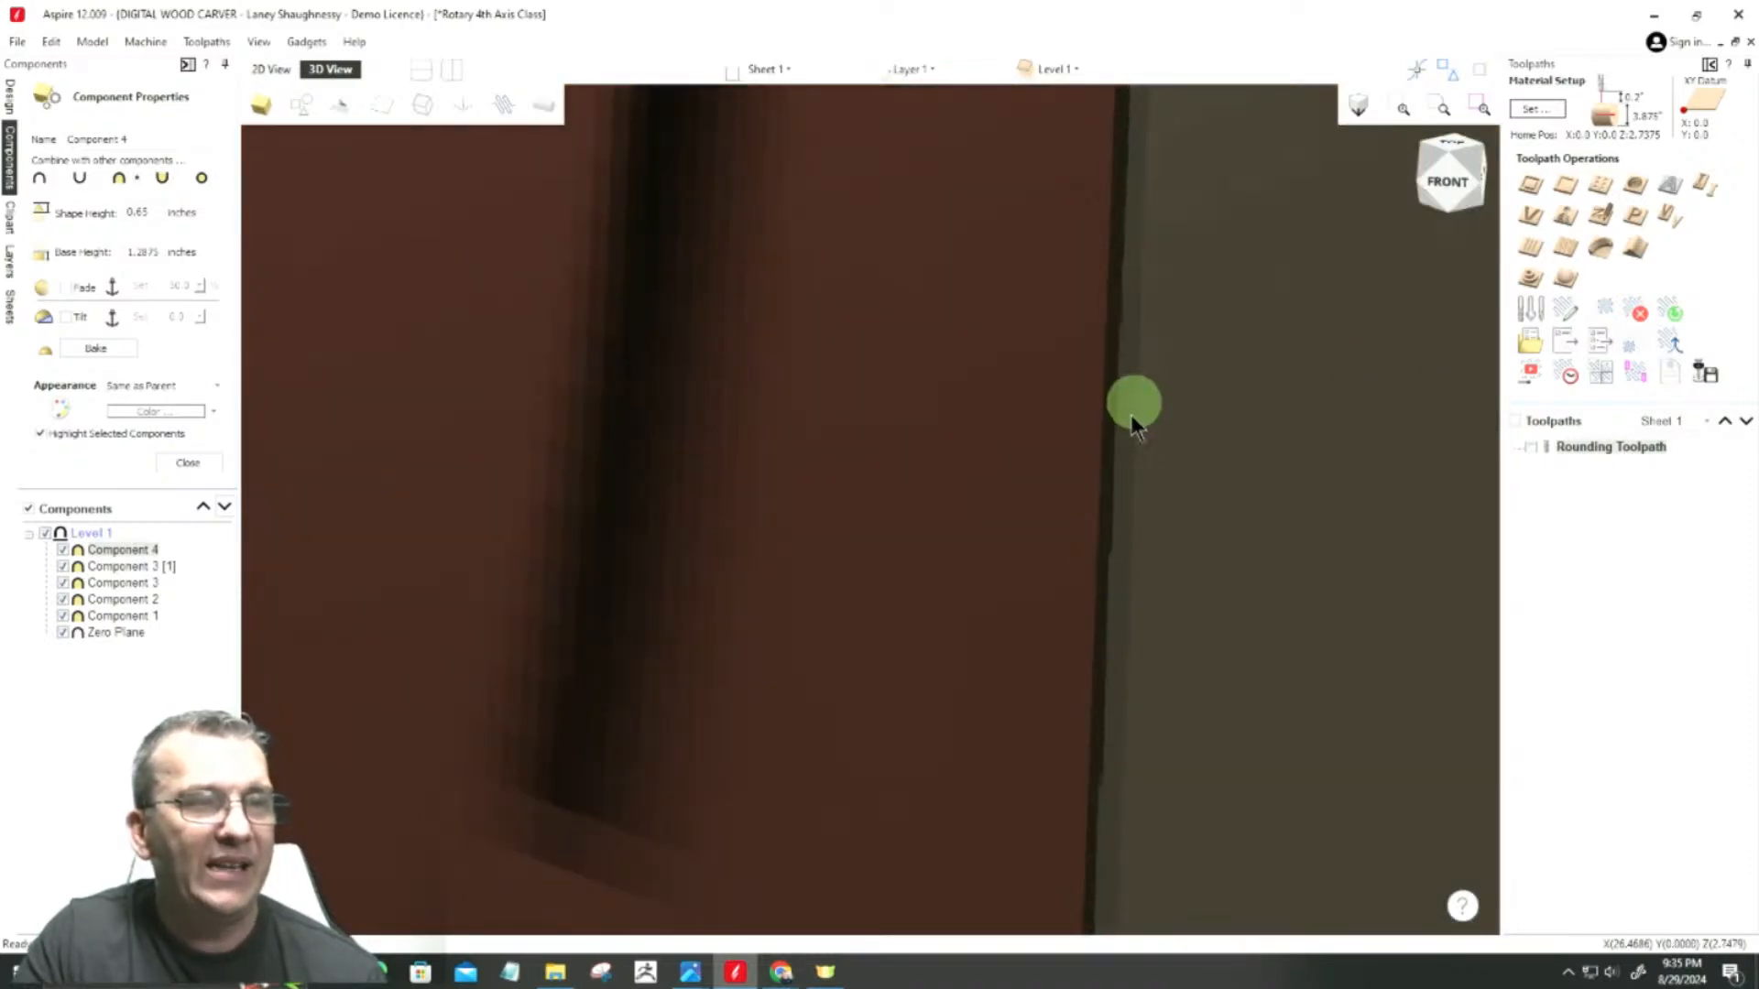
scroll(1129, 655, "down", 3)
scroll(1129, 656, "down", 2)
scroll(1163, 576, "down", 3)
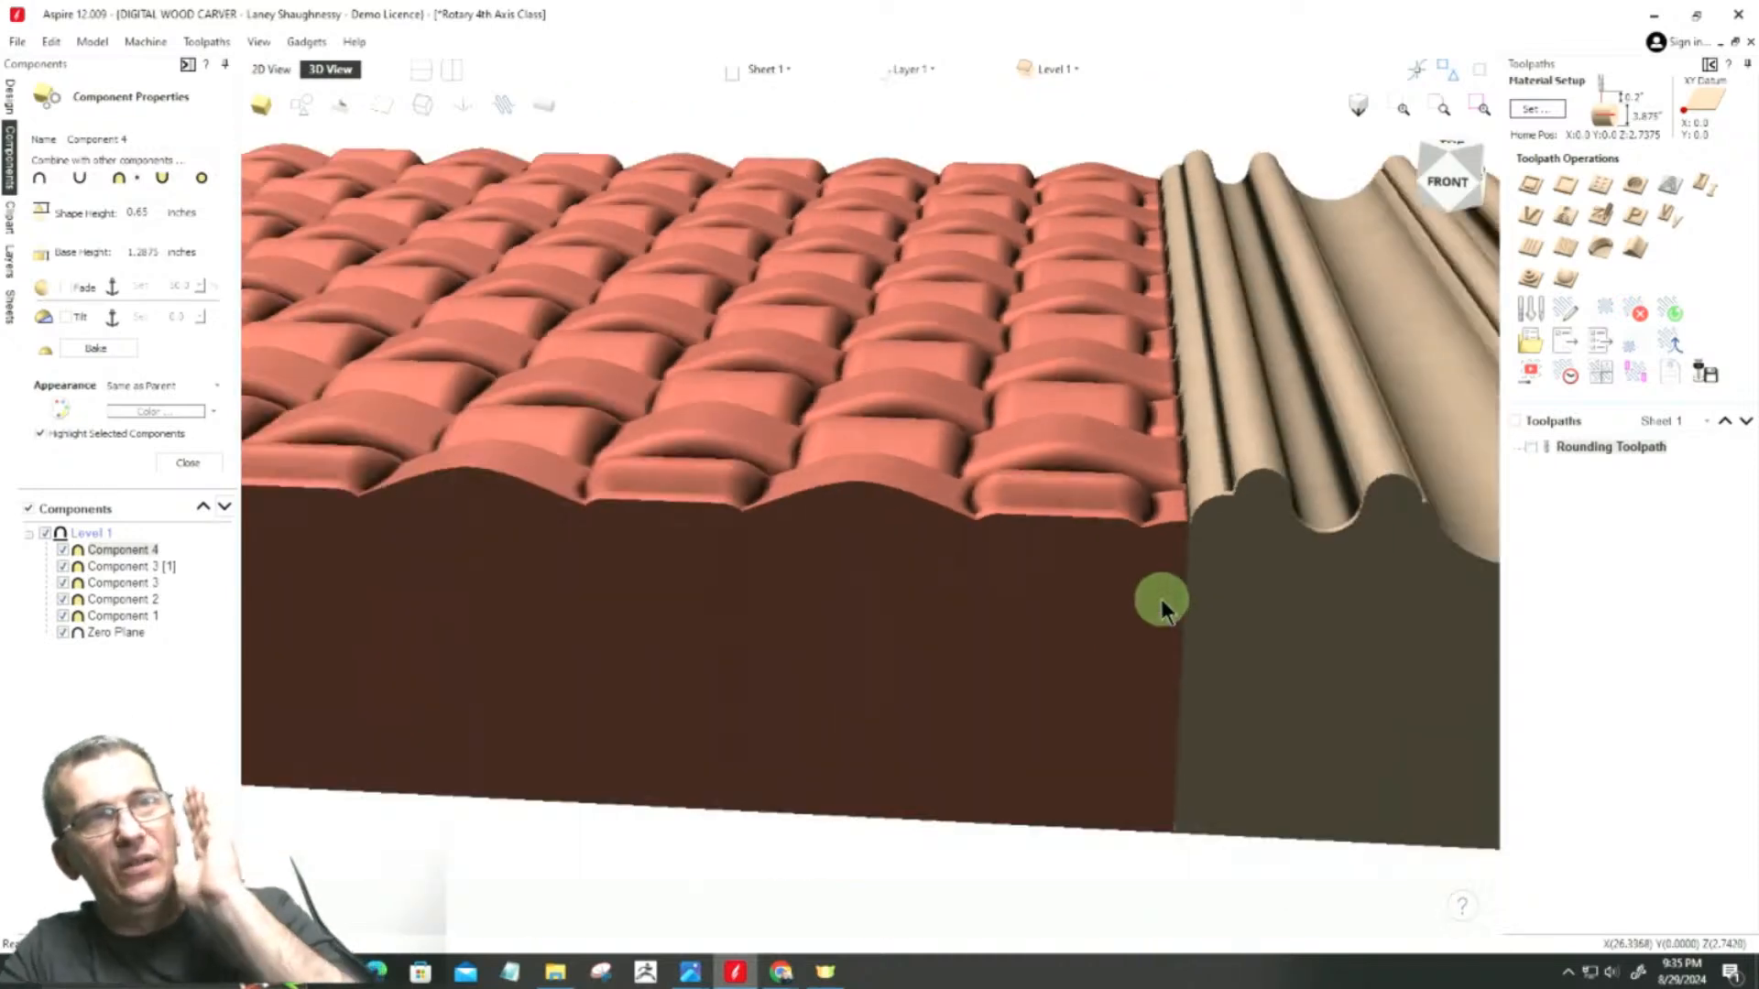
scroll(1161, 597, "down", 2)
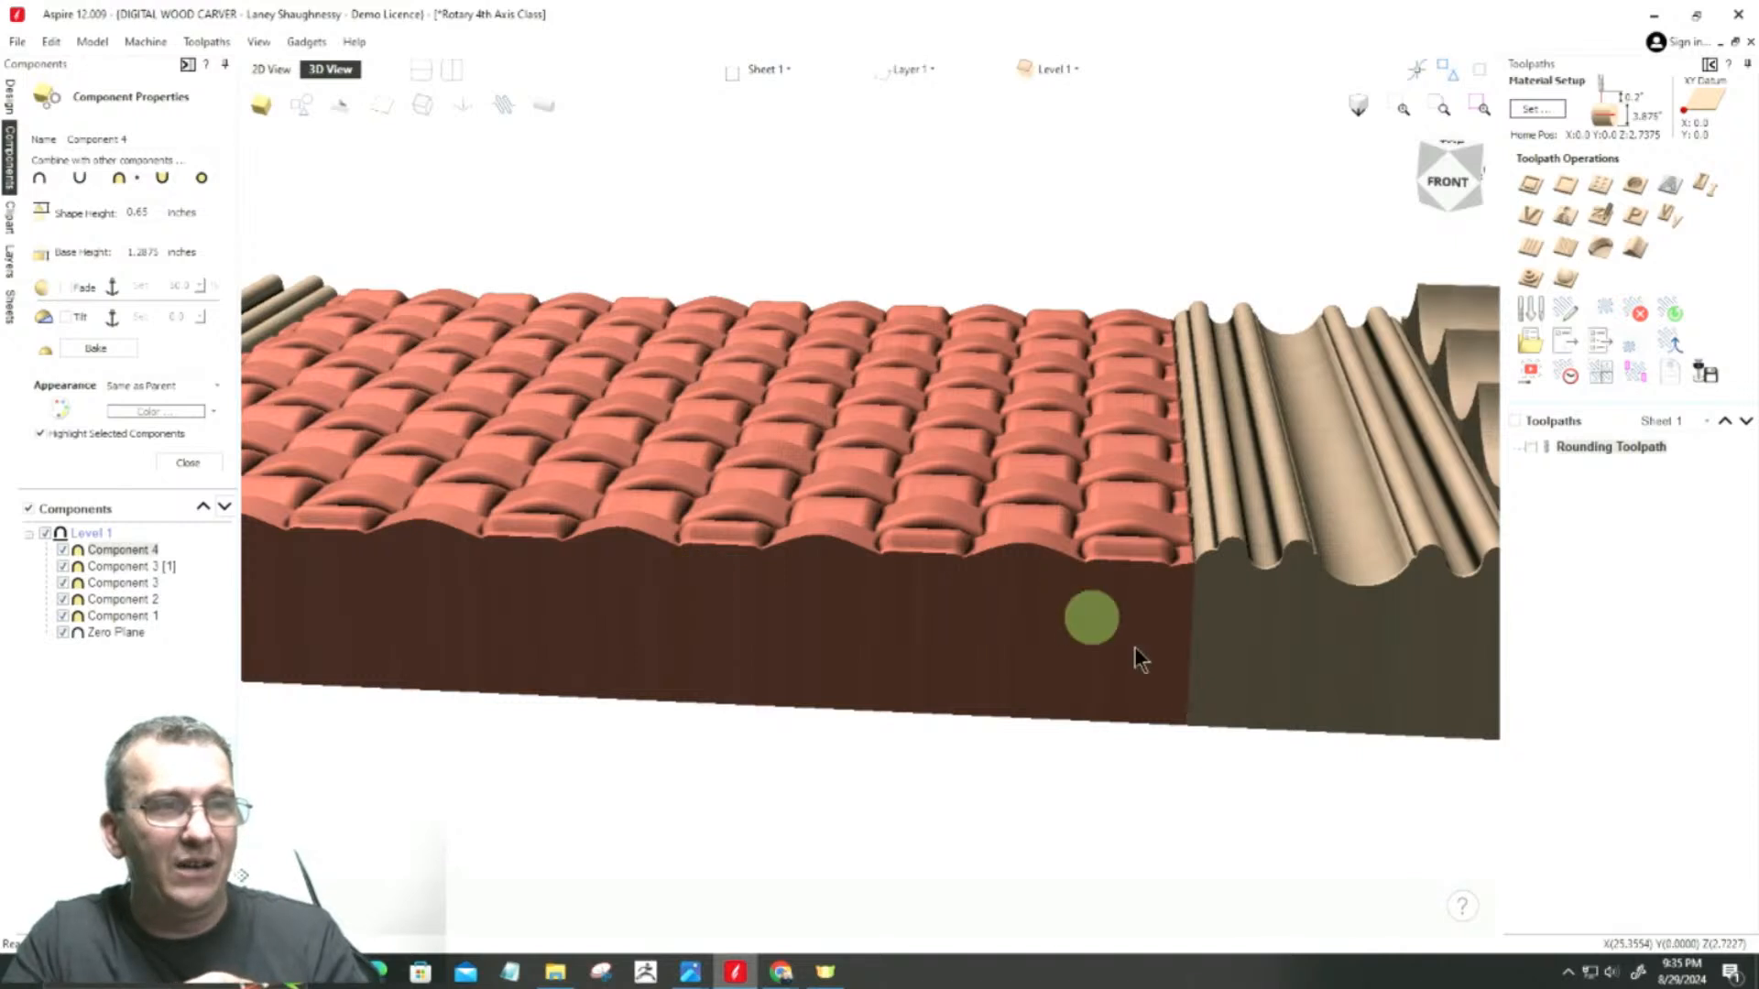
Step: Deselect the woven component and examine its height against the adjacent band from a low front angle
left_click(117, 705)
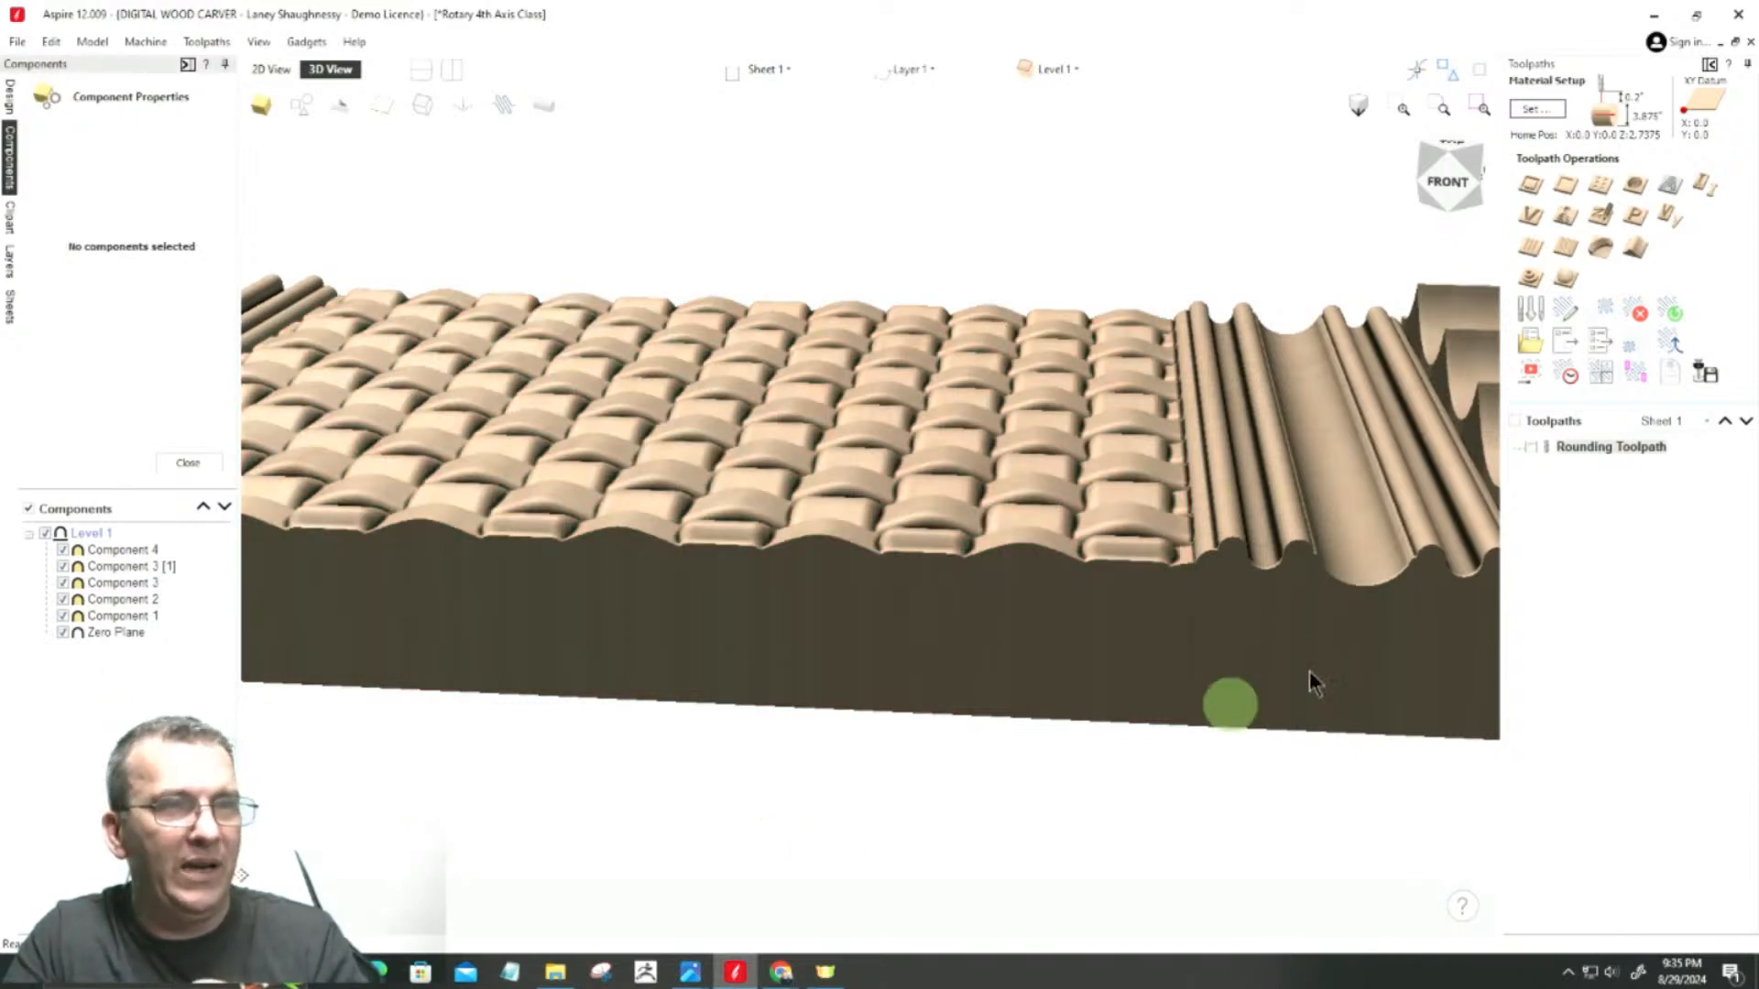
left_click(1451, 194)
left_click_drag(1453, 191, 1283, 549)
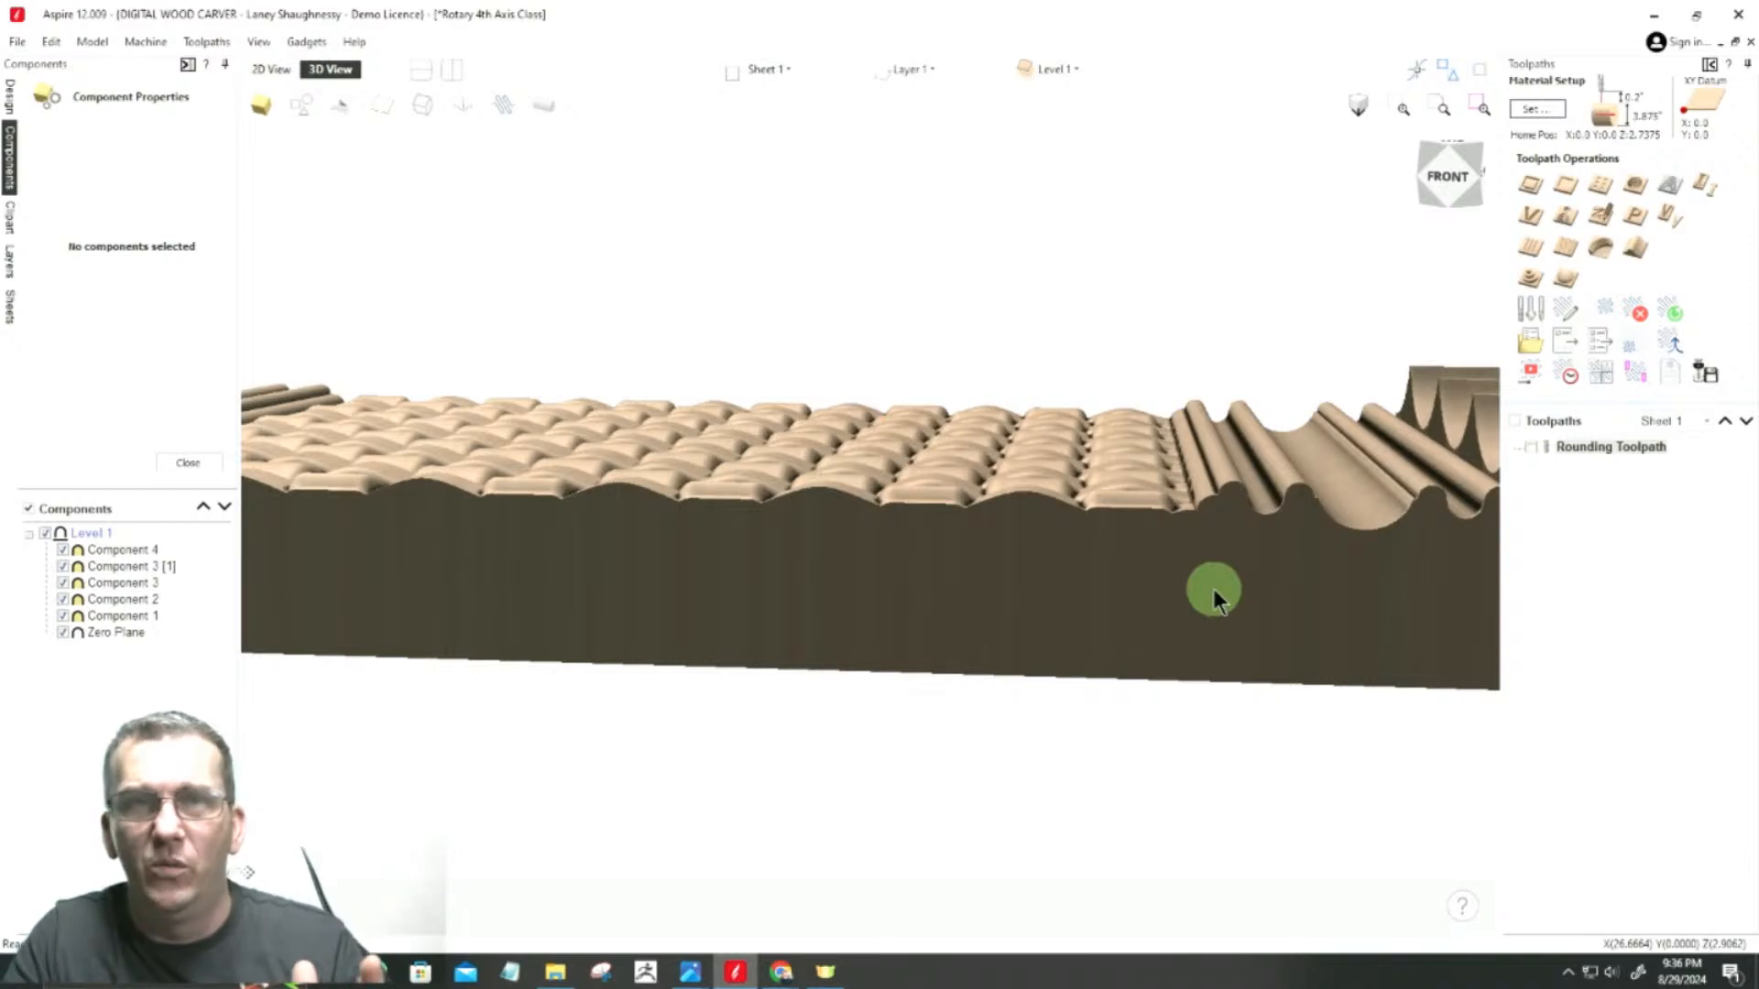
scroll(1211, 585, "up", 2)
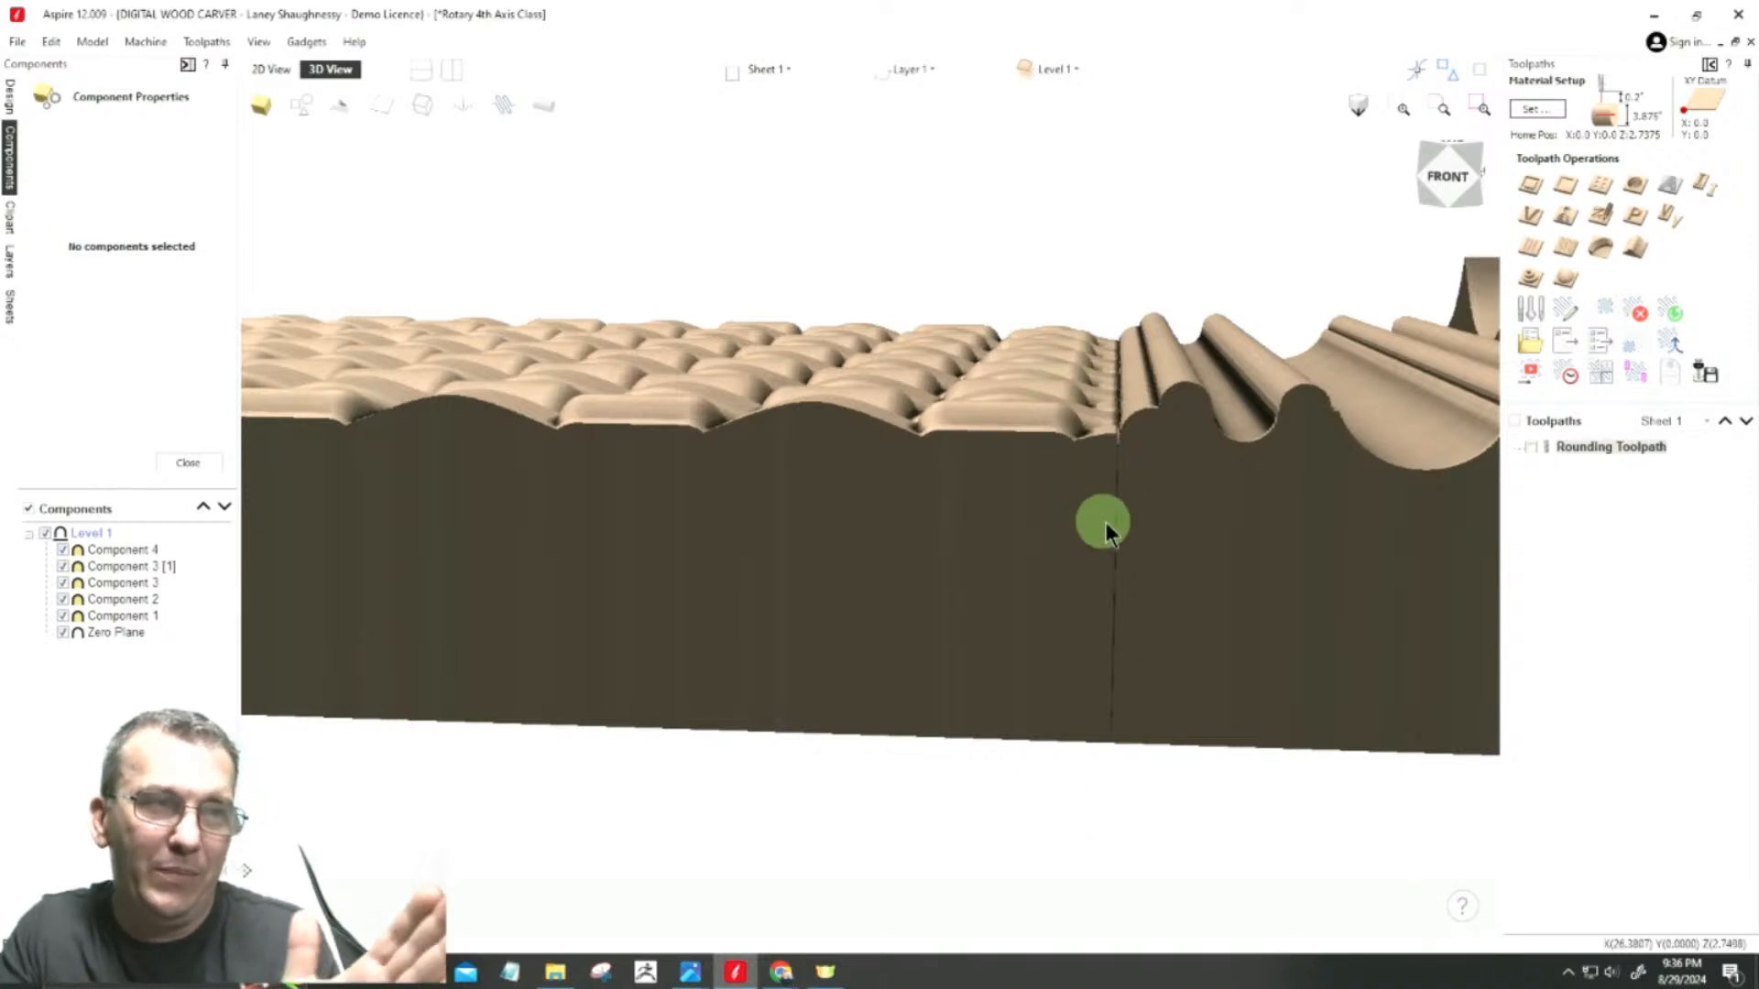
Step: Select the woven component in the 2D view and stretch its right edge slightly outward, making it about 13.05 inches wide
left_click(275, 70)
scroll(718, 440, "down", 10)
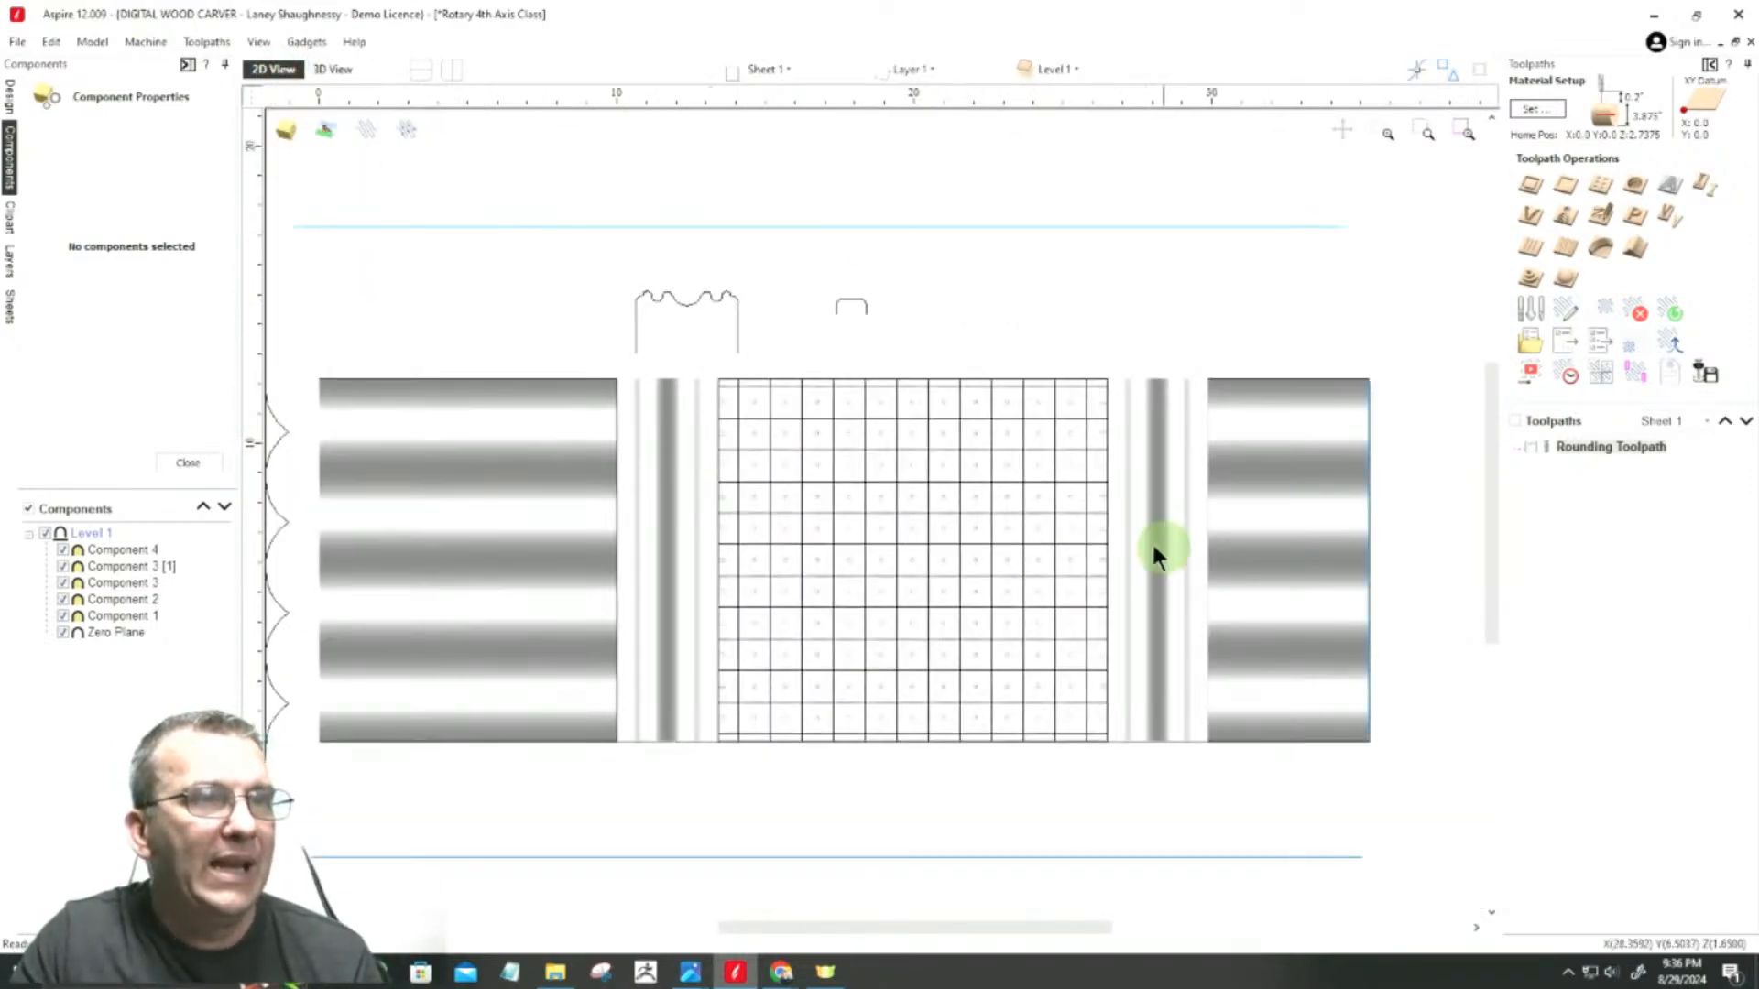
scroll(1045, 591, "up", 5)
left_click(990, 514)
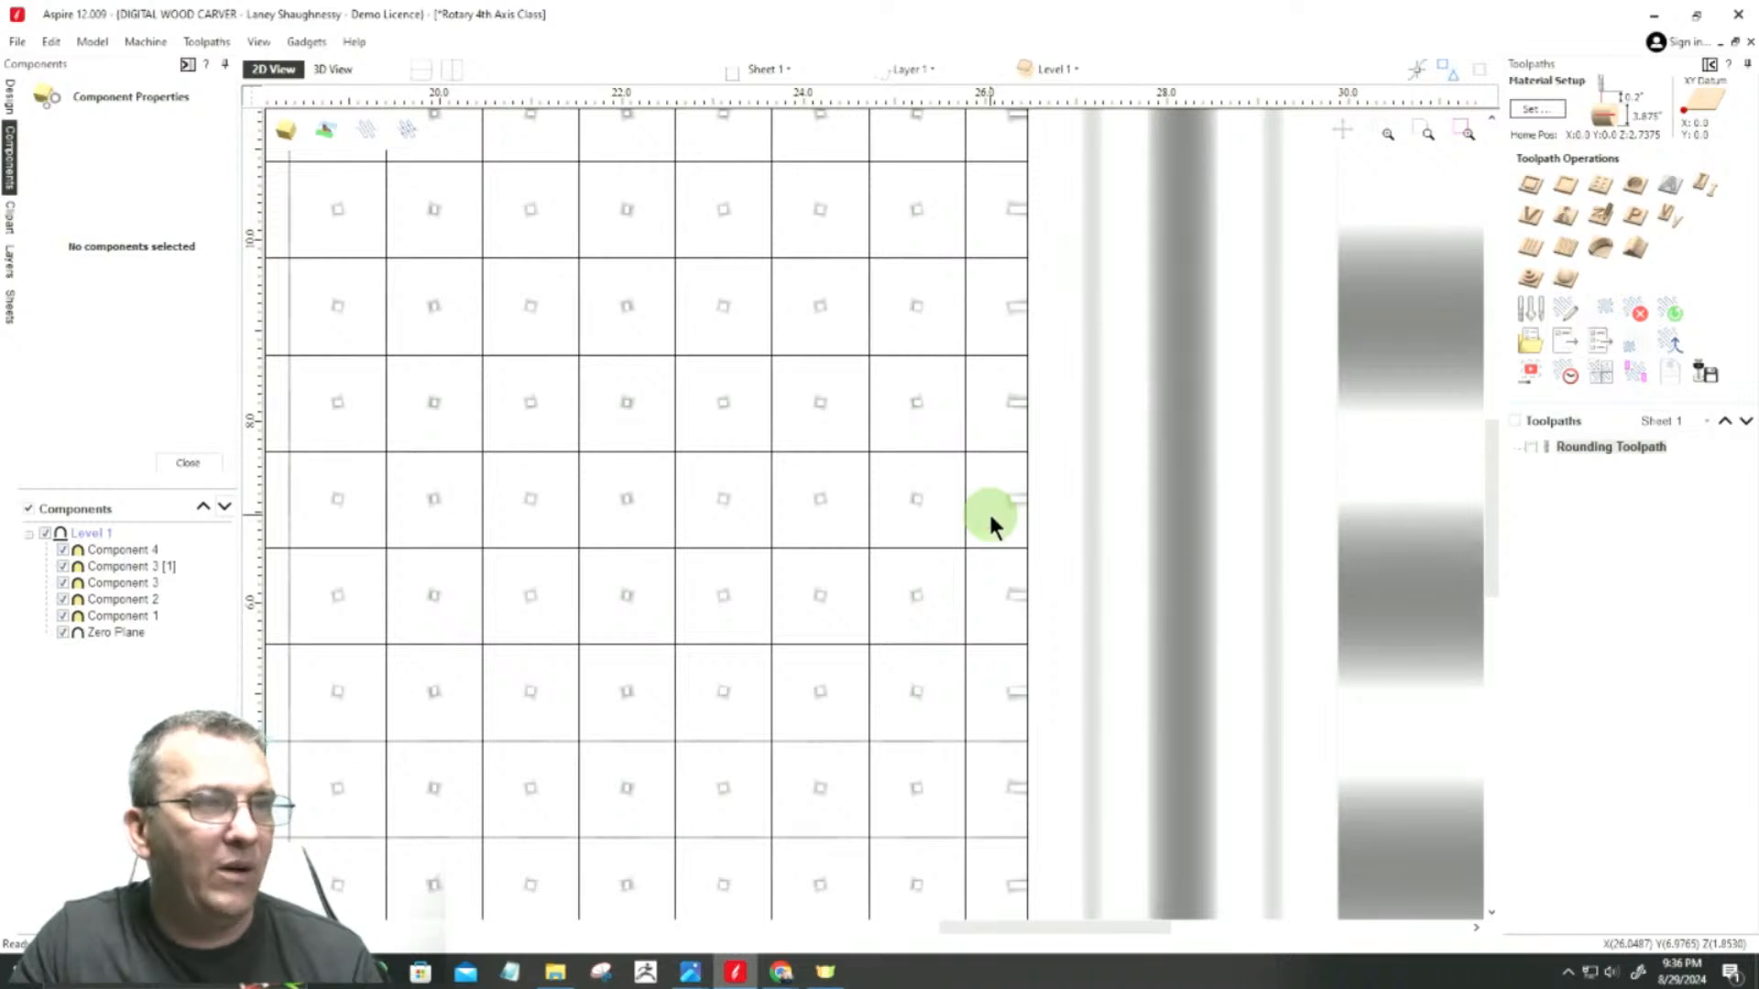
scroll(994, 518, "down", 3)
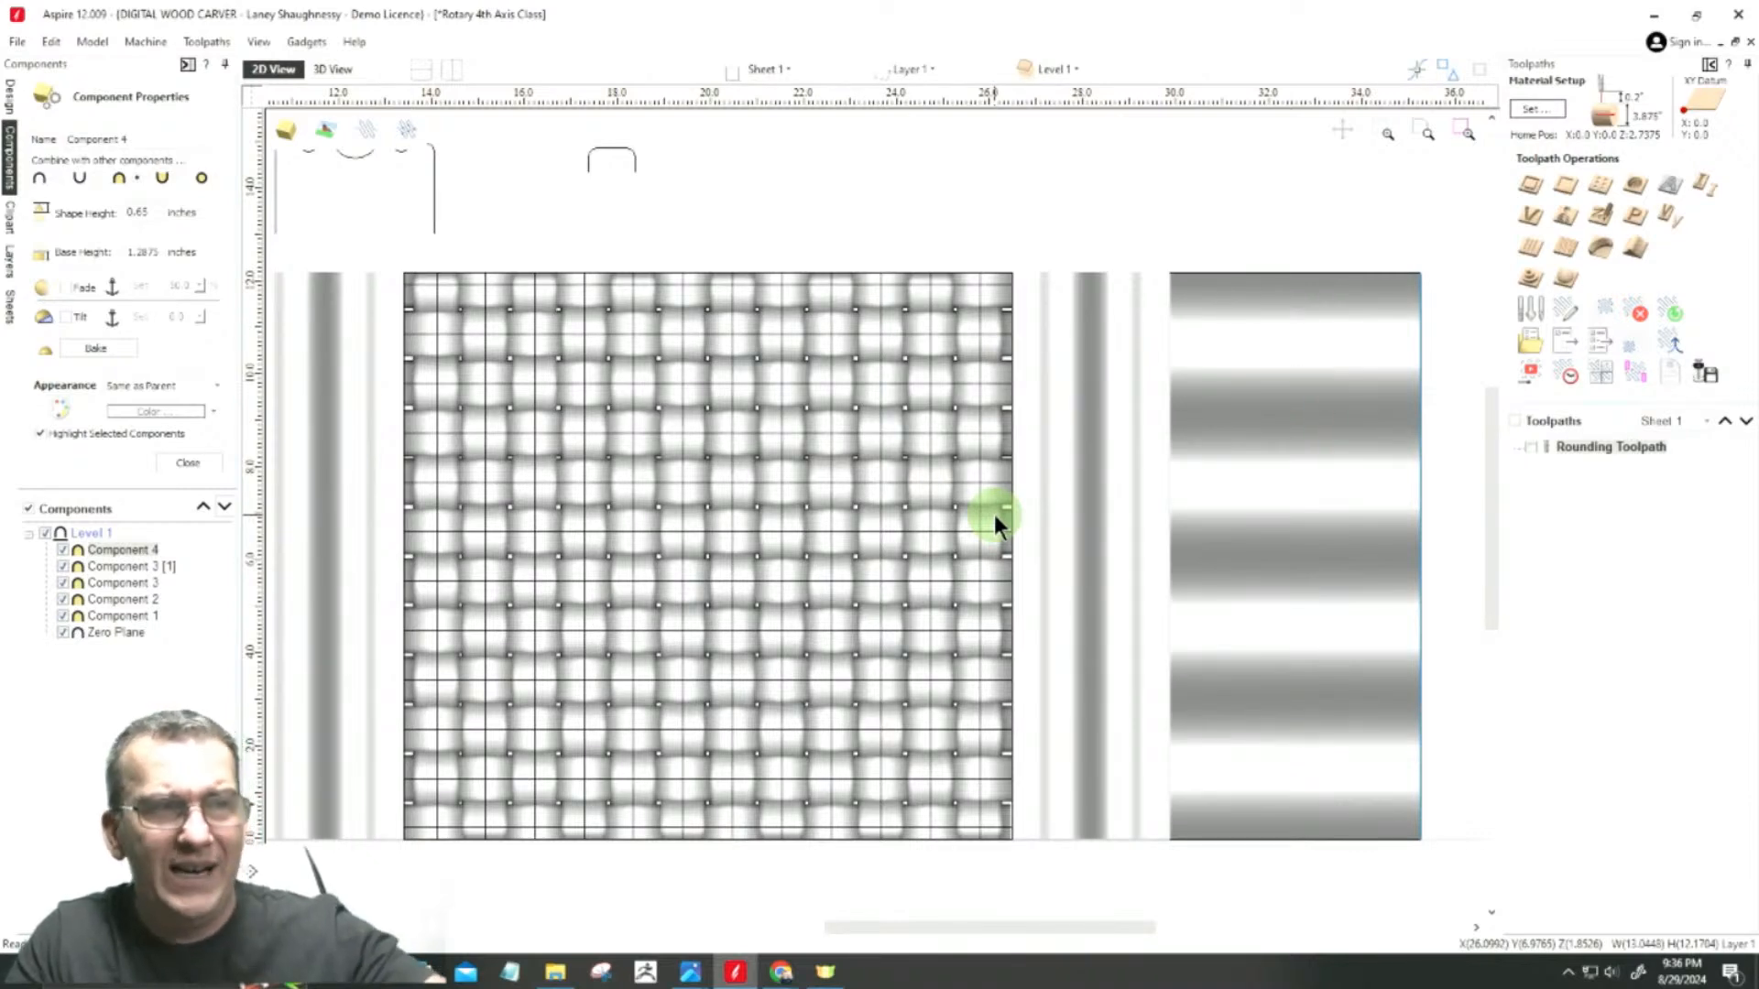
scroll(993, 509, "up", 3)
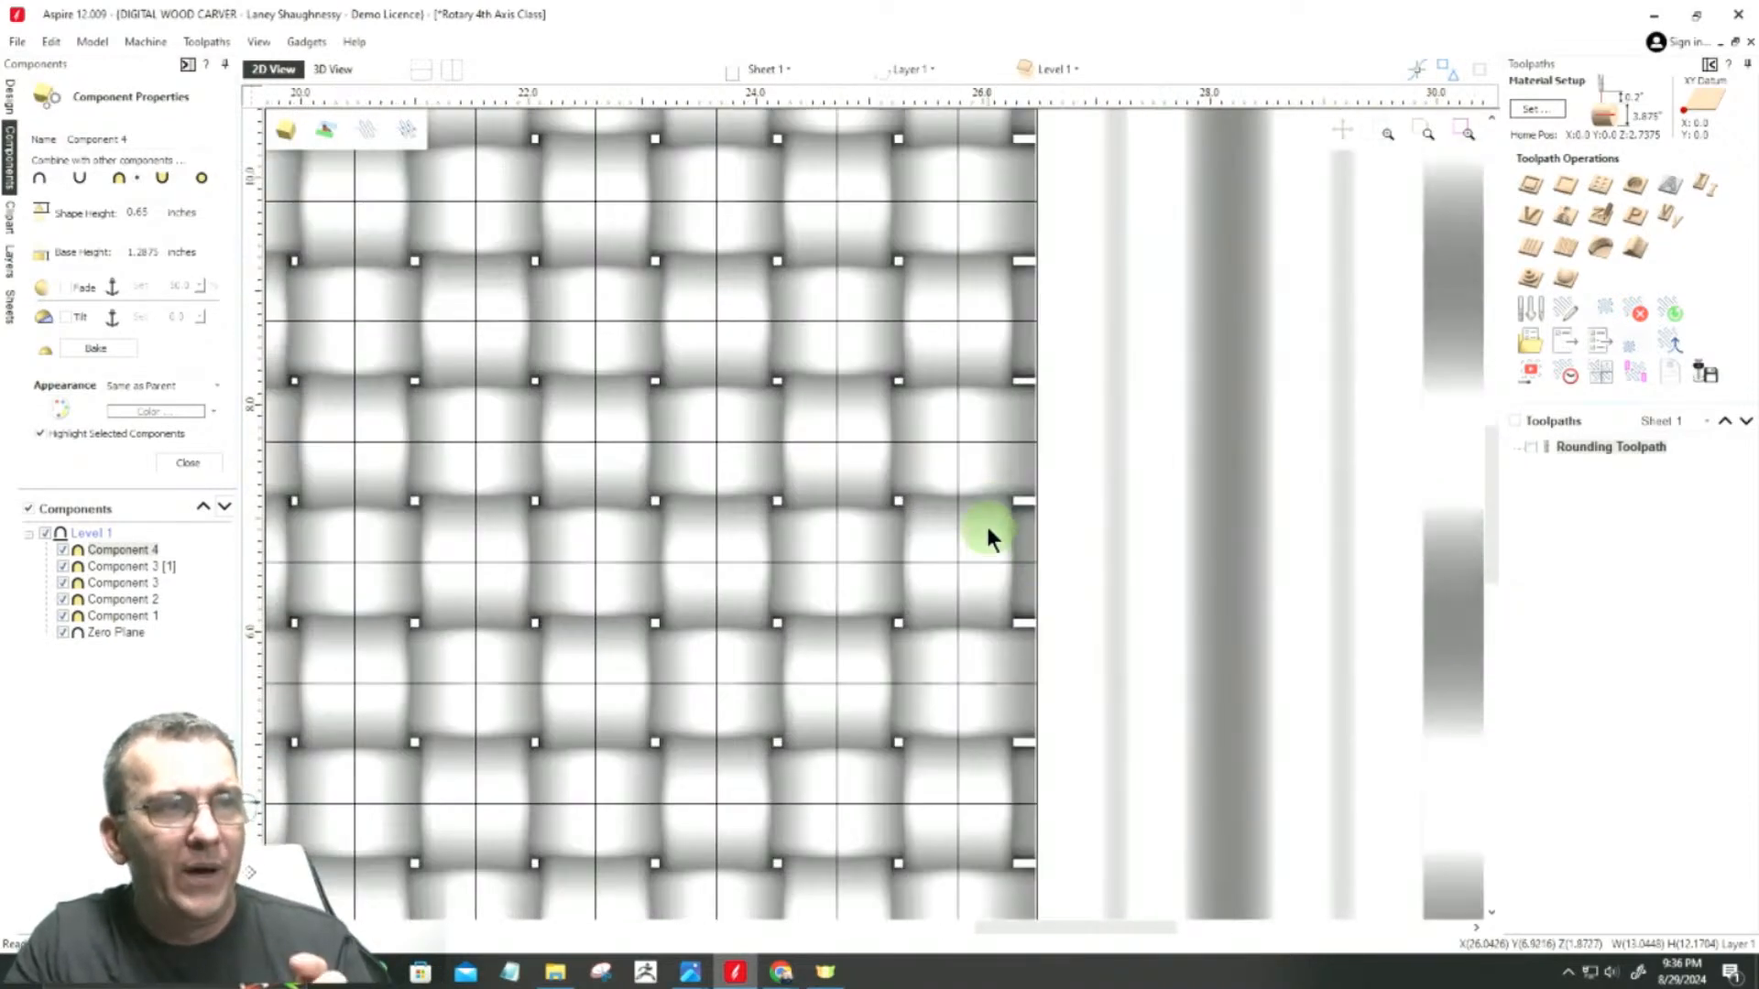
scroll(1053, 632, "up", 3)
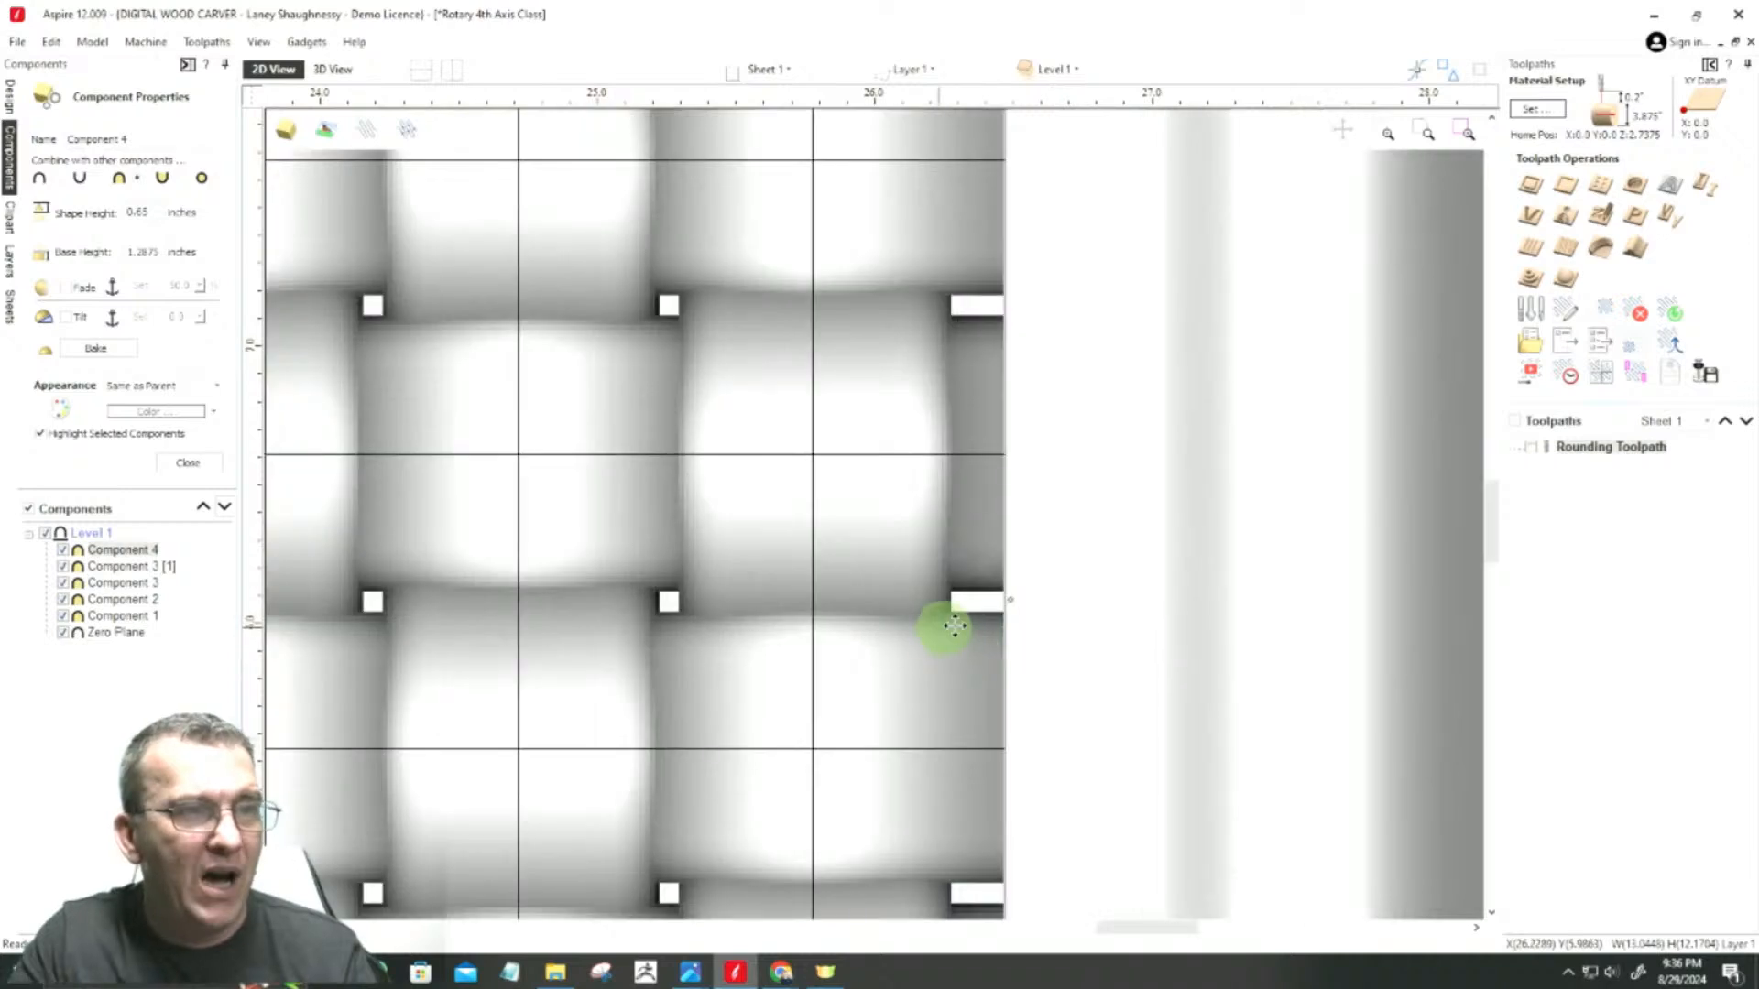
scroll(998, 595, "up", 5)
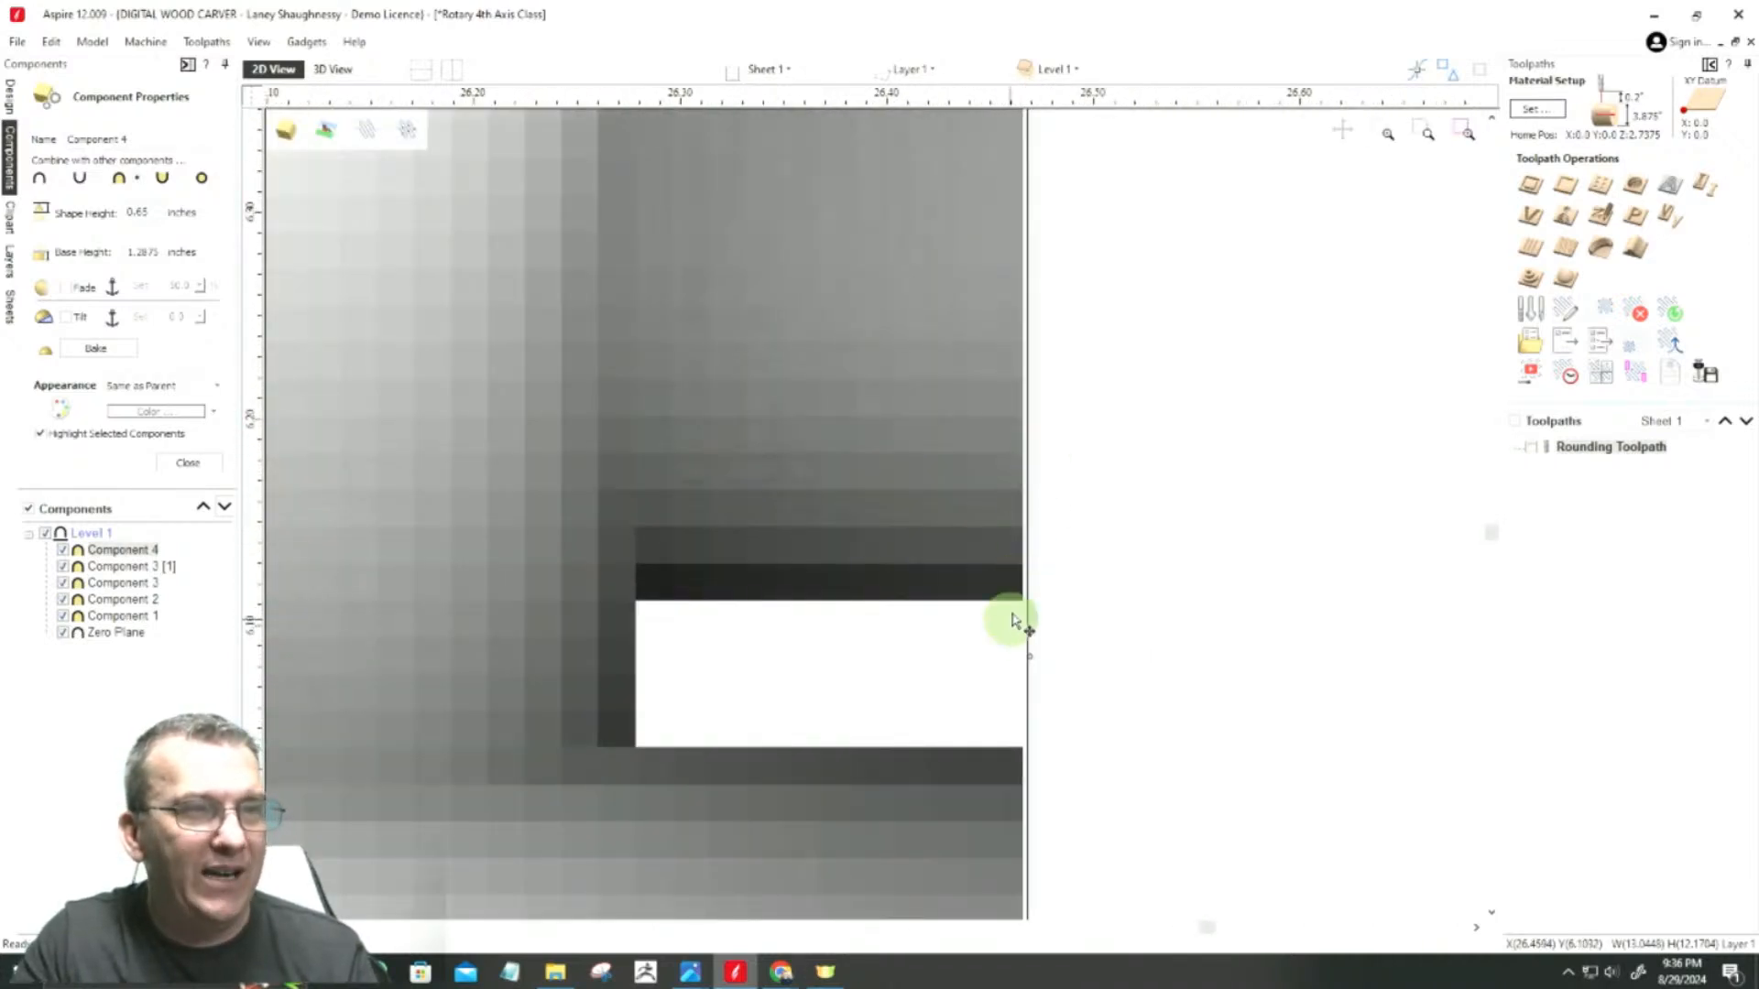
scroll(1026, 500, "up", 2)
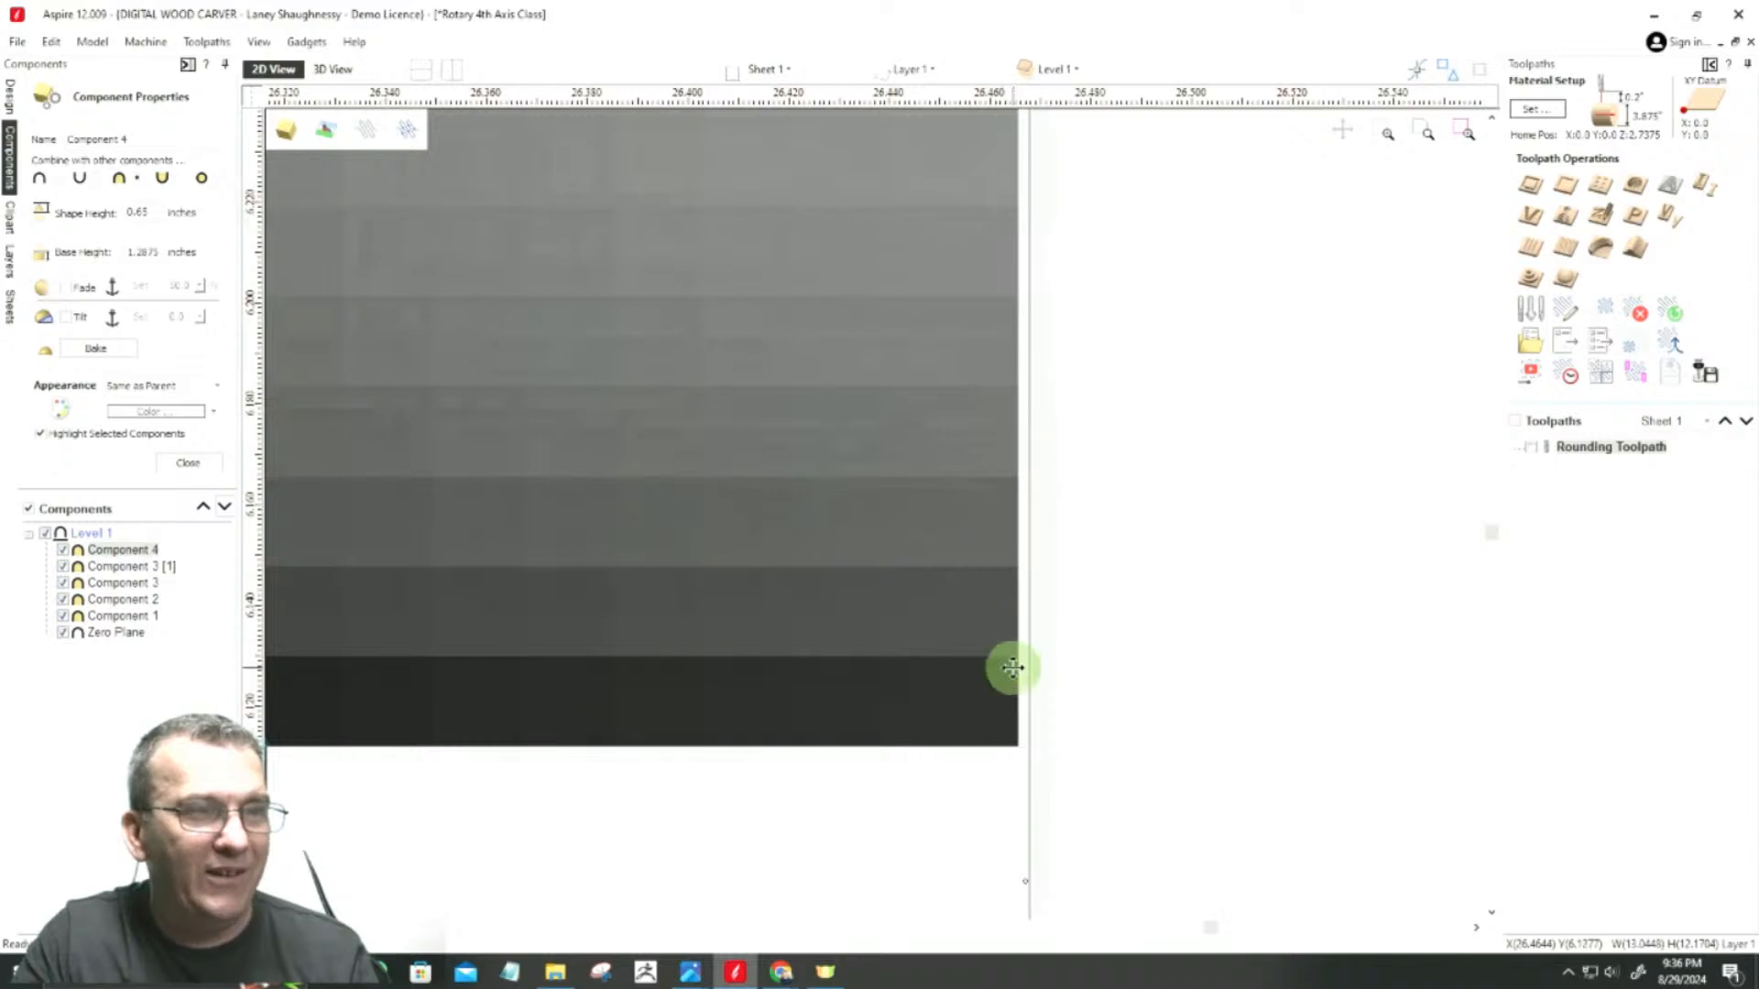
scroll(1031, 545, "down", 3)
scroll(1022, 630, "down", 1)
scroll(1026, 641, "up", 1)
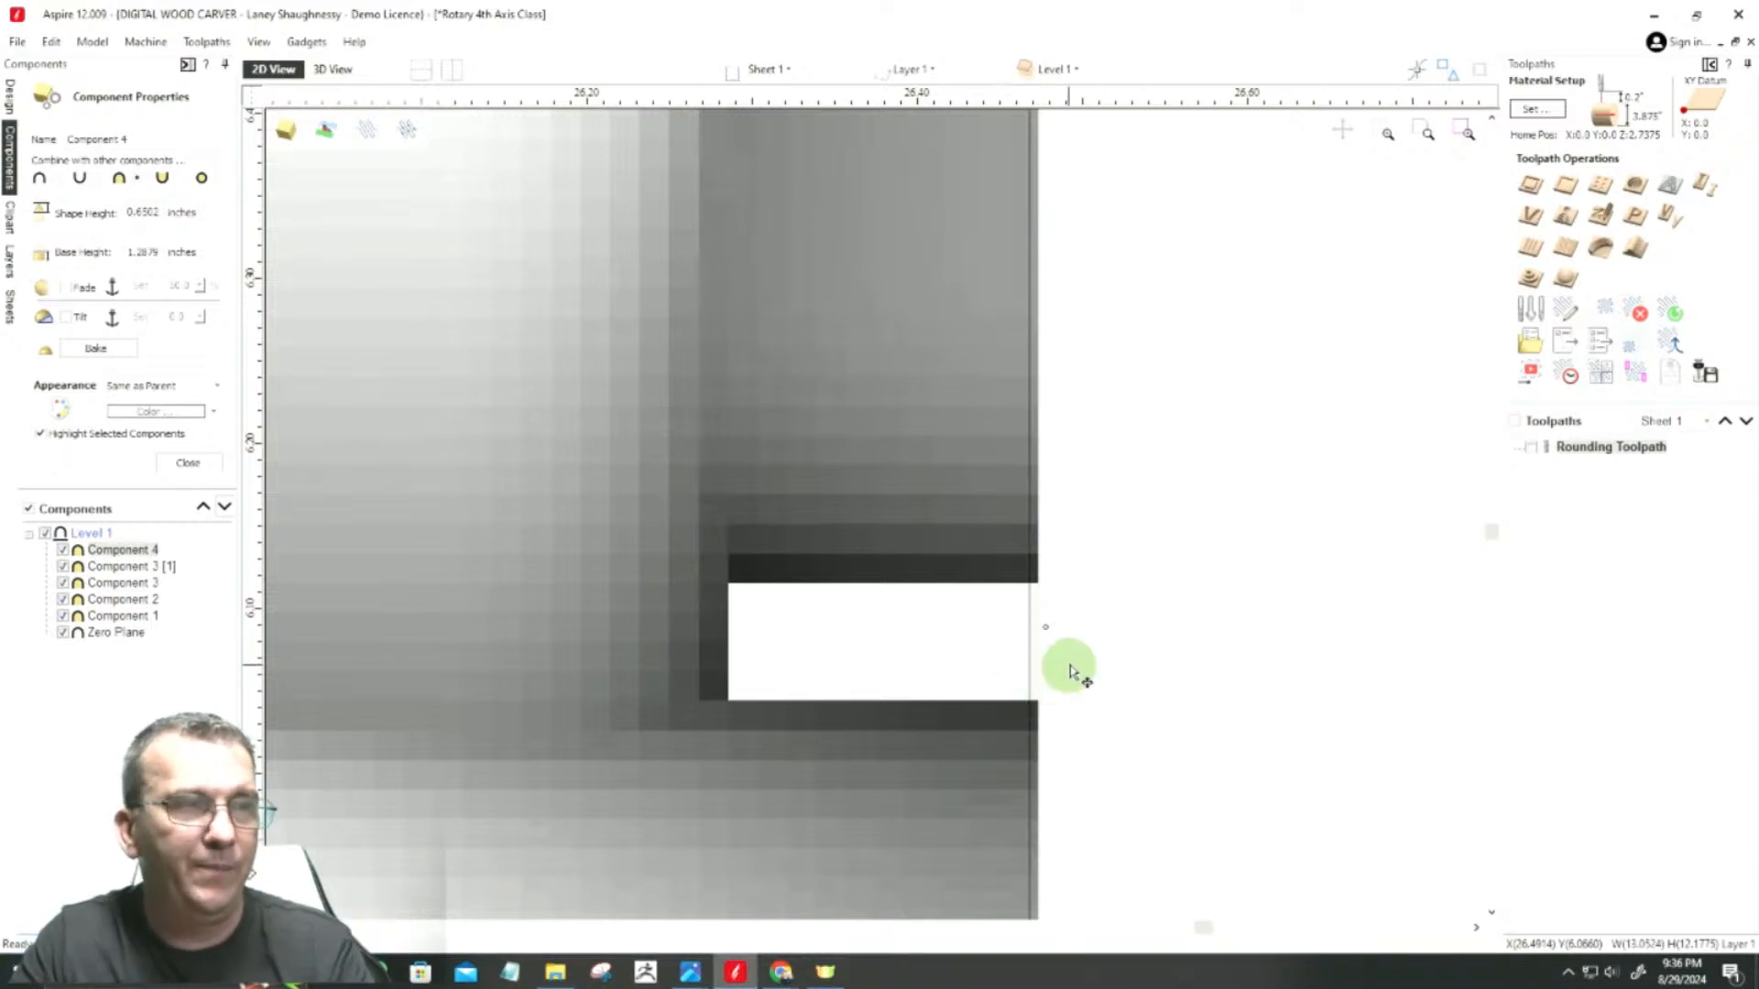
Step: Stretch the weave's left edge slightly past the adjacent boundary line, making the component about 13.07 inches wide, and check the fit
scroll(1072, 667, "down", 10)
scroll(1079, 664, "down", 5)
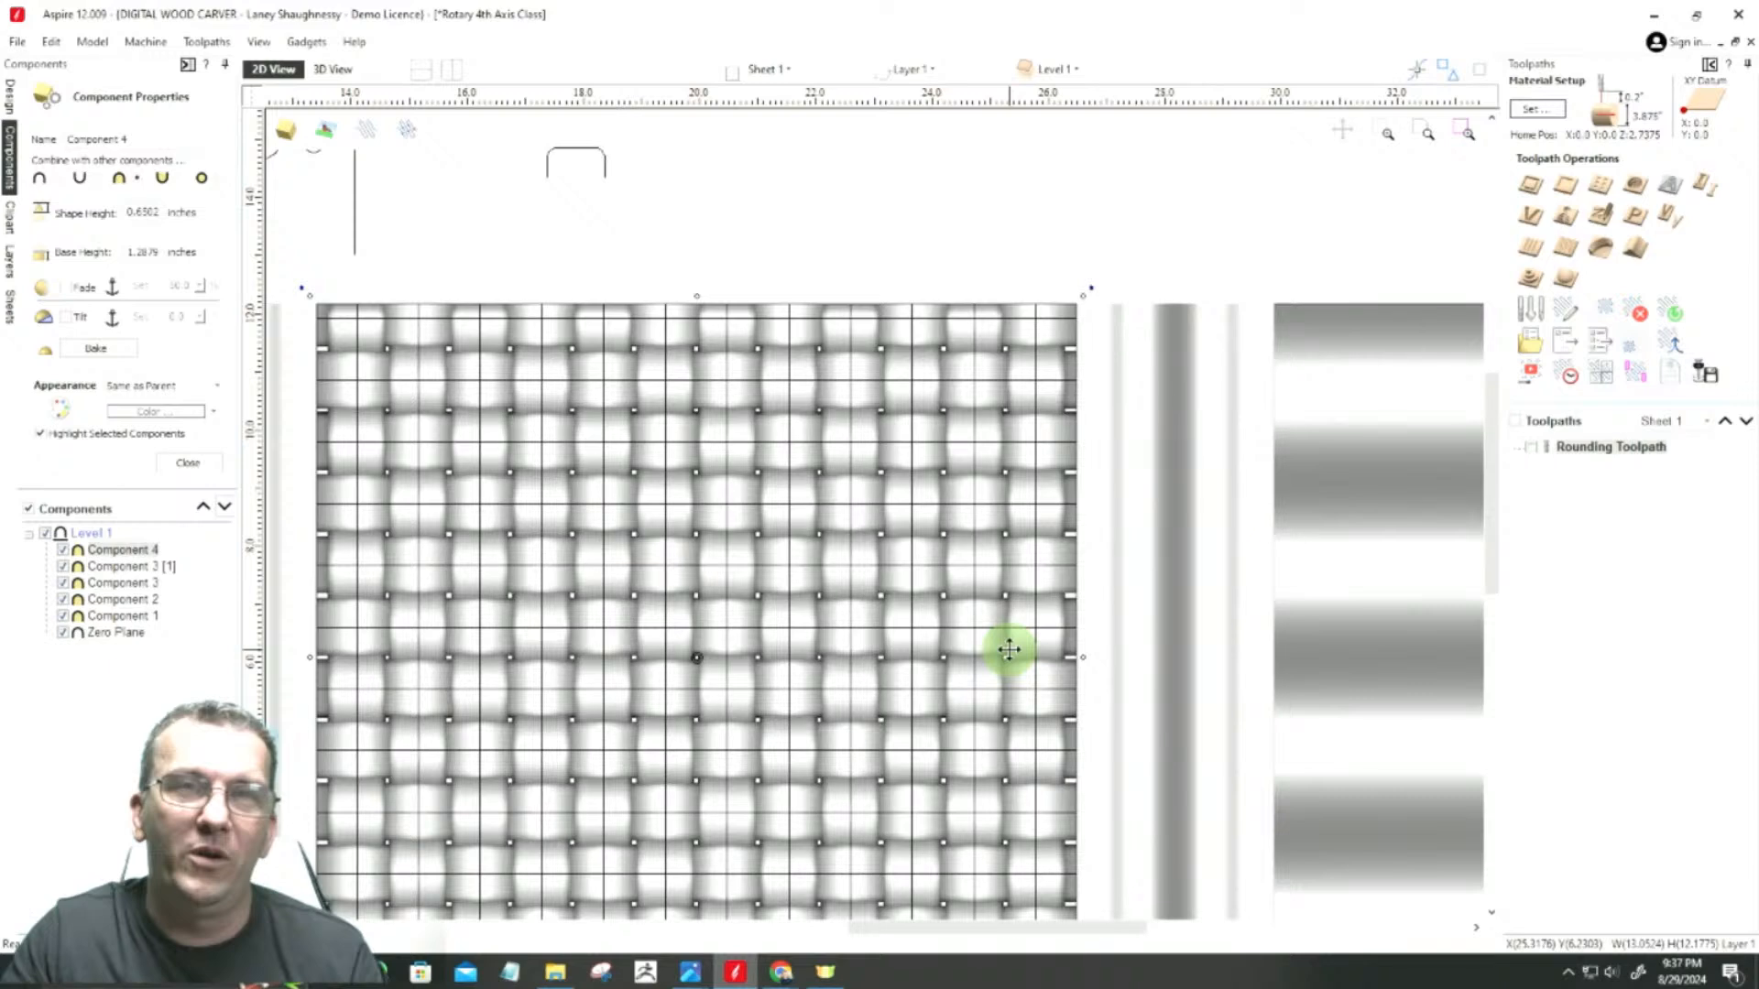
scroll(1010, 649, "down", 5)
scroll(711, 663, "up", 15)
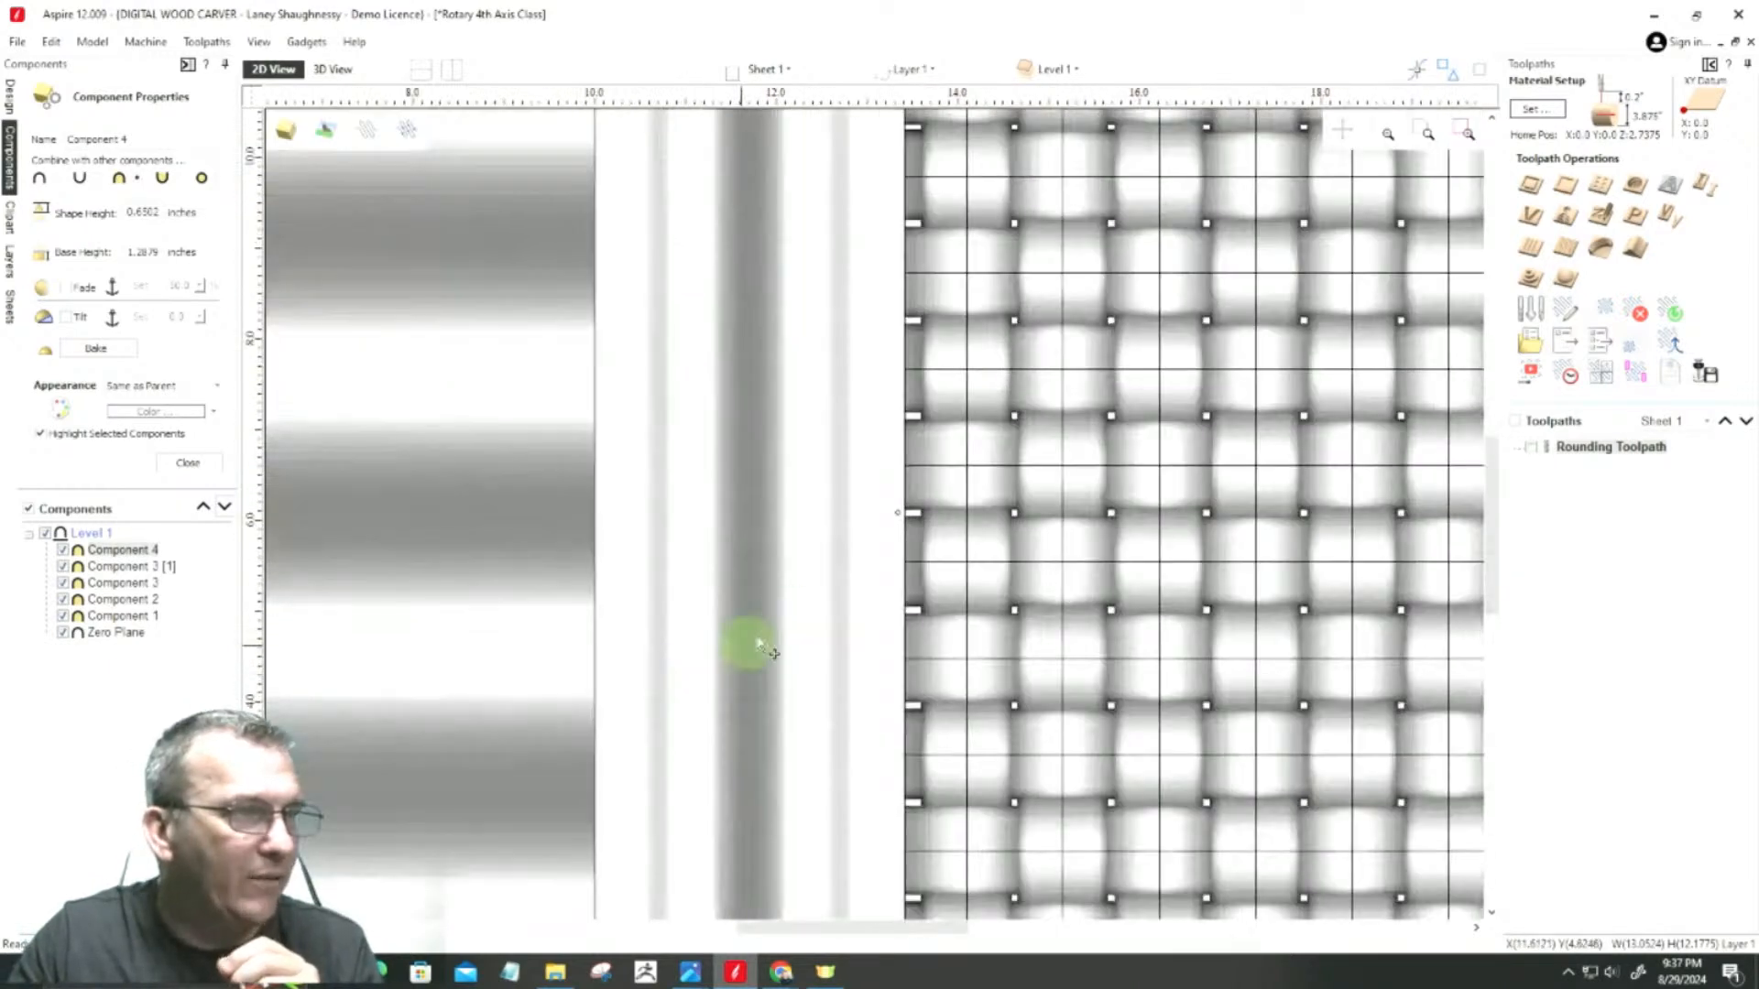
scroll(950, 511, "up", 3)
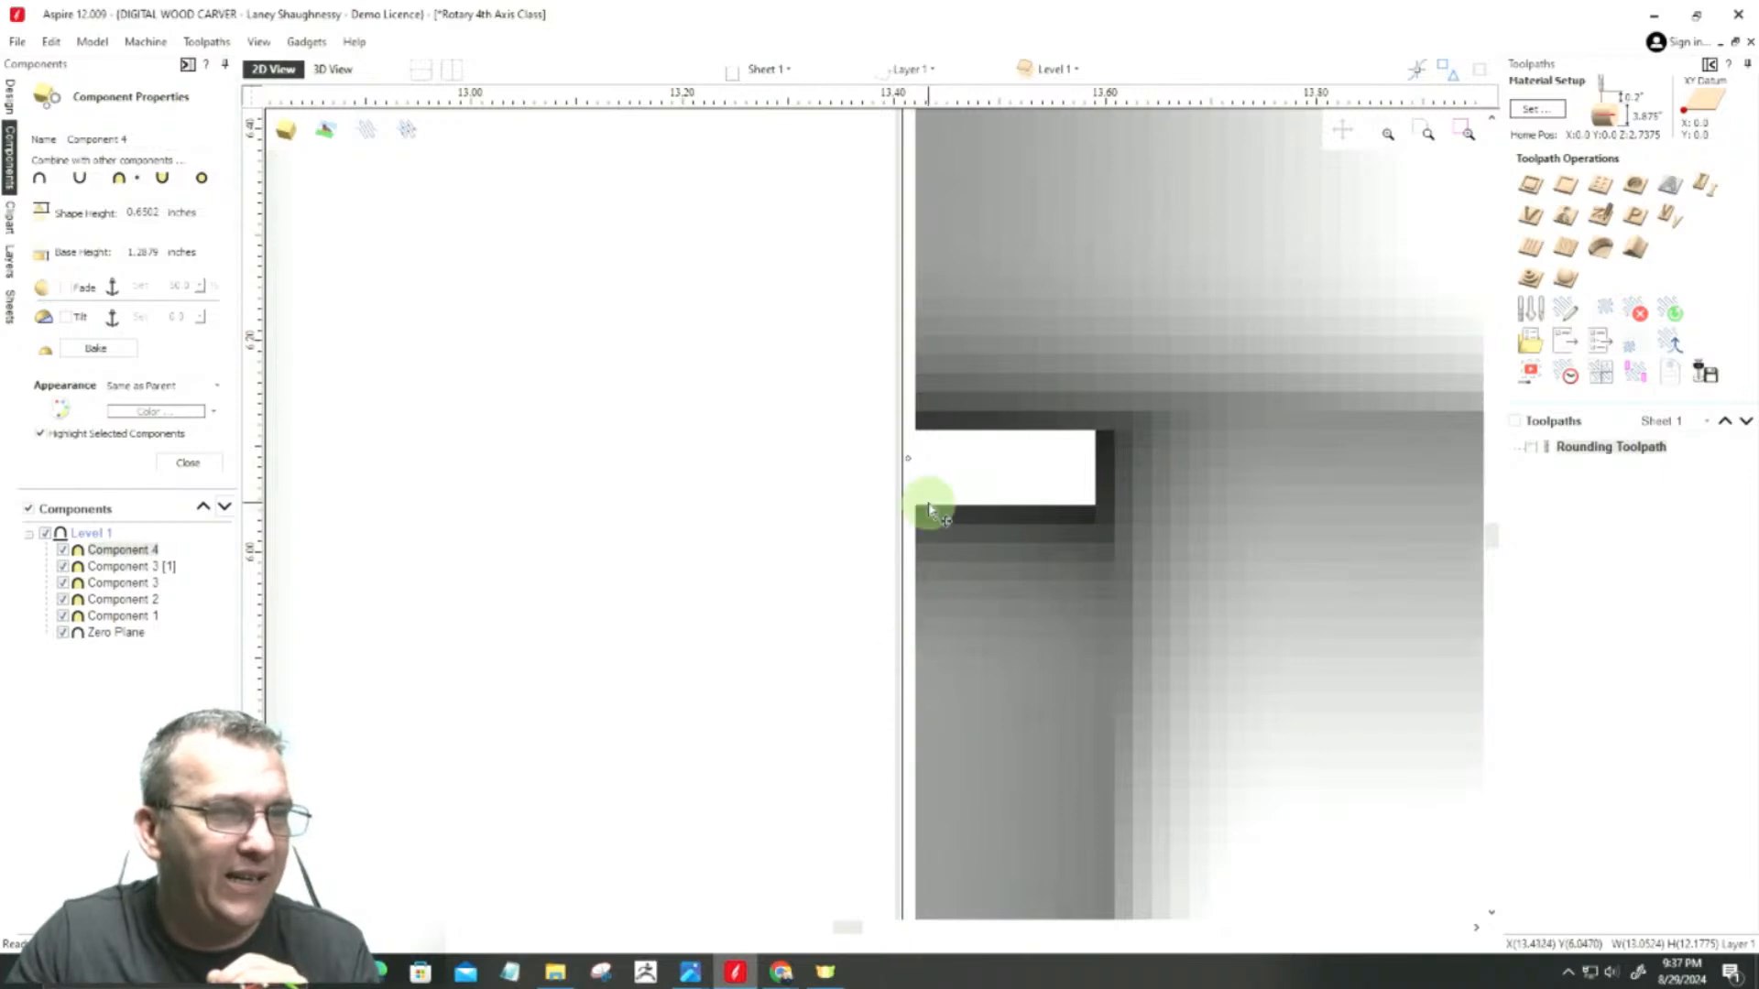
left_click_drag(908, 460, 892, 460)
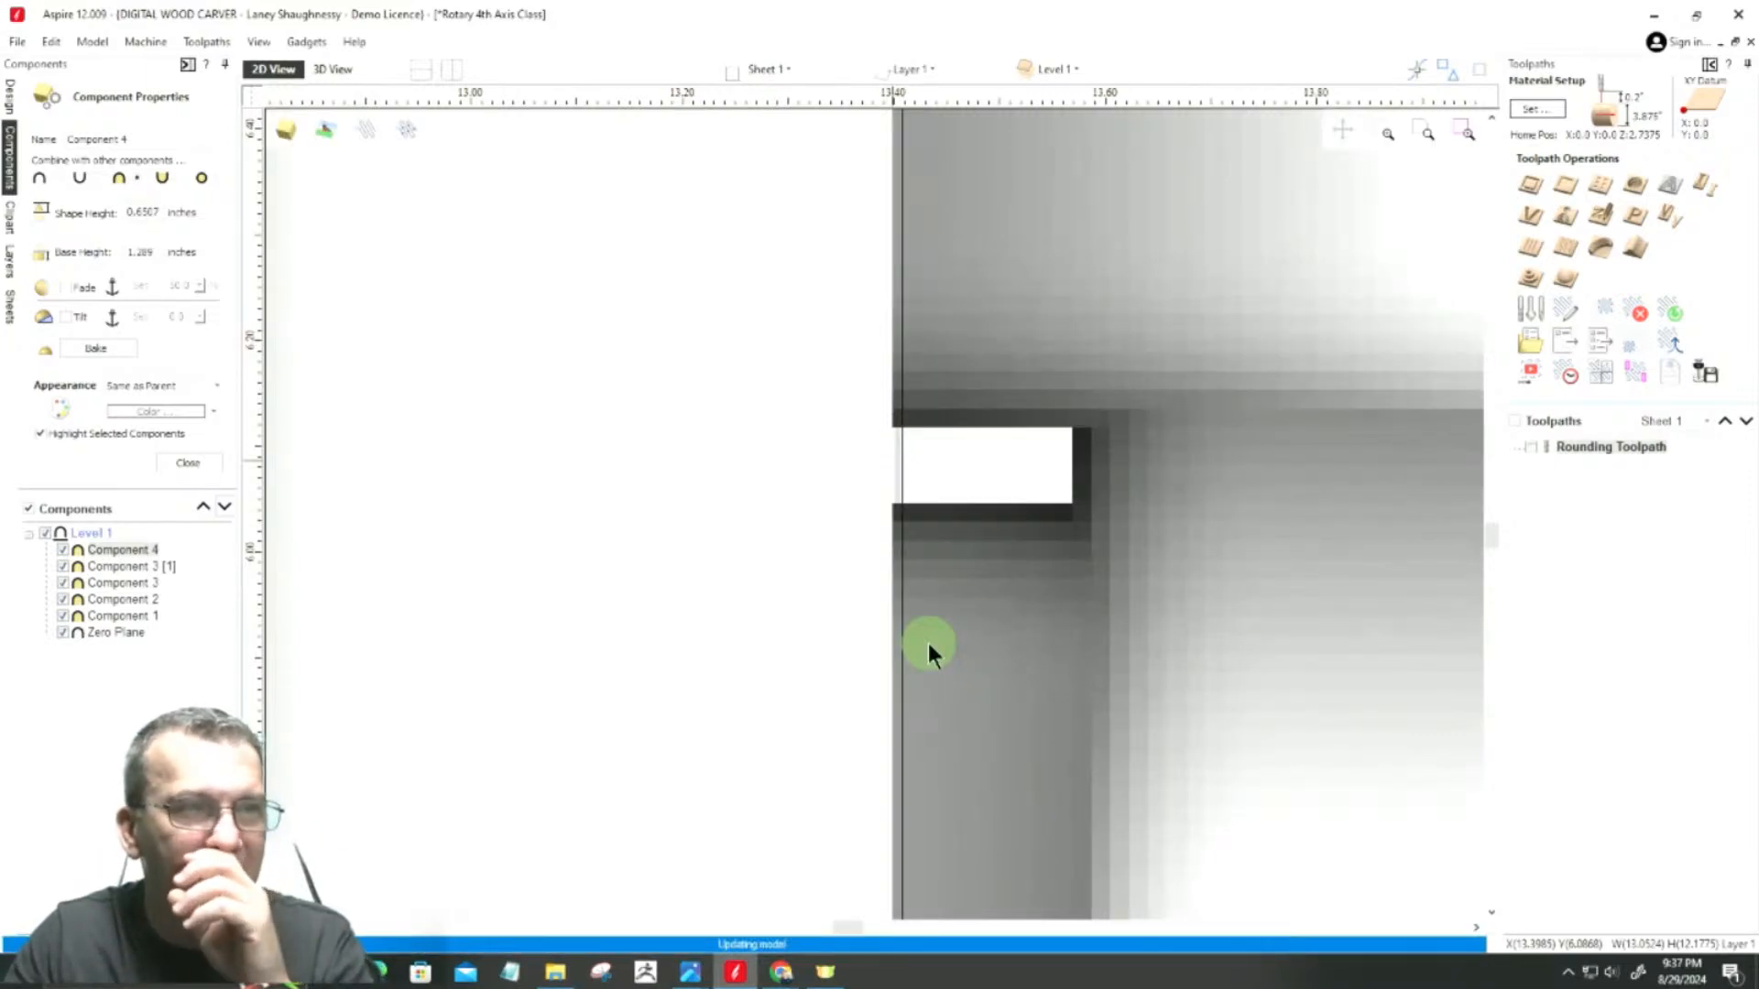
scroll(926, 643, "down", 1)
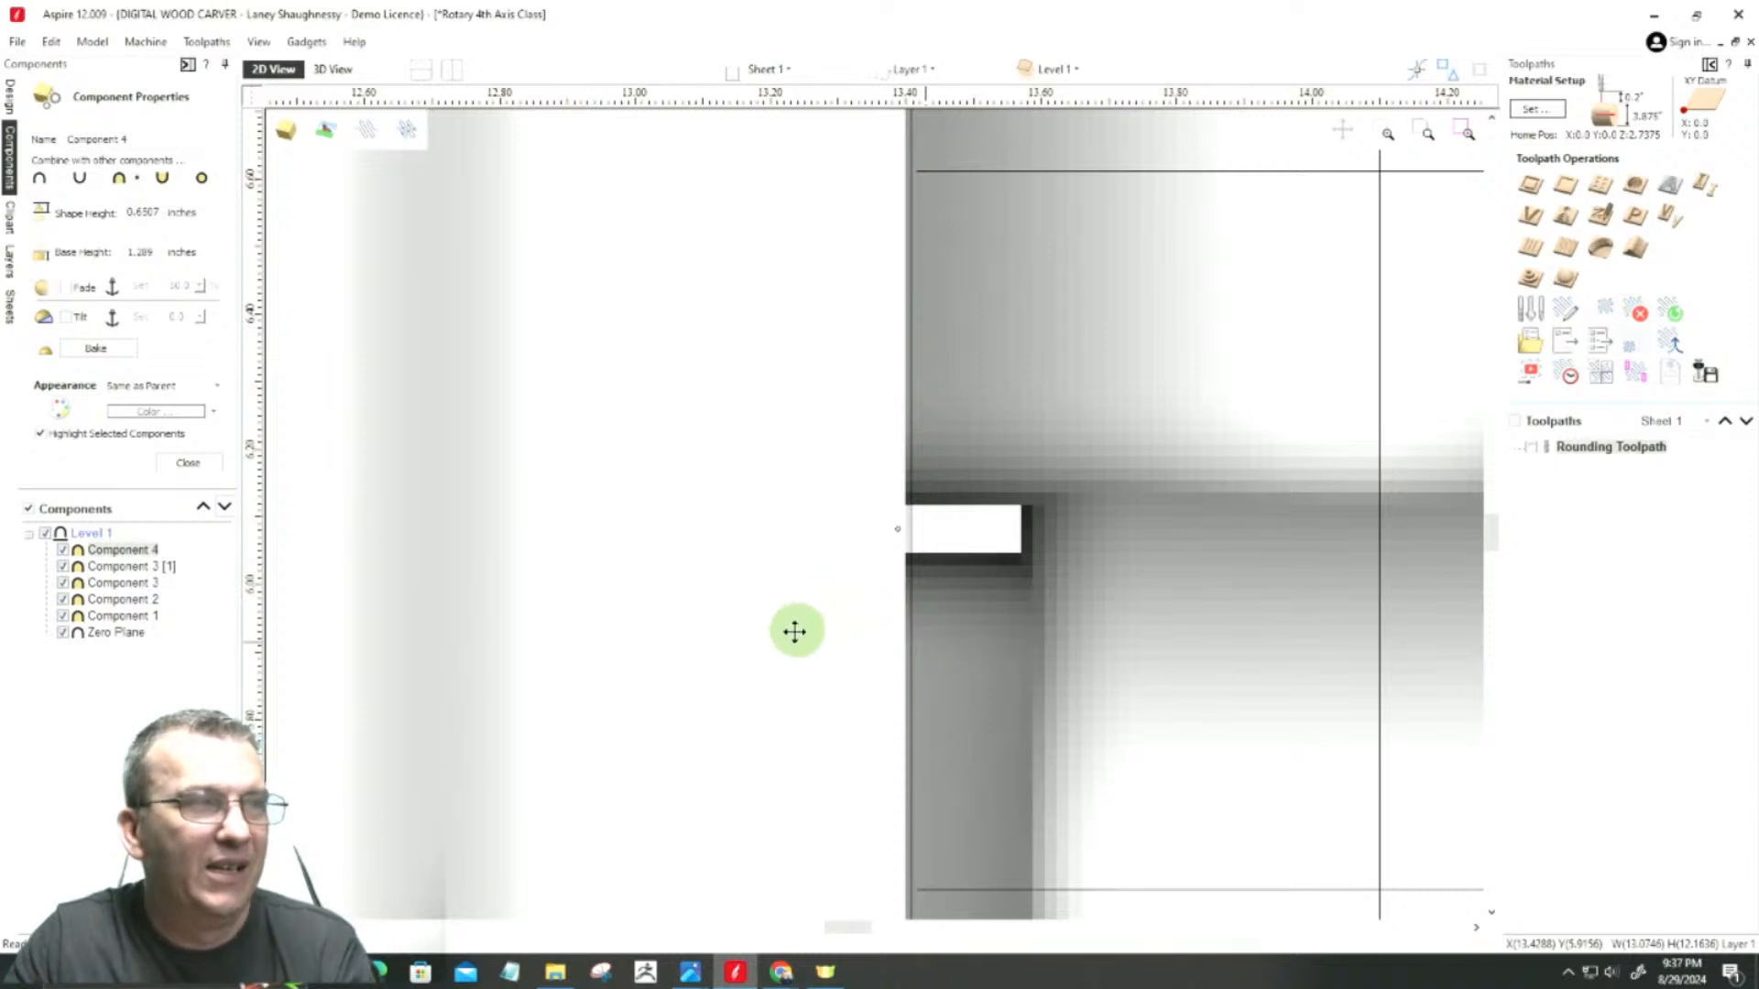
scroll(788, 628, "down", 5)
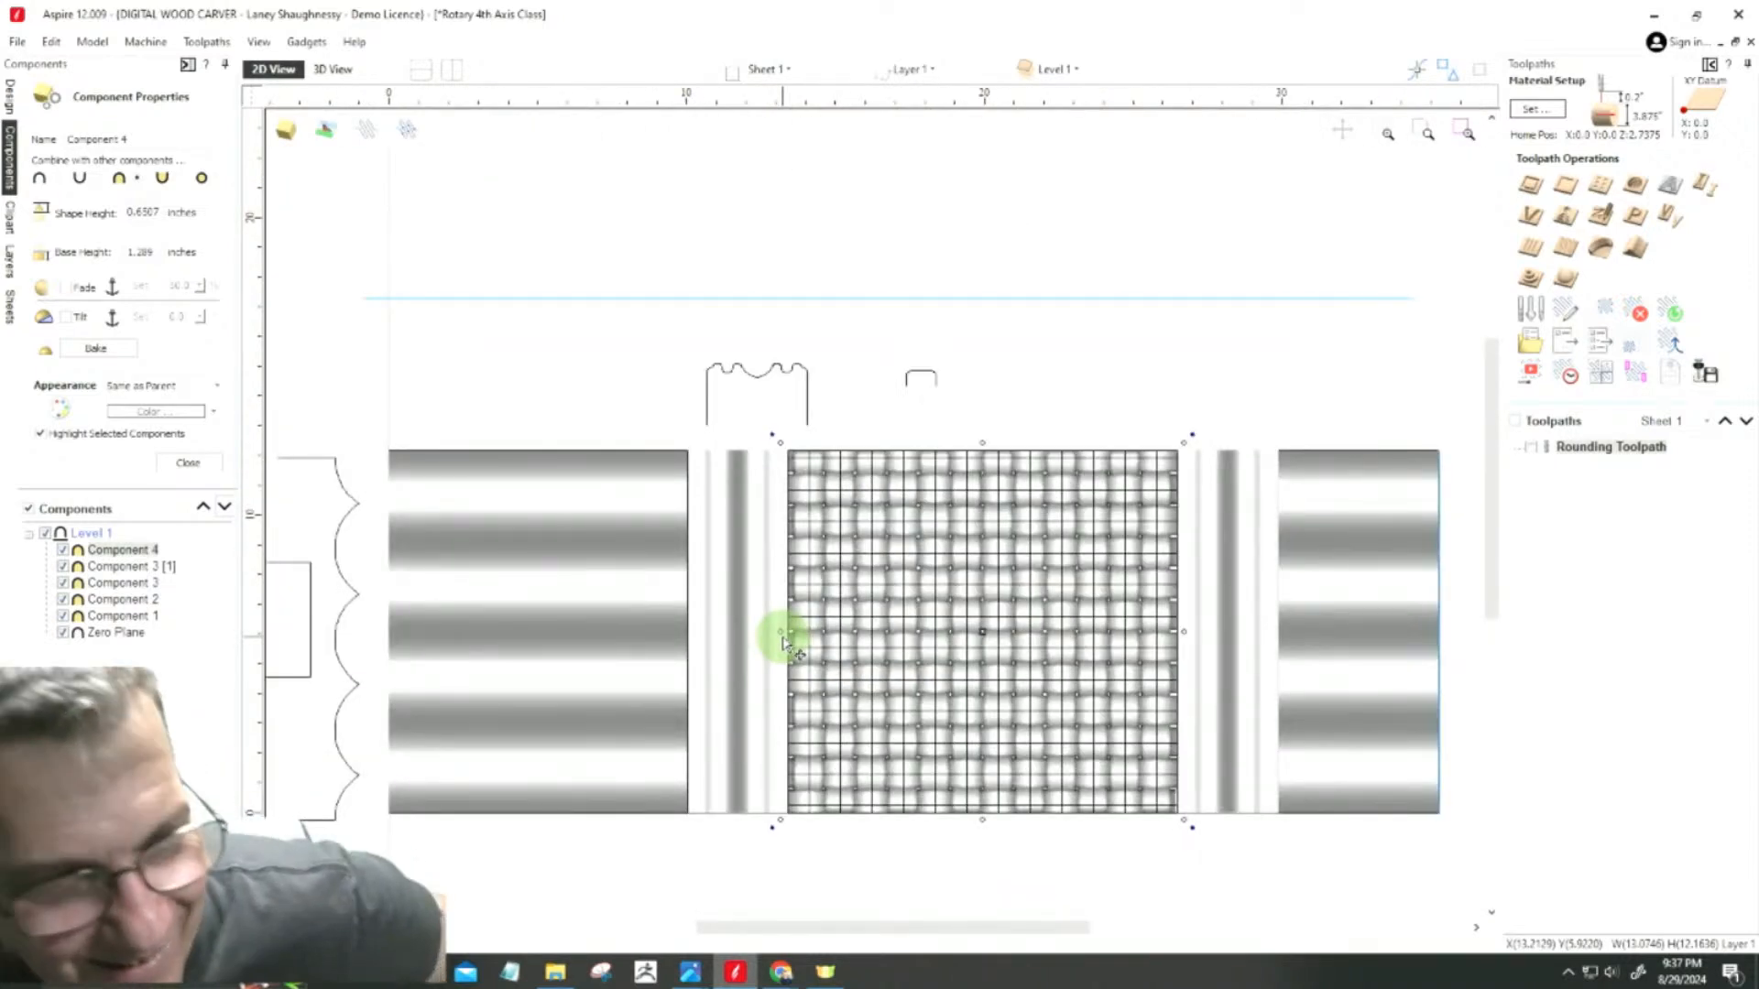
scroll(648, 451, "up", 5)
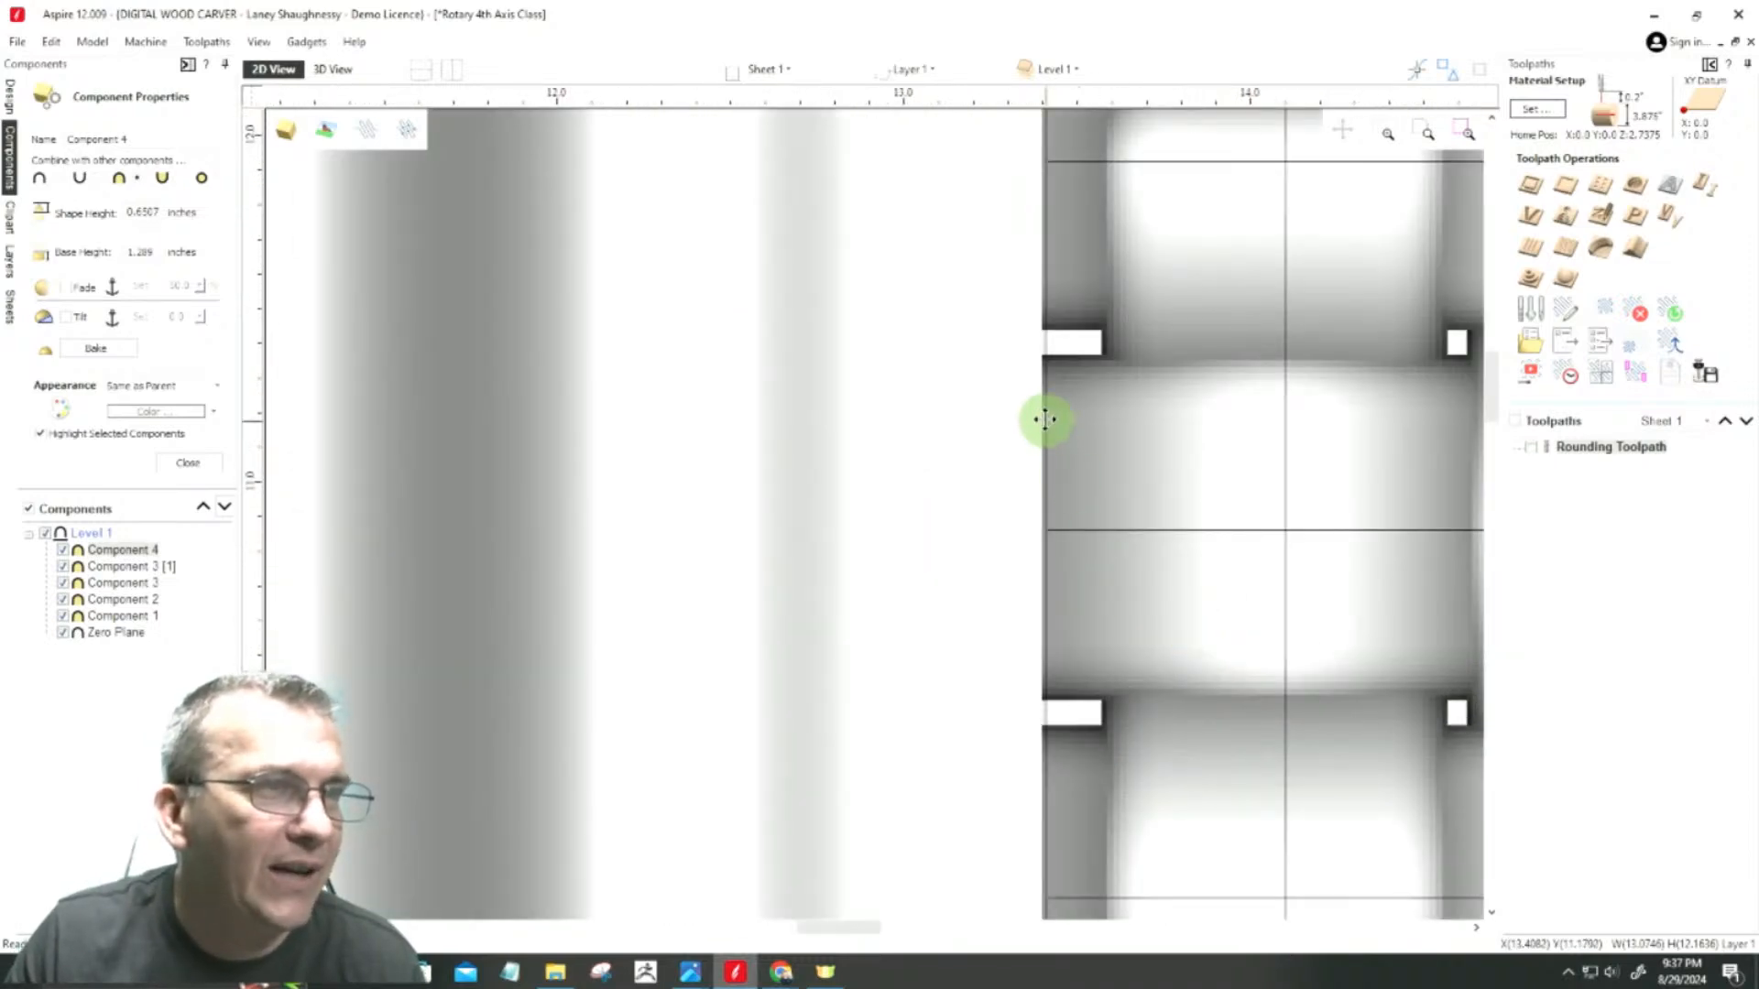
scroll(1046, 442, "up", 1)
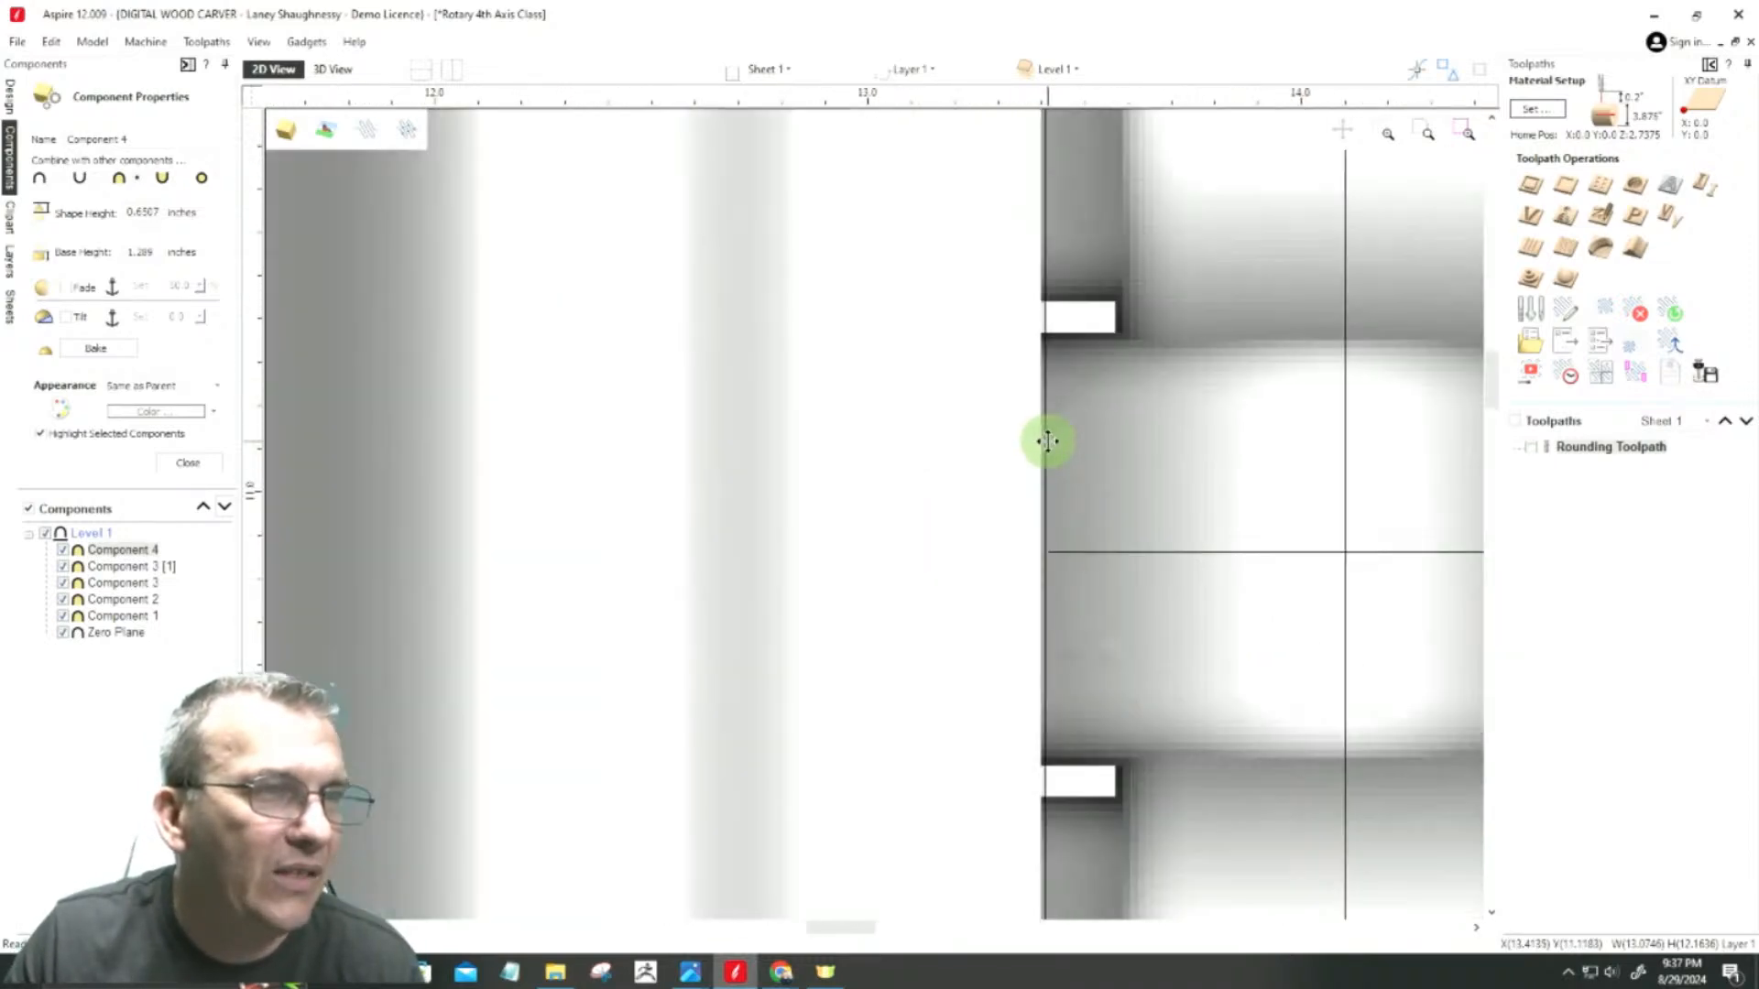
left_click_drag(1043, 446, 1111, 446)
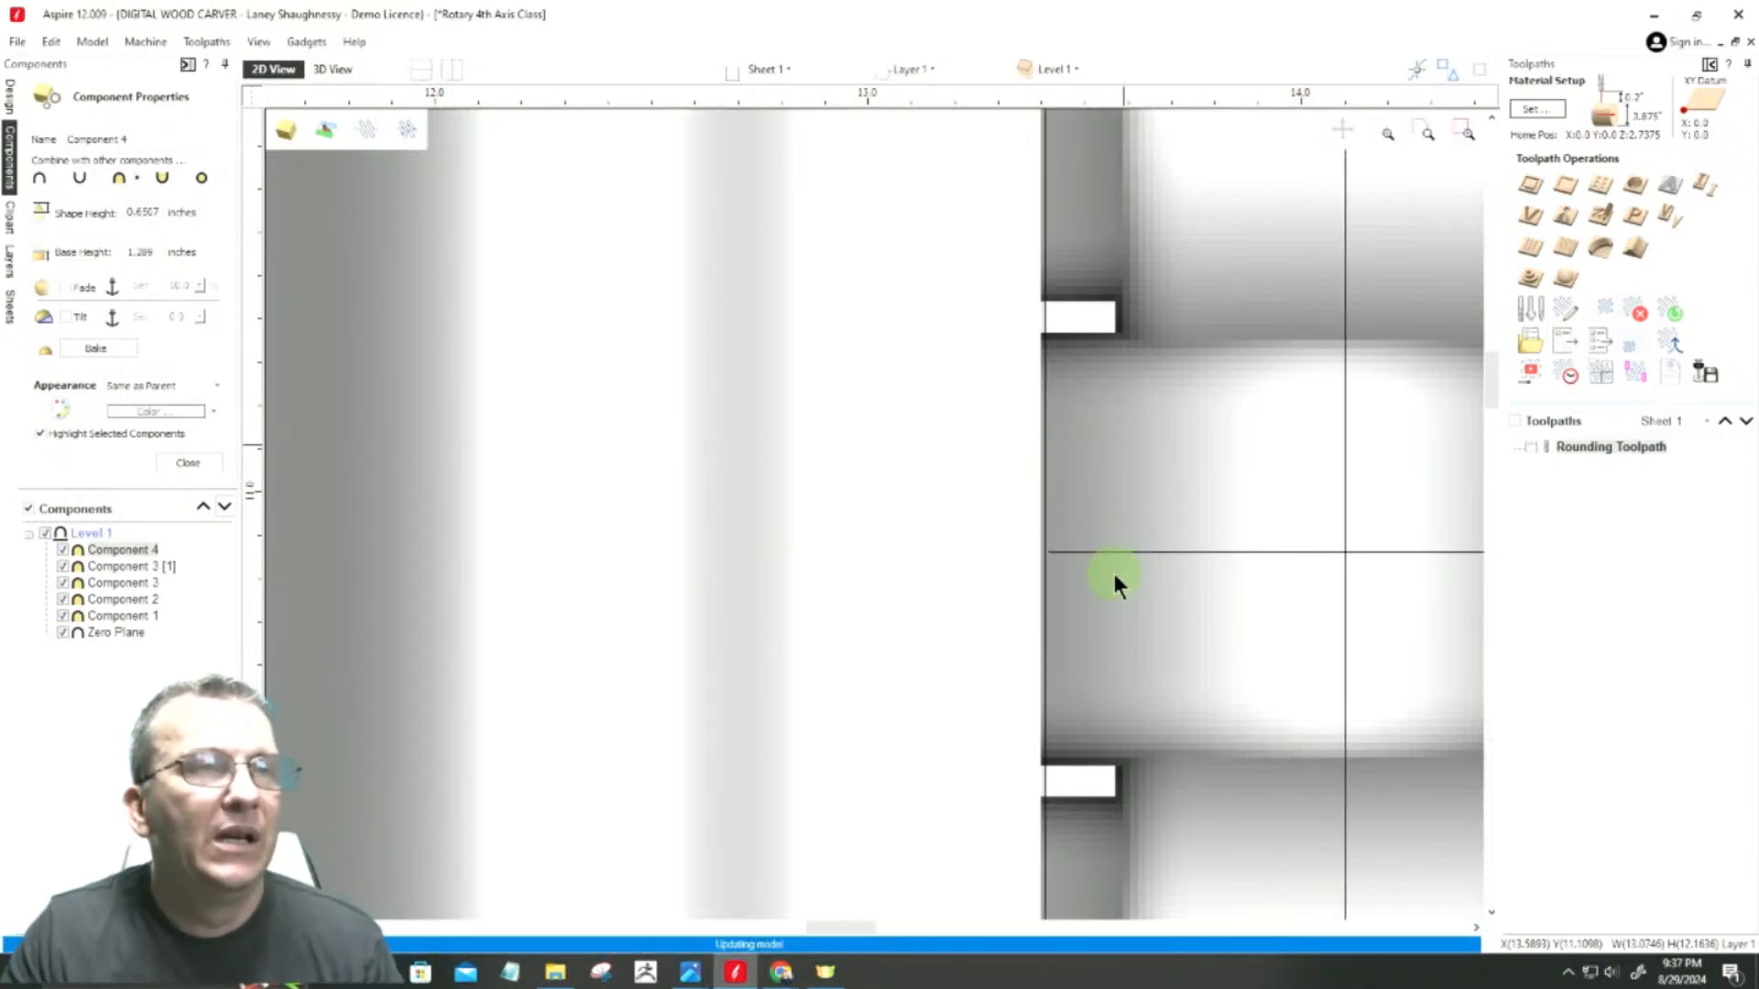
scroll(1283, 559, "down", 2)
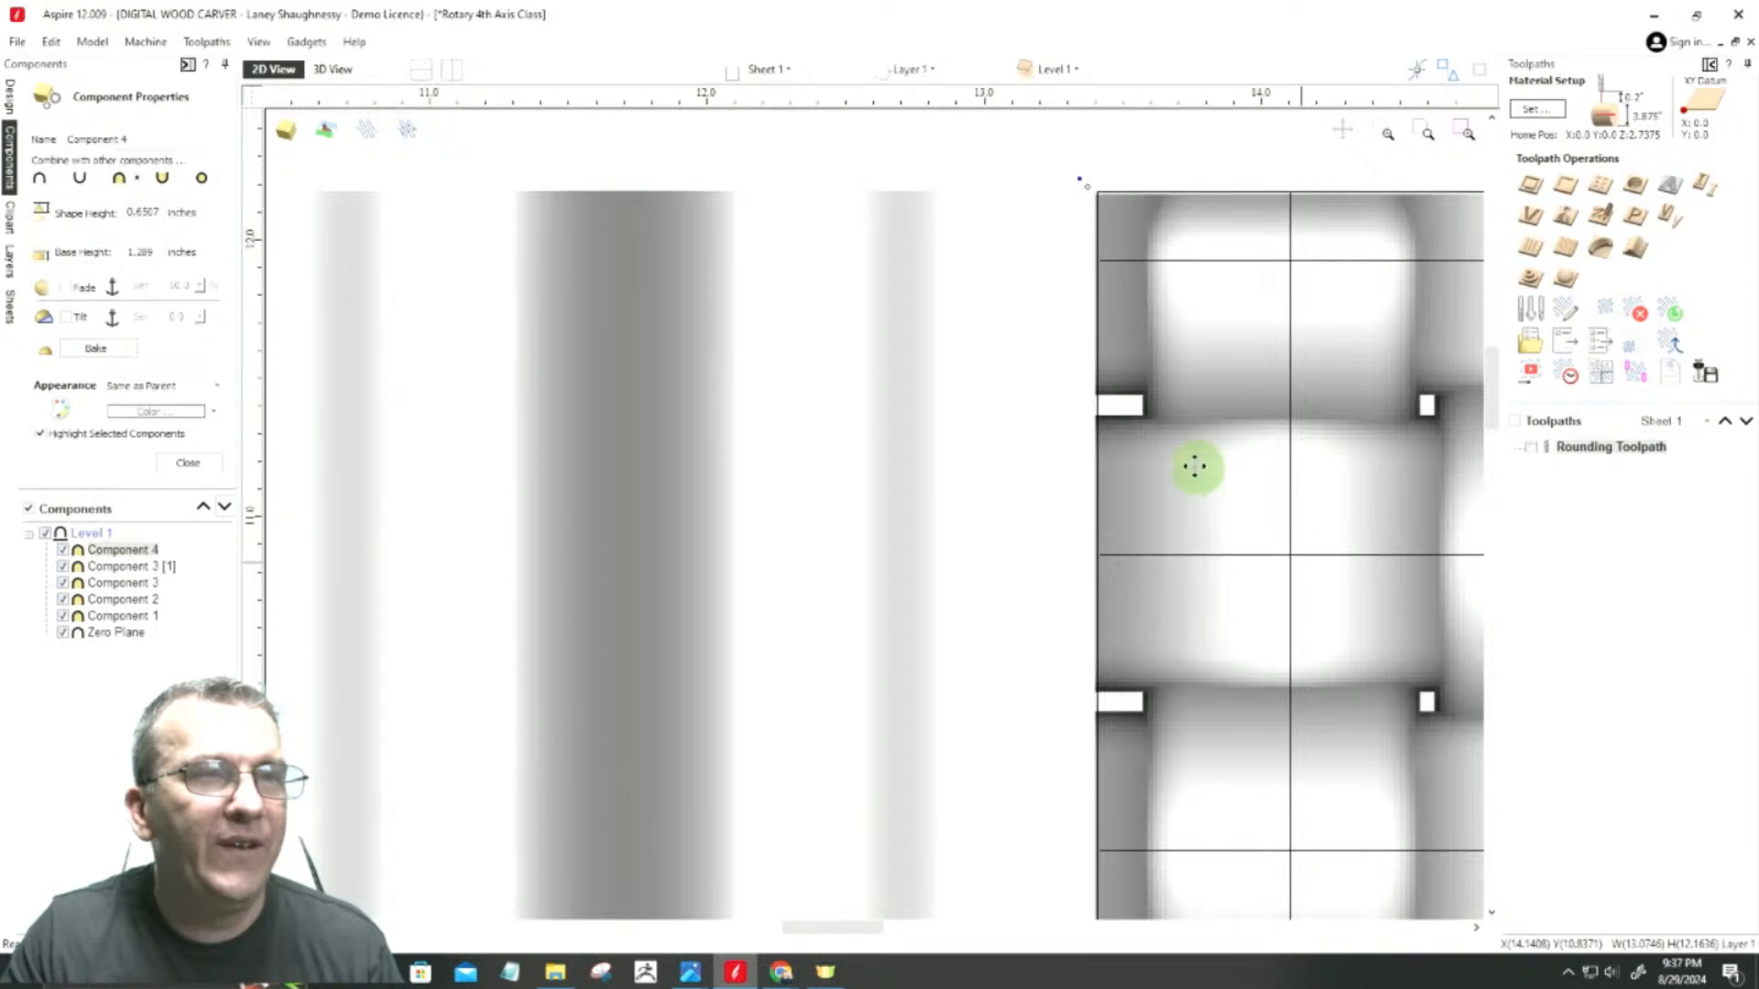
scroll(1150, 202, "down", 1)
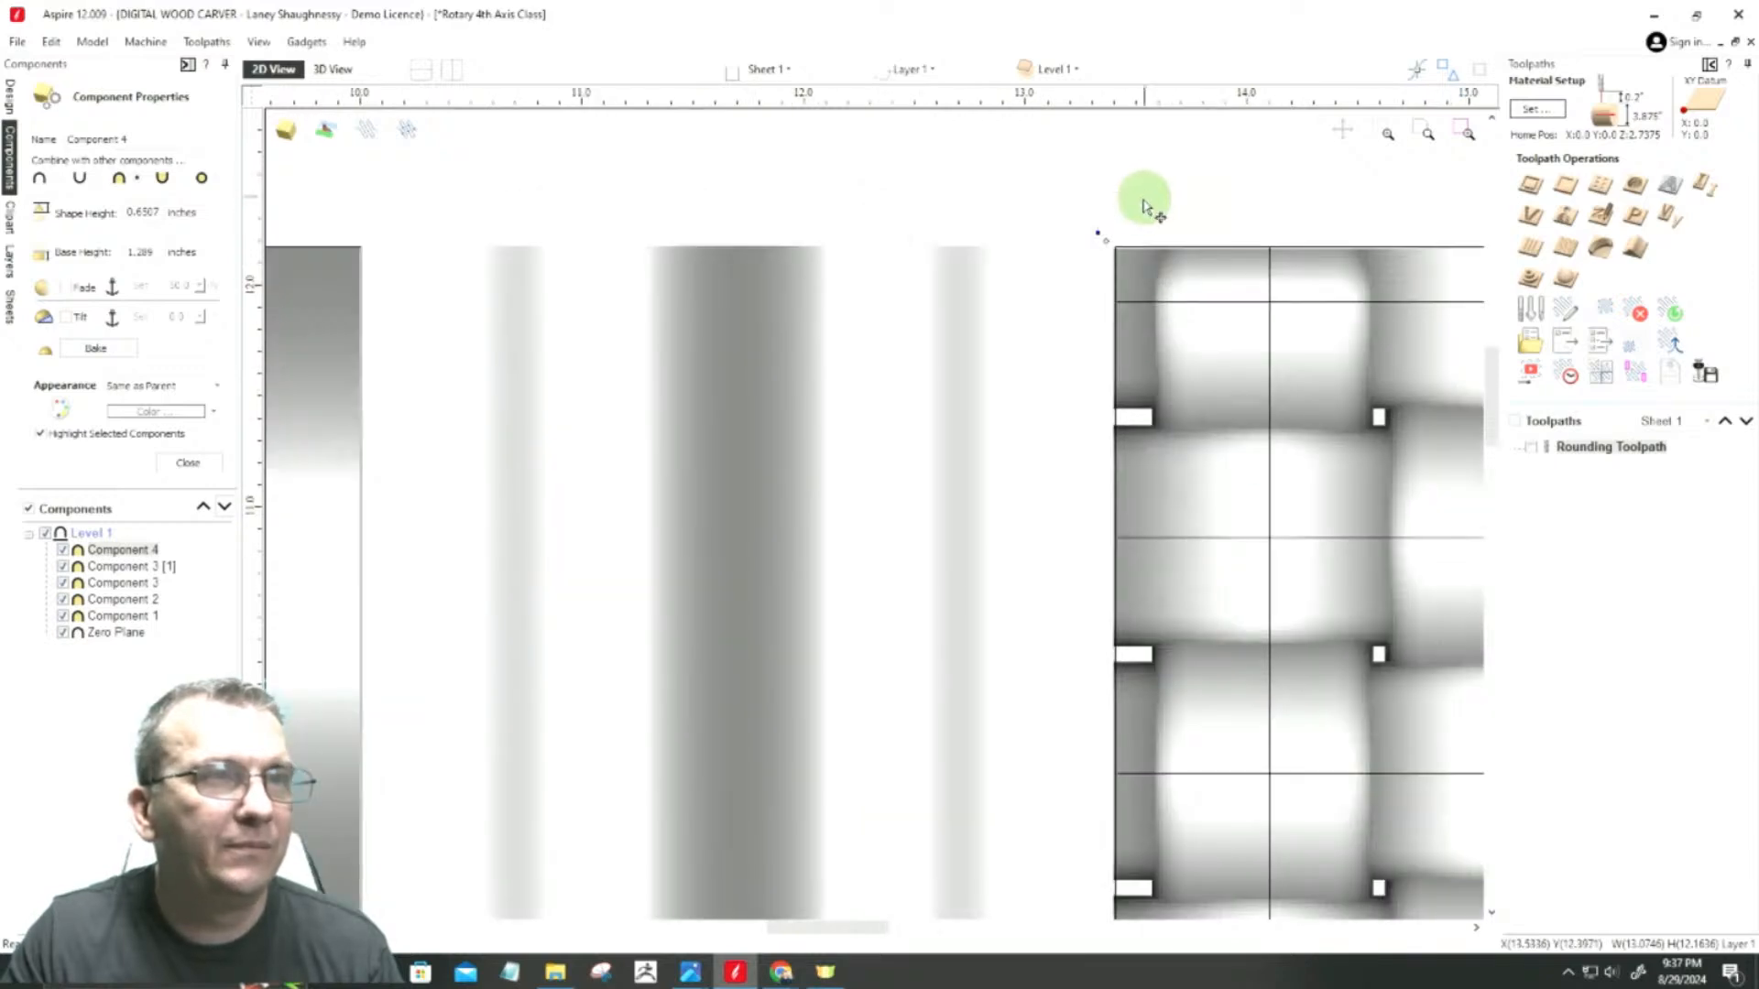
left_click(1141, 245)
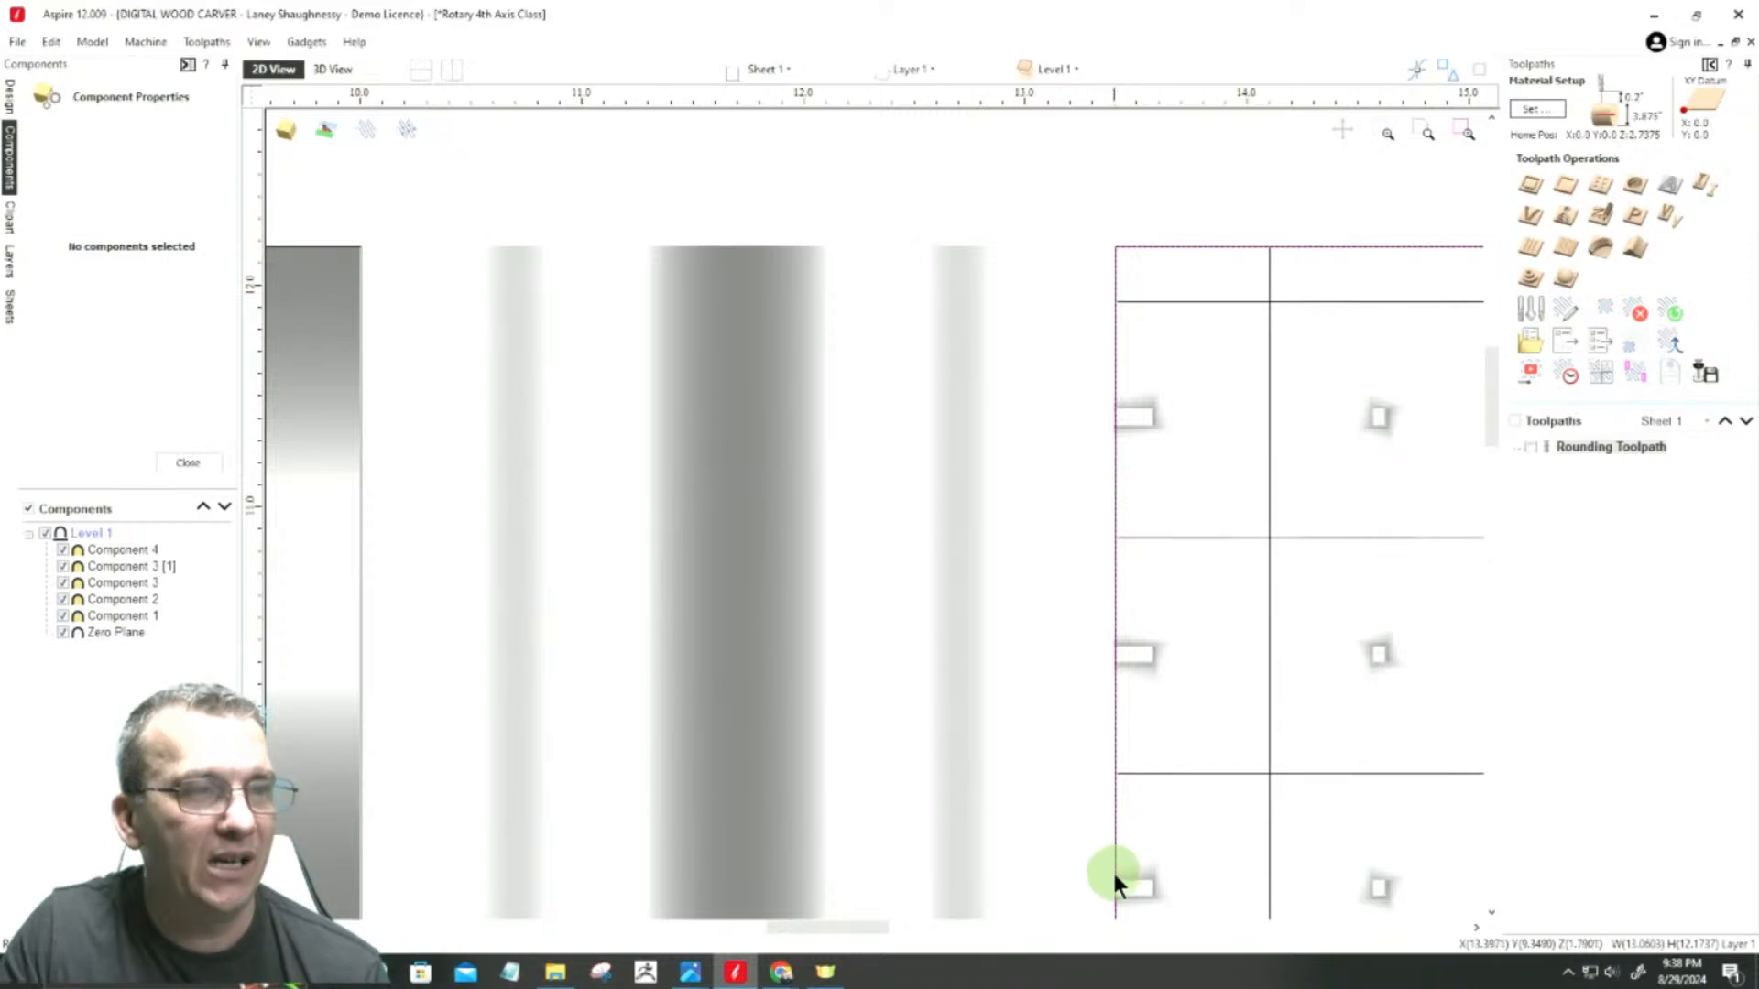
scroll(861, 411, "down", 3)
scroll(861, 412, "down", 3)
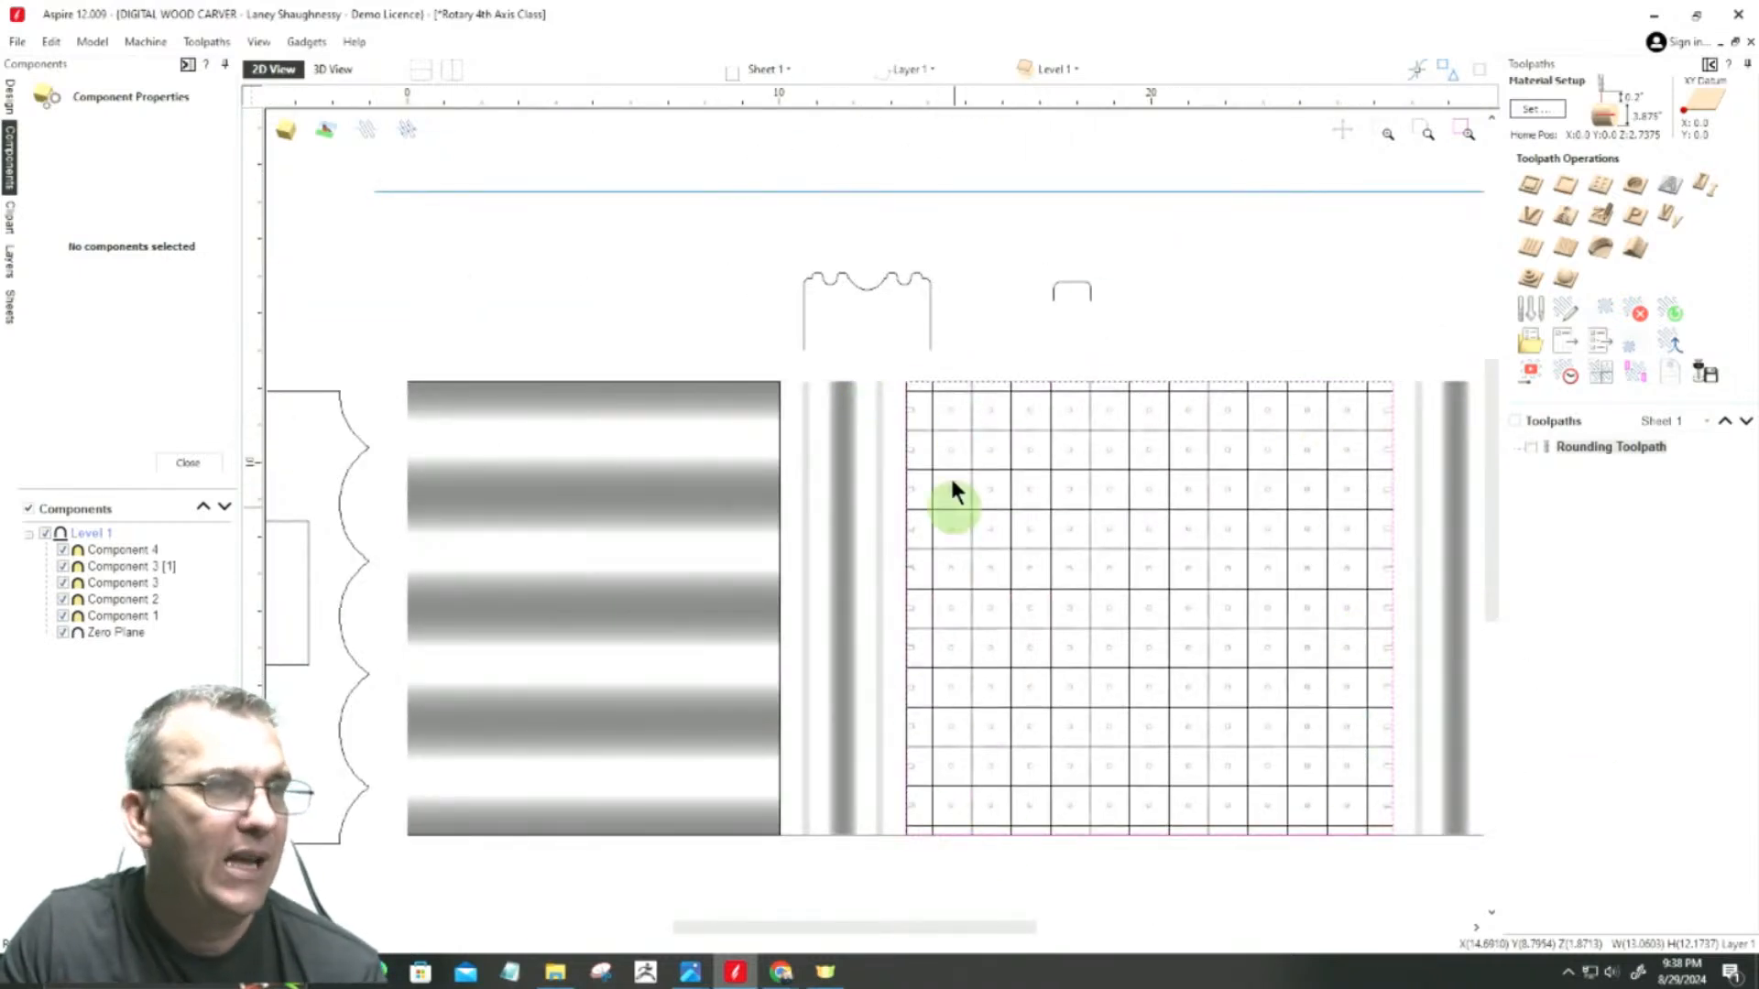
left_click(180, 465)
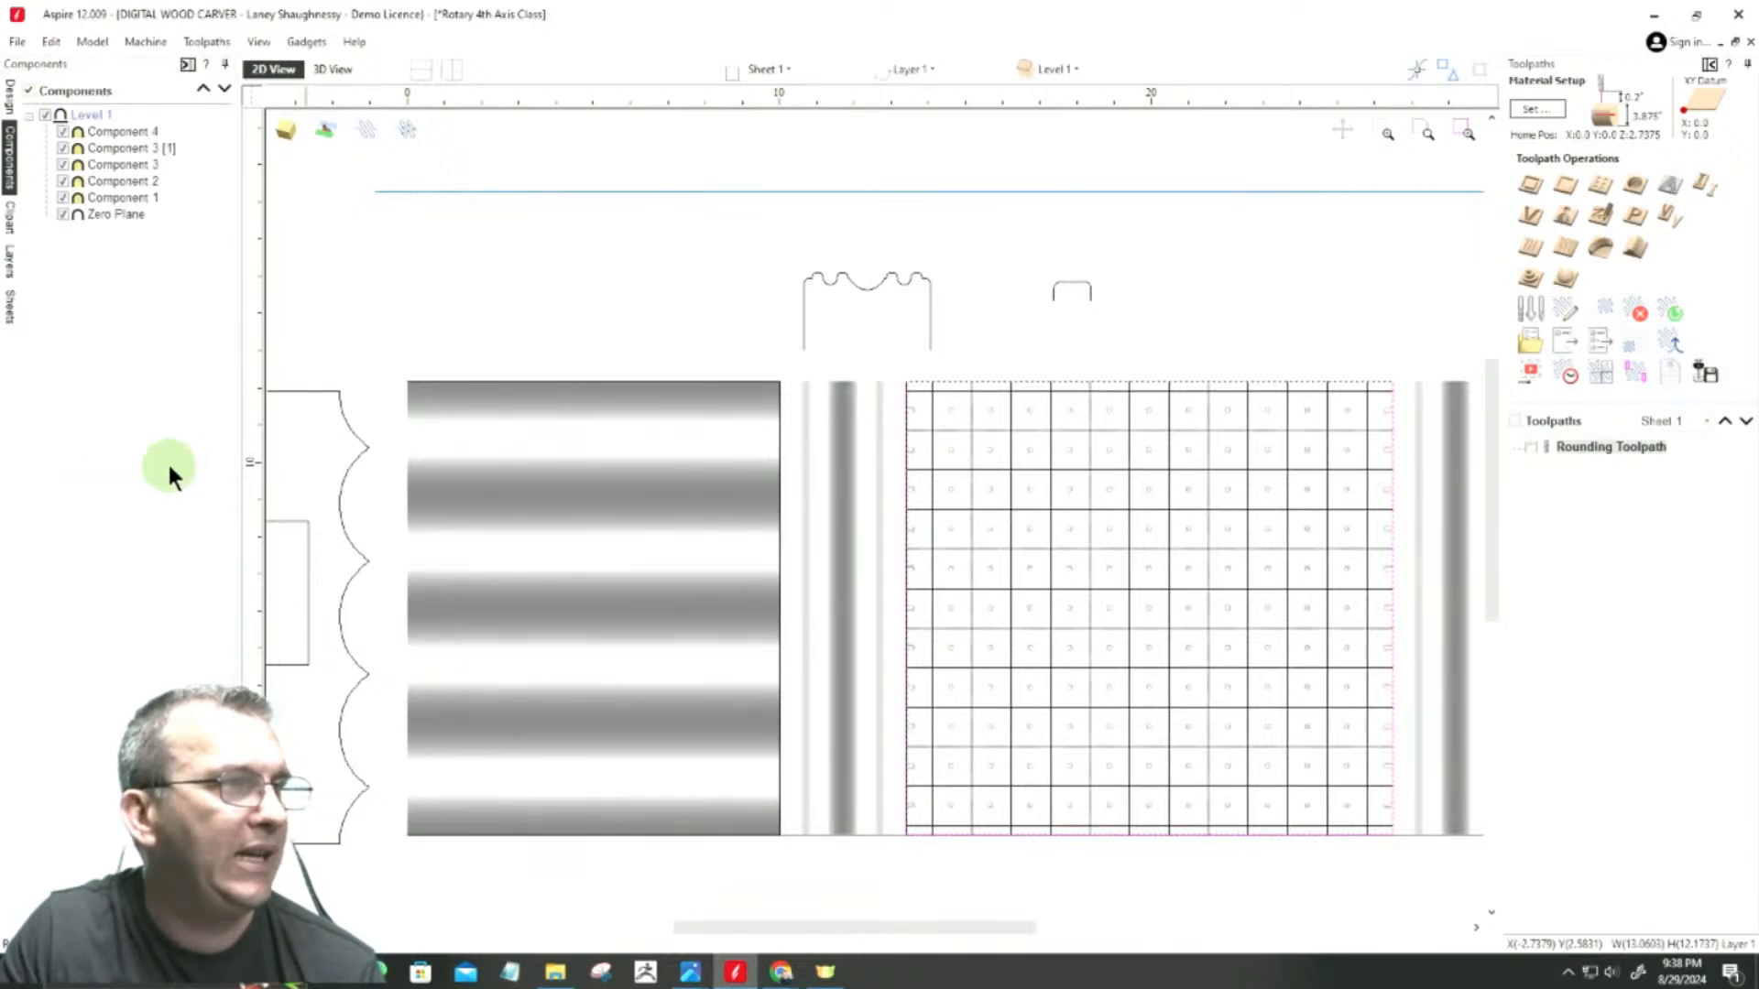
left_click(9, 96)
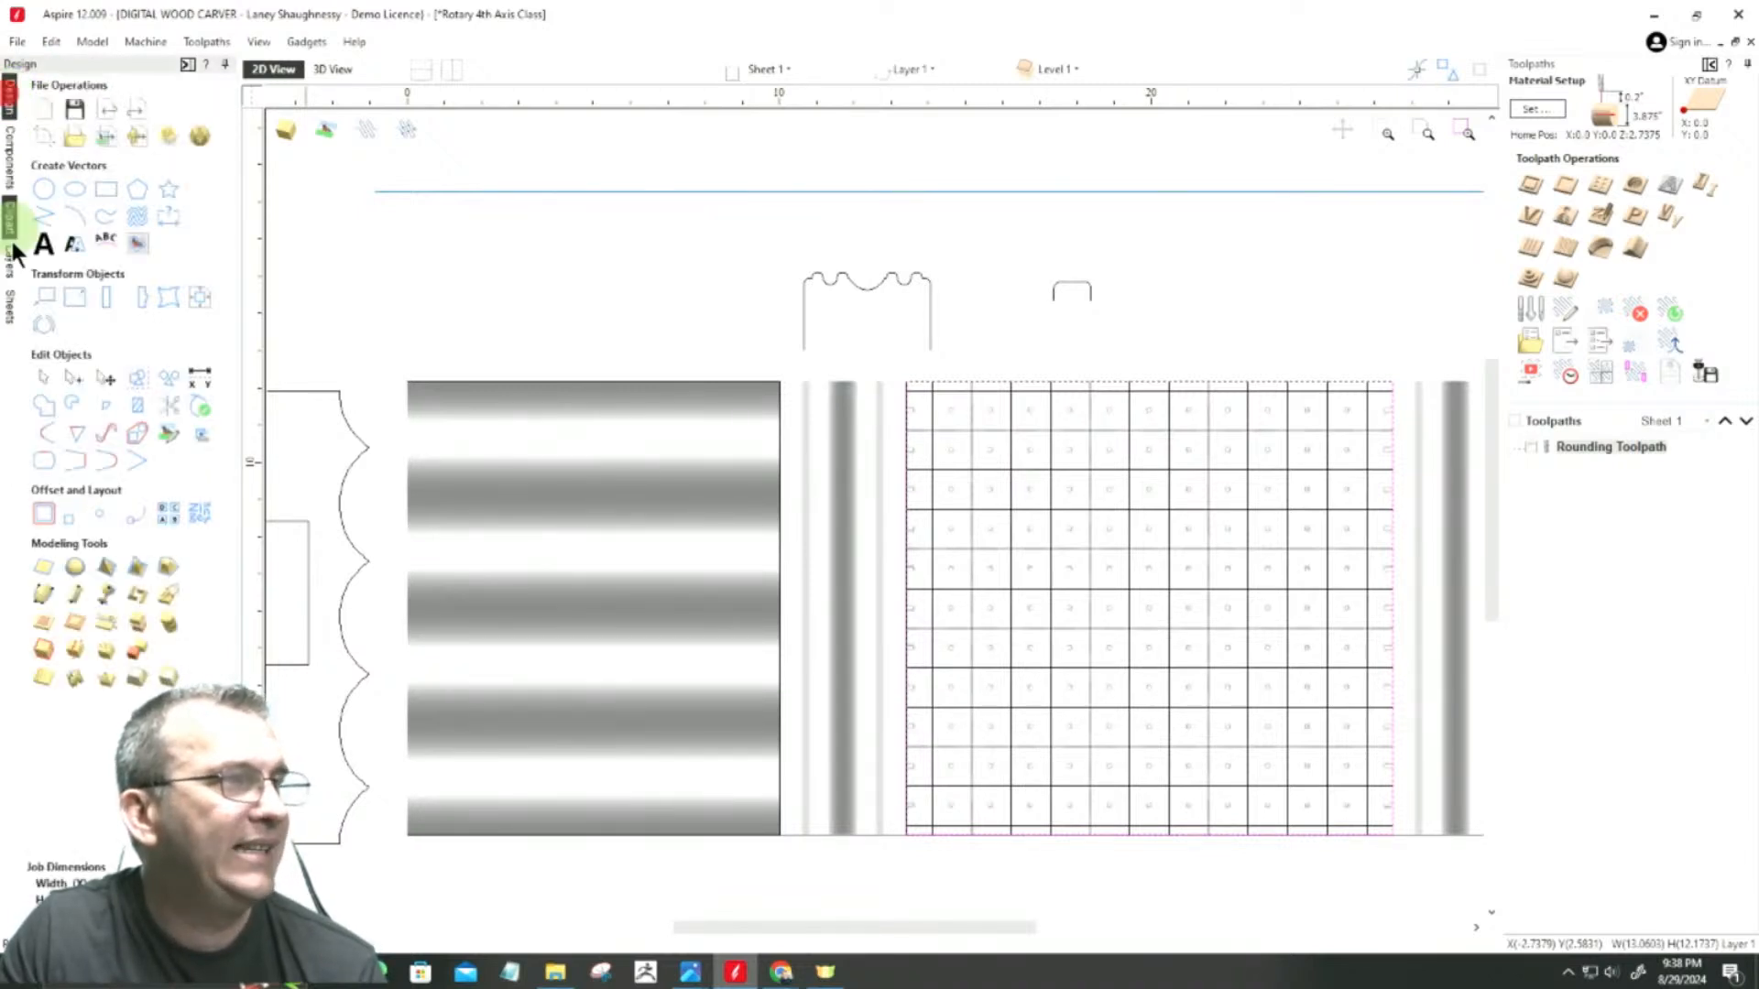
left_click(41, 568)
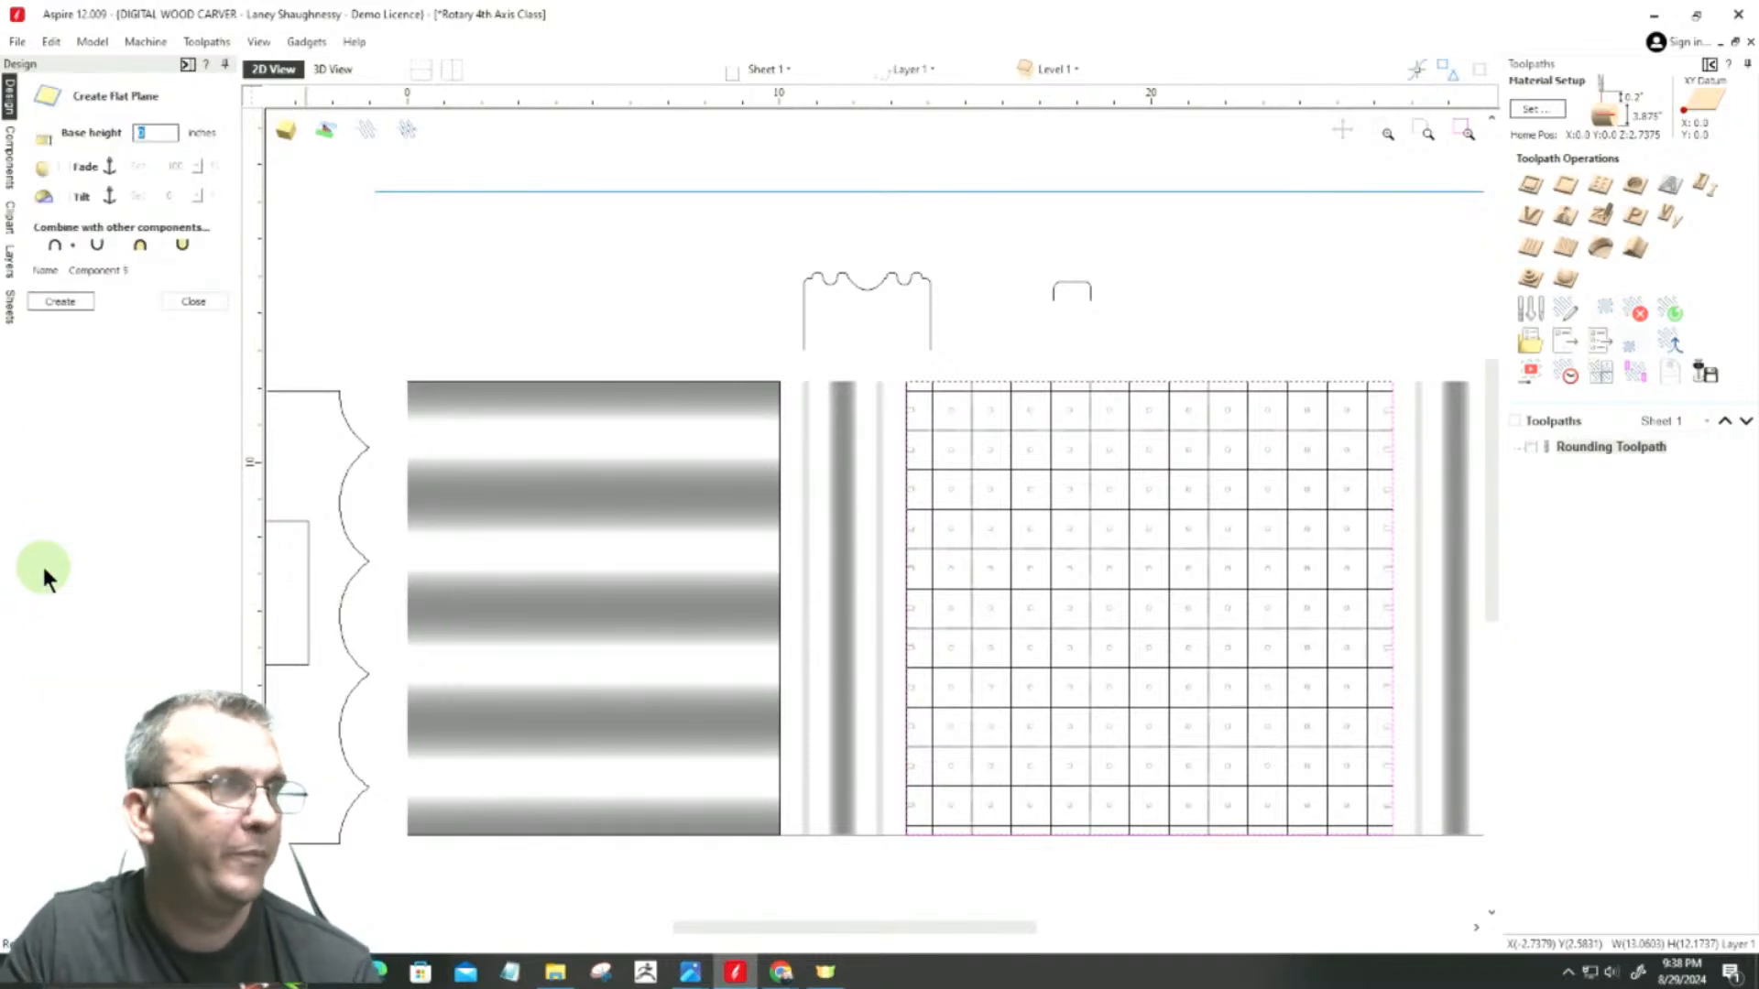
left_click(158, 134)
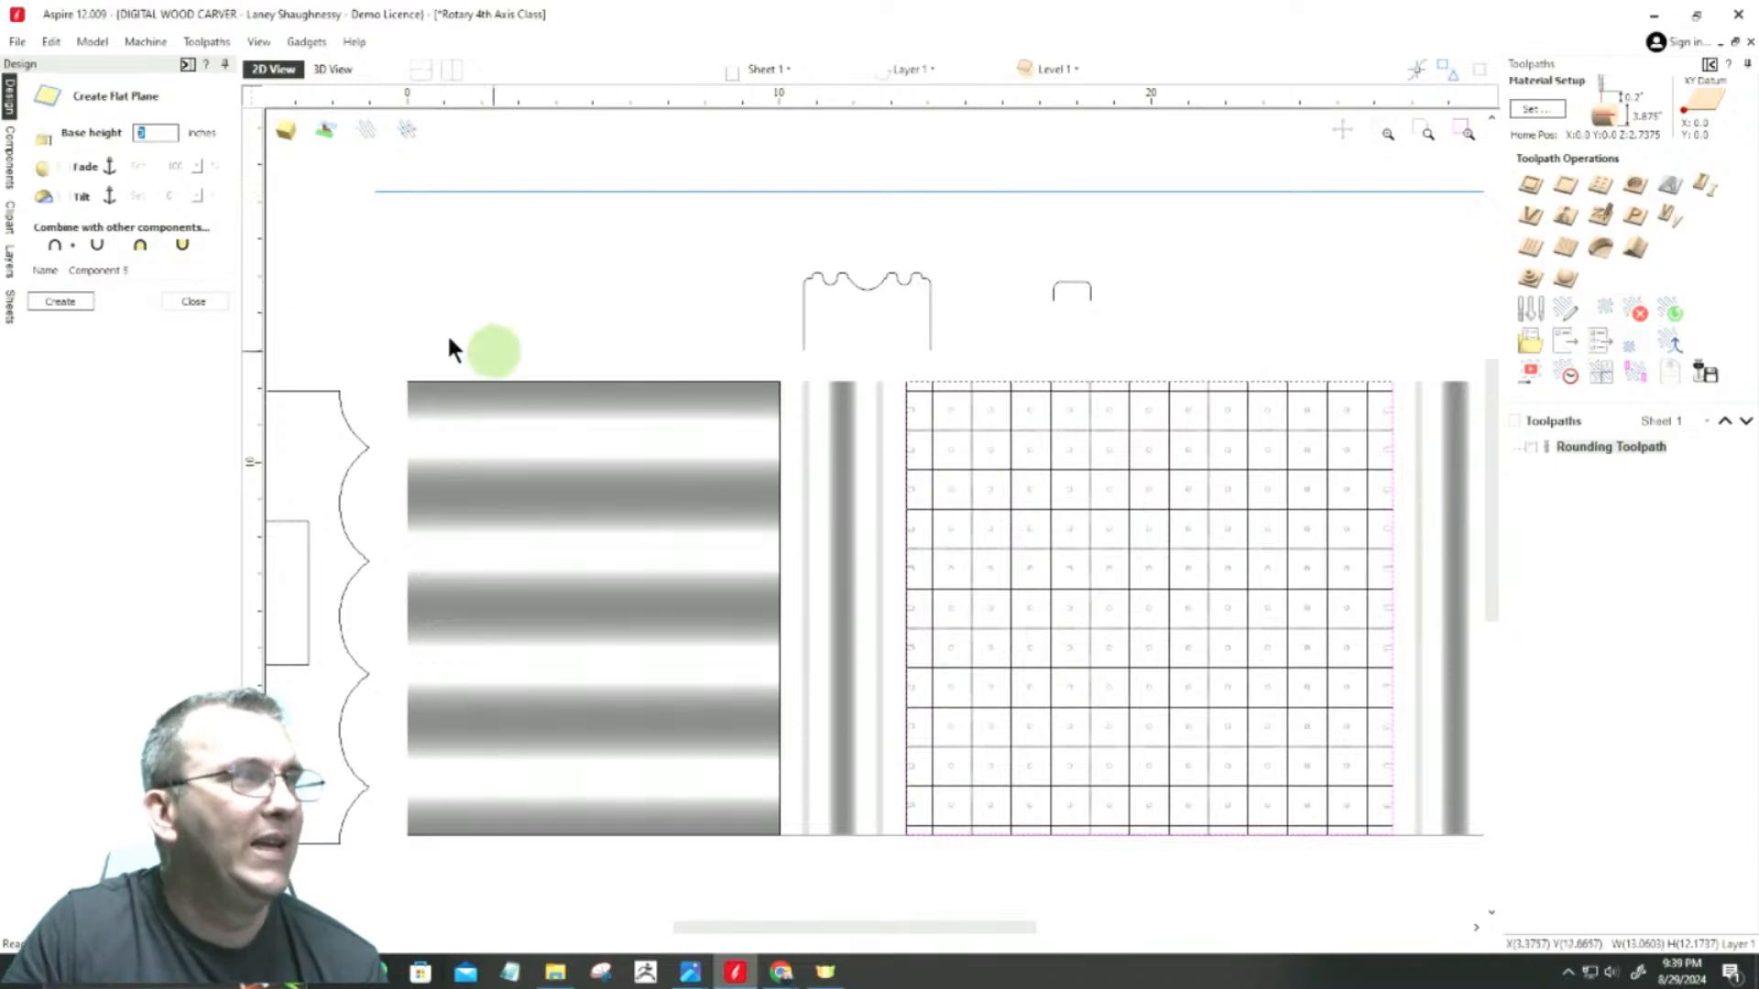
left_click(187, 301)
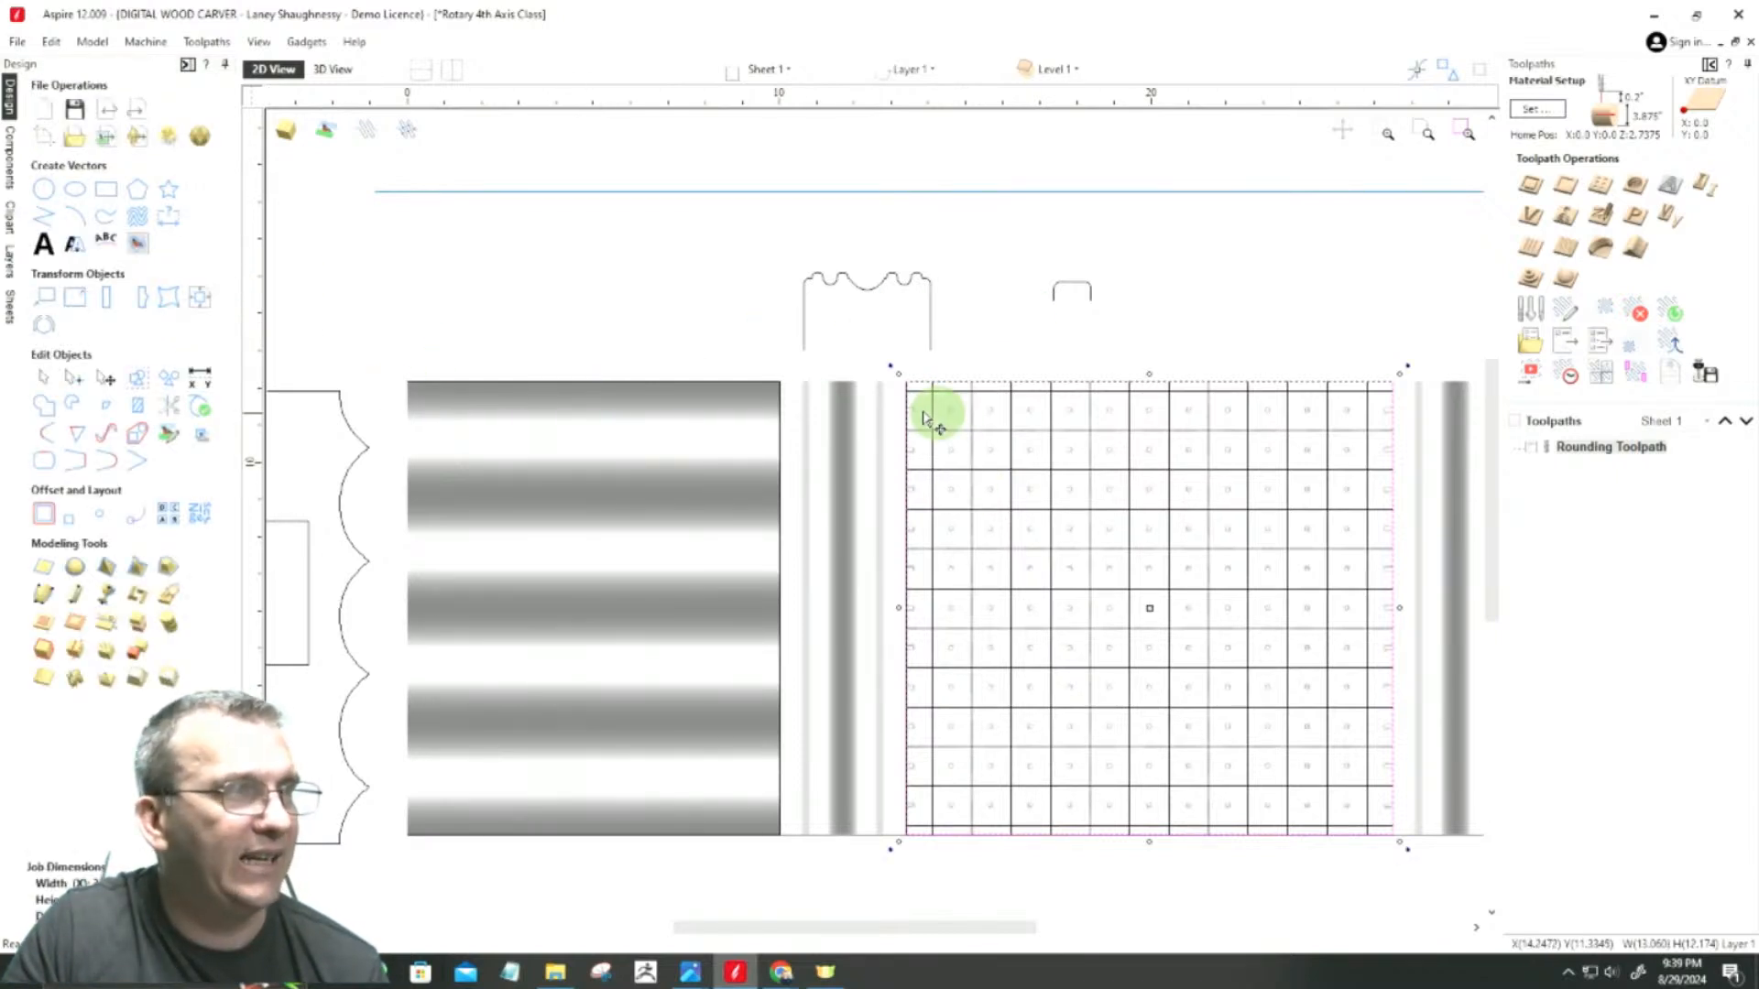
Step: Open the properties of the woven Component 4 and switch to Calculator
left_click(11, 157)
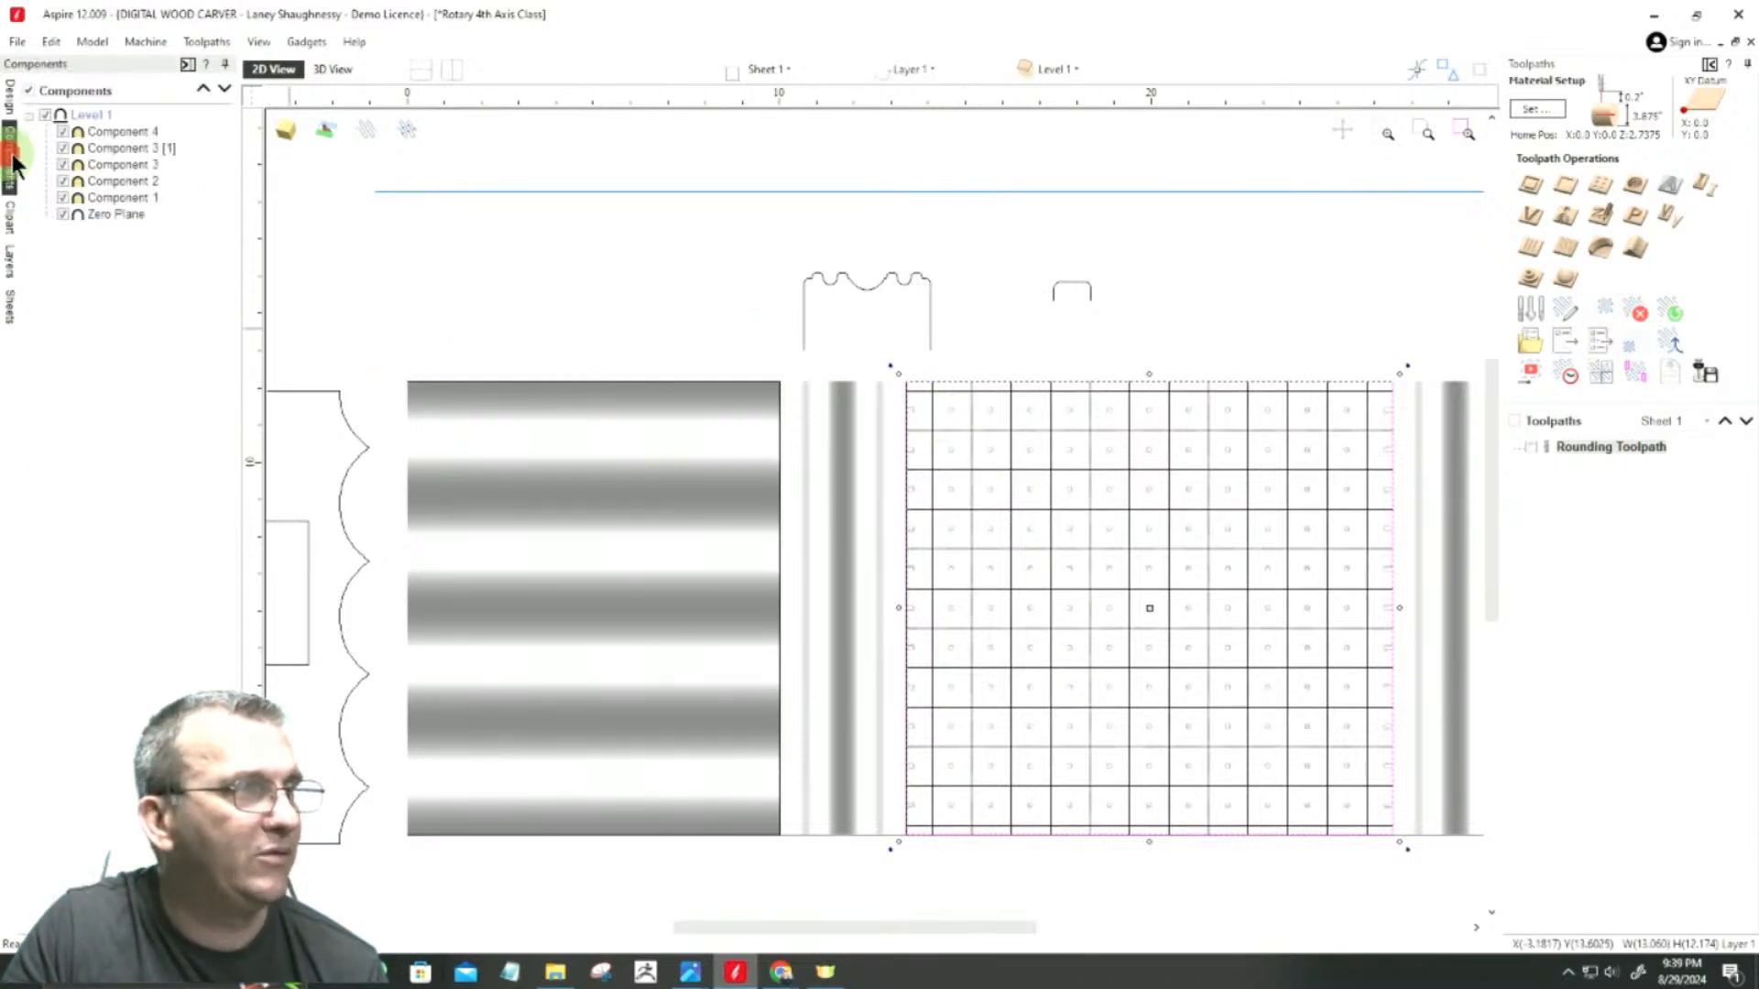
double_click(102, 133)
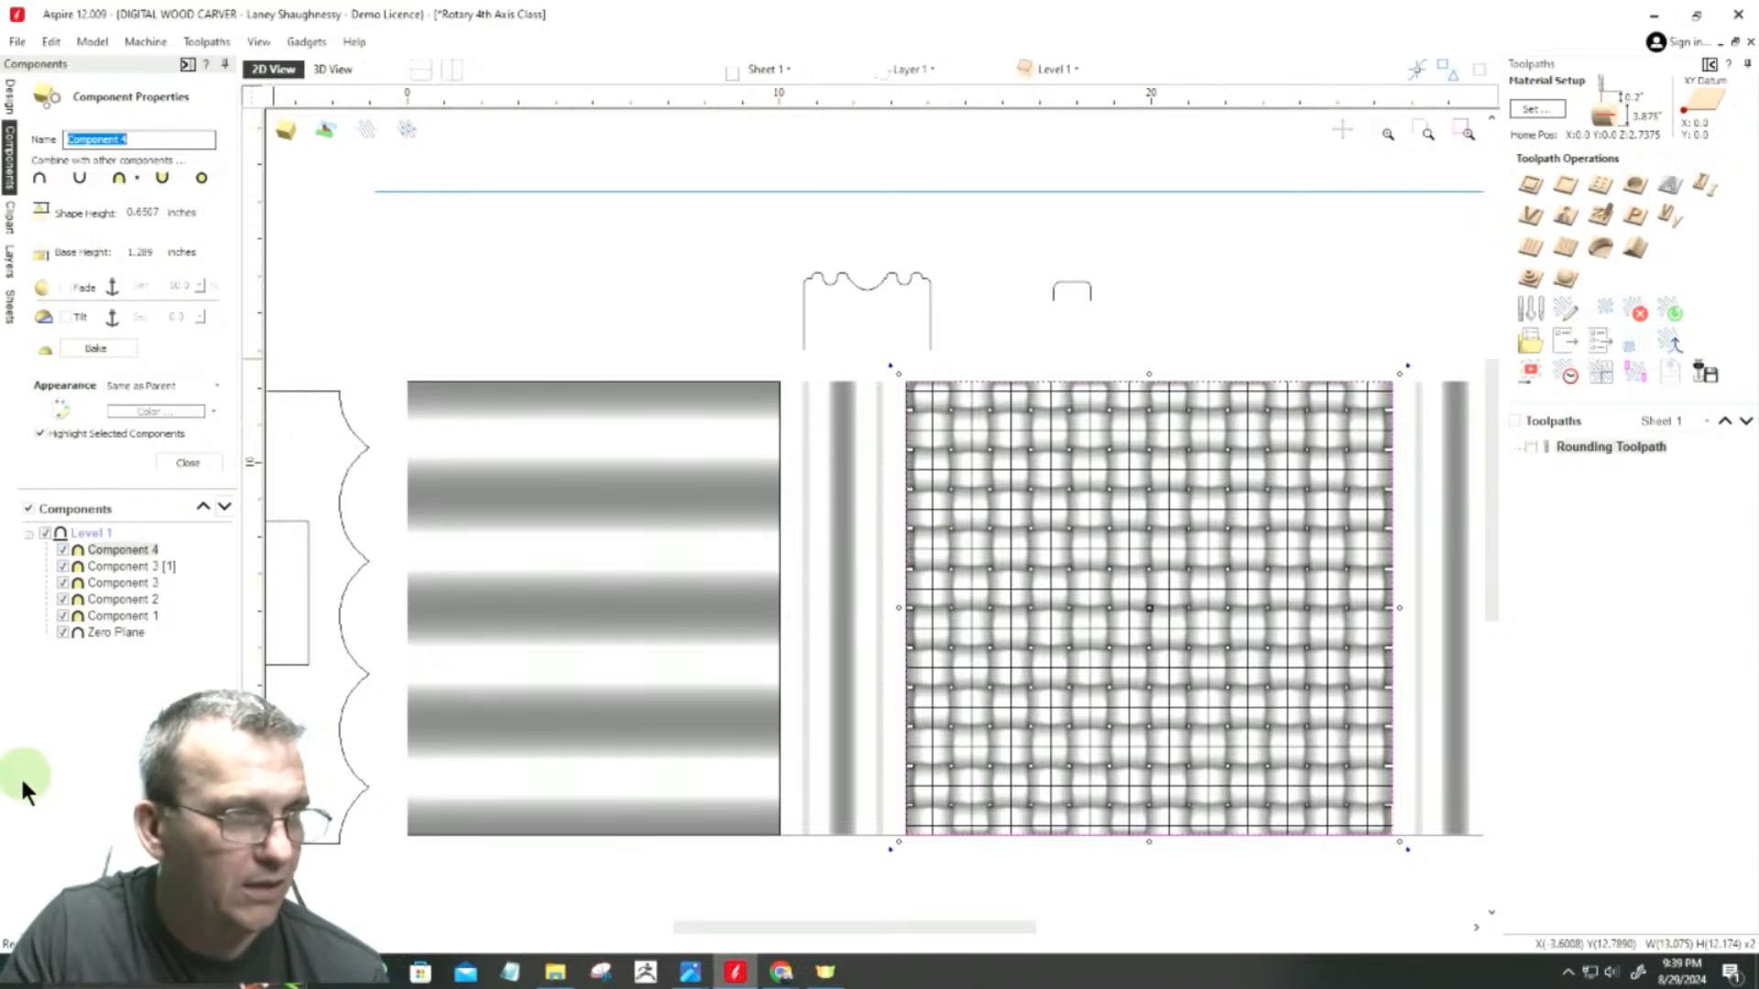
left_click(22, 973)
scroll(79, 824, "down", 5)
left_click(97, 738)
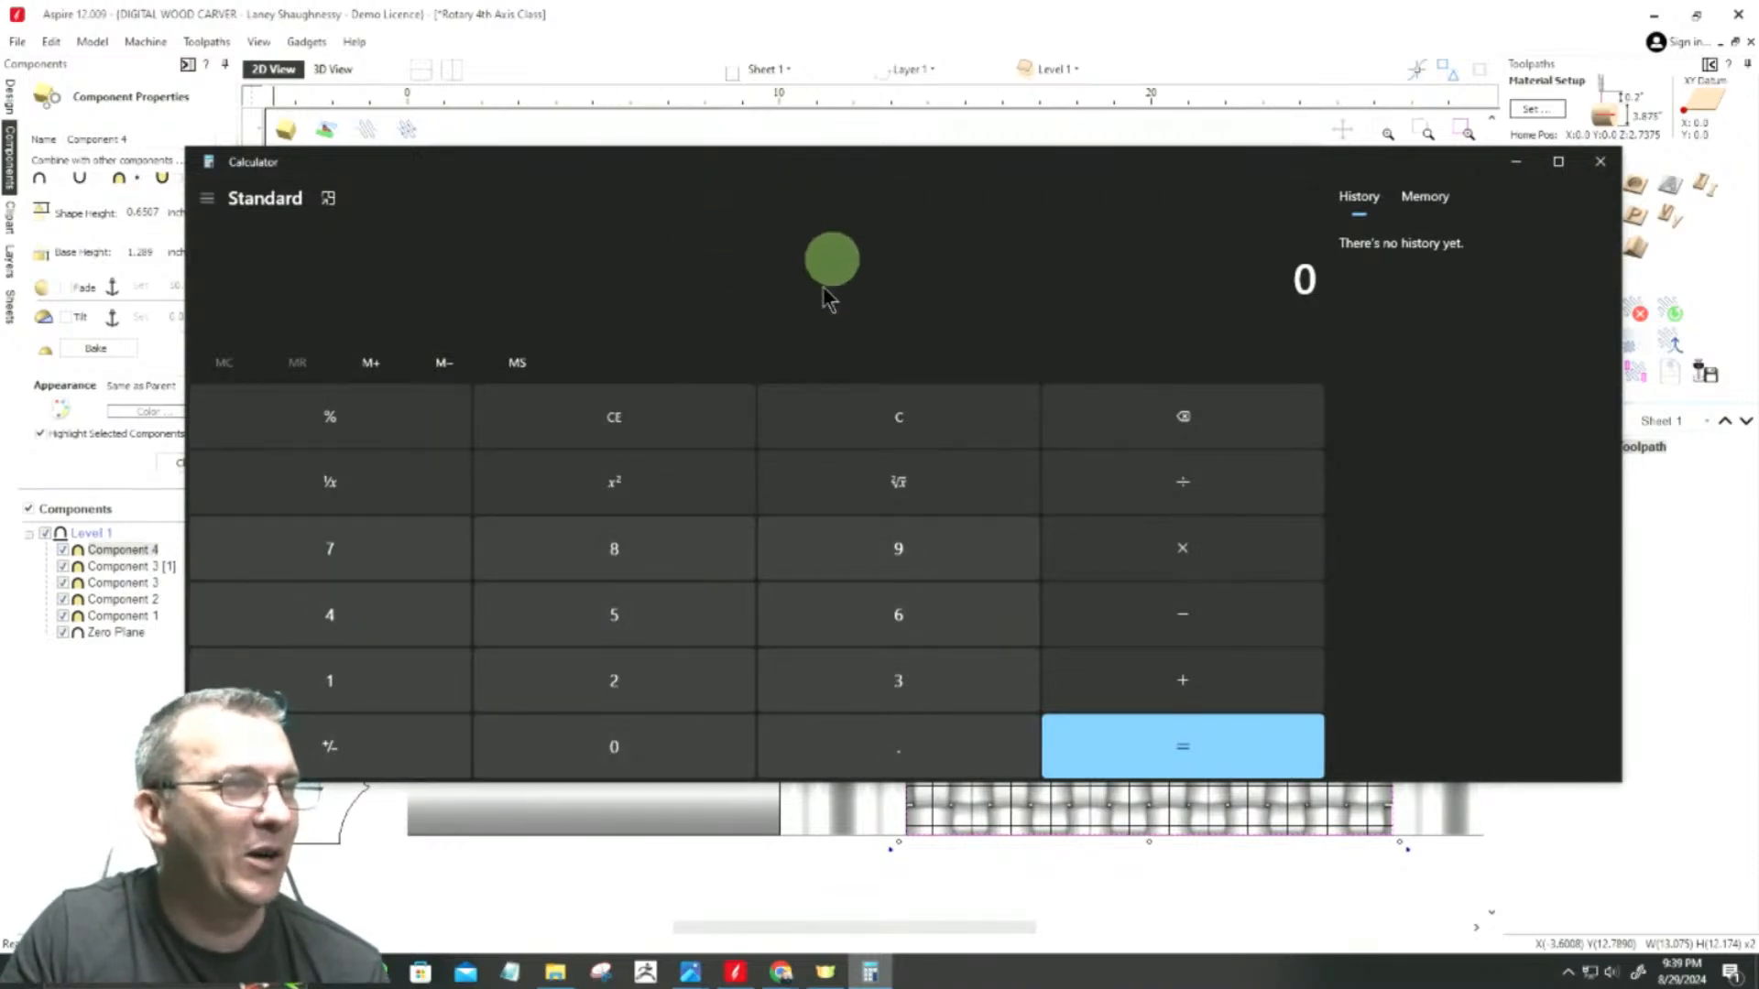
Step: Add the weave's 0.6507-inch shape height and 1.289-inch base height, and move the calculator clear of the component properties
left_click(869, 753)
left_click(885, 630)
left_click(620, 606)
left_click(596, 742)
left_click(343, 540)
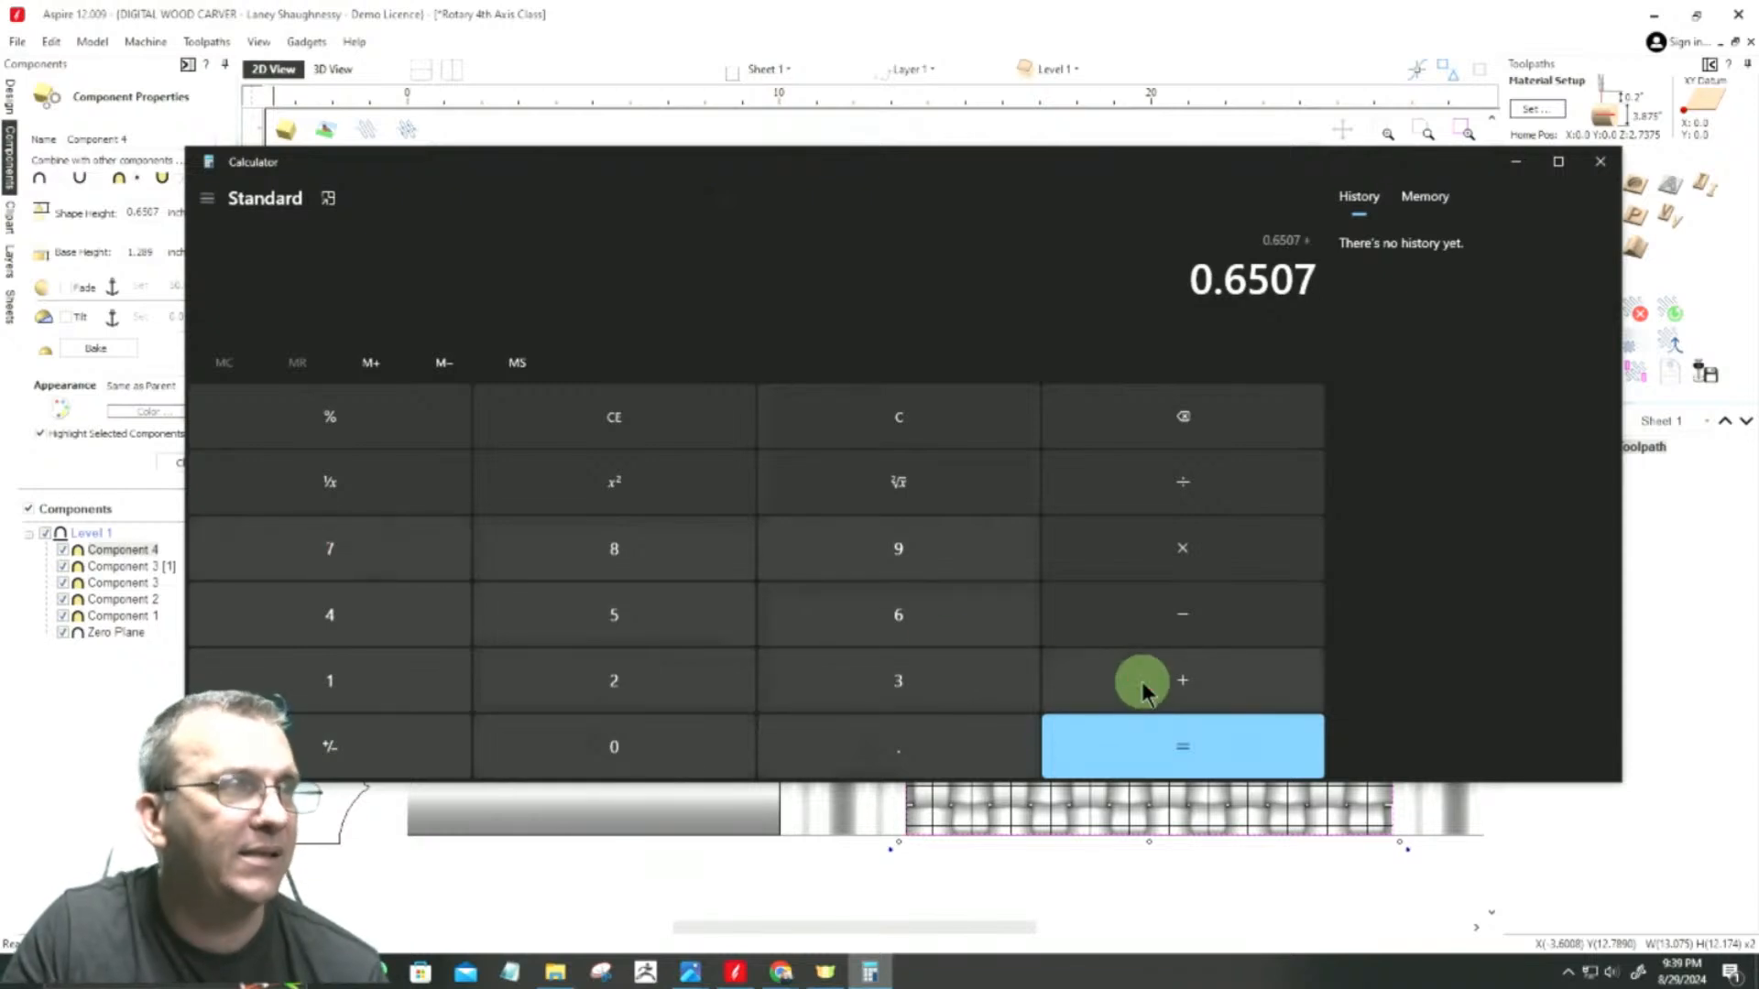
left_click(326, 680)
left_click(875, 756)
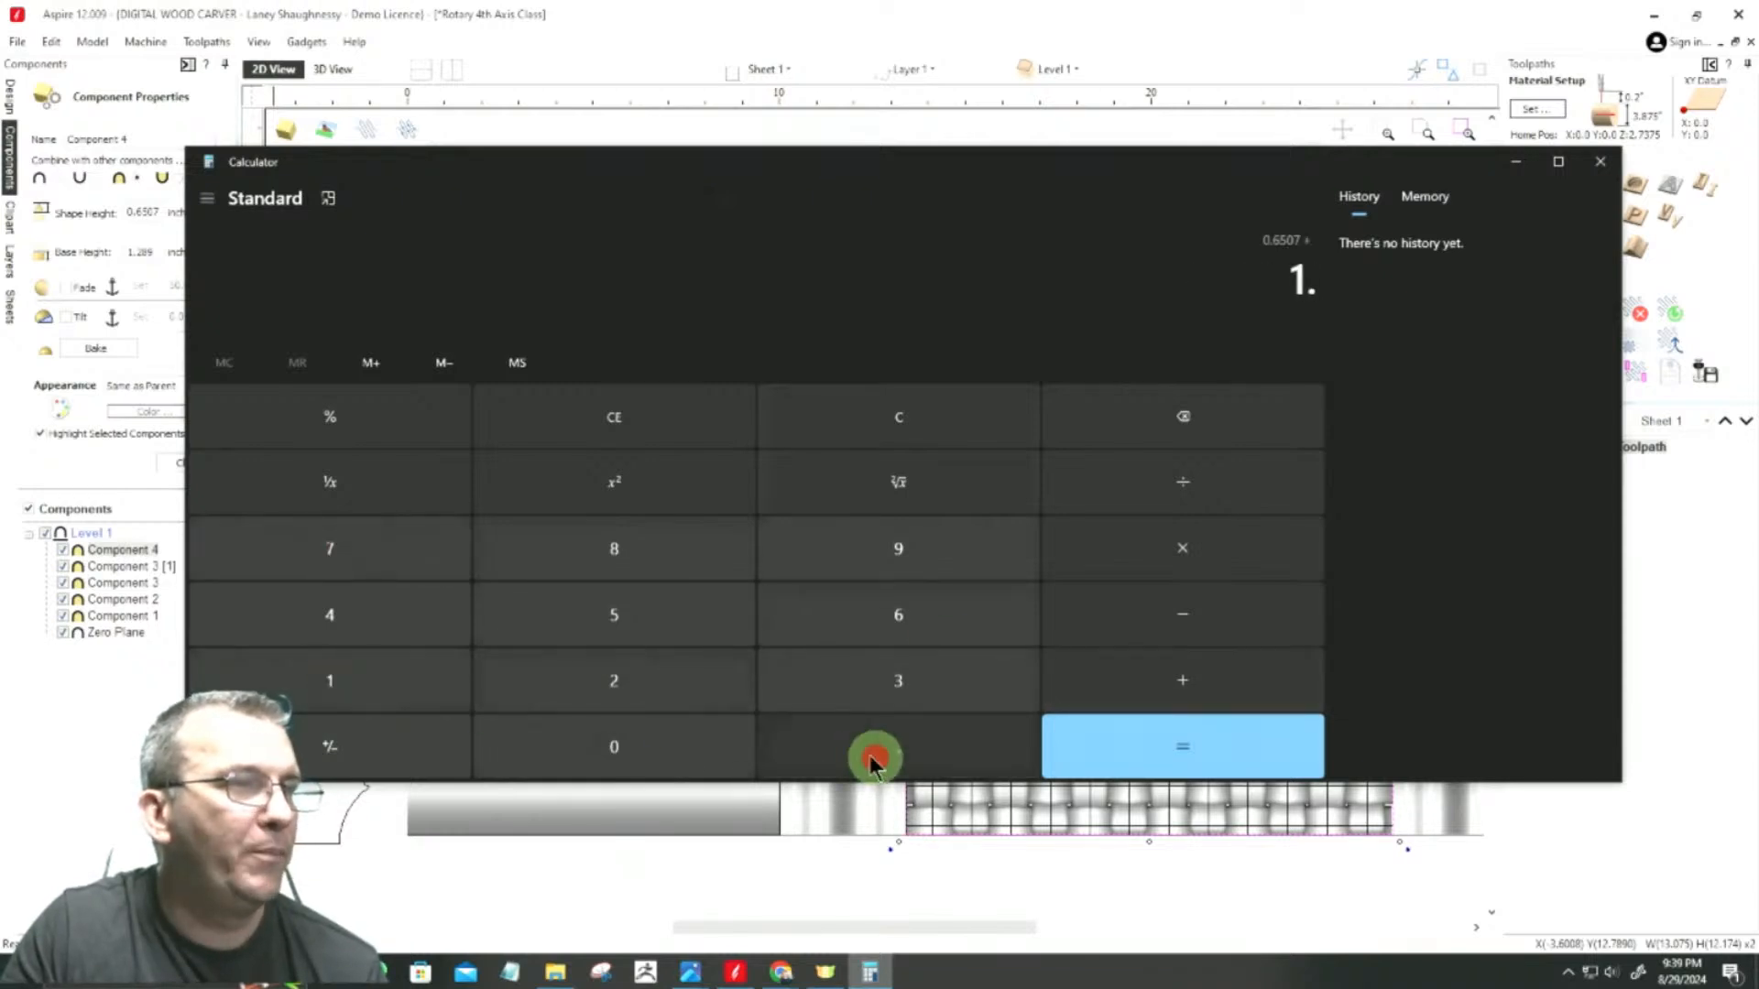
left_click(626, 685)
left_click(623, 536)
left_click(870, 560)
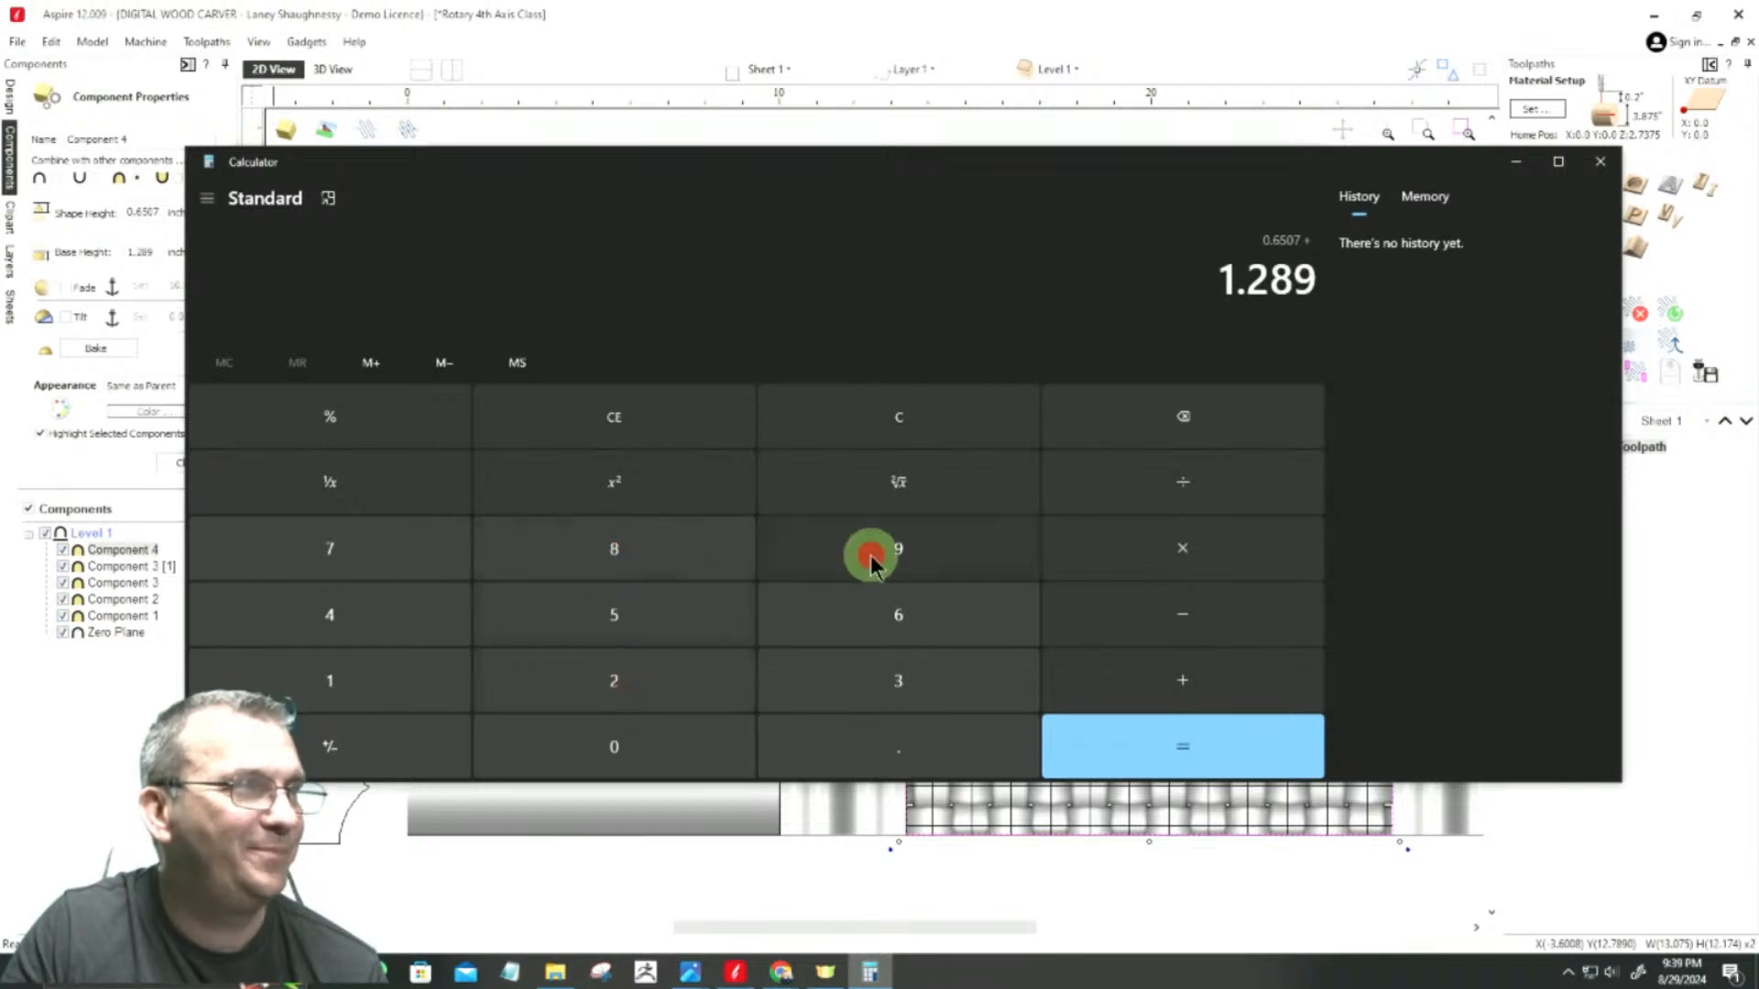
left_click(1141, 753)
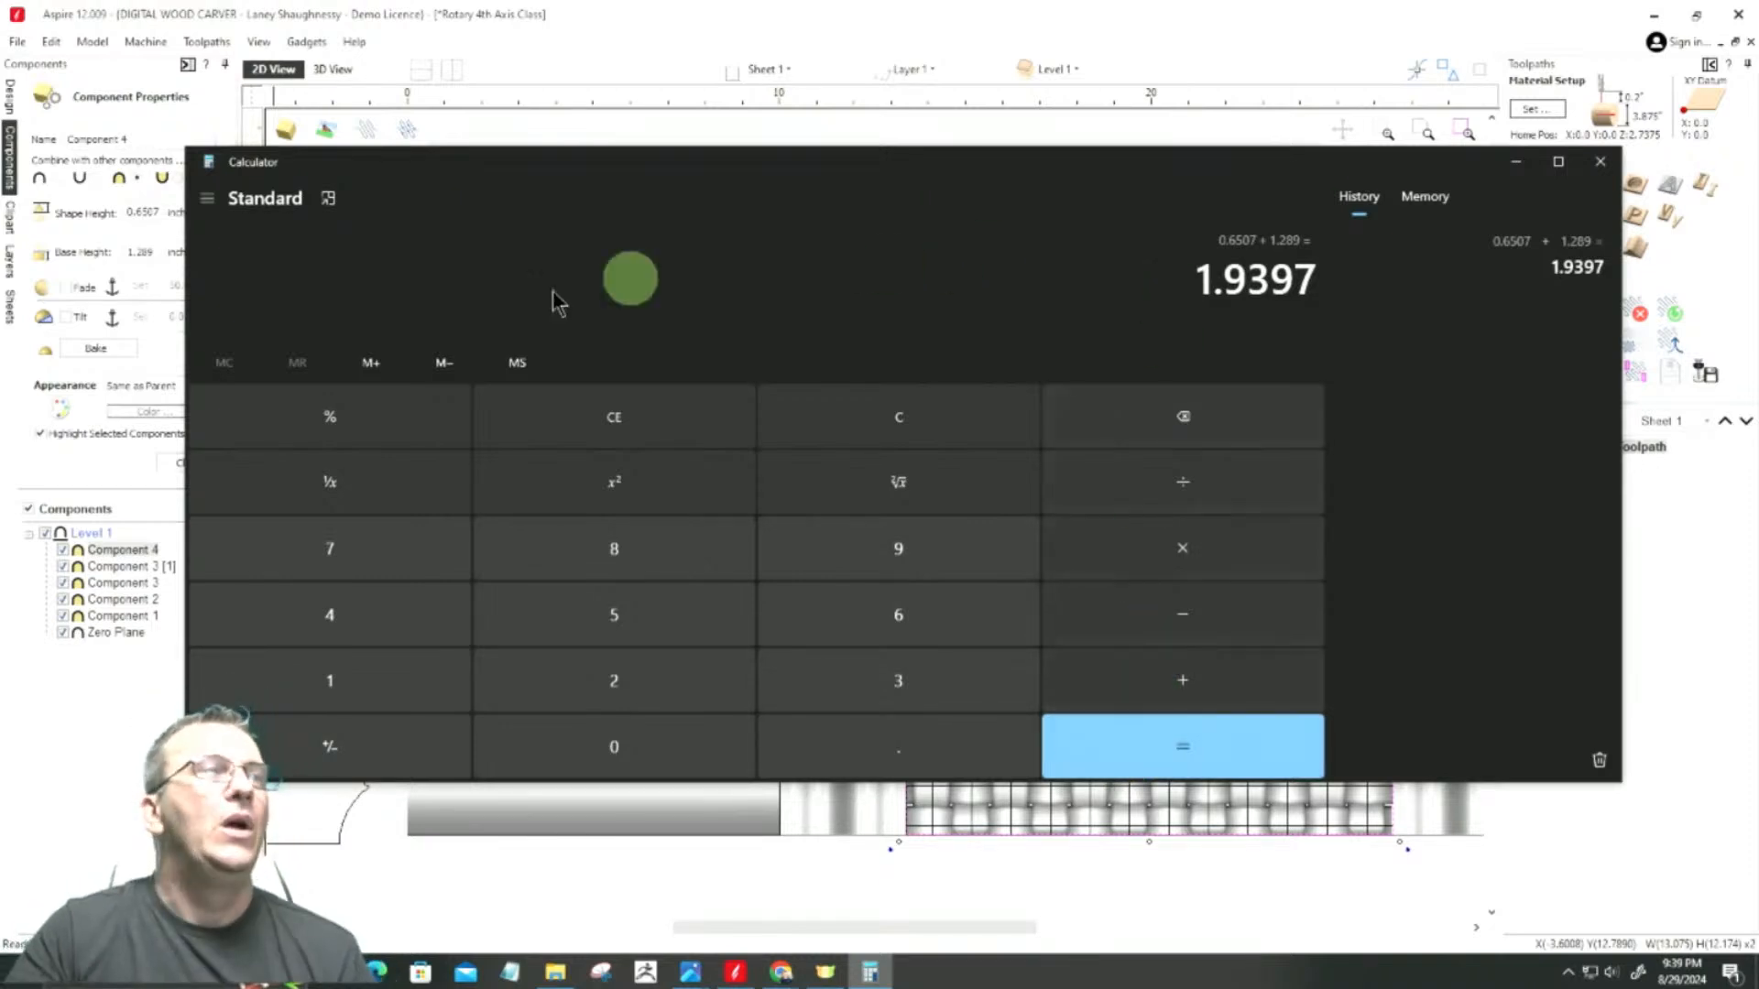
left_click_drag(554, 173, 1227, 335)
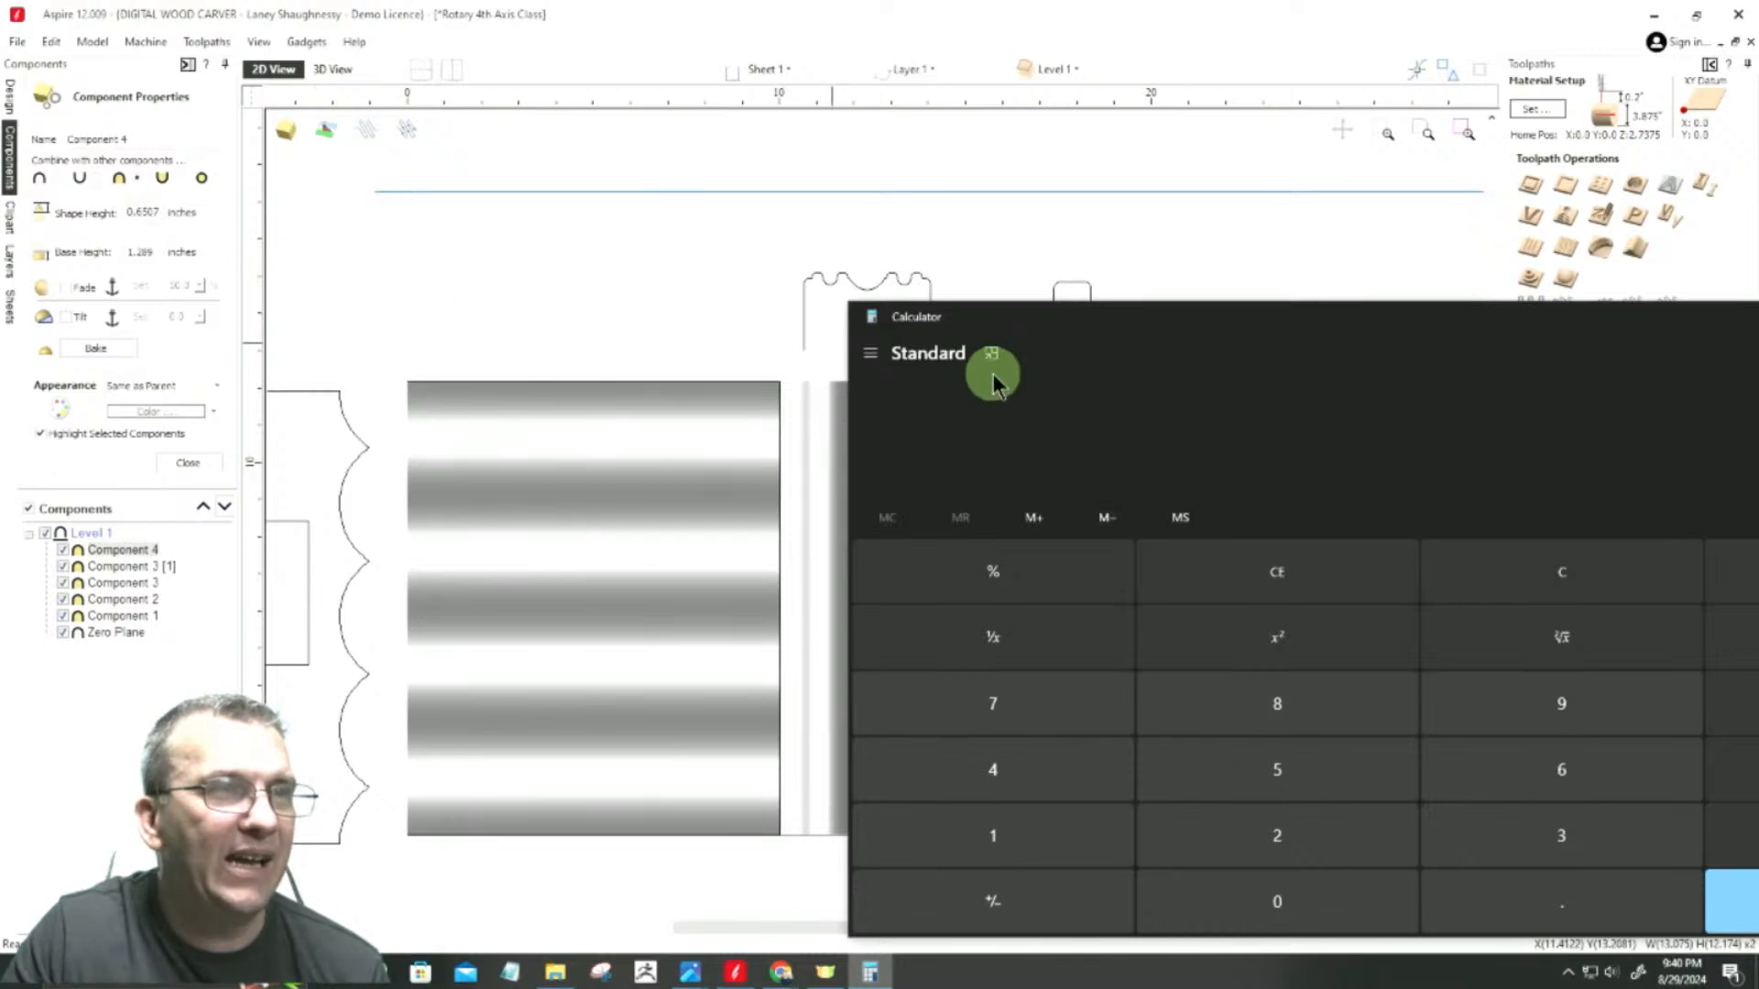
left_click_drag(1295, 326, 824, 327)
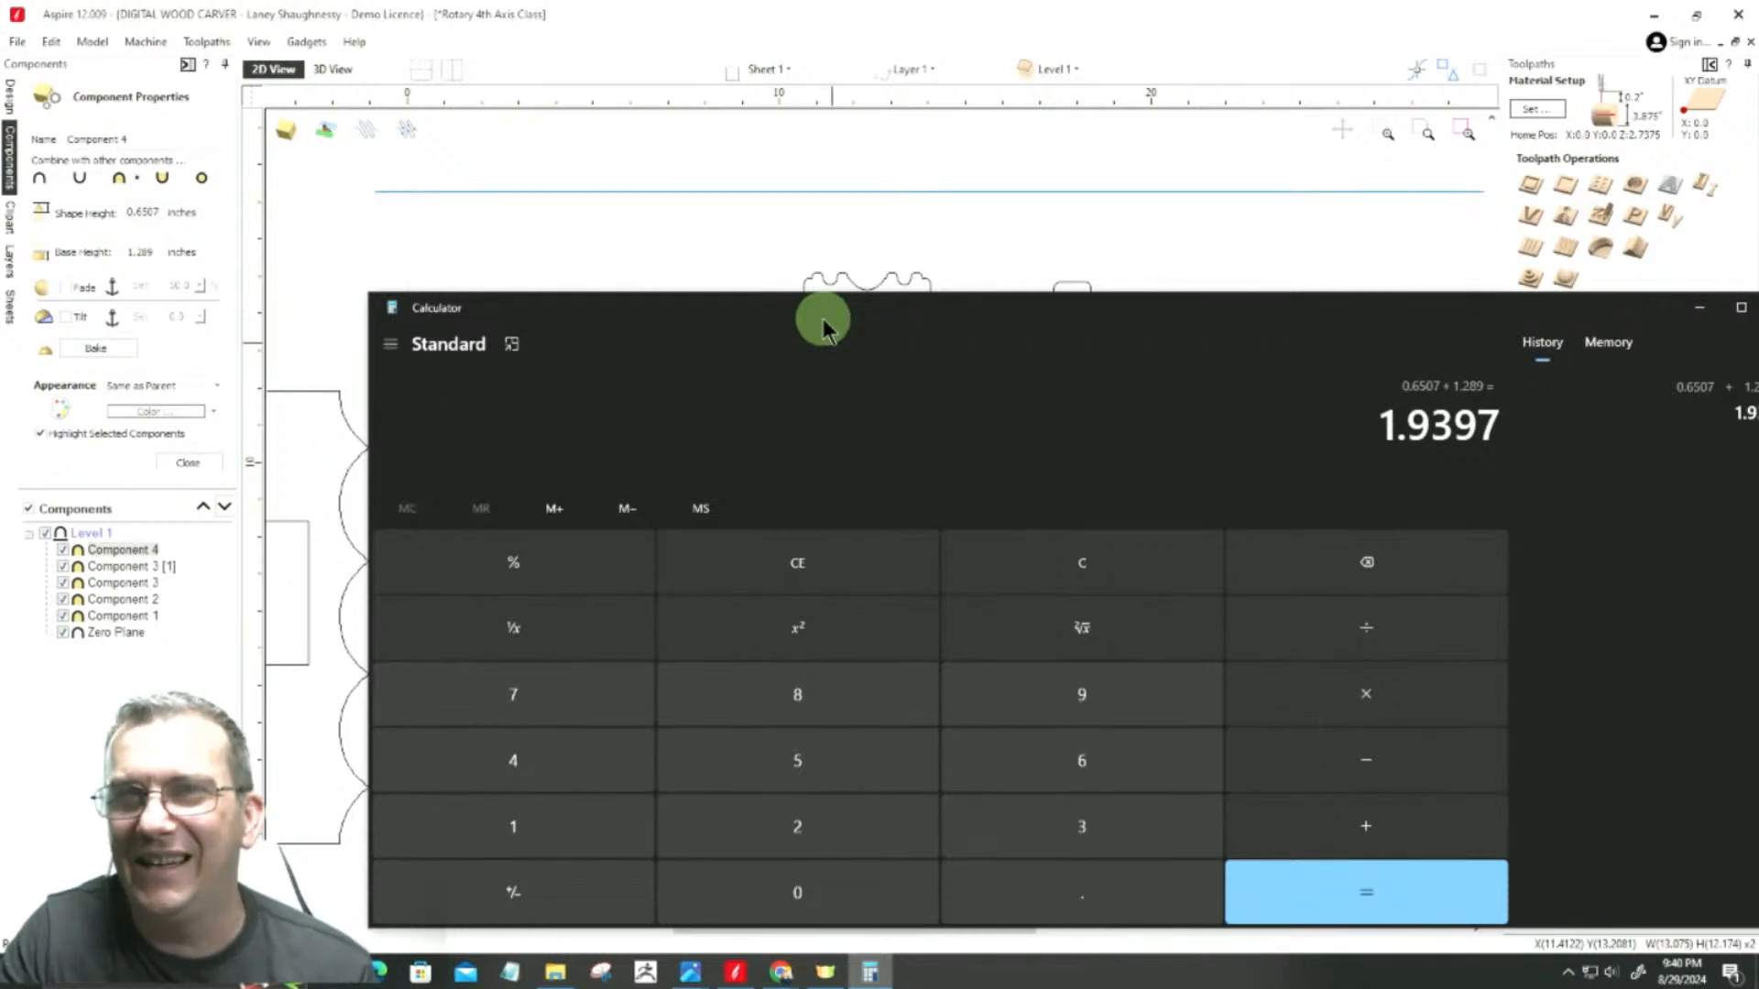
Step: Move the calculator further up and subtract the 1.9375-inch stock radius from the 1.9397 total
left_click_drag(824, 327, 853, 227)
left_click(1394, 636)
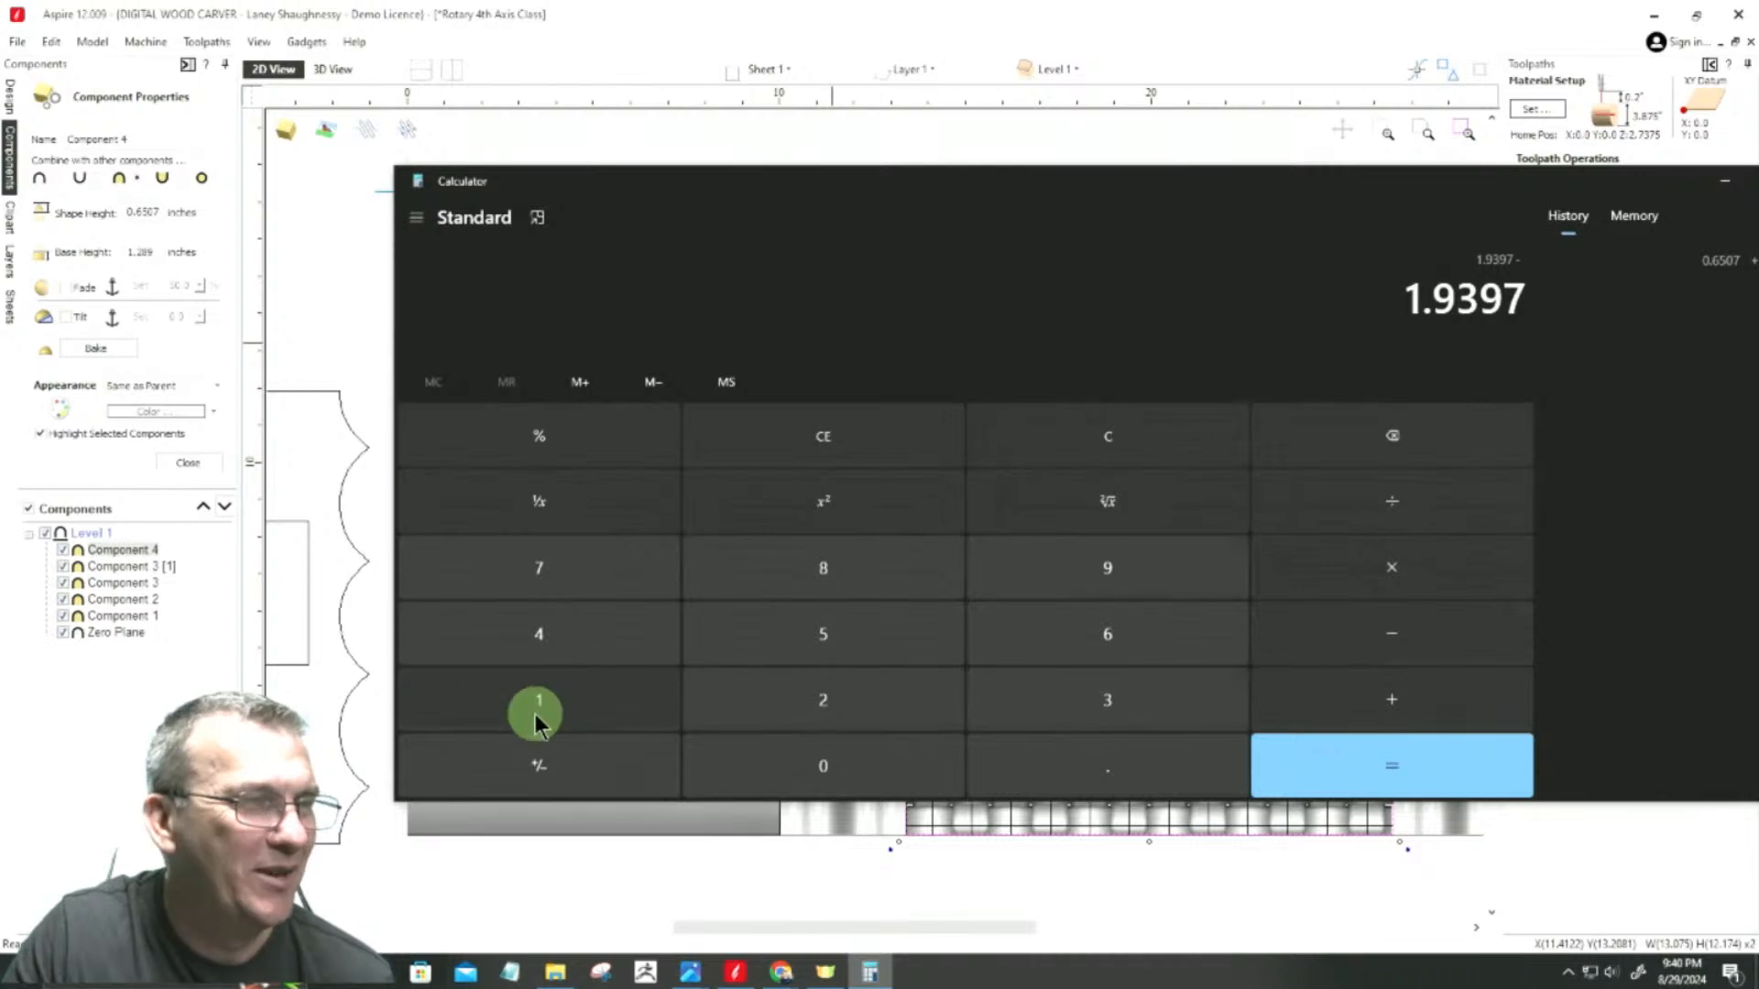
left_click(537, 705)
left_click(1029, 757)
left_click(1083, 561)
left_click(1076, 710)
left_click(549, 559)
left_click(835, 639)
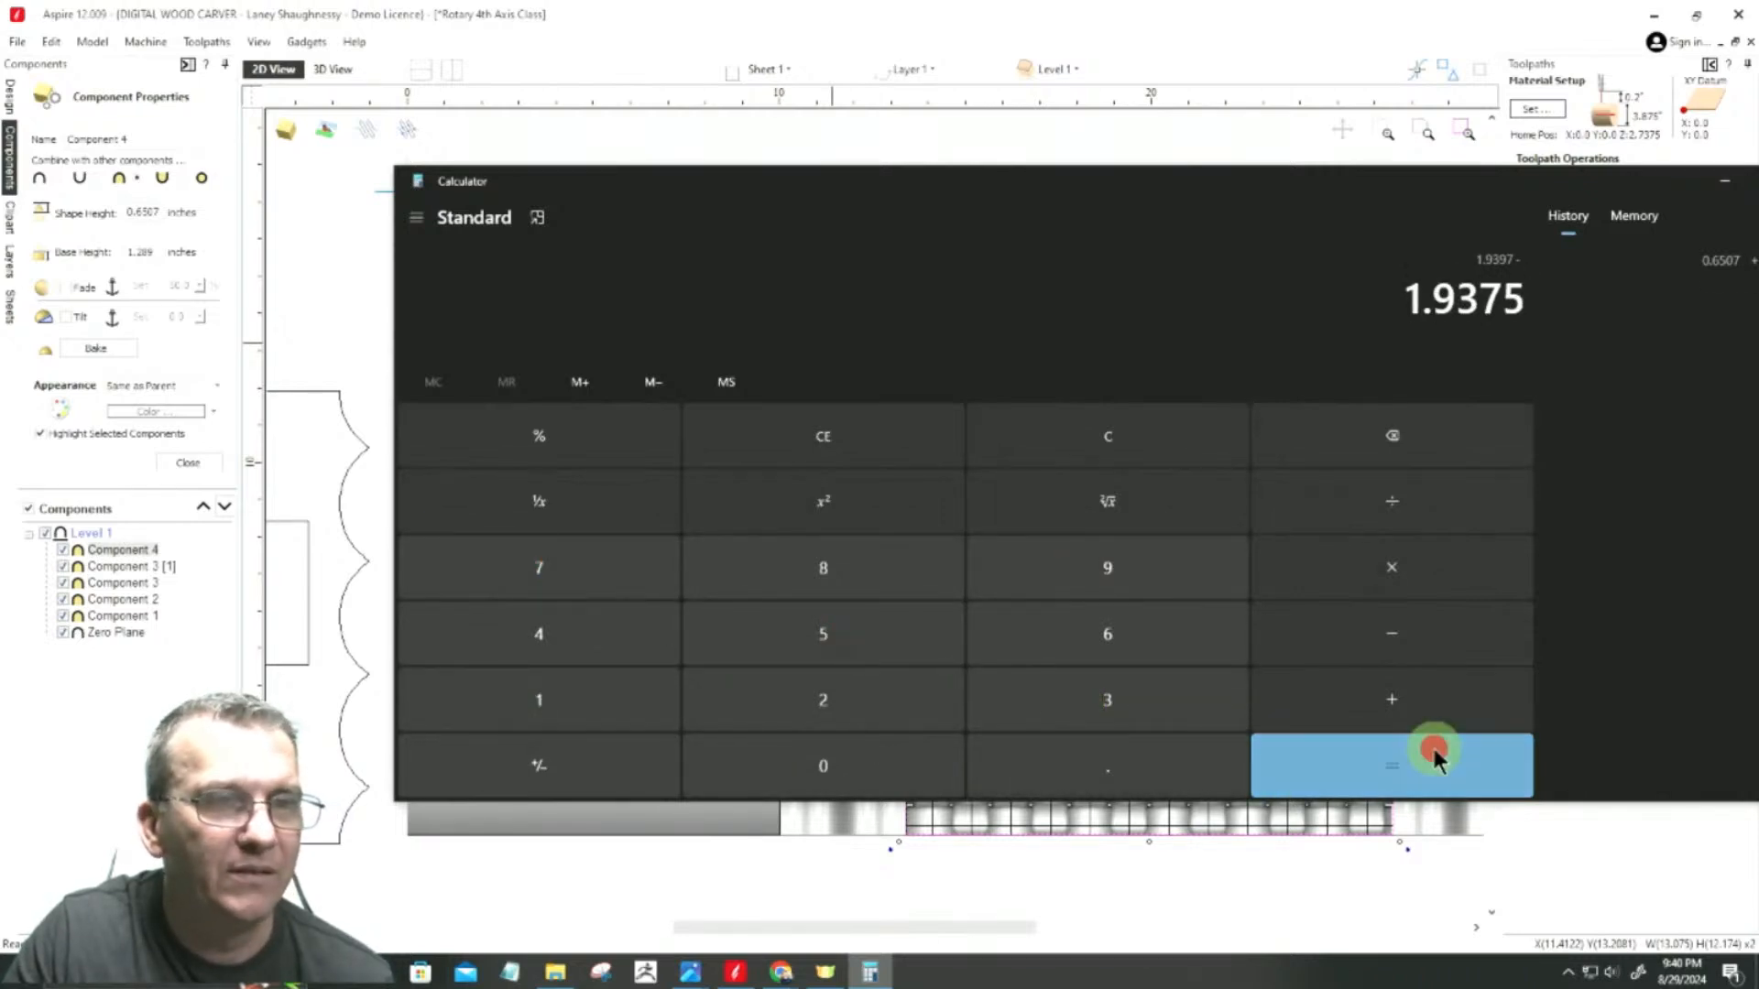
left_click(1432, 744)
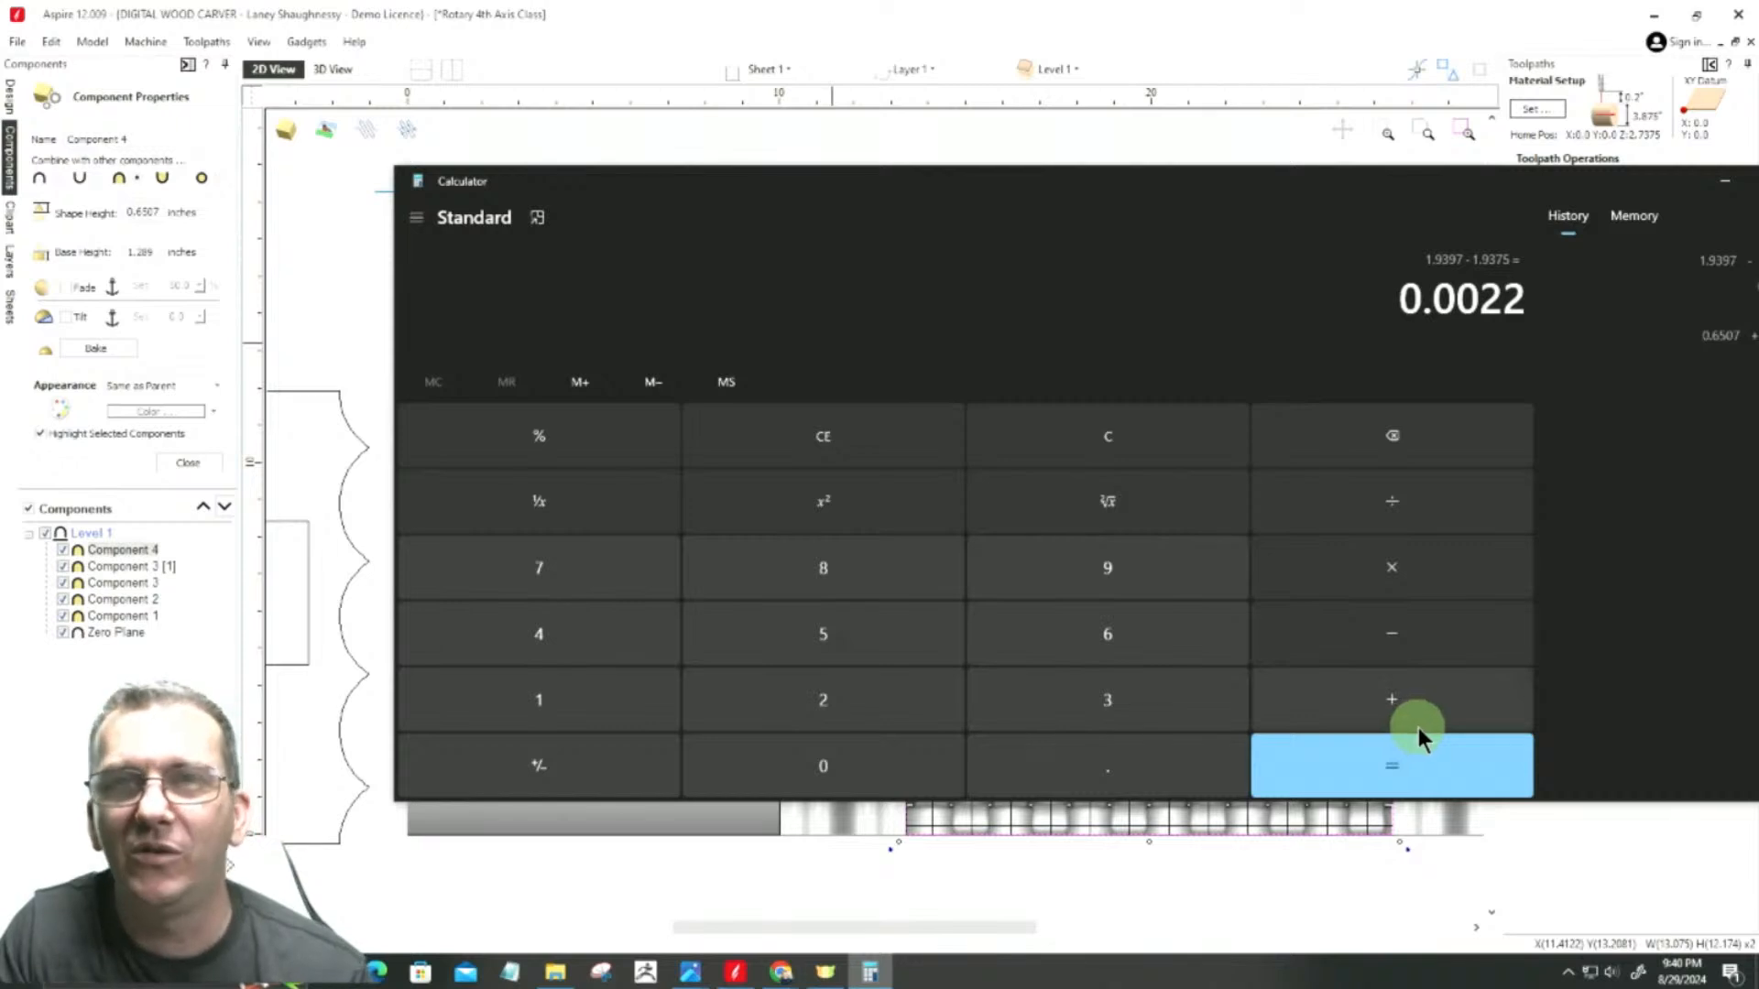
Step: Reduce the woven component's base height by 0.0022 inches, making it 1.2868 inches
left_click(160, 208)
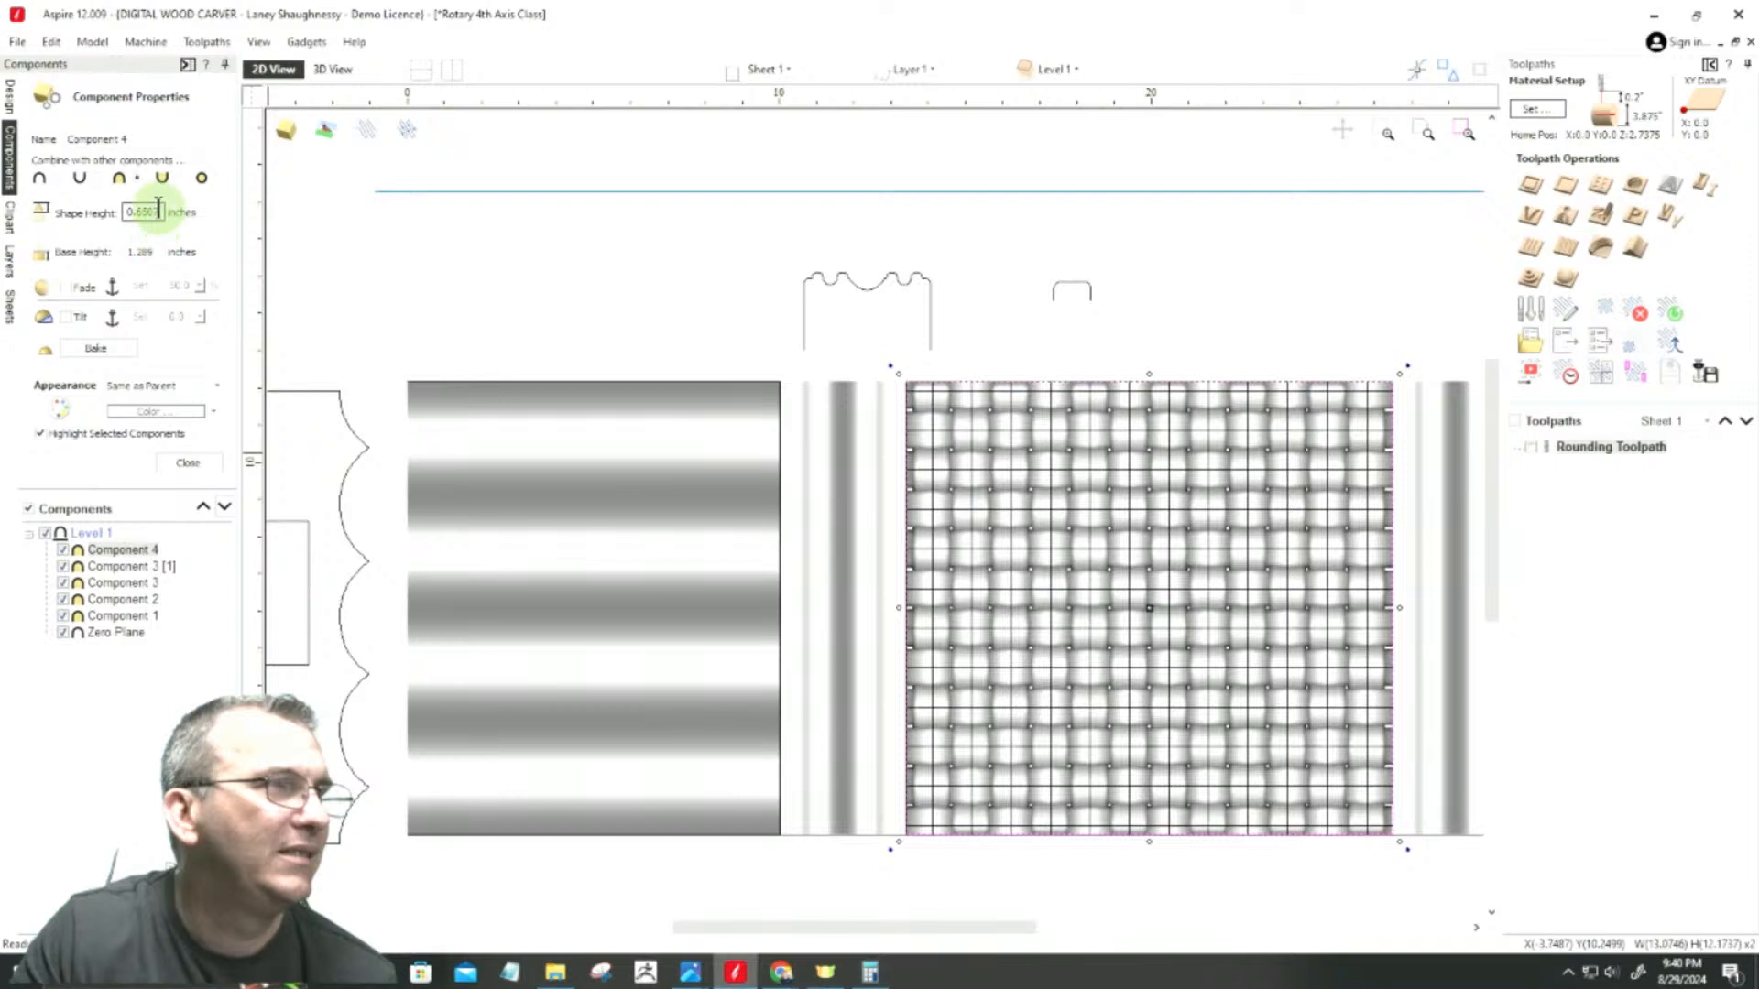
left_click(146, 252)
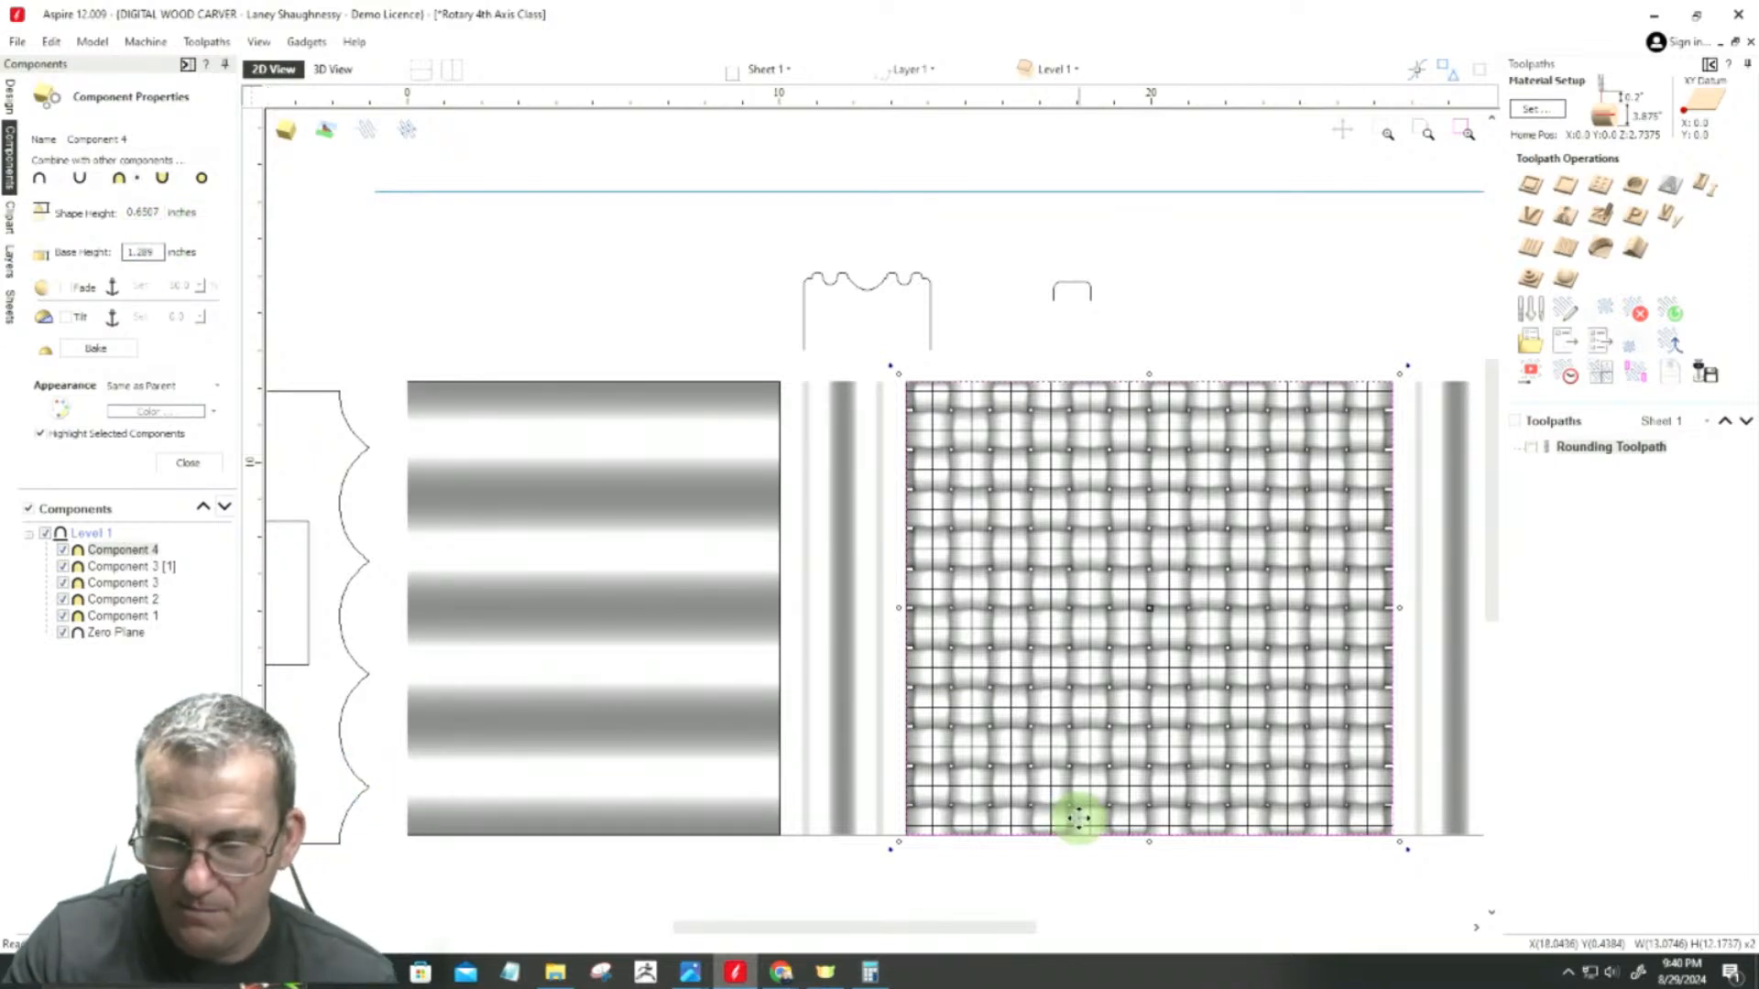
type("-0.0")
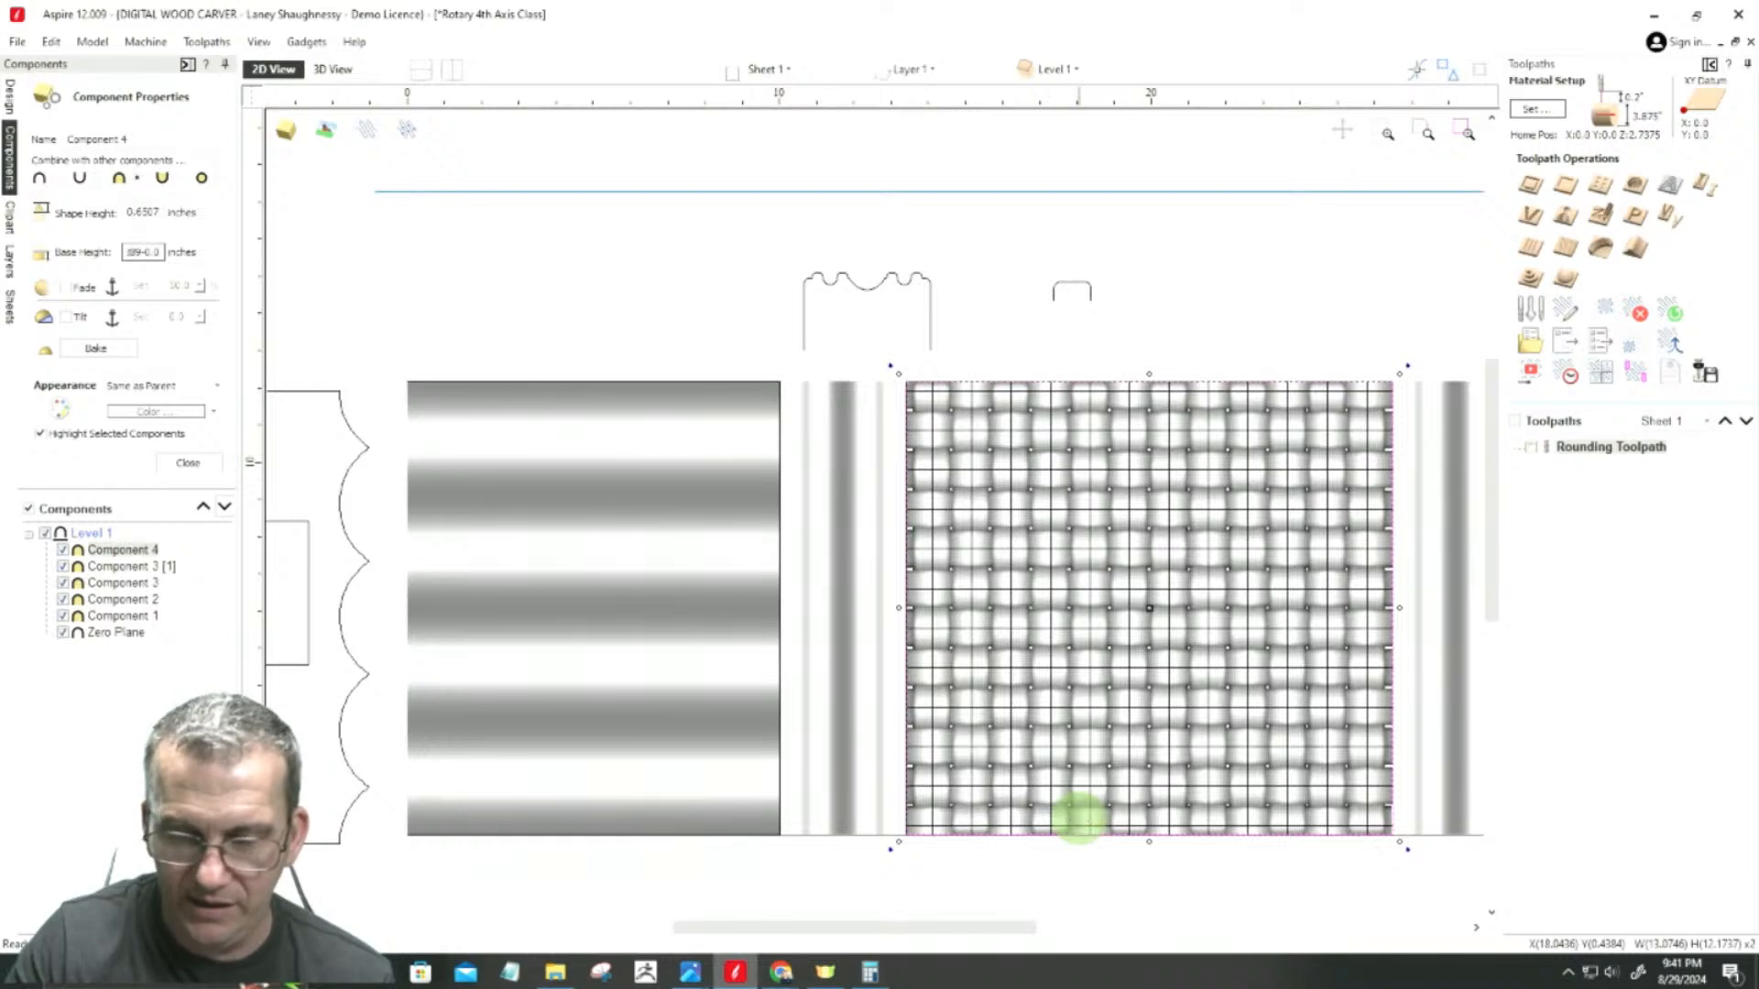
type("22")
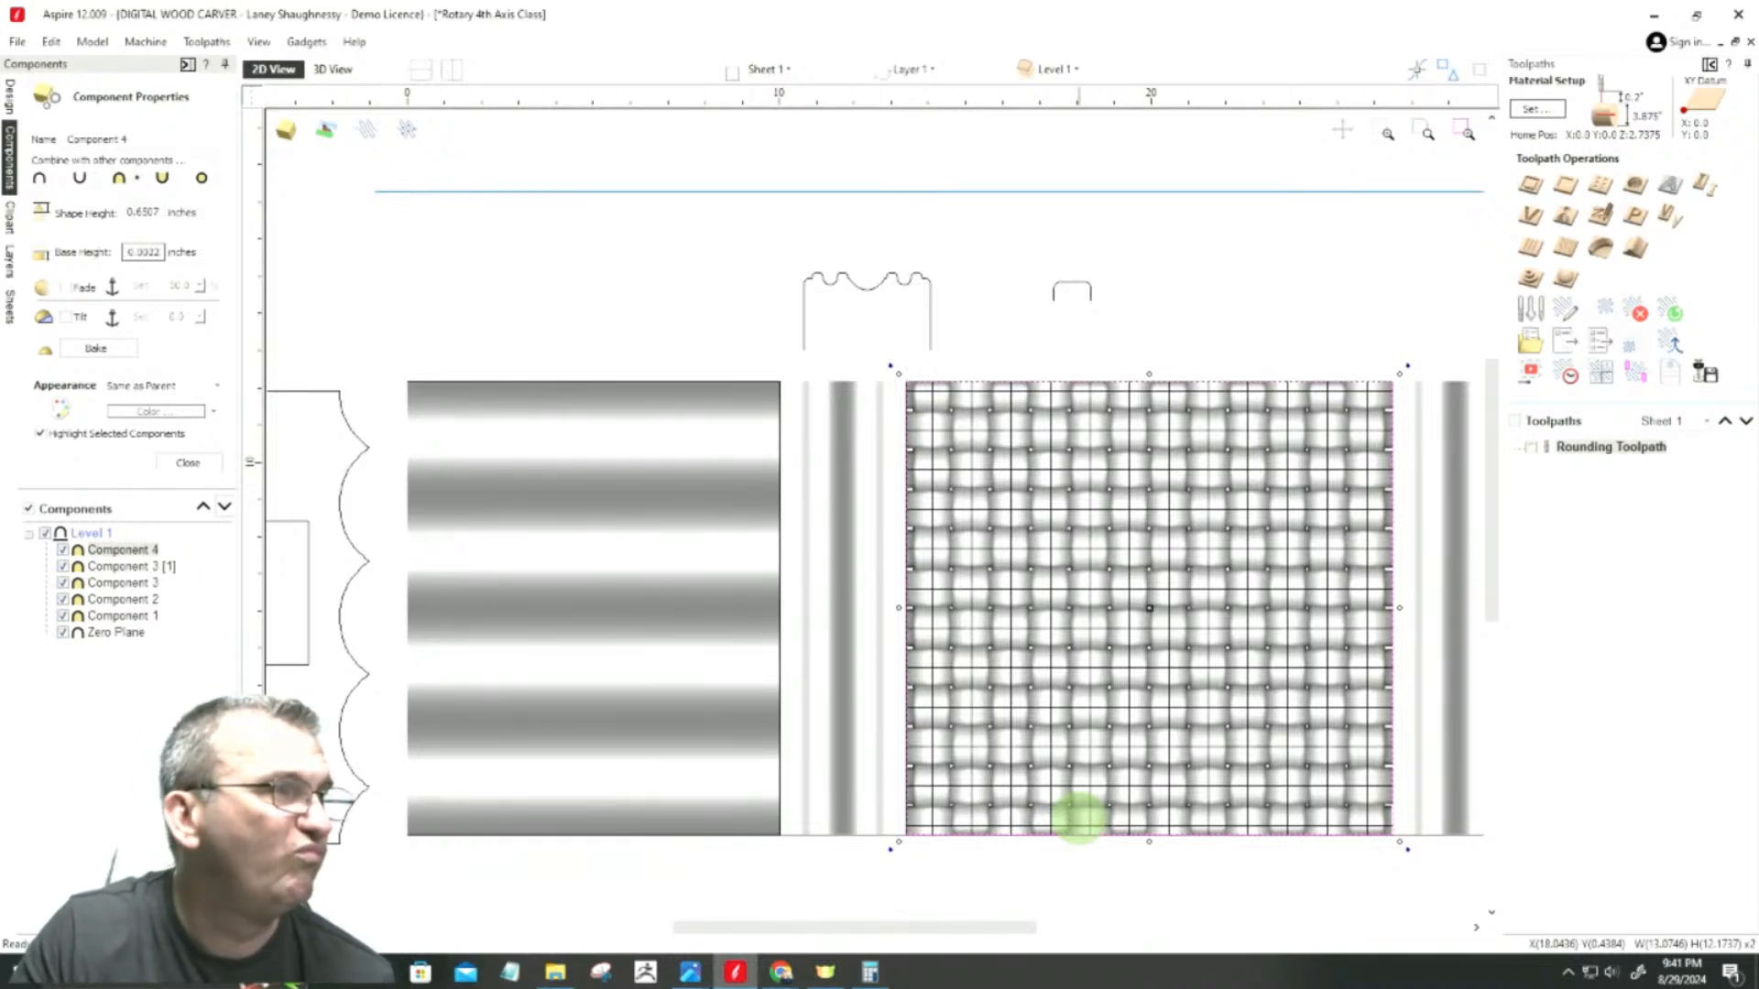
key("Return")
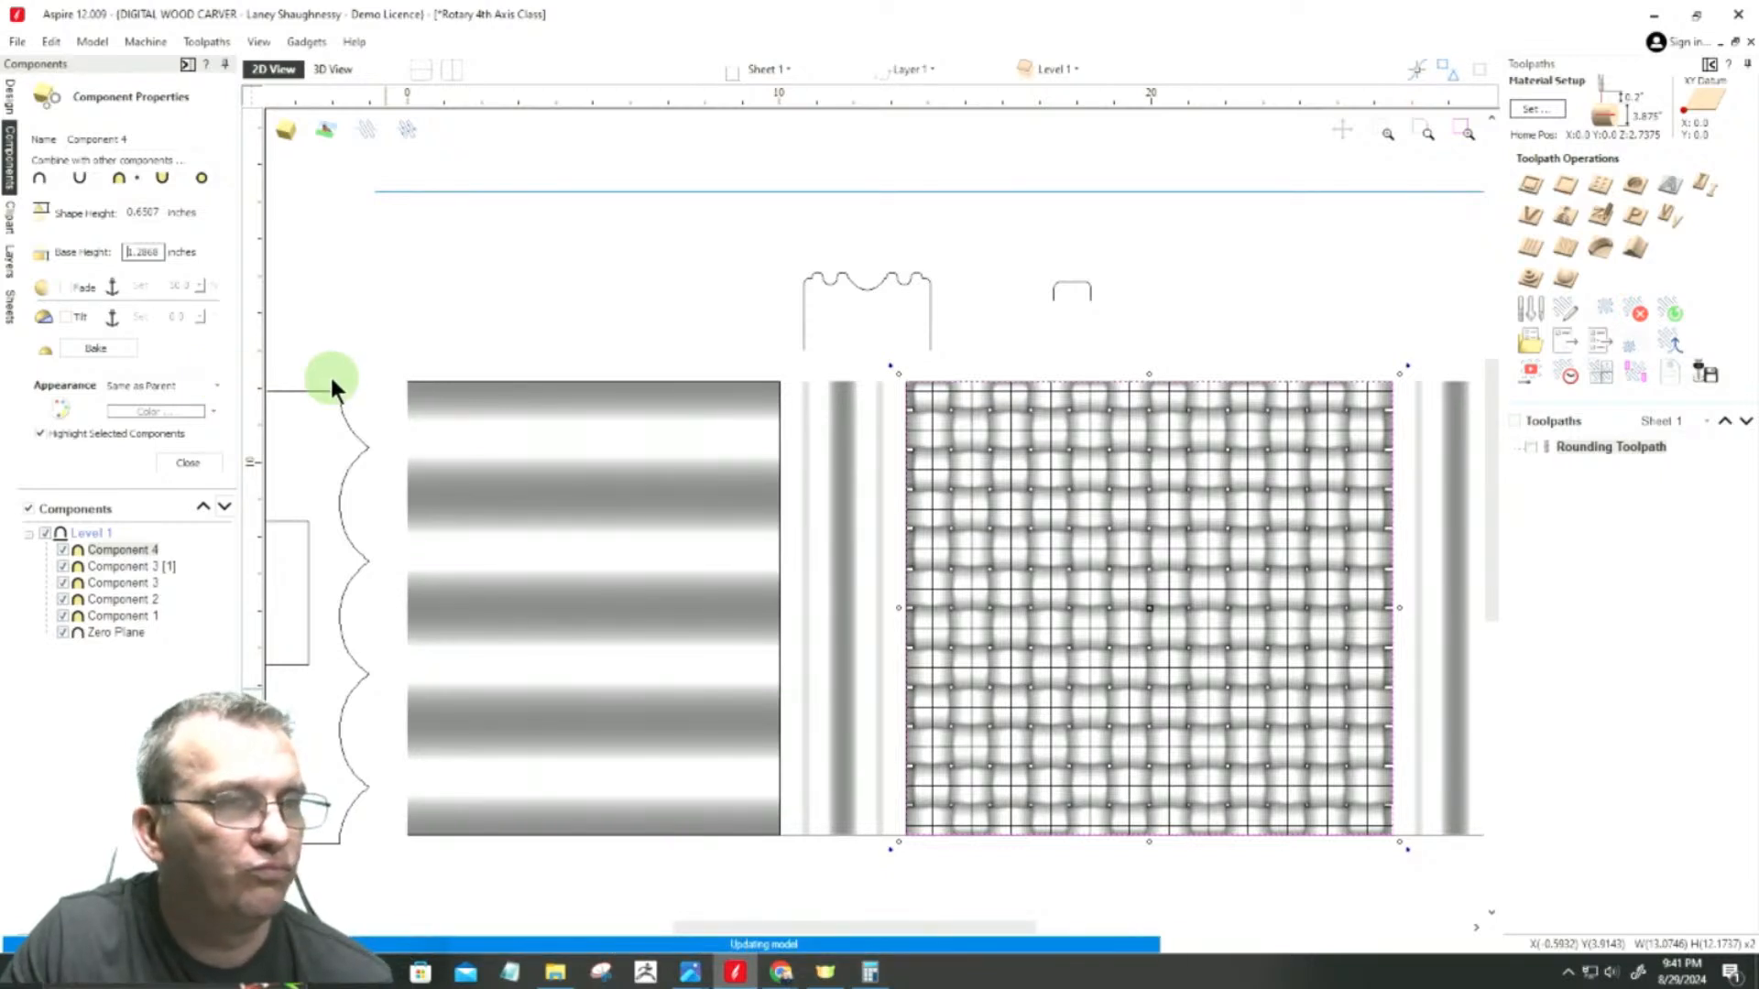
Step: Check the corrected weave height in Calculator by adding 0.6507 and 1.2868, and minimize the calculator
left_click(872, 973)
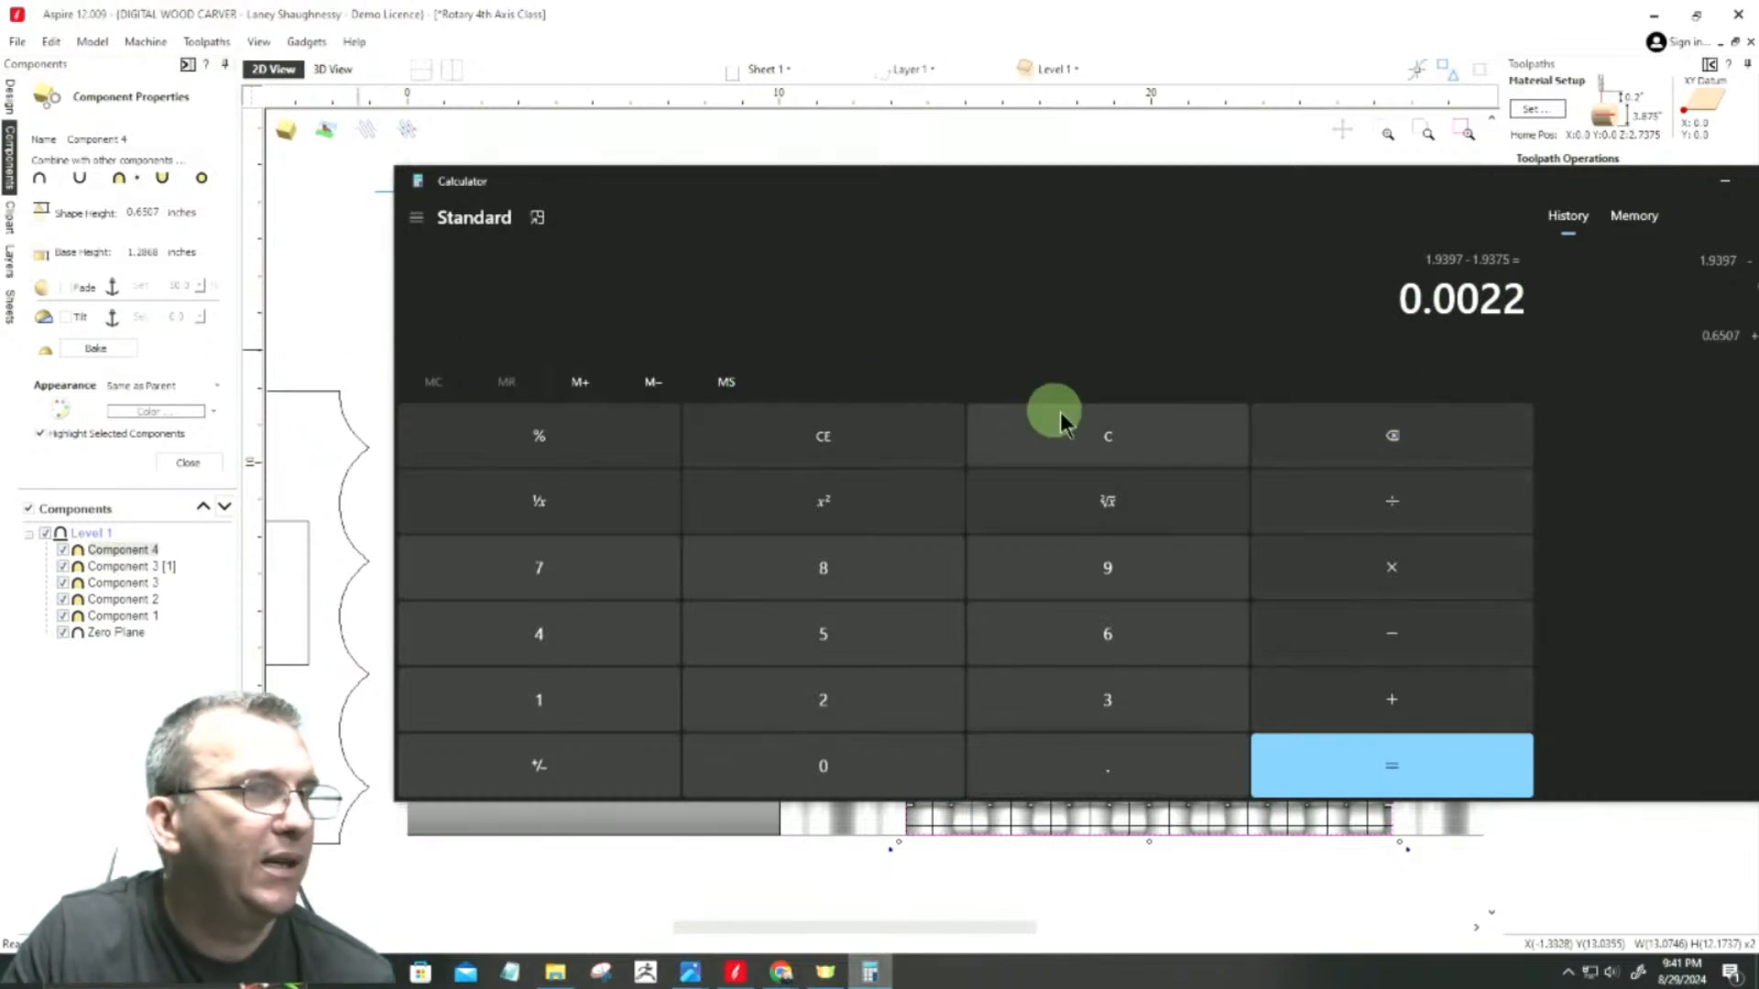
left_click(1092, 438)
left_click(806, 442)
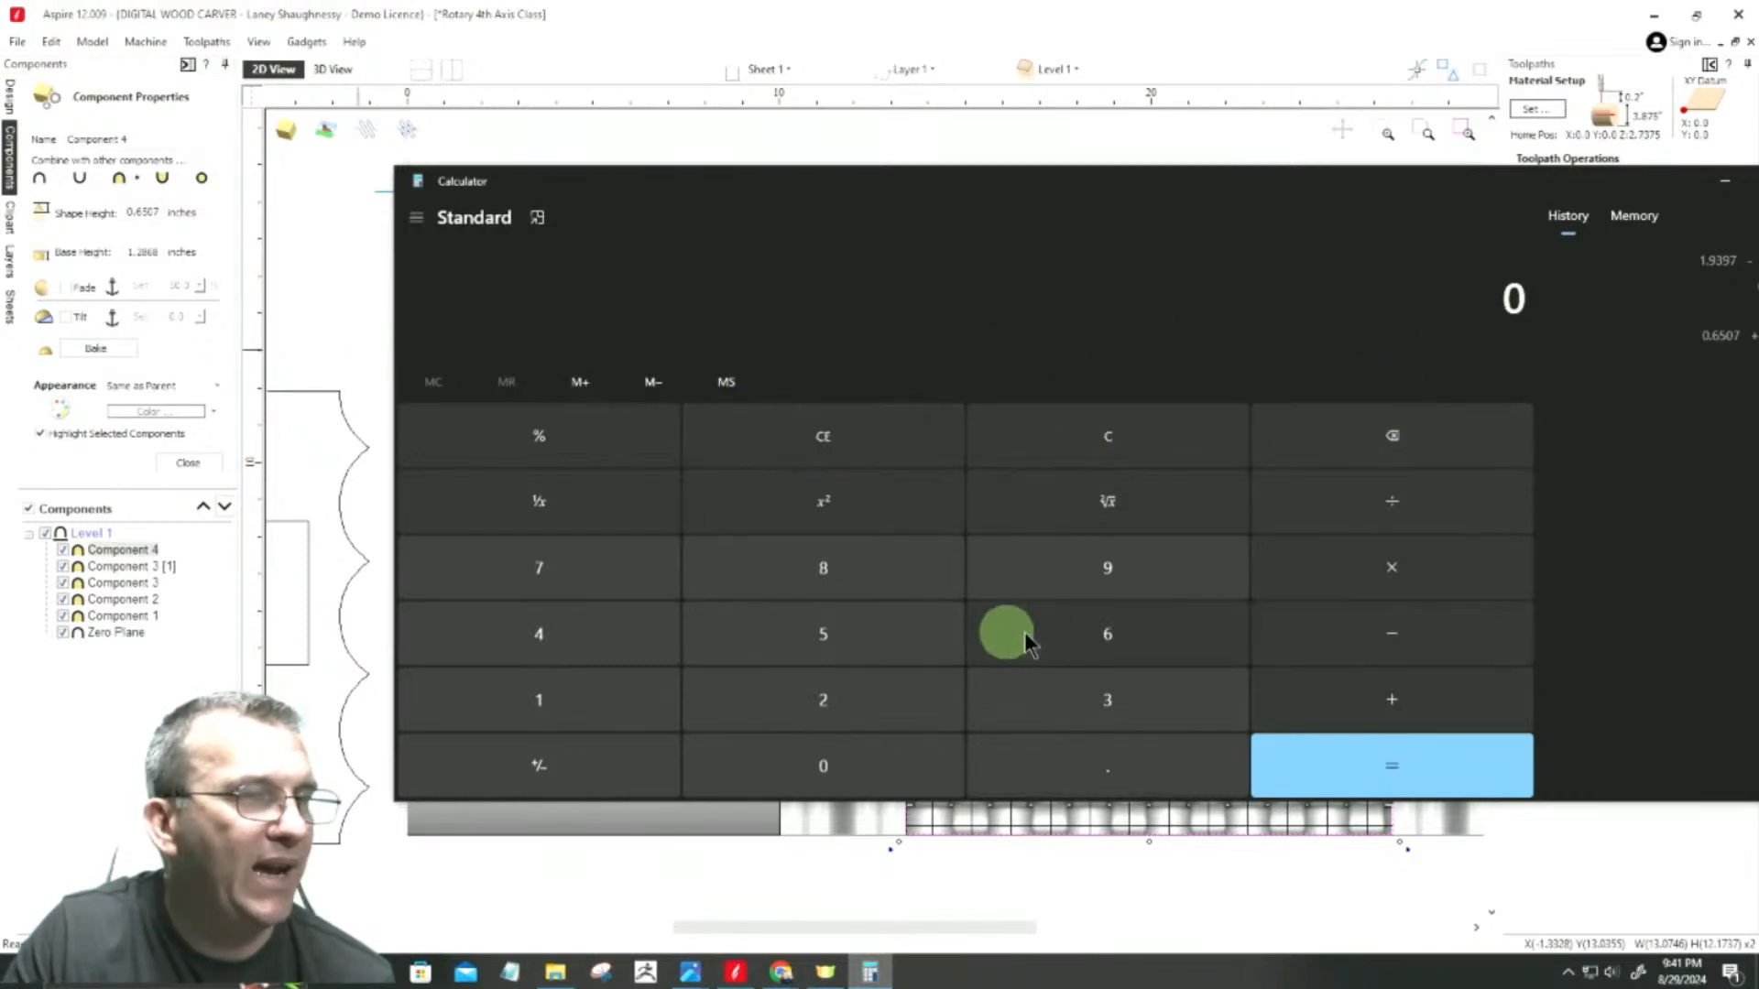
left_click(1092, 777)
left_click(1069, 632)
left_click(854, 653)
left_click(825, 761)
left_click(546, 565)
left_click(1409, 713)
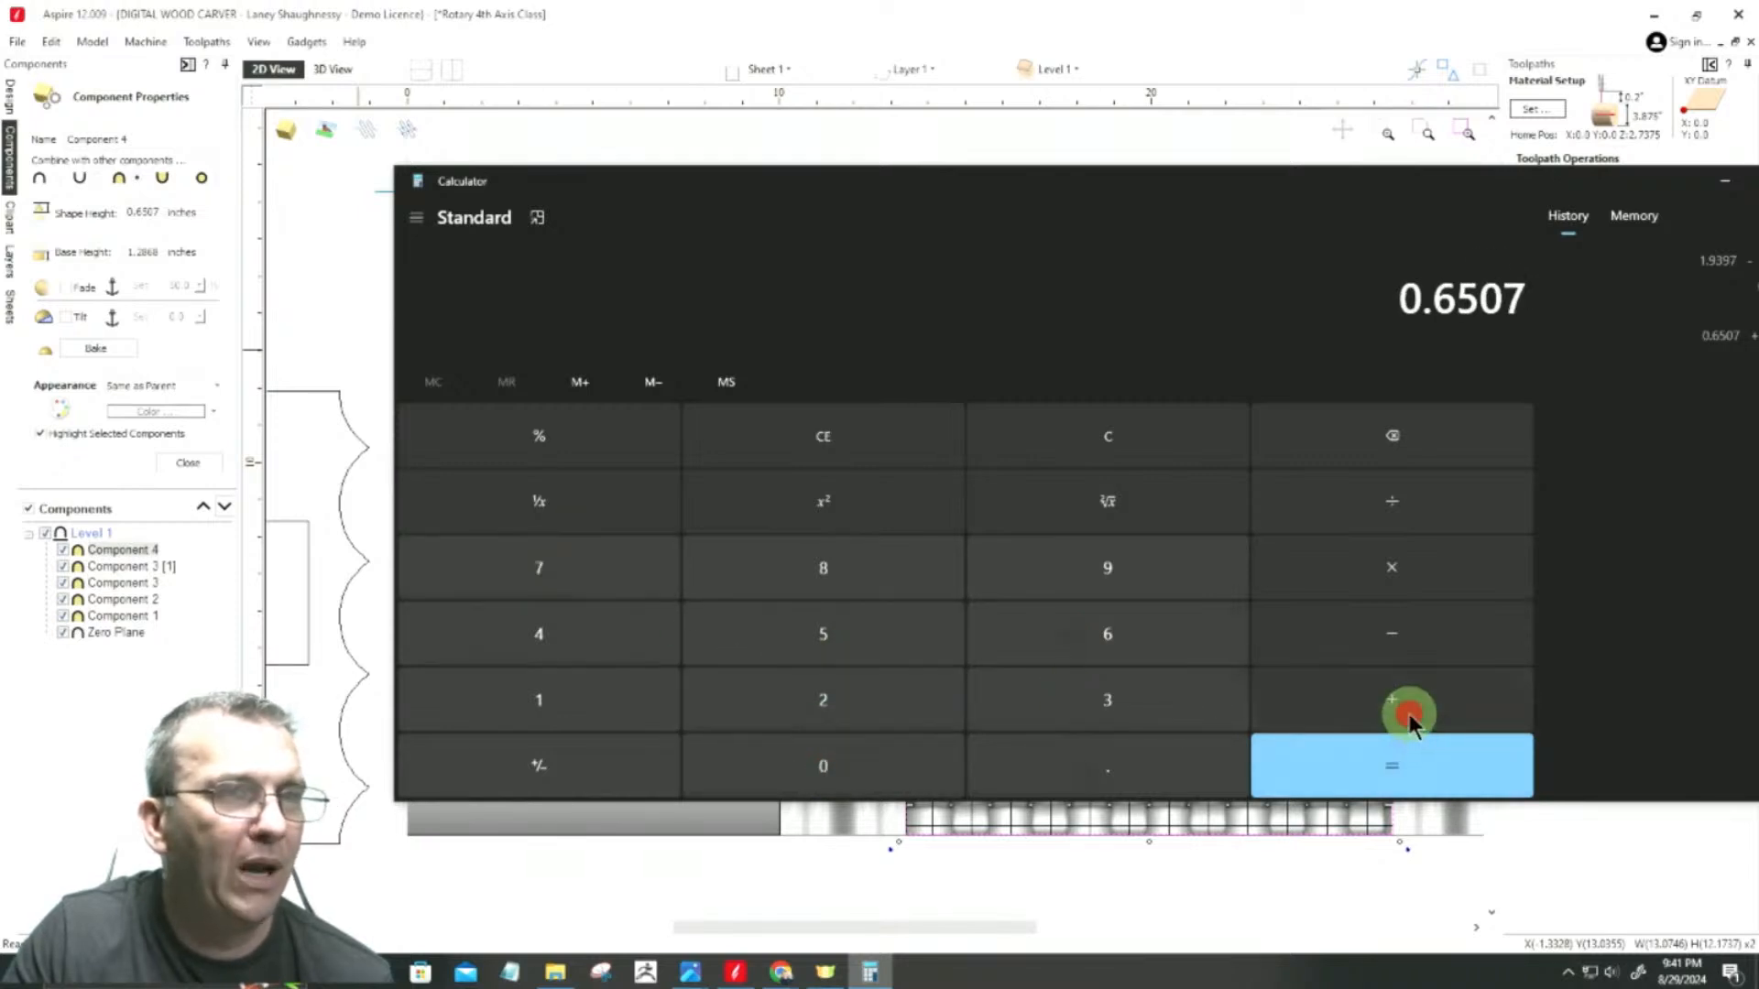
left_click(616, 701)
left_click(994, 781)
left_click(818, 699)
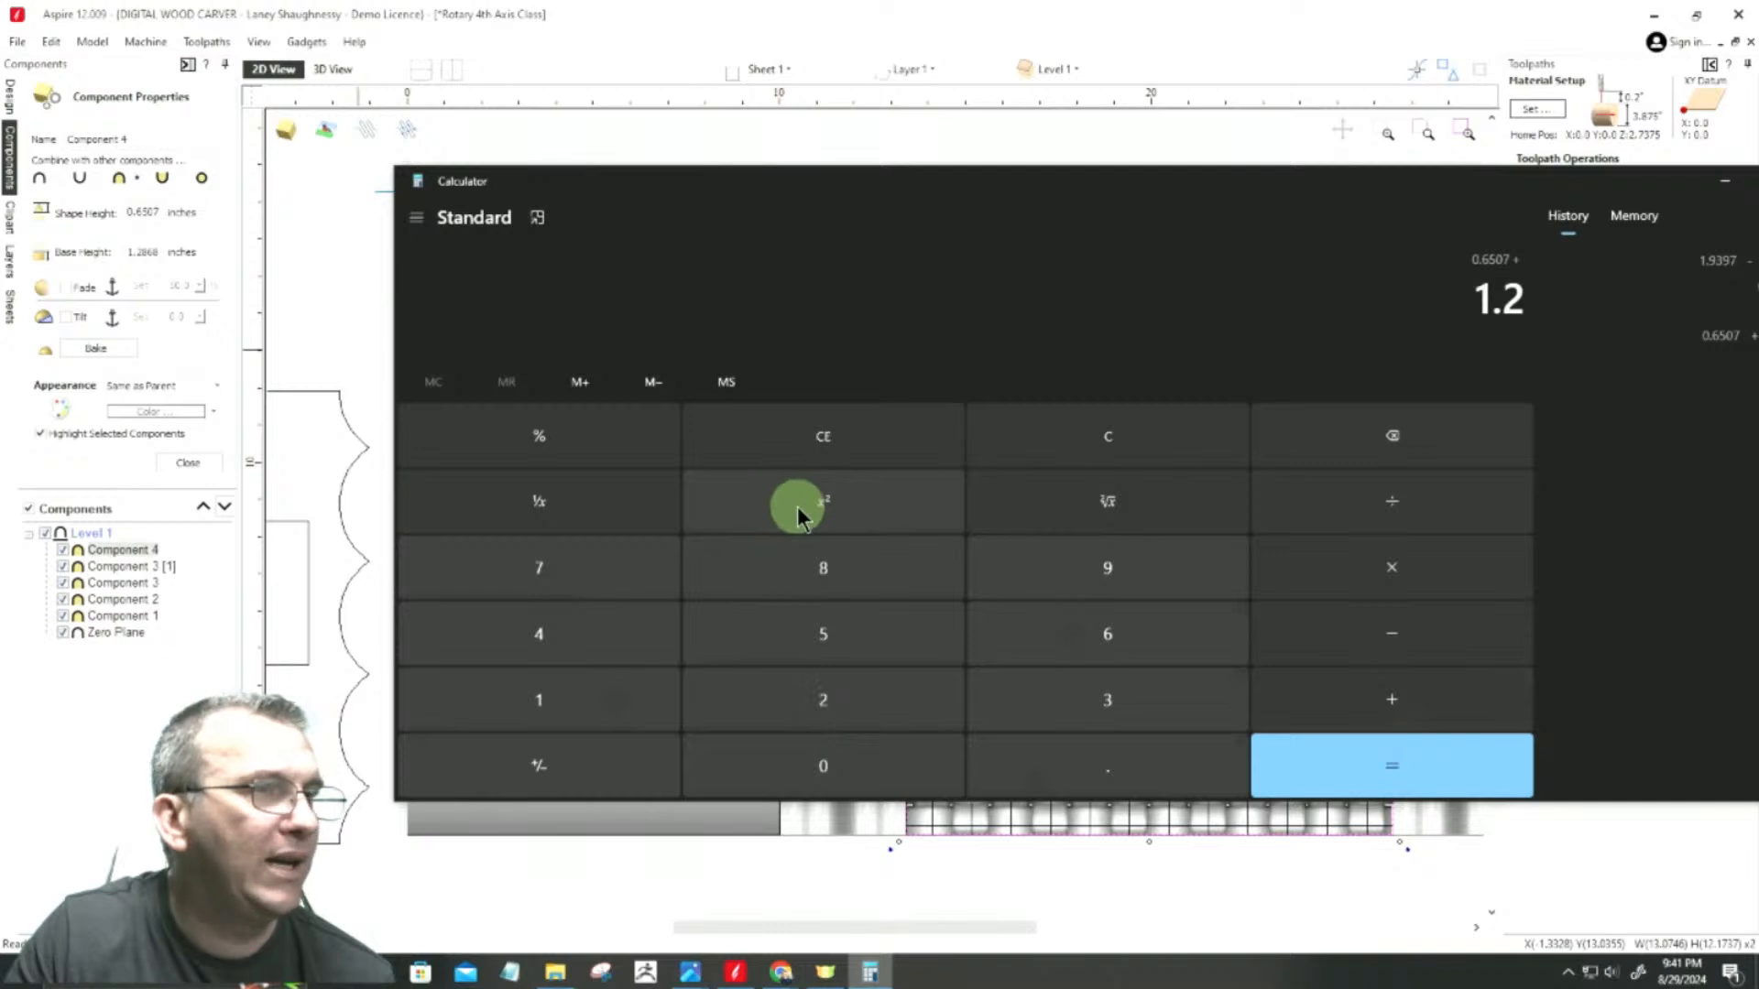
left_click(793, 577)
left_click(1025, 632)
left_click(864, 589)
left_click(1394, 788)
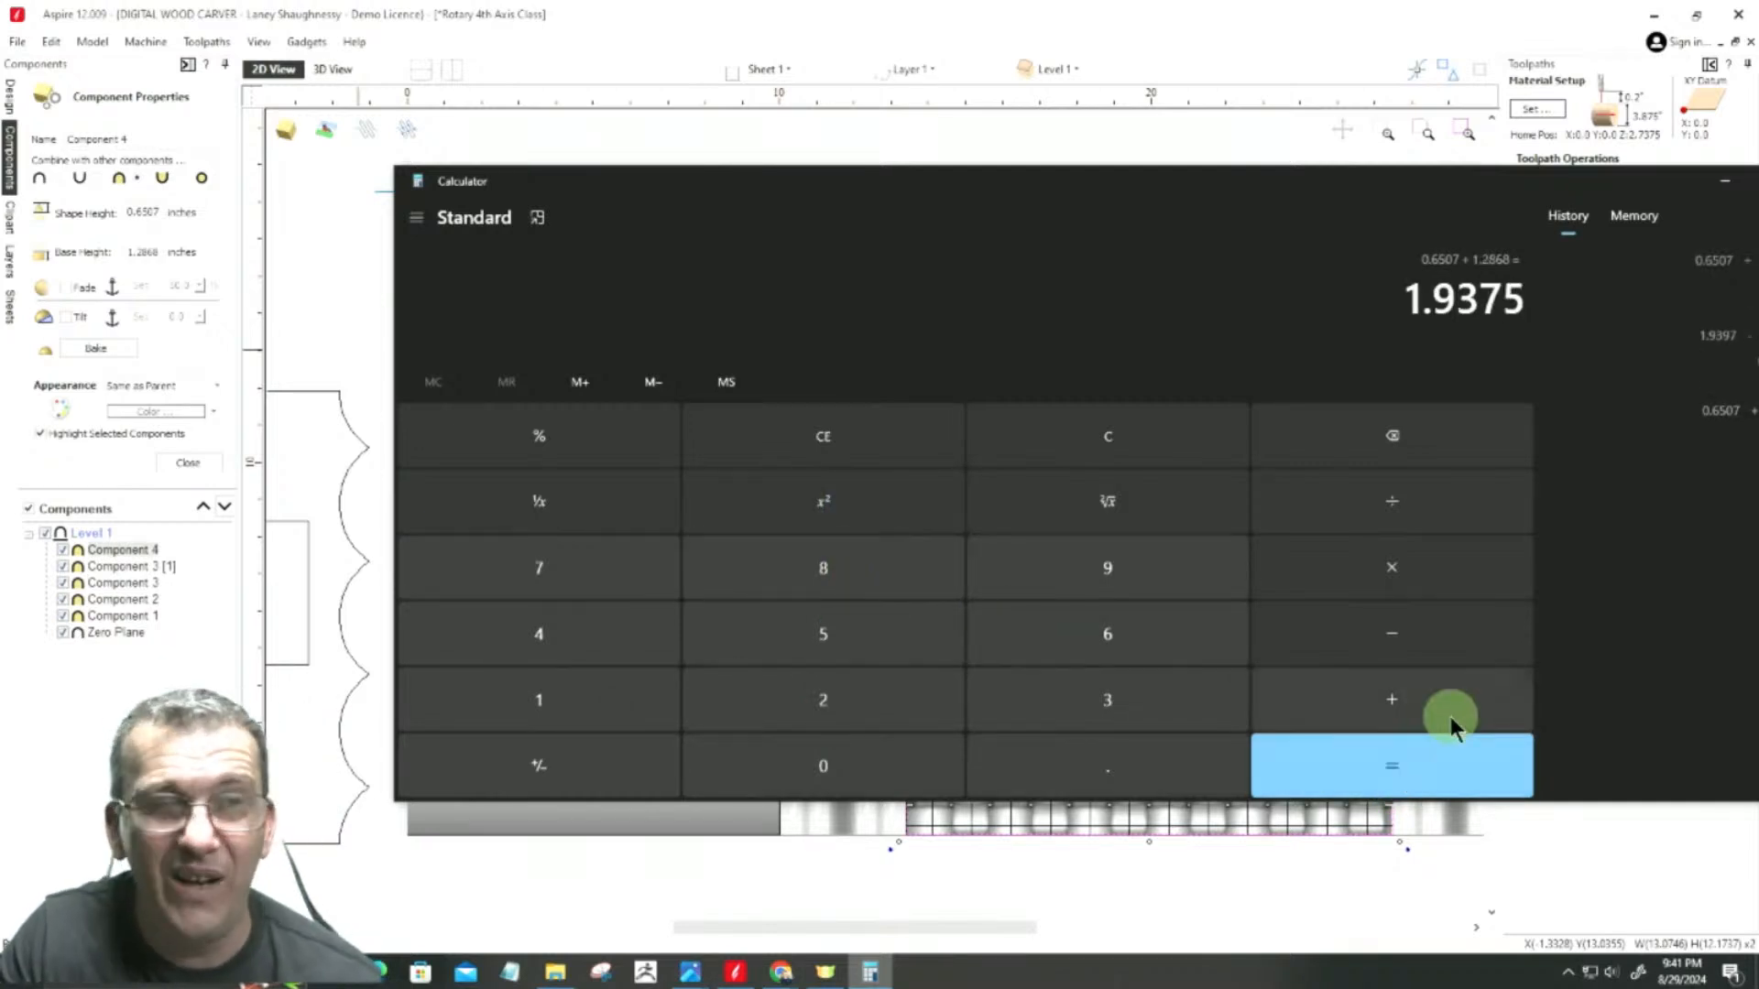
left_click(1243, 232)
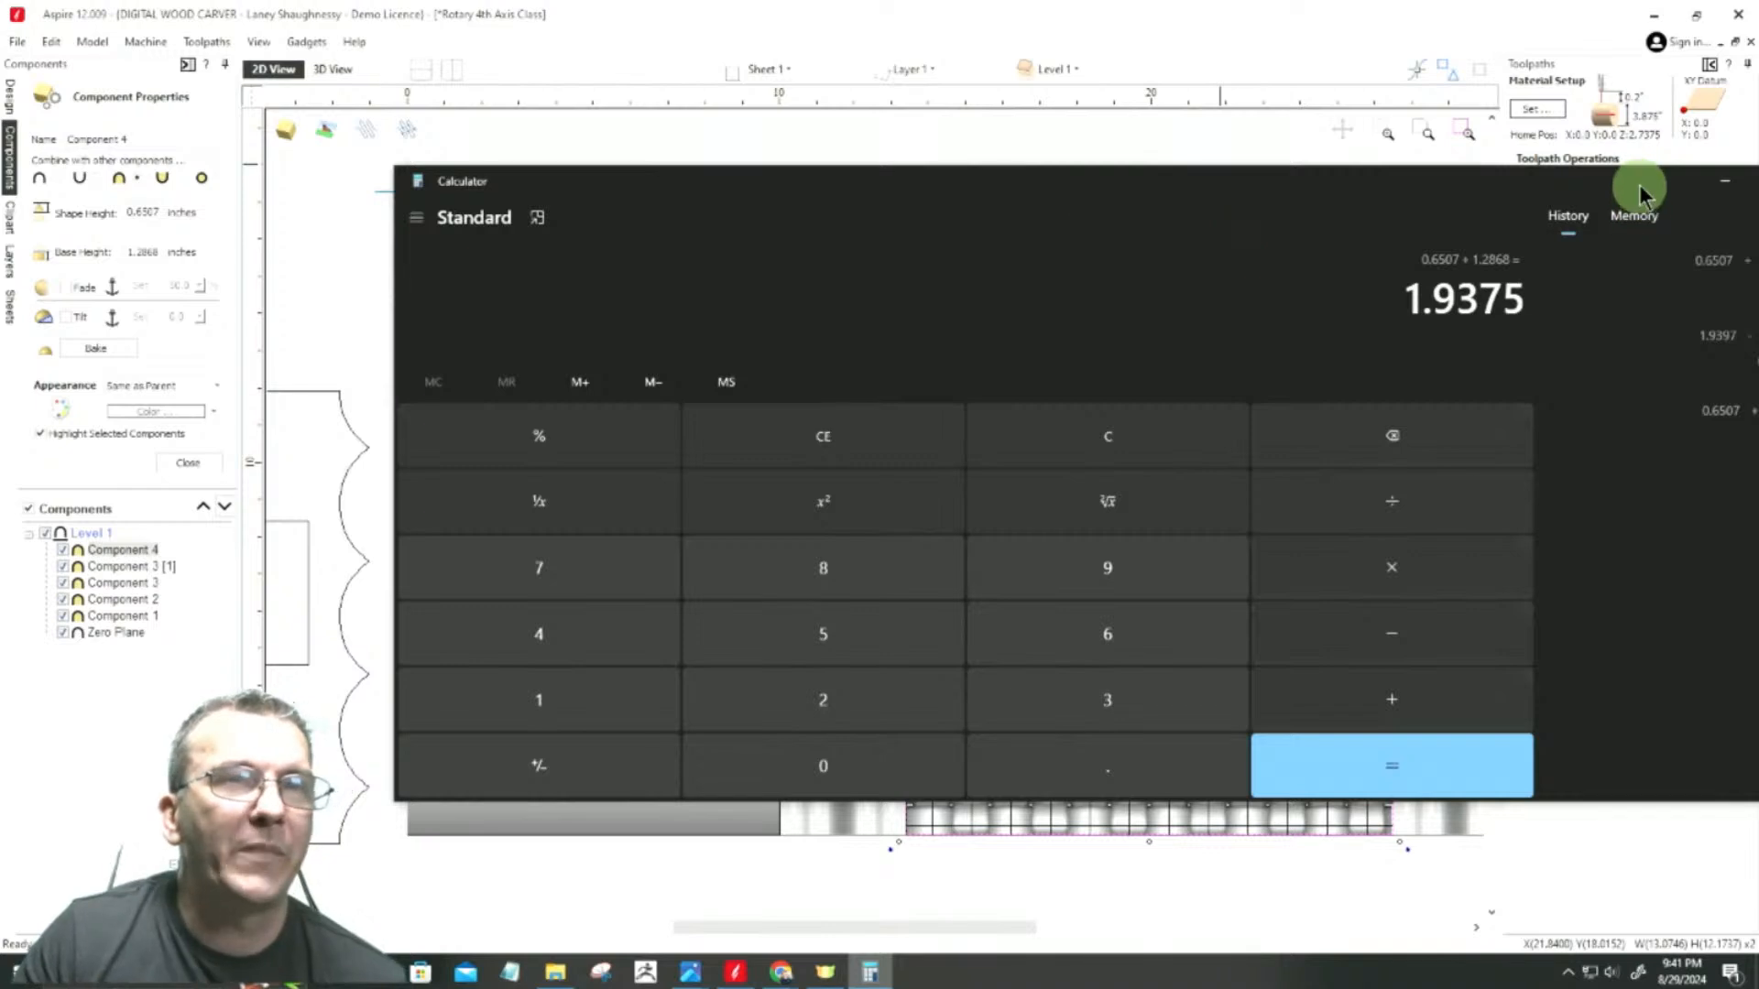
left_click(1723, 182)
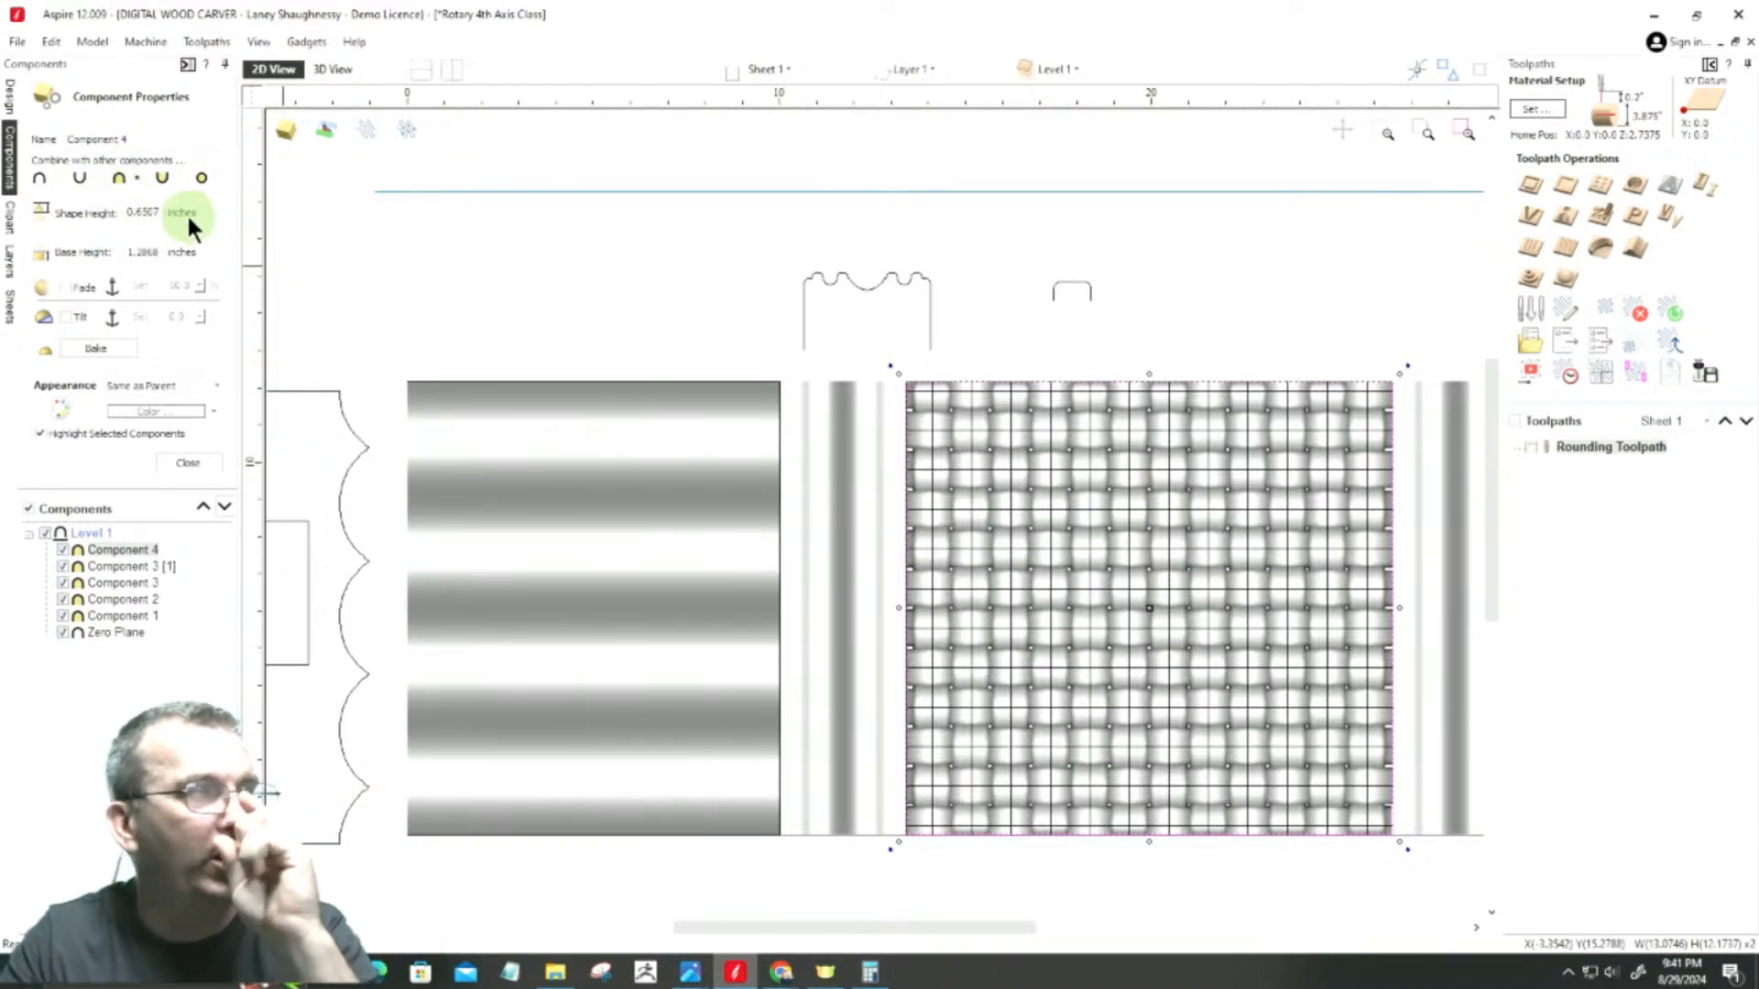
Step: Copy the woven component's 1.2868-inch base height and close its properties
left_click(143, 219)
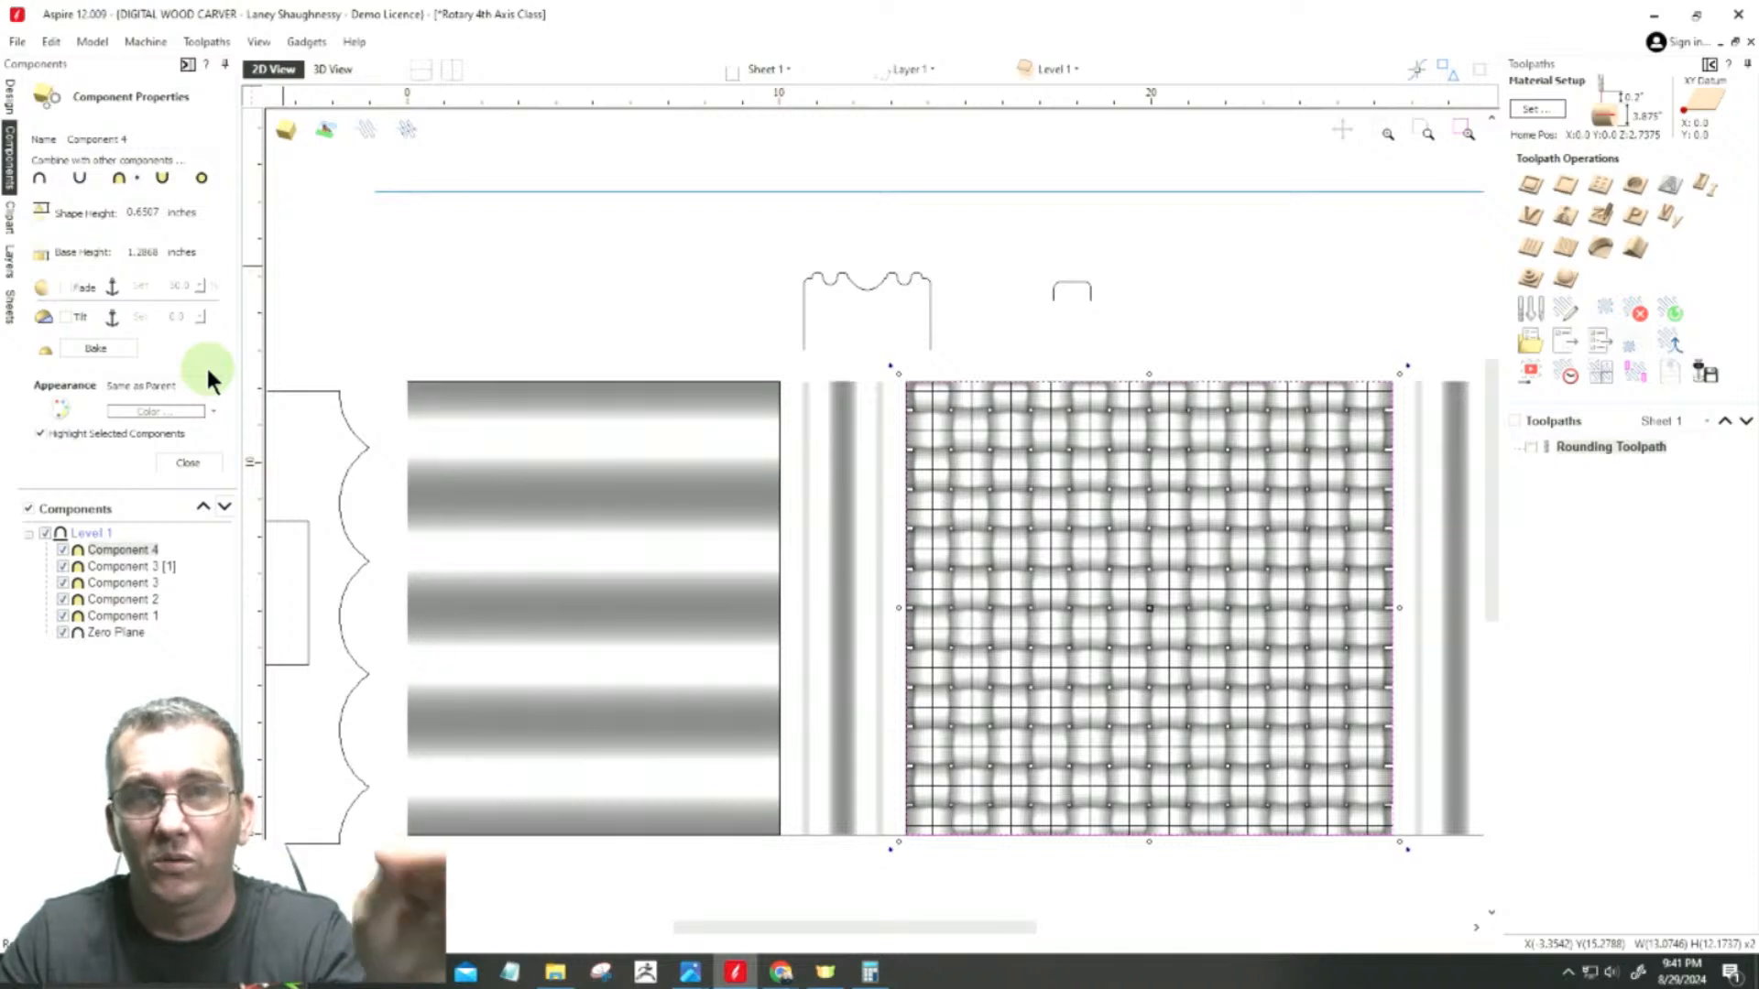
double_click(158, 252)
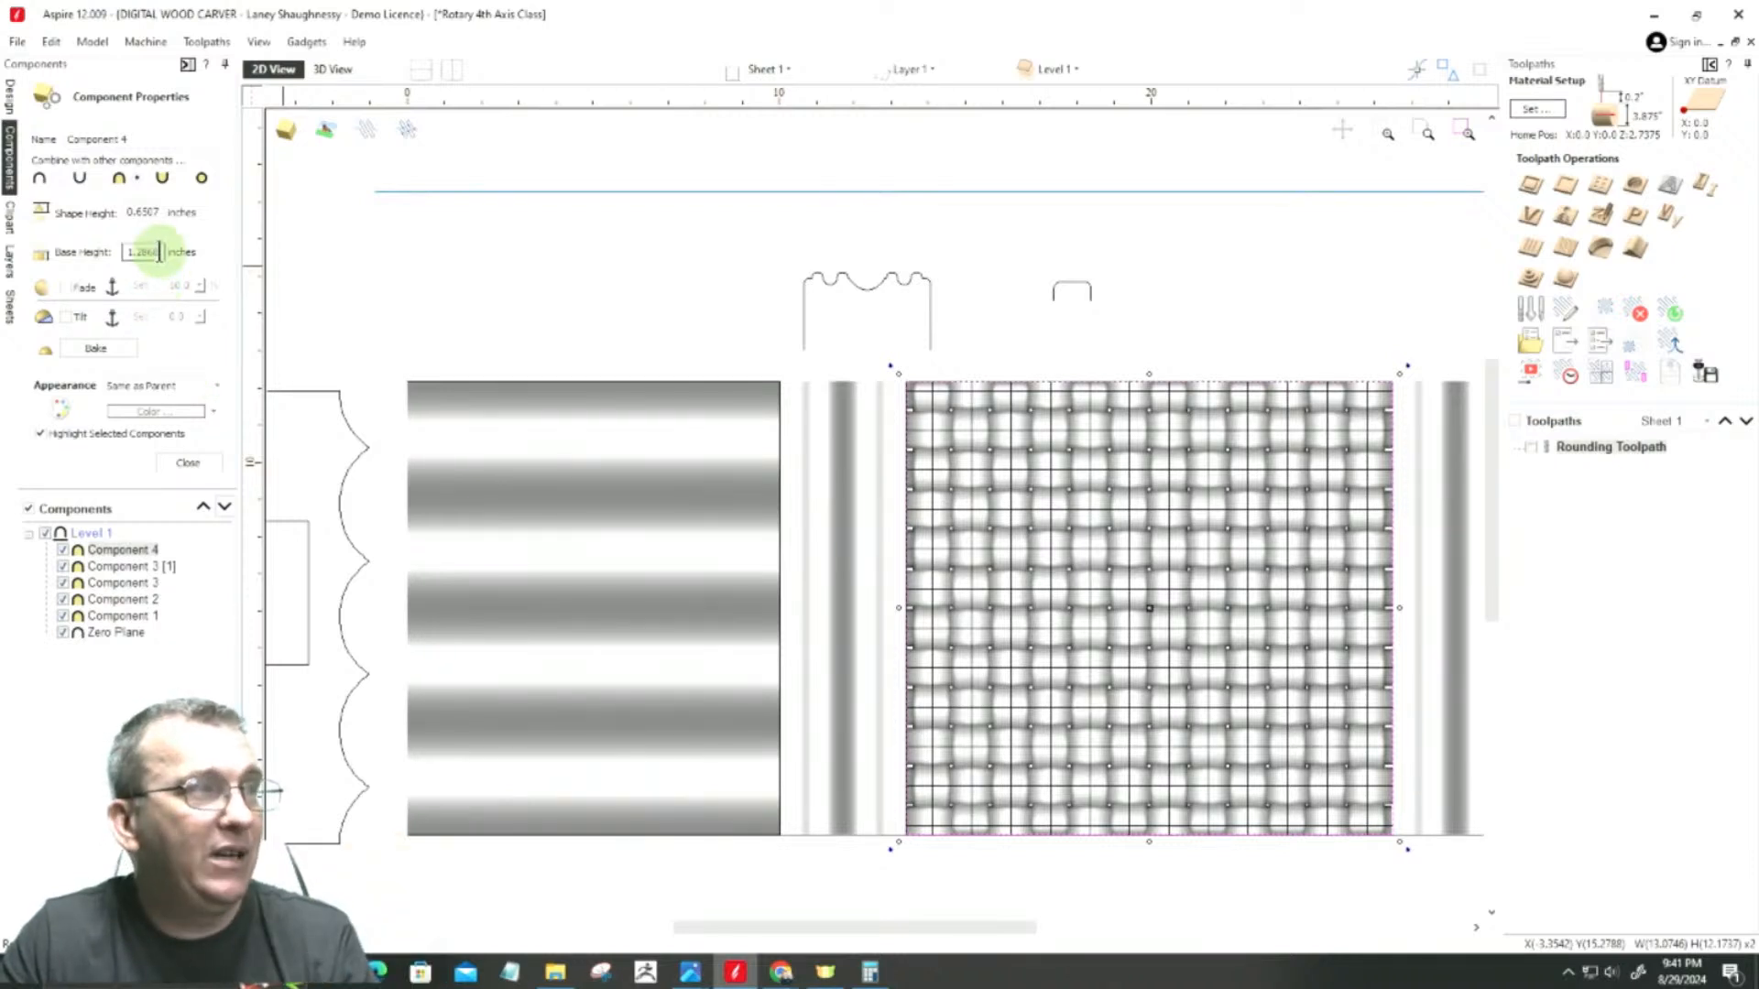
left_click_drag(159, 251, 101, 255)
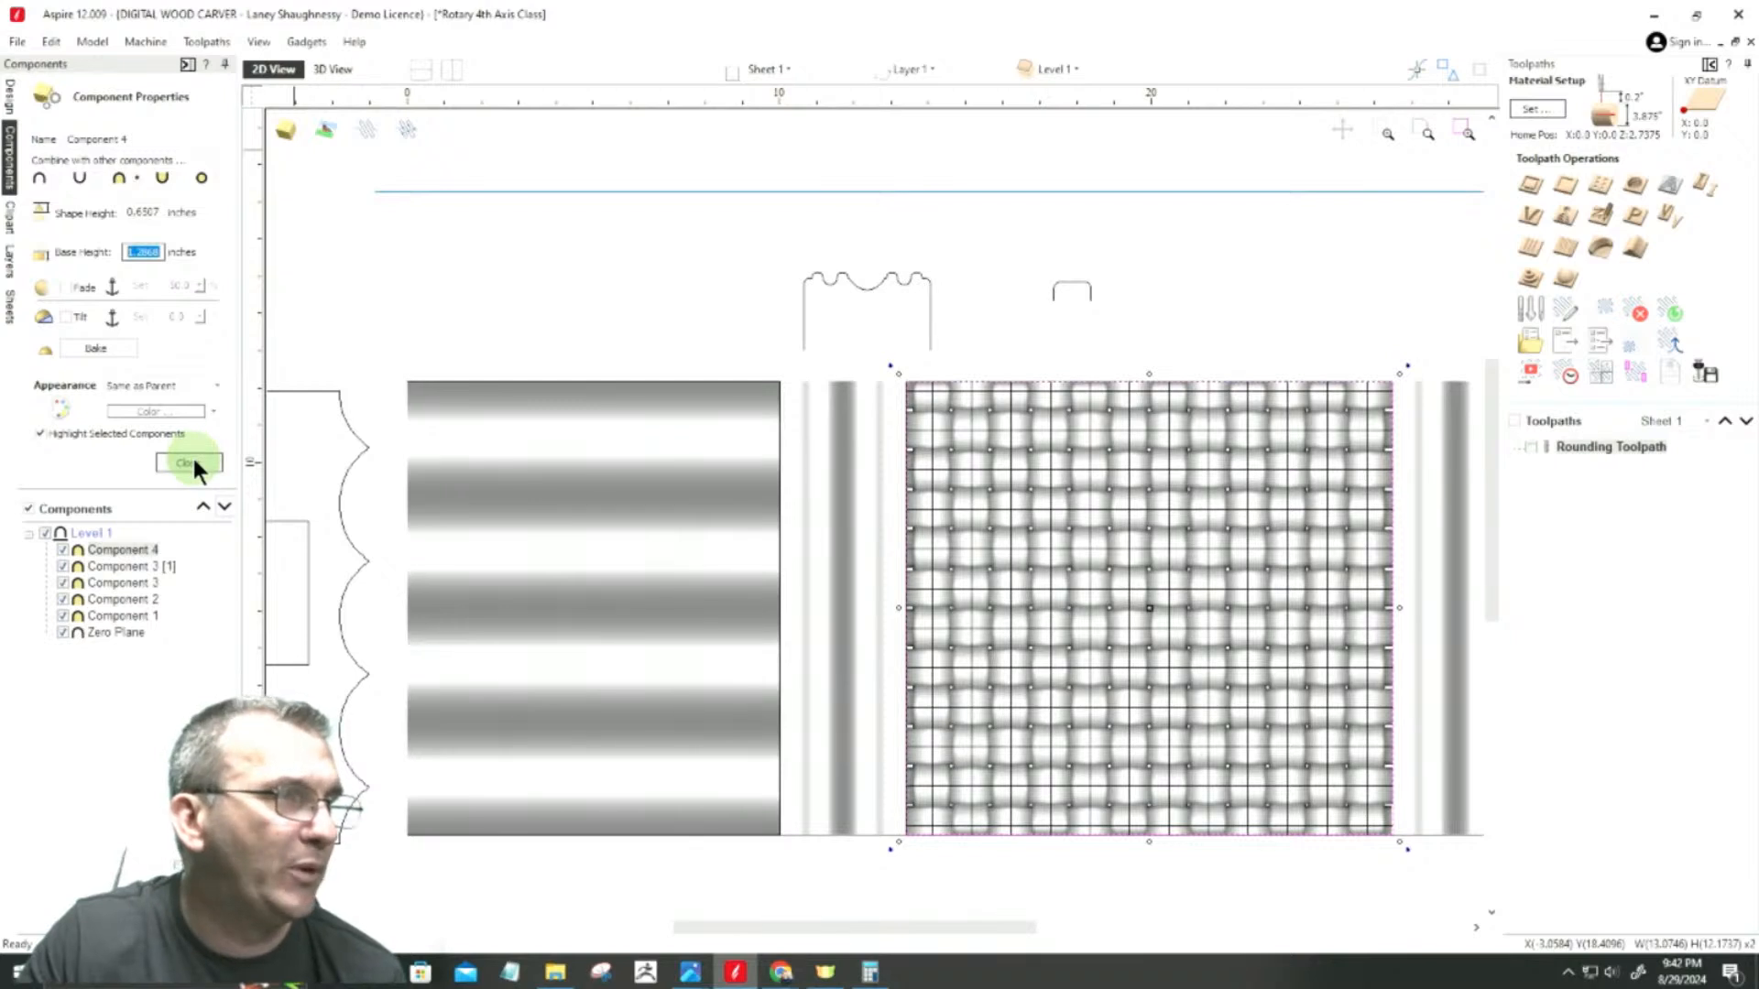
right_click(142, 251)
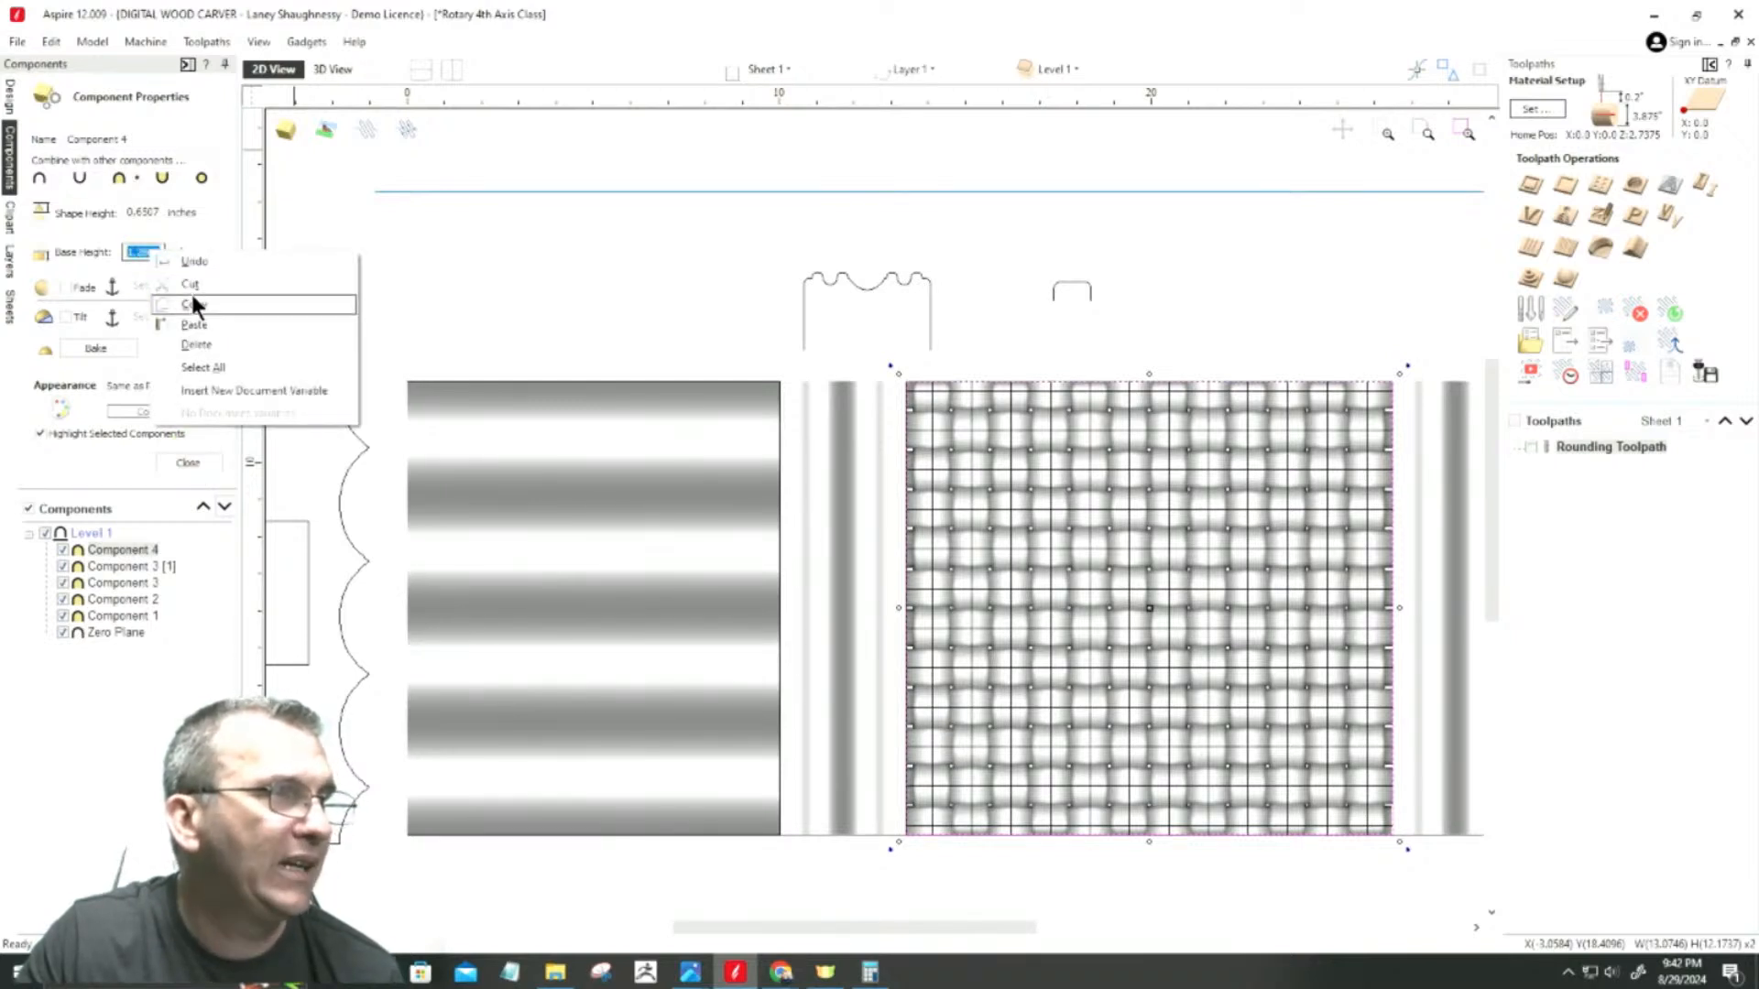
left_click(190, 301)
left_click(190, 461)
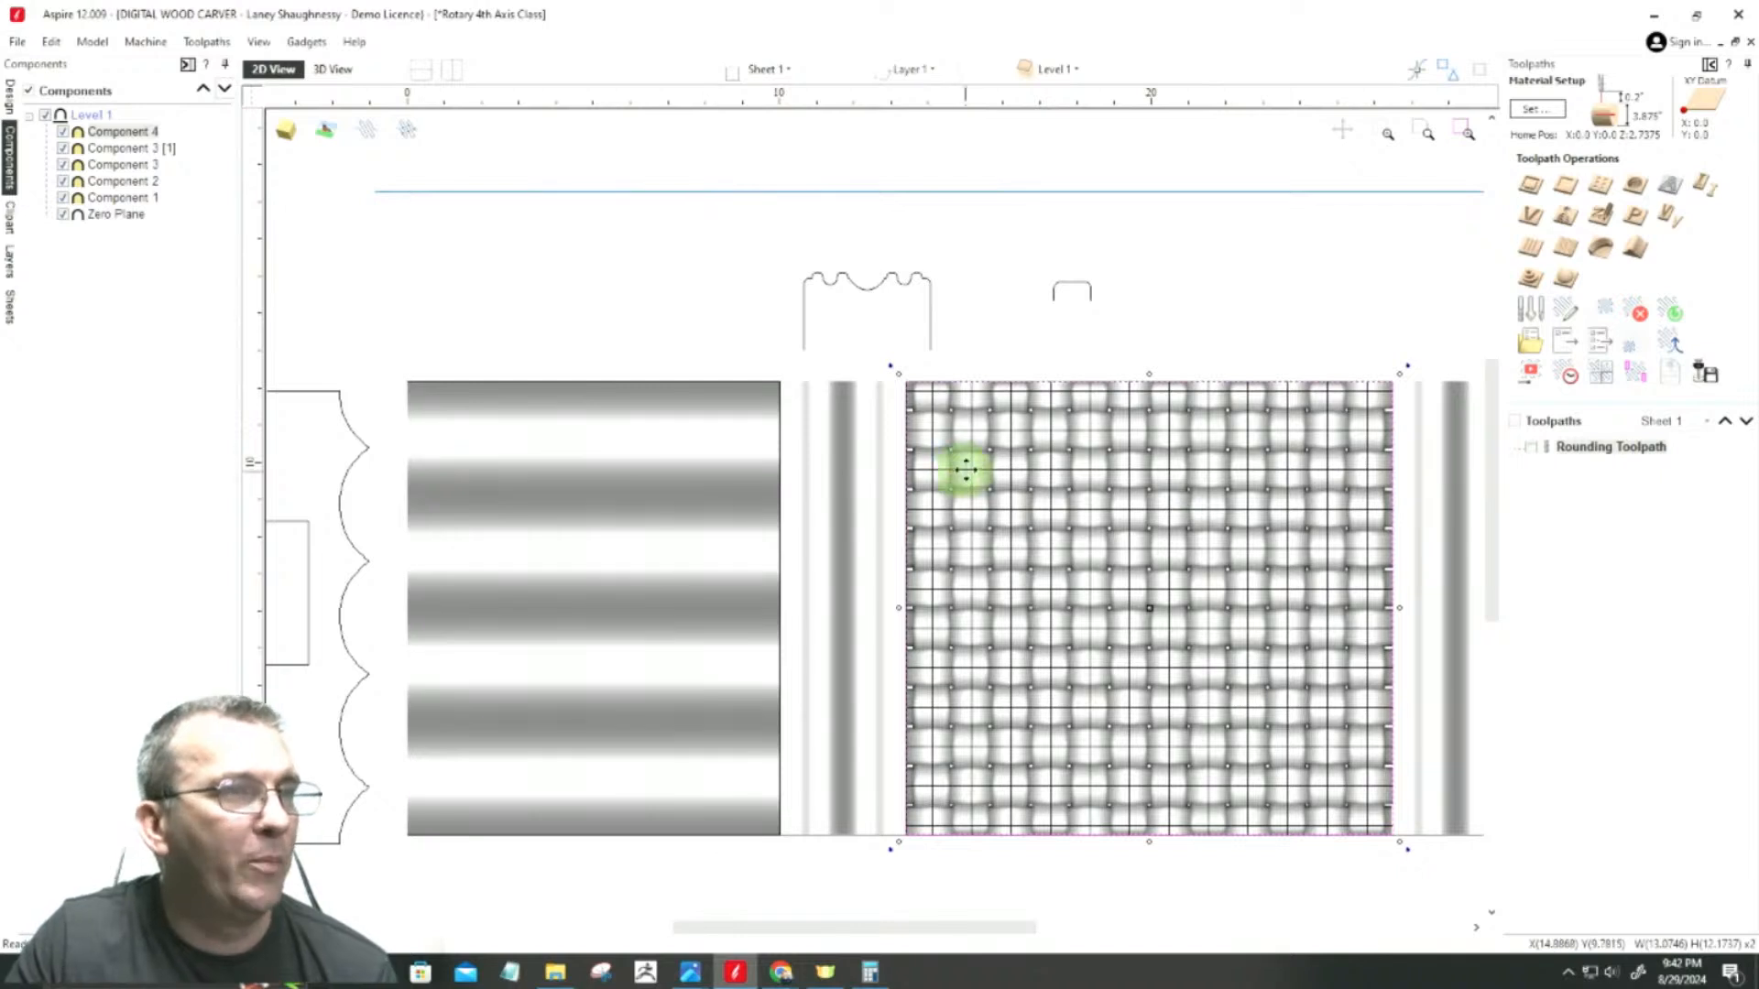
Step: Create a flat plane over the weave area with the copied 1.2868-inch base height, combined with the other components by Merge
scroll(943, 373, "up", 5)
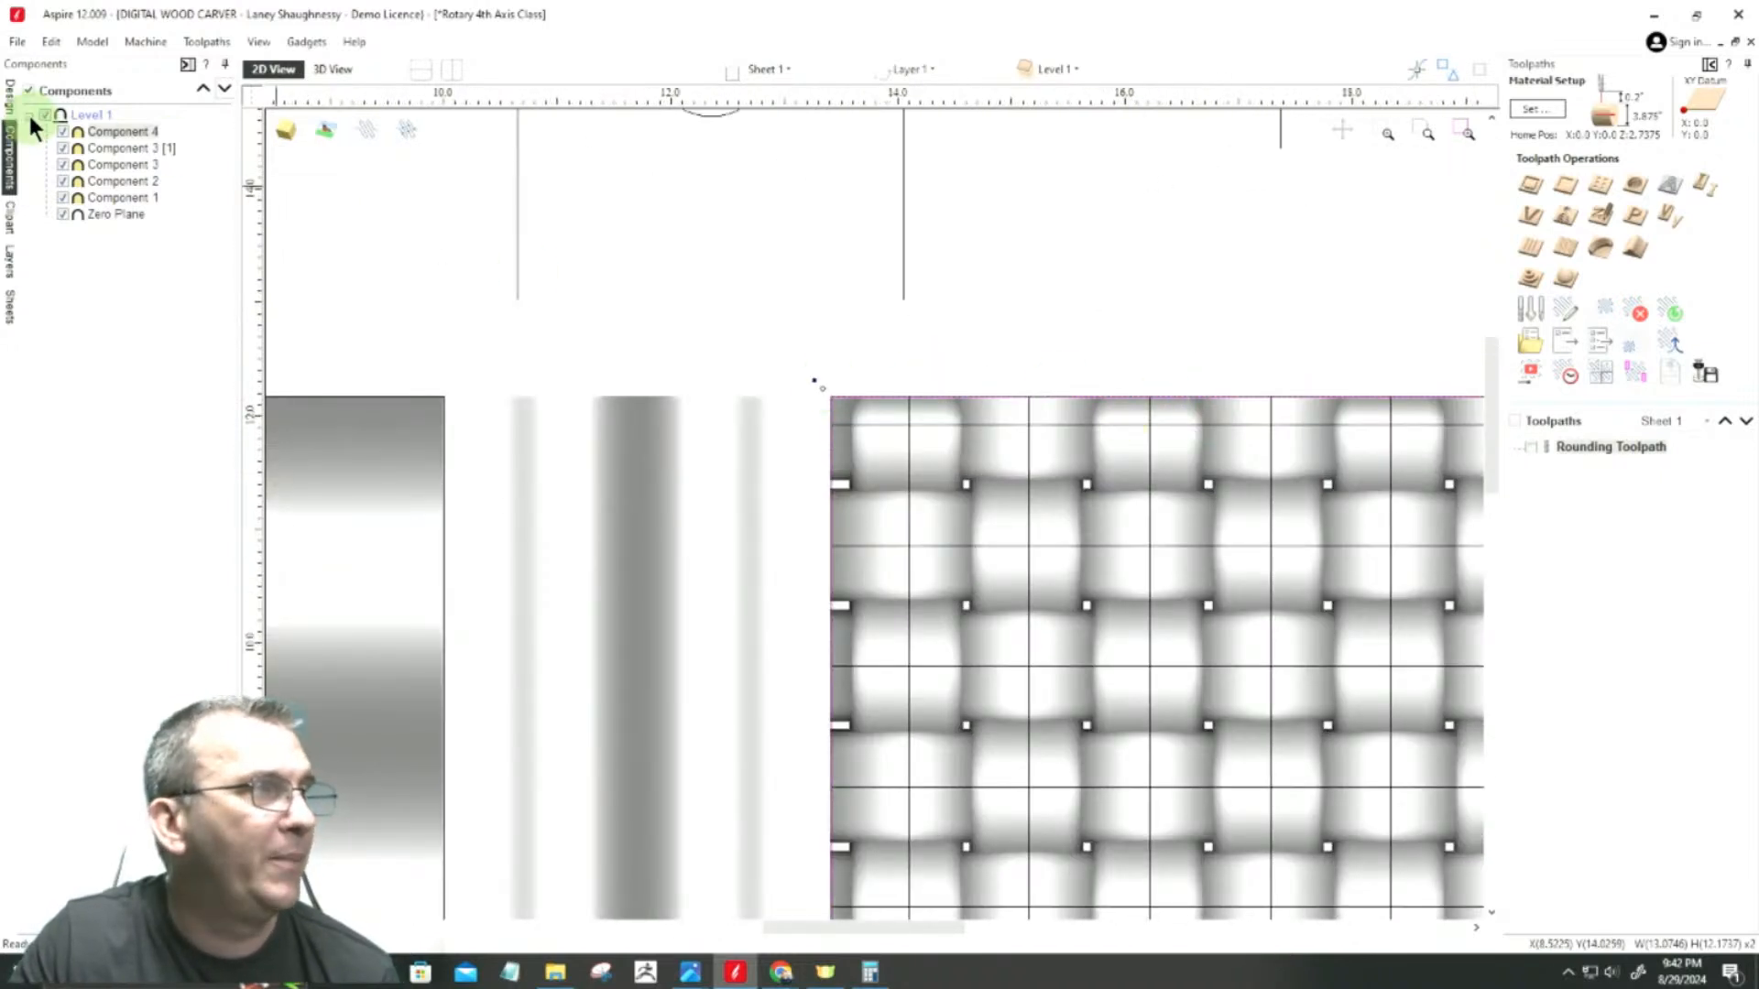
left_click(10, 96)
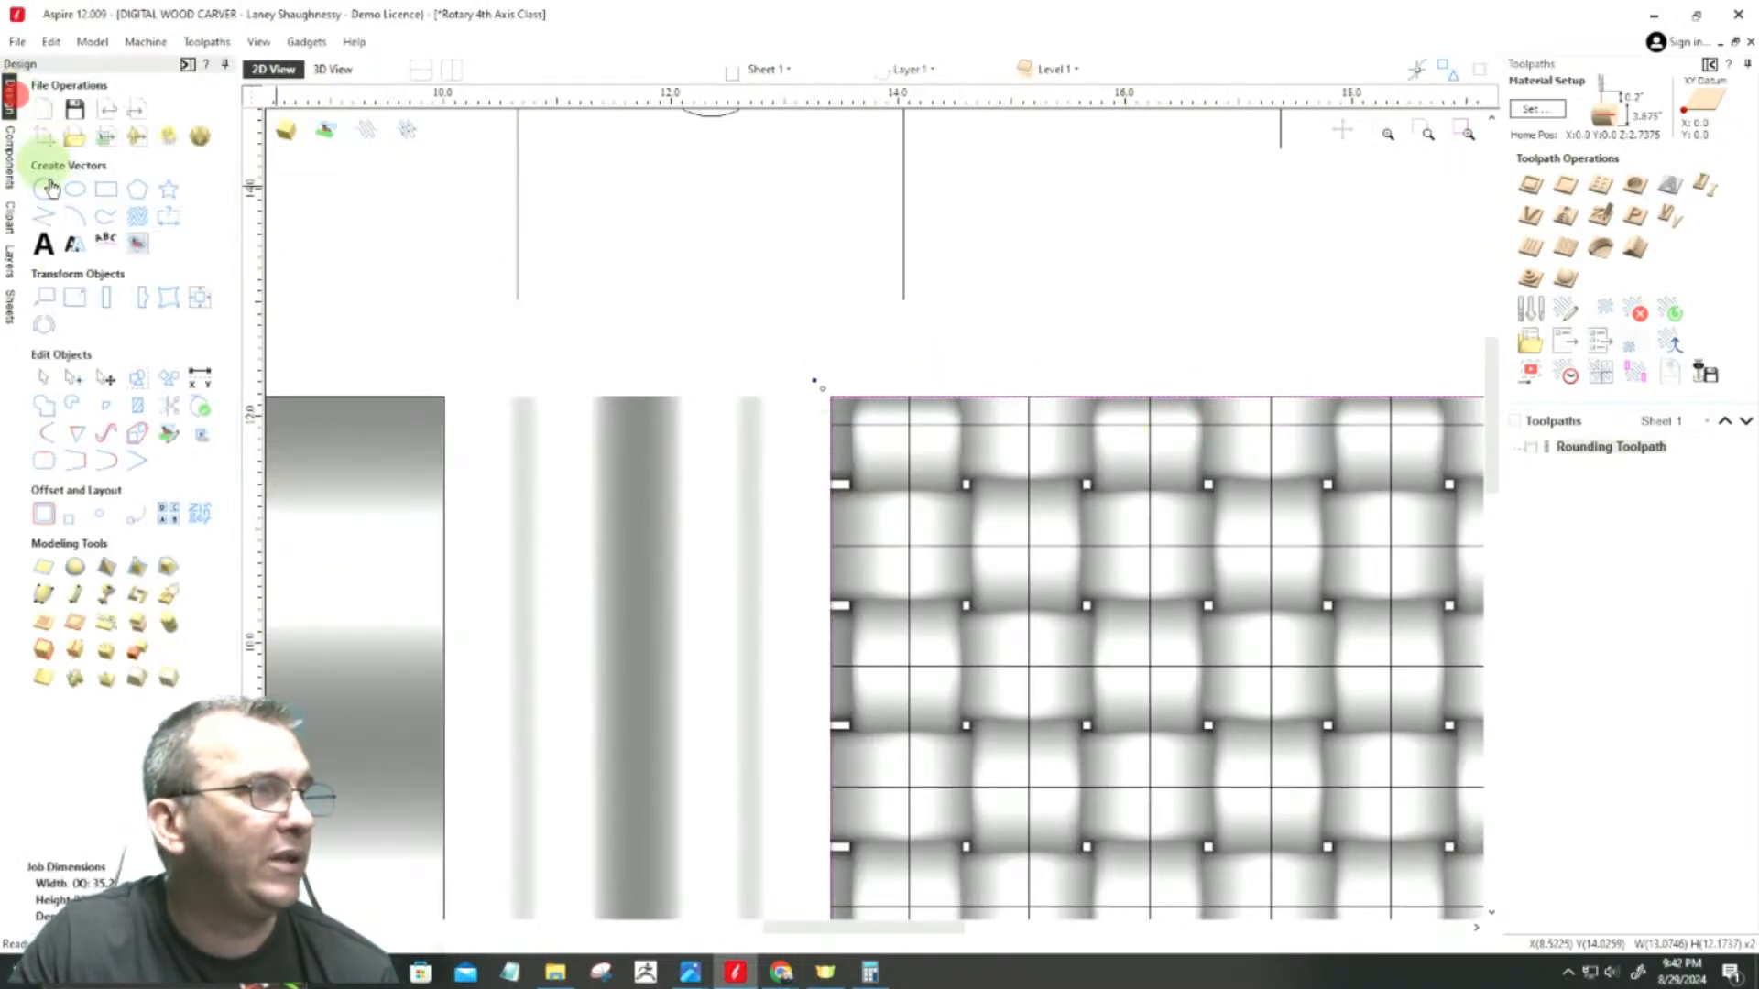
left_click(167, 139)
left_click(159, 134)
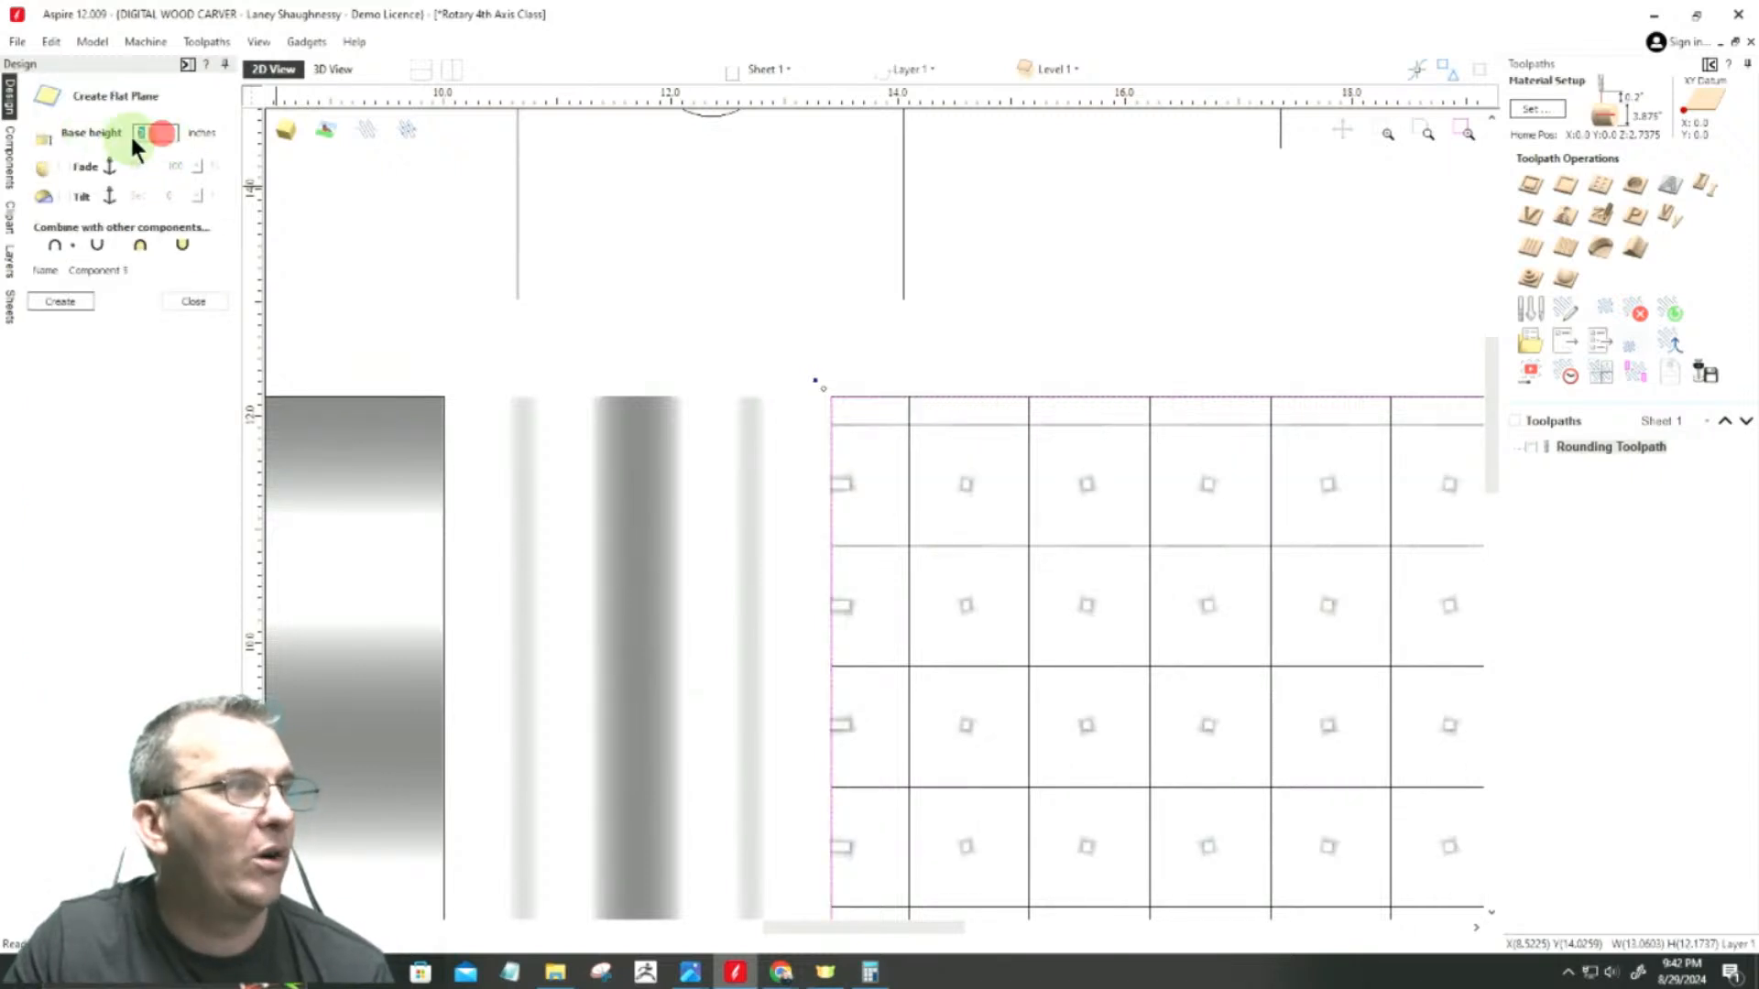
right_click(149, 132)
left_click(173, 201)
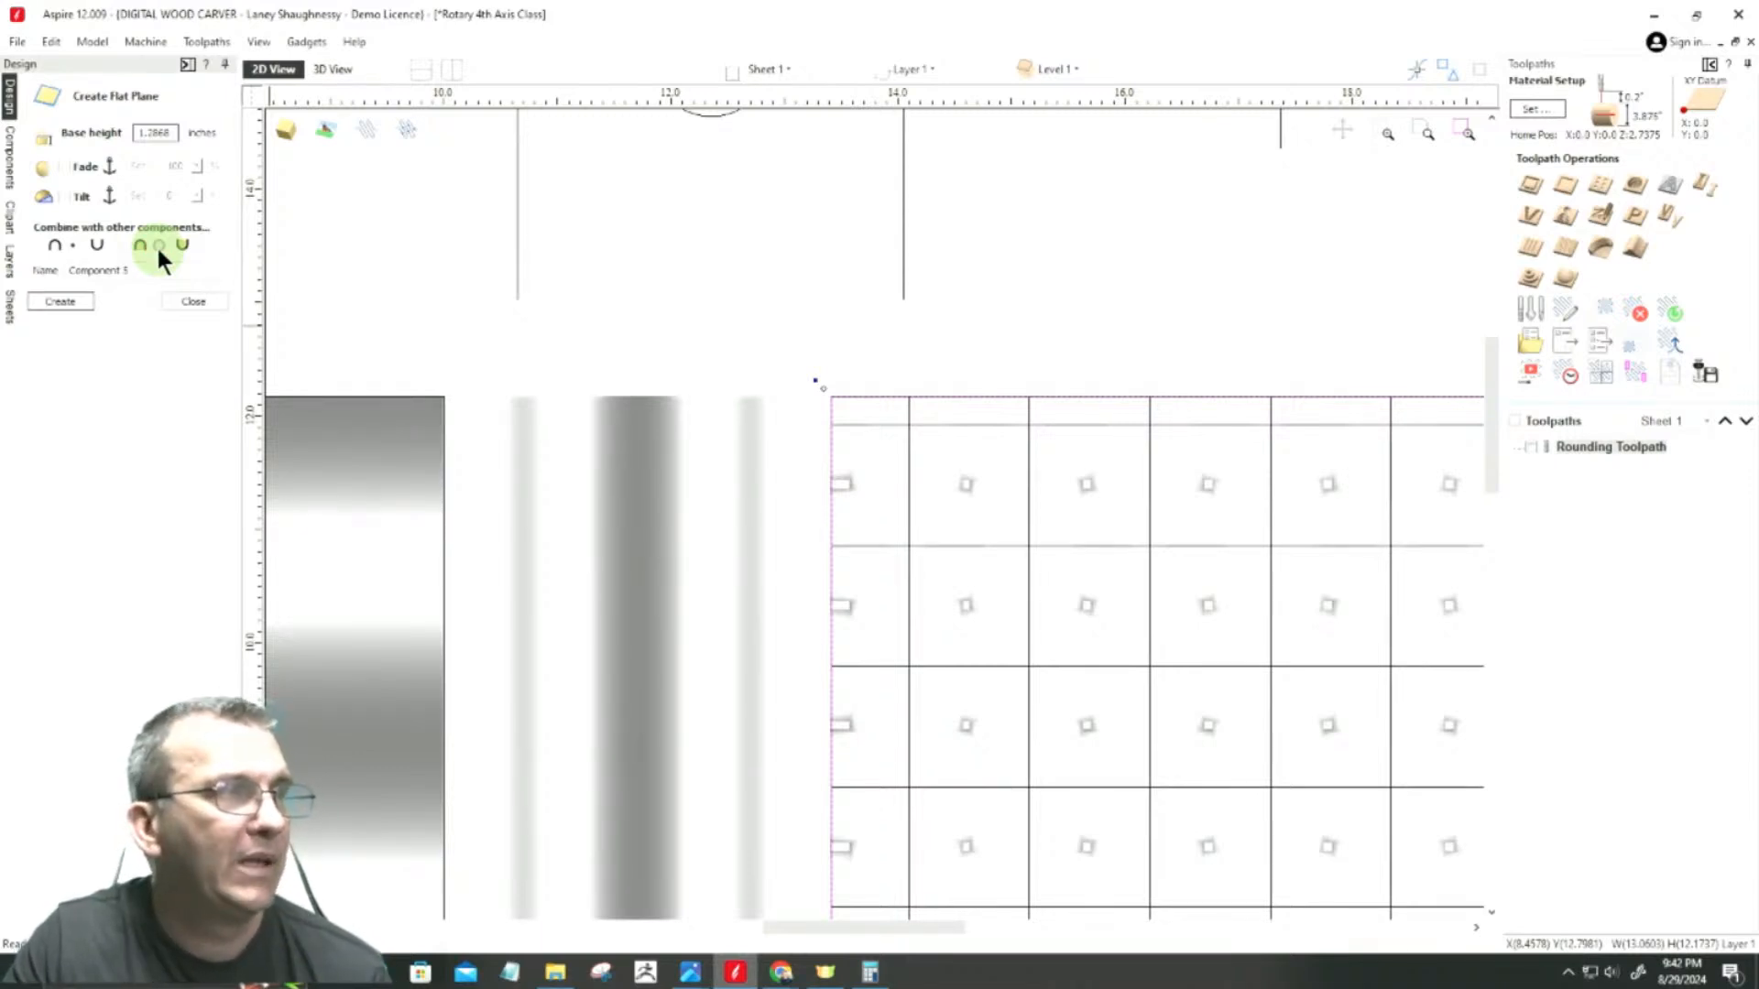
left_click(158, 244)
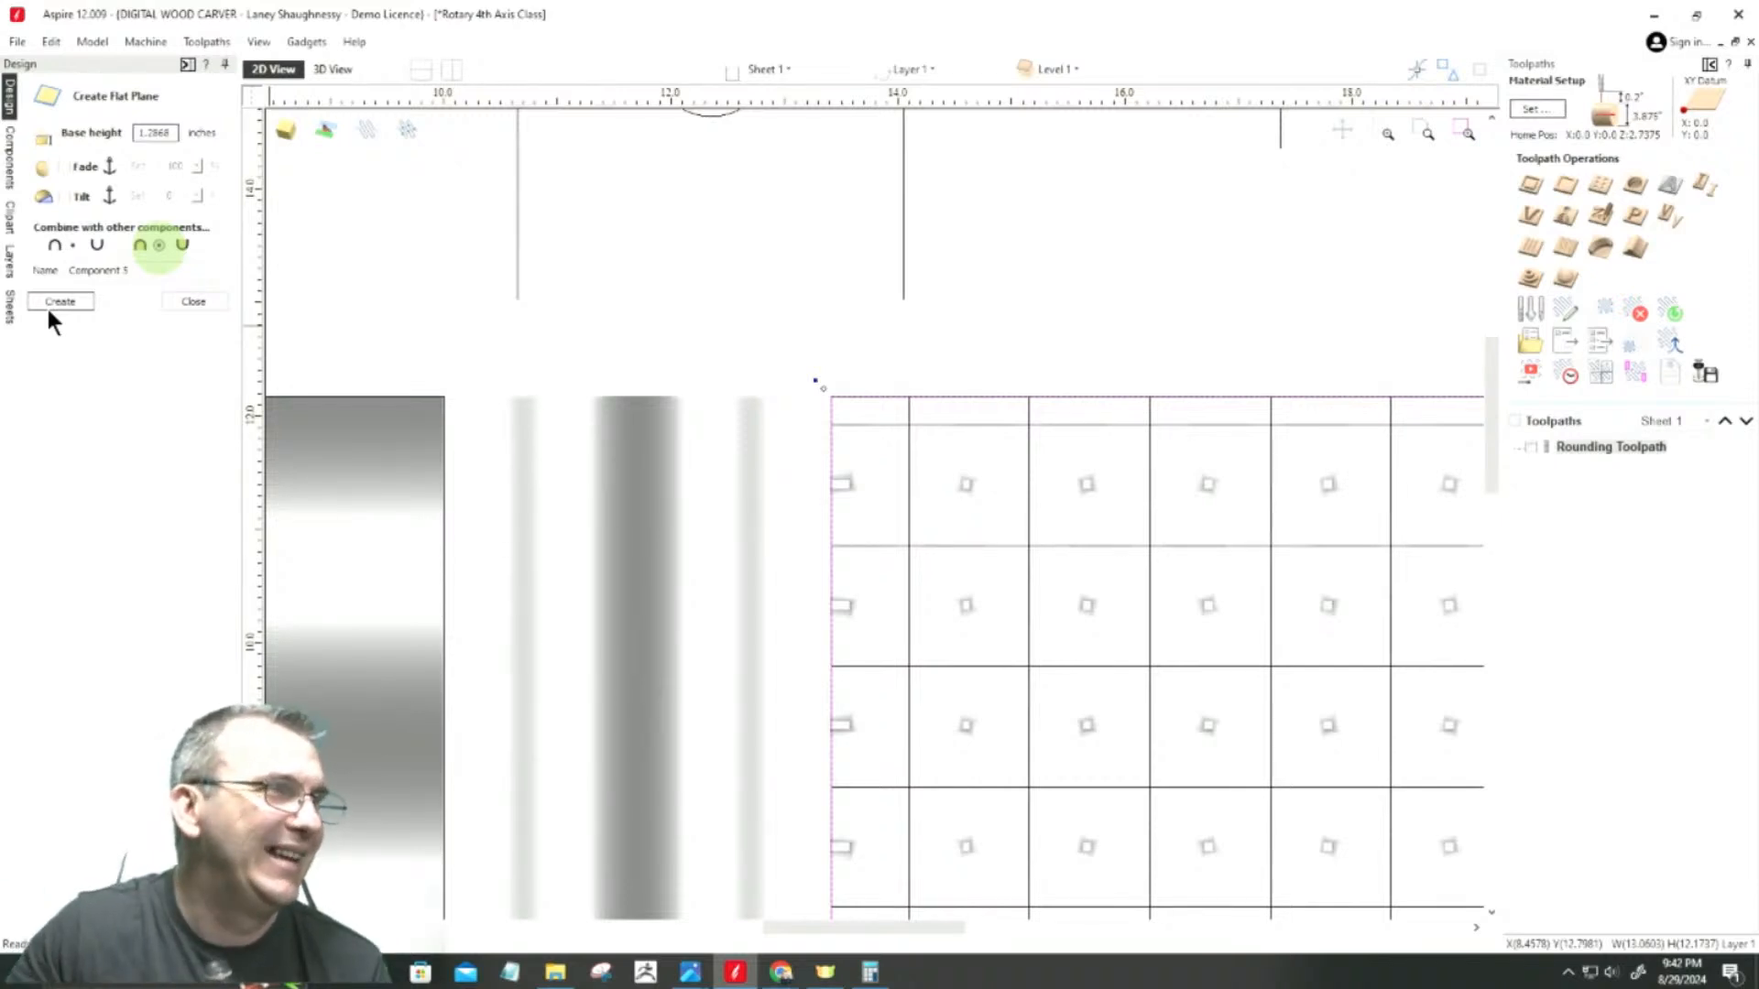
left_click(46, 303)
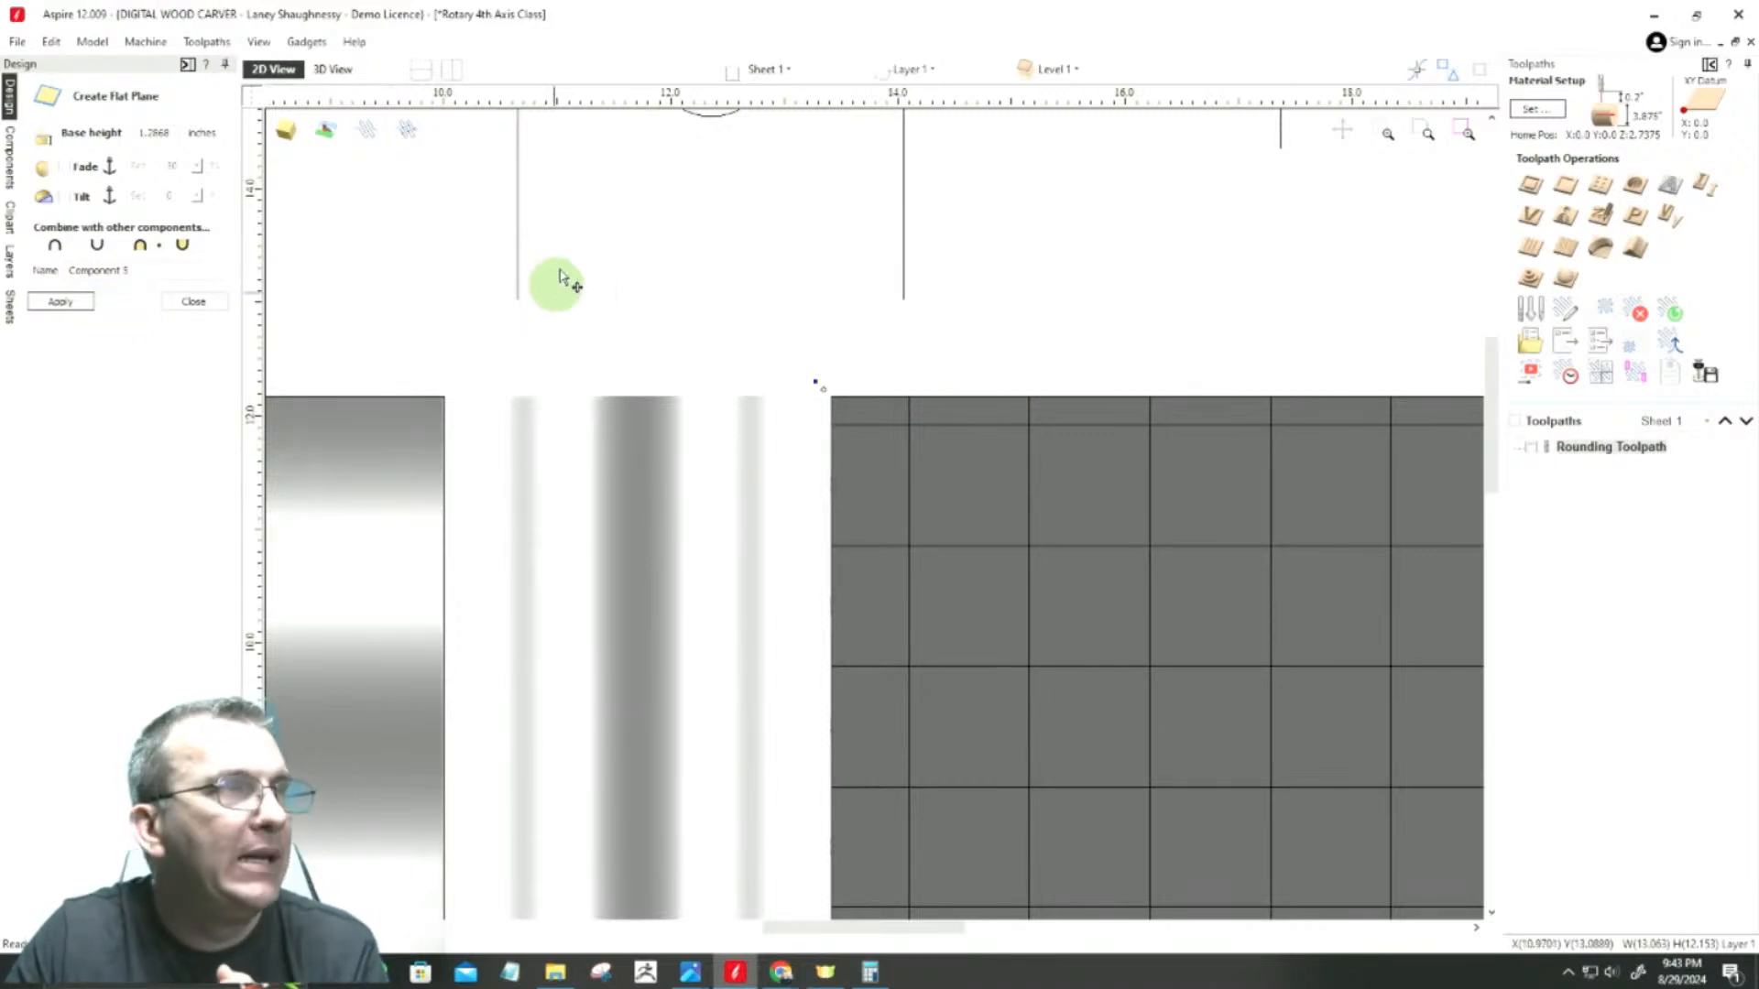
Step: Inspect the gaps between the weave strands in 3D and set the flat plane's base height to 1.3 inches
left_click(328, 71)
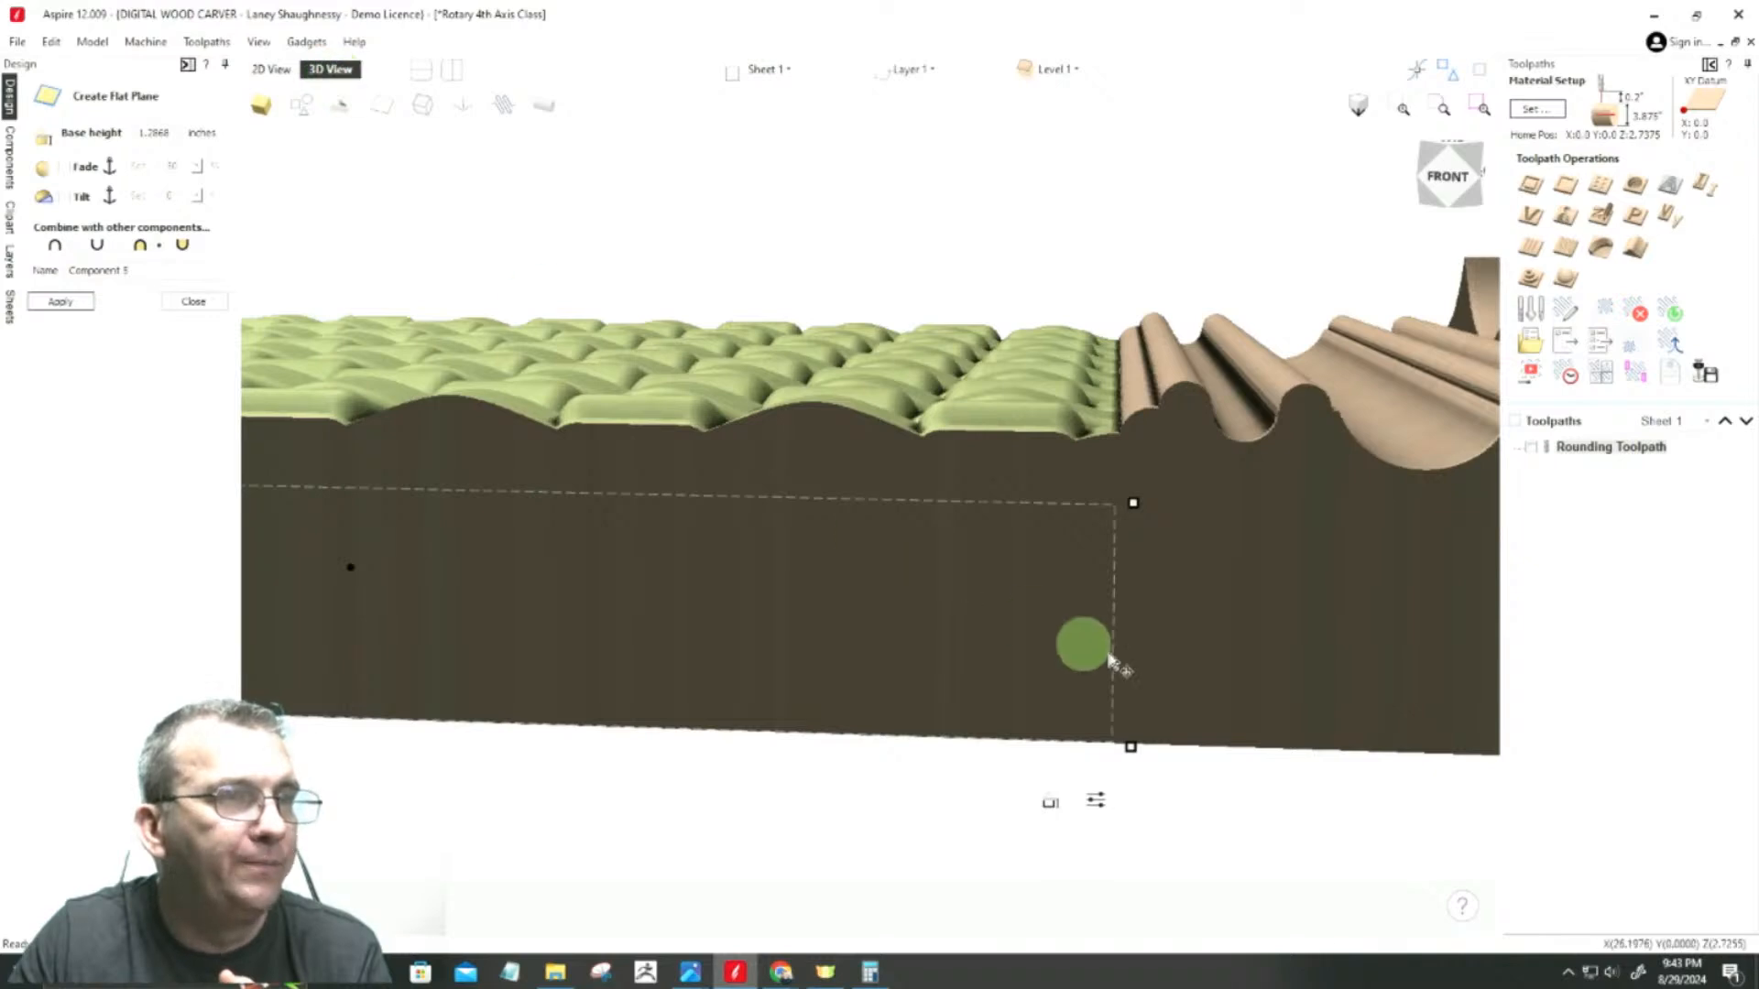
left_click_drag(1387, 668, 1103, 678)
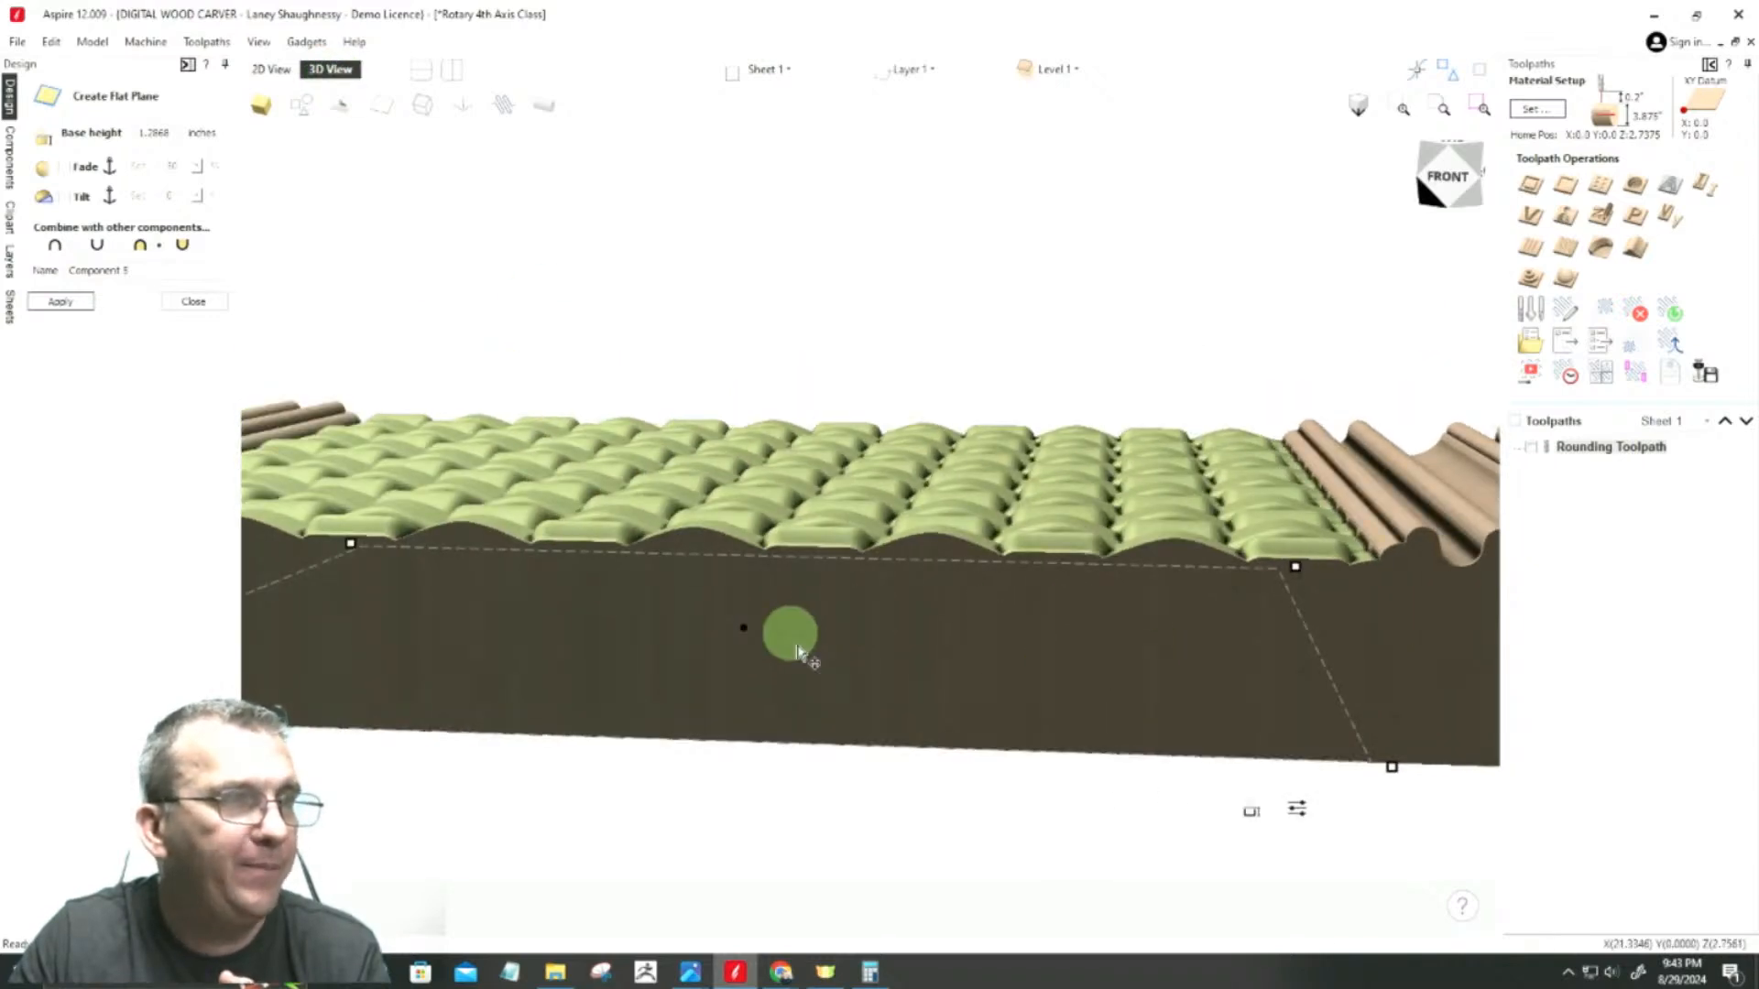
left_click(1454, 191)
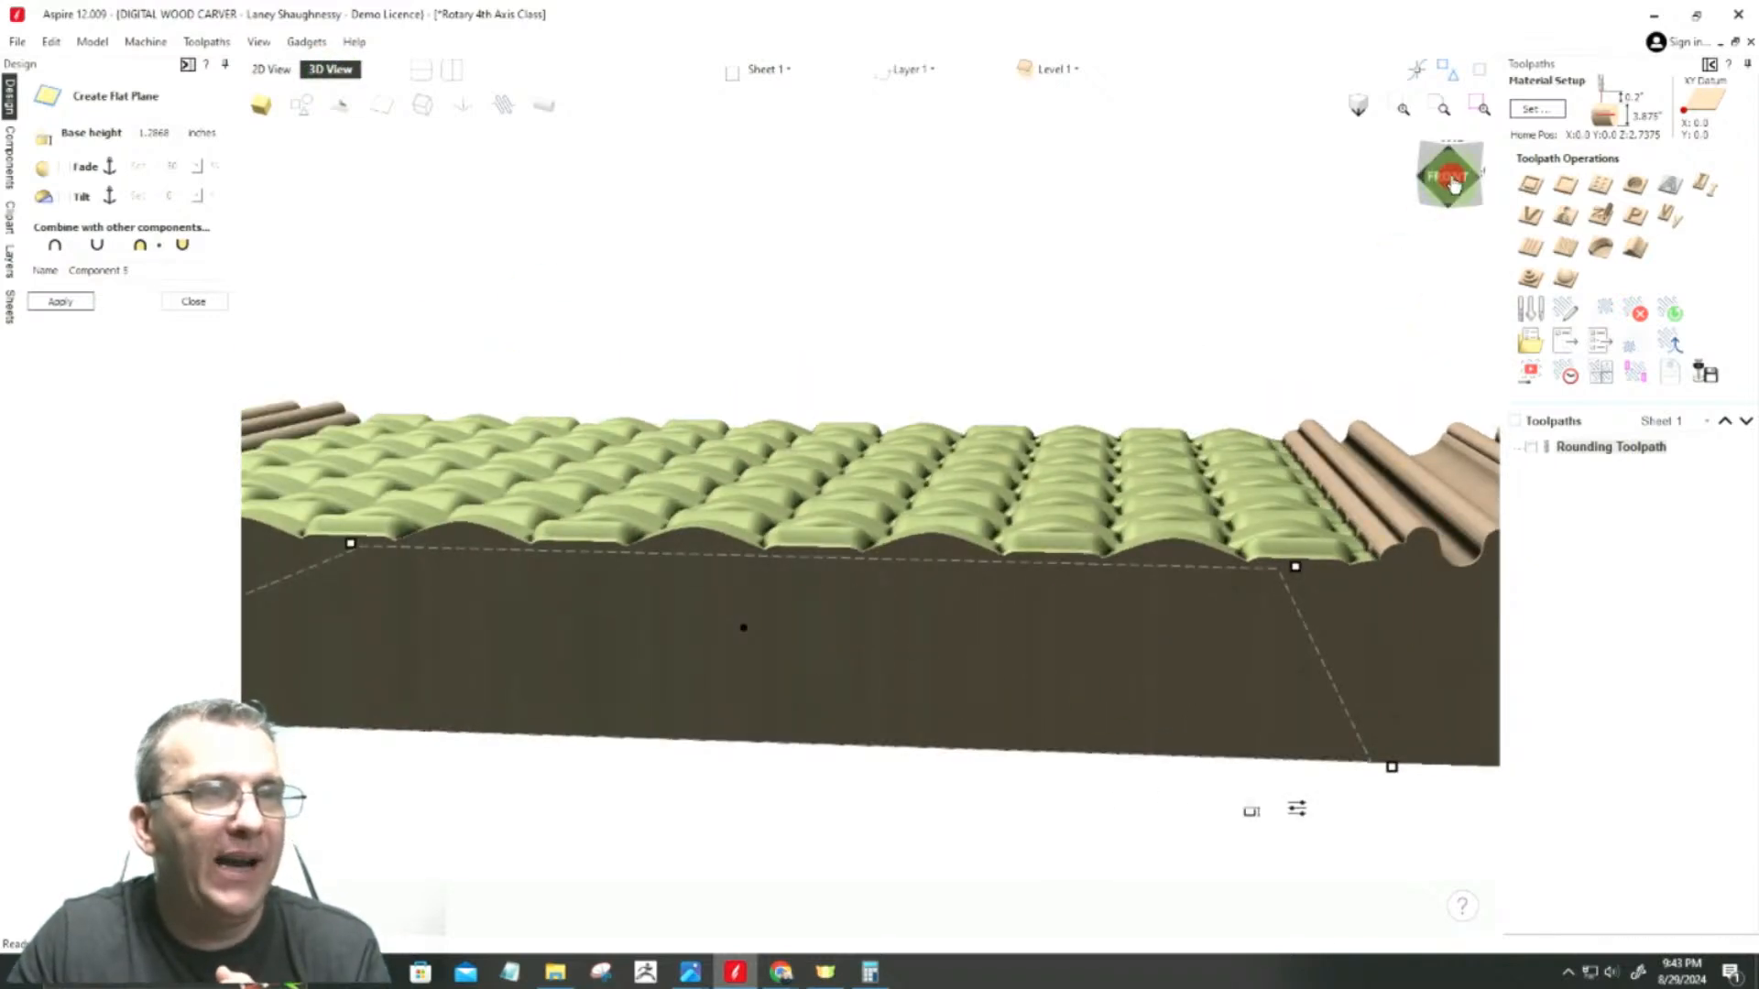
left_click_drag(1457, 197, 1460, 220)
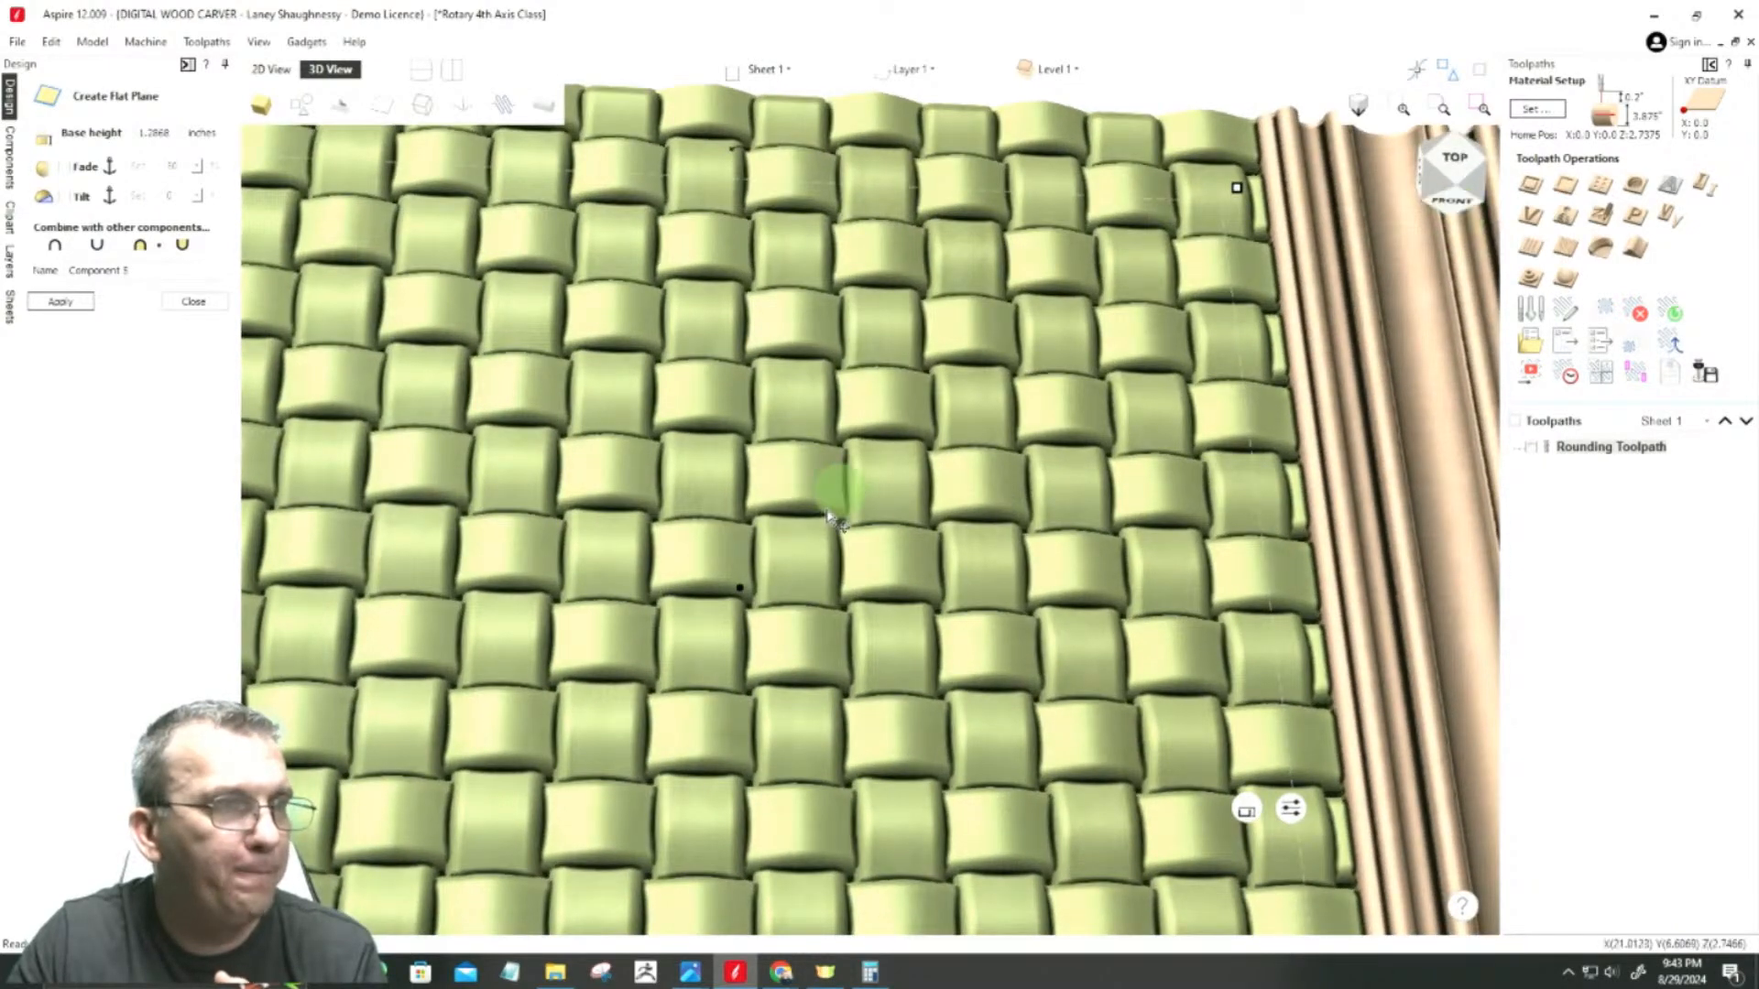
scroll(797, 606, "up", 5)
scroll(802, 590, "up", 2)
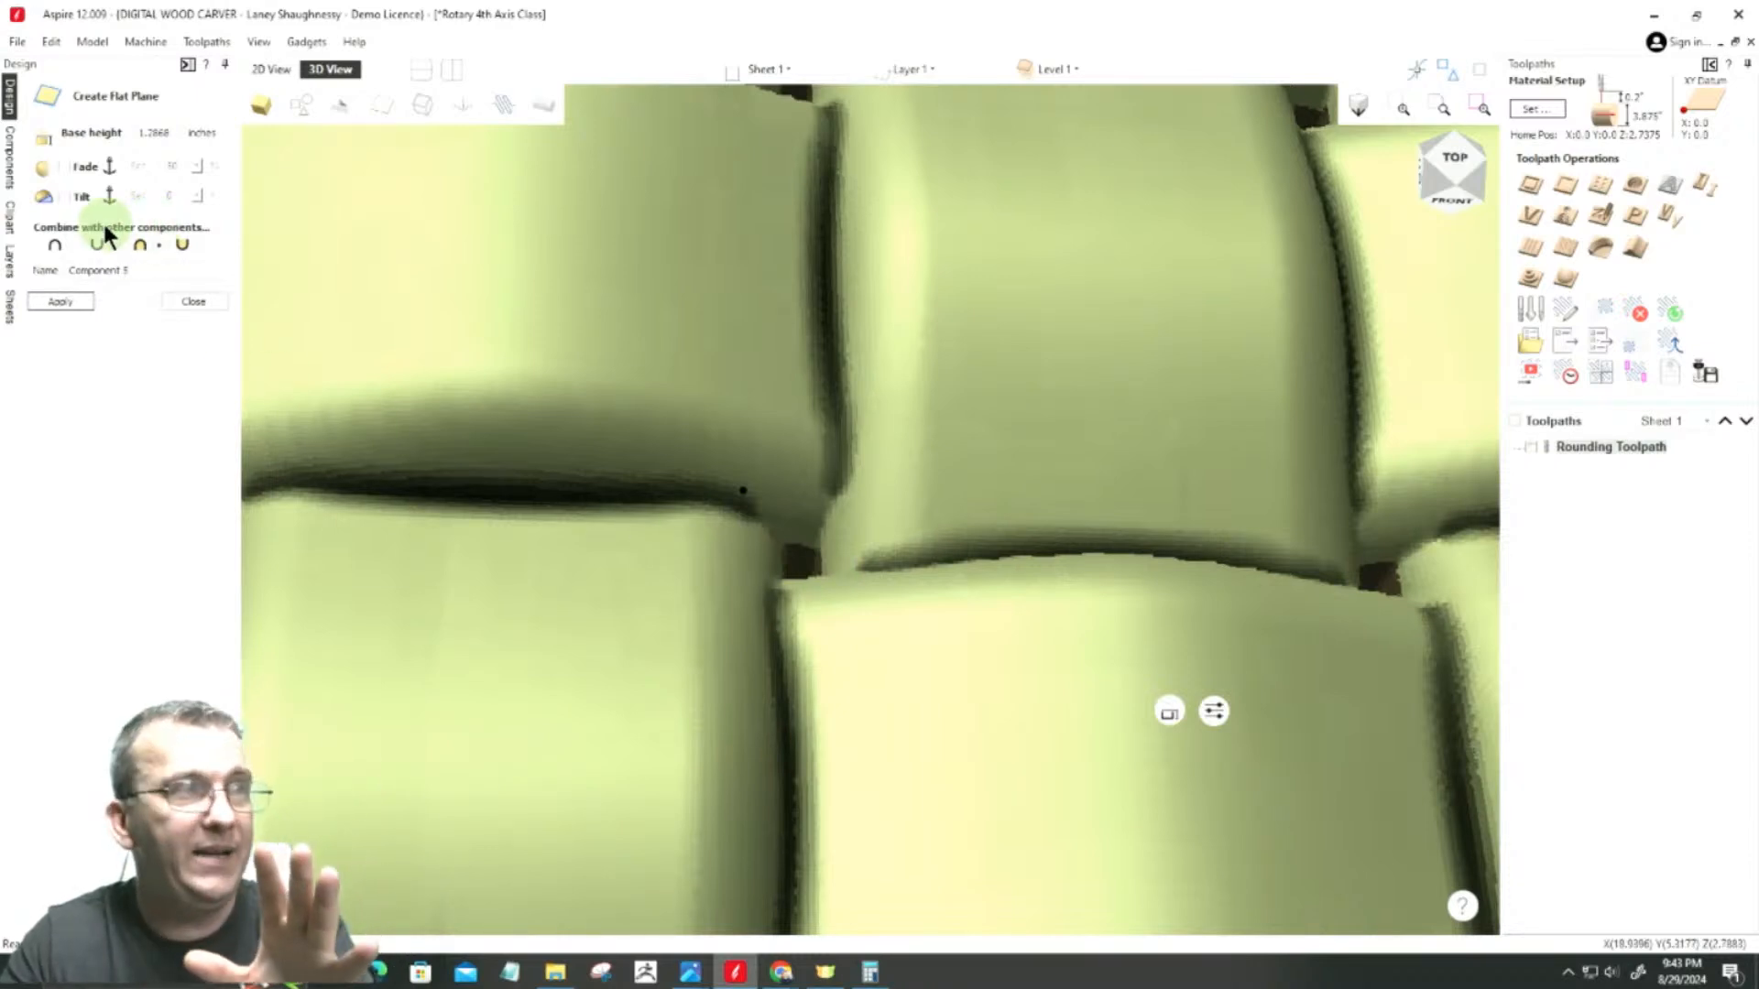
left_click_drag(172, 134, 146, 133)
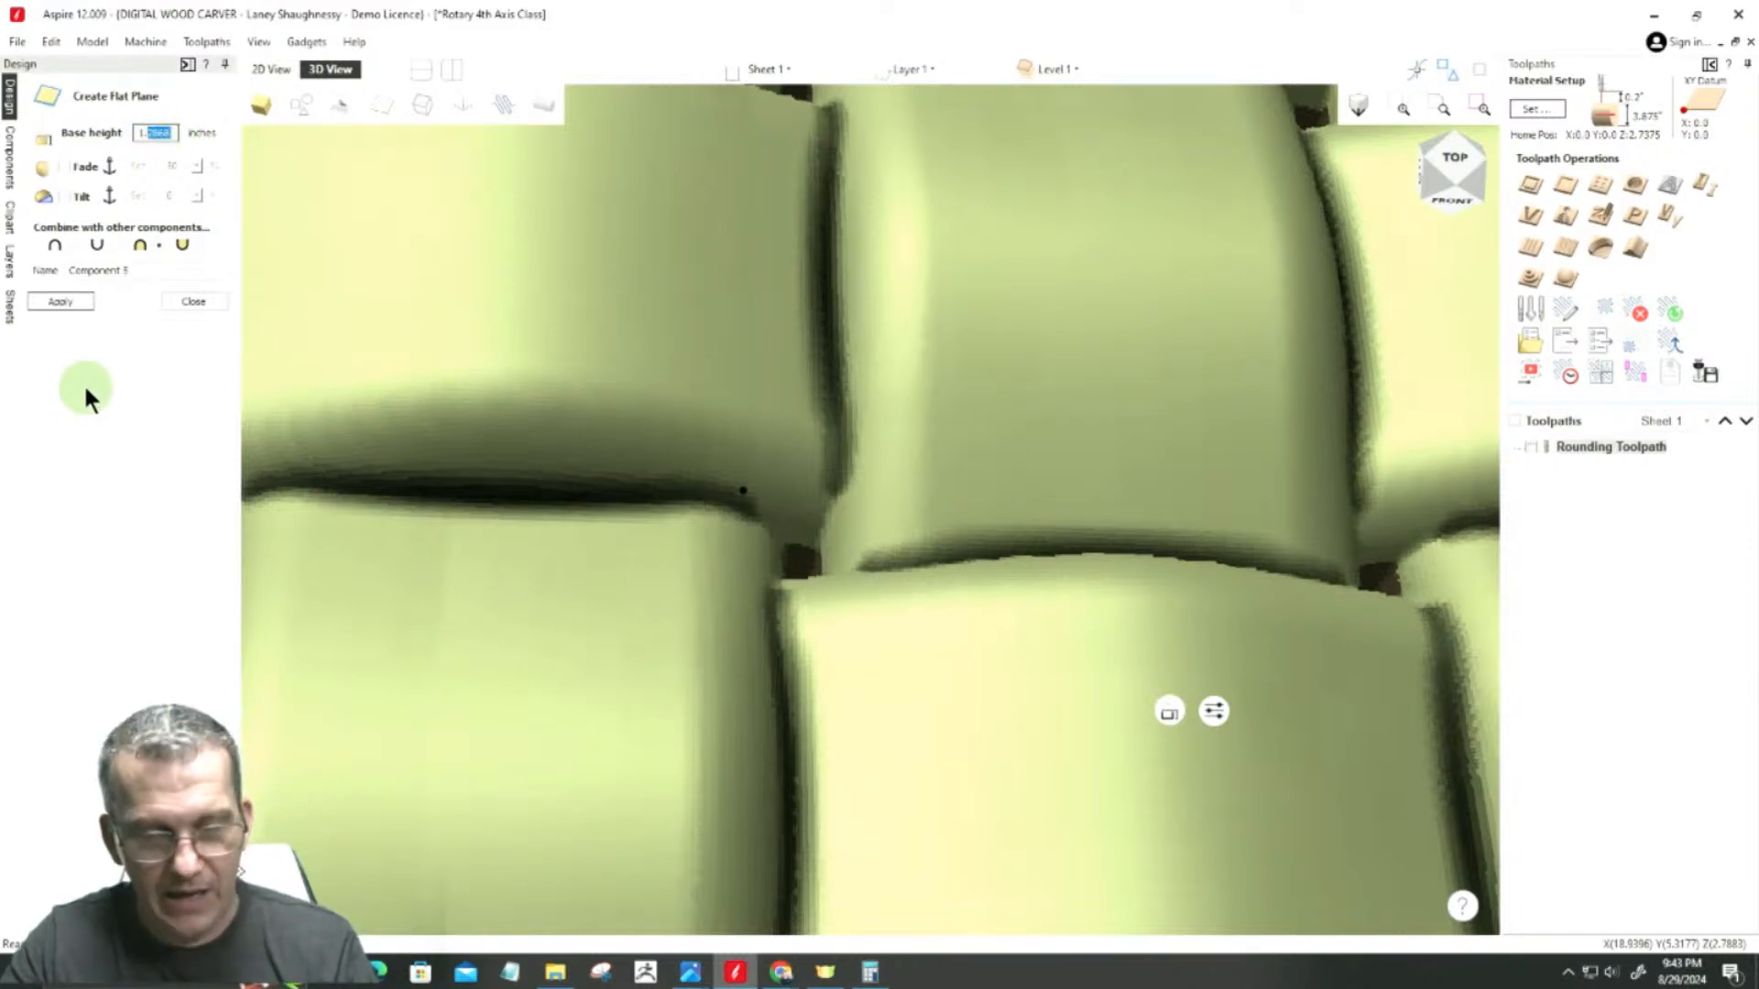
double_click(151, 135)
key("super+c")
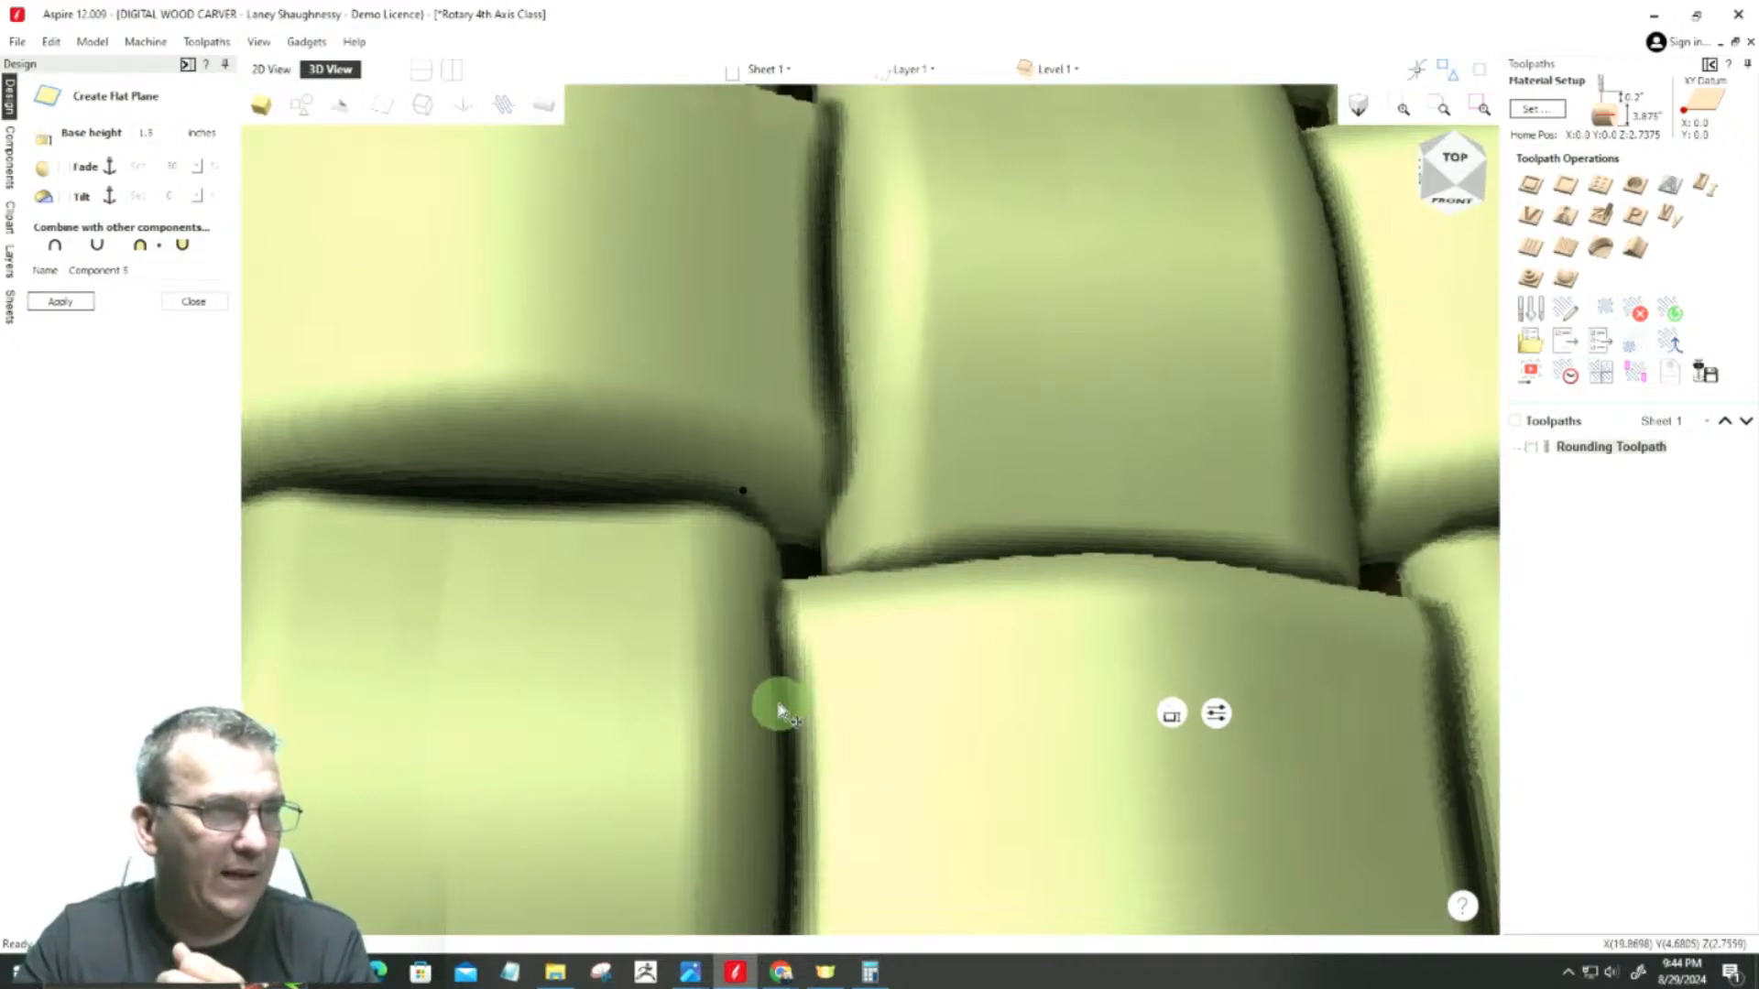
Step: Try raising the flat plane's base height interactively to about 1.79 inches to show it filling the gaps between the weave strands
left_click(1172, 715)
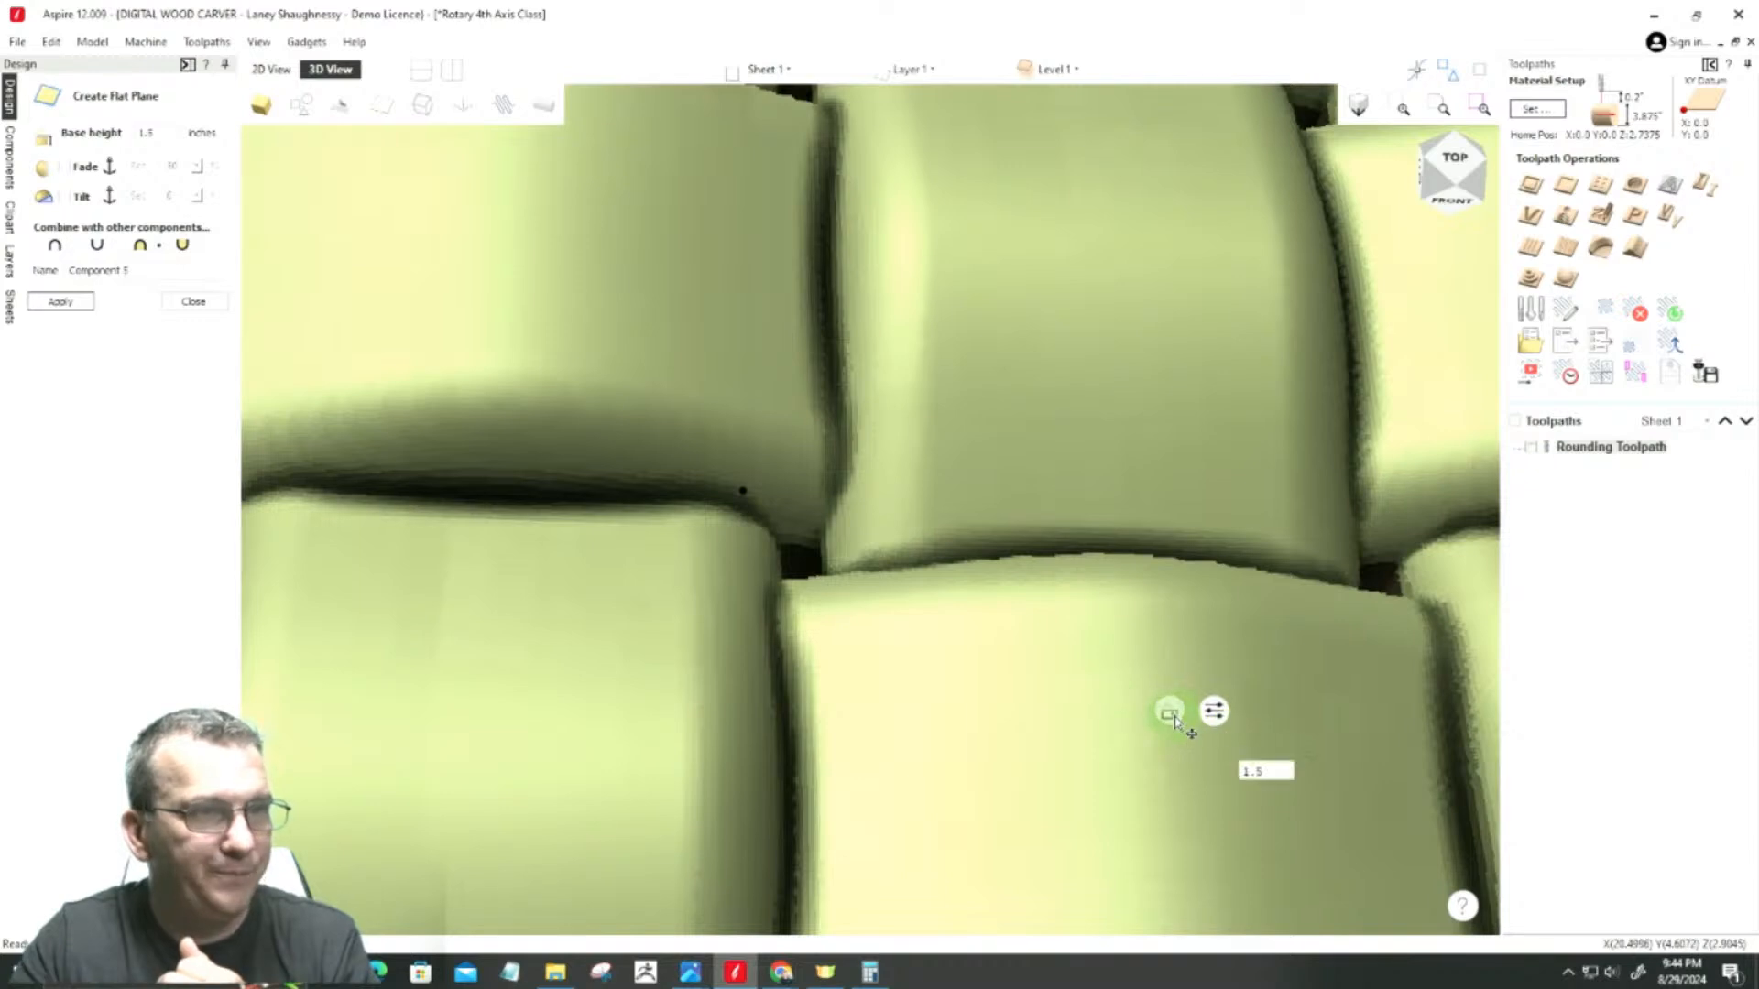
left_click(1172, 715)
left_click_drag(1172, 713, 1186, 576)
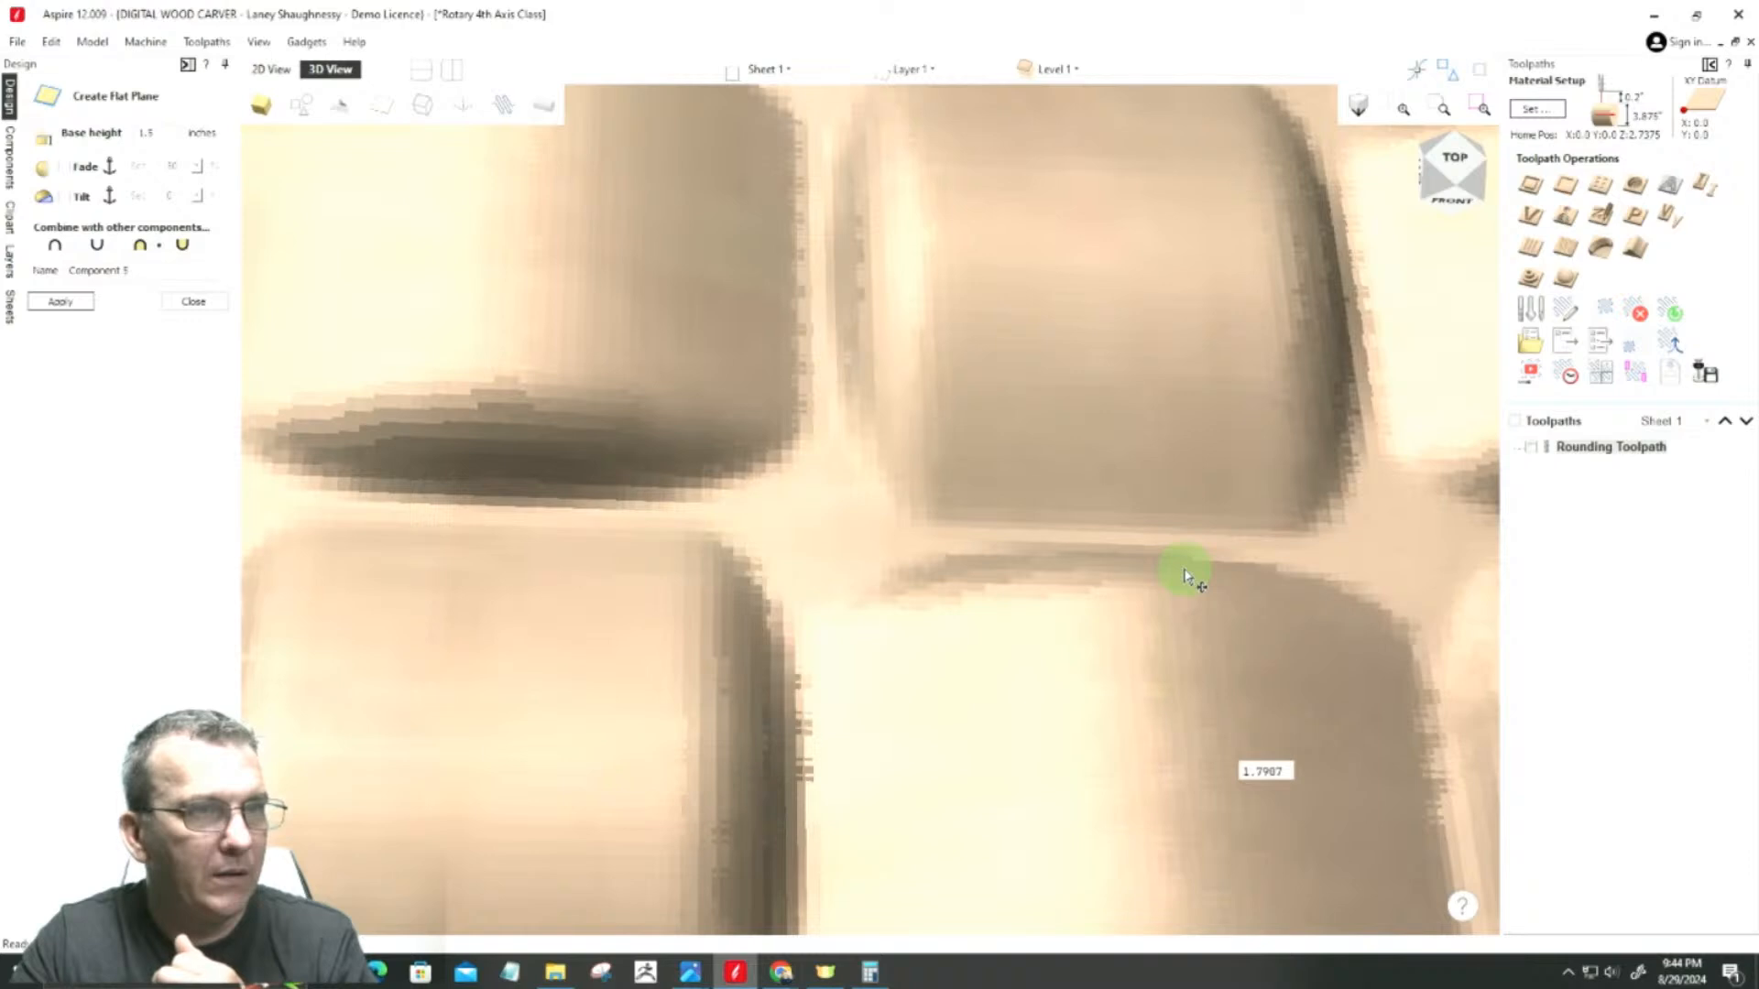
mouse_move(825, 971)
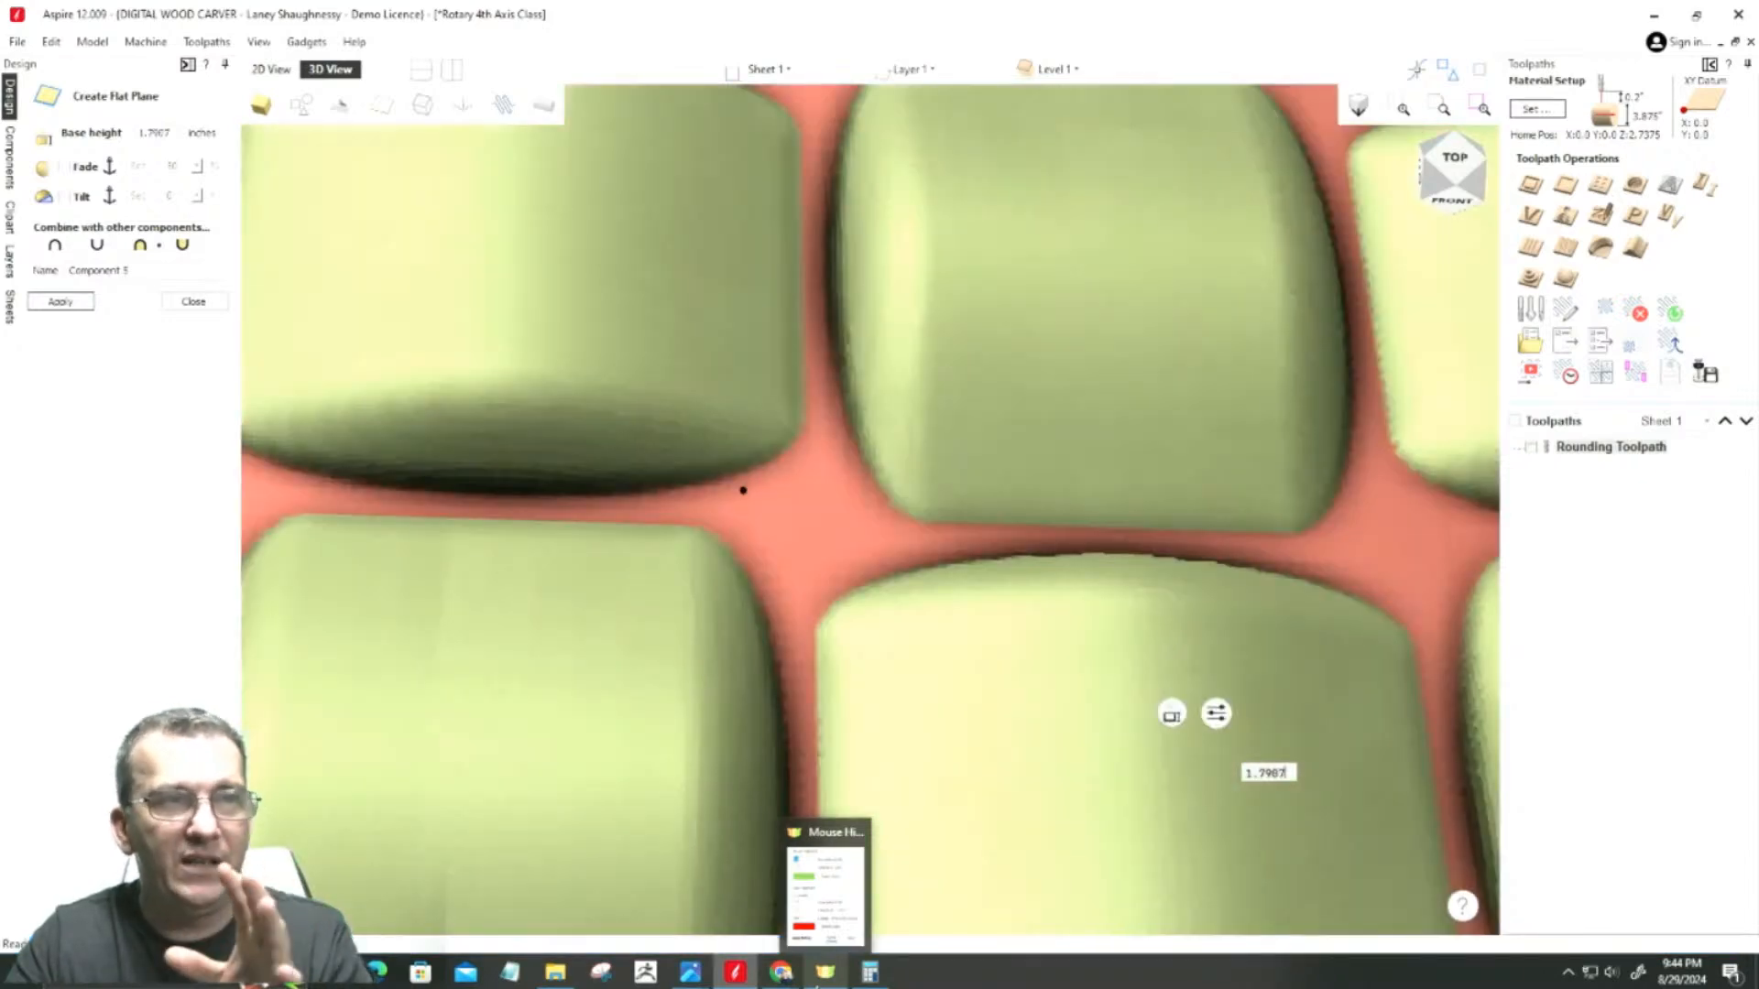
scroll(978, 747, "down", 8)
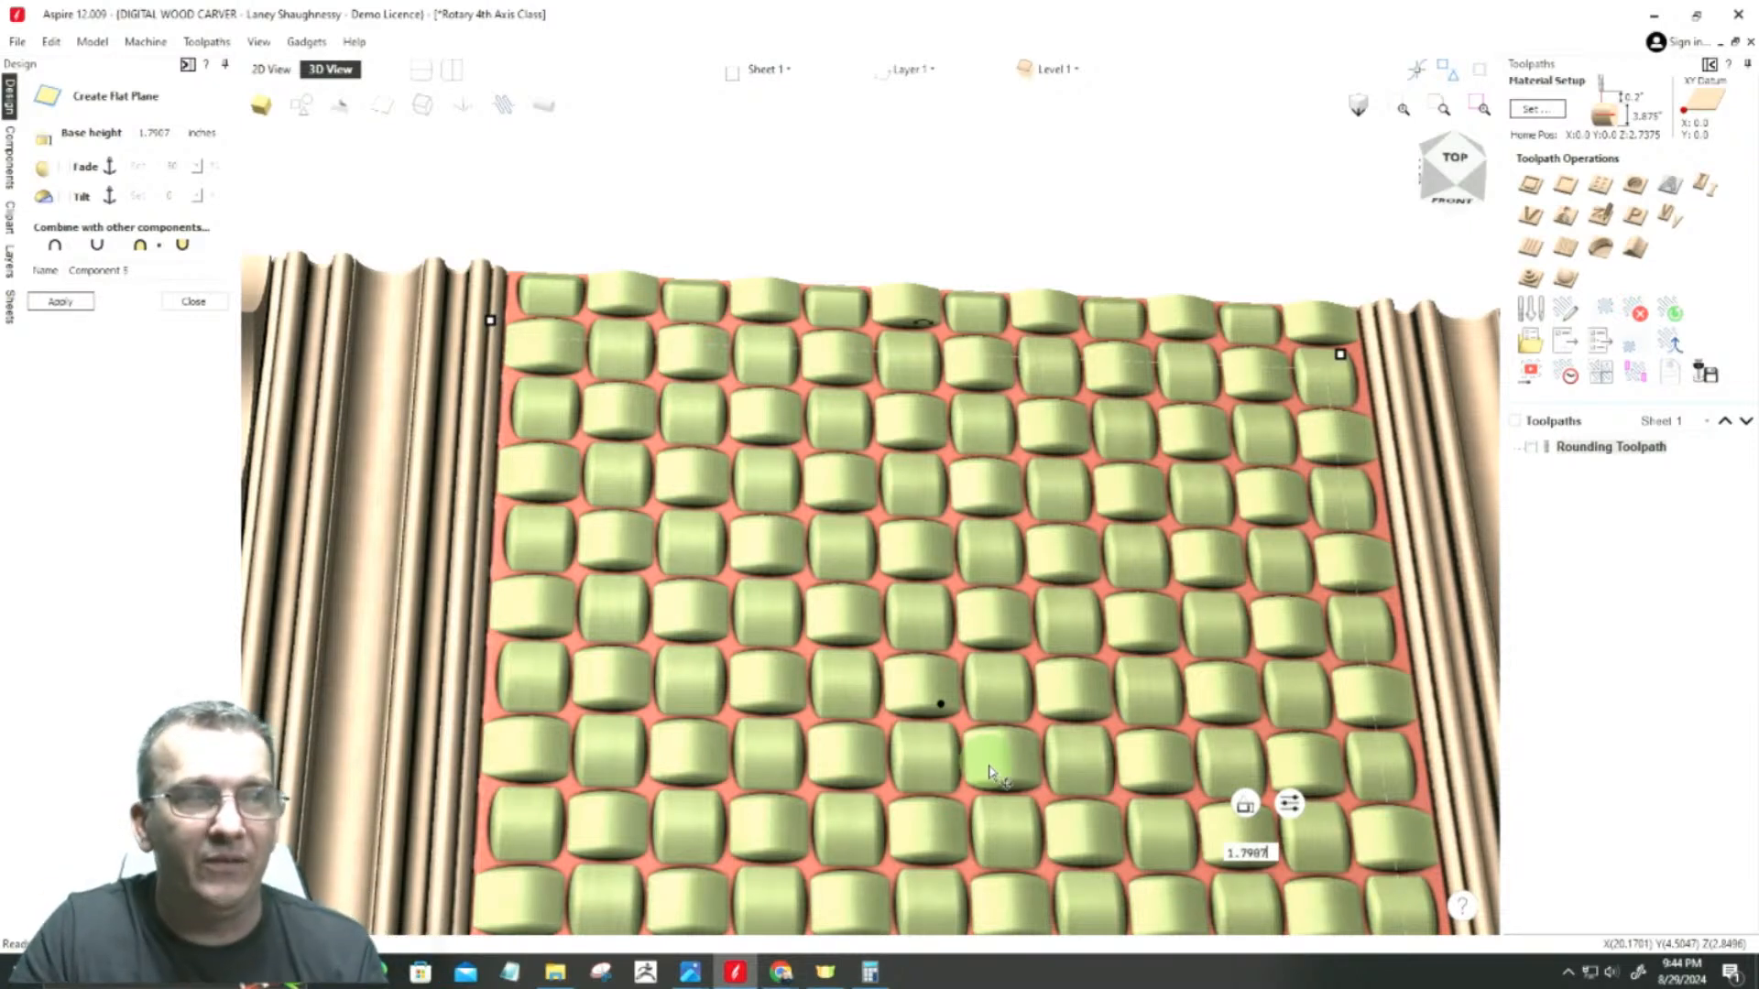
Step: Set the flat plane's base height to the copied 1.2868 inches, apply it, and finish the flat plane
left_click_drag(147, 133, 178, 131)
right_click(170, 133)
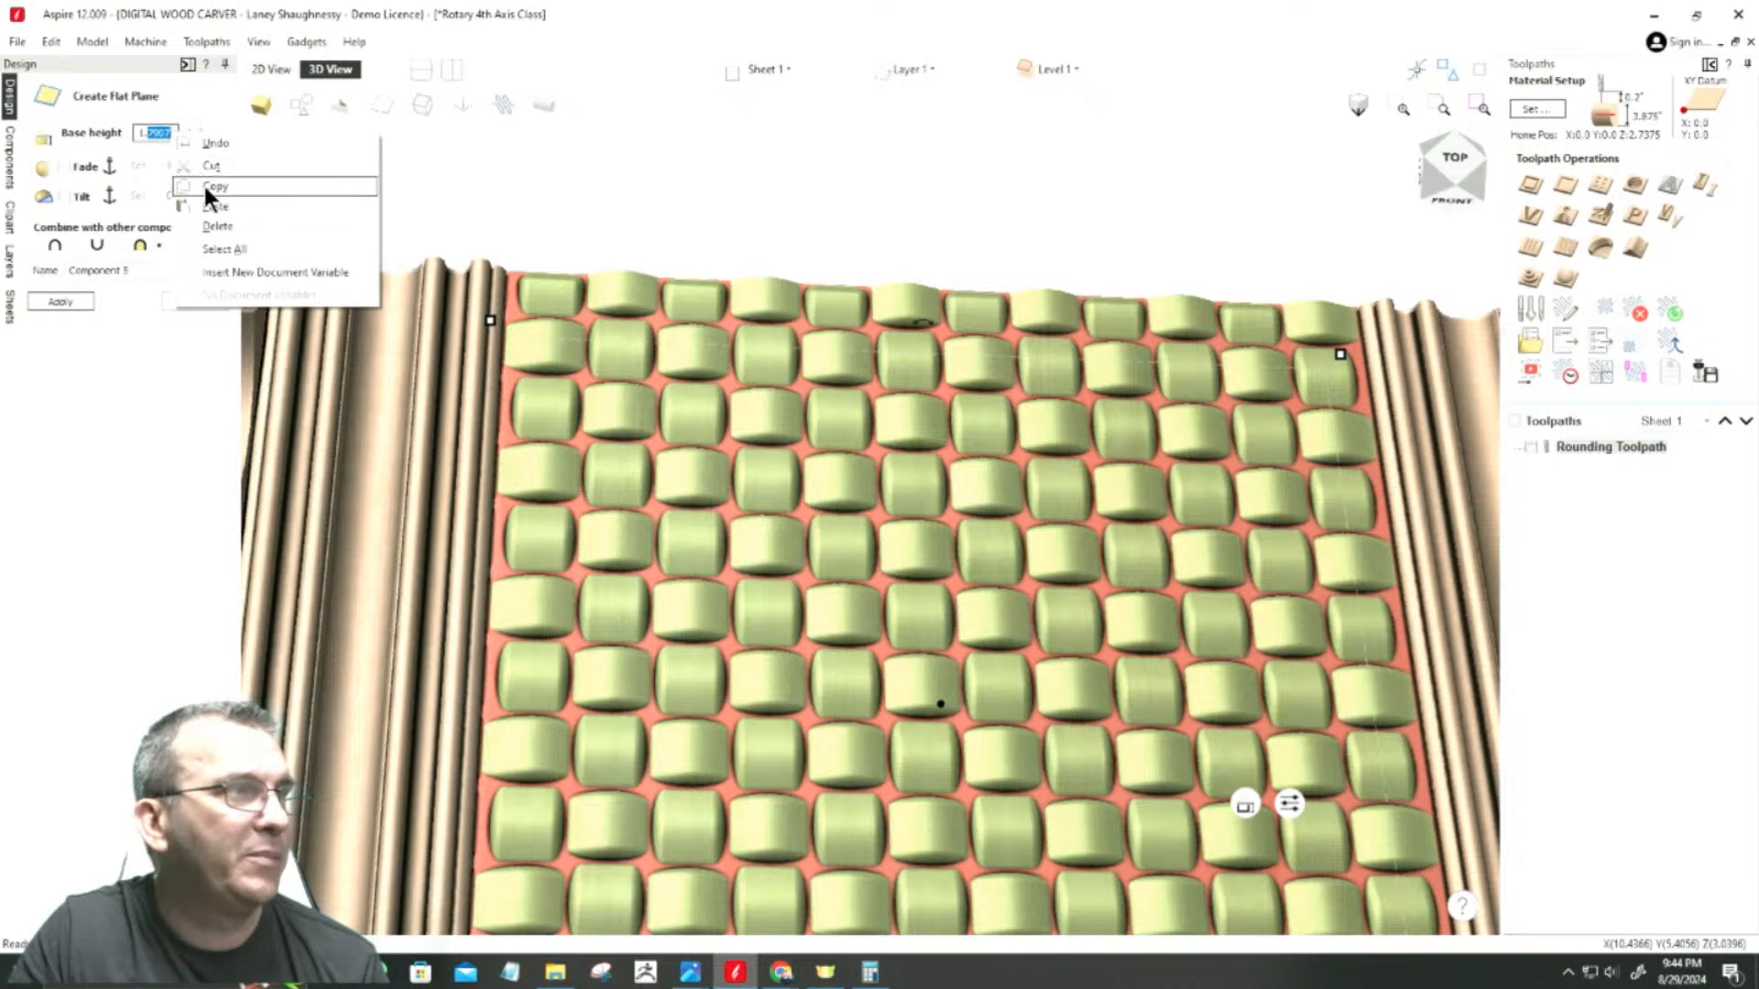
left_click(207, 205)
left_click(75, 304)
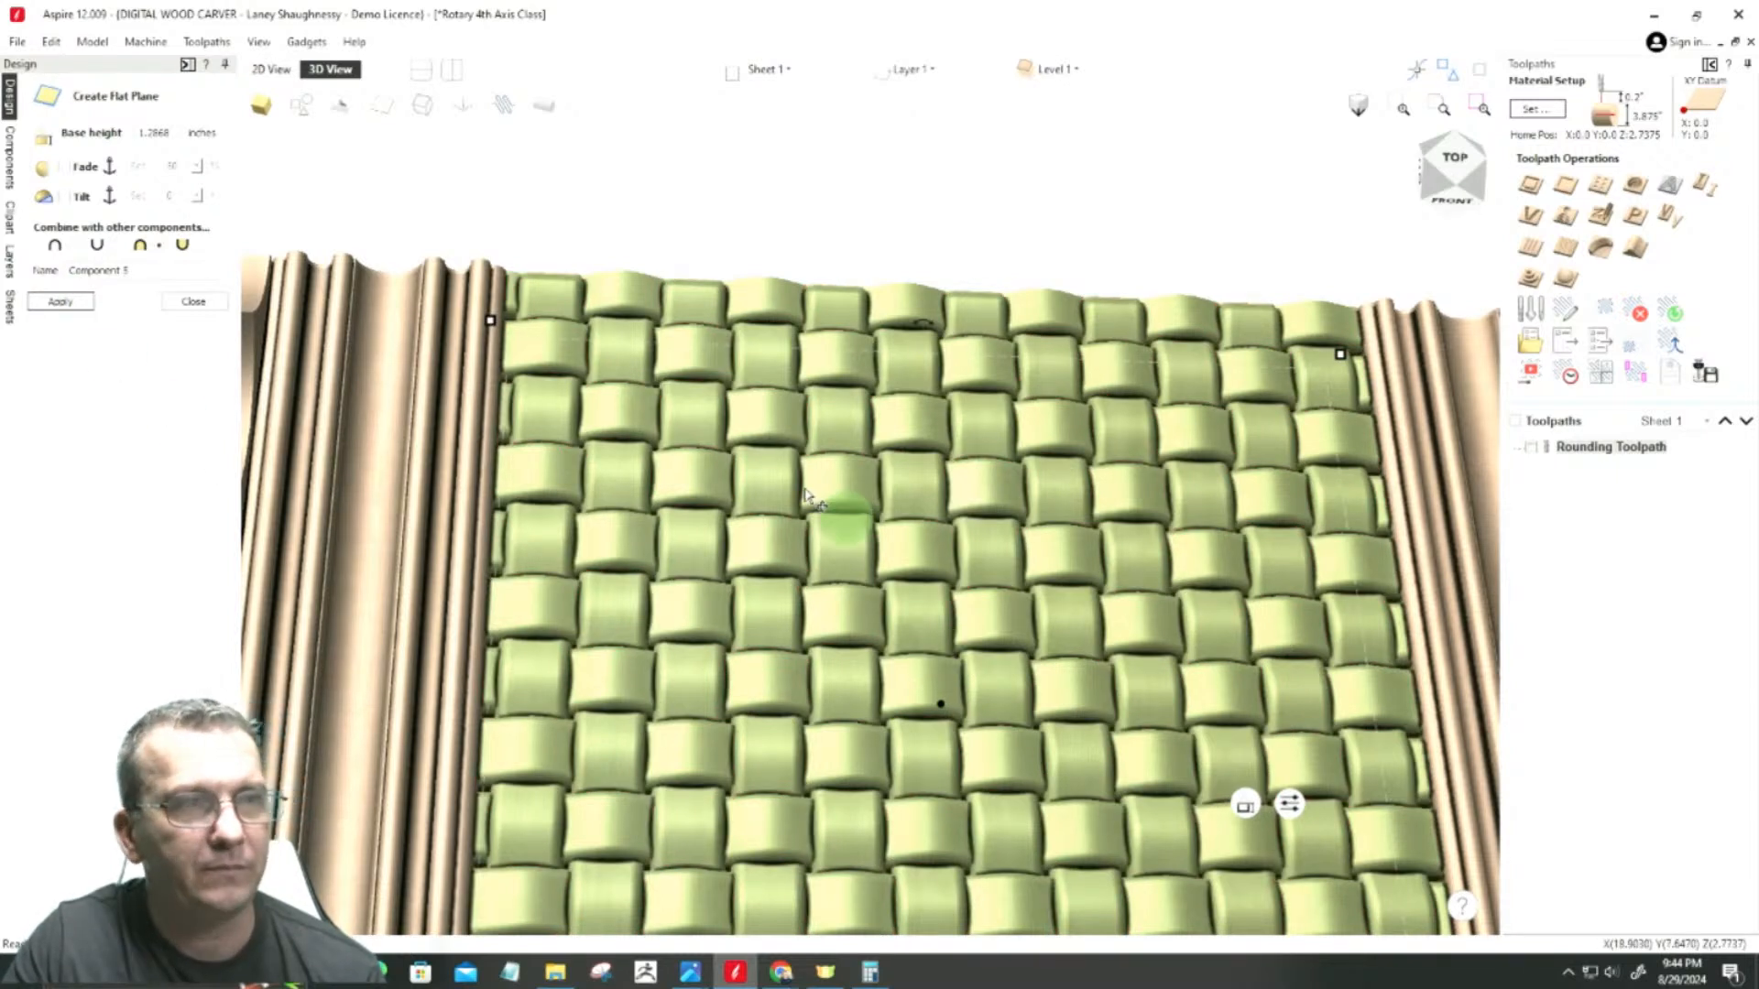
left_click(183, 302)
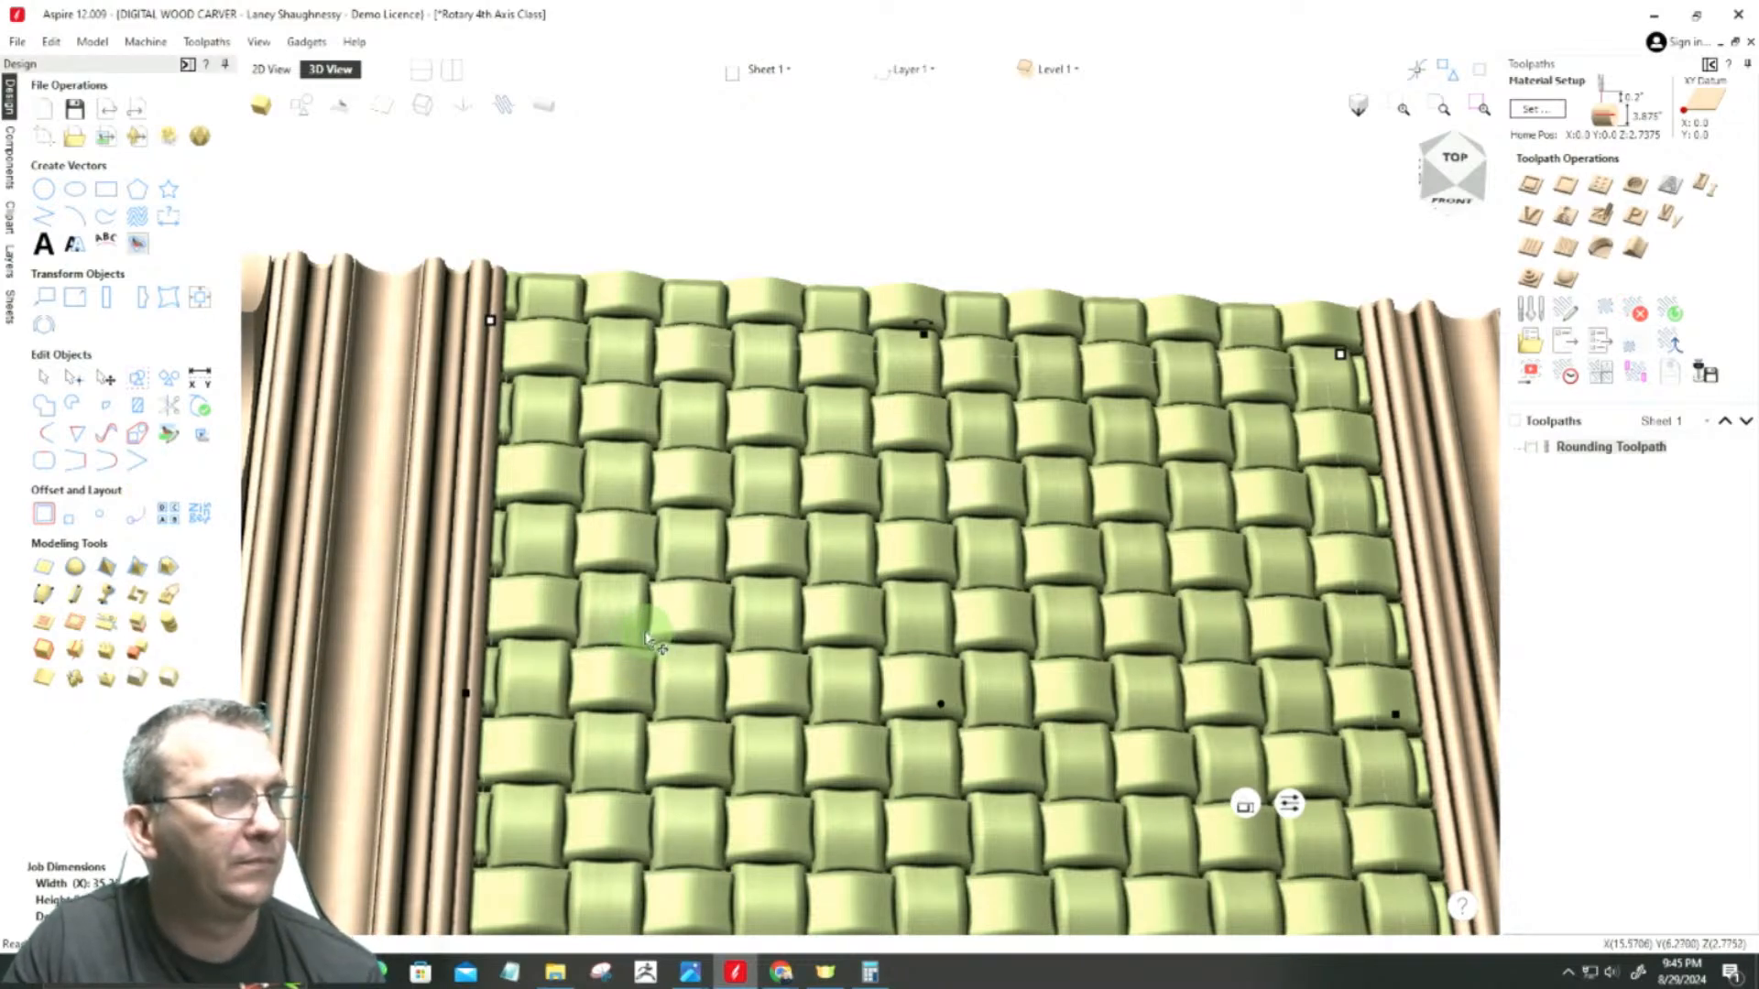
Step: Examine the joint between the left fluted section and its bead-and-cove band in 3D and at close range in 2D
scroll(939, 591, "down", 3)
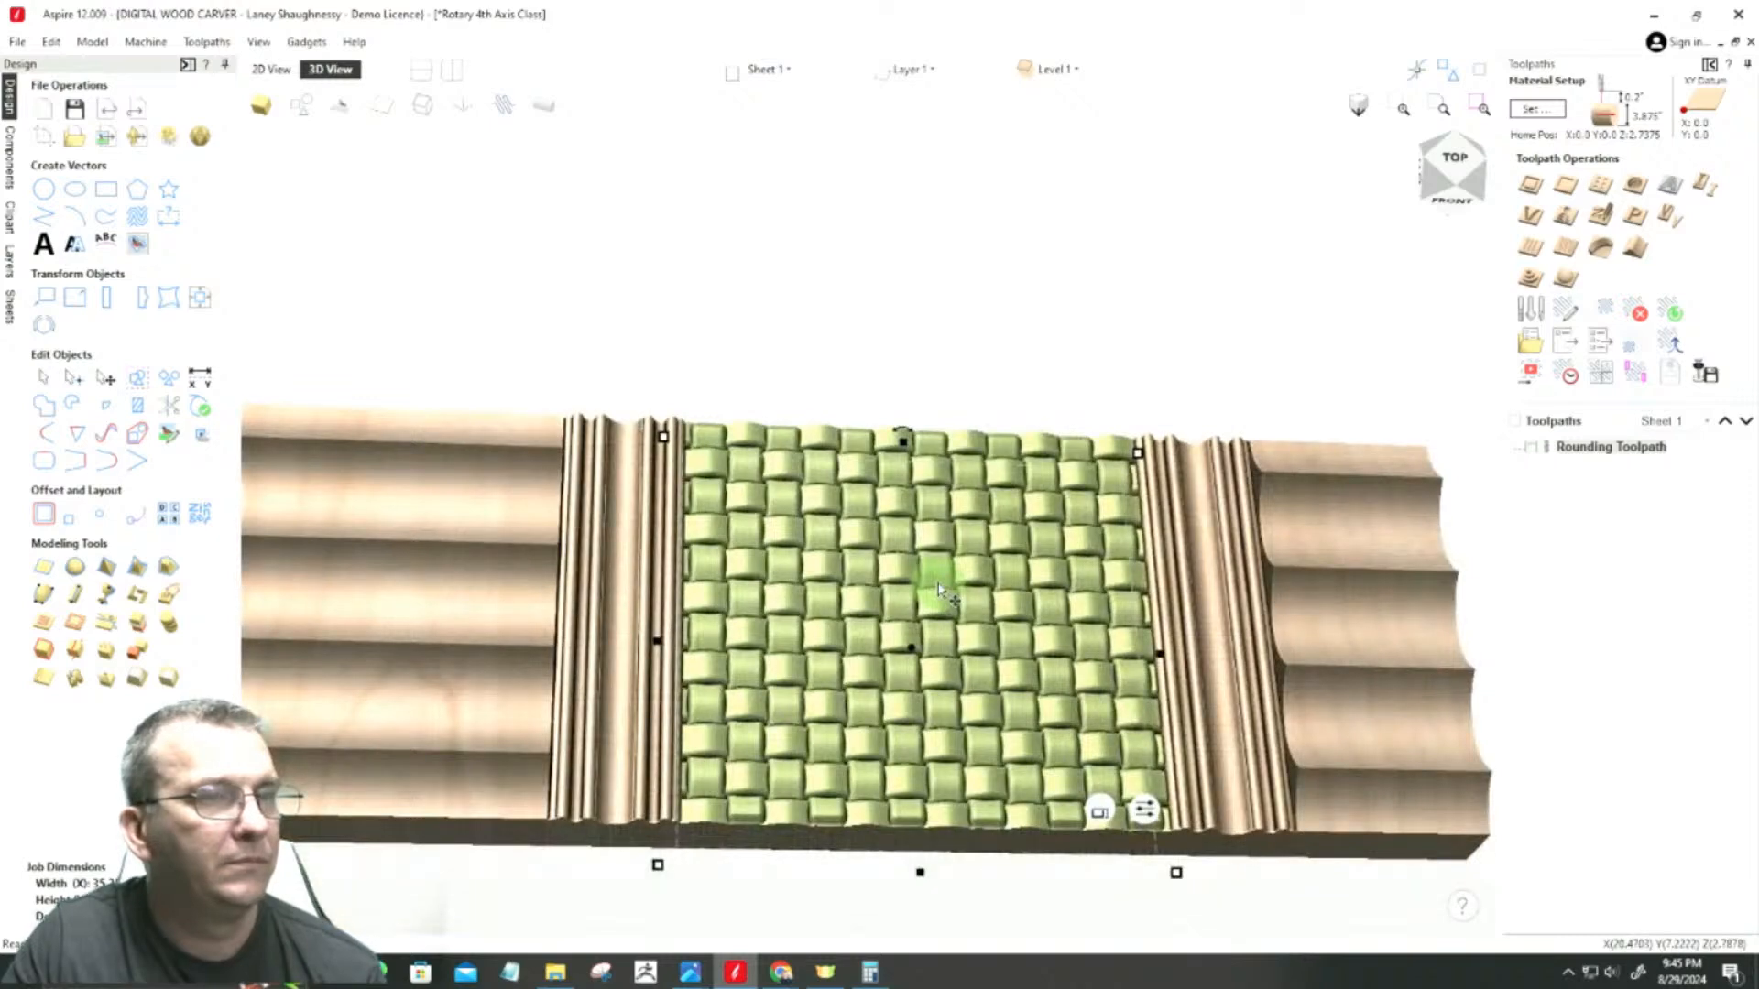
scroll(879, 586, "down", 2)
scroll(691, 747, "up", 5)
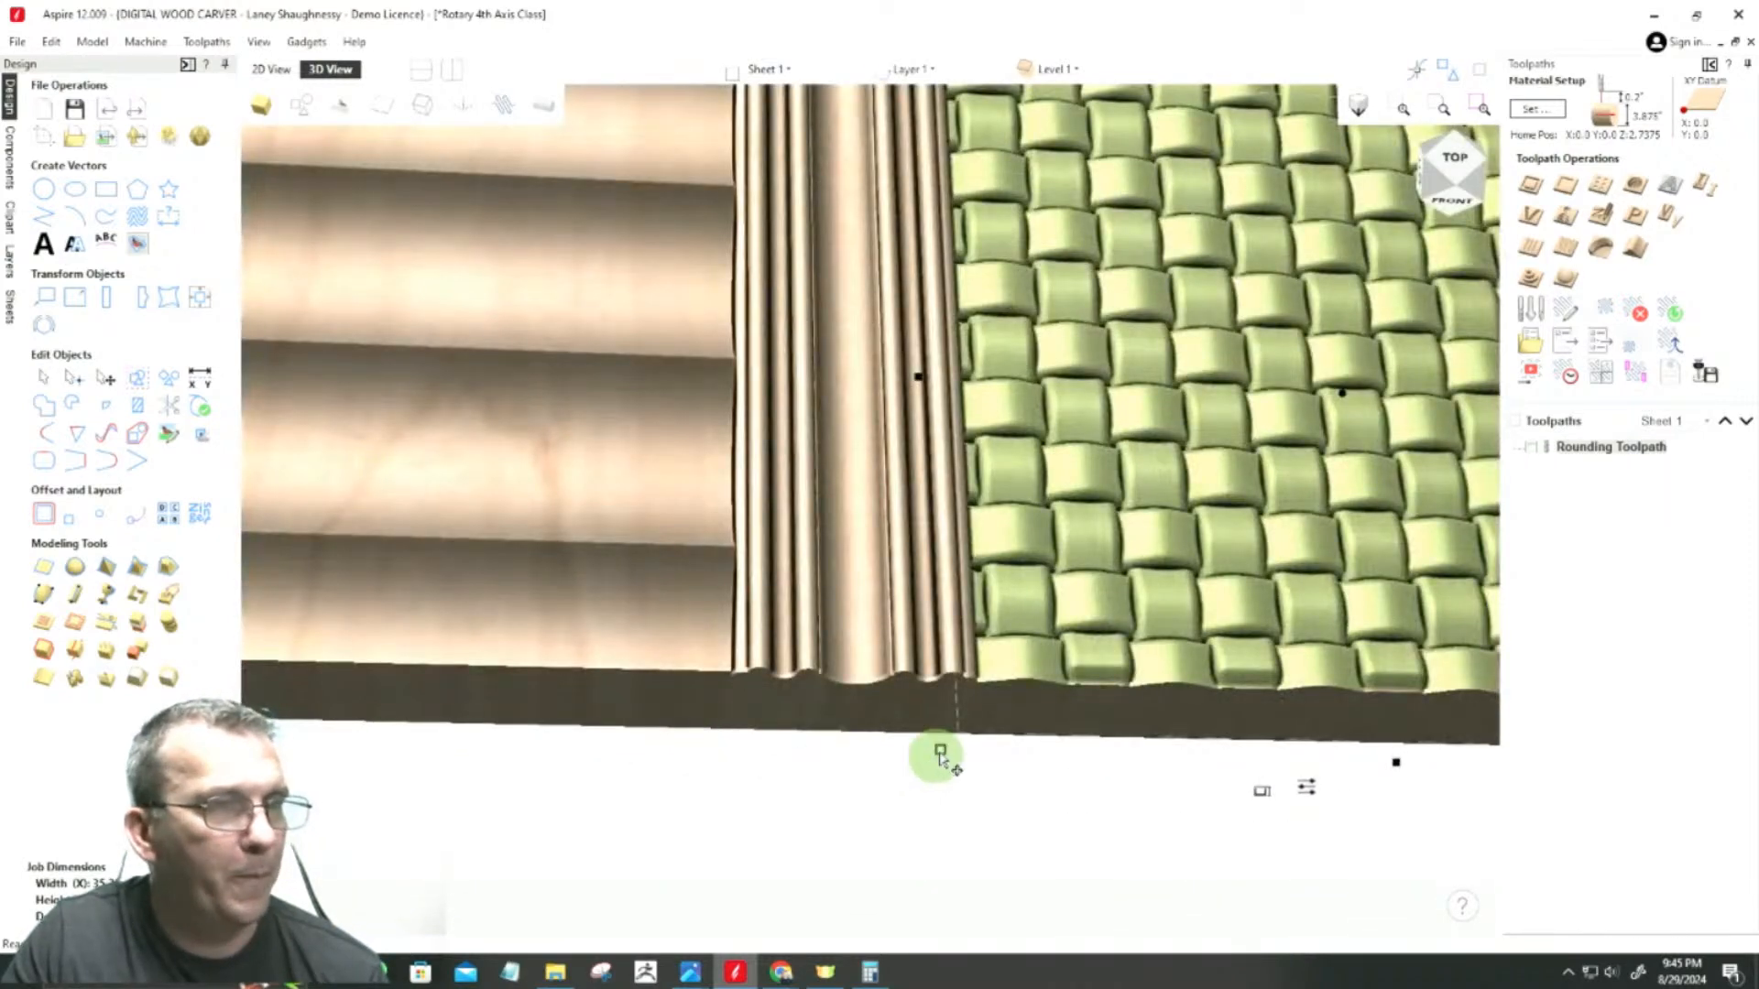
scroll(956, 743, "up", 3)
scroll(953, 740, "down", 4)
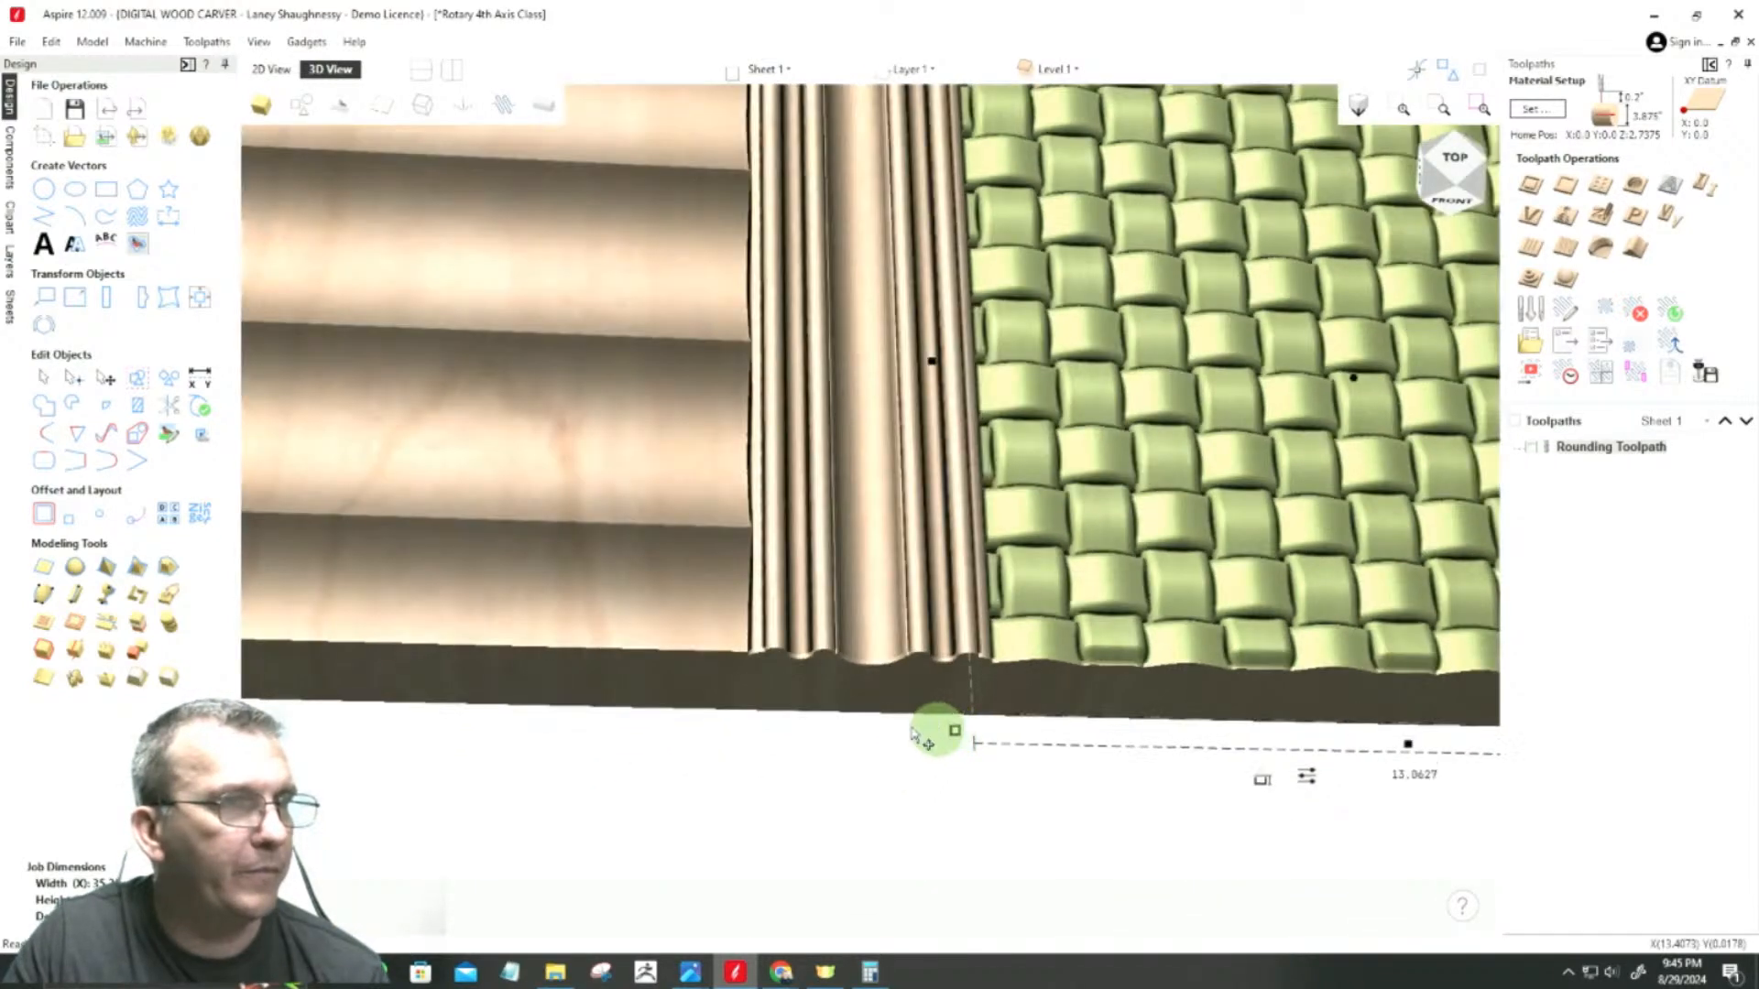
left_click(270, 68)
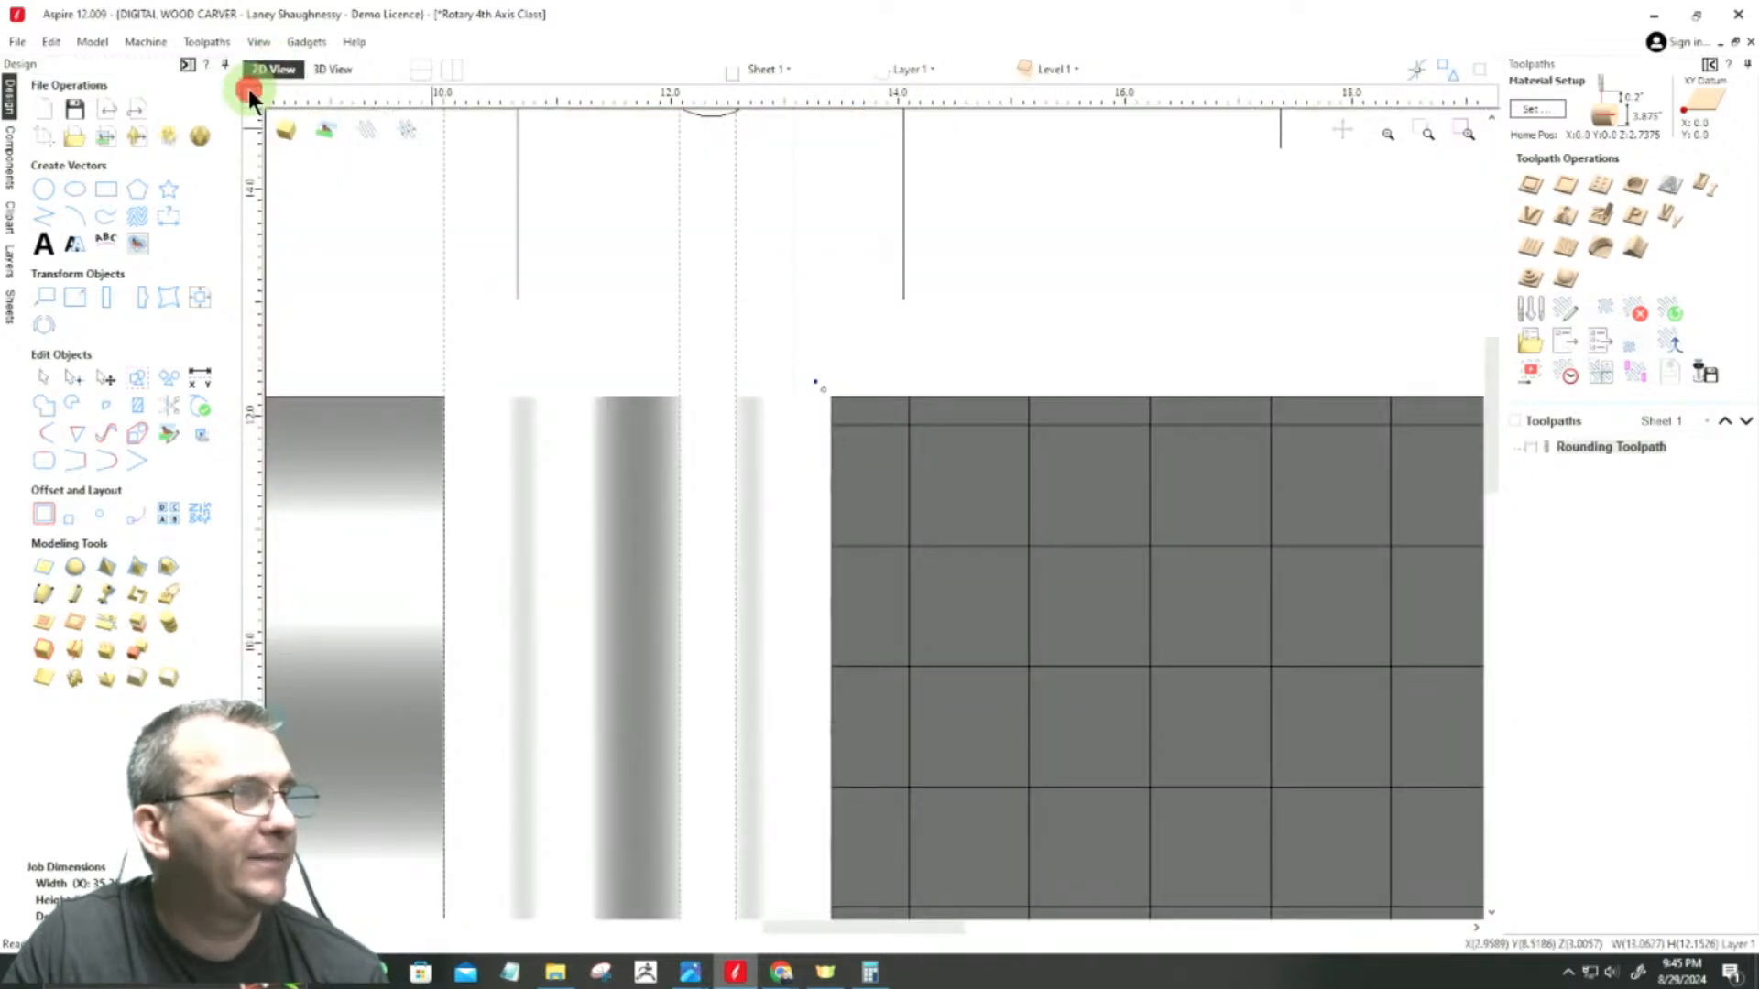
scroll(904, 536, "down", 2)
scroll(981, 675, "down", 3)
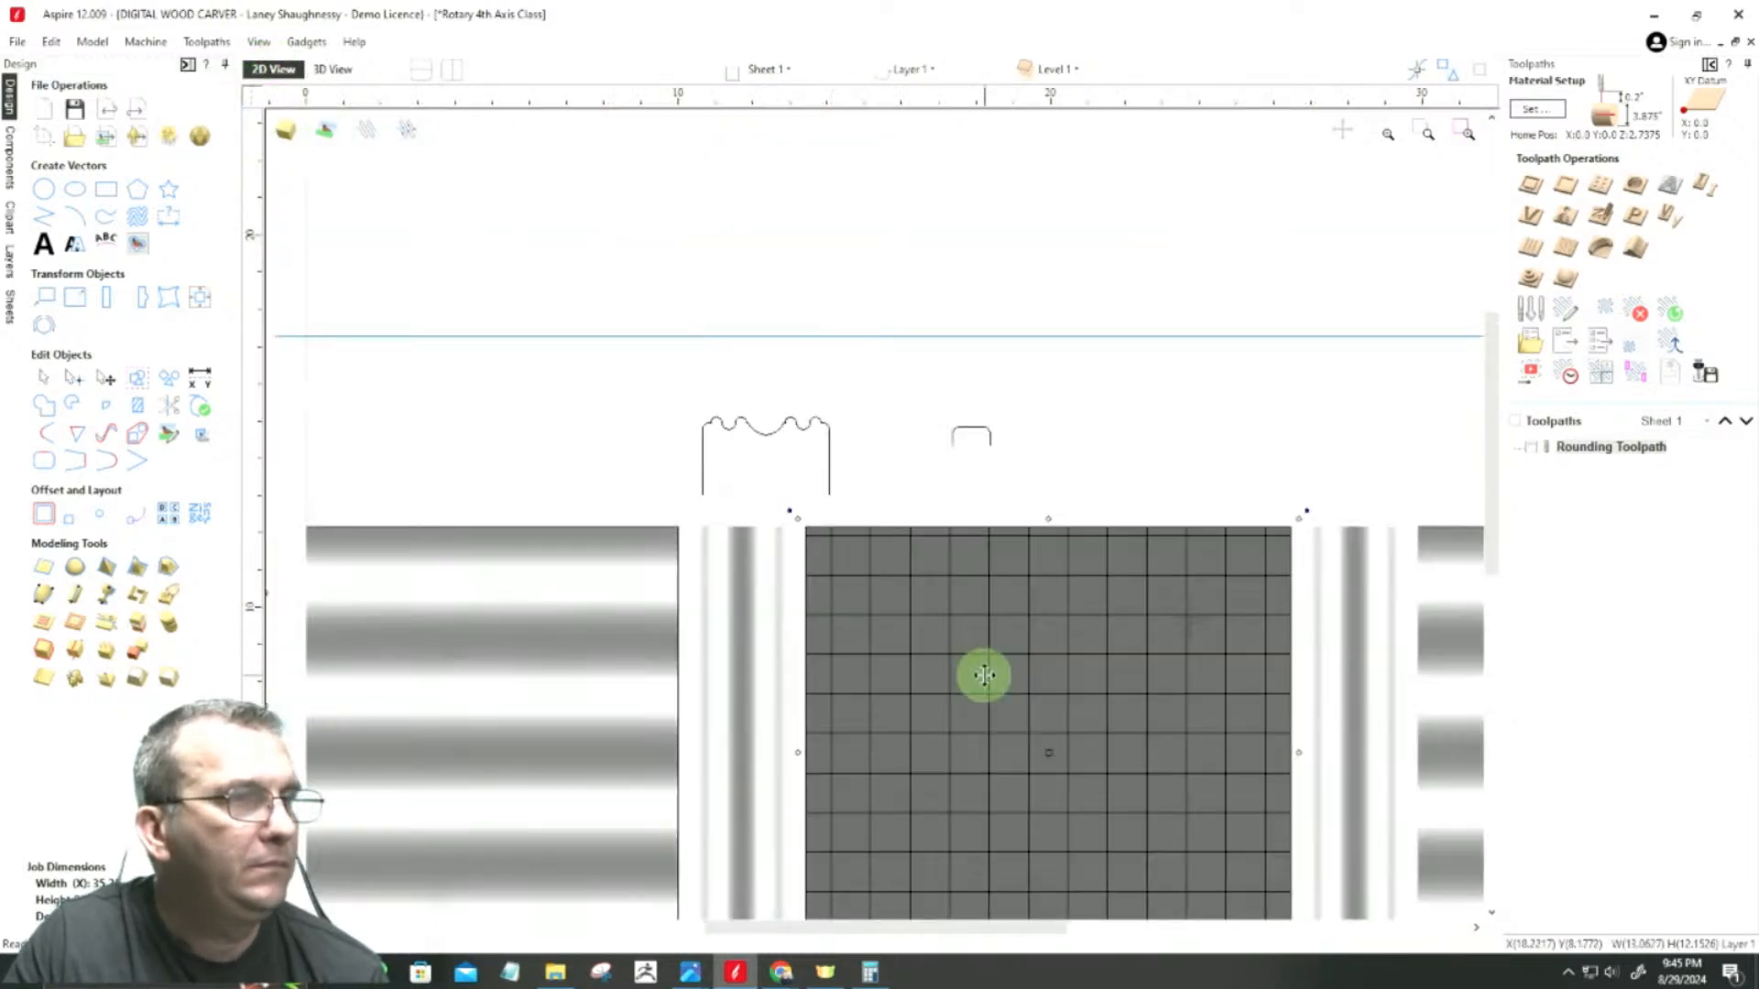
scroll(744, 682, "up", 3)
scroll(744, 683, "up", 1)
scroll(1182, 669, "up", 6)
scroll(1143, 673, "up", 5)
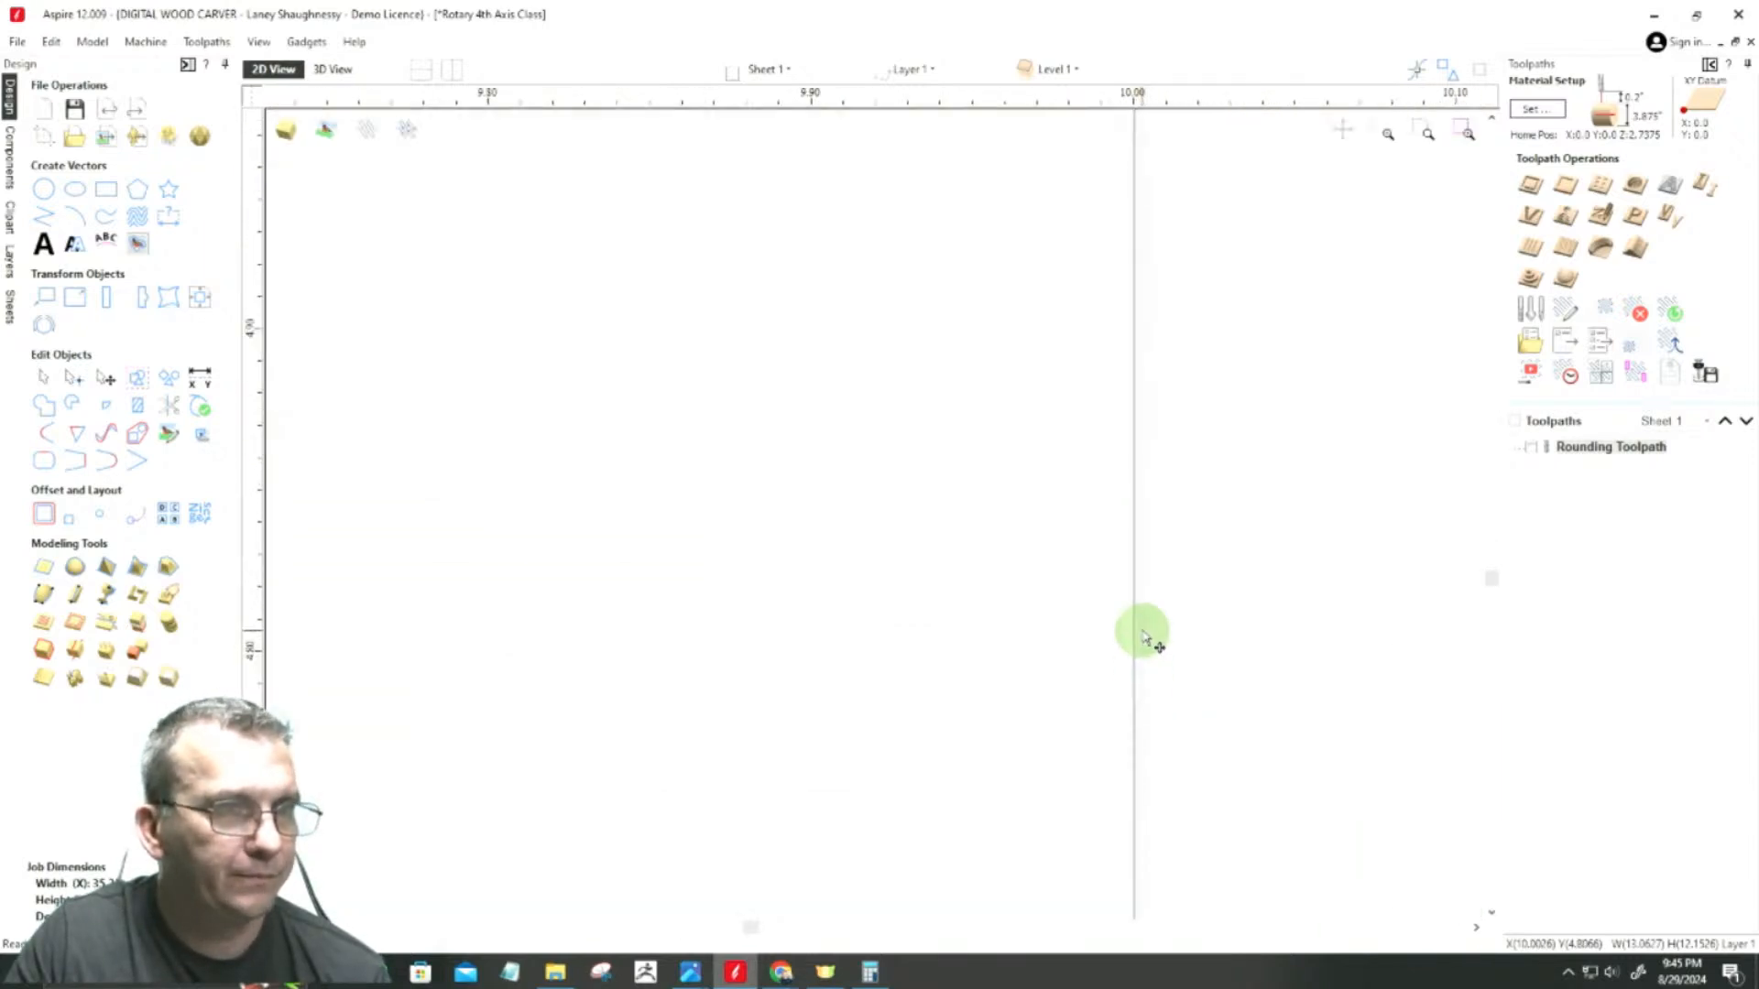
scroll(1072, 647, "down", 5)
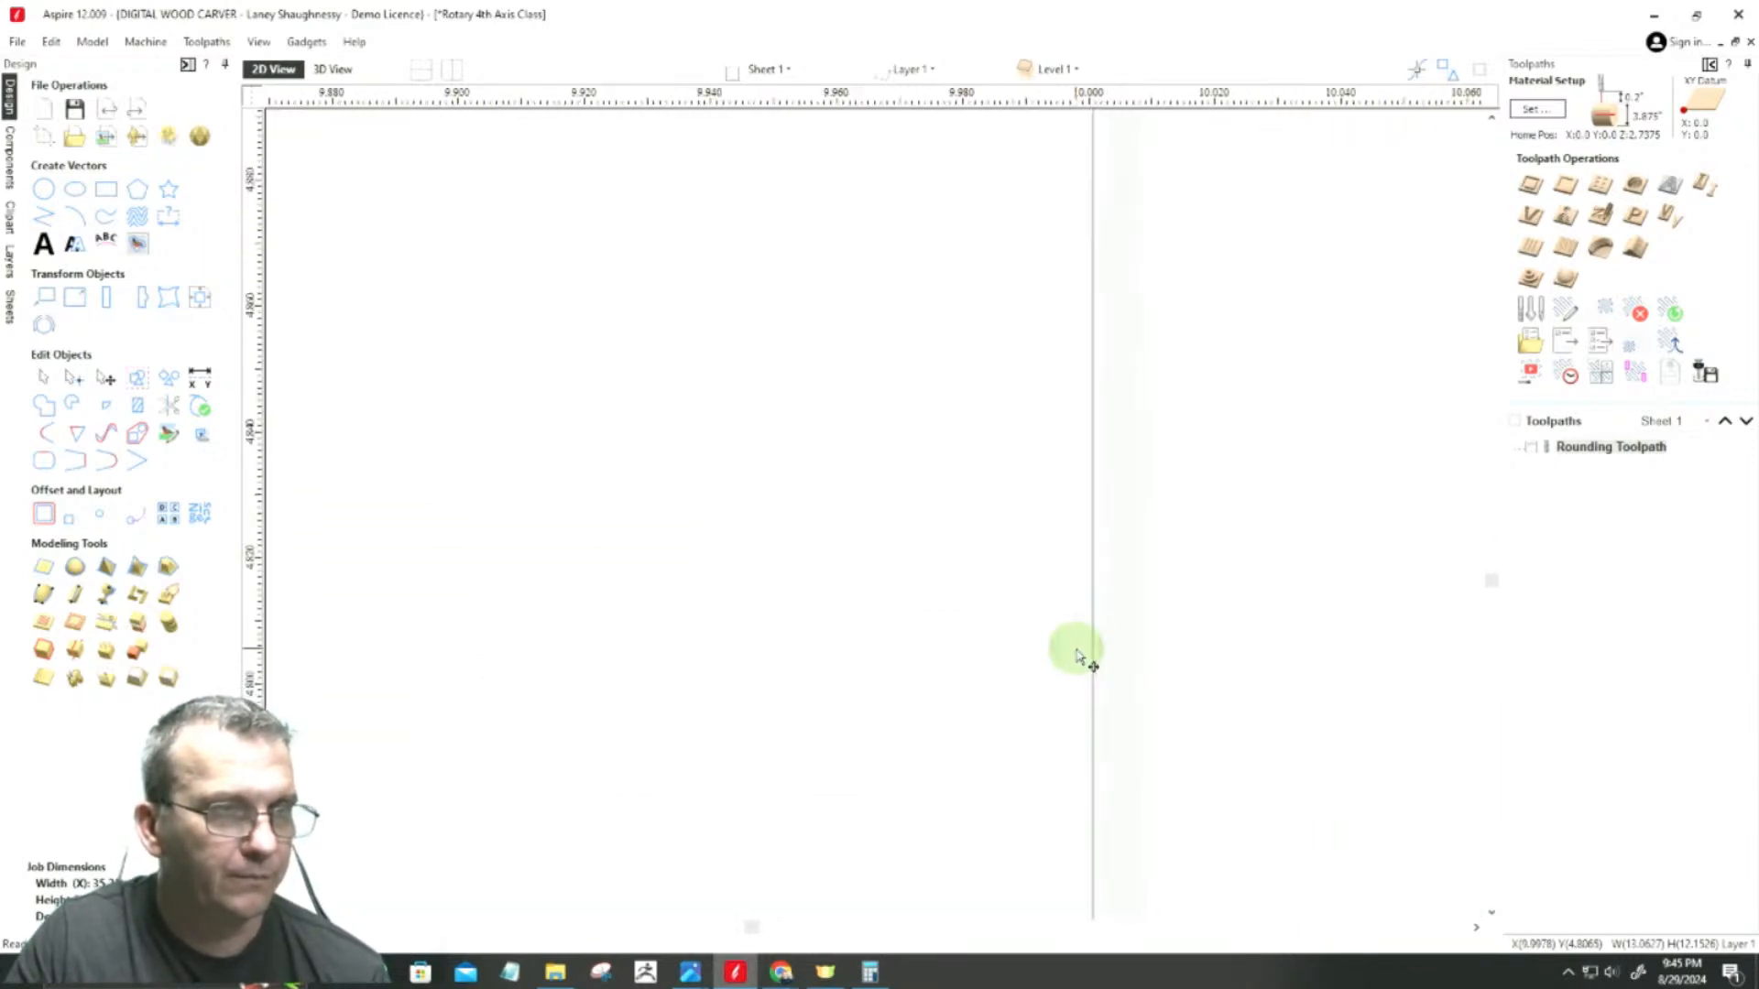
scroll(871, 620, "down", 5)
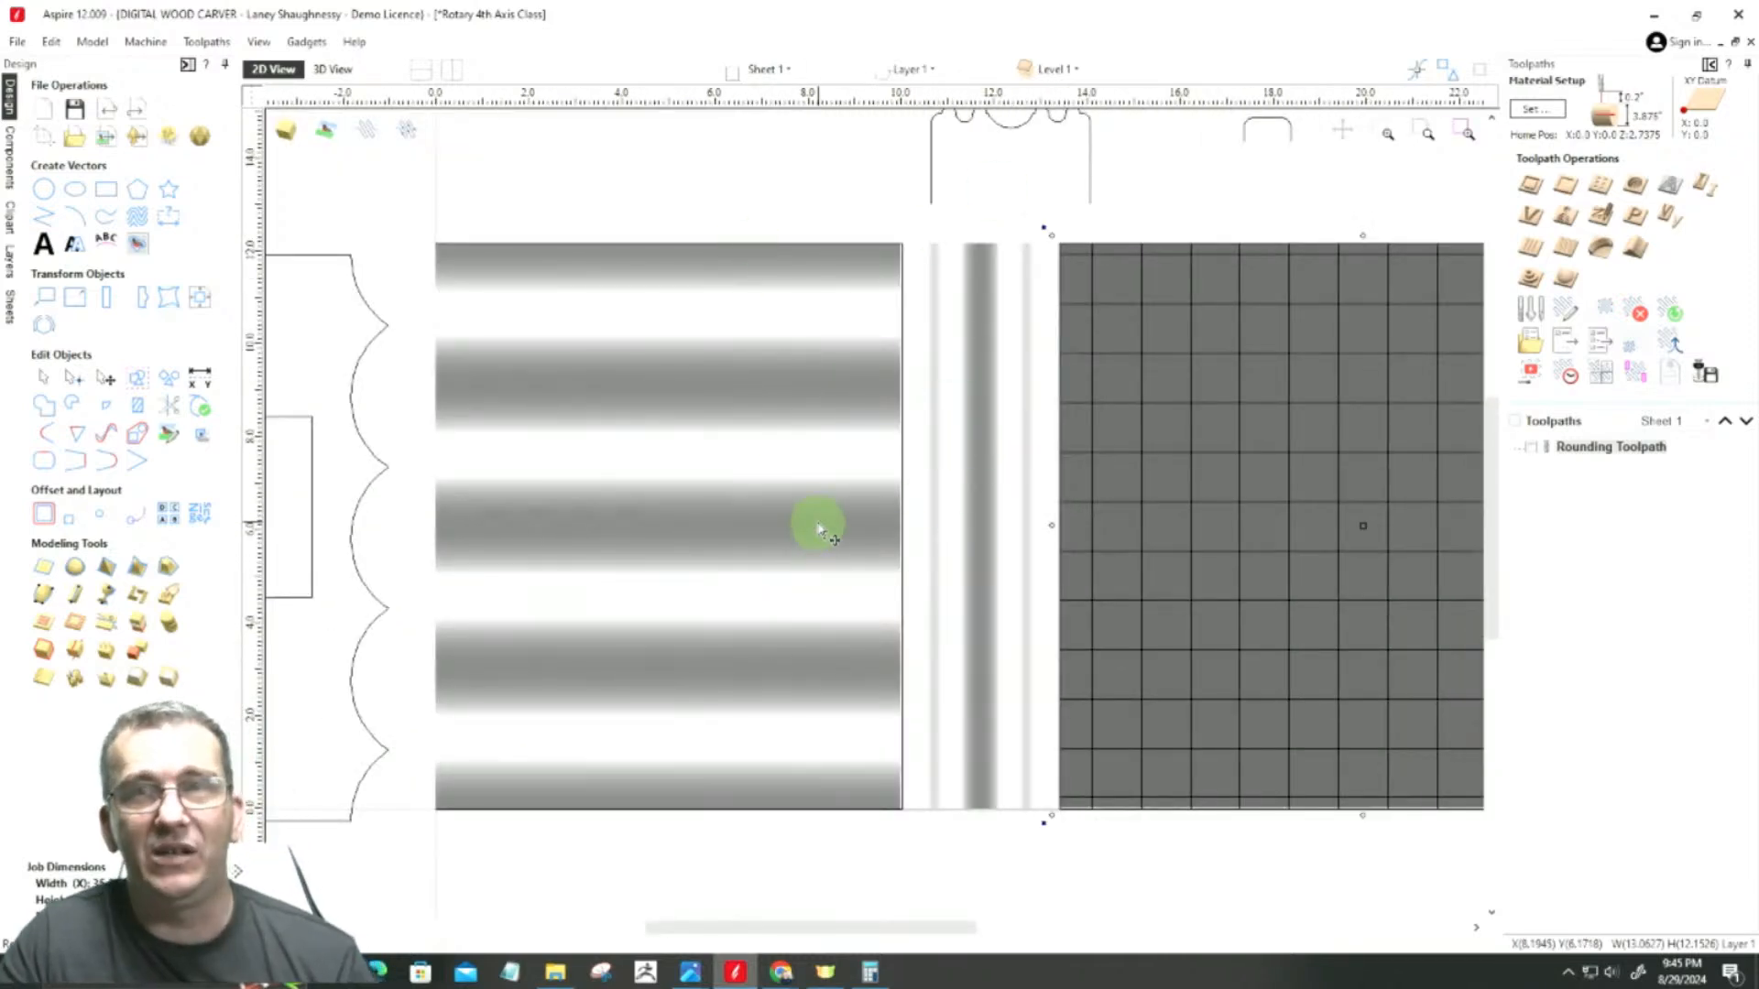
Step: Check both edges of the left bead-and-cove band in 2D for gaps against the flutes and the basket weave
scroll(898, 605, "up", 5)
scroll(900, 596, "up", 5)
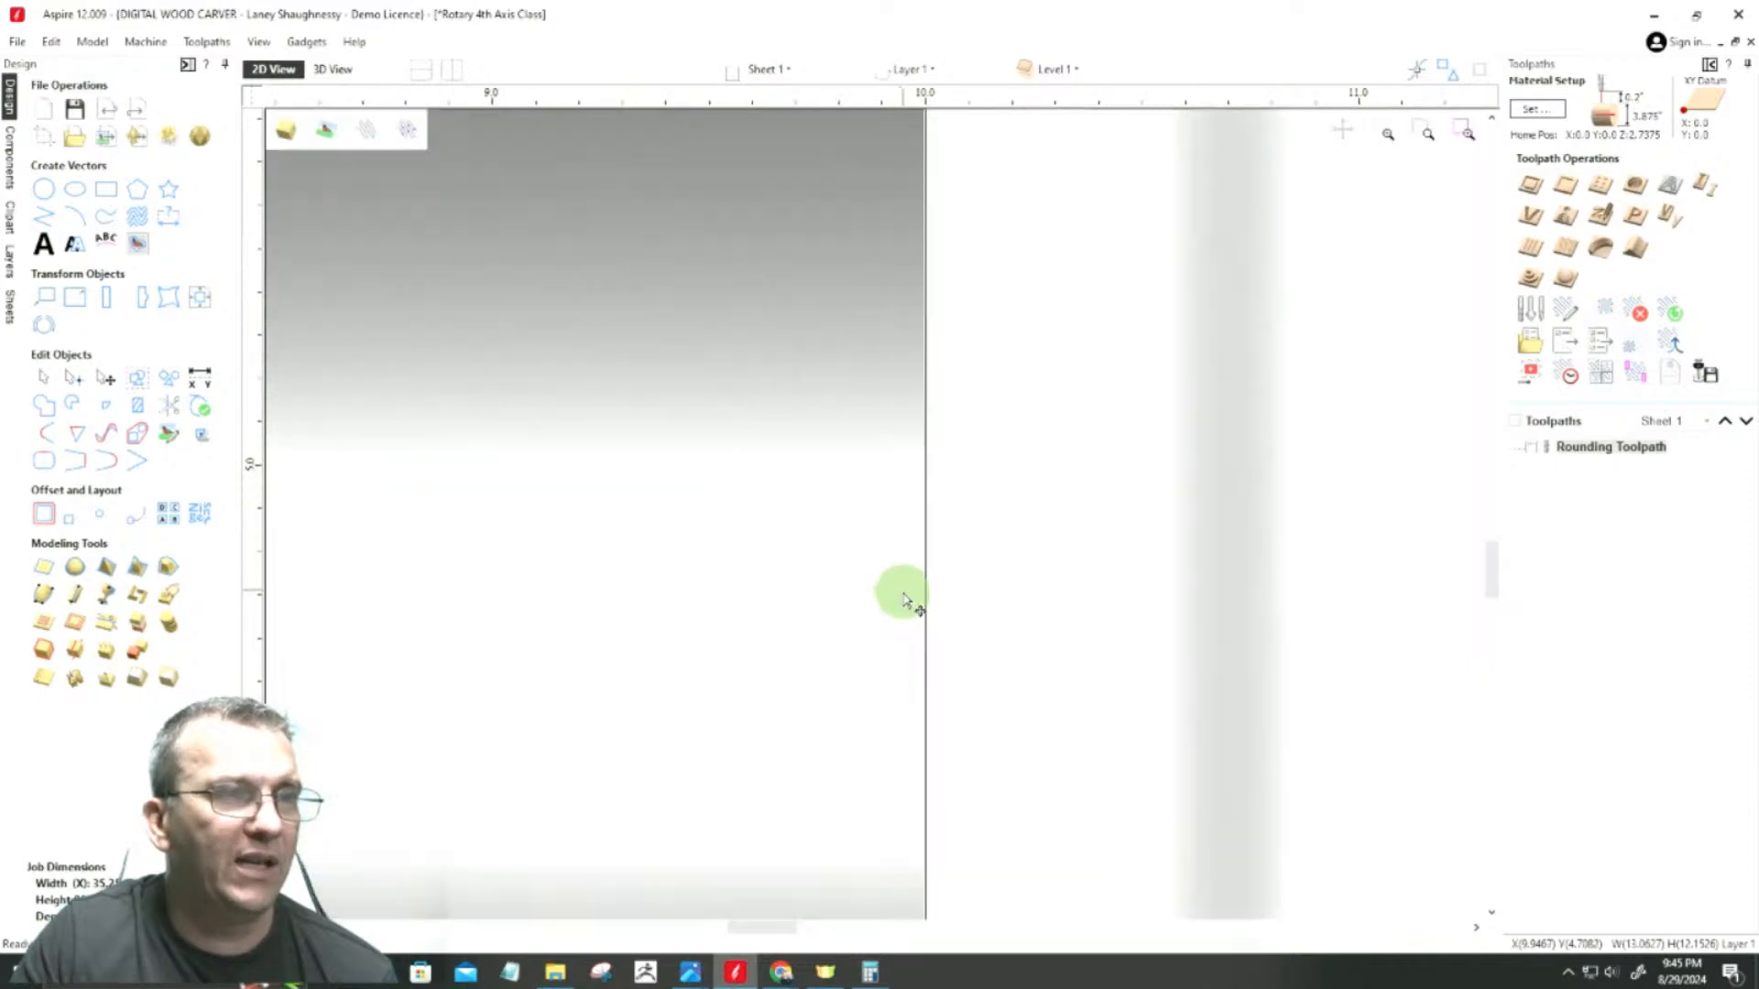
scroll(959, 657, "up", 3)
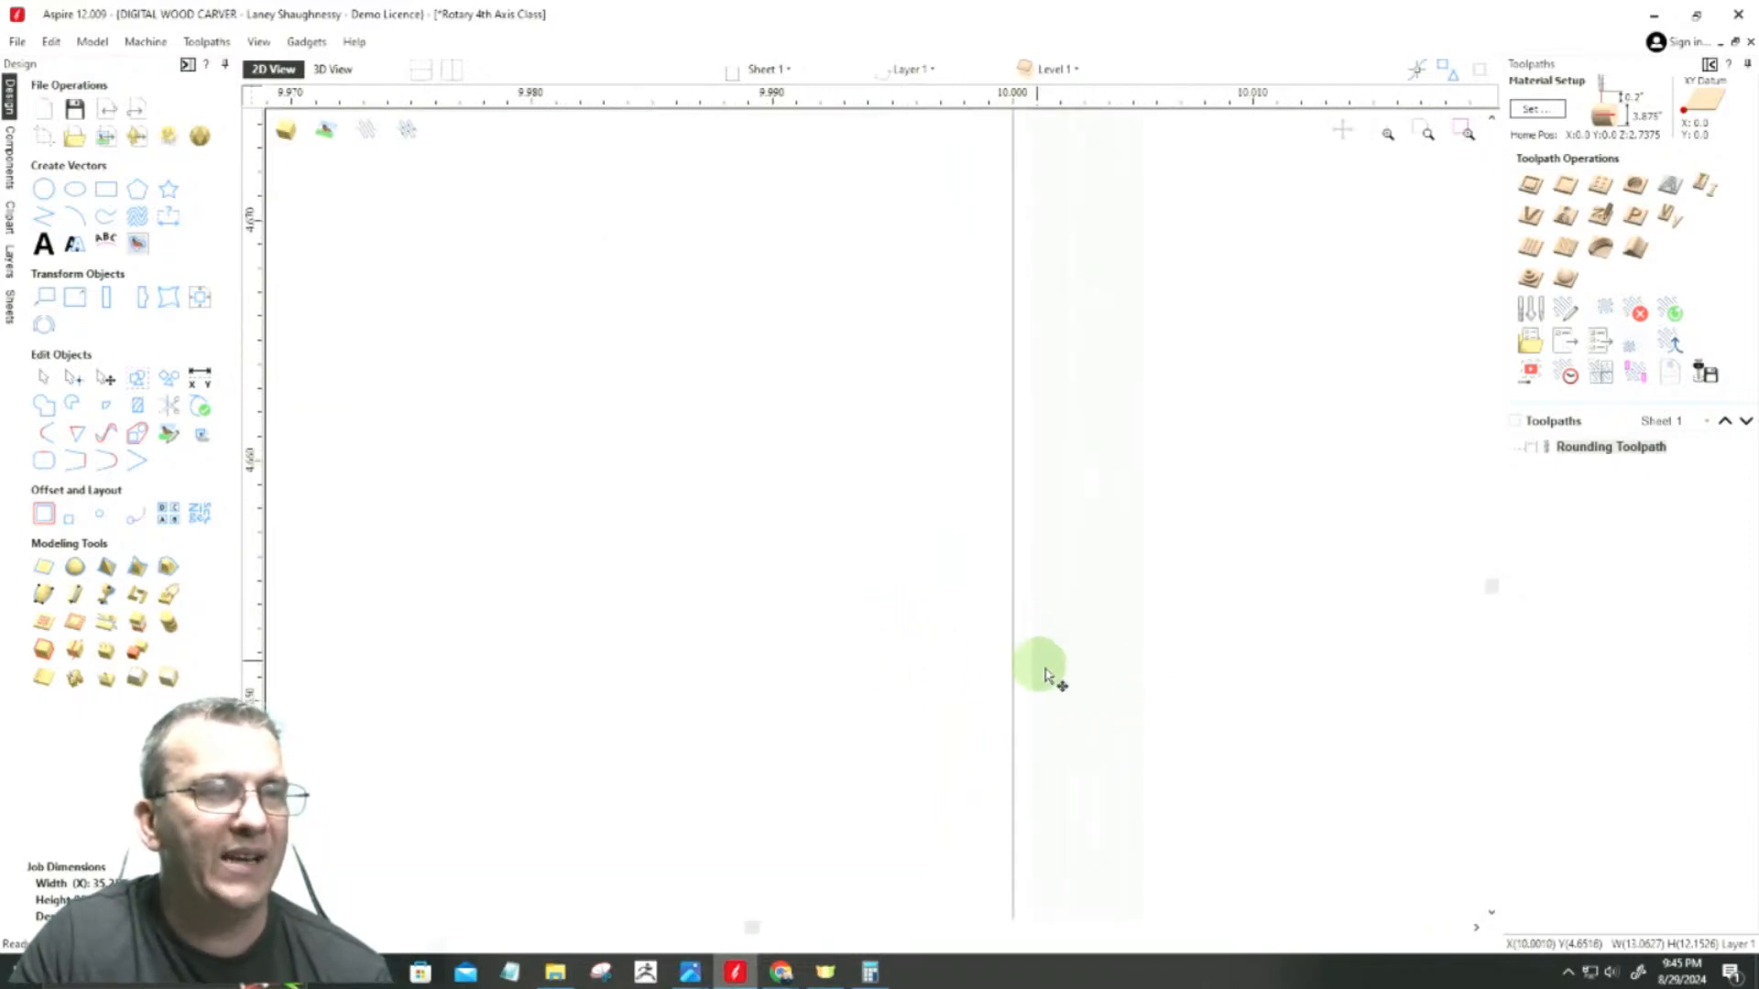
scroll(1110, 728, "down", 5)
scroll(1111, 733, "down", 6)
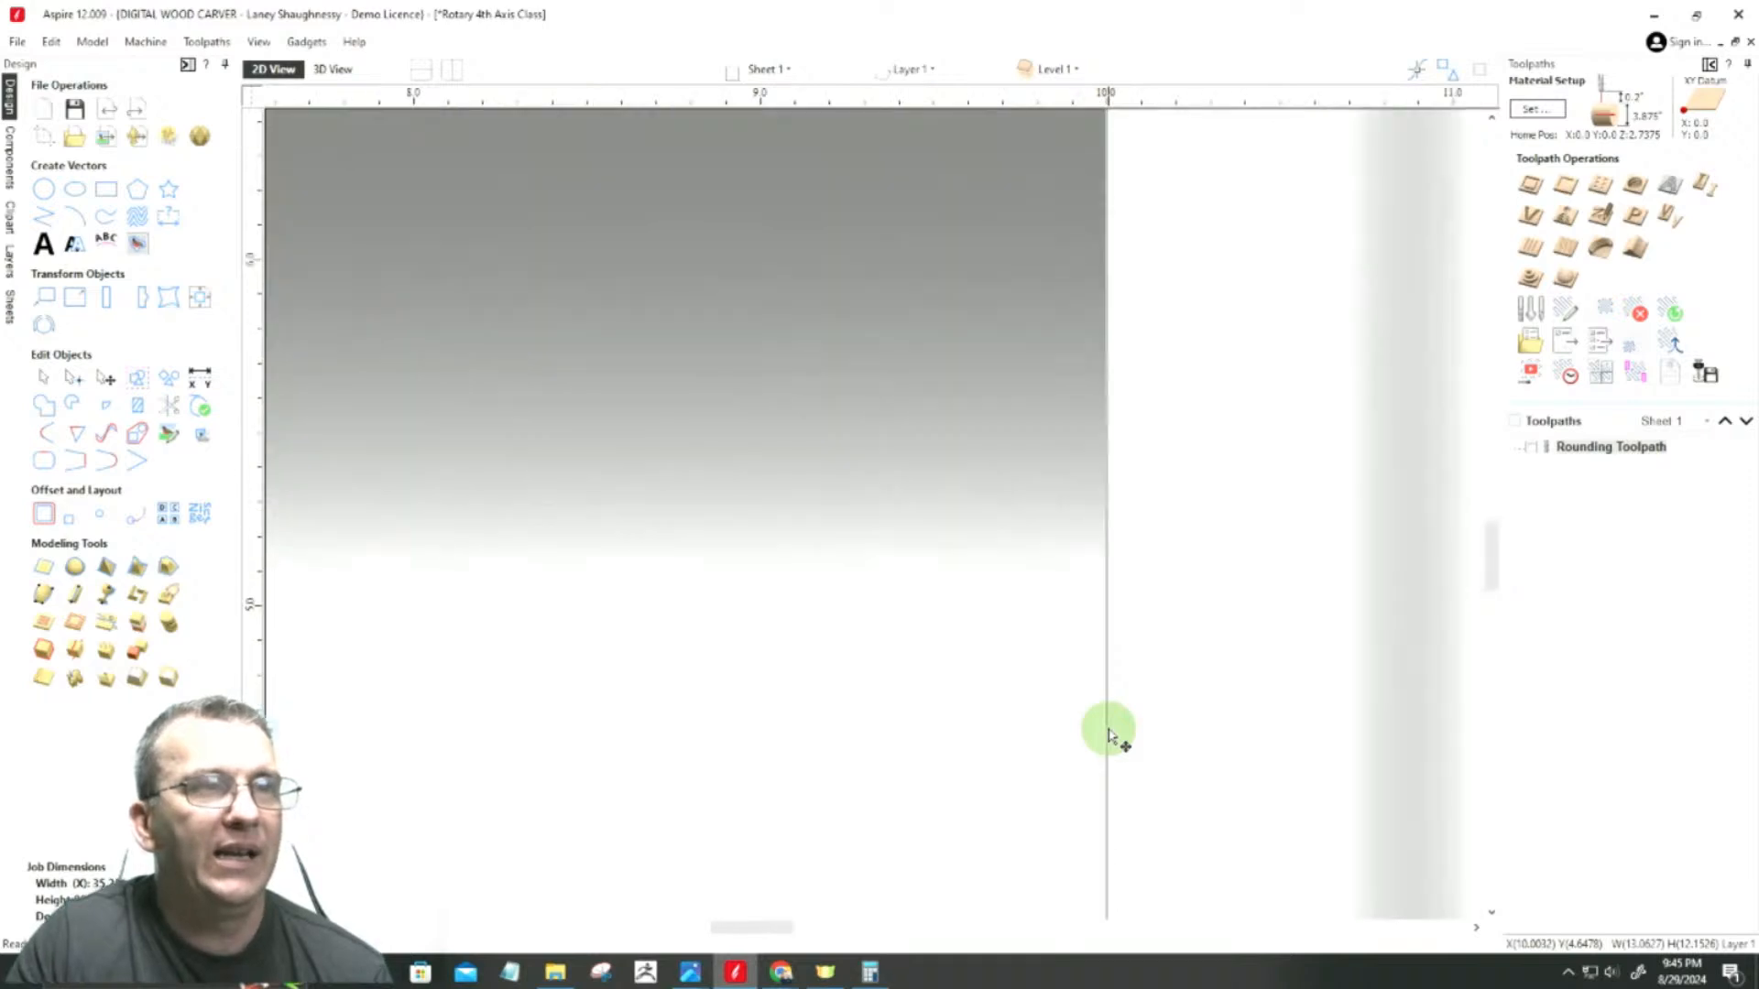
scroll(1110, 733, "up", 3)
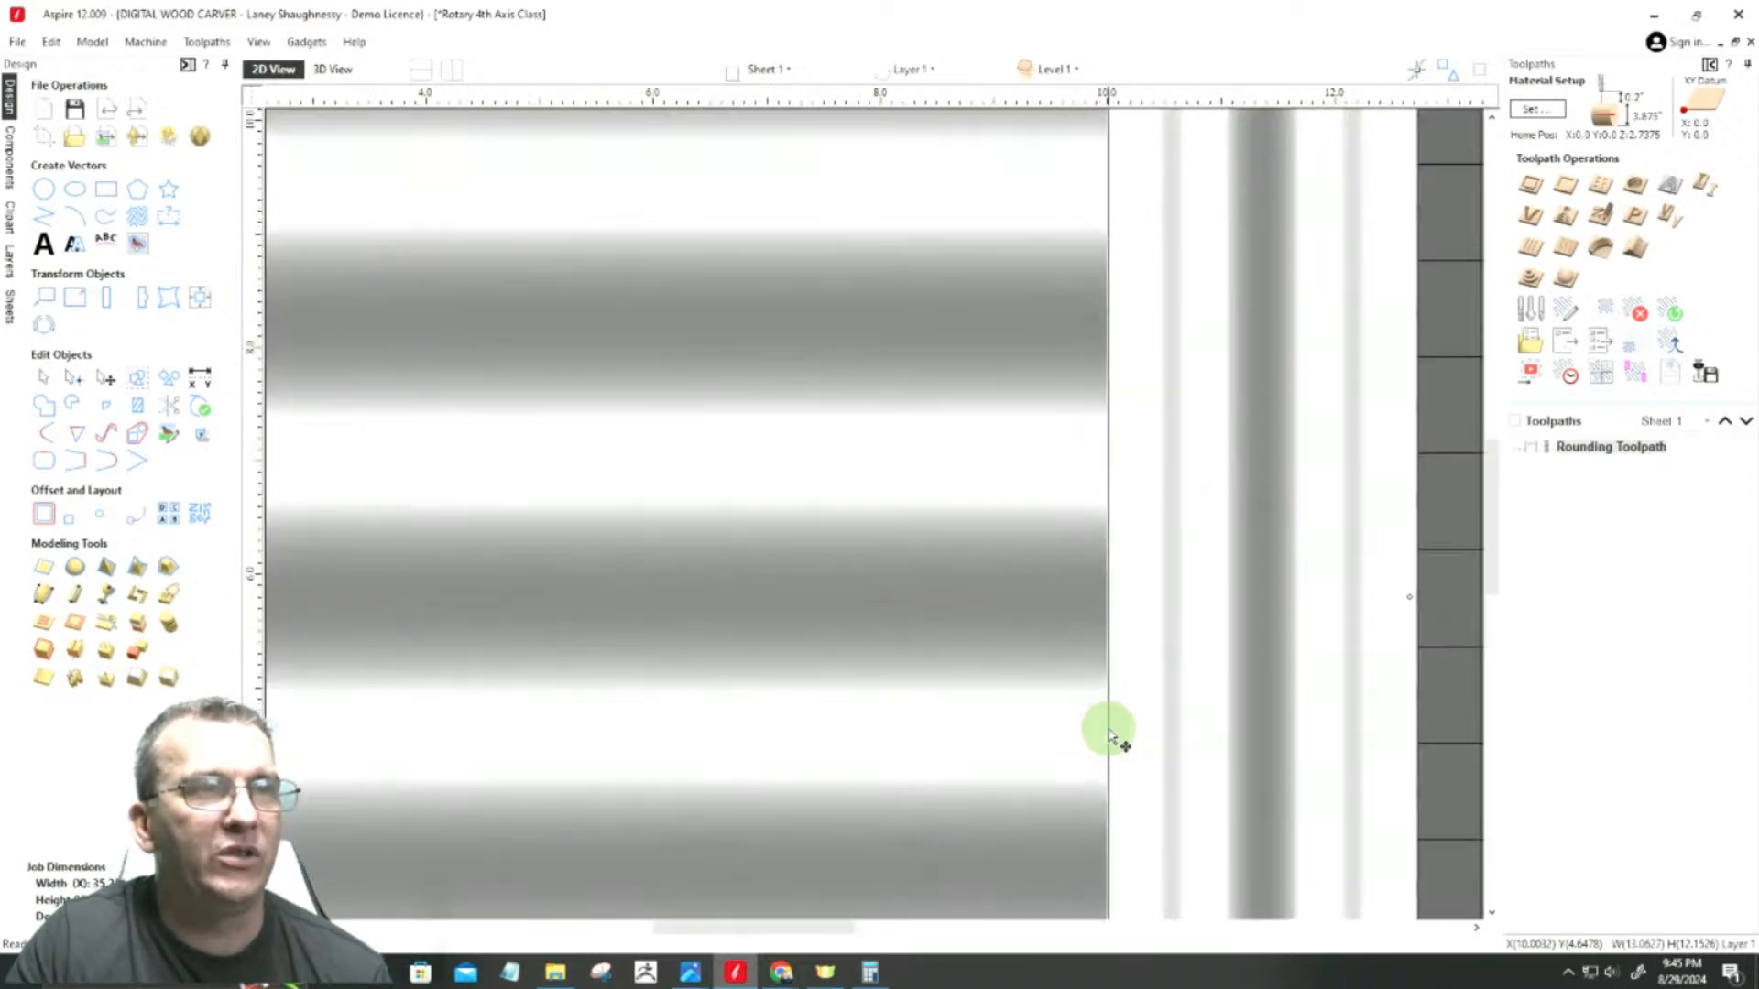
scroll(797, 609, "down", 6)
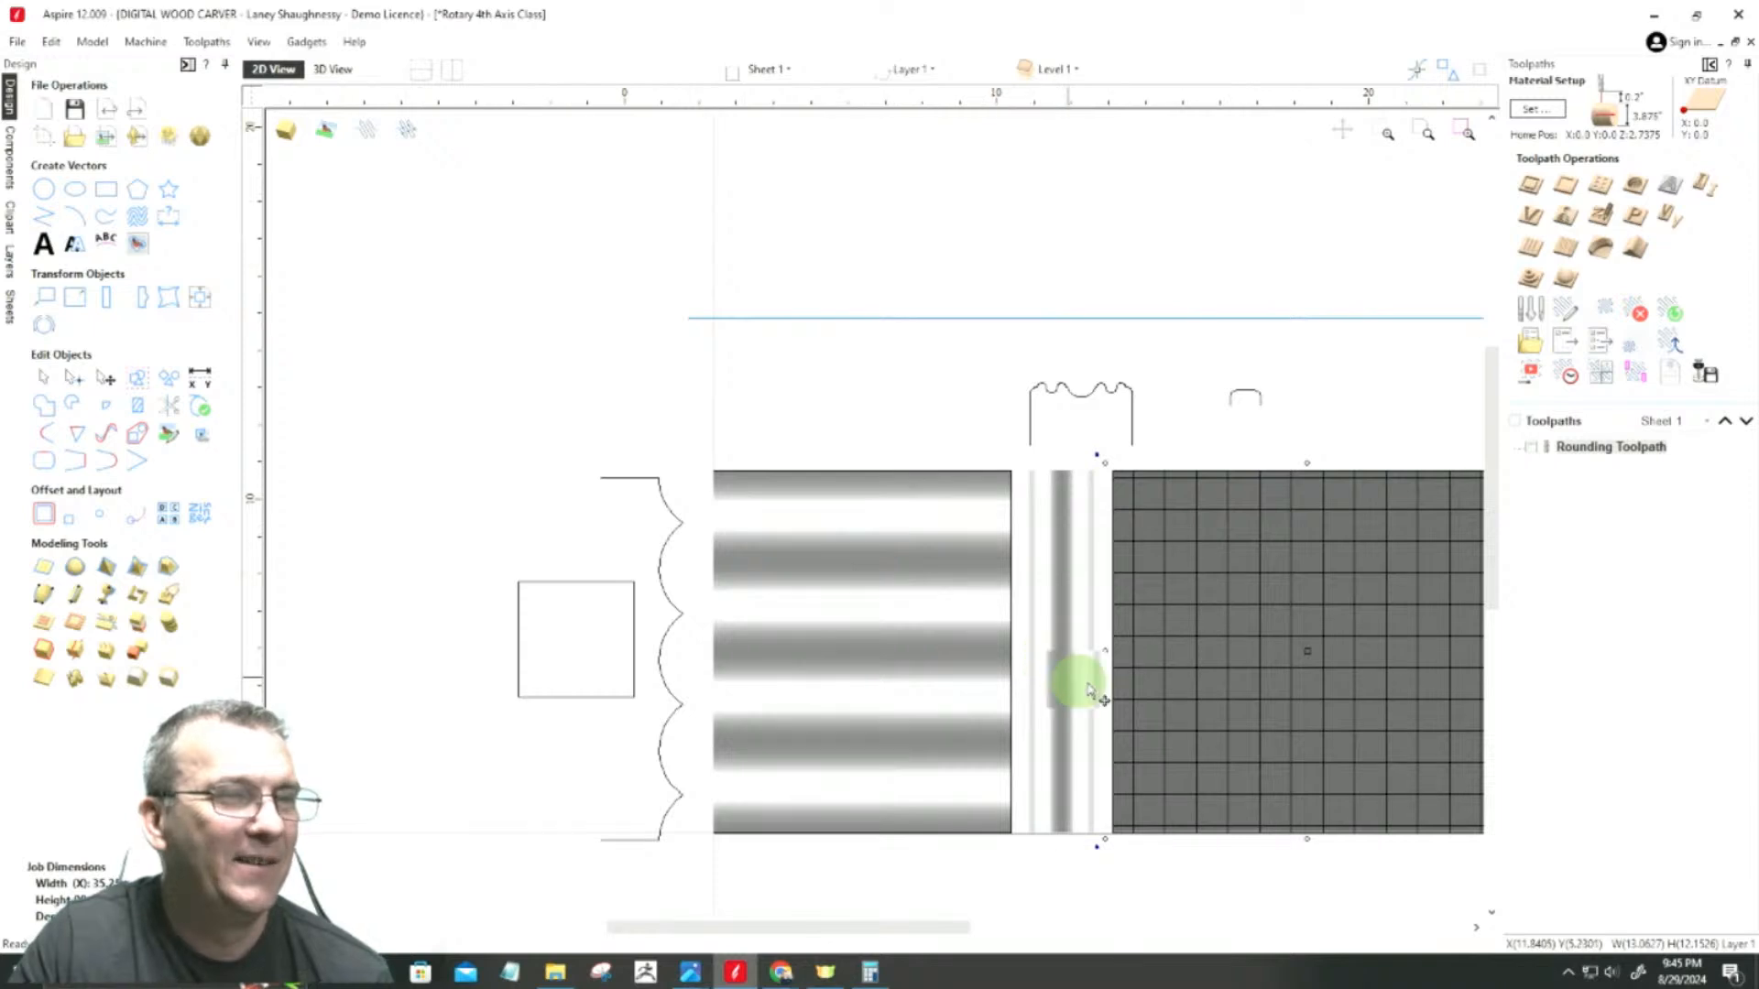
scroll(1127, 687, "up", 5)
scroll(1160, 689, "up", 8)
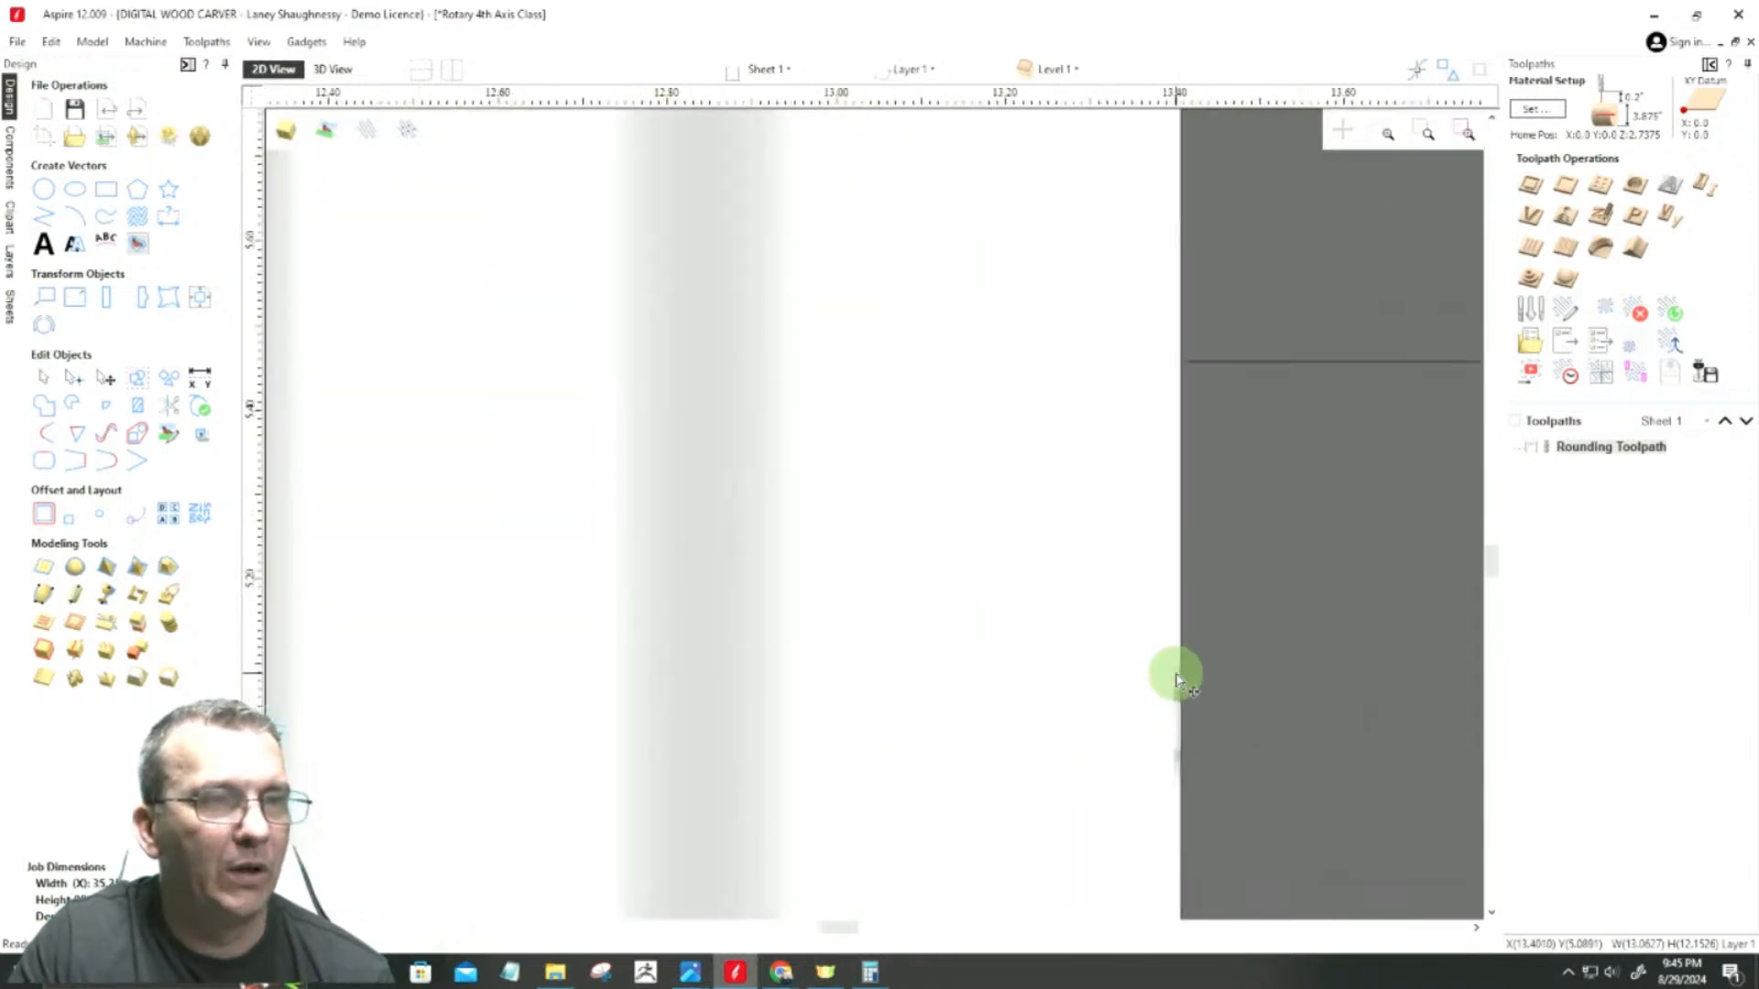
scroll(1179, 682, "up", 6)
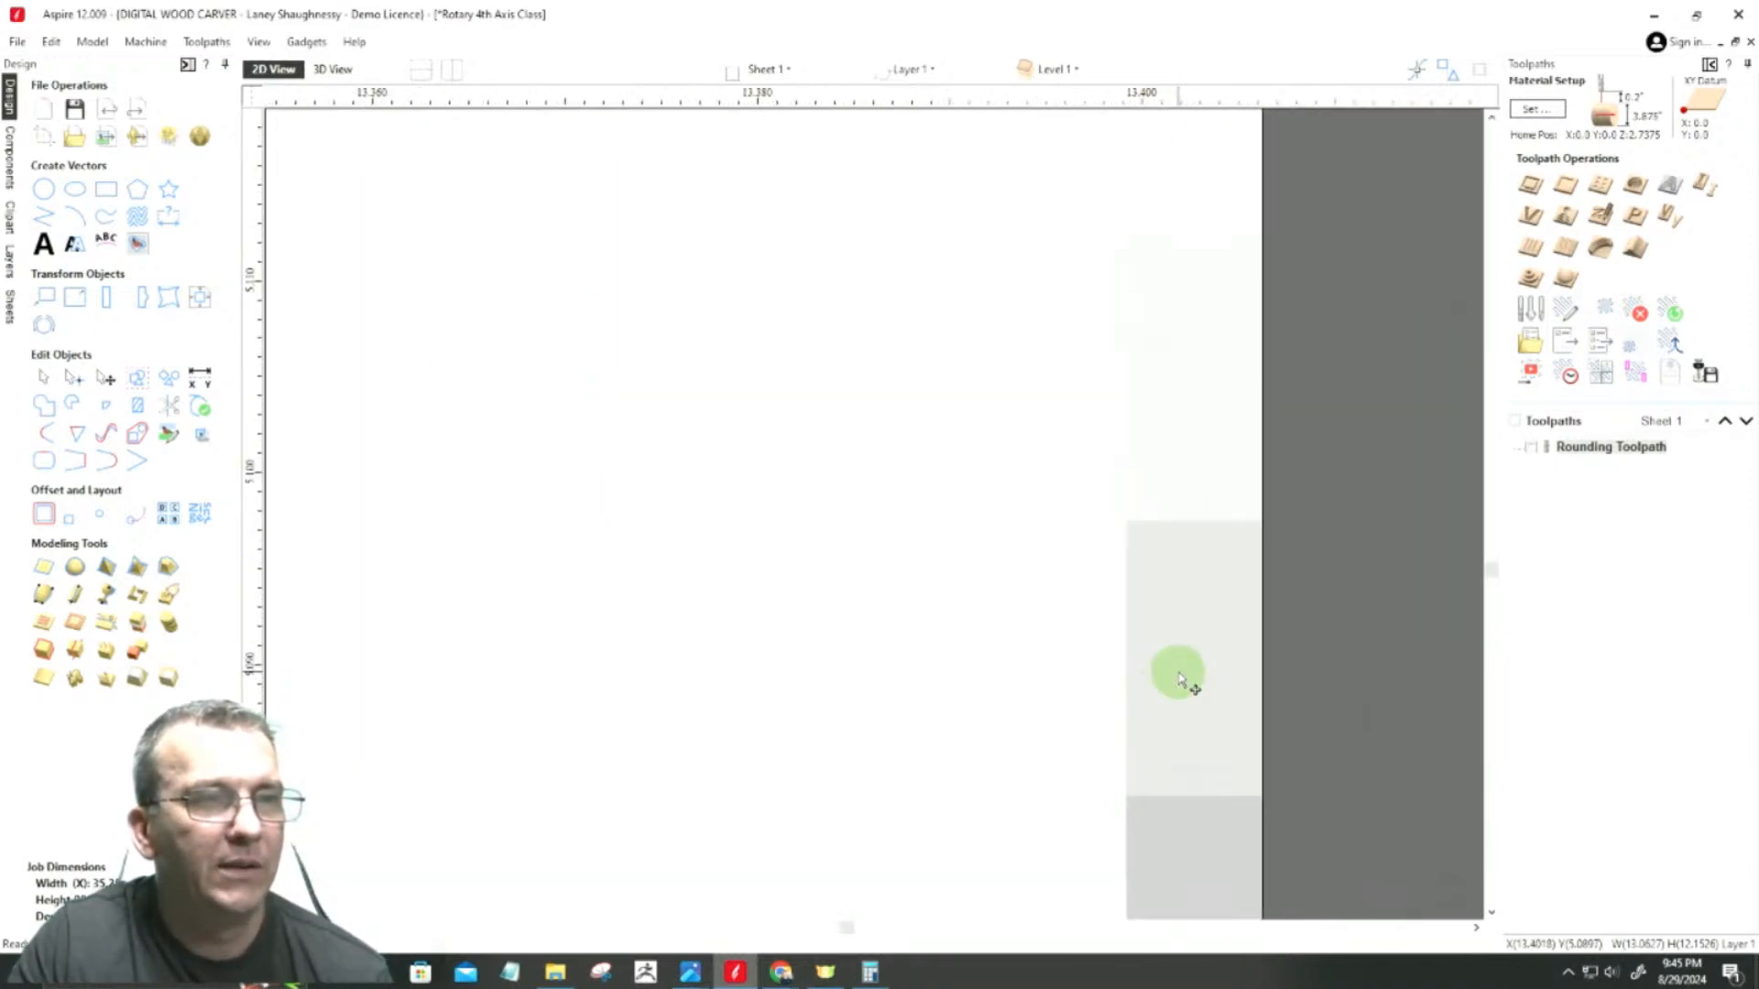
scroll(1180, 681, "down", 5)
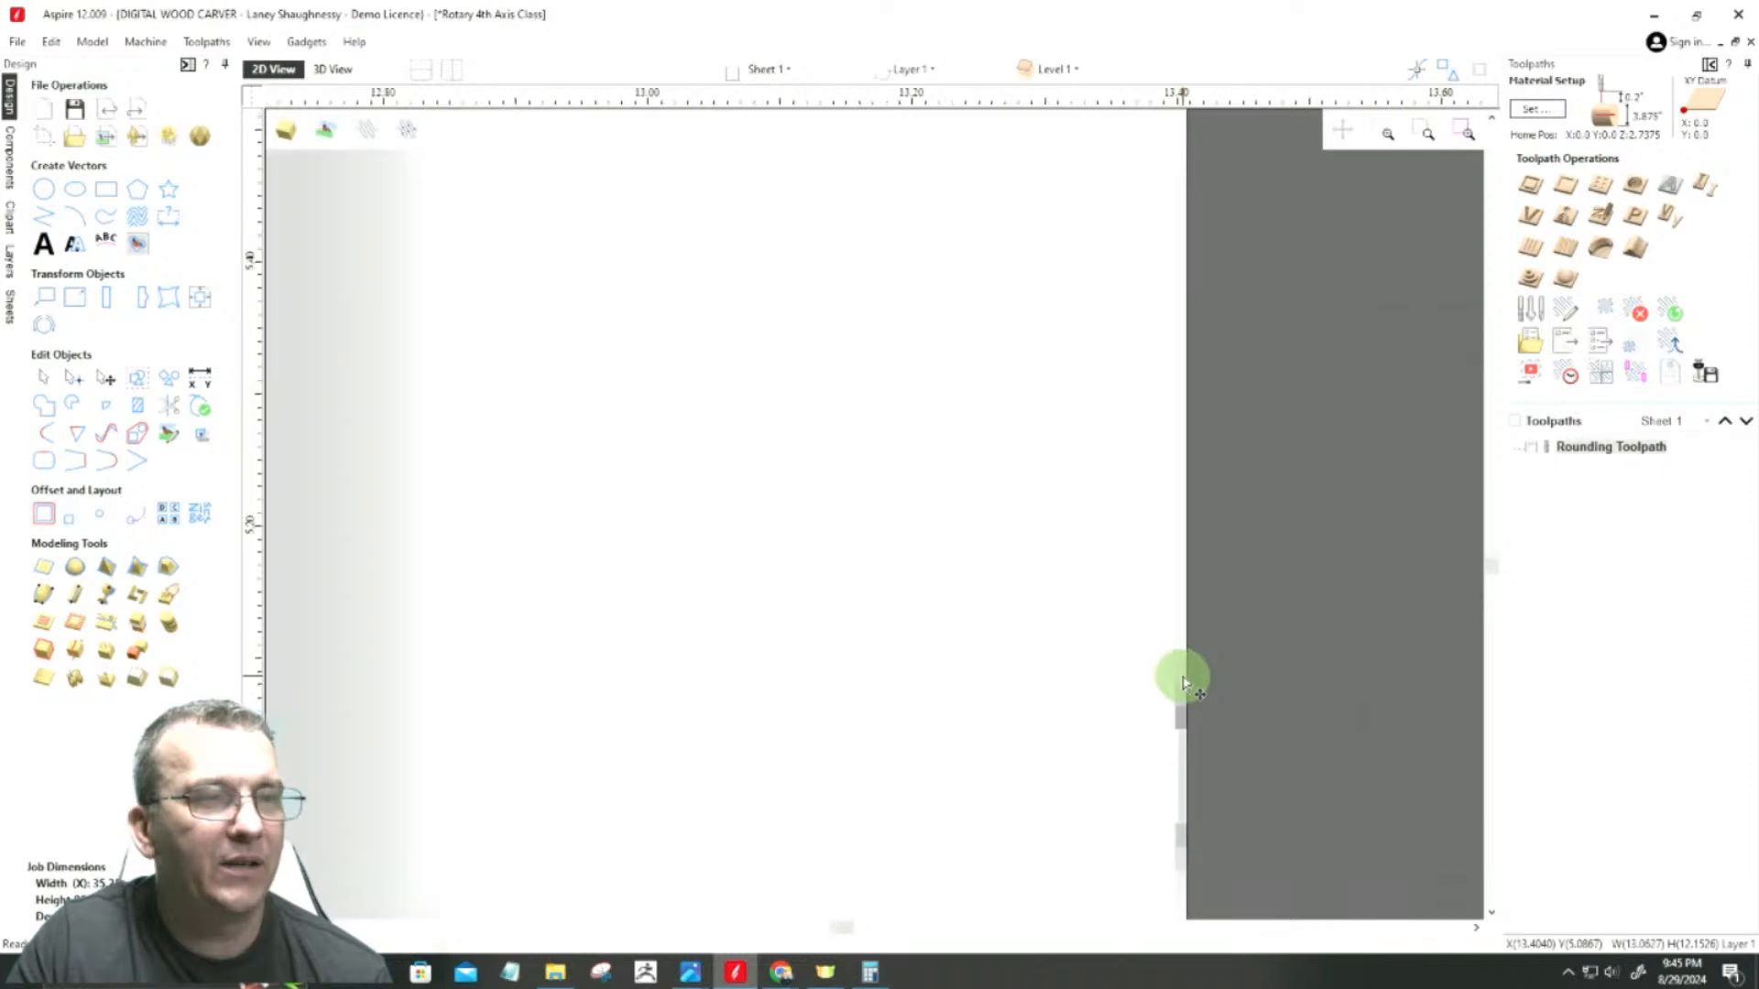
scroll(1182, 683, "down", 6)
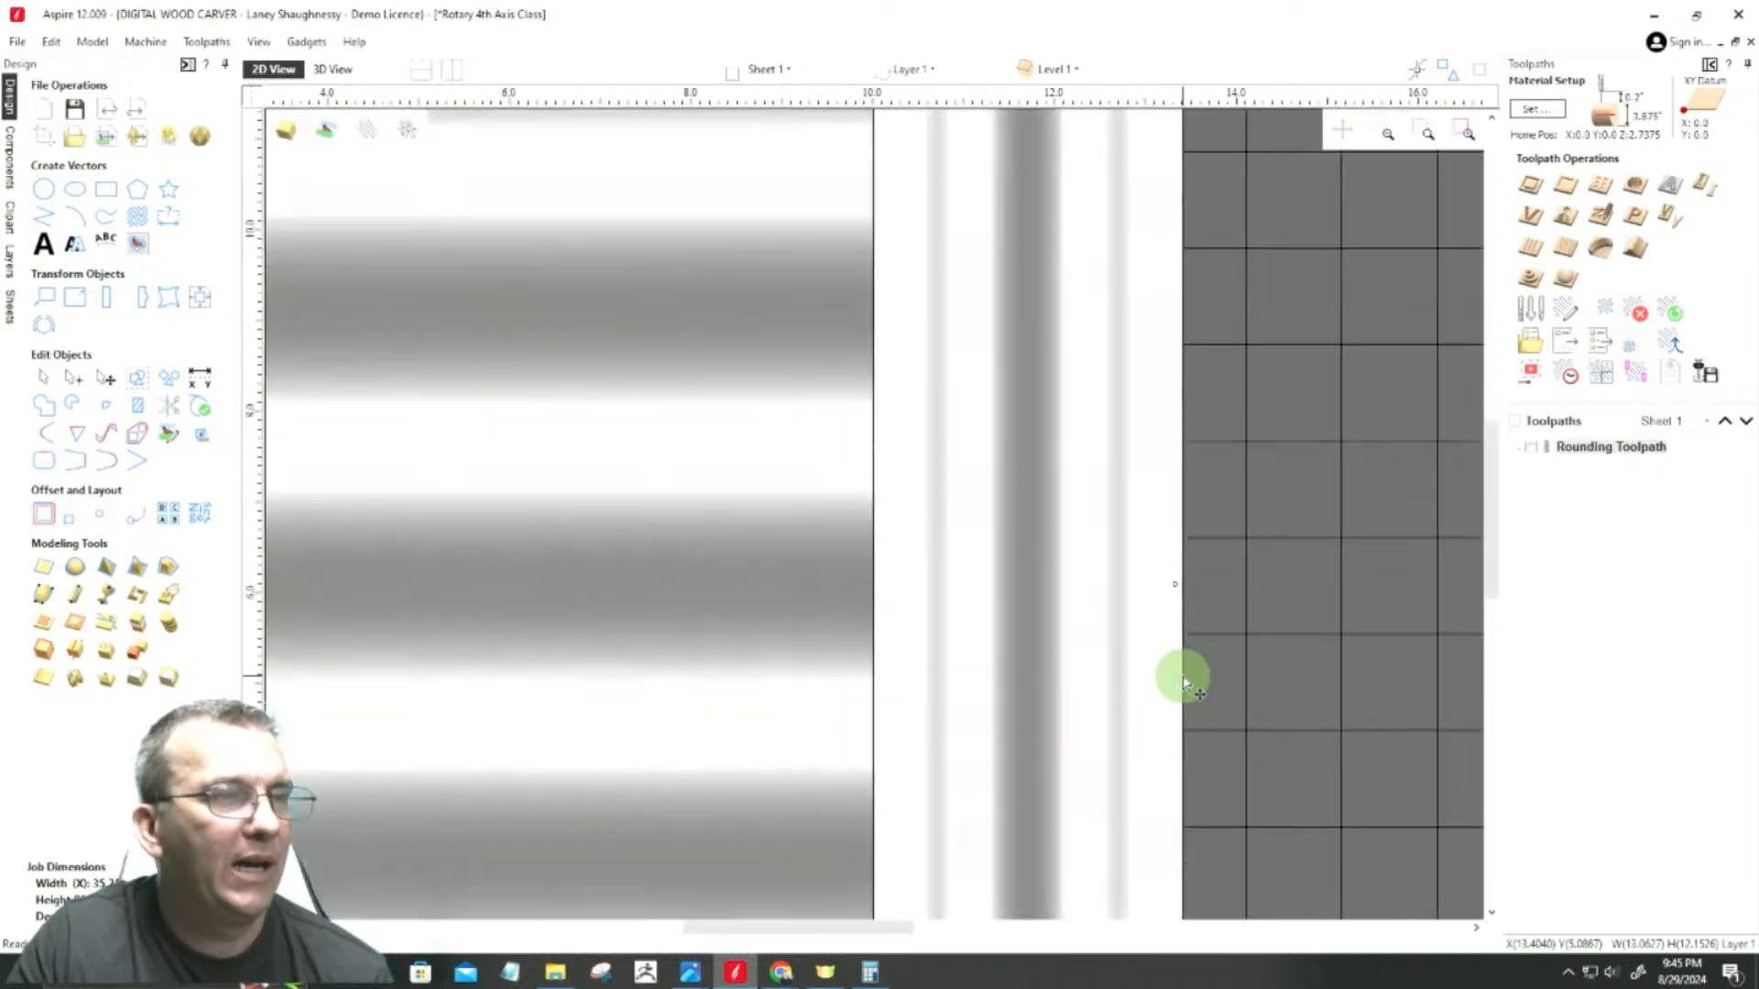
Step: Stretch the left bead-and-cove band's outer edge slightly over the adjoining flutes, making the band about 3.417 inches wide
left_click(929, 643)
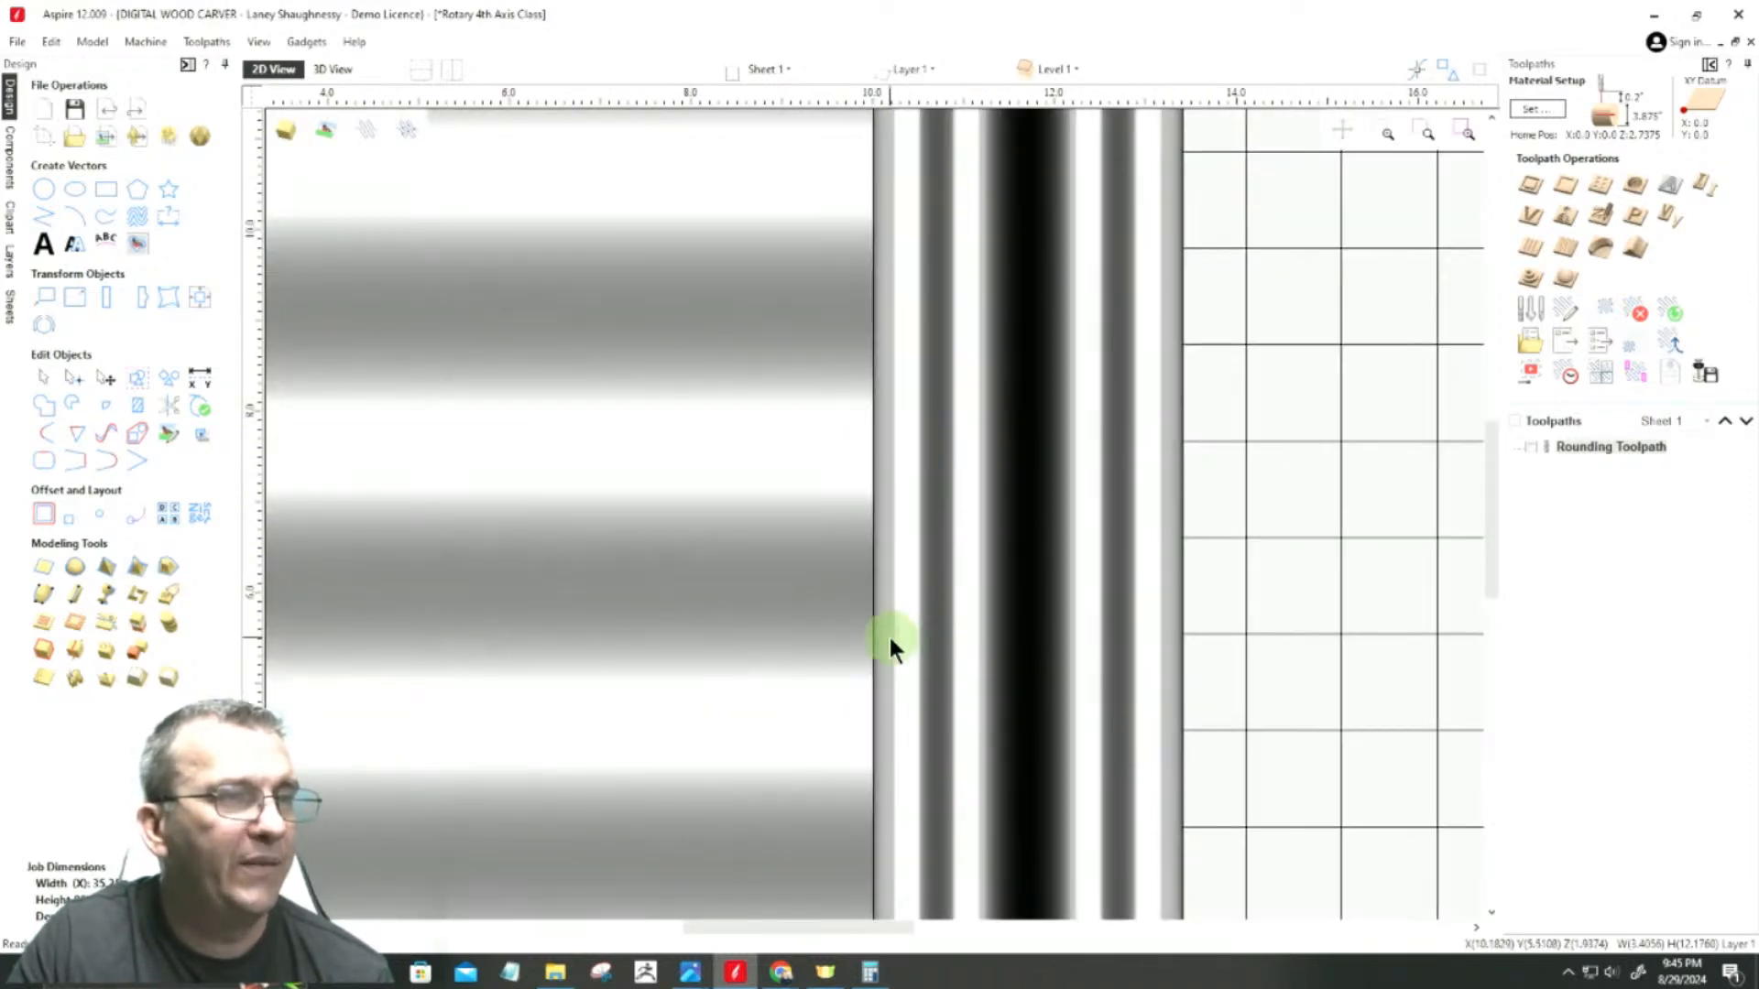
scroll(888, 637, "up", 5)
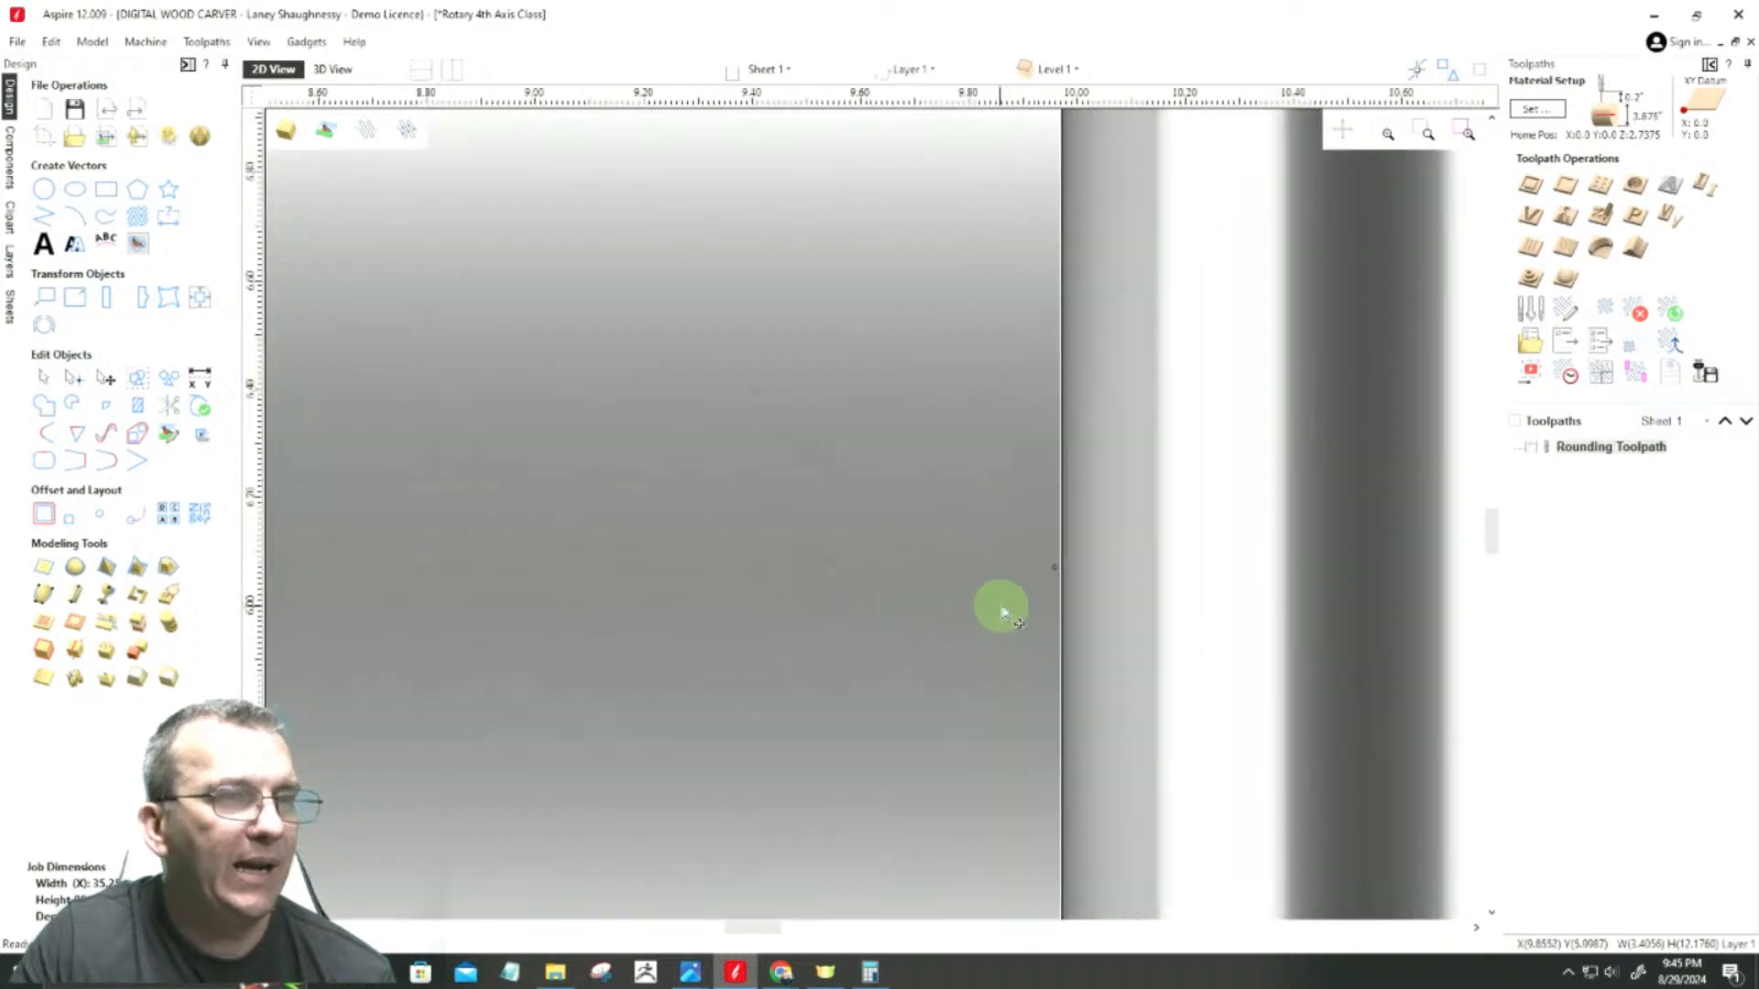
scroll(1002, 614, "up", 3)
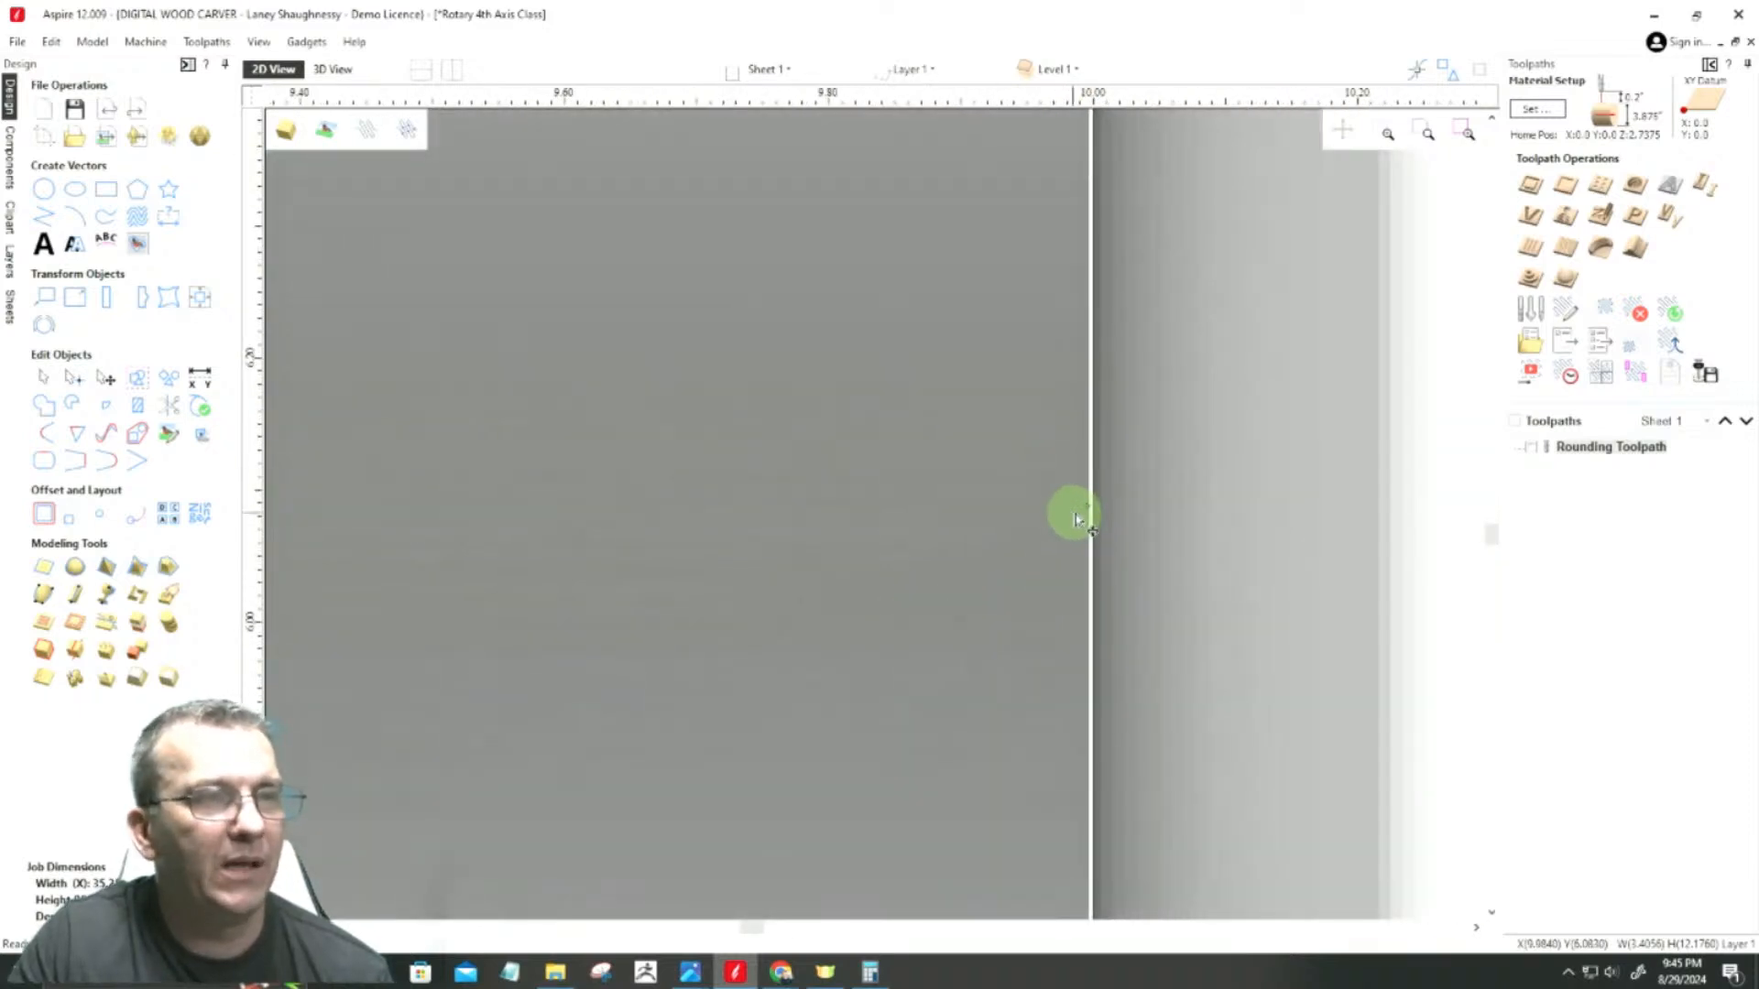
left_click_drag(1087, 507, 1080, 506)
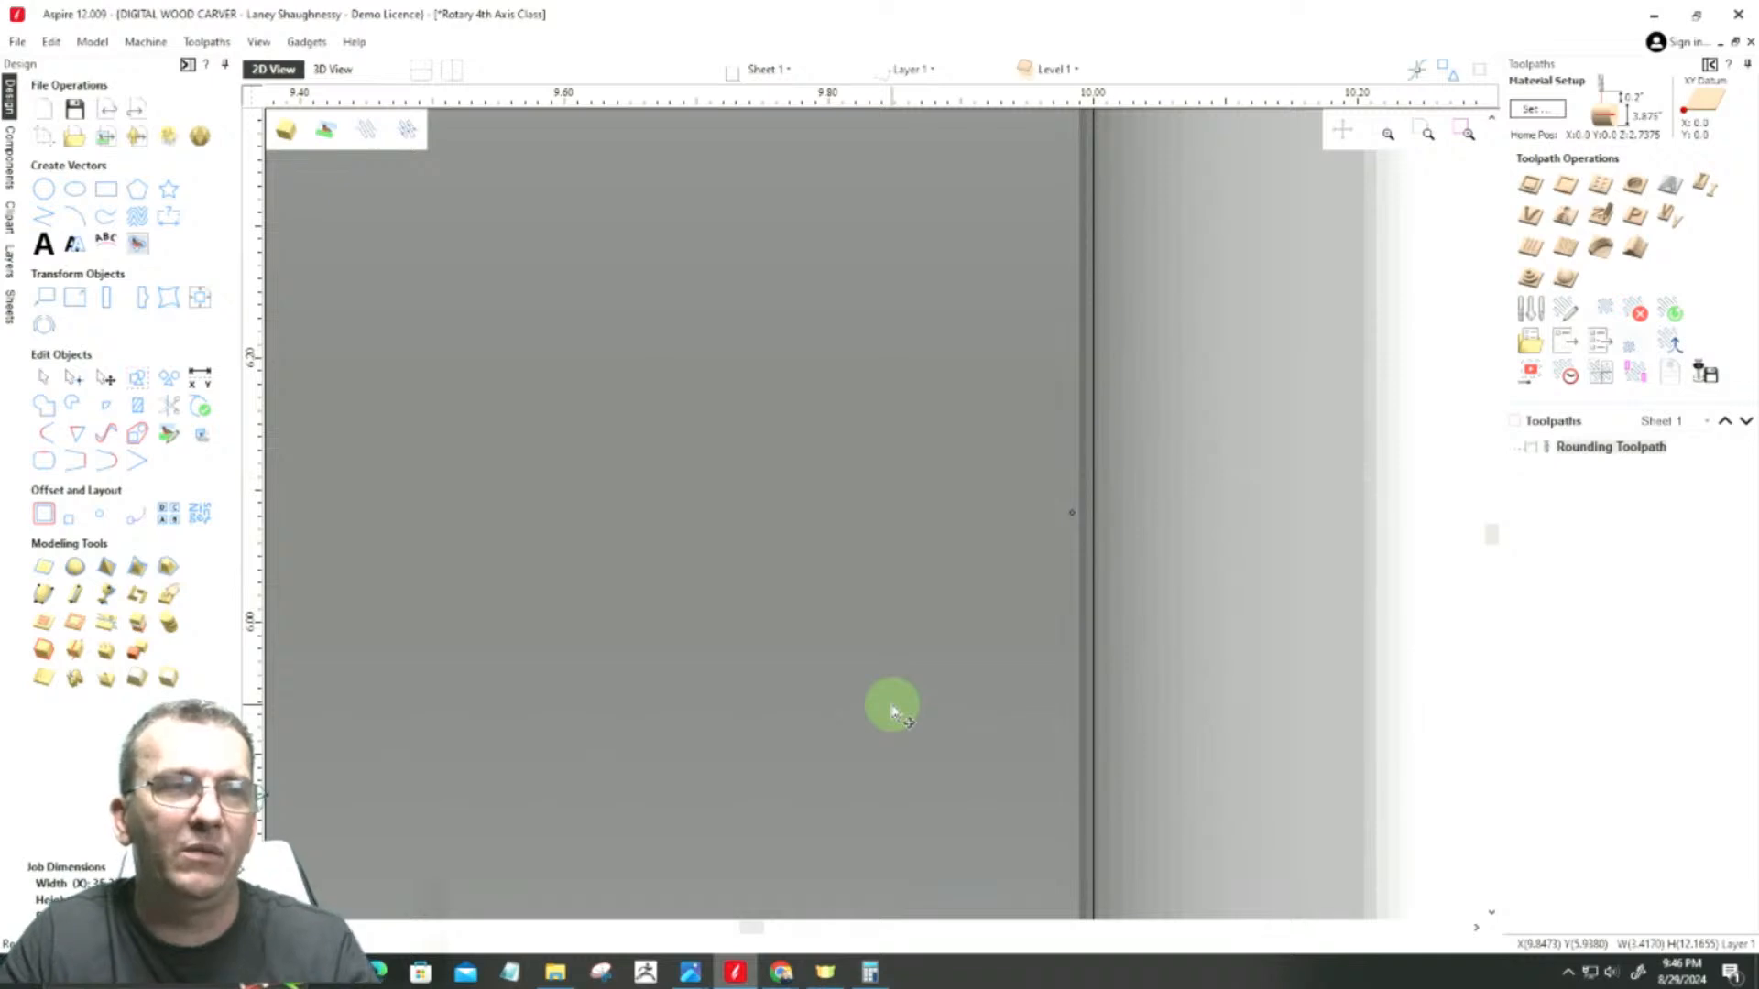
scroll(971, 687, "down", 6)
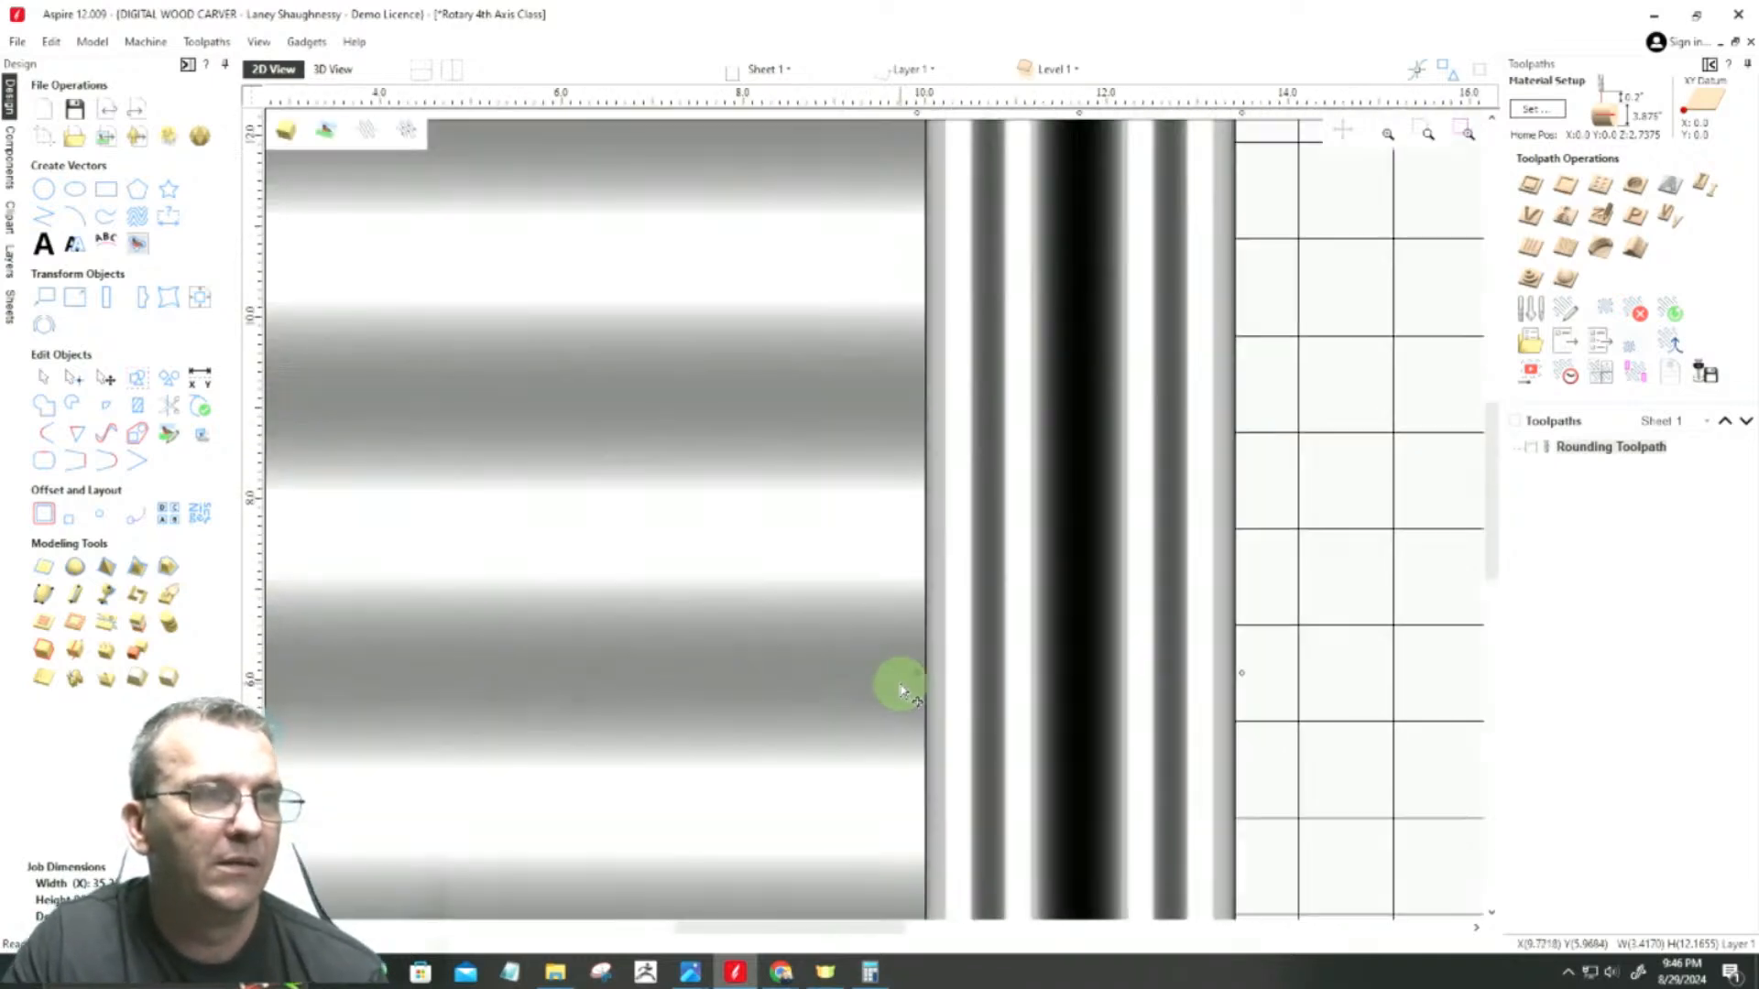
Step: Stretch the right bead-and-cove band's outer edge to meet the right fluted section, making the band about 3.417 inches wide
scroll(902, 691, "down", 4)
scroll(1292, 713, "up", 2)
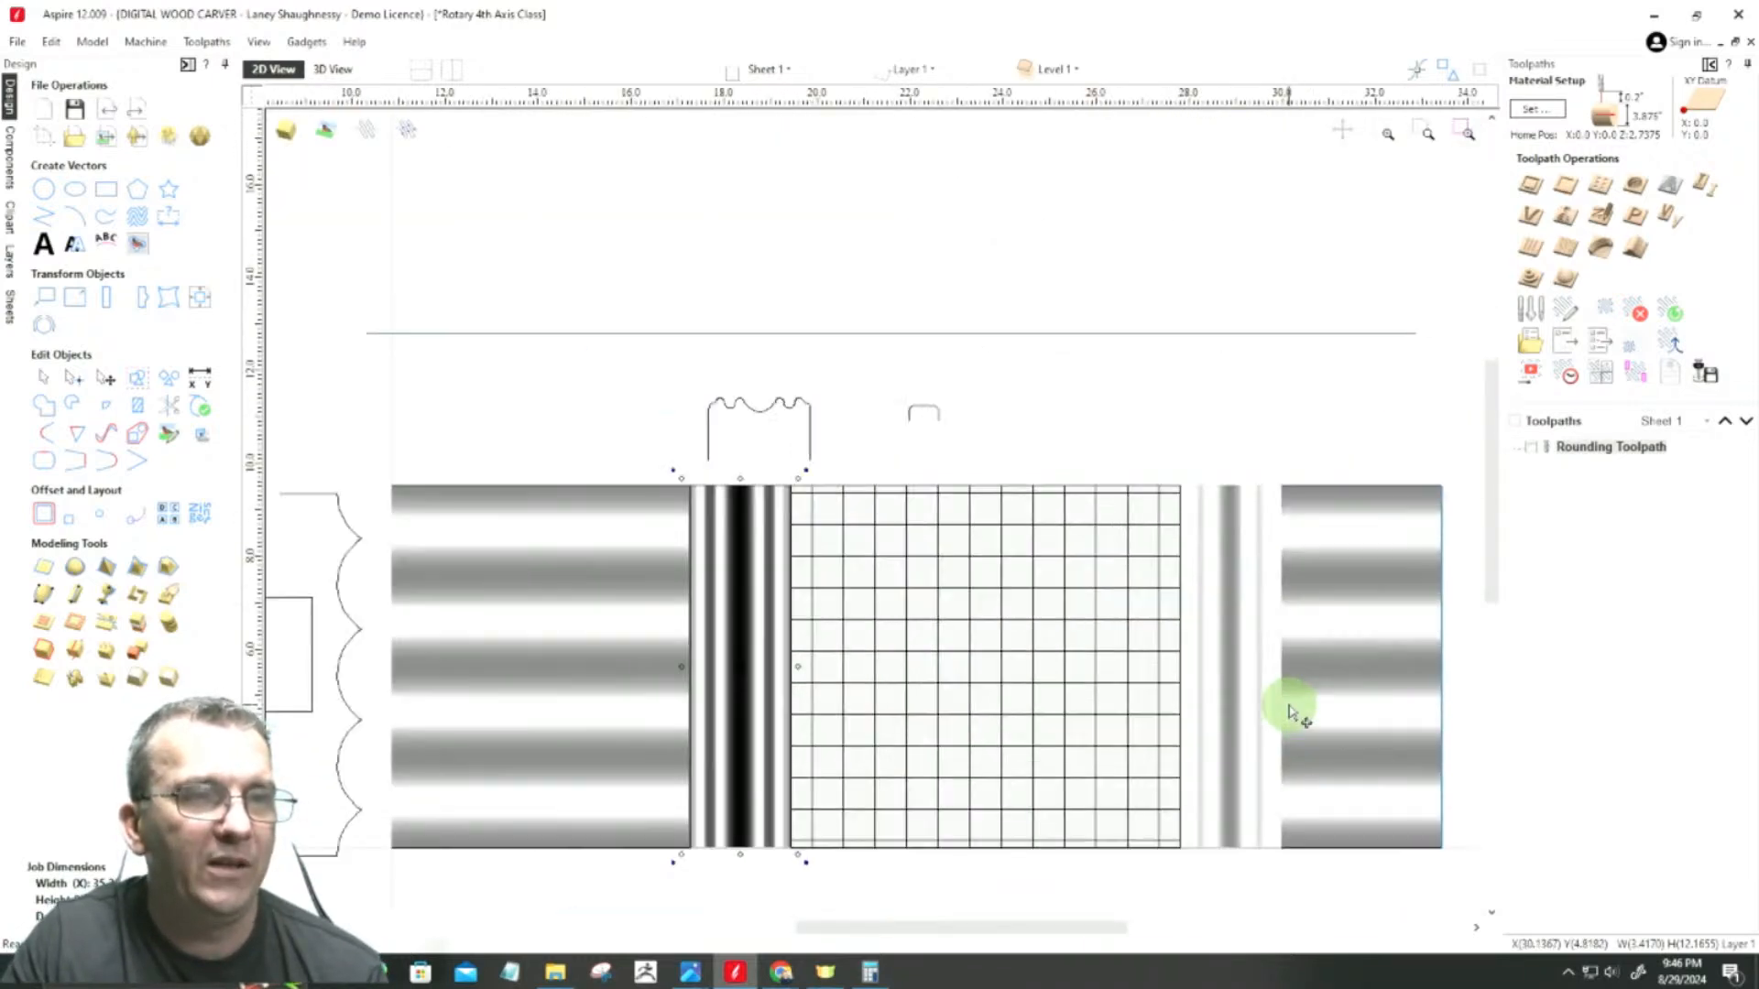
scroll(1291, 712, "up", 5)
left_click(1224, 656)
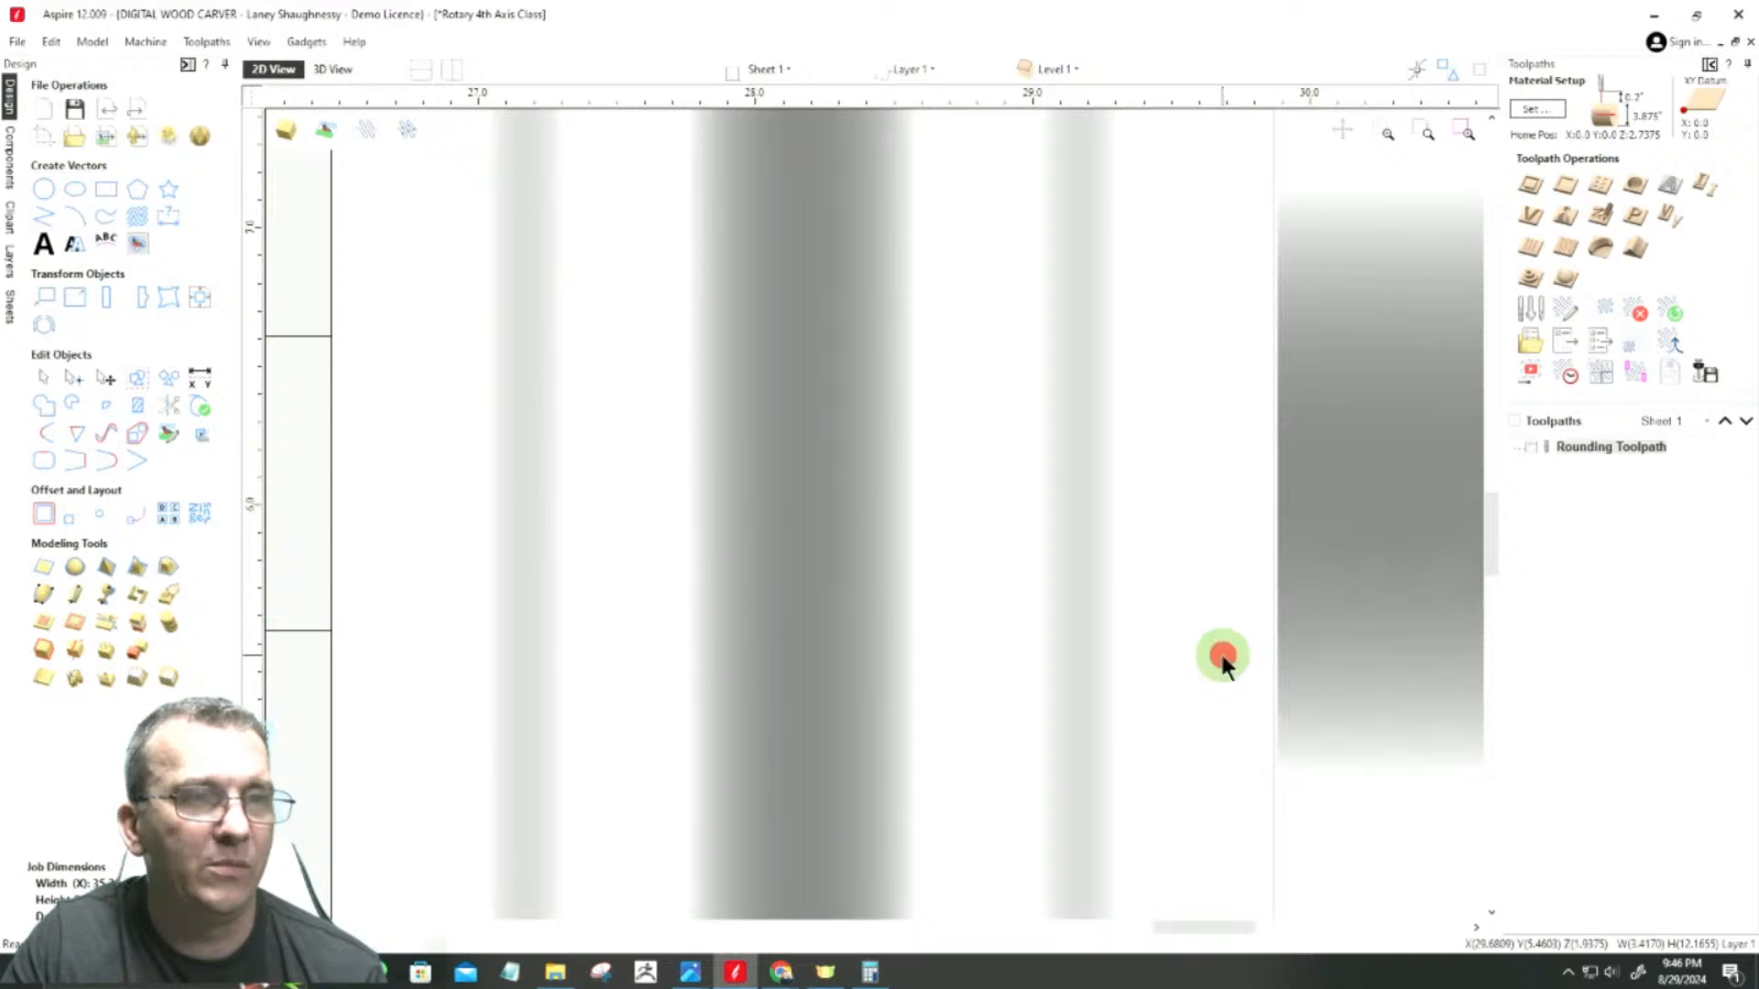
scroll(1293, 467, "up", 5)
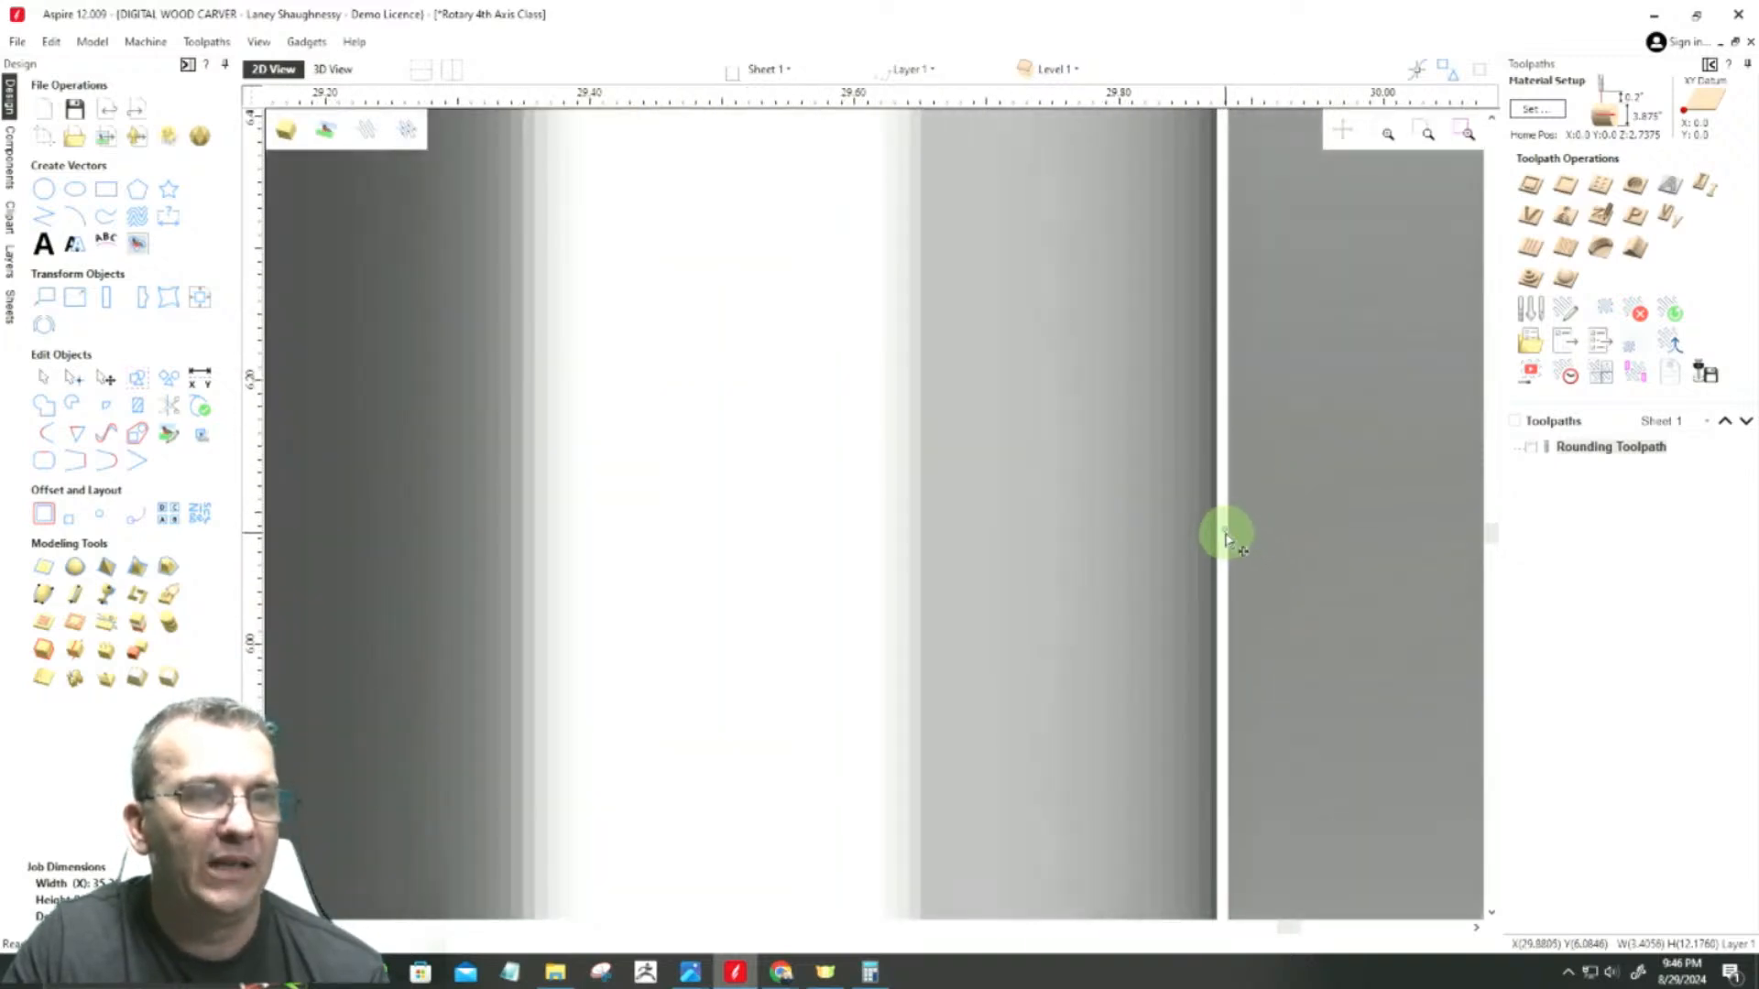
left_click(1228, 530)
left_click_drag(1229, 530, 1224, 536)
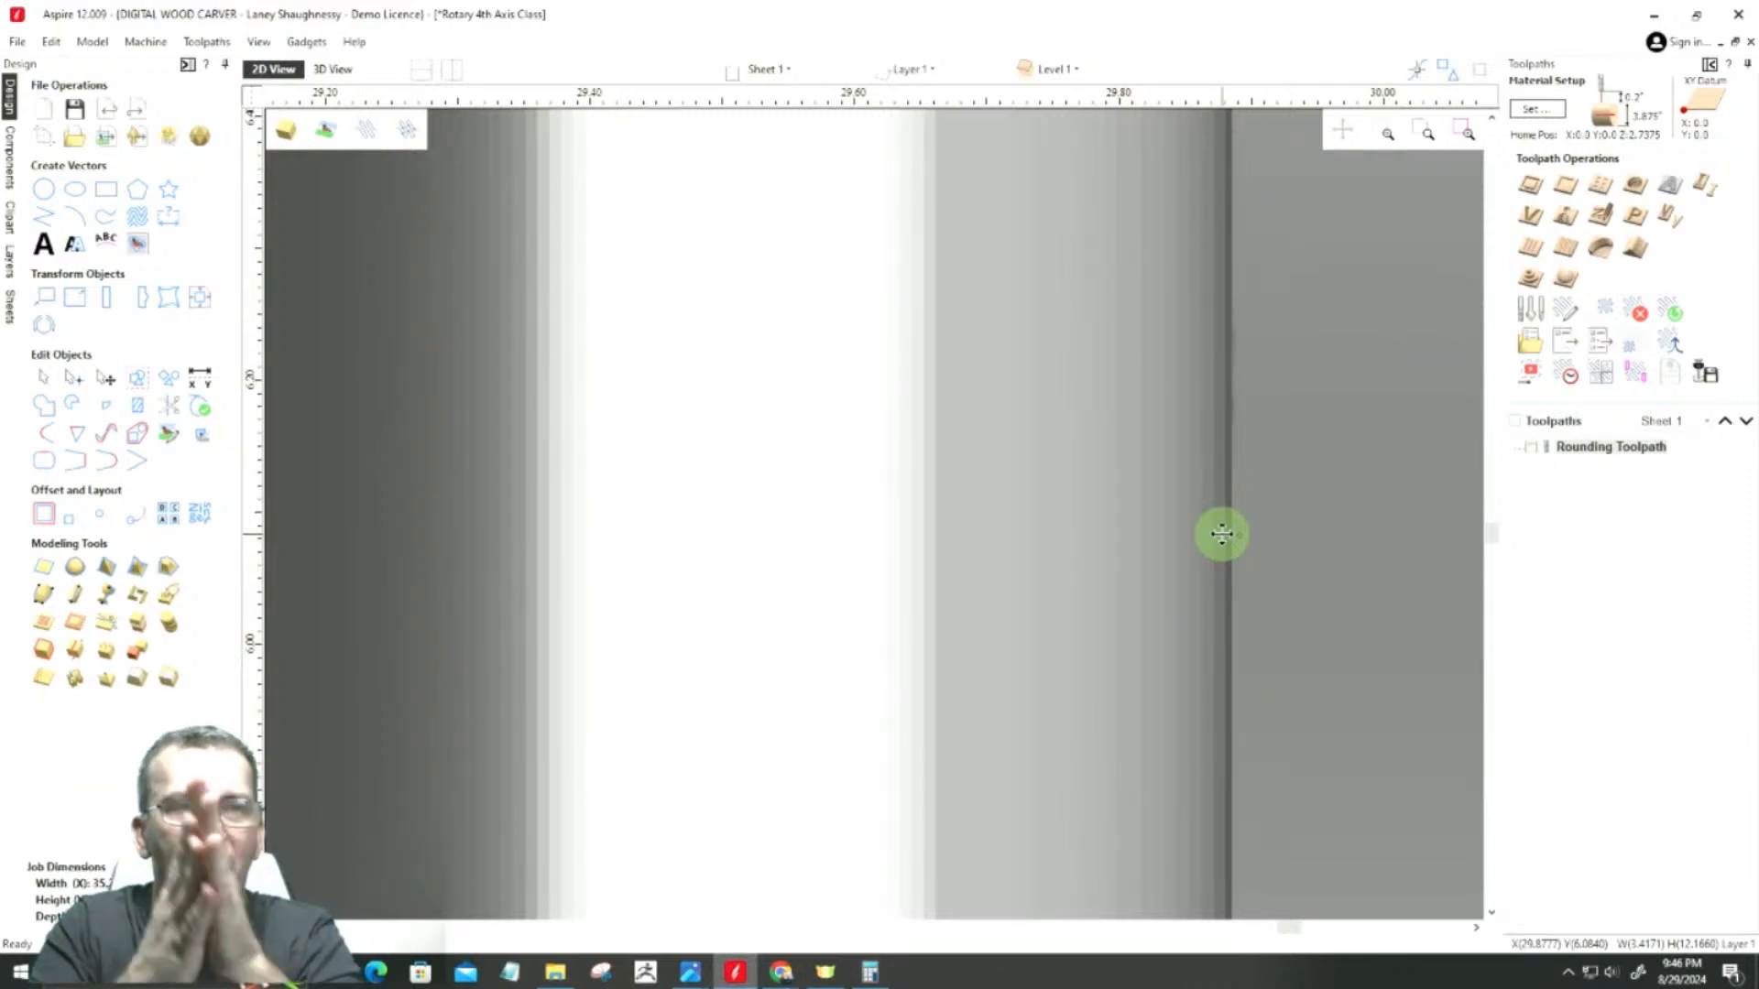
scroll(1219, 522, "down", 2)
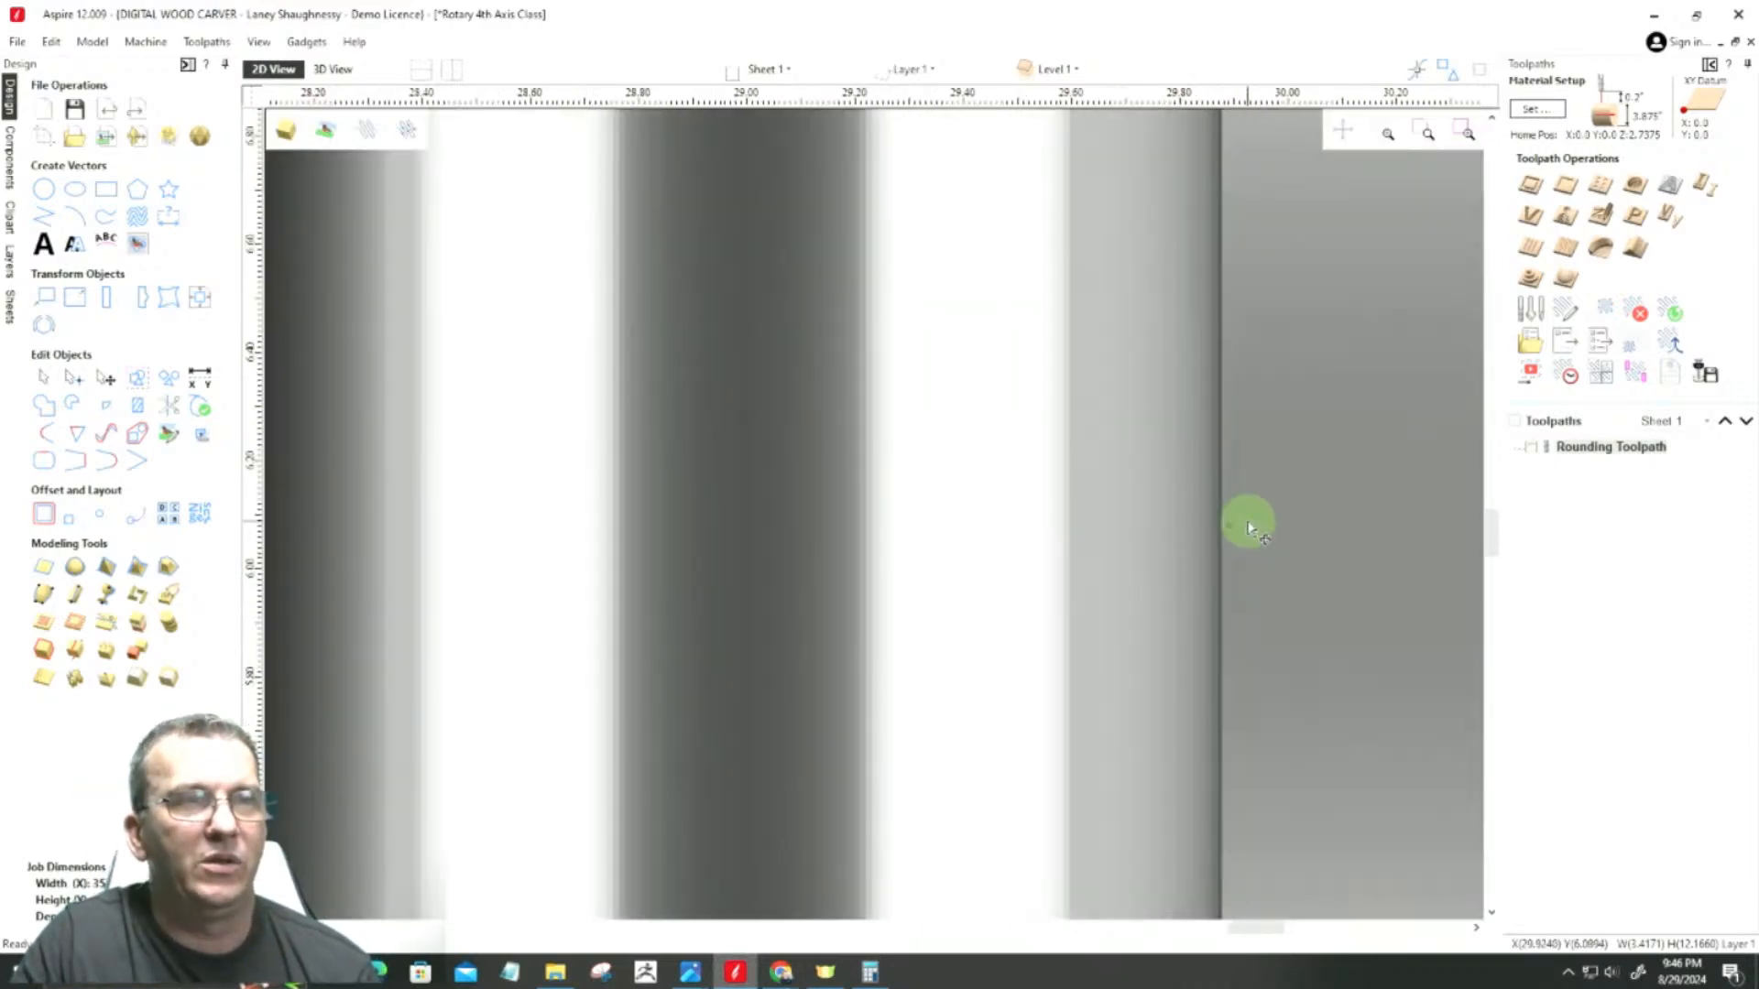
scroll(1247, 527, "down", 6)
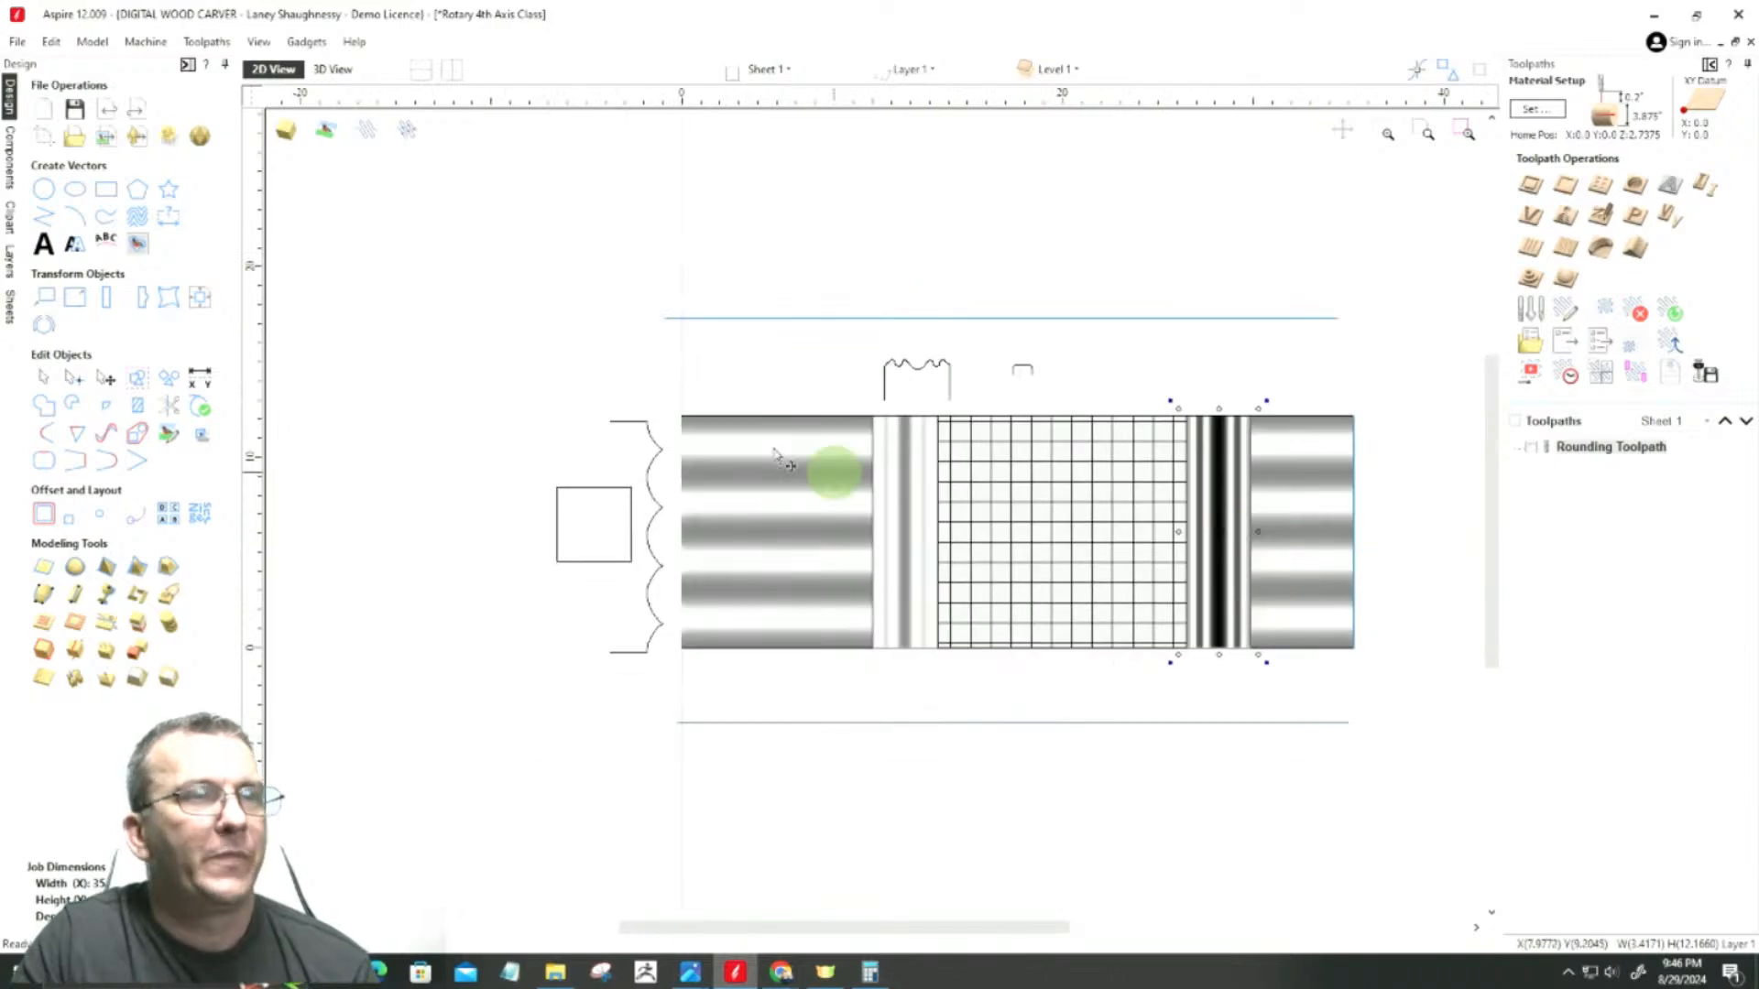
Step: Examine the leg model in 3D, both flat and wrapped around the rotary stock, including the band joints and the basket weave
left_click(331, 69)
scroll(566, 542, "down", 3)
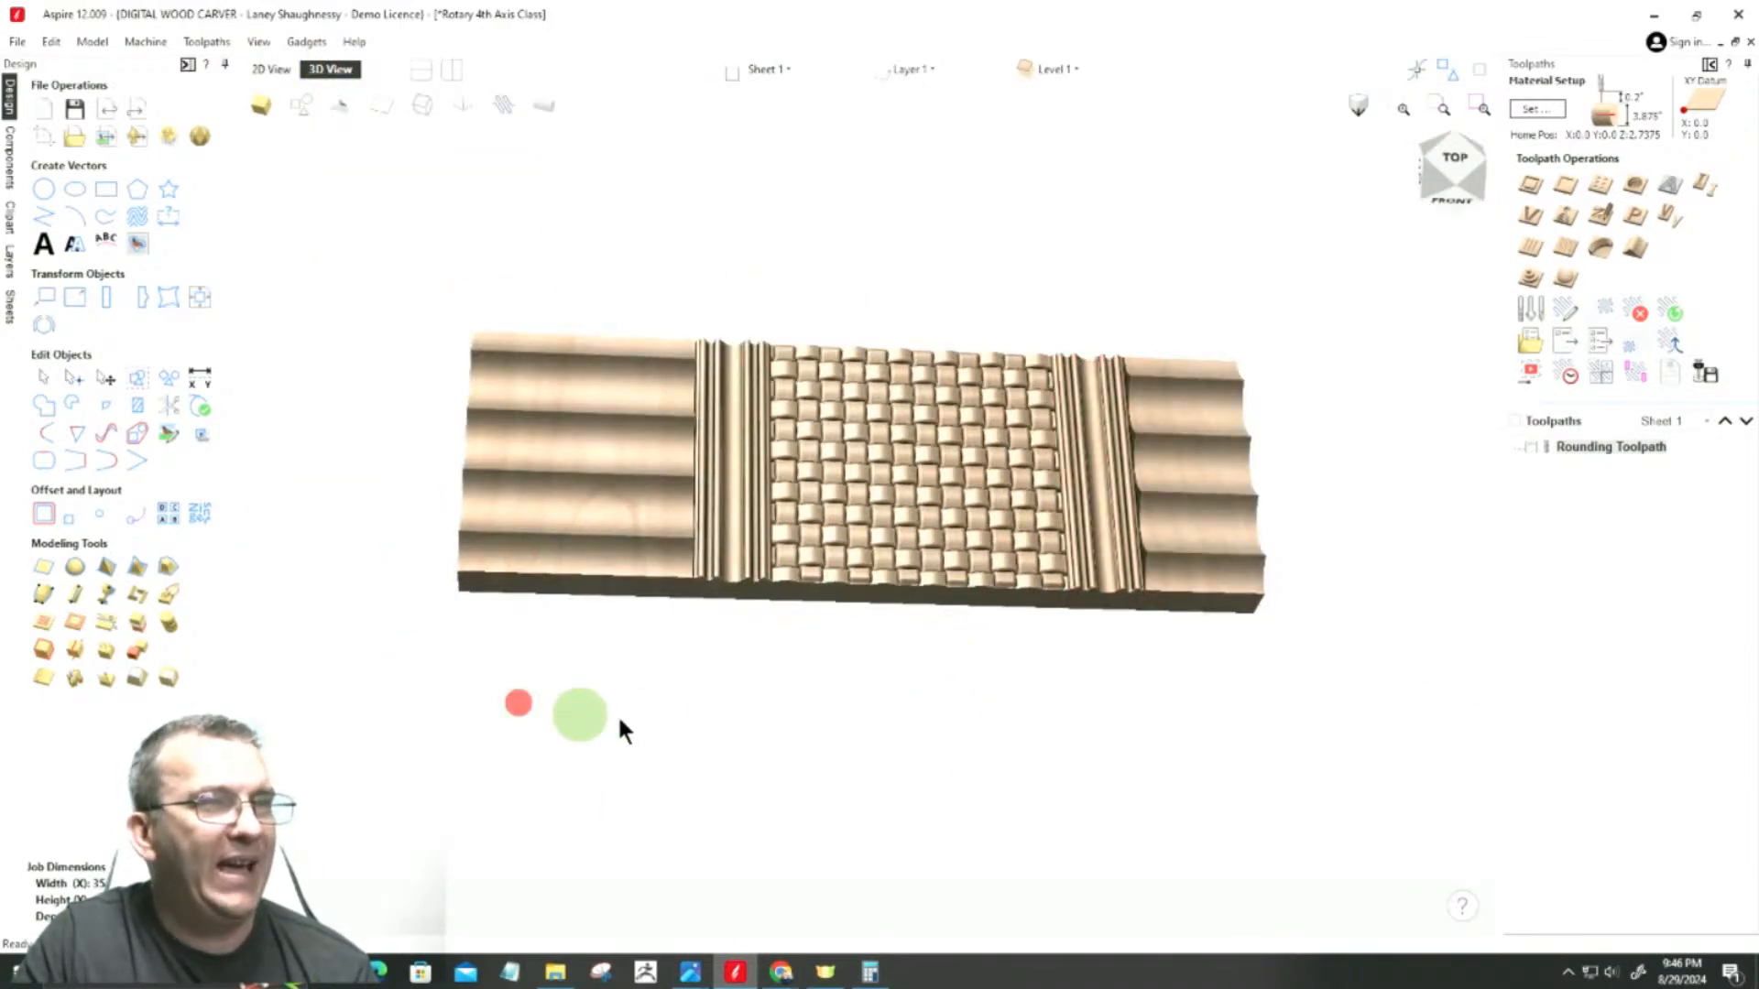
scroll(1124, 545, "up", 4)
left_click_drag(1376, 255, 1415, 238)
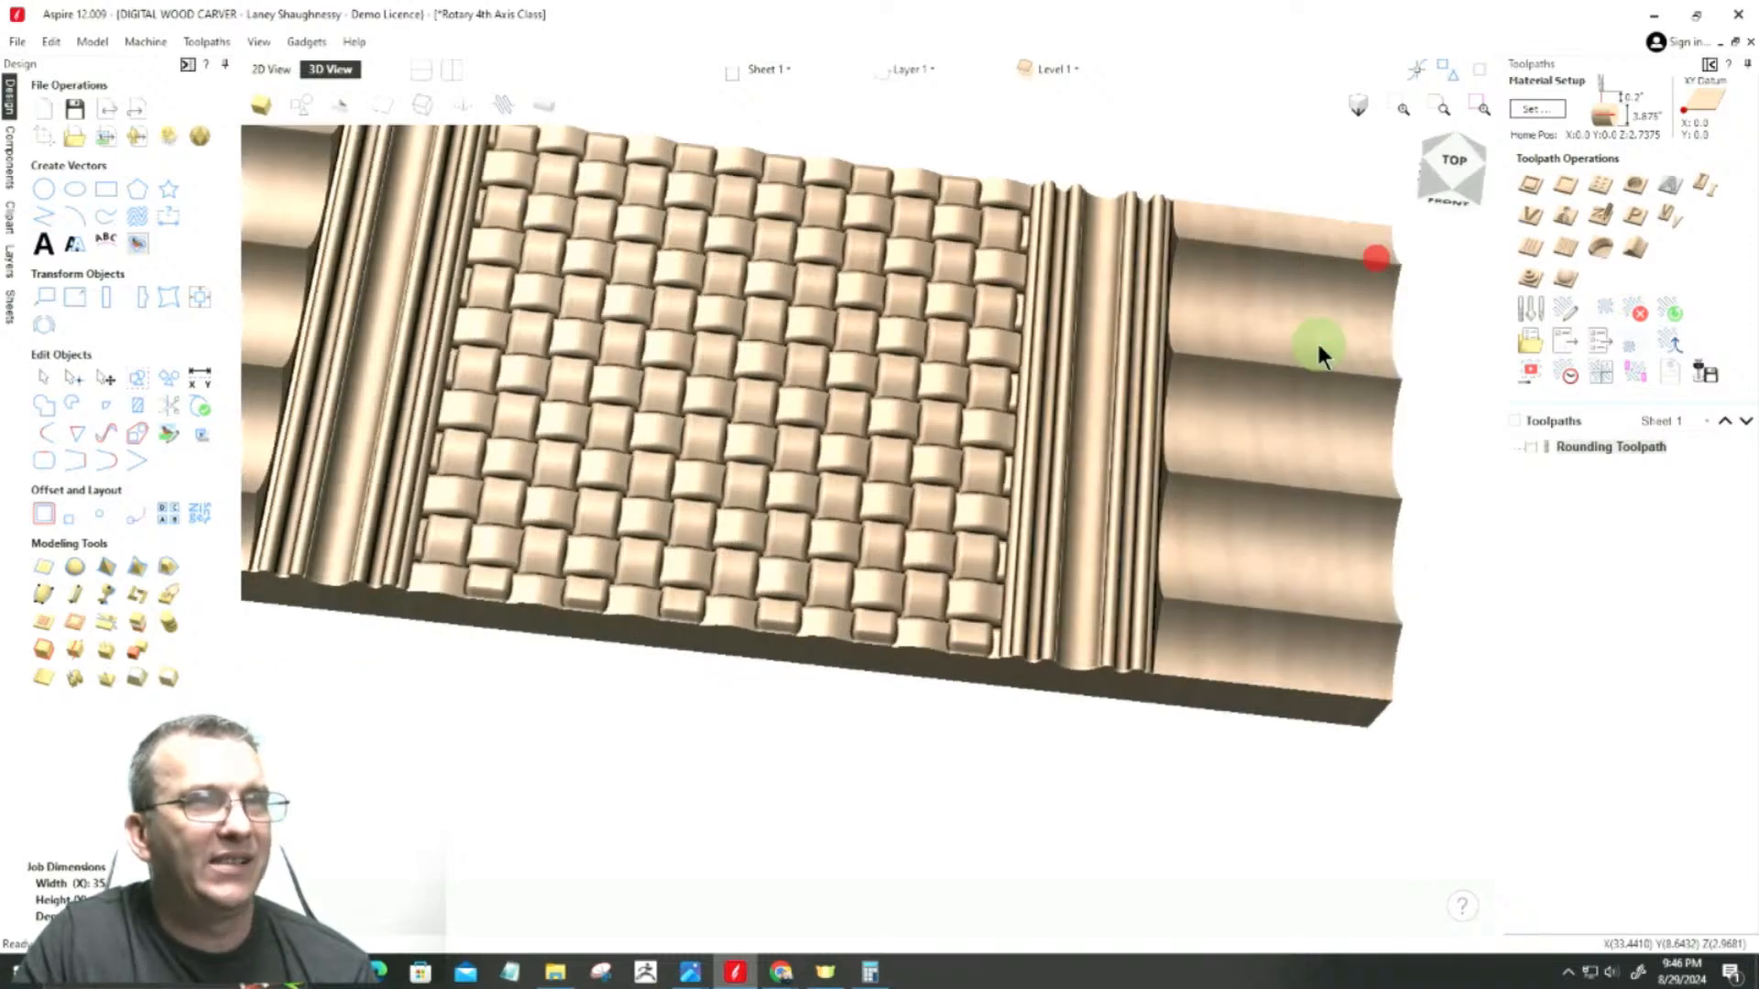
left_click_drag(1457, 177, 1412, 170)
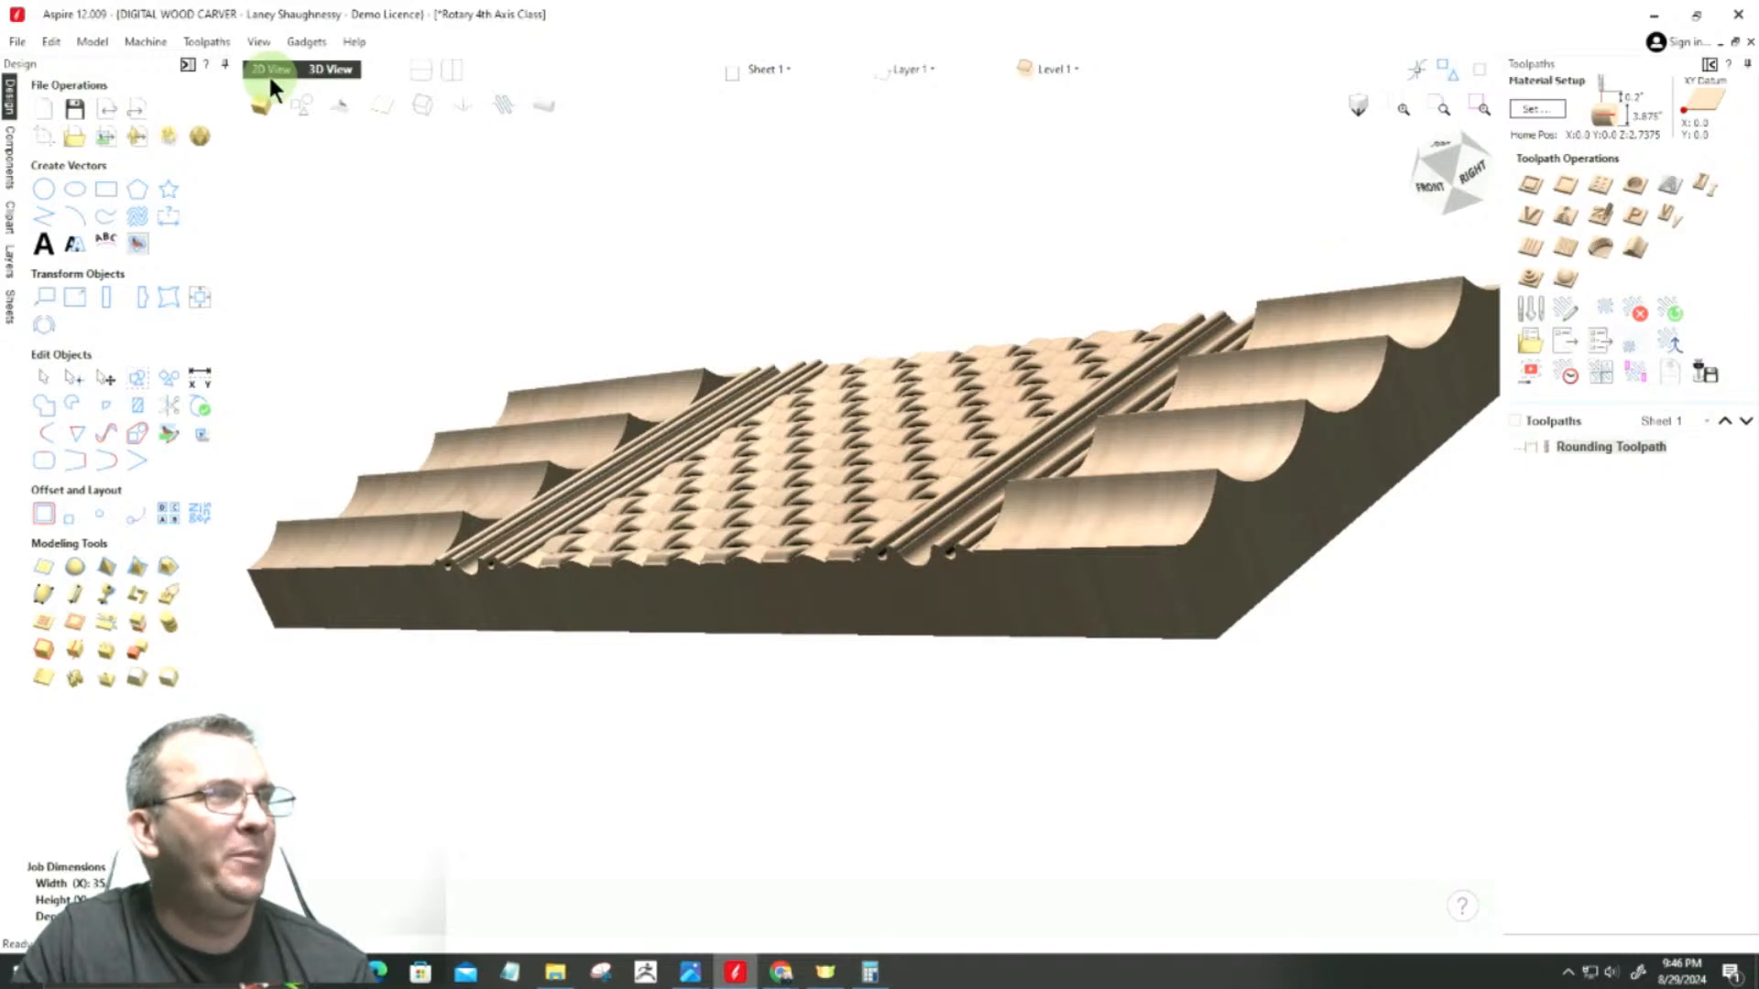
left_click(541, 107)
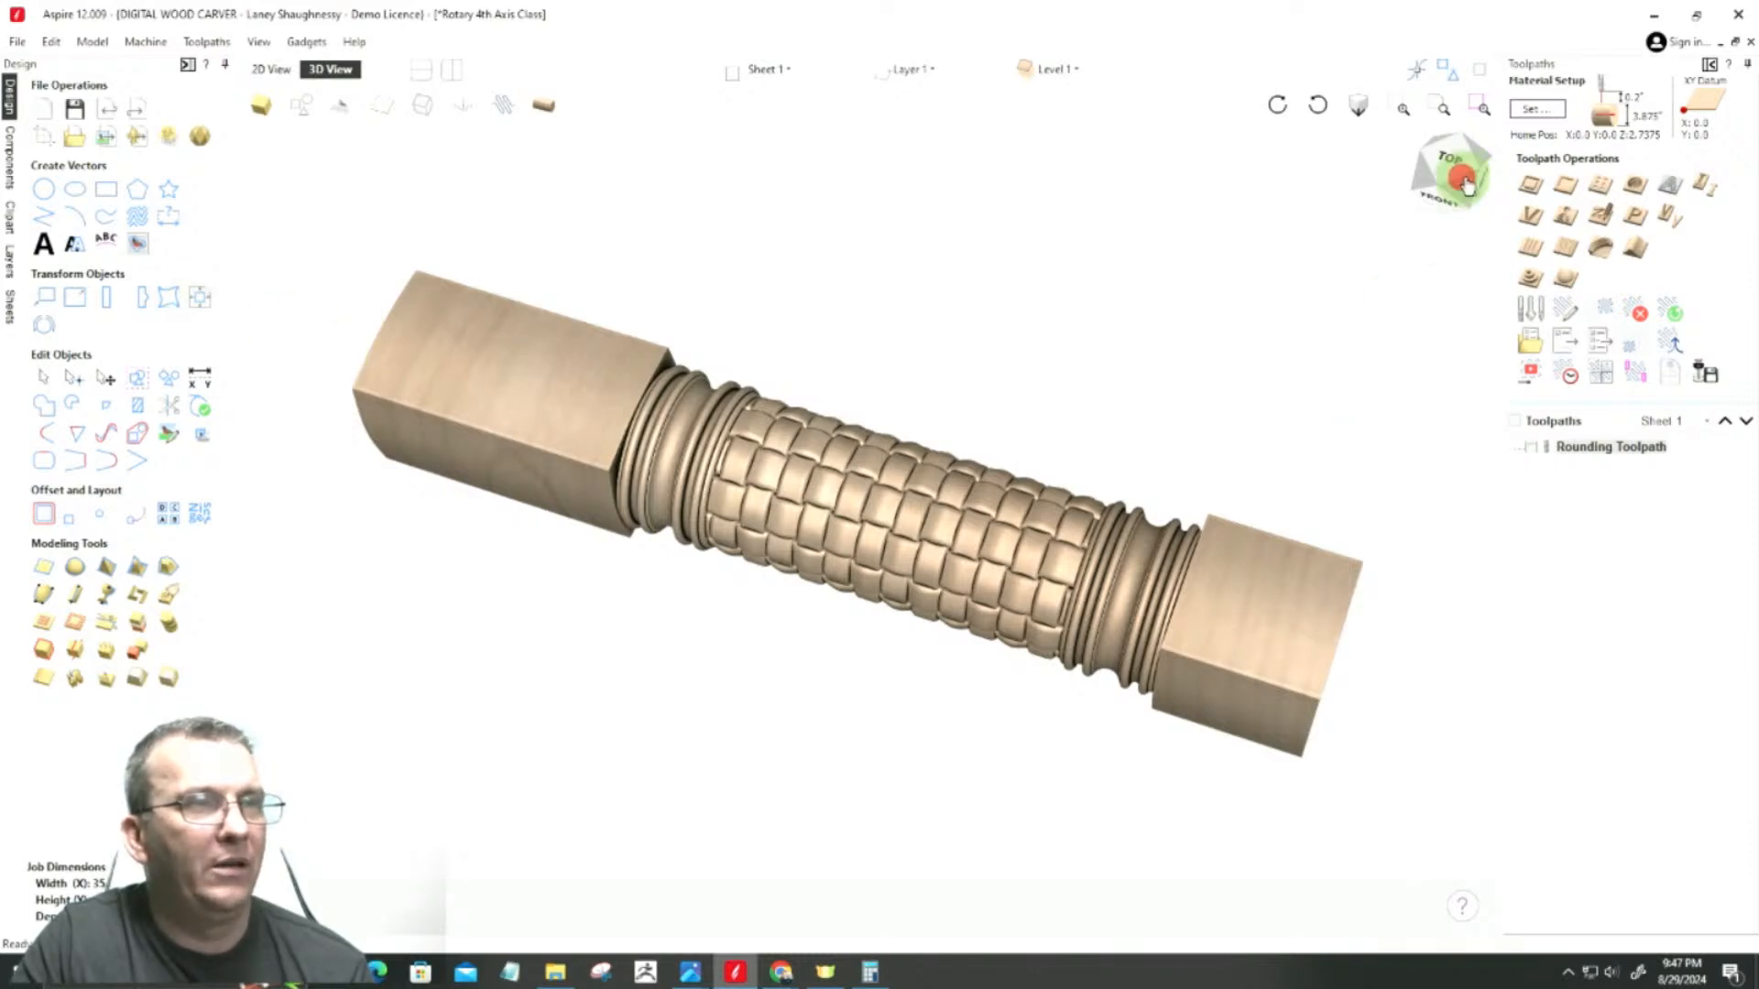
left_click_drag(1481, 190, 1455, 179)
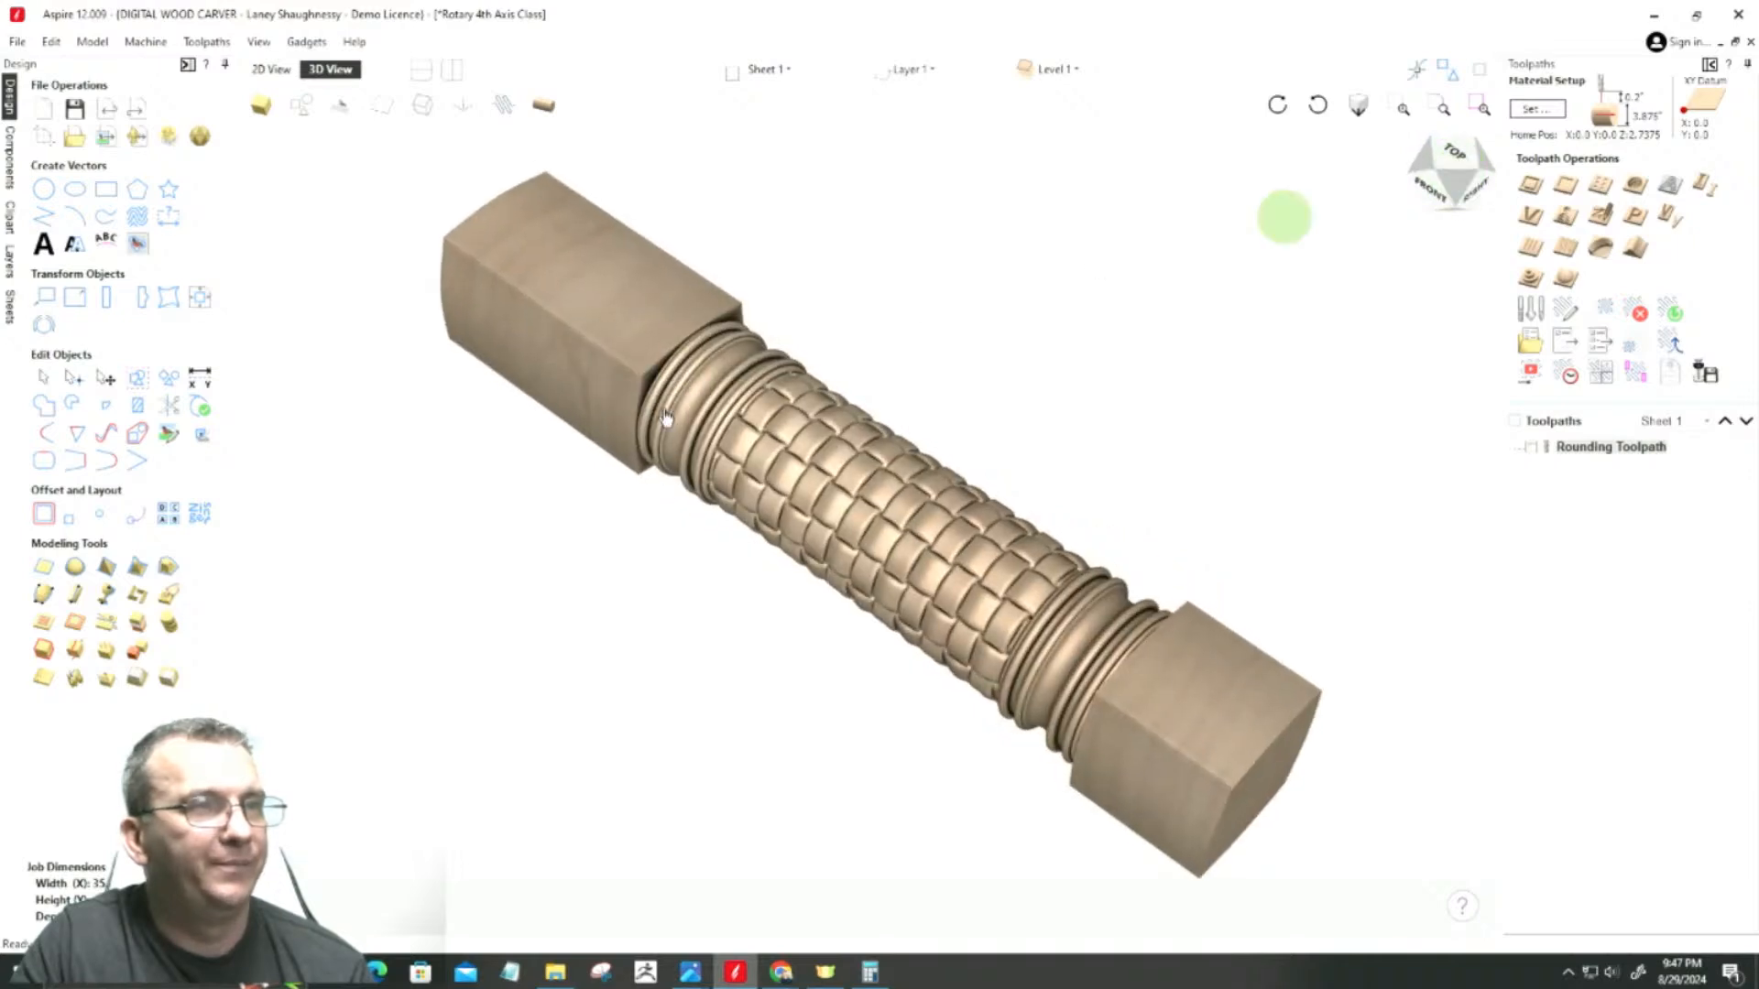
scroll(784, 536, "up", 1)
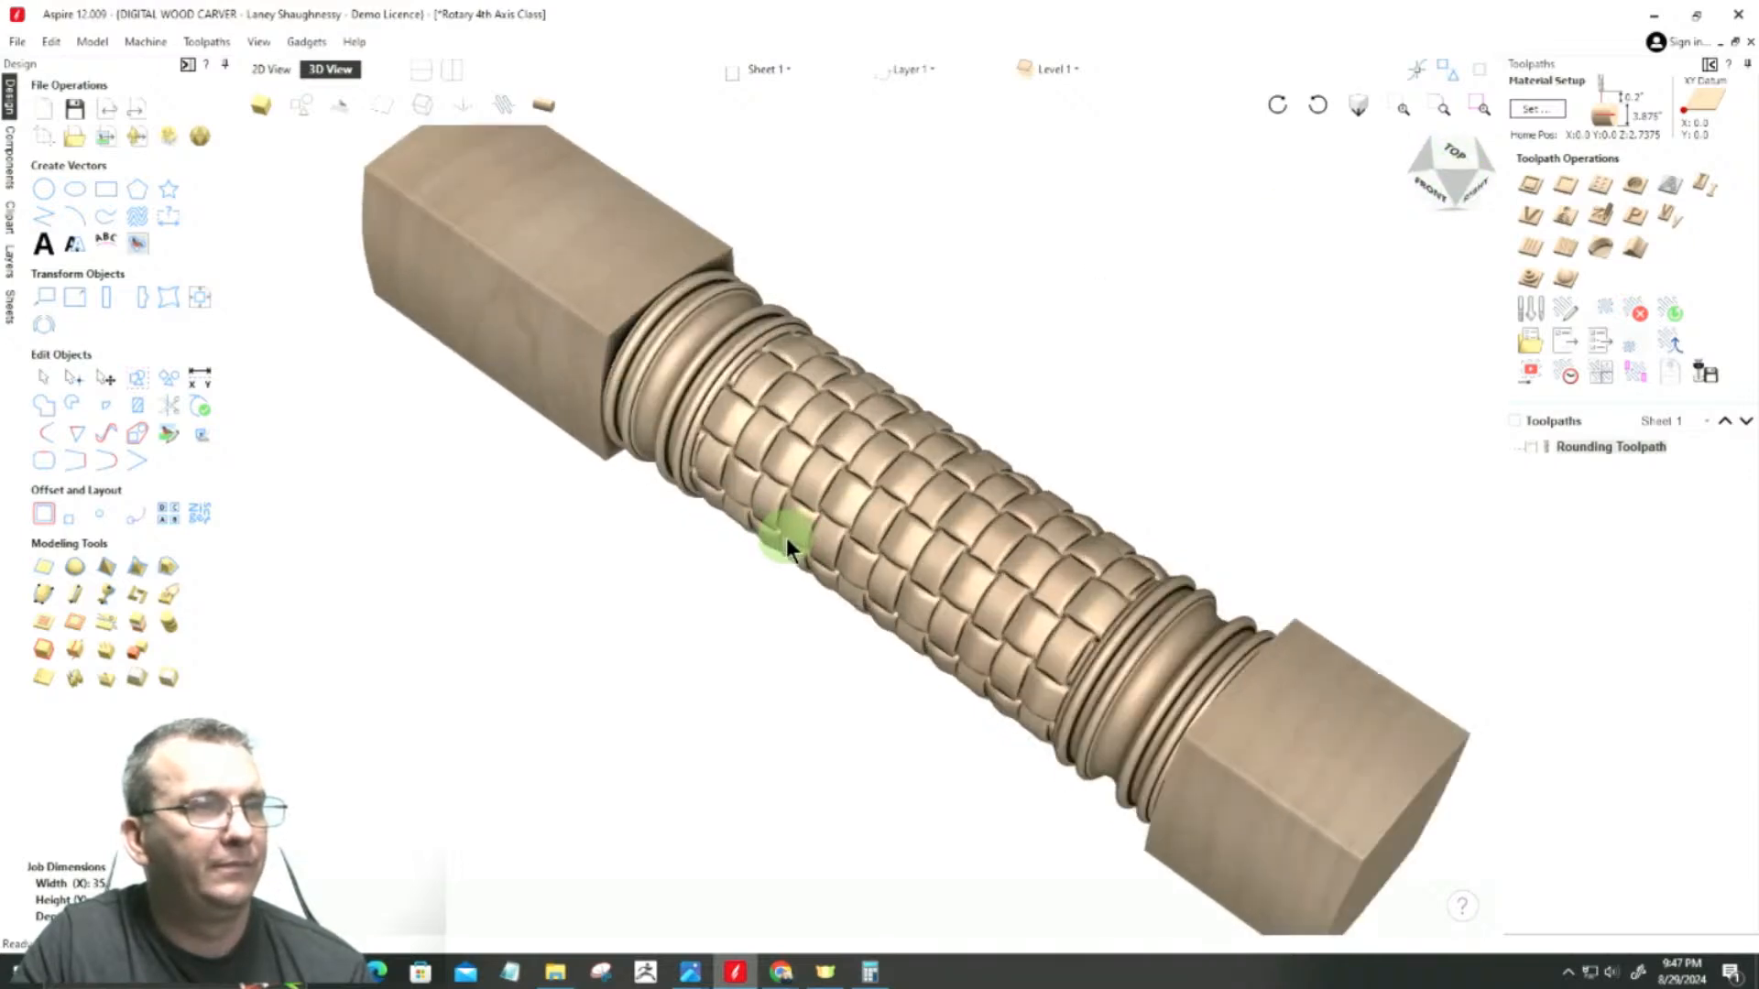
scroll(786, 536, "up", 2)
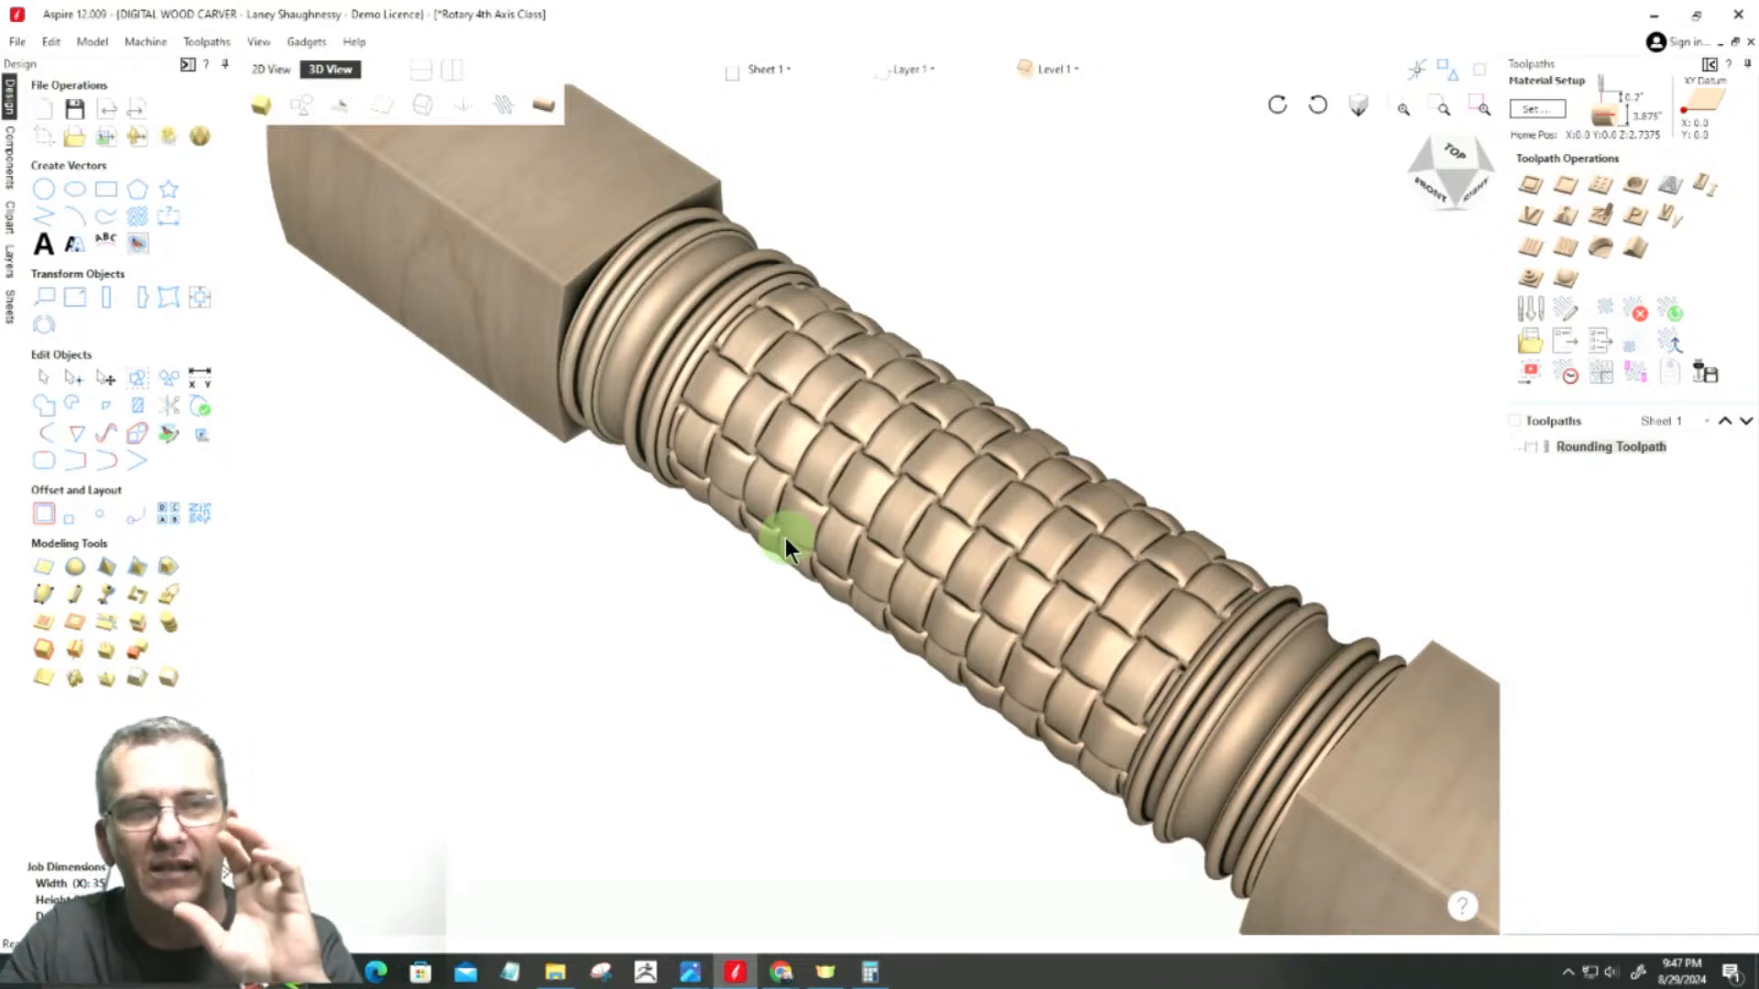
Step: Rotate the central basket-weave component 45 degrees in 2D so the weave runs diagonally
left_click(267, 72)
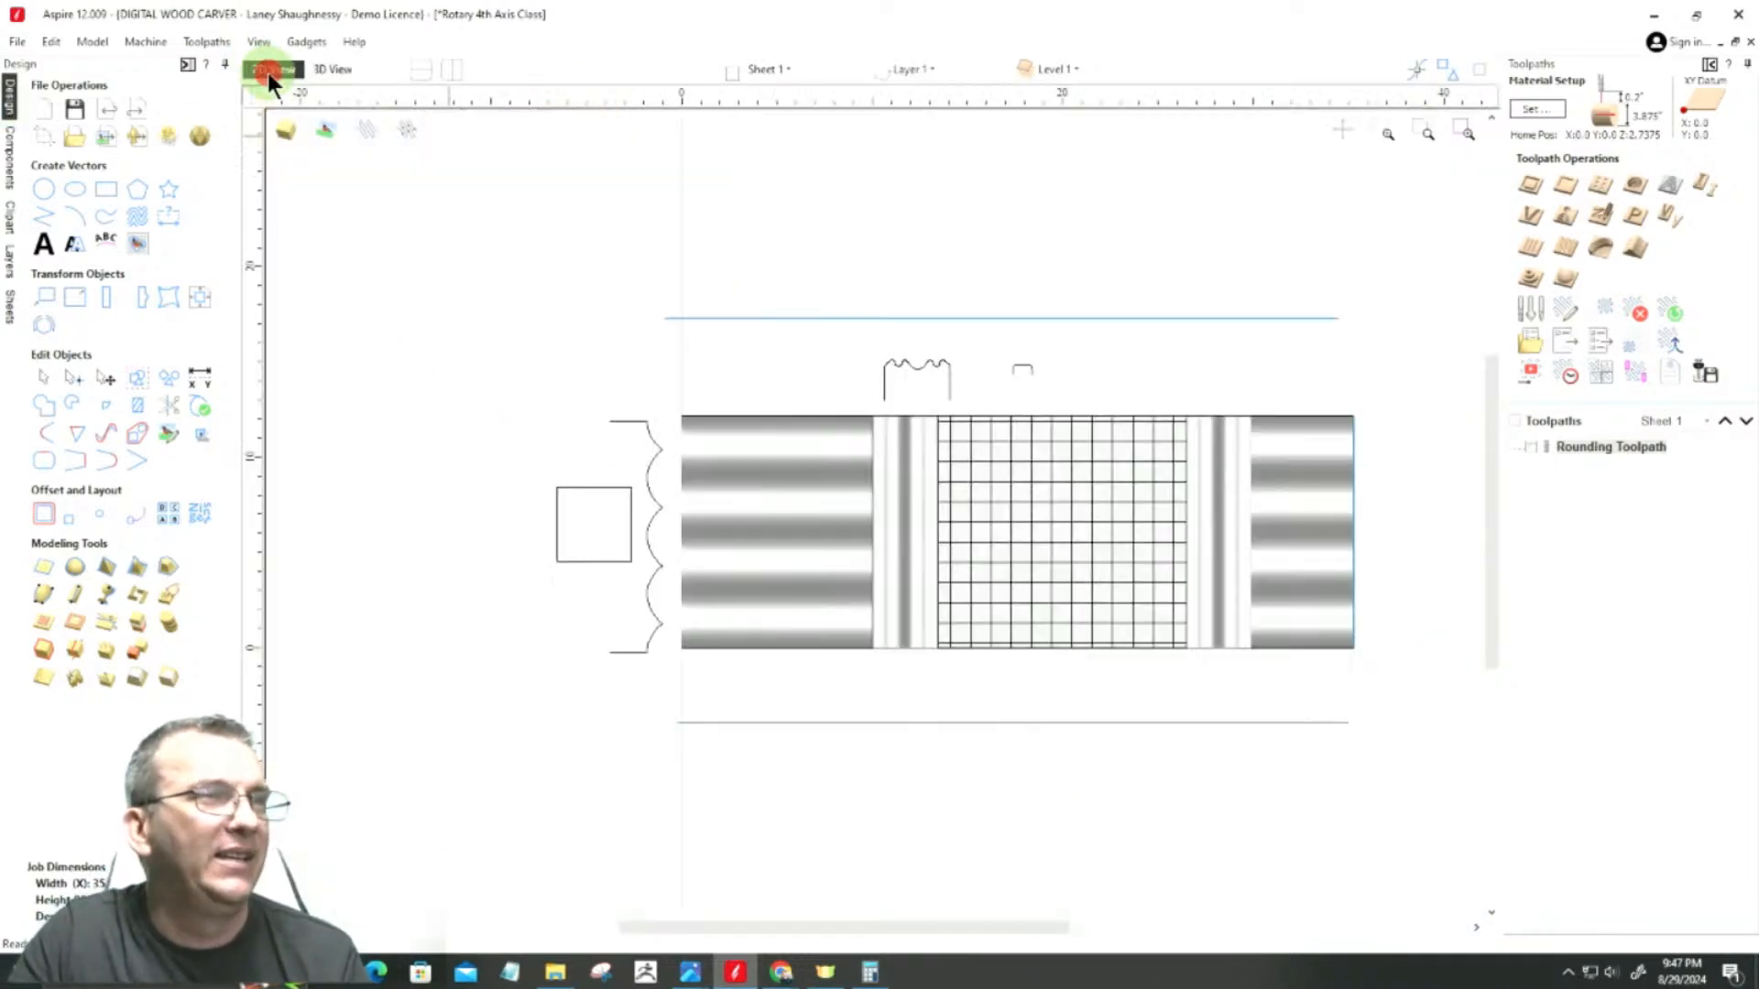
scroll(1068, 519, "up", 3)
left_click(1047, 490)
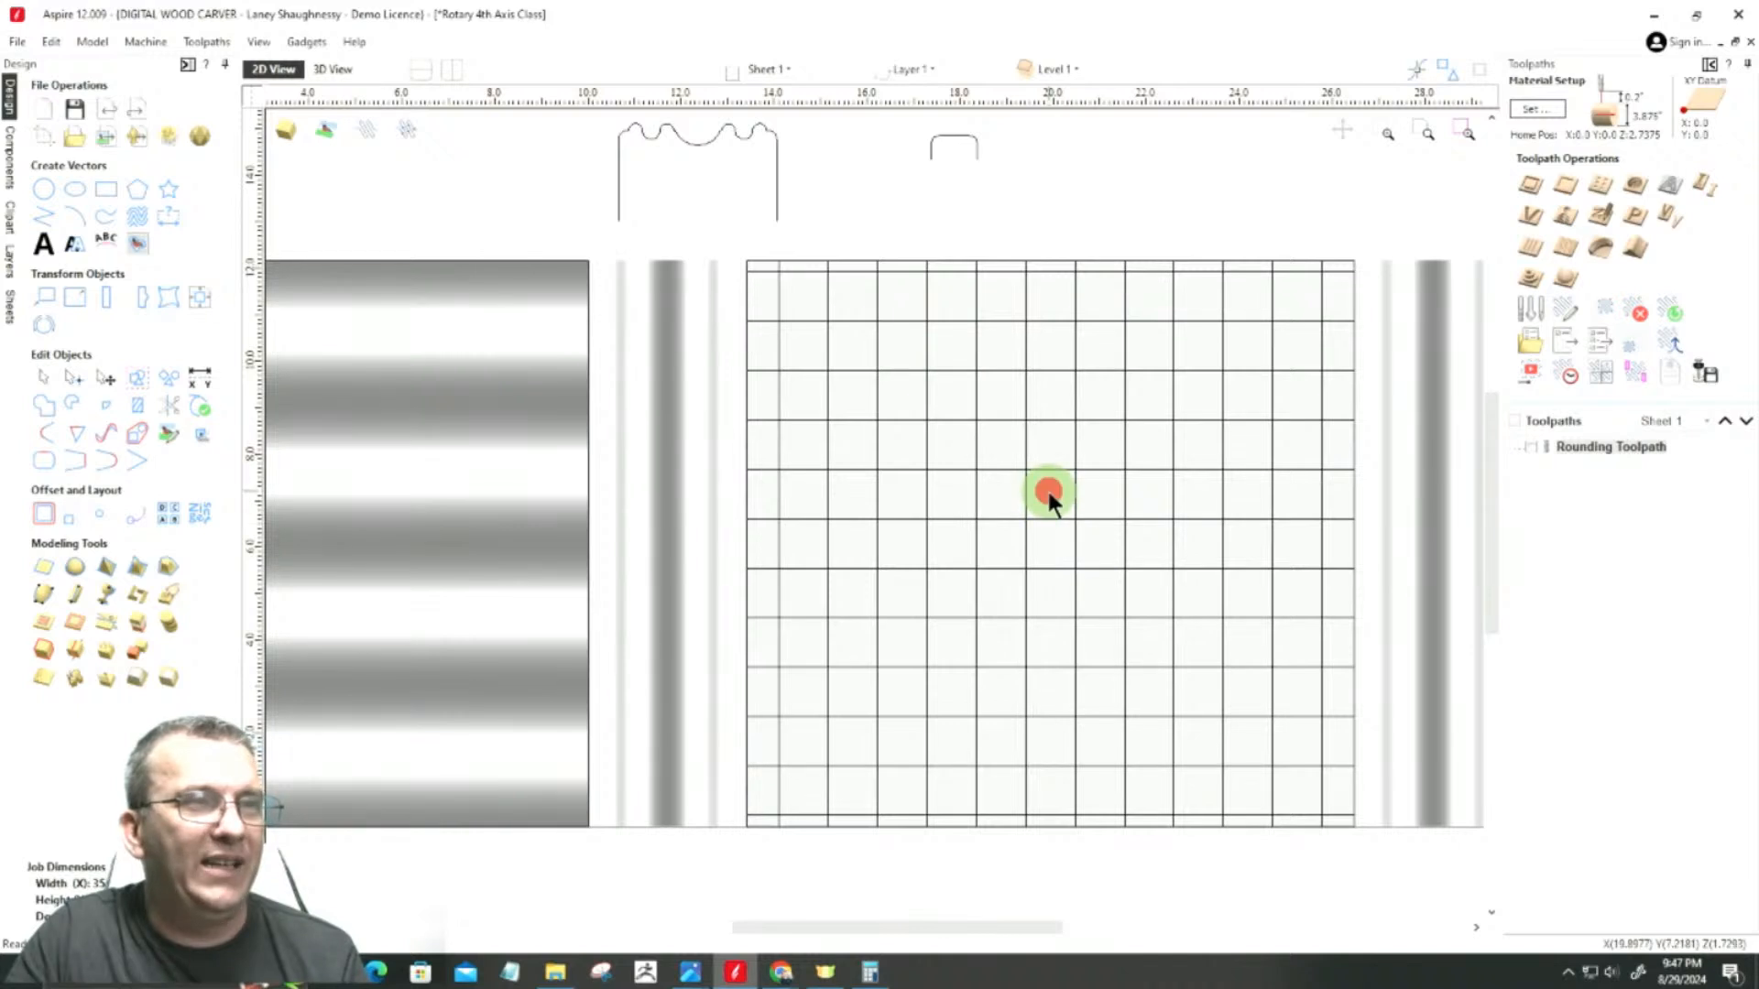
left_click(1048, 496)
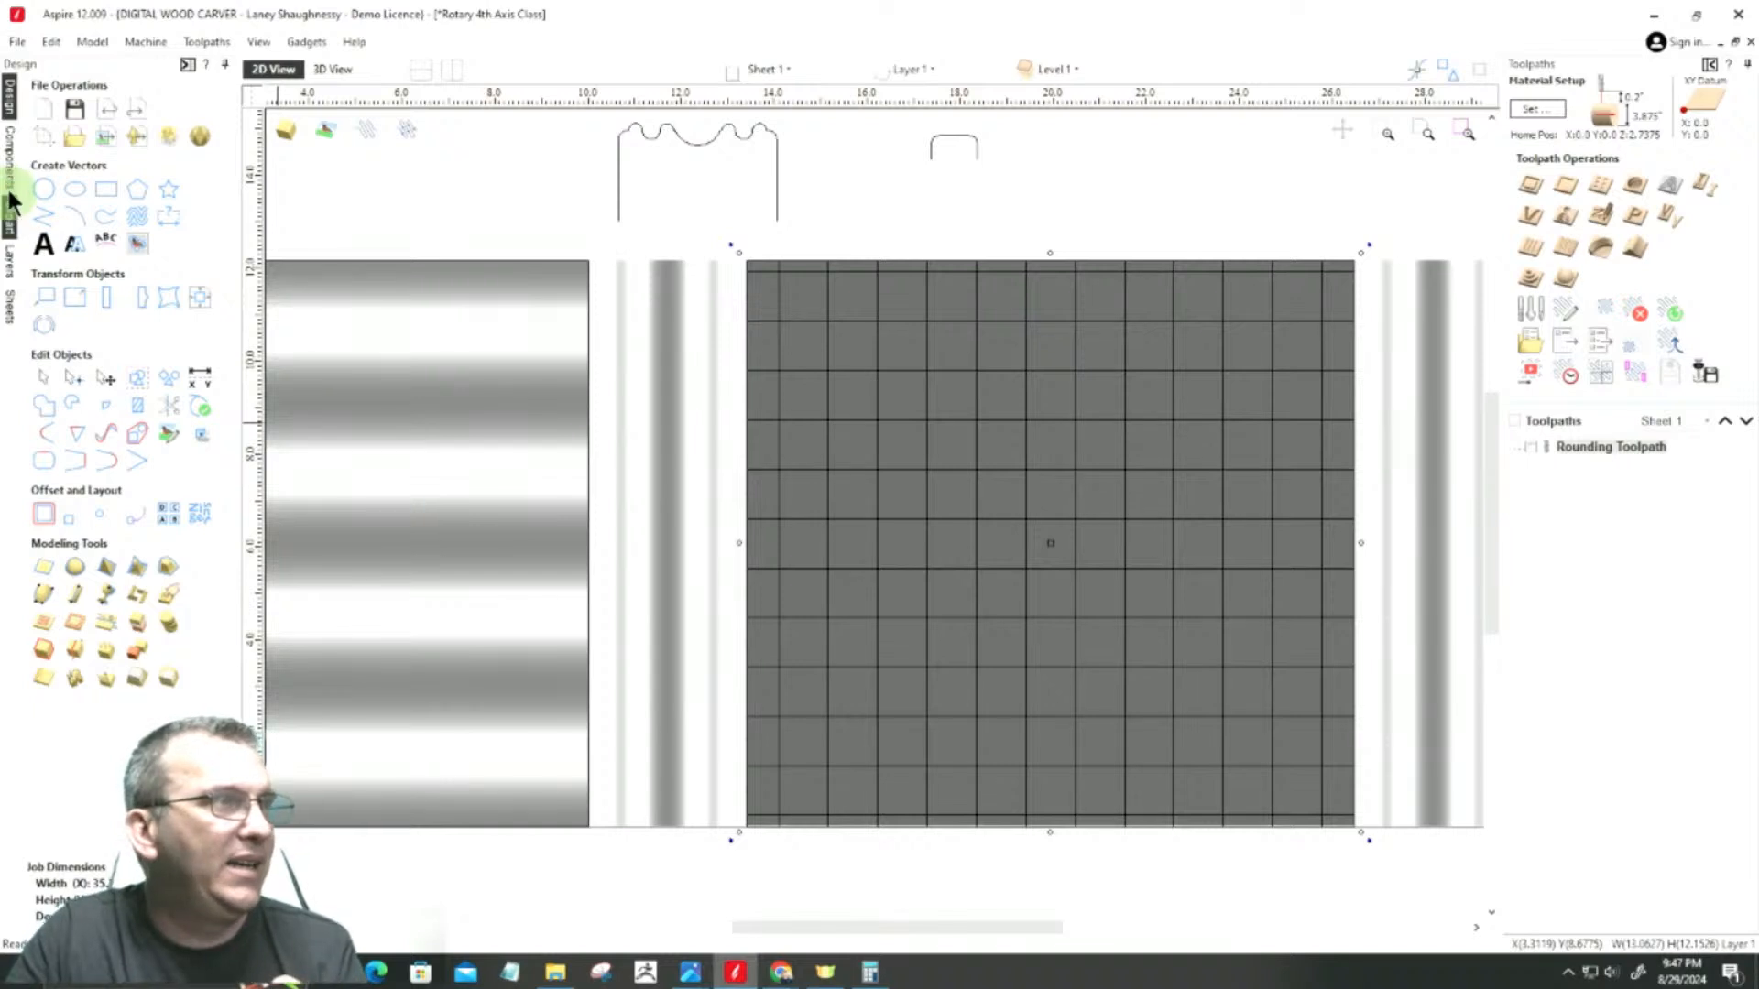
left_click(9, 158)
left_click(108, 148)
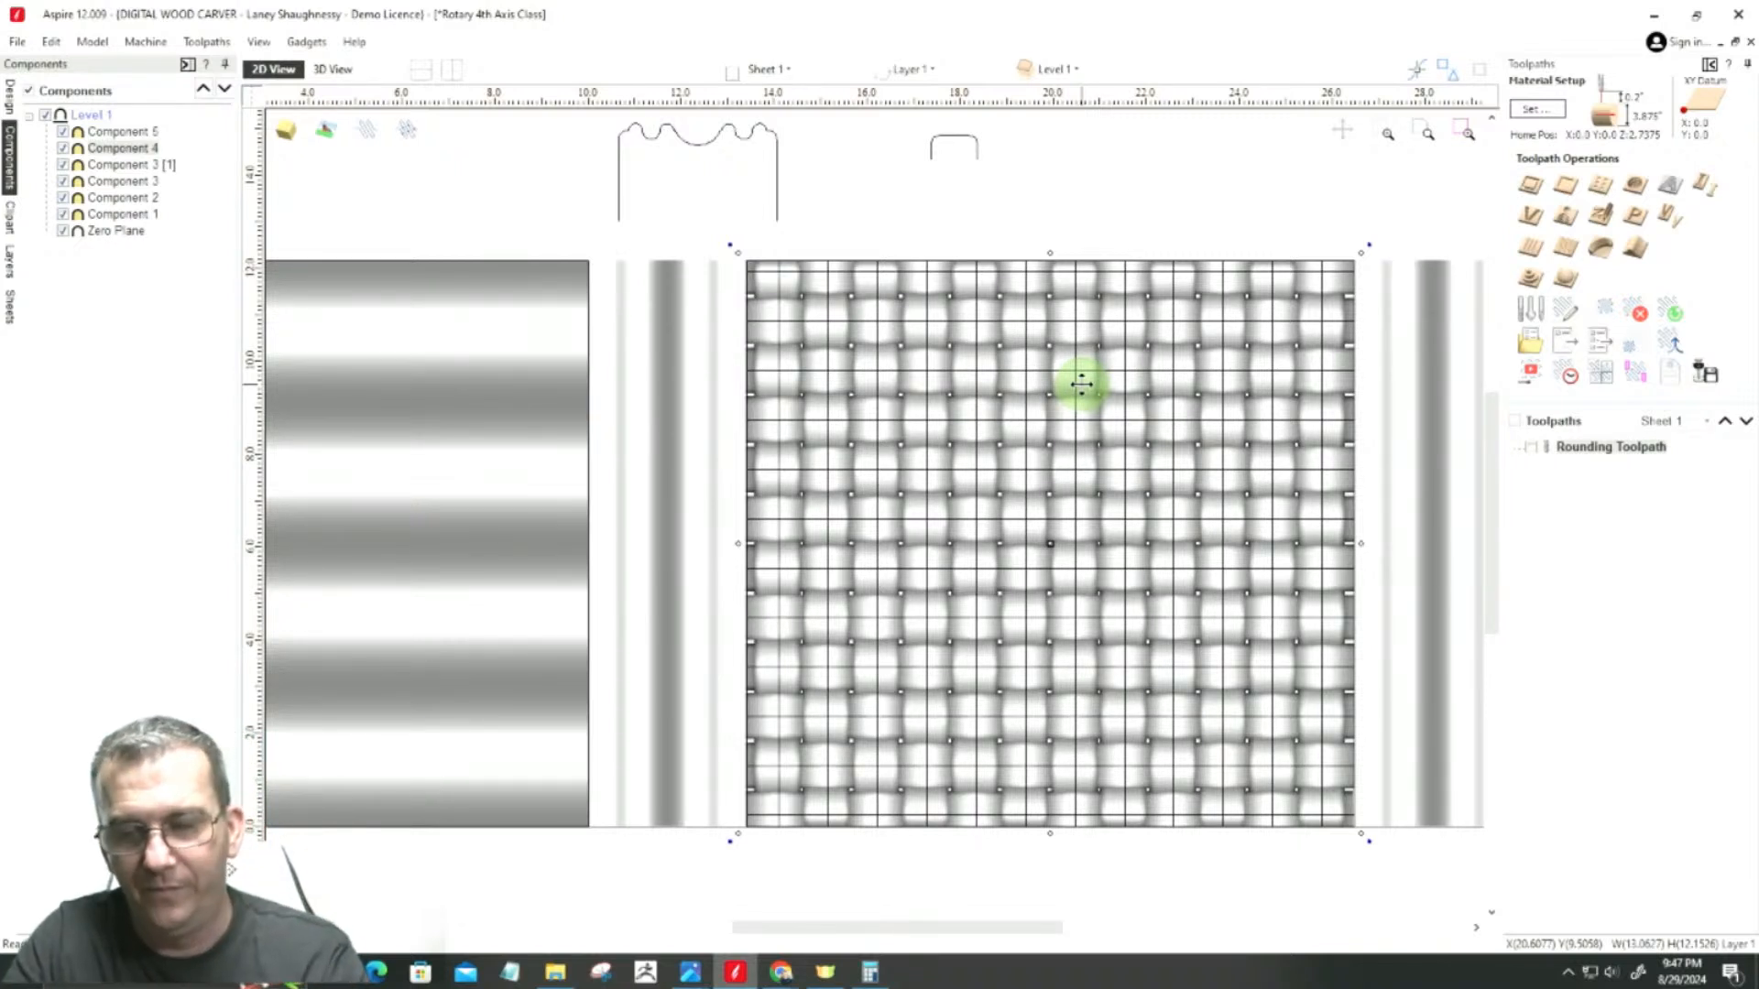
left_click(960, 458)
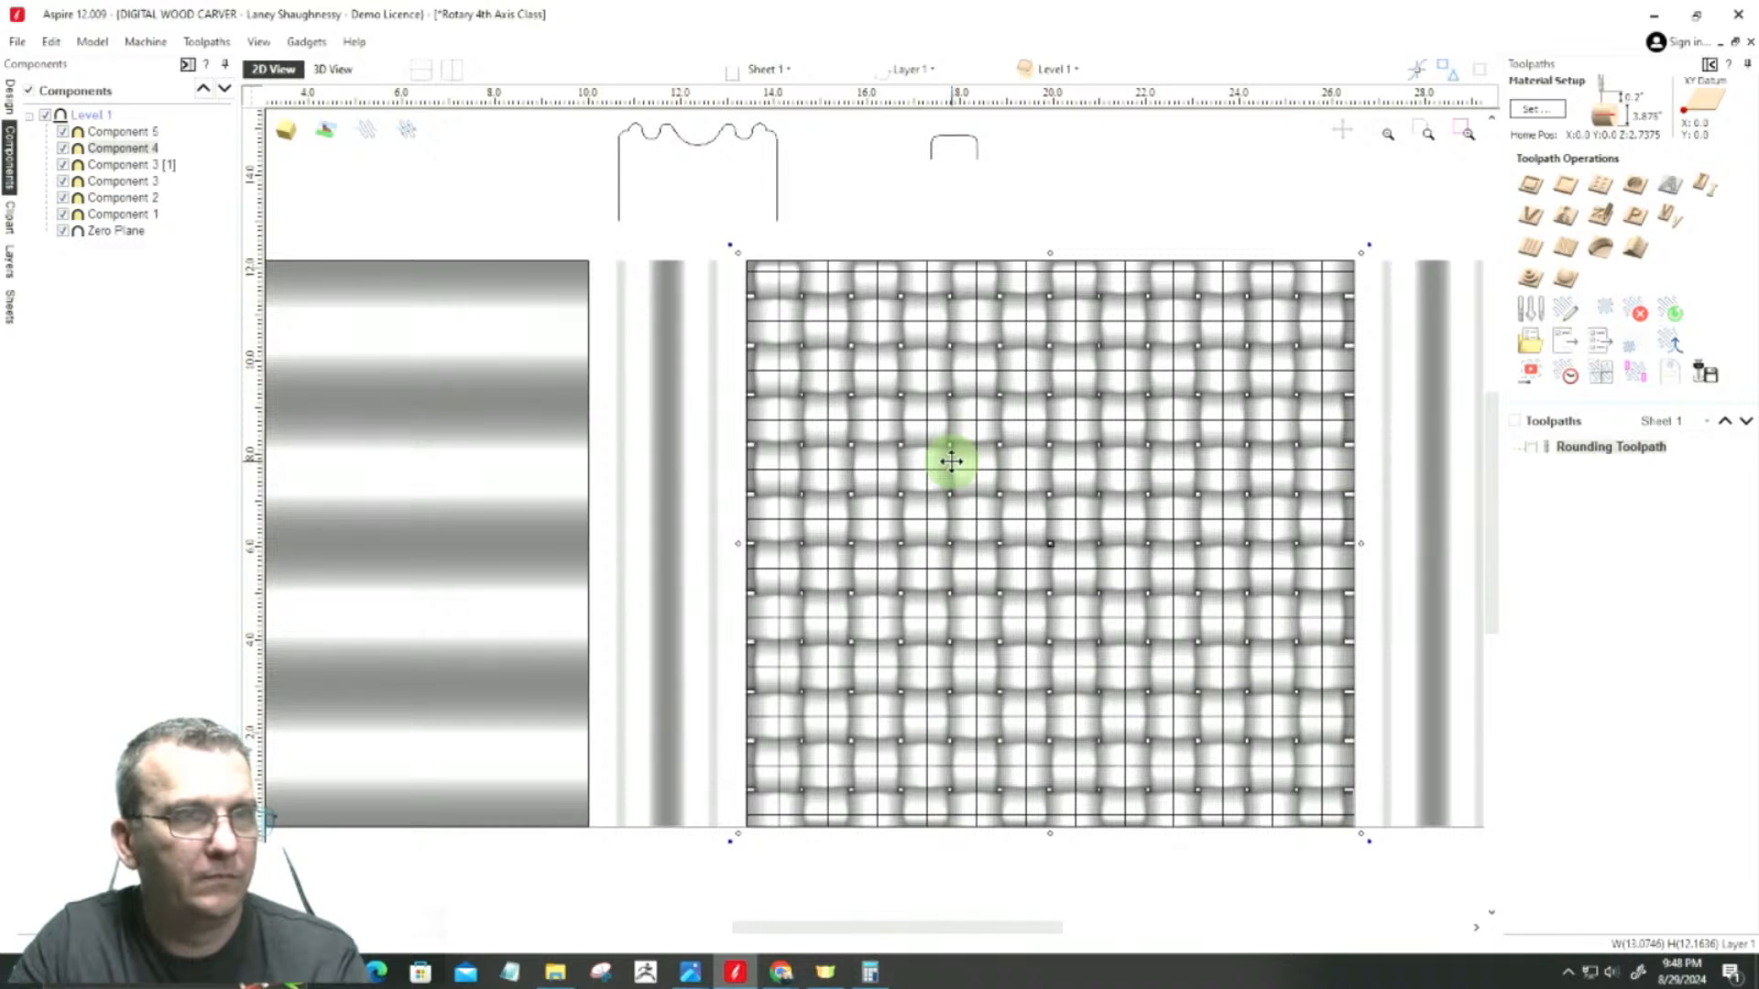
key("9")
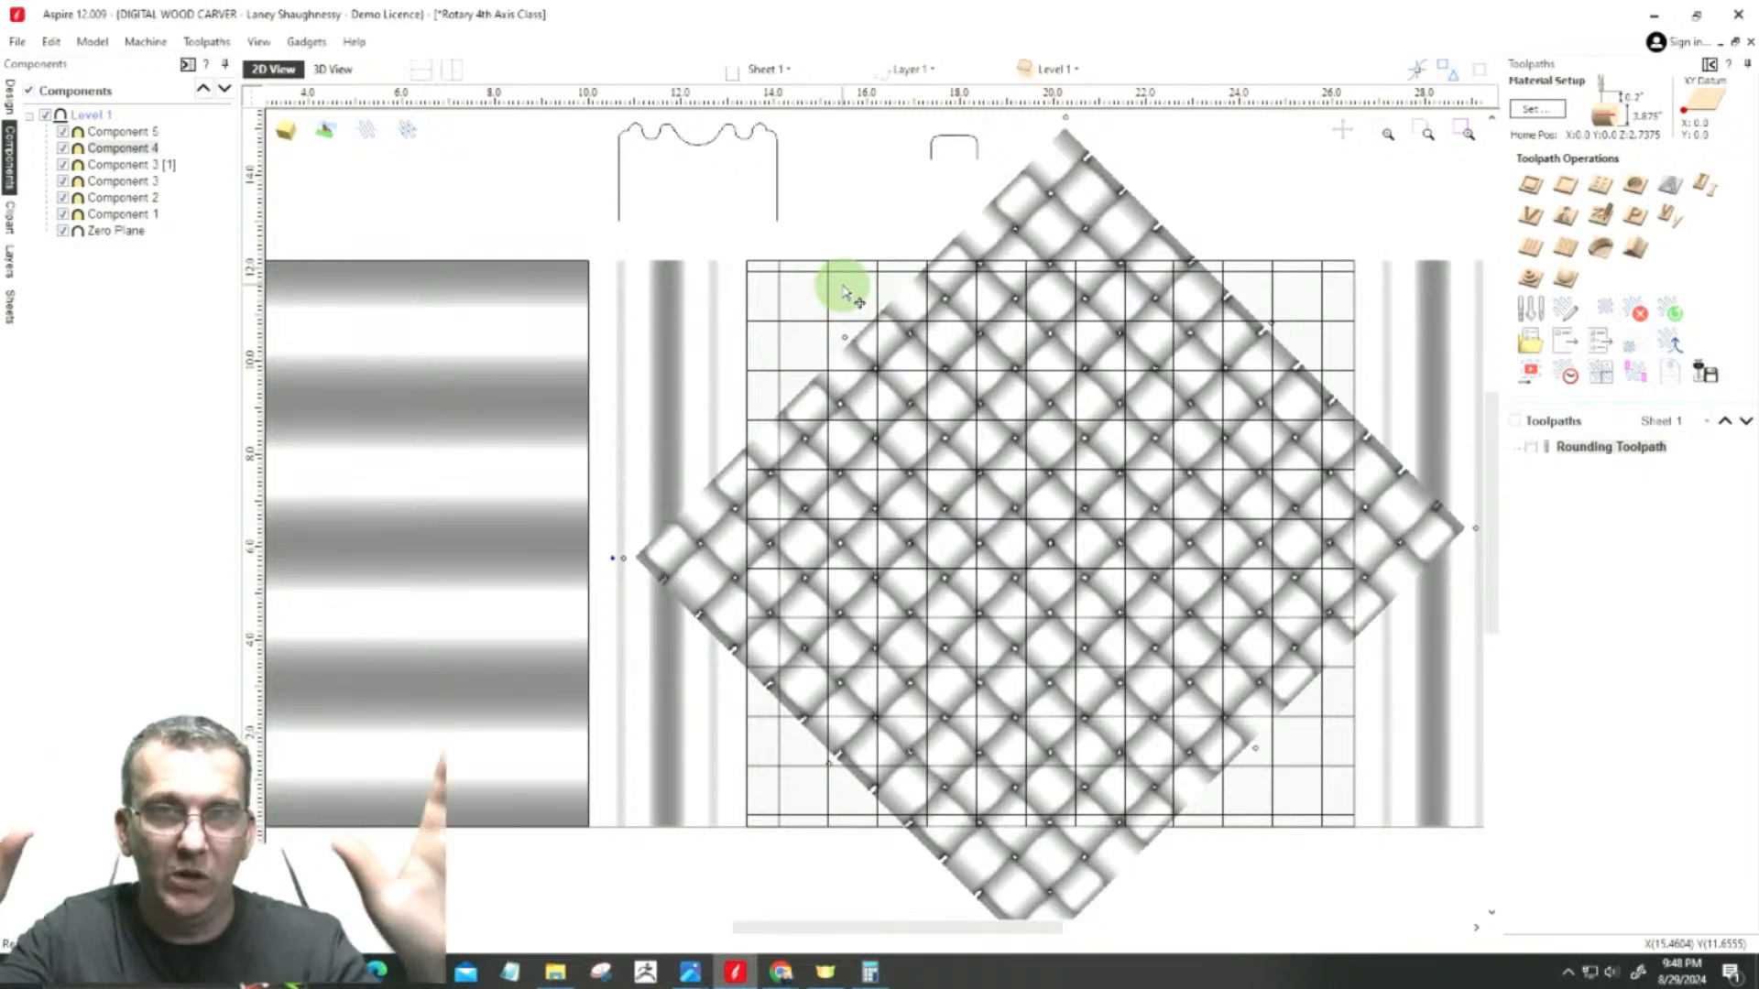
Step: Enlarge the rotated basket weave to about 26.56 by 26.6 inches, covering the central section, and check its upper-left corner
scroll(1300, 524, "down", 3)
scroll(1301, 524, "down", 1)
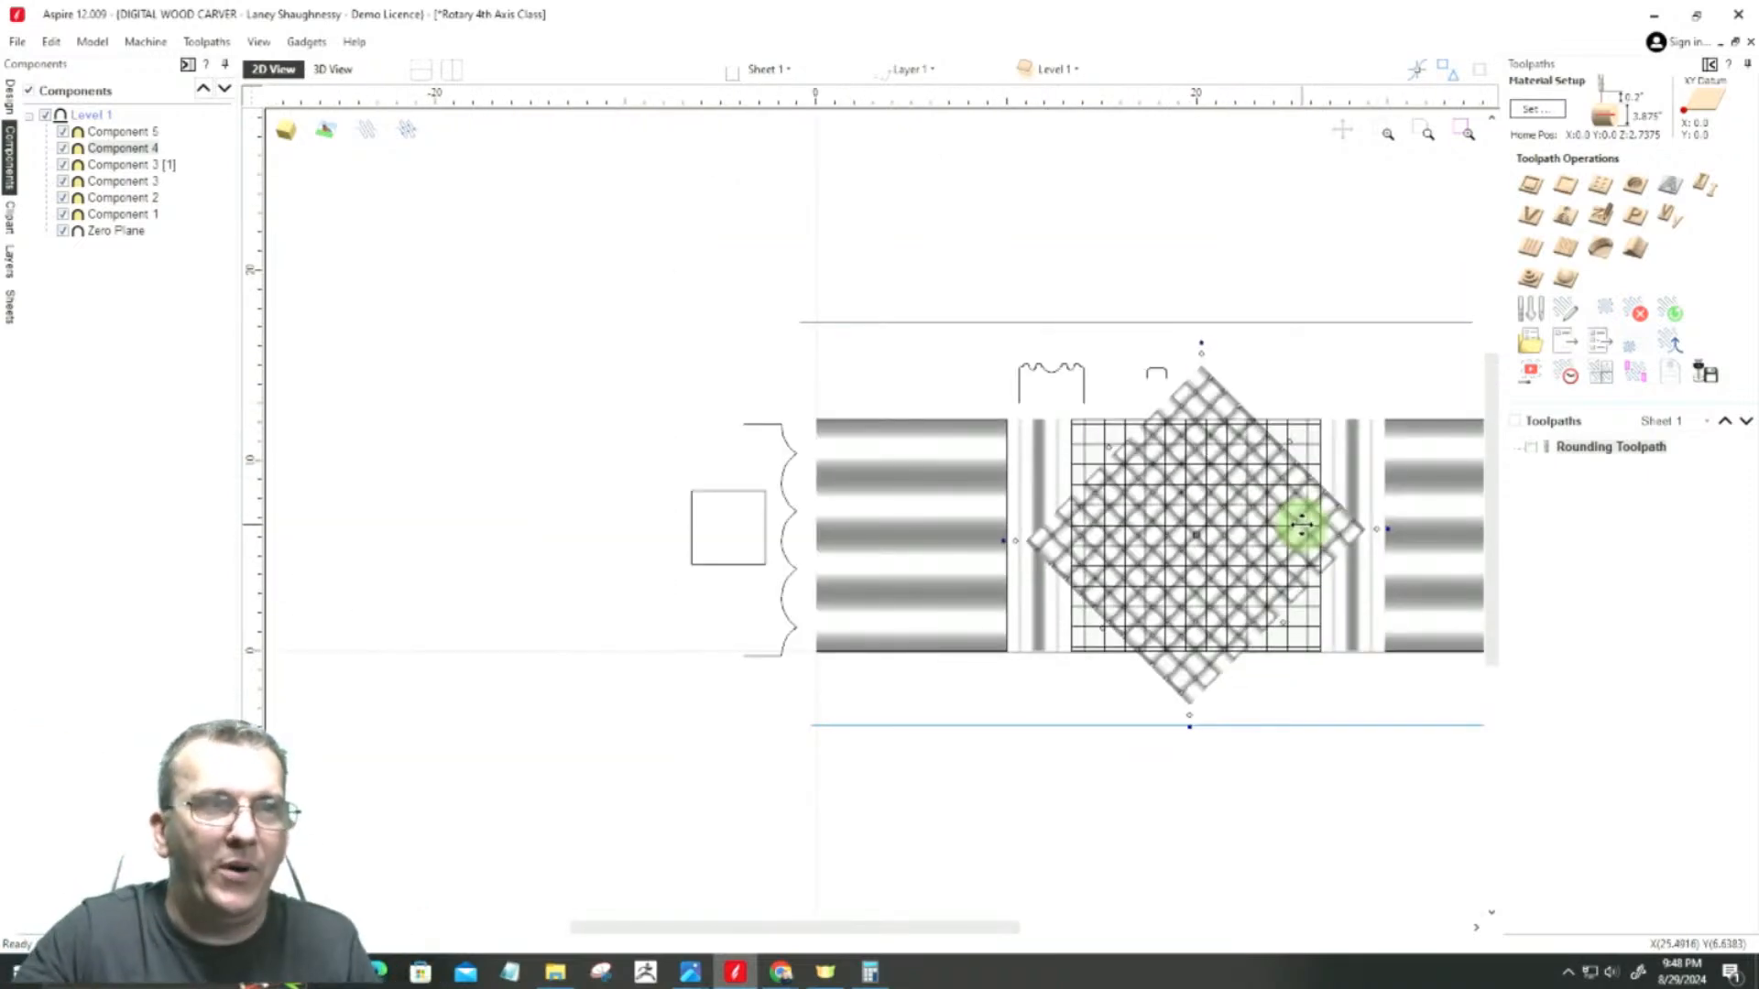
scroll(1134, 632, "up", 1)
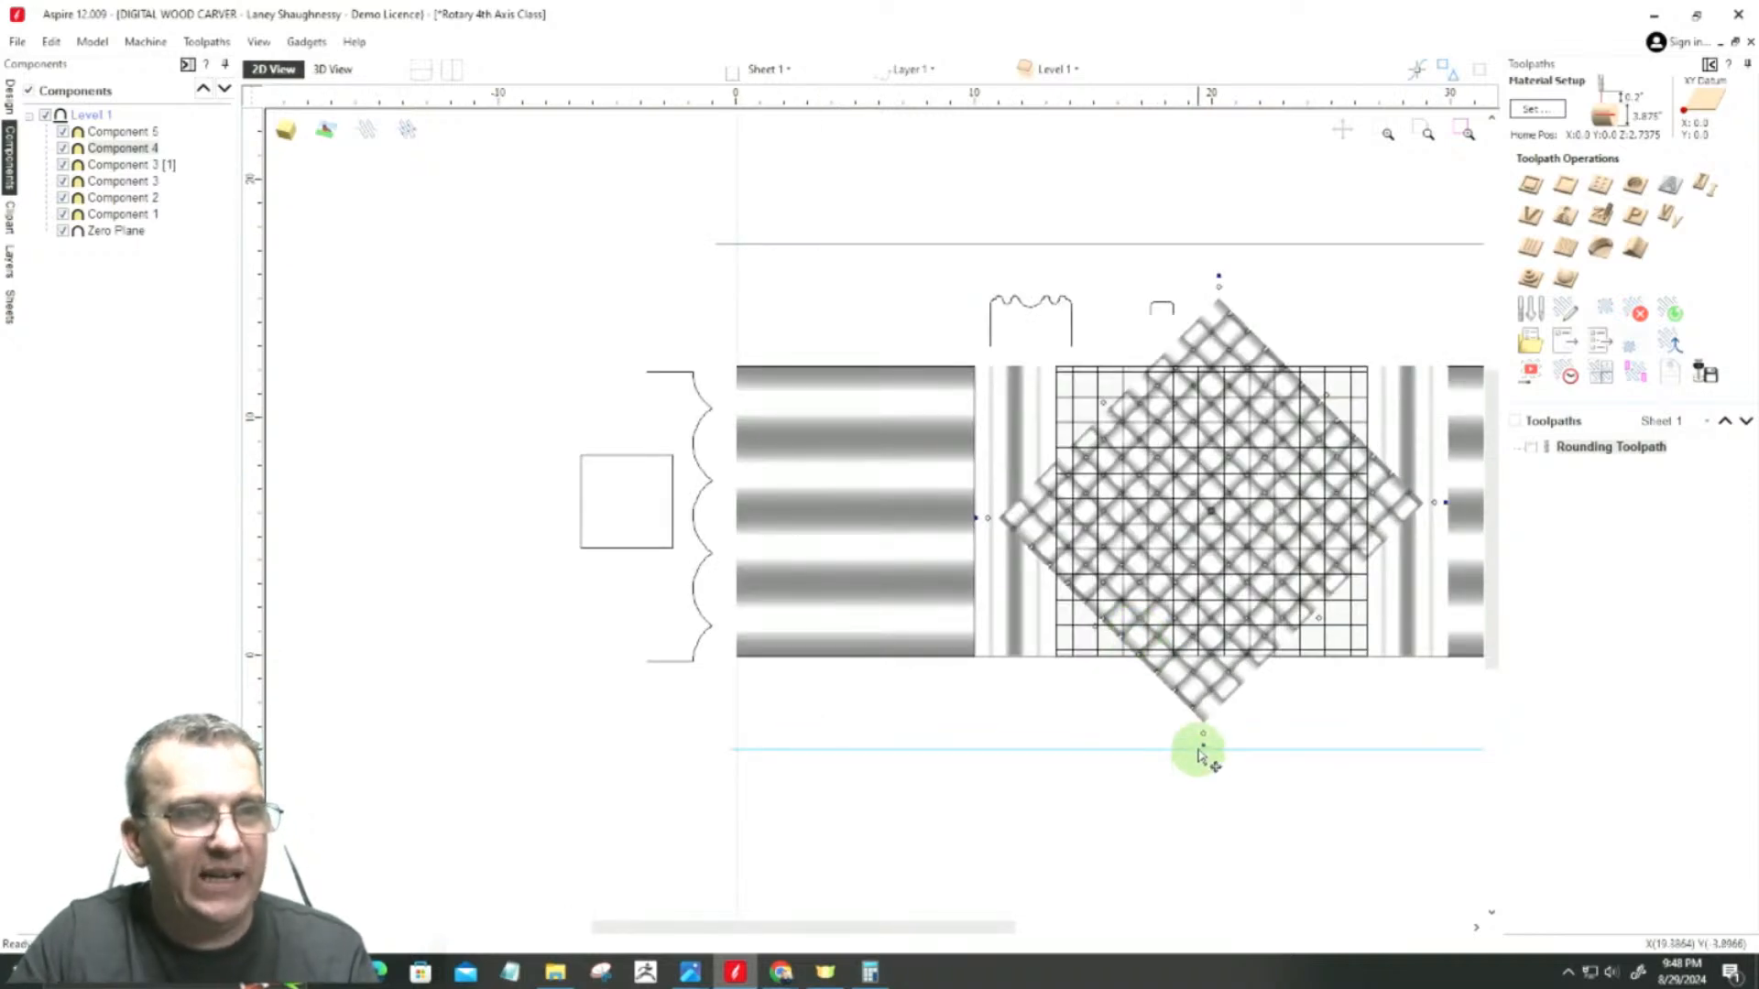
left_click_drag(1203, 733, 1149, 933)
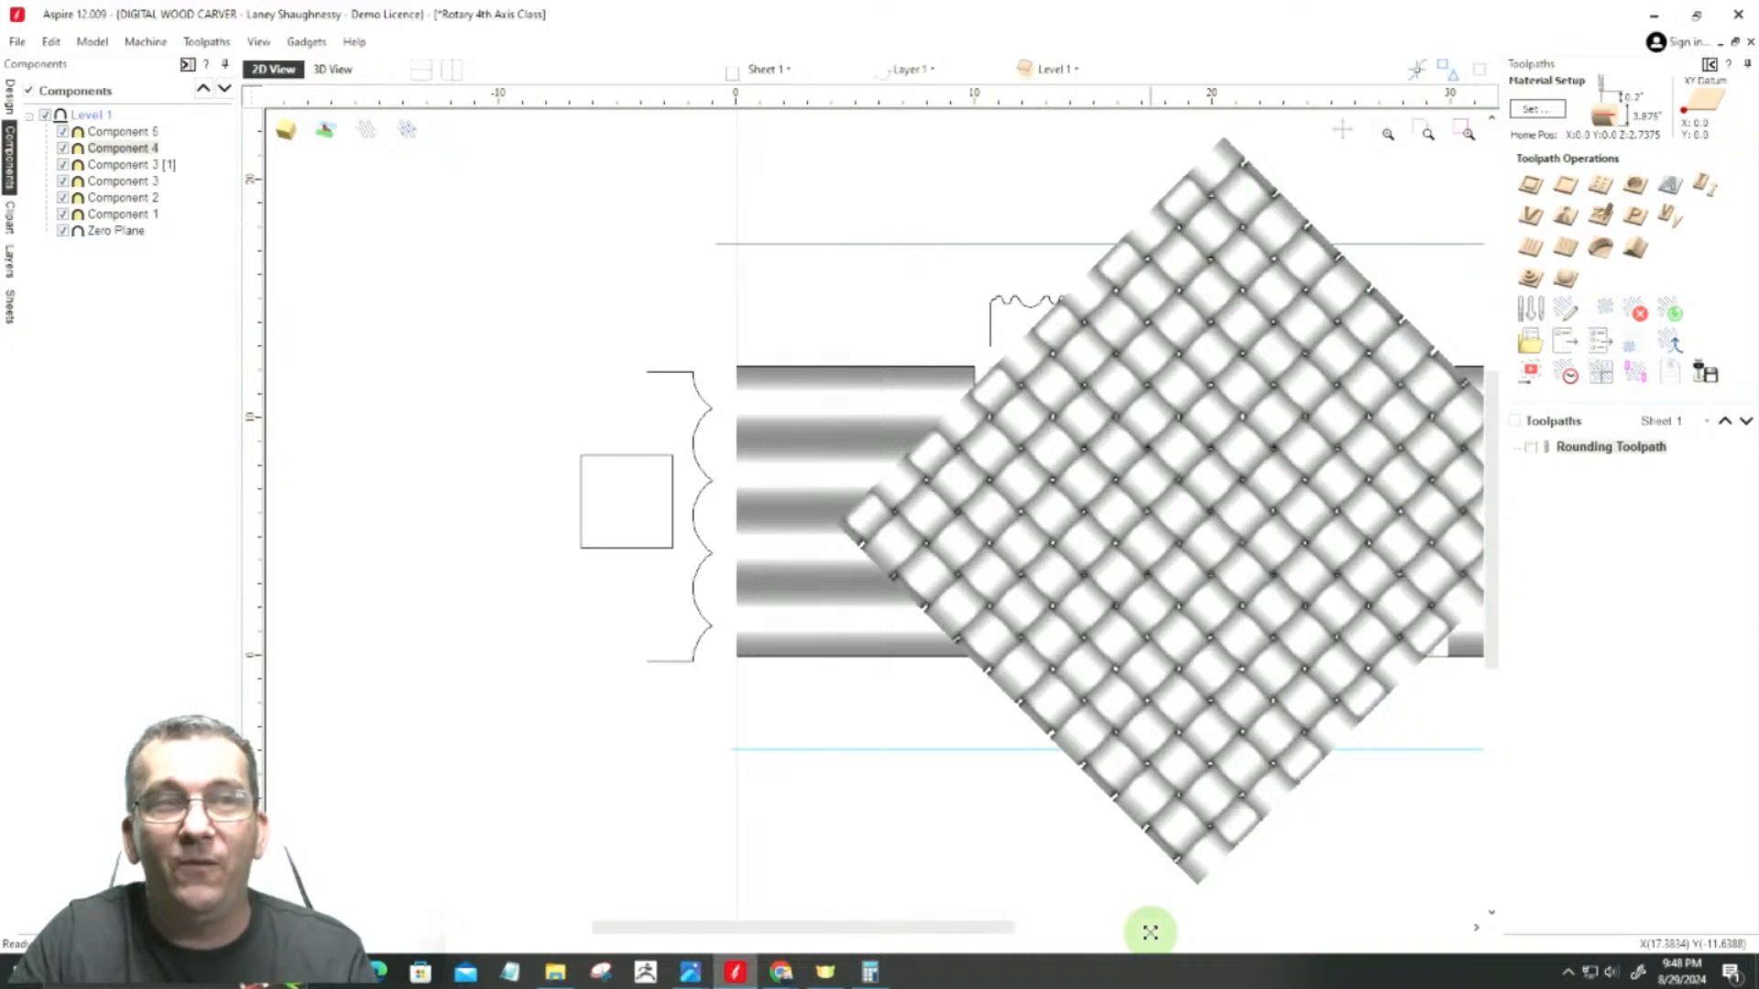
left_click_drag(1150, 931, 1176, 847)
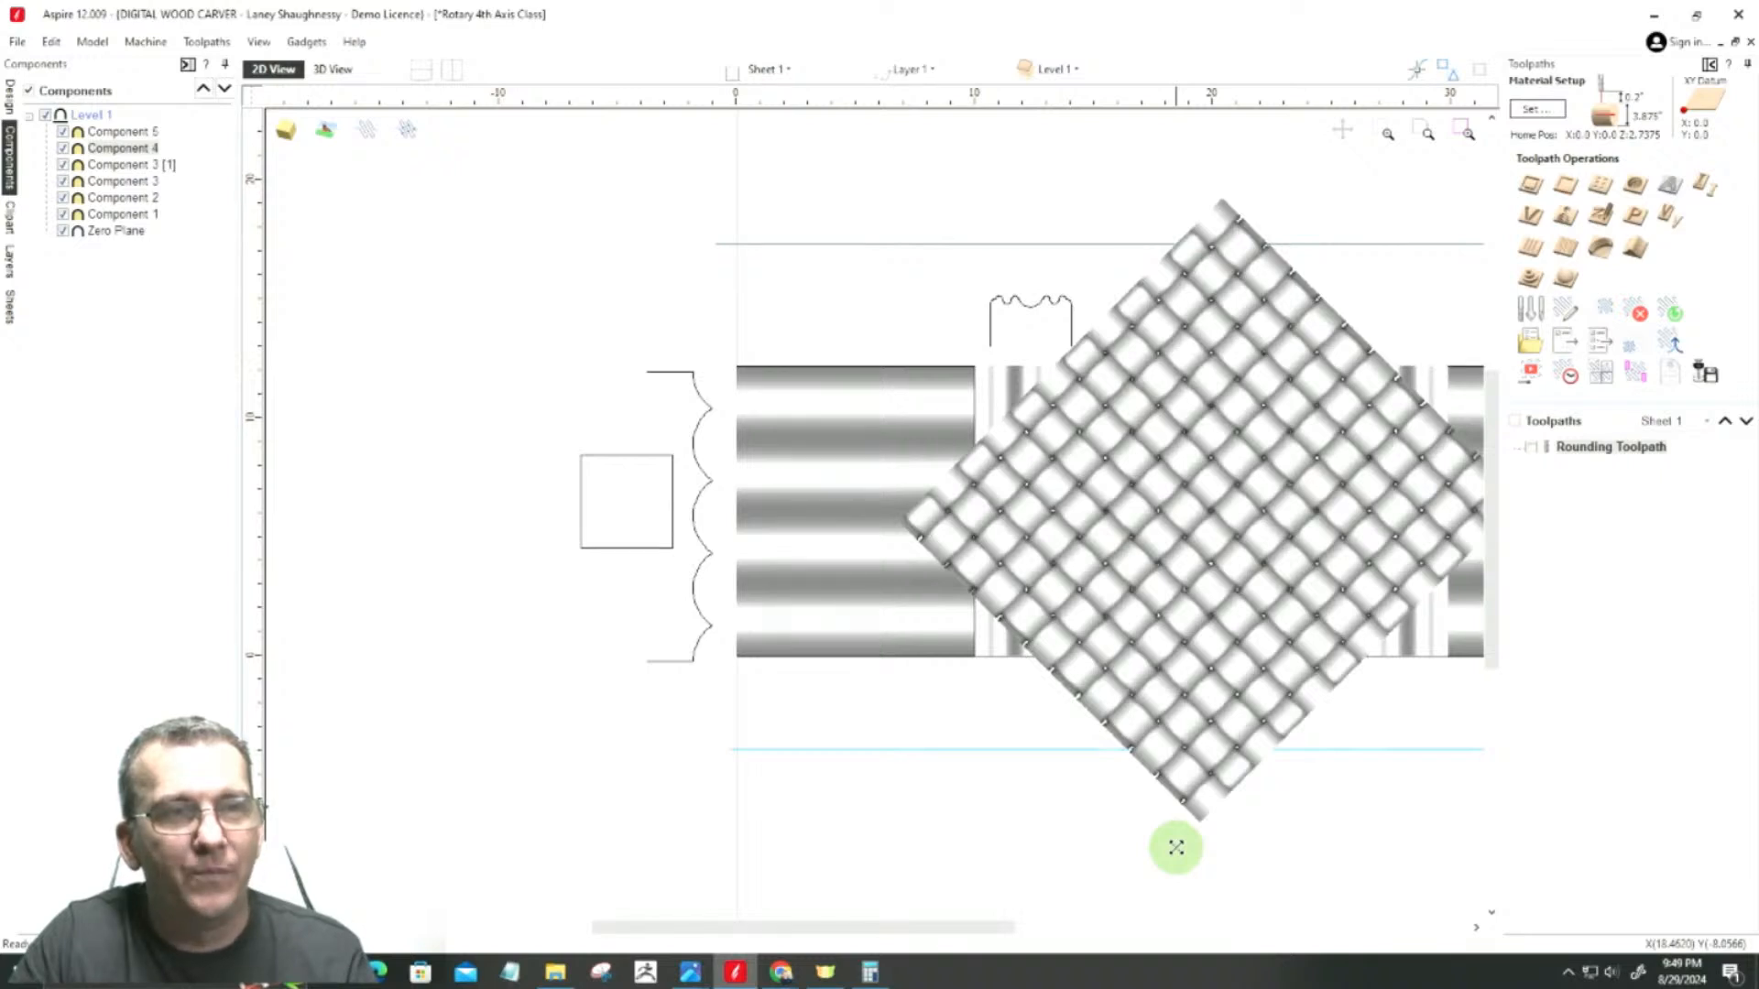
left_click_drag(1176, 849, 1171, 844)
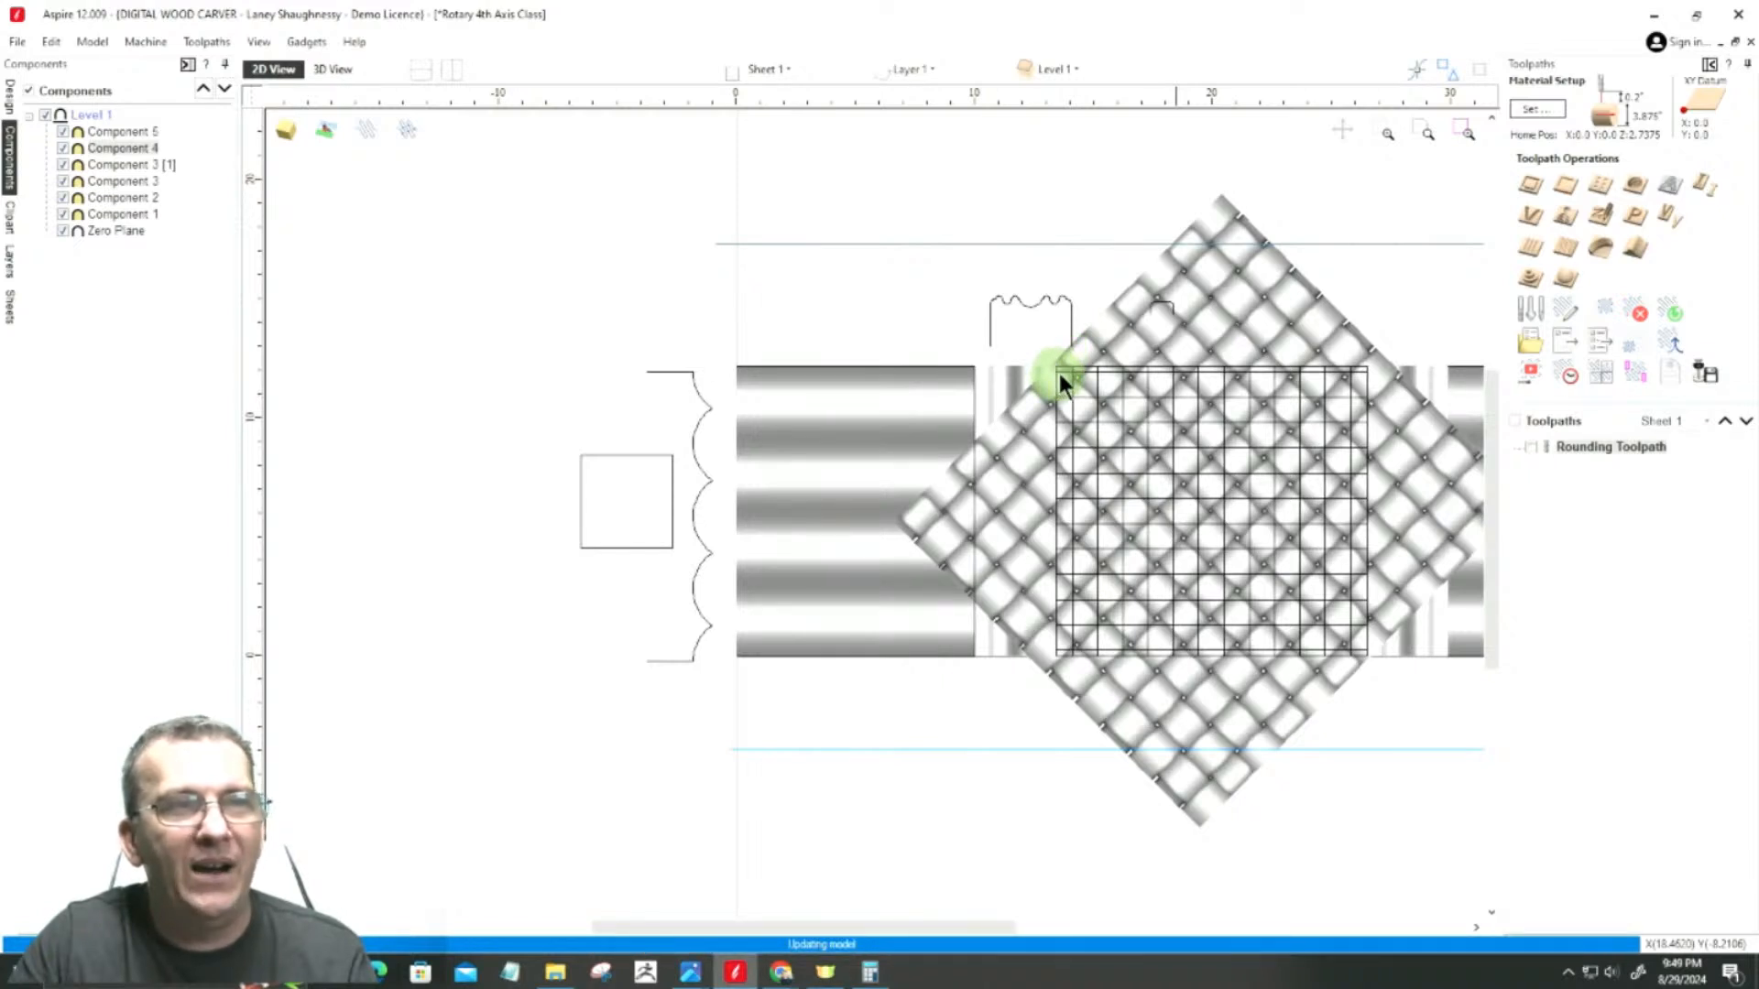
left_click(1383, 527)
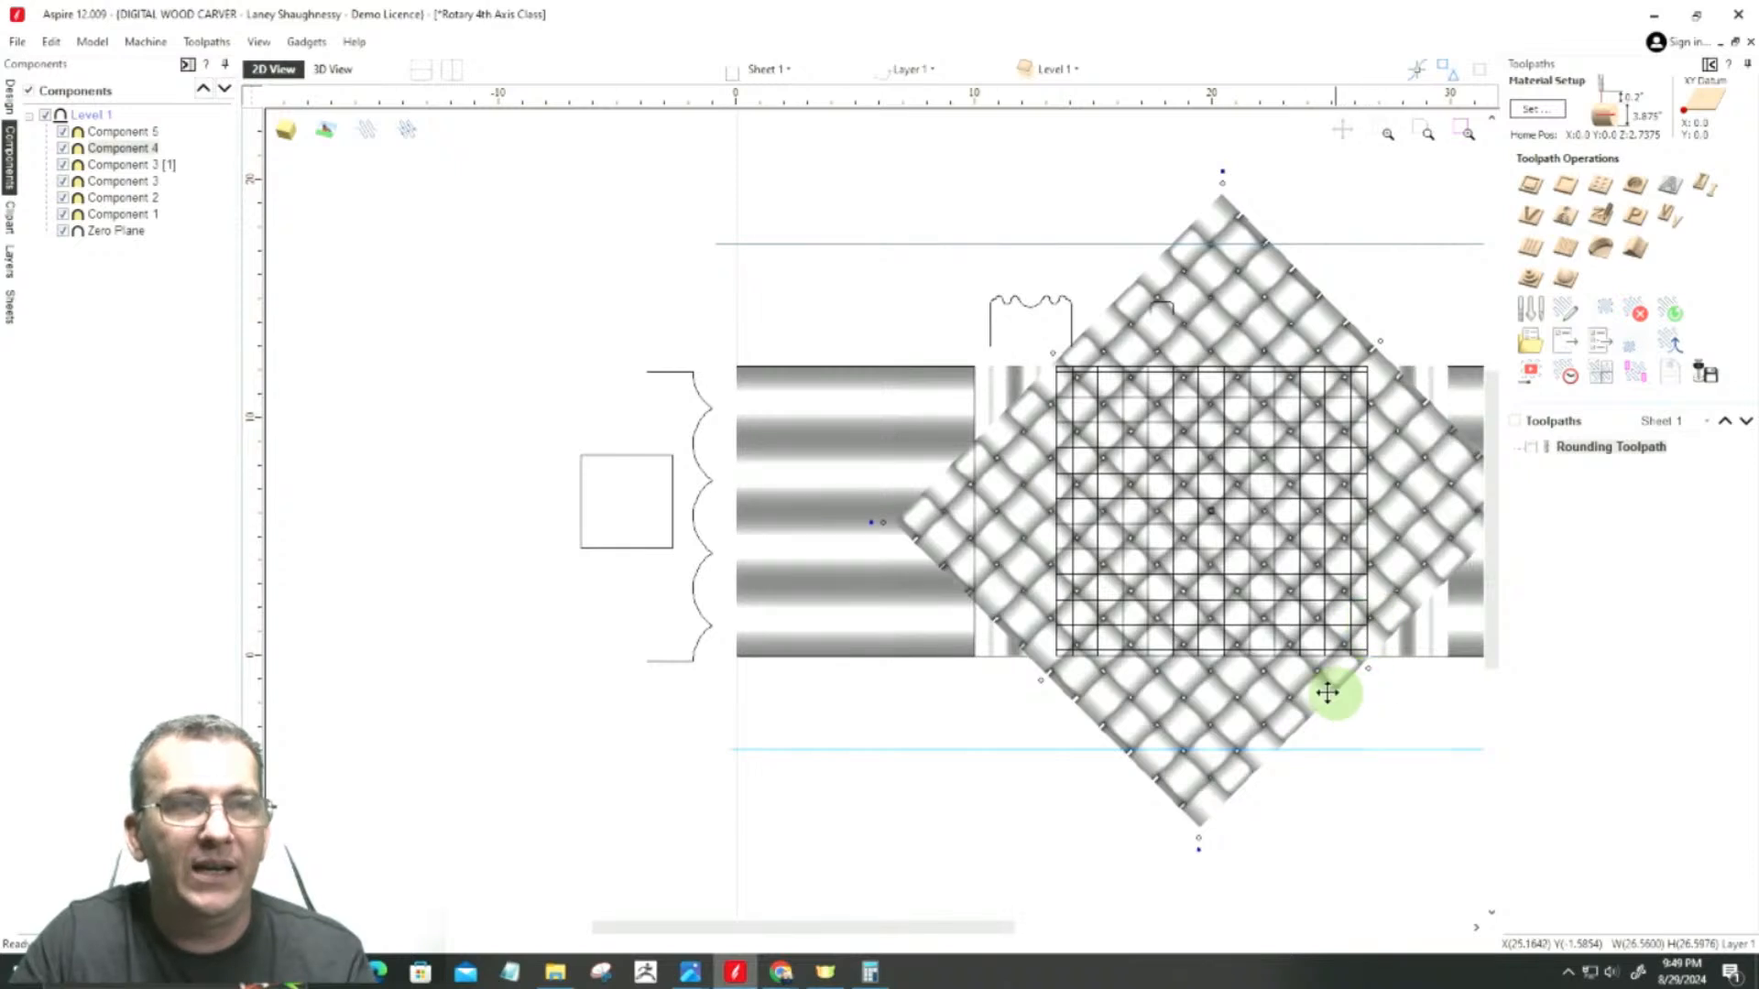
scroll(1111, 347, "up", 4)
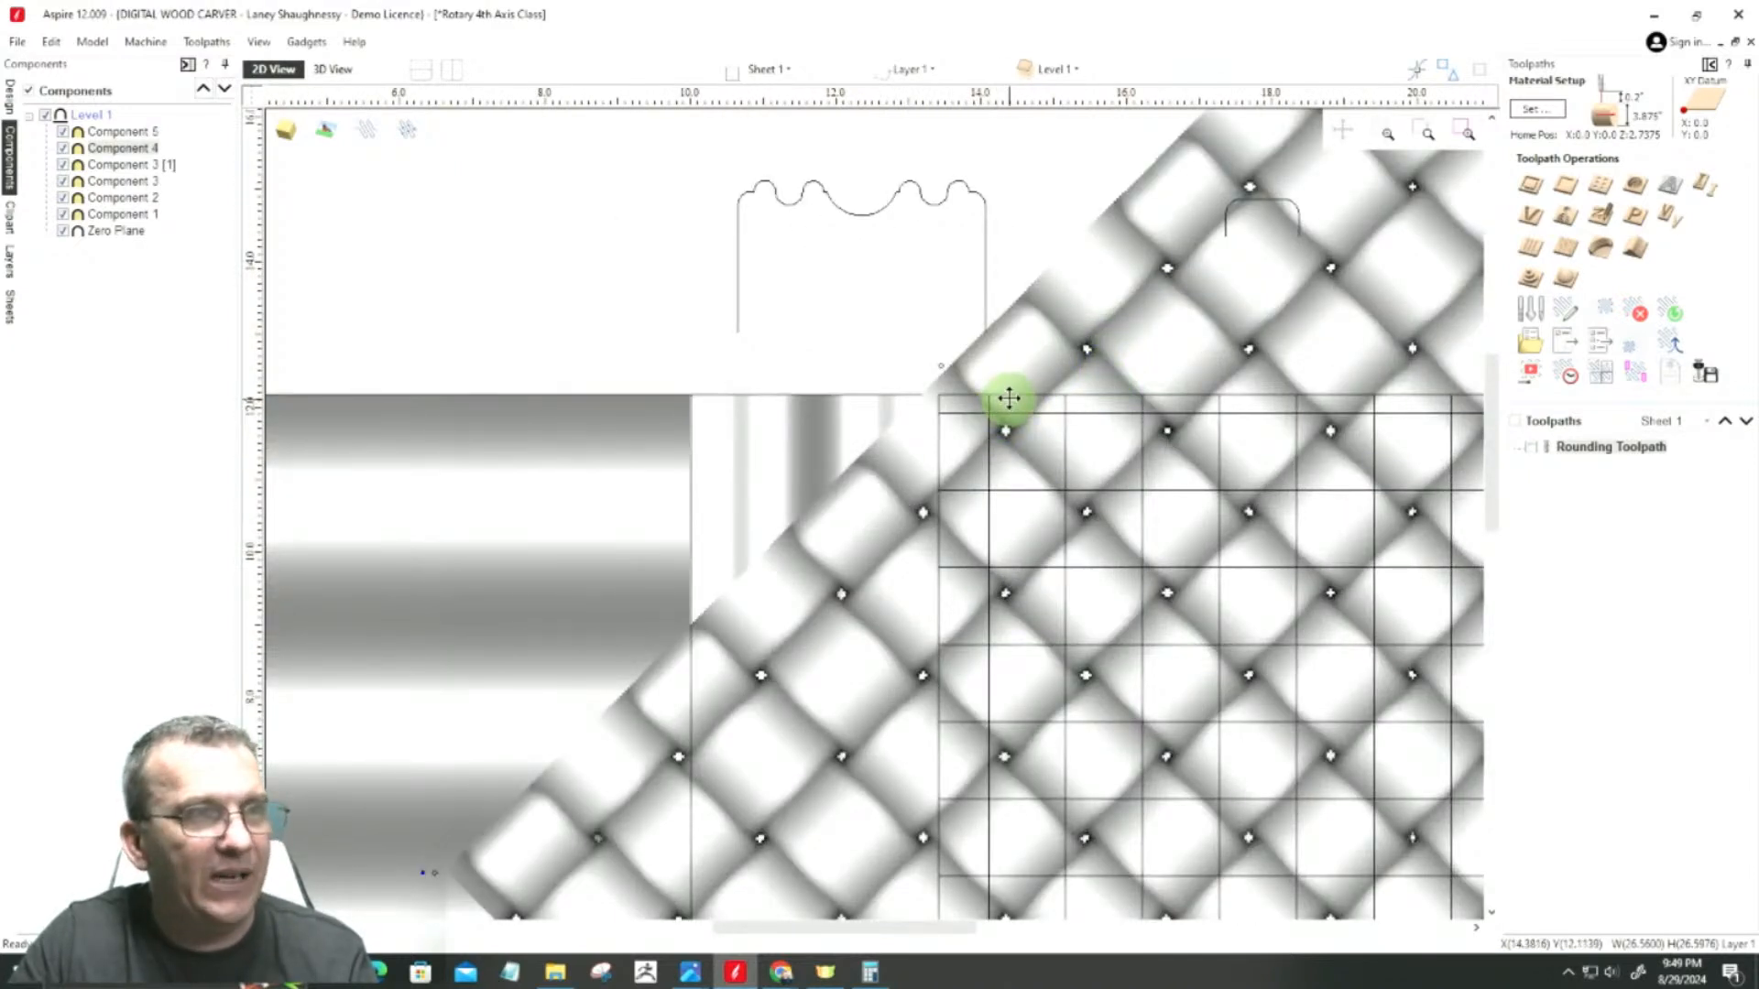
left_click(967, 396)
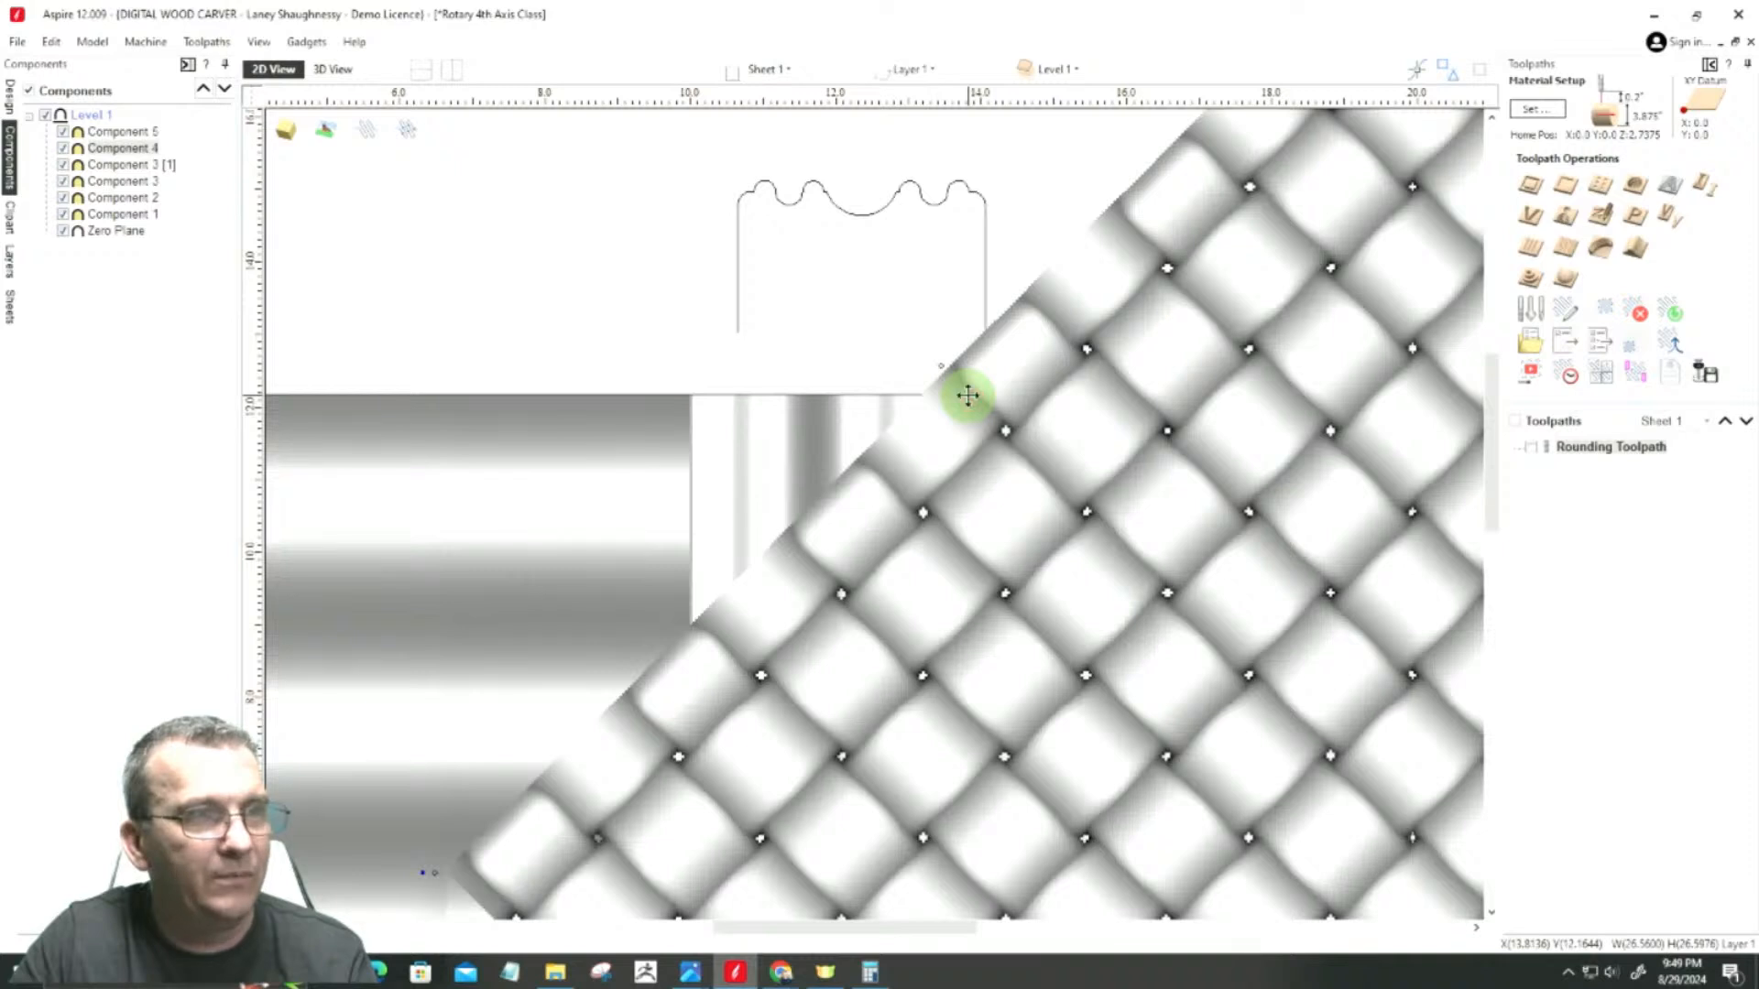
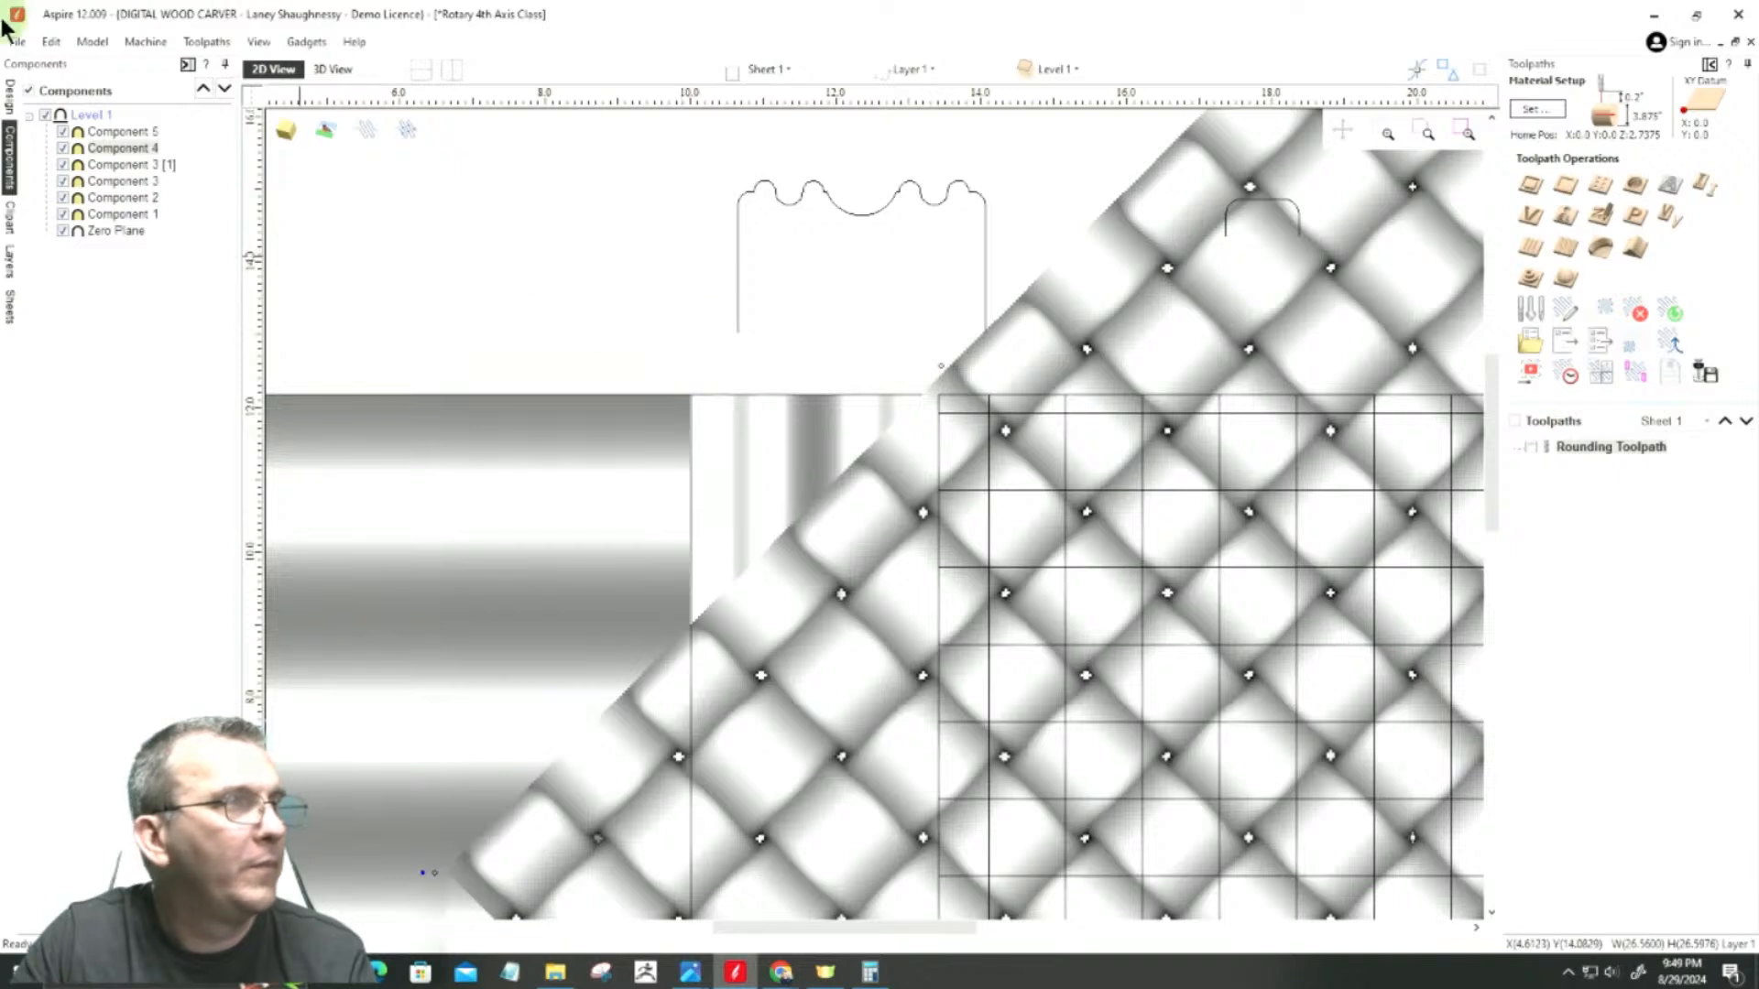
Step: Trim the woven component to the rectangular boundary vector by clearing everything outside it
left_click(9, 96)
left_click(49, 383)
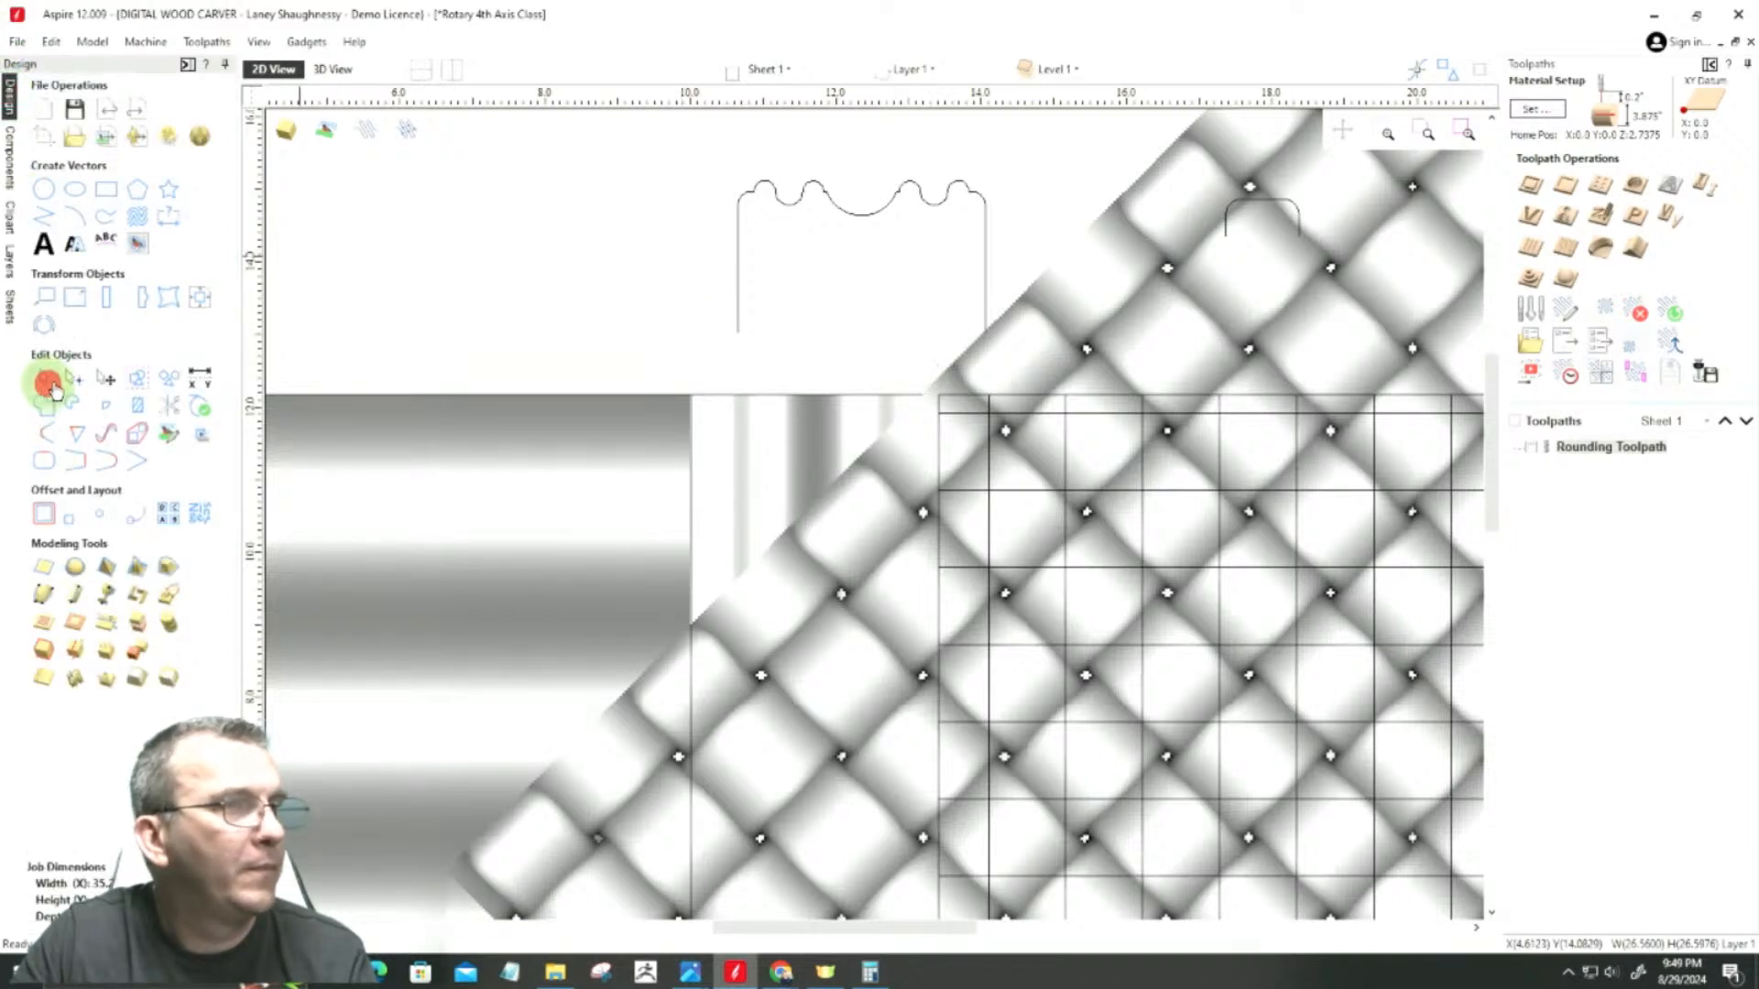
left_click(960, 396)
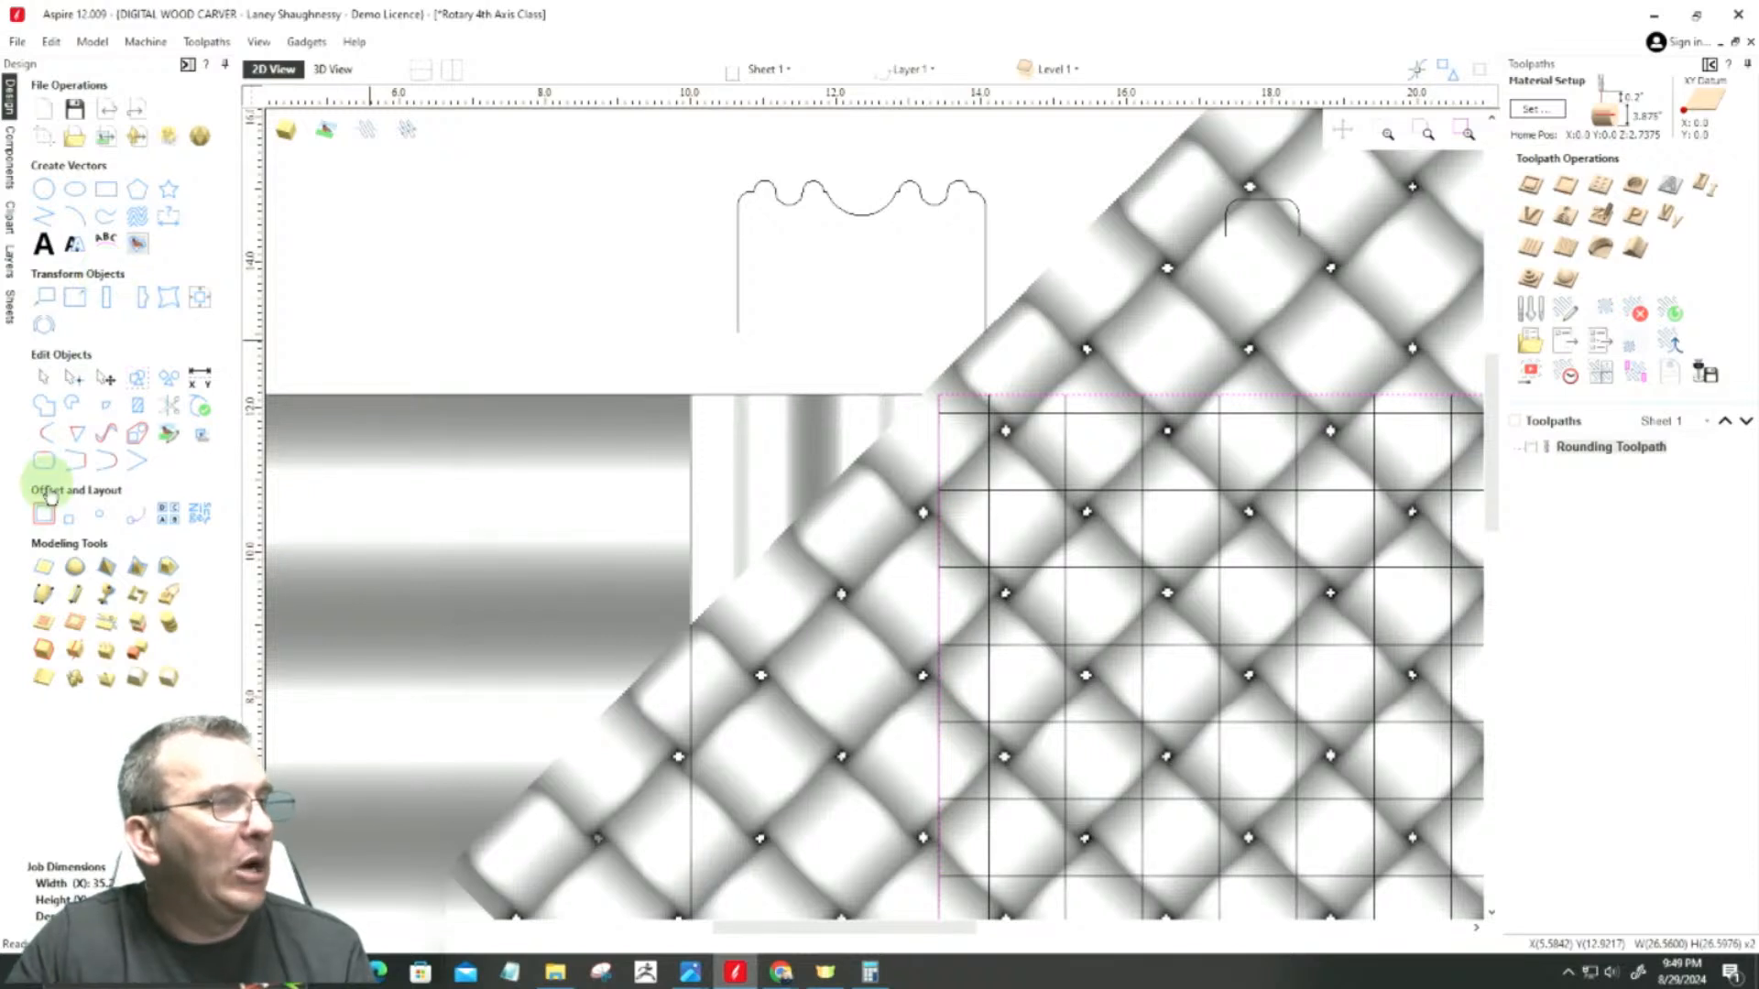
left_click(76, 626)
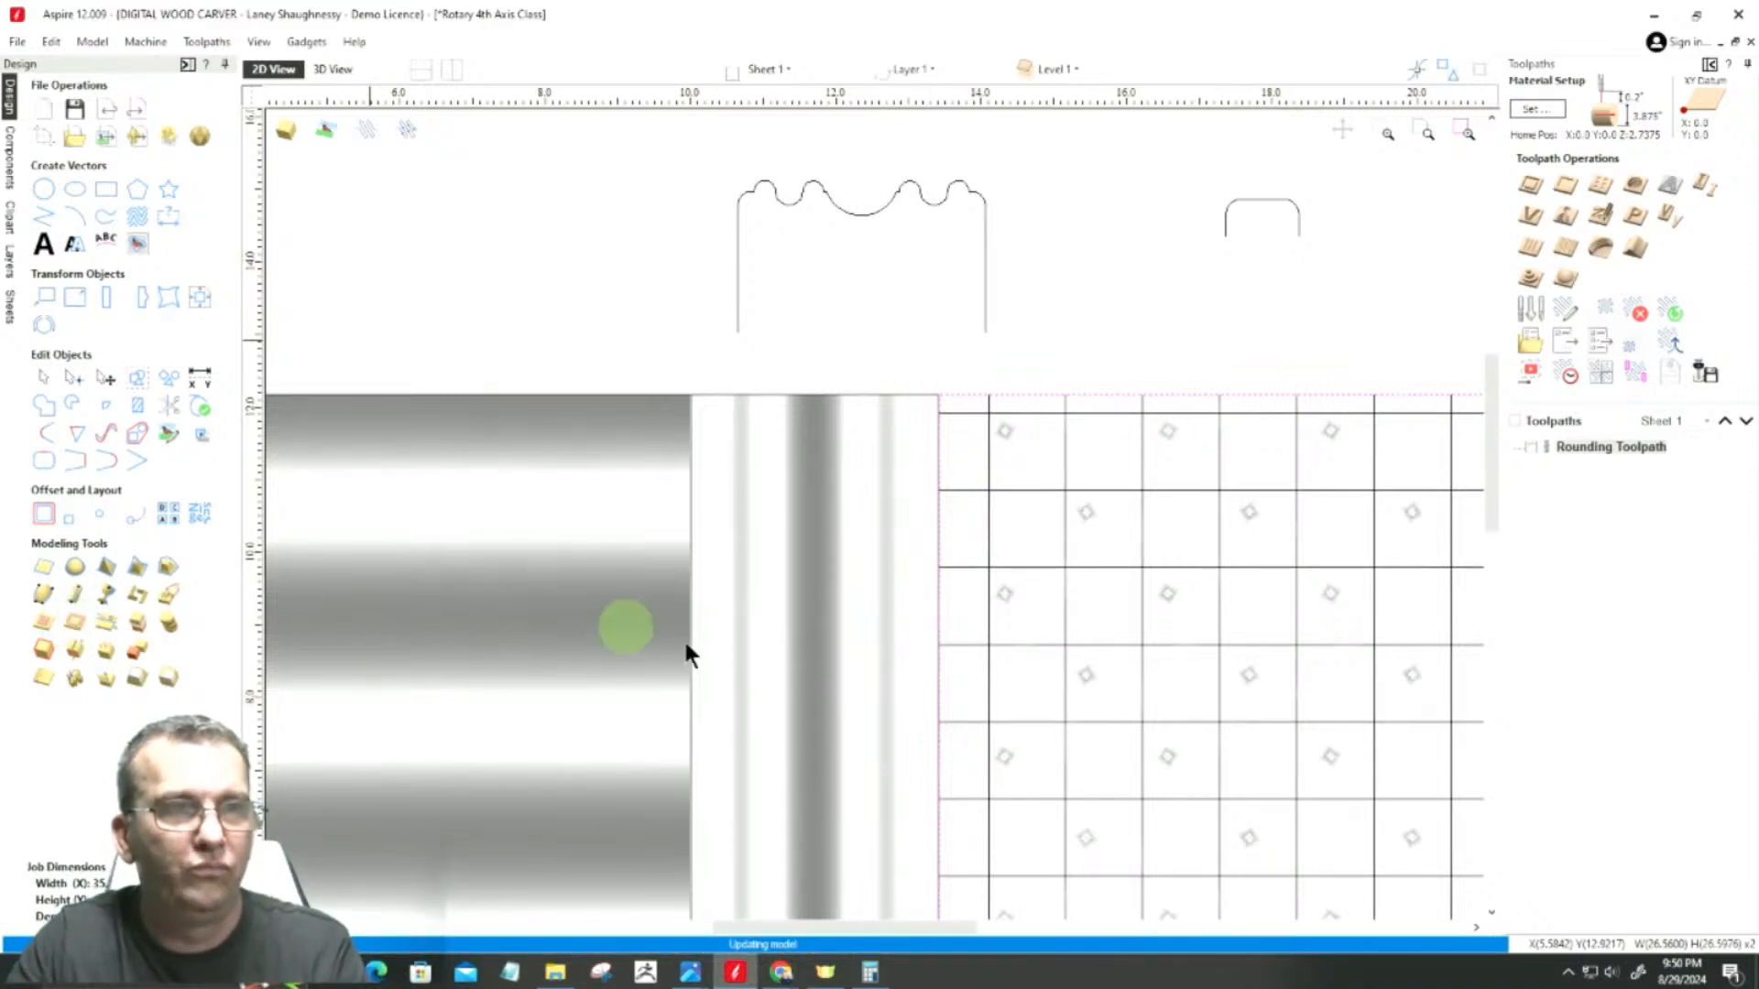
scroll(942, 442, "down", 1)
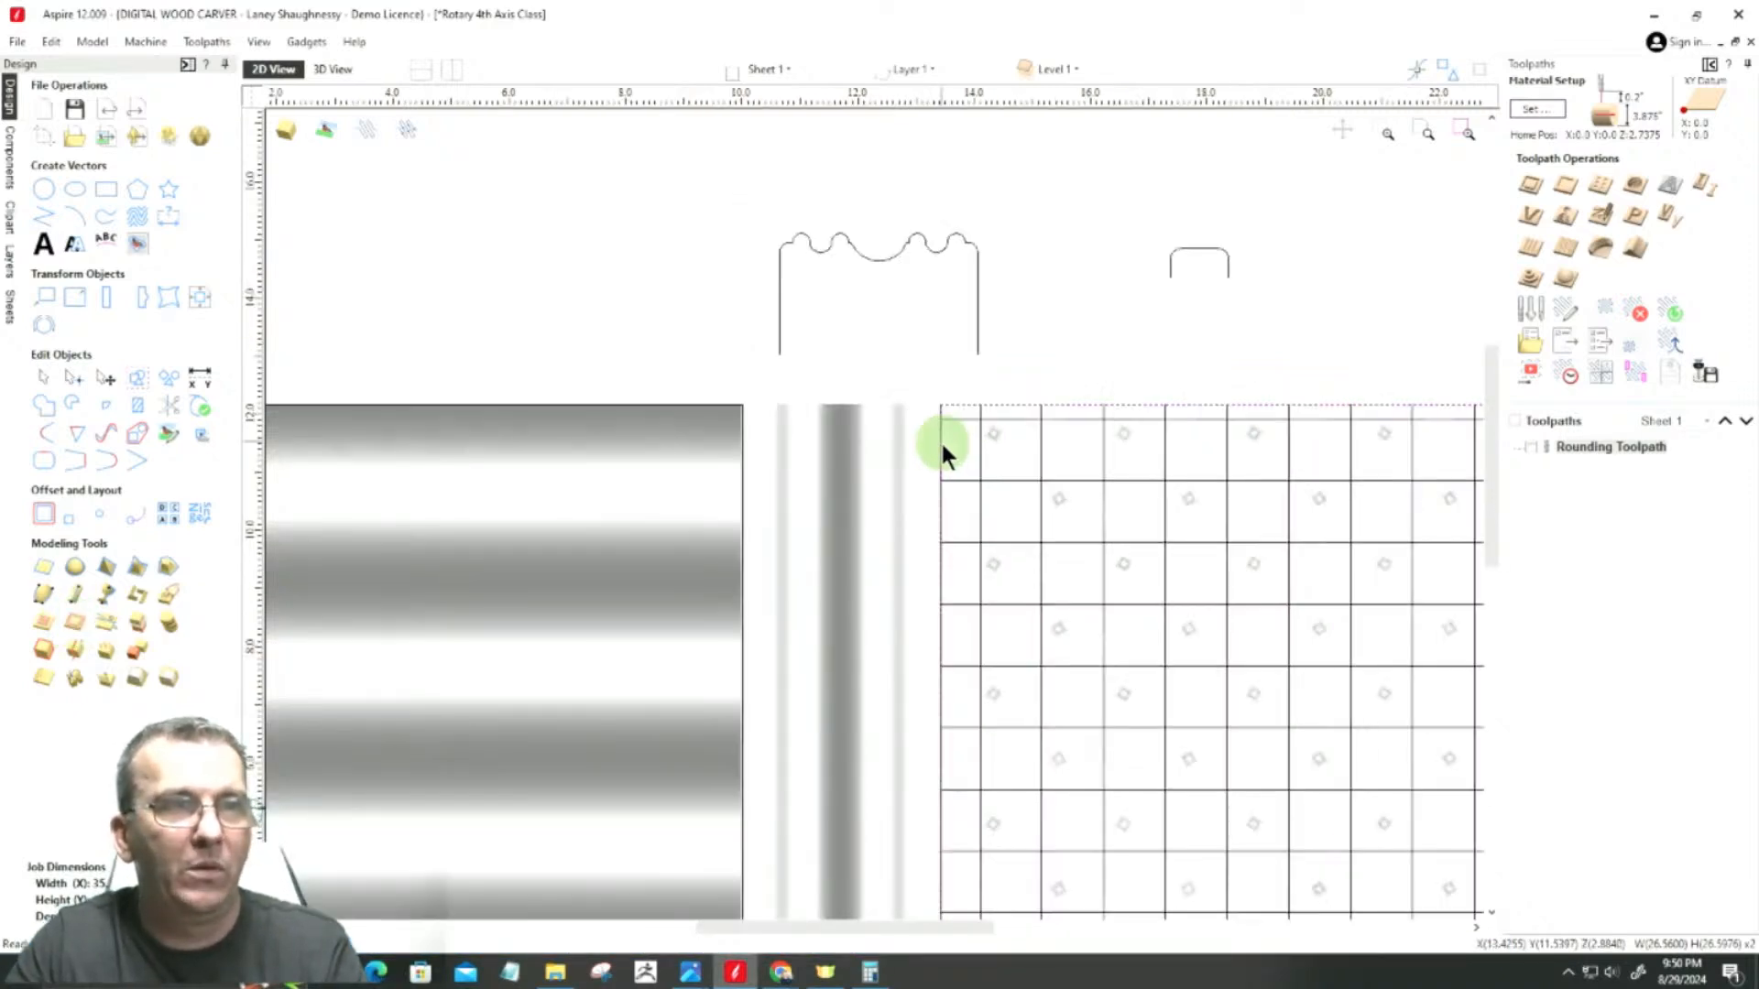
scroll(1019, 575, "down", 1)
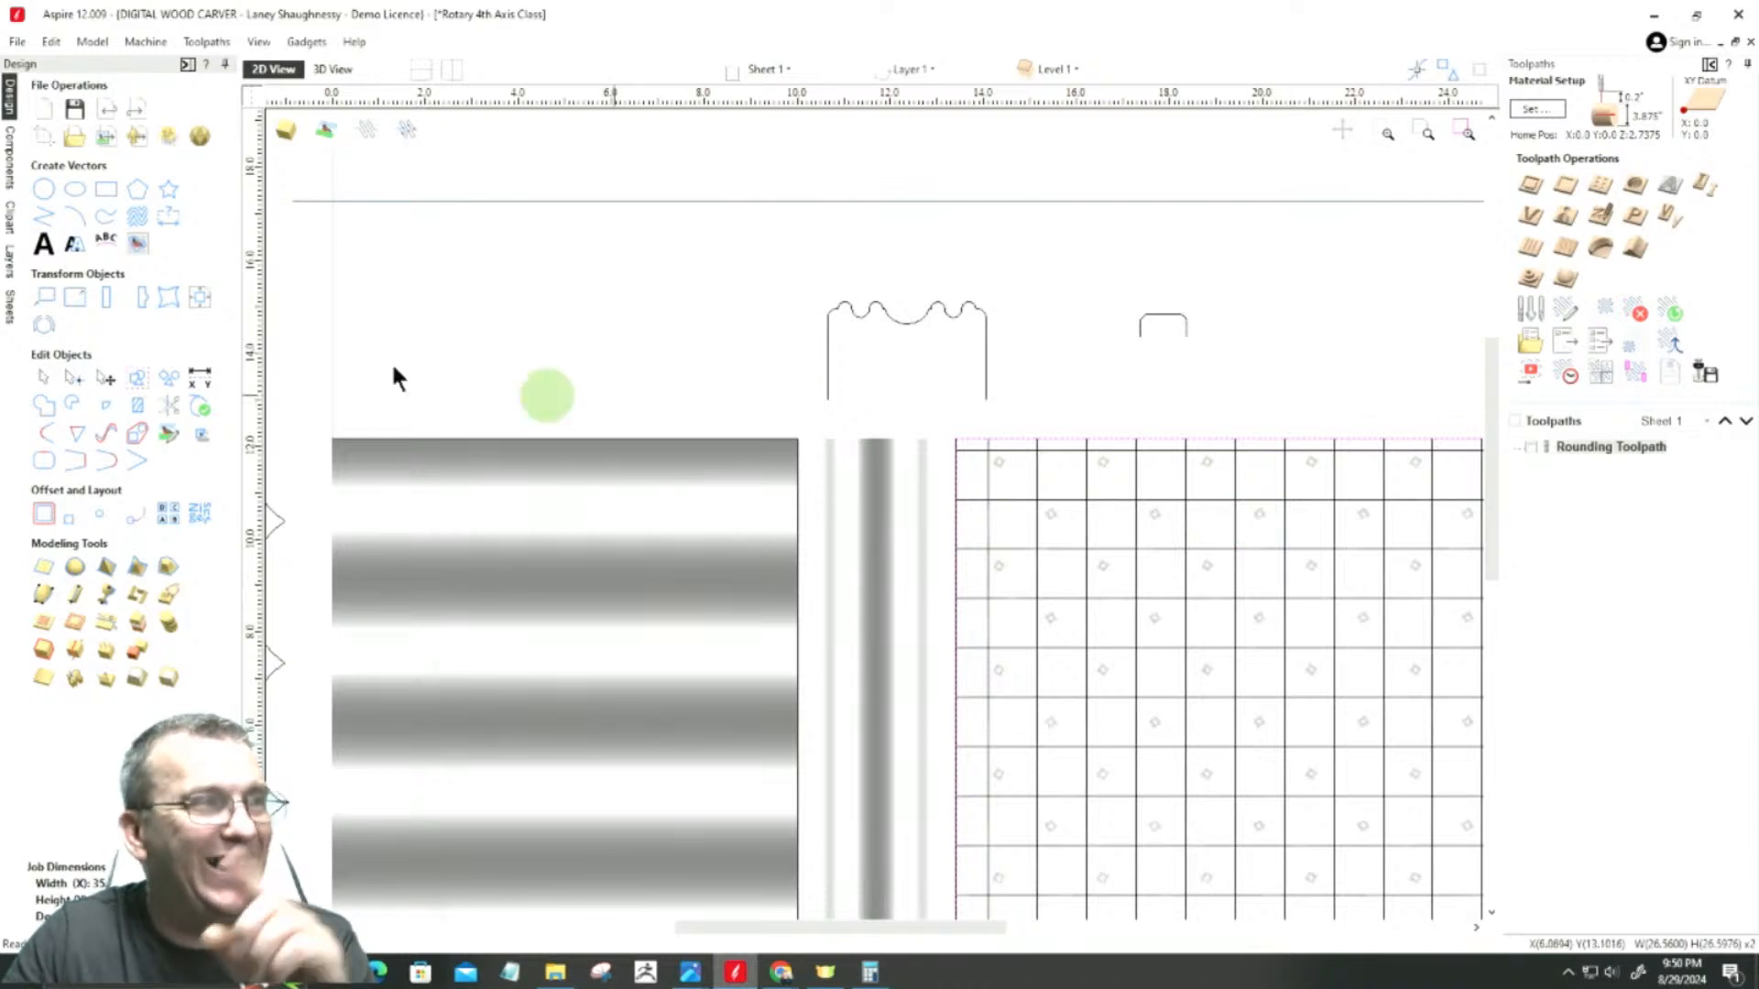
Step: Open the properties of the woven Component 4 and set its shape height to 0.6507 inches
left_click(9, 153)
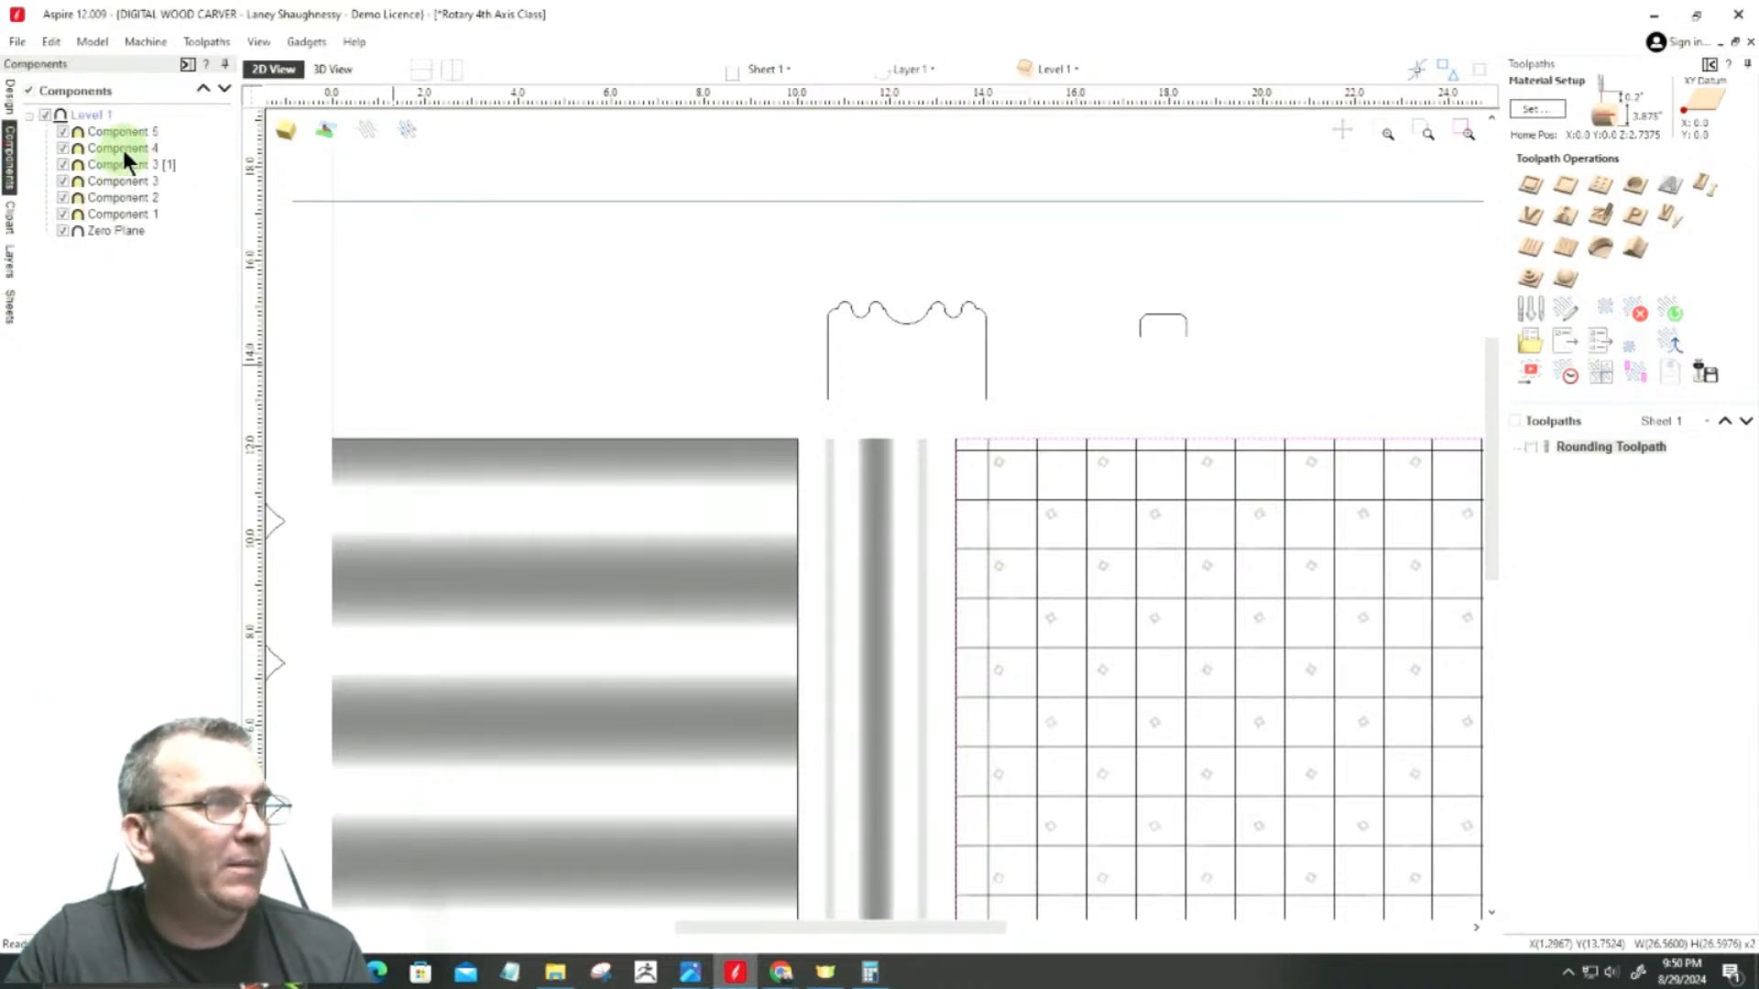
left_click(121, 149)
left_click(122, 151)
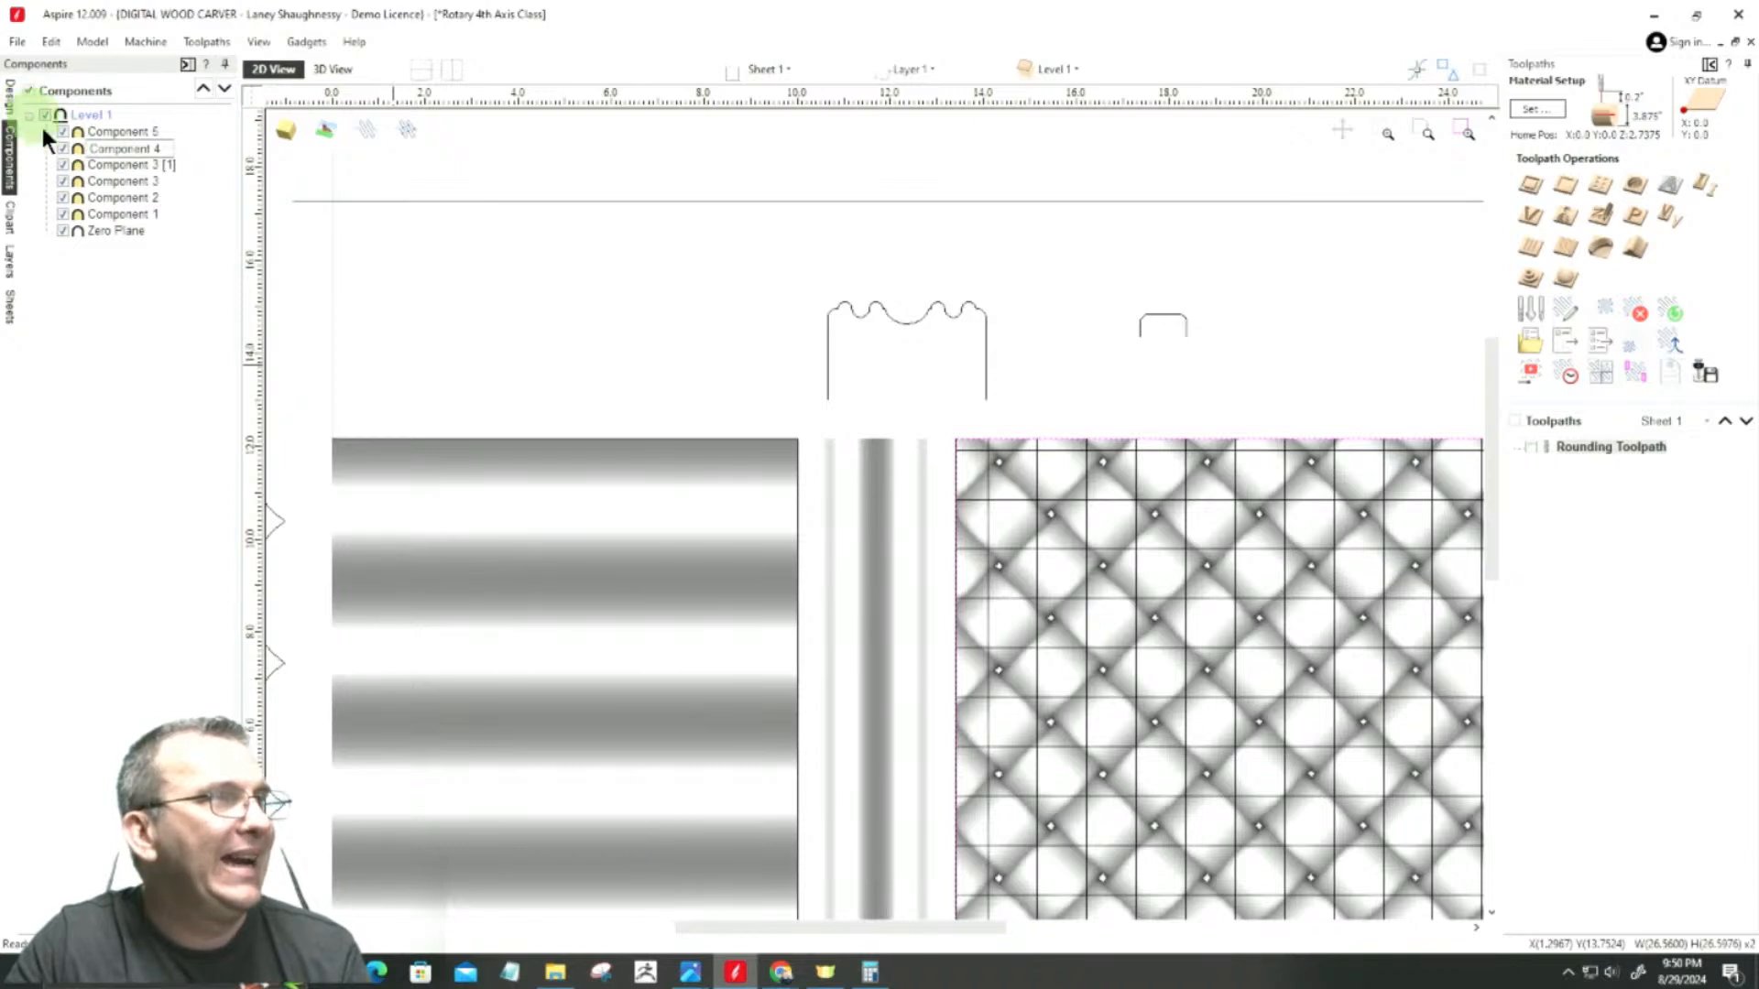
left_click(81, 150)
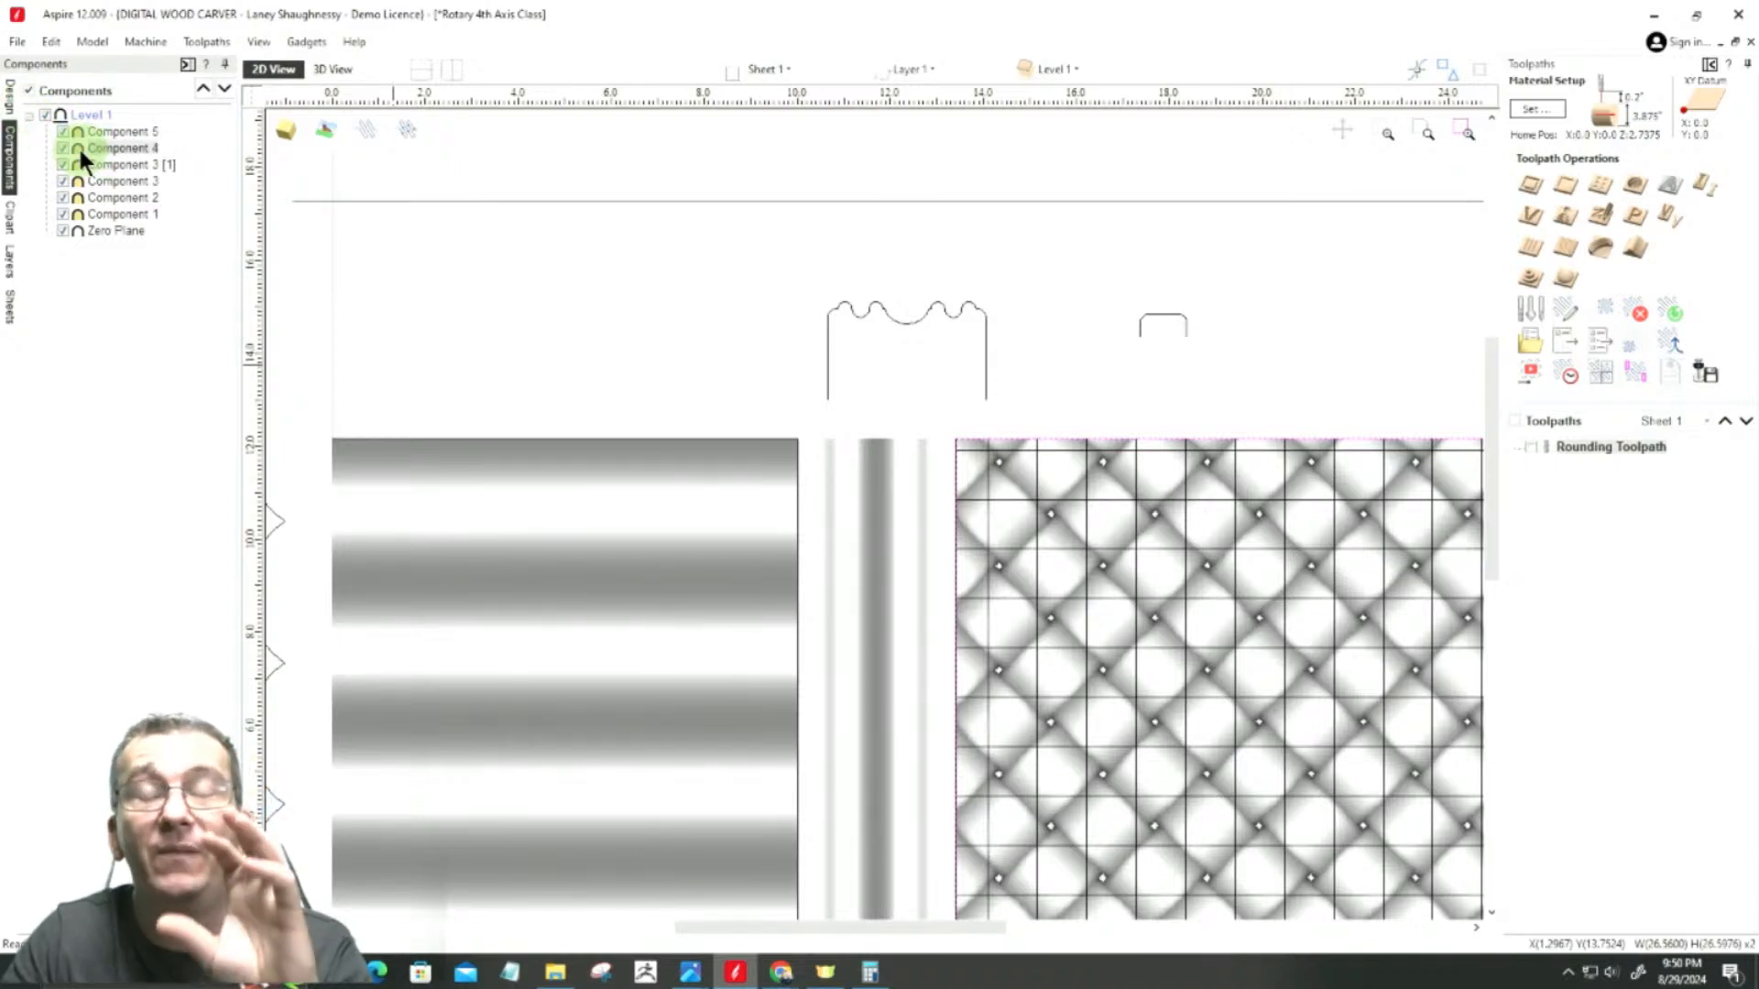
left_click(80, 148)
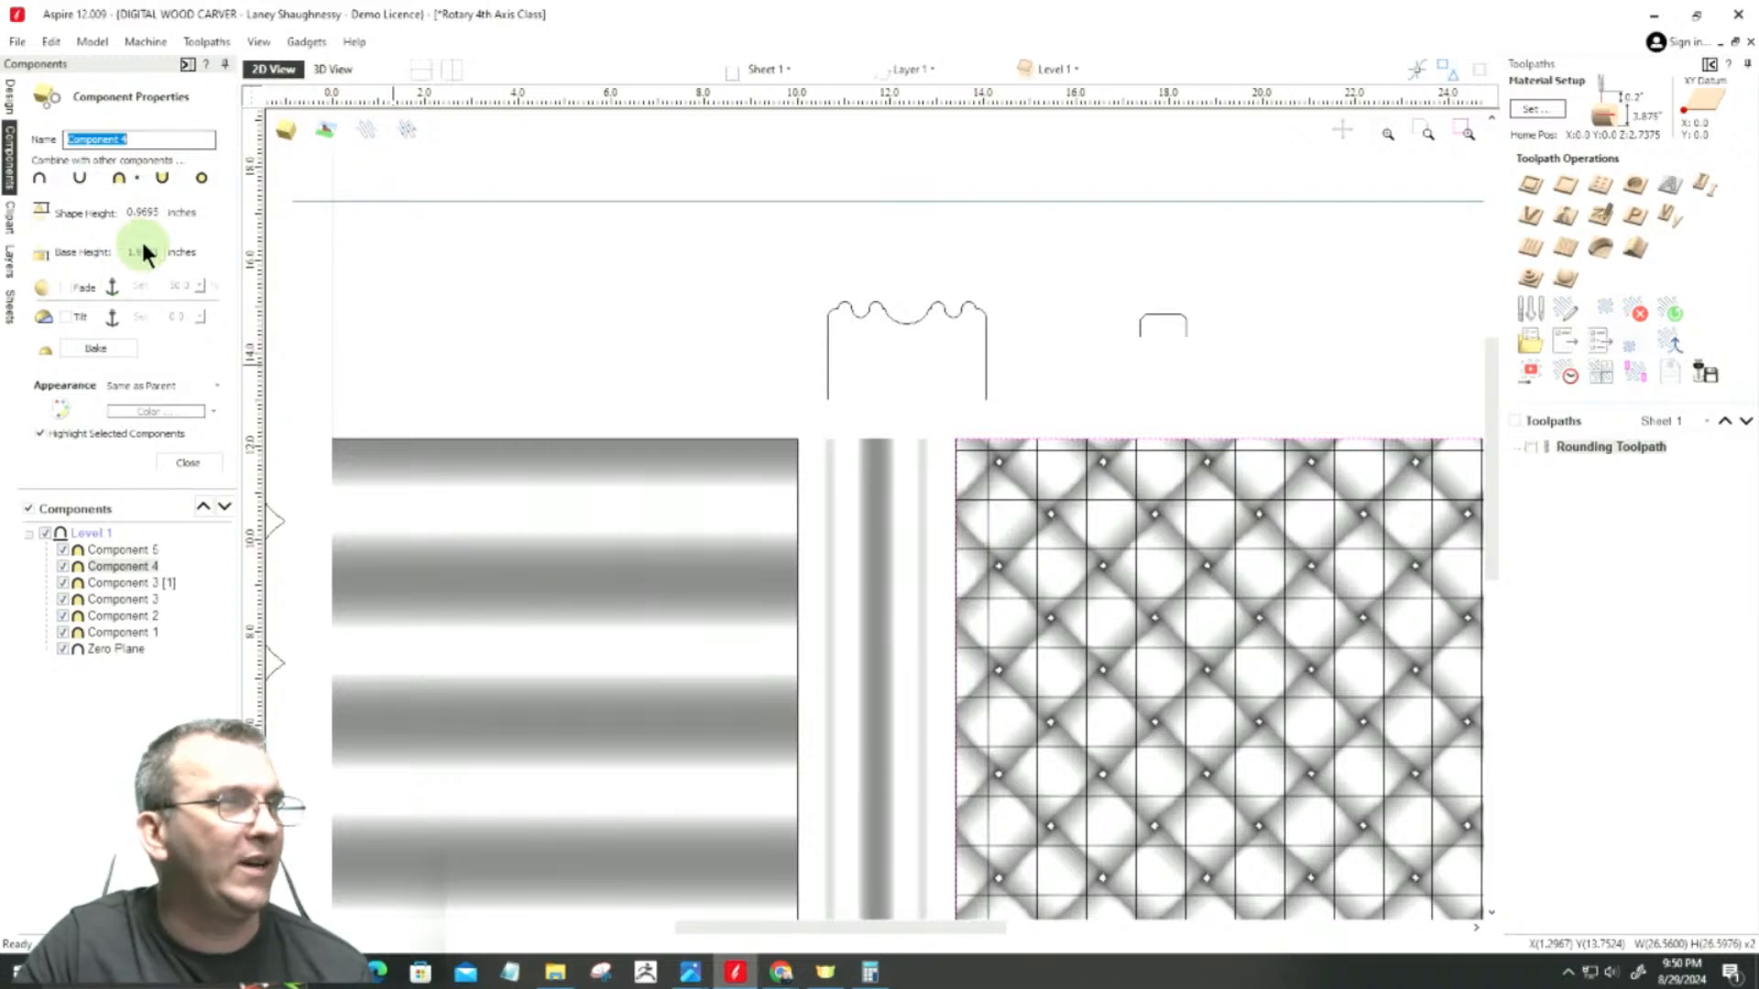
left_click_drag(136, 215, 220, 244)
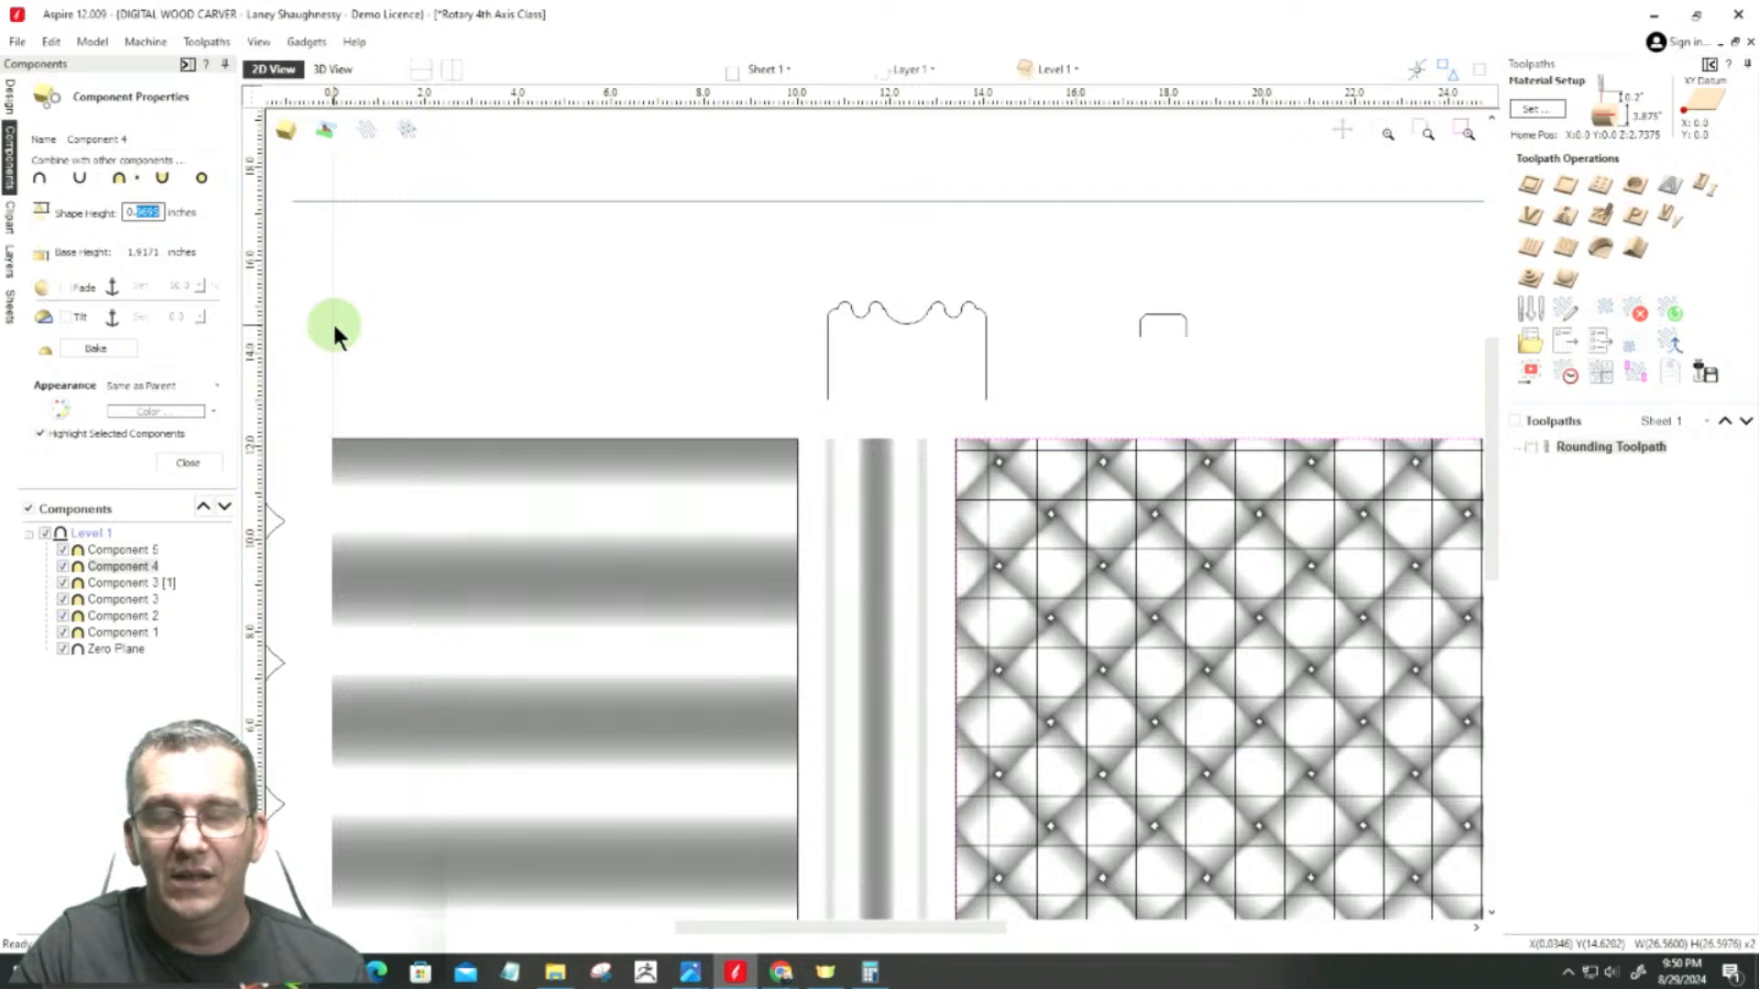
type("0.65")
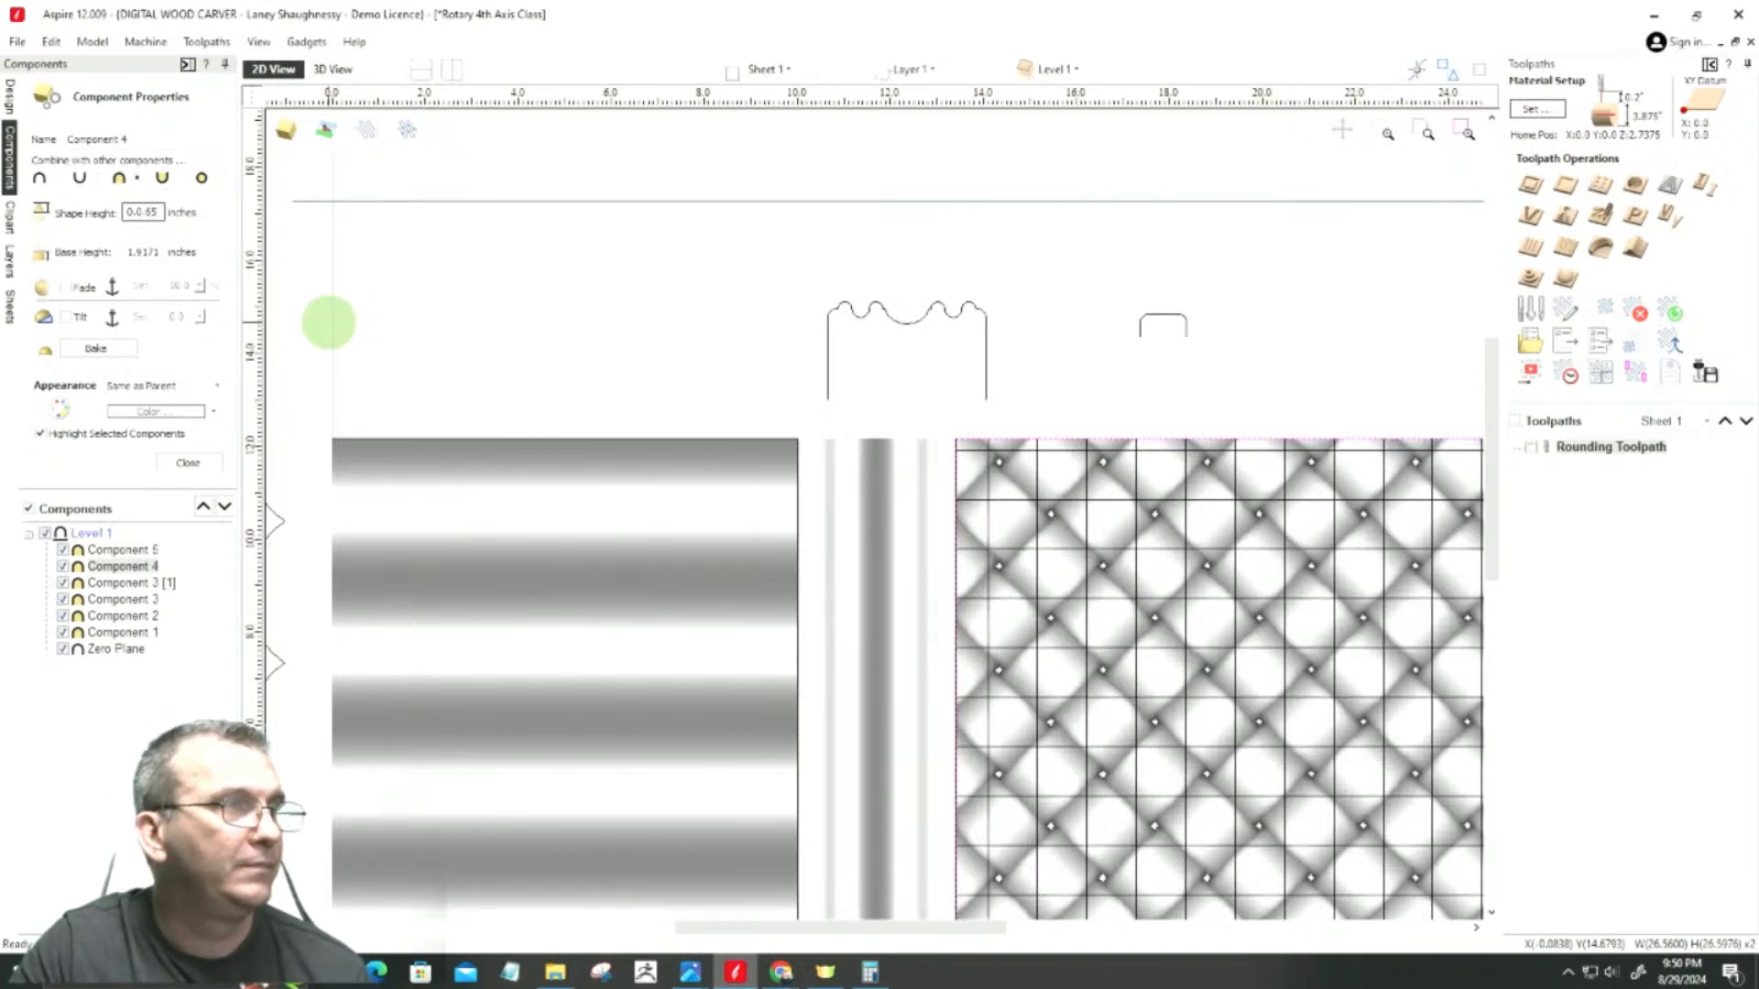
key("BackSpace")
key("BackSpace")
key("BackSpace")
key("BackSpace")
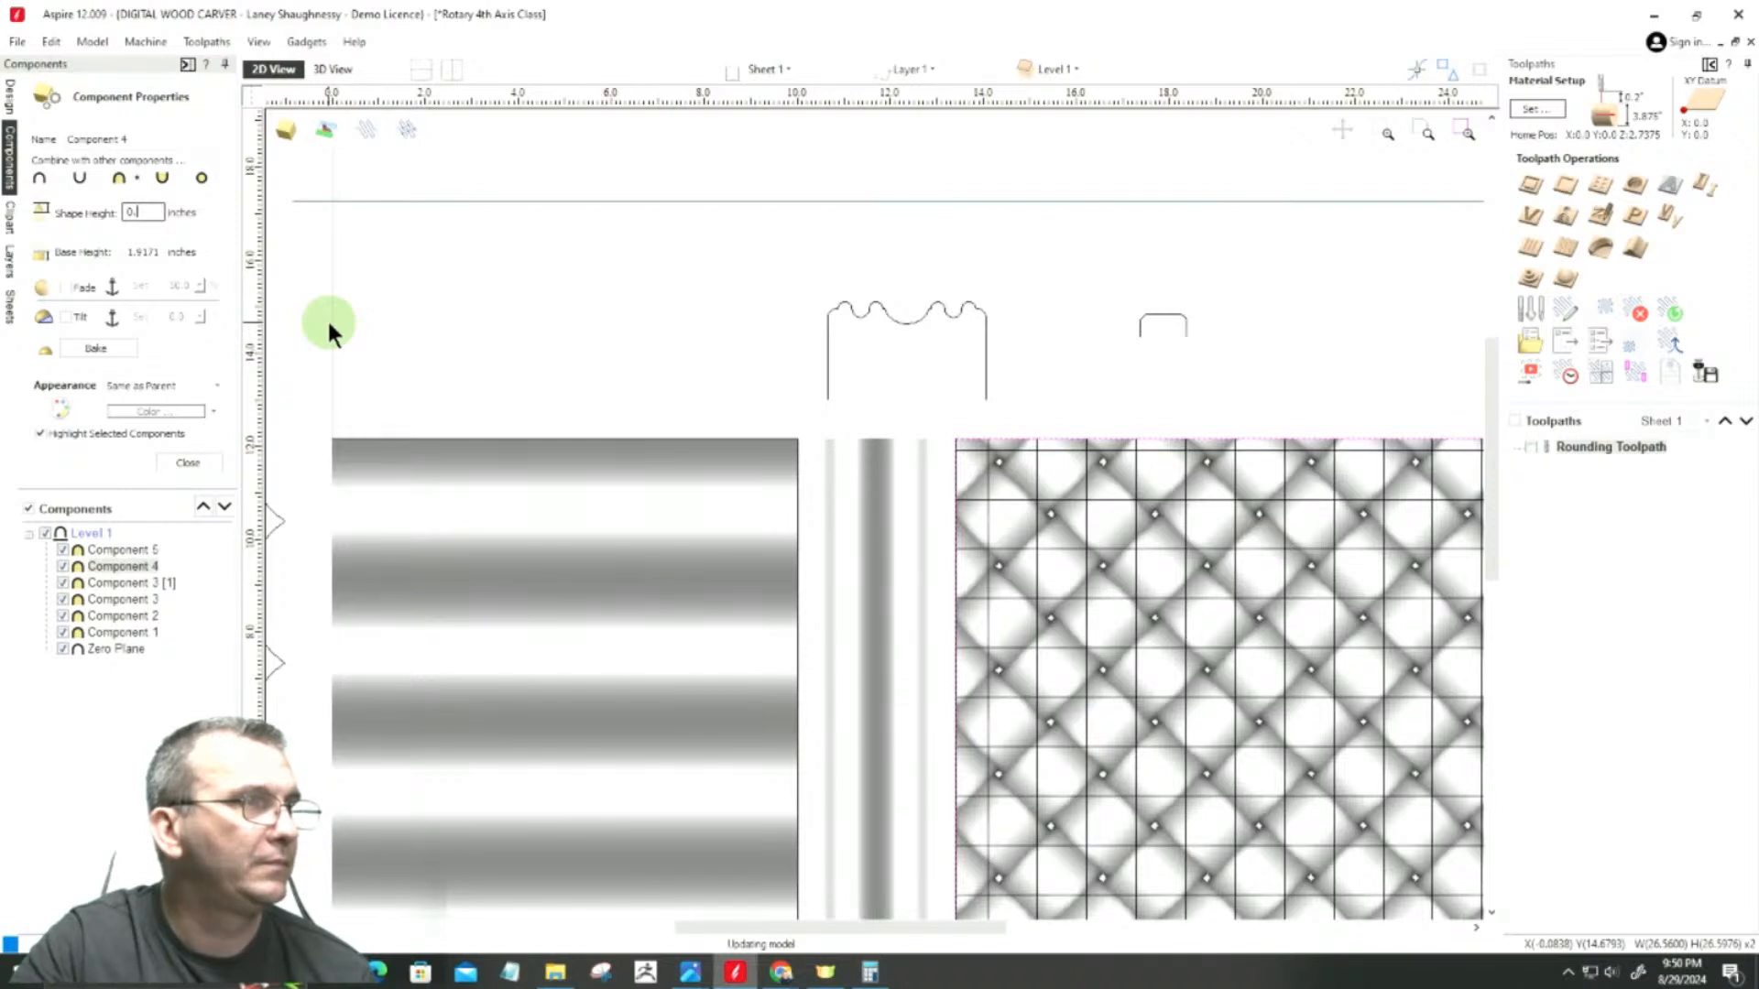
type("6")
key("ctrl+a")
type("5")
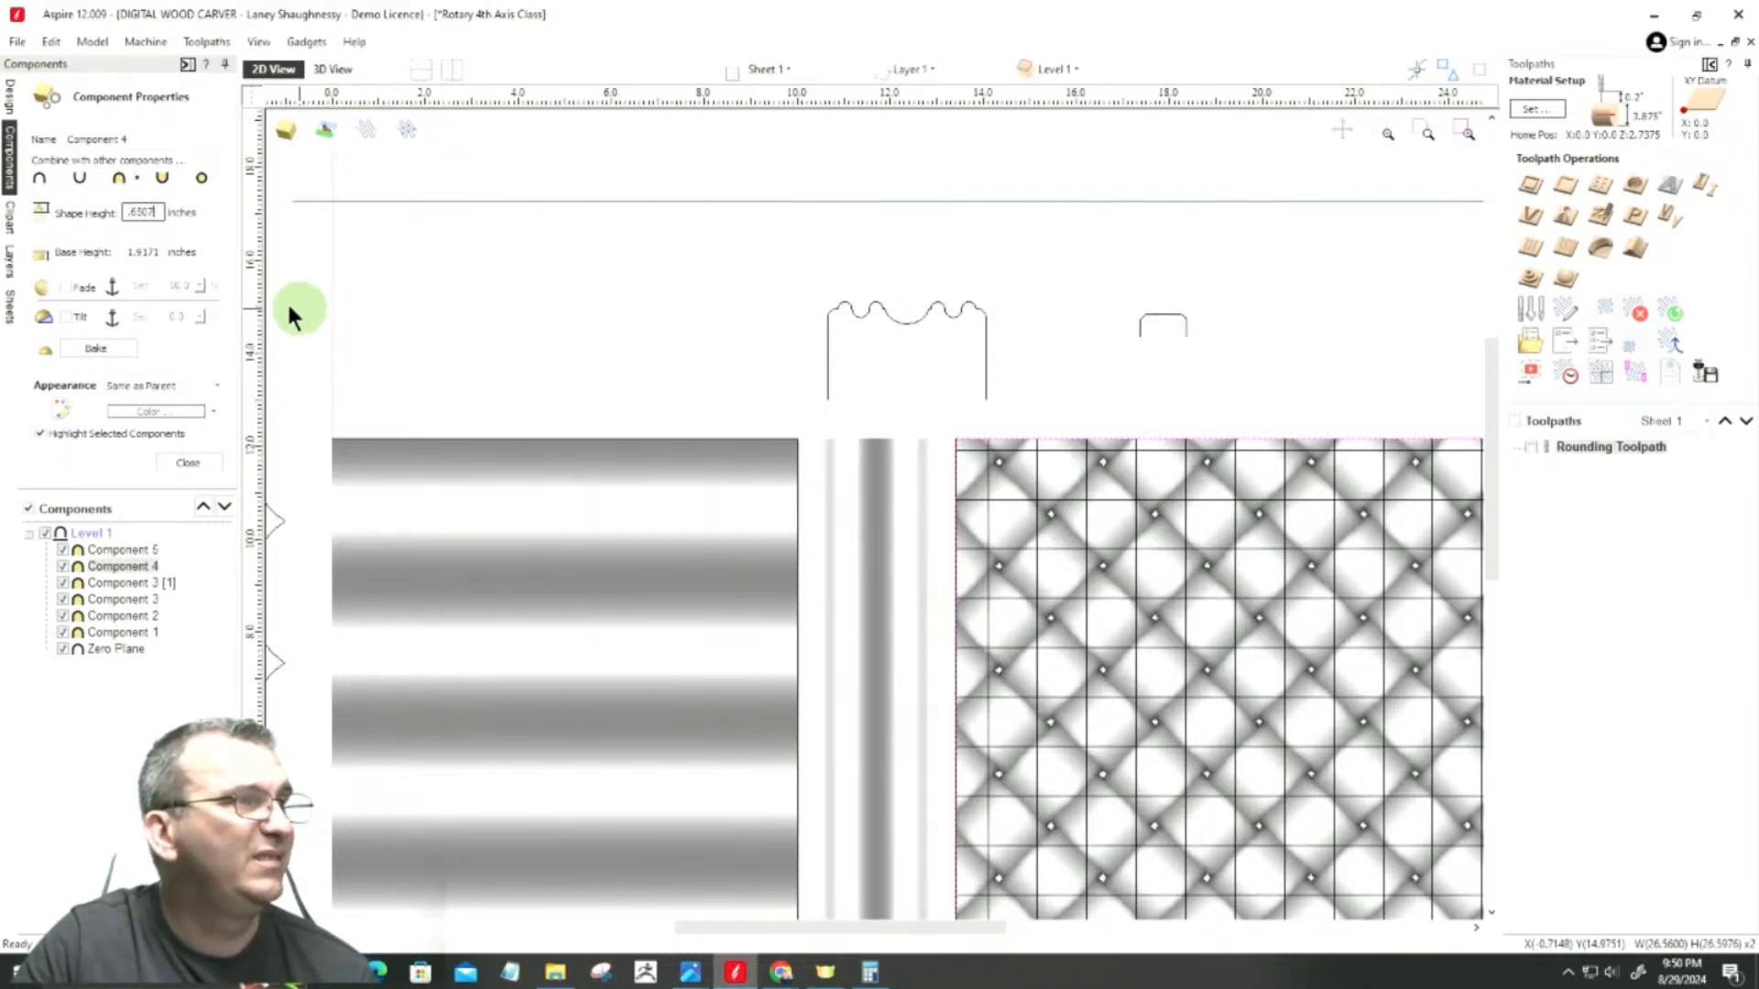
Step: Set Component 4's base height to 1.2868 inches and close its properties
left_click(159, 253)
left_click(78, 262)
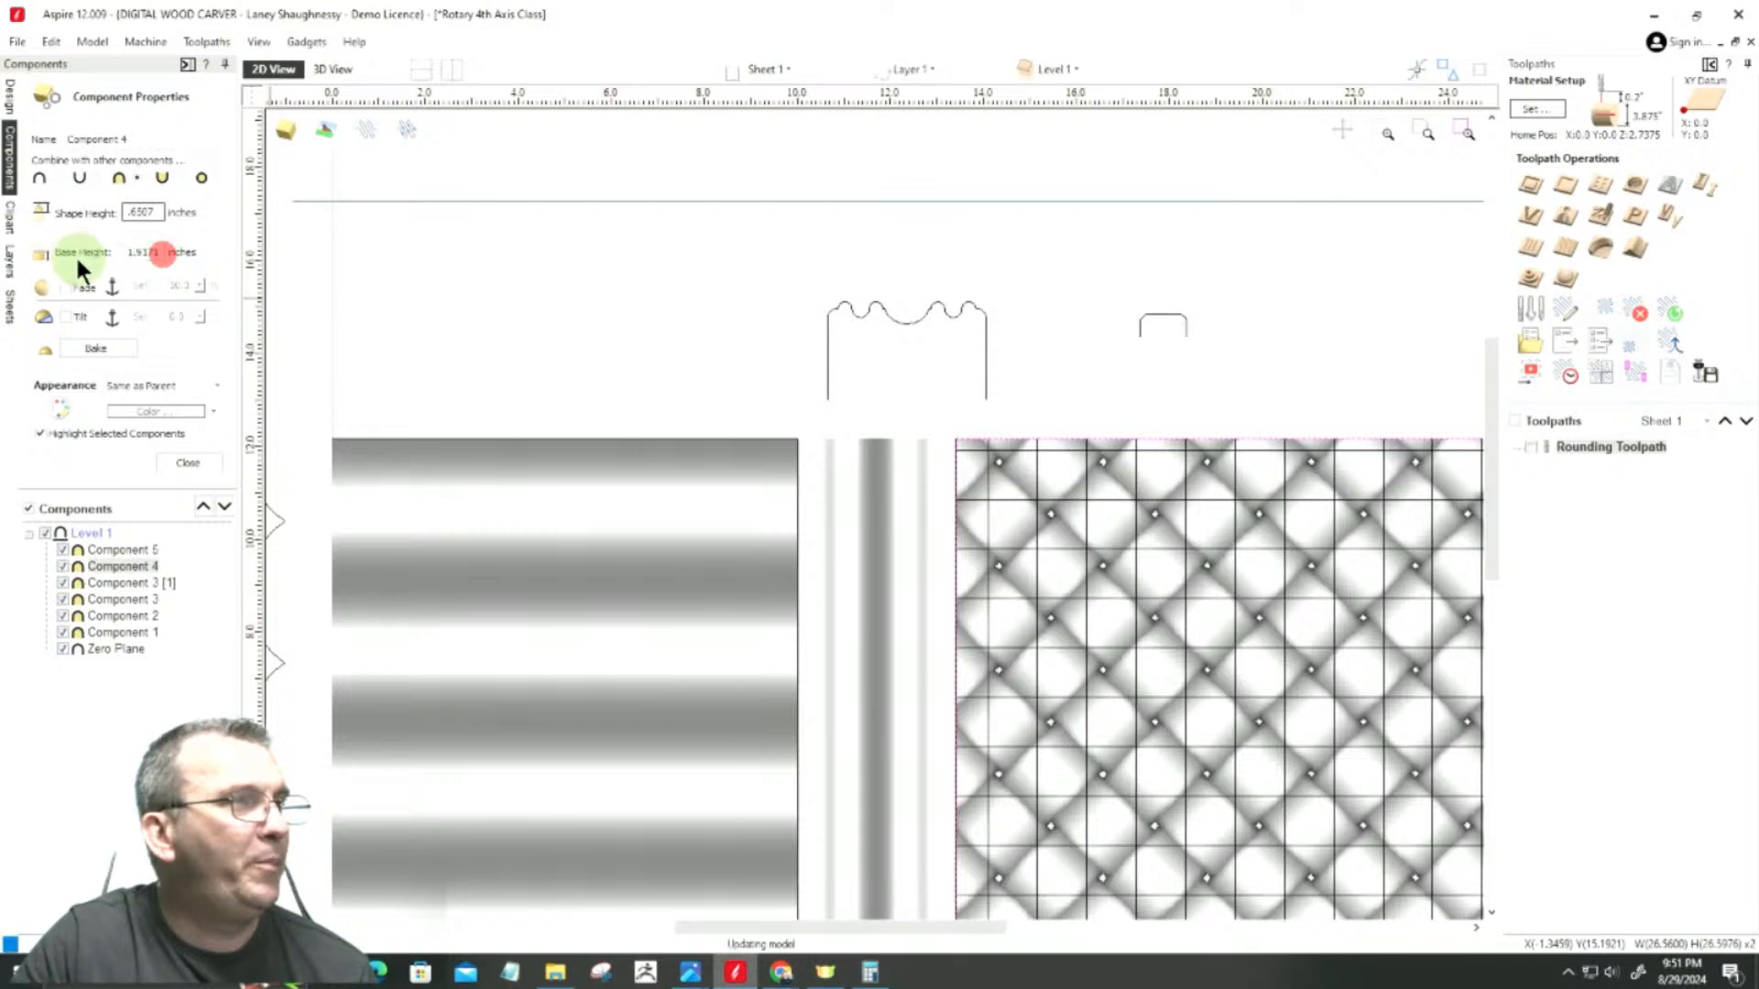
left_click(140, 253)
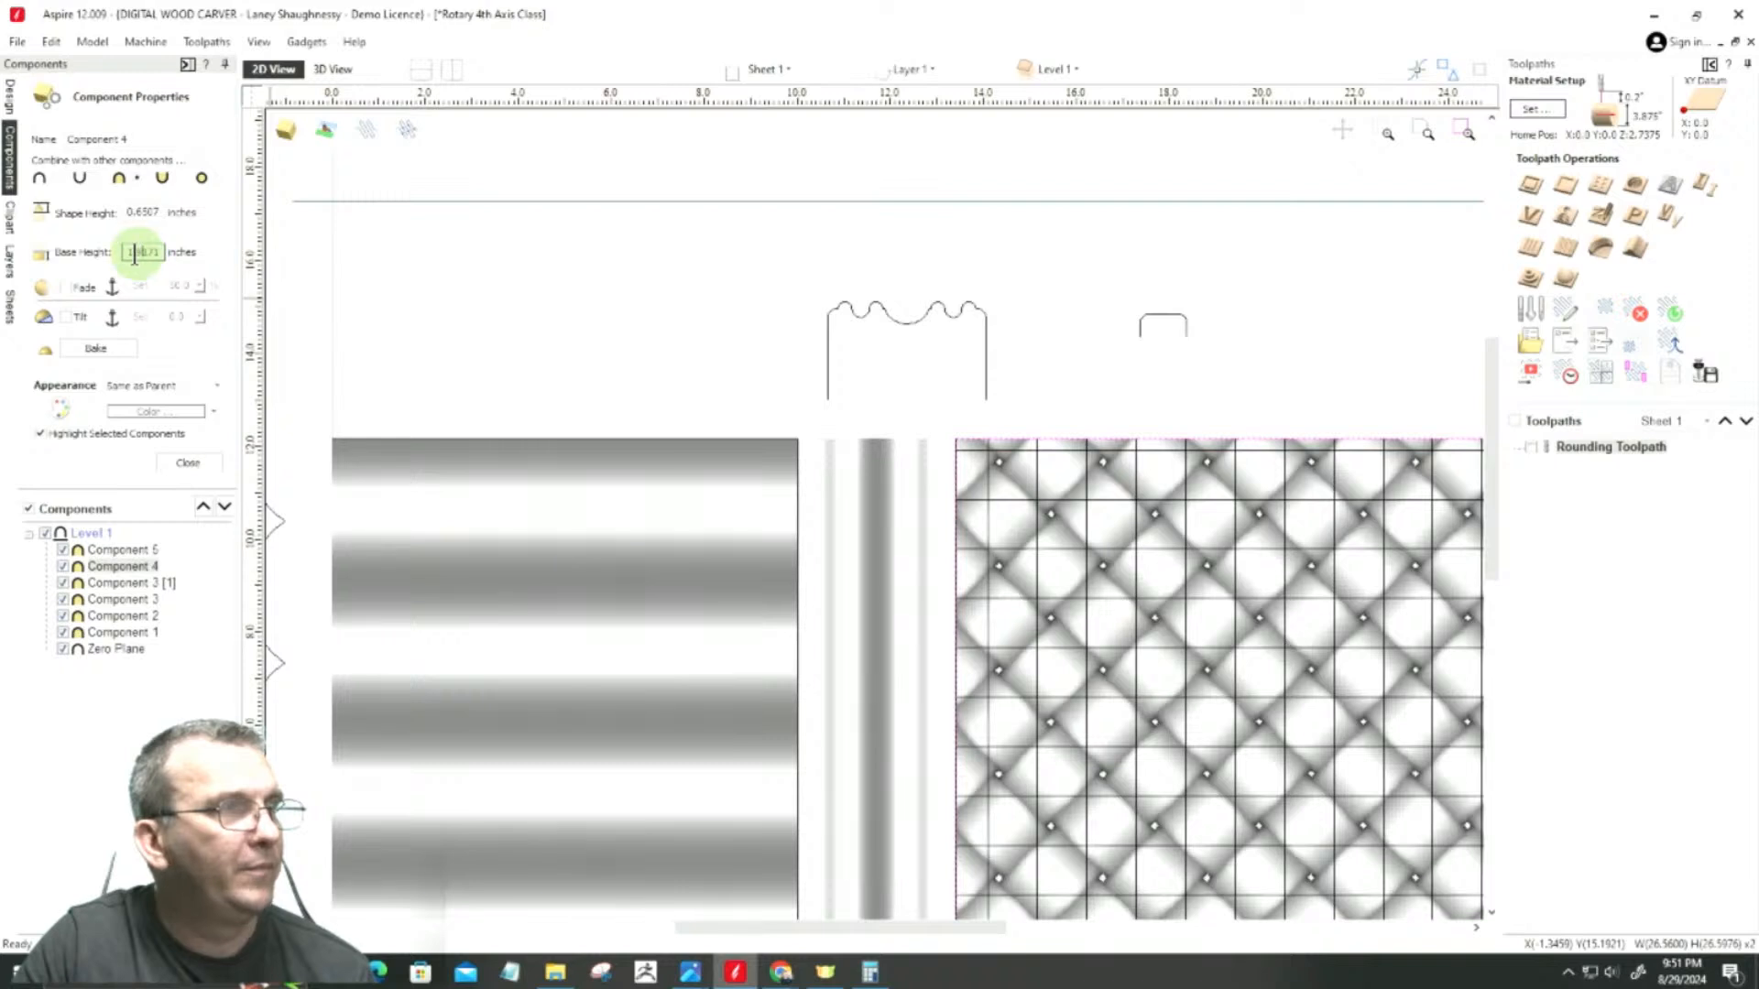
left_click_drag(134, 254, 196, 254)
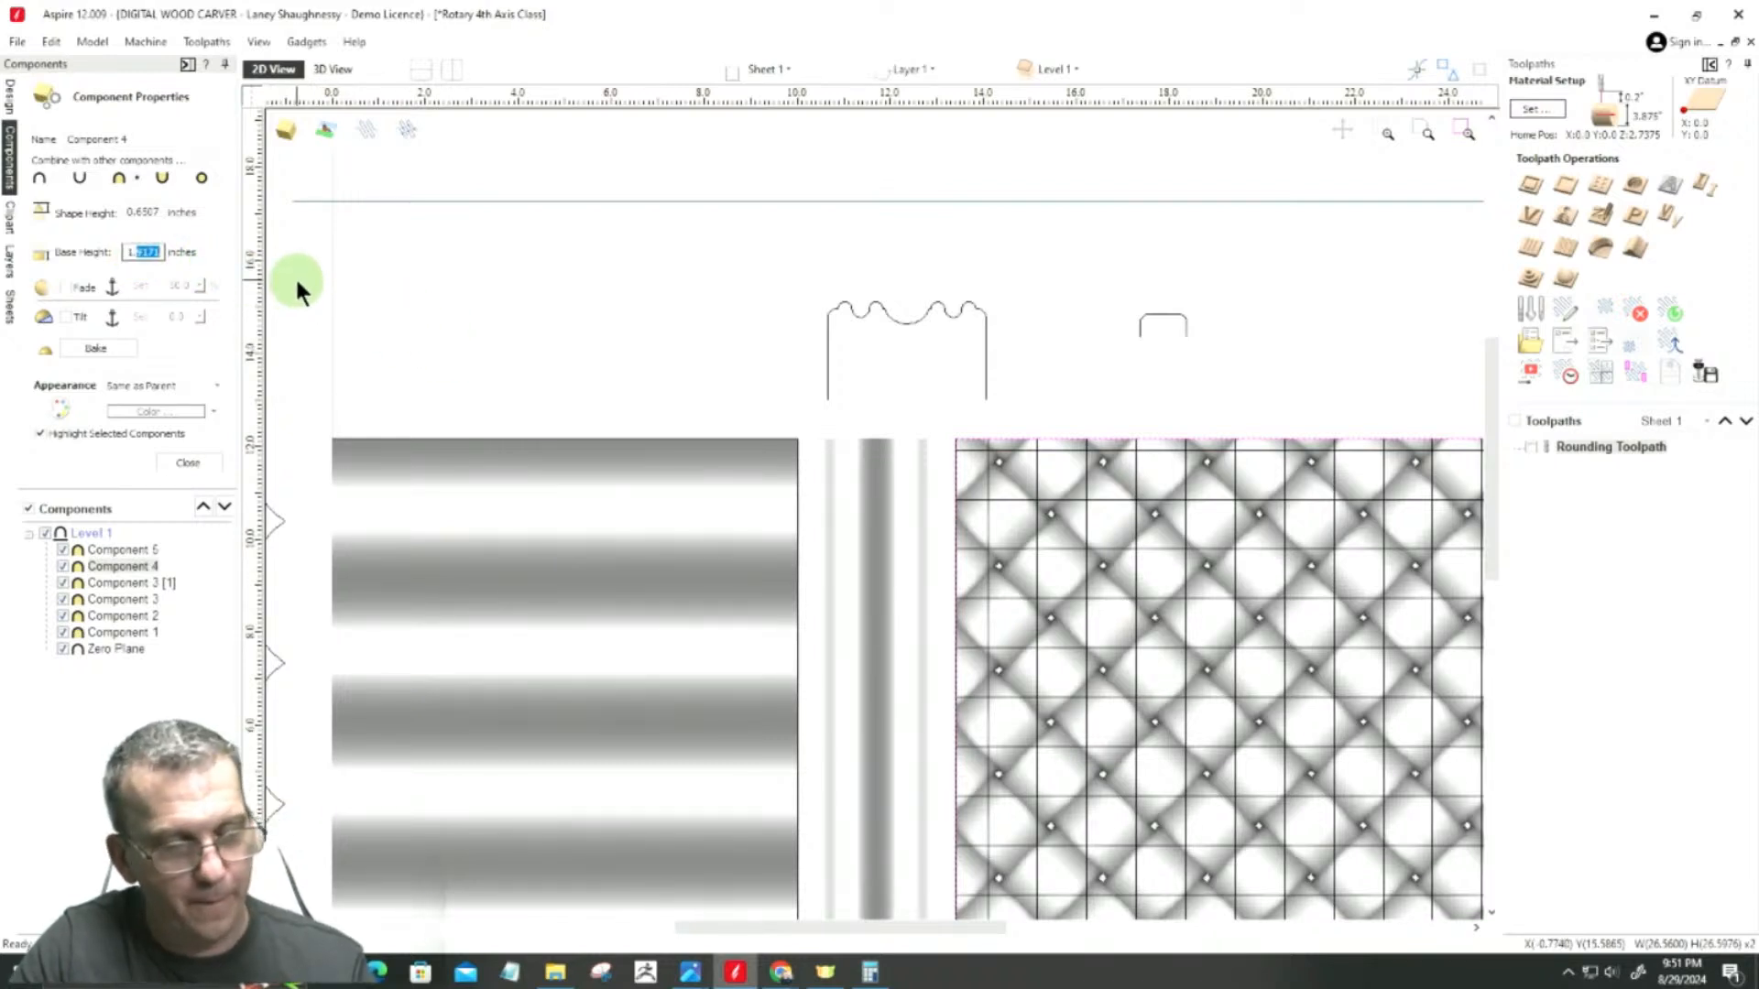
type("2868")
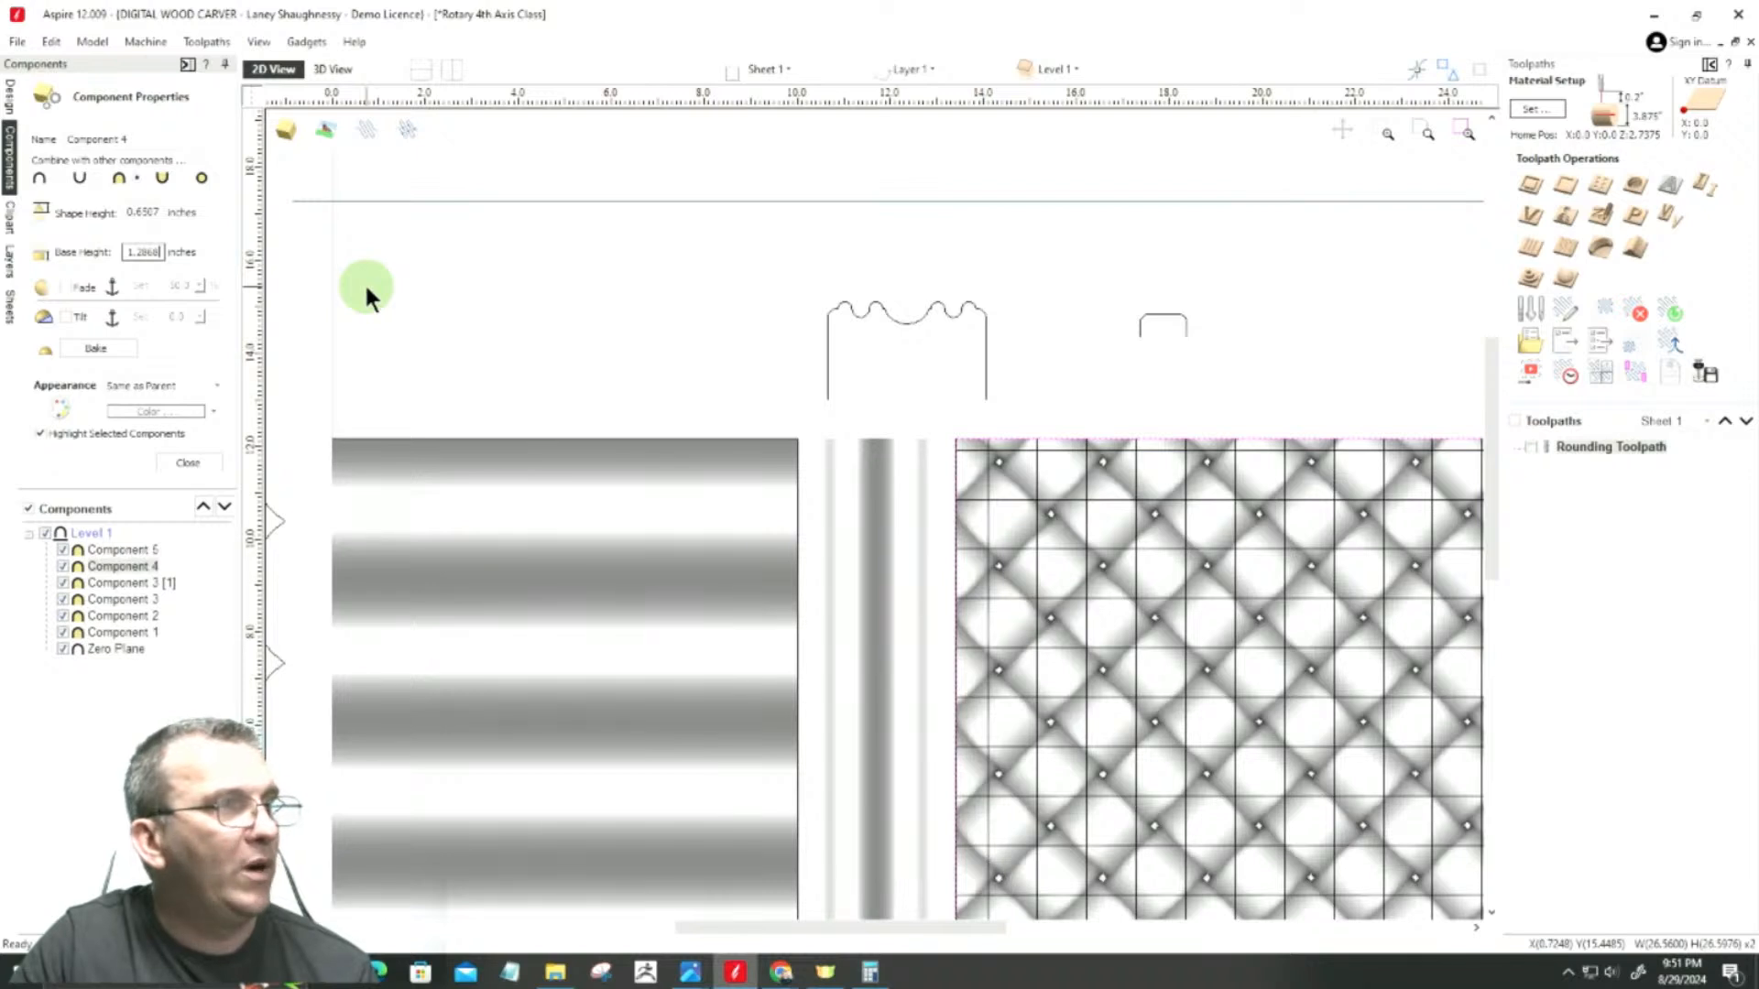
key("Return")
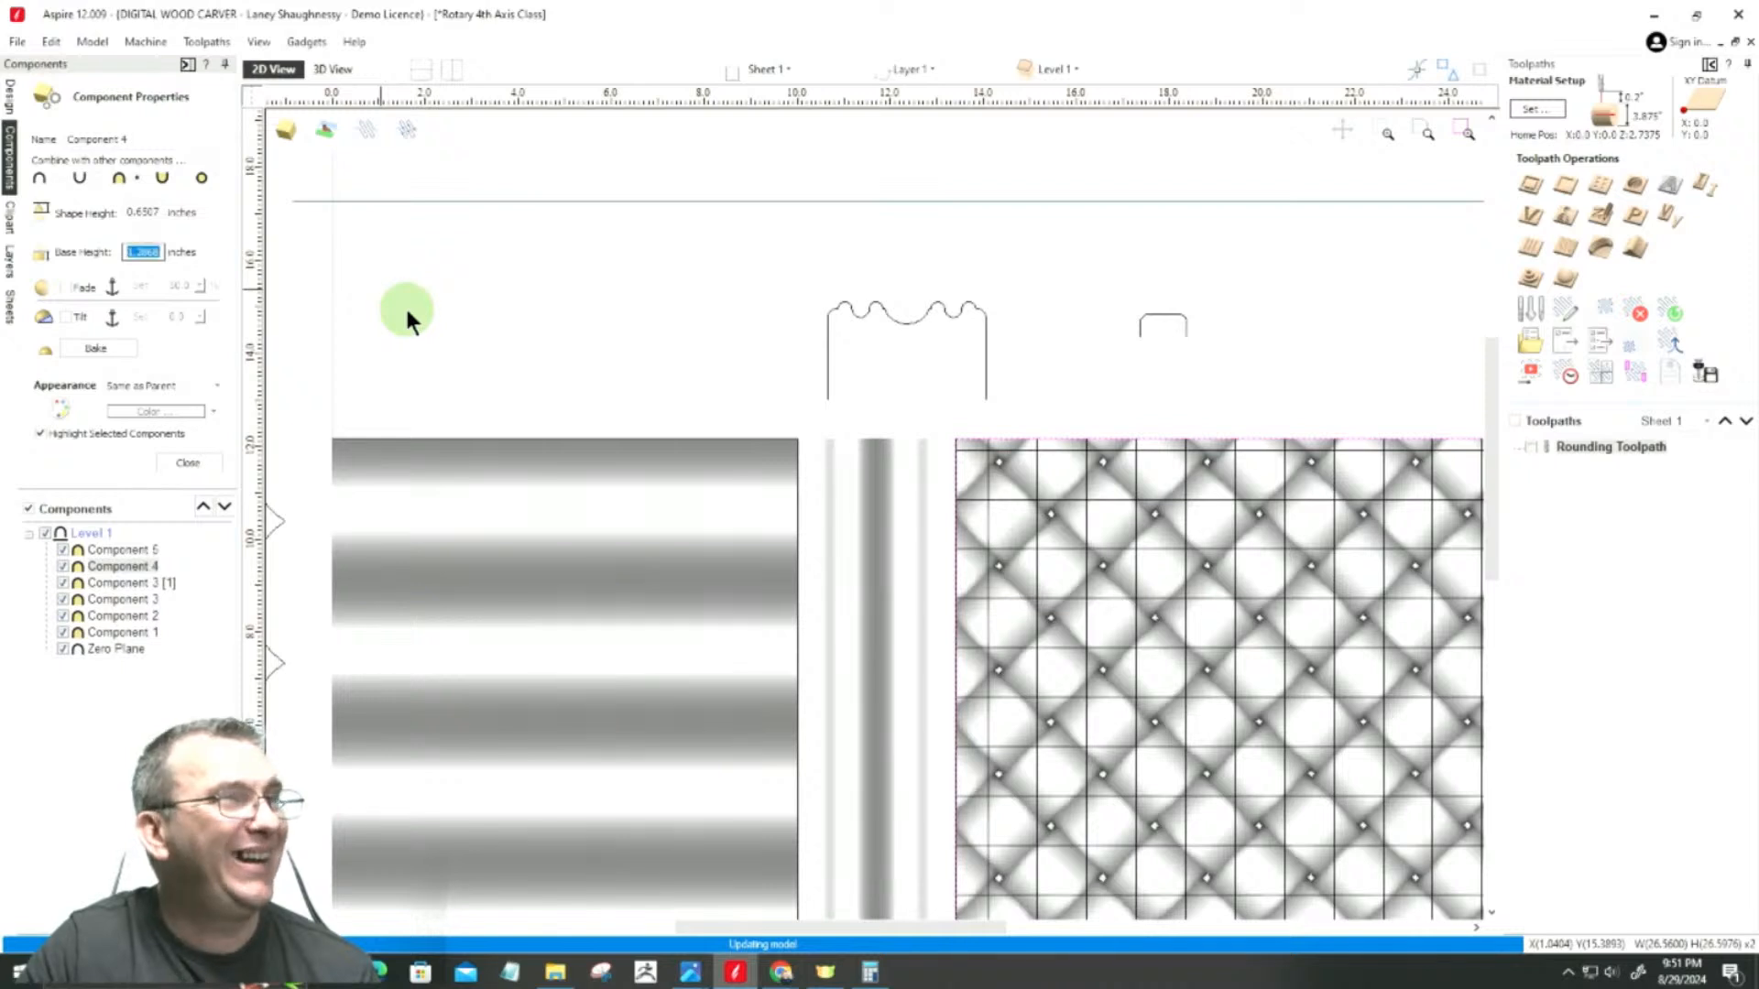
left_click(200, 466)
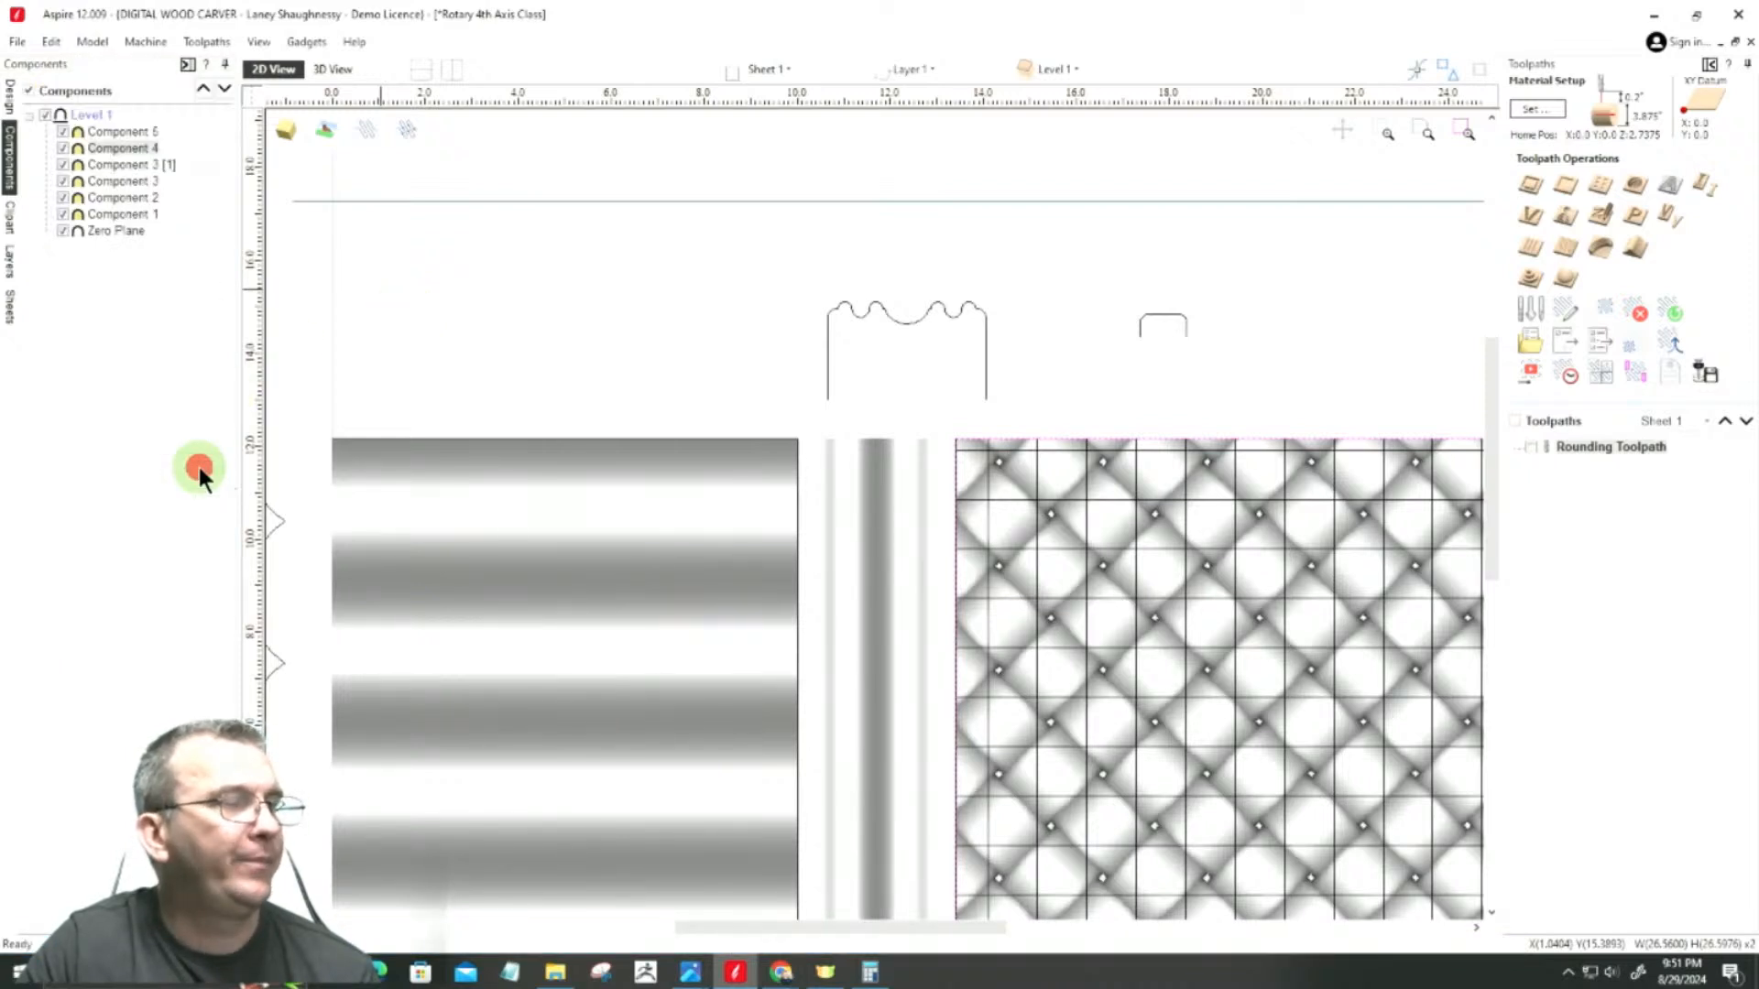
Step: Examine the model in 3D, wrapped and unwrapped flat, checking the weave's height against the neighbouring ring mouldings up close
left_click(335, 70)
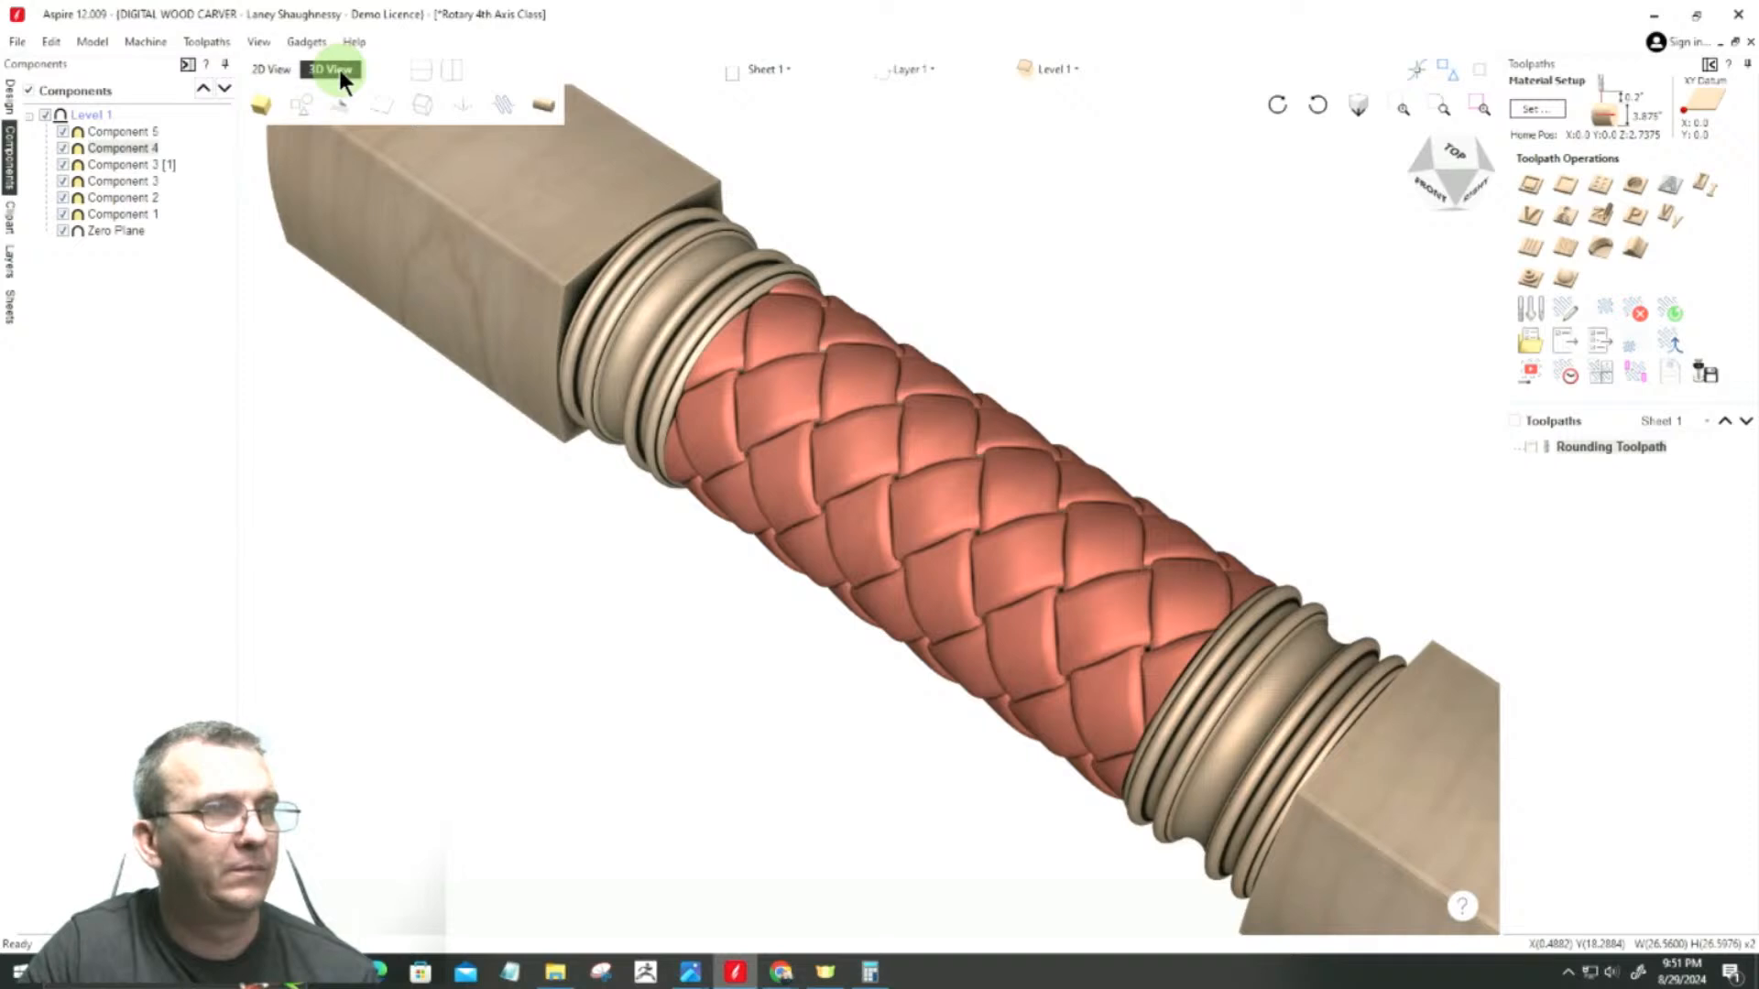
left_click(539, 115)
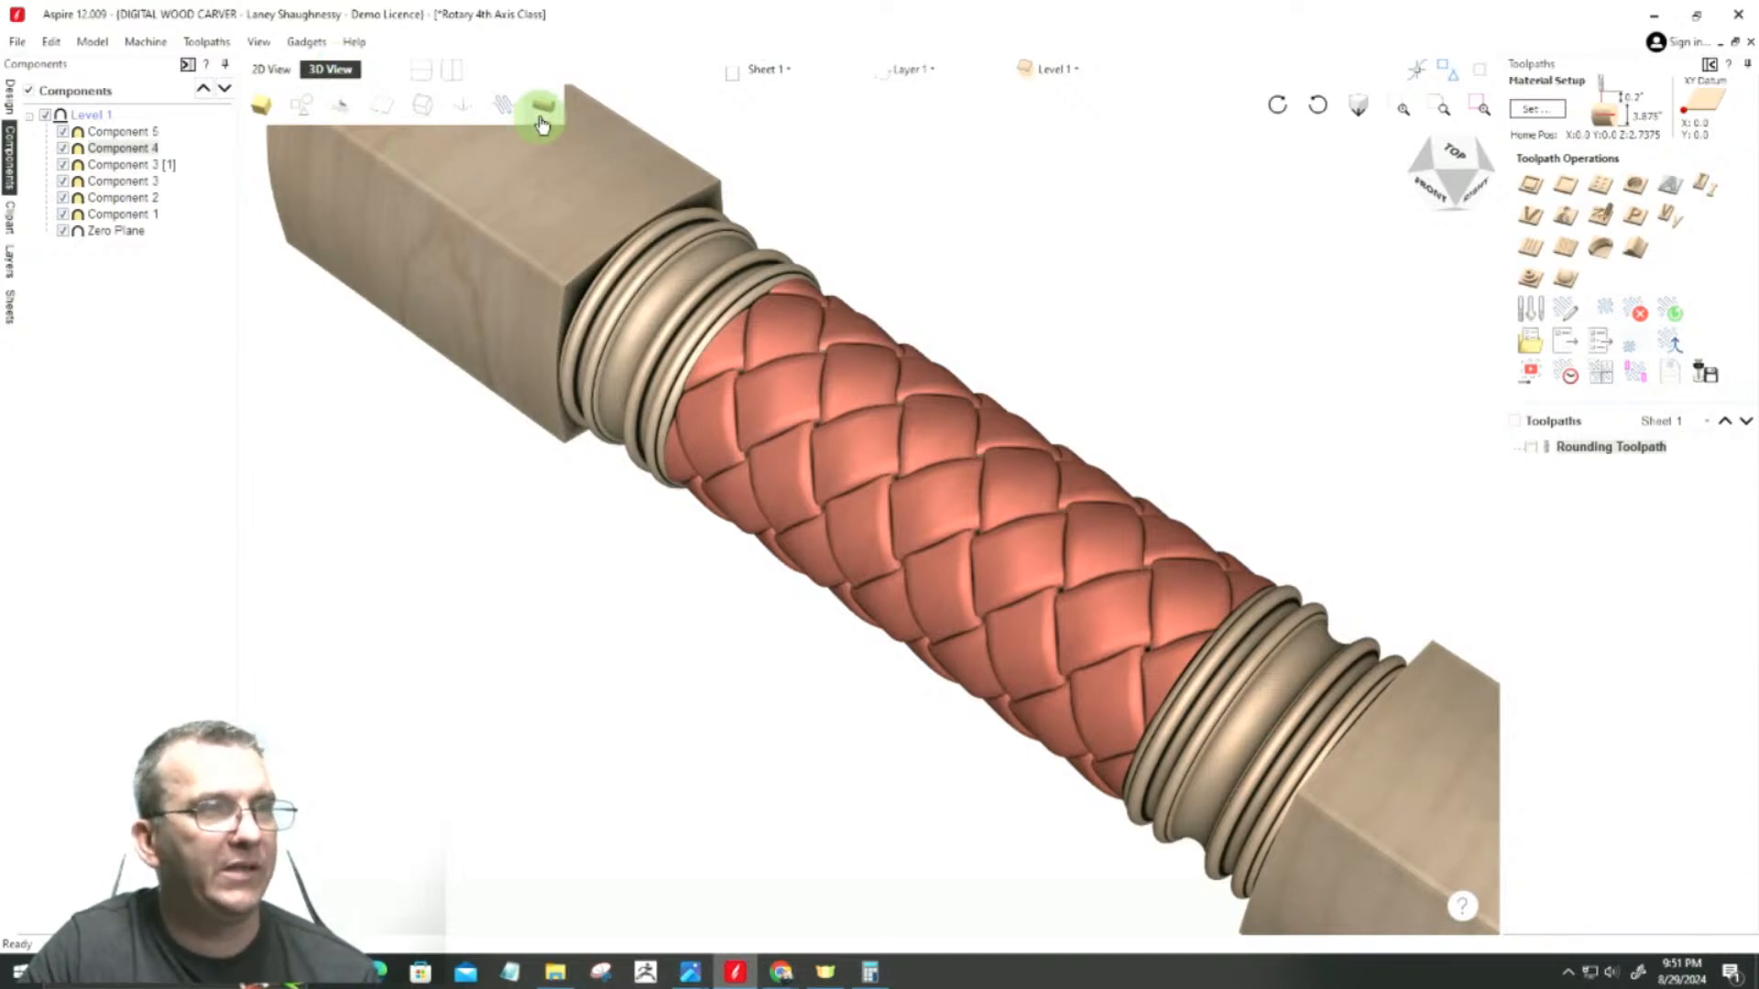
left_click(1429, 176)
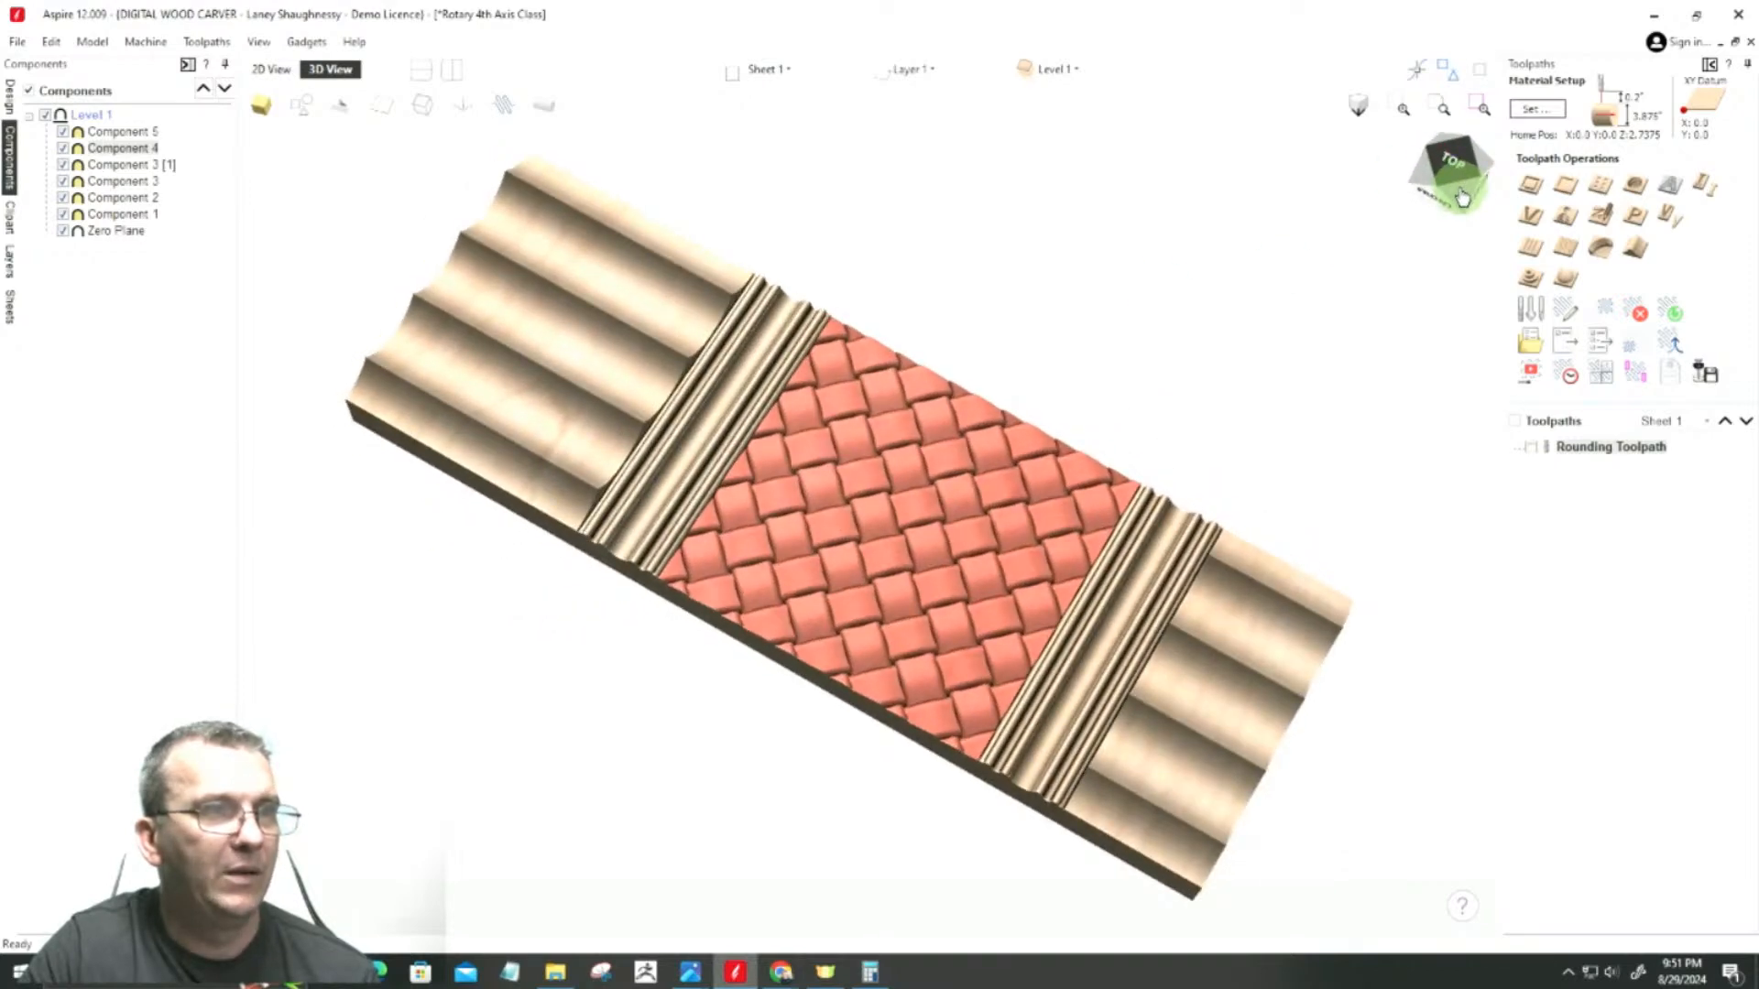
scroll(958, 496, "up", 3)
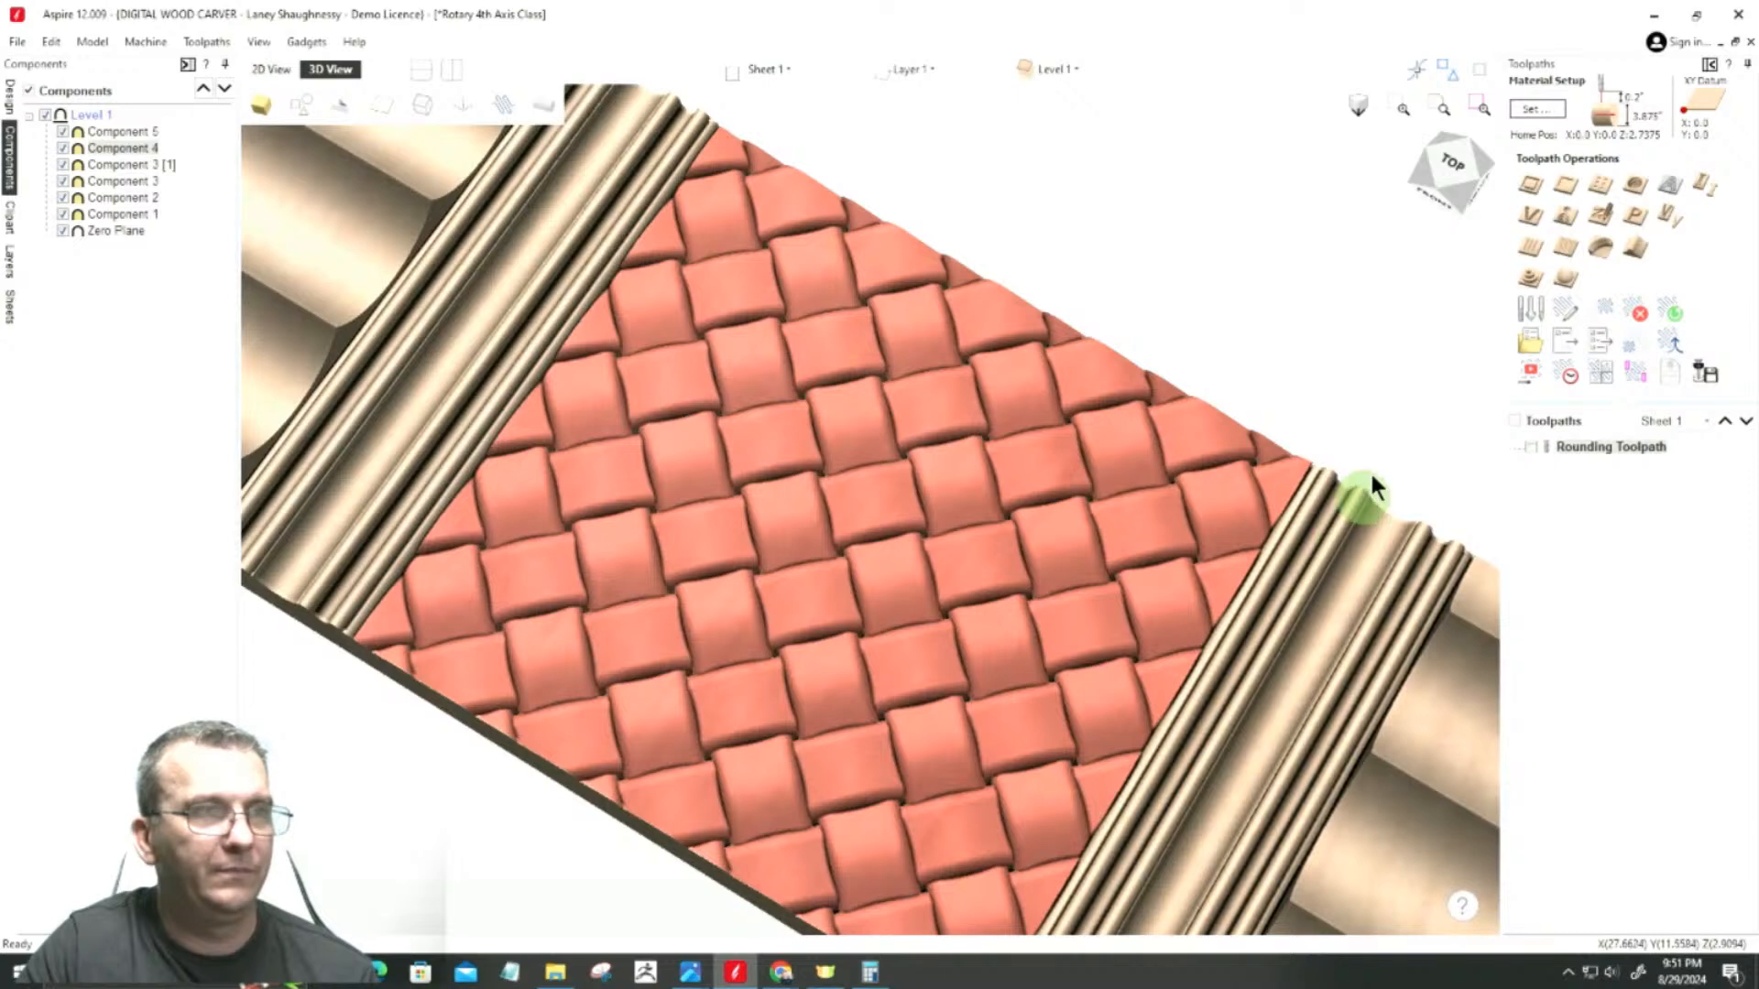
left_click_drag(1452, 234, 1393, 262)
left_click(1453, 166)
mouse_move(1454, 168)
left_mouse_down()
mouse_move(1451, 145)
mouse_move(1445, 160)
left_mouse_up()
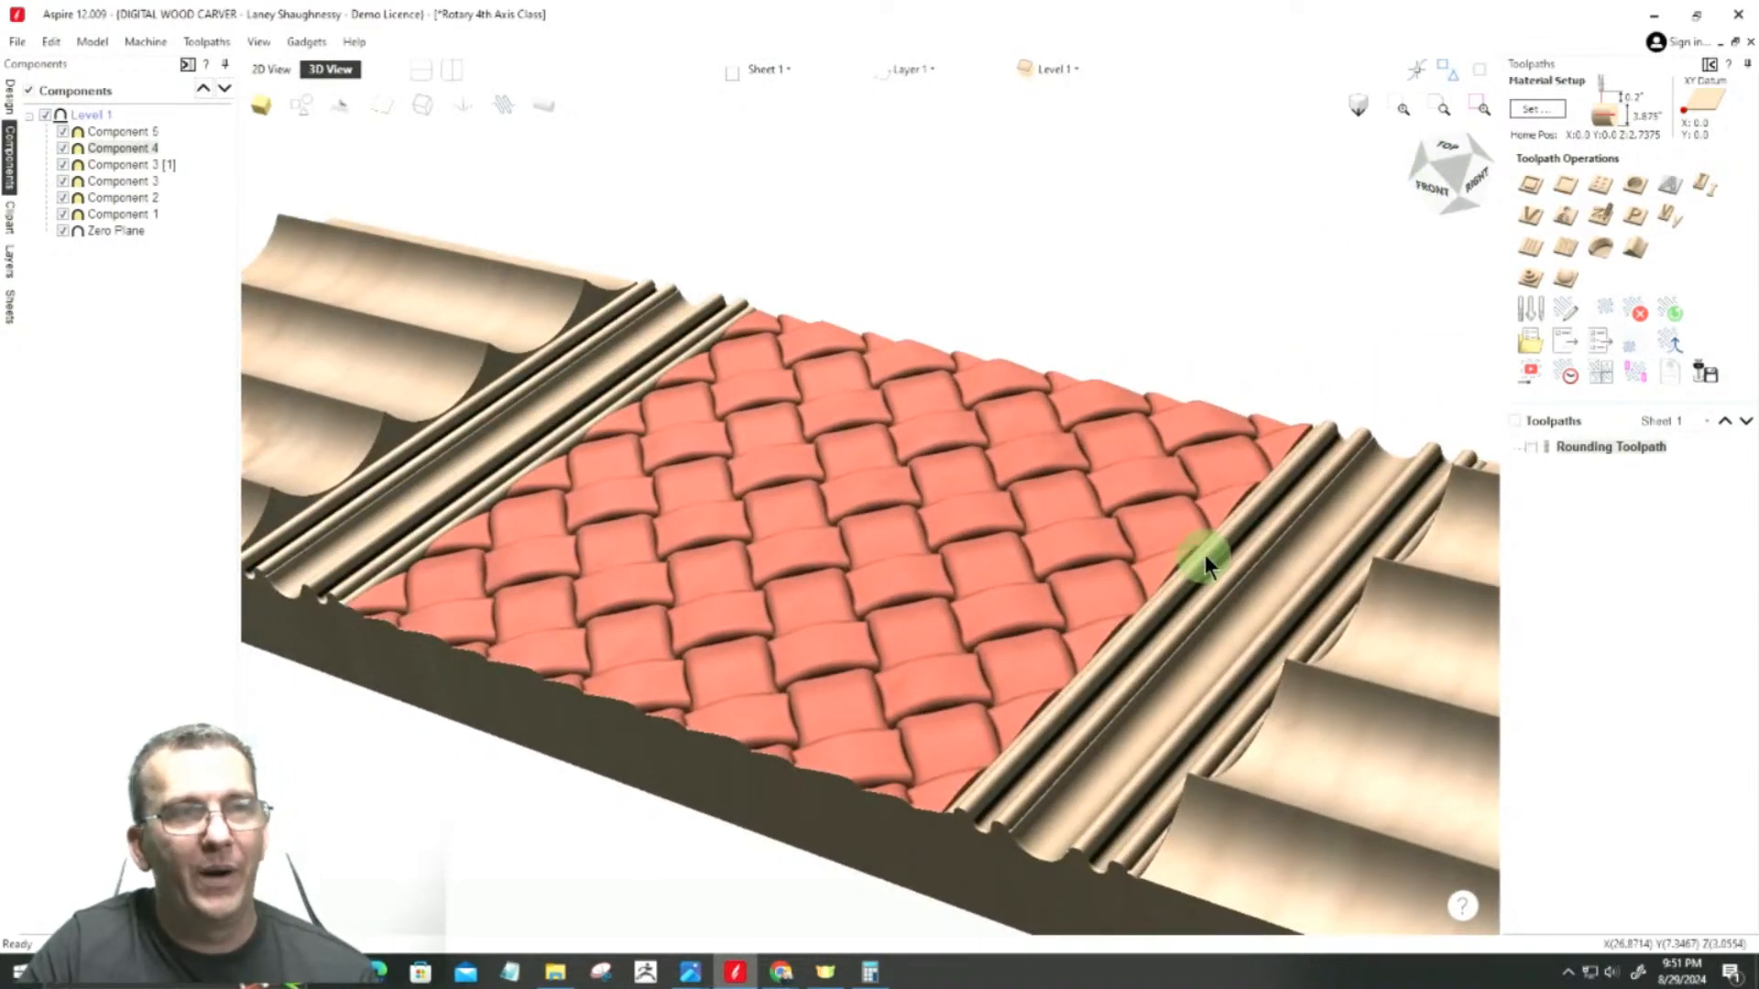
scroll(1207, 548, "up", 2)
scroll(1205, 499, "up", 2)
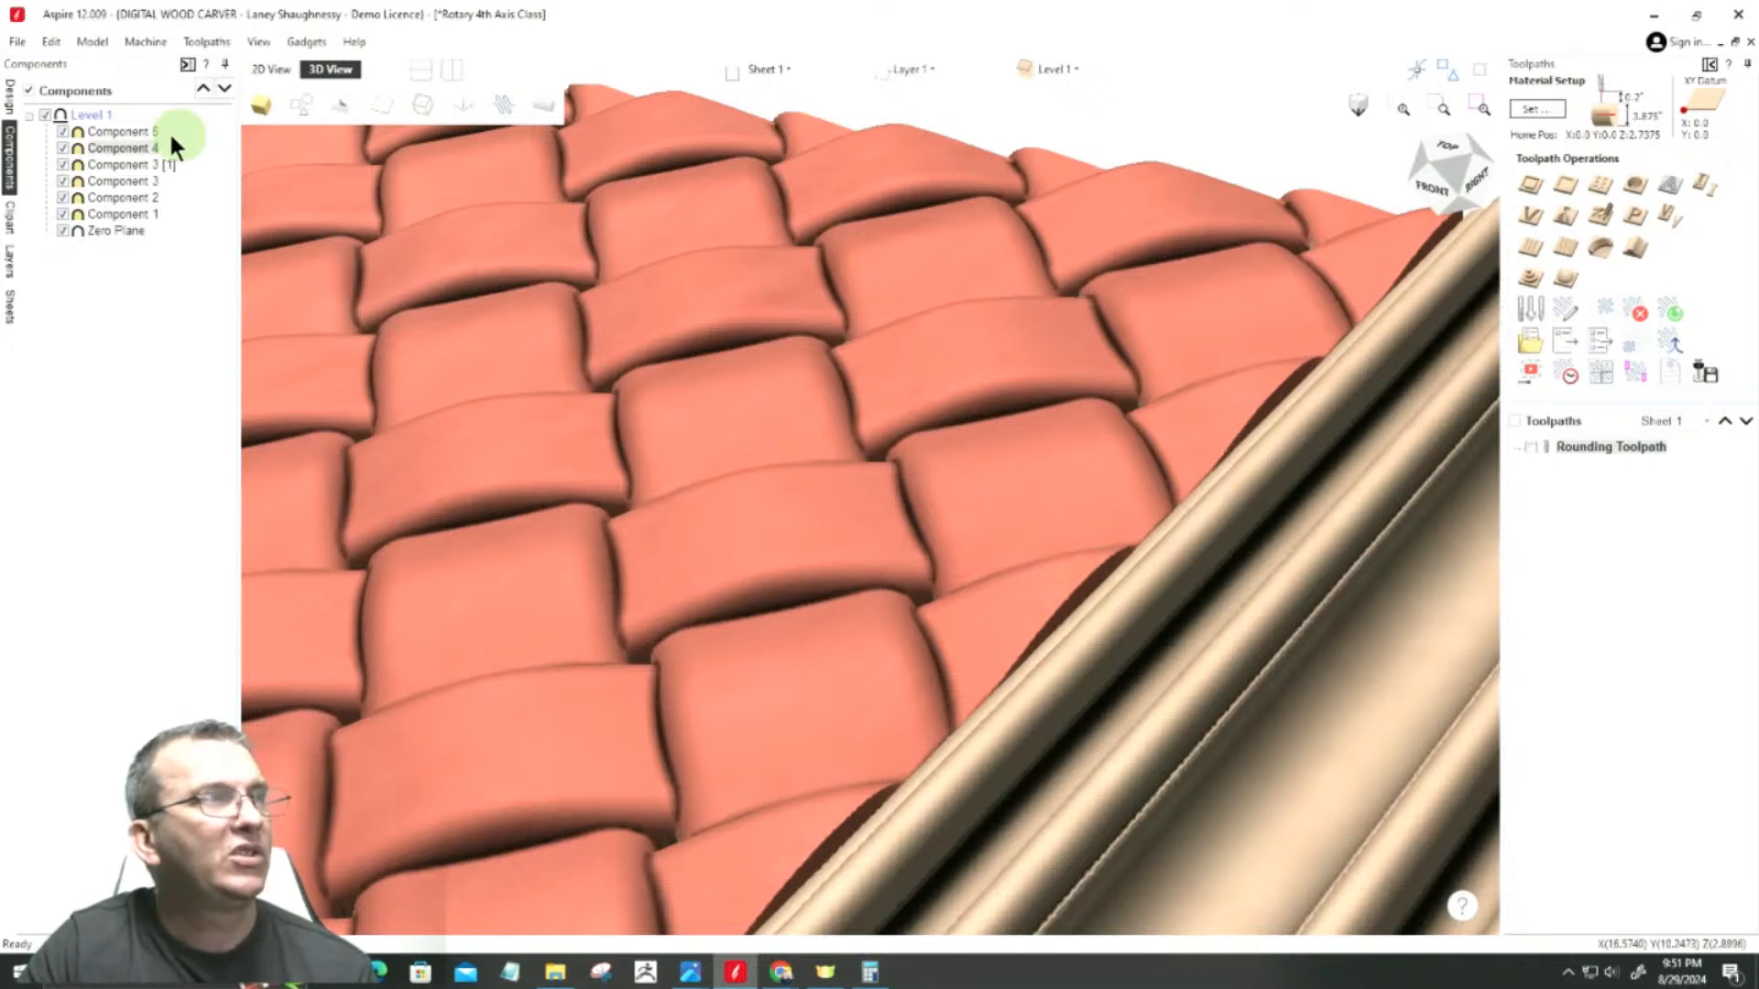
Step: Reopen the properties of the woven Component 4 and set its shape height to 0.625 inches
left_click(114, 148)
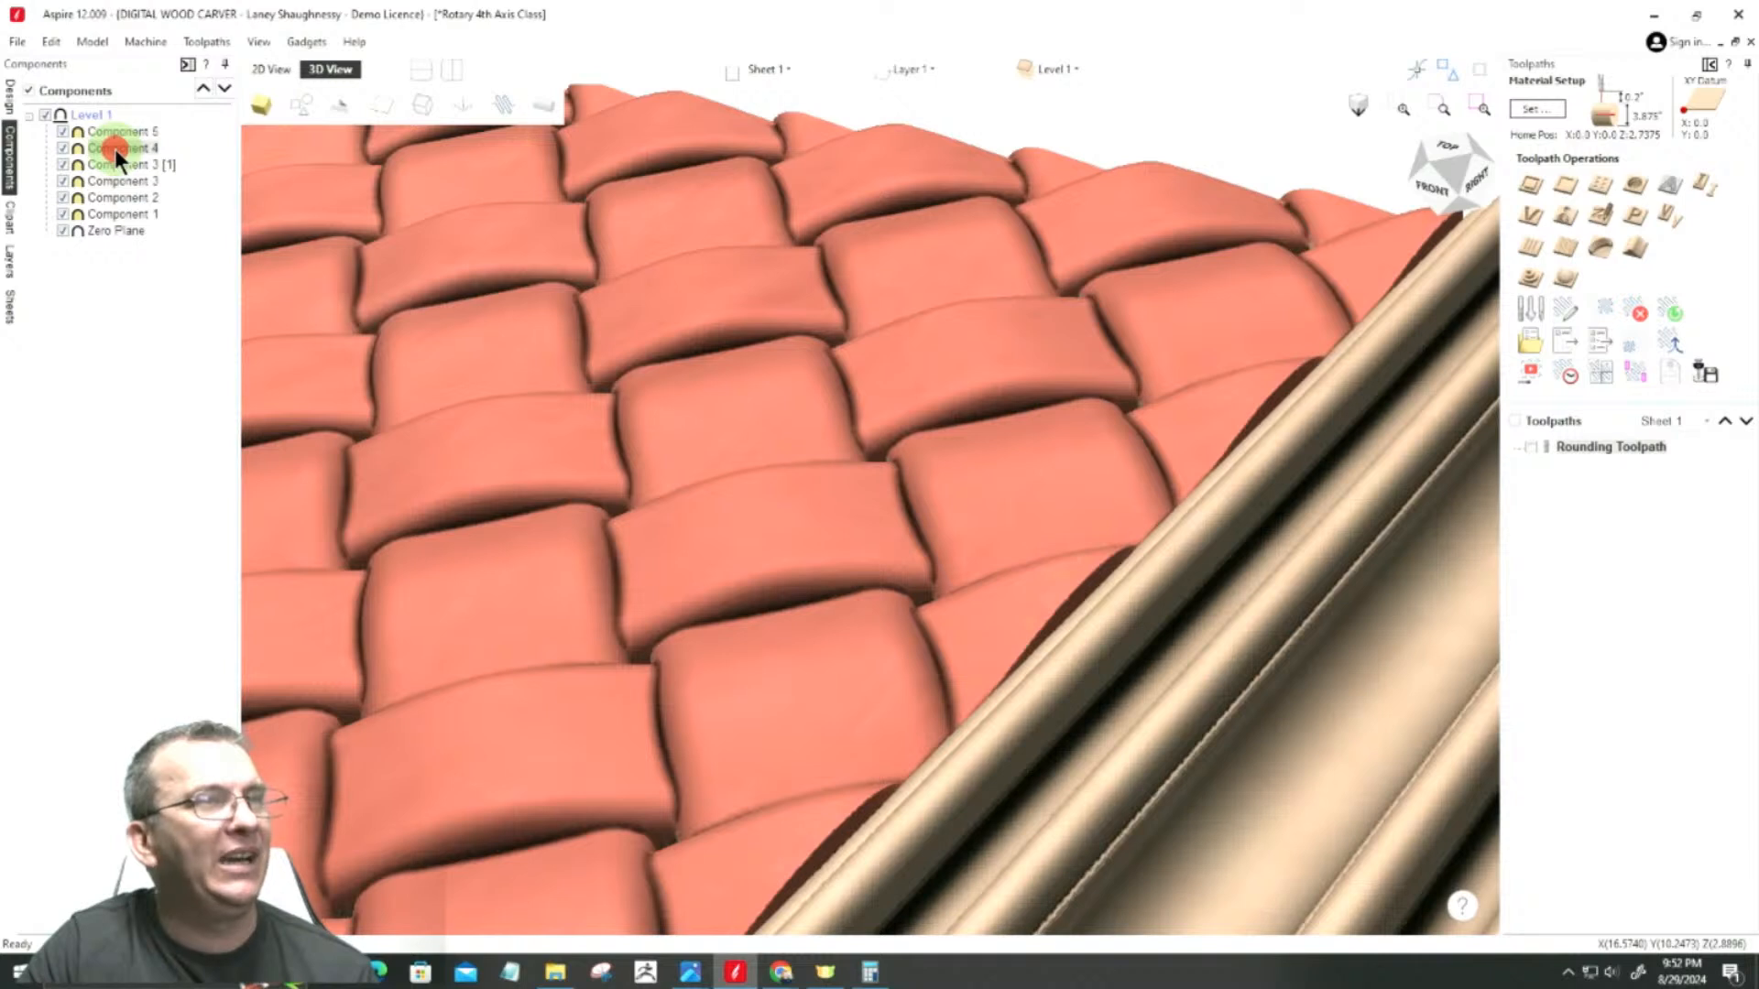
double_click(114, 149)
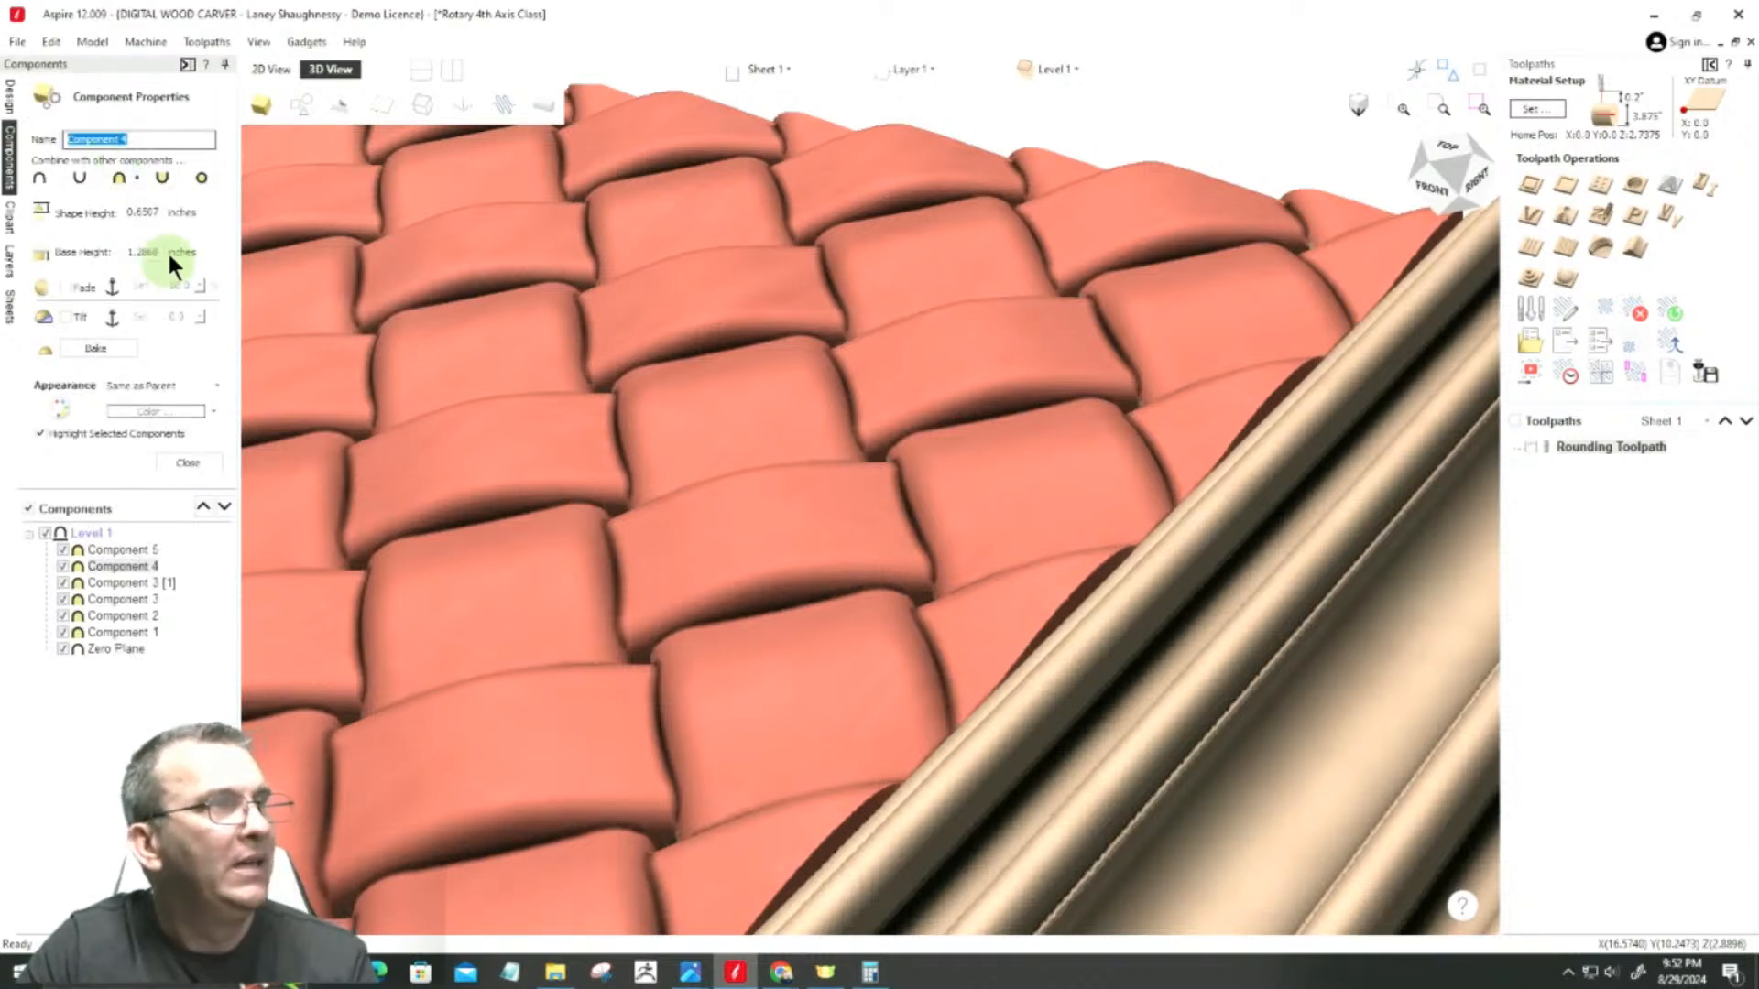
left_click_drag(142, 212, 165, 214)
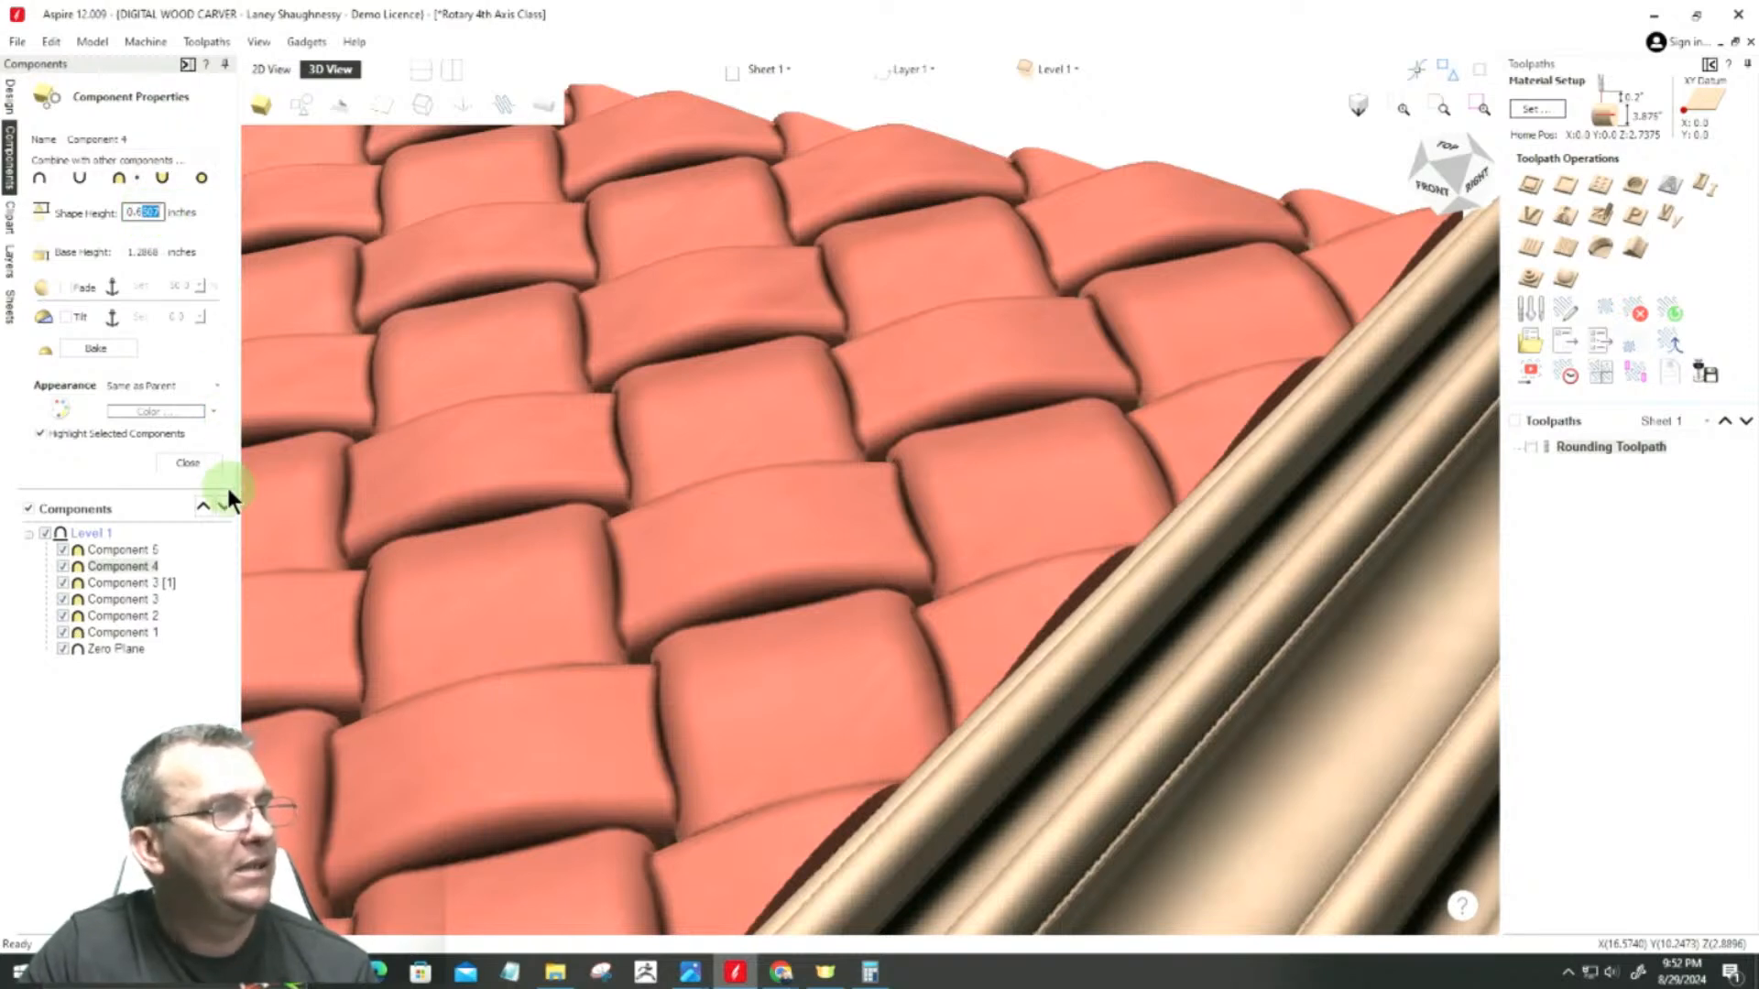
type("25")
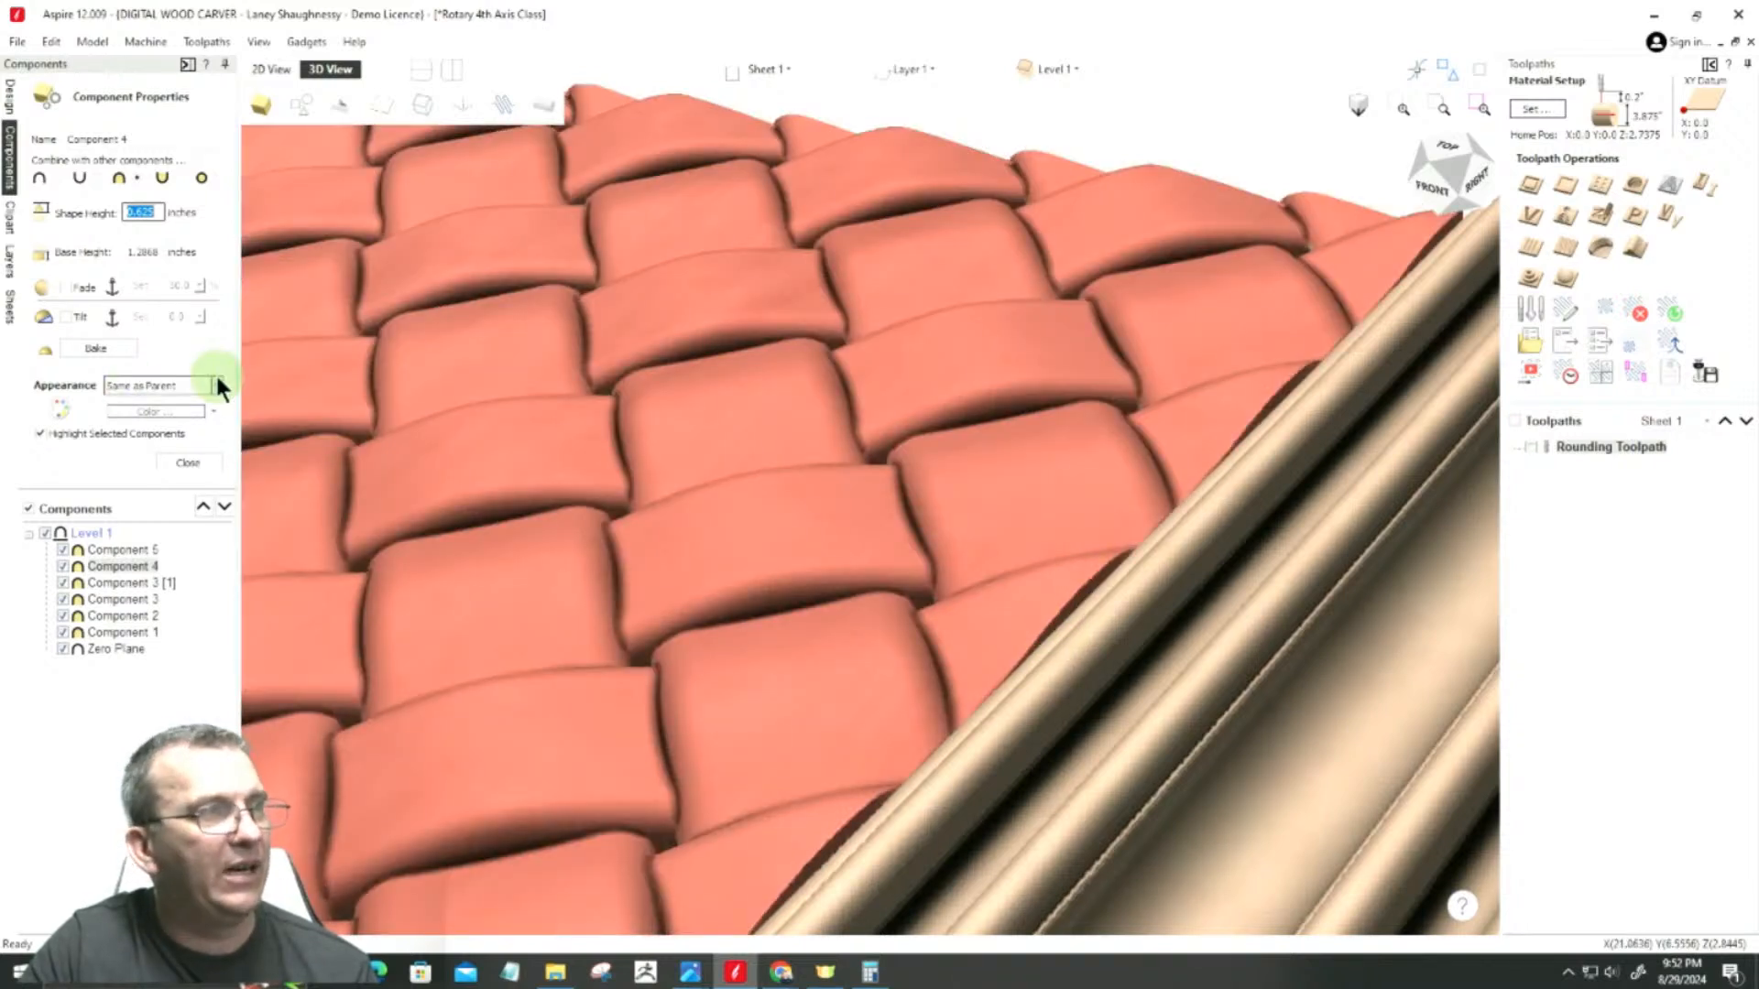
Step: Set Component 4's base height to 1.275 inches
left_click(148, 252)
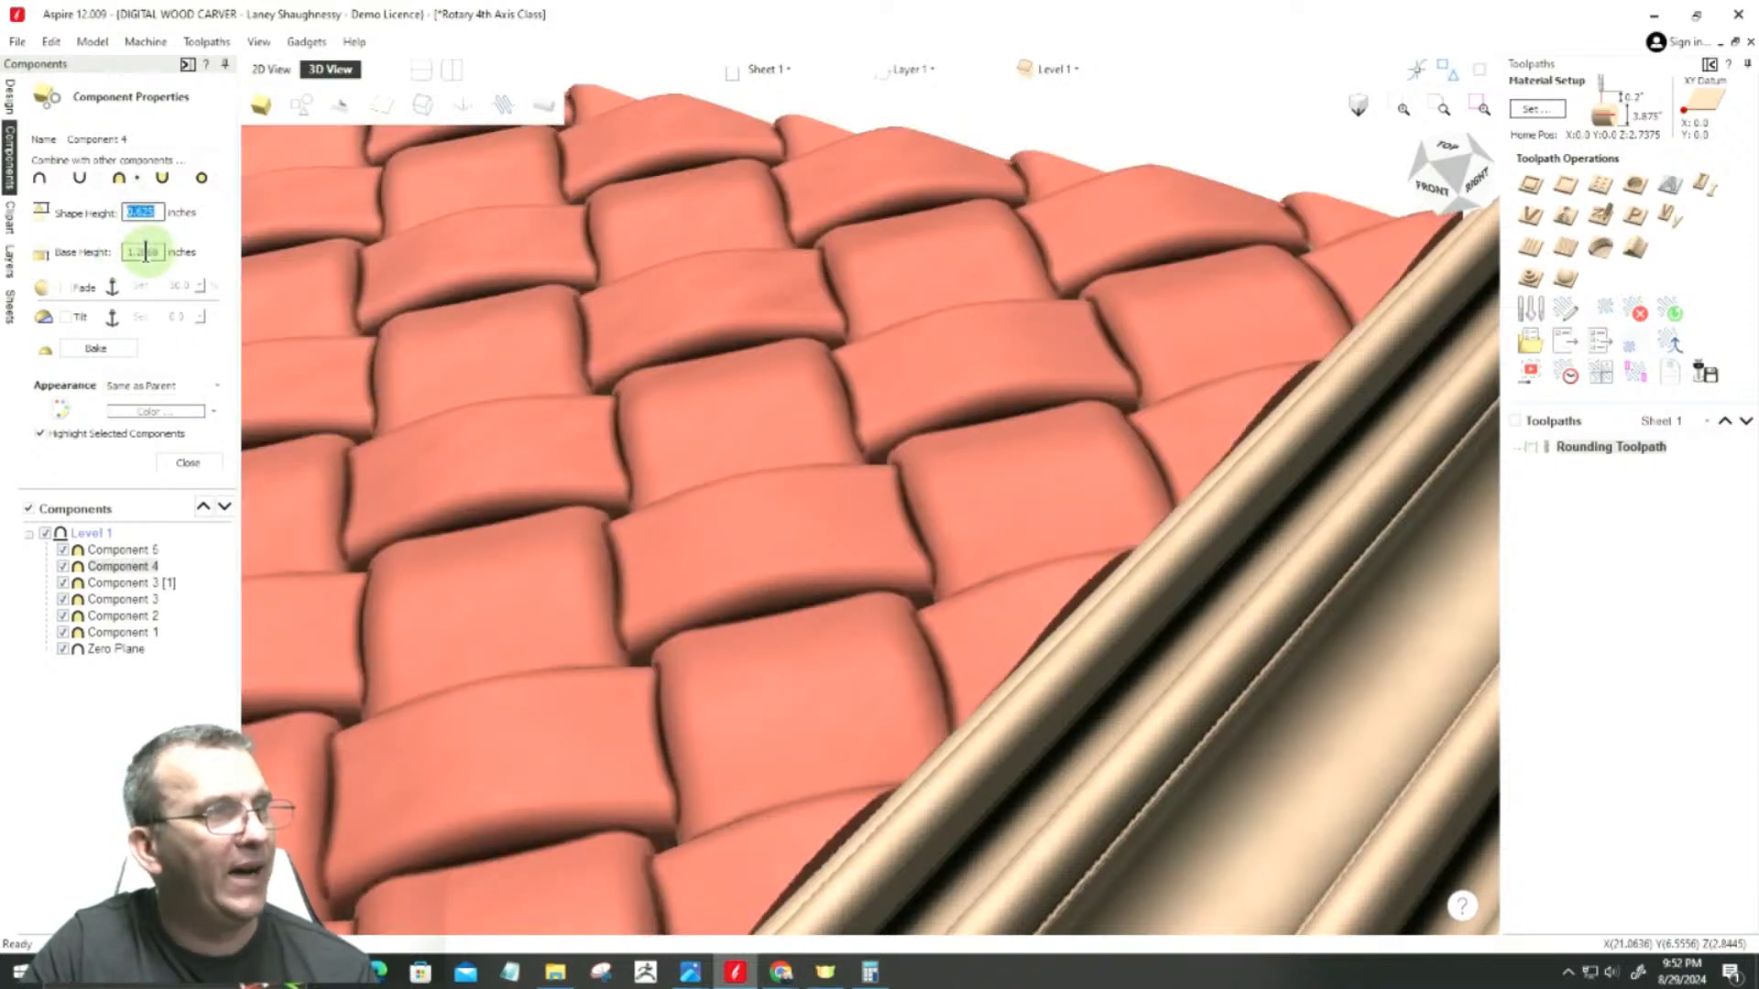
left_click_drag(145, 253, 161, 253)
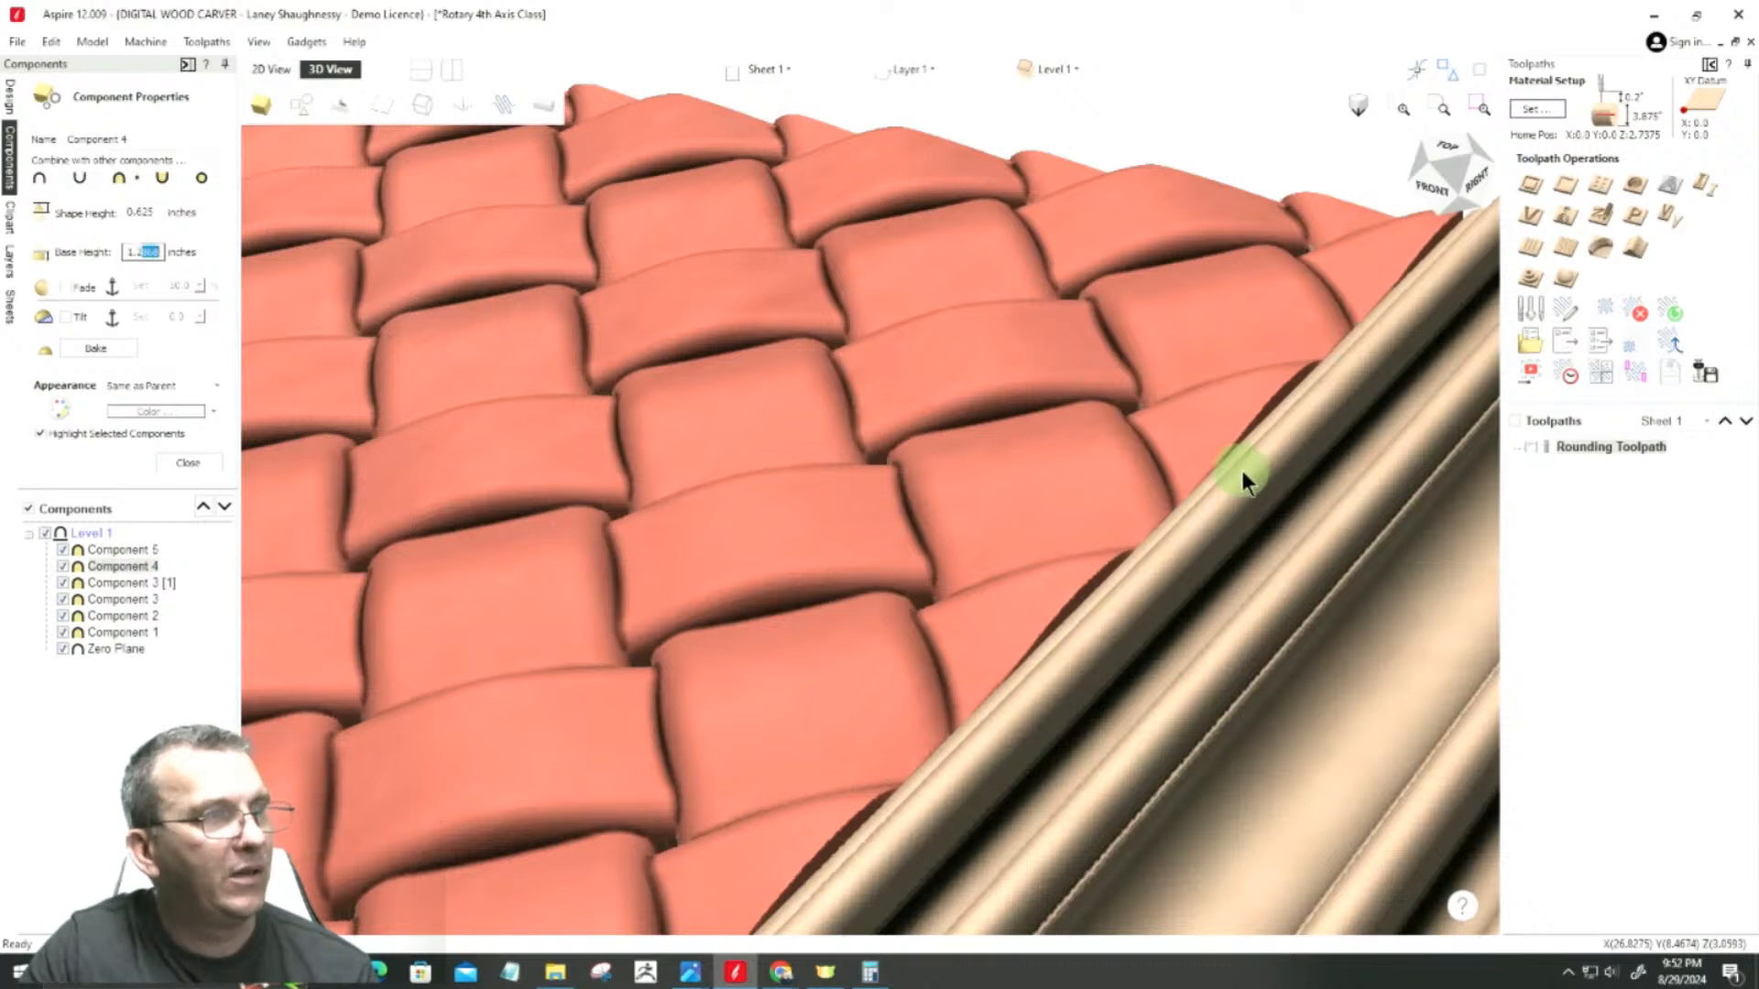
type("75")
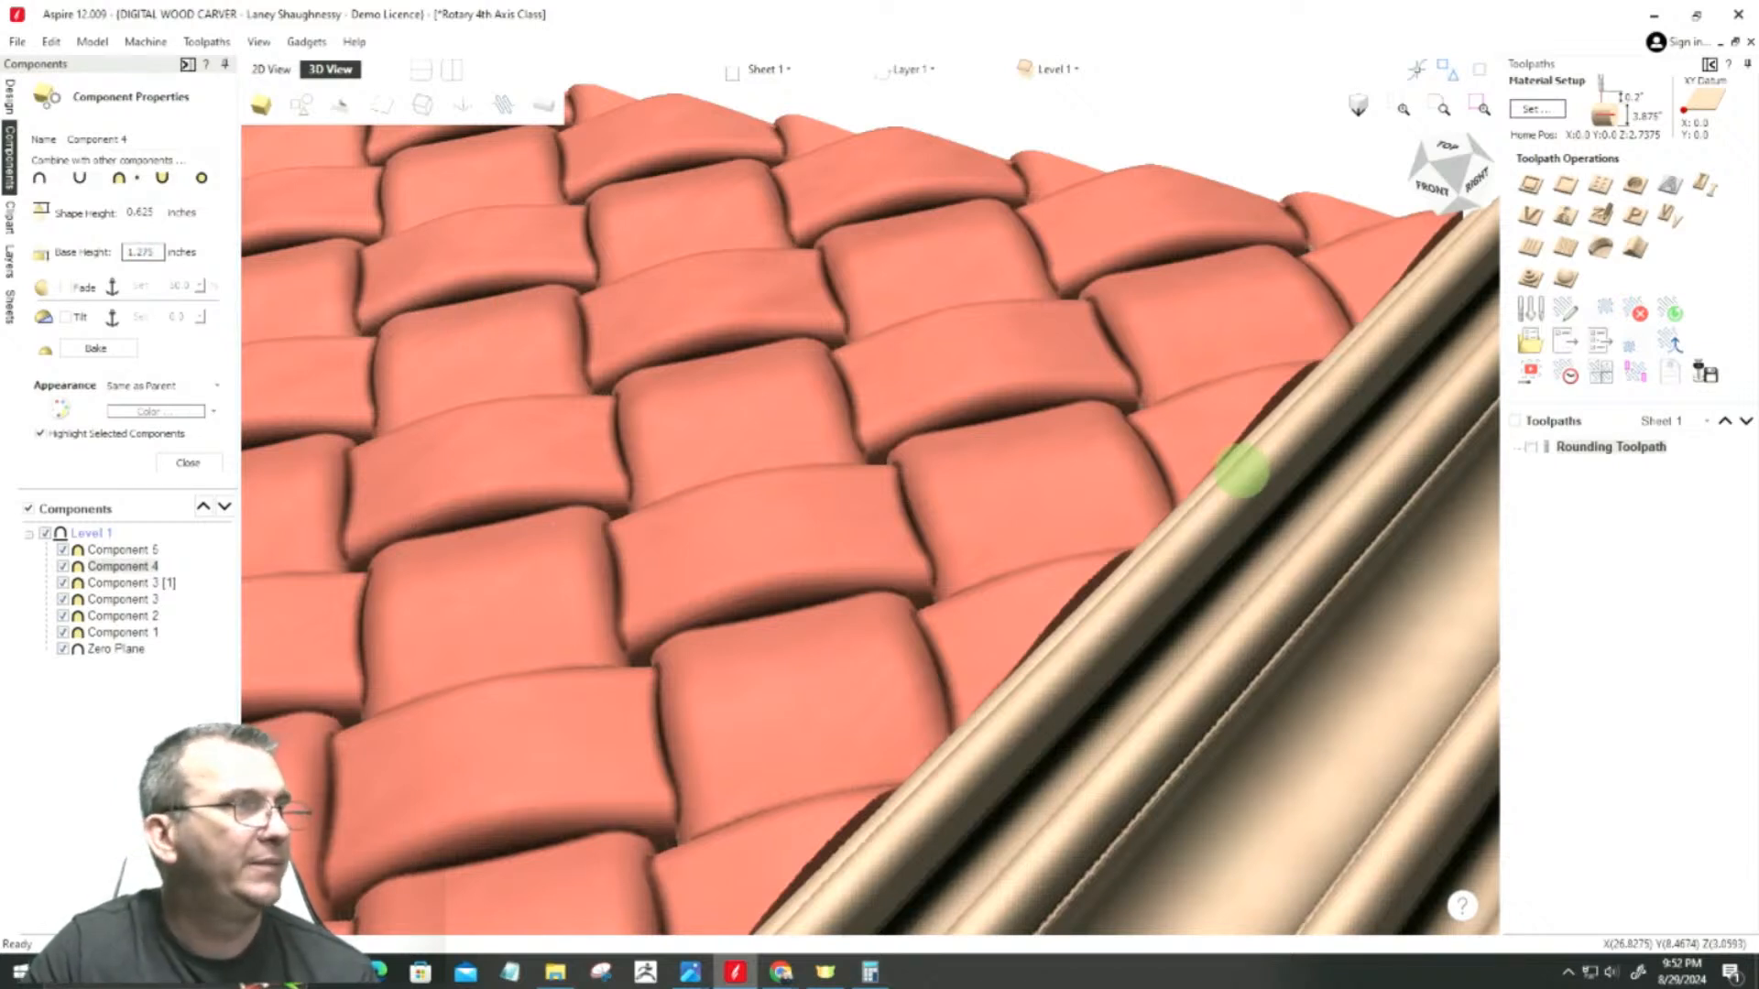
key("Return")
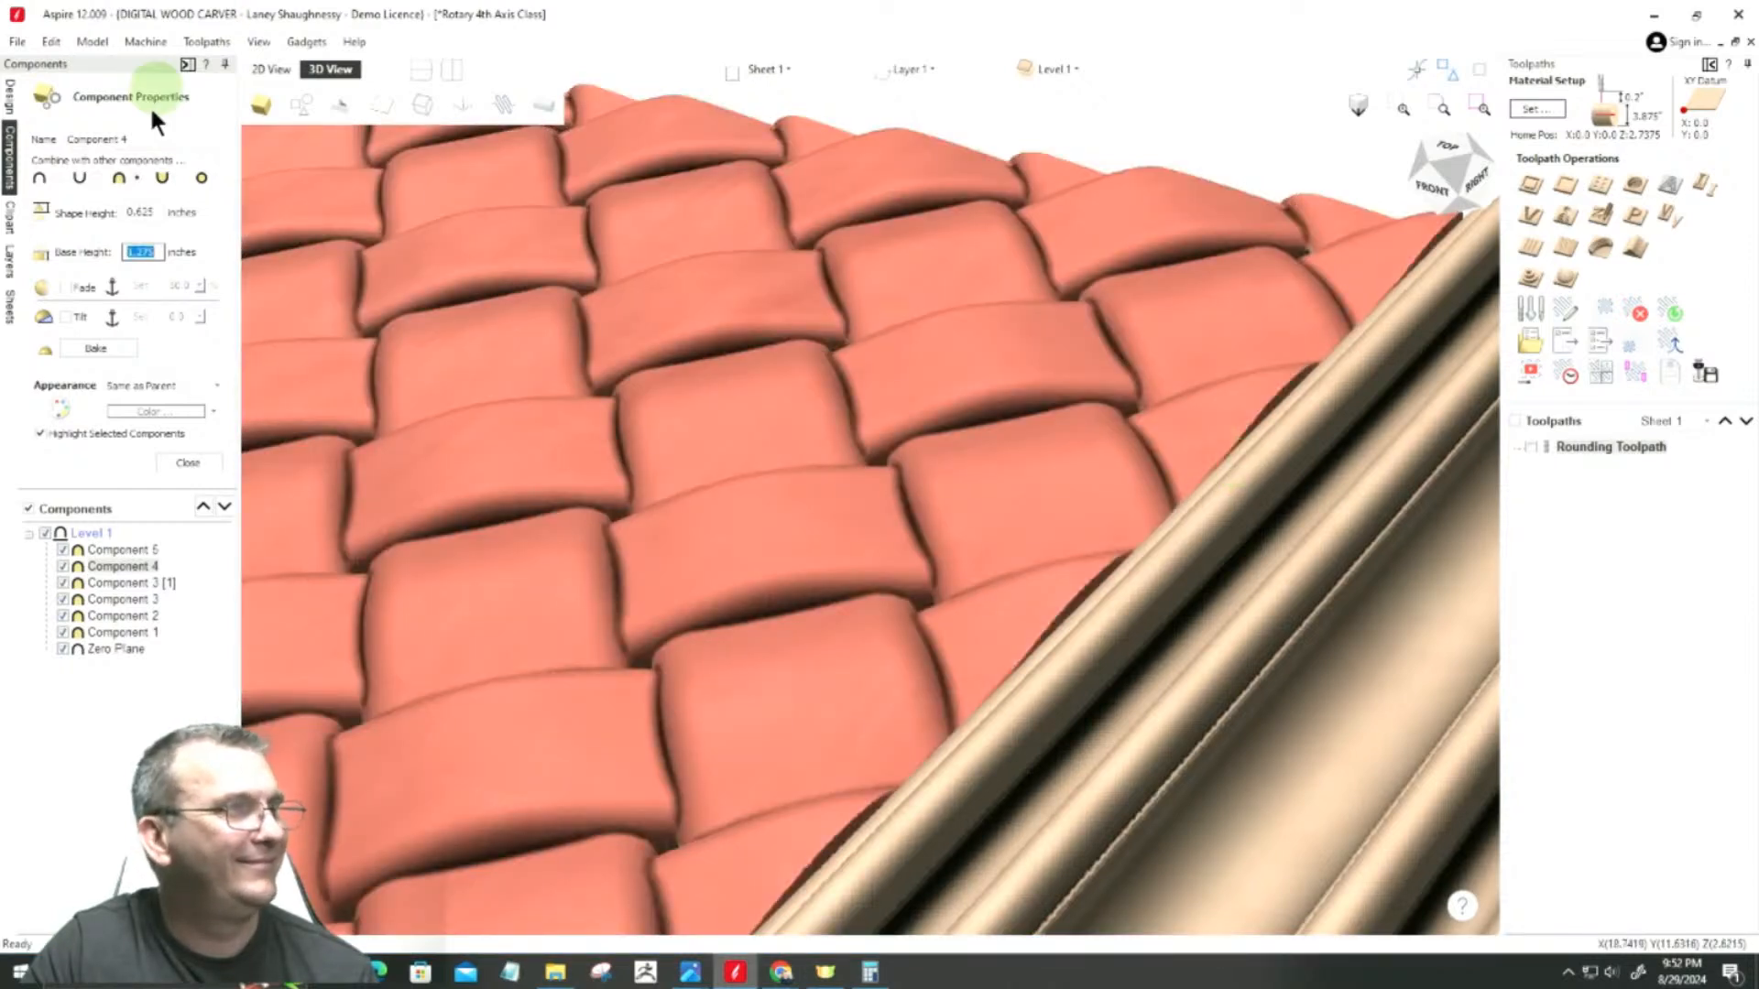
Step: Set the base height of the woven Component 4 to 1.215 inches
left_click(138, 251)
double_click(142, 252)
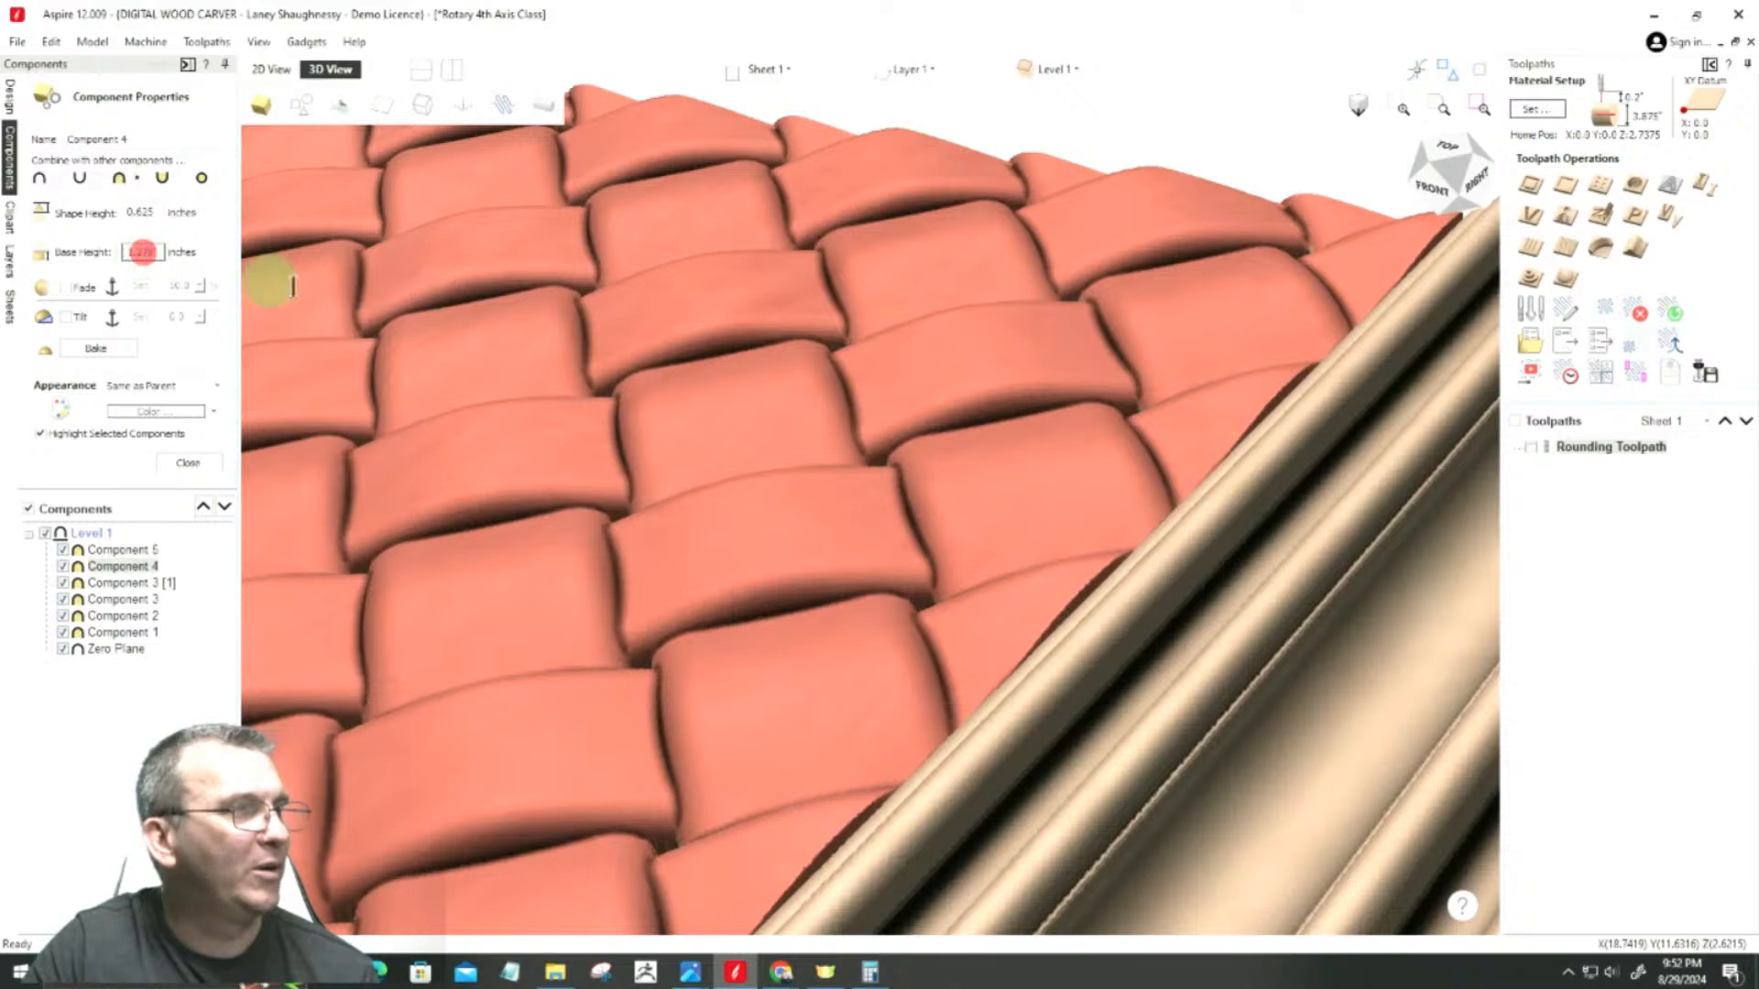
type("21")
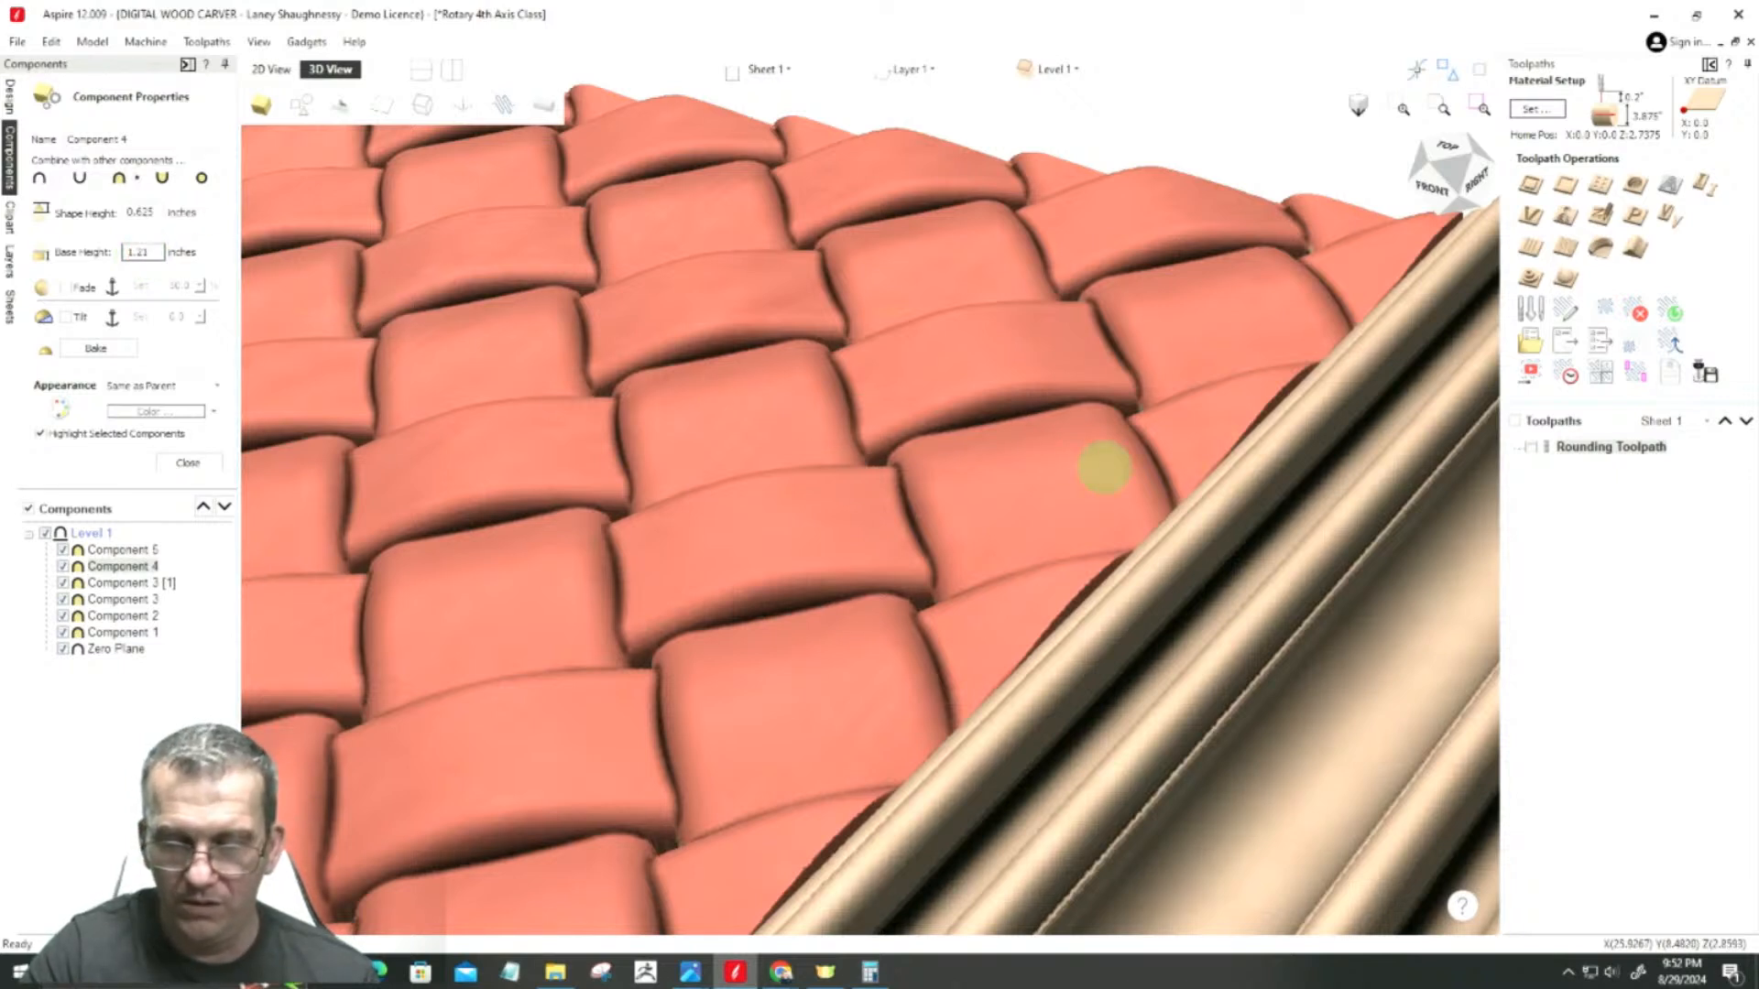
type("5")
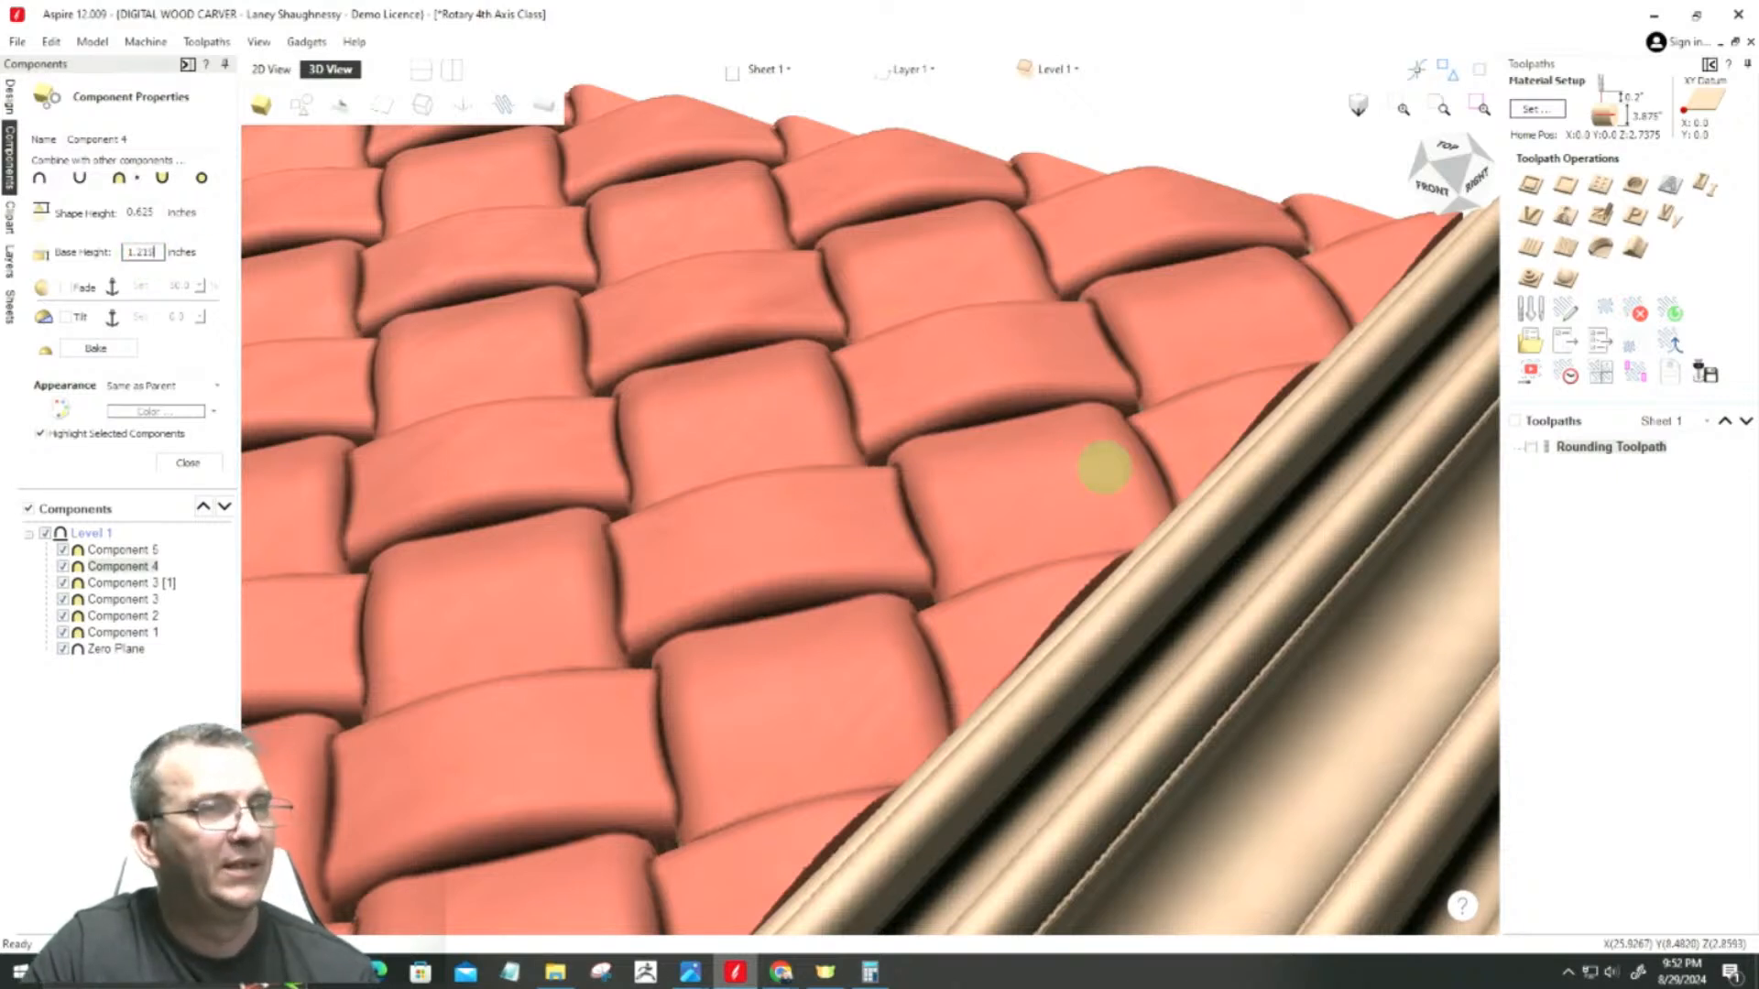
key("Return")
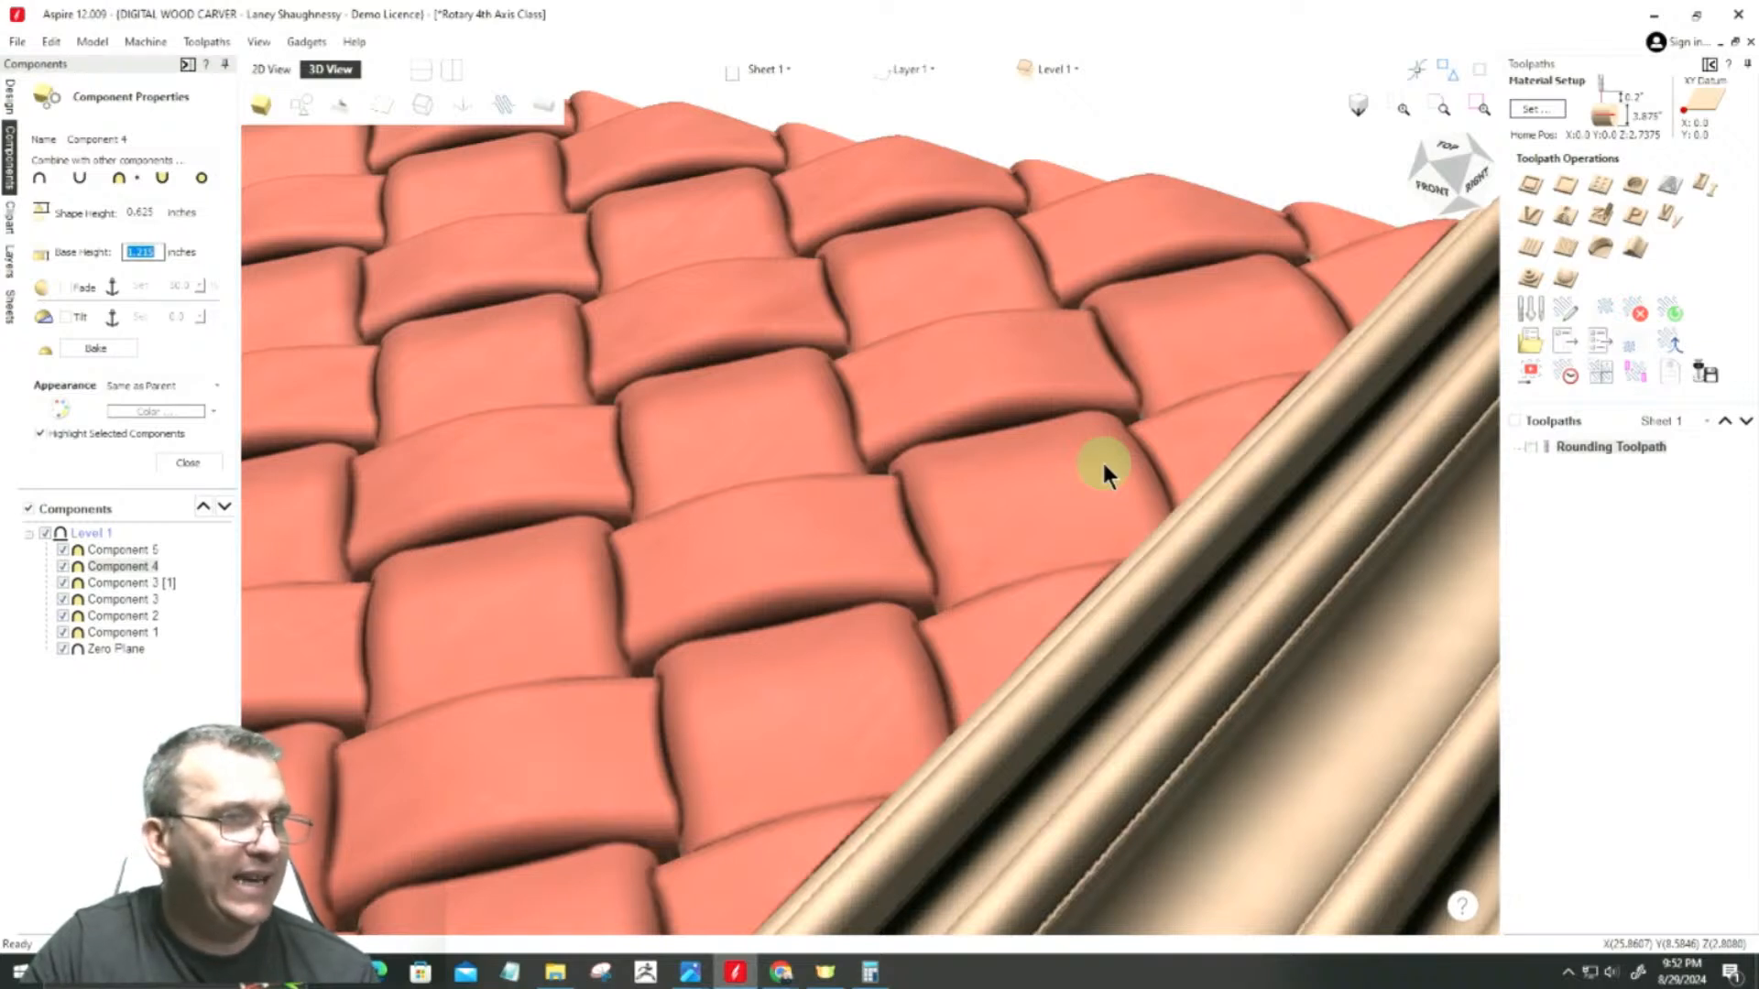
Step: Set Component 4's shape height to 0.5625 inches
double_click(138, 212)
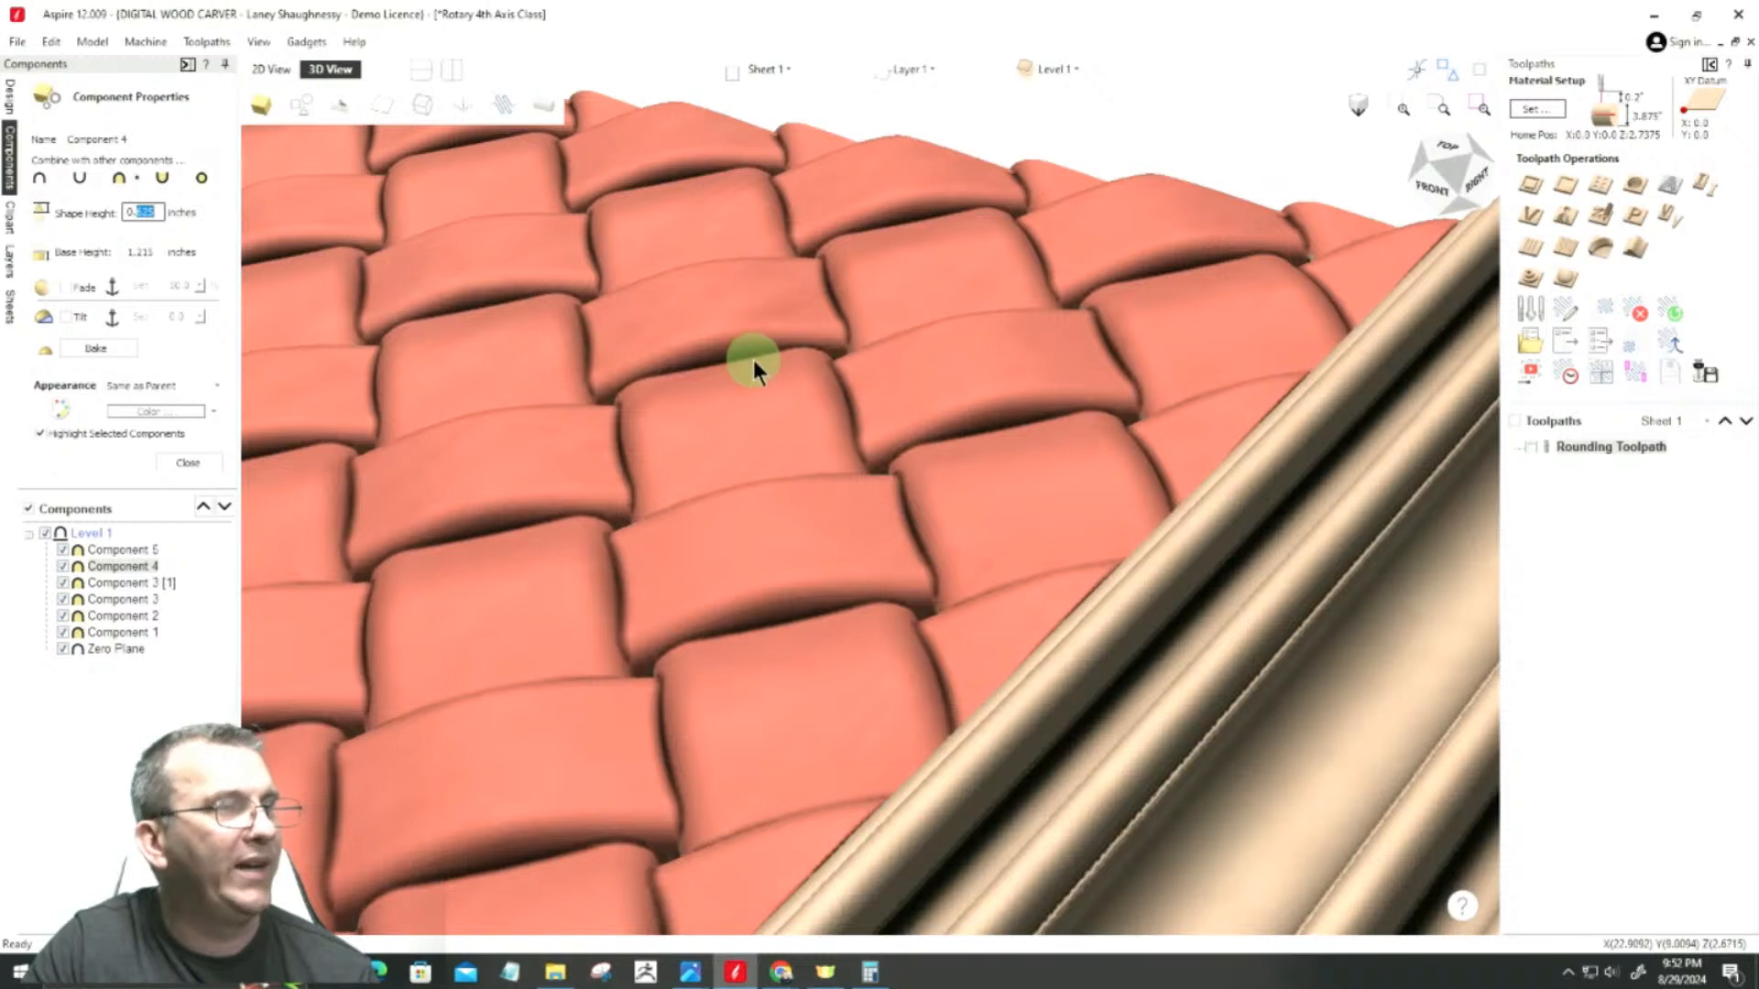
type("5625")
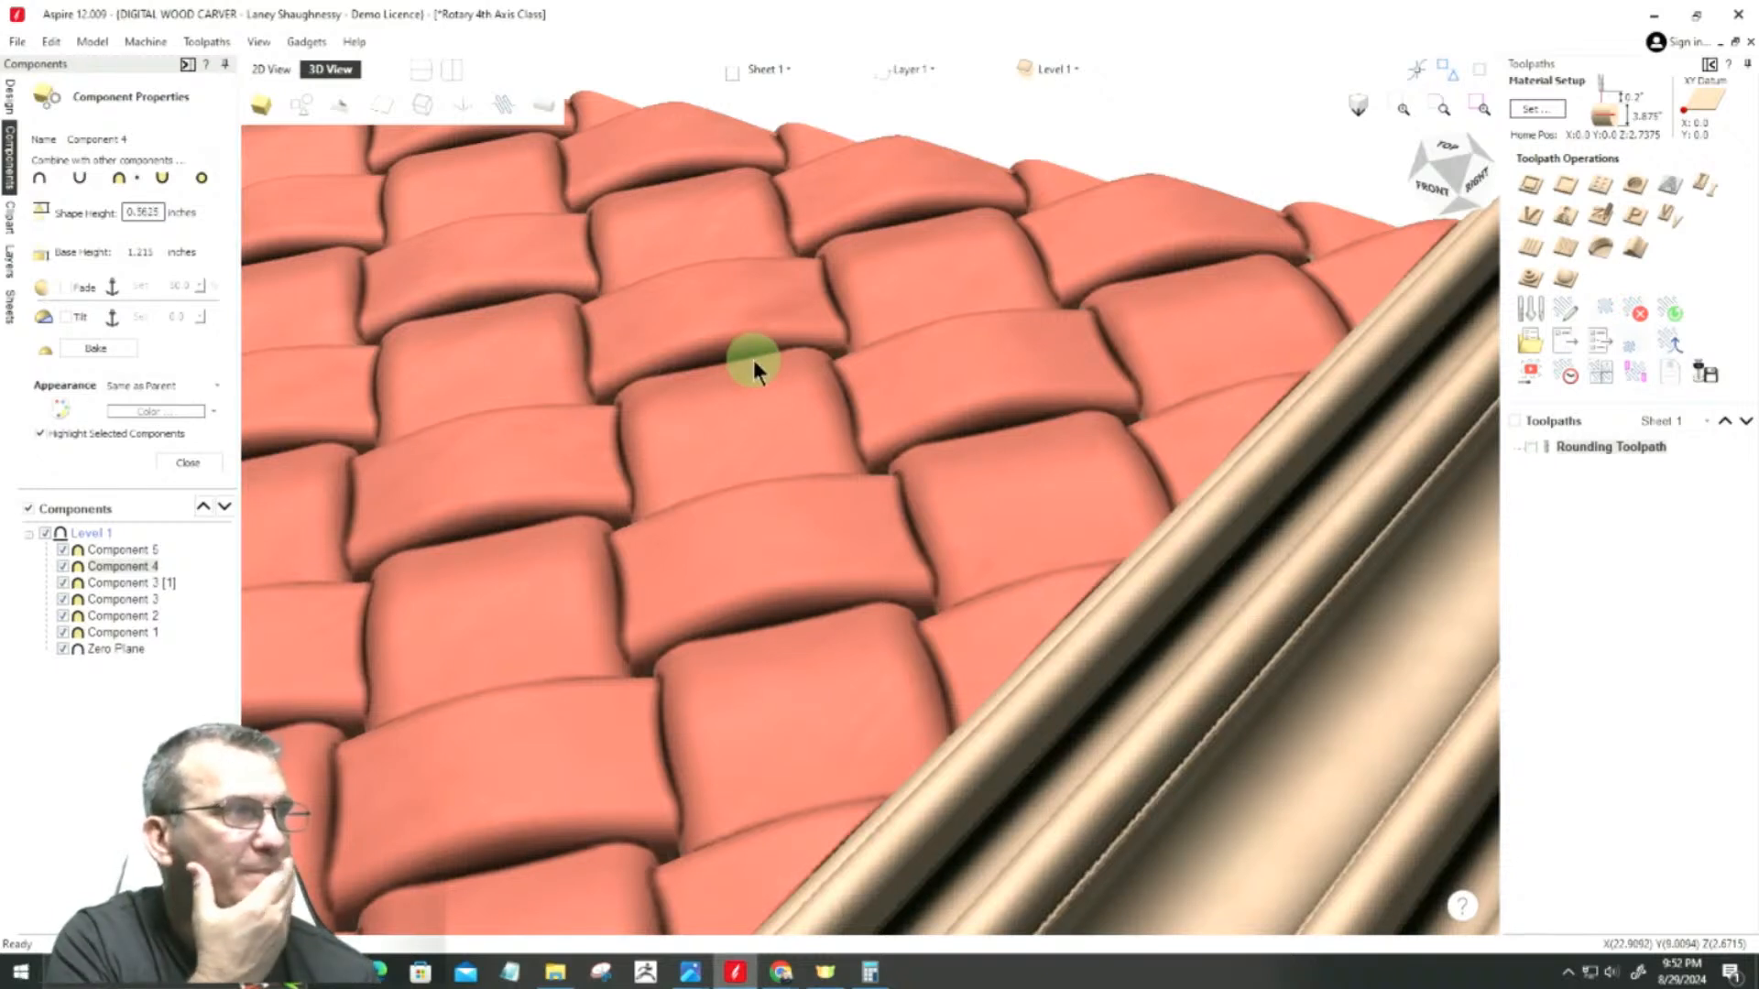
key("Return")
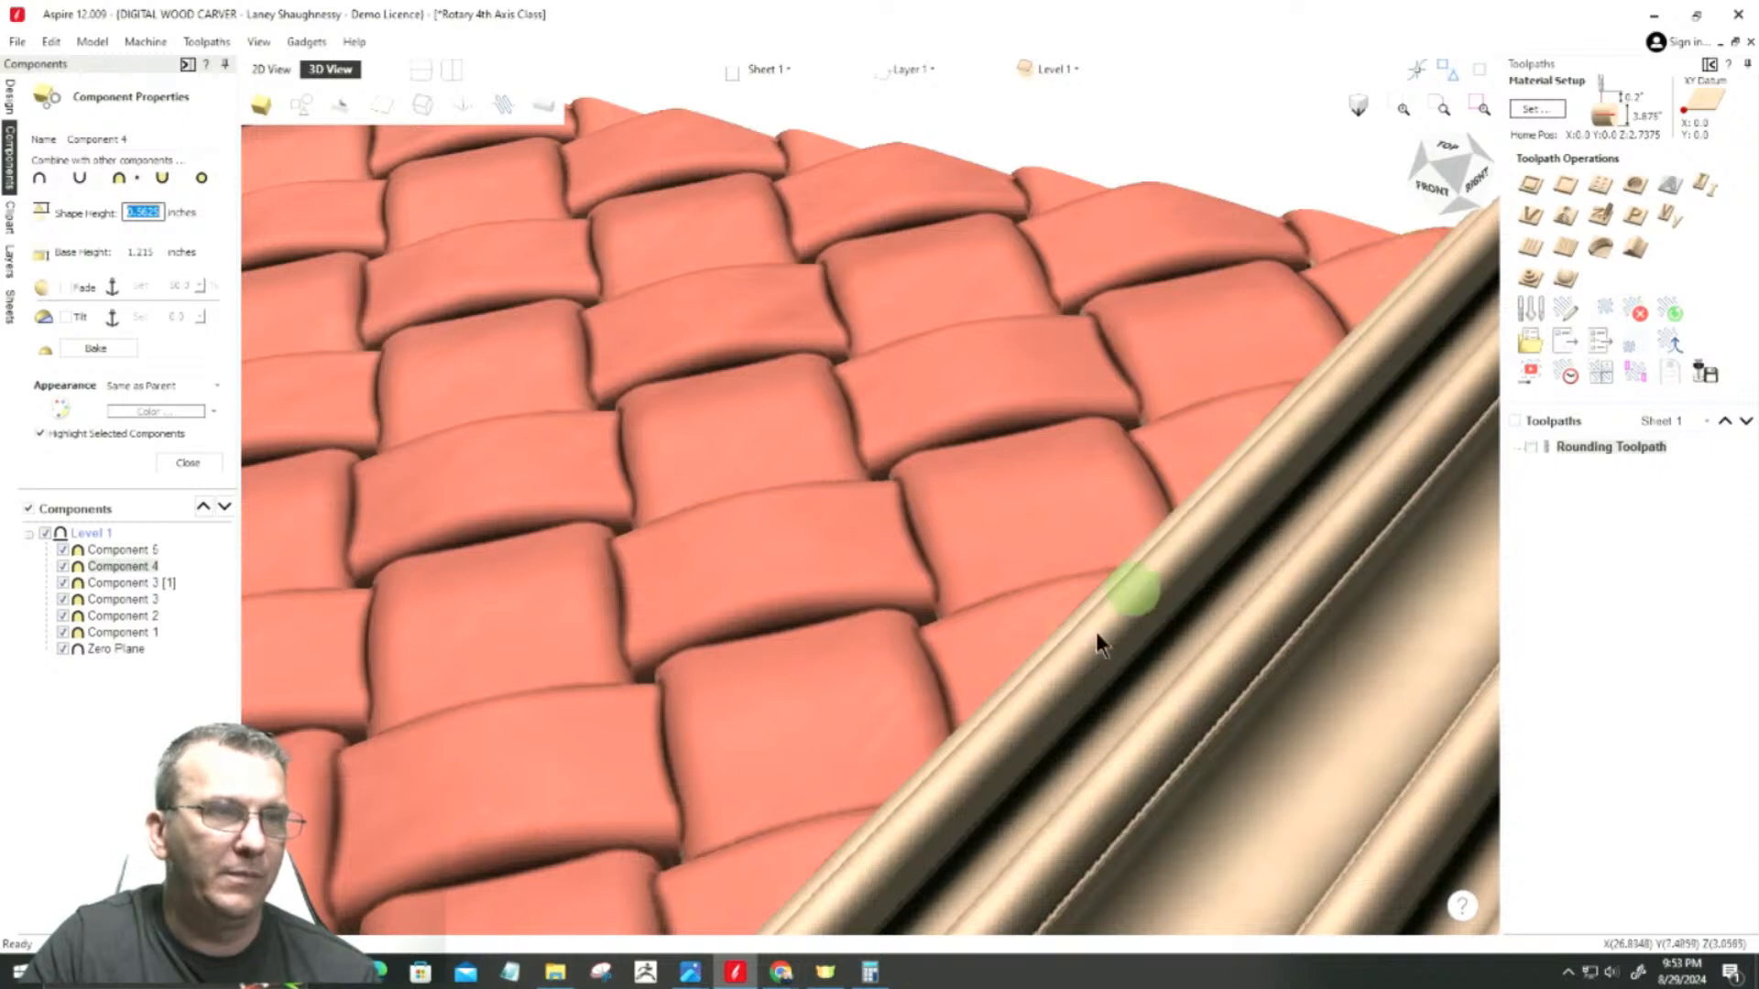
Step: Inspect where the weave meets the ring mouldings at both ends, and close Component 4's properties
mouse_move(1439, 185)
left_mouse_down()
mouse_move(1489, 174)
mouse_move(1464, 185)
left_mouse_up()
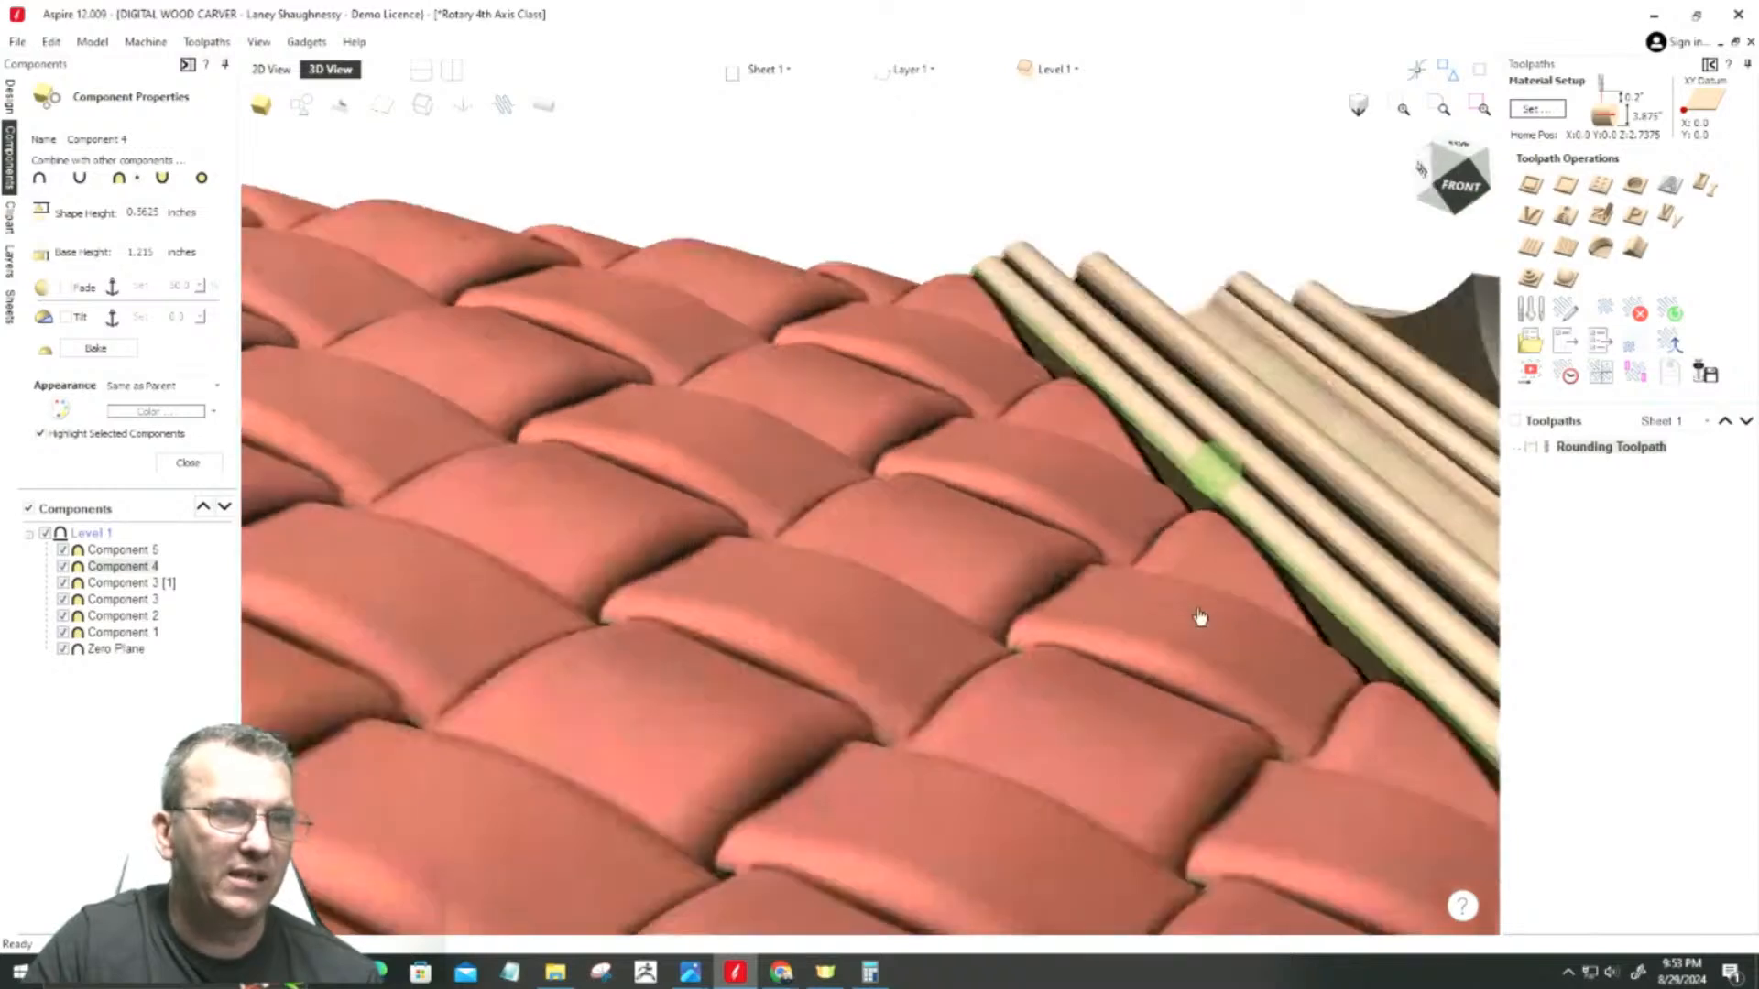
scroll(1222, 554, "up", 5)
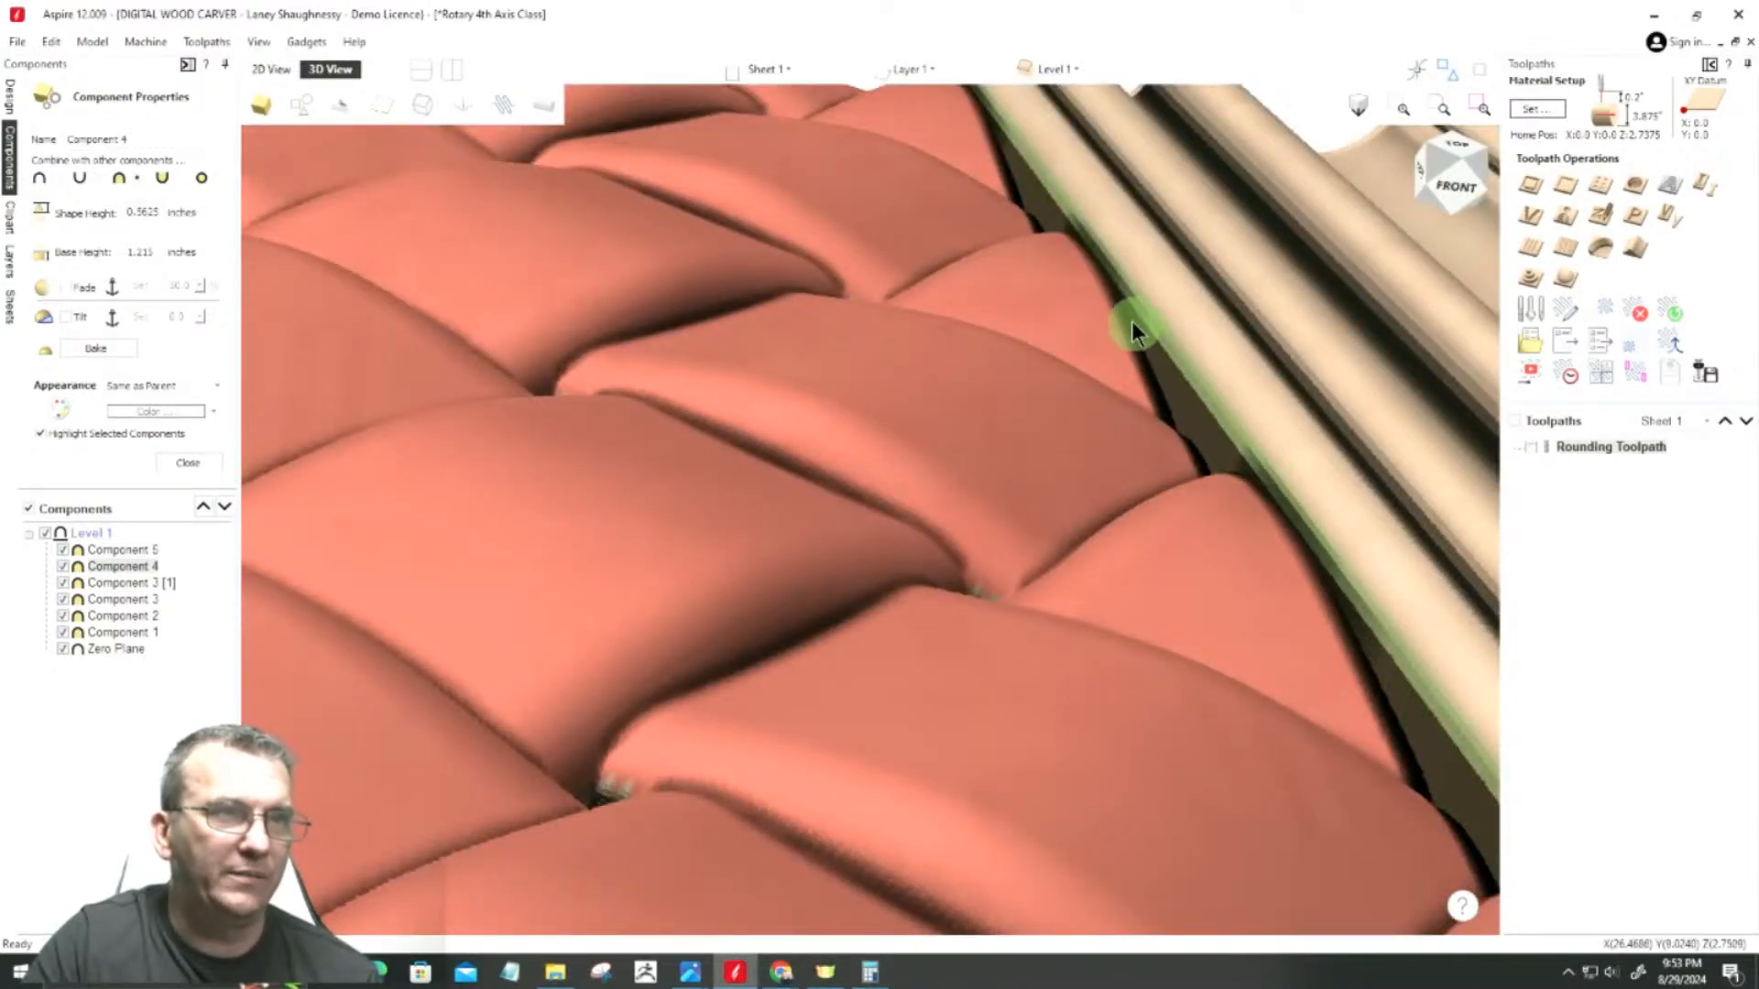
left_click_drag(1458, 163, 1435, 183)
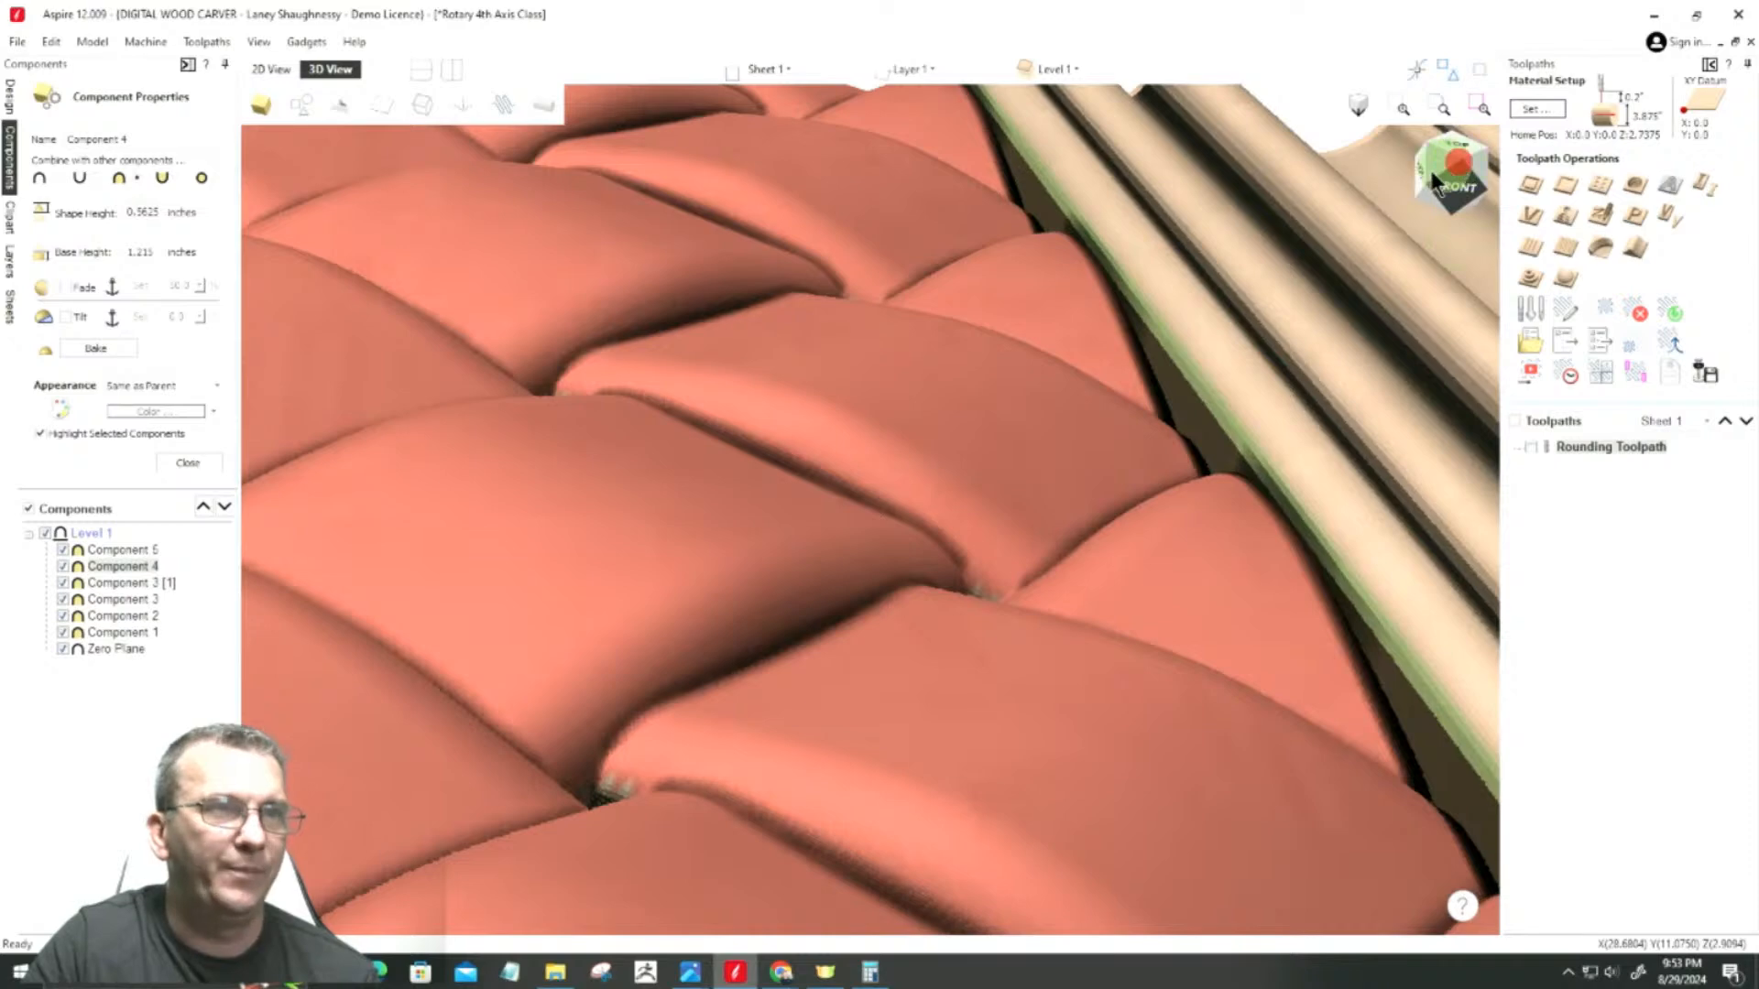
scroll(1072, 504, "down", 3)
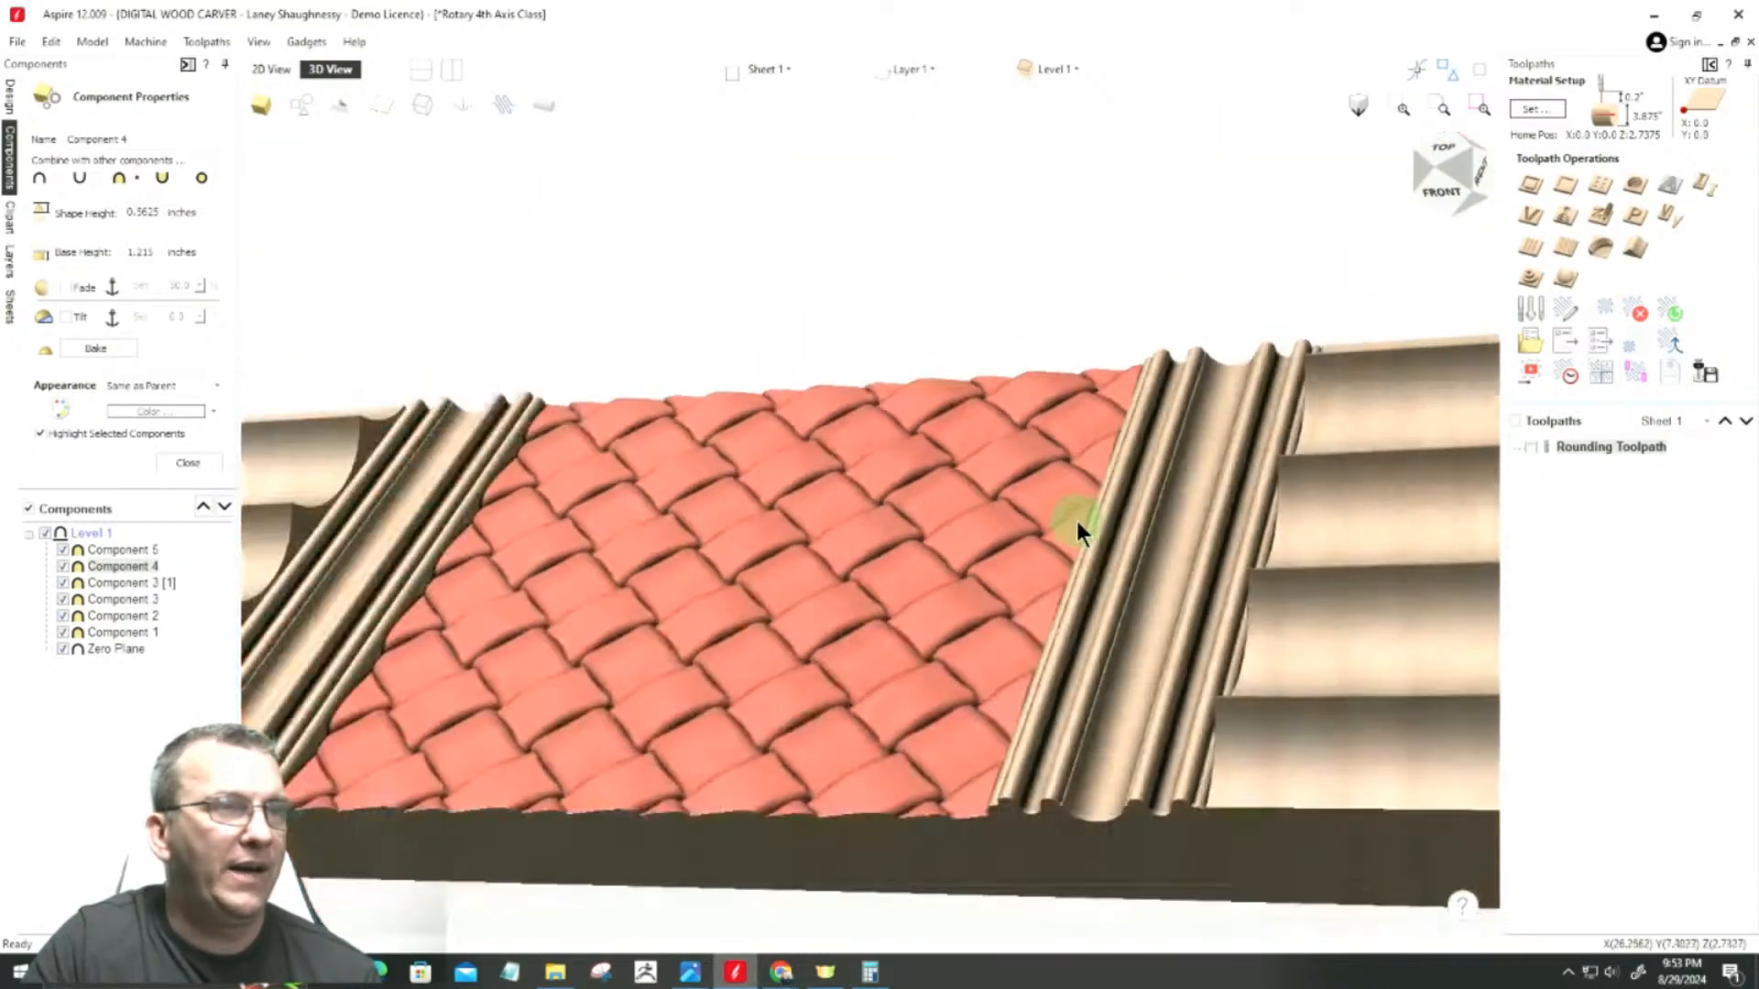
scroll(1075, 516, "down", 1)
scroll(582, 669, "up", 3)
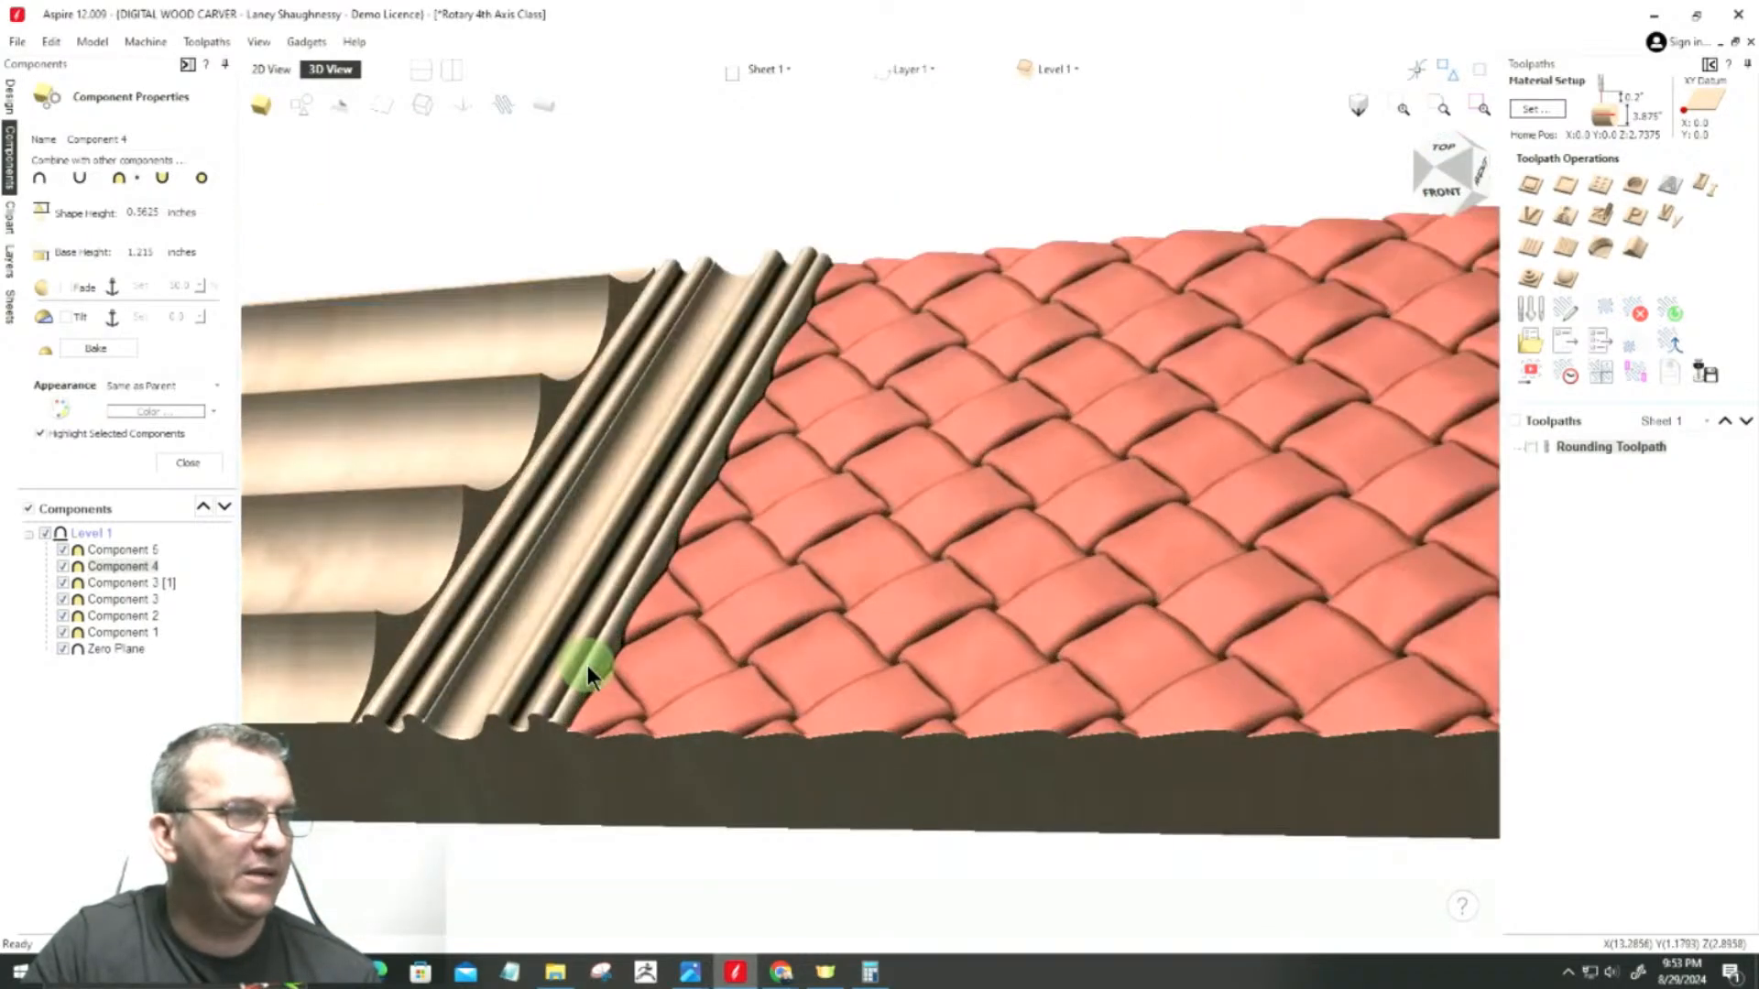
scroll(586, 668, "down", 4)
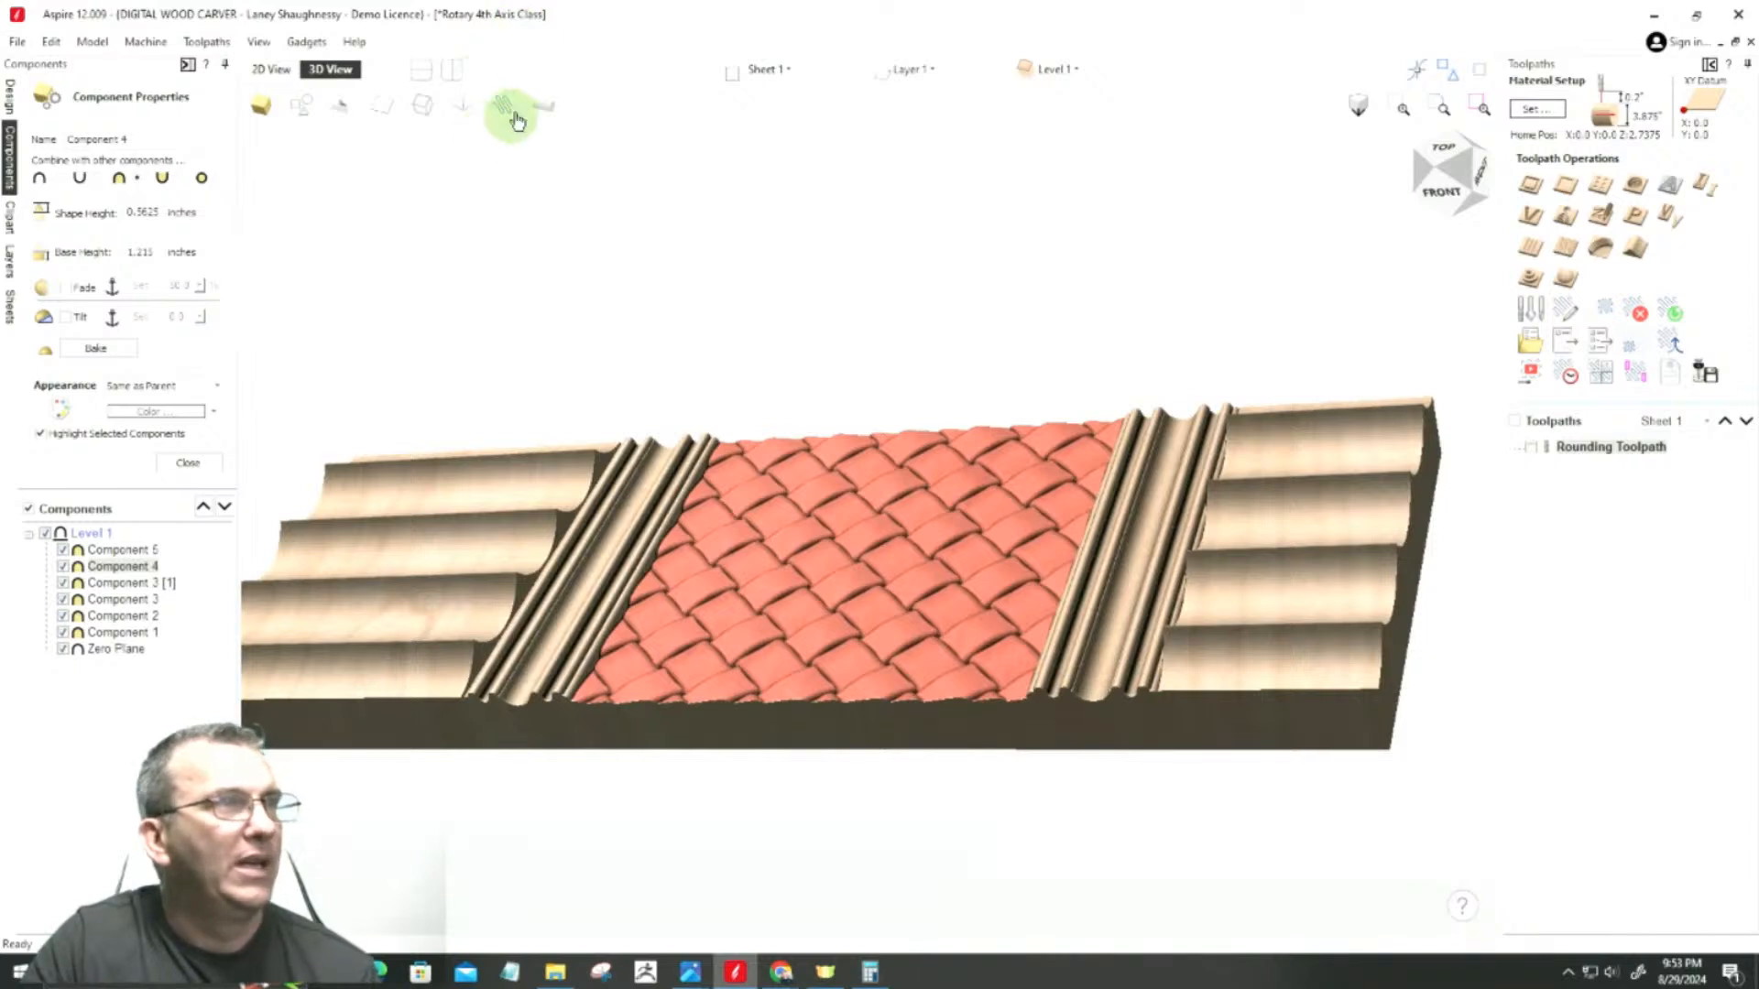
left_click(481, 265)
left_click(188, 465)
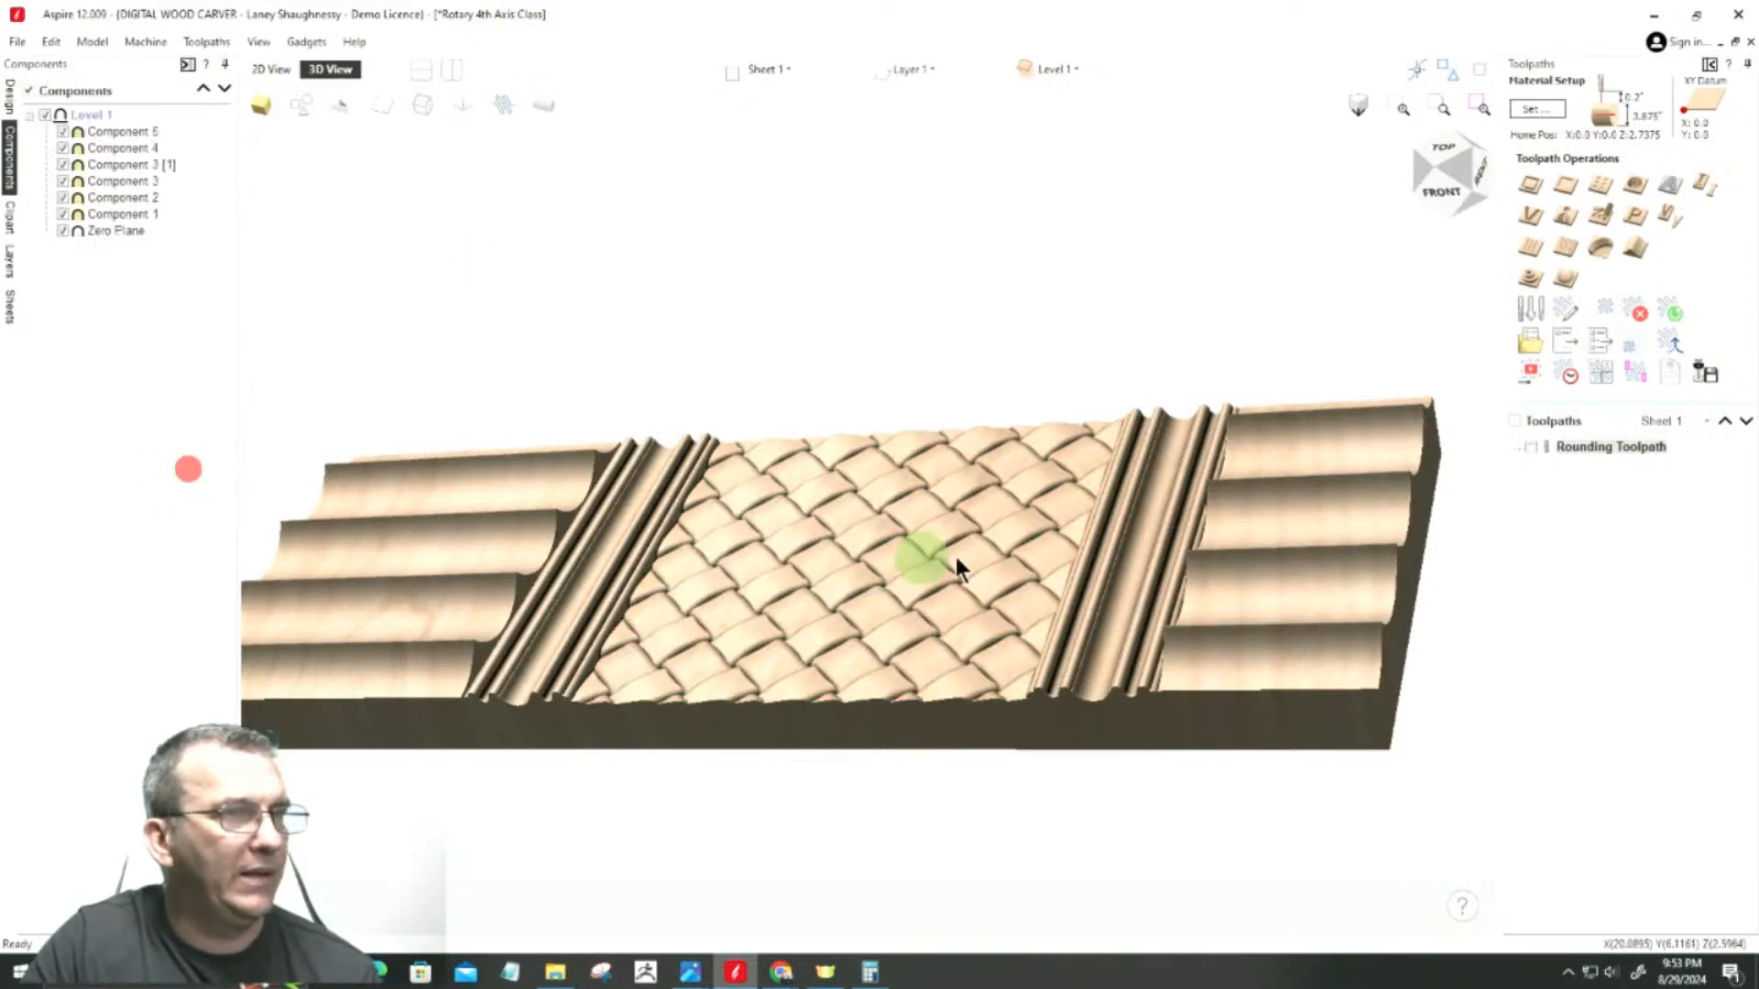
Step: Display the model wrapped around the cylinder and examine the woven section between the ring mouldings
mouse_move(1448, 168)
left_mouse_down()
mouse_move(1423, 197)
mouse_move(1490, 173)
mouse_move(1471, 170)
left_mouse_up()
left_click(454, 66)
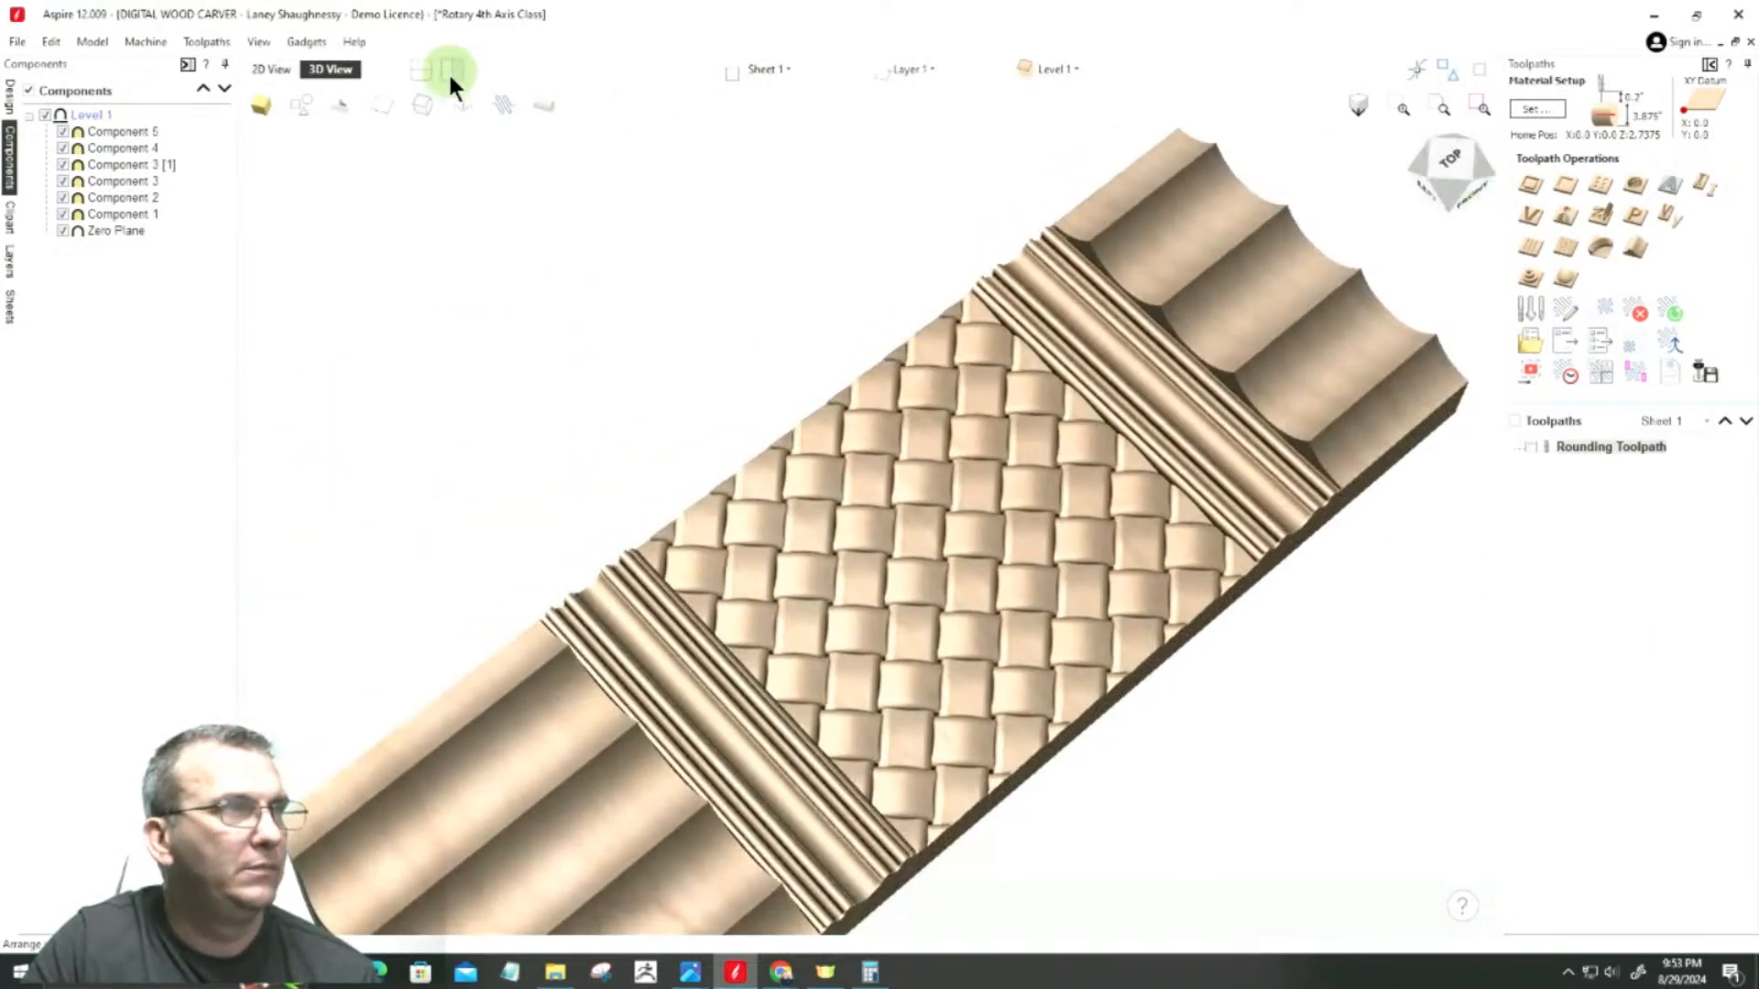
left_click(541, 110)
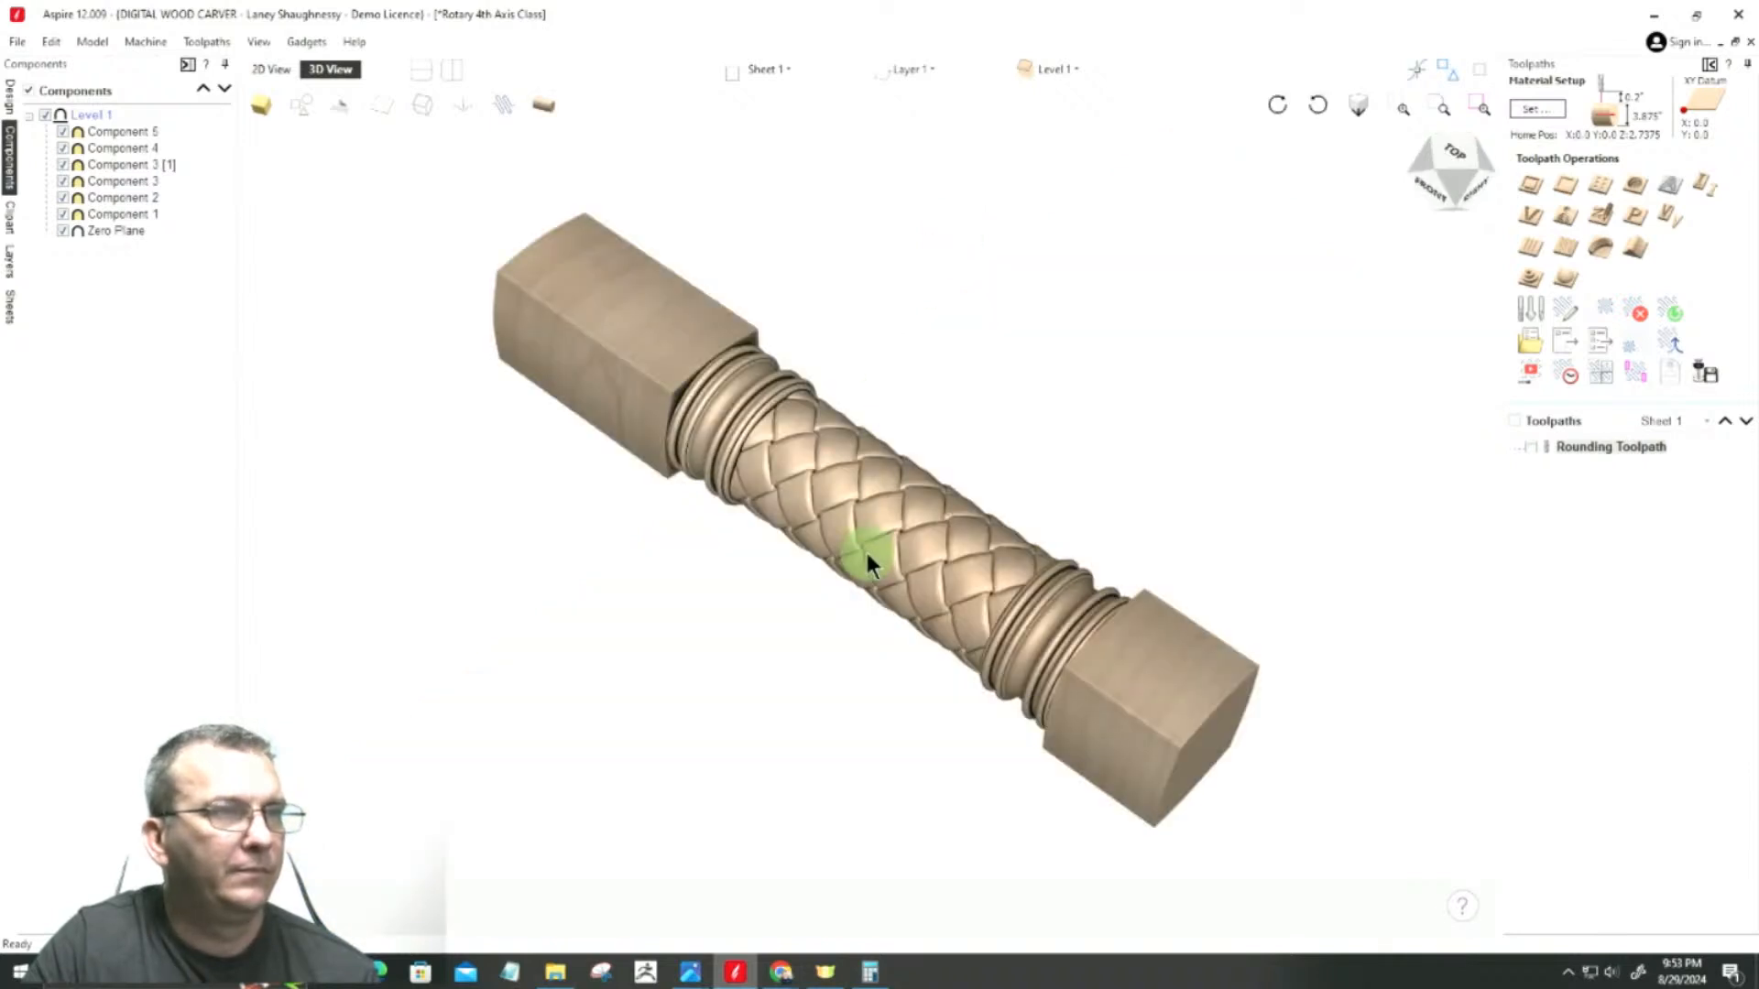
scroll(866, 549, "up", 5)
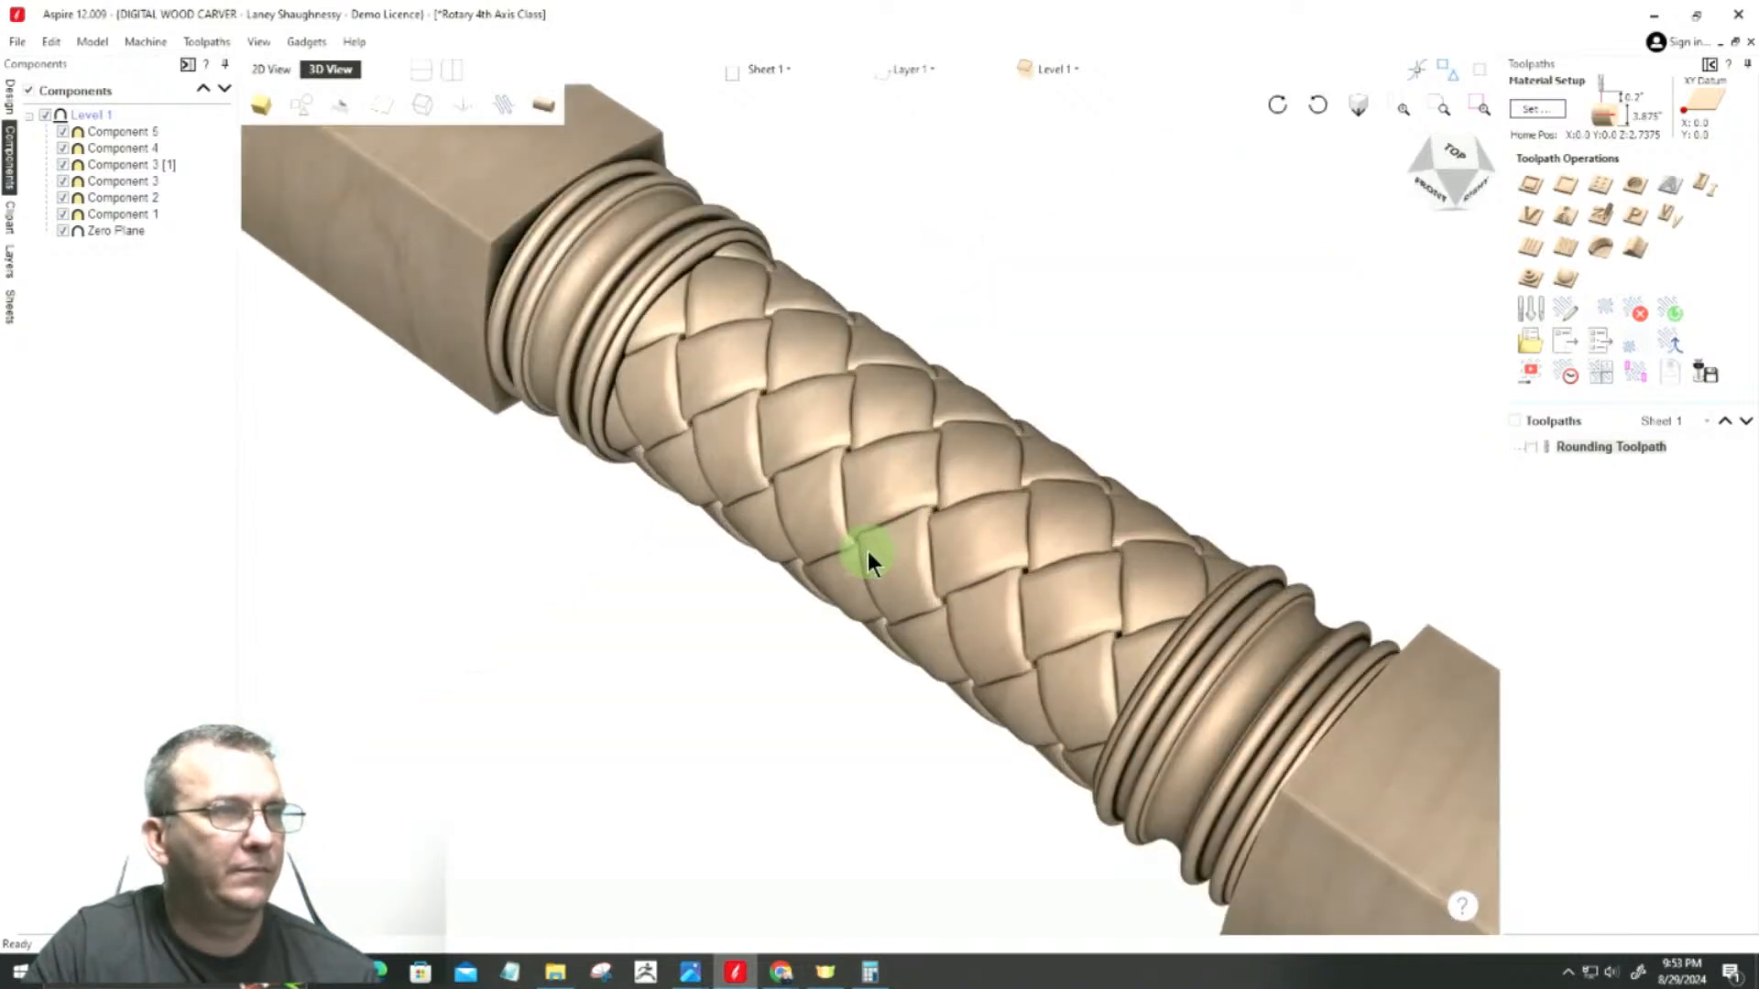
scroll(866, 551, "down", 1)
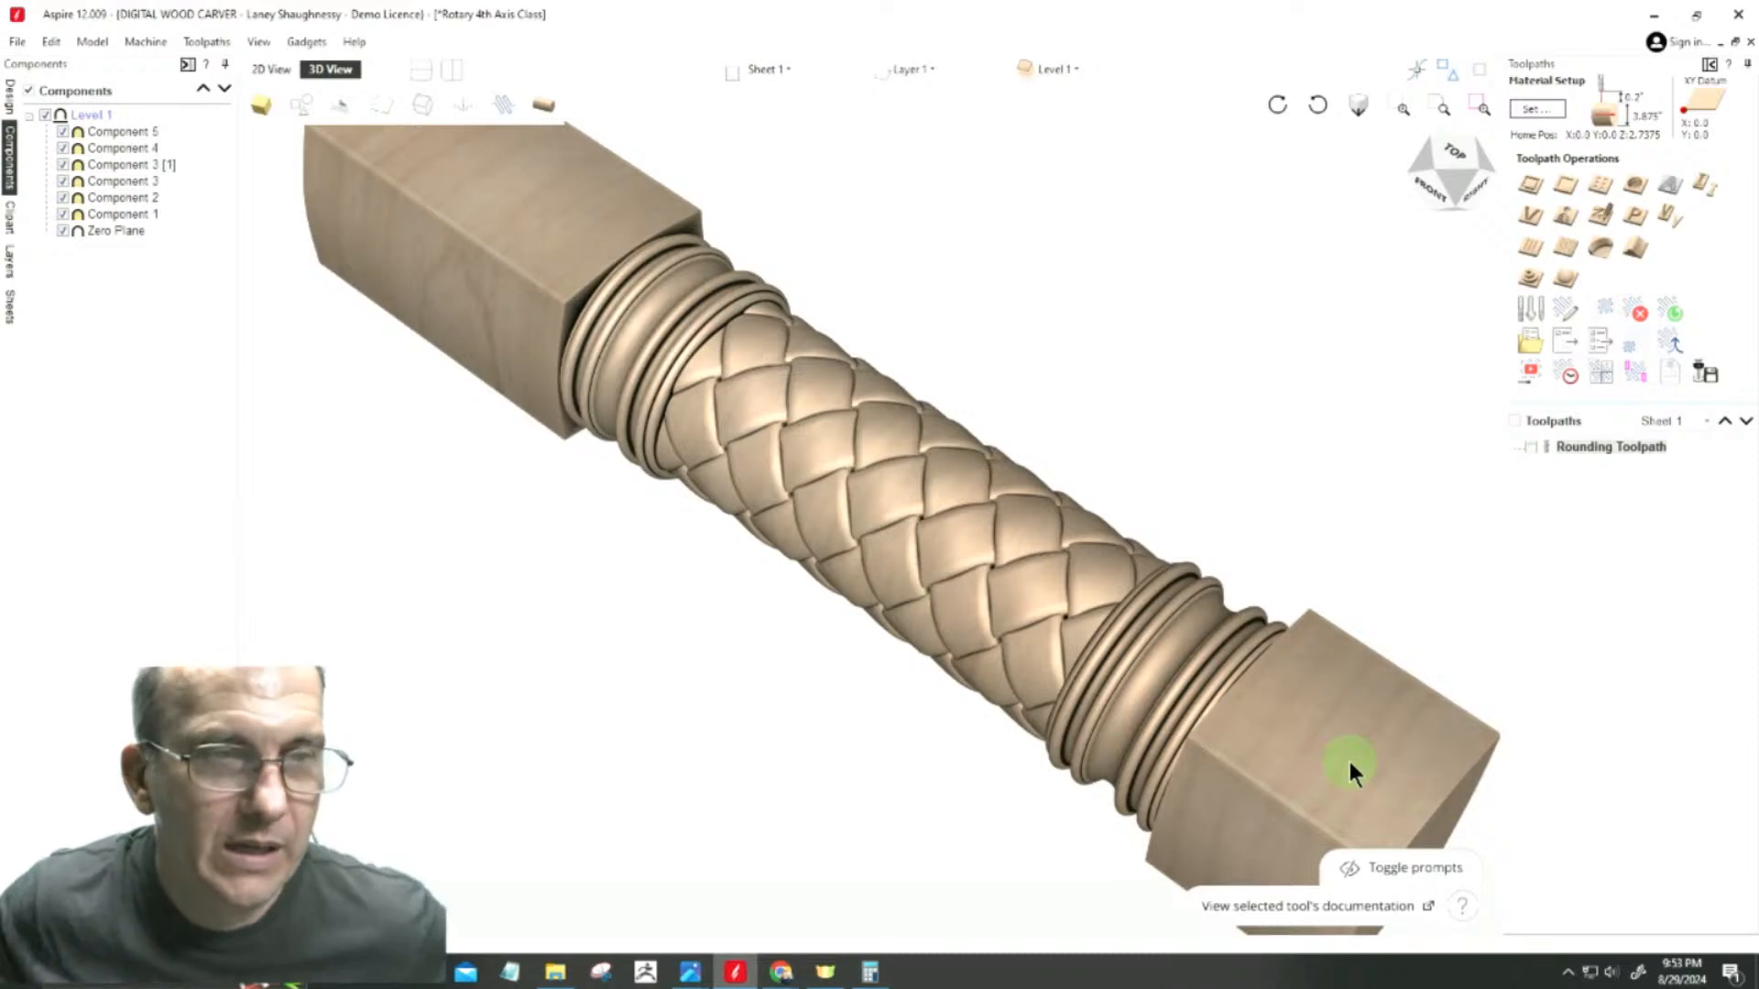
left_click(1448, 161)
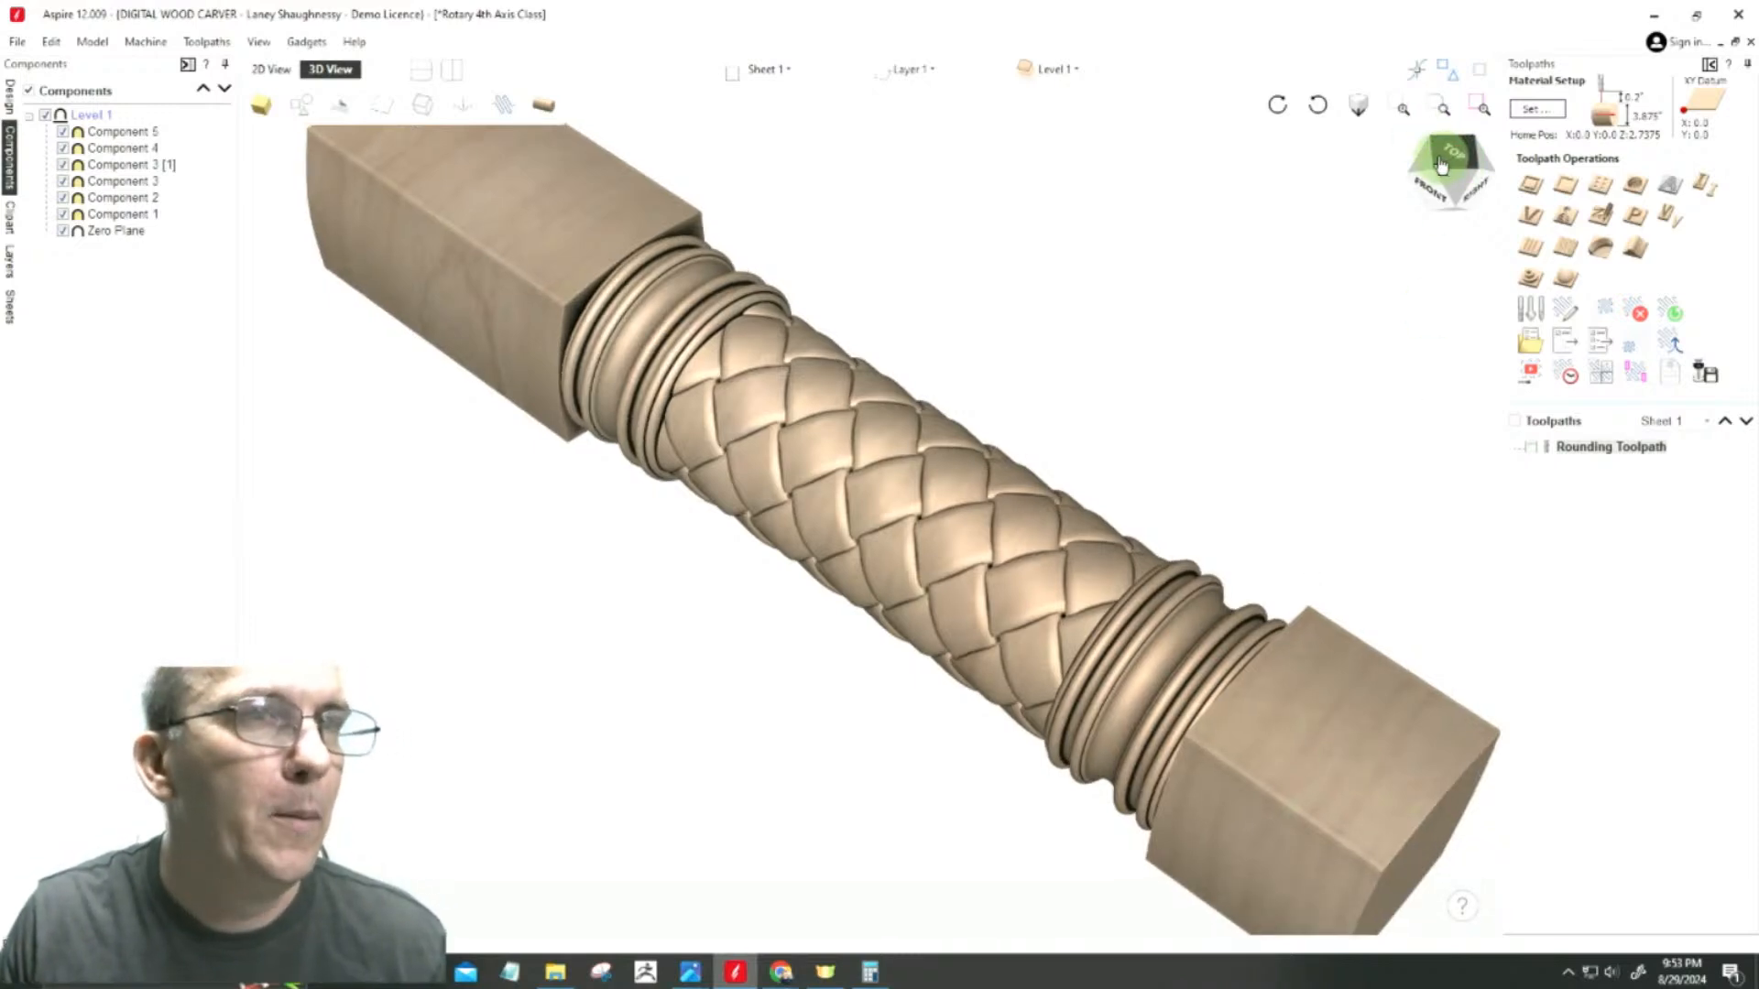
left_click(1433, 190)
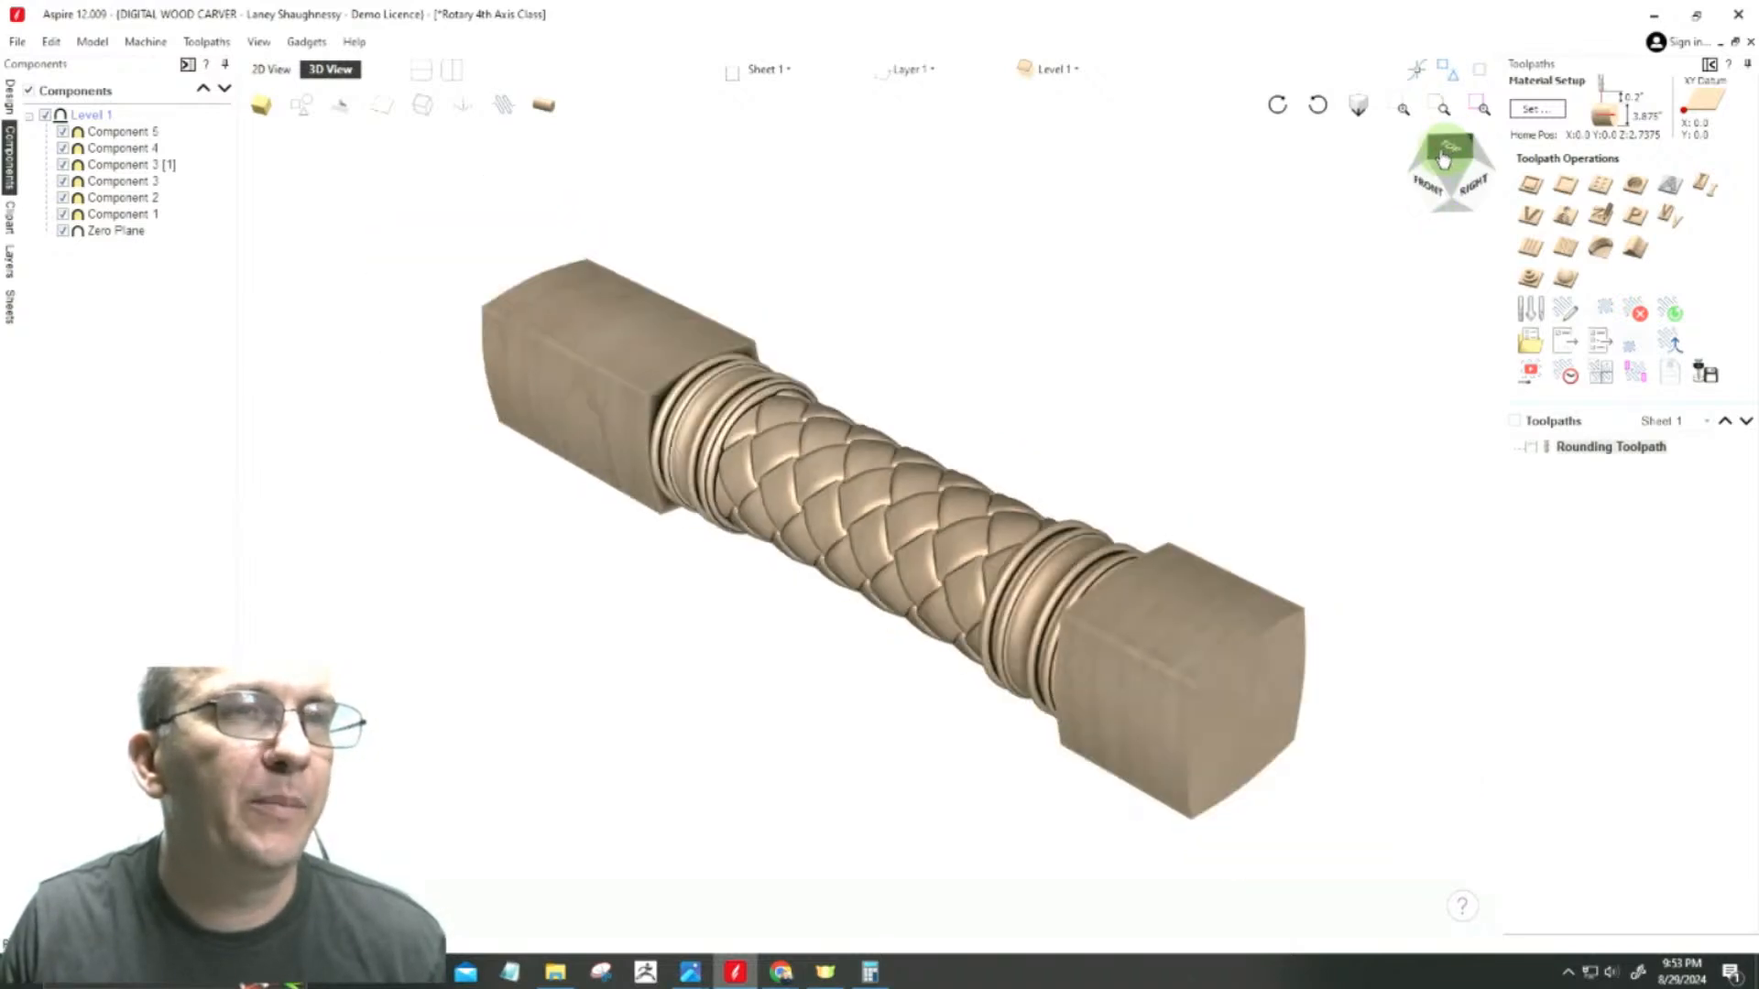
Step: Examine the wrap seam on the underside up close, and compare it with the weave on the upper side
left_click(1441, 158)
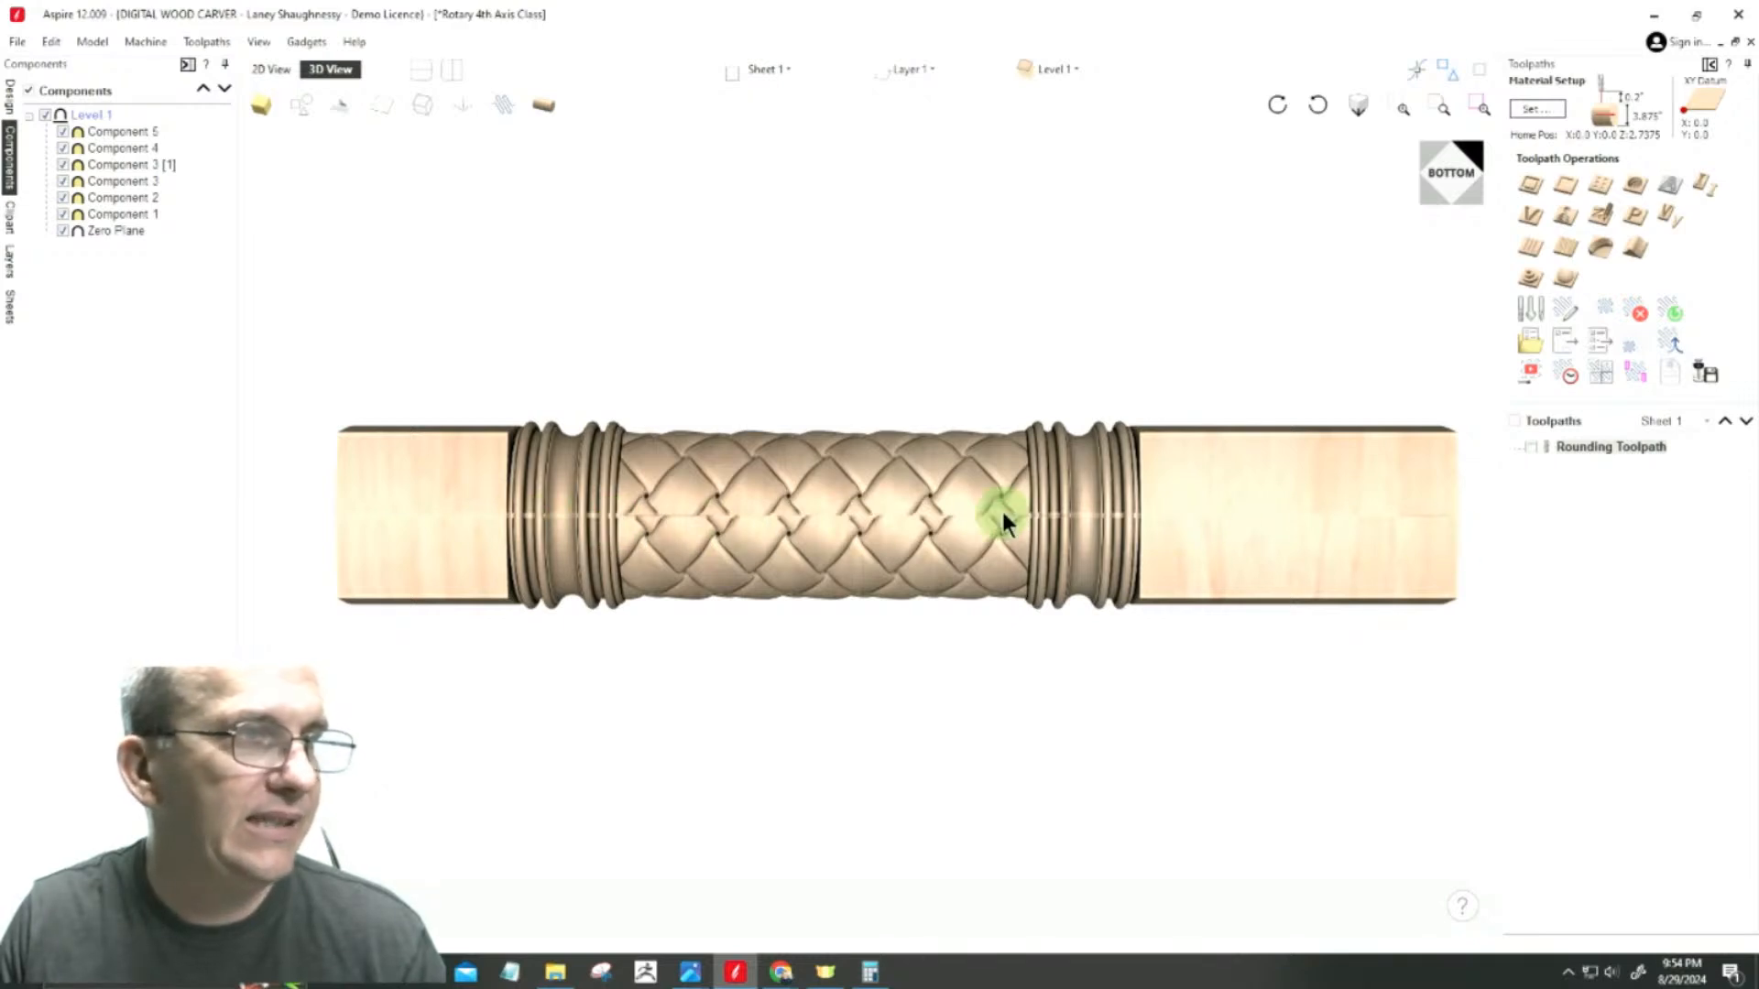
scroll(887, 513, "up", 3)
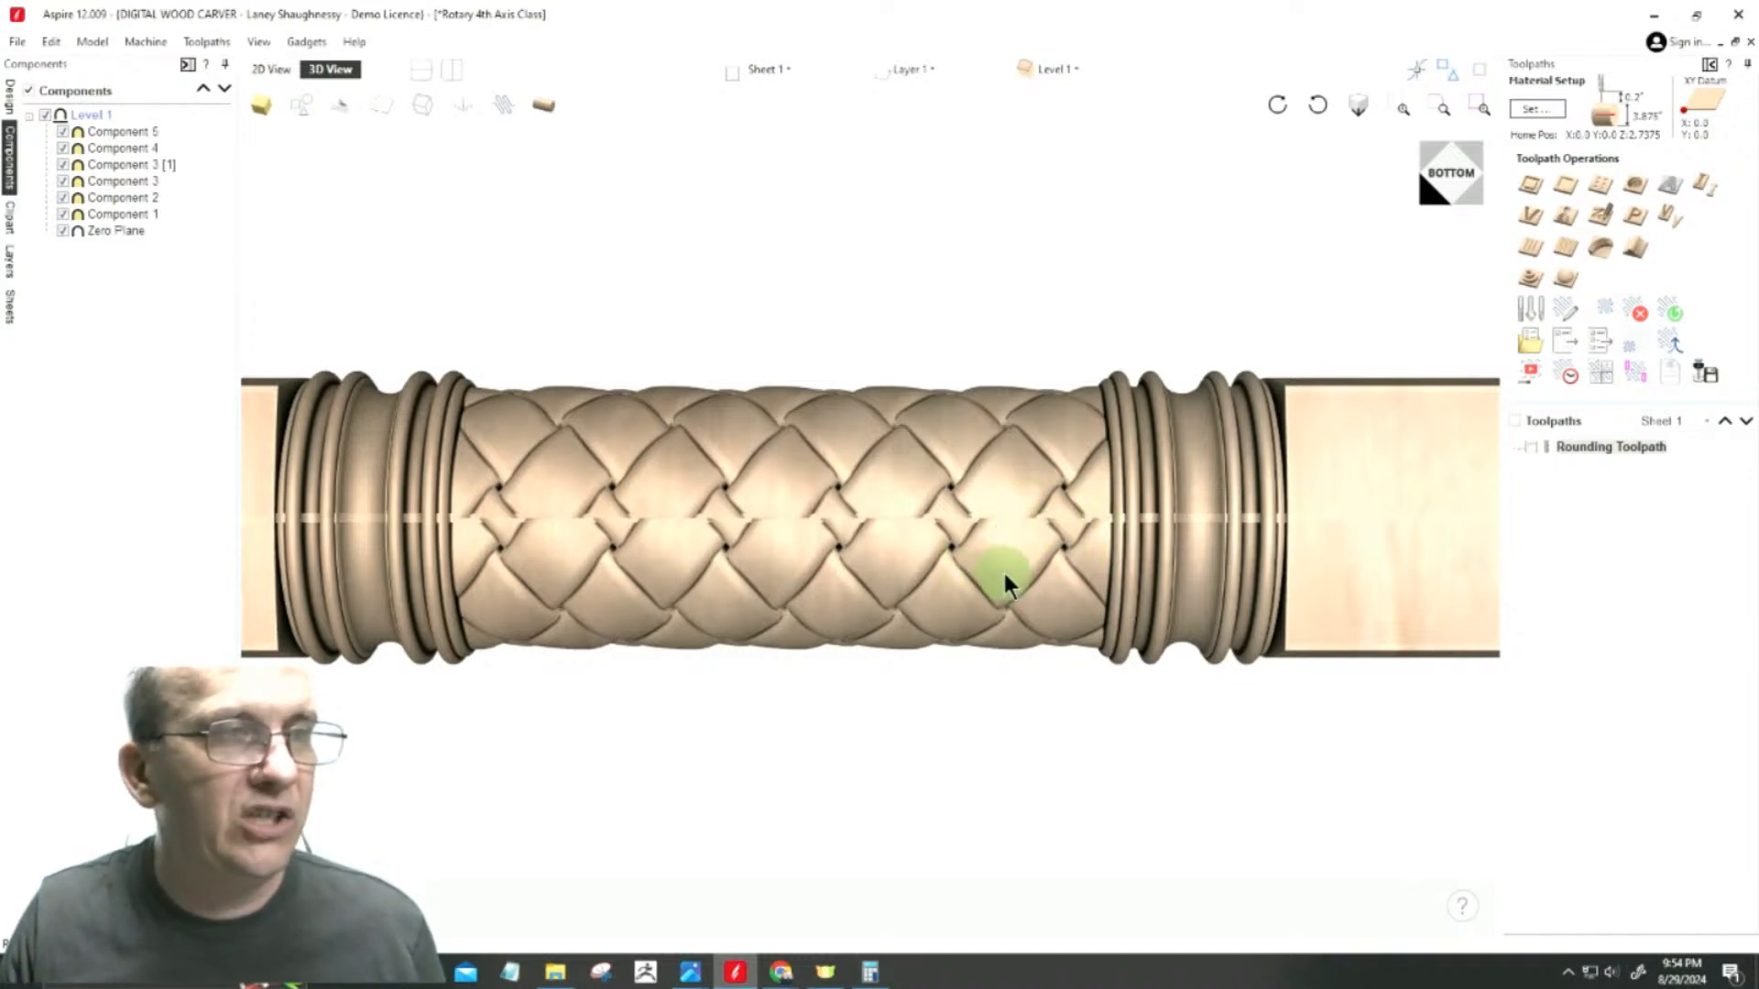
scroll(1002, 569, "up", 3)
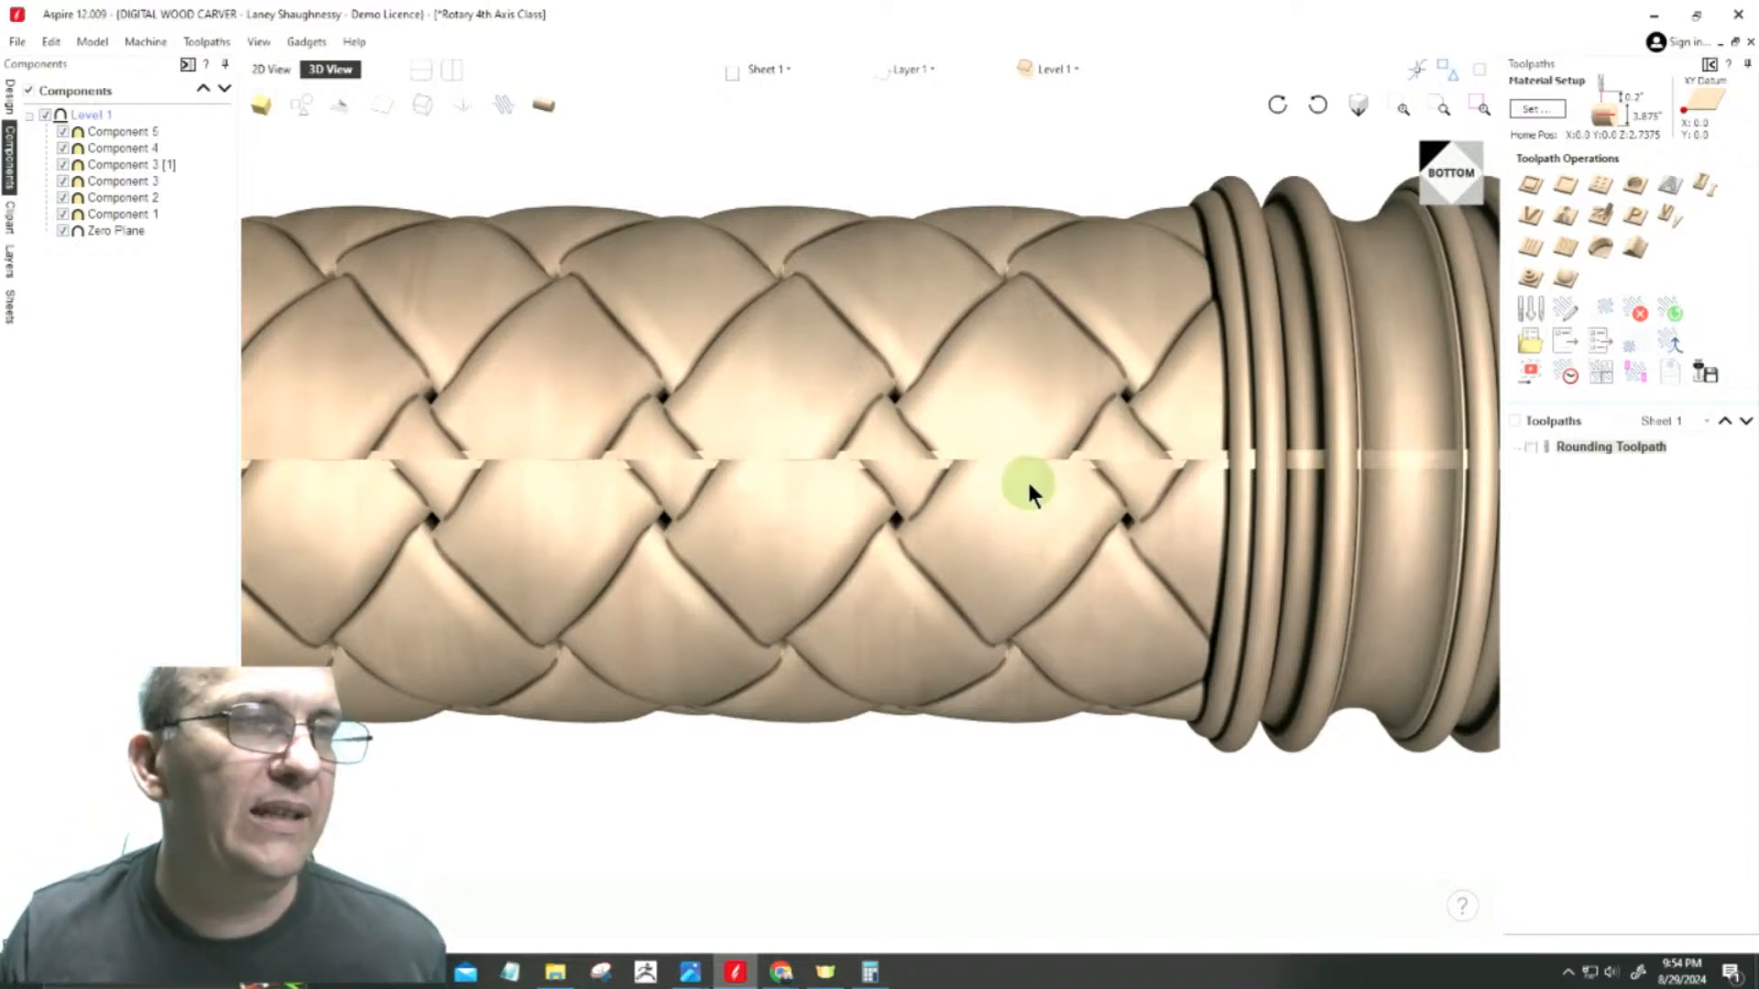
scroll(1026, 479, "down", 5)
scroll(1027, 486, "down", 2)
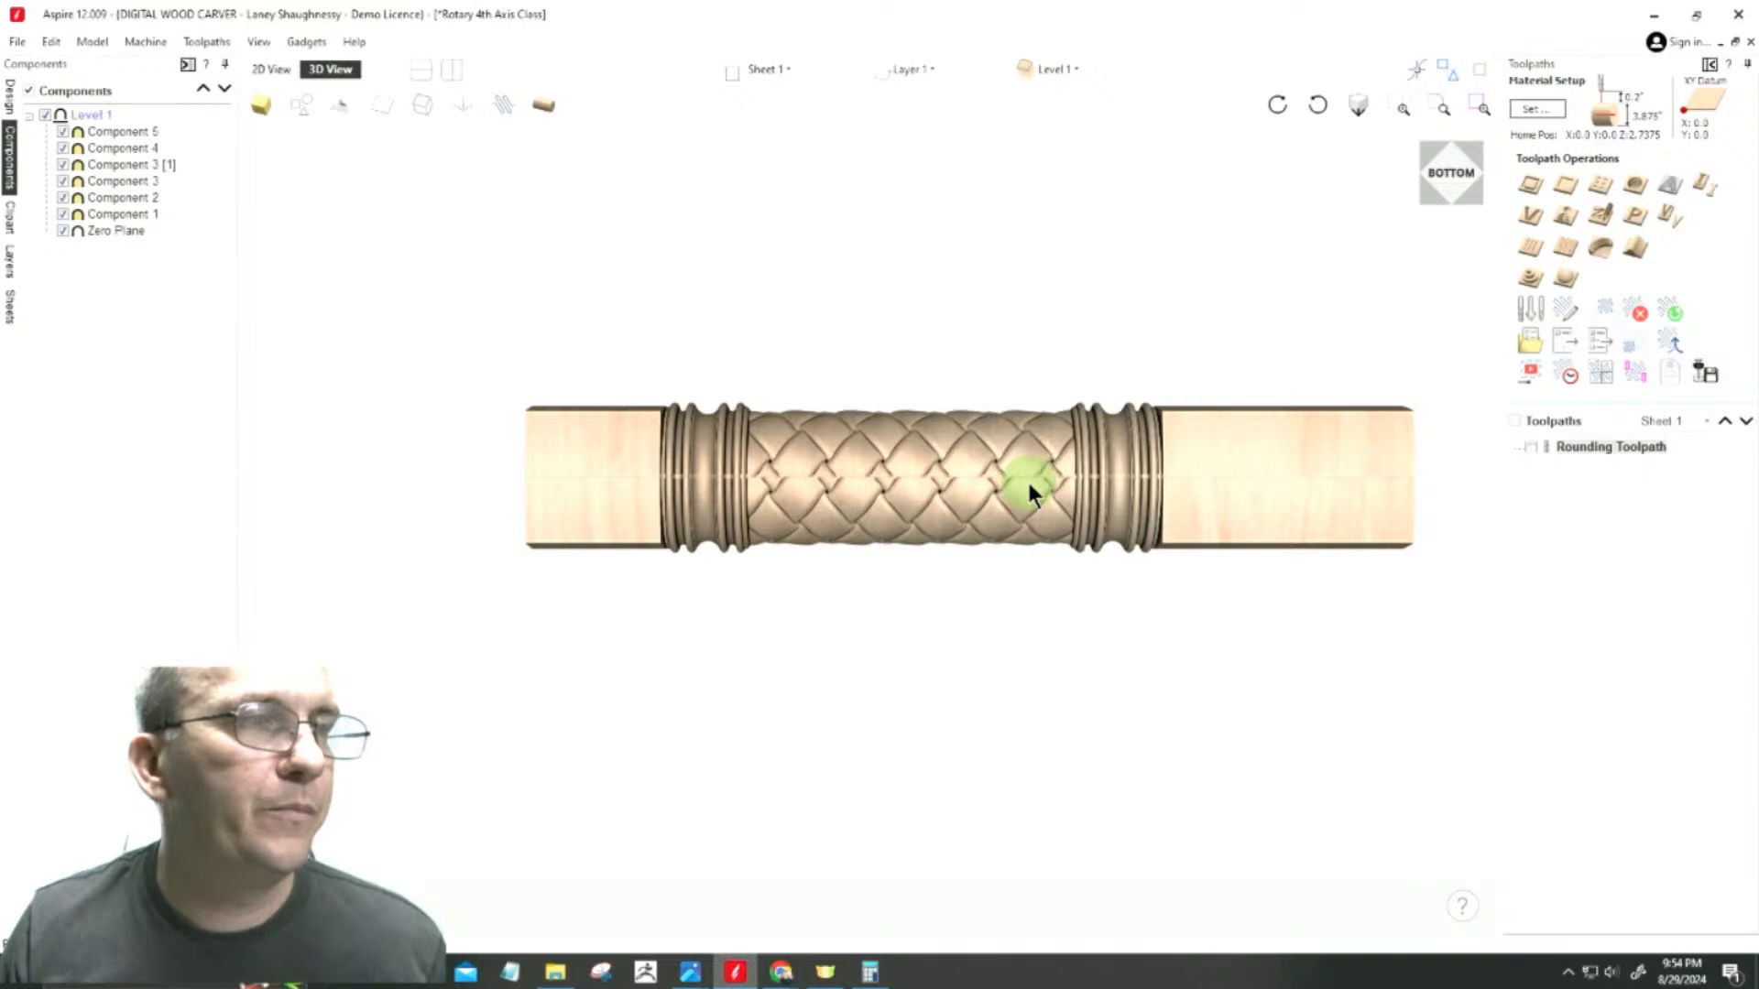
left_click(1457, 176)
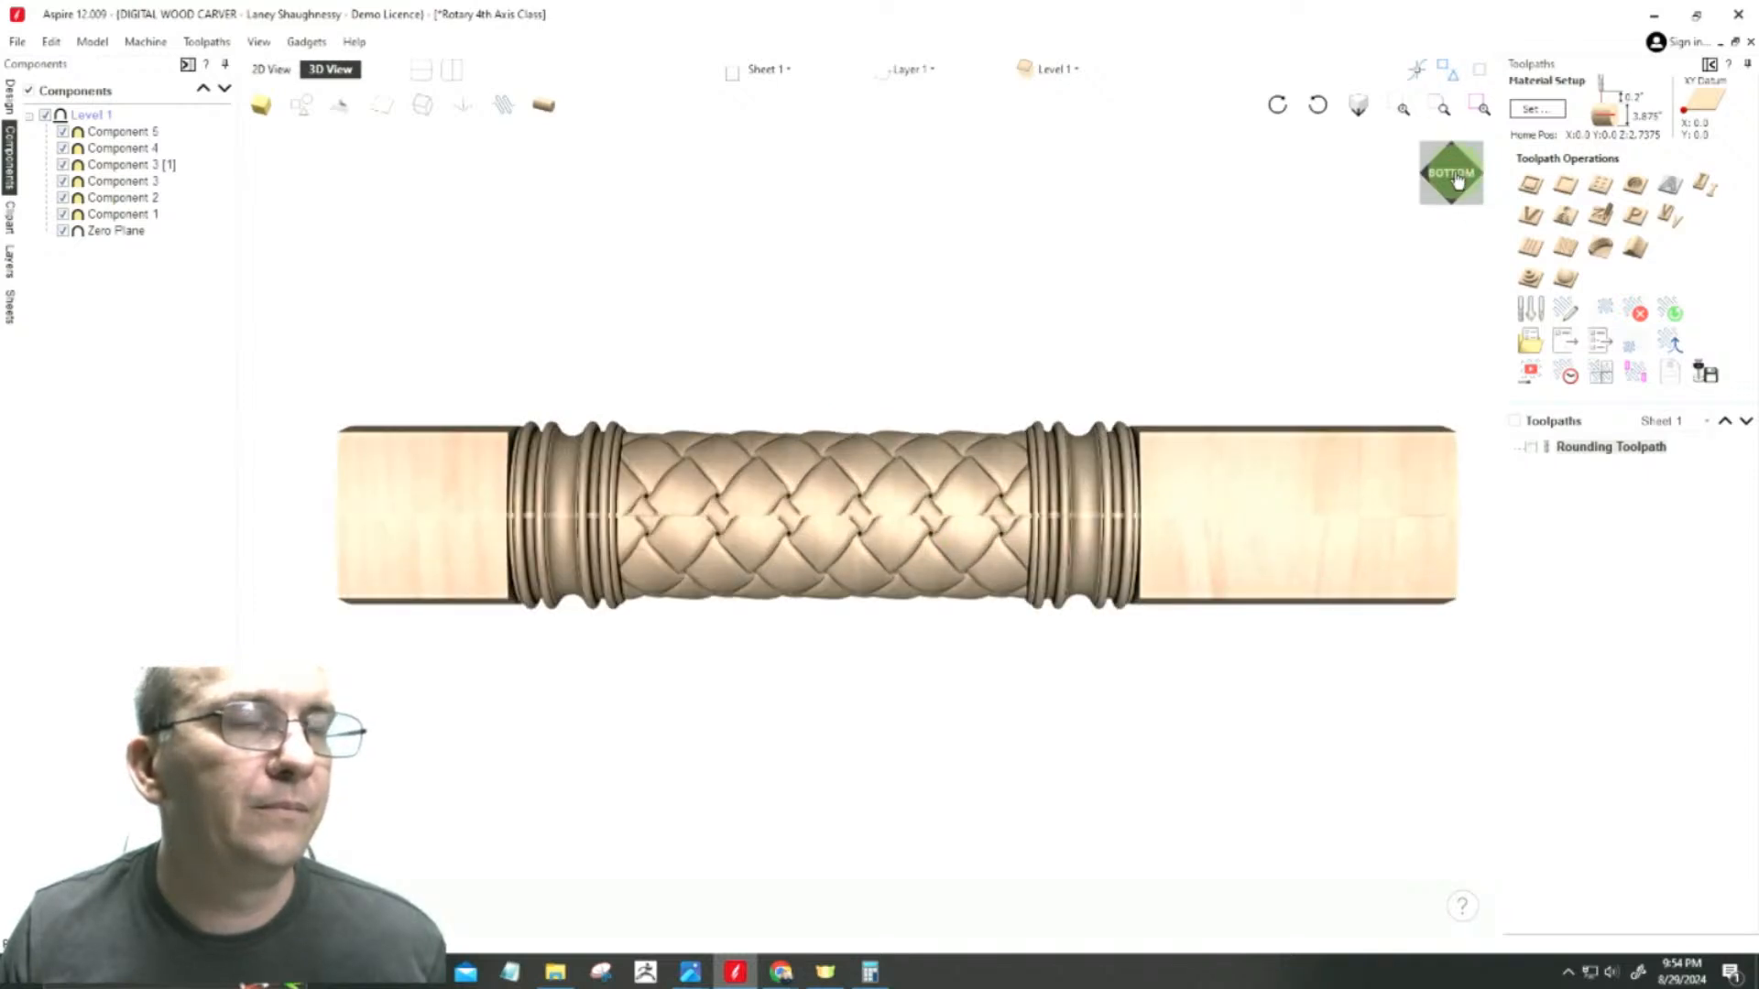
left_click(1457, 177)
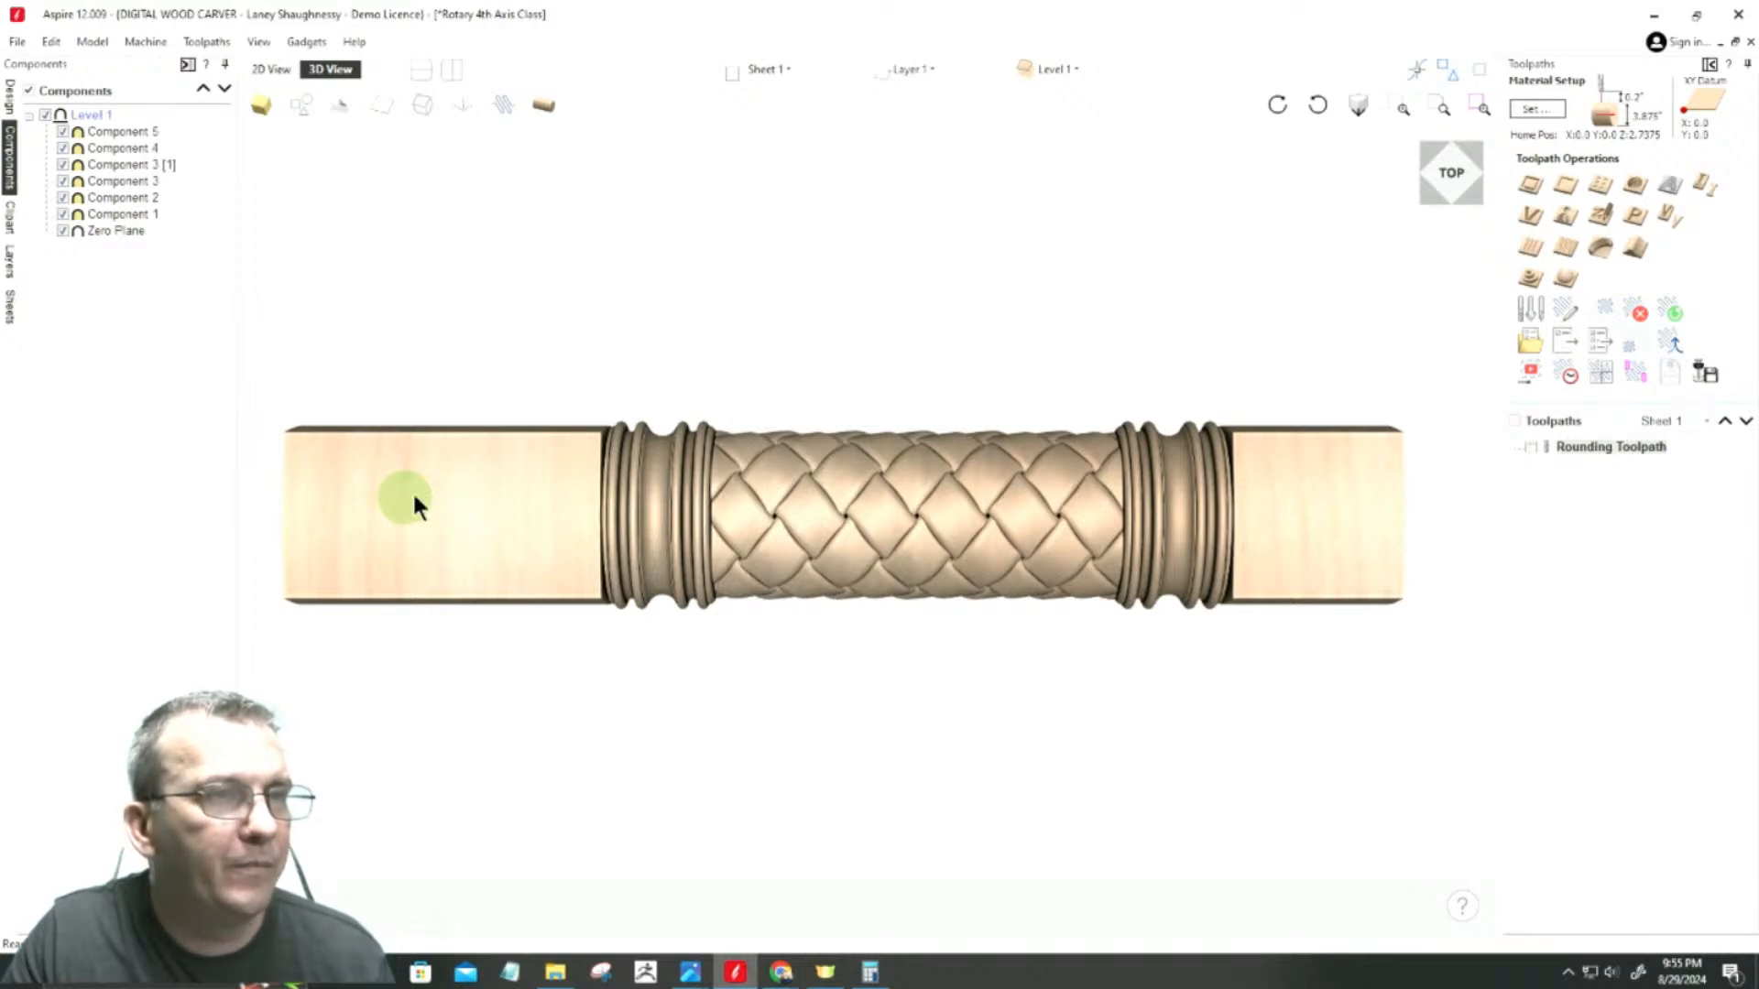
left_click_drag(1437, 183, 1395, 251)
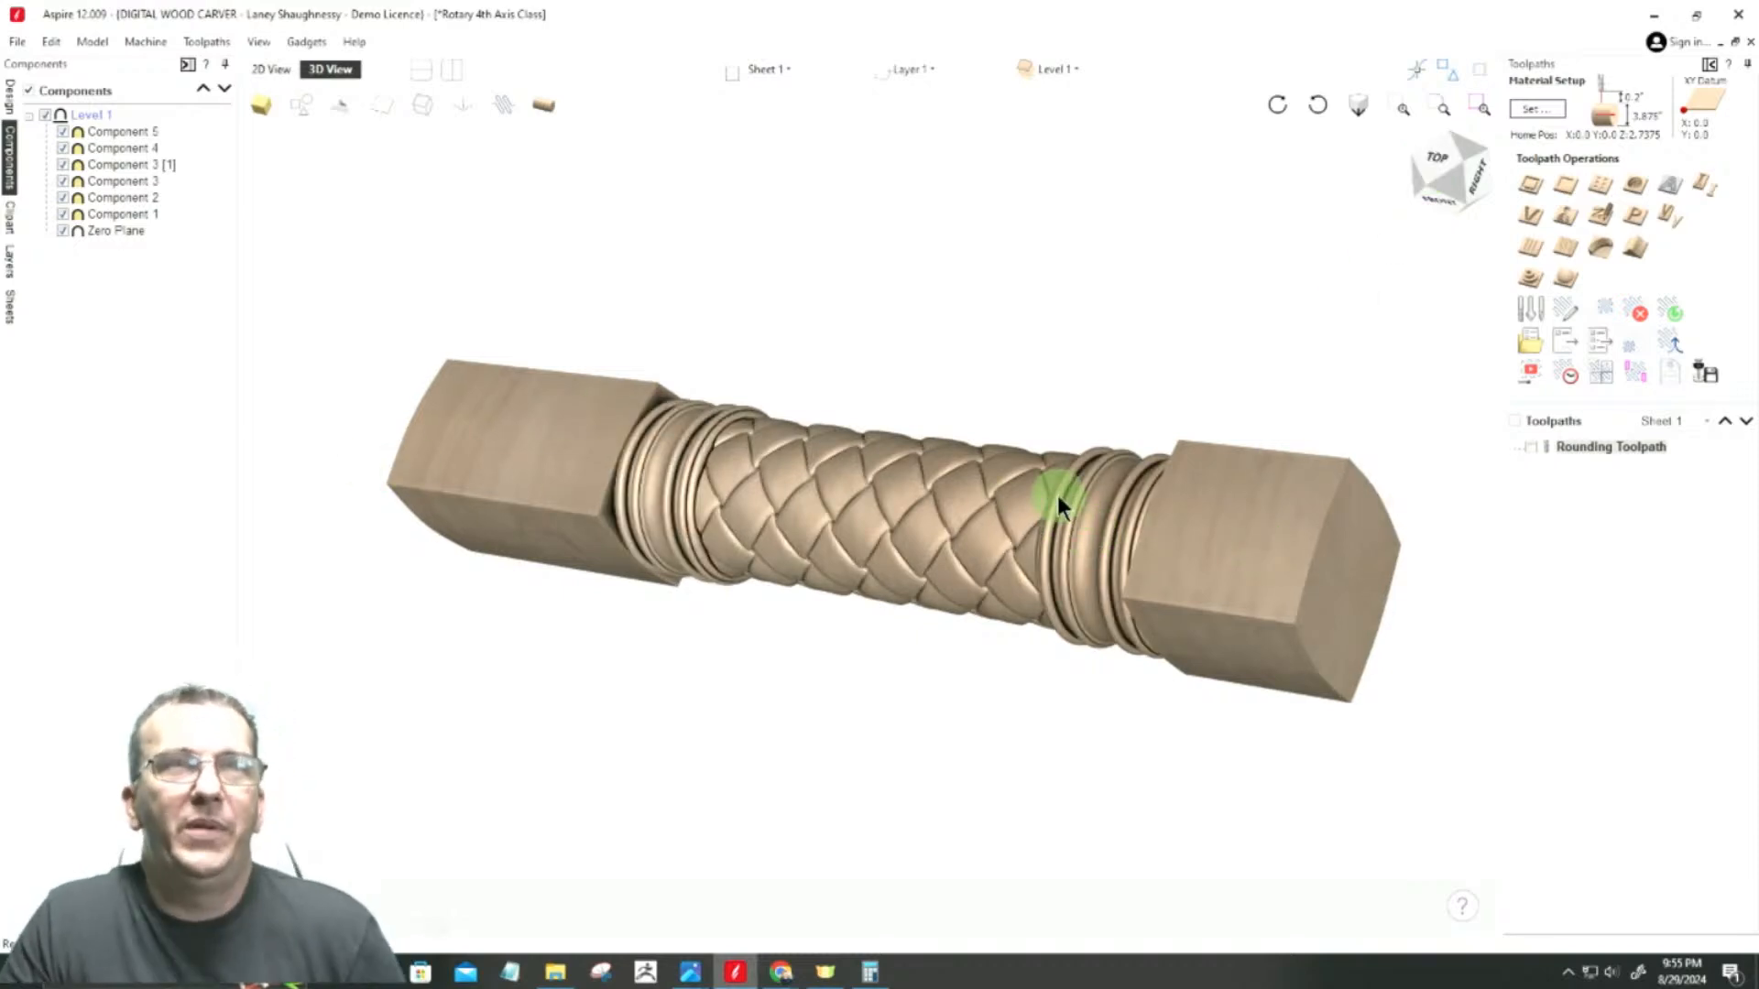
Step: Open the material setup and adjust the model thickness so the rotary model fits inside the material cylinder
left_click(1524, 111)
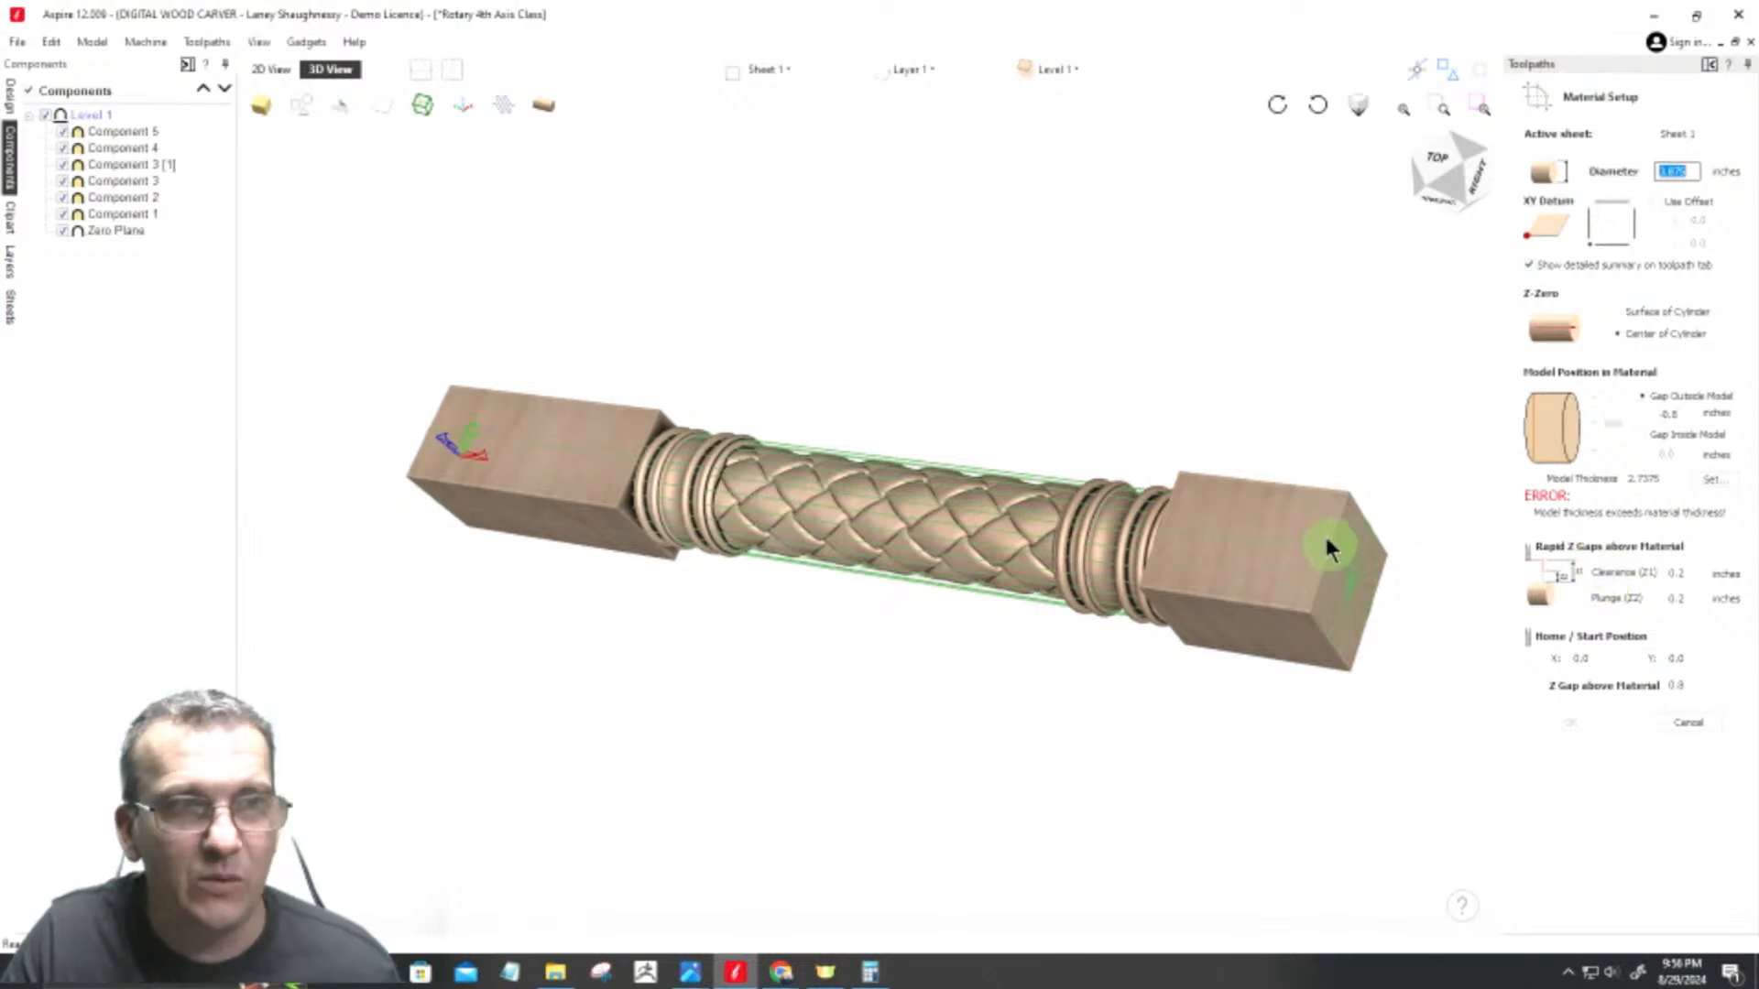
left_click_drag(1393, 608, 1390, 615)
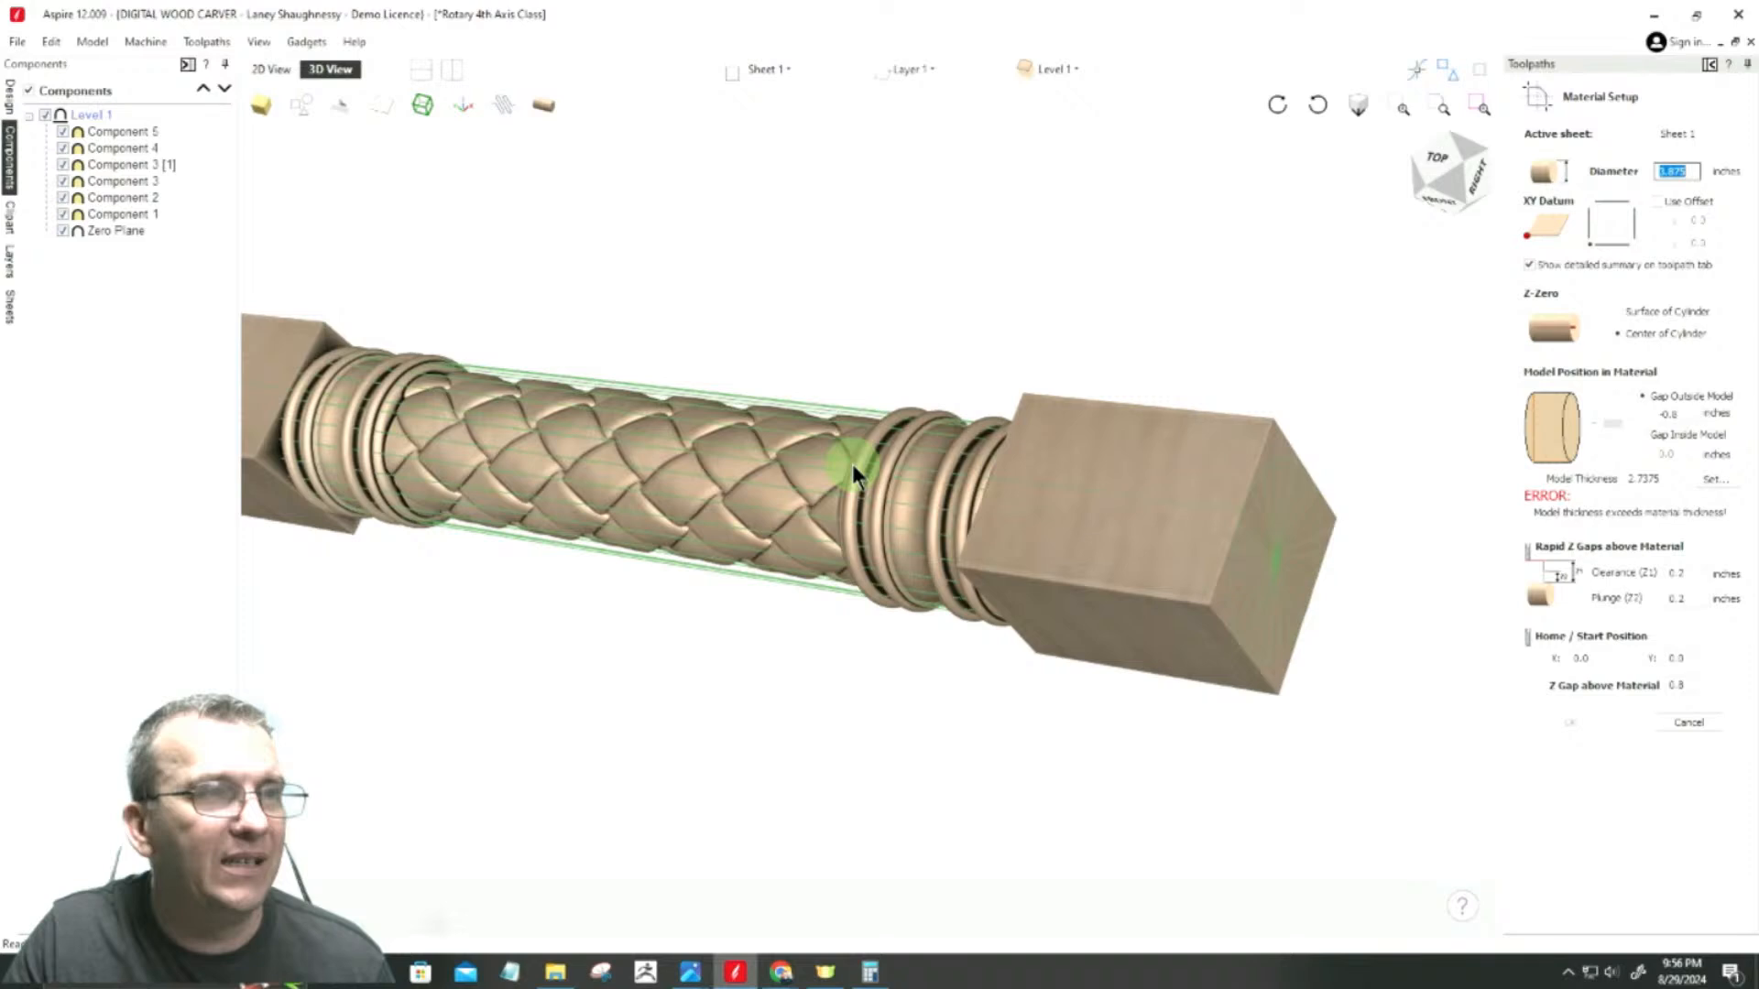
scroll(852, 463, "up", 3)
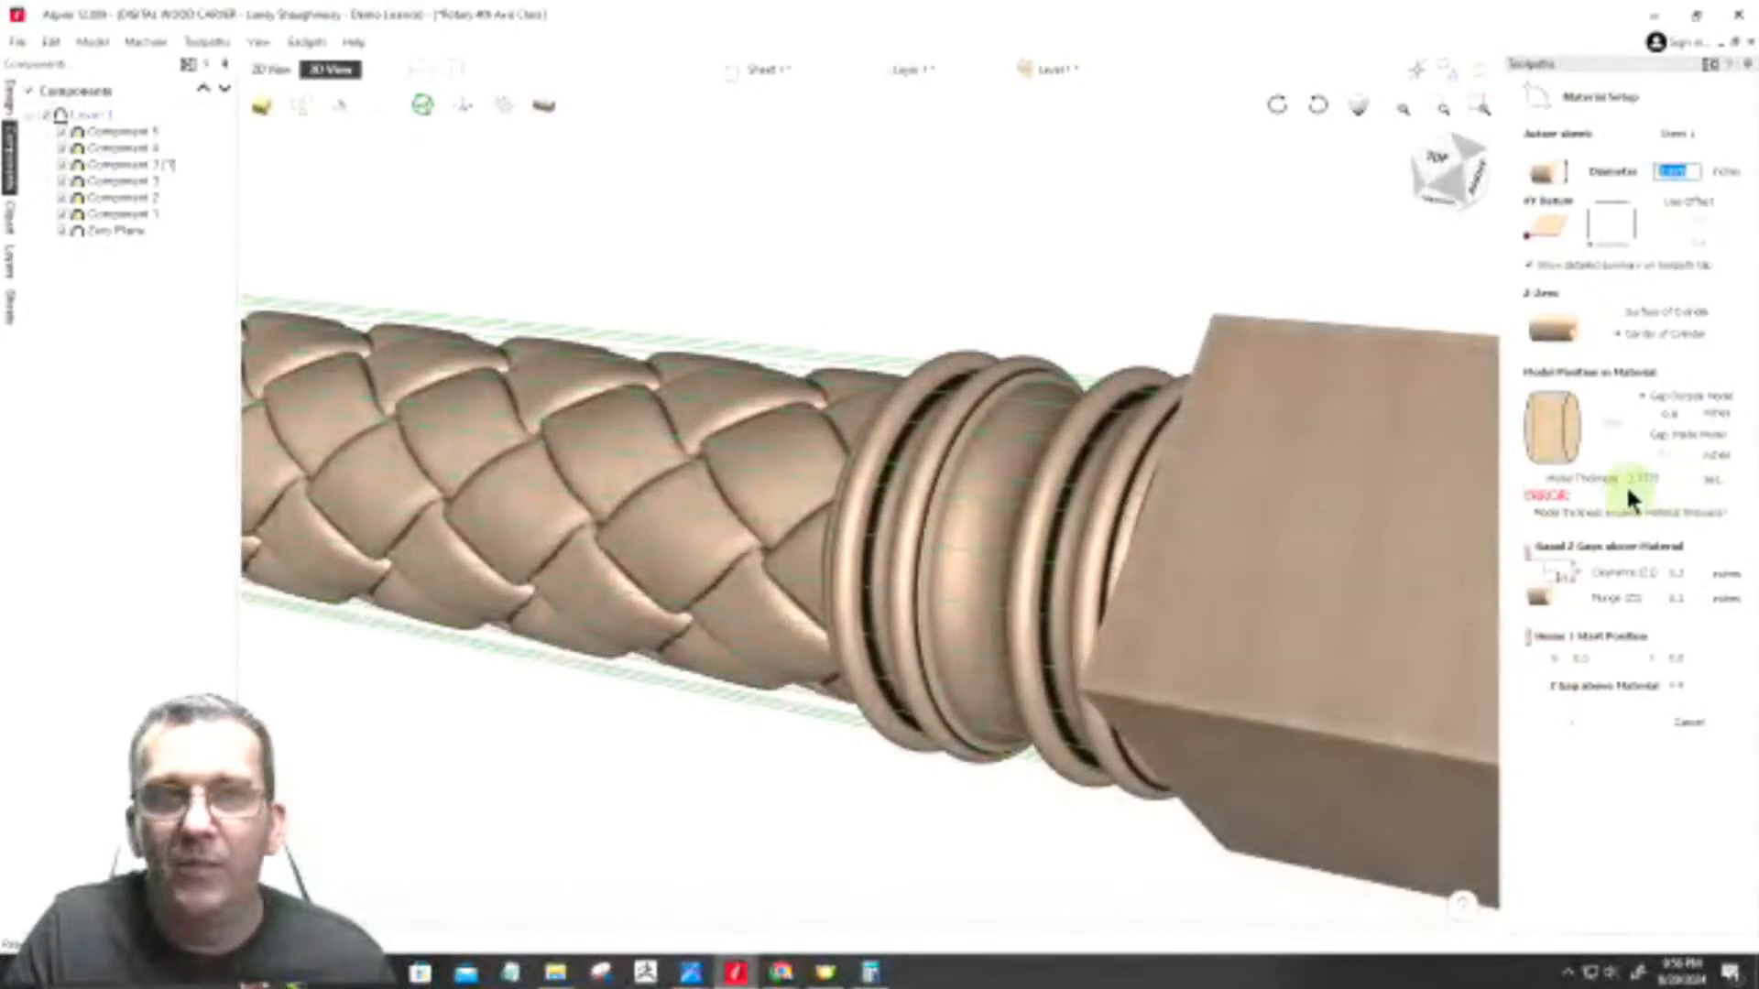
left_click(1717, 478)
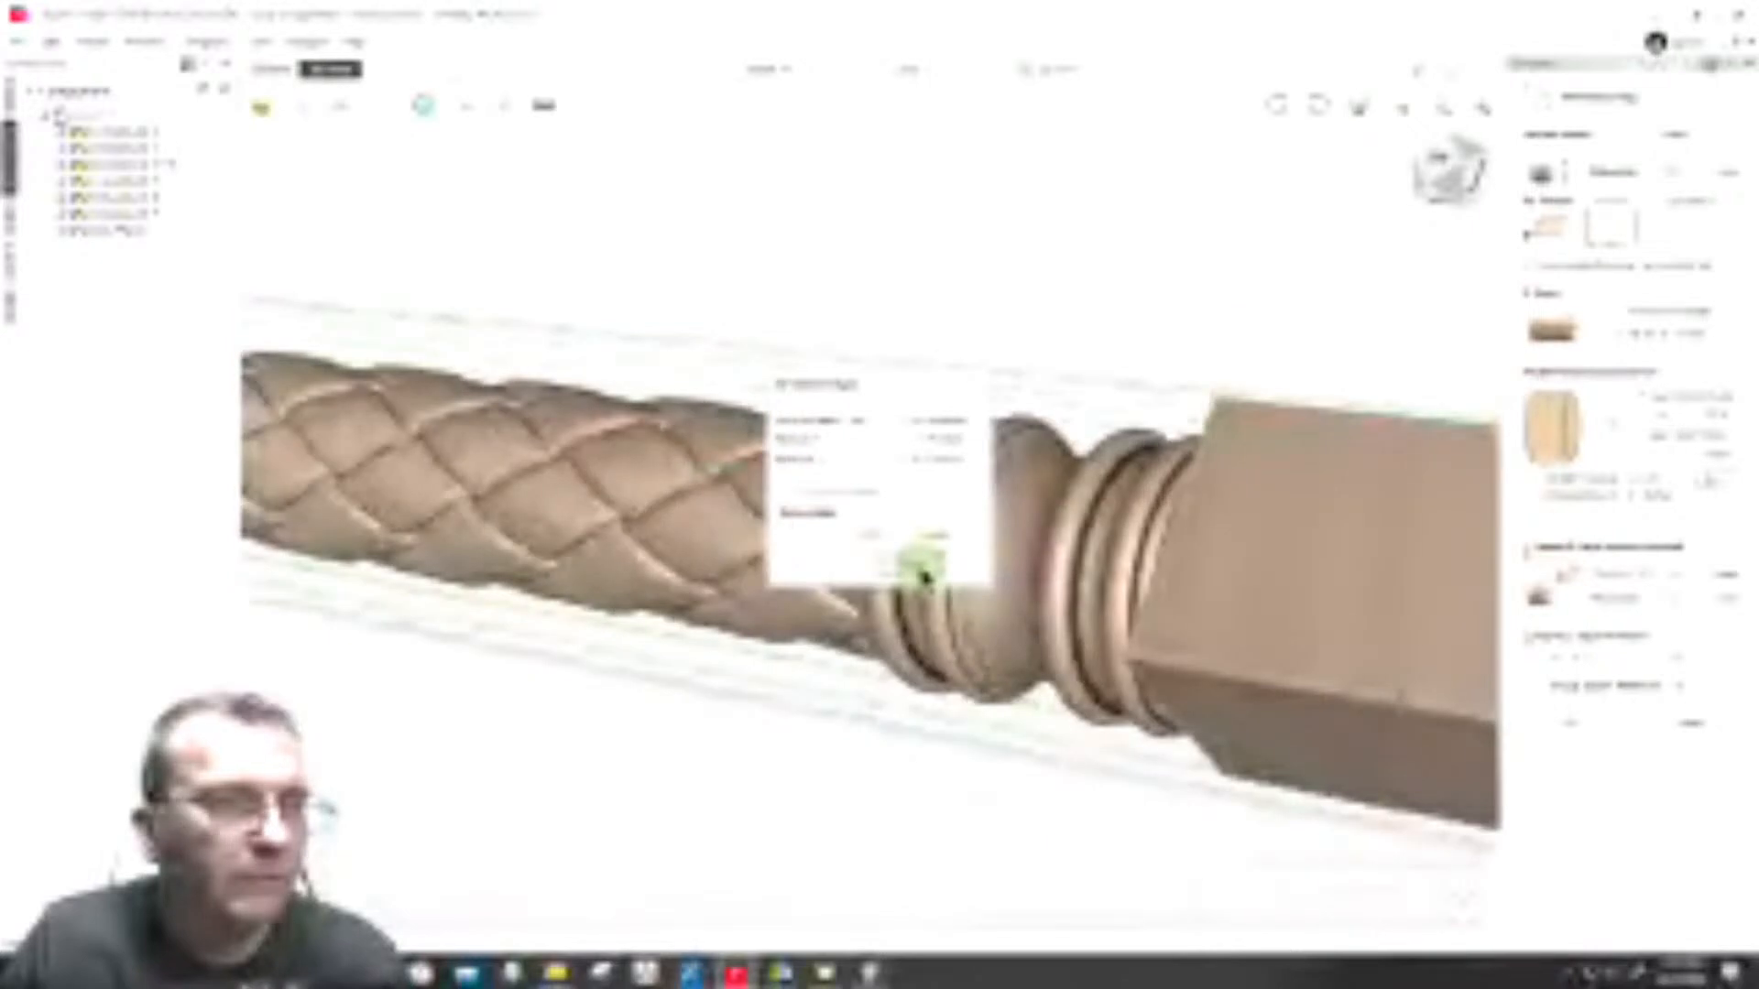
left_click(921, 572)
Step: Check the resized rotary model against the material cylinder outline along its whole length
scroll(927, 266, "down", 3)
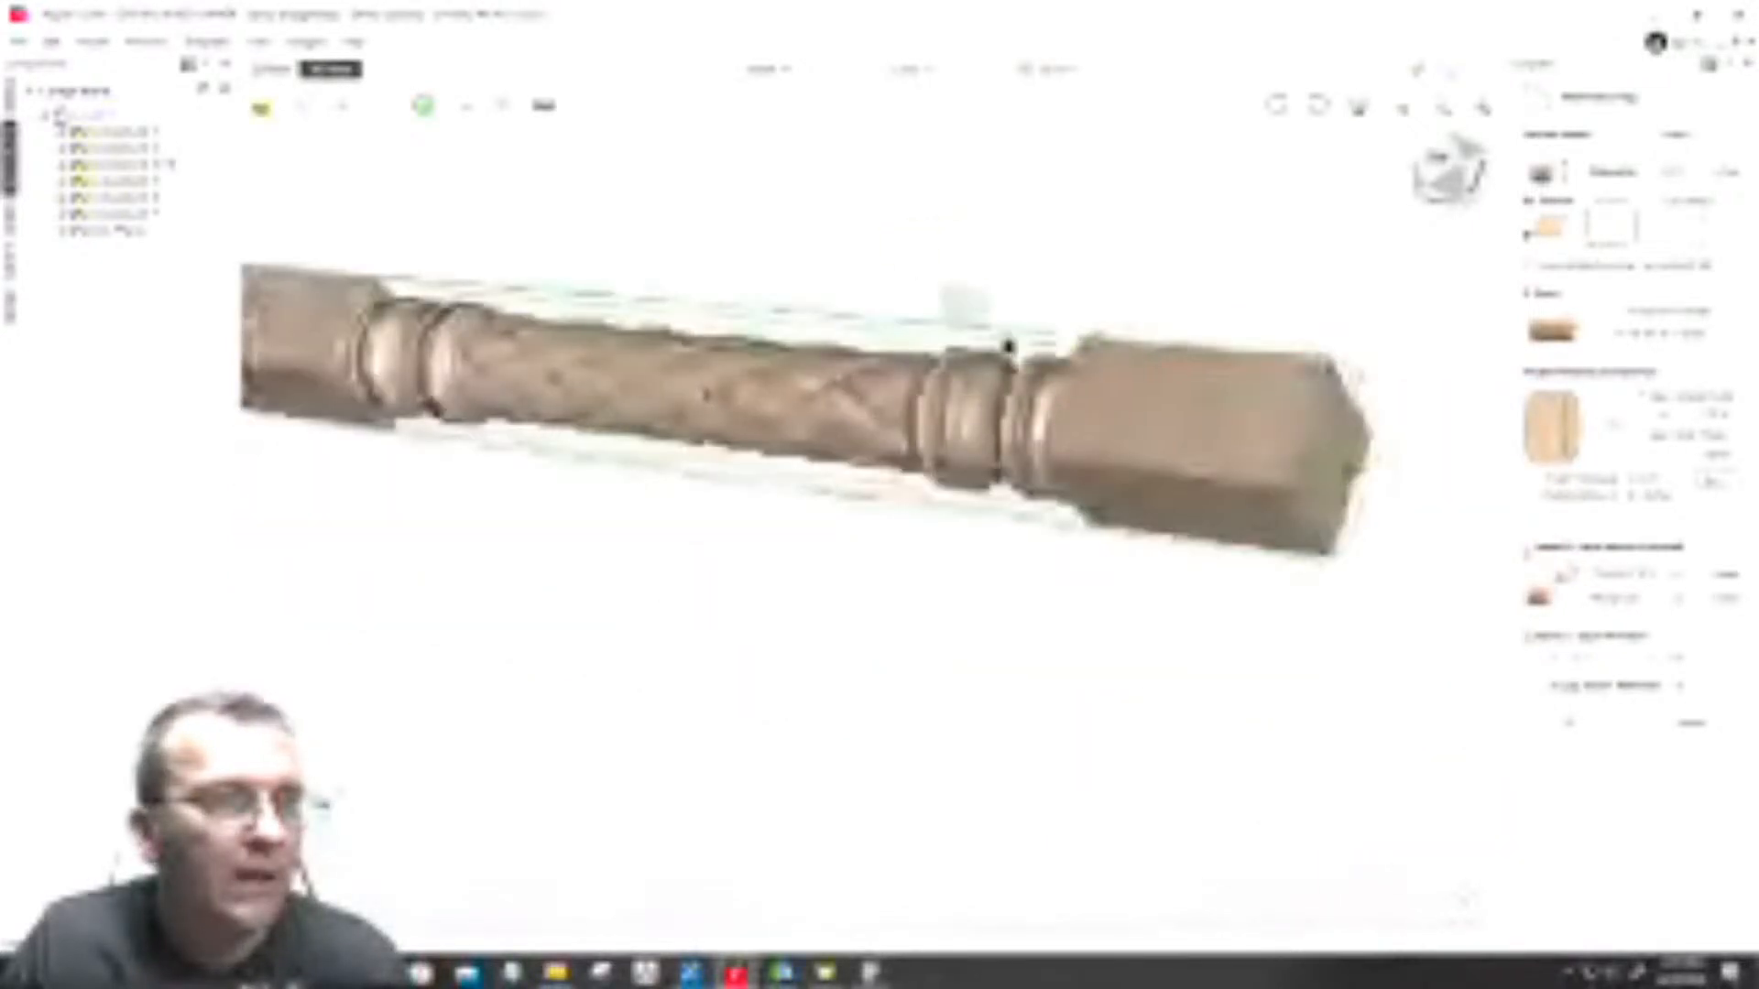
scroll(1319, 526, "up", 3)
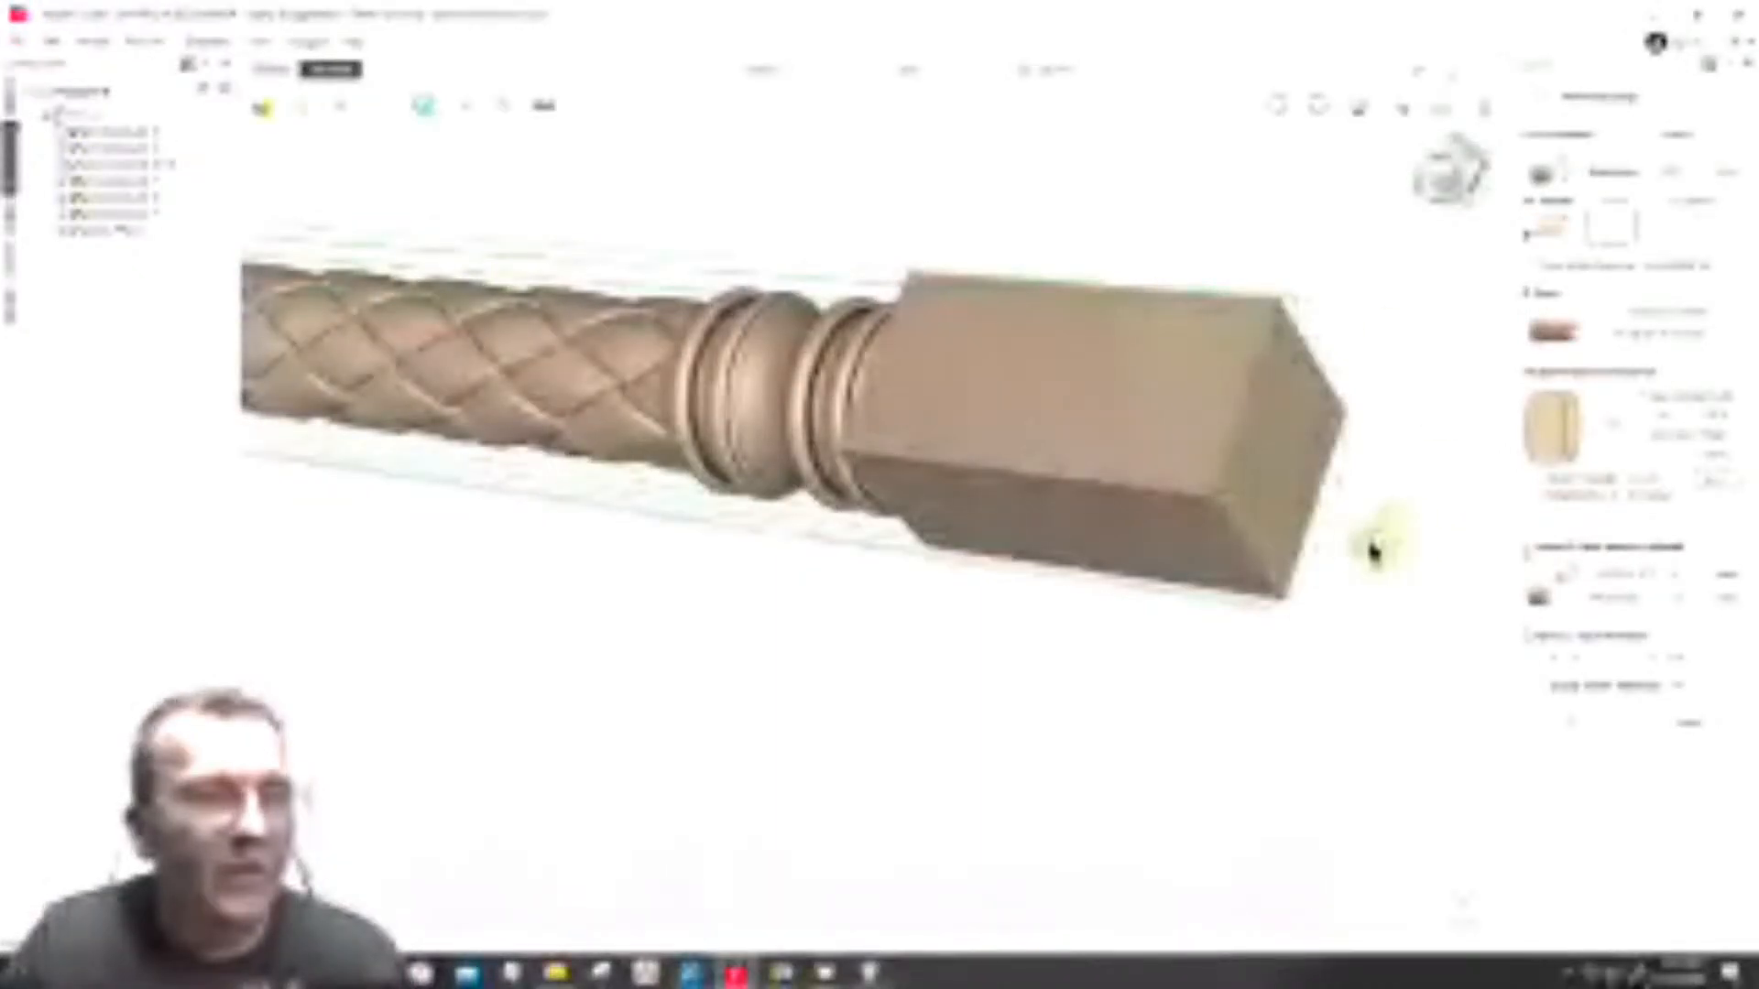
scroll(1358, 550, "down", 3)
scroll(1362, 554, "down", 1)
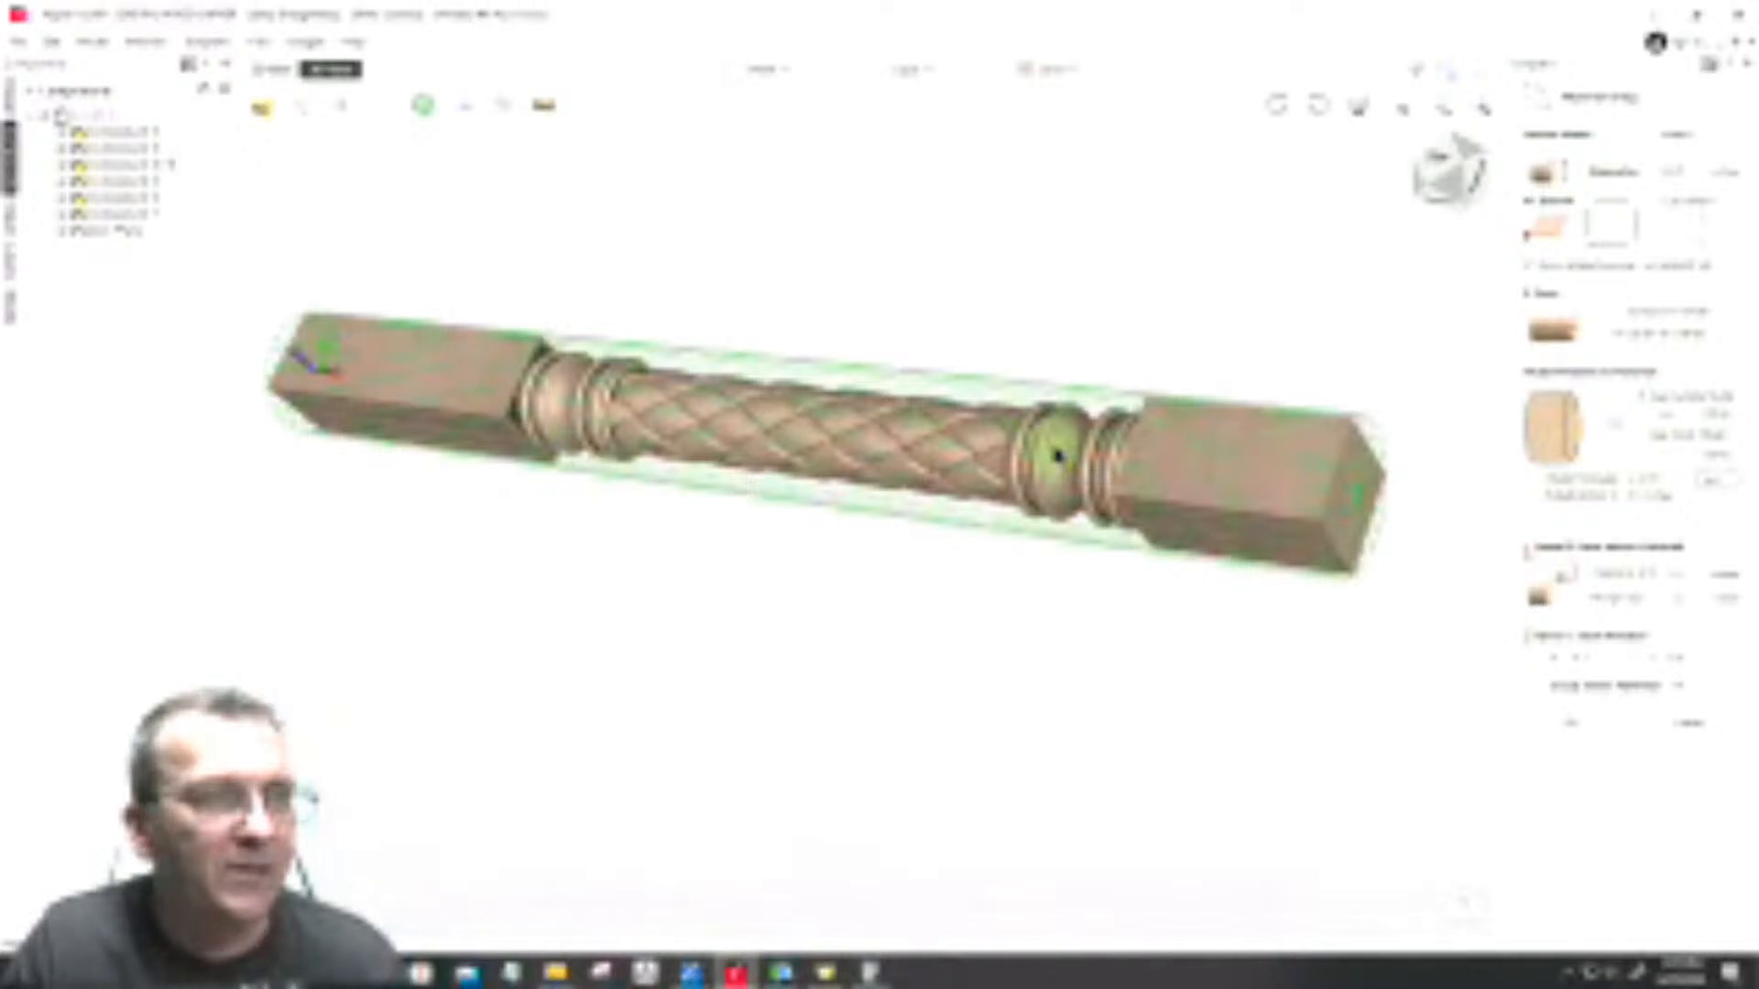
scroll(1054, 456, "up", 2)
scroll(1054, 449, "down", 3)
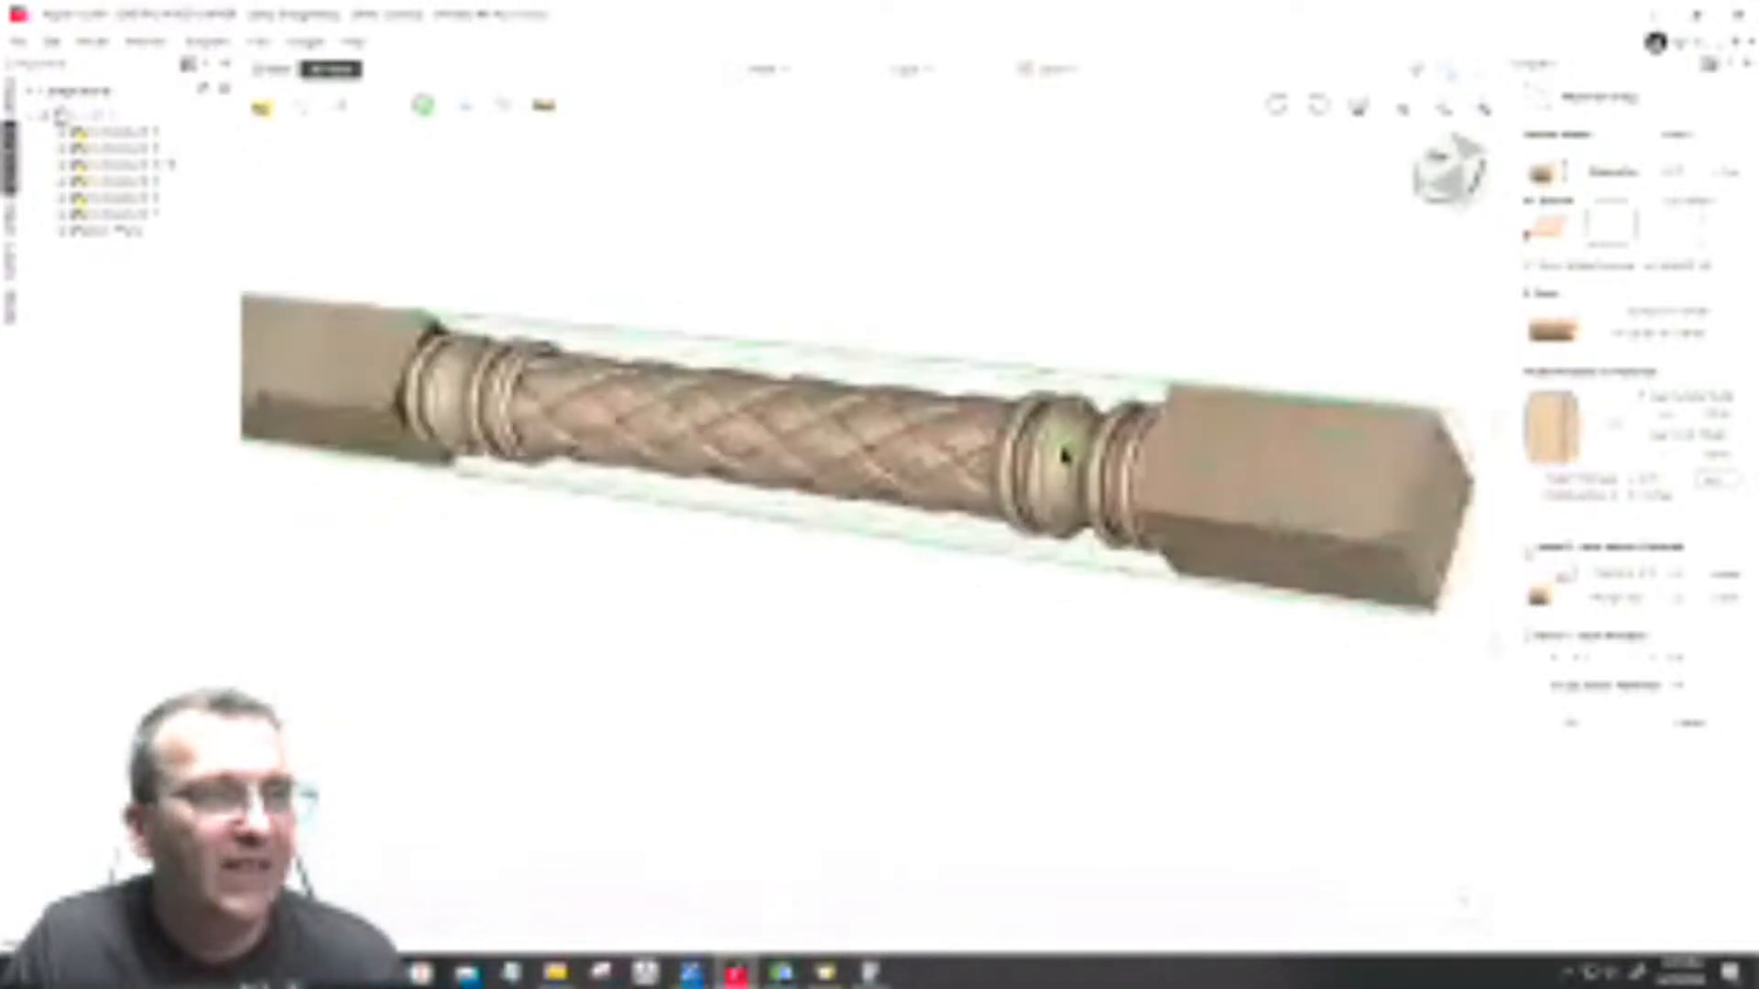
Step: Close the material setup, dismiss the toolpath prompt, and save the Rotary 4th Axis Class project
left_click(1594, 722)
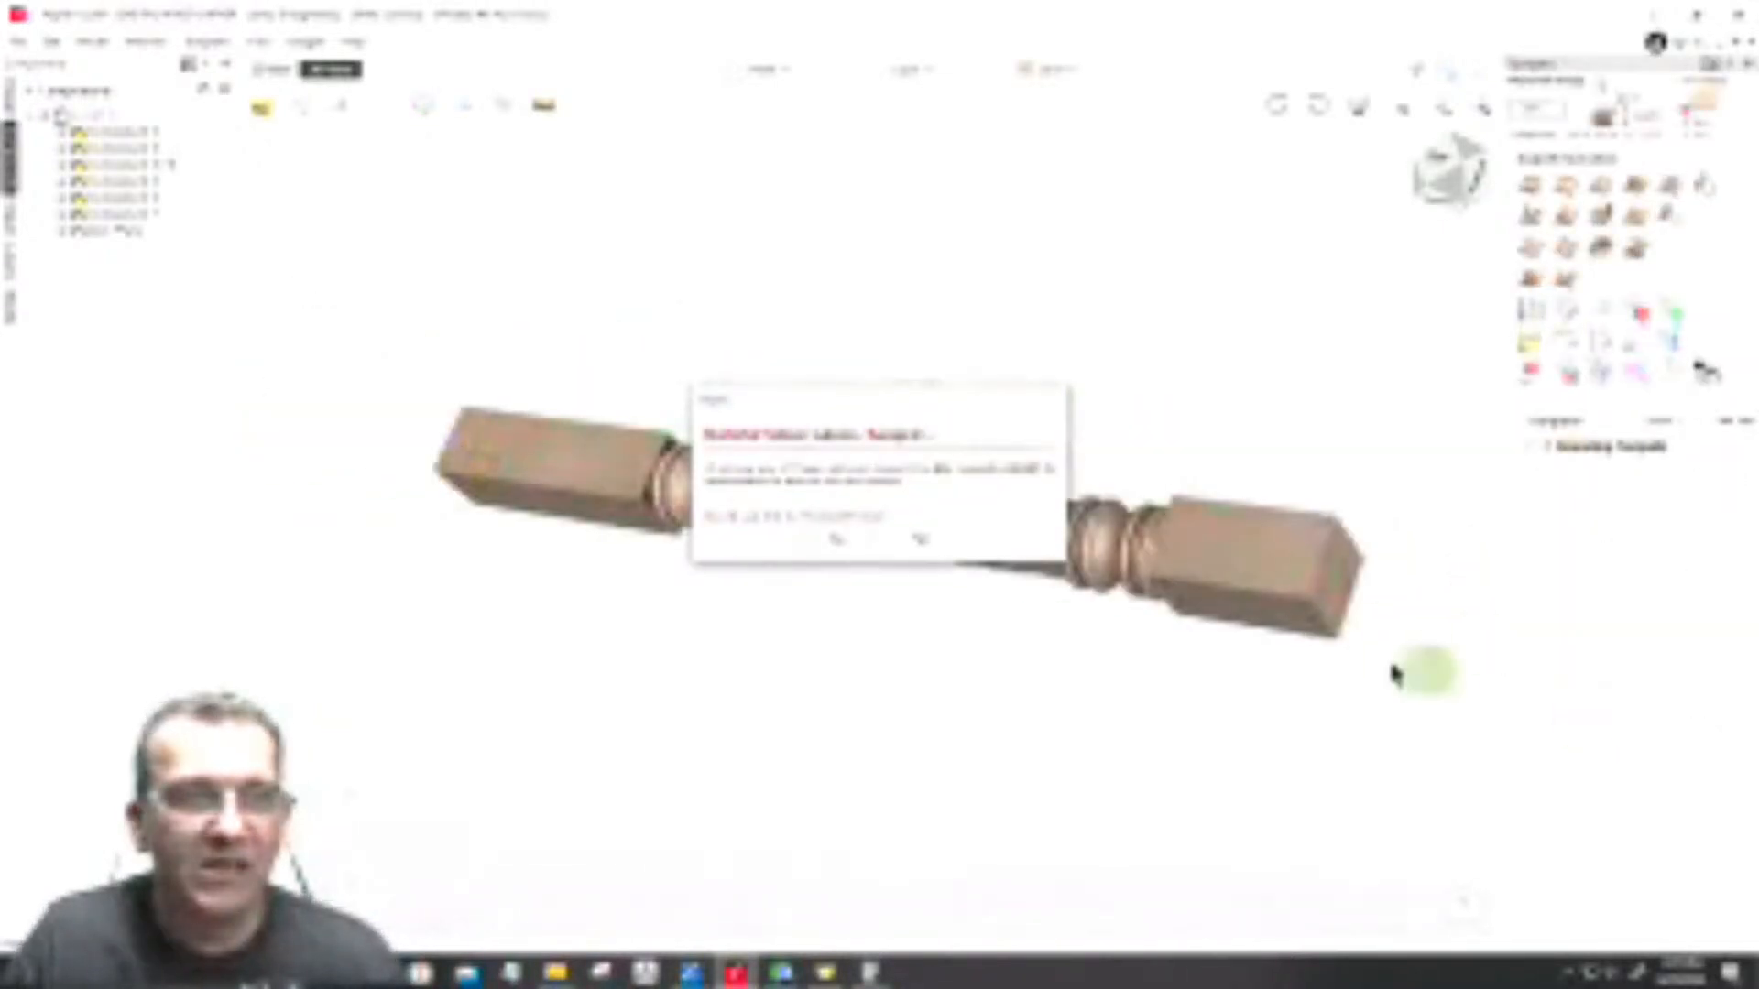
left_click(907, 541)
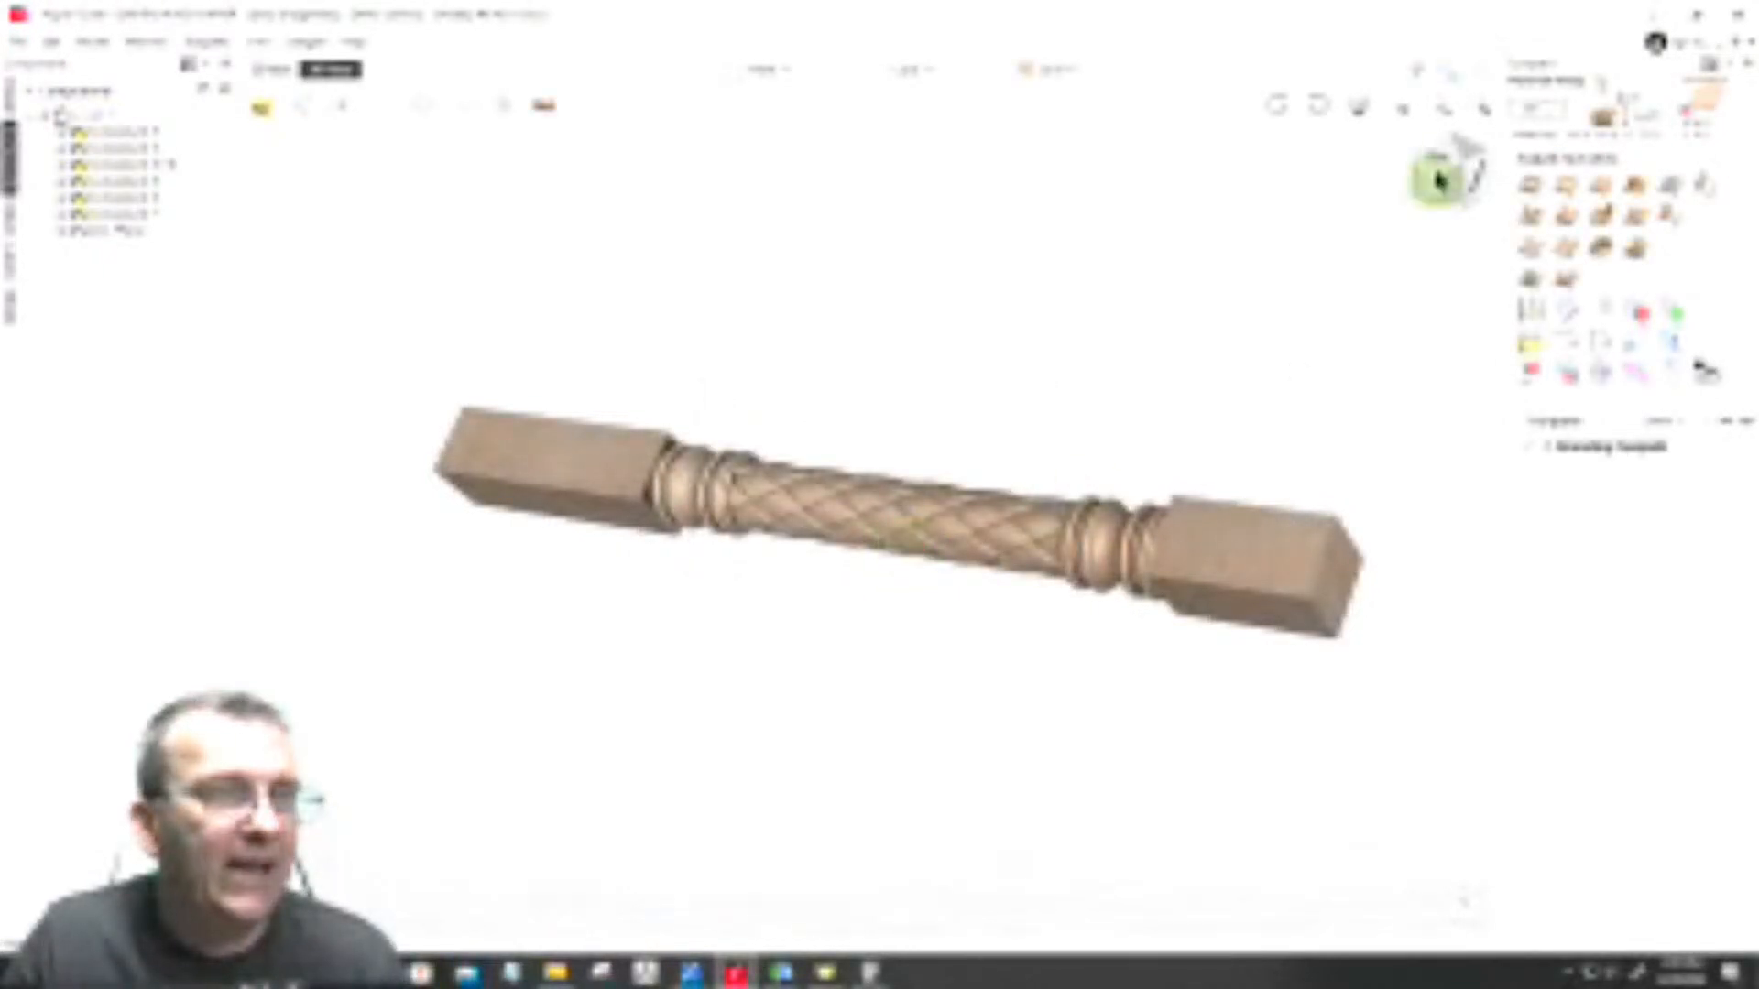
left_click_drag(1442, 165, 1421, 225)
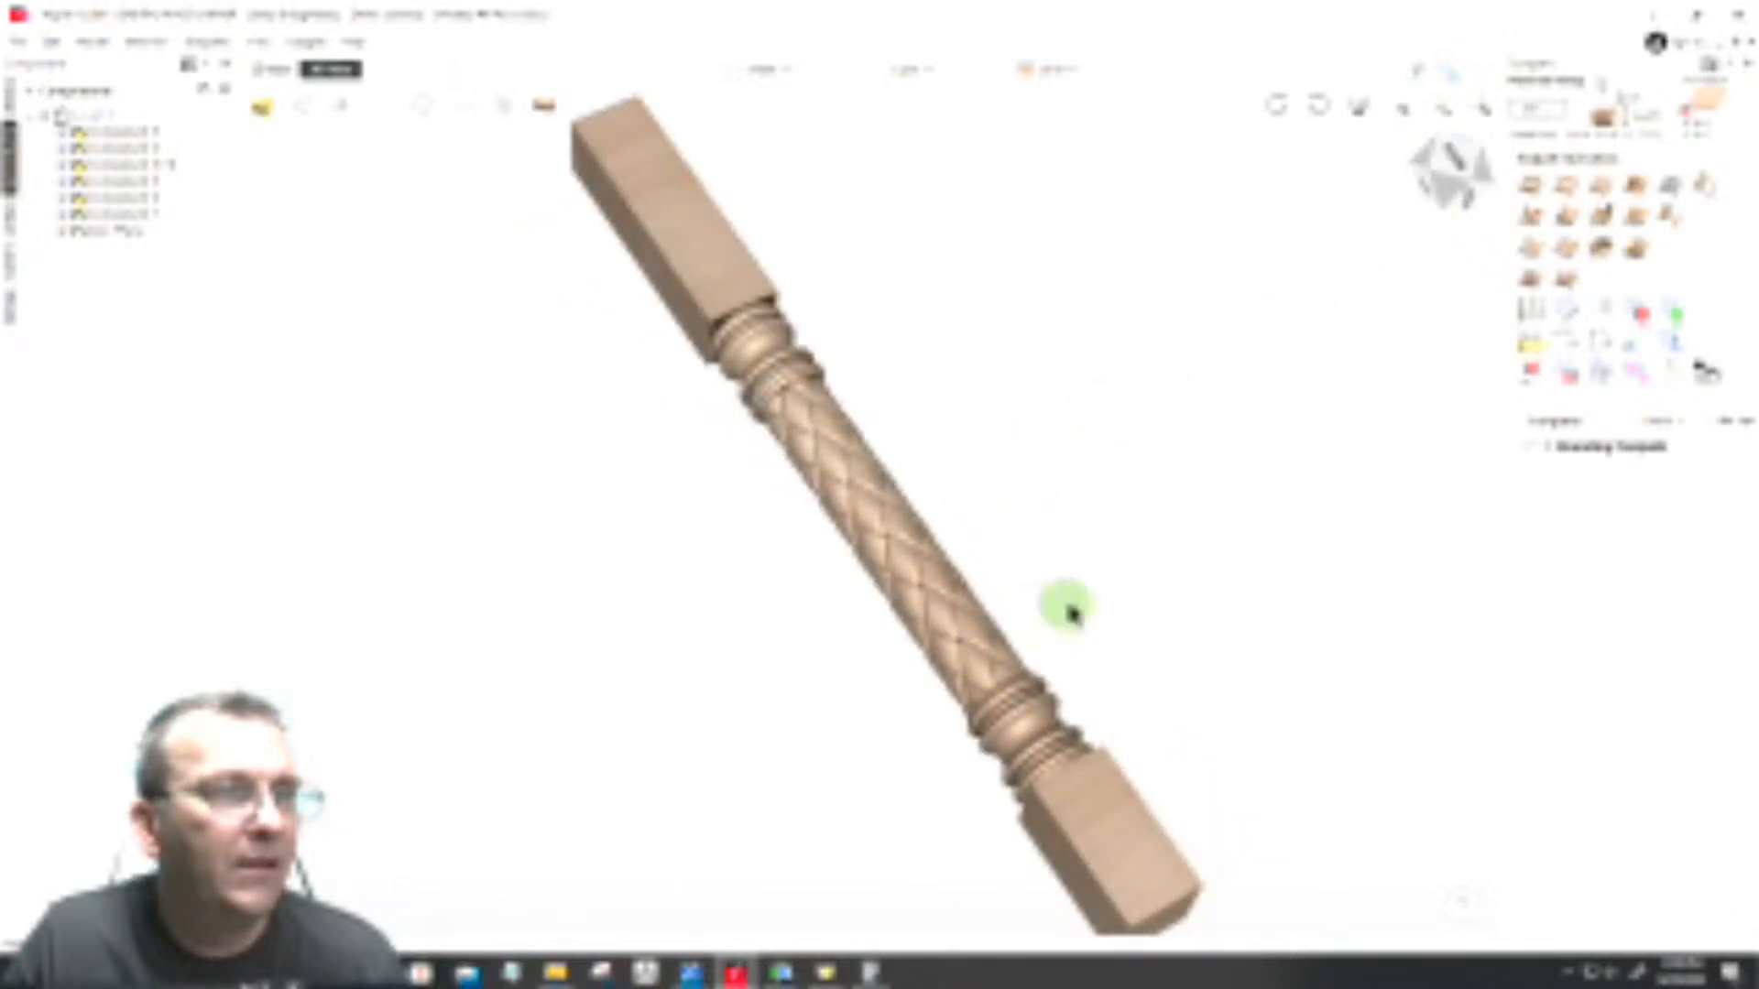
scroll(1085, 650, "up", 2)
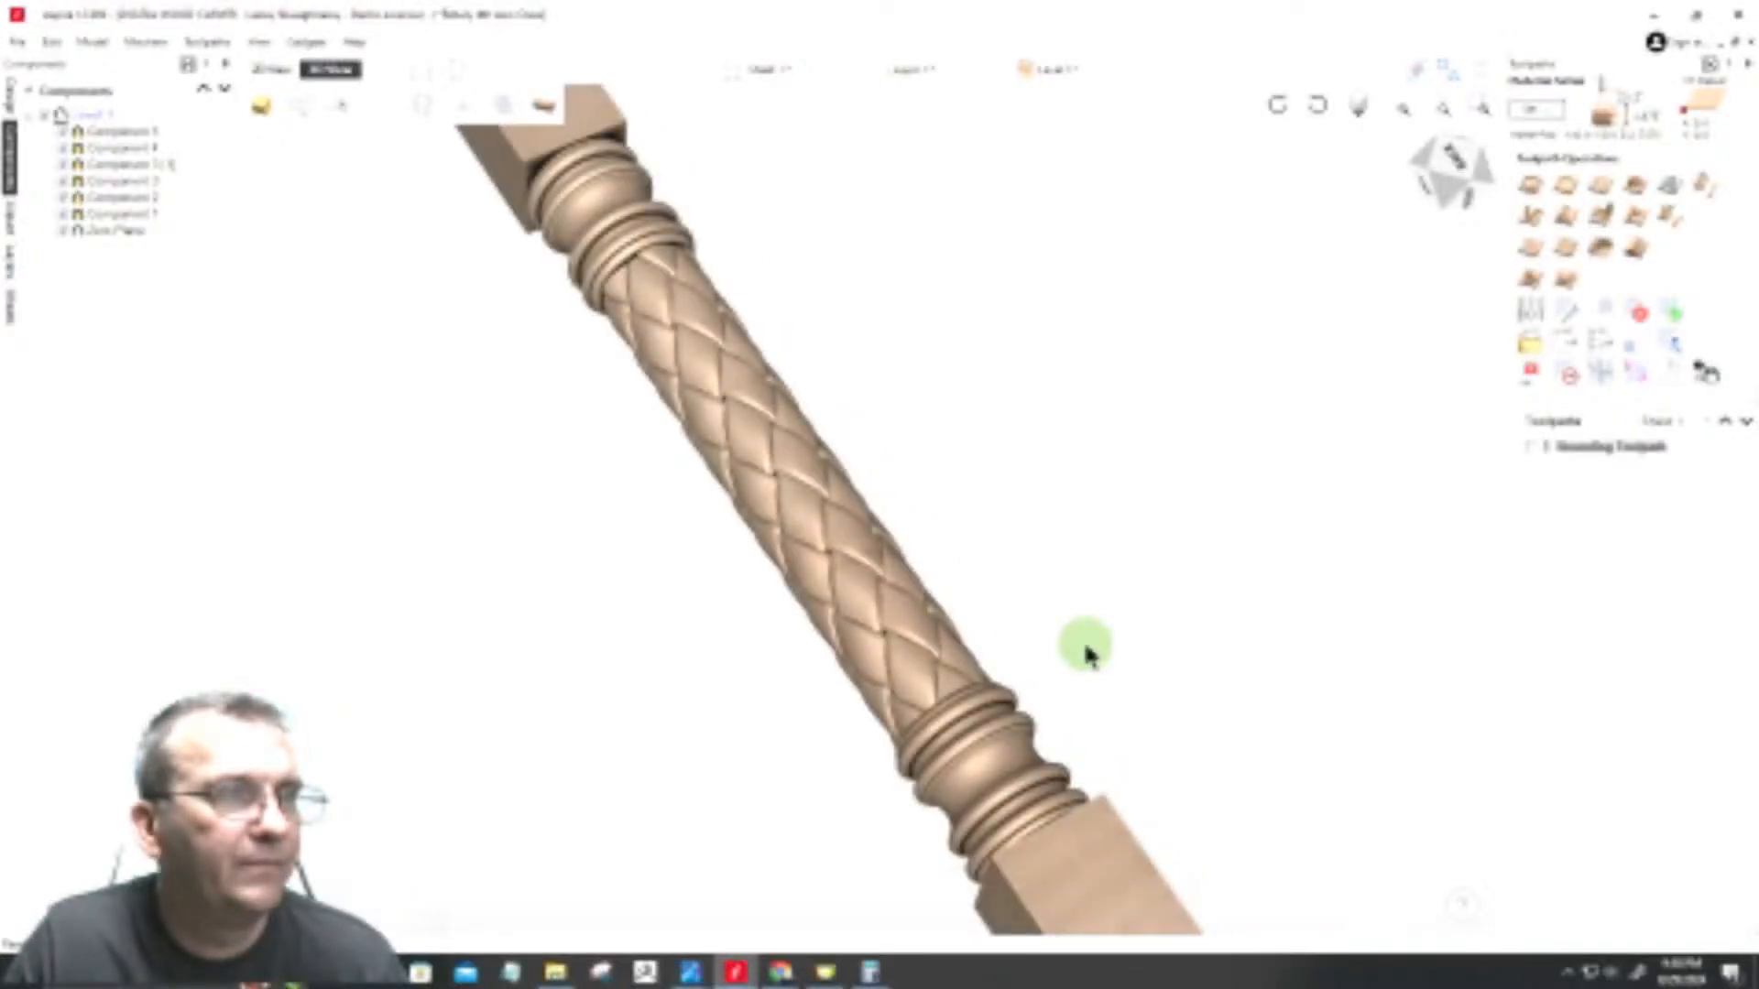
scroll(1085, 649, "down", 2)
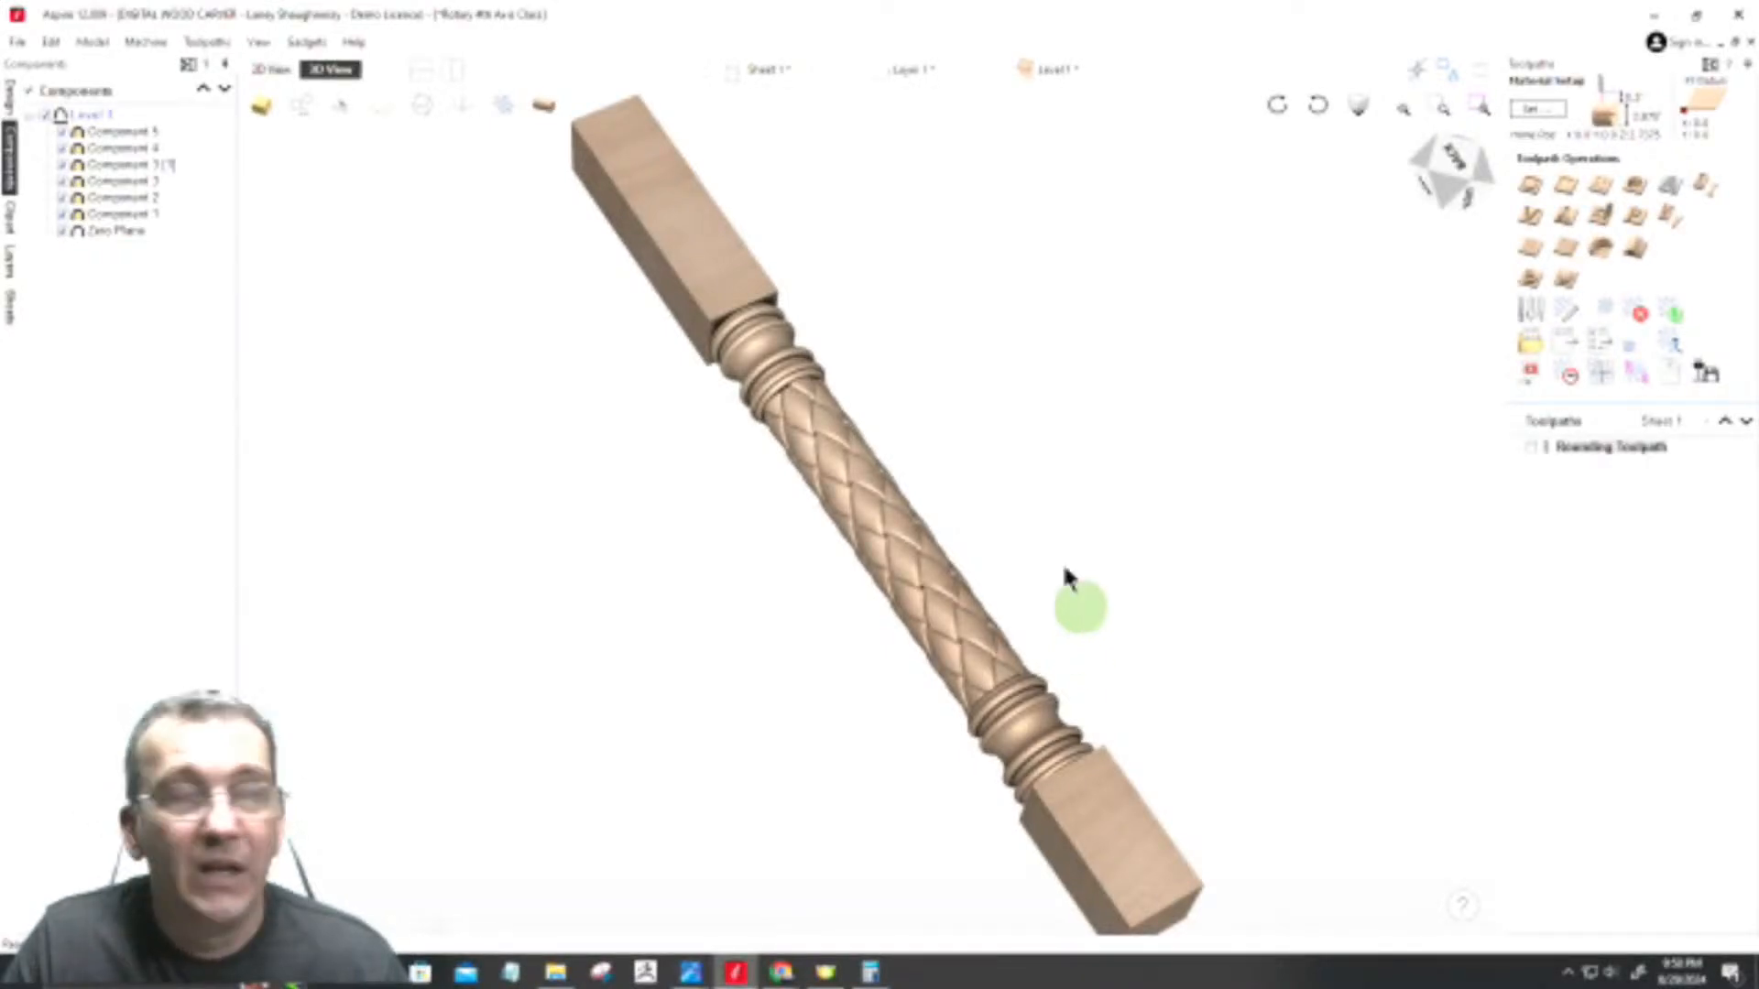
left_click(15, 43)
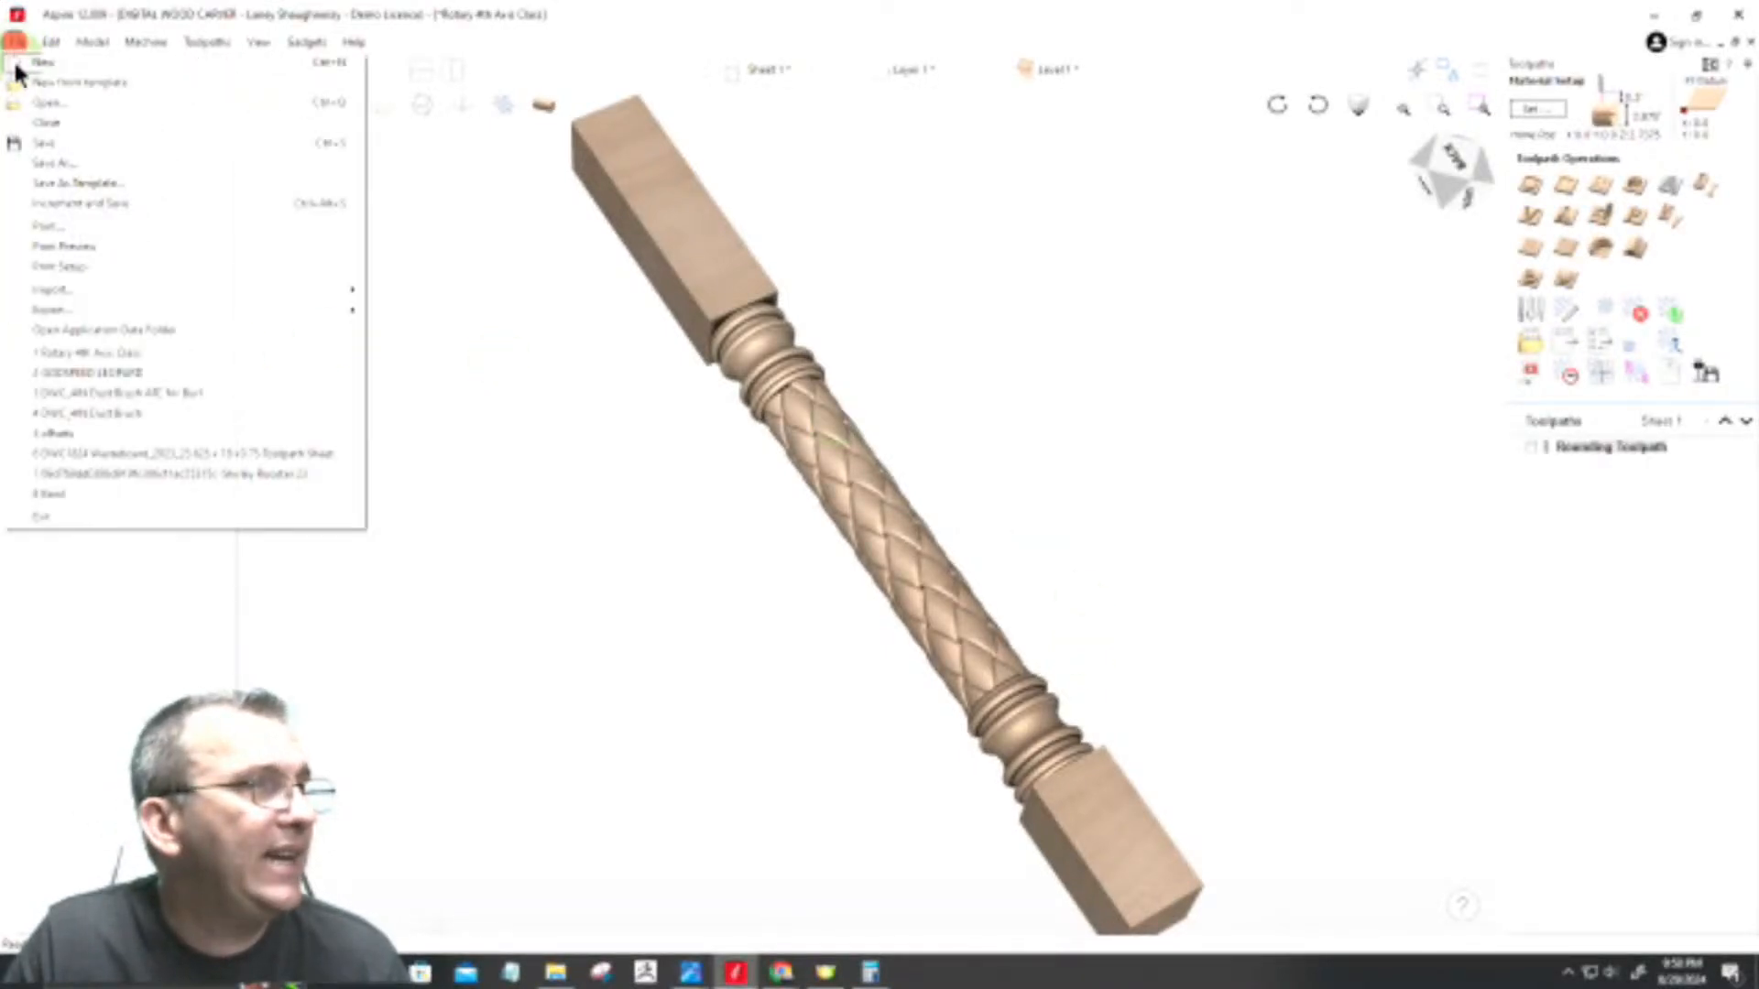
left_click(33, 139)
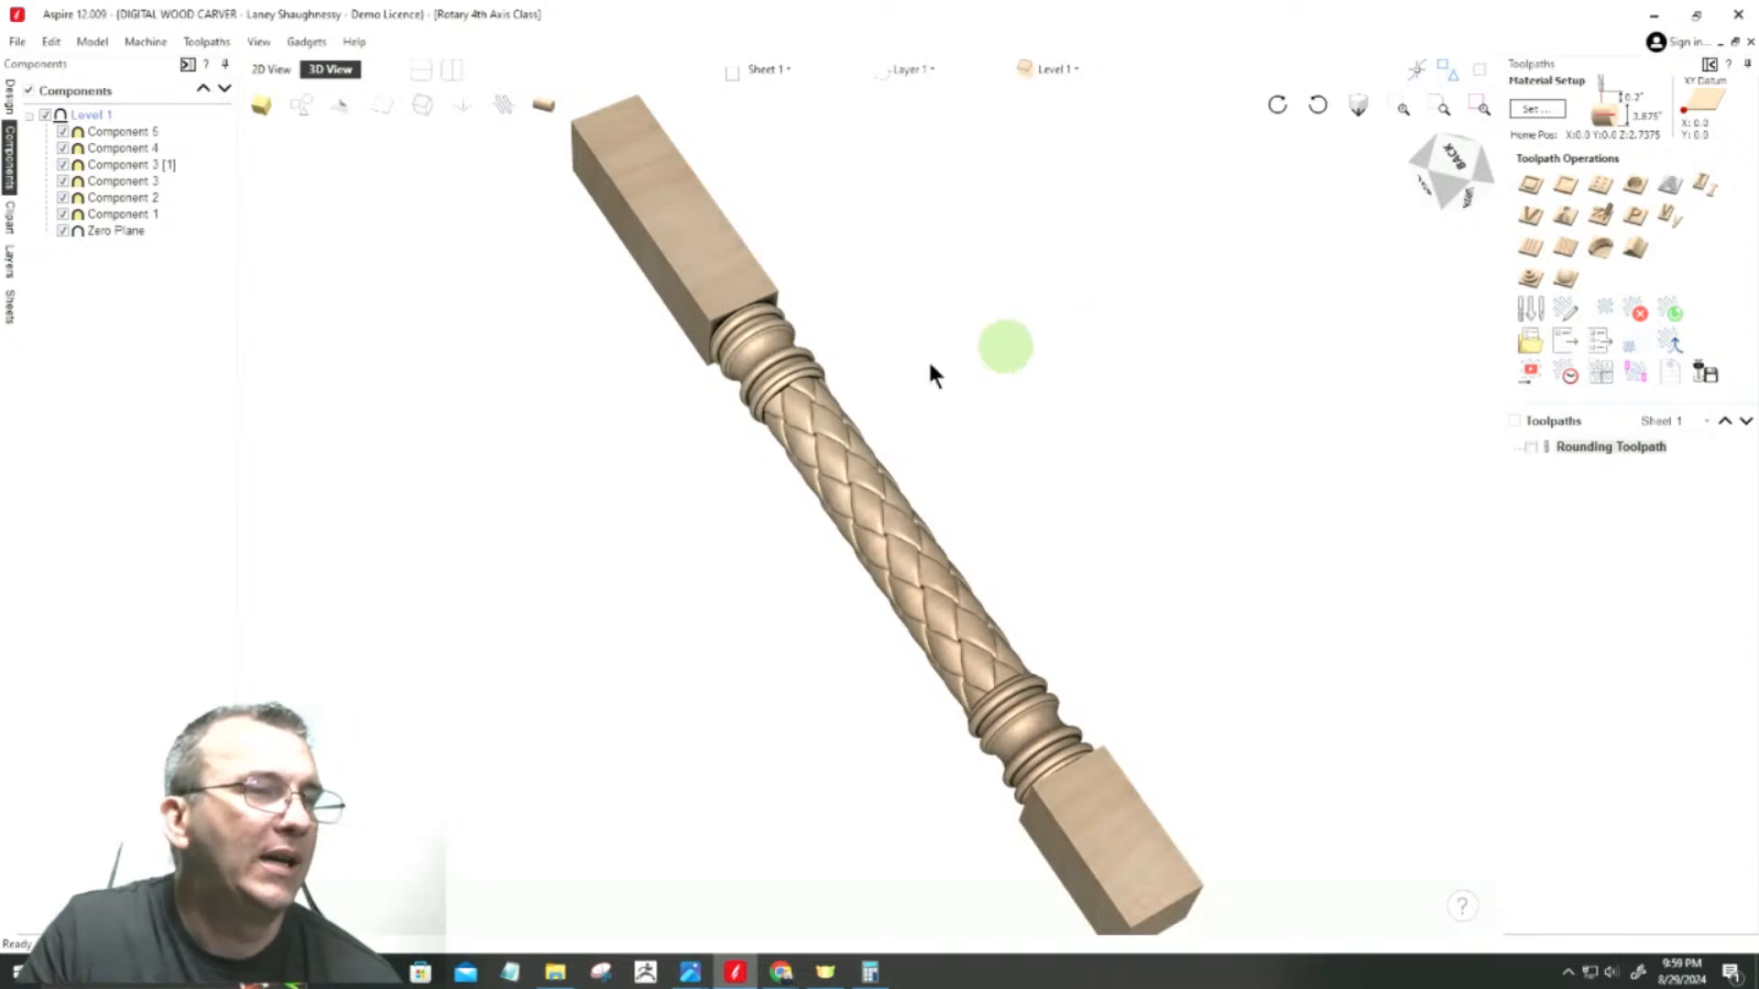
Step: In the flat 2D layout, move the scalloped profile vector from beside the model's start to just beyond its far end
left_click(251, 70)
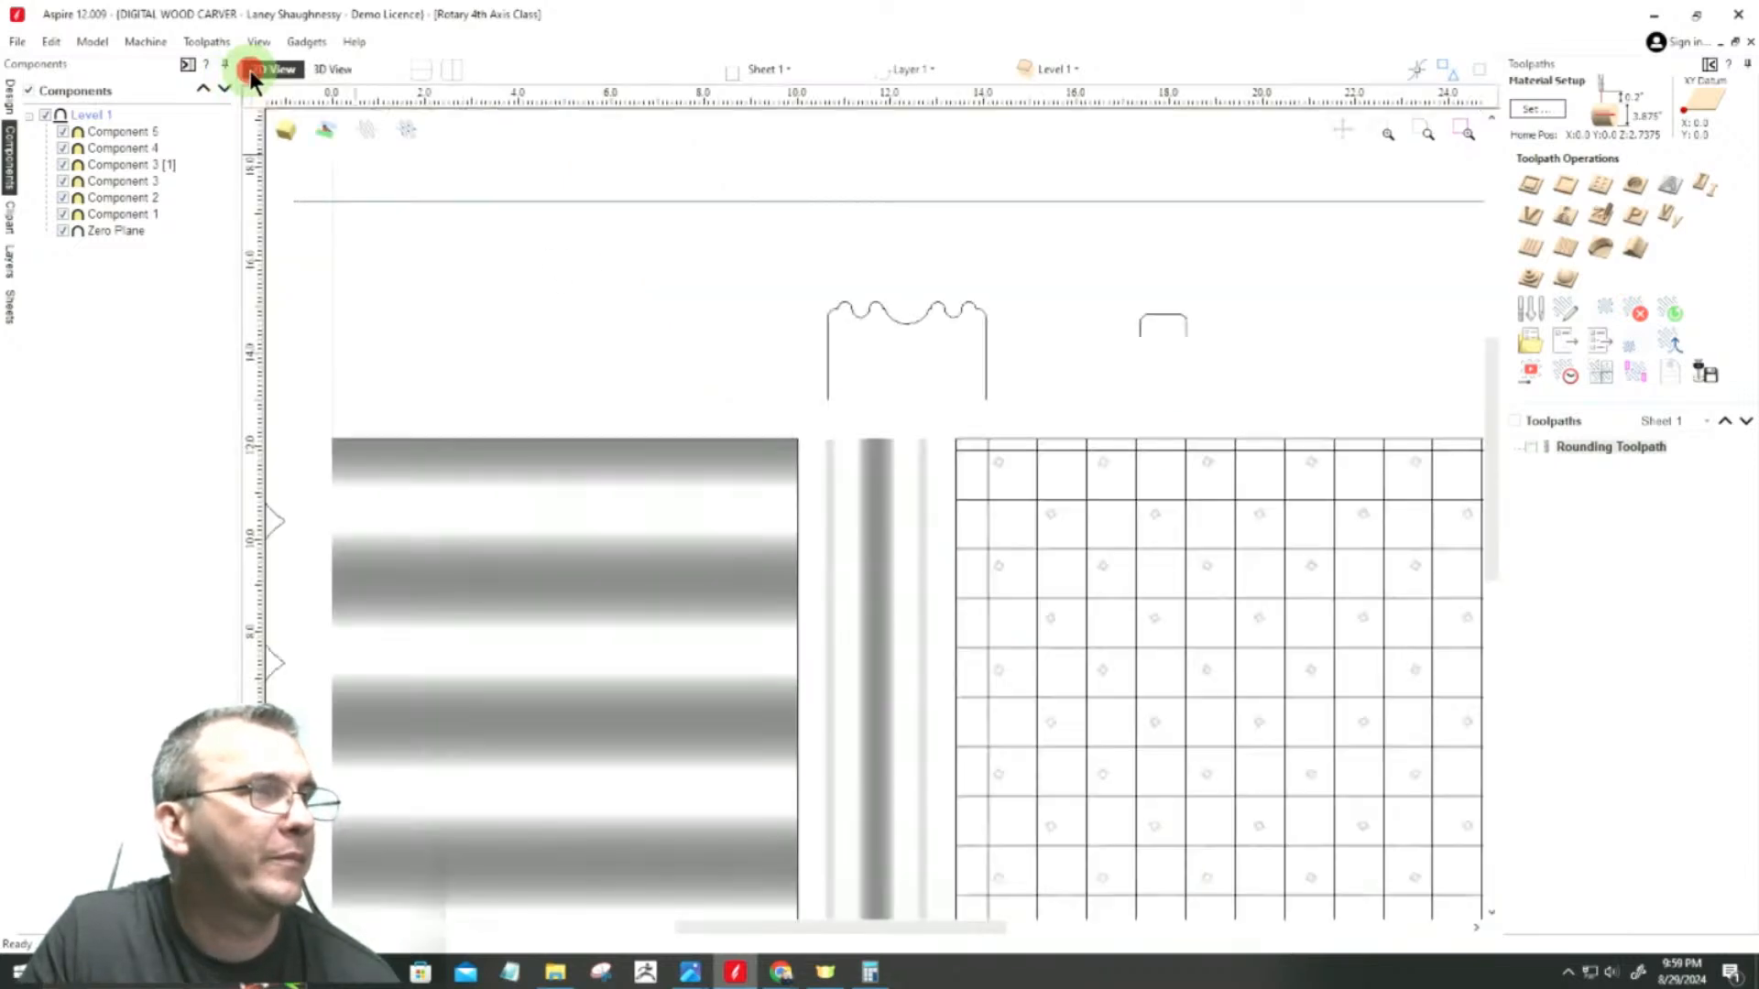
scroll(445, 337, "down", 1)
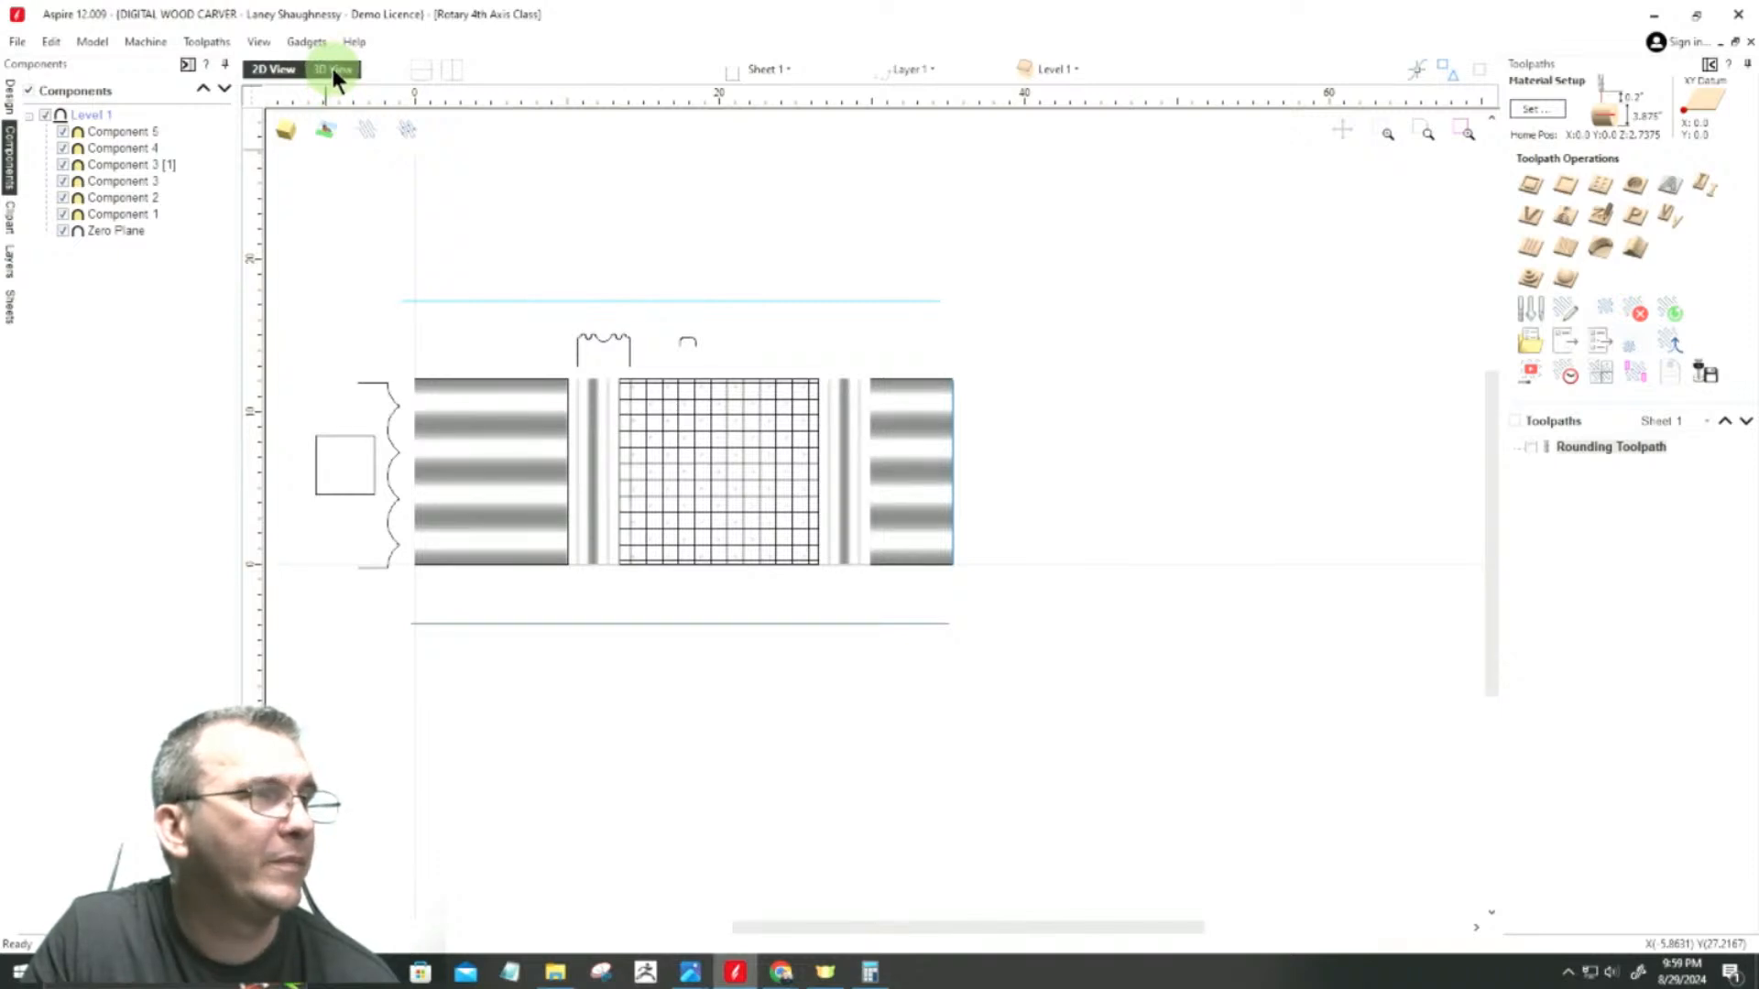
scroll(985, 490, "up", 3)
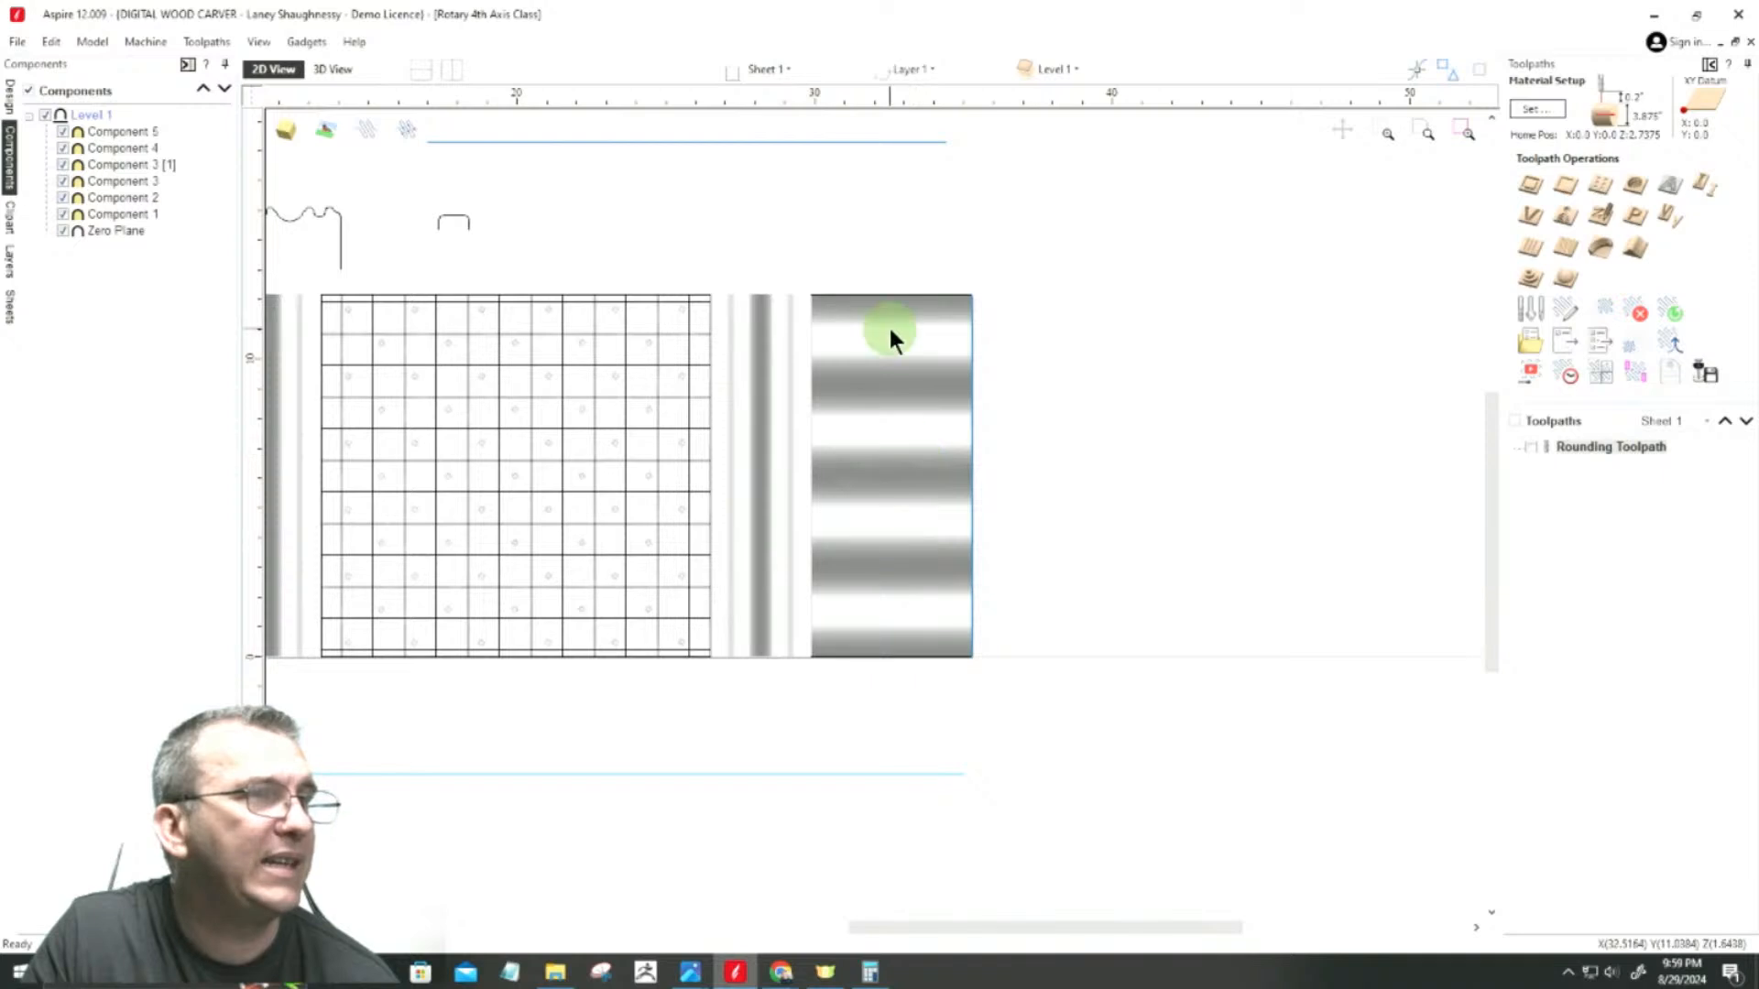
left_click(879, 293)
left_click(896, 656)
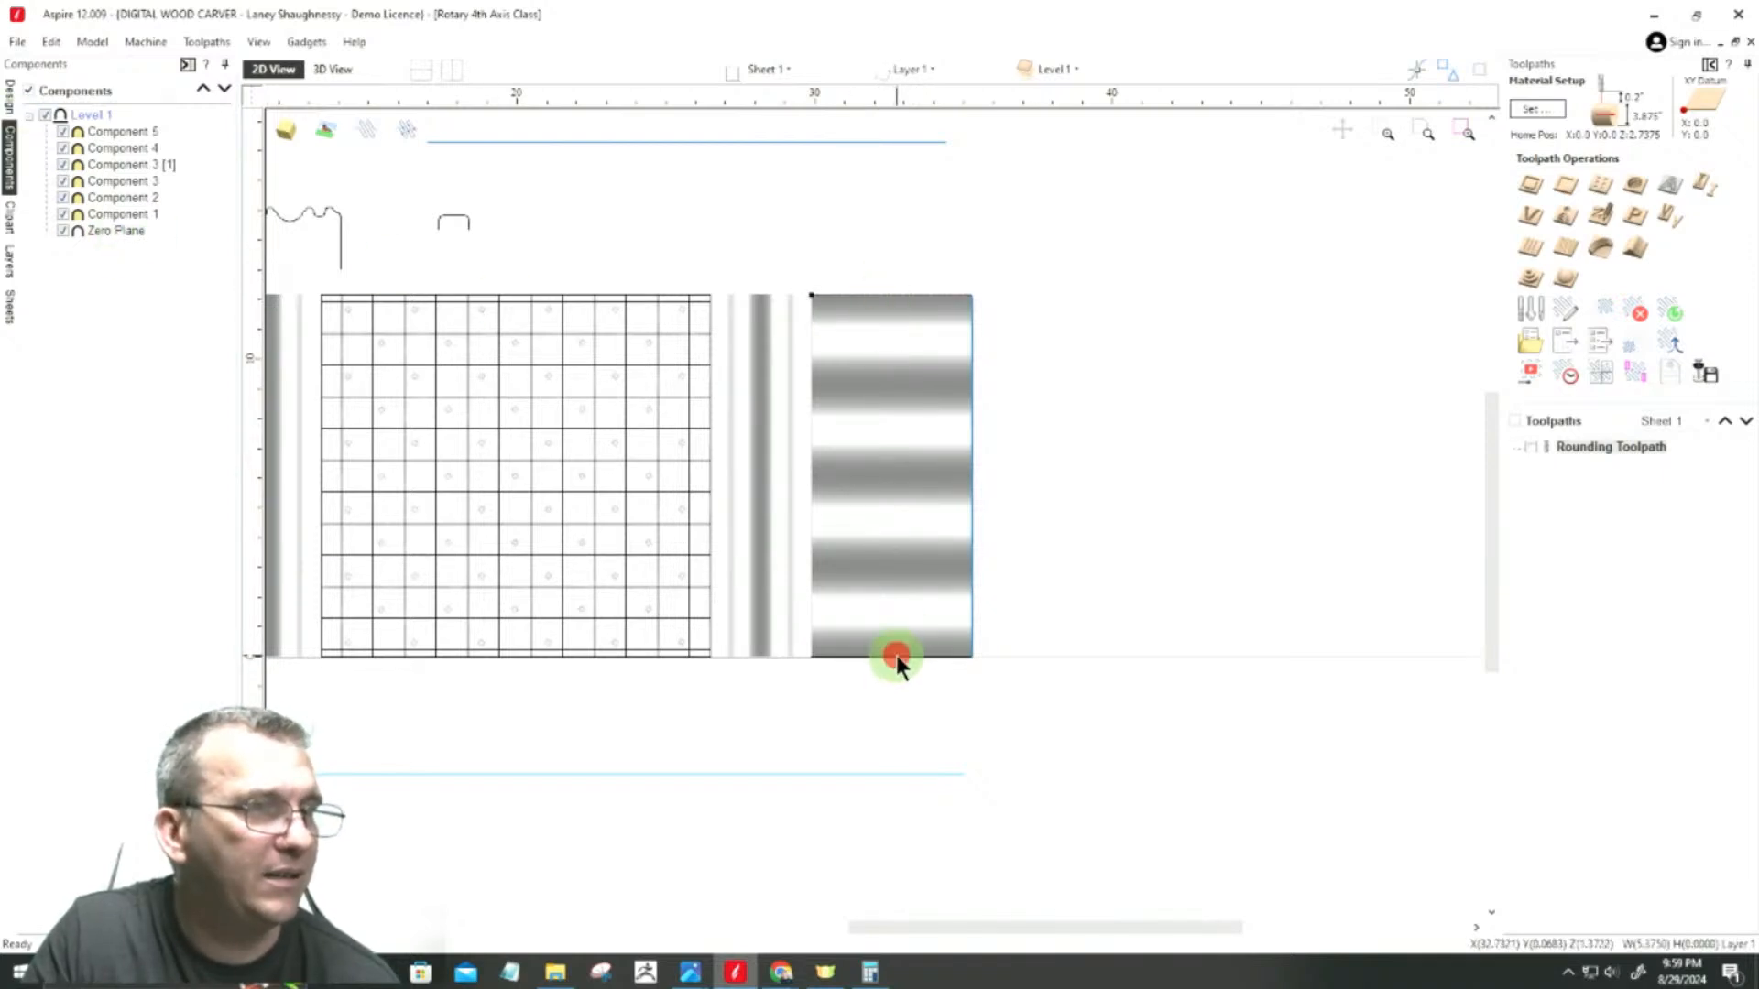
scroll(1064, 676, "down", 3)
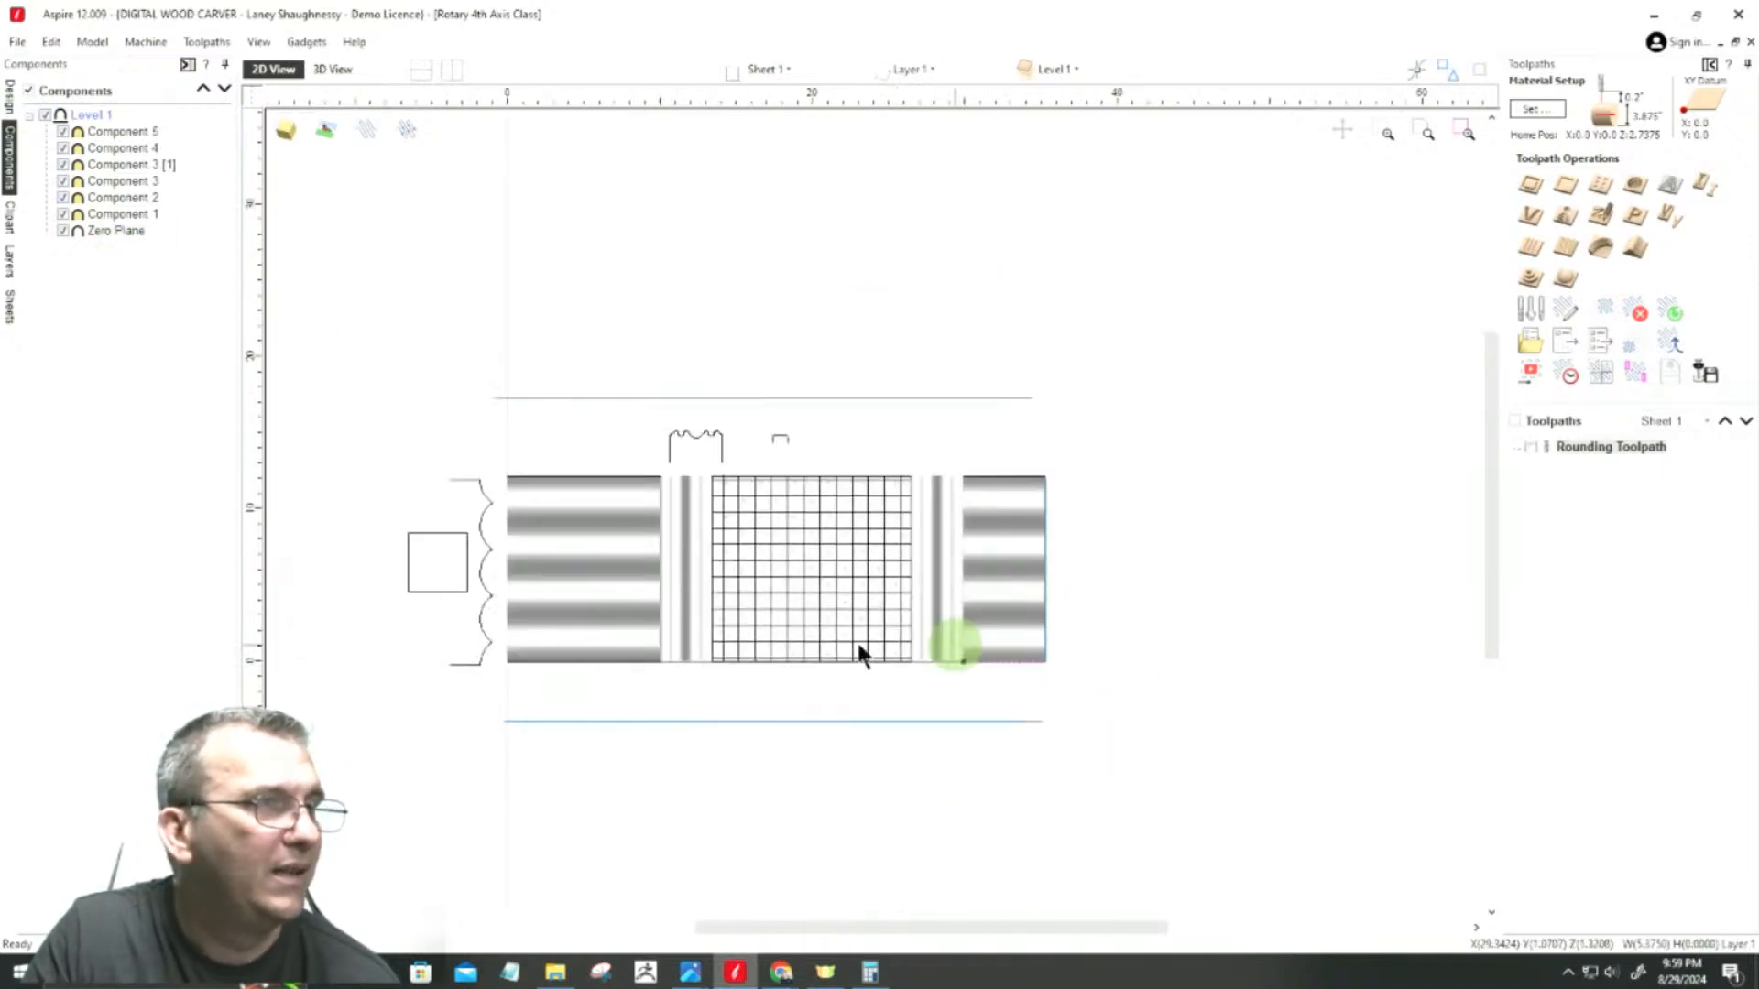
left_click(477, 530)
left_click_drag(977, 438, 1111, 523)
scroll(1122, 526, "up", 5)
scroll(1099, 506, "up", 2)
scroll(844, 294, "down", 3)
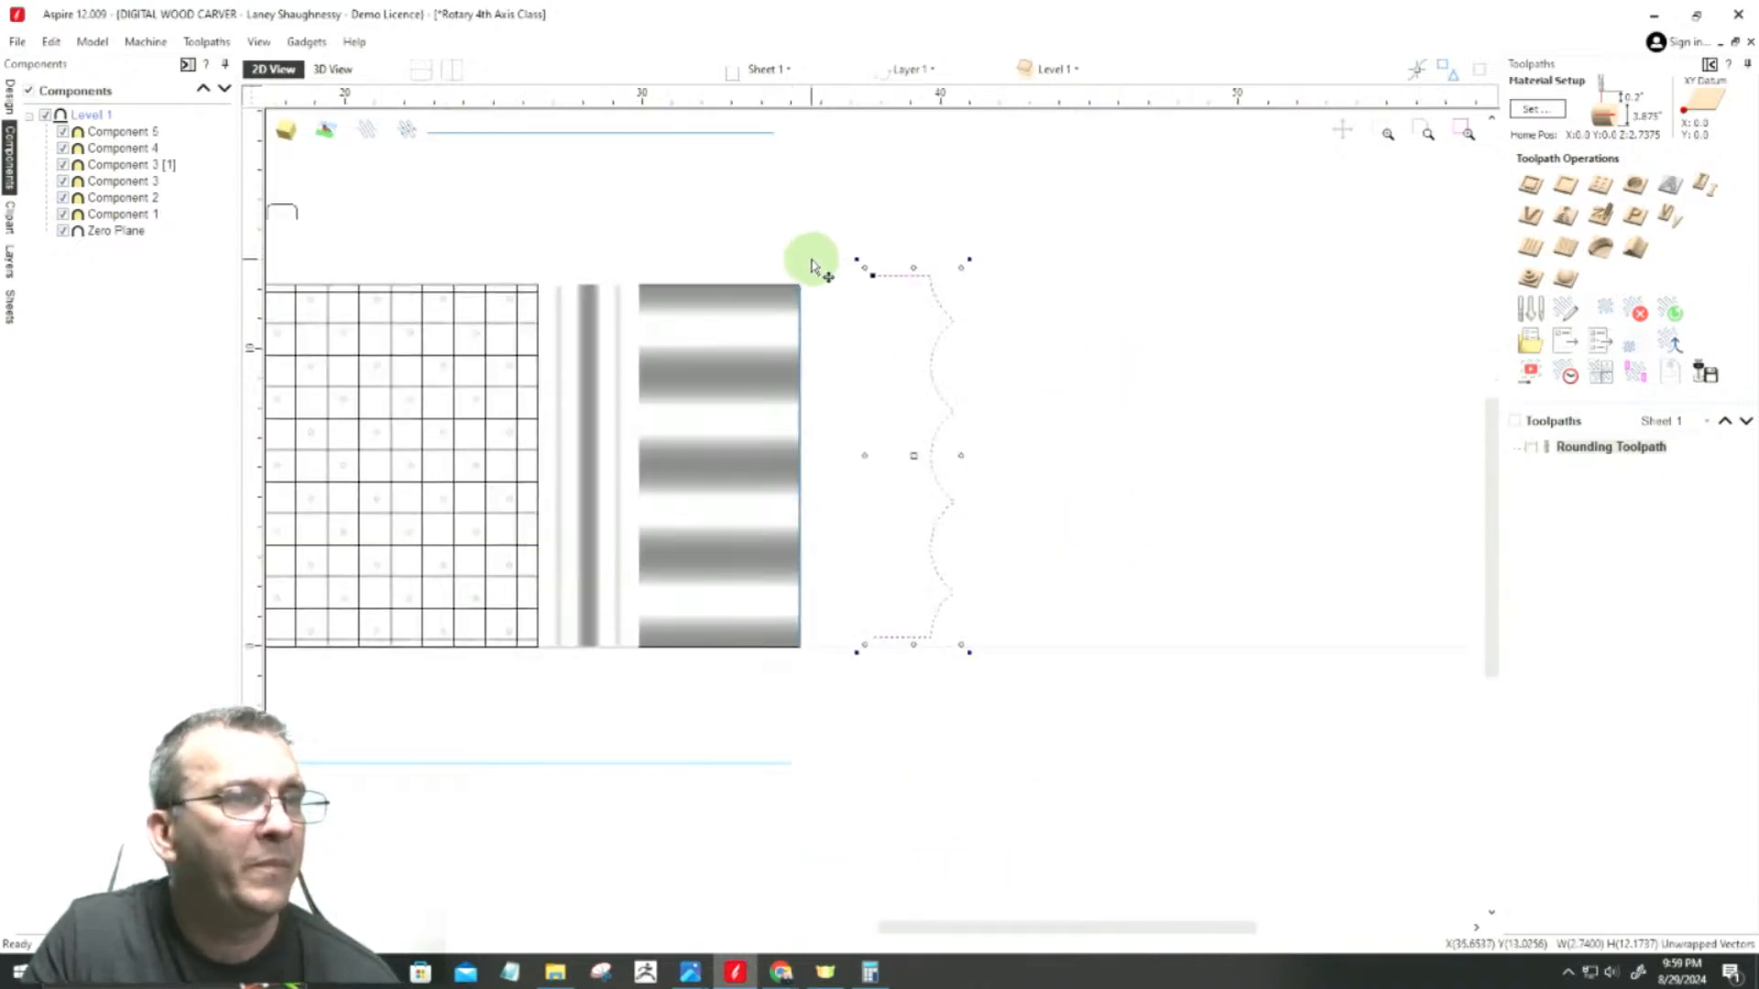
Step: Place a copy of the scalloped profile a short distance farther out, level with the original
left_click(927, 458)
left_click_drag(927, 456, 1070, 459)
scroll(1088, 473, "down", 5)
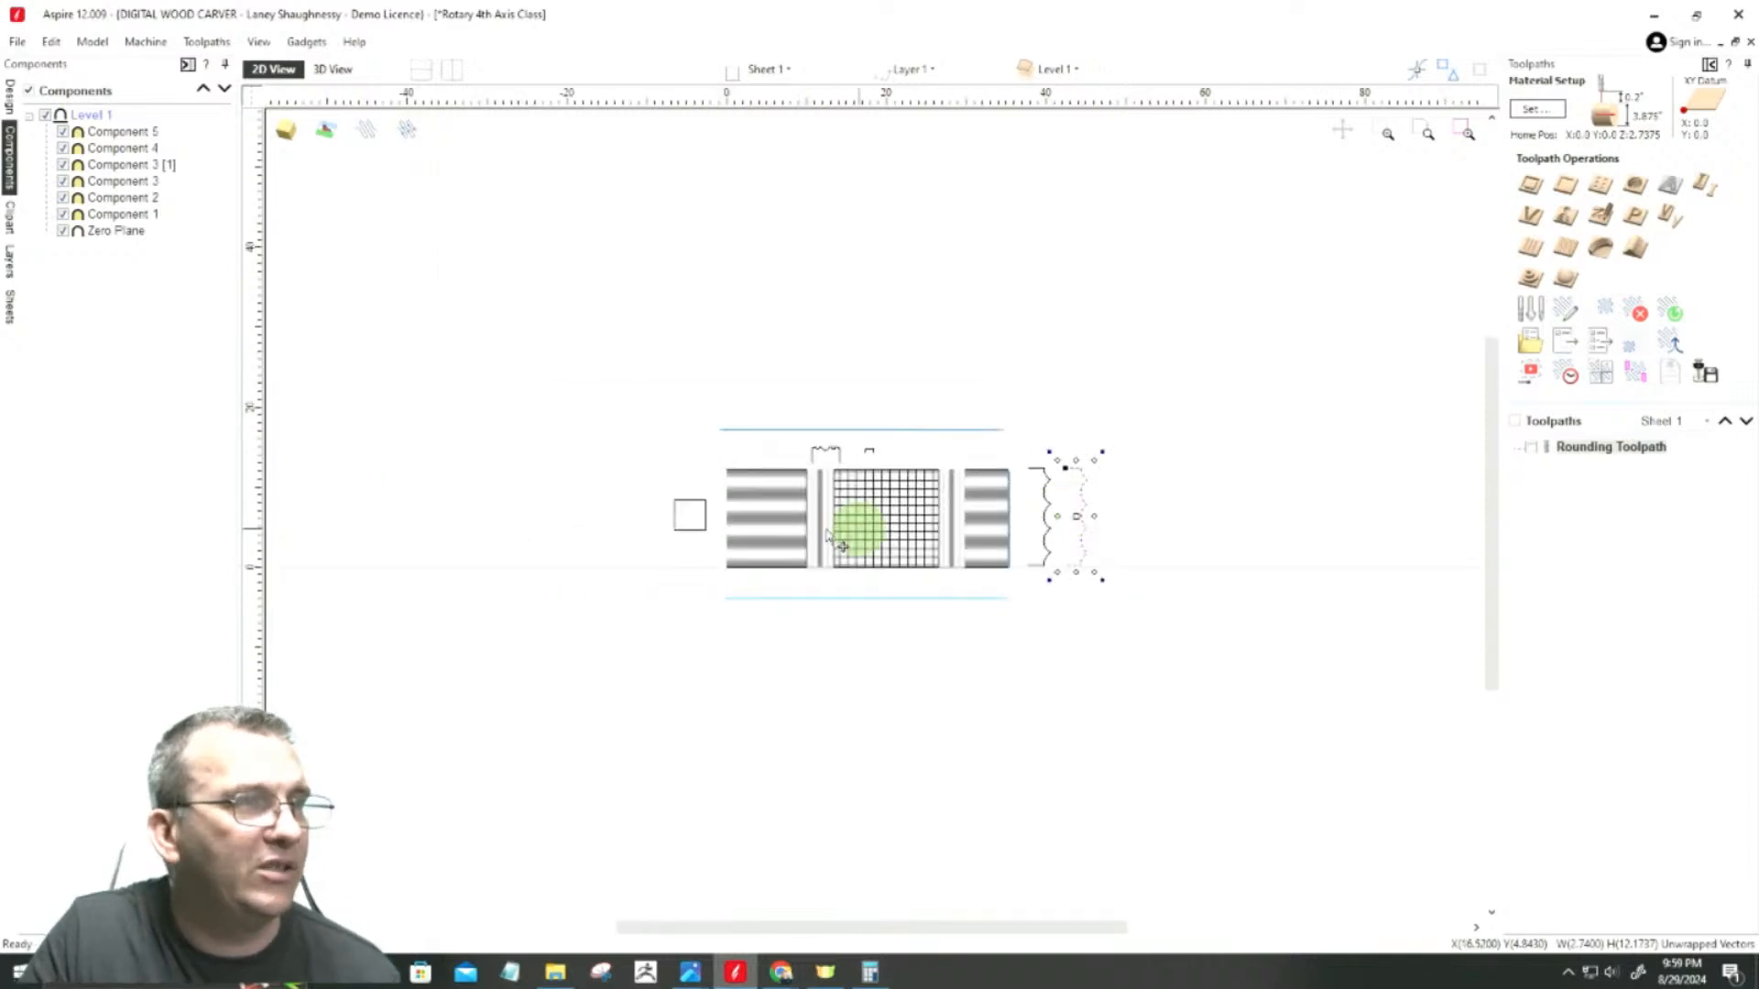
Step: Move the square cross-section vector across the layout to the open area beyond the scalloped profiles
left_click_drag(678, 500, 1129, 499)
scroll(1039, 548, "up", 7)
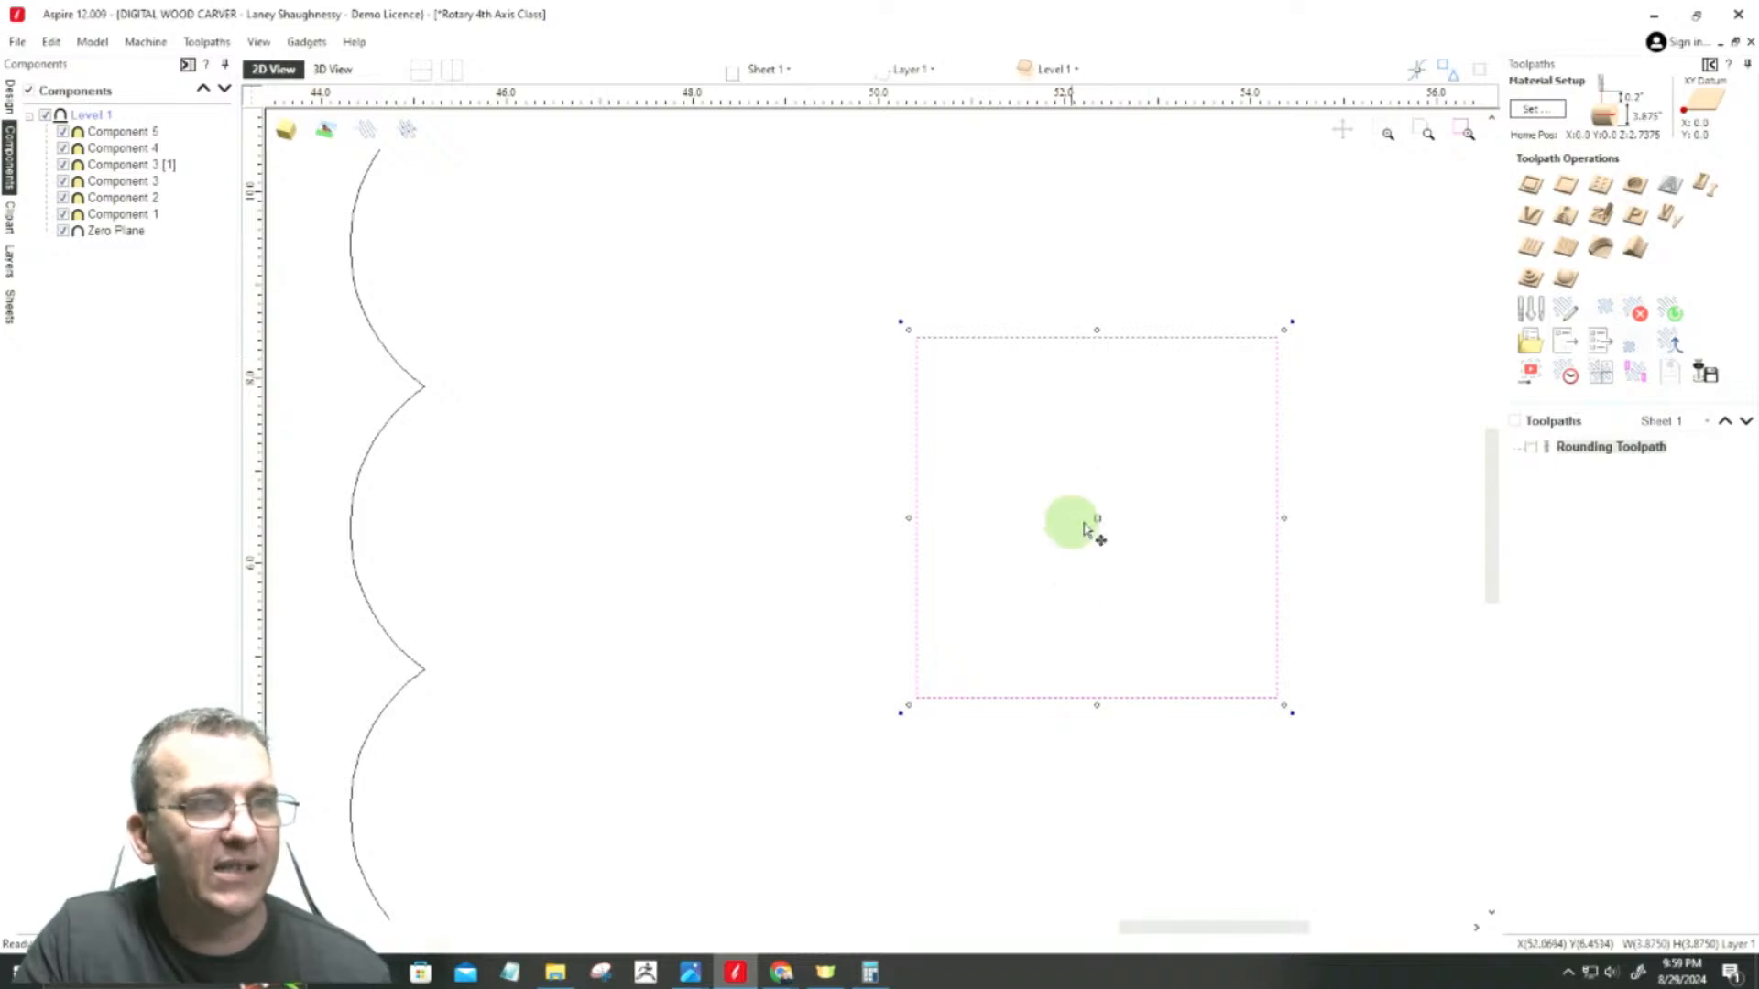
scroll(1191, 444, "down", 5)
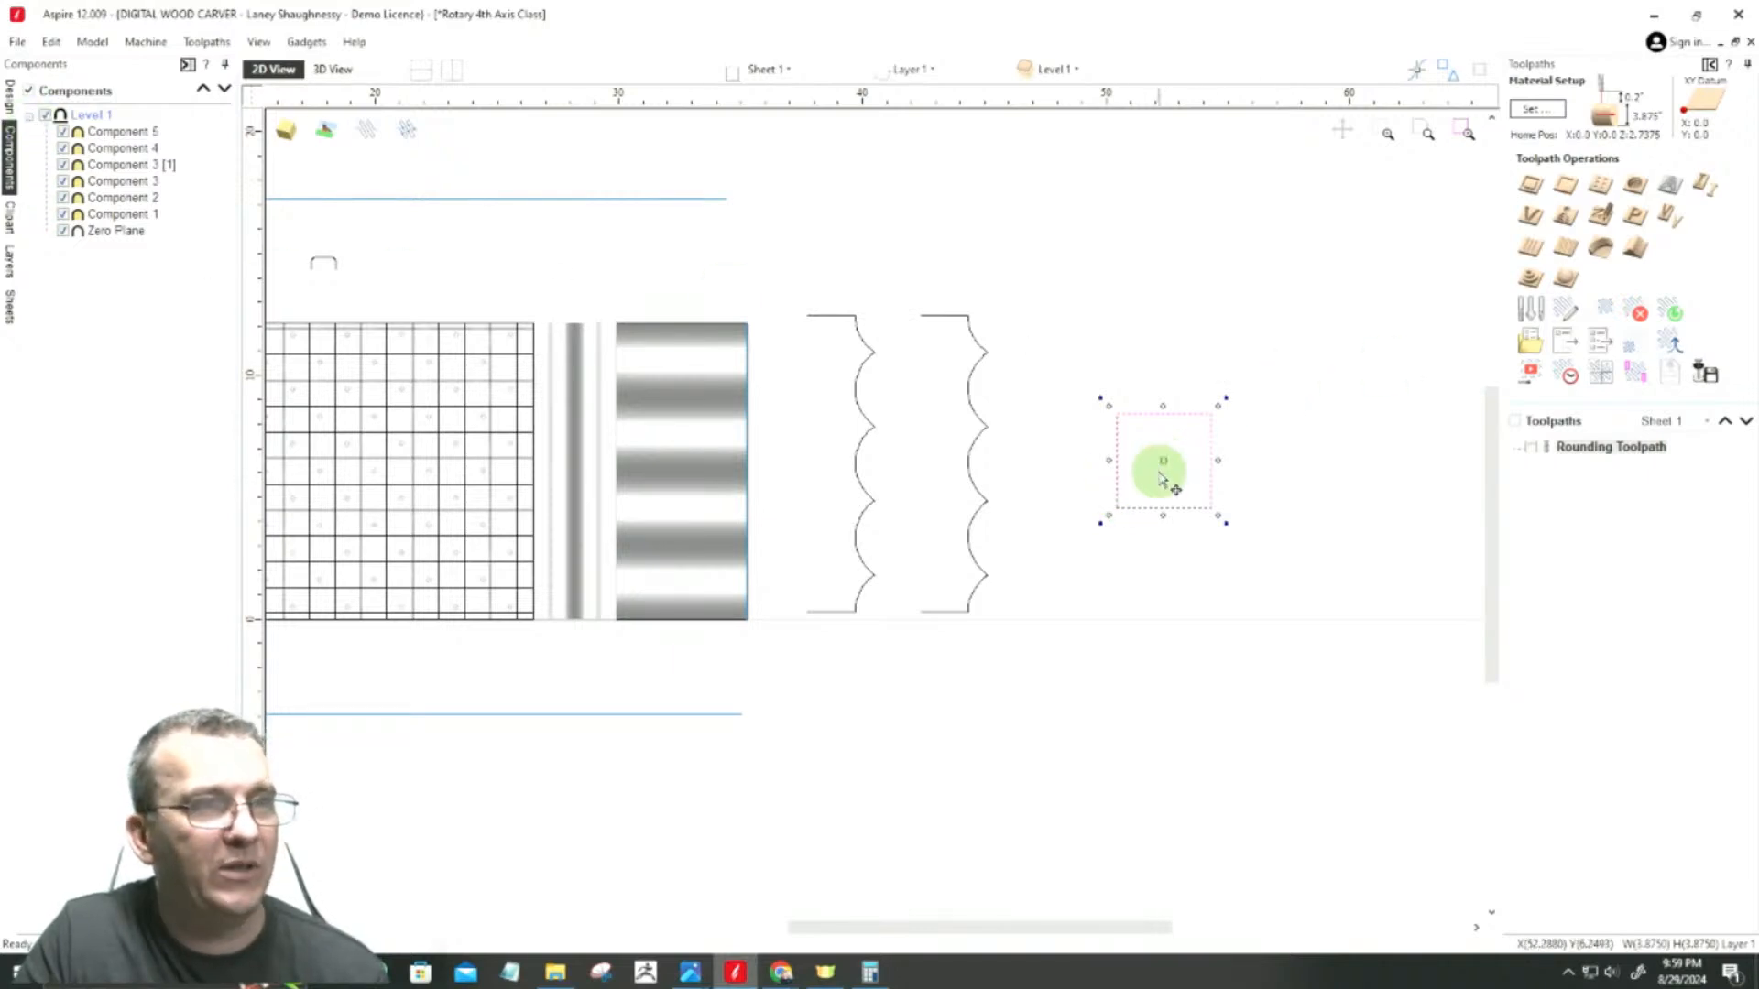
Step: Copy the square beside the original and scale the copy about its centre to about 1.99 inches per side
left_click(1162, 461)
left_click_drag(1162, 461, 1291, 461)
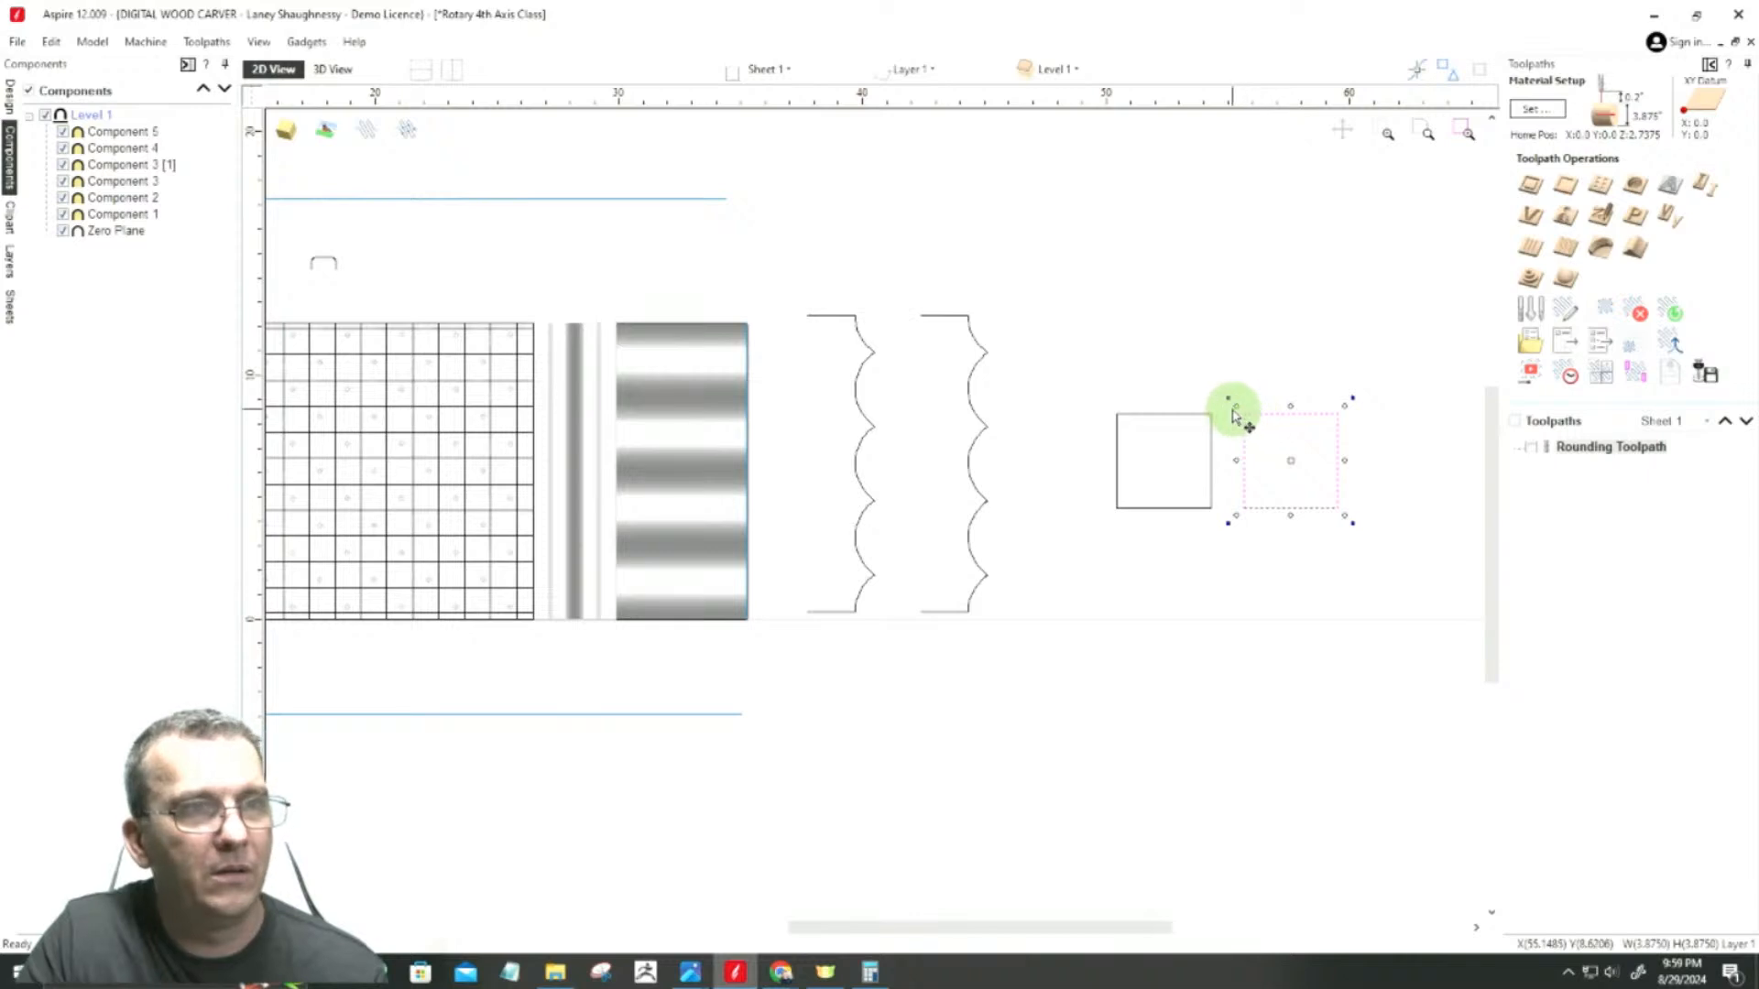
left_click_drag(1237, 407, 1265, 437)
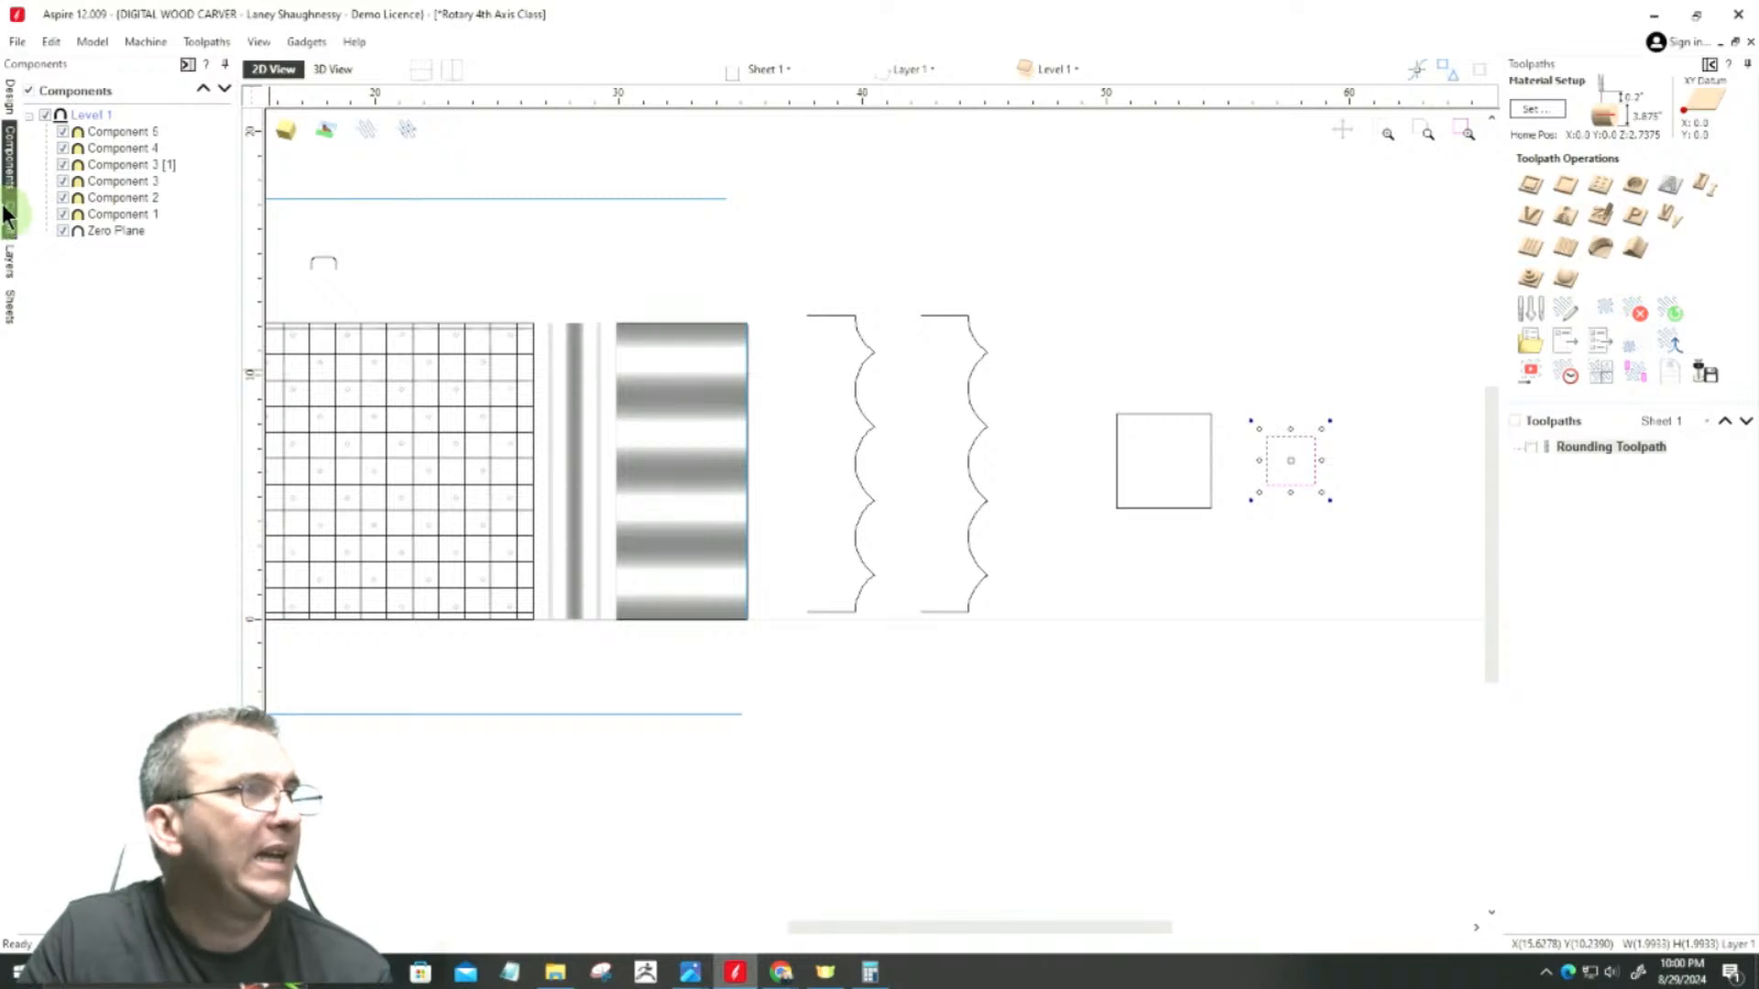
Step: Unwrap the smaller square about its contour centre and place the resulting profile between the scalloped profiles and the larger square
left_click(9, 96)
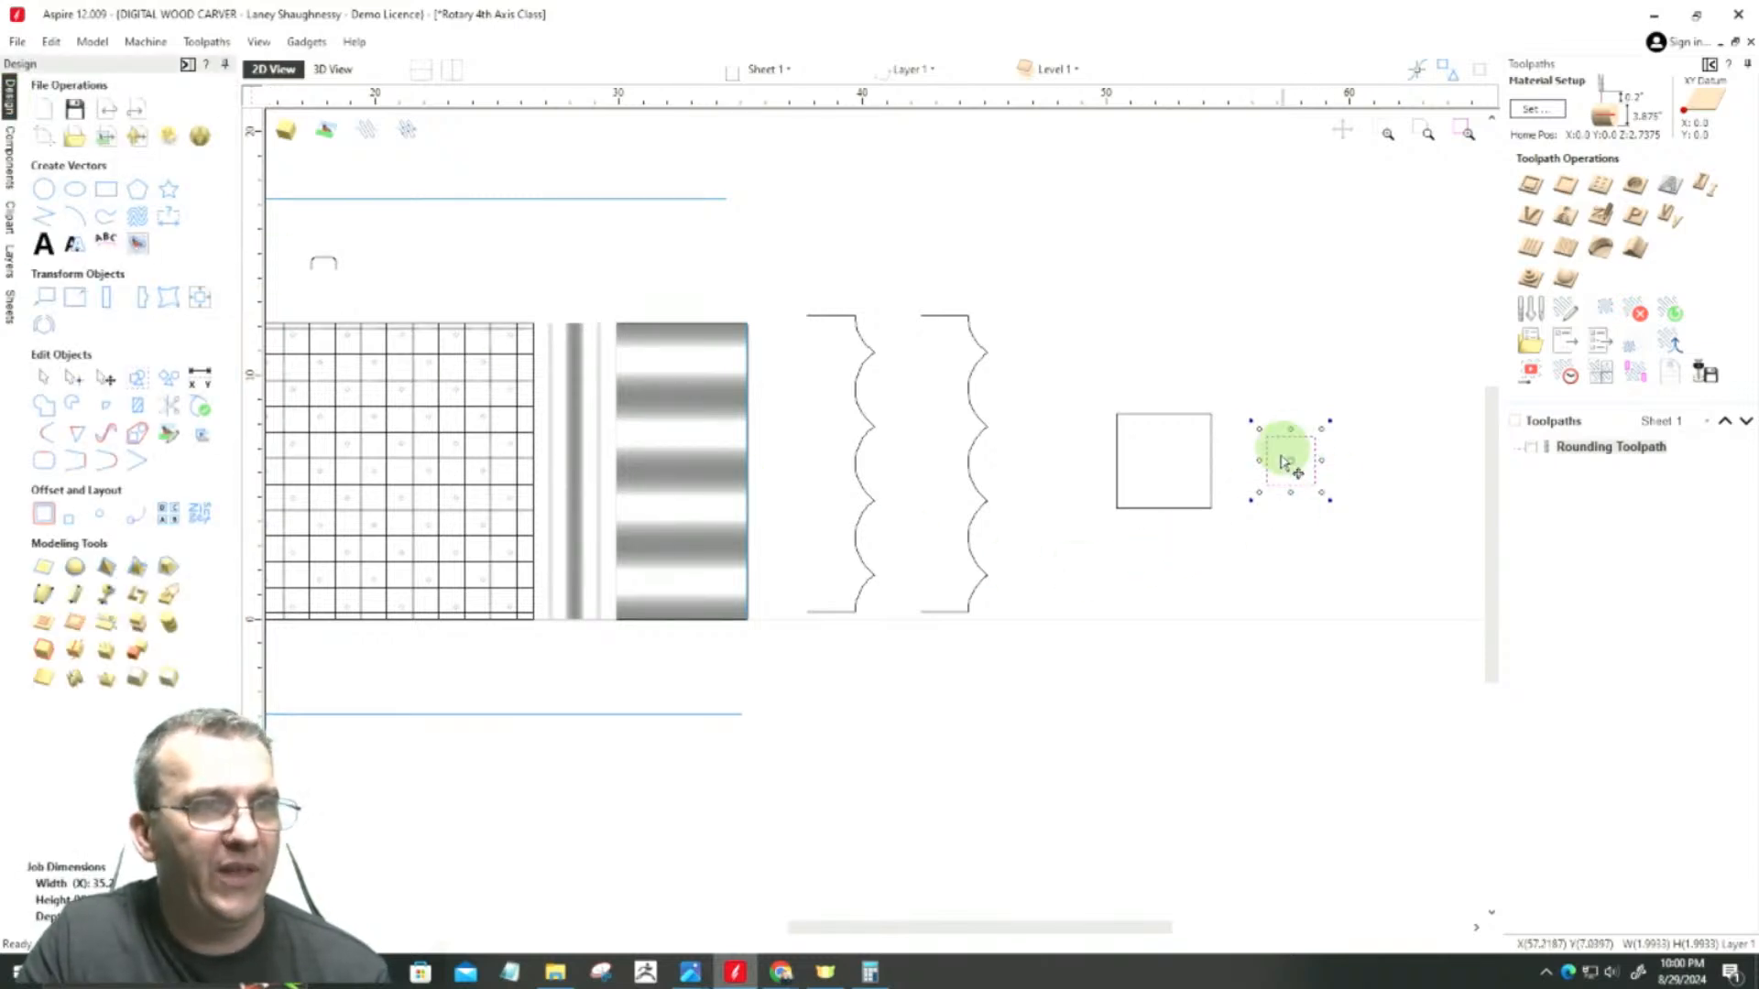
left_click(47, 327)
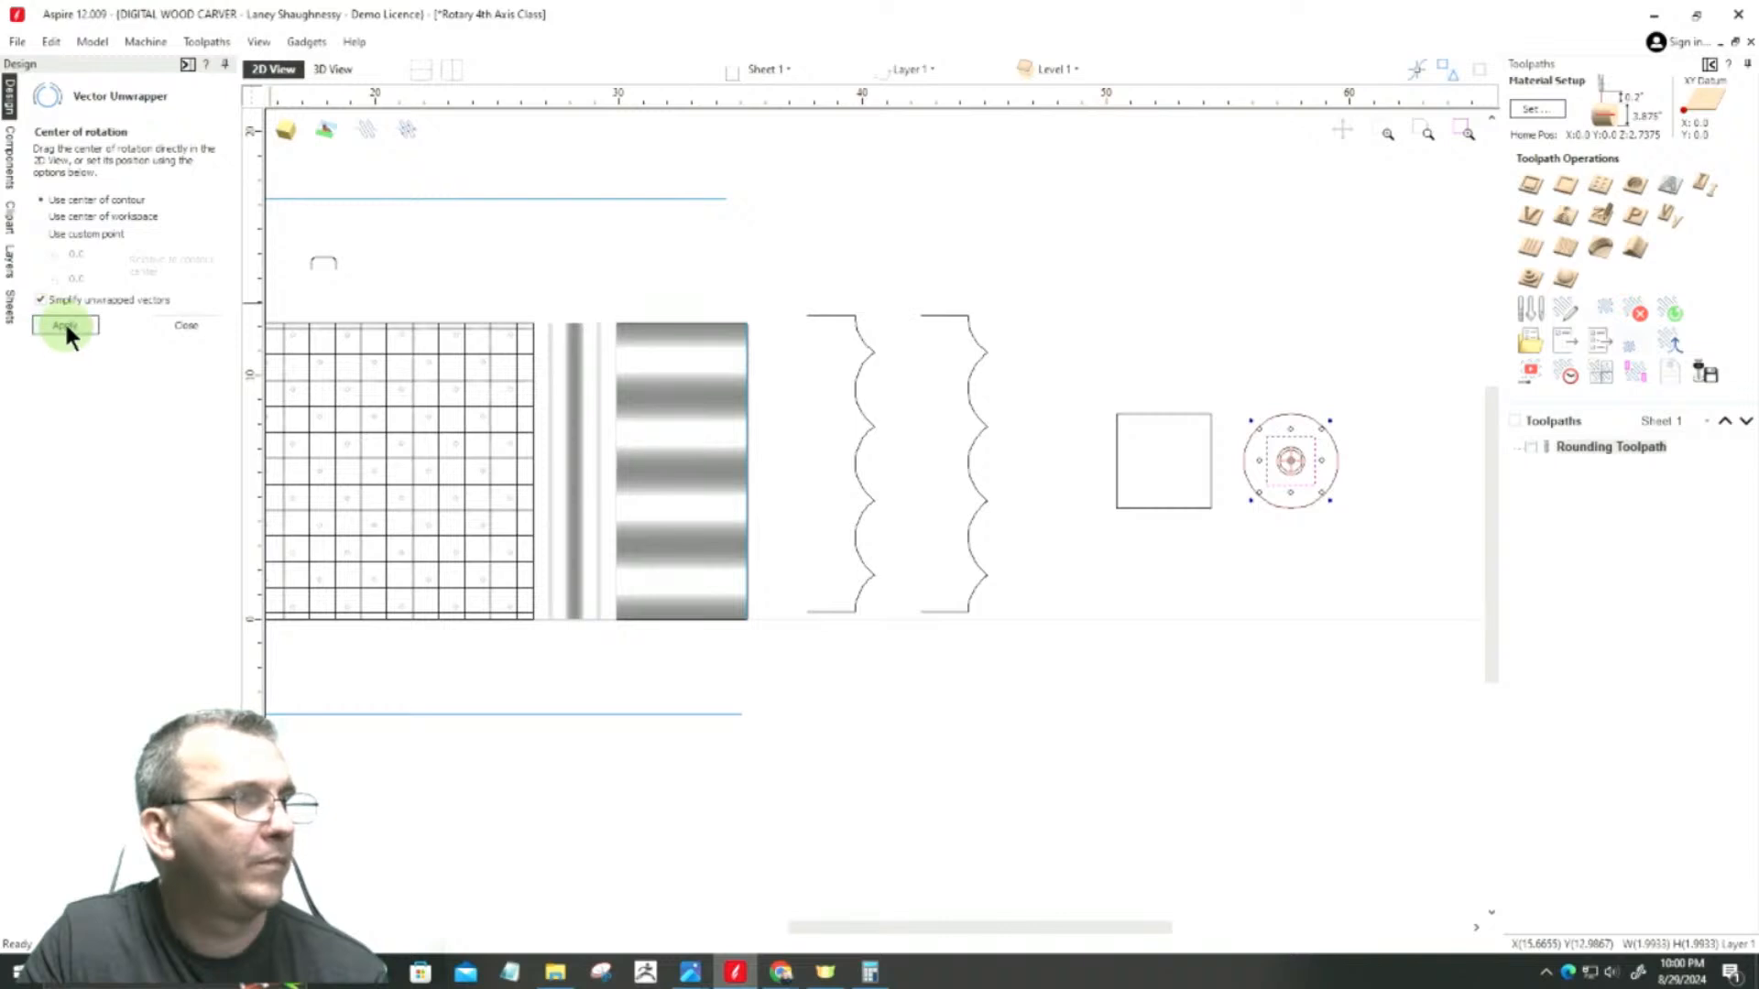
left_click(65, 326)
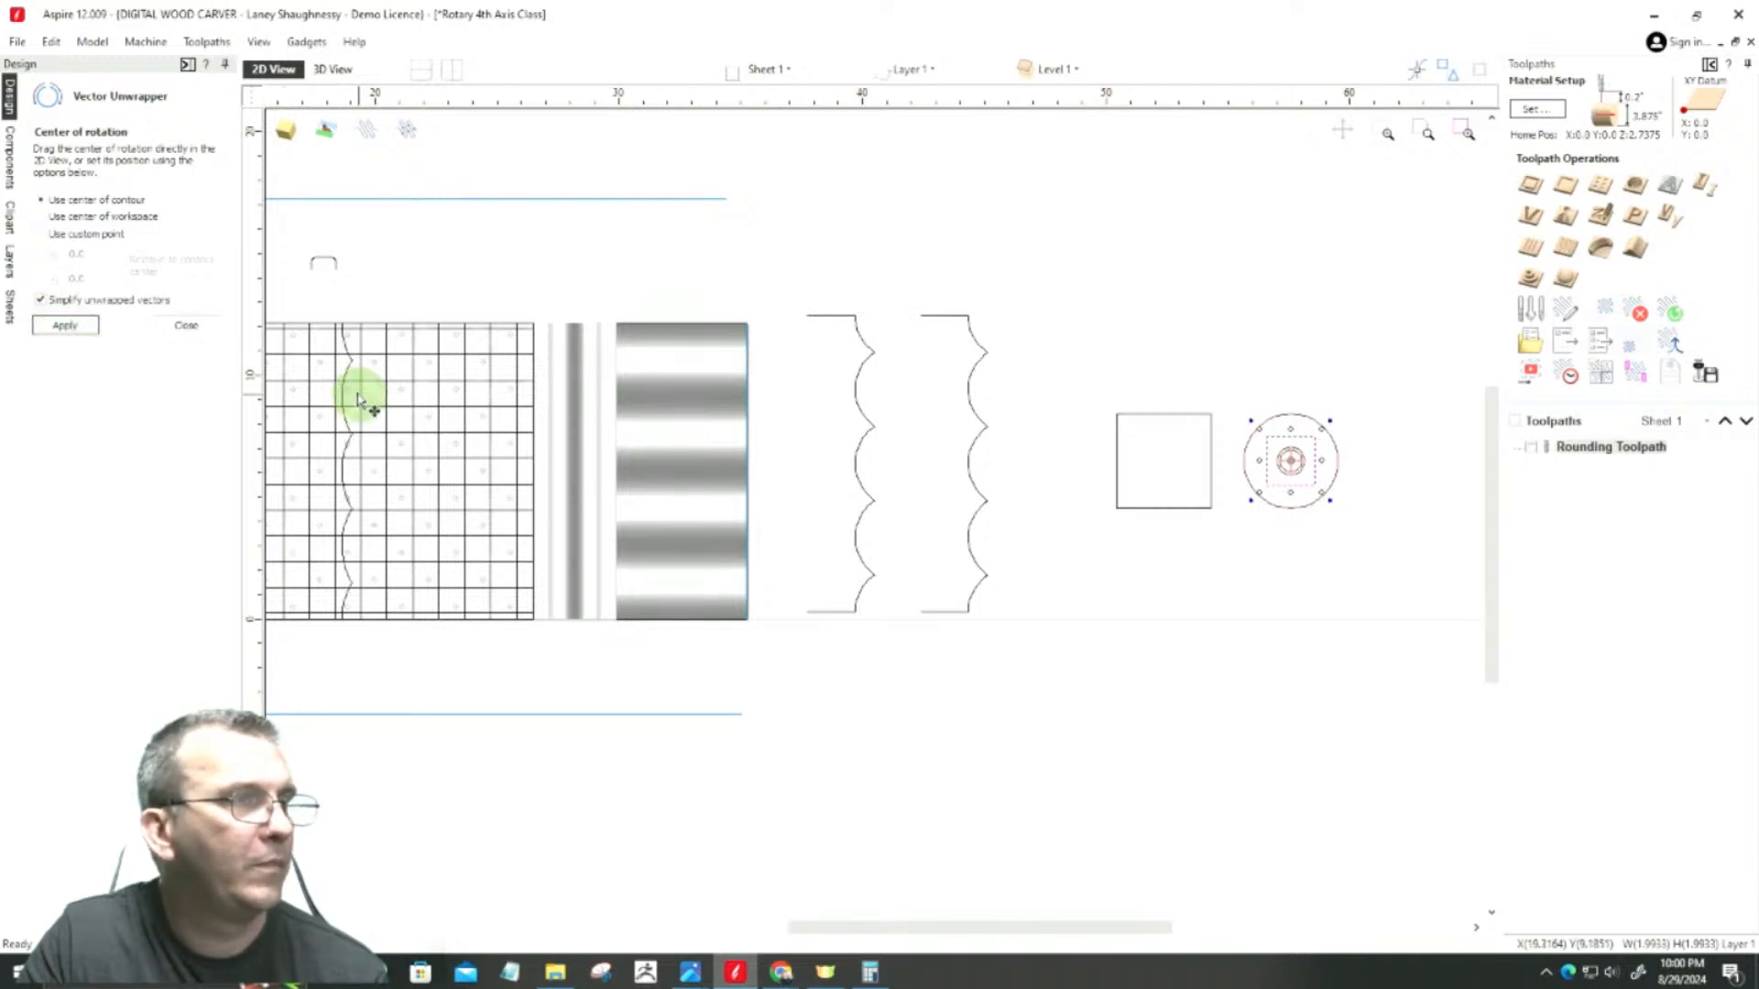
left_click(348, 369)
mouse_move(348, 369)
left_mouse_down()
mouse_move(1087, 432)
mouse_move(1063, 368)
mouse_move(1078, 355)
left_mouse_up()
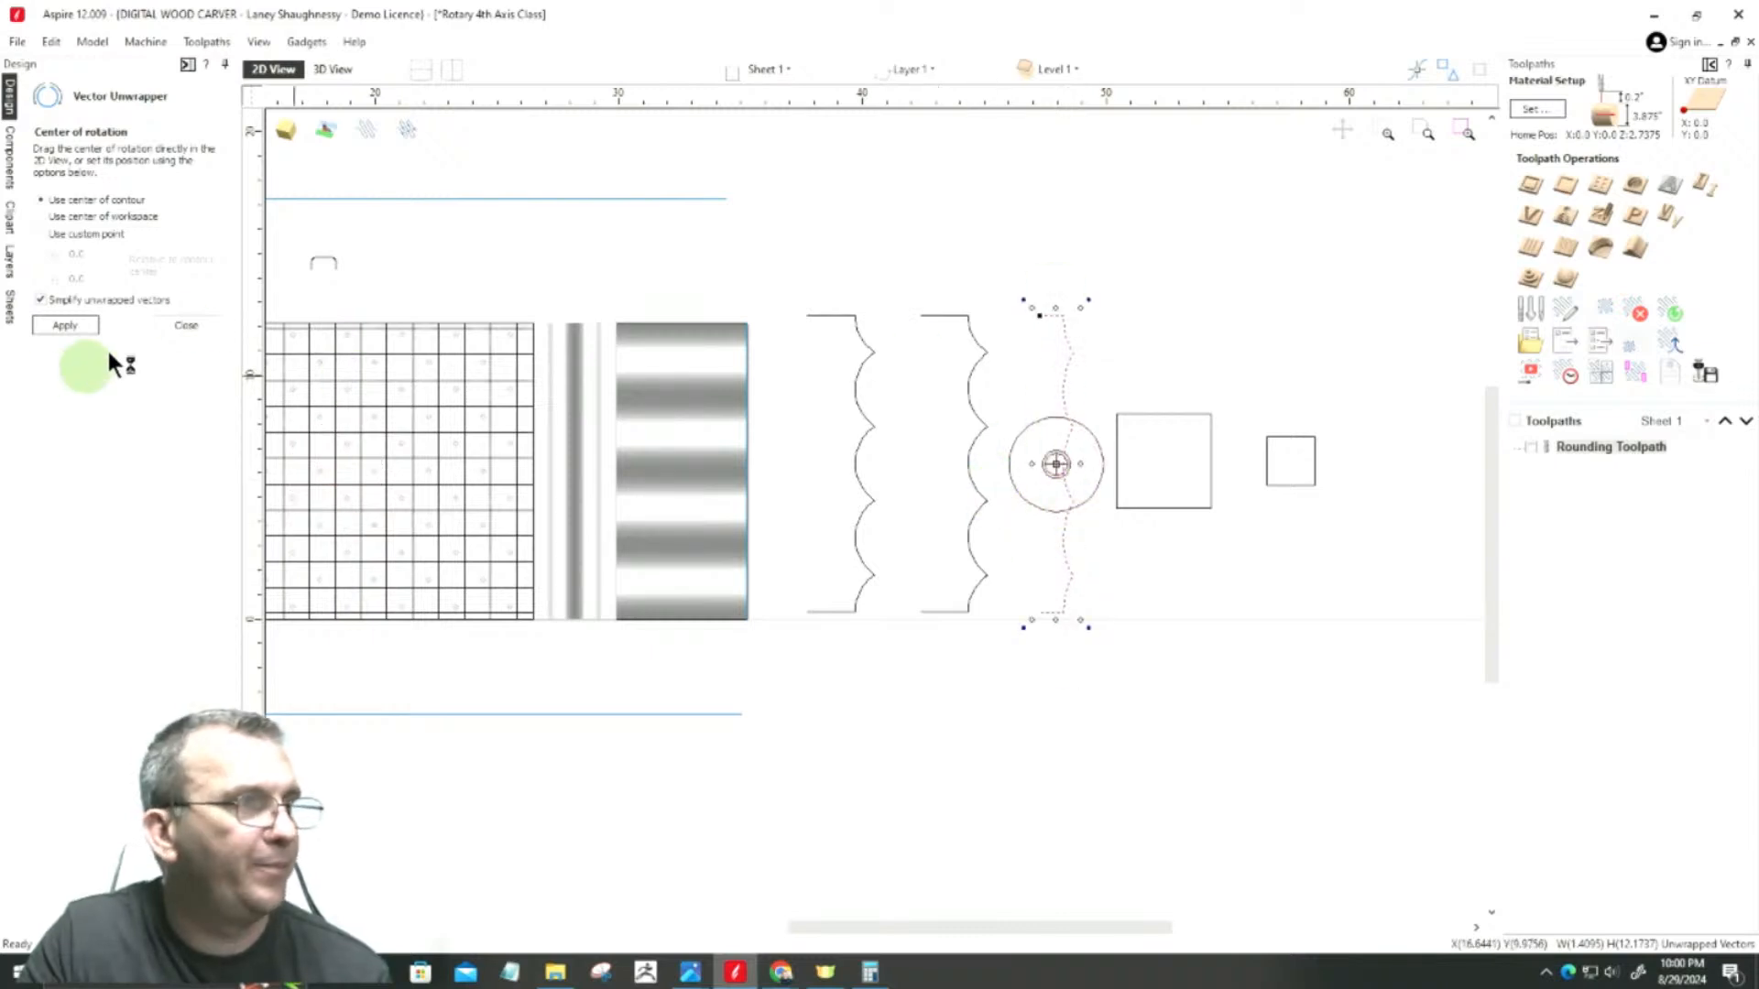
left_click(210, 326)
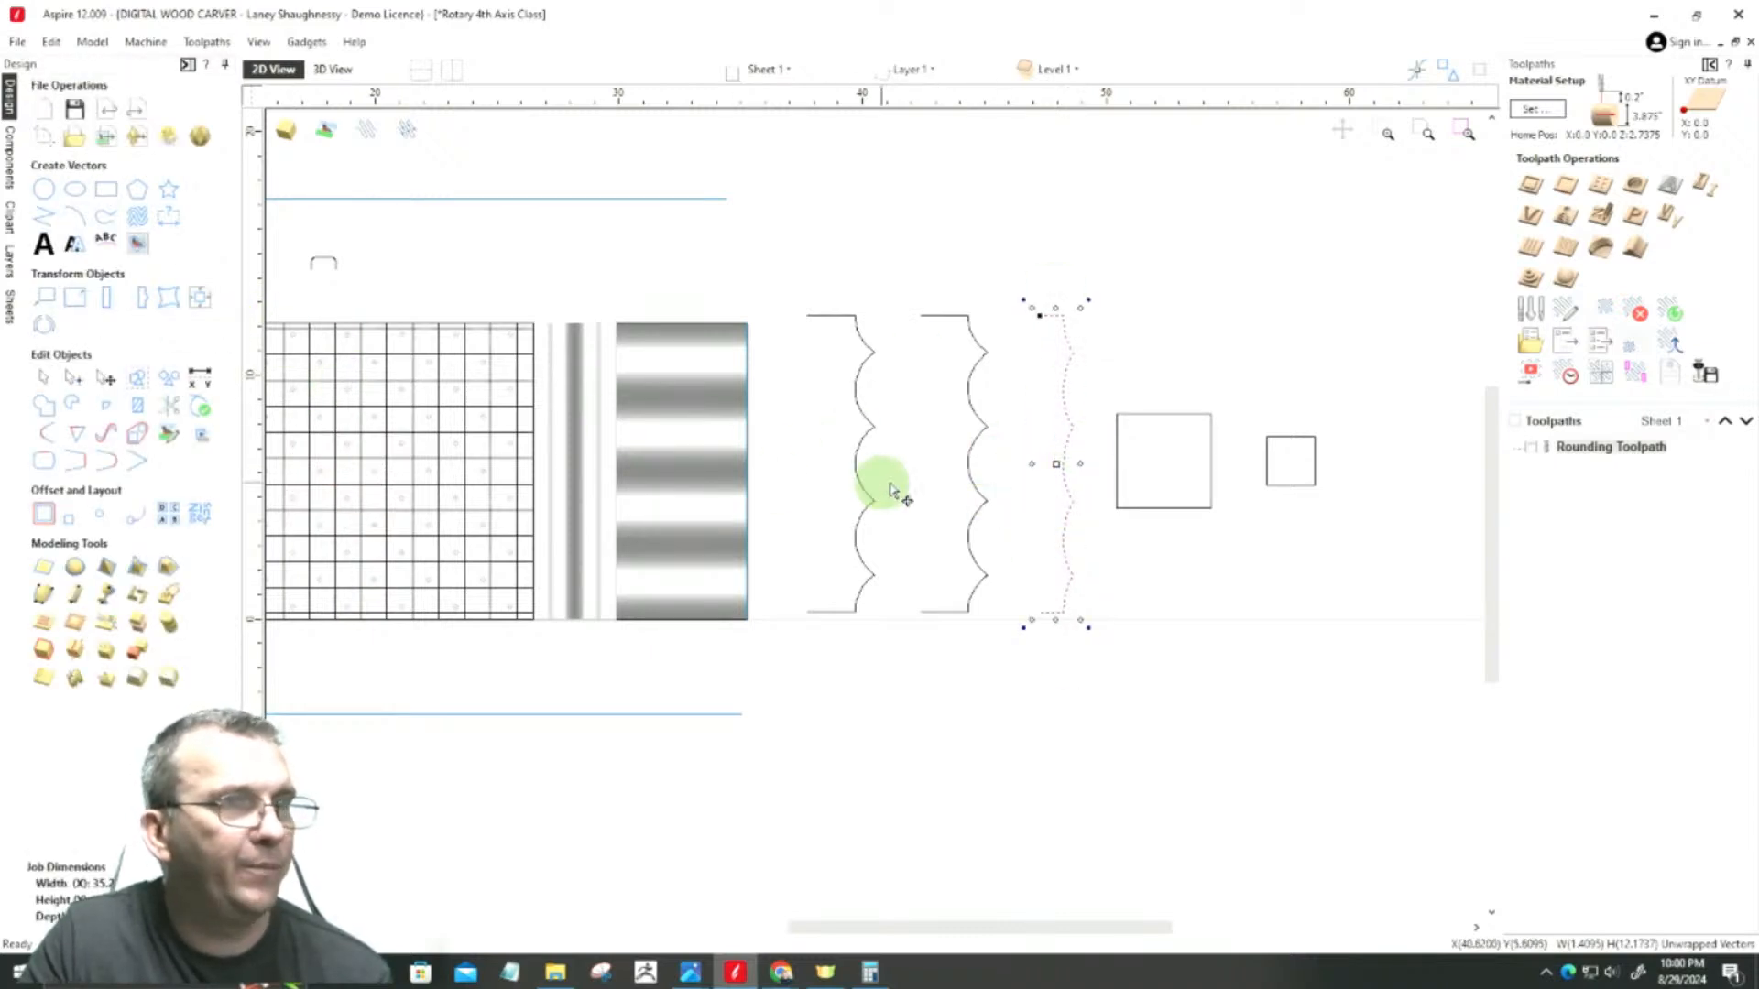
Step: Delete the duplicate of the large scalloped profile and compare the remaining large profile with the shallower one
left_click(974, 404)
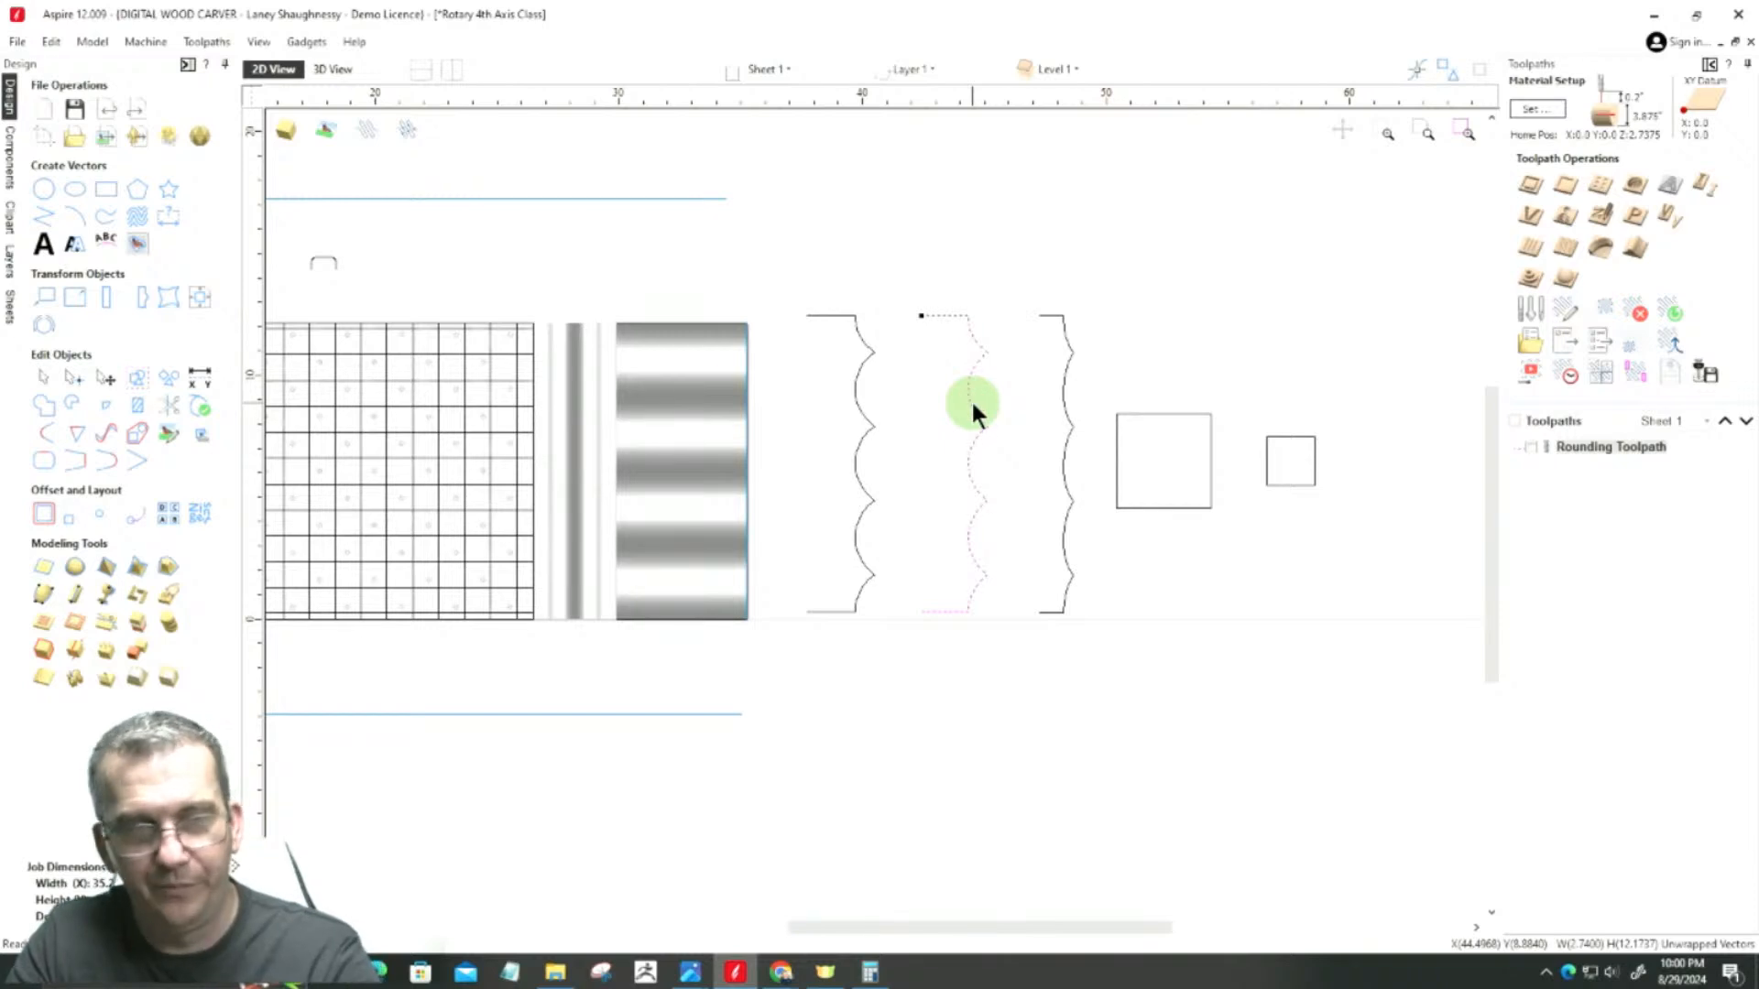
key("Delete")
scroll(852, 376, "up", 2)
left_click(863, 380)
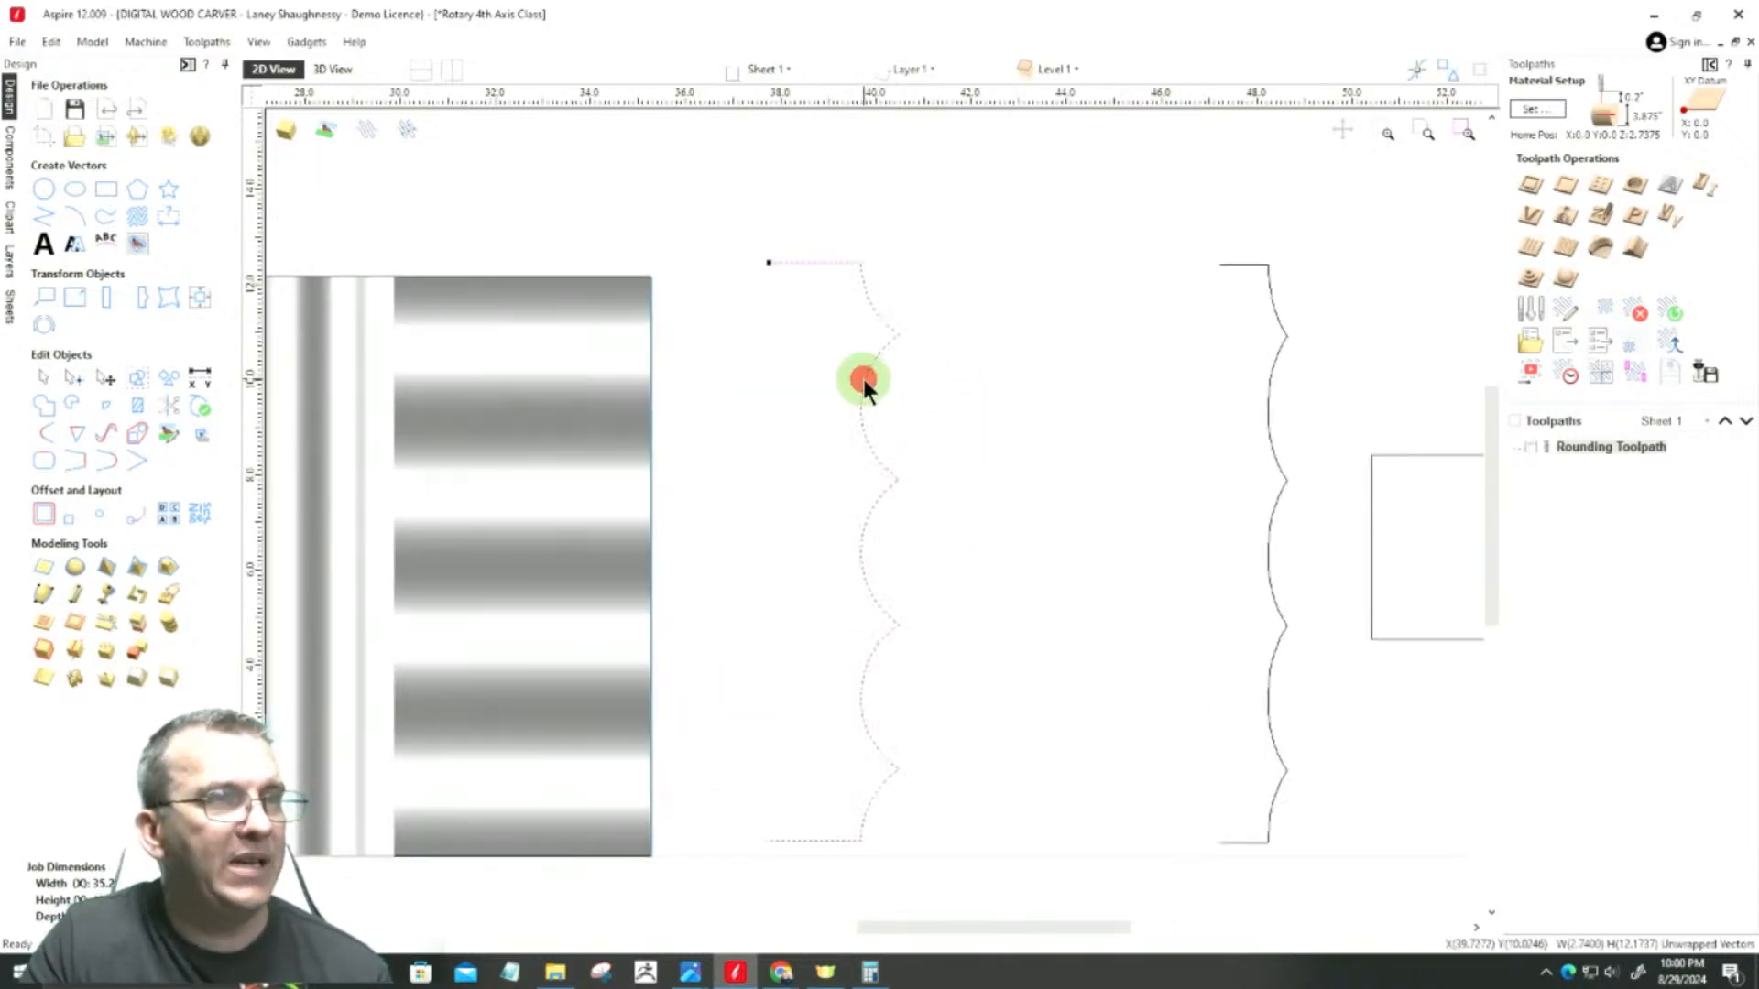
left_click(1267, 414)
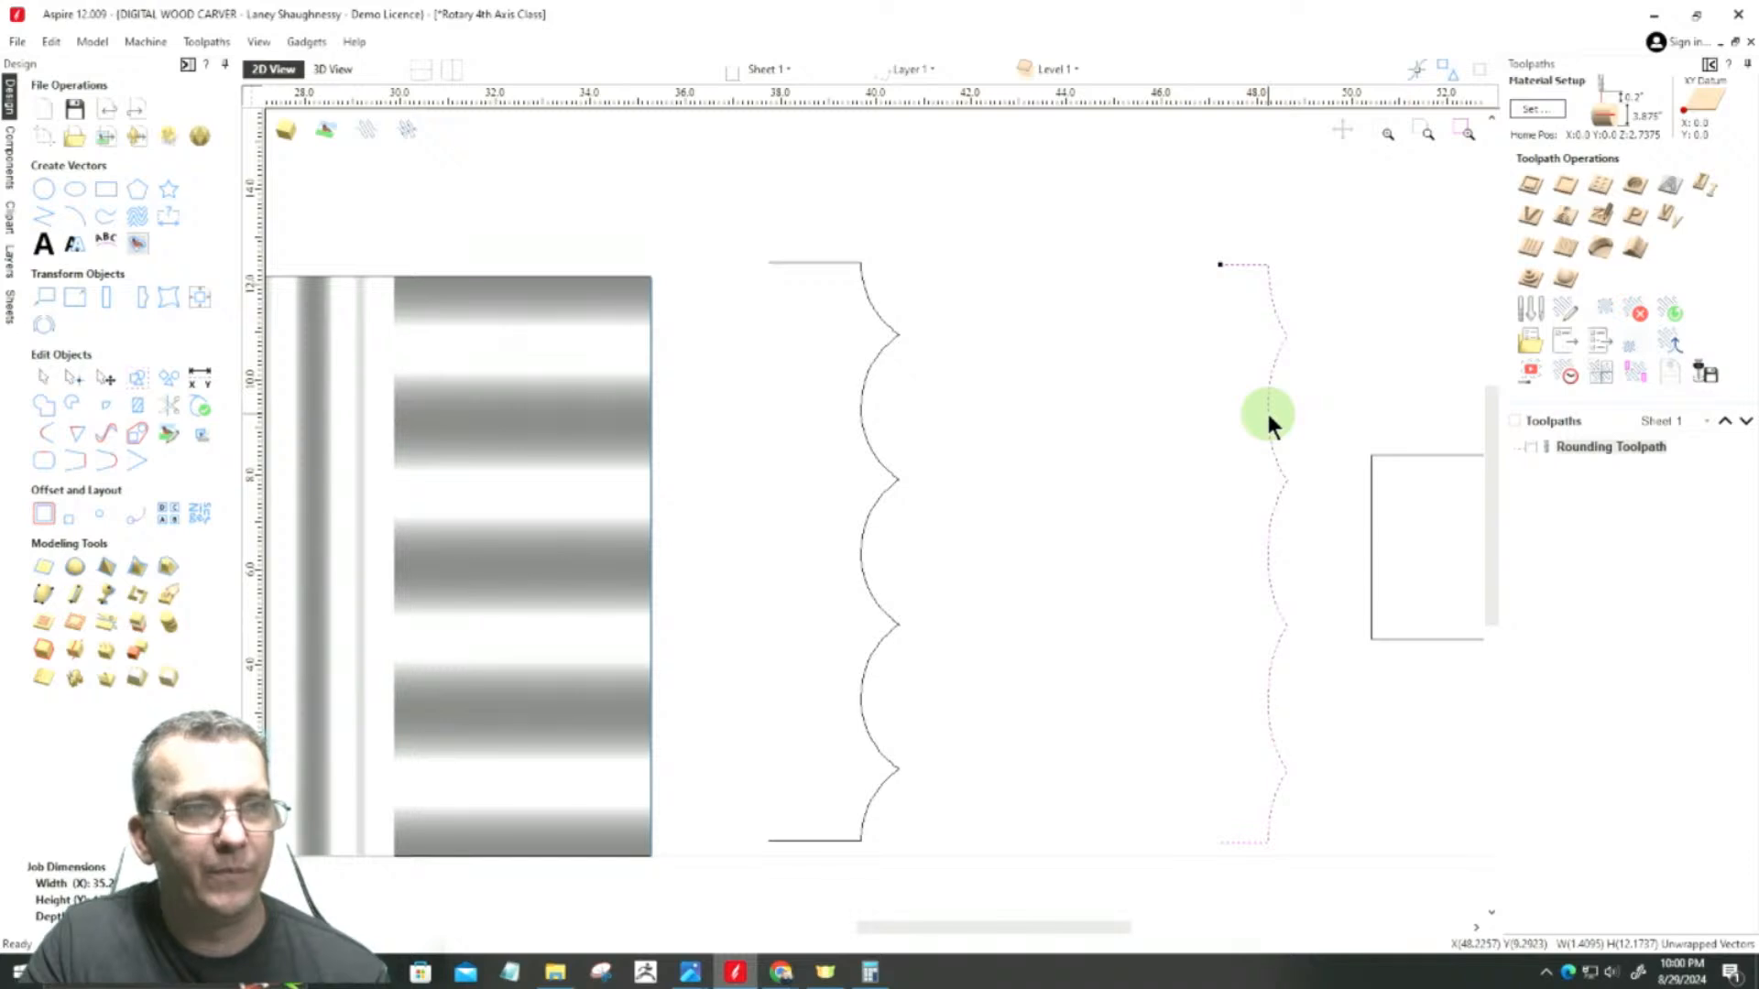
Step: Hide Component 2, the fluted section at the model's far end
scroll(1099, 398, "down", 3)
scroll(848, 334, "up", 3)
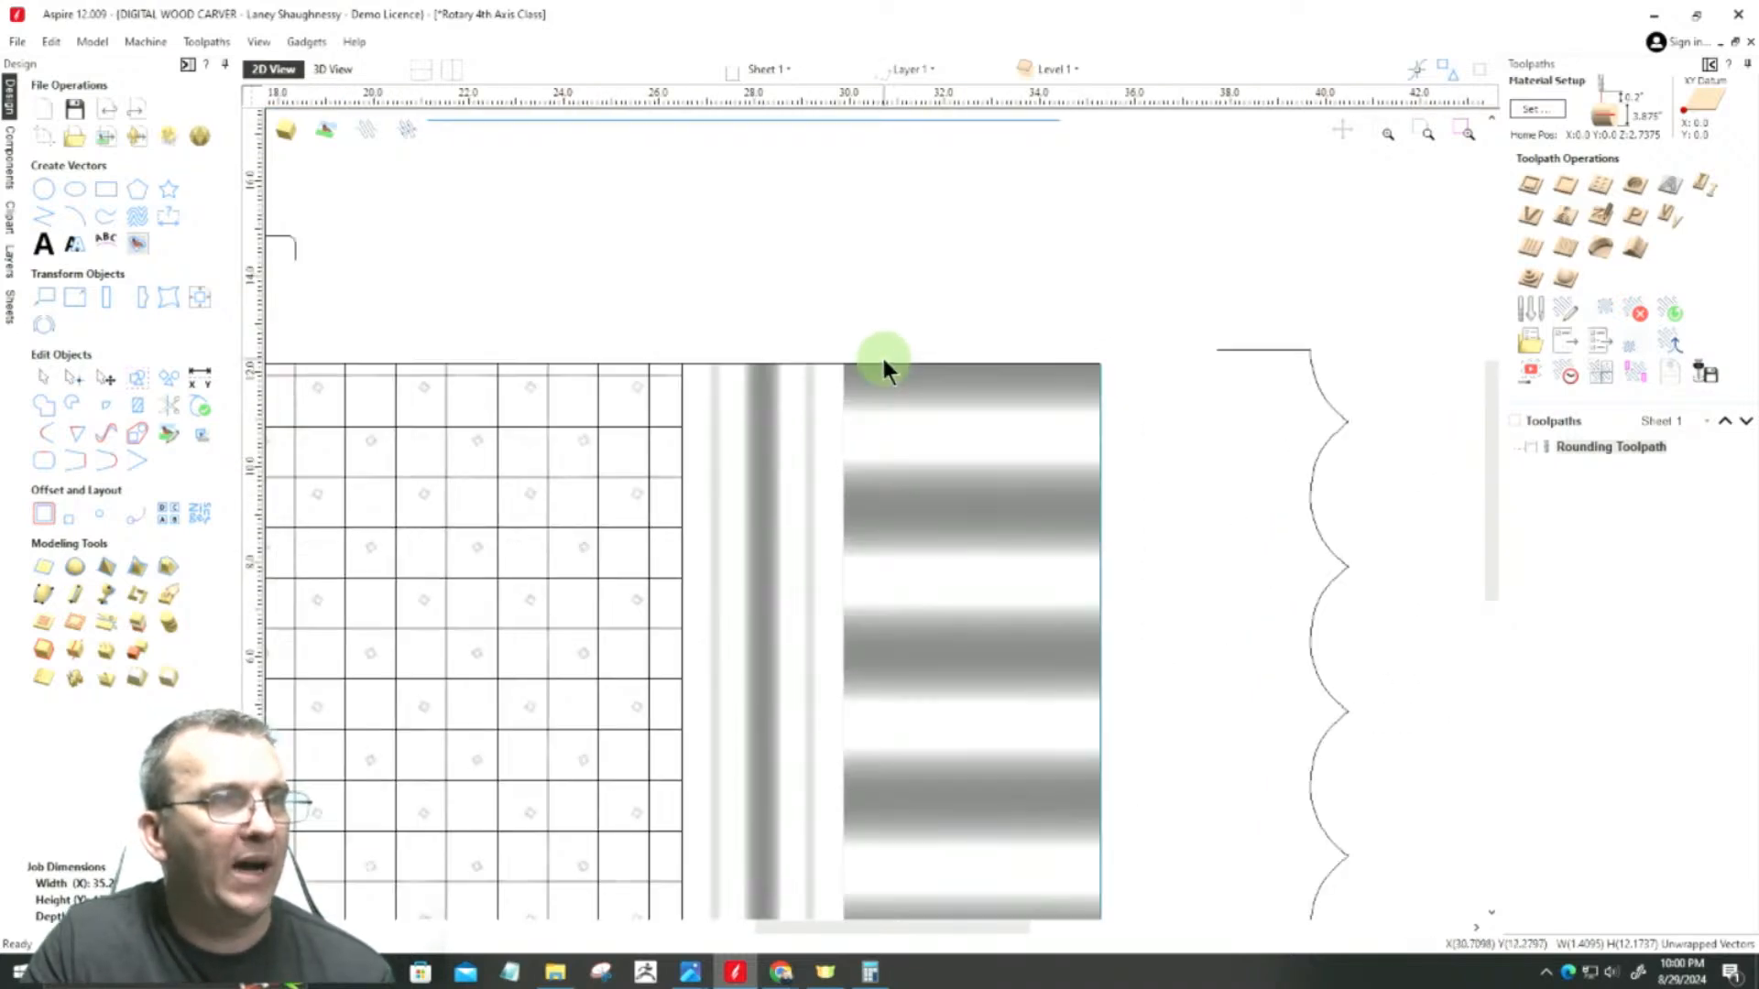
left_click(885, 365)
scroll(1055, 367, "down", 2)
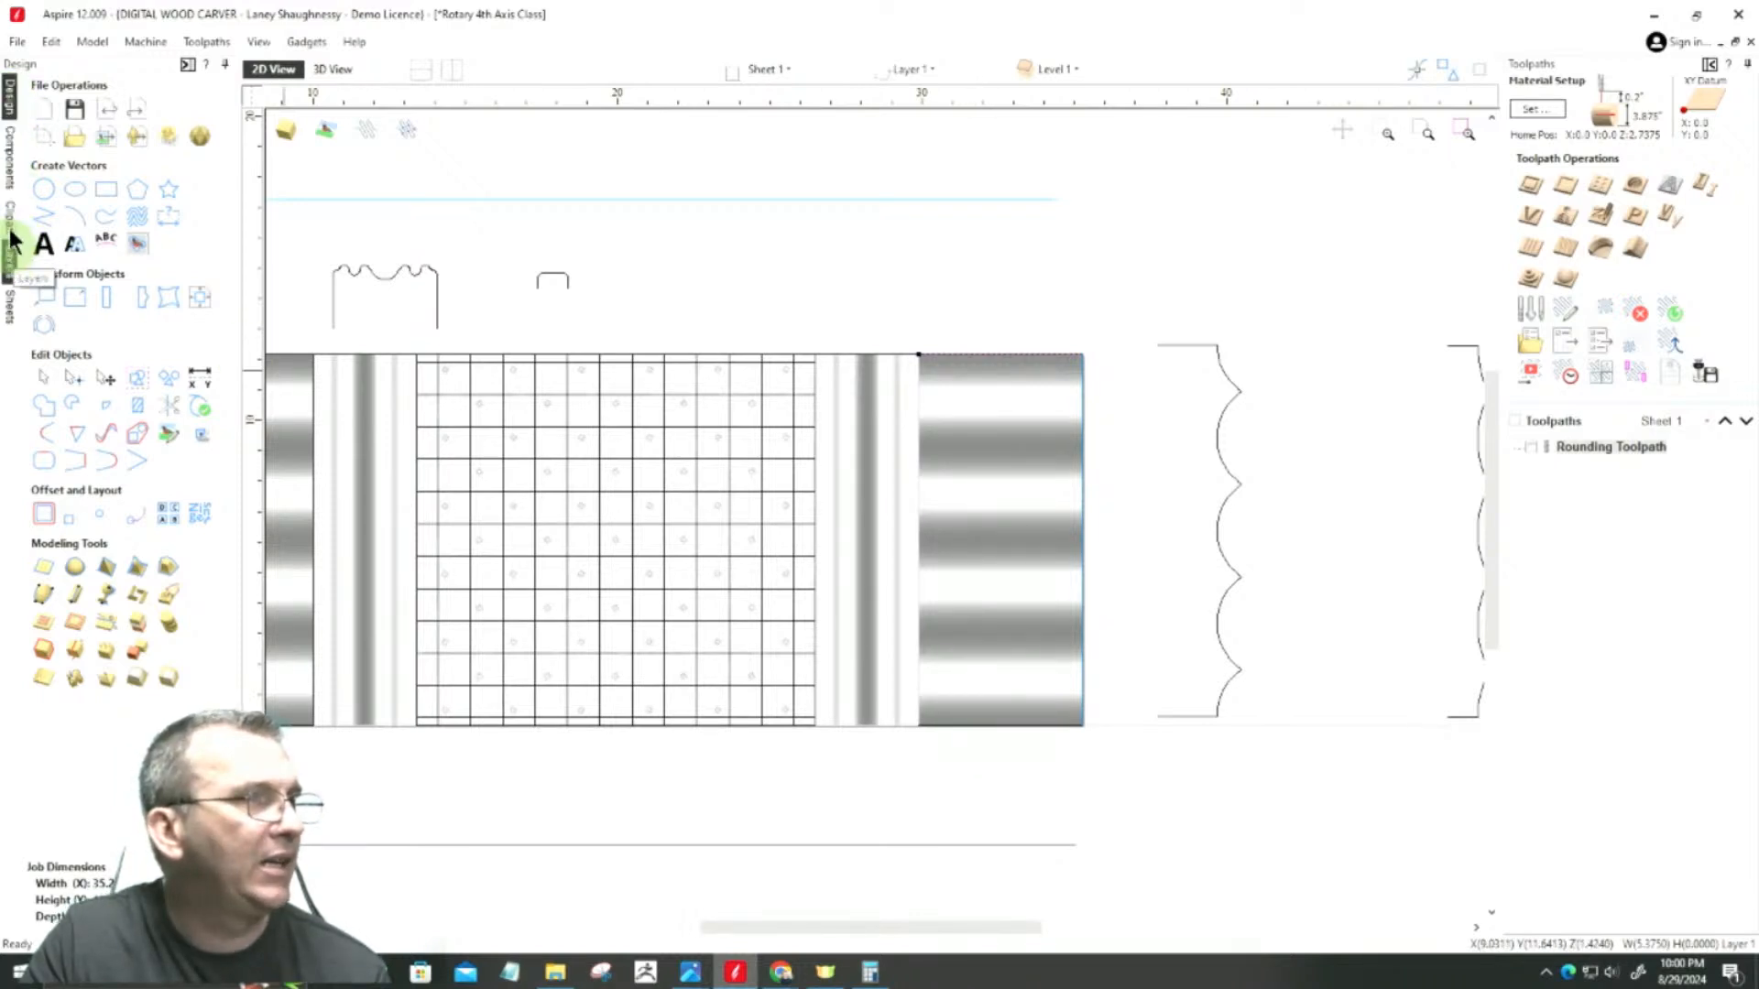
left_click(9, 166)
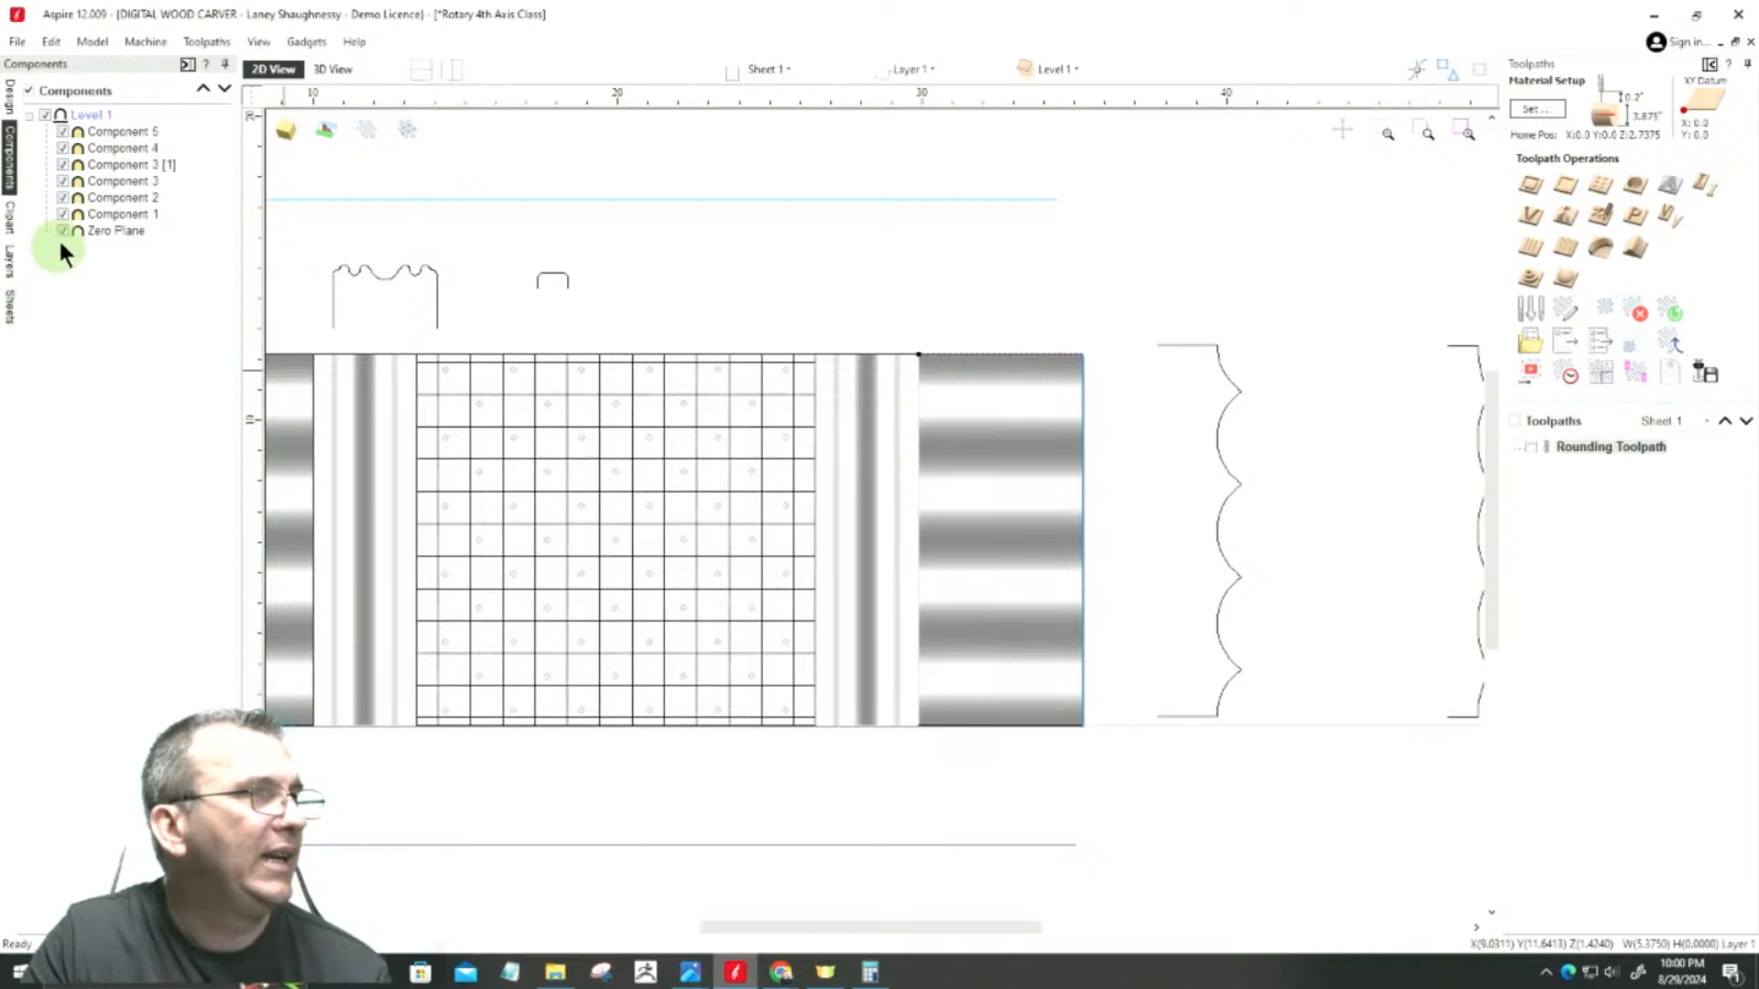
mouse_move(64, 218)
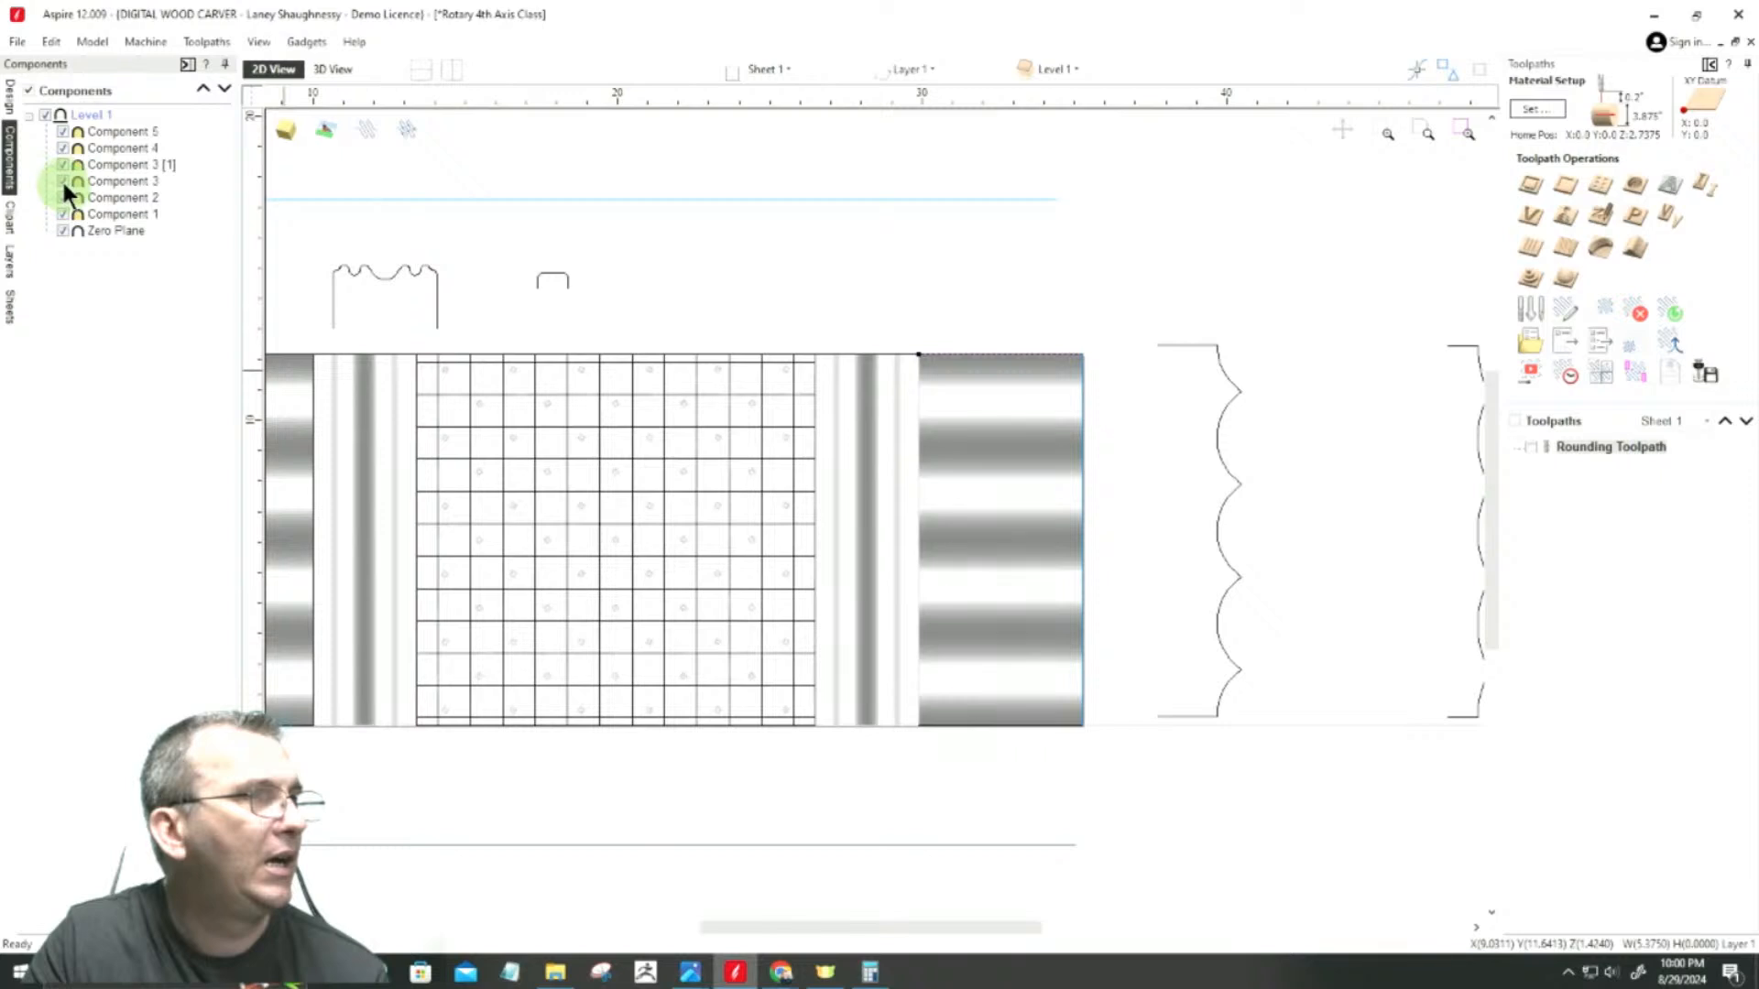
mouse_move(63, 180)
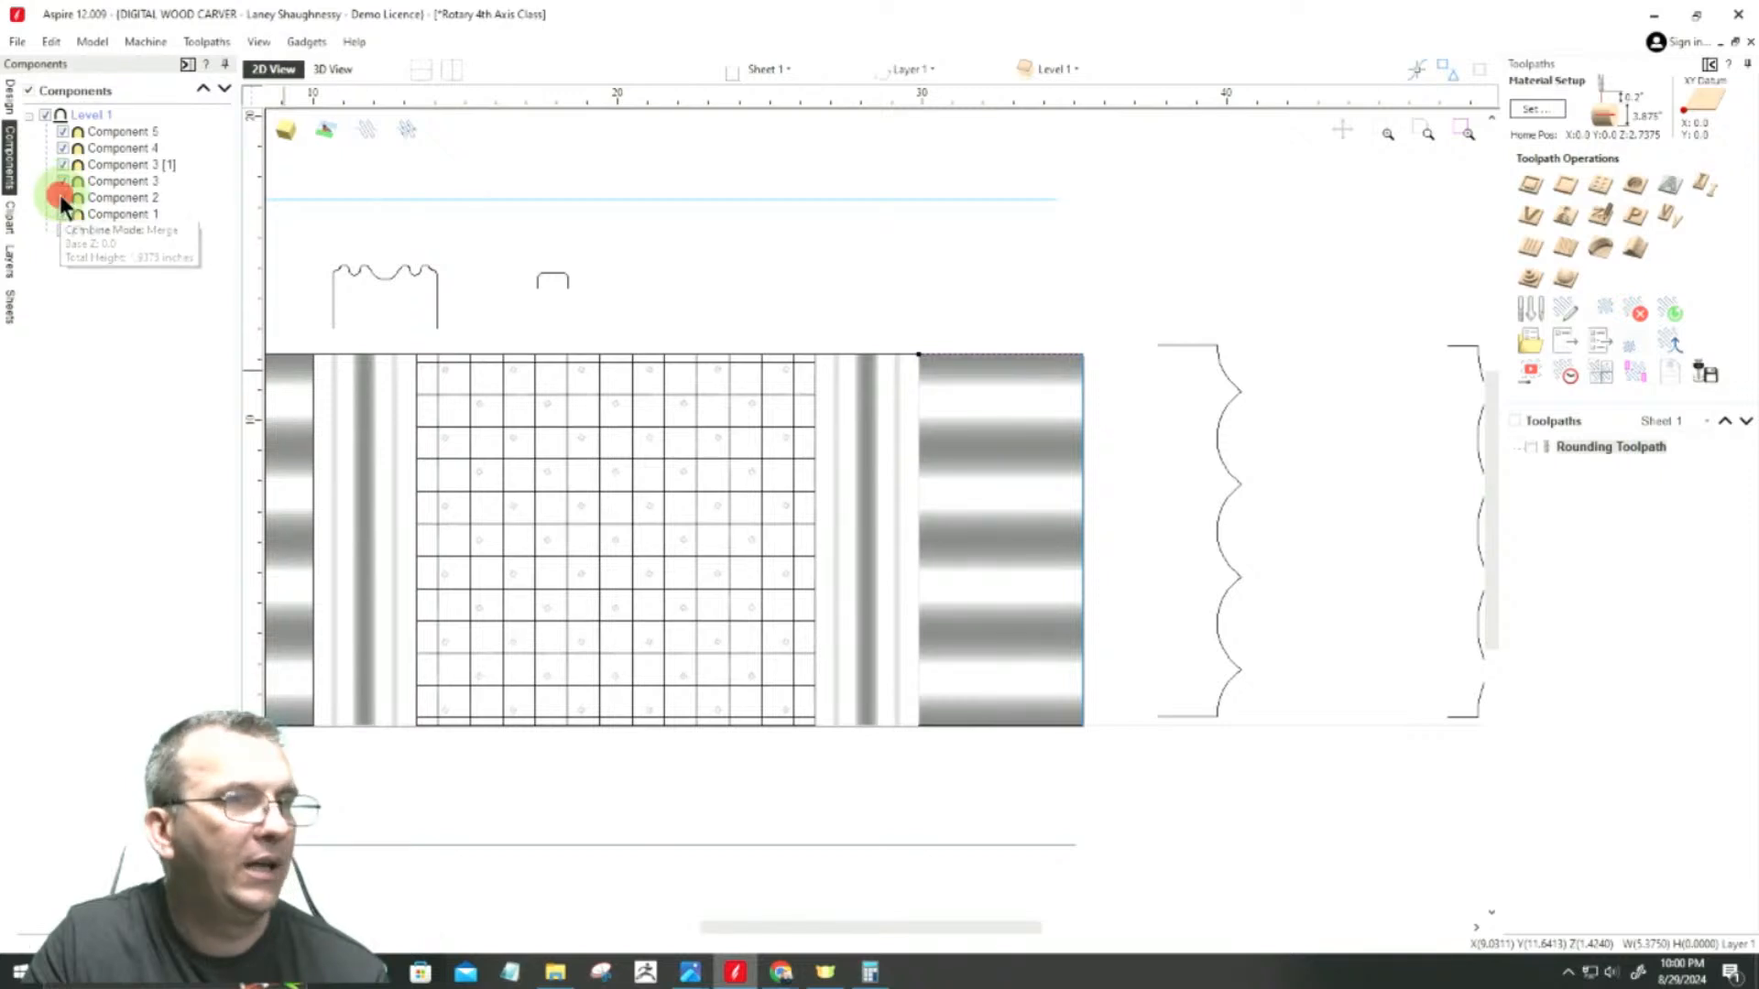
left_click(61, 197)
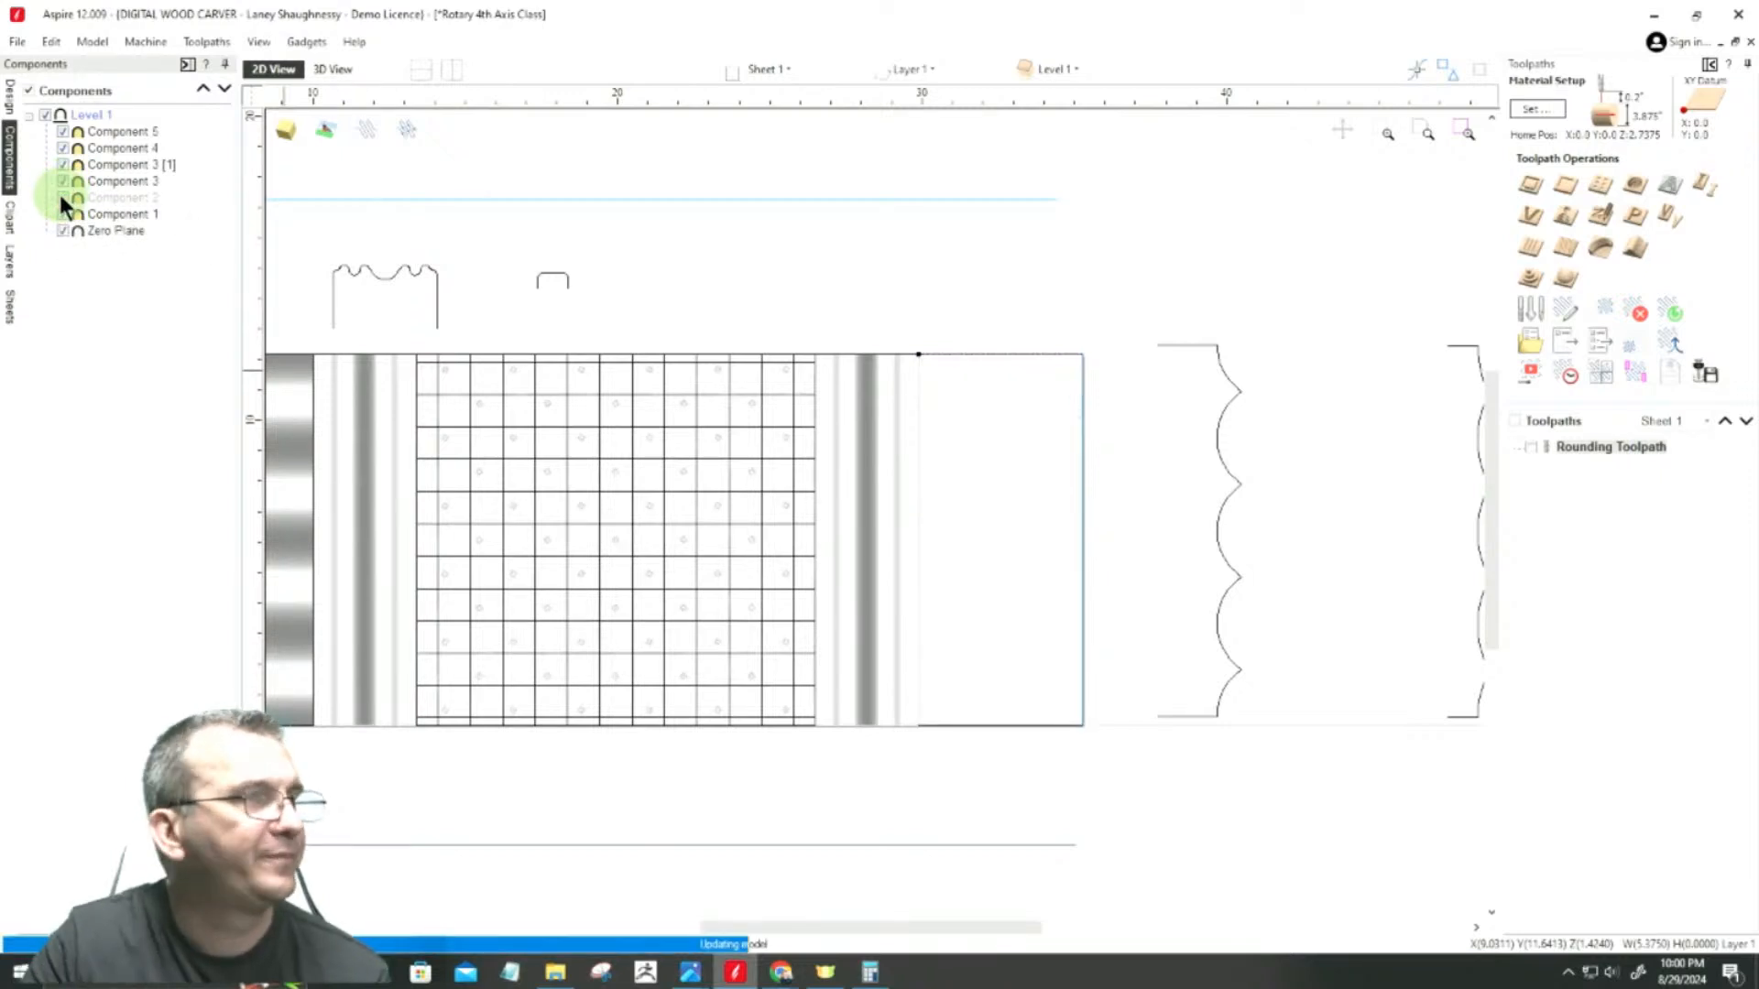
Step: Start a Two Rail Sweep using the two horizontal edge lines of the blank end section as drive rails
left_click(13, 94)
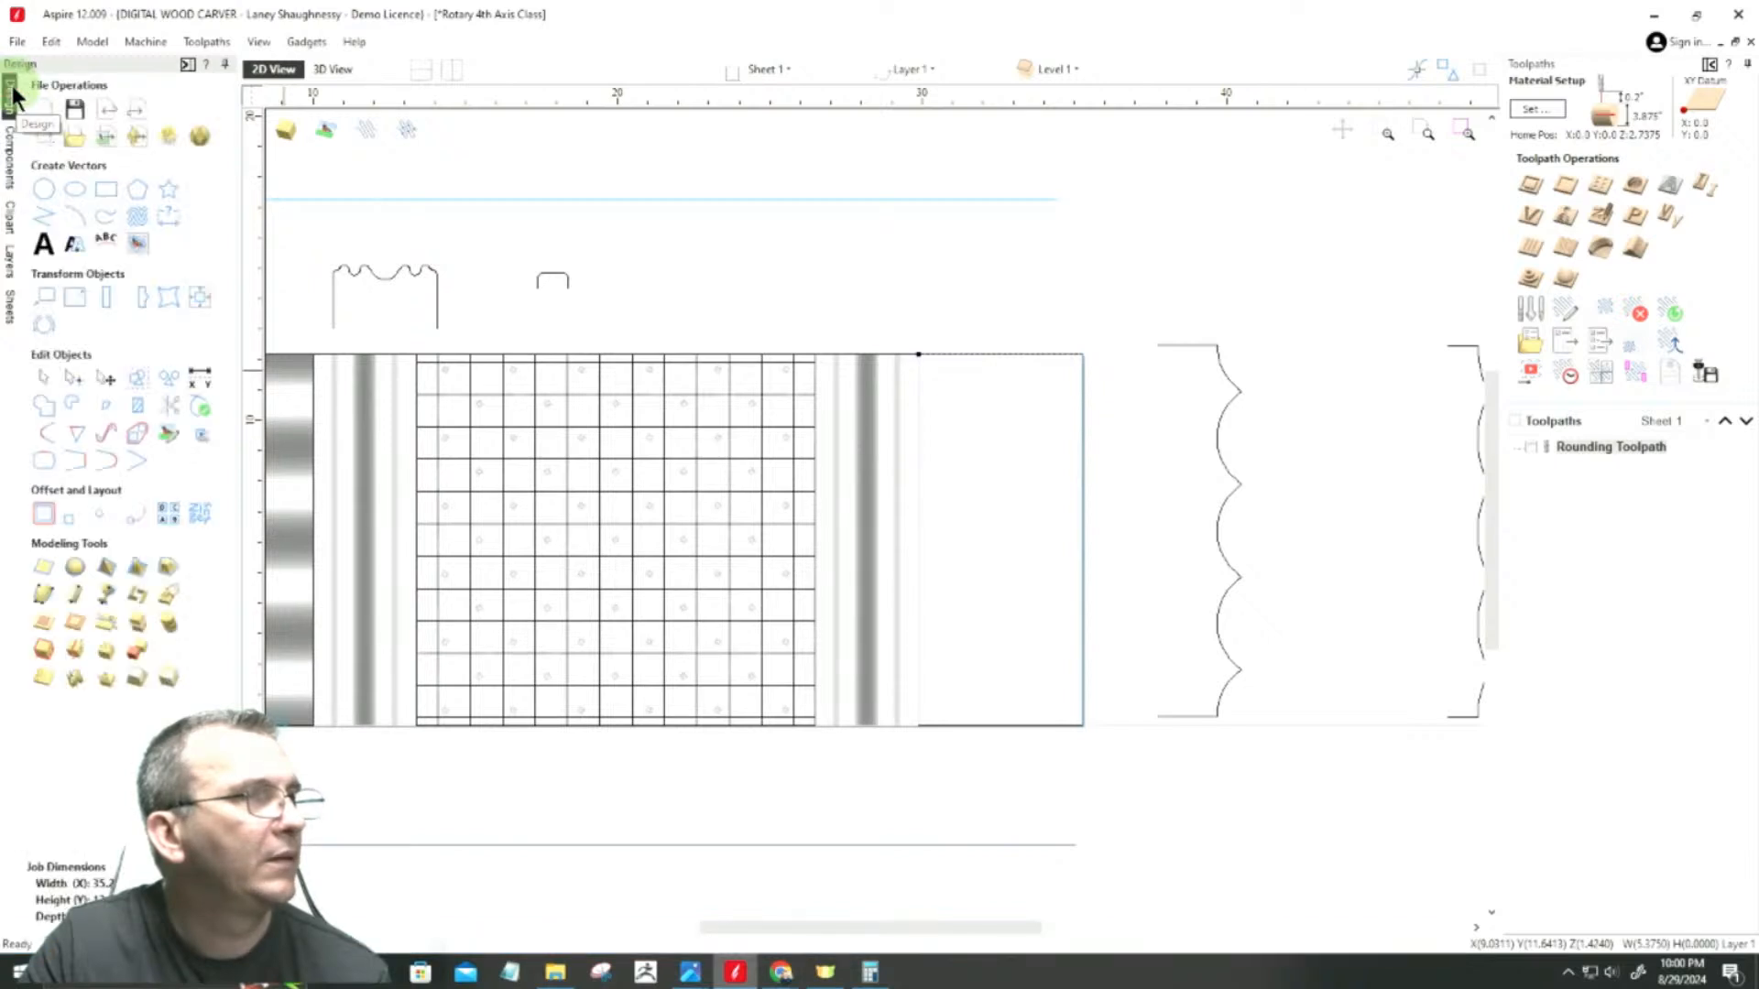
left_click(514, 381)
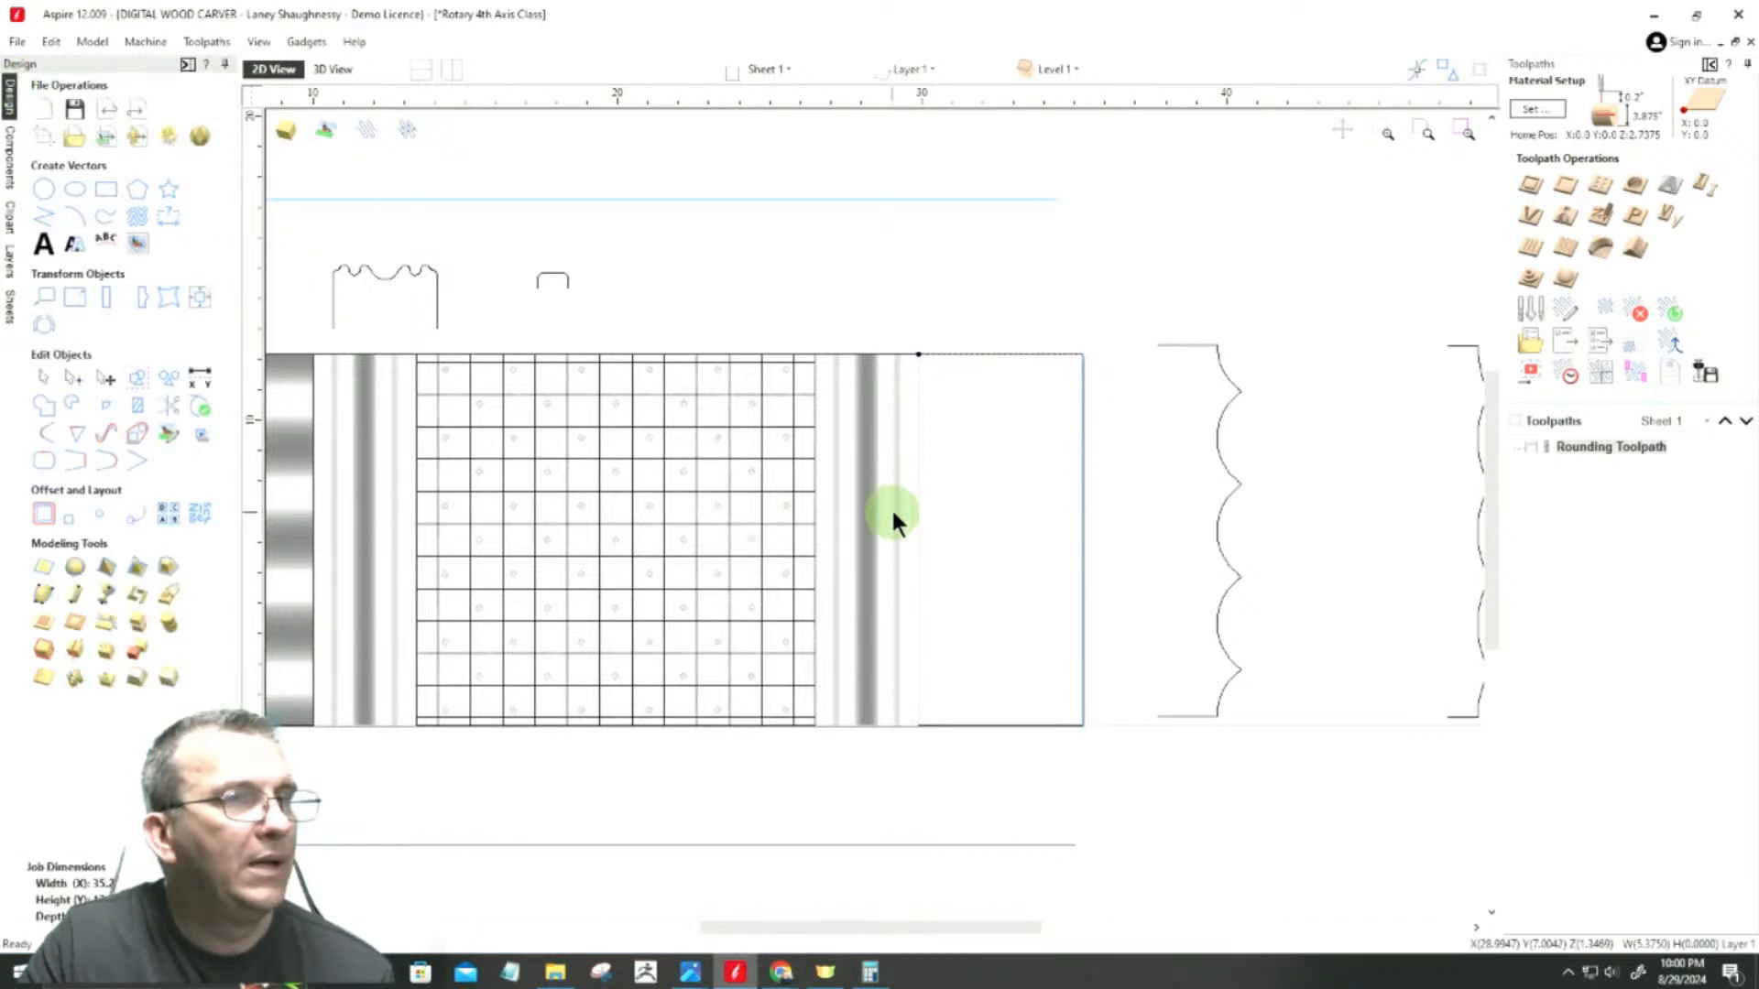
scroll(898, 504, "up", 1)
left_click(975, 782)
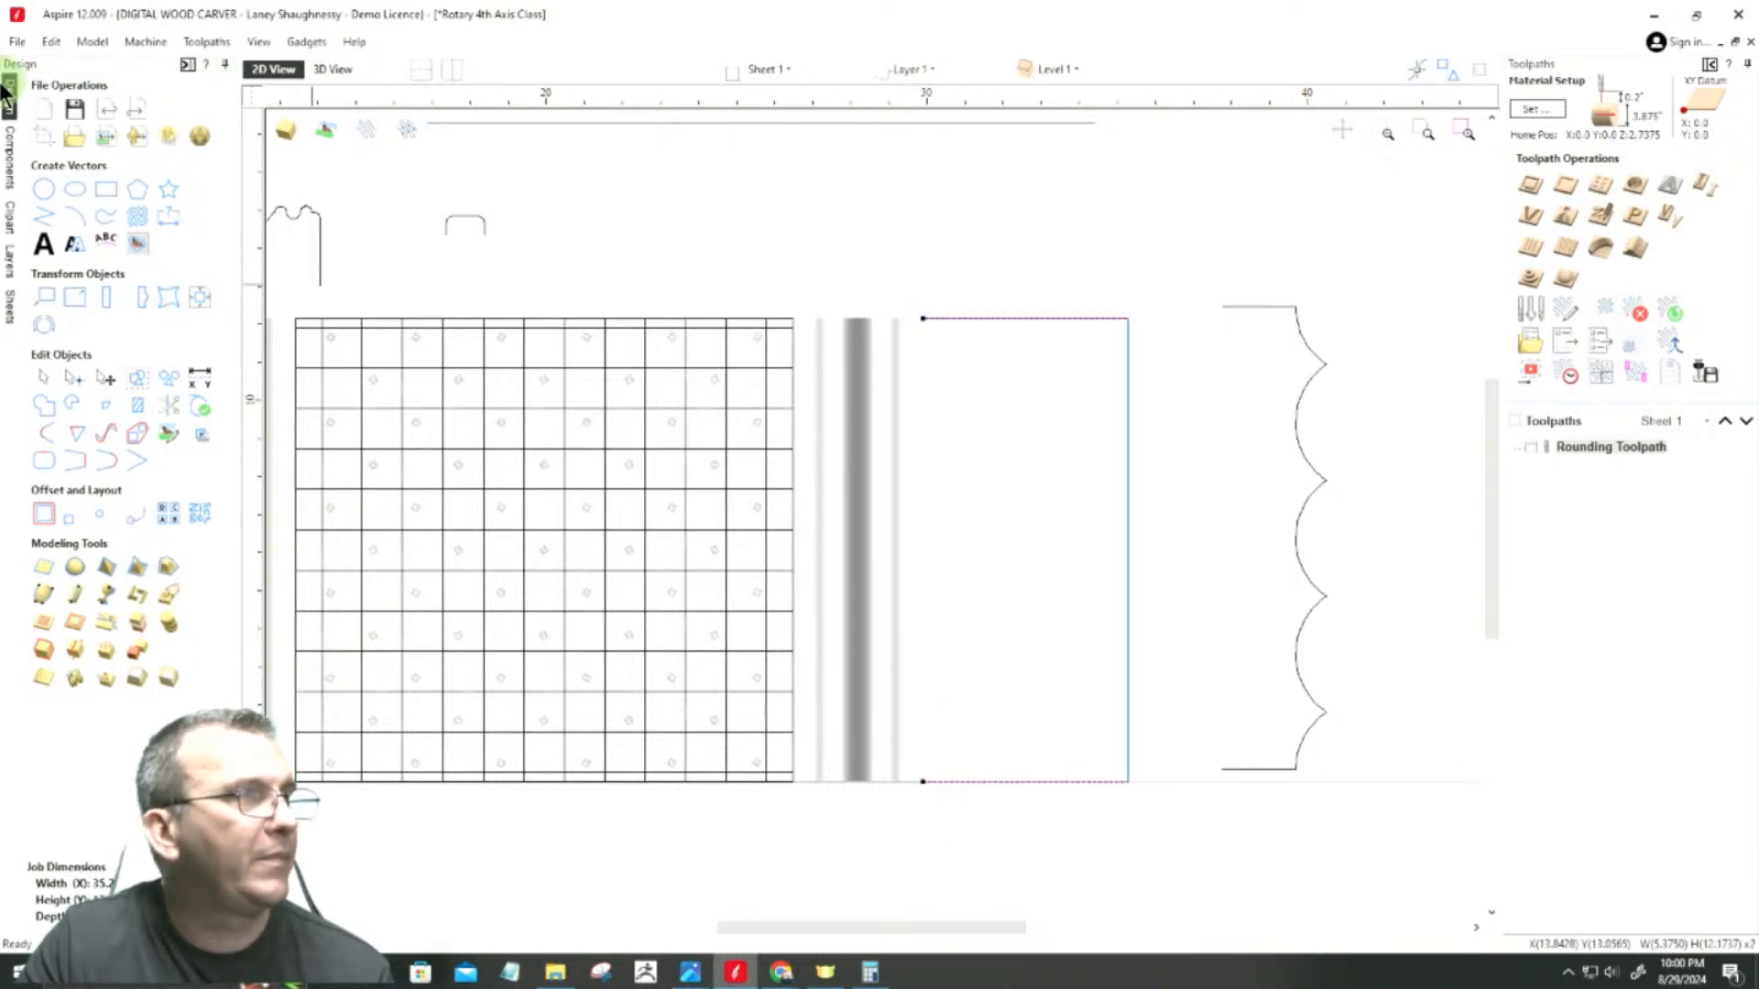
left_click(57, 593)
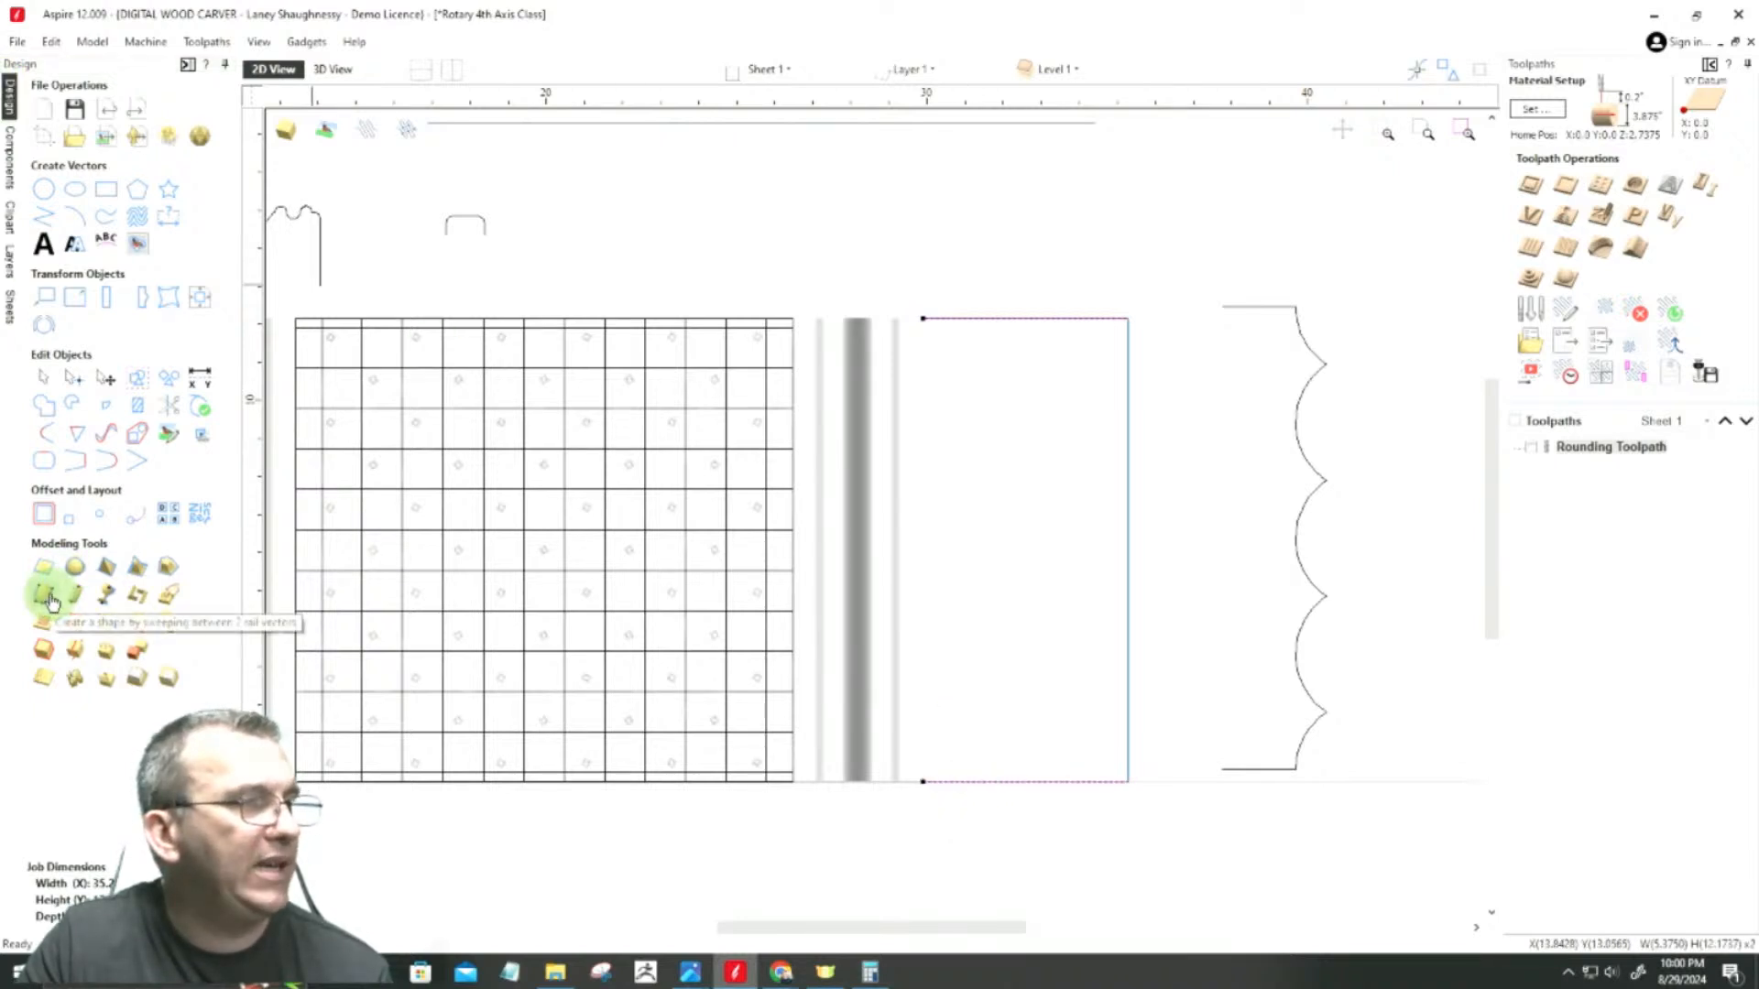
left_click(48, 597)
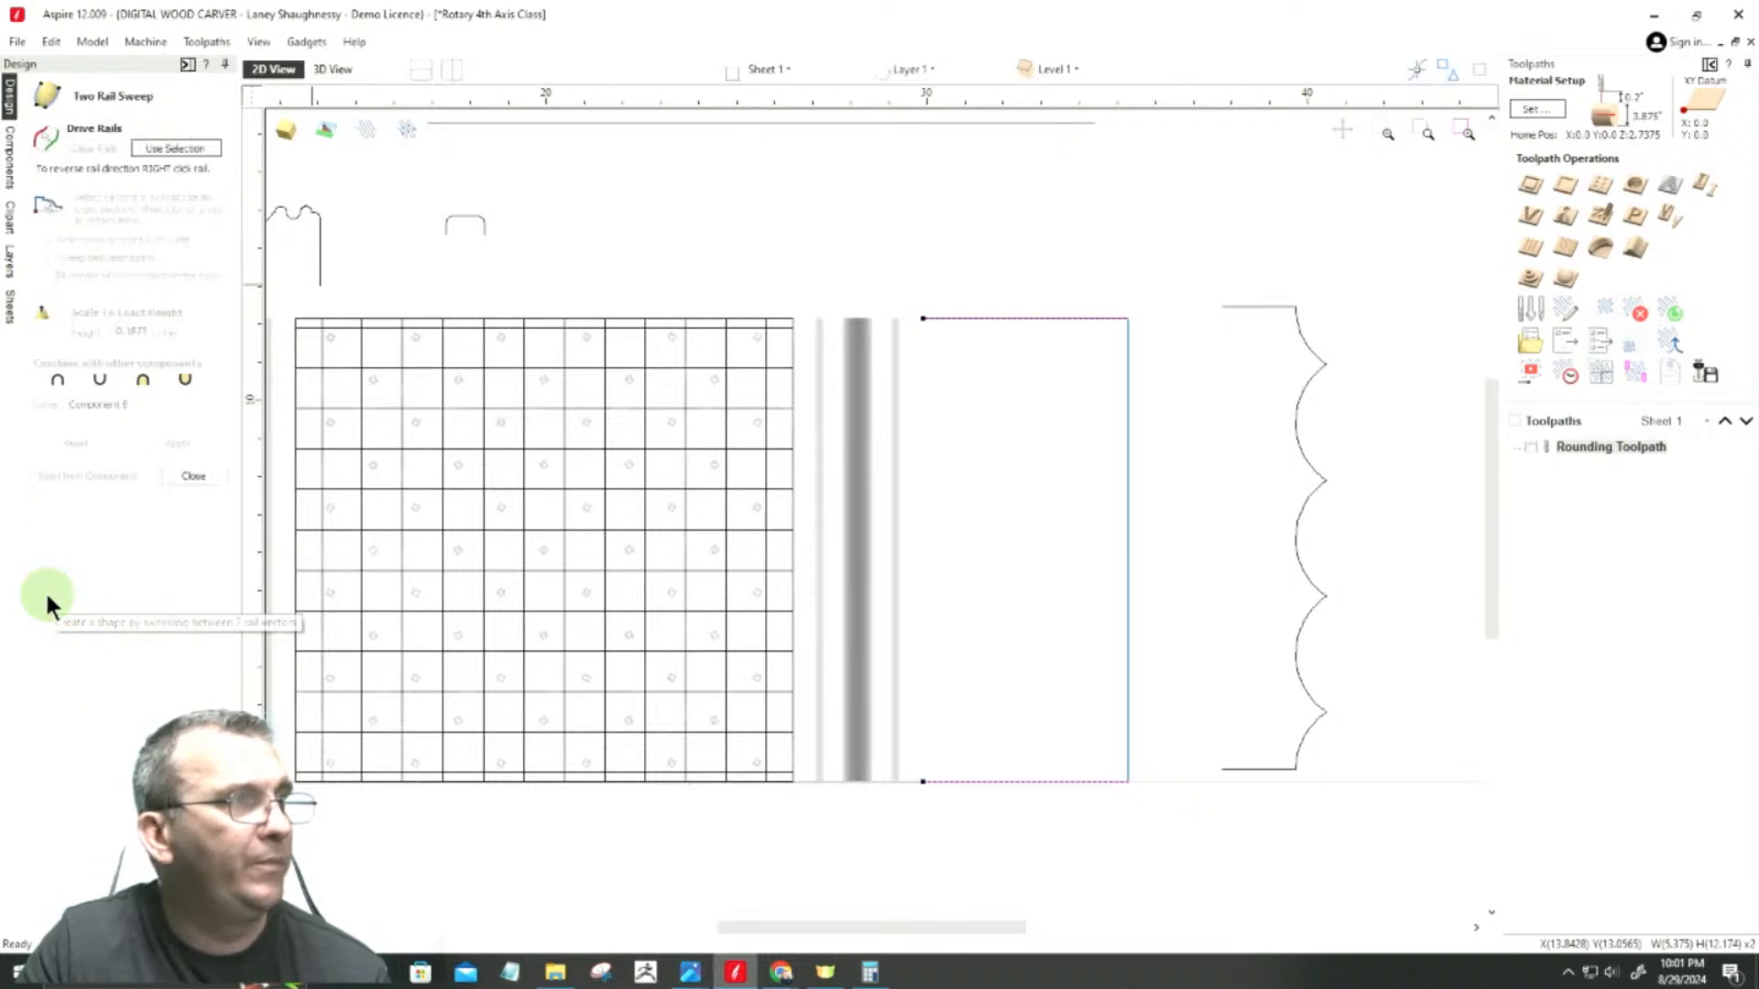
left_click(175, 147)
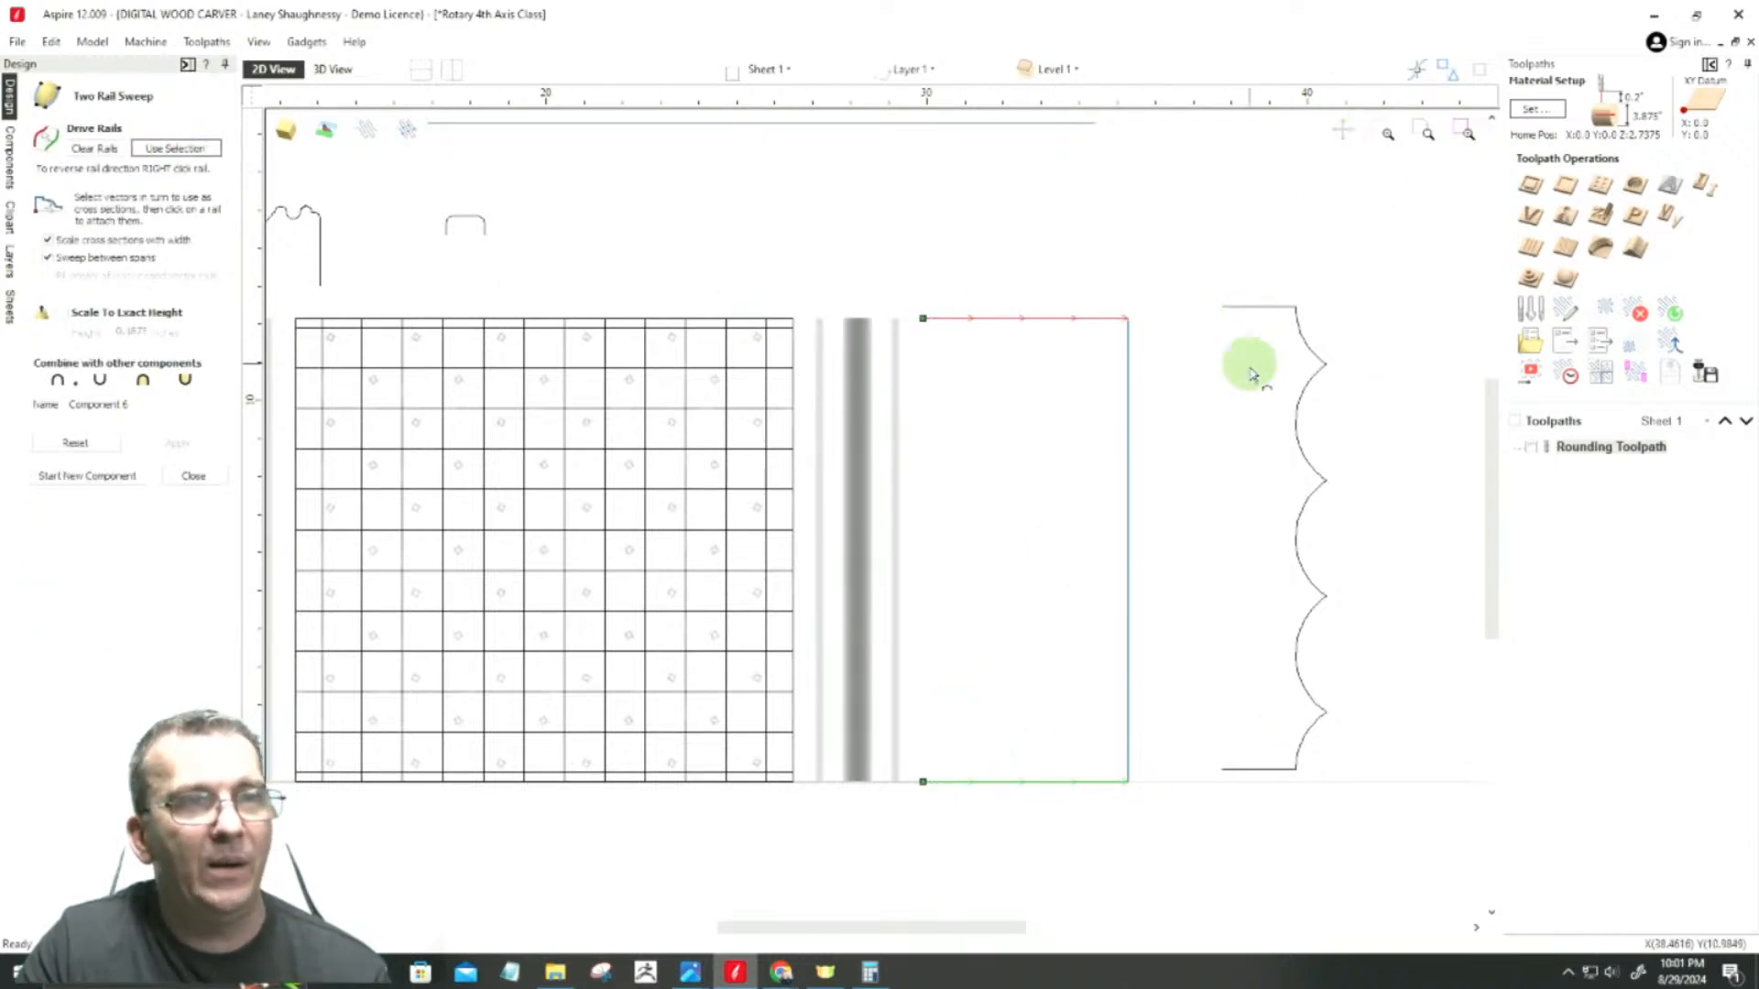
Step: Attach the shallower scalloped profile as a cross section at the outer end of the drive rails
left_click(1255, 309)
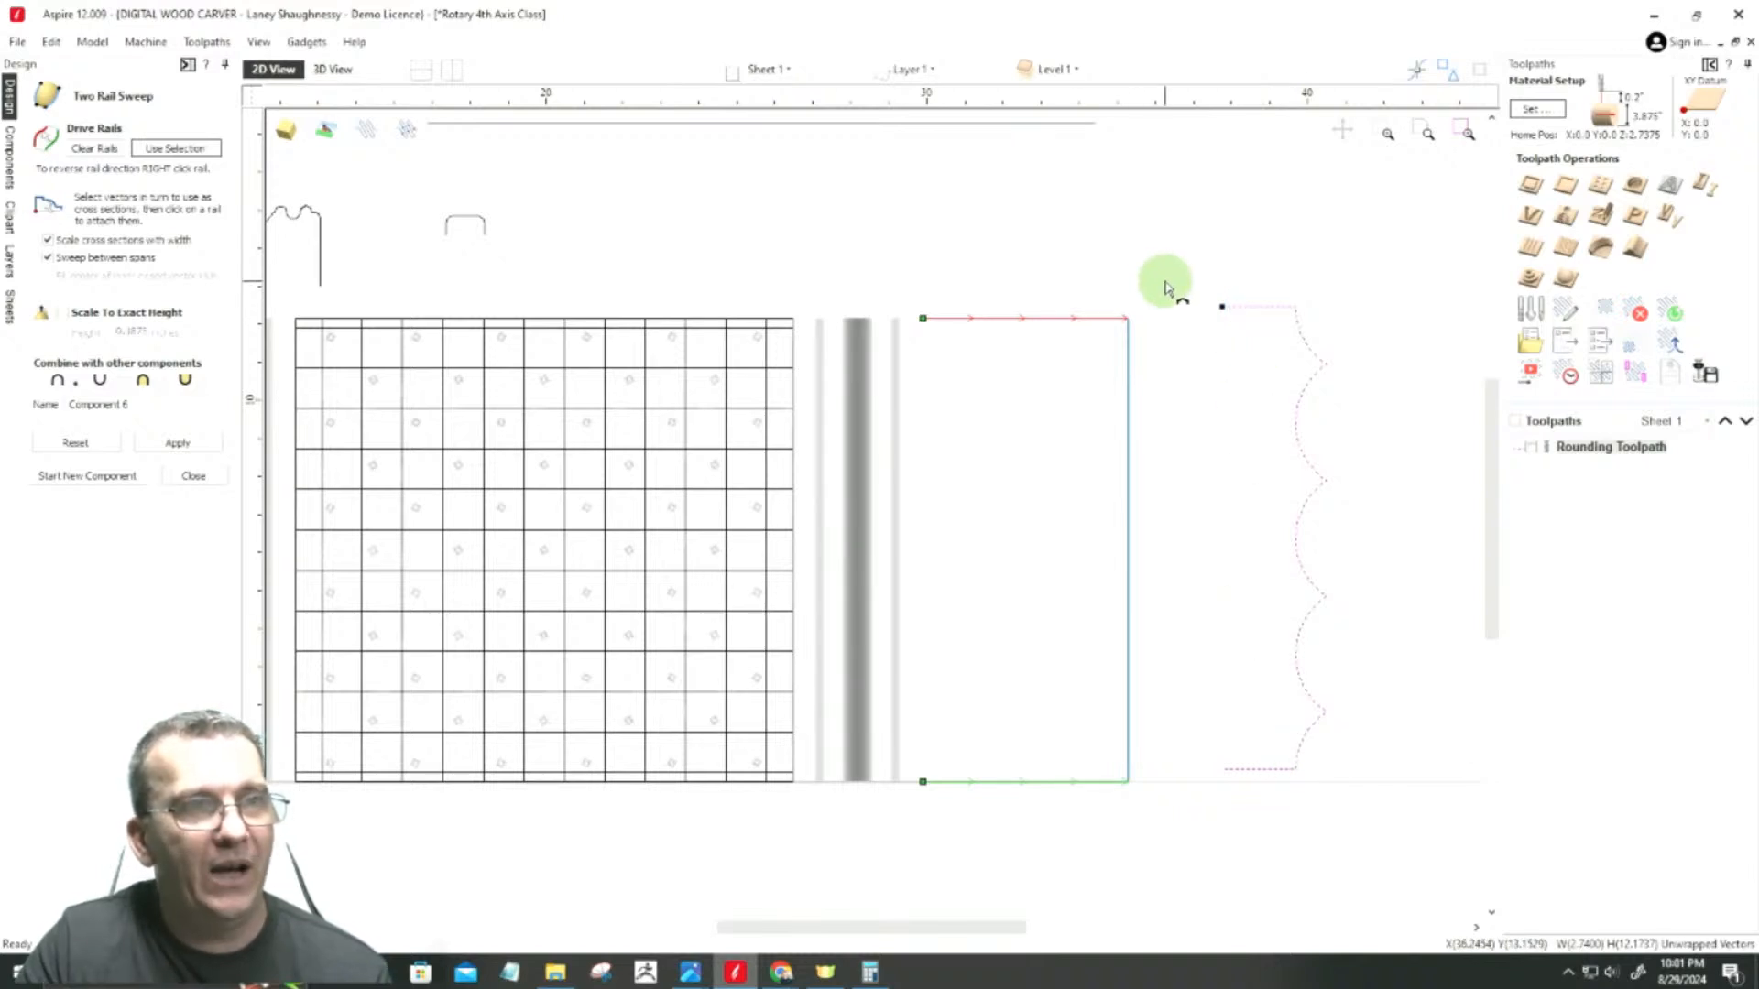
scroll(1172, 302, "up", 3)
scroll(1255, 348, "up", 2)
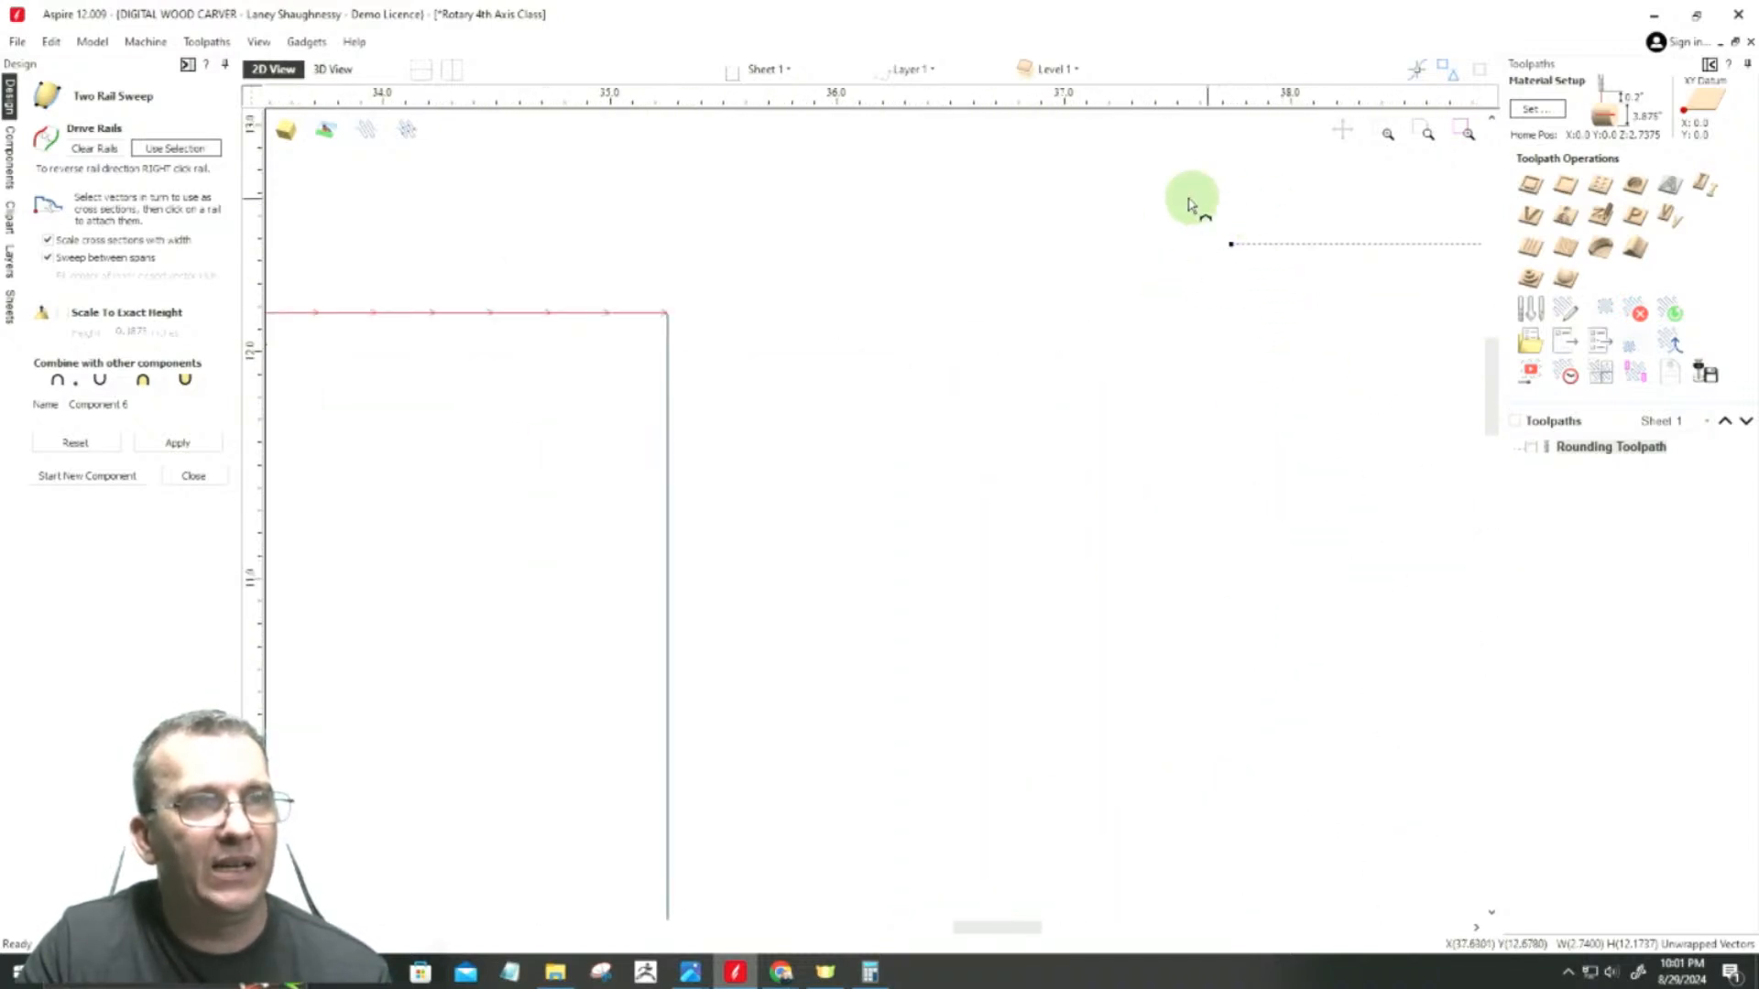
scroll(1111, 224, "down", 5)
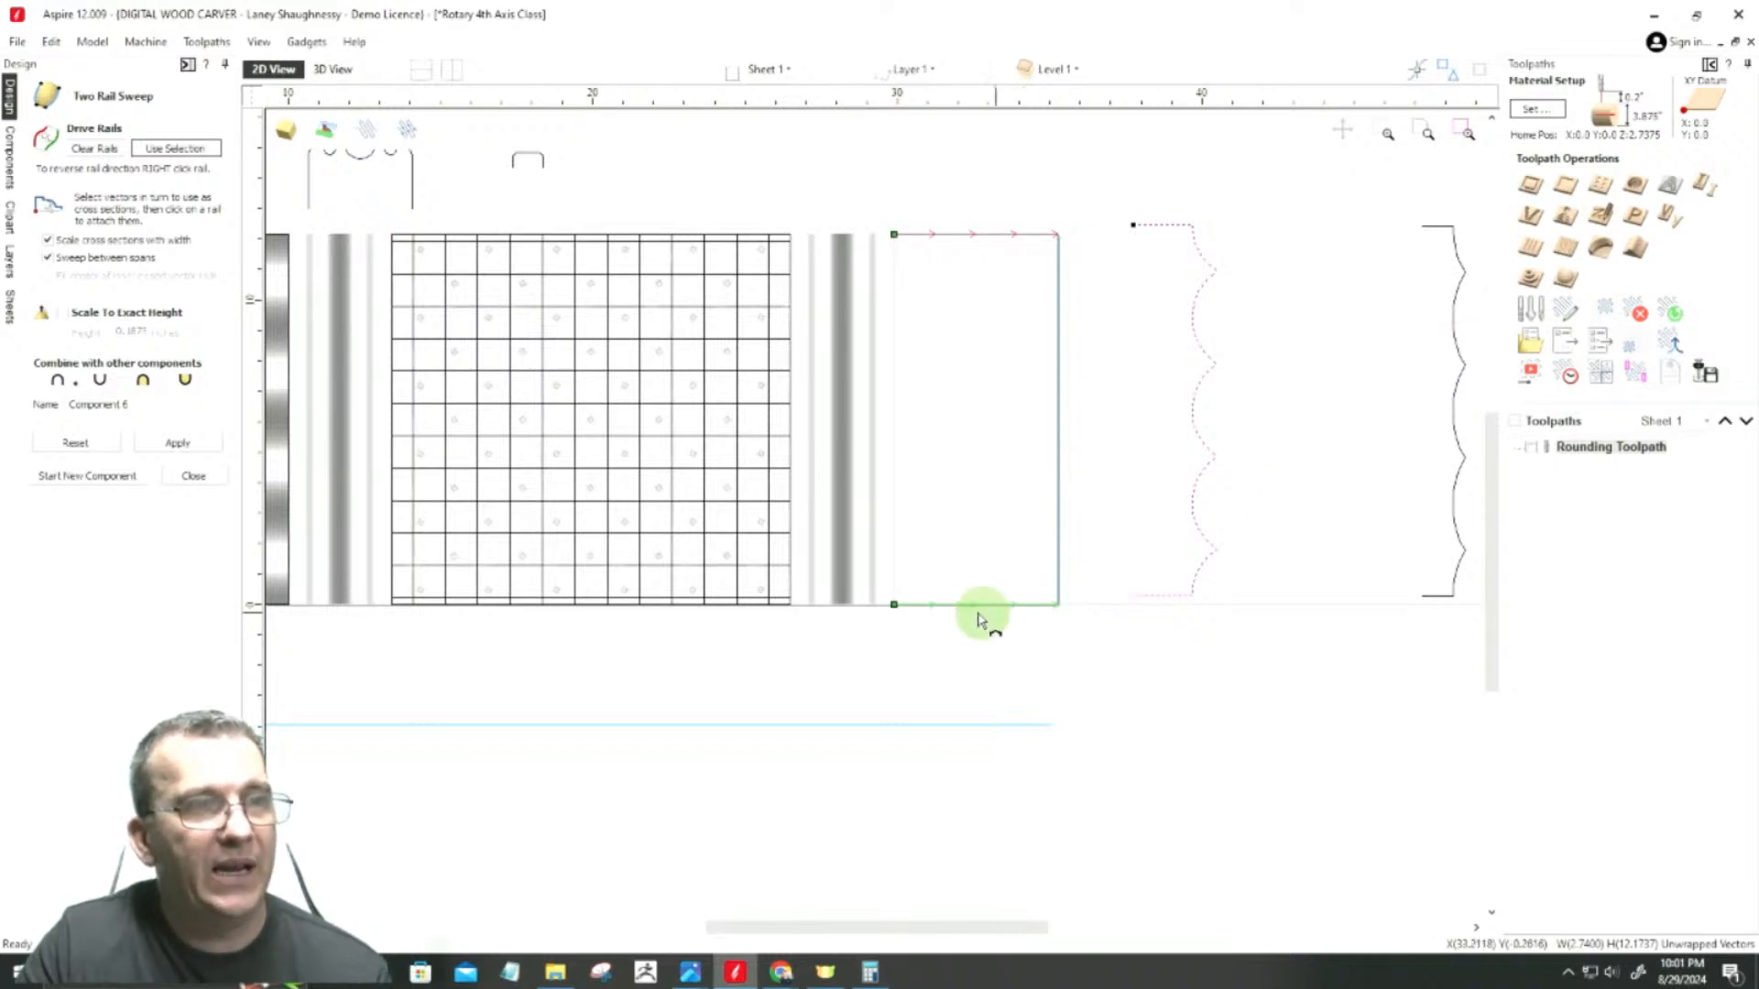
scroll(910, 616, "up", 1)
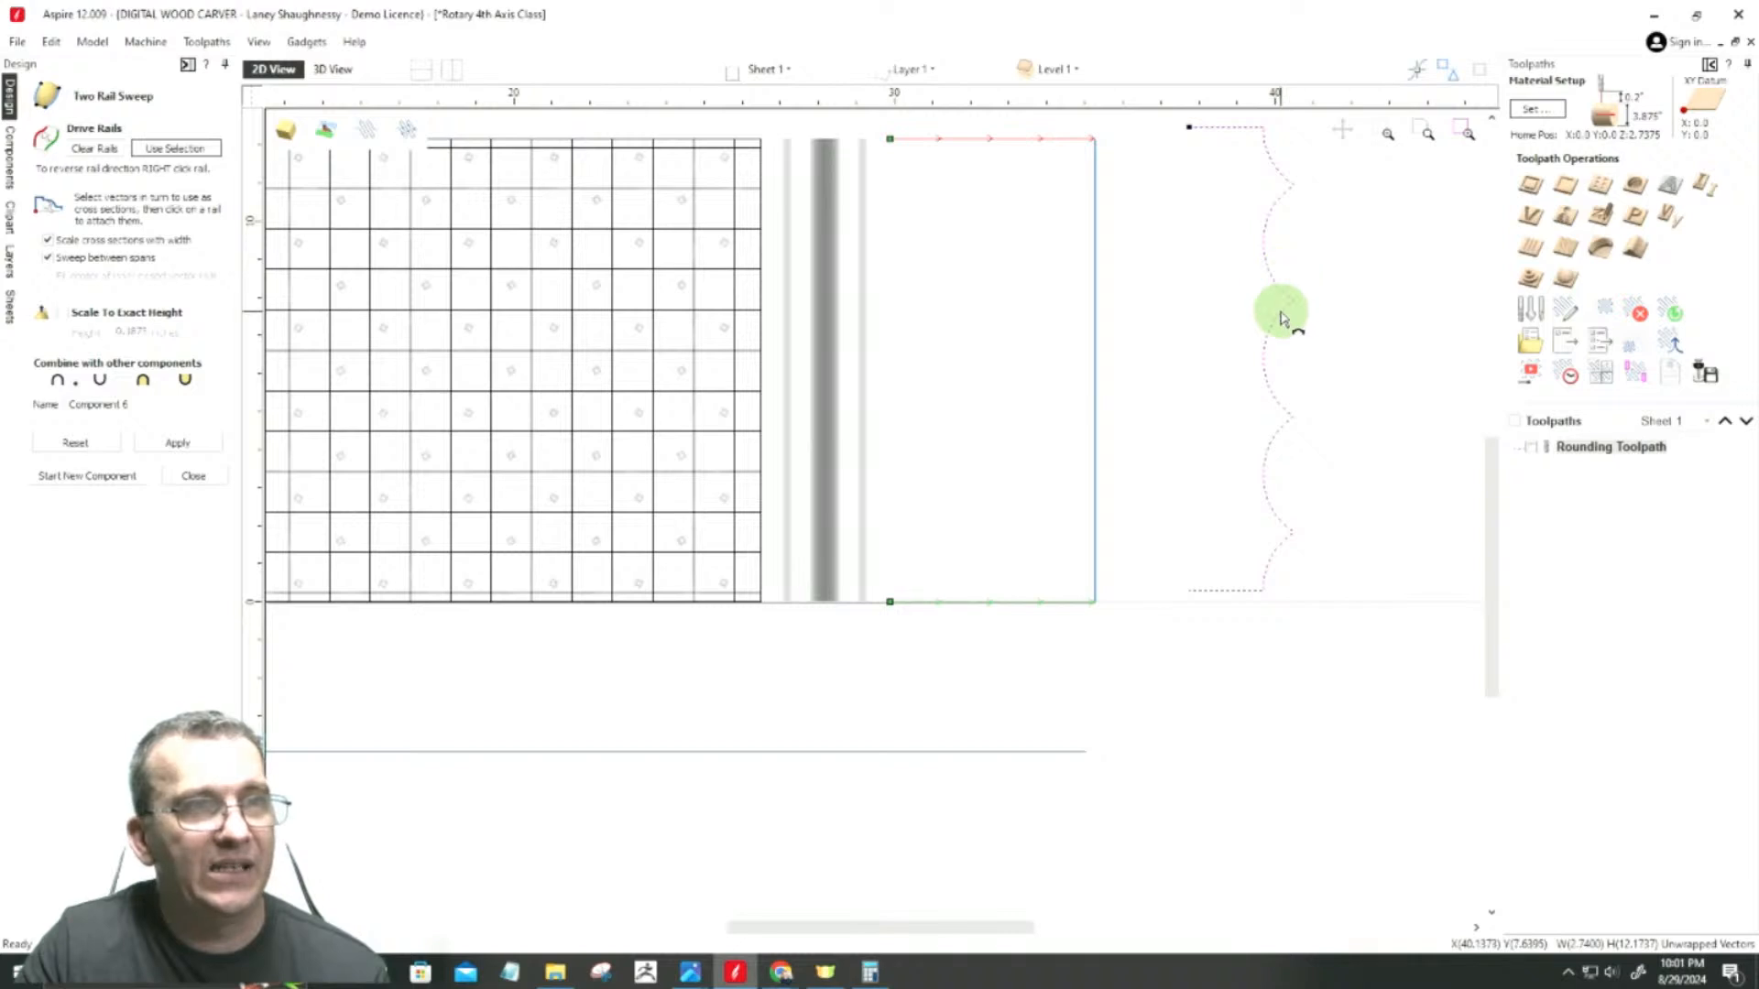
scroll(1264, 317, "down", 1)
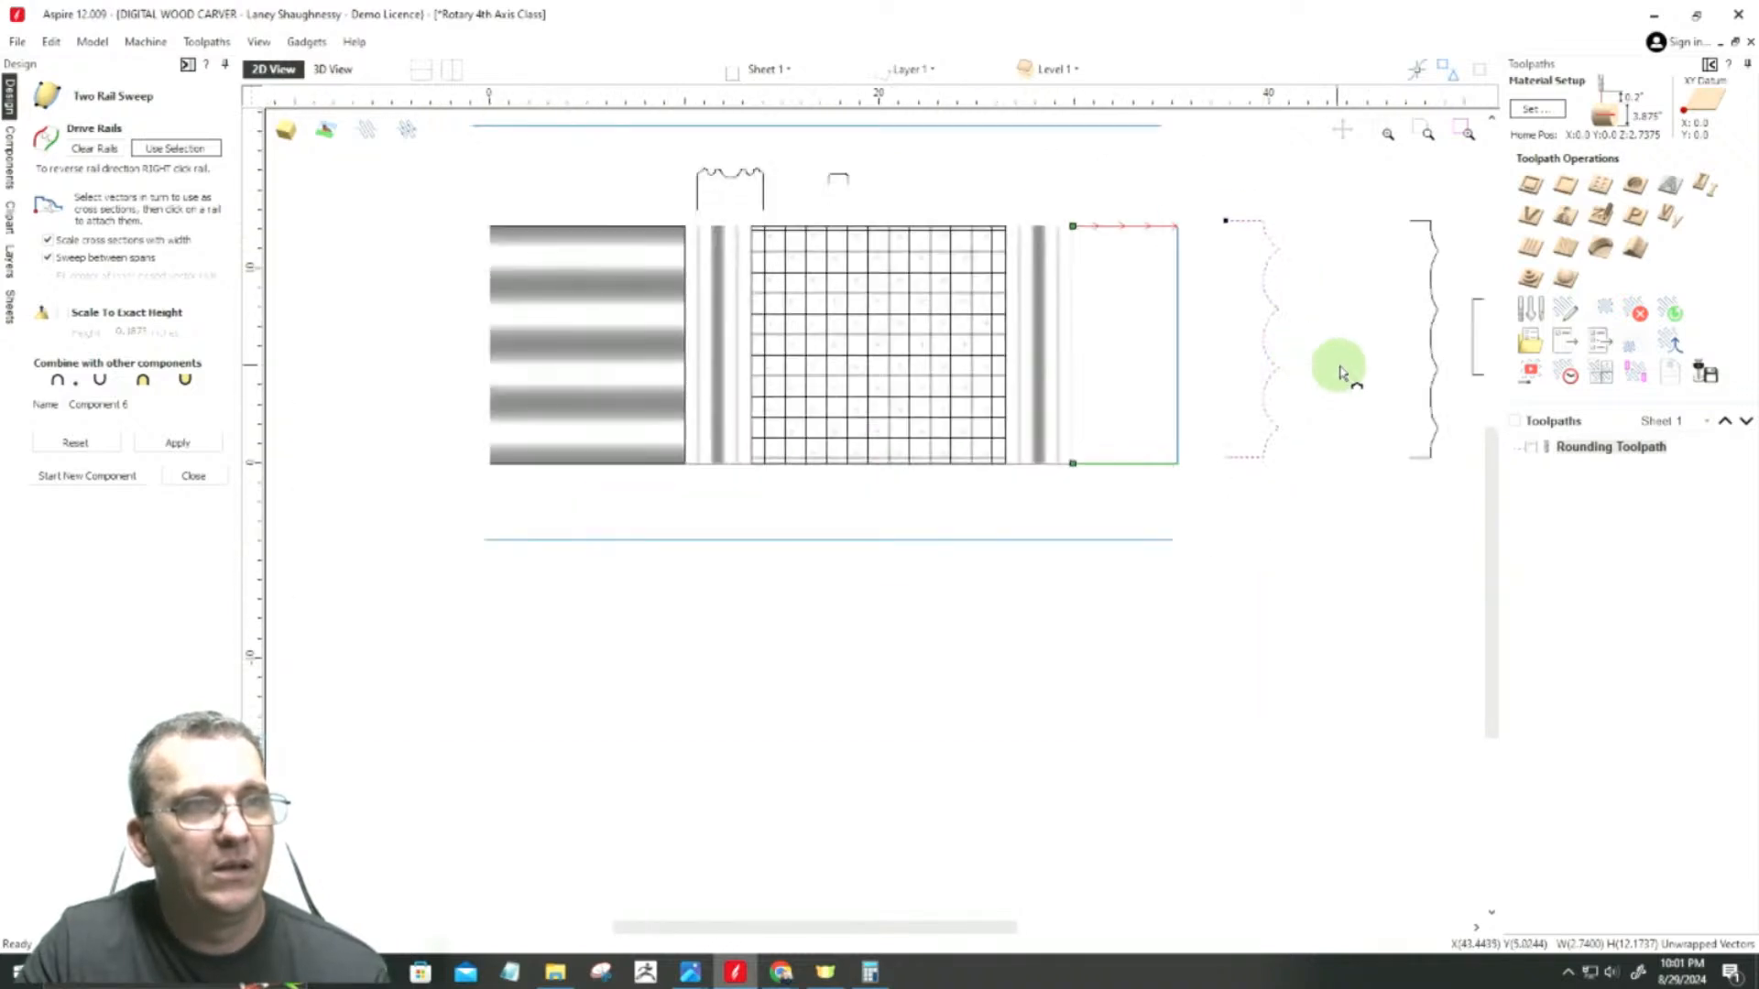
left_click(1432, 348)
scroll(1169, 498, "up", 2)
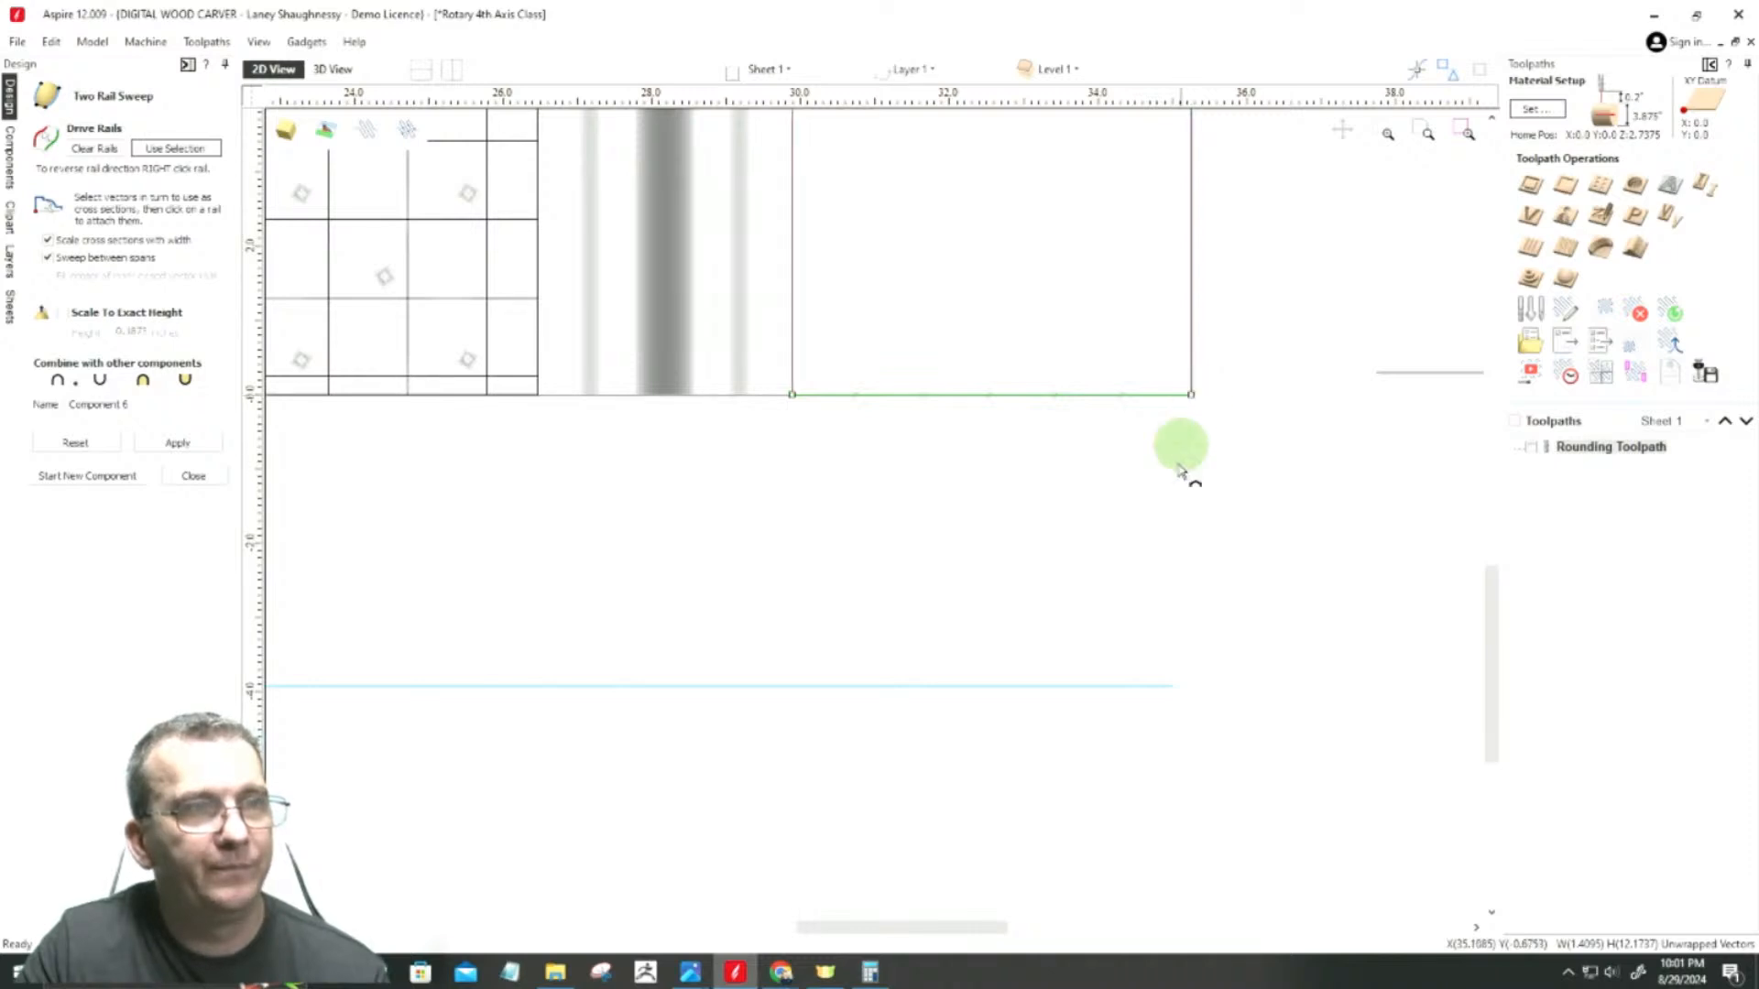
scroll(1170, 562, "down", 3)
scroll(1329, 440, "up", 1)
scroll(1330, 444, "up", 3)
scroll(1360, 435, "down", 4)
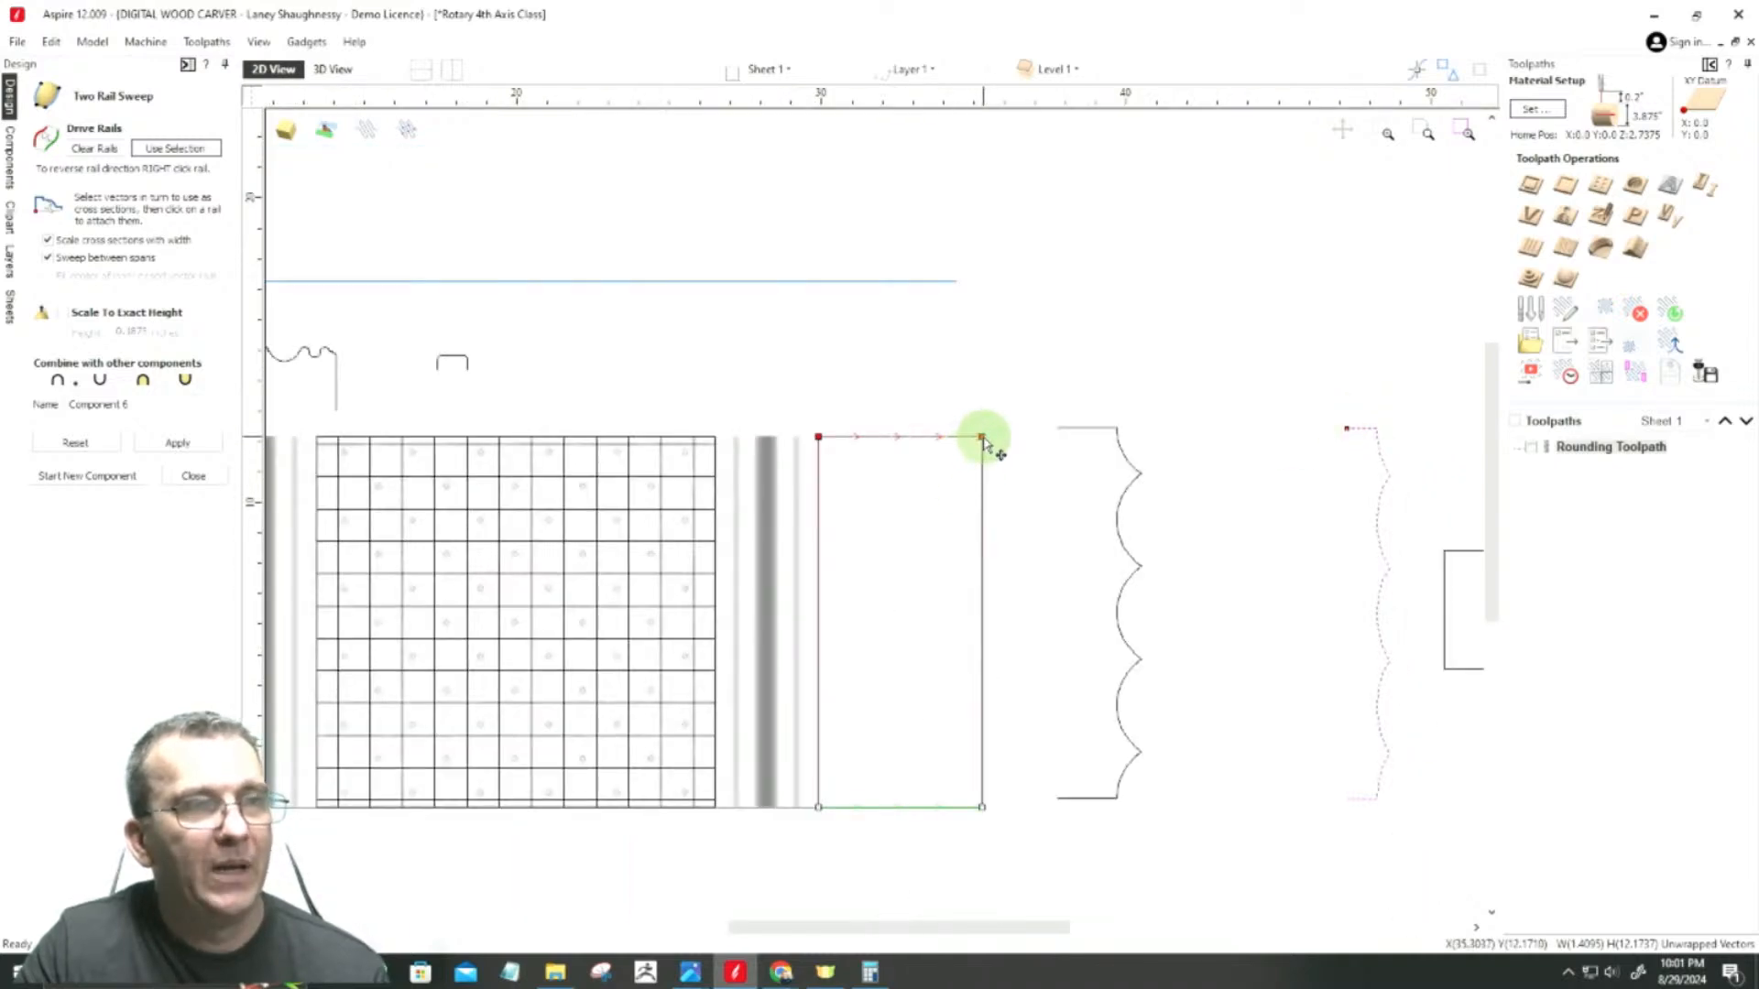
Step: Attach the large scalloped profile as a cross section at the rails' inner end beside the beaded section
left_click(1099, 431)
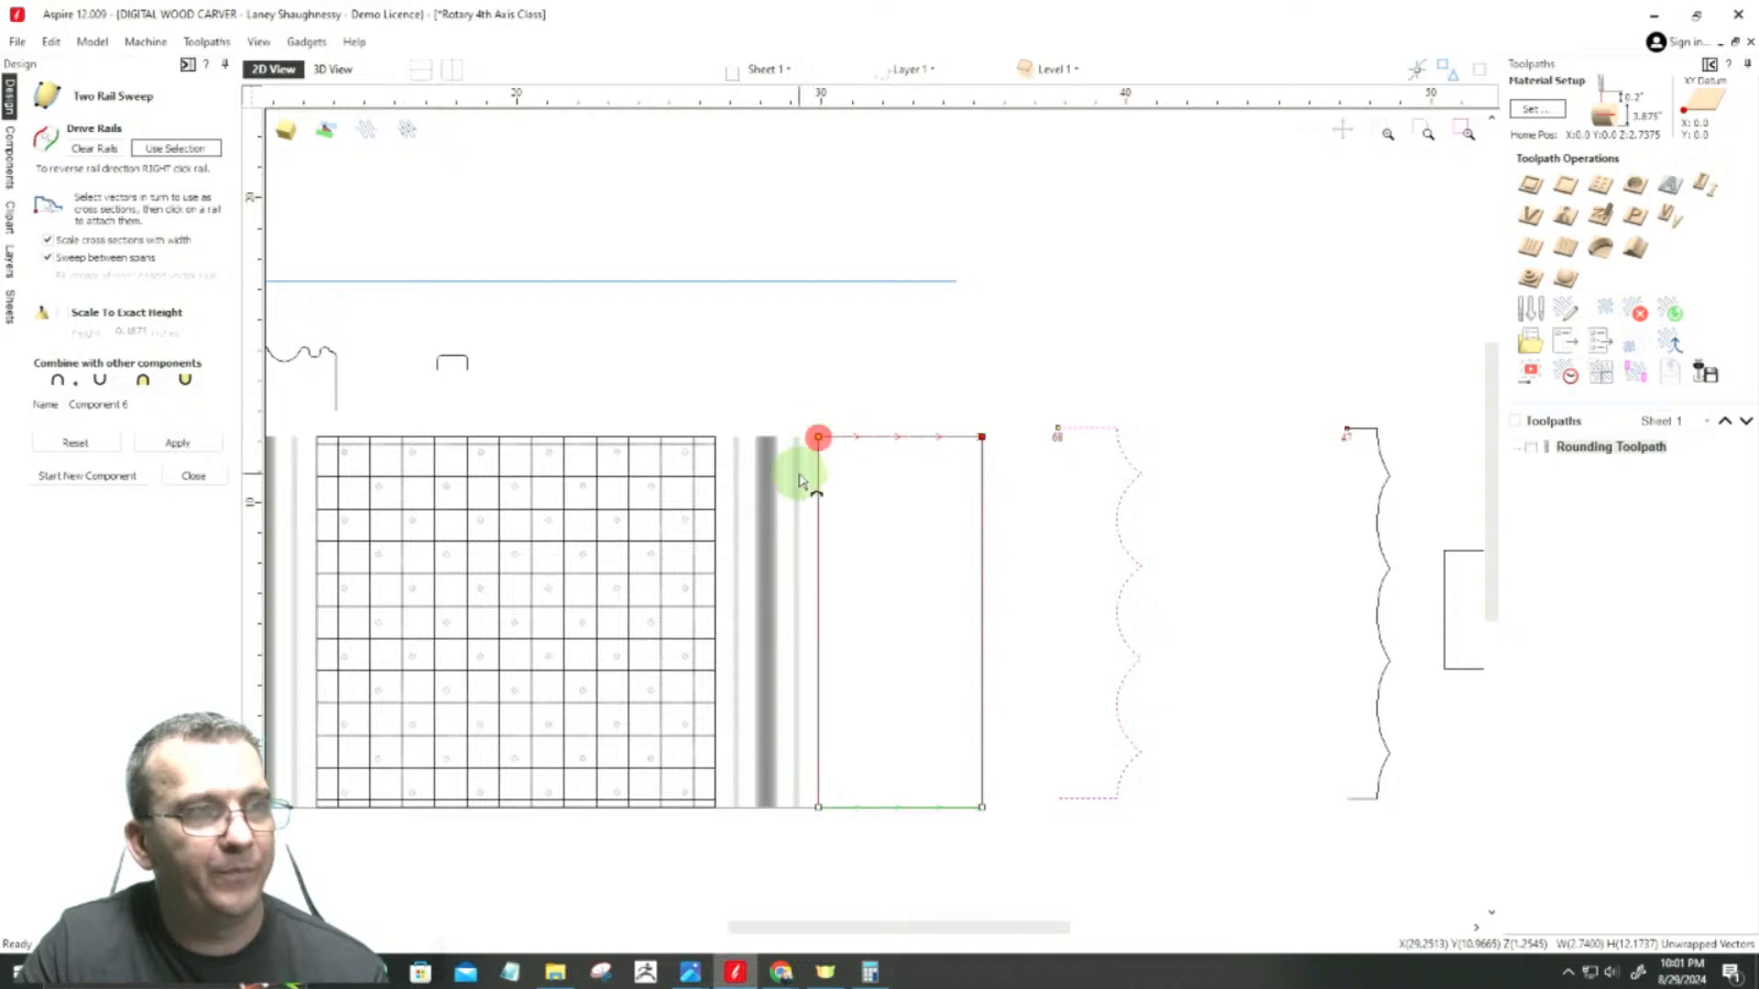
scroll(820, 438, "up", 4)
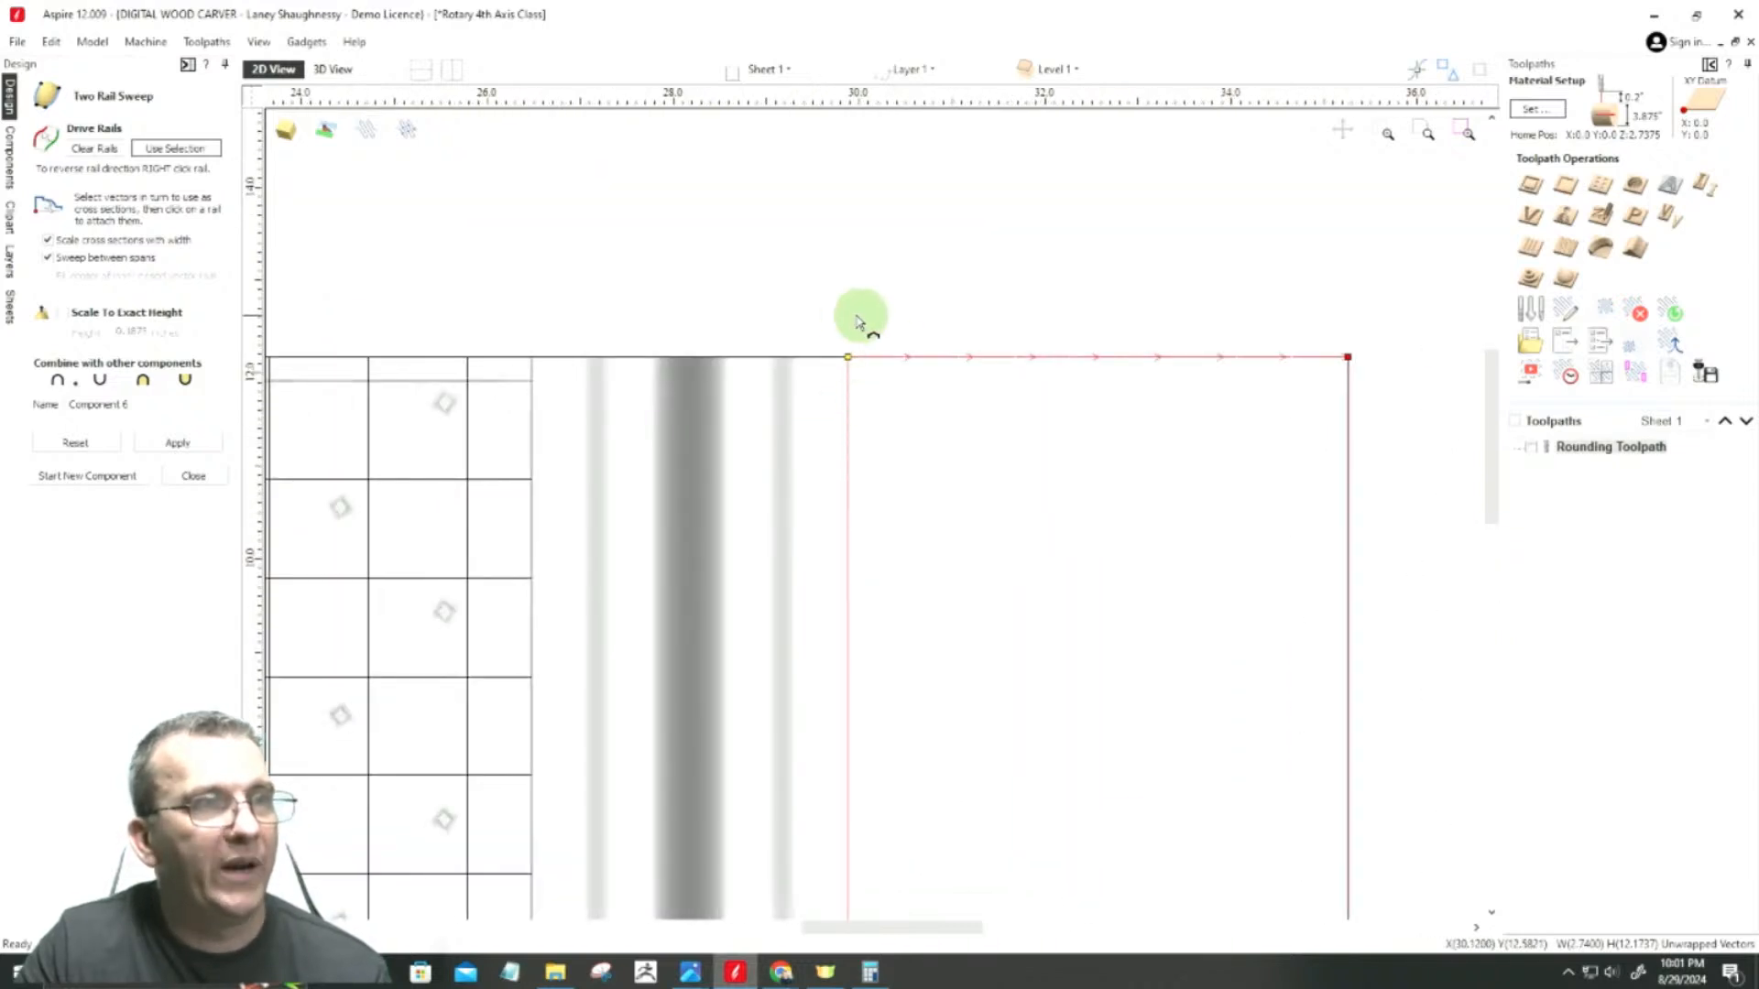
scroll(897, 365, "down", 2)
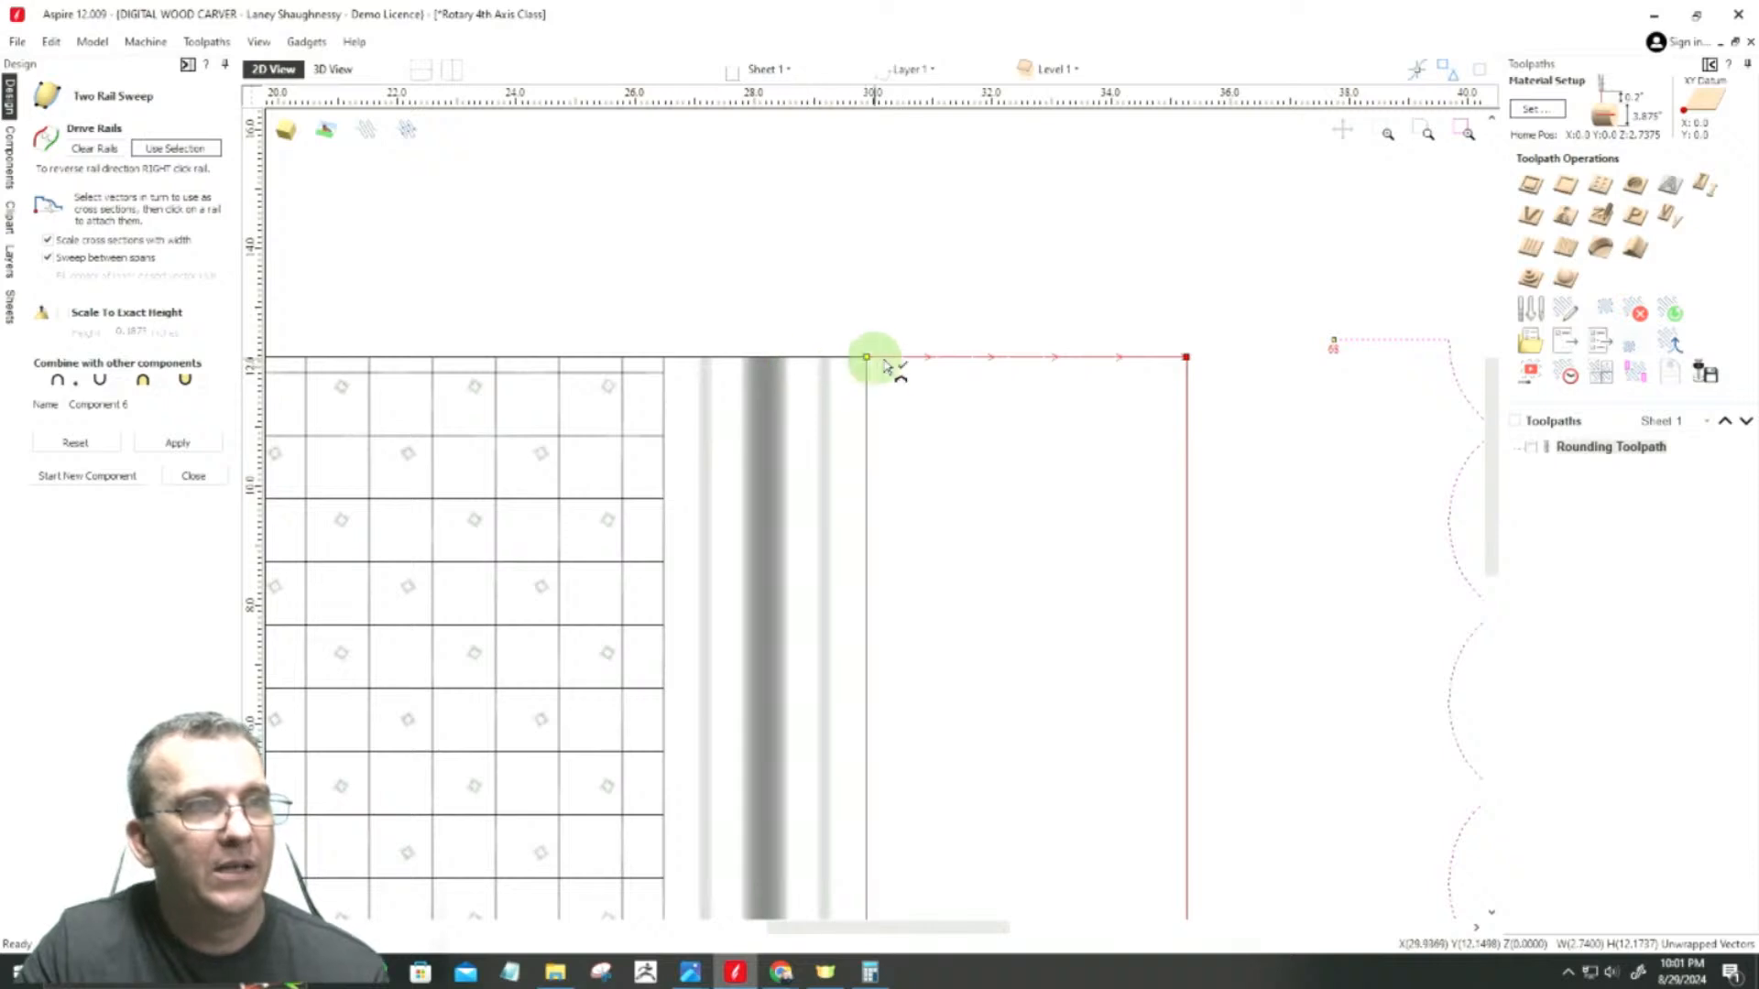
scroll(1154, 359, "down", 1)
scroll(1217, 365, "down", 1)
scroll(1358, 345, "up", 3)
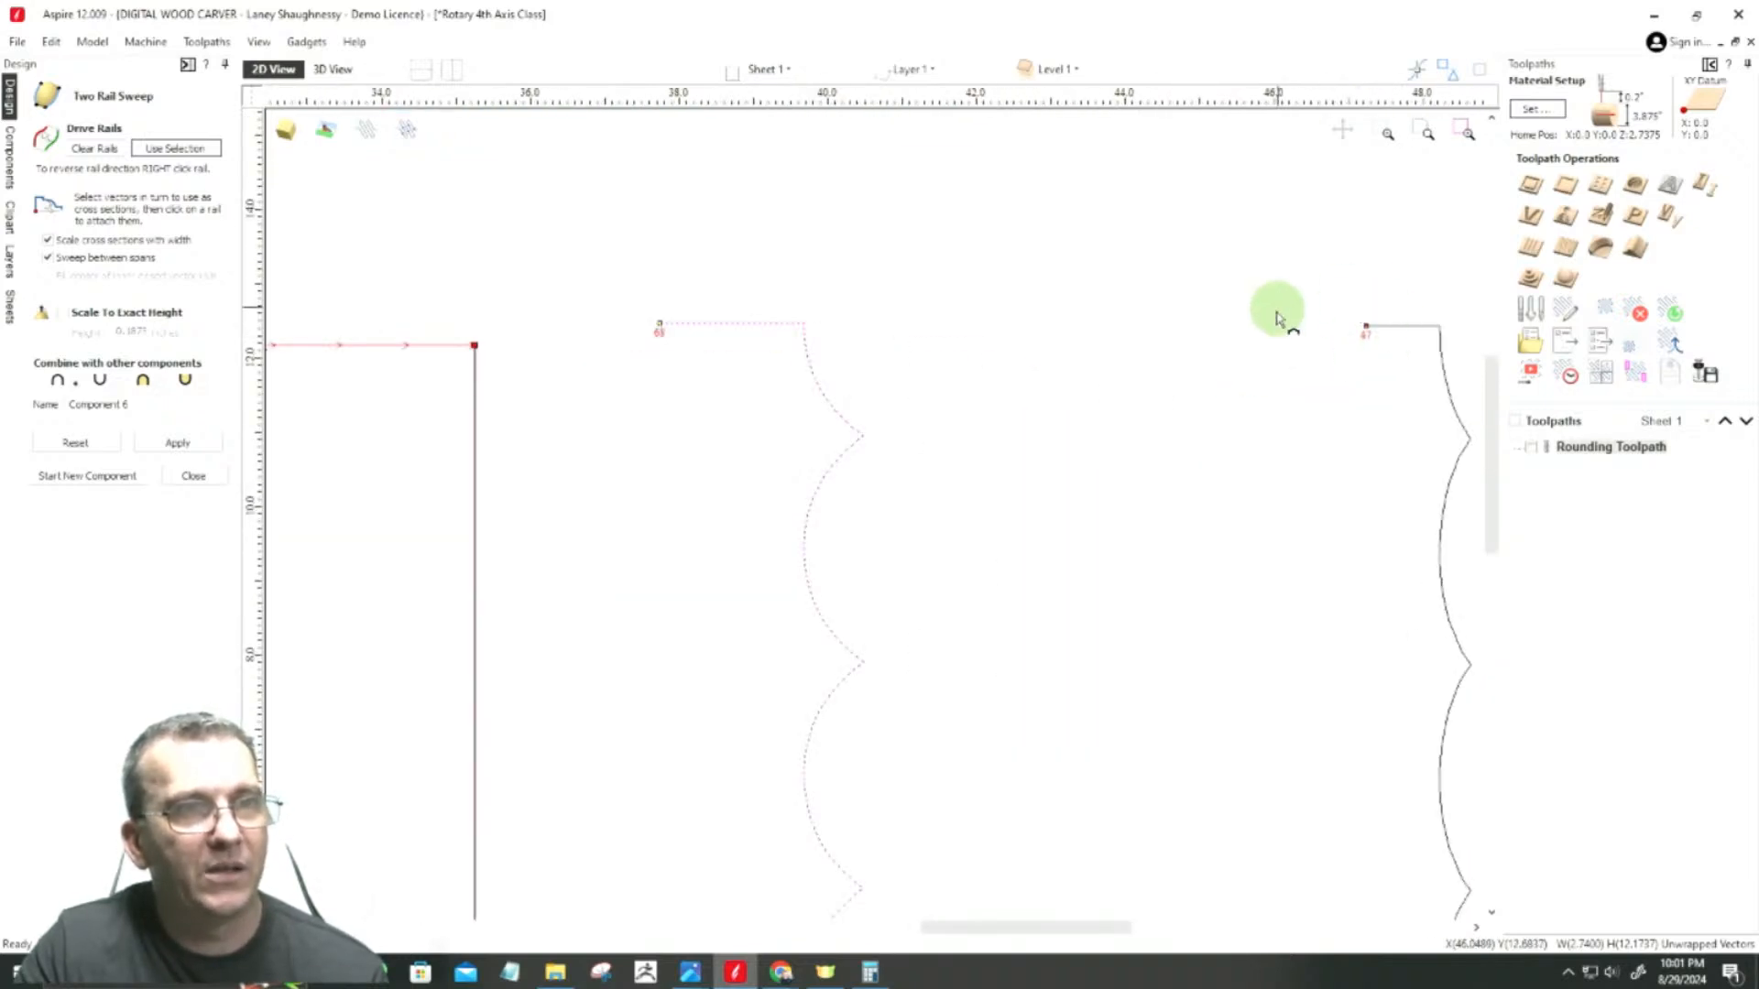
scroll(1125, 371, "down", 3)
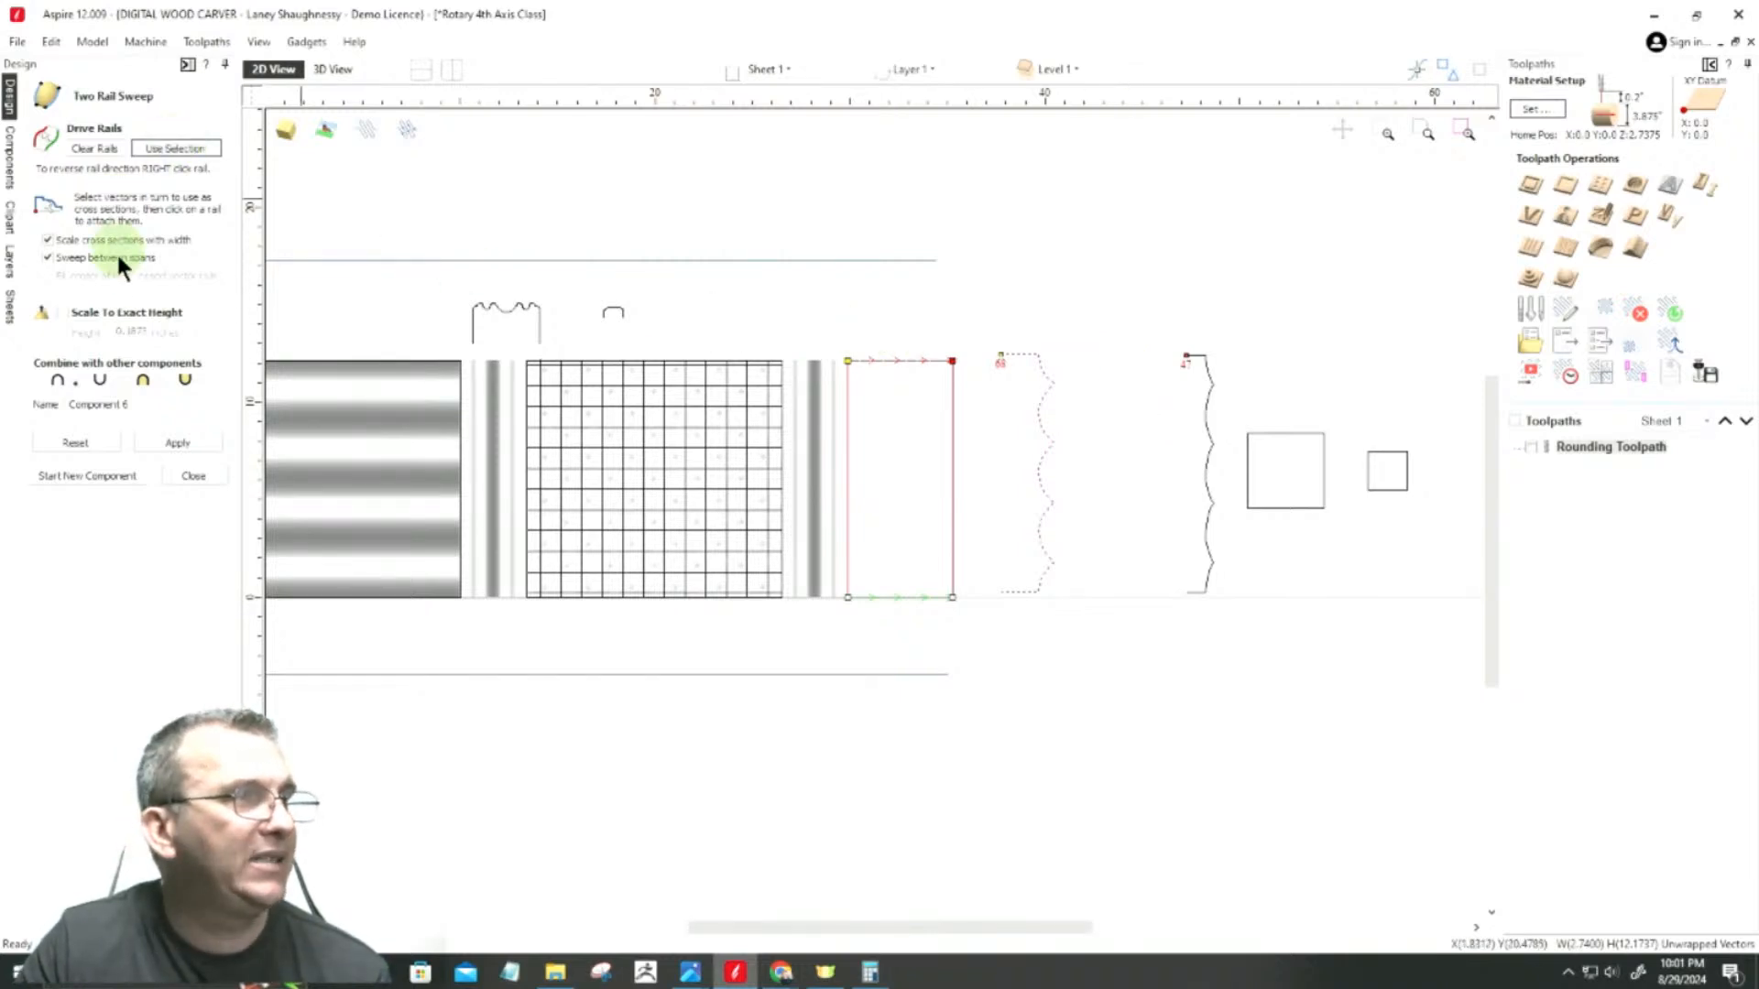
Step: Generate the sweep between the two profiles, inspect the tapered end in 3D, and close the sweep tool
left_click(178, 444)
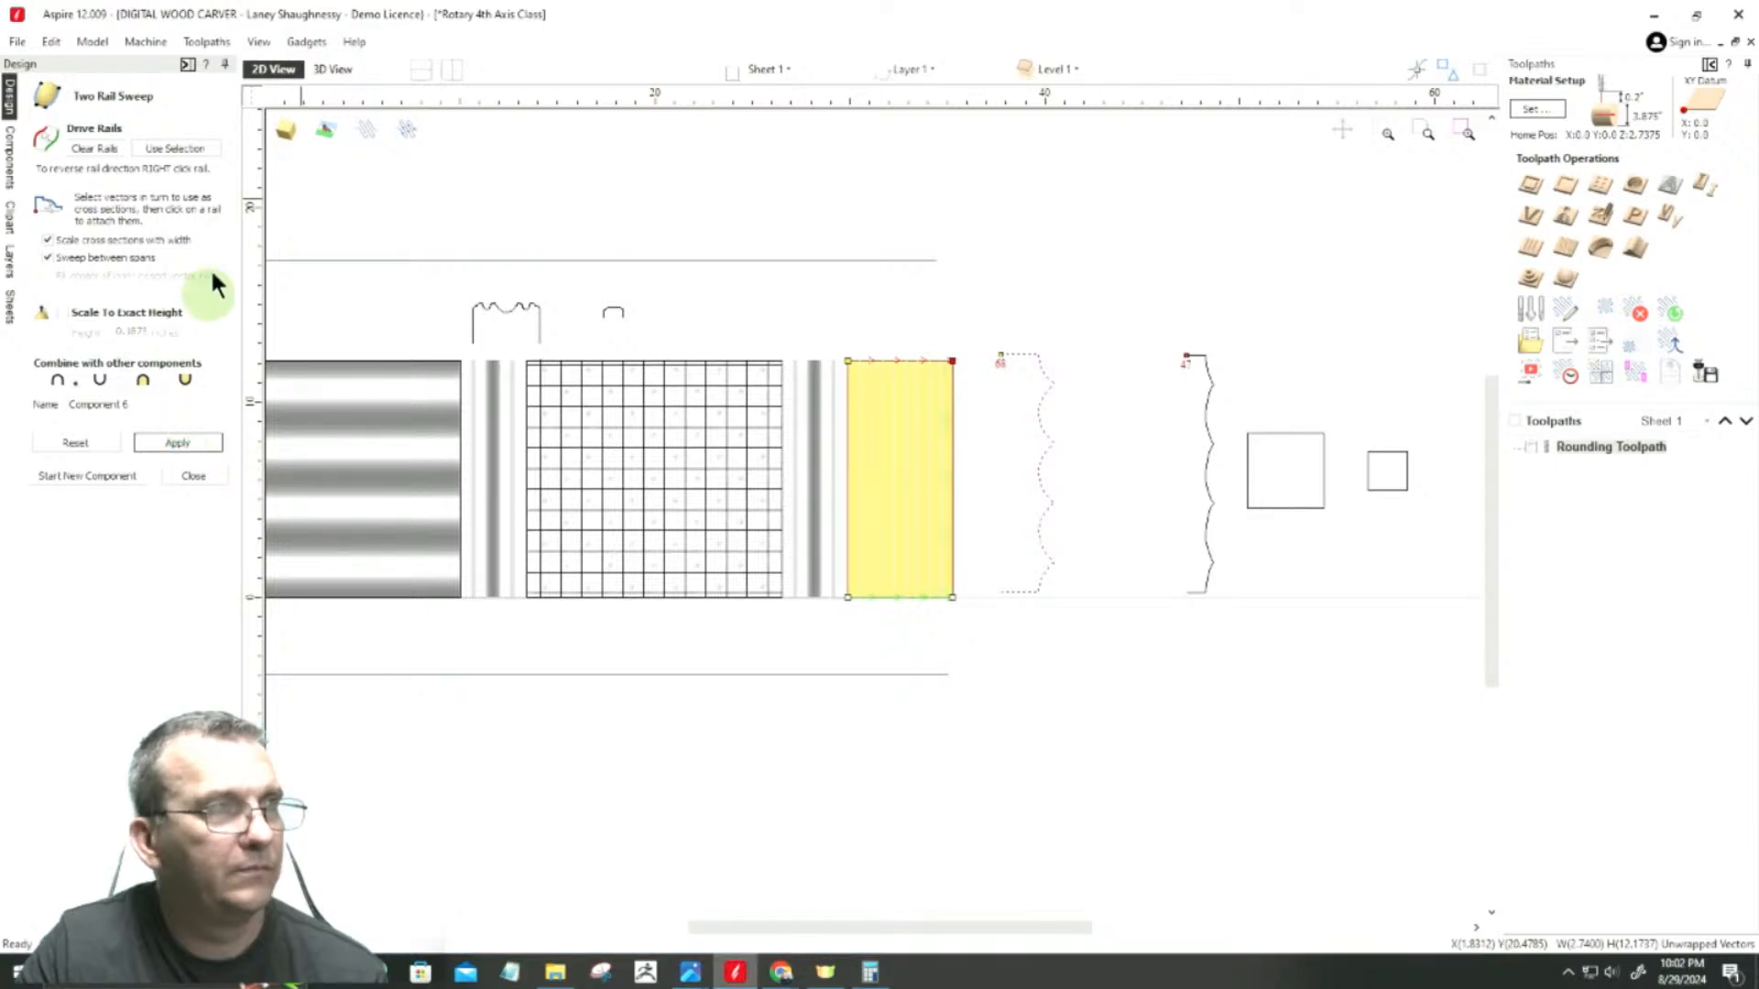
left_click(330, 68)
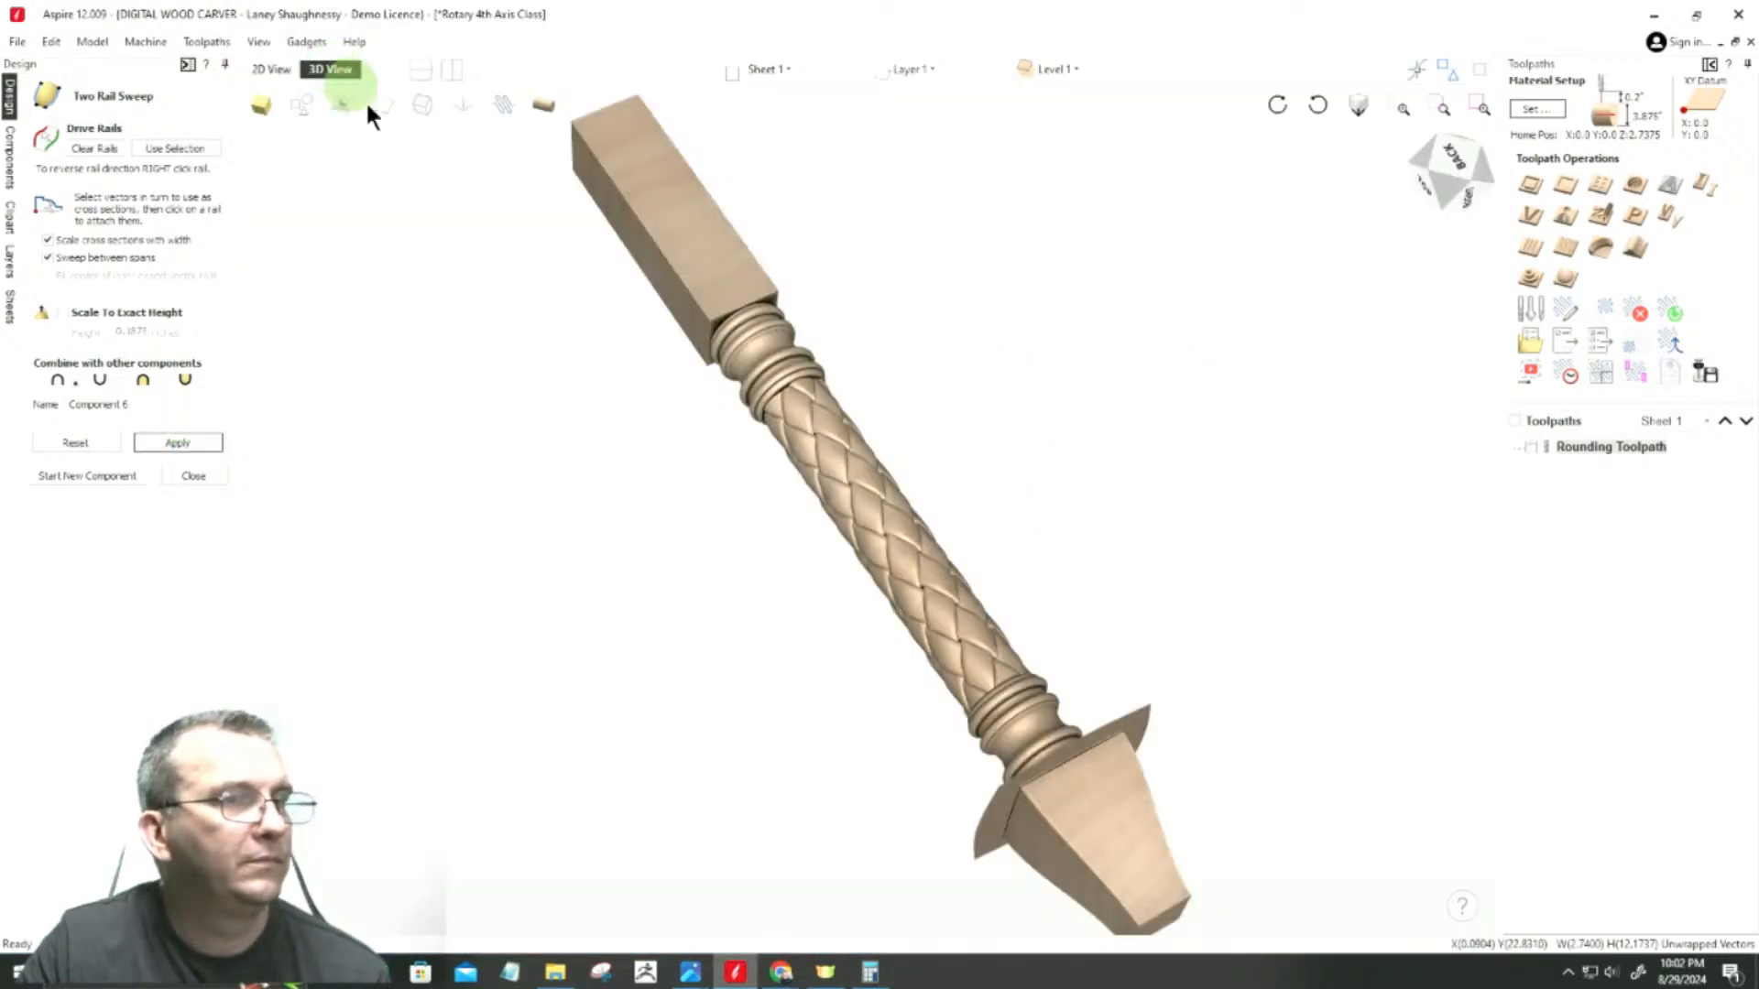
scroll(1134, 870, "up", 5)
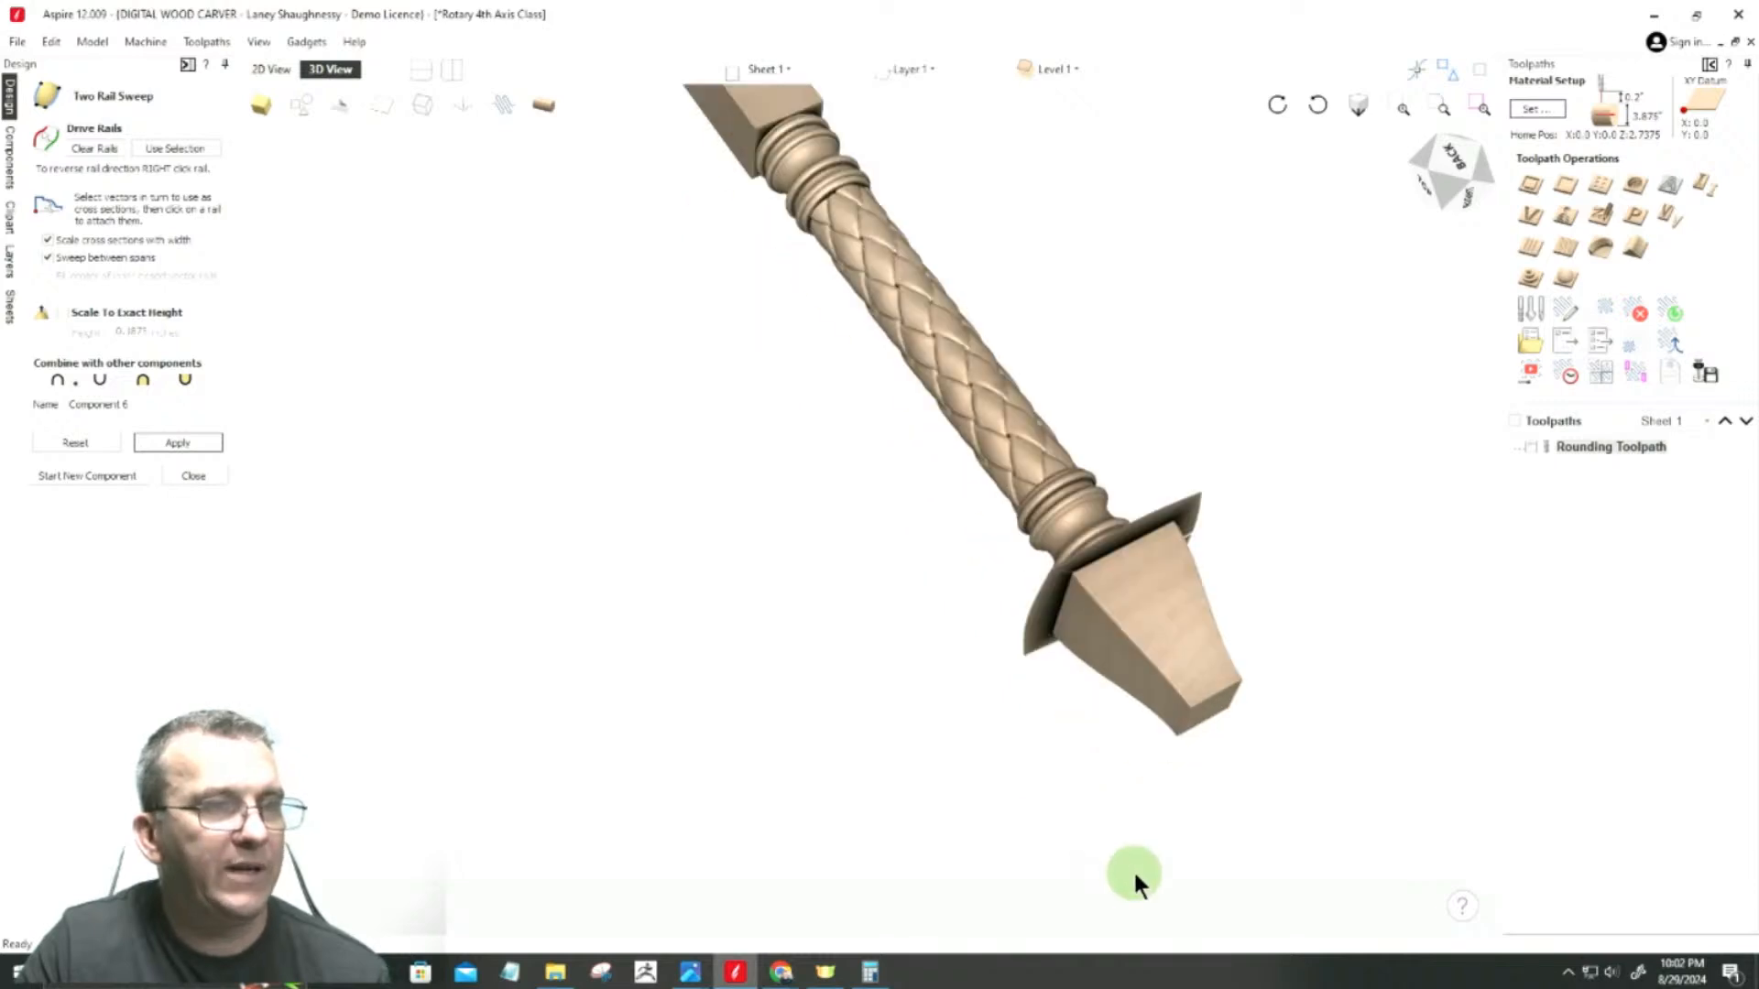
scroll(1152, 828, "down", 2)
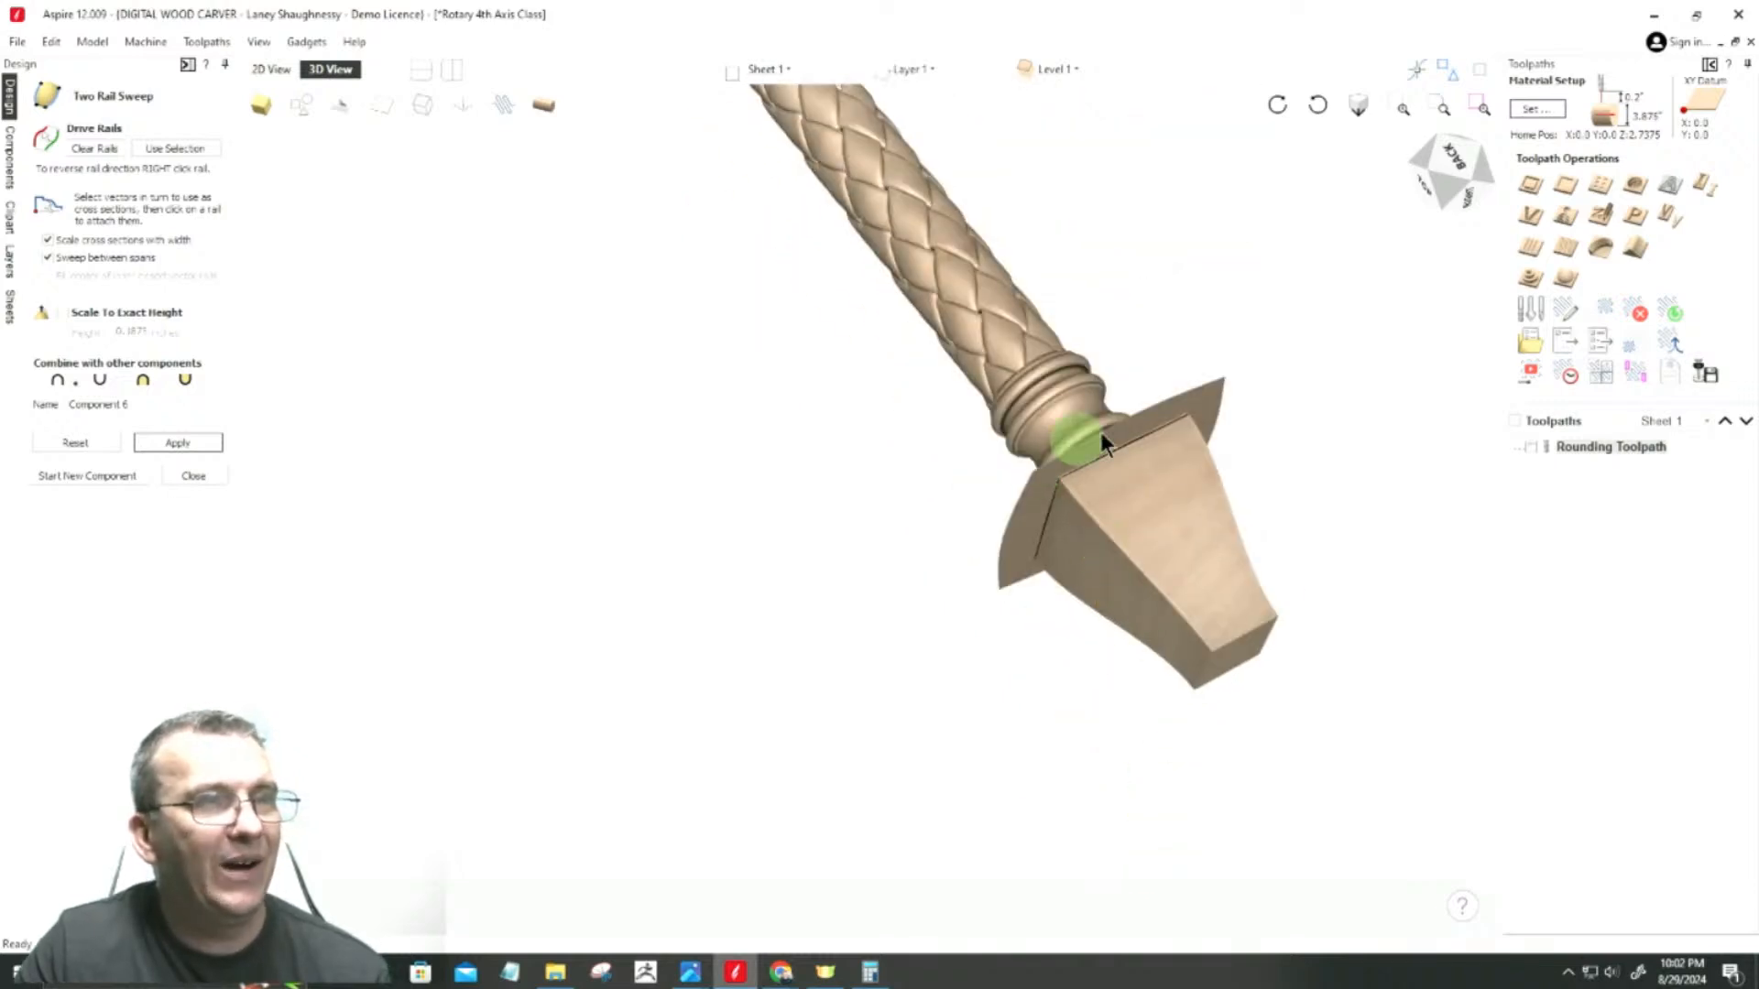
left_click(185, 476)
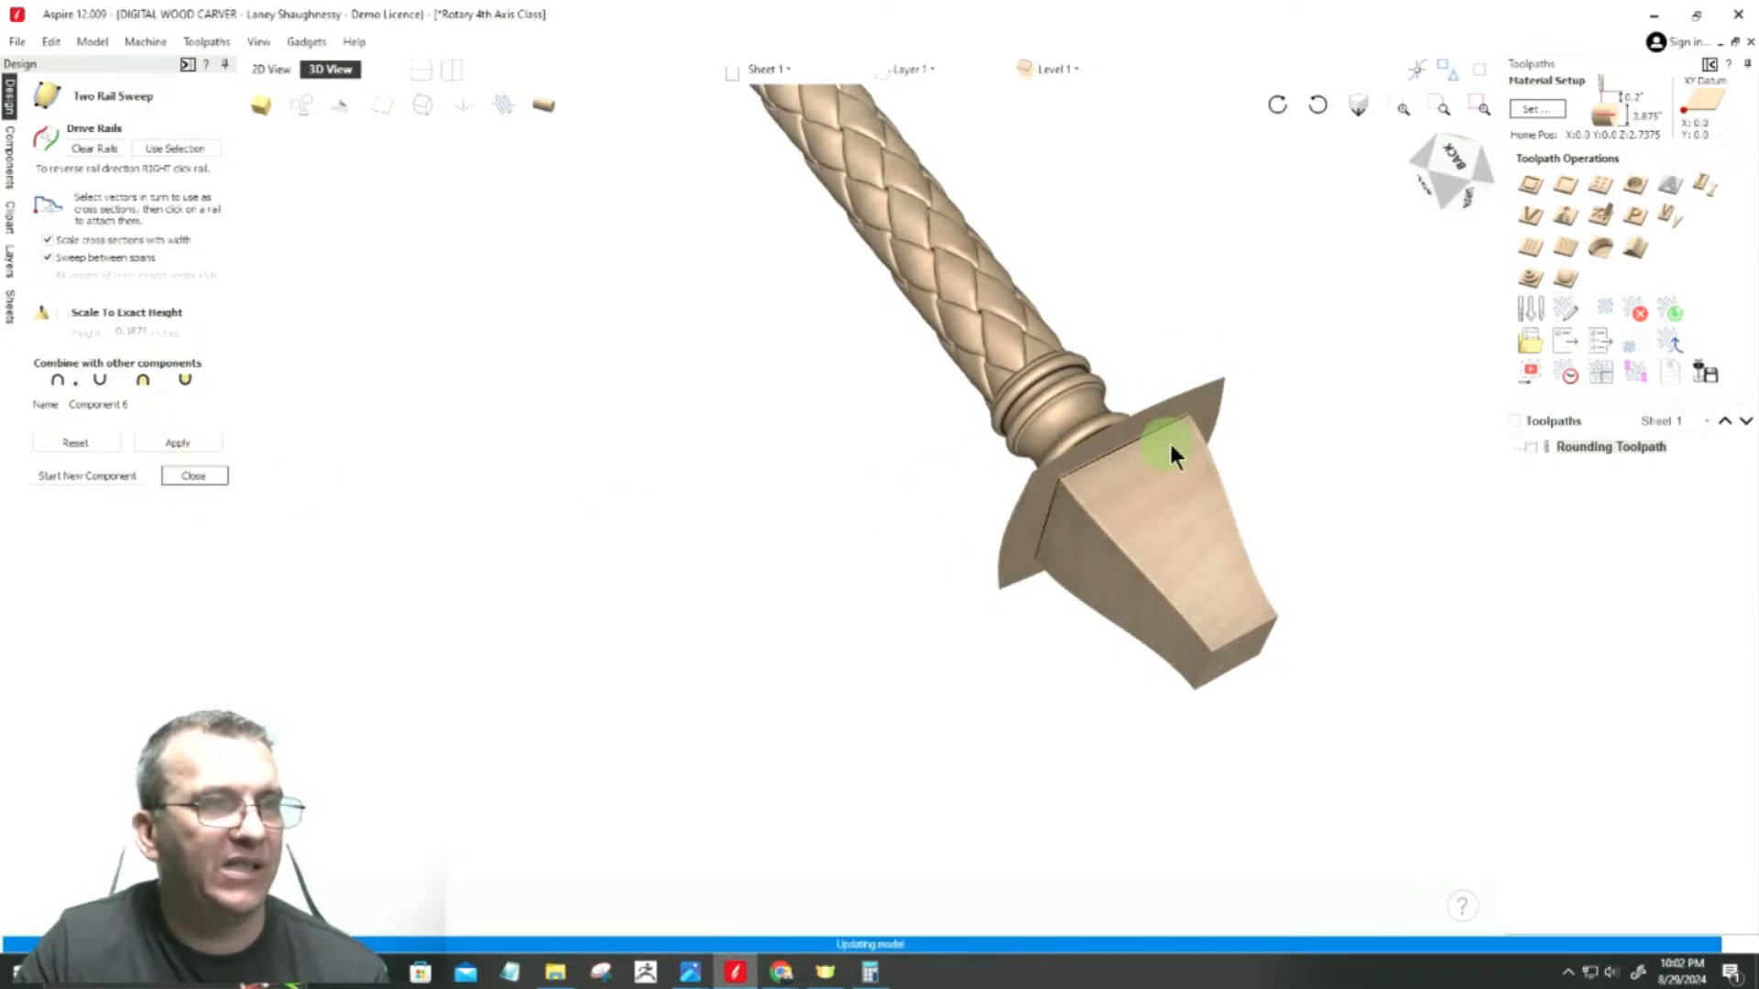
left_click(190, 475)
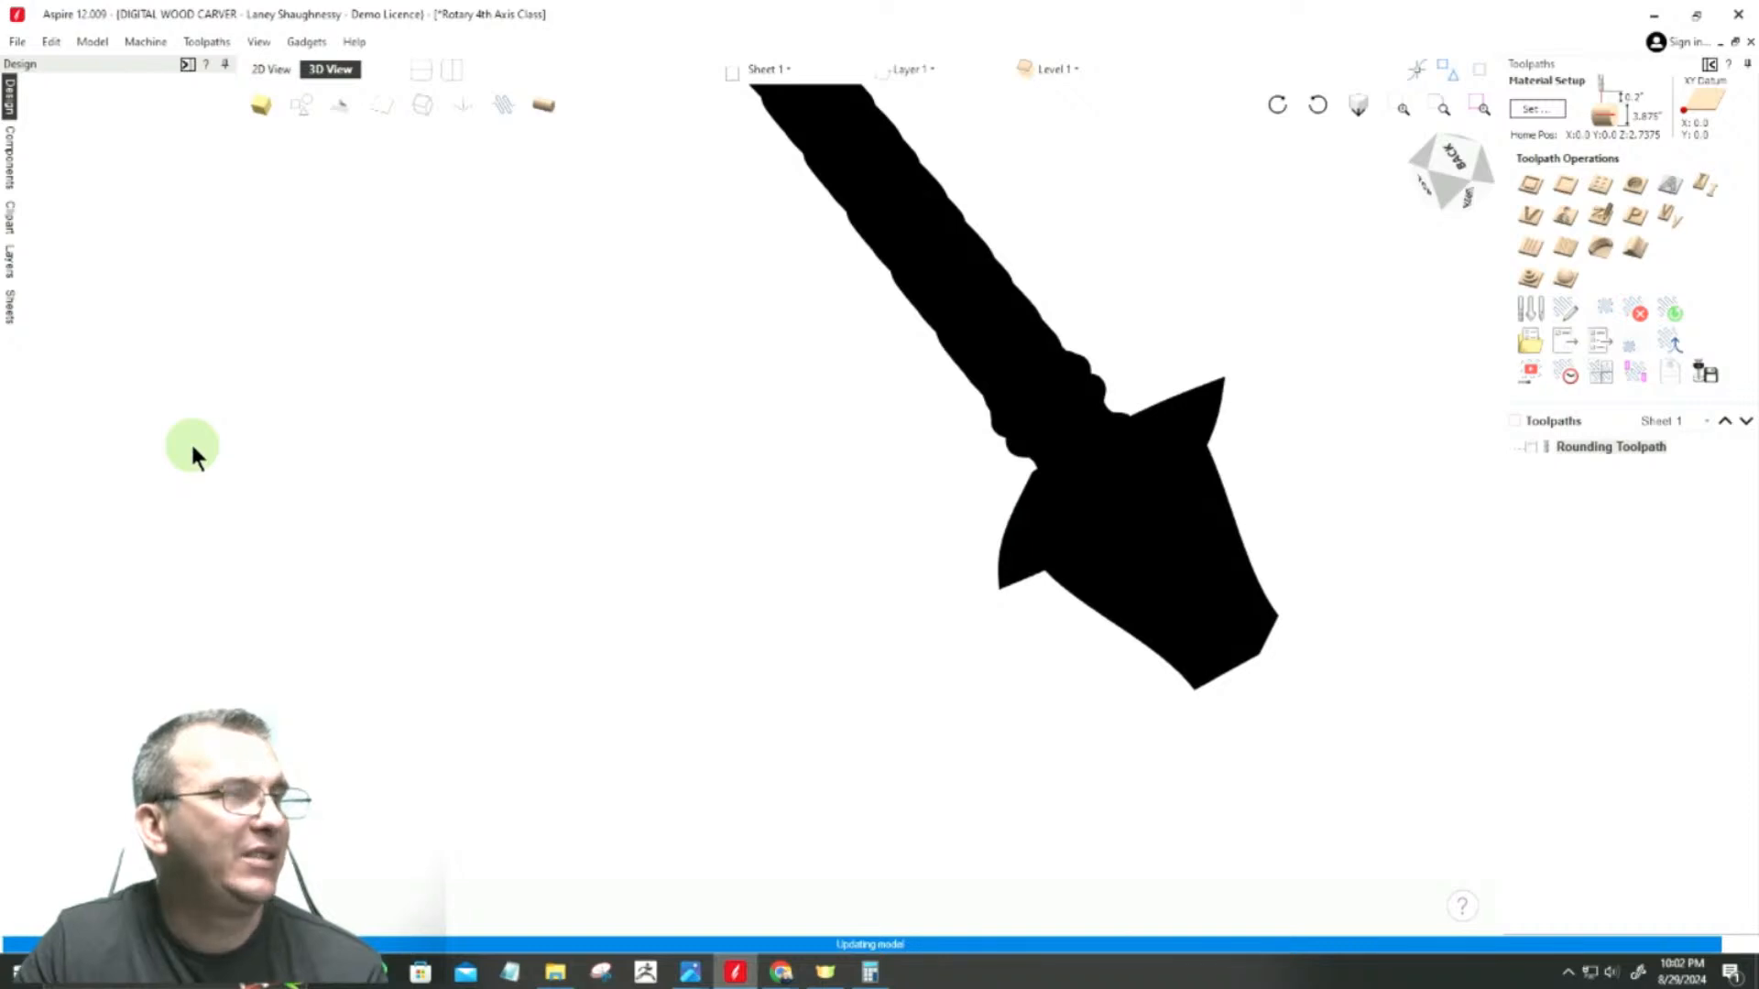
Step: Set Component 6's combine mode to Merge and inspect its junction with the beaded section
left_click(12, 158)
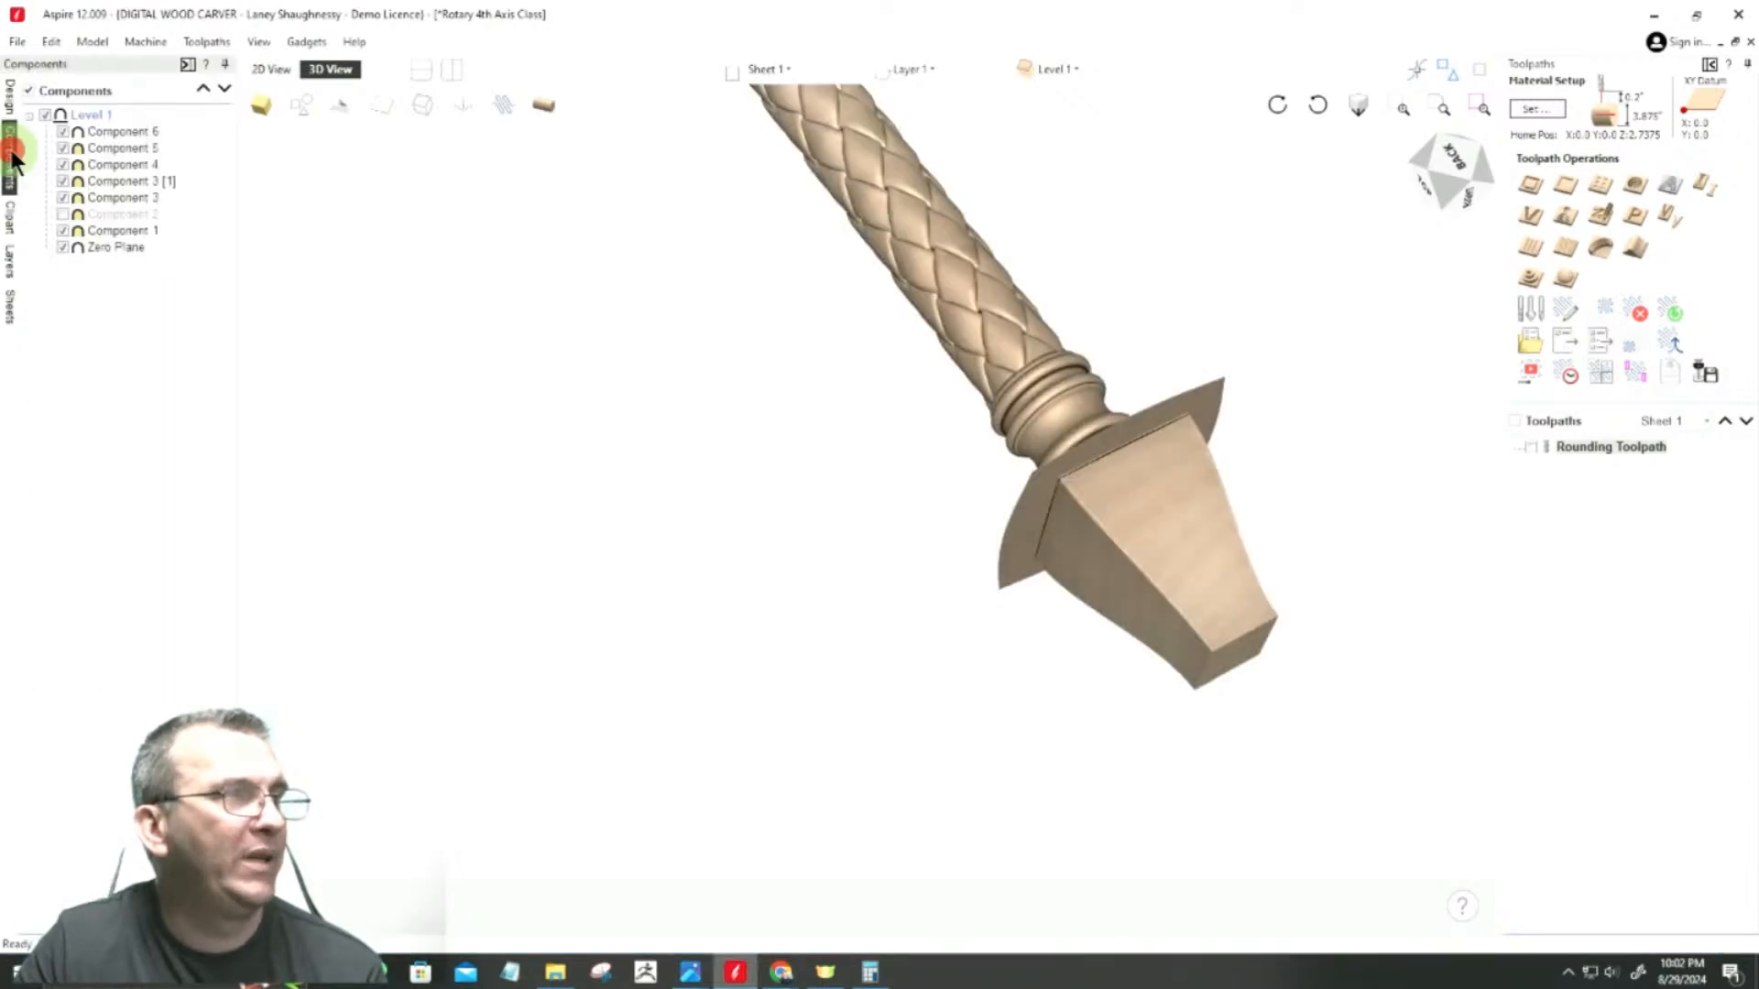
right_click(118, 130)
mouse_move(271, 151)
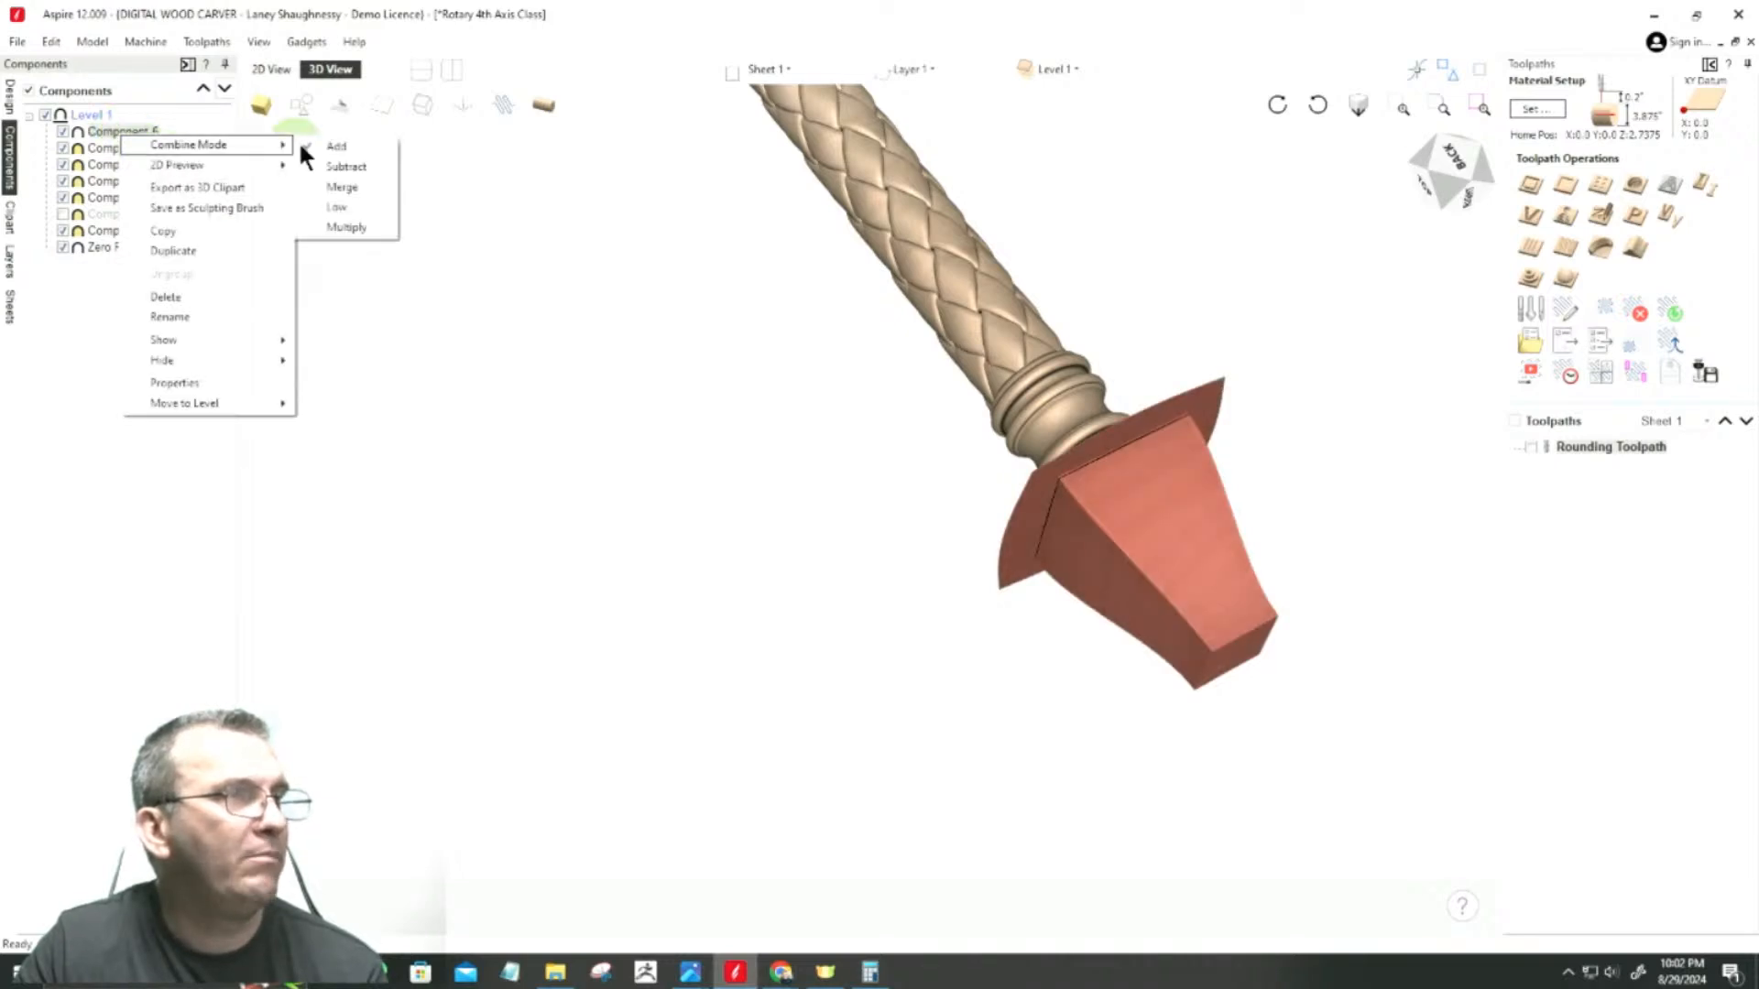
left_click(343, 186)
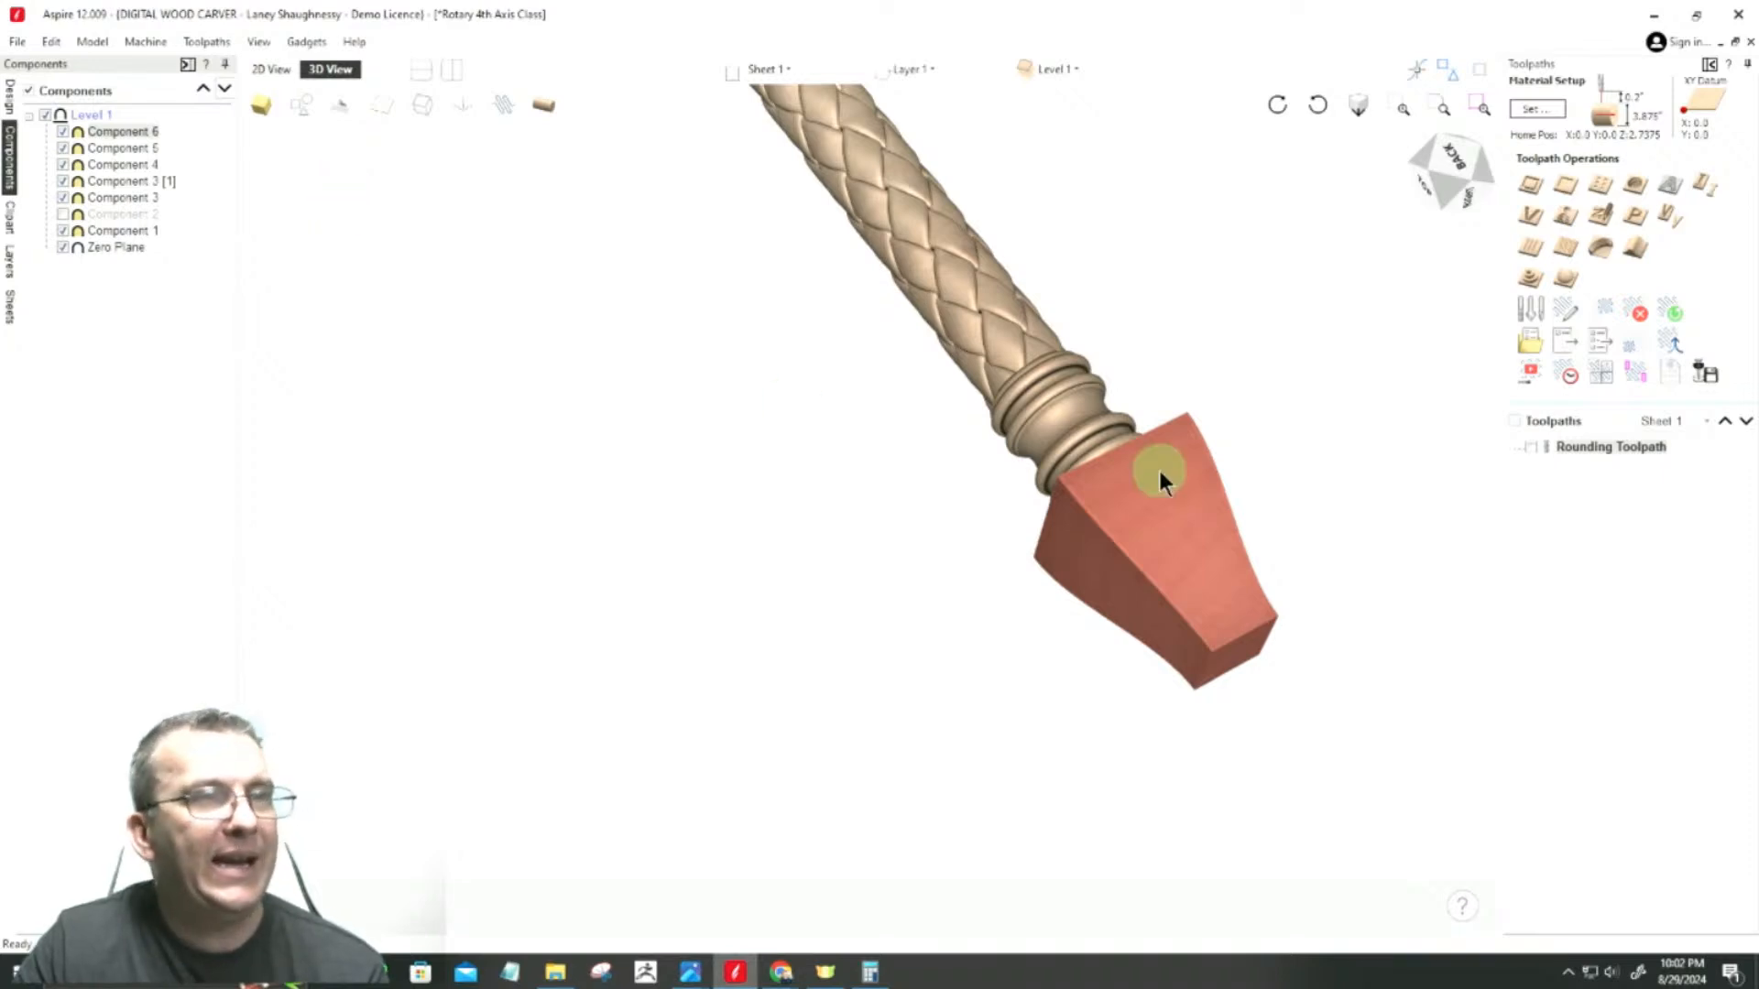
scroll(1139, 451, "up", 4)
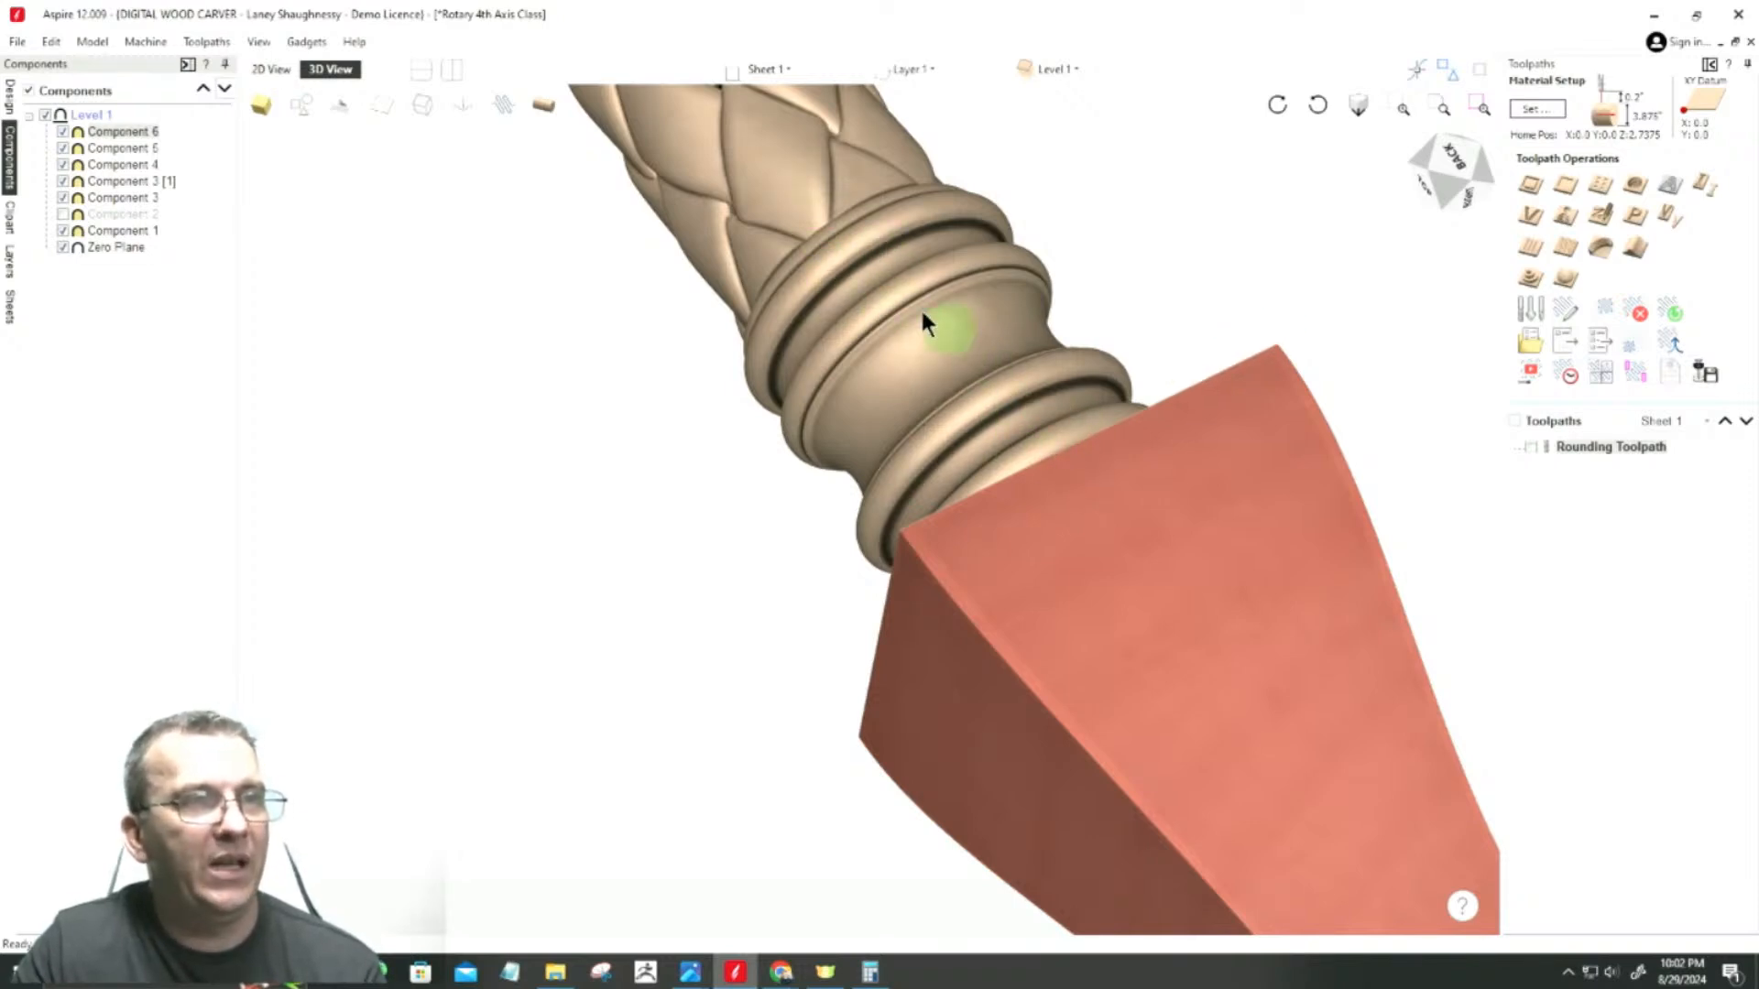
scroll(941, 381, "down", 3)
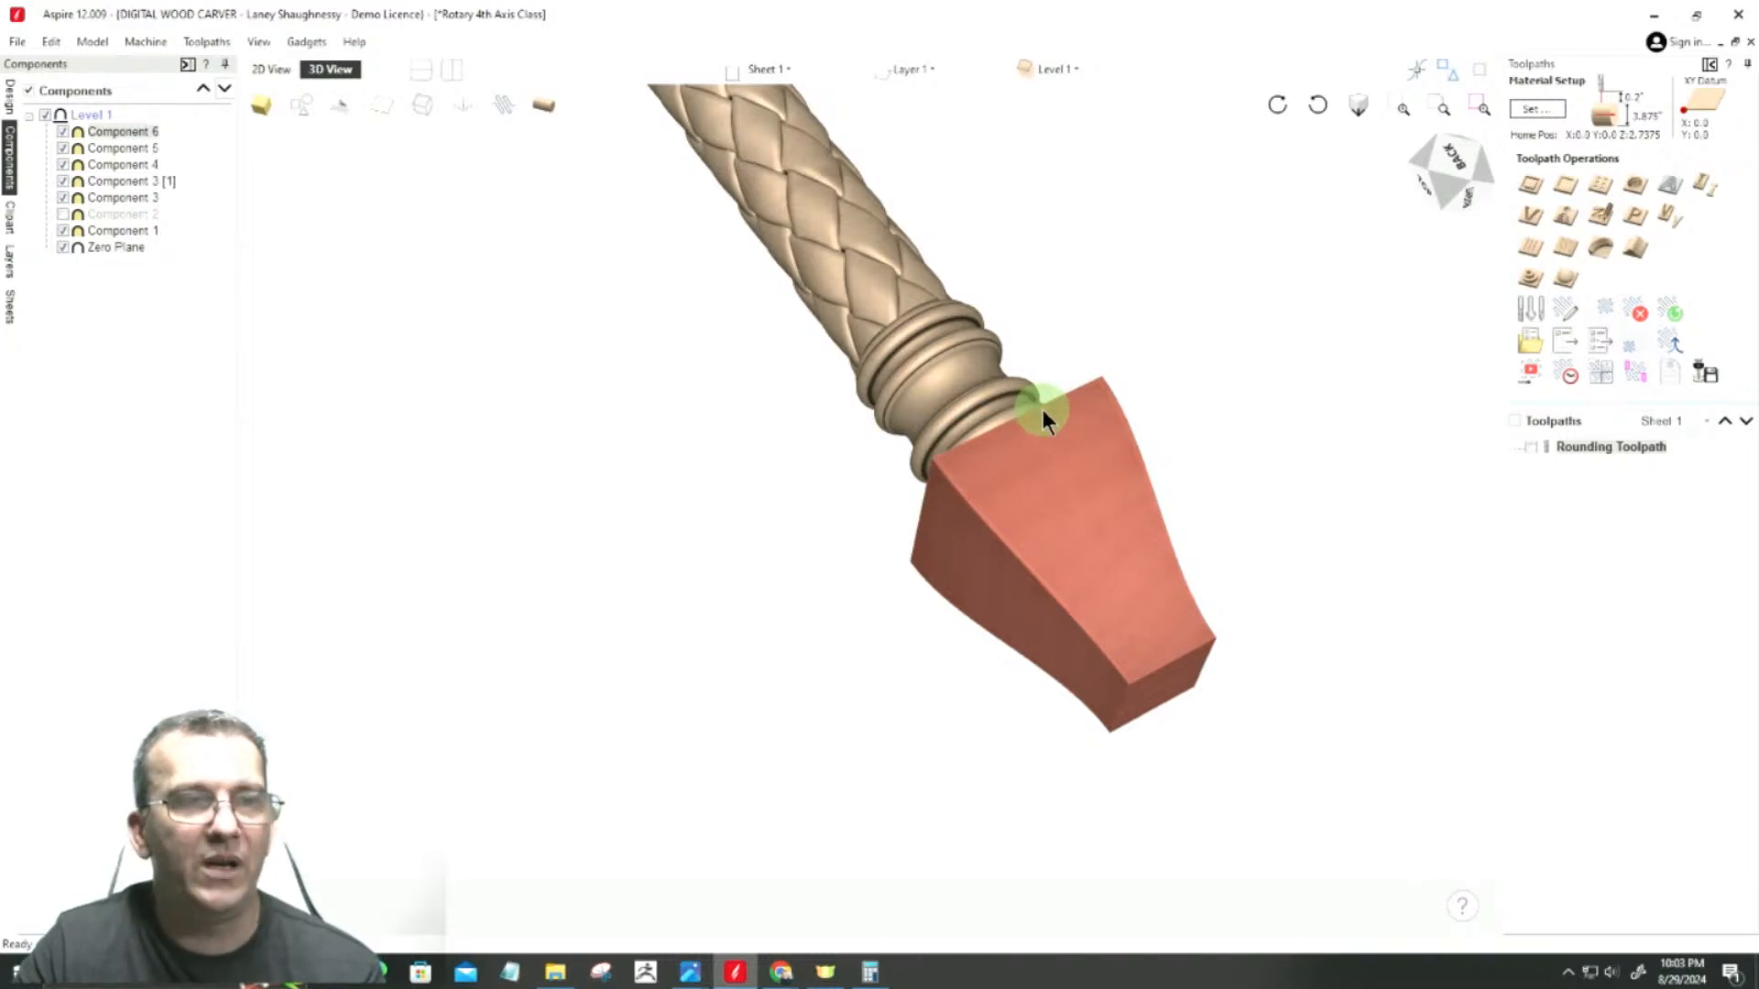
Step: Examine the profile vectors in 2D and check the shape height of the beaded component beside the tapered end
left_click(270, 73)
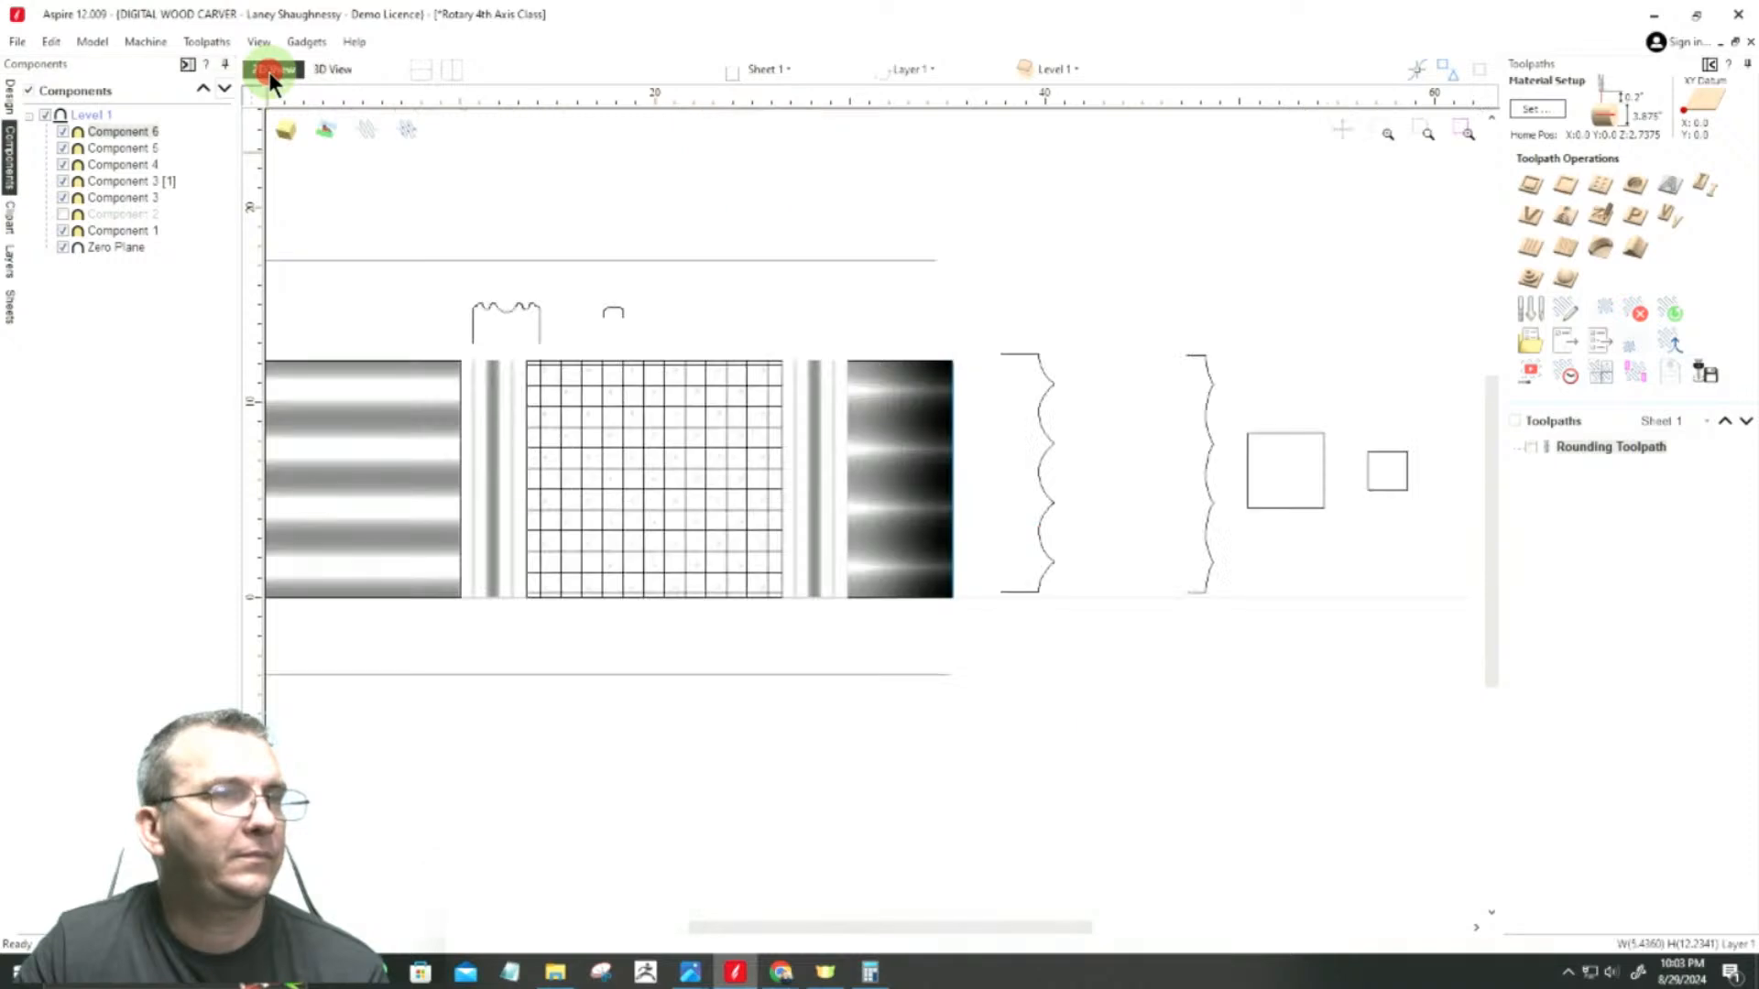
left_click(1047, 376)
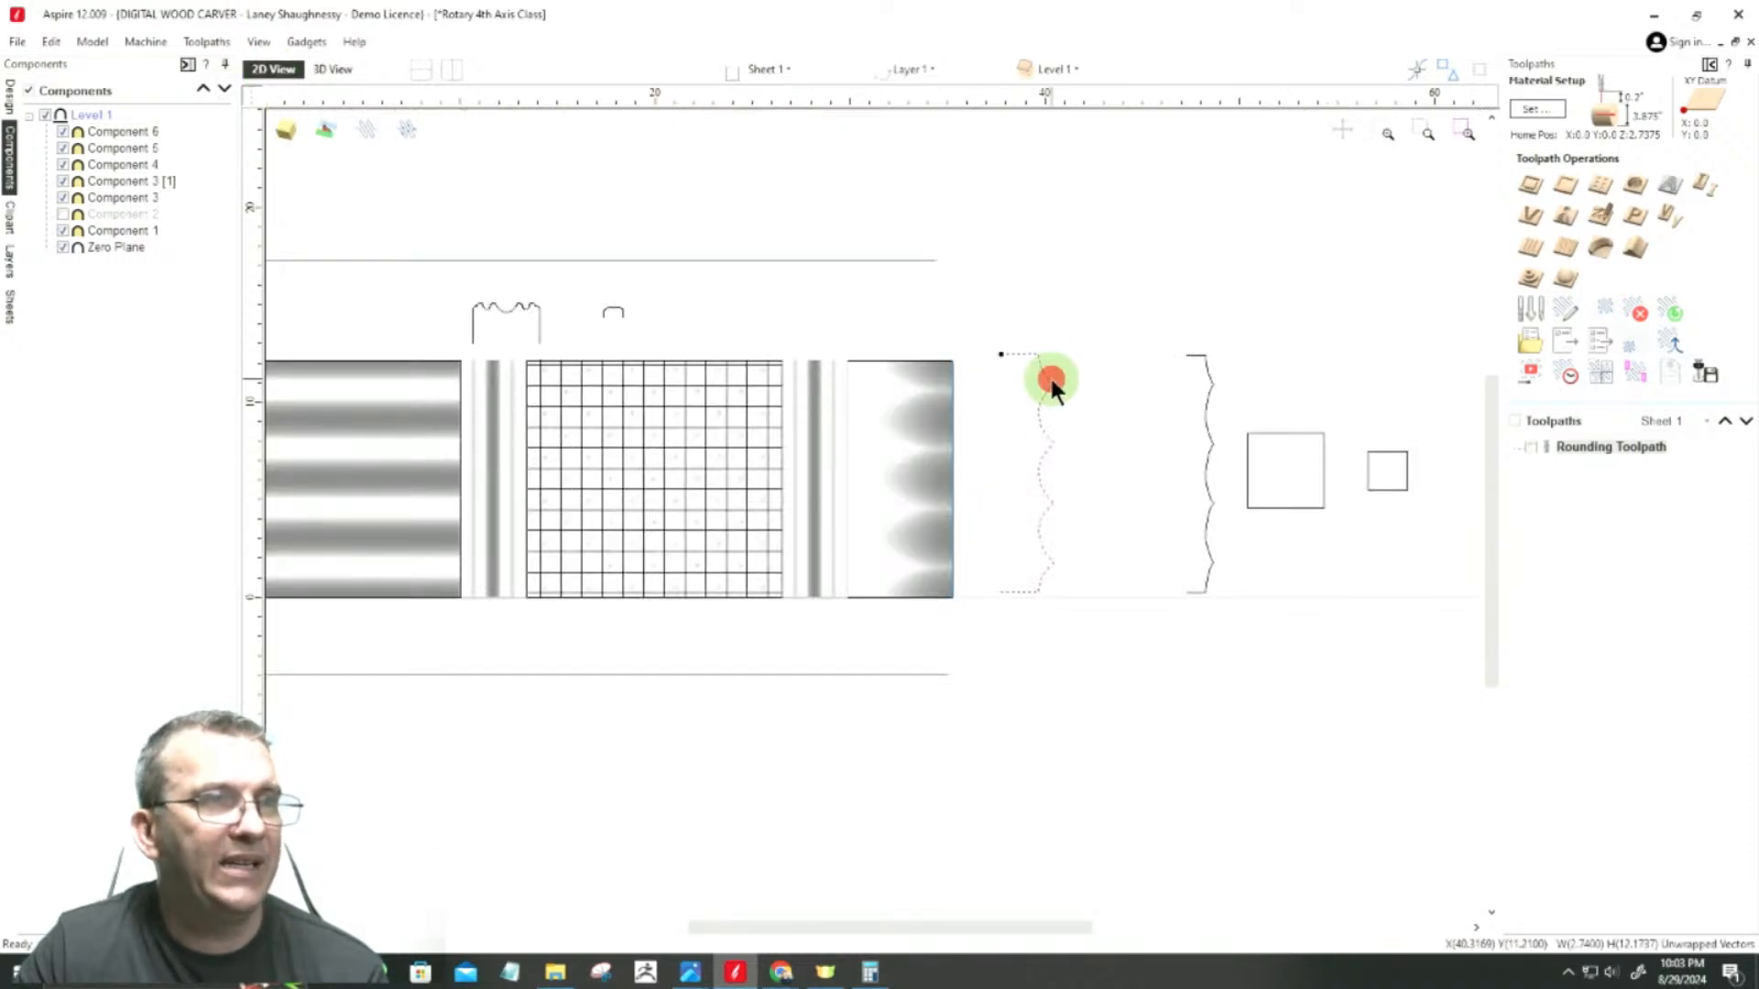
left_click(1285, 433)
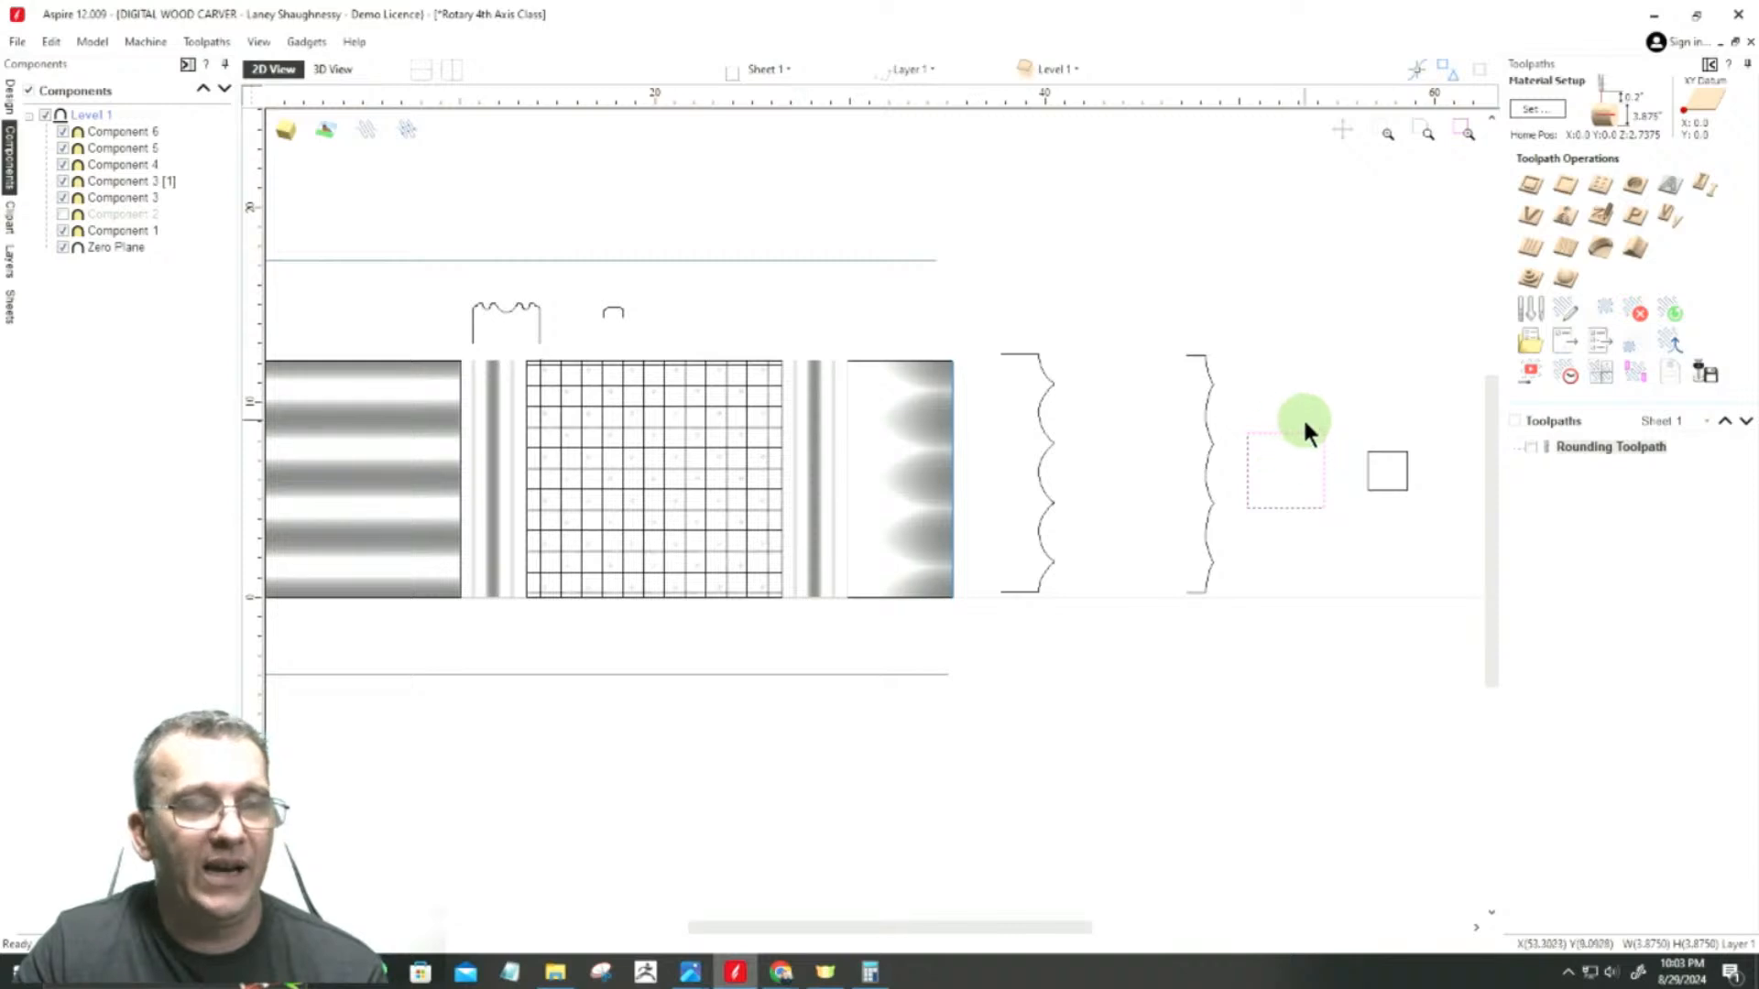
scroll(1297, 465, "up", 3)
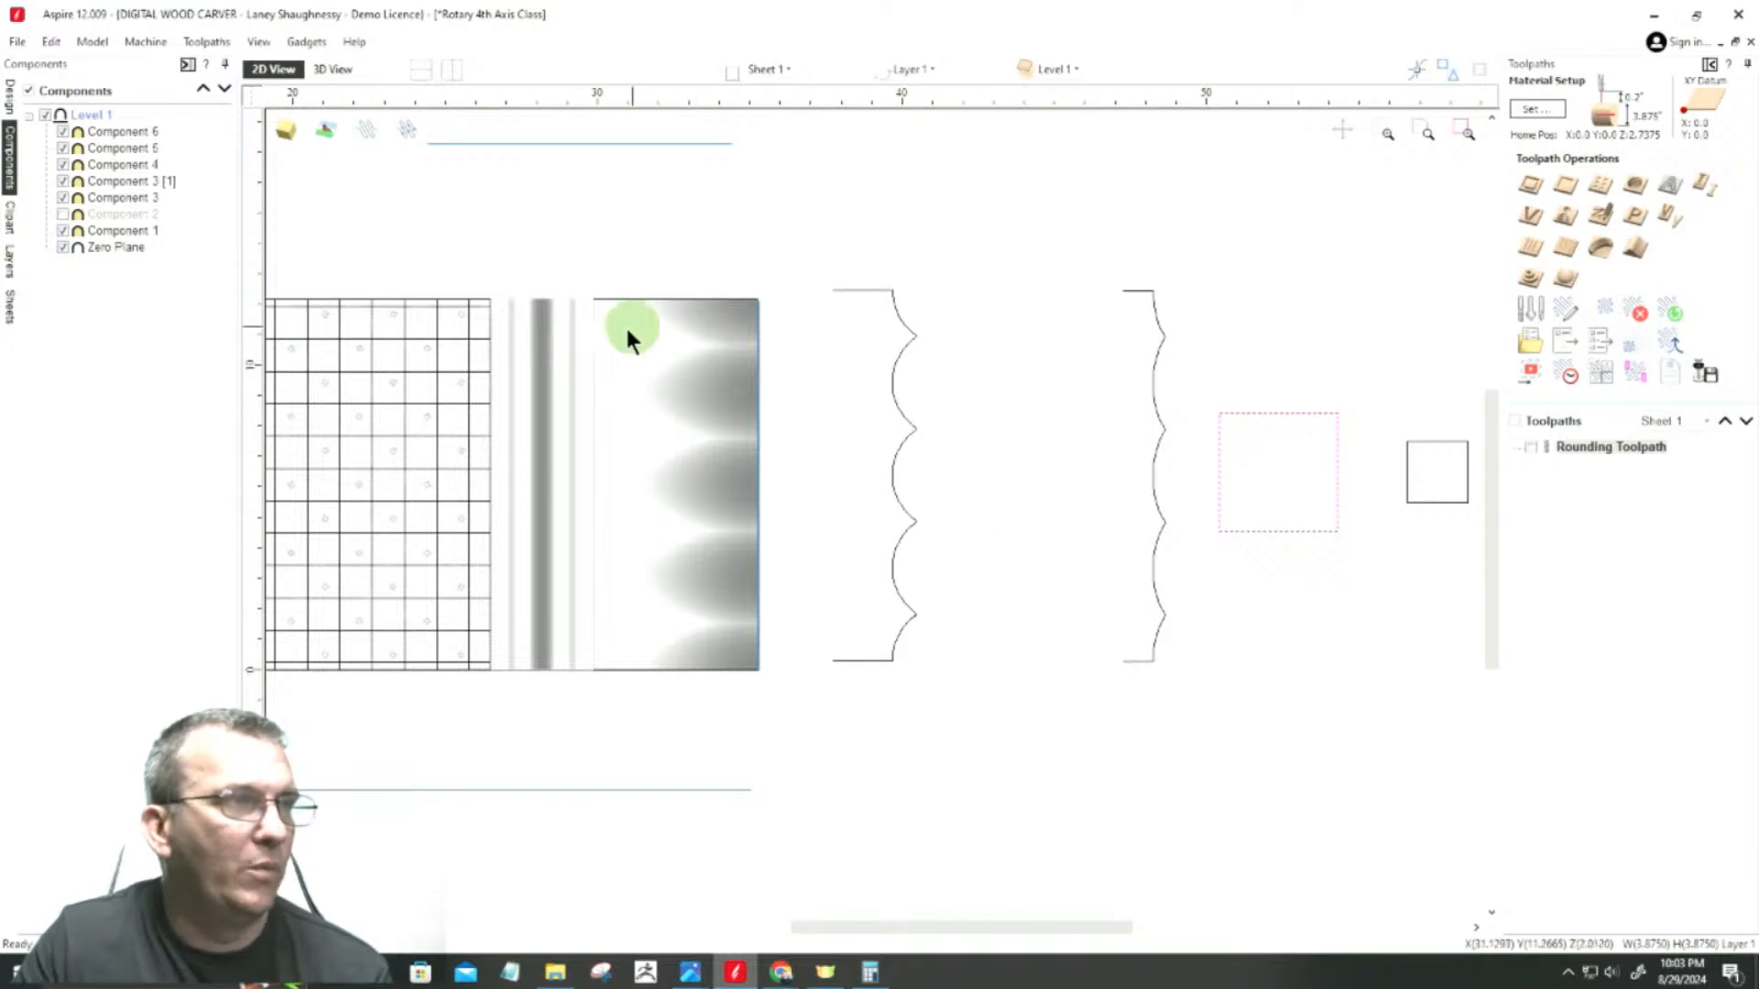
left_click(550, 379)
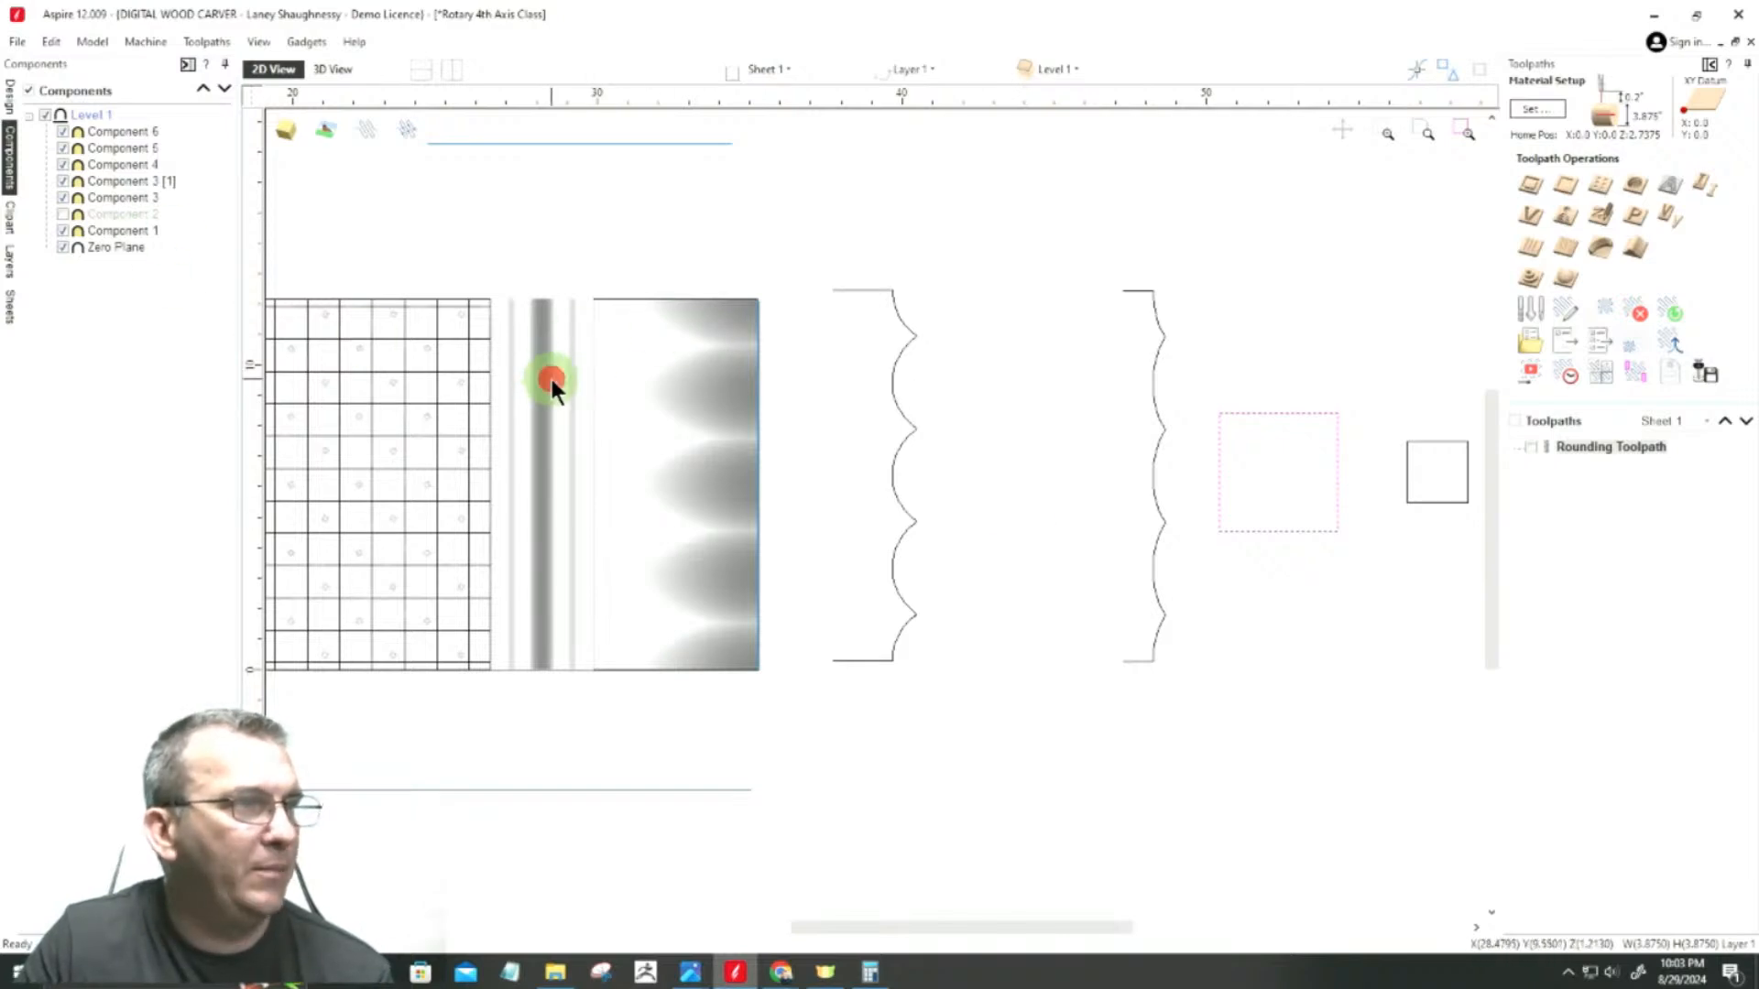
scroll(535, 486, "up", 2)
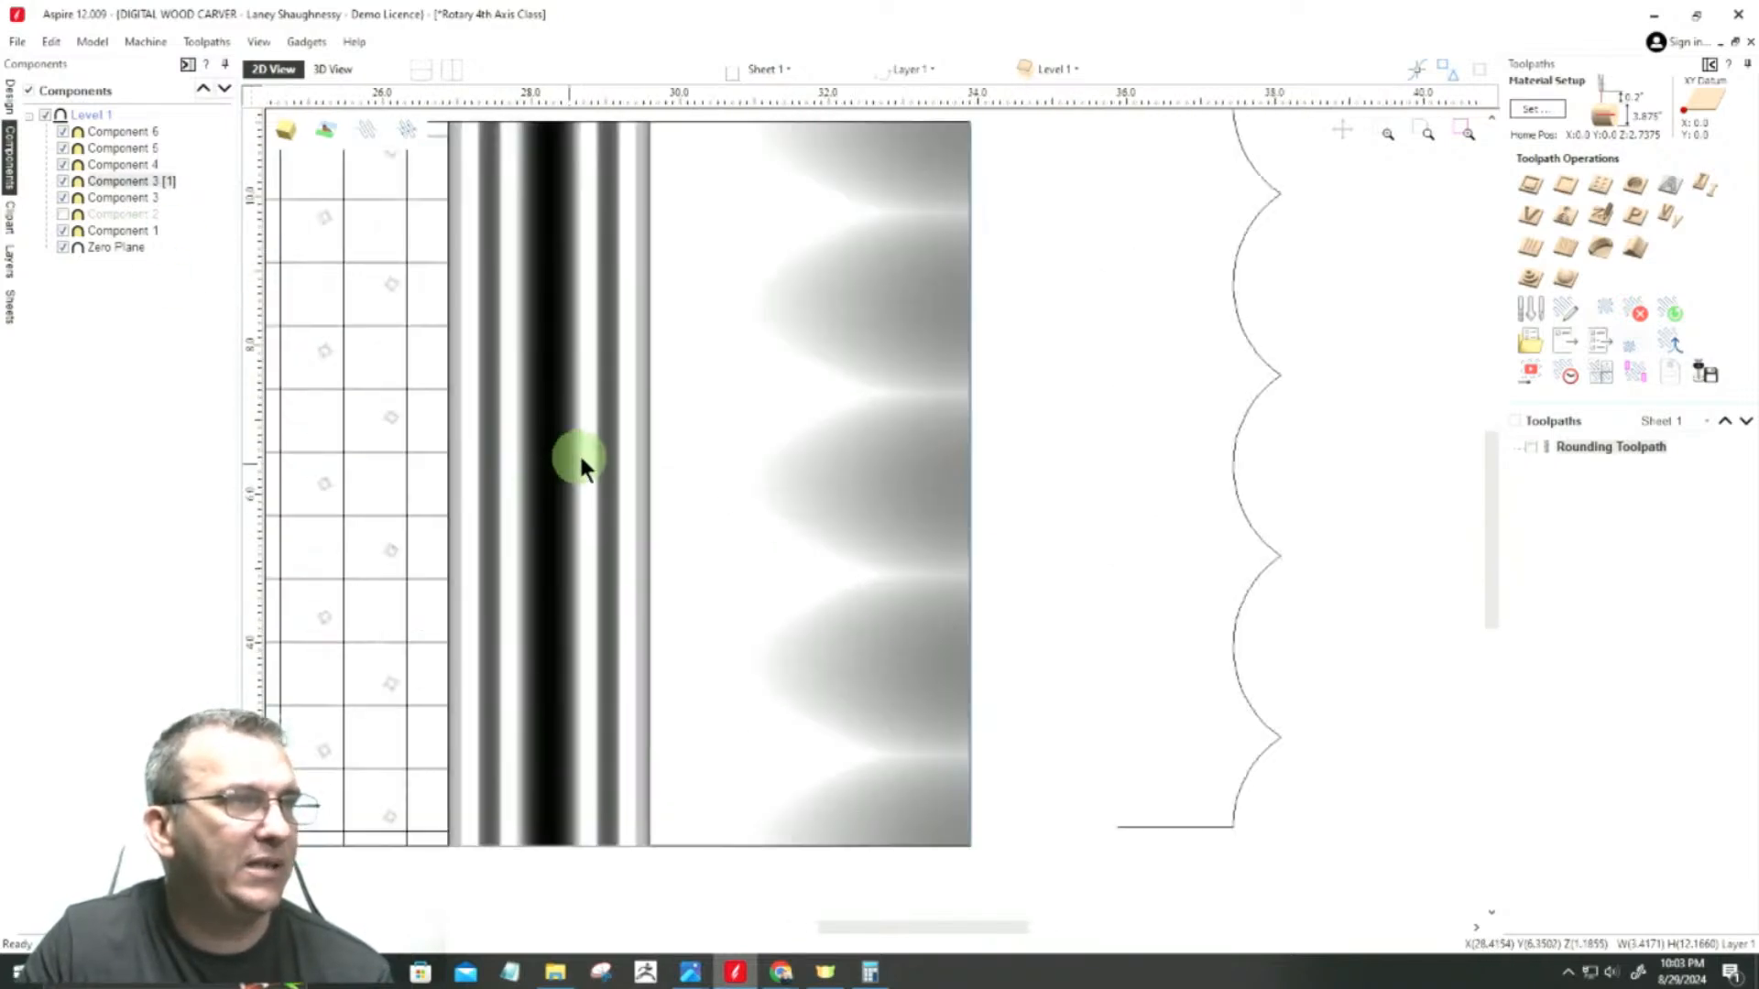
left_click(80, 184)
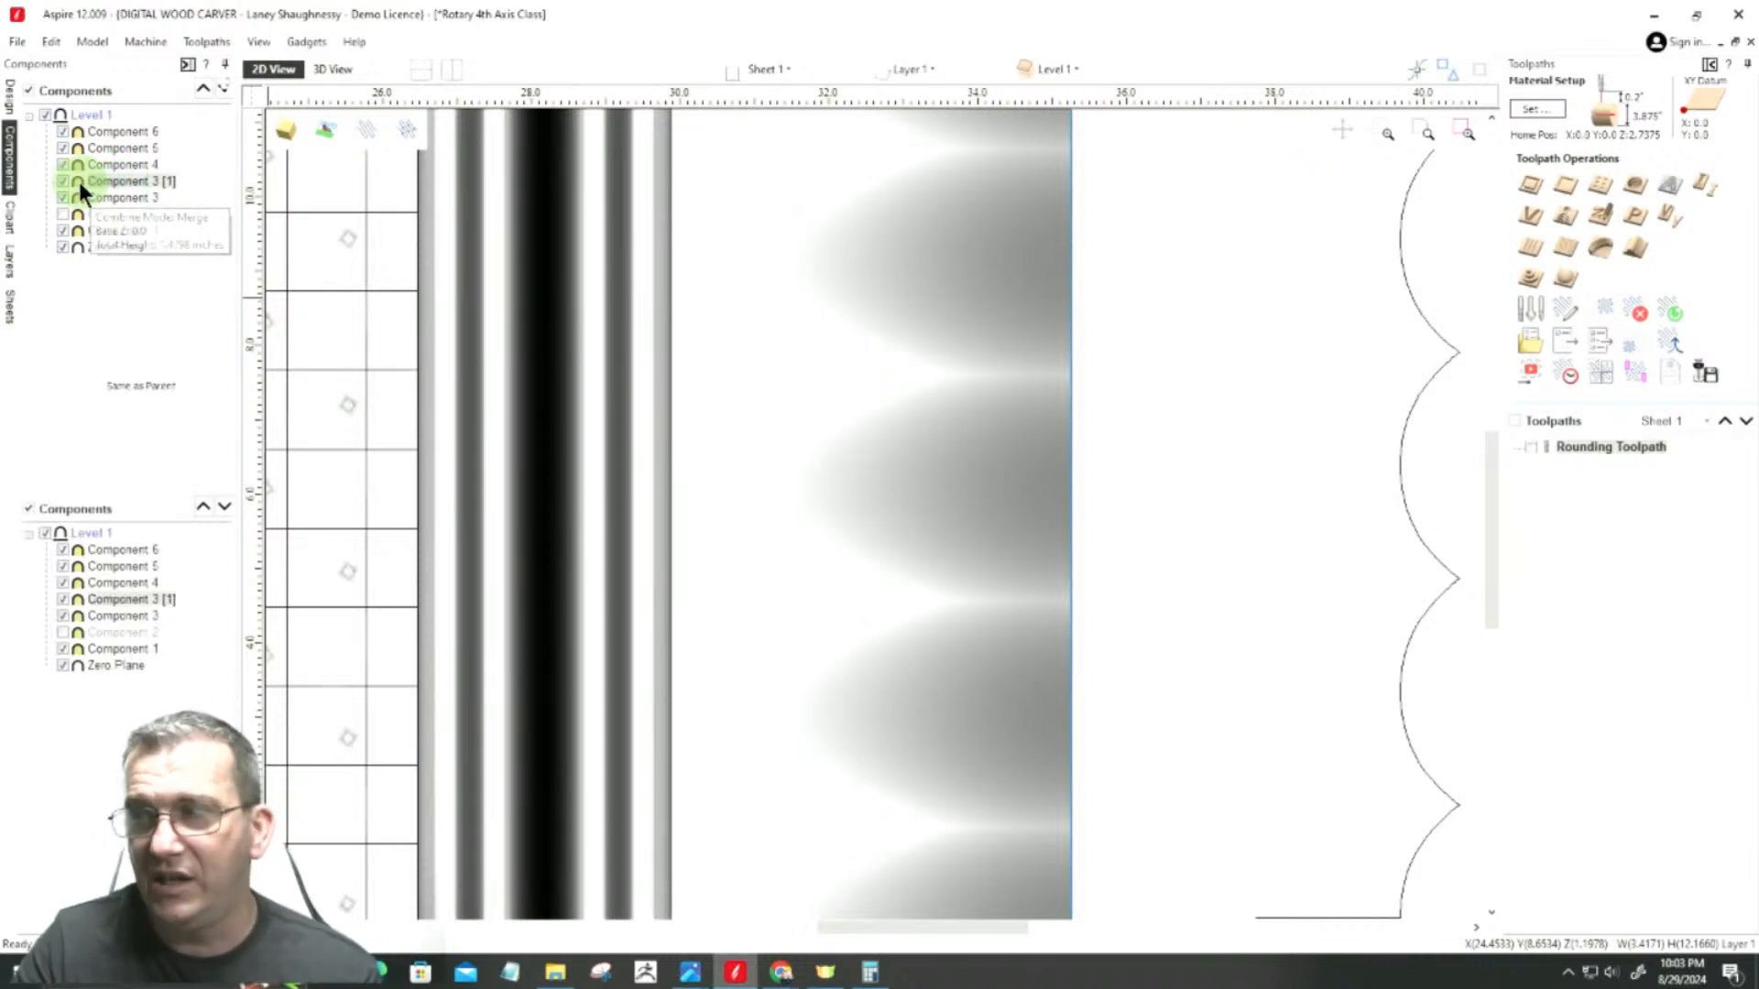
double_click(79, 182)
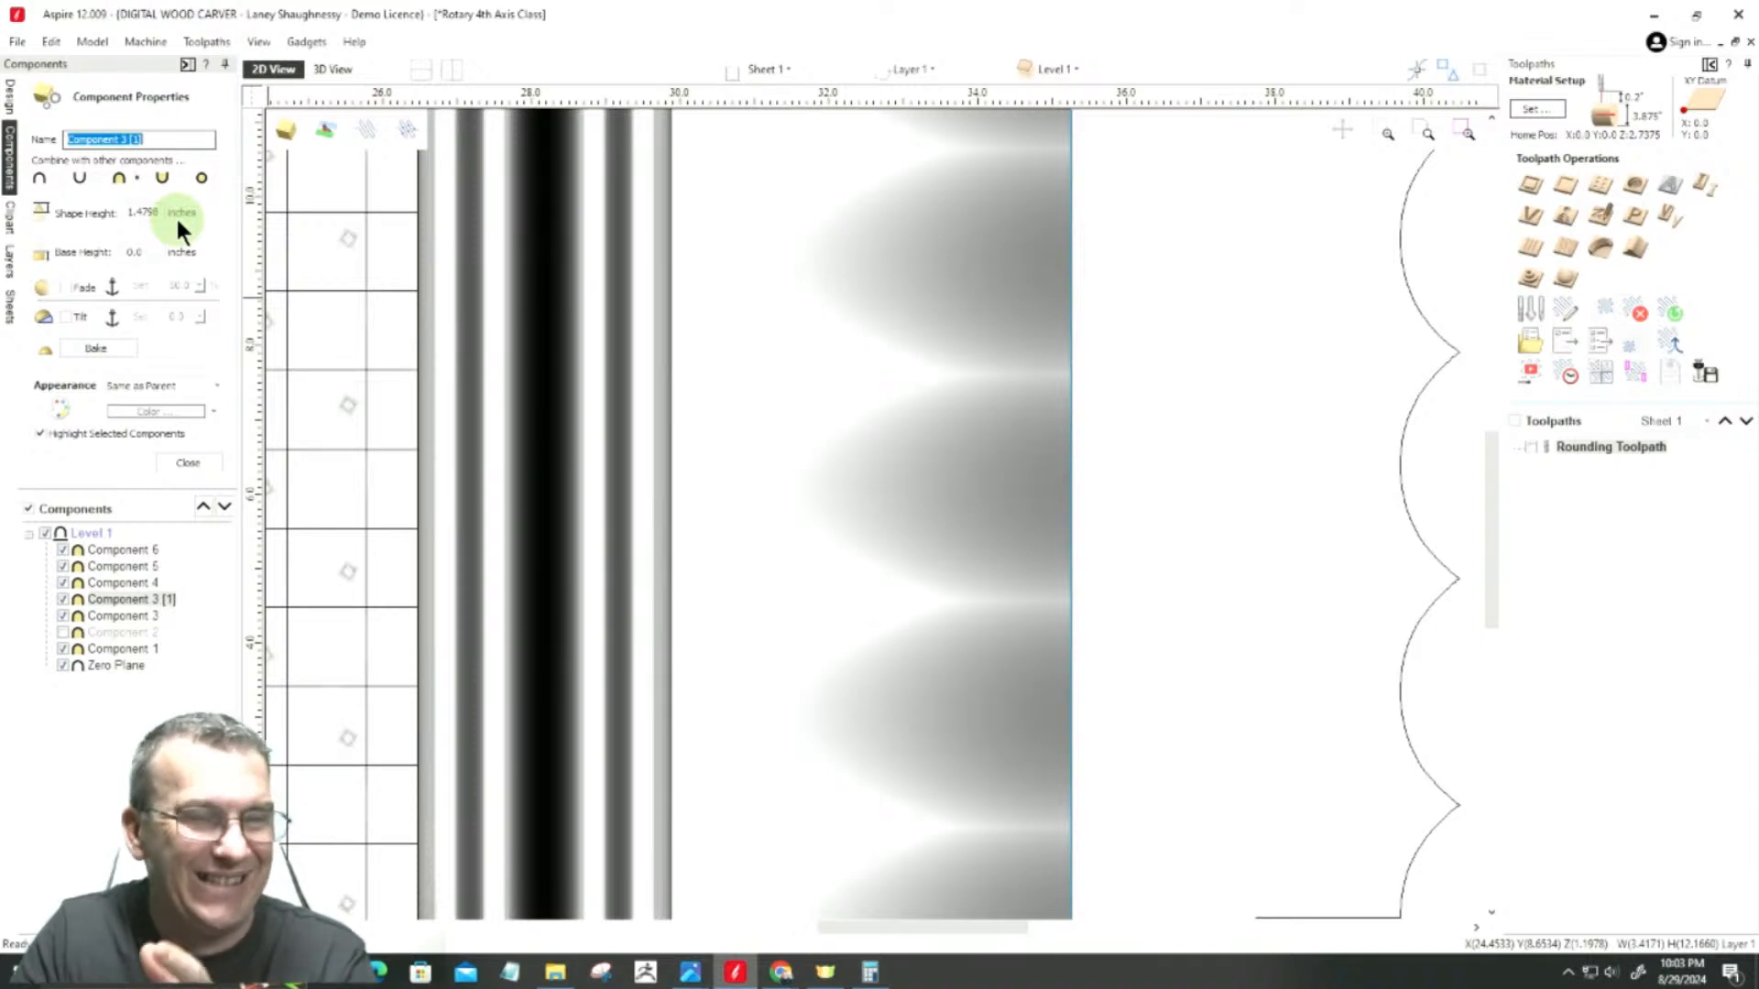
scroll(693, 273, "down", 3)
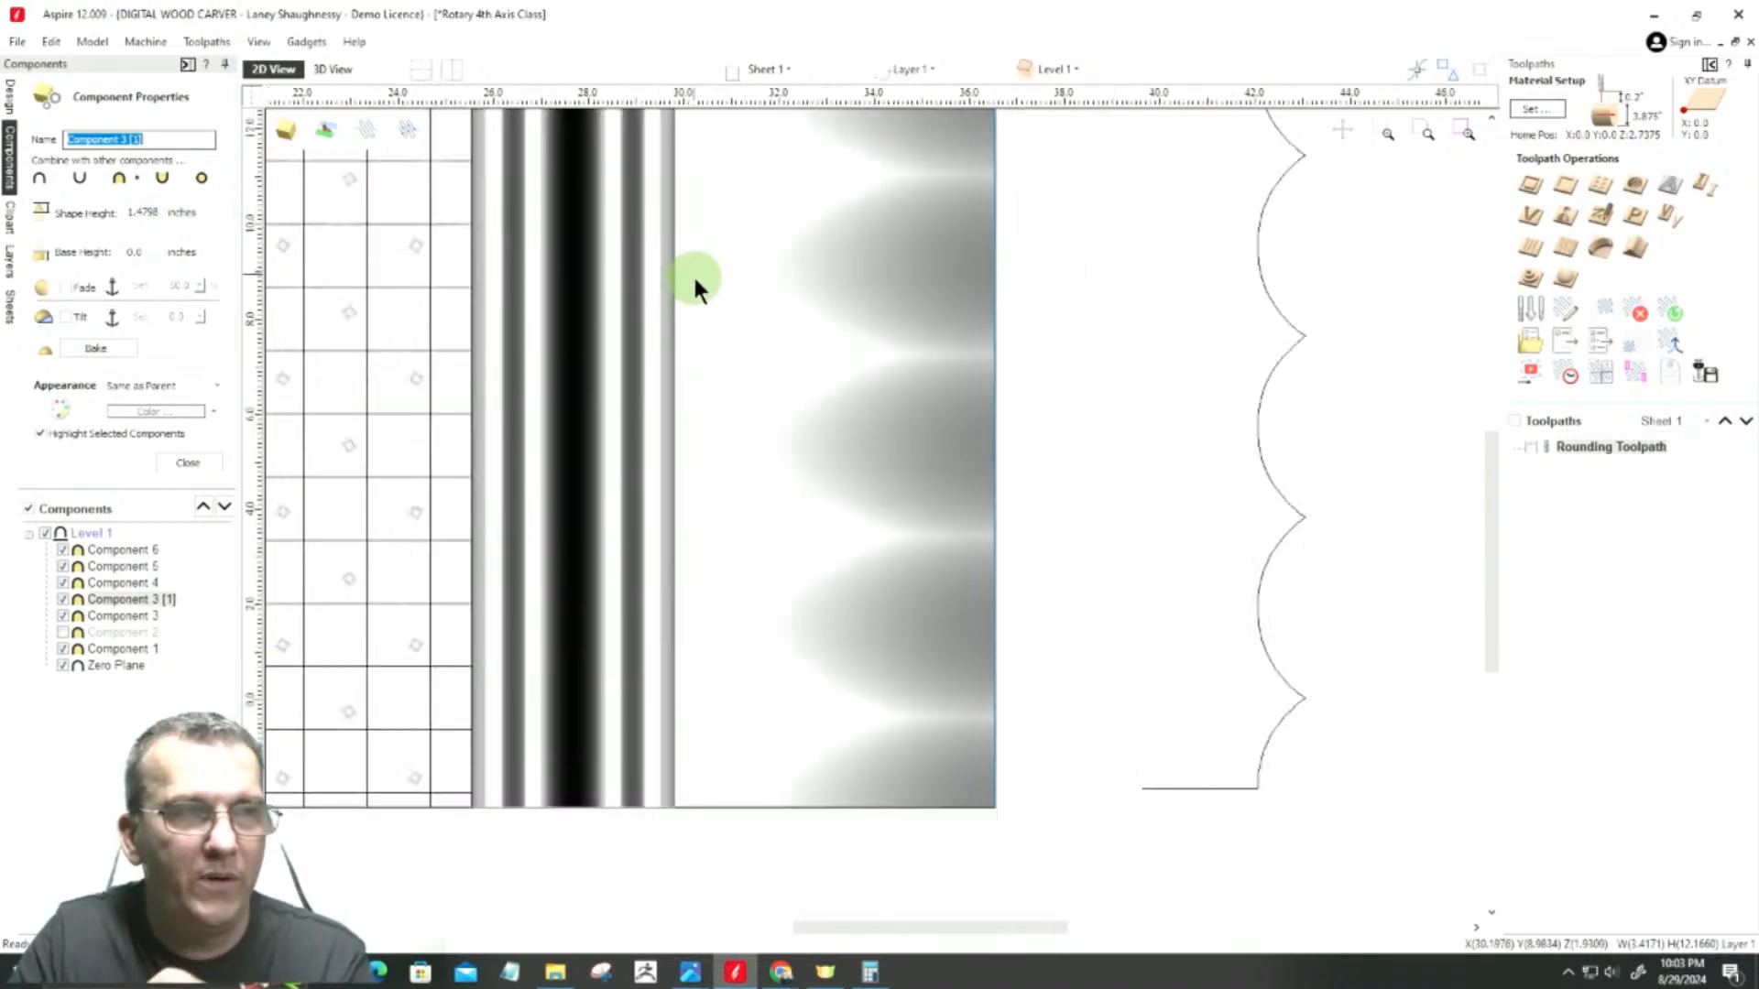
scroll(692, 273, "down", 2)
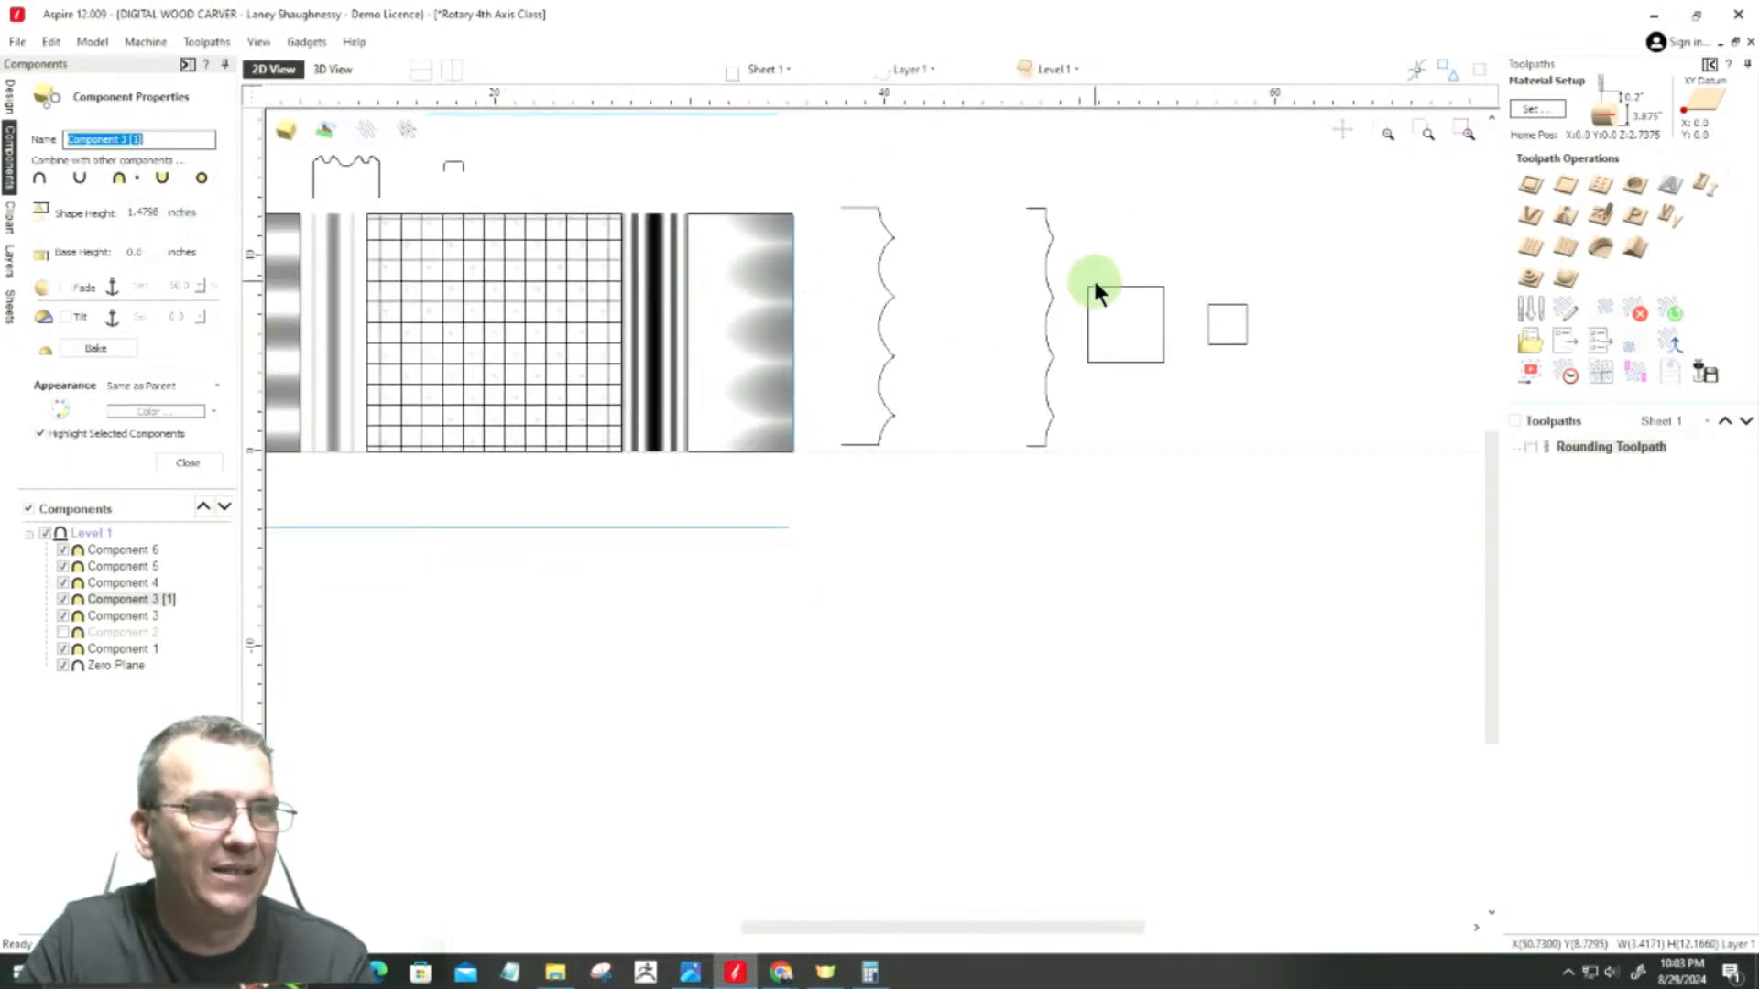
left_click(193, 466)
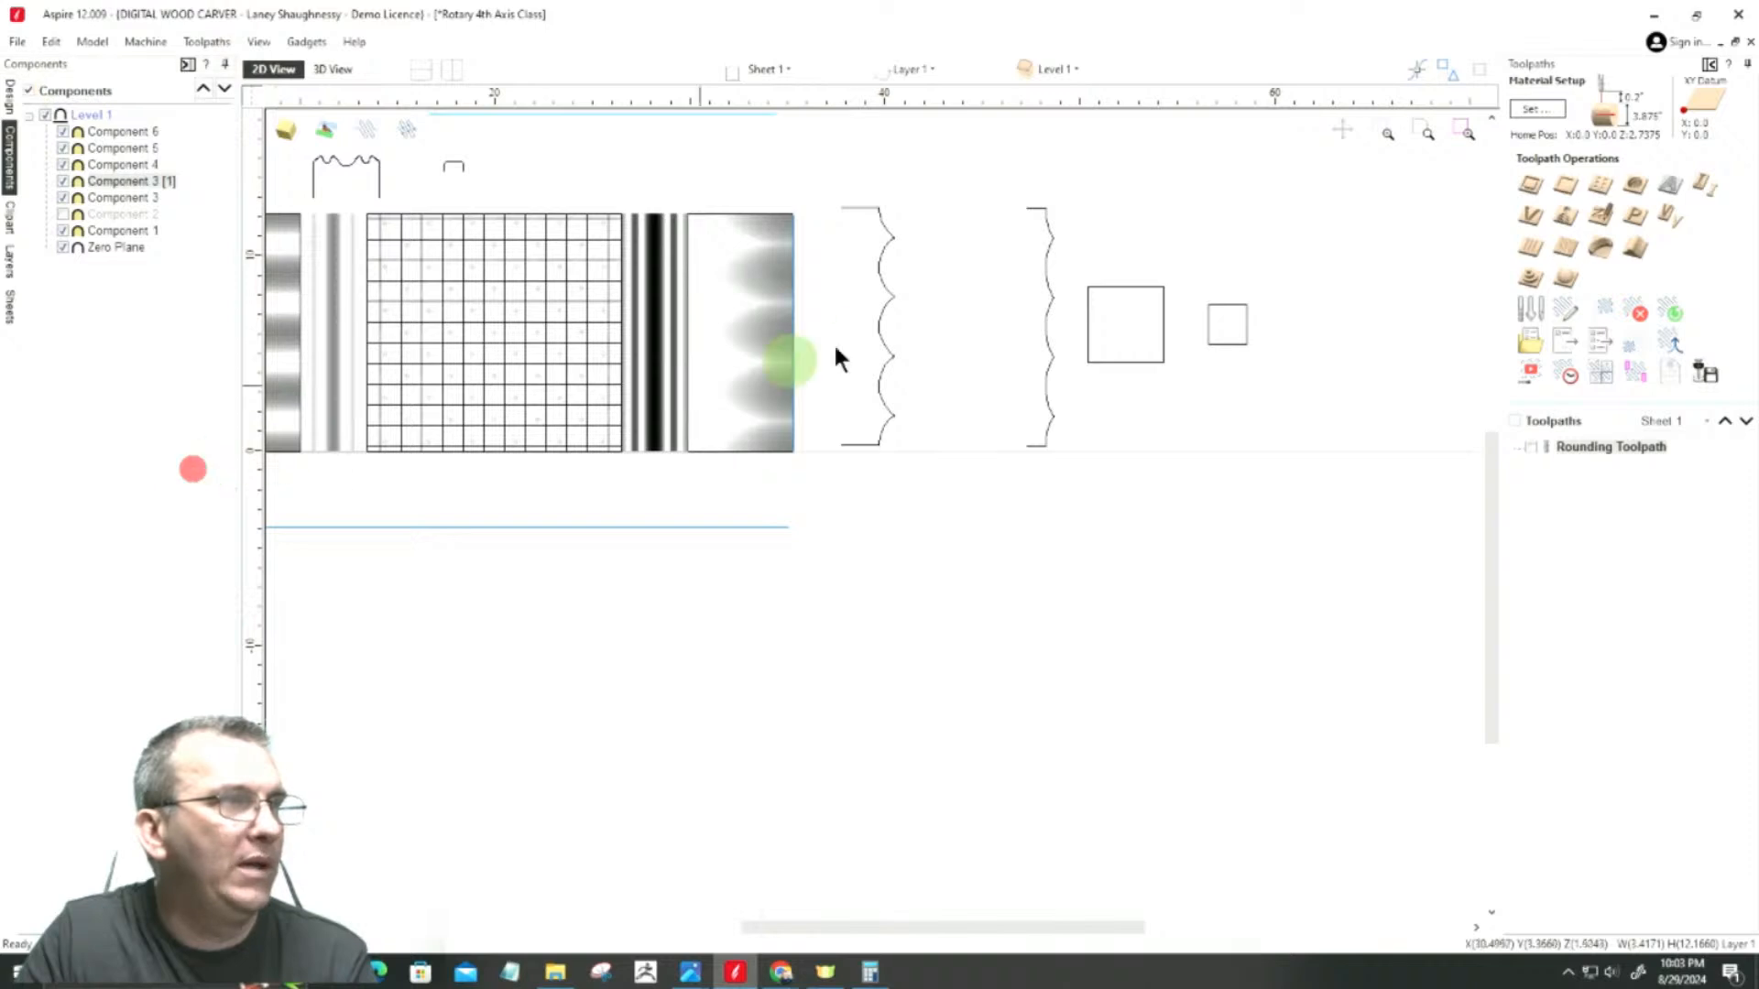
left_click(1113, 287)
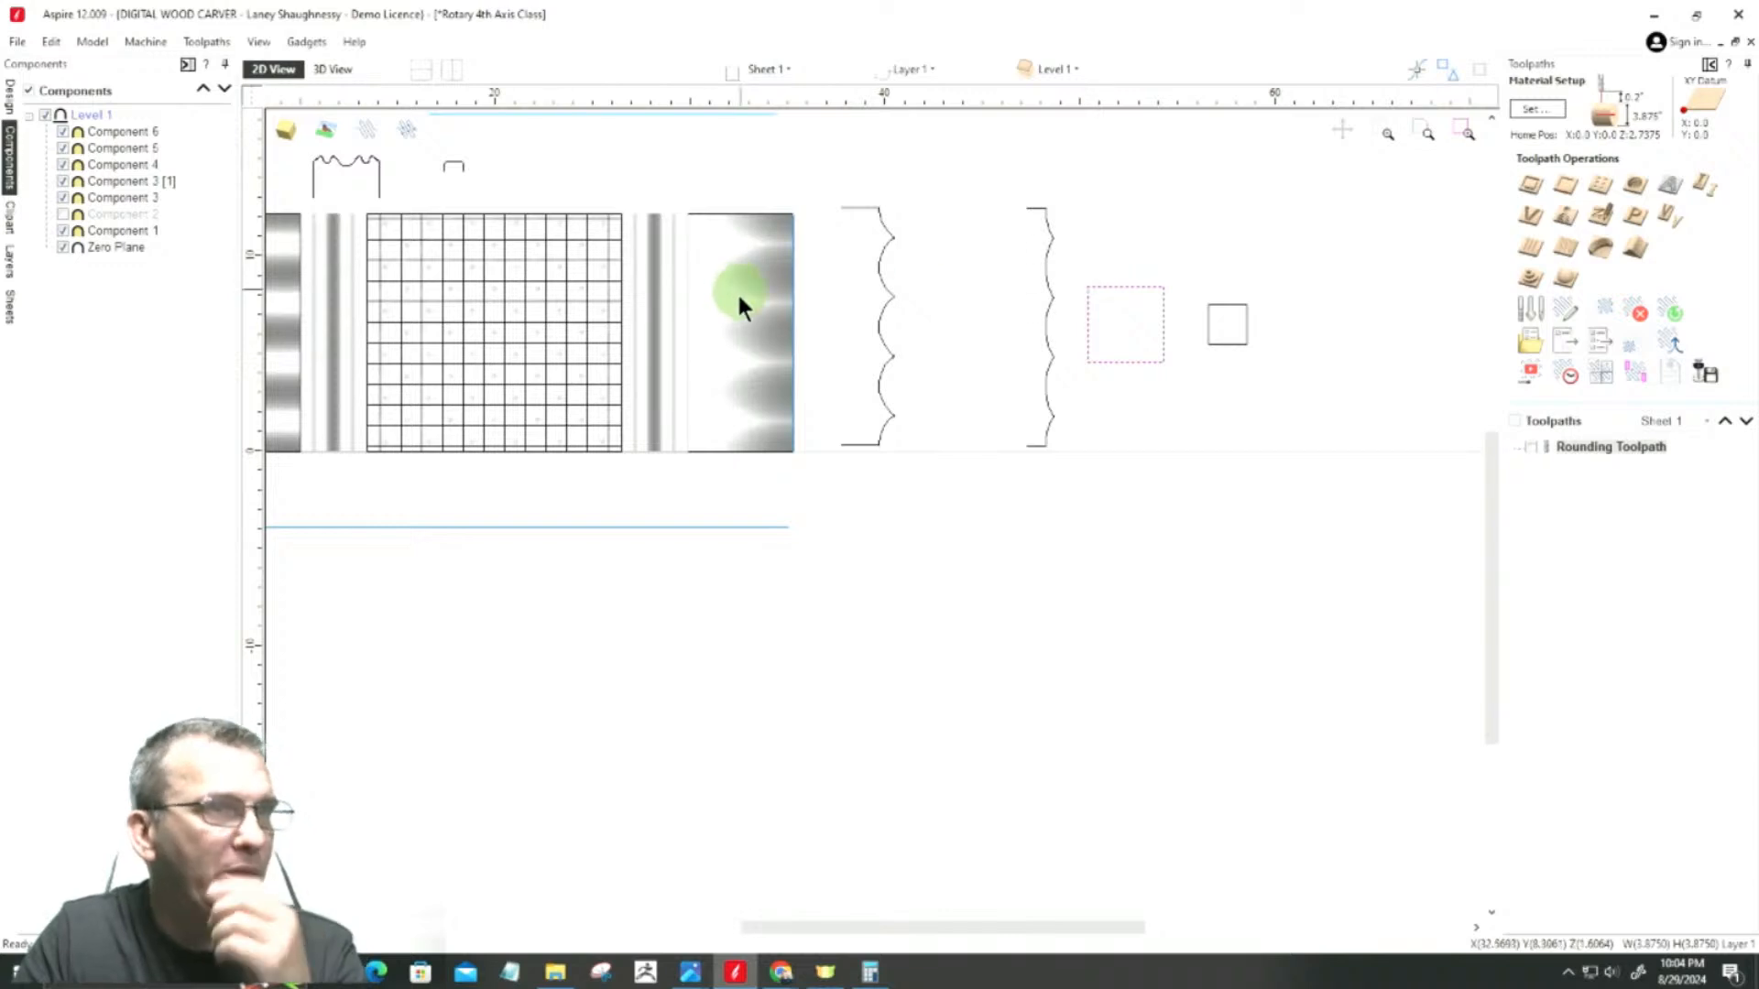
left_click(9, 96)
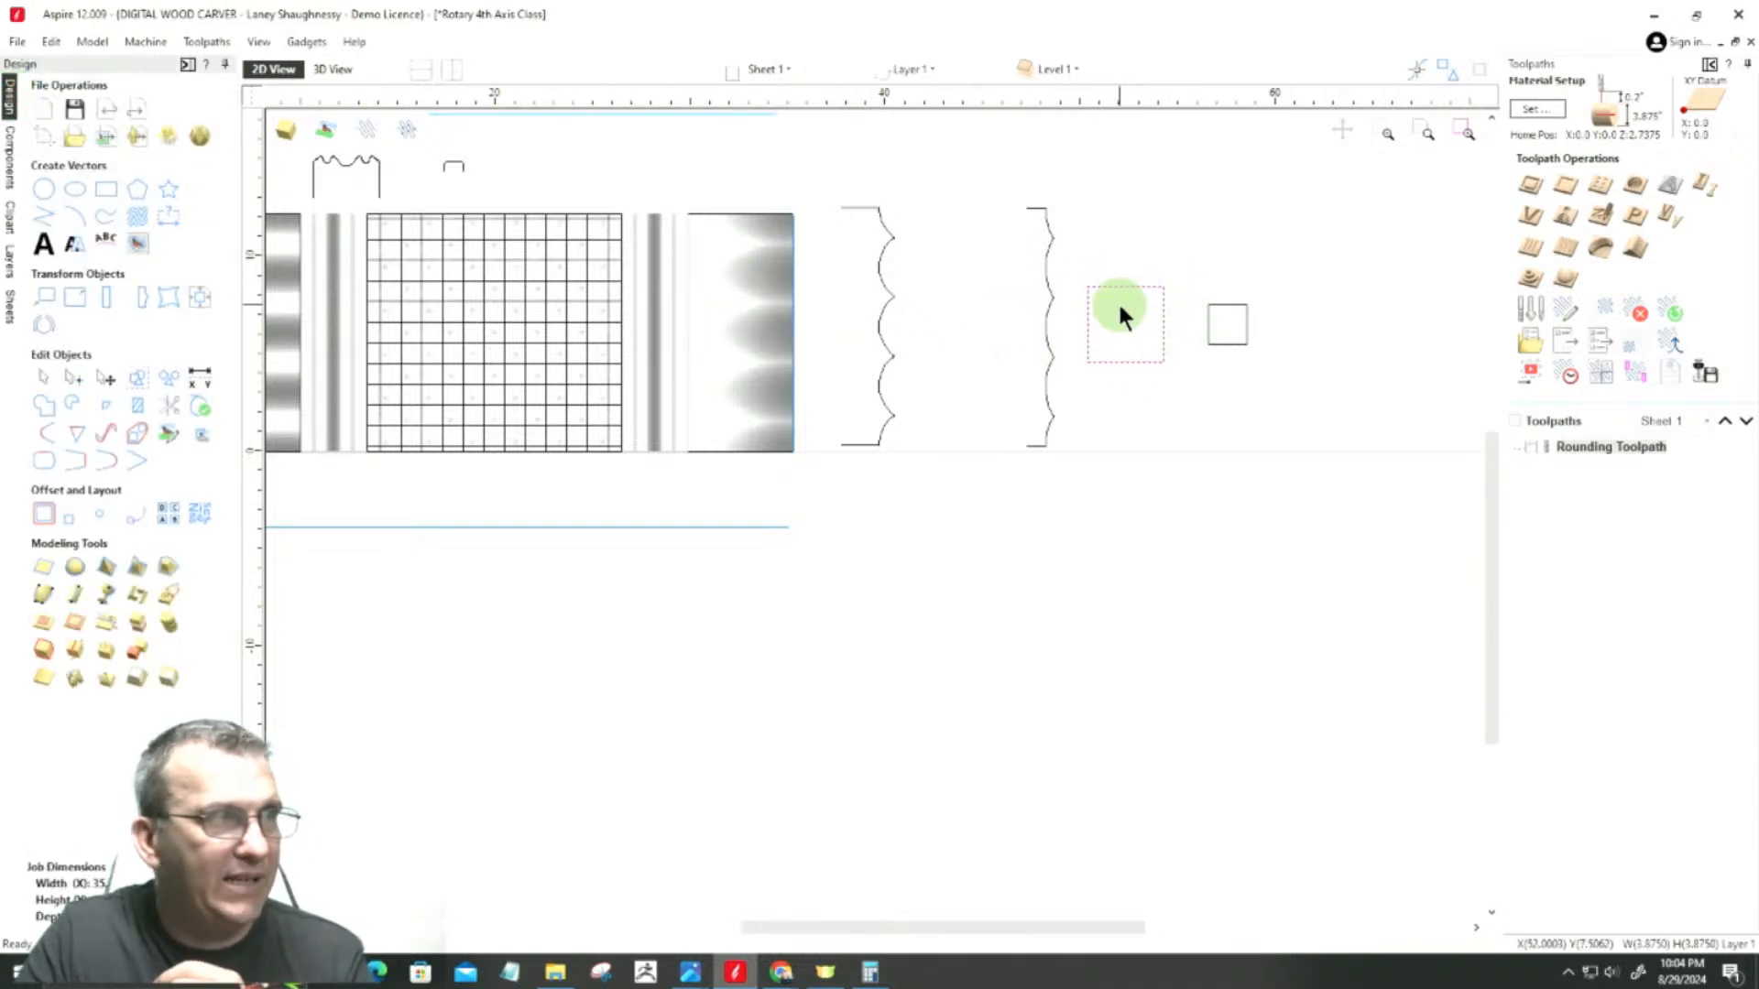
left_click(73, 296)
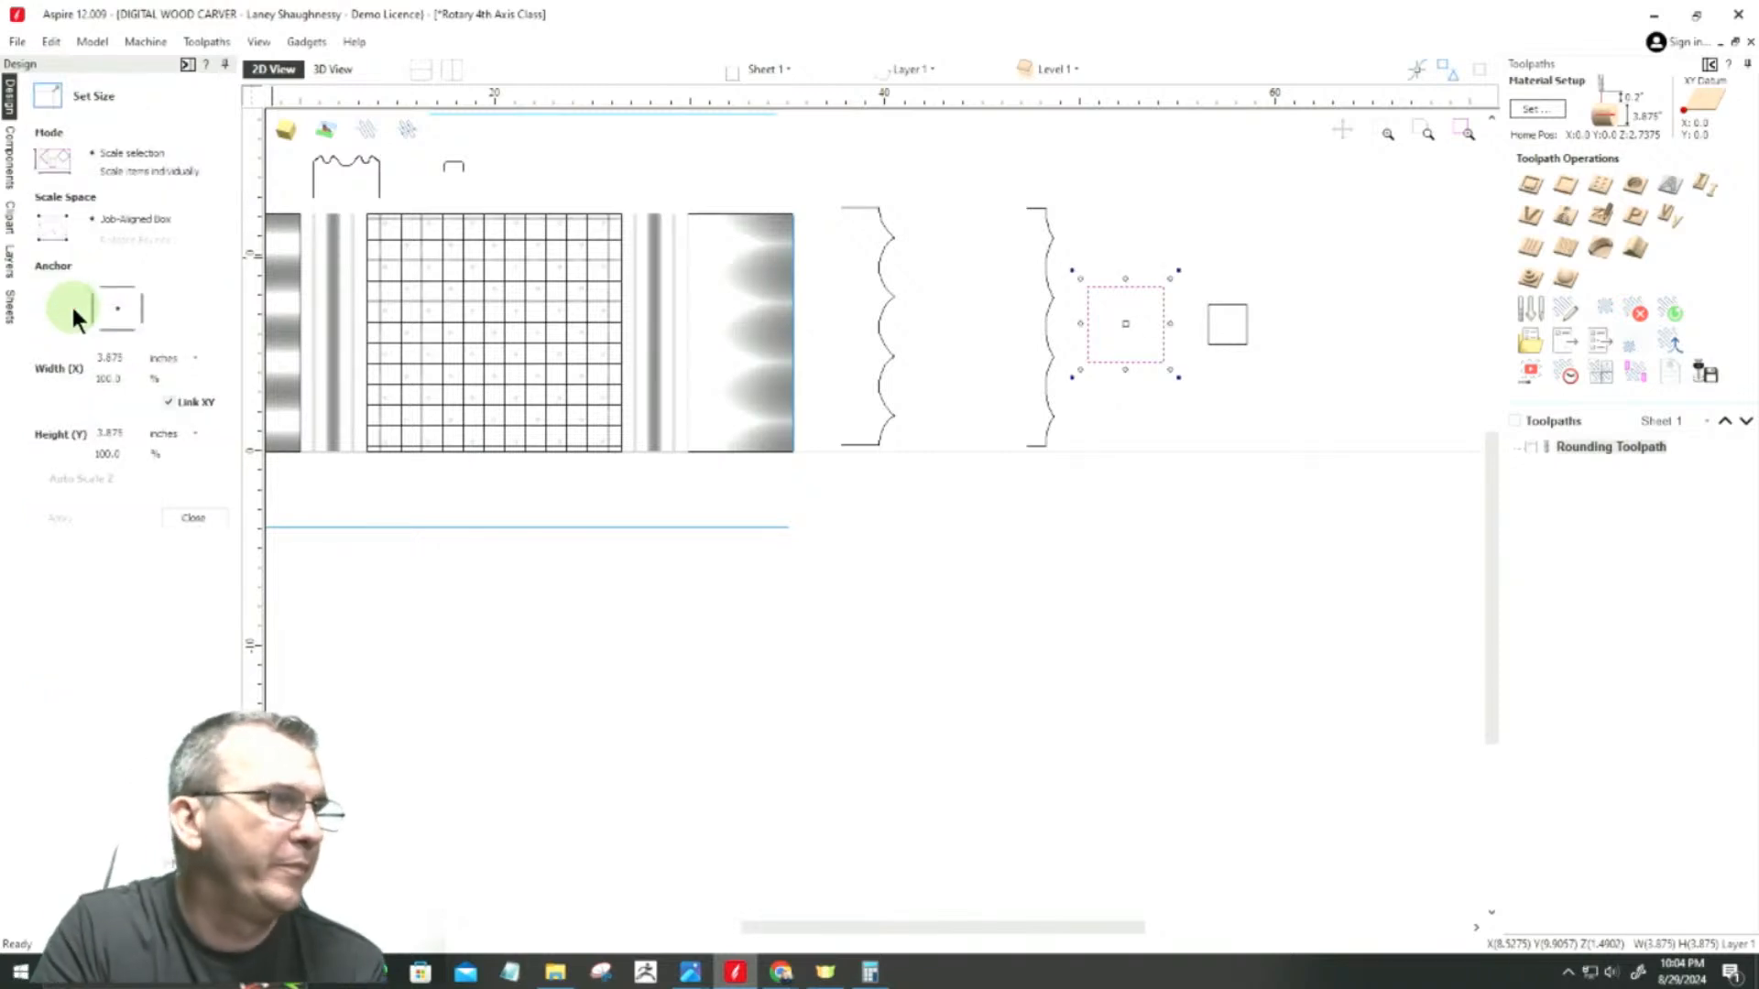
left_click(106, 436)
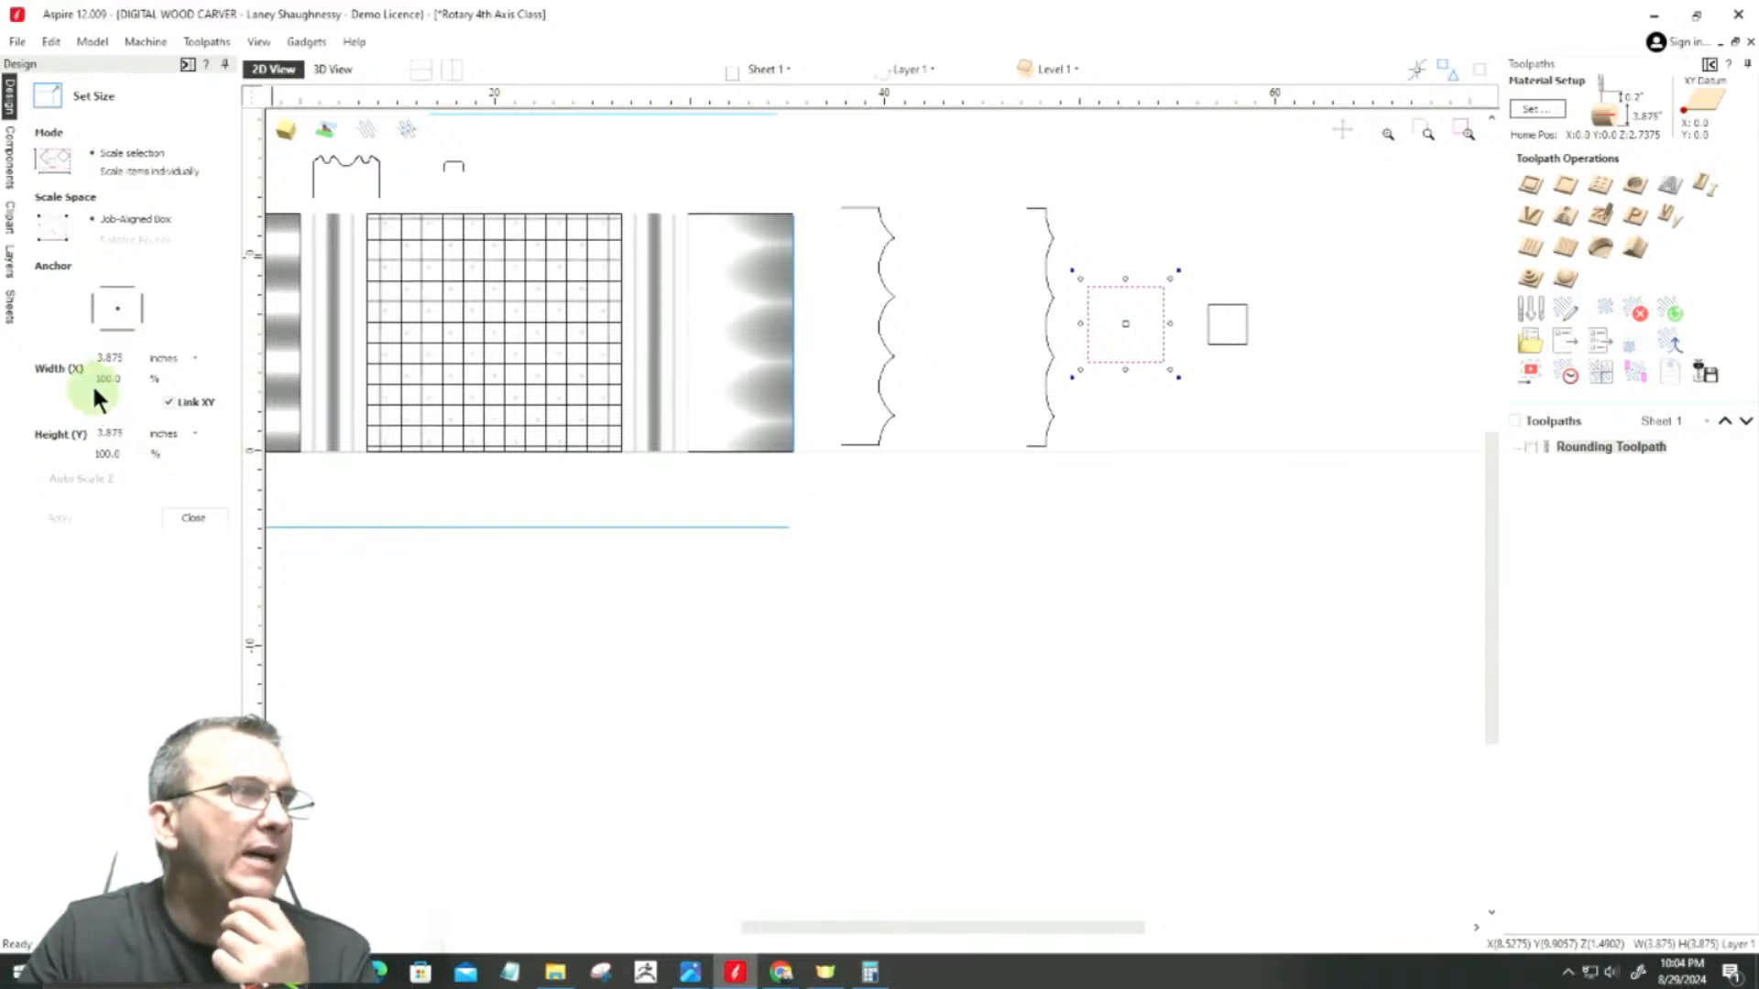
double_click(125, 358)
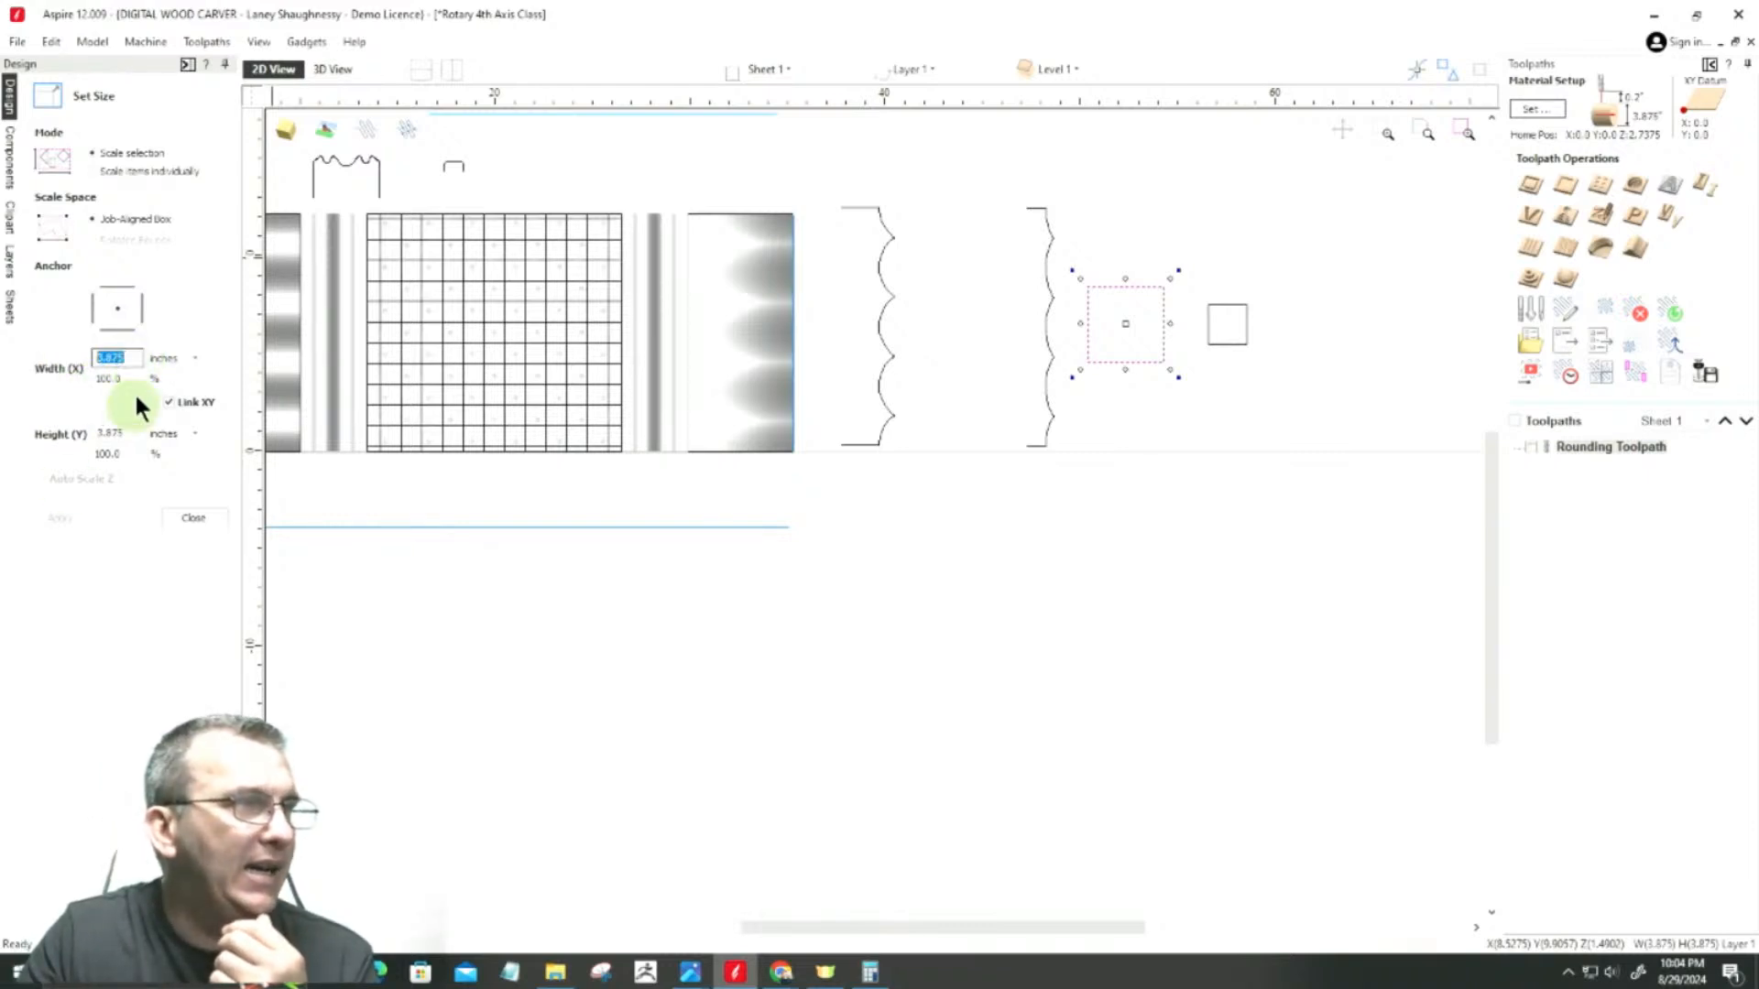
left_click_drag(129, 360, 67, 362)
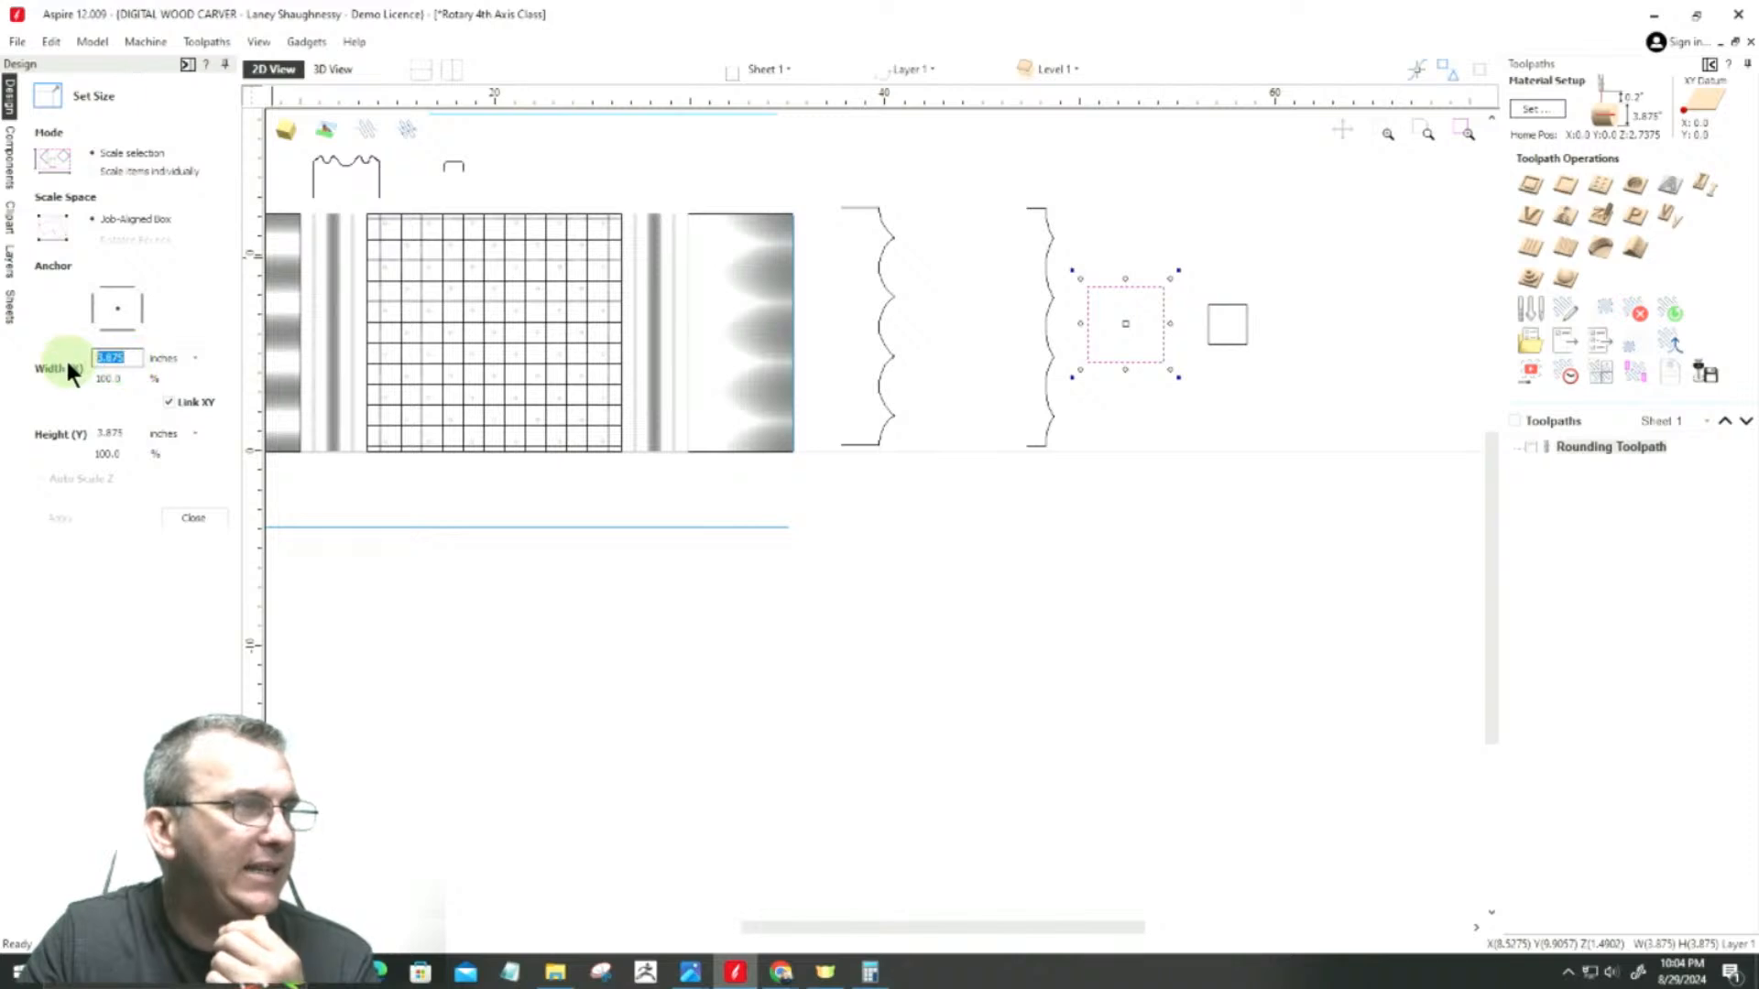
type("1.")
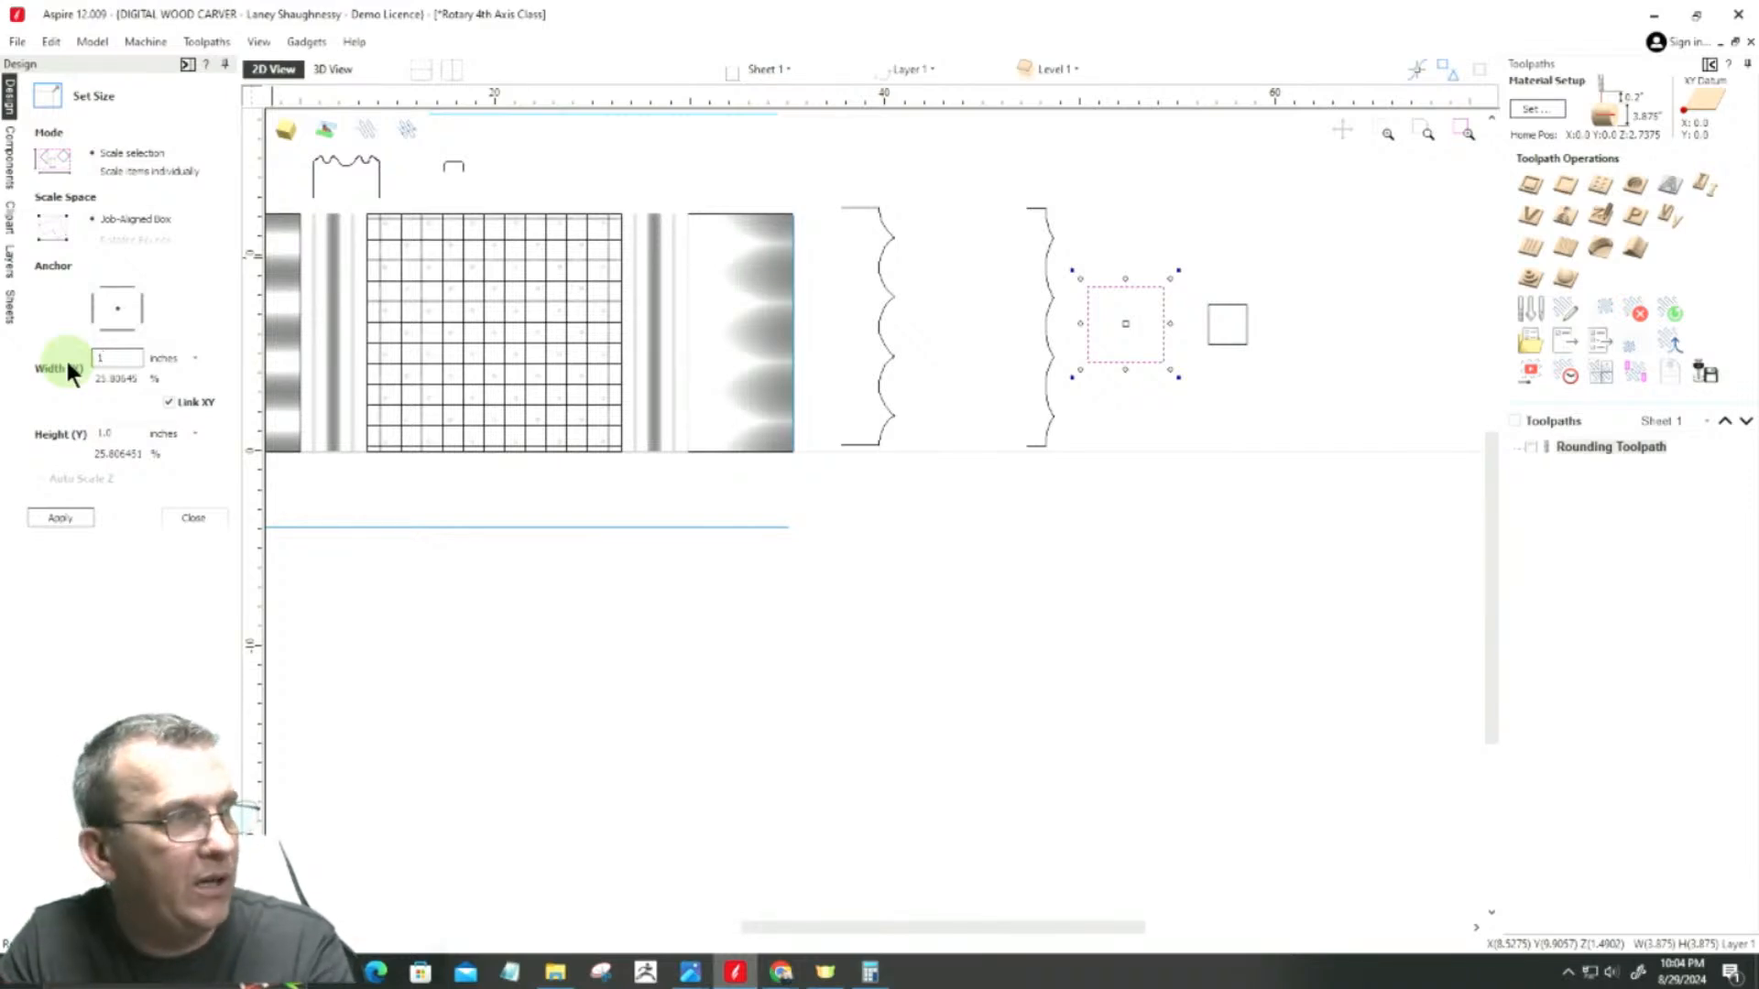
key("BackSpace")
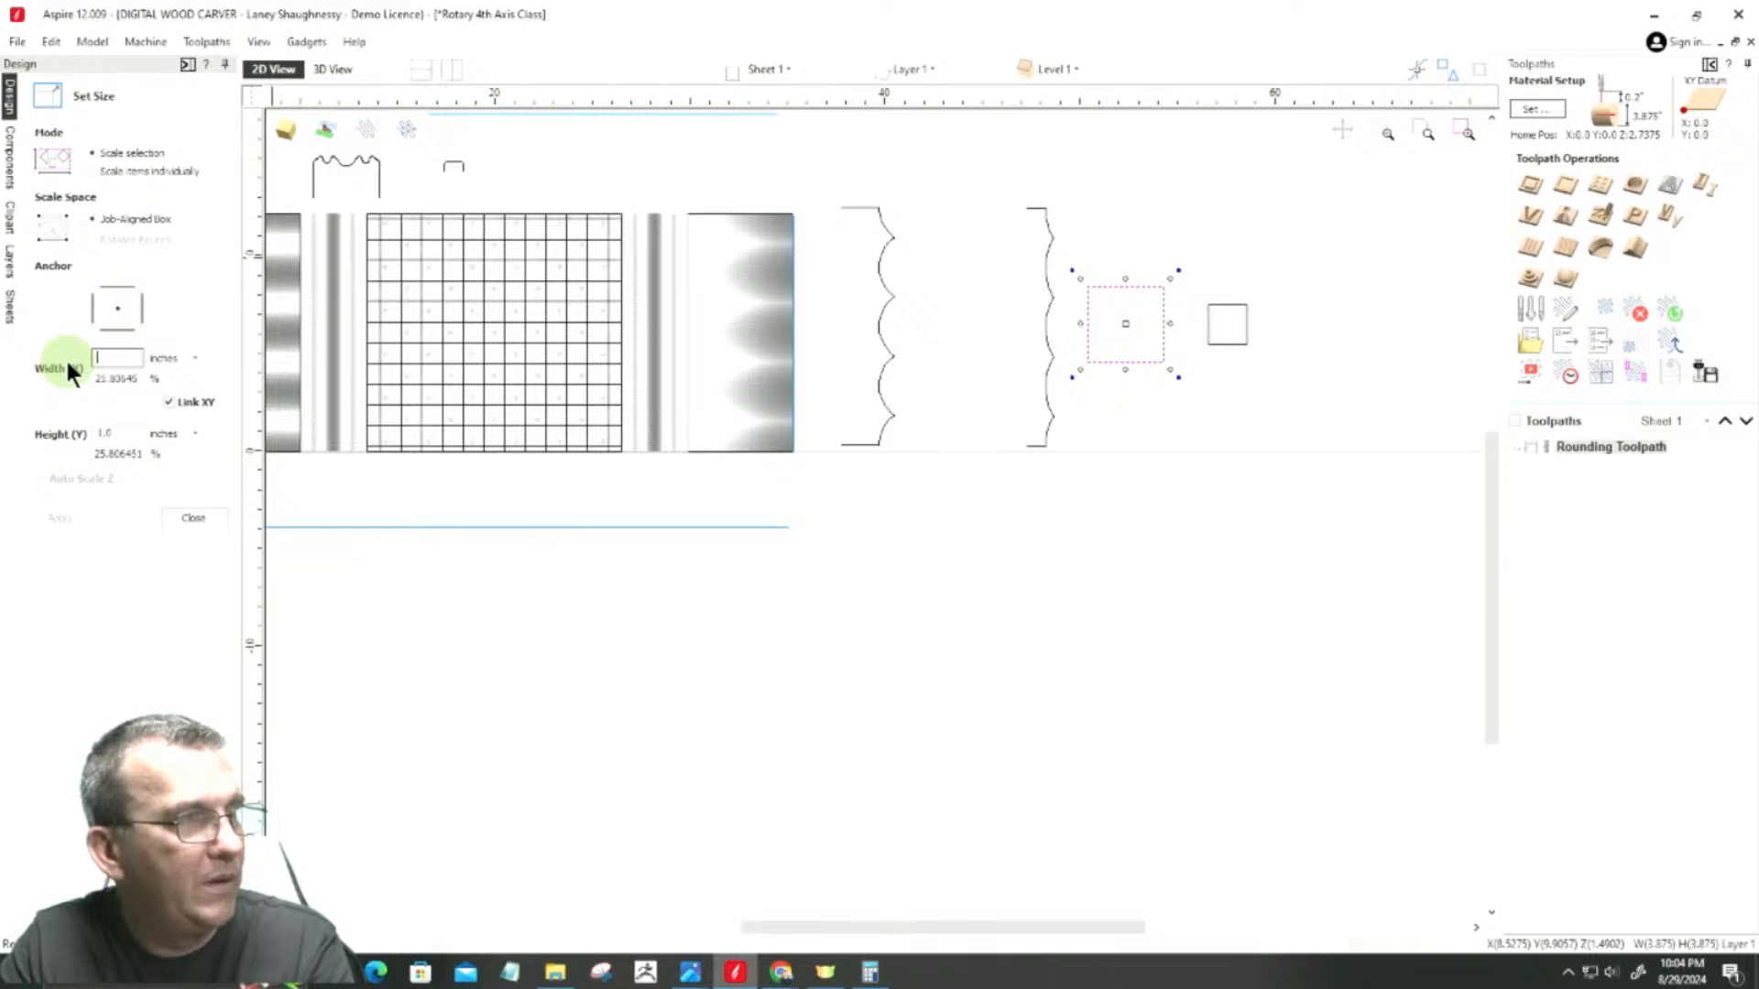
left_click(194, 518)
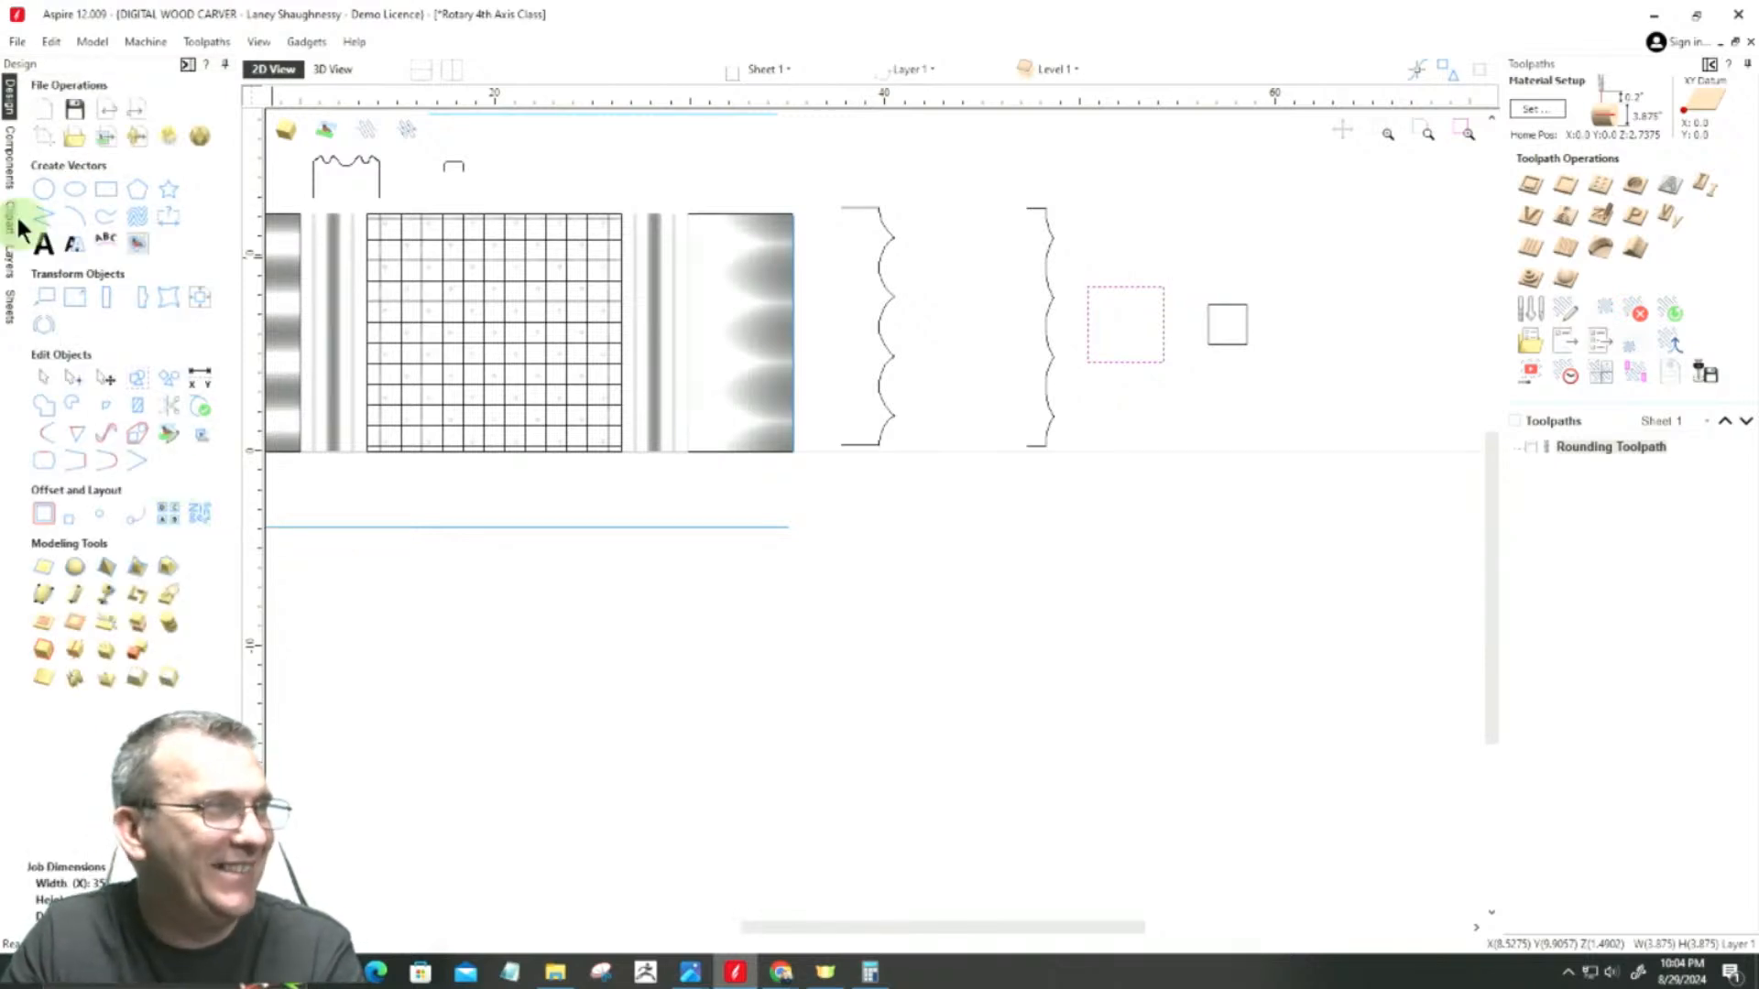
Step: Recheck the combine mode and shape height in Component 3 [1]'s properties
left_click(10, 158)
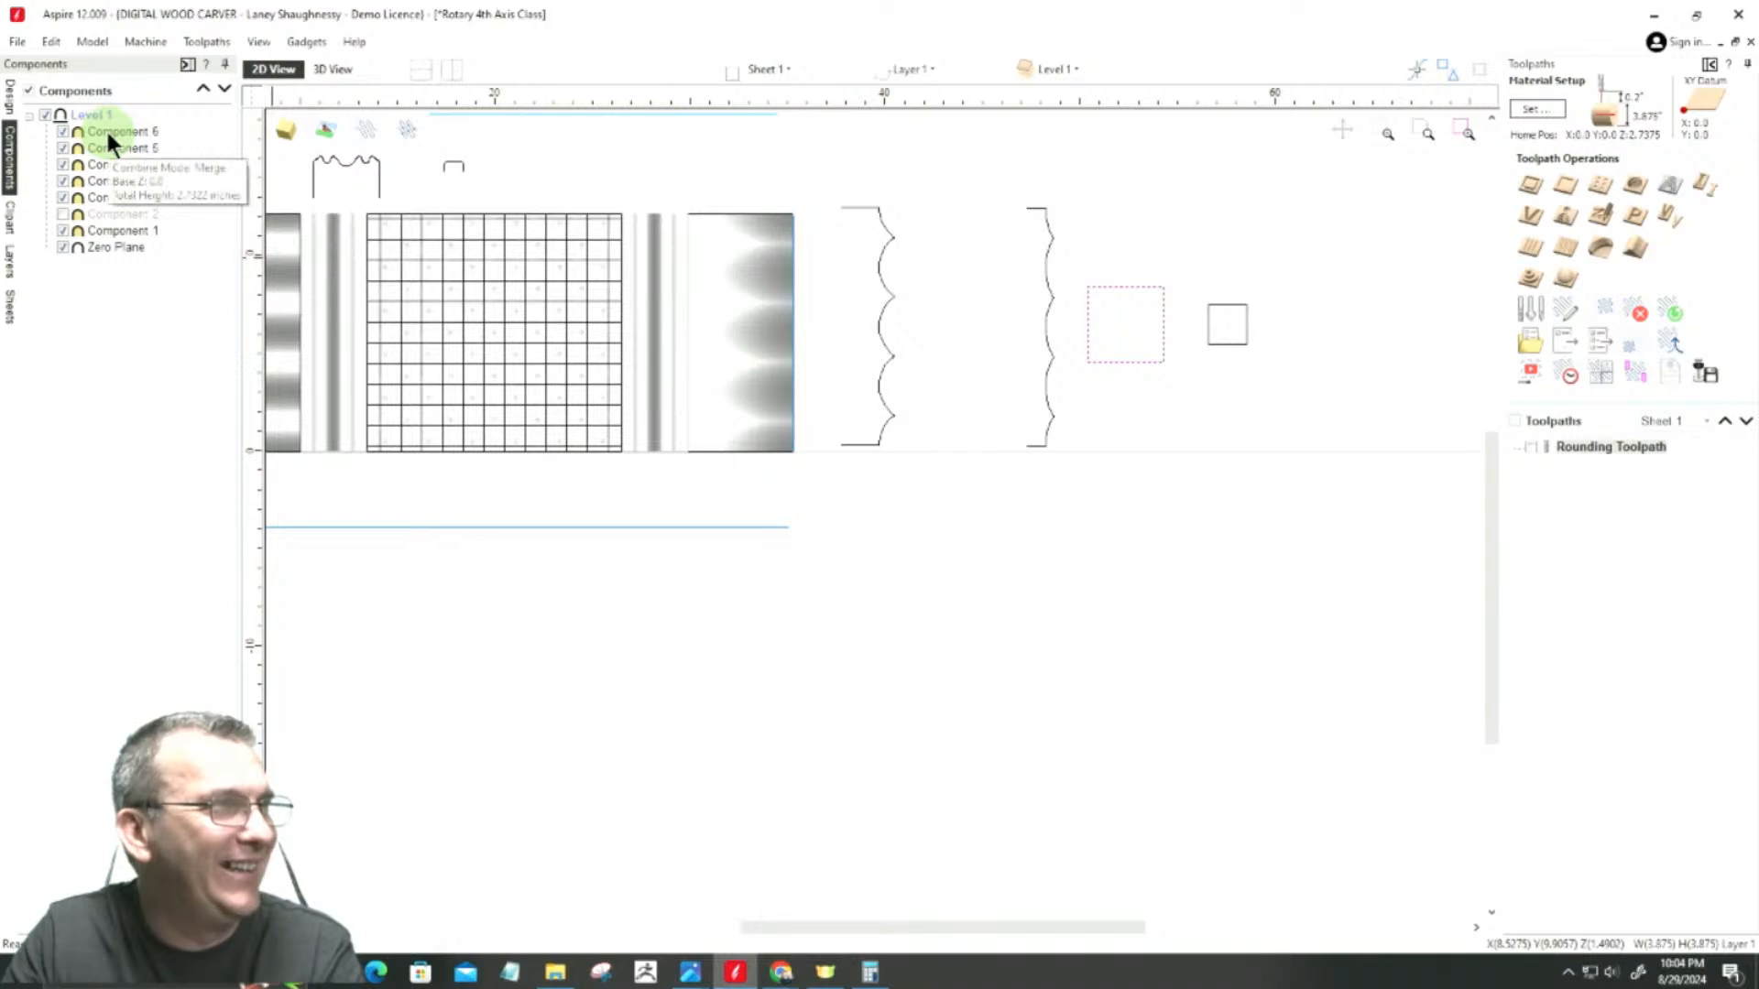
left_click(651, 327)
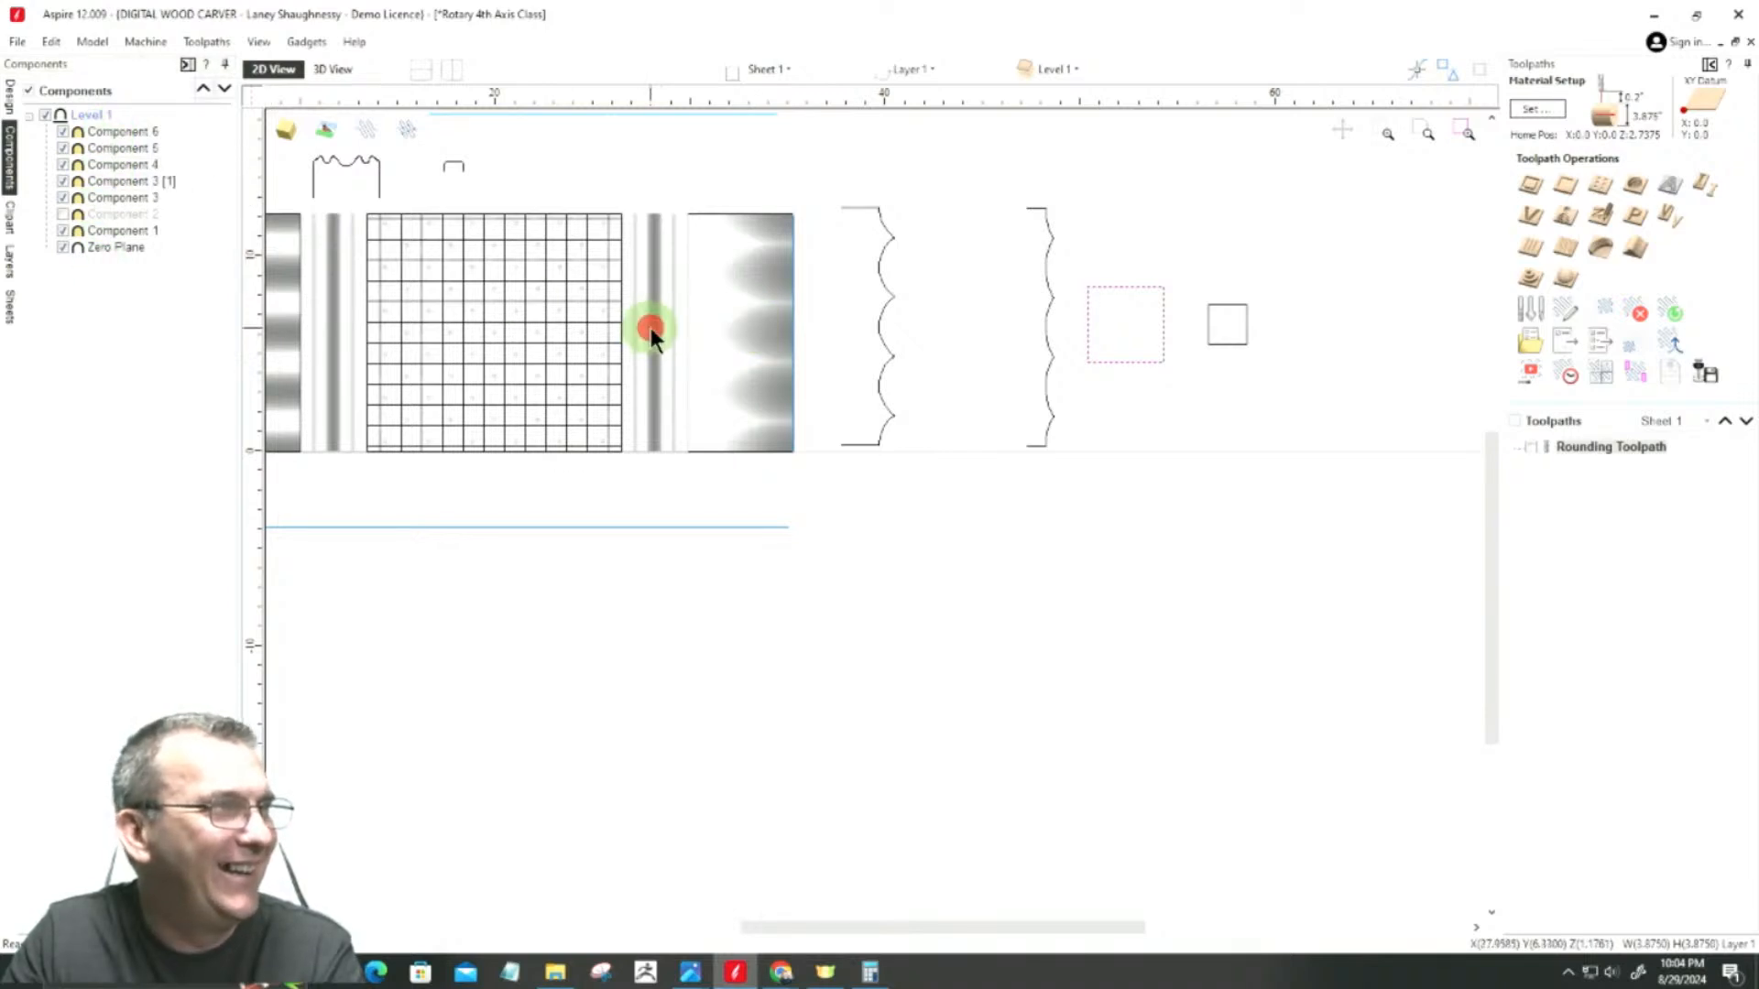
double_click(119, 180)
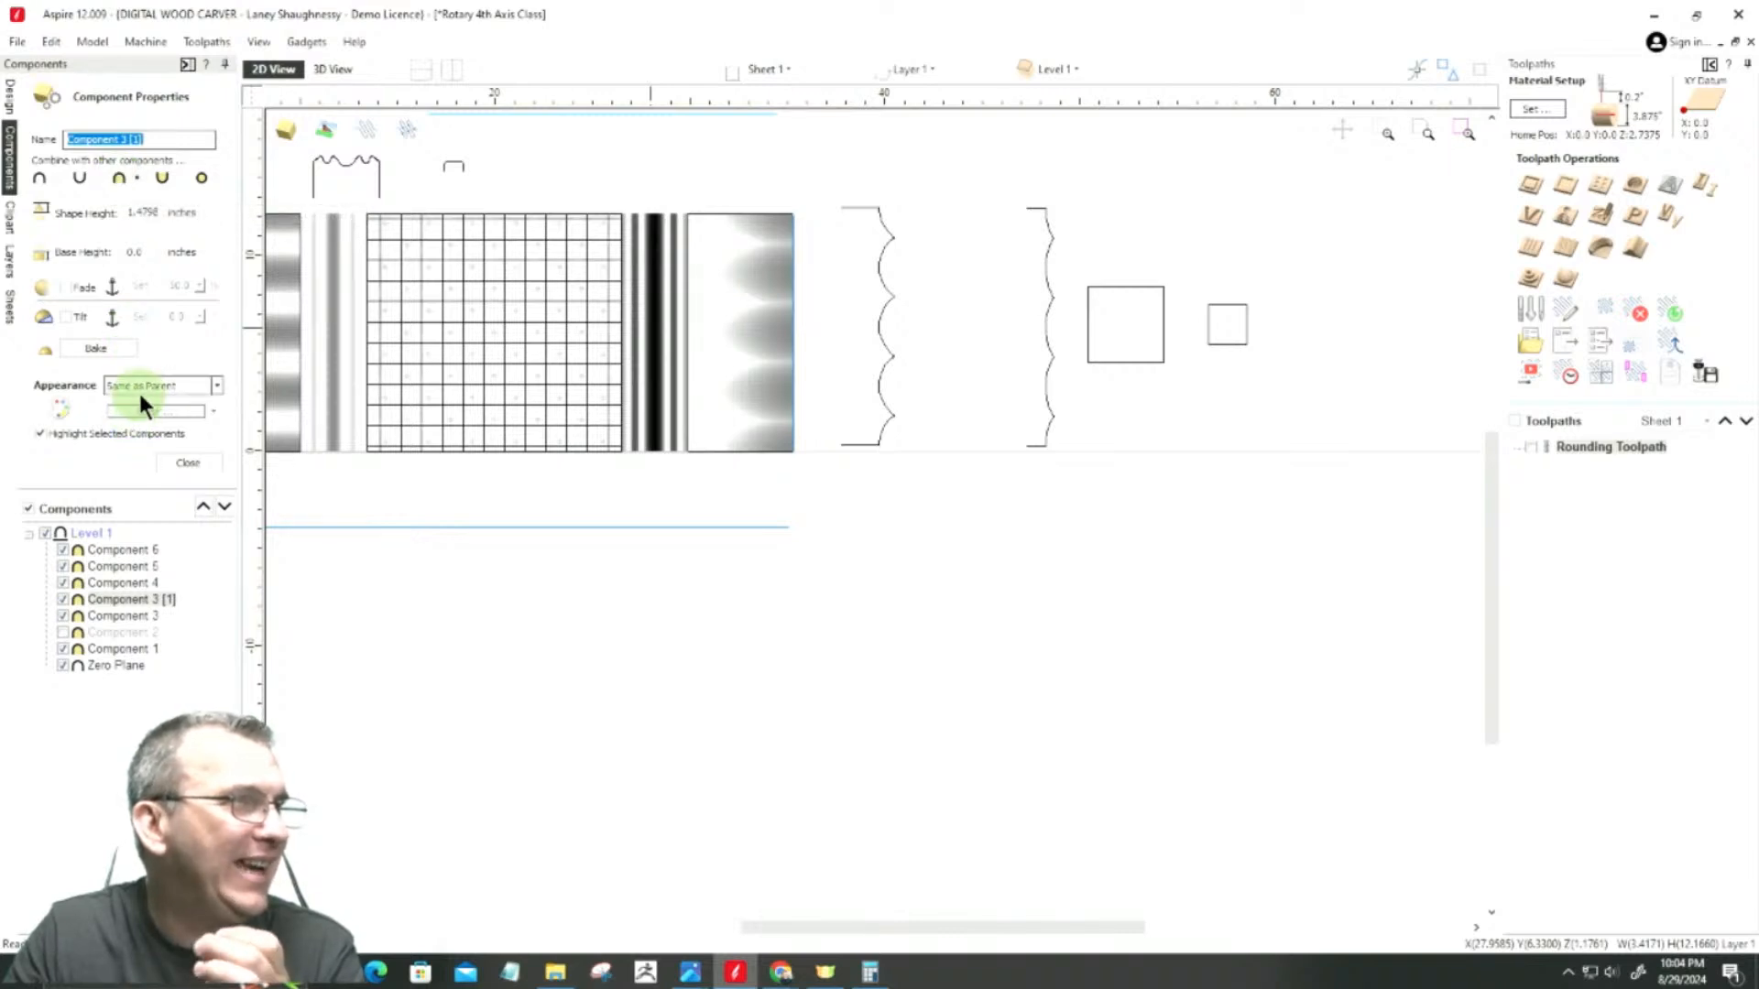
left_click(198, 469)
Step: Resize the larger square vector to 3 inches wide and high with its proportions linked
left_click(1091, 285)
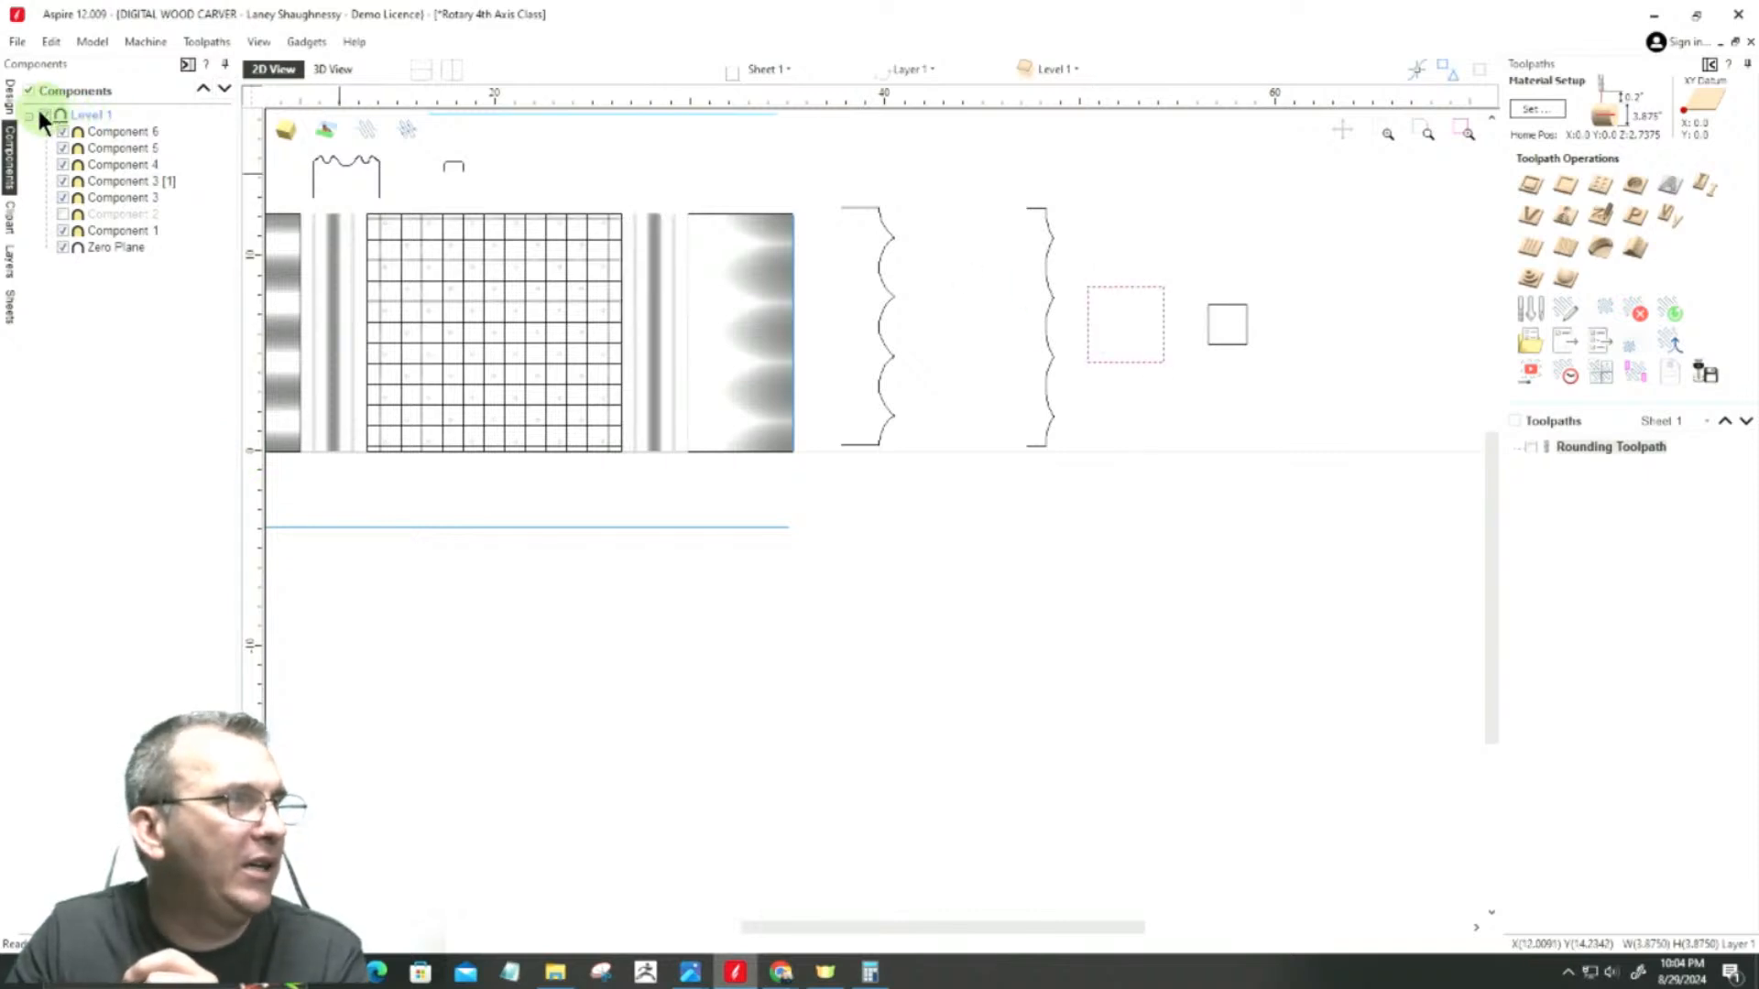
left_click(11, 97)
left_click(77, 299)
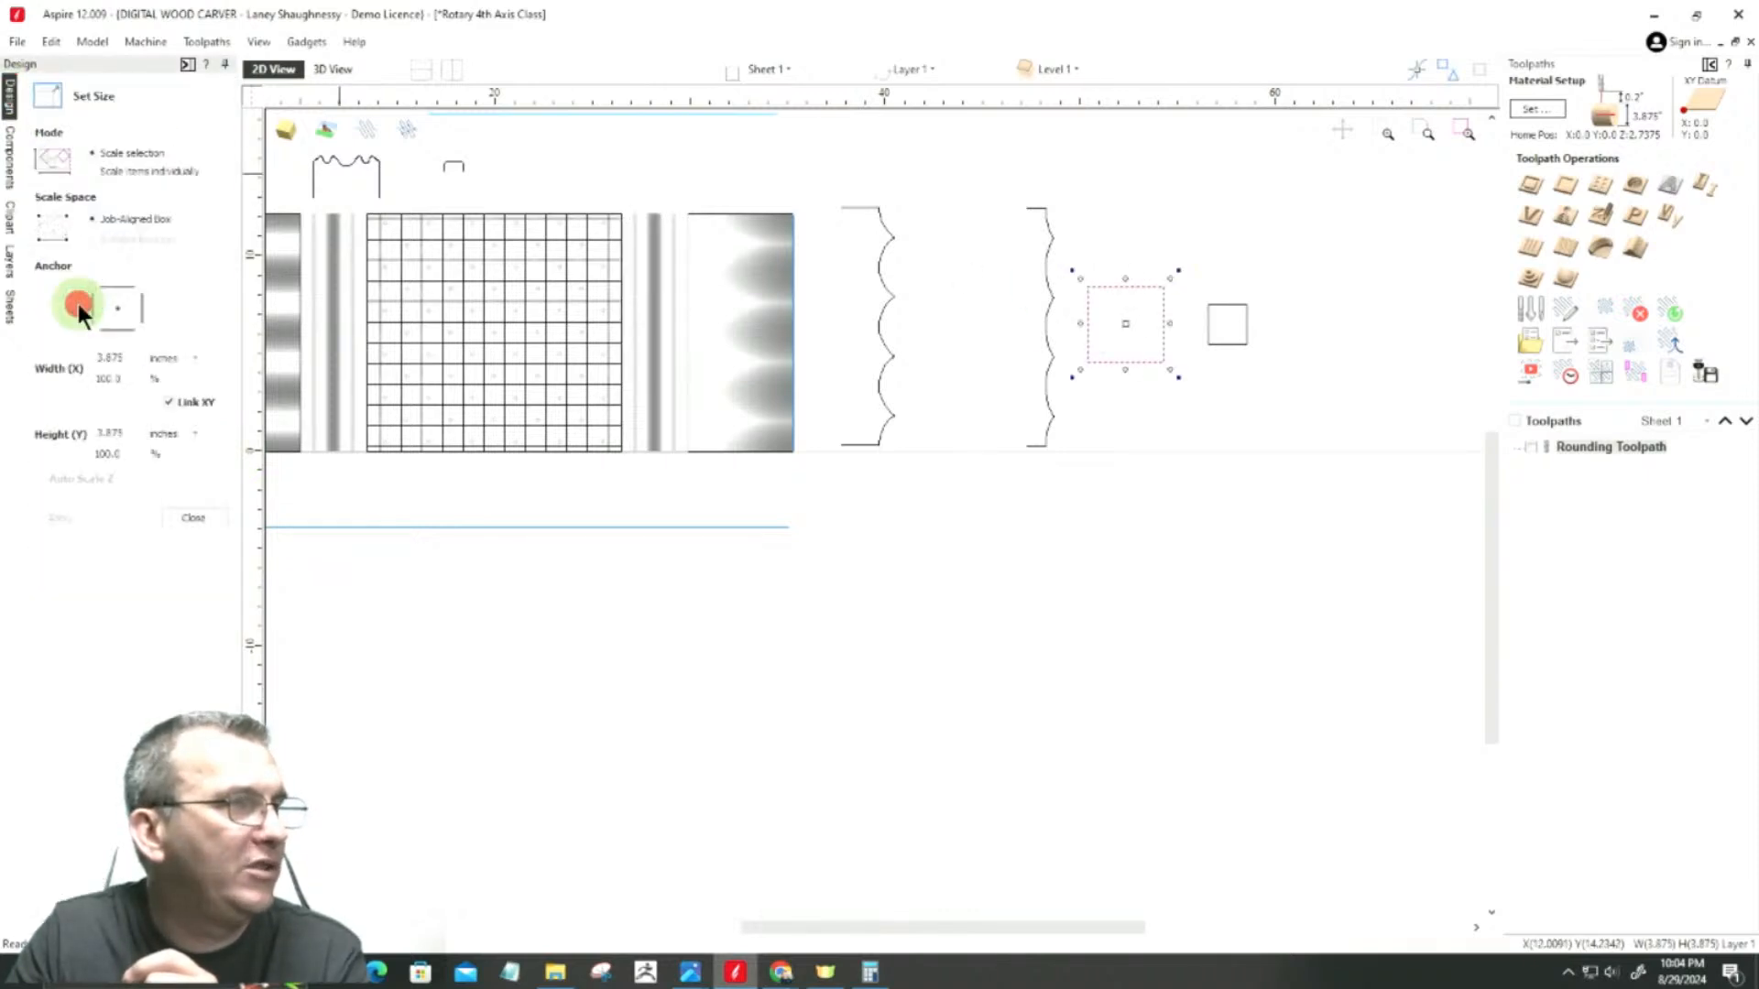
double_click(132, 358)
type("3")
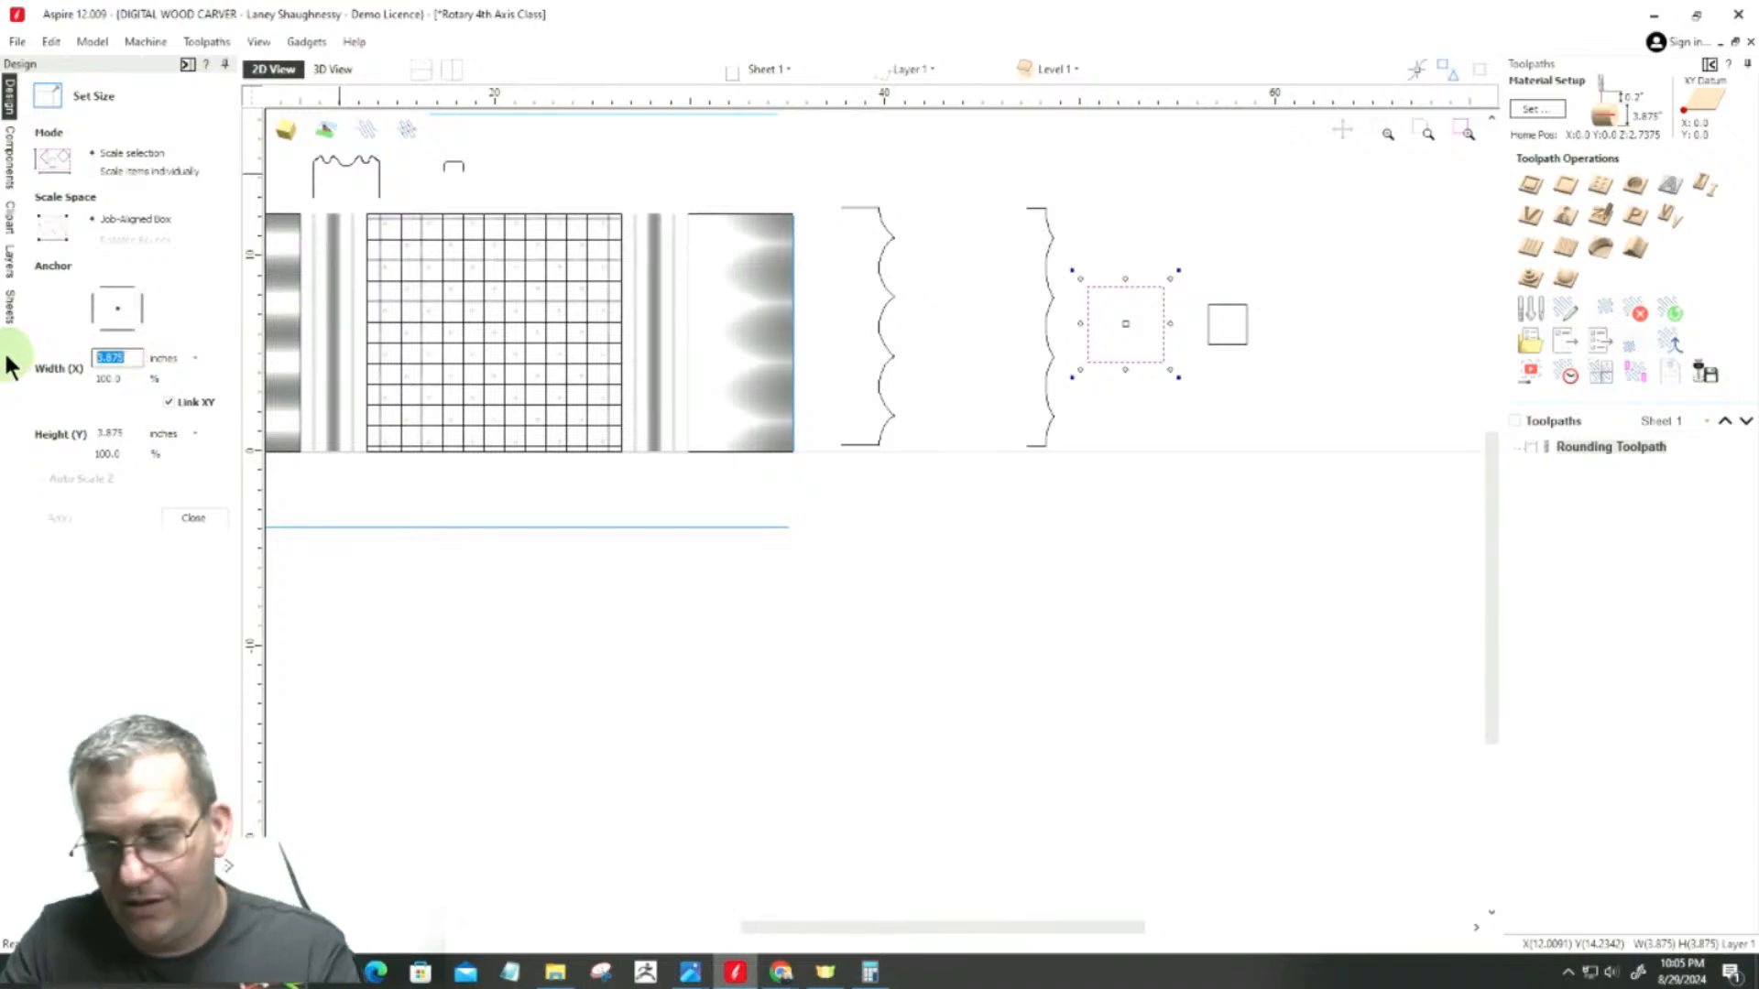
left_click(61, 519)
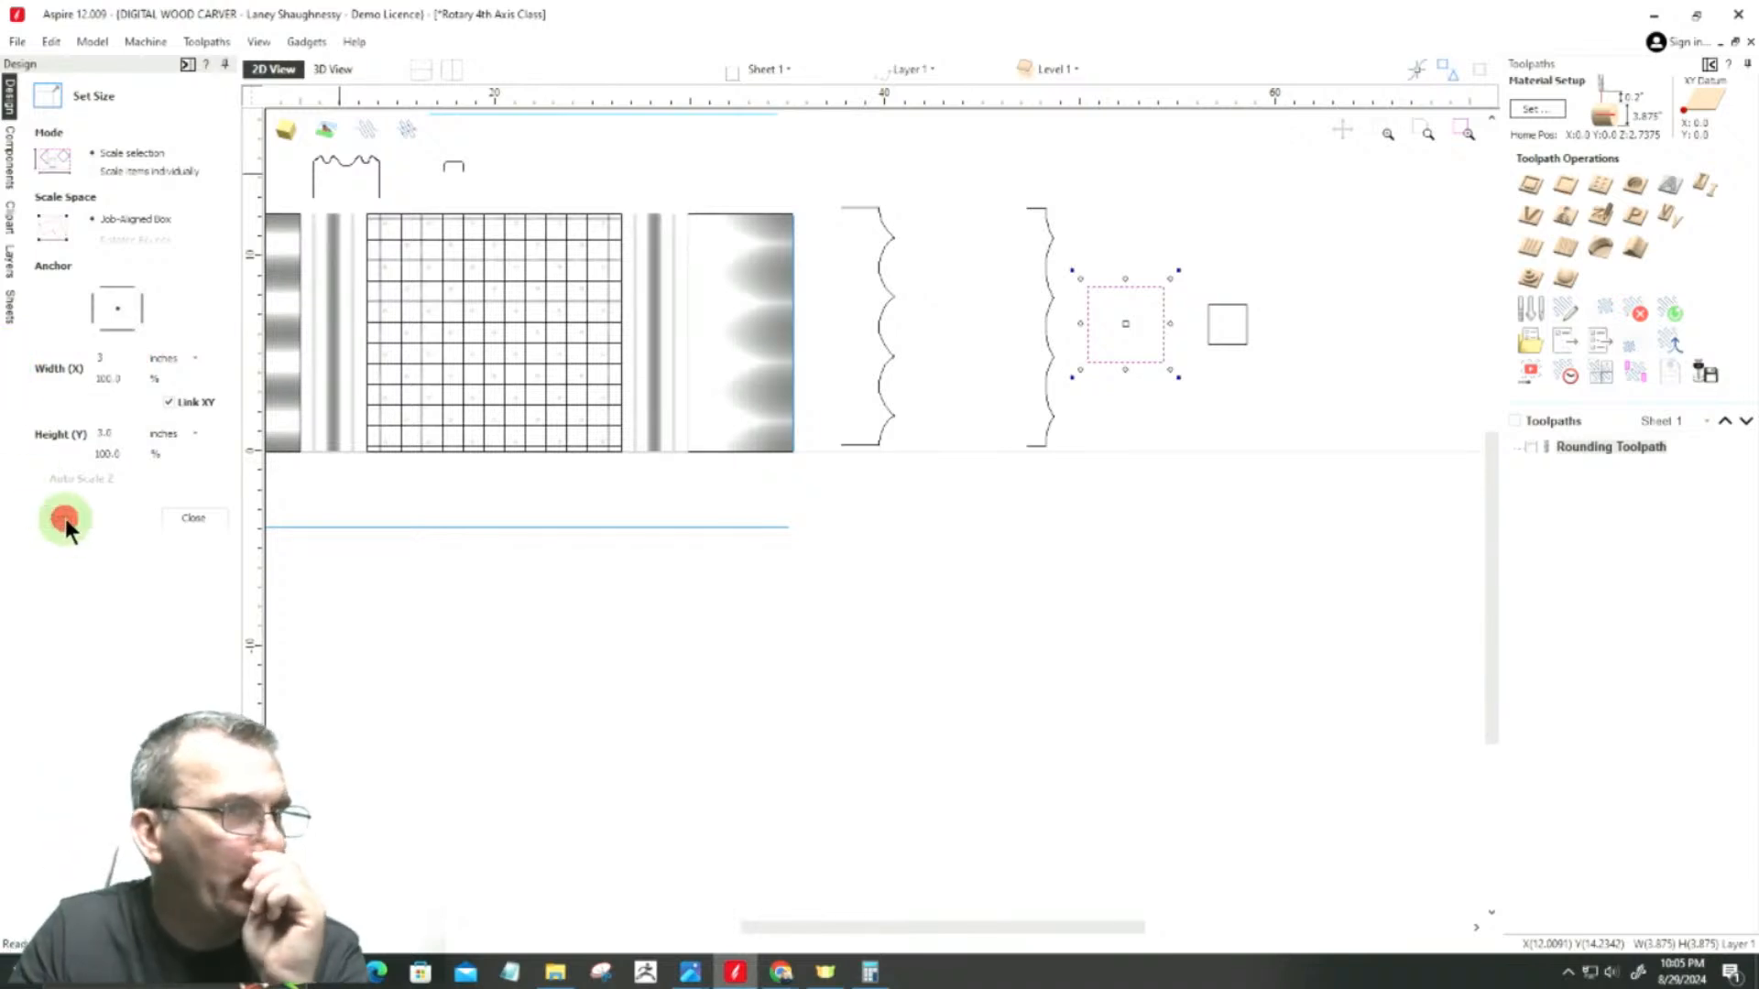
left_click(193, 518)
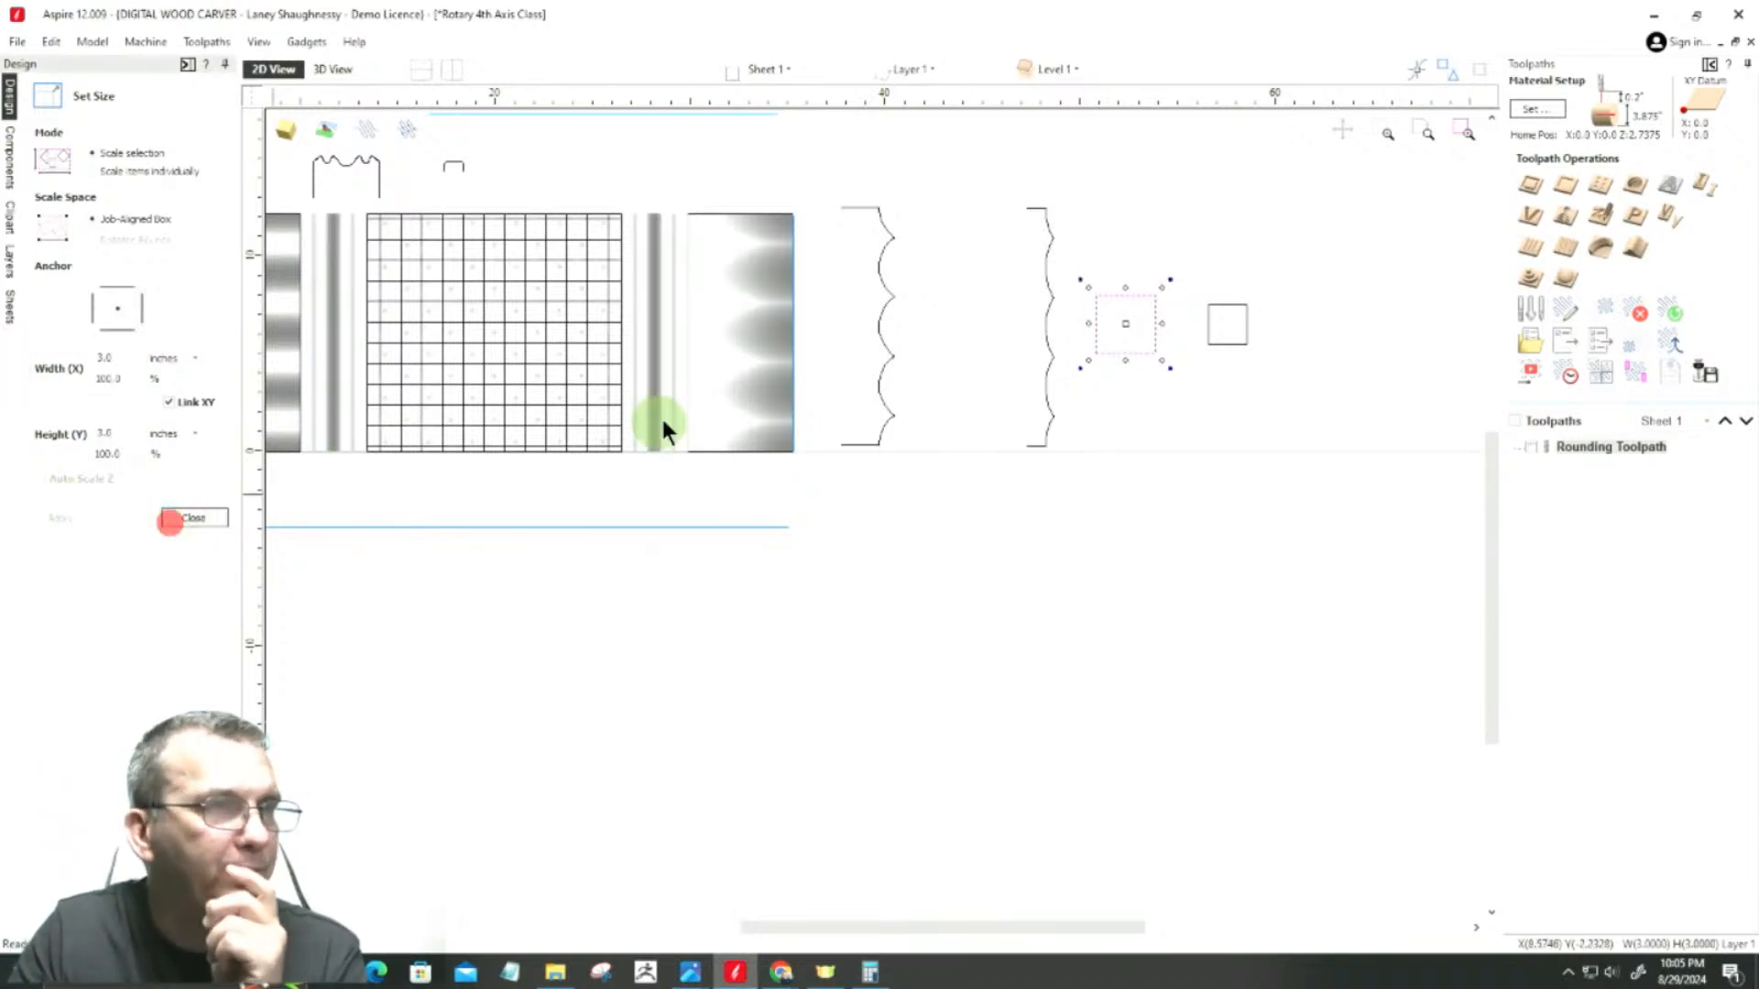
Step: Replace the larger scalloped profile with one unwrapped from the 3-inch square about its contour center, placed between the tapered end and the shallower profile
left_click(880, 279)
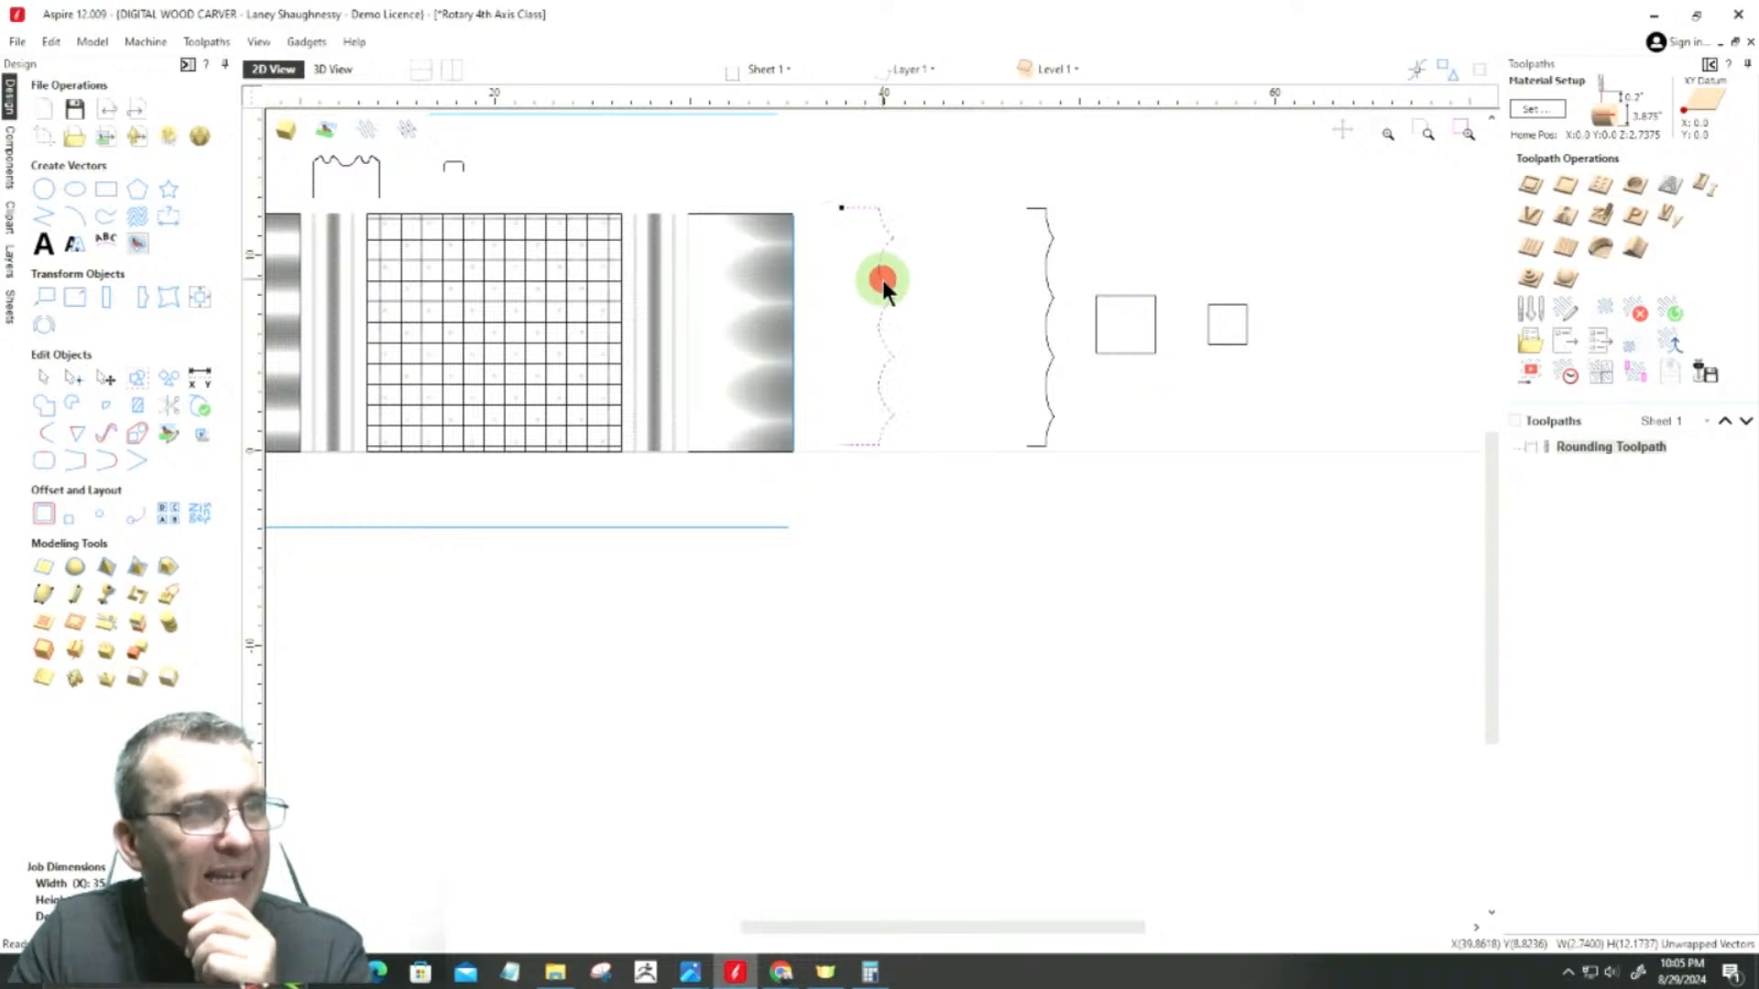
key("Delete")
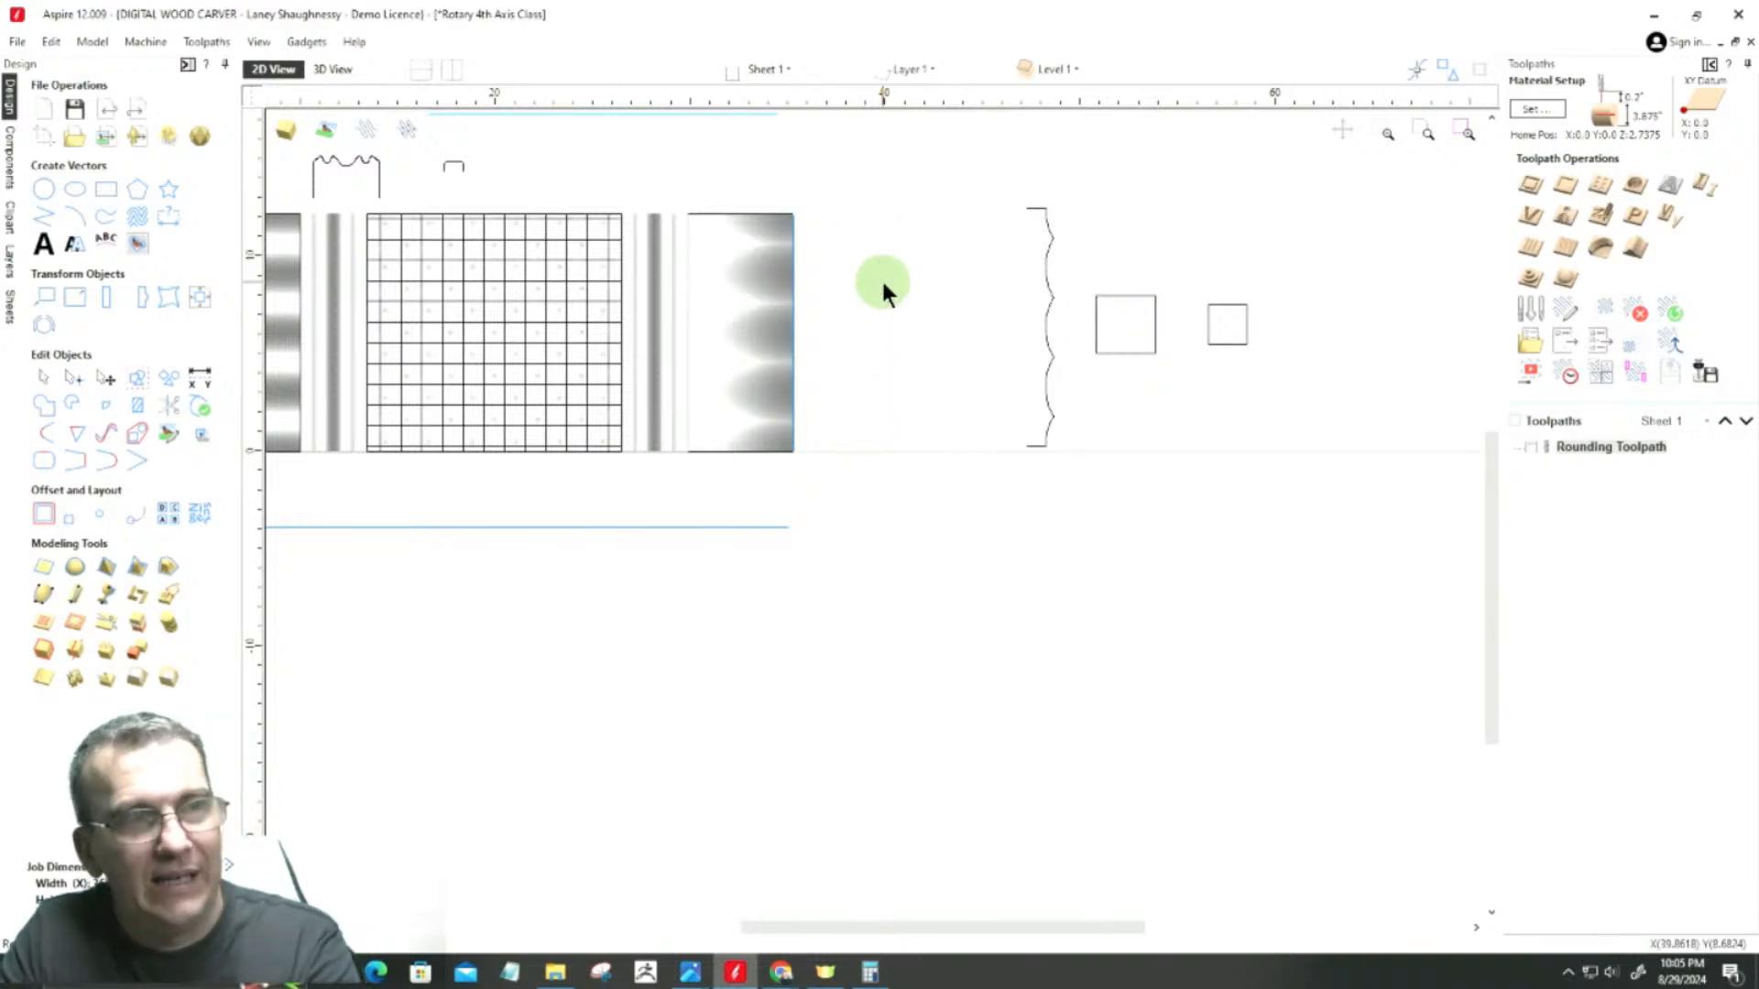
left_click(1097, 339)
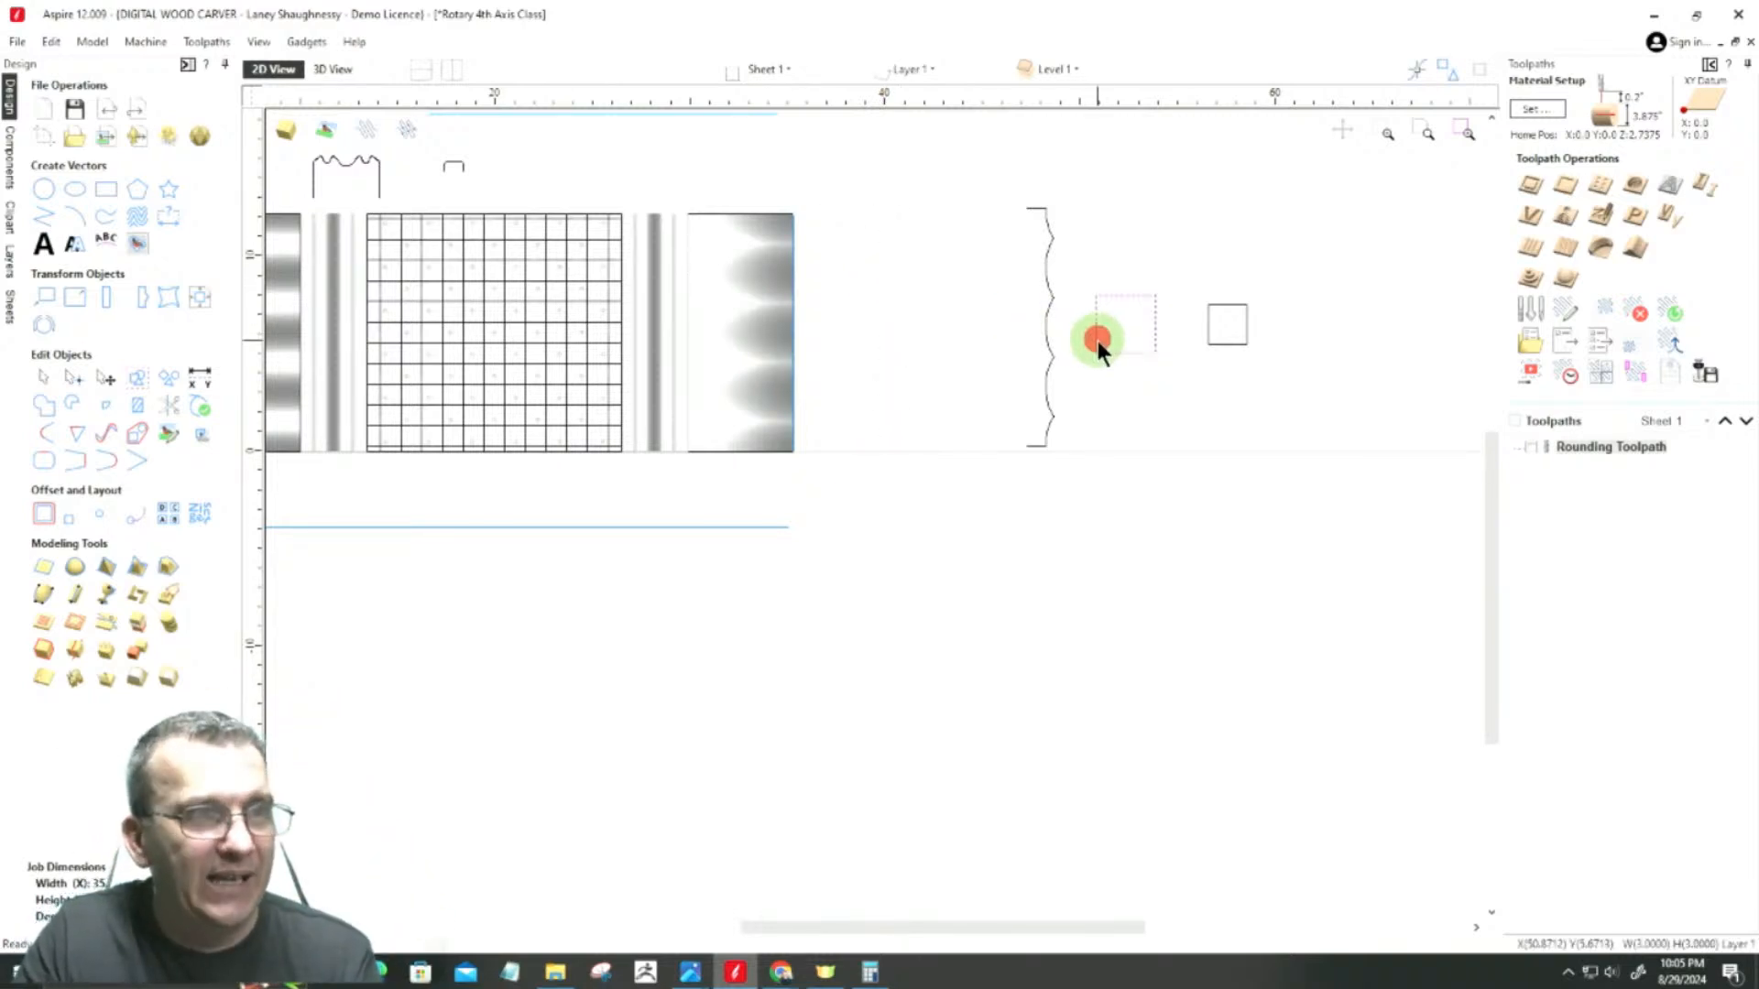
left_click(46, 330)
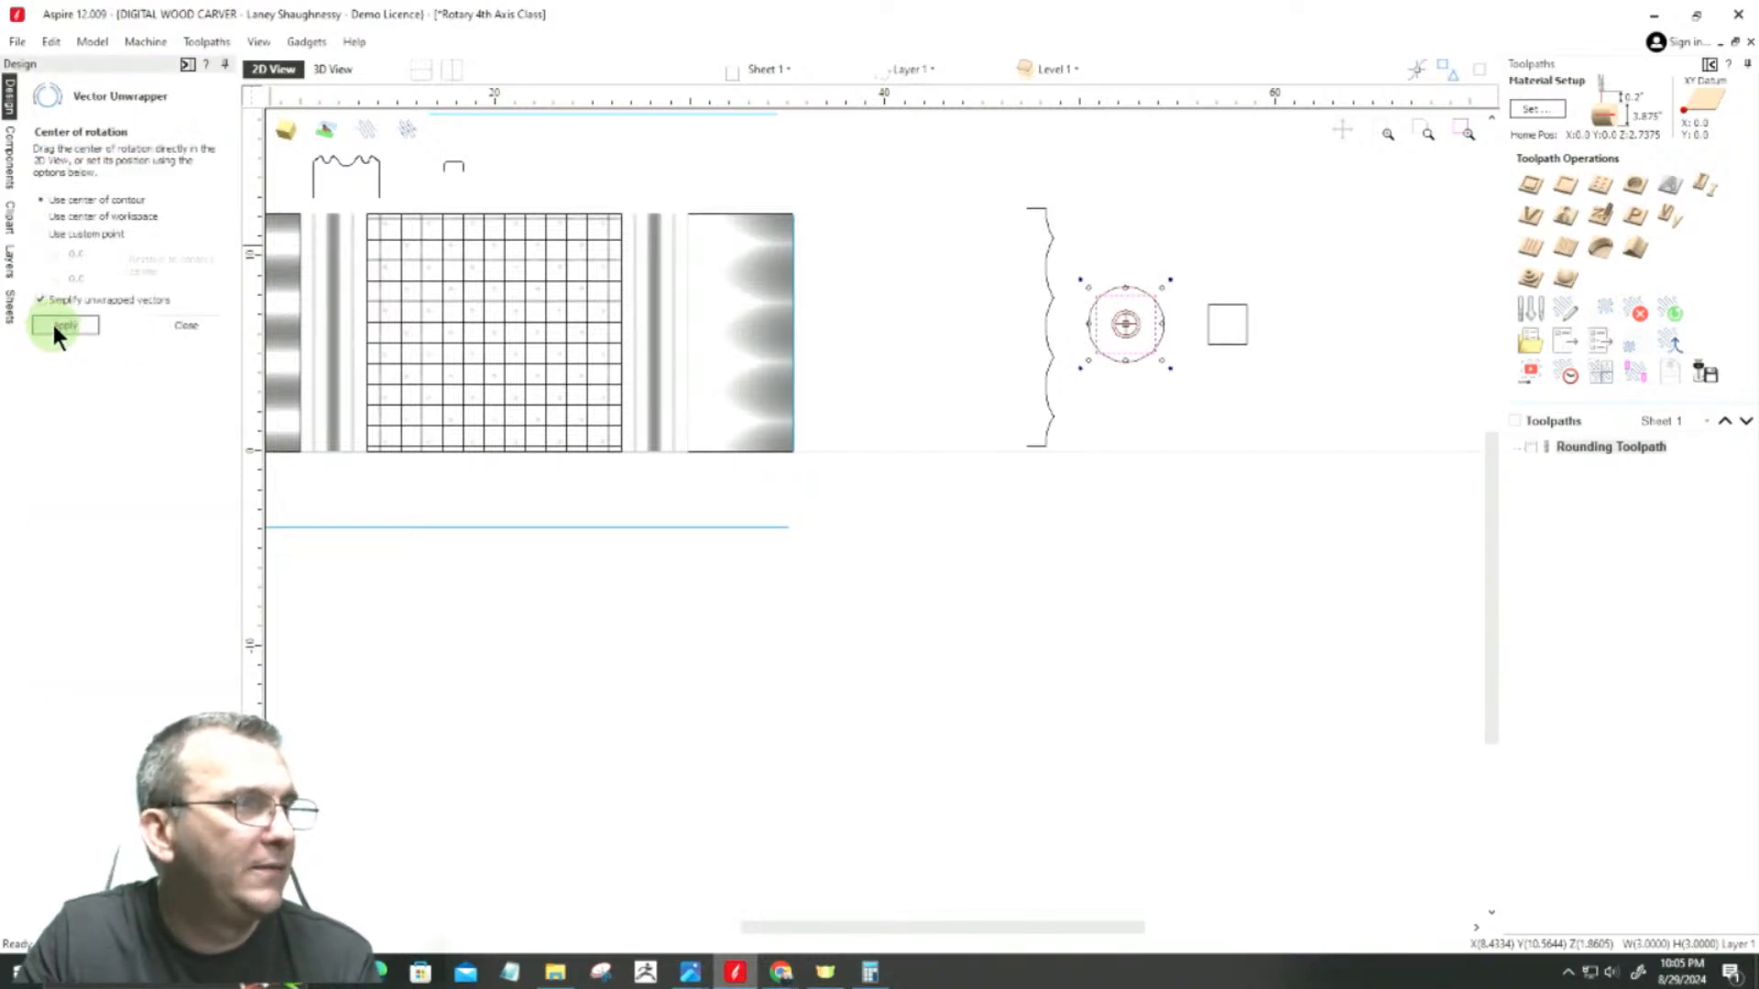
left_click(53, 324)
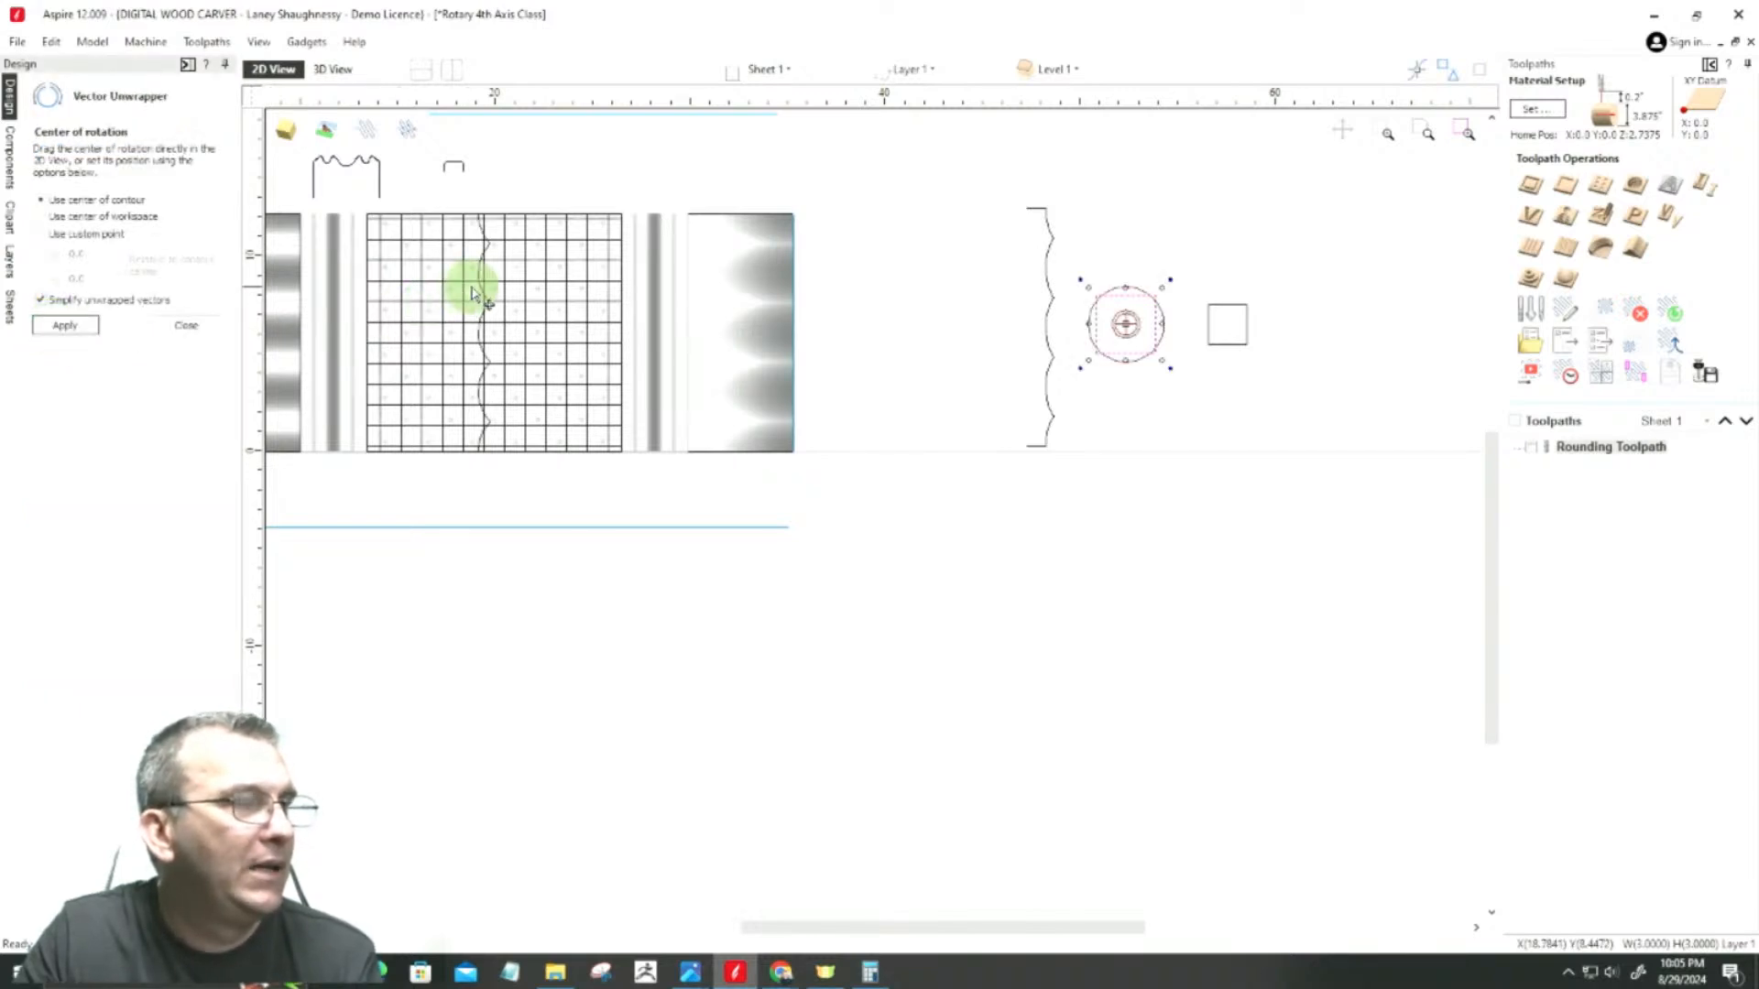
mouse_move(480, 289)
left_mouse_down()
mouse_move(893, 308)
mouse_move(902, 268)
mouse_move(926, 282)
mouse_move(911, 294)
left_mouse_up()
left_click(183, 328)
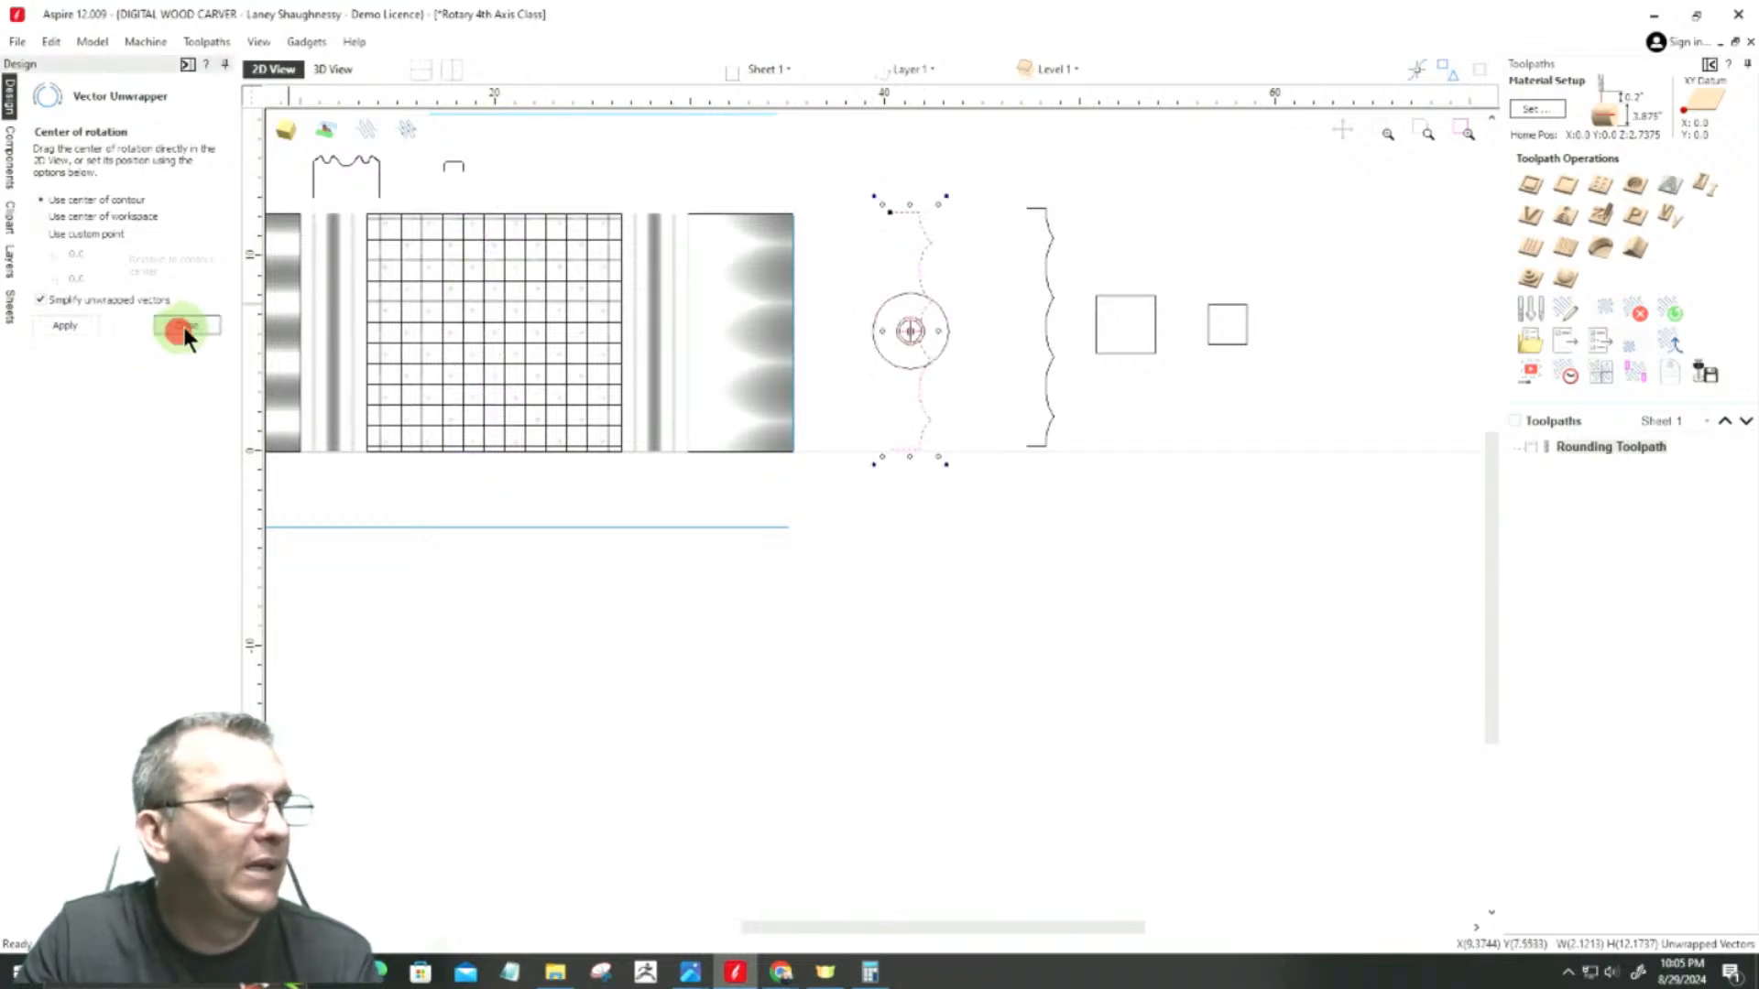
Step: Delete the old tapered end component while keeping its two horizontal edge lines
left_click(744, 358)
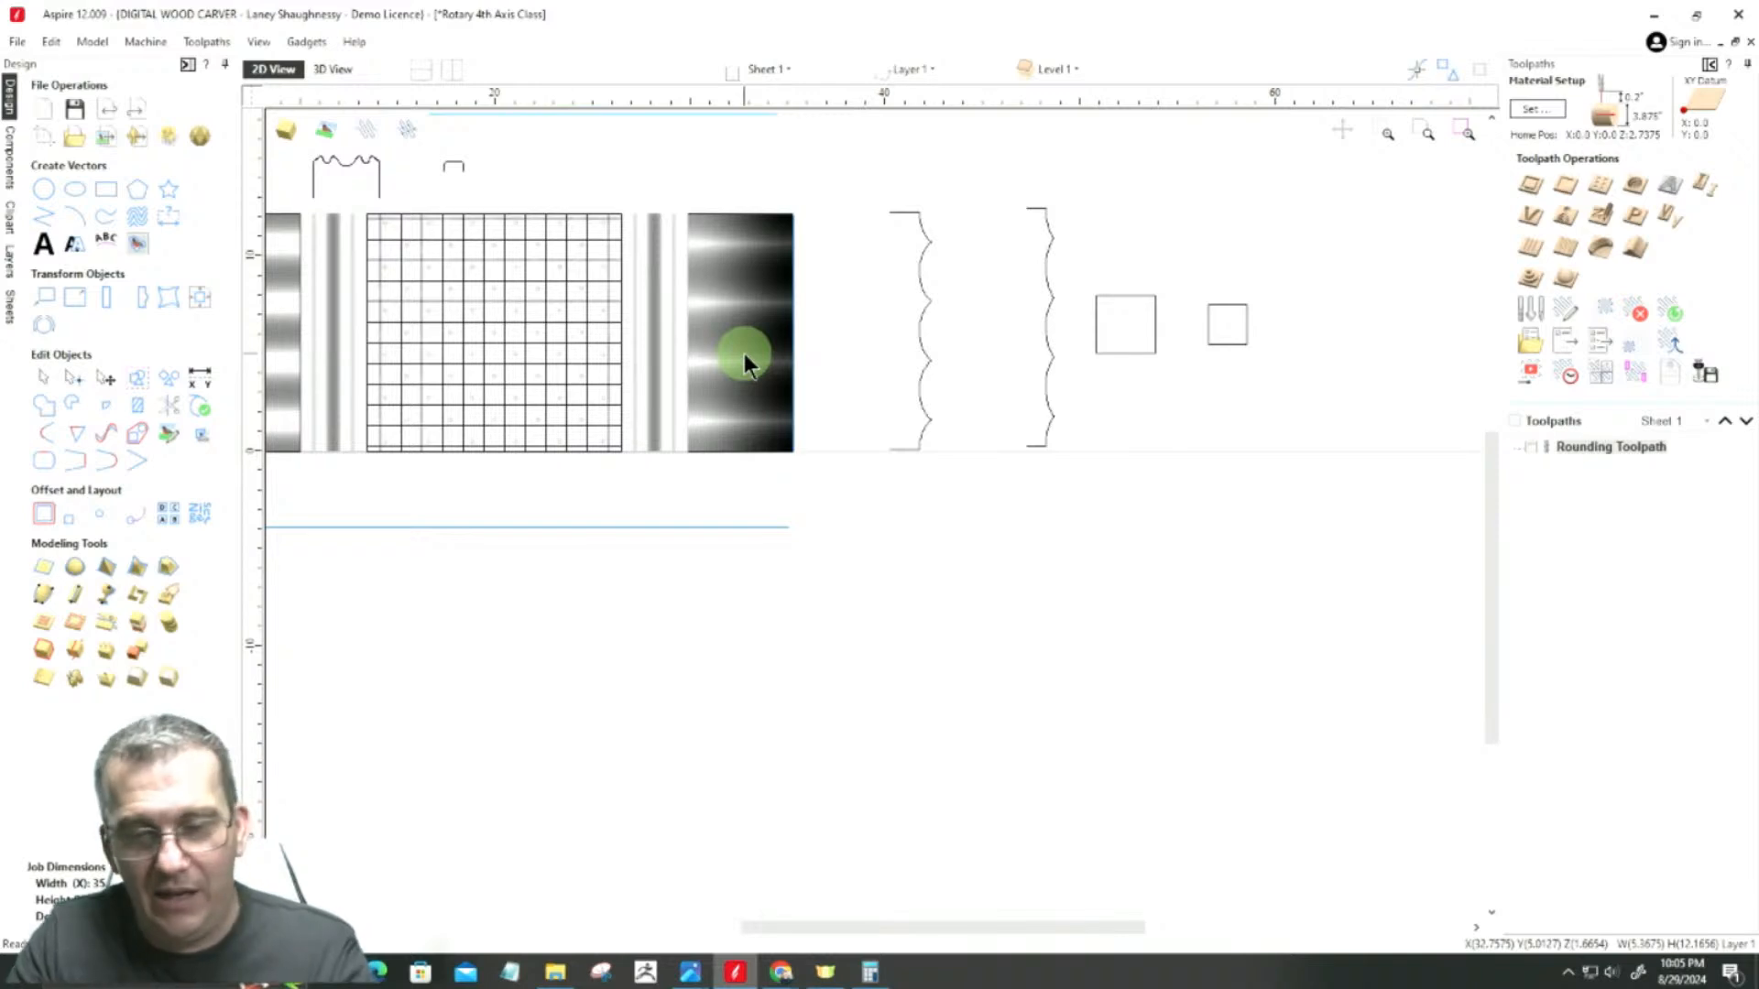
key("Delete")
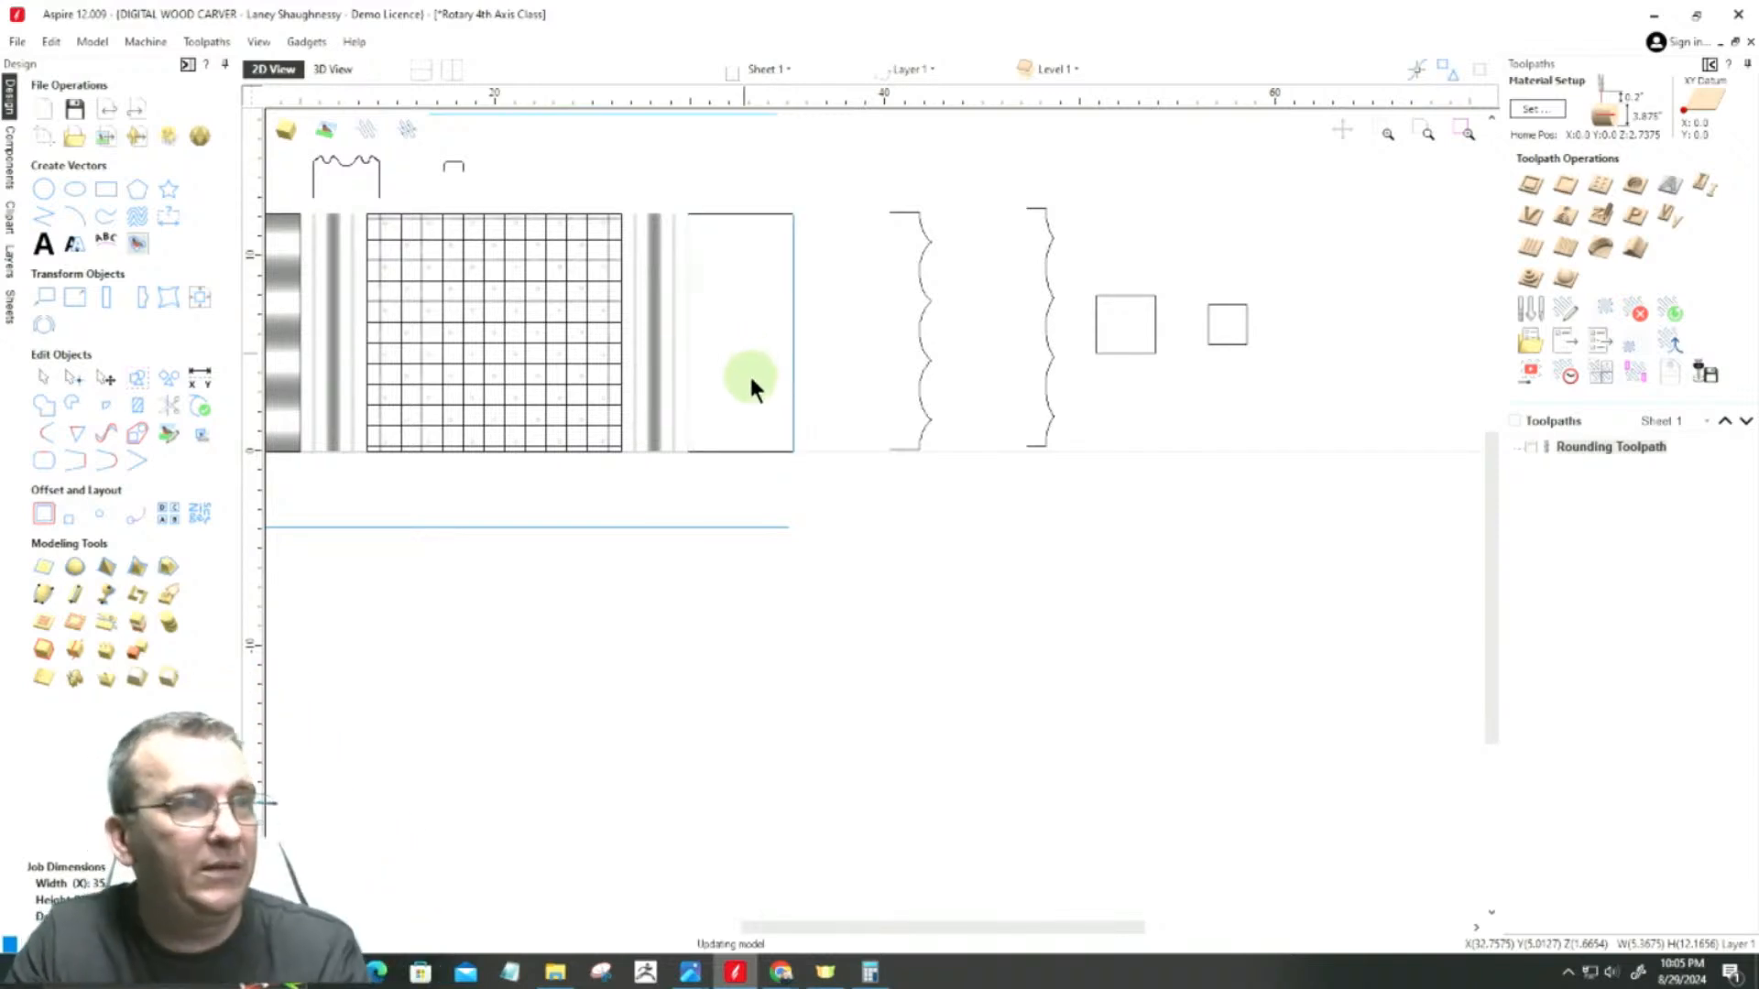
scroll(260, 255, "up", 1)
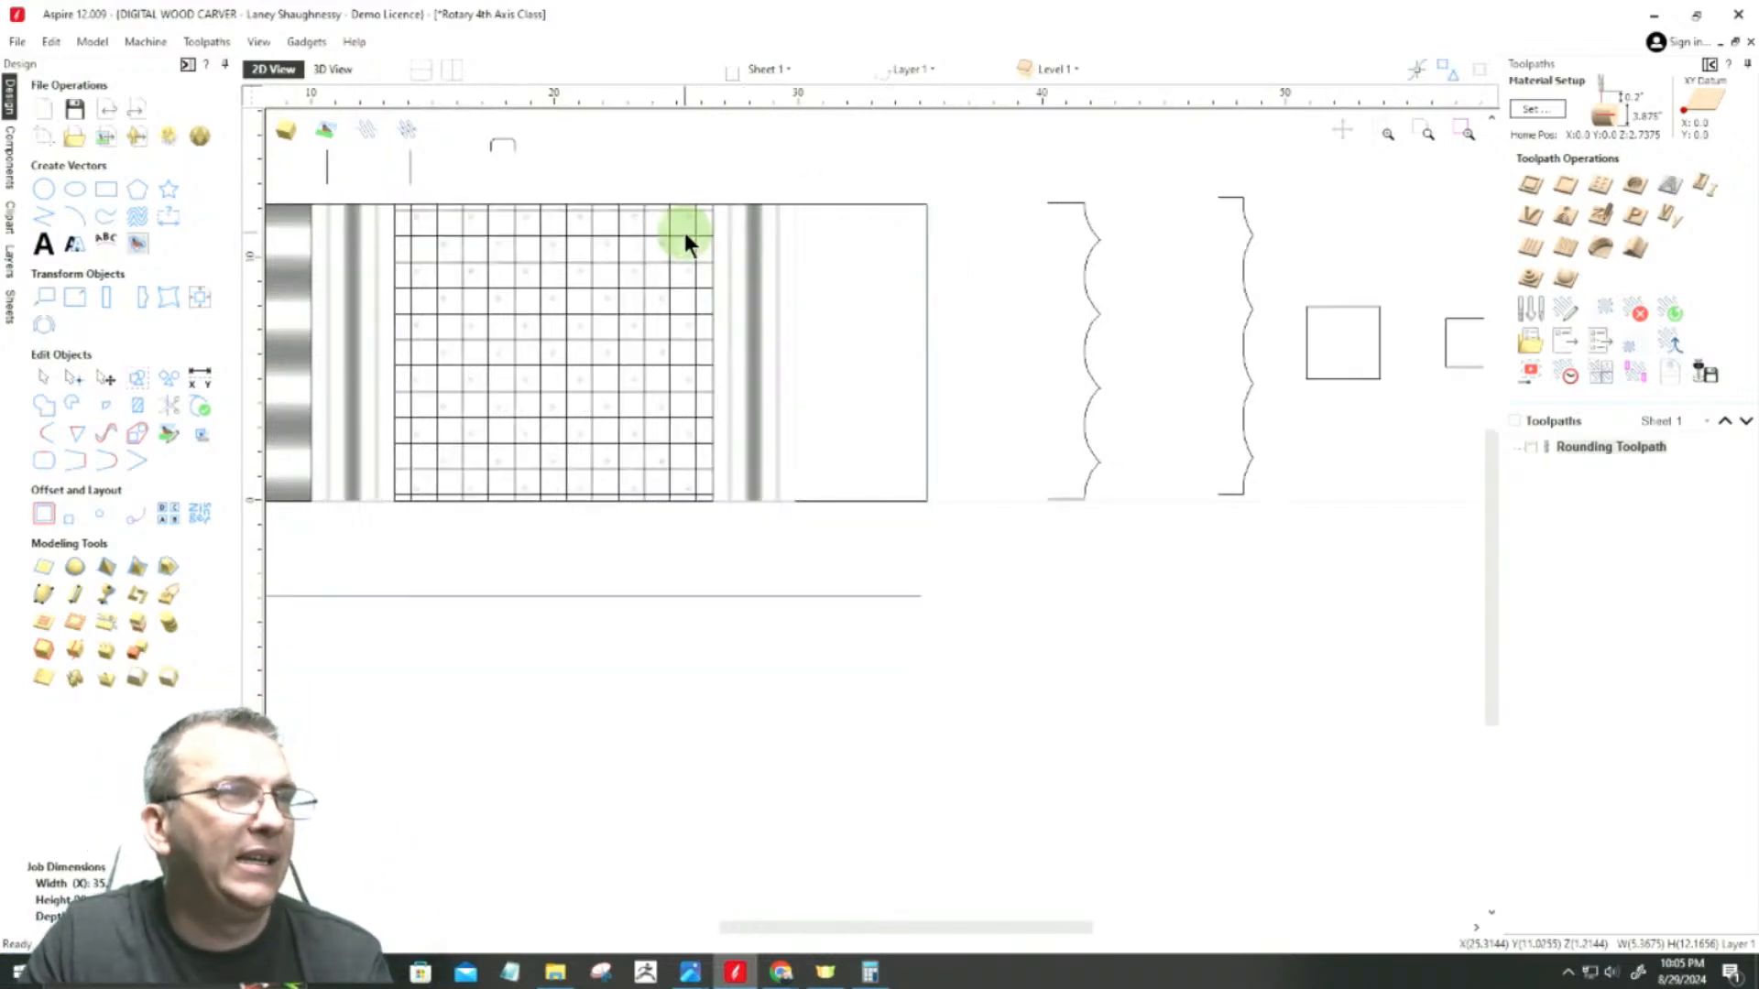
Step: Start a Two Rail Sweep with the upper and lower edge lines of the empty end section as drive rails
left_click(851, 205)
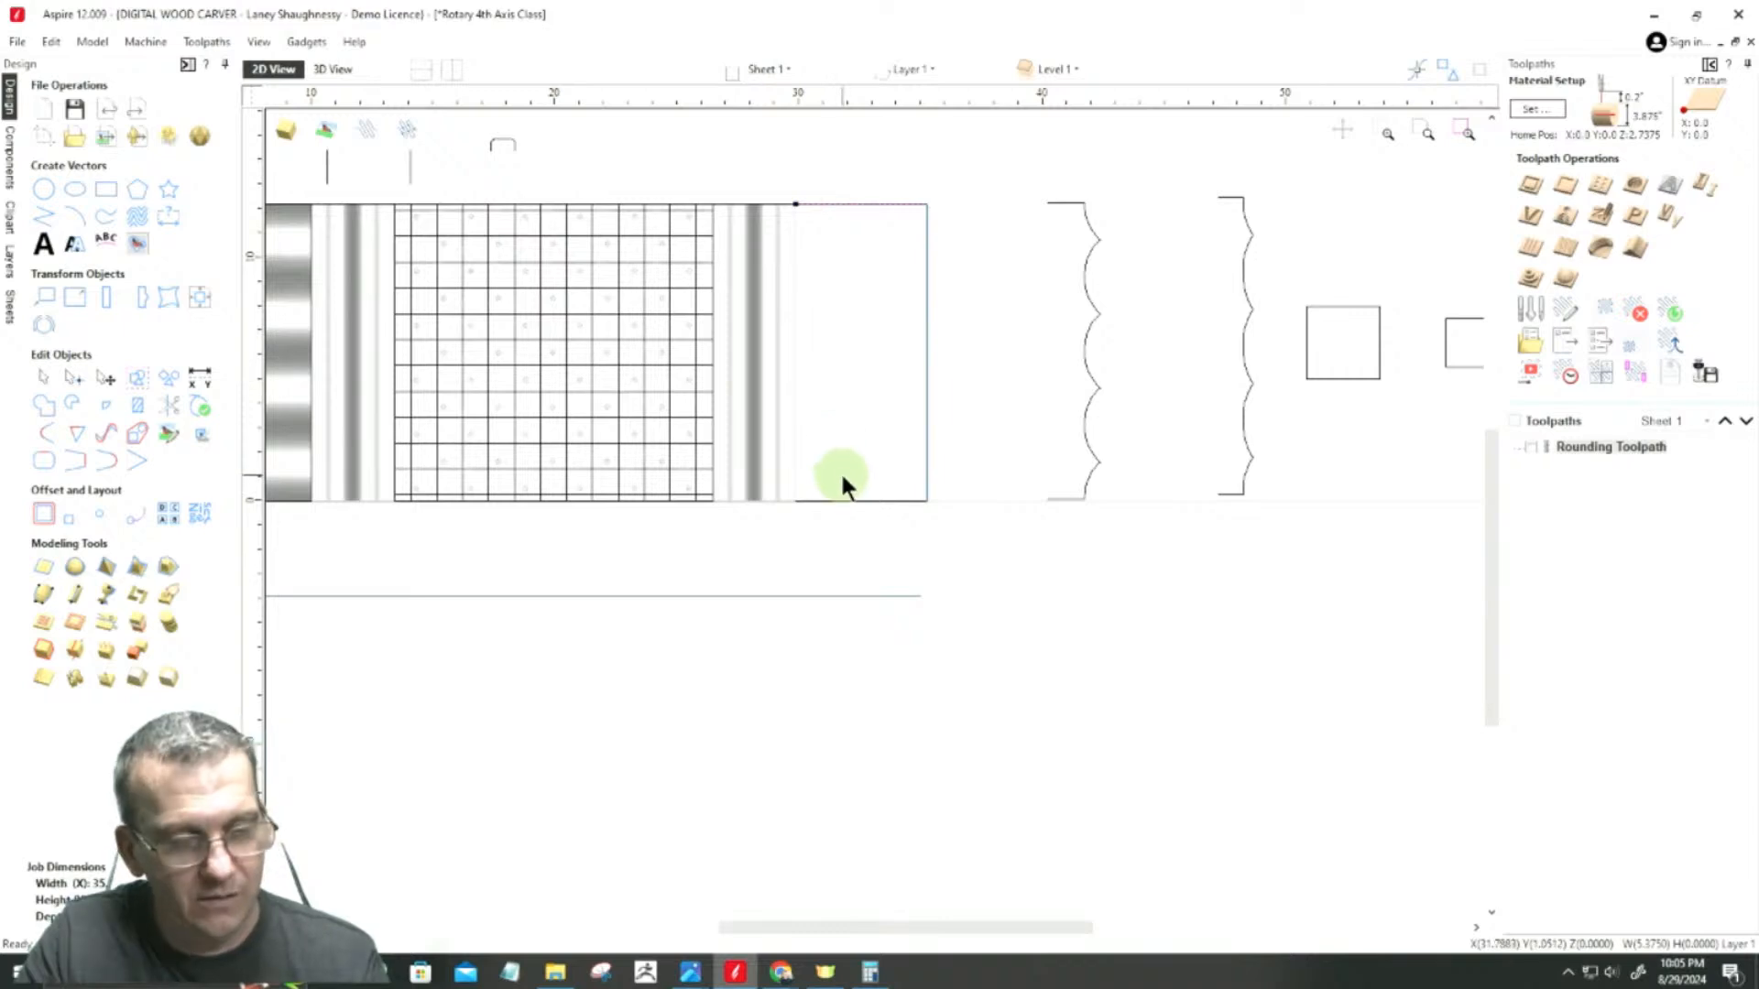
left_click(841, 500, "shift")
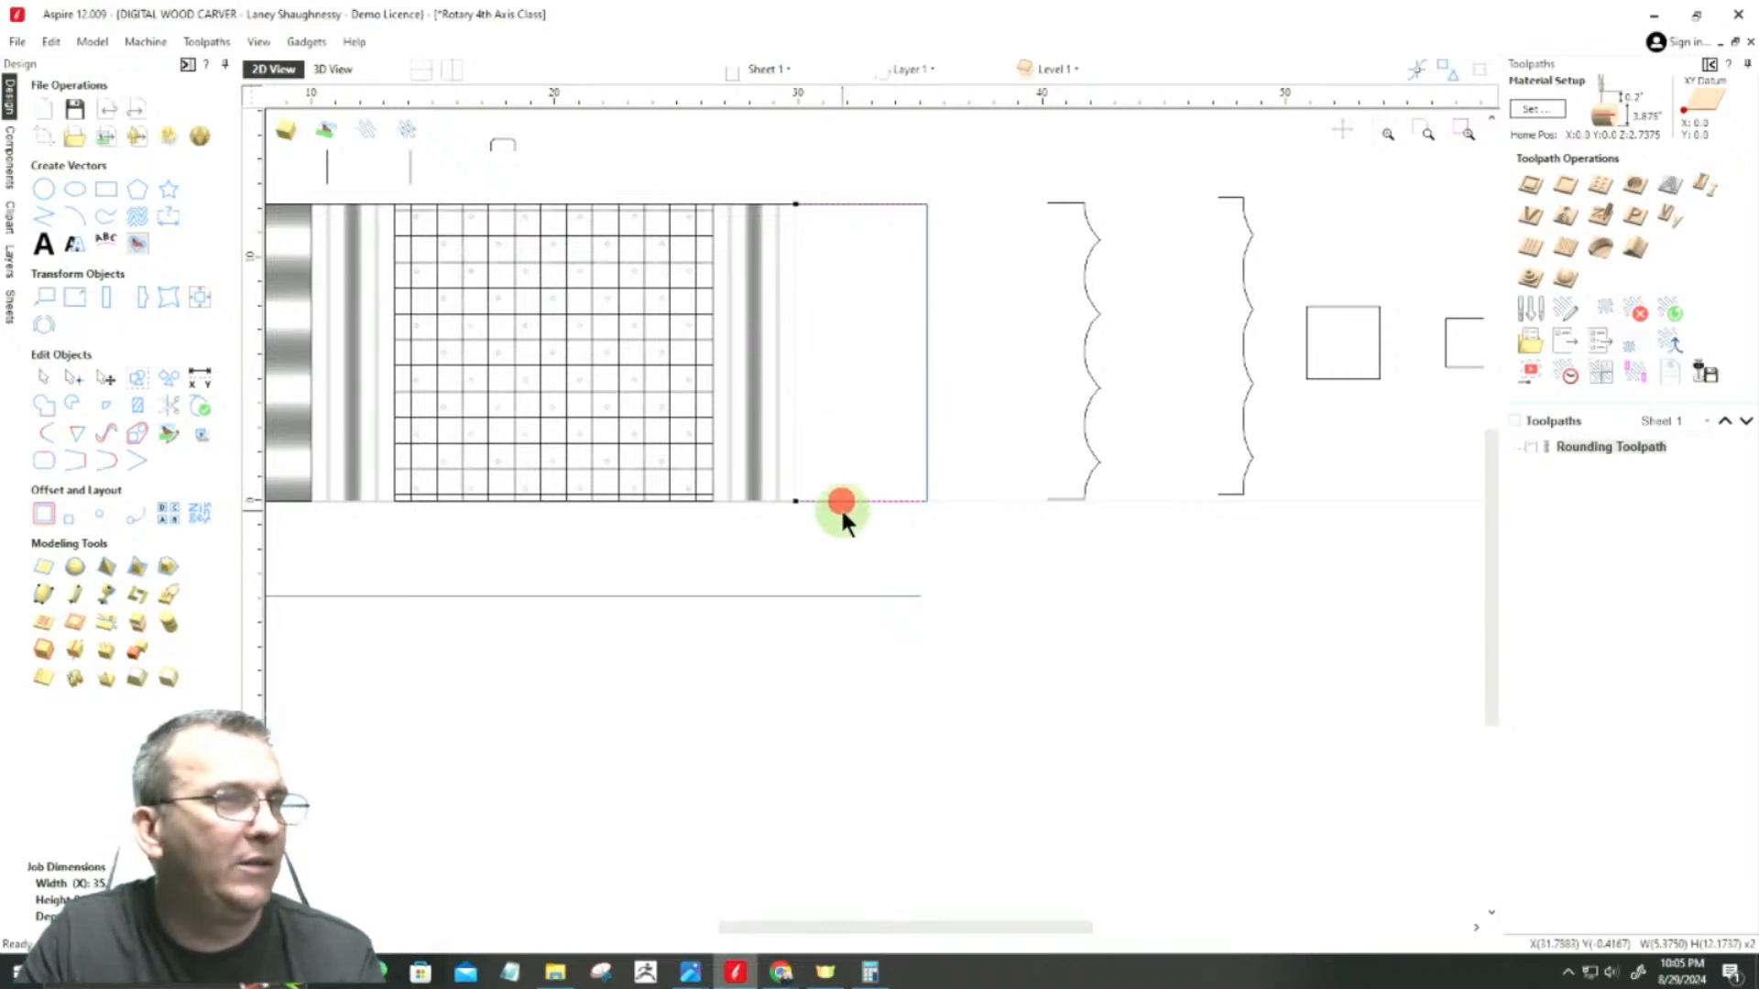
left_click(43, 593)
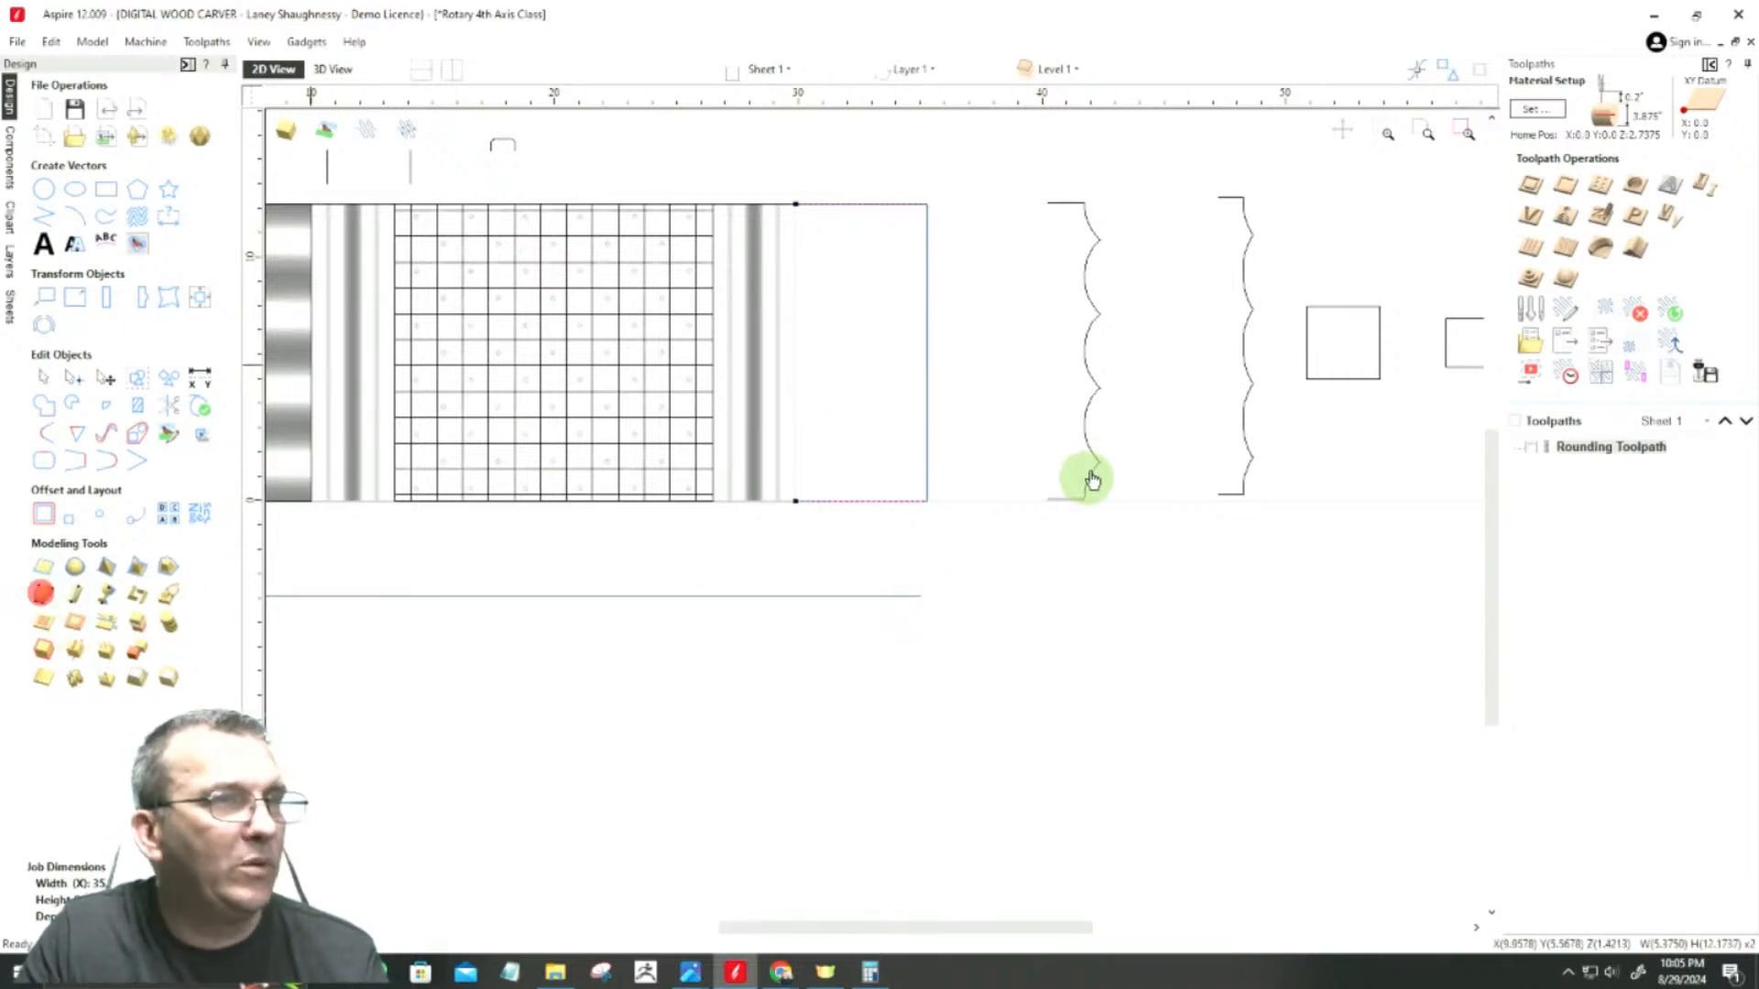
right_click(1068, 273)
left_click(1055, 200)
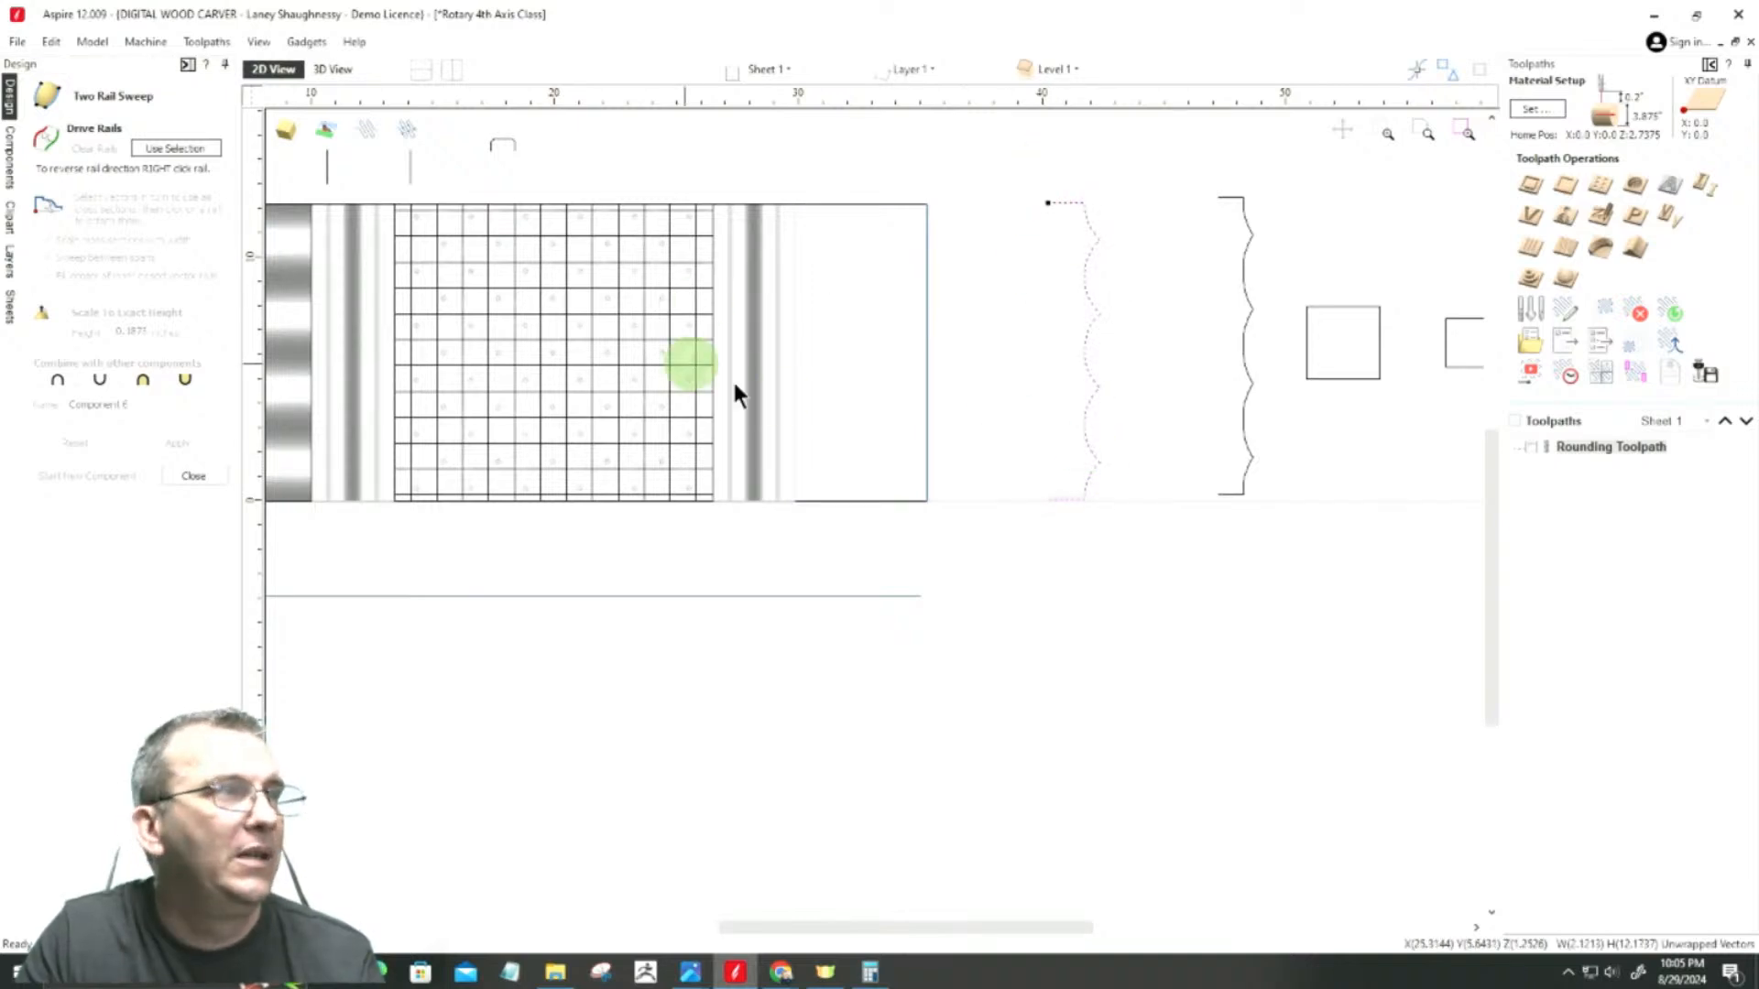
left_click(861, 203)
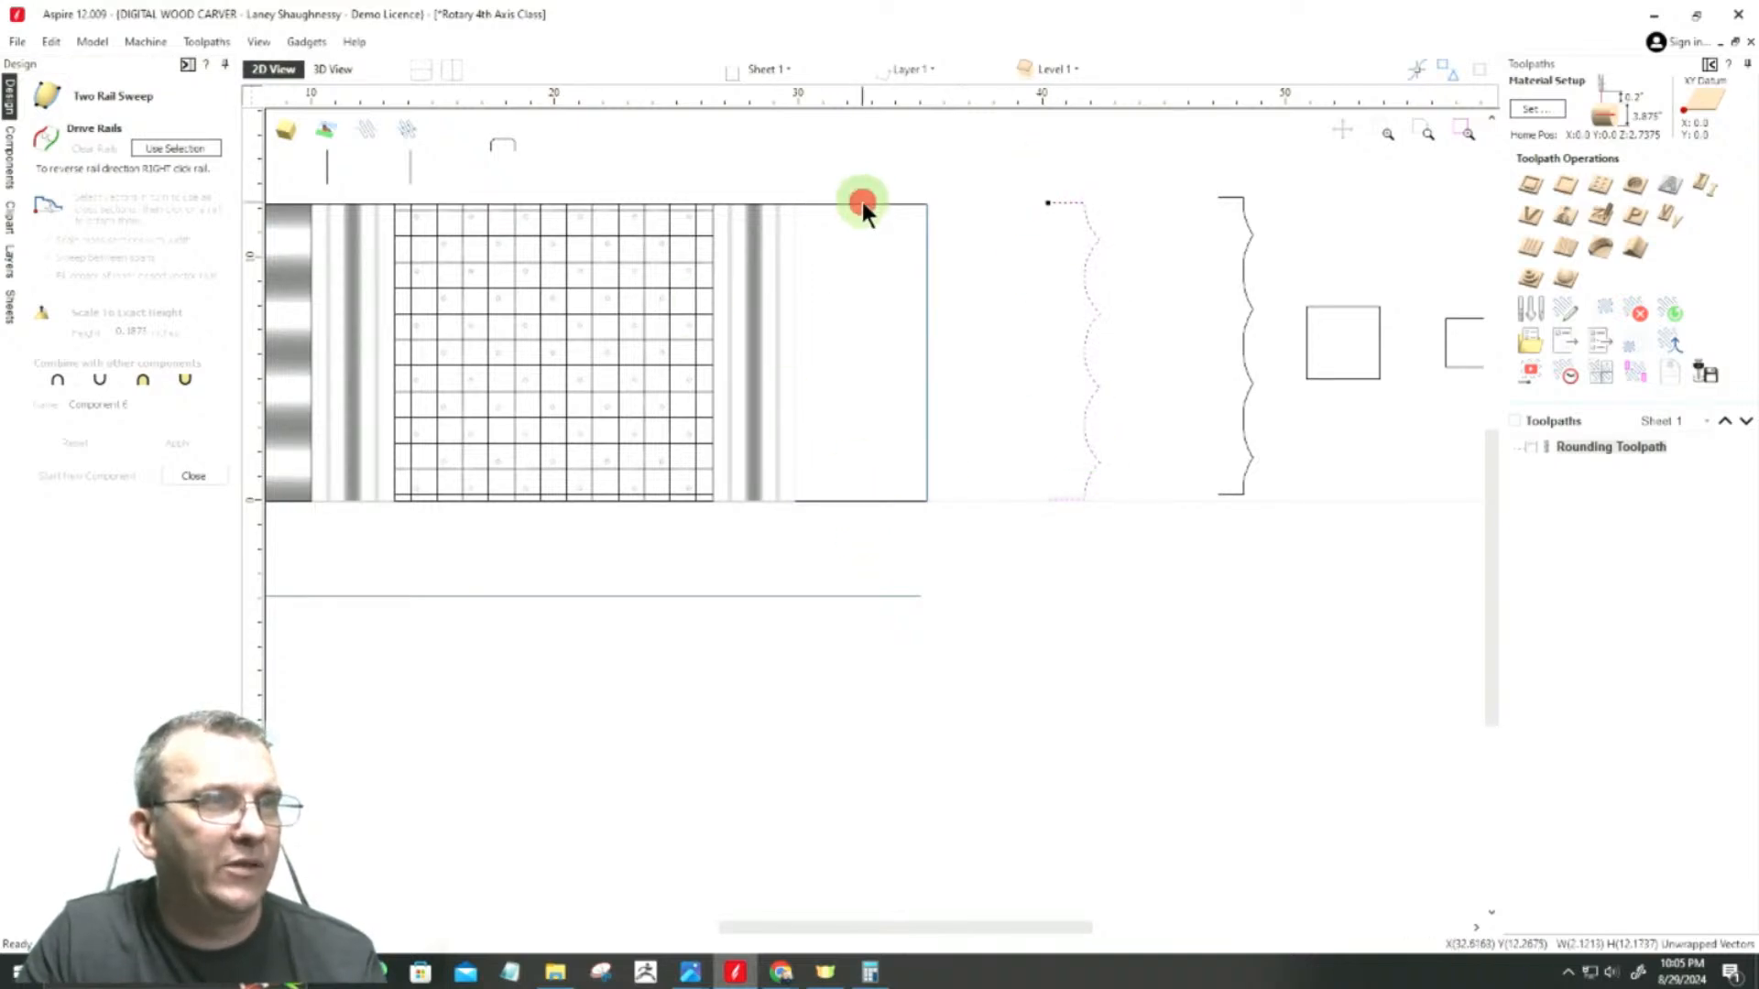
left_click(845, 500, "shift")
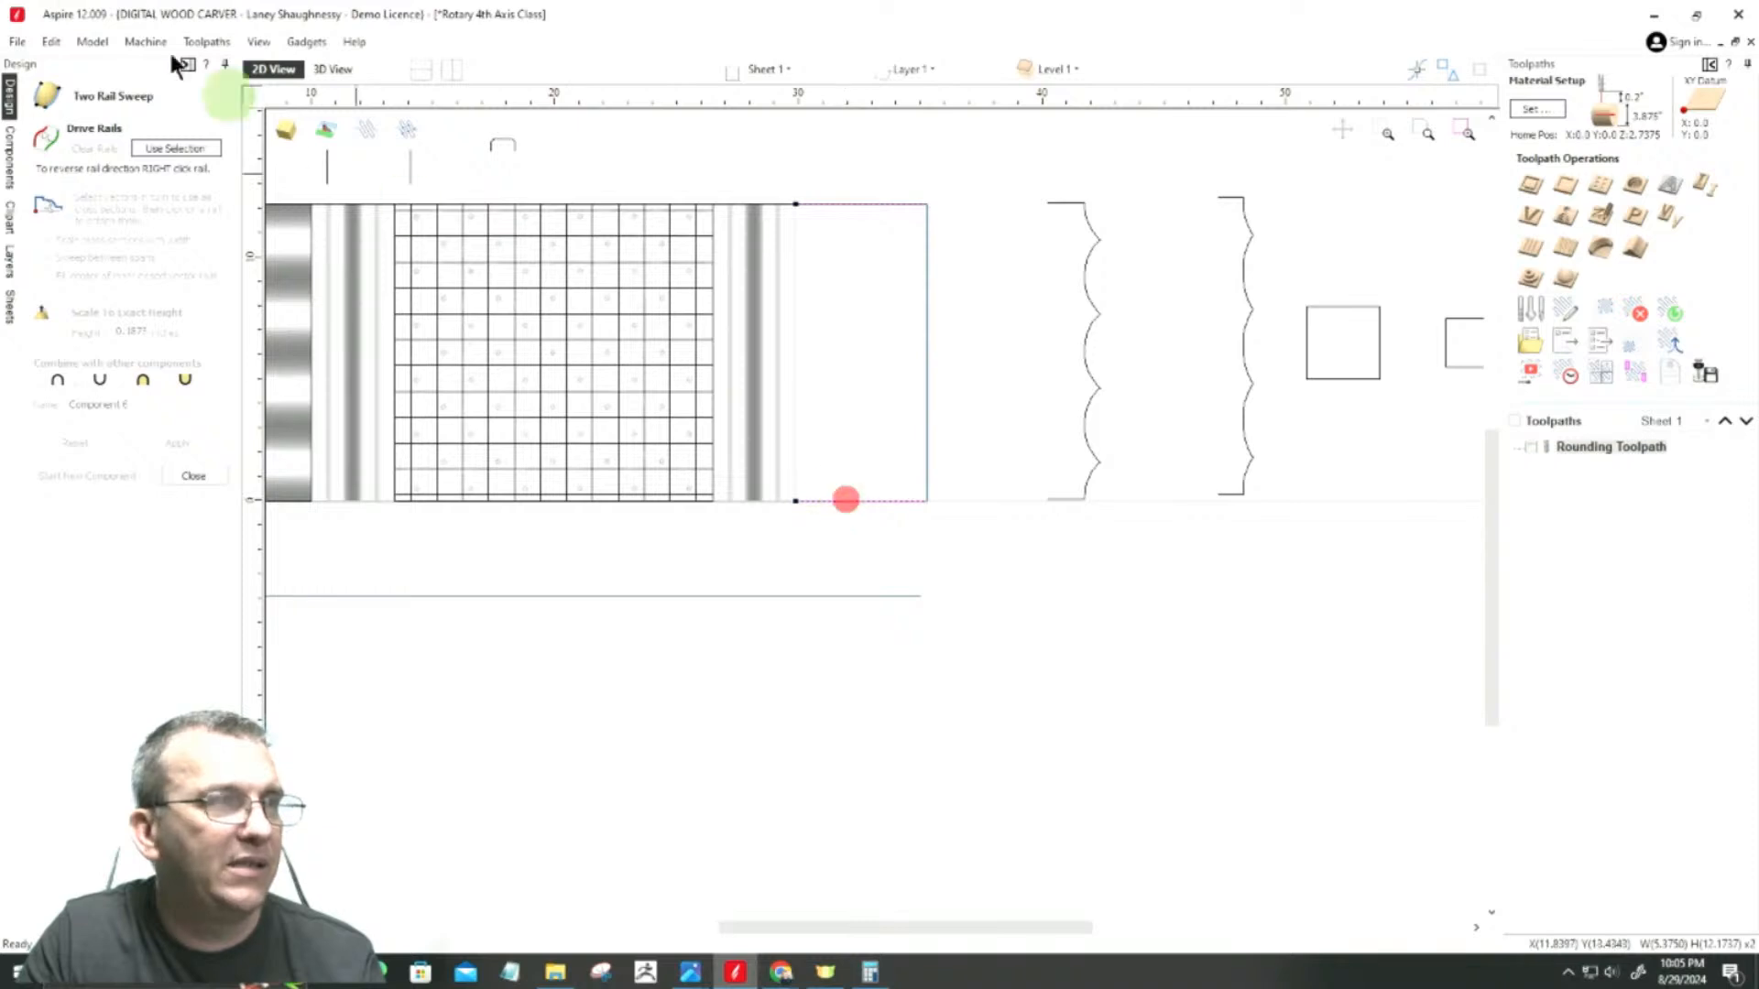
left_click(163, 147)
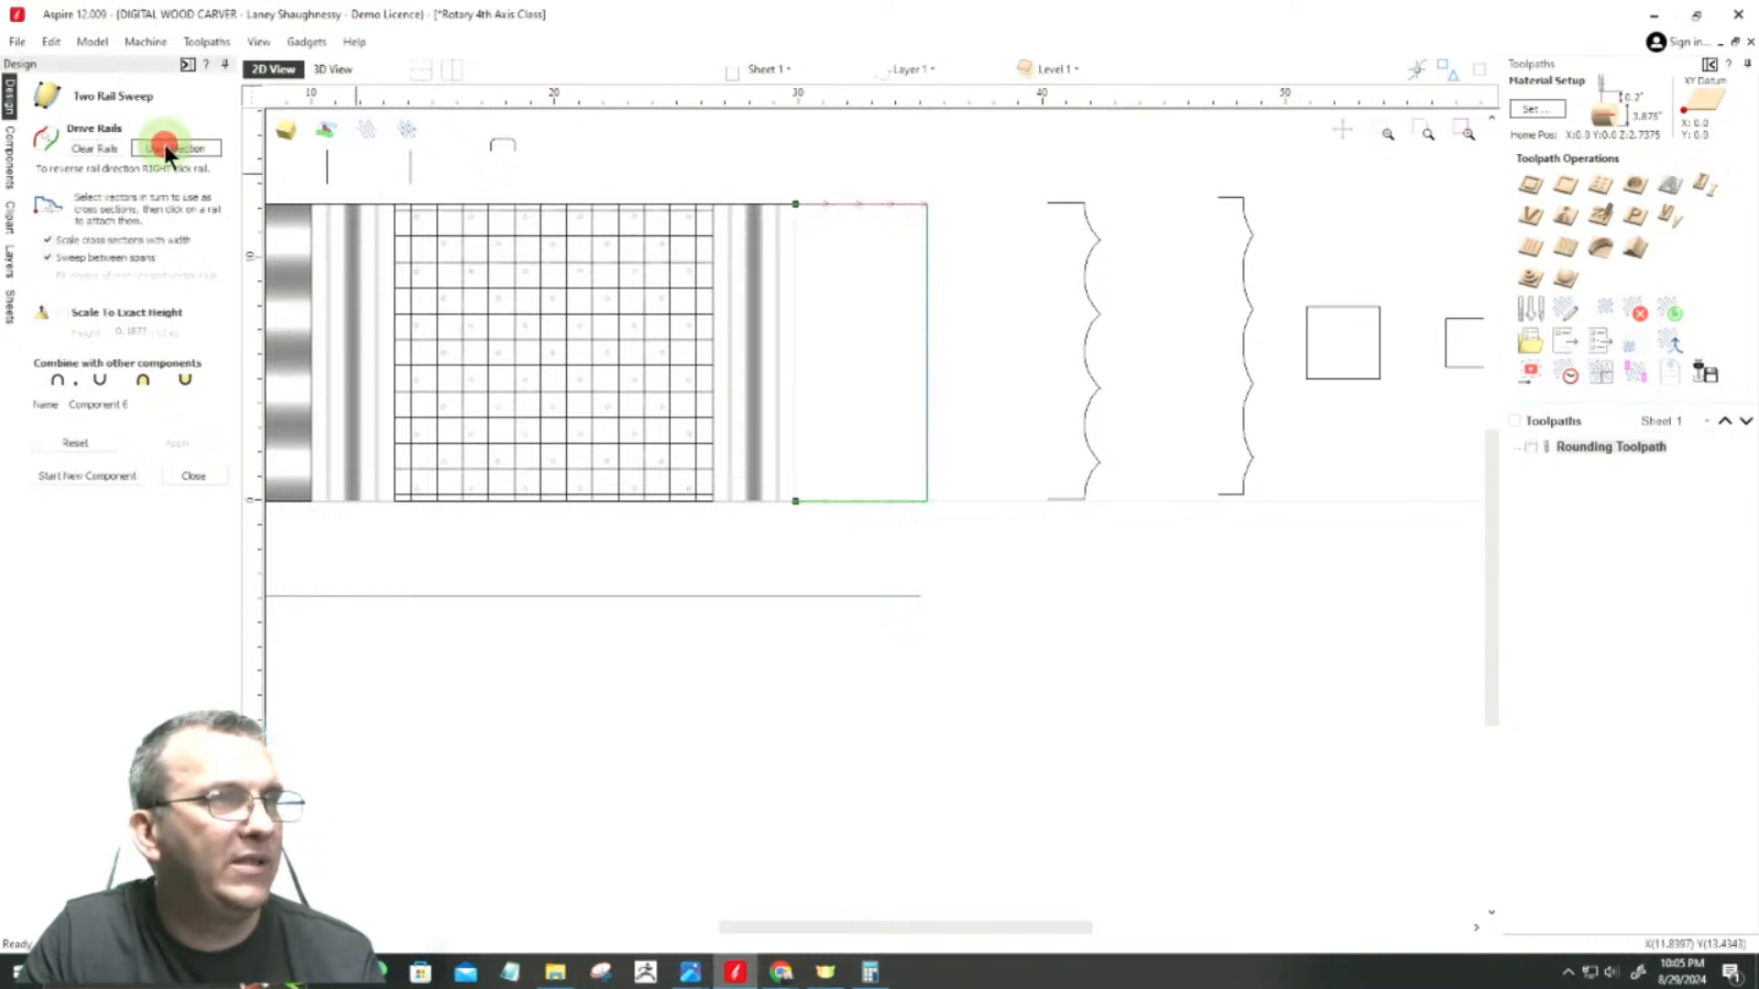
Step: Attach the scalloped profile from the 3-inch square to the rail start beside the beaded section
left_click(1081, 204)
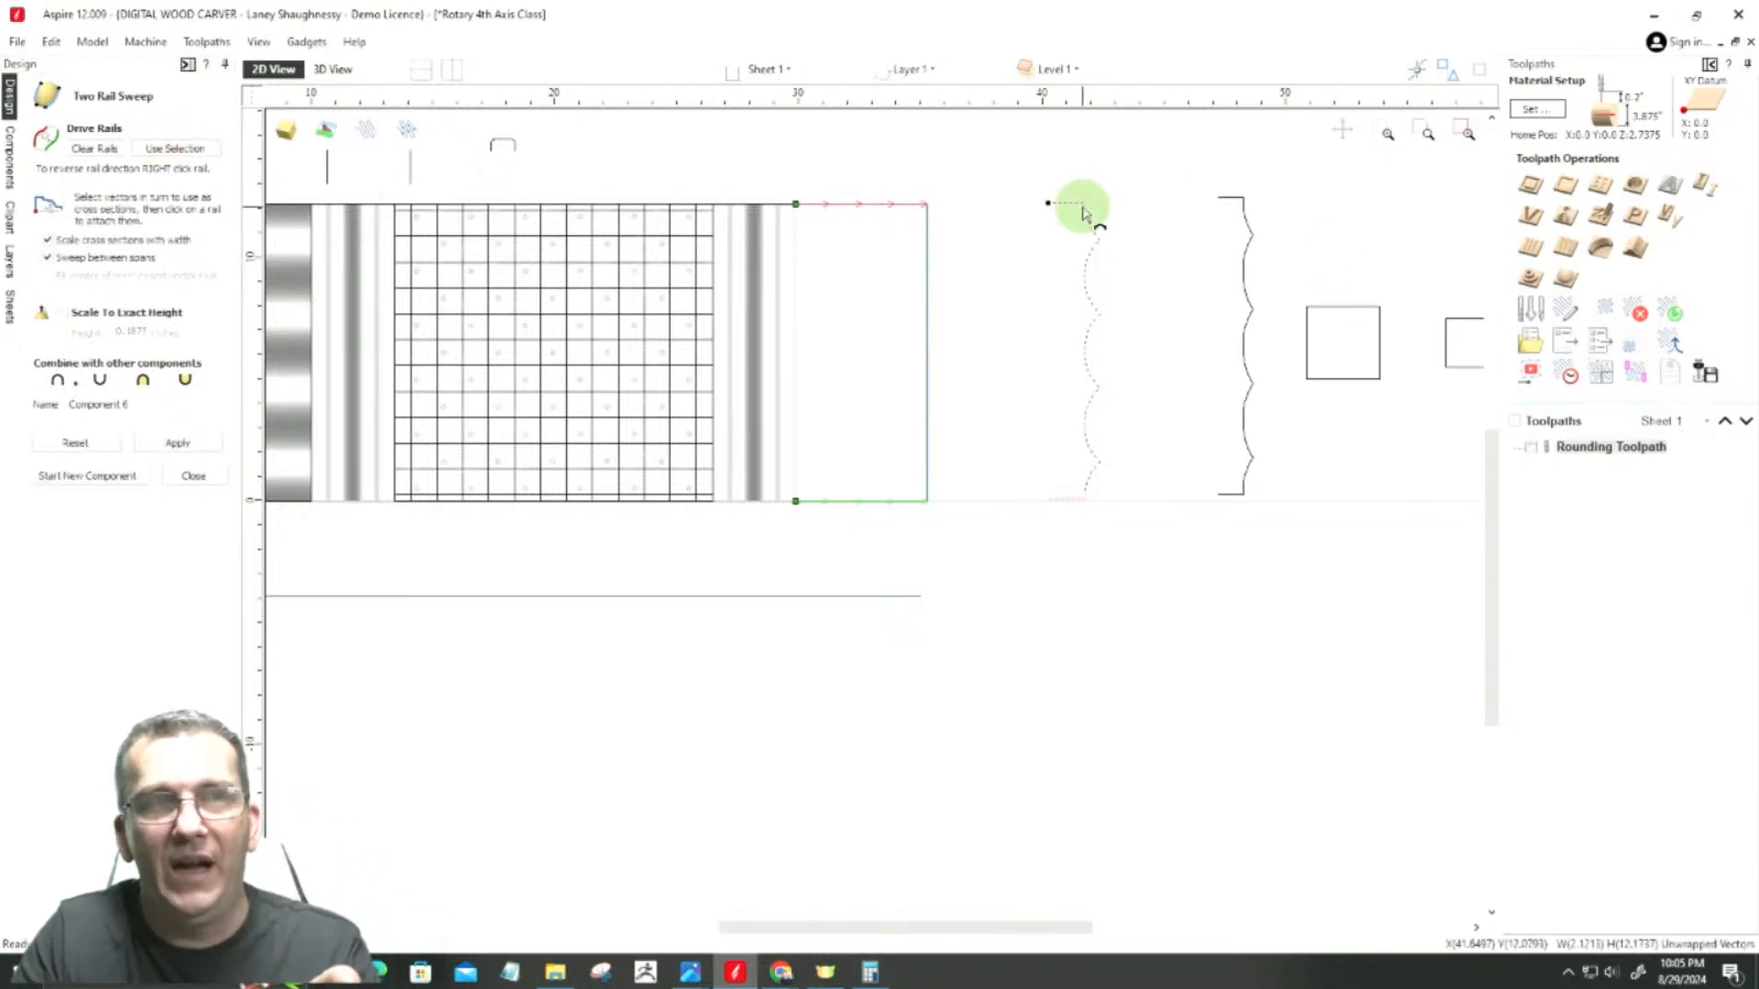
scroll(760, 197, "up", 3)
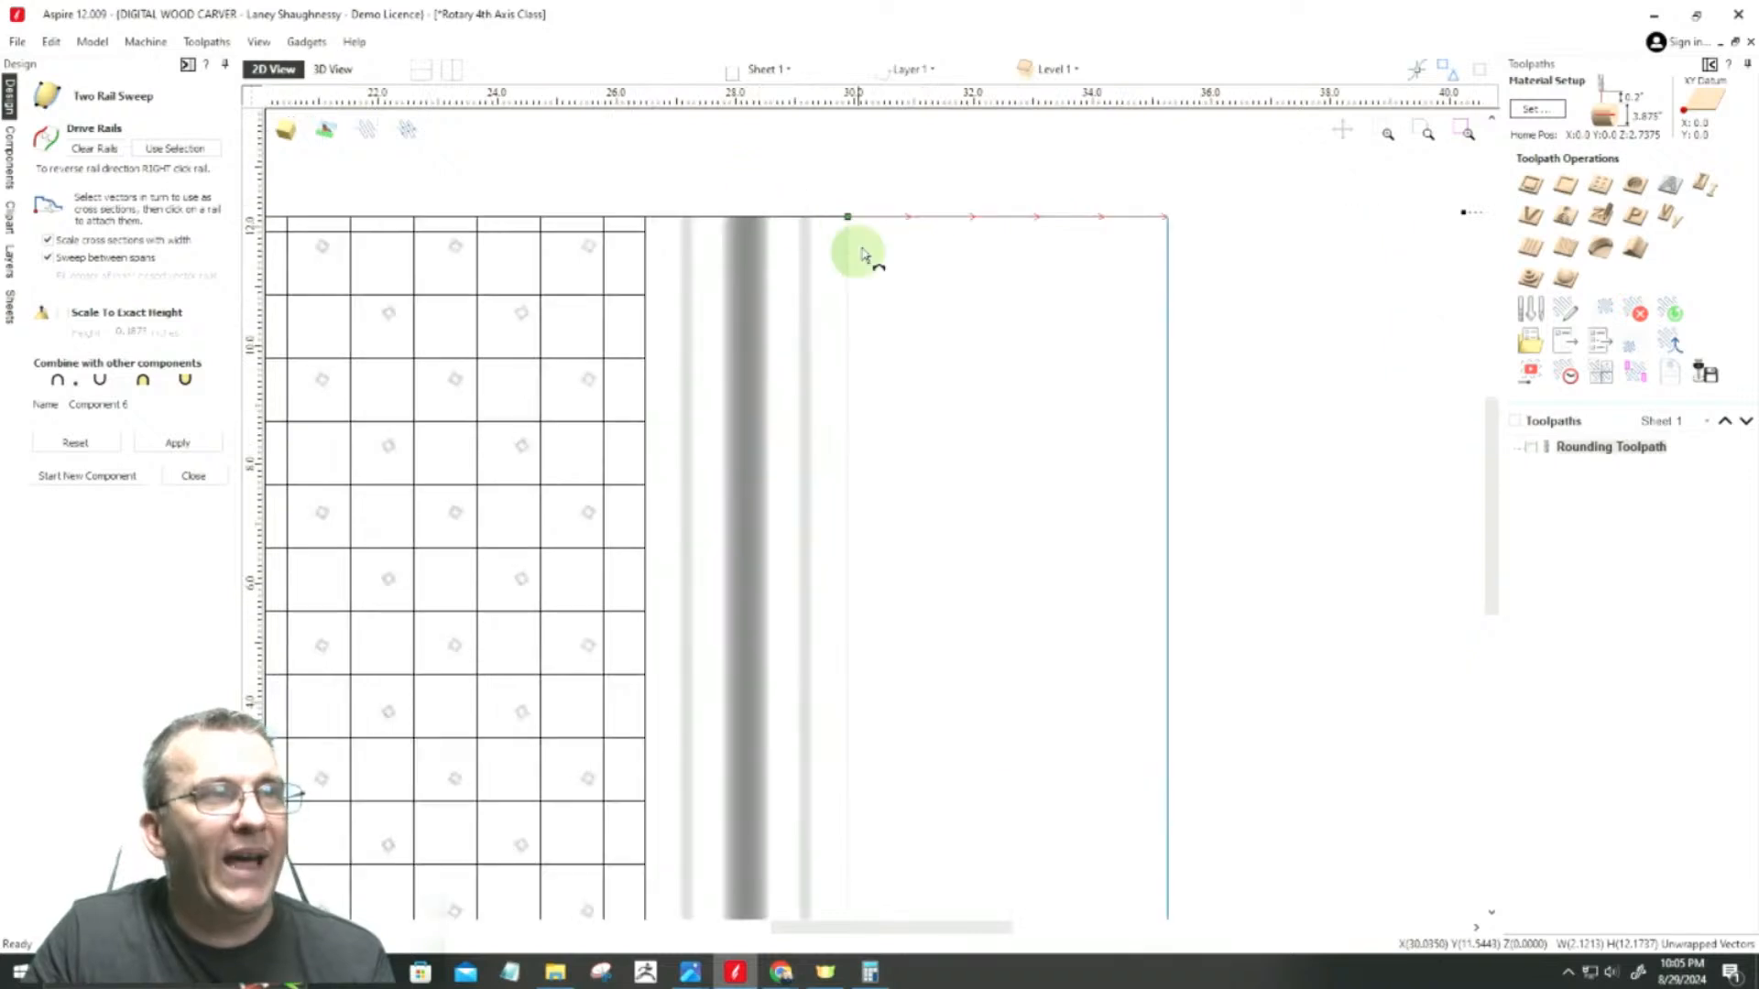
left_click(848, 220)
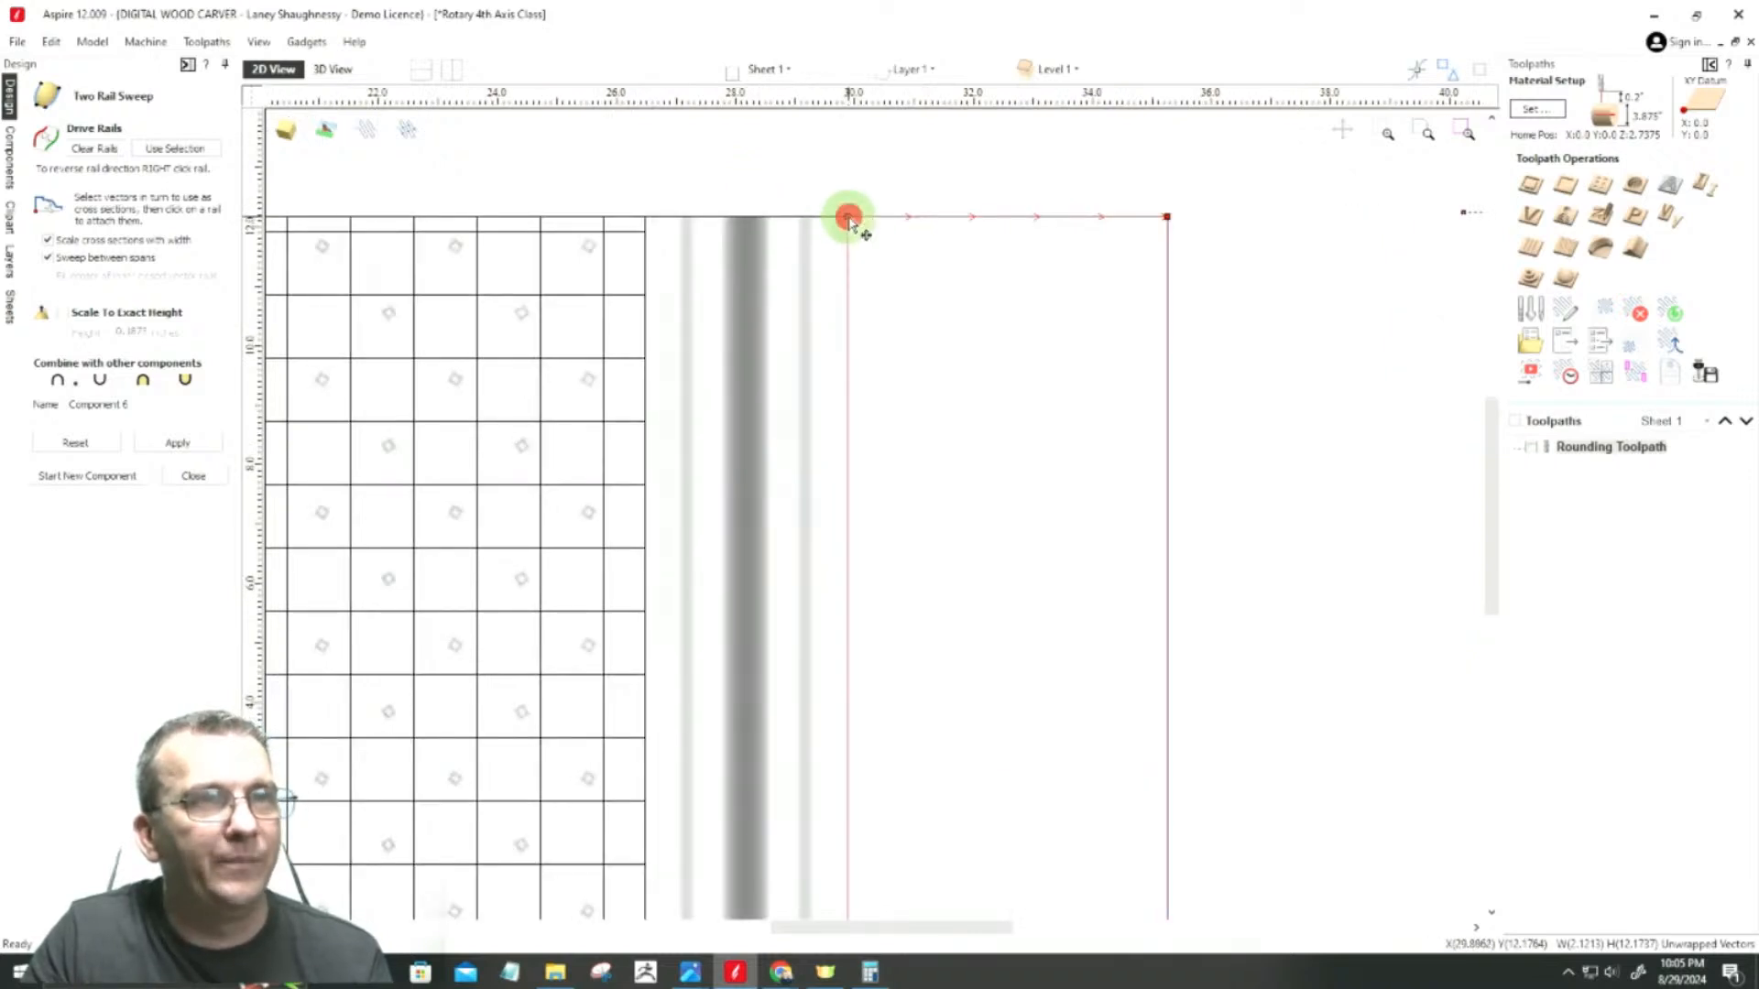
Step: Attach the shallower scalloped profile to the outer end of the rails as the second cross section
scroll(844, 223, "down", 2)
scroll(1169, 217, "down", 1)
scroll(1141, 227, "up", 2)
scroll(1112, 235, "down", 3)
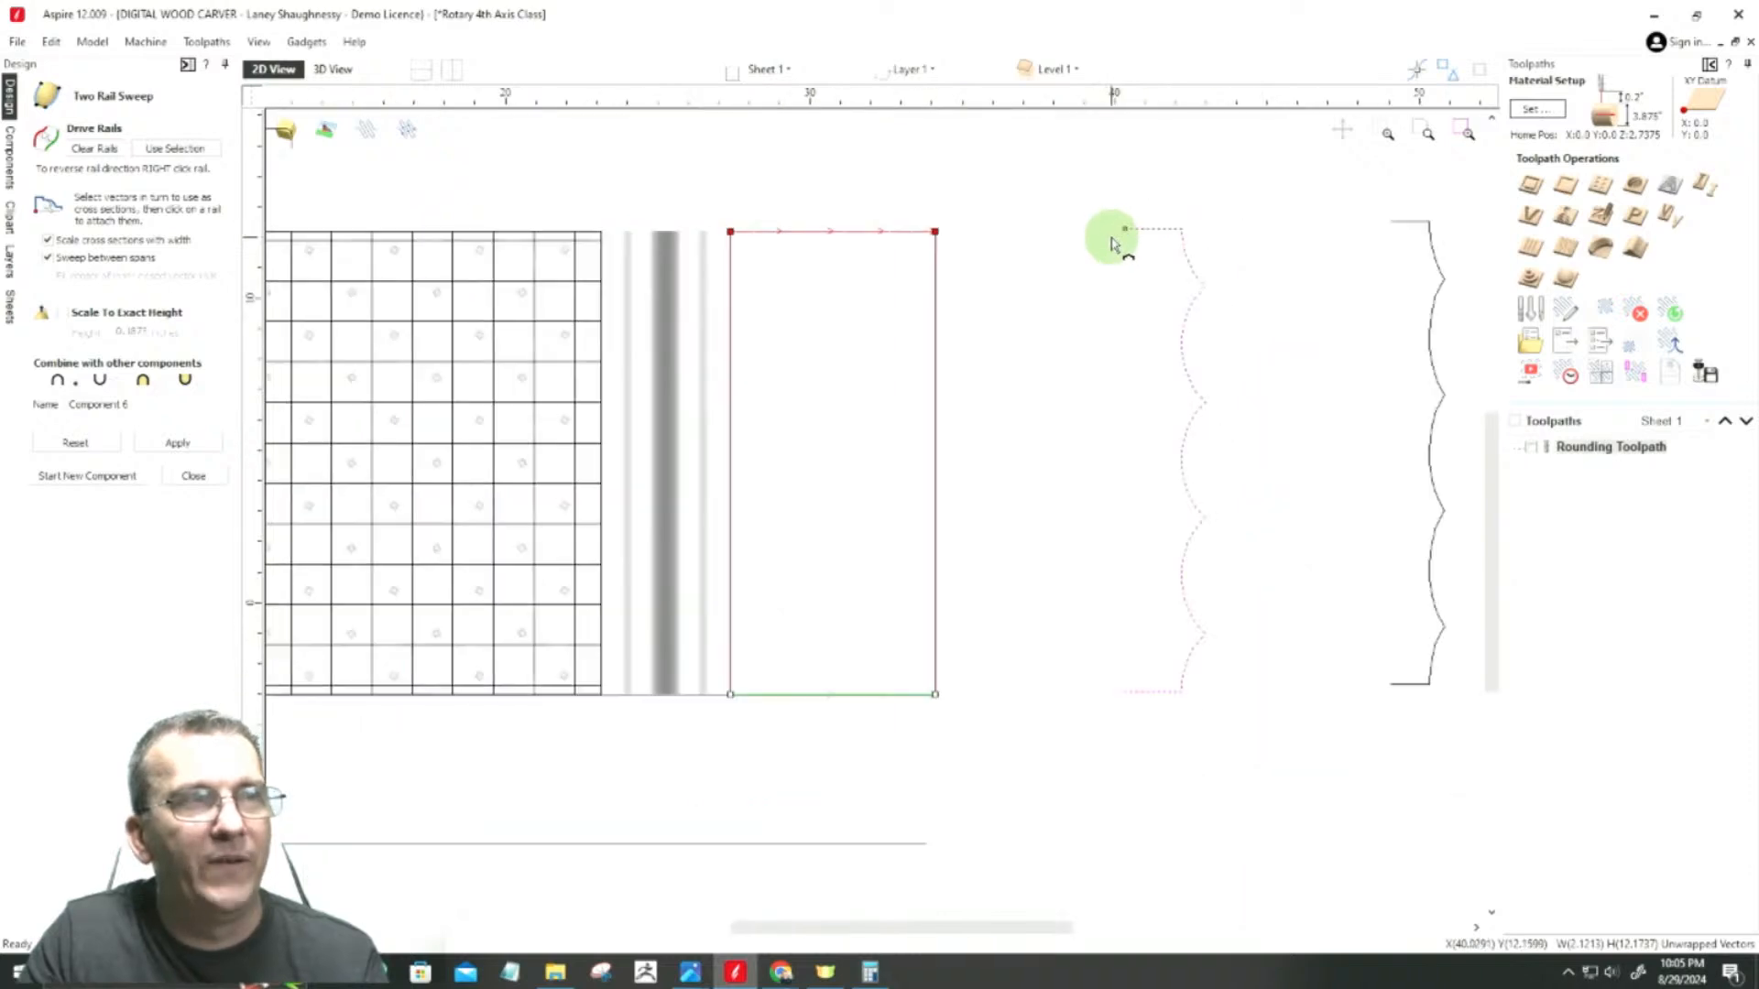
scroll(996, 256, "down", 1)
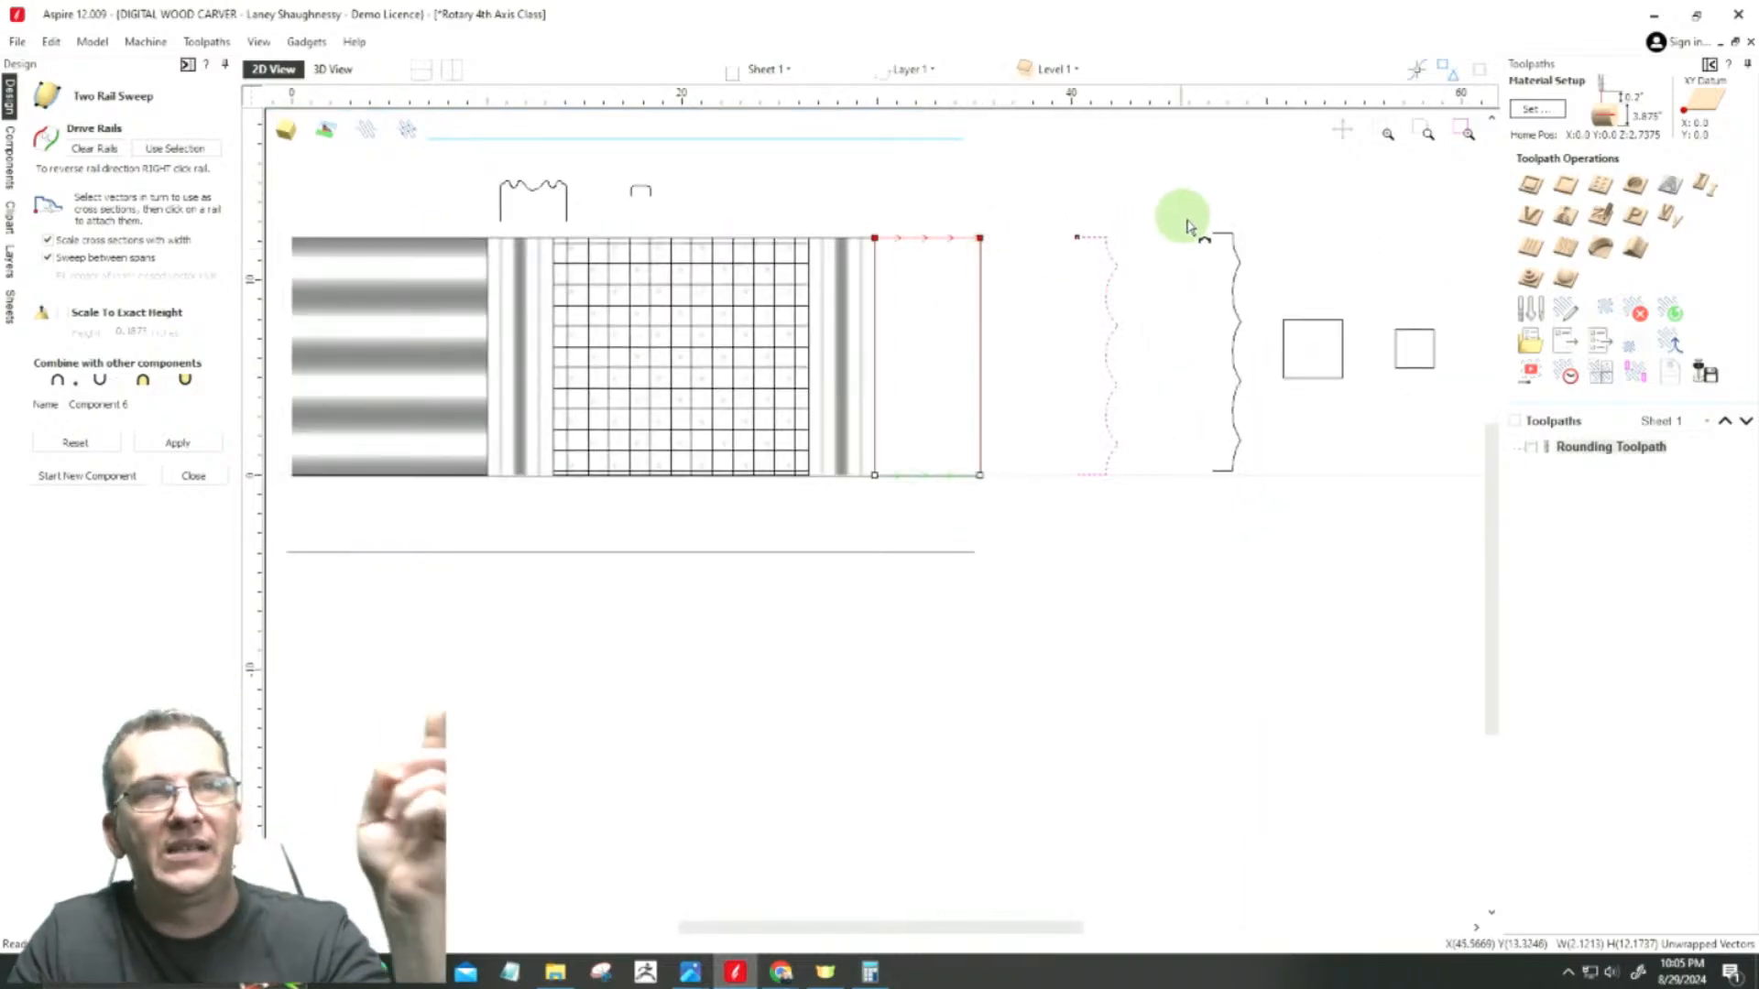
left_click(1221, 238)
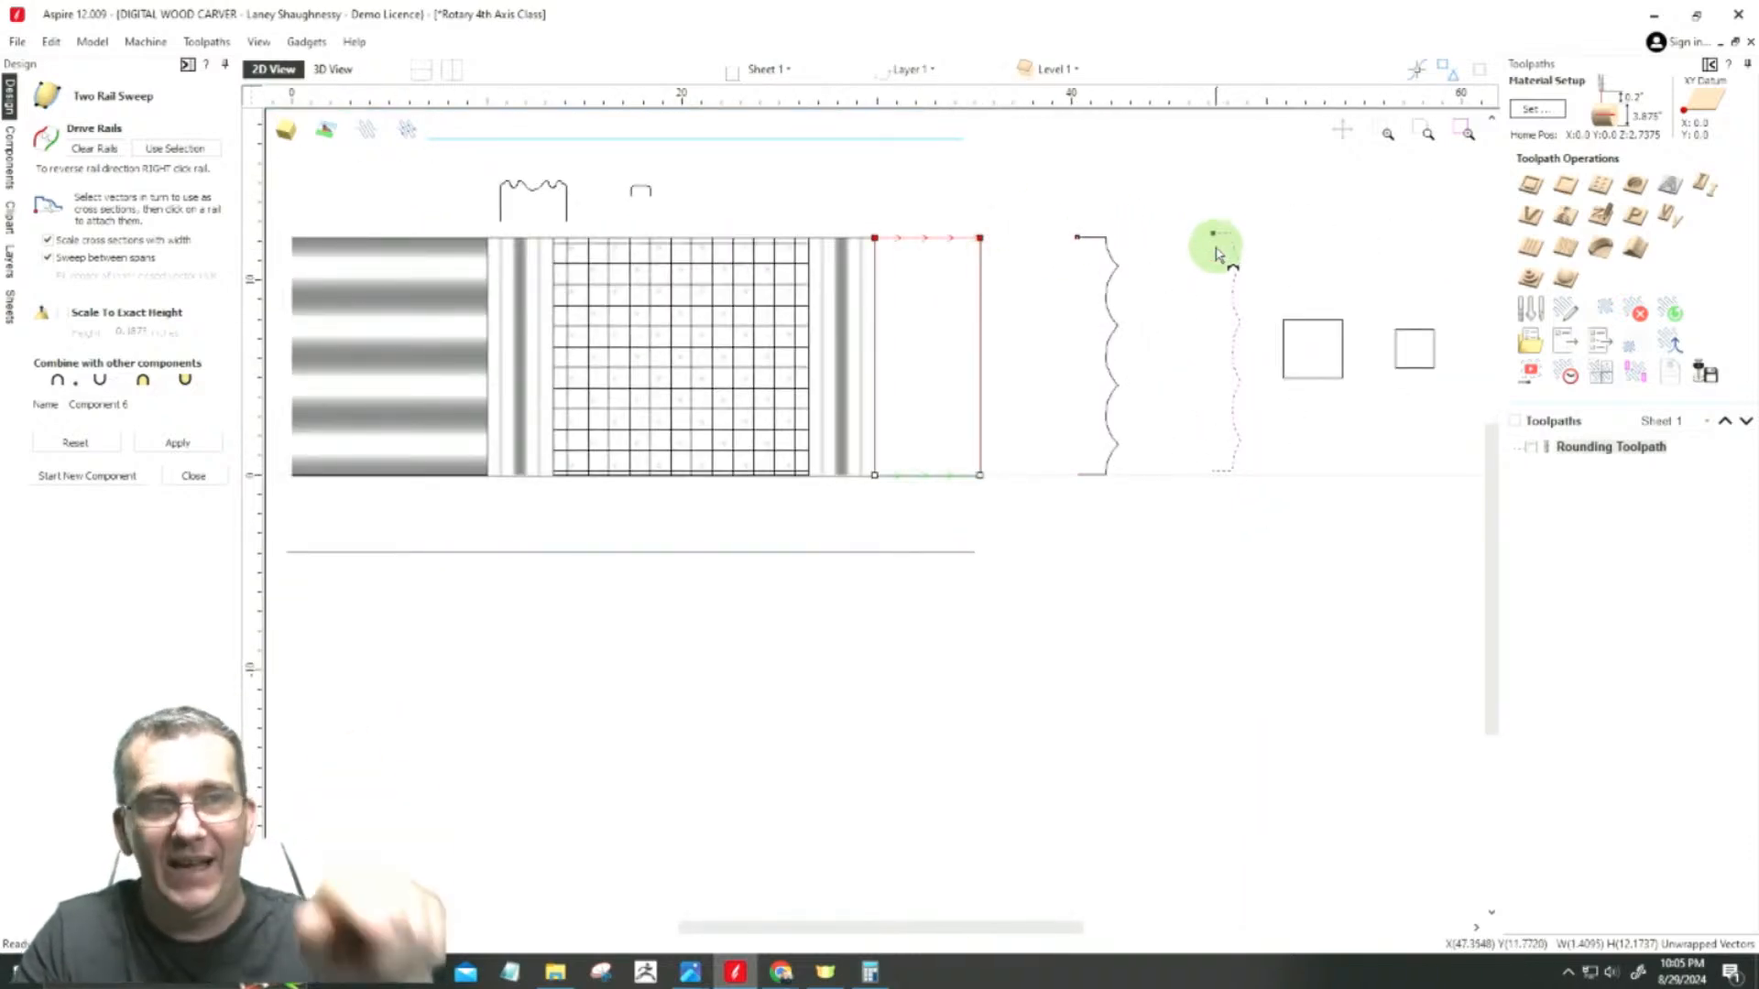
scroll(1005, 220, "up", 2)
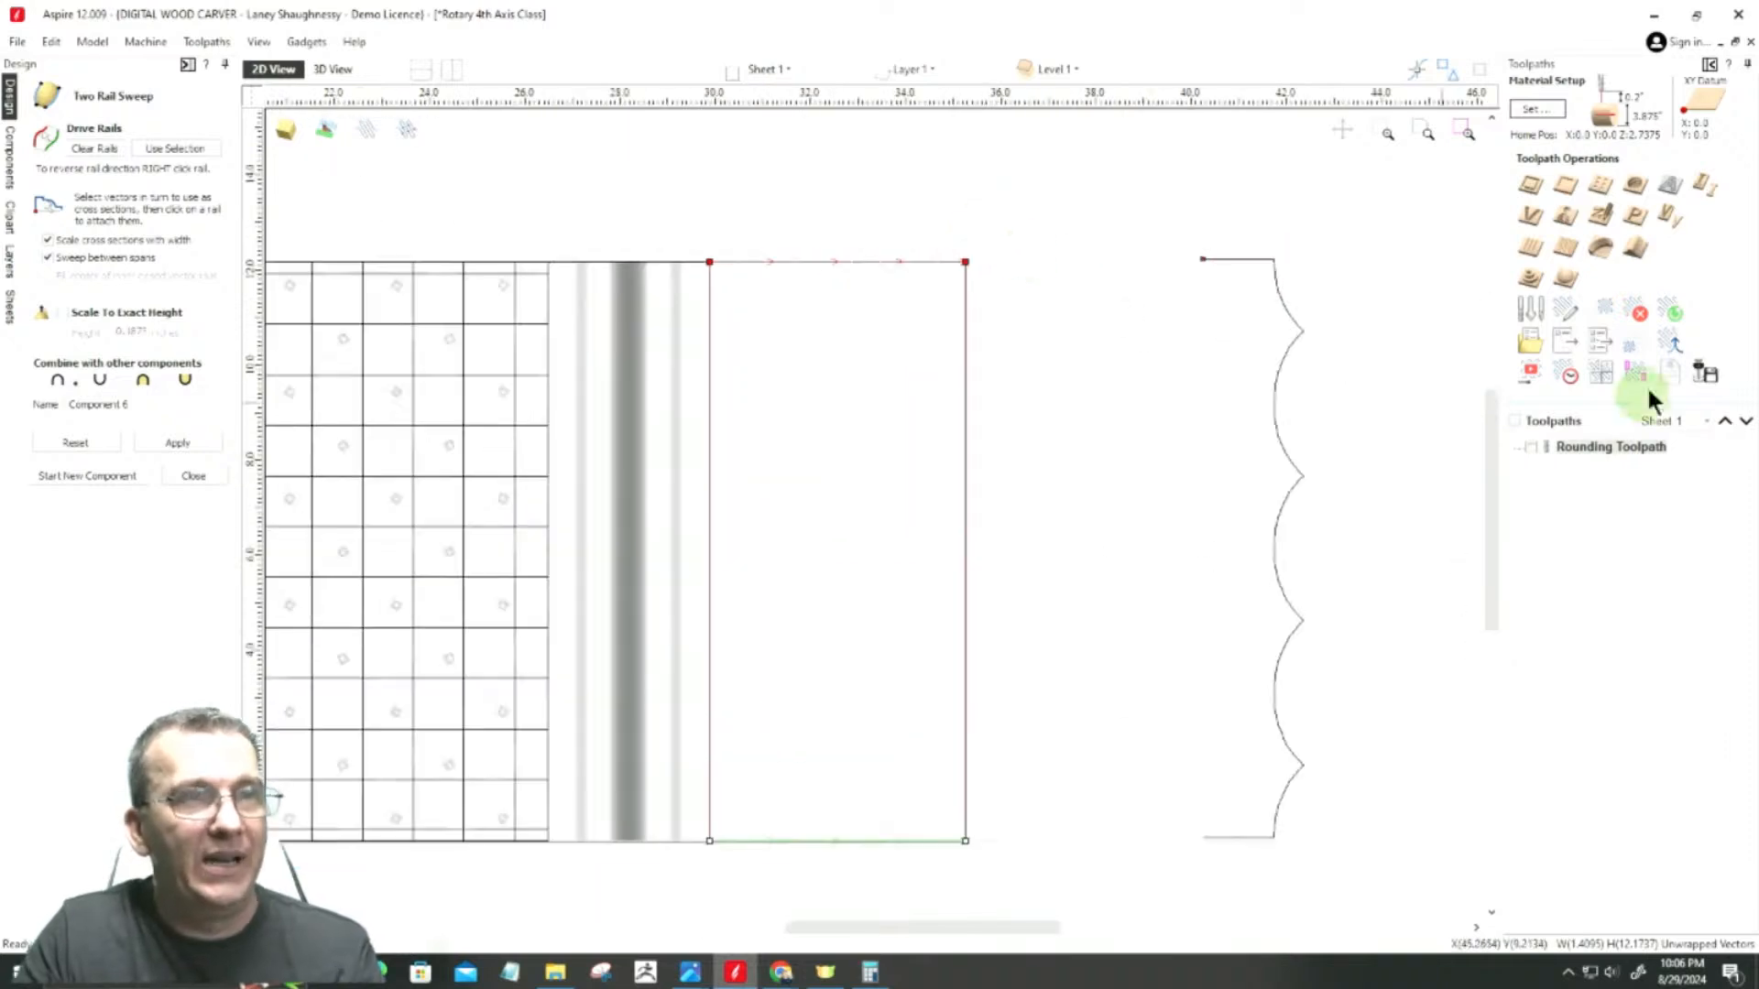
left_click(965, 263)
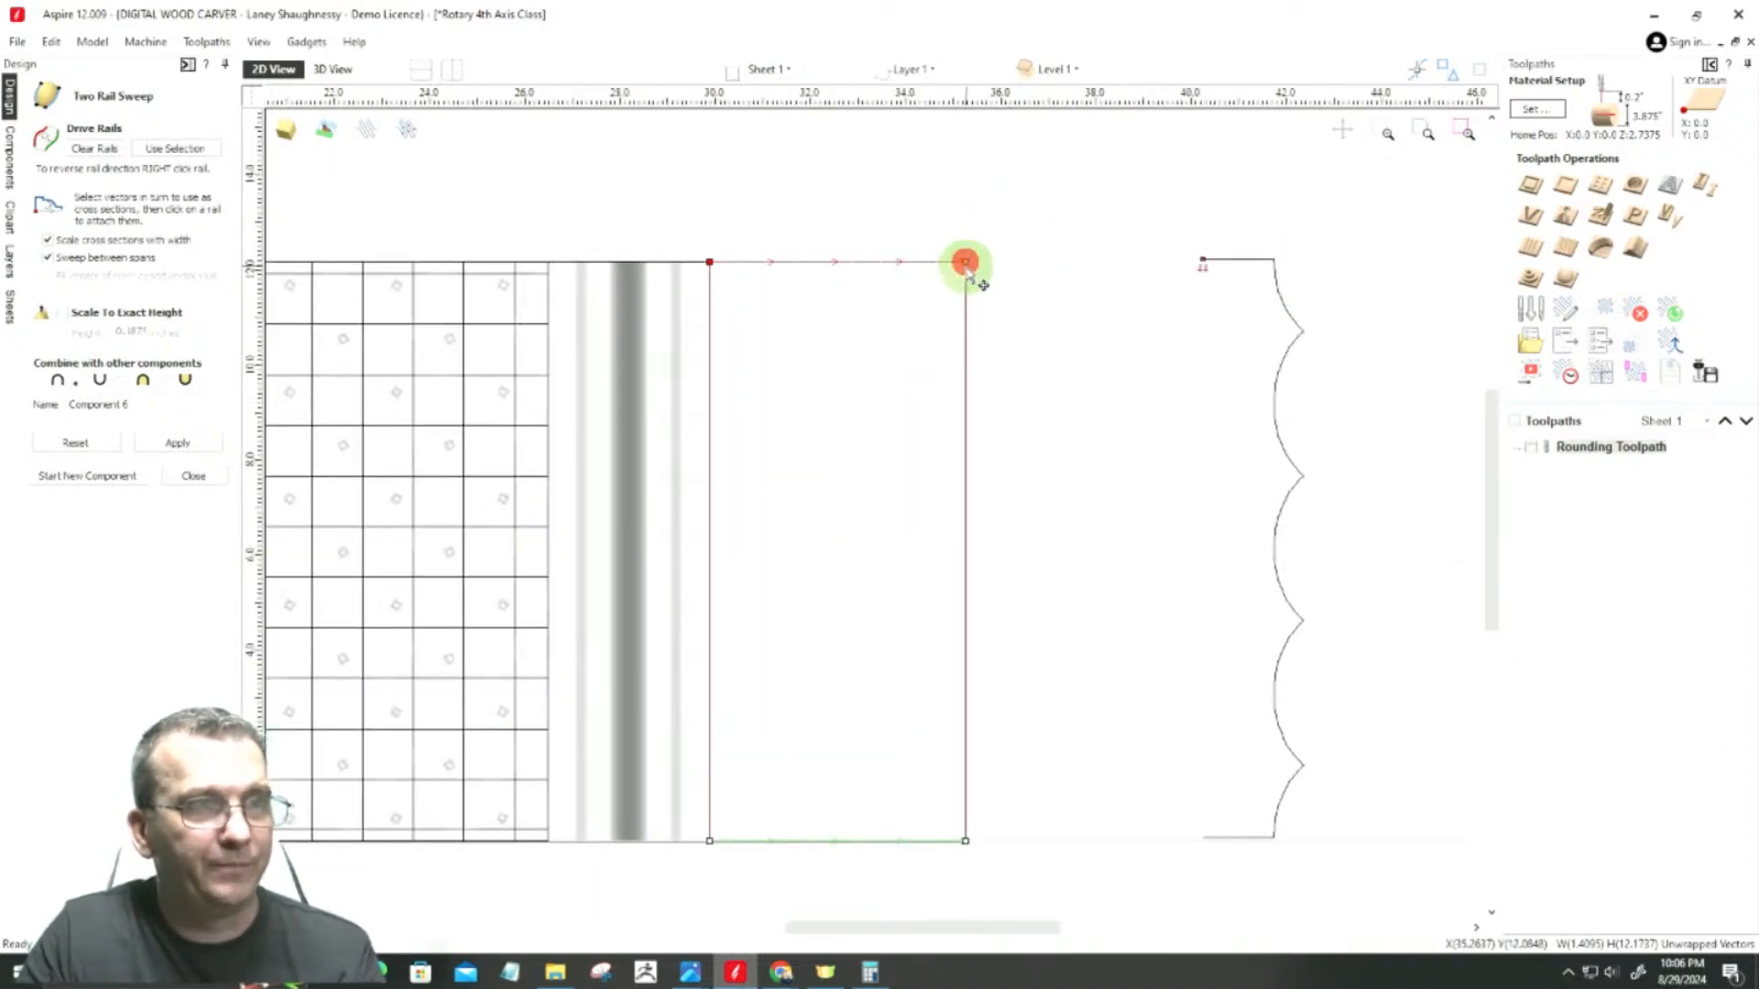
Step: Check both cross-section attachments, apply the two-rail sweep to create the tapered end, and close the tool
scroll(965, 264, "down", 3)
scroll(1273, 252, "up", 5)
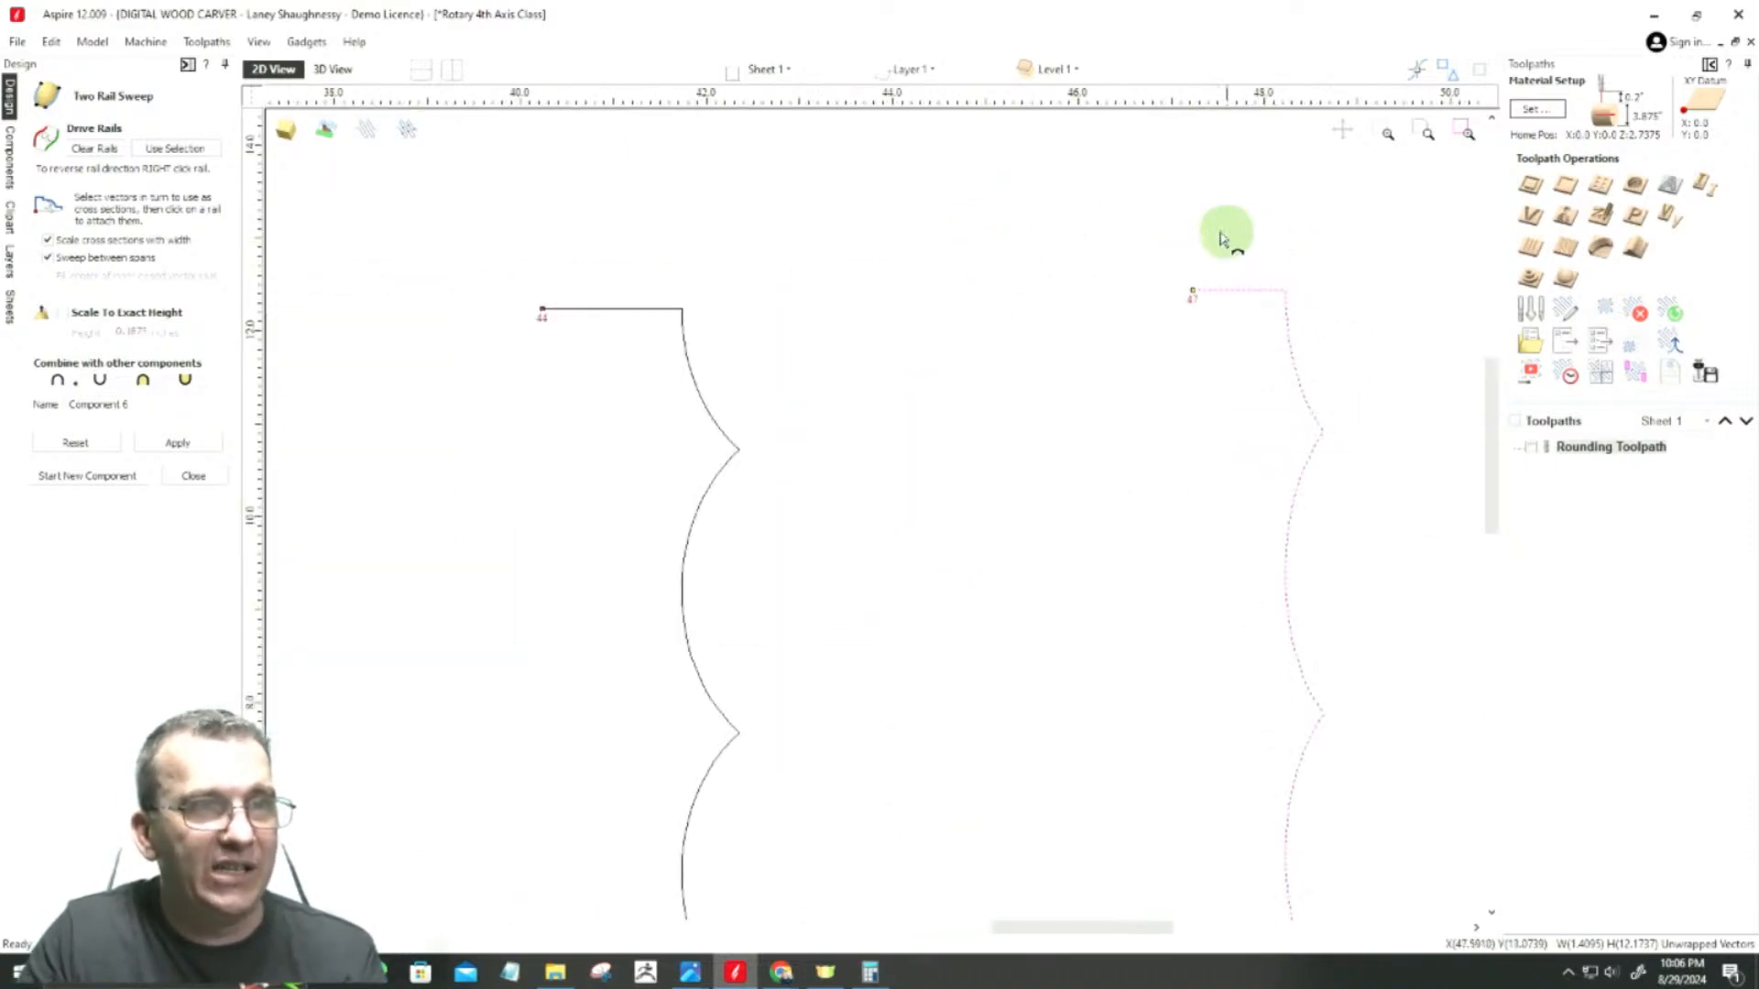
scroll(1393, 311, "down", 3)
scroll(1012, 334, "up", 3)
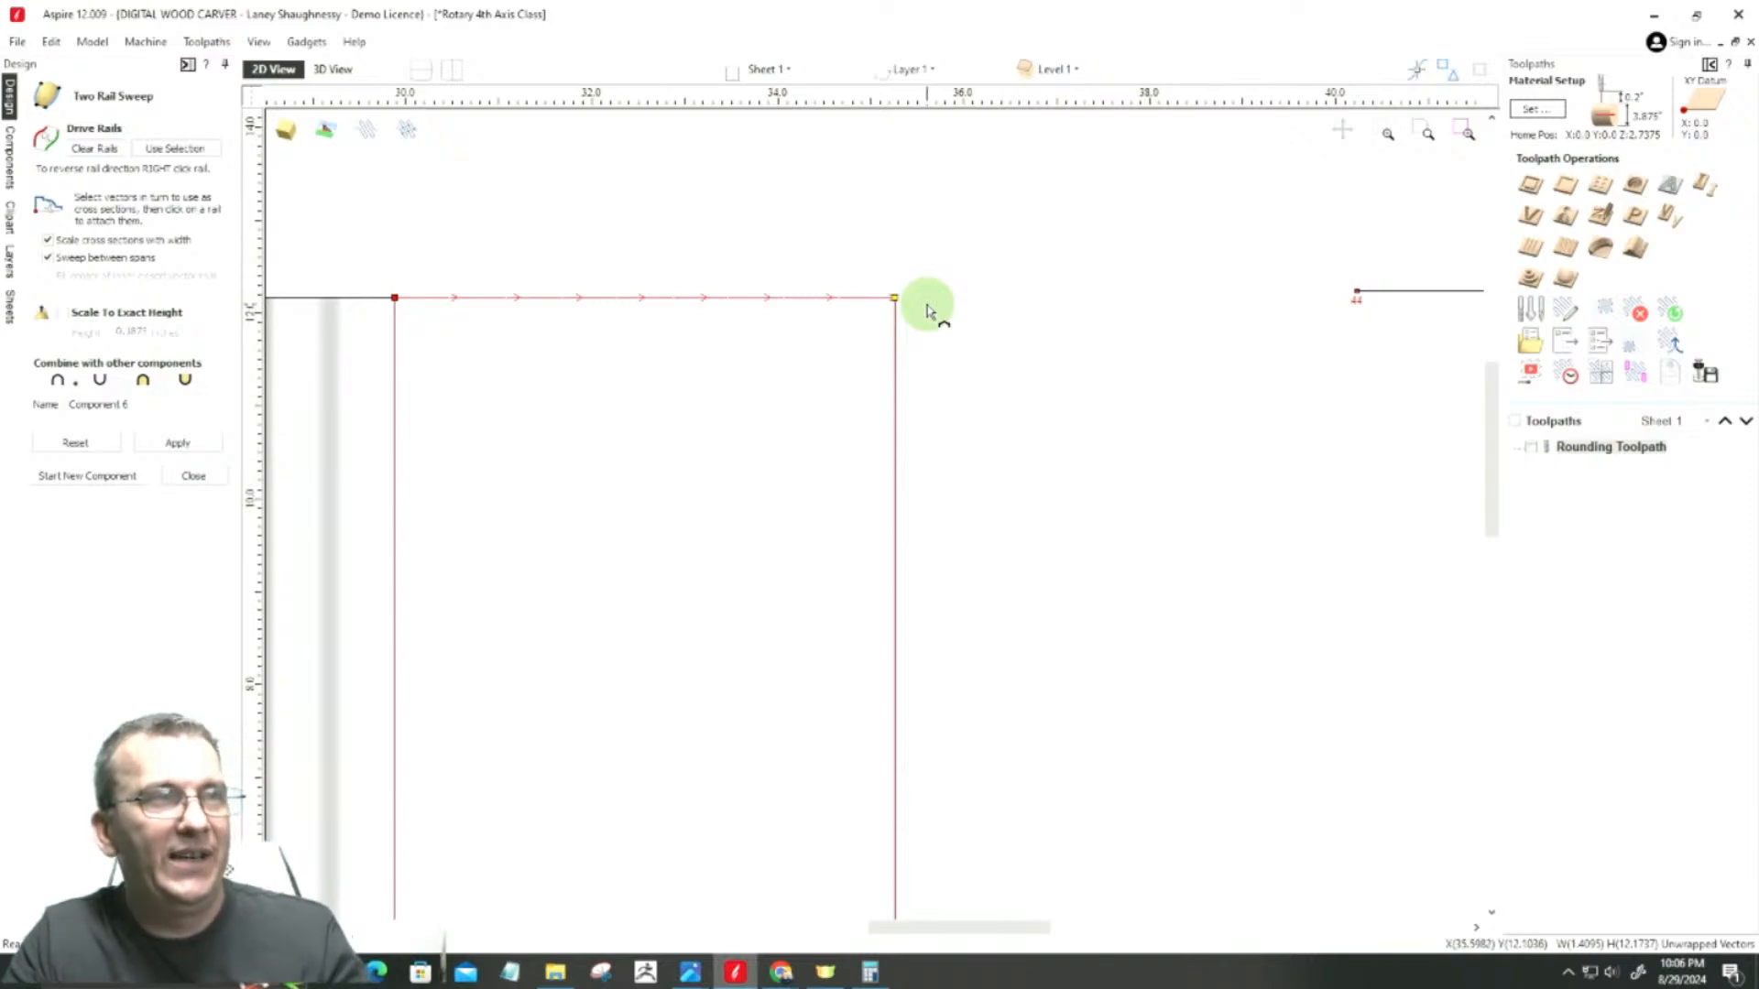
scroll(959, 290, "down", 3)
scroll(959, 291, "down", 1)
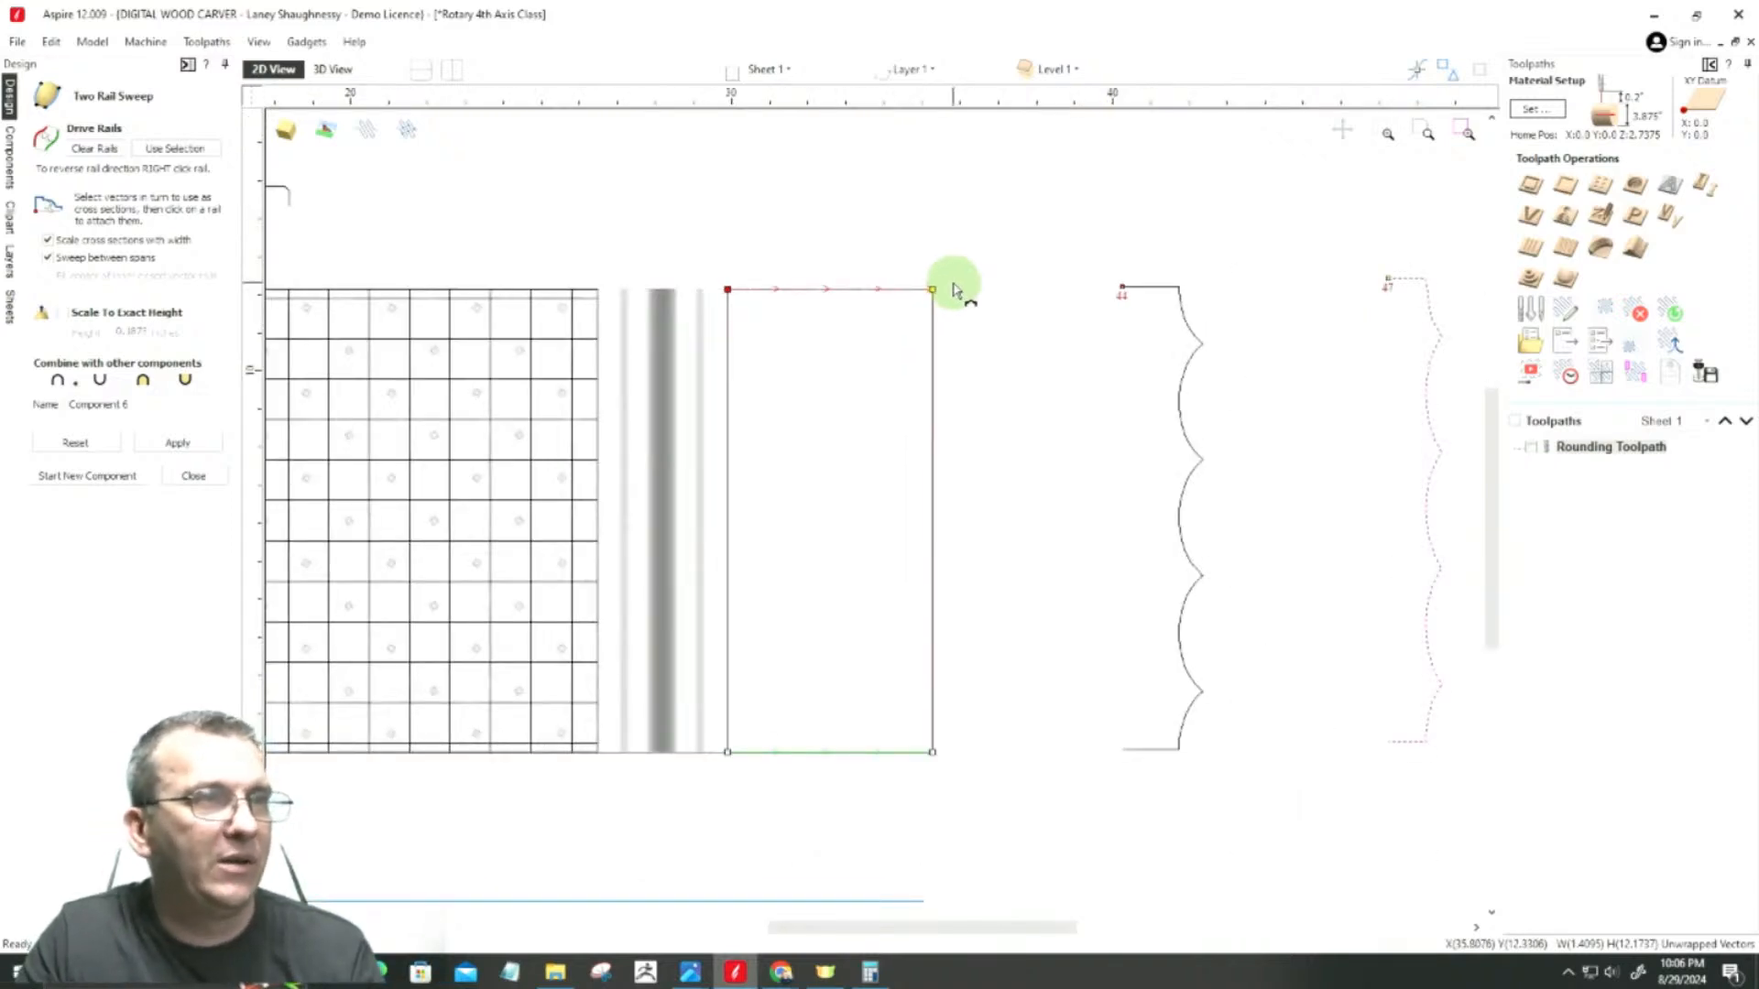
left_click(183, 442)
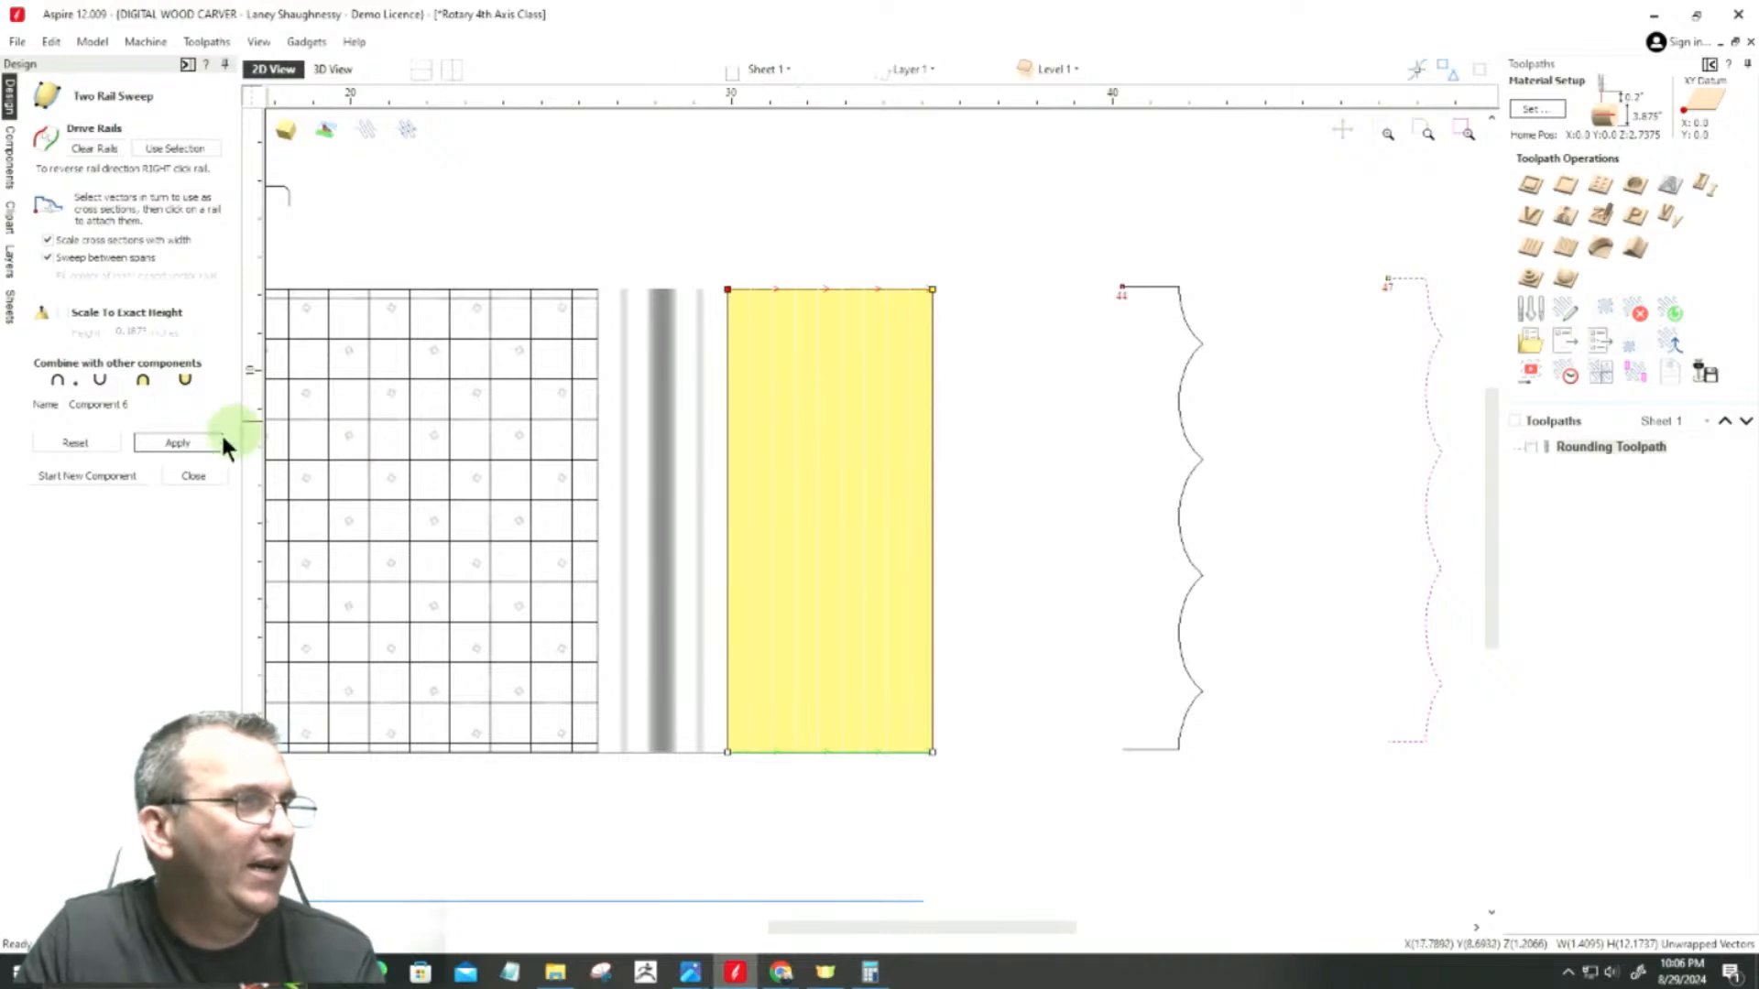
left_click(189, 477)
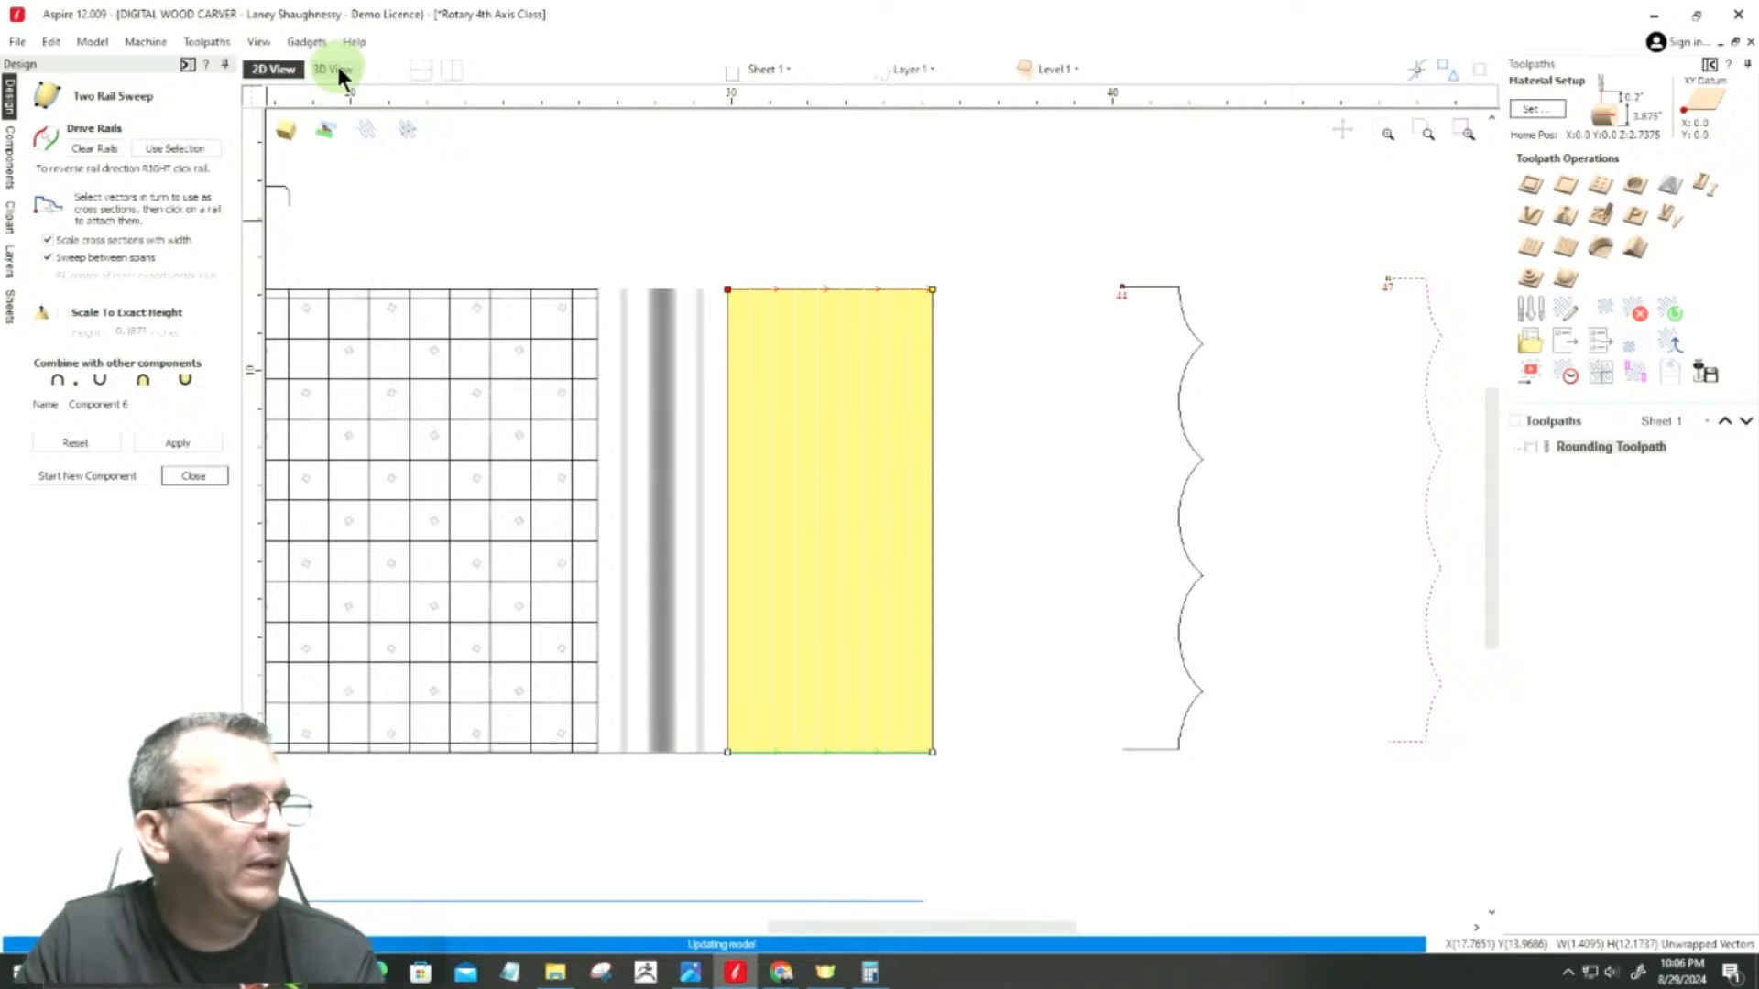
Step: Set the new tapered end component's combine mode to Merge
left_click(11, 165)
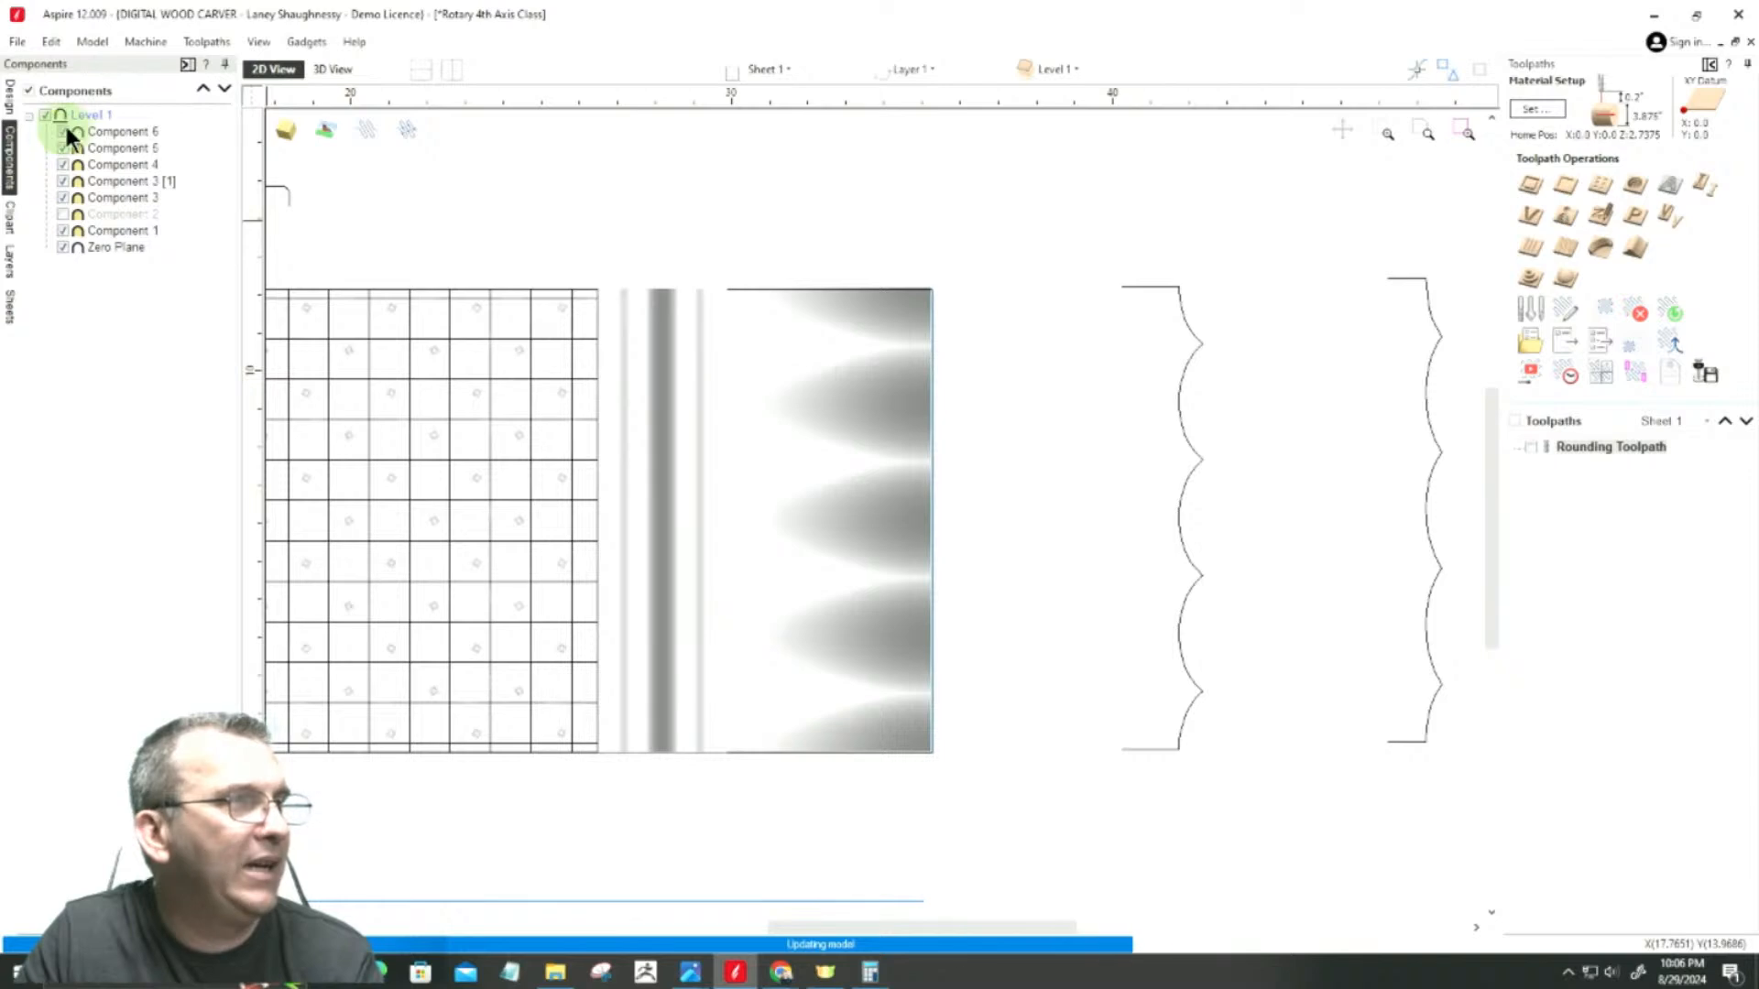
right_click(120, 136)
mouse_move(207, 143)
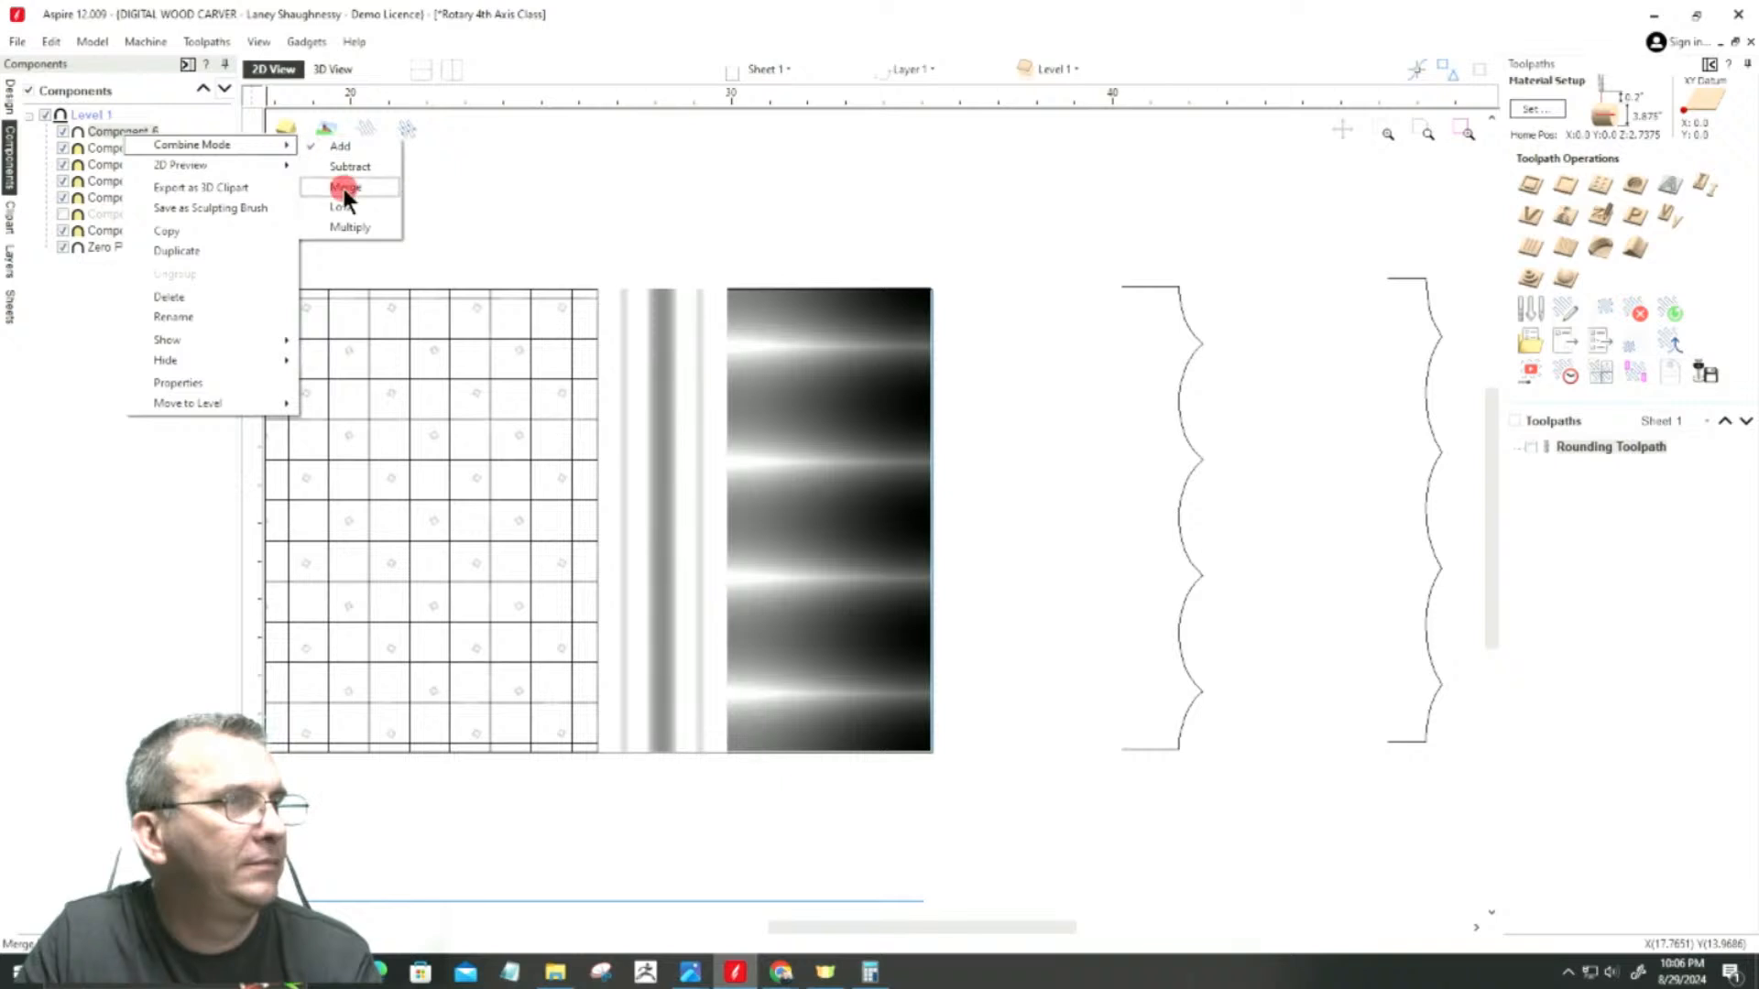
left_click(344, 188)
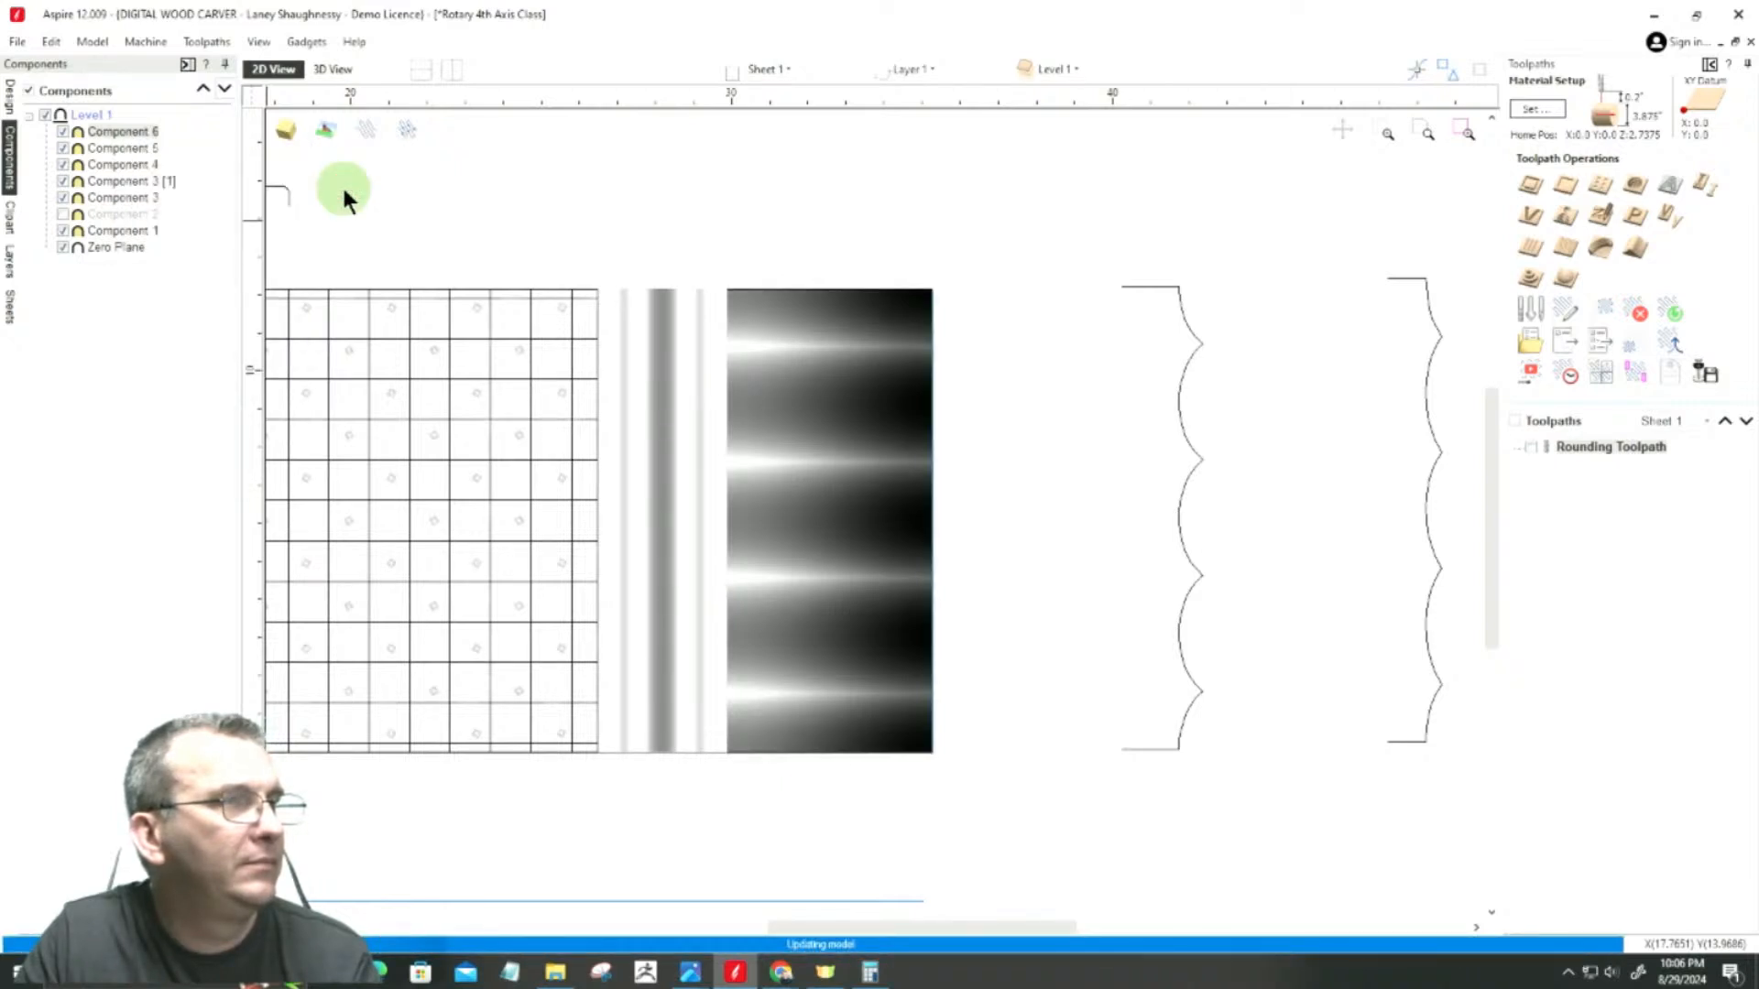
Step: Examine the rebuilt tapered end in 3D, including its junction with the beaded section and the spindle's overall shape
left_click(331, 69)
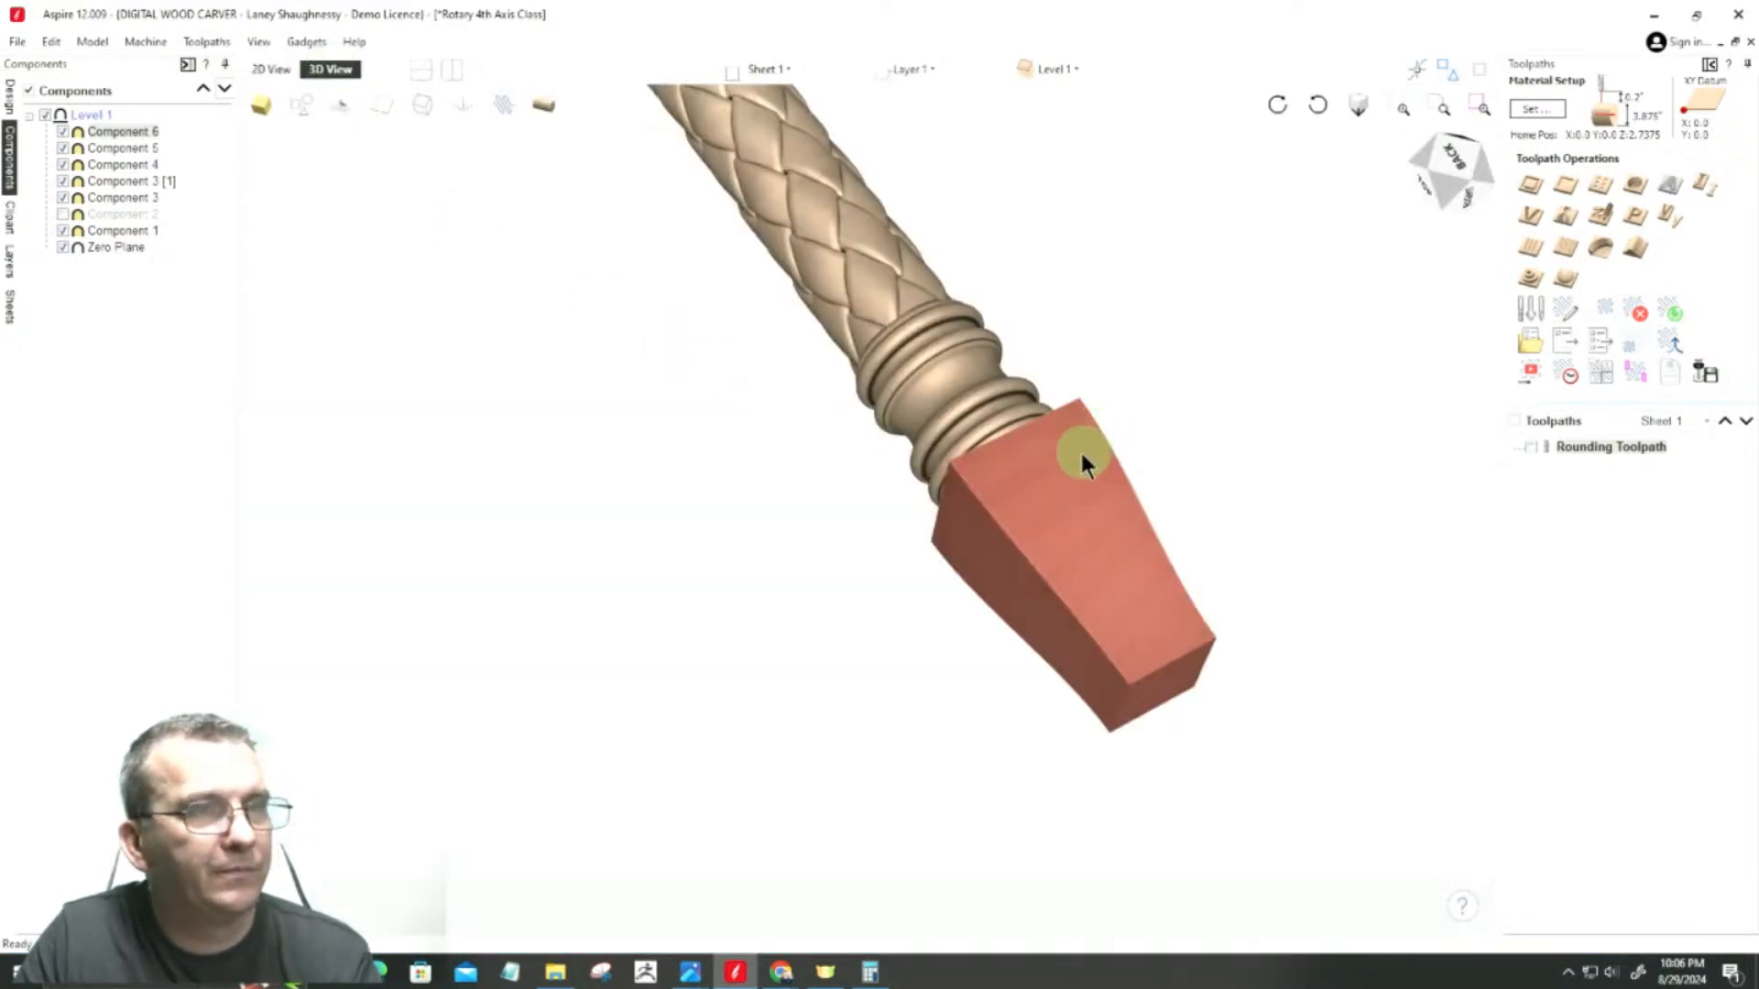
left_click_drag(1085, 452, 1072, 480)
scroll(1069, 468, "down", 2)
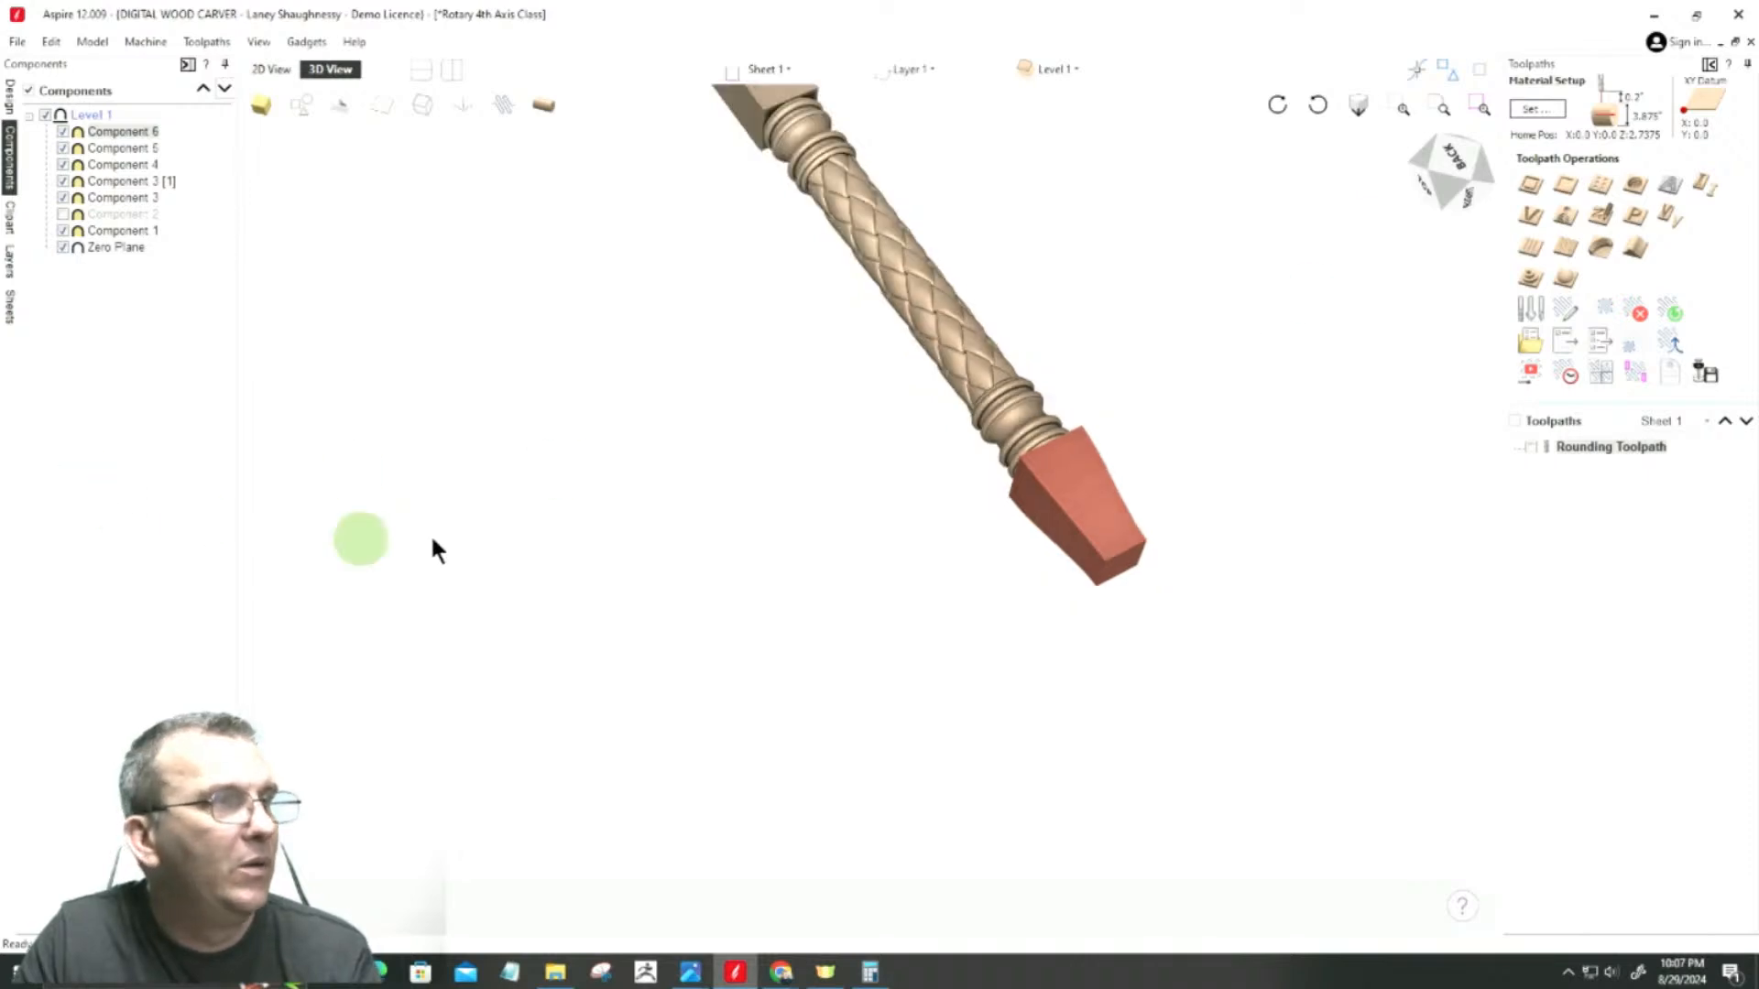
left_click(520, 513)
left_click(1458, 190)
mouse_move(1458, 191)
left_mouse_down()
mouse_move(1445, 223)
mouse_move(1465, 197)
mouse_move(1493, 200)
mouse_move(1456, 222)
left_mouse_up()
scroll(1104, 449, "down", 3)
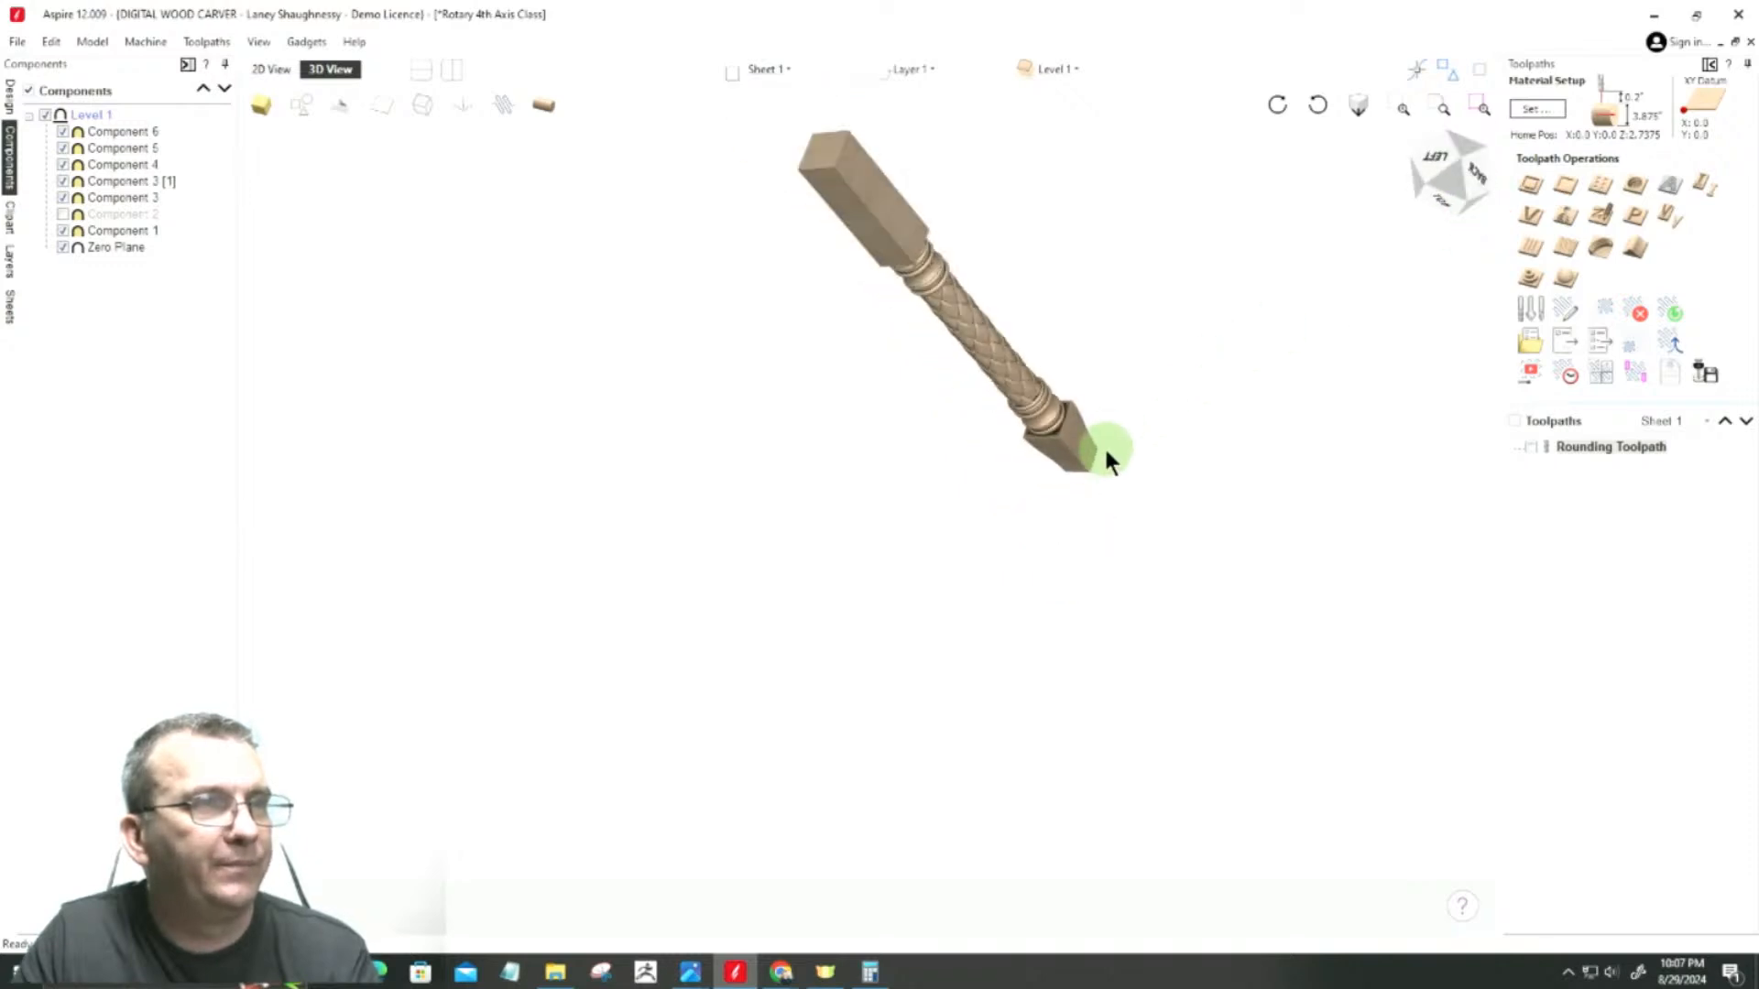
scroll(799, 322, "up", 3)
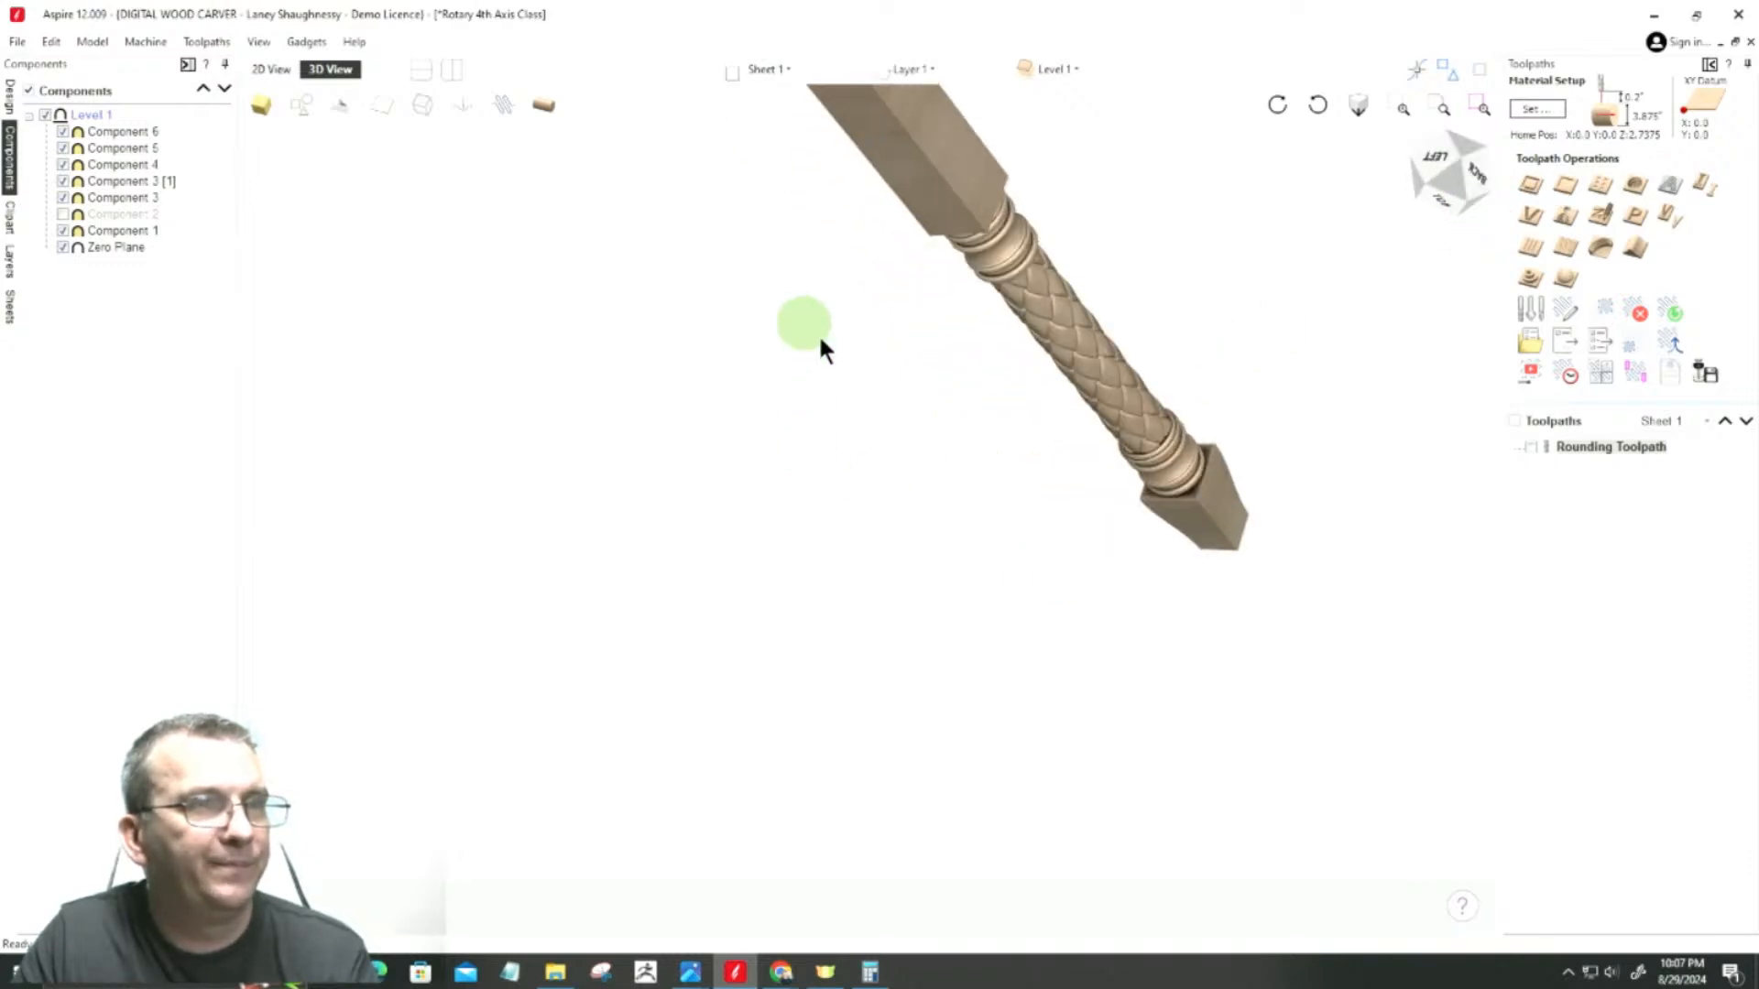
scroll(1268, 584, "up", 5)
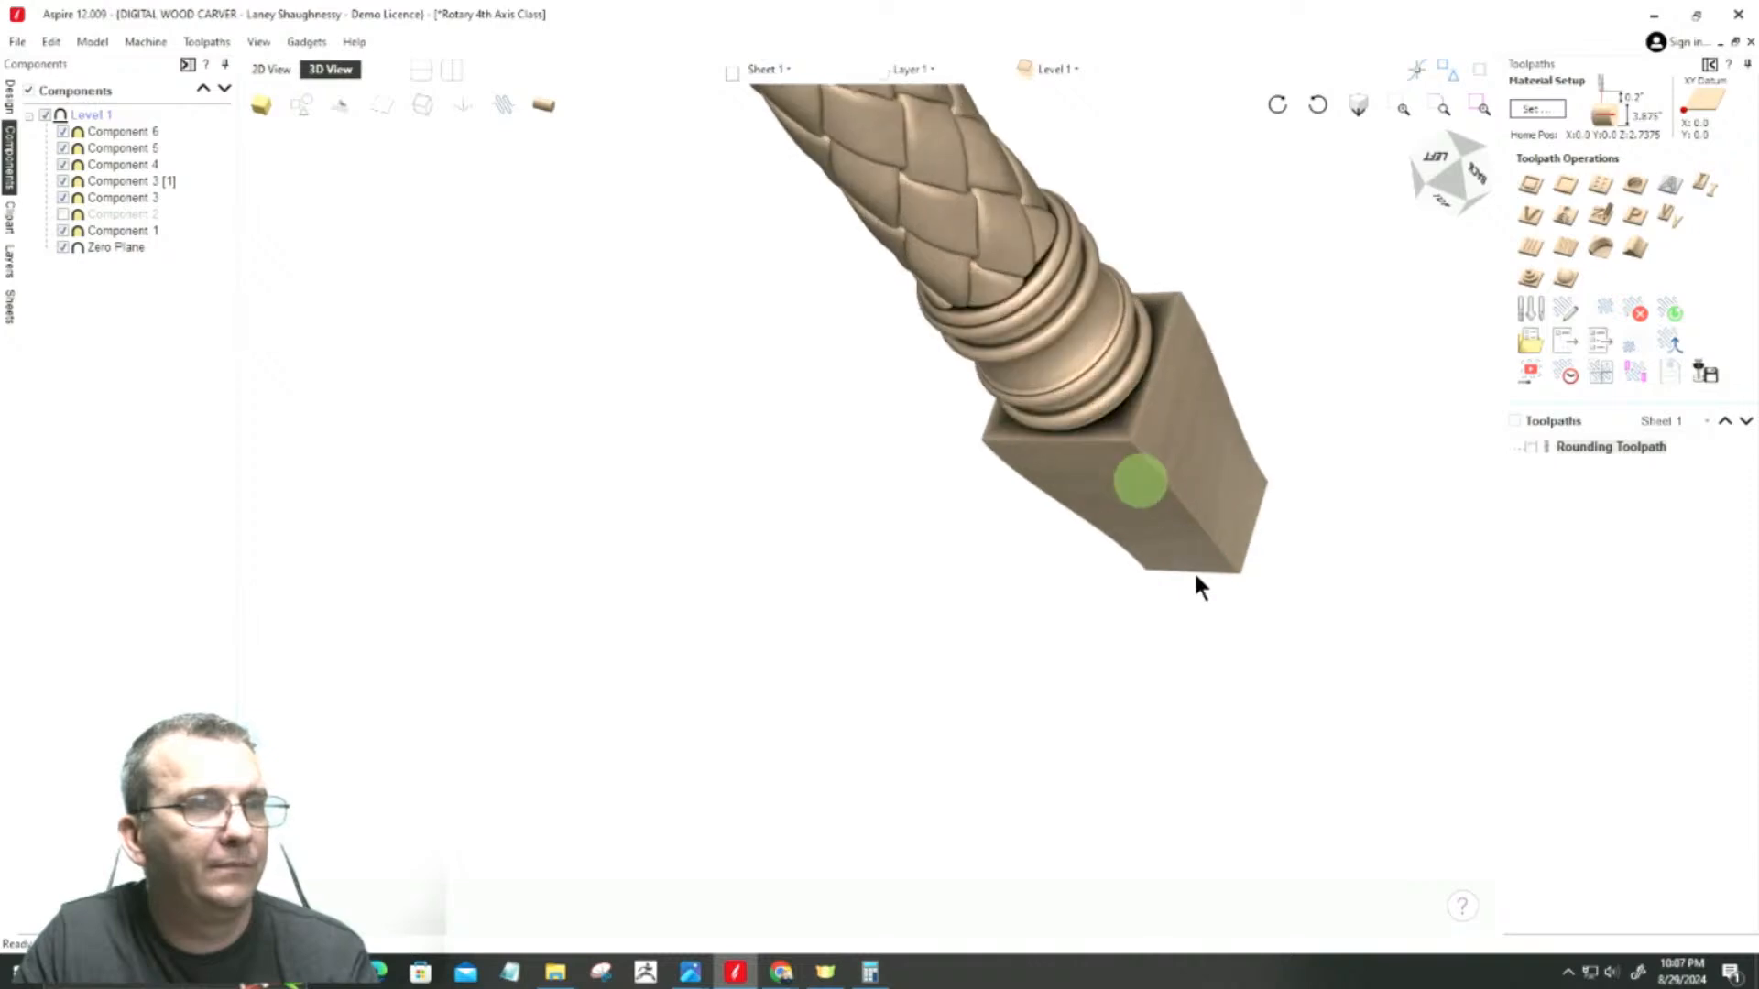
scroll(1227, 611, "down", 4)
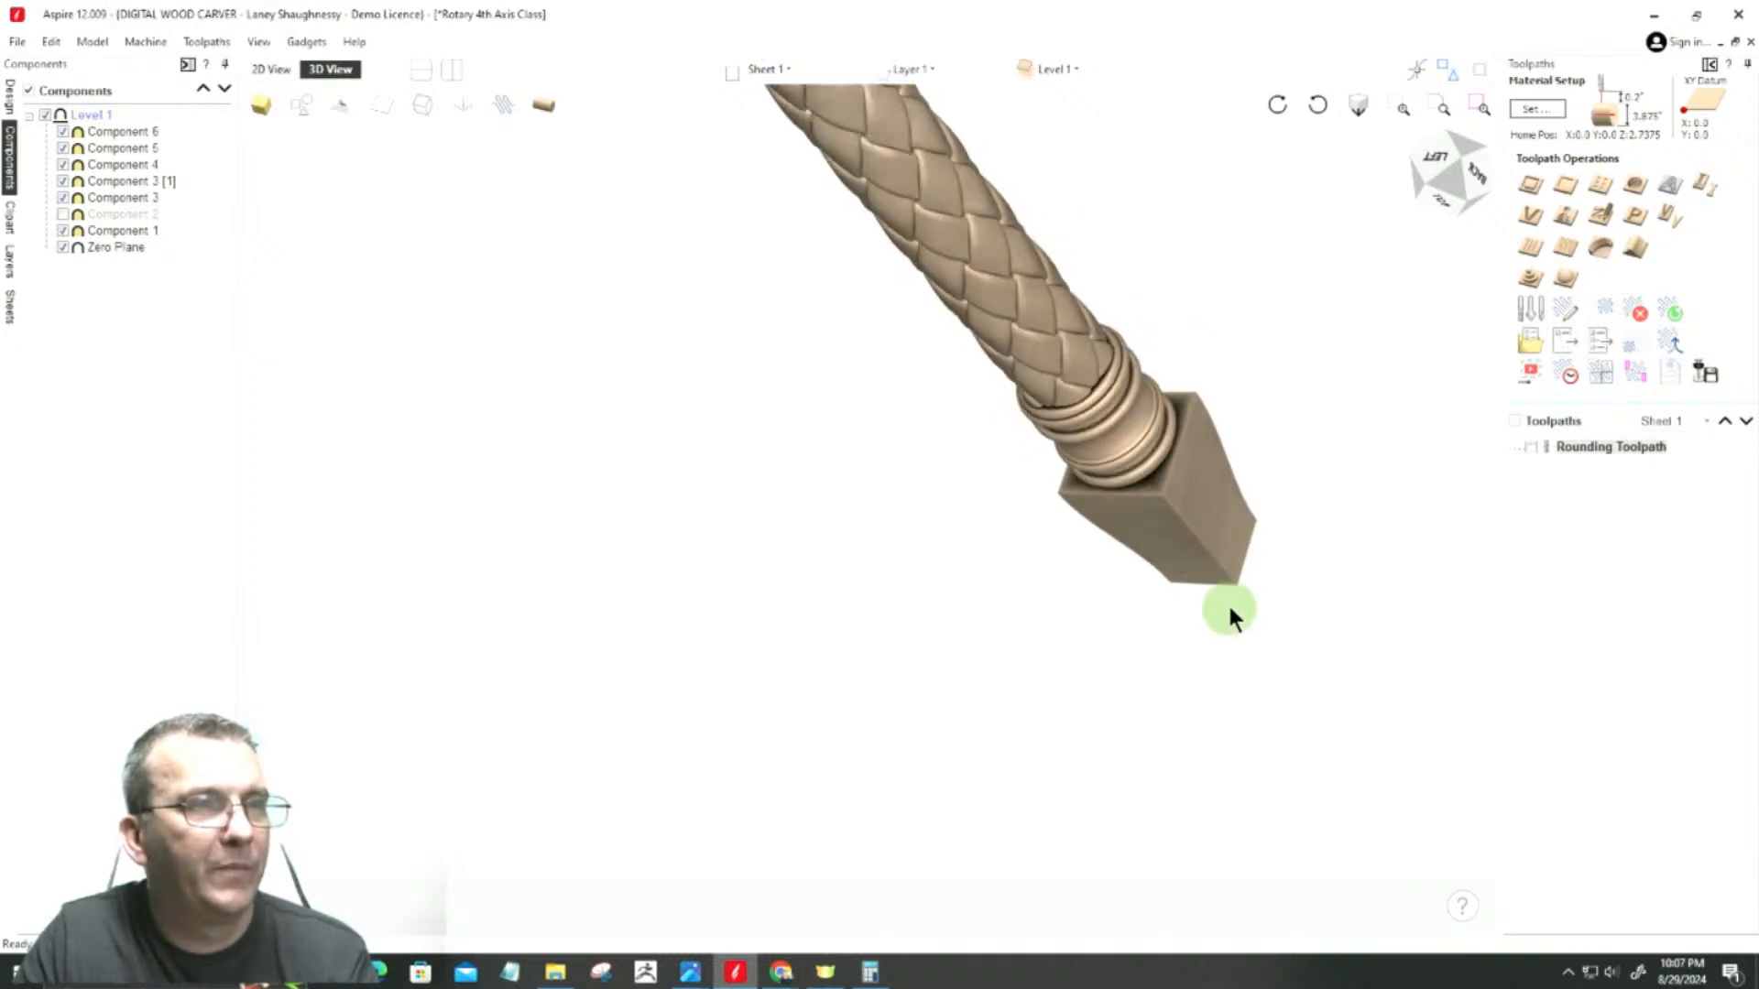
scroll(1149, 636, "down", 2)
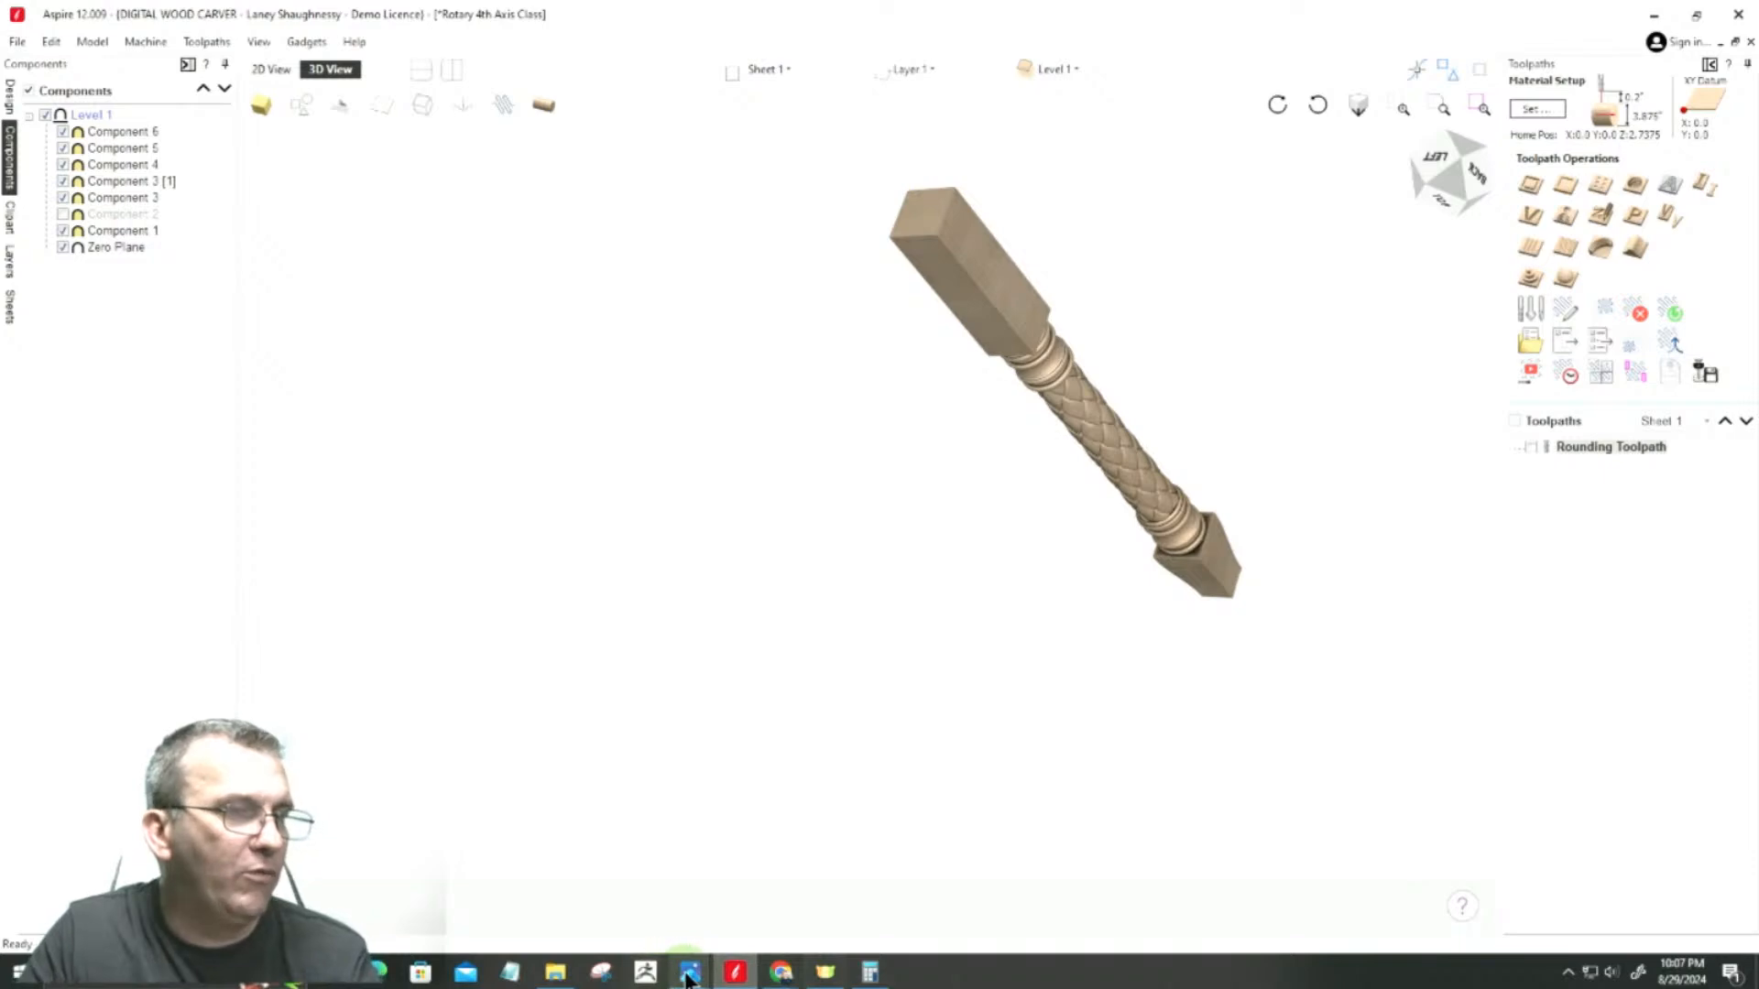
Step: Bring up the kitchen island reference photo in the image viewer and place it beside the 3D spindle
mouse_move(689, 972)
left_click(700, 865)
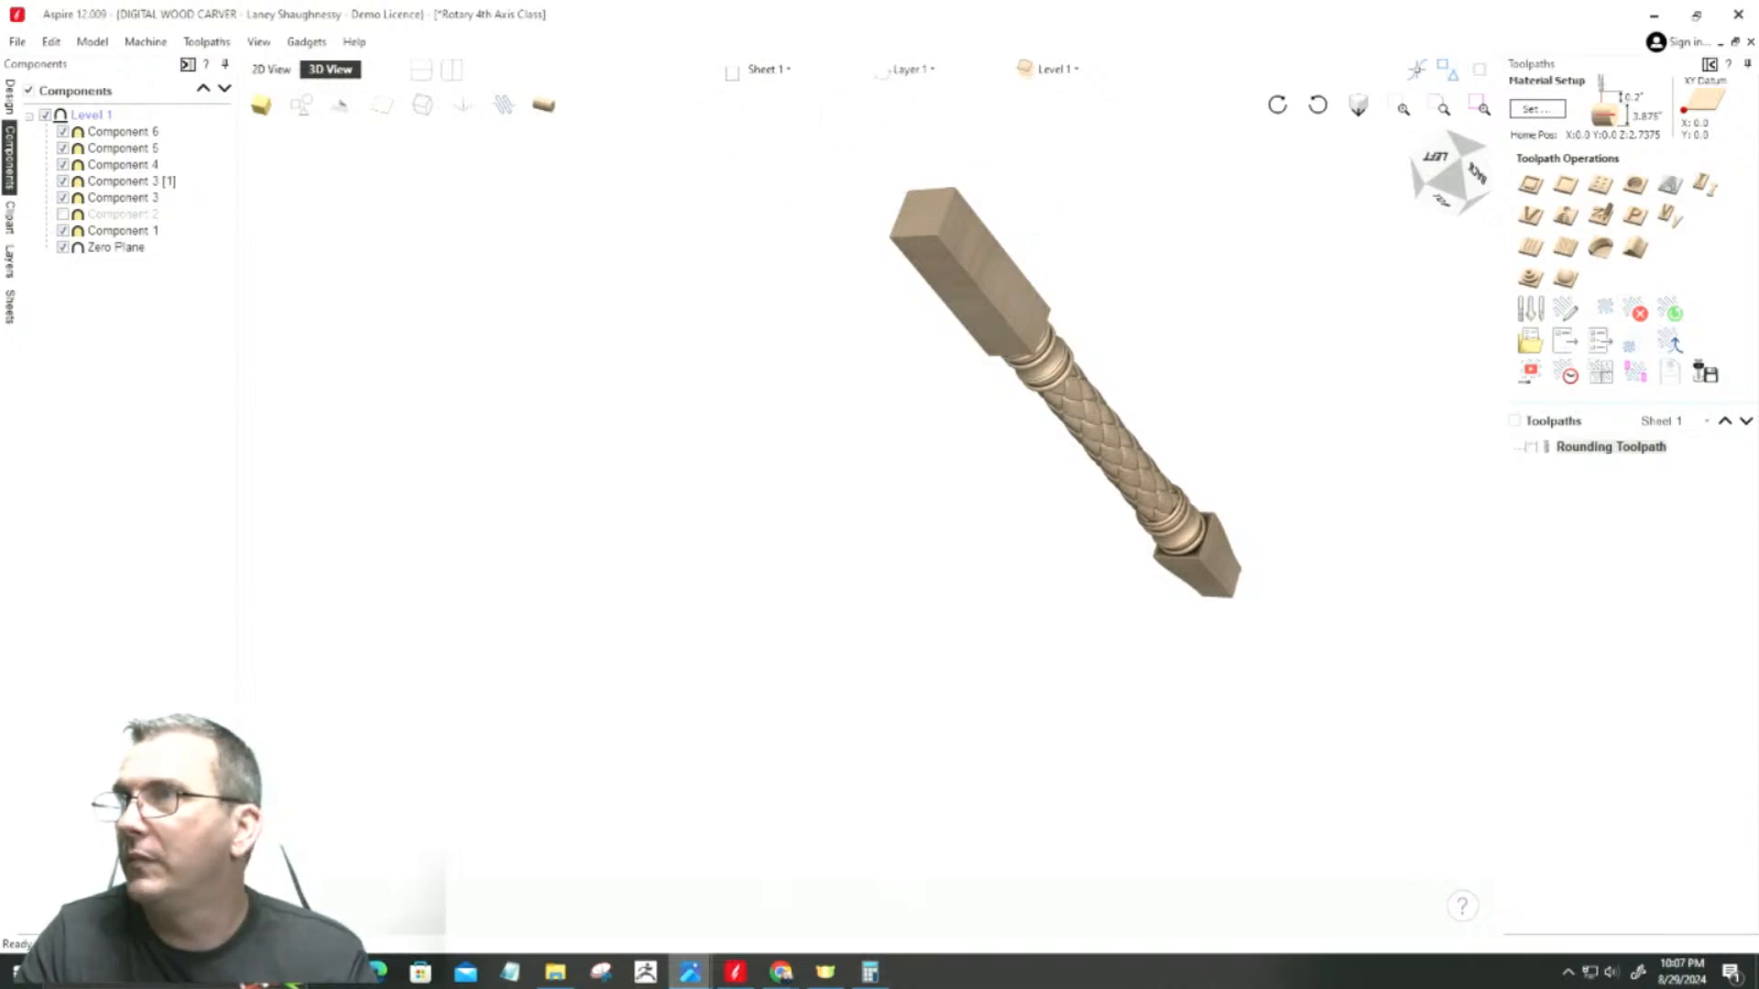
left_click_drag(962, 110, 836, 98)
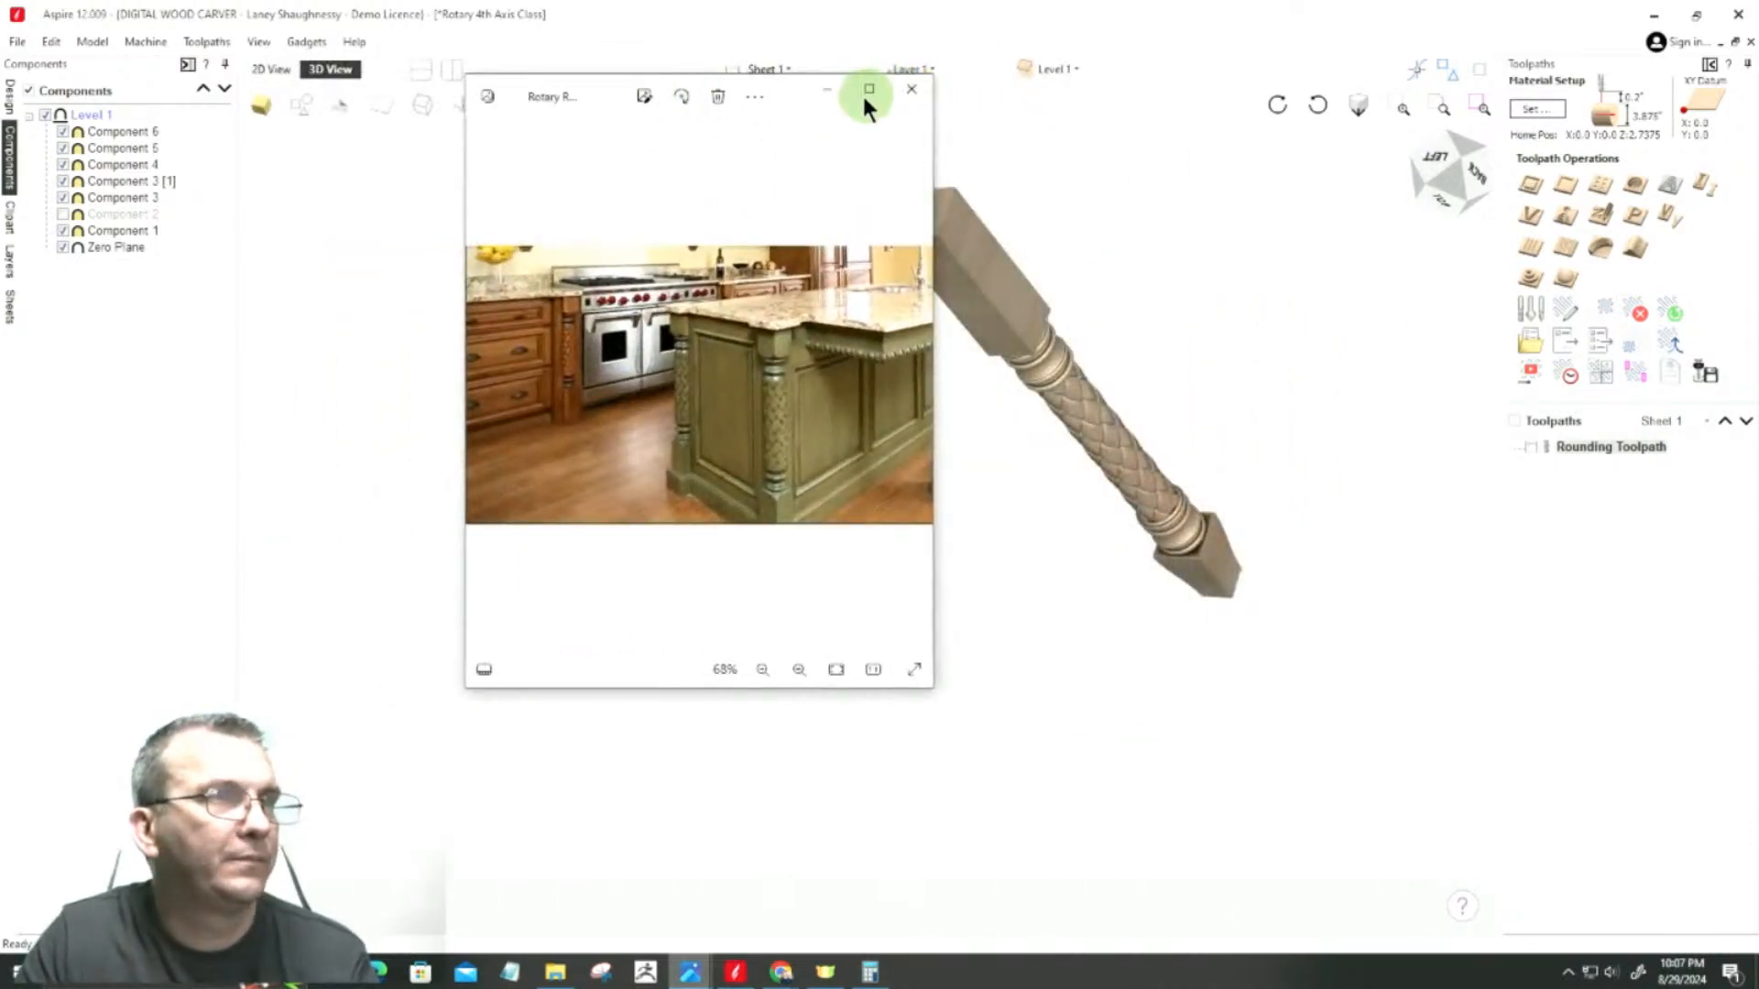
Step: Maximize the kitchen island reference photo and examine the green island leg's base, square block and curved transition into the beads
left_click(868, 89)
scroll(976, 496, "down", 2)
scroll(1276, 728, "up", 5)
scroll(1426, 871, "down", 2)
scroll(1441, 813, "up", 4)
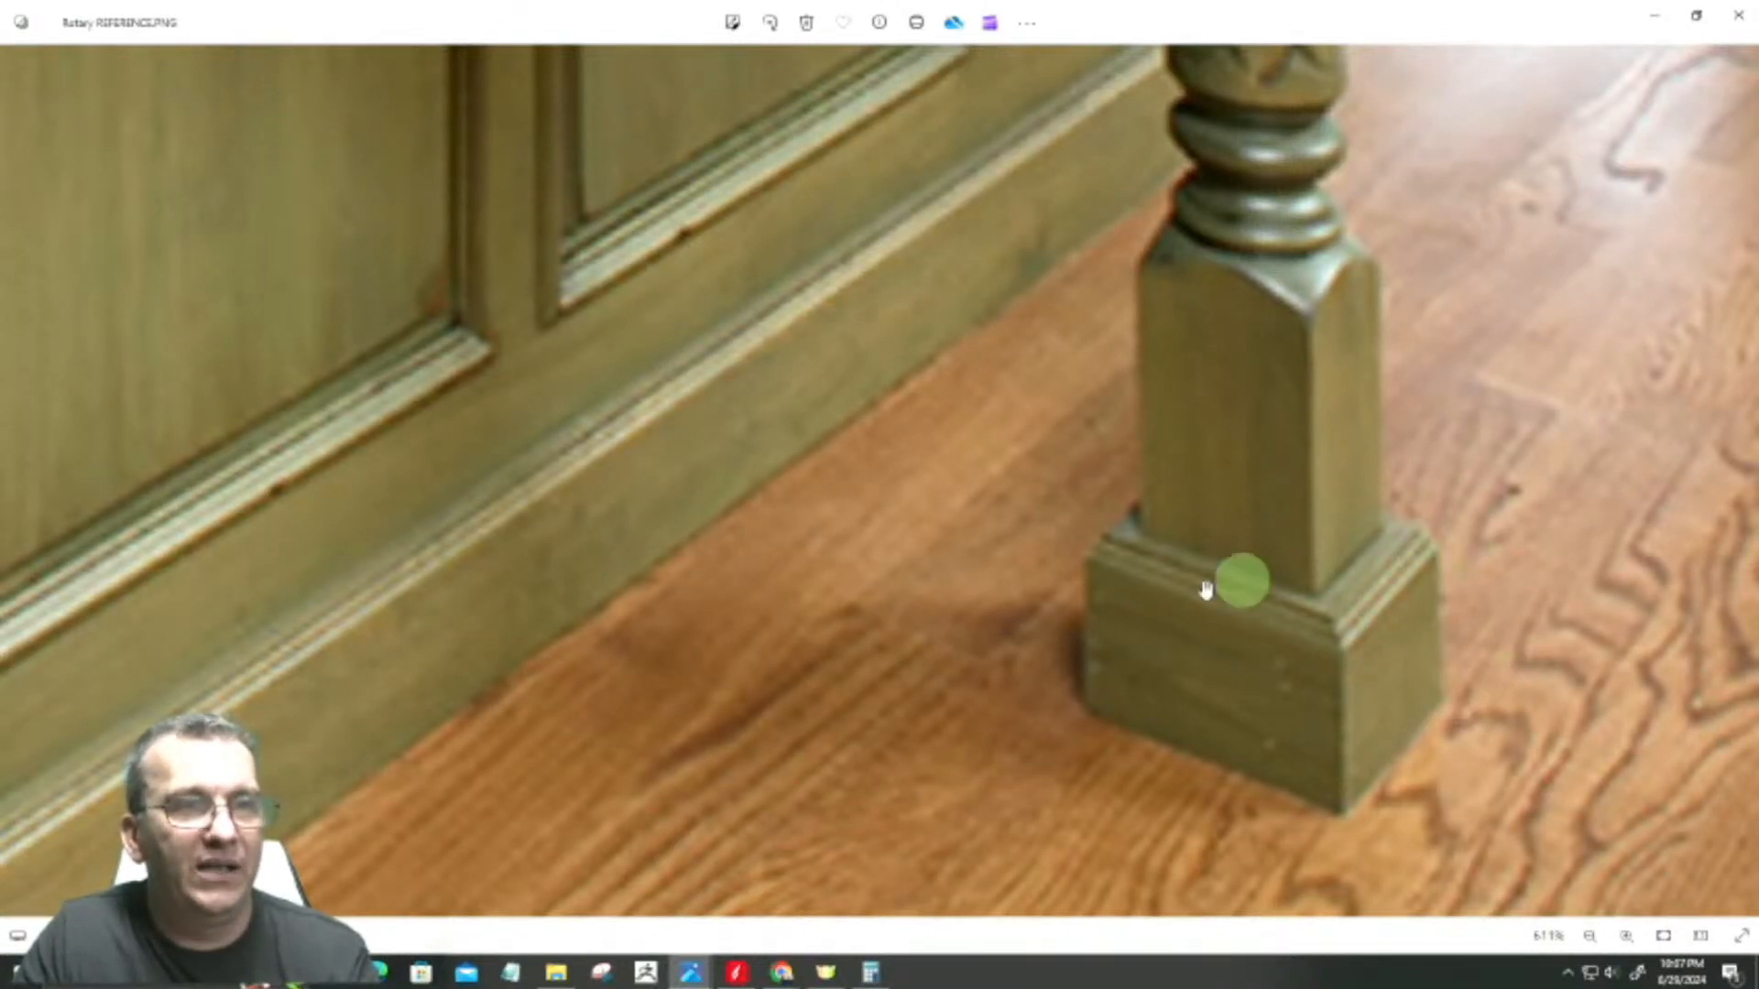
scroll(1322, 639, "down", 5)
scroll(1340, 644, "down", 2)
scroll(754, 754, "up", 5)
scroll(937, 920, "up", 5)
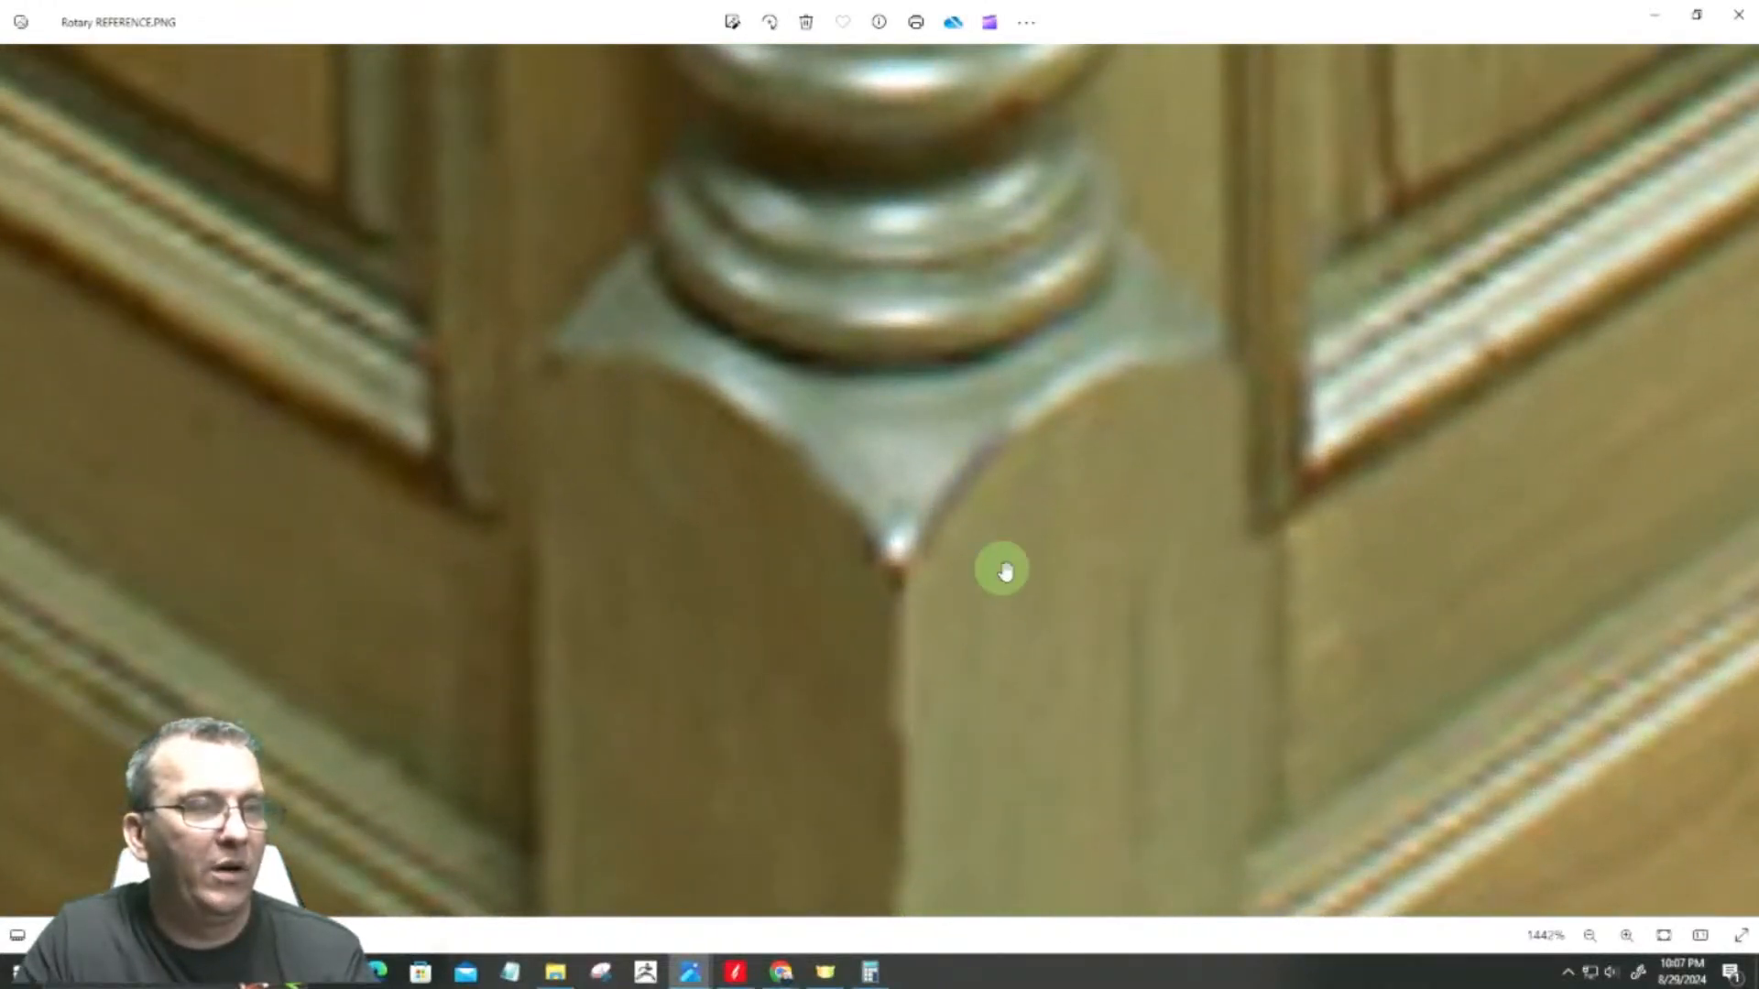
scroll(1142, 383, "down", 5)
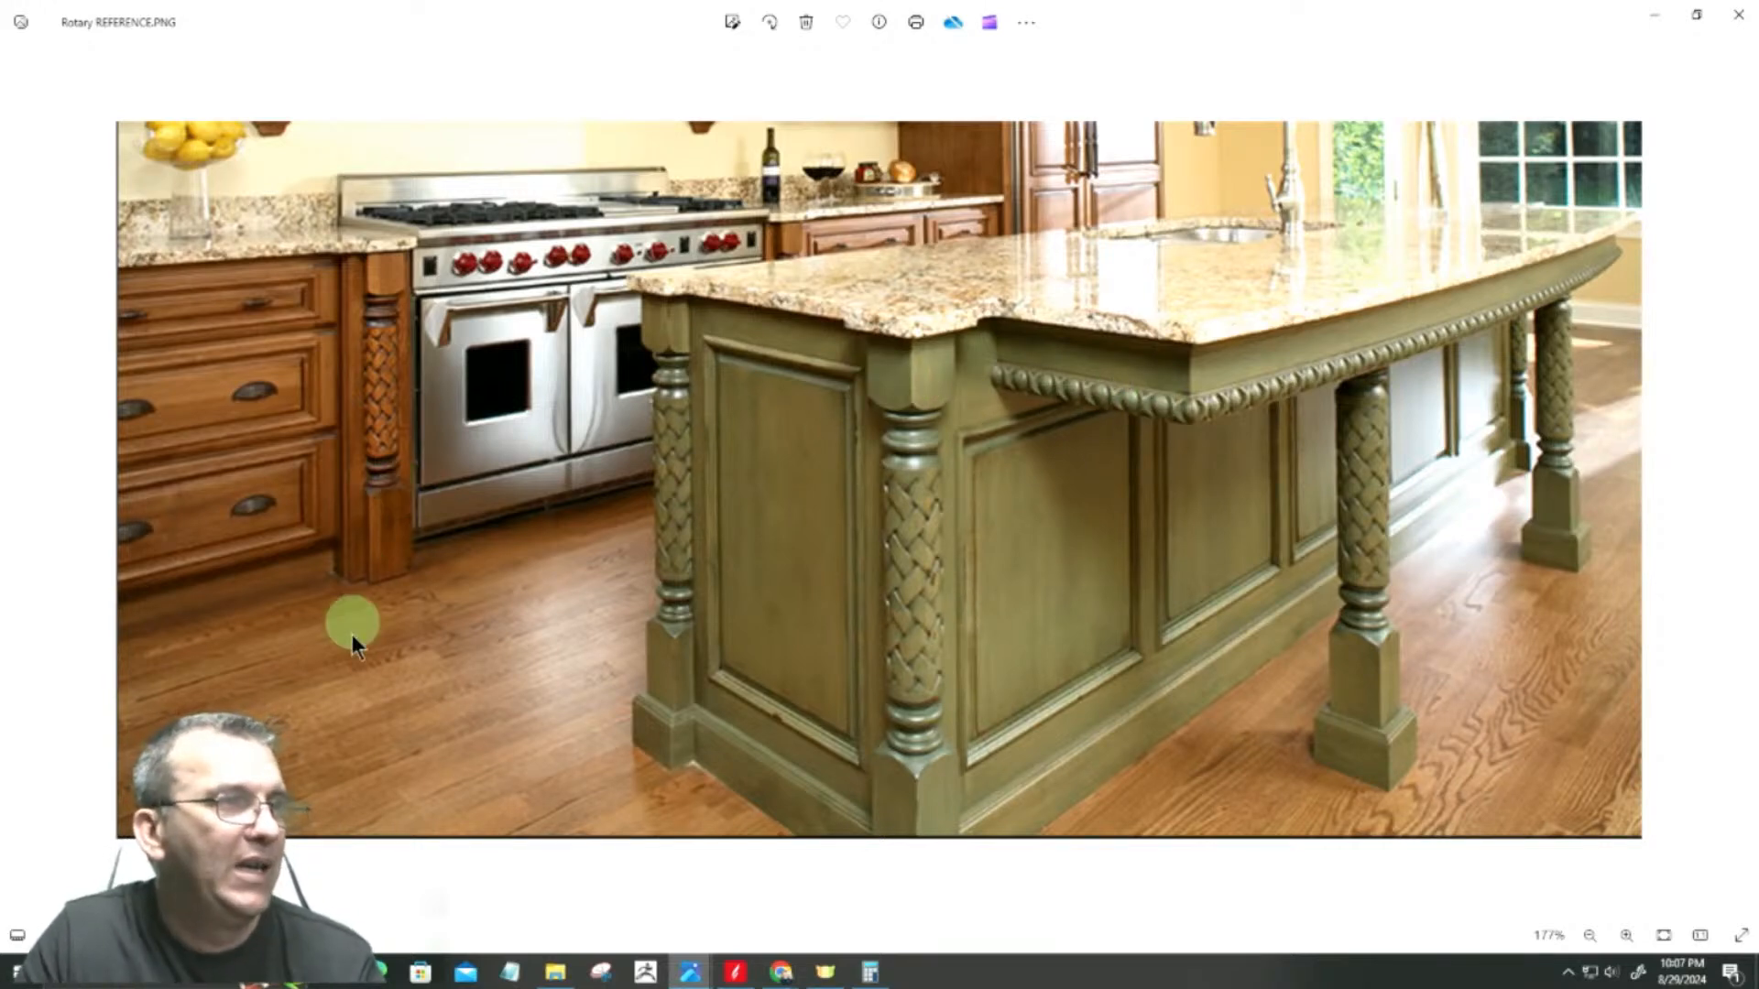
Step: Examine the brown cabinet column and the braided island legs in the reference photo, and minimize the viewer to return to Aspire
scroll(359, 597, "up", 4)
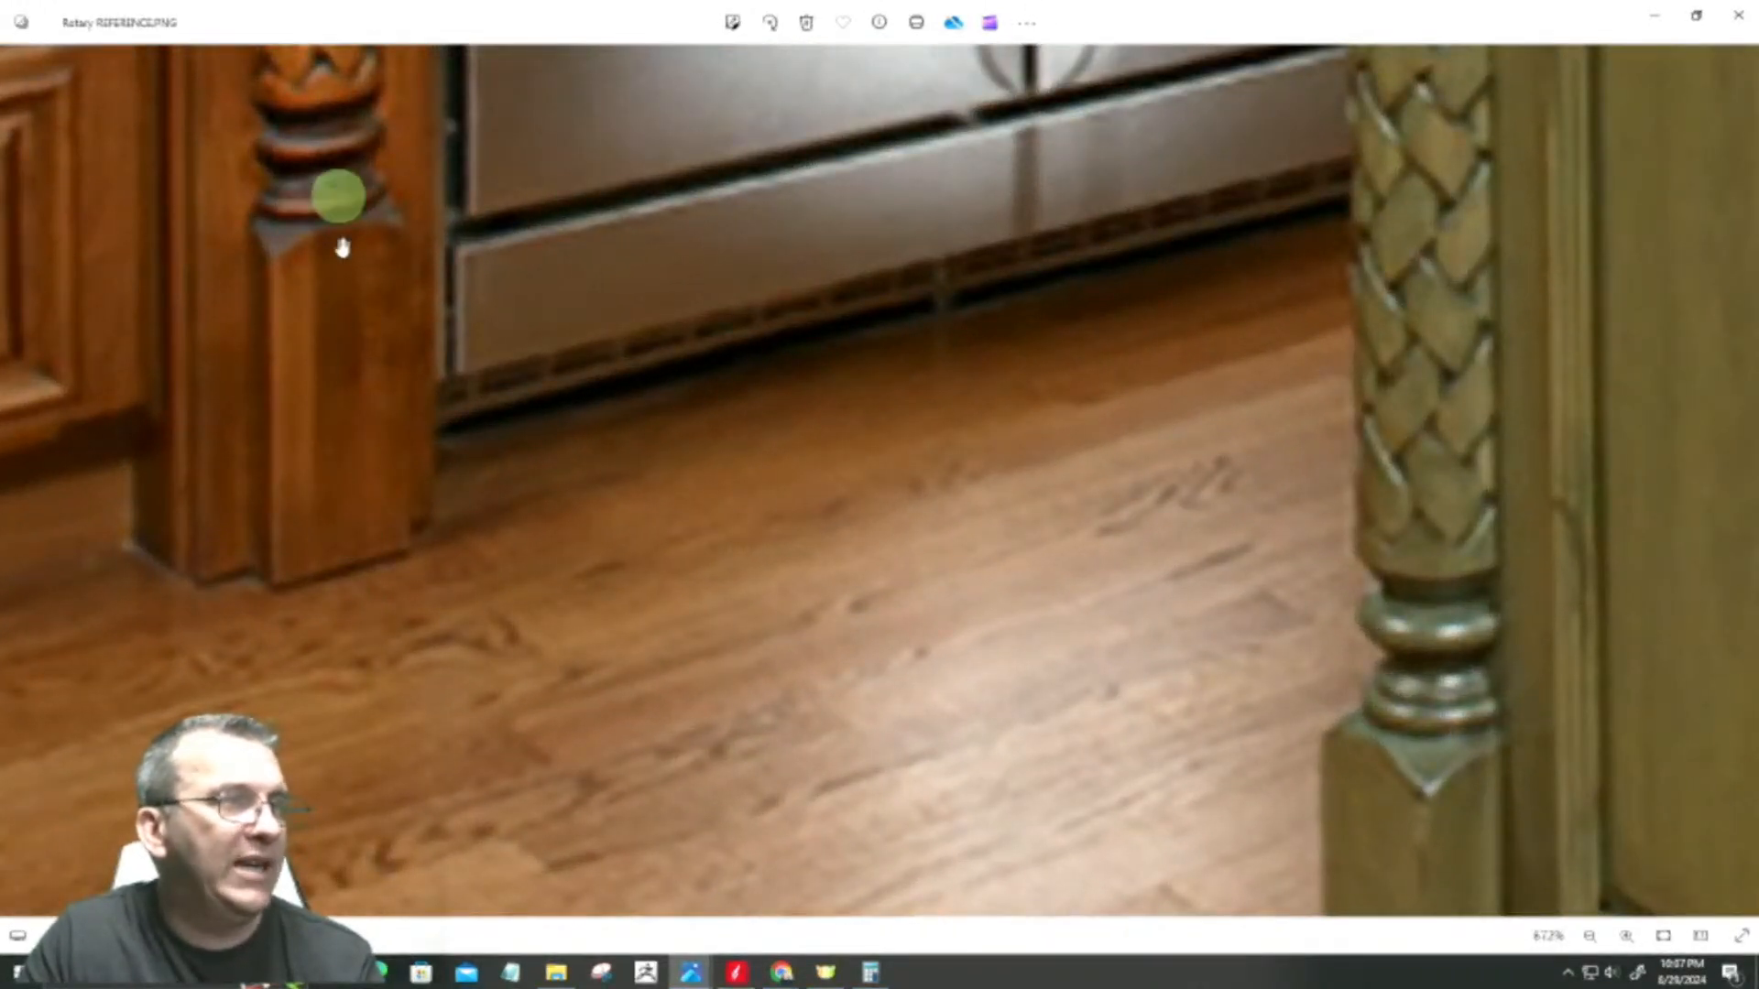
scroll(1189, 368, "down", 1)
scroll(1189, 368, "down", 3)
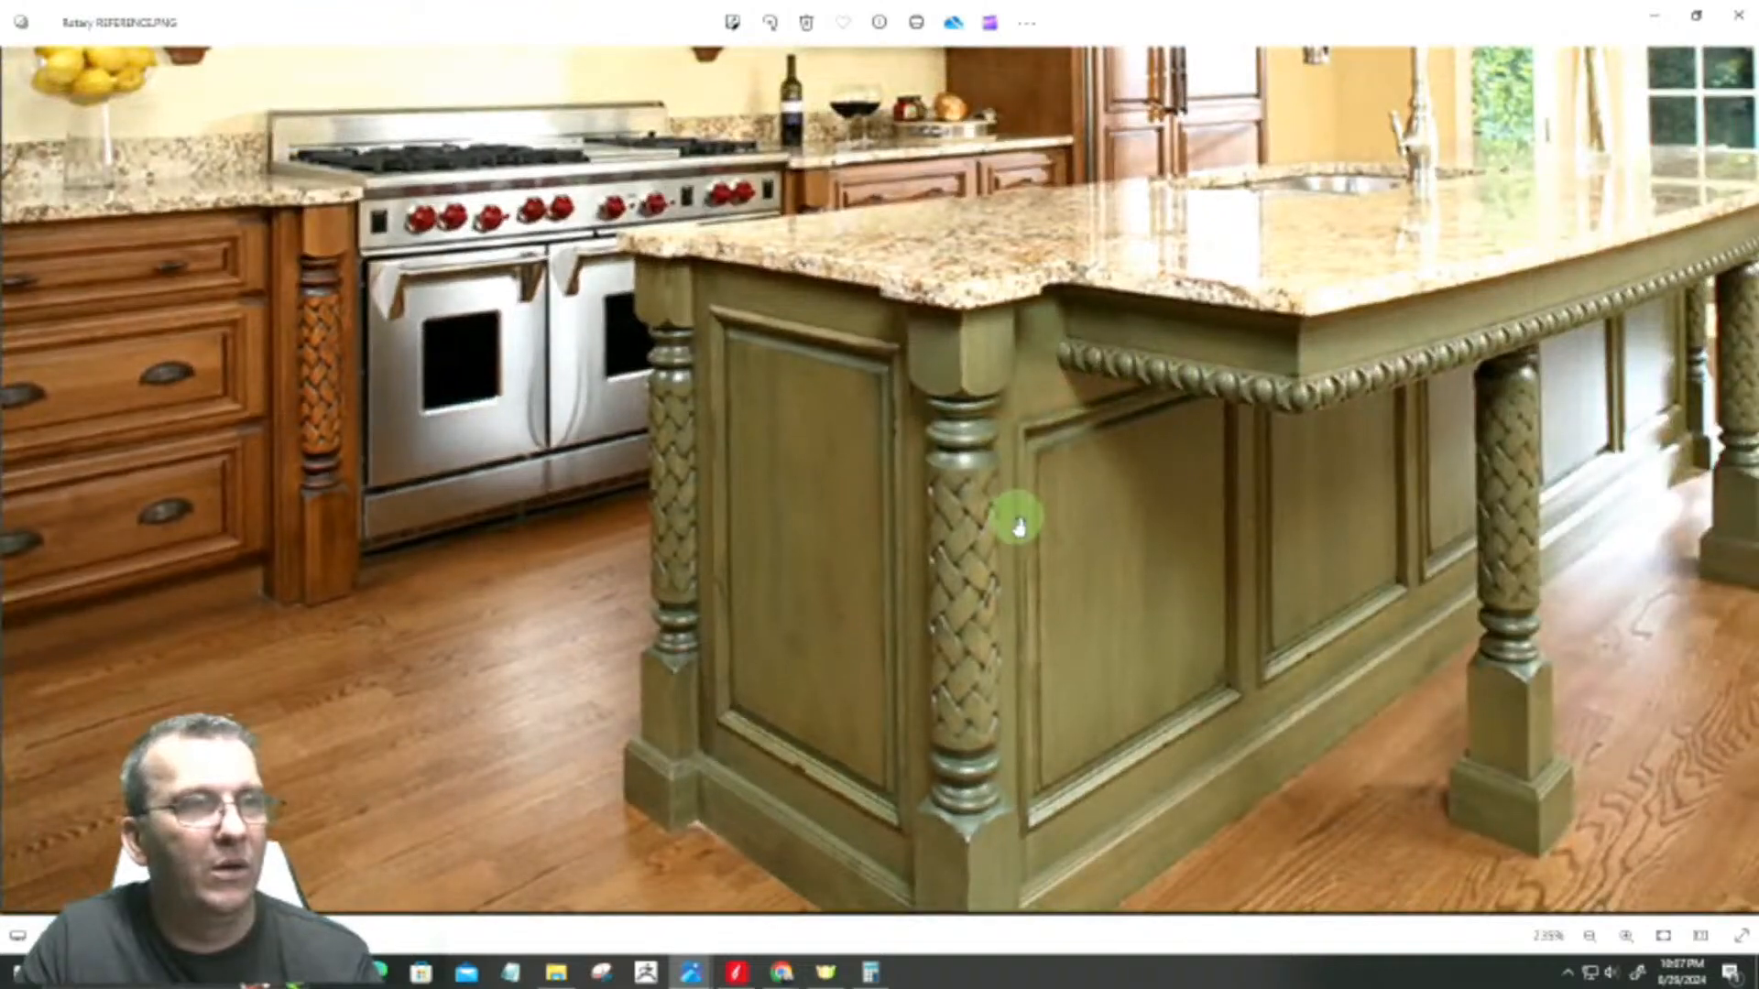
scroll(868, 628, "up", 4)
scroll(861, 728, "down", 4)
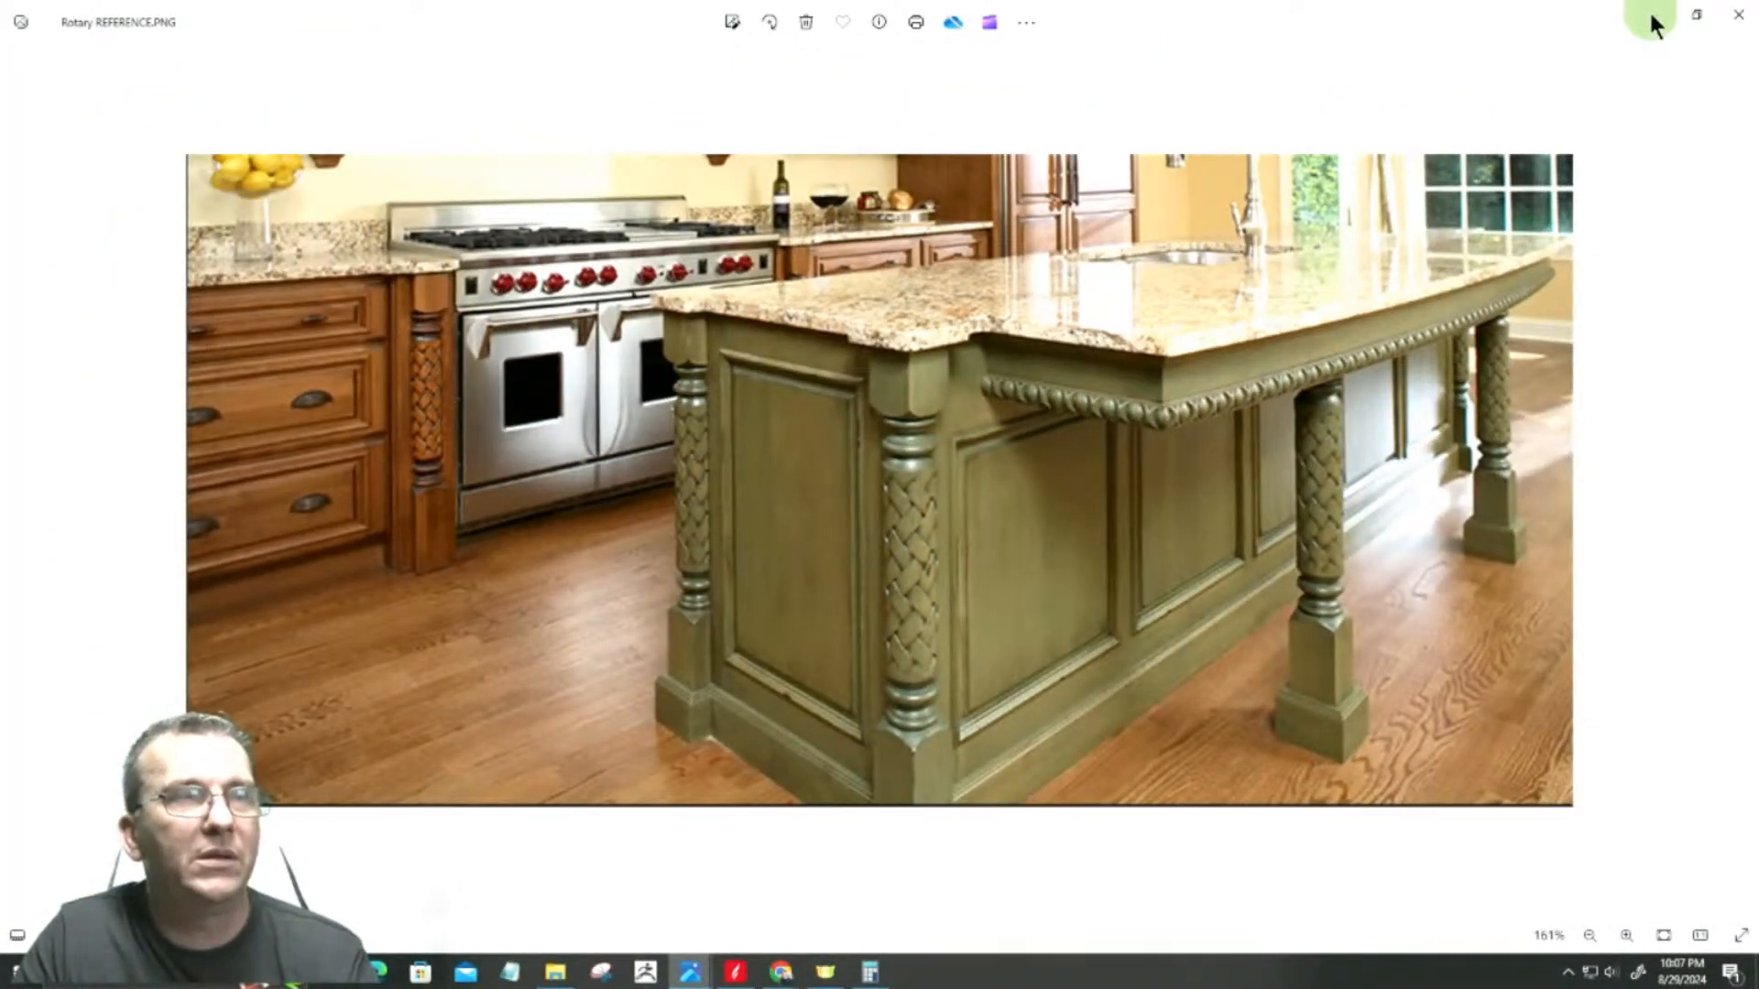
left_click(1651, 17)
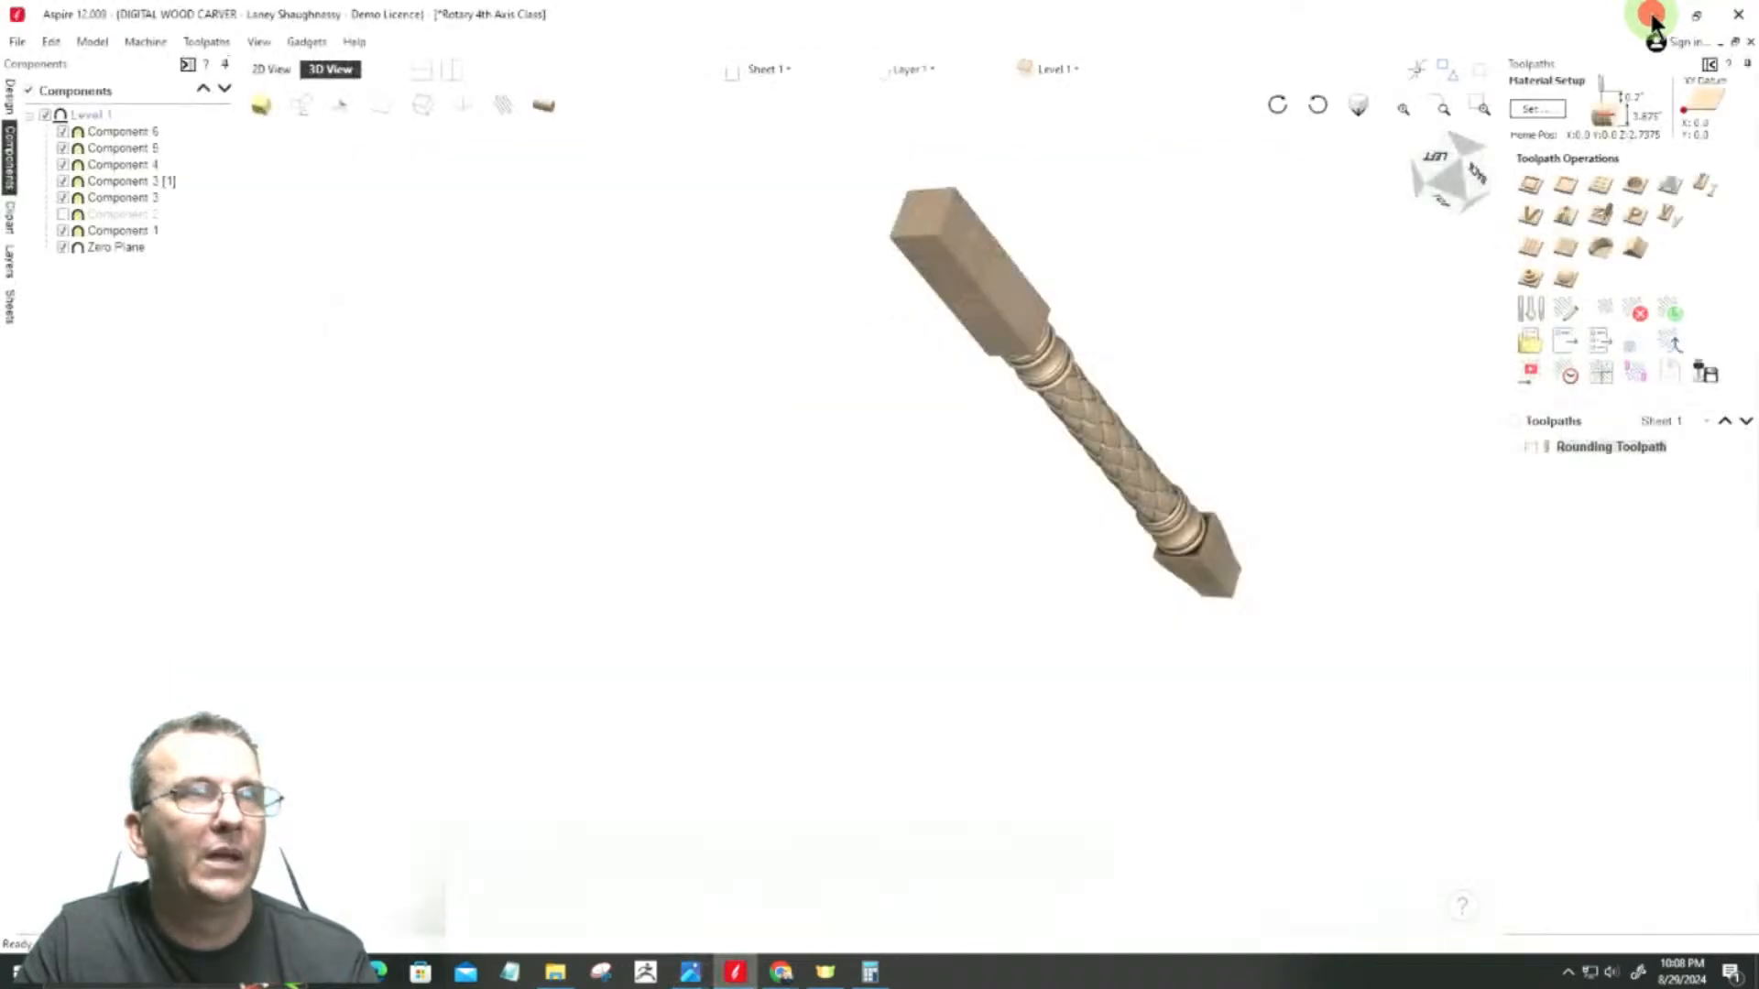
Step: Orient the spindle model upright in 3D and inspect its square ends, beads and braided middle section
left_click_drag(1447, 163, 1434, 234)
middle_click_drag(1106, 394, 1002, 530)
middle_click_drag(929, 477, 929, 468)
scroll(929, 468, "up", 2)
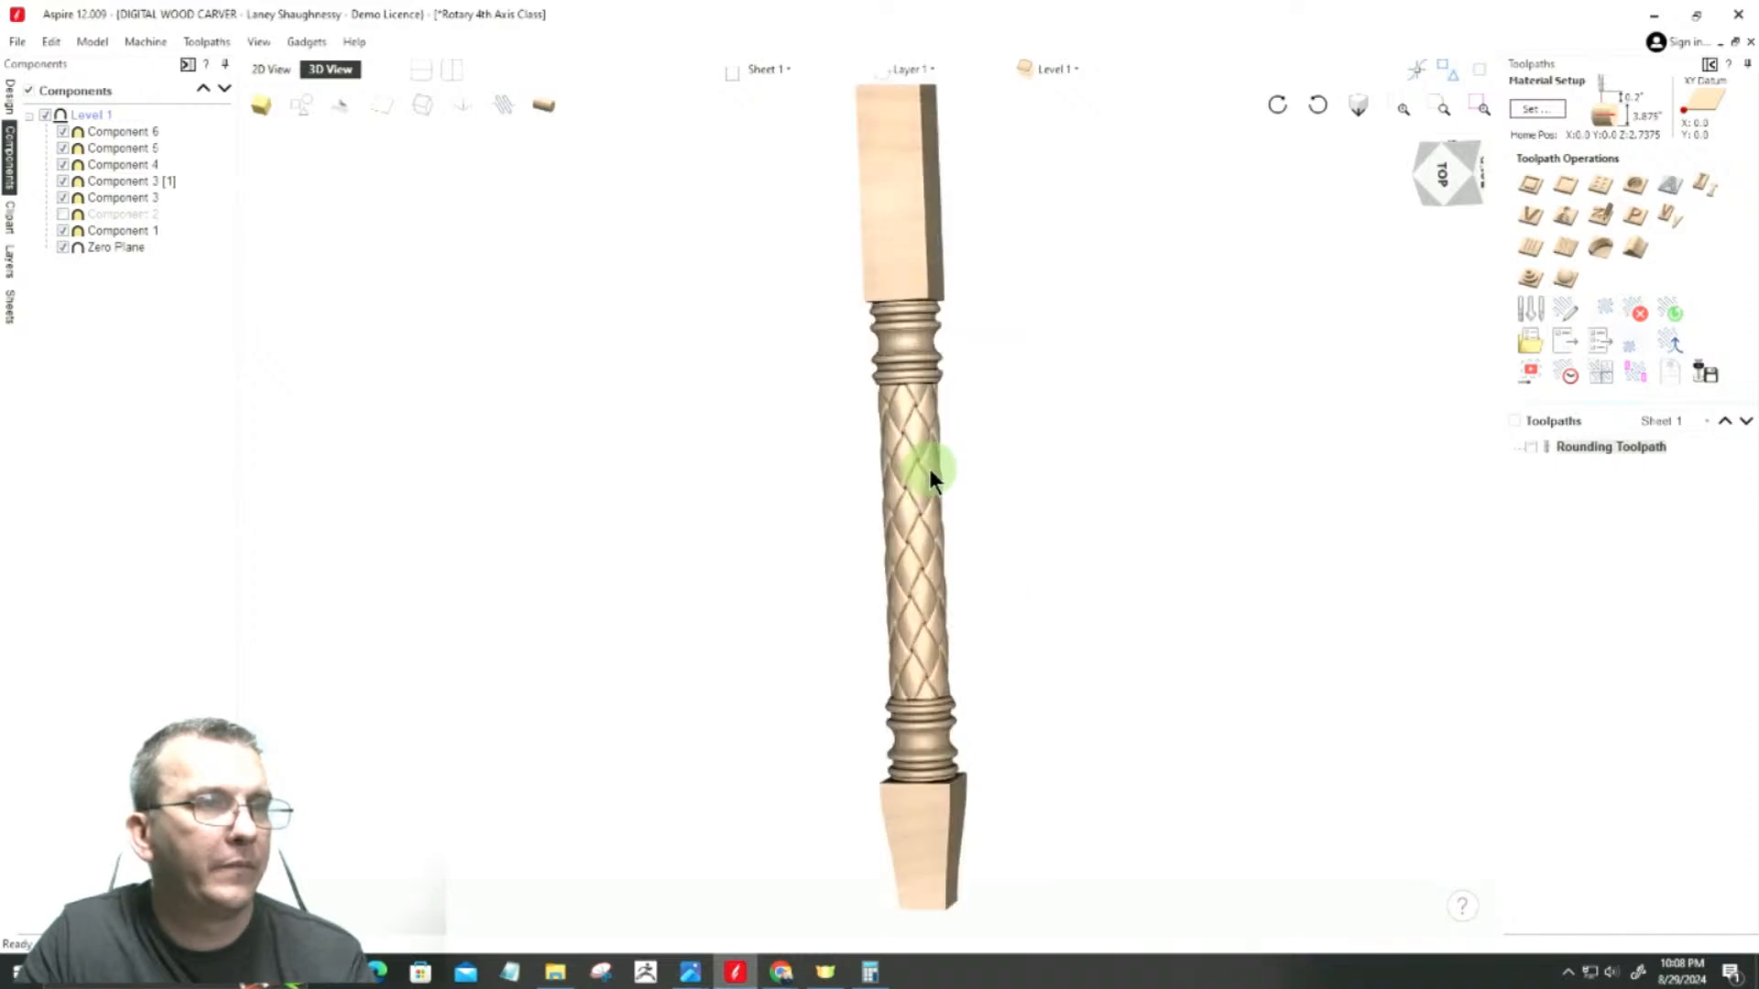
middle_click_drag(933, 497, 932, 510)
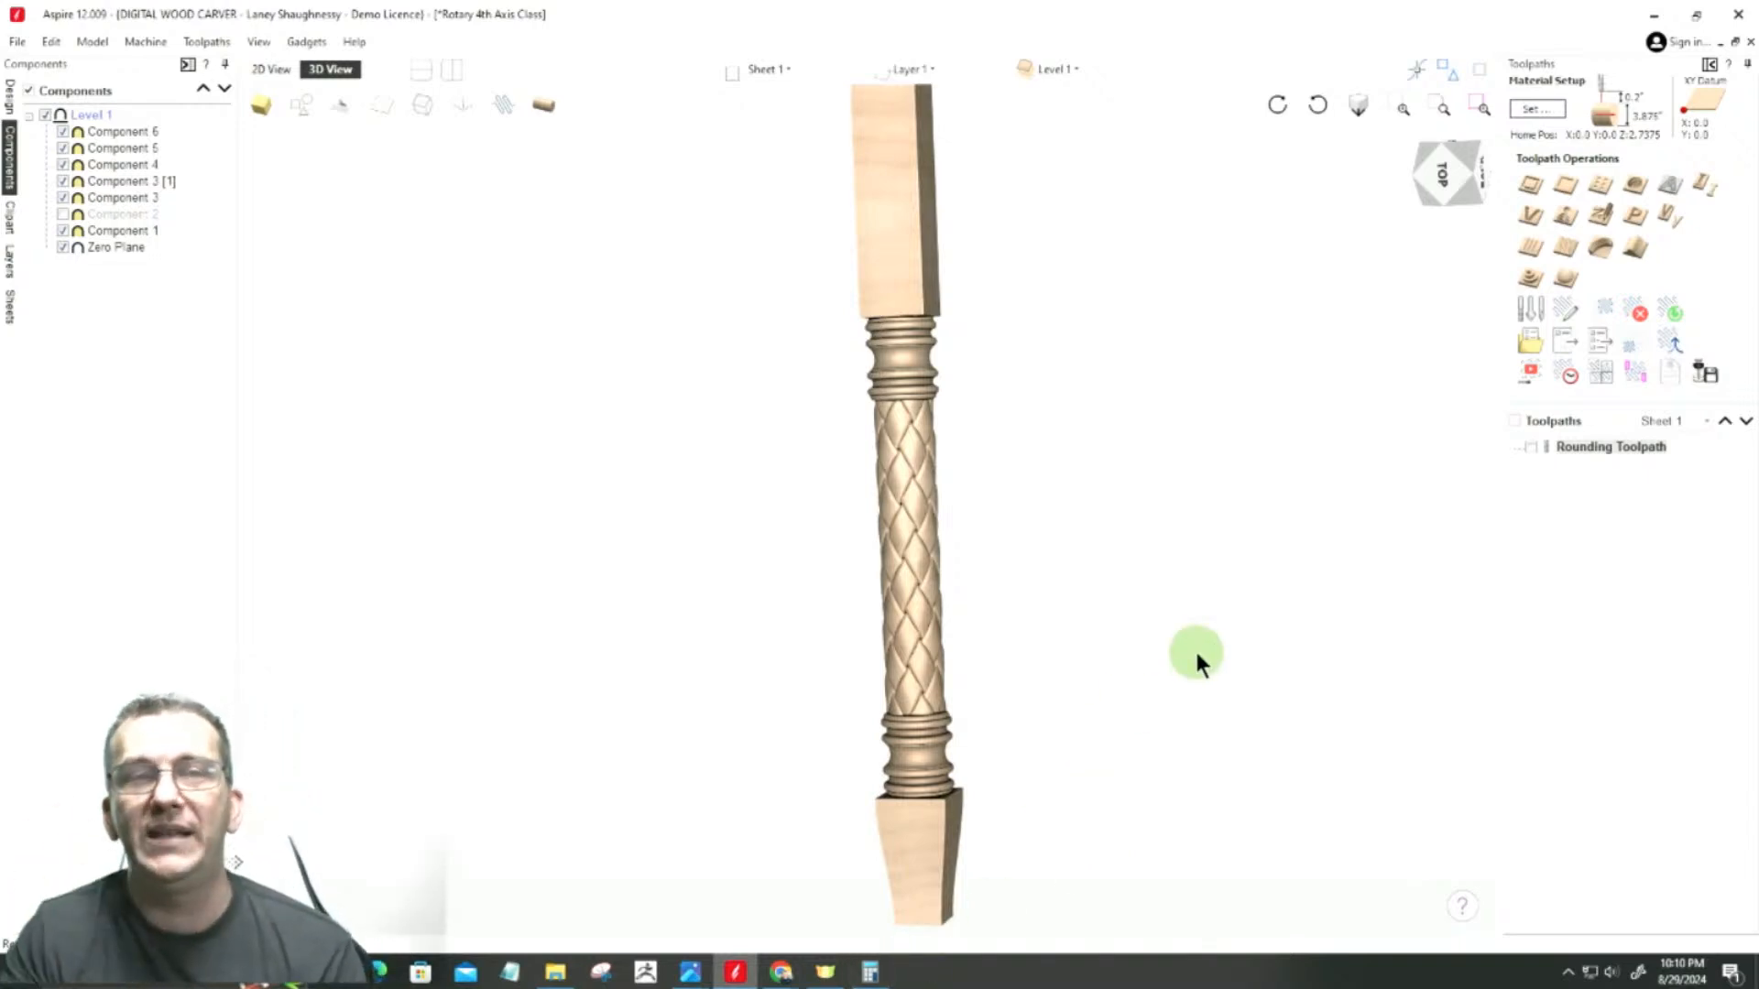
Step: Open the toolpath saving options and list the available post processors for the 2440 Digital Wood Carver machine
left_click(1699, 380)
left_click(1689, 423)
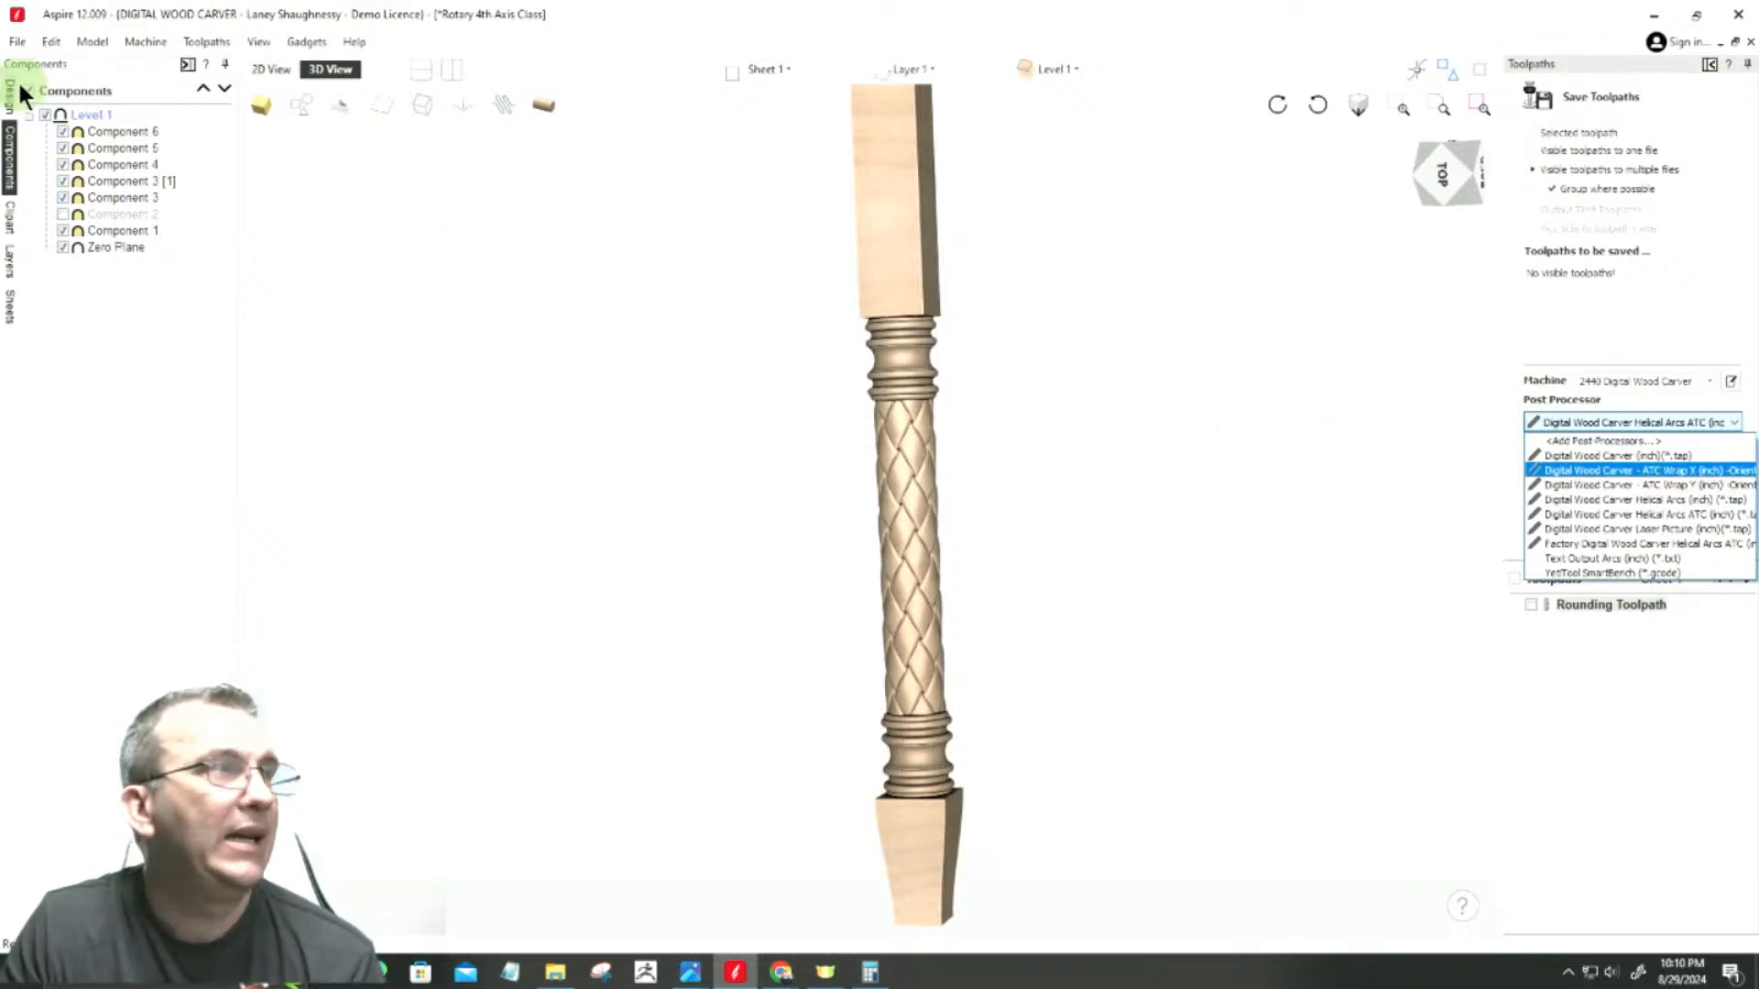
Step: Save the changes to the Rotary 4th Axis Class project
left_click(18, 42)
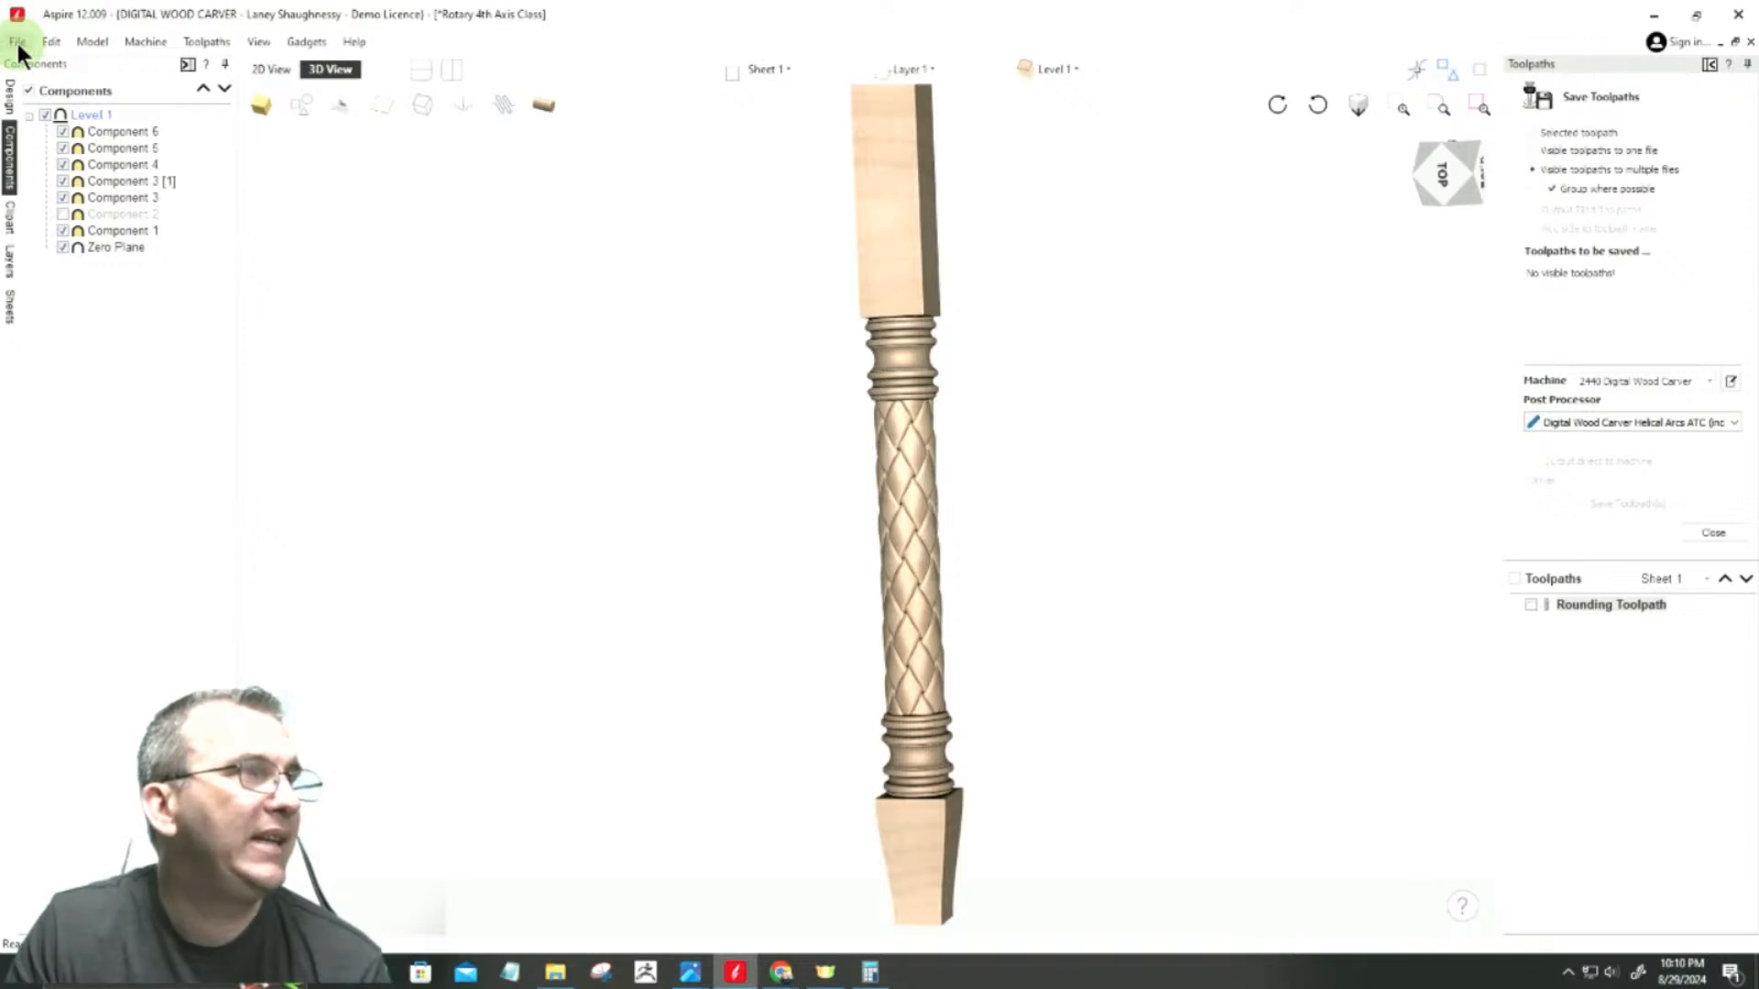
left_click(18, 42)
left_click(33, 136)
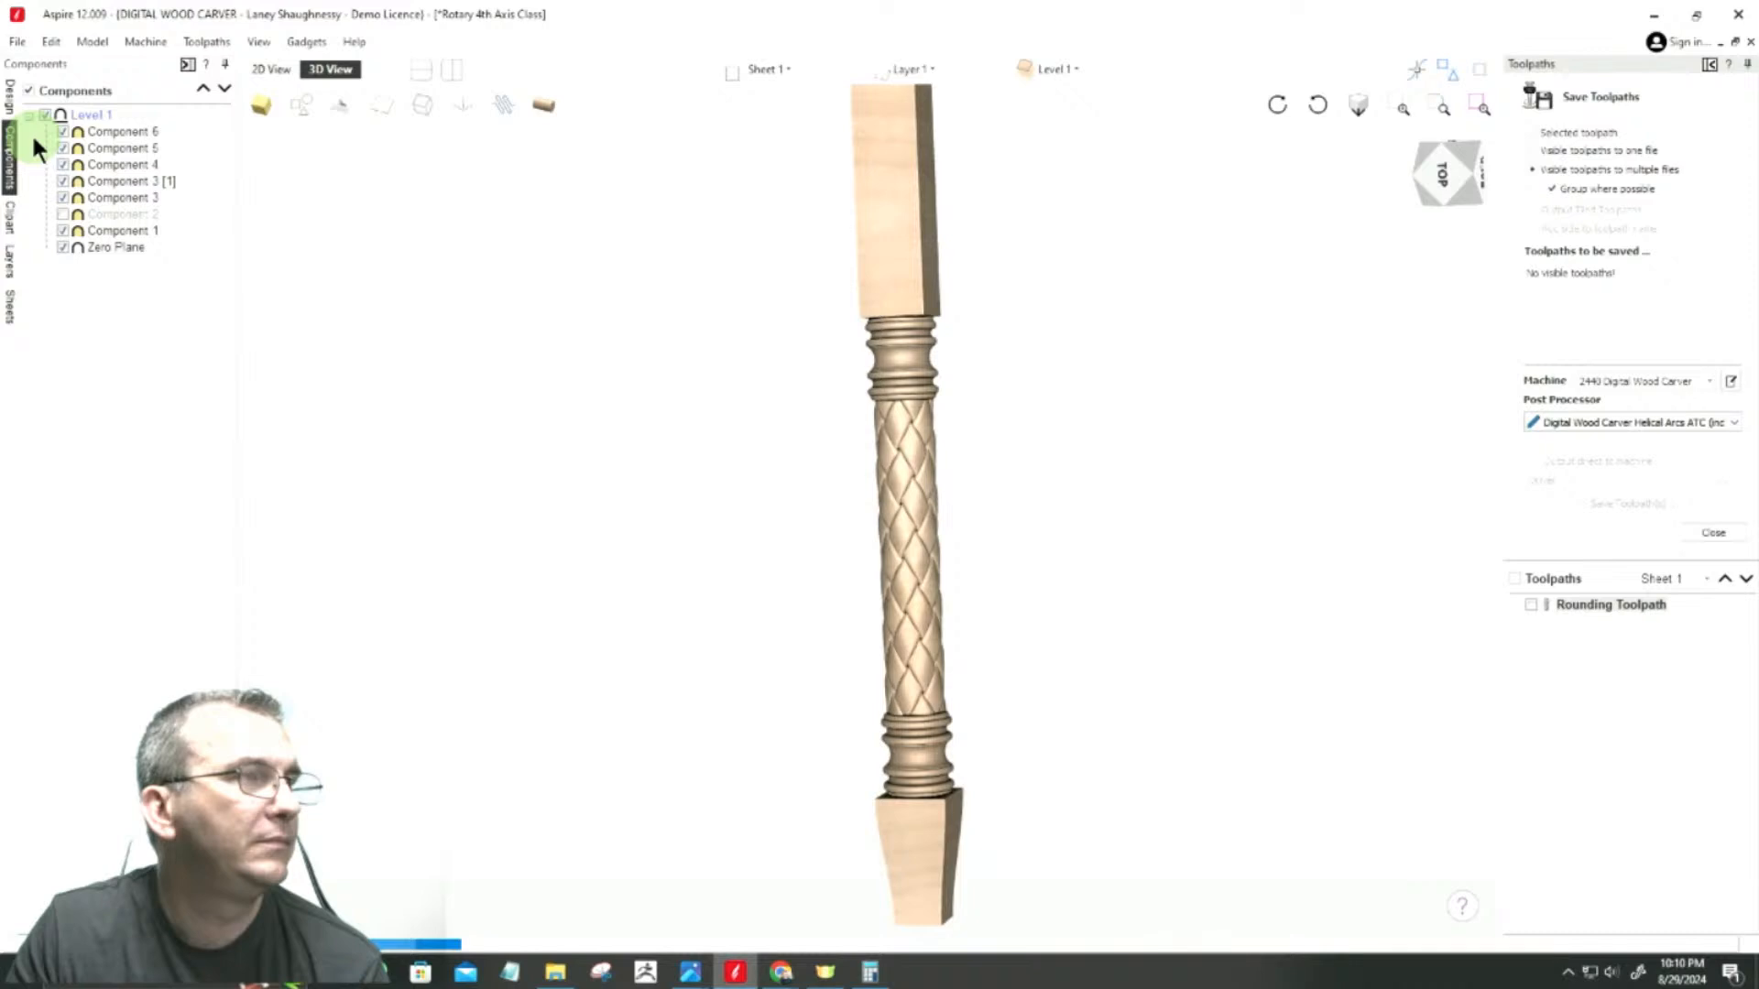
Step: Open the application data folder and highlight the X-axis orientation and Y-value wrapping notes in the DWC-ATC-RX2AY-in.pp post processor
left_click(17, 42)
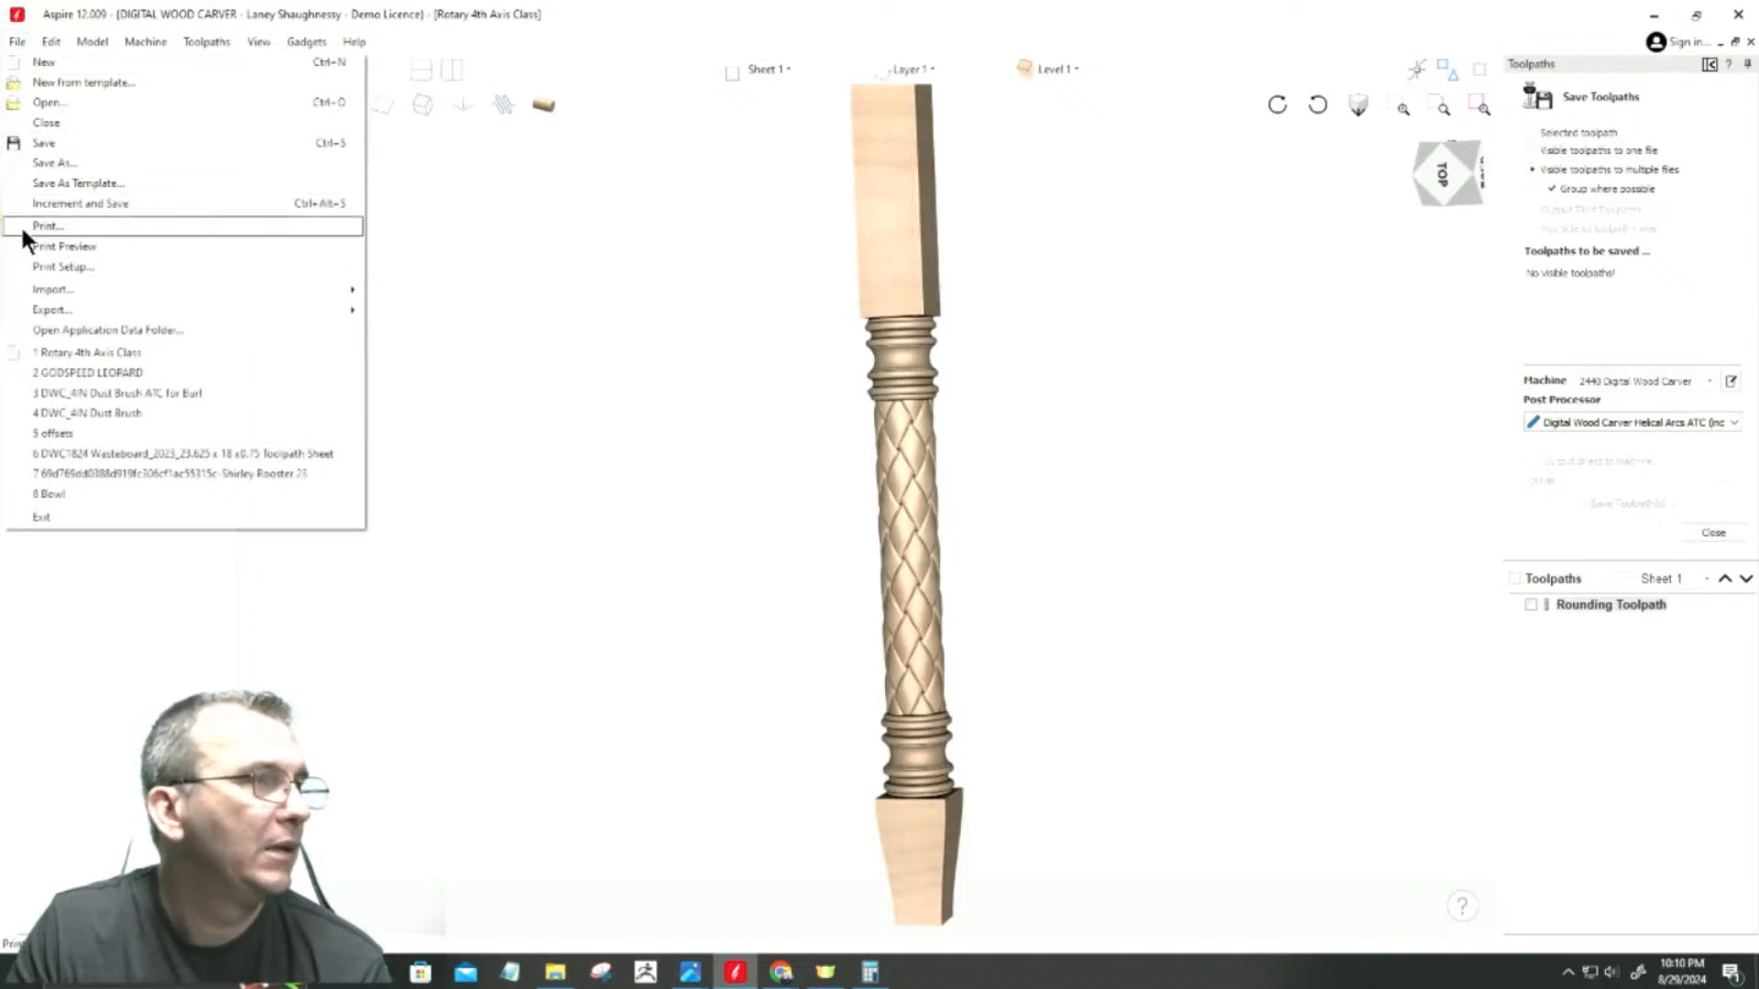
left_click(50, 331)
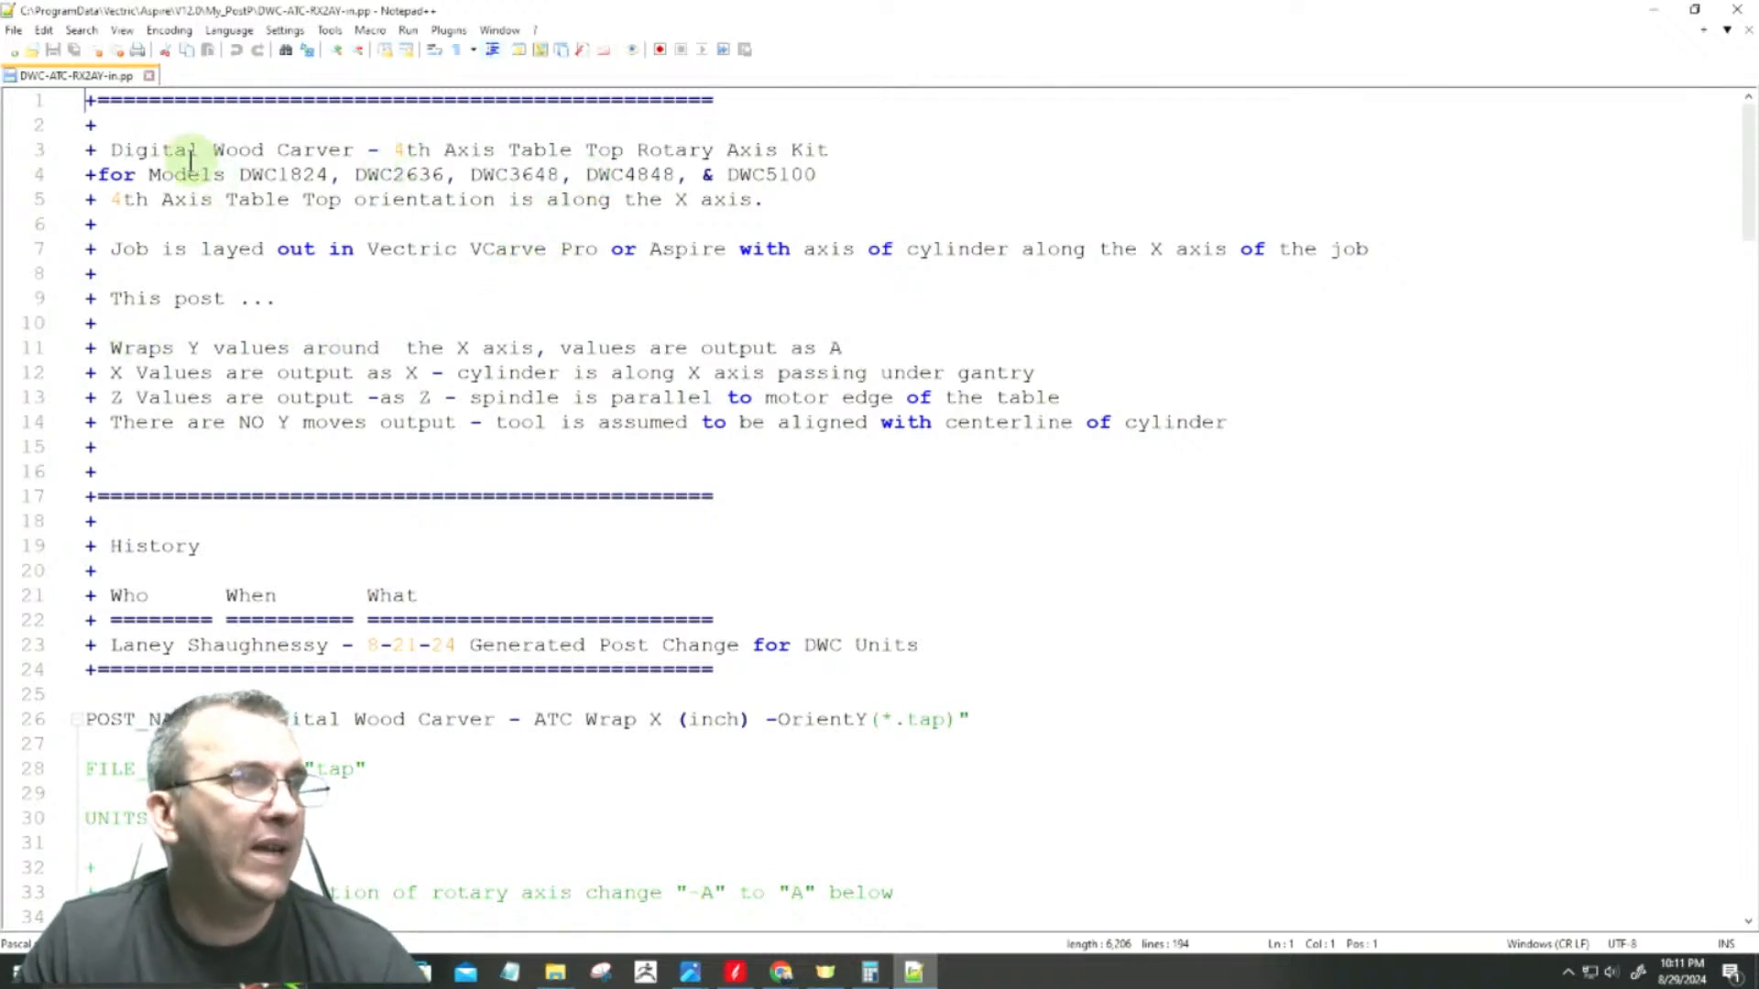
left_click_drag(142, 203, 778, 216)
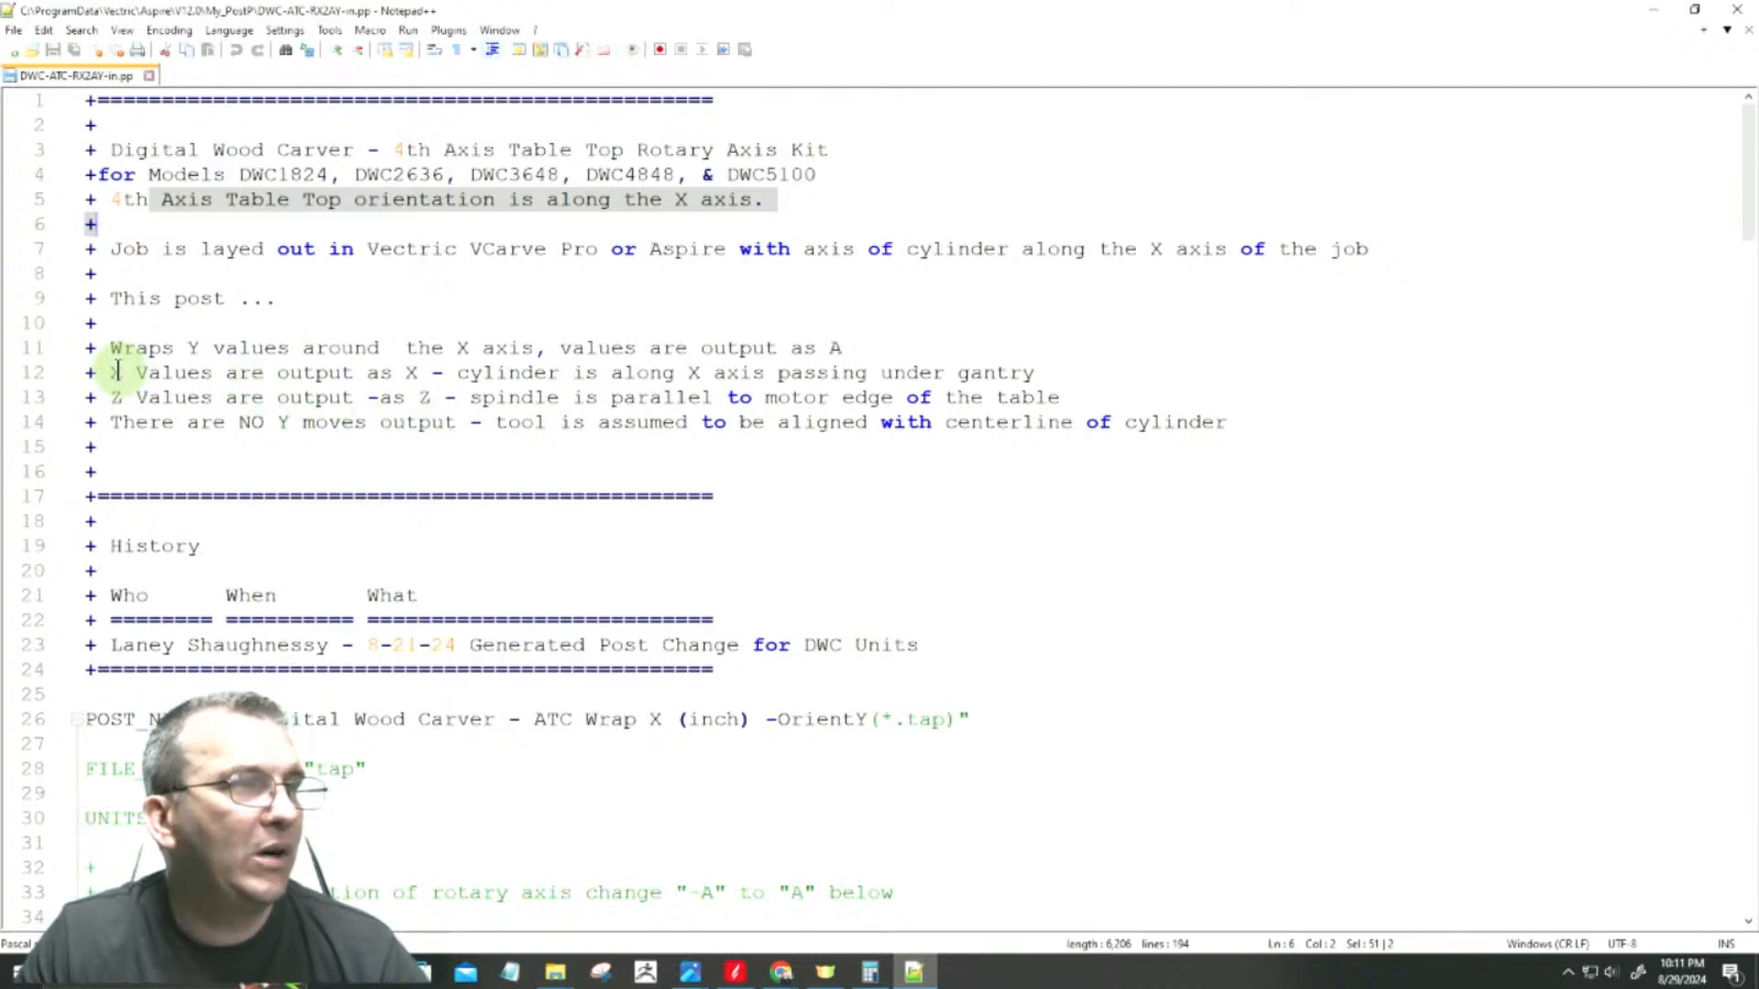
left_click_drag(111, 348, 275, 356)
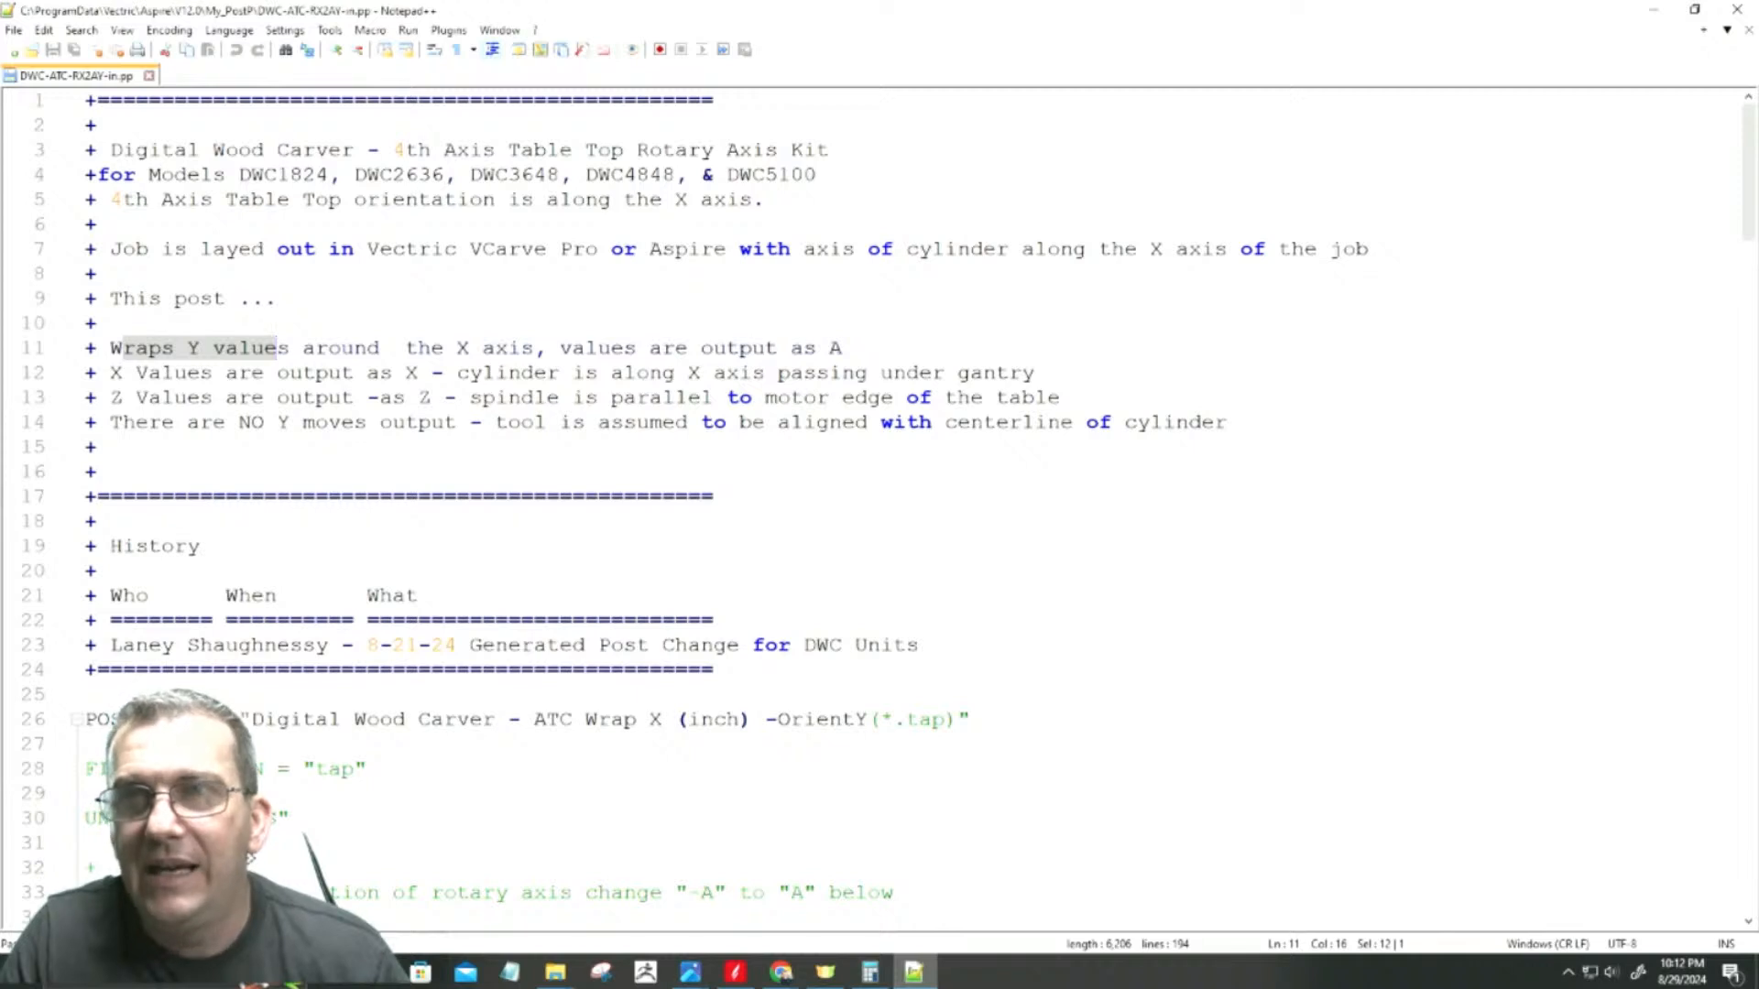
Step: Review the DWC_Helical_Arc_Inch.pp header and movement commands for comparison, and return to Aspire's post processor list
key("alt+Tab")
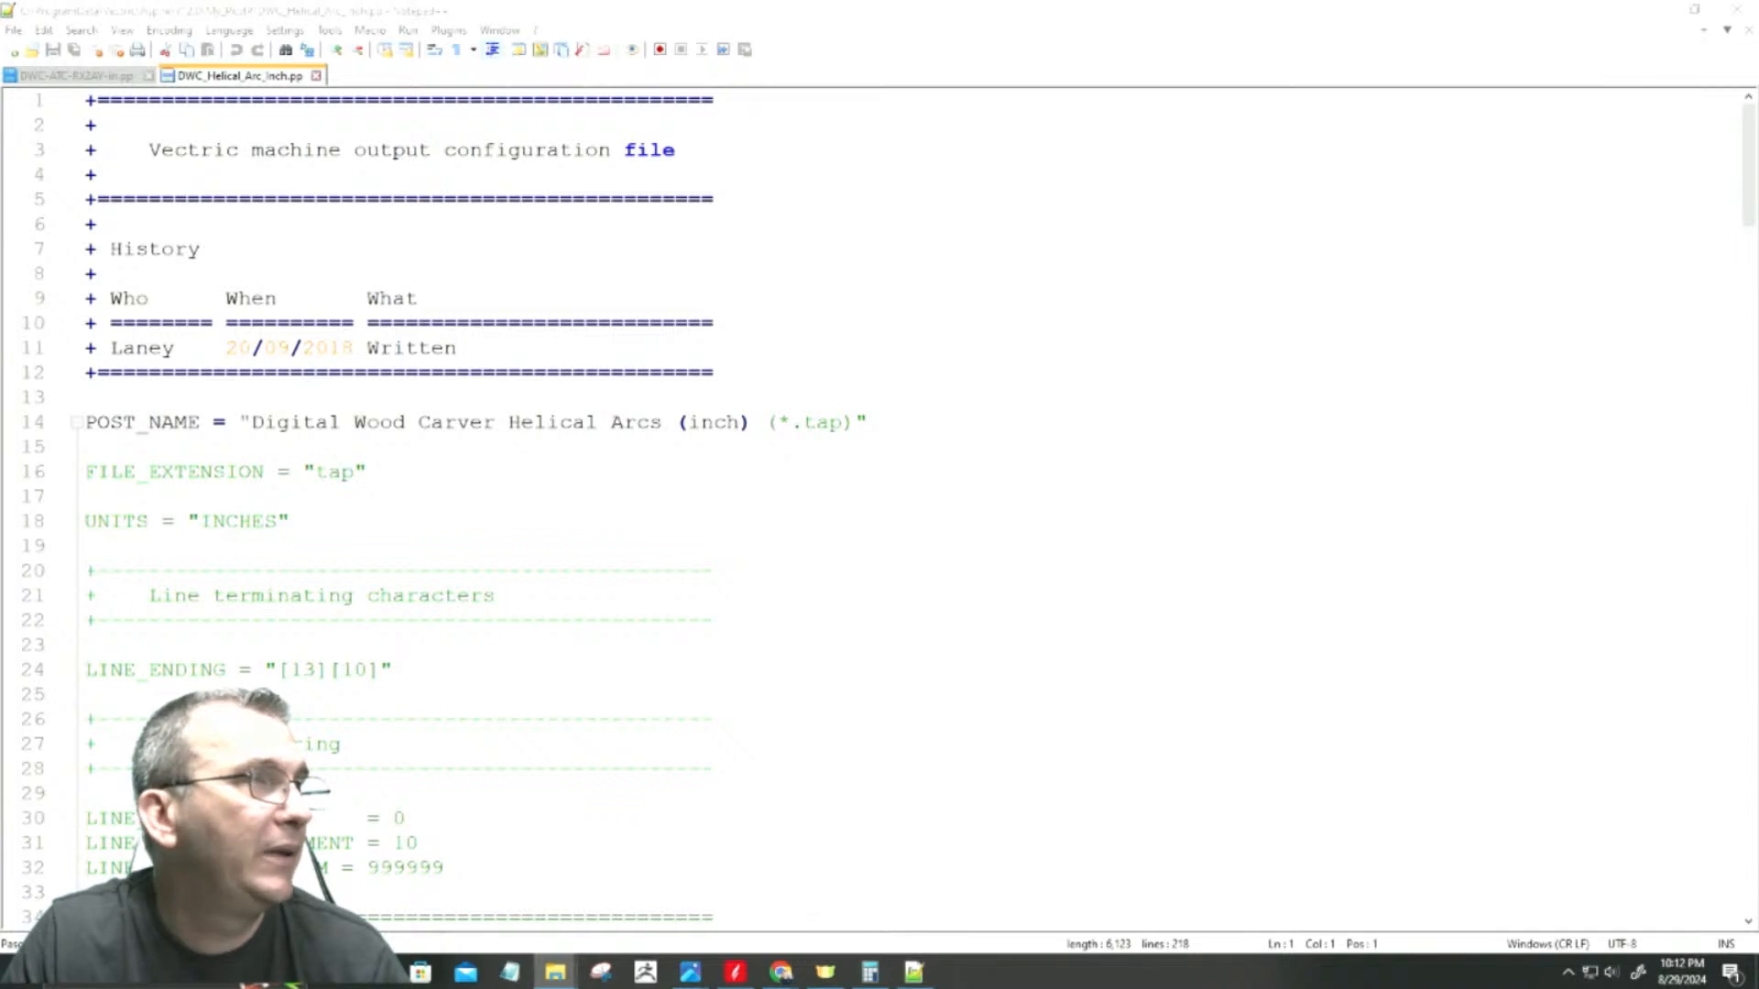
scroll(522, 451, "down", 4)
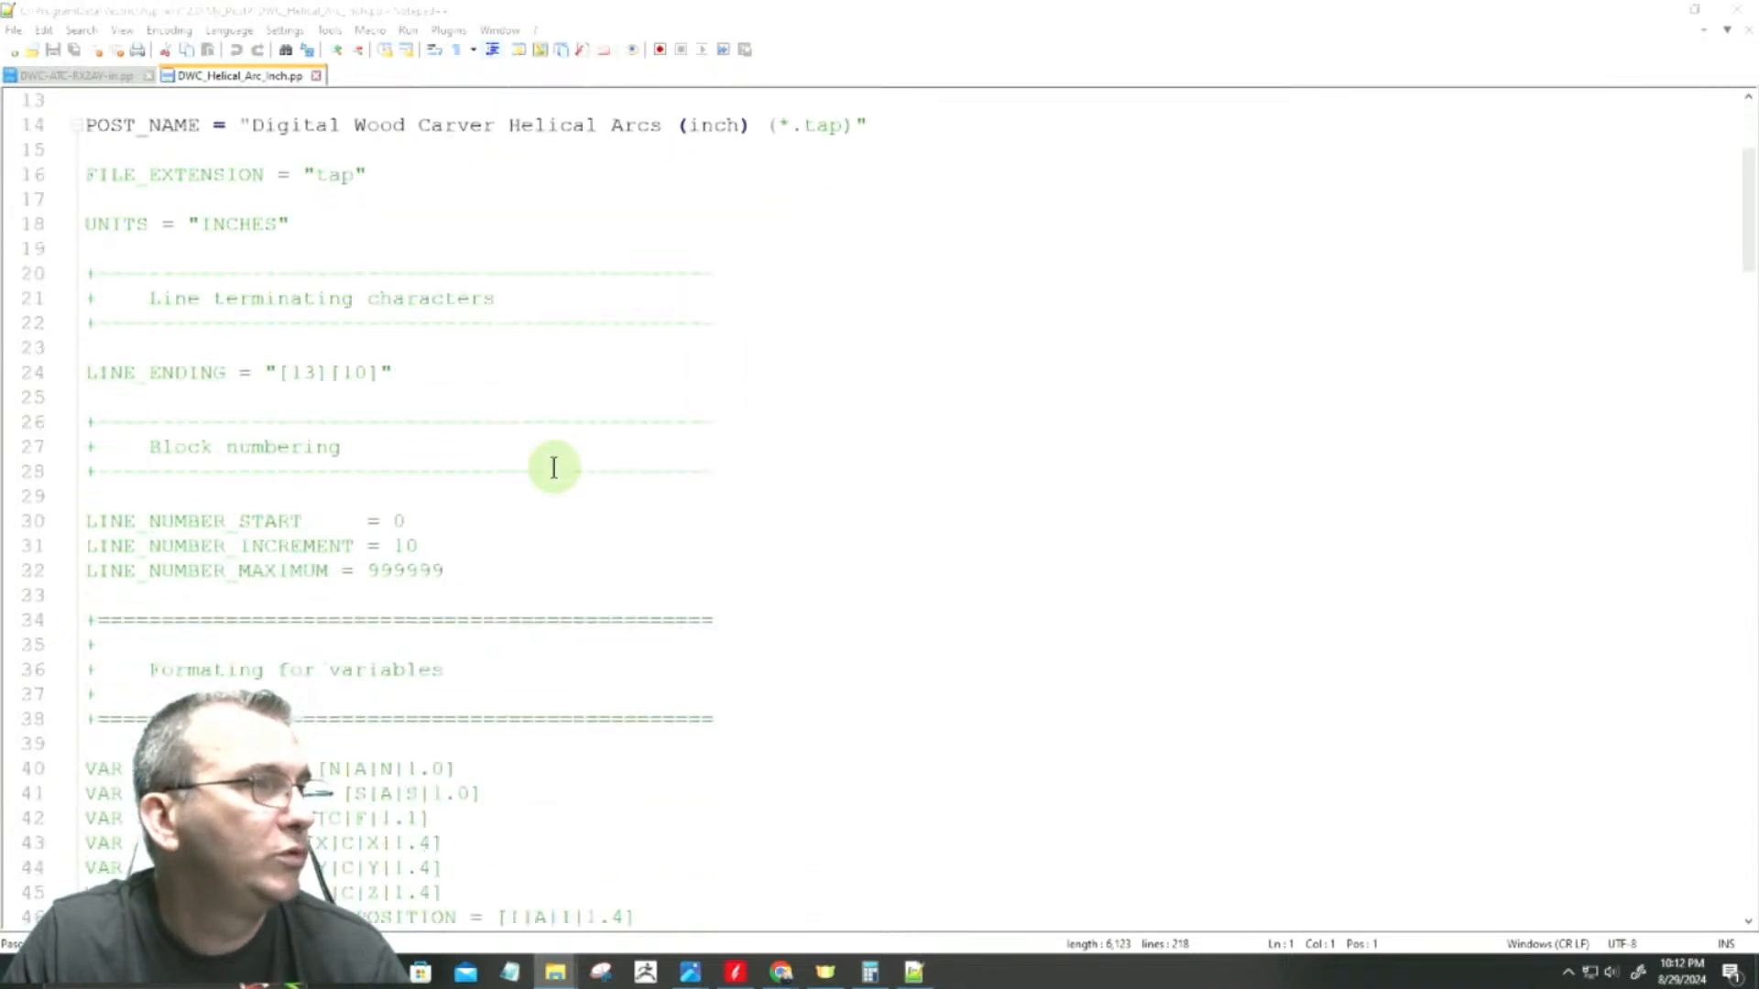
scroll(553, 468, "down", 4)
scroll(553, 468, "down", 17)
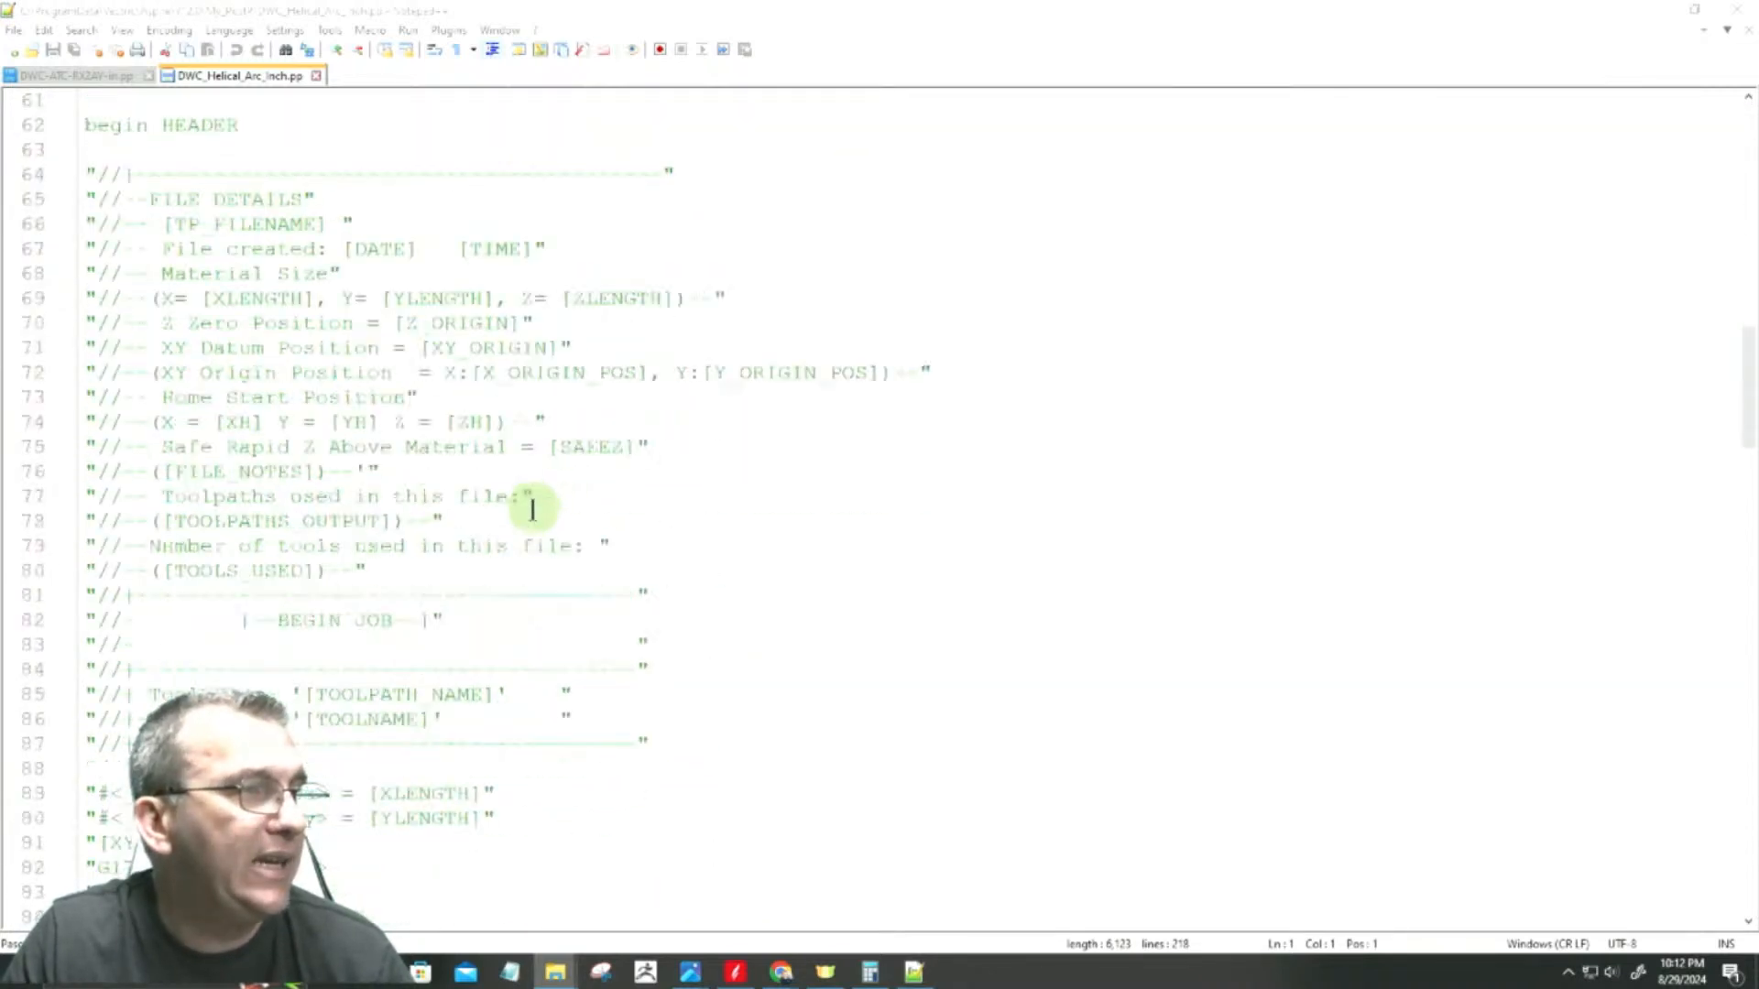
scroll(92, 528, "down", 2)
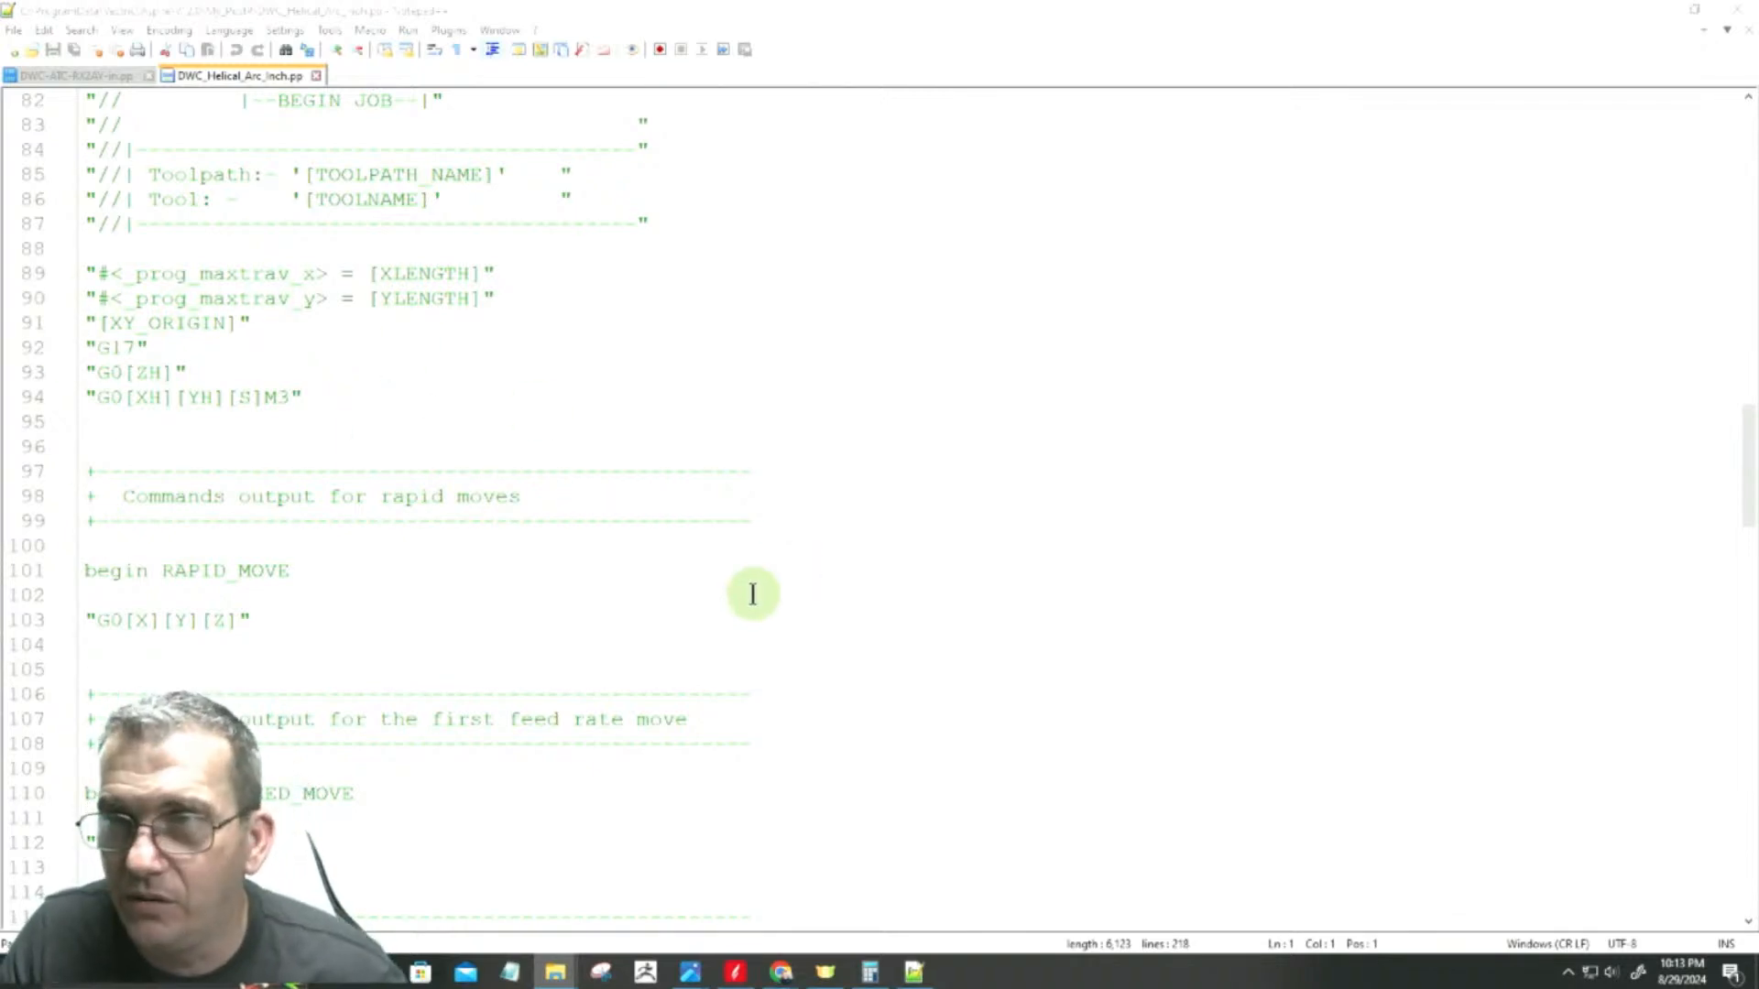
left_click(1656, 19)
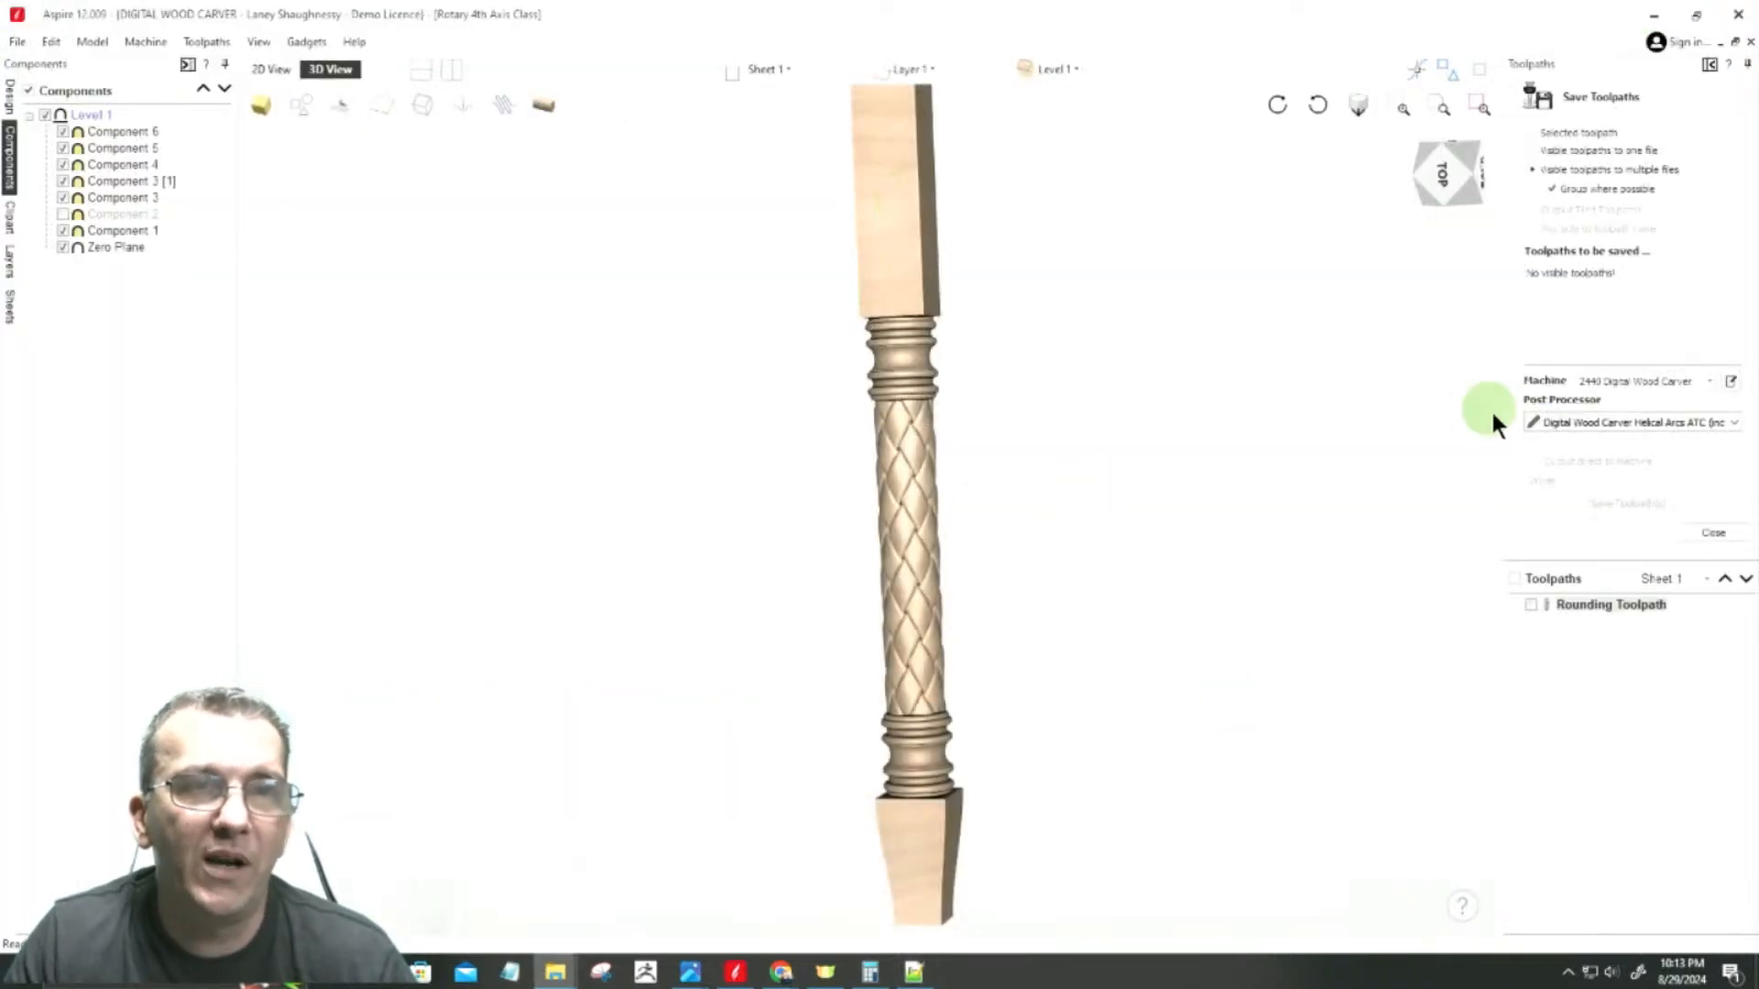
left_click(1680, 422)
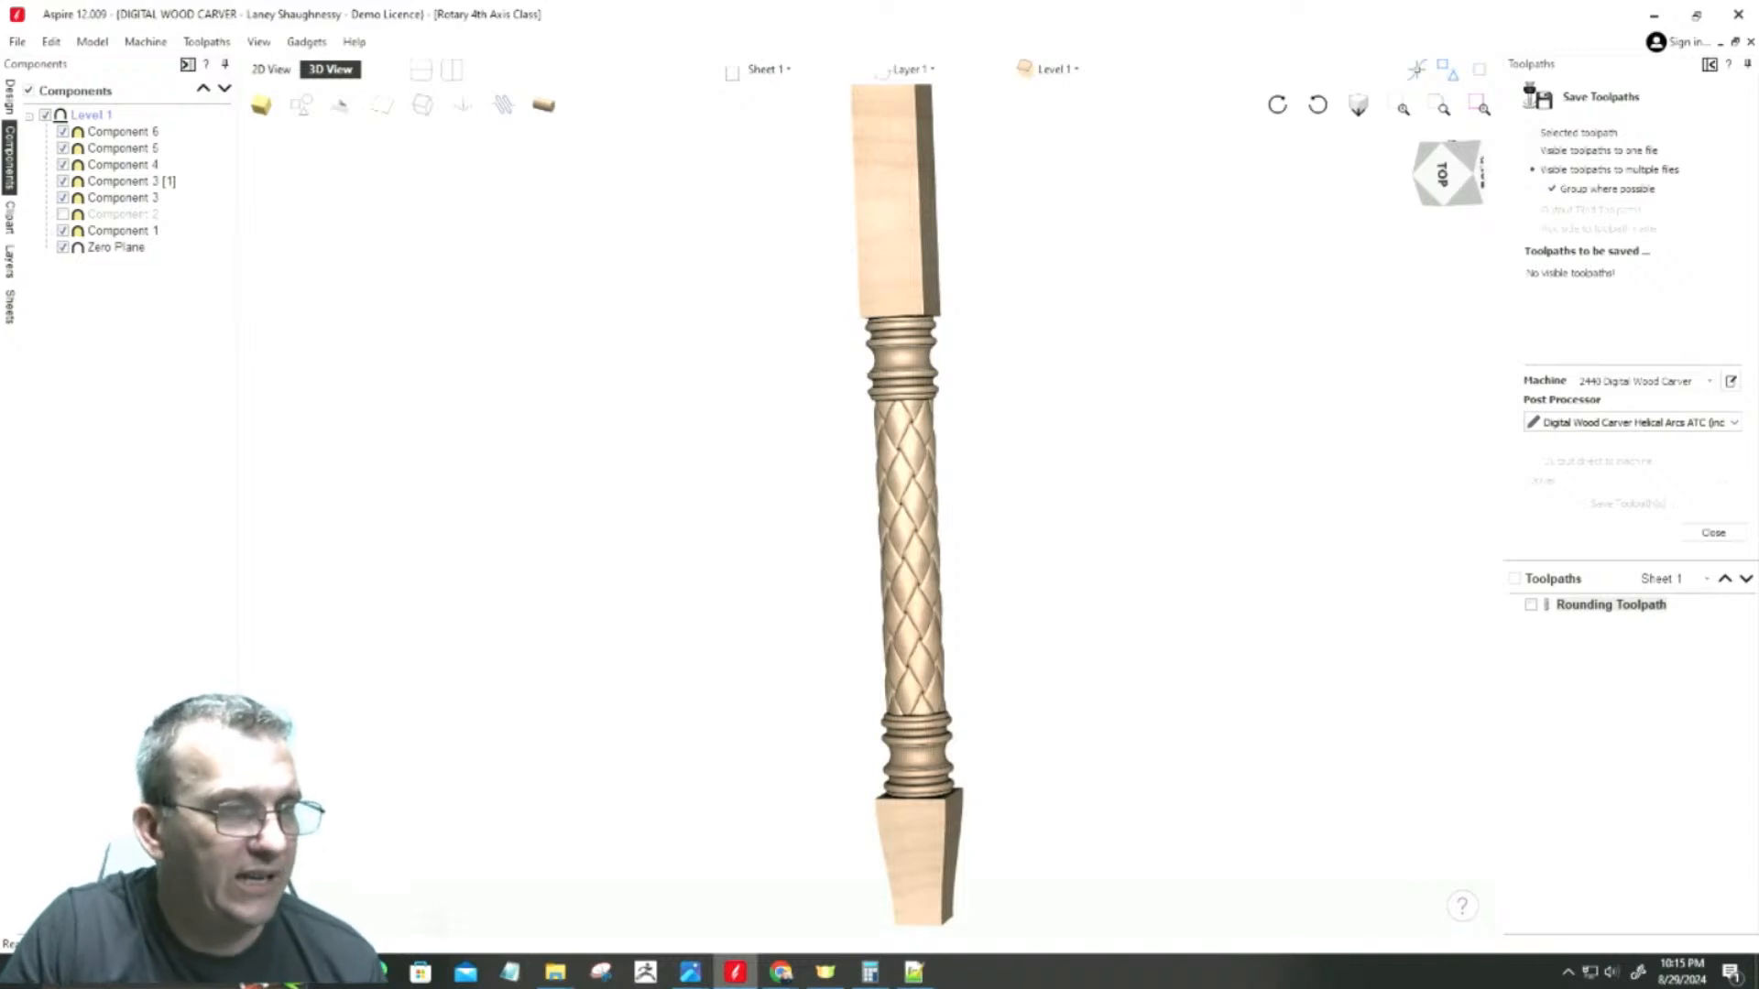
Step: Return to Notepad++ and highlight the DWC-ATC-RX2AY-in.pp notes about having no Y moves and aligning the tool with the cylinder's centerline
left_click(914, 971)
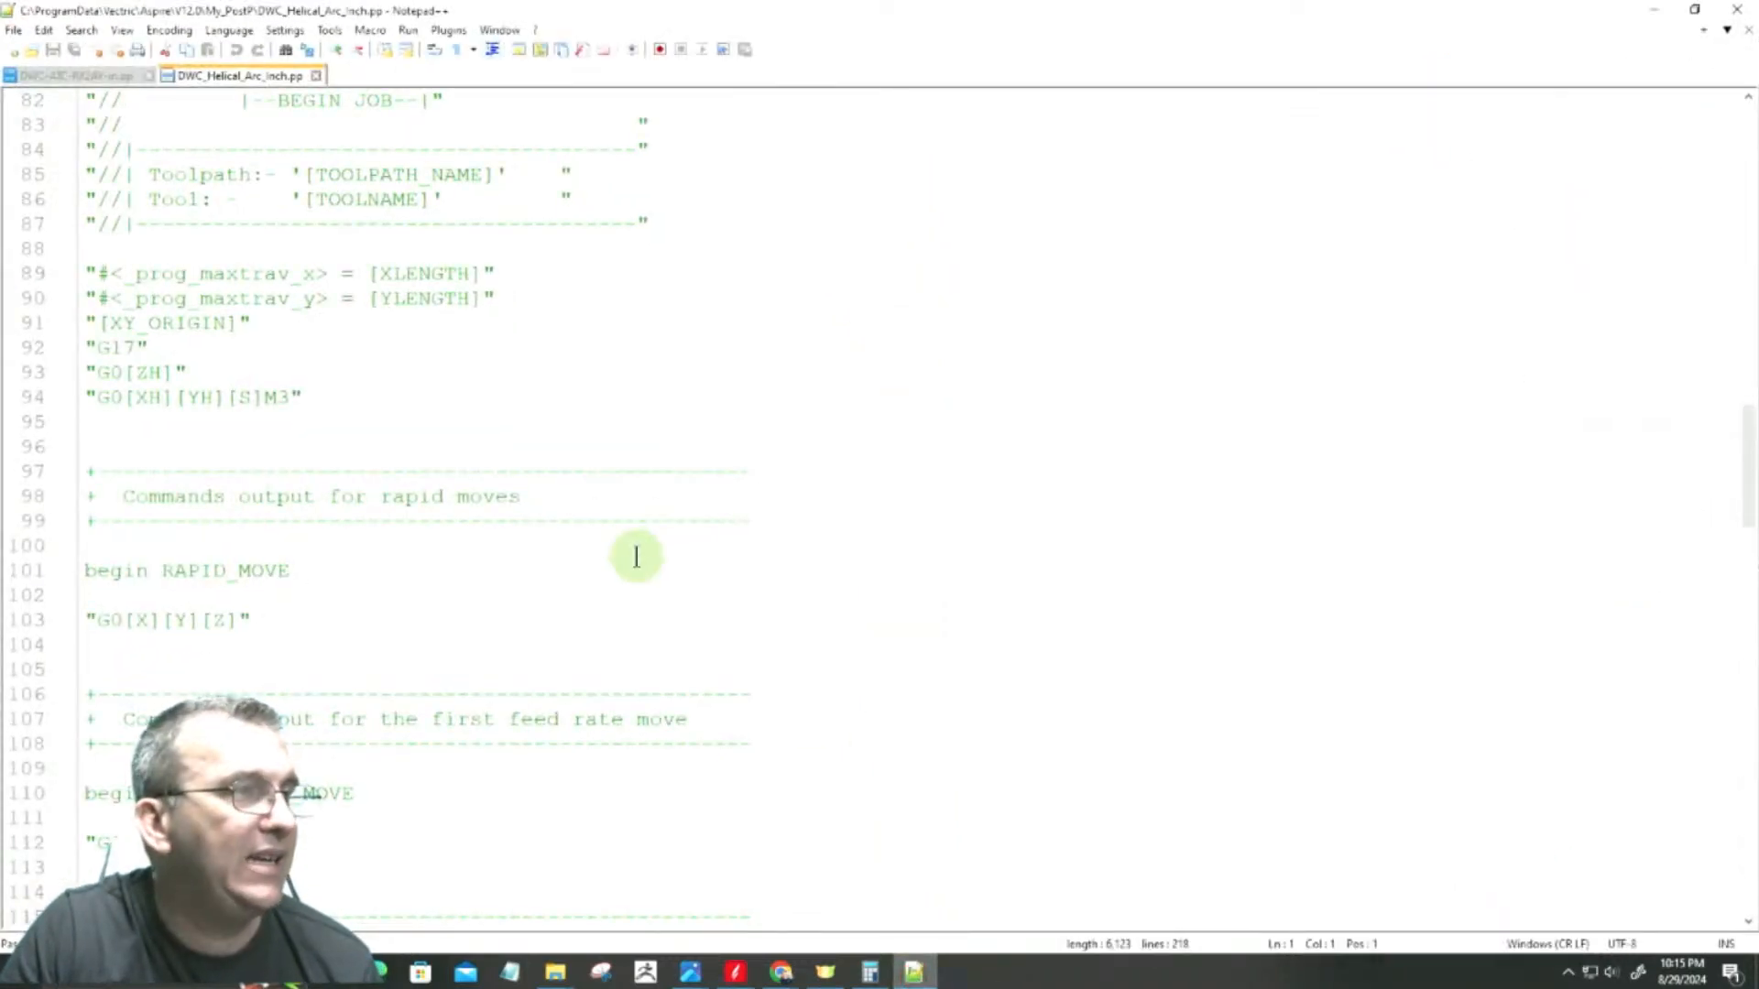
scroll(91, 366, "up", 14)
scroll(91, 366, "up", 7)
left_click(91, 77)
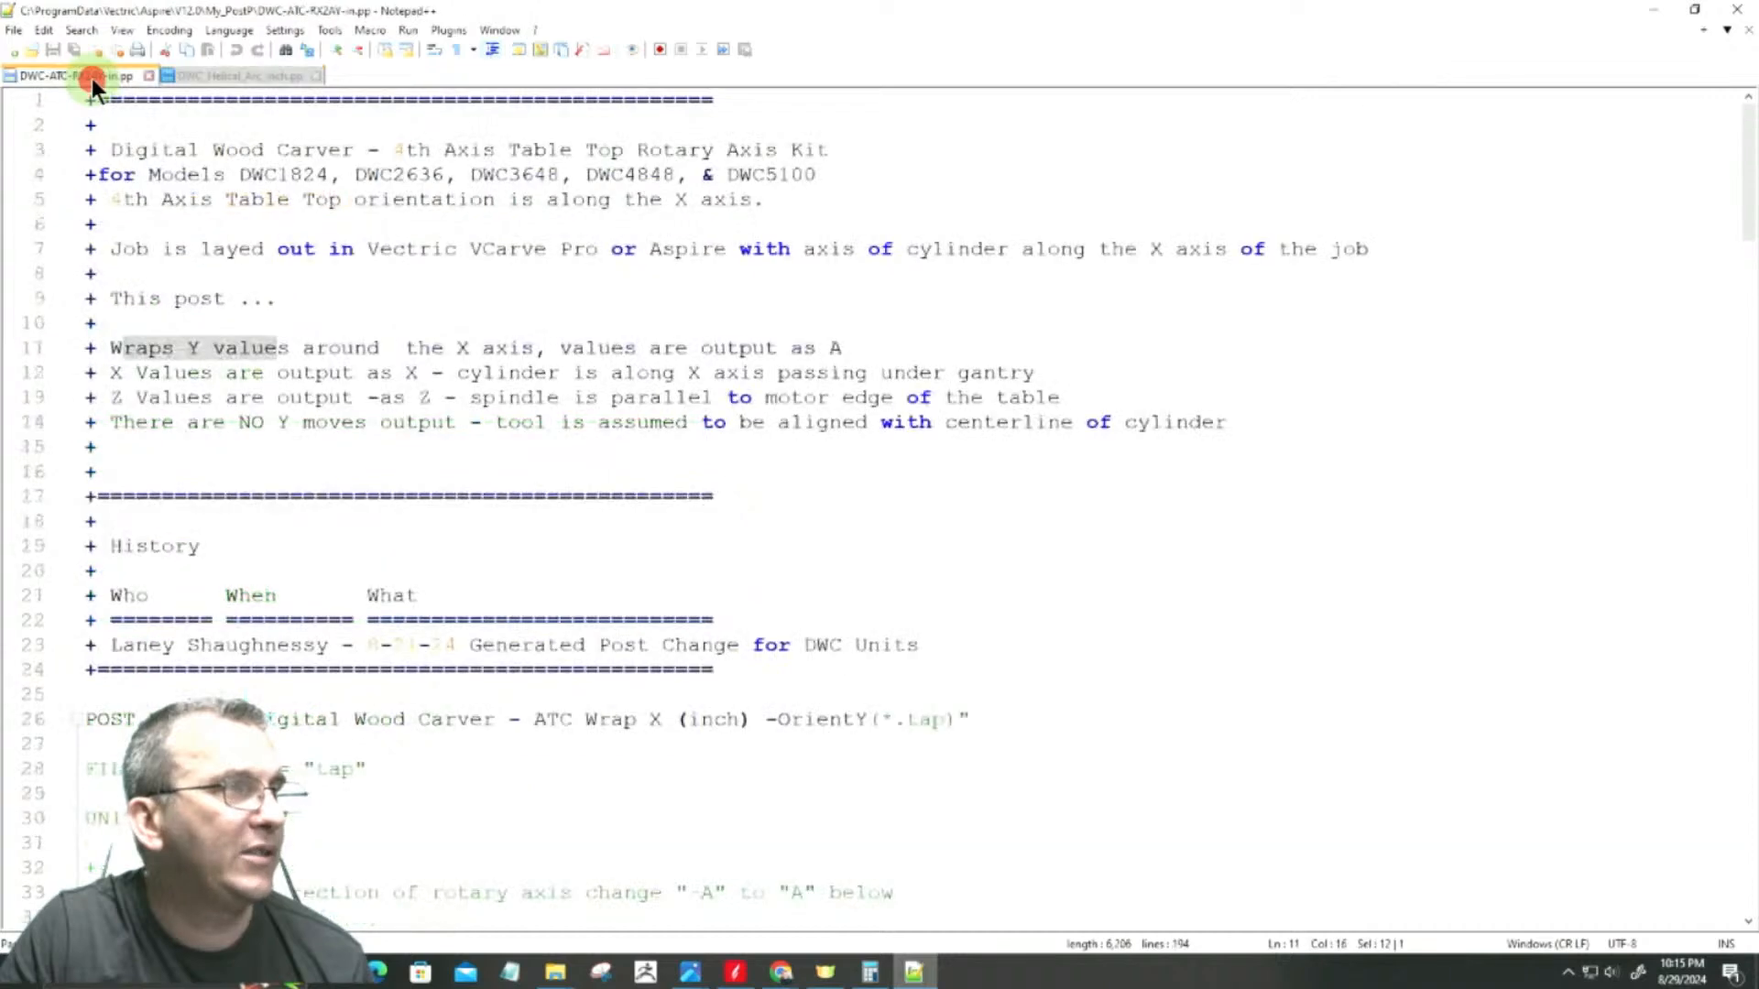
scroll(284, 440, "down", 2)
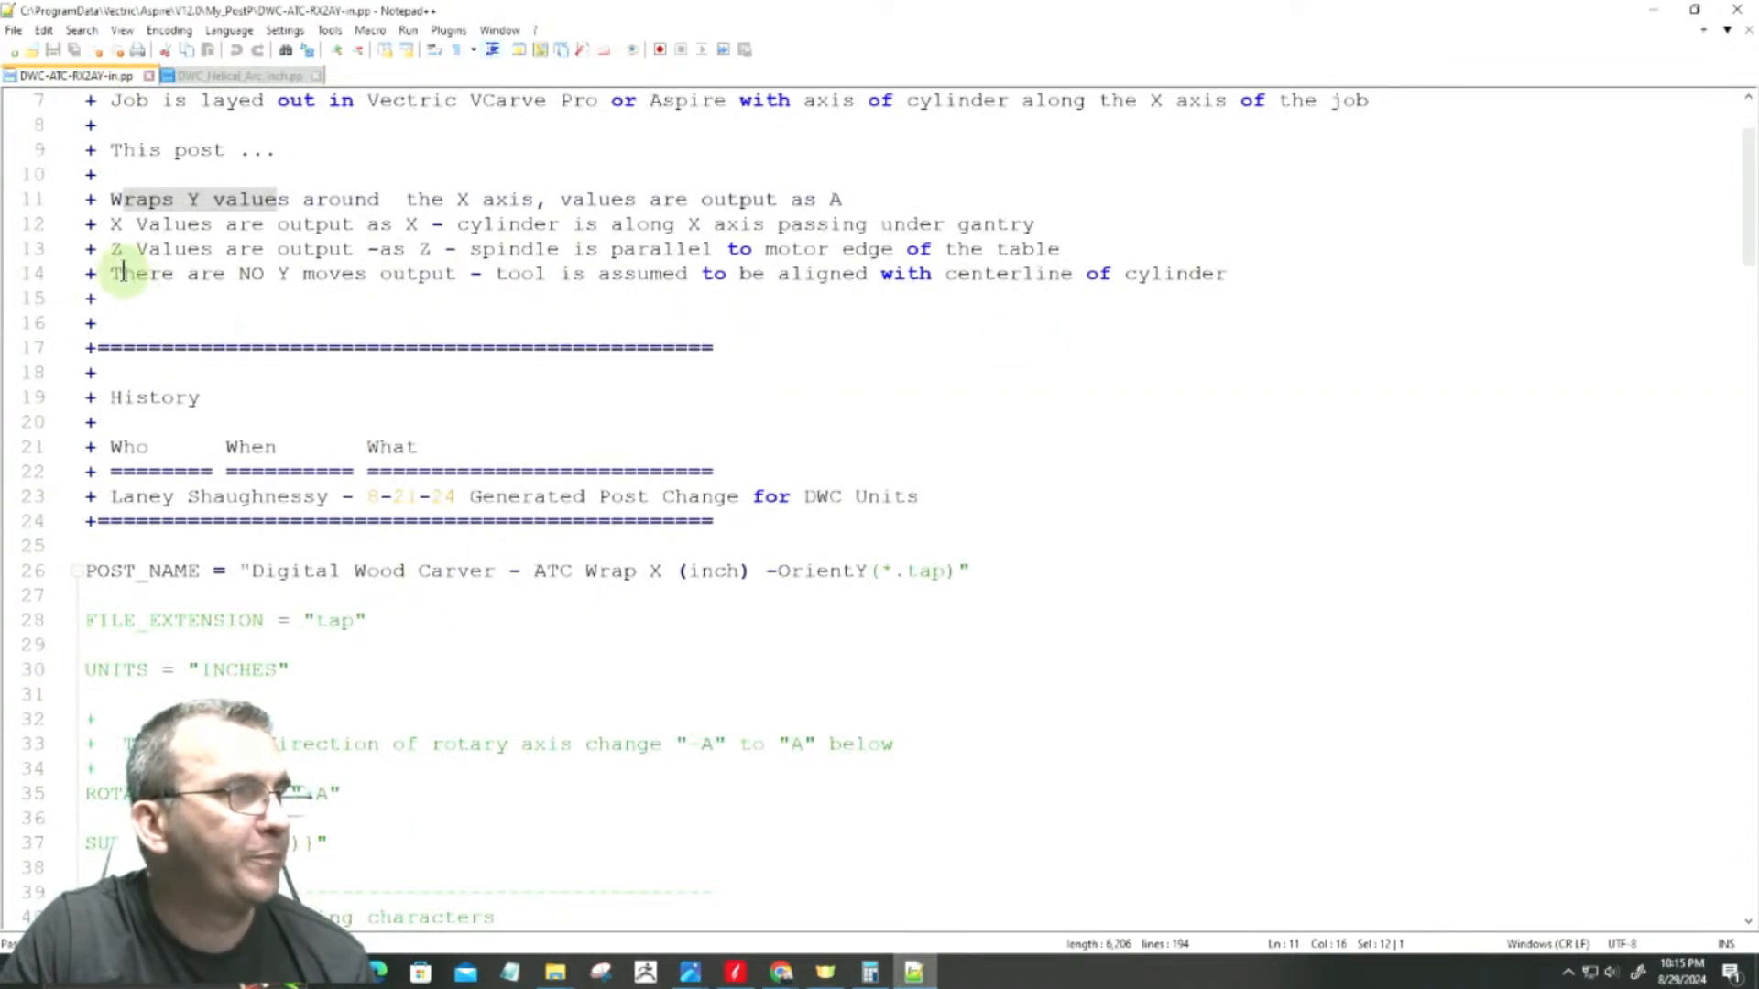
left_click_drag(111, 273, 458, 279)
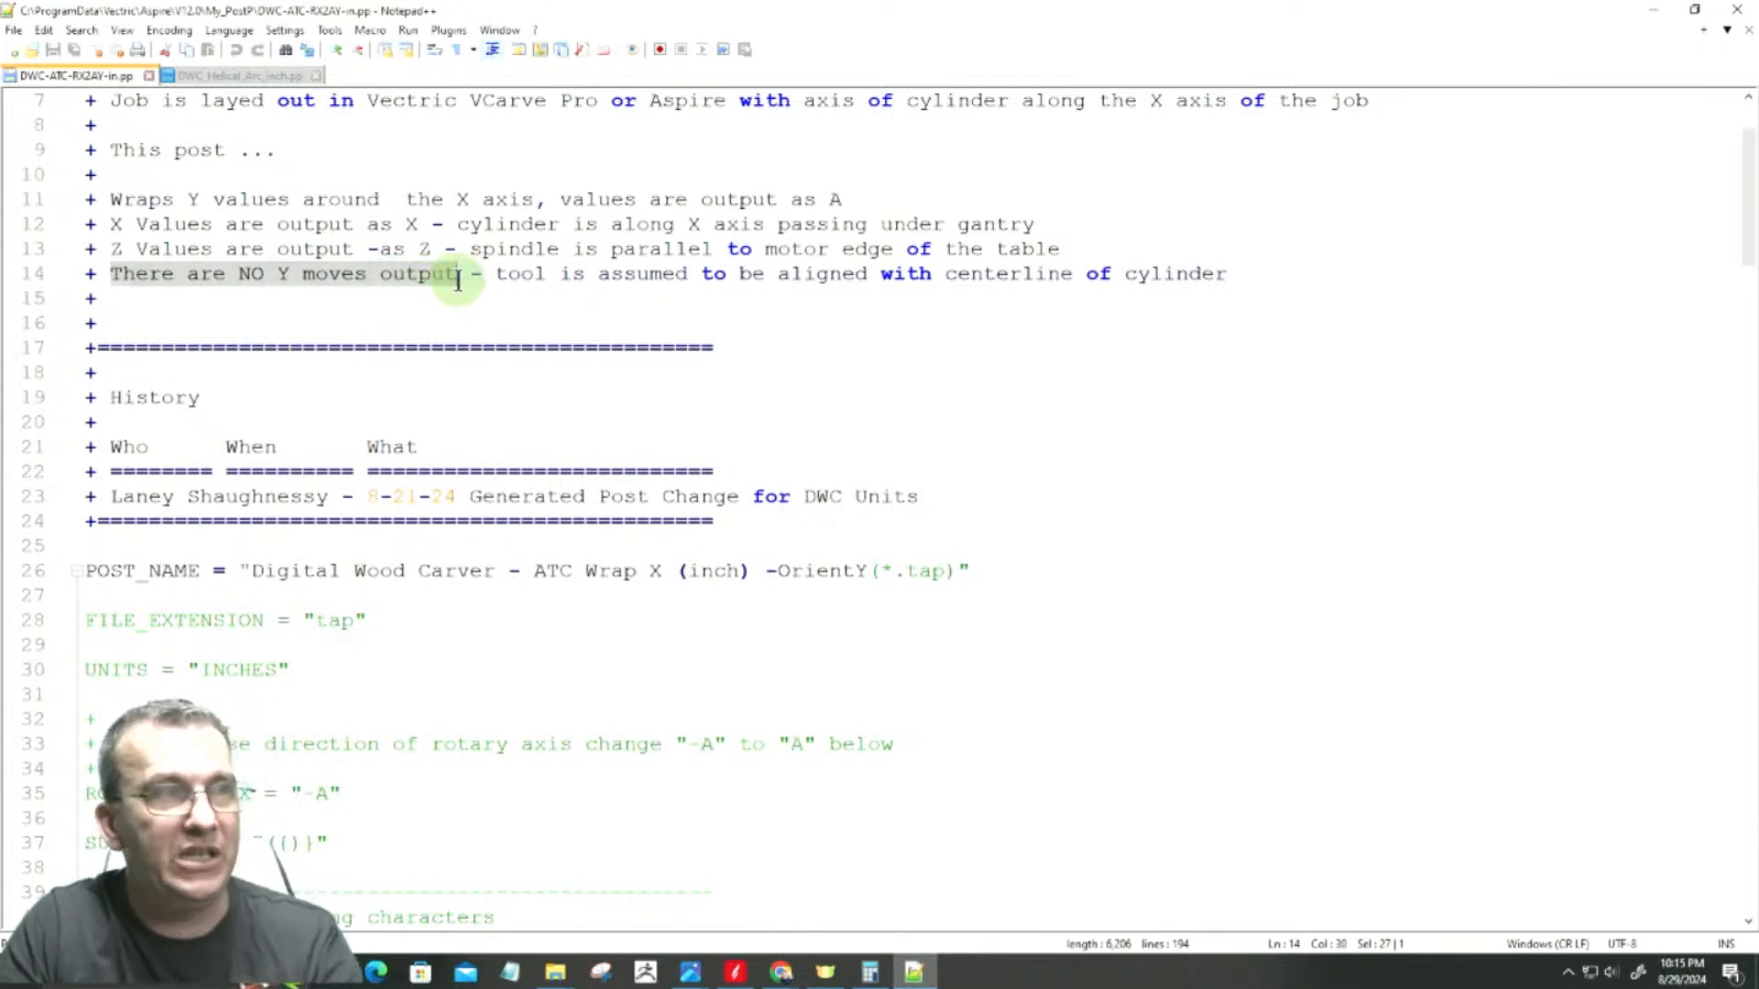
left_click(508, 277)
left_click_drag(510, 277, 964, 289)
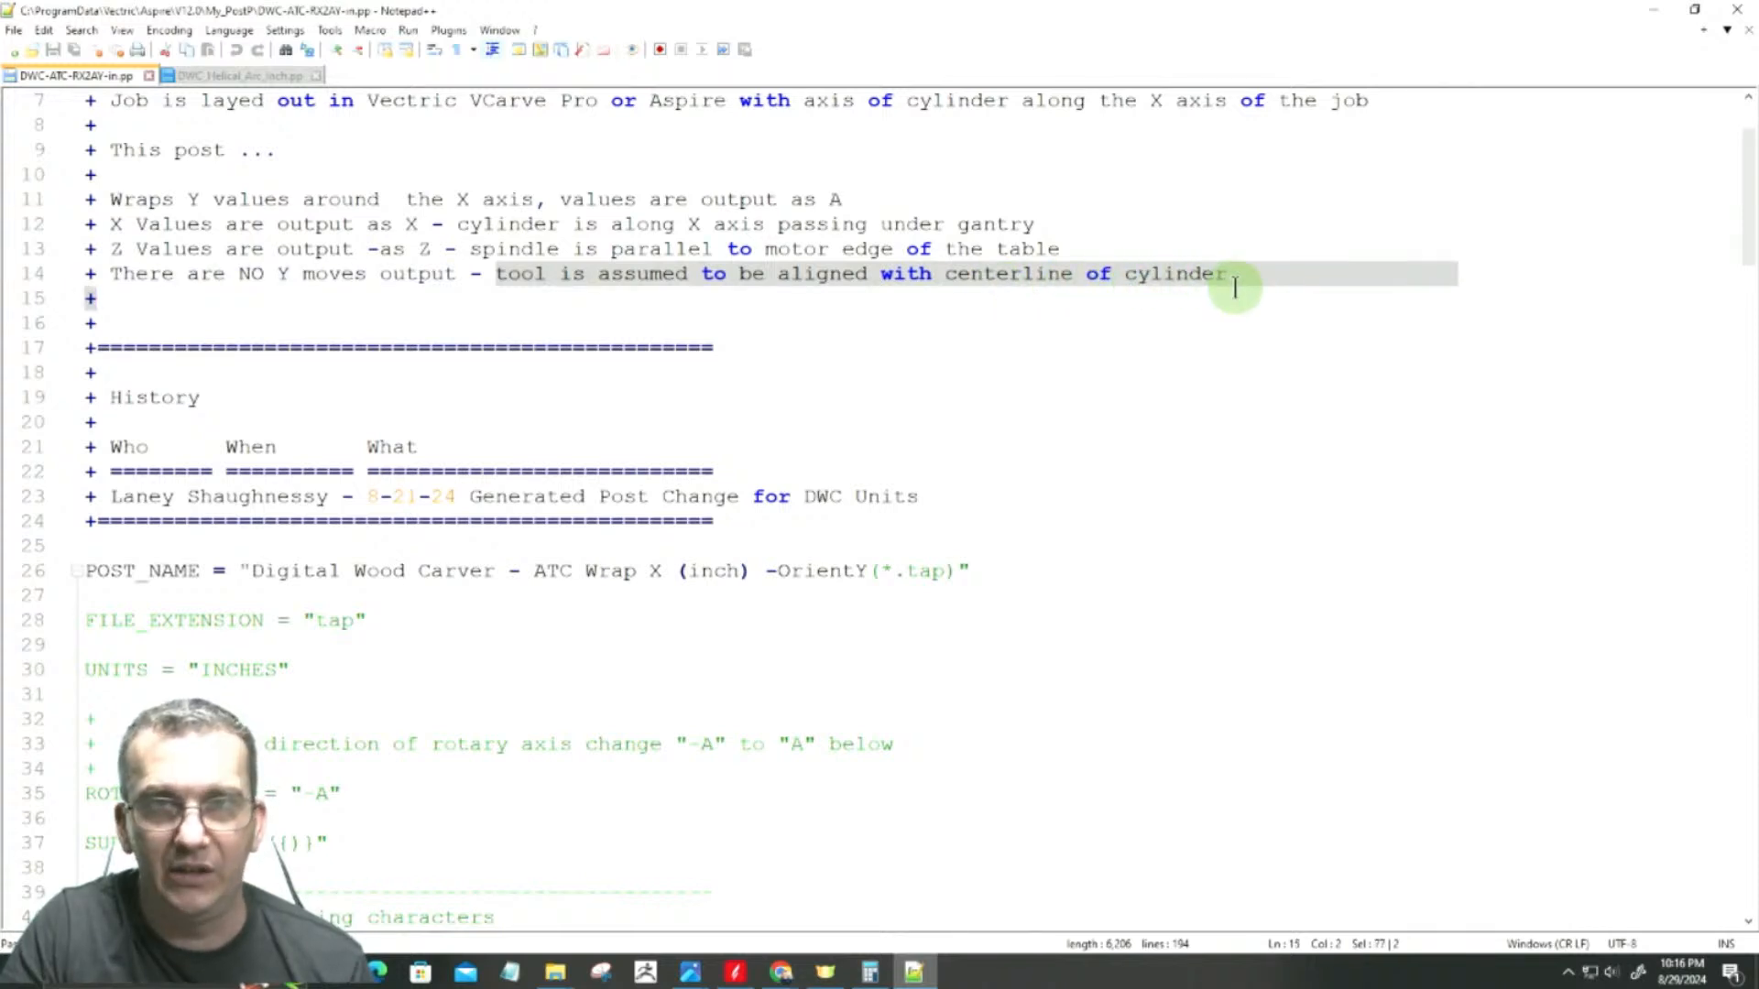
Step: Review the rotary post's variables, header and movement command blocks, bring up DWC_Helical_Arc_Inch.pp, and return to Aspire
scroll(415, 629, "down", 4)
scroll(415, 628, "down", 7)
scroll(369, 600, "down", 5)
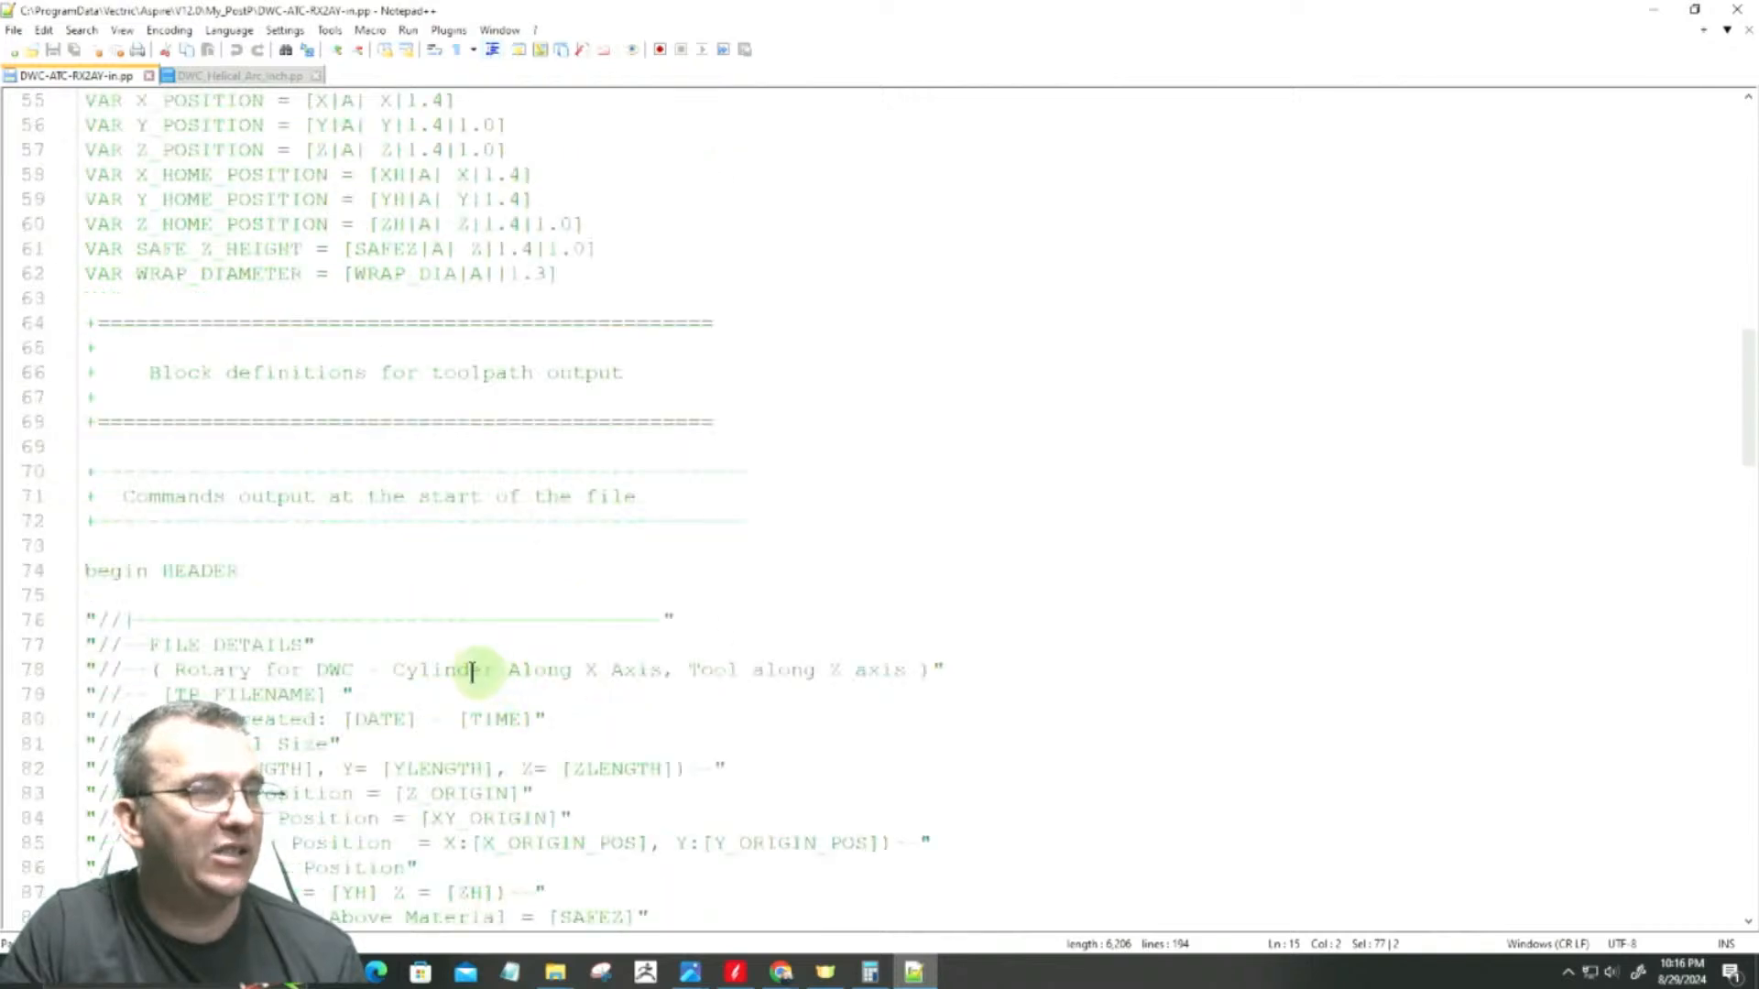
scroll(513, 642, "down", 5)
scroll(561, 745, "down", 6)
scroll(568, 733, "down", 15)
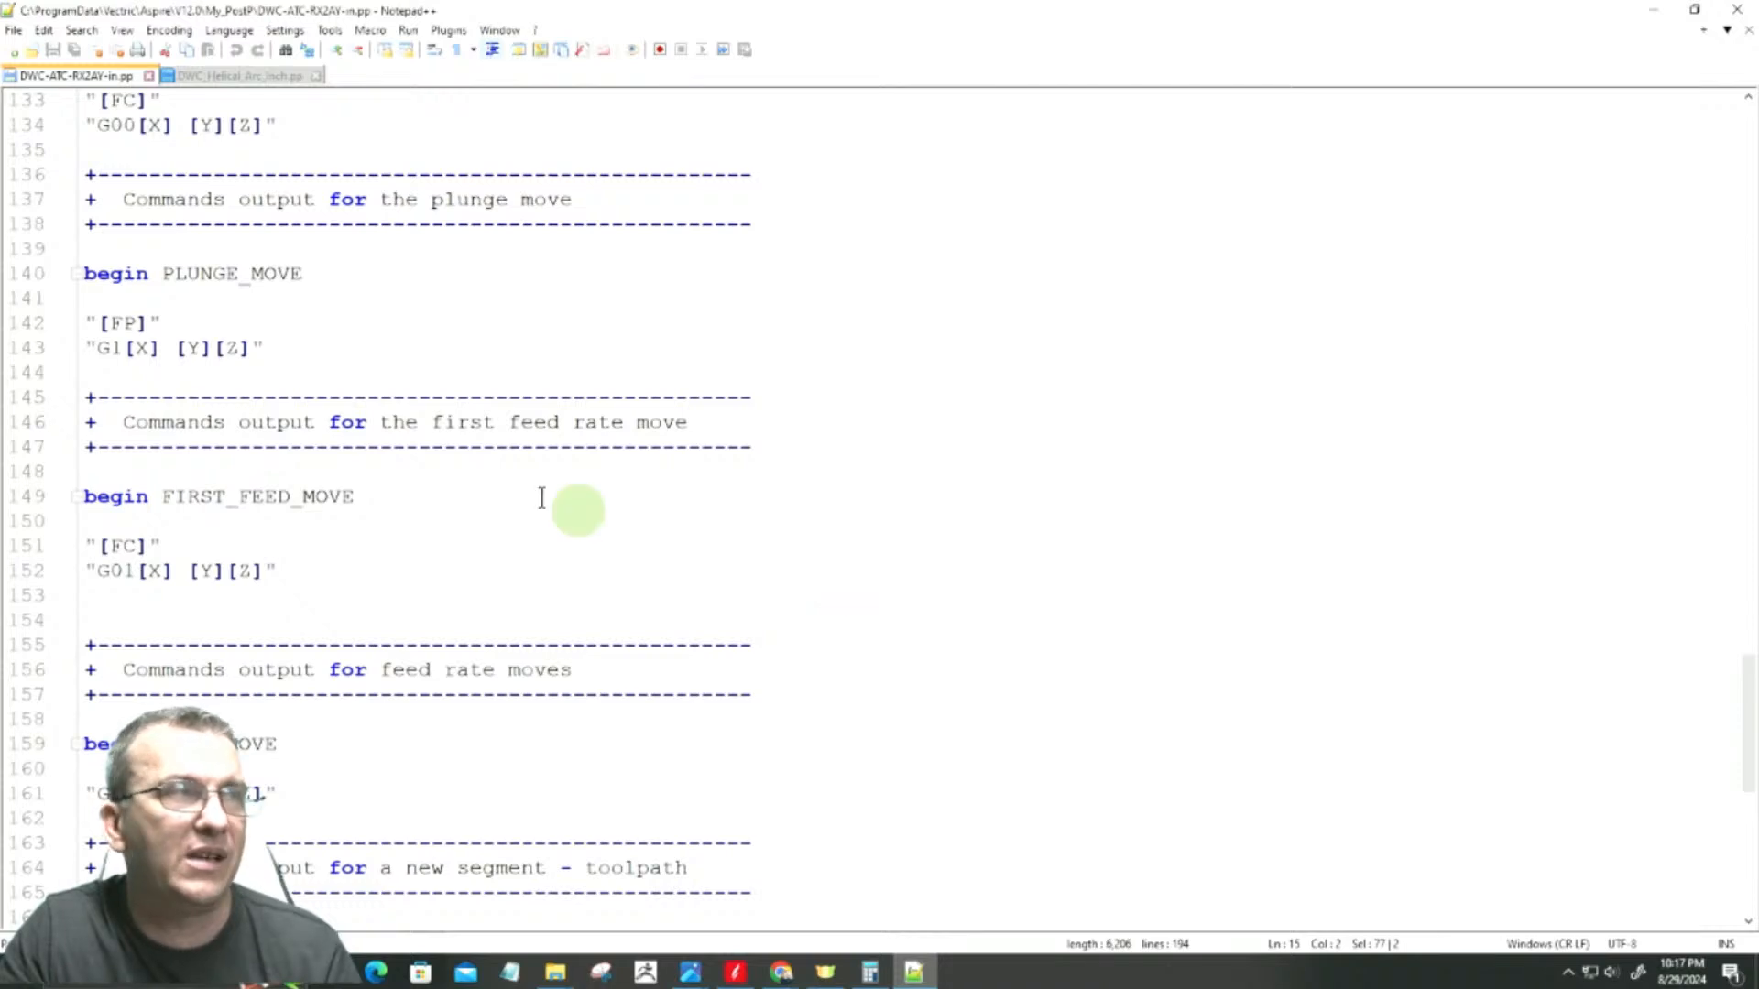
left_click(232, 74)
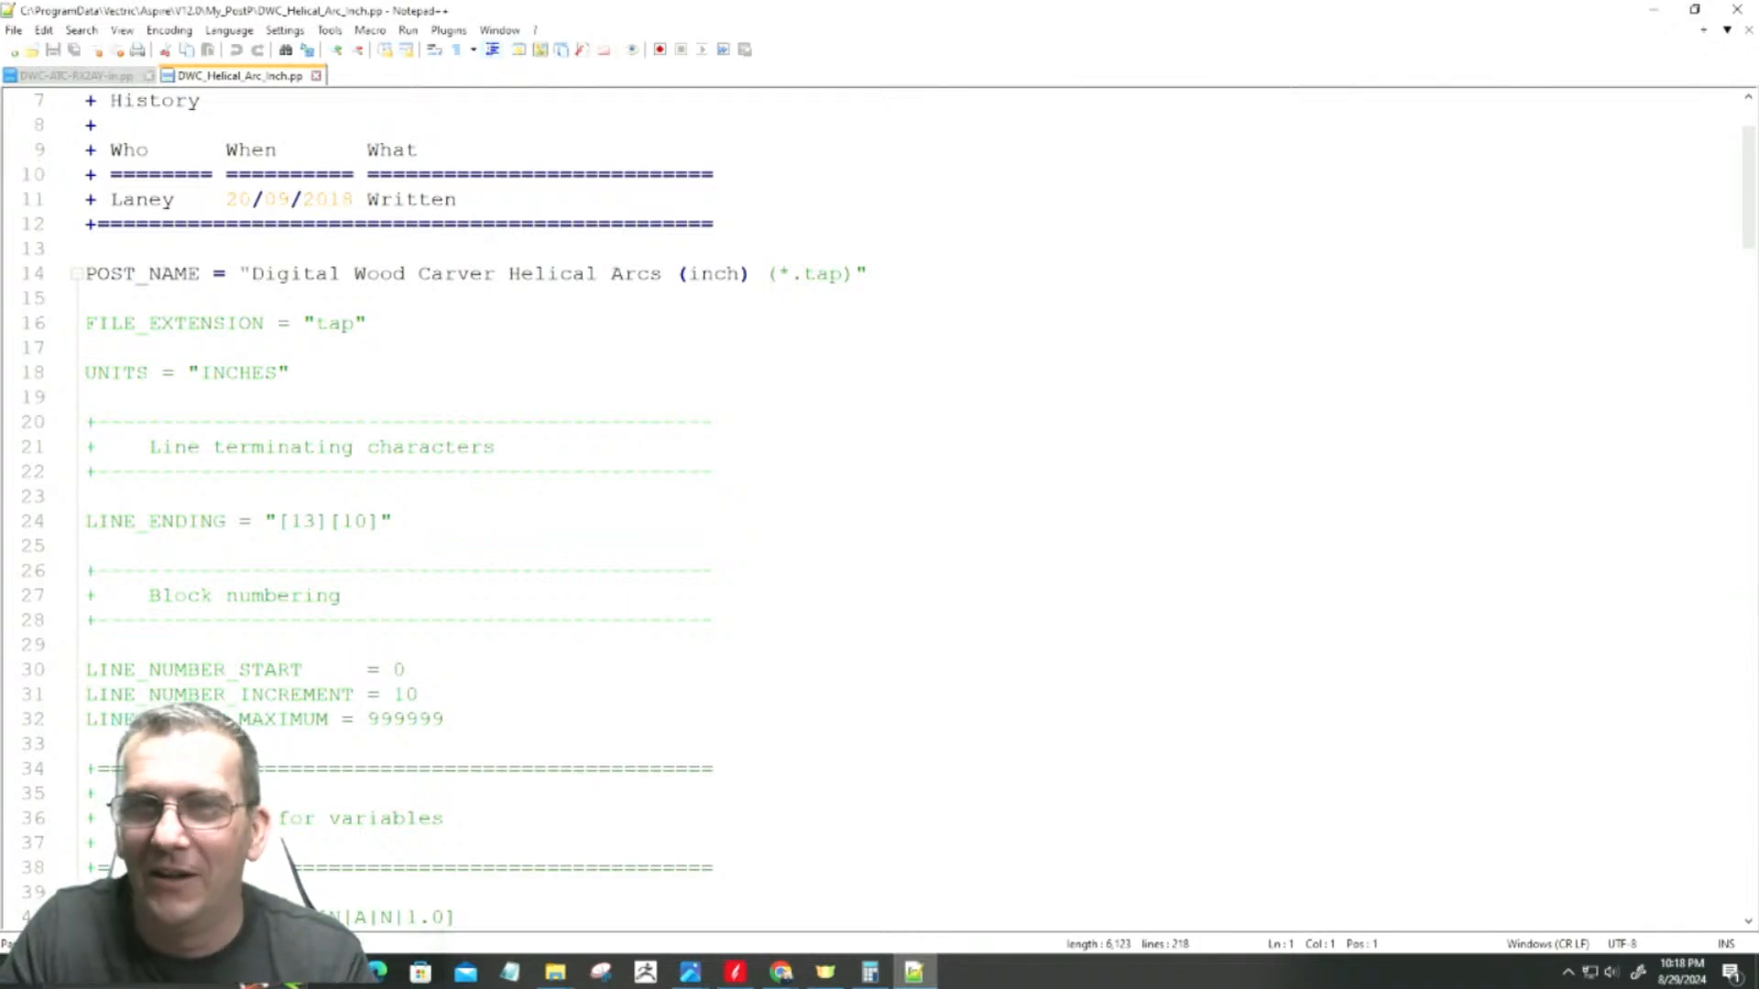
left_click(1641, 9)
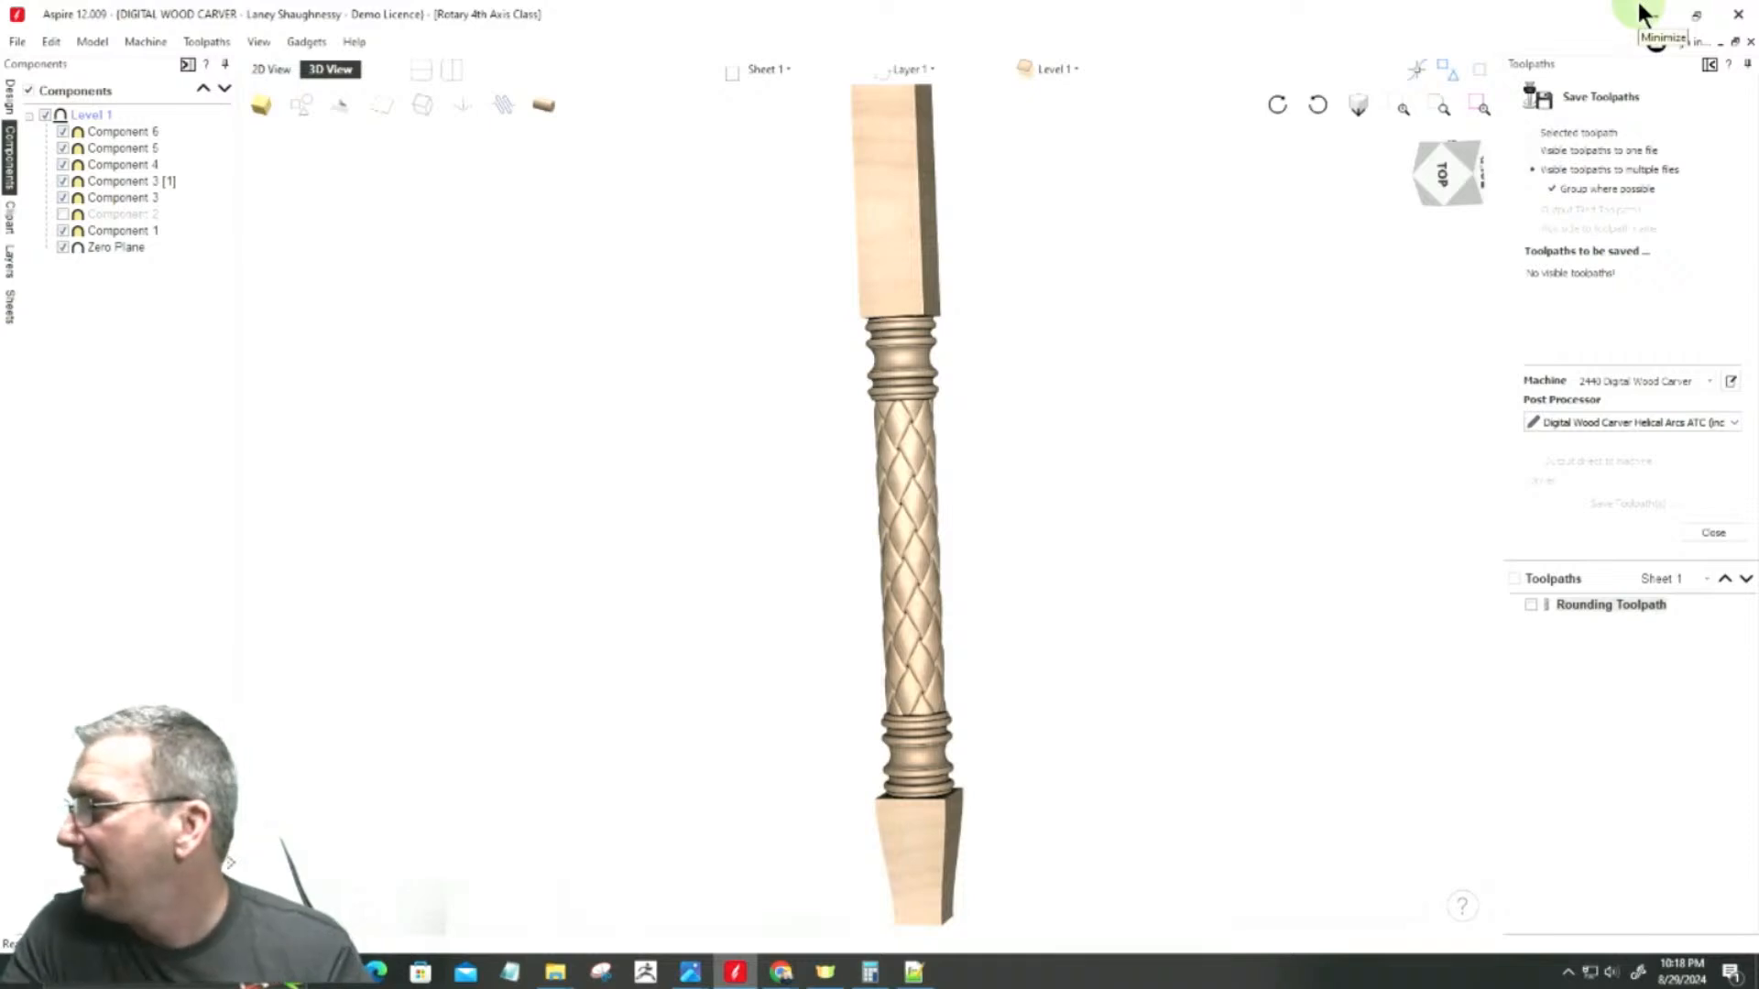
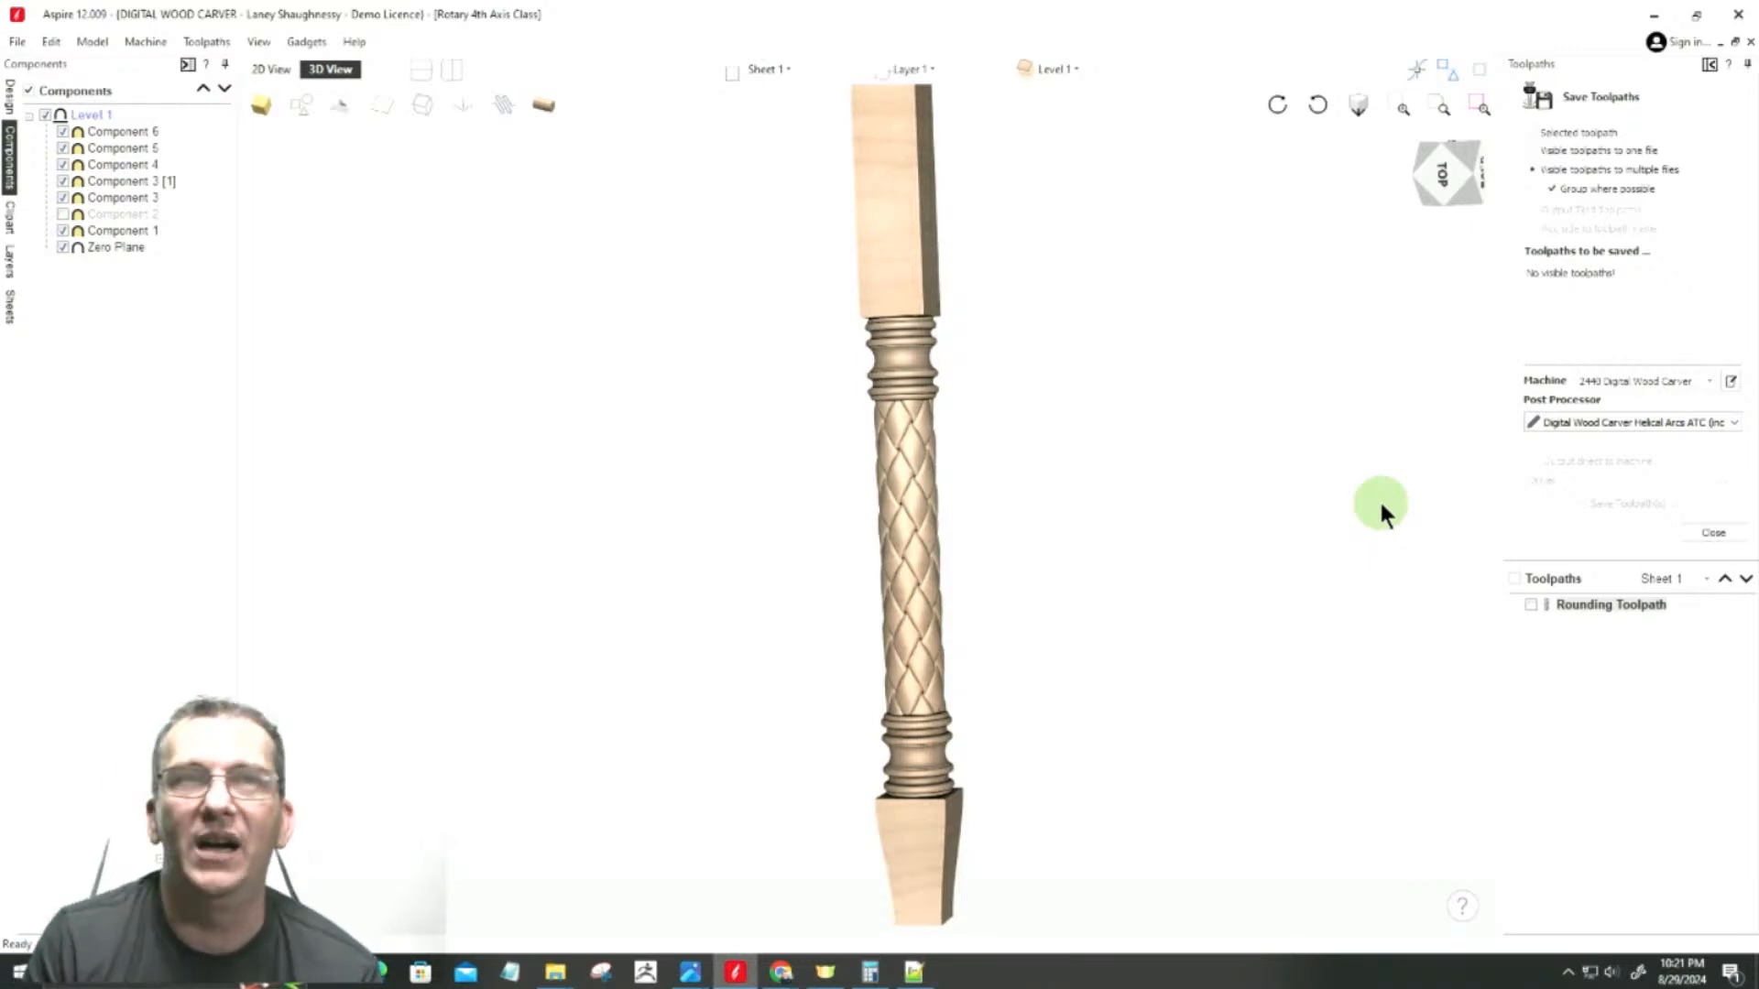
Step: Close the Save Toolpaths form and review the available gadgets, including Wrapping, and the file commands
left_click(1713, 532)
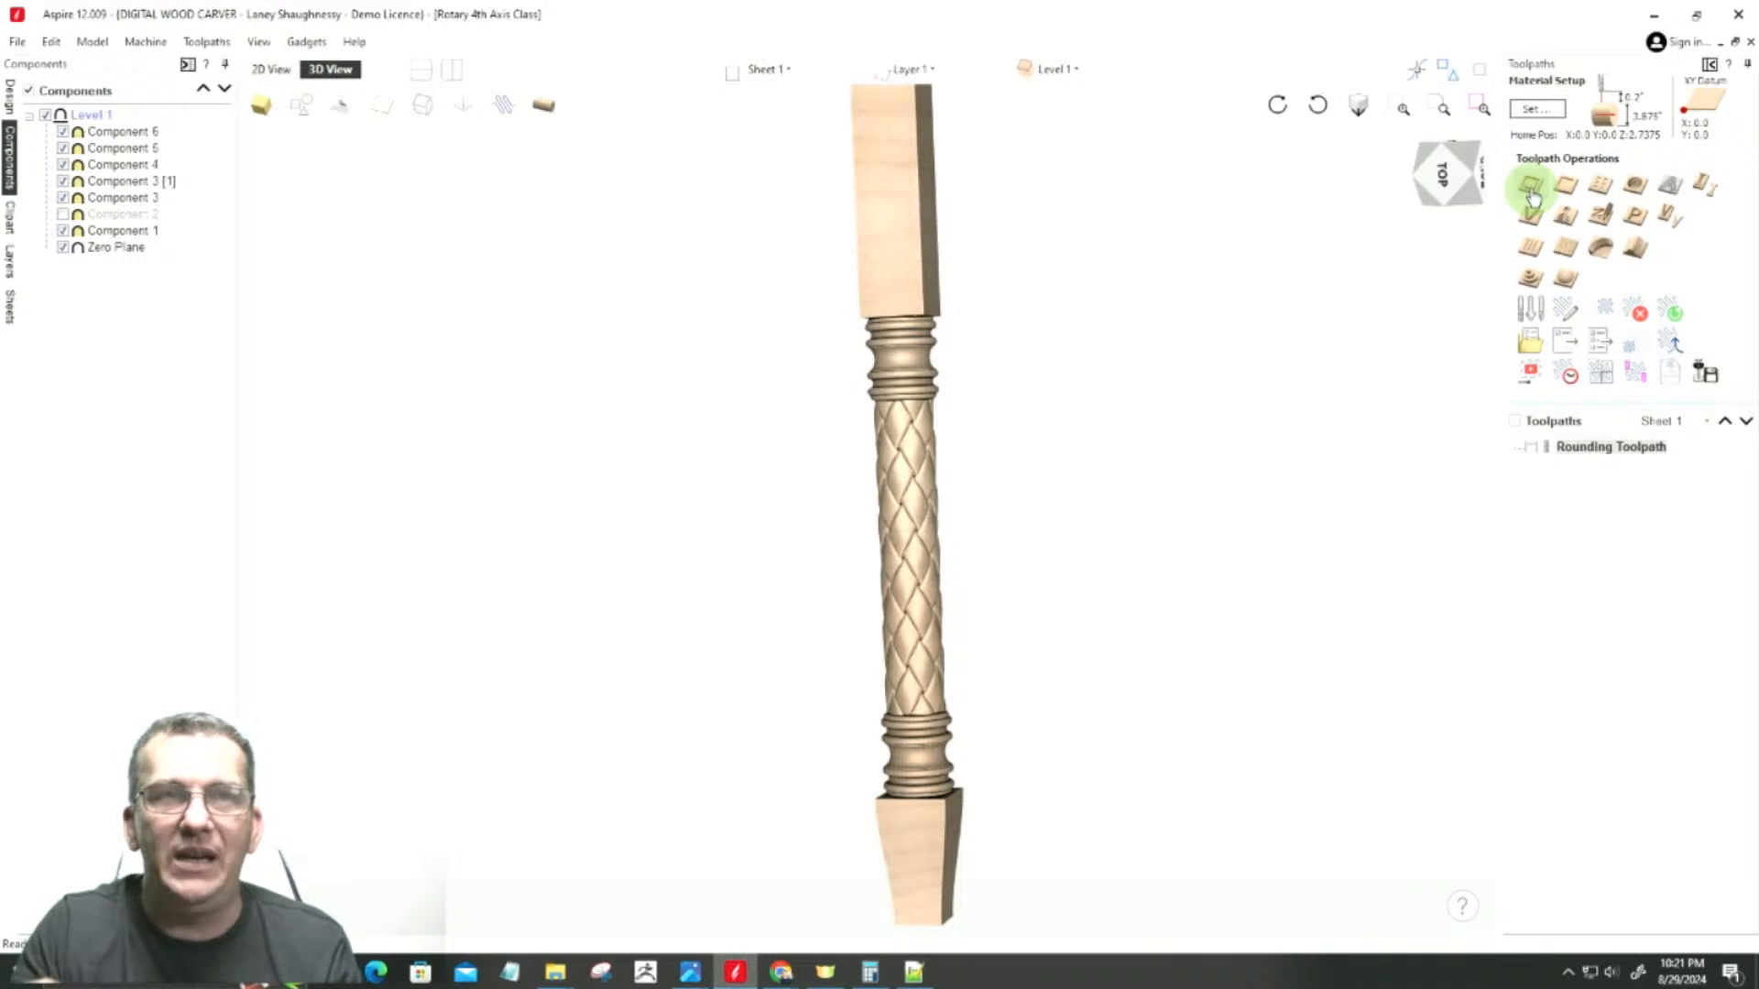
left_click(310, 41)
mouse_move(311, 286)
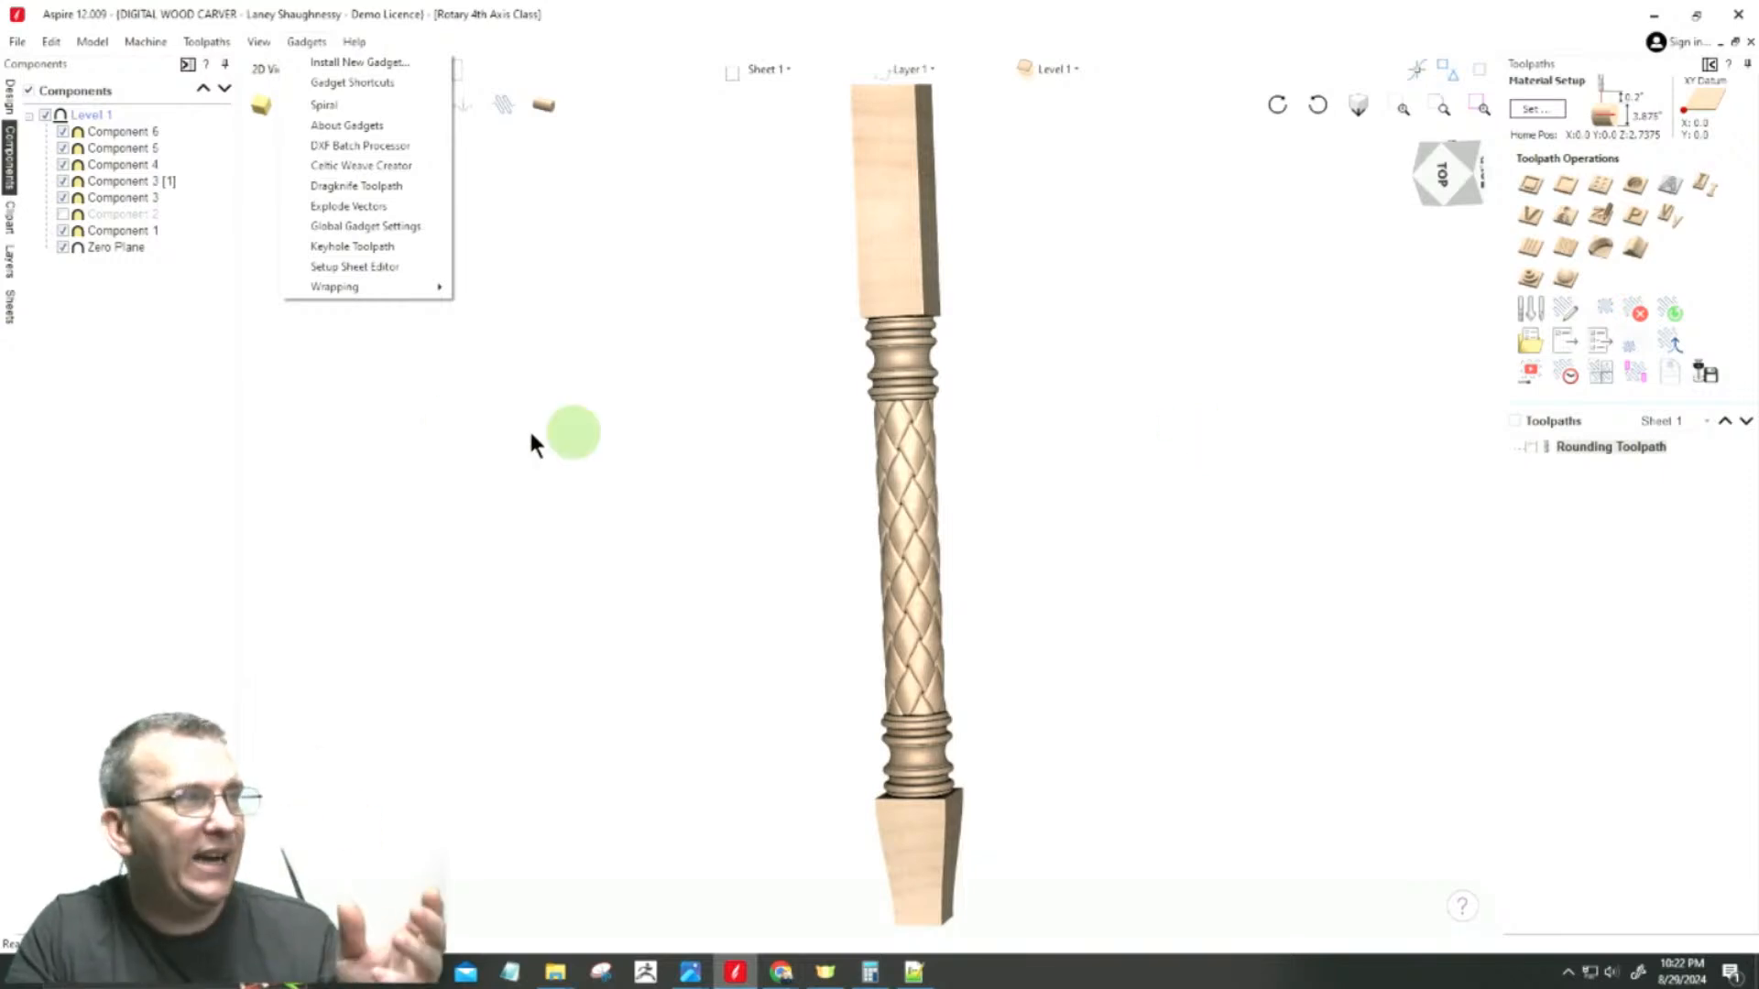
left_click(18, 41)
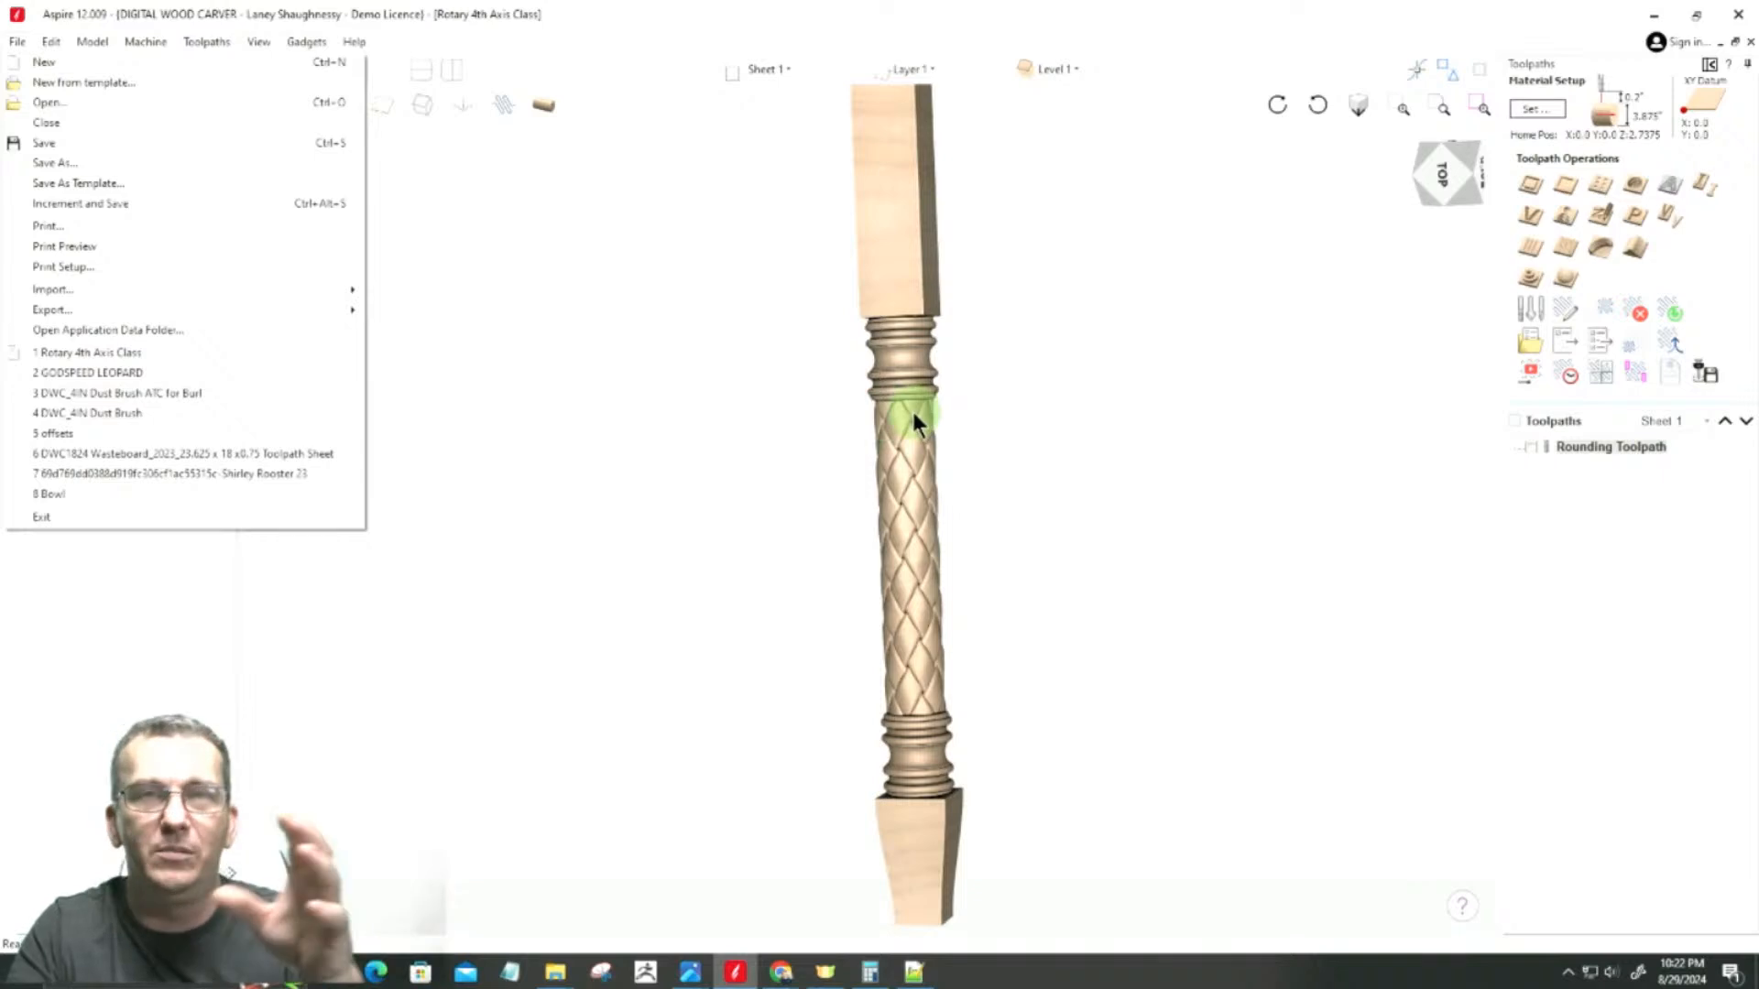